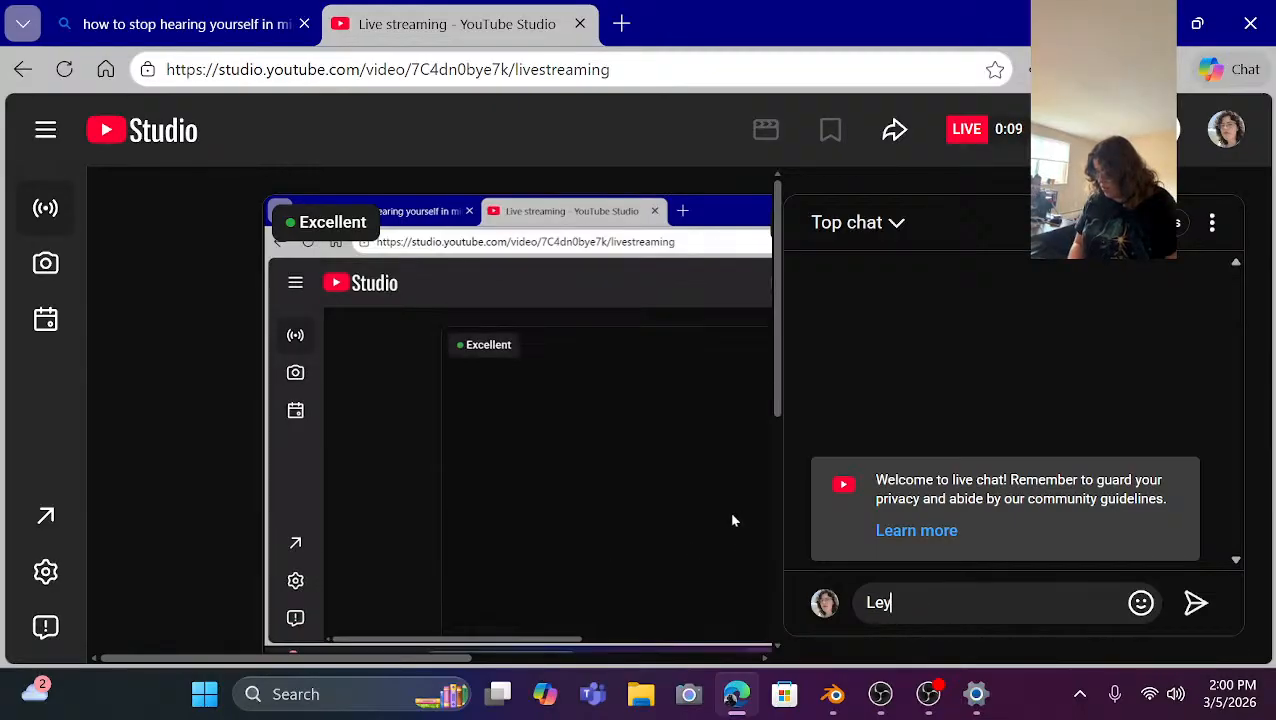
# Post "Let me know if theres any problems with the sound niw" in the stream chat, followed by the correction "*now".
pyautogui.press('BackSpace')
pyautogui.write('t me k')
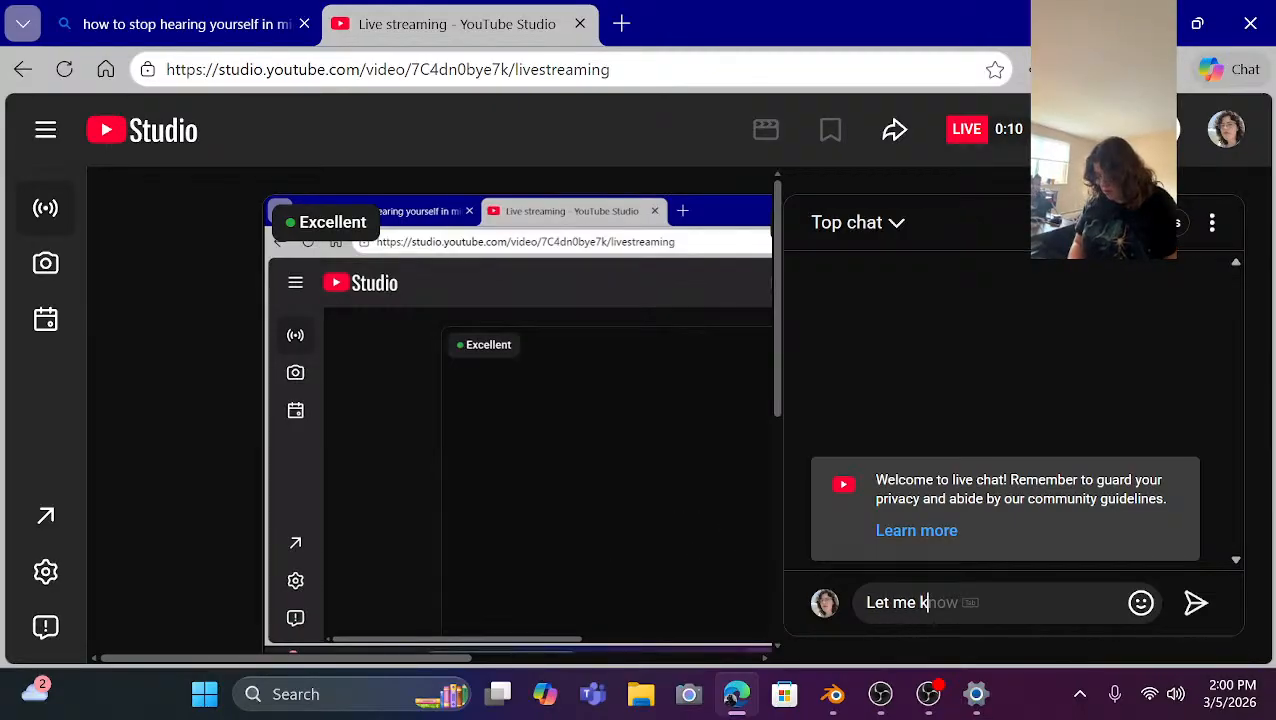
pyautogui.write('now if')
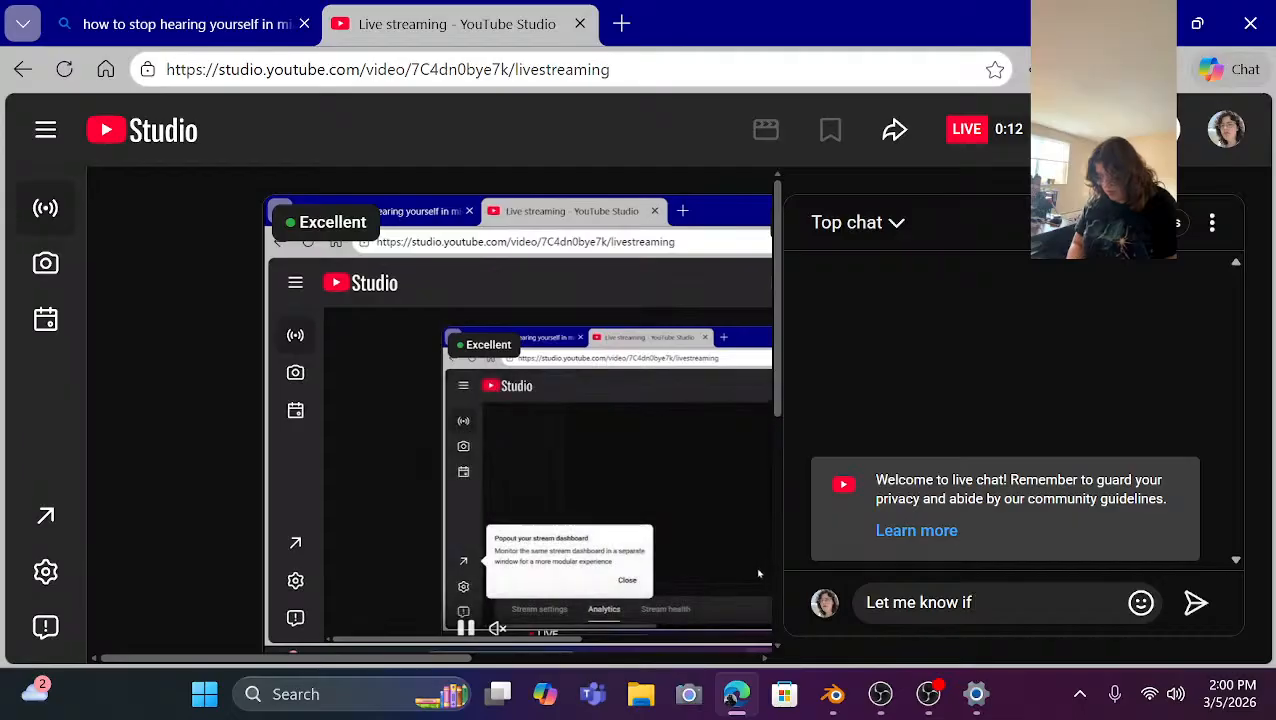
pyautogui.write(' theres any ')
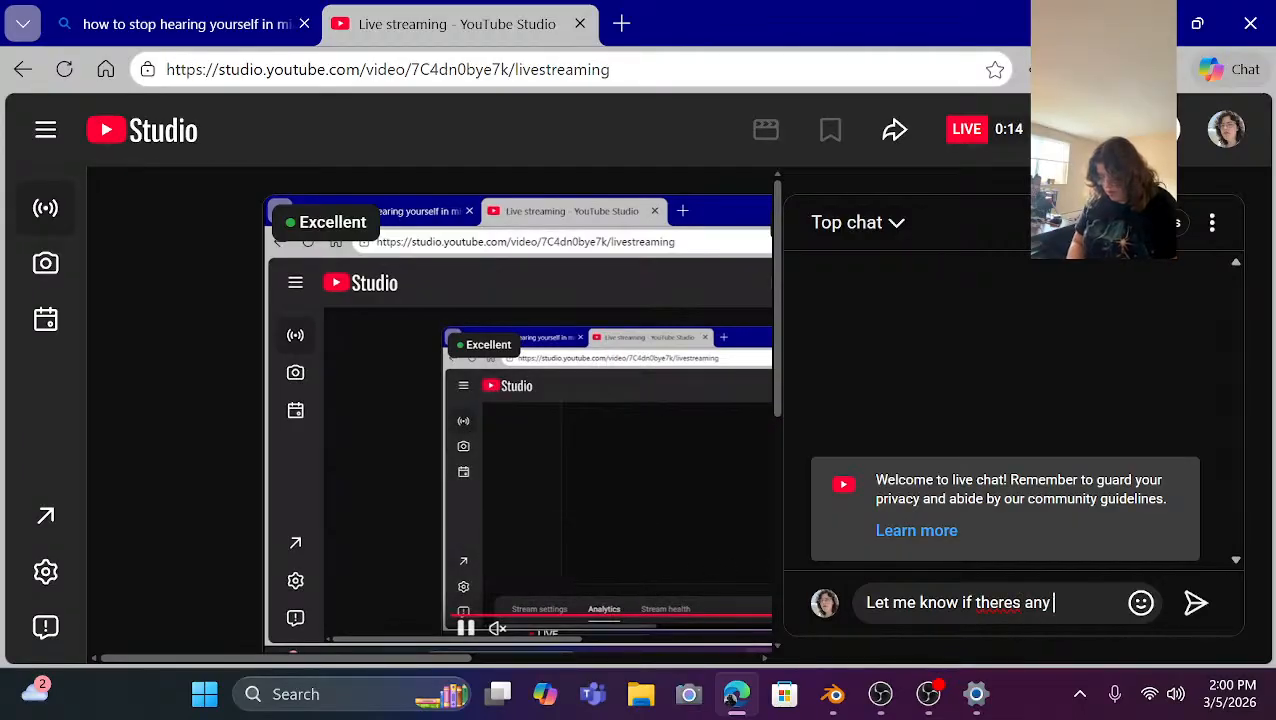
pyautogui.write('problems wi')
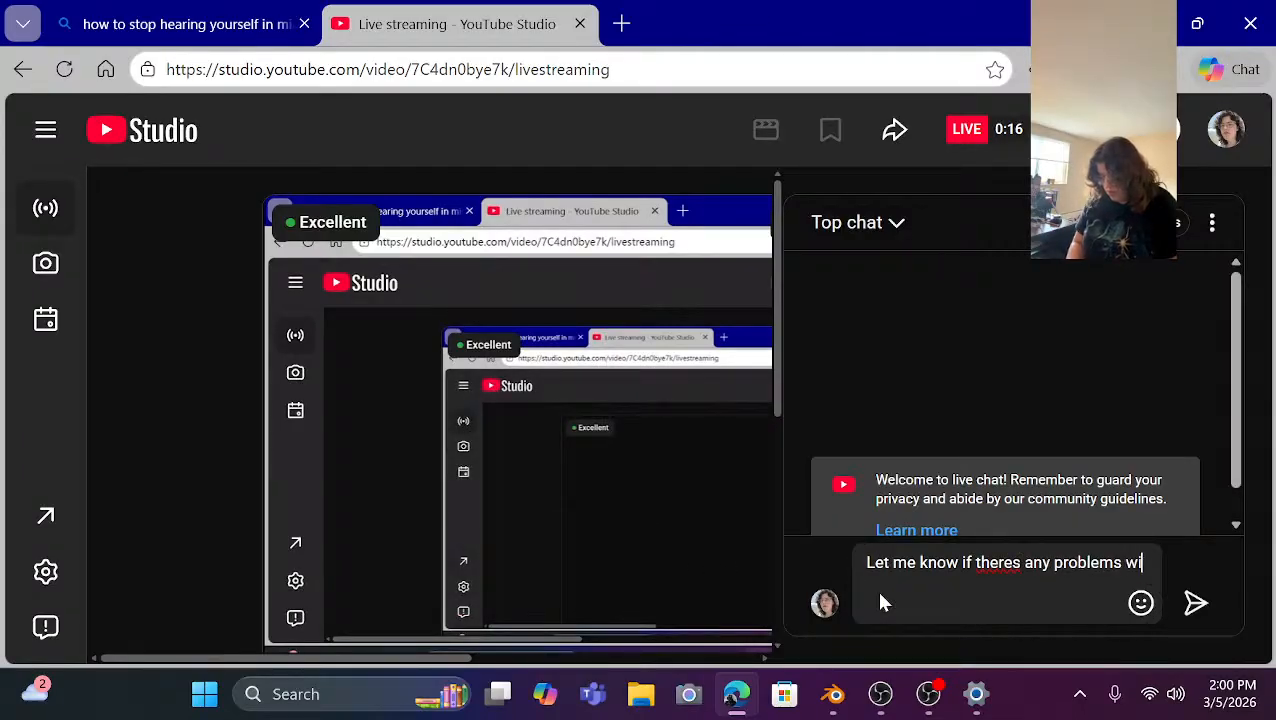
pyautogui.write('th the sound ')
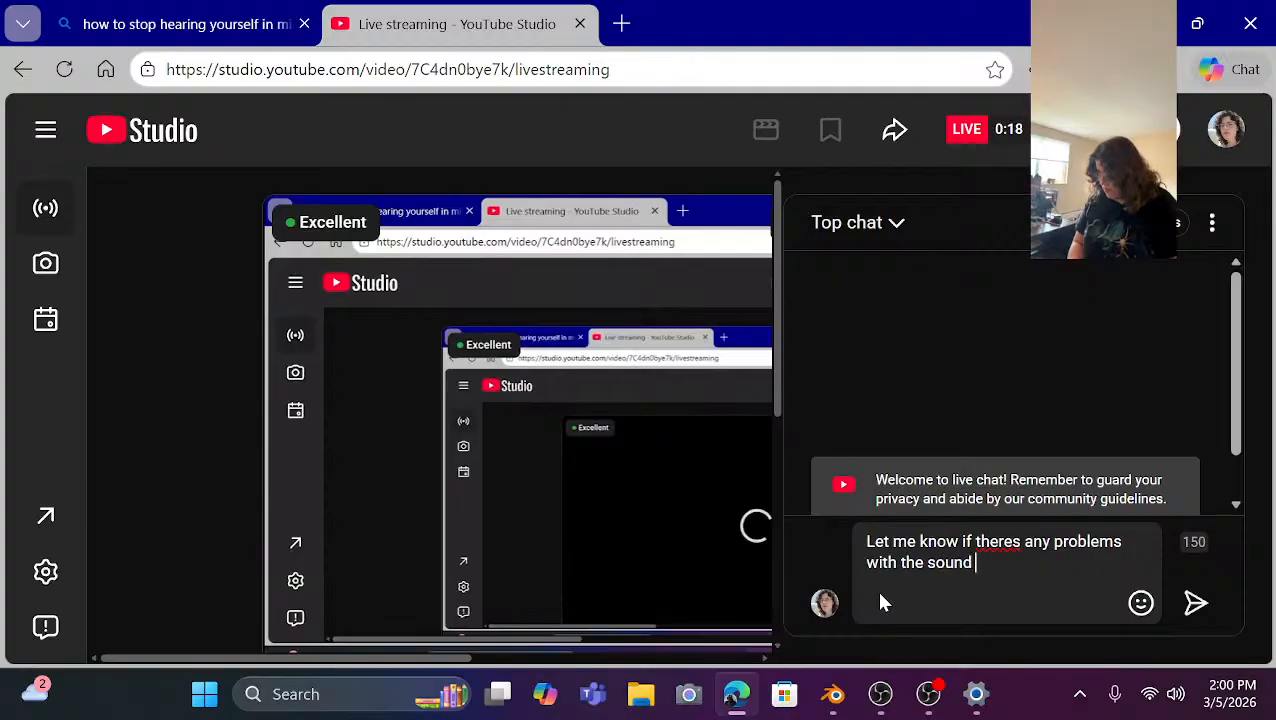
pyautogui.write('niw')
pyautogui.press('Return')
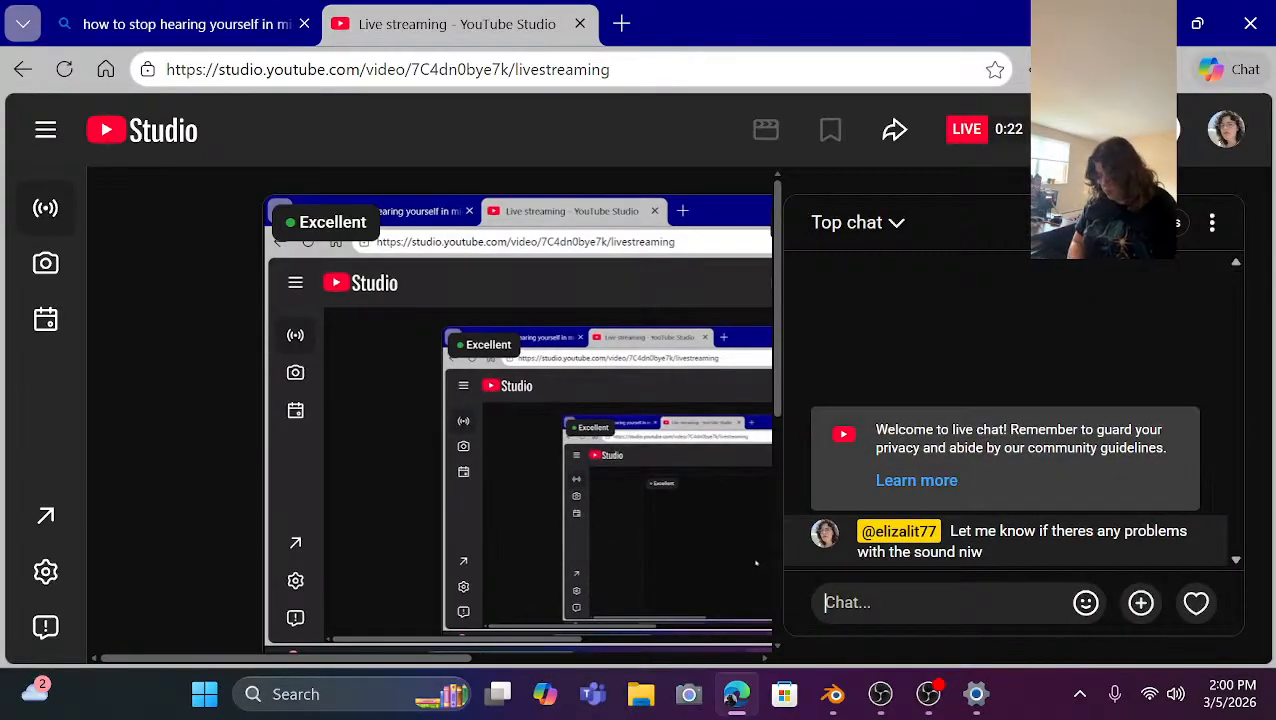
pyautogui.write('*')
pyautogui.press('Return')
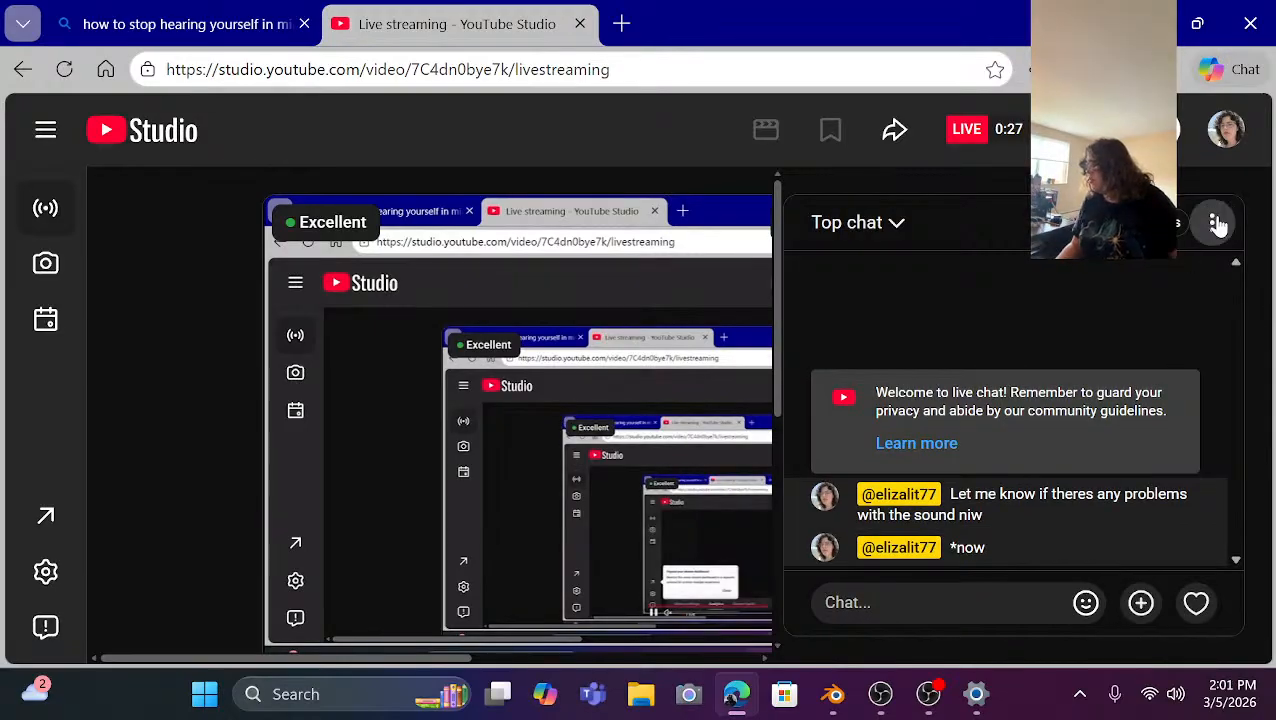
# Switch the chat view from Top chat to Live chat so all messages are visible.
pyautogui.click(889, 228)
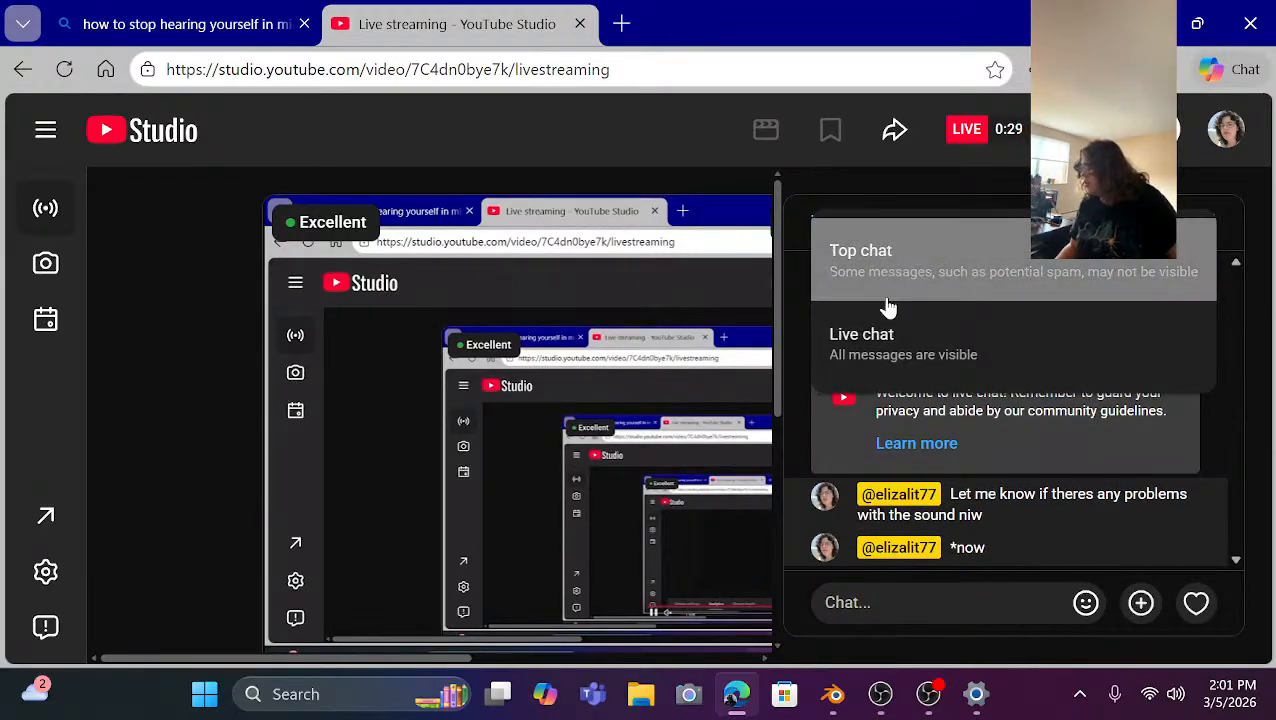
pyautogui.click(884, 350)
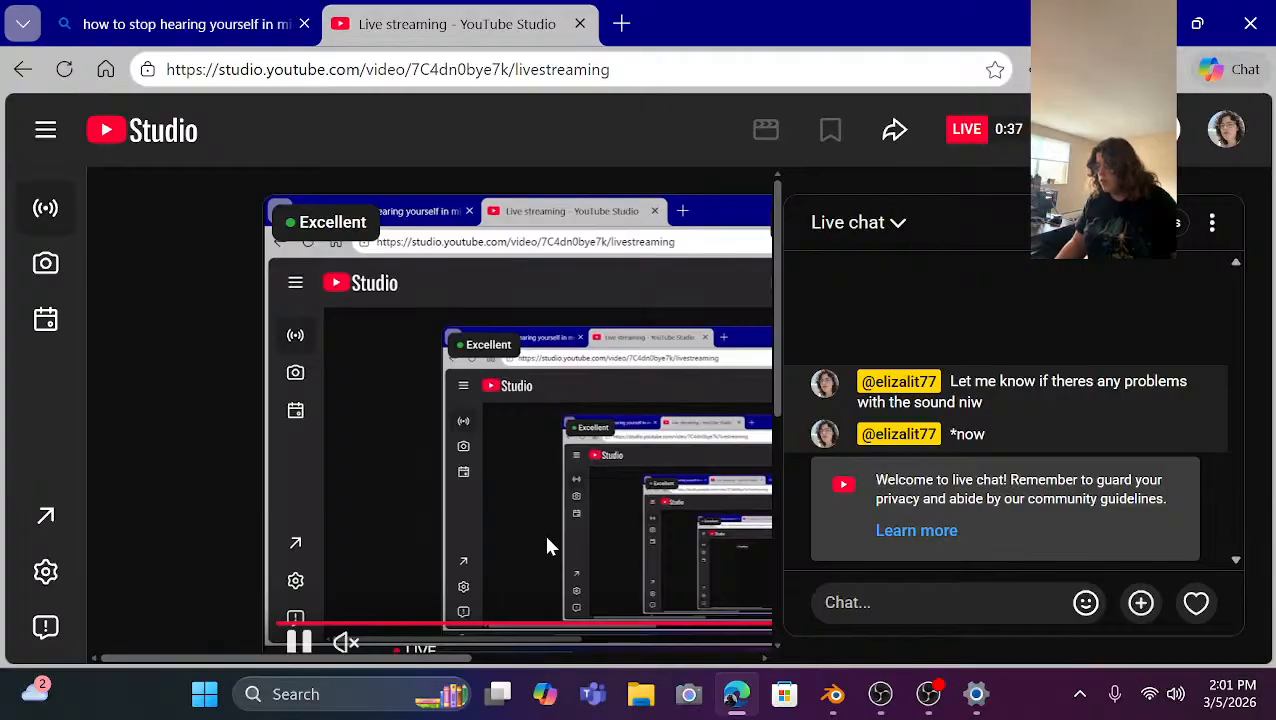
# Unmute the stream preview briefly to listen to its sound and mute it again.
pyautogui.click(346, 645)
pyautogui.scroll(-2, 335, 600)
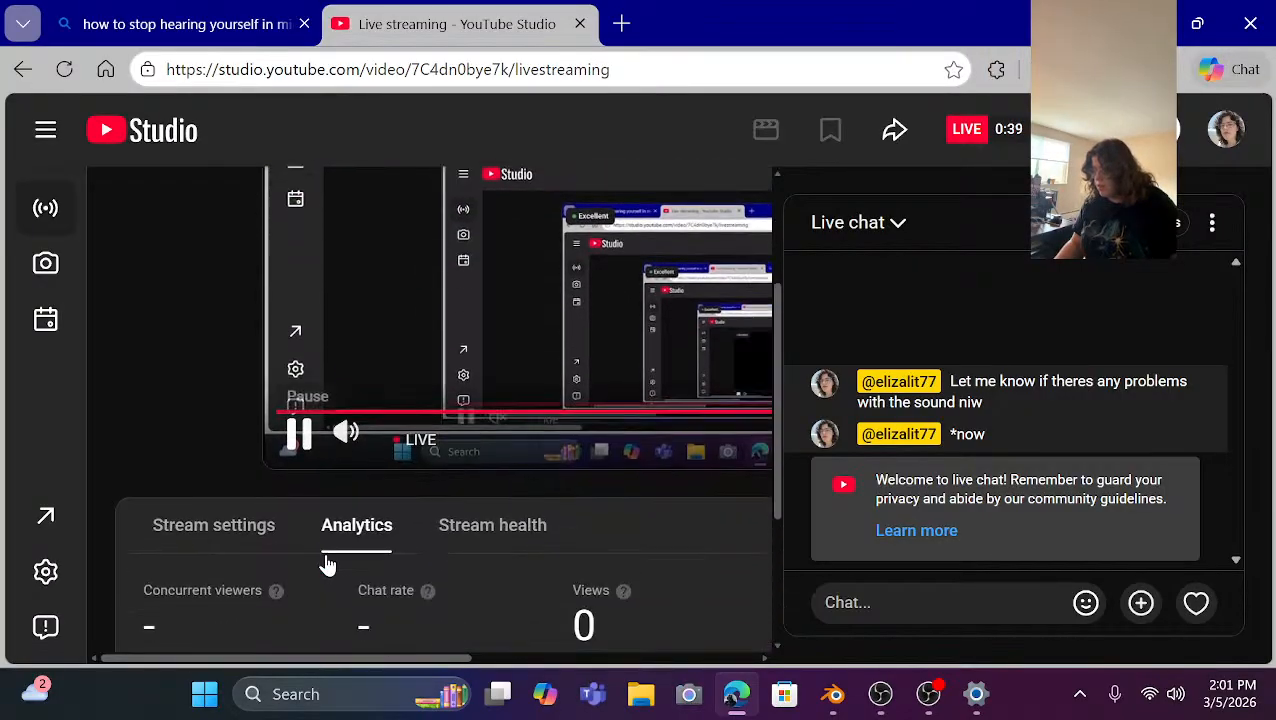
pyautogui.click(350, 425)
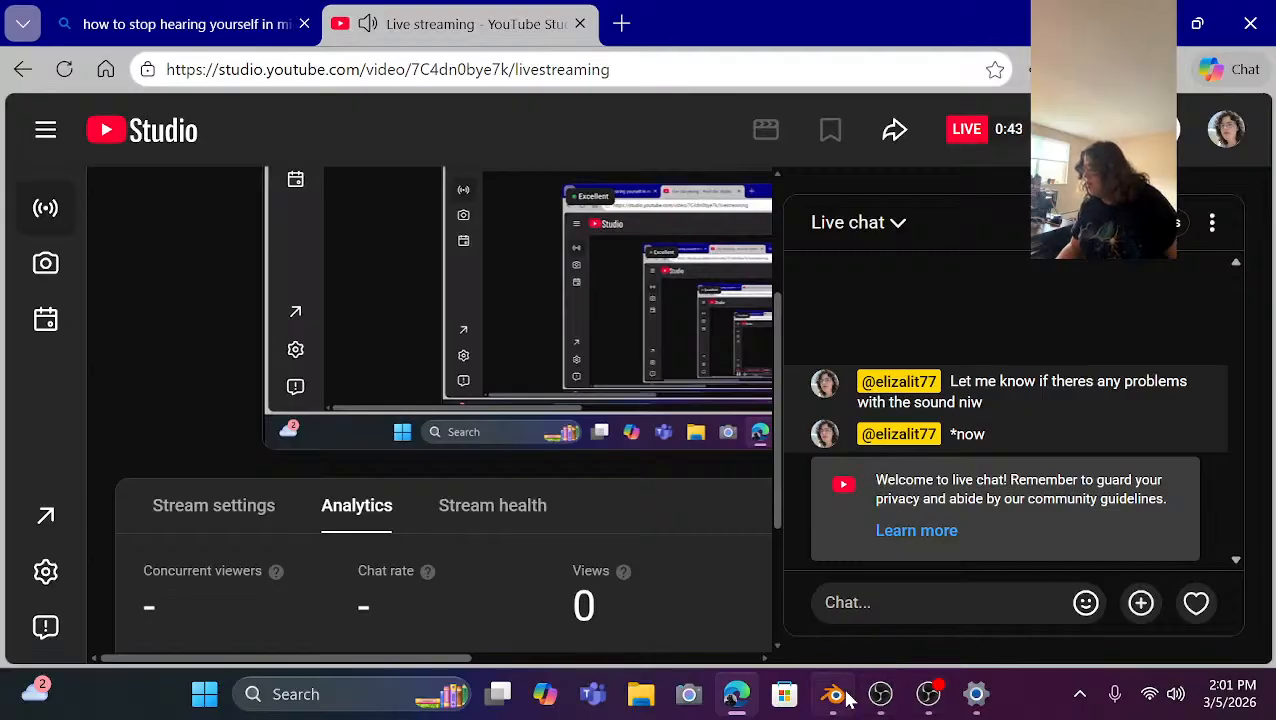
# Open youtube.com in the tab that holds the microphone search results.
pyautogui.moveTo(736, 694)
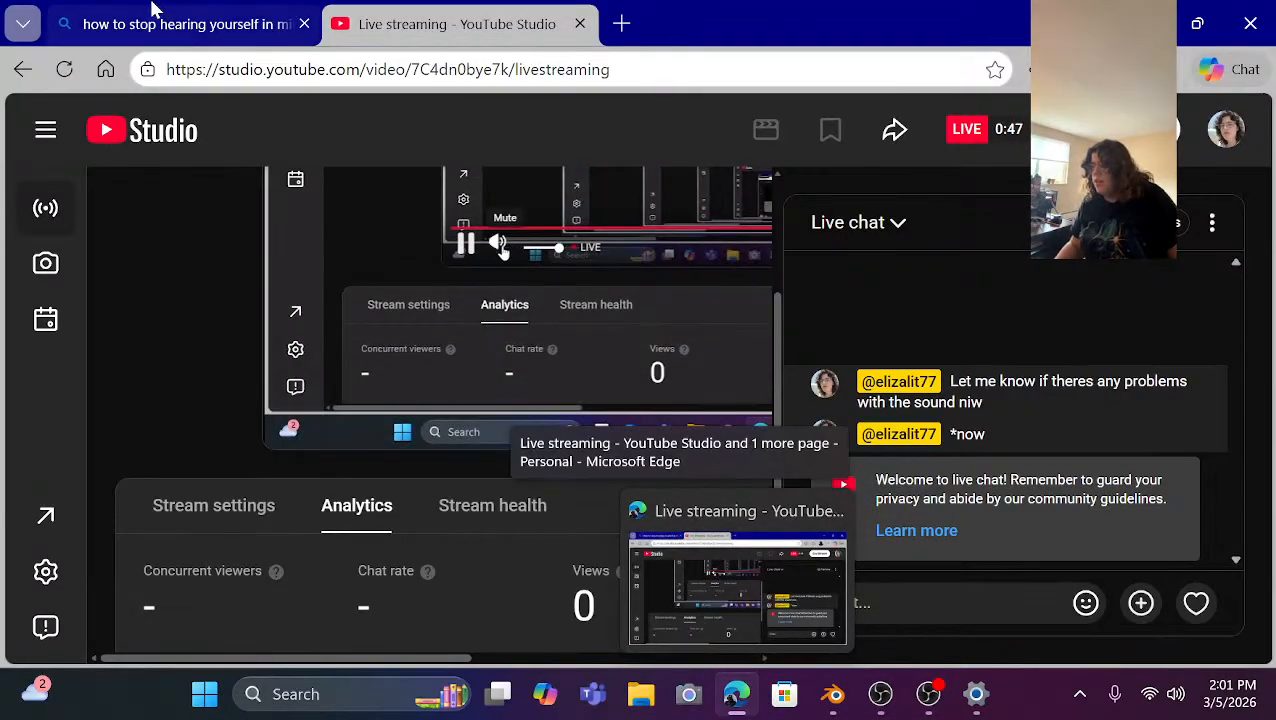
pyautogui.click(115, 14)
pyautogui.click(239, 68)
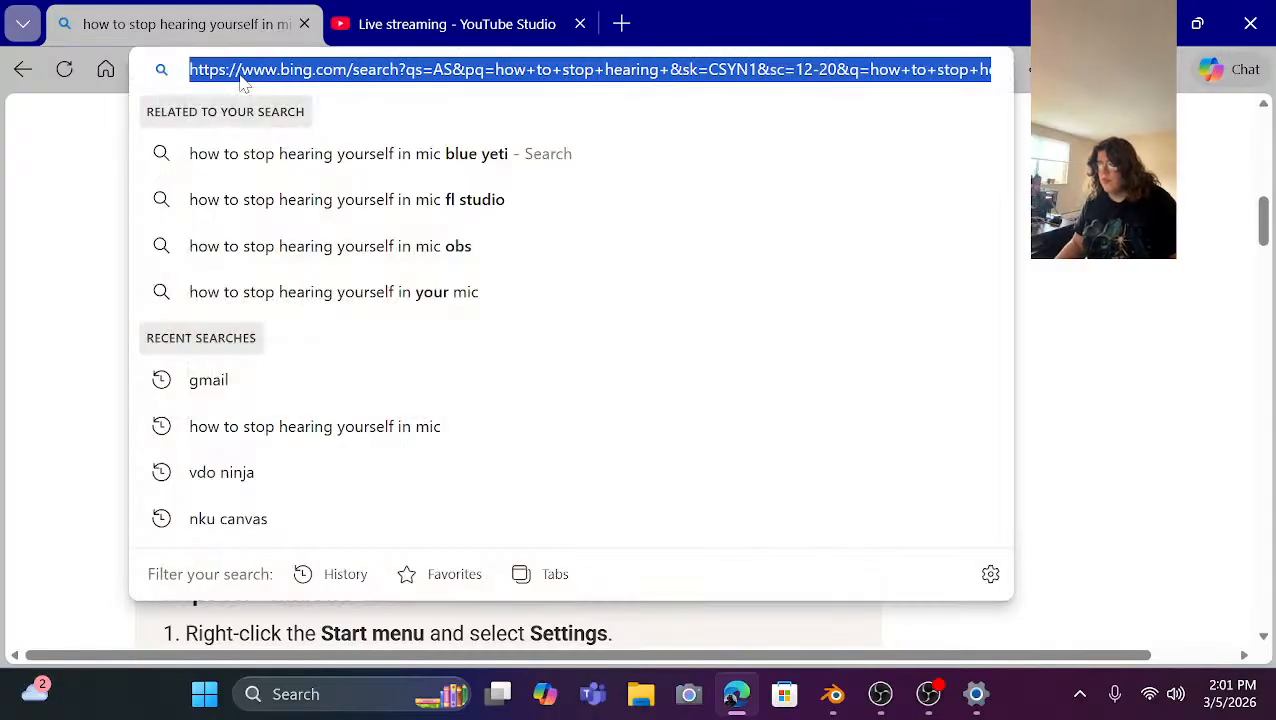
pyautogui.press('BackSpace')
pyautogui.write('you')
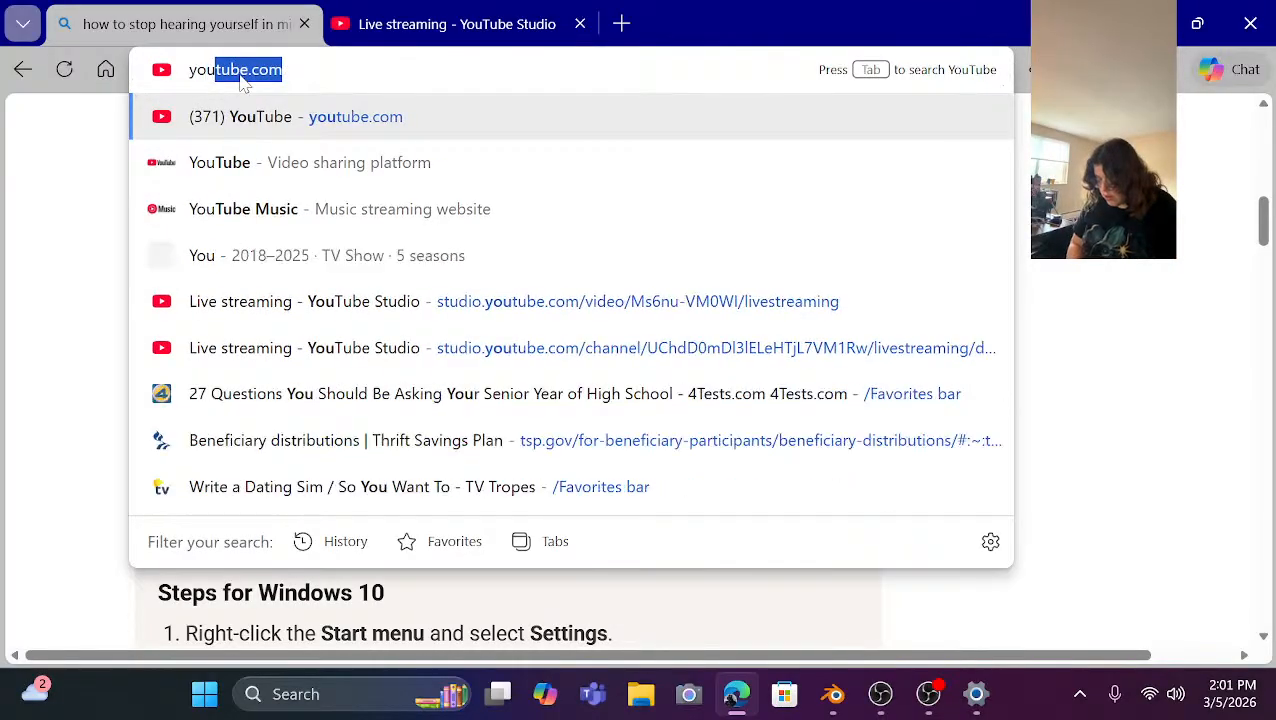
pyautogui.click(278, 122)
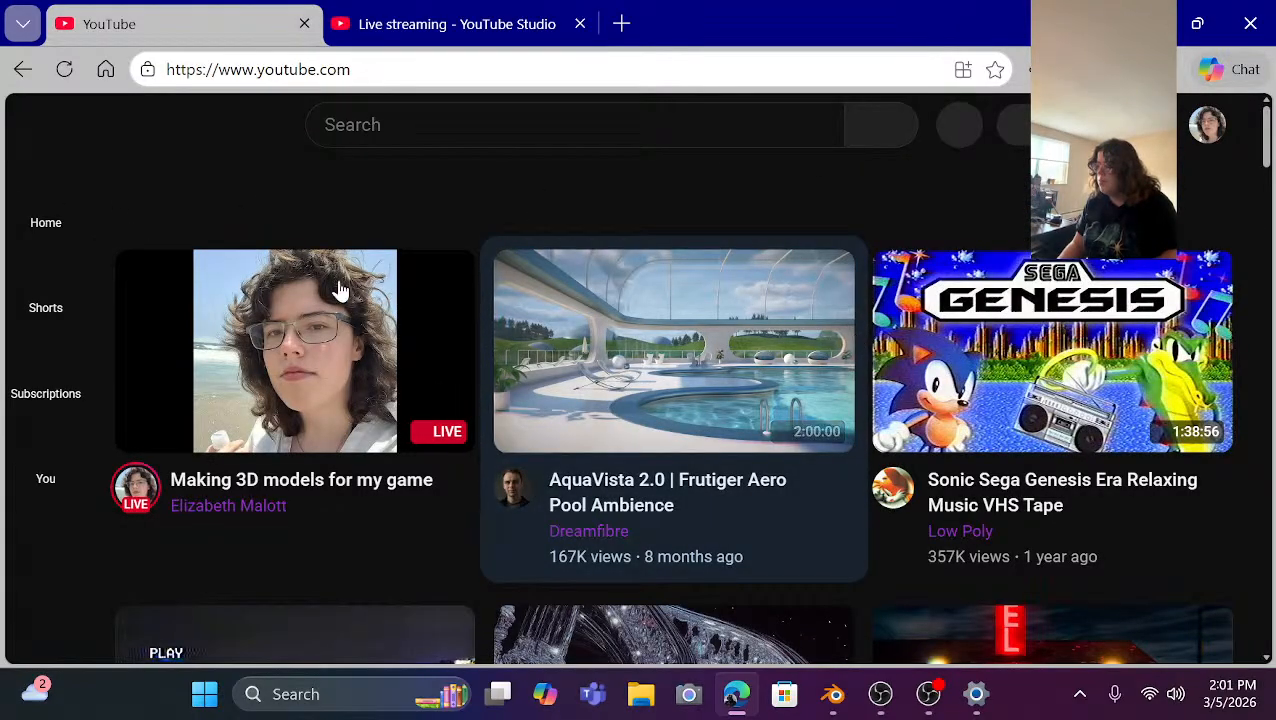
# Play the video "Sonic Sega Genesis Era Relaxing Music VHS Tape" from the YouTube home page.
pyautogui.scroll(-1, 365, 305)
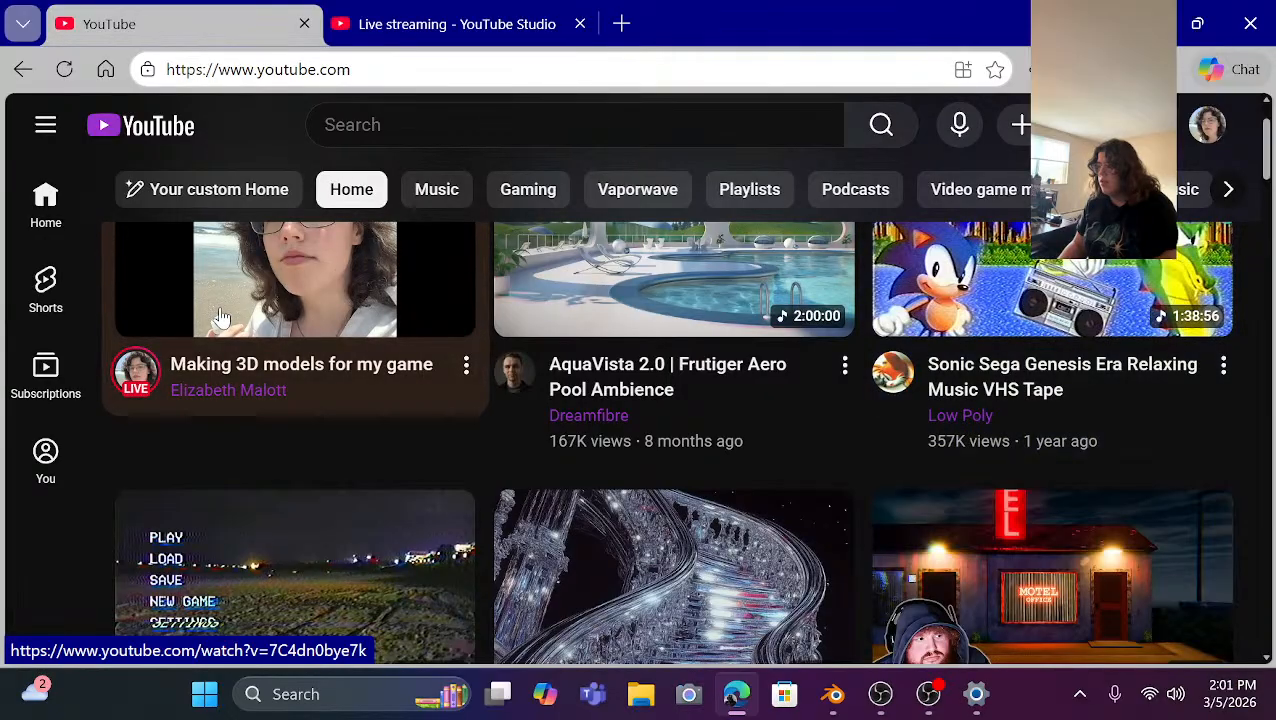
pyautogui.scroll(1, 688, 306)
pyautogui.moveTo(1055, 365)
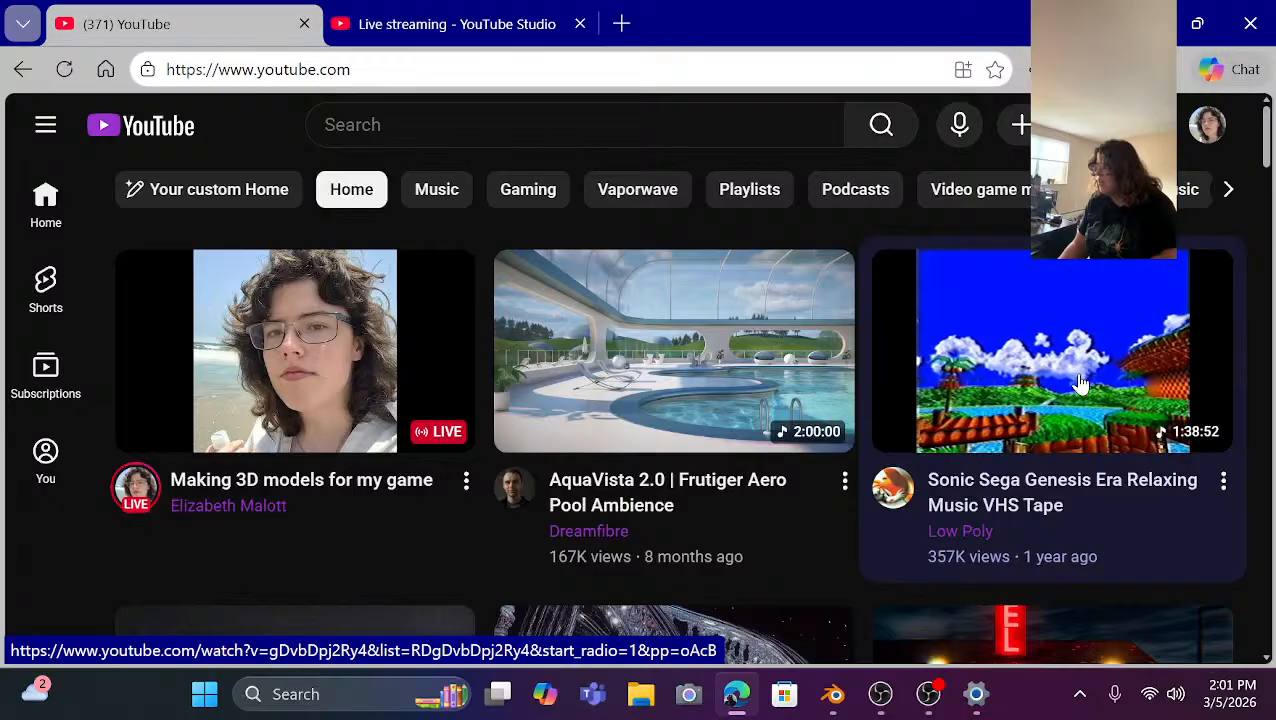
pyautogui.click(1050, 385)
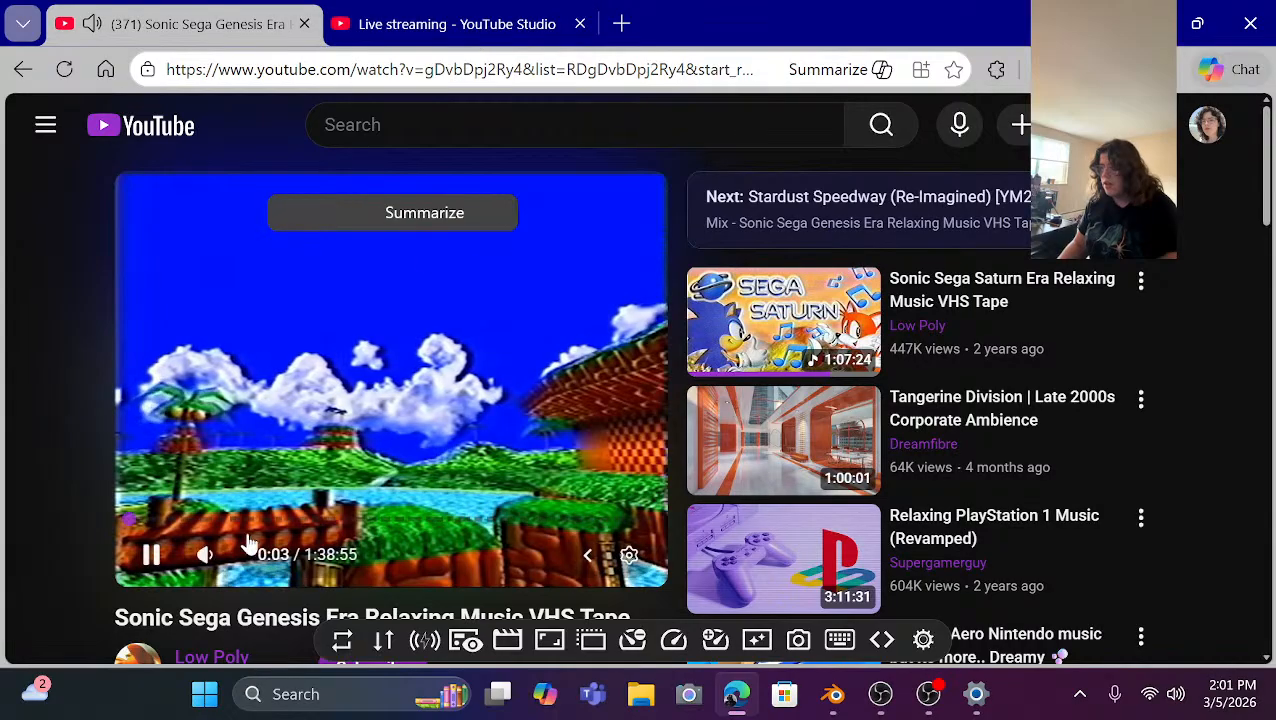
# Check the live stream preview's sound while the music plays, skip ahead to the live broadcast and mute the preview again.
pyautogui.click(490, 12)
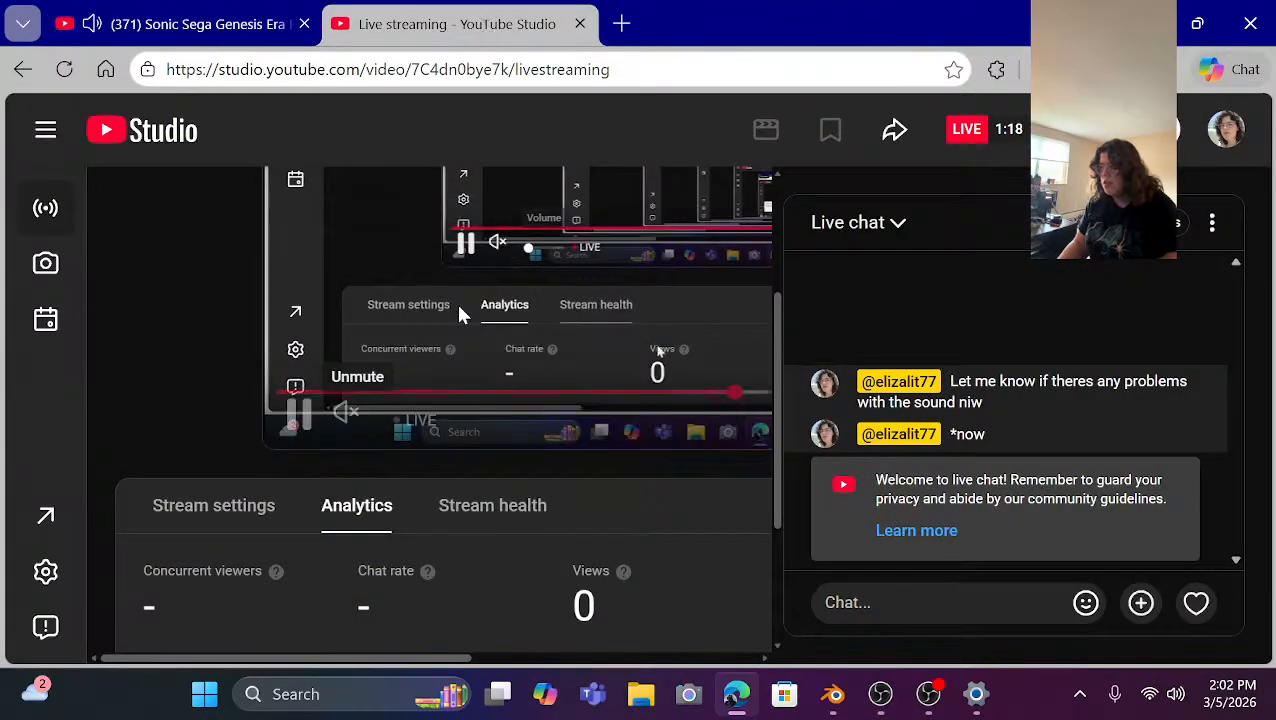
pyautogui.click(344, 416)
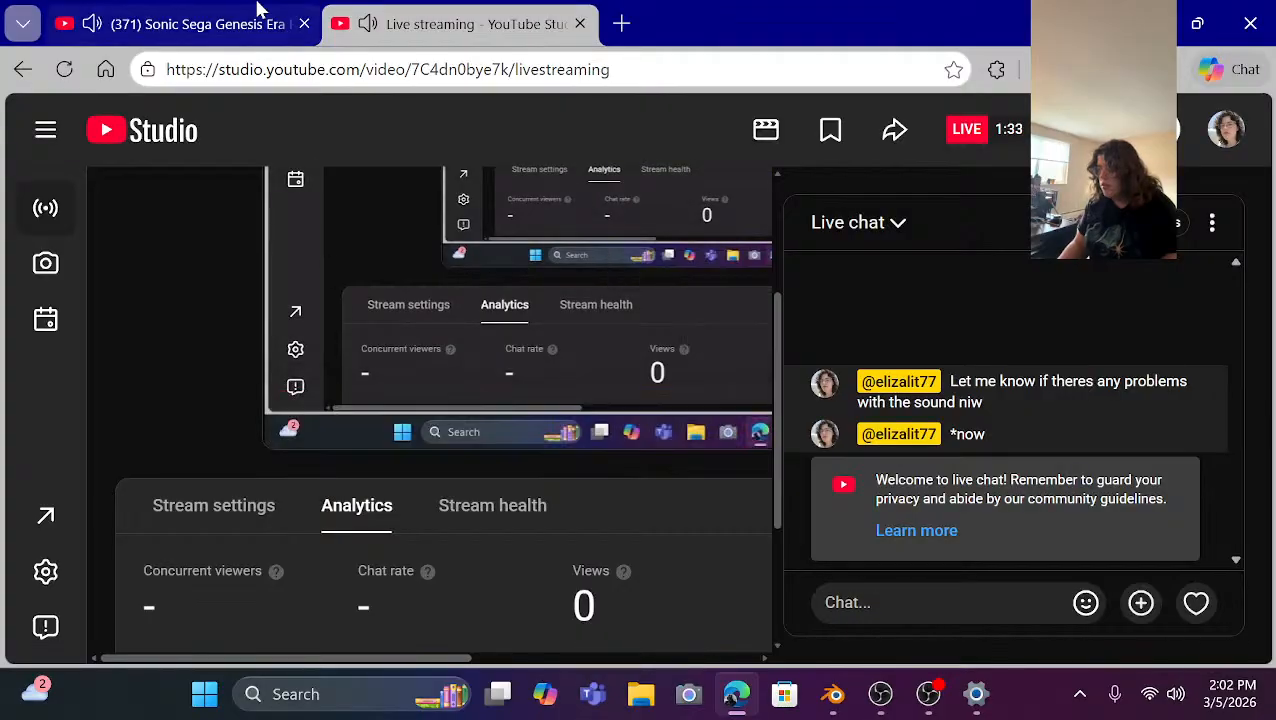
pyautogui.click(200, 23)
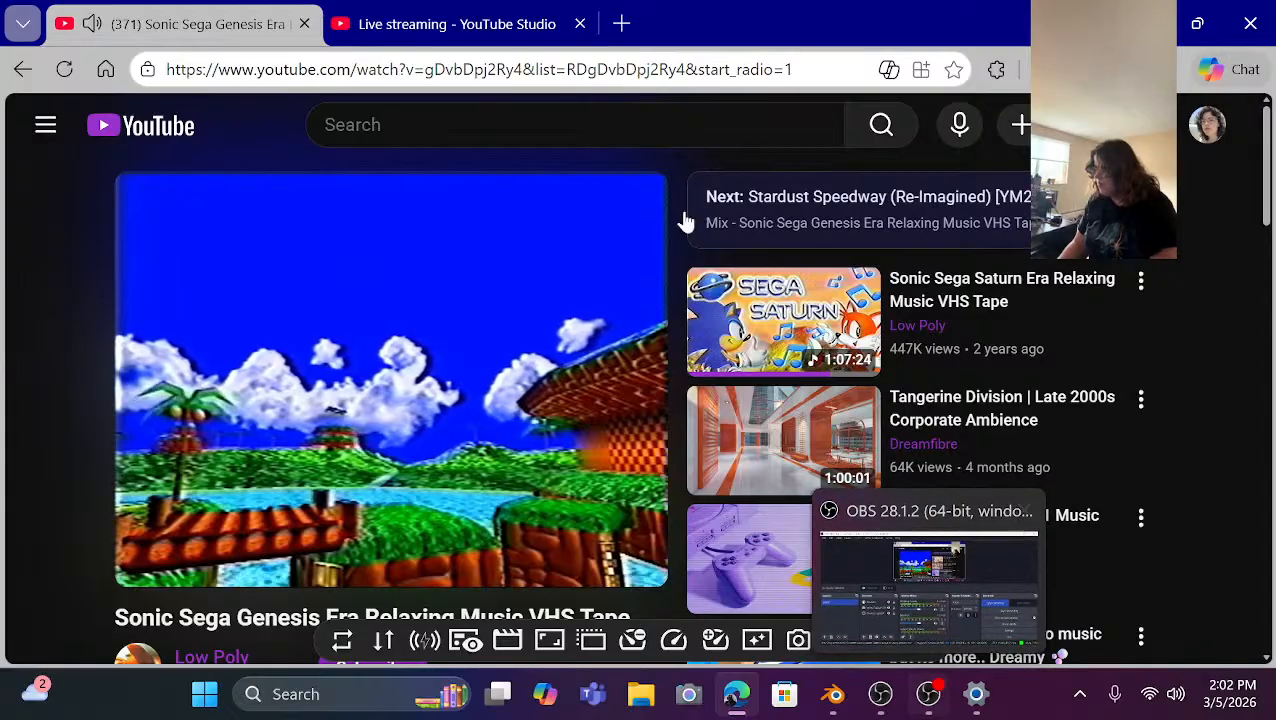
pyautogui.click(456, 23)
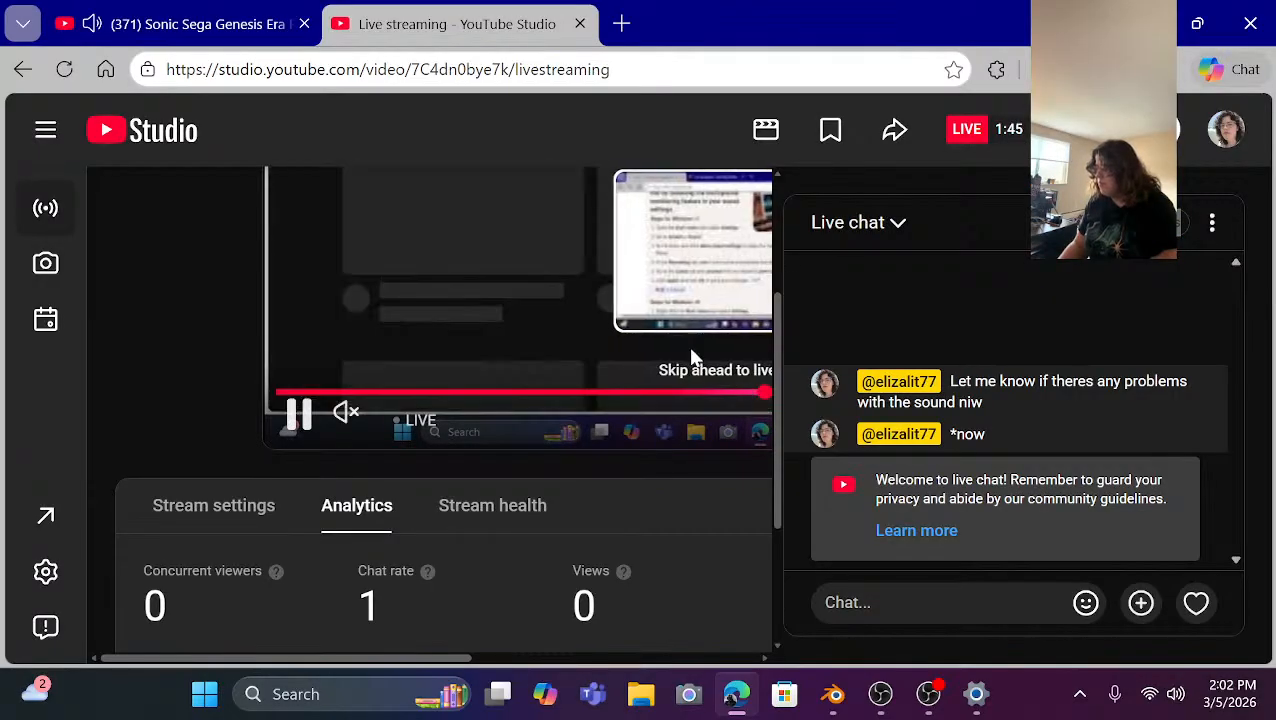
pyautogui.moveTo(207, 25)
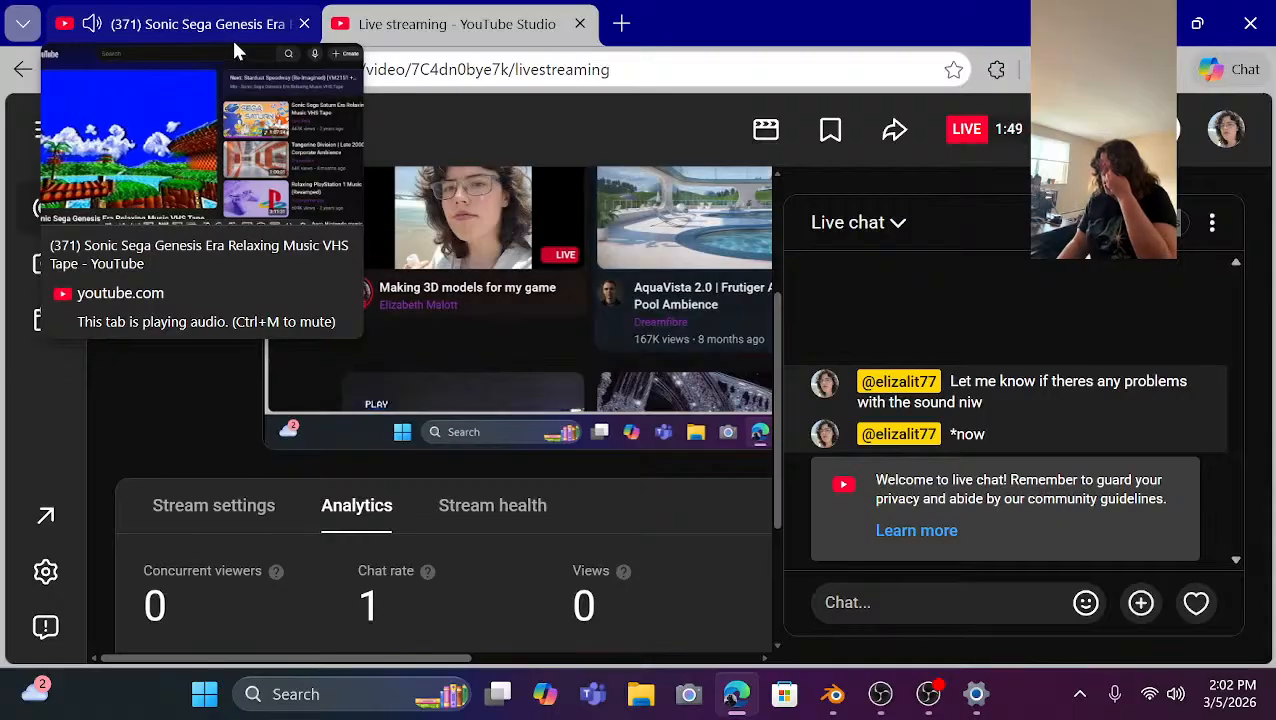
pyautogui.click(346, 413)
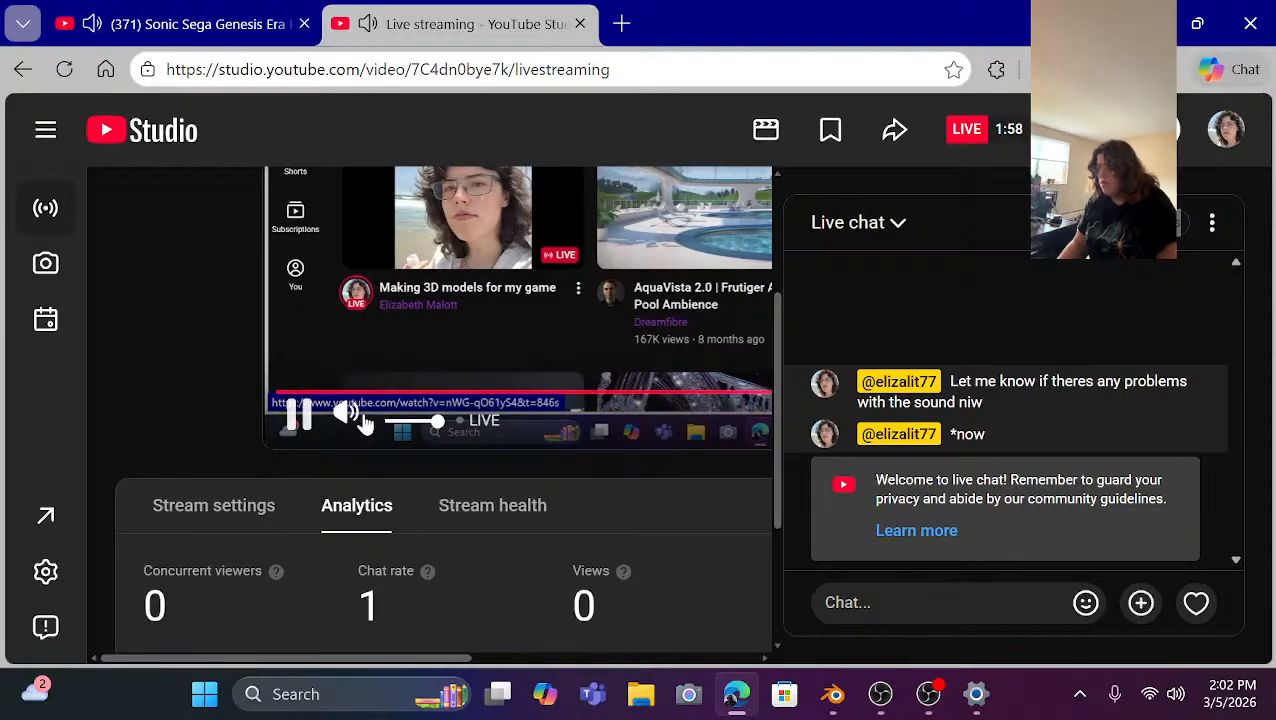
pyautogui.click(464, 424)
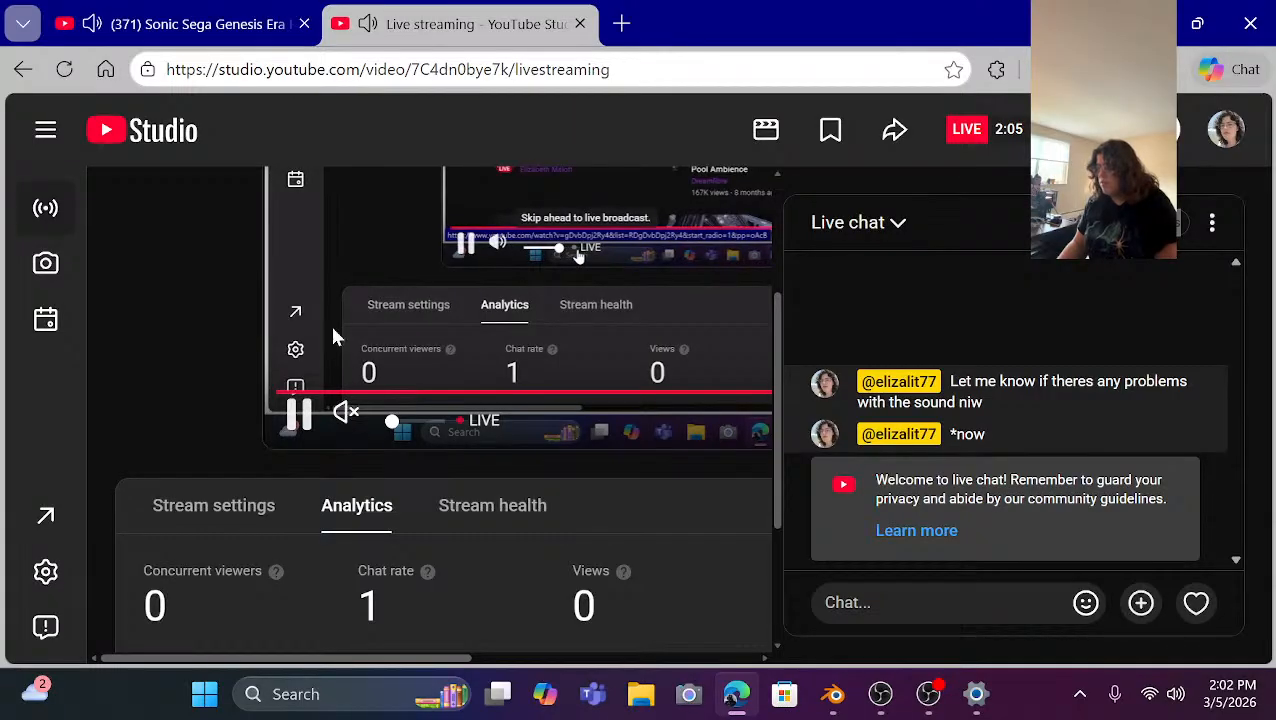
# Check the audio mixer levels in OBS and inspect the cube mesh in Blender.
pyautogui.click(203, 29)
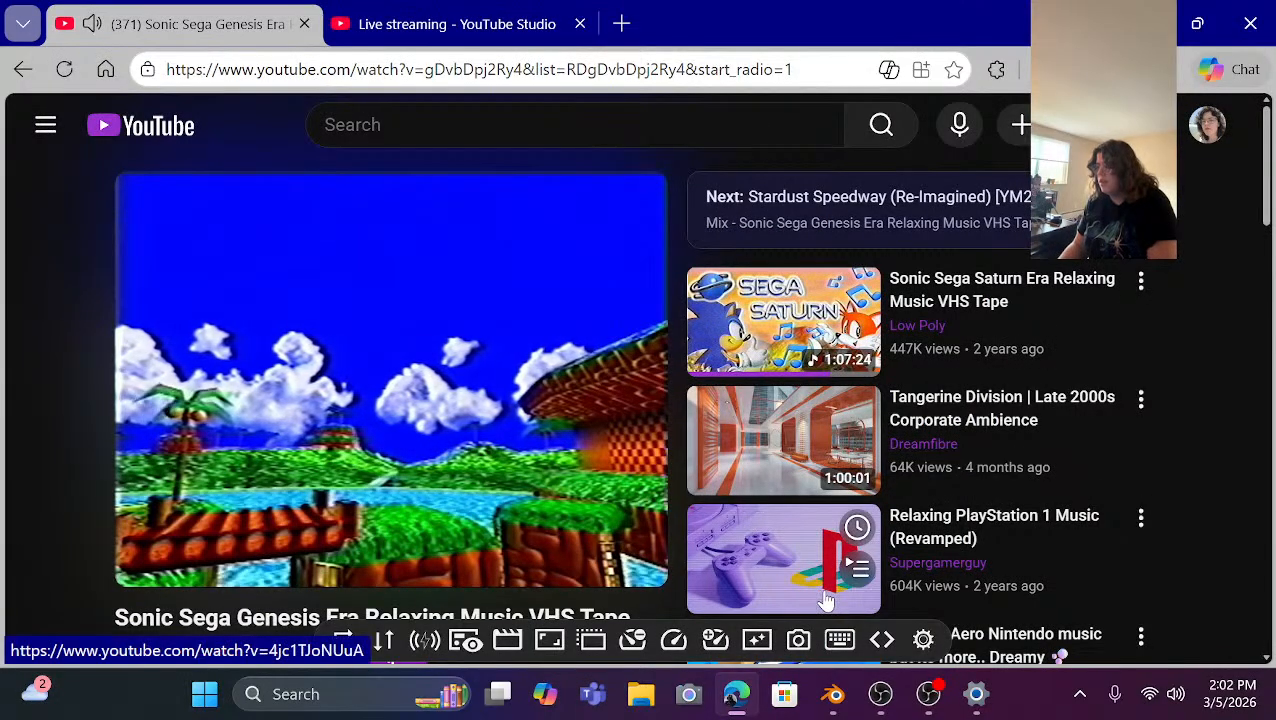
pyautogui.click(938, 698)
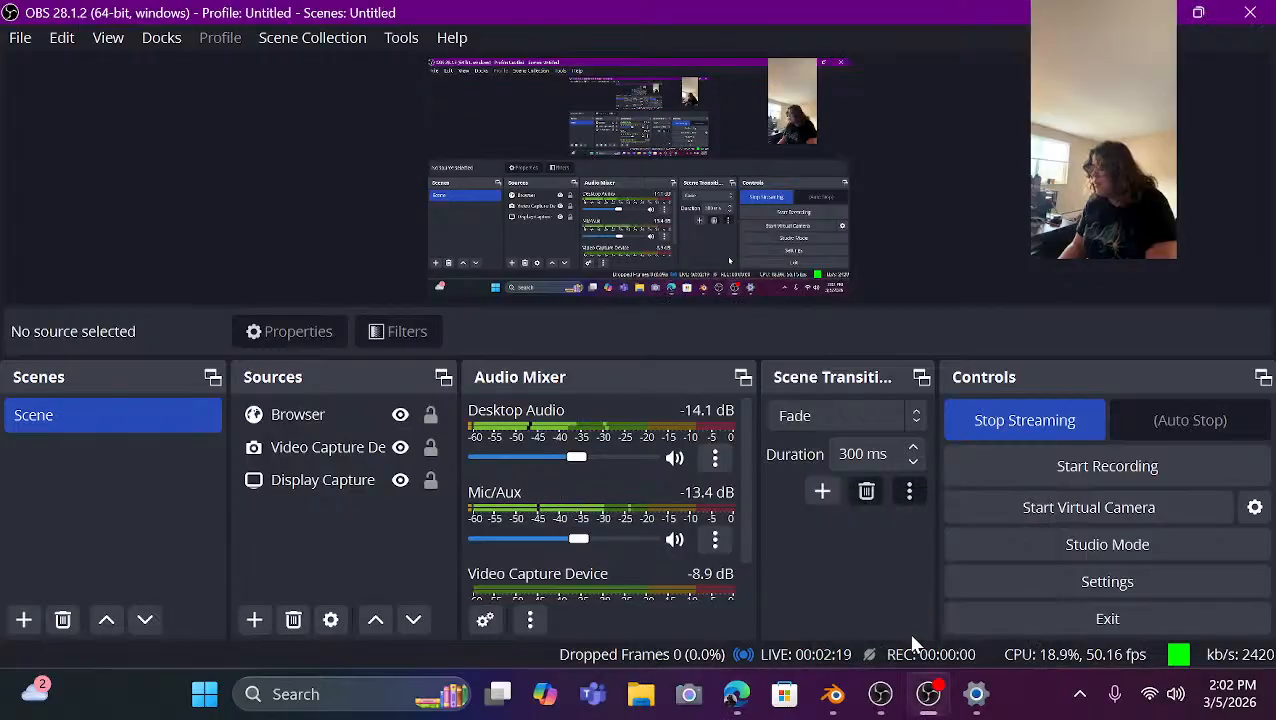
pyautogui.moveTo(812, 706)
pyautogui.click(842, 592)
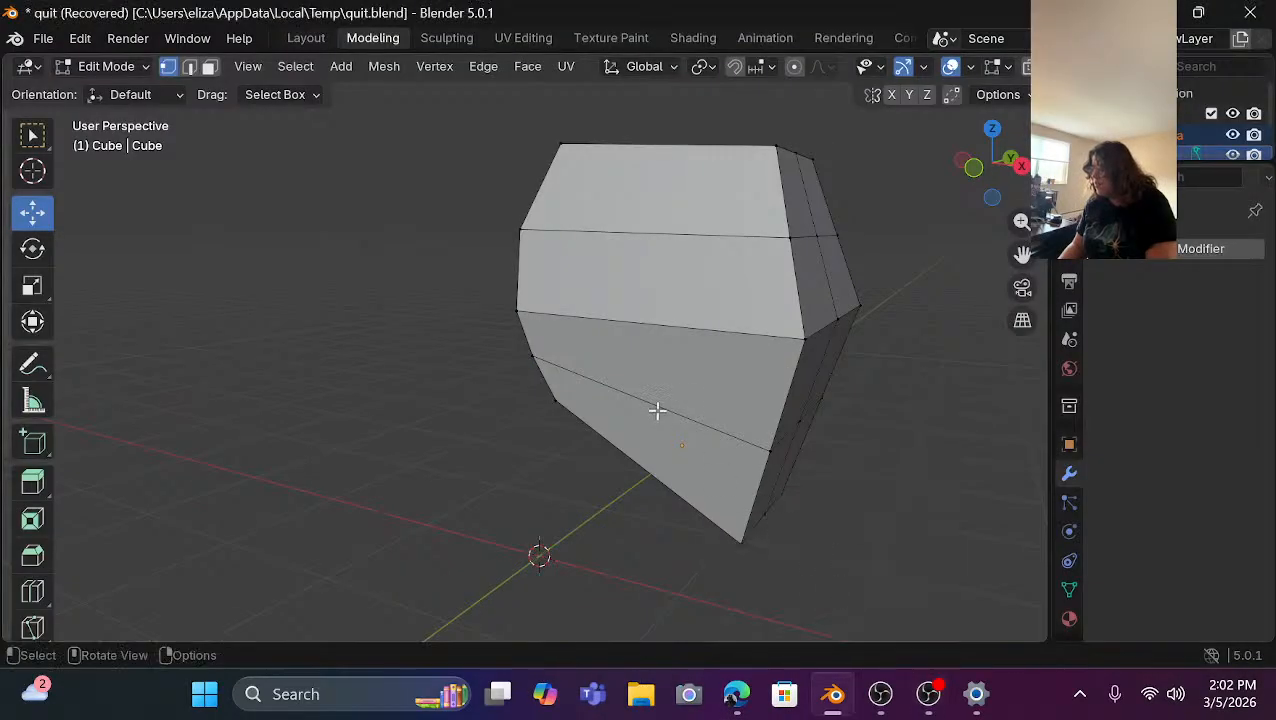
pyautogui.moveTo(985, 193); pyautogui.dragTo(795, 458)
# Return to the music video in the browser and stop its playback.
pyautogui.moveTo(736, 694)
pyautogui.click(735, 590)
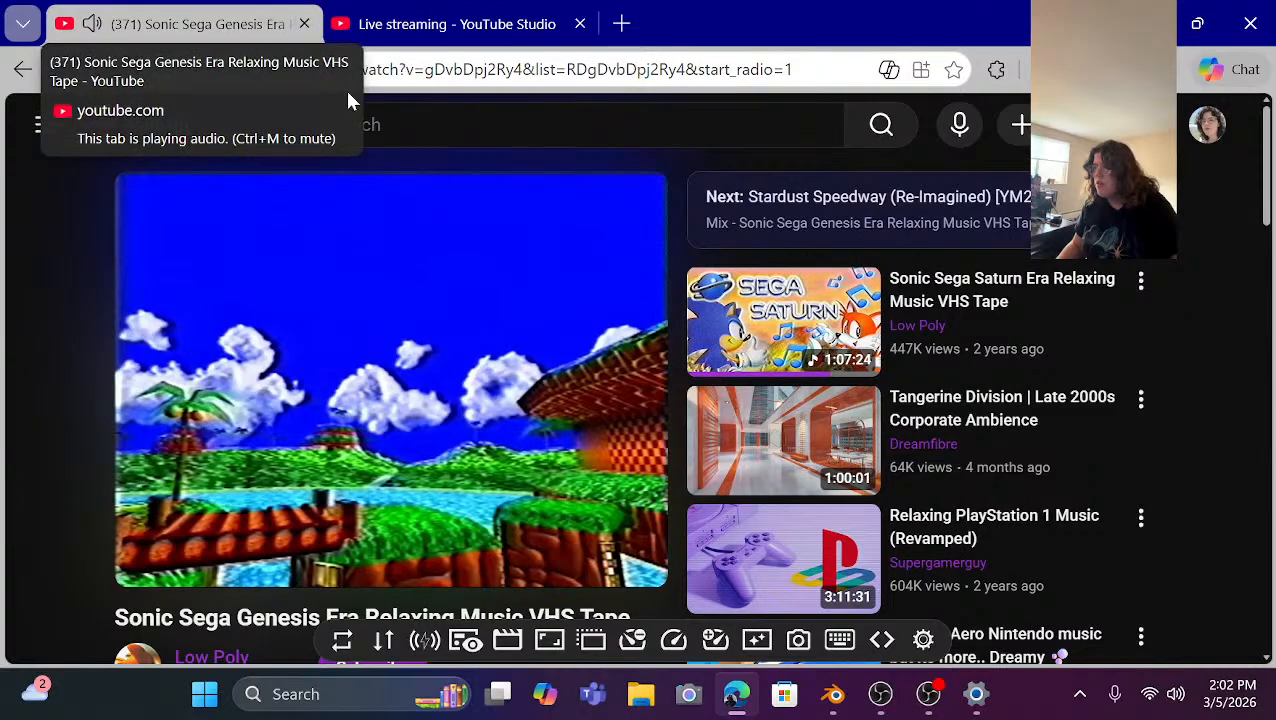
pyautogui.moveTo(928, 694)
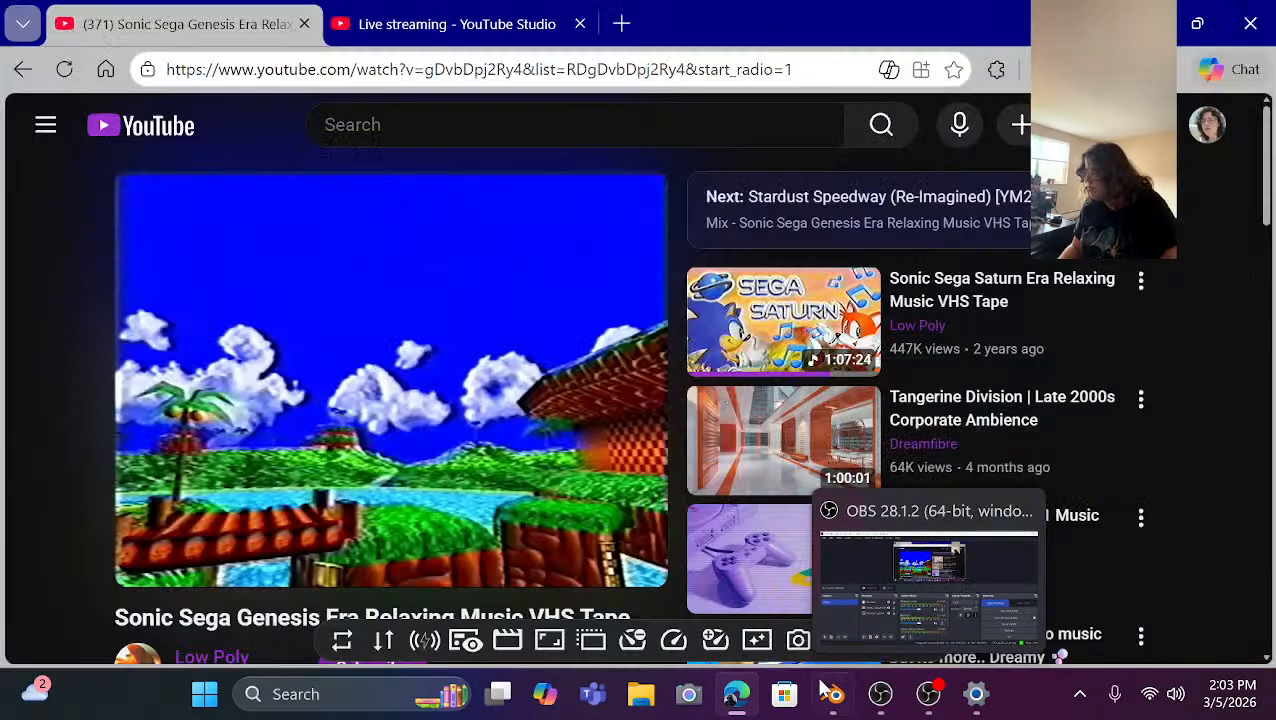
# In Blender, move the two outer corner vertices of the front face's widest edge slightly inward along the X axis and clear the selection.
pyautogui.moveTo(833, 694)
pyautogui.click(810, 581)
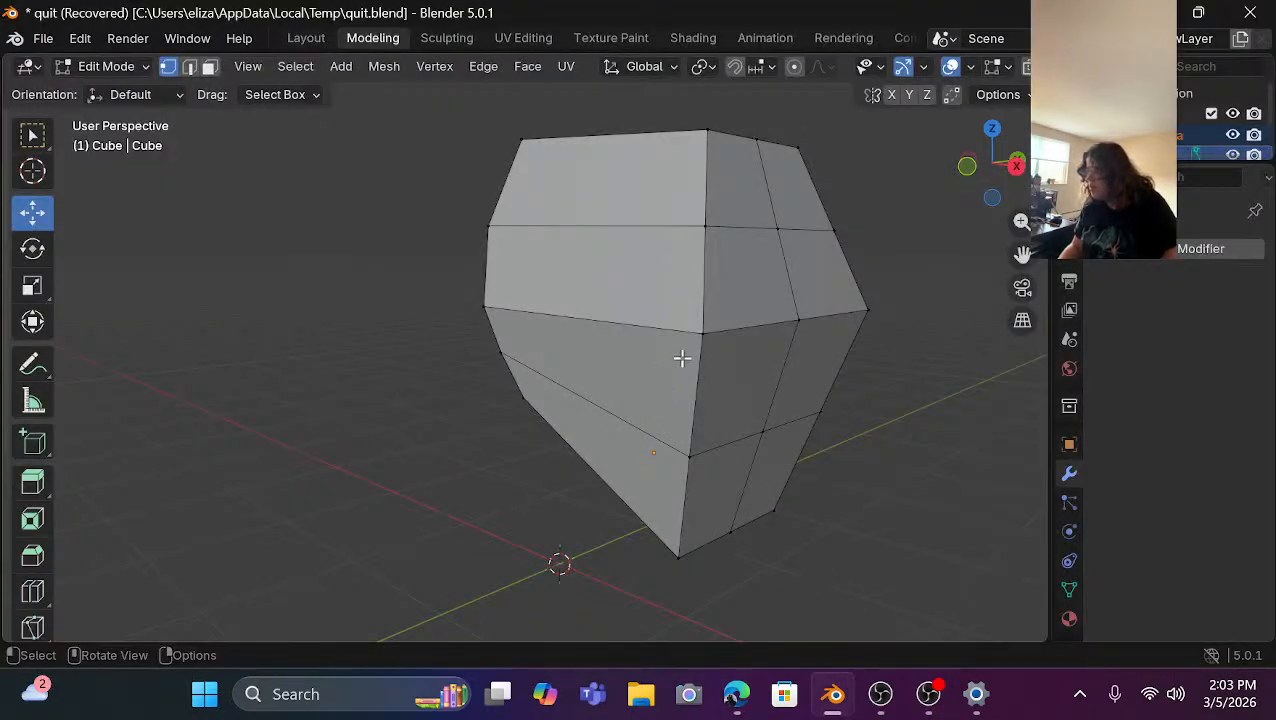
pyautogui.moveTo(1007, 170)
pyautogui.mouseDown()
pyautogui.moveTo(990, 172)
pyautogui.moveTo(1007, 170)
pyautogui.mouseUp()
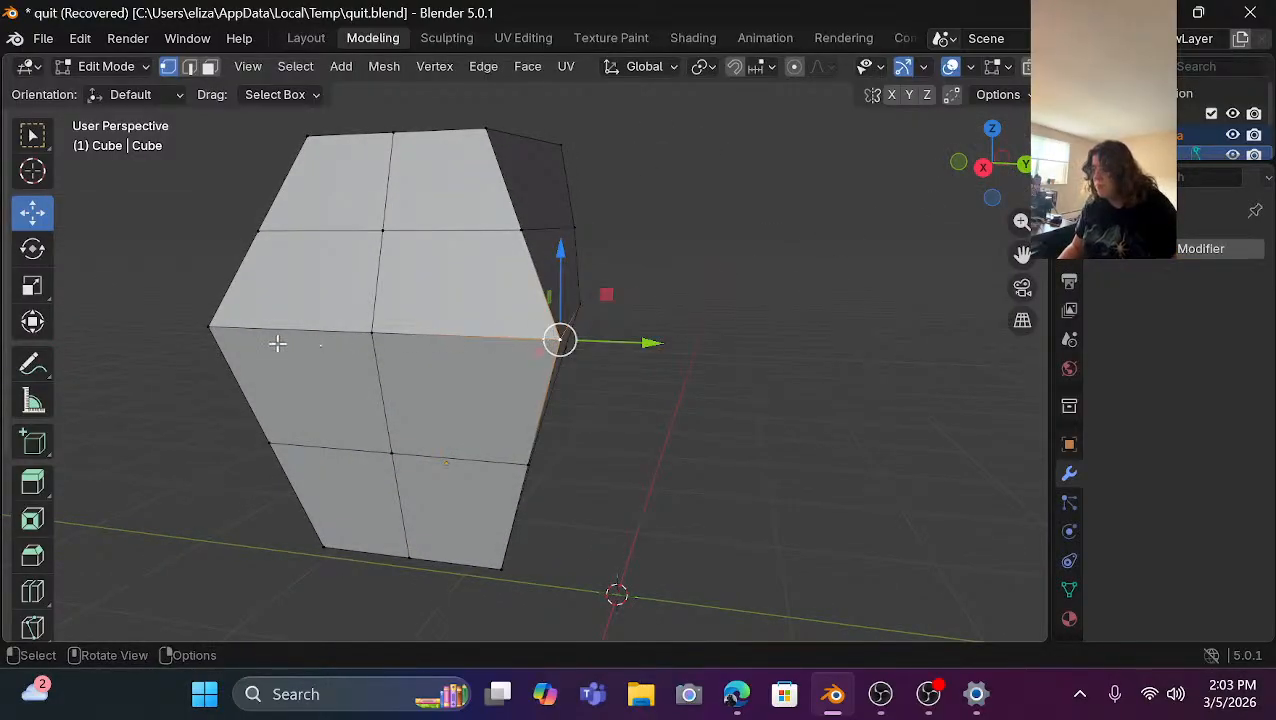
pyautogui.keyDown('shift'); pyautogui.click(211, 330); pyautogui.keyUp('shift')
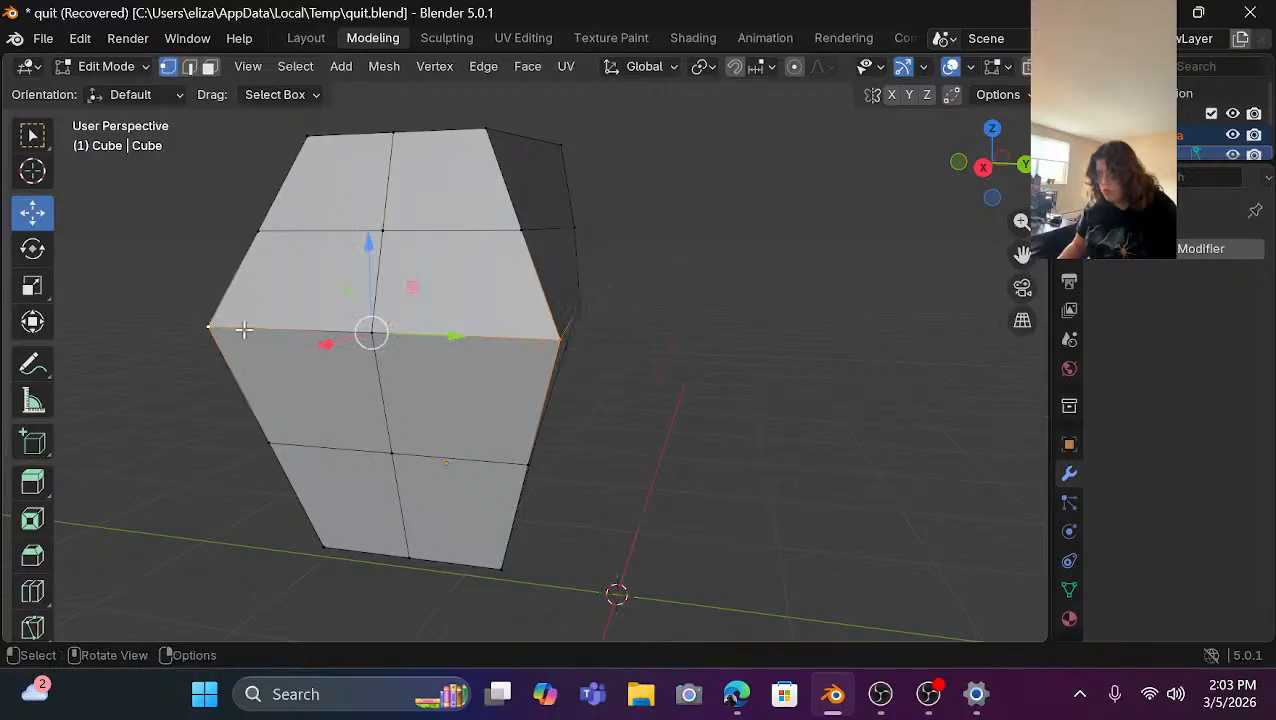
pyautogui.moveTo(986, 183); pyautogui.dragTo(906, 195)
pyautogui.moveTo(119, 355); pyautogui.dragTo(155, 351)
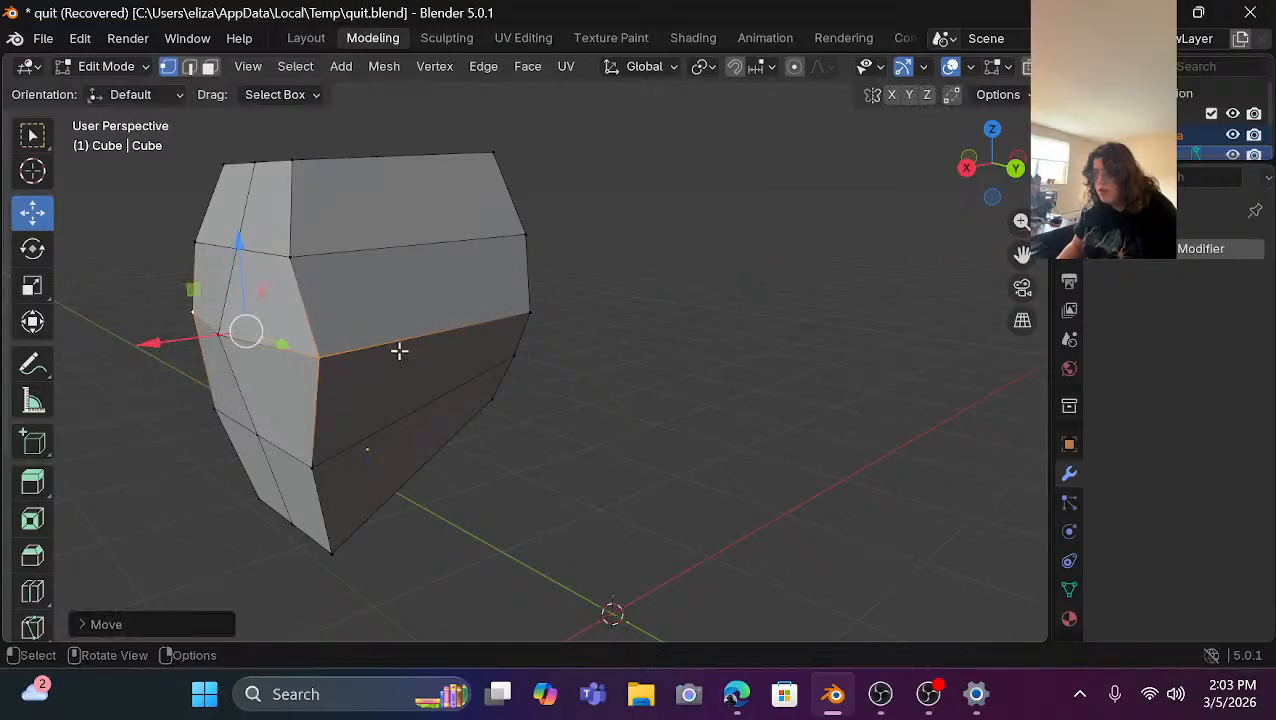
pyautogui.click(649, 352)
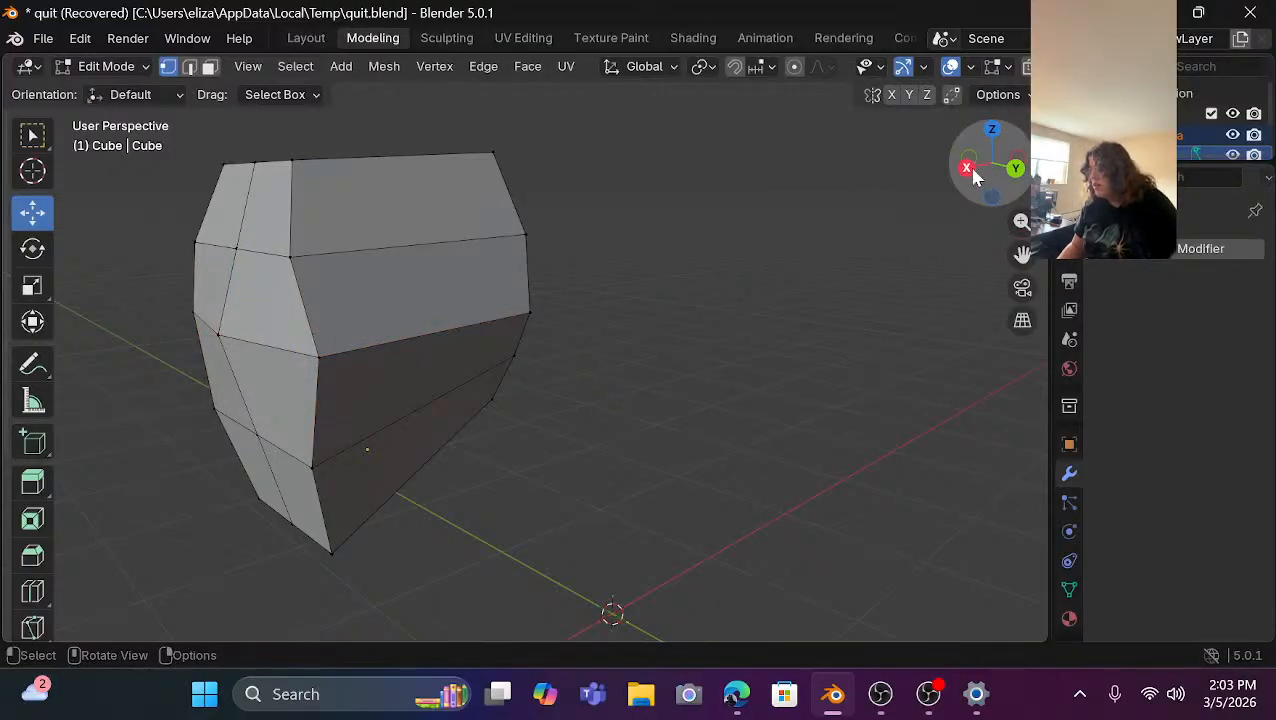
# Move the two outer corner vertices of the front face's widest row slightly outward along the X axis and clear the selection.
pyautogui.moveTo(975, 176); pyautogui.dragTo(1075, 178)
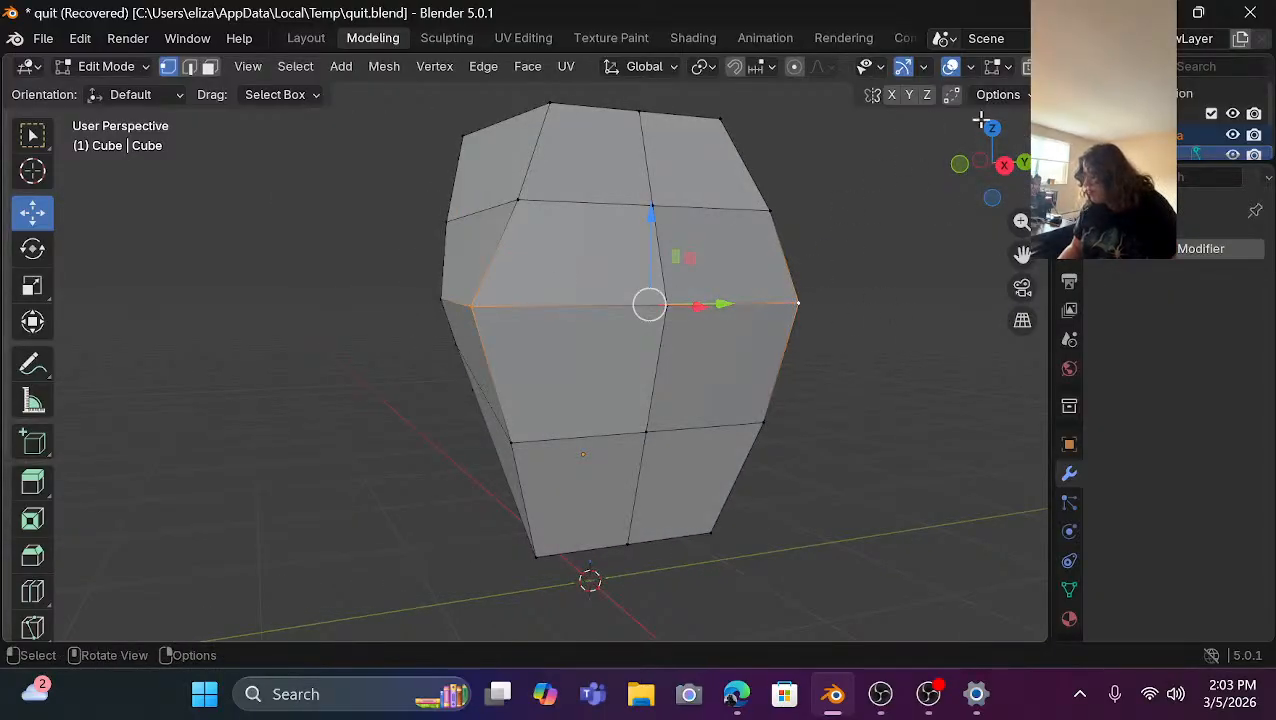
pyautogui.moveTo(981, 121); pyautogui.dragTo(1002, 126)
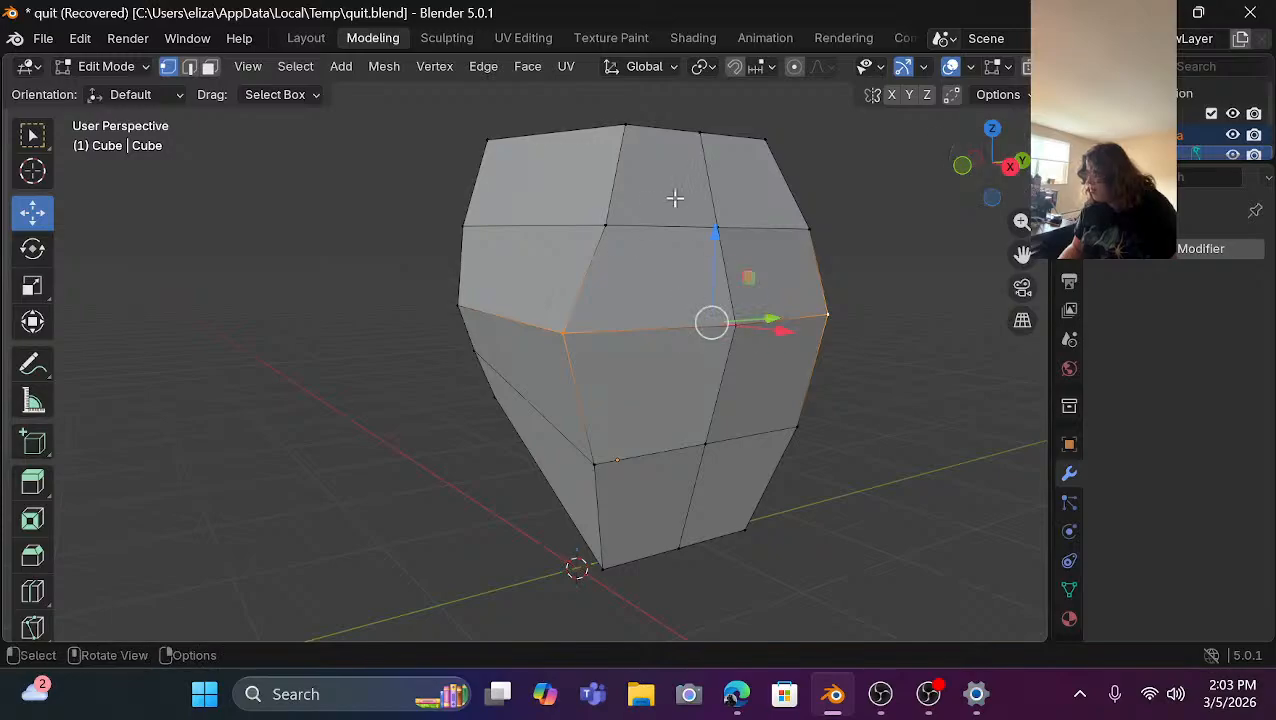
pyautogui.moveTo(723, 233)
pyautogui.mouseDown()
pyautogui.moveTo(721, 251)
pyautogui.moveTo(732, 231)
pyautogui.mouseUp()
pyautogui.moveTo(965, 177); pyautogui.dragTo(970, 177)
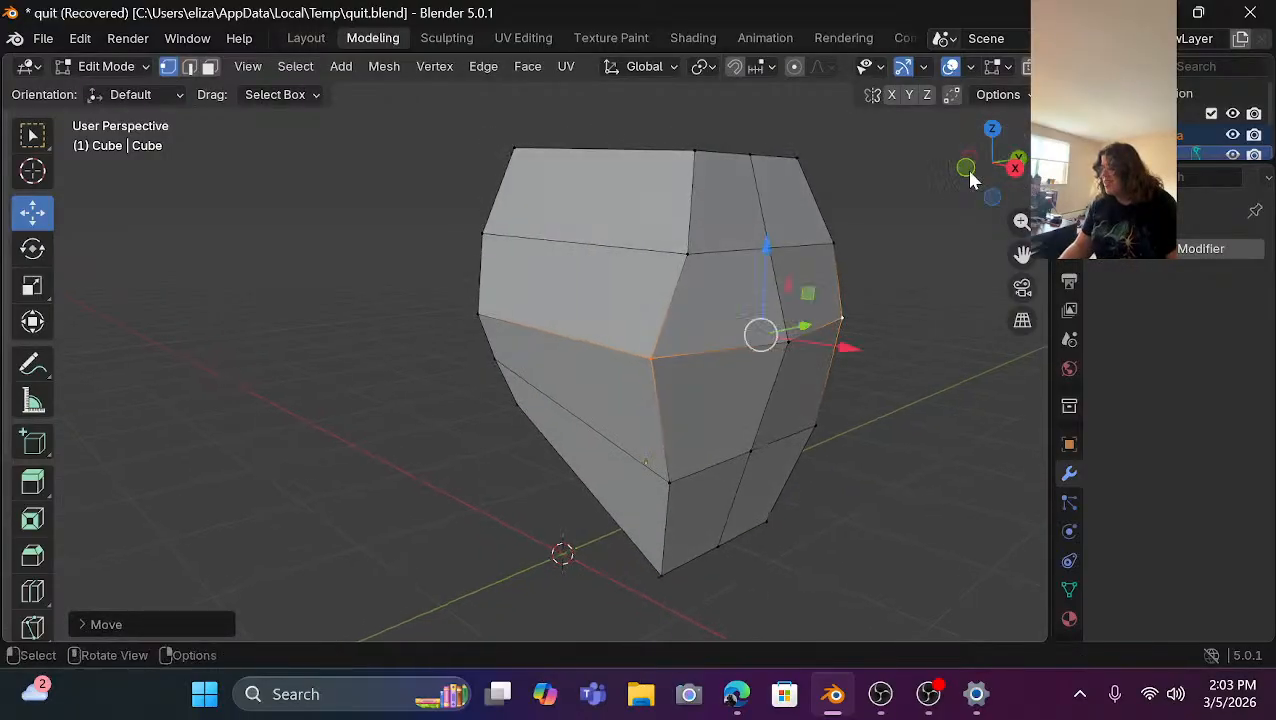
pyautogui.moveTo(845, 344); pyautogui.dragTo(862, 349)
pyautogui.click(900, 446)
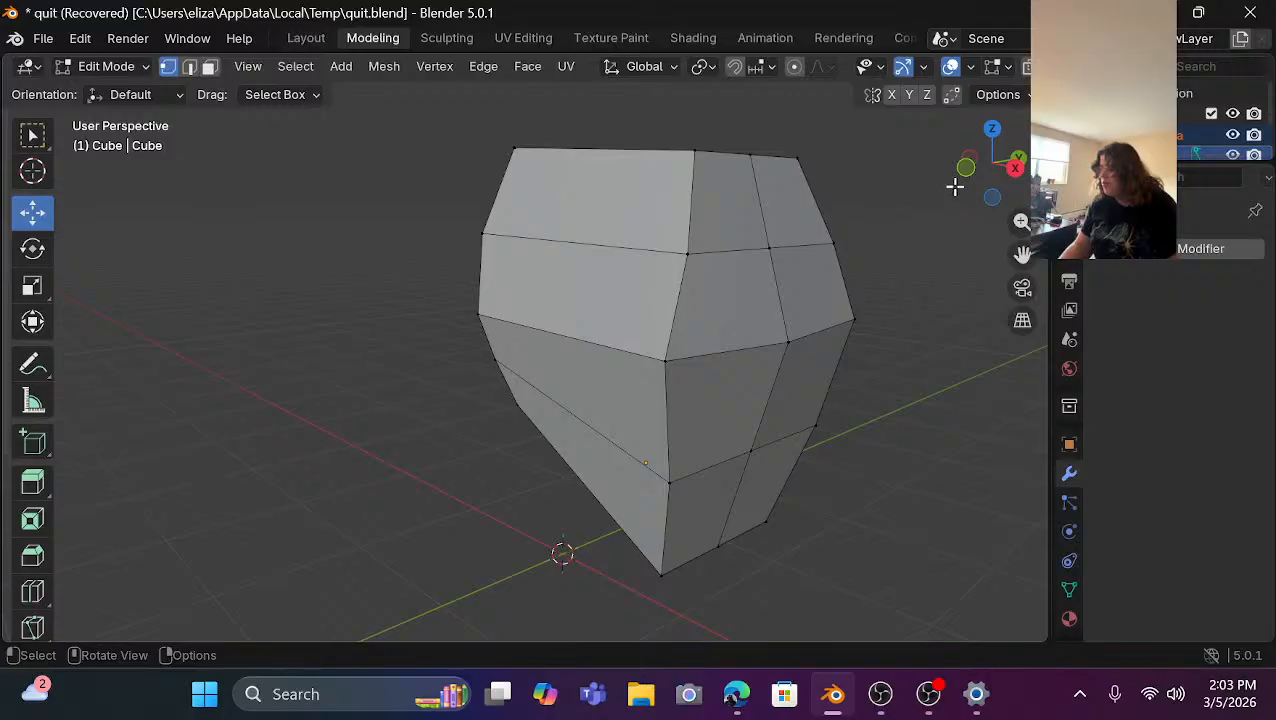
# Raise the two outer corner vertices of the front face's bottom edge along the Z axis, leaving the centre vertex lowest, and deselect them.
pyautogui.moveTo(955, 187); pyautogui.dragTo(902, 326)
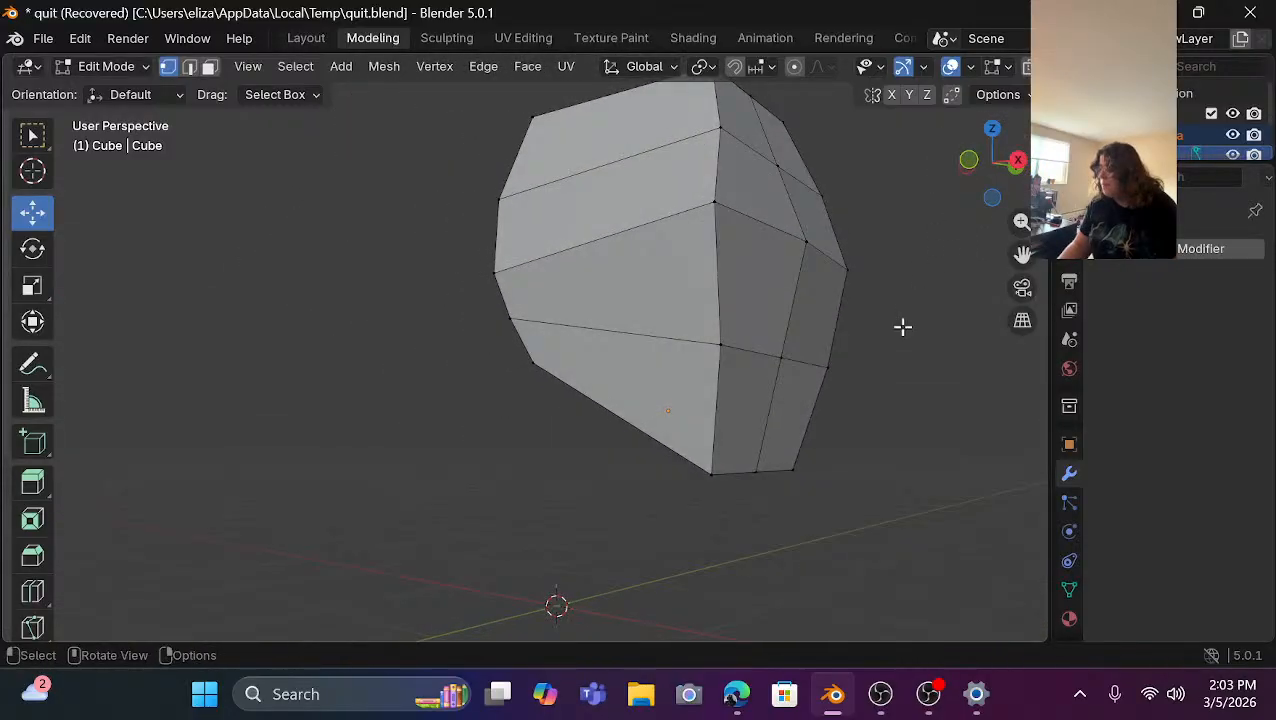
pyautogui.click(726, 475)
pyautogui.moveTo(979, 166); pyautogui.dragTo(975, 198)
pyautogui.keyDown('shift'); pyautogui.click(631, 510); pyautogui.keyUp('shift')
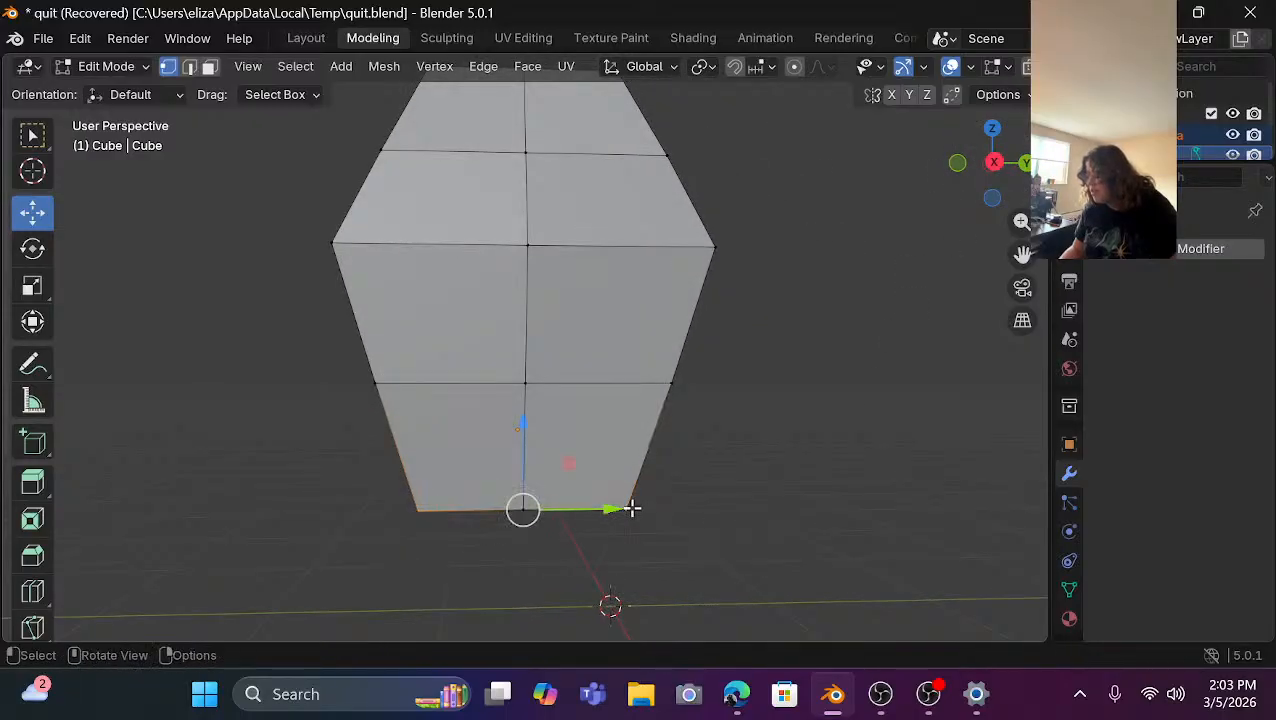
pyautogui.moveTo(527, 419); pyautogui.dragTo(530, 390)
pyautogui.click(897, 390)
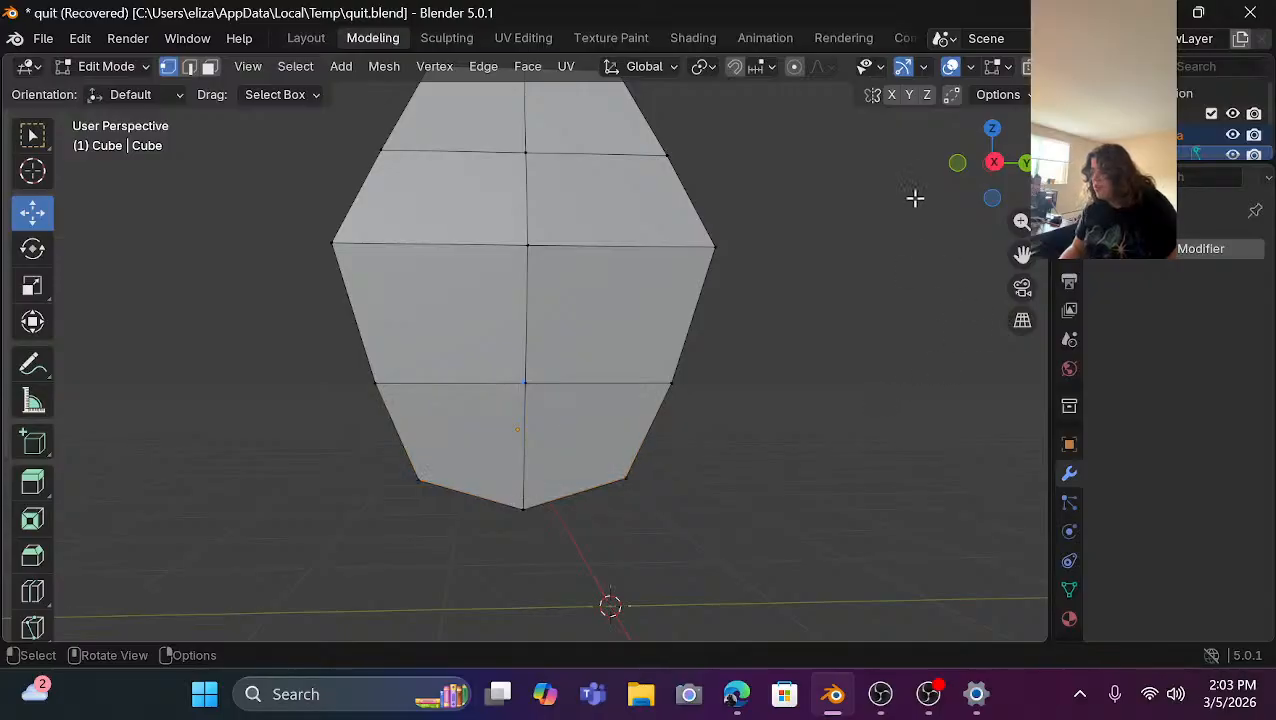
# Move the bottom centre vertex of the front face slightly outward along the X axis and clear the selection.
pyautogui.moveTo(974, 162); pyautogui.dragTo(900, 160)
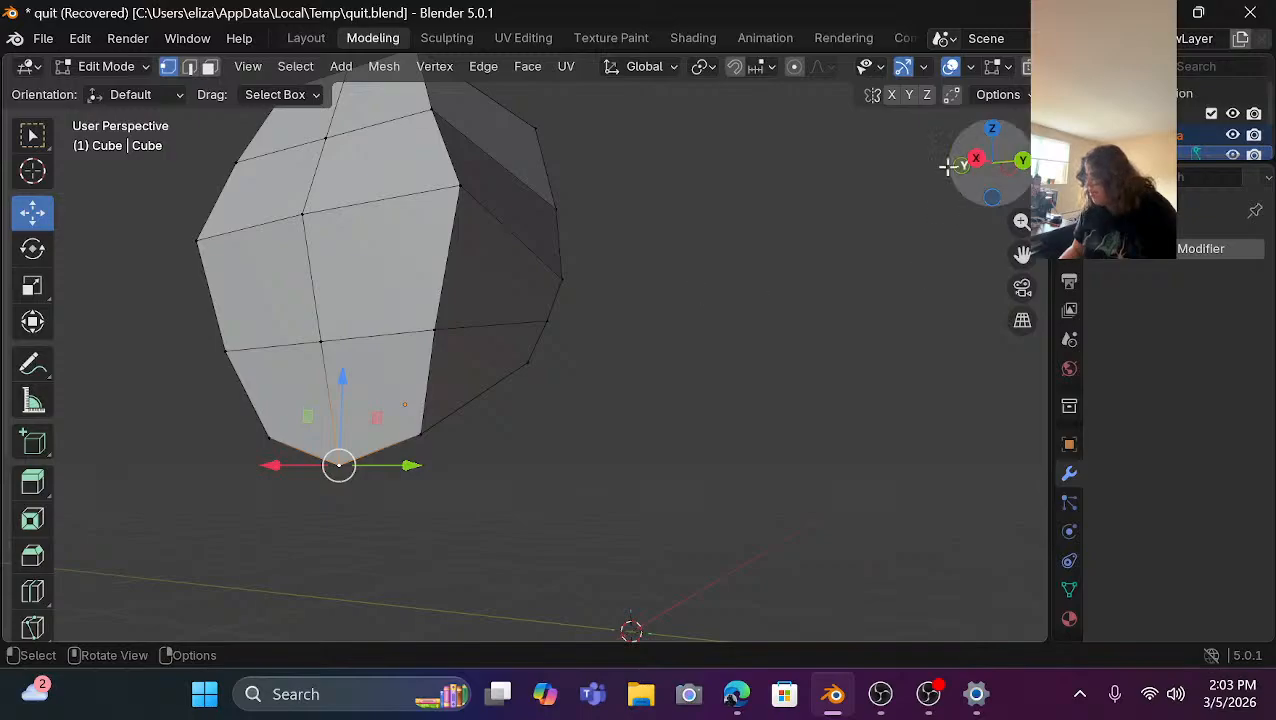
pyautogui.moveTo(955, 162); pyautogui.dragTo(935, 164)
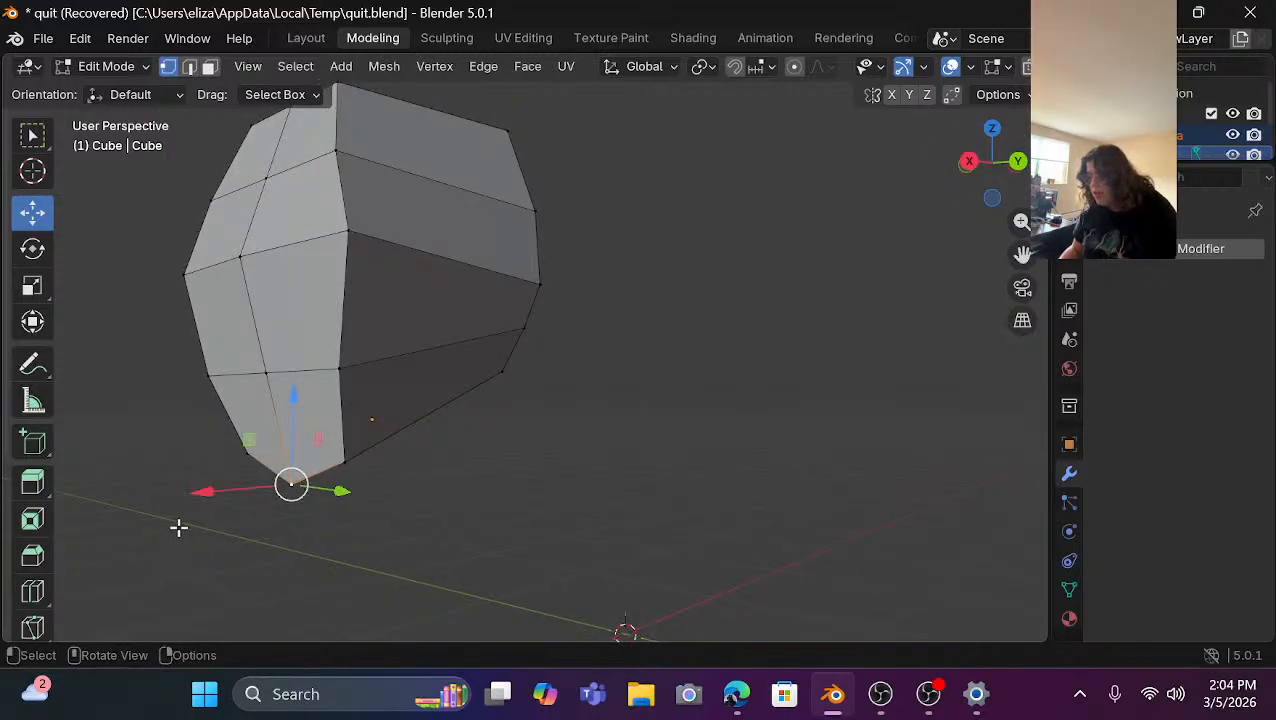
pyautogui.moveTo(200, 494)
pyautogui.mouseDown()
pyautogui.moveTo(177, 493)
pyautogui.moveTo(189, 494)
pyautogui.mouseUp()
pyautogui.click(629, 505)
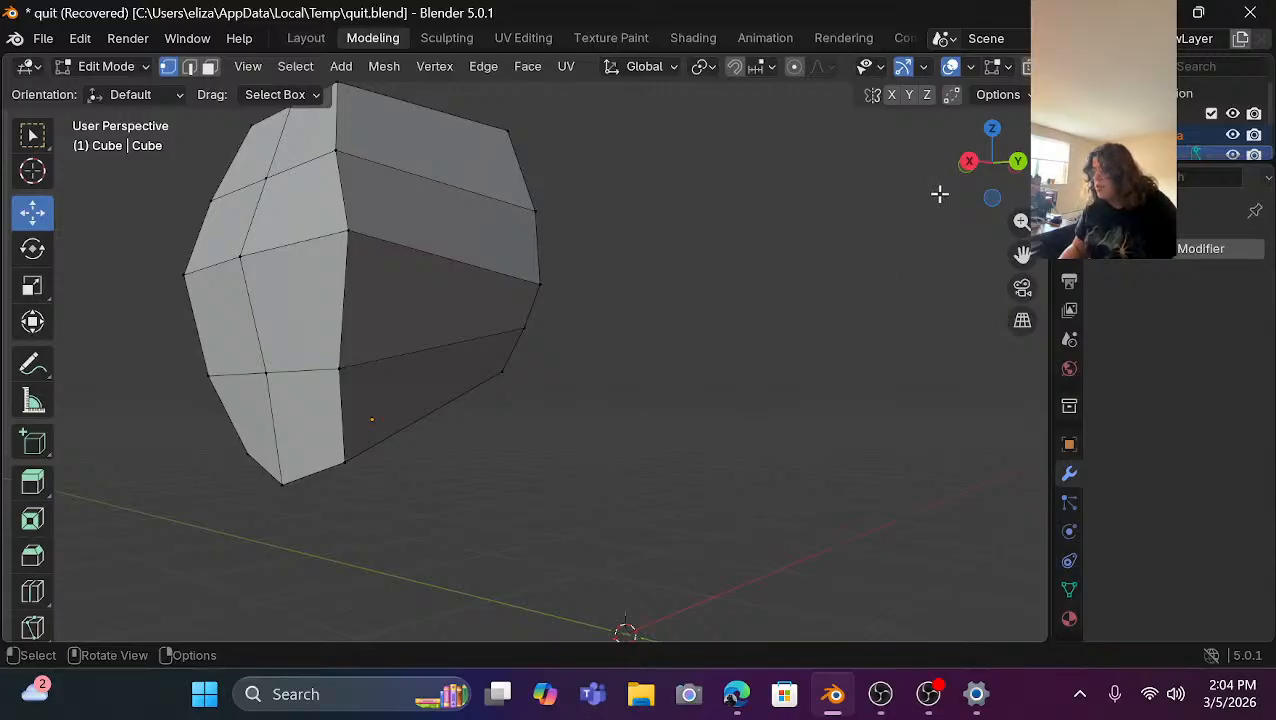
pyautogui.moveTo(975, 165); pyautogui.dragTo(574, 263)
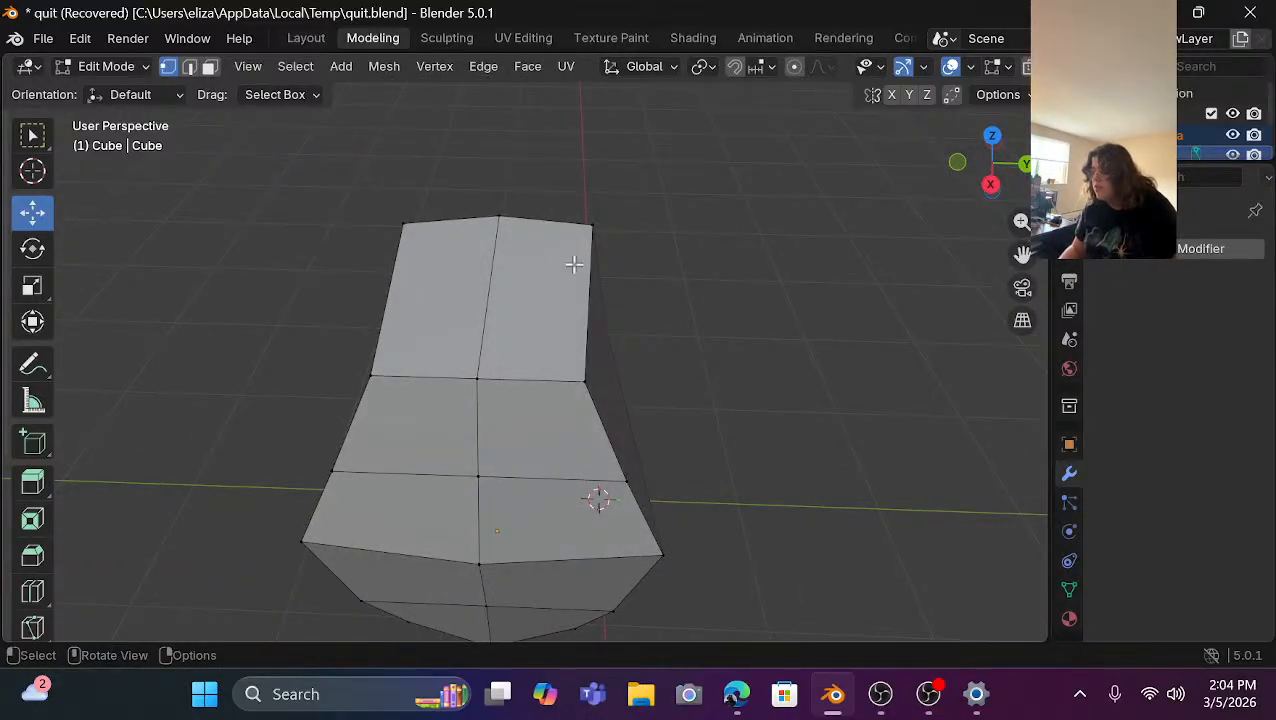
pyautogui.click(367, 378)
pyautogui.keyDown('shift'); pyautogui.click(586, 378); pyautogui.keyUp('shift')
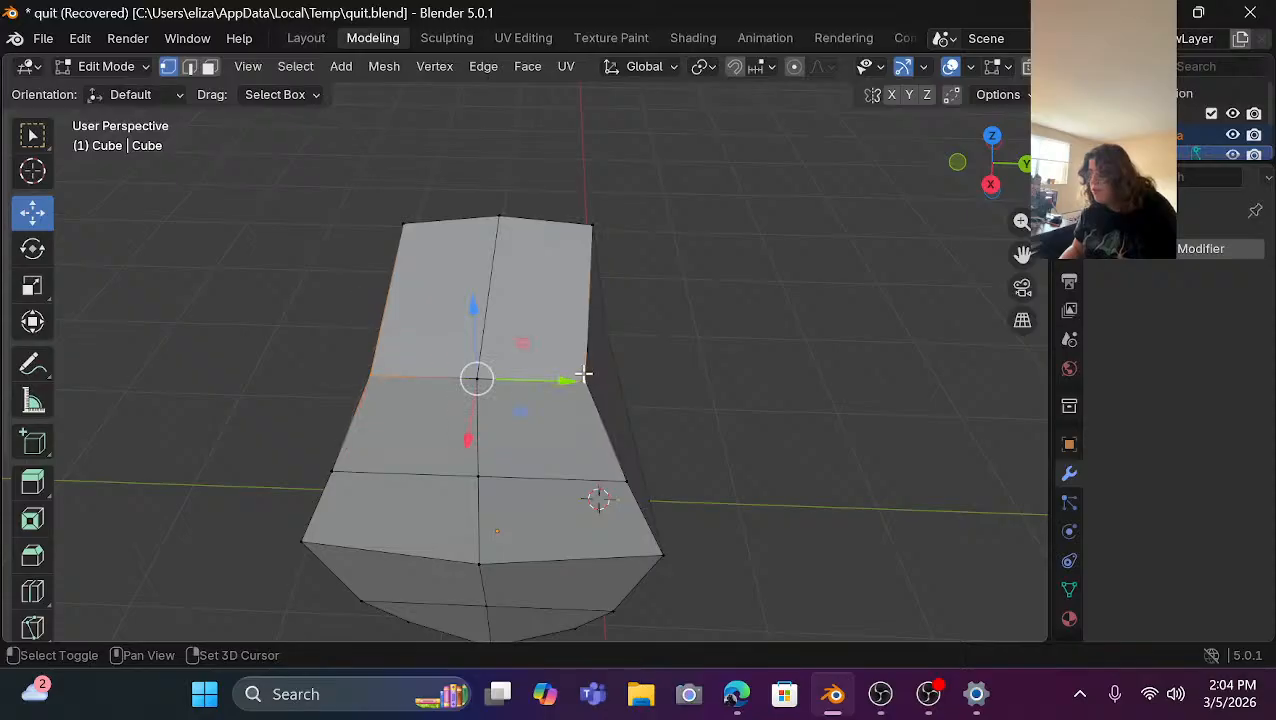
pyautogui.click(740, 362)
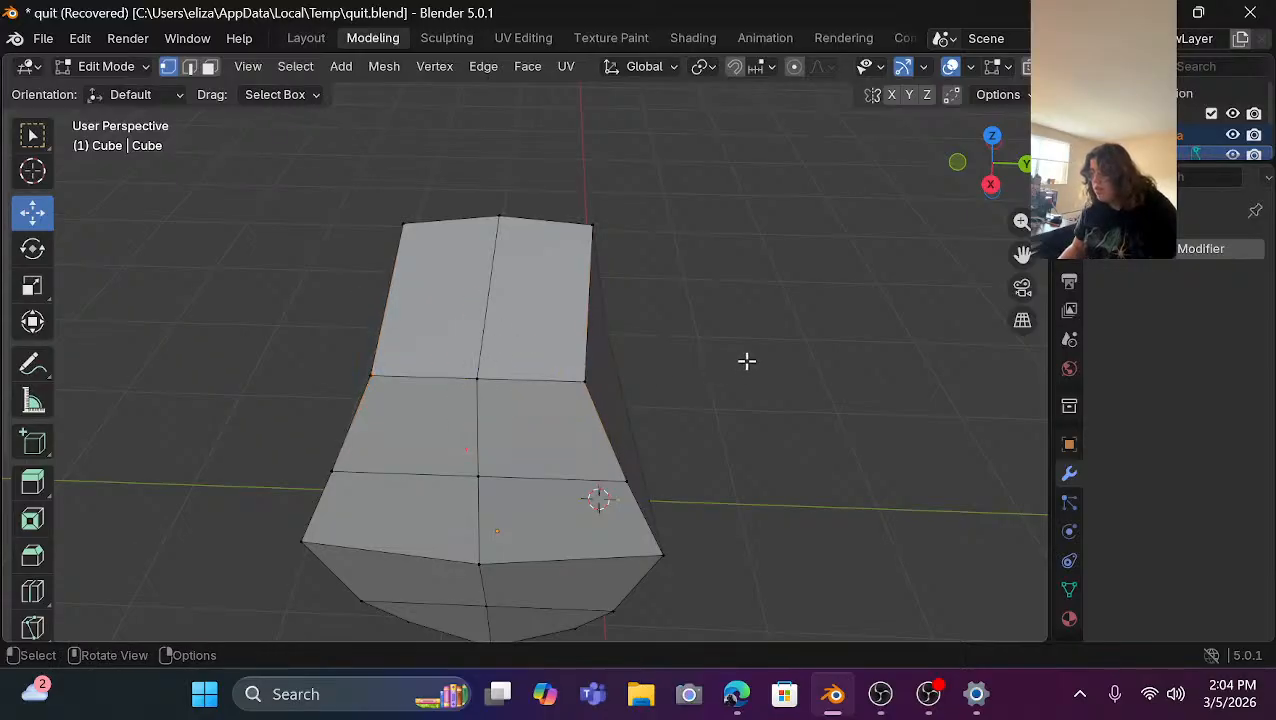
# Move the two back corner vertices of the top face slightly inward along the X axis and deselect them.
pyautogui.moveTo(988, 190); pyautogui.dragTo(971, 138)
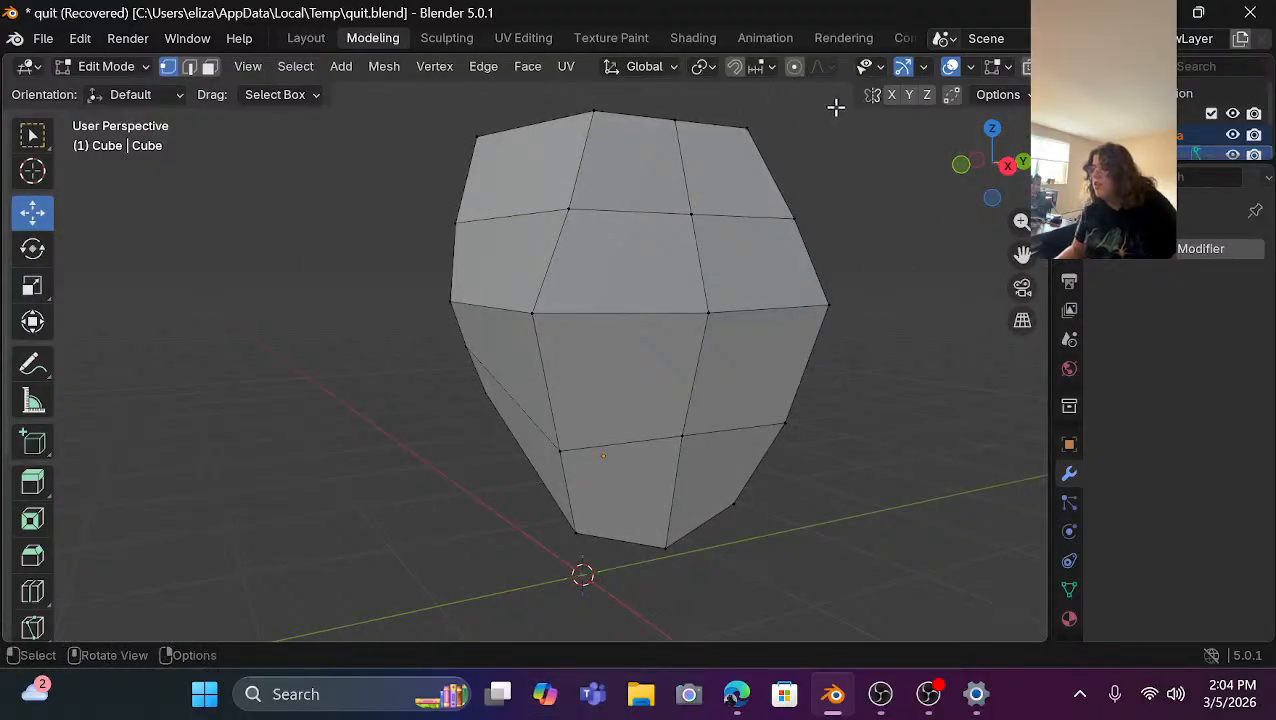
pyautogui.moveTo(962, 166); pyautogui.dragTo(800, 172)
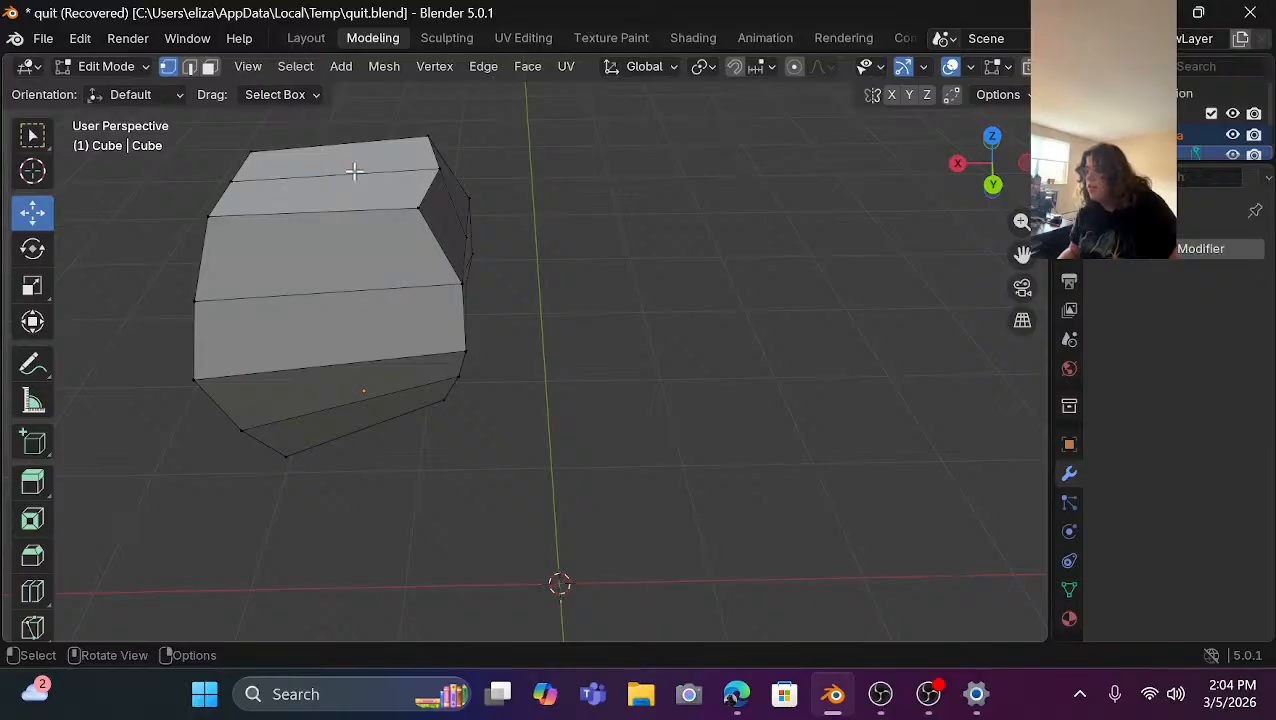
pyautogui.click(416, 204)
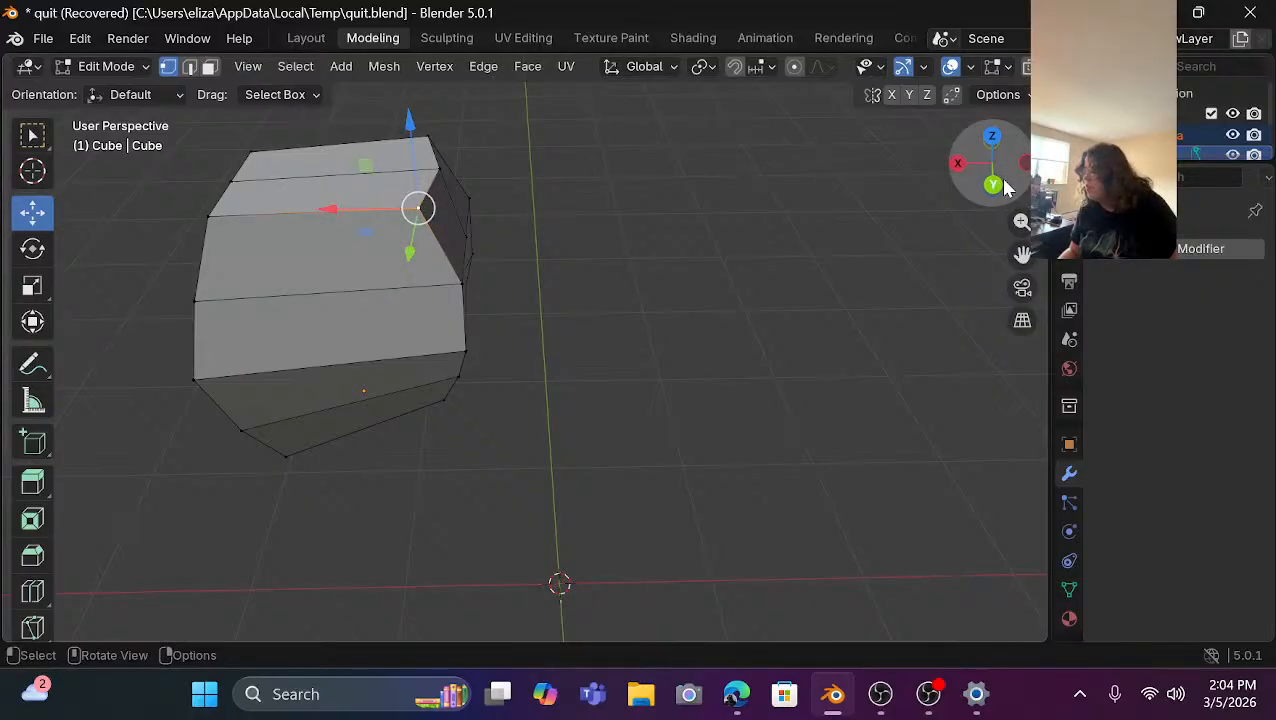
pyautogui.moveTo(1005, 188)
pyautogui.mouseDown()
pyautogui.moveTo(990, 185)
pyautogui.moveTo(1000, 188)
pyautogui.mouseUp()
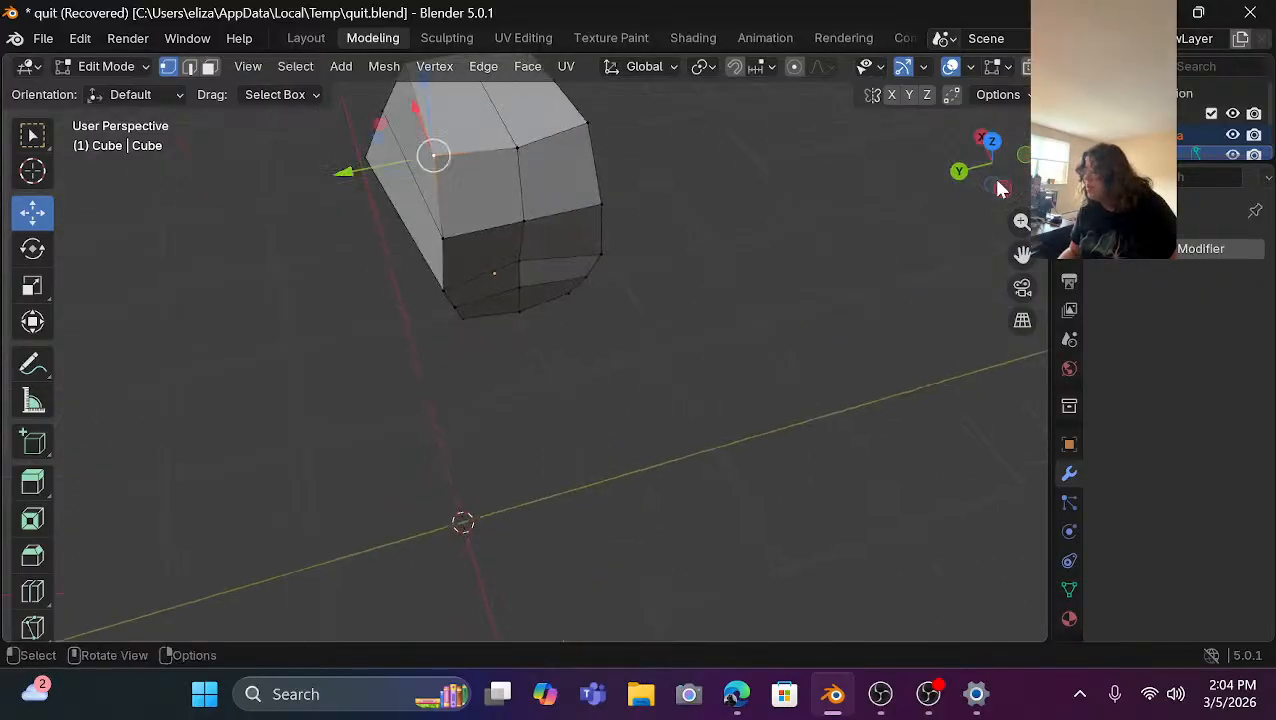
pyautogui.keyDown('shift'); pyautogui.click(587, 122); pyautogui.keyUp('shift')
pyautogui.moveTo(490, 94); pyautogui.dragTo(482, 80)
pyautogui.click(752, 189)
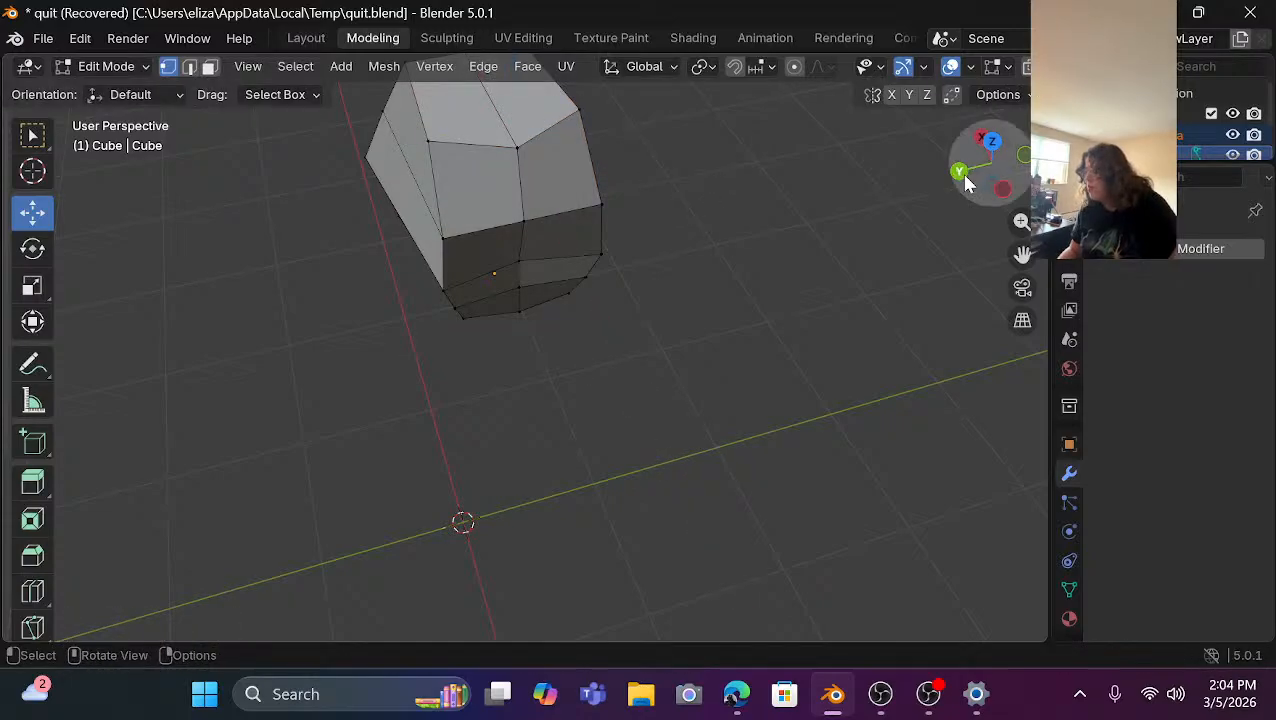
# Move the two outer vertices of the back face's middle row inward along the X axis and clear the selection.
pyautogui.moveTo(958, 175); pyautogui.dragTo(875, 187)
pyautogui.scroll(1, 424, 299)
pyautogui.click(486, 305)
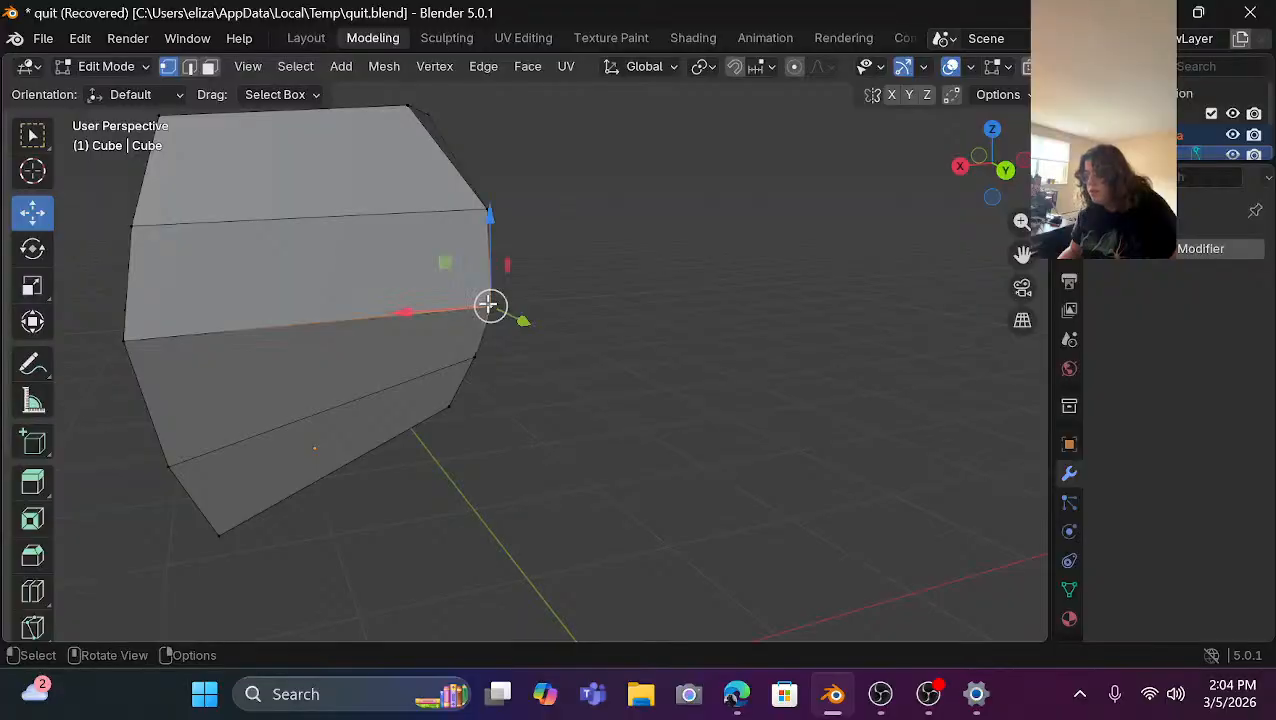
pyautogui.moveTo(977, 168); pyautogui.dragTo(921, 208)
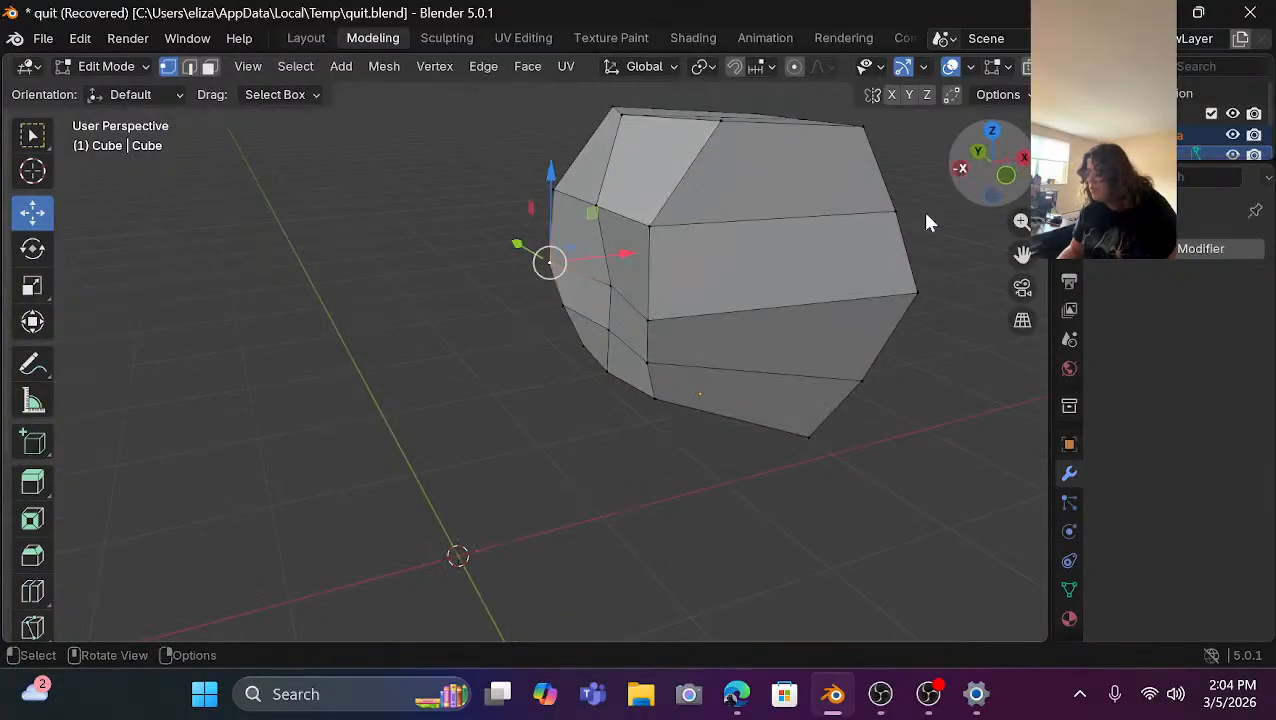
pyautogui.keyDown('shift'); pyautogui.click(650, 321); pyautogui.keyUp('shift')
pyautogui.moveTo(666, 277); pyautogui.dragTo(697, 279)
pyautogui.click(633, 395)
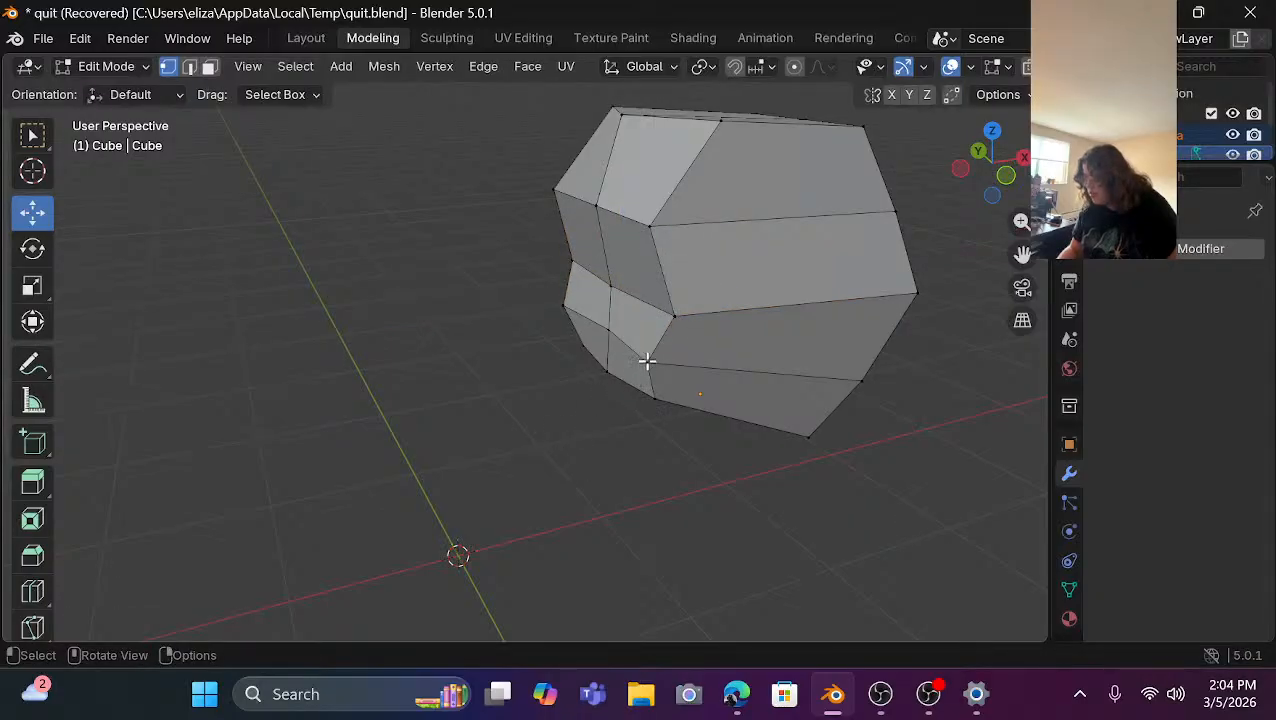
# Move the two outer vertices of the back face's second-lowest row inward along the X axis and deselect them.
pyautogui.click(647, 361)
pyautogui.keyDown('shift'); pyautogui.click(565, 305); pyautogui.keyUp('shift')
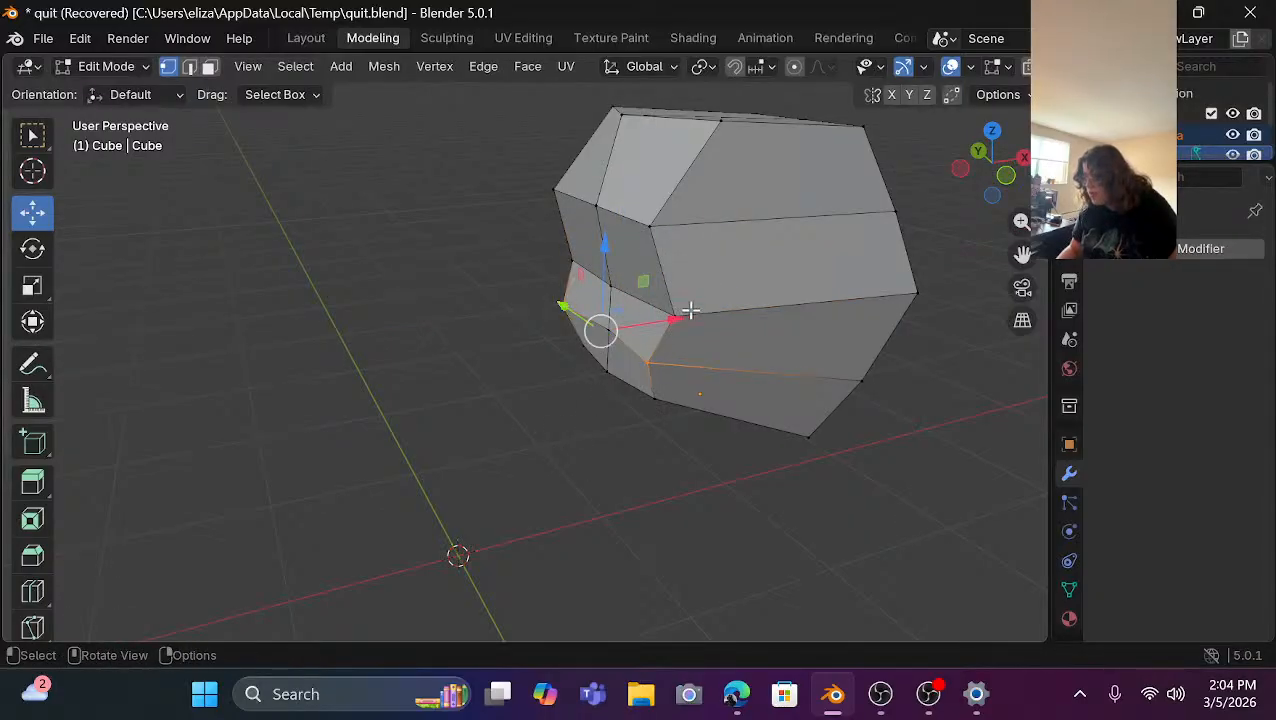
pyautogui.moveTo(676, 320); pyautogui.dragTo(698, 314)
pyautogui.click(590, 420)
# Move the outer vertices and the centre vertex of the back face's bottom edge inward along the X axis and clear the selection.
pyautogui.click(654, 398)
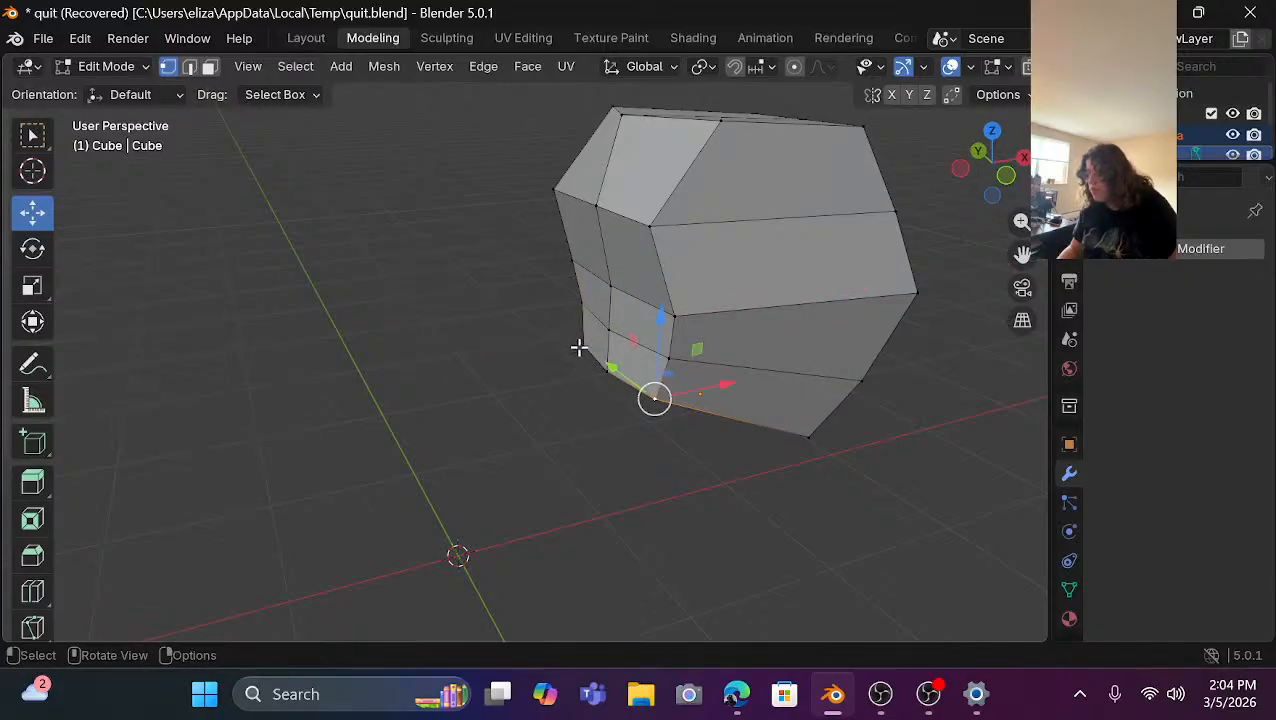
pyautogui.keyDown('shift'); pyautogui.click(581, 344); pyautogui.keyUp('shift')
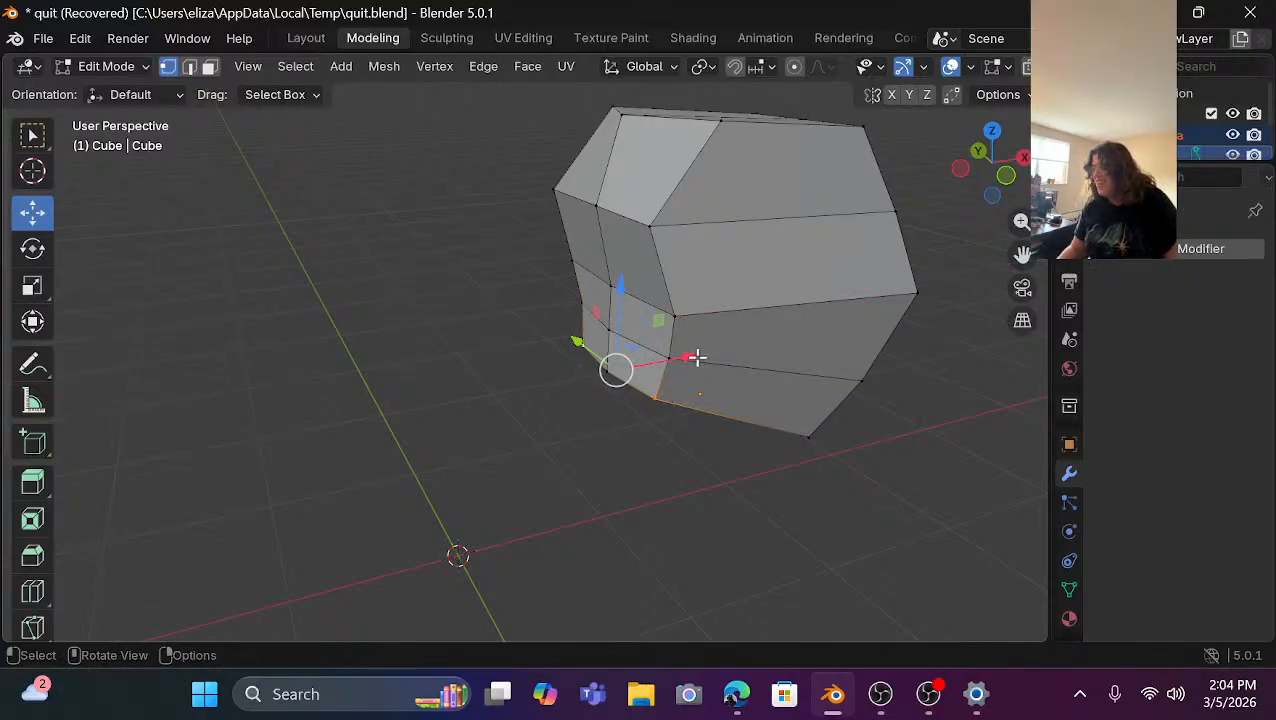
pyautogui.moveTo(697, 357)
pyautogui.mouseDown()
pyautogui.moveTo(720, 358)
pyautogui.moveTo(689, 359)
pyautogui.mouseUp()
pyautogui.click(601, 393)
pyautogui.click(608, 375)
pyautogui.click(686, 486)
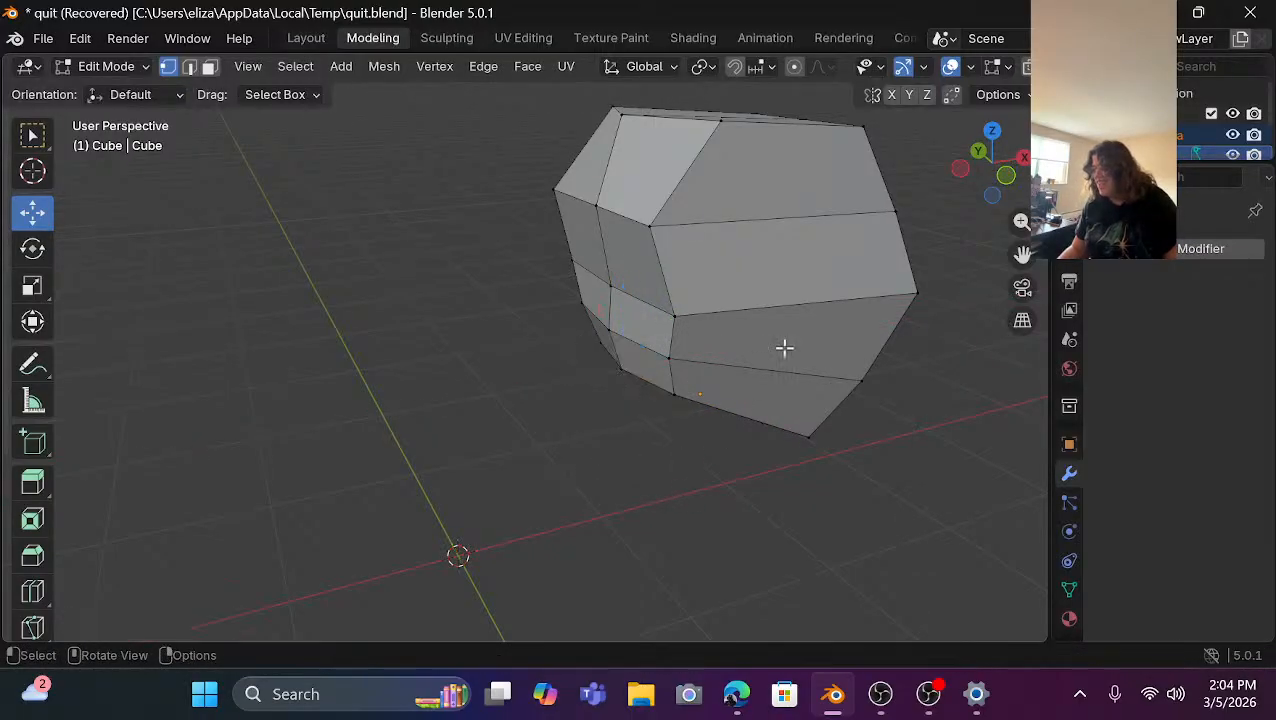
# Move the centre vertex of the back face's second-lowest row slightly inward along the X axis and deselect it.
pyautogui.moveTo(980, 160); pyautogui.dragTo(952, 158)
pyautogui.click(450, 330)
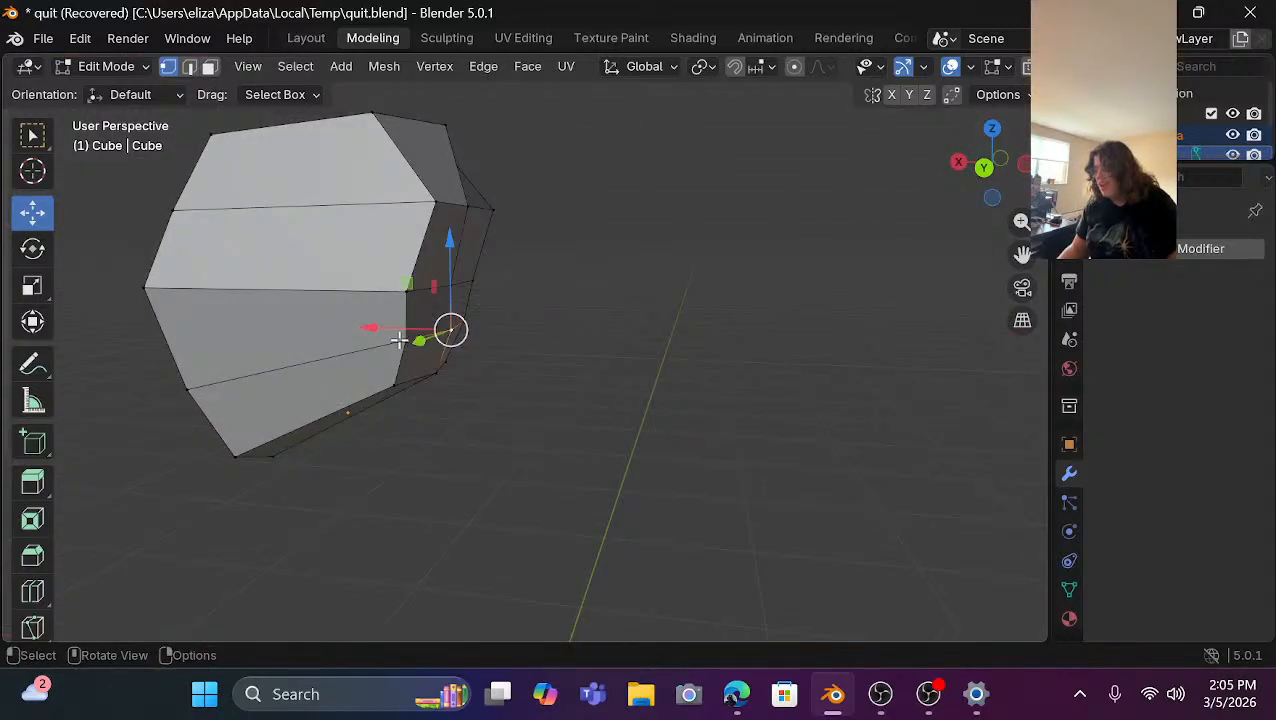
pyautogui.moveTo(367, 328); pyautogui.dragTo(352, 324)
pyautogui.click(609, 370)
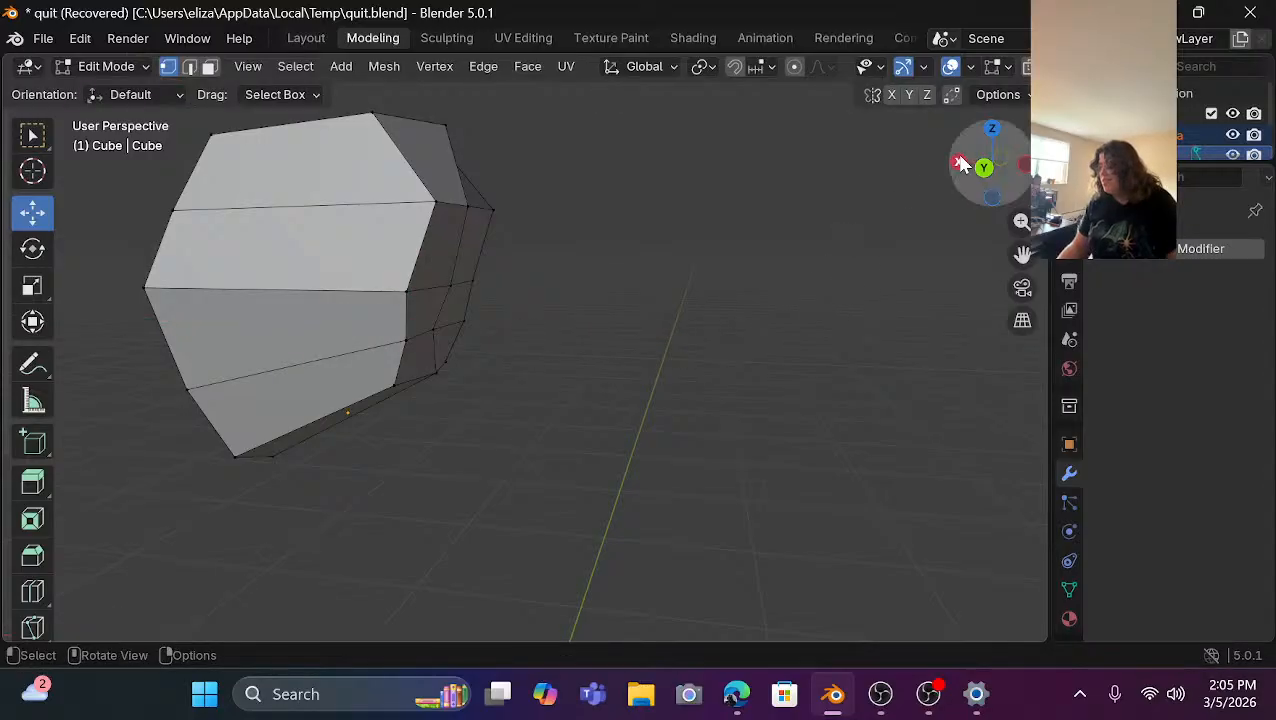
# Add two vertical loop cuts with Loop Cut, one through the middle of each half of the front face.
pyautogui.moveTo(962, 163)
pyautogui.mouseDown()
pyautogui.moveTo(945, 166)
pyautogui.moveTo(1029, 166)
pyautogui.moveTo(966, 163)
pyautogui.mouseUp()
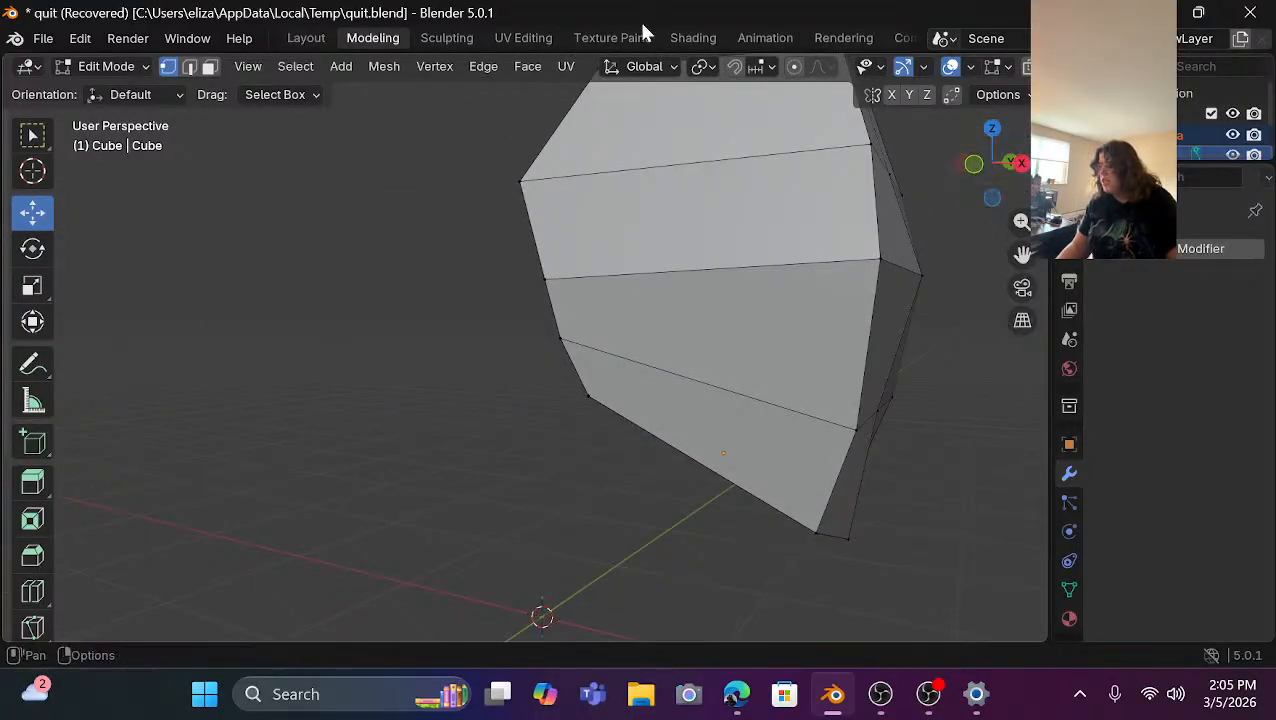
pyautogui.scroll(-2, 584, 279)
pyautogui.scroll(-1, 584, 279)
pyautogui.scroll(3, 584, 279)
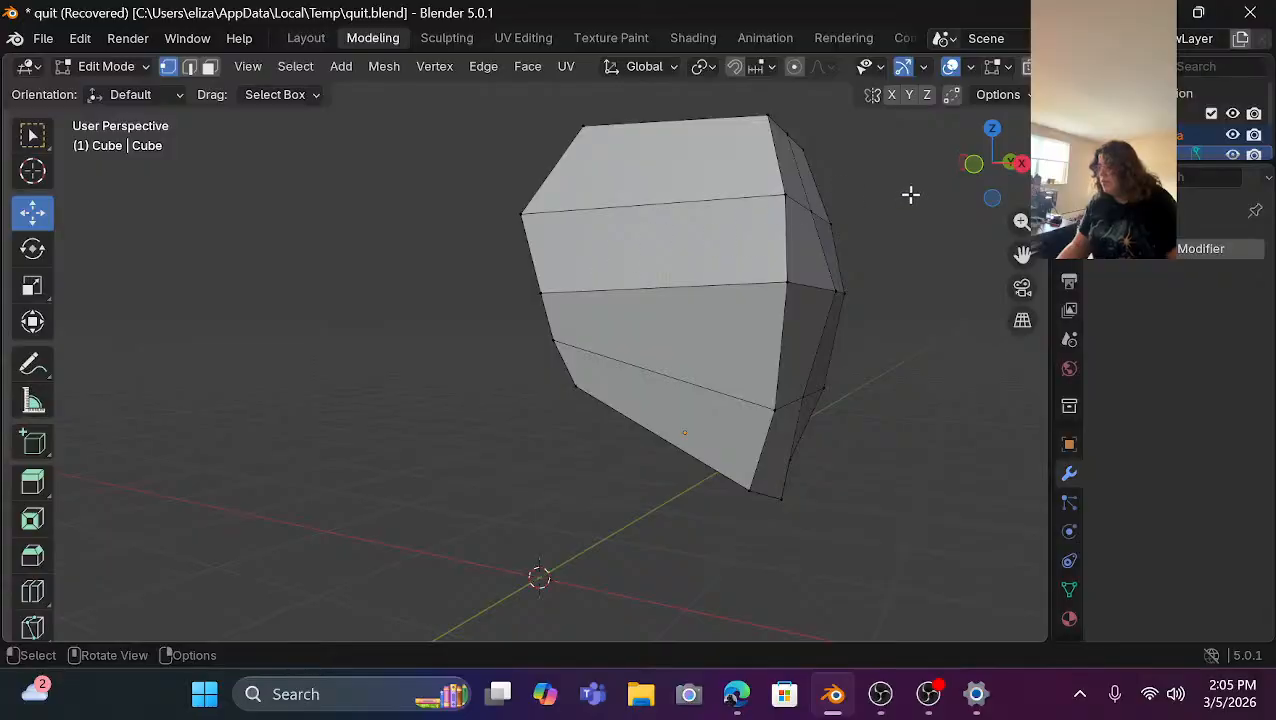
pyautogui.moveTo(980, 162); pyautogui.dragTo(912, 164)
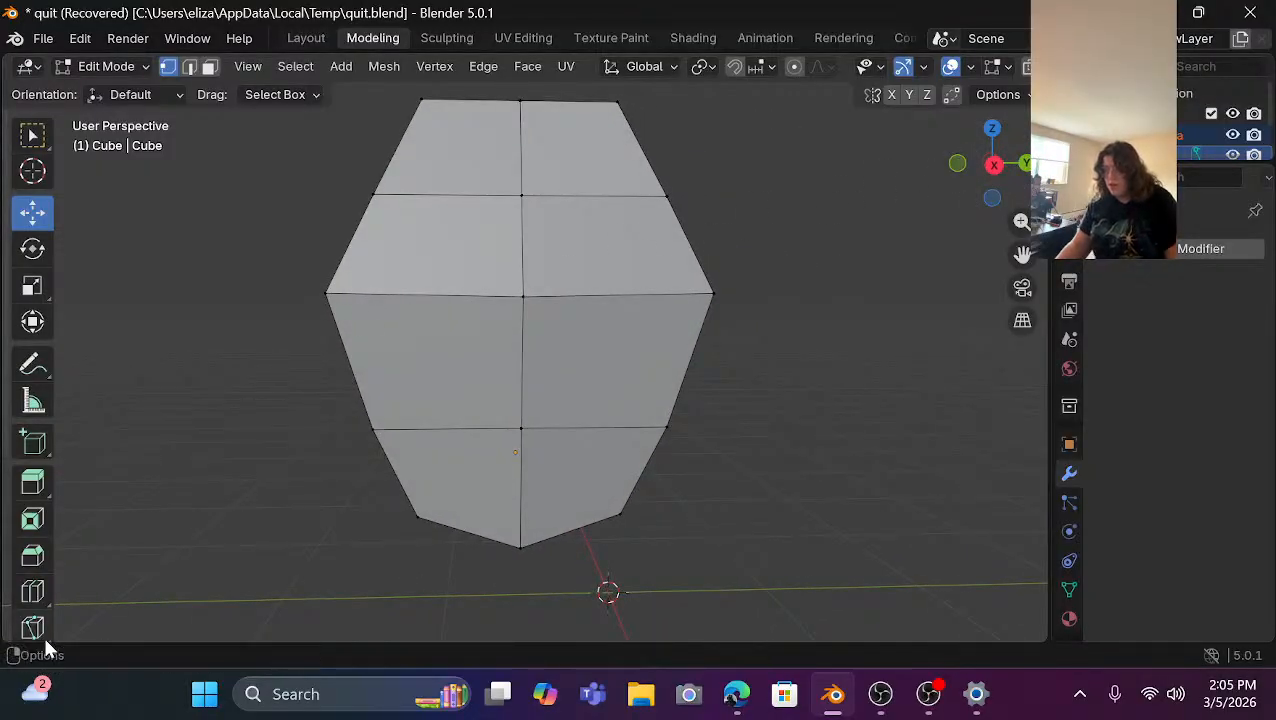
pyautogui.click(32, 591)
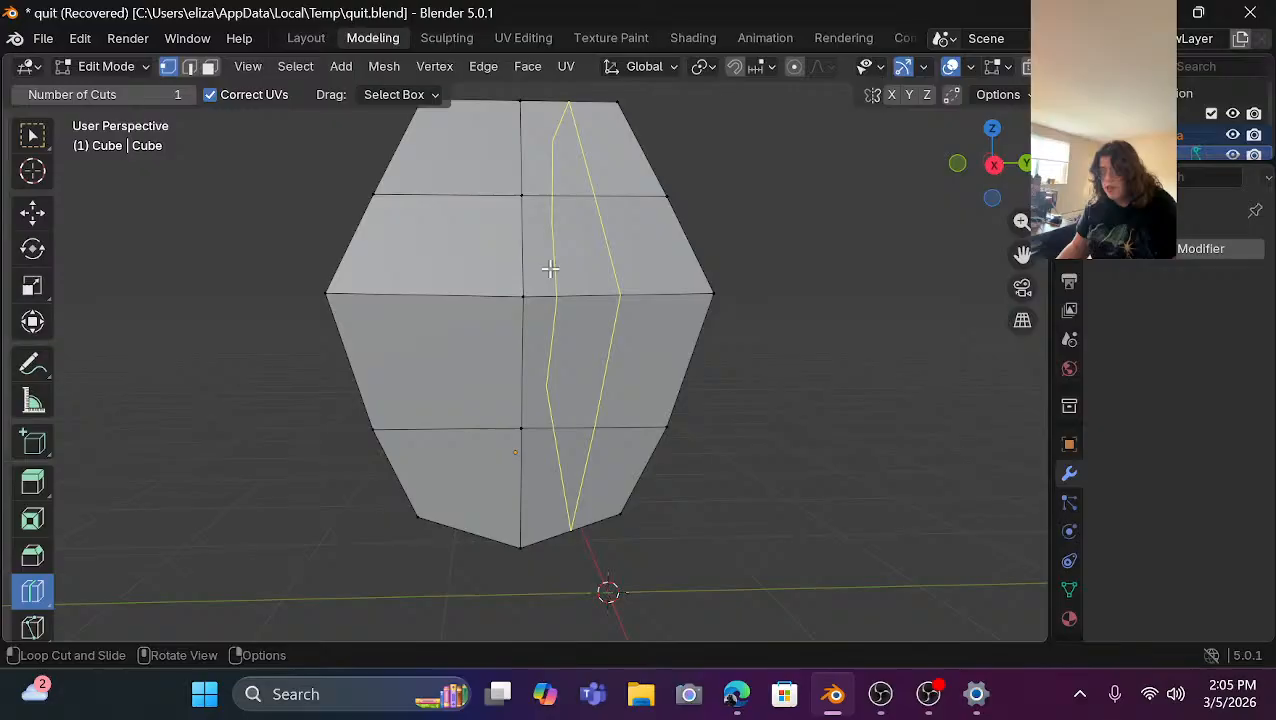
pyautogui.click(425, 293)
pyautogui.click(582, 287)
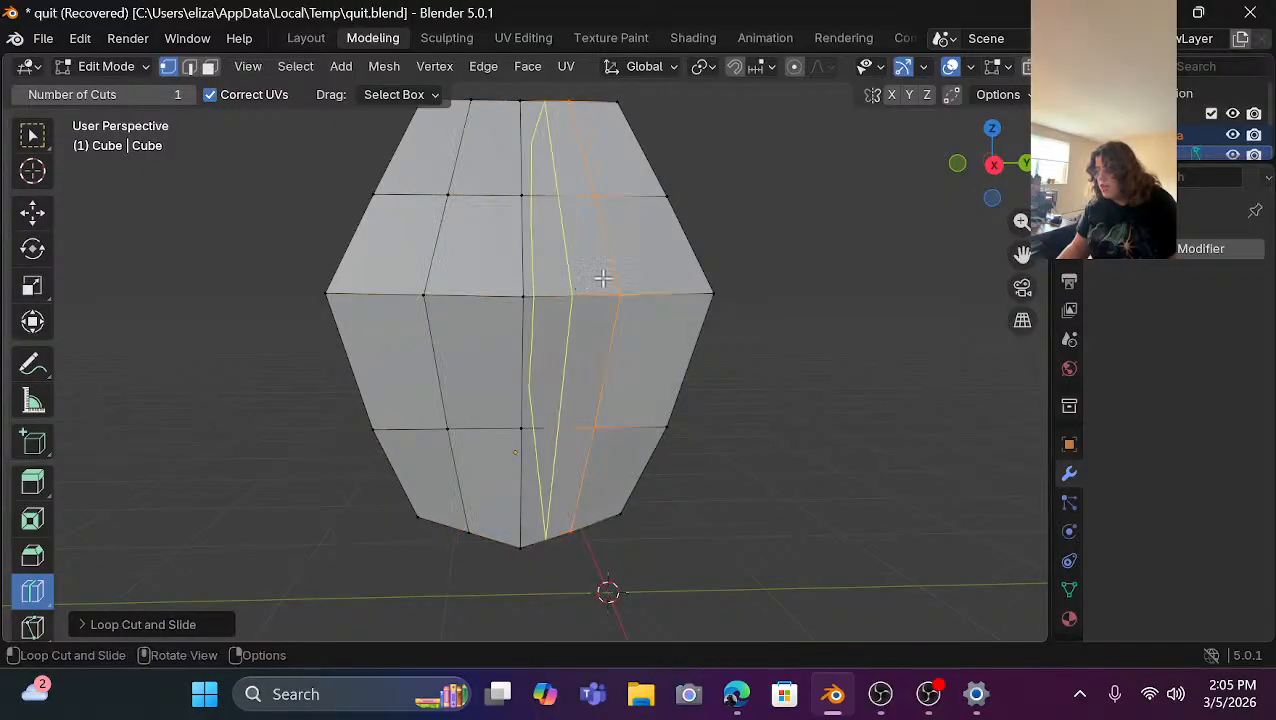
# Add a vertical loop cut around the mesh through the side faces, midway between the front and back.
pyautogui.moveTo(992, 202); pyautogui.dragTo(880, 210)
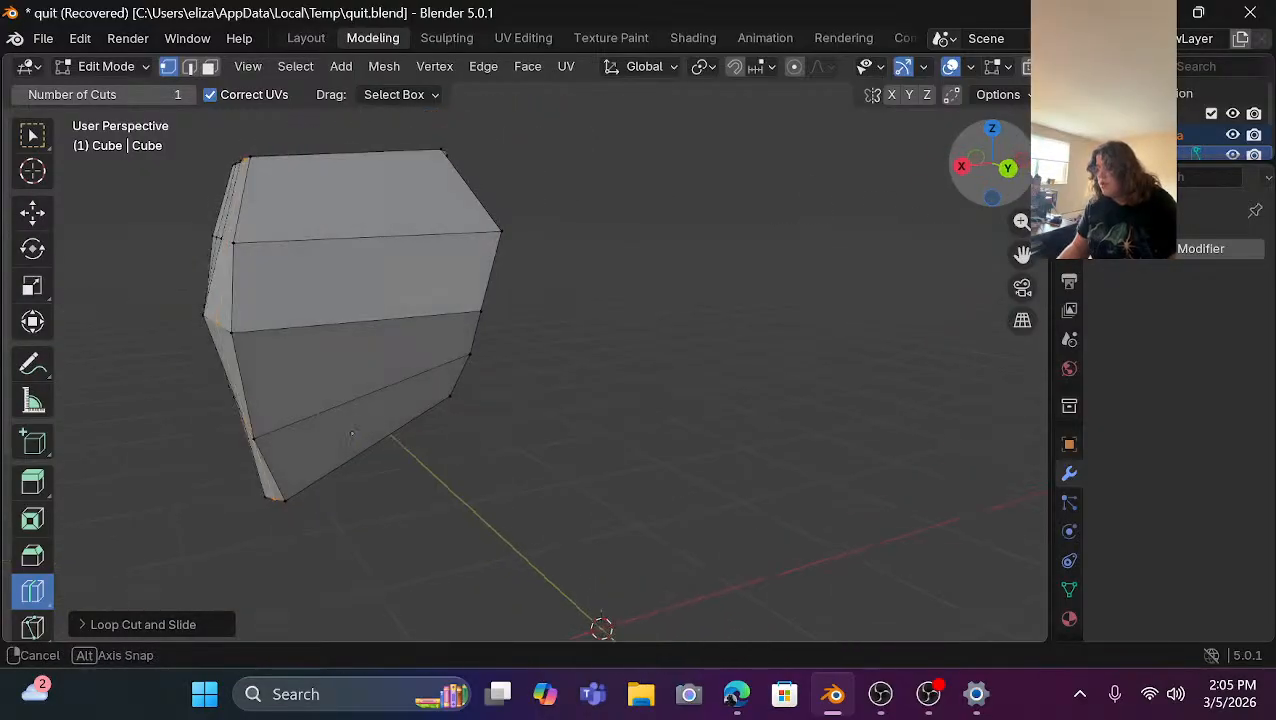
pyautogui.click(337, 255)
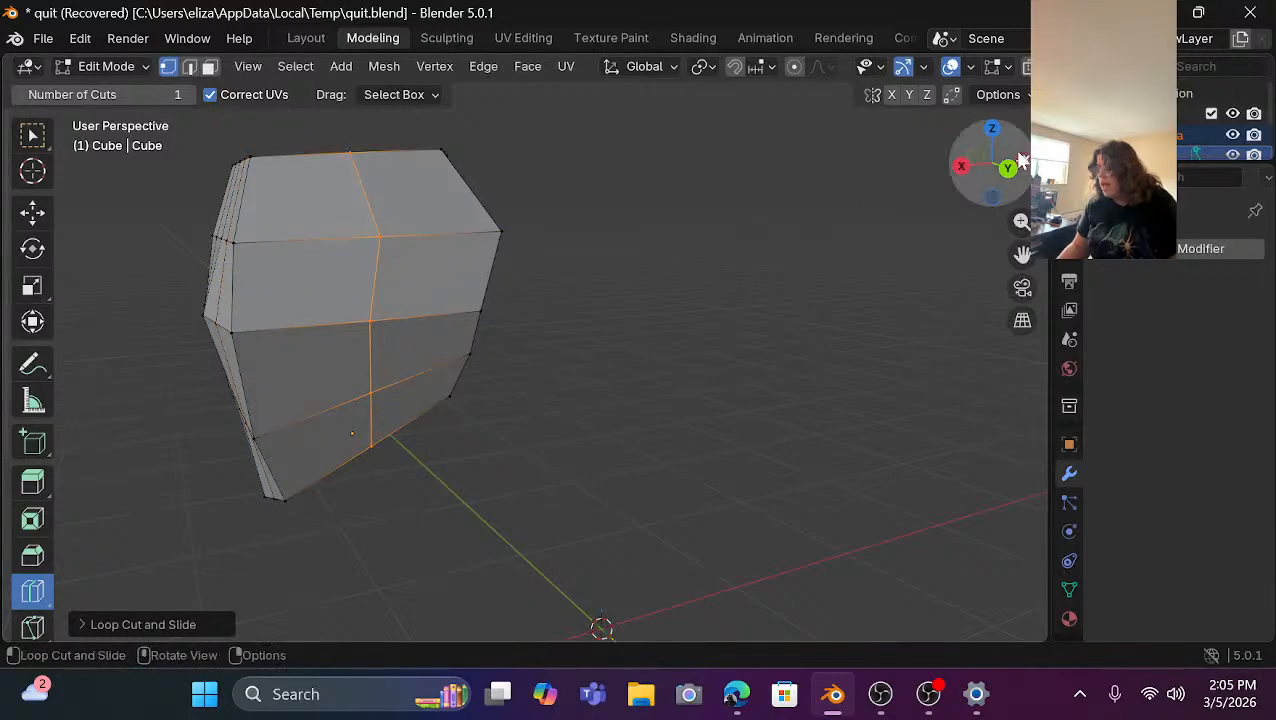
pyautogui.moveTo(1010, 172)
pyautogui.mouseDown()
pyautogui.moveTo(948, 181)
pyautogui.moveTo(990, 166)
pyautogui.mouseUp()
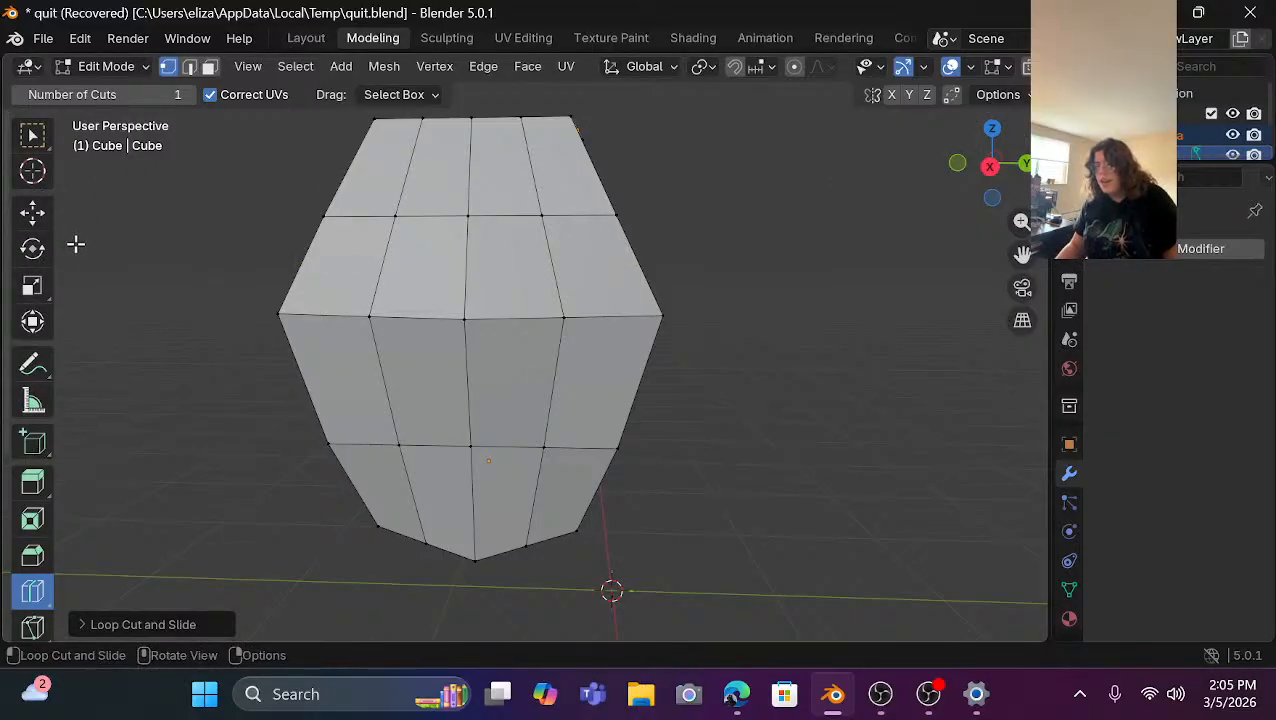
# Try to scale the two outer vertices of the front face's second-lowest row along the Y axis, and undo the change.
pyautogui.click(38, 328)
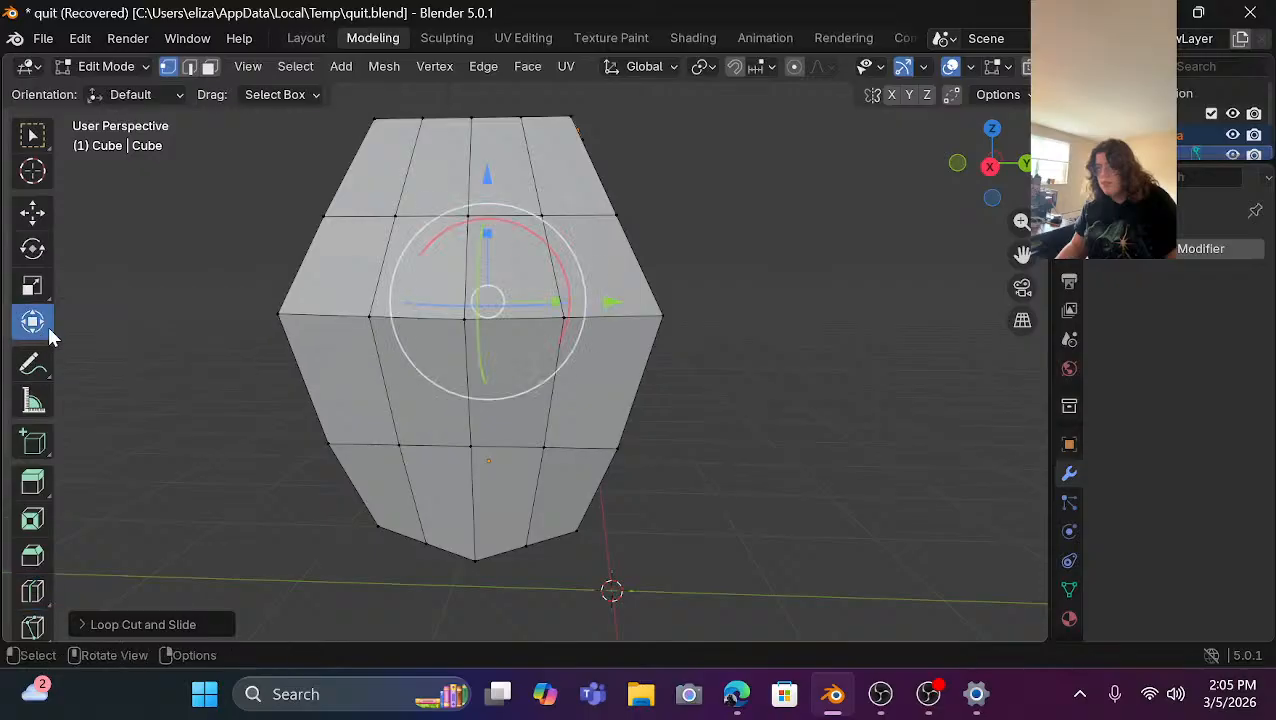
pyautogui.click(620, 446)
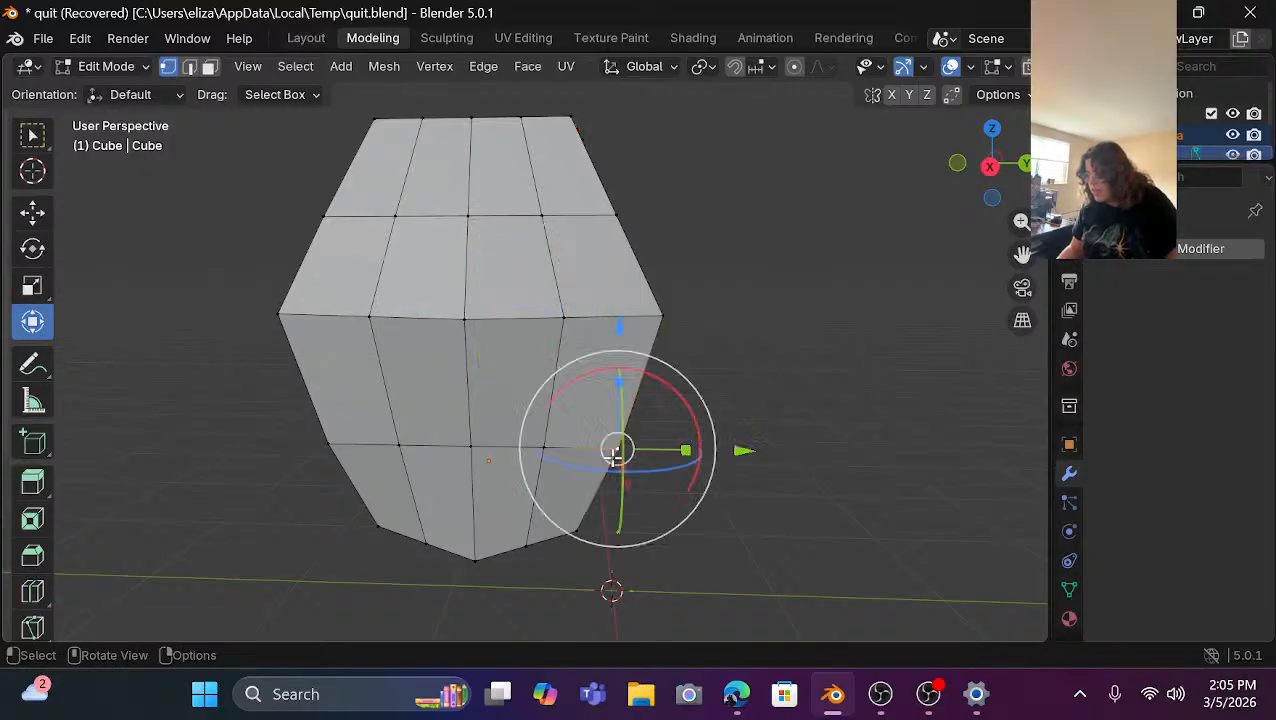
pyautogui.keyDown('alt'); pyautogui.click(332, 450); pyautogui.keyUp('alt')
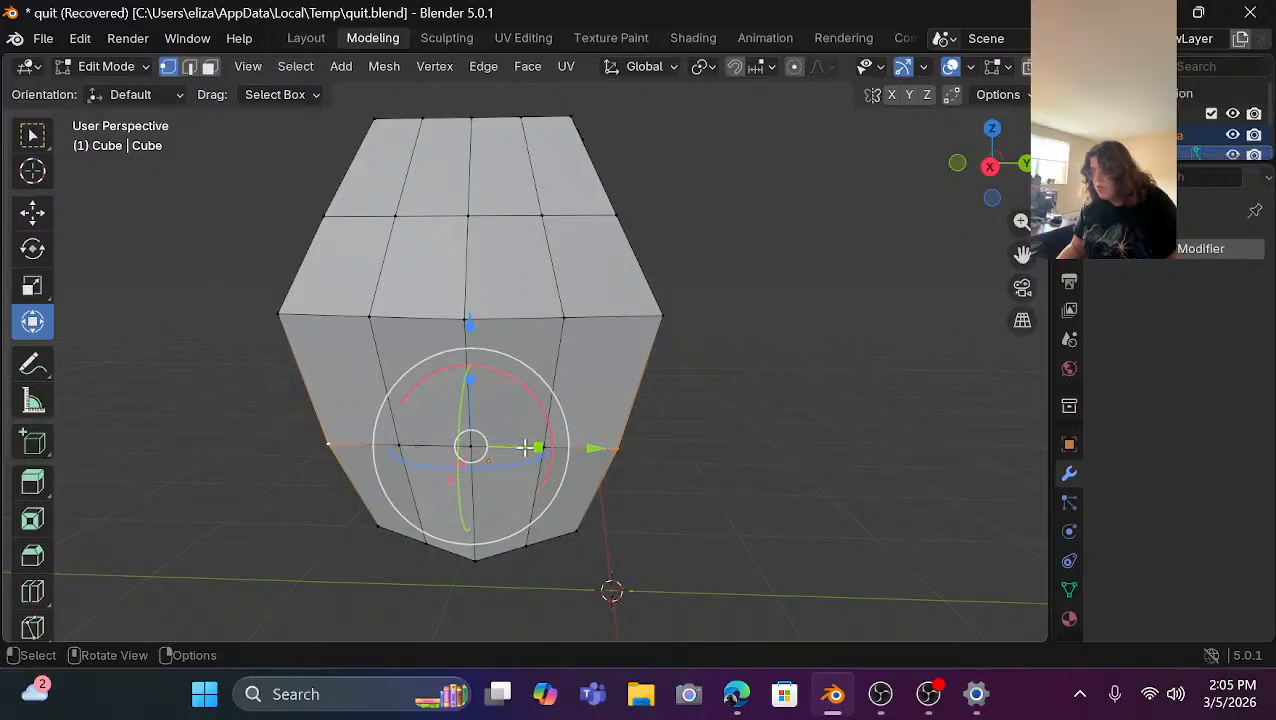
pyautogui.press('s')
pyautogui.press('y')
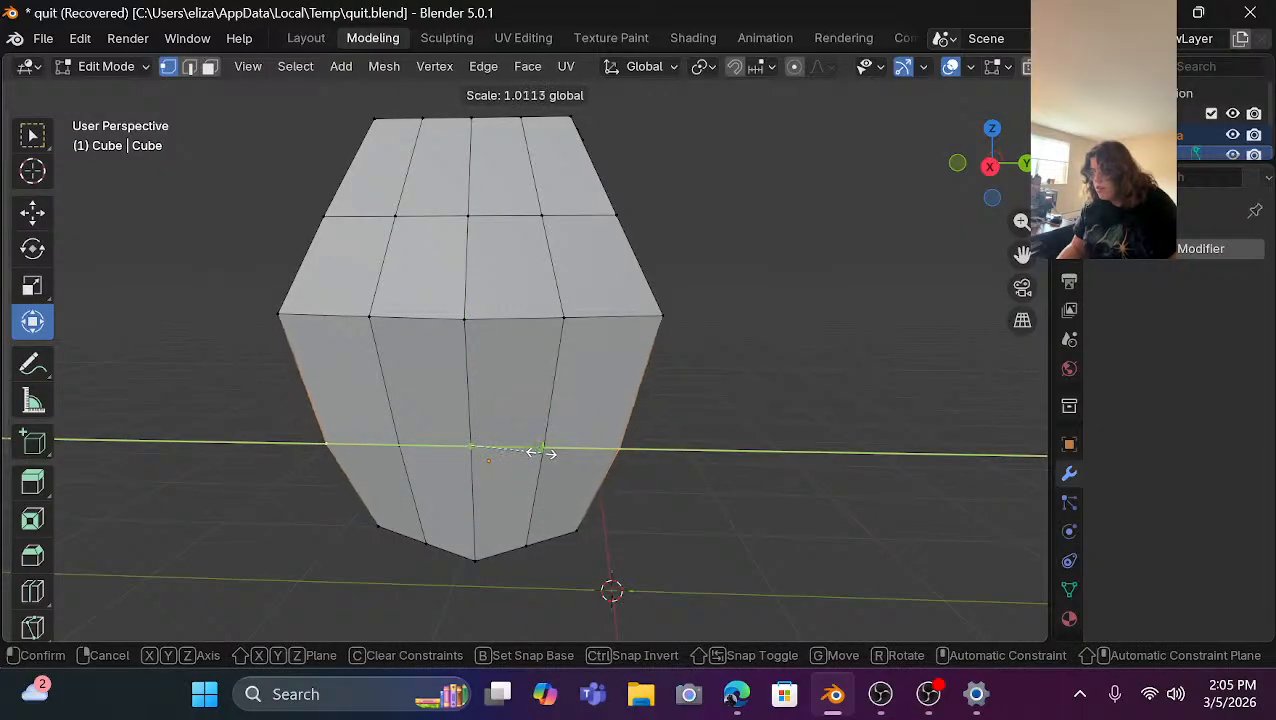
pyautogui.click(535, 450)
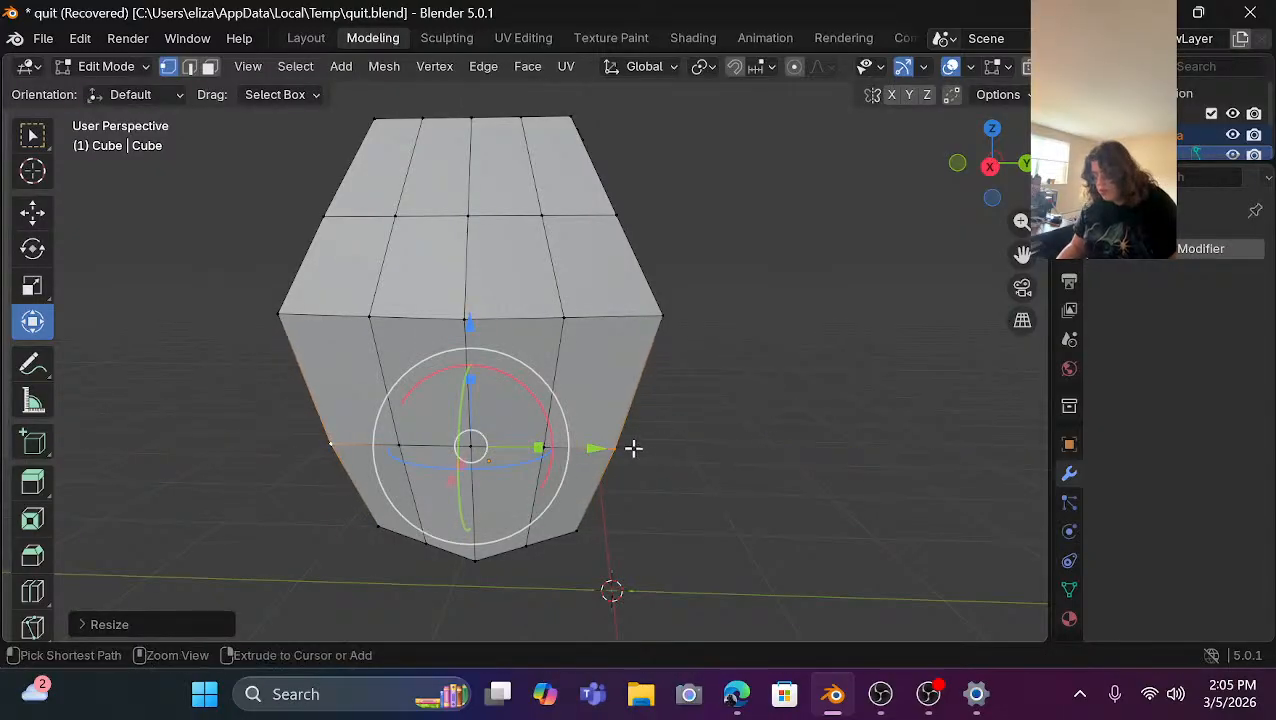
pyautogui.hotkey('ctrl', 'z')
pyautogui.hotkey('ctrl', 'z')
pyautogui.scroll(-2, 608, 279)
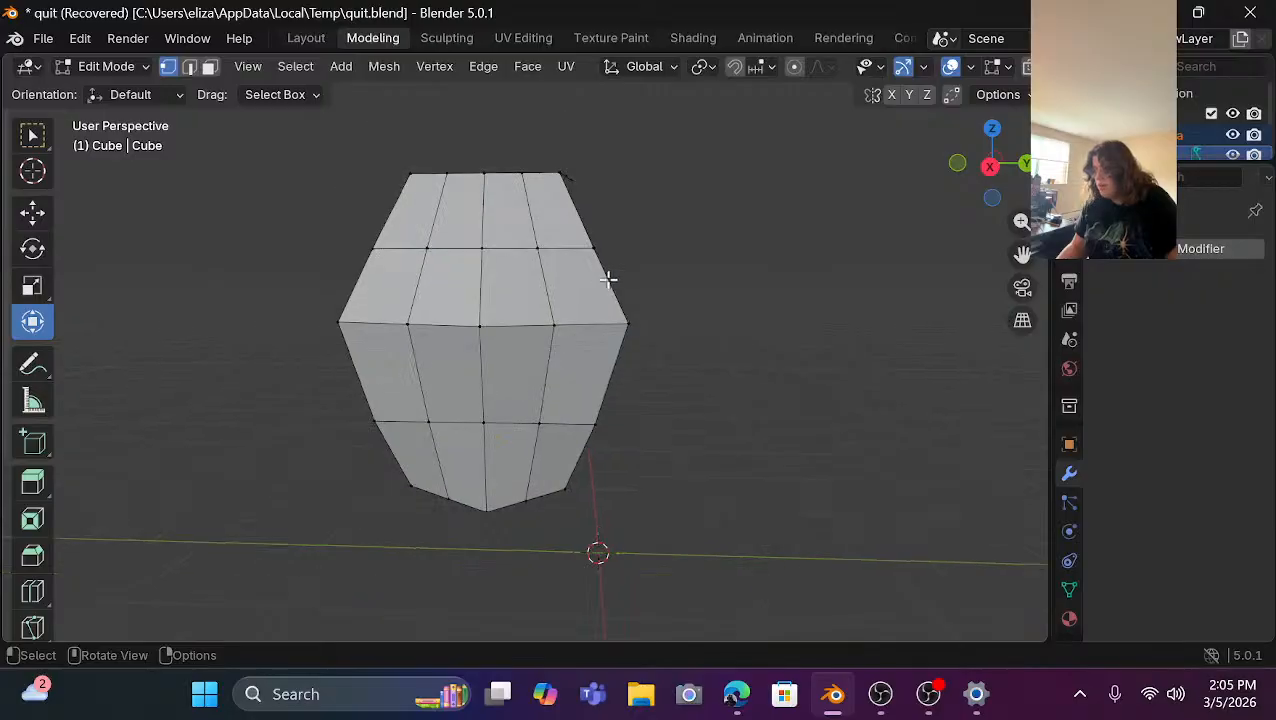
# Scale the two outer vertices of the front face's second-highest row outward along the Y axis and clear the selection.
pyautogui.click(375, 254)
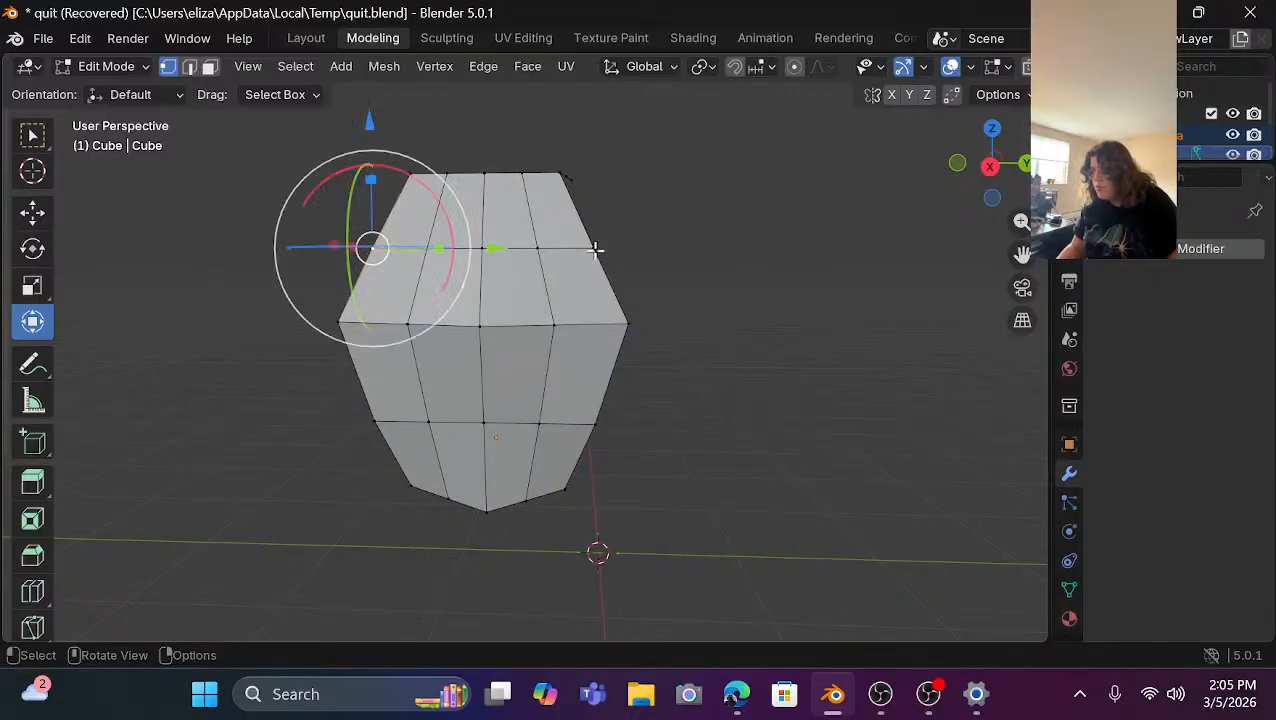
pyautogui.keyDown('shift'); pyautogui.click(596, 248); pyautogui.keyUp('shift')
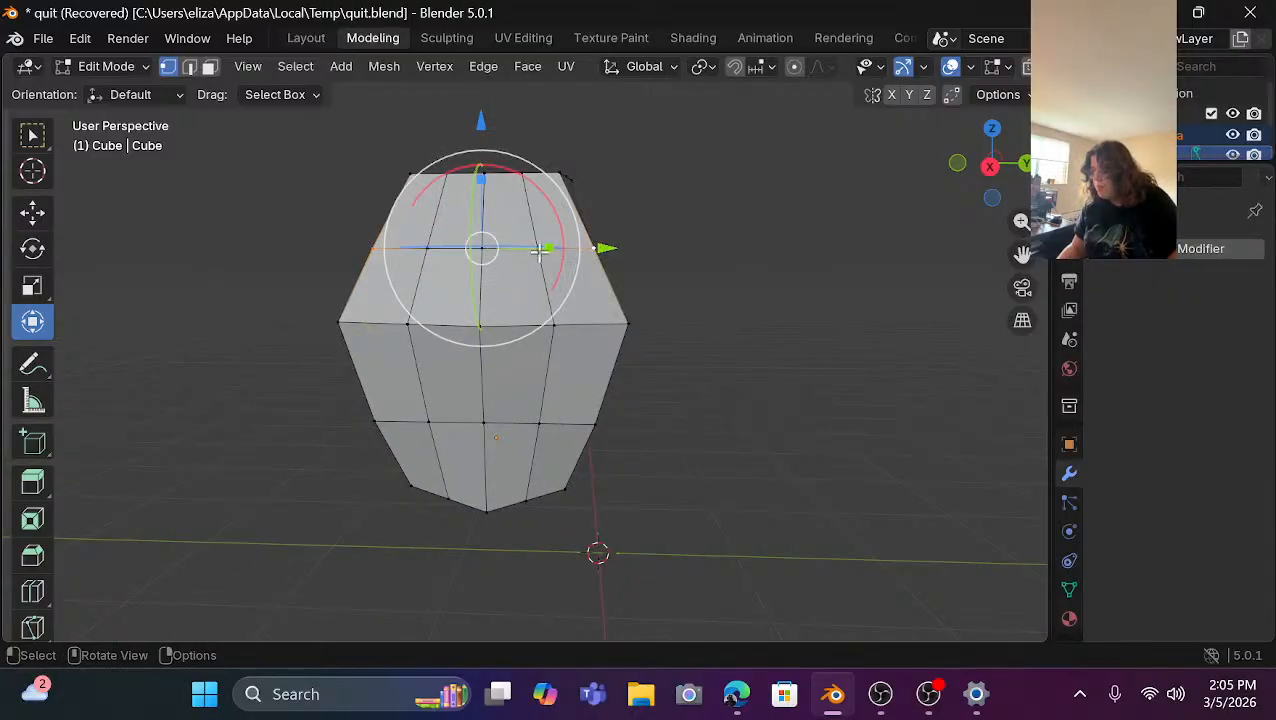
pyautogui.moveTo(545, 248); pyautogui.dragTo(567, 250)
pyautogui.click(782, 238)
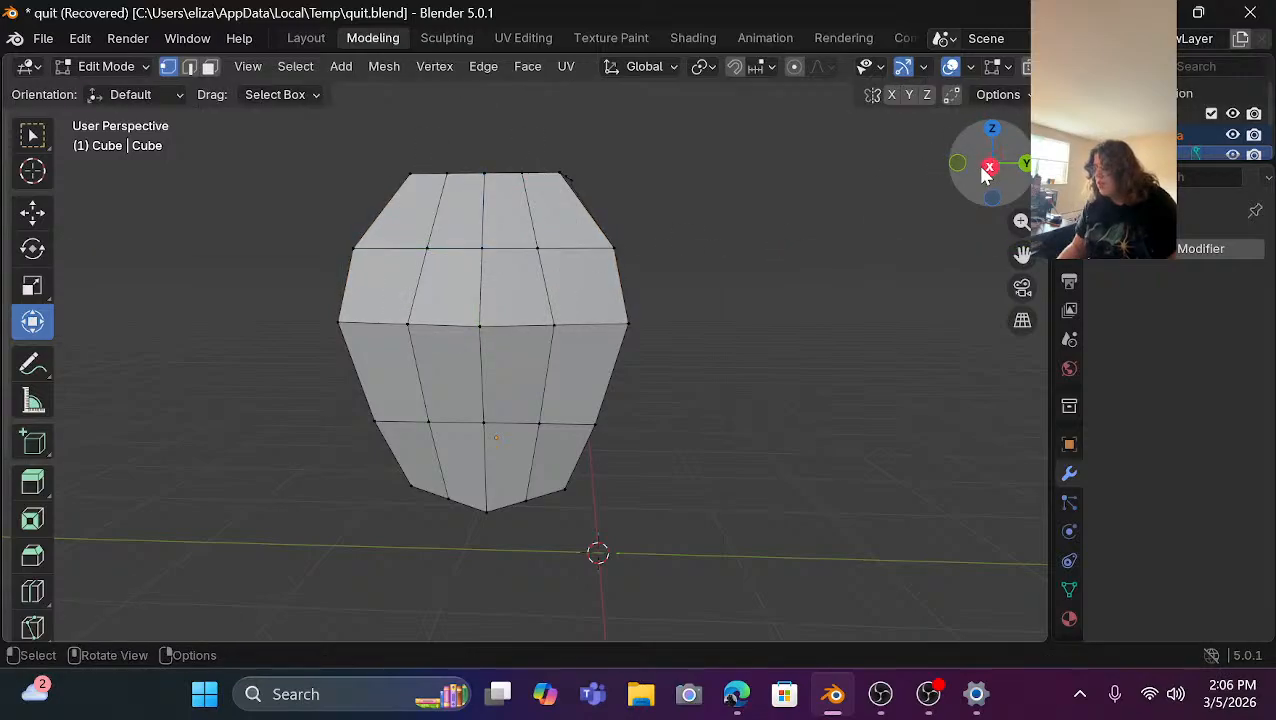
# Select the two outer vertices of the front face's middle row and move them slightly outward along the X axis.
pyautogui.moveTo(986, 172); pyautogui.dragTo(979, 177)
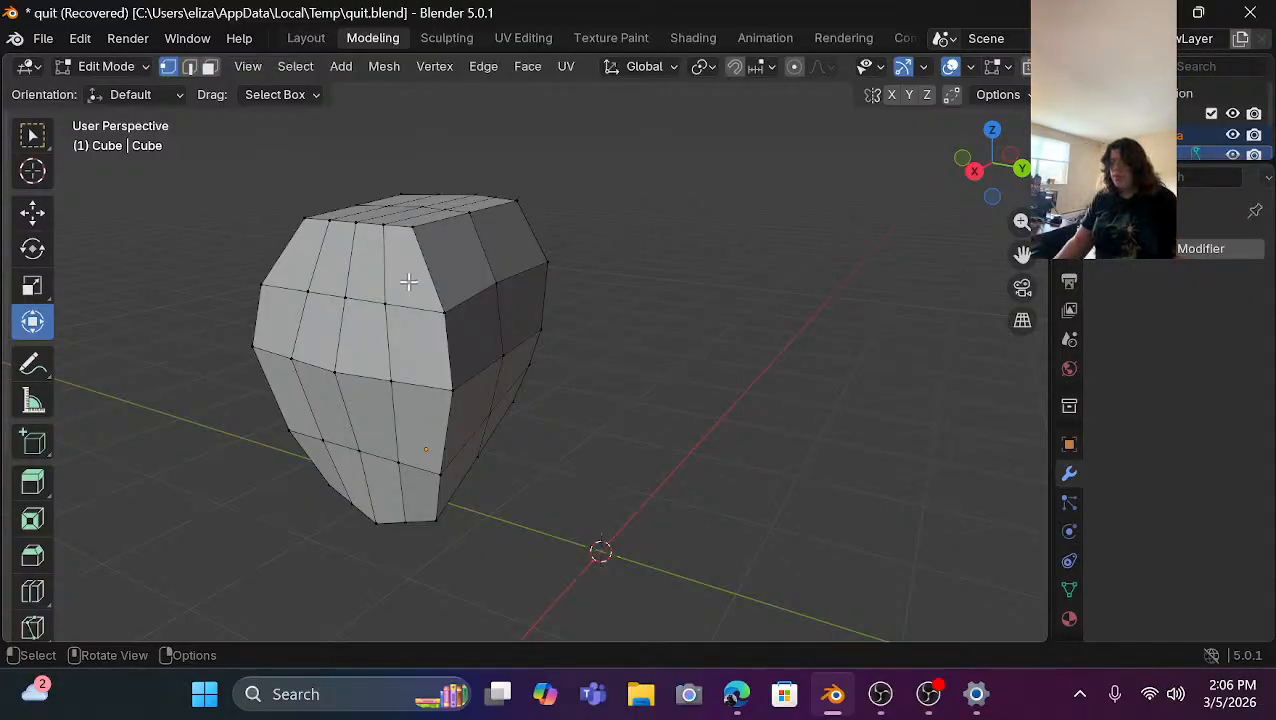
pyautogui.scroll(3, 547, 353)
pyautogui.moveTo(977, 171); pyautogui.dragTo(1060, 172)
pyautogui.scroll(-3, 766, 296)
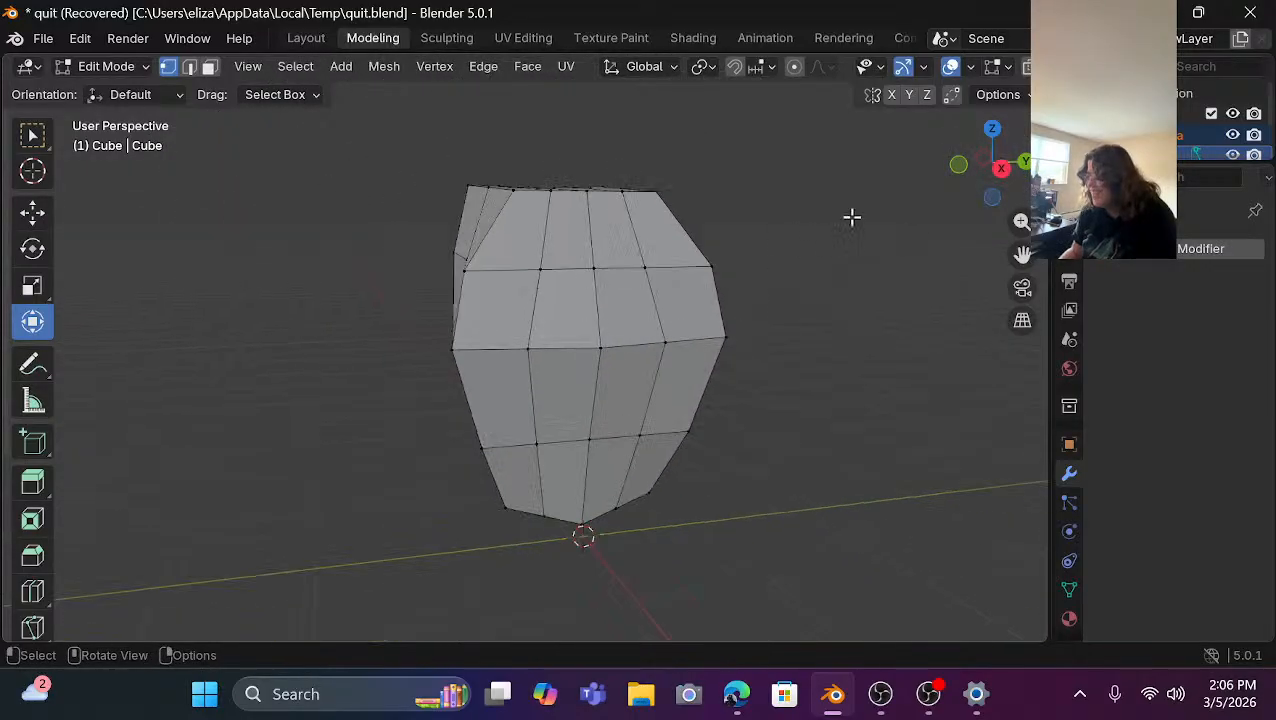
pyautogui.moveTo(962, 170); pyautogui.dragTo(990, 165)
pyautogui.click(742, 320)
pyautogui.keyDown('shift'); pyautogui.click(661, 352); pyautogui.keyUp('shift')
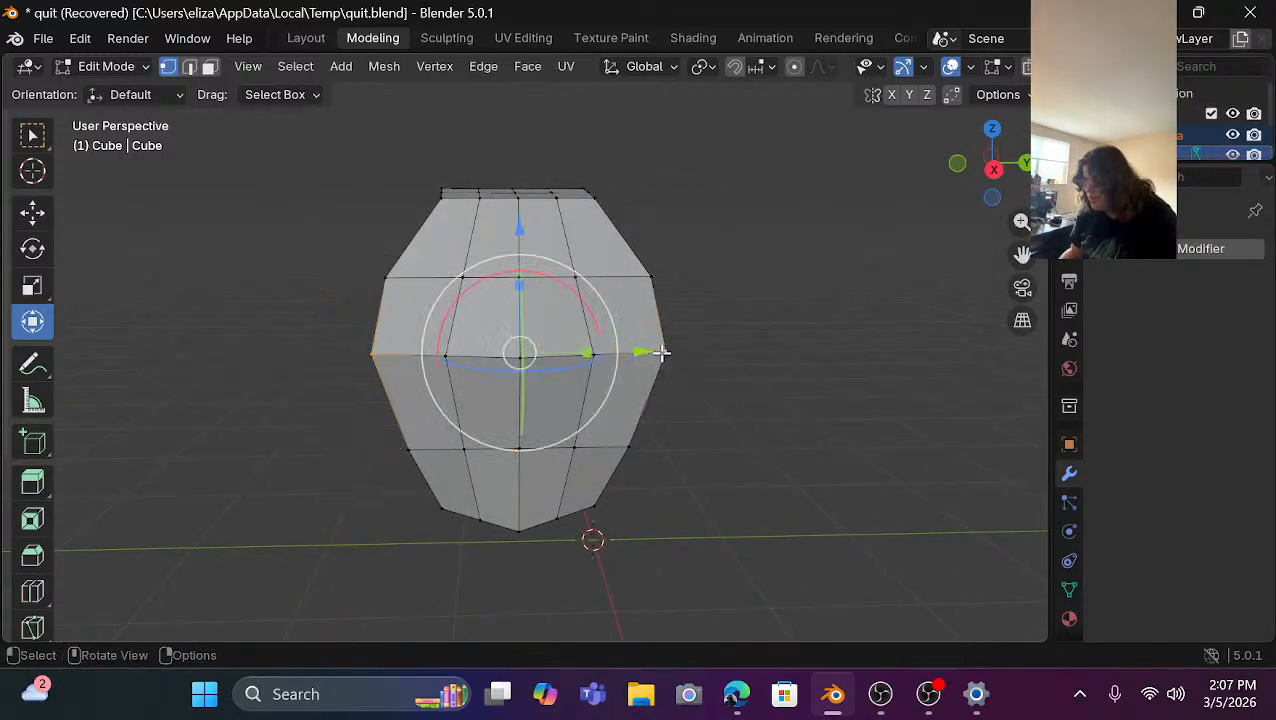
pyautogui.moveTo(994, 171); pyautogui.dragTo(990, 165)
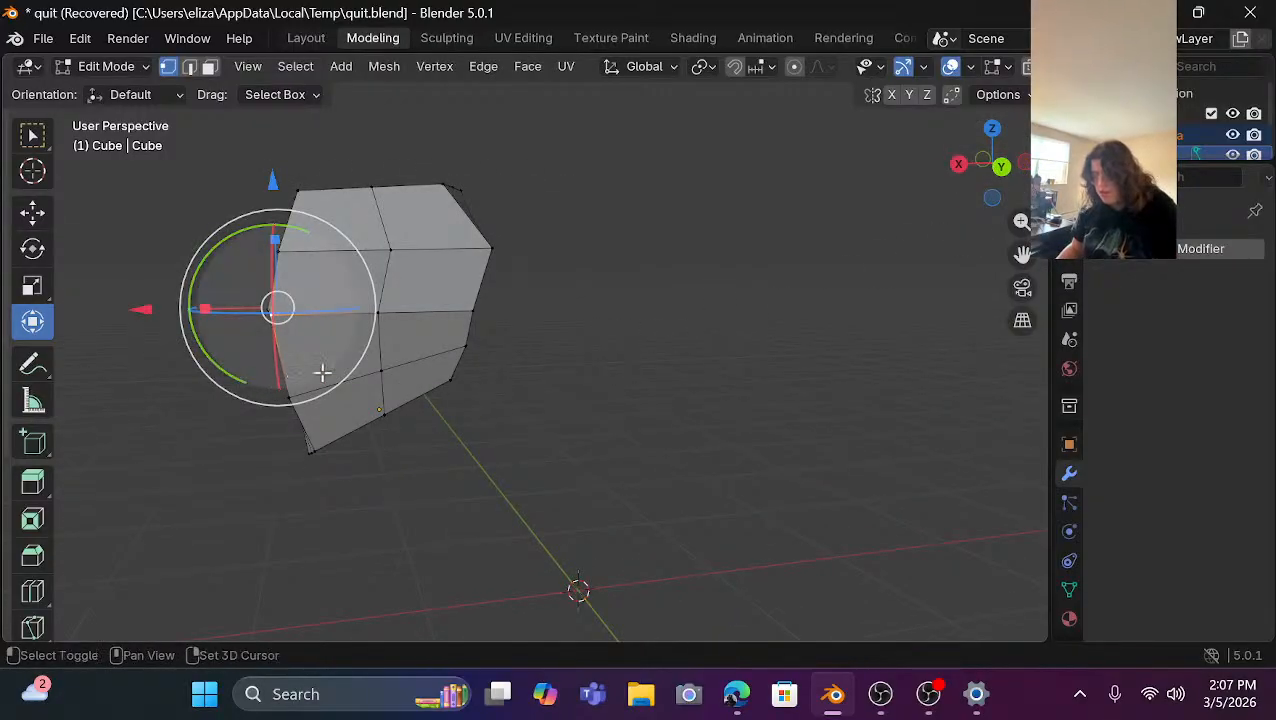
pyautogui.keyDown('shift'); pyautogui.moveTo(424, 347); pyautogui.dragTo(535, 353, button='middle'); pyautogui.keyUp('shift')
pyautogui.press('g')
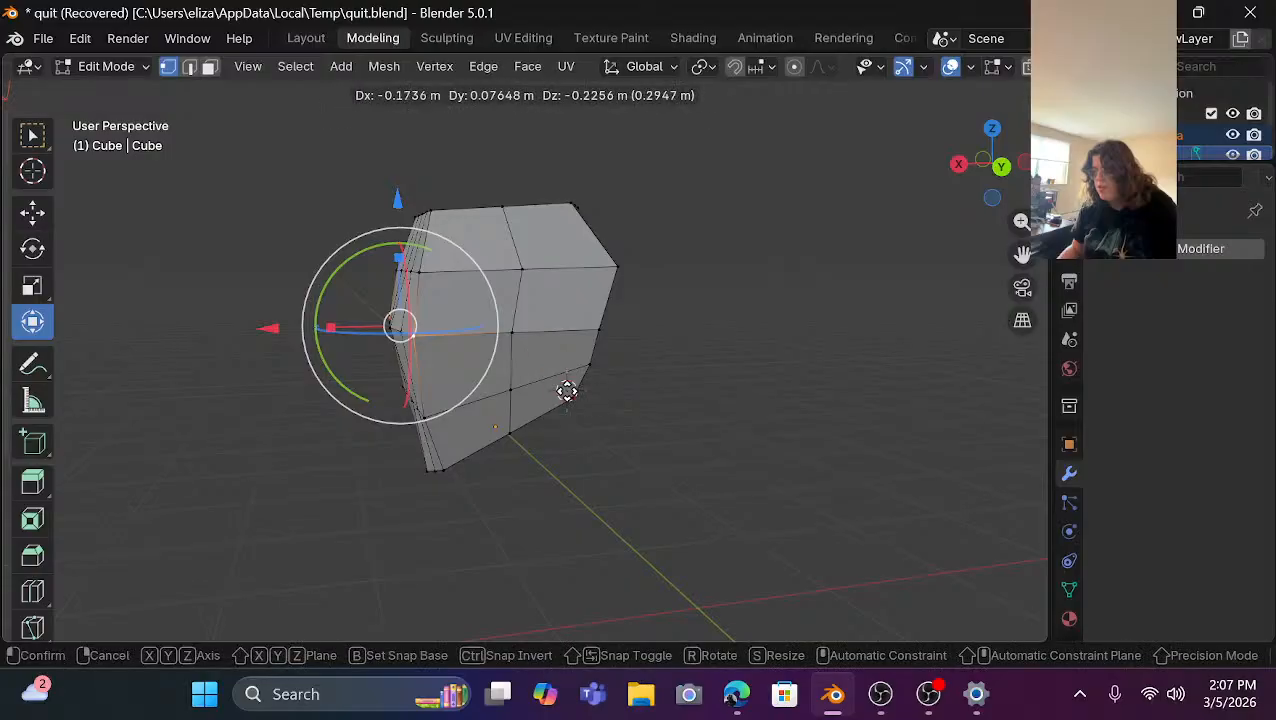
pyautogui.click(504, 379)
pyautogui.scroll(4, 504, 379)
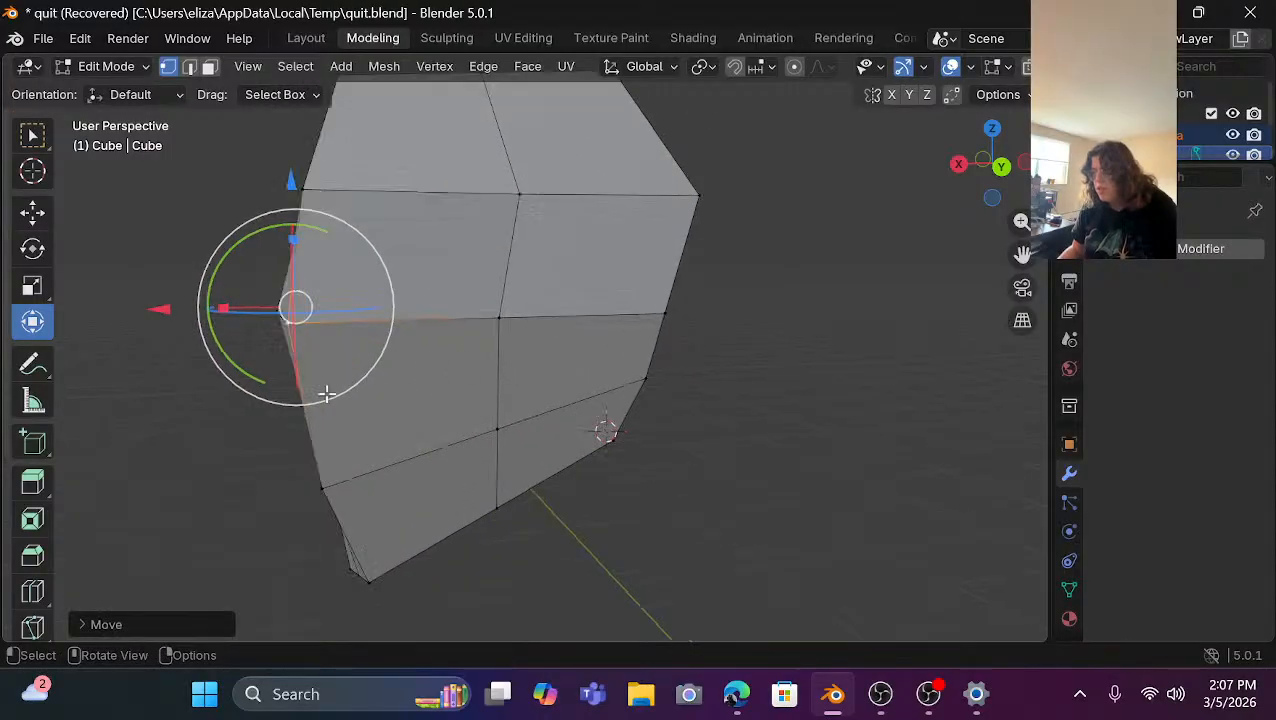
pyautogui.moveTo(160, 310)
pyautogui.mouseDown()
pyautogui.moveTo(137, 305)
pyautogui.moveTo(151, 307)
pyautogui.mouseUp()
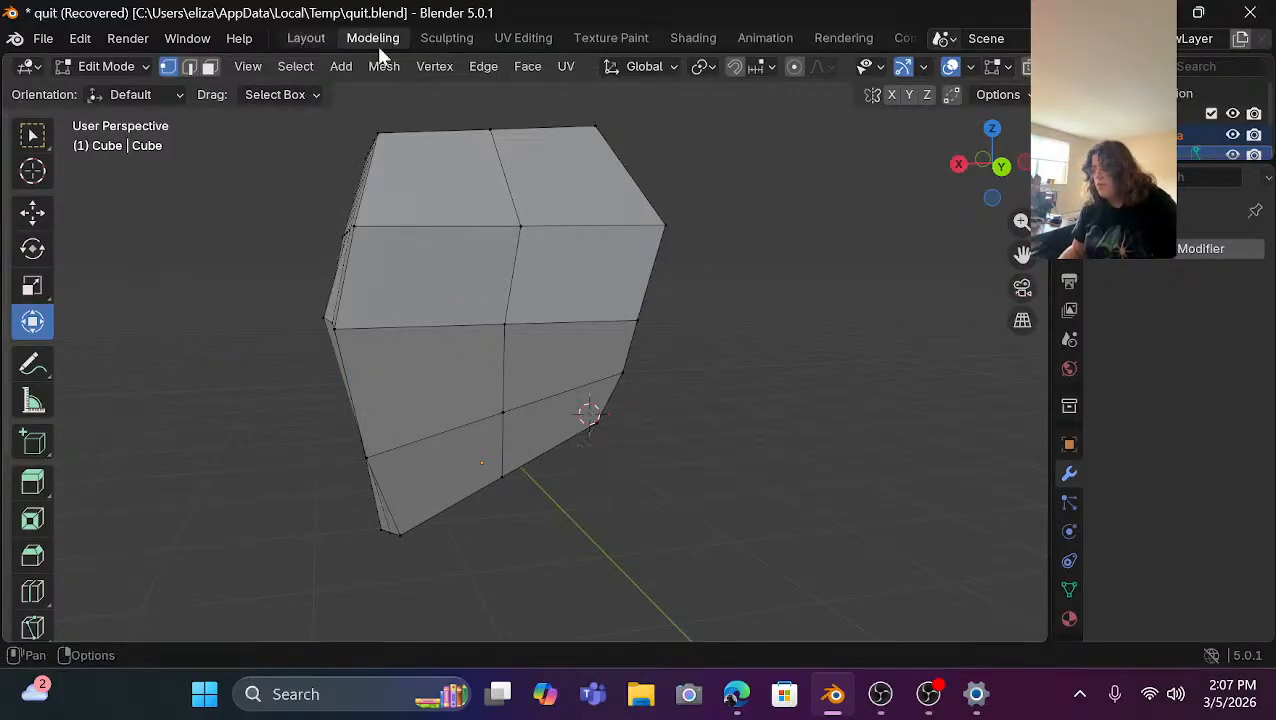
# In edge select mode, select the front face's second-highest row of horizontal edges and move them outward along the X axis.
pyautogui.moveTo(958, 190); pyautogui.dragTo(1007, 184)
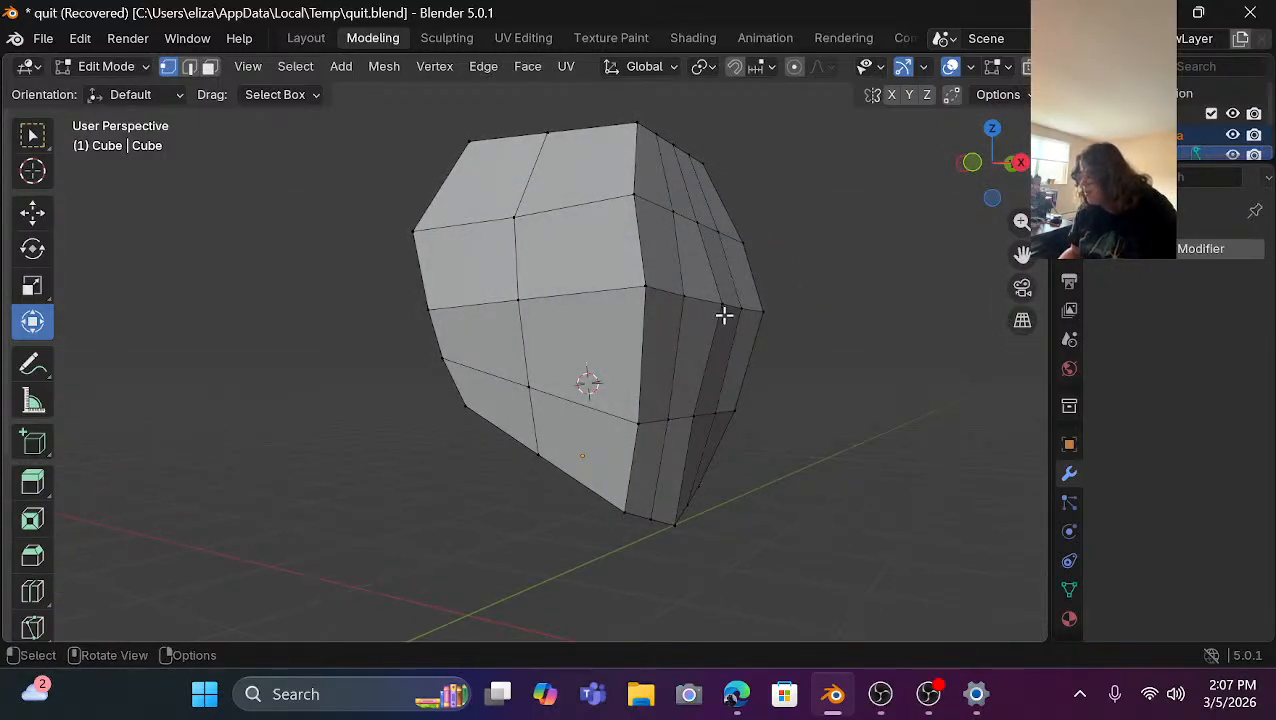
pyautogui.click(680, 299)
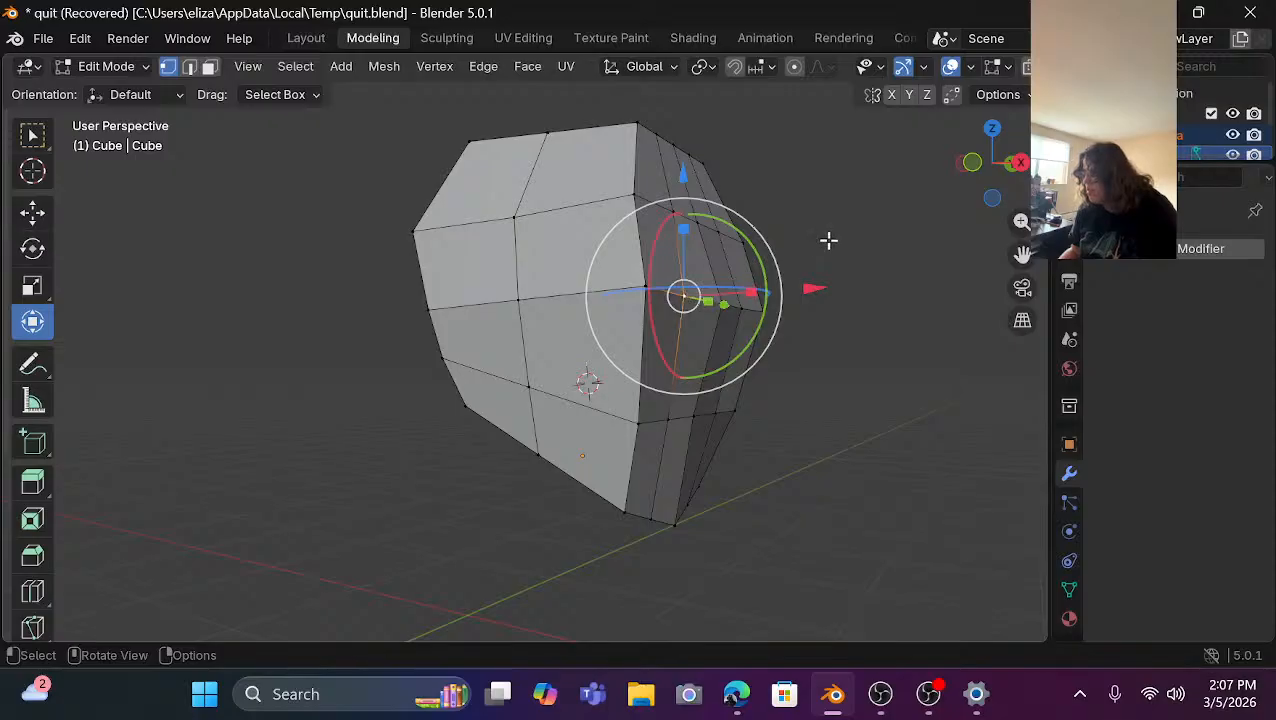
pyautogui.moveTo(977, 162); pyautogui.dragTo(731, 228)
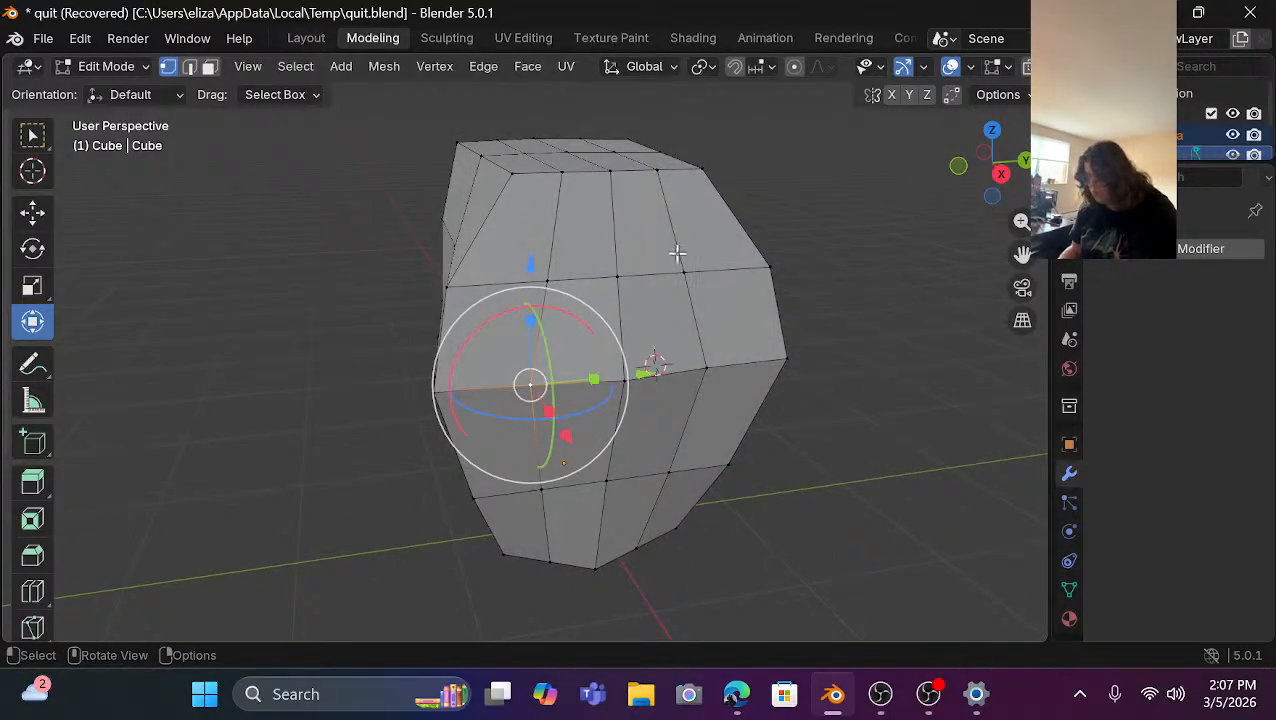
pyautogui.press('2')
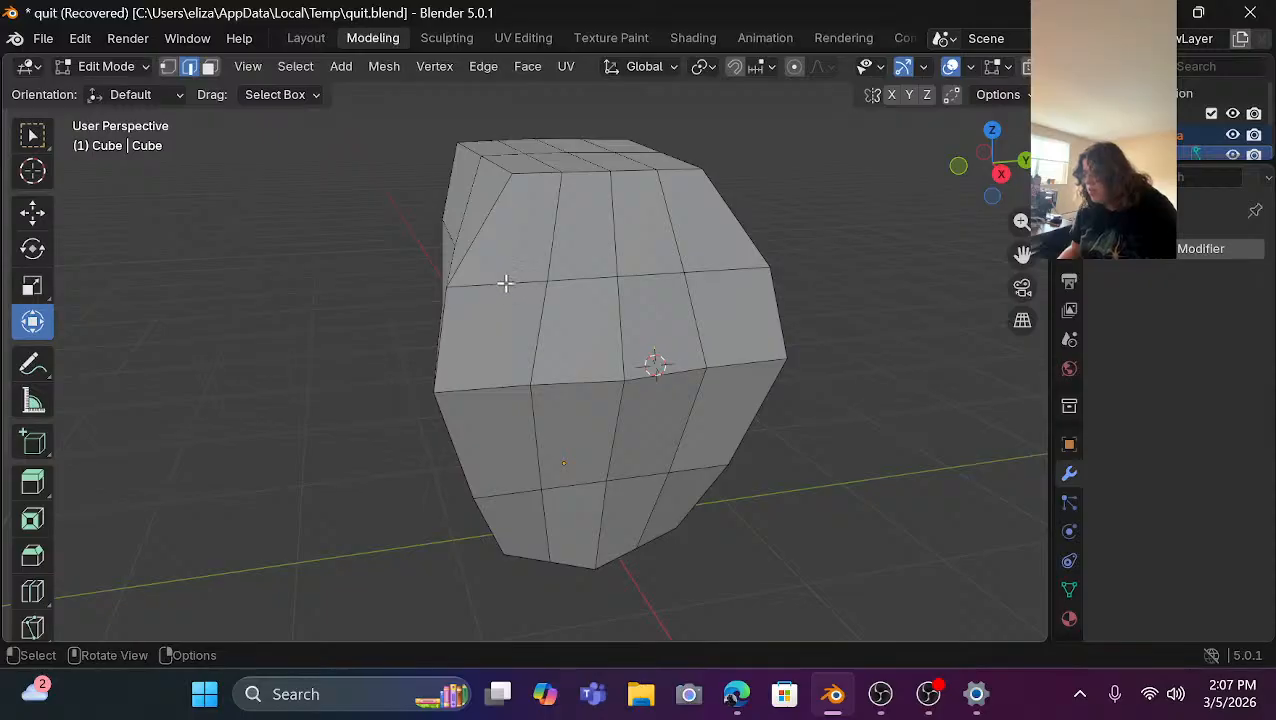
pyautogui.click(505, 283)
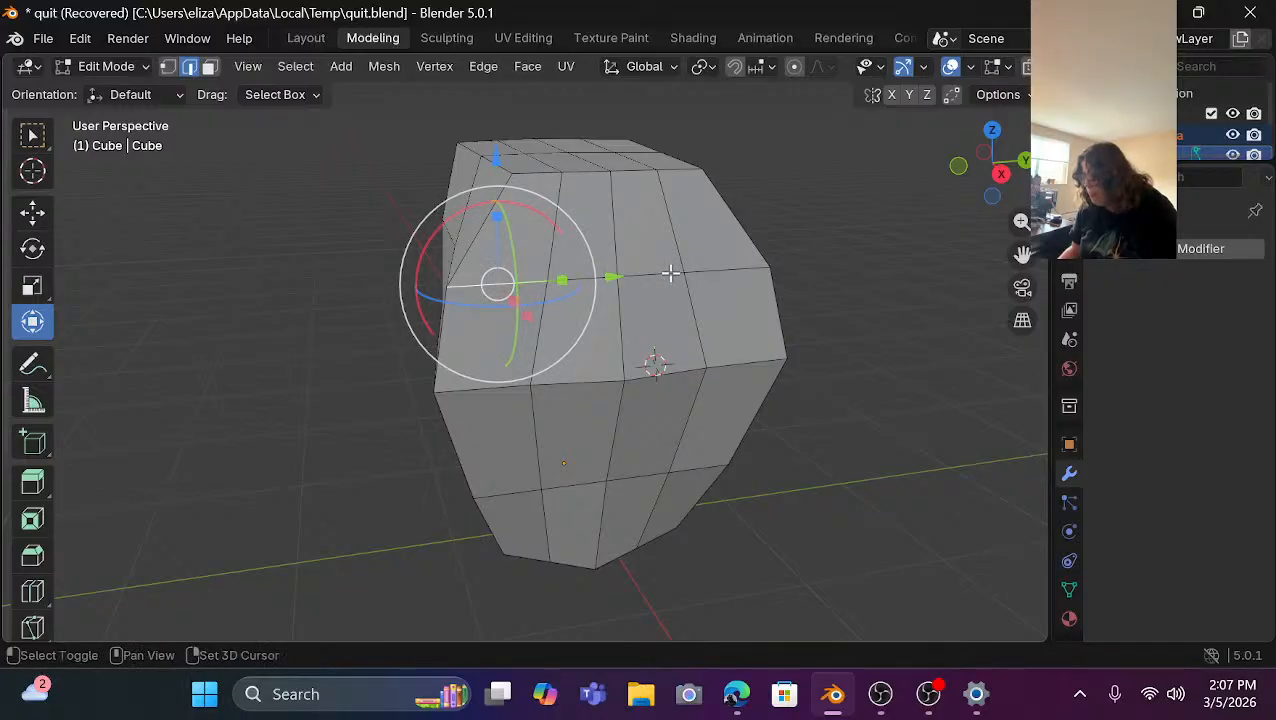
pyautogui.keyDown('shift'); pyautogui.click(669, 272); pyautogui.keyUp('shift')
pyautogui.keyDown('shift'); pyautogui.click(751, 267); pyautogui.keyUp('shift')
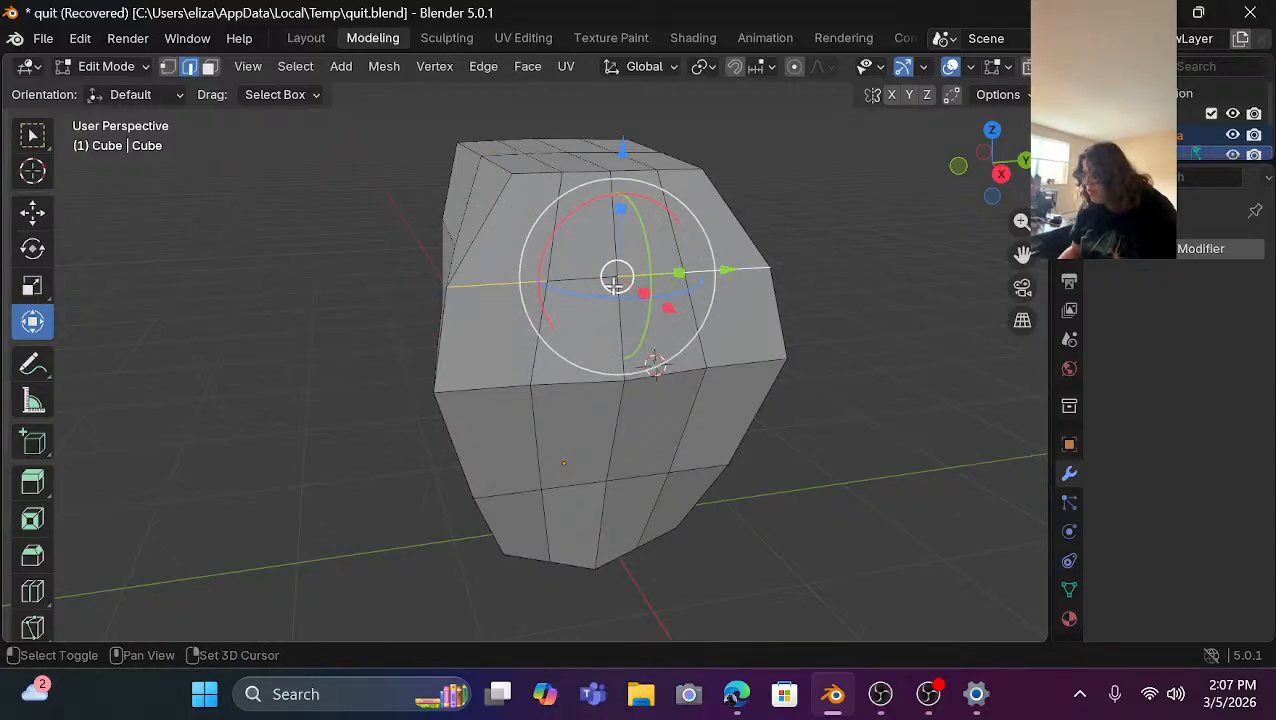
pyautogui.scroll(5, 530, 279)
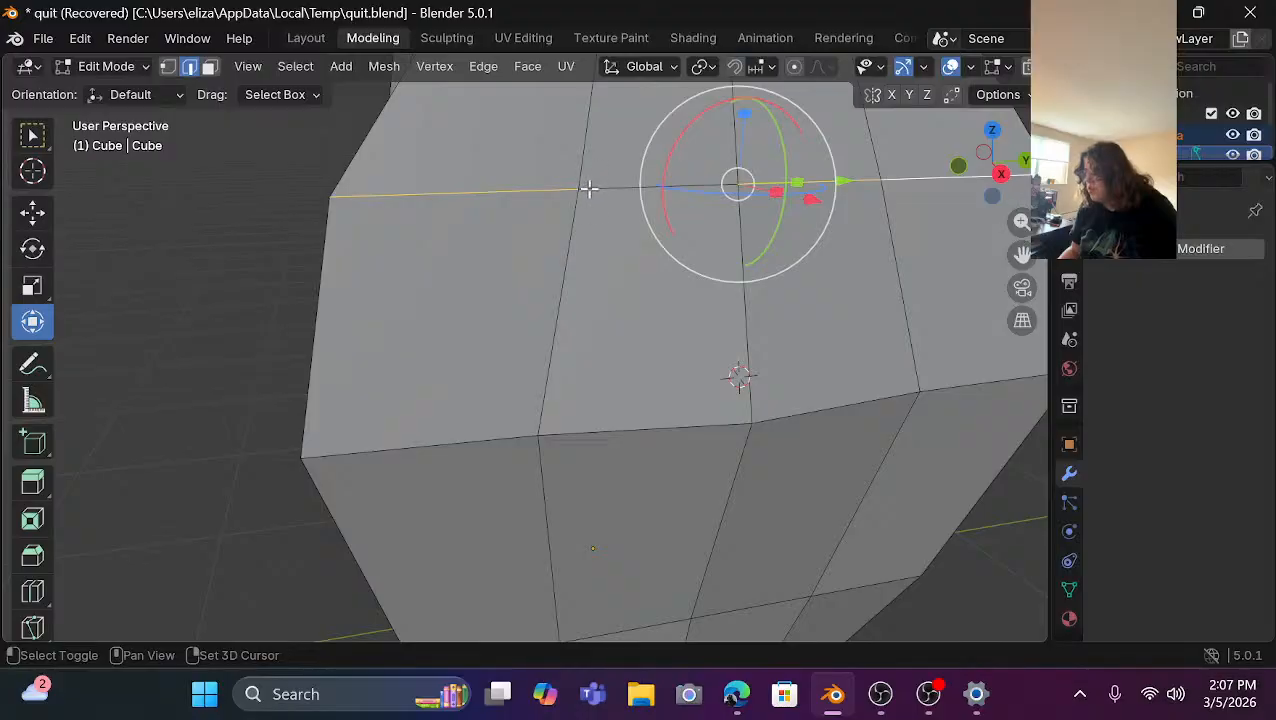
pyautogui.scroll(-6, 589, 188)
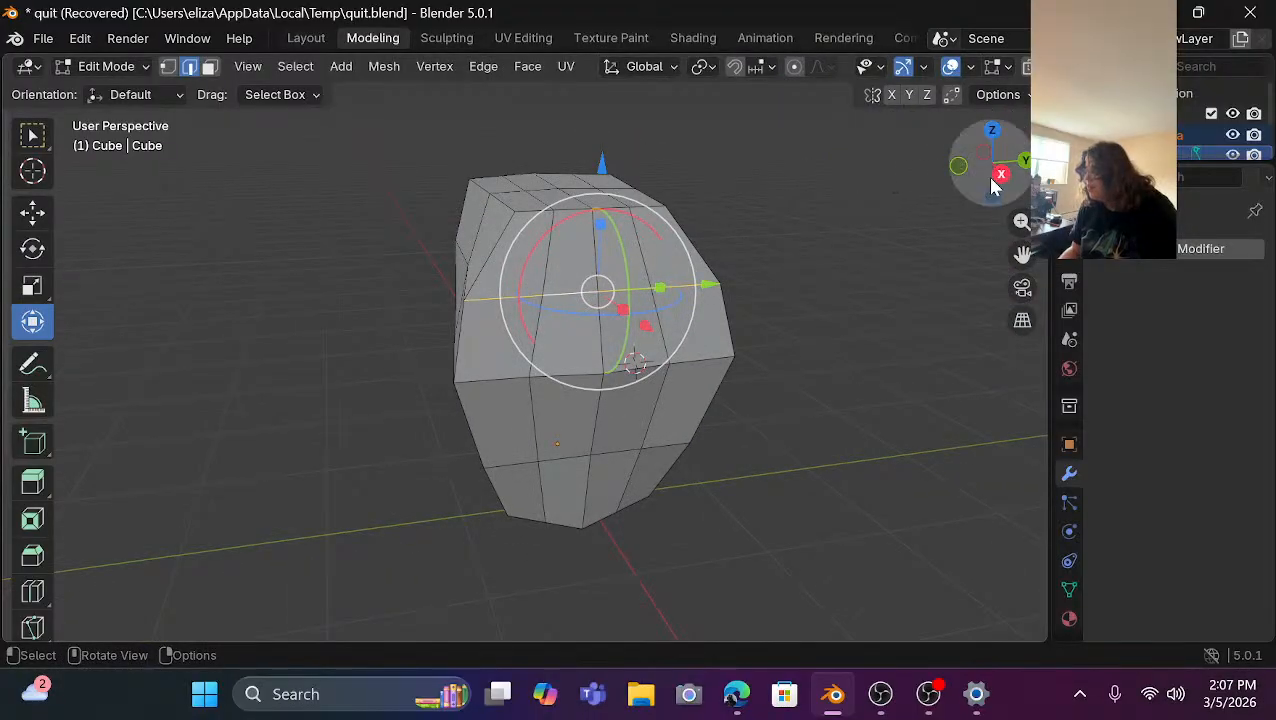
pyautogui.moveTo(997, 176)
pyautogui.mouseDown()
pyautogui.moveTo(990, 168)
pyautogui.moveTo(1012, 172)
pyautogui.mouseUp()
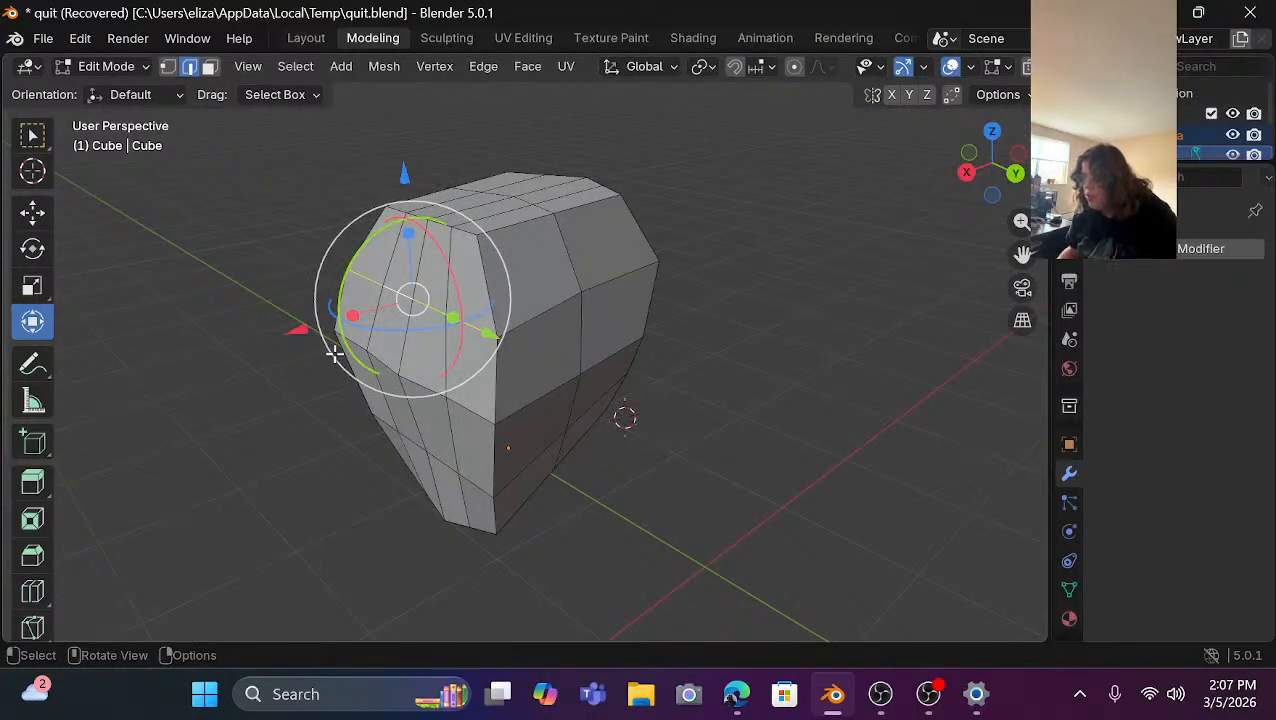
pyautogui.moveTo(293, 333); pyautogui.dragTo(270, 344)
pyautogui.click(667, 379)
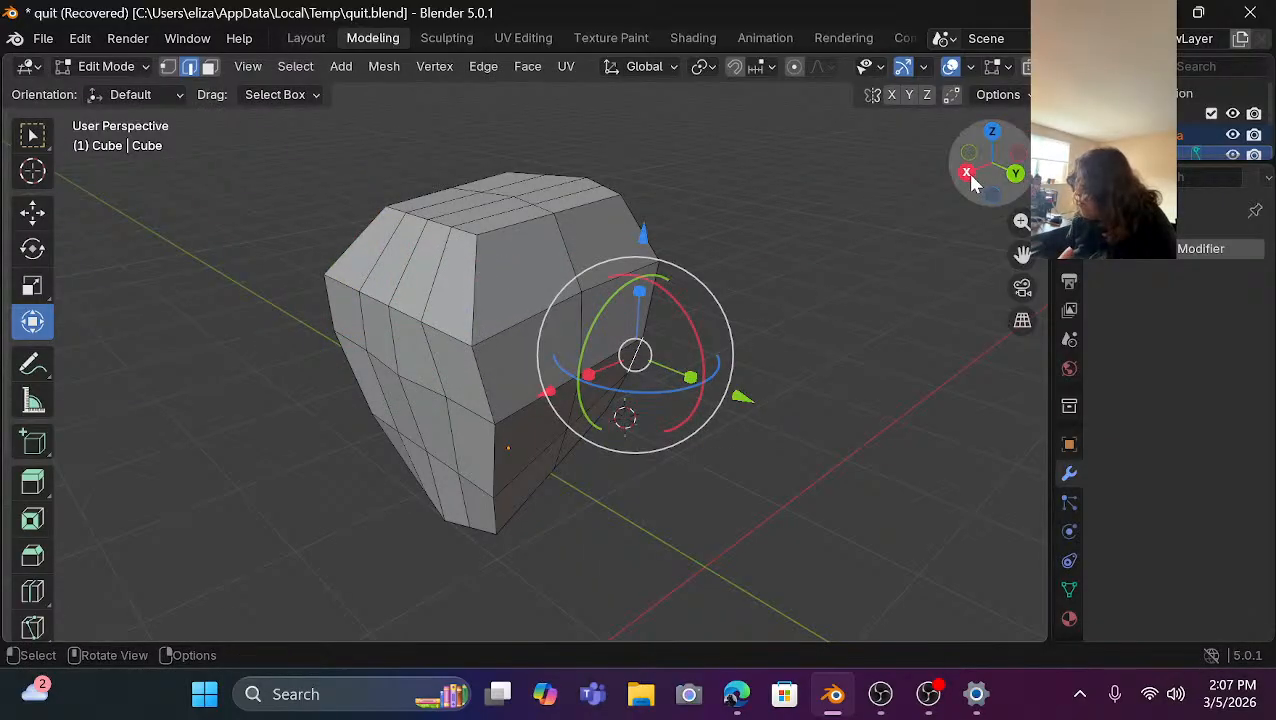
# Select the front face's middle row of horizontal edges and move them upward along the Z axis.
pyautogui.moveTo(972, 180); pyautogui.dragTo(1050, 178)
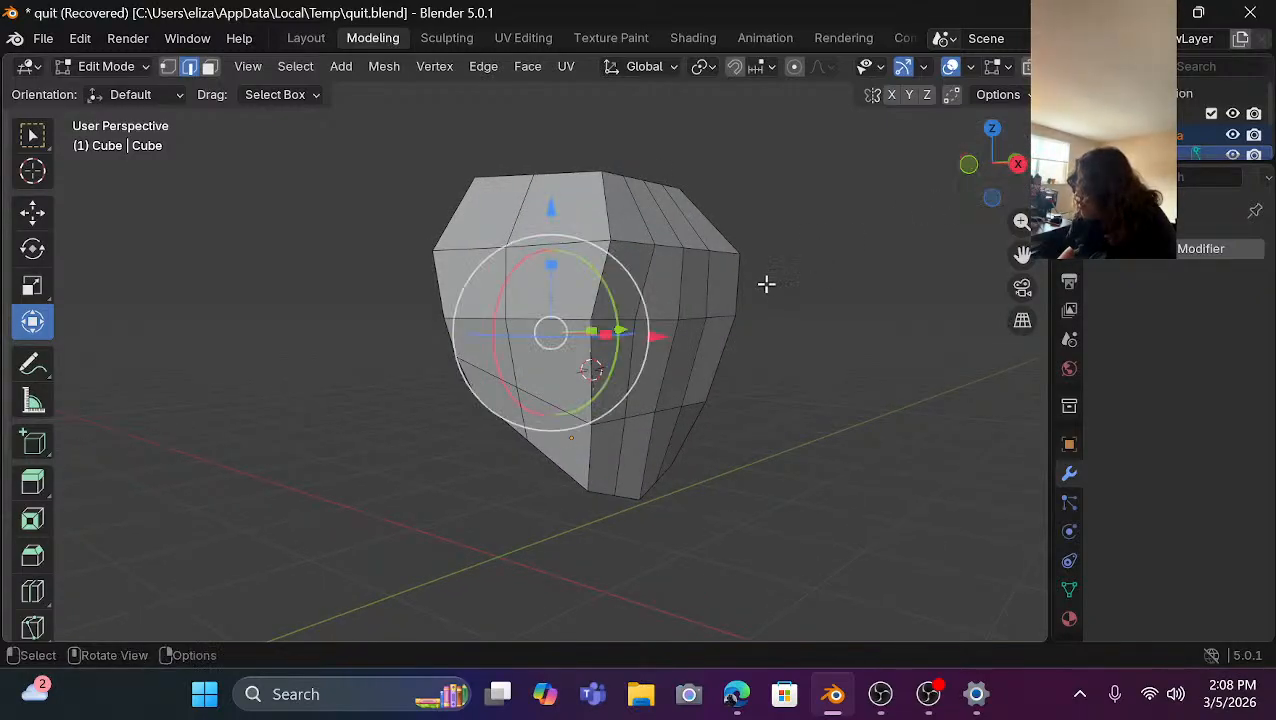
pyautogui.click(678, 318)
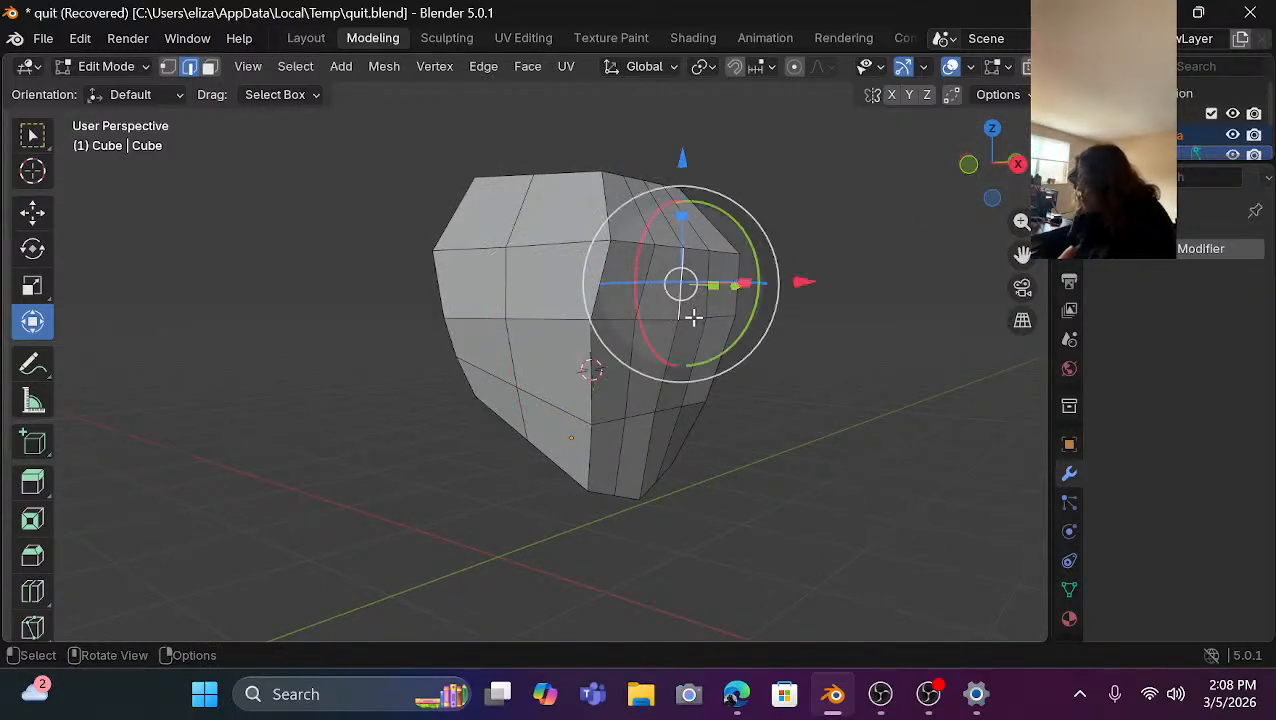
pyautogui.scroll(1, 690, 318)
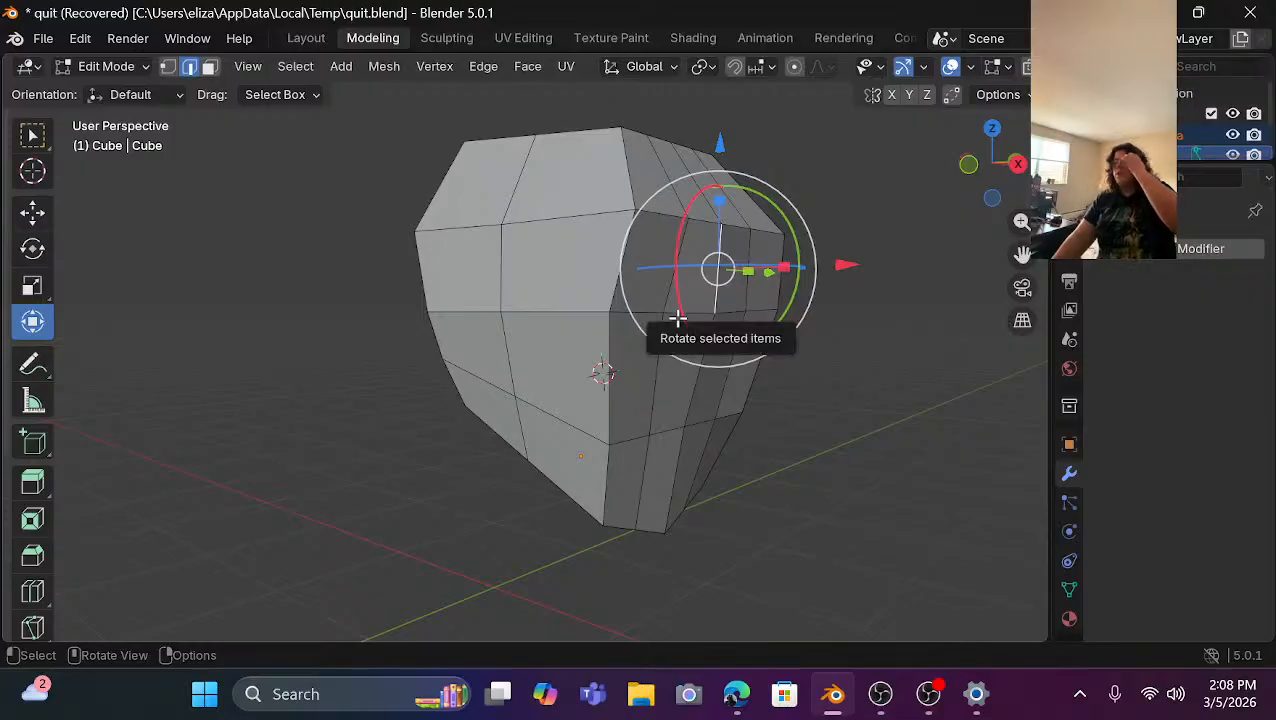
pyautogui.click(303, 385)
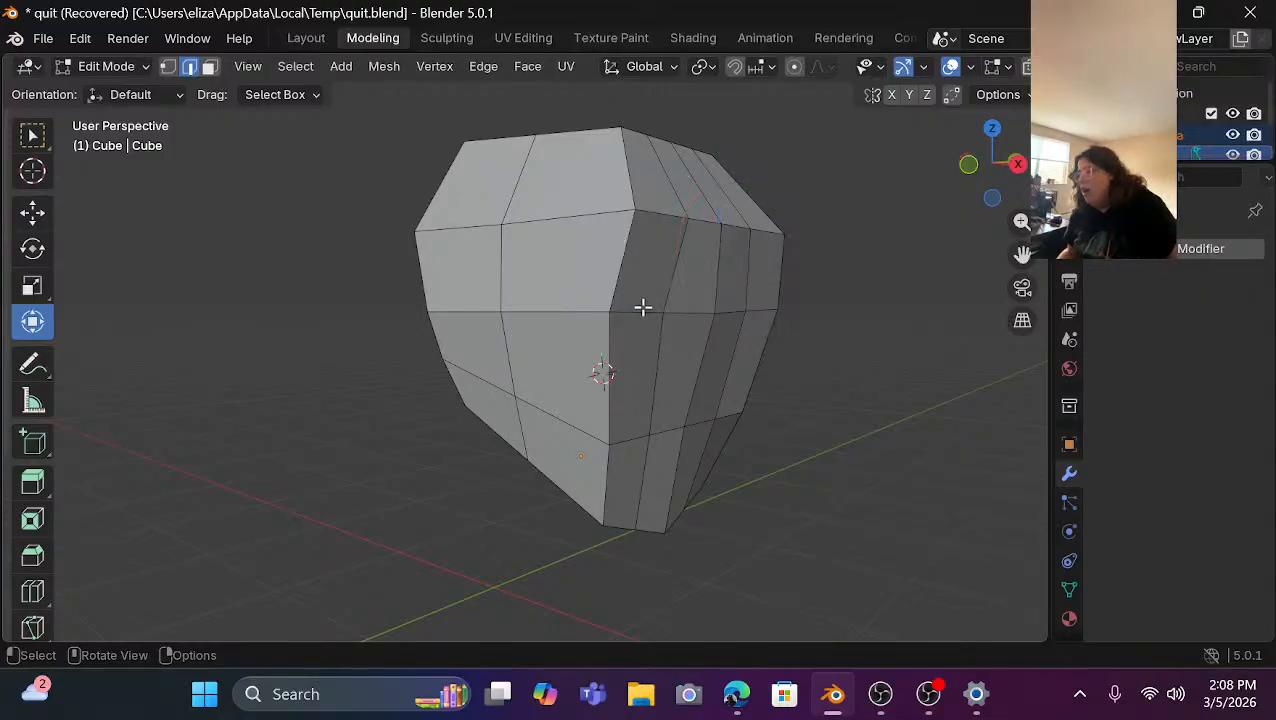
pyautogui.click(626, 315)
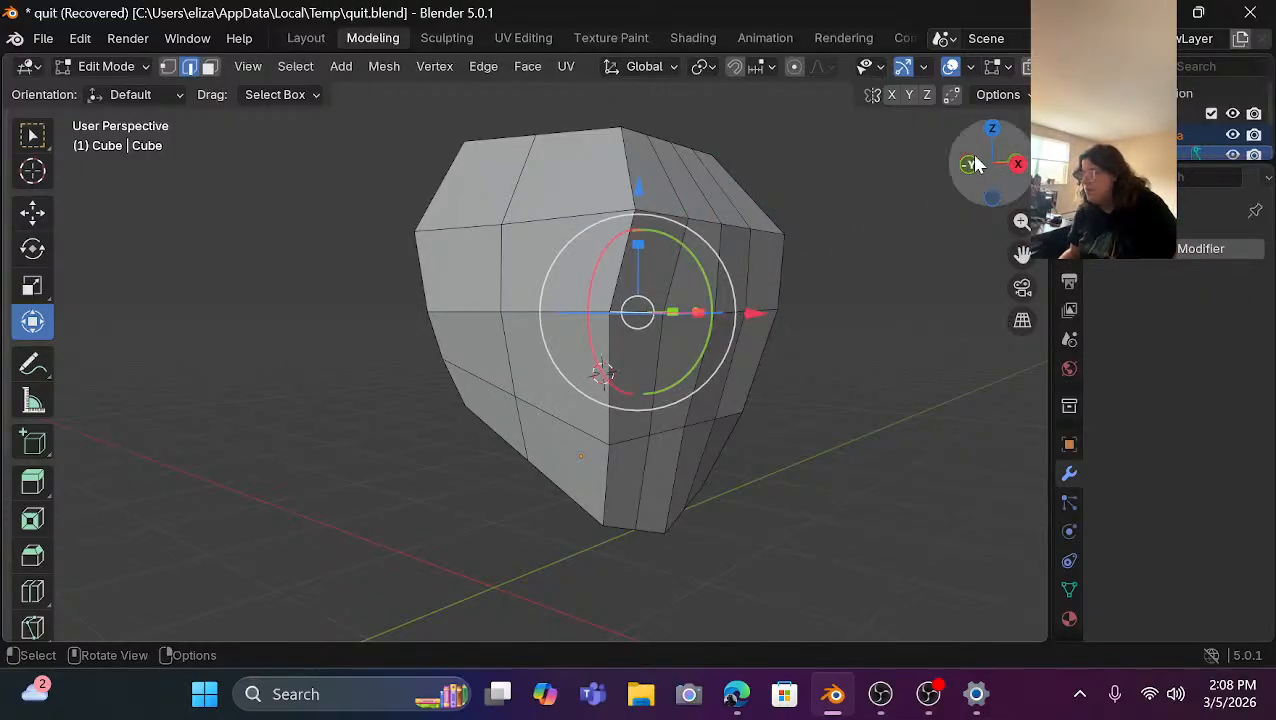
pyautogui.moveTo(968, 166)
pyautogui.mouseDown()
pyautogui.moveTo(988, 162)
pyautogui.moveTo(975, 167)
pyautogui.mouseUp()
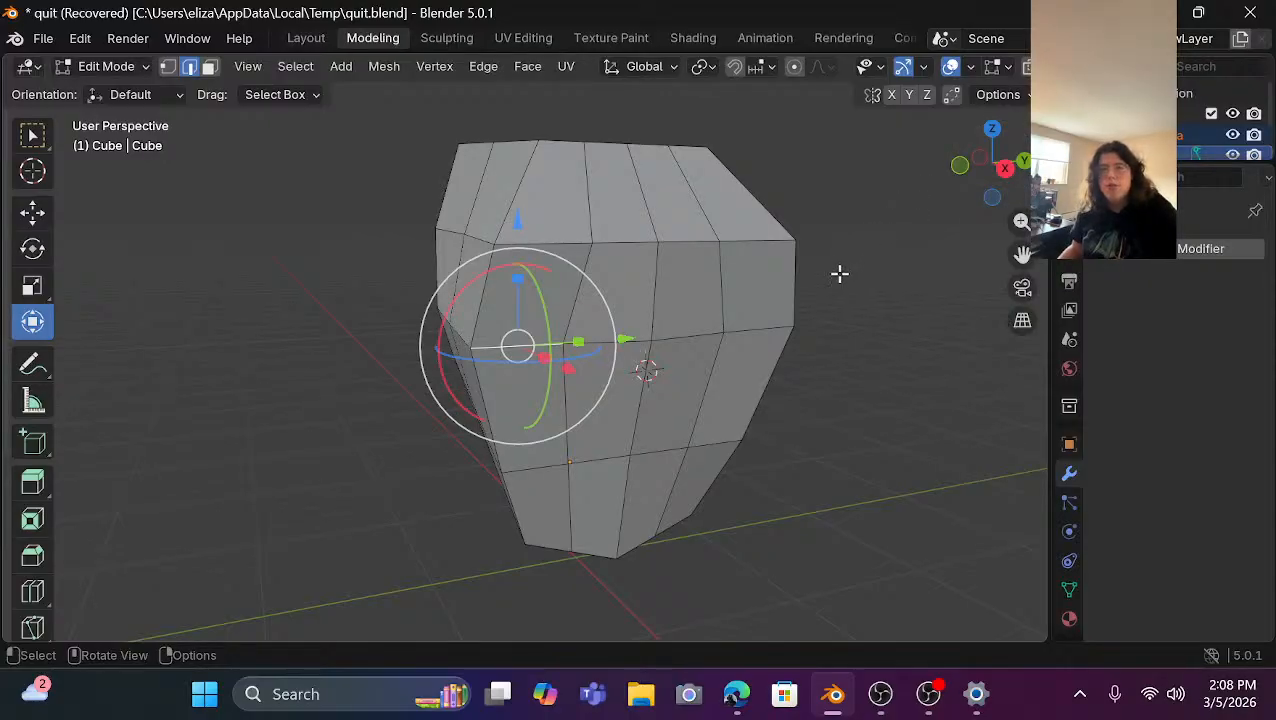
pyautogui.keyDown('shift'); pyautogui.click(708, 338); pyautogui.keyUp('shift')
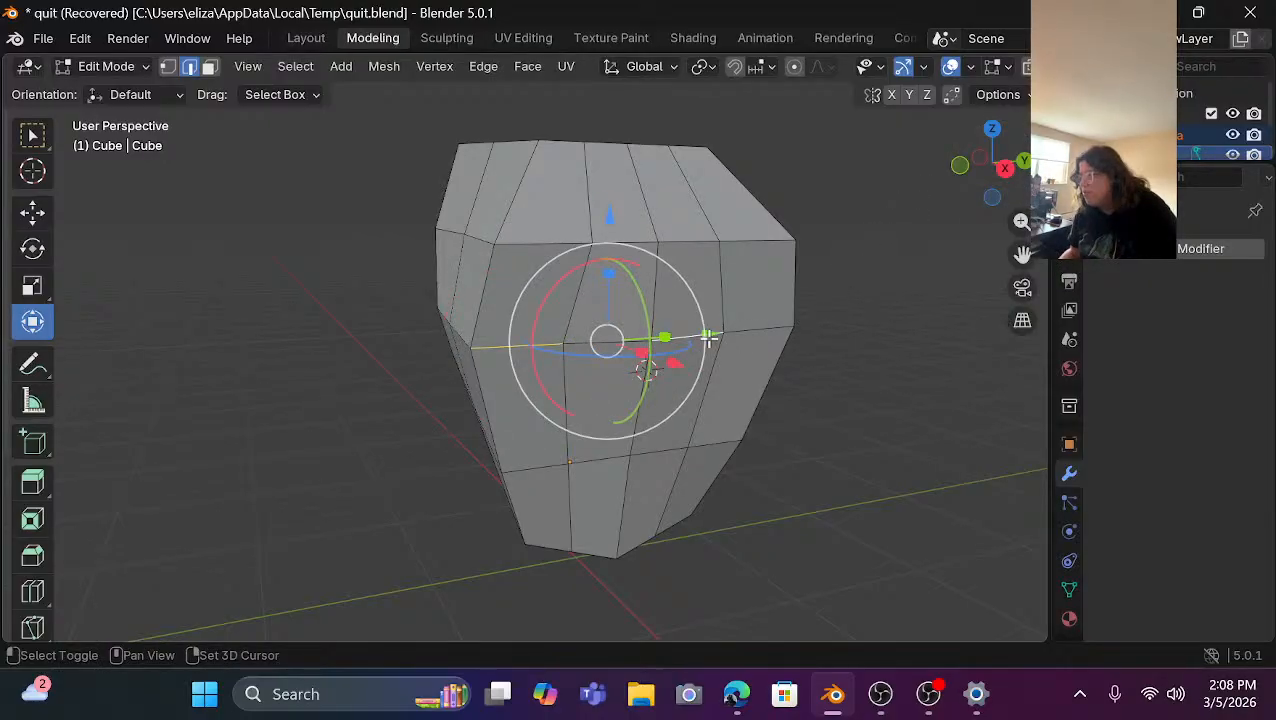
pyautogui.keyDown('shift'); pyautogui.click(762, 331); pyautogui.keyUp('shift')
pyautogui.scroll(6, 490, 364)
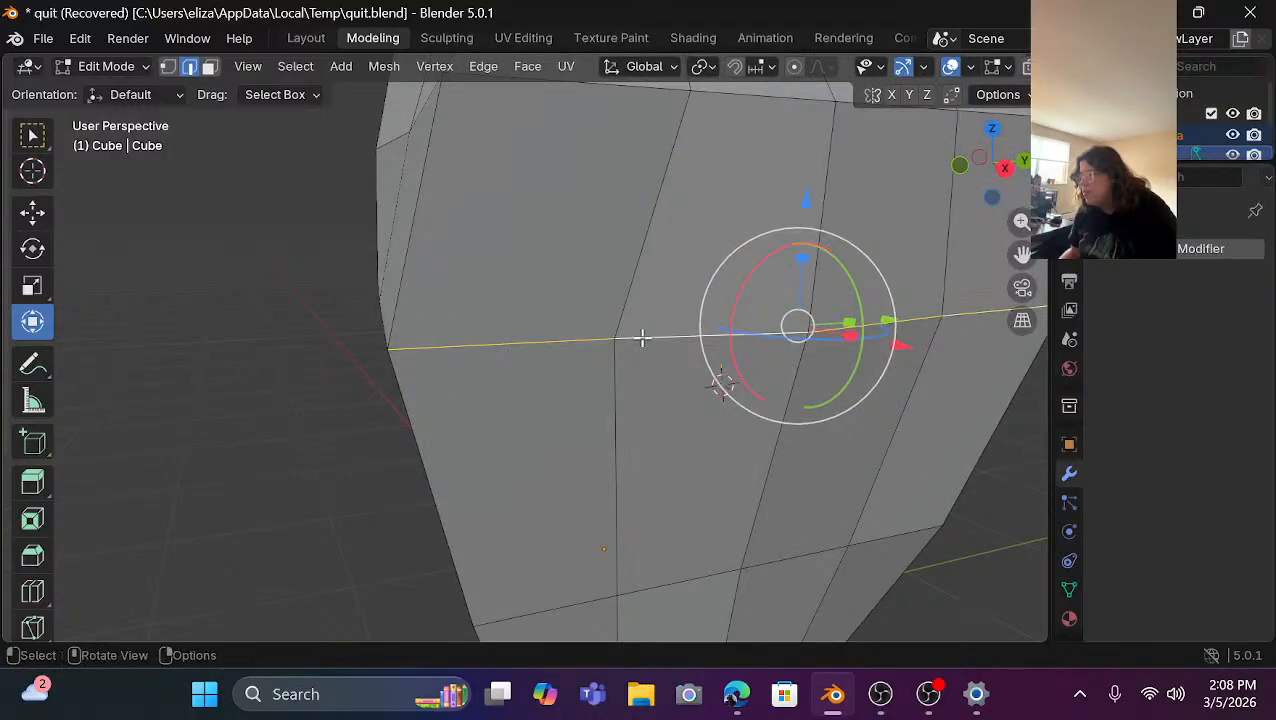
pyautogui.scroll(-5, 641, 337)
pyautogui.moveTo(682, 212); pyautogui.dragTo(695, 155)
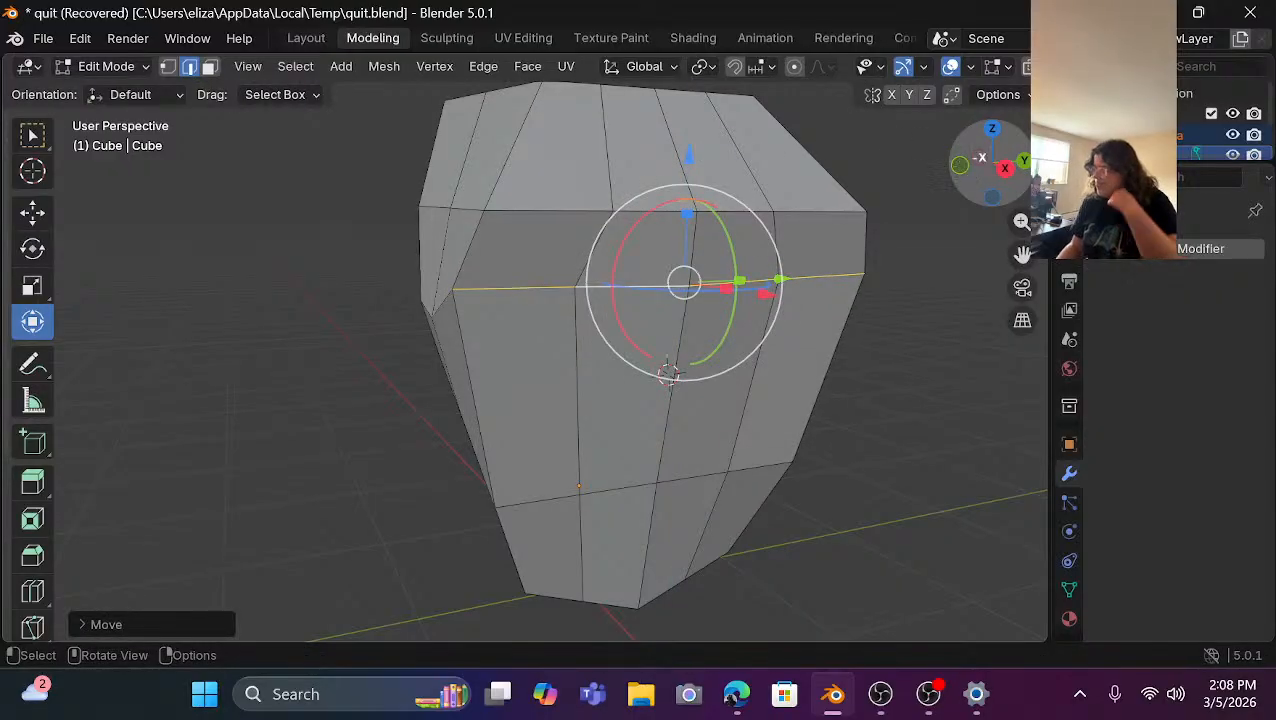
# Switch to the browser, check the live stream's preview, analytics and chat in YouTube Studio, and return to Blender.
pyautogui.moveTo(981, 158); pyautogui.dragTo(1045, 158)
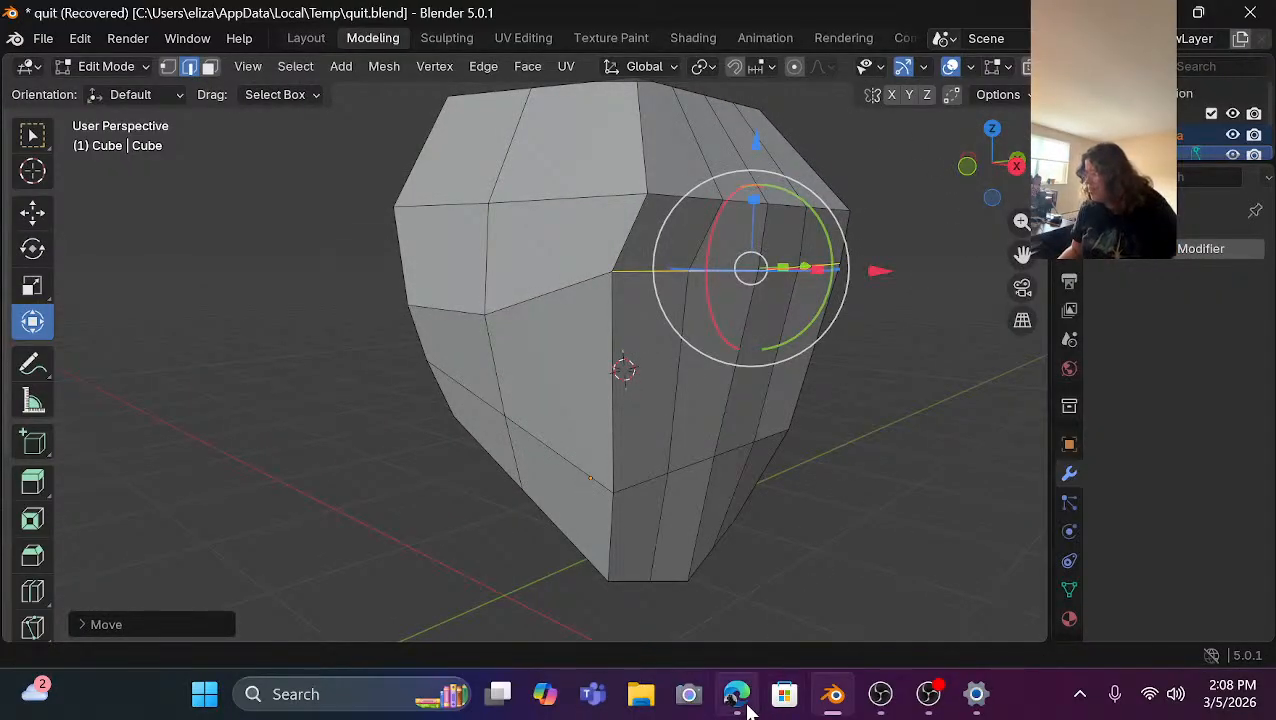
pyautogui.moveTo(745, 705)
pyautogui.click(730, 605)
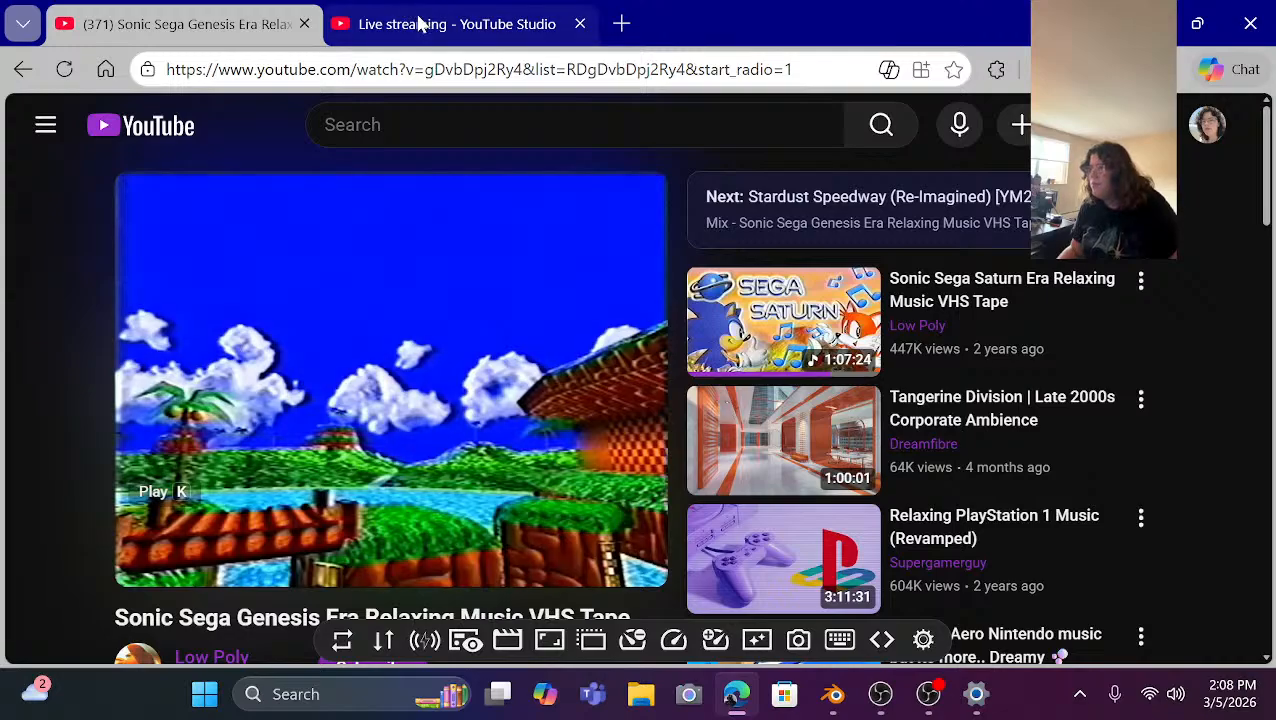
pyautogui.click(419, 24)
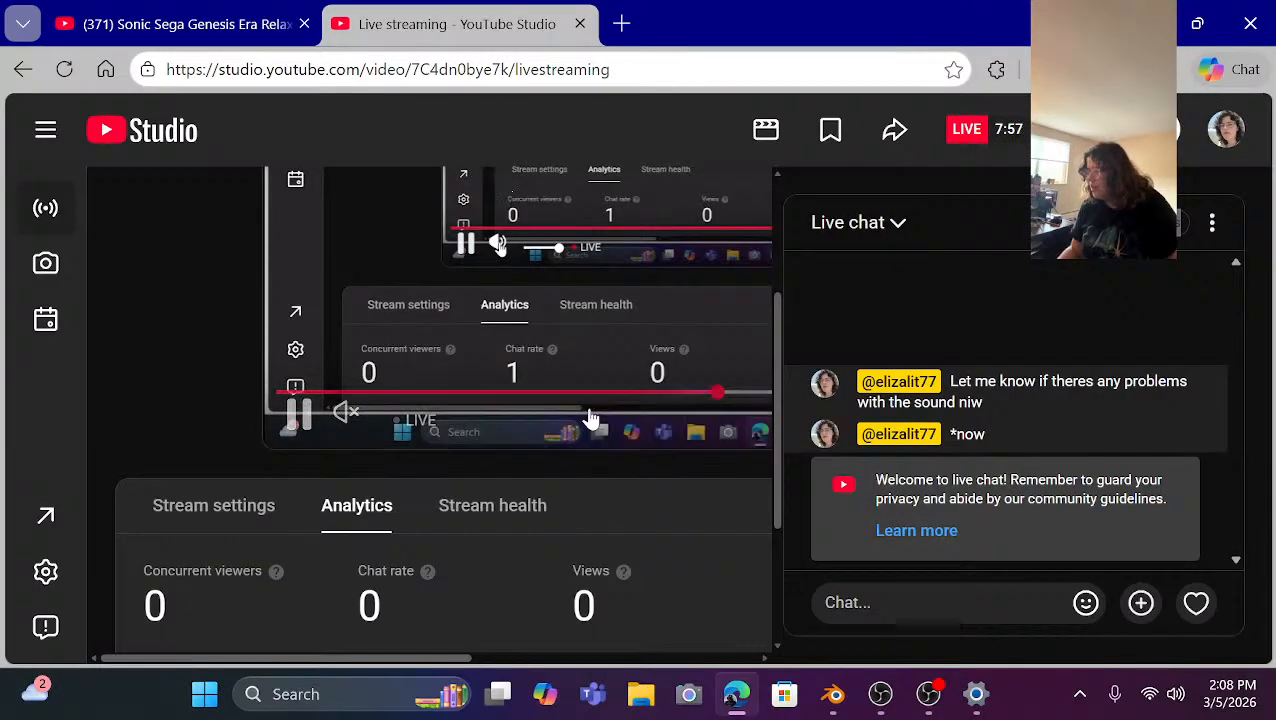
pyautogui.scroll(-2, 538, 470)
pyautogui.scroll(4, 500, 440)
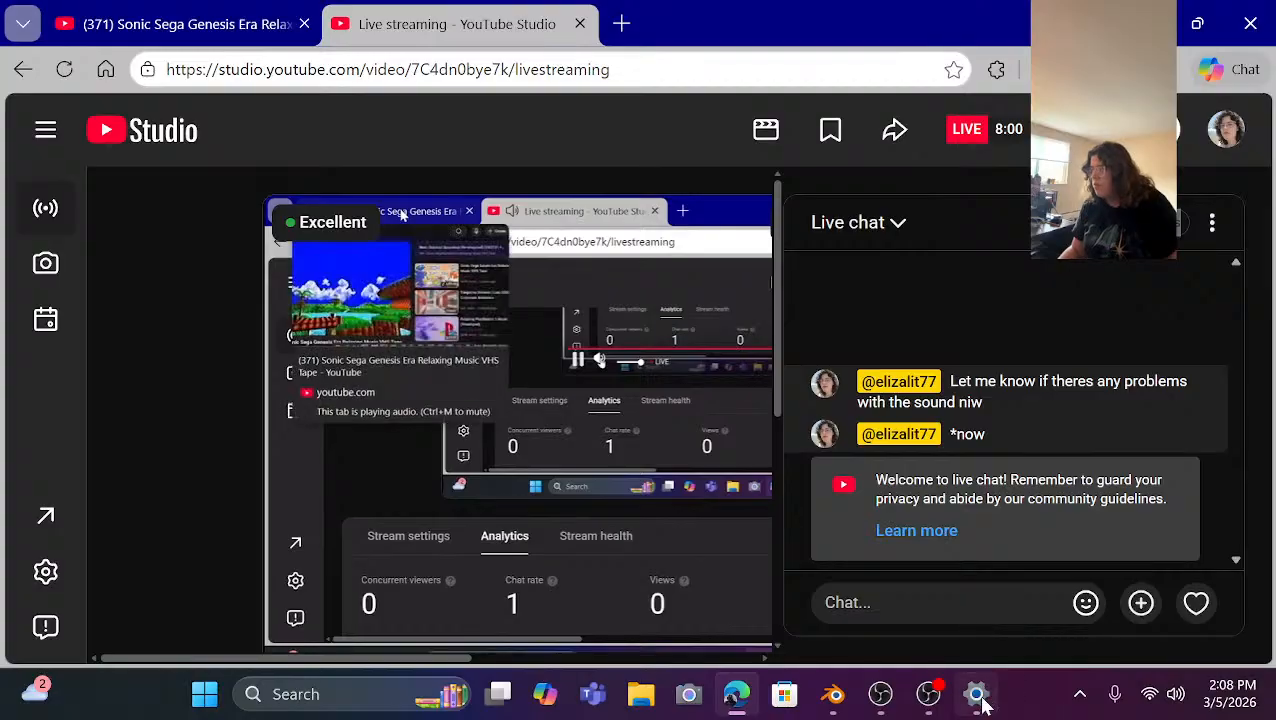
pyautogui.moveTo(930, 705)
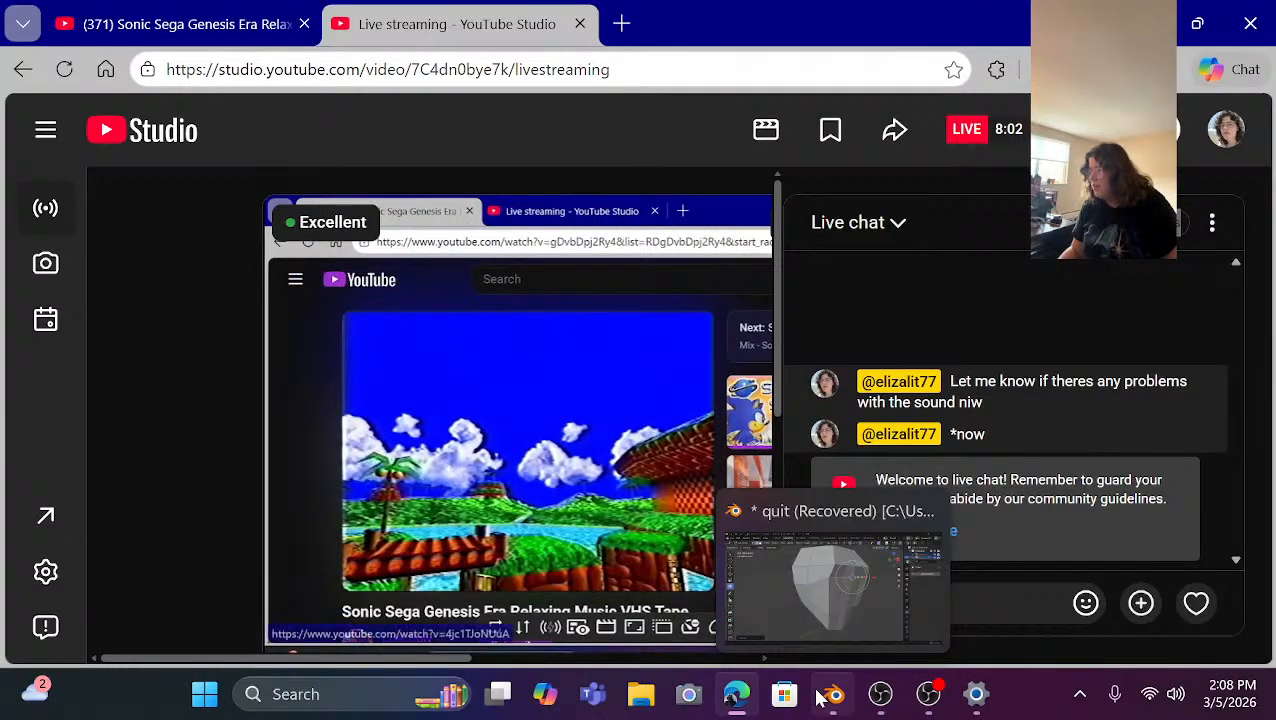
pyautogui.click(818, 618)
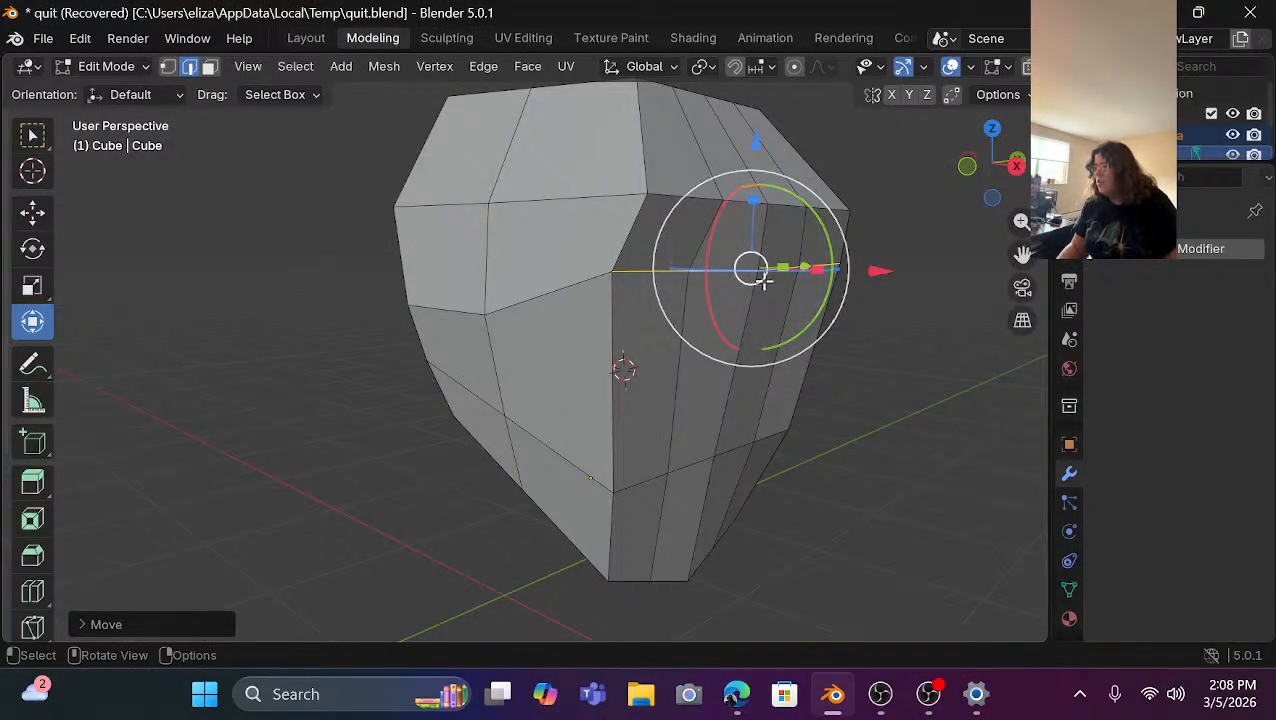
# Move the front face's middle row of edges inward along the X axis and upward along the Z axis, and clear the selection.
pyautogui.moveTo(971, 166); pyautogui.dragTo(1006, 170)
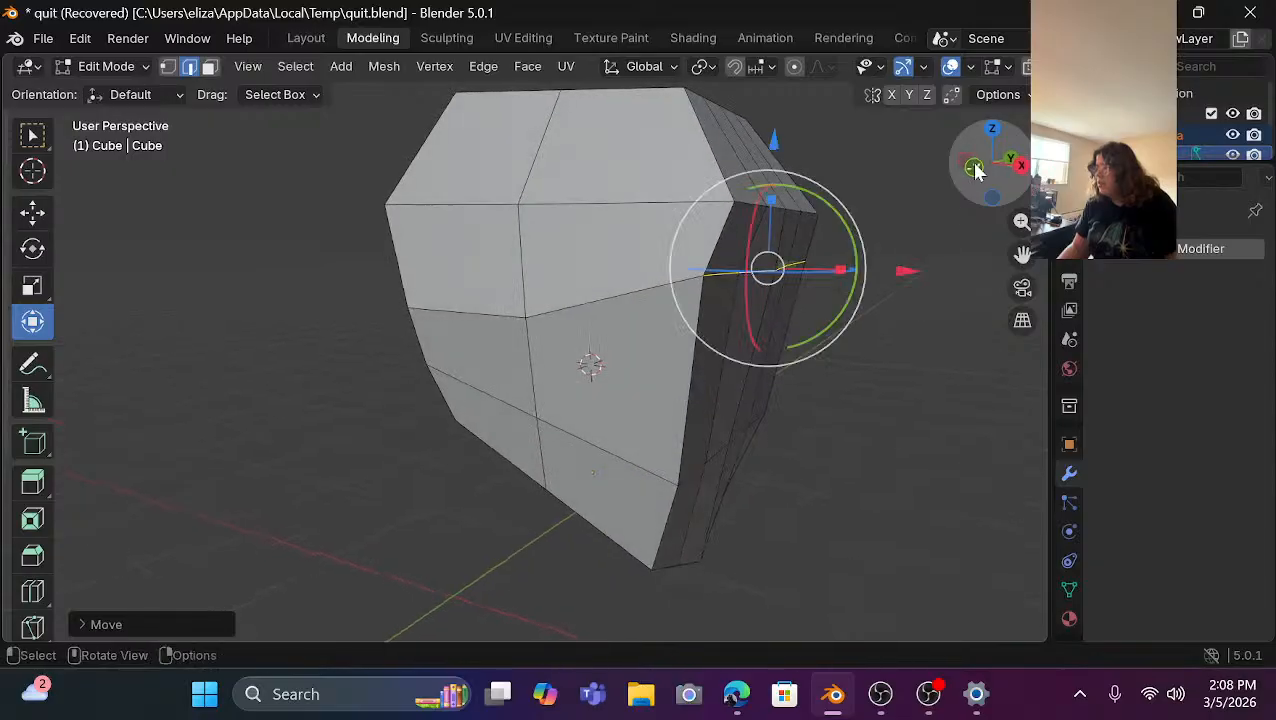
pyautogui.moveTo(903, 272); pyautogui.dragTo(876, 272)
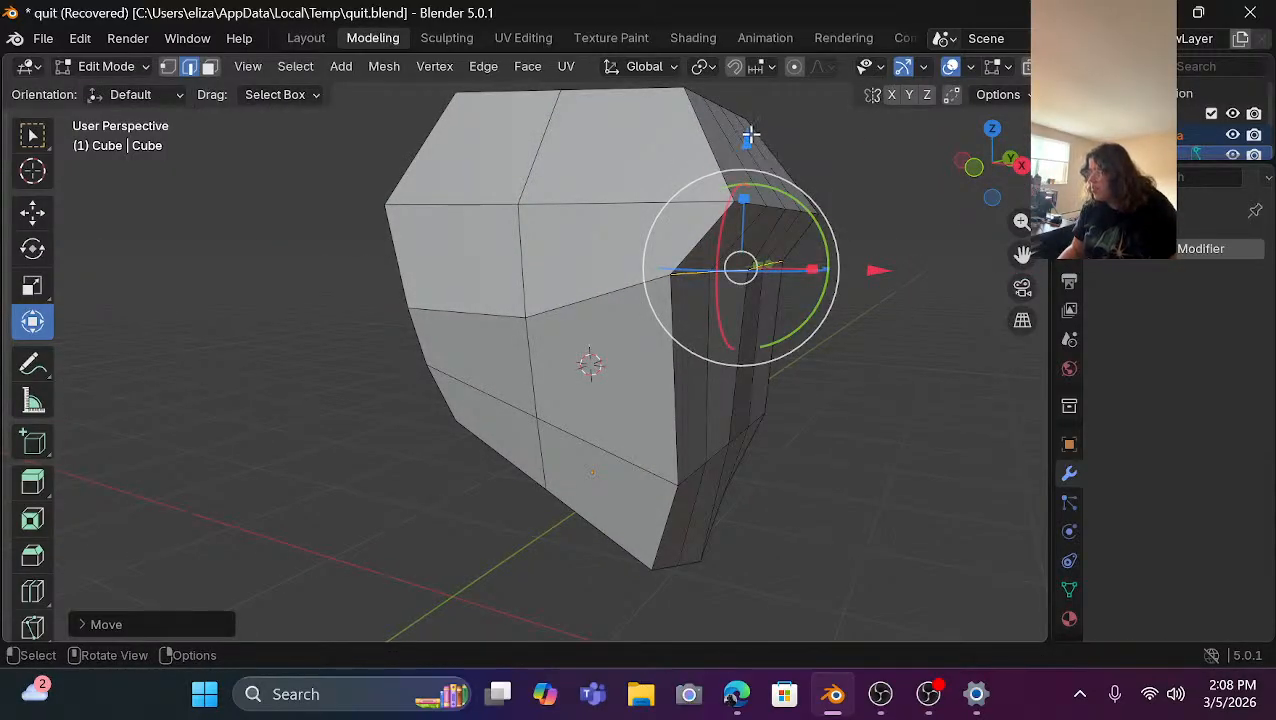
pyautogui.moveTo(750, 133); pyautogui.dragTo(765, 116)
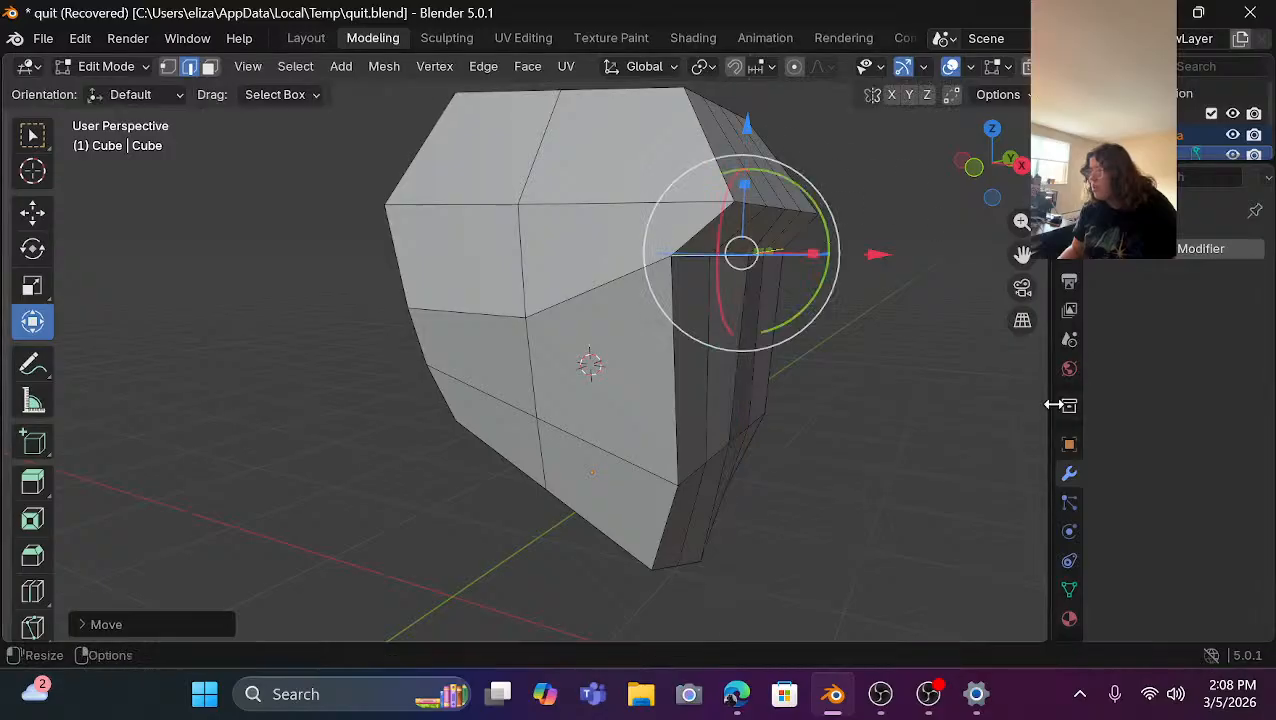
pyautogui.click(923, 427)
# Add a single horizontal loop cut midway between the front face's raised middle row and the row below it, and activate the Move tool.
pyautogui.moveTo(990, 165); pyautogui.dragTo(946, 216)
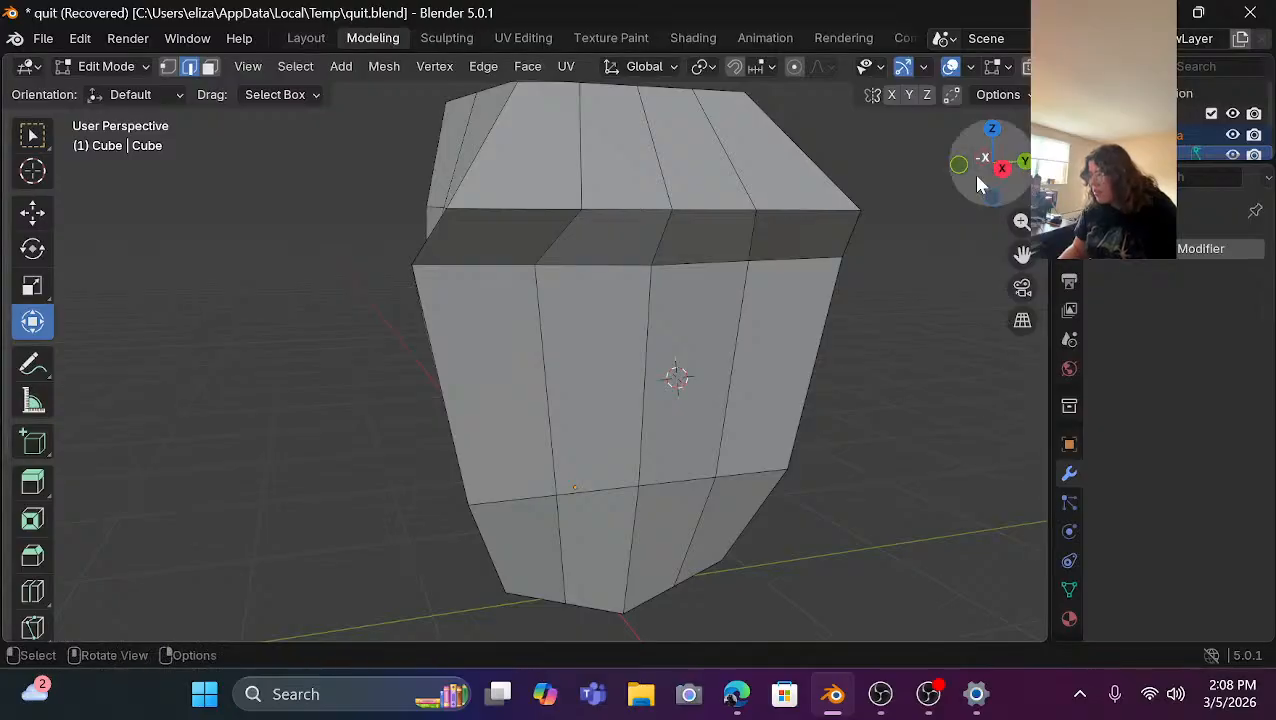
pyautogui.moveTo(988, 165); pyautogui.dragTo(830, 172)
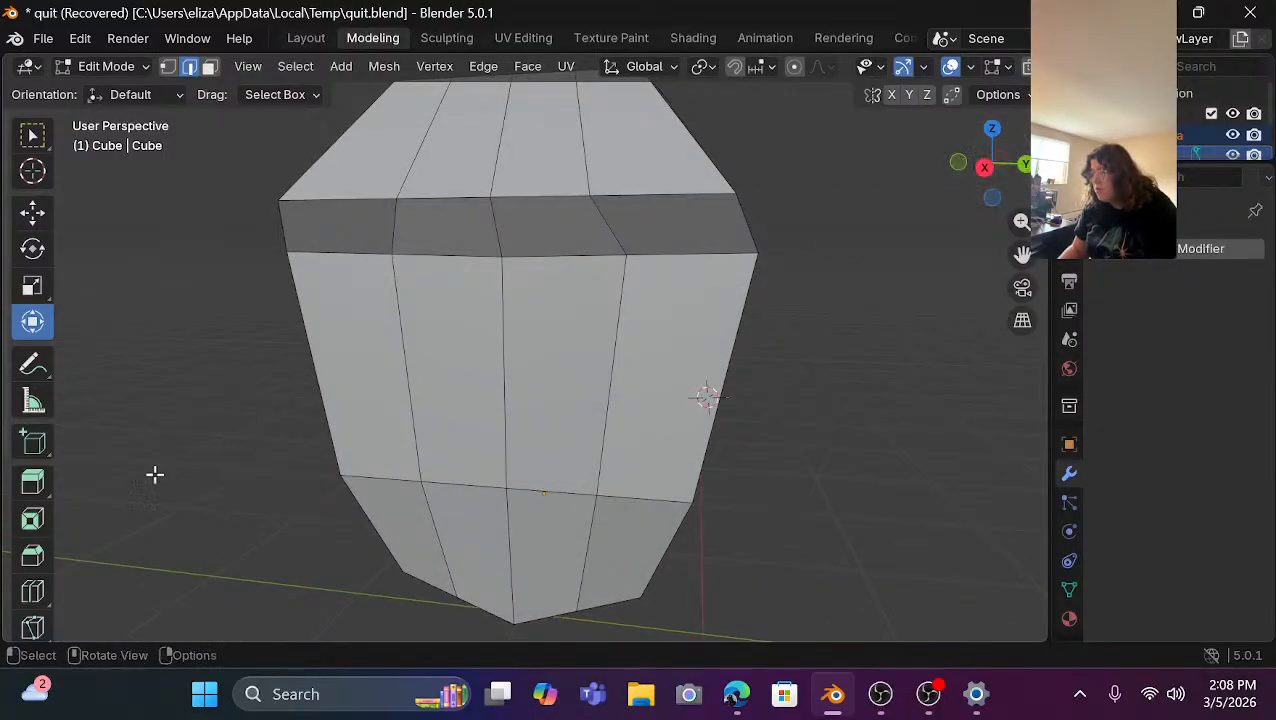
pyautogui.click(32, 590)
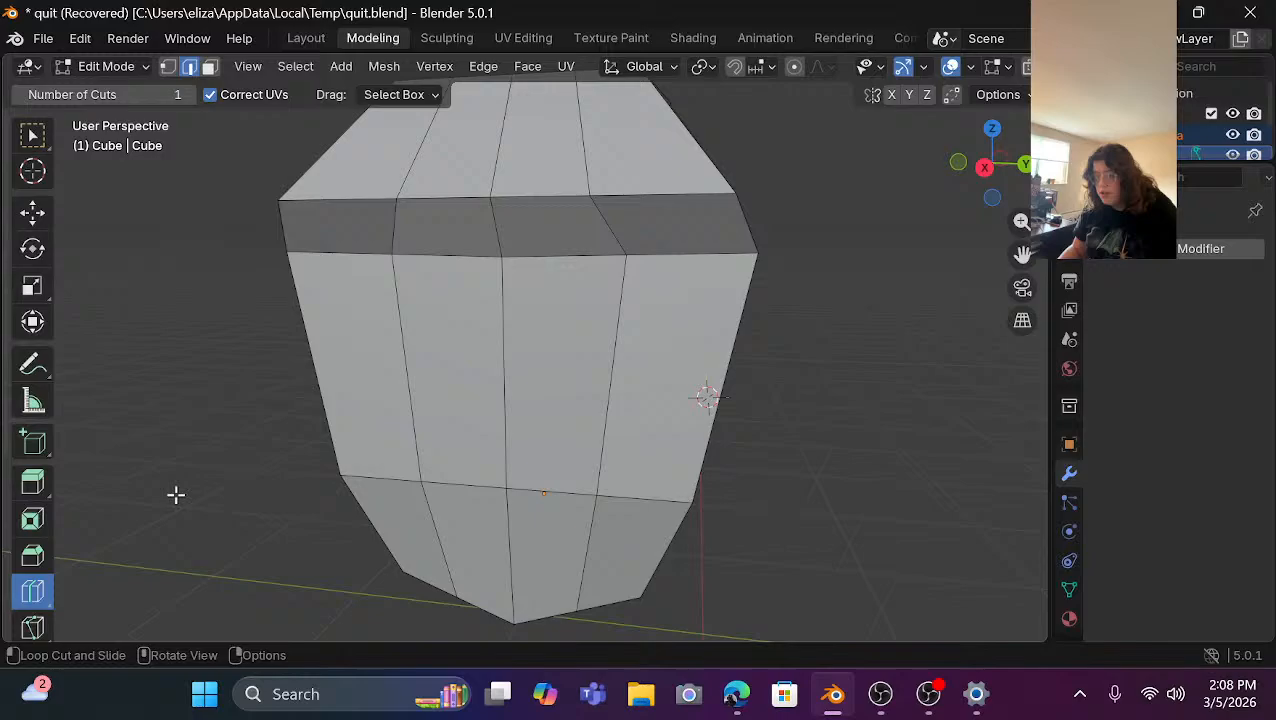
pyautogui.click(341, 393)
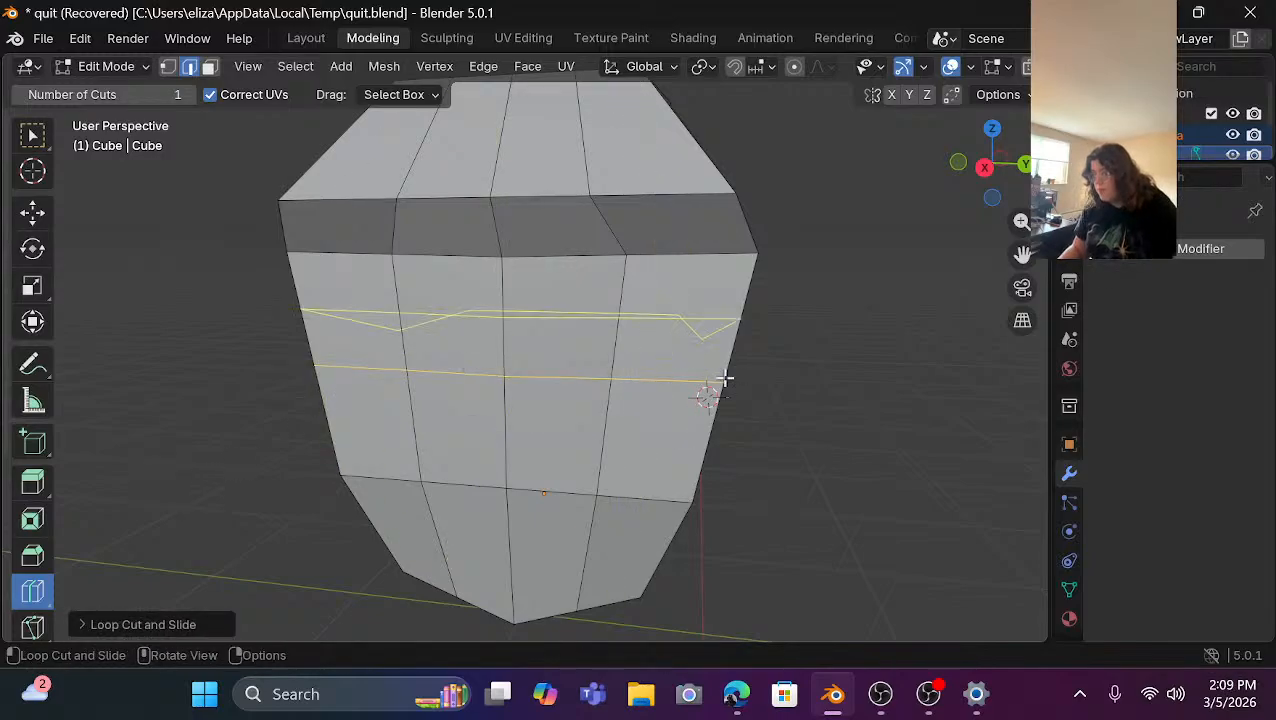
pyautogui.click(32, 212)
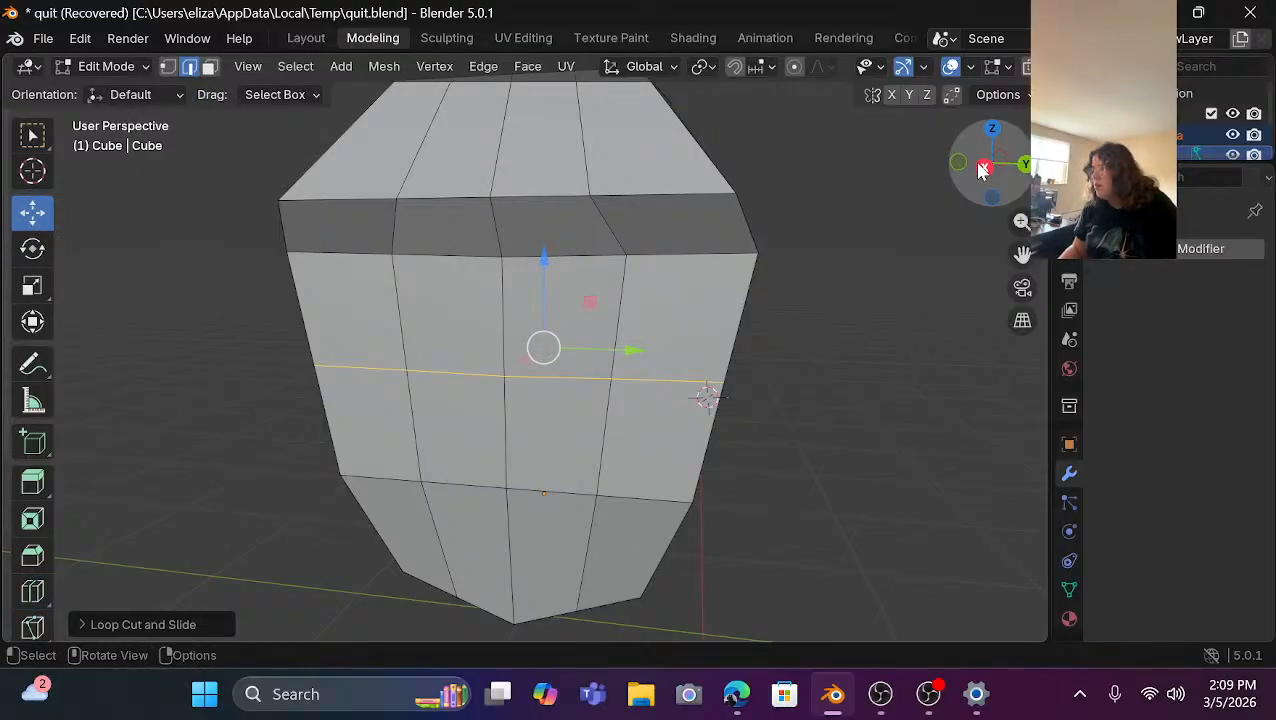
# Try to move the new loop's front edges outward along the X axis and upward along the Z axis.
pyautogui.moveTo(983, 170); pyautogui.dragTo(750, 367)
pyautogui.click(822, 326)
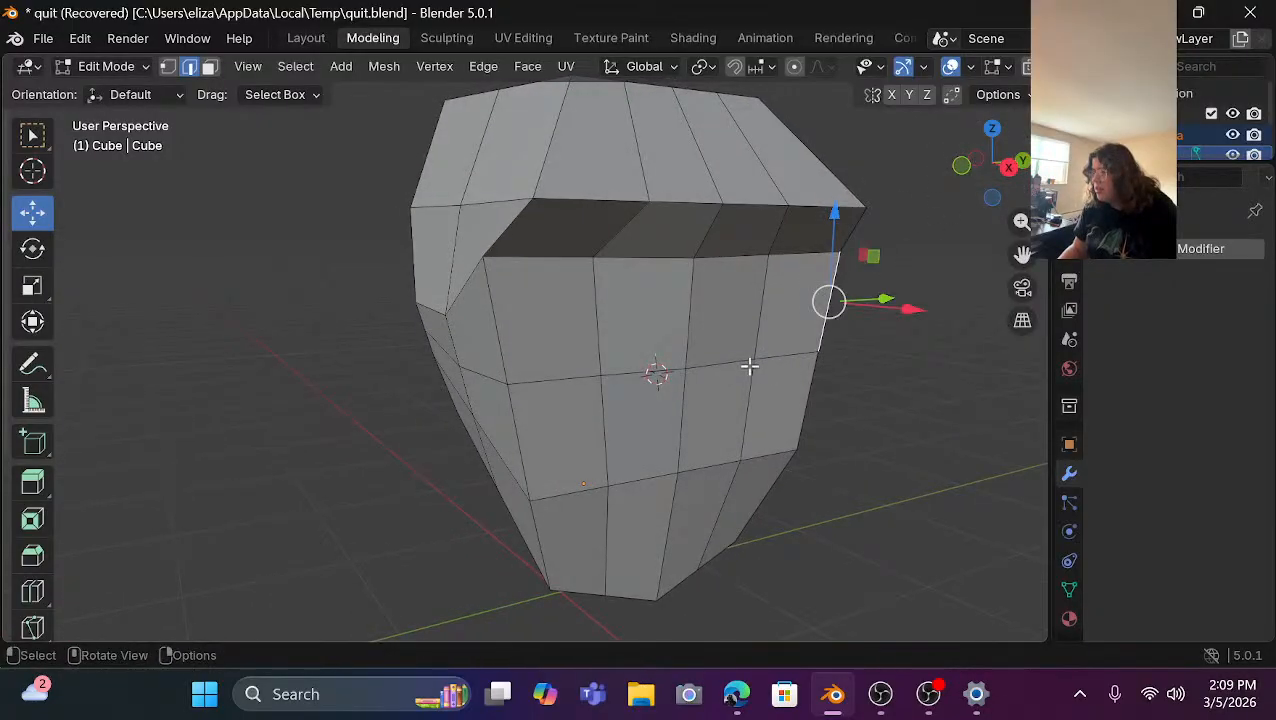
pyautogui.keyDown('shift'); pyautogui.click(539, 374); pyautogui.keyUp('shift')
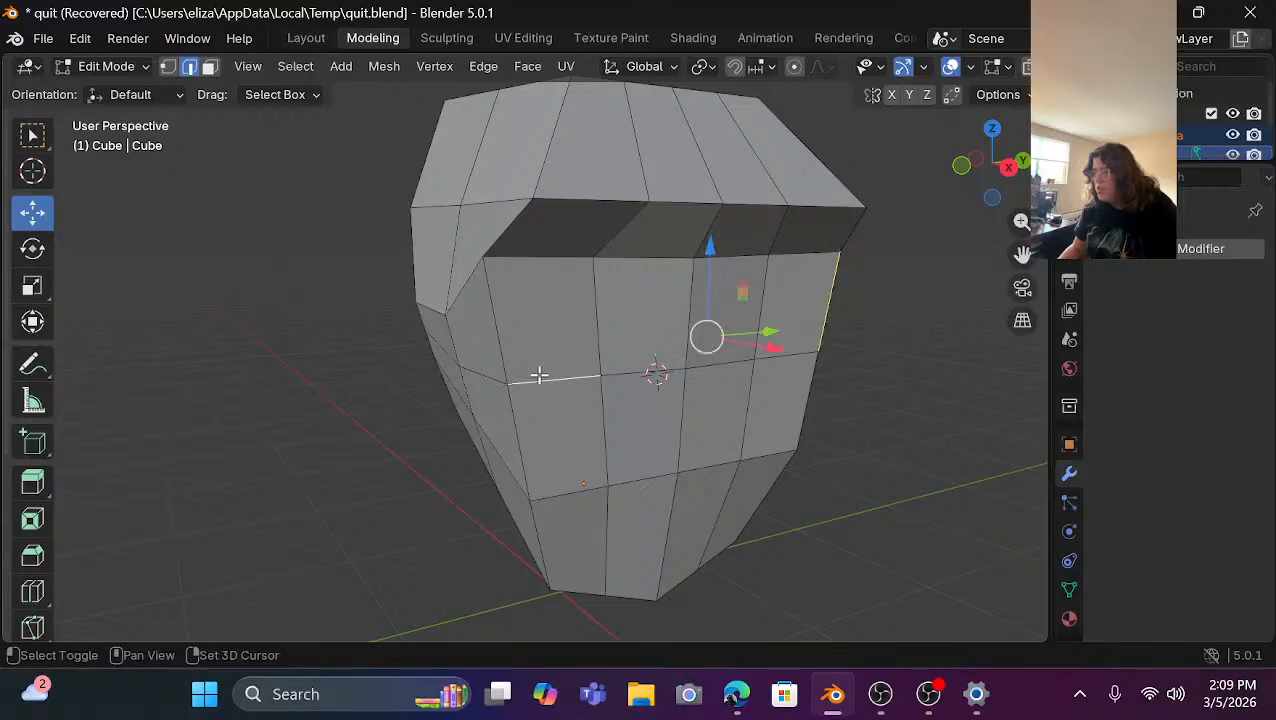
pyautogui.scroll(1, 592, 369)
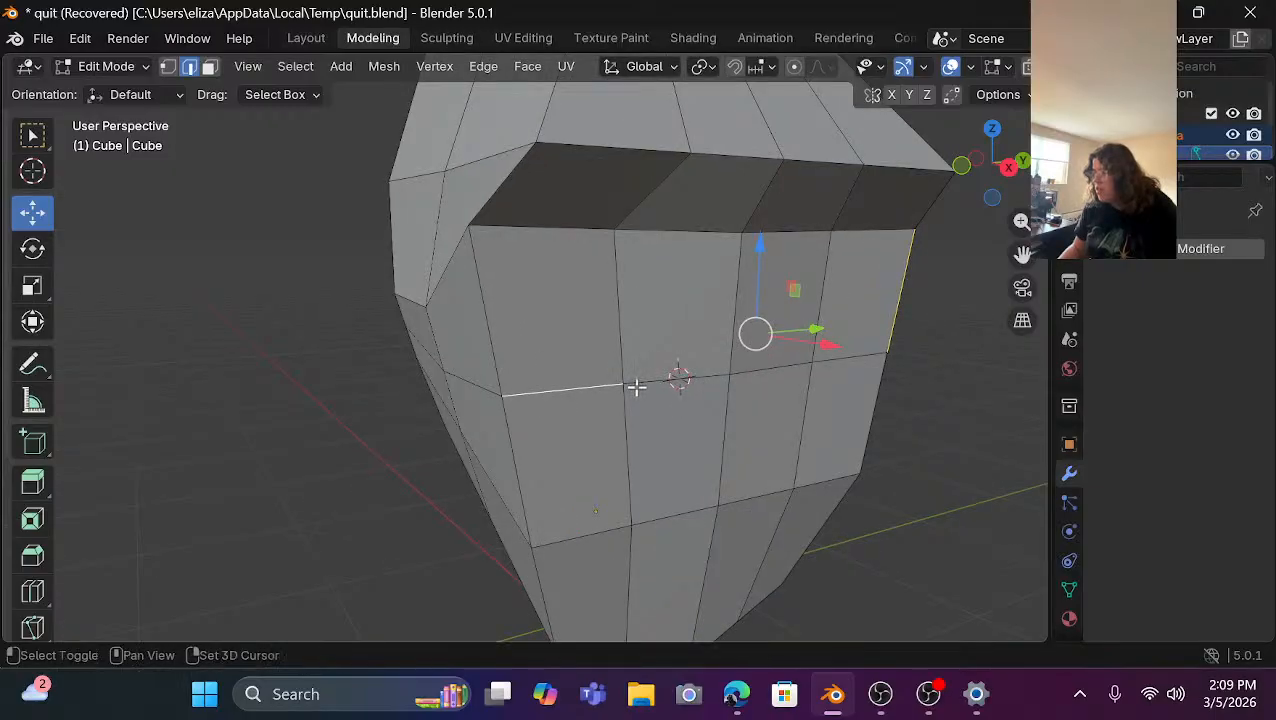
pyautogui.keyDown('shift'); pyautogui.click(711, 375); pyautogui.keyUp('shift')
pyautogui.keyDown('shift'); pyautogui.click(822, 360); pyautogui.keyUp('shift')
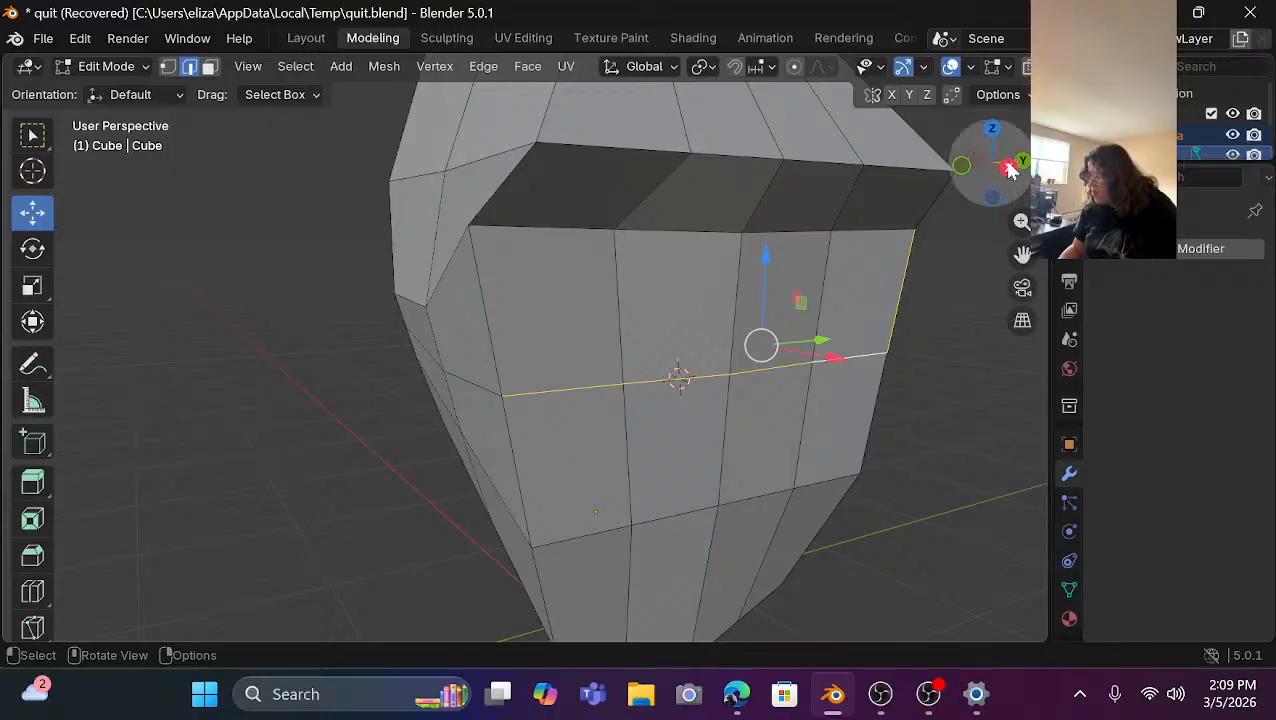
pyautogui.moveTo(1005, 165); pyautogui.dragTo(1017, 170)
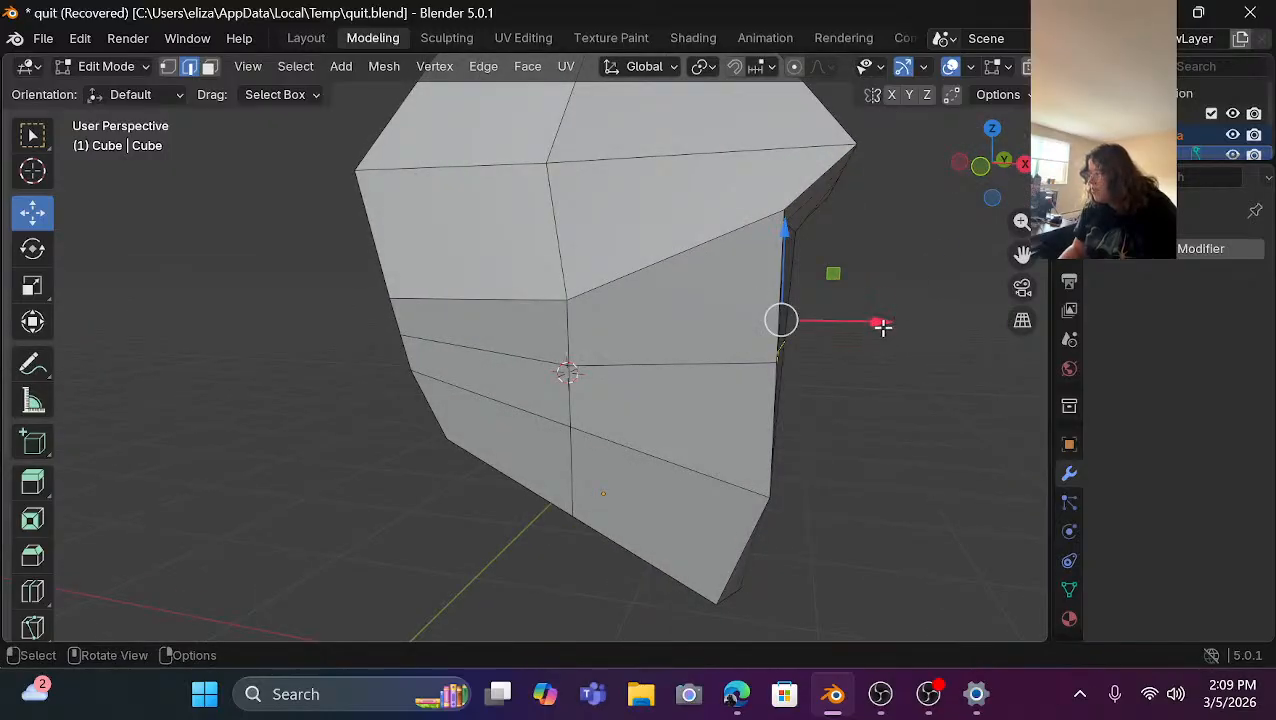
pyautogui.moveTo(888, 320); pyautogui.dragTo(929, 322)
pyautogui.moveTo(830, 235); pyautogui.dragTo(831, 214)
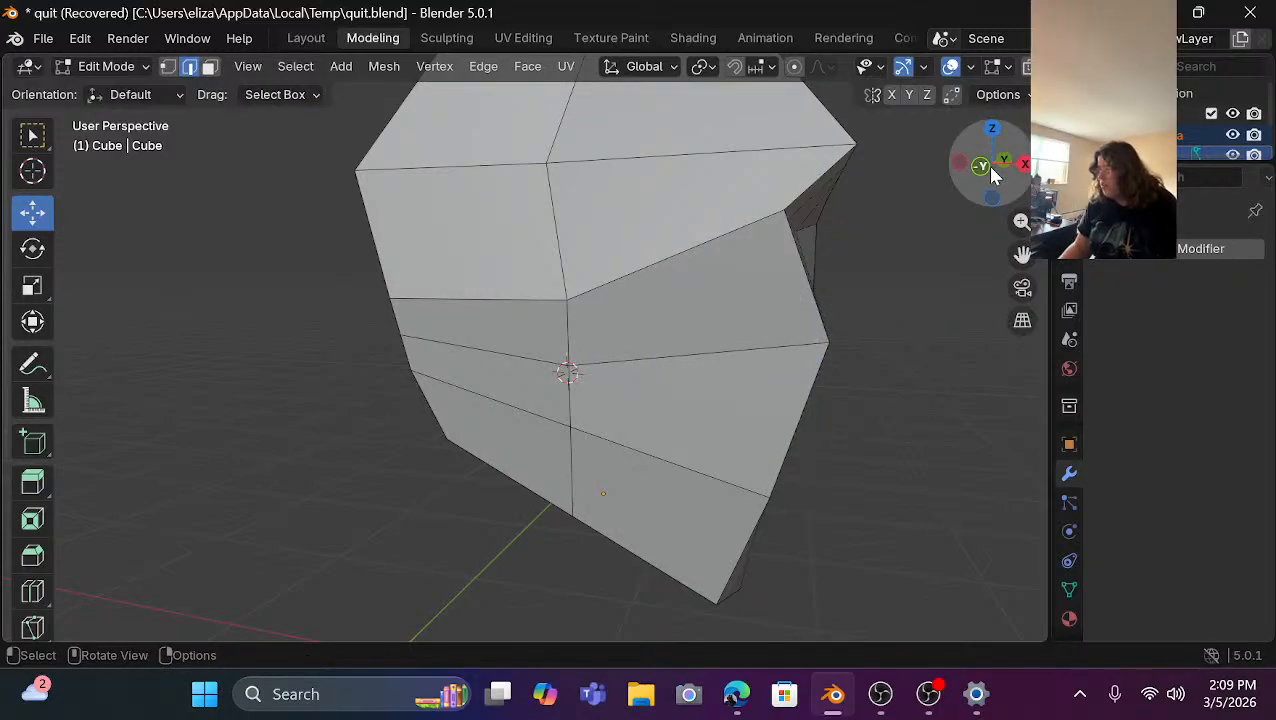
pyautogui.moveTo(987, 165)
pyautogui.mouseDown()
pyautogui.moveTo(1008, 167)
pyautogui.moveTo(990, 175)
pyautogui.mouseUp()
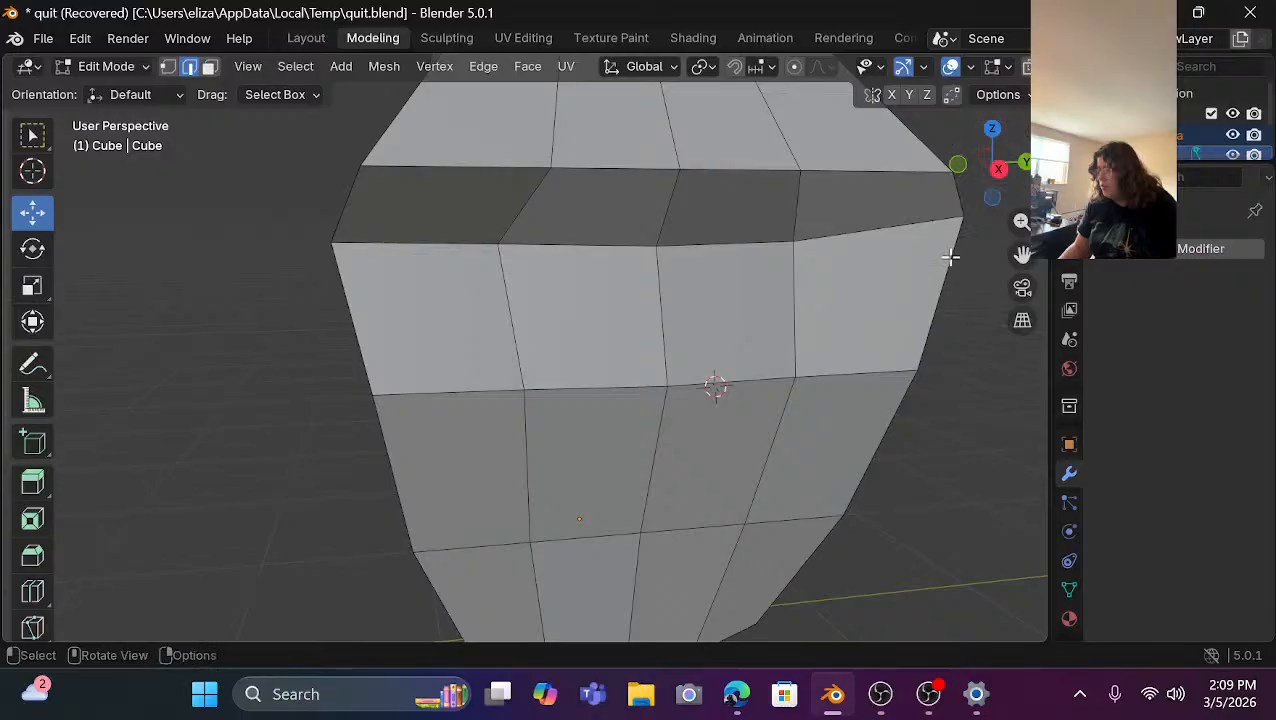
# Undo the upward move and reselect only the four front edges of the new loop.
pyautogui.hotkey('ctrl', 'z')
pyautogui.hotkey('ctrl', 'z')
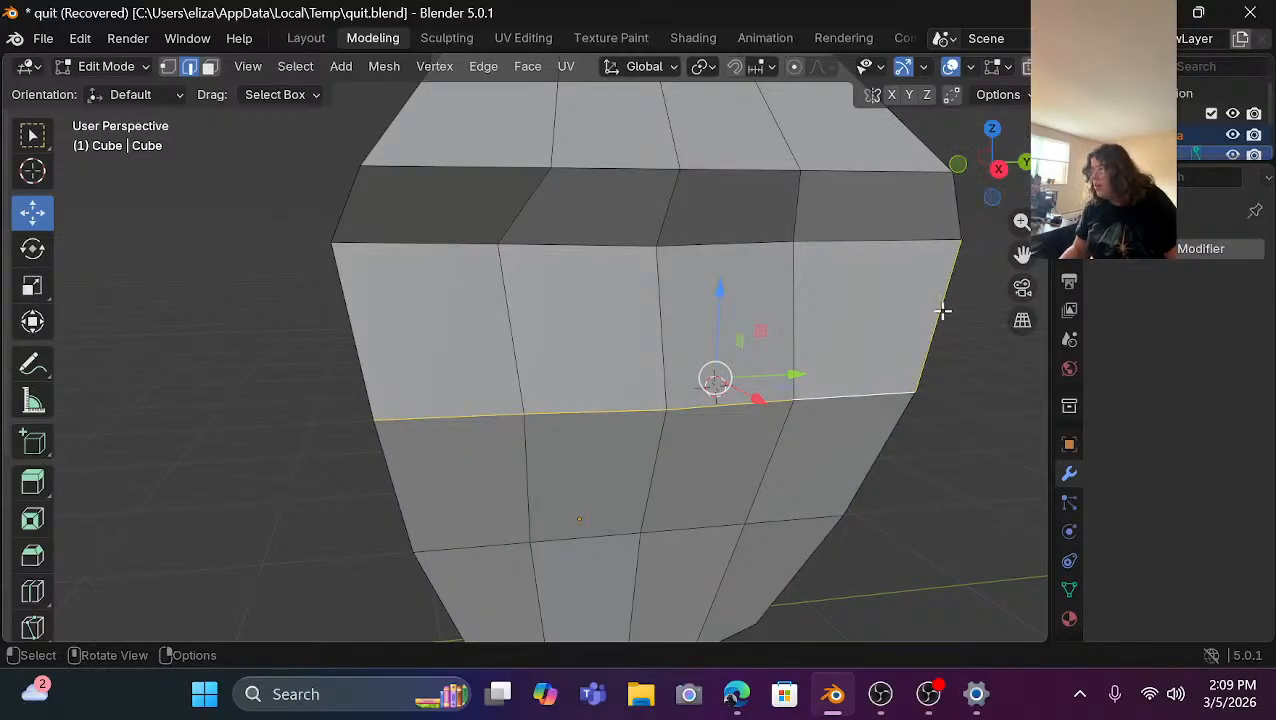
pyautogui.click(947, 378)
pyautogui.click(880, 414)
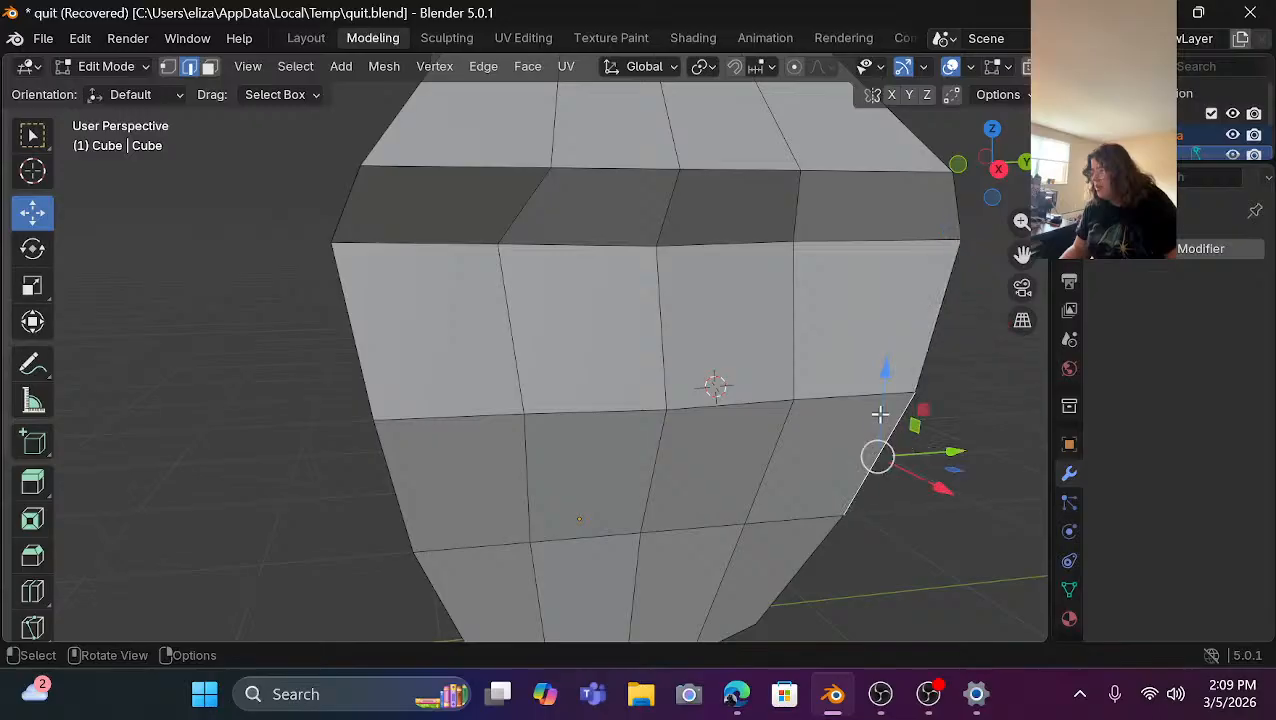
pyautogui.click(816, 404)
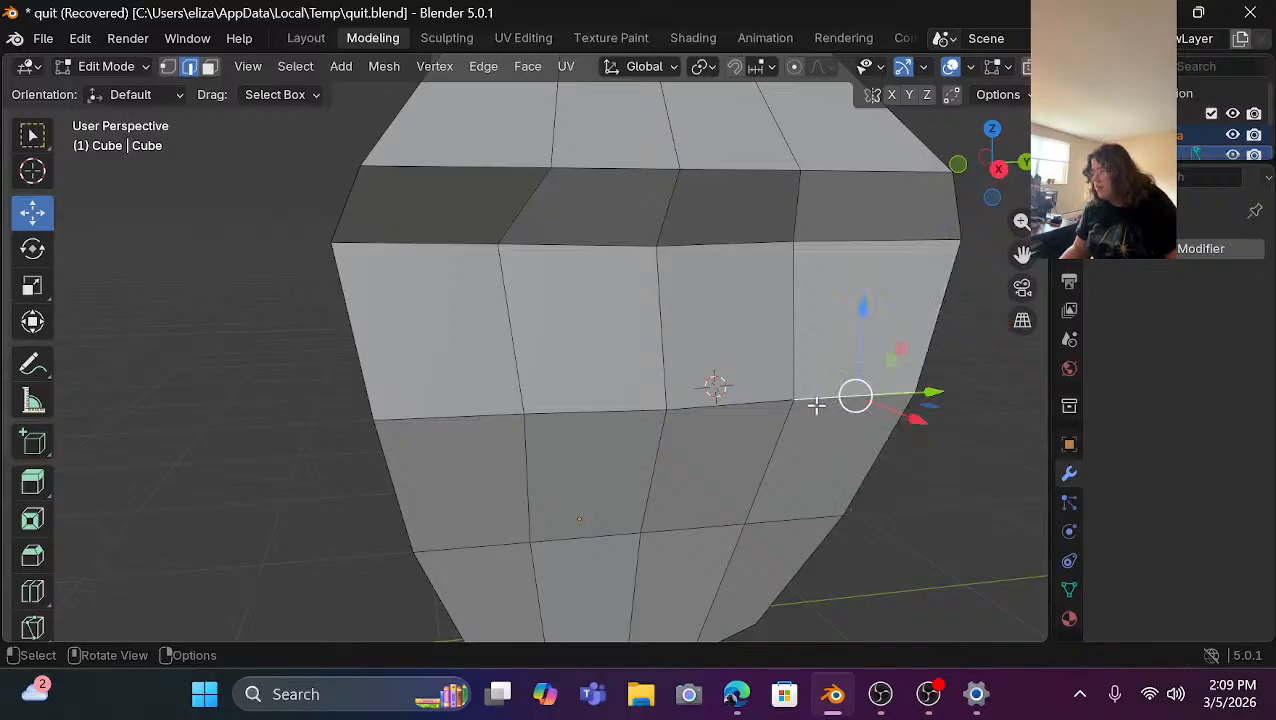
pyautogui.keyDown('shift'); pyautogui.click(673, 414); pyautogui.keyUp('shift')
pyautogui.keyDown('shift'); pyautogui.click(615, 407); pyautogui.keyUp('shift')
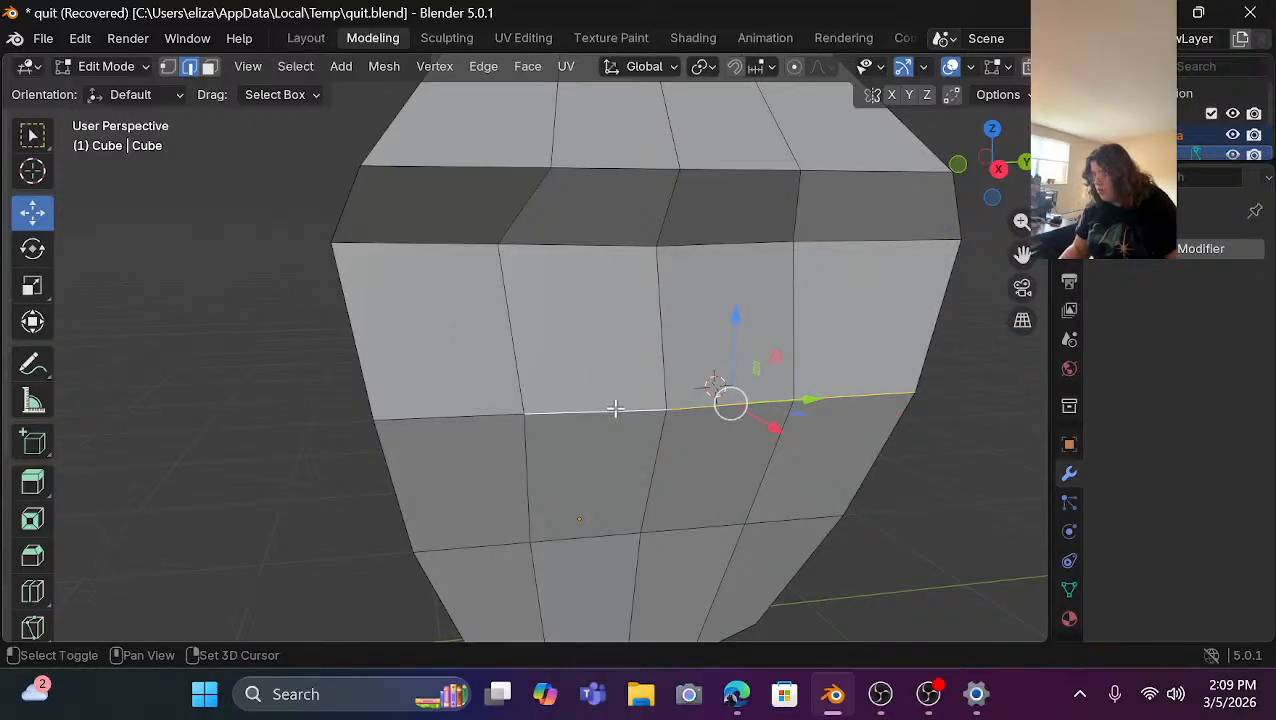
pyautogui.keyDown('shift'); pyautogui.click(473, 411); pyautogui.keyUp('shift')
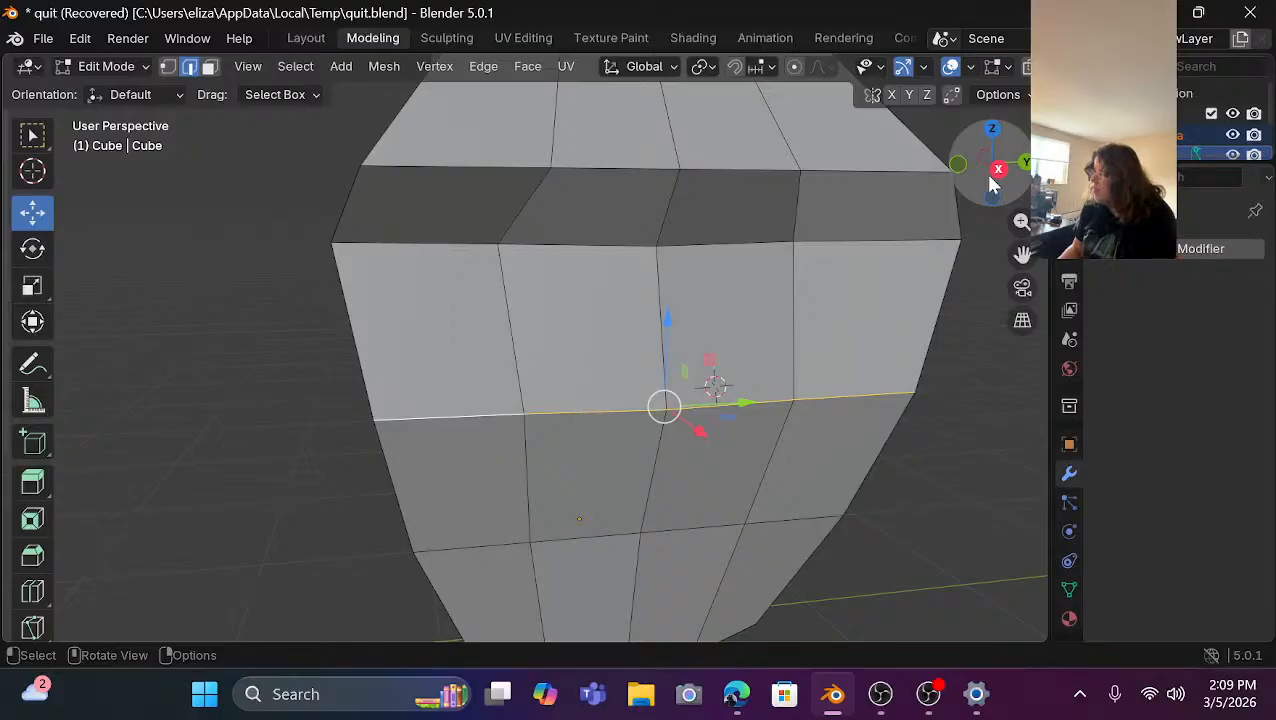
pyautogui.moveTo(991, 183); pyautogui.dragTo(838, 174)
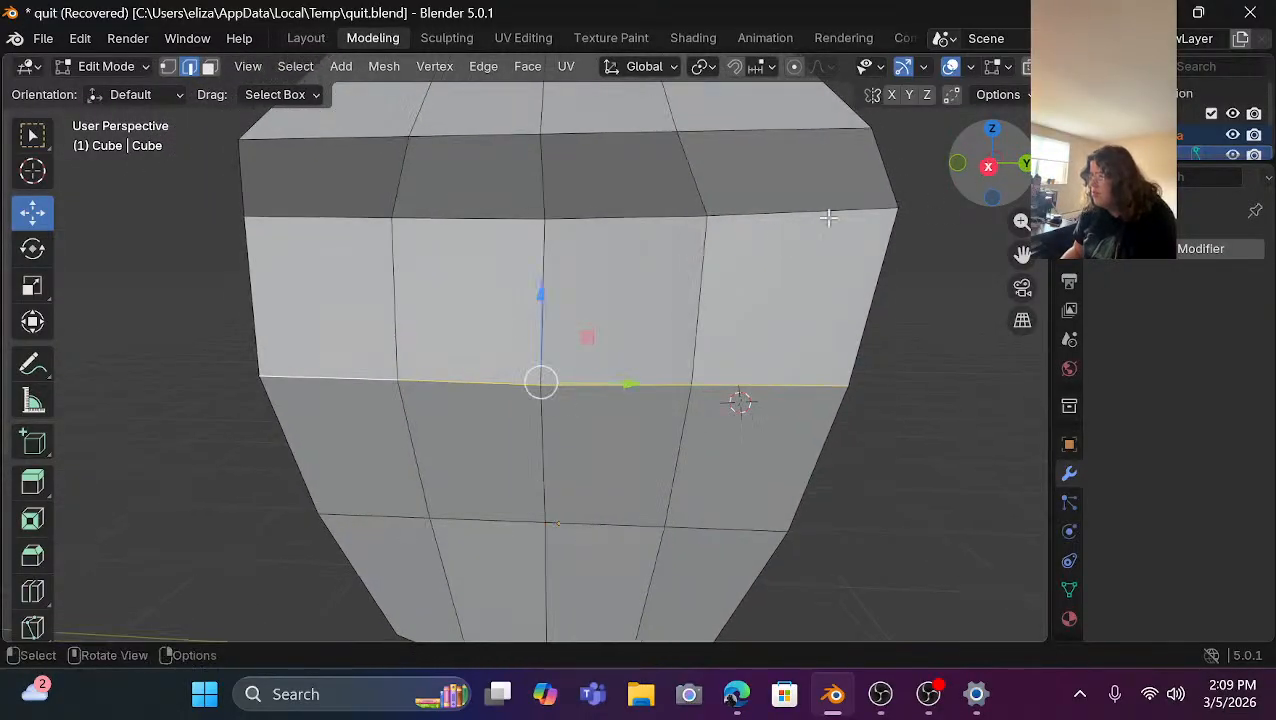
pyautogui.scroll(-3, 765, 254)
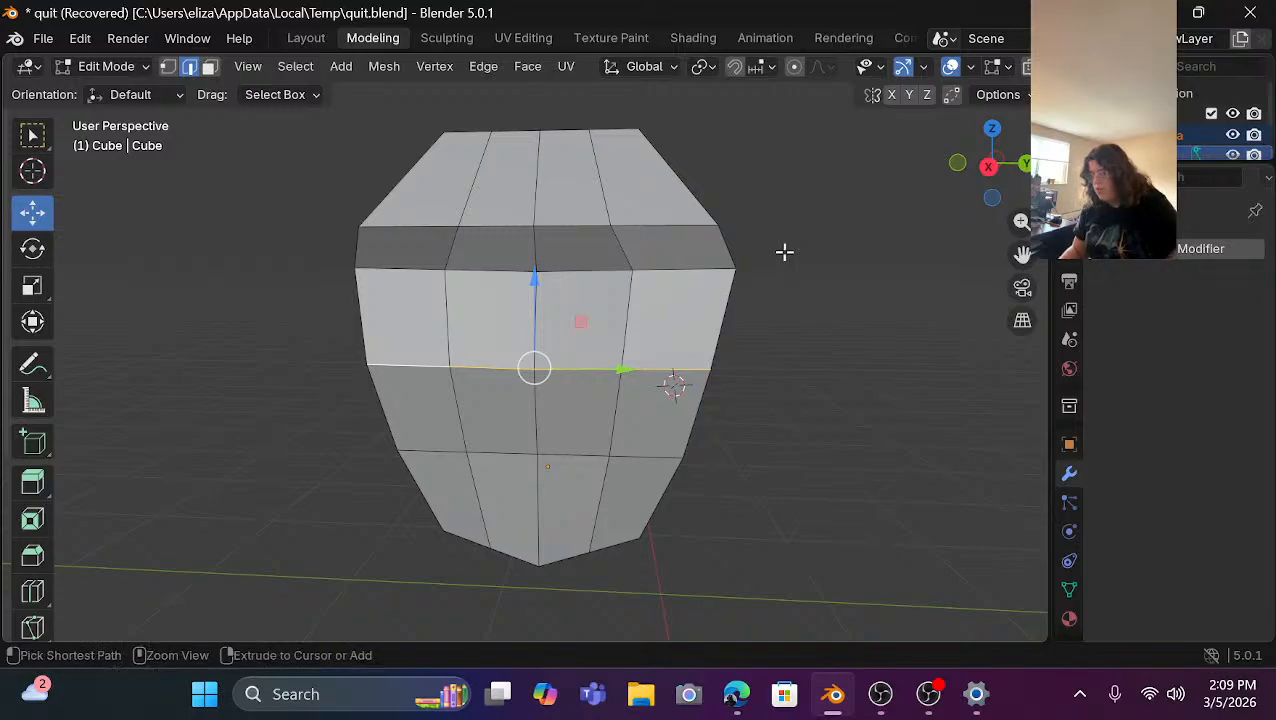
# Undo the outward move of the new loop's front edges and the edge selections back to the loop cut.
pyautogui.hotkey('ctrl', 'z')
pyautogui.hotkey('ctrl', 'z')
pyautogui.hotkey('ctrl', 'z')
pyautogui.hotkey('ctrl', 'z')
pyautogui.hotkey('ctrl', 'z')
pyautogui.hotkey('ctrl', 'z')
pyautogui.hotkey('ctrl', 'z')
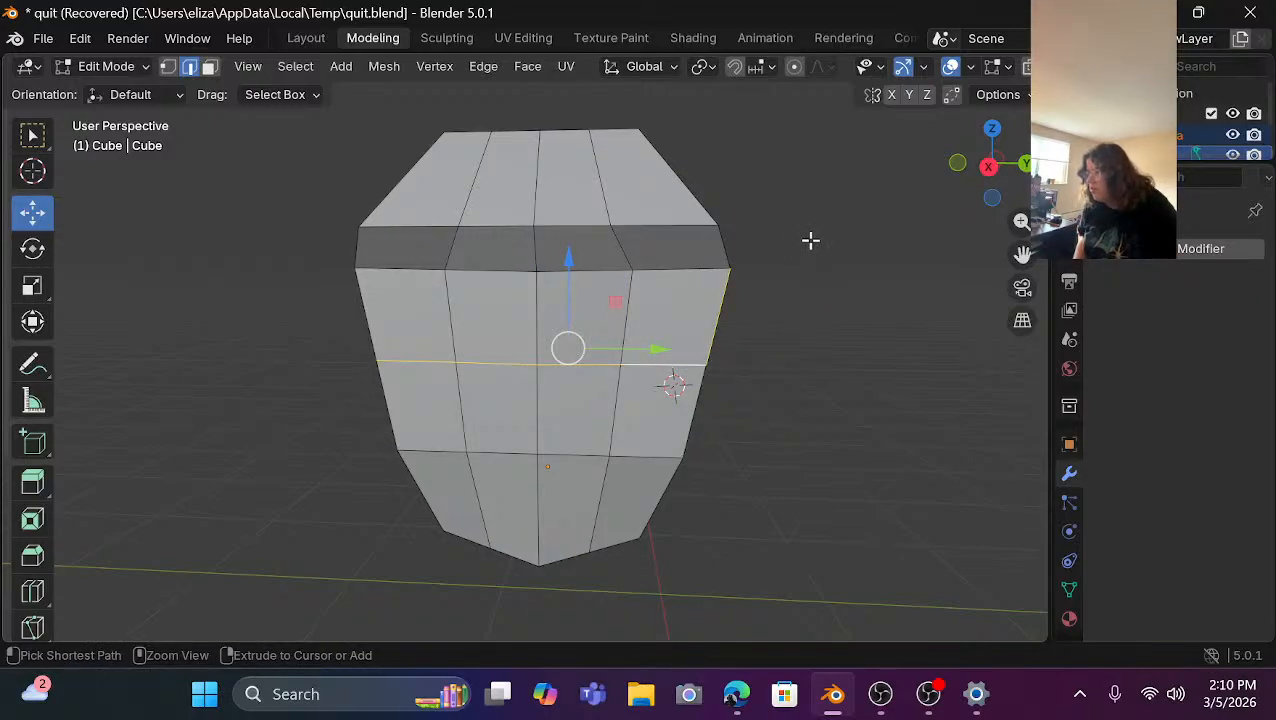
pyautogui.hotkey('ctrl', 'z')
pyautogui.hotkey('ctrl', 'z')
pyautogui.hotkey('ctrl', 'z')
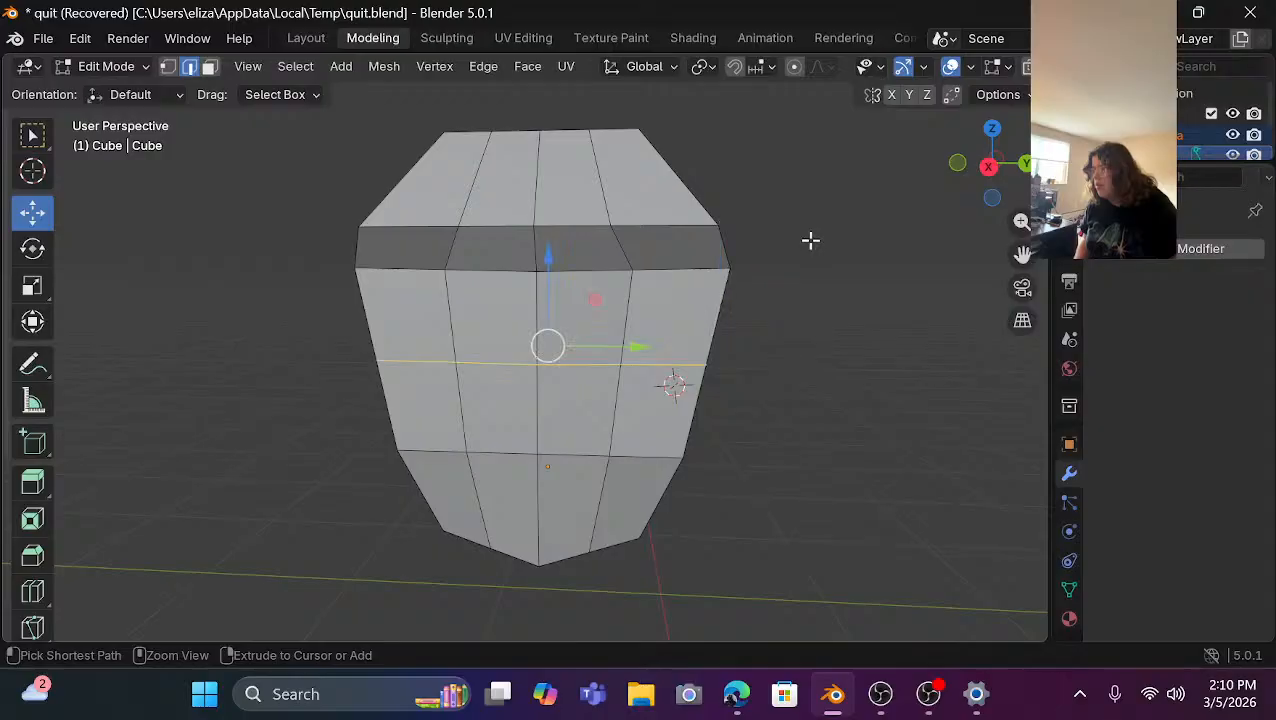
# Select the four front edges of the new horizontal loop and move them upward along the Z axis.
pyautogui.click(855, 331)
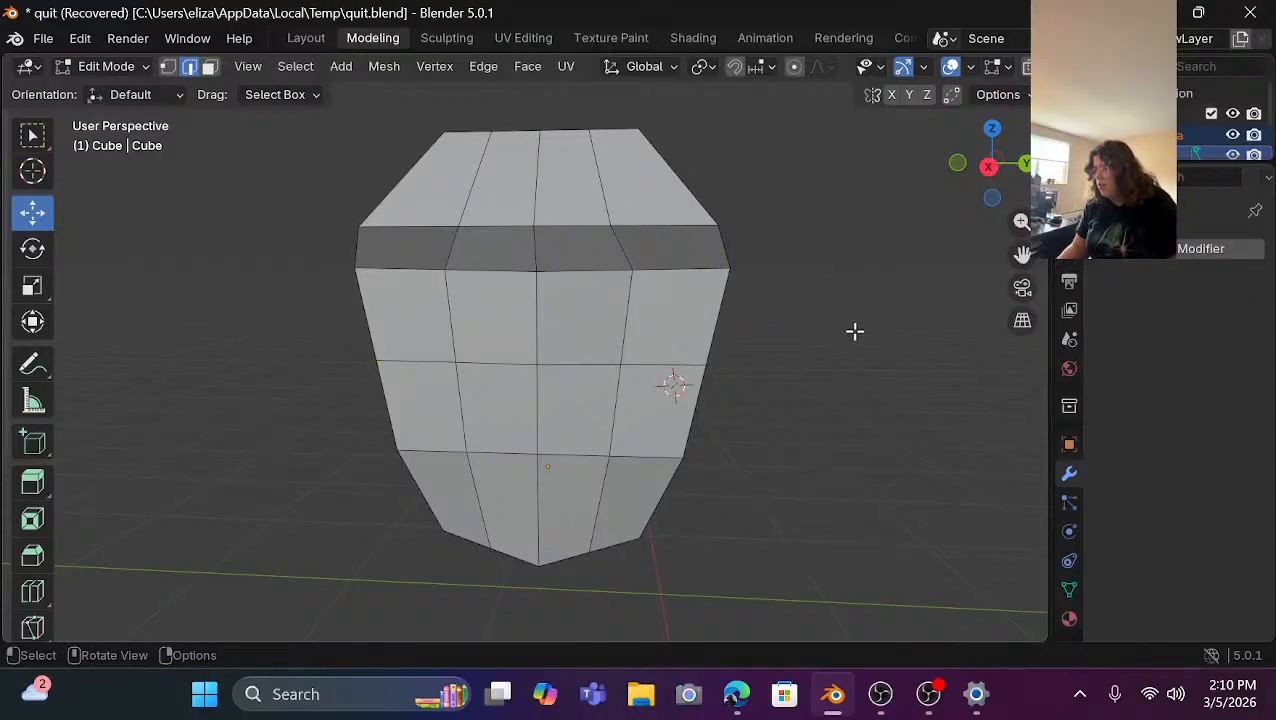
pyautogui.moveTo(988, 168); pyautogui.dragTo(963, 165)
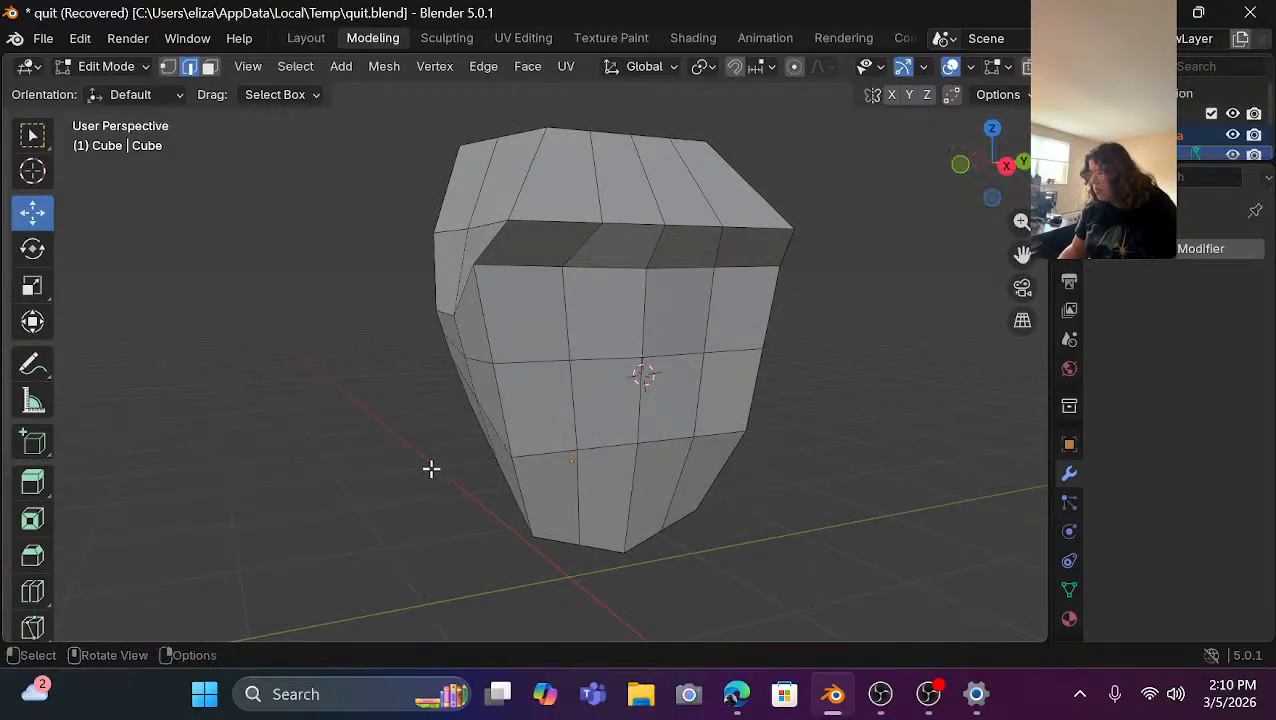
pyautogui.keyDown('shift'); pyautogui.click(522, 362); pyautogui.keyUp('shift')
pyautogui.scroll(4, 682, 378)
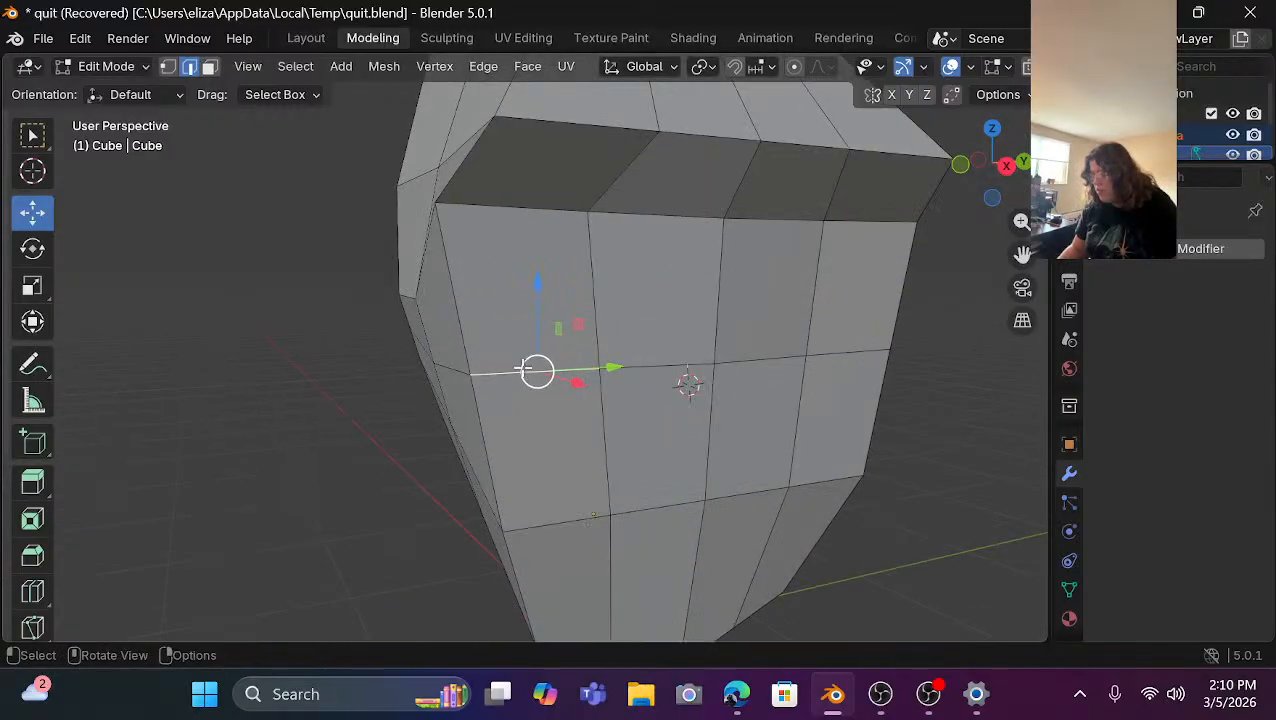
pyautogui.keyDown('shift'); pyautogui.click(678, 373); pyautogui.keyUp('shift')
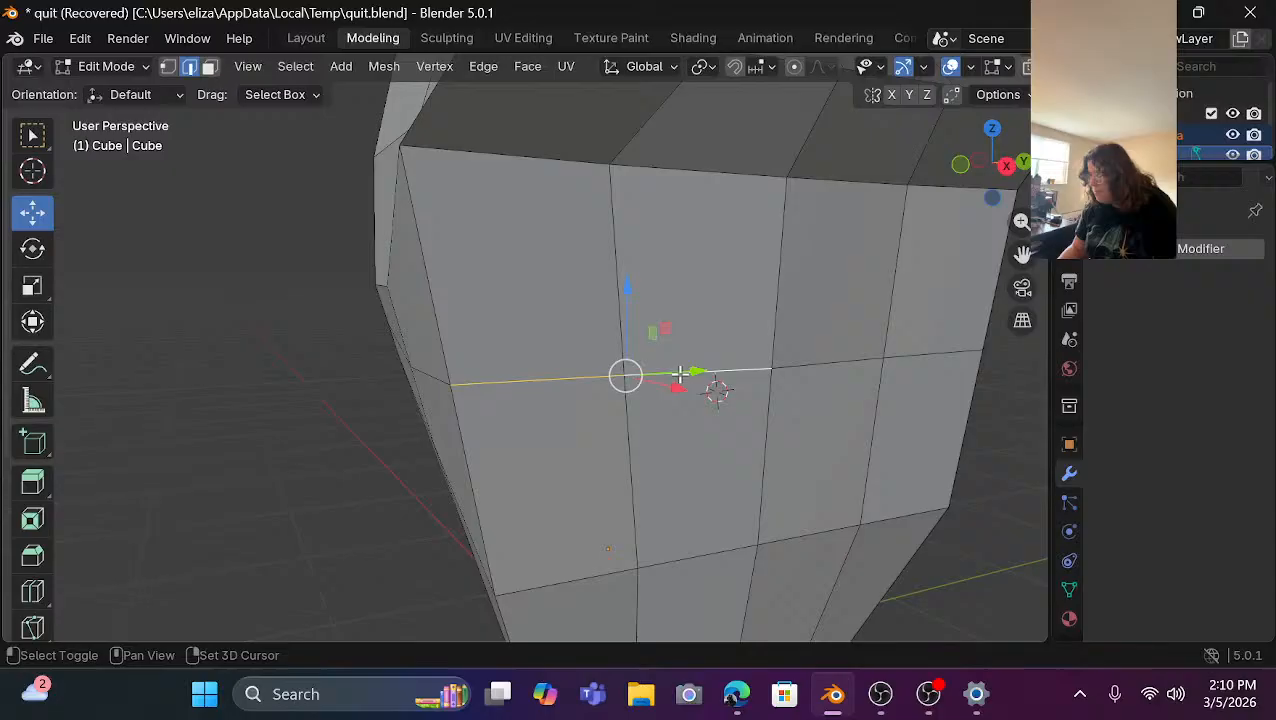
pyautogui.keyDown('shift'); pyautogui.click(822, 364); pyautogui.keyUp('shift')
pyautogui.keyDown('shift'); pyautogui.click(929, 352); pyautogui.keyUp('shift')
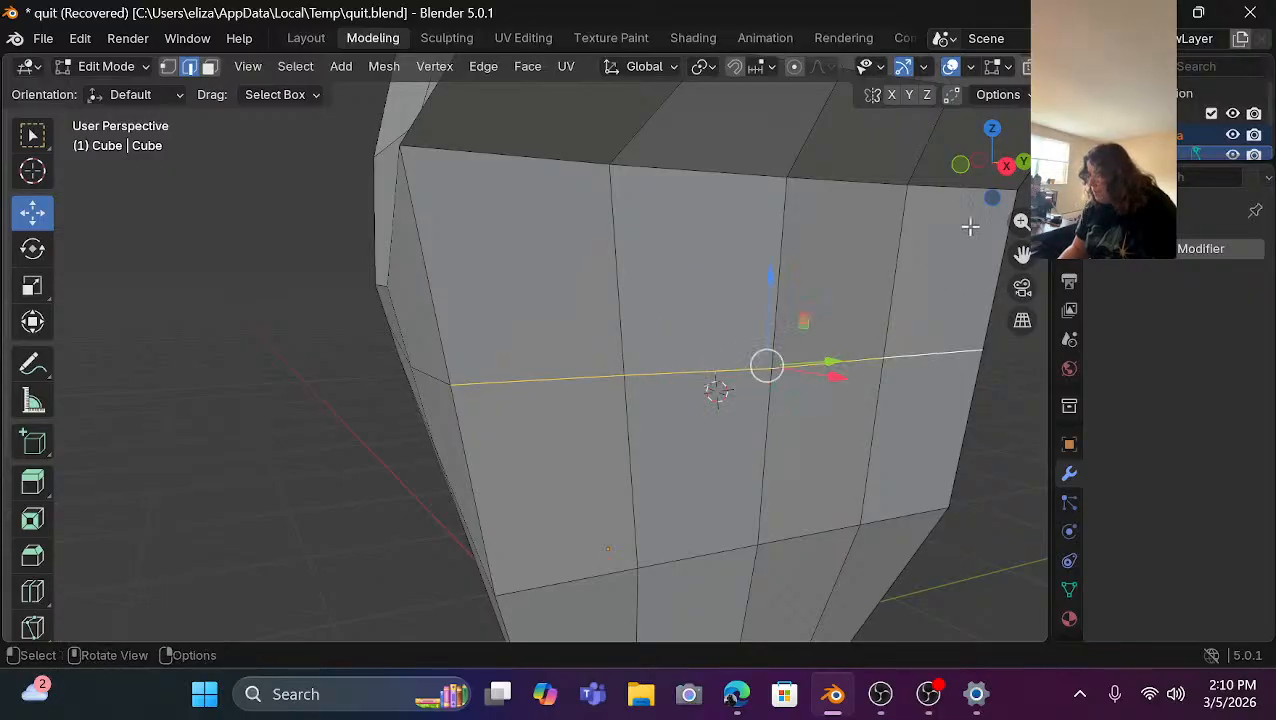
pyautogui.moveTo(1016, 175); pyautogui.dragTo(869, 327)
pyautogui.moveTo(845, 257); pyautogui.dragTo(849, 185)
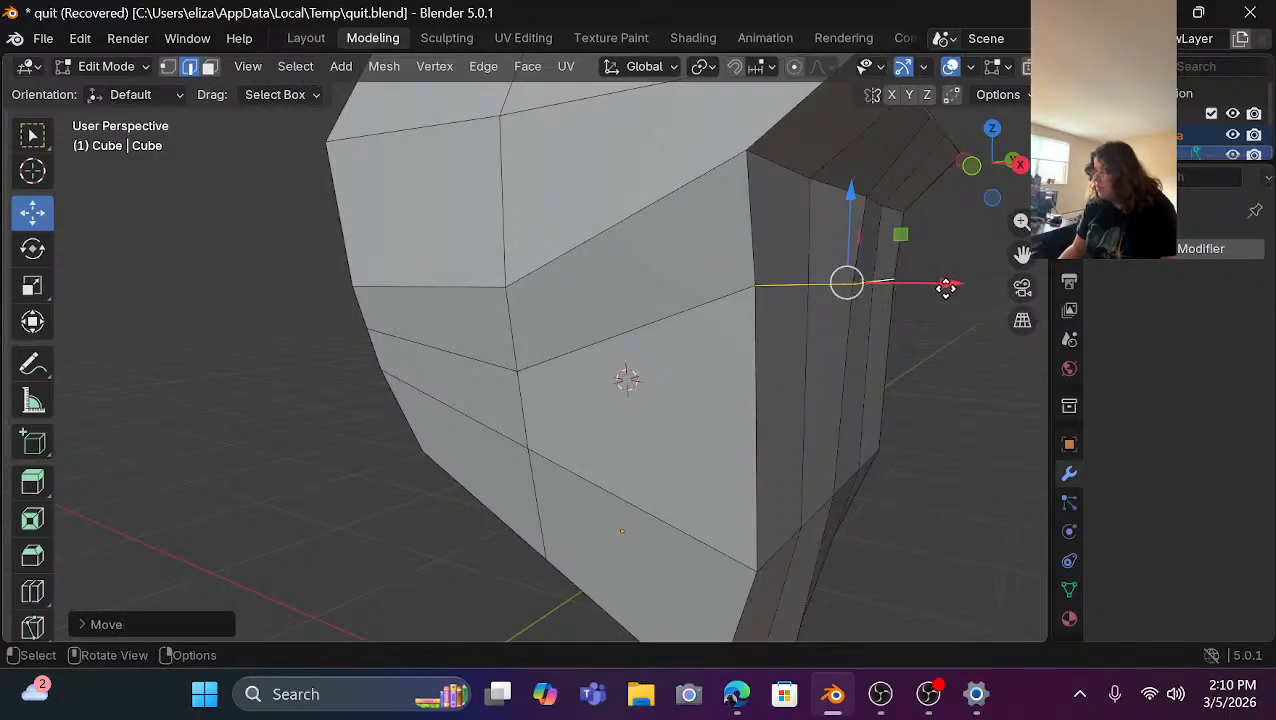
# Move the loop's four front edges outward from the face along the X axis, leaving nothing selected.
pyautogui.moveTo(946, 285); pyautogui.dragTo(983, 295)
pyautogui.scroll(-2, 934, 202)
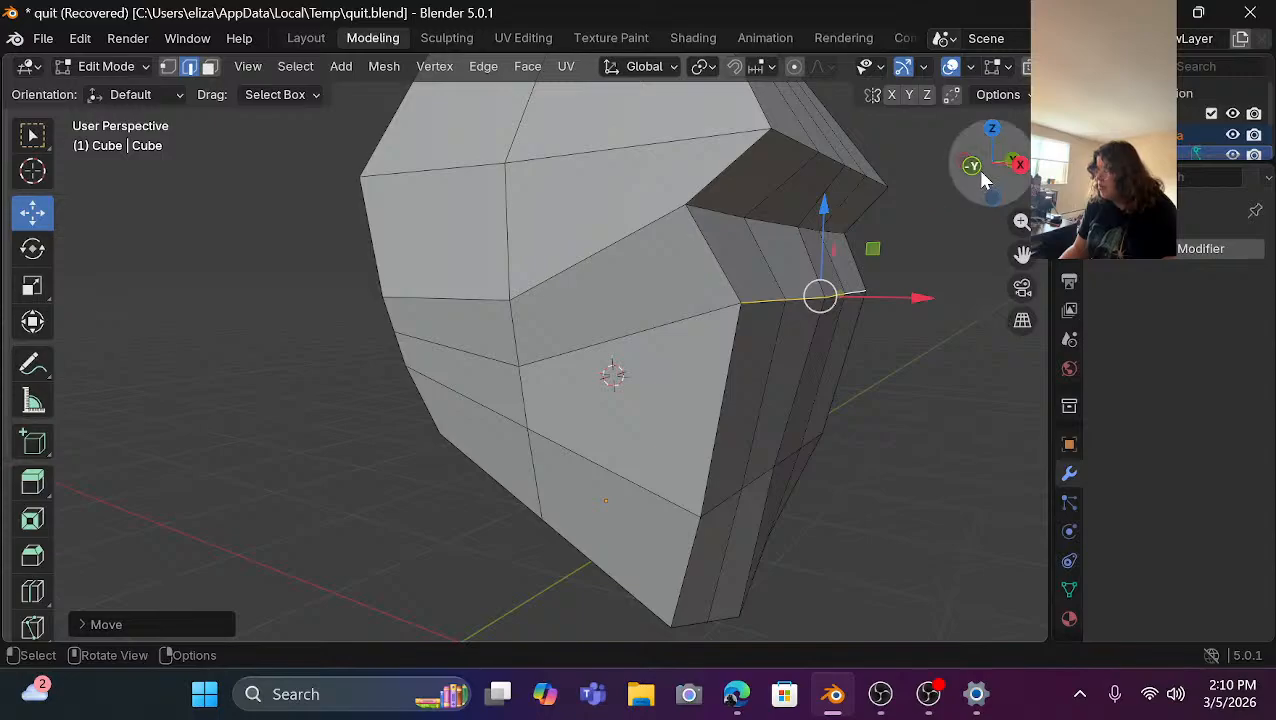
pyautogui.moveTo(982, 176); pyautogui.dragTo(874, 176)
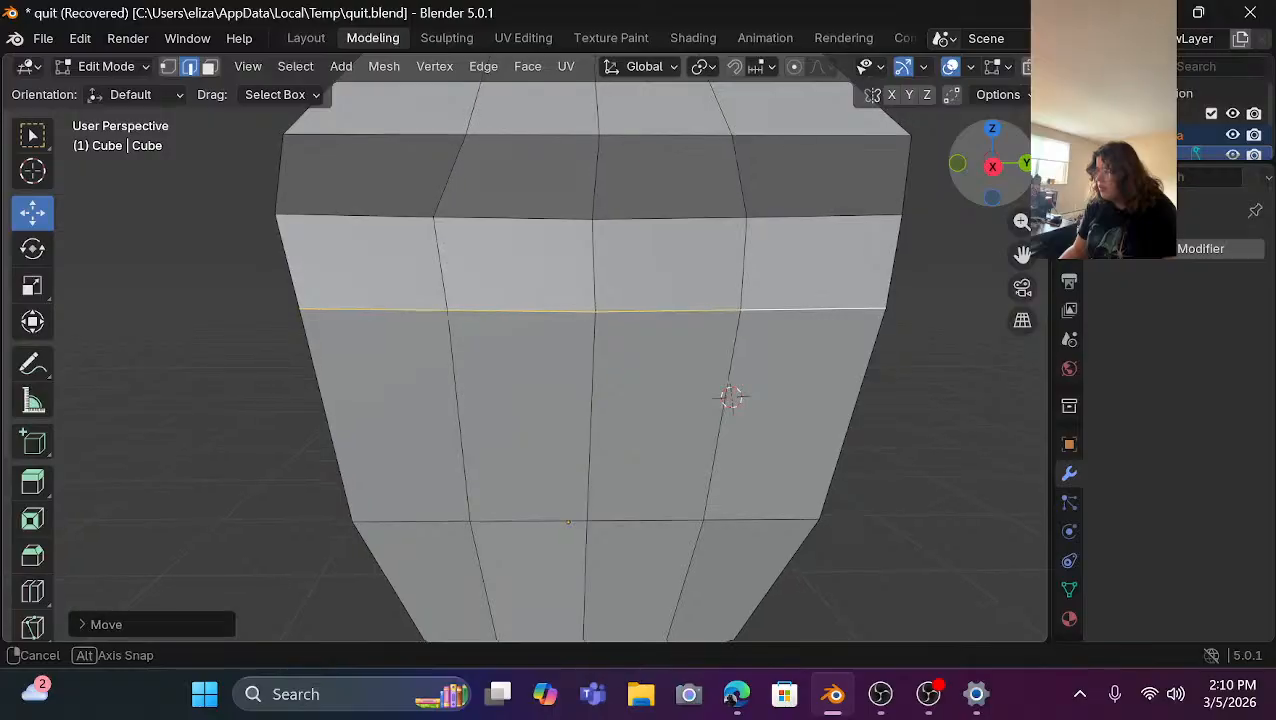
pyautogui.click(957, 387)
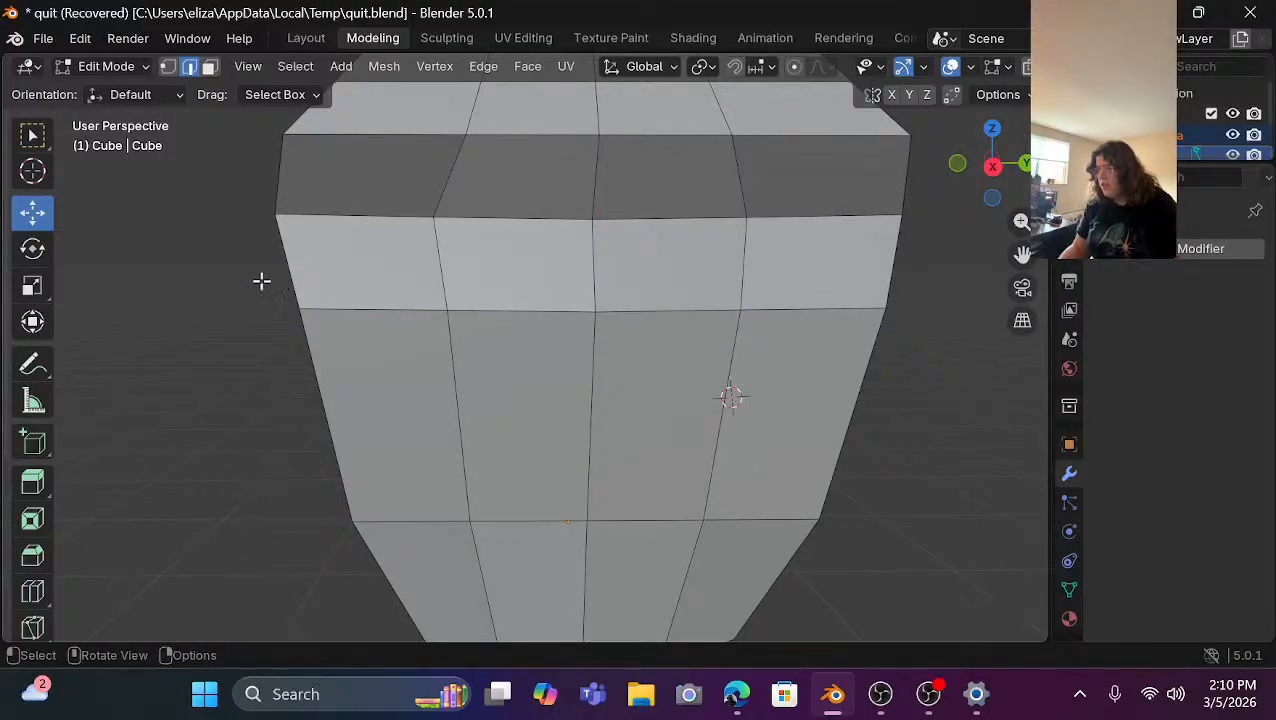
# In vertex mode, scale the two outer front vertices of the row directly above the new loop inward along Y.
pyautogui.press('1')
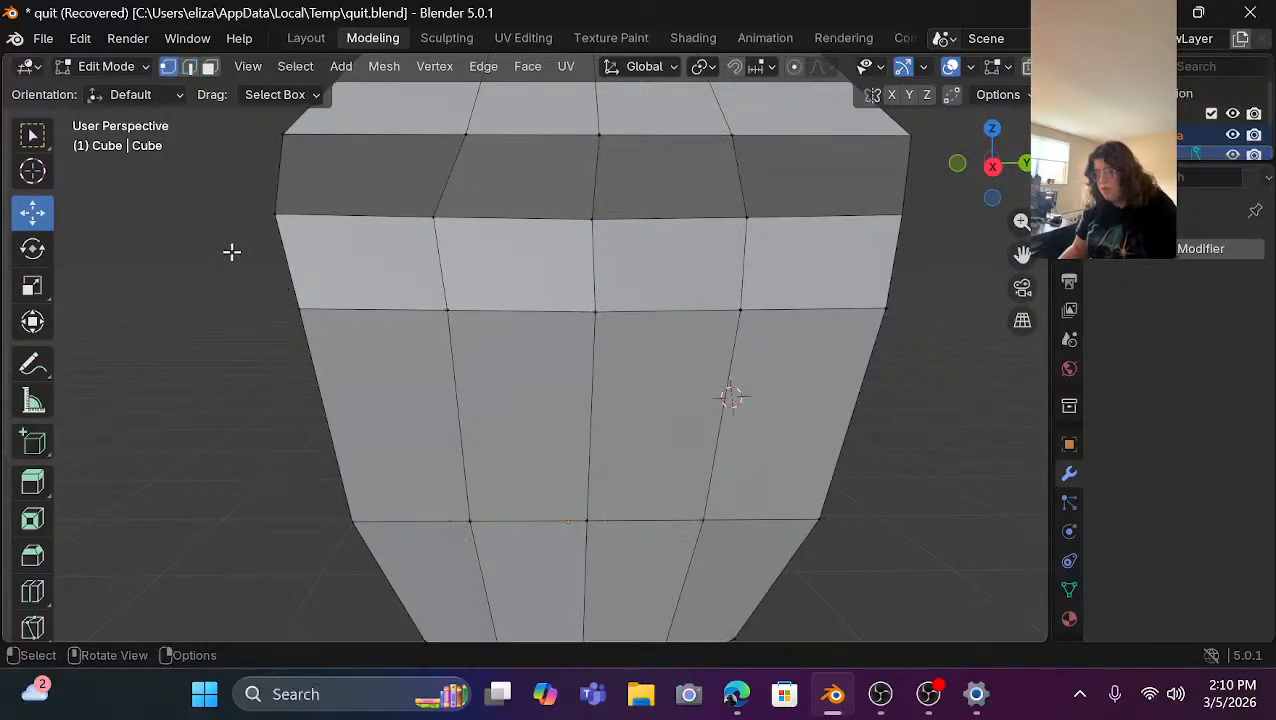
pyautogui.click(276, 213)
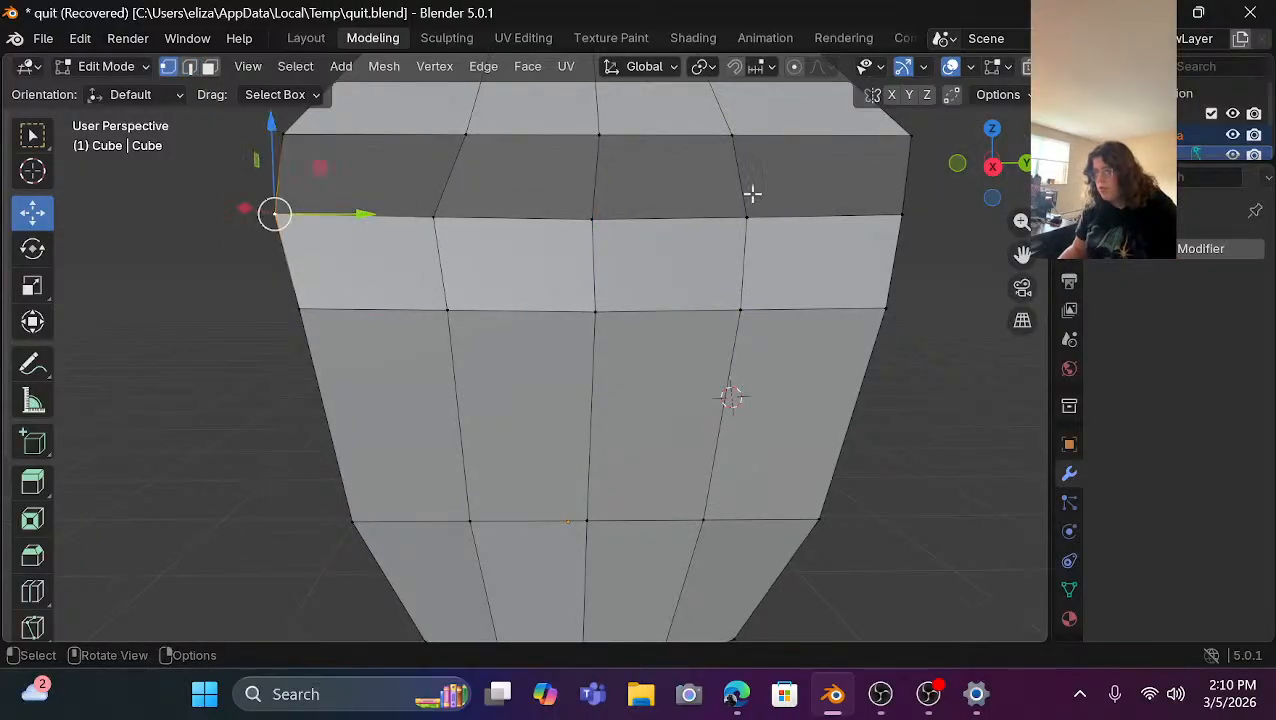
pyautogui.keyDown('alt'); pyautogui.click(890, 224); pyautogui.keyUp('alt')
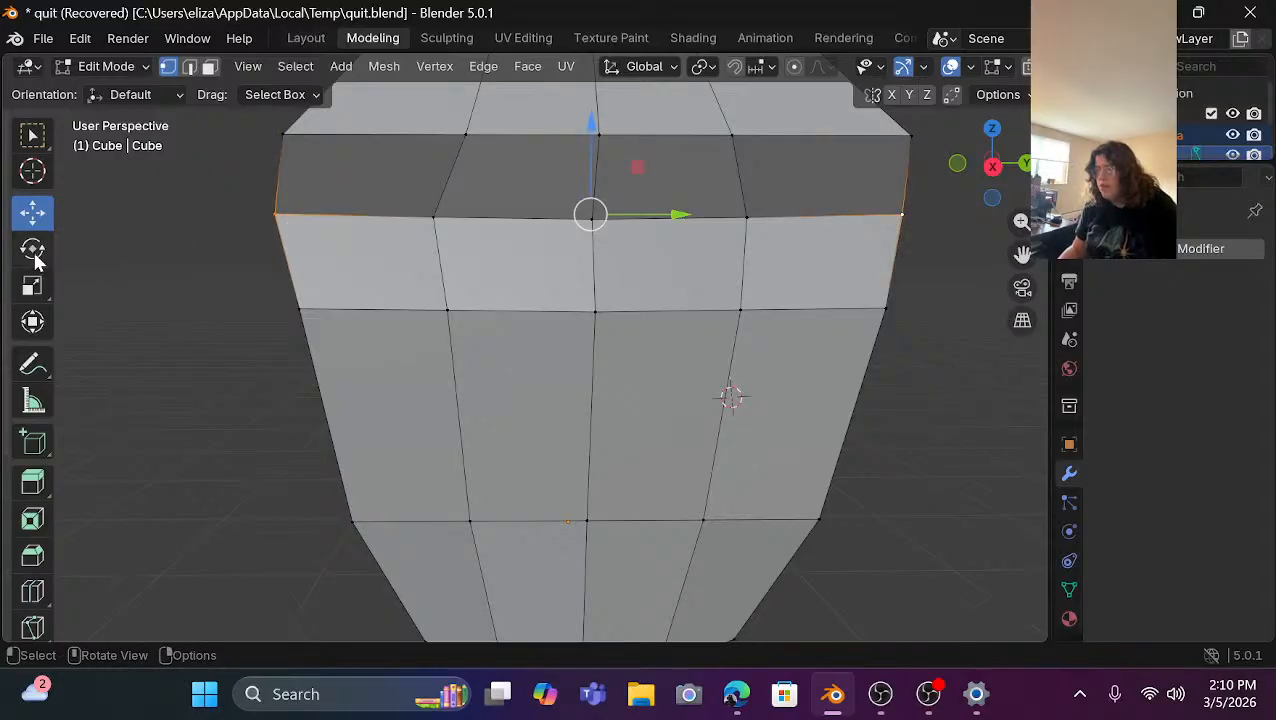
pyautogui.click(32, 321)
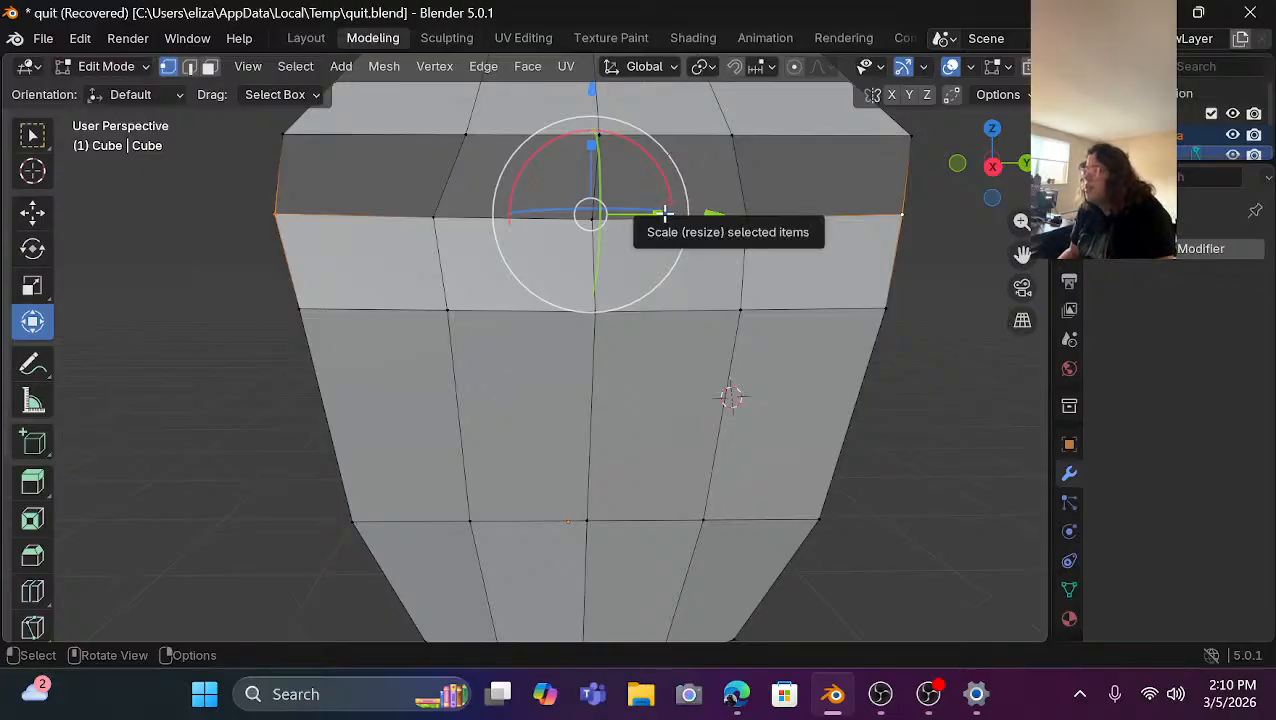
pyautogui.moveTo(663, 214)
pyautogui.mouseDown()
pyautogui.moveTo(638, 213)
pyautogui.moveTo(652, 214)
pyautogui.mouseUp()
pyautogui.click(930, 319)
pyautogui.scroll(-4, 900, 275)
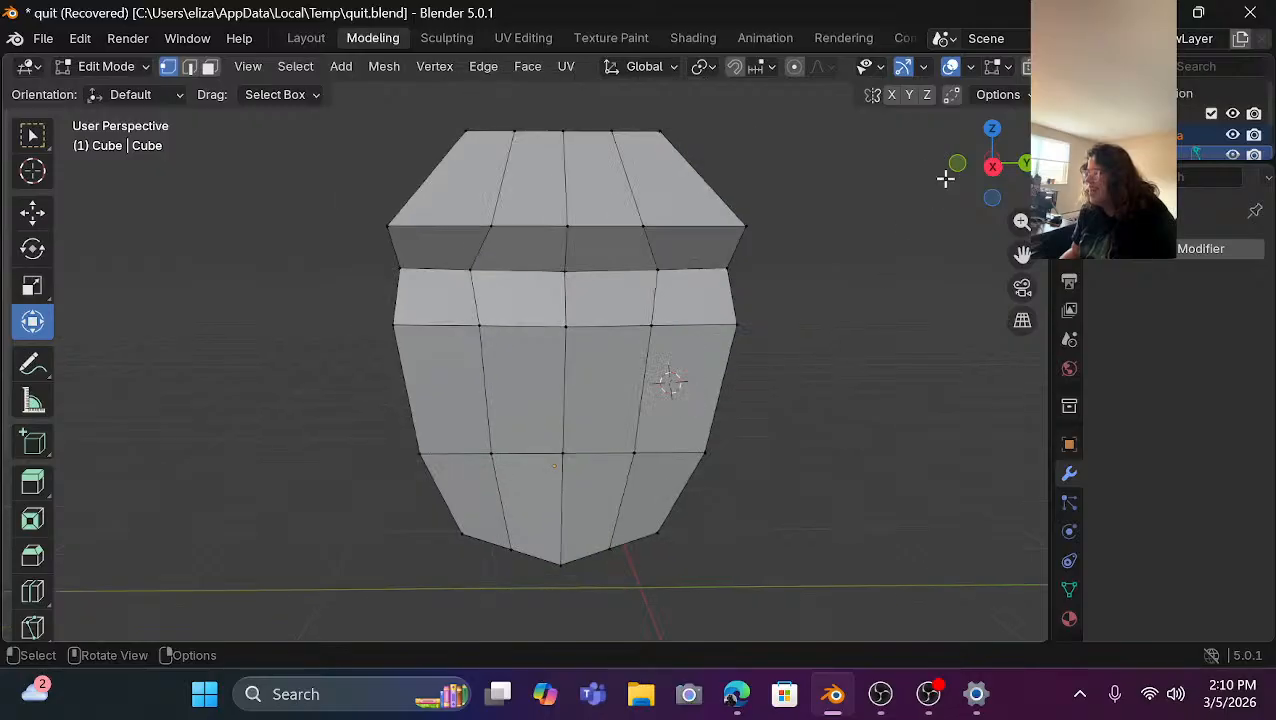
# Scale the two outer front vertices of the row below the new loop inward along the Y axis.
pyautogui.moveTo(982, 166); pyautogui.dragTo(1155, 166)
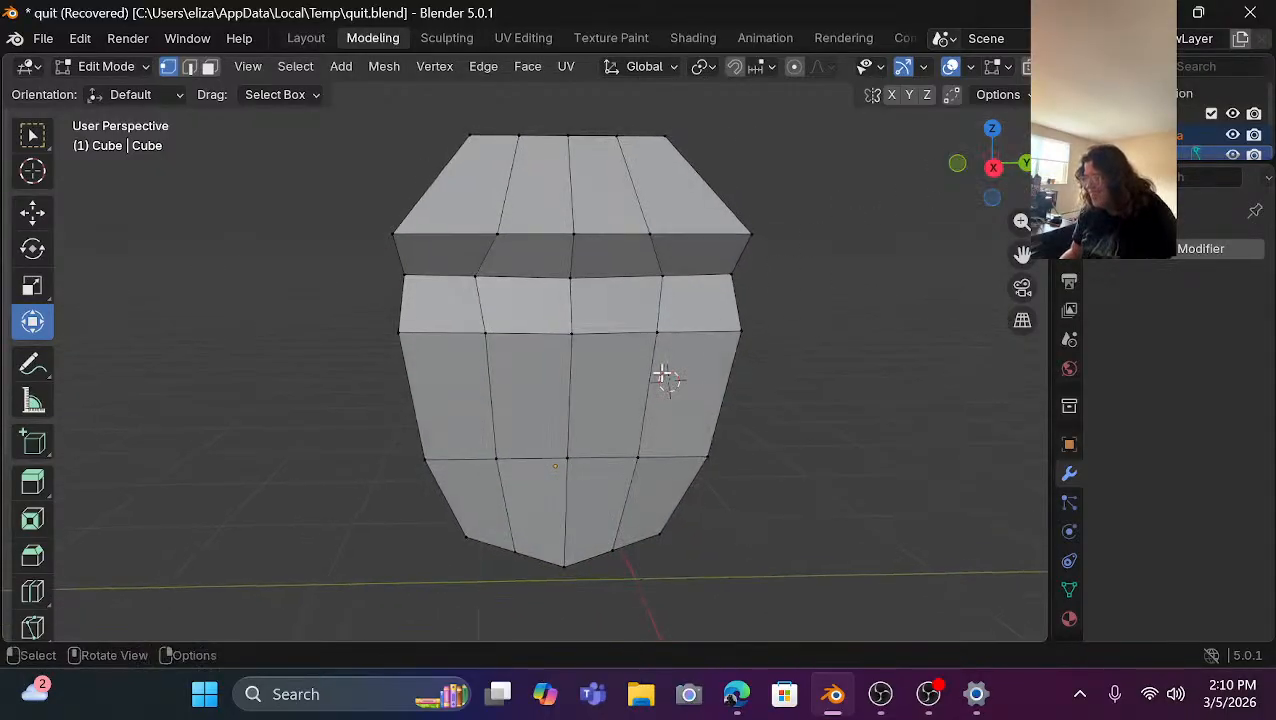
pyautogui.click(424, 461)
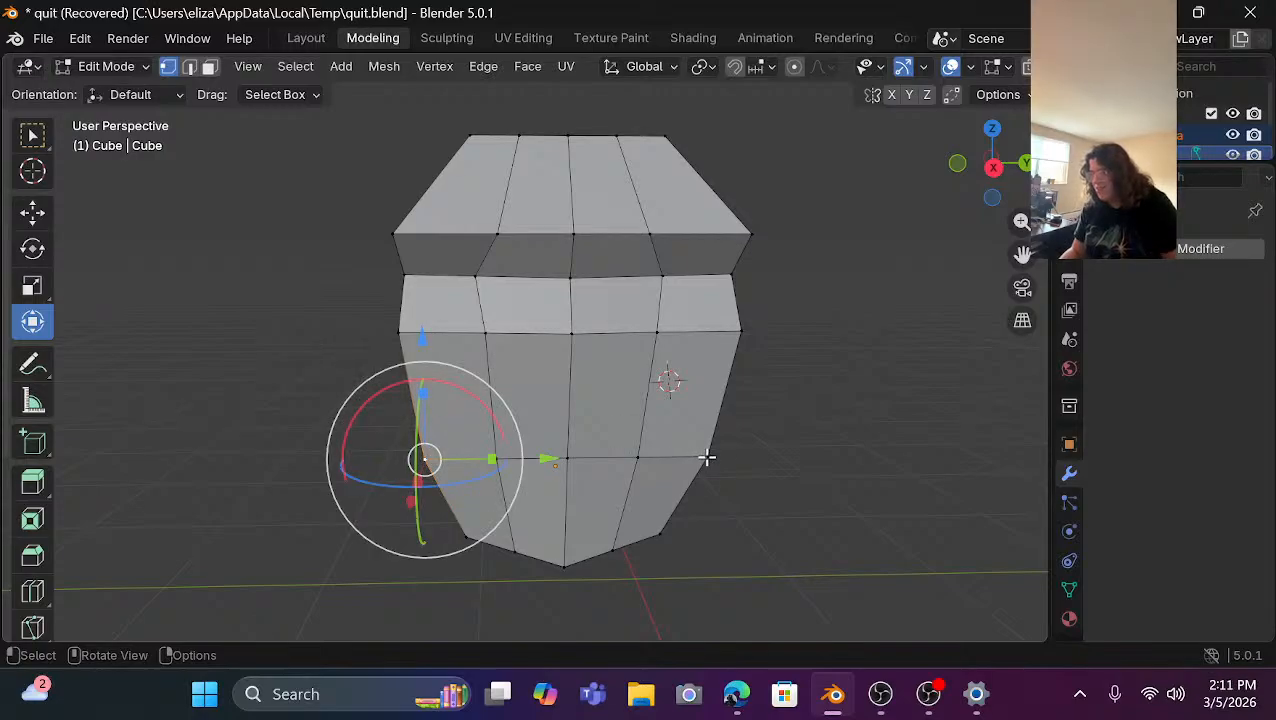
pyautogui.click(707, 457)
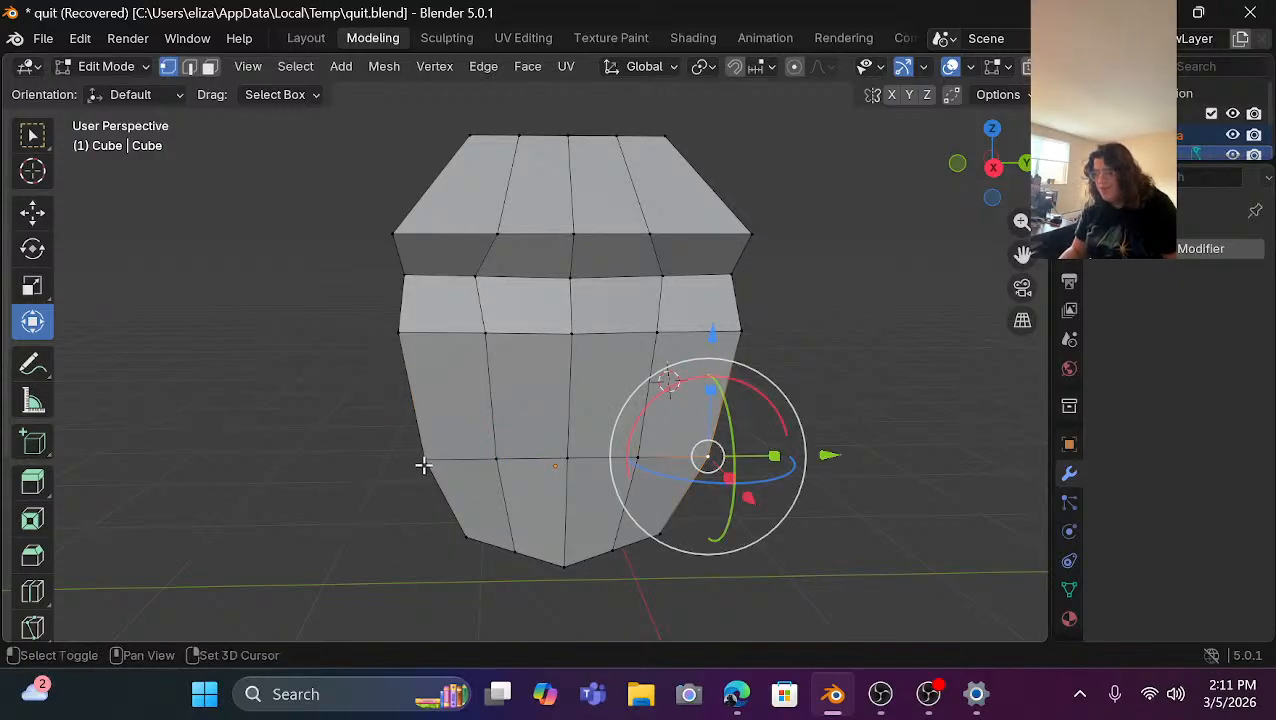
pyautogui.keyDown('shift'); pyautogui.click(424, 462); pyautogui.keyUp('shift')
pyautogui.moveTo(633, 457); pyautogui.dragTo(621, 456)
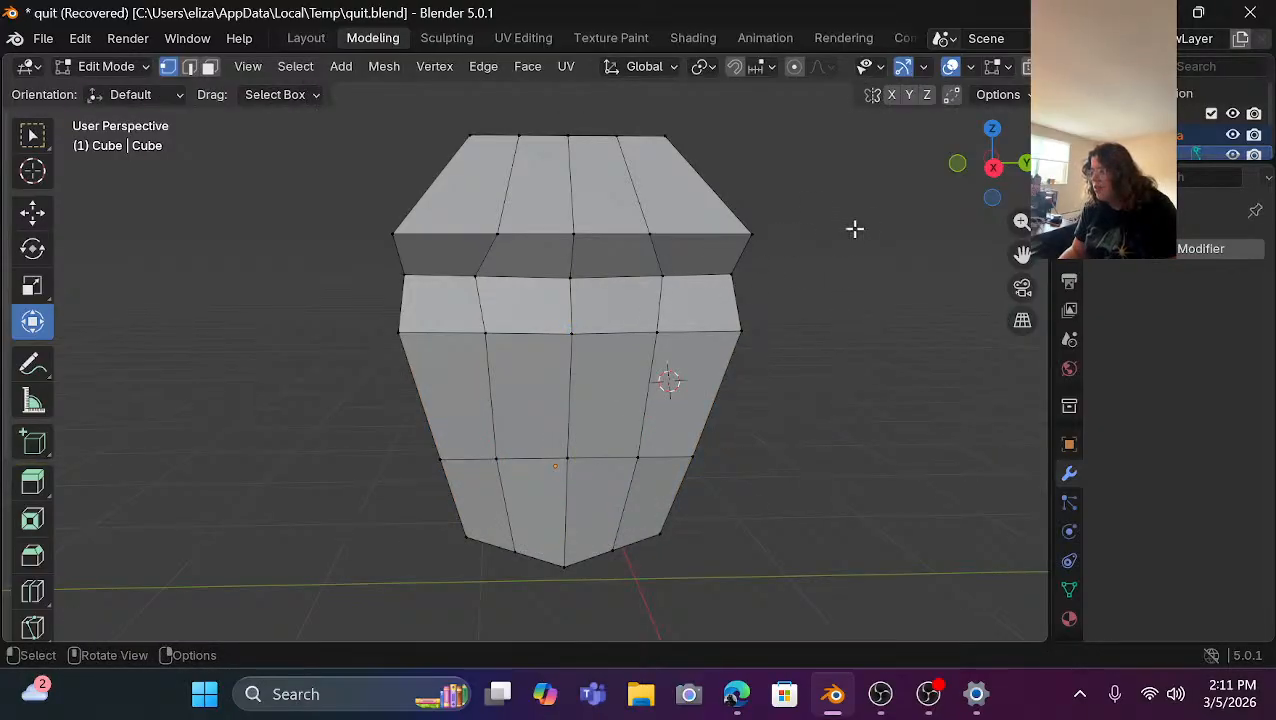
# Try mesh mirroring on the X, Y and Z axes by selecting single vertices, and turn mirroring back off.
pyautogui.moveTo(998, 184); pyautogui.dragTo(1105, 187)
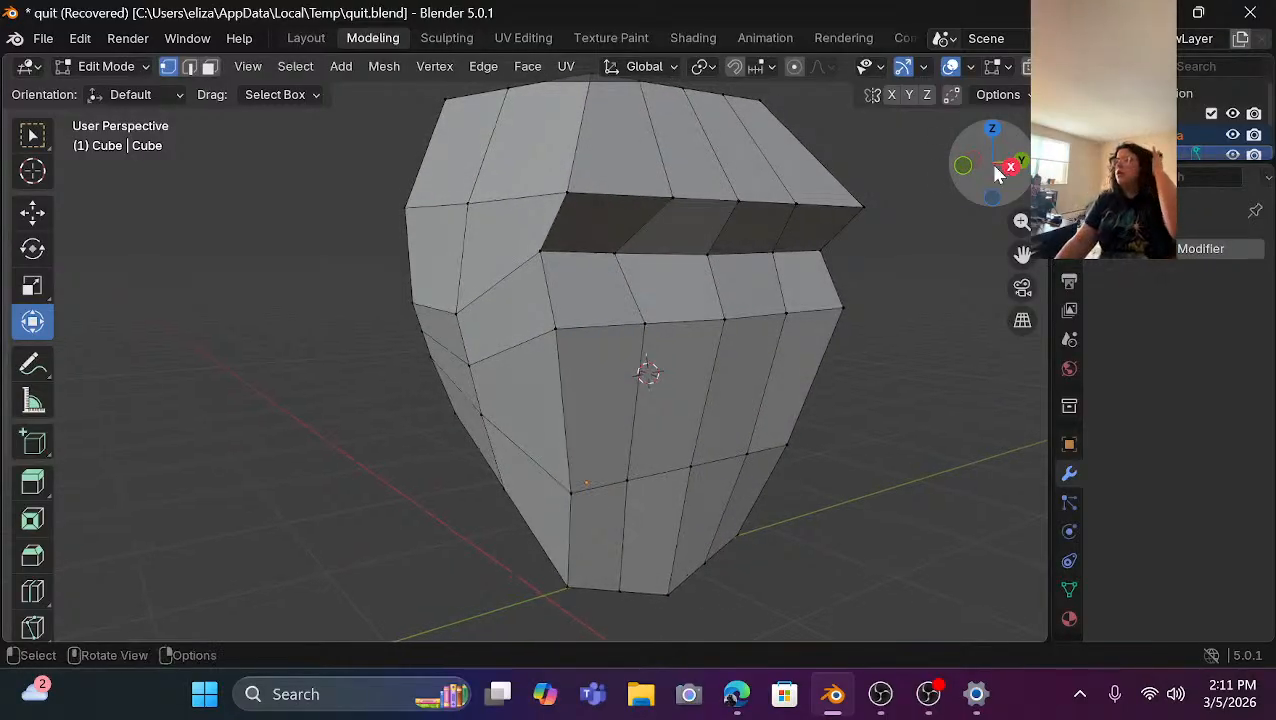
pyautogui.click(908, 94)
pyautogui.click(926, 94)
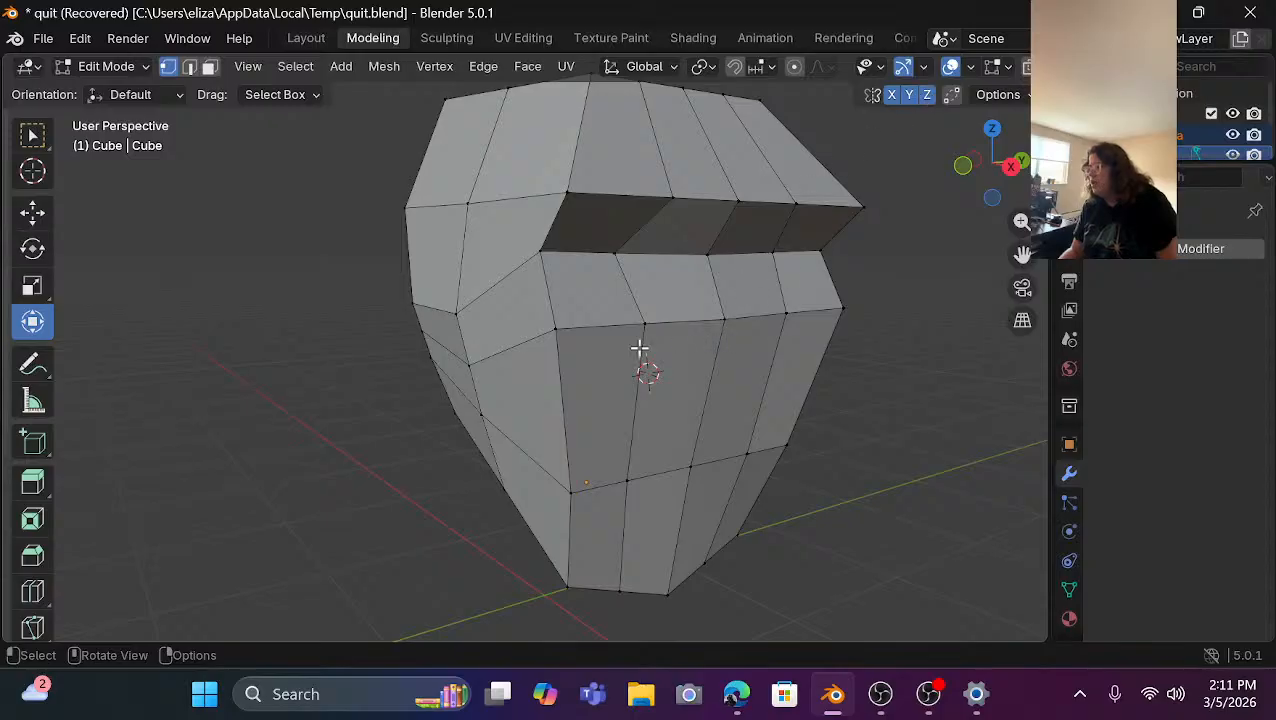
pyautogui.click(630, 280)
pyautogui.click(468, 314)
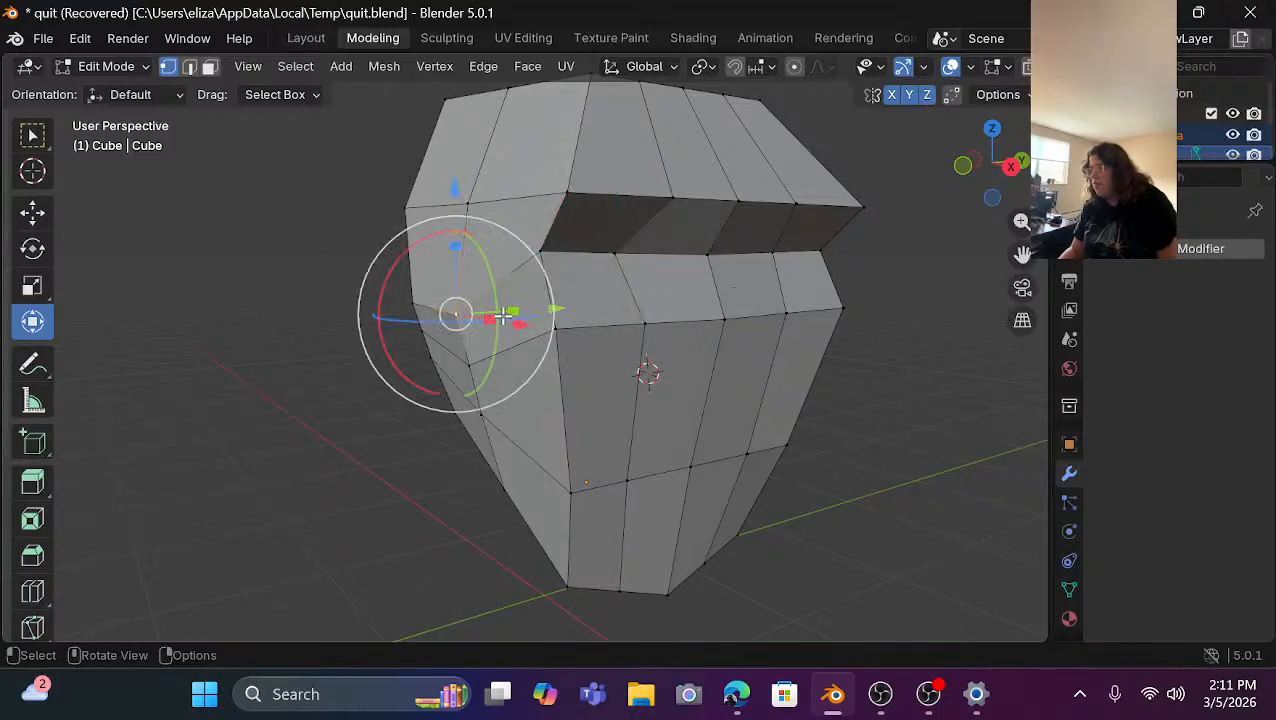
pyautogui.click(996, 95)
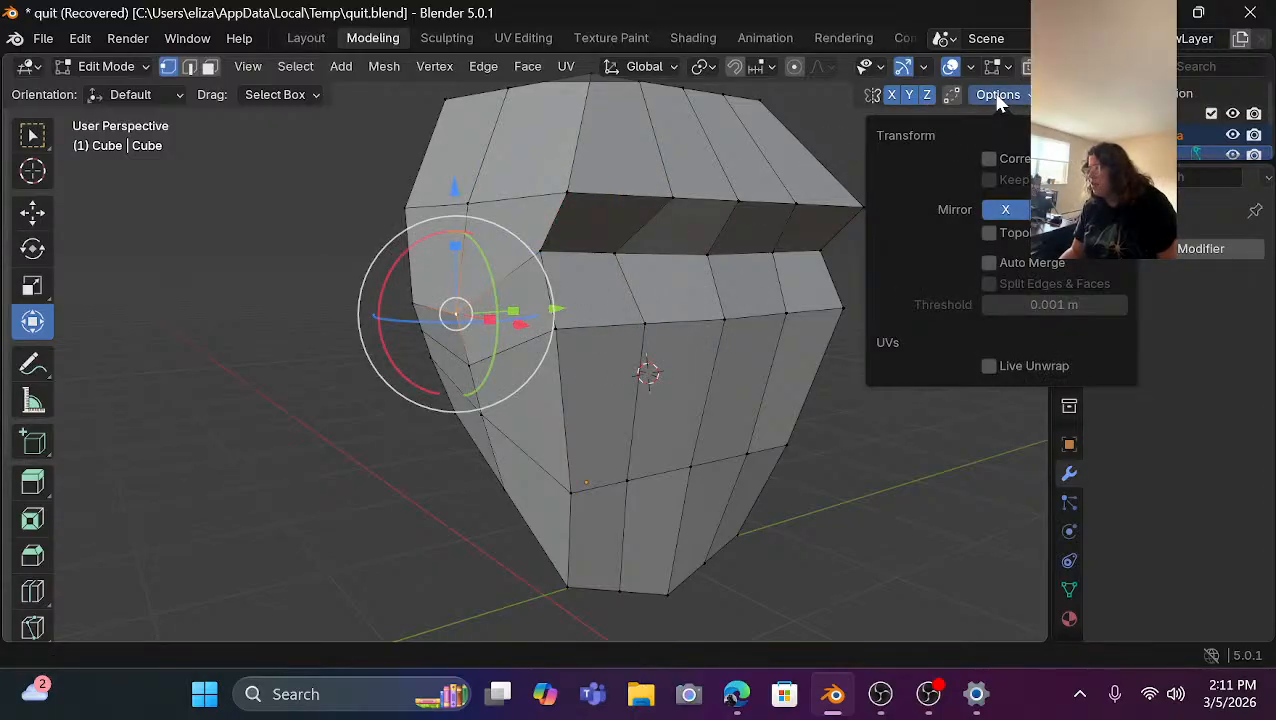
pyautogui.click(998, 97)
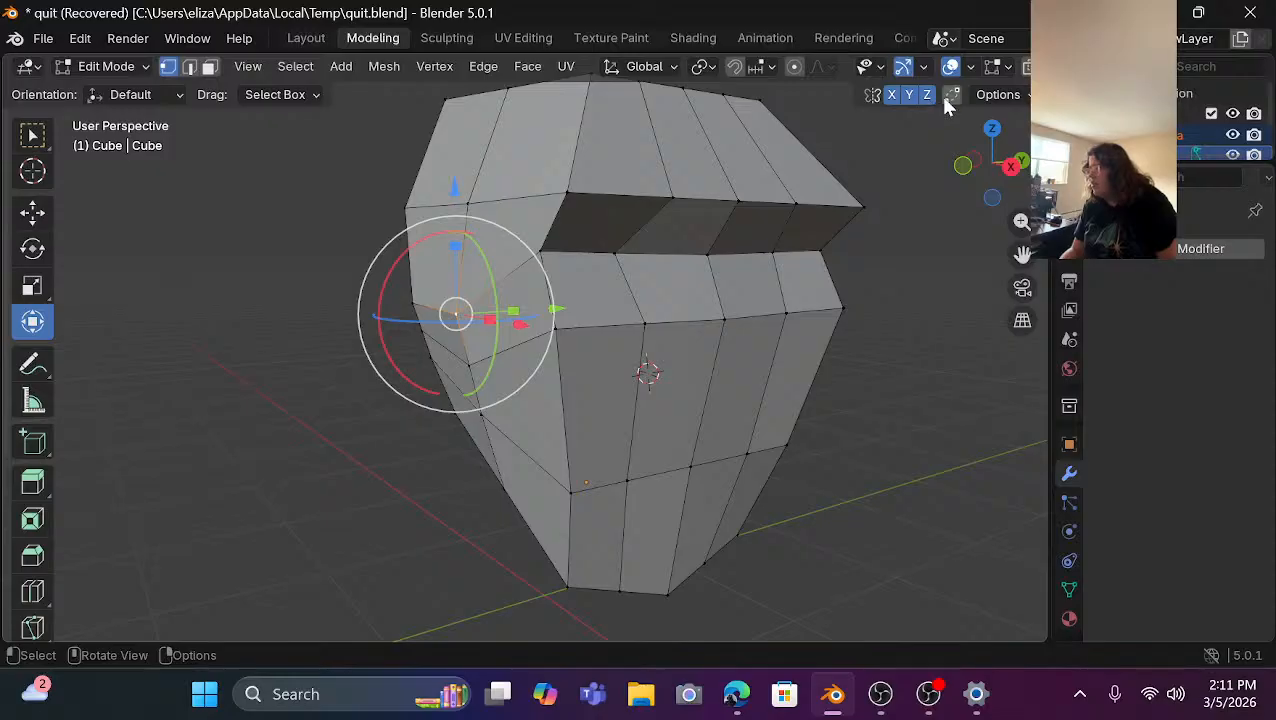
pyautogui.click(951, 94)
pyautogui.click(621, 224)
pyautogui.click(738, 198)
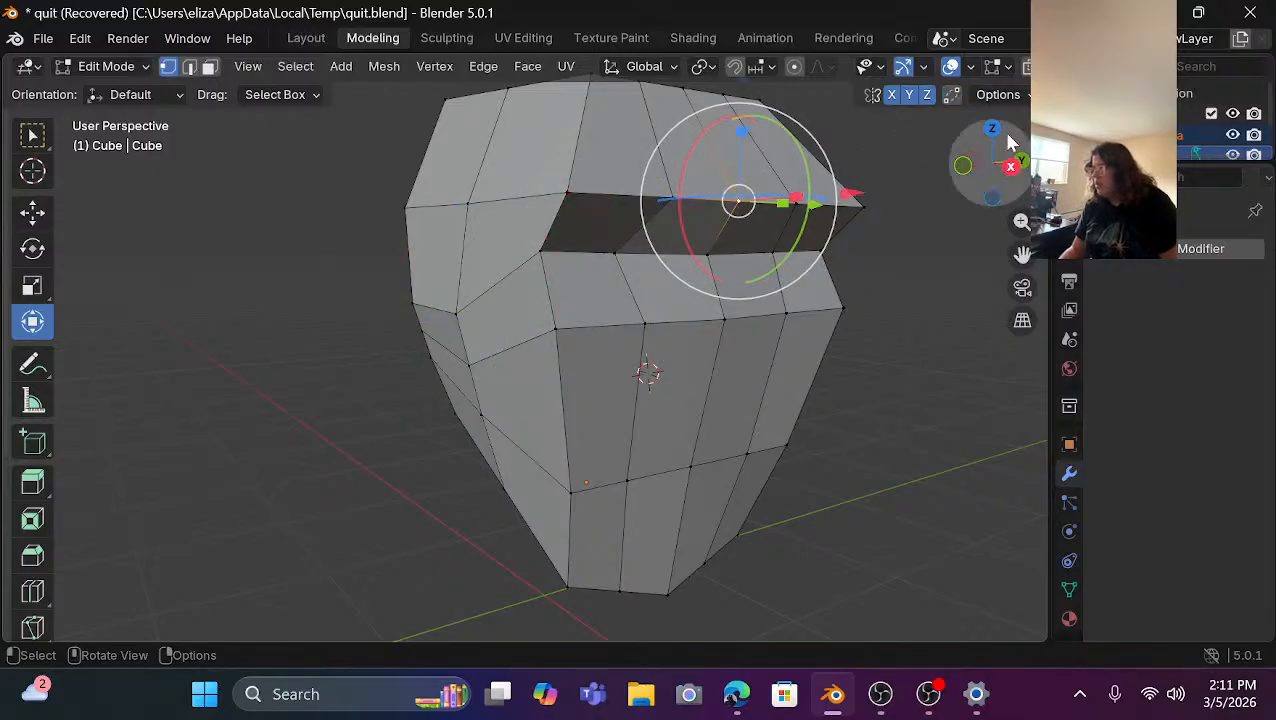
pyautogui.click(951, 94)
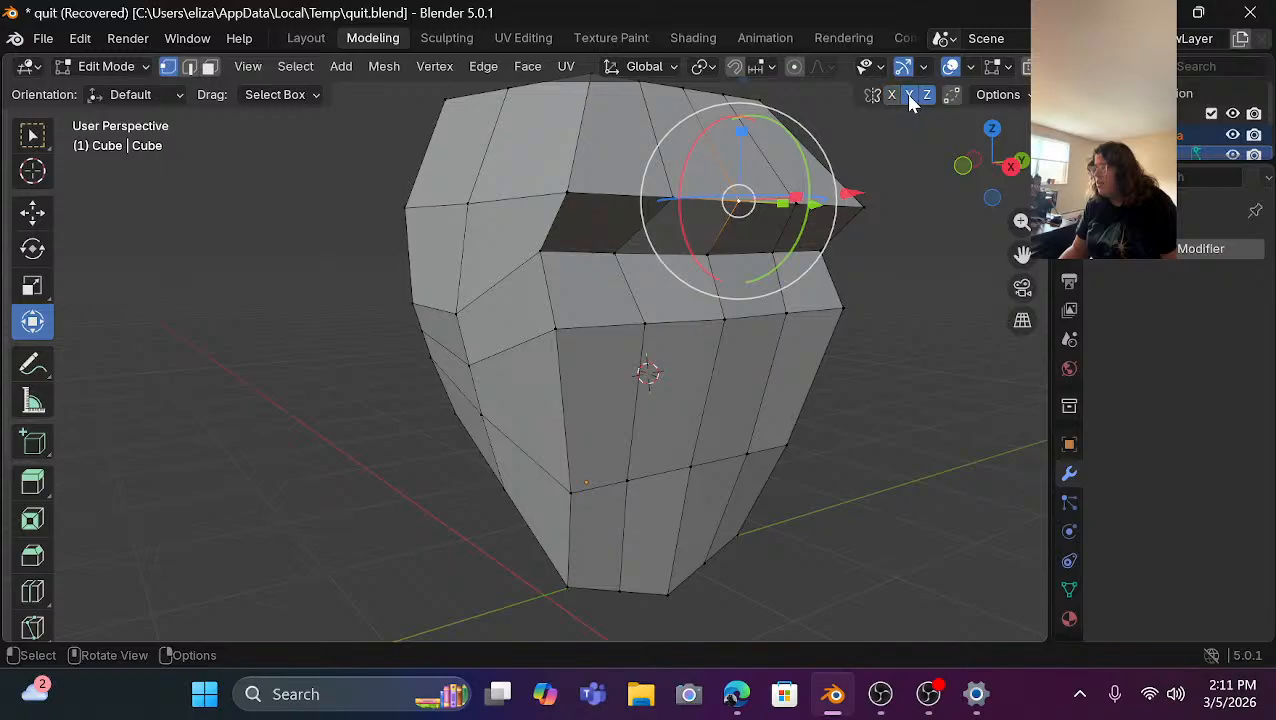
# Scale the two vertices flanking the center of the front row below the new loop slightly inward along Y.
pyautogui.moveTo(988, 152); pyautogui.dragTo(1010, 158)
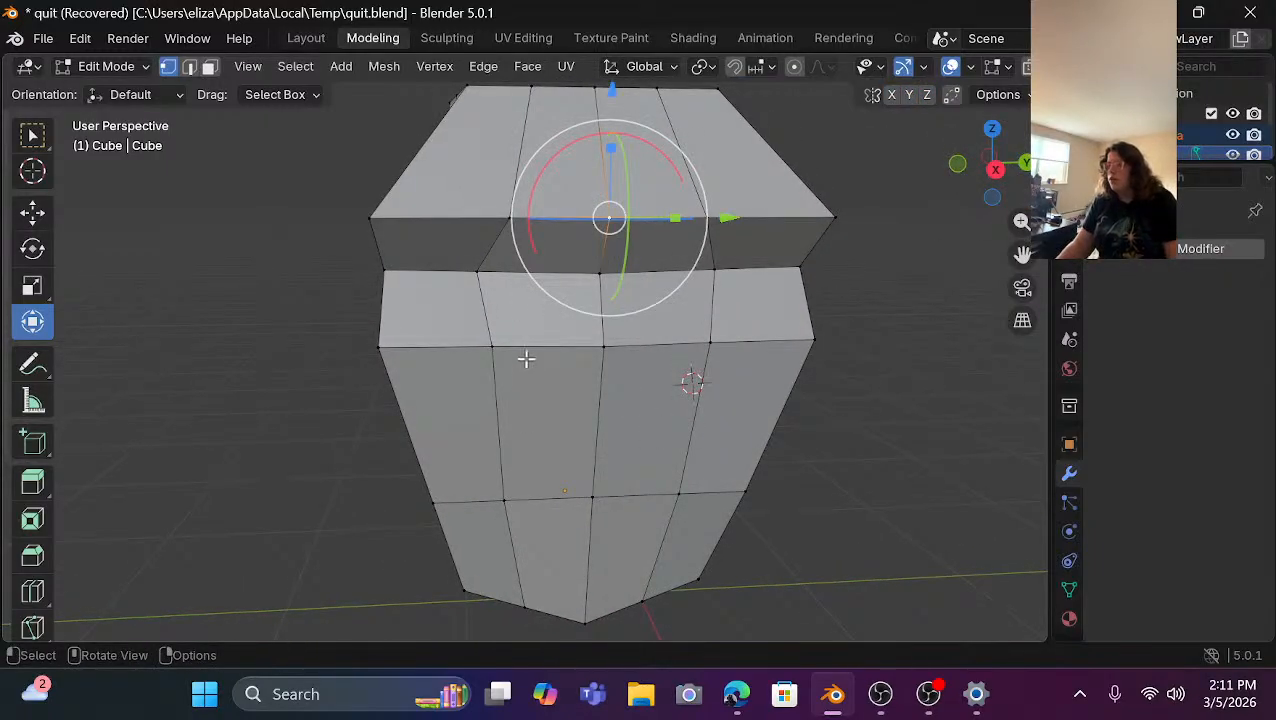
pyautogui.click(504, 500)
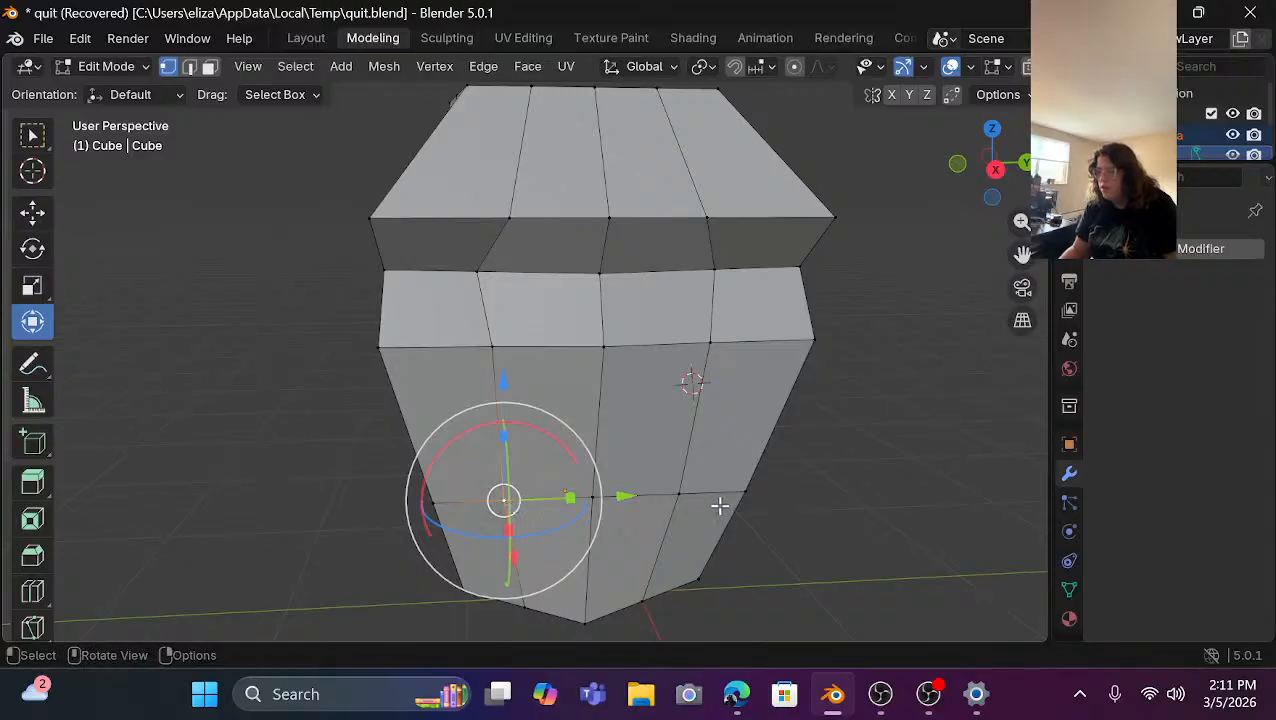
pyautogui.keyDown('shift'); pyautogui.click(677, 495); pyautogui.keyUp('shift')
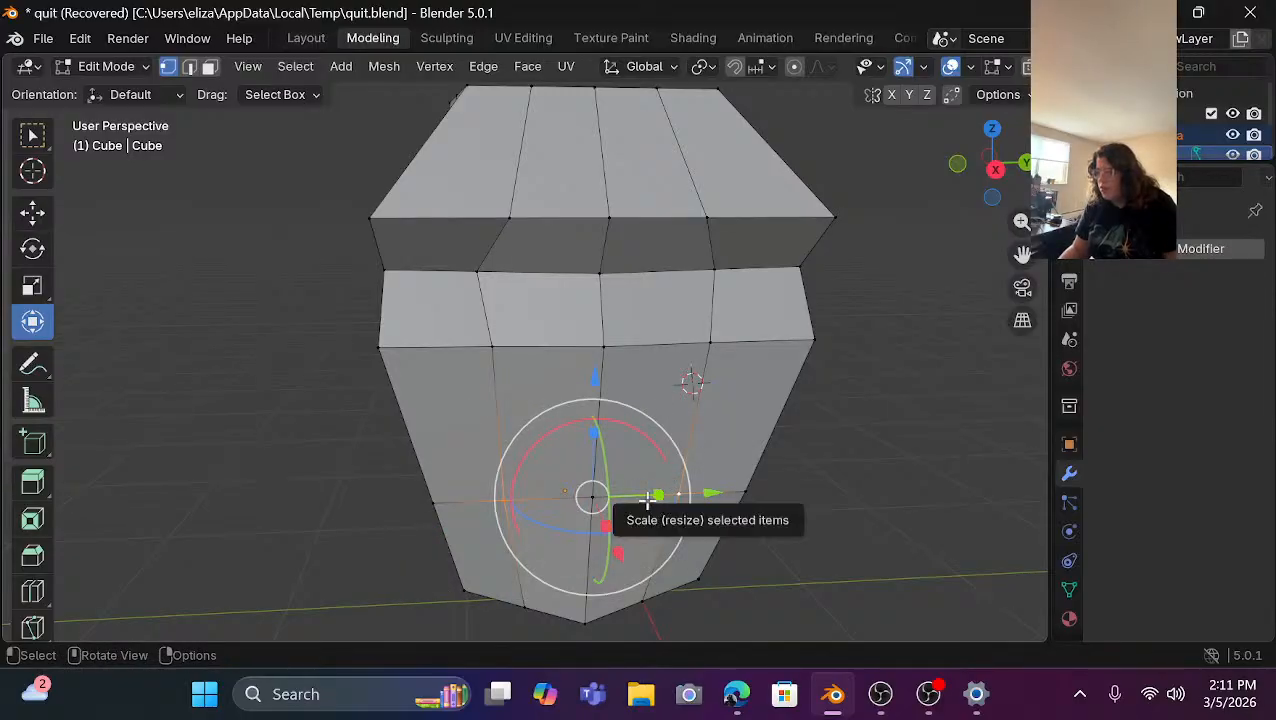
pyautogui.moveTo(655, 495); pyautogui.dragTo(646, 499)
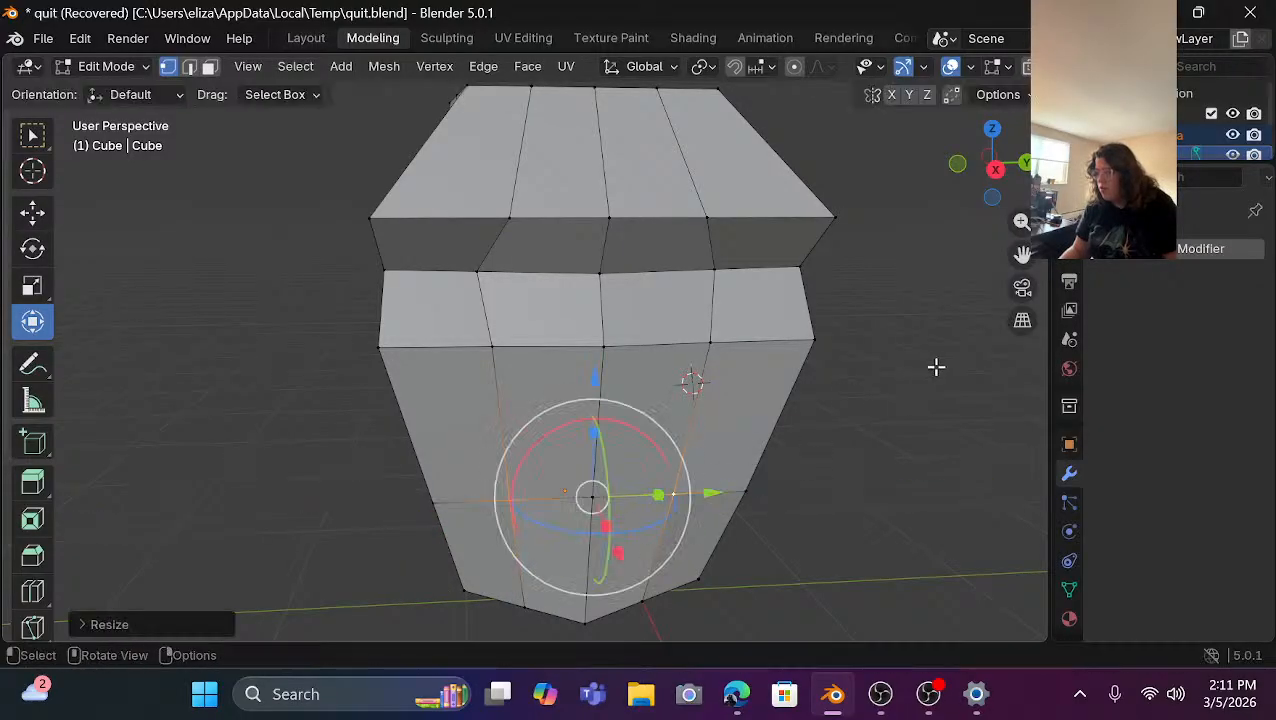
pyautogui.click(930, 362)
pyautogui.scroll(-2, 410, 310)
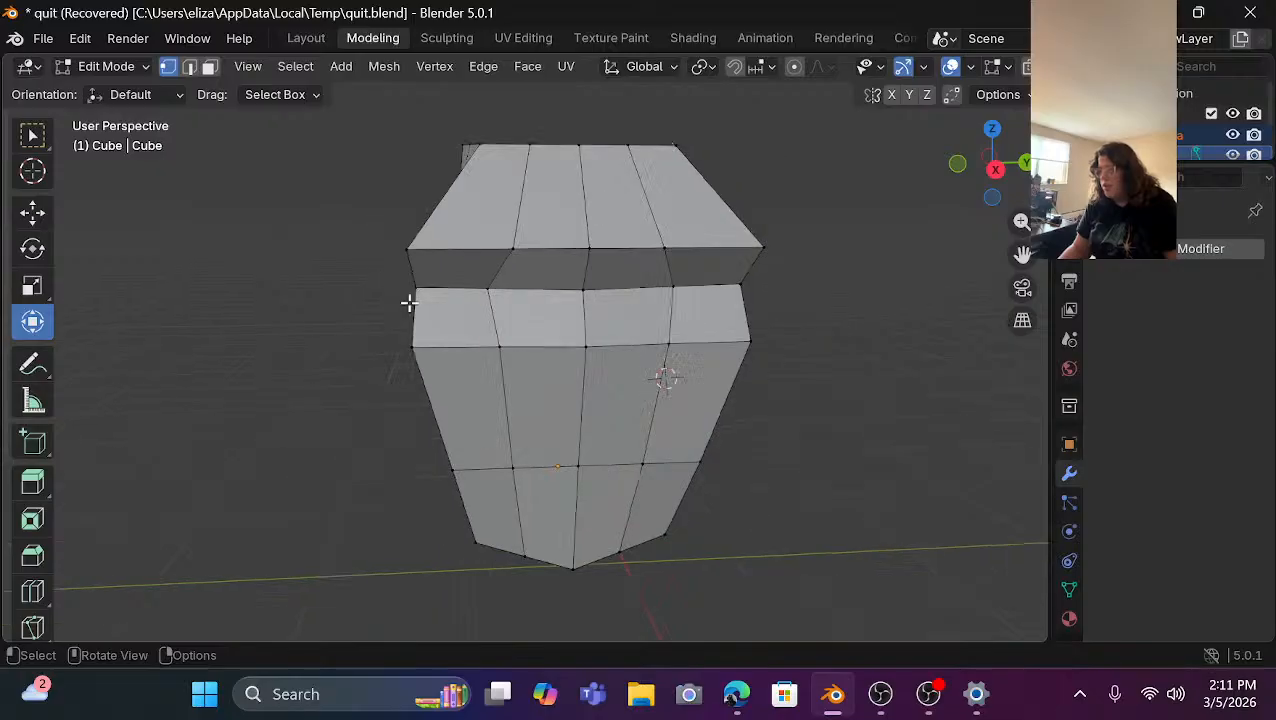
# Scale the two outer front vertices of the brow row, just beneath the sloped top faces, inward along the Y axis.
pyautogui.moveTo(993, 168); pyautogui.dragTo(938, 172)
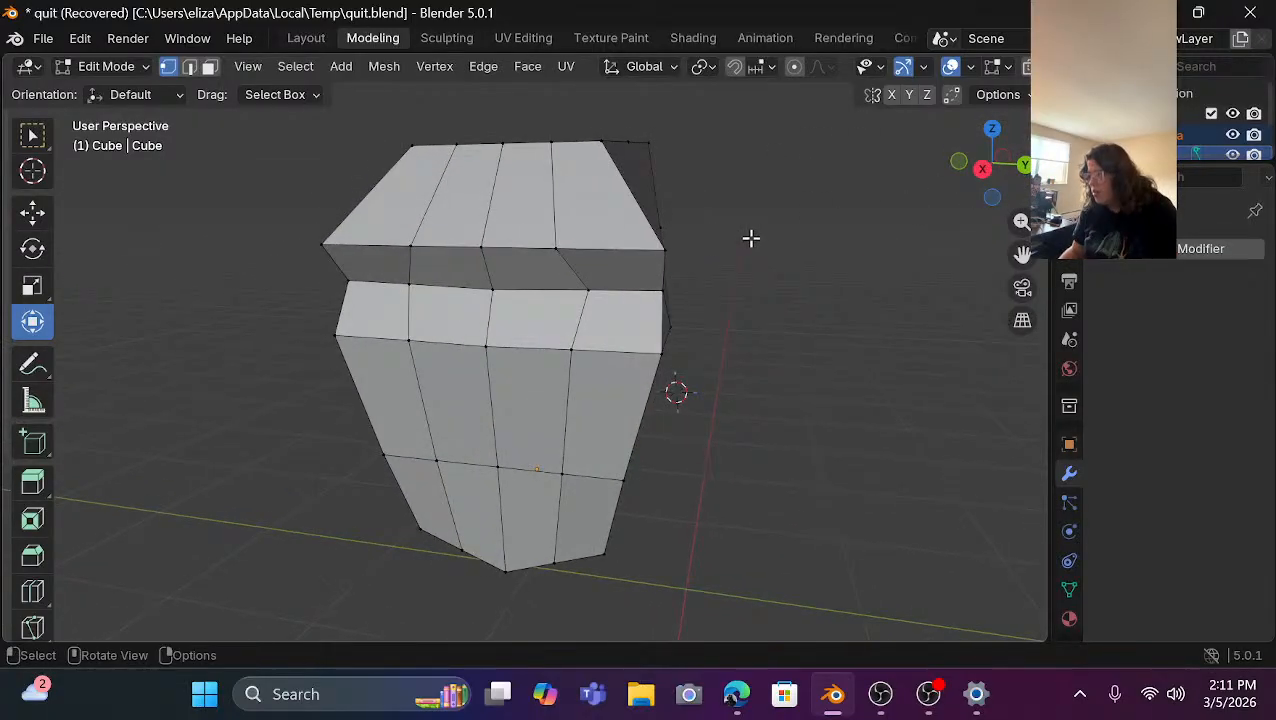
pyautogui.click(659, 252)
pyautogui.keyDown('shift'); pyautogui.click(326, 248); pyautogui.keyUp('shift')
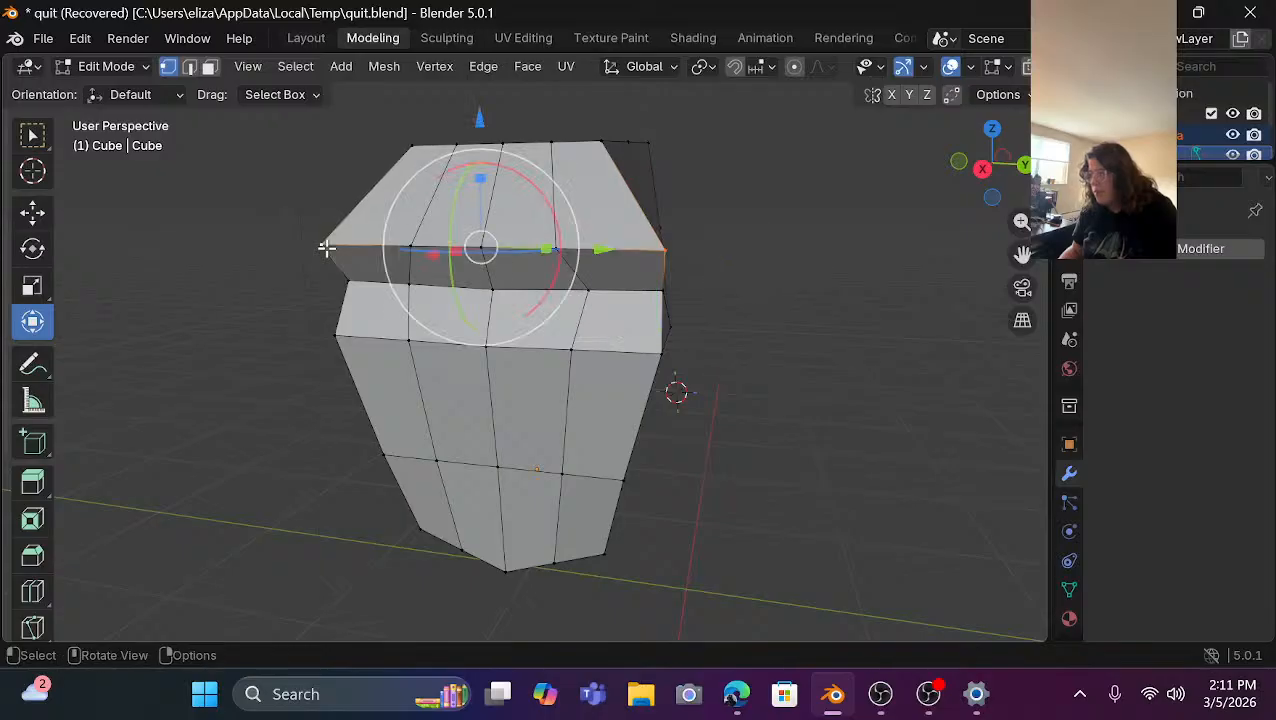
pyautogui.press('s')
pyautogui.press('y')
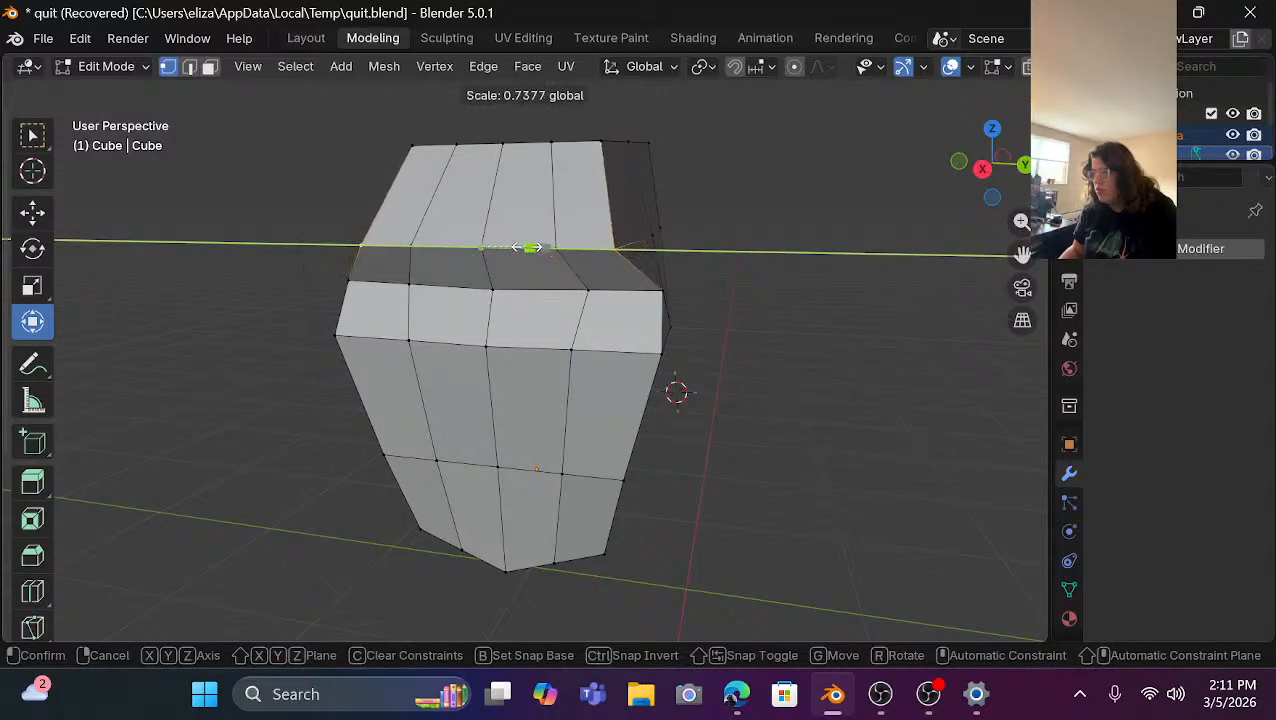
pyautogui.click(524, 328)
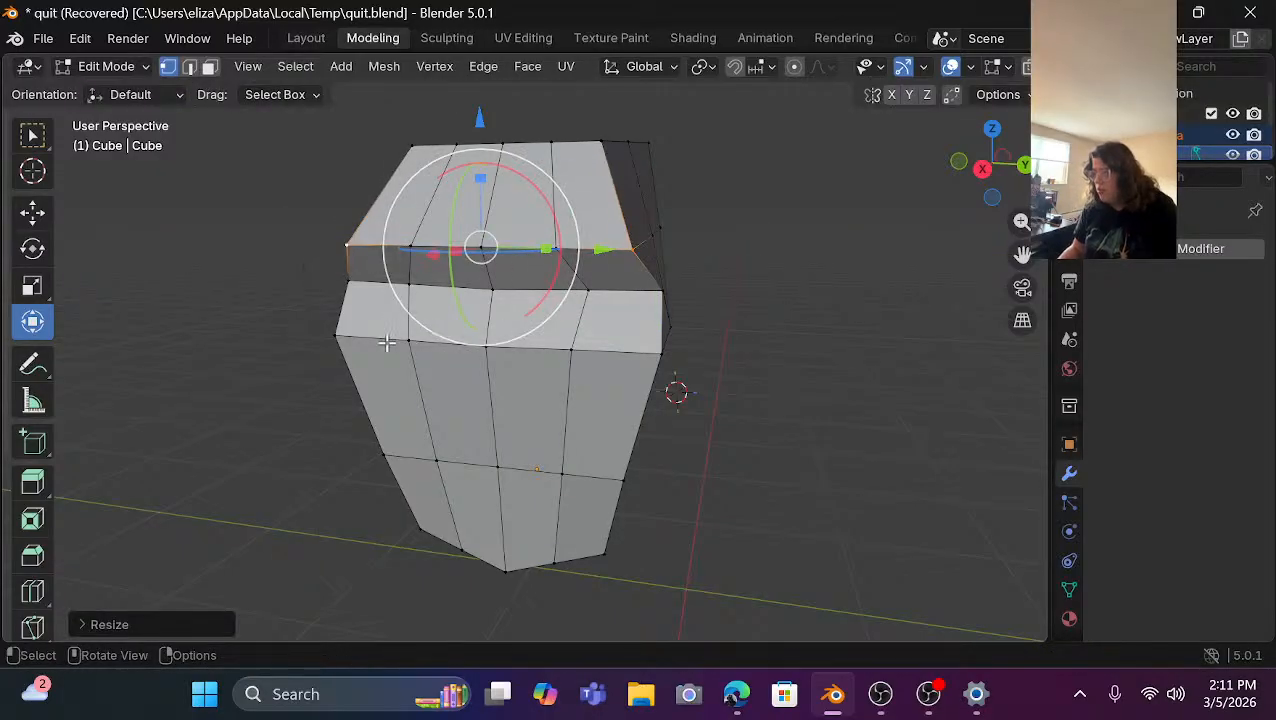
pyautogui.click(343, 338)
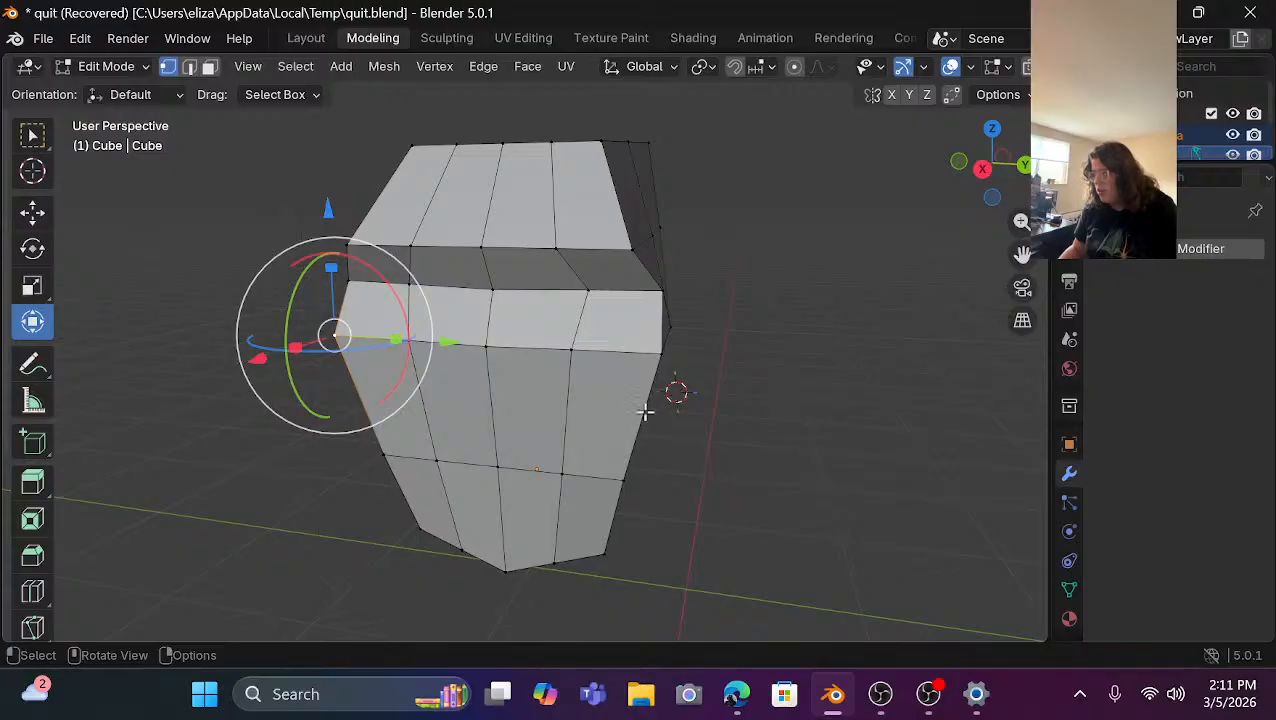
pyautogui.click(661, 355)
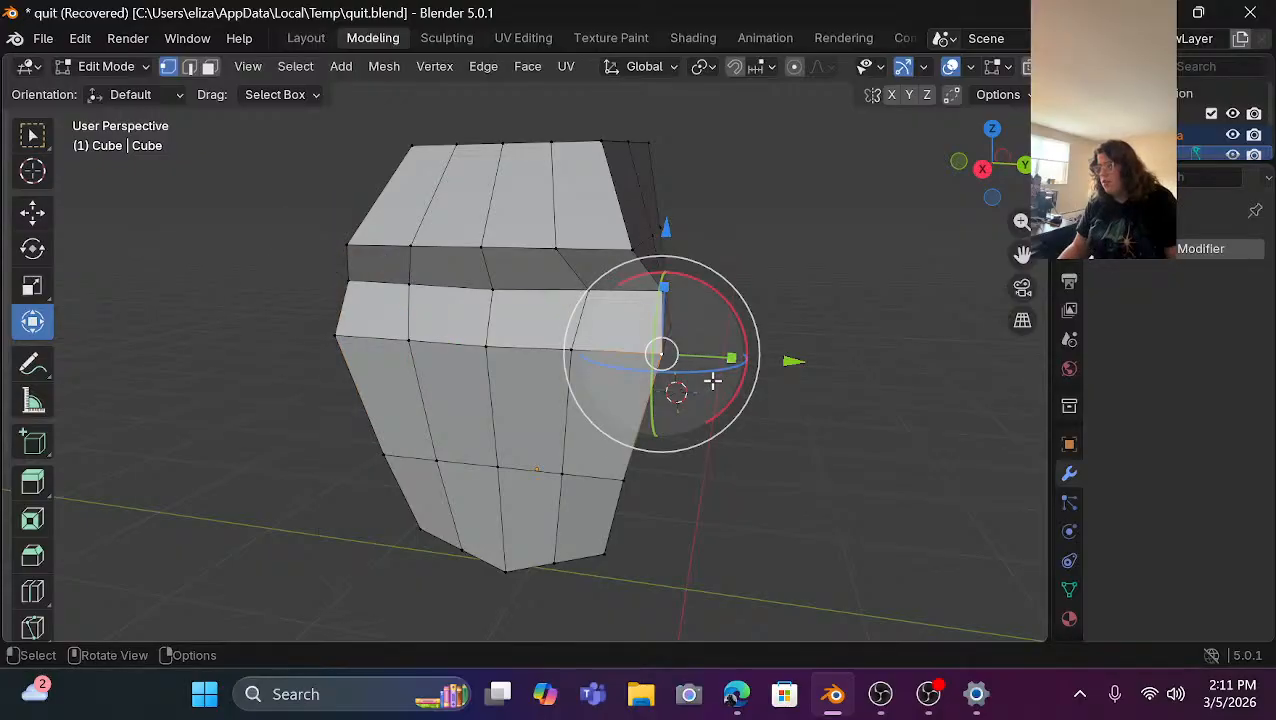
pyautogui.keyDown('alt'); pyautogui.click(342, 338); pyautogui.keyUp('alt')
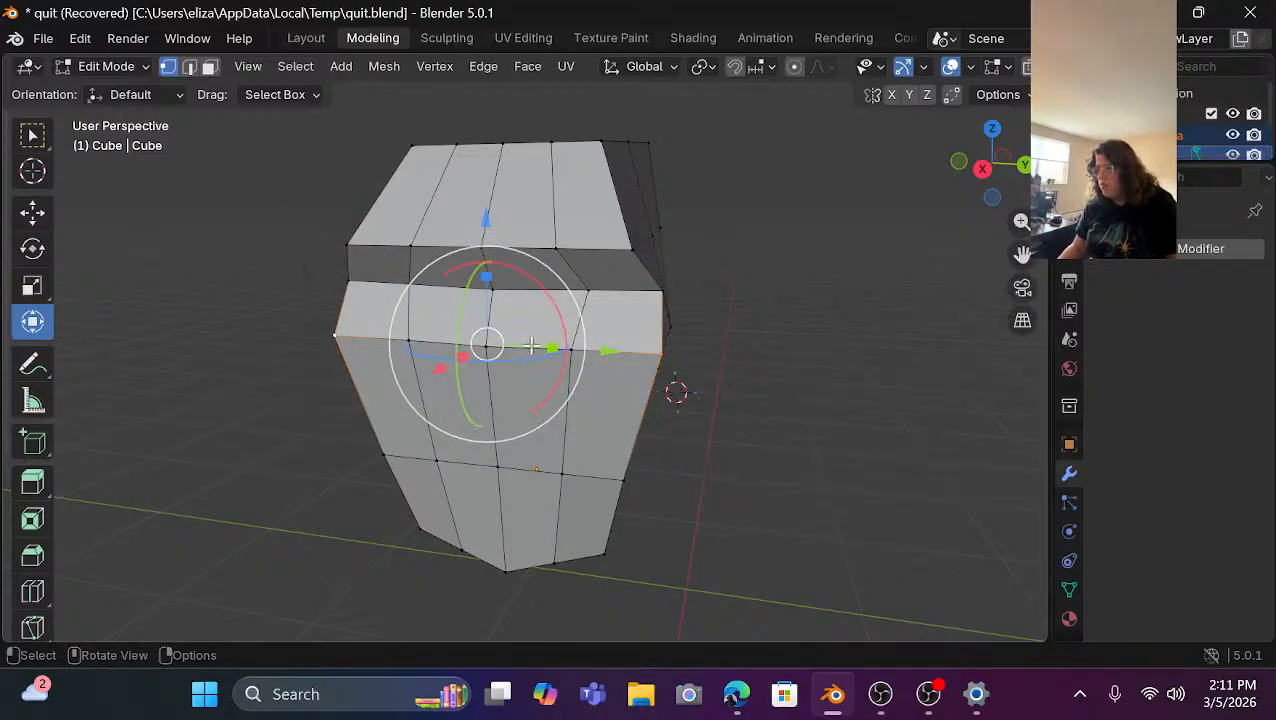
pyautogui.click(695, 449)
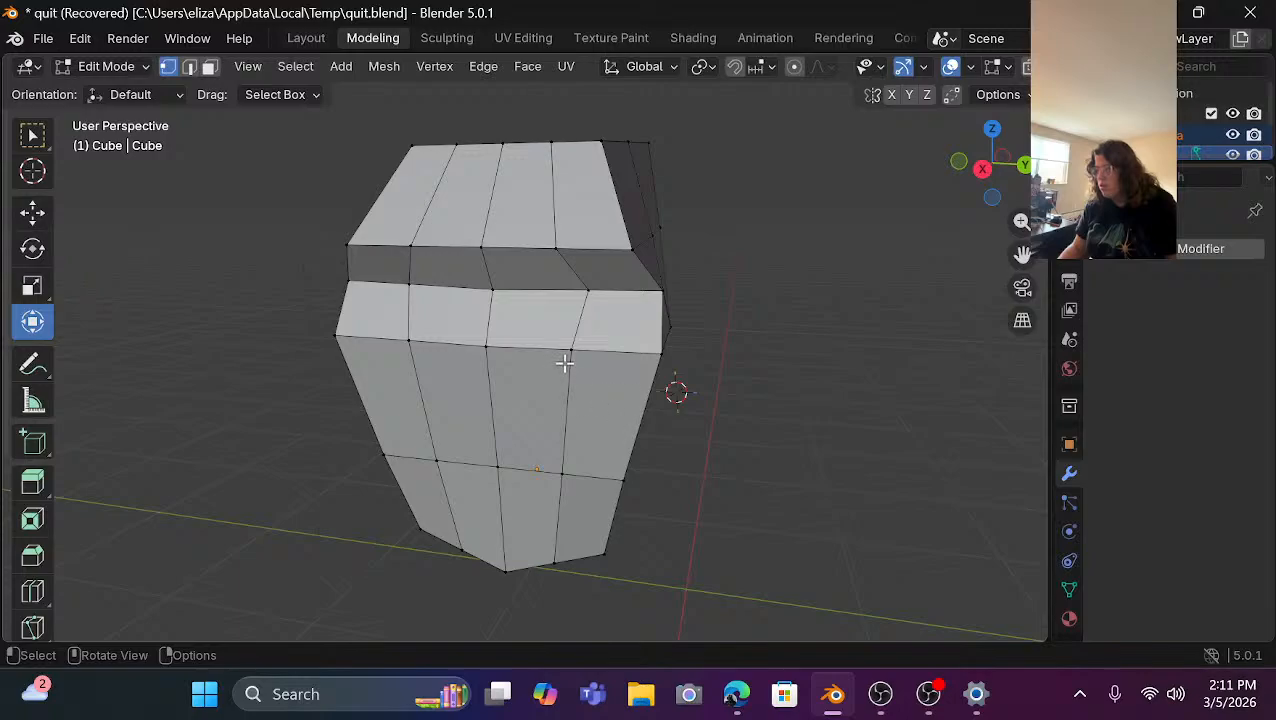
# Move the center front vertex of the row under the lower light face band slightly back along the X axis.
pyautogui.keyDown('alt'); pyautogui.click(483, 350); pyautogui.keyUp('alt')
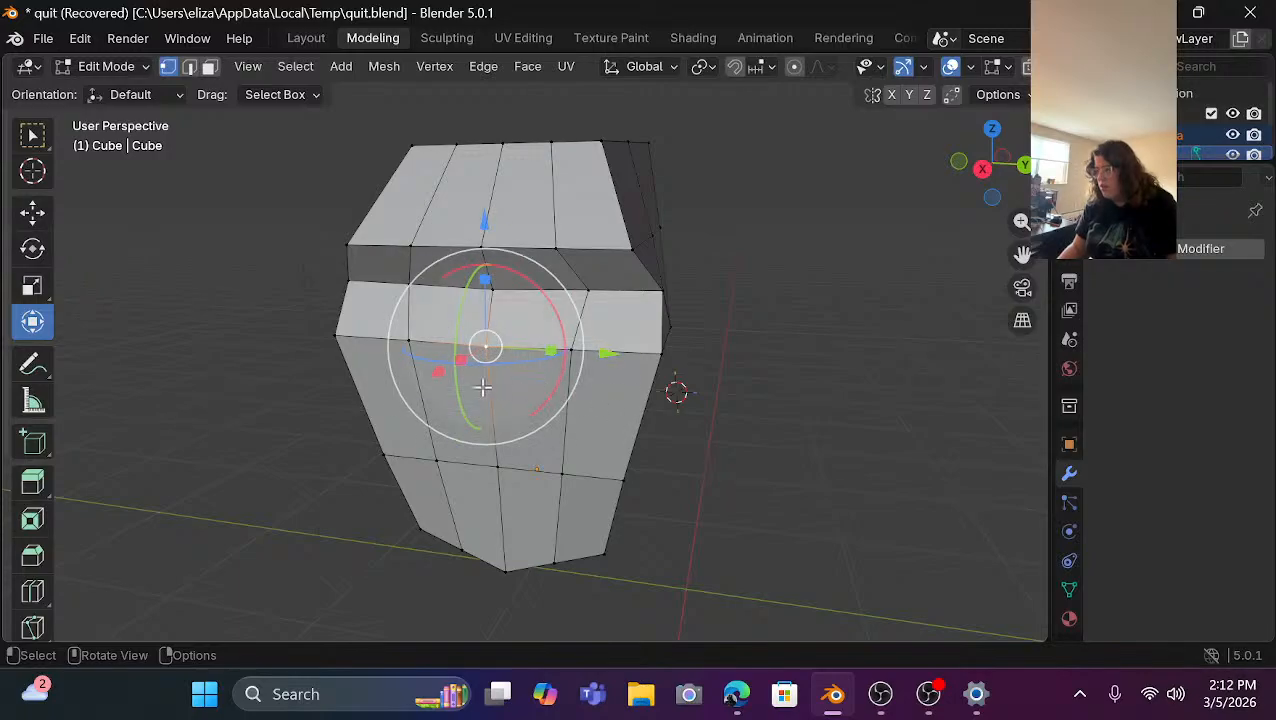
pyautogui.moveTo(441, 373); pyautogui.dragTo(456, 374)
pyautogui.click(816, 352)
pyautogui.moveTo(988, 176); pyautogui.dragTo(1036, 174)
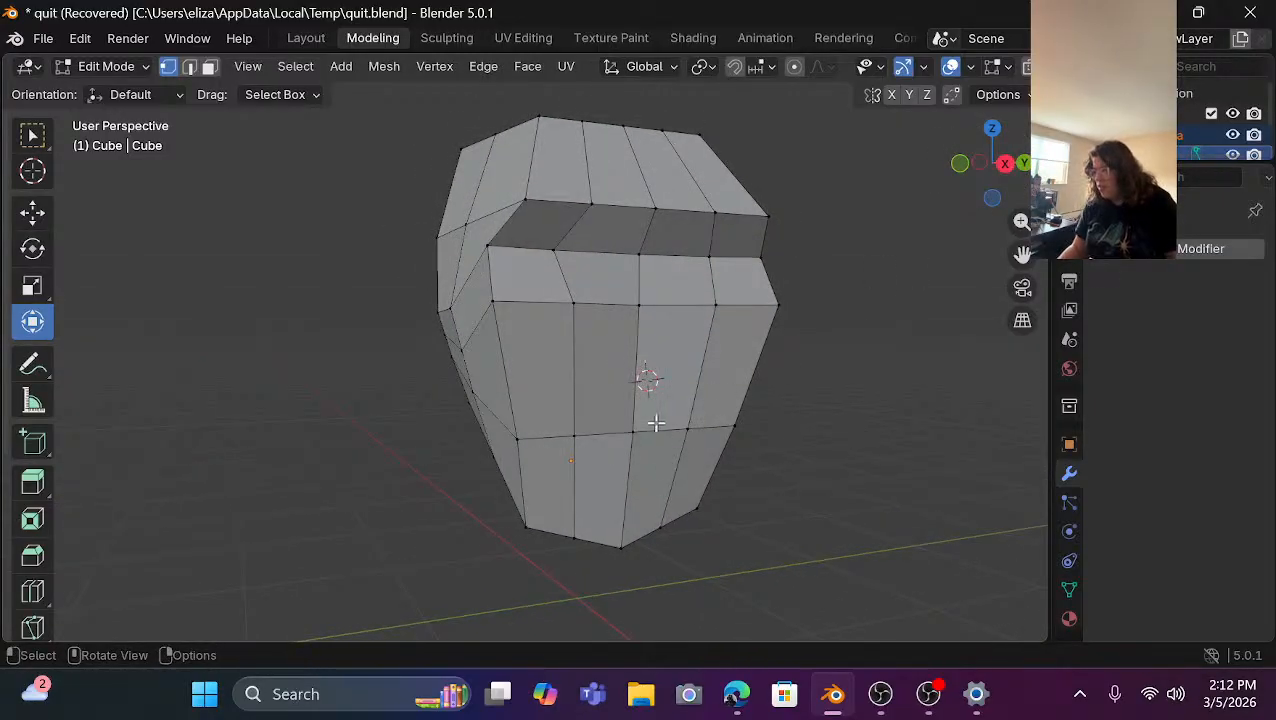
# Select the four bottom front edges of the head and move them up about 0.12 m along the Z axis.
pyautogui.press('2')
pyautogui.keyDown('shift'); pyautogui.click(541, 532); pyautogui.keyUp('shift')
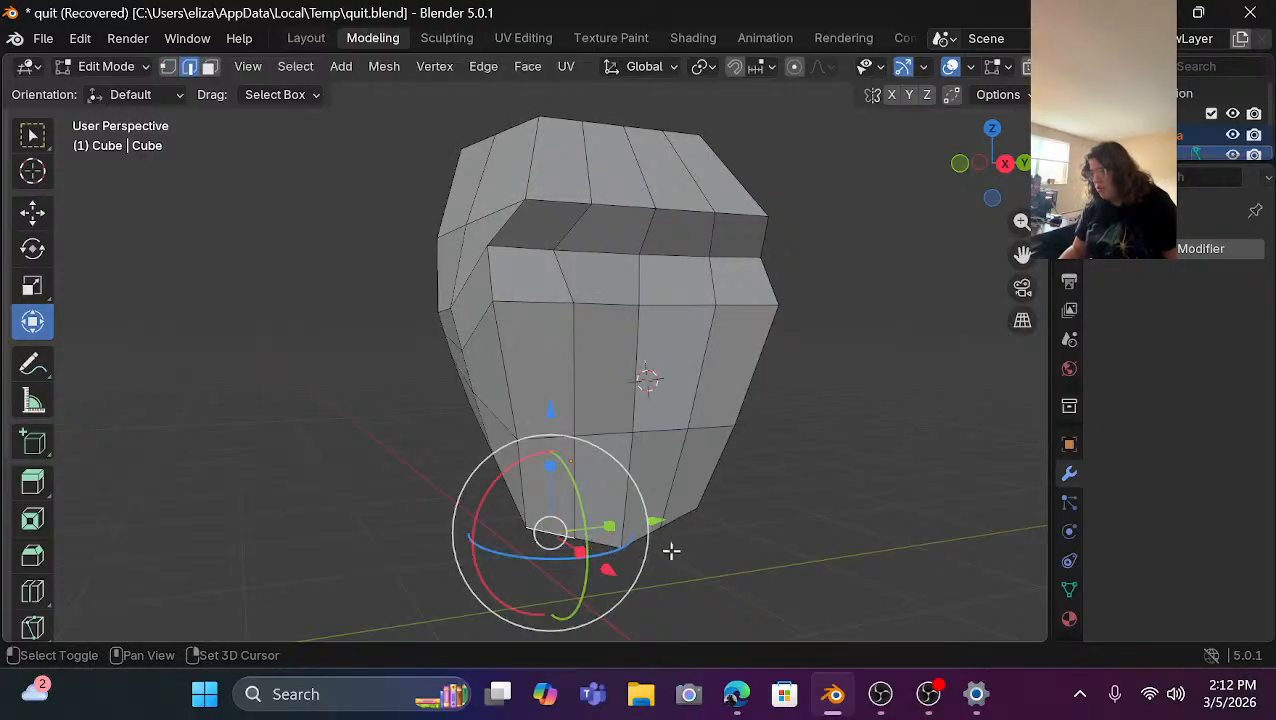
pyautogui.scroll(1, 686, 545)
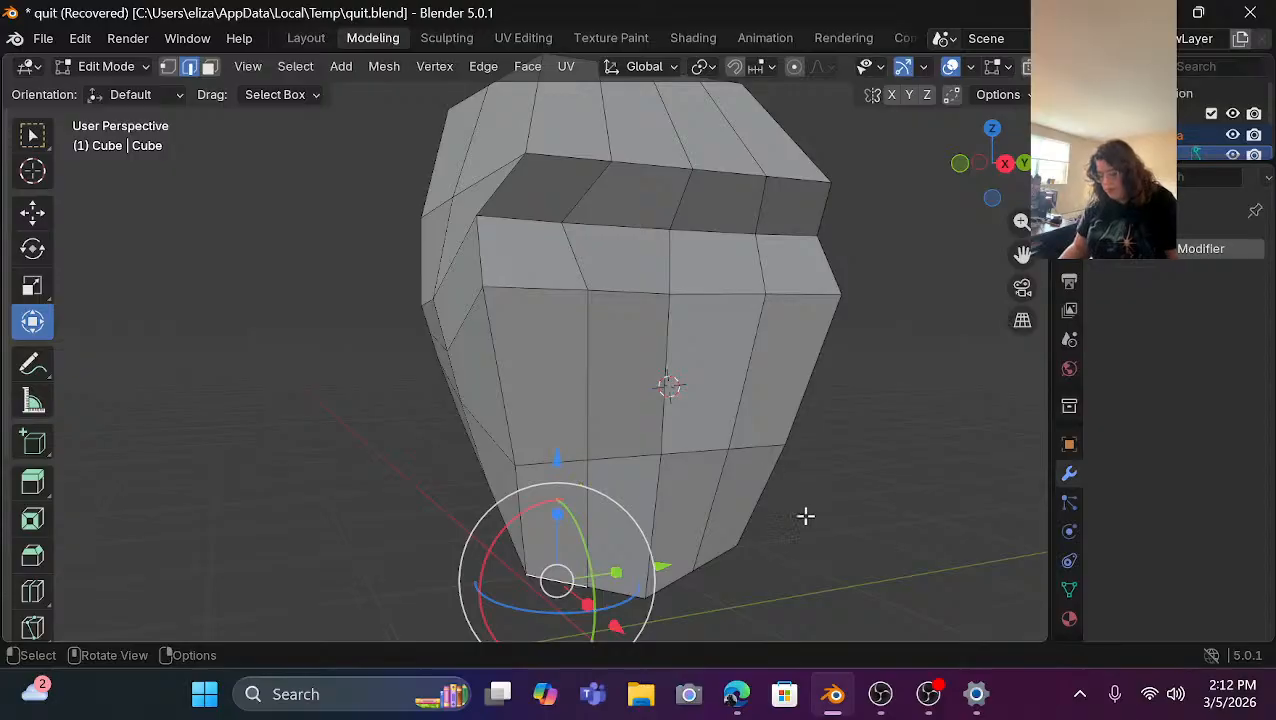
pyautogui.keyDown('shift'); pyautogui.moveTo(823, 510); pyautogui.dragTo(714, 356, button='middle'); pyautogui.keyUp('shift')
pyautogui.scroll(3, 682, 374)
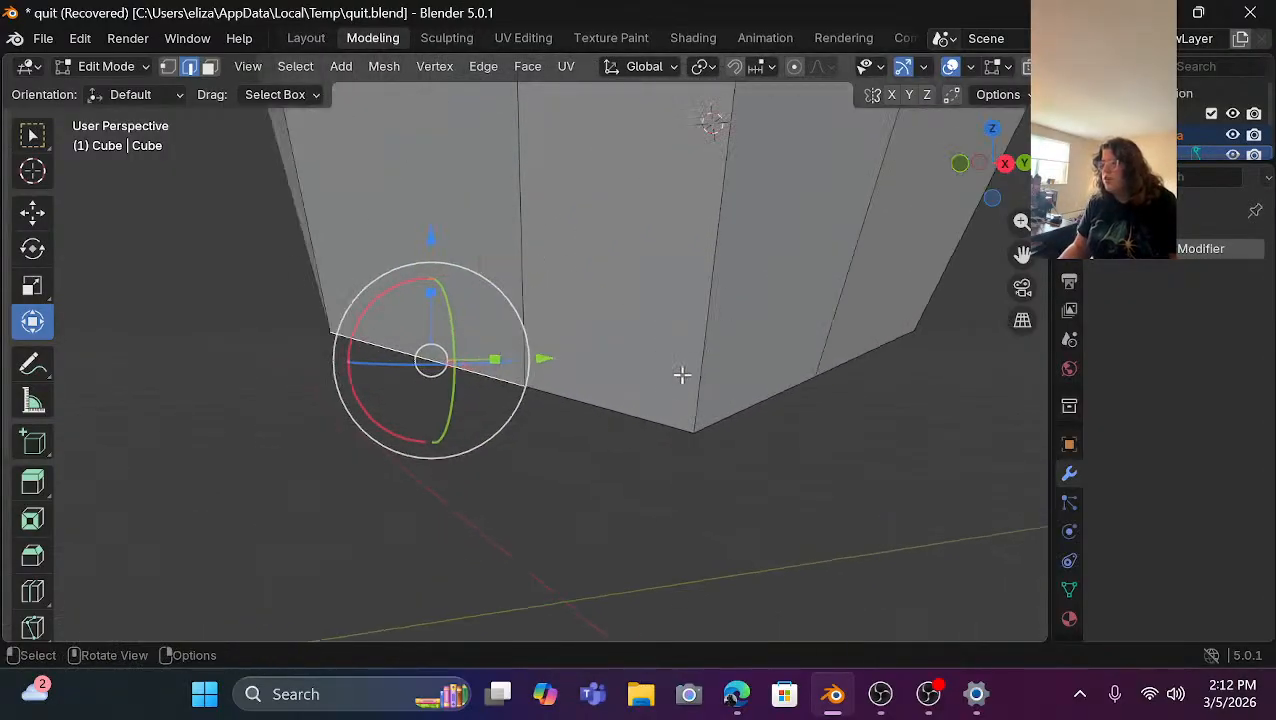
pyautogui.keyDown('shift'); pyautogui.click(622, 413); pyautogui.keyUp('shift')
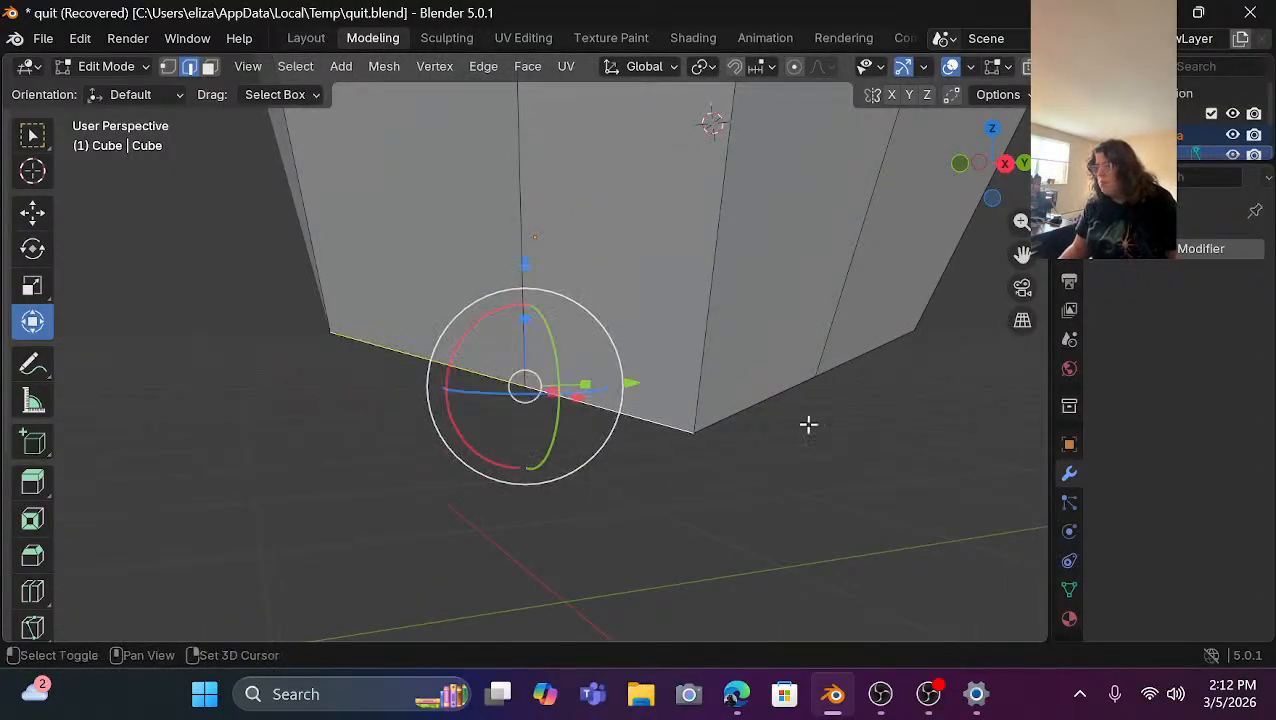
pyautogui.keyDown('shift'); pyautogui.click(755, 398); pyautogui.keyUp('shift')
pyautogui.keyDown('shift'); pyautogui.click(857, 352); pyautogui.keyUp('shift')
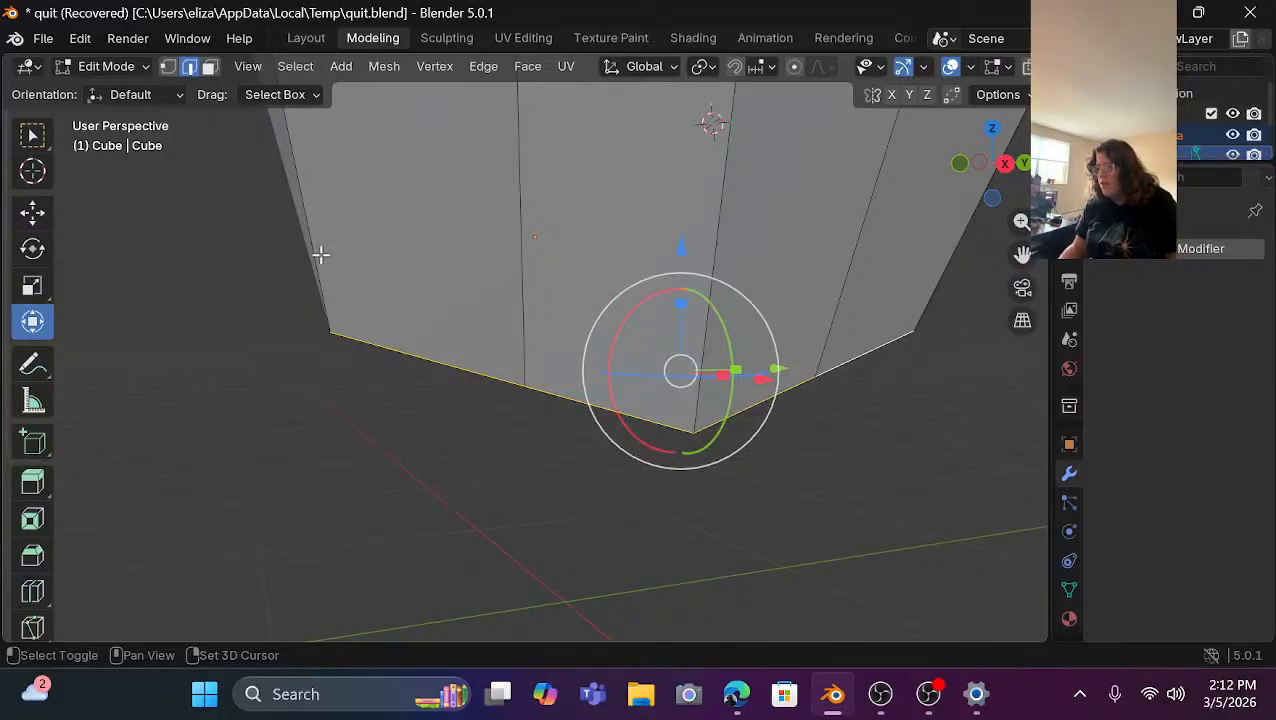
pyautogui.moveTo(410, 275); pyautogui.dragTo(584, 256, button='middle')
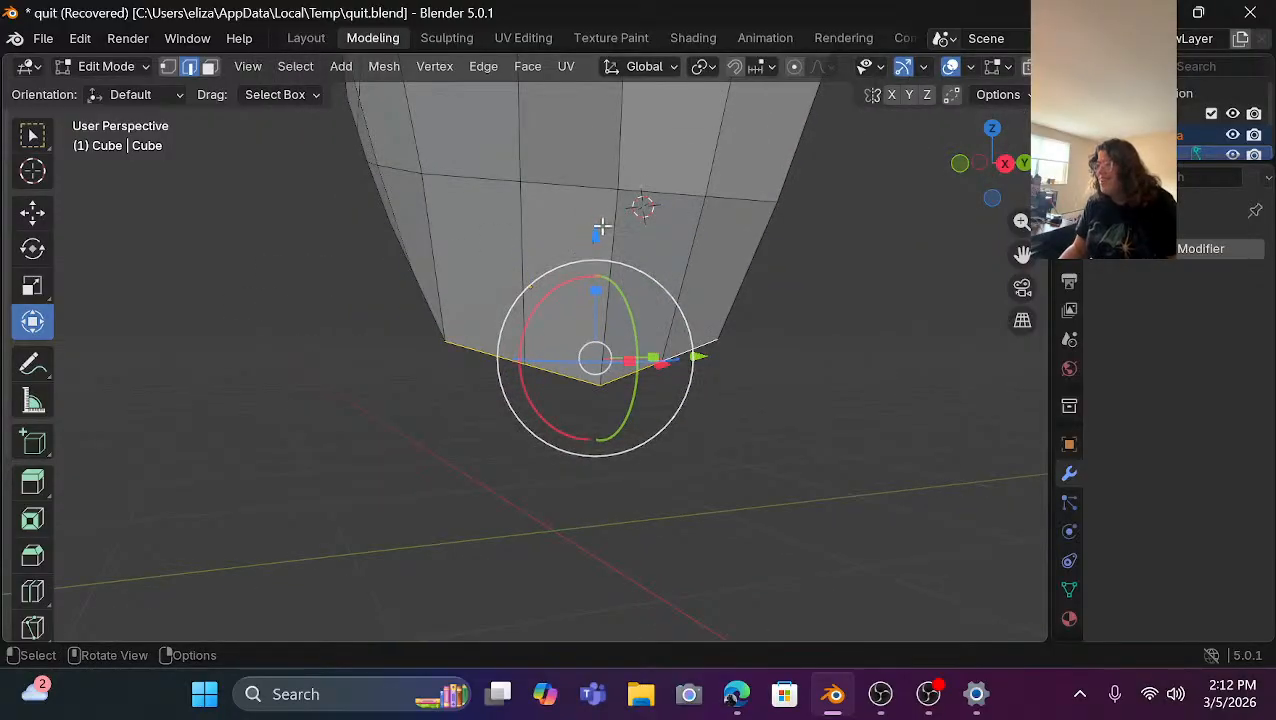
pyautogui.press('g')
pyautogui.press('z')
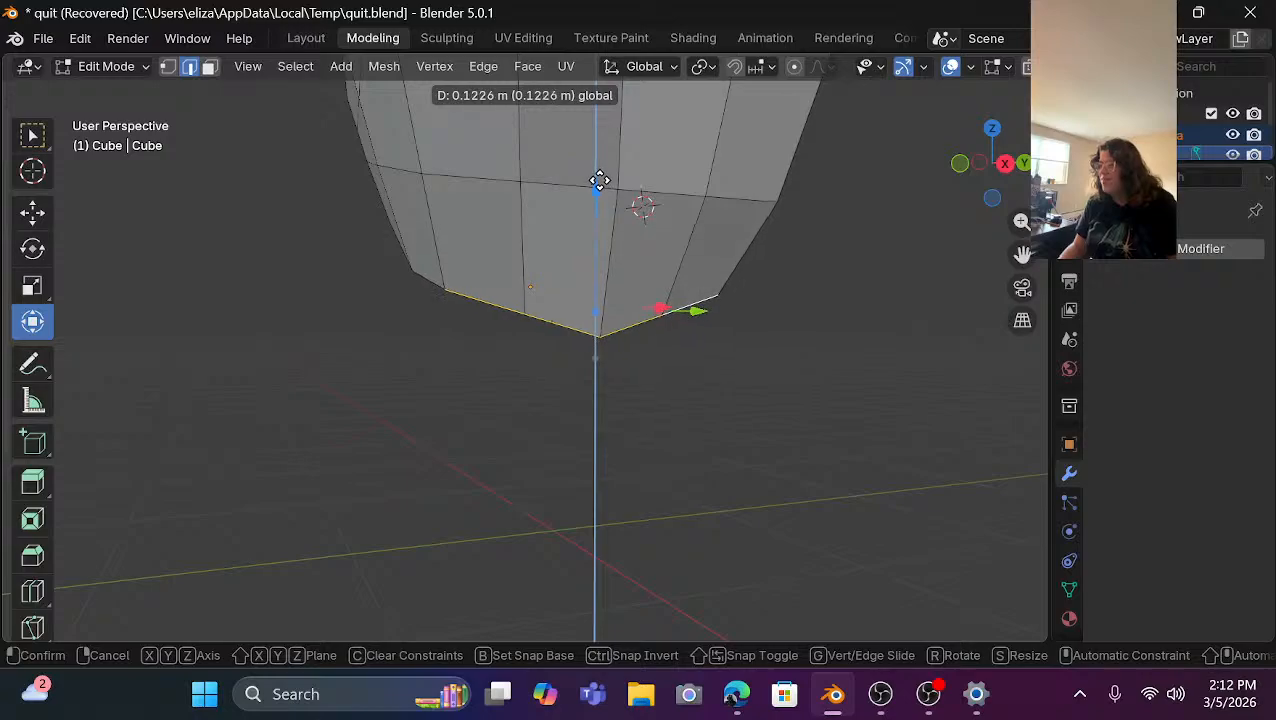
pyautogui.click(597, 176)
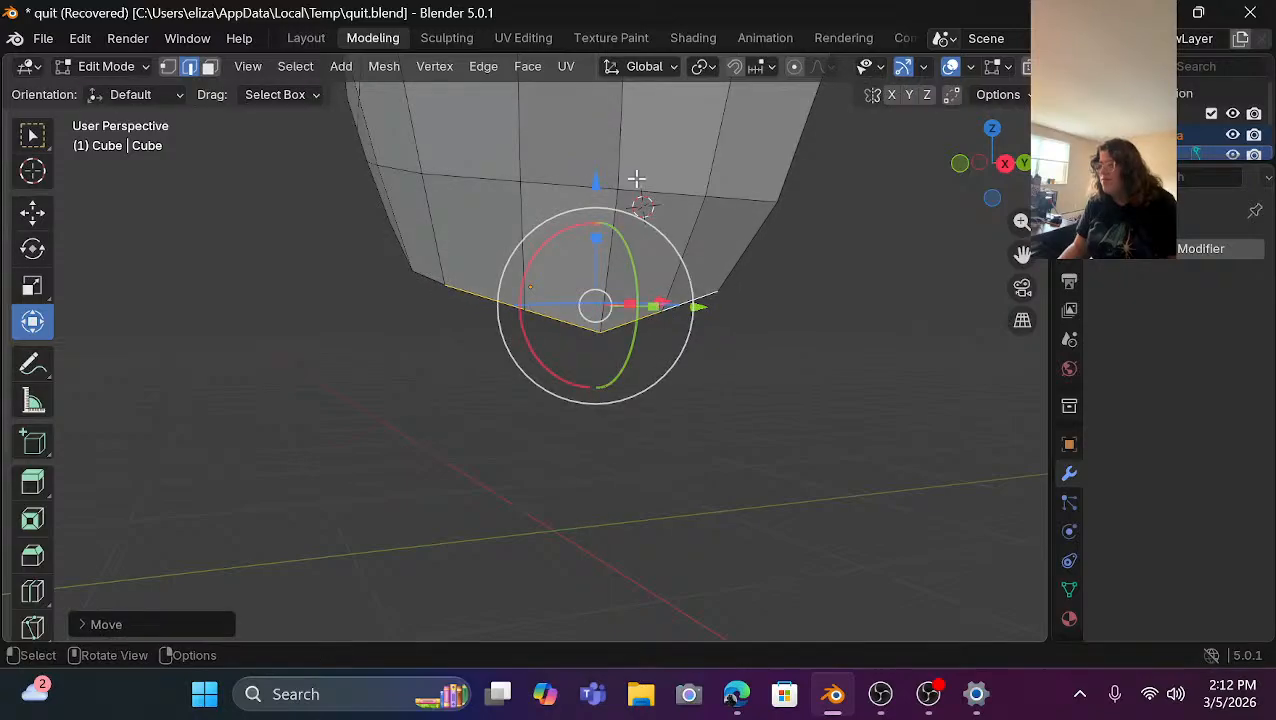
pyautogui.click(866, 285)
# Scale the two outer side edges of the lowest front face row slightly inward along the Y axis.
pyautogui.moveTo(961, 165)
pyautogui.mouseDown()
pyautogui.moveTo(1075, 168)
pyautogui.moveTo(963, 165)
pyautogui.mouseUp()
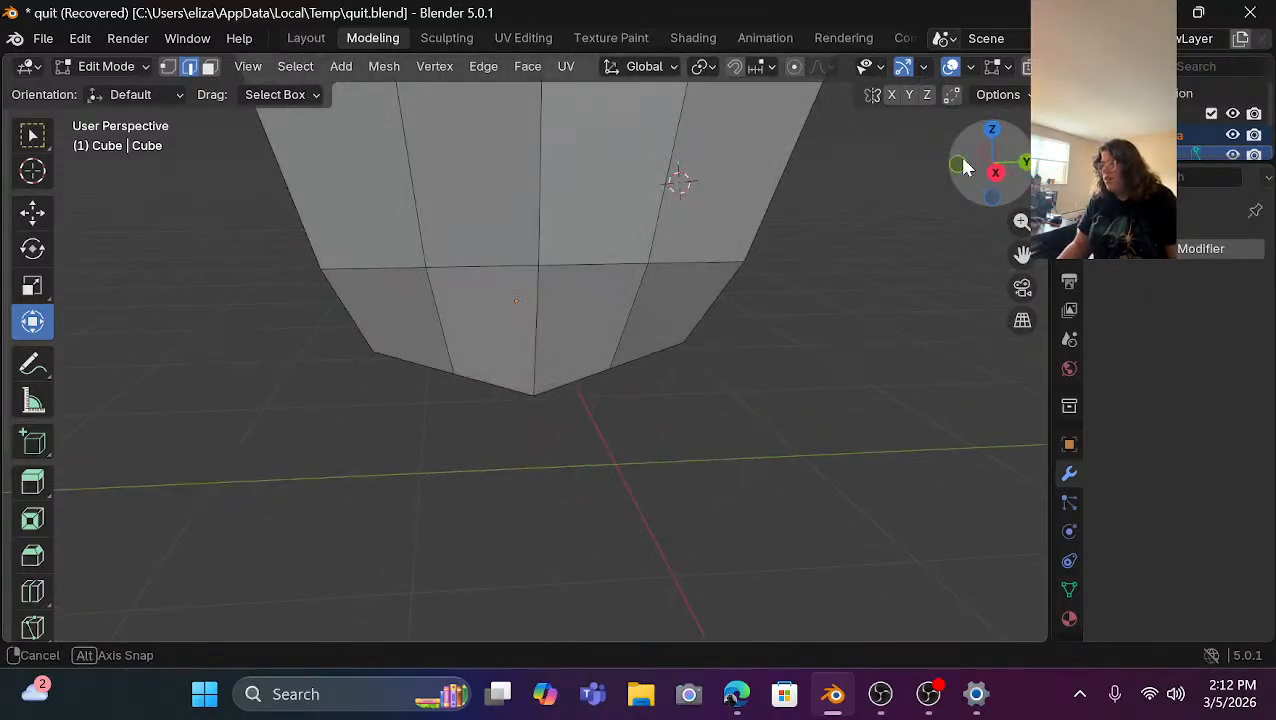
pyautogui.click(377, 350)
pyautogui.click(818, 338)
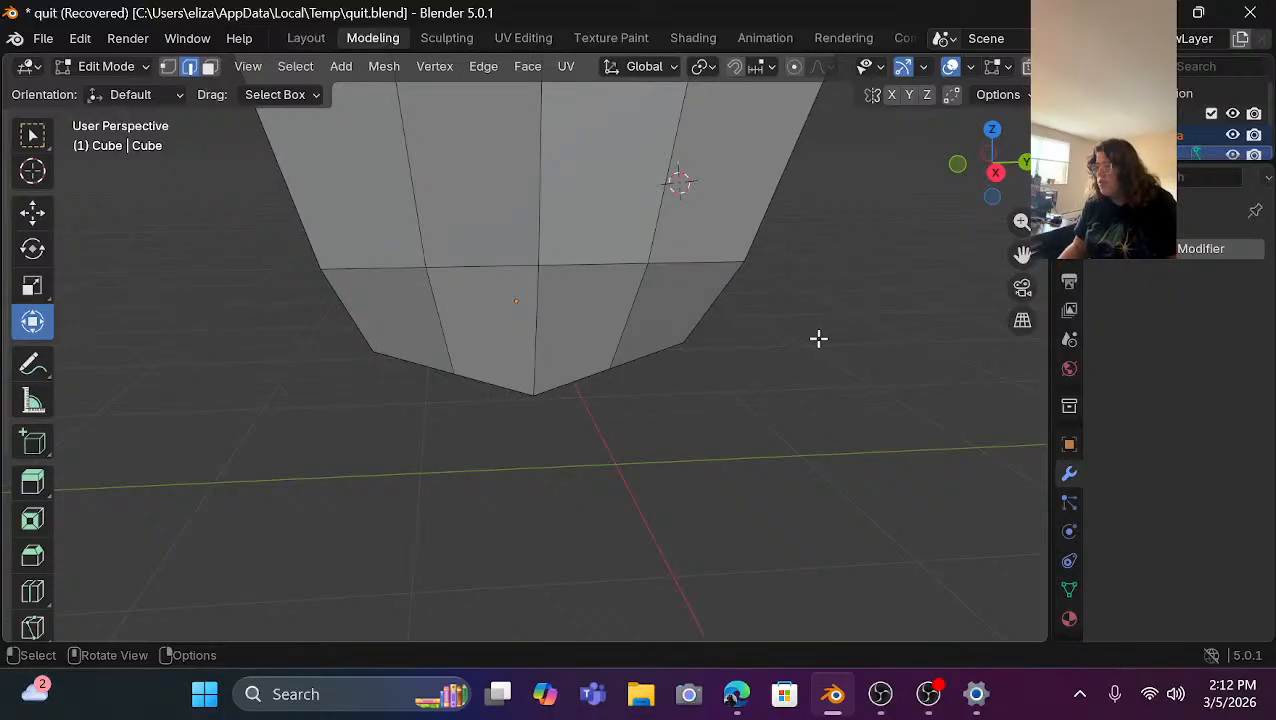
pyautogui.click(709, 310)
pyautogui.keyDown('shift'); pyautogui.click(346, 305); pyautogui.keyUp('shift')
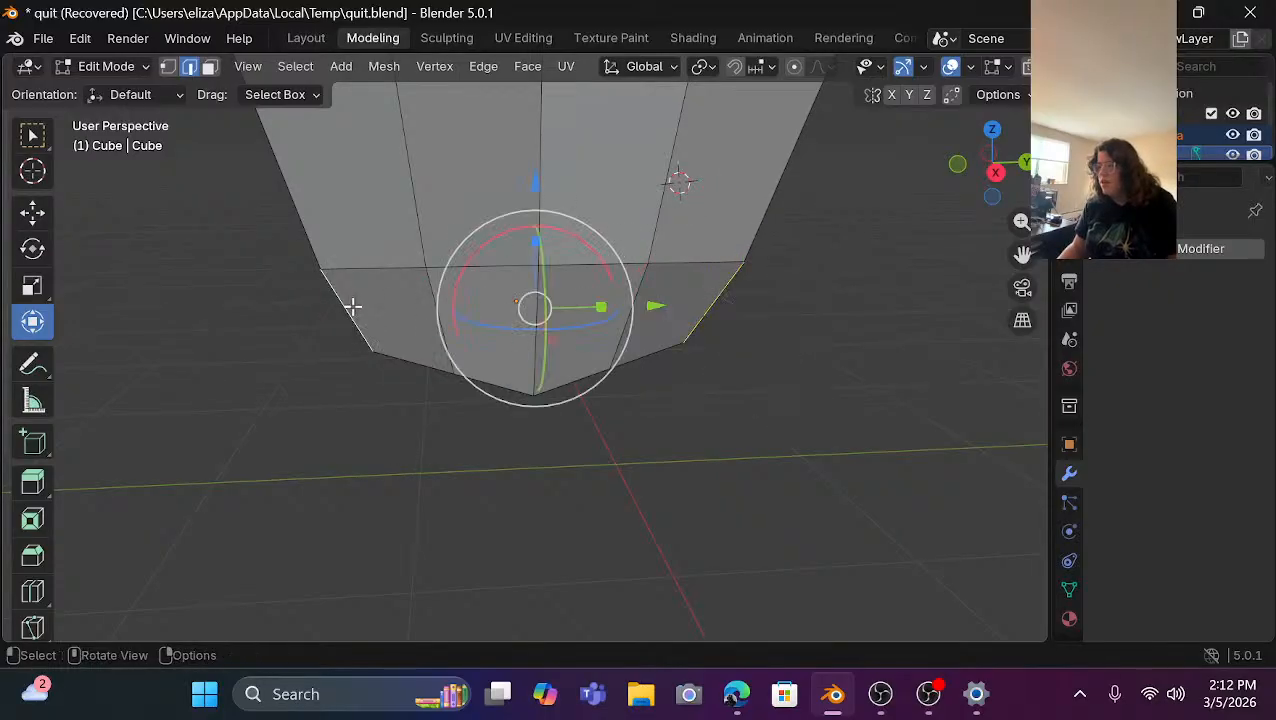
pyautogui.moveTo(600, 307)
pyautogui.mouseDown()
pyautogui.moveTo(584, 306)
pyautogui.moveTo(595, 306)
pyautogui.mouseUp()
pyautogui.click(913, 310)
# Scale the two outer front vertices at the lower edge of the light face band slightly inward along Y.
pyautogui.scroll(-3, 905, 316)
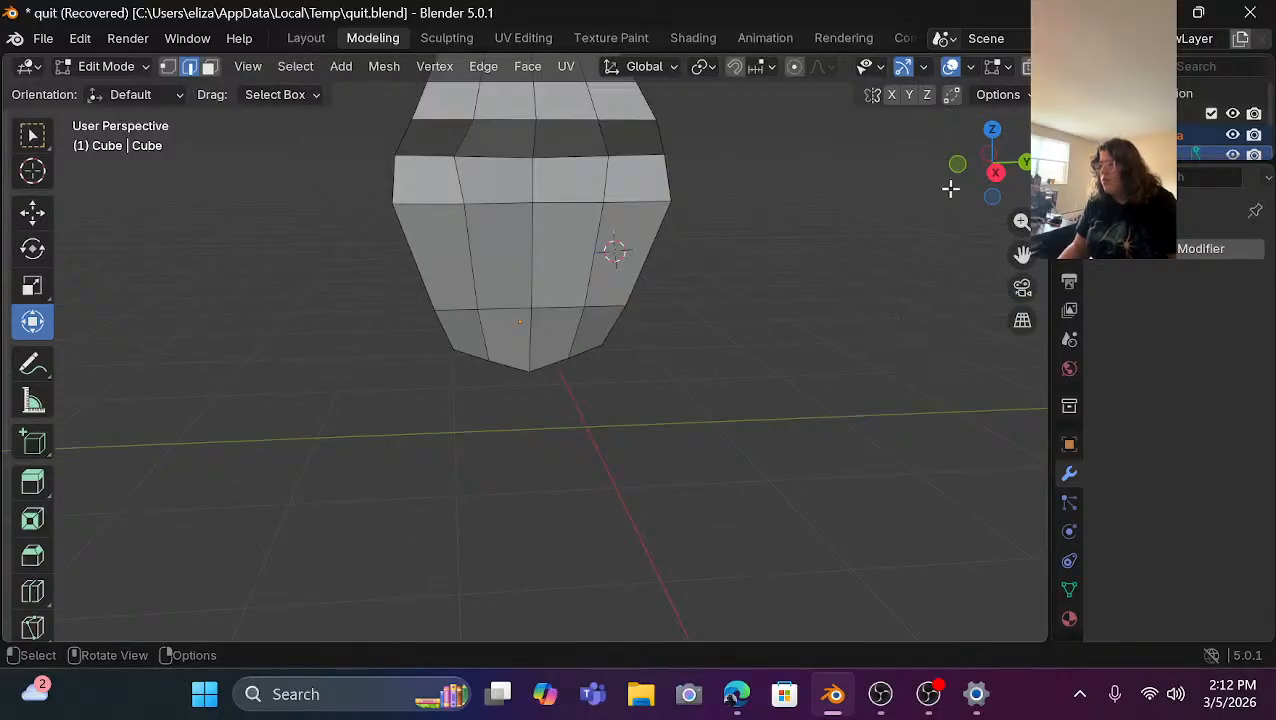
pyautogui.moveTo(950, 188); pyautogui.dragTo(870, 230)
pyautogui.scroll(3, 558, 257)
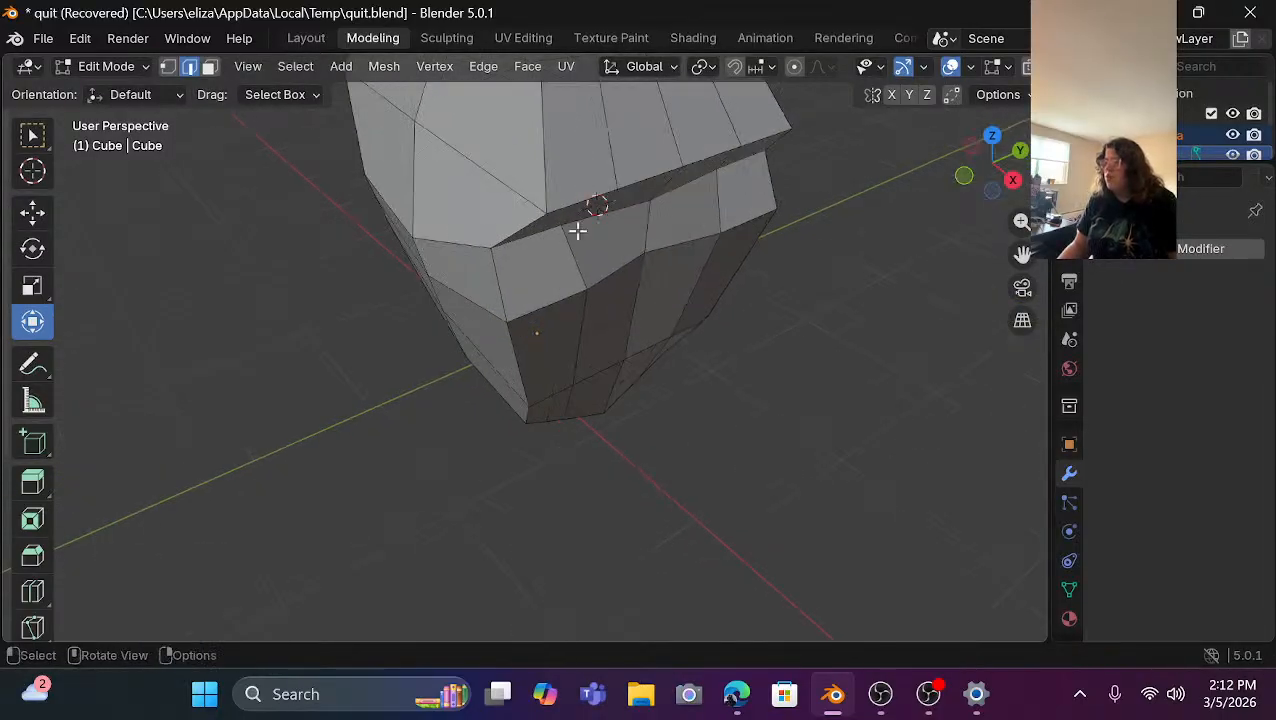
pyautogui.click(507, 313)
pyautogui.click(850, 186)
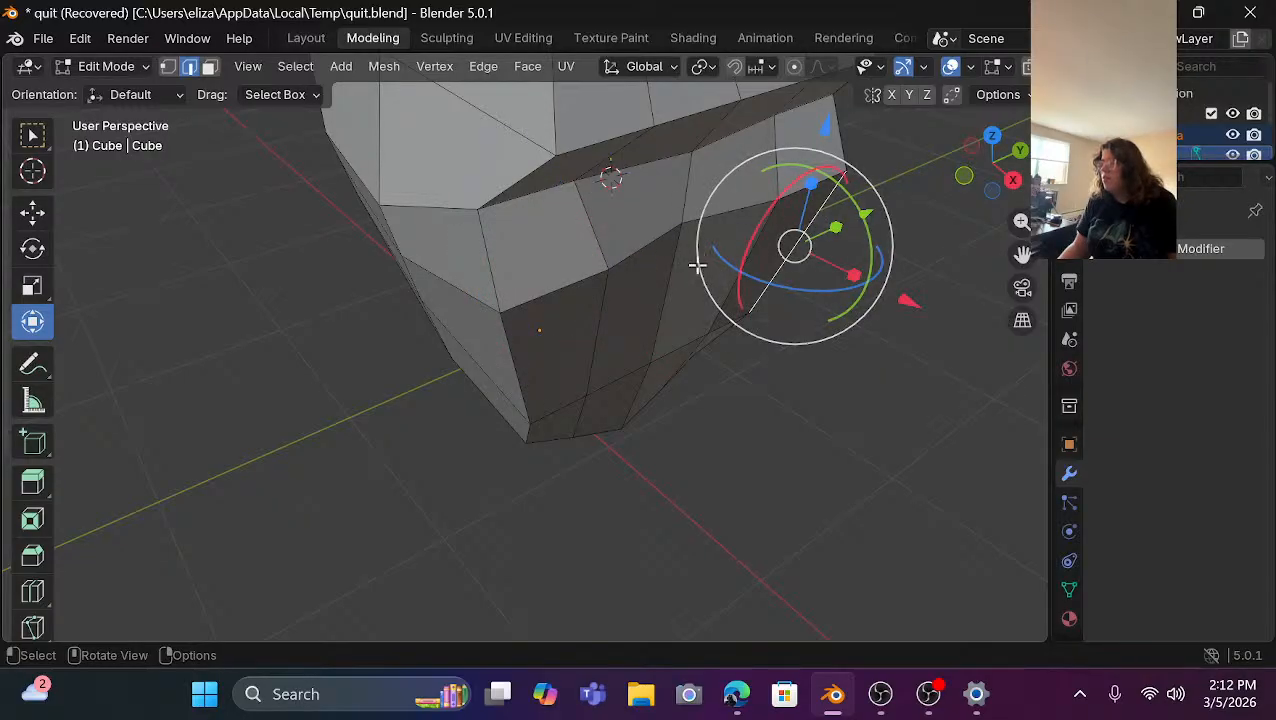
pyautogui.press('1')
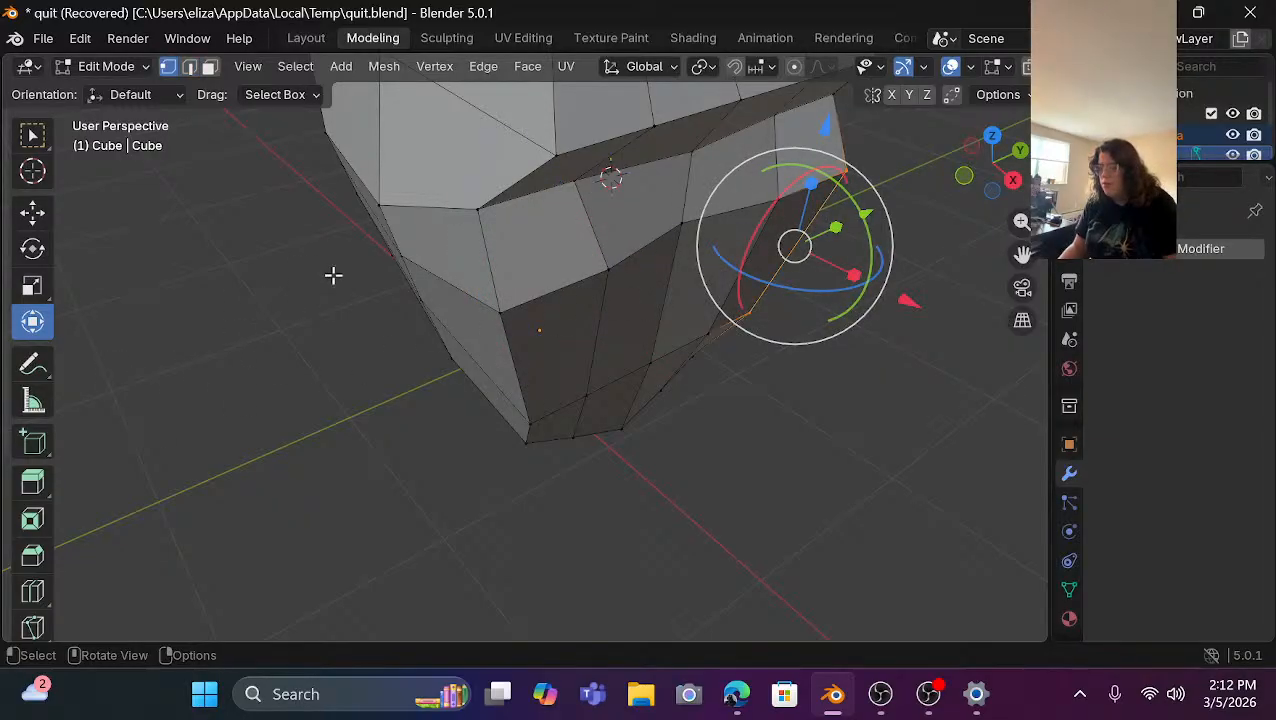
pyautogui.click(498, 313)
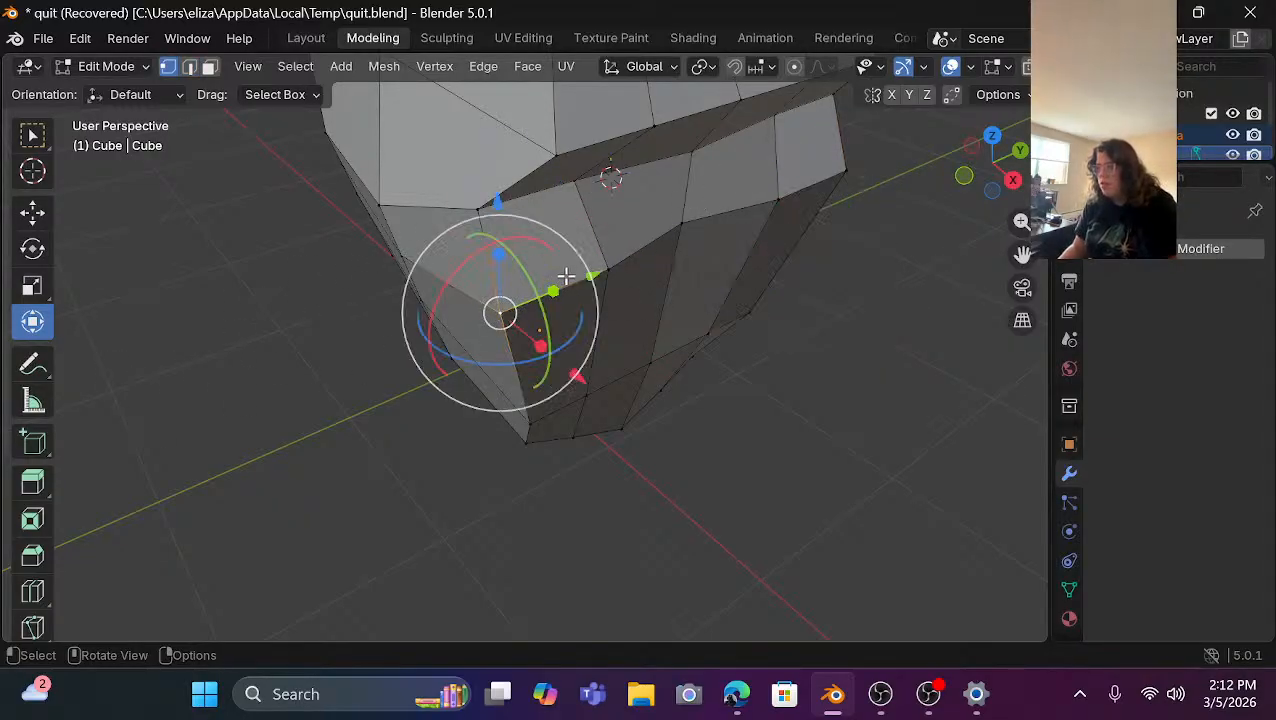
pyautogui.keyDown('shift'); pyautogui.click(843, 174); pyautogui.keyUp('shift')
pyautogui.press('s')
pyautogui.press('y')
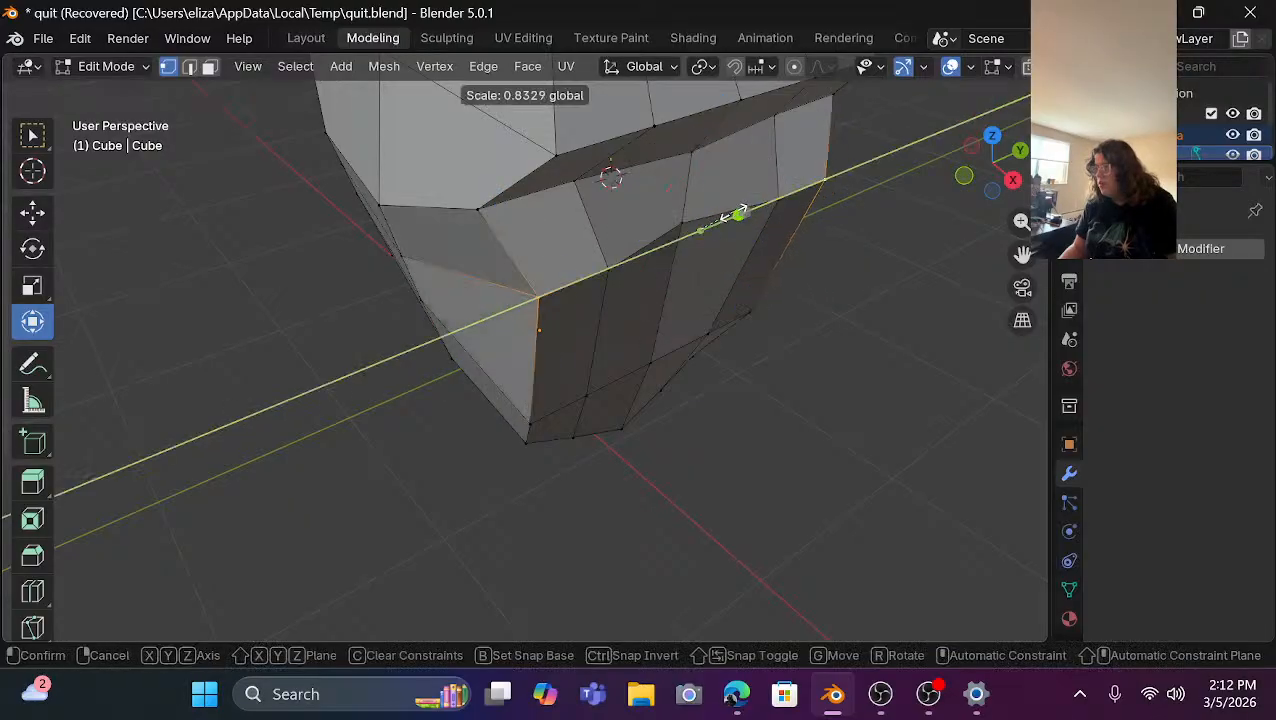
pyautogui.click(730, 214)
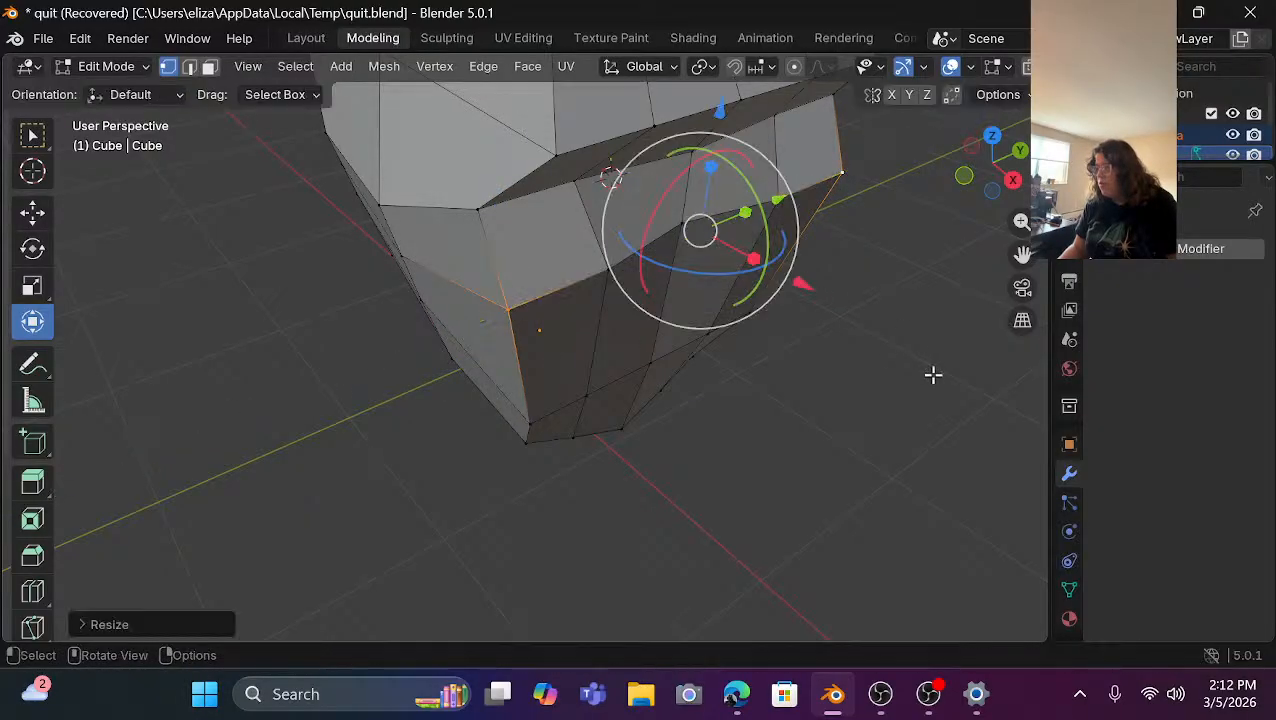
pyautogui.click(930, 372)
# Raise the two outer front vertices of the row just above the bottom edge along the Z axis.
pyautogui.moveTo(955, 180); pyautogui.dragTo(890, 162)
pyautogui.click(424, 333)
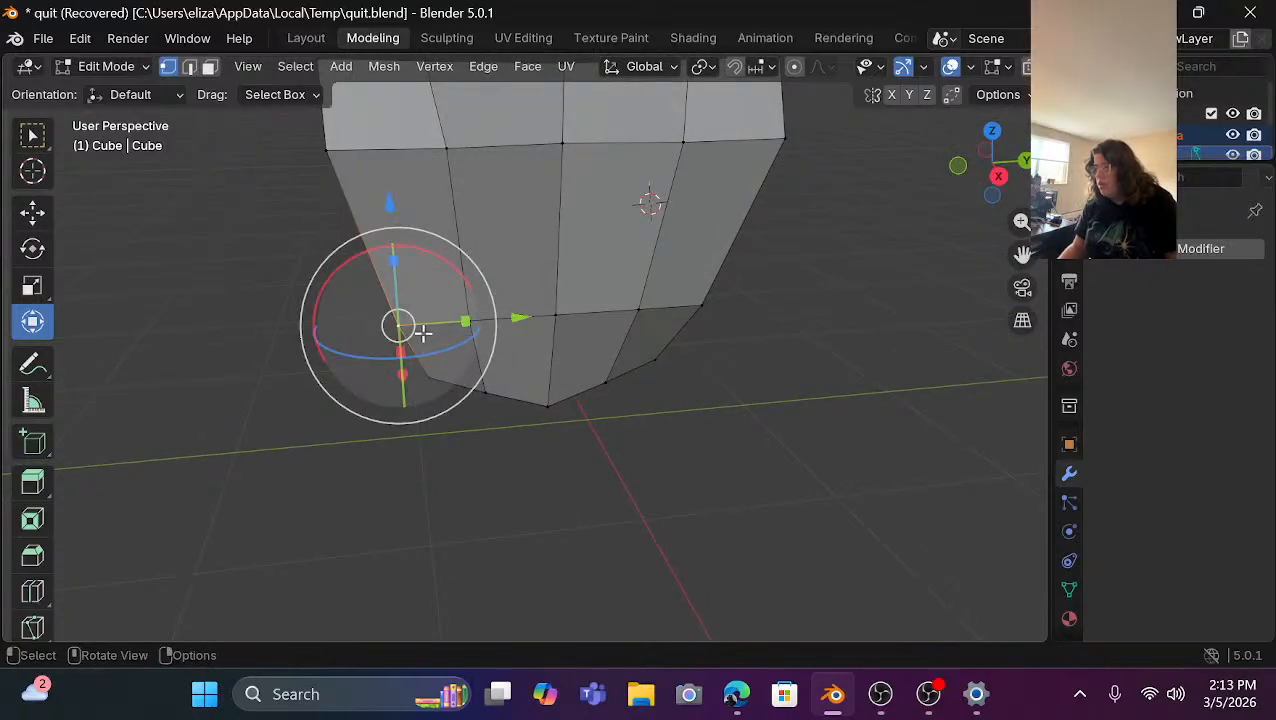
pyautogui.keyDown('shift'); pyautogui.click(703, 303); pyautogui.keyUp('shift')
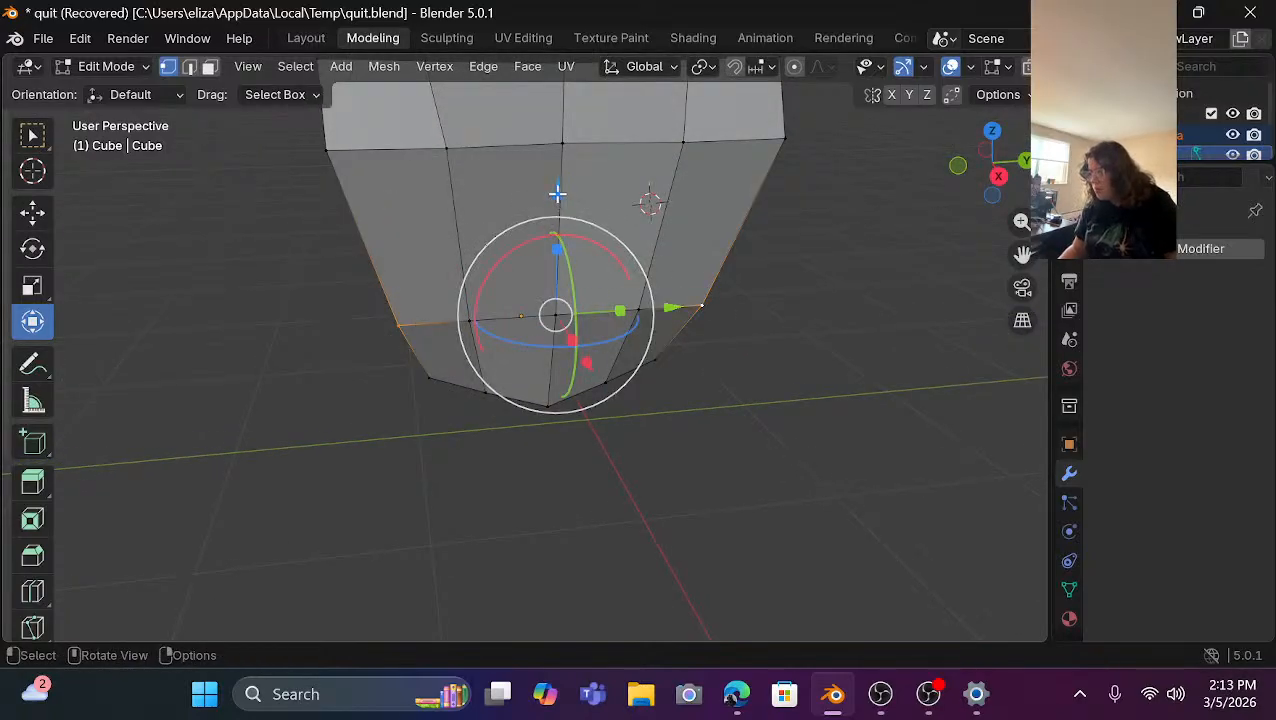
pyautogui.moveTo(558, 192); pyautogui.dragTo(560, 167)
pyautogui.click(880, 214)
# Examine the shape of the head's lower front from several angles.
pyautogui.moveTo(951, 176)
pyautogui.mouseDown()
pyautogui.moveTo(757, 176)
pyautogui.moveTo(746, 152)
pyautogui.moveTo(964, 162)
pyautogui.mouseUp()
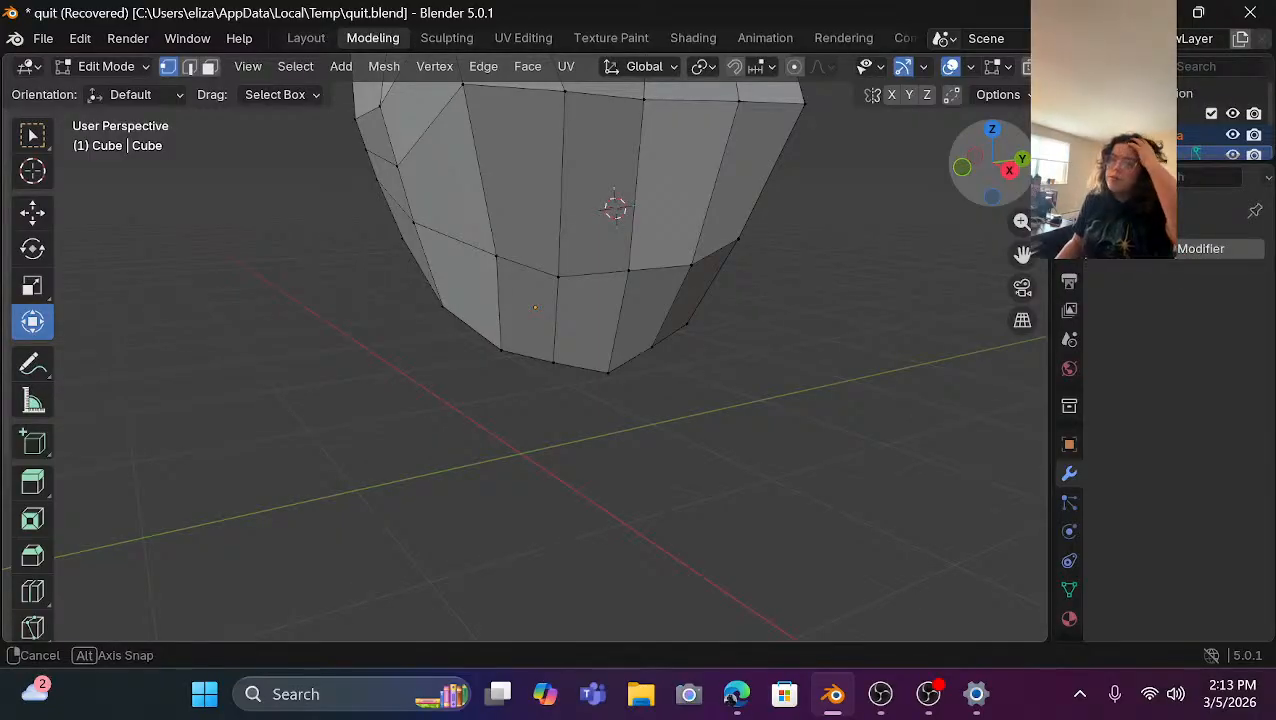
pyautogui.moveTo(964, 162); pyautogui.dragTo(971, 134)
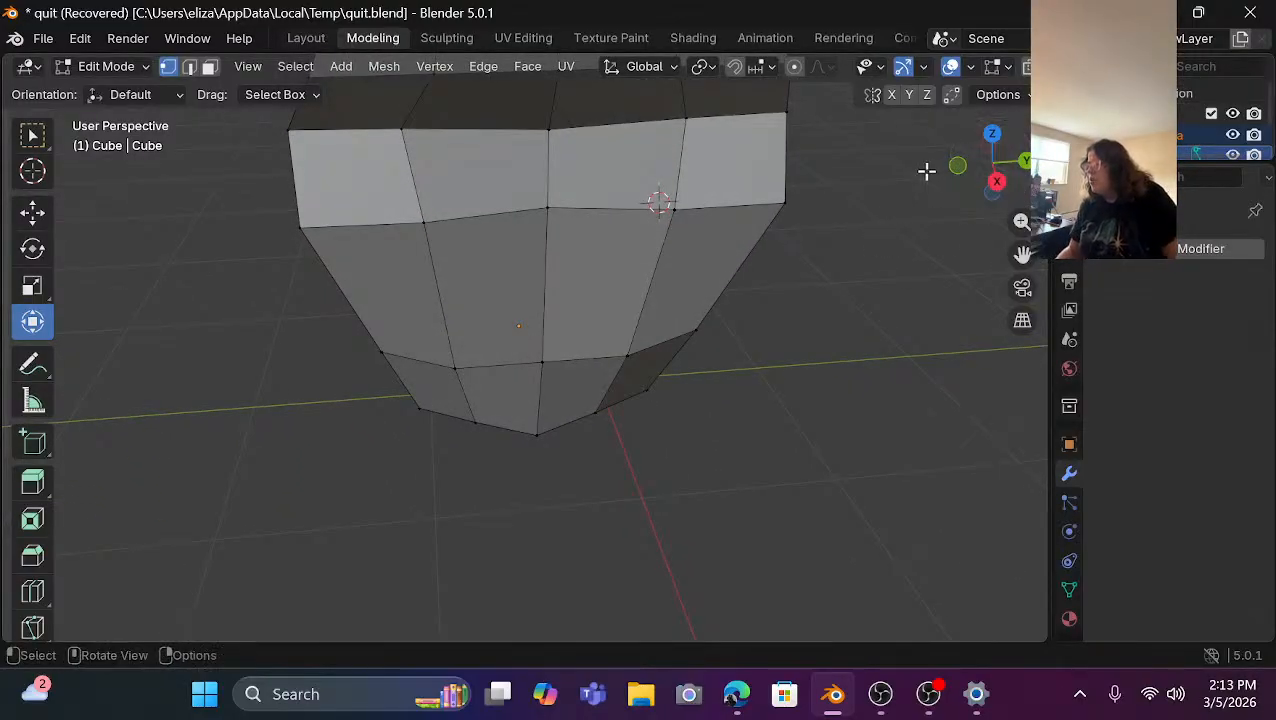
pyautogui.scroll(-3, 946, 159)
pyautogui.moveTo(961, 183); pyautogui.dragTo(694, 184)
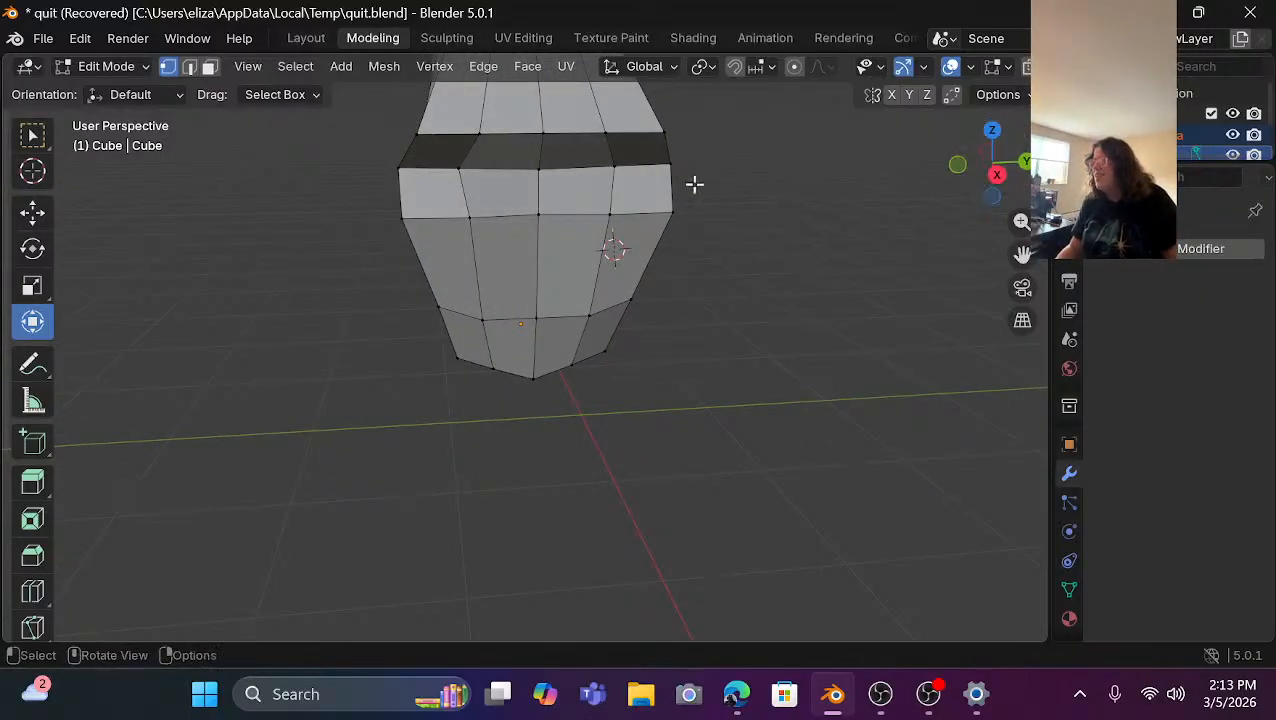
pyautogui.scroll(2, 576, 250)
pyautogui.scroll(-1, 585, 237)
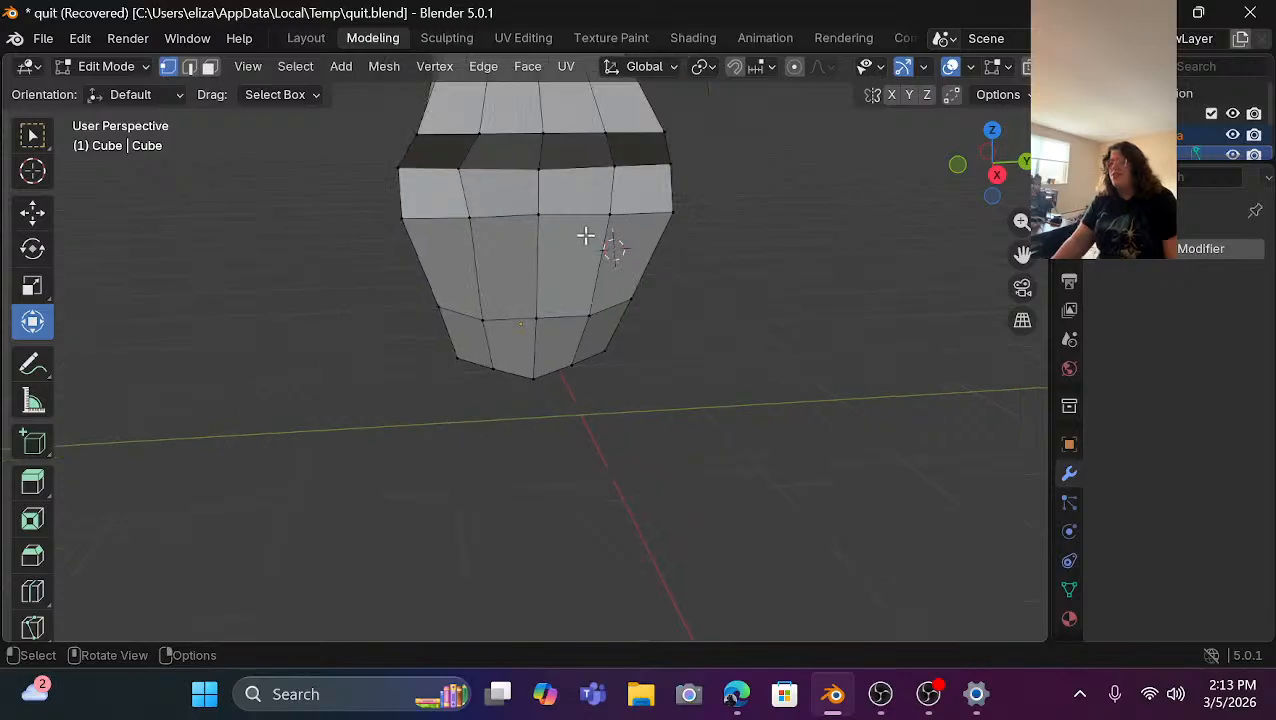
pyautogui.moveTo(990, 163); pyautogui.dragTo(956, 133)
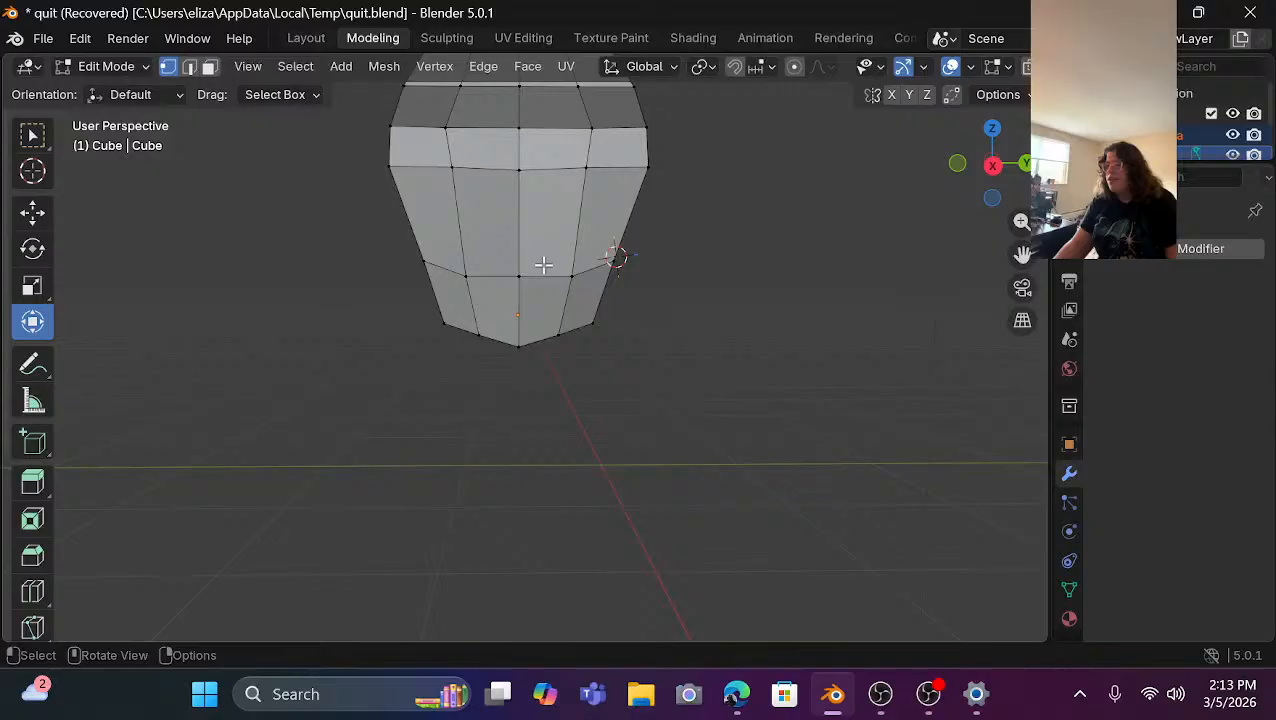
# Lower the two outer front vertices of the row above the bottom edge slightly along the Z axis.
pyautogui.click(429, 260)
pyautogui.scroll(2, 669, 262)
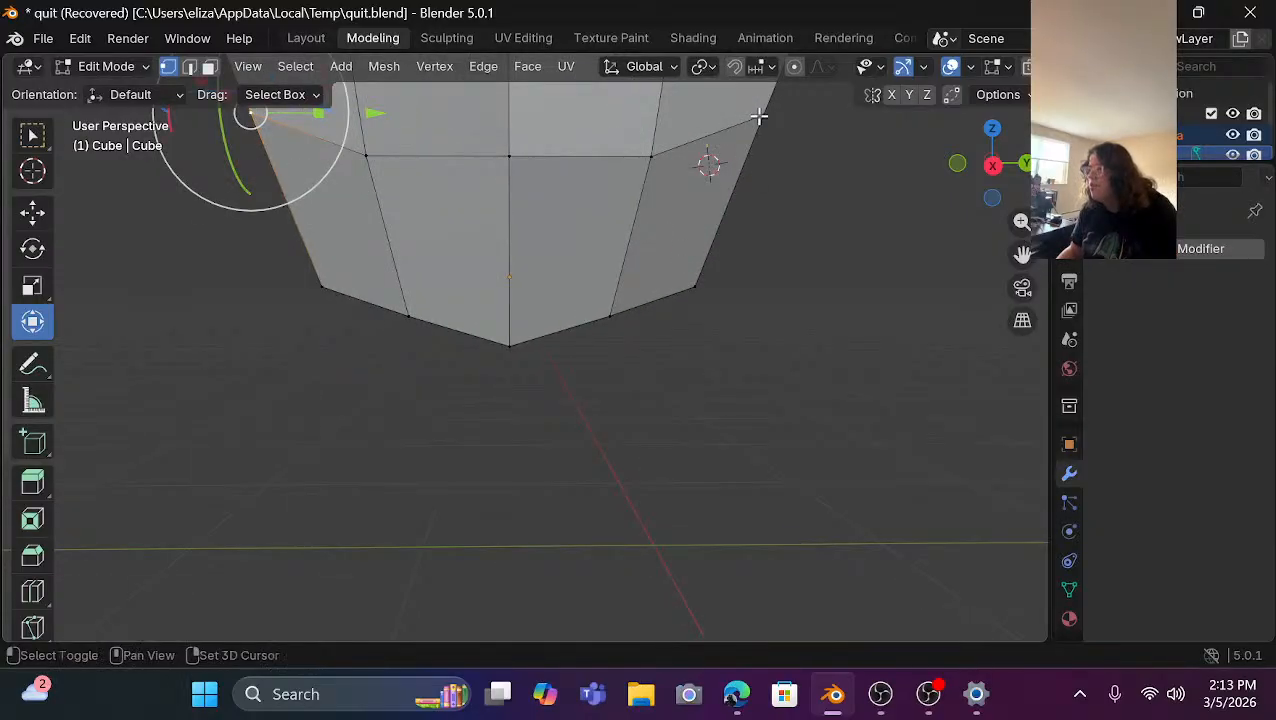
pyautogui.keyDown('shift'); pyautogui.click(760, 116); pyautogui.keyUp('shift')
pyautogui.scroll(-2, 750, 120)
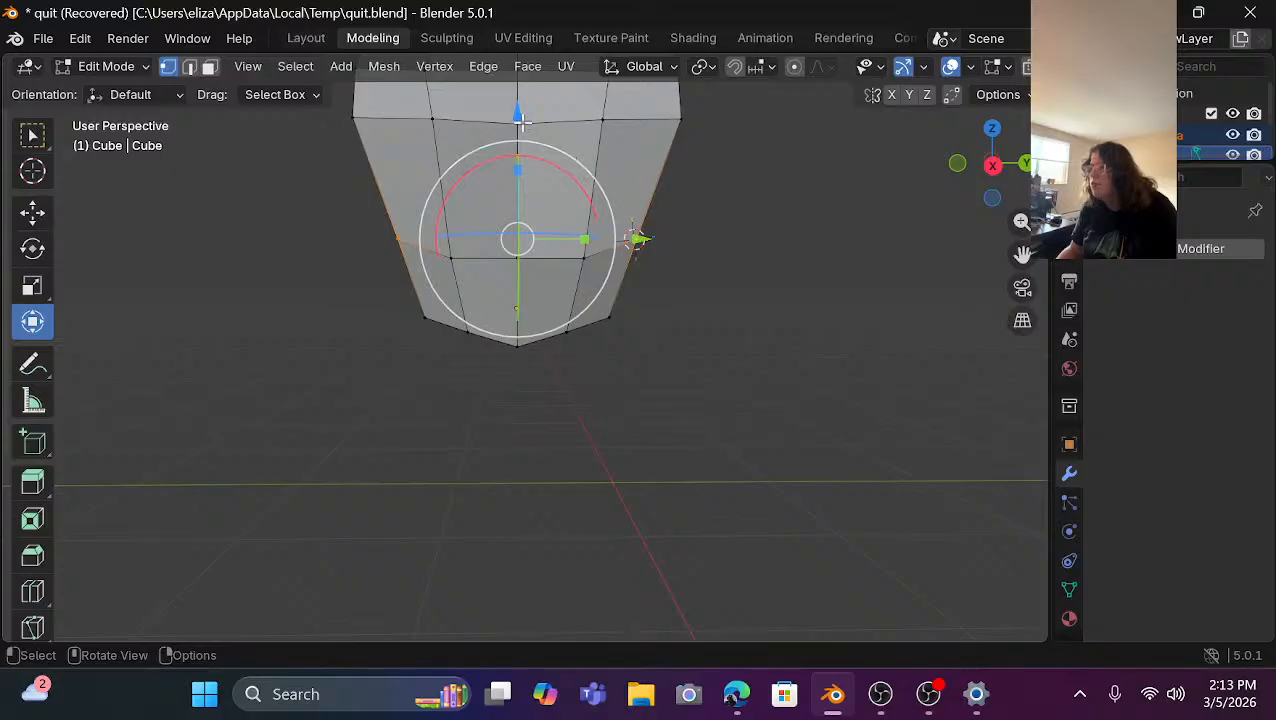
pyautogui.moveTo(517, 113)
pyautogui.mouseDown()
pyautogui.moveTo(521, 100)
pyautogui.moveTo(529, 116)
pyautogui.mouseUp()
pyautogui.click(734, 228)
# Raise the two outer front vertices of the head's bottom edge slightly along the Z axis.
pyautogui.click(421, 321)
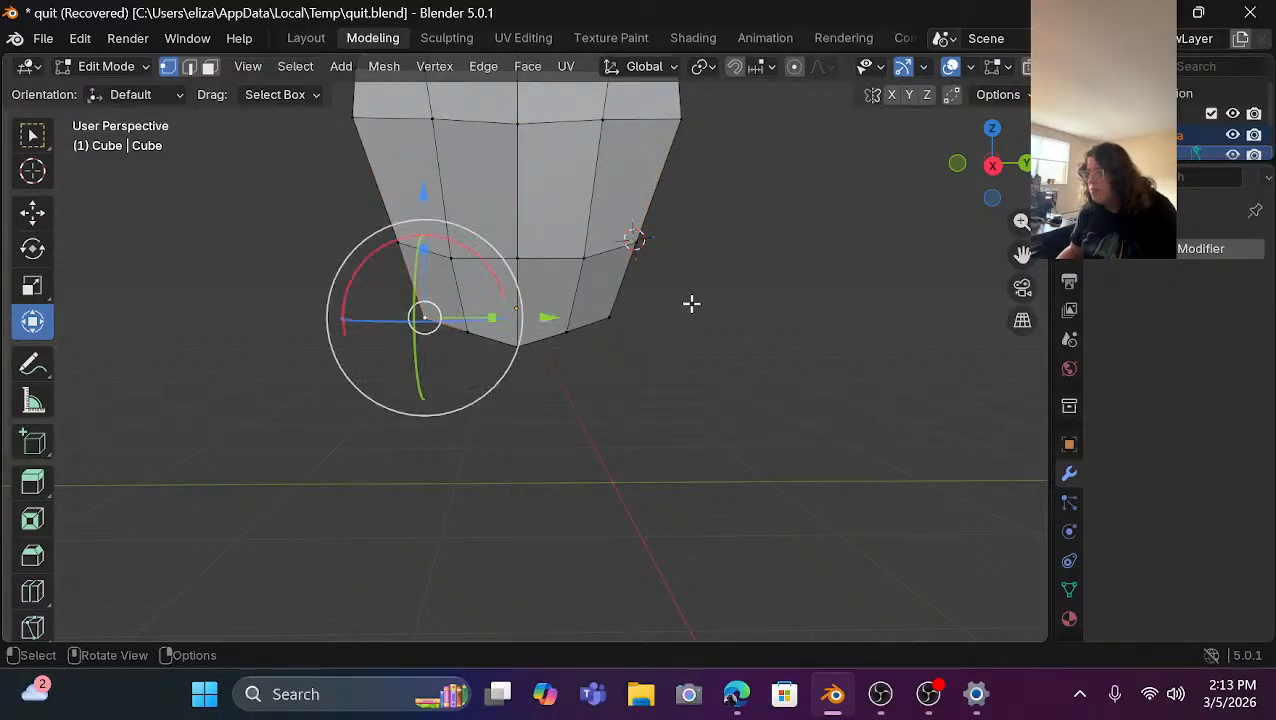
pyautogui.keyDown('shift'); pyautogui.click(612, 317); pyautogui.keyUp('shift')
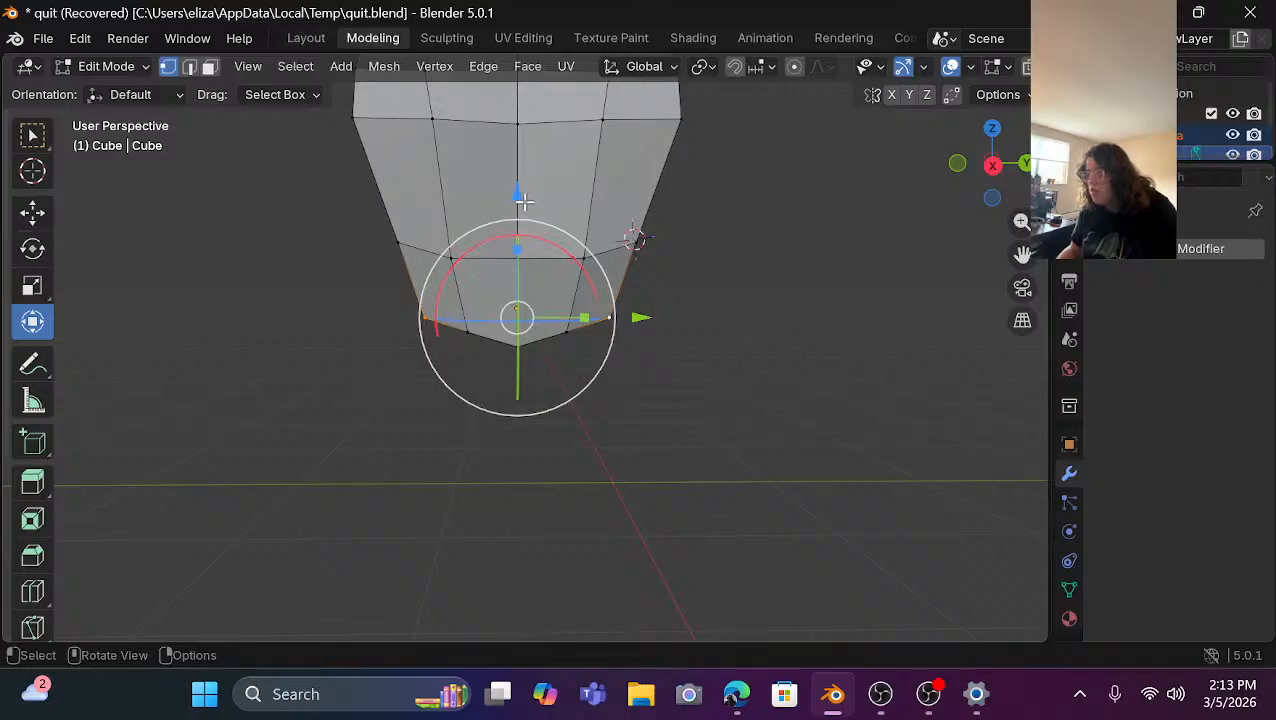
pyautogui.moveTo(523, 180); pyautogui.dragTo(527, 168)
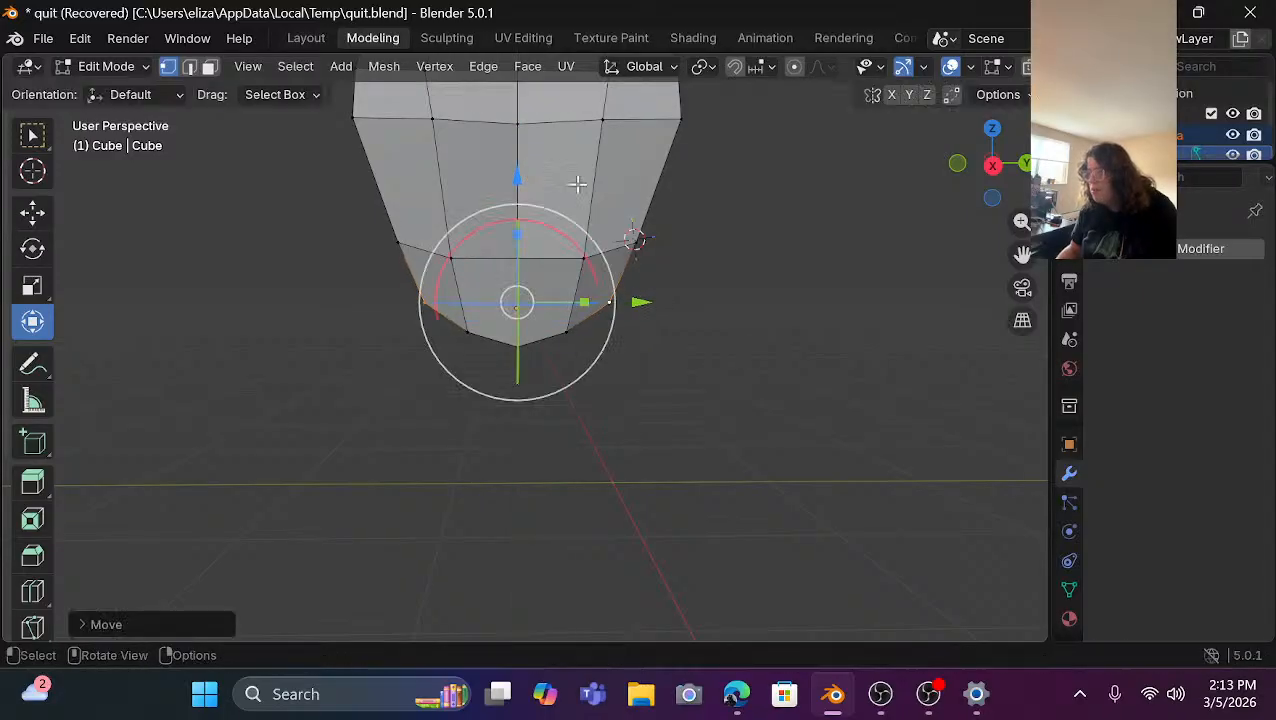
pyautogui.click(769, 246)
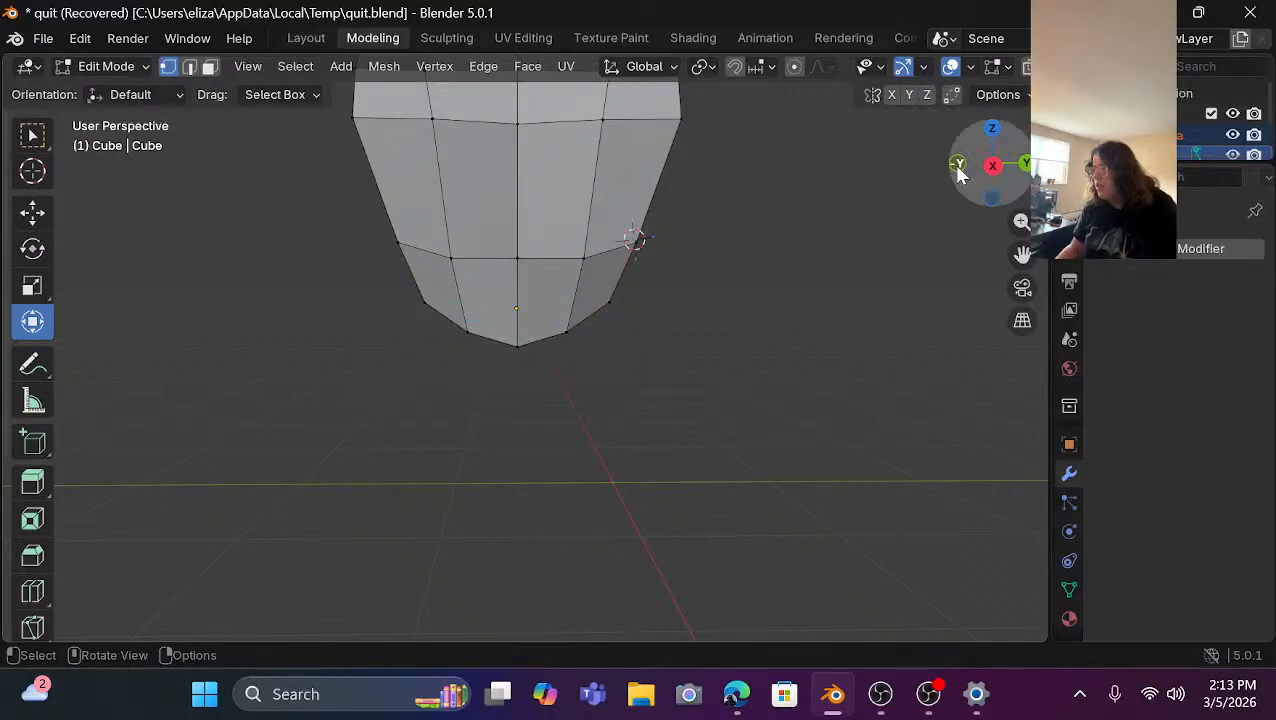
# Raise the bottom jaw vertices midway along the head's sides along the Z axis.
pyautogui.moveTo(975, 165); pyautogui.dragTo(857, 216)
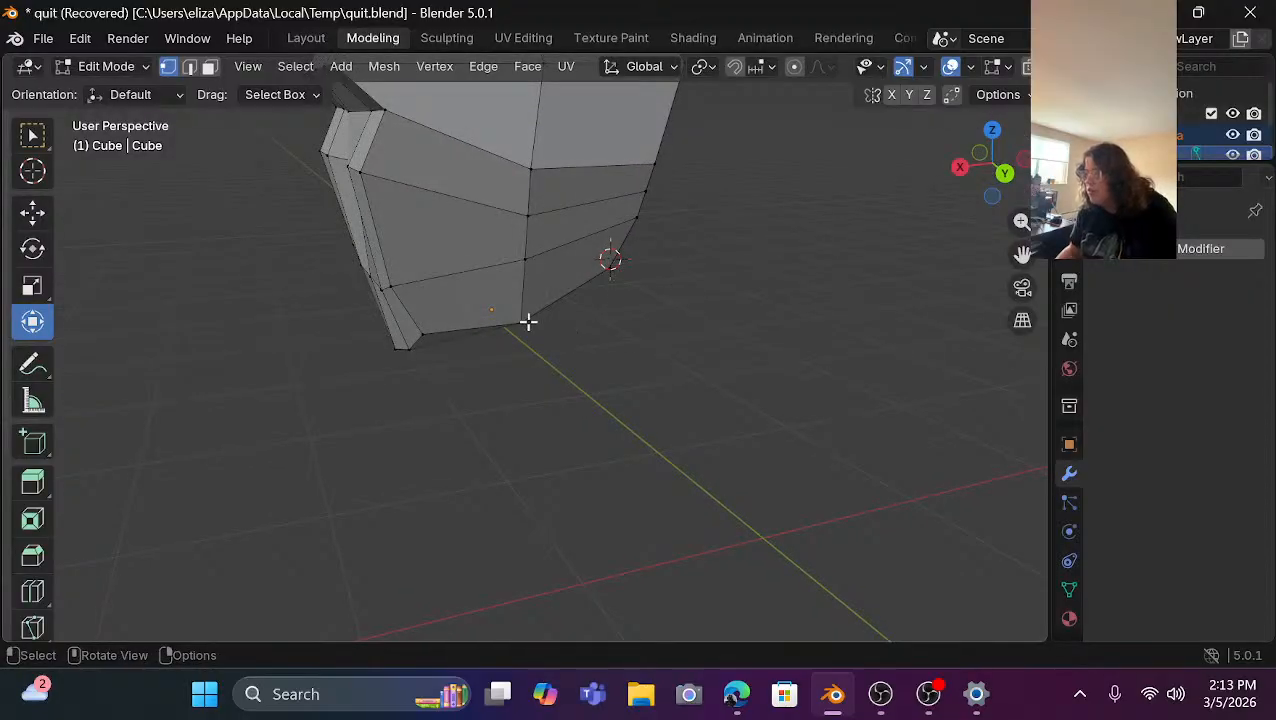
pyautogui.click(520, 318)
pyautogui.moveTo(977, 157); pyautogui.dragTo(952, 268)
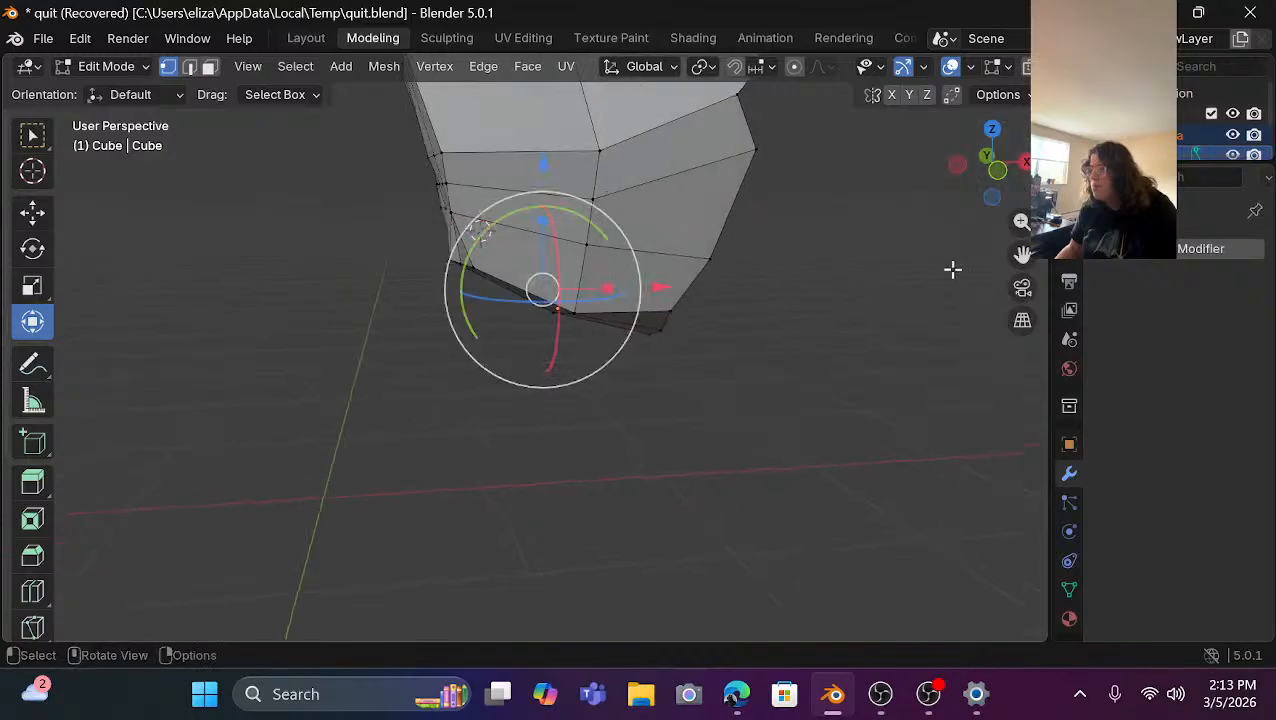
pyautogui.scroll(2, 719, 258)
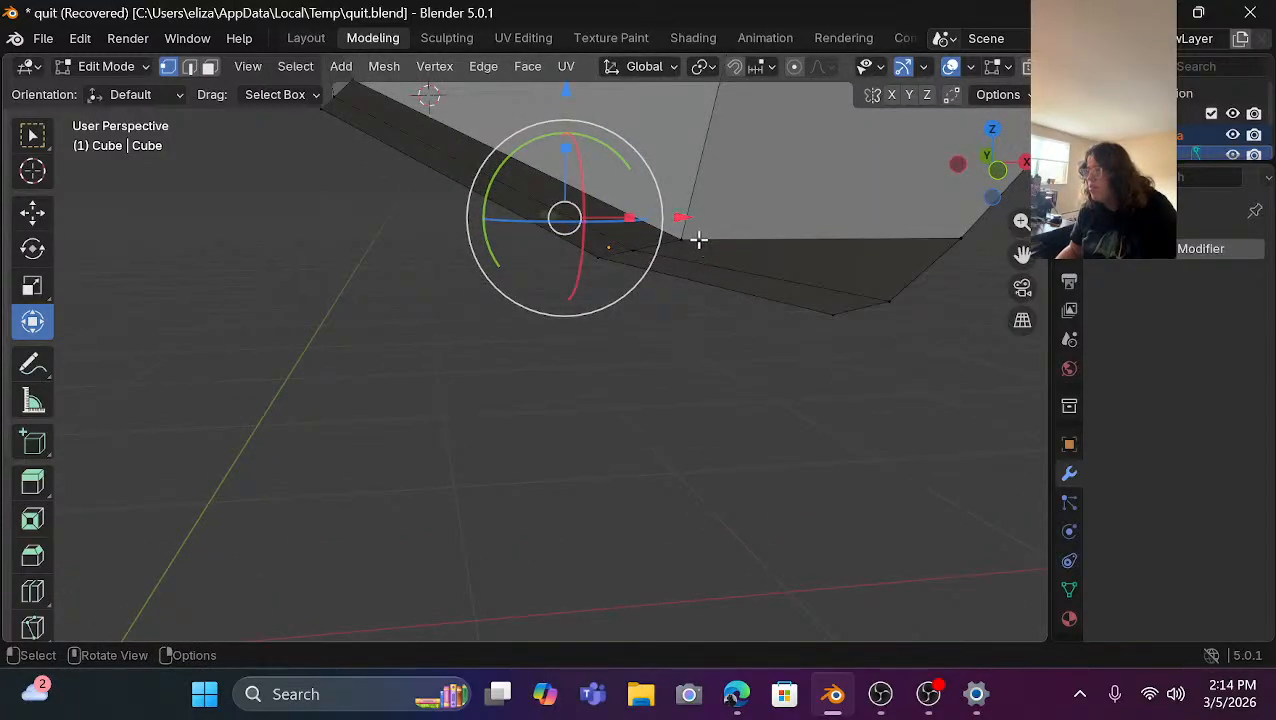
pyautogui.moveTo(698, 240); pyautogui.dragTo(756, 250, button='middle')
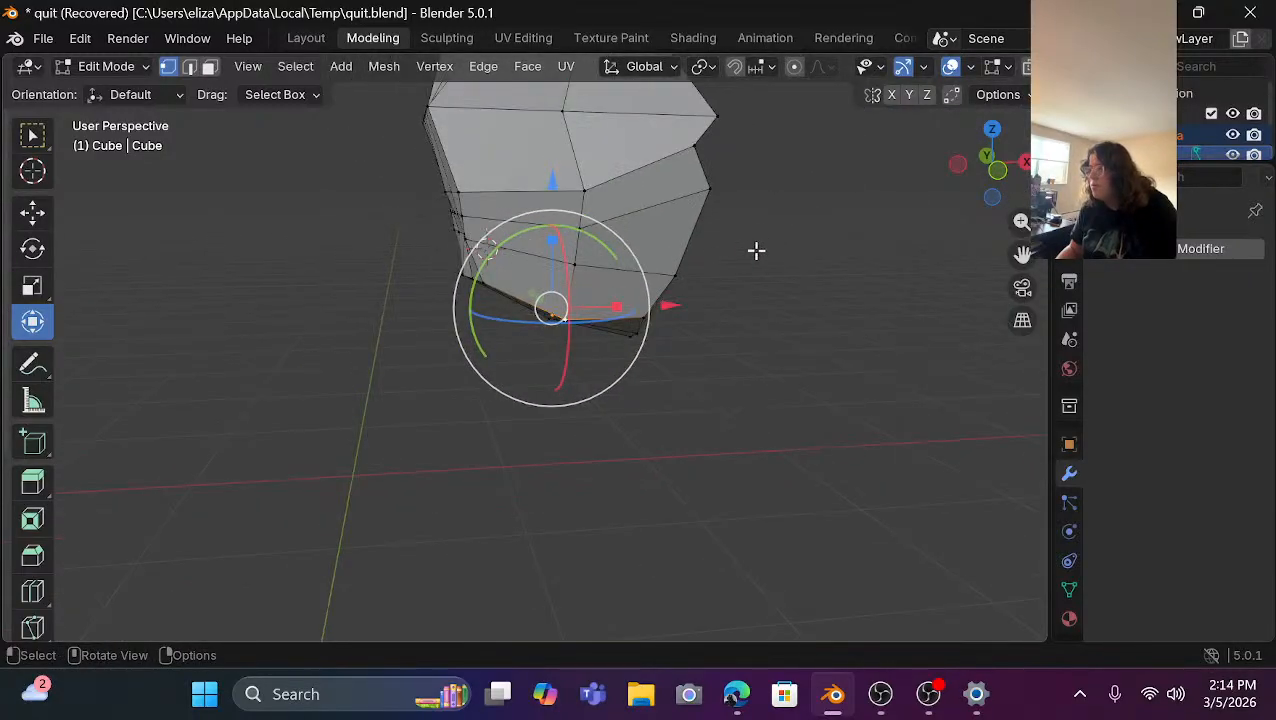
pyautogui.moveTo(552, 178); pyautogui.dragTo(562, 152)
pyautogui.click(885, 245)
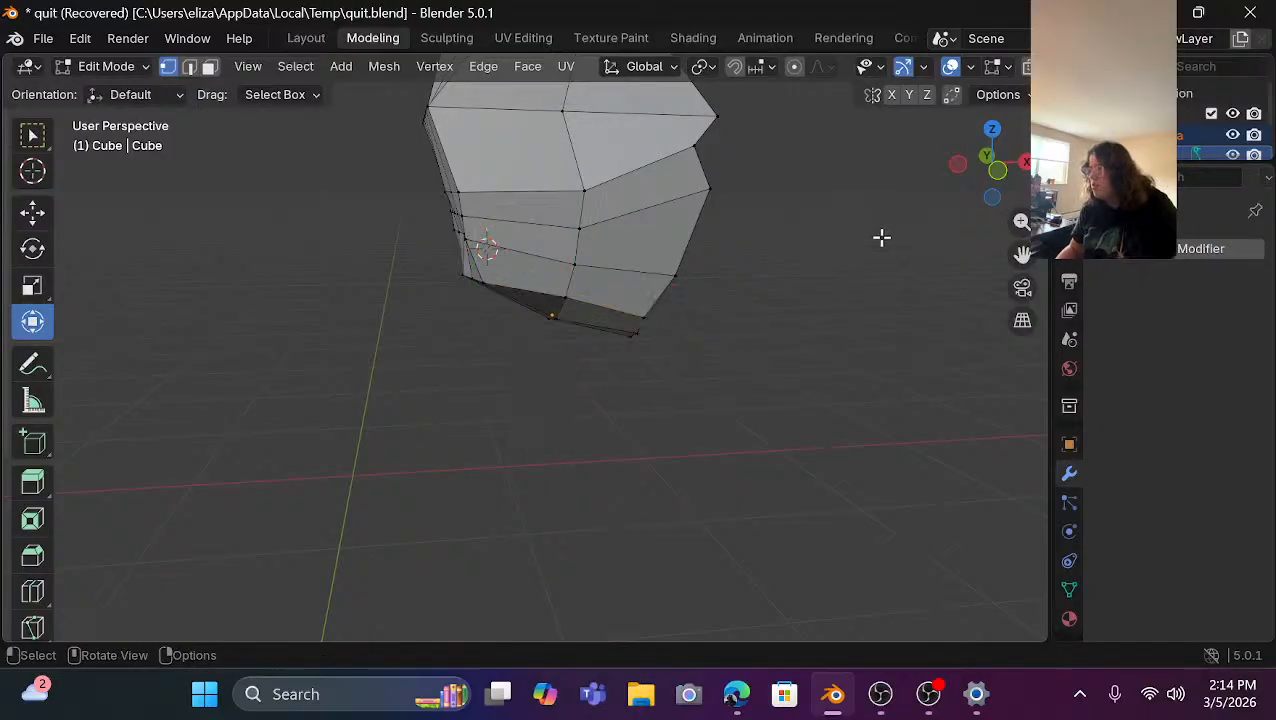
pyautogui.moveTo(966, 176); pyautogui.dragTo(888, 176)
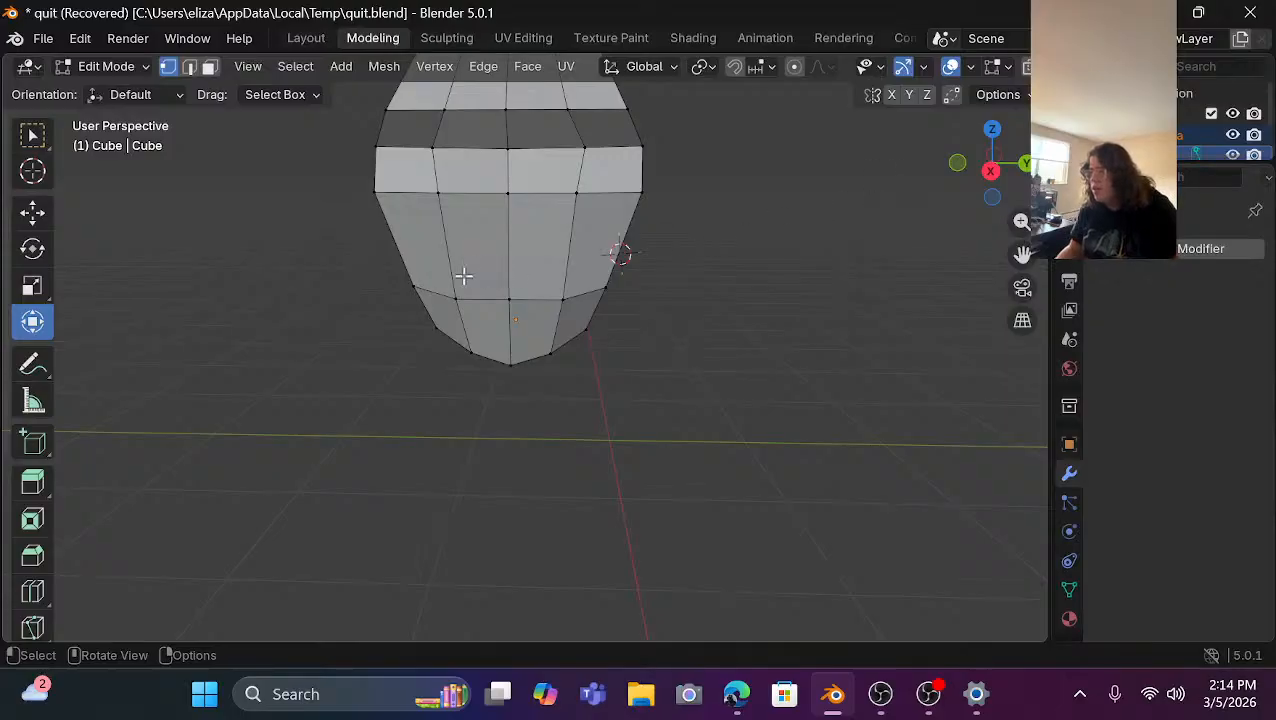
# Knife-cut a kite-shaped nose outline around the centre edge of the front faces below the light band.
pyautogui.click(31, 627)
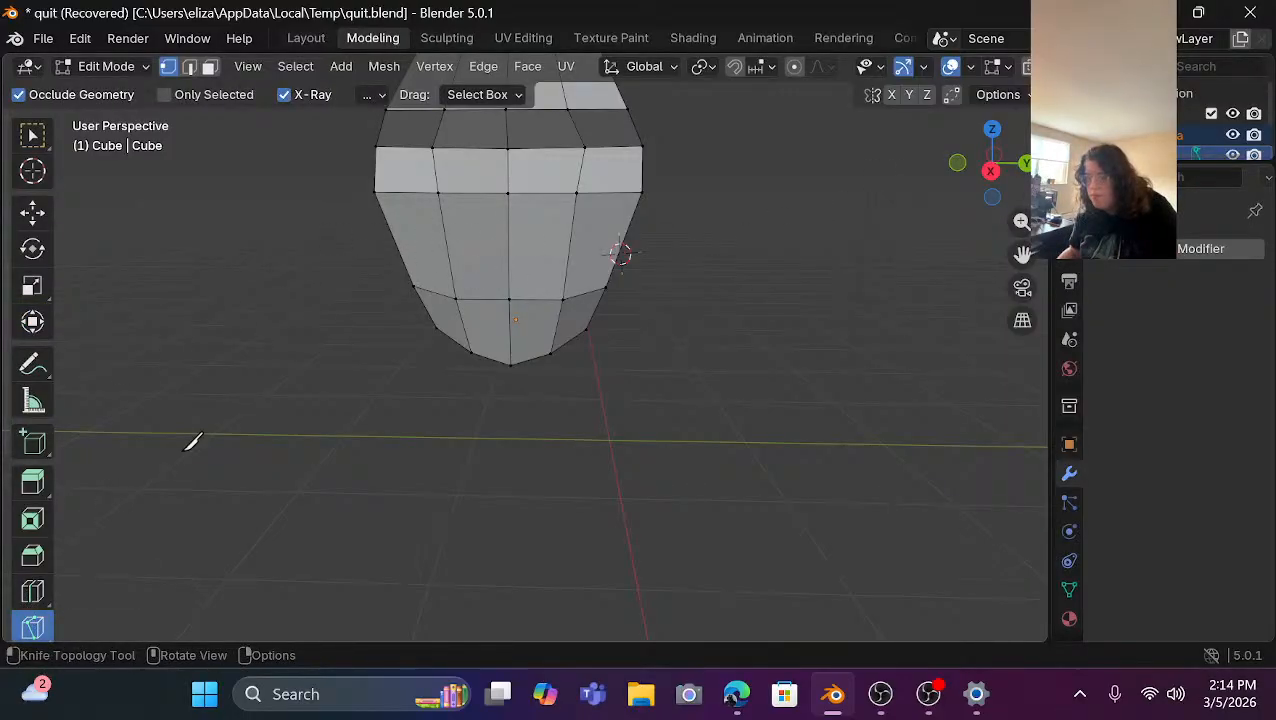
pyautogui.click(508, 193)
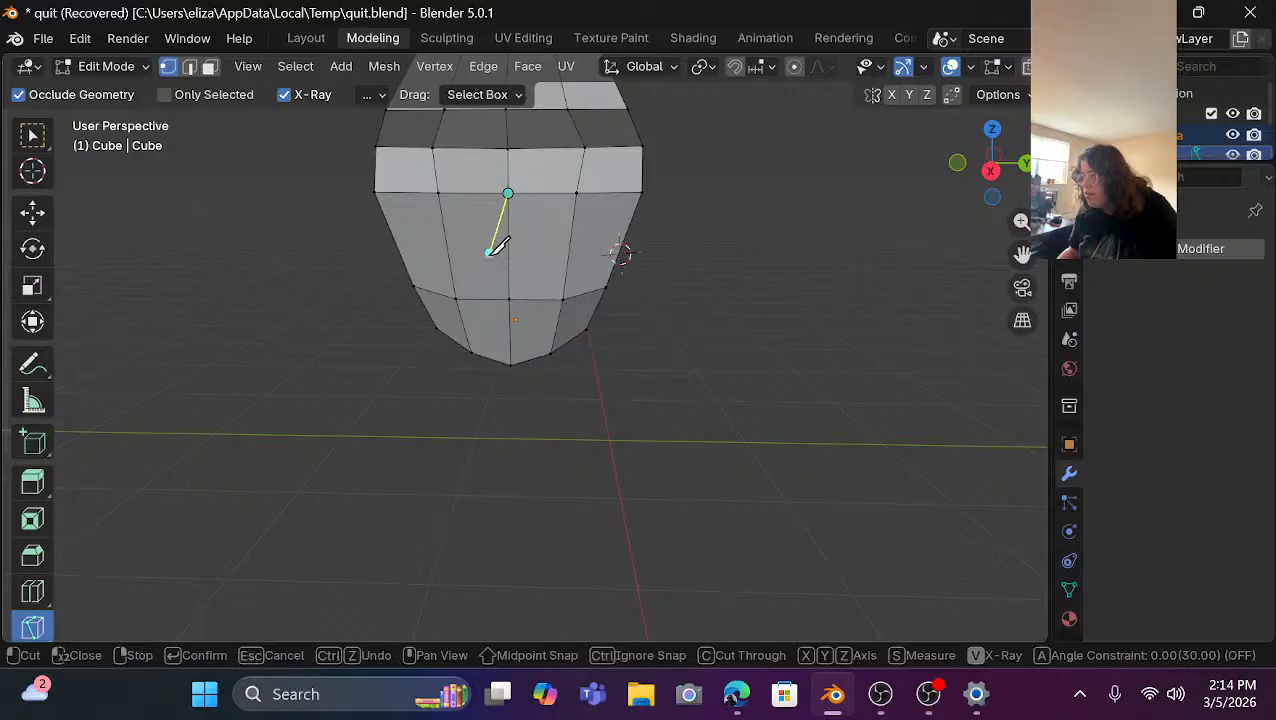
pyautogui.click(483, 271)
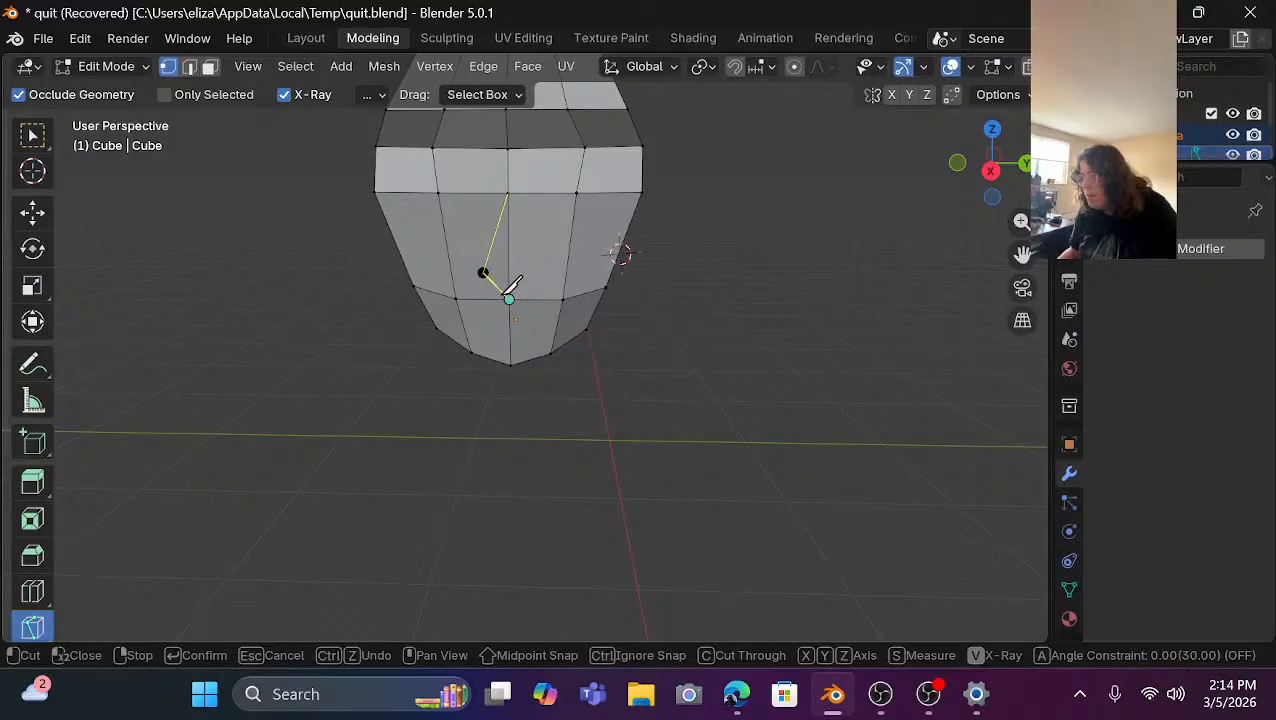
pyautogui.click(509, 298)
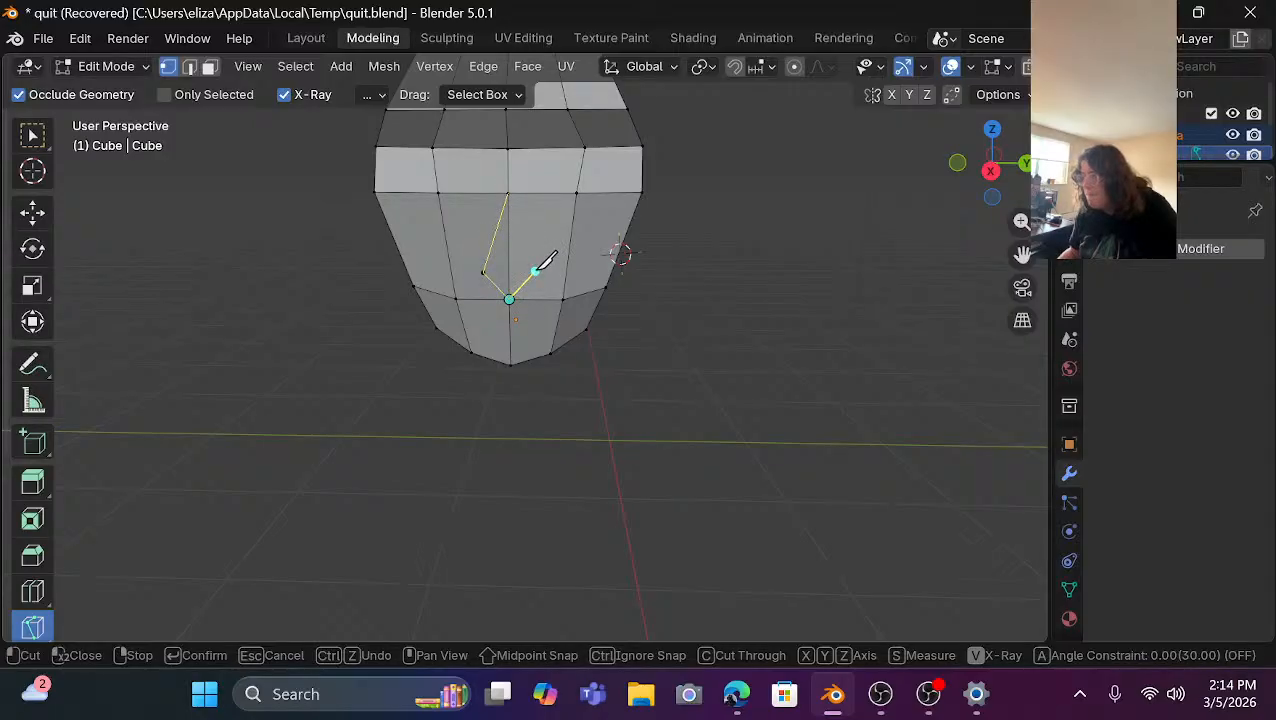
pyautogui.click(533, 271)
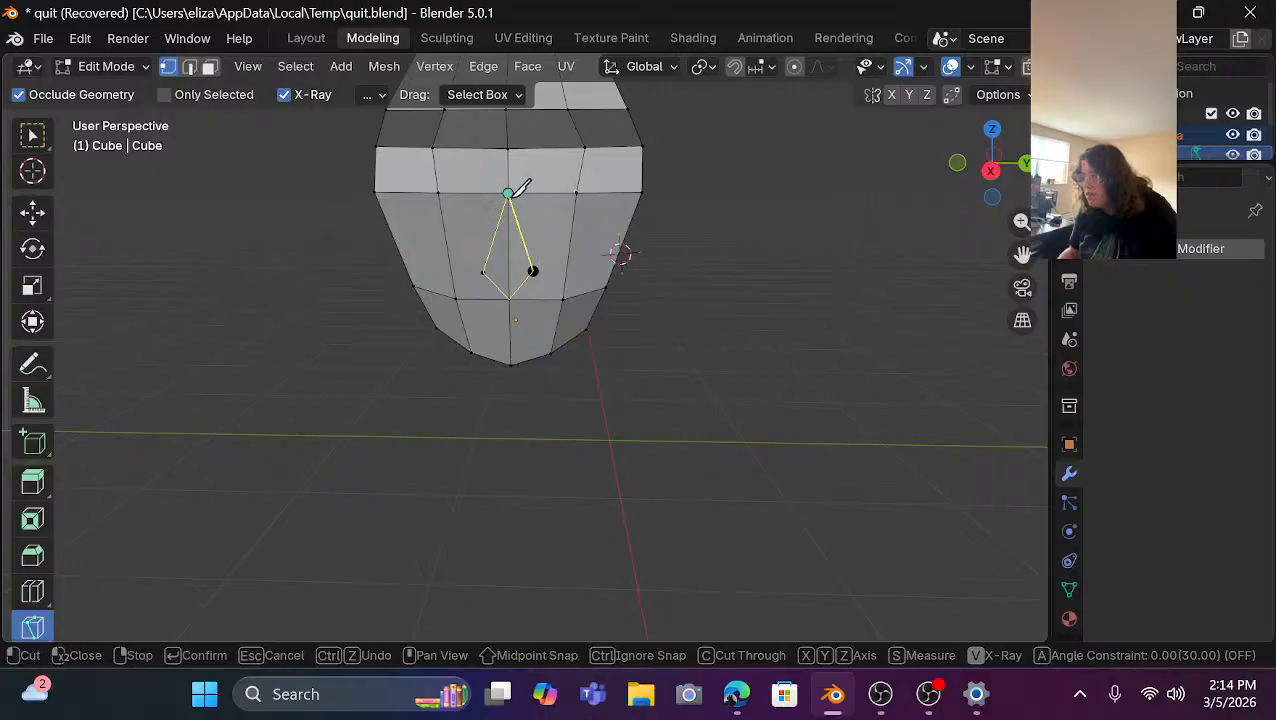
pyautogui.click(508, 193)
pyautogui.press('Return')
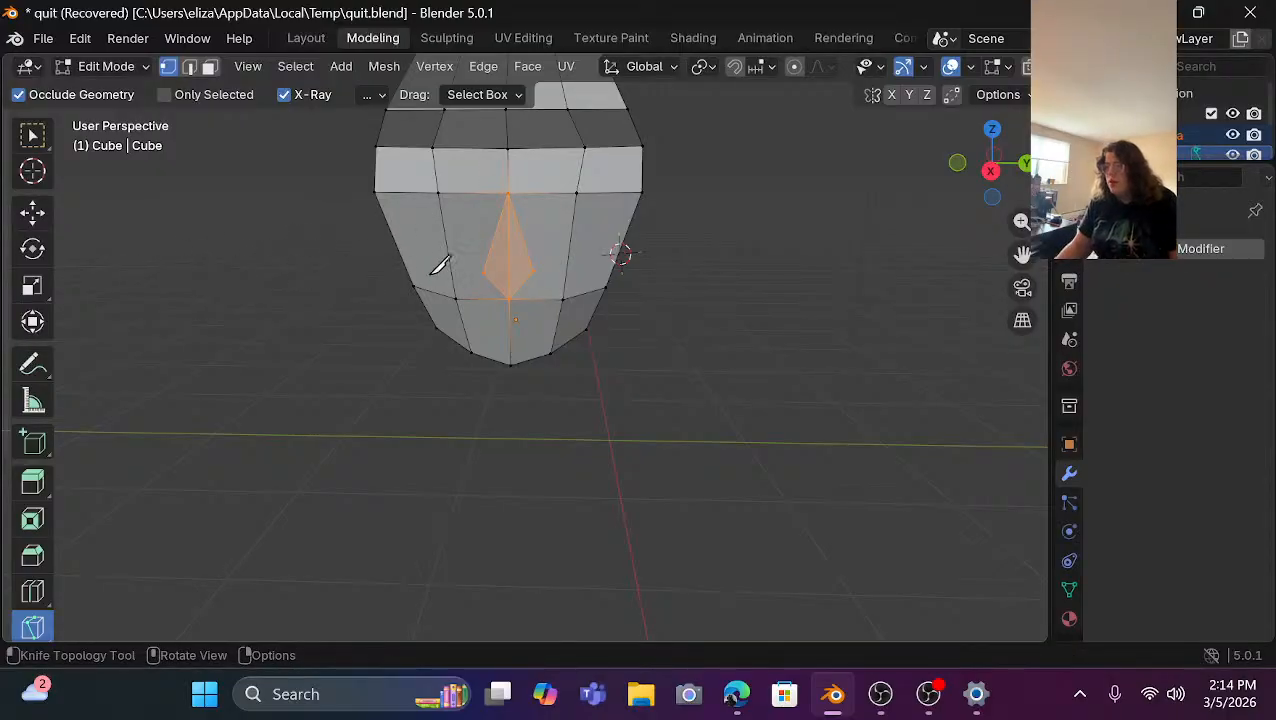
# Knife-cut a horizontal edge across the nose outline between its two side corners.
pyautogui.scroll(1, 439, 265)
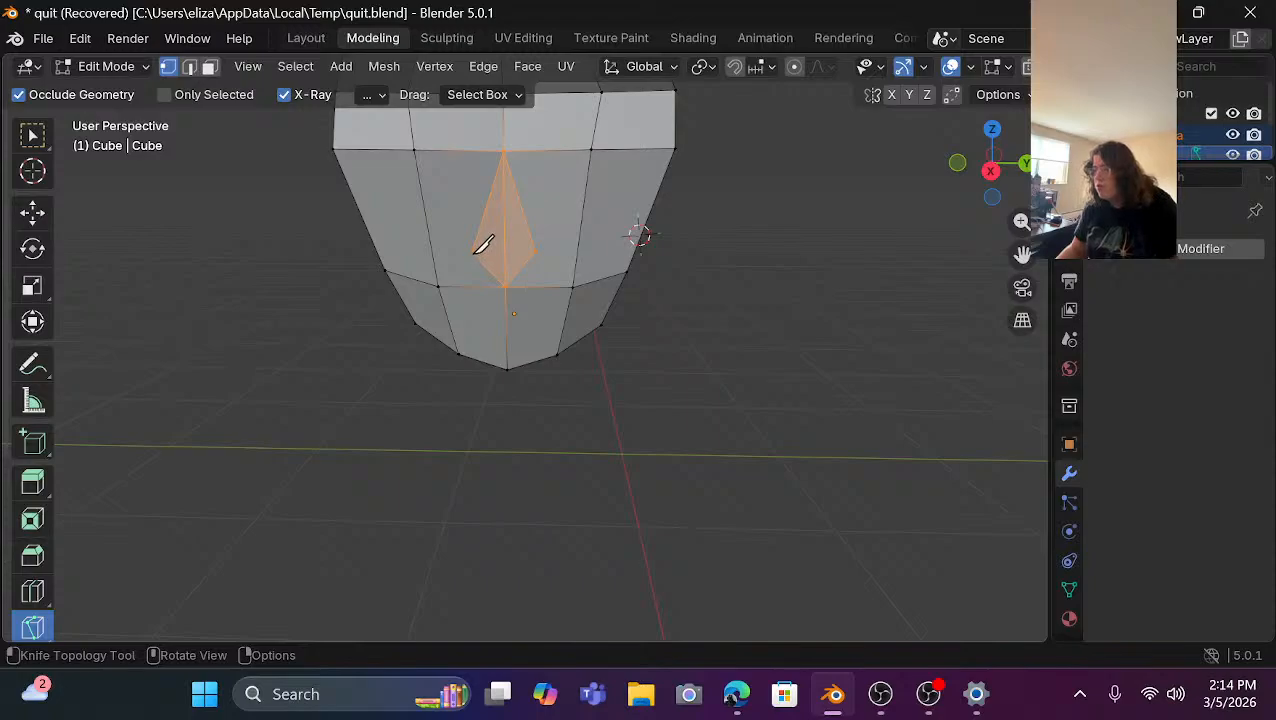
pyautogui.click(472, 252)
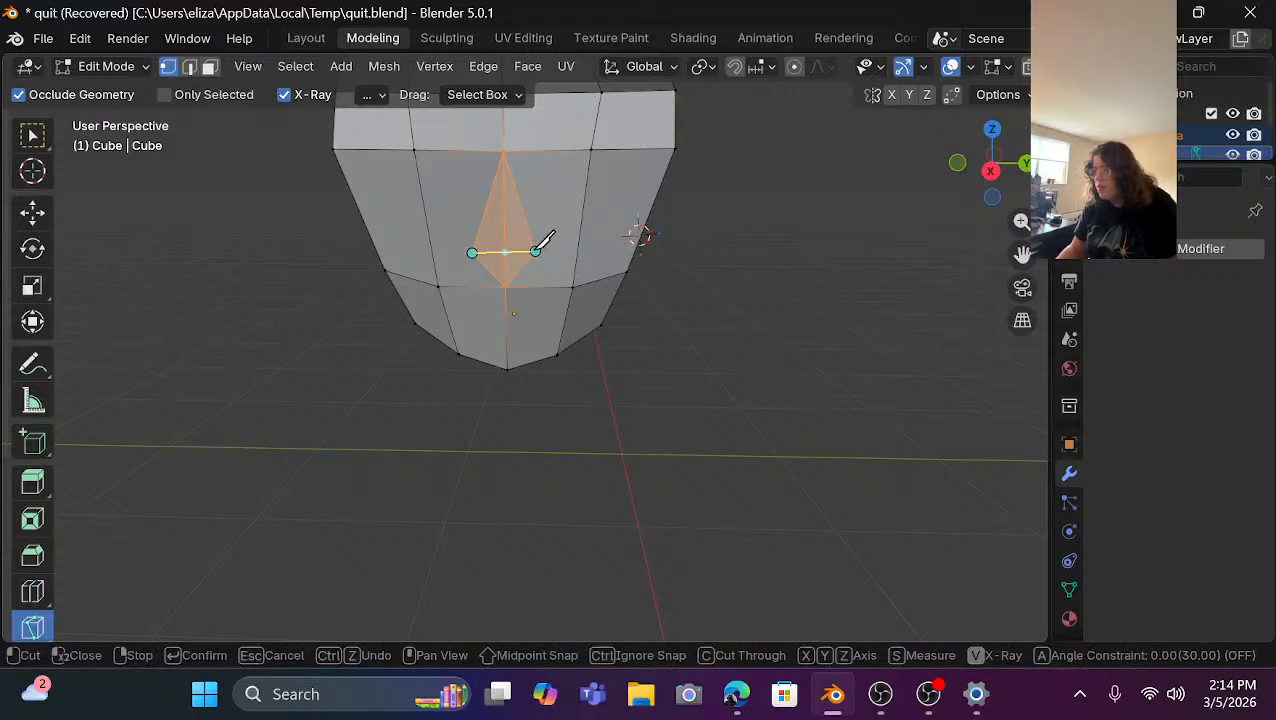
pyautogui.press('Escape')
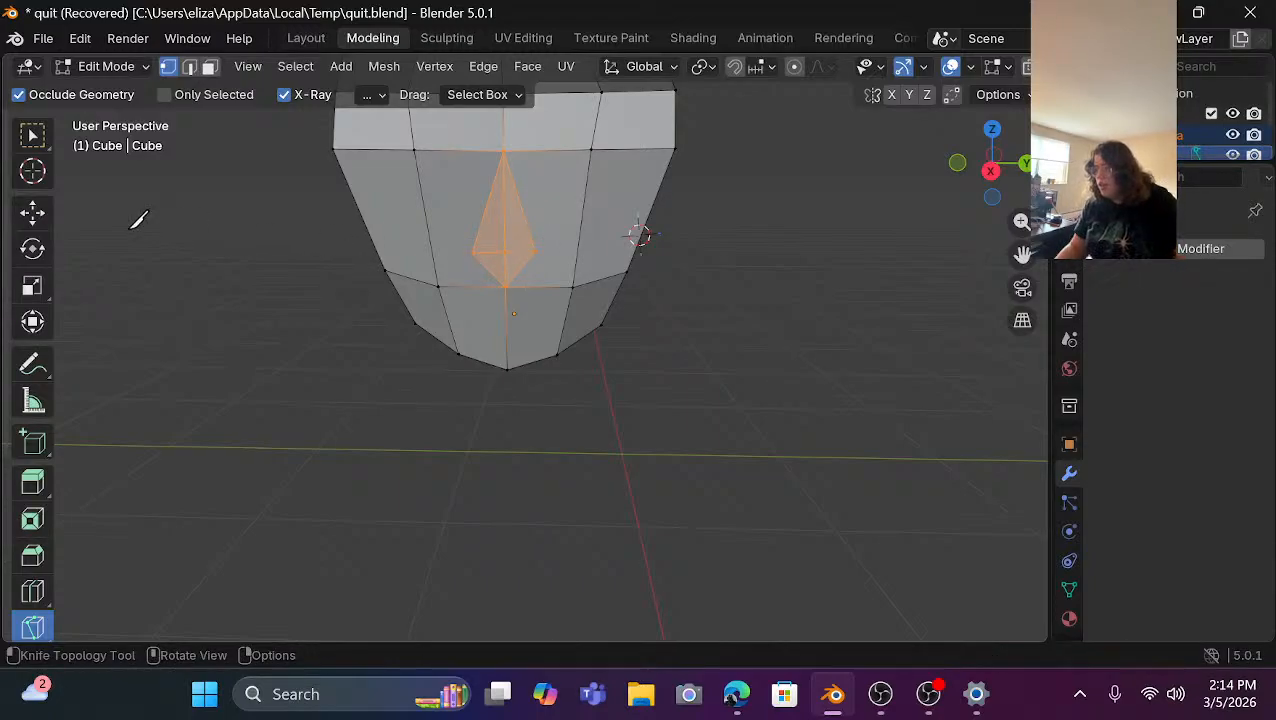
# Move the vertex at the centre of the nose outline outward along the X axis to form the nose tip.
pyautogui.click(37, 218)
pyautogui.click(772, 283)
pyautogui.scroll(2, 496, 235)
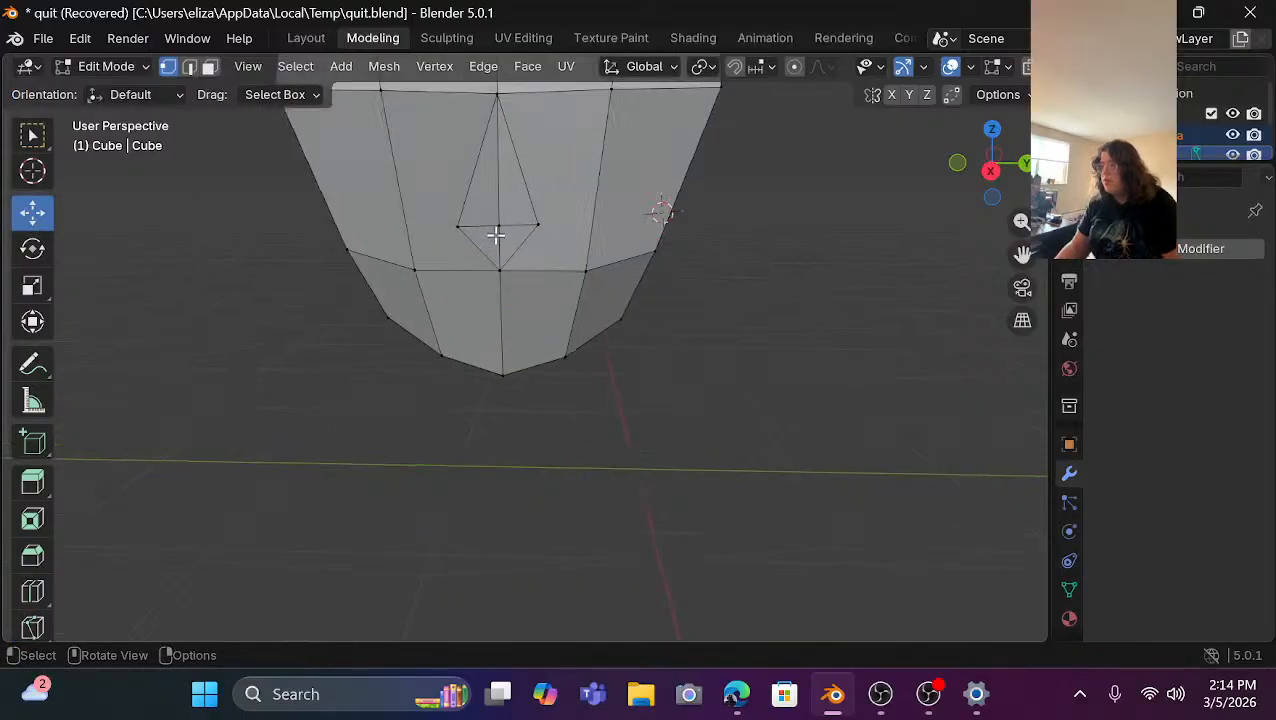
pyautogui.click(498, 226)
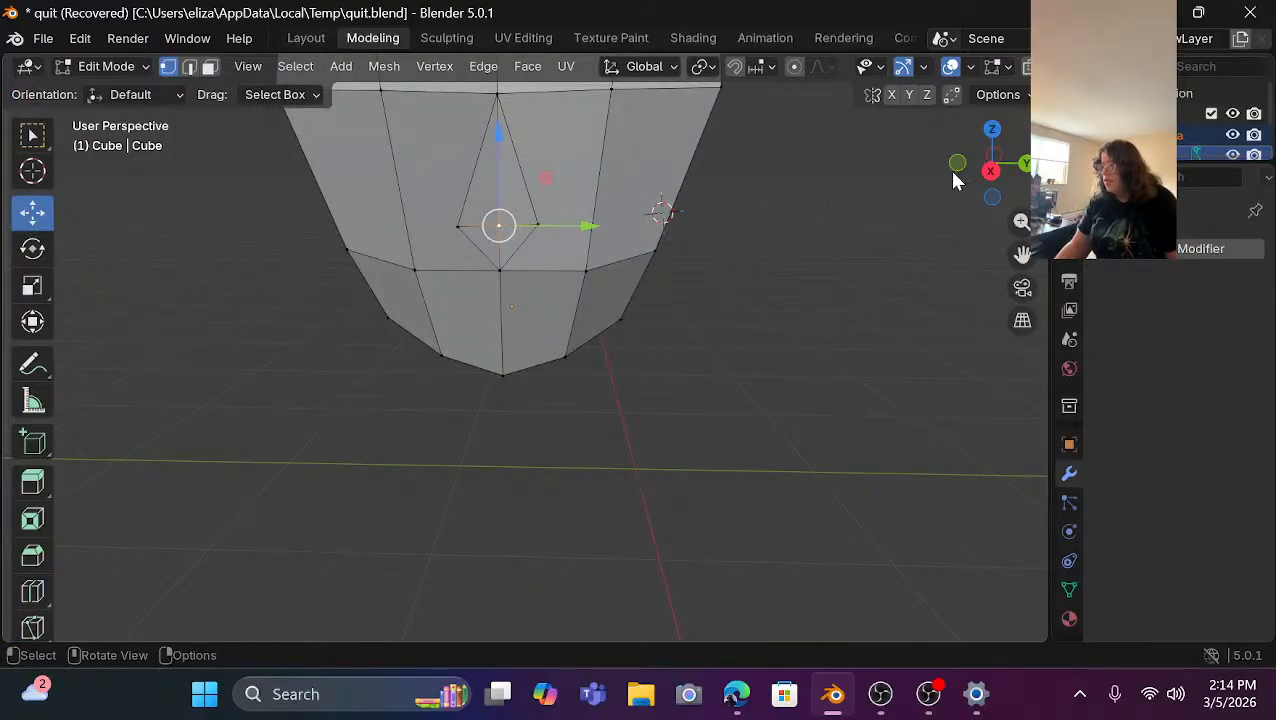
pyautogui.moveTo(988, 165); pyautogui.dragTo(933, 184)
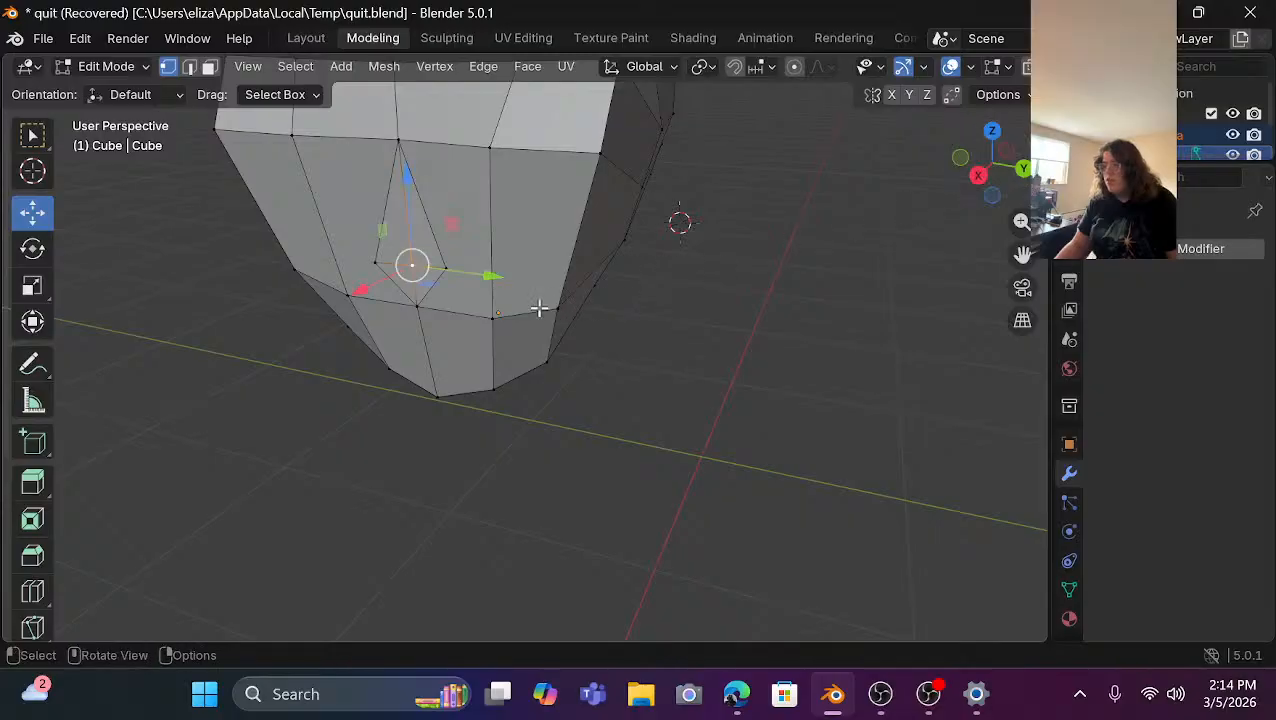
pyautogui.moveTo(353, 293)
pyautogui.mouseDown()
pyautogui.moveTo(328, 299)
pyautogui.moveTo(341, 301)
pyautogui.mouseUp()
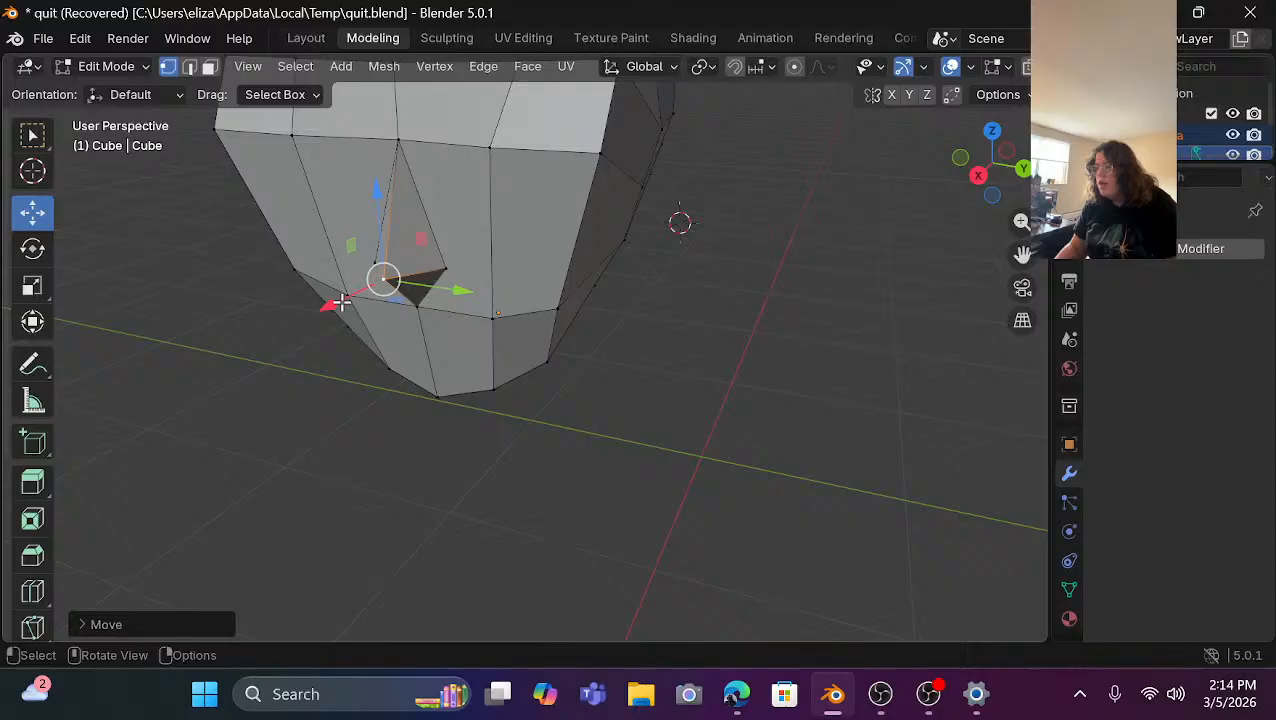
pyautogui.click(923, 275)
pyautogui.moveTo(970, 184); pyautogui.dragTo(1110, 150)
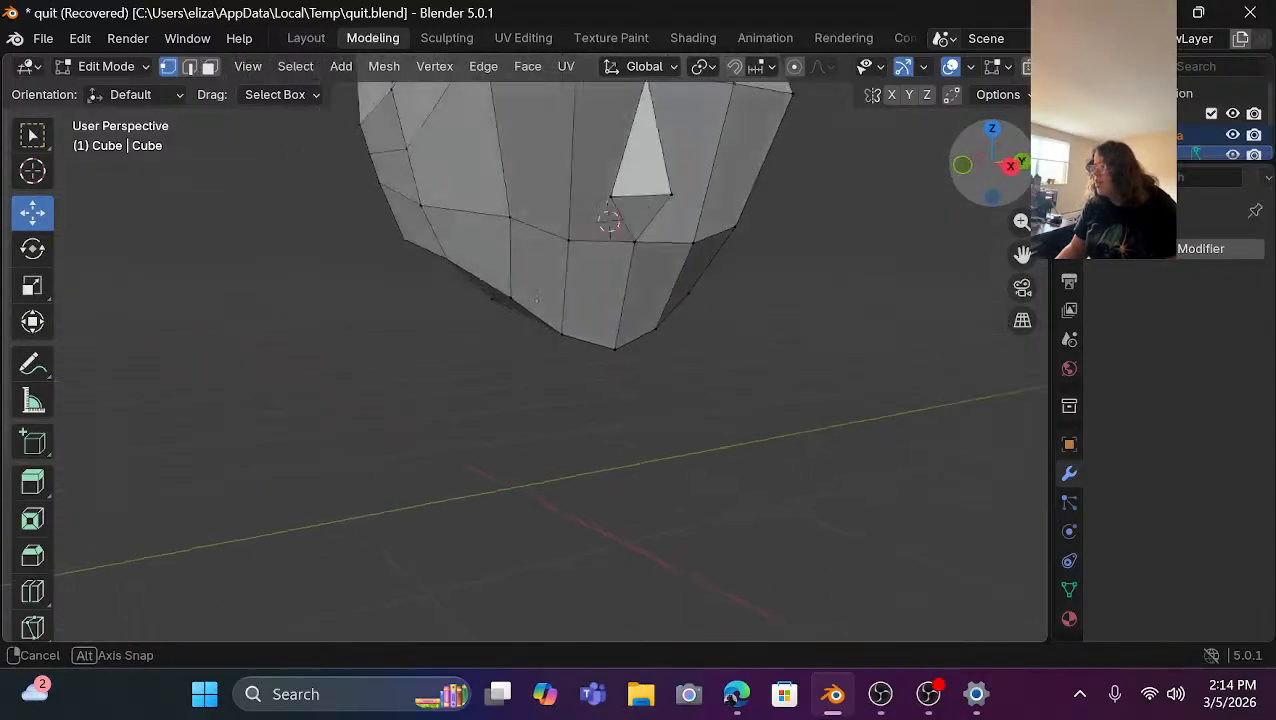
pyautogui.moveTo(868, 239); pyautogui.dragTo(782, 239, button='middle')
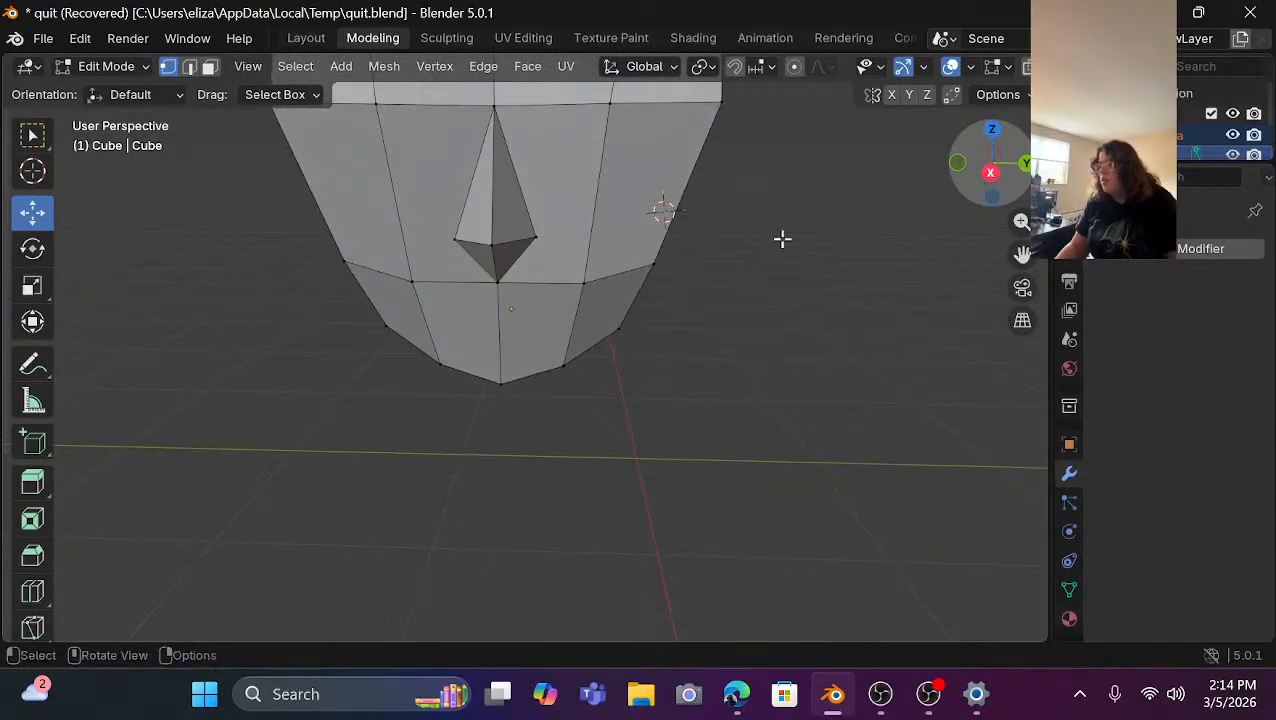
# Raise the centre vertex at the base of the nose along the Z axis to just below the nose tip.
pyautogui.scroll(1, 495, 279)
pyautogui.click(490, 261)
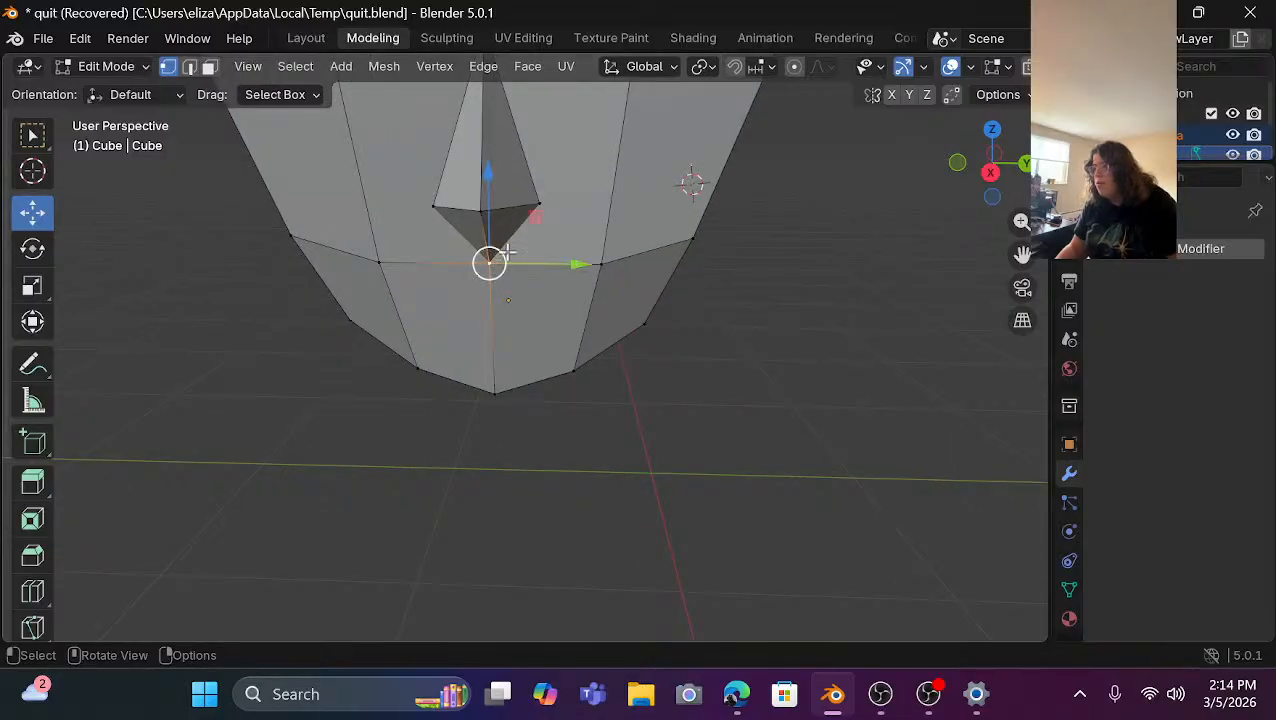
pyautogui.moveTo(487, 170); pyautogui.dragTo(495, 126)
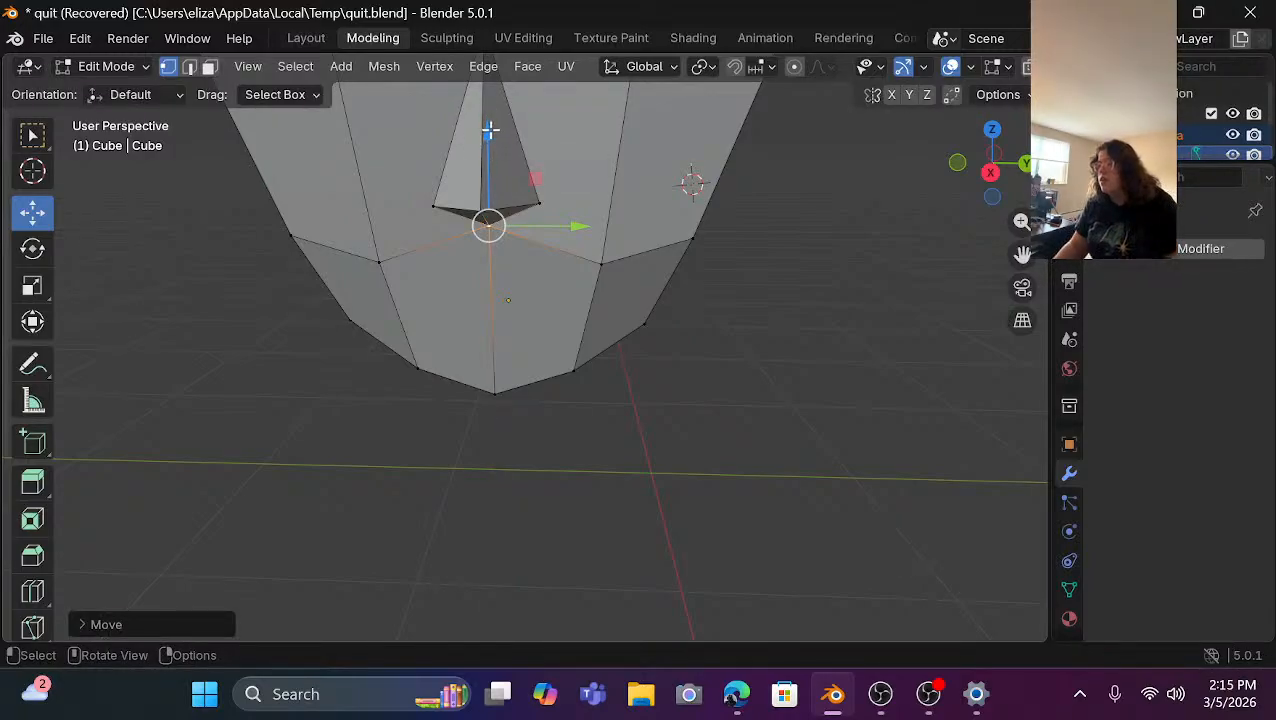
pyautogui.moveTo(489, 133); pyautogui.dragTo(490, 139)
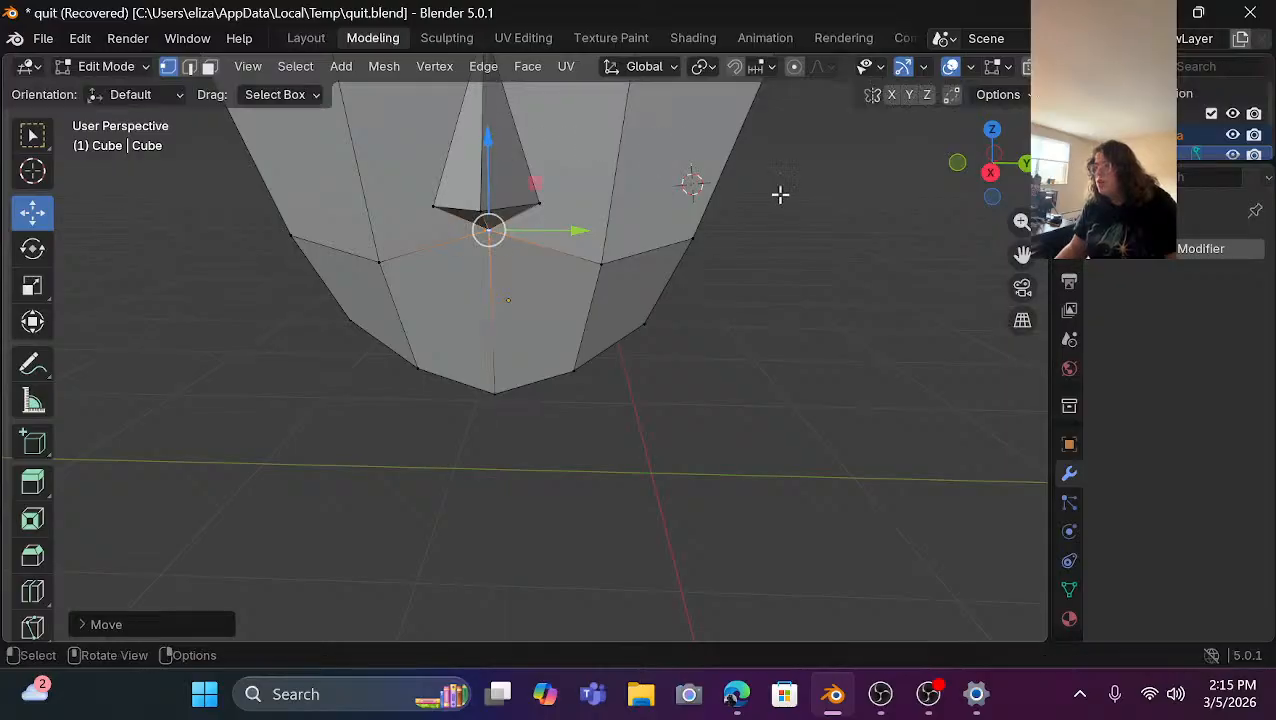
pyautogui.click(871, 237)
pyautogui.moveTo(990, 175); pyautogui.dragTo(1011, 212)
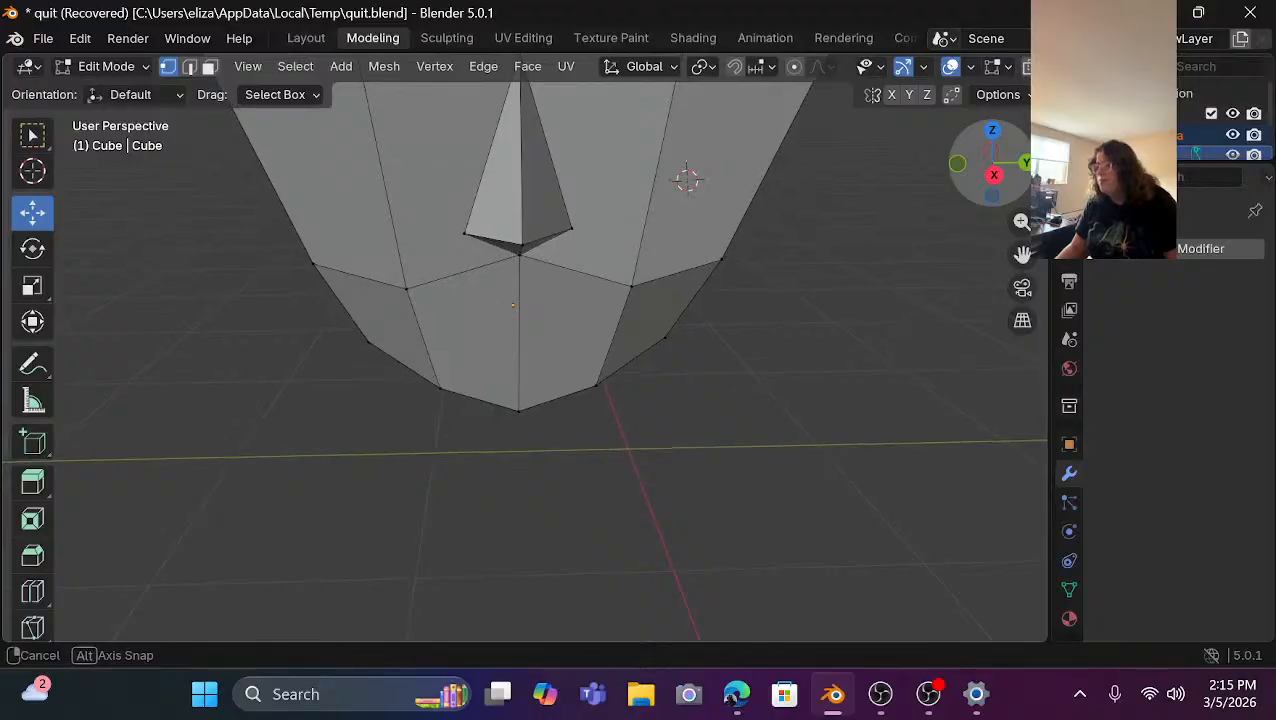
pyautogui.scroll(-2, 818, 330)
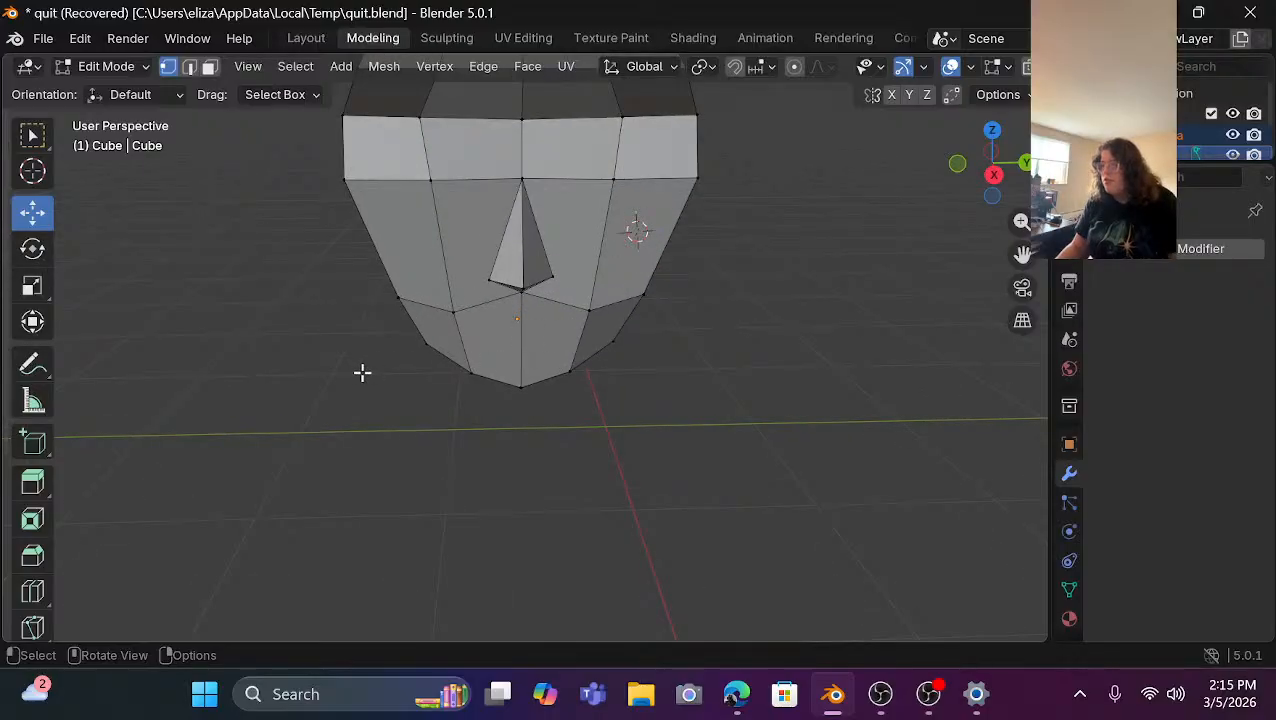
# Move the two vertices flanking the top of the nose on the light band's lower edge slightly forward along the X axis.
pyautogui.click(428, 185)
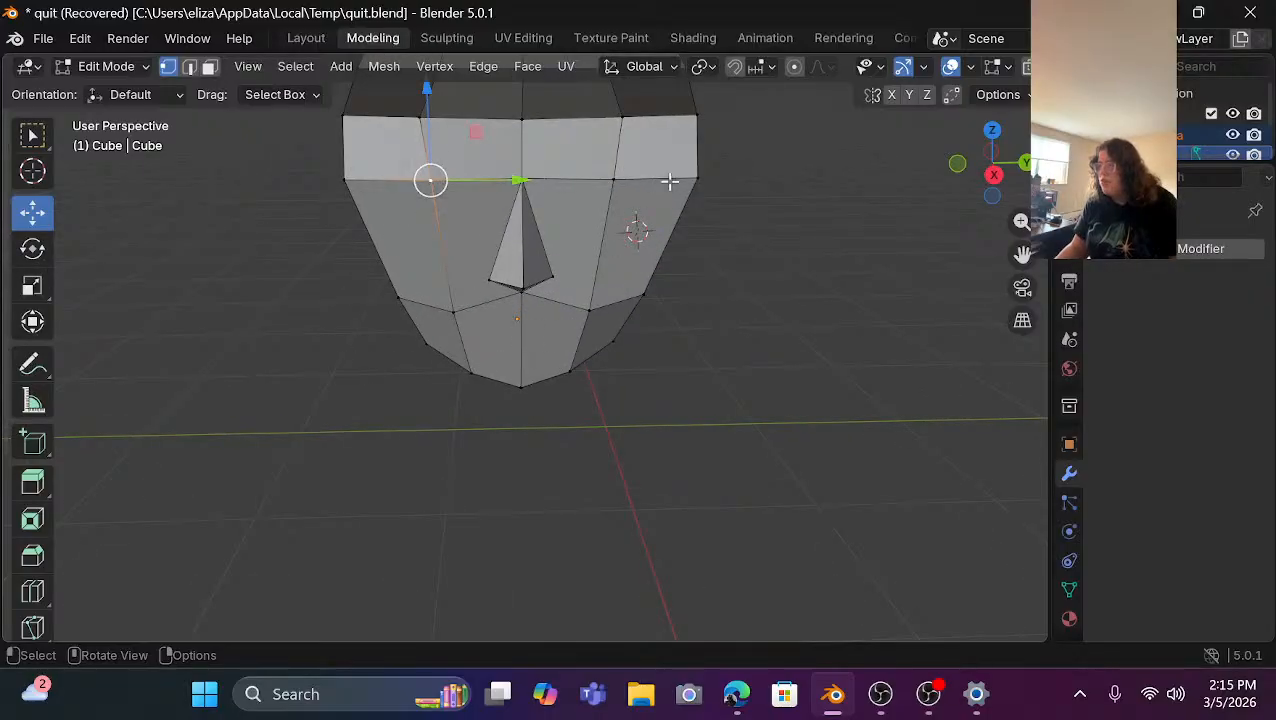
pyautogui.keyDown('shift'); pyautogui.click(619, 182); pyautogui.keyUp('shift')
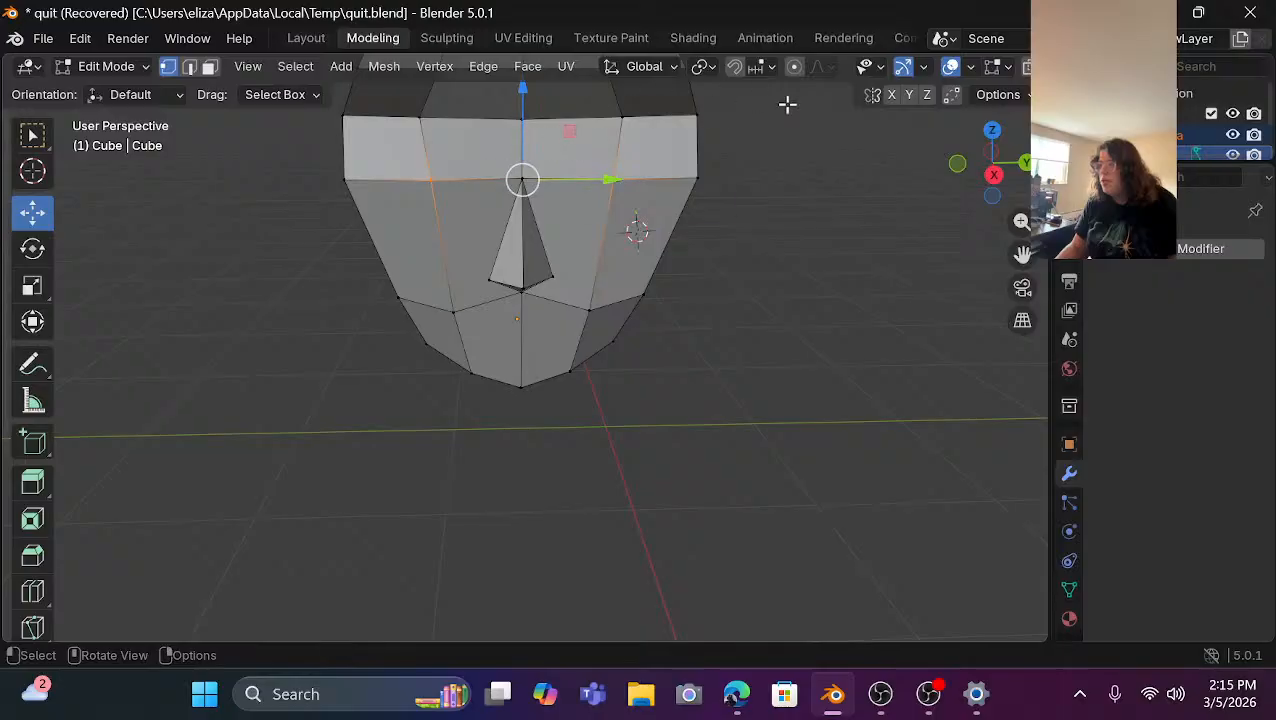
pyautogui.moveTo(968, 171); pyautogui.dragTo(1005, 215)
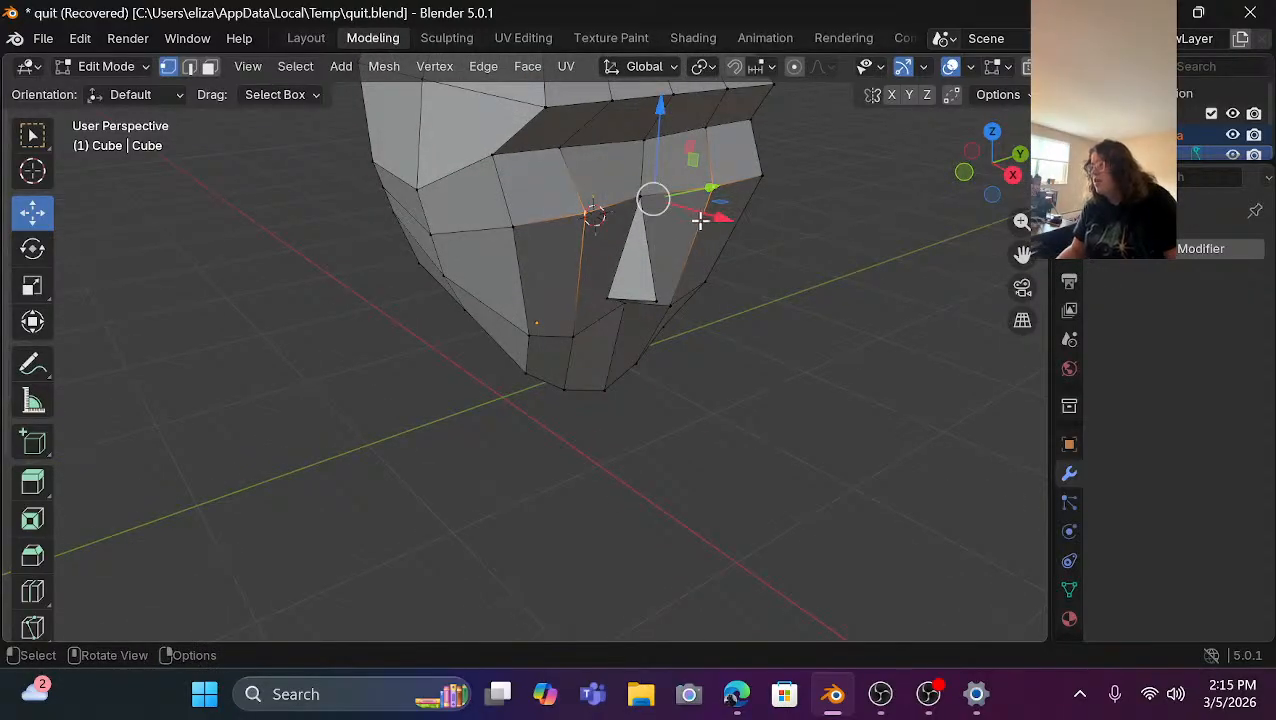
pyautogui.moveTo(726, 217); pyautogui.dragTo(703, 190)
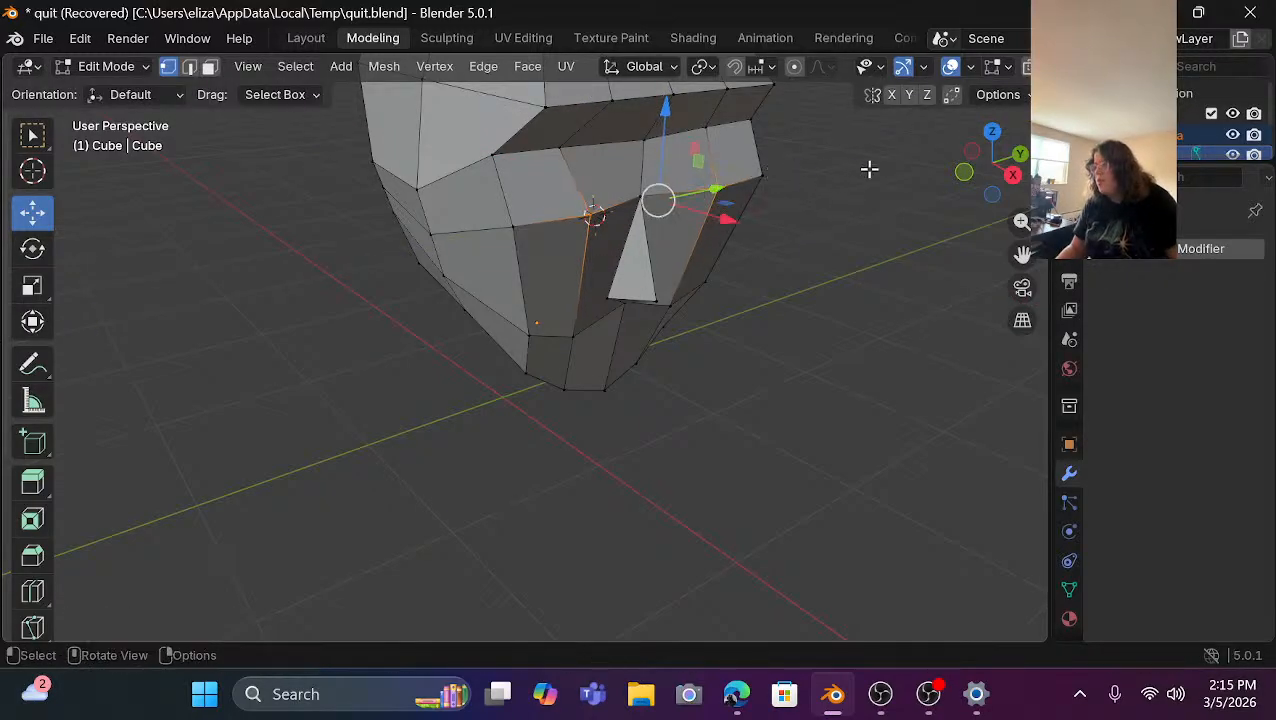
pyautogui.moveTo(962, 180); pyautogui.dragTo(894, 175)
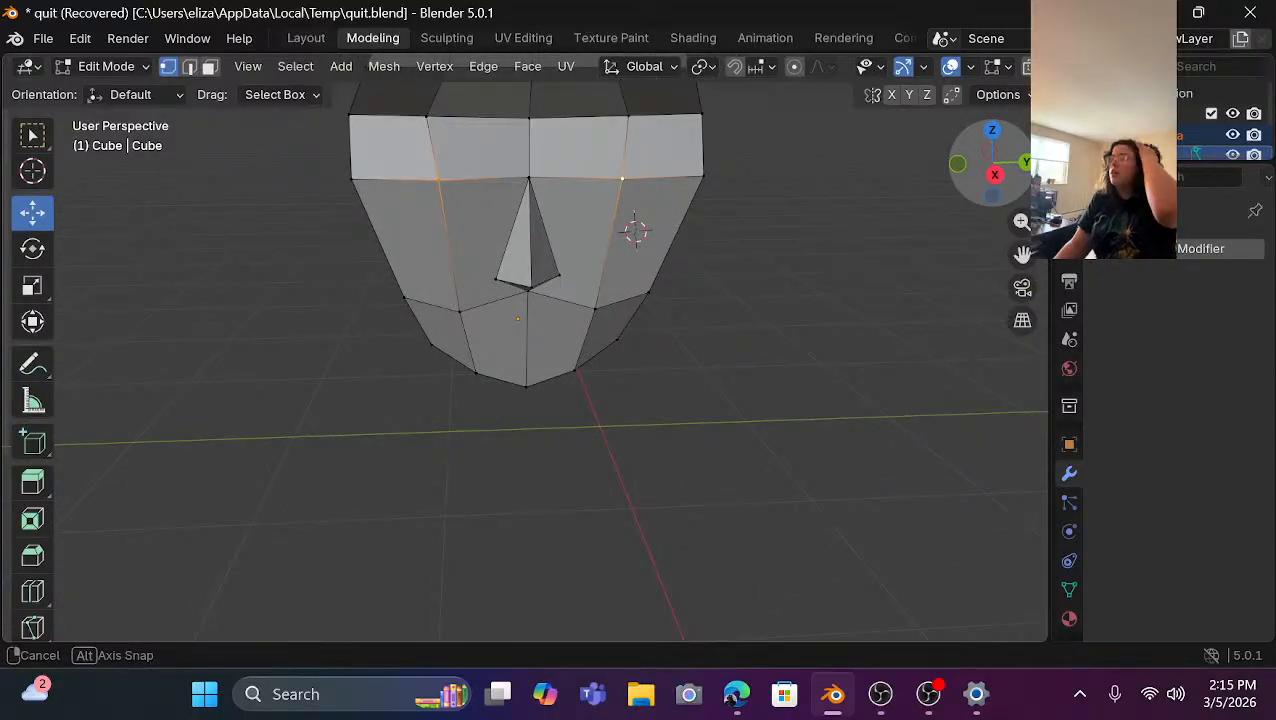
# Try to move the outer vertex on one side of the face at nose-base level back along the X axis.
pyautogui.moveTo(894, 175); pyautogui.dragTo(878, 195)
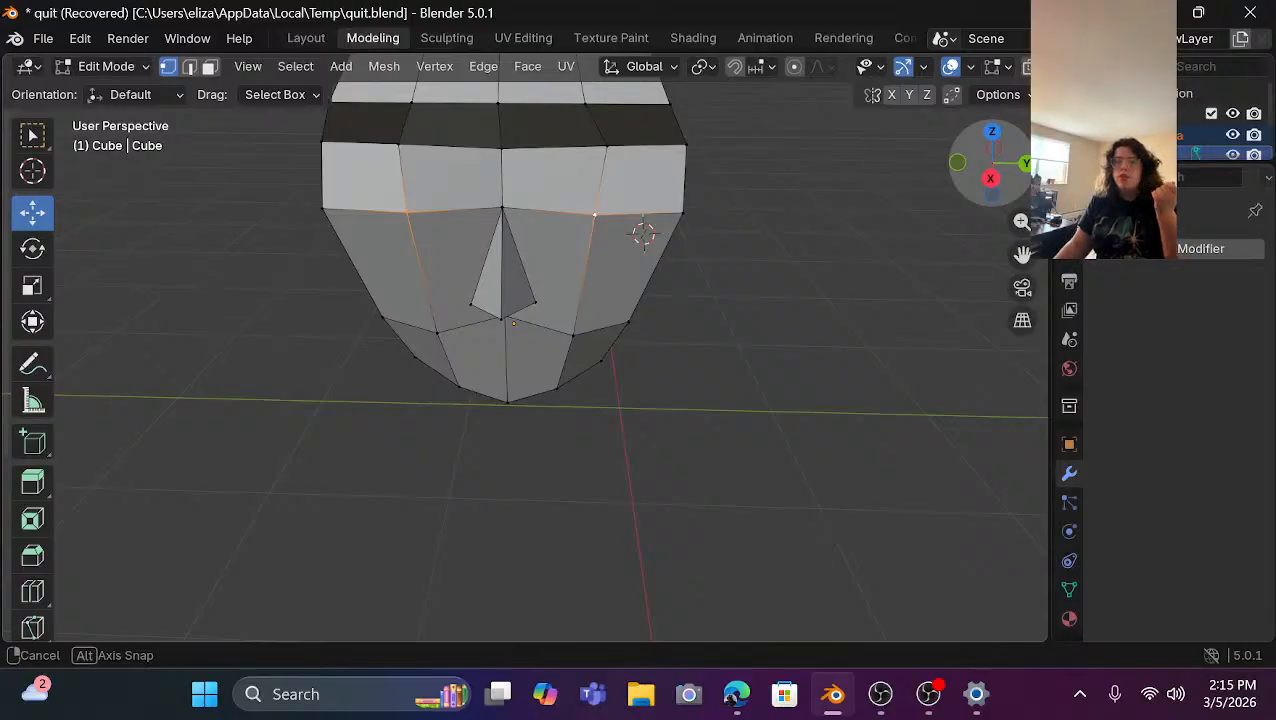
pyautogui.moveTo(878, 195); pyautogui.dragTo(996, 177)
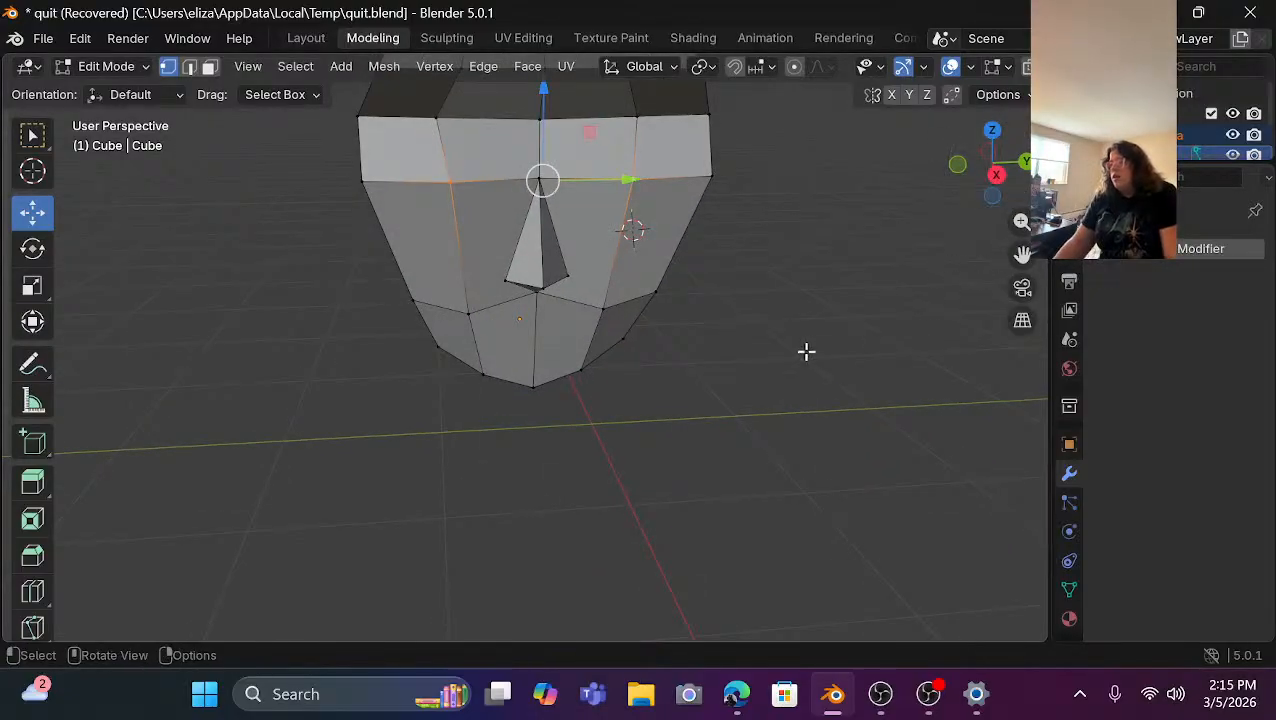
pyautogui.scroll(2, 722, 276)
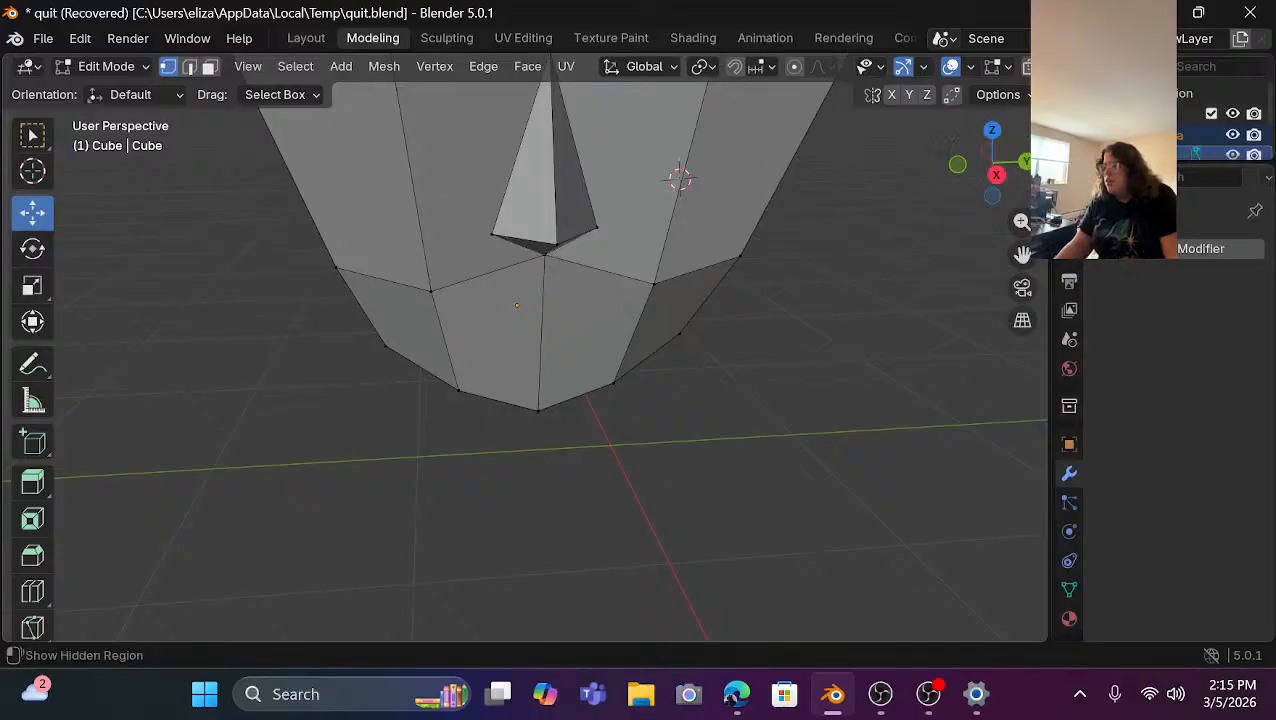
pyautogui.moveTo(954, 160); pyautogui.dragTo(1130, 168)
pyautogui.scroll(-3, 948, 172)
pyautogui.scroll(3, 592, 283)
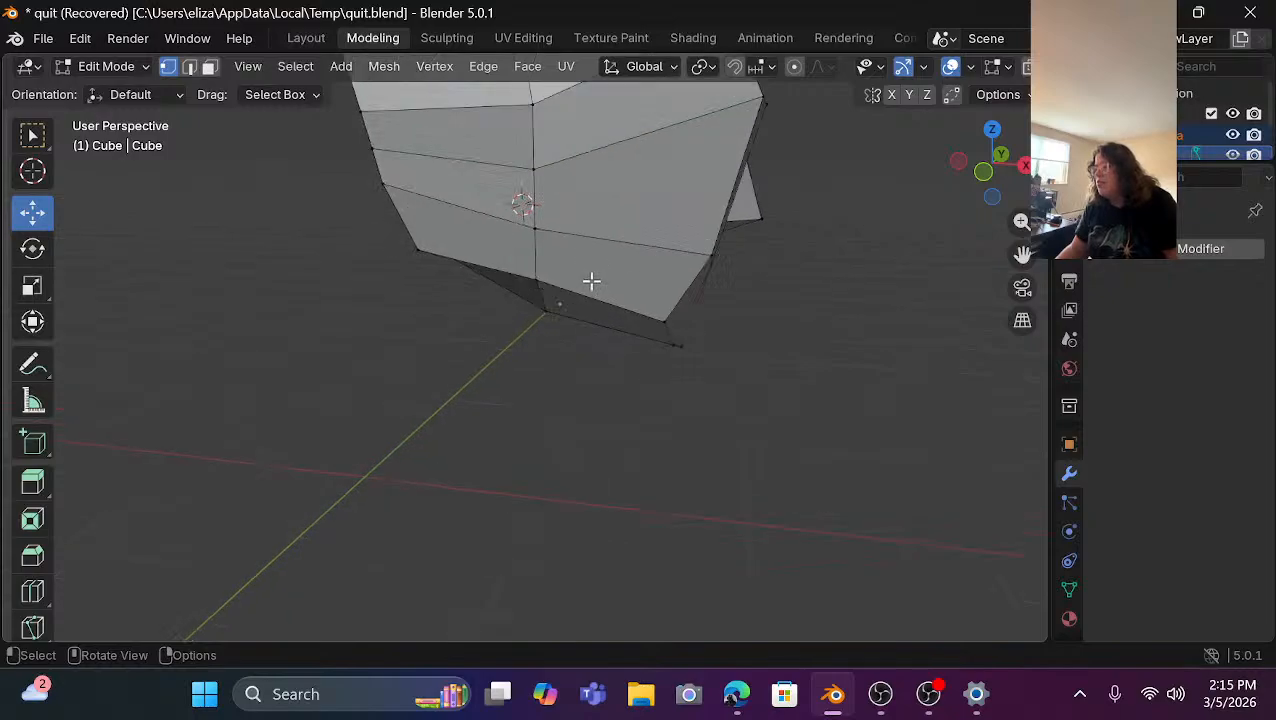
pyautogui.click(755, 228)
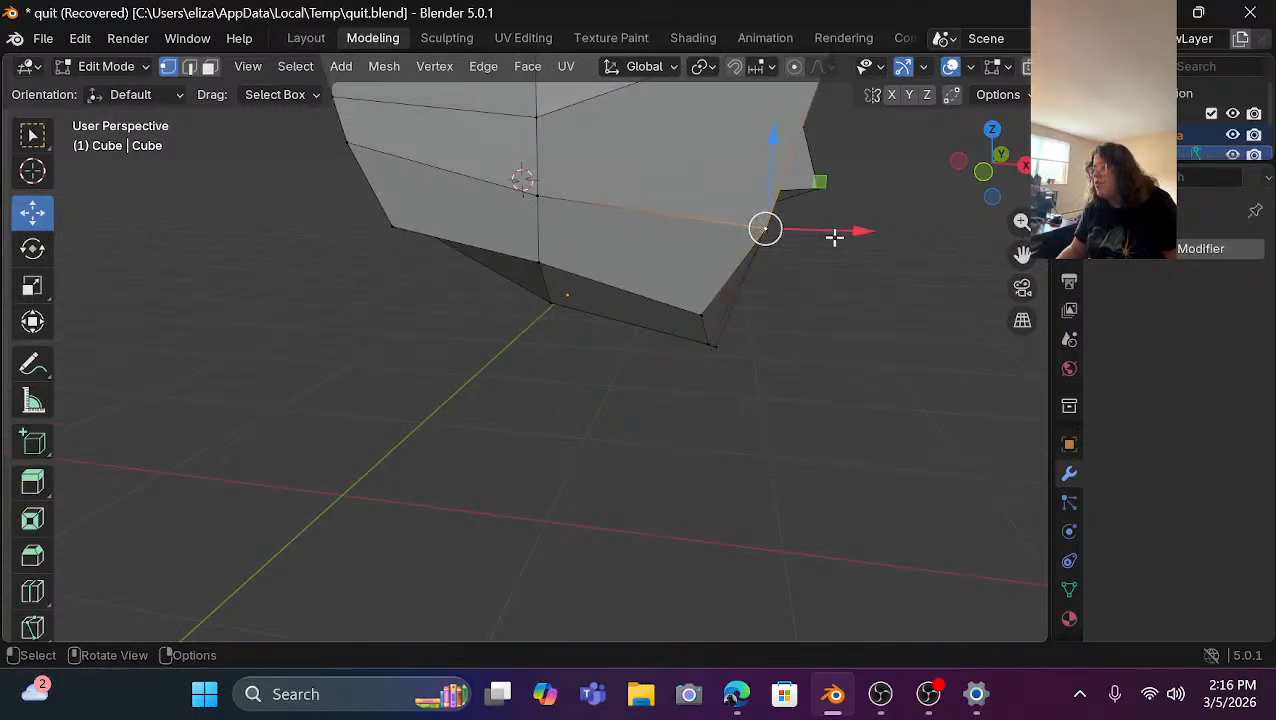
pyautogui.moveTo(850, 227); pyautogui.dragTo(824, 234)
pyautogui.click(920, 336)
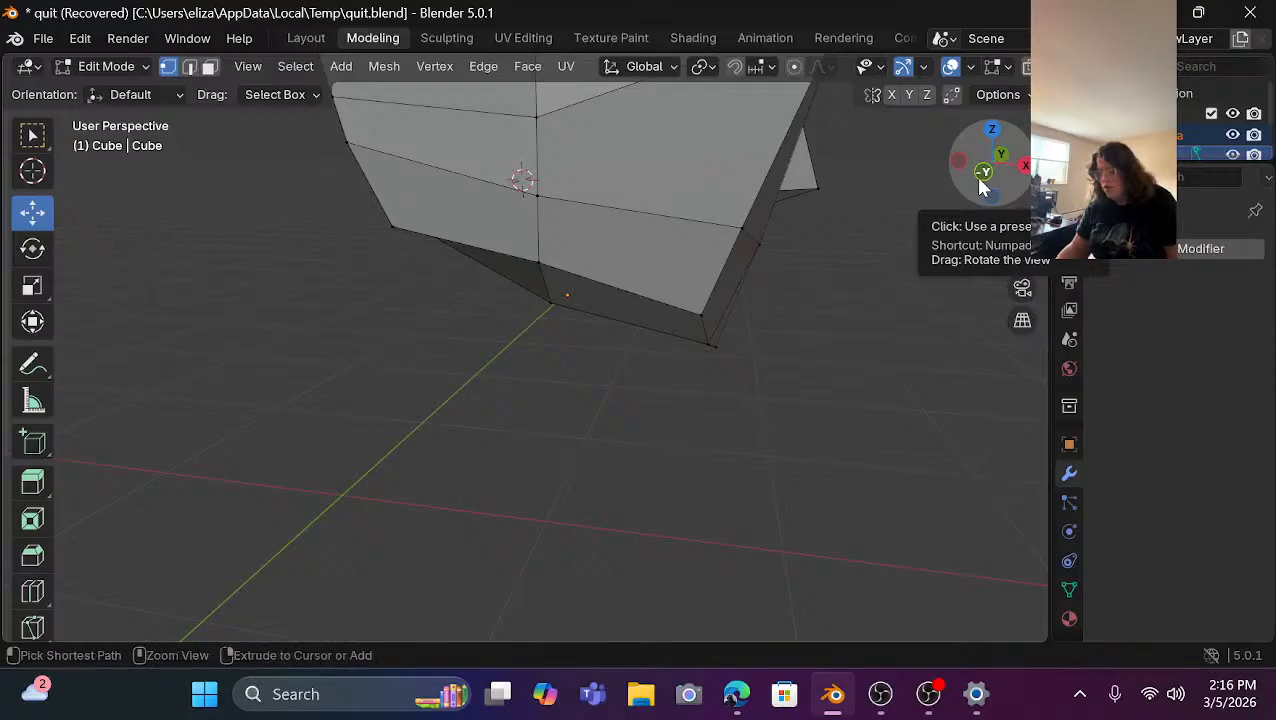
pyautogui.hotkey('ctrl', 'z')
# Move the two outer side vertices at nose-base level back along the X axis and raise them along the Z axis to shape the cheeks.
pyautogui.moveTo(980, 186); pyautogui.dragTo(741, 274)
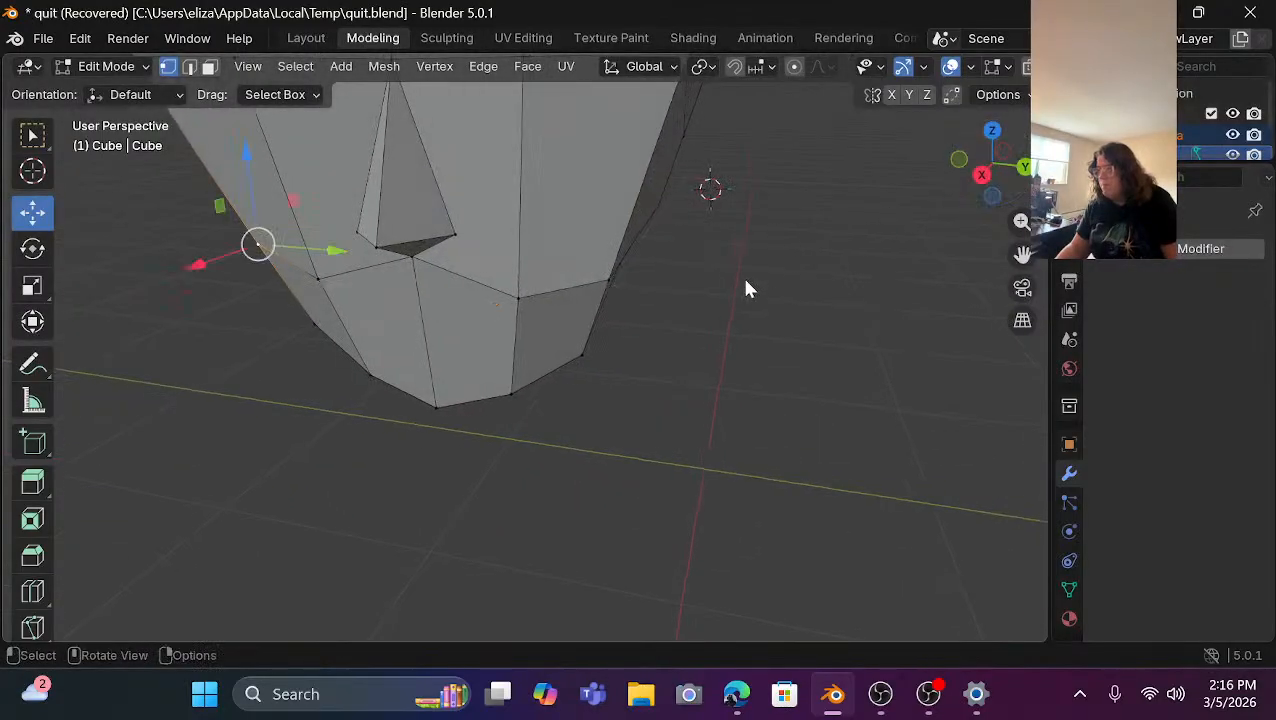
pyautogui.keyDown('shift'); pyautogui.click(605, 284); pyautogui.keyUp('shift')
pyautogui.moveTo(388, 287); pyautogui.dragTo(470, 278)
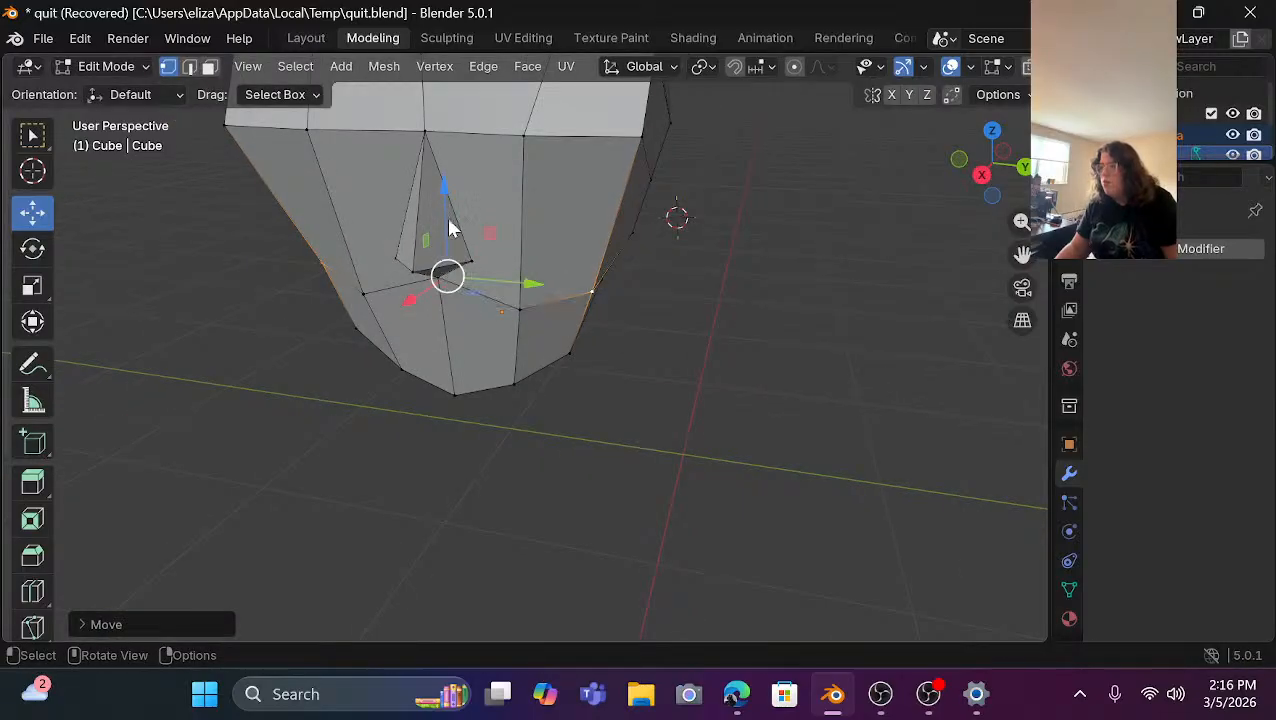
pyautogui.moveTo(443, 175)
pyautogui.mouseDown()
pyautogui.moveTo(441, 151)
pyautogui.moveTo(464, 120)
pyautogui.moveTo(462, 160)
pyautogui.mouseUp()
pyautogui.moveTo(462, 160); pyautogui.dragTo(487, 258, button='middle')
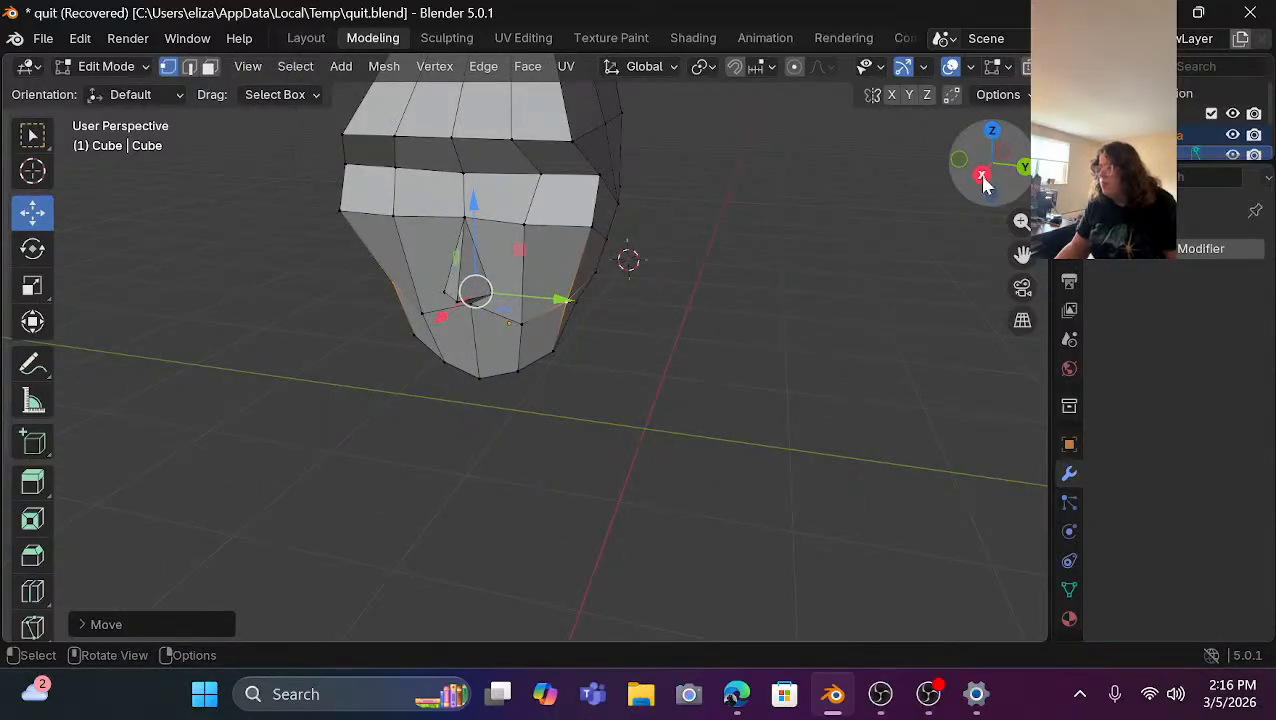
pyautogui.moveTo(983, 180); pyautogui.dragTo(955, 178)
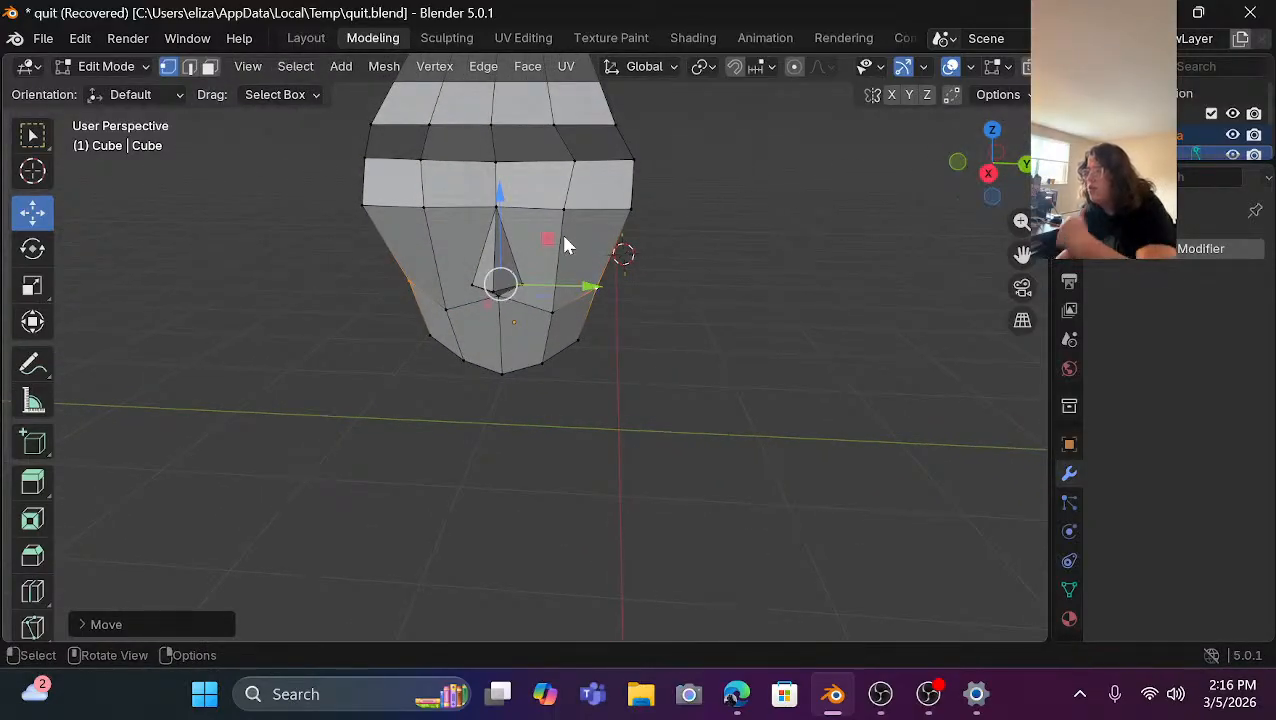
pyautogui.moveTo(501, 192); pyautogui.dragTo(508, 166)
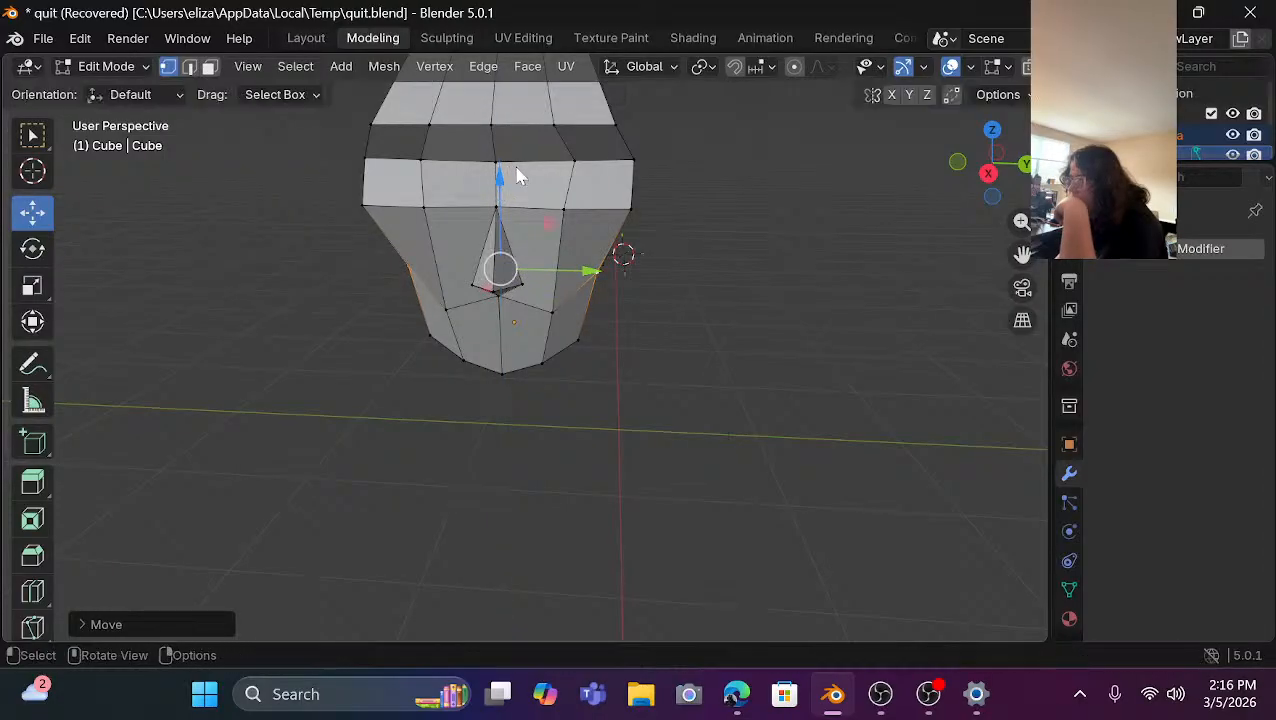
# Scale the two outer vertices on the light band's upper edge inward along the Y axis to narrow the temples.
pyautogui.click(633, 163)
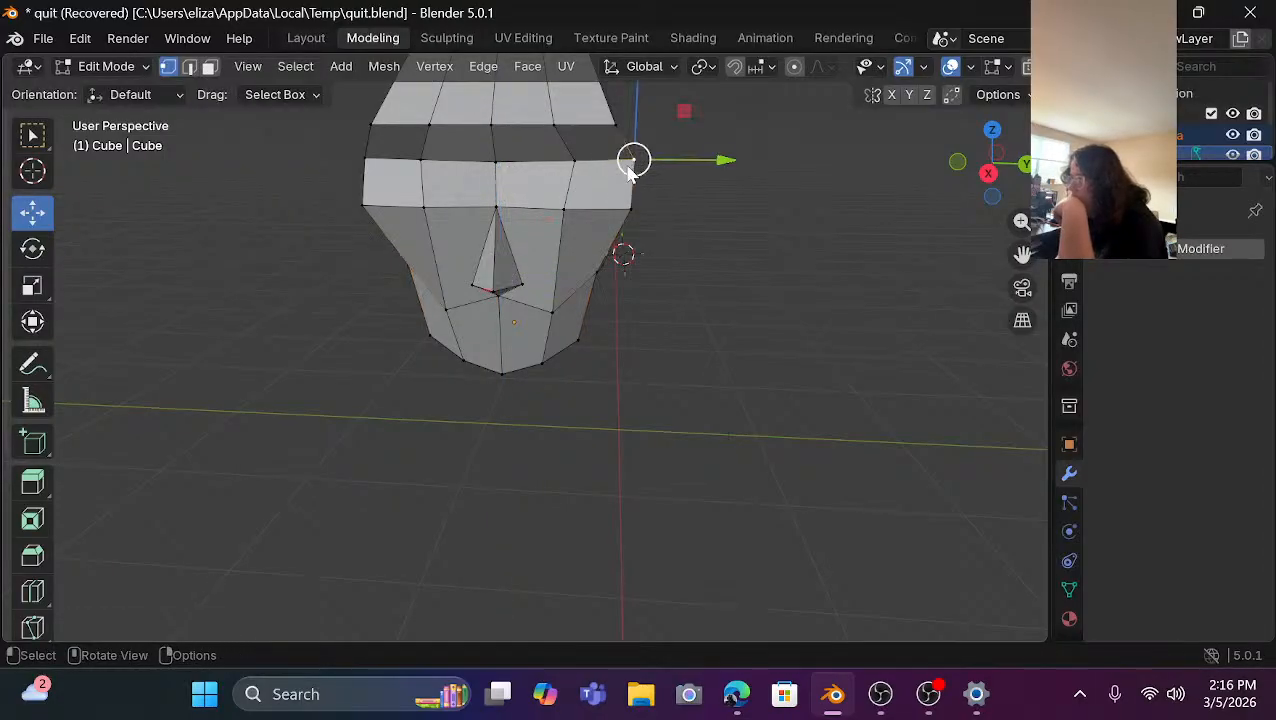
pyautogui.keyDown('shift'); pyautogui.click(367, 158); pyautogui.keyUp('shift')
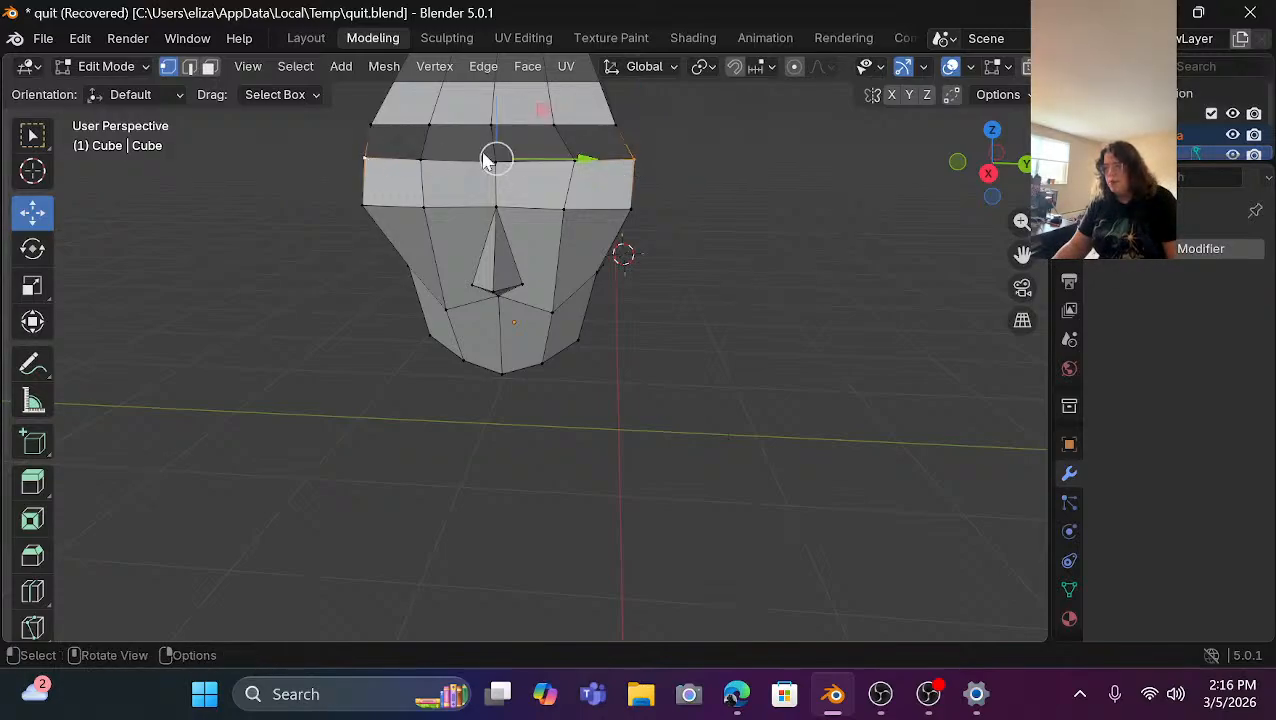
pyautogui.press('t')
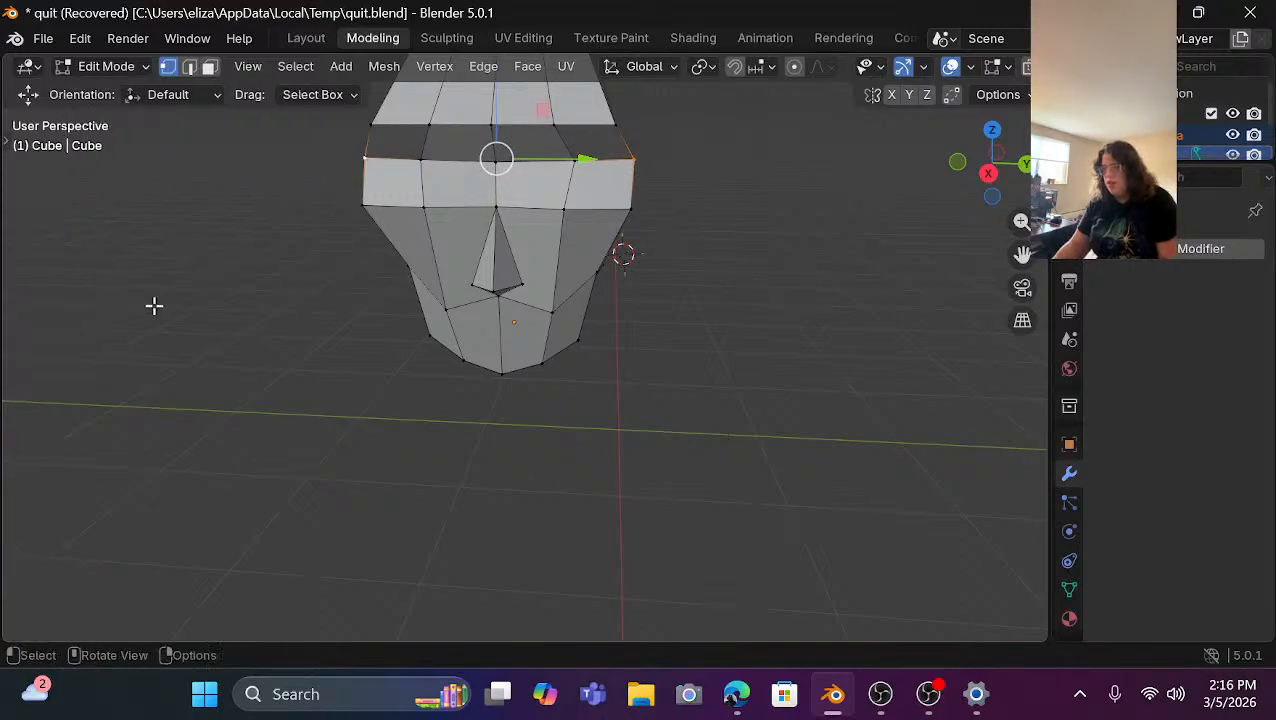
pyautogui.hotkey('shift', 'space')
pyautogui.press('t')
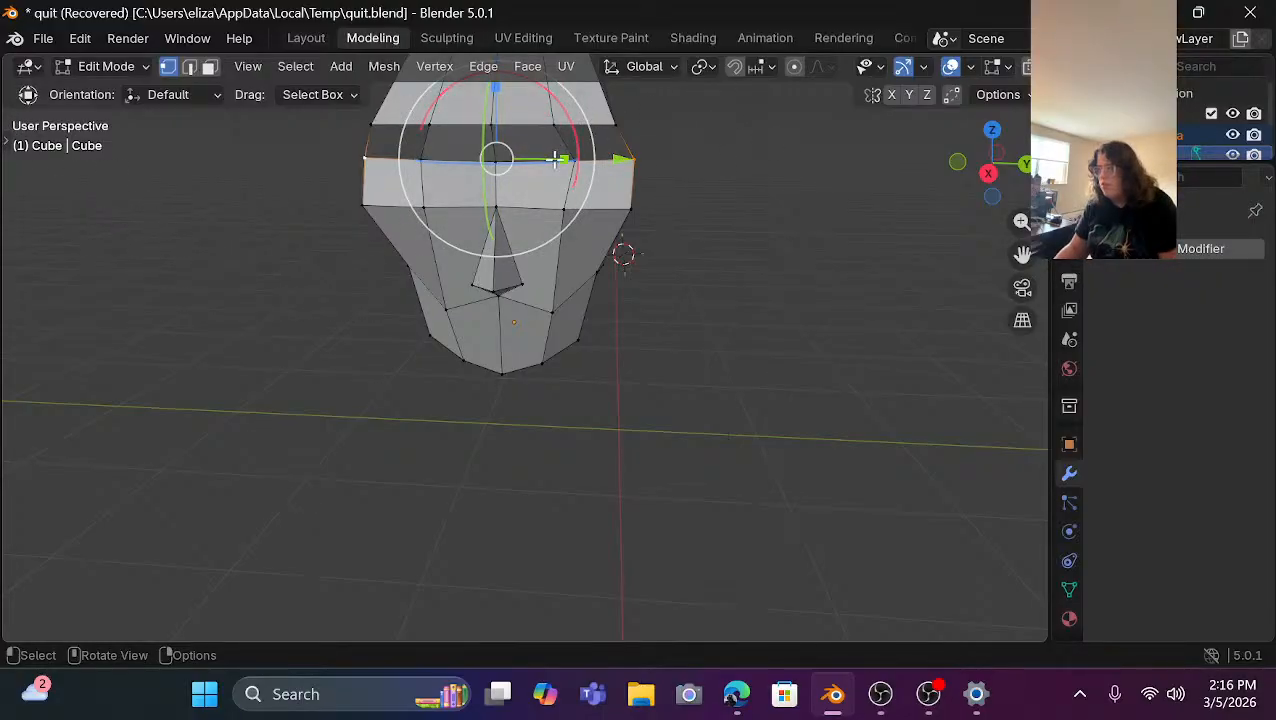
pyautogui.moveTo(561, 160); pyautogui.dragTo(547, 158)
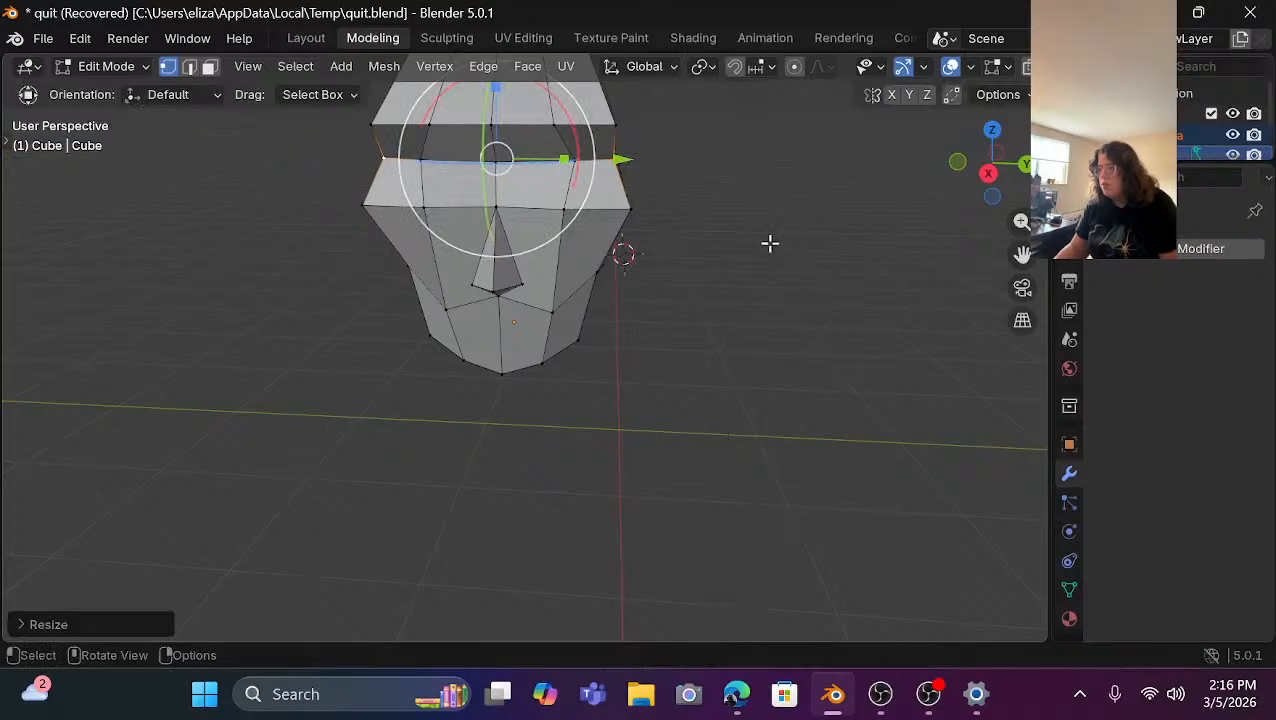
pyautogui.click(764, 246)
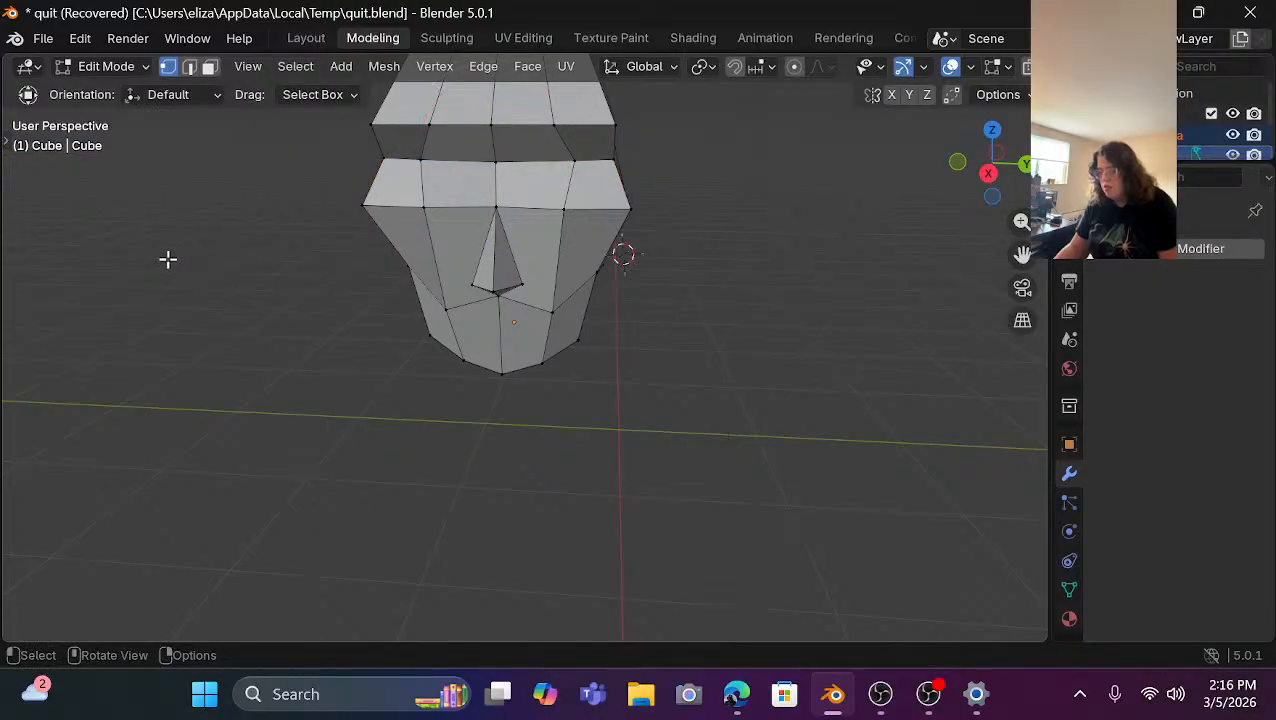
pyautogui.click(6, 141)
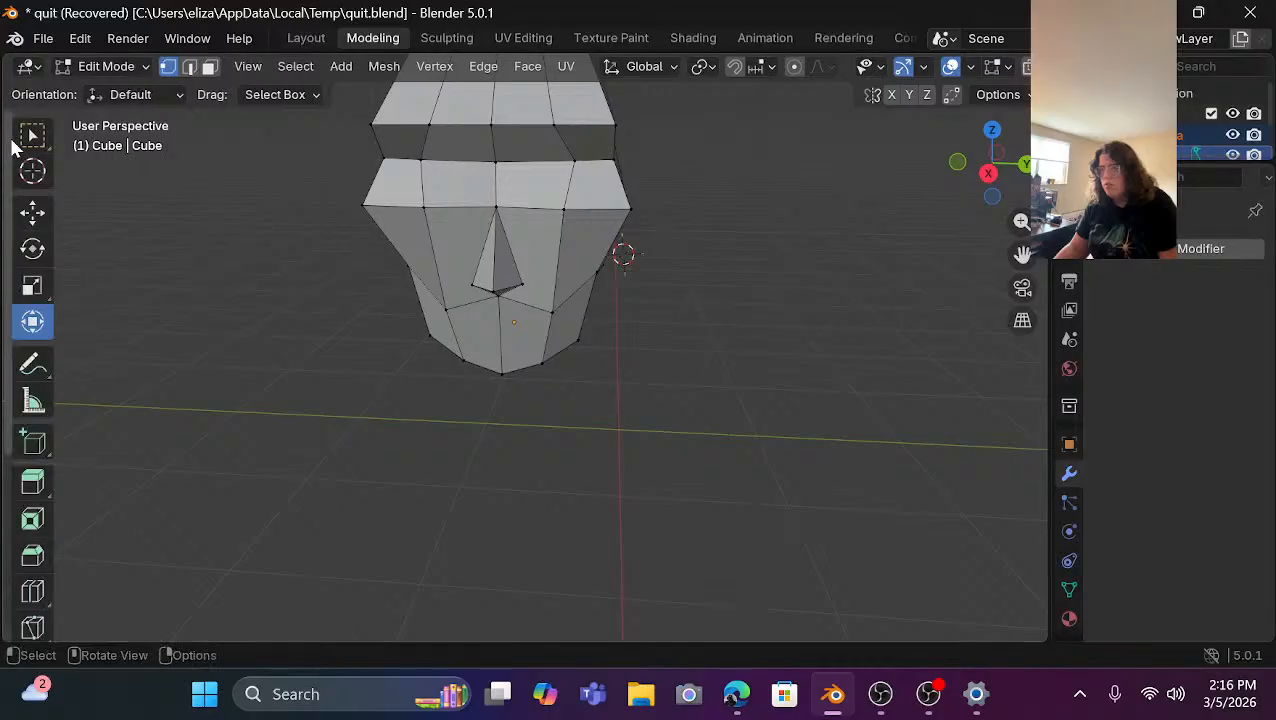
# Scale the two outer vertices on the light band's lower edge slightly inward along the Y axis.
pyautogui.scroll(1, 520, 276)
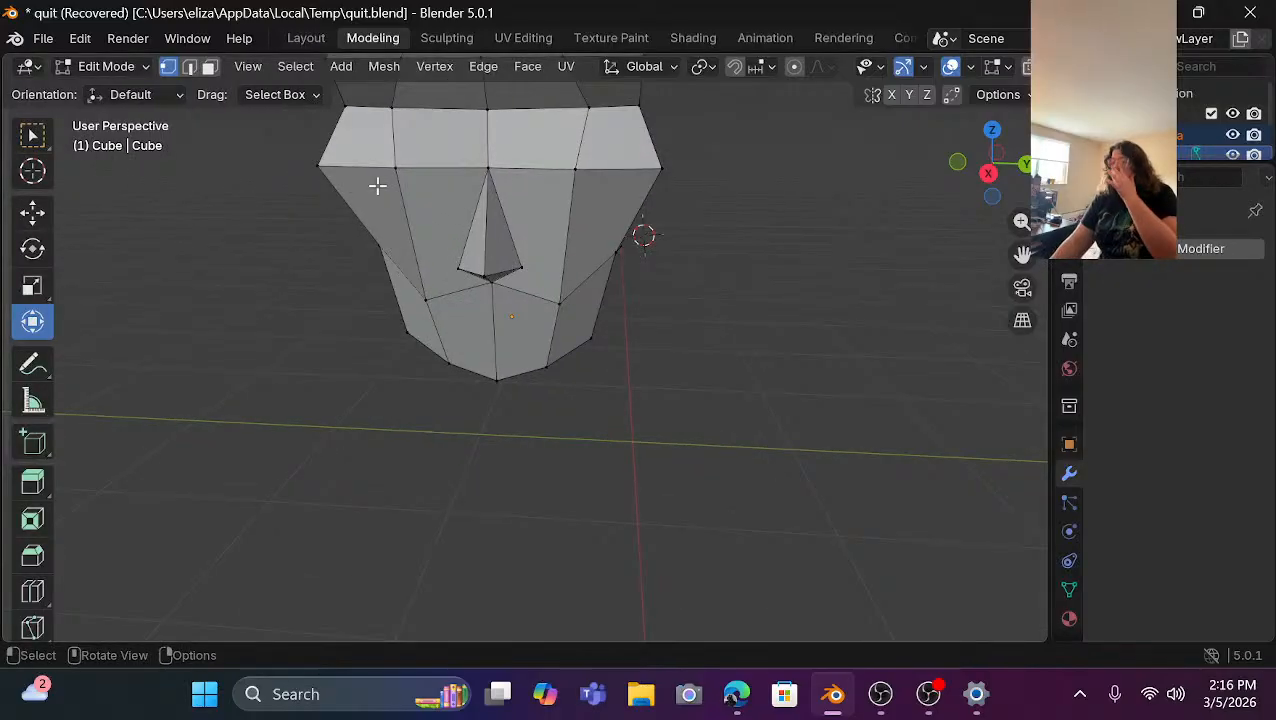
pyautogui.click(317, 166)
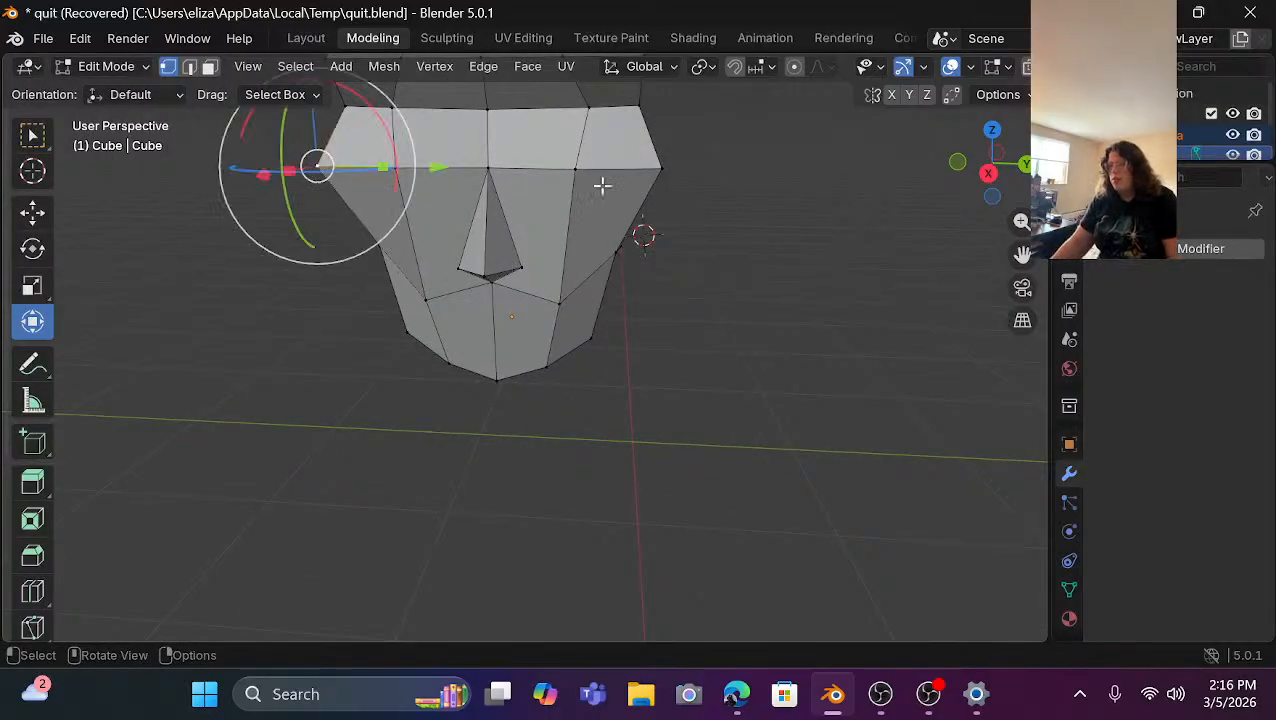
pyautogui.keyDown('shift'); pyautogui.click(650, 170); pyautogui.keyUp('shift')
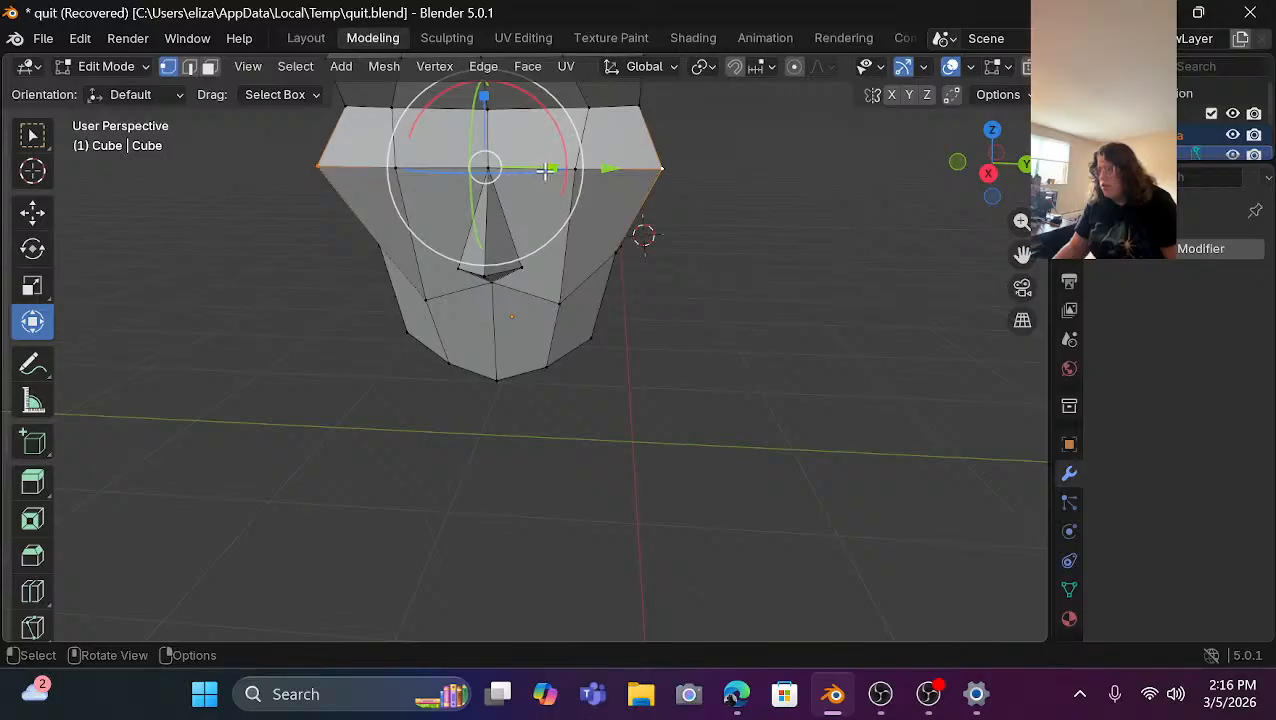
pyautogui.moveTo(545, 170); pyautogui.dragTo(538, 170)
pyautogui.click(738, 238)
# Knife-cut a straight horizontal mouth edge below the nose between the two vertices flanking the nose base.
pyautogui.scroll(-3, 732, 242)
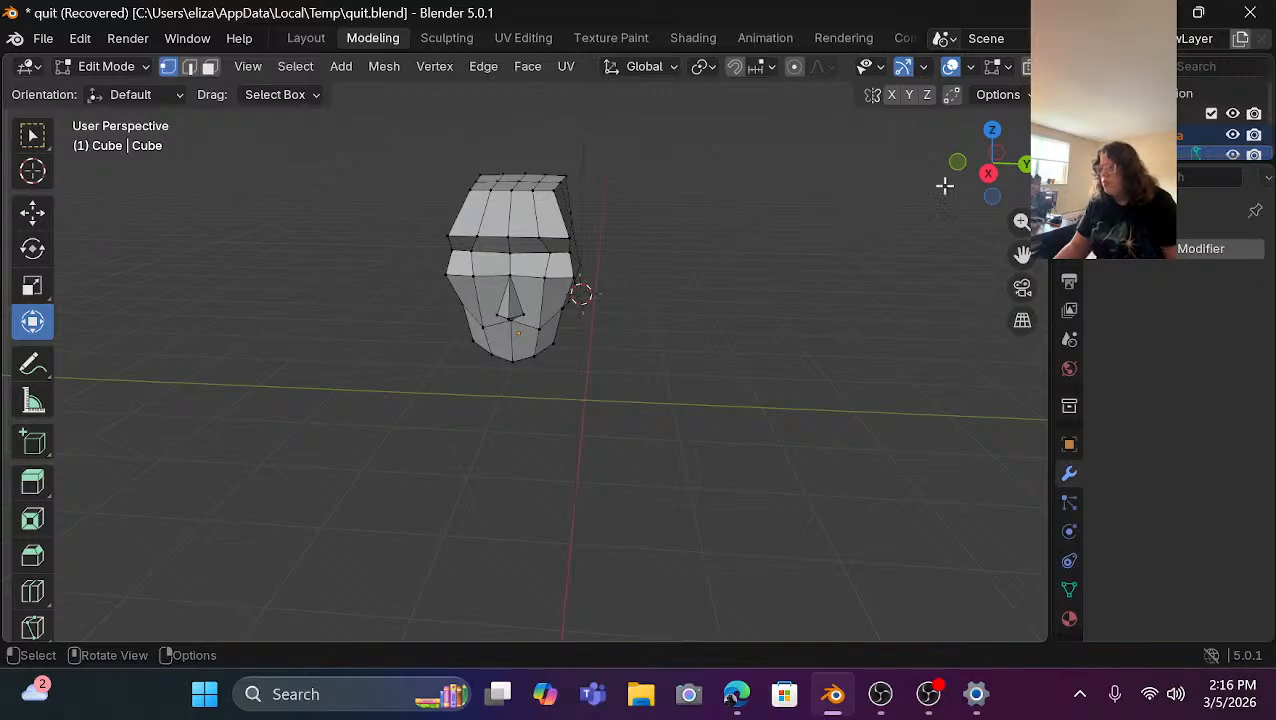
pyautogui.moveTo(988, 176)
pyautogui.mouseDown()
pyautogui.moveTo(942, 182)
pyautogui.moveTo(1022, 182)
pyautogui.moveTo(1016, 200)
pyautogui.moveTo(1004, 190)
pyautogui.mouseUp()
pyautogui.scroll(5, 593, 246)
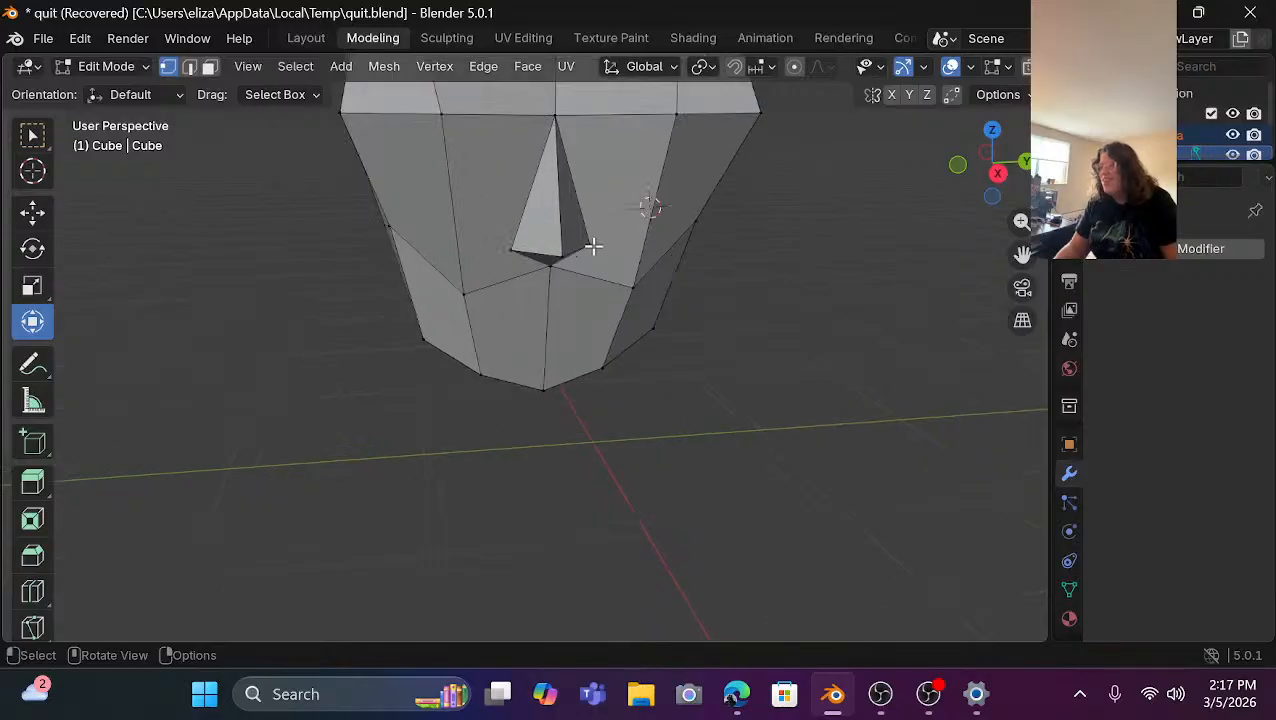
pyautogui.scroll(1, 593, 246)
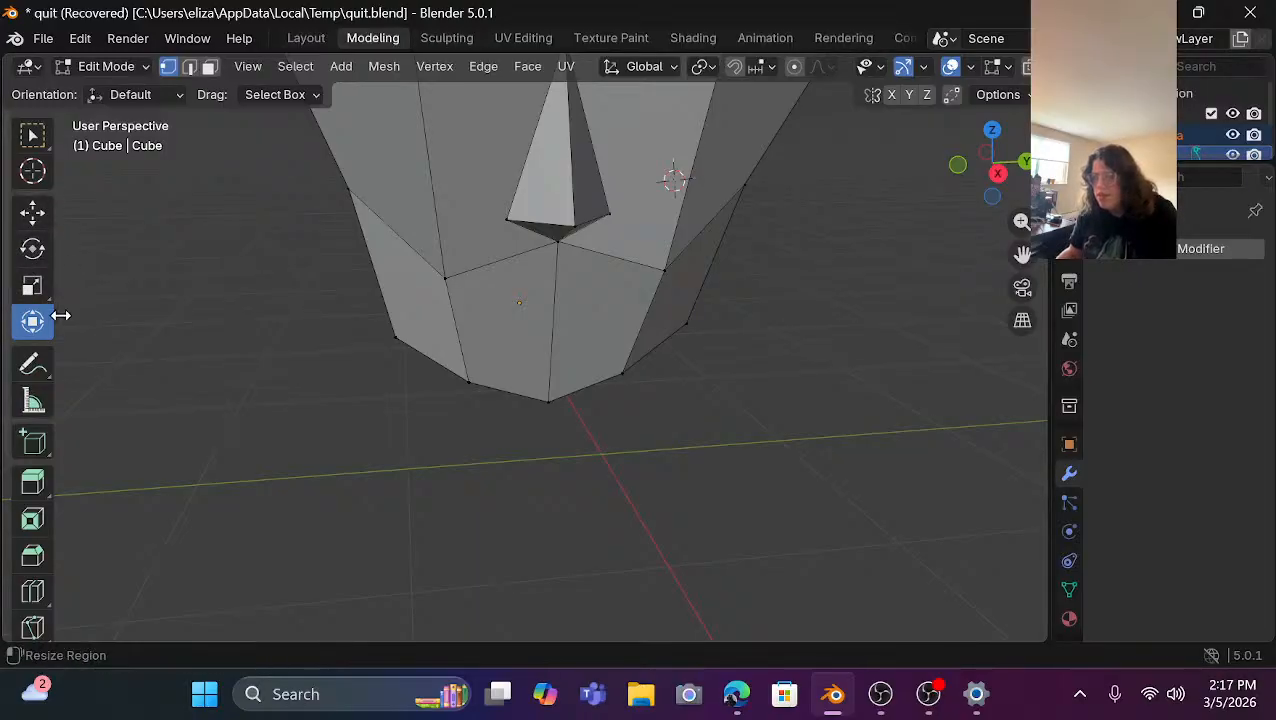
pyautogui.scroll(-1, 30, 344)
pyautogui.scroll(1, 31, 298)
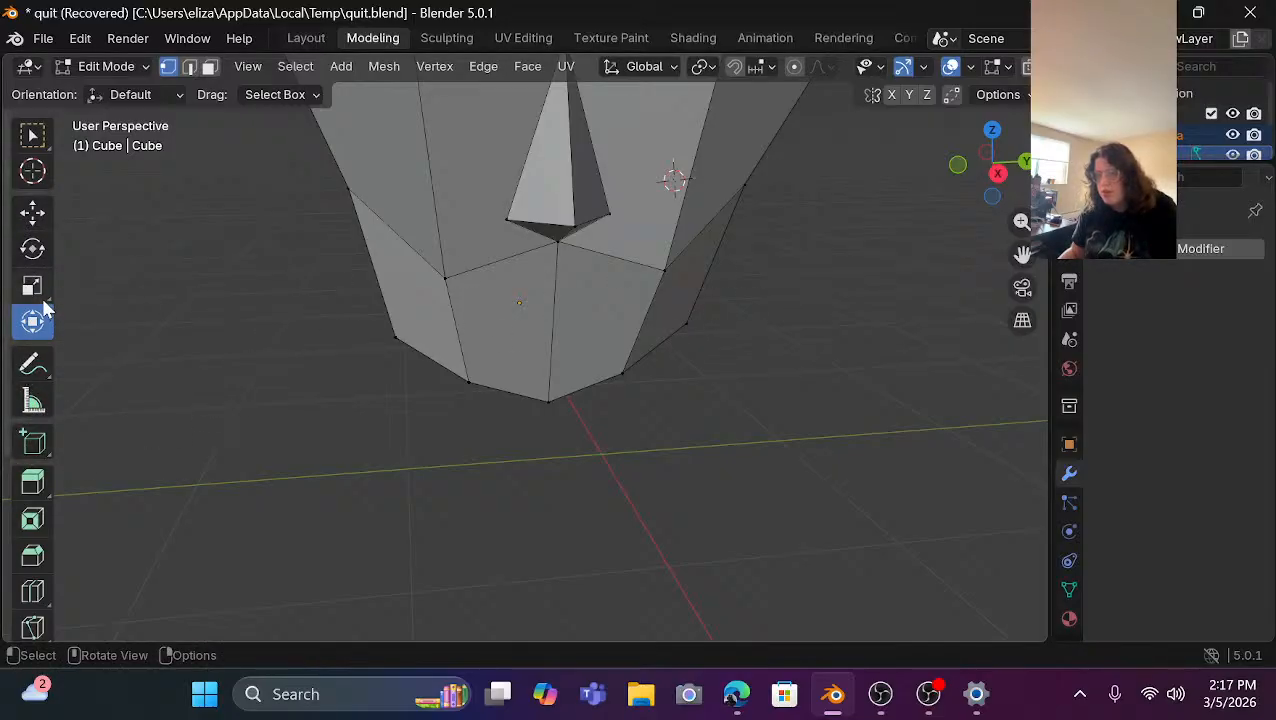
pyautogui.click(32, 626)
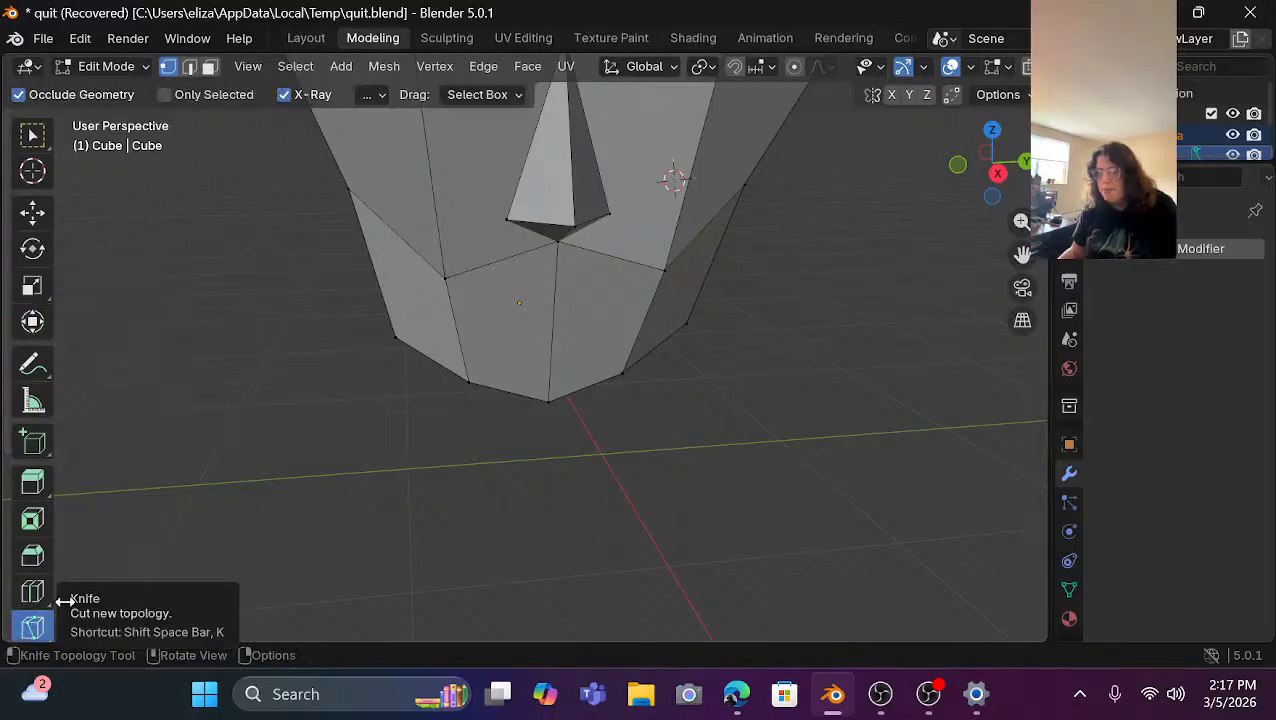
pyautogui.click(446, 278)
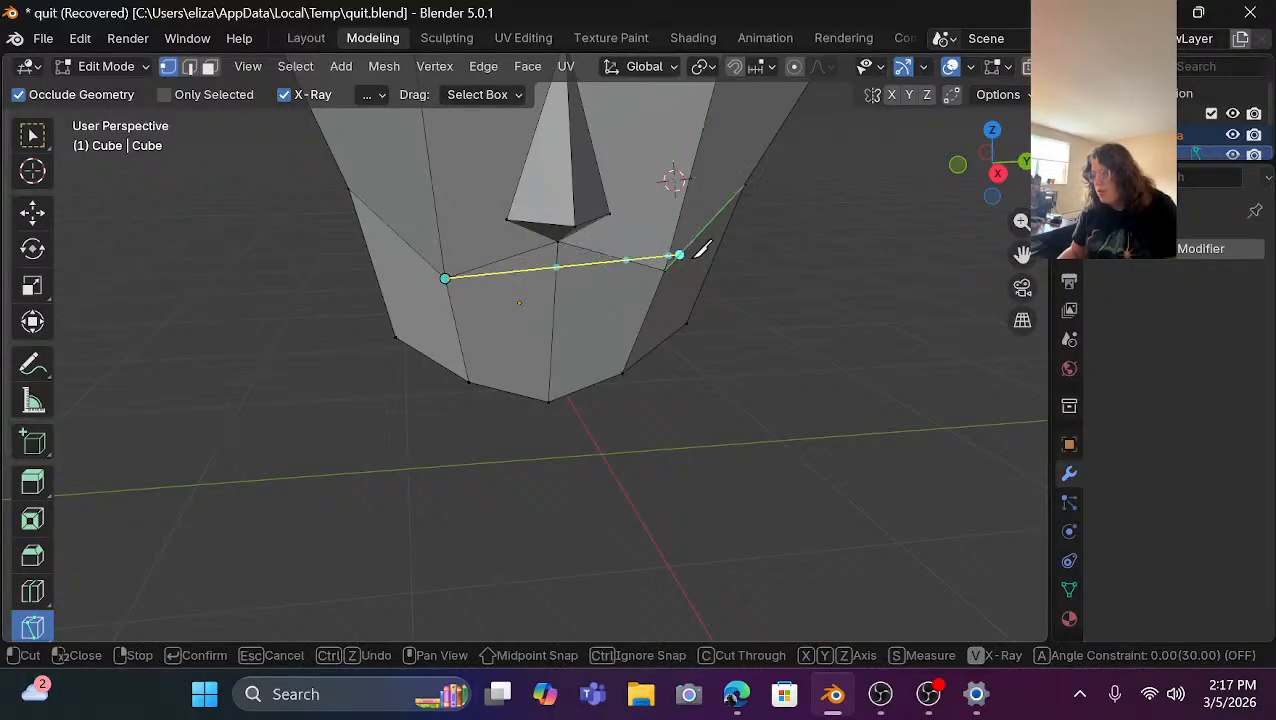
pyautogui.click(664, 270)
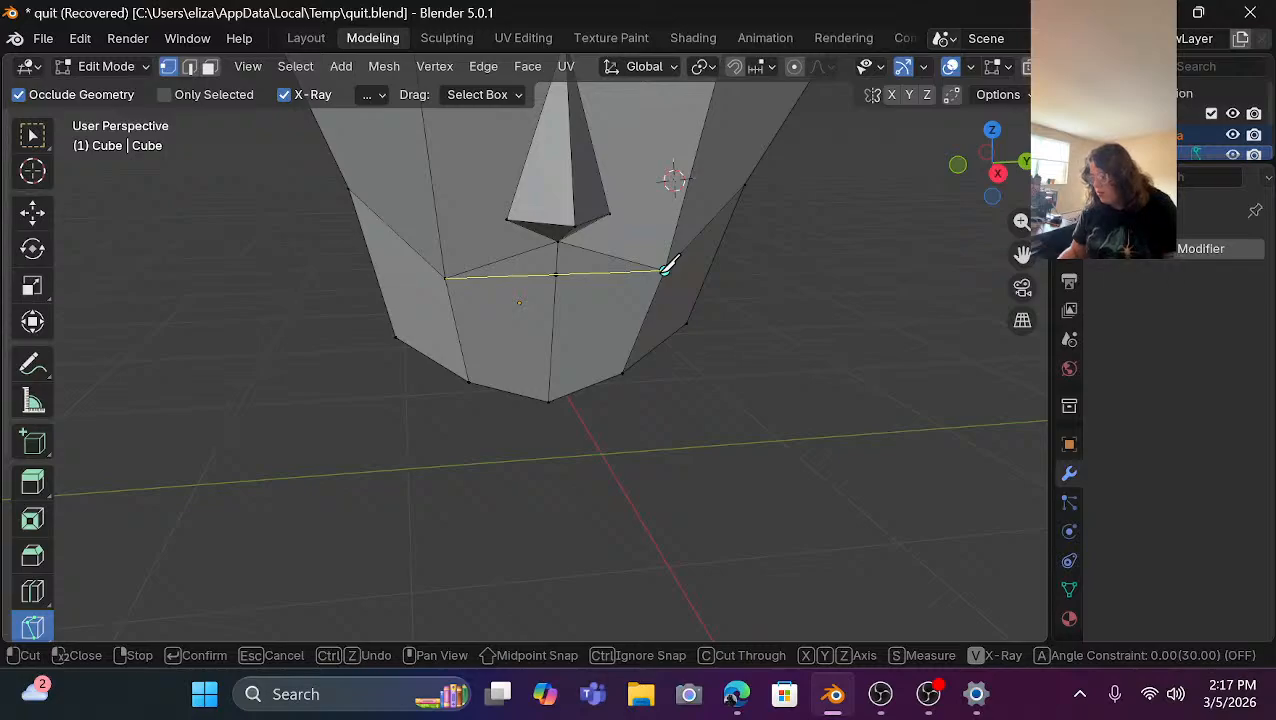
pyautogui.press('Return')
# Scale the two inner vertices on the light band's upper edge closer together along the Y axis.
pyautogui.scroll(-2, 543, 284)
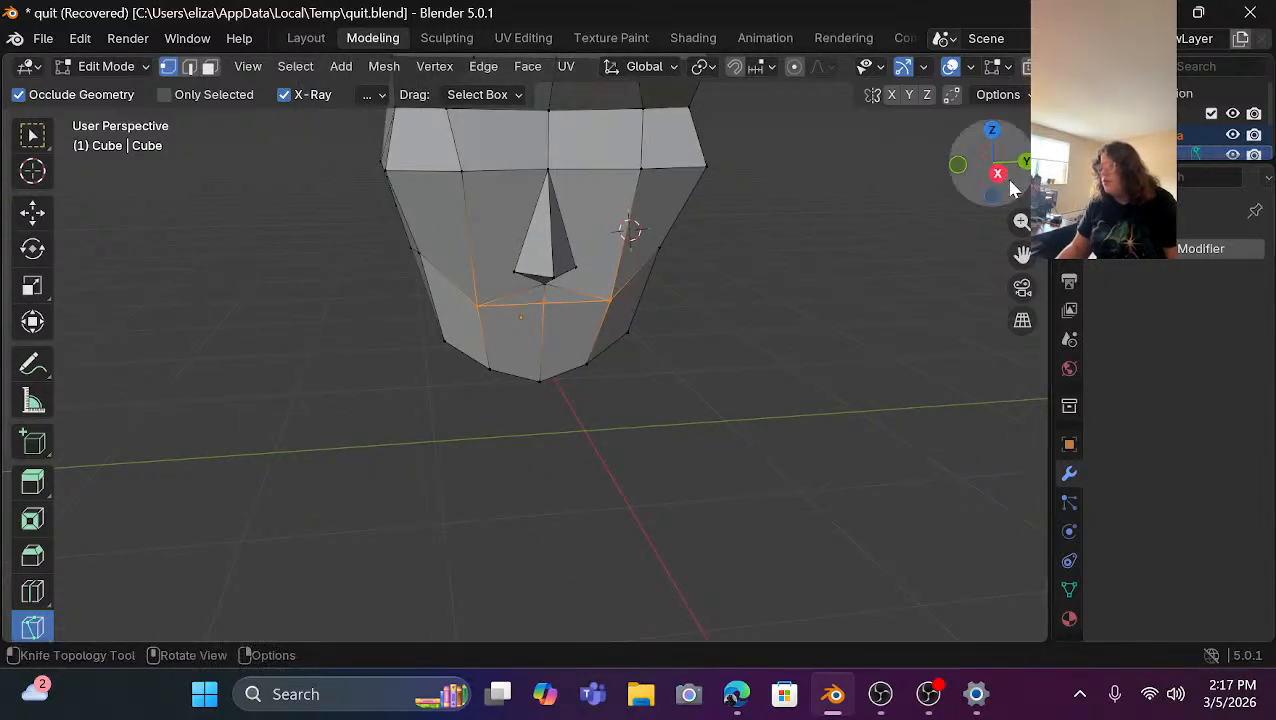
pyautogui.moveTo(1008, 185); pyautogui.dragTo(1014, 168)
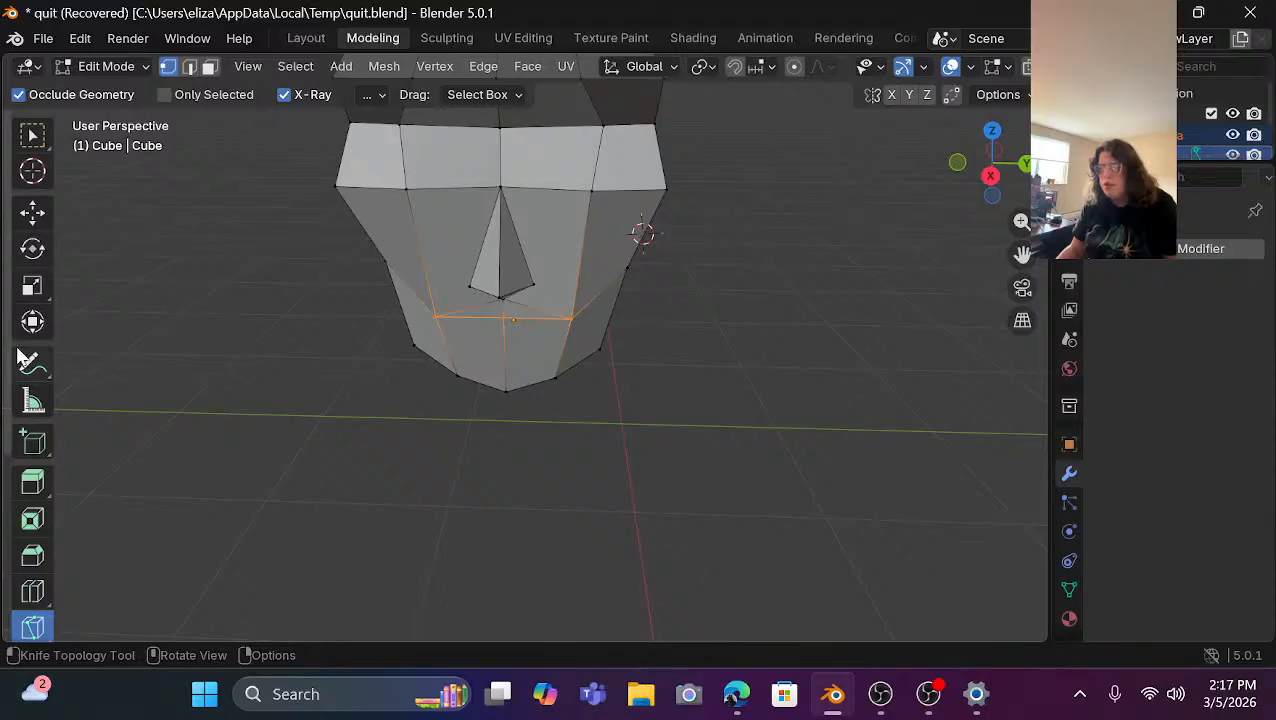
pyautogui.click(33, 213)
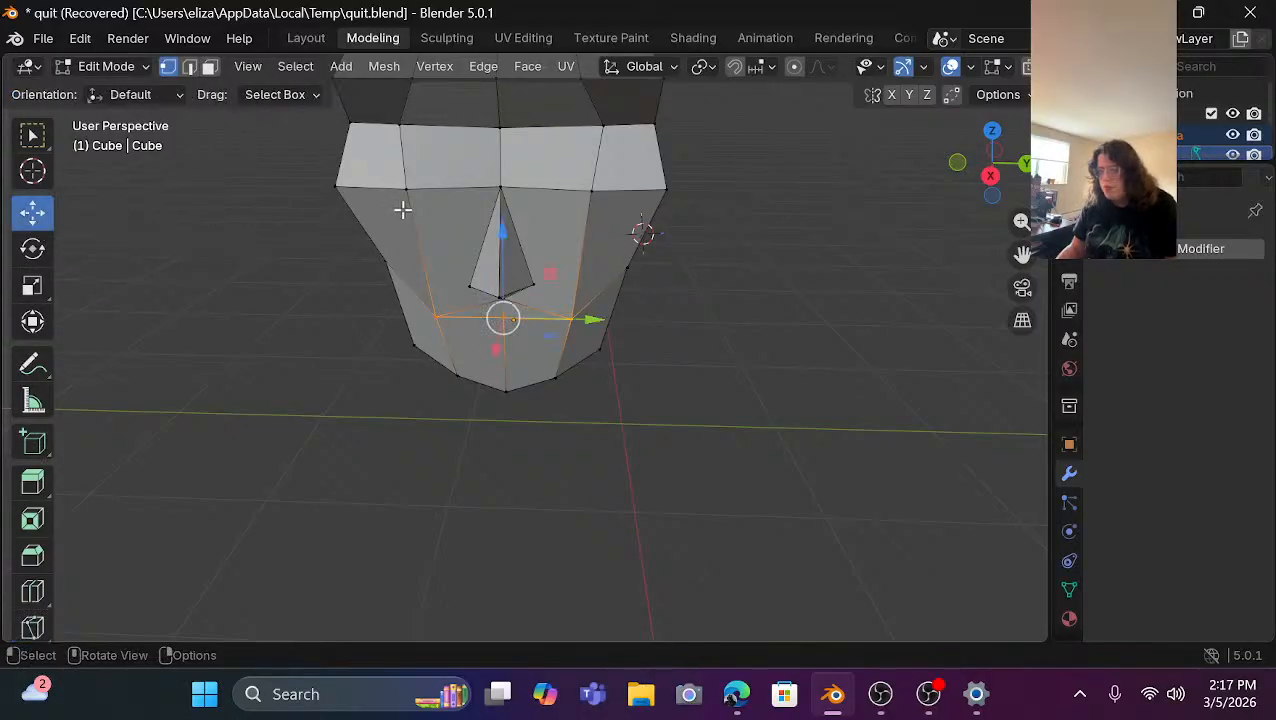
pyautogui.scroll(-1, 442, 207)
pyautogui.click(429, 176)
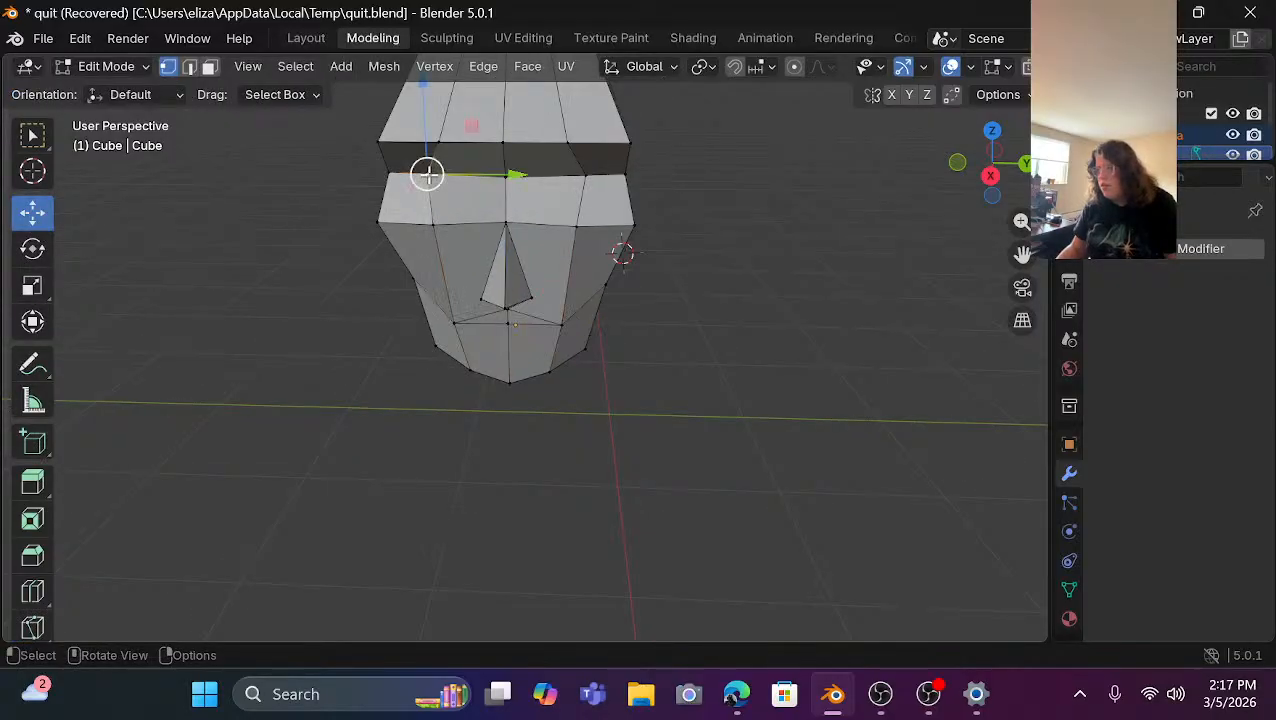
pyautogui.keyDown('shift'); pyautogui.click(588, 176); pyautogui.keyUp('shift')
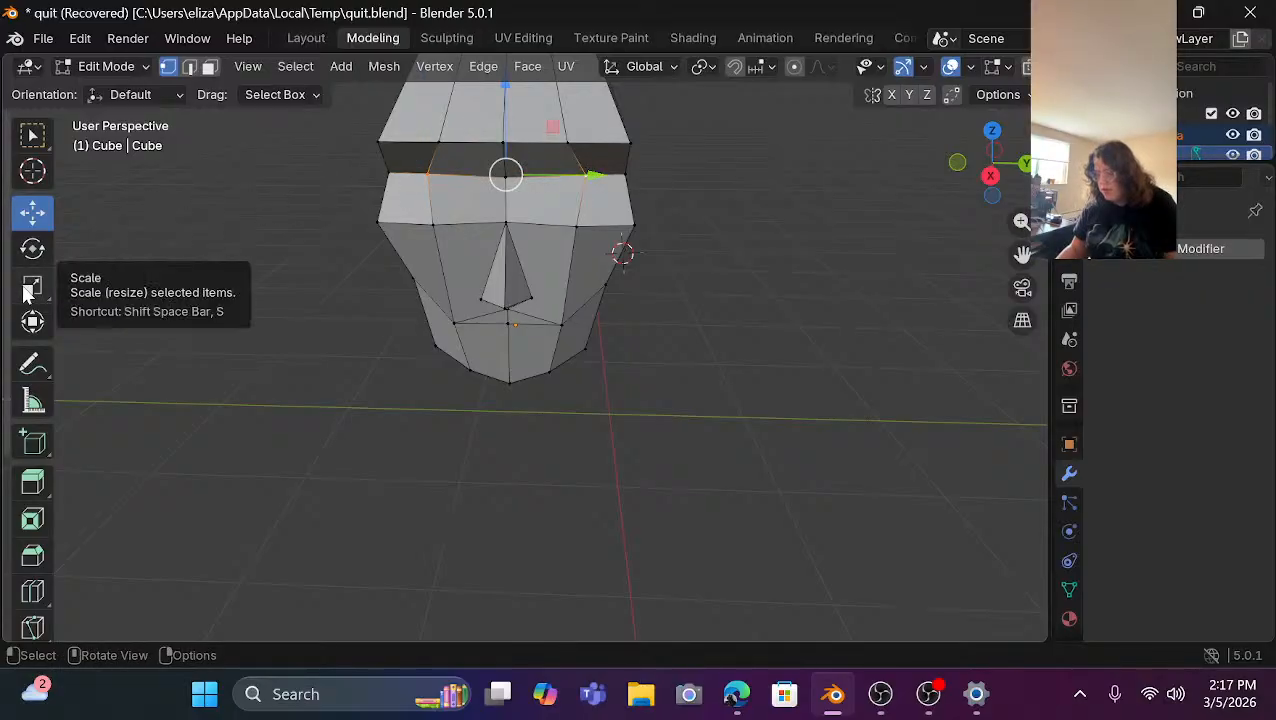
pyautogui.hotkey('shift', 'space')
pyautogui.press('t')
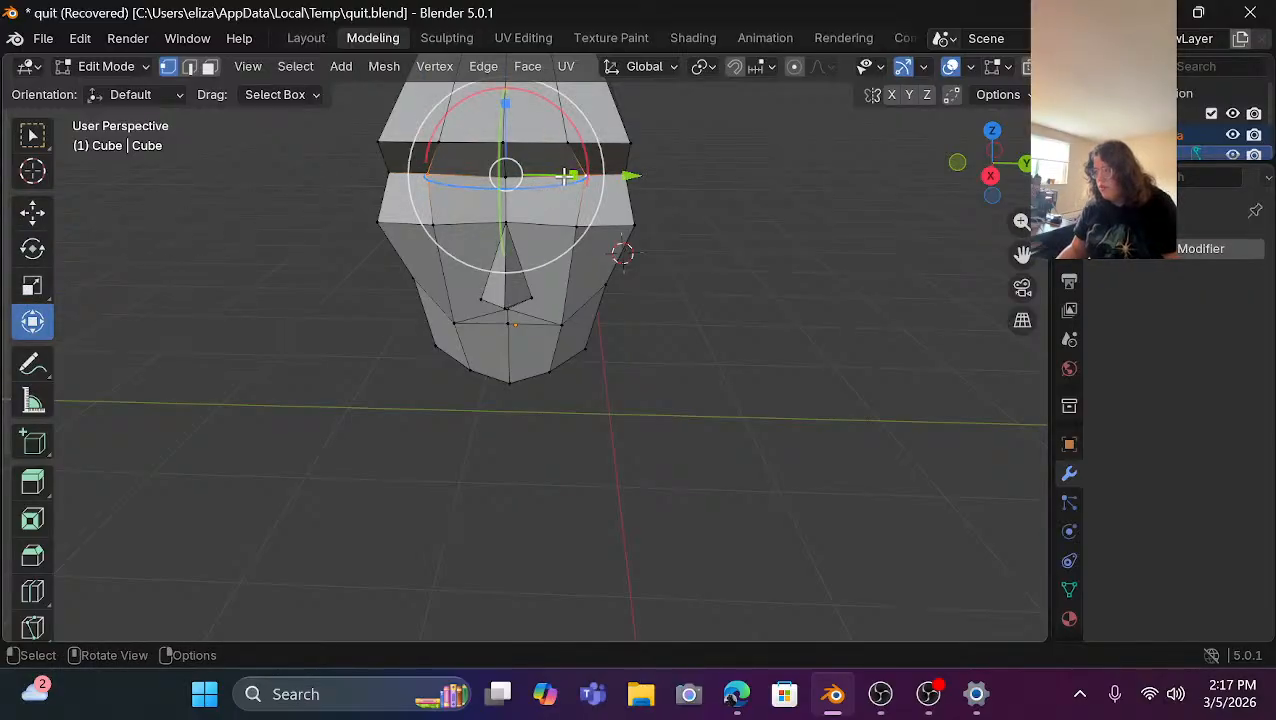
pyautogui.moveTo(566, 176); pyautogui.dragTo(551, 175)
pyautogui.click(760, 262)
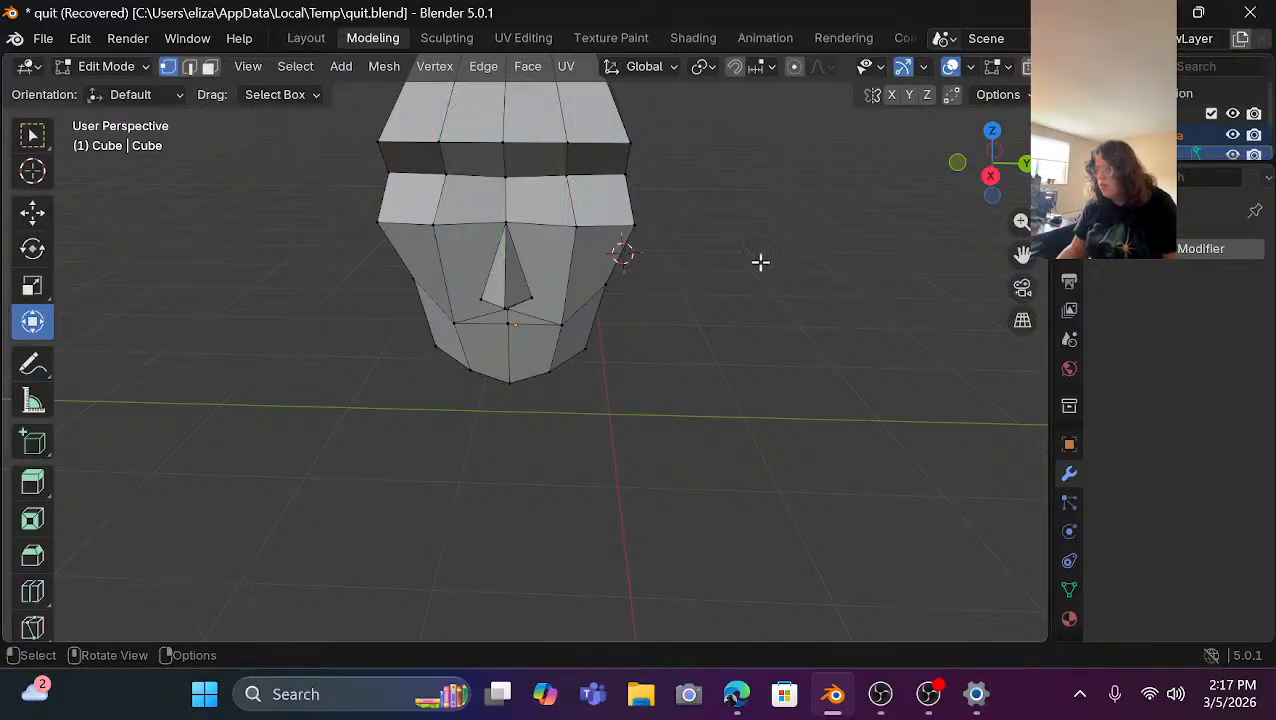
pyautogui.scroll(3, 687, 260)
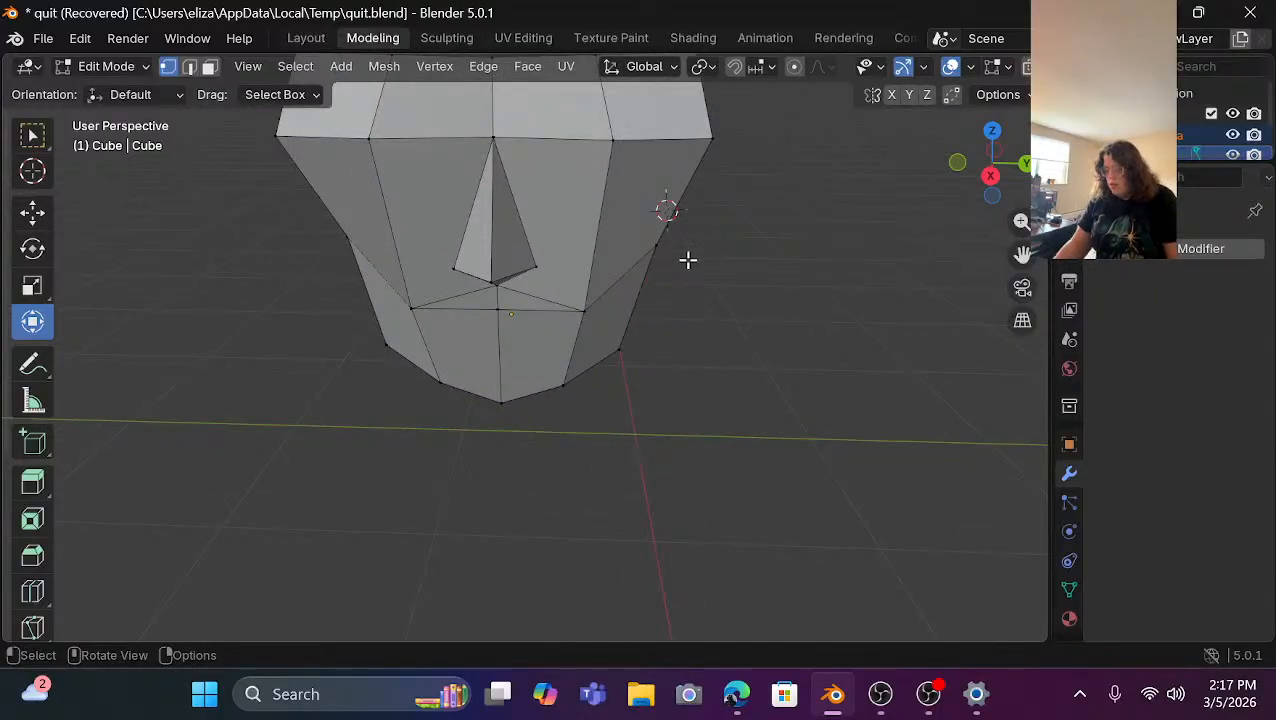
pyautogui.keyDown('shift'); pyautogui.moveTo(693, 277); pyautogui.dragTo(686, 416, button='middle'); pyautogui.keyUp('shift')
pyautogui.scroll(2, 632, 369)
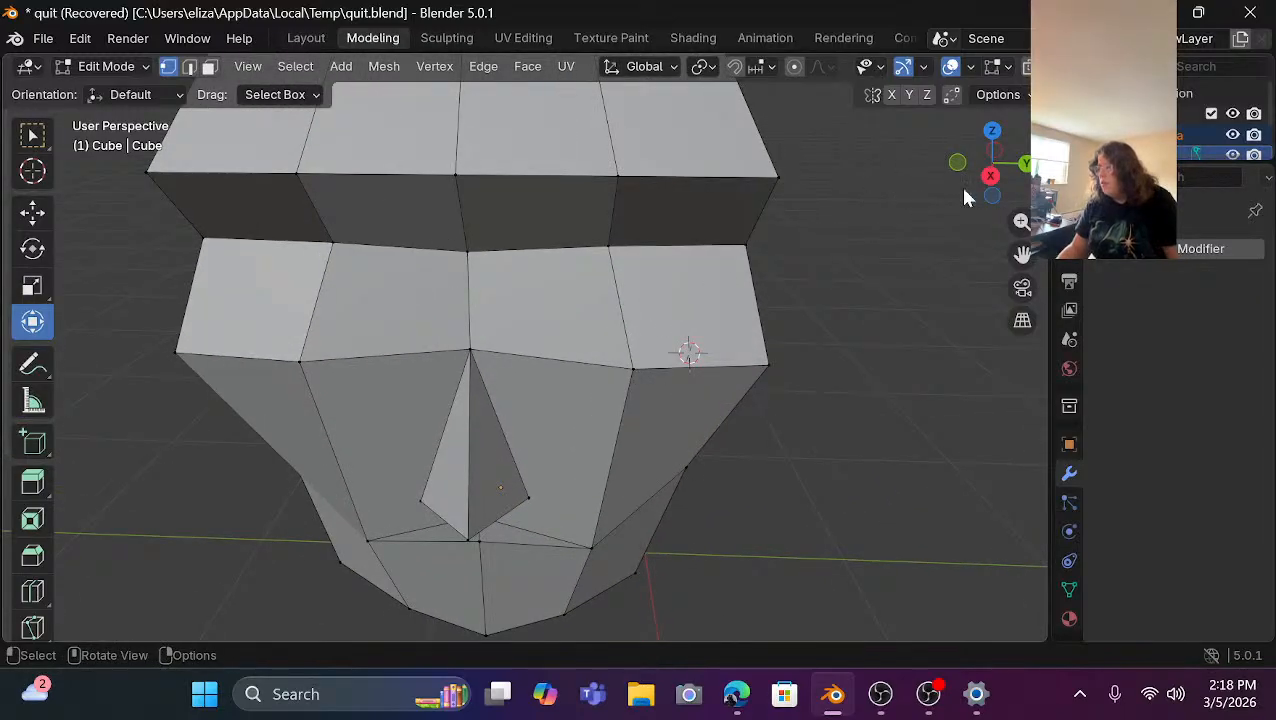
pyautogui.moveTo(990, 192); pyautogui.dragTo(927, 151)
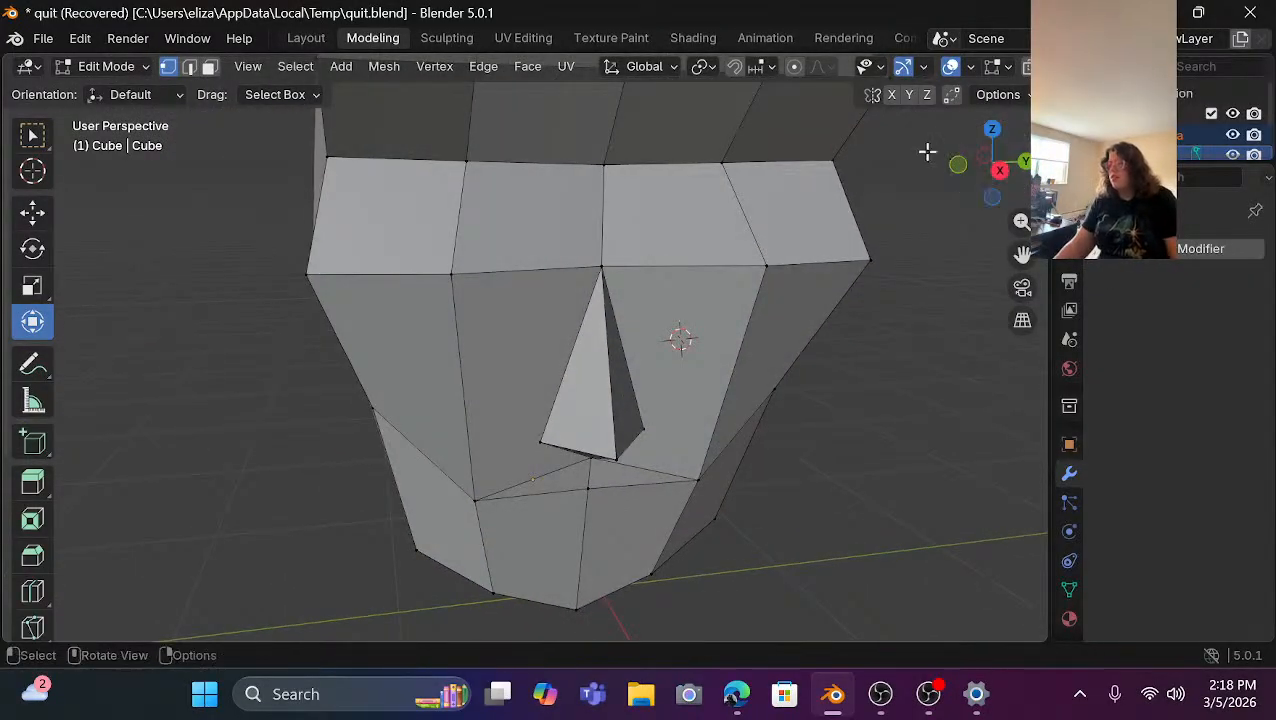
pyautogui.scroll(-3, 682, 197)
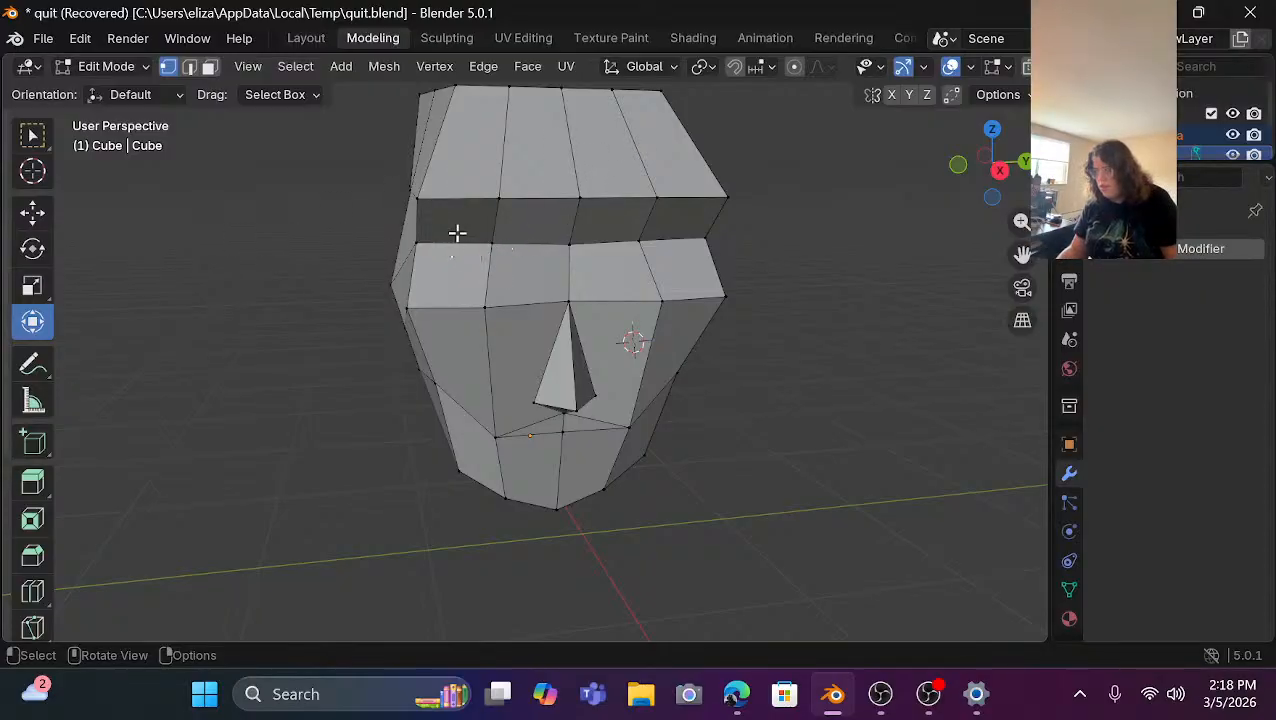
pyautogui.scroll(2, 457, 233)
pyautogui.click(461, 192)
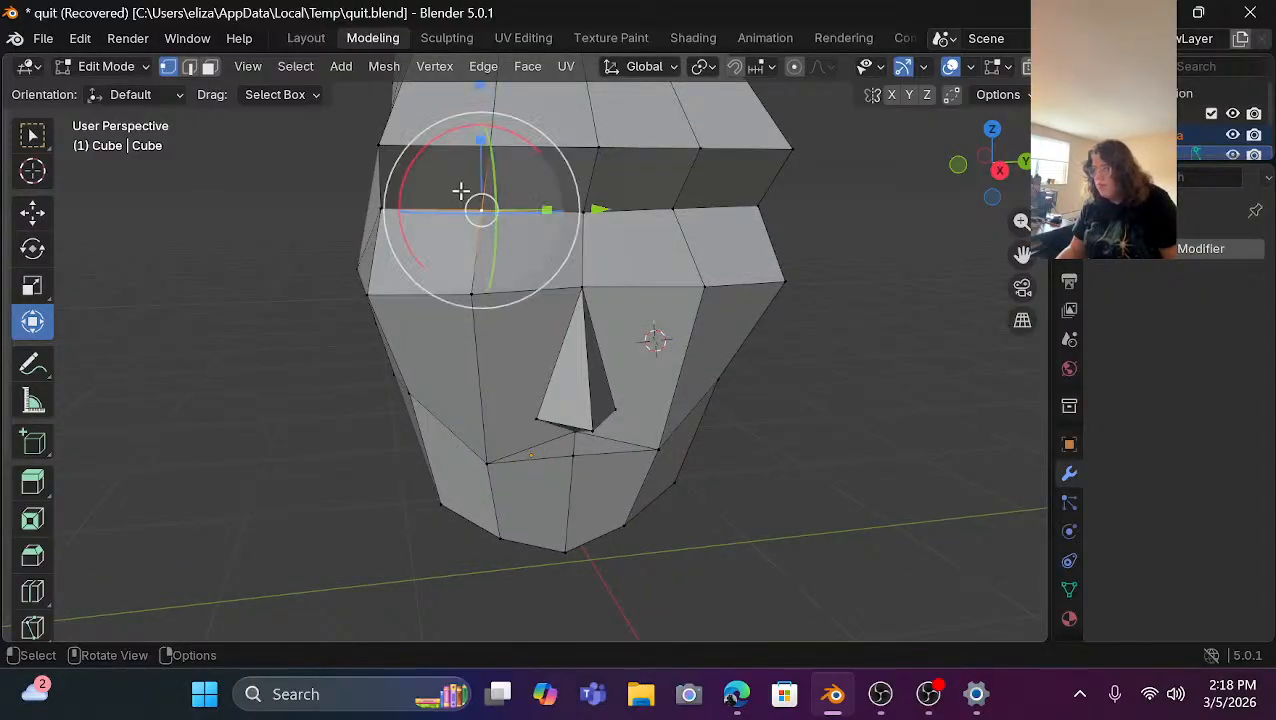
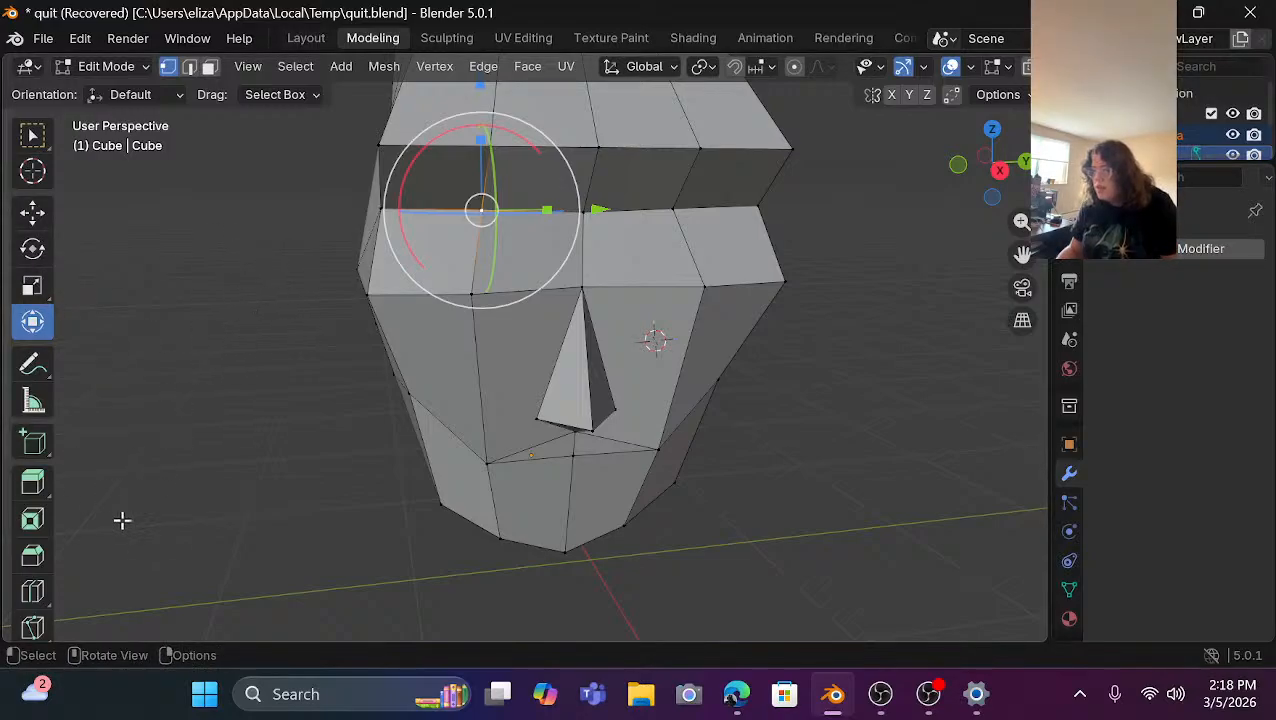
pyautogui.click(36, 627)
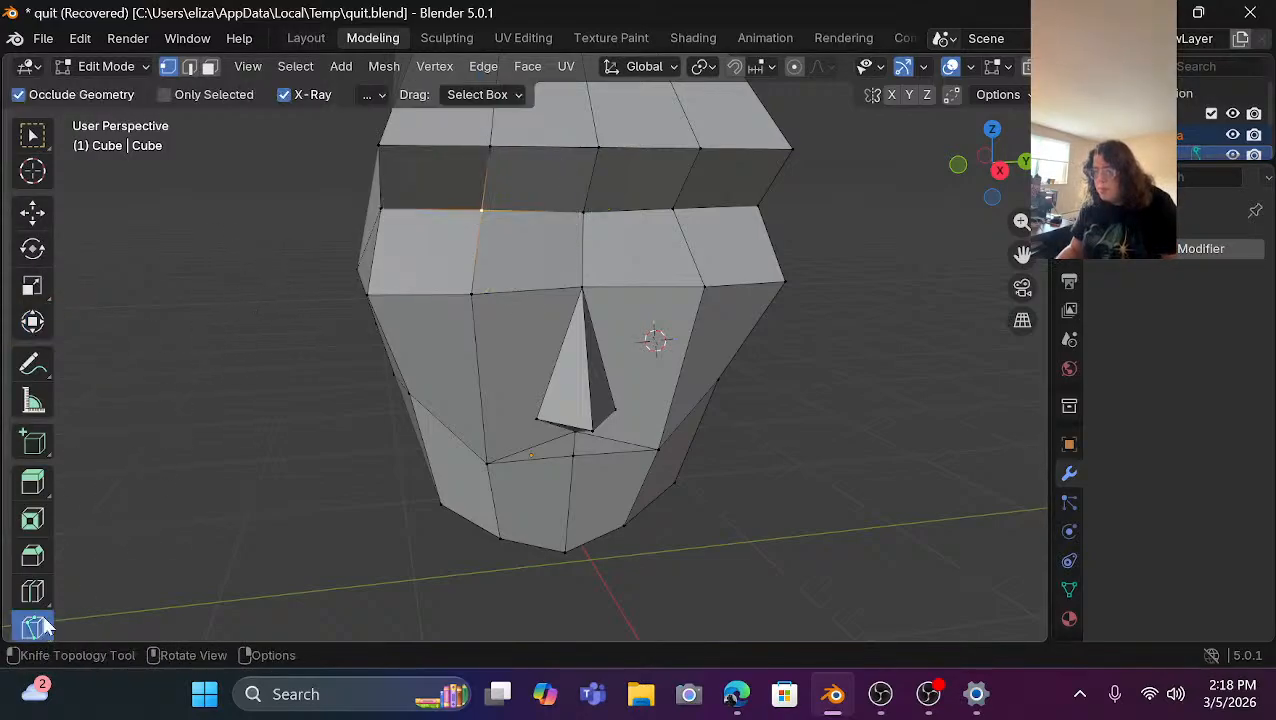
pyautogui.click(428, 209)
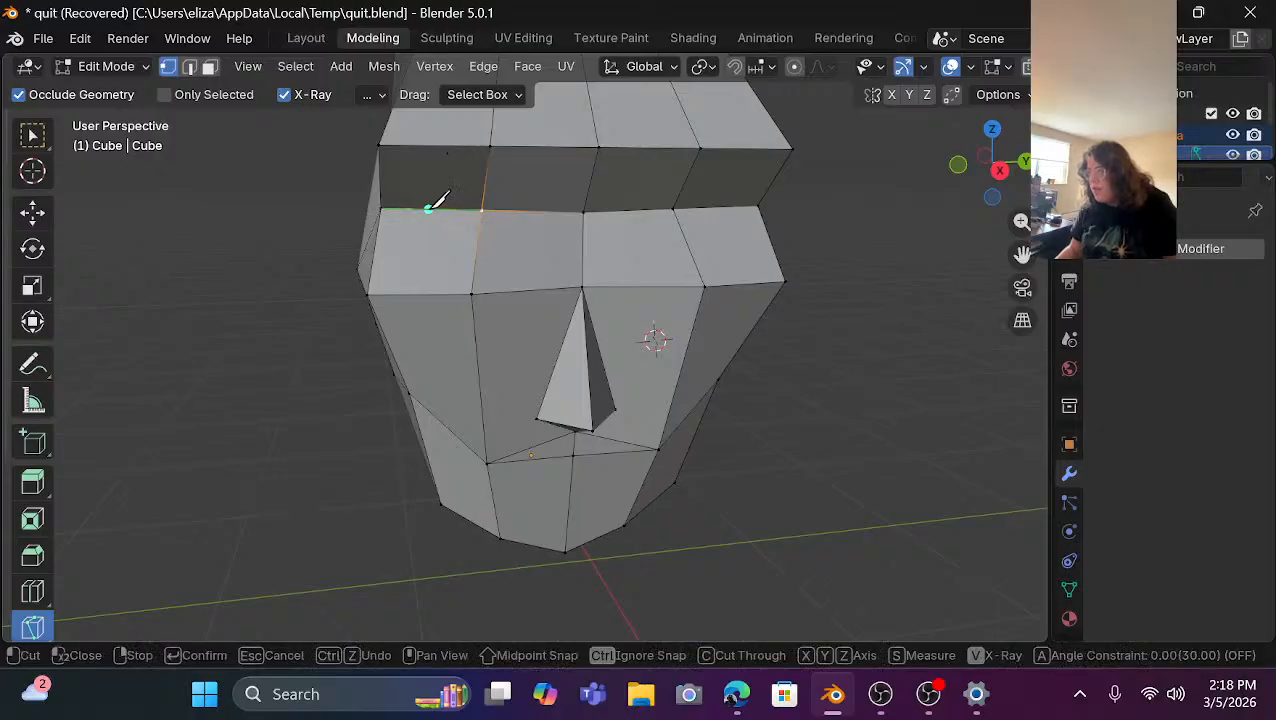
pyautogui.click(485, 182)
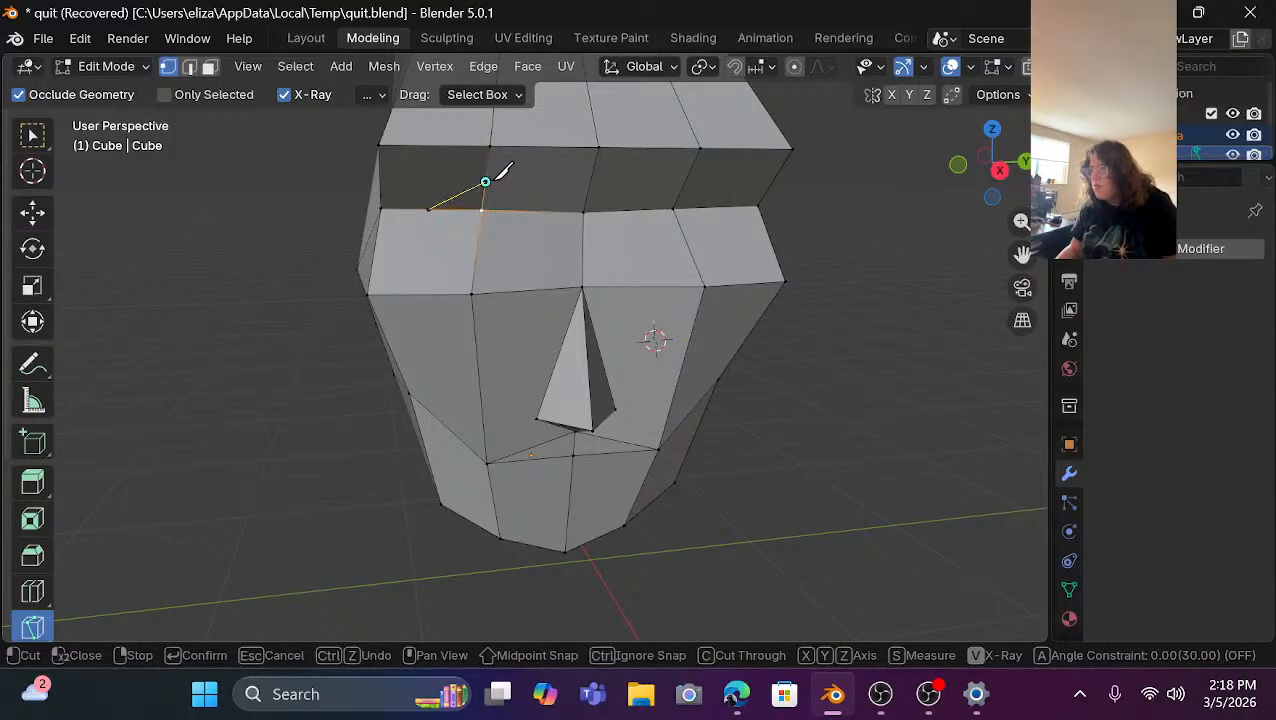
pyautogui.click(538, 209)
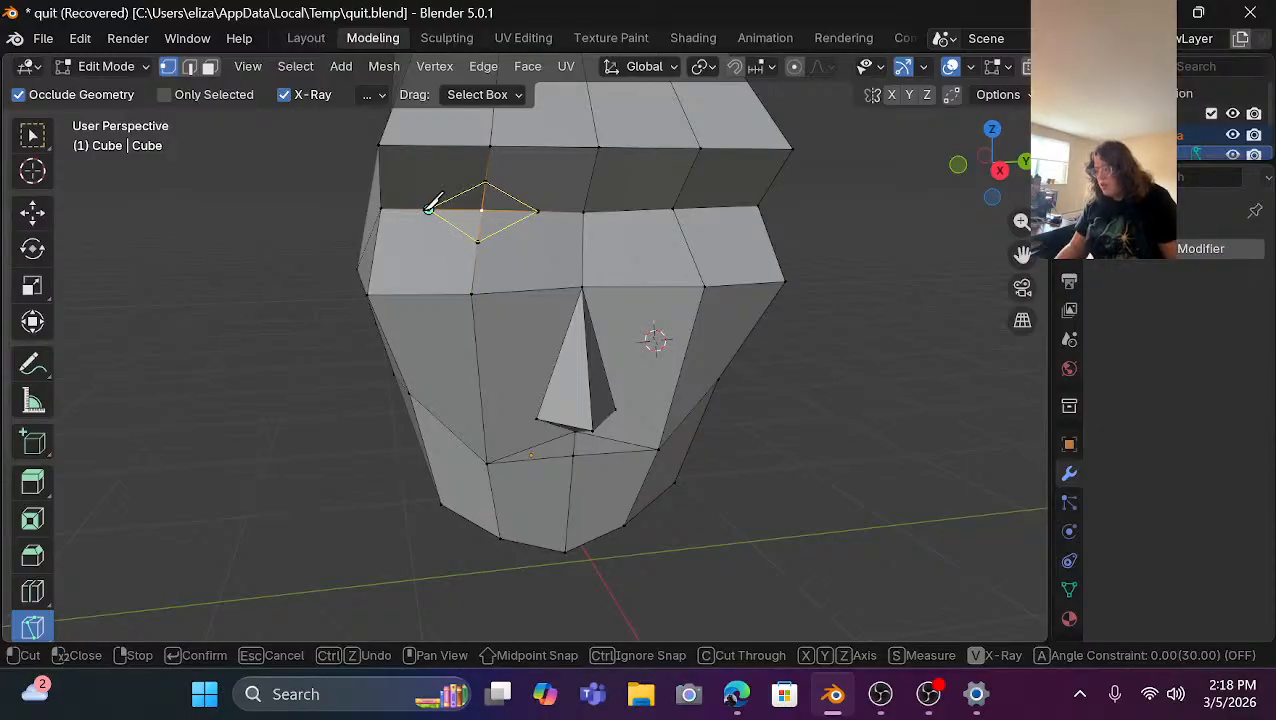
pyautogui.hotkey('ctrl', 'z')
pyautogui.hotkey('ctrl', 'z')
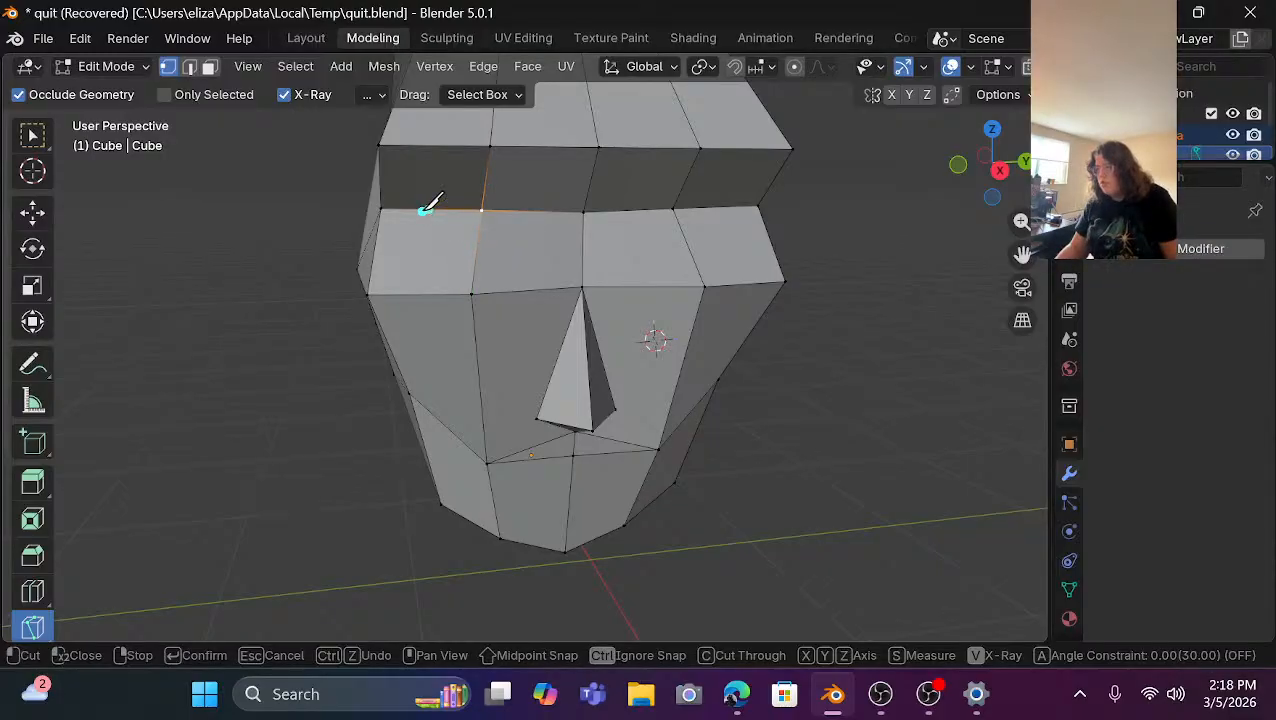
pyautogui.click(428, 209)
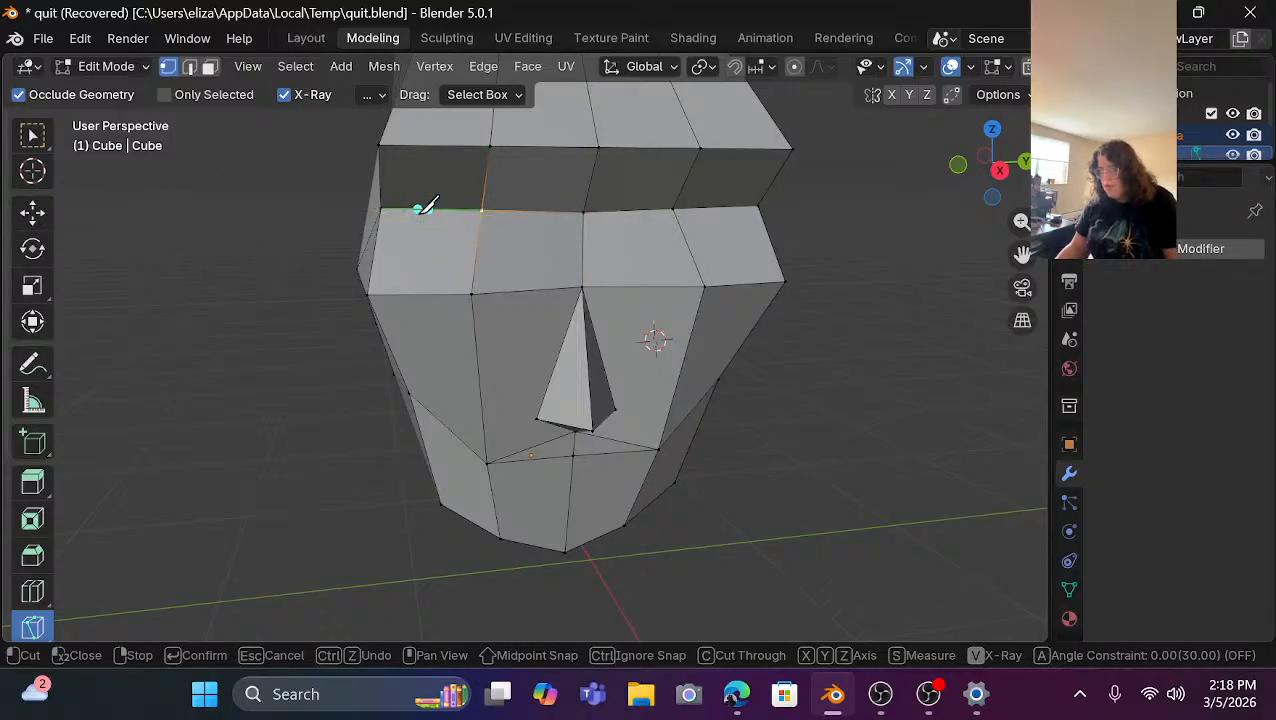
pyautogui.press('Escape')
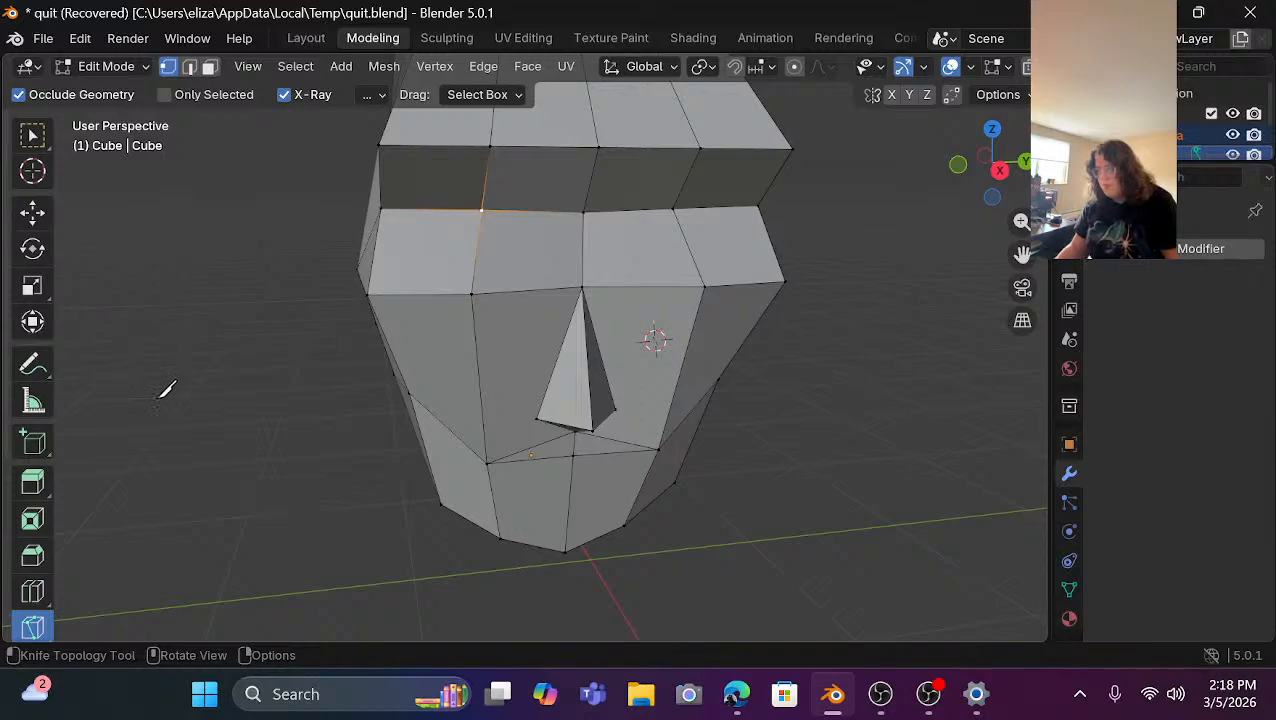
# Add one loop cut across the middle of the dark brow band and another across the light band below it.
pyautogui.click(32, 591)
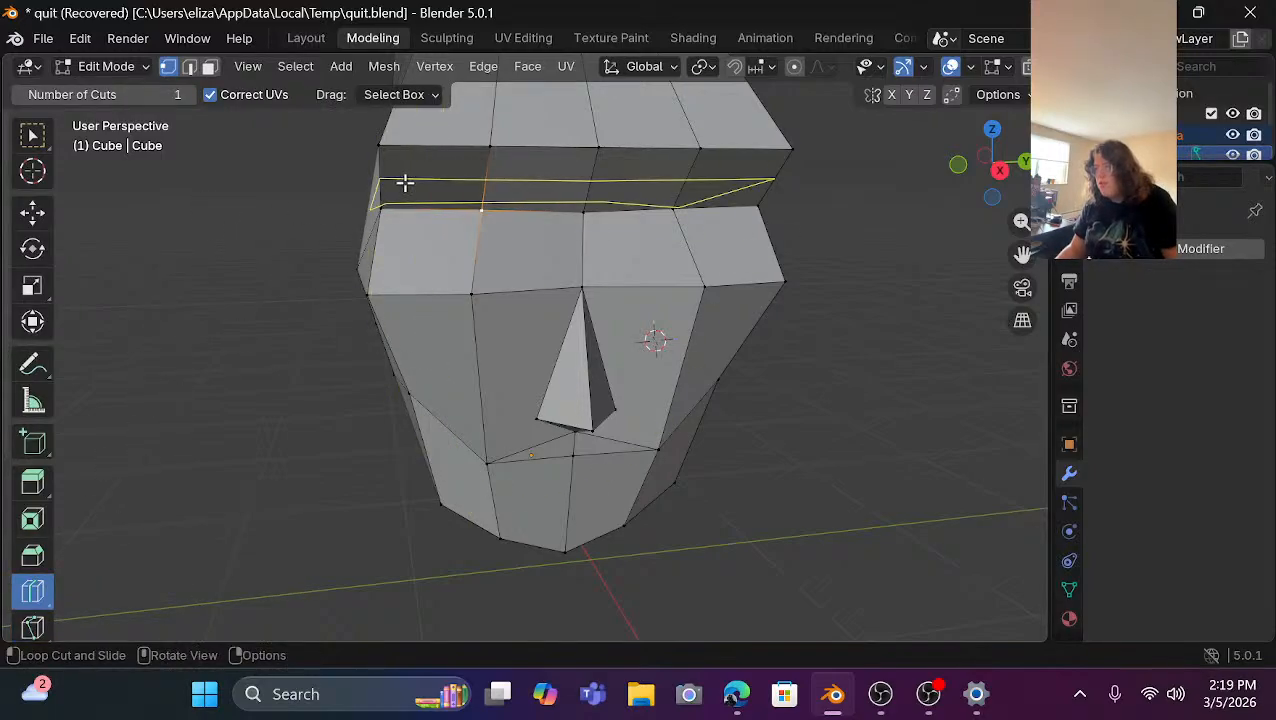
pyautogui.click(404, 182)
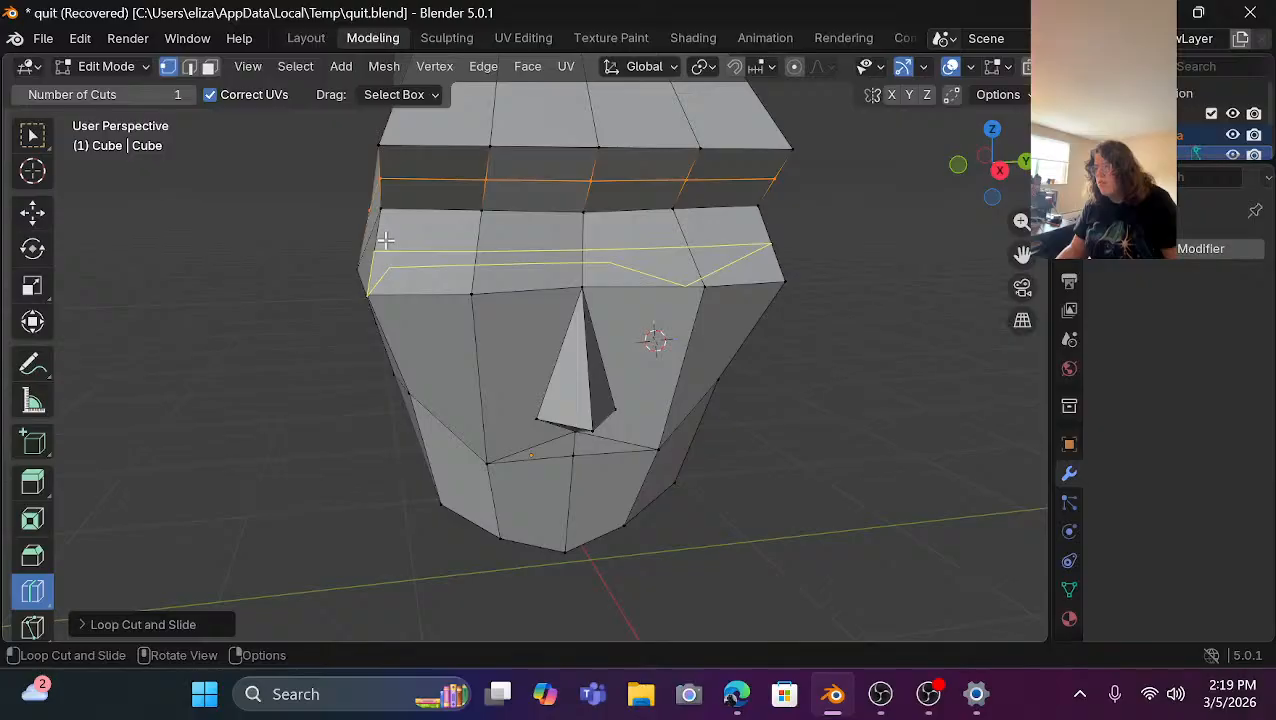
pyautogui.click(450, 250)
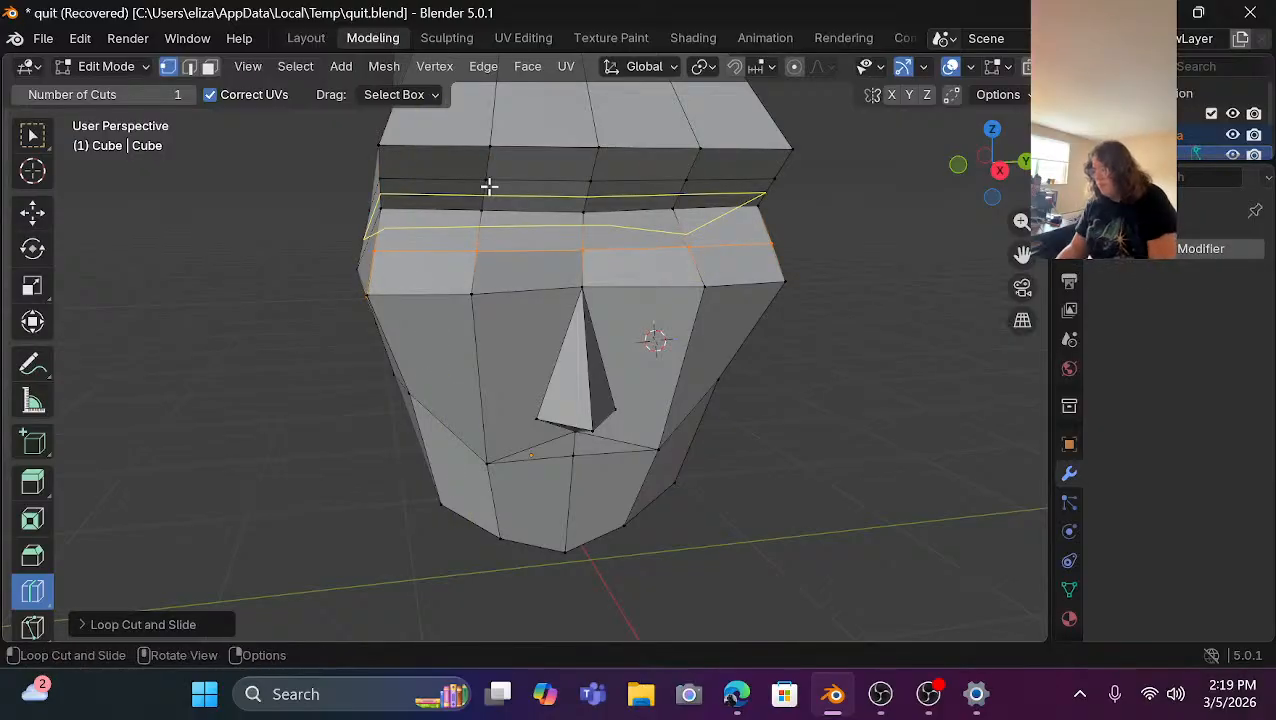
pyautogui.click(32, 212)
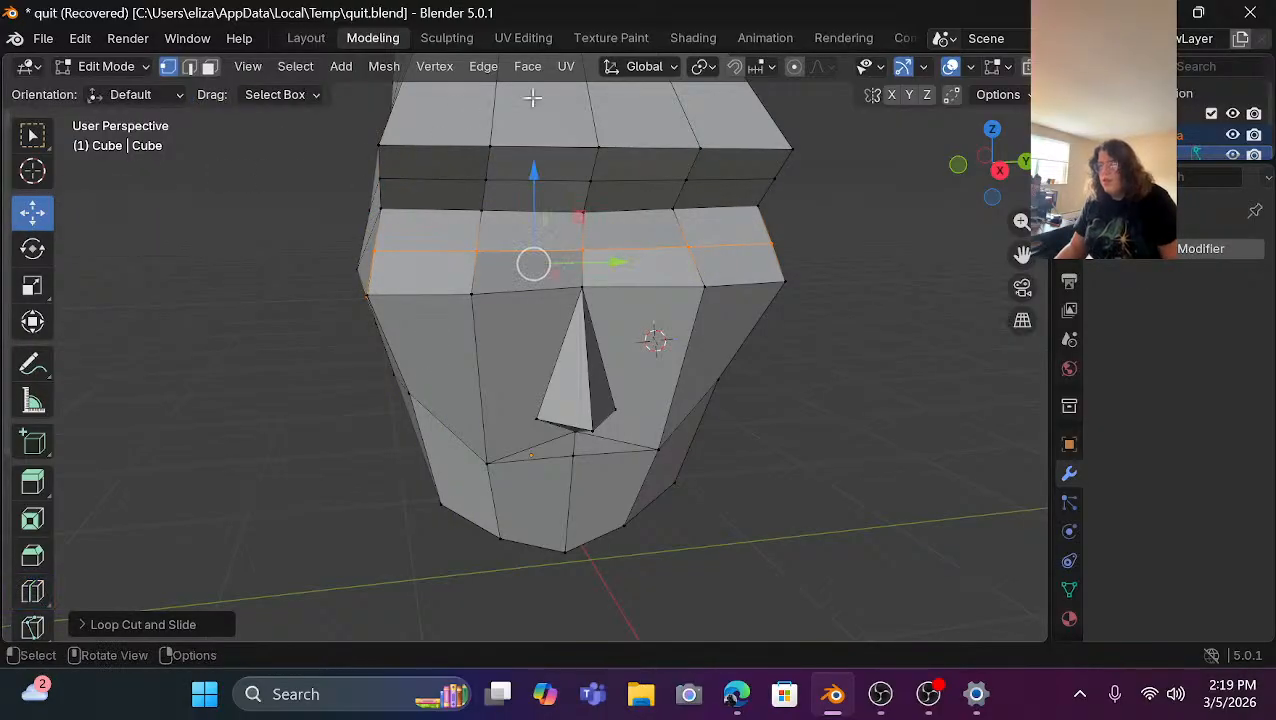
# Knife-cut a diamond-shaped eye outline on the face's positive Y side, spanning the two loop cuts around the vertex where the bands meet.
pyautogui.moveTo(1008, 185); pyautogui.dragTo(970, 203)
pyautogui.scroll(3, 559, 249)
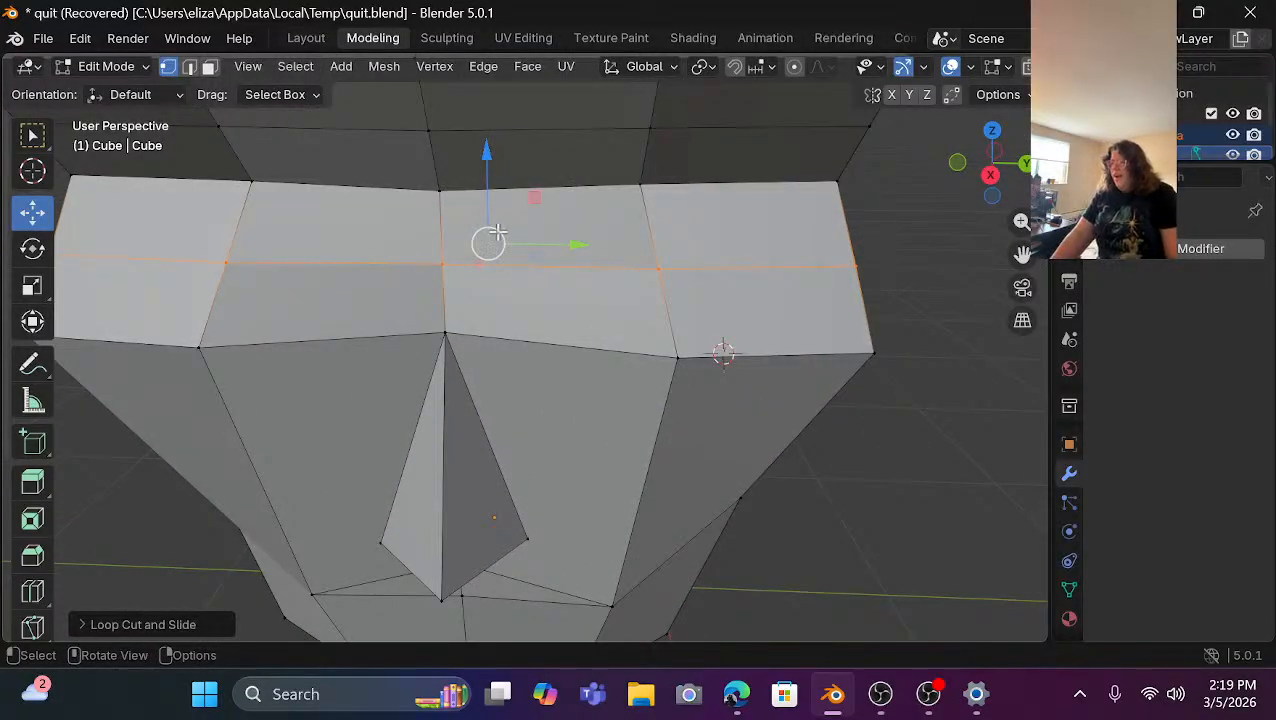
pyautogui.click(32, 626)
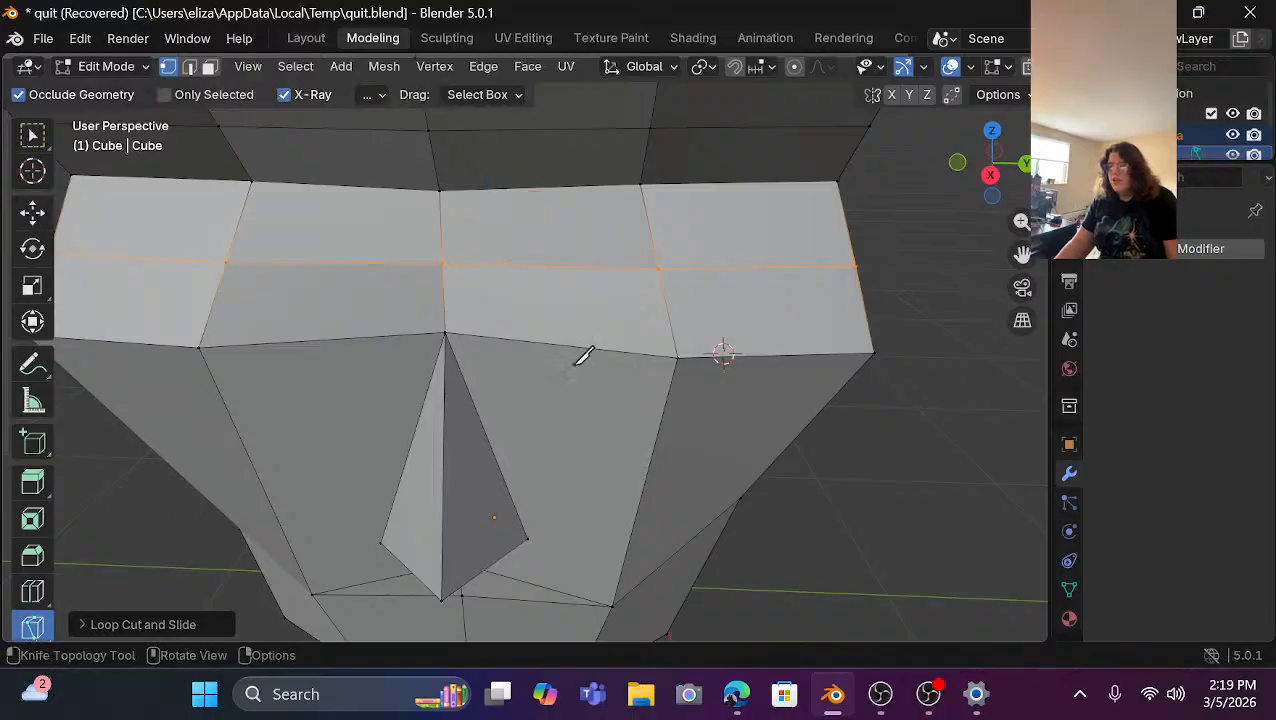
pyautogui.click(659, 267)
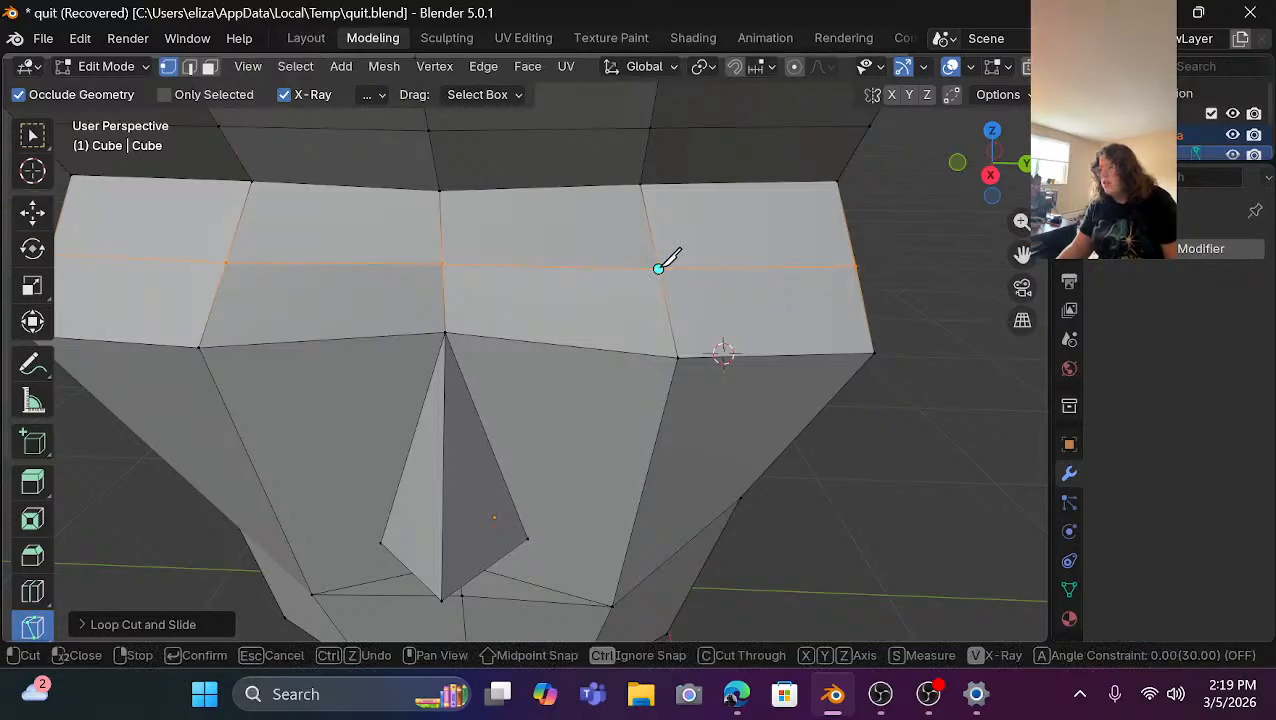
pyautogui.click(512, 188)
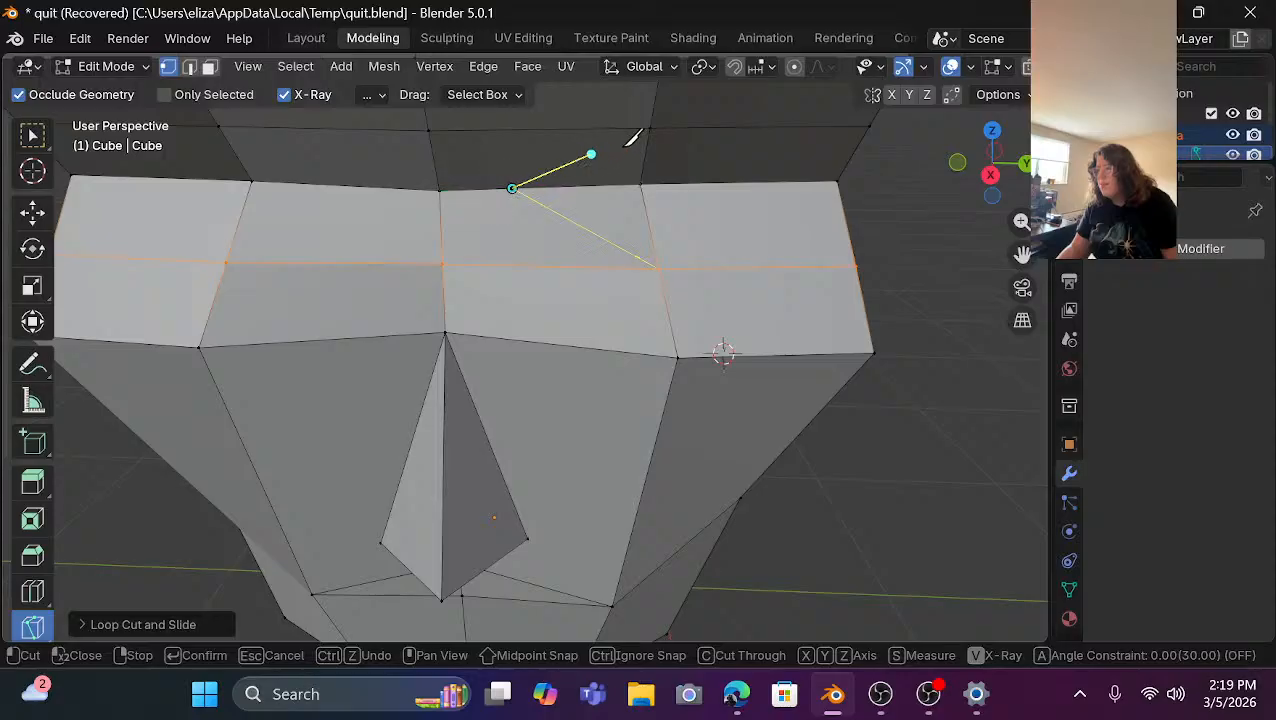
pyautogui.click(650, 128)
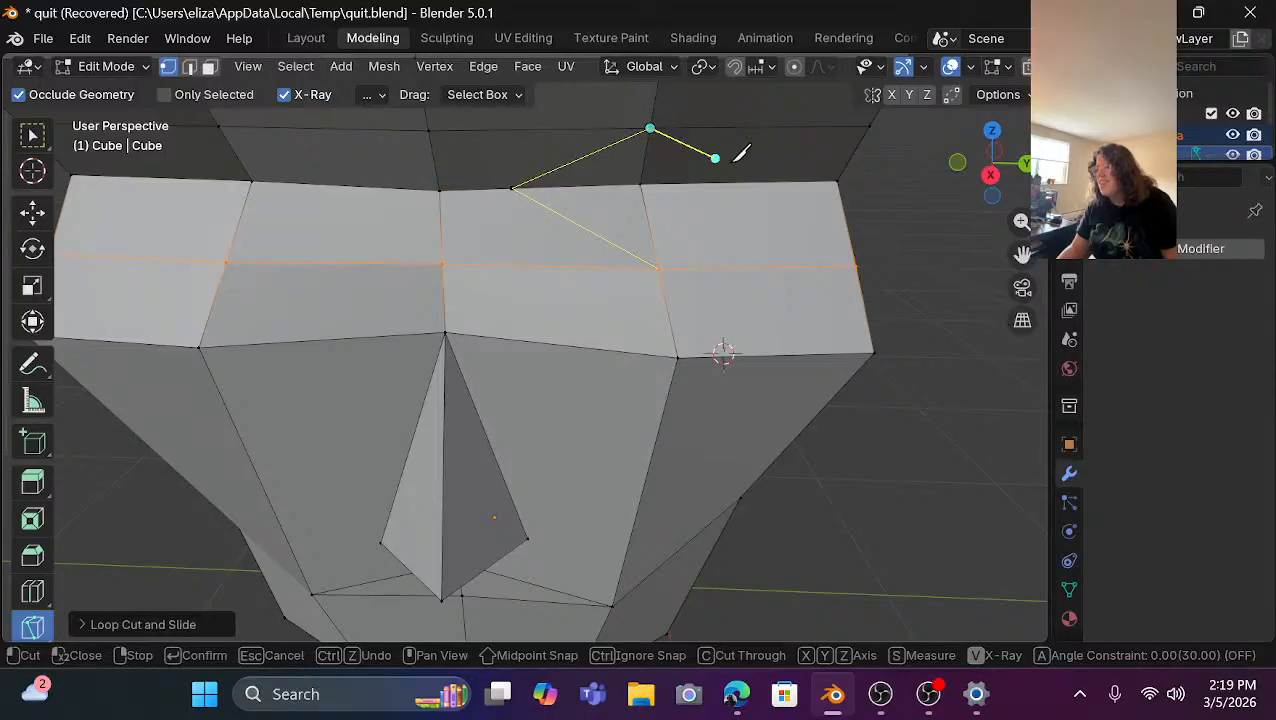
pyautogui.click(760, 182)
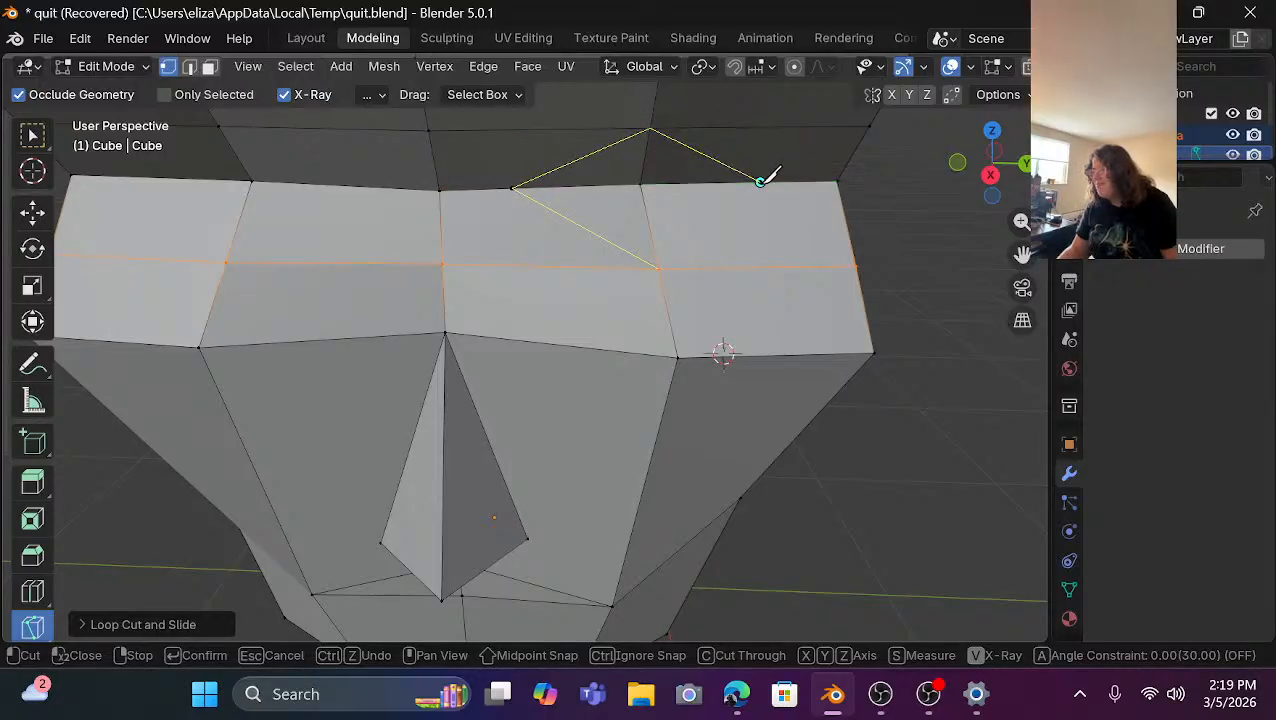
pyautogui.click(658, 268)
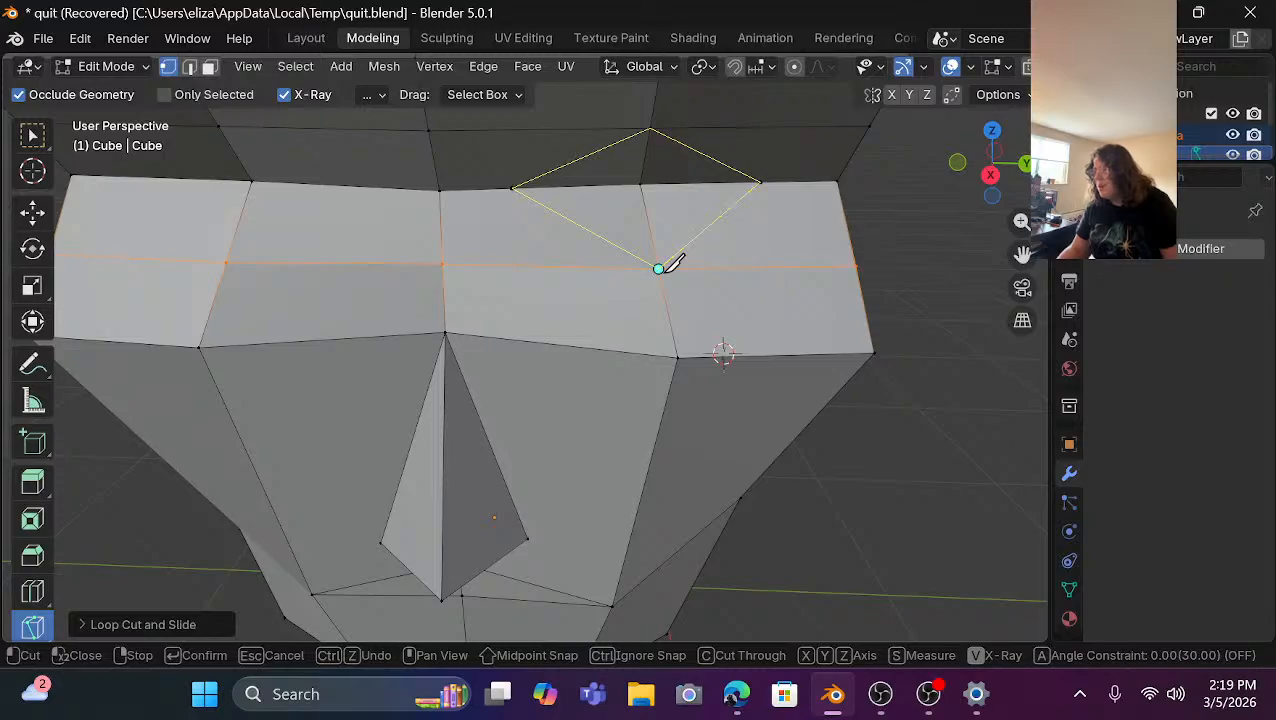
pyautogui.press('Return')
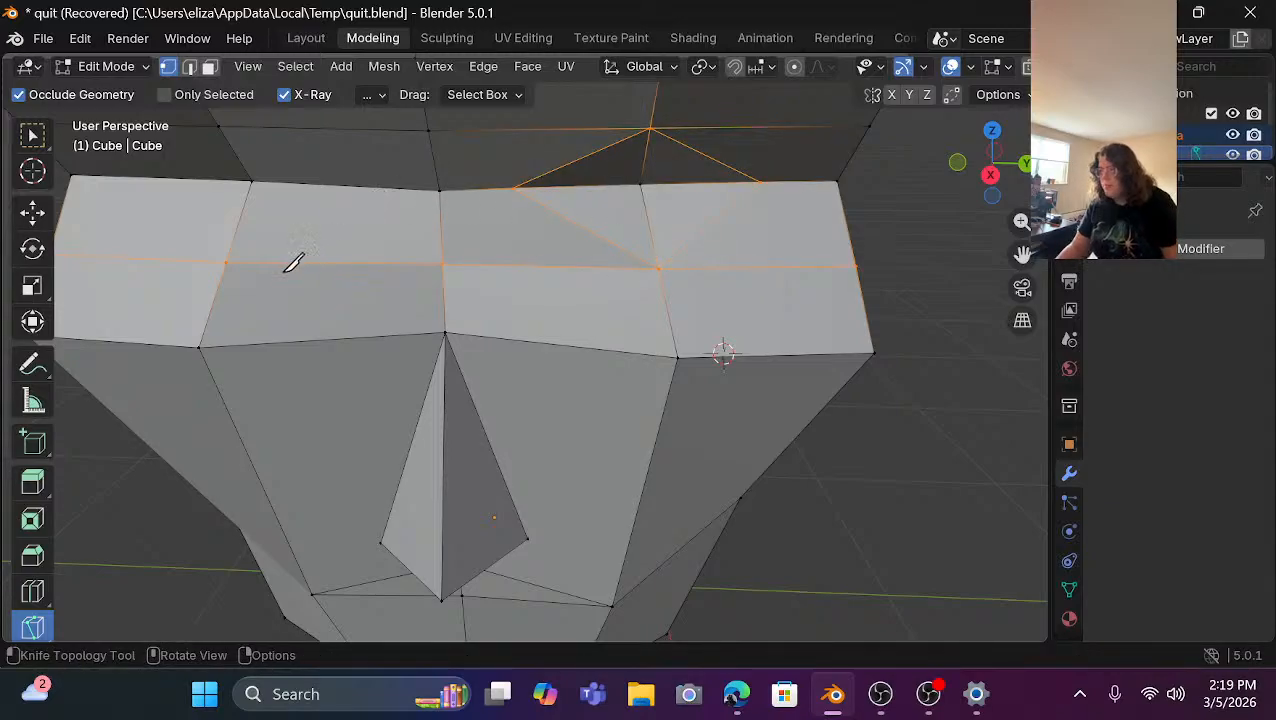
# Knife-cut a matching diamond-shaped eye outline on the opposite side of the face between the same two loop cuts.
pyautogui.click(226, 262)
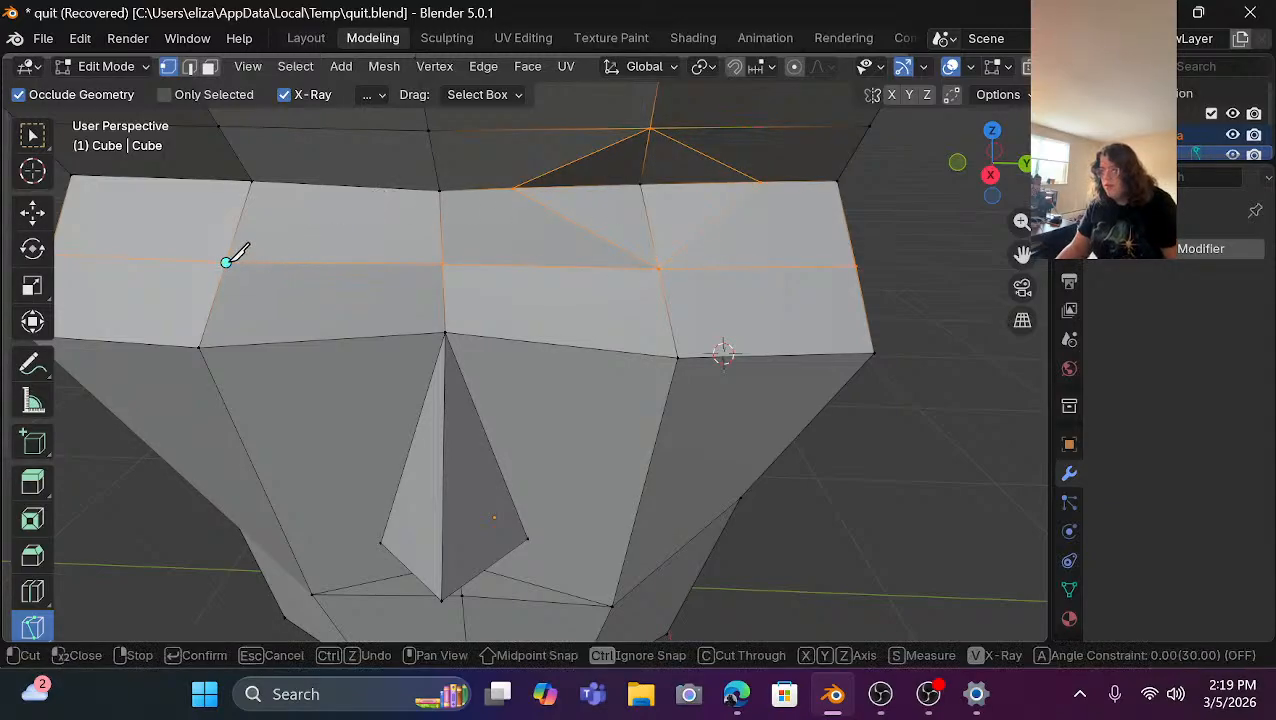
pyautogui.click(349, 185)
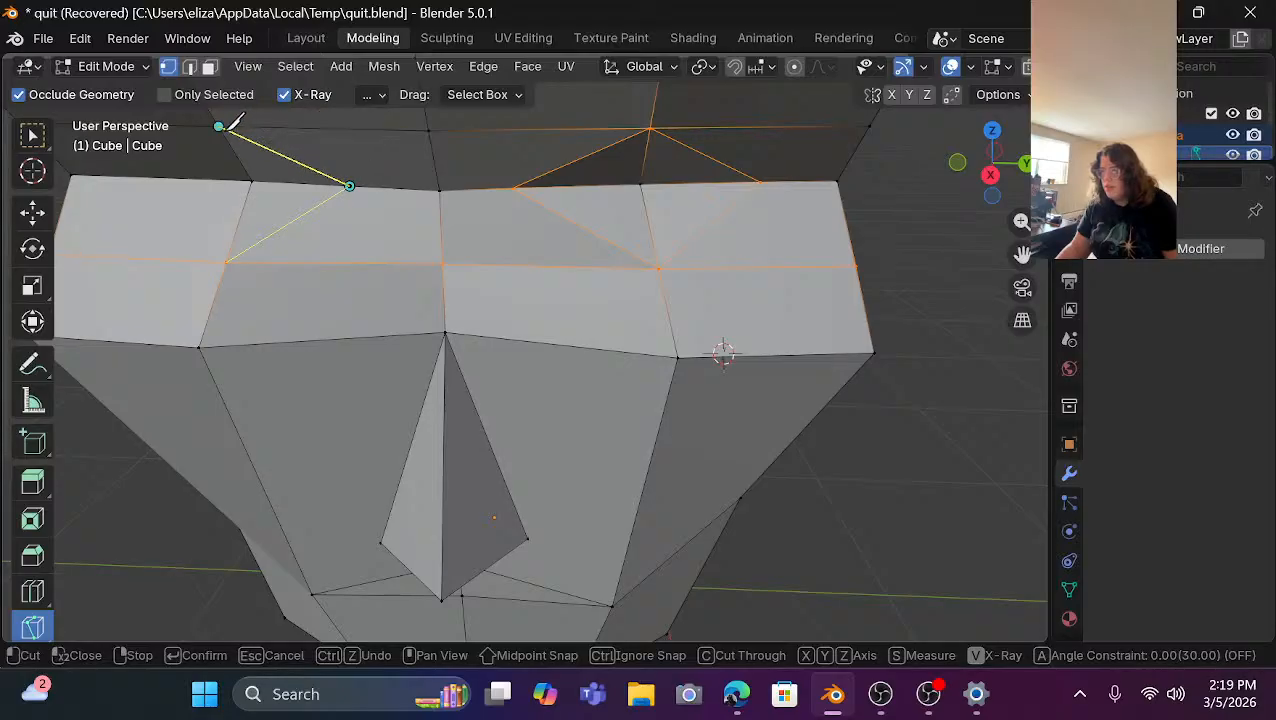
pyautogui.click(218, 126)
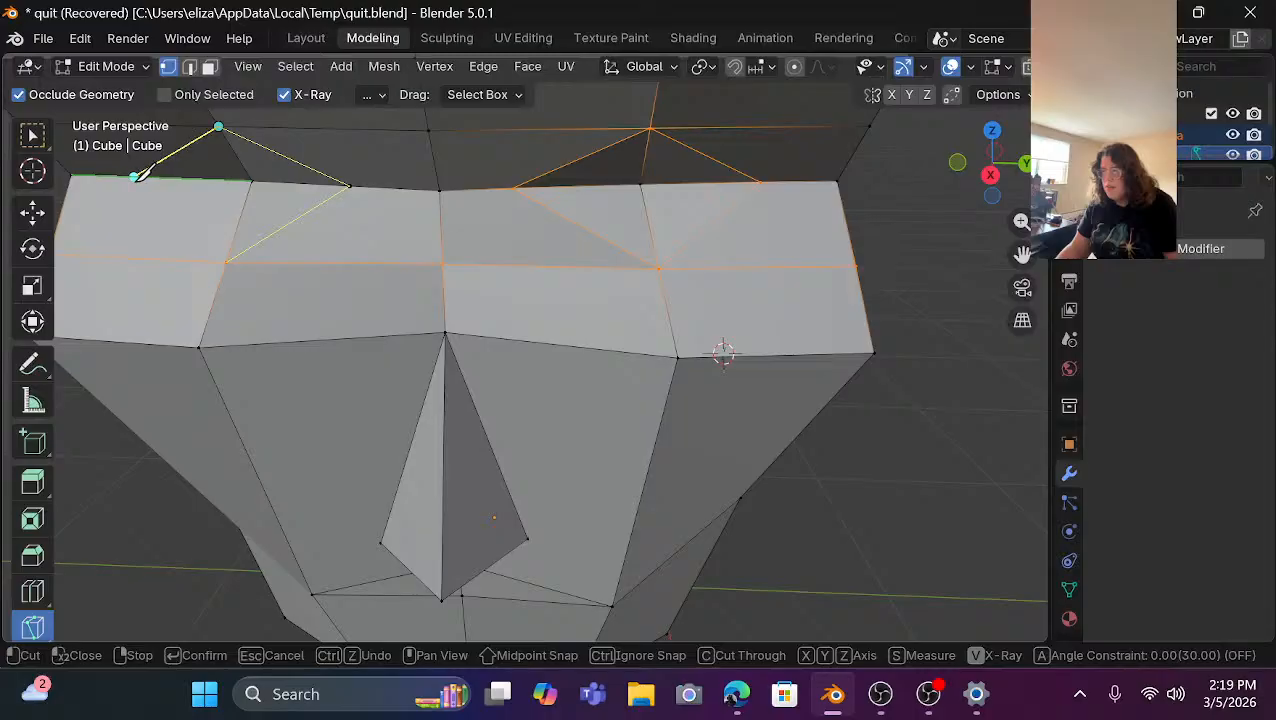
pyautogui.click(135, 177)
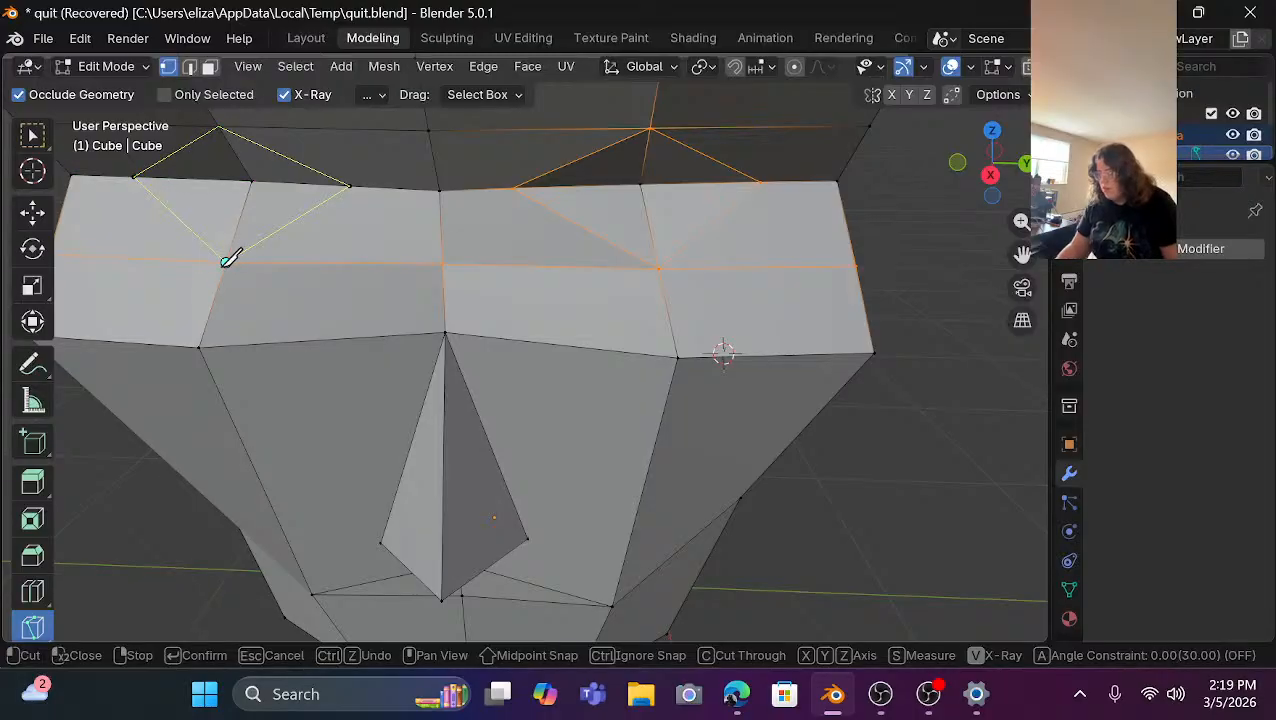
pyautogui.press('Return')
pyautogui.scroll(-5, 295, 235)
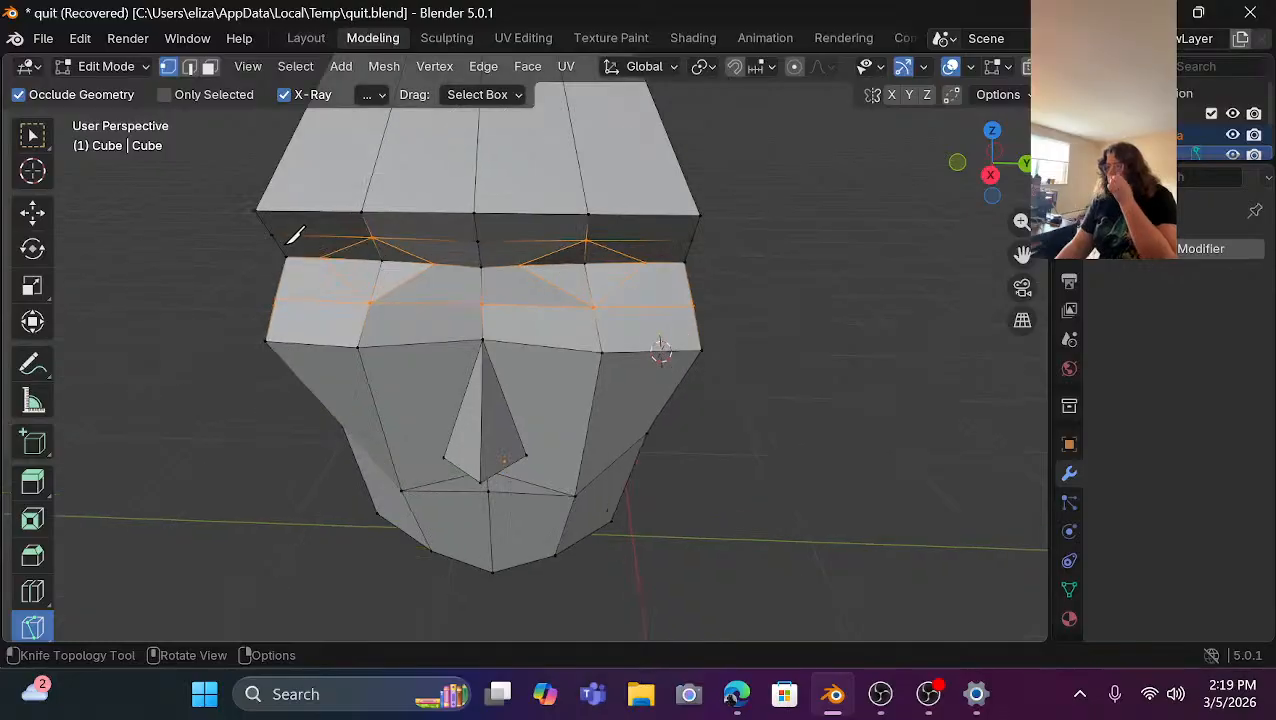
# Clear the selection and examine the shape and symmetry of both diamond eye outlines.
pyautogui.moveTo(995, 185); pyautogui.dragTo(999, 175)
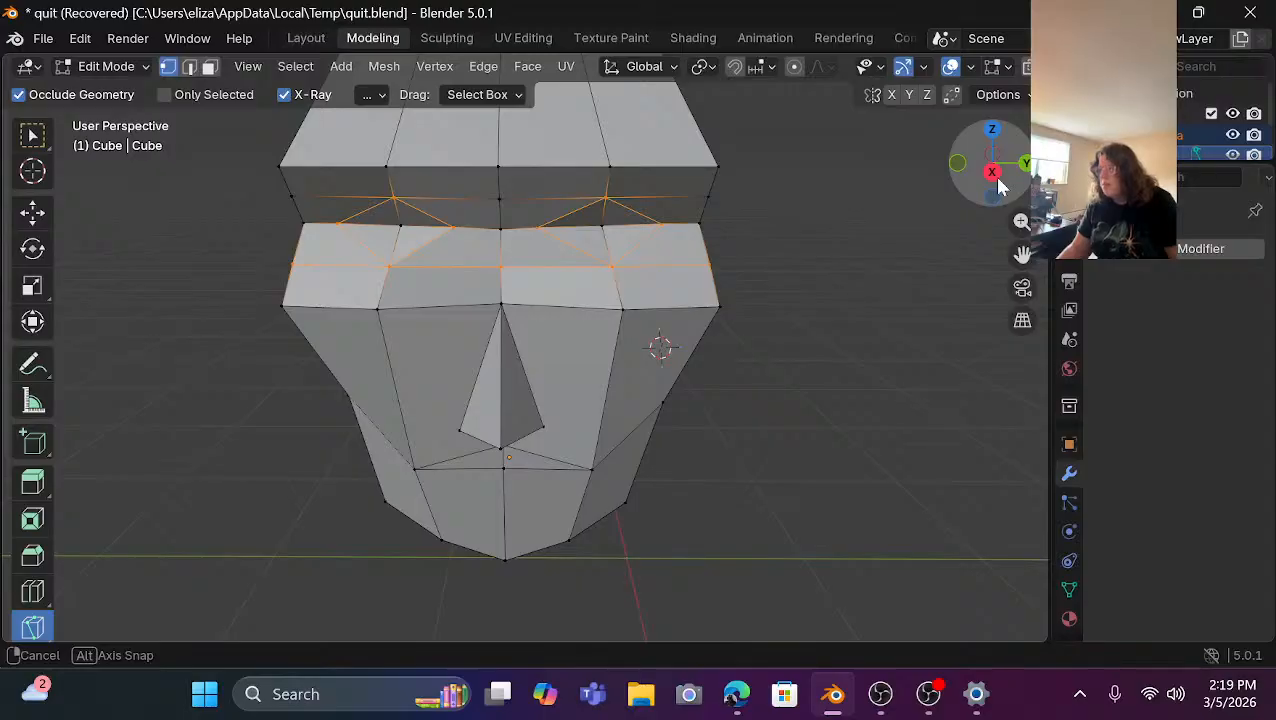
pyautogui.moveTo(999, 185); pyautogui.dragTo(999, 185)
pyautogui.click(32, 211)
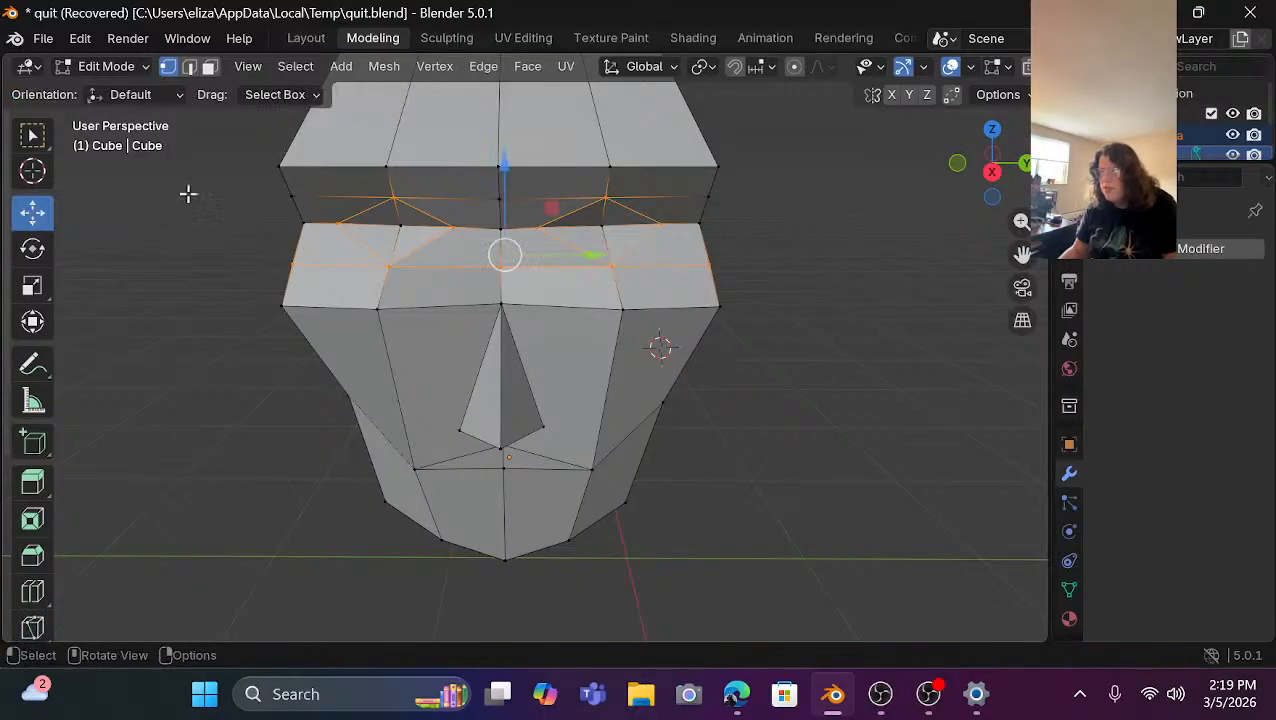
pyautogui.click(800, 259)
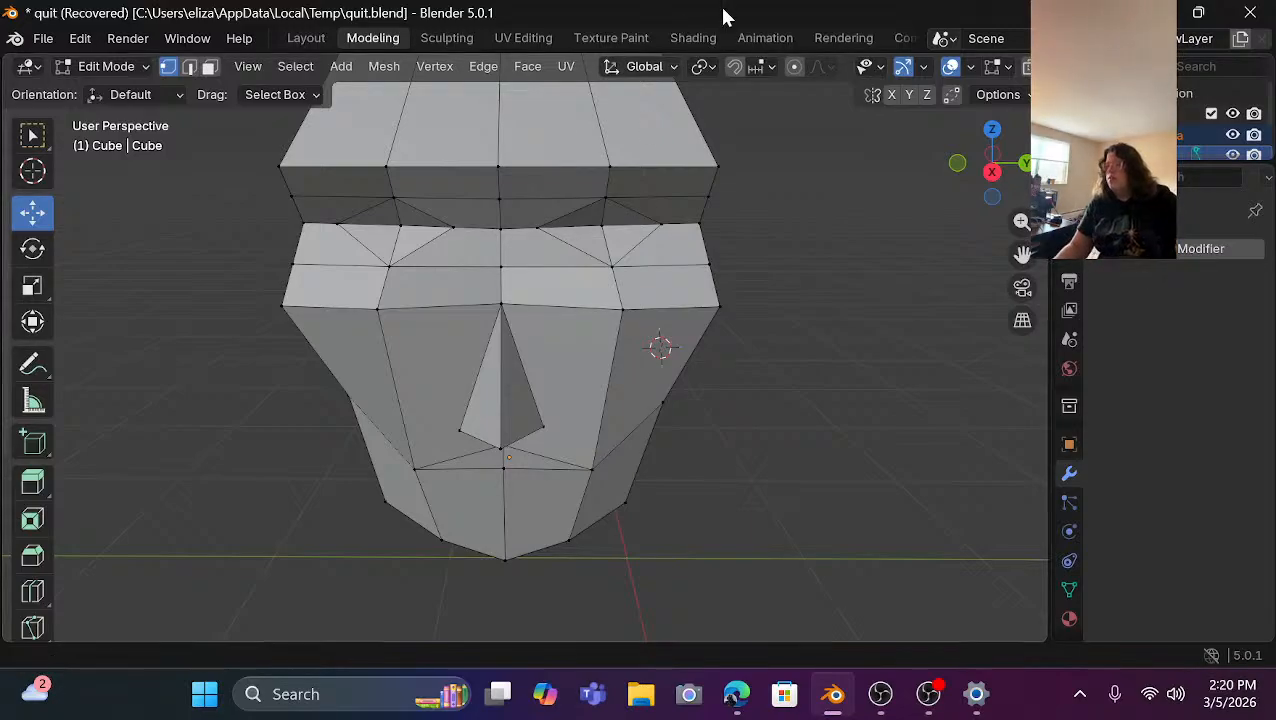
pyautogui.scroll(-5, 466, 207)
pyautogui.scroll(5, 466, 208)
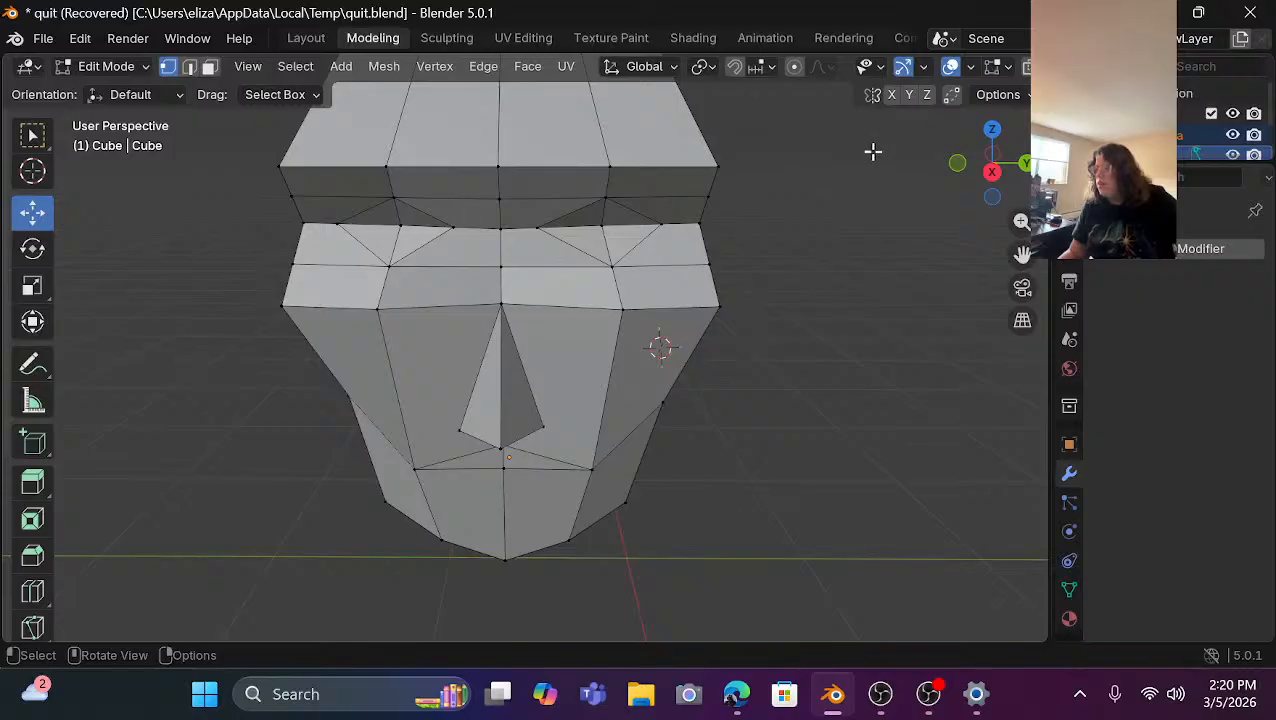
pyautogui.moveTo(995, 180); pyautogui.dragTo(783, 174)
pyautogui.scroll(2, 247, 210)
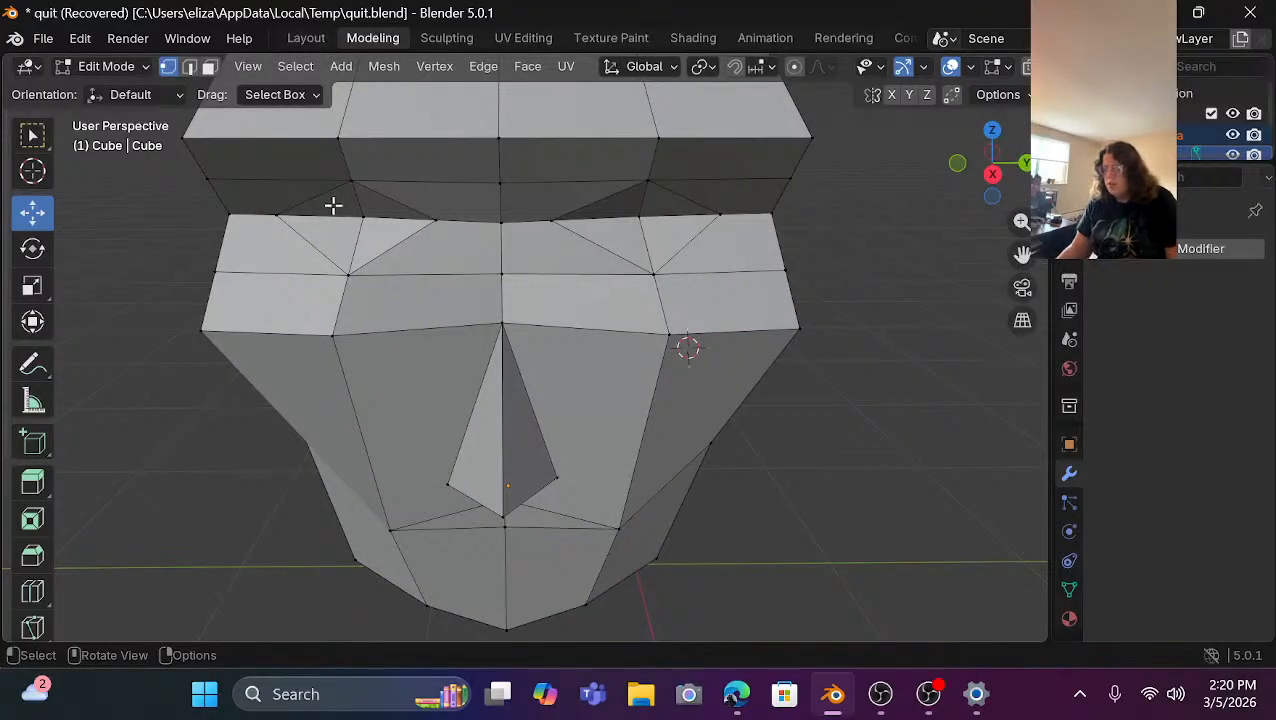
# Select all eight triangular faces that make up the two diamond-shaped eyes.
pyautogui.press('3')
pyautogui.click(340, 203)
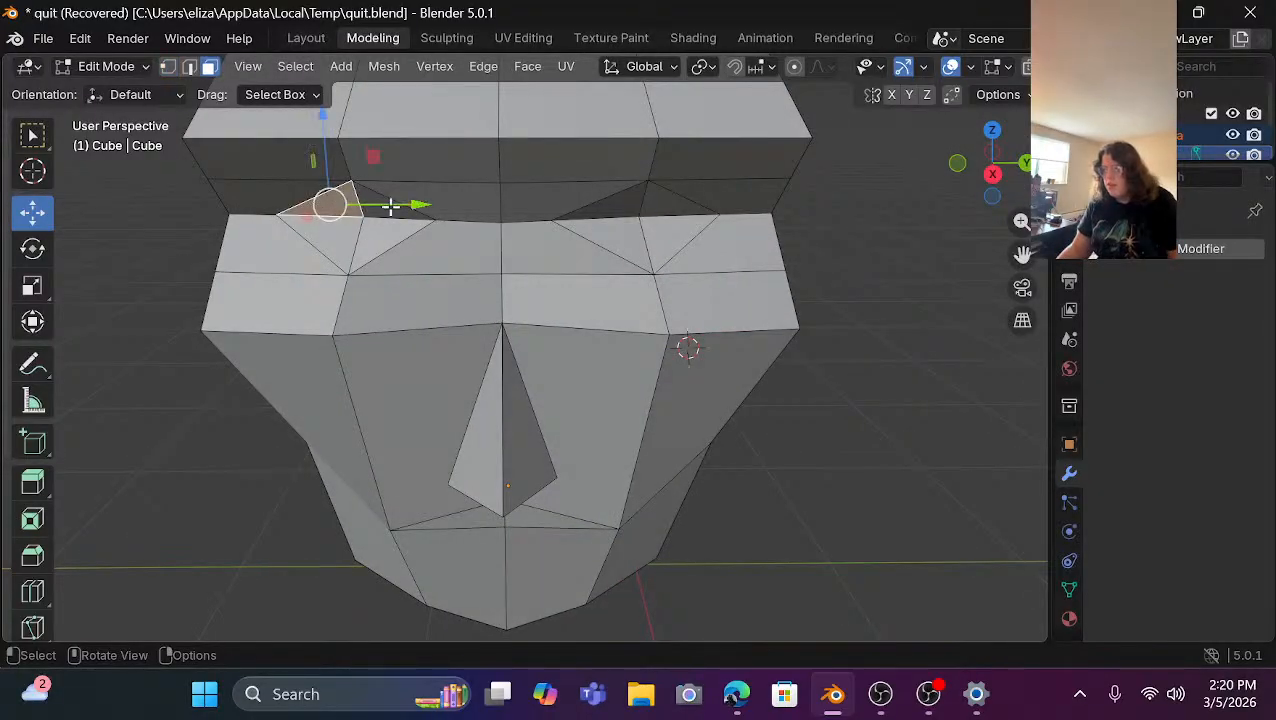
pyautogui.keyDown('shift'); pyautogui.click(385, 232); pyautogui.keyUp('shift')
pyautogui.keyDown('shift'); pyautogui.click(362, 240); pyautogui.keyUp('shift')
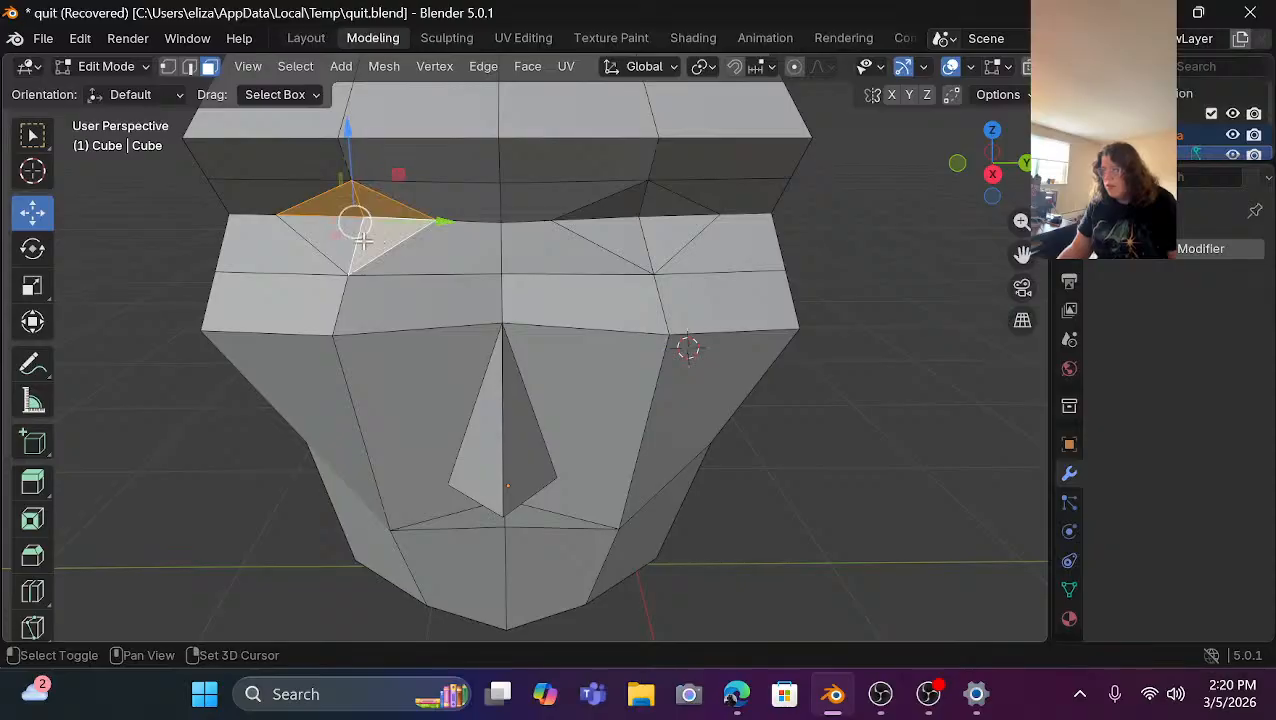
pyautogui.keyDown('shift'); pyautogui.click(320, 238); pyautogui.keyUp('shift')
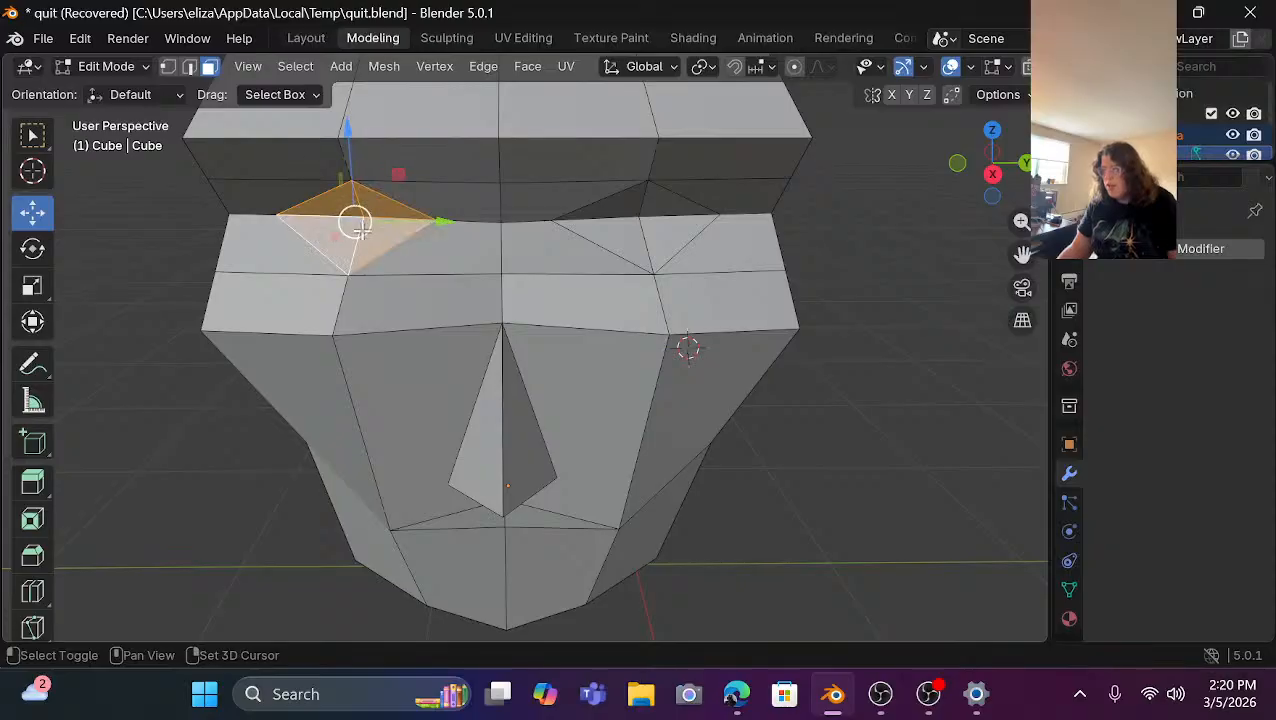
pyautogui.keyDown('shift'); pyautogui.click(610, 208); pyautogui.keyUp('shift')
pyautogui.keyDown('shift'); pyautogui.click(669, 199); pyautogui.keyUp('shift')
pyautogui.keyDown('shift'); pyautogui.click(668, 240); pyautogui.keyUp('shift')
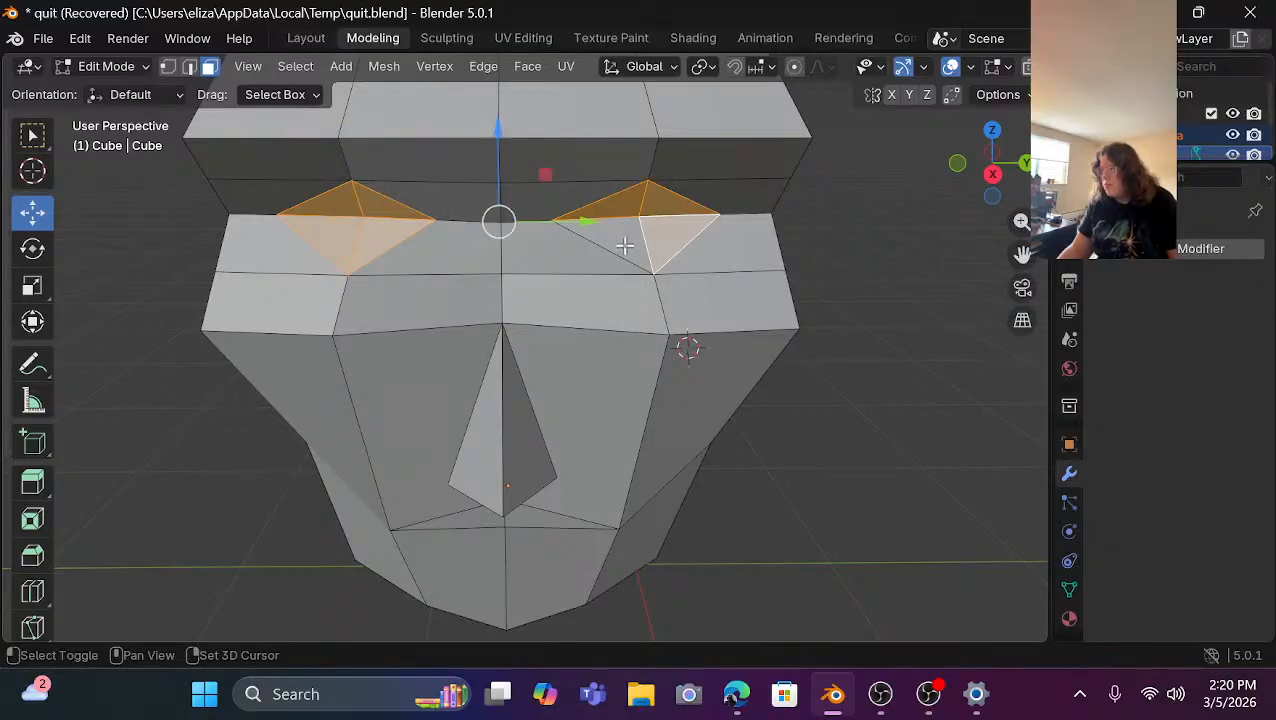
pyautogui.keyDown('shift'); pyautogui.click(625, 245); pyautogui.keyUp('shift')
# Flatten both eye diamonds by scaling the selected faces along Z to about 0.85, and clear the selection.
pyautogui.hotkey('shift', 'space')
pyautogui.press('t')
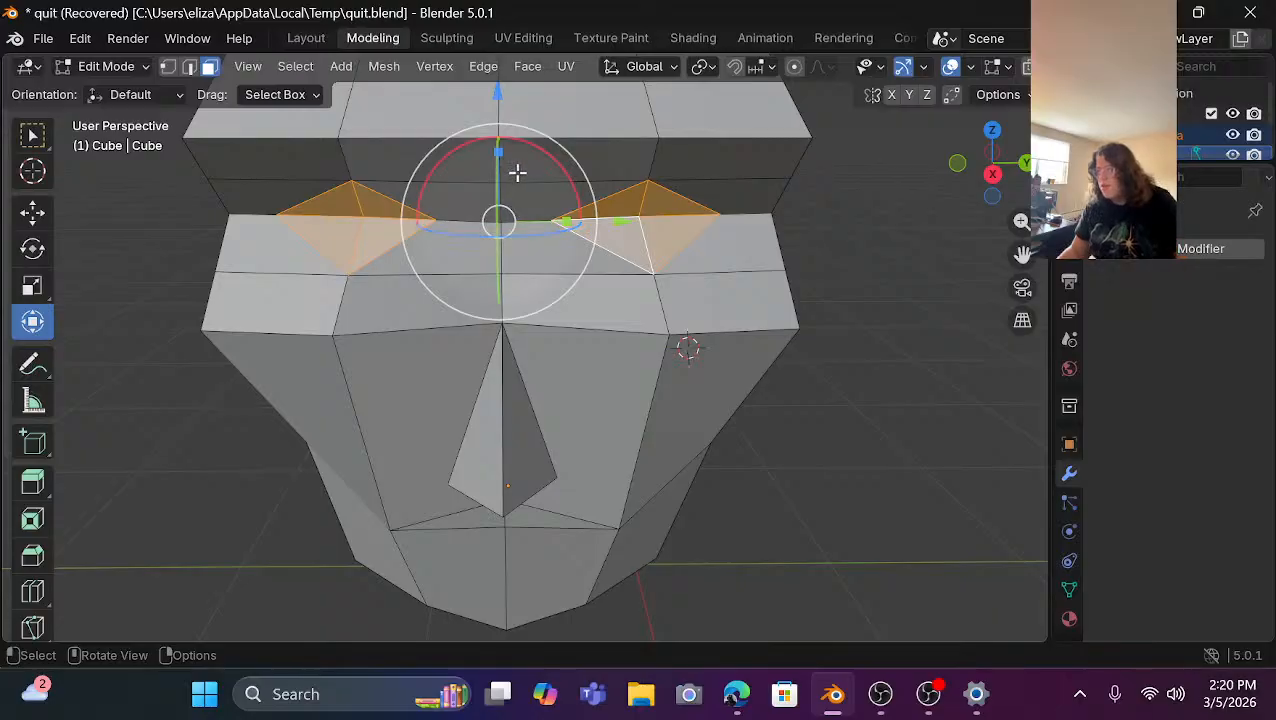
pyautogui.moveTo(563, 222)
pyautogui.mouseDown()
pyautogui.moveTo(585, 221)
pyautogui.moveTo(562, 220)
pyautogui.mouseUp()
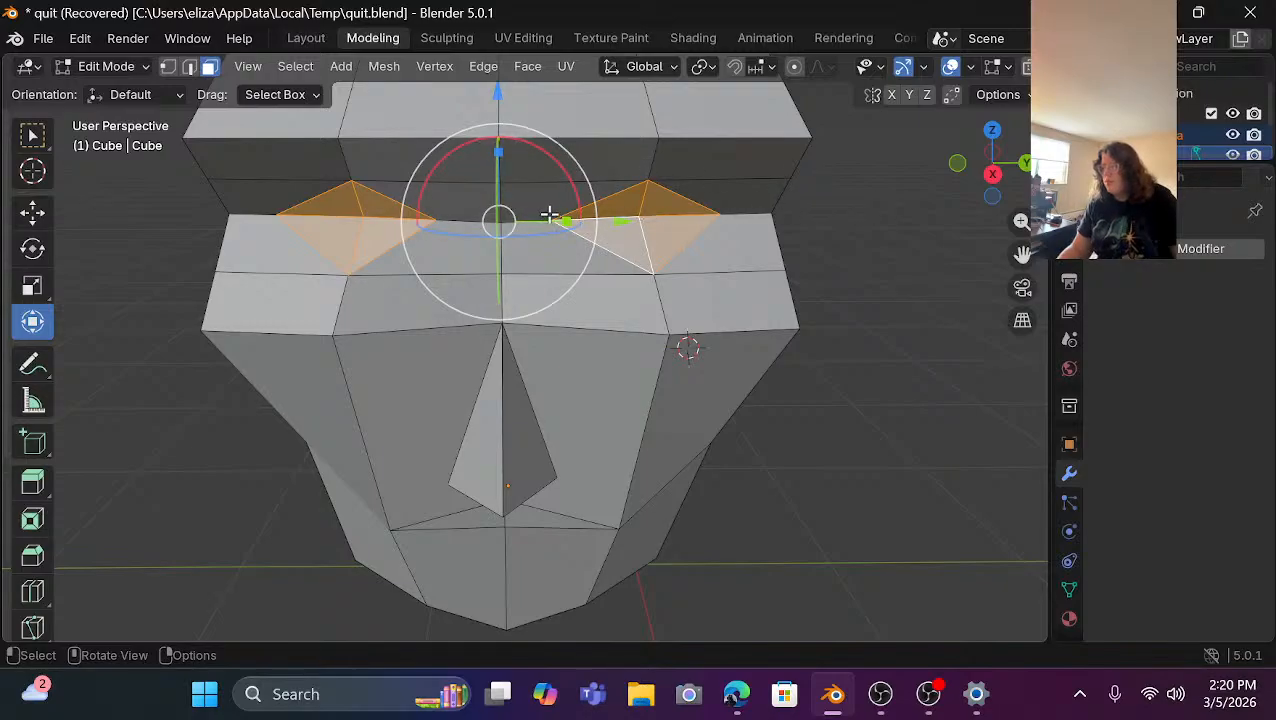
pyautogui.moveTo(498, 150); pyautogui.dragTo(511, 103)
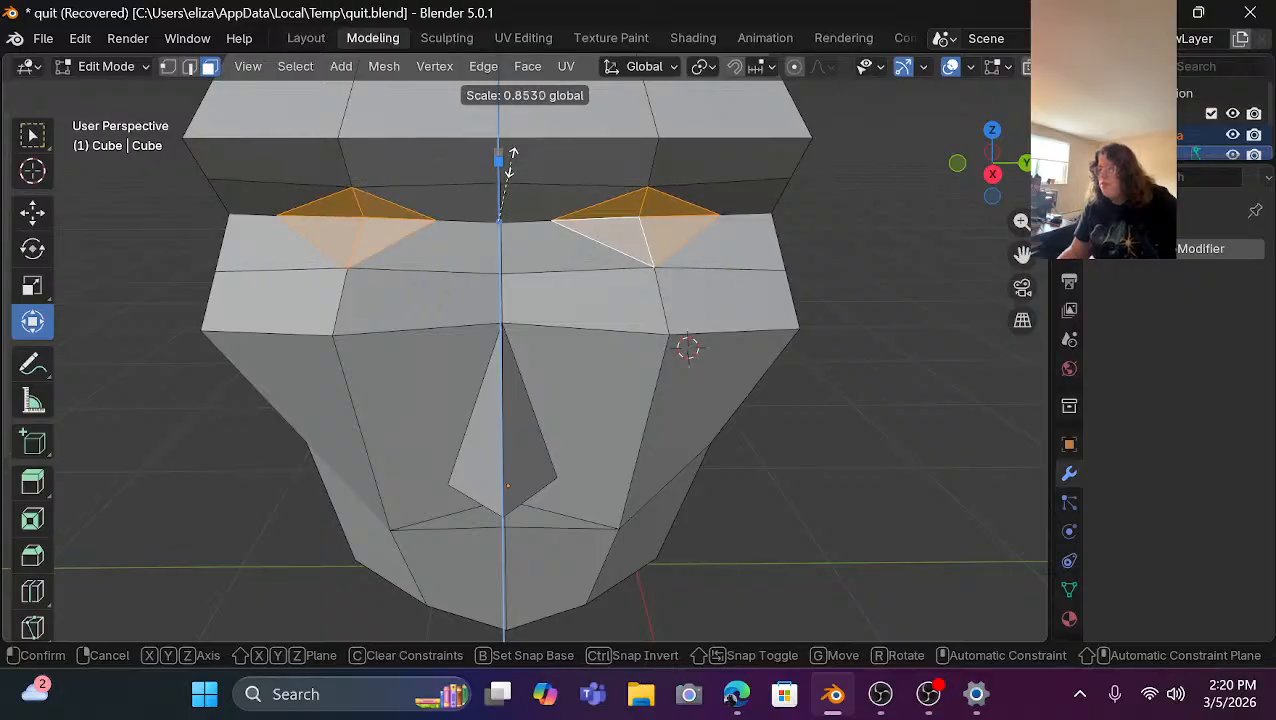
pyautogui.click(509, 165)
pyautogui.click(872, 215)
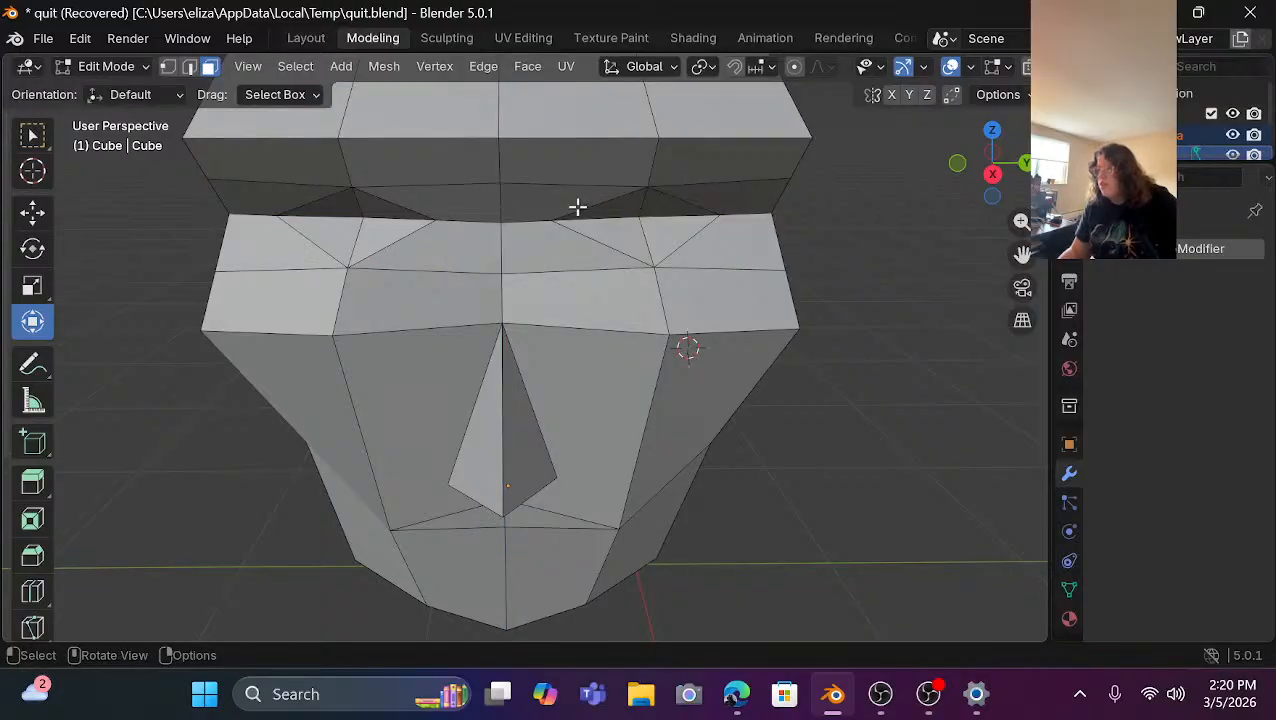
# Lower the two vertices on the light band's bottom edge, one on each side of the nose bridge, along Z.
pyautogui.scroll(-2, 495, 215)
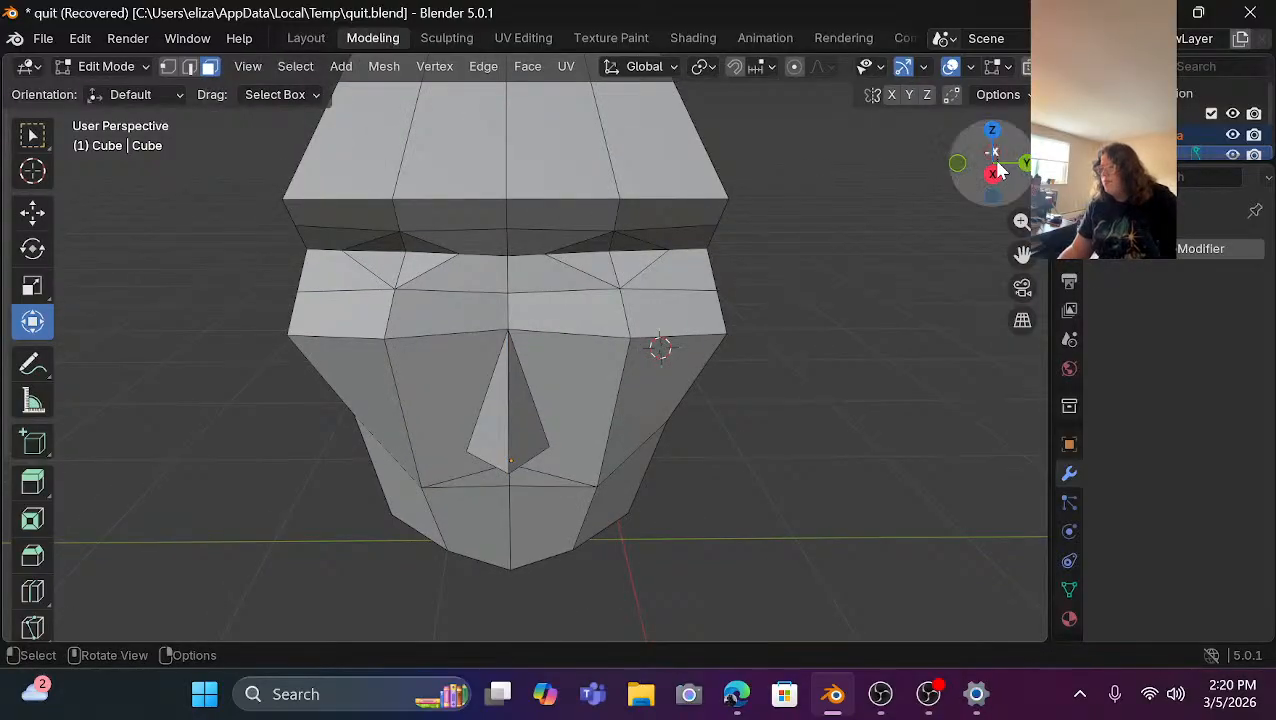
pyautogui.moveTo(993, 183)
pyautogui.mouseDown()
pyautogui.moveTo(955, 188)
pyautogui.moveTo(993, 183)
pyautogui.mouseUp()
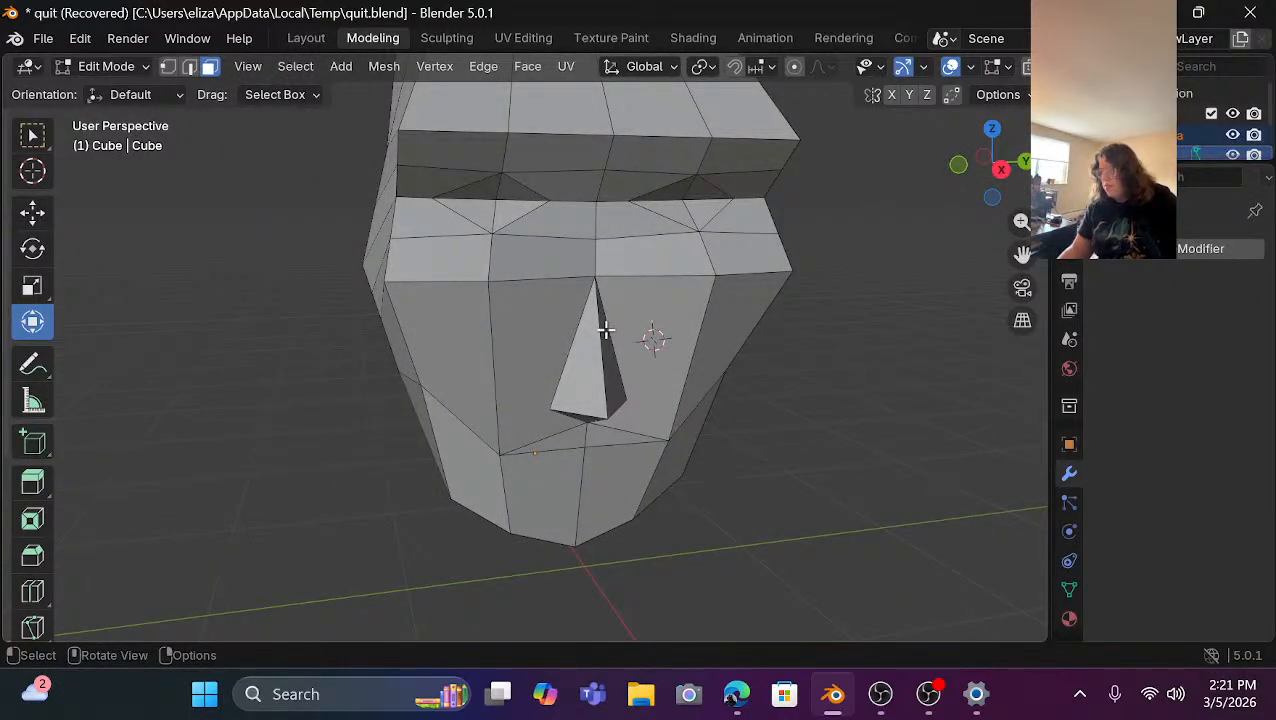
pyautogui.click(490, 285)
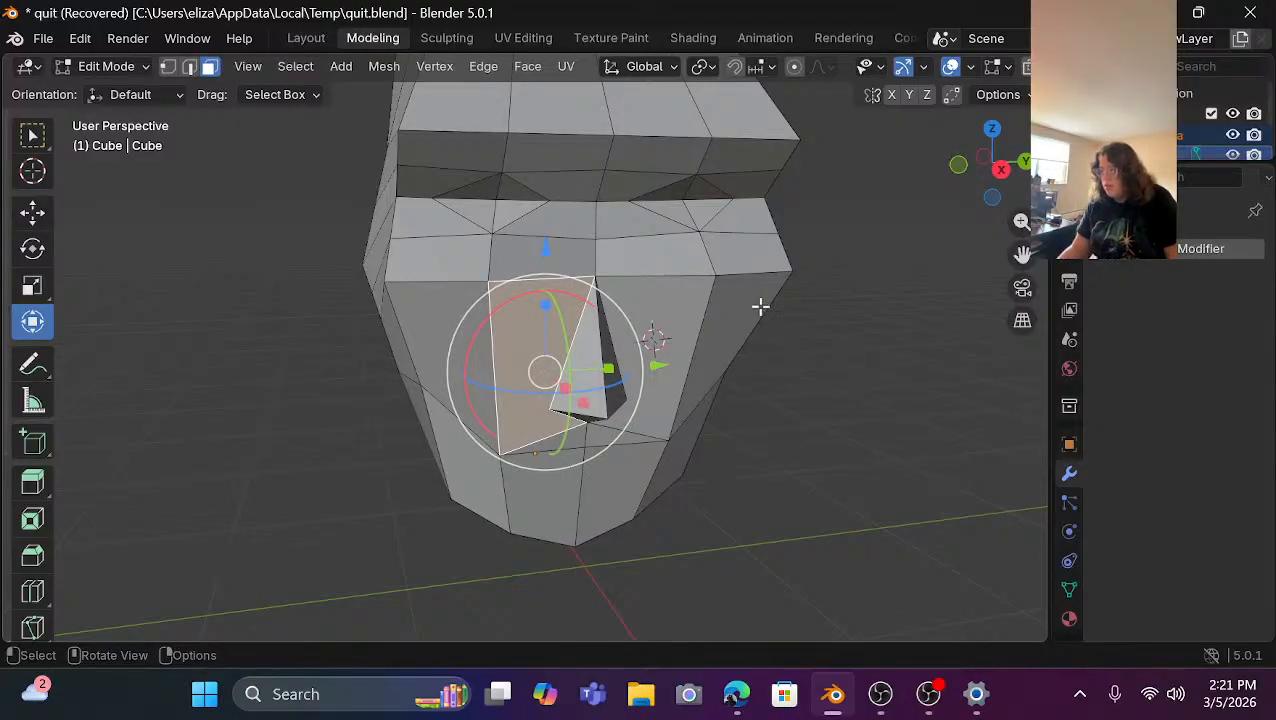
pyautogui.press('1')
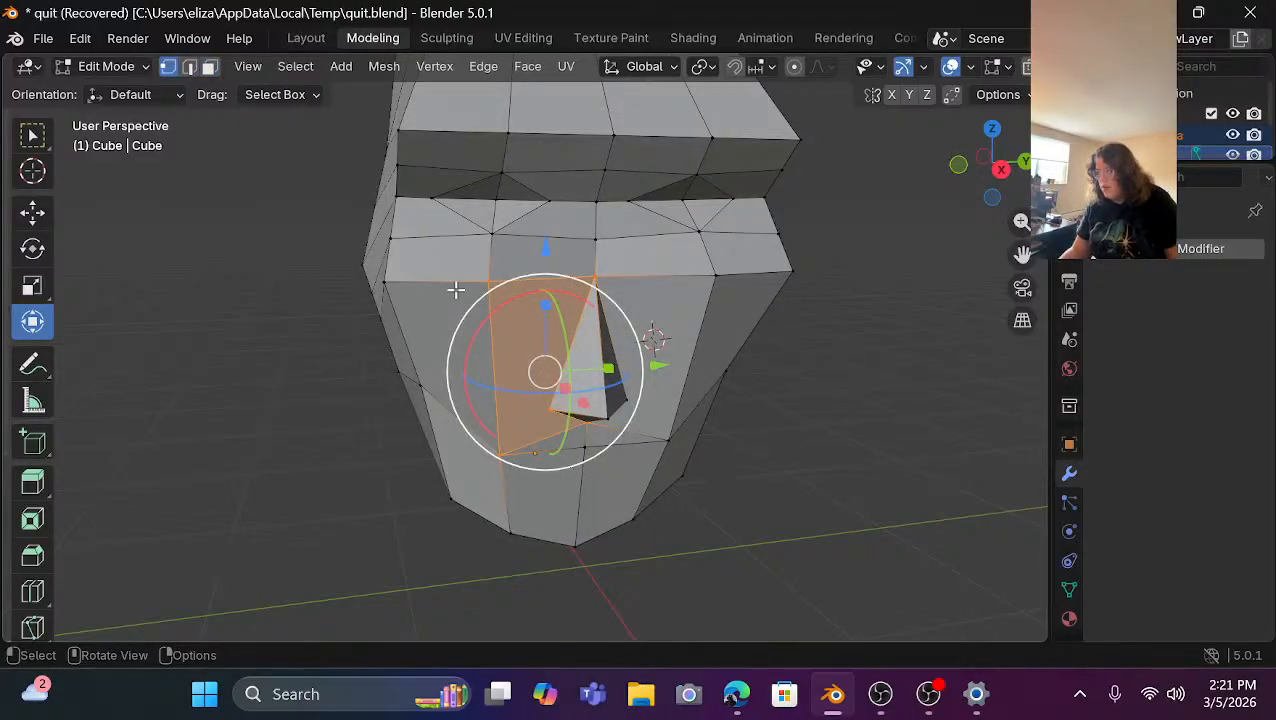
pyautogui.click(228, 338)
pyautogui.click(491, 284)
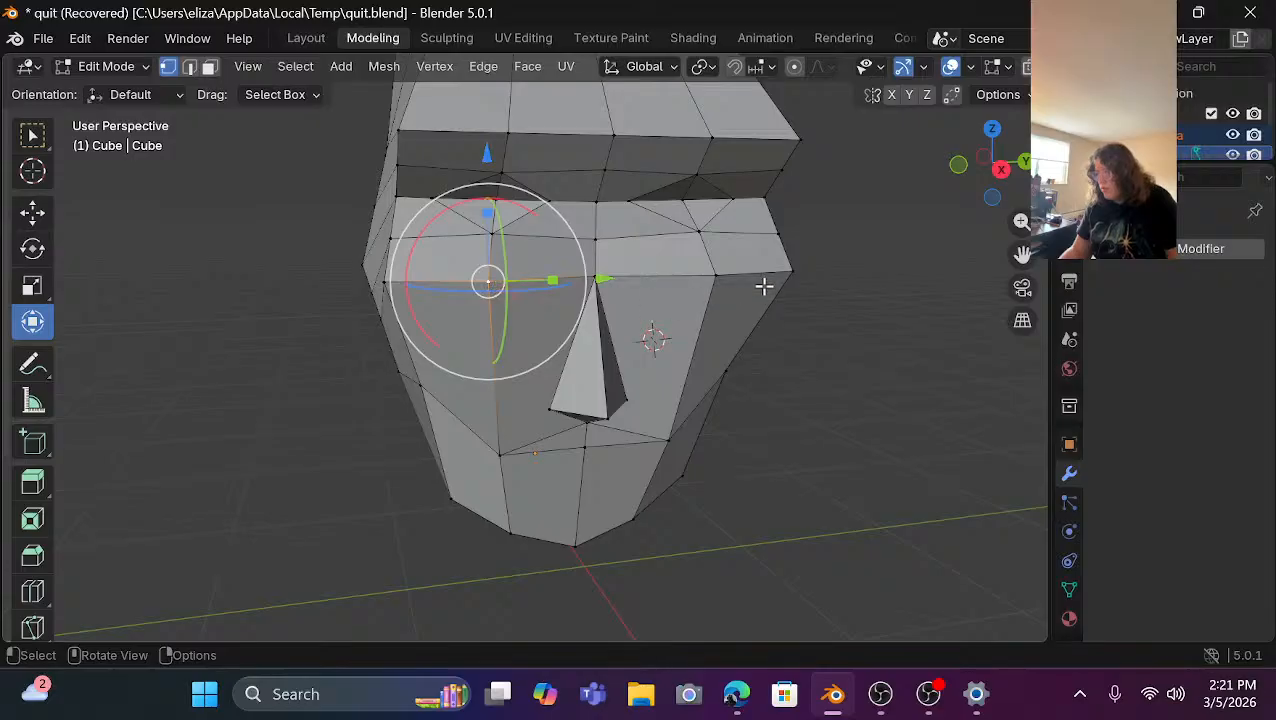
pyautogui.keyDown('alt'); pyautogui.click(709, 283); pyautogui.keyUp('alt')
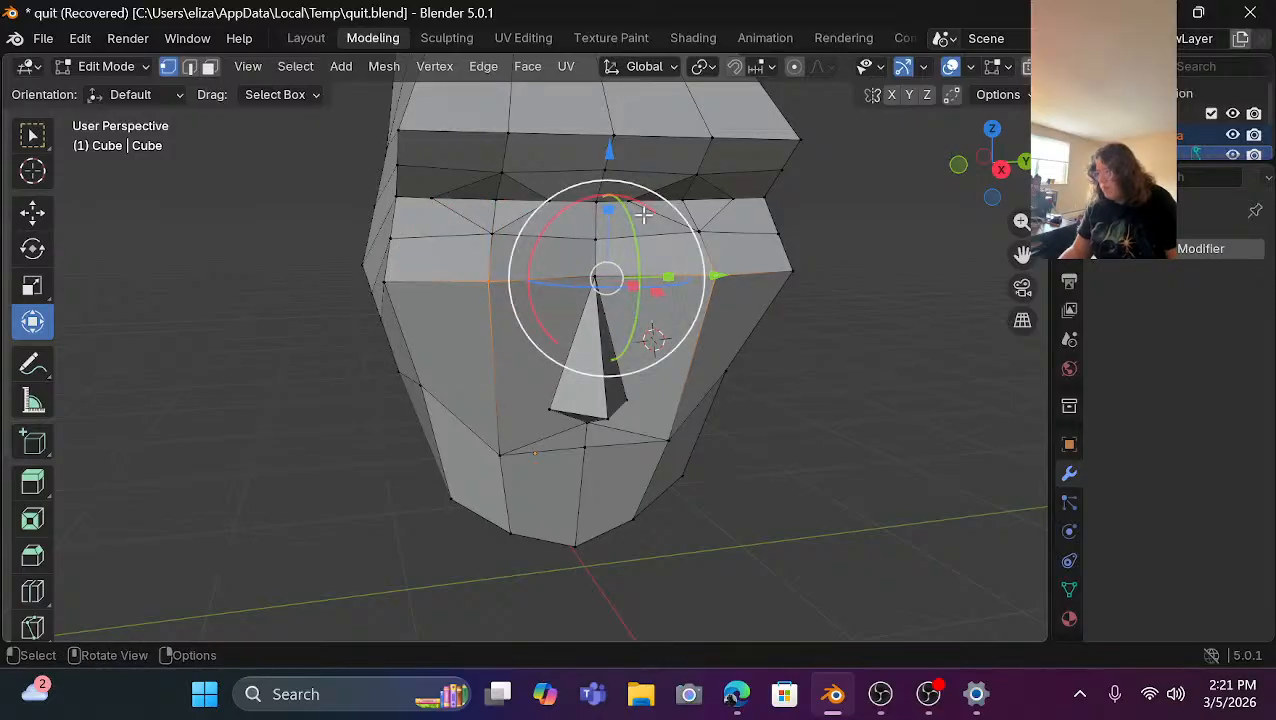
pyautogui.moveTo(606, 151); pyautogui.dragTo(614, 177)
pyautogui.click(928, 397)
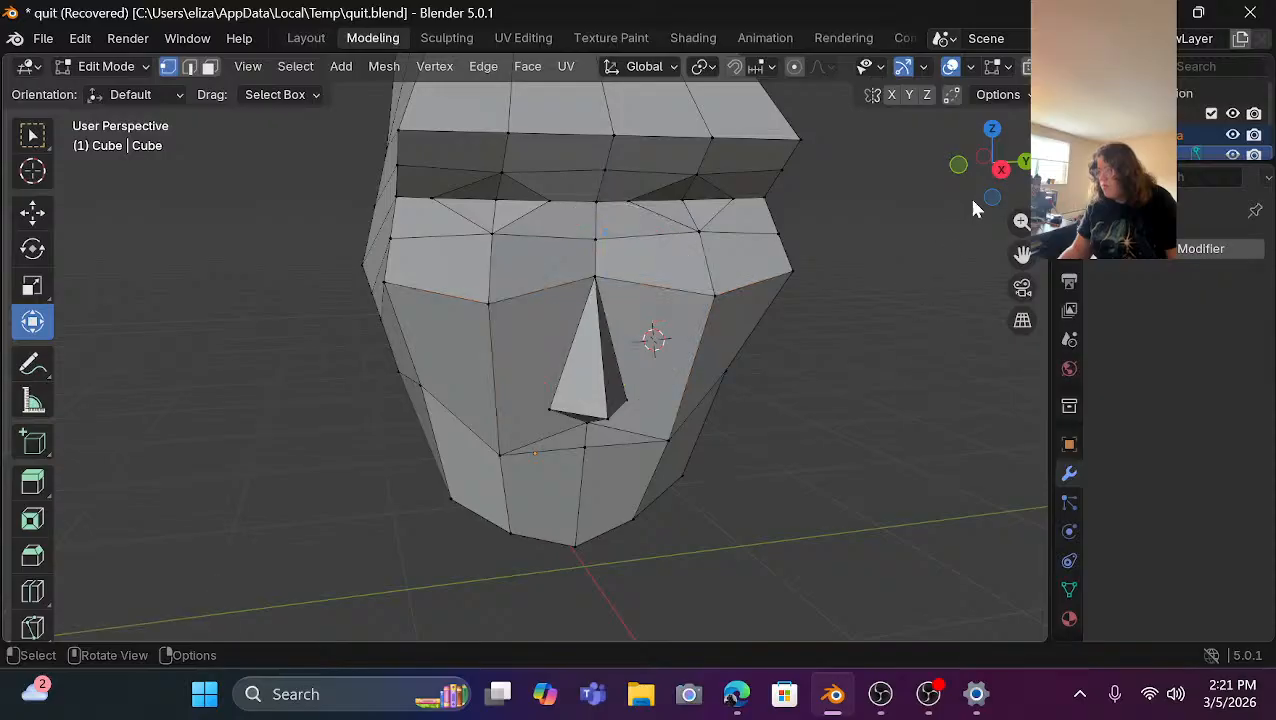
# Spread the outer corner vertices of both eyes slightly farther apart by scaling them along Y.
pyautogui.moveTo(962, 180); pyautogui.dragTo(958, 178)
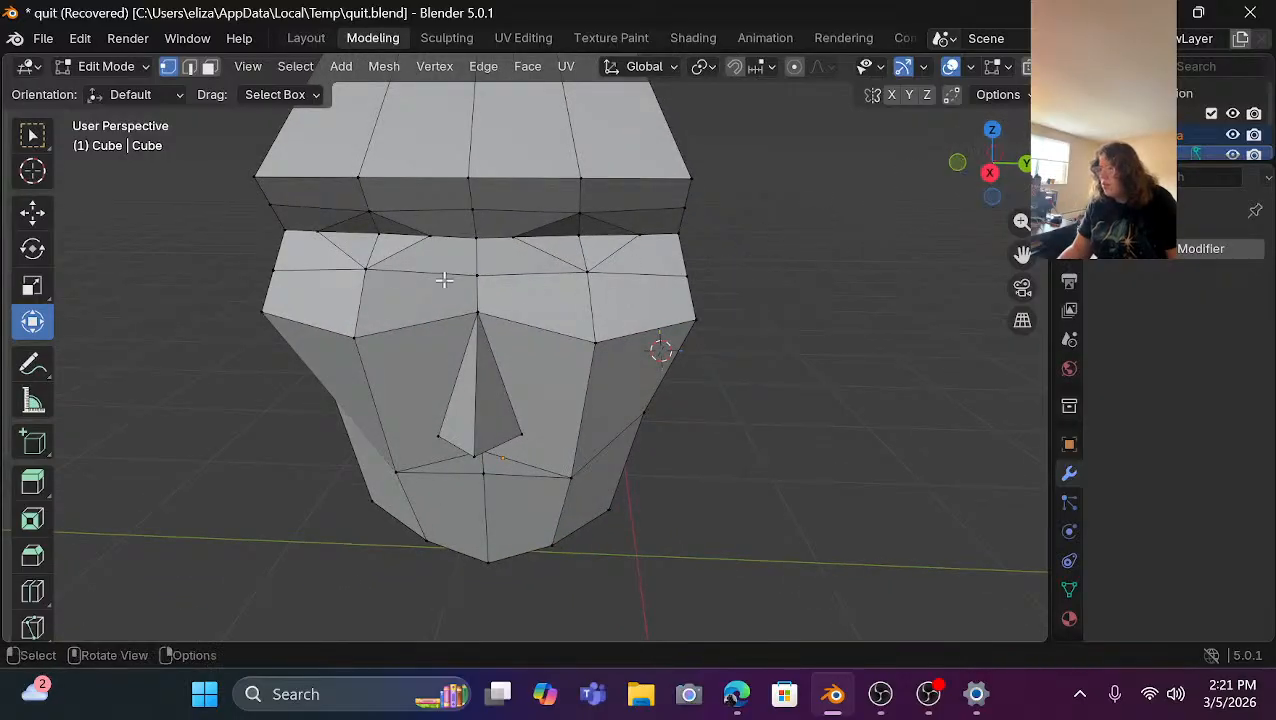
pyautogui.click(318, 233)
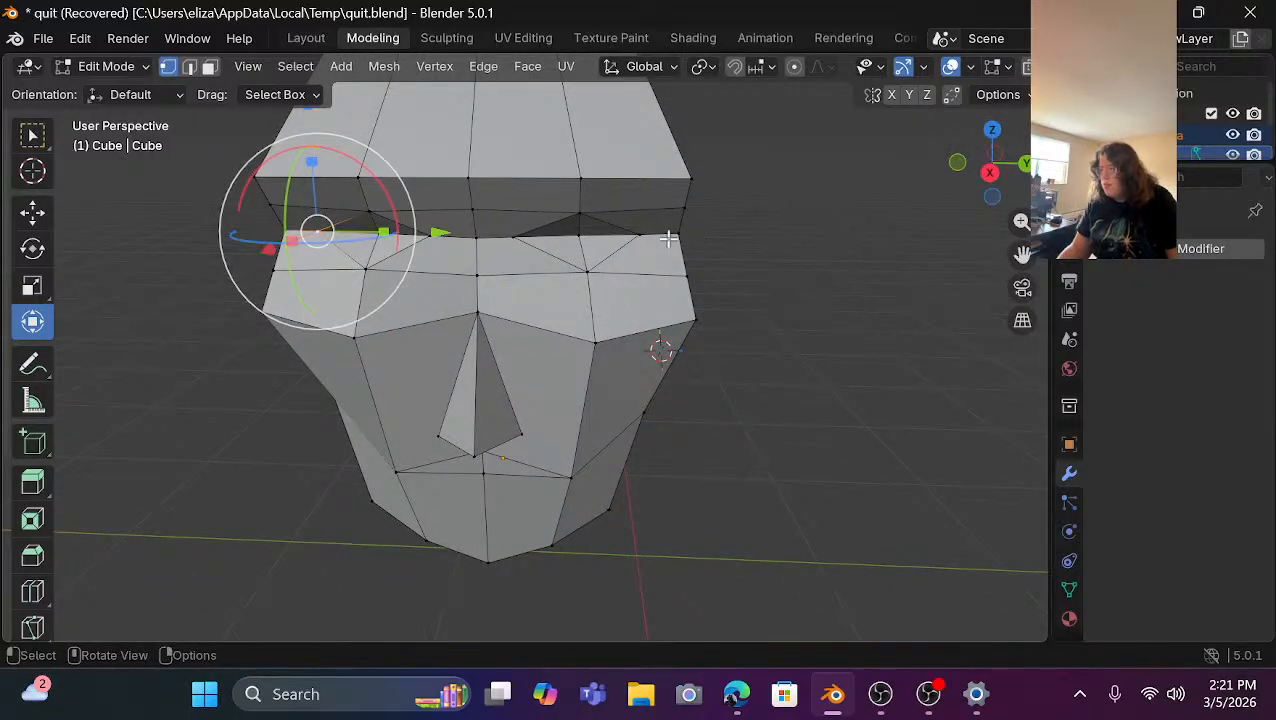
pyautogui.keyDown('alt'); pyautogui.click(636, 231); pyautogui.keyUp('alt')
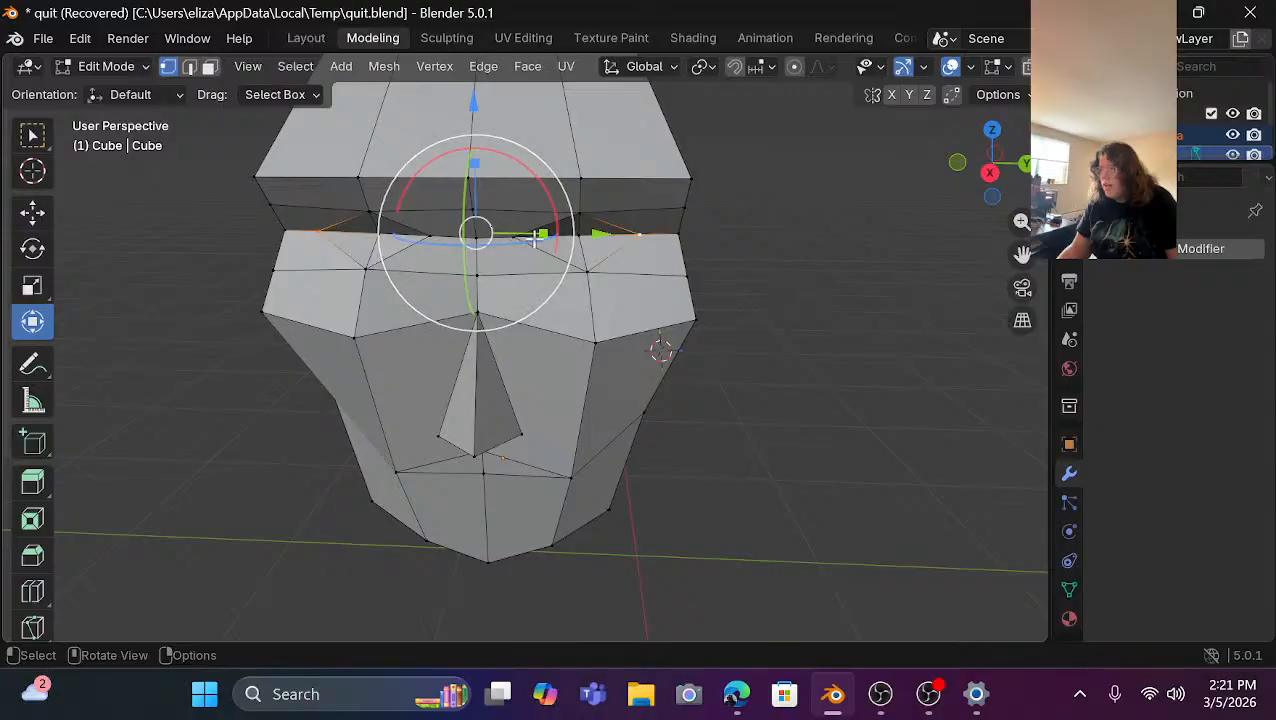
pyautogui.moveTo(541, 233); pyautogui.dragTo(556, 234)
pyautogui.click(872, 332)
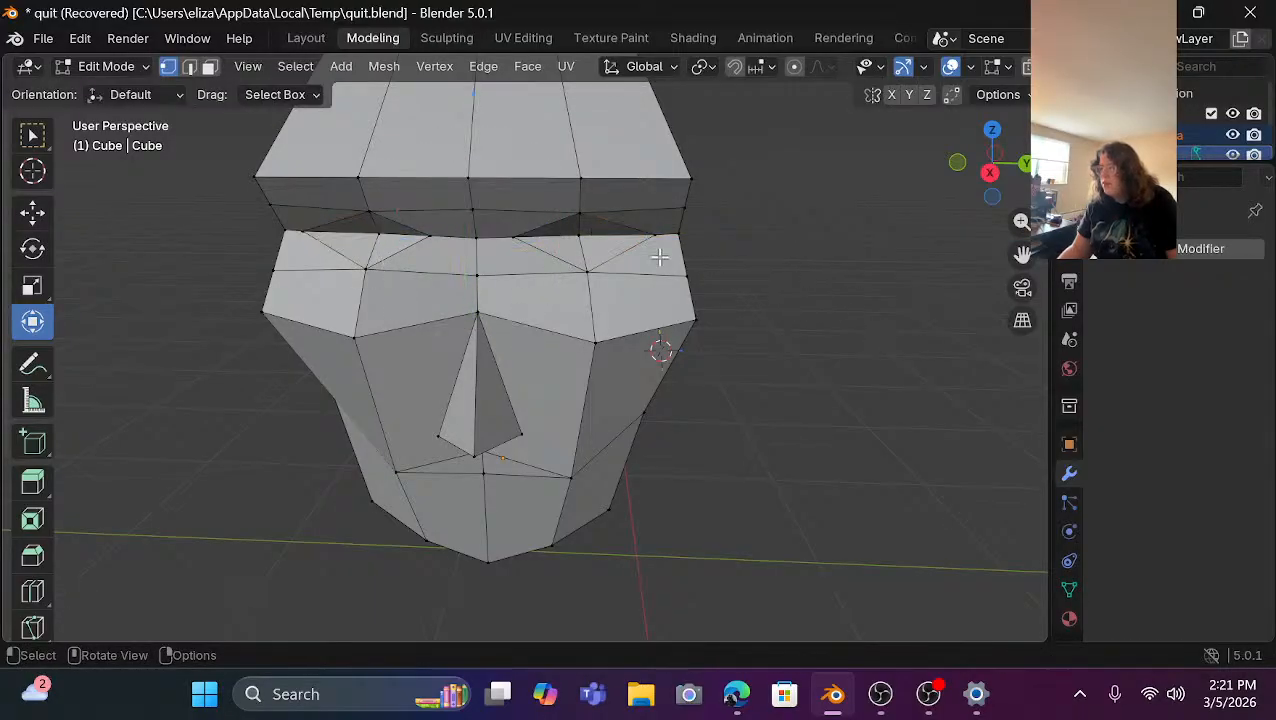
# Select the top vertices of both eye diamonds and move them slightly down along Z.
pyautogui.scroll(2, 471, 226)
pyautogui.click(311, 161)
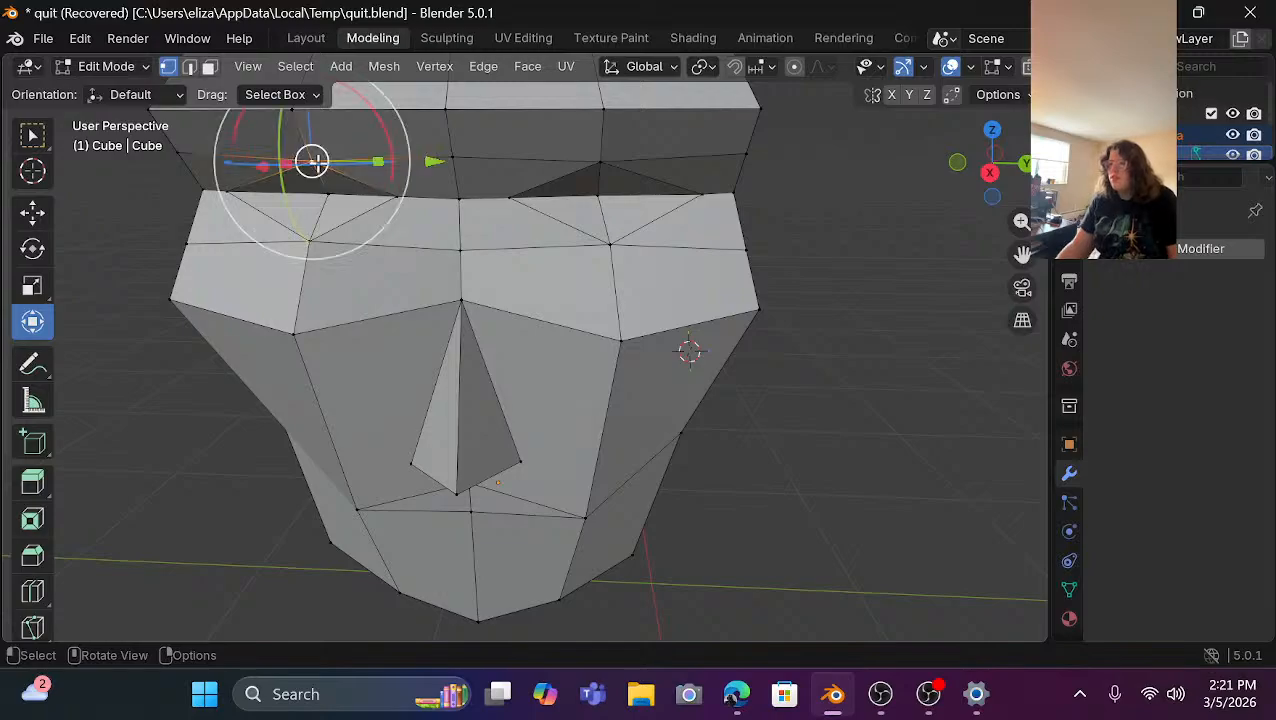
pyautogui.keyDown('shift'); pyautogui.click(600, 161); pyautogui.keyUp('shift')
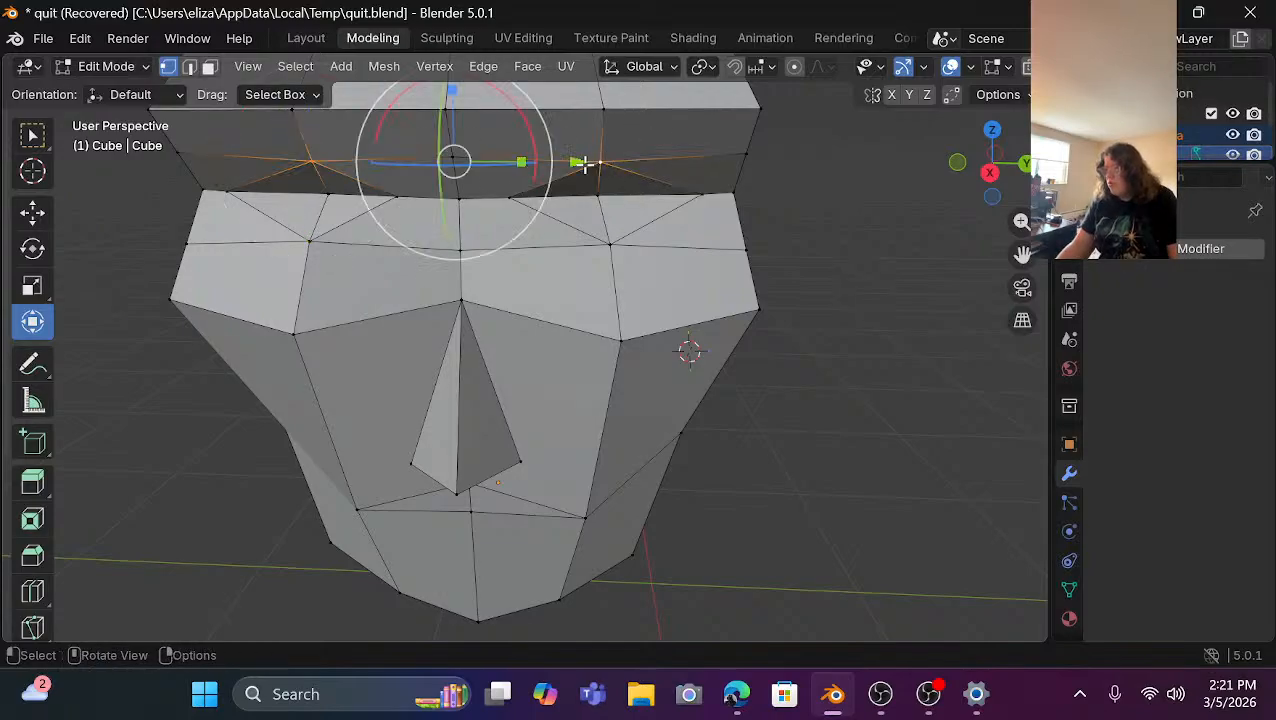
pyautogui.scroll(-1, 446, 132)
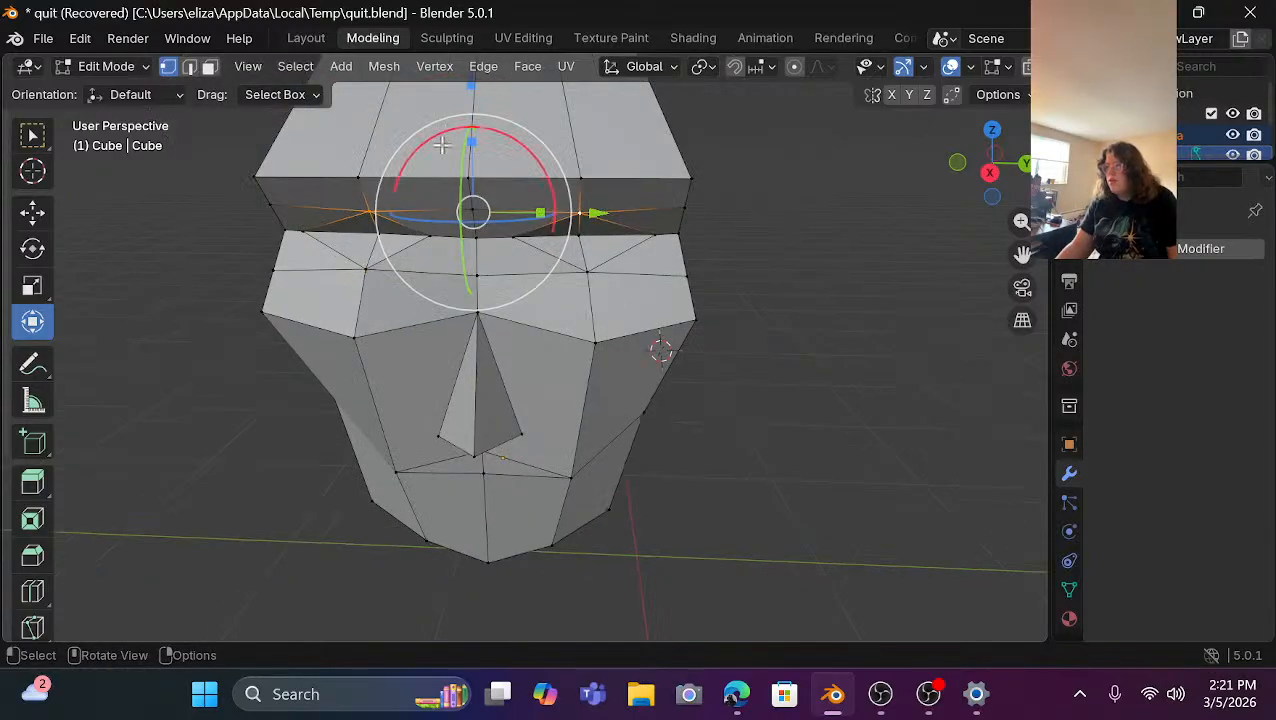
pyautogui.moveTo(474, 88)
pyautogui.mouseDown()
pyautogui.moveTo(474, 125)
pyautogui.moveTo(482, 92)
pyautogui.mouseUp()
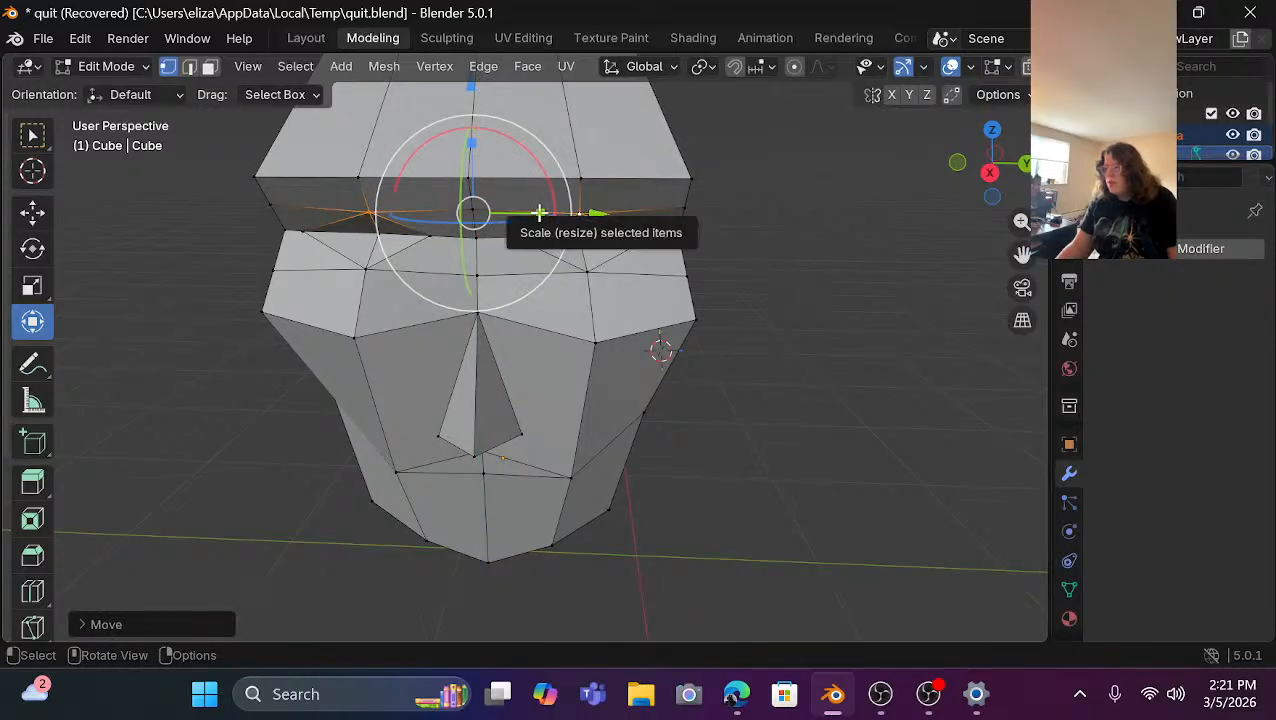
# Scale the upper and lower eye-socket vertex pairs closer together along Y, and raise the lower pair slightly along Z.
pyautogui.moveTo(540, 214); pyautogui.dragTo(530, 212)
pyautogui.click(886, 297)
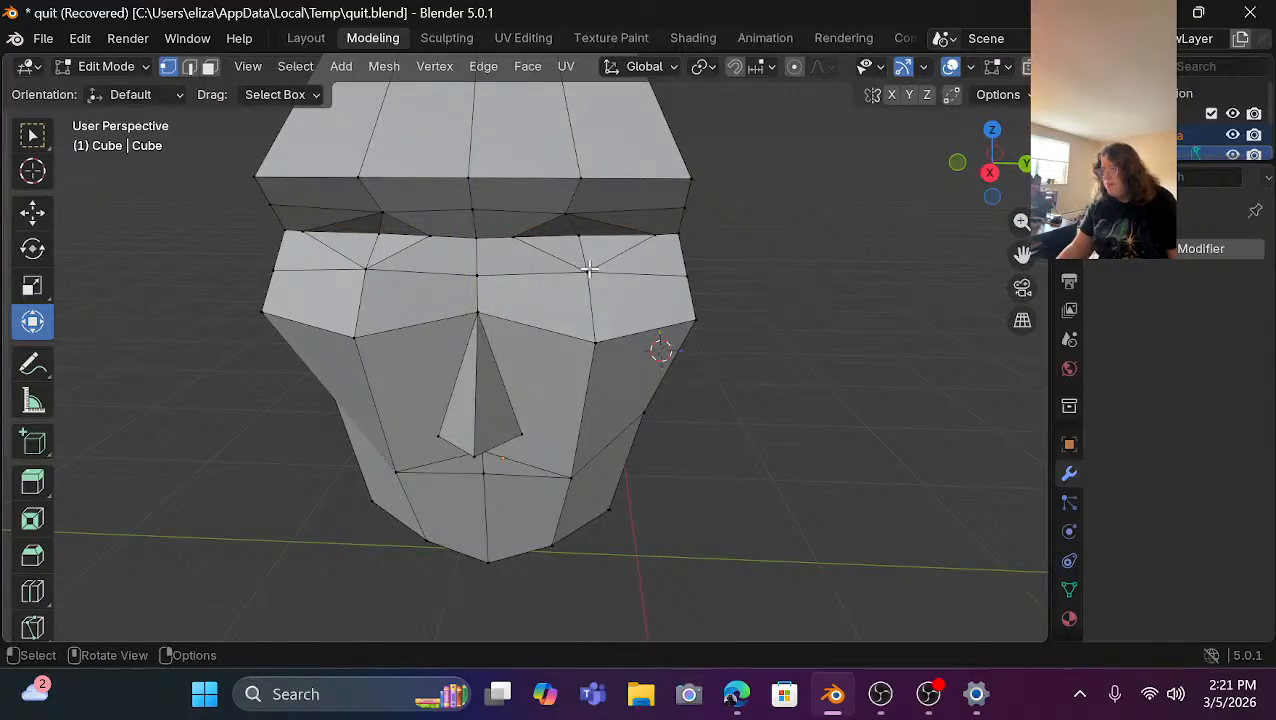
pyautogui.click(589, 268)
pyautogui.keyDown('shift'); pyautogui.click(362, 265); pyautogui.keyUp('shift')
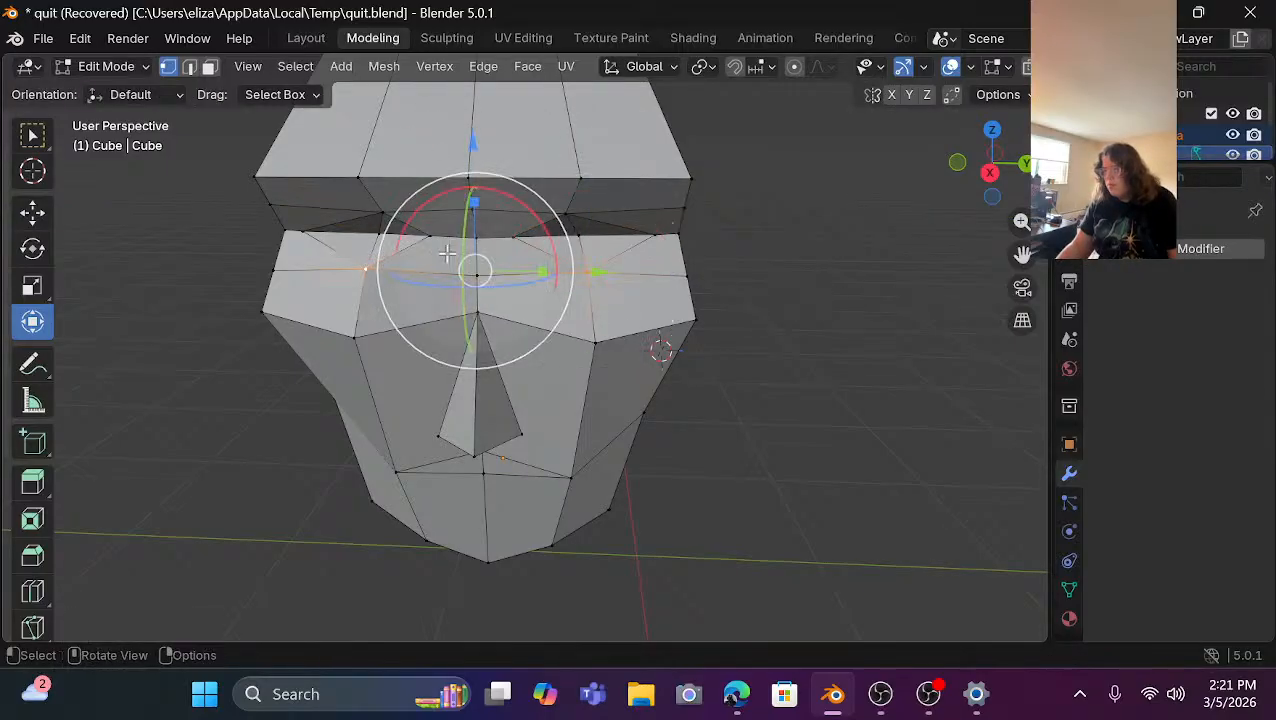
pyautogui.moveTo(537, 269); pyautogui.dragTo(527, 268)
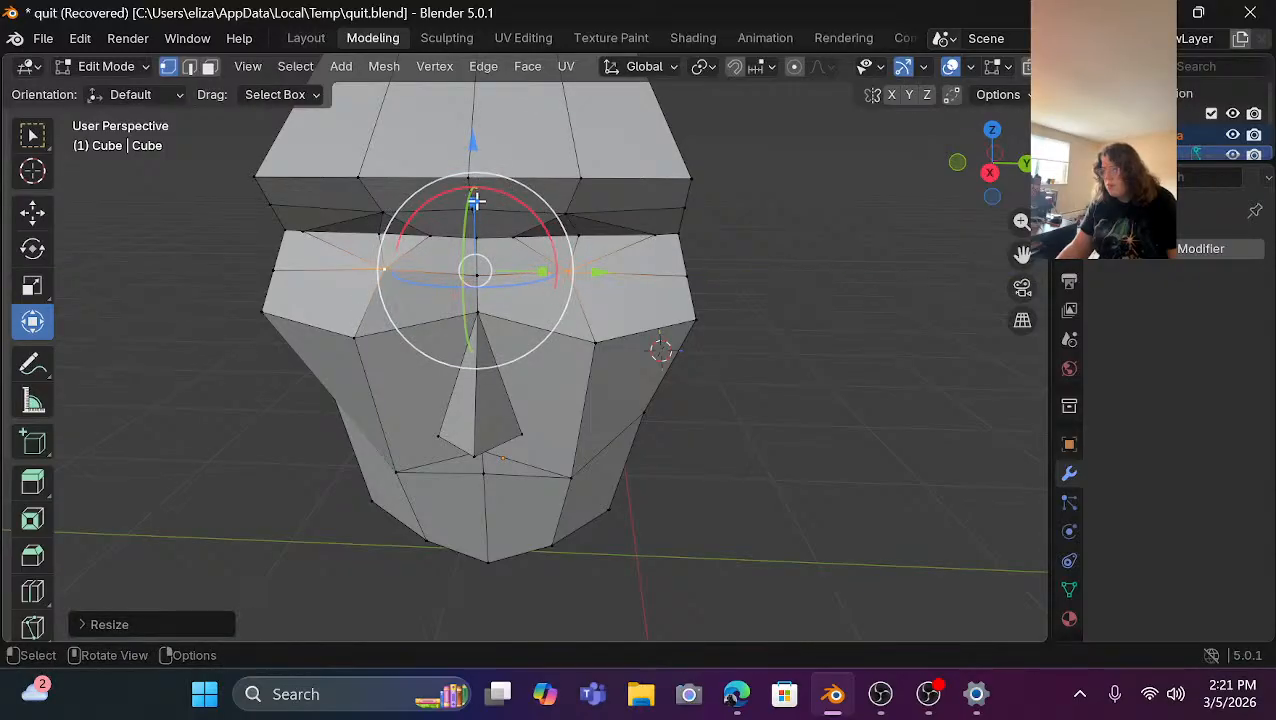
pyautogui.moveTo(474, 202); pyautogui.dragTo(474, 209)
pyautogui.moveTo(474, 146)
pyautogui.mouseDown()
pyautogui.moveTo(478, 162)
pyautogui.moveTo(481, 134)
pyautogui.mouseUp()
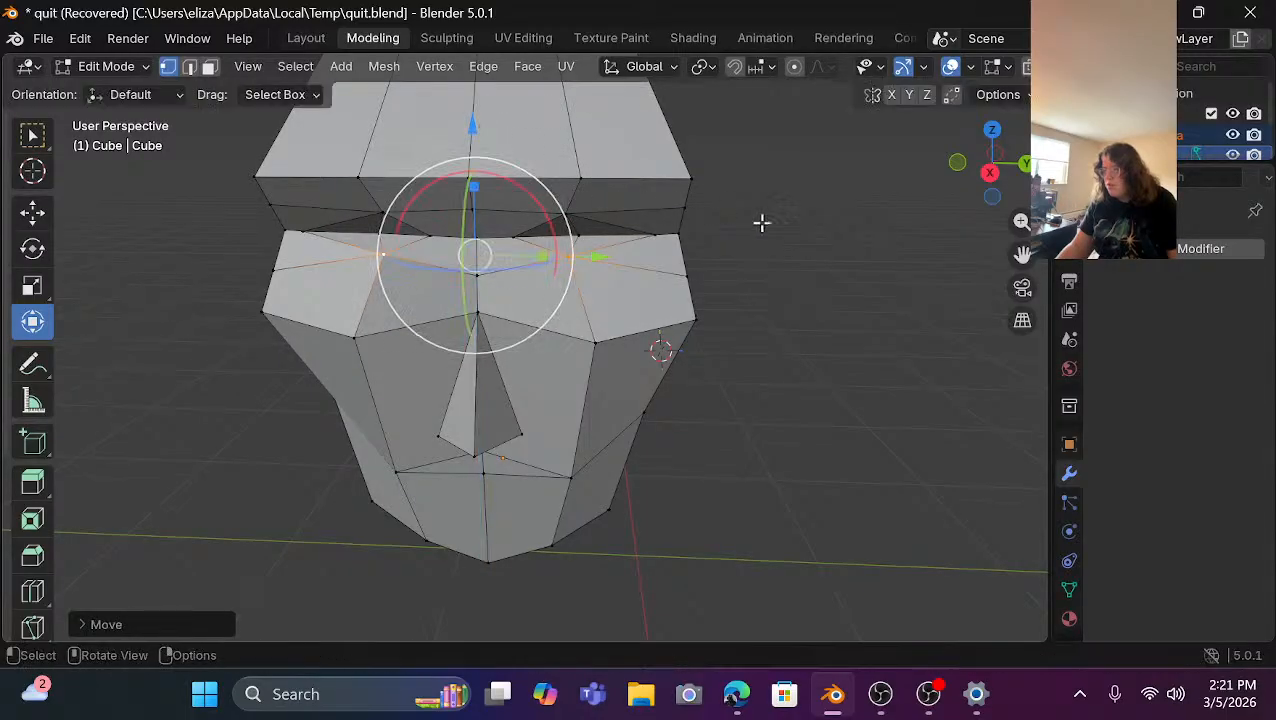
pyautogui.click(876, 264)
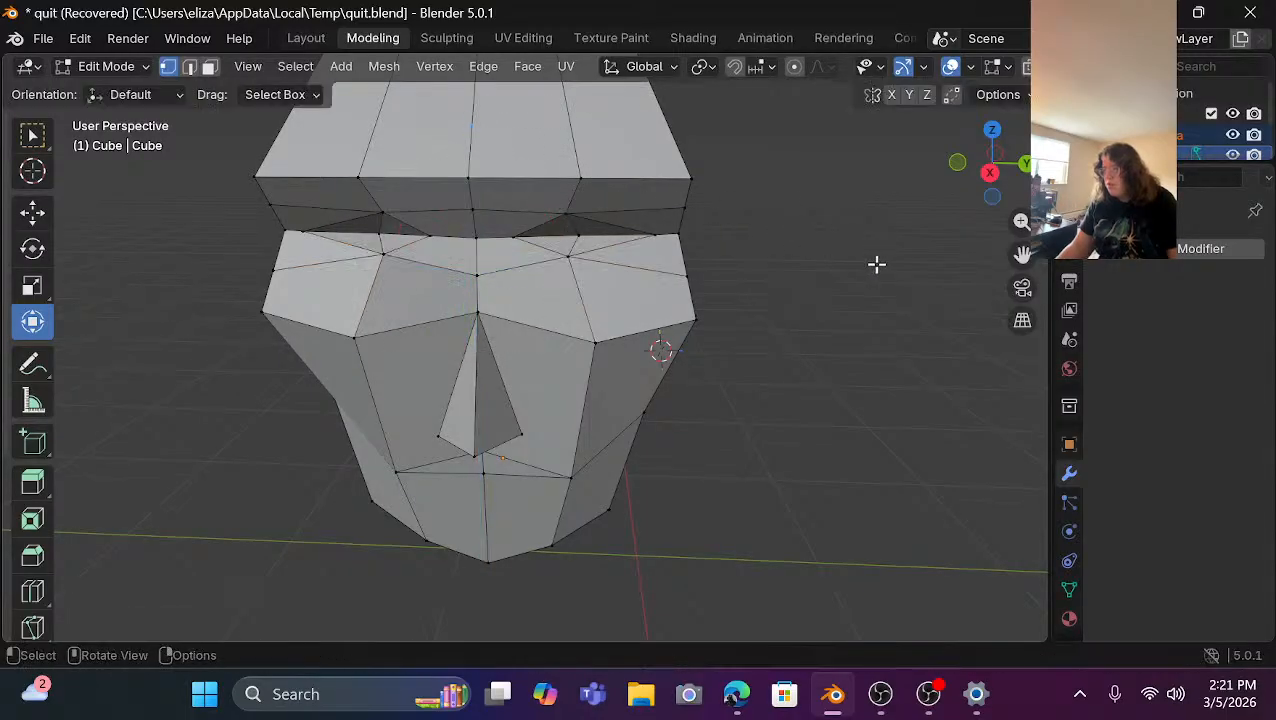
# Try to raise the vertex at the top of the nose along Z.
pyautogui.click(476, 308)
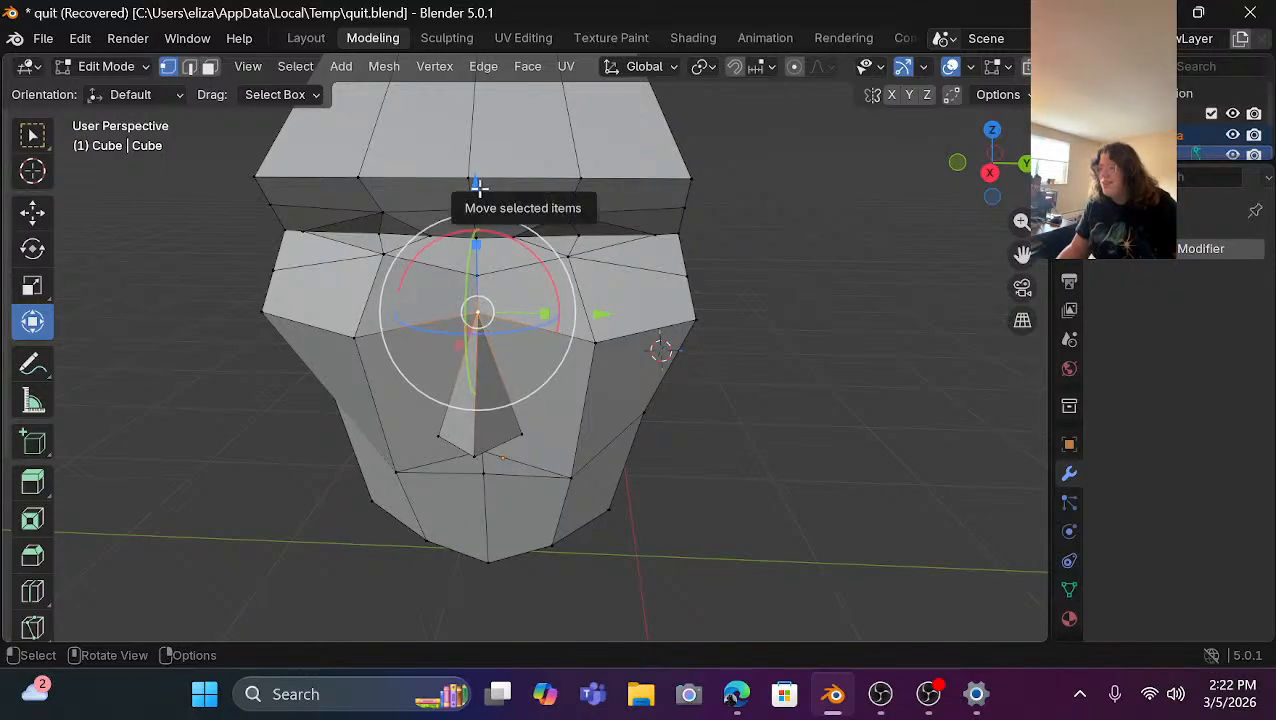
pyautogui.moveTo(478, 189); pyautogui.dragTo(477, 125)
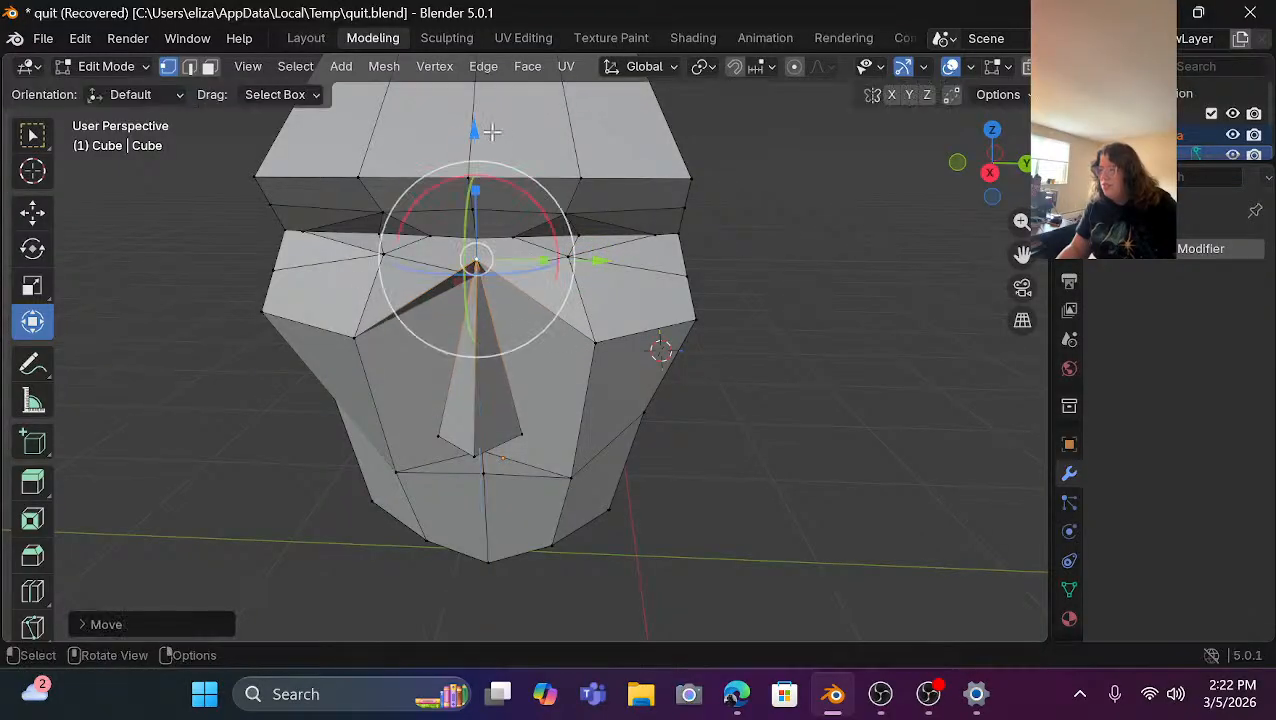
pyautogui.click(807, 375)
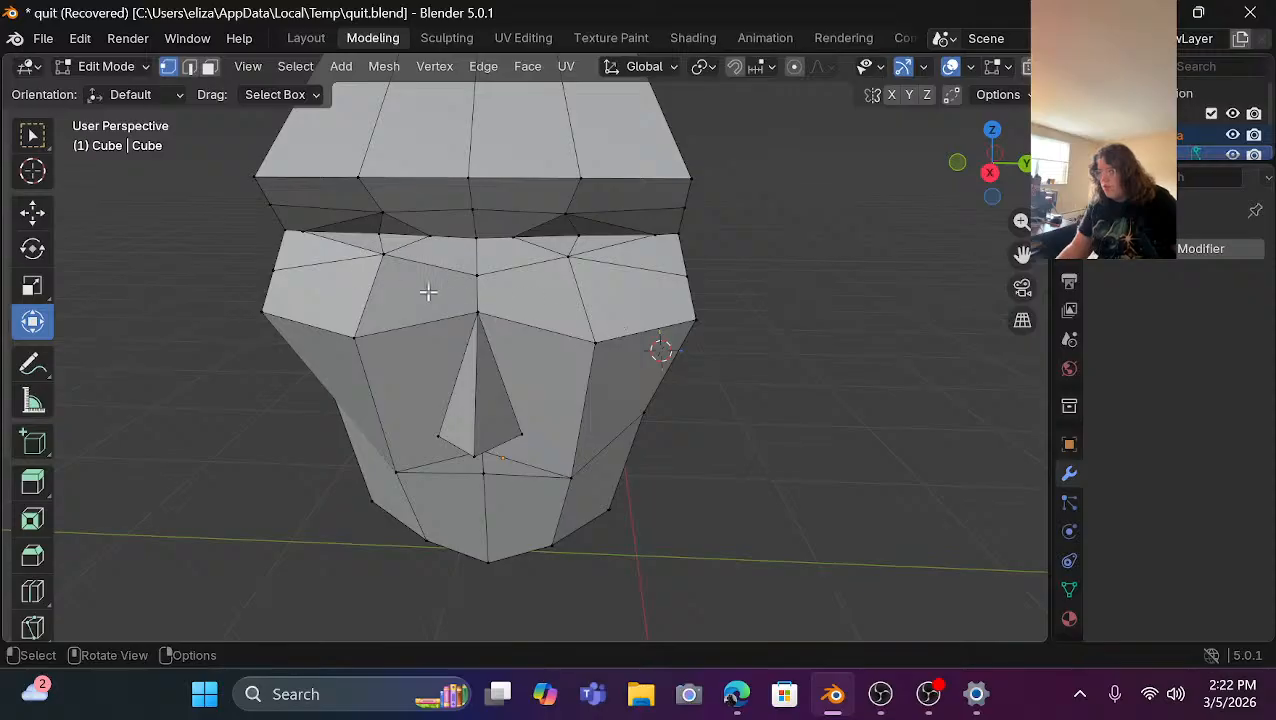
pyautogui.click(476, 207)
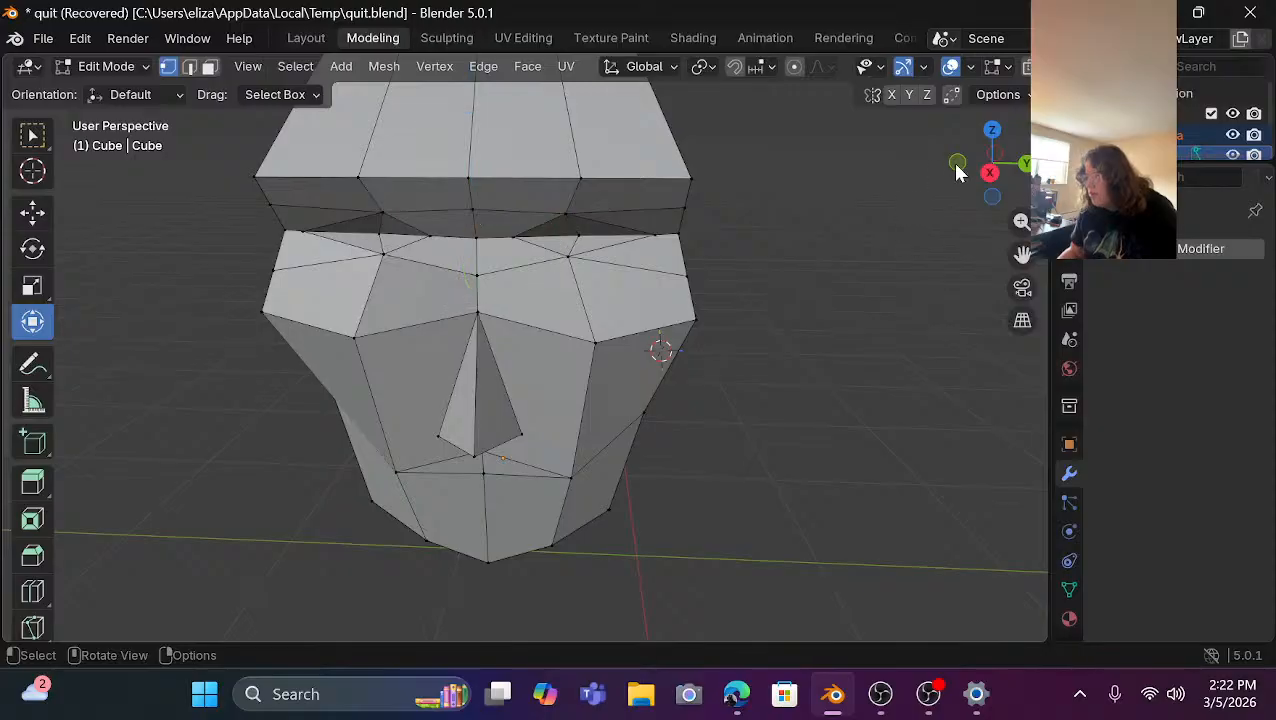
pyautogui.moveTo(958, 170)
pyautogui.mouseDown()
pyautogui.moveTo(934, 158)
pyautogui.moveTo(934, 171)
pyautogui.mouseUp()
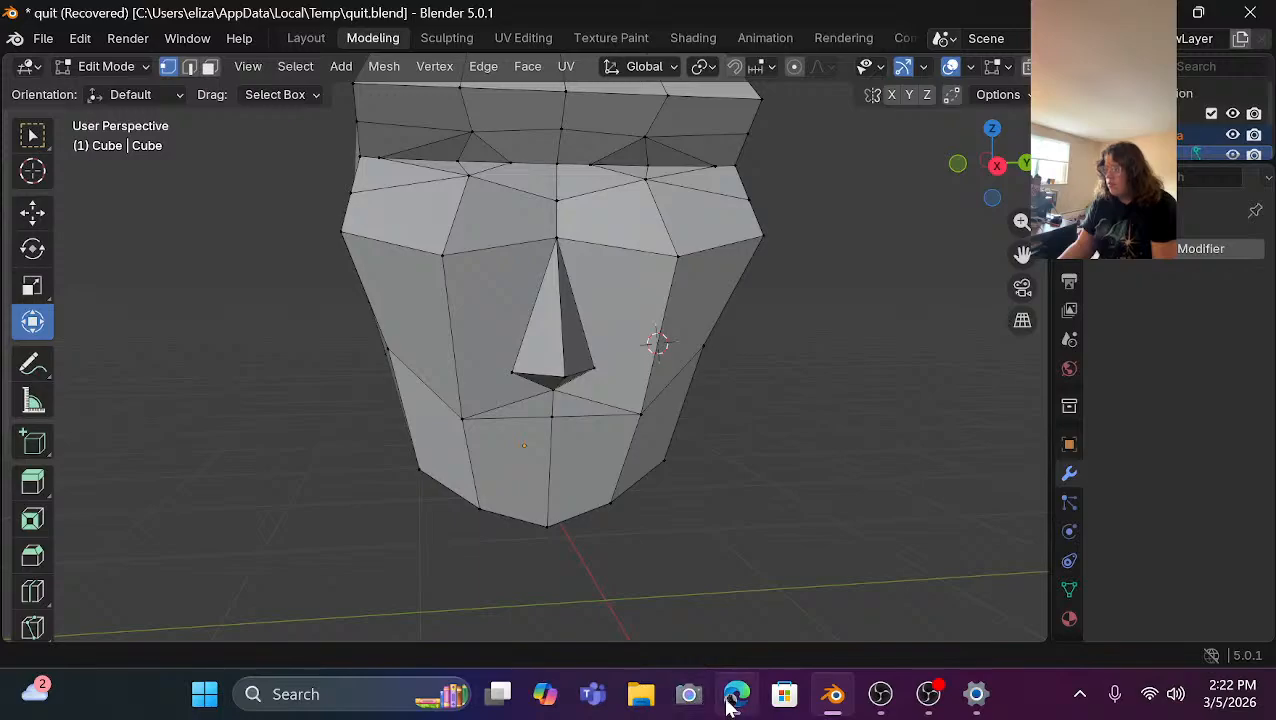
# Switch to the YouTube Studio live stream page in Edge and briefly unmute the stream preview to check its sound.
pyautogui.moveTo(736, 700)
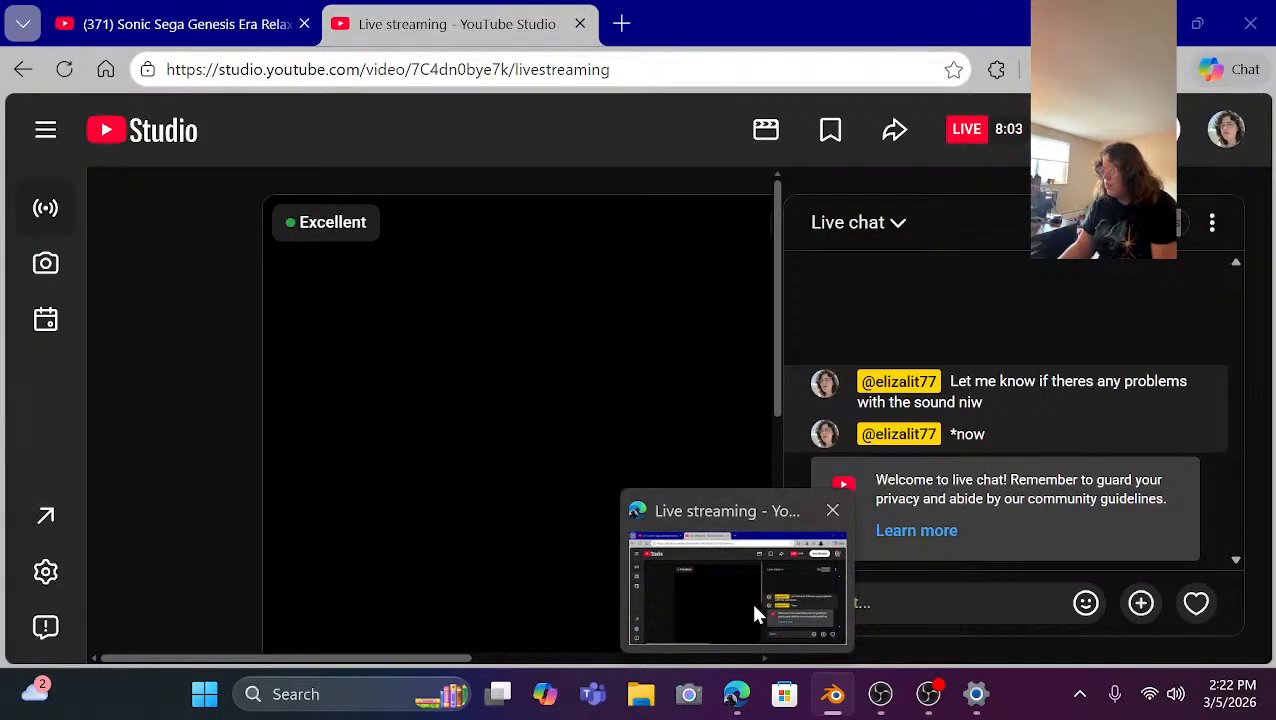
pyautogui.click(755, 607)
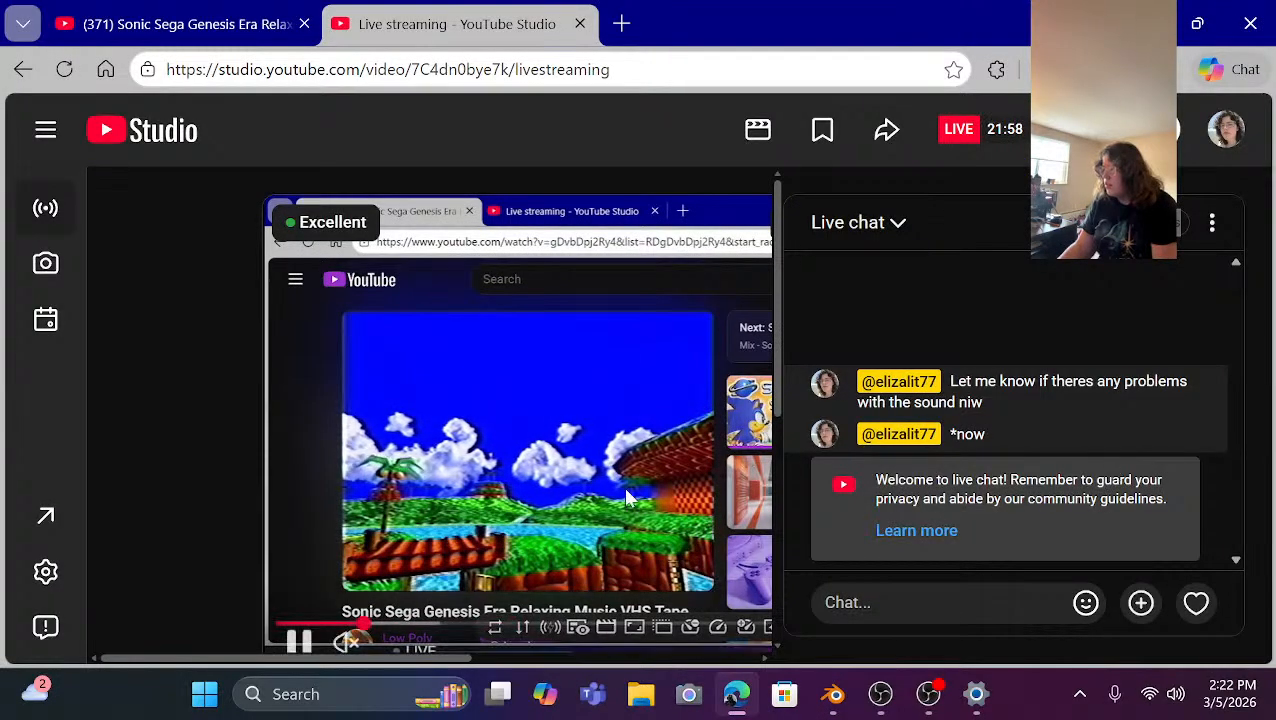
pyautogui.scroll(-3, 600, 505)
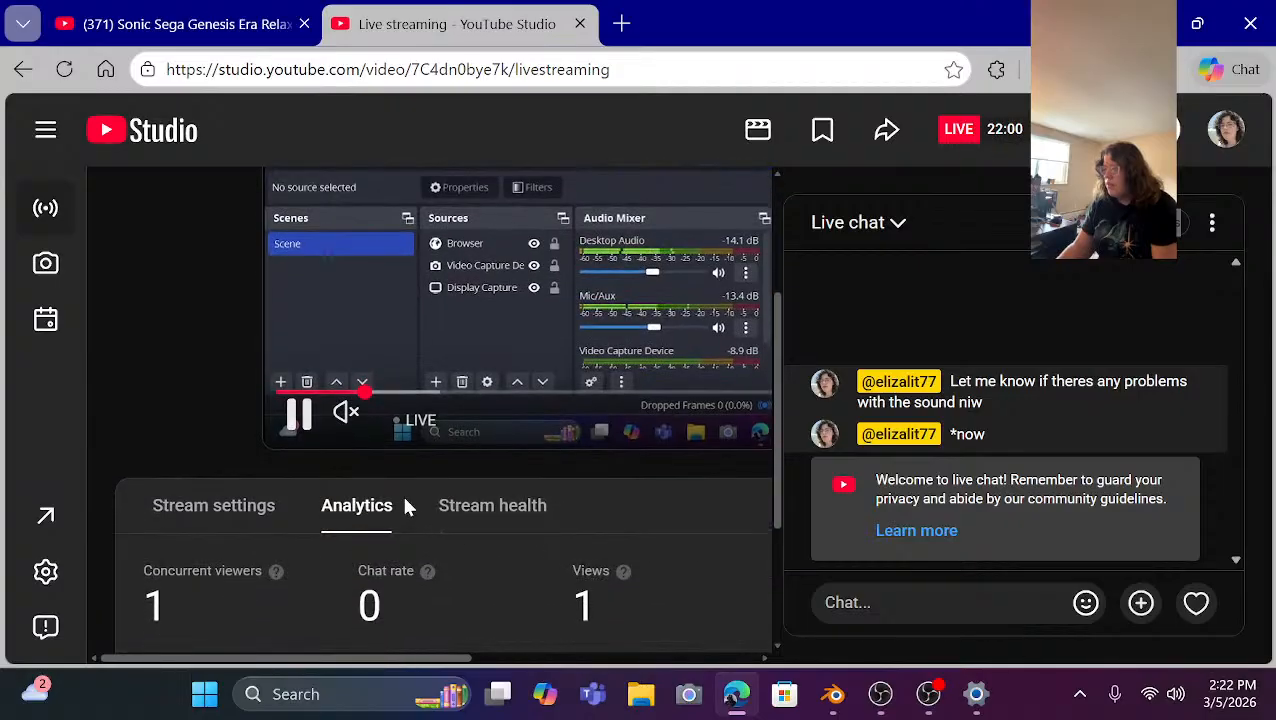
pyautogui.moveTo(396, 423); pyautogui.dragTo(402, 424)
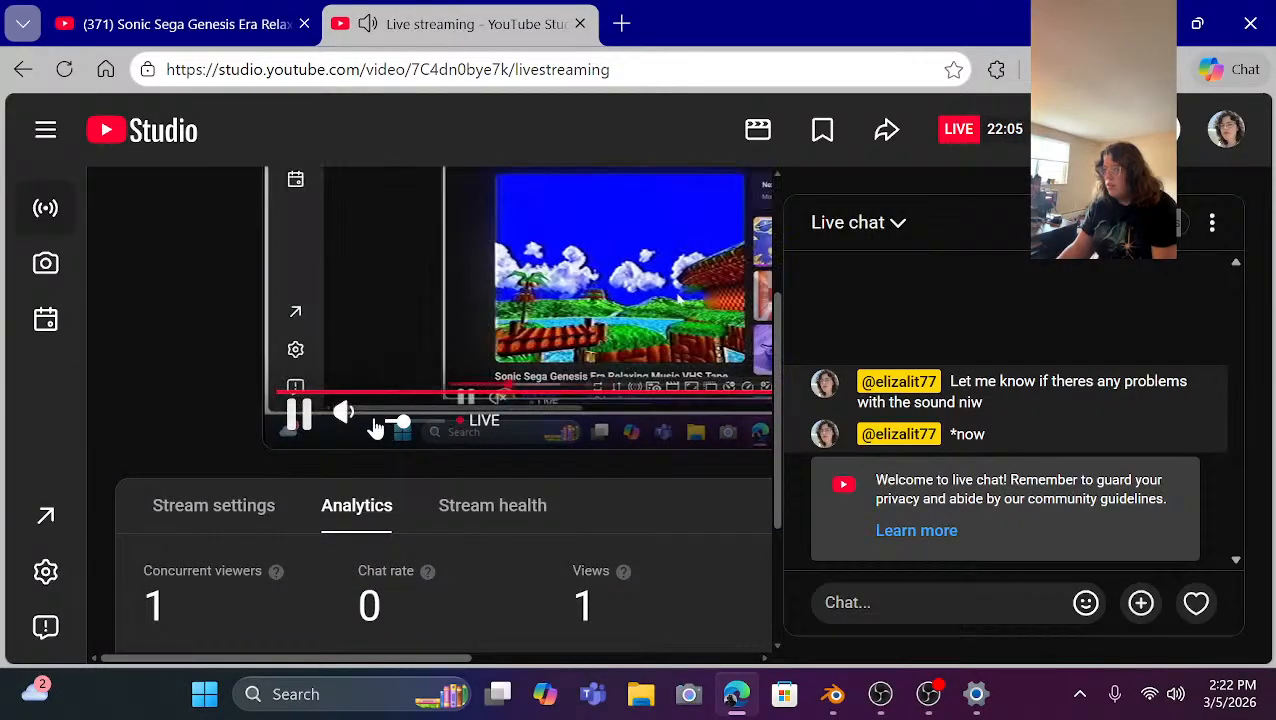
pyautogui.click(343, 416)
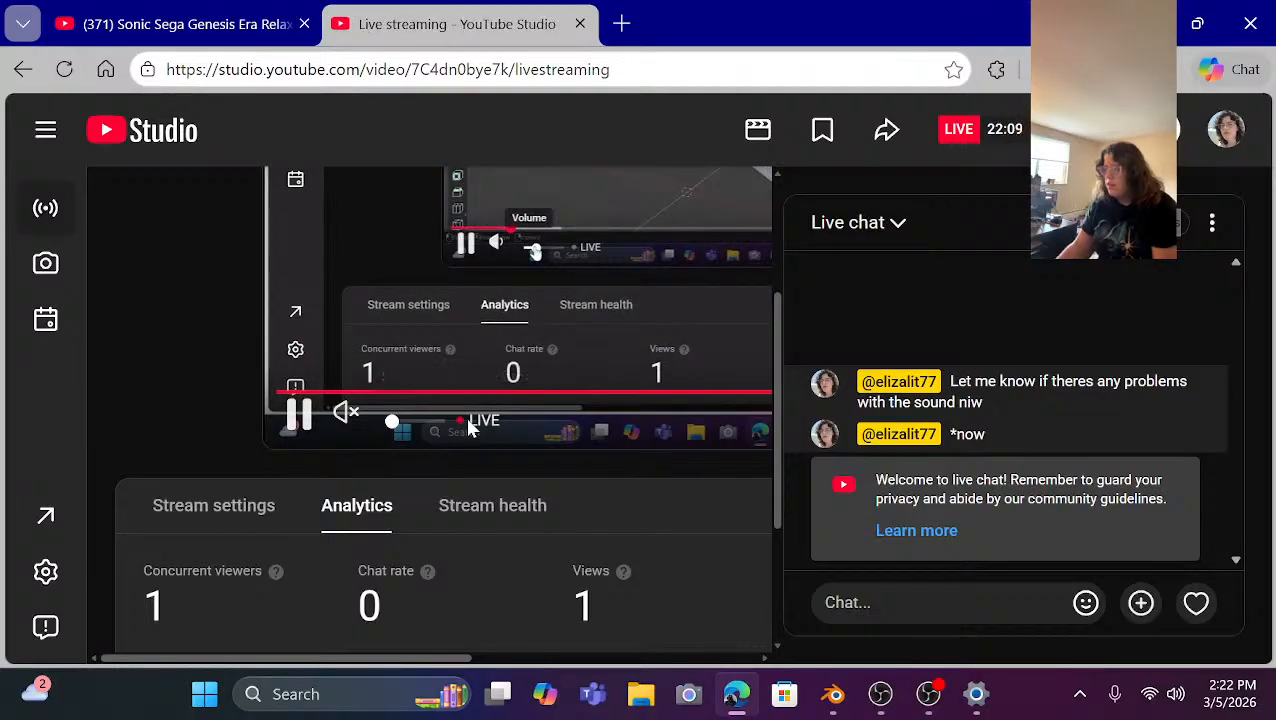
pyautogui.scroll(1, 392, 401)
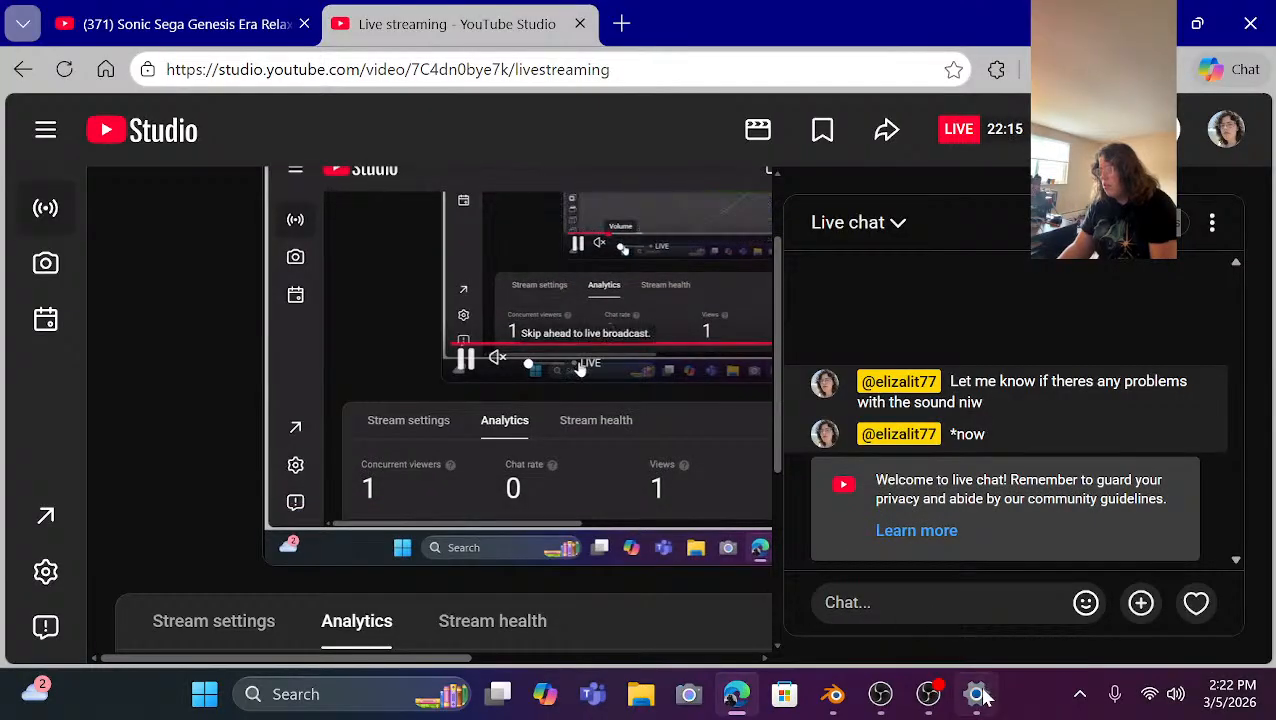
# Switch back to Blender and raise the nose's two front faces slightly along Z, leaving nothing selected.
pyautogui.moveTo(869, 690)
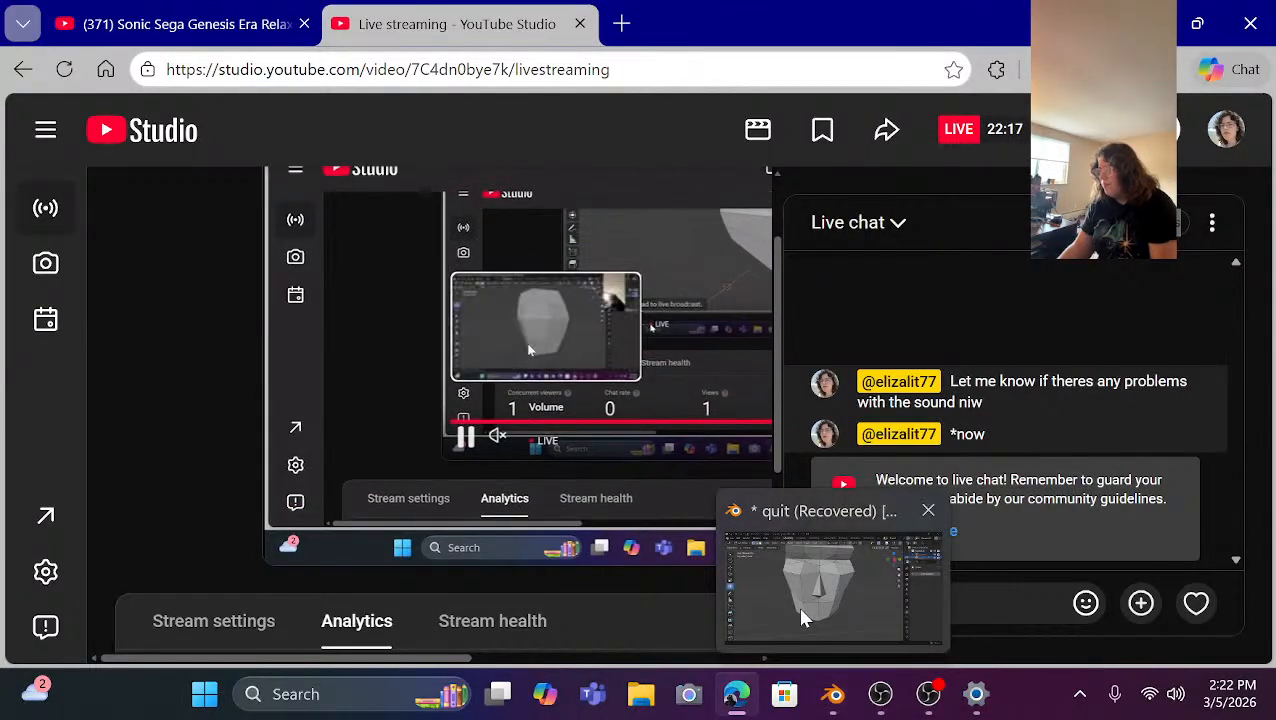
pyautogui.click(798, 606)
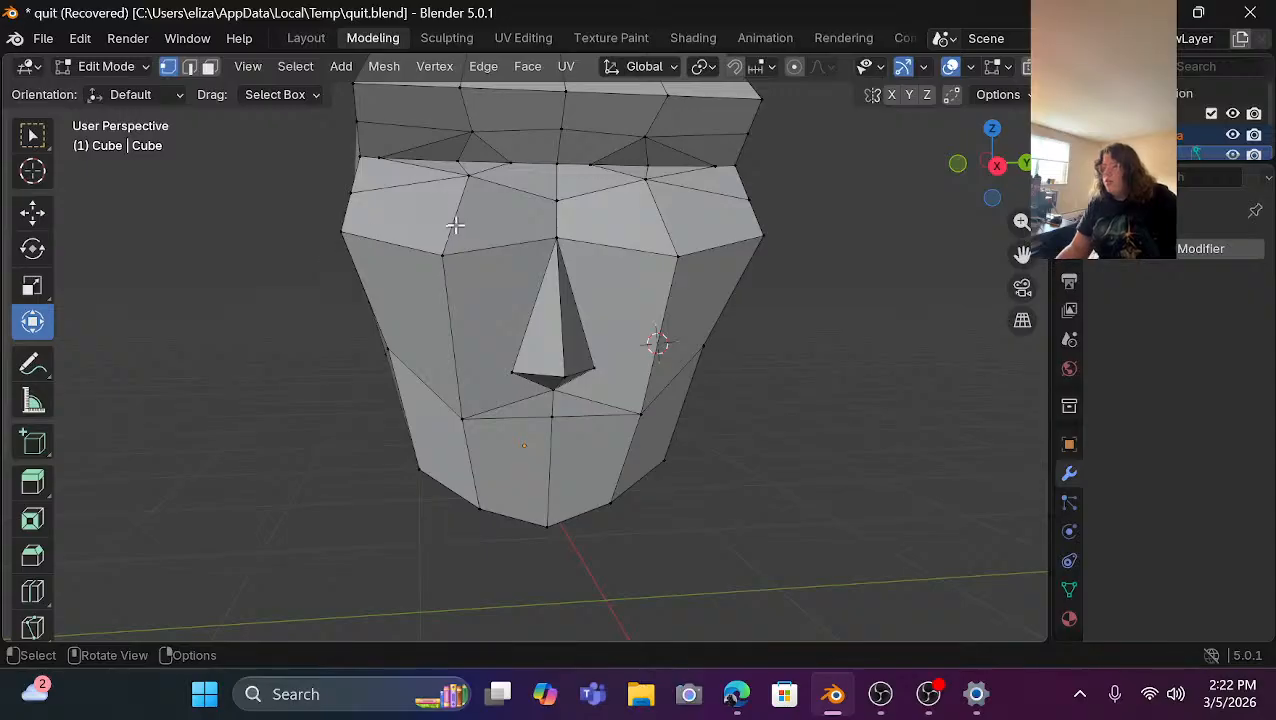
pyautogui.scroll(3, 585, 204)
pyautogui.scroll(-2, 578, 203)
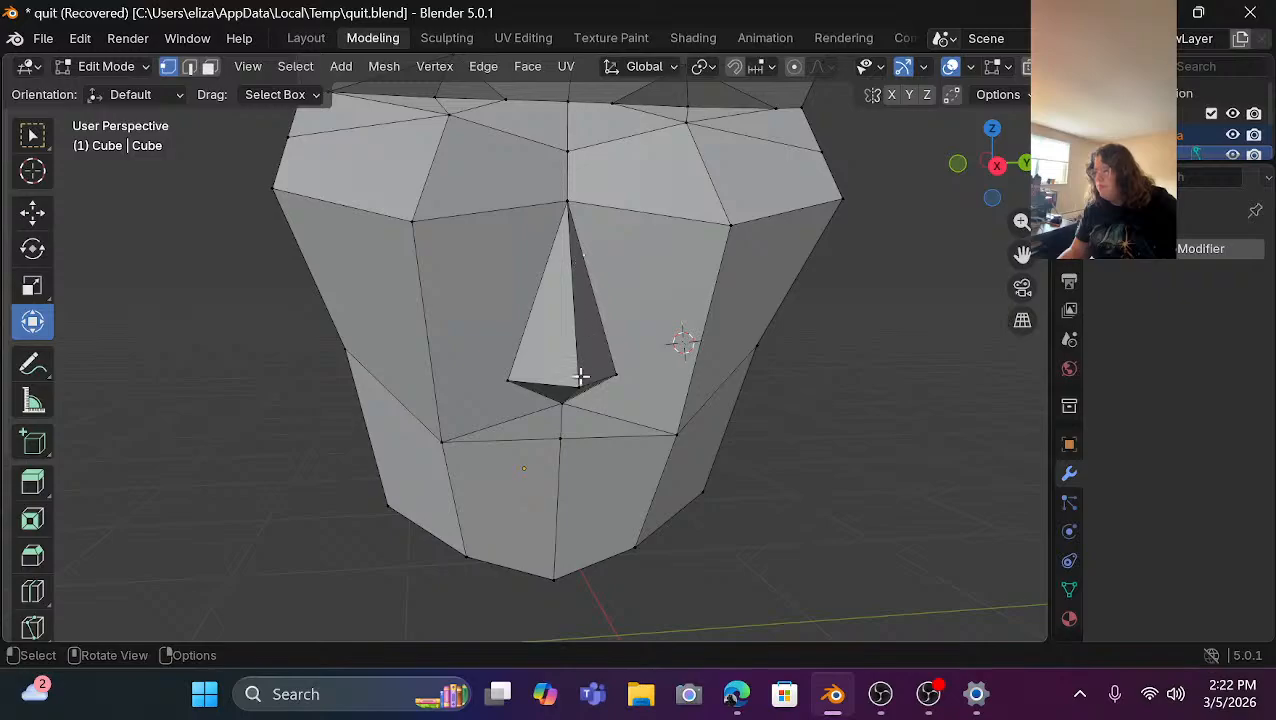
pyautogui.scroll(-3, 542, 315)
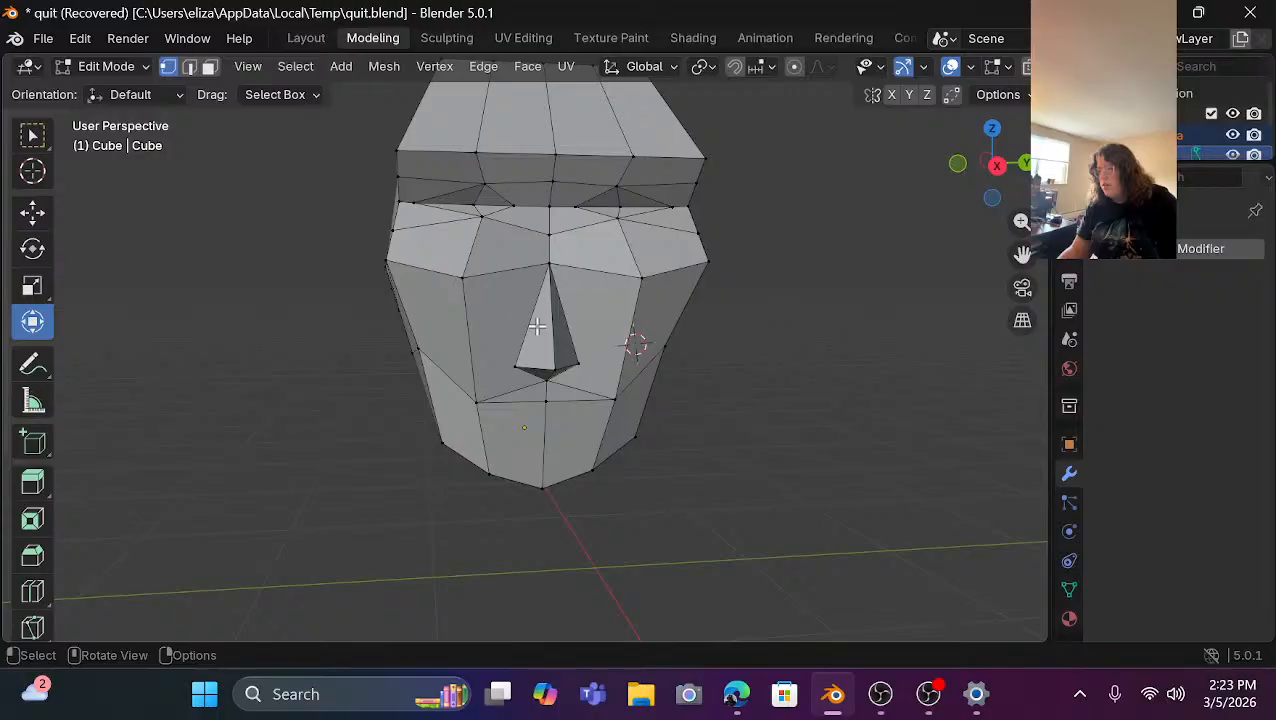
pyautogui.scroll(3, 553, 337)
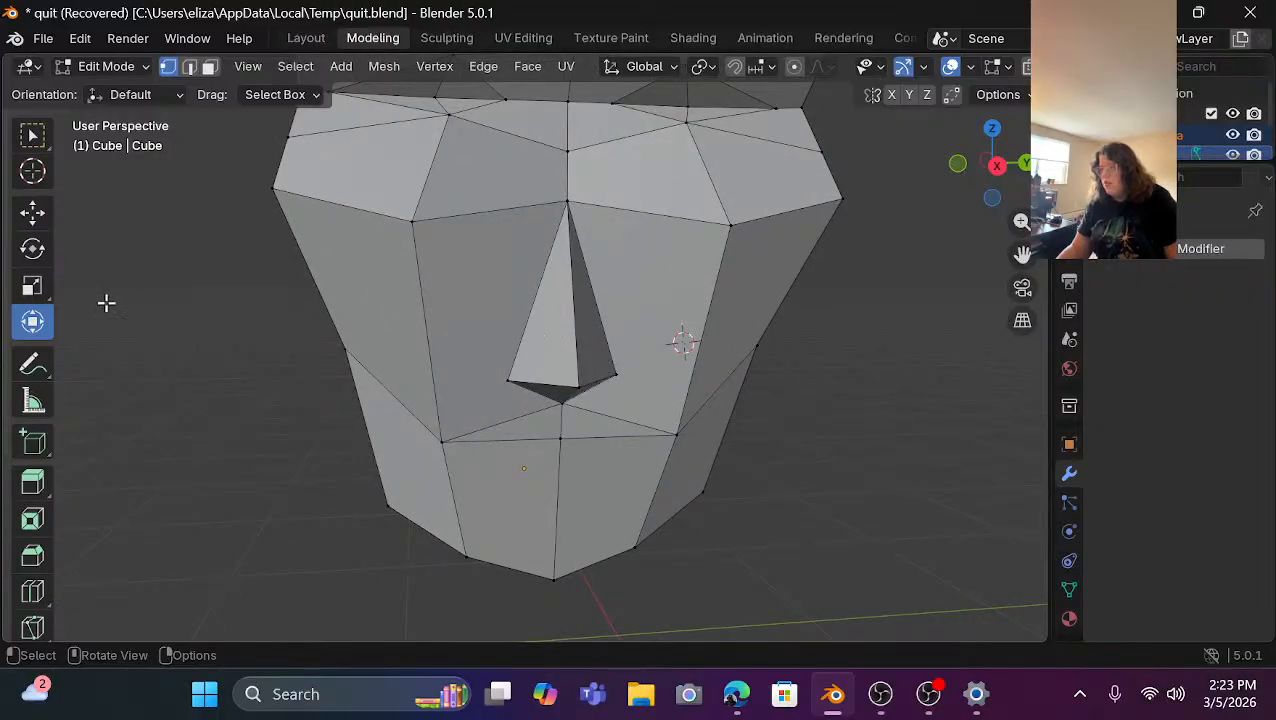
pyautogui.press('3')
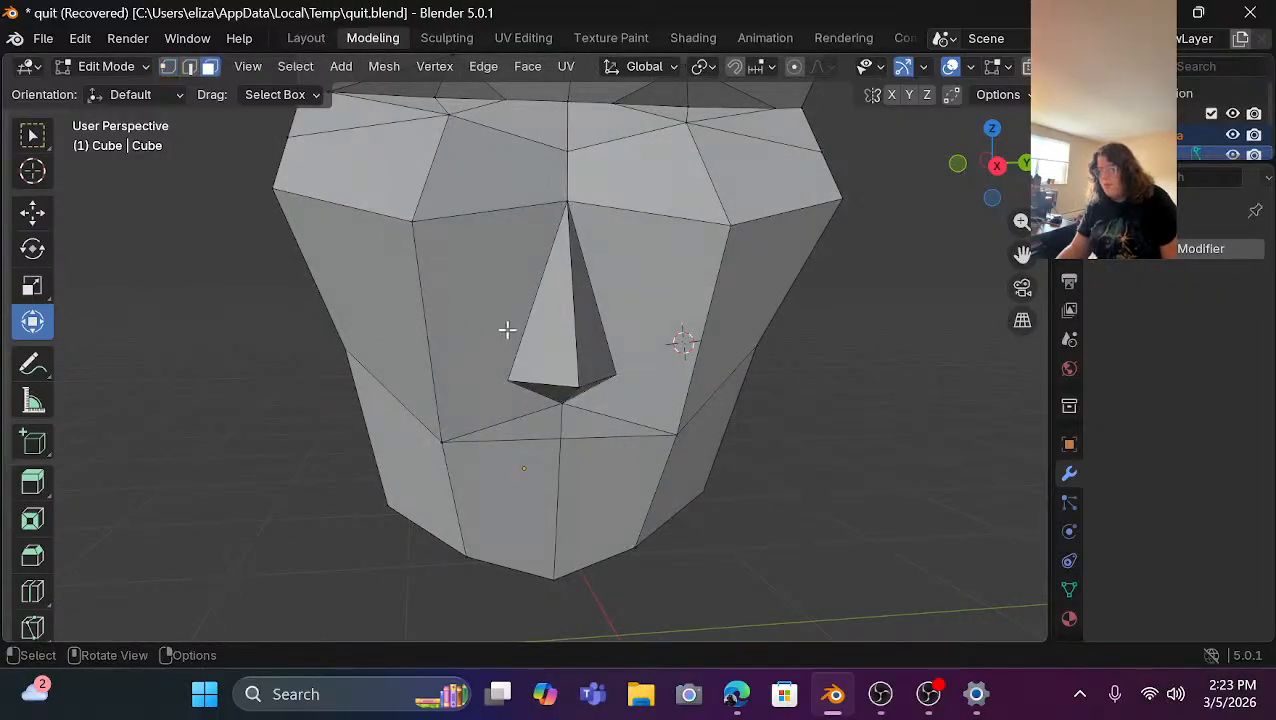
pyautogui.click(550, 338)
pyautogui.keyDown('shift'); pyautogui.click(596, 358); pyautogui.keyUp('shift')
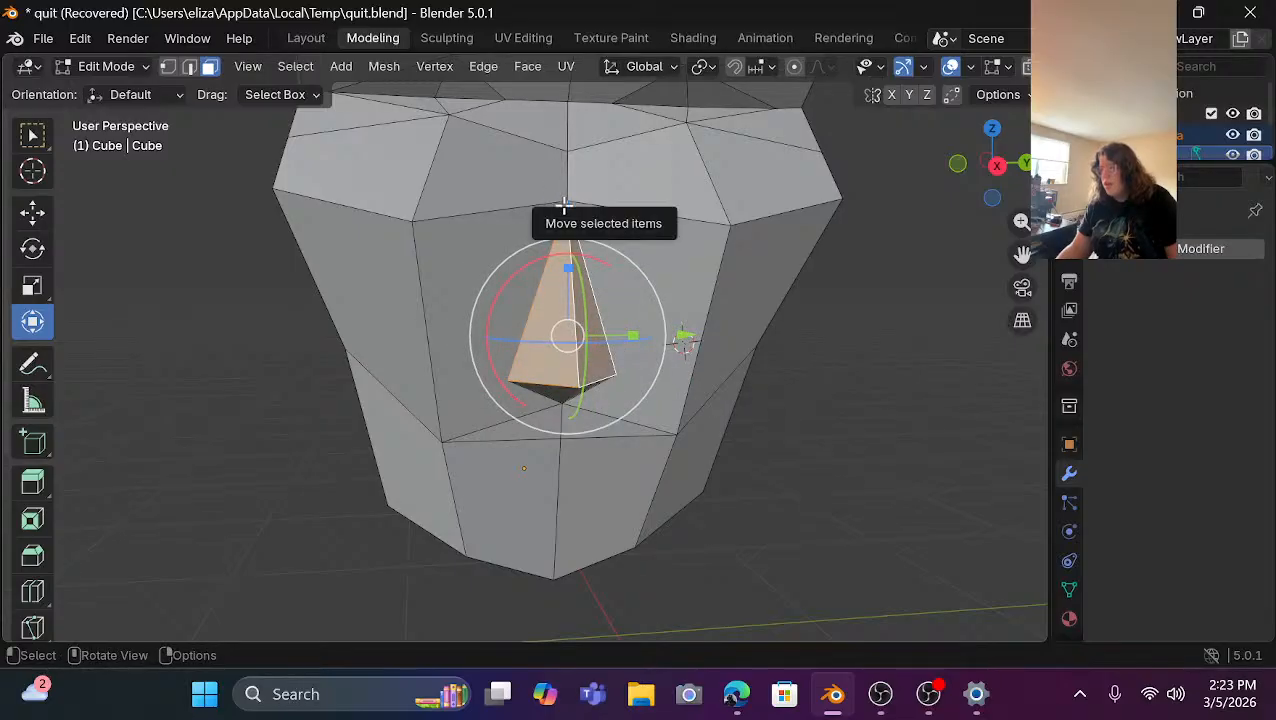
pyautogui.moveTo(568, 207); pyautogui.dragTo(572, 180)
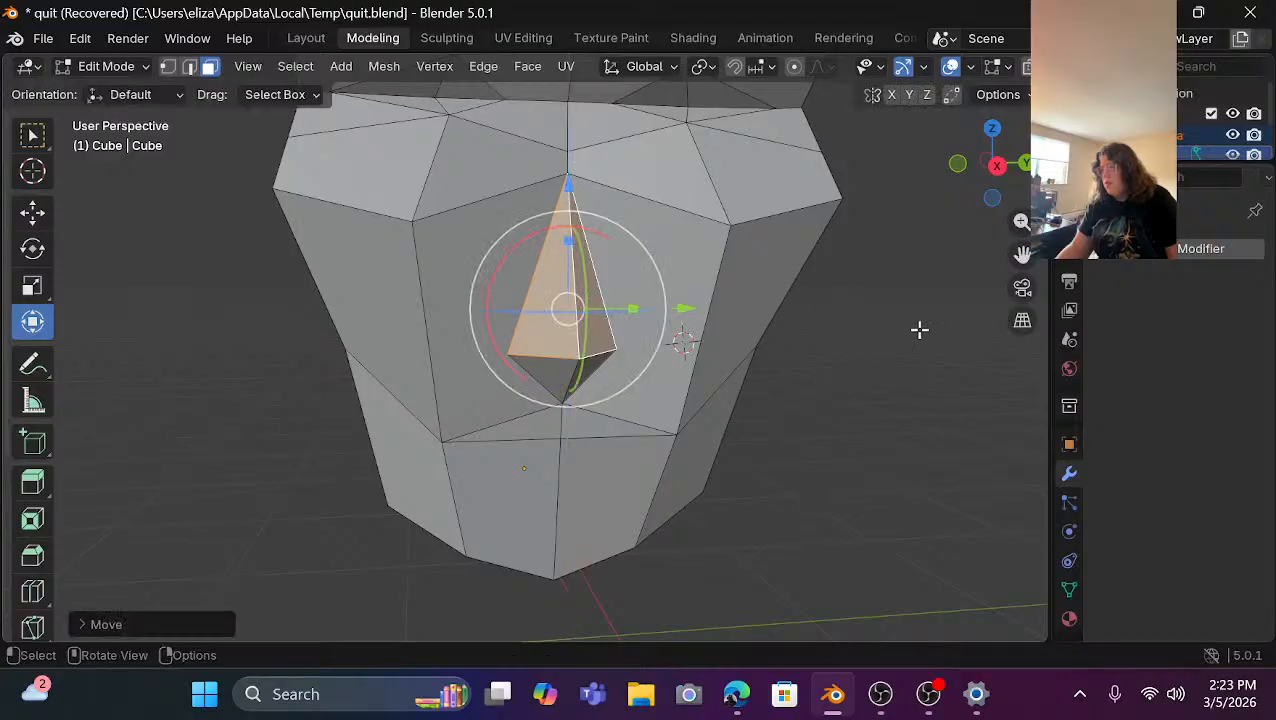
pyautogui.hotkey('alt', 'a')
# Select both underside faces of the nose and move them slightly upward along Z, leaving nothing selected.
pyautogui.click(544, 388)
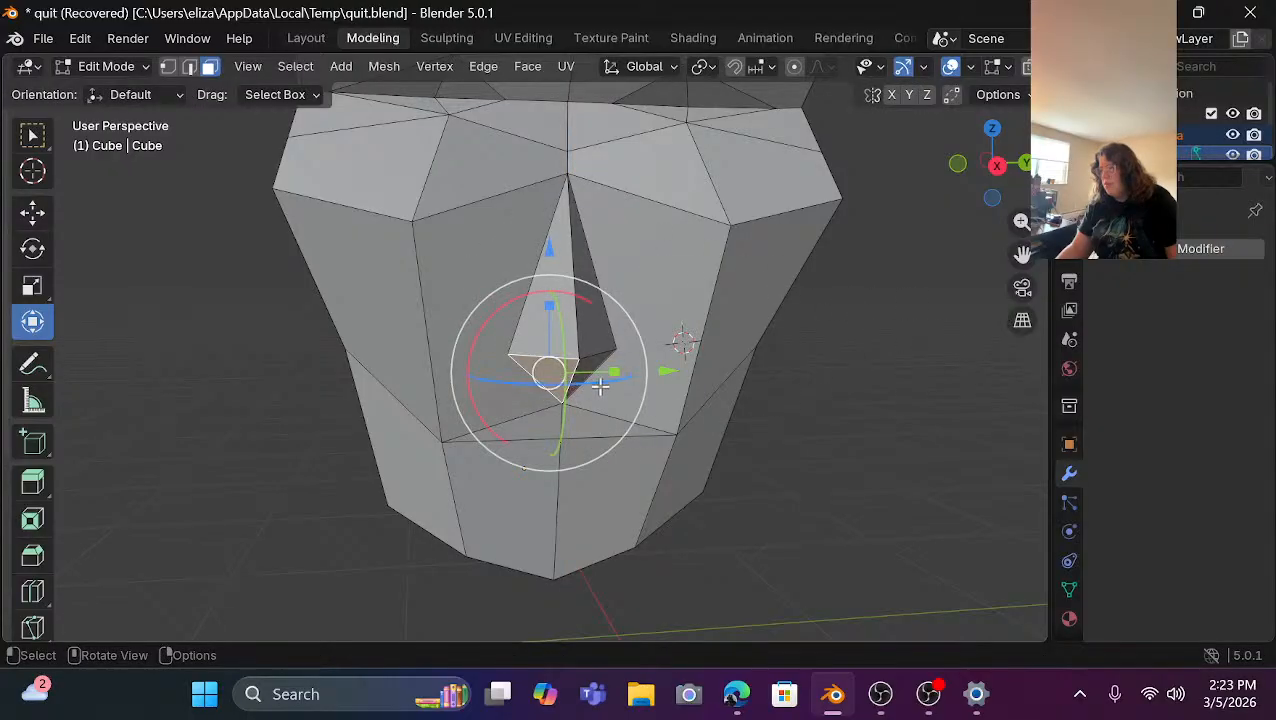
pyautogui.moveTo(1005, 165); pyautogui.dragTo(910, 156)
pyautogui.scroll(1, 308, 336)
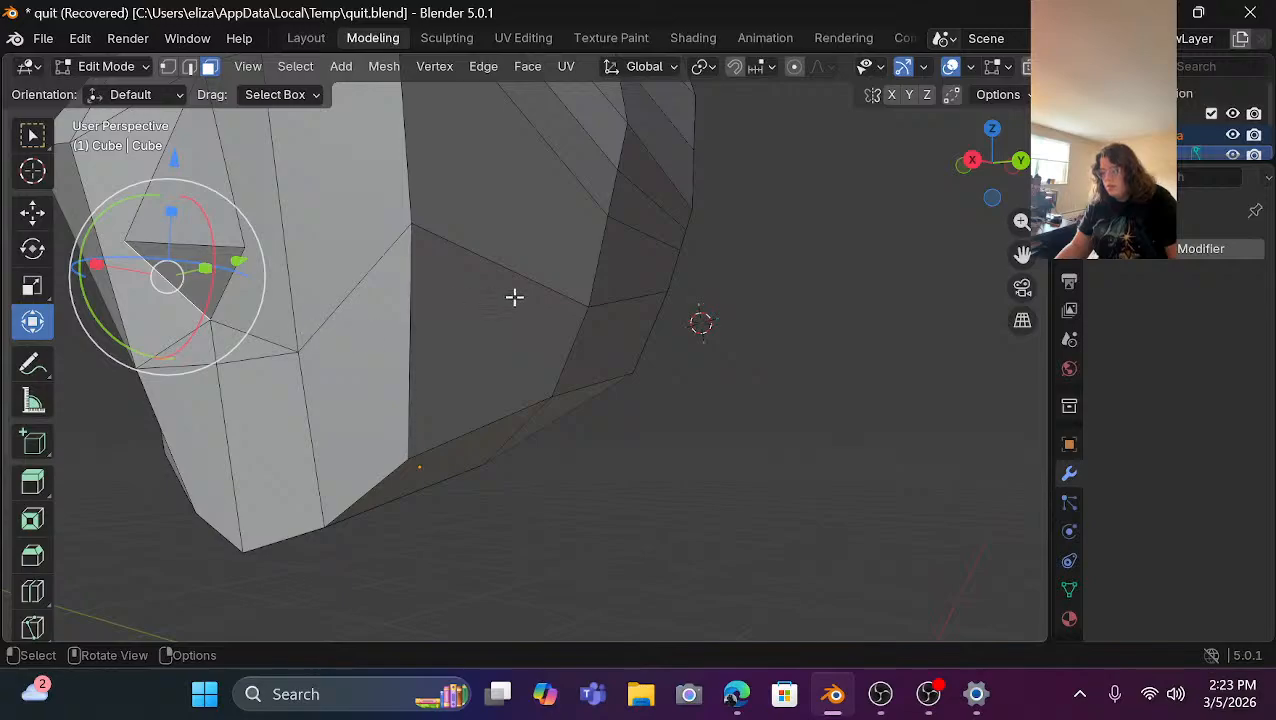
pyautogui.moveTo(546, 290); pyautogui.dragTo(743, 365, button='middle')
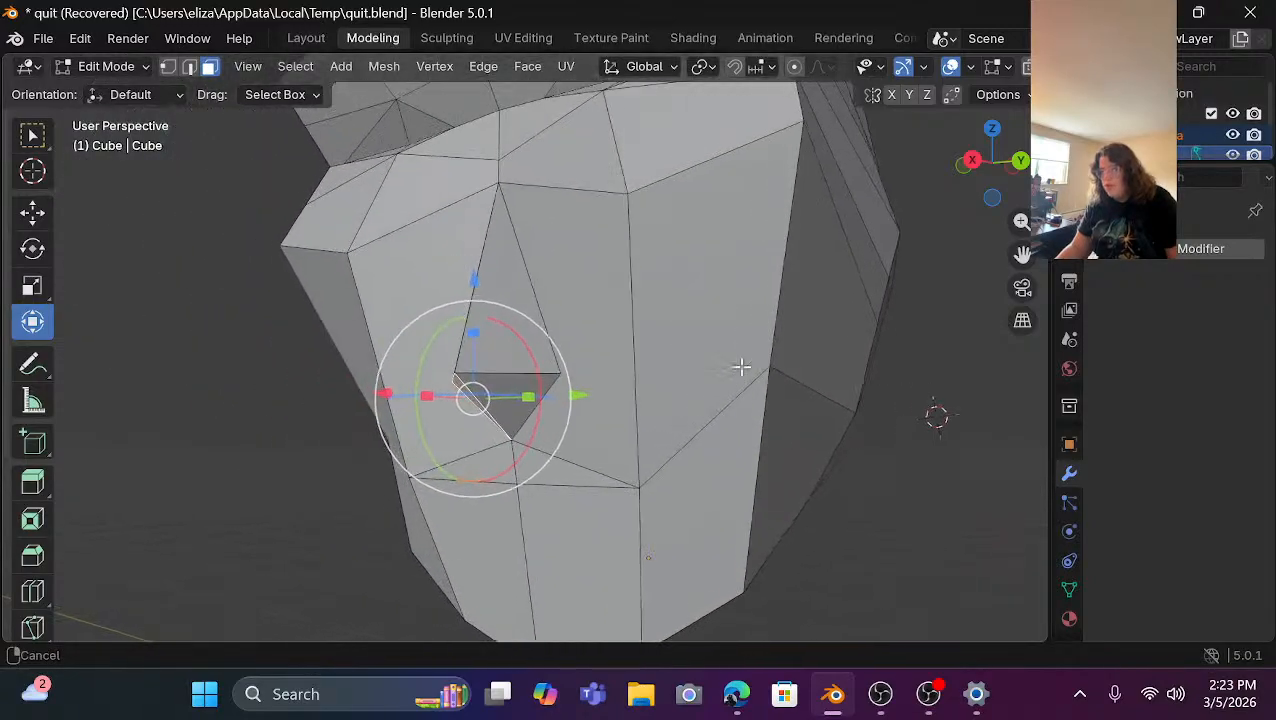
pyautogui.scroll(3, 430, 385)
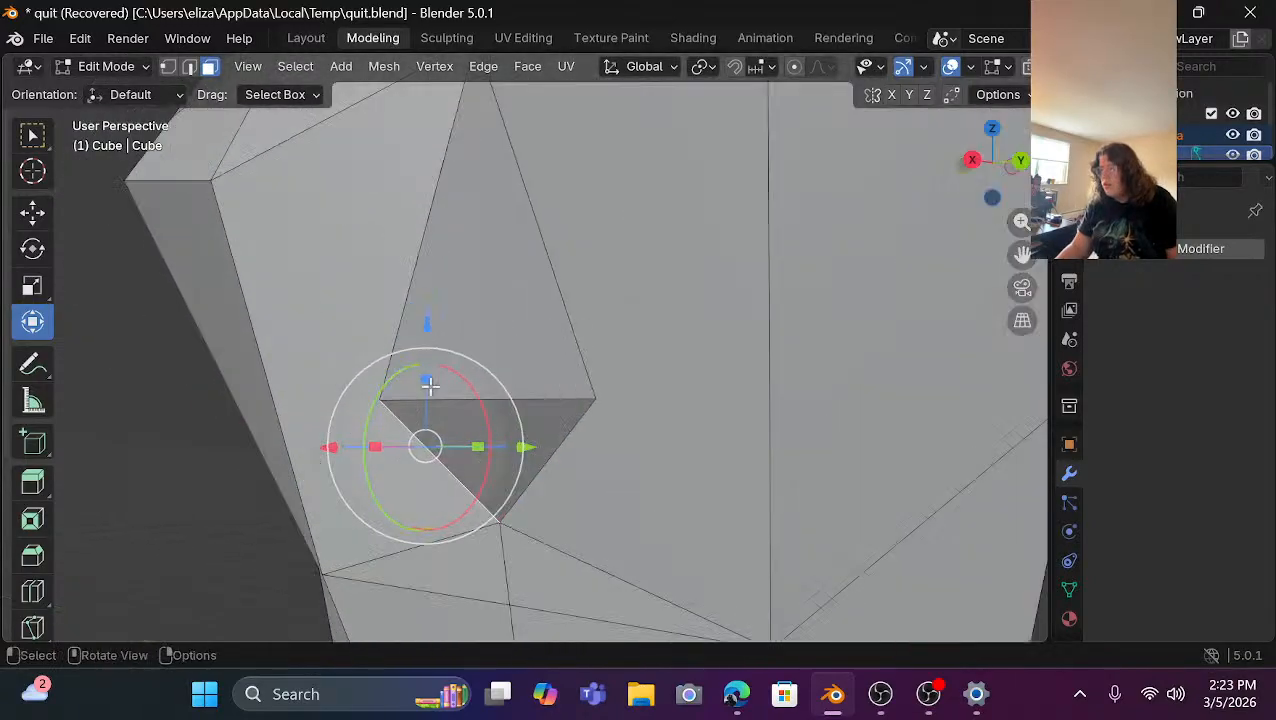
pyautogui.keyDown('shift'); pyautogui.click(537, 425); pyautogui.keyUp('shift')
pyautogui.scroll(-4, 535, 423)
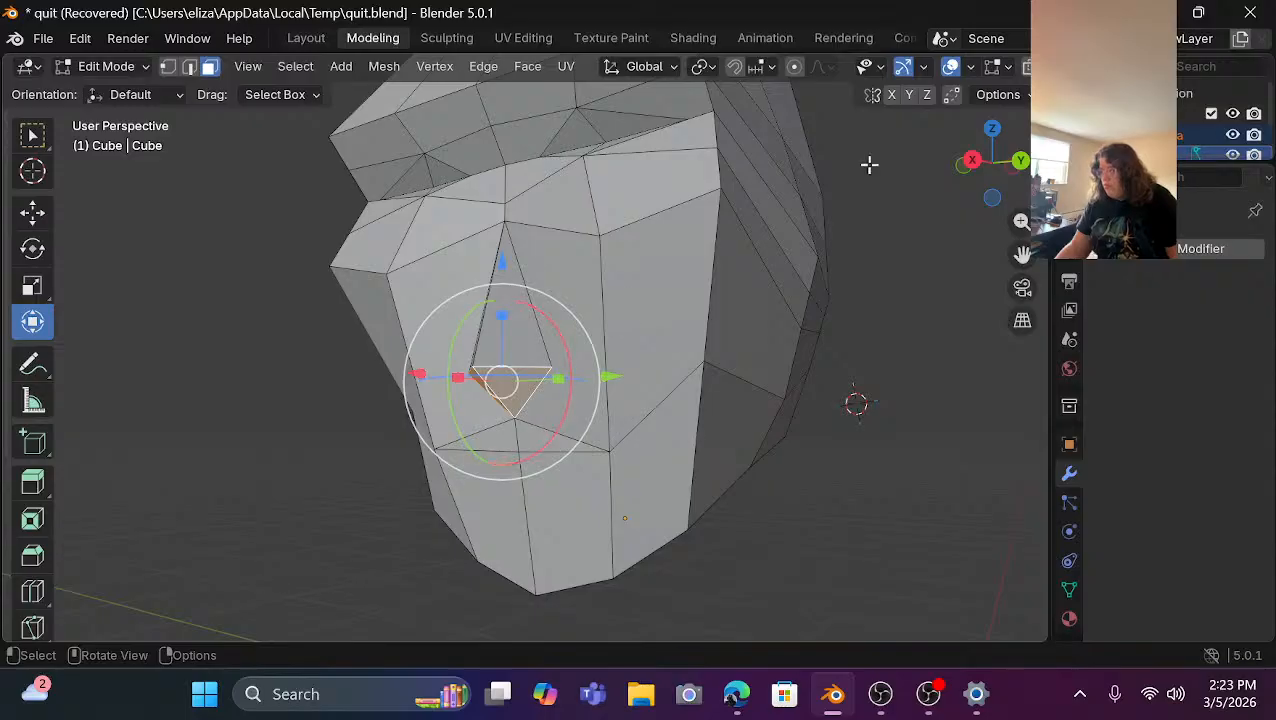
pyautogui.moveTo(980, 165); pyautogui.dragTo(737, 281)
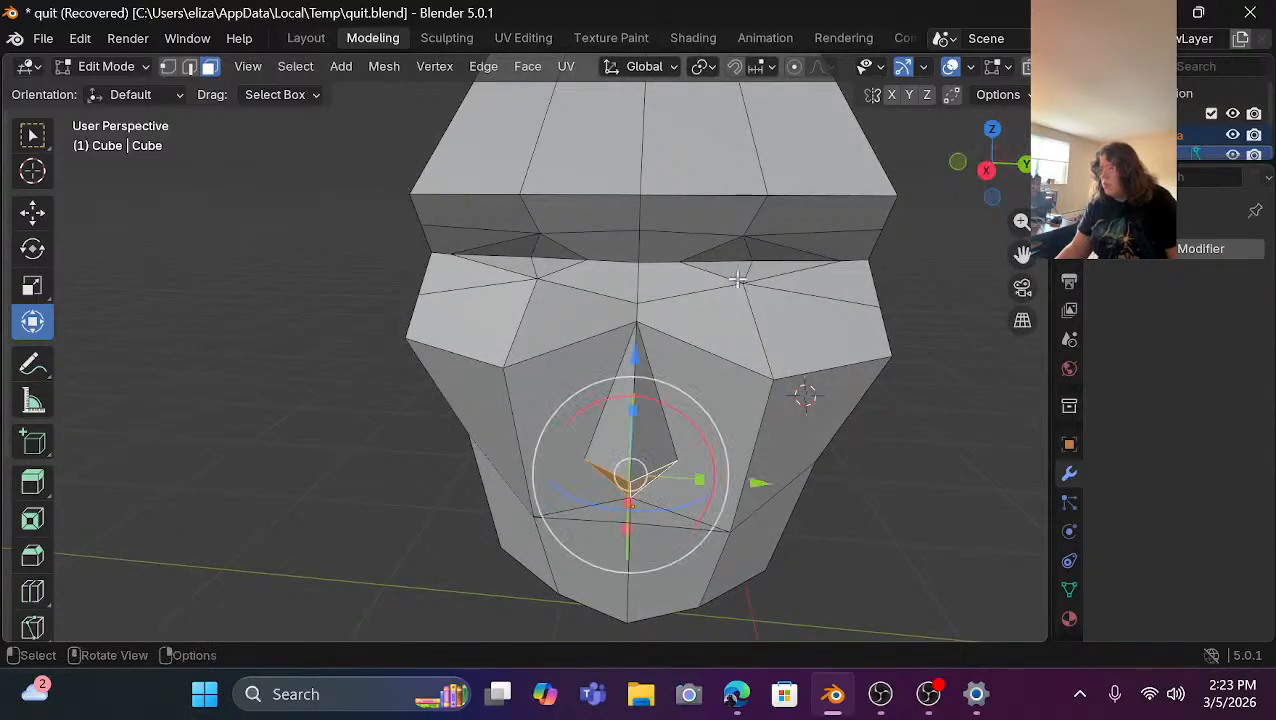
pyautogui.press('g')
pyautogui.press('z')
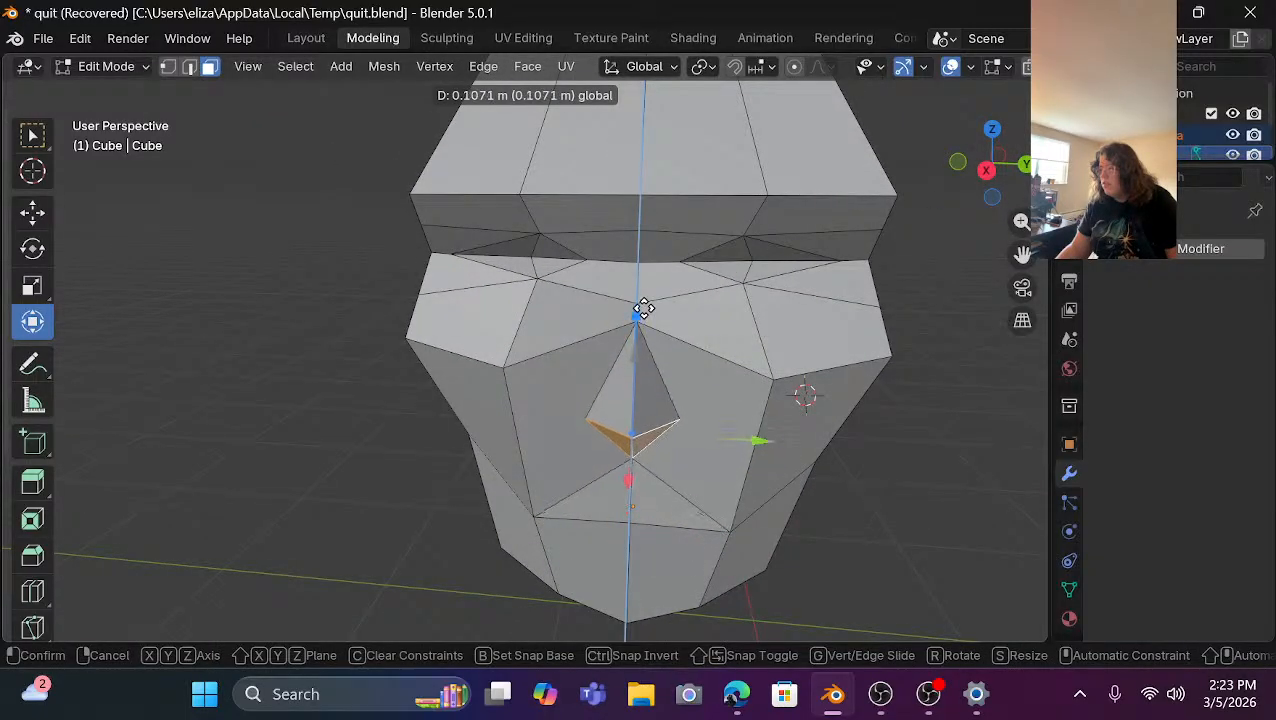
pyautogui.click(647, 336)
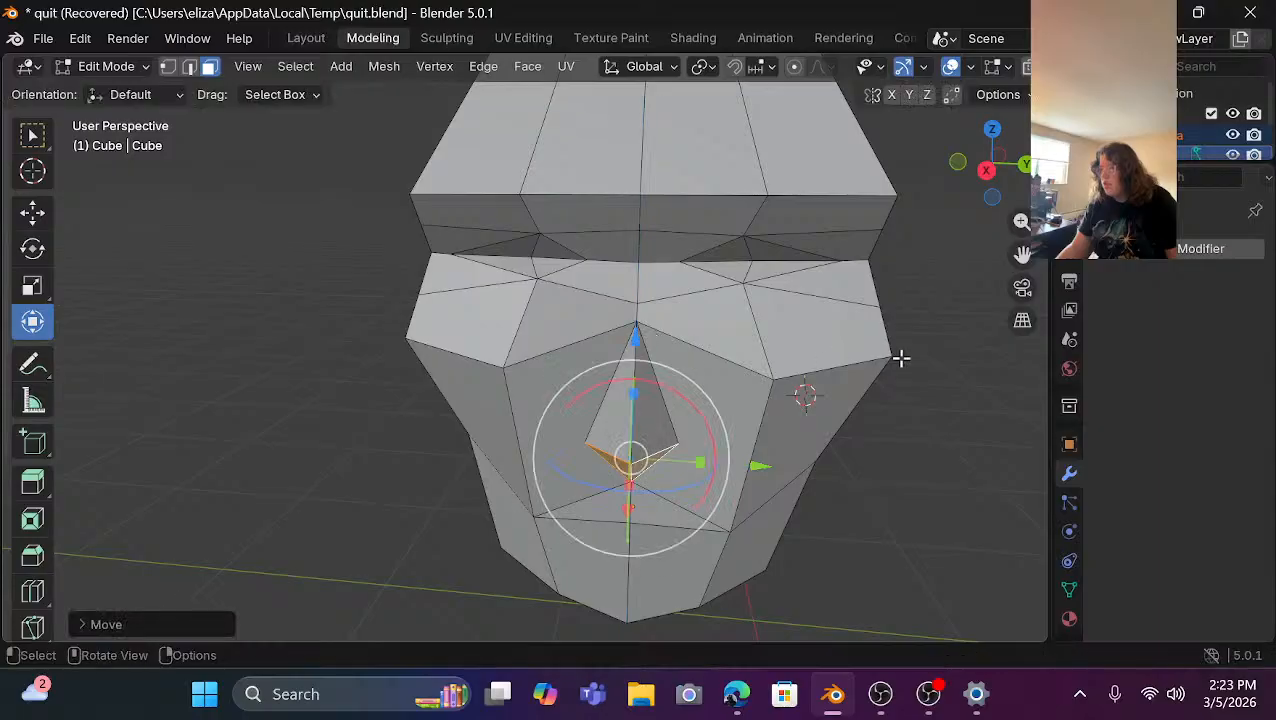
pyautogui.click(991, 371)
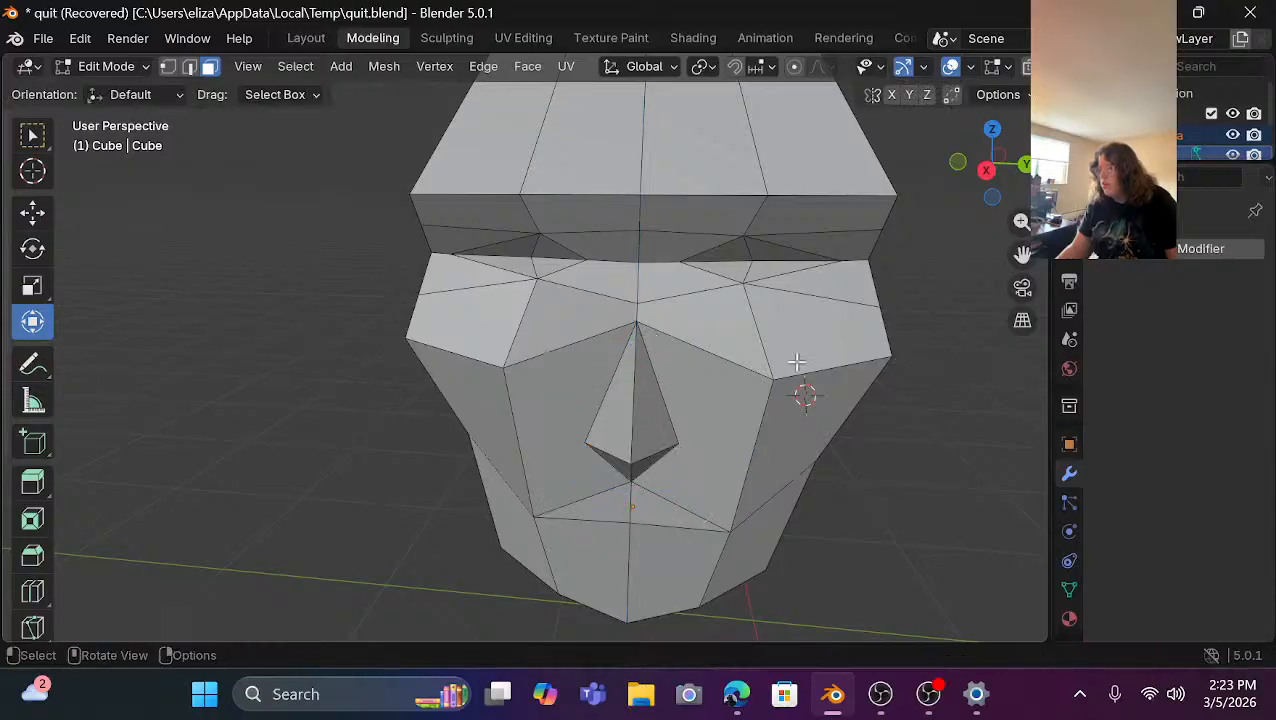
# Switch to vertex selection and raise the vertex at the top of the nose along Z to eye-socket height.
pyautogui.click(636, 332)
pyautogui.press('1')
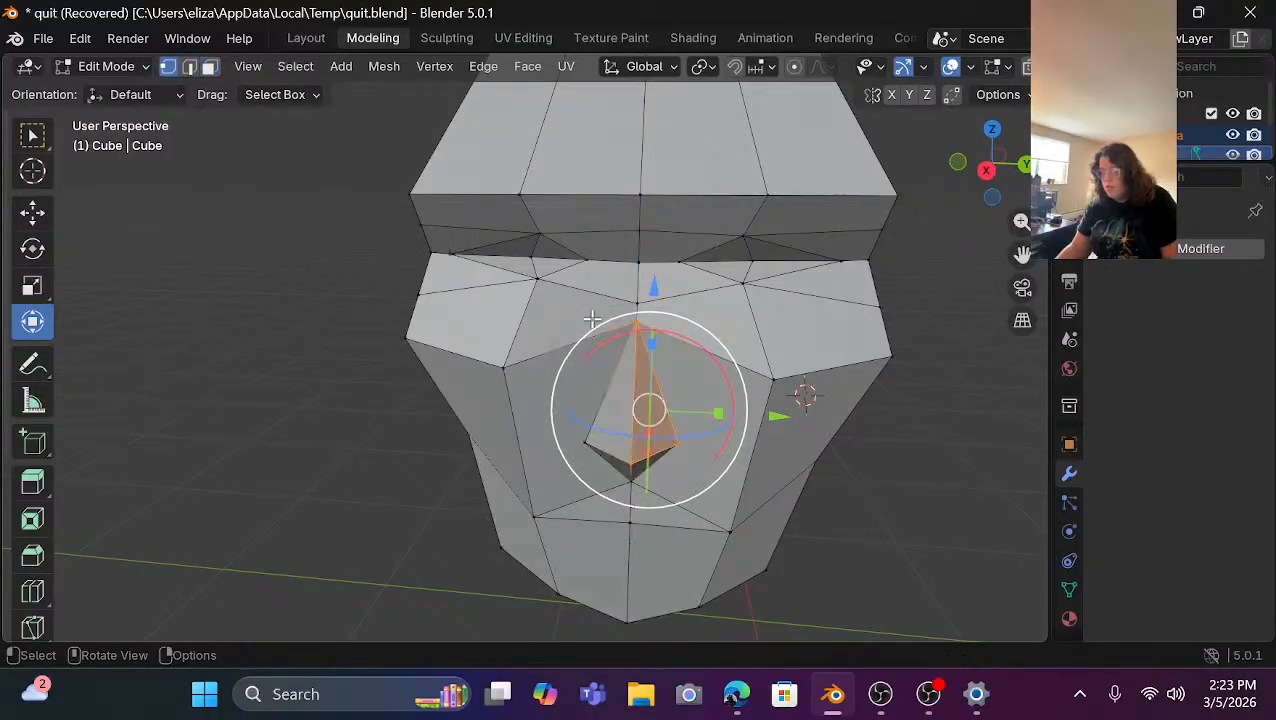
pyautogui.click(991, 413)
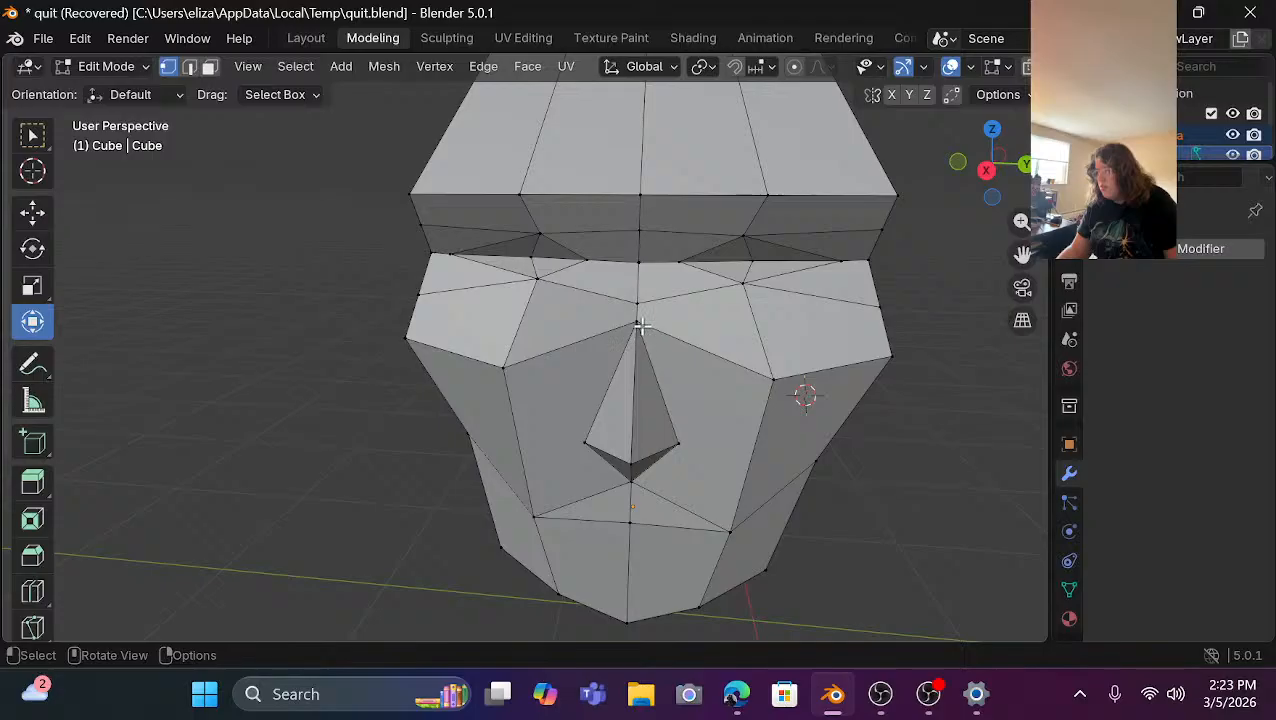
pyautogui.click(641, 325)
pyautogui.moveTo(641, 199); pyautogui.dragTo(654, 98)
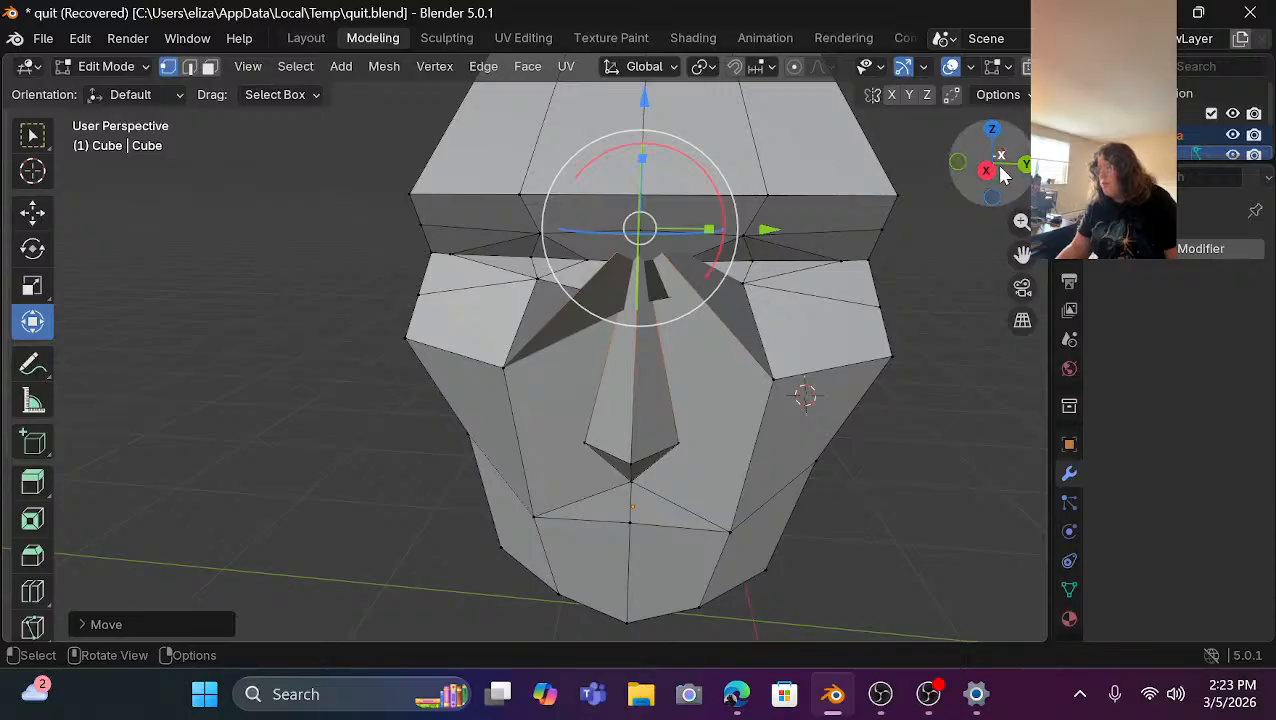
# Try to pull the raised nose-top vertex forward along X and undo that move.
pyautogui.moveTo(991, 185); pyautogui.dragTo(856, 190)
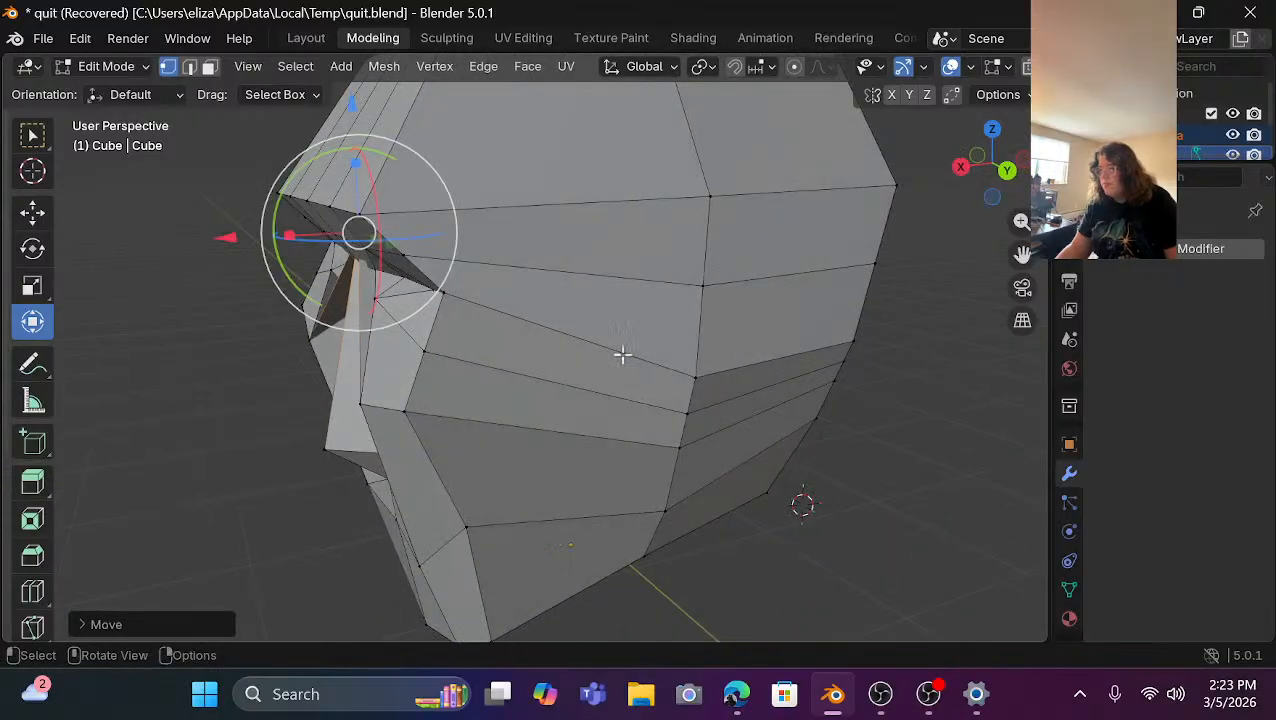
pyautogui.moveTo(230, 237); pyautogui.dragTo(194, 233)
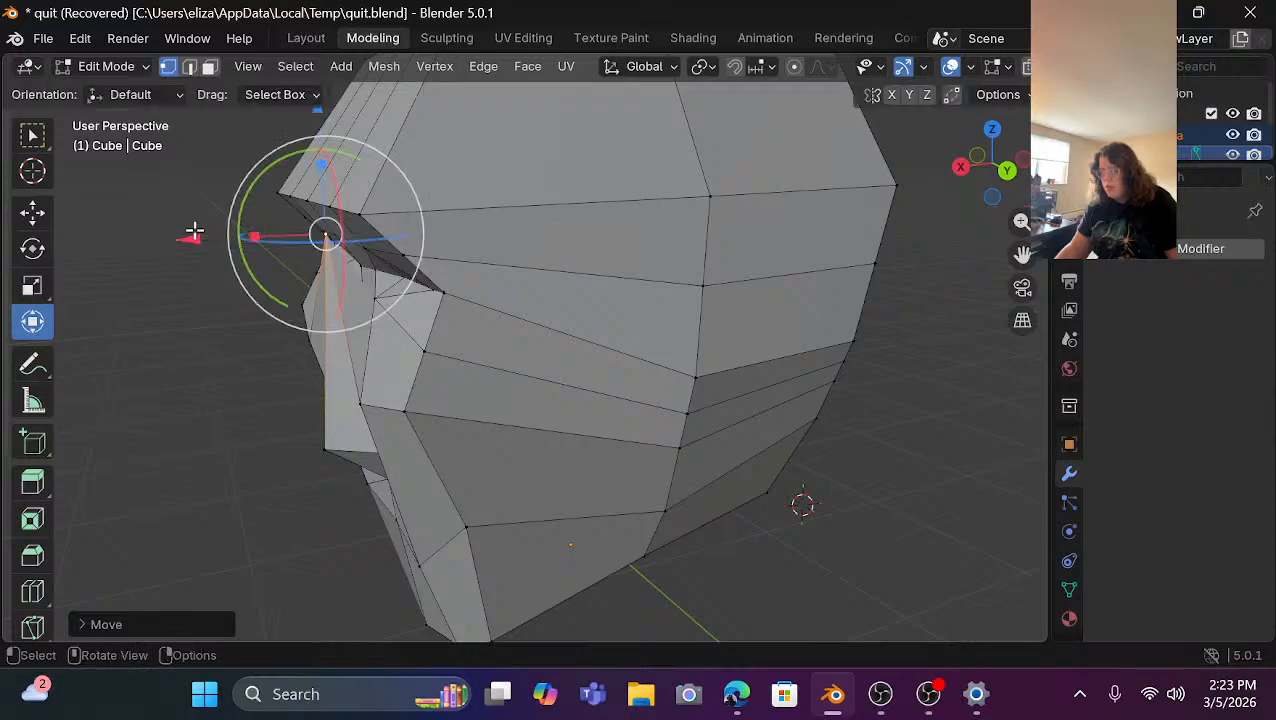
pyautogui.hotkey('ctrl', 'z')
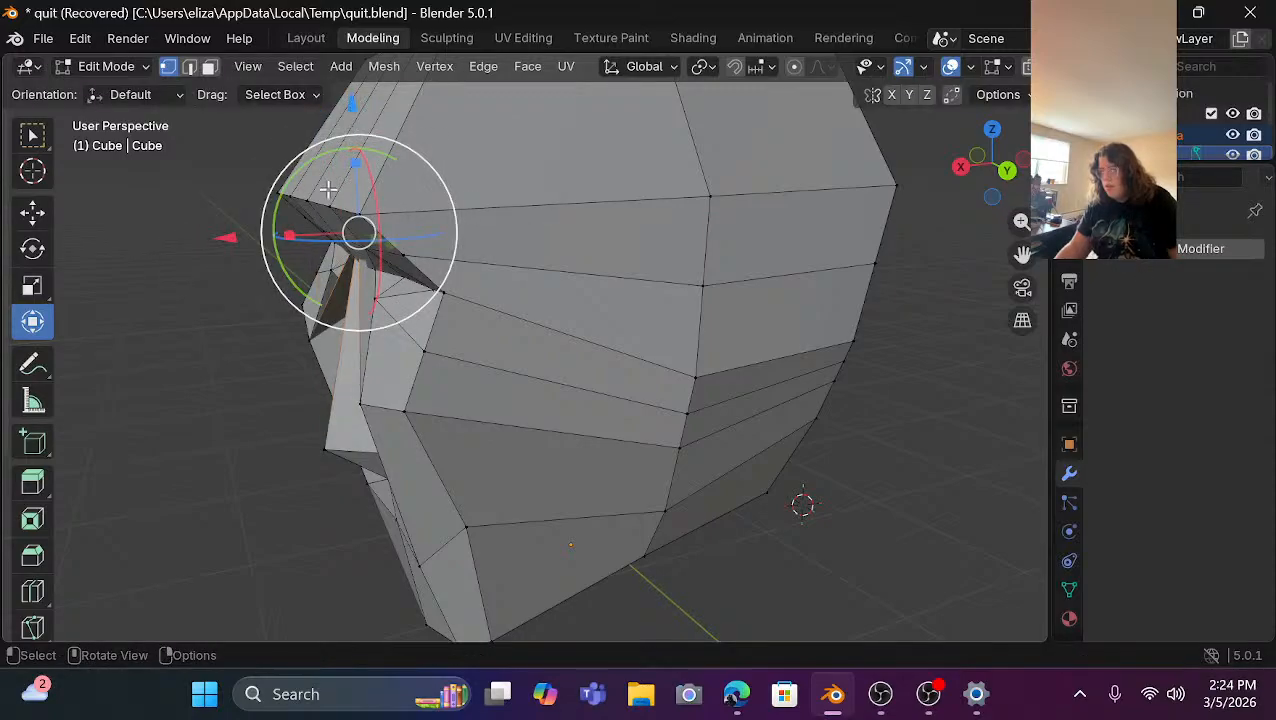
pyautogui.moveTo(279, 205); pyautogui.dragTo(288, 288)
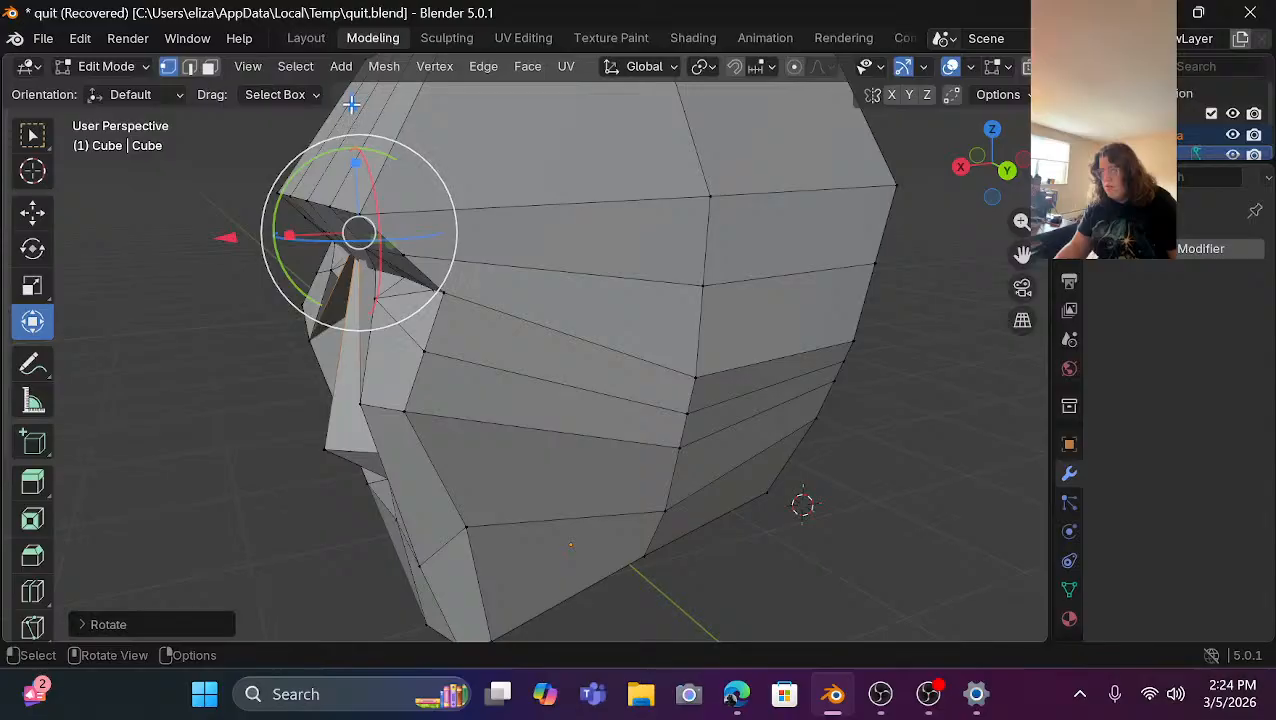
# Lower the nose-top vertex along Z to just below the center vertex of the nose bridge, leaving nothing selected.
pyautogui.moveTo(350, 110); pyautogui.dragTo(363, 192)
pyautogui.moveTo(963, 180); pyautogui.dragTo(1040, 180)
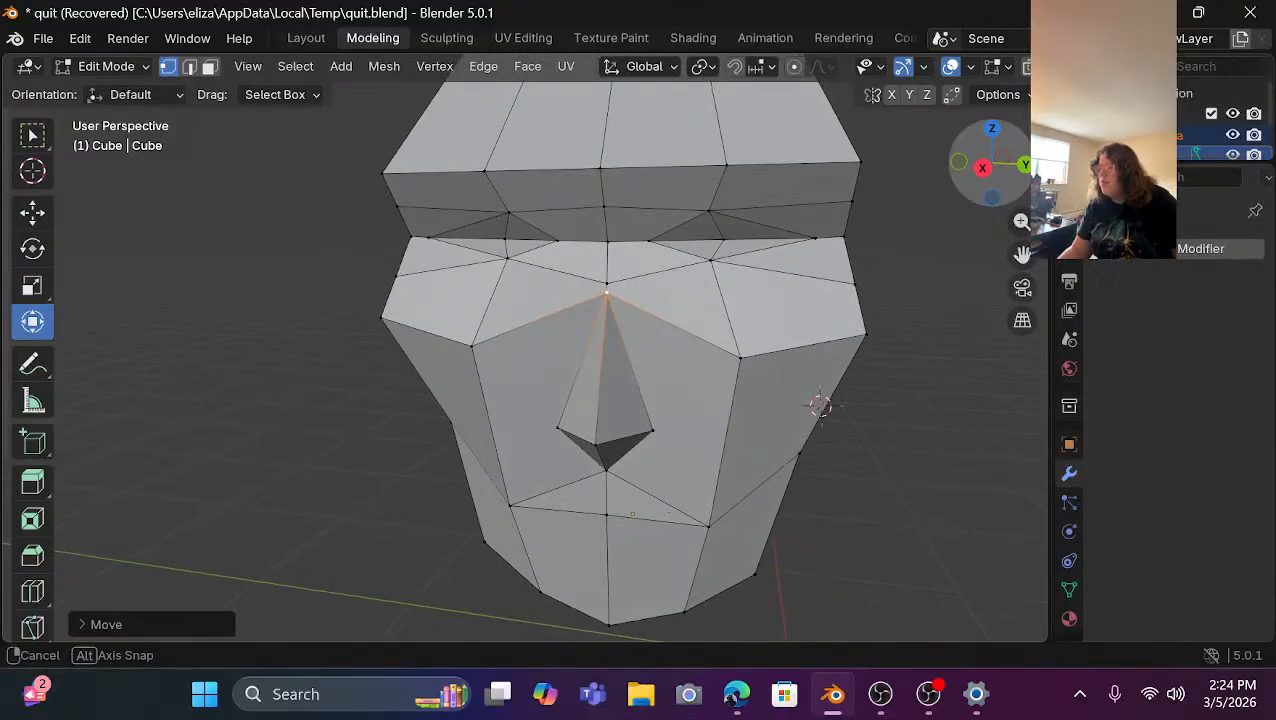
pyautogui.click(1069, 444)
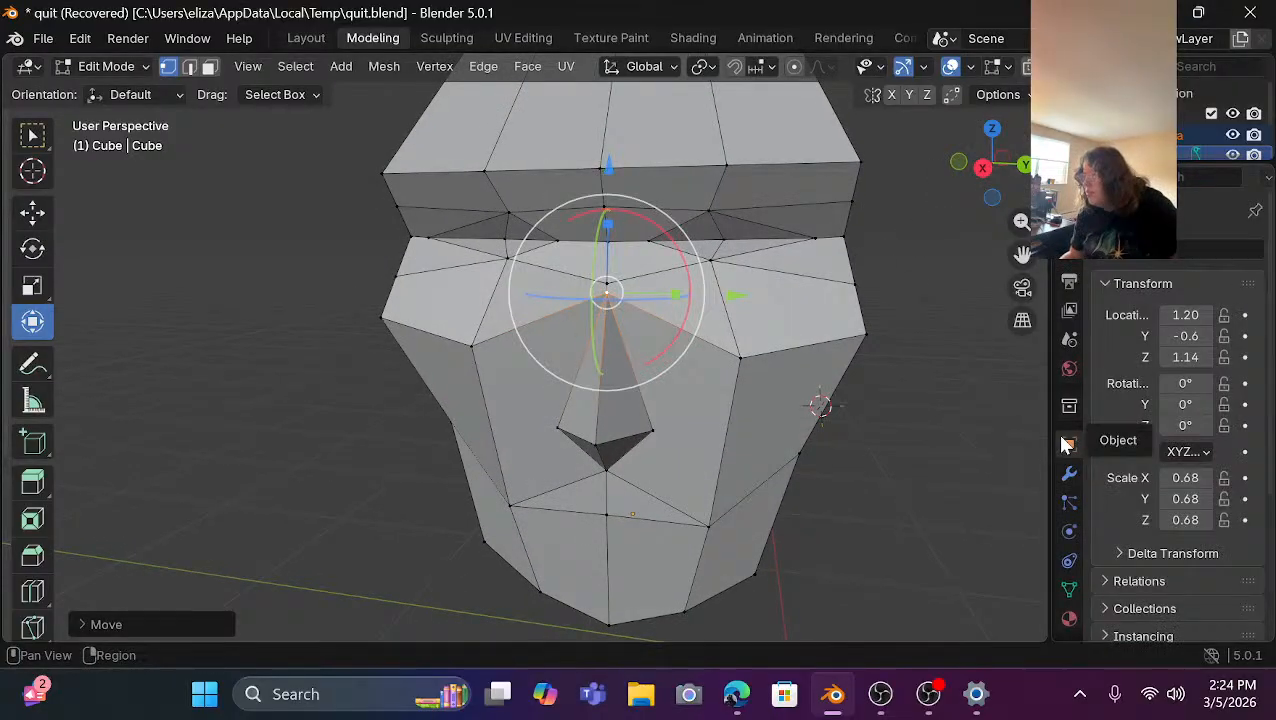
pyautogui.click(972, 445)
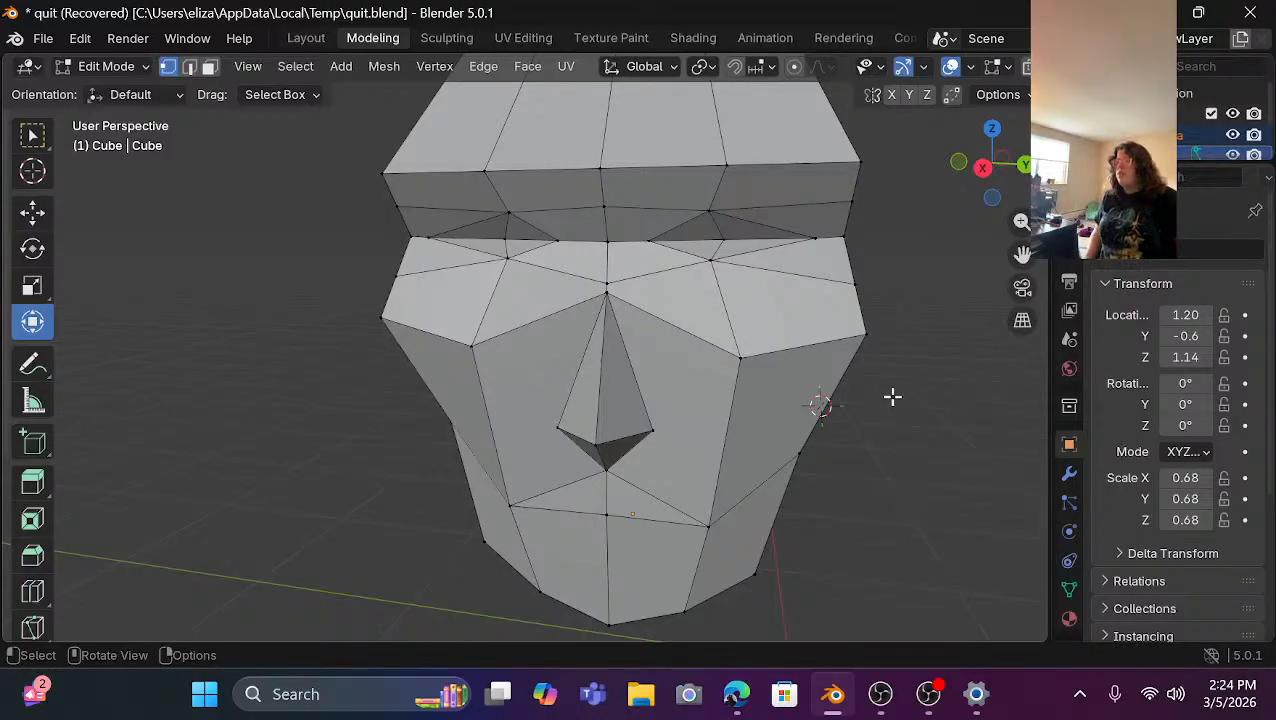
# Select the nose's two front faces and two underside faces and dissolve them into a single face, leaving nothing selected.
pyautogui.scroll(3, 670, 386)
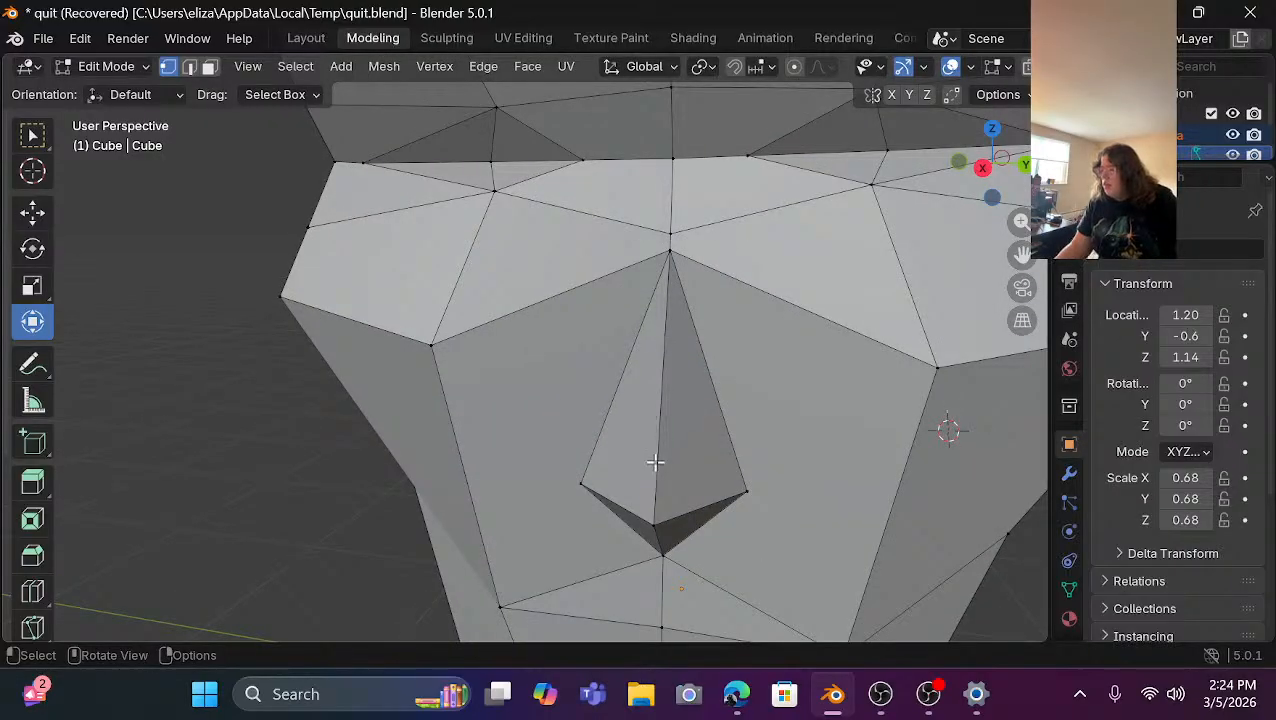
pyautogui.scroll(-2, 655, 461)
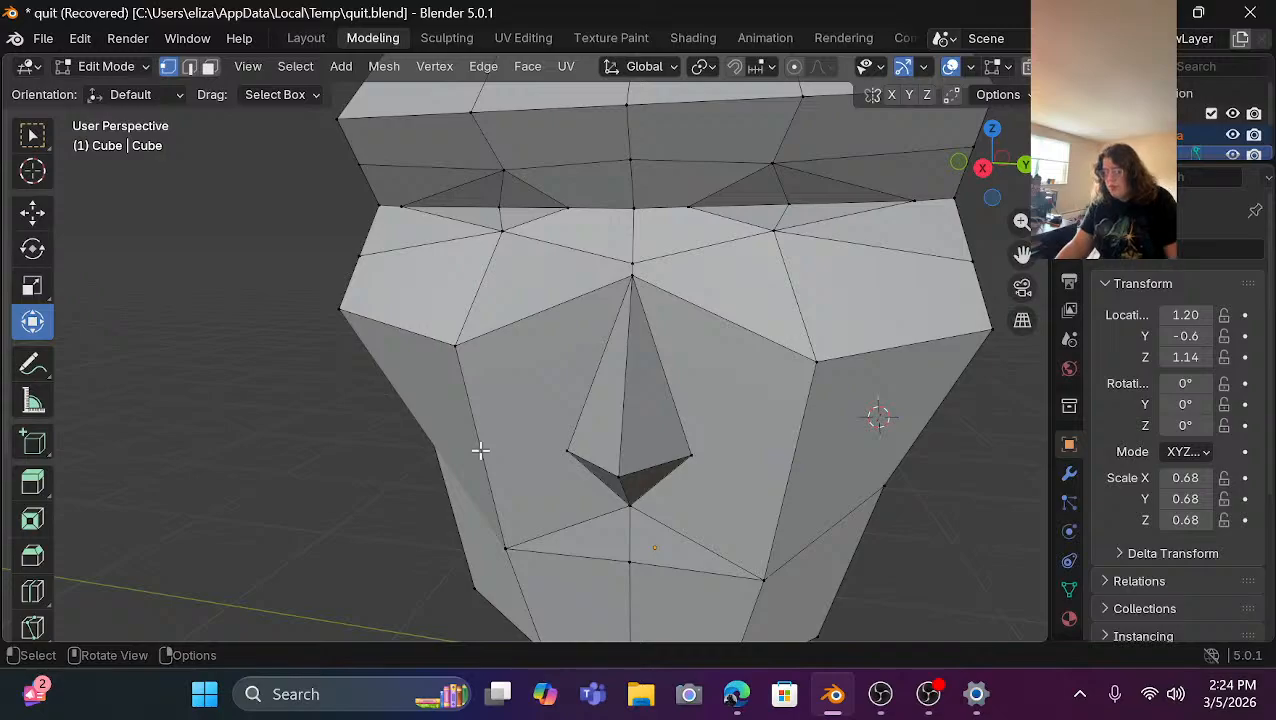
pyautogui.press('3')
pyautogui.click(668, 434)
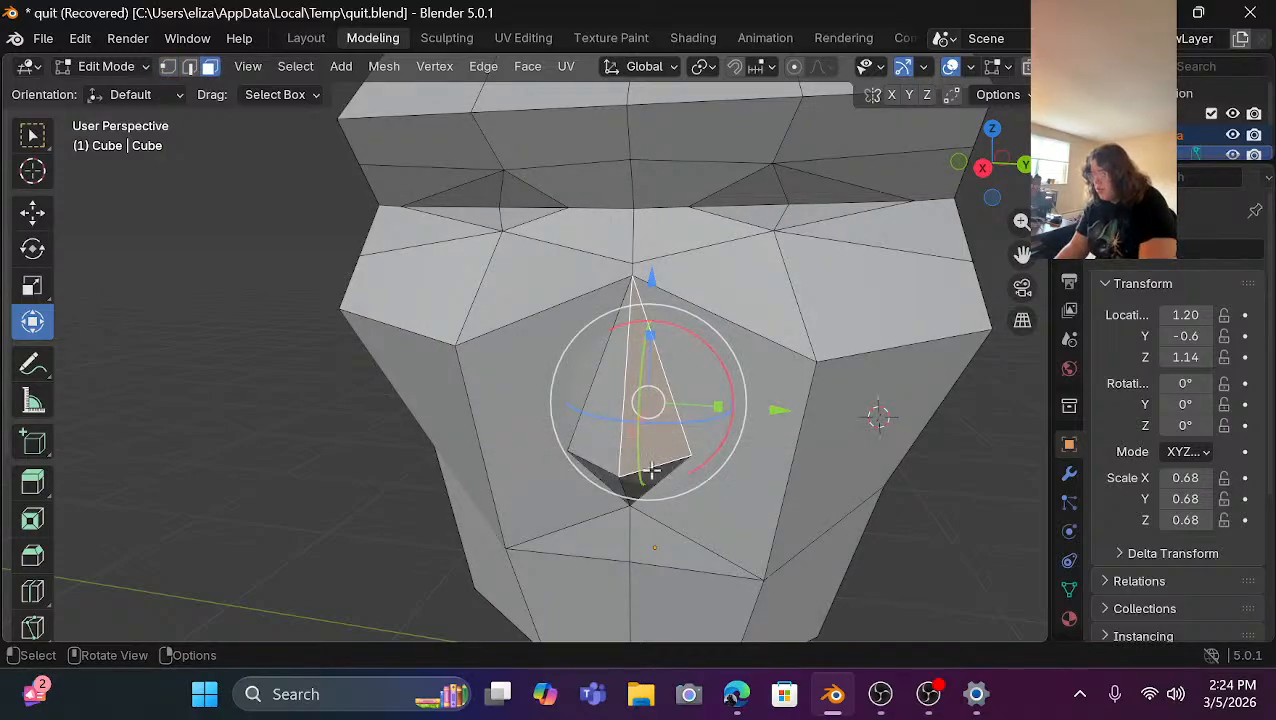
pyautogui.scroll(3, 618, 462)
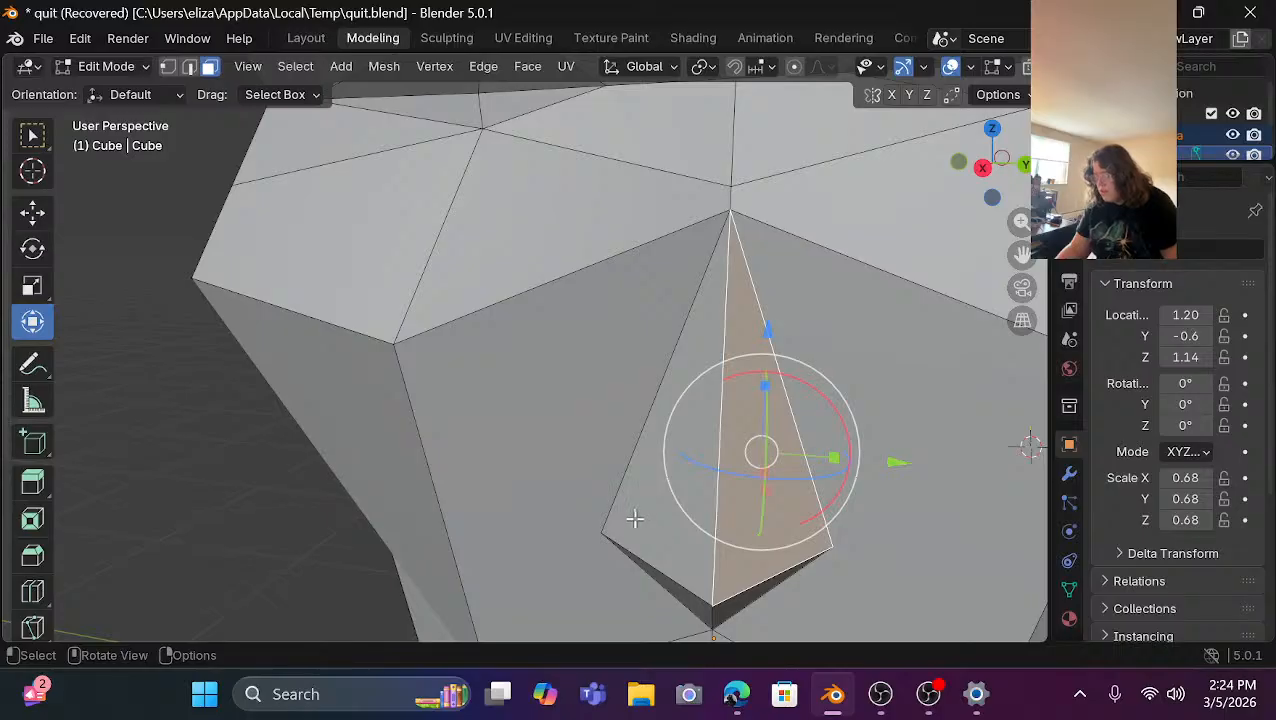
pyautogui.keyDown('shift'); pyautogui.click(636, 522); pyautogui.keyUp('shift')
pyautogui.scroll(-2, 650, 545)
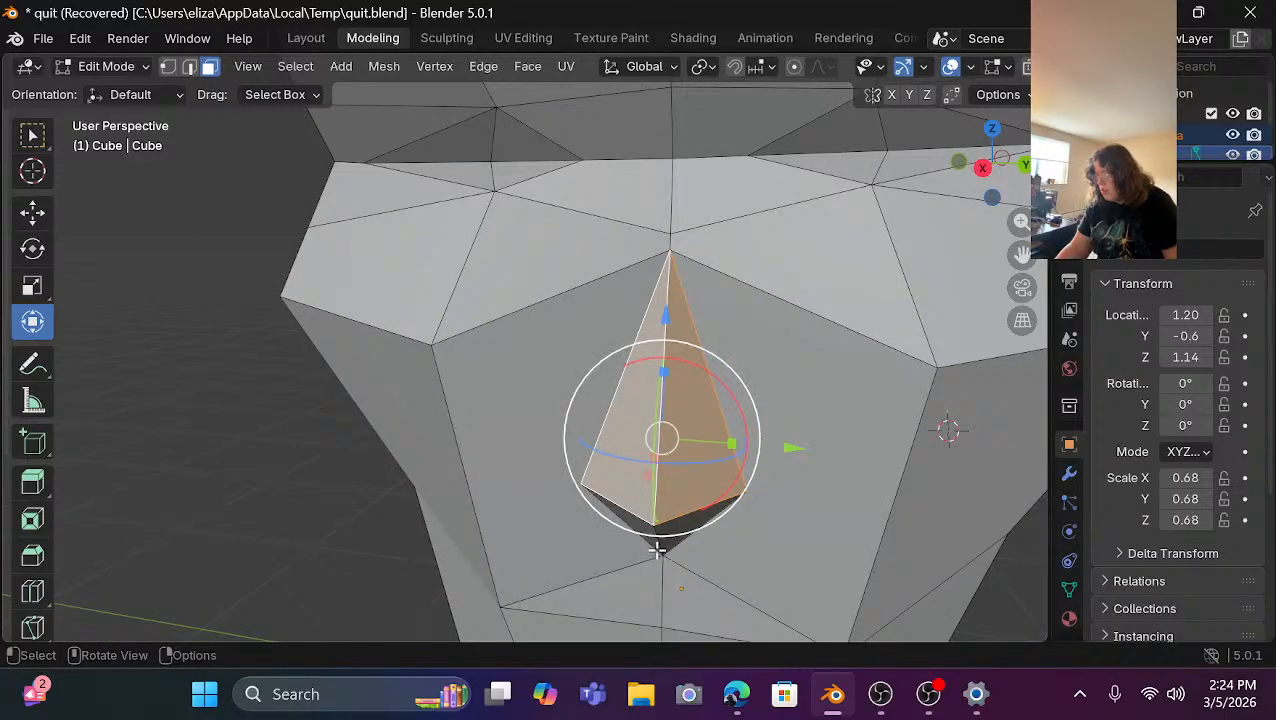
pyautogui.click(659, 545)
pyautogui.click(684, 518)
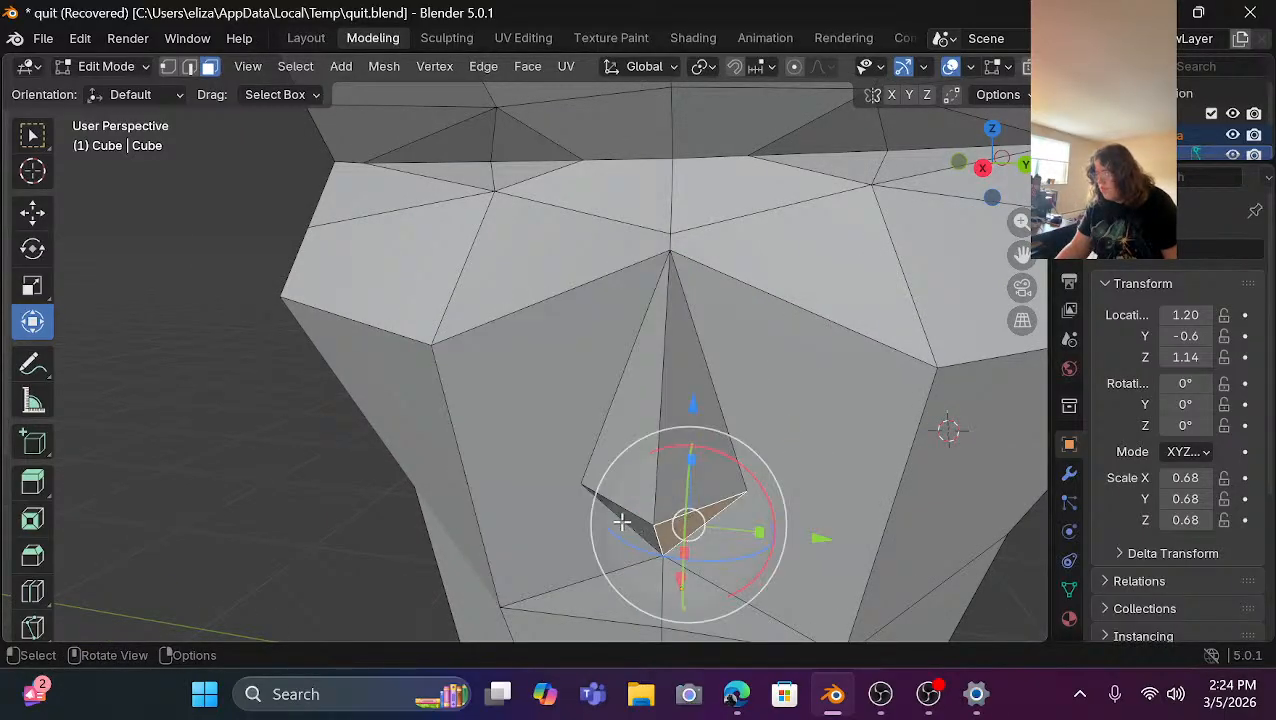
pyautogui.keyDown('shift'); pyautogui.click(636, 387); pyautogui.keyUp('shift')
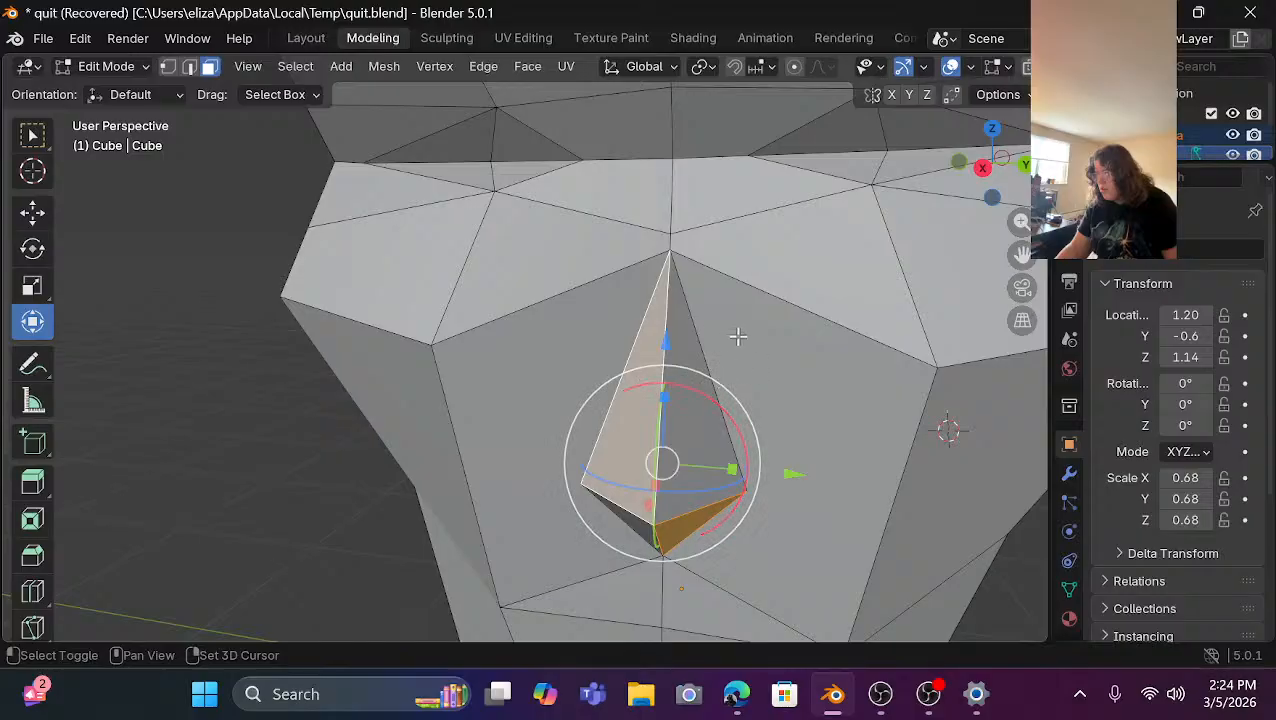
pyautogui.keyDown('shift'); pyautogui.click(681, 324); pyautogui.keyUp('shift')
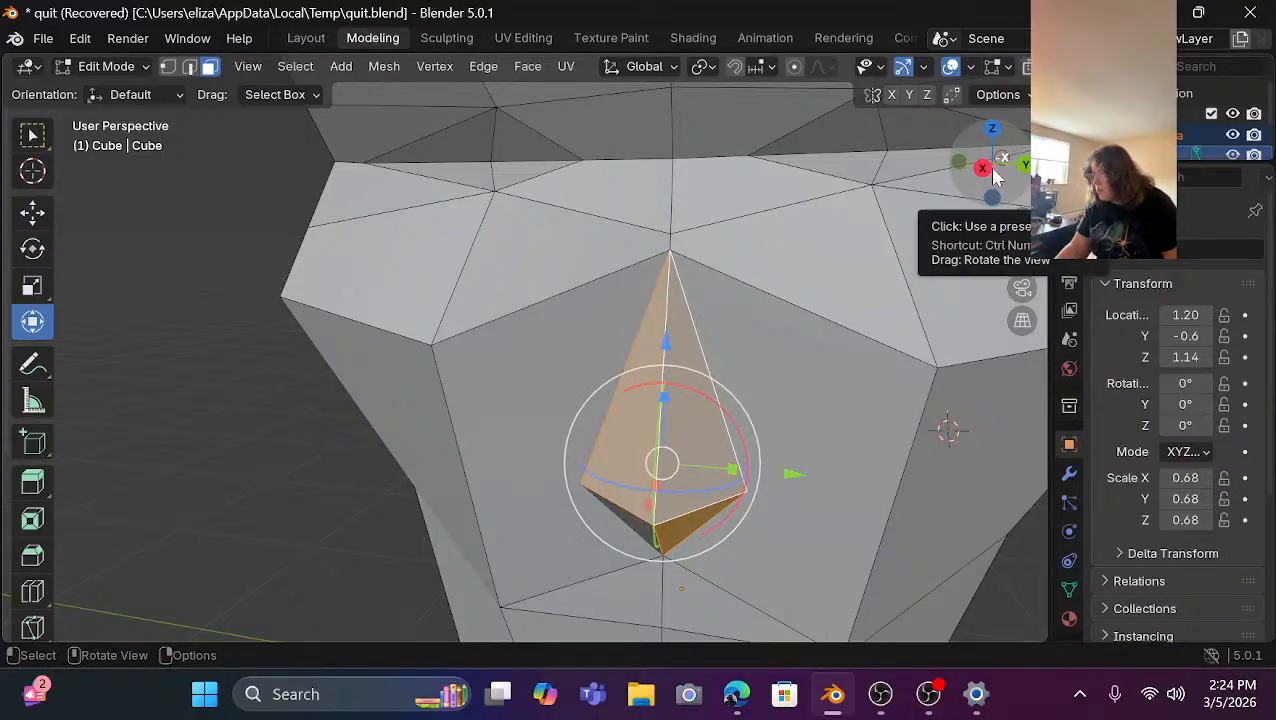
pyautogui.moveTo(1003, 160); pyautogui.dragTo(1029, 98)
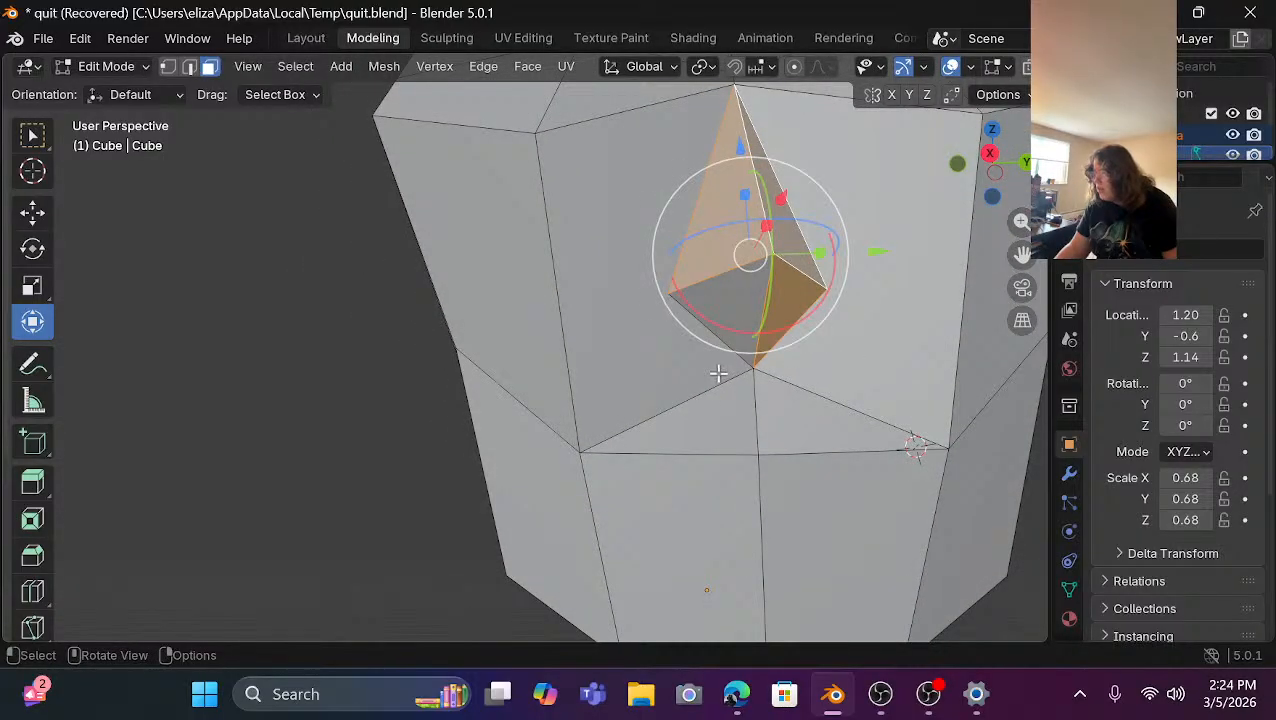
pyautogui.scroll(4, 719, 372)
pyautogui.hotkey('shift', 'c')
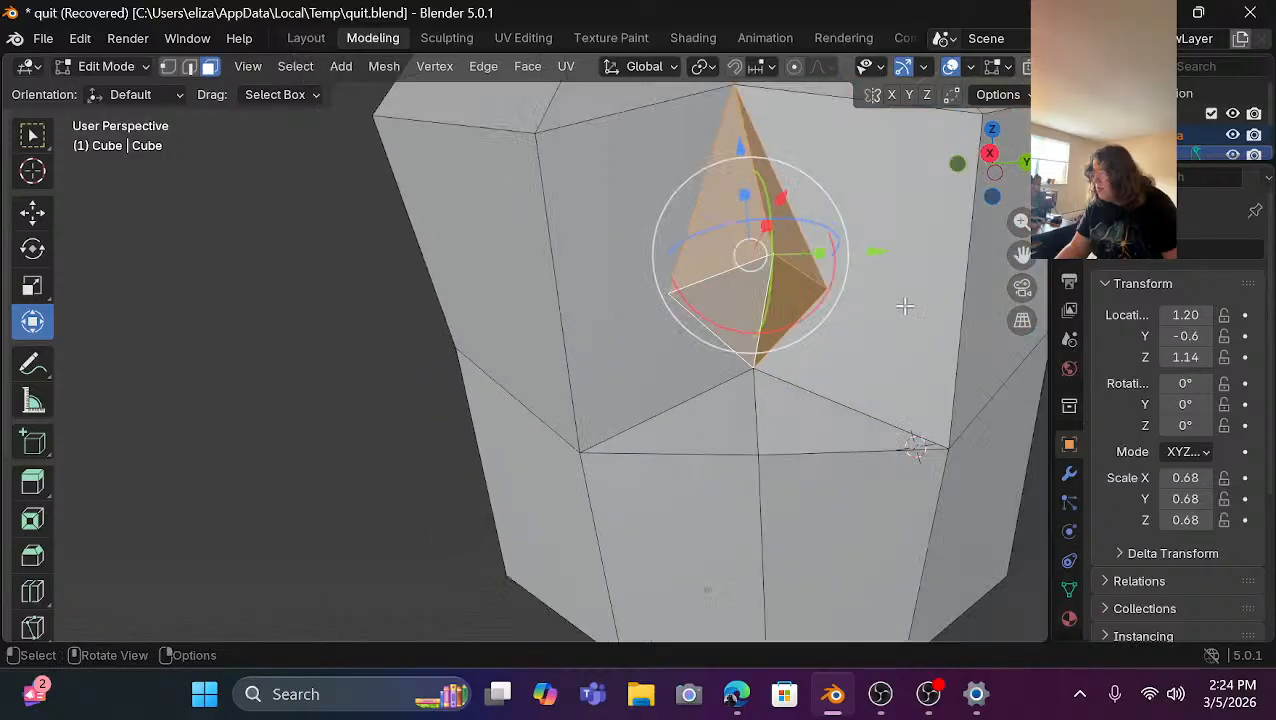
pyautogui.press('x')
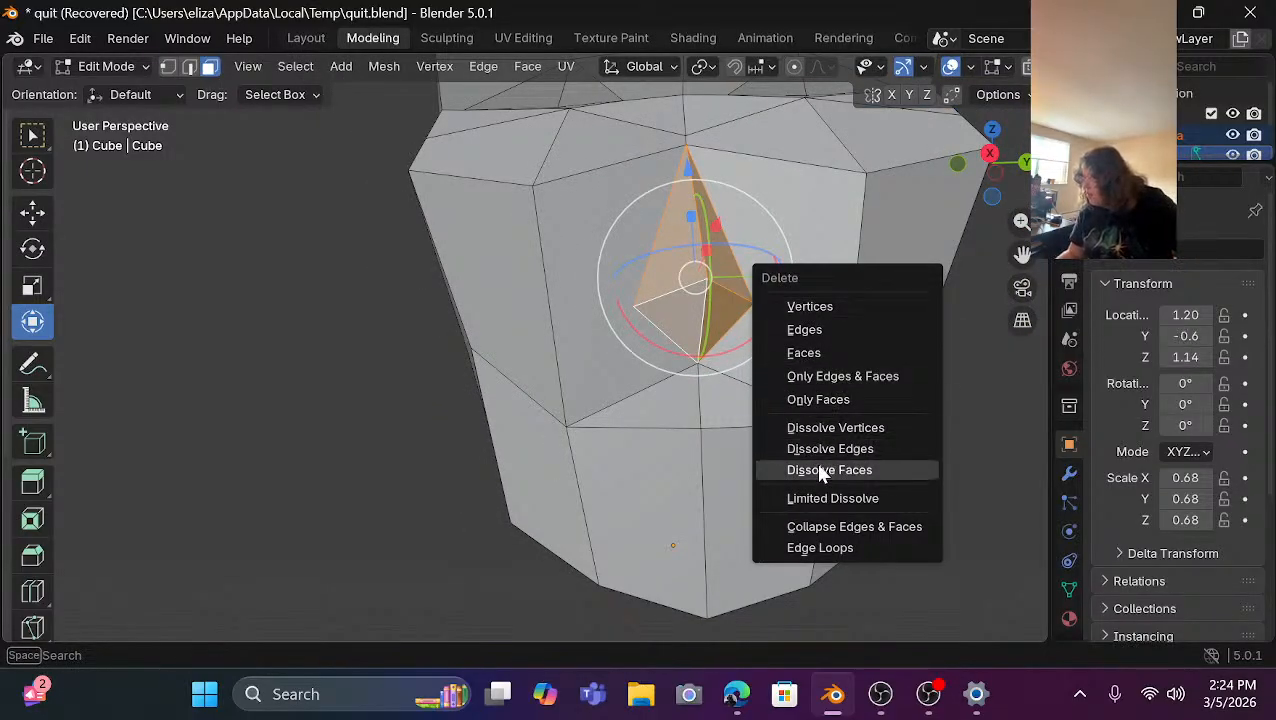
pyautogui.click(818, 471)
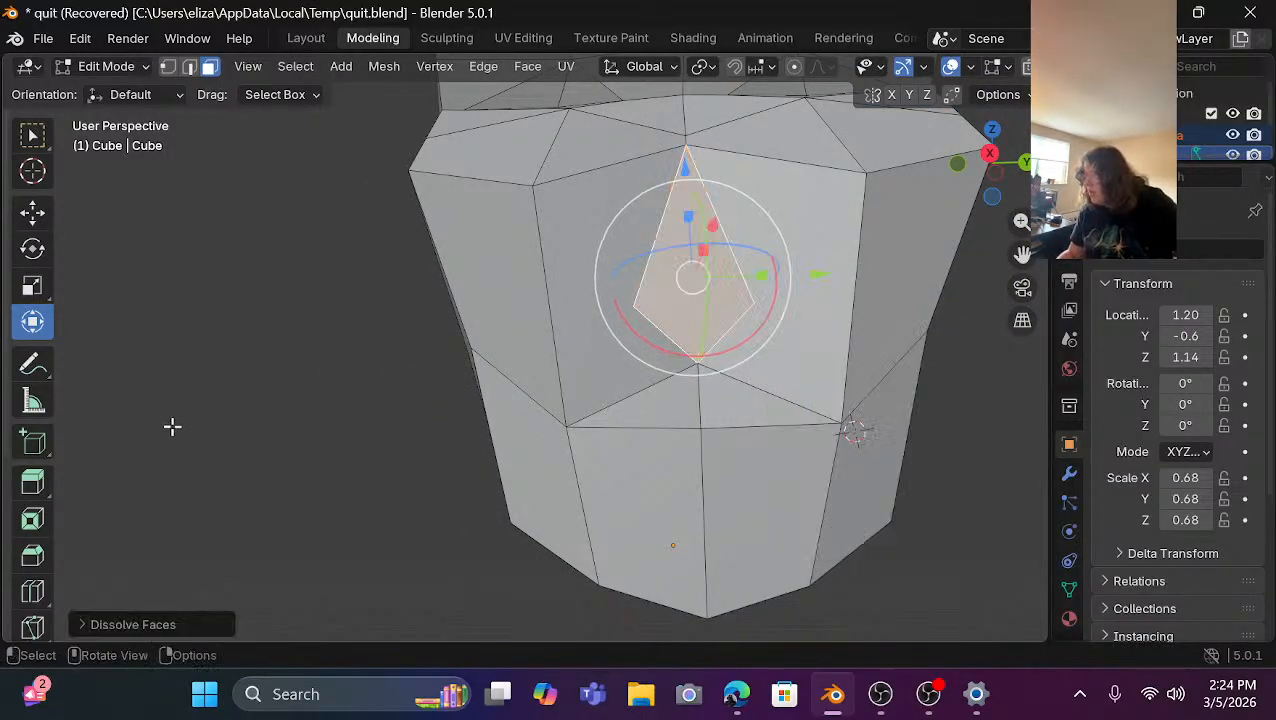
pyautogui.click(134, 436)
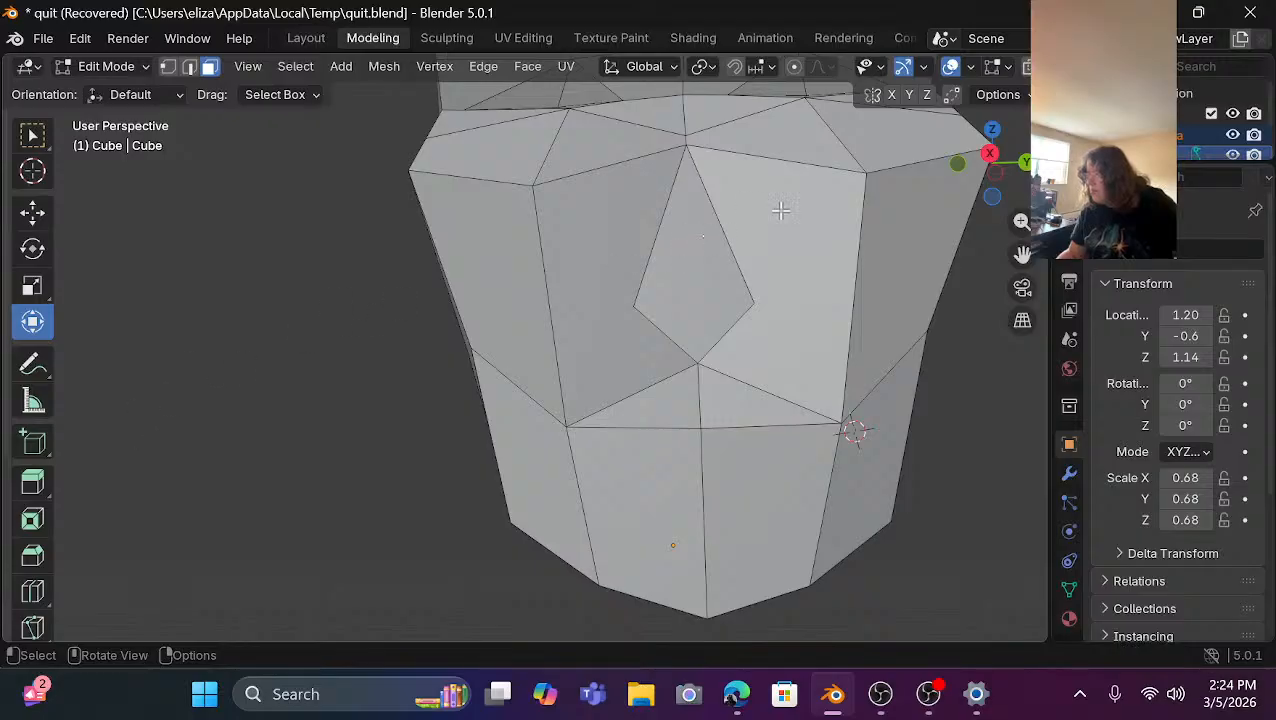
# Knife a vertical cut from the upper left edge of the nose face up beside the centerline to the edge above the eye sockets.
pyautogui.moveTo(988, 160); pyautogui.dragTo(986, 201)
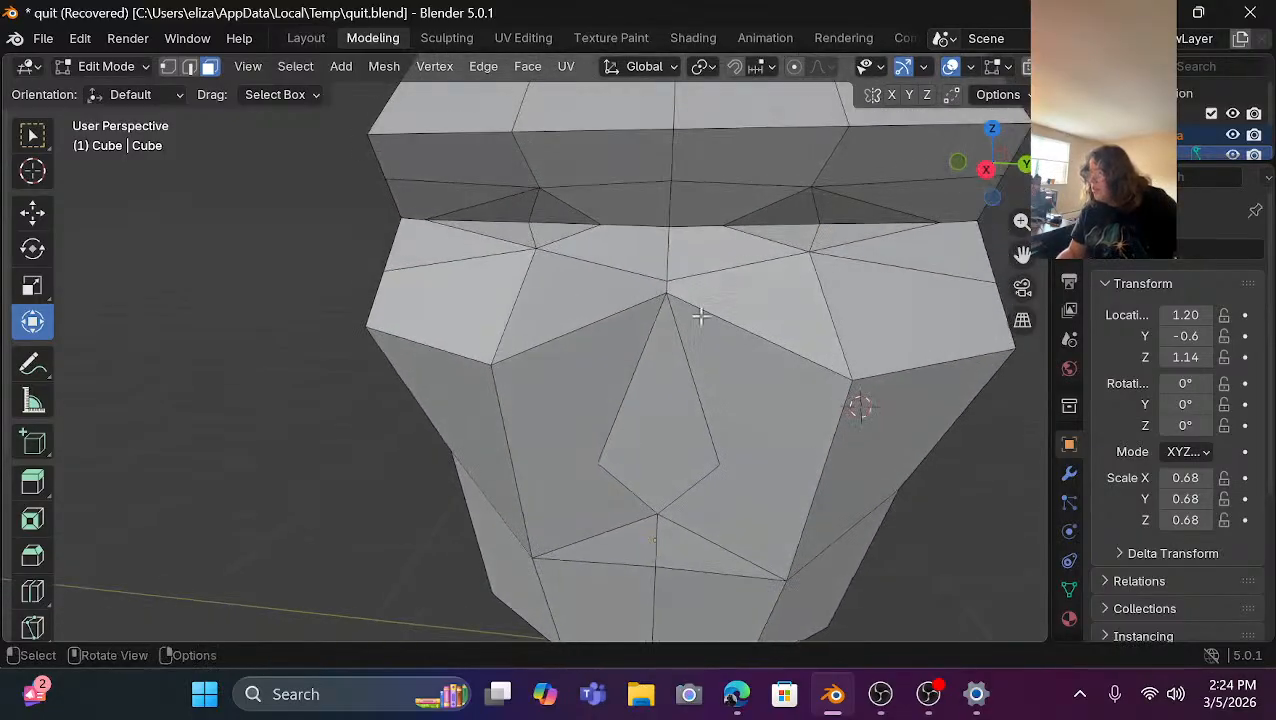
pyautogui.click(670, 238)
pyautogui.click(268, 531)
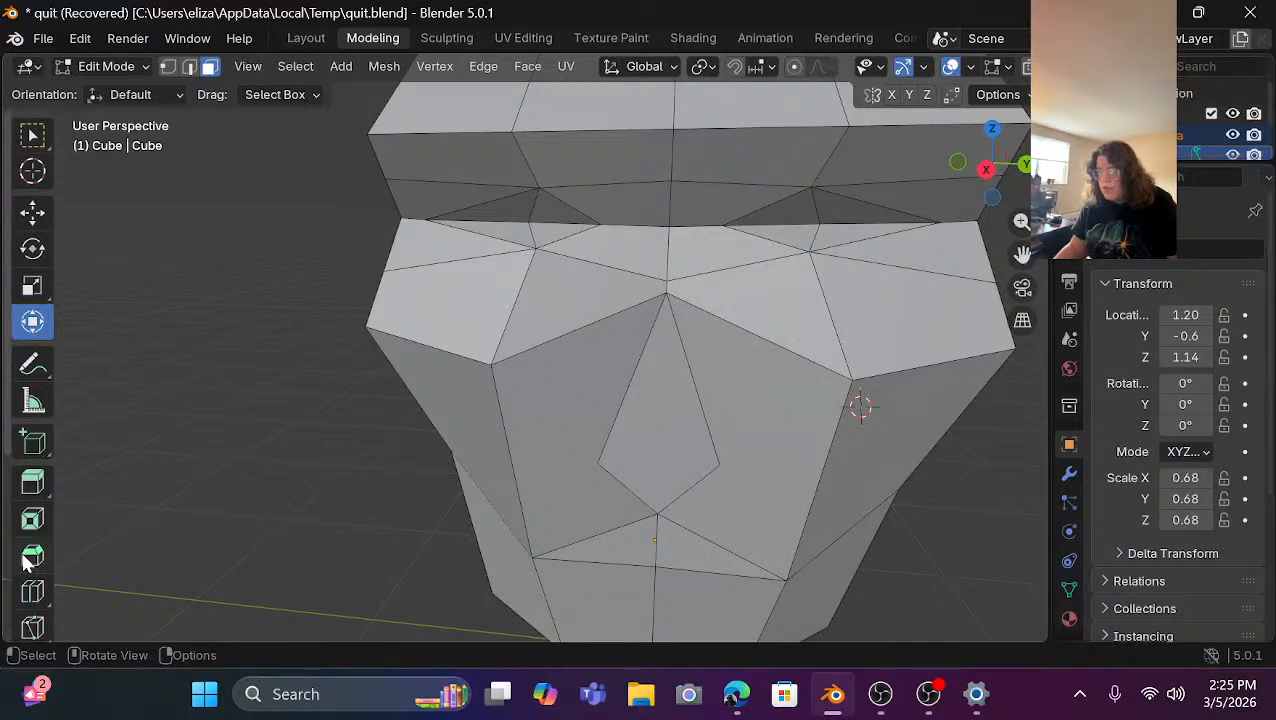
pyautogui.click(33, 622)
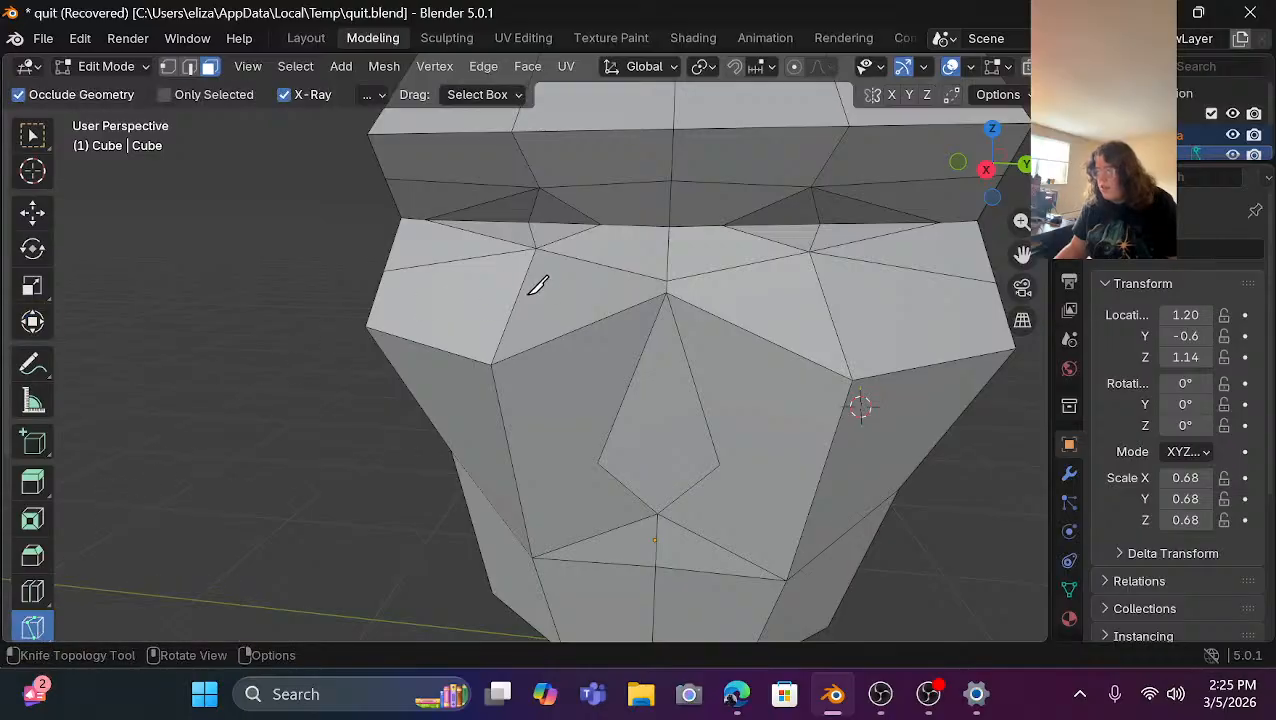
pyautogui.click(641, 355)
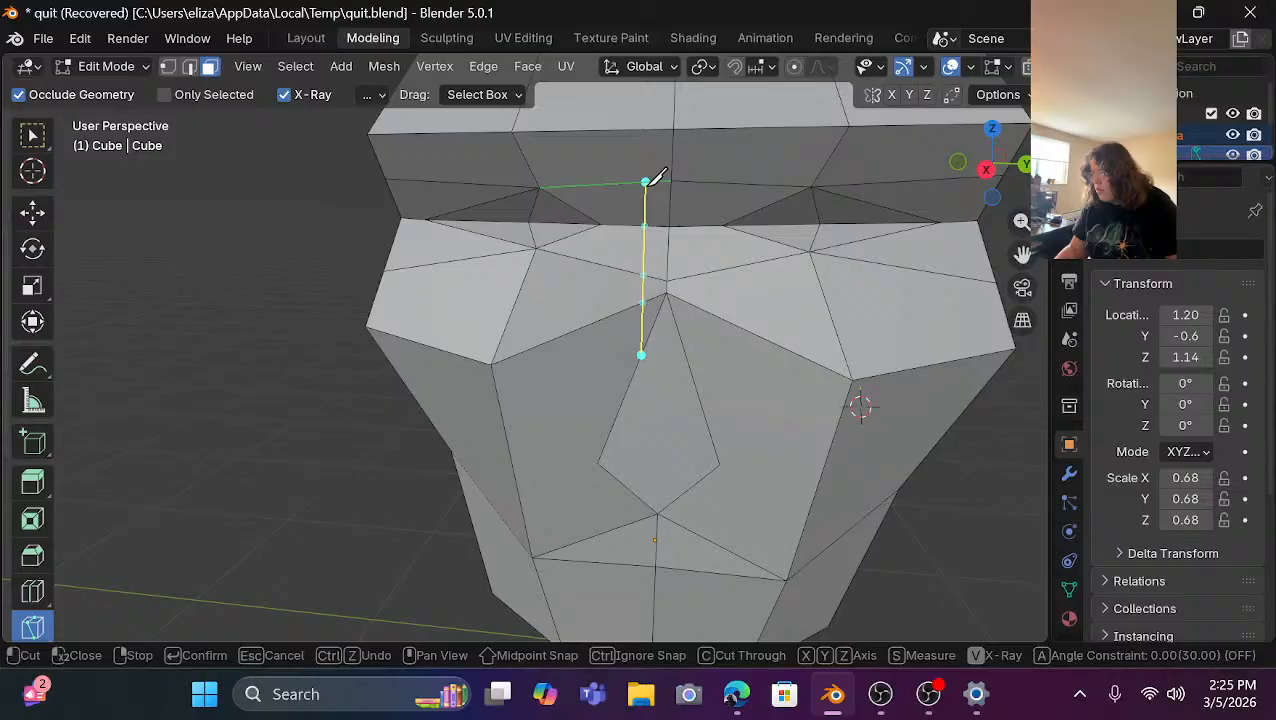
pyautogui.click(648, 182)
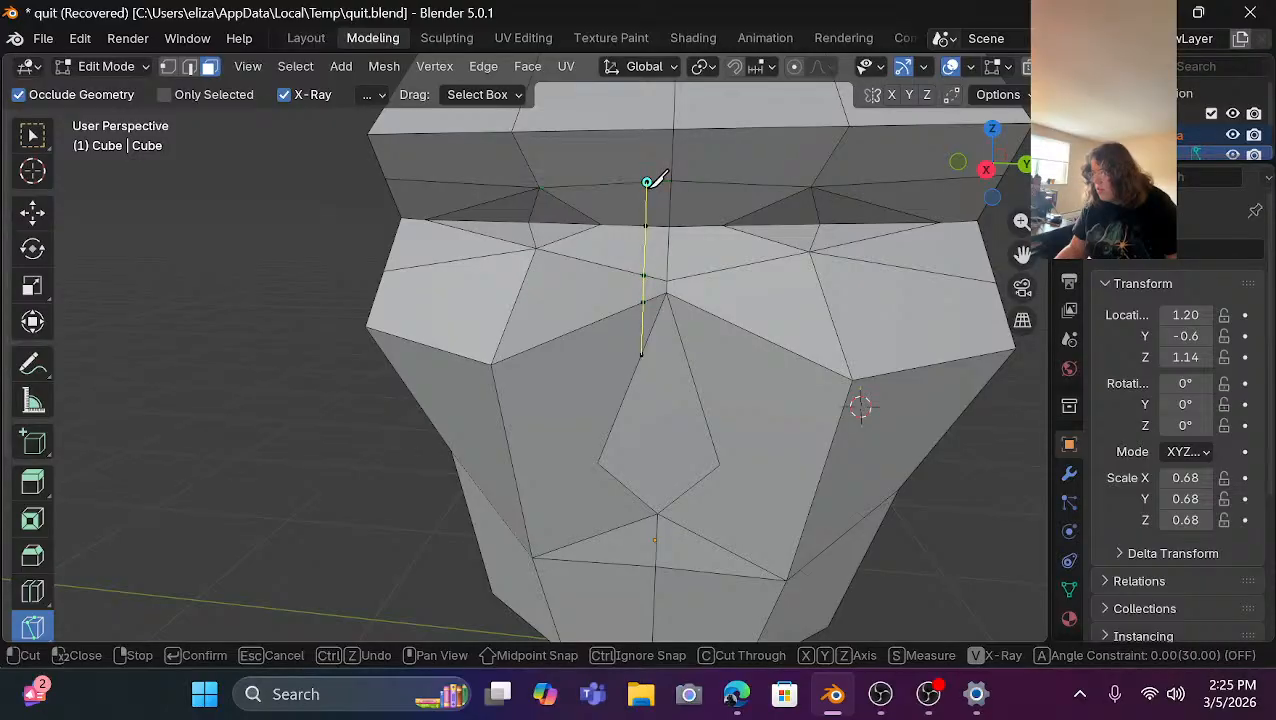
pyautogui.press('Return')
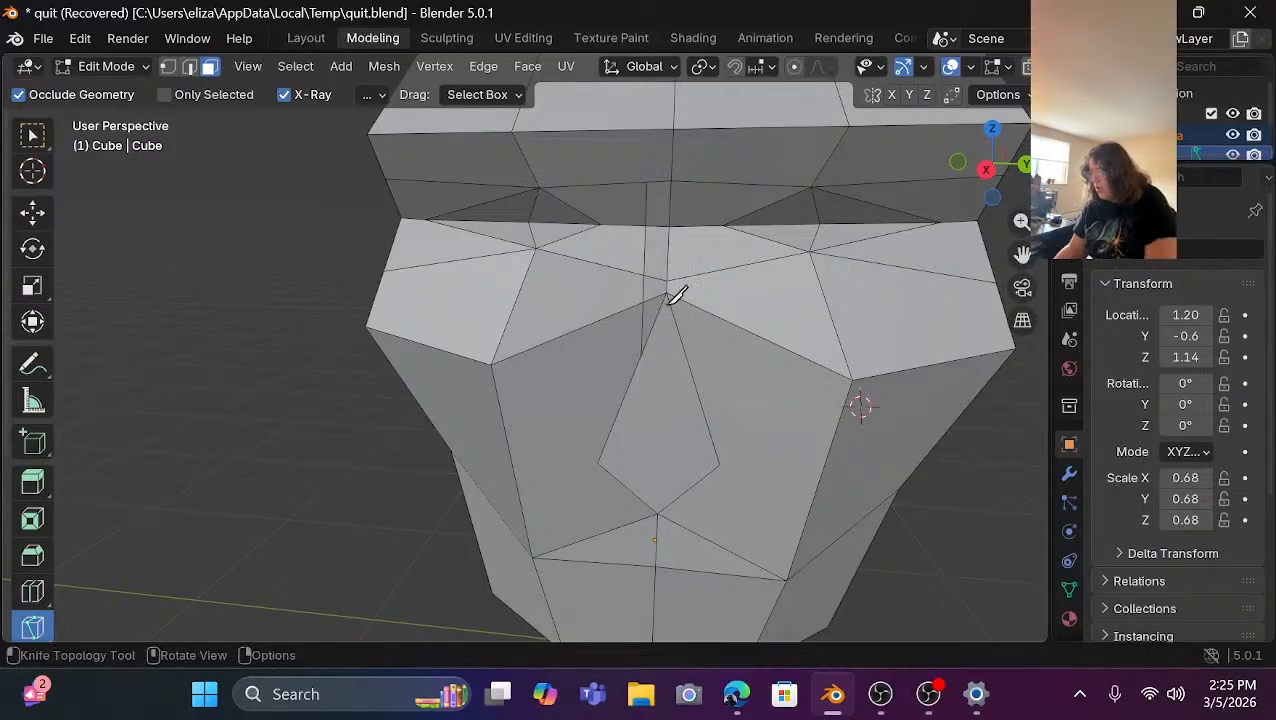
# Knife a cut across the upper nose face from the first cut's lower end and up the opposite side of the bridge.
pyautogui.click(641, 355)
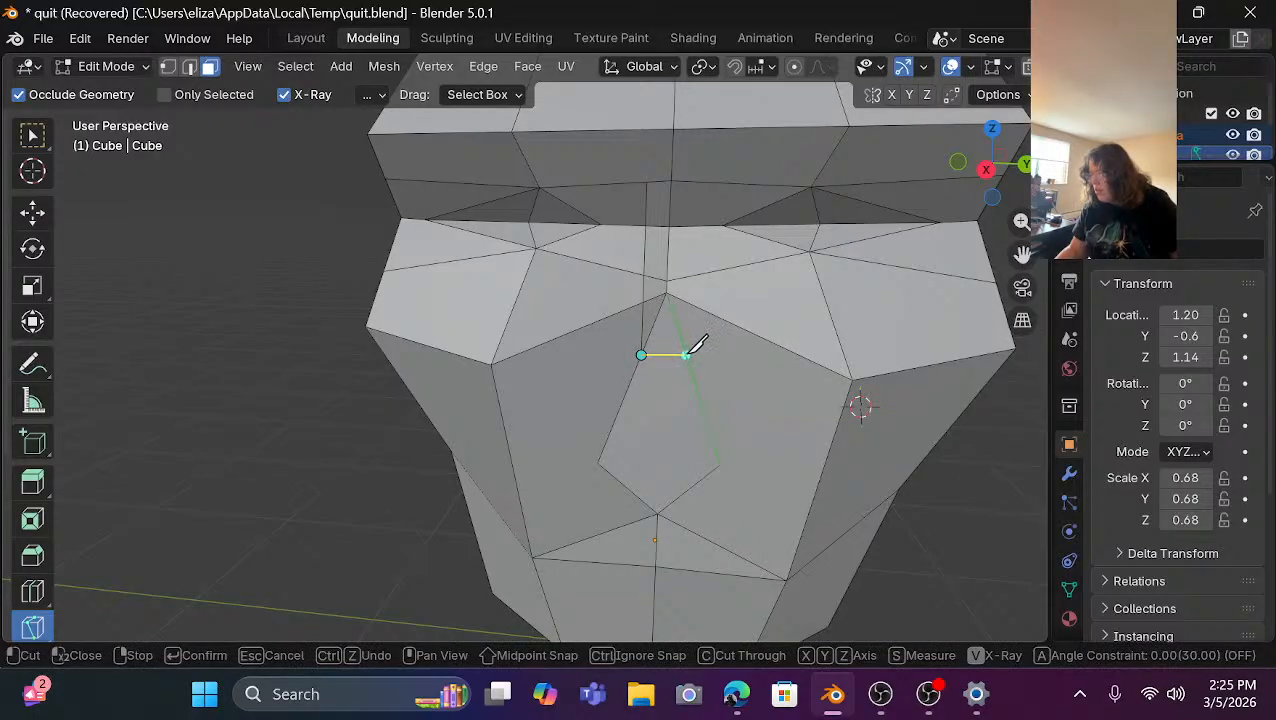
pyautogui.click(685, 355)
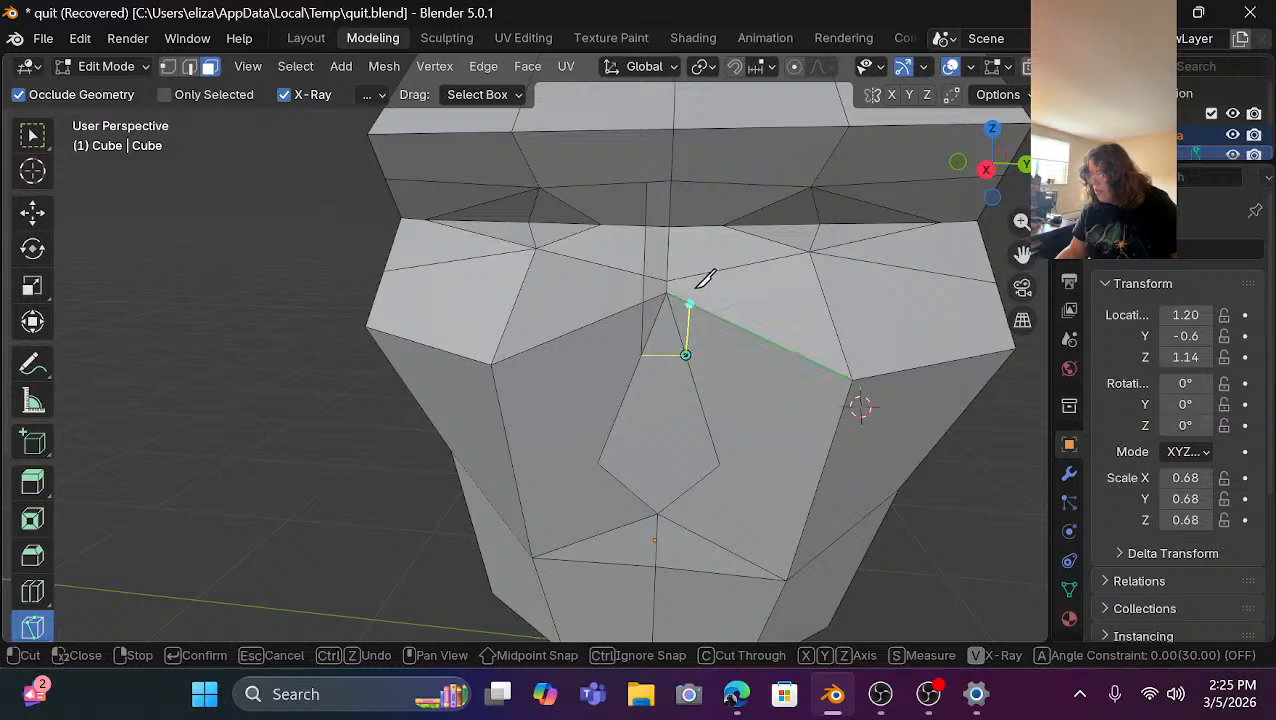
pyautogui.click(692, 181)
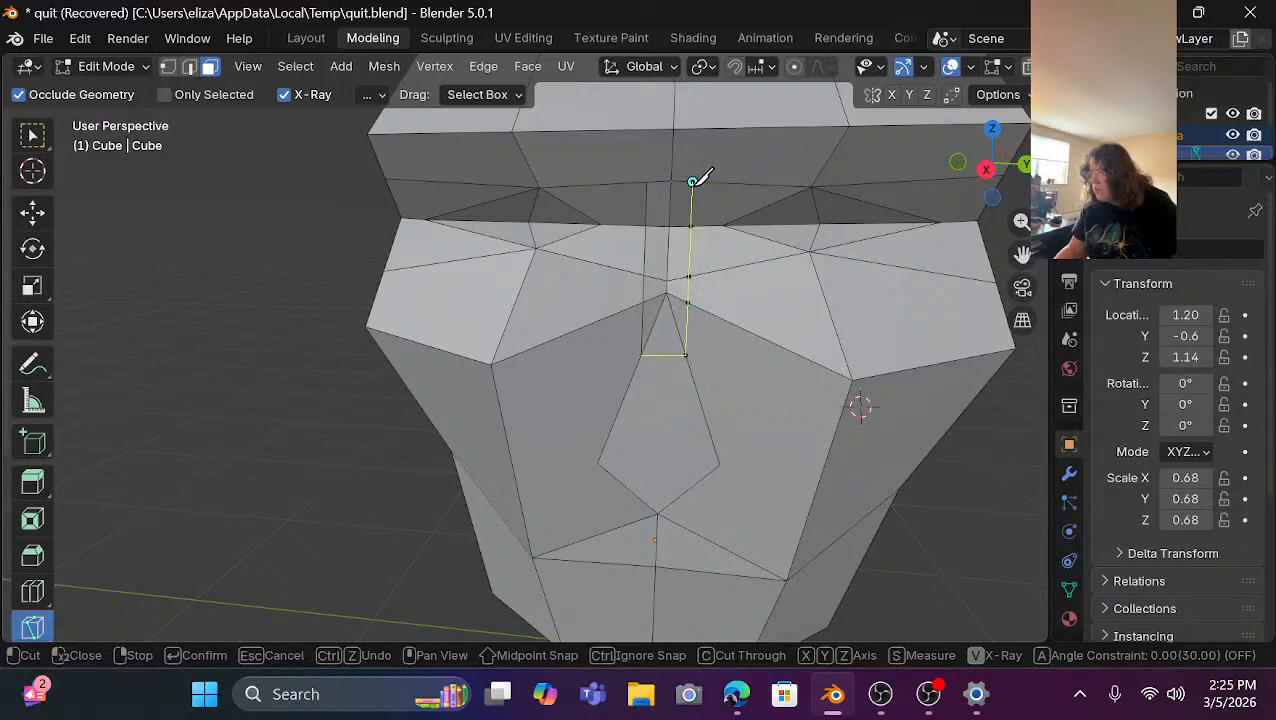
pyautogui.press('Return')
pyautogui.scroll(-4, 621, 350)
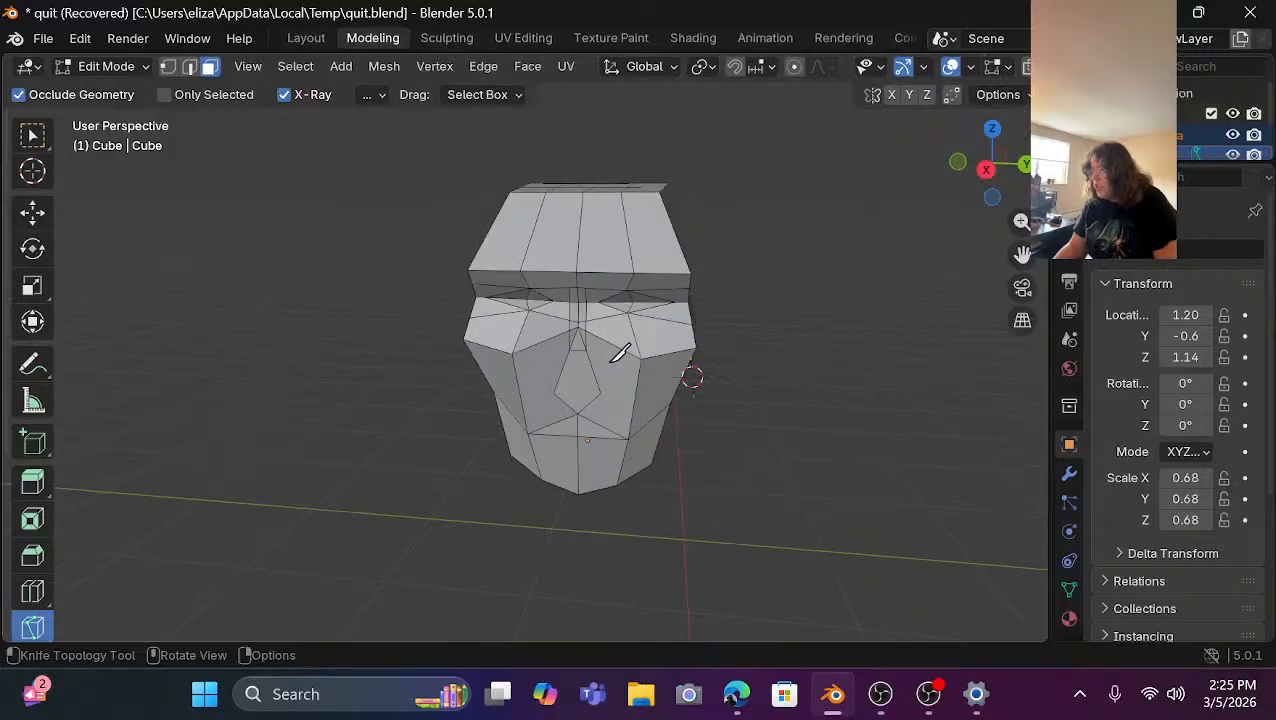
pyautogui.scroll(4, 620, 352)
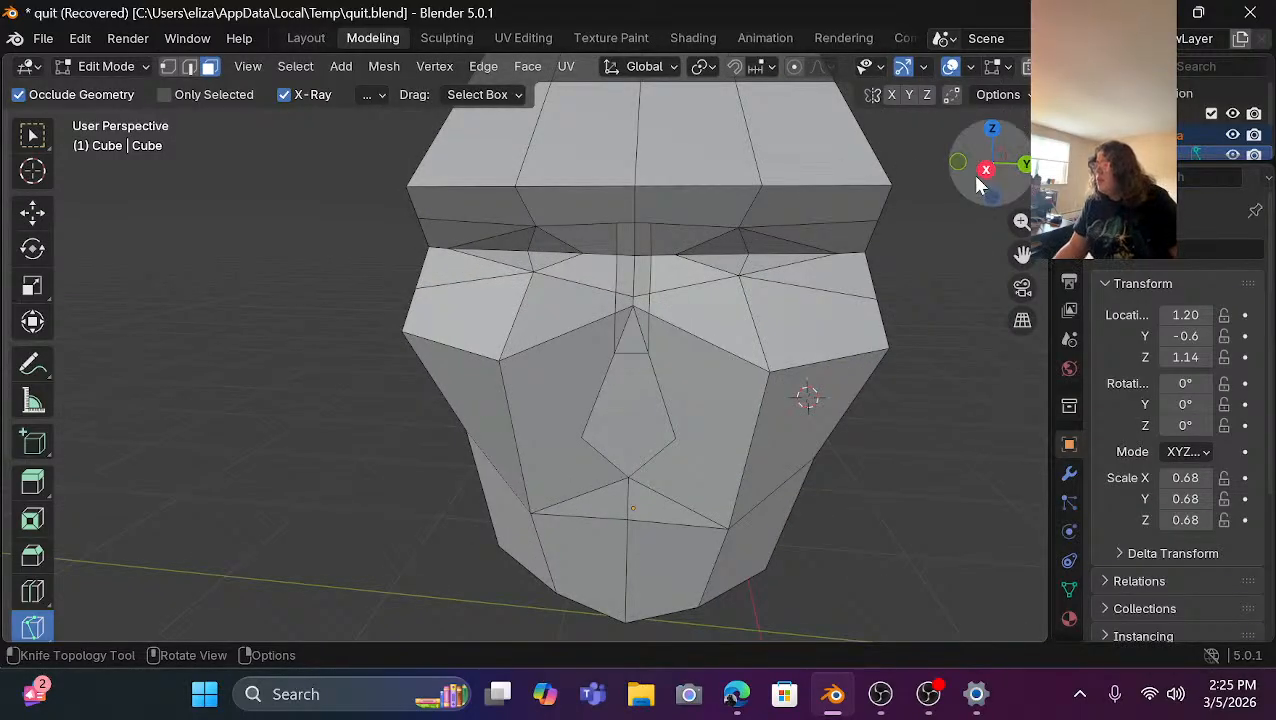
pyautogui.moveTo(978, 172)
pyautogui.mouseDown()
pyautogui.moveTo(902, 170)
pyautogui.moveTo(1040, 166)
pyautogui.moveTo(965, 168)
pyautogui.mouseUp()
pyautogui.press('k')
pyautogui.scroll(4, 638, 359)
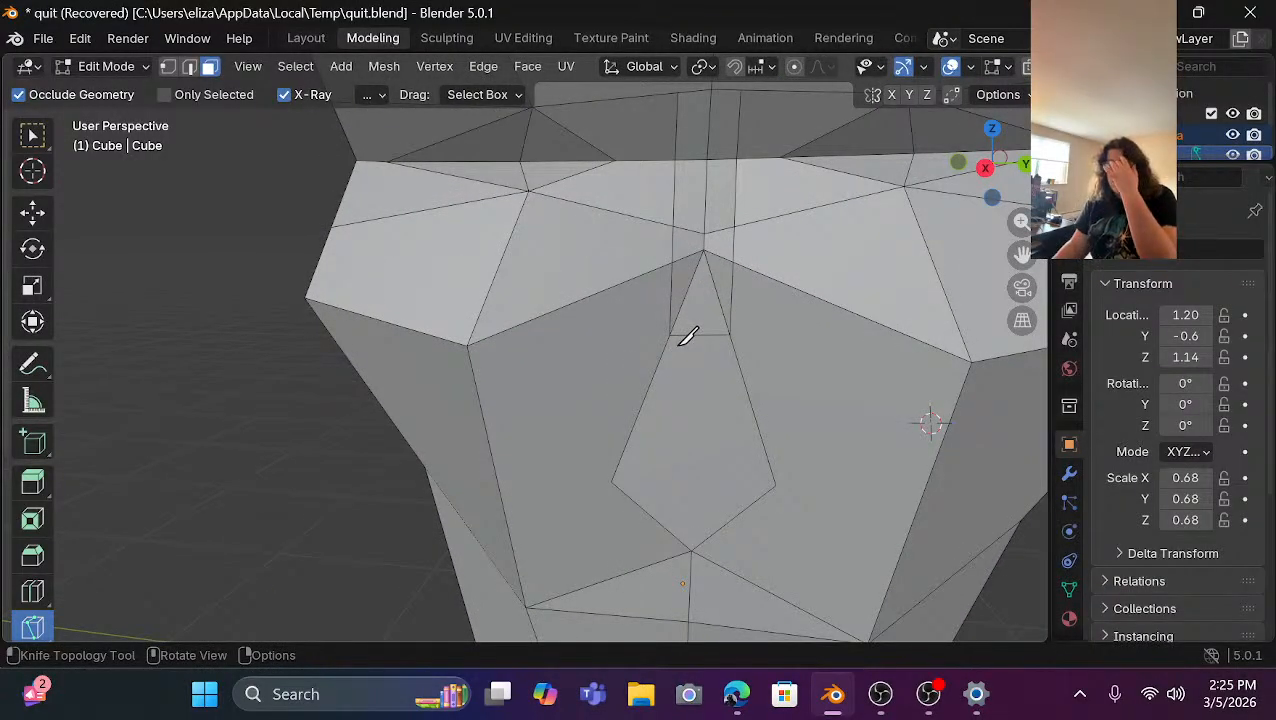
pyautogui.click(32, 211)
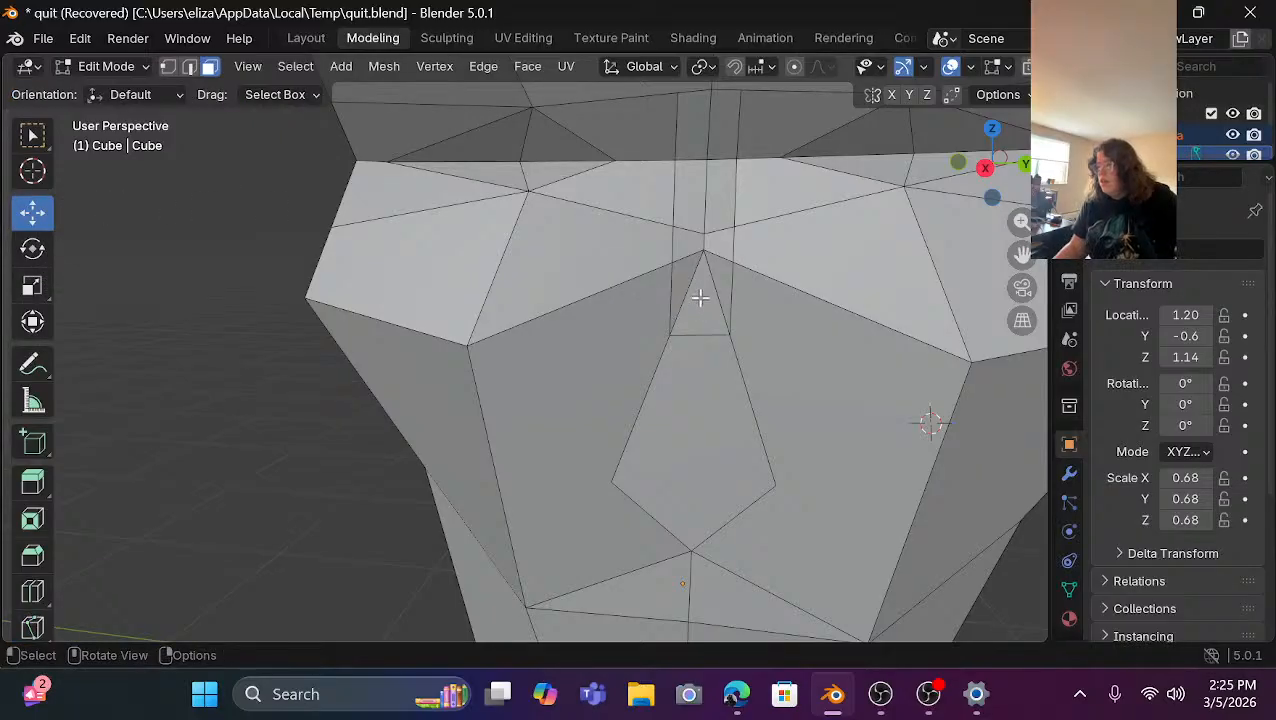
pyautogui.scroll(2, 710, 248)
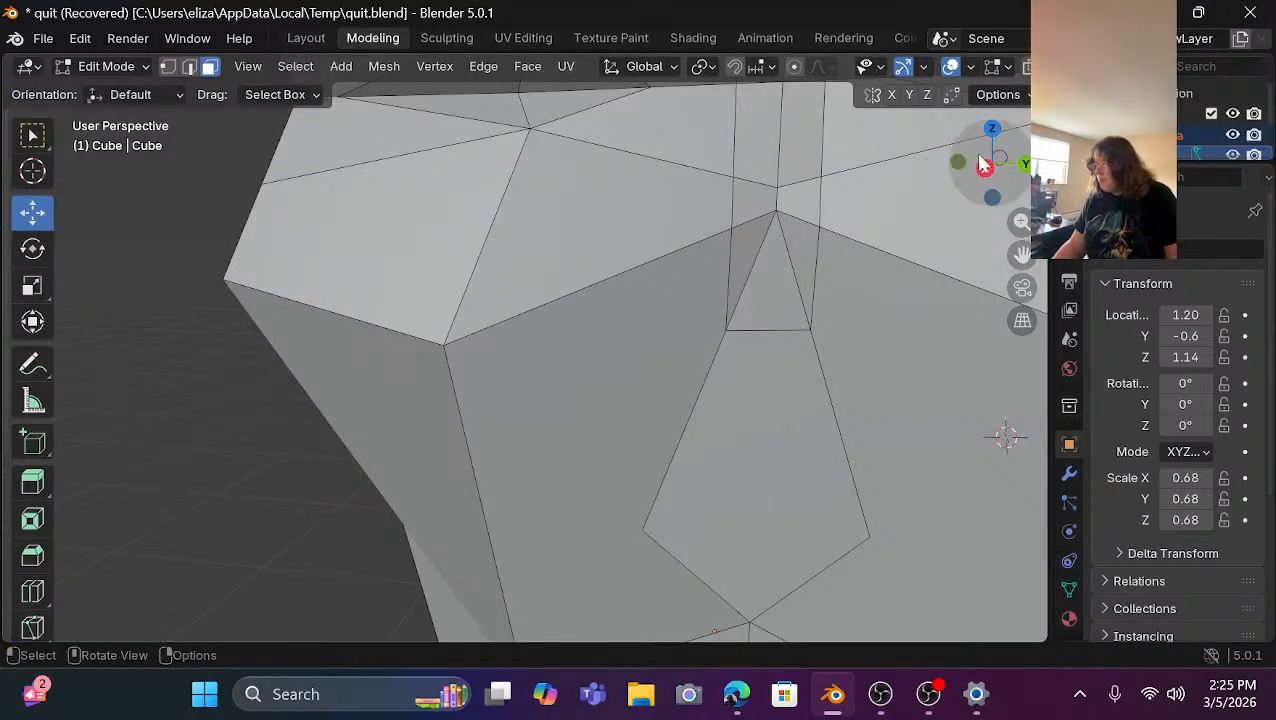
pyautogui.moveTo(985, 170); pyautogui.dragTo(983, 171)
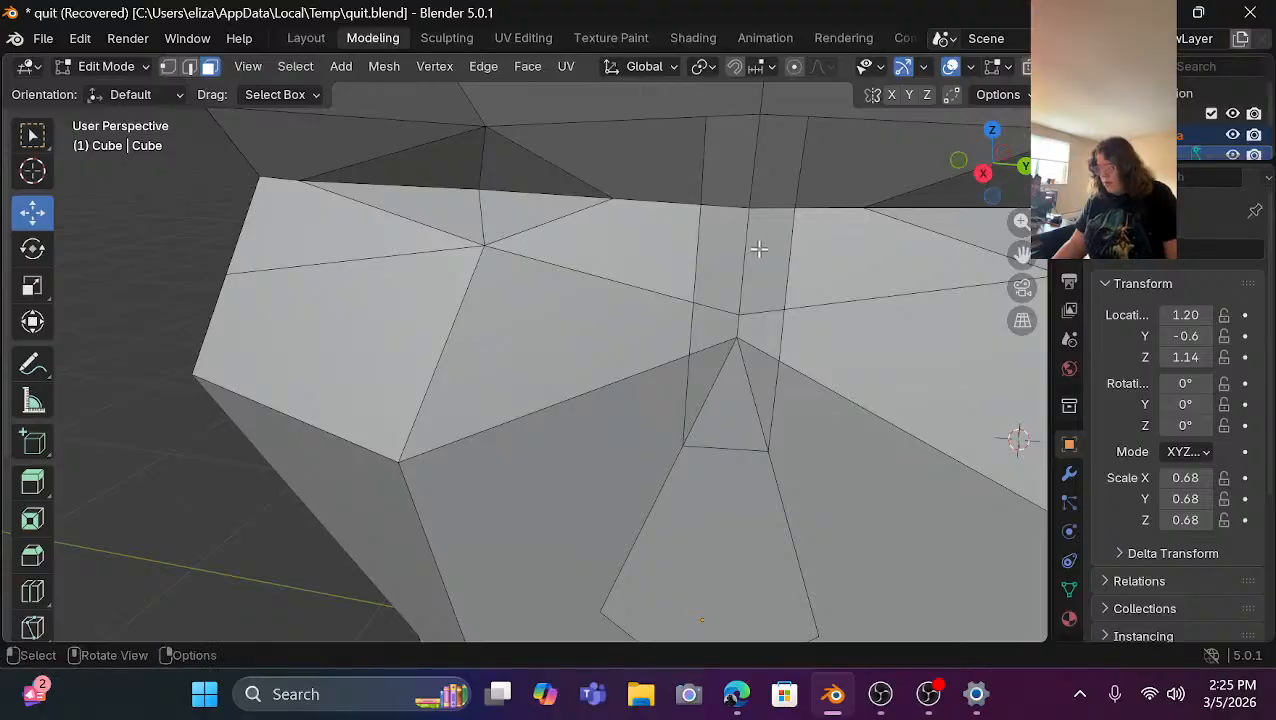
pyautogui.keyDown('shift'); pyautogui.click(755, 163); pyautogui.keyUp('shift')
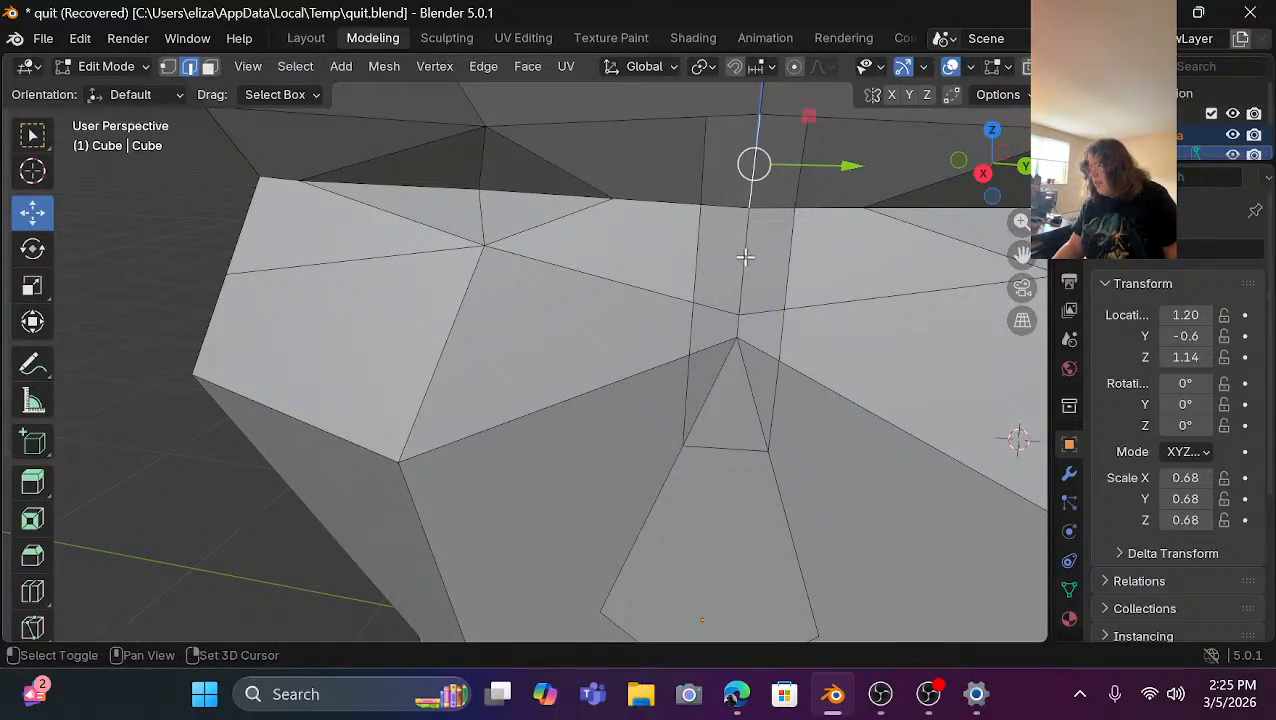
pyautogui.keyDown('shift'); pyautogui.click(734, 318); pyautogui.keyUp('shift')
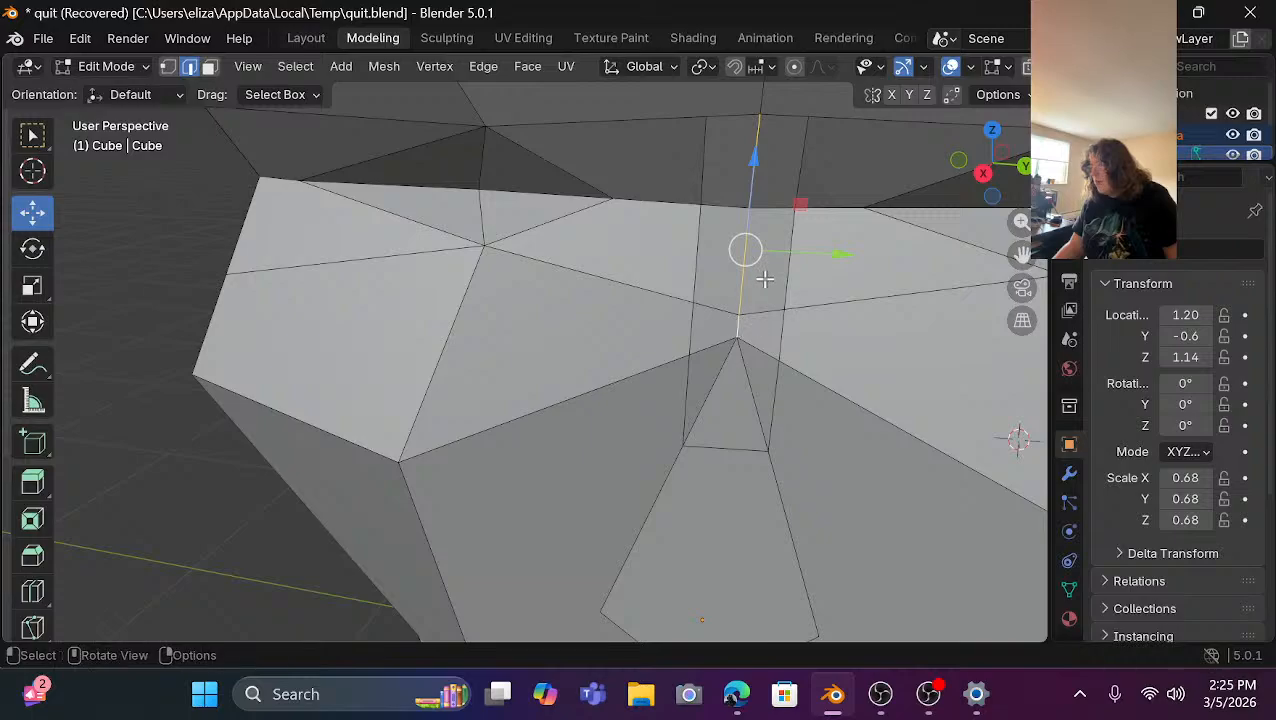
pyautogui.moveTo(760, 276); pyautogui.dragTo(726, 291, button='middle')
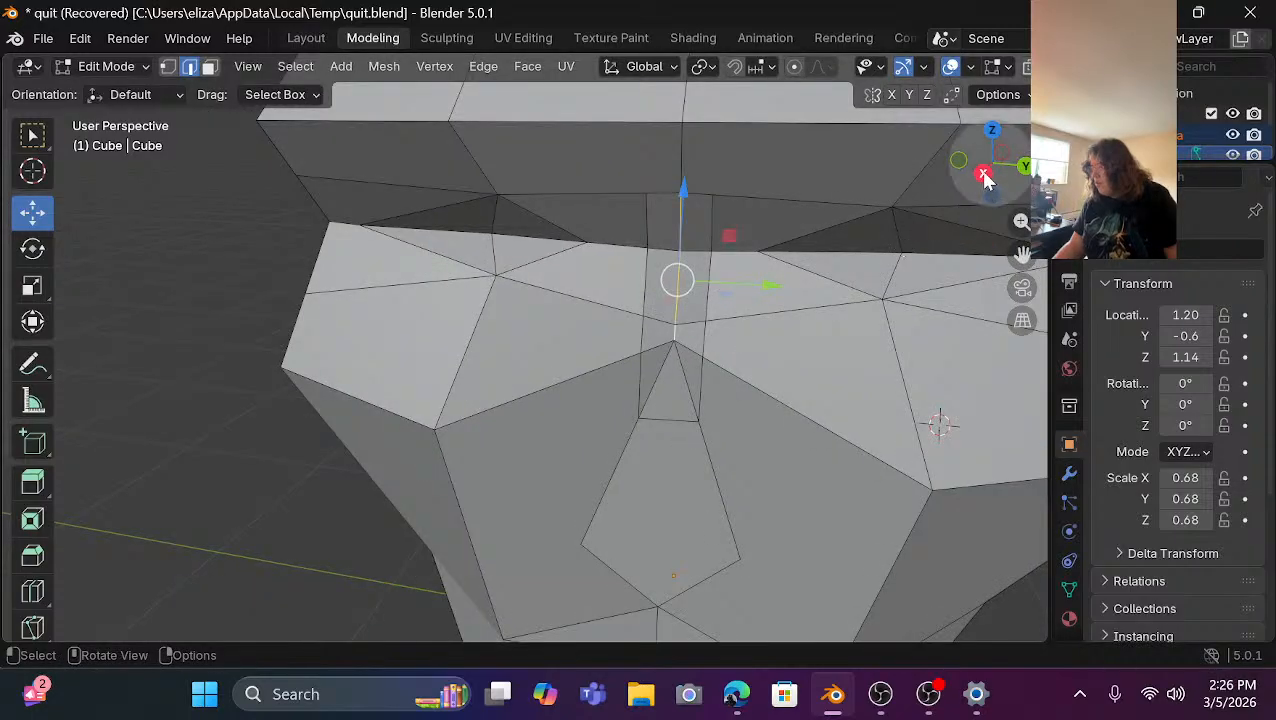
pyautogui.moveTo(982, 176); pyautogui.dragTo(911, 221)
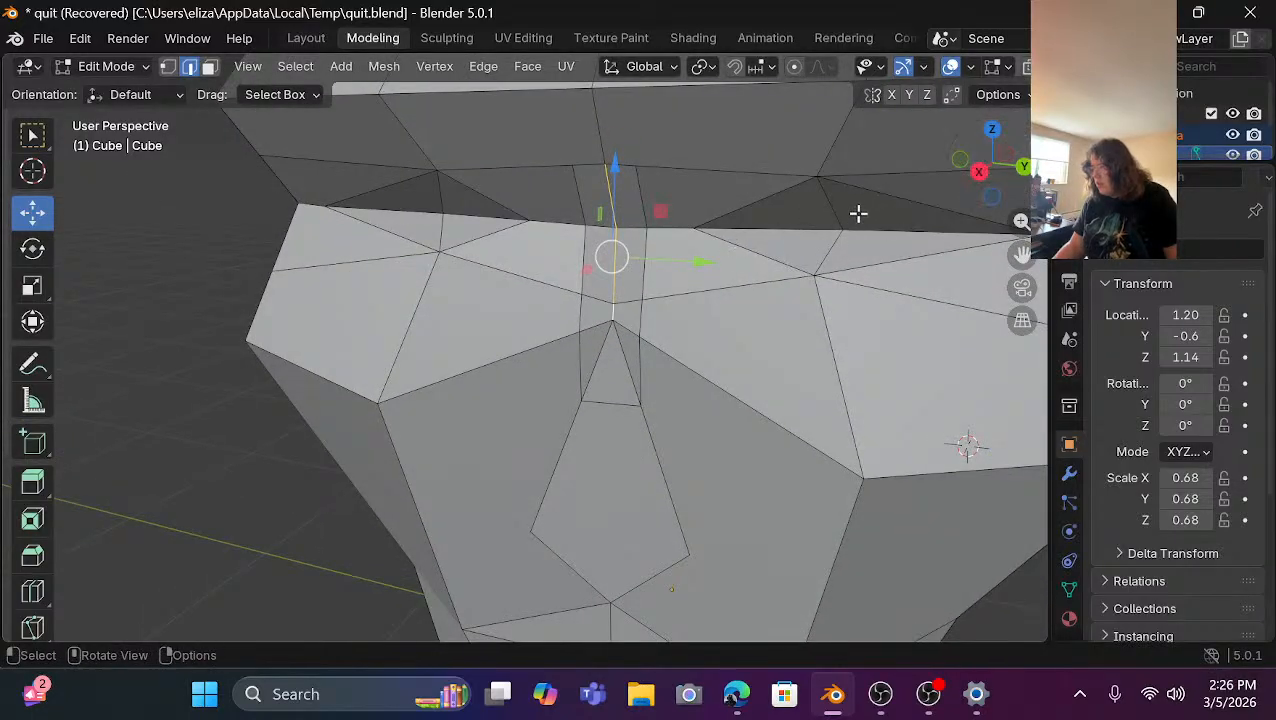
pyautogui.moveTo(955, 180); pyautogui.dragTo(967, 182)
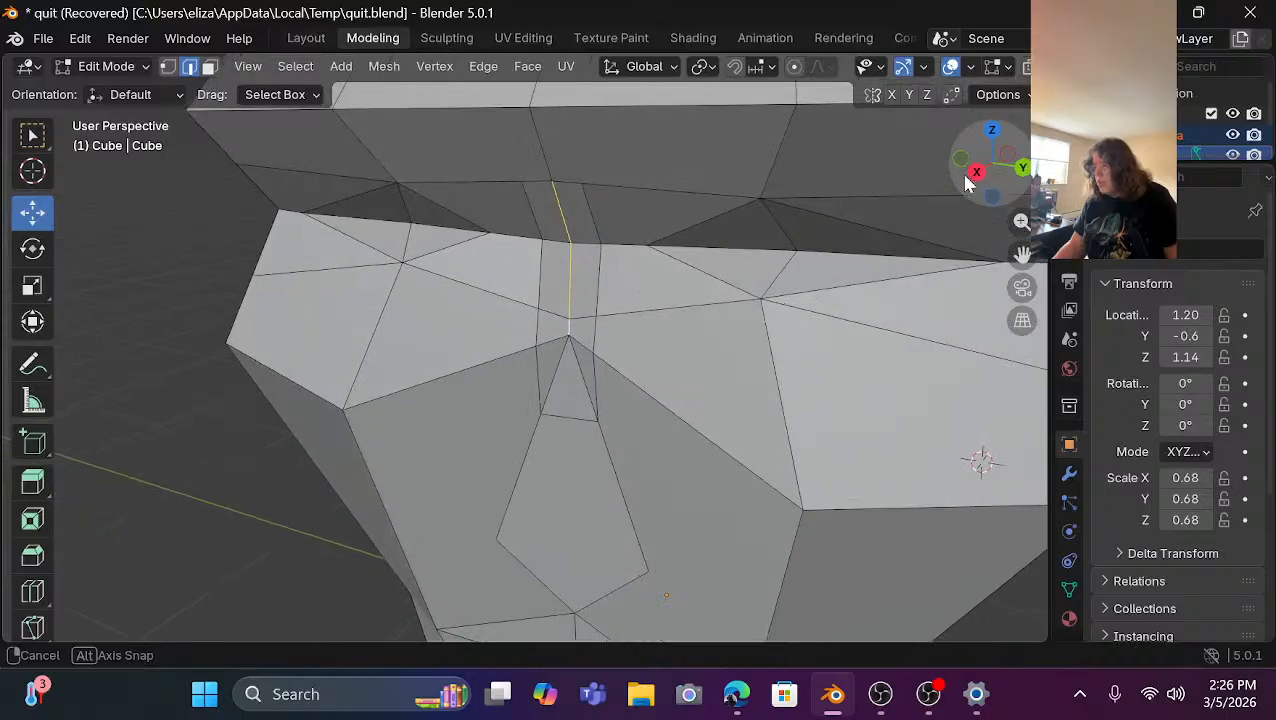
pyautogui.click(179, 584)
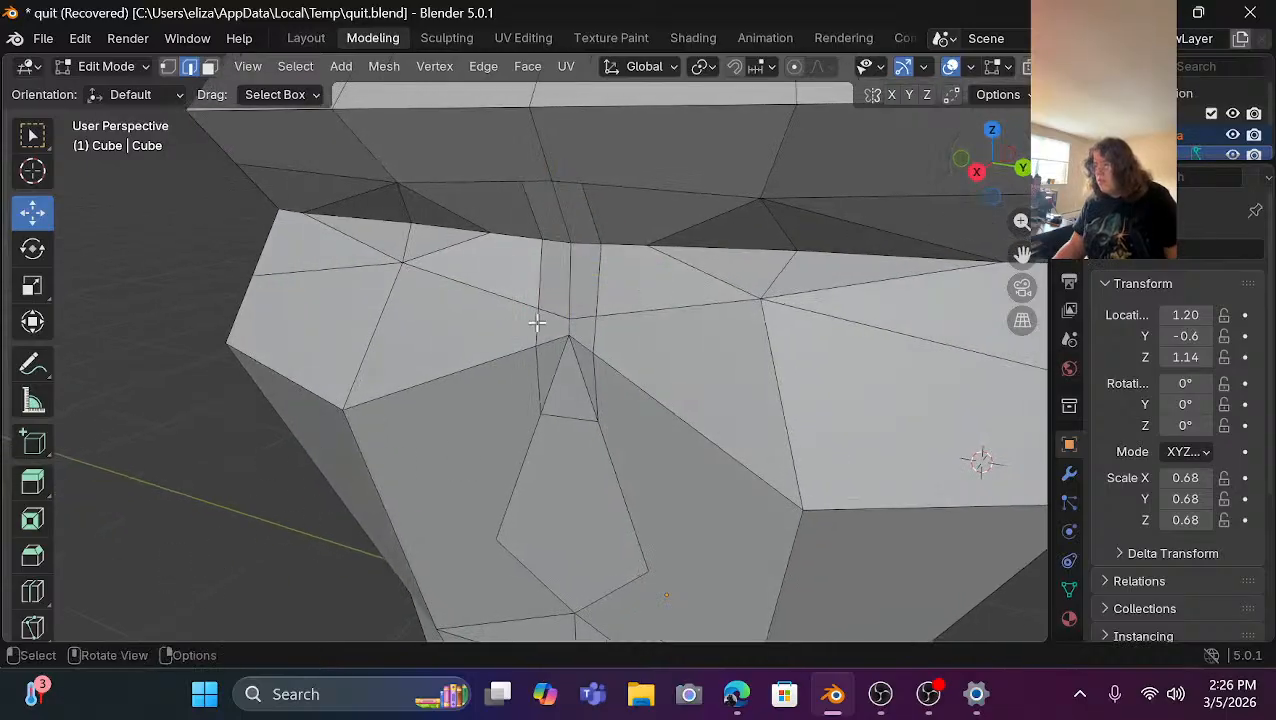
# Select the two centerline edges of the nose bridge below the eye-socket ledge and move them outward from the face along X.
pyautogui.click(568, 283)
pyautogui.click(577, 326)
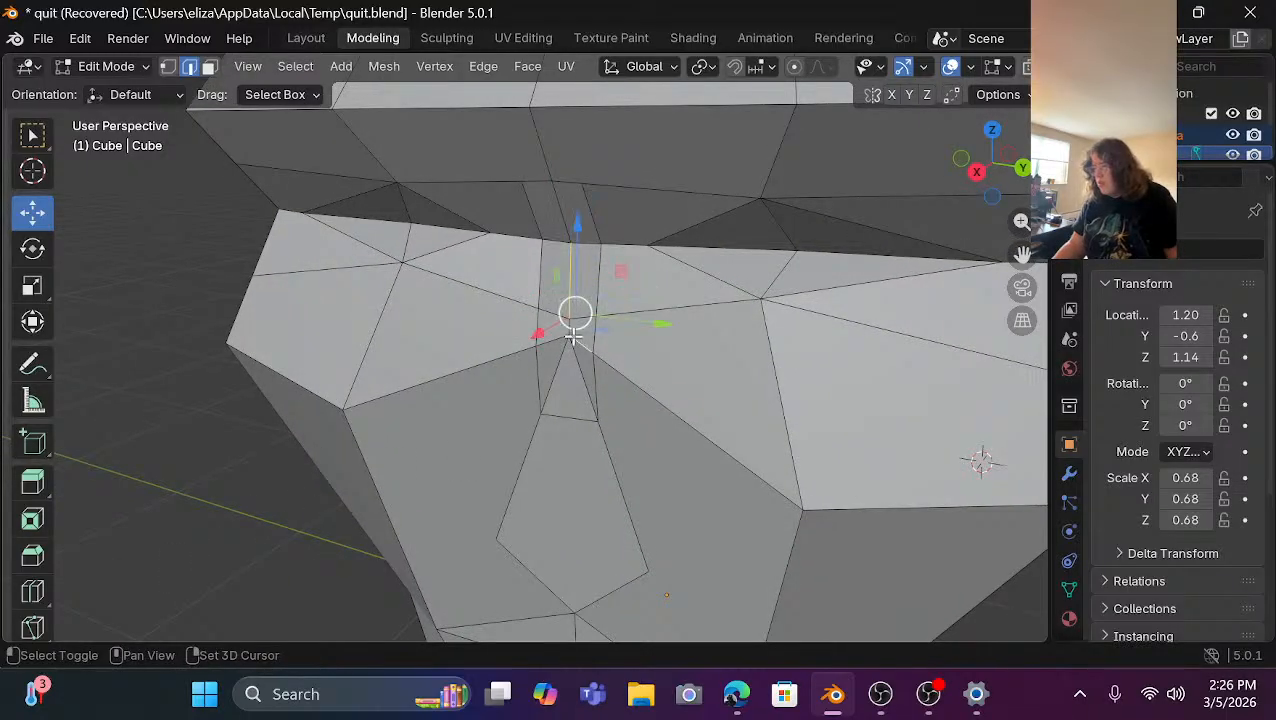
pyautogui.moveTo(536, 335); pyautogui.dragTo(523, 340)
pyautogui.hotkey('ctrl', 'z')
pyautogui.hotkey('ctrl', 'z')
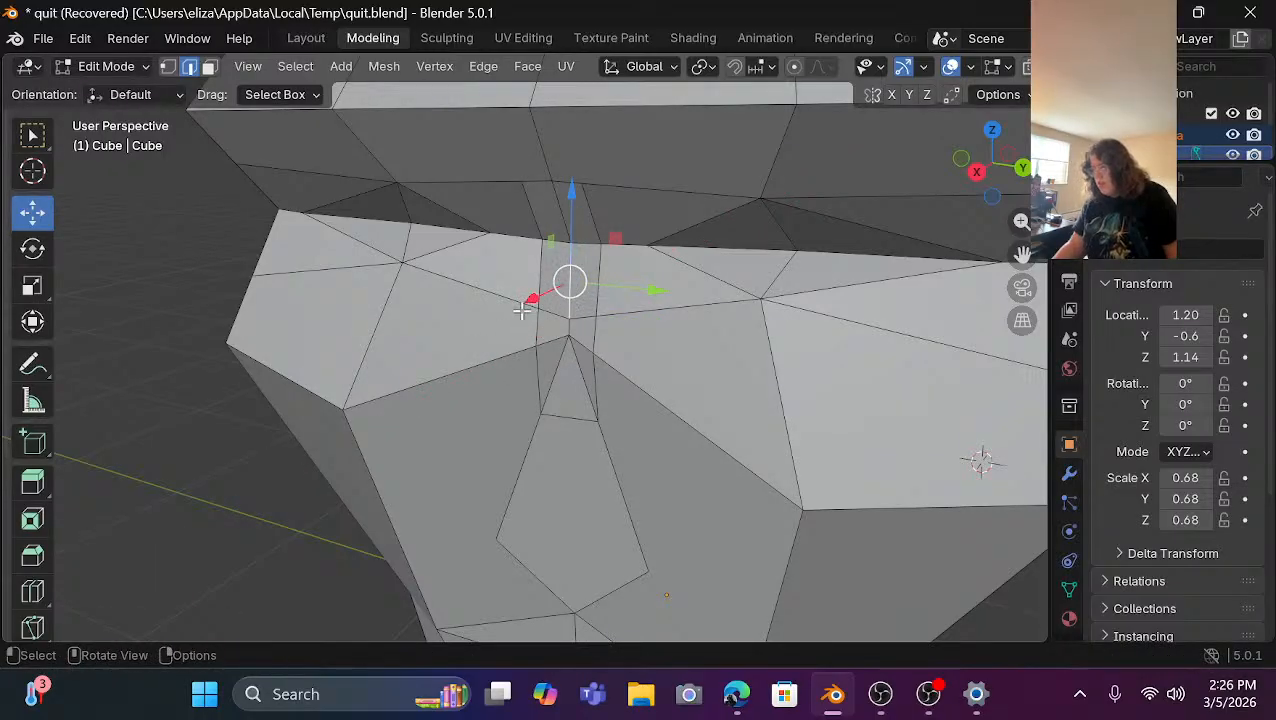
pyautogui.scroll(4, 561, 333)
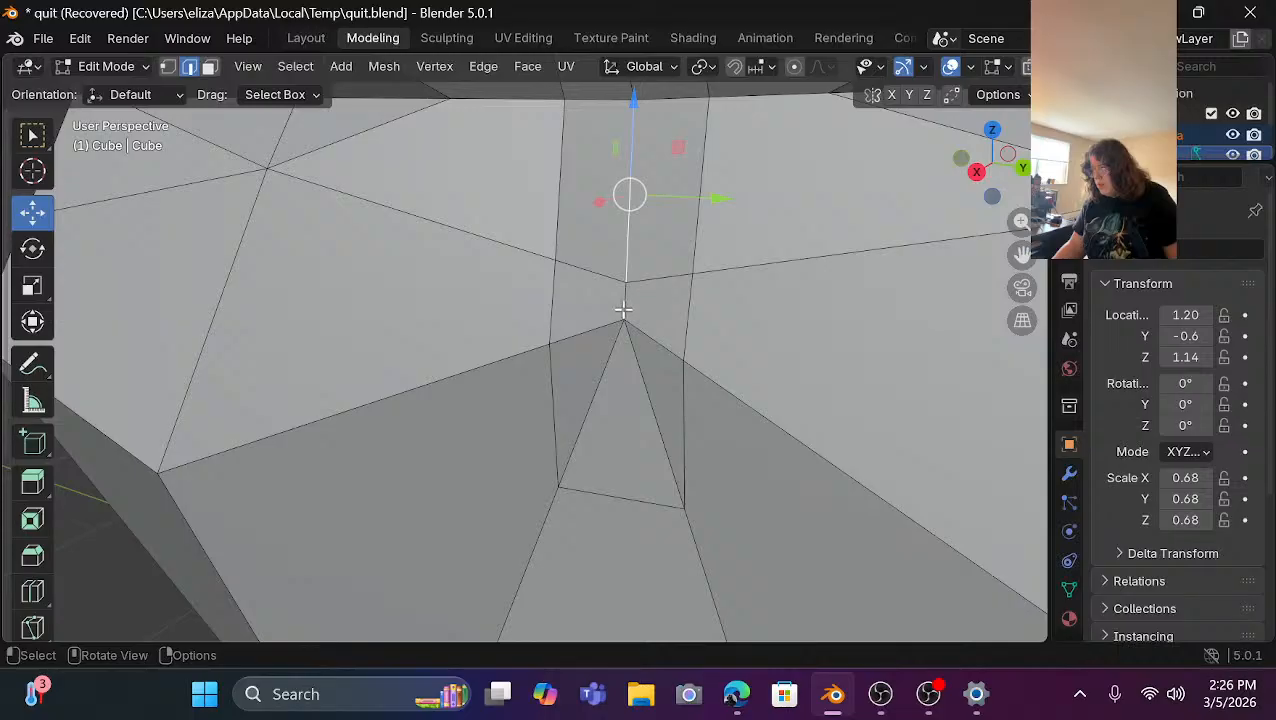
pyautogui.scroll(-5, 623, 310)
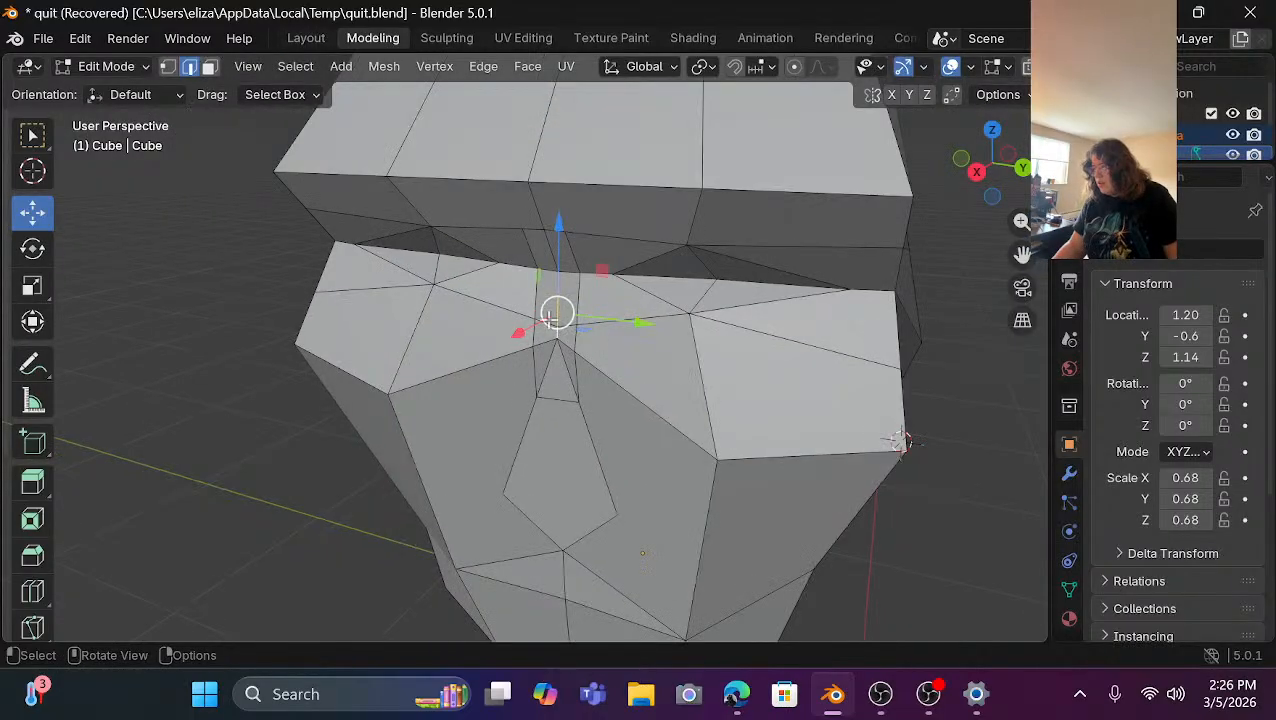
pyautogui.press('g')
pyautogui.press('x')
pyautogui.click(500, 340)
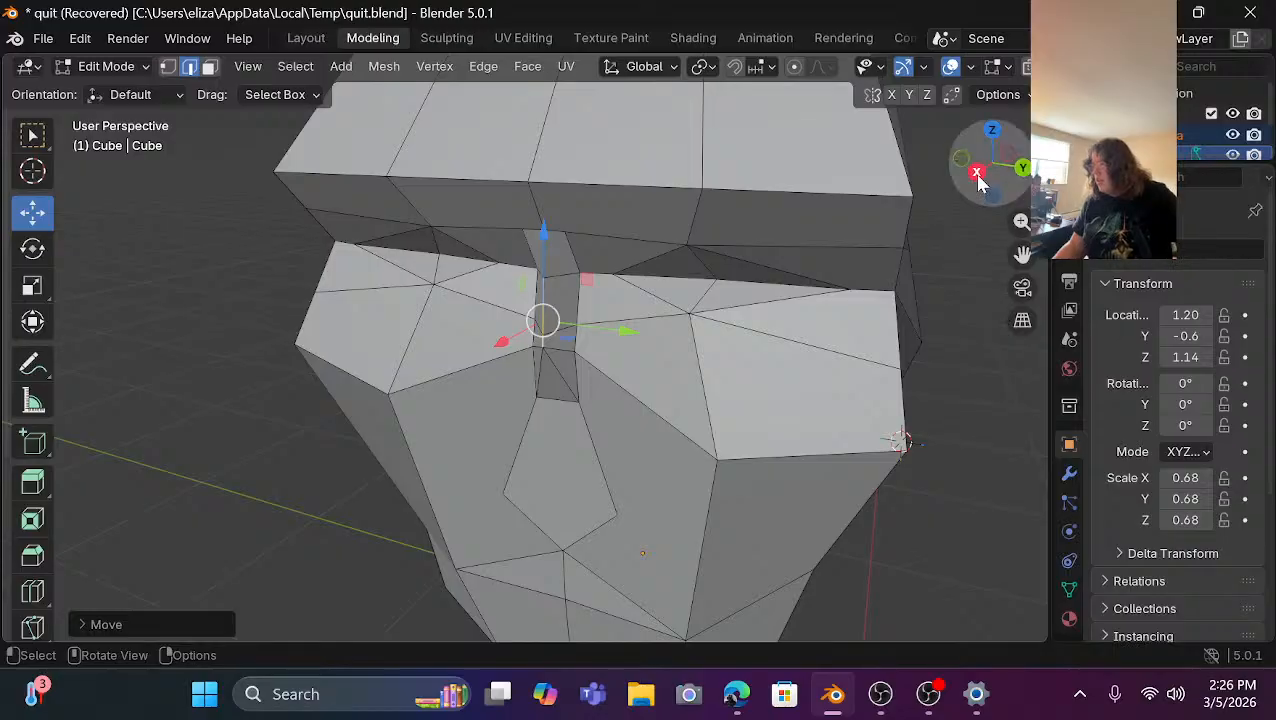
# Rotate the moved bridge edges about the Y axis so their upper end tilts back toward the head, leaving nothing selected.
pyautogui.moveTo(982, 171)
pyautogui.mouseDown()
pyautogui.moveTo(968, 176)
pyautogui.moveTo(995, 165)
pyautogui.mouseUp()
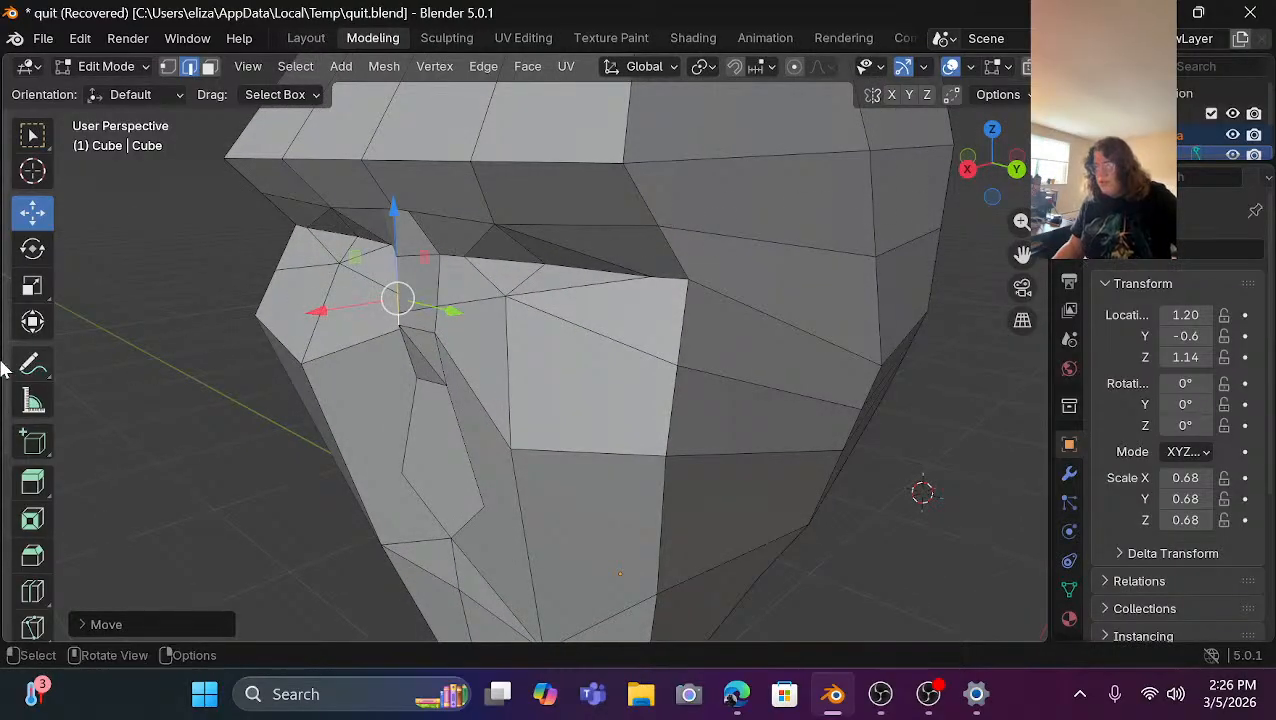
pyautogui.click(33, 320)
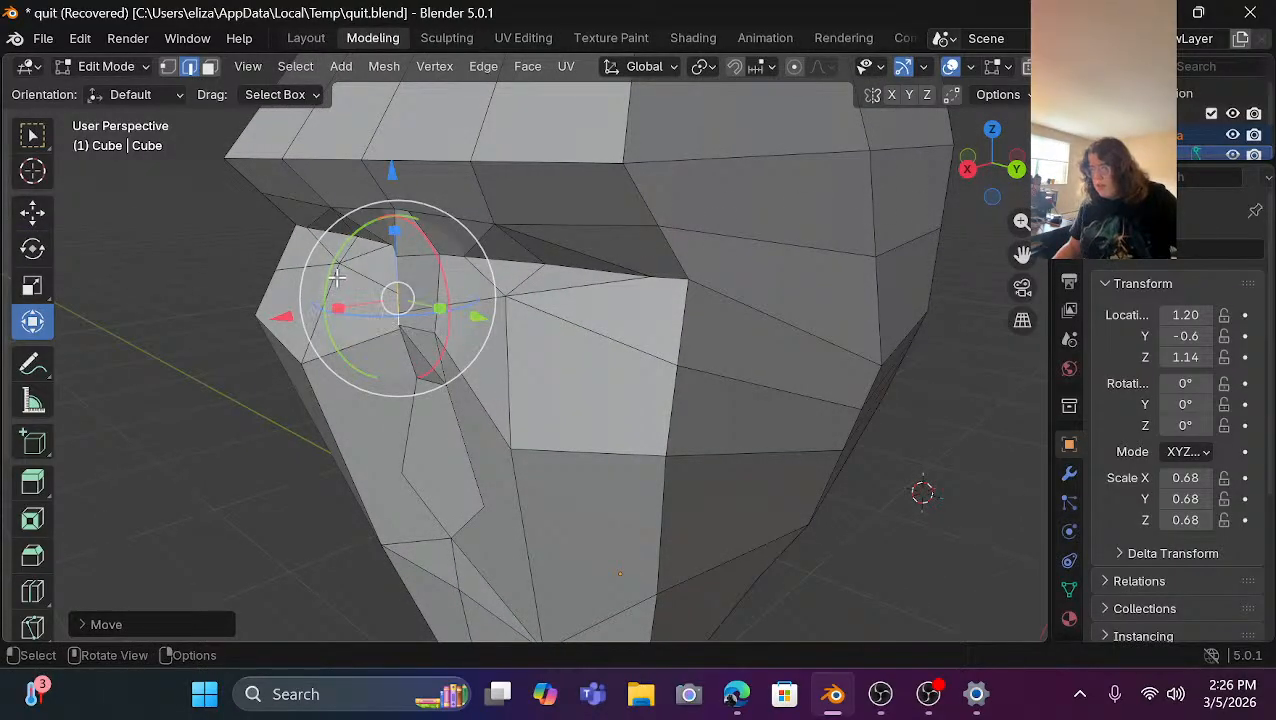
pyautogui.moveTo(331, 272); pyautogui.dragTo(361, 247)
pyautogui.click(204, 558)
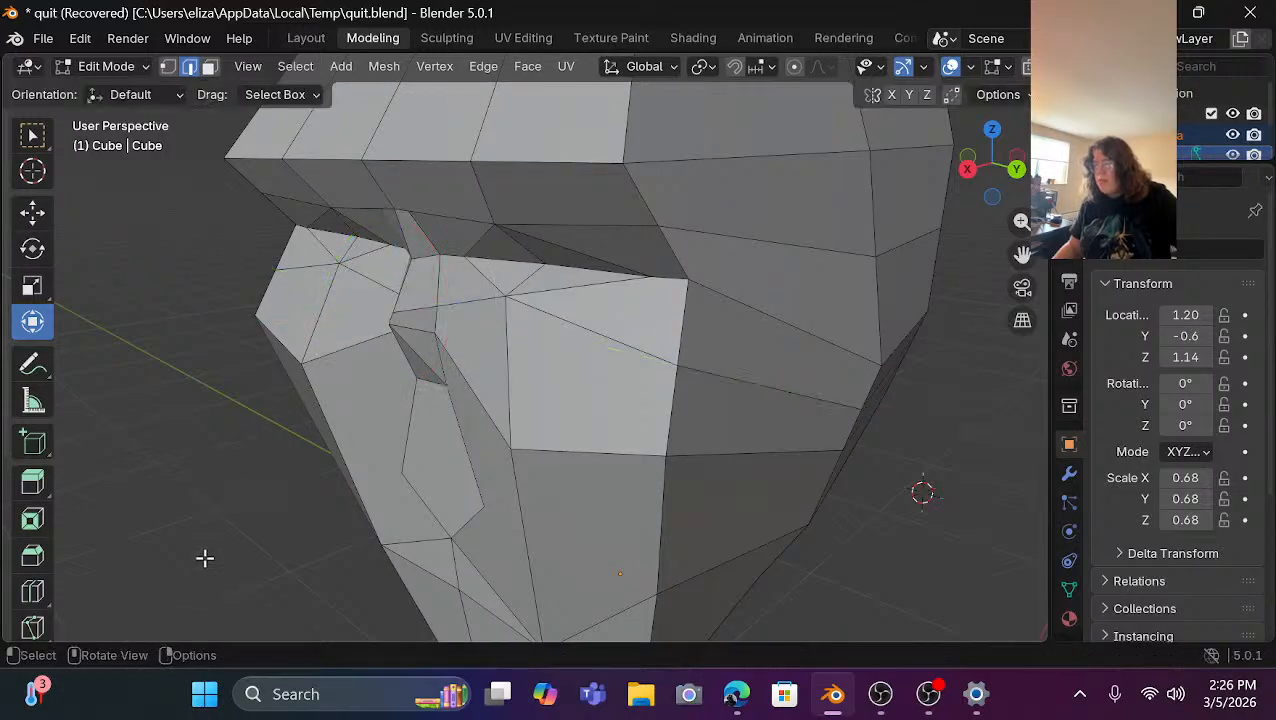
# Select the short horizontal edge across the top of the nose face and move it forward along X.
pyautogui.click(428, 378)
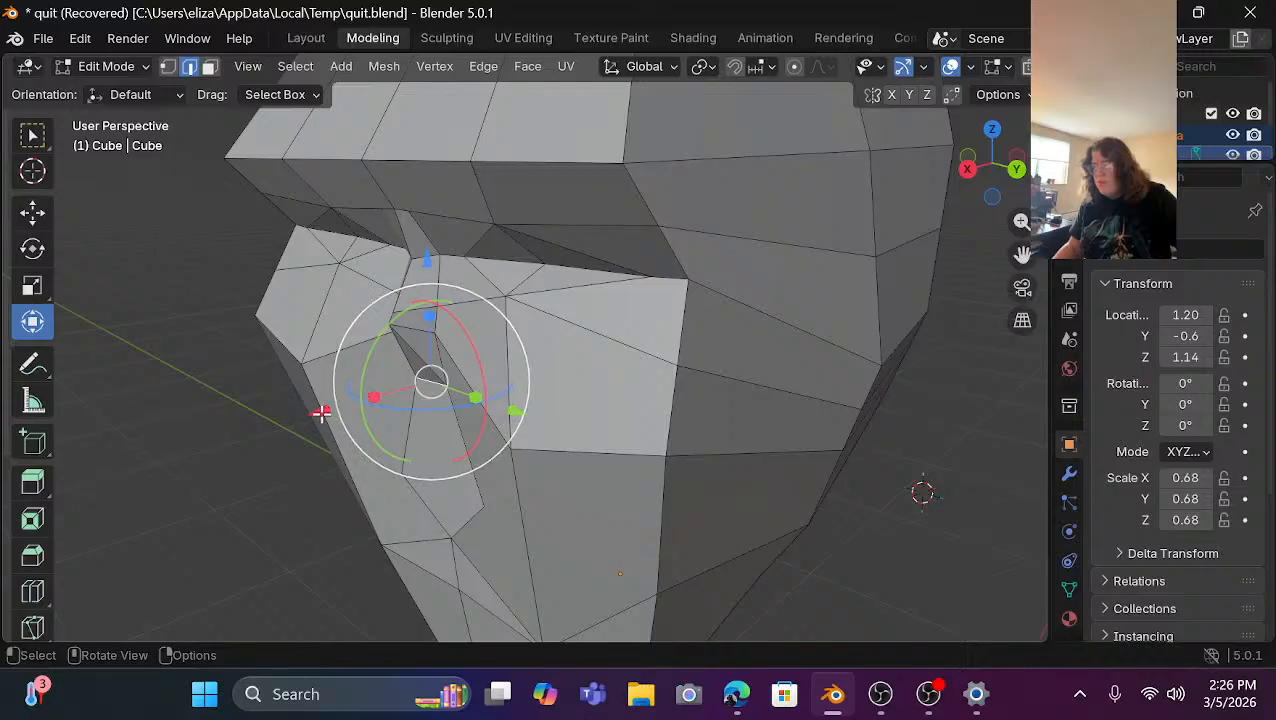
pyautogui.moveTo(320, 414); pyautogui.dragTo(278, 430)
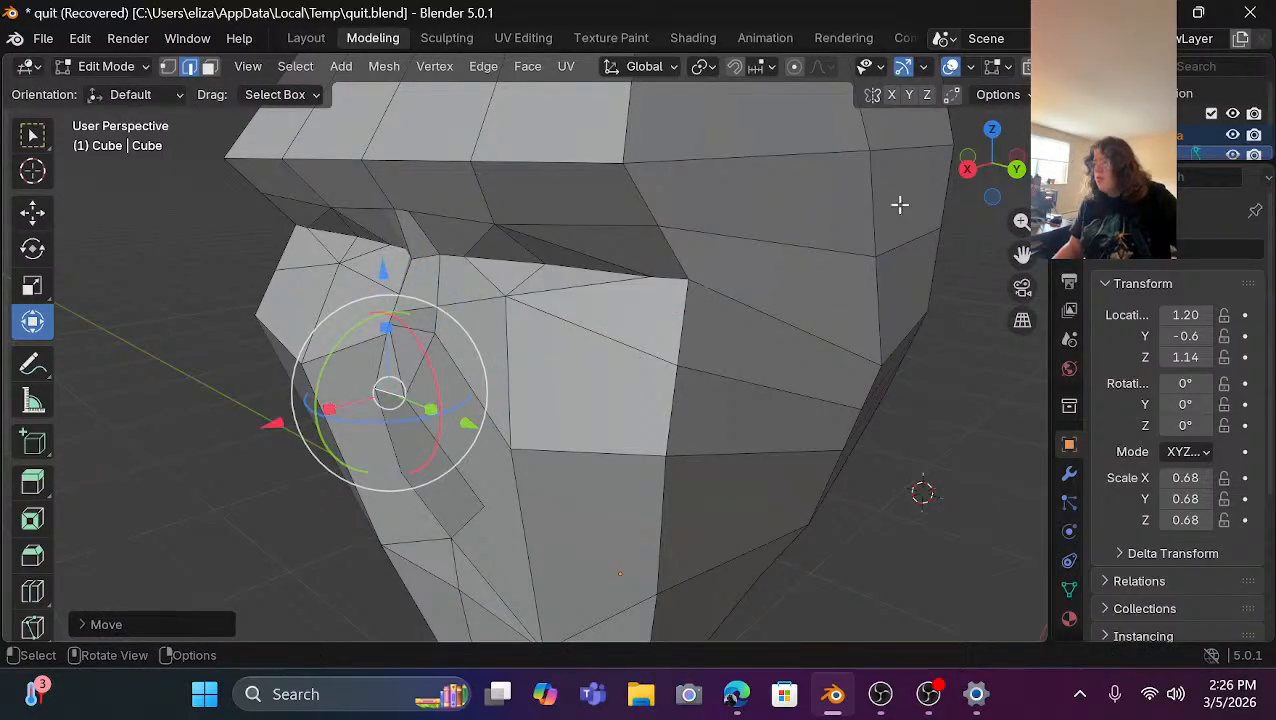
pyautogui.moveTo(922, 492); pyautogui.dragTo(982, 178, button='middle')
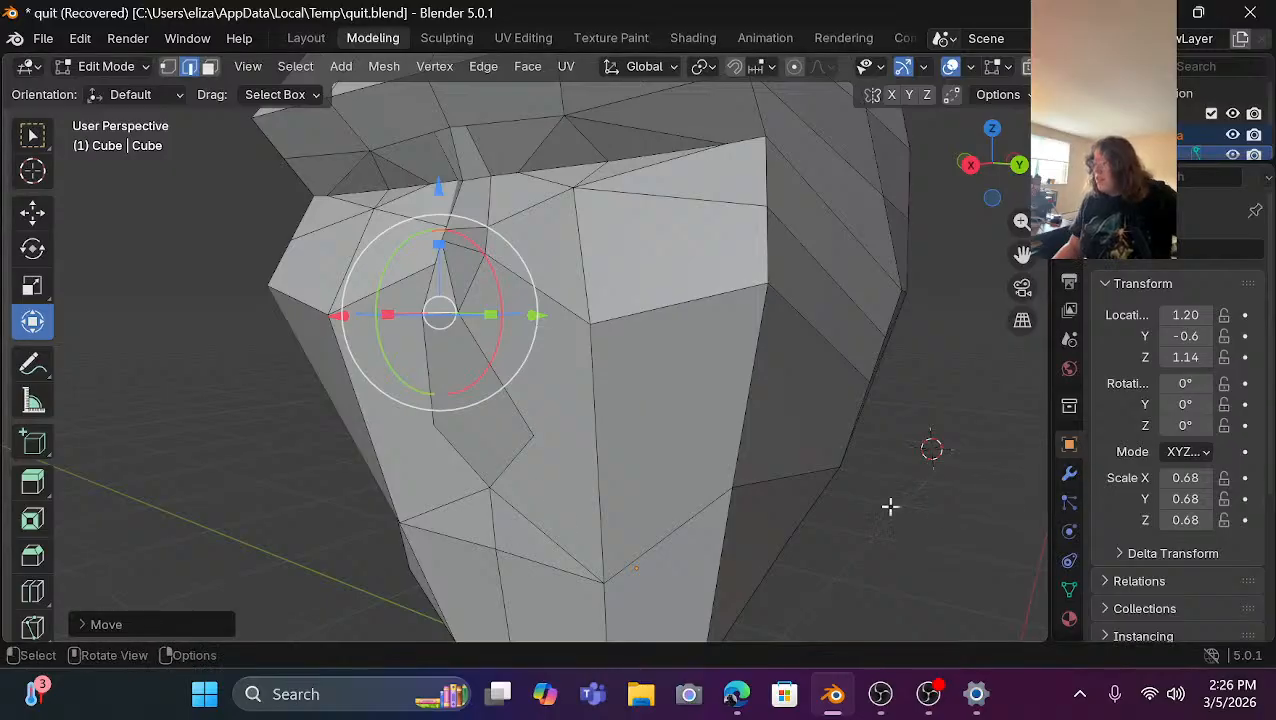
# Knife a straight horizontal cut across the lower nose face between its two widest side corners.
pyautogui.click(32, 591)
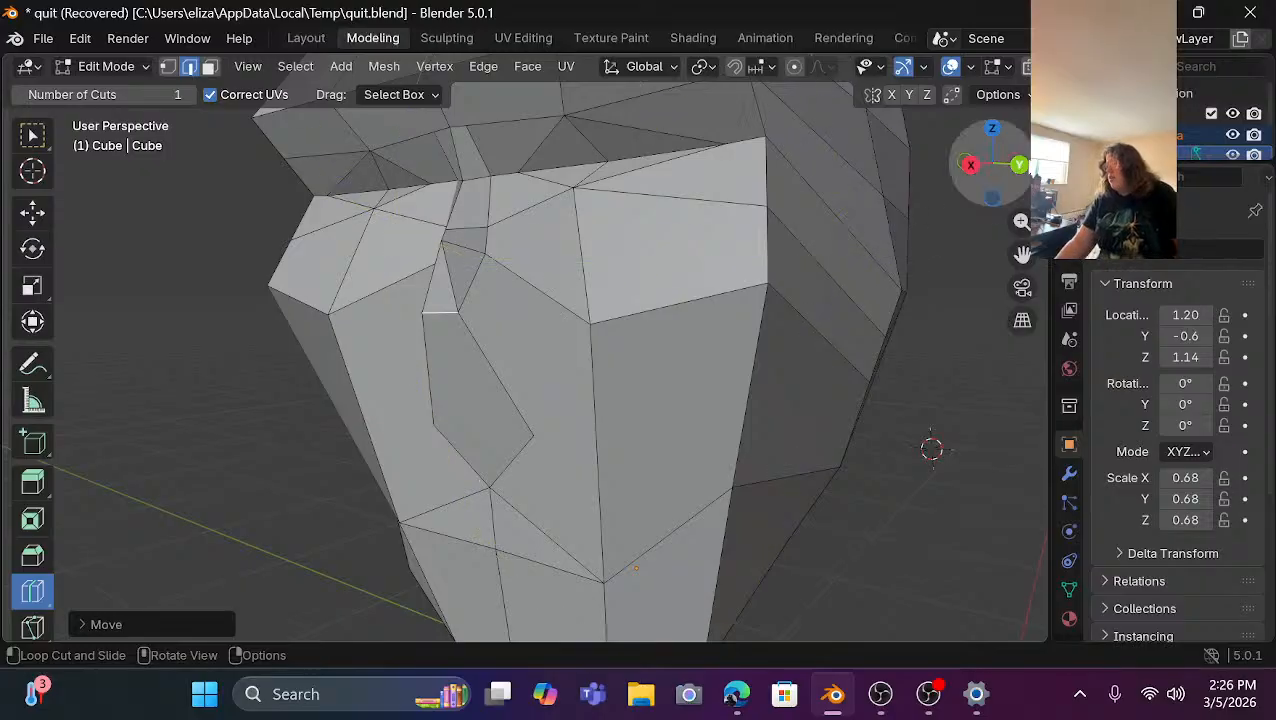
pyautogui.moveTo(982, 172); pyautogui.dragTo(1040, 170)
pyautogui.scroll(3, 552, 415)
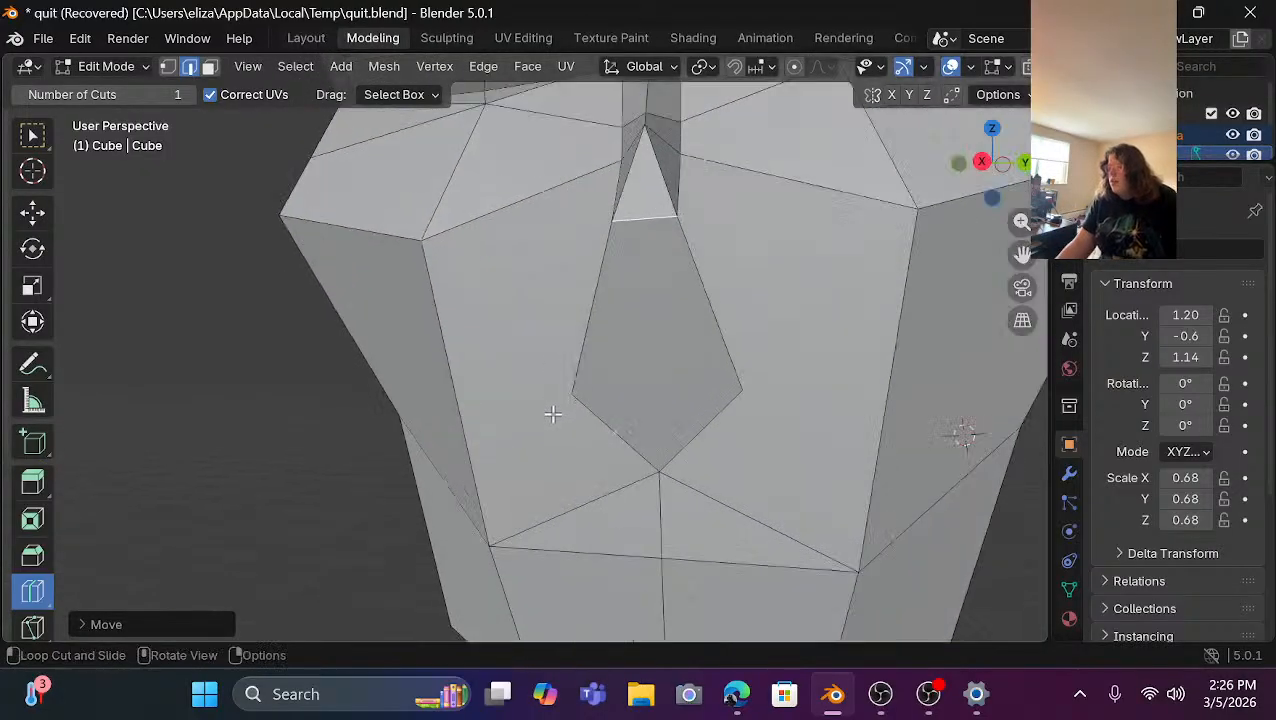
pyautogui.click(32, 627)
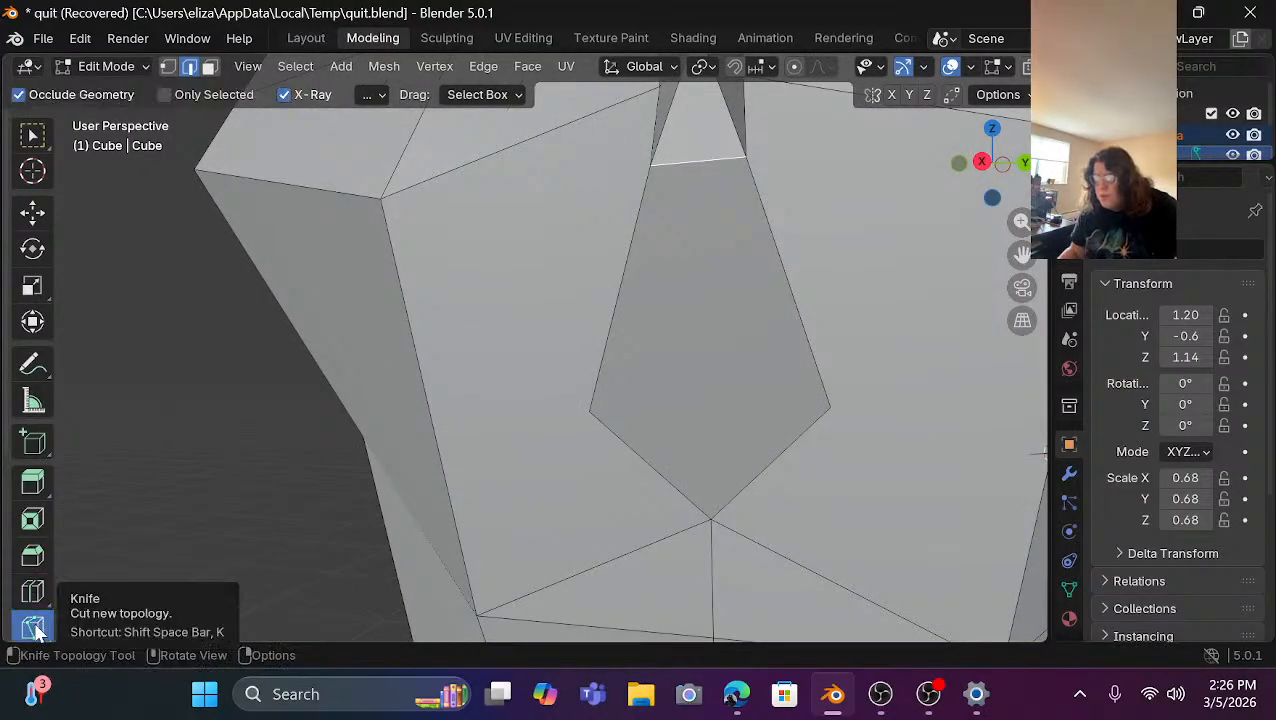
pyautogui.click(590, 411)
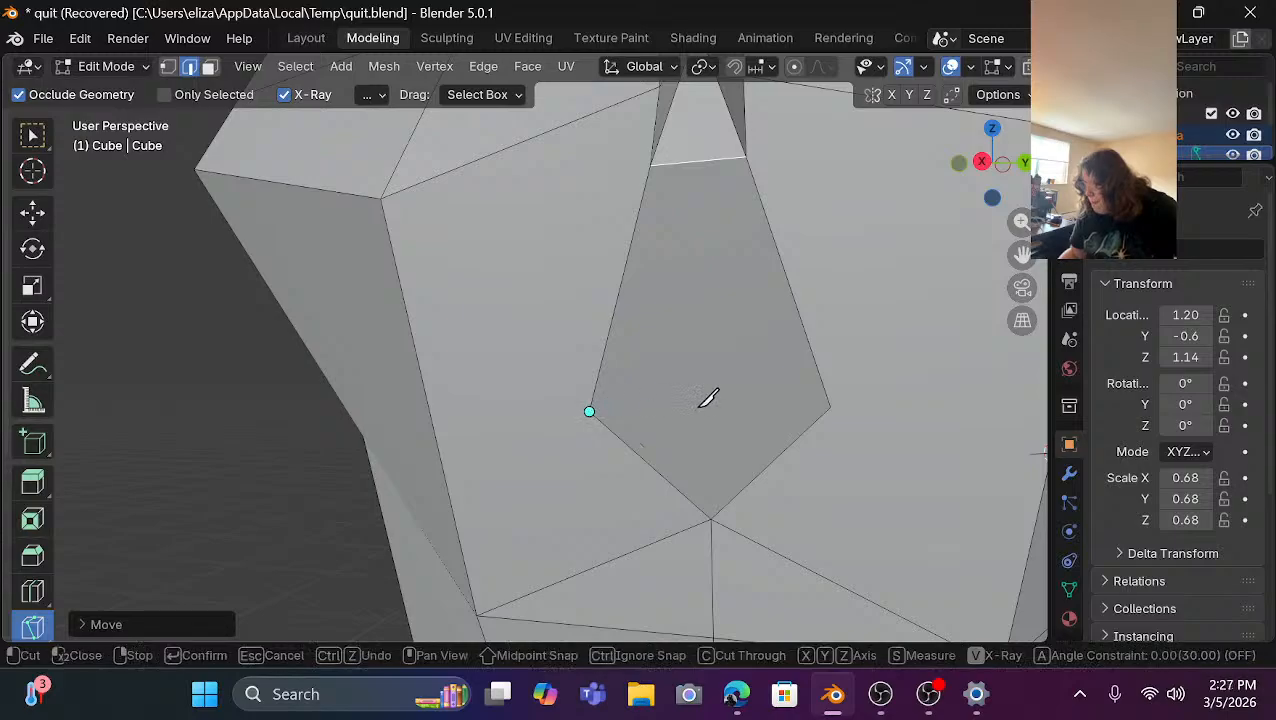
pyautogui.click(831, 406)
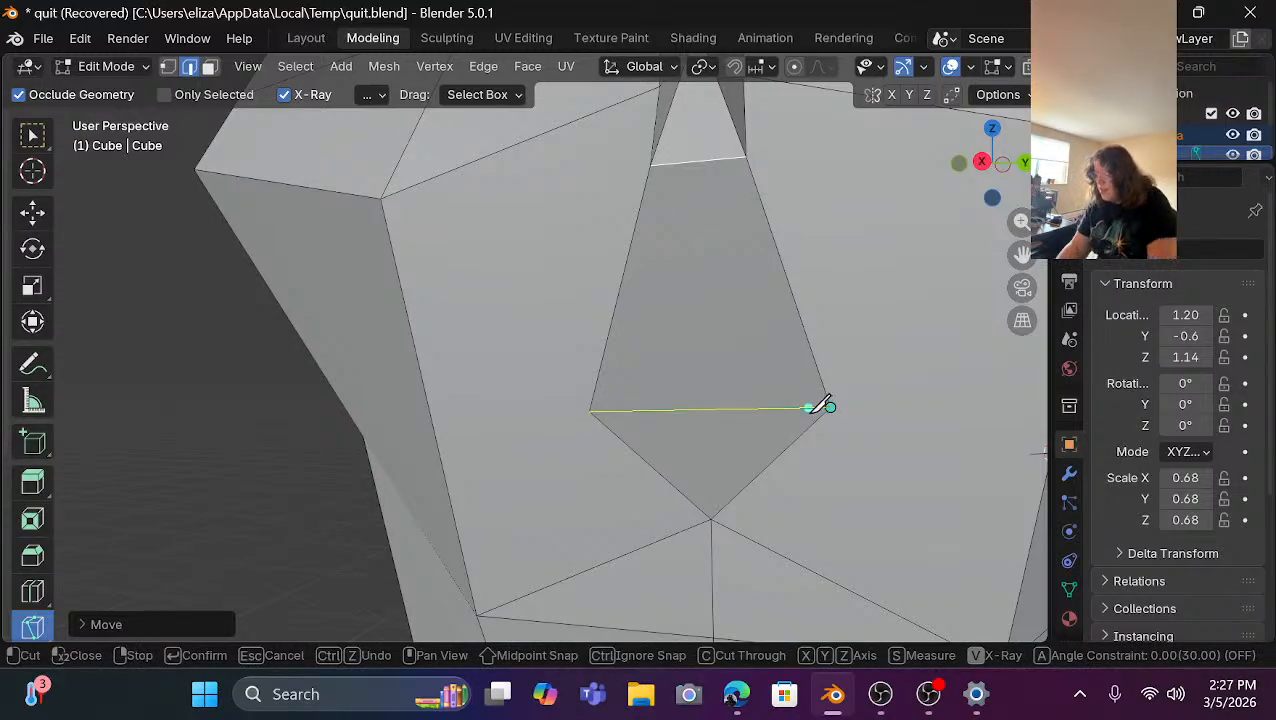
pyautogui.press('Return')
pyautogui.scroll(-3, 636, 425)
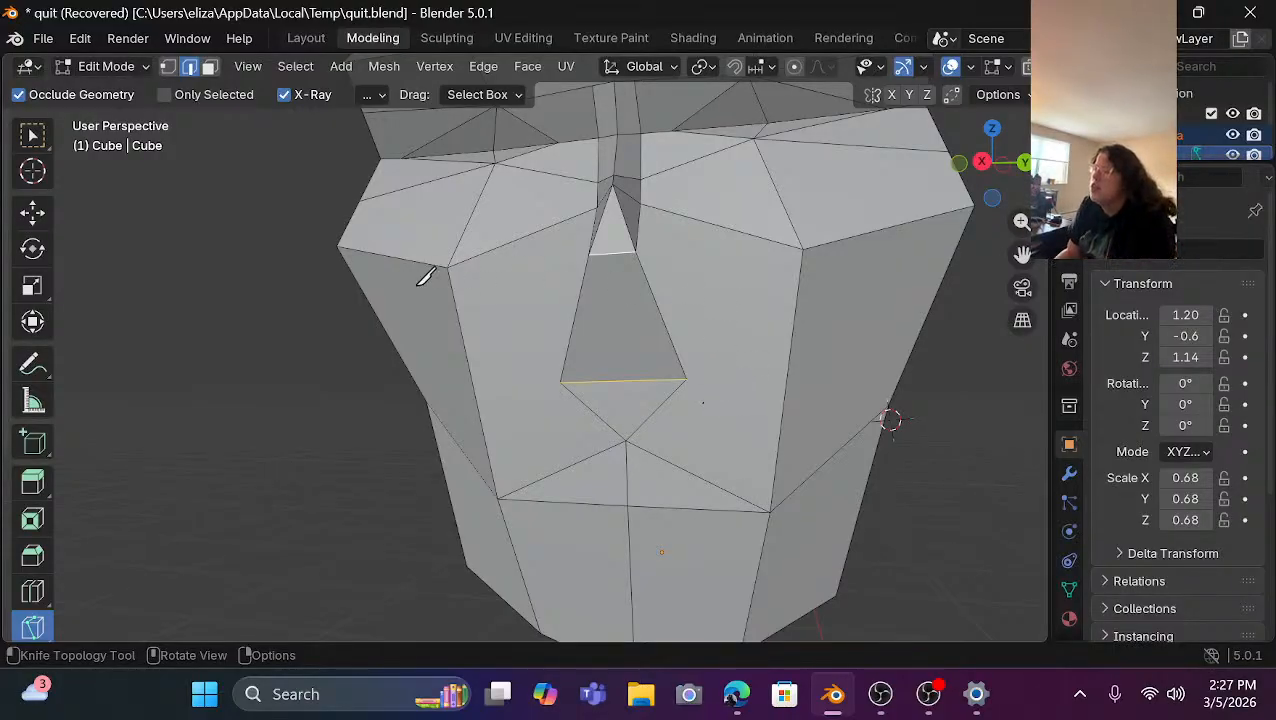
# Select only the new horizontal edge across the lower nose and pull it forward along X to form a protruding nose tip.
pyautogui.click(33, 211)
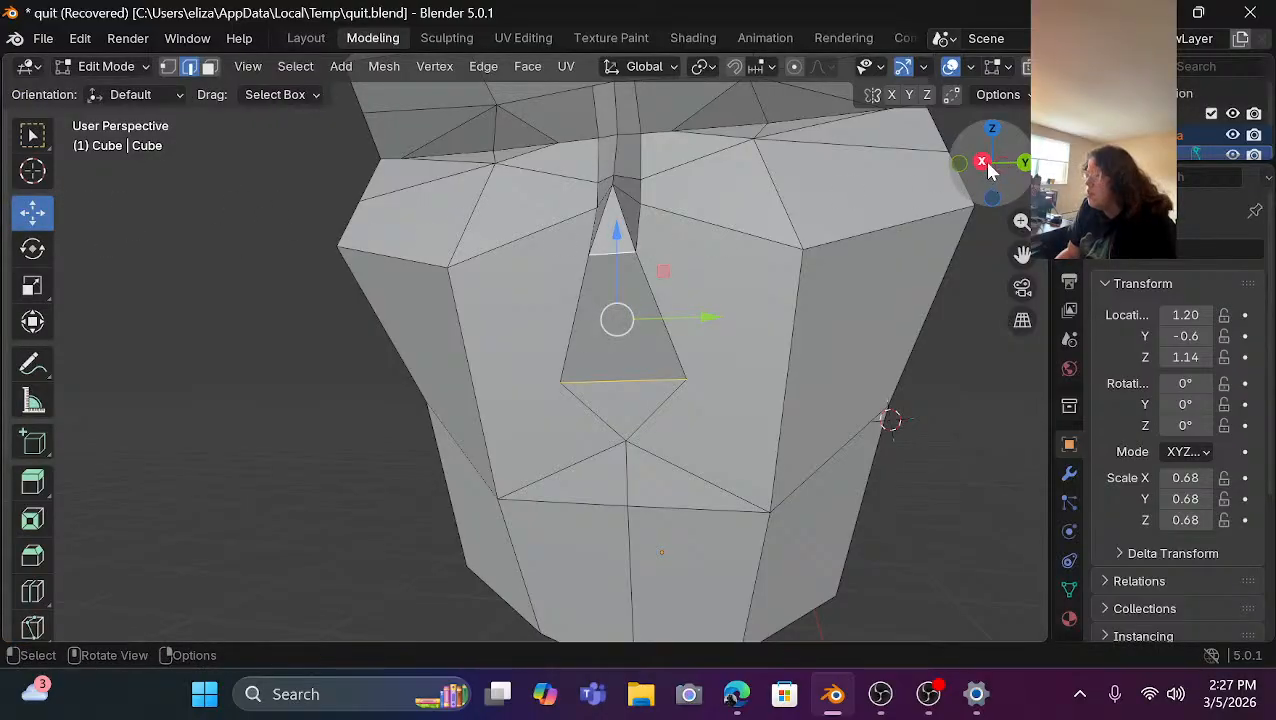
pyautogui.moveTo(988, 168); pyautogui.dragTo(933, 171)
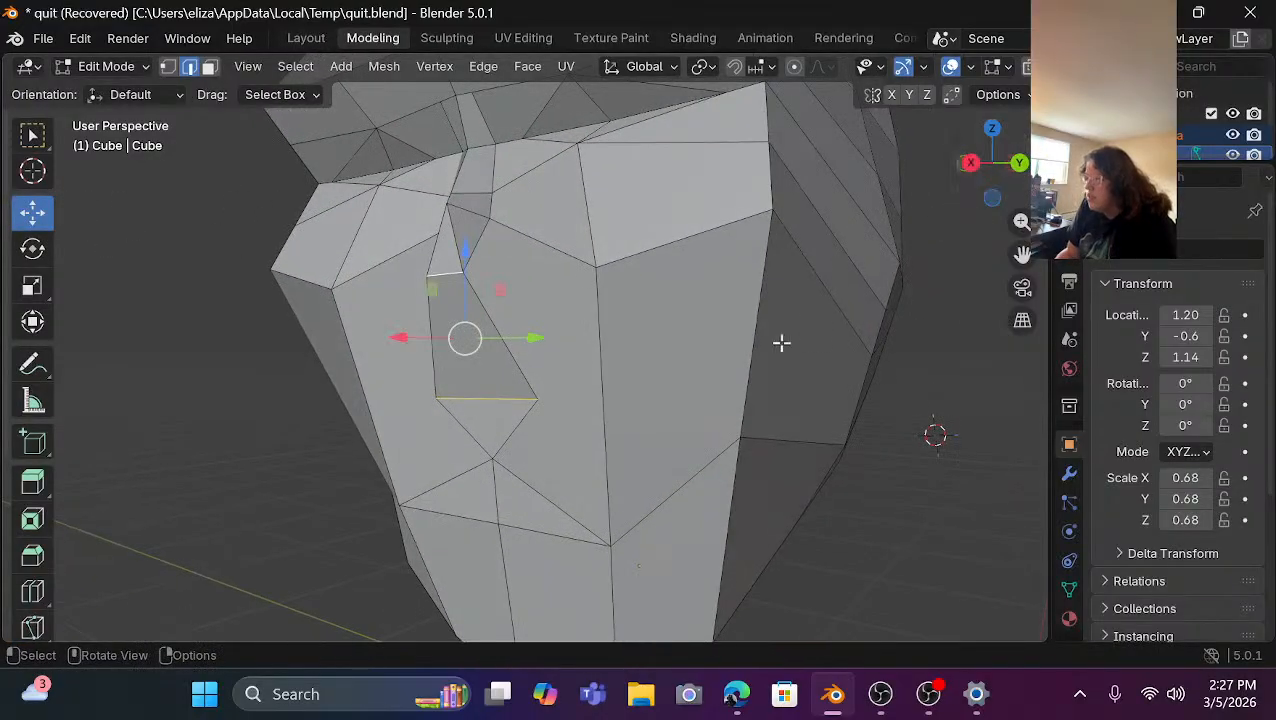
pyautogui.click(483, 401)
pyautogui.moveTo(404, 401); pyautogui.dragTo(343, 414)
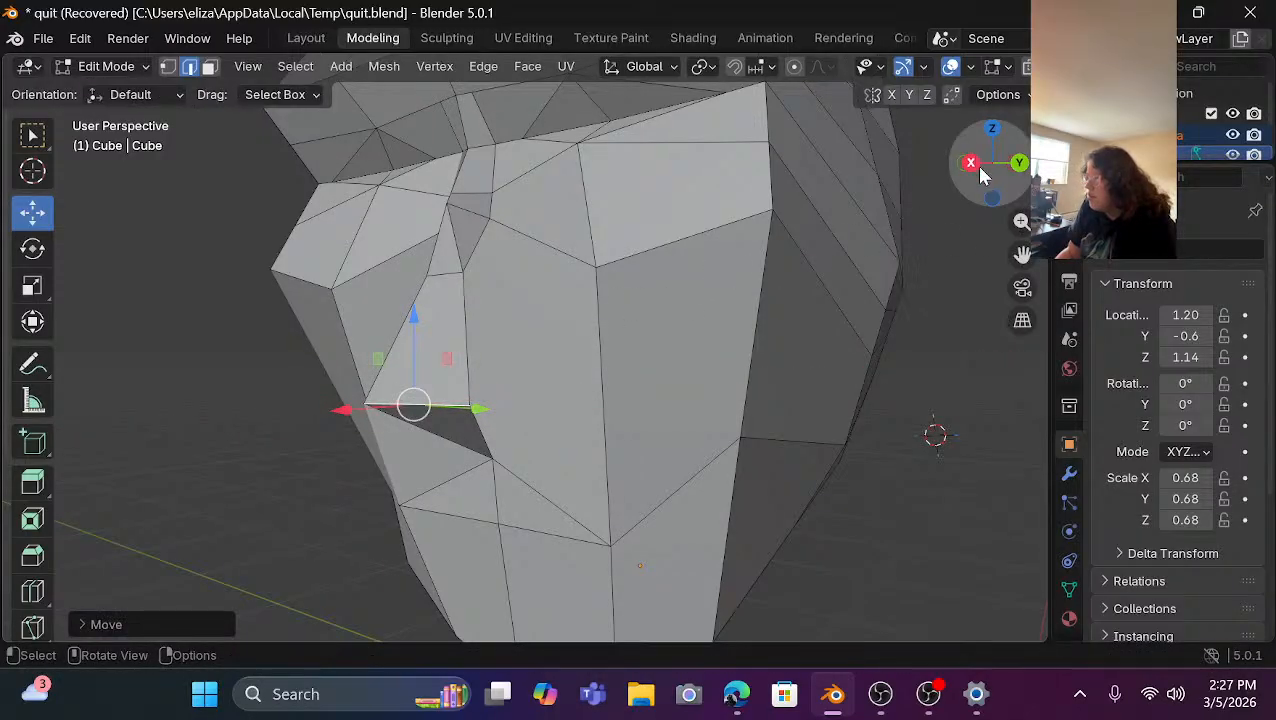
pyautogui.moveTo(980, 175); pyautogui.dragTo(1048, 178)
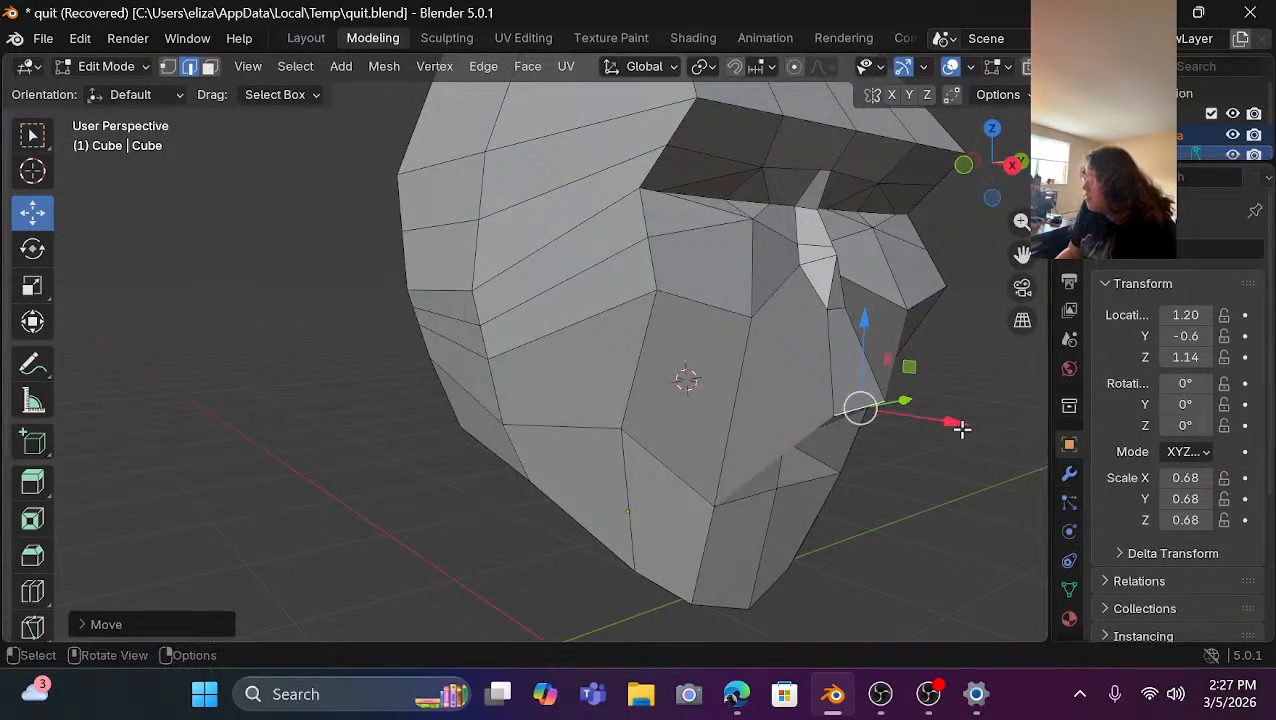
pyautogui.moveTo(950, 426)
pyautogui.mouseDown()
pyautogui.moveTo(975, 433)
pyautogui.moveTo(962, 430)
pyautogui.mouseUp()
pyautogui.moveTo(990, 202); pyautogui.dragTo(604, 186)
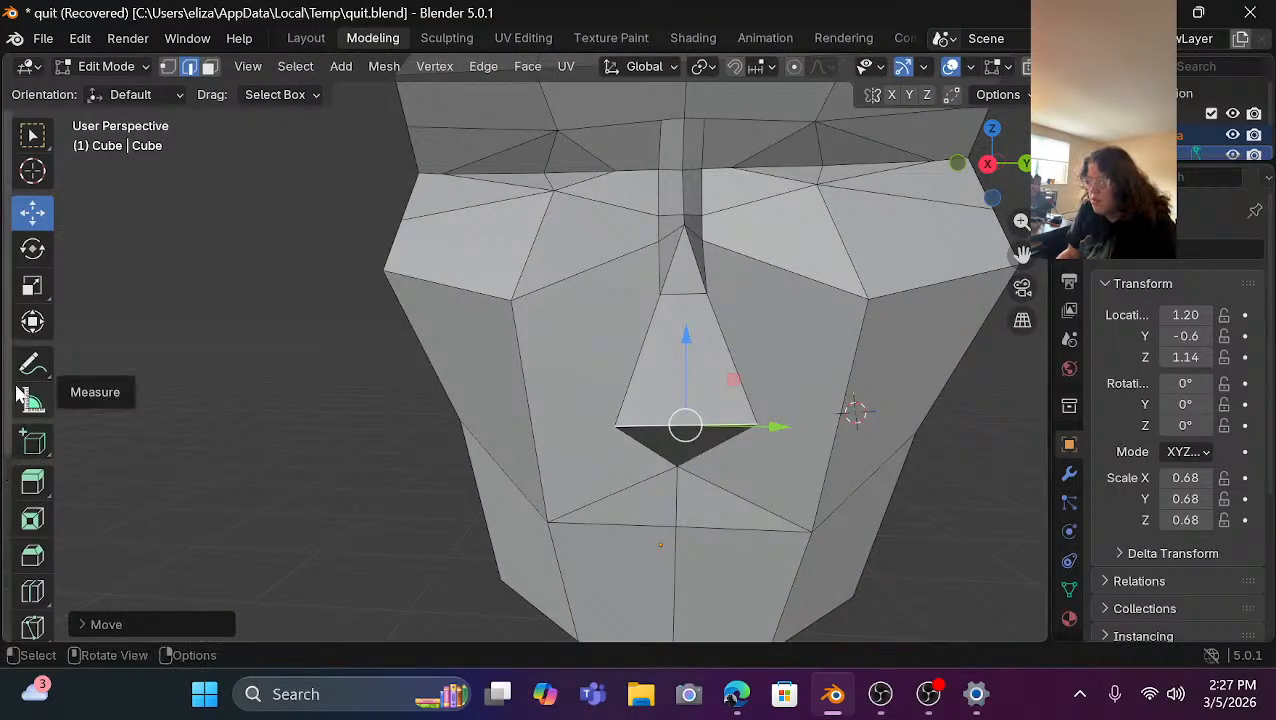
# Scale the nose-tip edge along Y to about half its width.
pyautogui.click(32, 322)
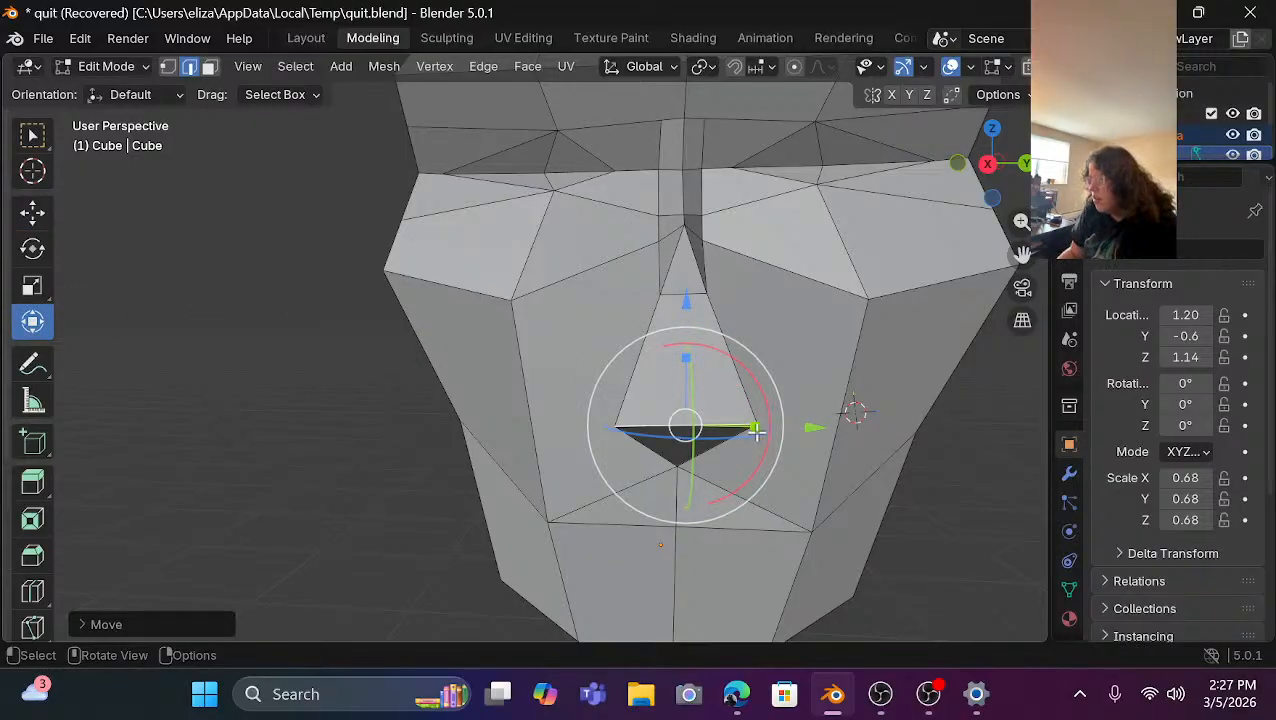
pyautogui.moveTo(753, 426); pyautogui.dragTo(718, 420)
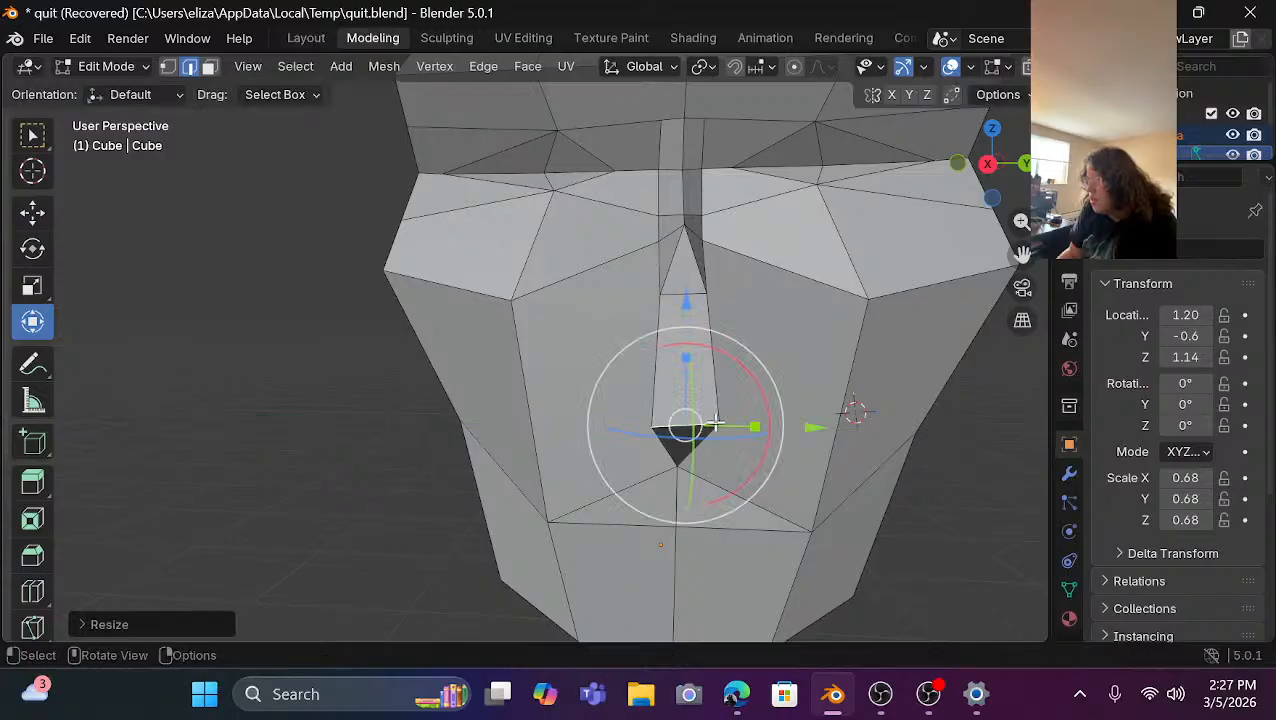
# Knife a near-vertical cut beside the nose on the -Y side, from the lower cheek edge near the nose base up to the under-eye edge.
pyautogui.moveTo(985, 163)
pyautogui.mouseDown()
pyautogui.moveTo(1025, 166)
pyautogui.moveTo(988, 164)
pyautogui.mouseUp()
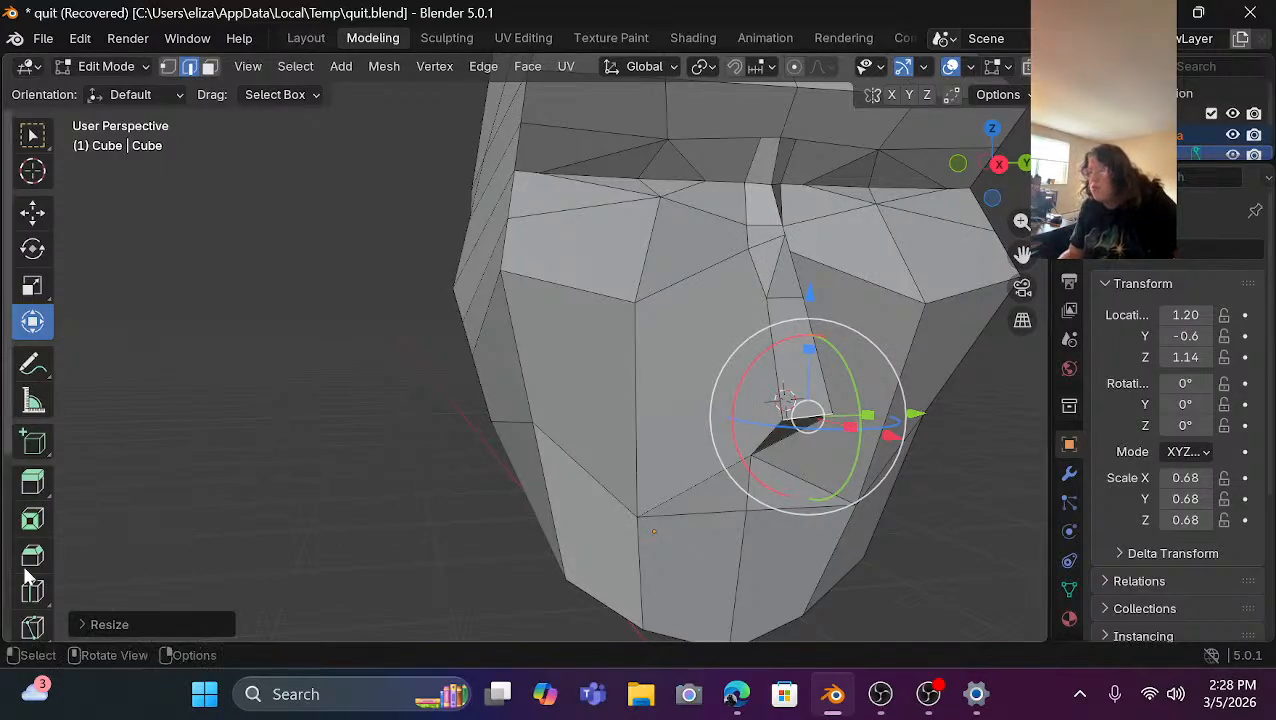
pyautogui.click(32, 626)
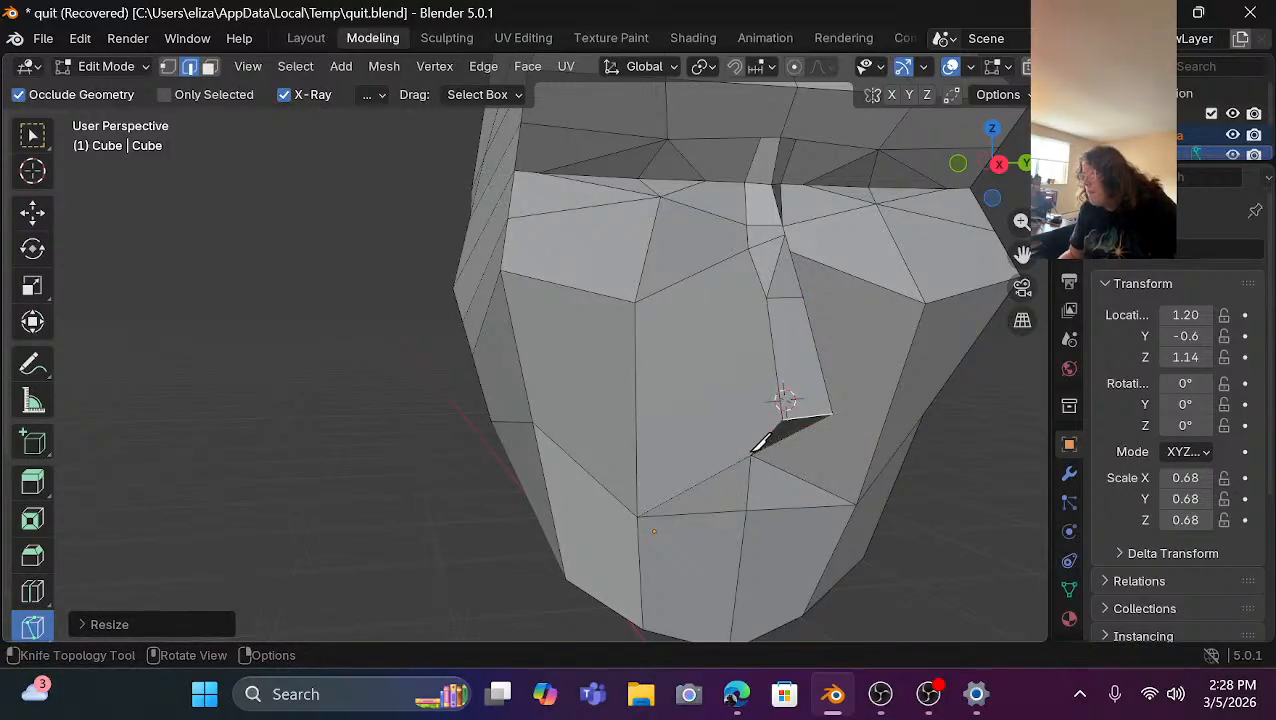
pyautogui.click(751, 452)
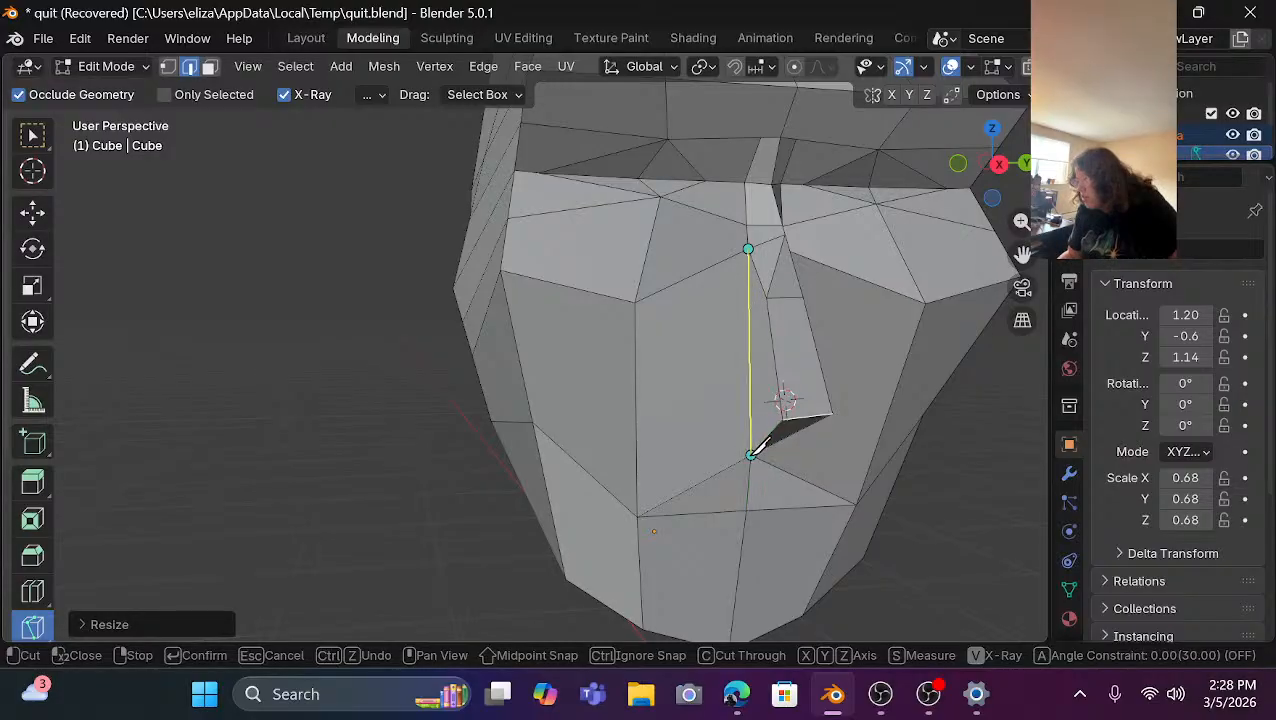
pyautogui.hotkey('ctrl', 'z')
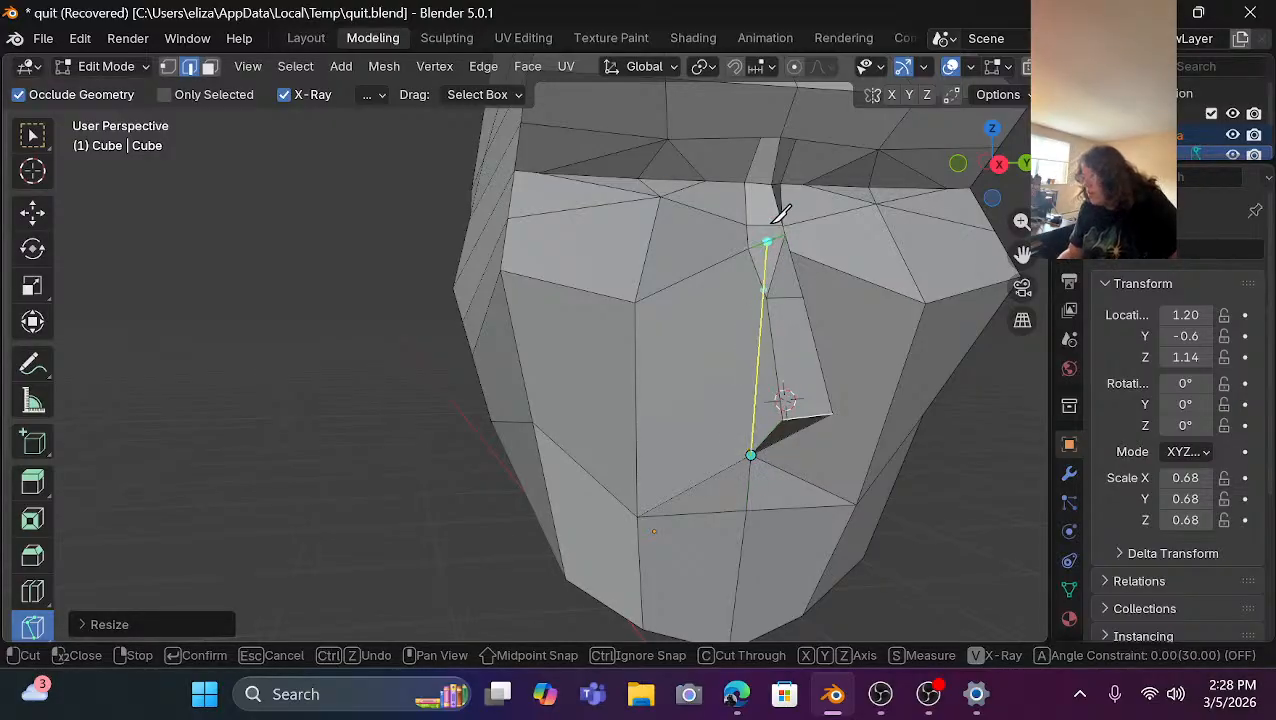
pyautogui.hotkey('ctrl', 'z')
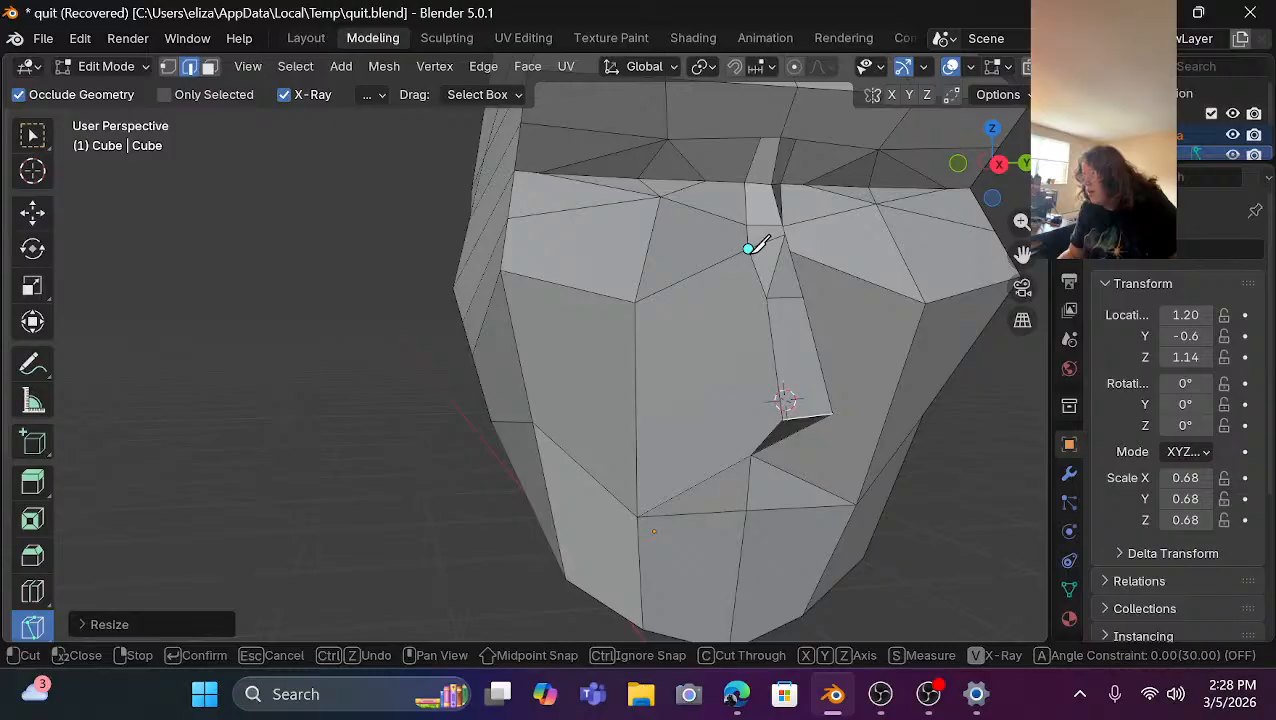
pyautogui.click(748, 248)
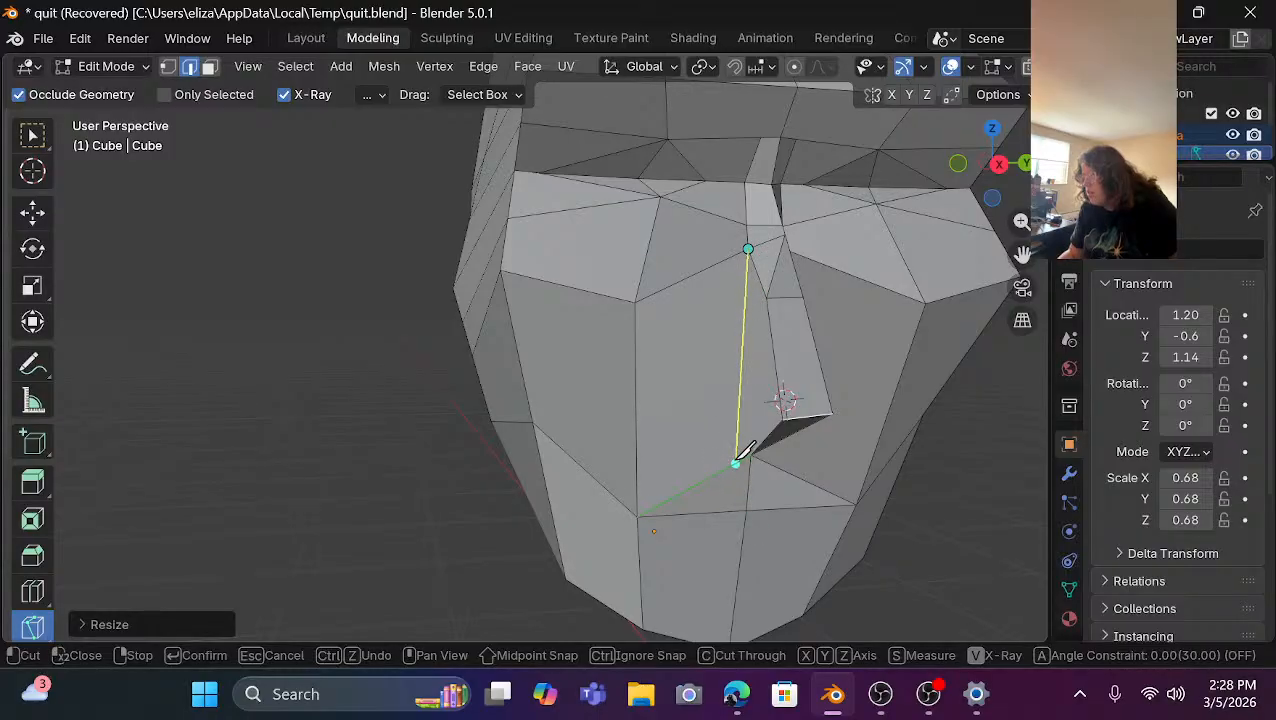
pyautogui.click(738, 458)
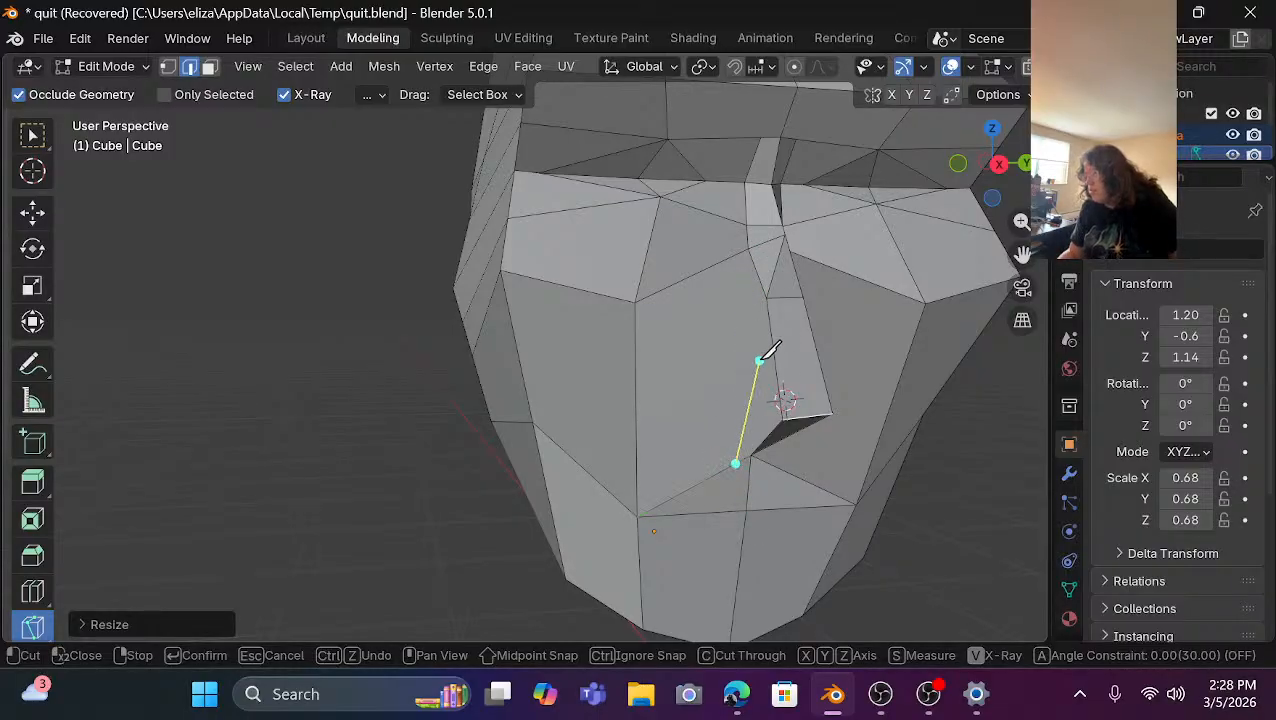
pyautogui.scroll(3, 769, 300)
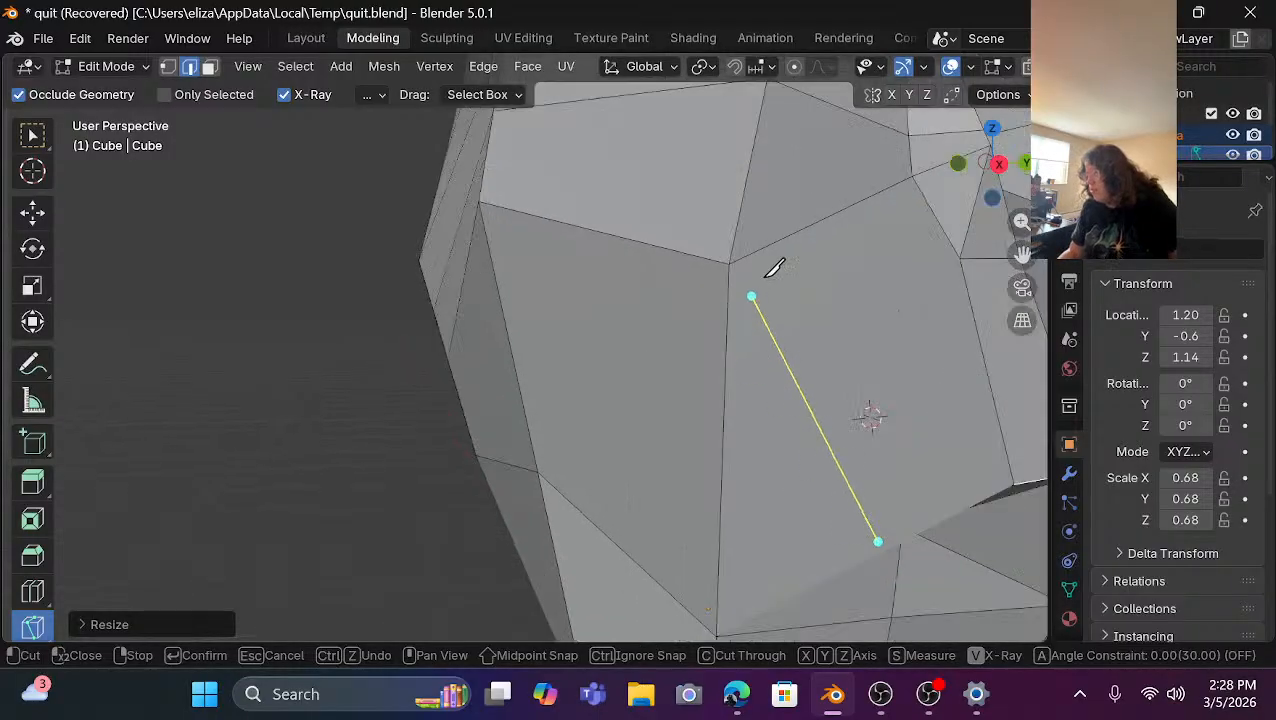
pyautogui.click(886, 188)
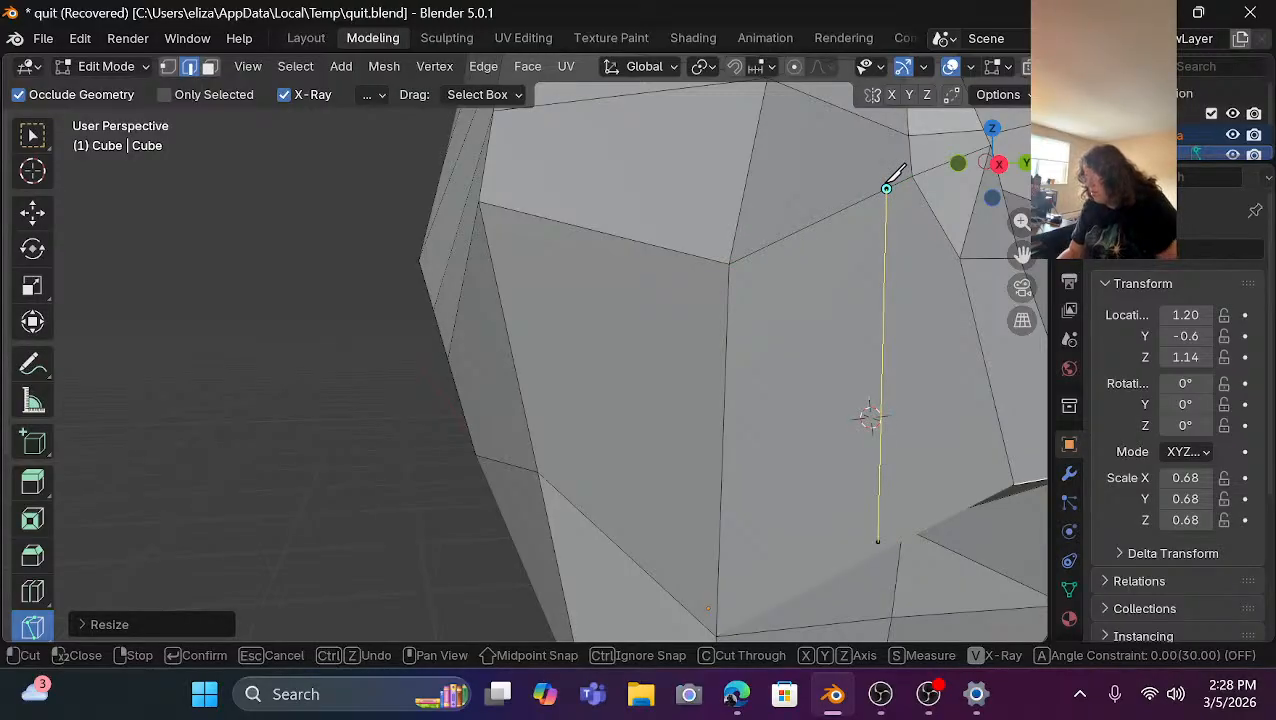
pyautogui.press('Return')
pyautogui.scroll(-3, 870, 283)
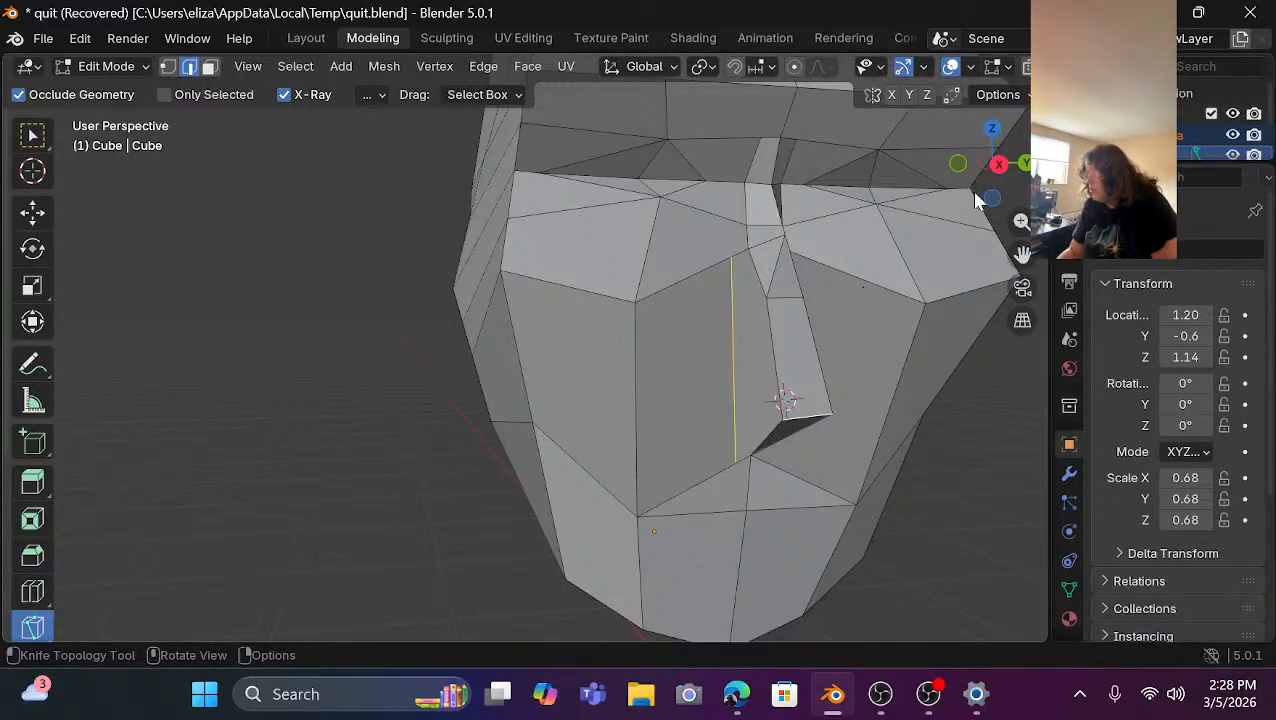
# Knife a matching near-vertical cut beside the nose on the +Y side, from the lower cheek edge up to the under-eye edge.
pyautogui.moveTo(1010, 174); pyautogui.dragTo(958, 176)
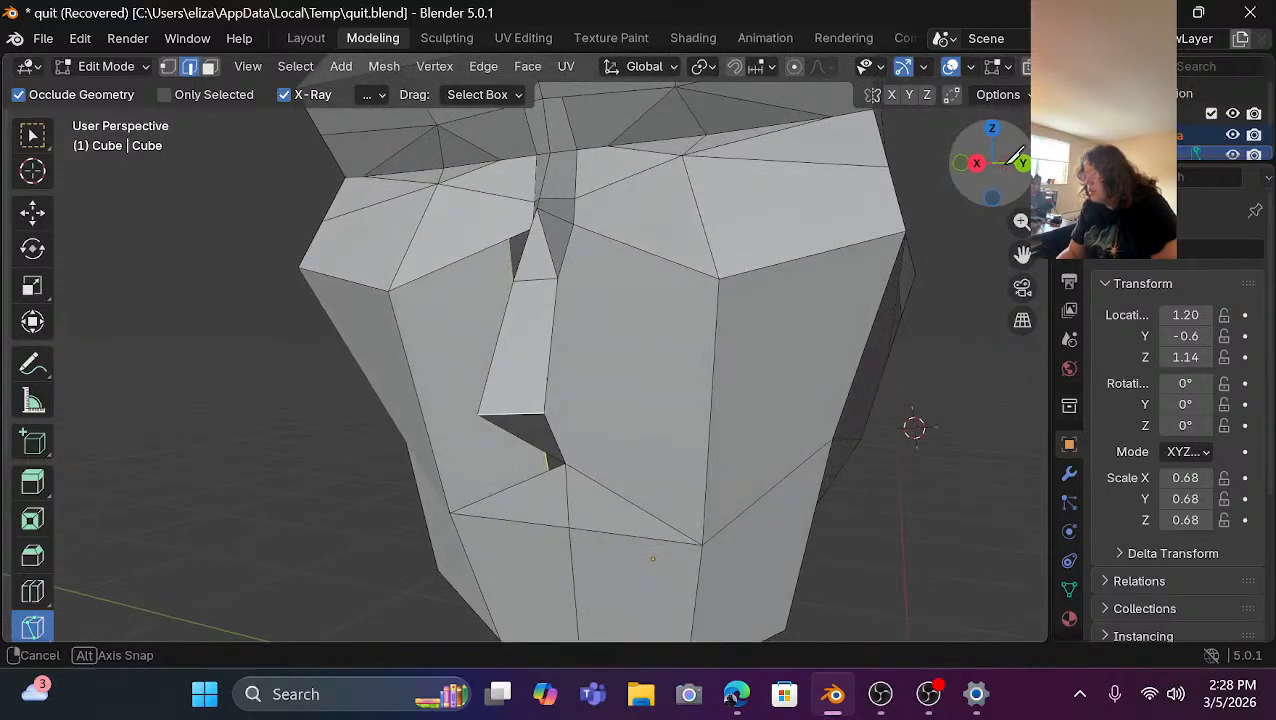
pyautogui.click(588, 476)
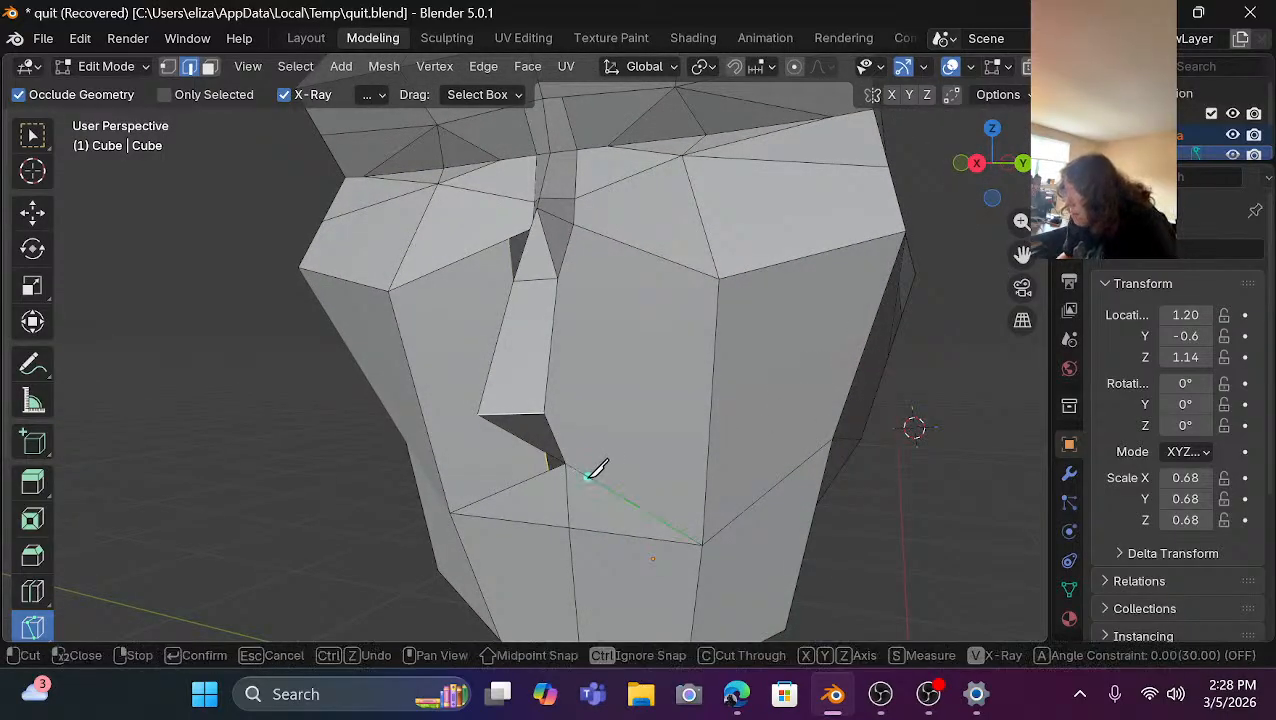
pyautogui.click(592, 231)
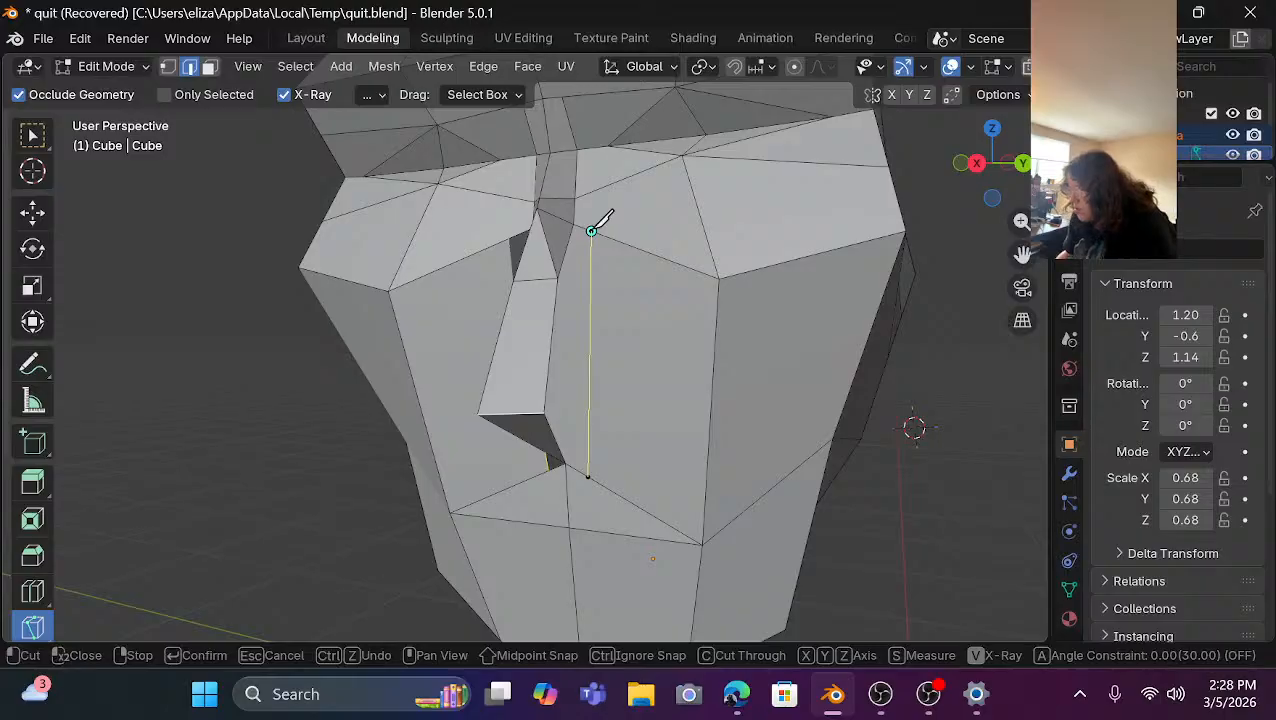
pyautogui.press('Return')
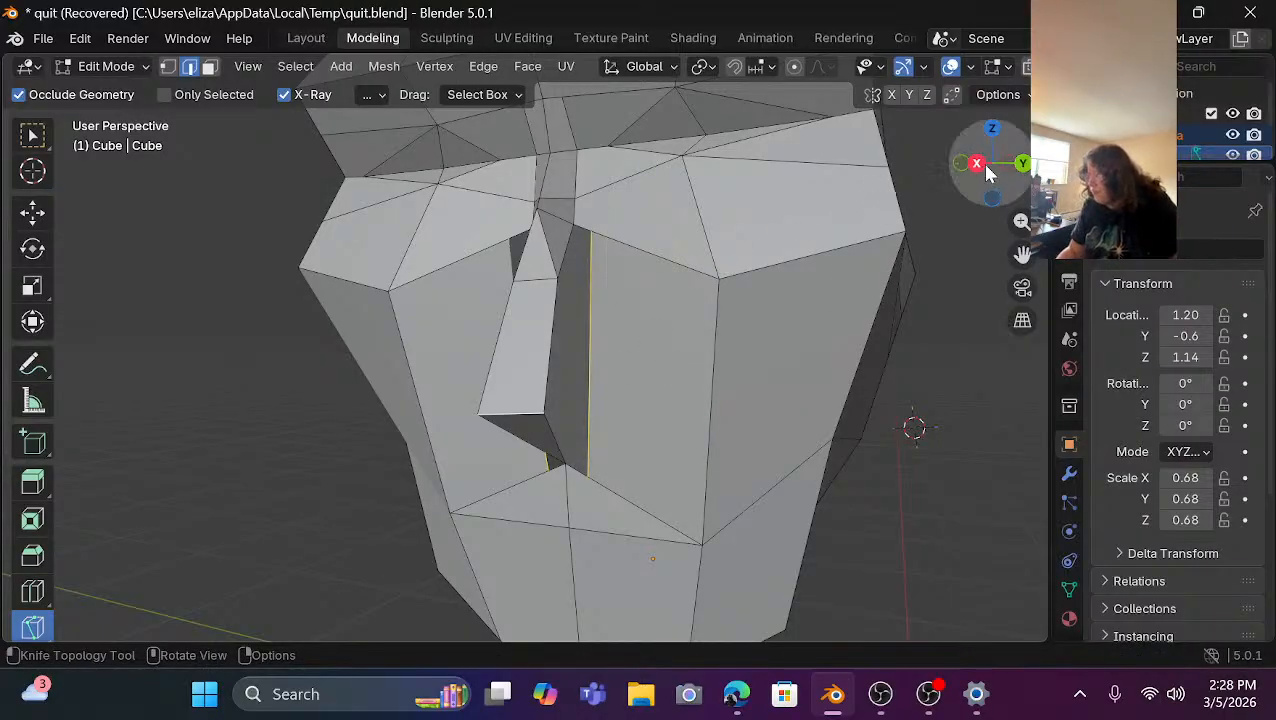
# Select only the two new vertical edges flanking the nose and scale them along Z to about 0.73.
pyautogui.moveTo(980, 167)
pyautogui.mouseDown()
pyautogui.moveTo(1000, 166)
pyautogui.moveTo(985, 170)
pyautogui.mouseUp()
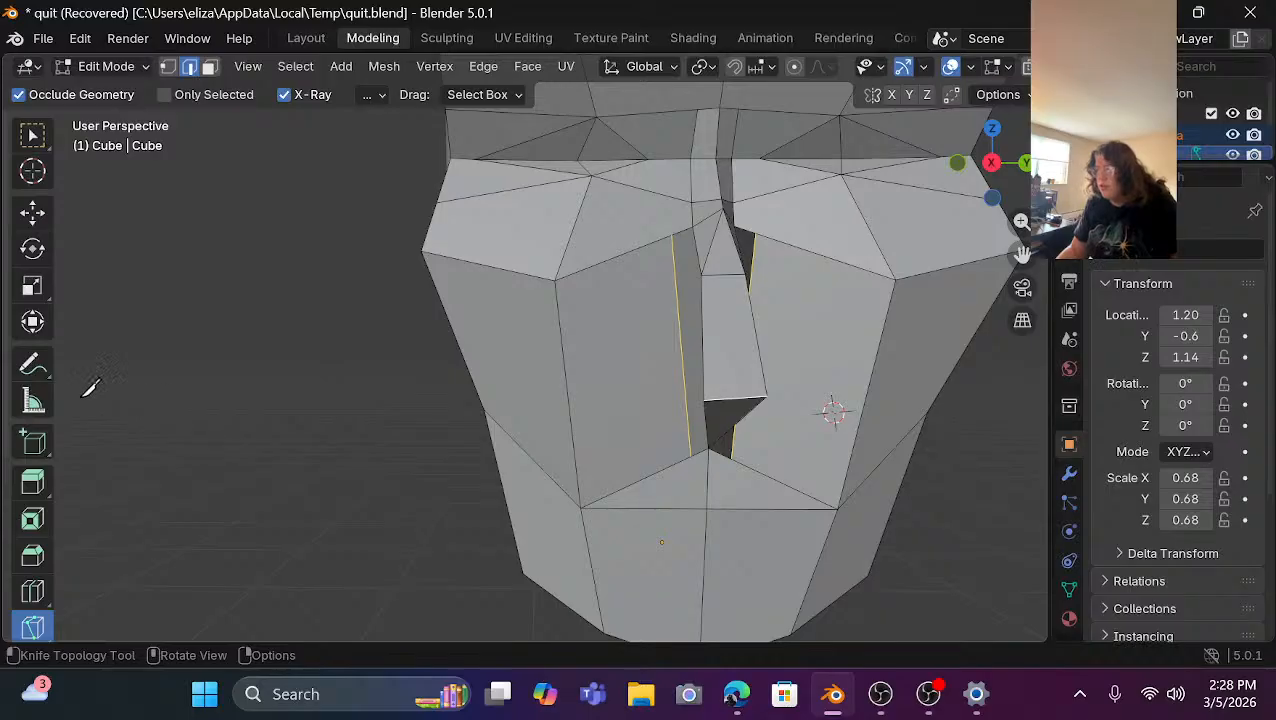
pyautogui.click(34, 218)
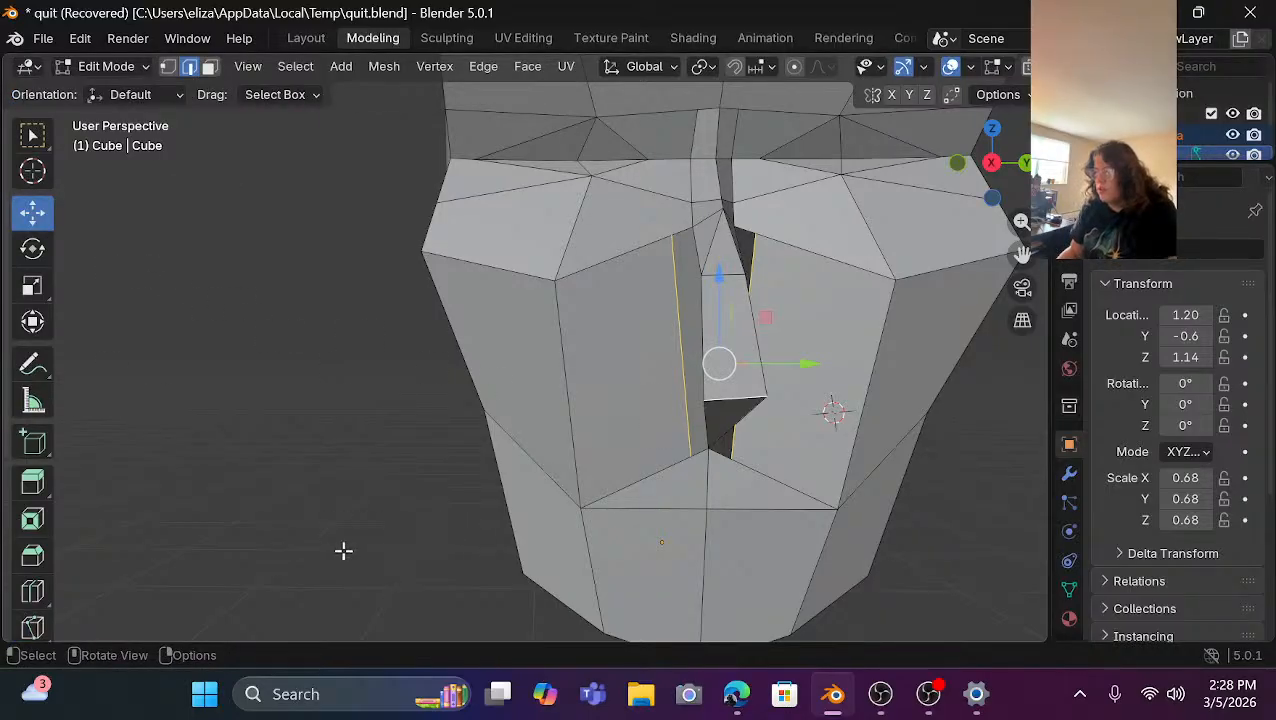
pyautogui.click(32, 321)
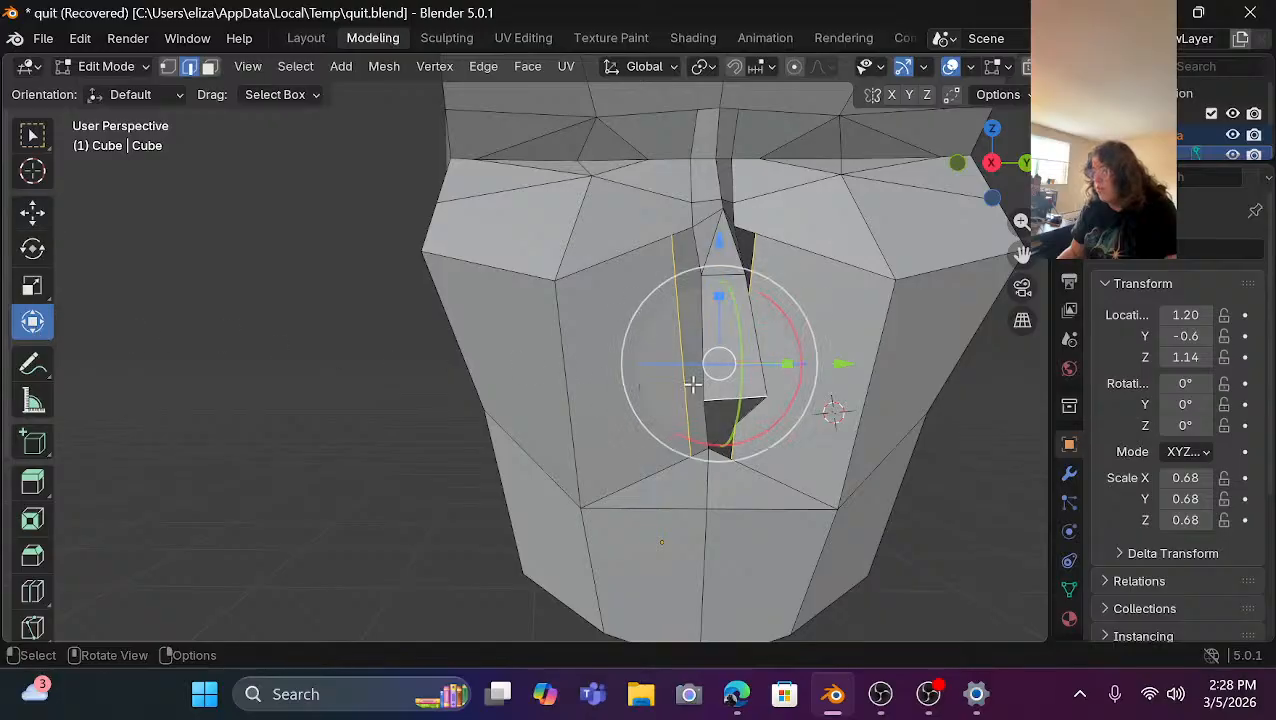
pyautogui.click(251, 535)
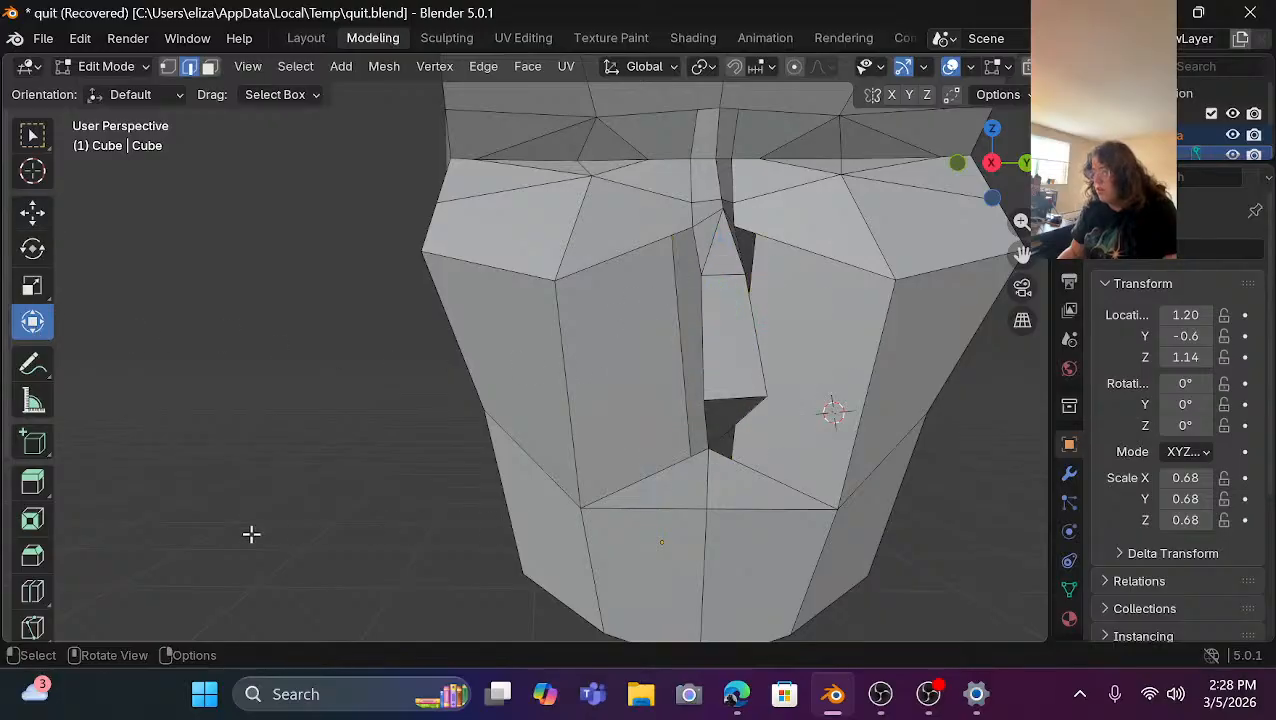
pyautogui.click(679, 347)
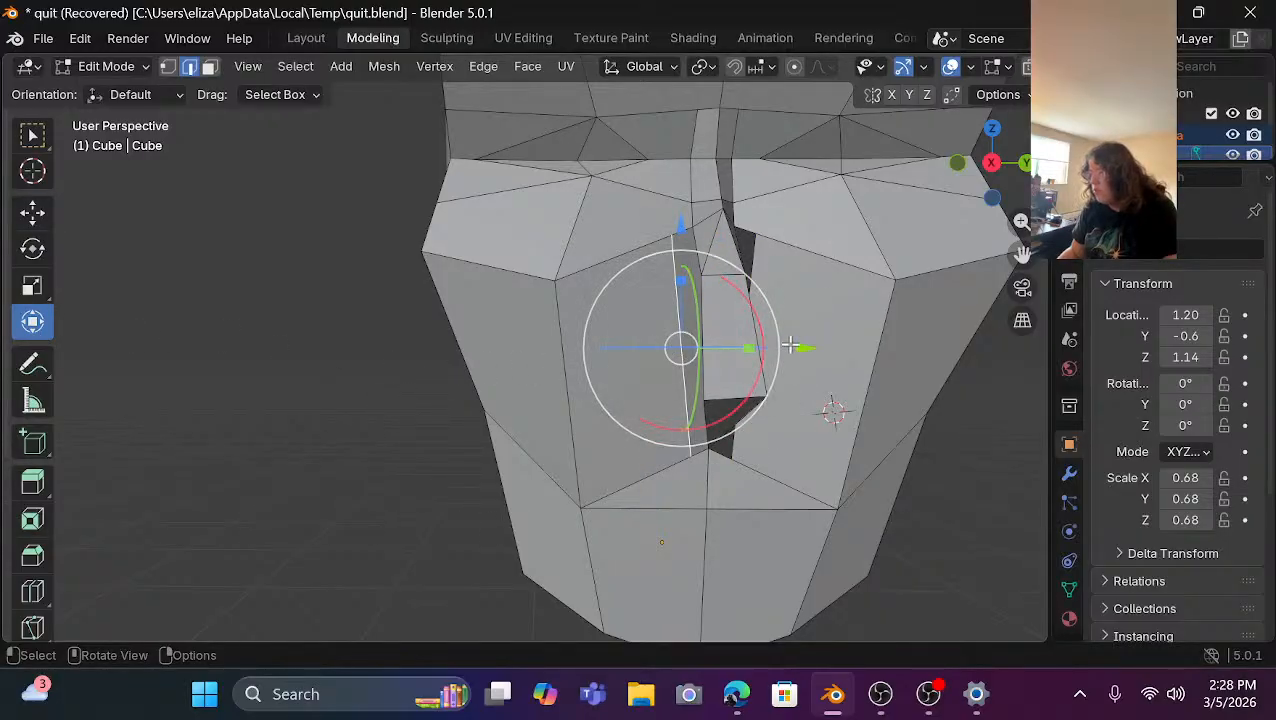
pyautogui.moveTo(682, 281); pyautogui.dragTo(708, 295)
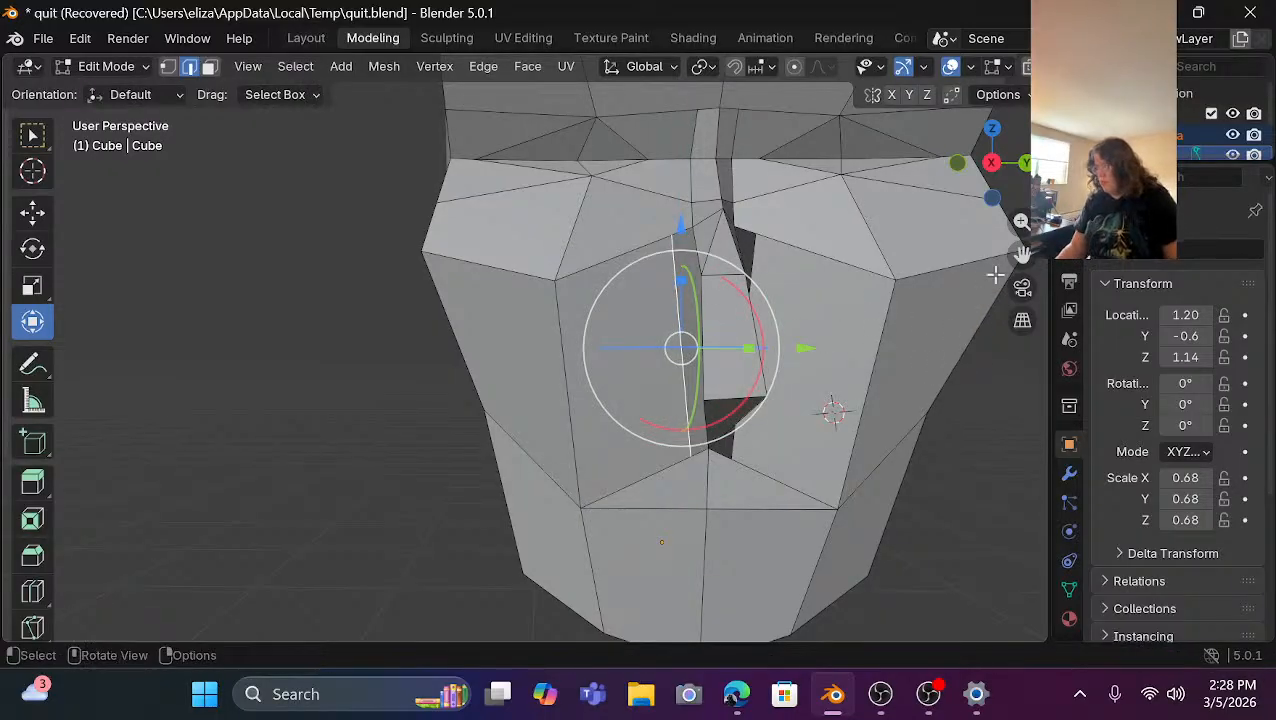
pyautogui.moveTo(965, 140); pyautogui.dragTo(803, 262)
pyautogui.keyDown('shift'); pyautogui.click(684, 285); pyautogui.keyUp('shift')
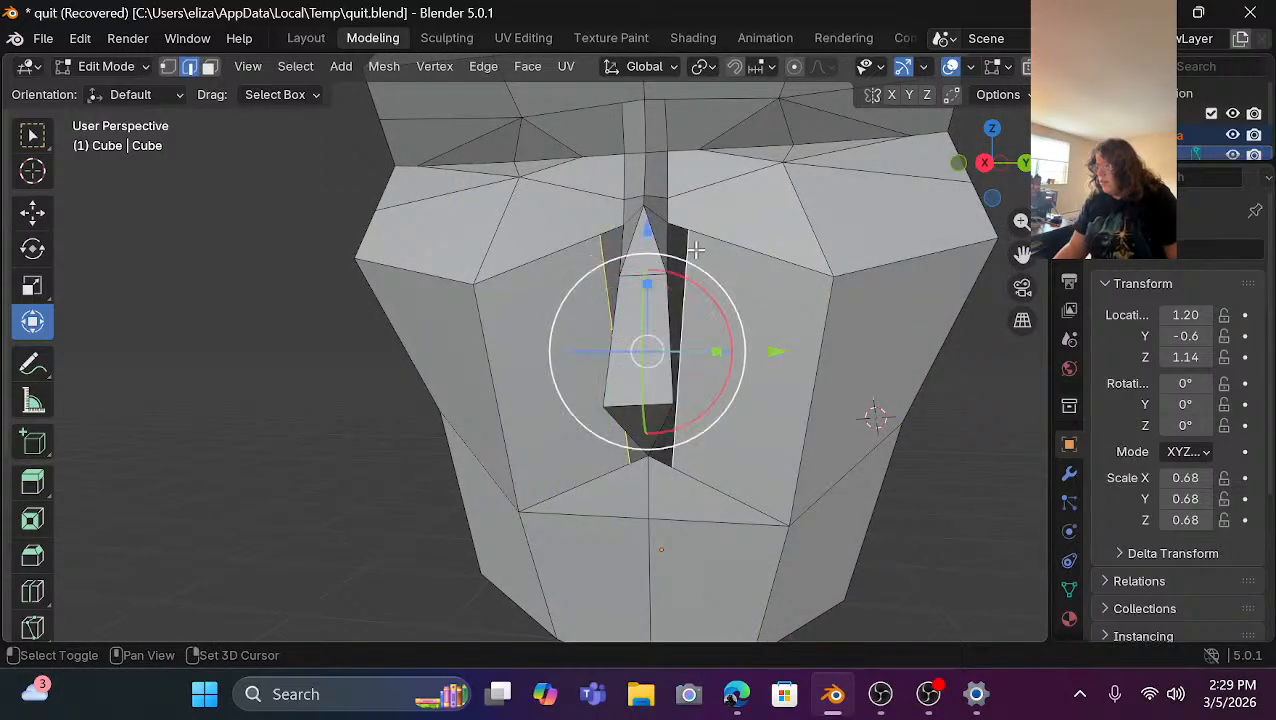
pyautogui.press('s')
pyautogui.press('z')
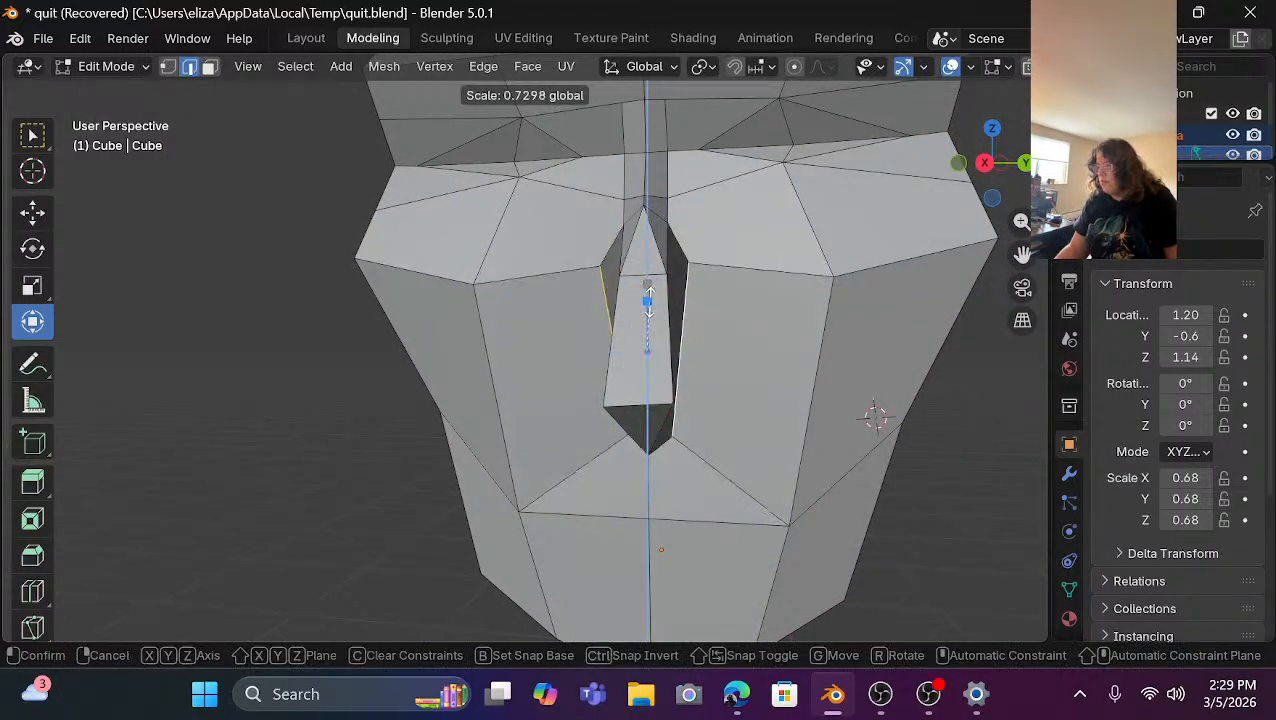
pyautogui.click(680, 295)
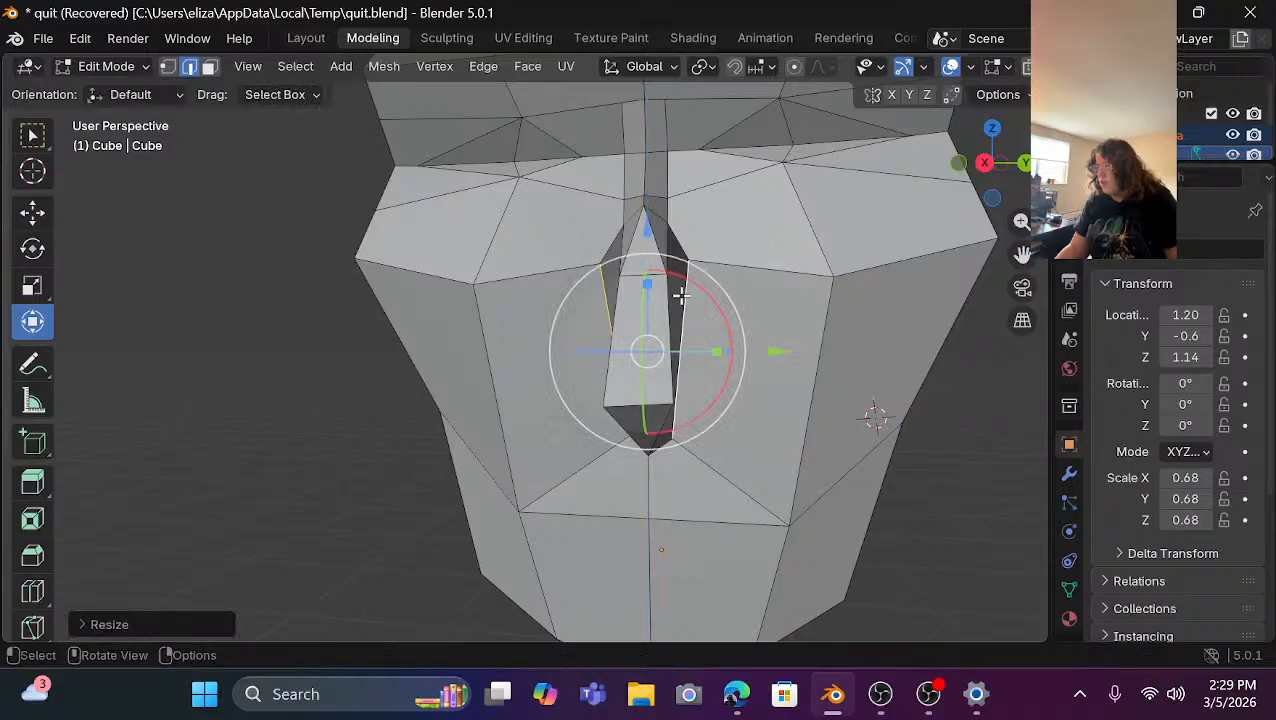
# Scale the two edges flanking the nose apart along Y to about 1.5, and clear the selection.
pyautogui.press('s')
pyautogui.press('y')
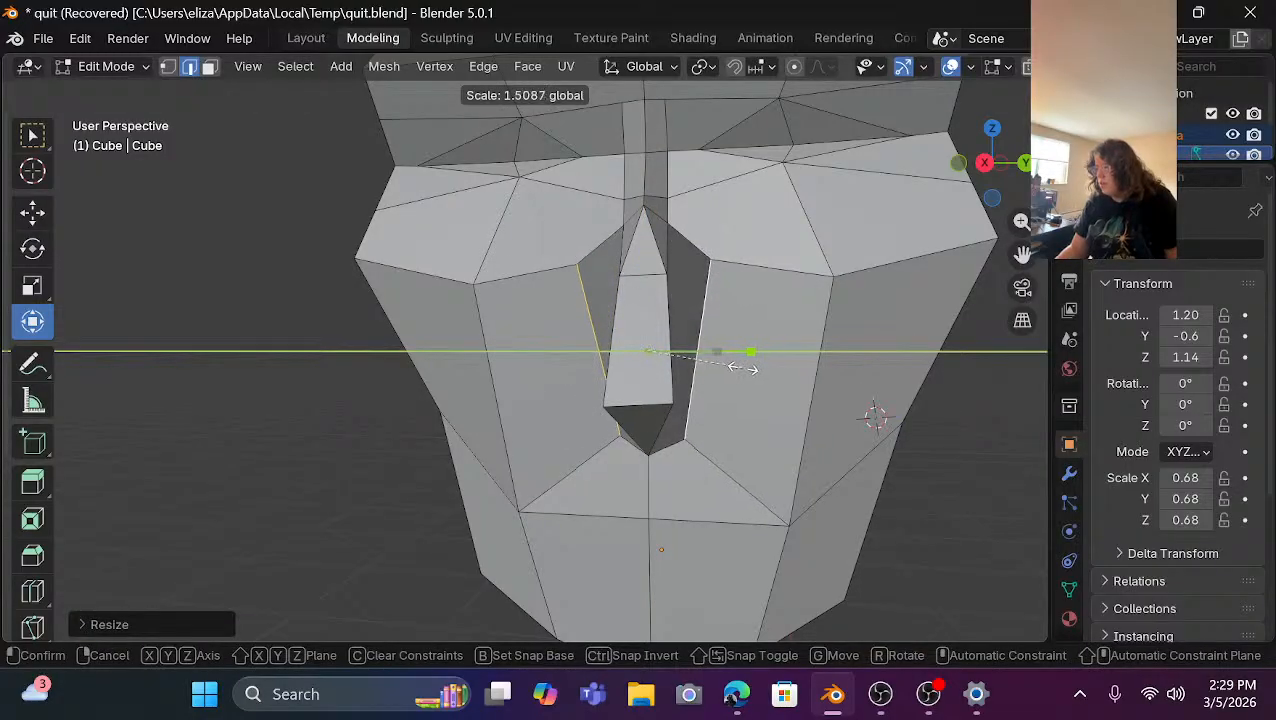
pyautogui.click(820, 262)
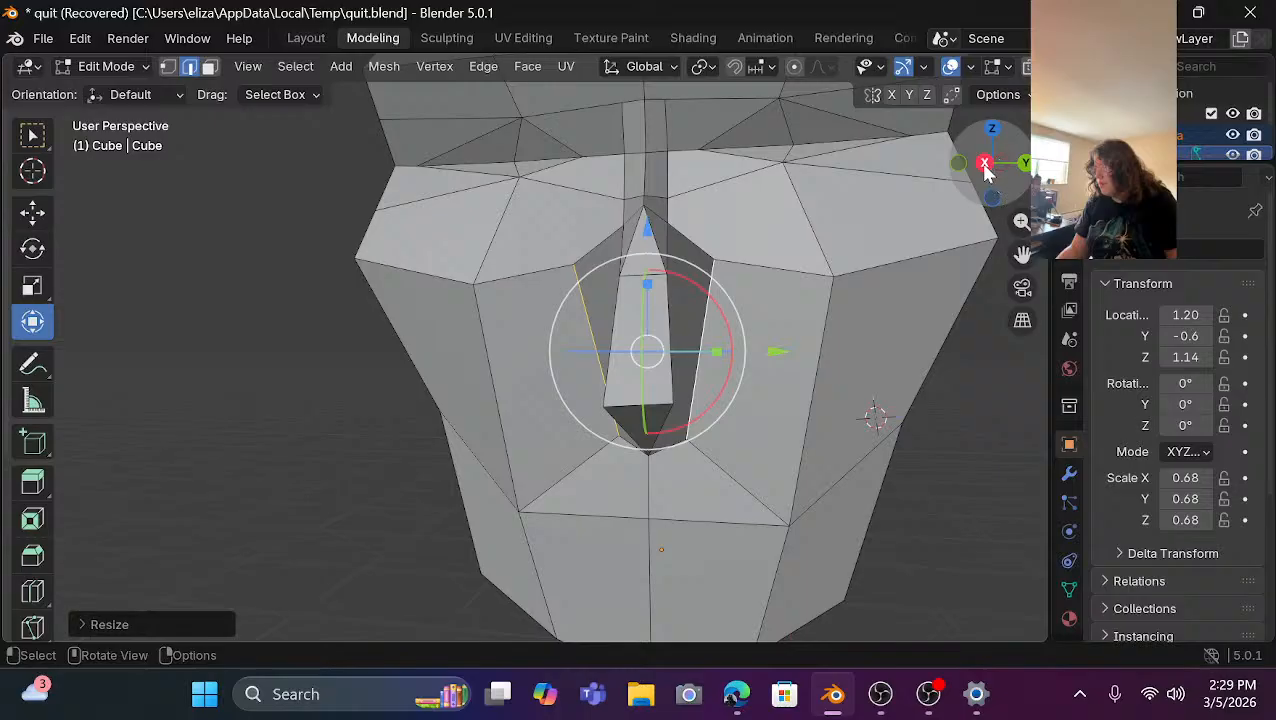
pyautogui.moveTo(985, 170)
pyautogui.mouseDown()
pyautogui.moveTo(1065, 178)
pyautogui.moveTo(988, 174)
pyautogui.mouseUp()
pyautogui.click(443, 503)
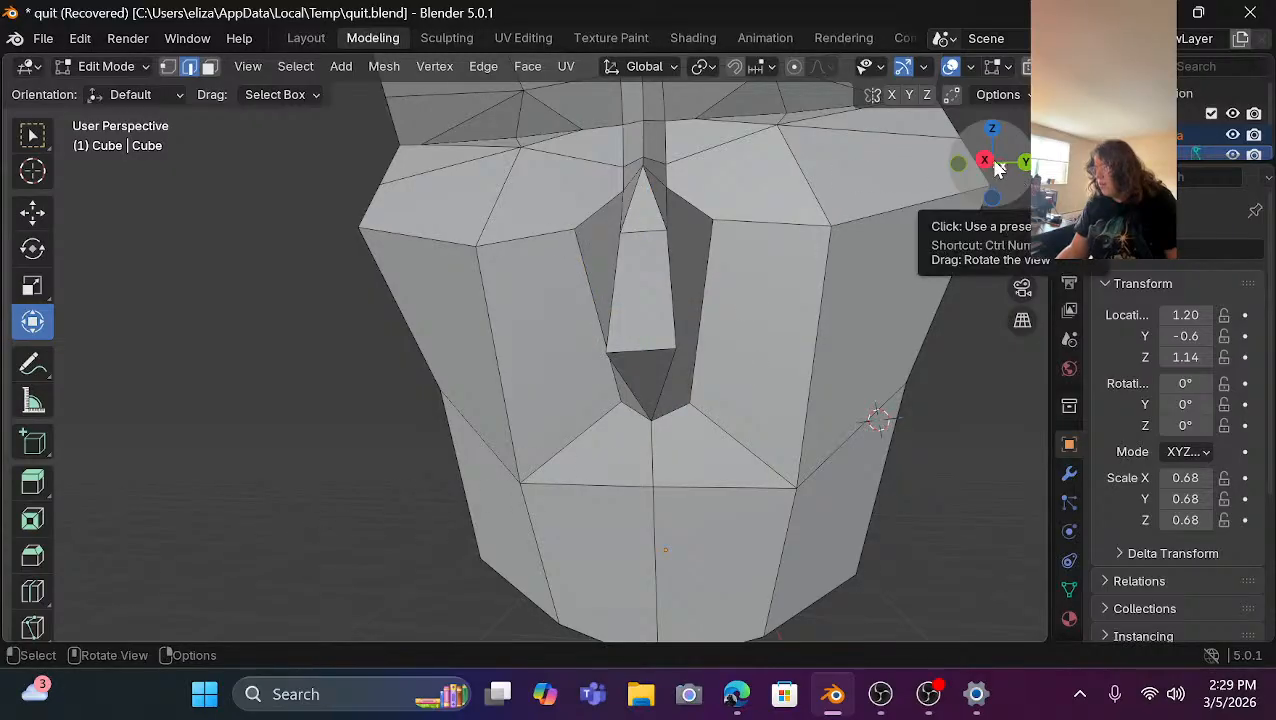
# Knife a cut across the +Y nose side from the nose-tip corner to the flanking vertical edge, slightly above that edge's lower end.
pyautogui.moveTo(990, 168)
pyautogui.mouseDown()
pyautogui.moveTo(1003, 169)
pyautogui.moveTo(965, 167)
pyautogui.mouseUp()
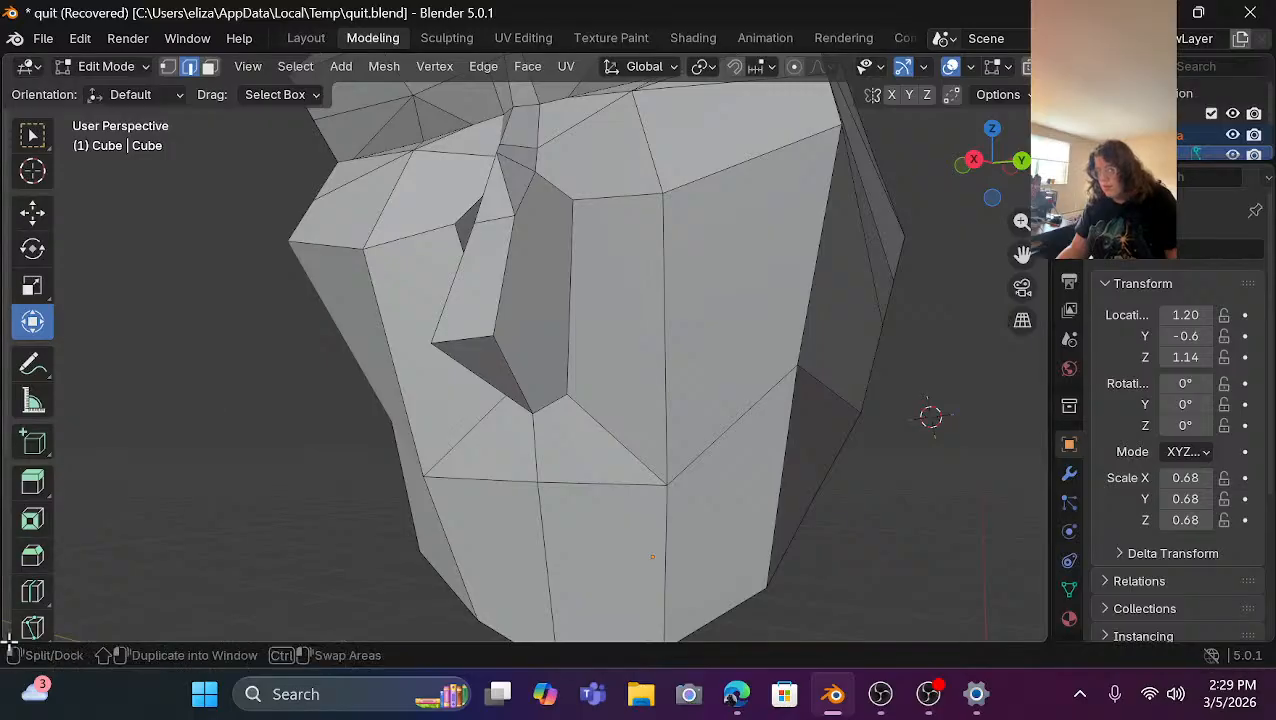
pyautogui.click(32, 591)
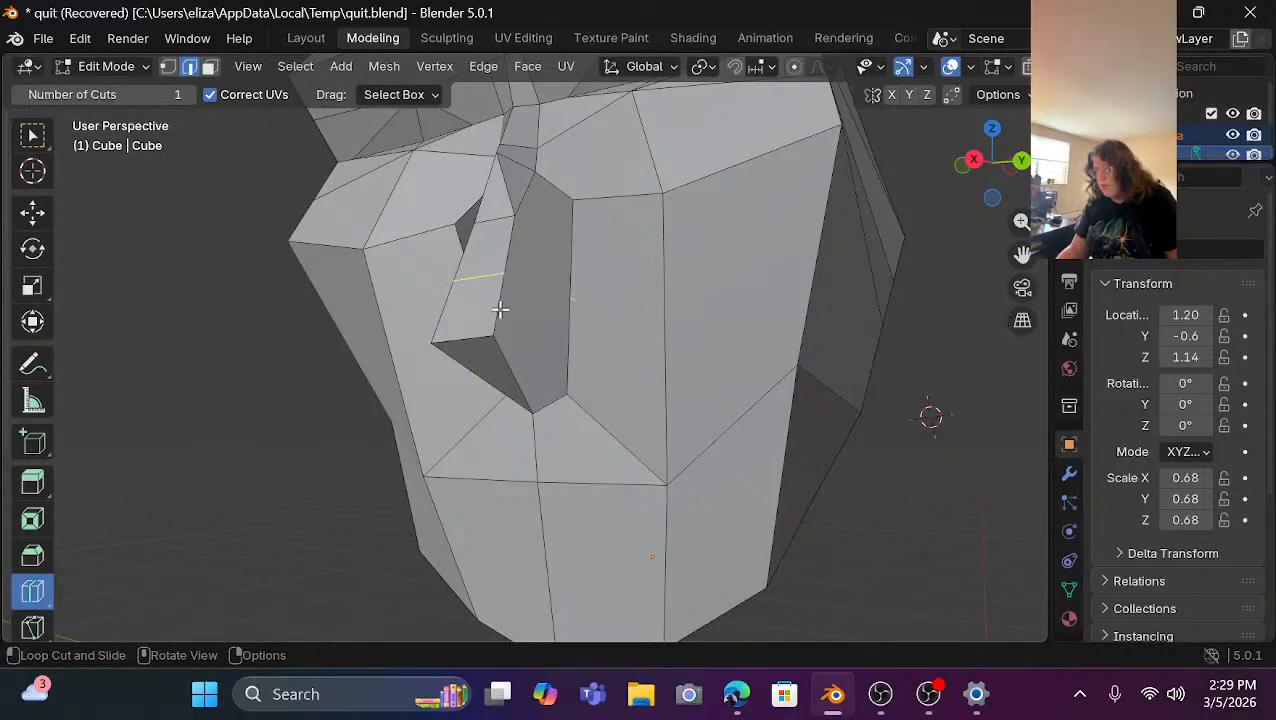
pyautogui.scroll(5, 500, 310)
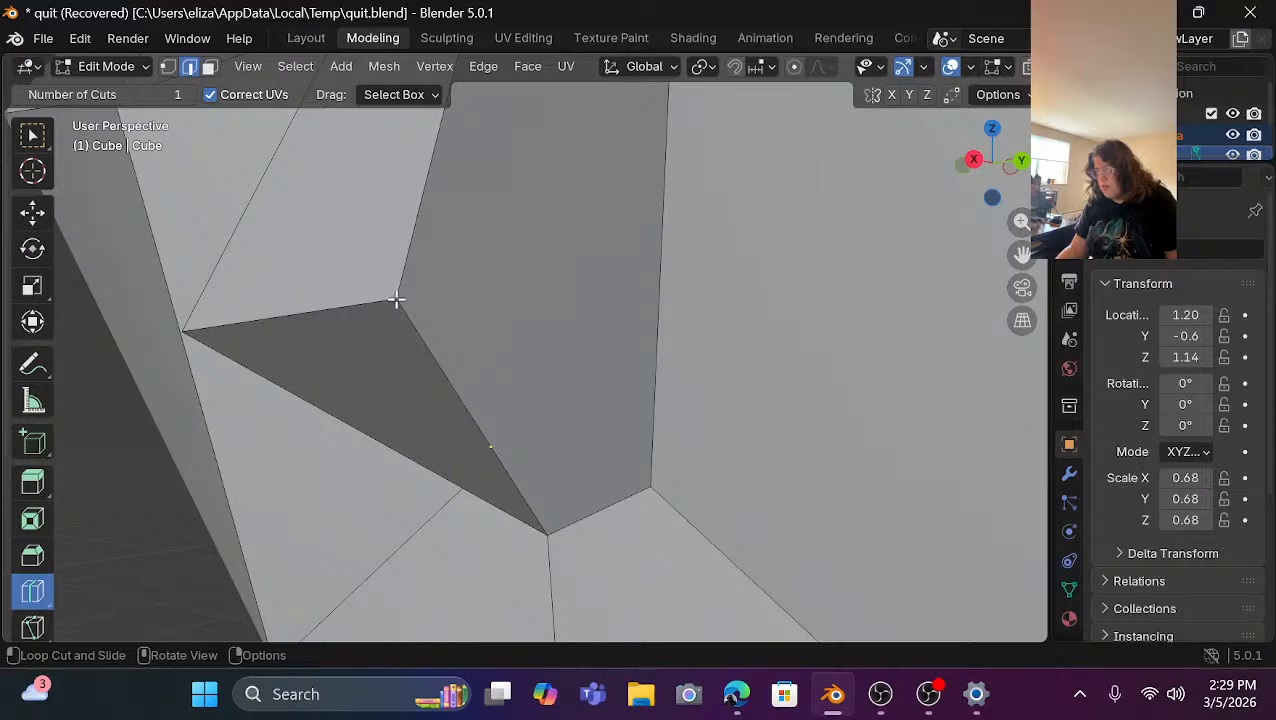
pyautogui.click(32, 627)
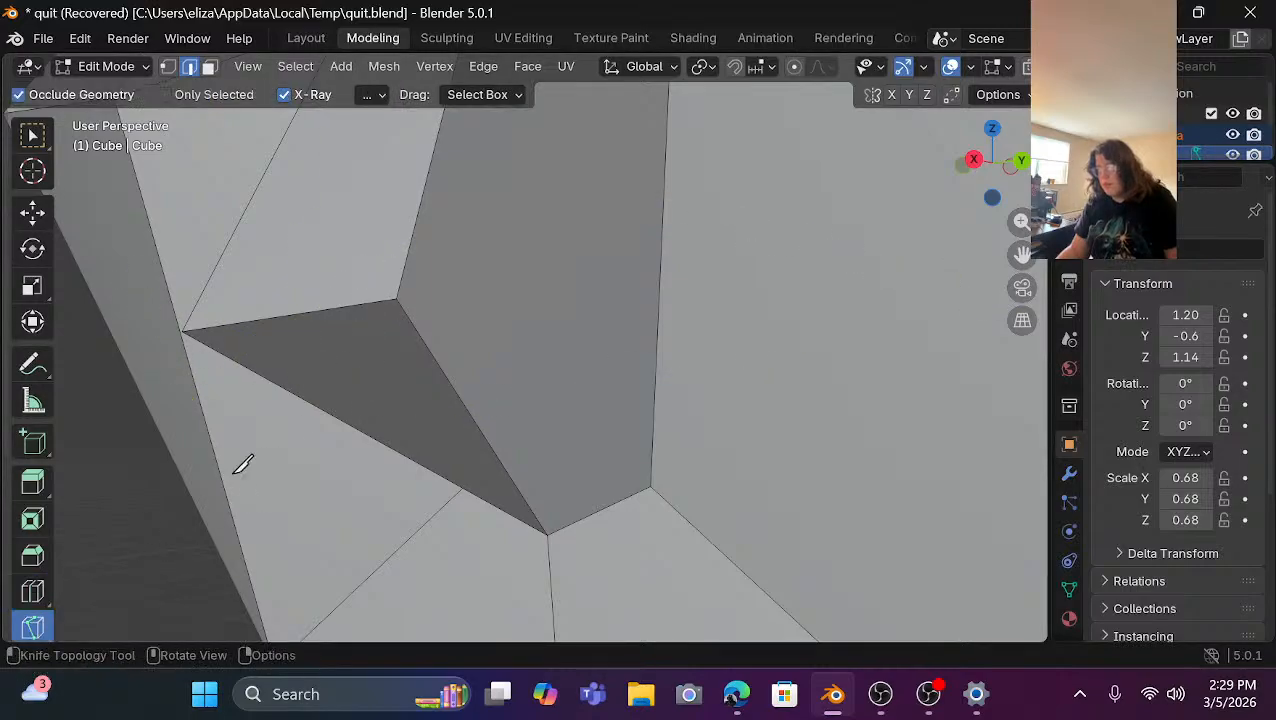
pyautogui.click(399, 299)
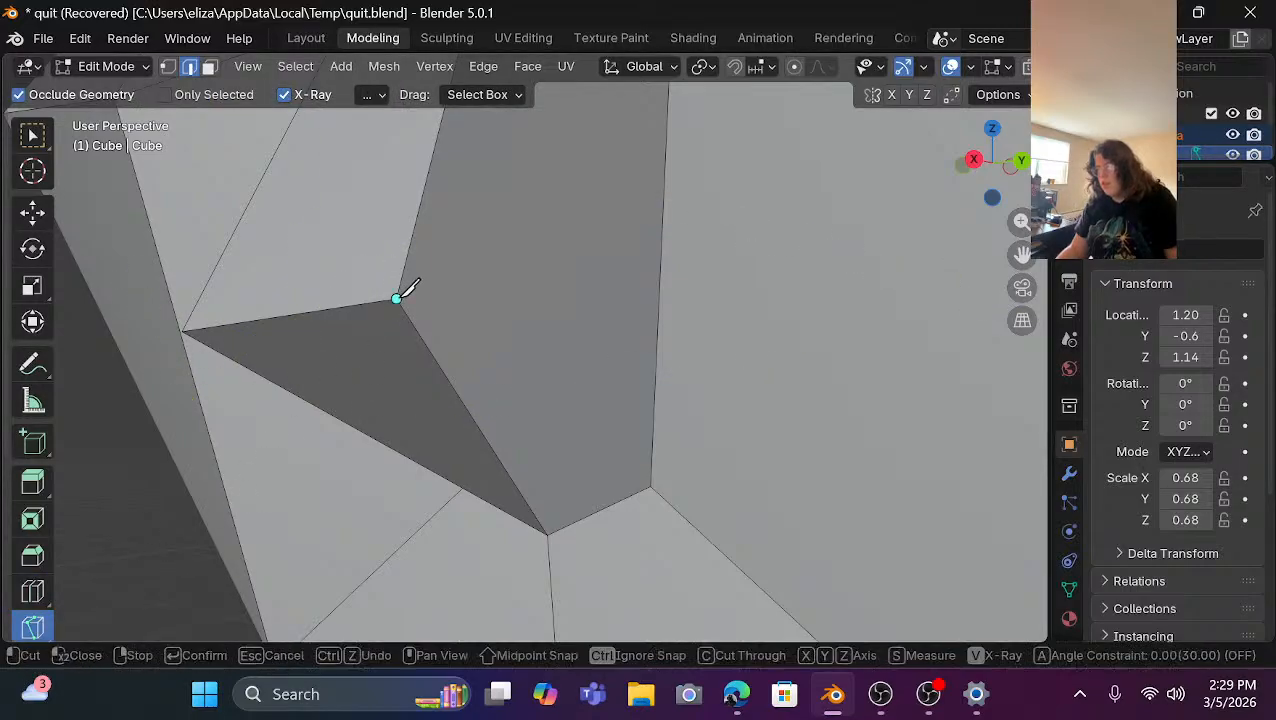
pyautogui.click(651, 486)
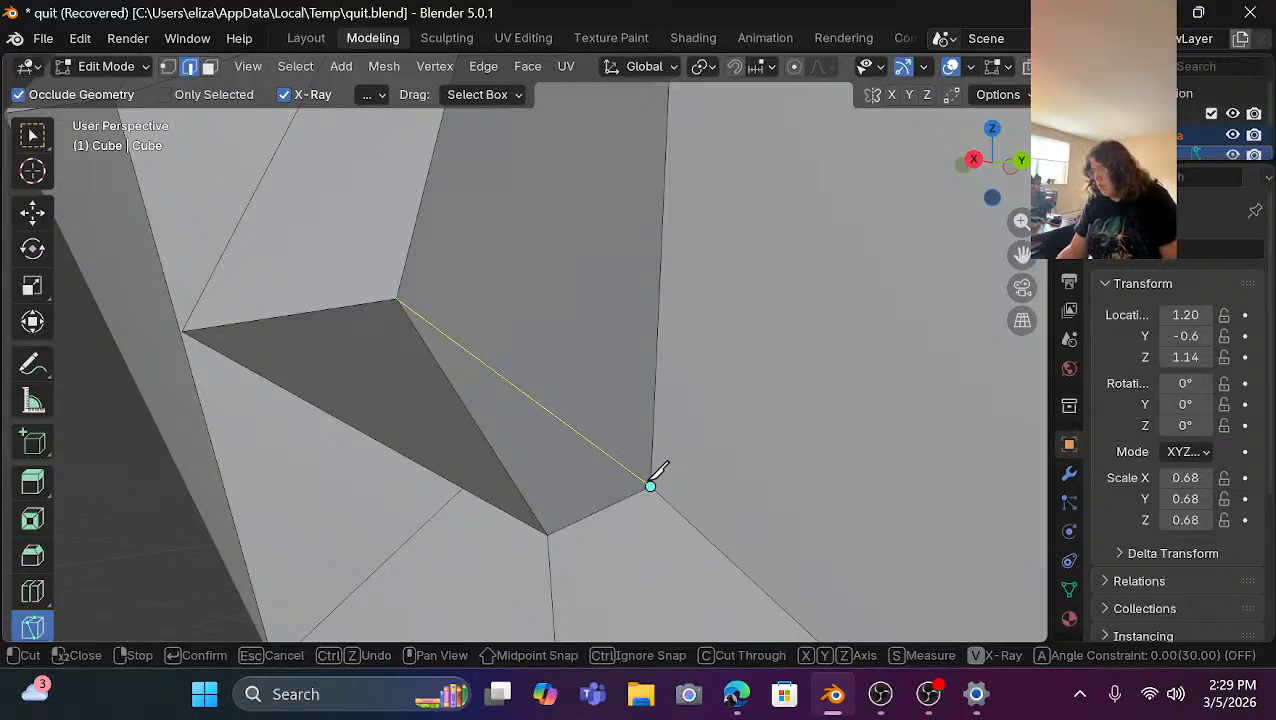
pyautogui.scroll(-3, 658, 472)
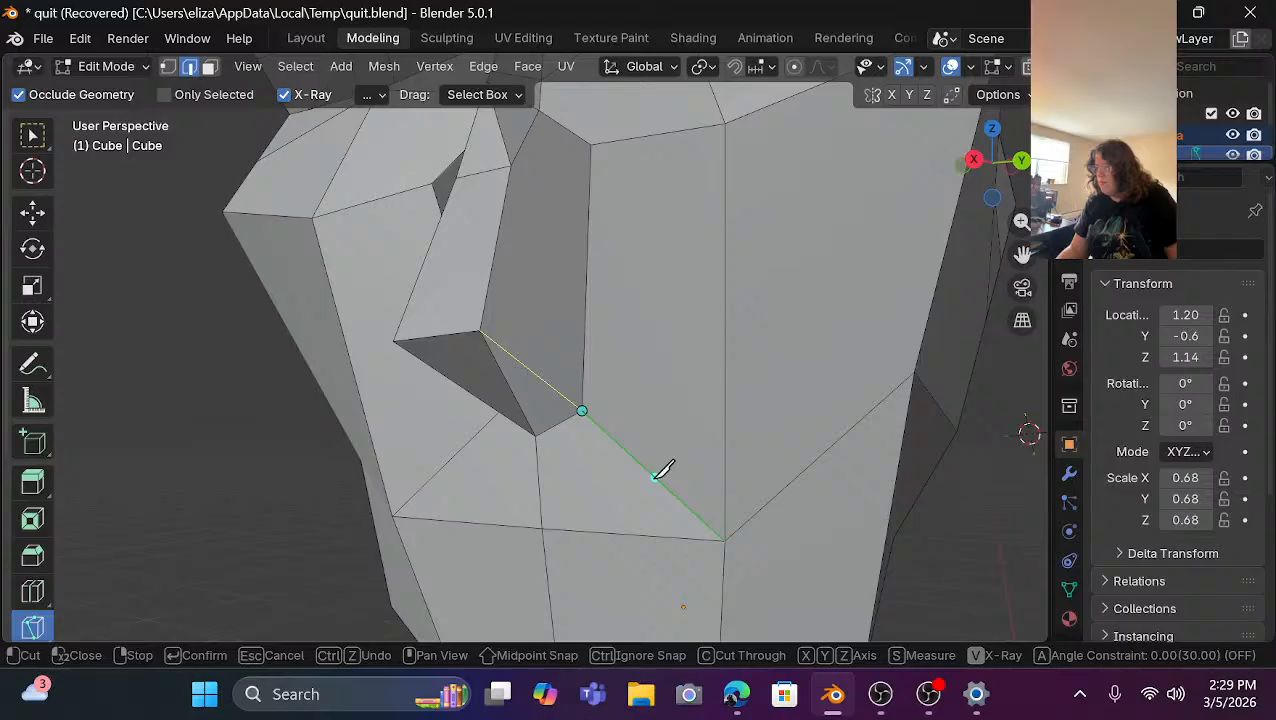
pyautogui.click(583, 364)
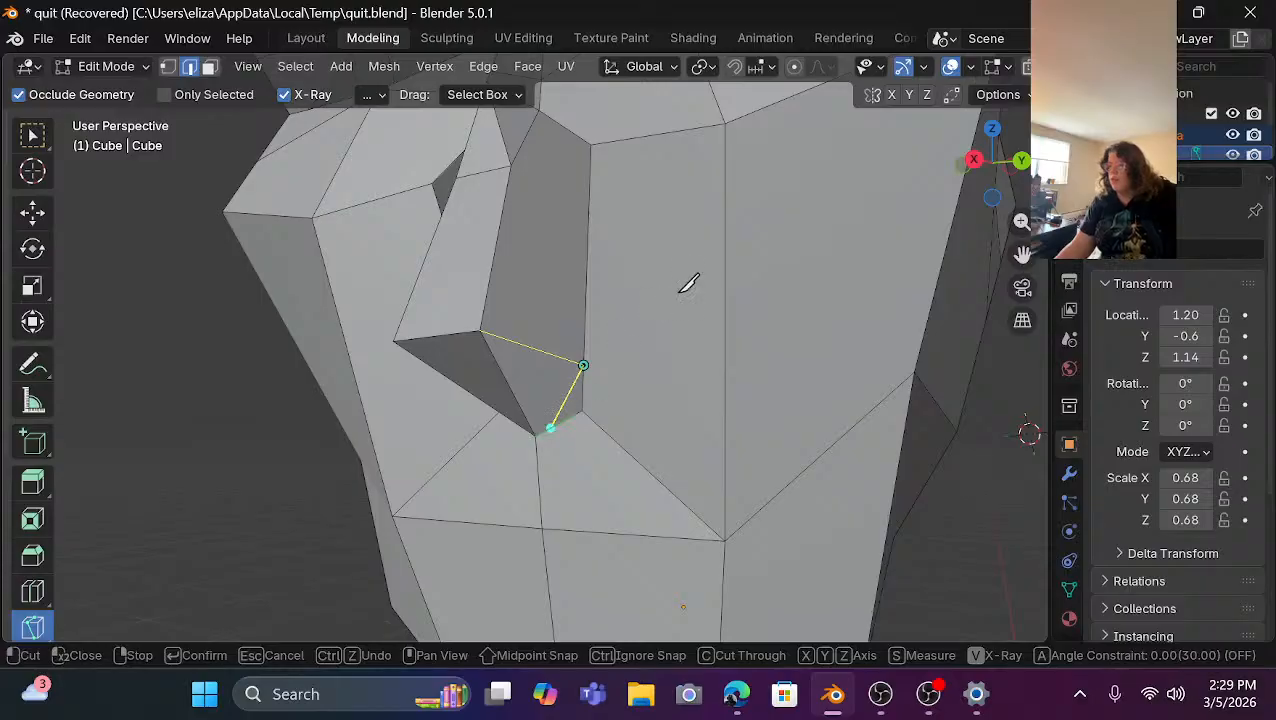
pyautogui.press('Return')
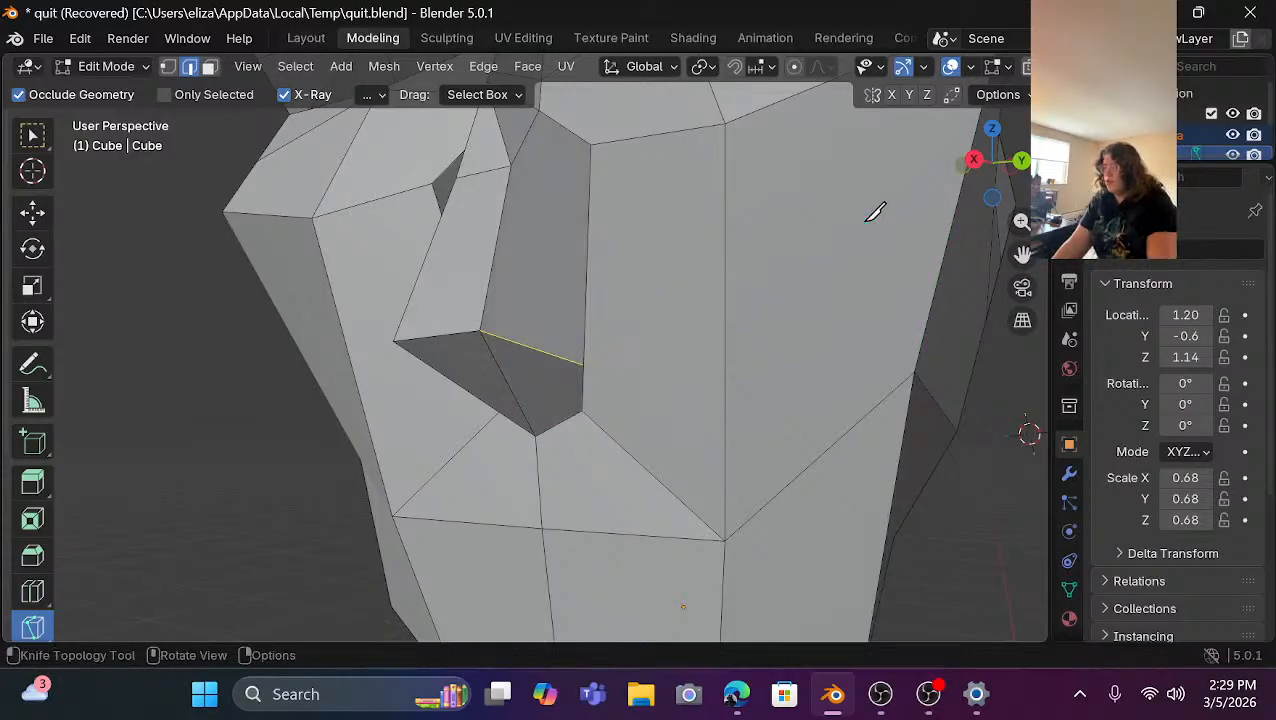
# Knife a matching cut across the -Y nose side from the nose-tip corner to the flanking vertical edge.
pyautogui.moveTo(968, 162)
pyautogui.mouseDown()
pyautogui.moveTo(995, 145)
pyautogui.moveTo(985, 166)
pyautogui.mouseUp()
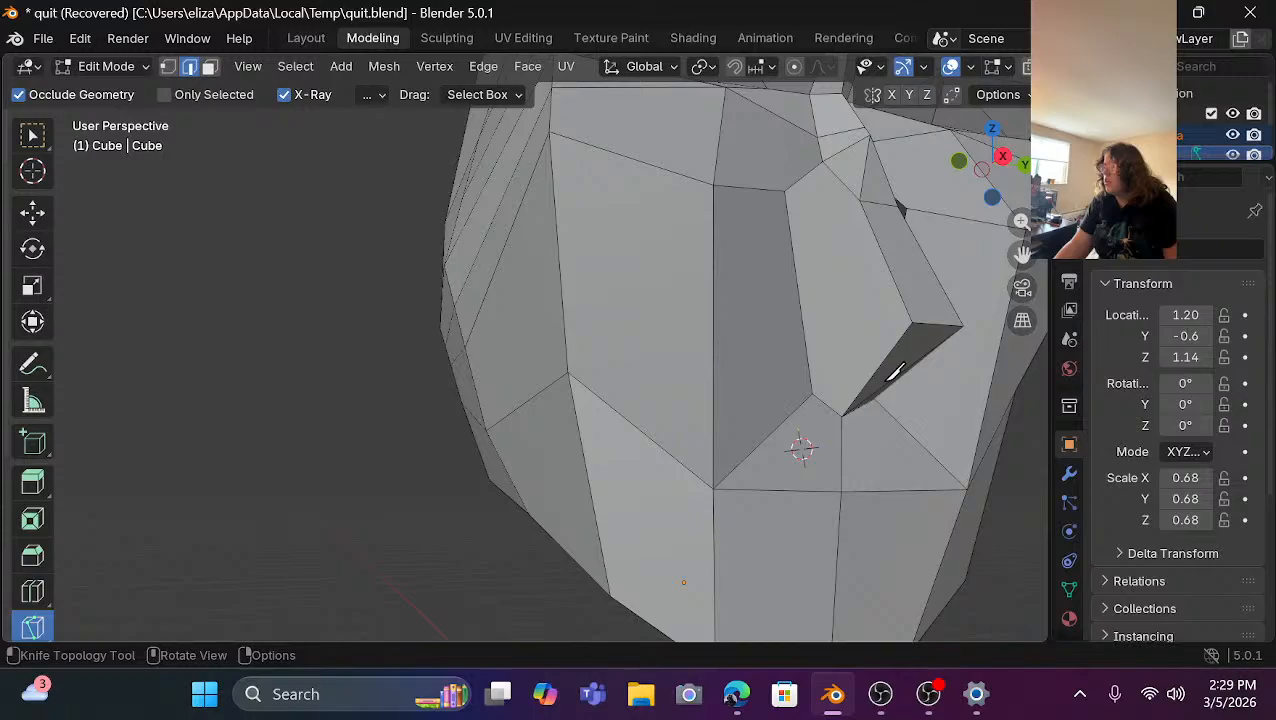
pyautogui.click(911, 322)
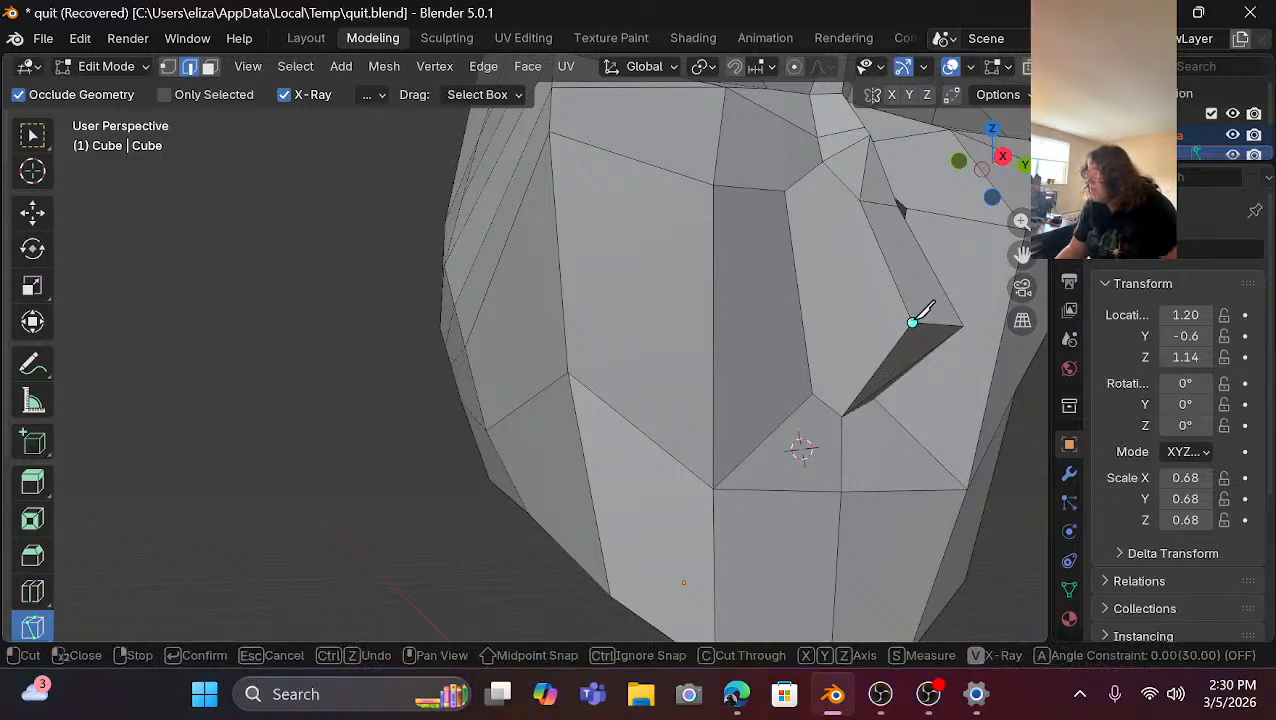
pyautogui.click(806, 331)
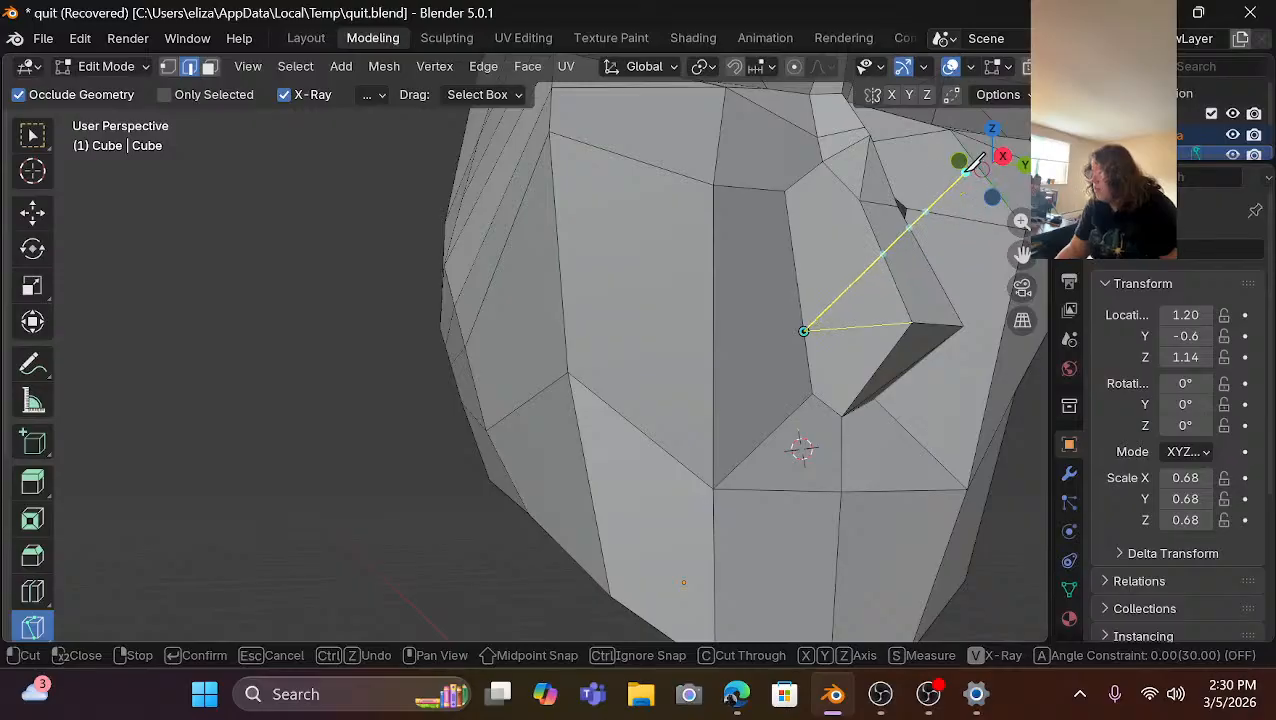
pyautogui.press('Return')
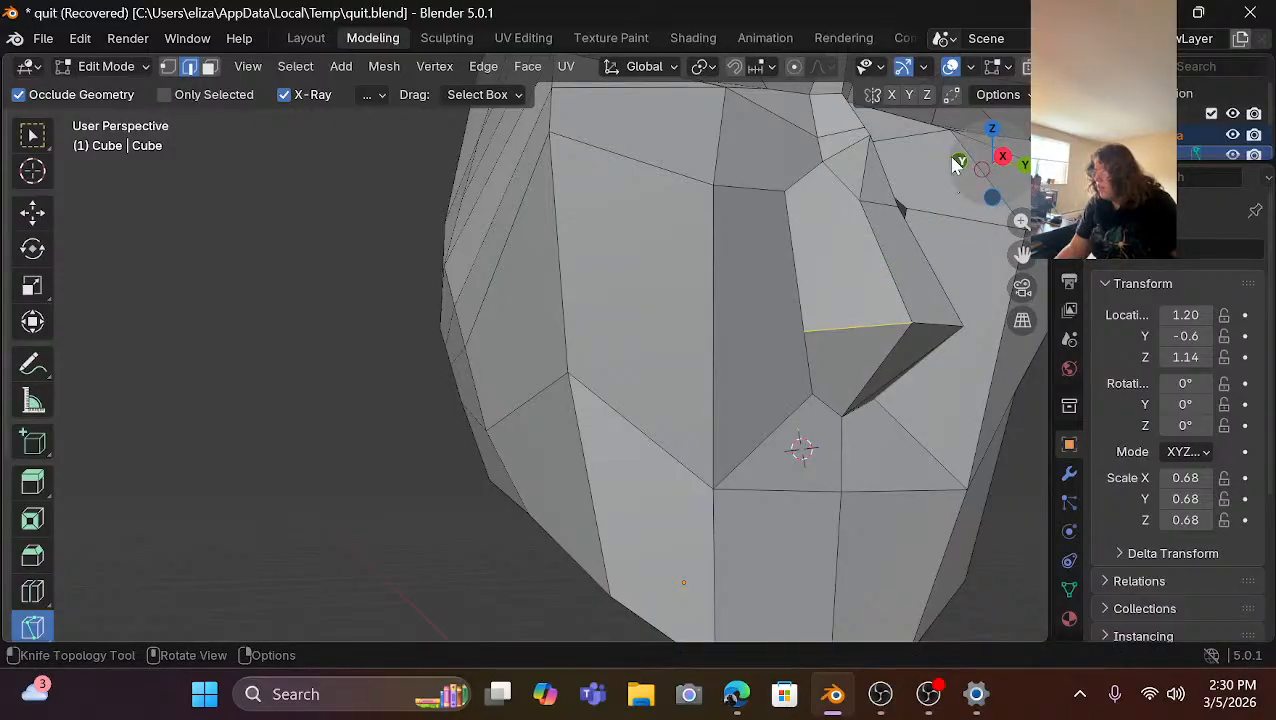
# Raise the vertex at the outer end of the +Y nose-side cut slightly along Z.
pyautogui.moveTo(955, 163); pyautogui.dragTo(860, 187)
pyautogui.scroll(2, 890, 271)
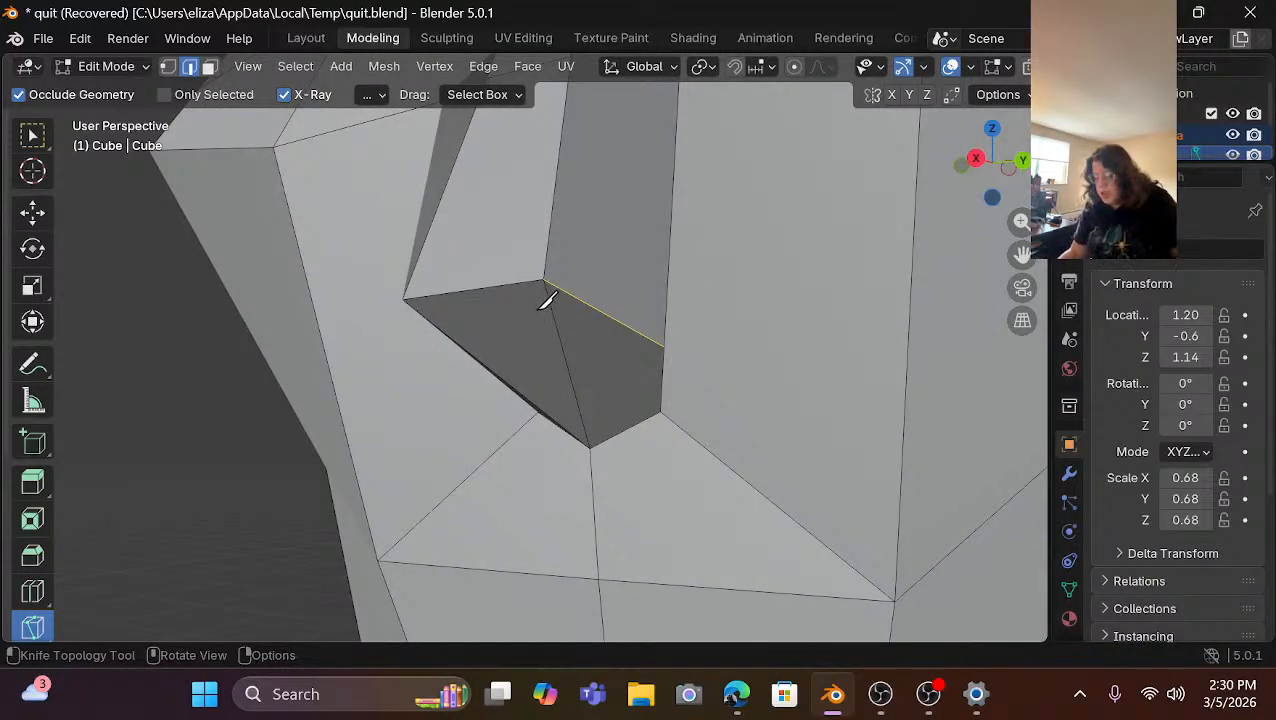
pyautogui.press('Return')
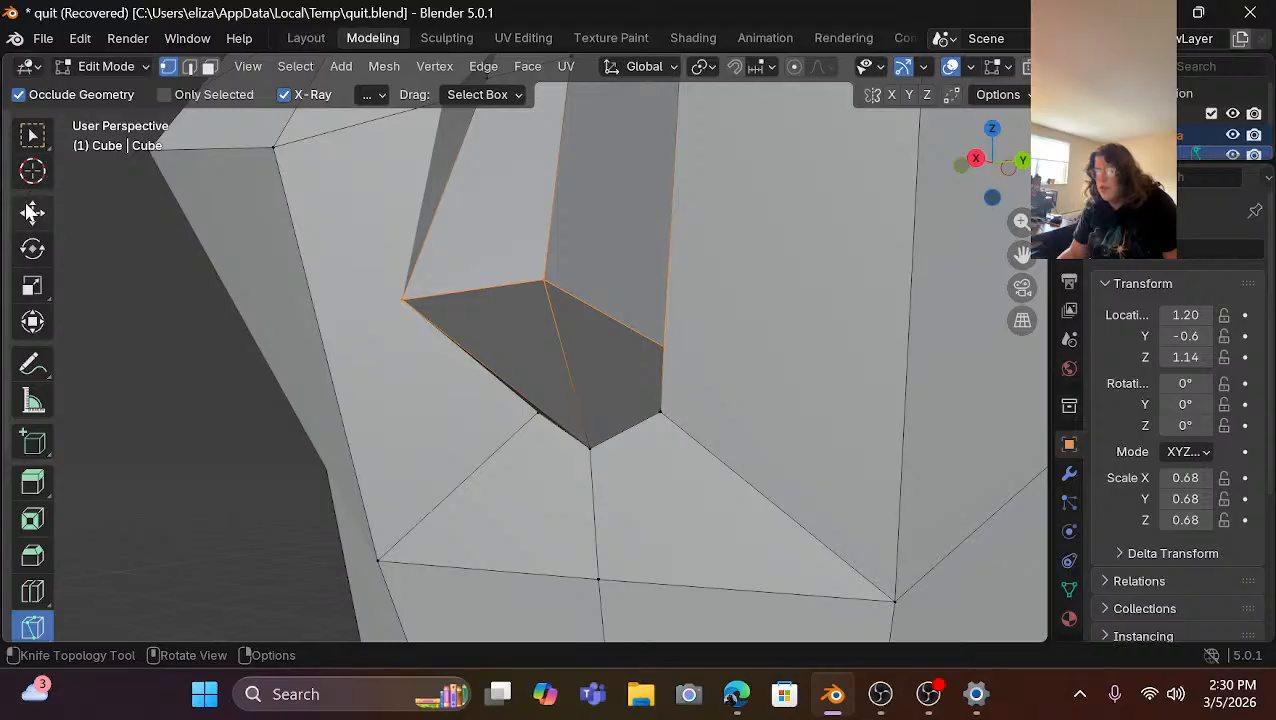
pyautogui.click(32, 211)
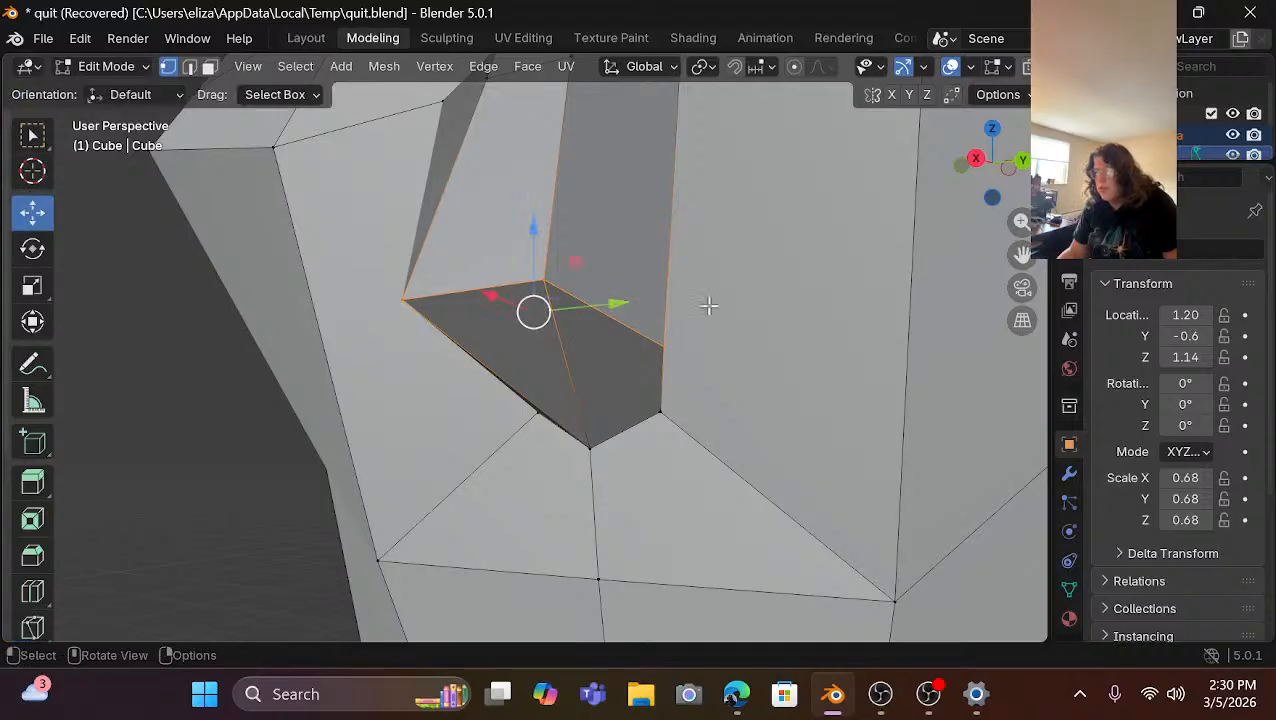
pyautogui.click(663, 346)
pyautogui.moveTo(662, 261); pyautogui.dragTo(663, 240)
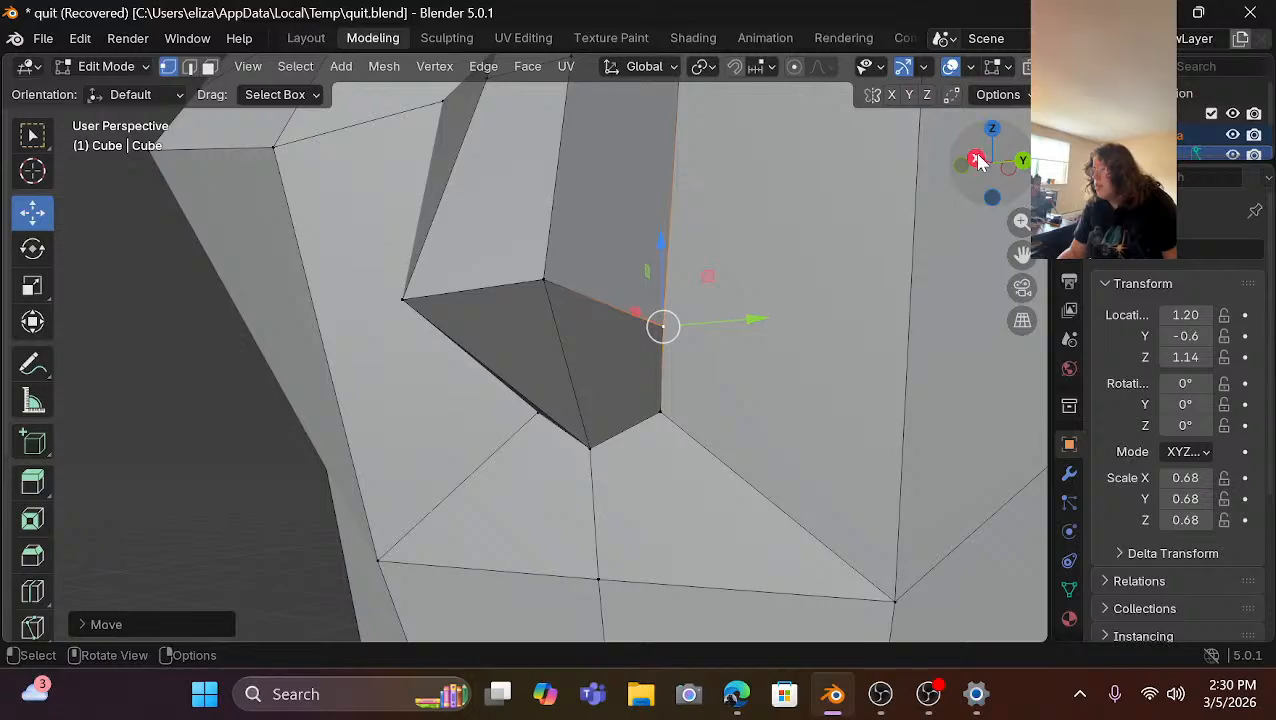
# Raise the central vertex at the base of the nose's underside along Z, level with the two outer base corners.
pyautogui.moveTo(978, 163); pyautogui.dragTo(912, 173)
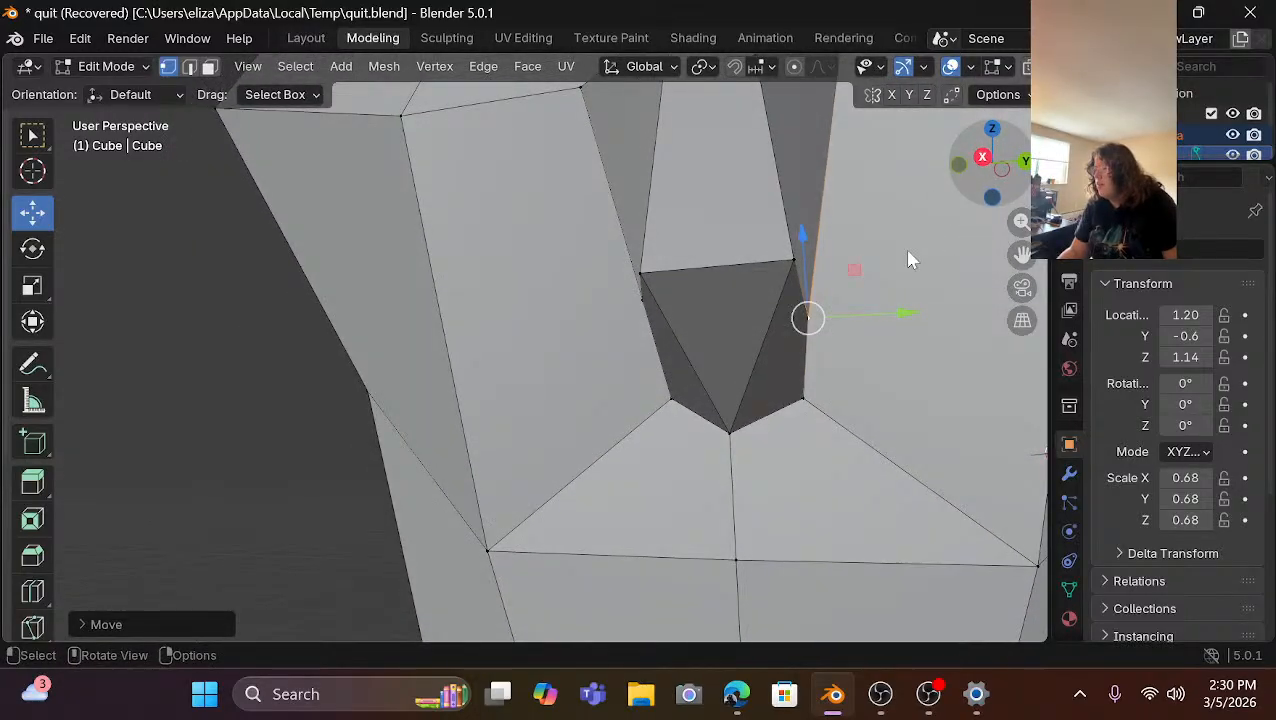
pyautogui.click(731, 432)
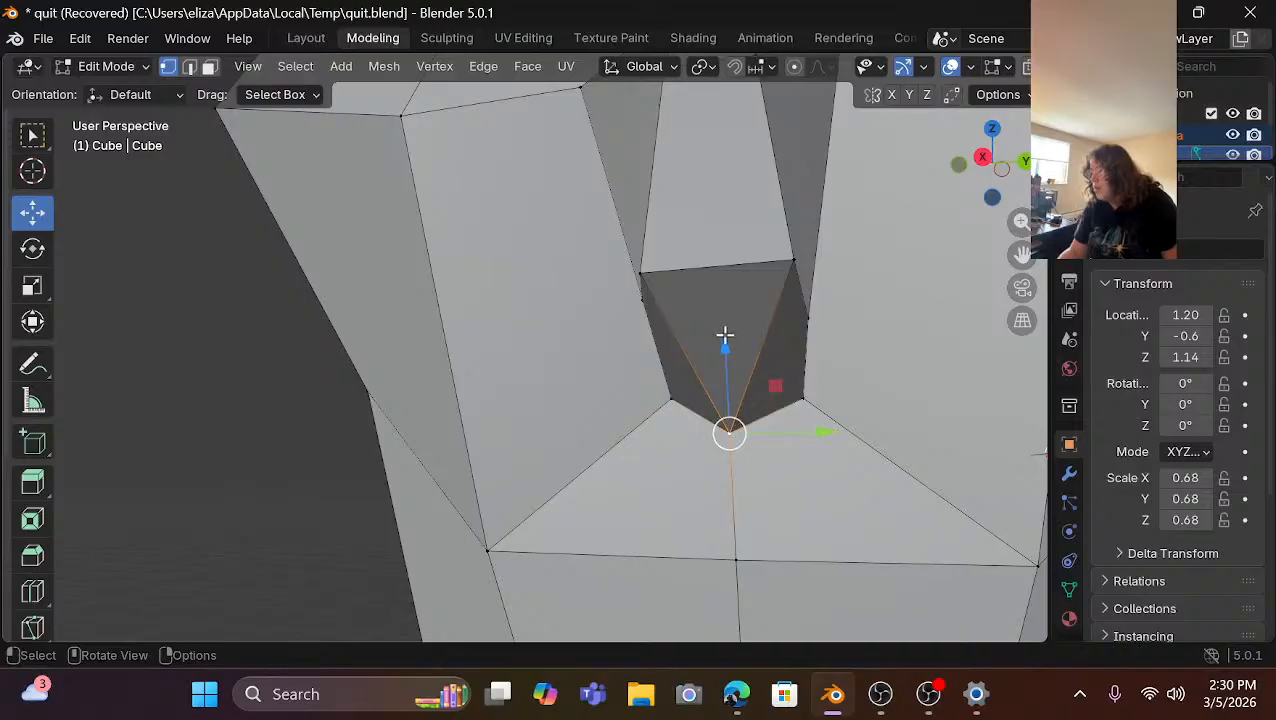
pyautogui.moveTo(729, 345); pyautogui.dragTo(718, 316)
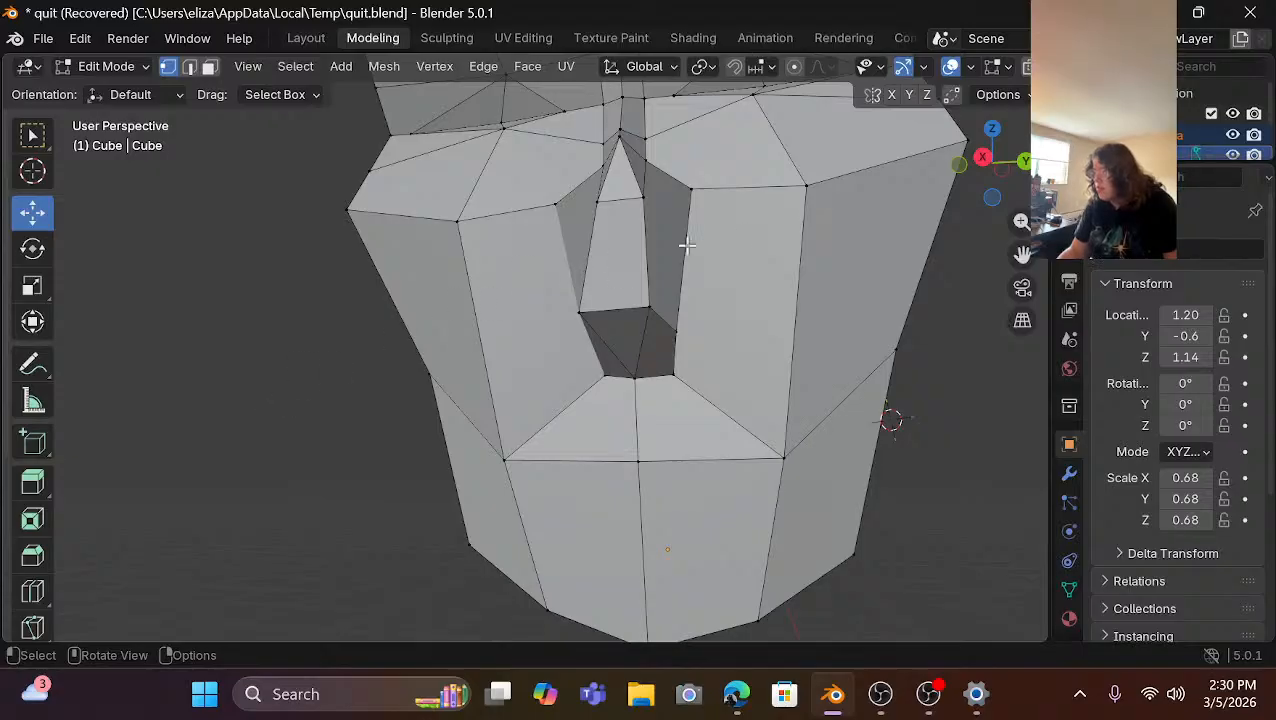
# Move the -Y nose-tip corner vertex slightly up along Z and slightly inward along Y.
pyautogui.moveTo(997, 160)
pyautogui.mouseDown()
pyautogui.moveTo(995, 130)
pyautogui.moveTo(990, 160)
pyautogui.mouseUp()
pyautogui.scroll(2, 630, 418)
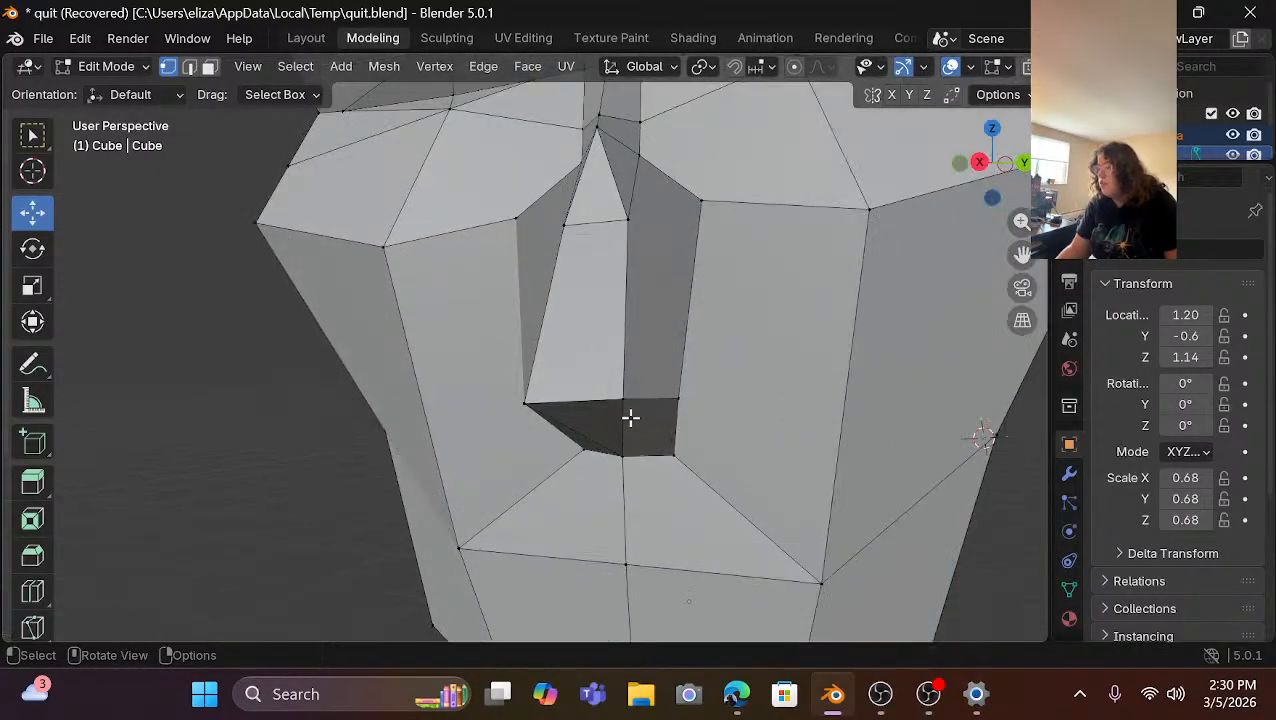
pyautogui.click(522, 402)
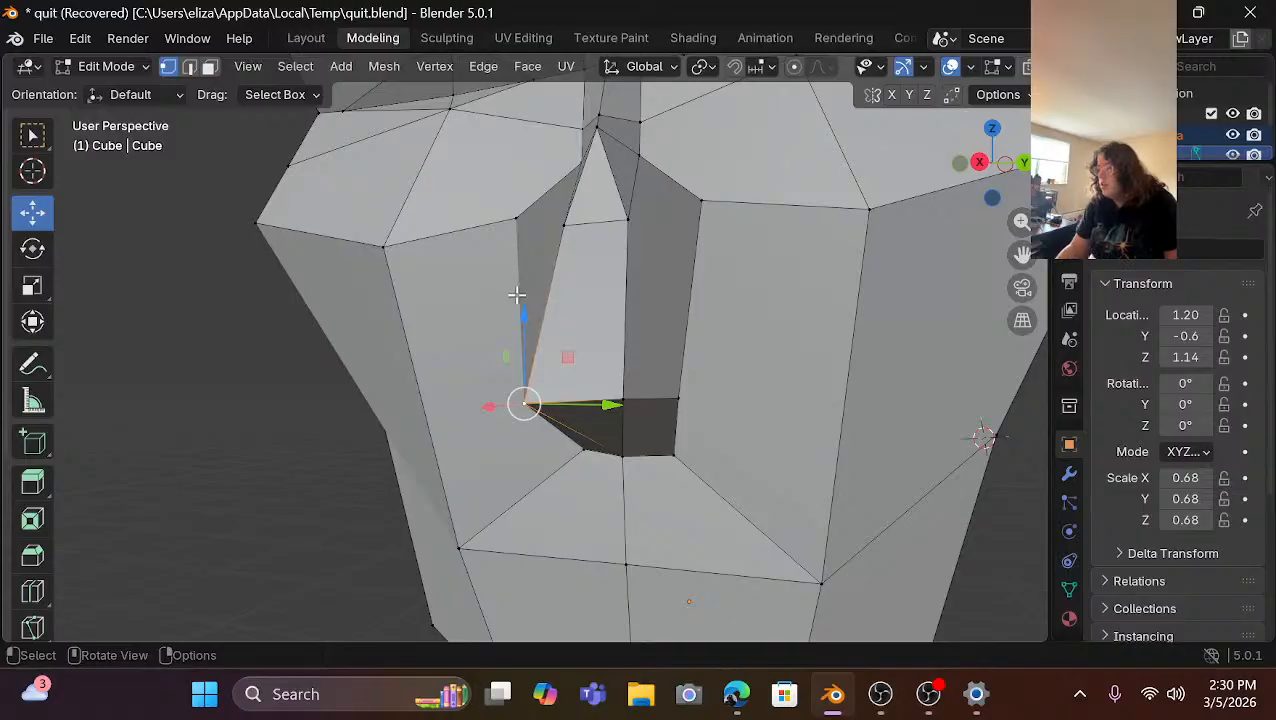
pyautogui.moveTo(524, 308); pyautogui.dragTo(534, 300)
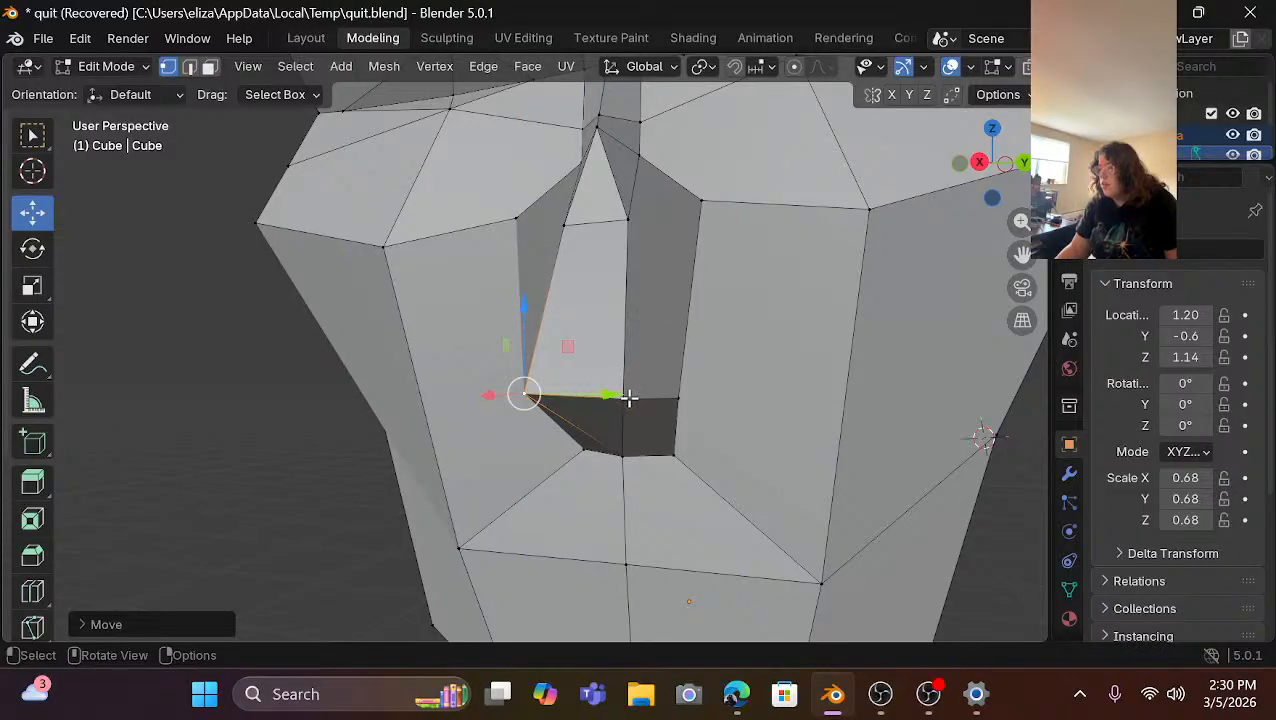
pyautogui.moveTo(615, 397); pyautogui.dragTo(625, 396)
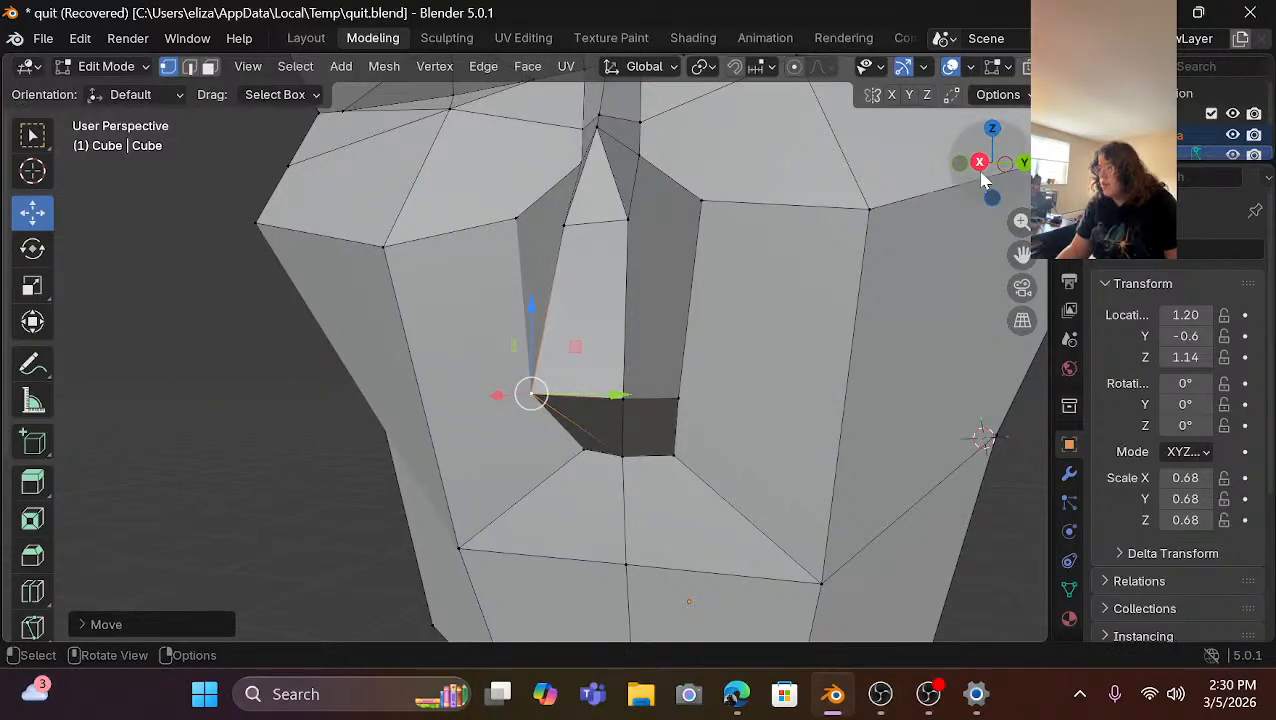
# Select the two outer corner vertices at the nose's base and raise them together along Z.
pyautogui.moveTo(978, 170)
pyautogui.mouseDown()
pyautogui.moveTo(953, 172)
pyautogui.moveTo(985, 166)
pyautogui.mouseUp()
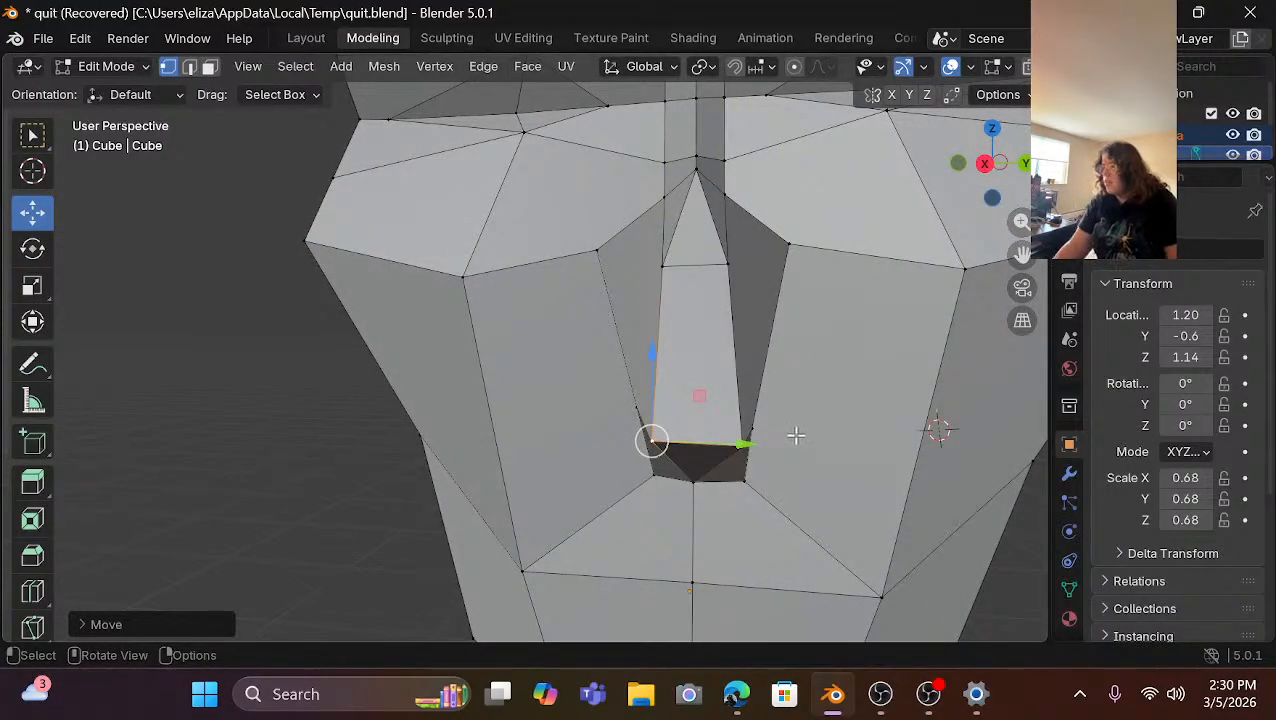
pyautogui.click(260, 578)
pyautogui.click(653, 480)
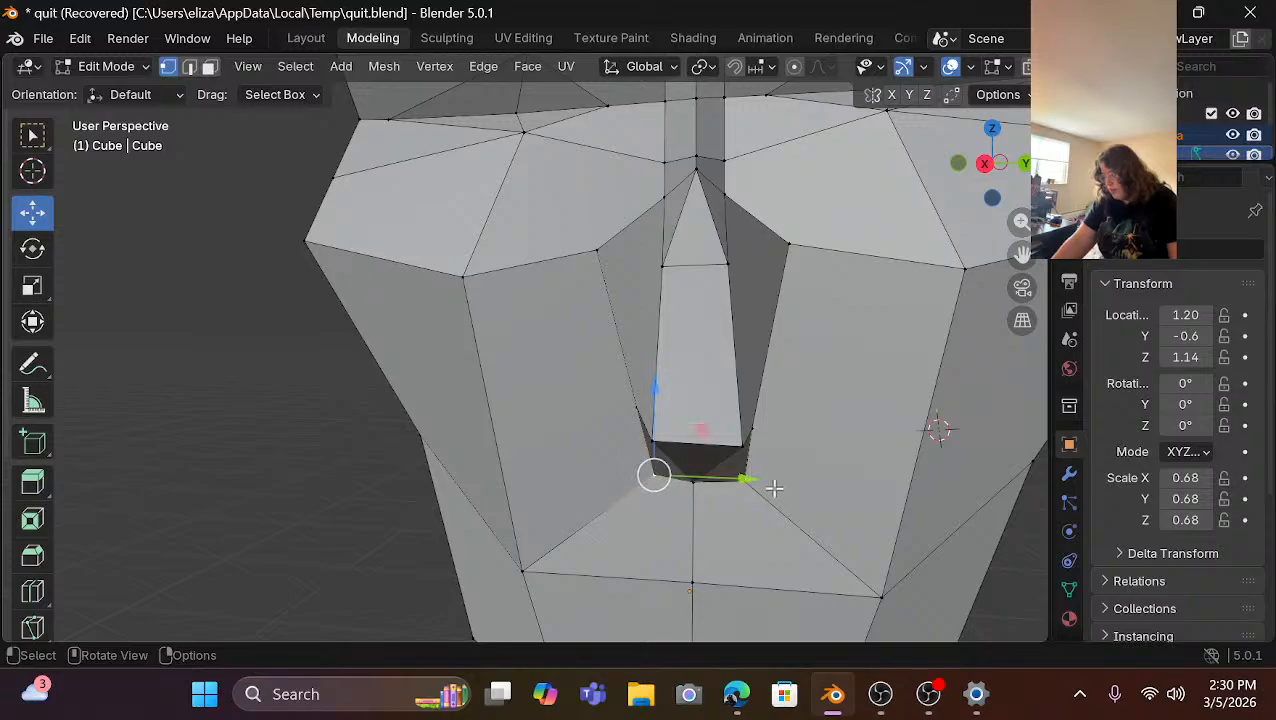
pyautogui.scroll(2, 771, 493)
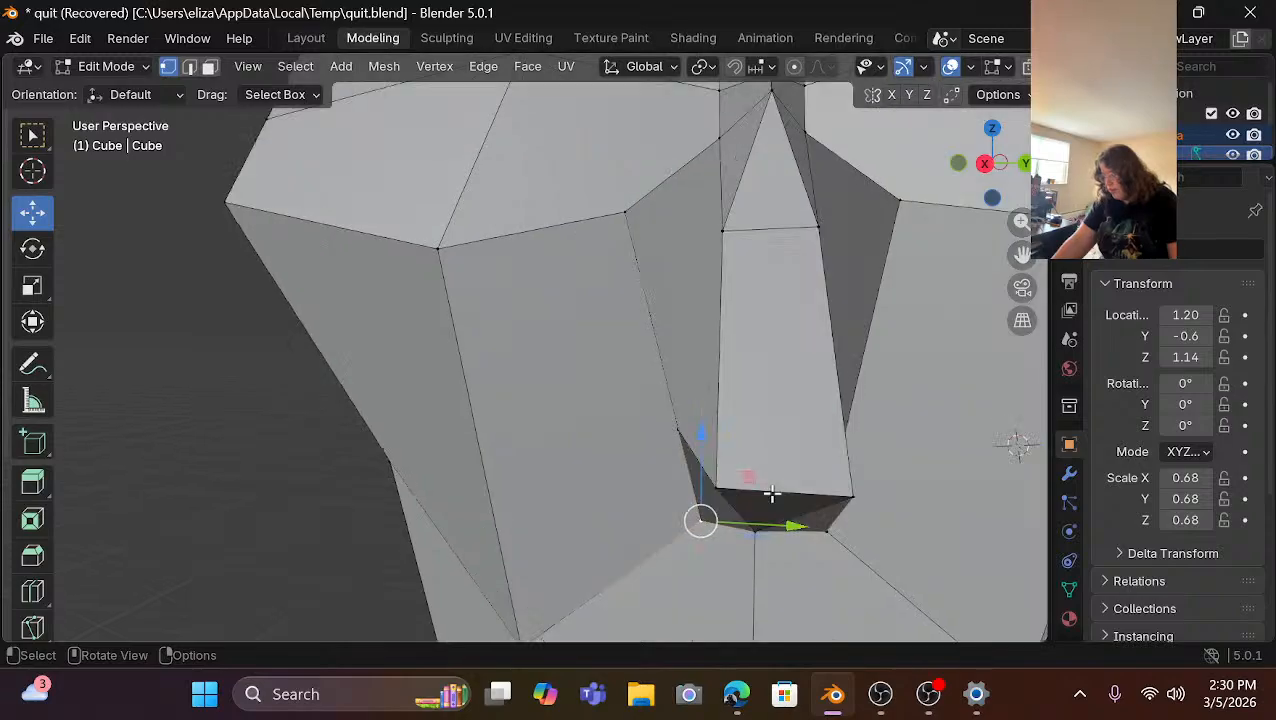
pyautogui.keyDown('shift'); pyautogui.click(831, 530); pyautogui.keyUp('shift')
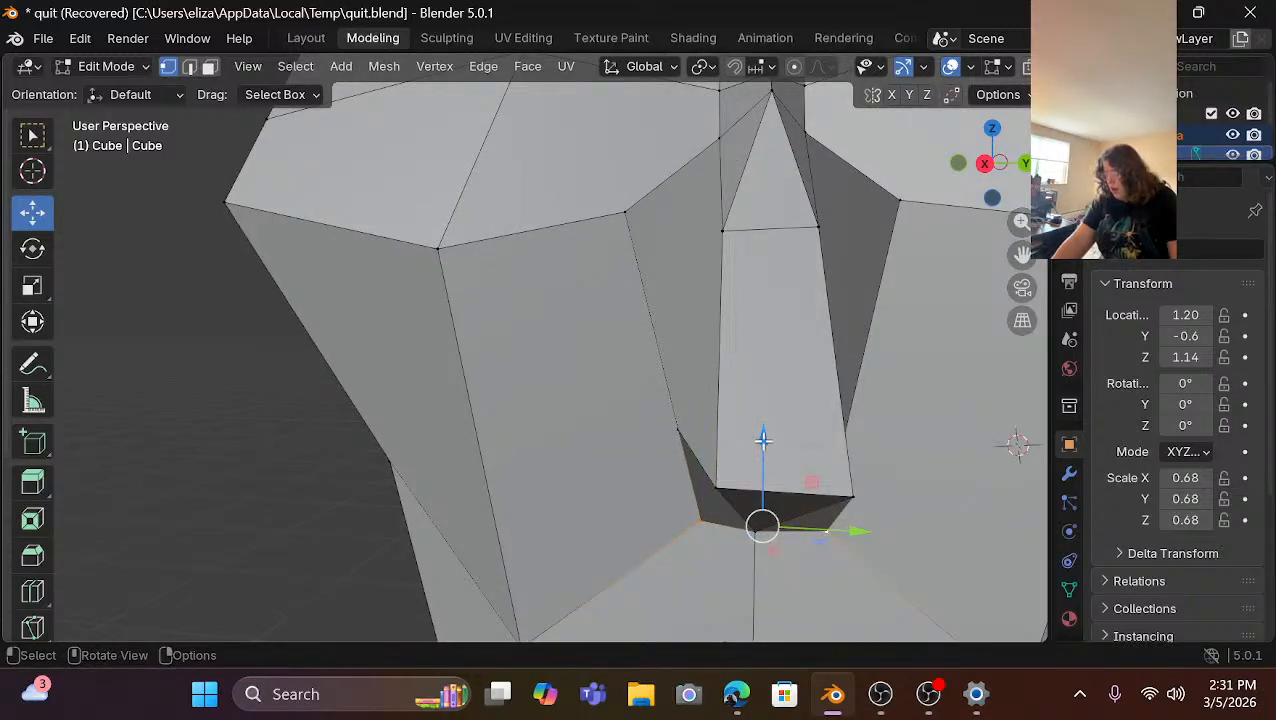
pyautogui.moveTo(763, 460); pyautogui.dragTo(809, 435)
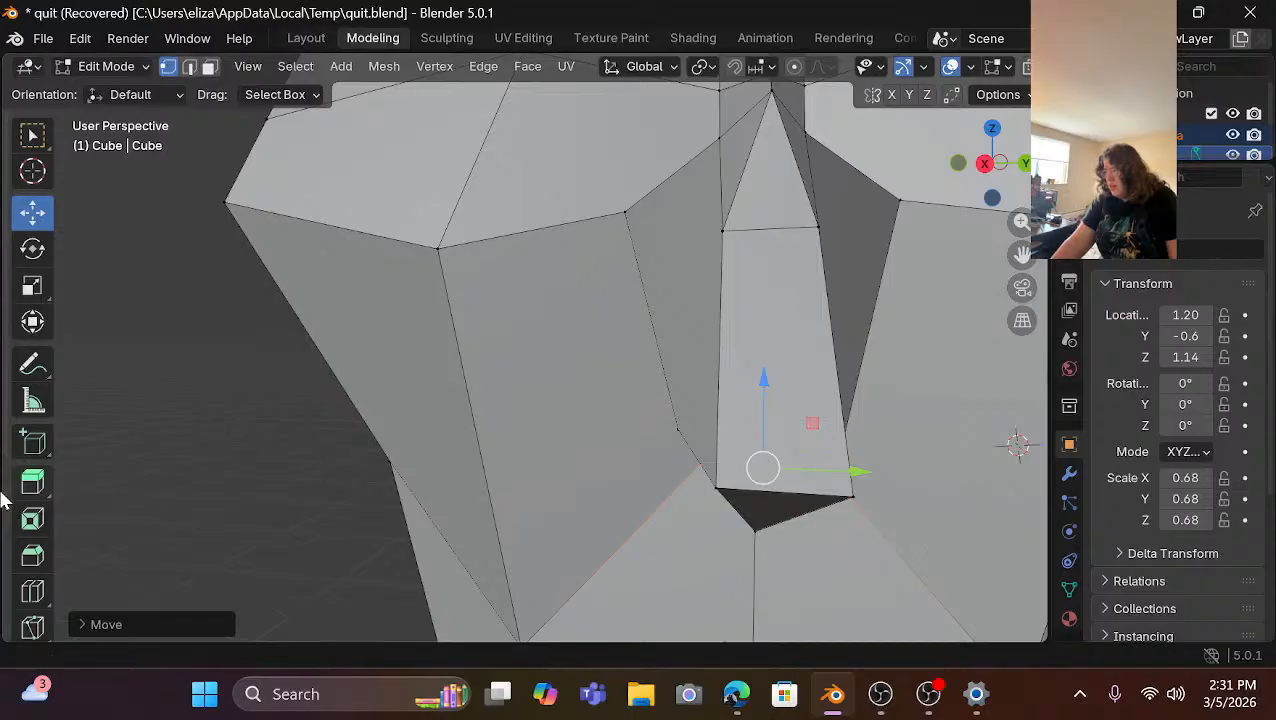
# Scale the two outer nose-base vertices apart along Y and lower them slightly along Z.
pyautogui.click(32, 328)
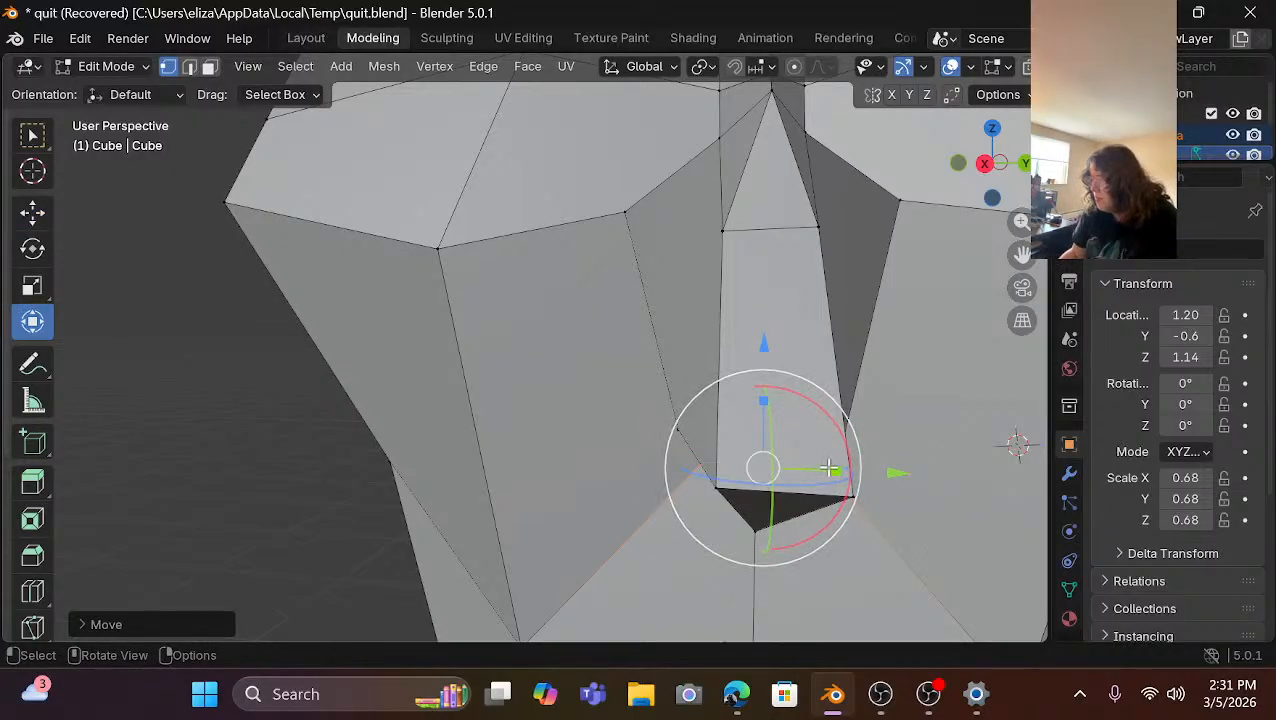
pyautogui.moveTo(853, 472); pyautogui.dragTo(900, 481)
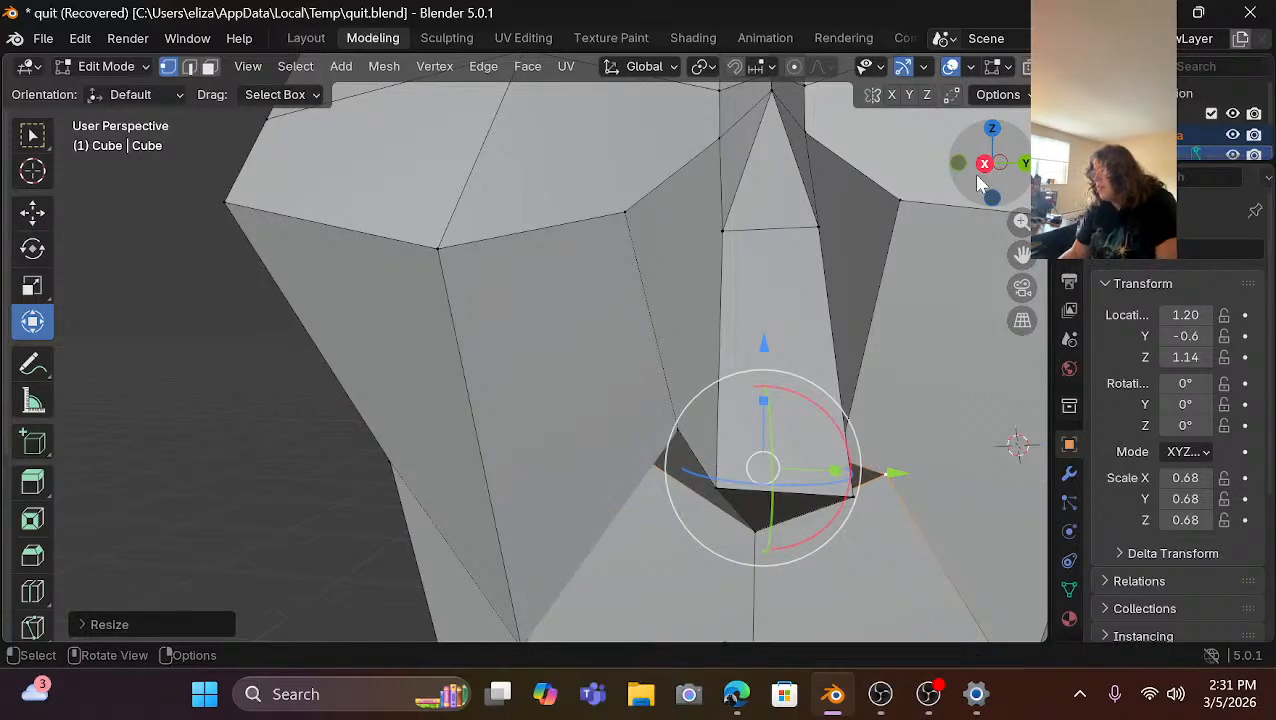
pyautogui.moveTo(979, 183); pyautogui.dragTo(929, 211)
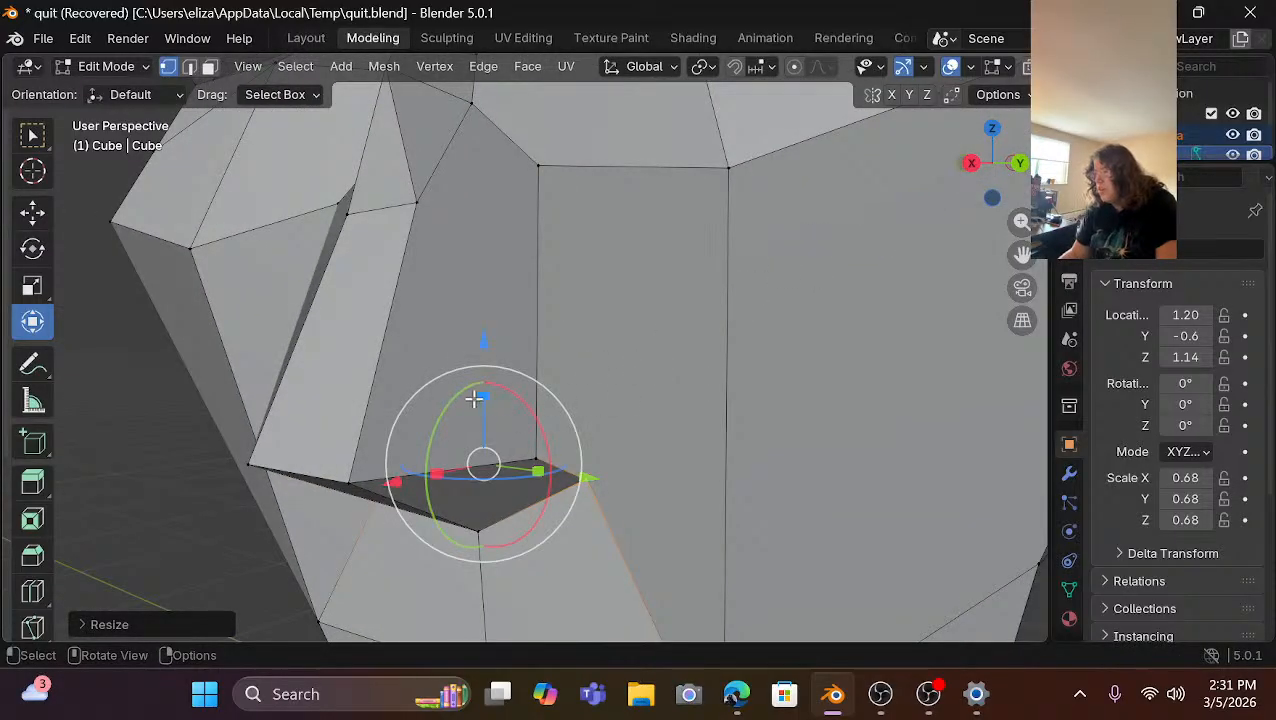
pyautogui.moveTo(488, 345); pyautogui.dragTo(490, 368)
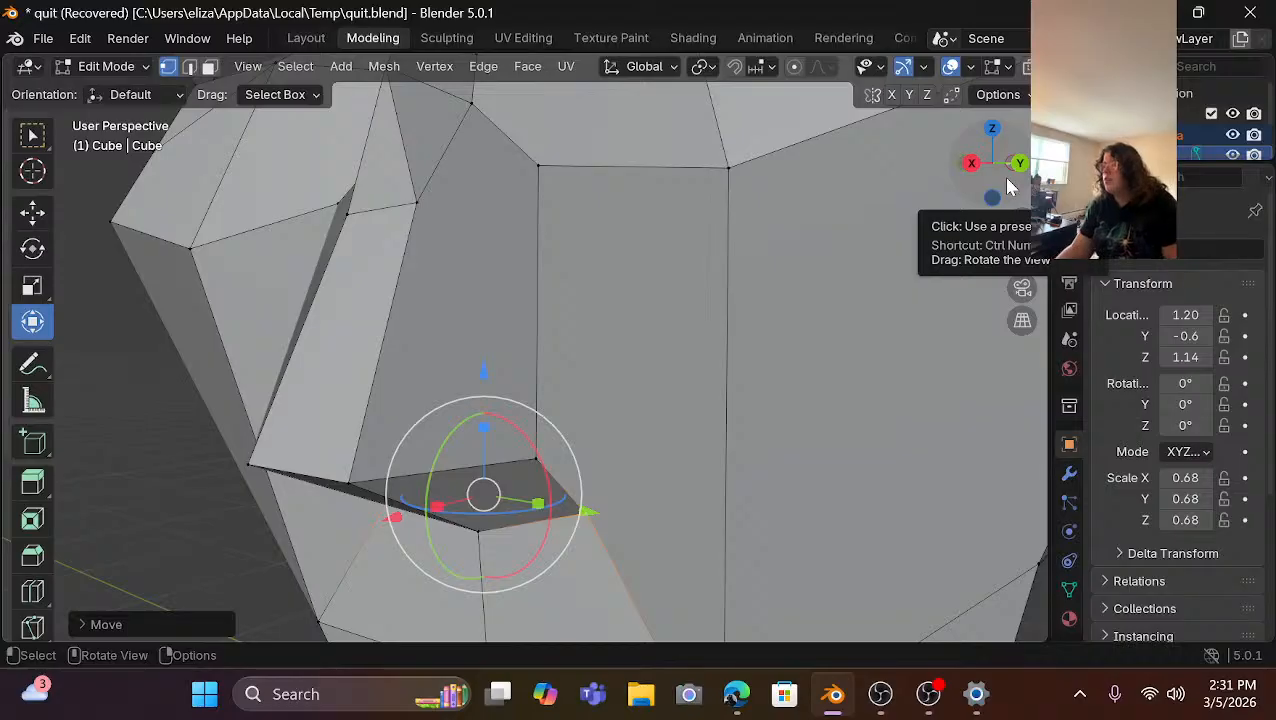
# Move the vertex at the outer end of the +Y nose-side cut outward along Y.
pyautogui.moveTo(960, 177); pyautogui.dragTo(997, 440)
pyautogui.moveTo(992, 163)
pyautogui.mouseDown()
pyautogui.moveTo(1010, 165)
pyautogui.moveTo(955, 165)
pyautogui.moveTo(995, 125)
pyautogui.moveTo(998, 142)
pyautogui.mouseUp()
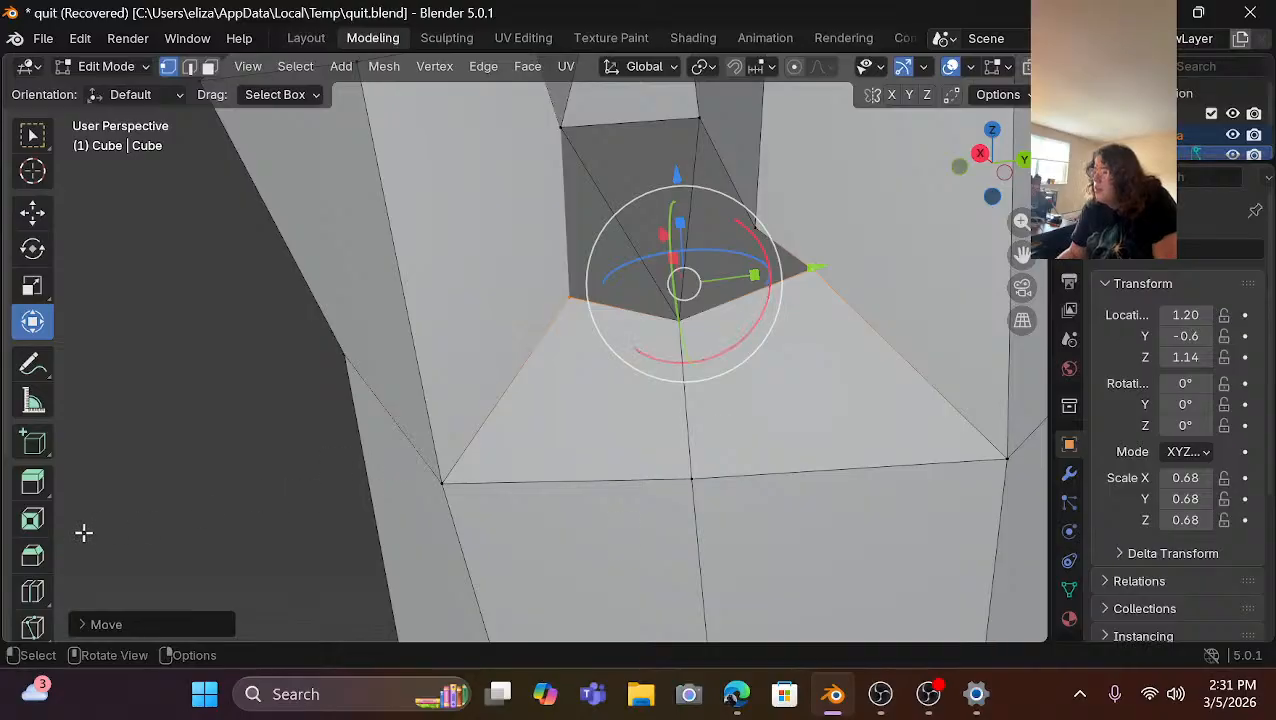
pyautogui.click(659, 340)
pyautogui.click(755, 220)
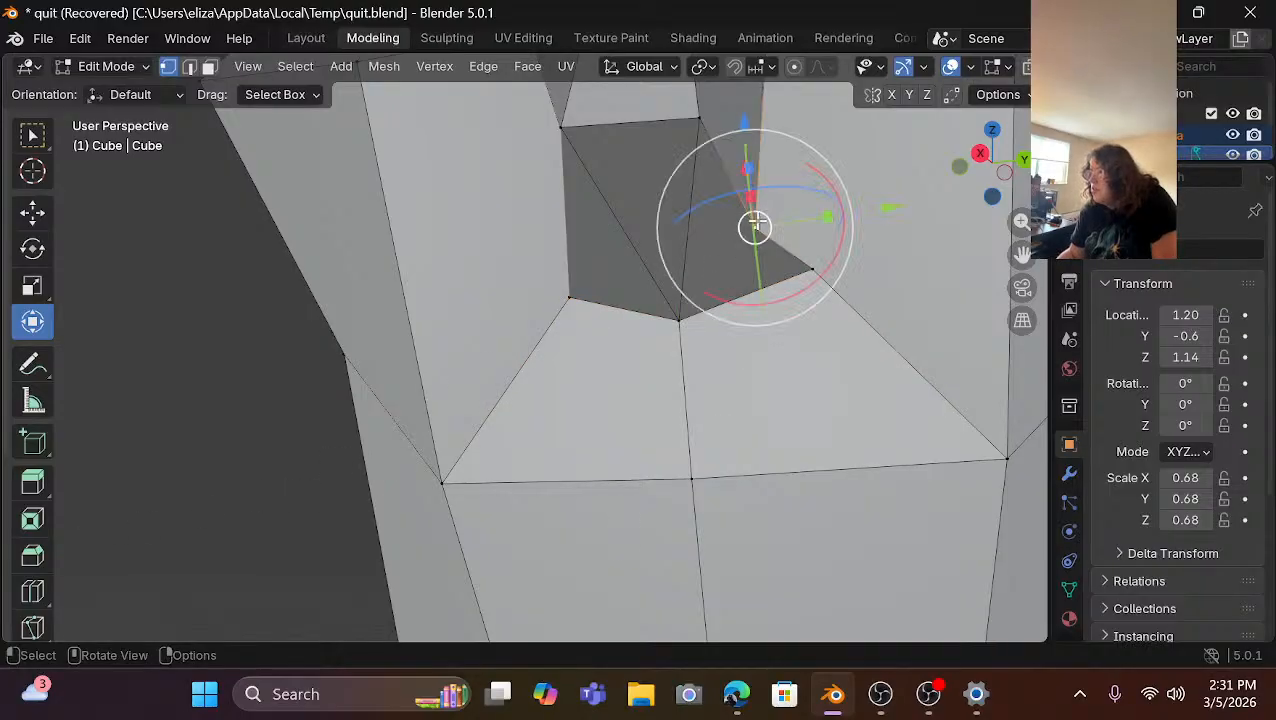
pyautogui.moveTo(897, 207); pyautogui.dragTo(928, 214)
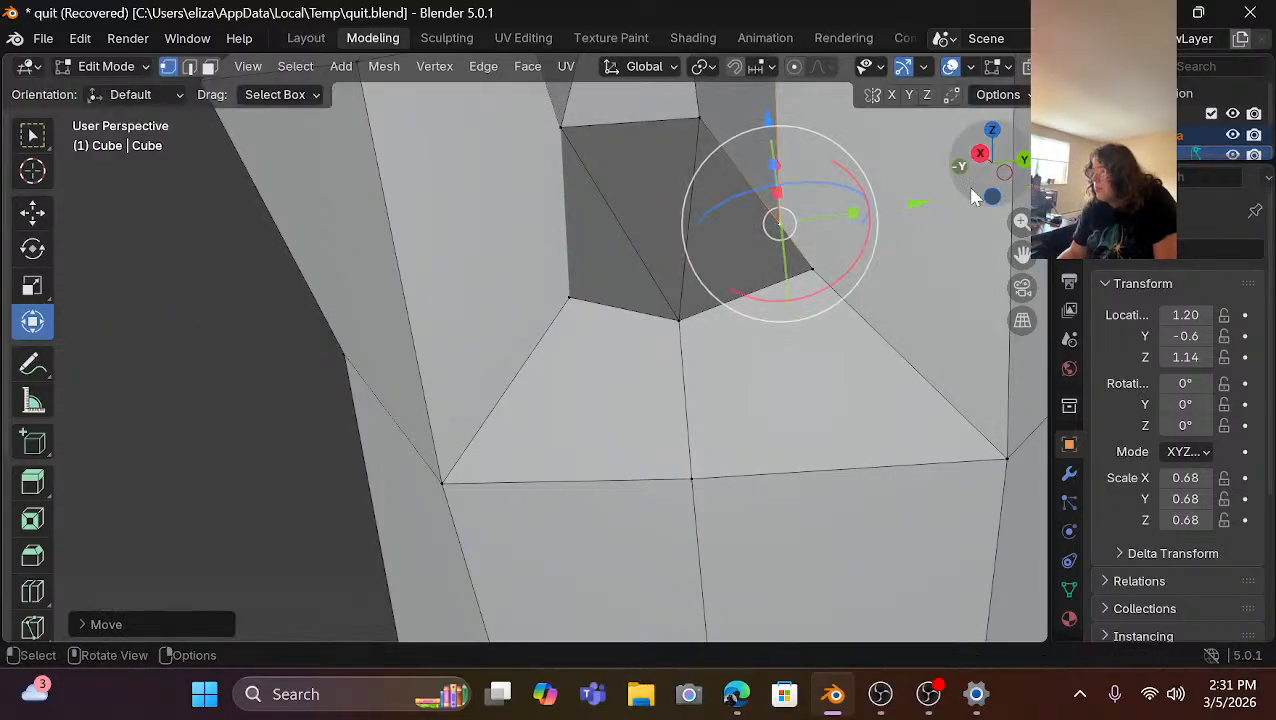
# Undo the nose edits back past the side cuts, the nose-tip narrowing and the tip edge's outward move.
pyautogui.moveTo(979, 163); pyautogui.dragTo(930, 476)
pyautogui.scroll(-5, 715, 211)
pyautogui.scroll(3, 718, 208)
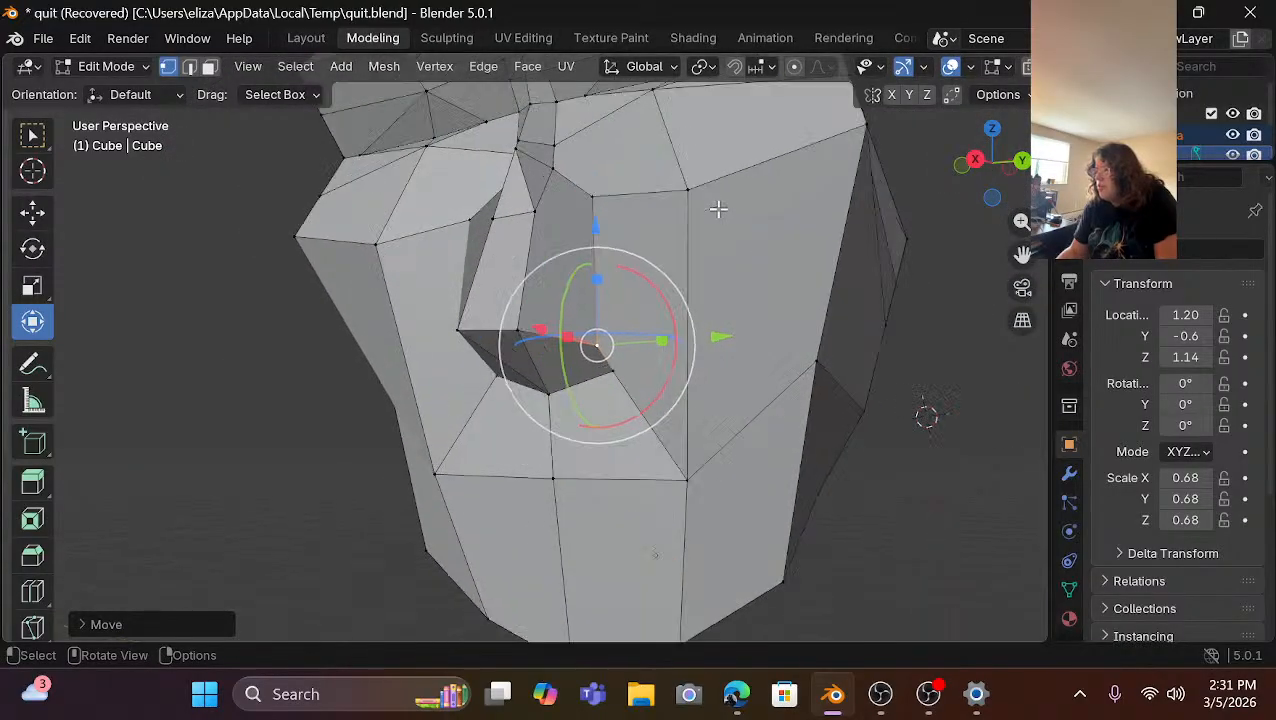
pyautogui.hotkey('ctrl', 'z')
pyautogui.hotkey('ctrl', 'z')
pyautogui.hotkey('ctrl', 'z')
pyautogui.hotkey('ctrl', 'z')
pyautogui.hotkey('ctrl', 'z')
pyautogui.hotkey('ctrl', 'z')
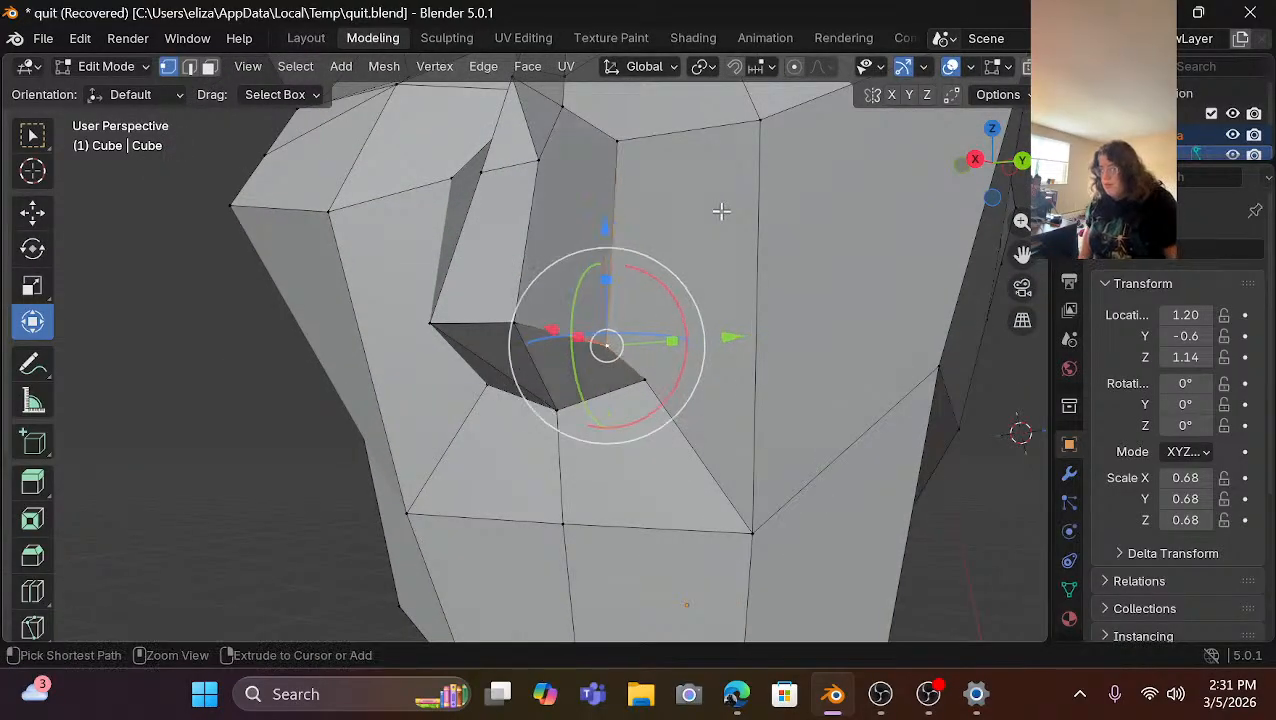
pyautogui.hotkey('ctrl', 'z')
pyautogui.hotkey('ctrl', 'z')
pyautogui.hotkey('ctrl', 'z')
pyautogui.hotkey('ctrl', 'z')
pyautogui.hotkey('ctrl', 'z')
pyautogui.hotkey('ctrl', 'z')
pyautogui.hotkey('ctrl', 'z')
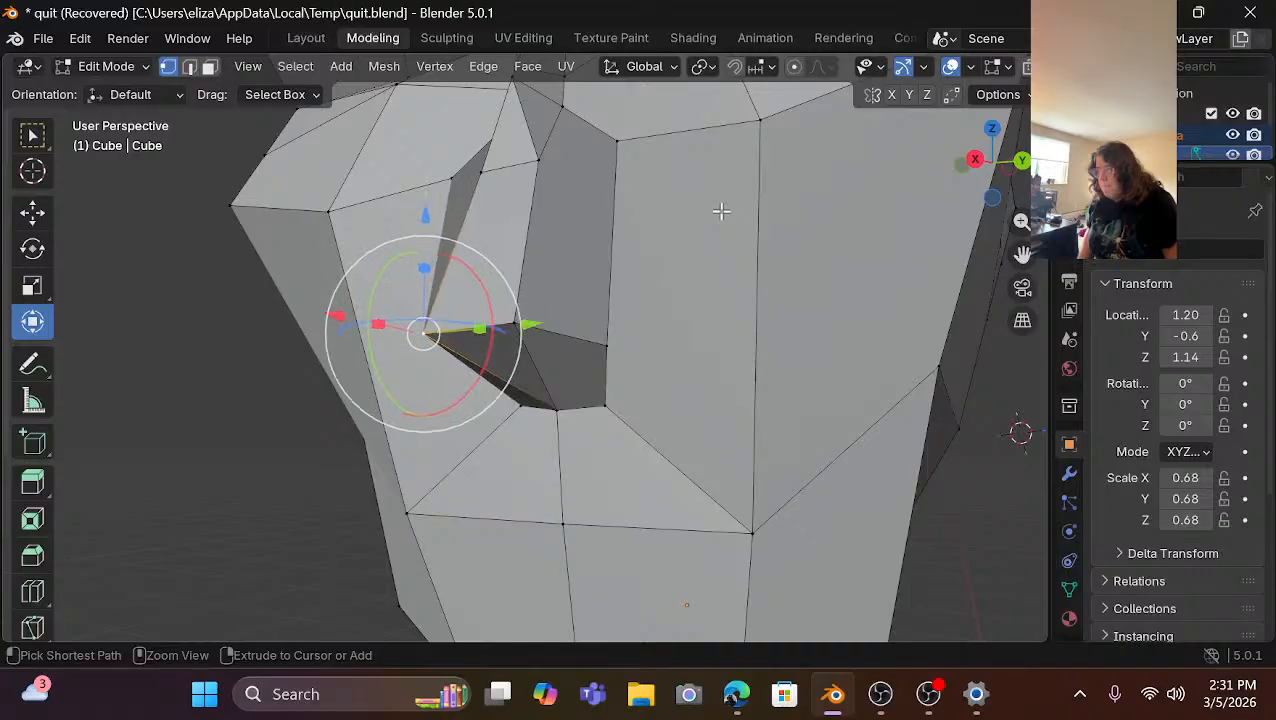
pyautogui.hotkey('ctrl', 'z')
pyautogui.hotkey('ctrl', 'z')
pyautogui.hotkey('ctrl', 'z')
pyautogui.hotkey('ctrl', 'z')
pyautogui.hotkey('ctrl', 'z')
pyautogui.hotkey('ctrl', 'z')
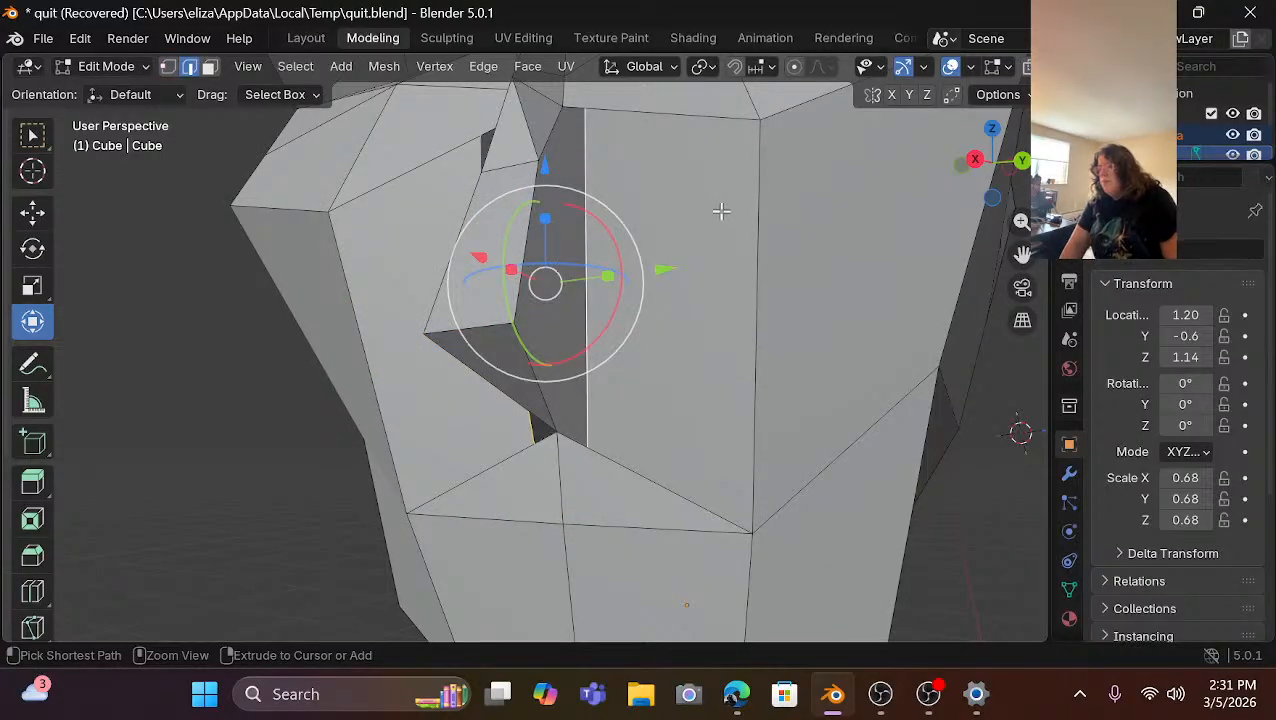
pyautogui.hotkey('ctrl', 'z')
pyautogui.hotkey('ctrl', 'z')
pyautogui.hotkey('ctrl', 'z')
pyautogui.hotkey('ctrl', 'z')
pyautogui.hotkey('ctrl', 'z')
pyautogui.hotkey('ctrl', 'z')
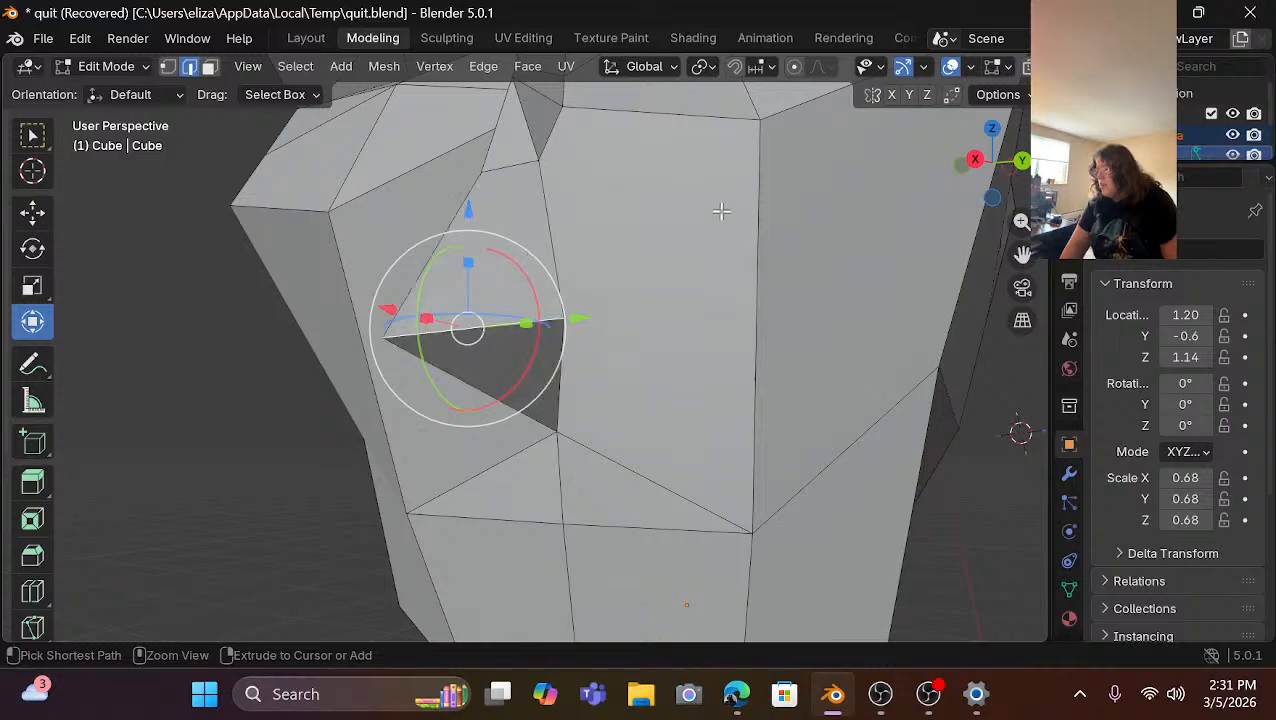
pyautogui.hotkey('ctrl', 'z')
pyautogui.hotkey('ctrl', 'z')
pyautogui.hotkey('ctrl', 'z')
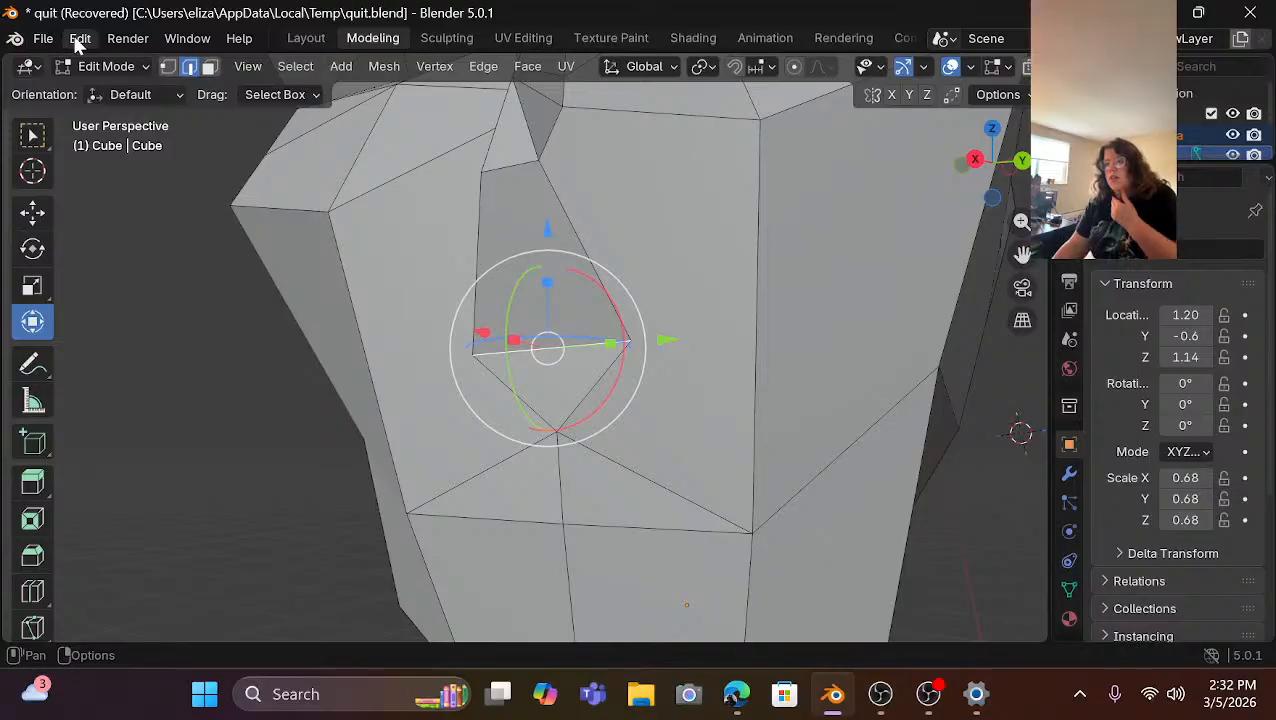
# Redo the last undone outward move of the nose-tip edge, and clear the selection.
pyautogui.click(78, 44)
pyautogui.click(97, 87)
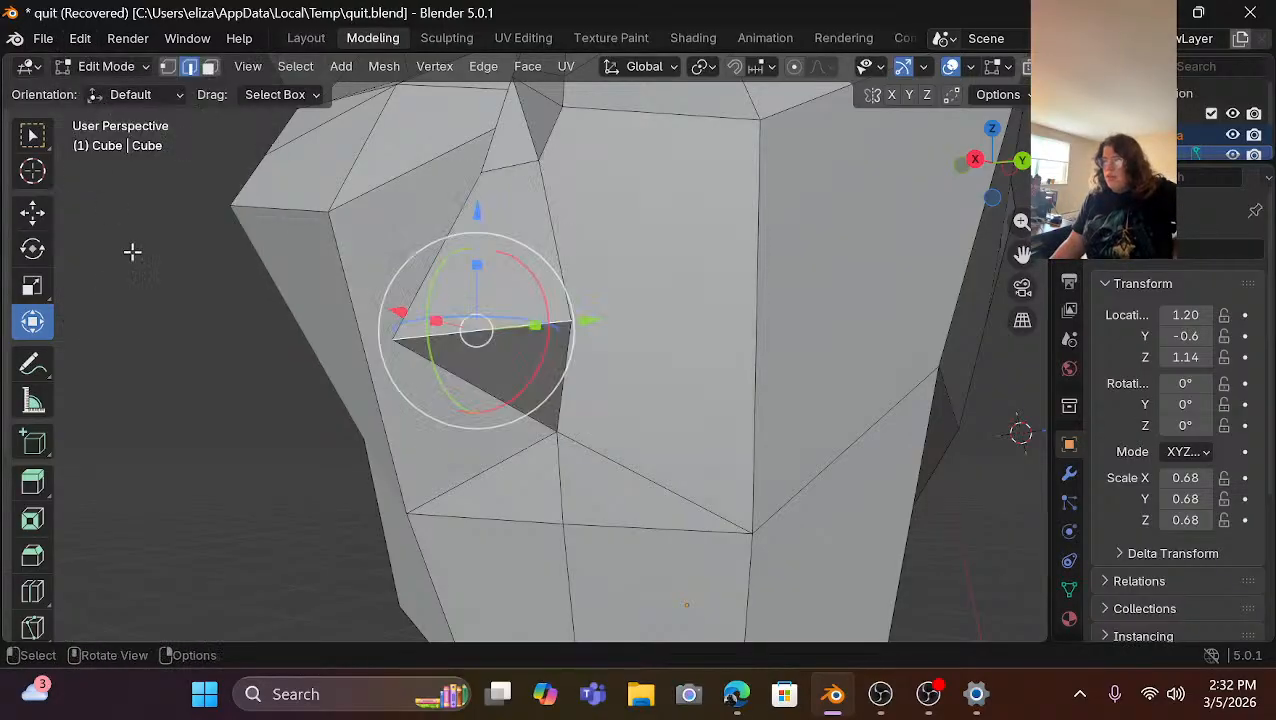
pyautogui.click(142, 435)
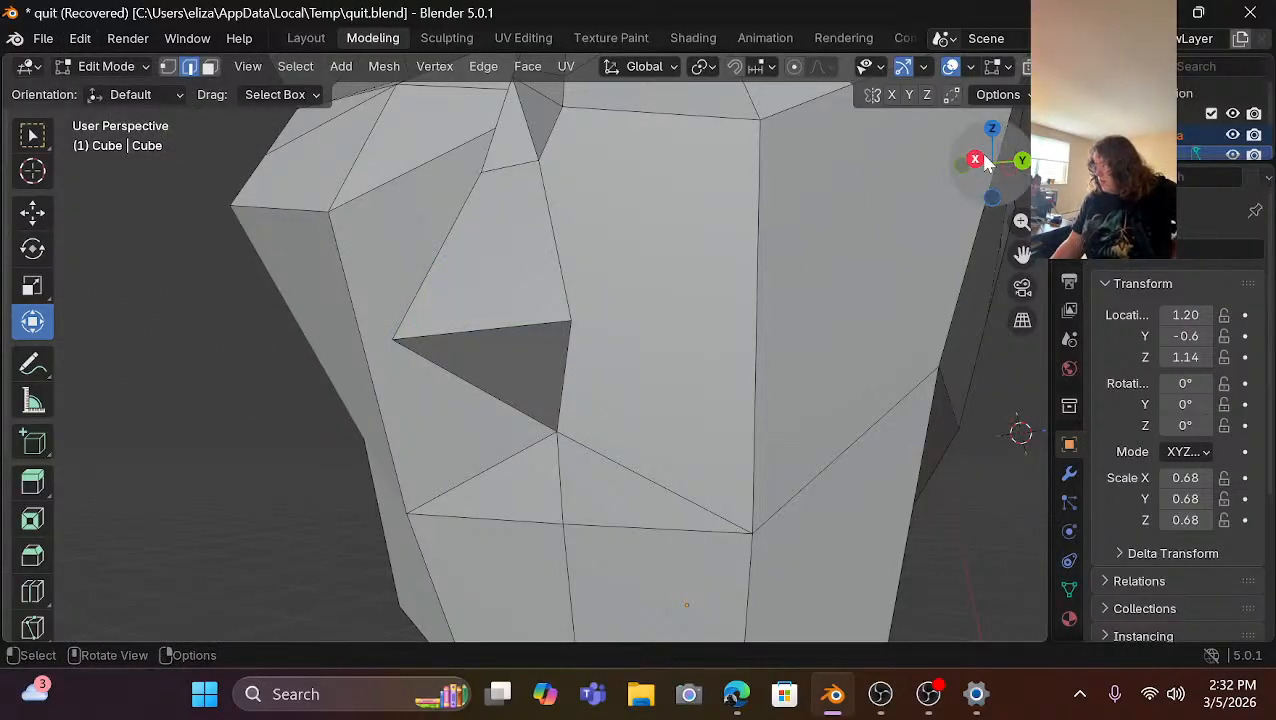
# Move the edge across the upper nose bridge, between the eyes, slightly inward along X.
pyautogui.moveTo(975, 160); pyautogui.dragTo(1125, 169)
pyautogui.scroll(2, 705, 193)
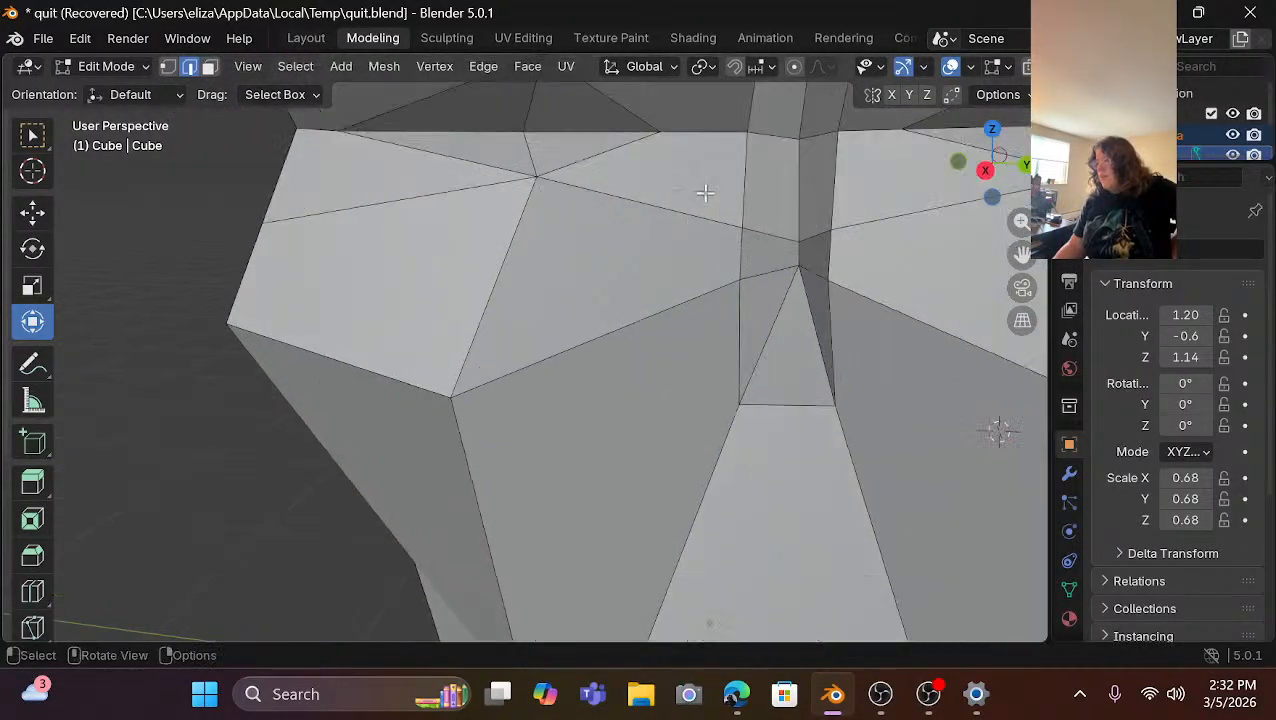
pyautogui.moveTo(975, 174); pyautogui.dragTo(925, 178)
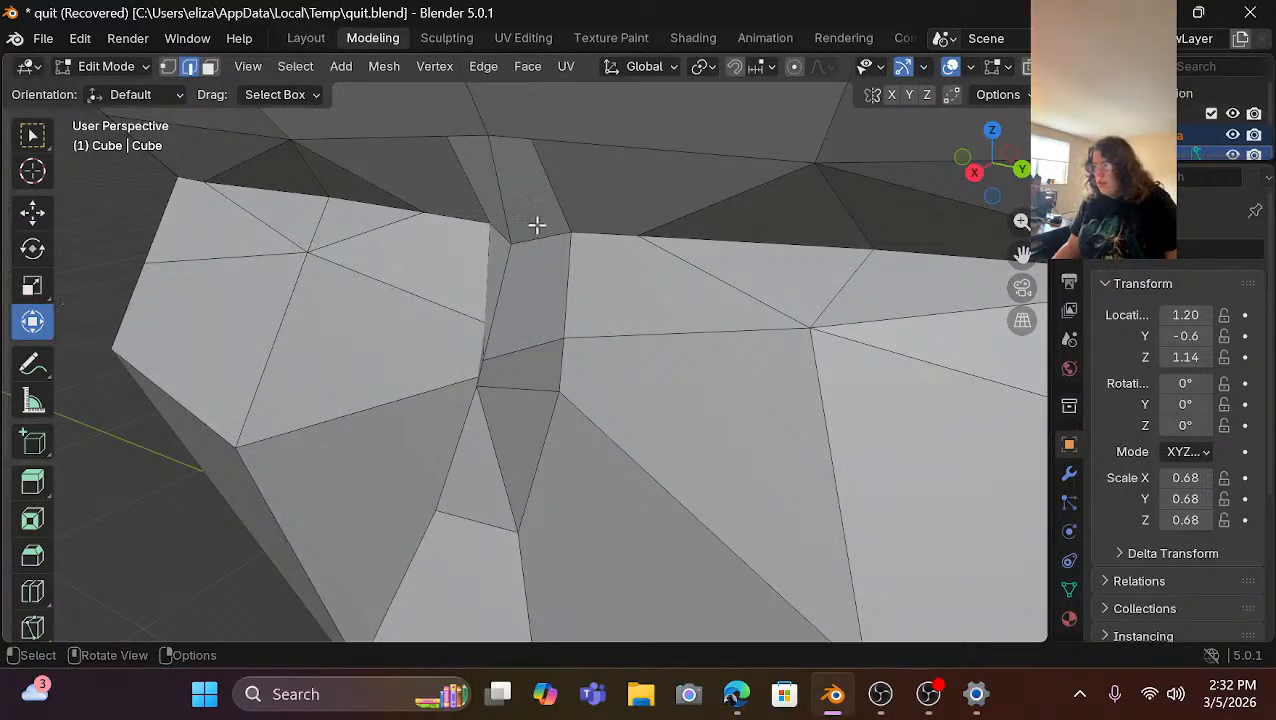
pyautogui.click(500, 252)
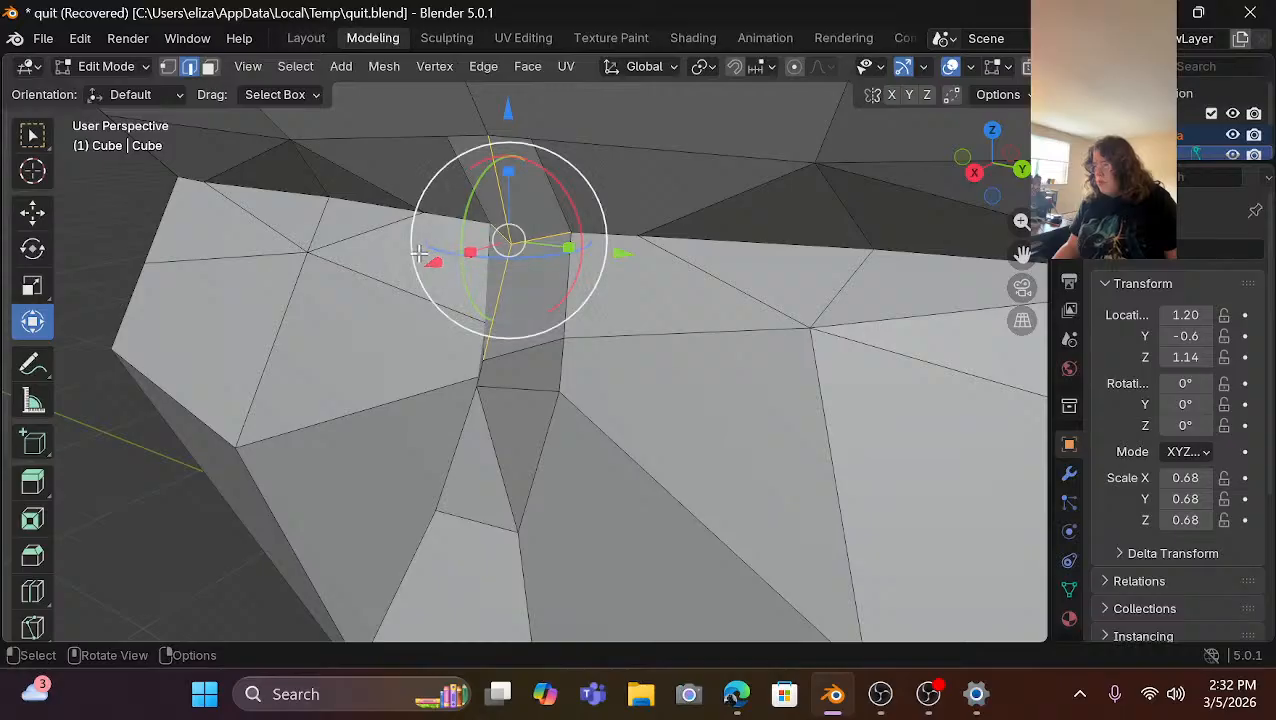
pyautogui.moveTo(433, 260)
pyautogui.mouseDown()
pyautogui.moveTo(456, 265)
pyautogui.moveTo(446, 262)
pyautogui.mouseUp()
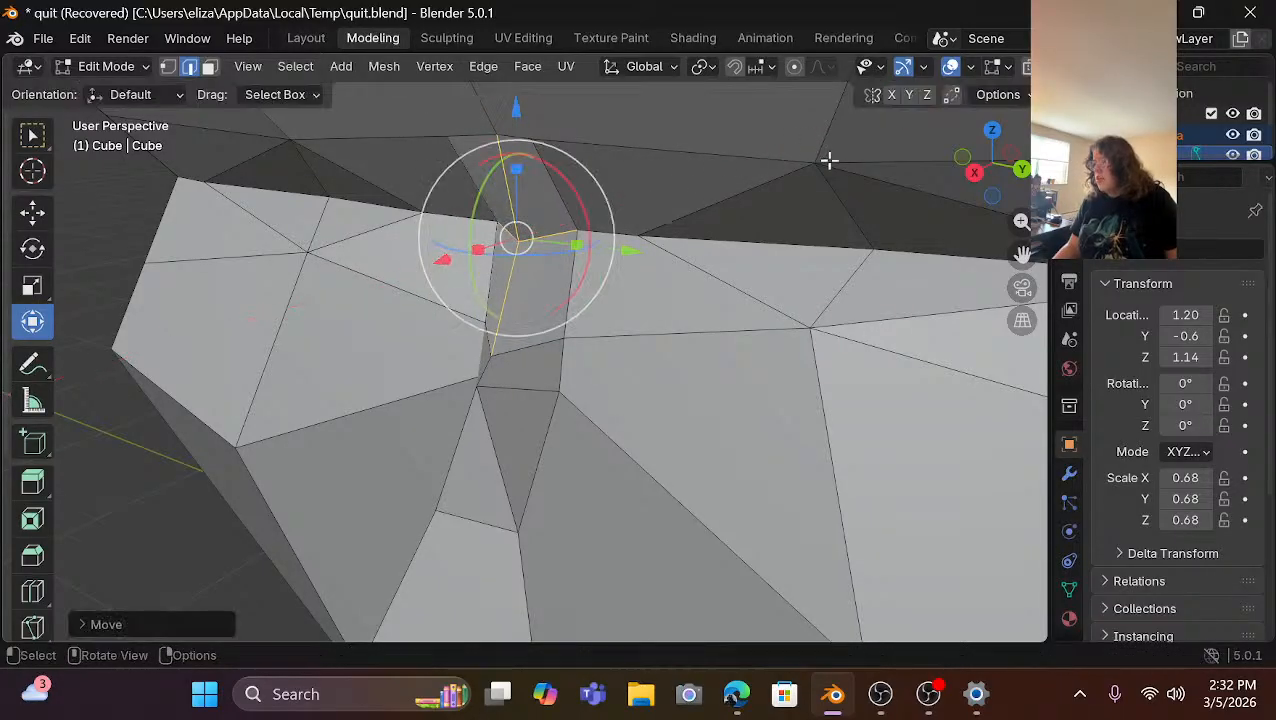
# Move the horizontal edge at the lower nose bridge outward along X, and clear the selection.
pyautogui.moveTo(993, 180)
pyautogui.mouseDown()
pyautogui.moveTo(975, 176)
pyautogui.moveTo(1005, 177)
pyautogui.mouseUp()
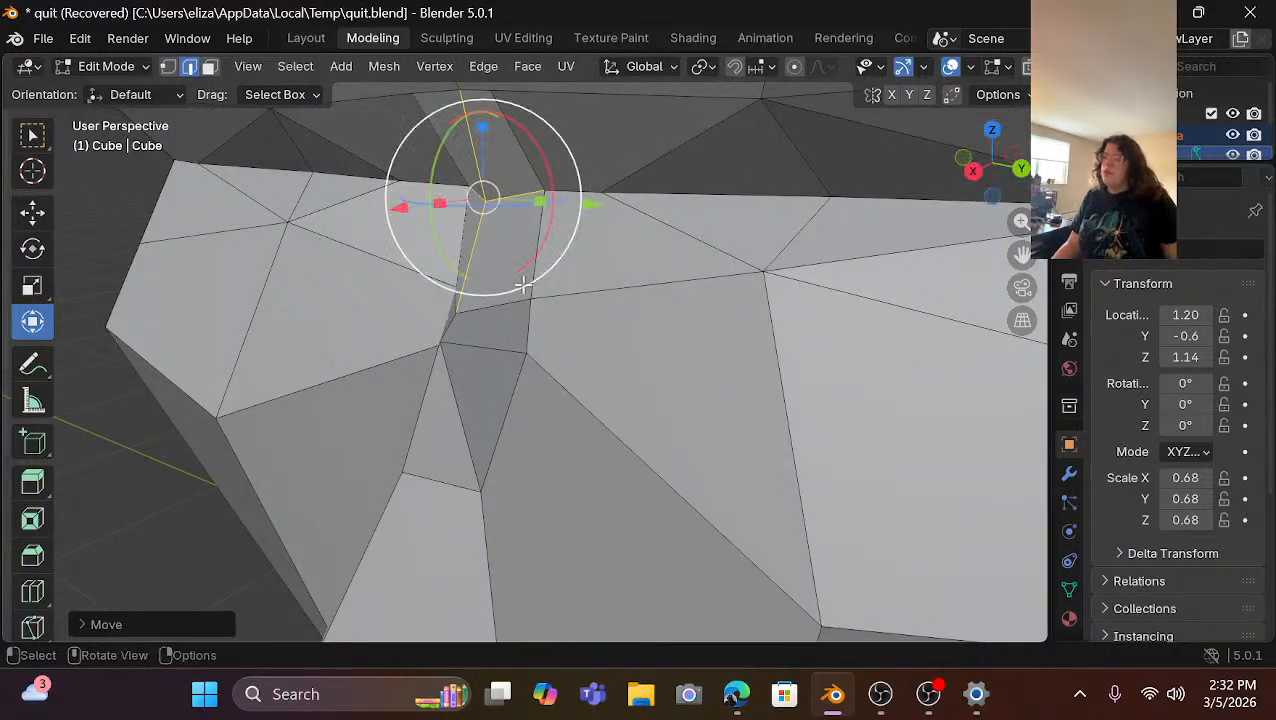
pyautogui.click(441, 342)
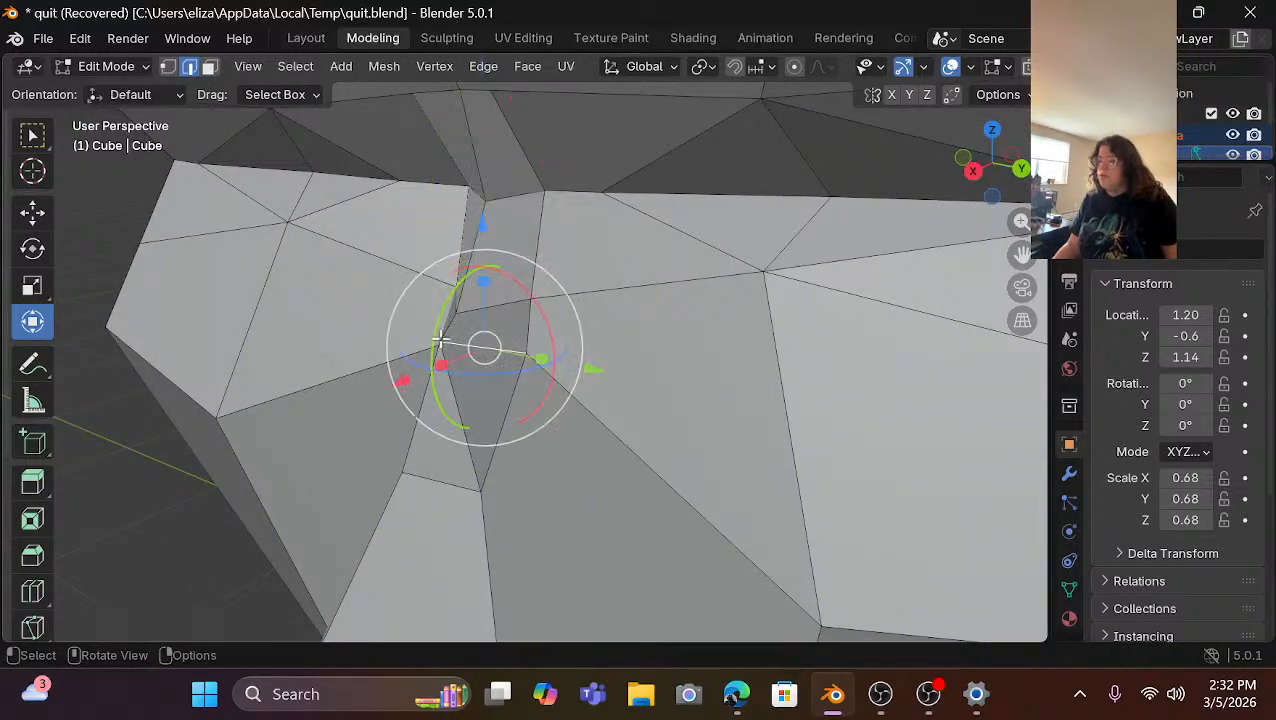
pyautogui.moveTo(397, 381); pyautogui.dragTo(350, 362)
pyautogui.moveTo(350, 362); pyautogui.dragTo(848, 432, button='middle')
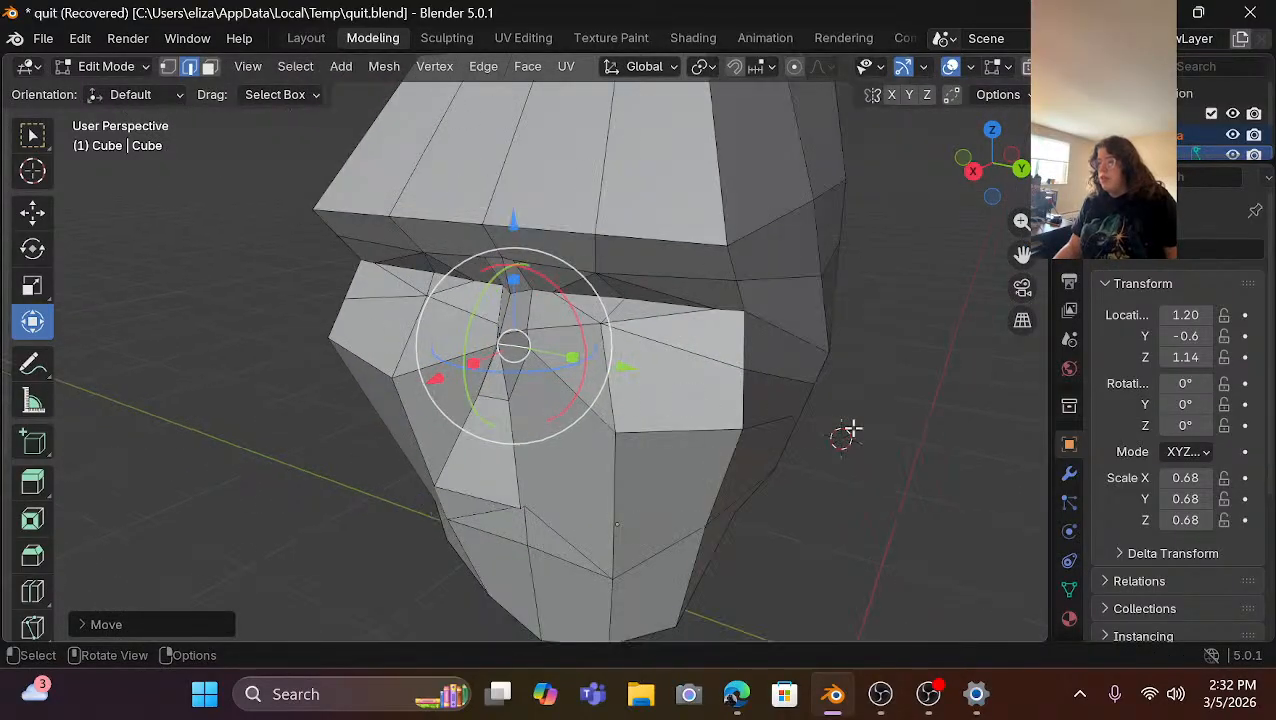
pyautogui.click(951, 442)
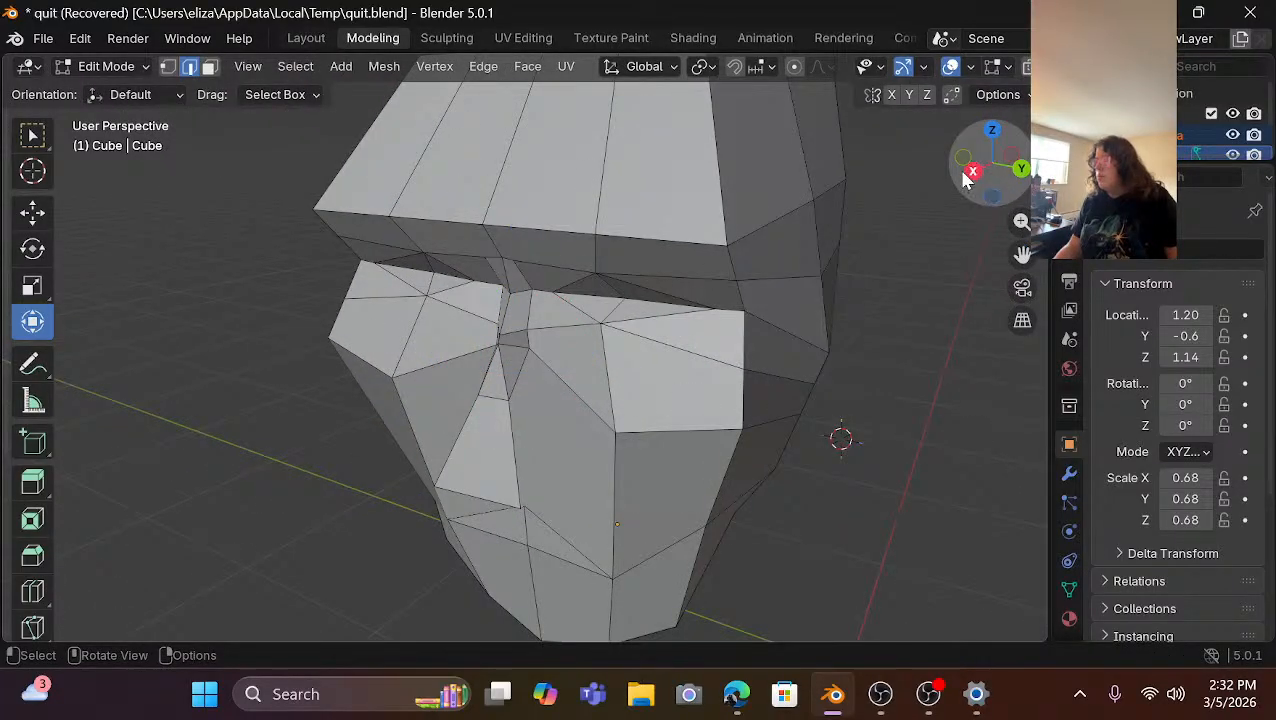
# Move the horizontal edge near the top of the nose ridge slightly outward along X.
pyautogui.moveTo(965, 178); pyautogui.dragTo(934, 180)
pyautogui.scroll(3, 679, 262)
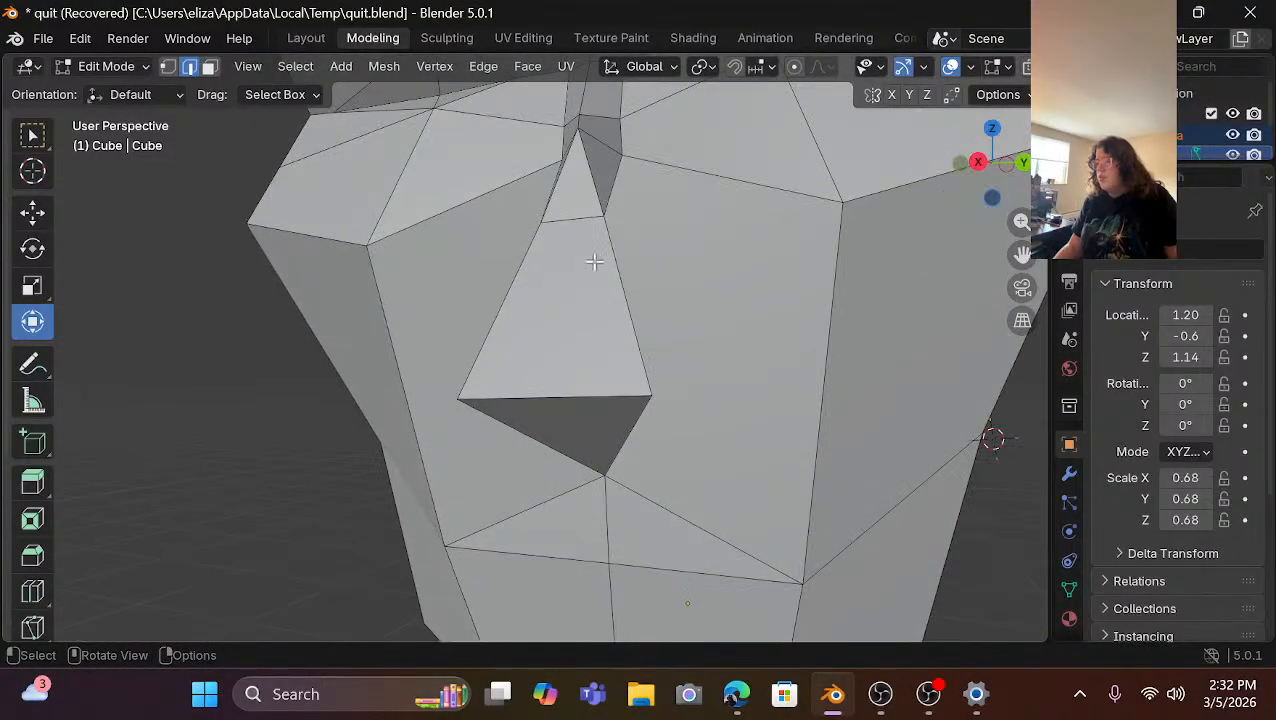
pyautogui.click(566, 218)
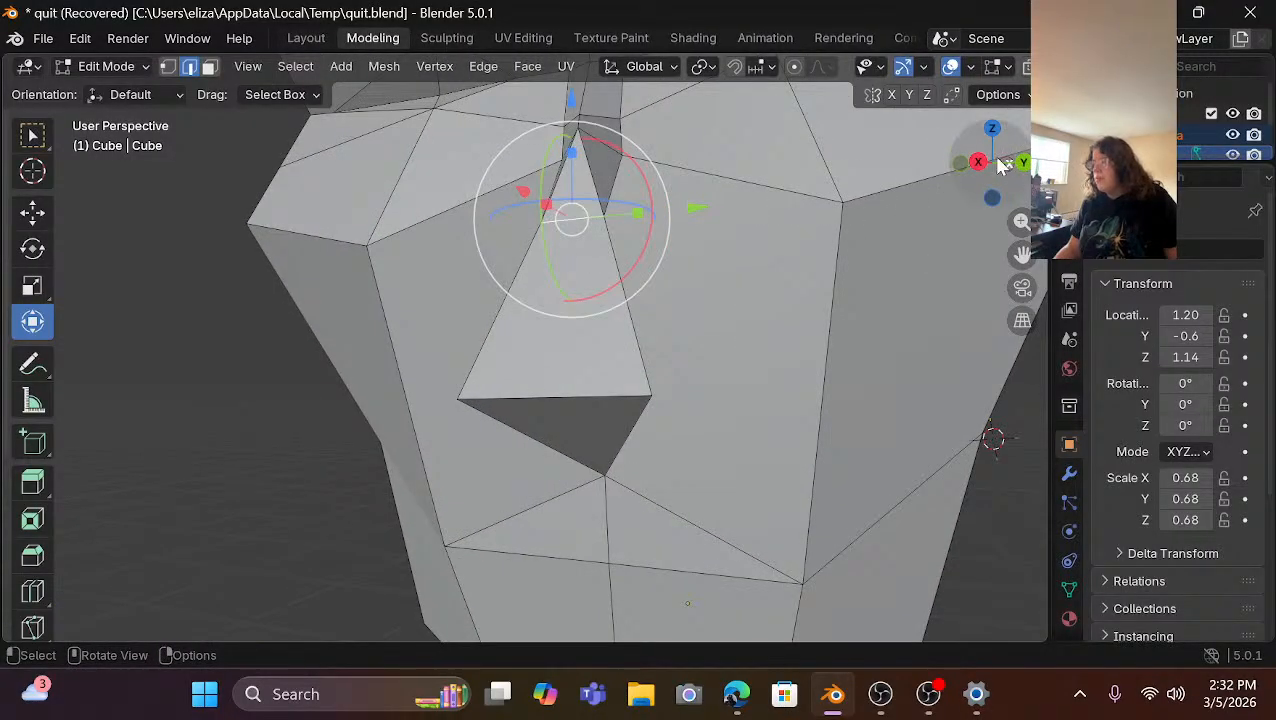
pyautogui.moveTo(985, 168); pyautogui.dragTo(792, 217)
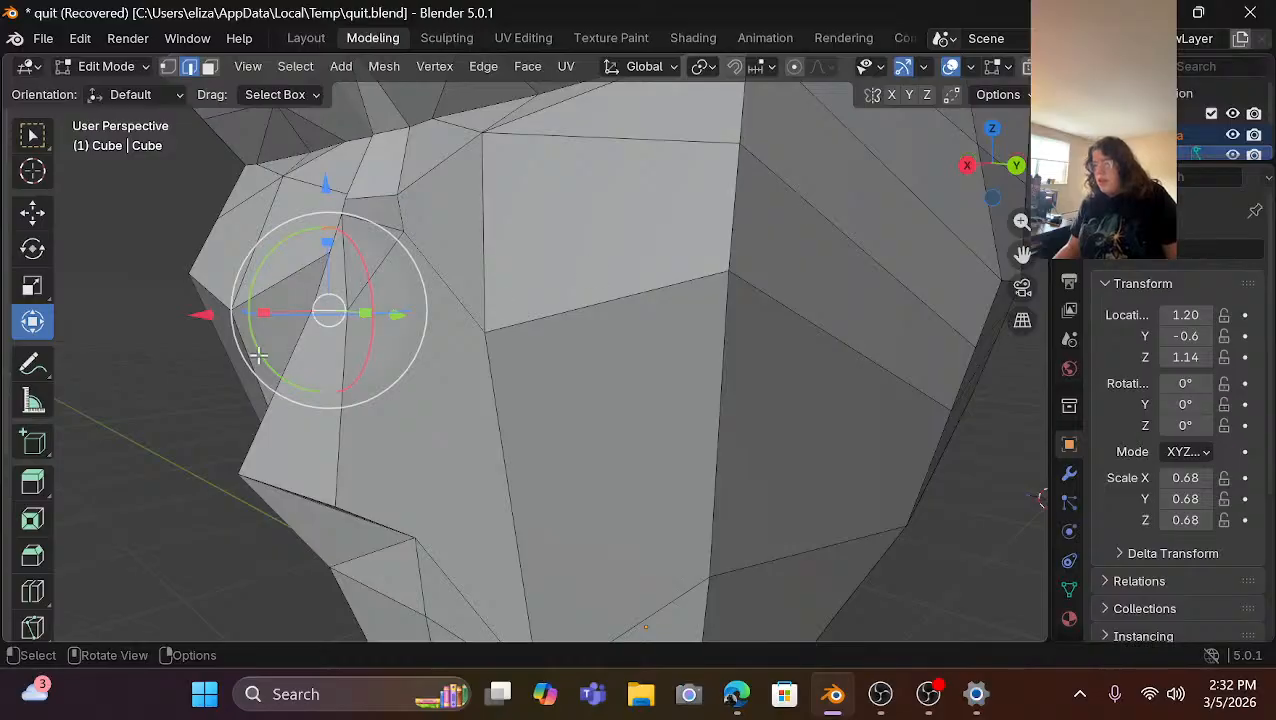
pyautogui.moveTo(203, 314)
pyautogui.mouseDown()
pyautogui.moveTo(174, 313)
pyautogui.moveTo(189, 315)
pyautogui.mouseUp()
# Narrow the nose-tip edge by scaling it along Y, and clear the selection.
pyautogui.click(283, 490)
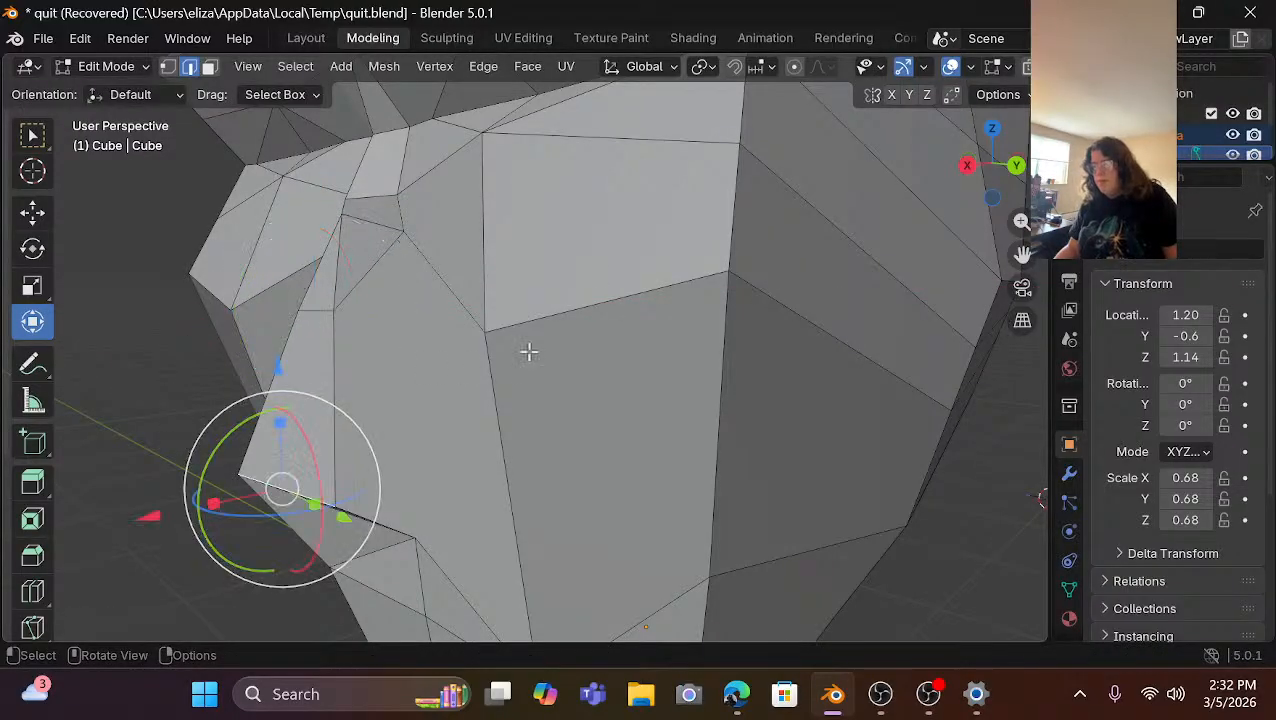
pyautogui.moveTo(966, 164); pyautogui.dragTo(1034, 165)
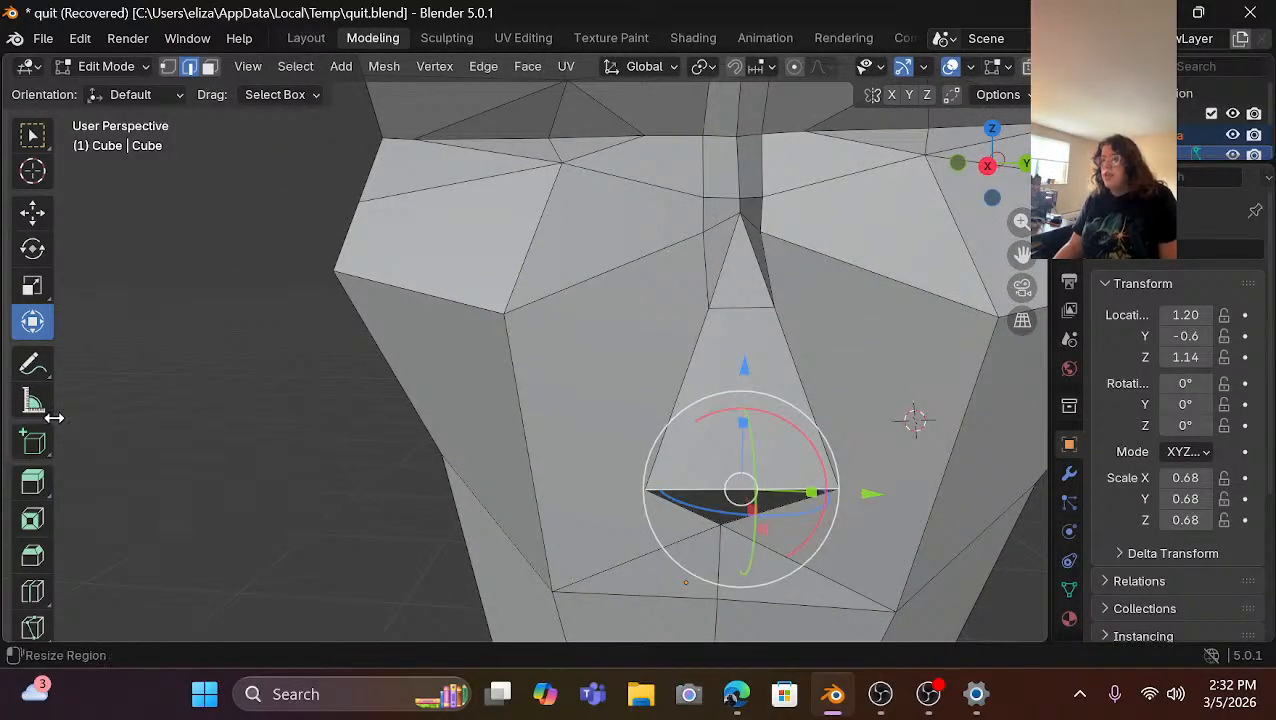
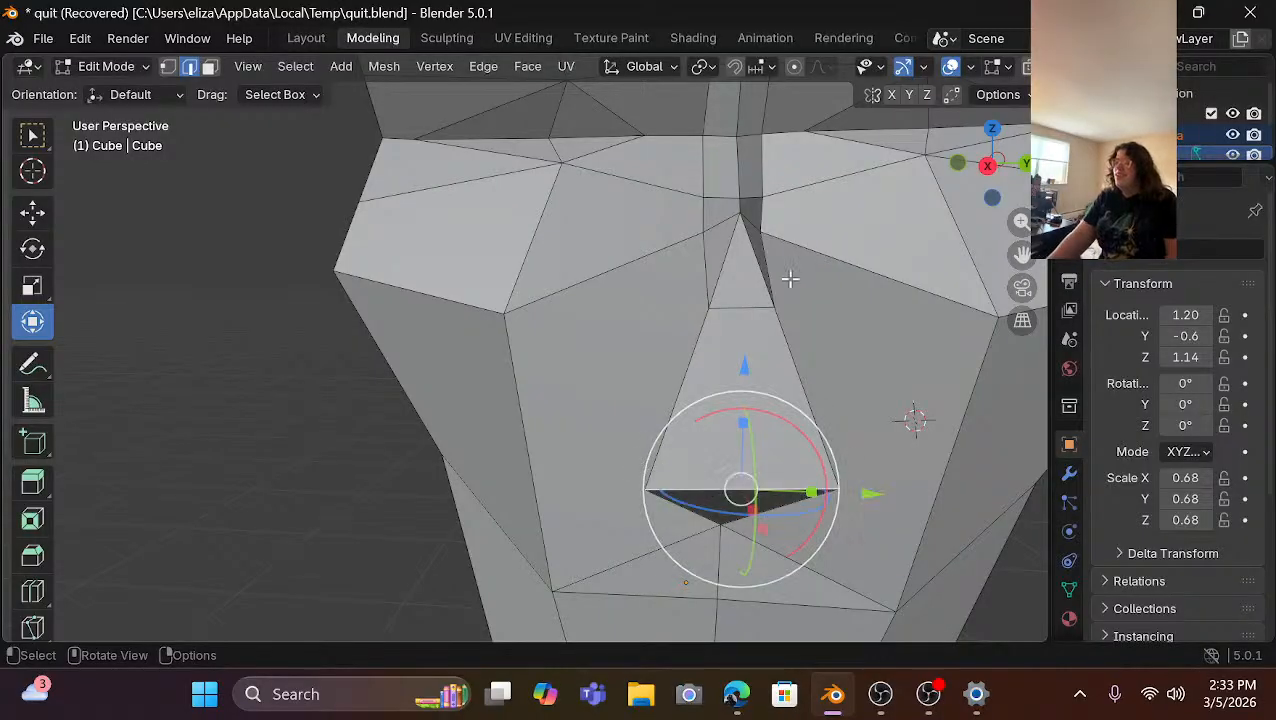
pyautogui.moveTo(980, 168); pyautogui.dragTo(1012, 170)
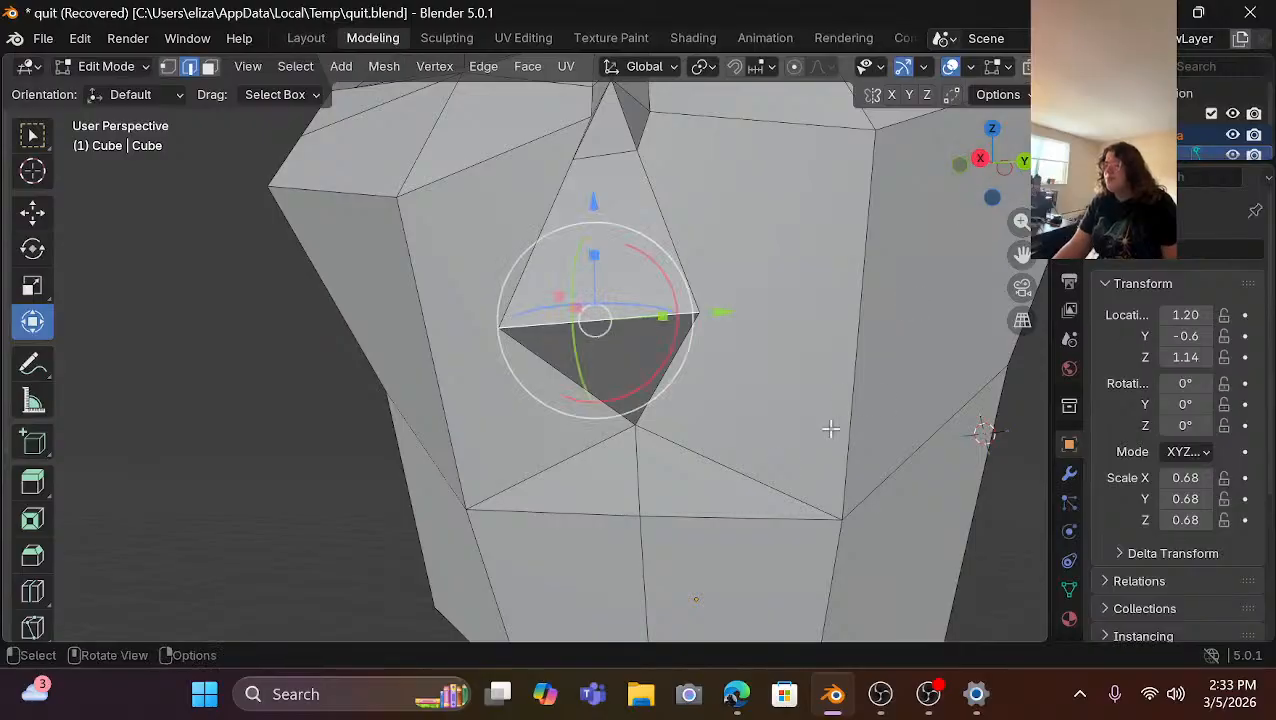
pyautogui.moveTo(662, 318); pyautogui.dragTo(624, 329)
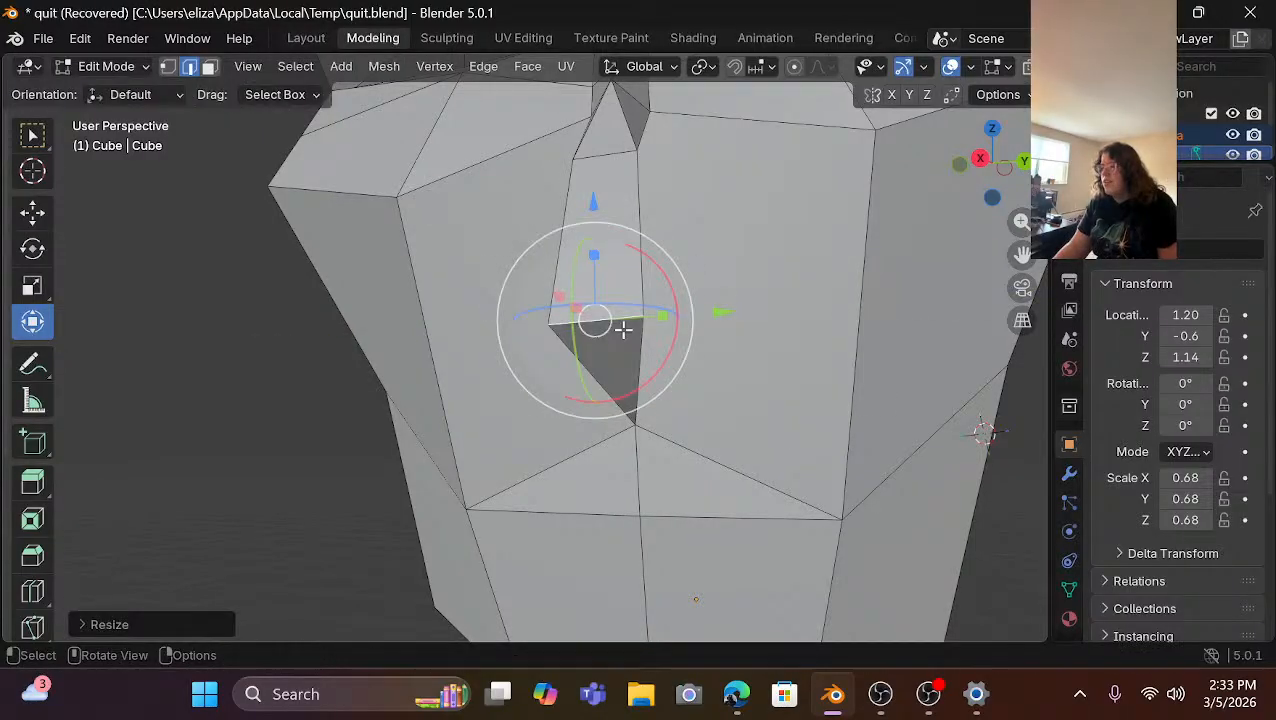
pyautogui.click(126, 513)
# Knife-cut the -Y side of the nose from the base vertex out to a point on the cheek and up to the bridge.
pyautogui.moveTo(980, 160); pyautogui.dragTo(1012, 162)
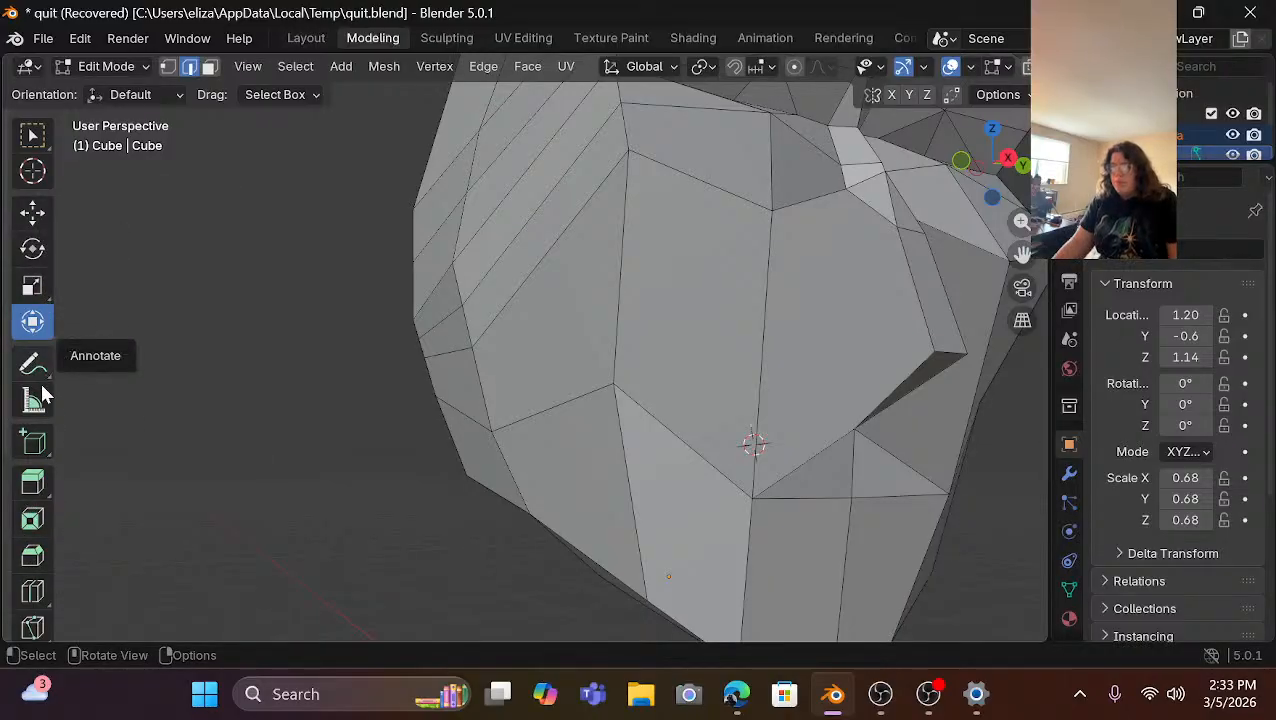
pyautogui.click(33, 625)
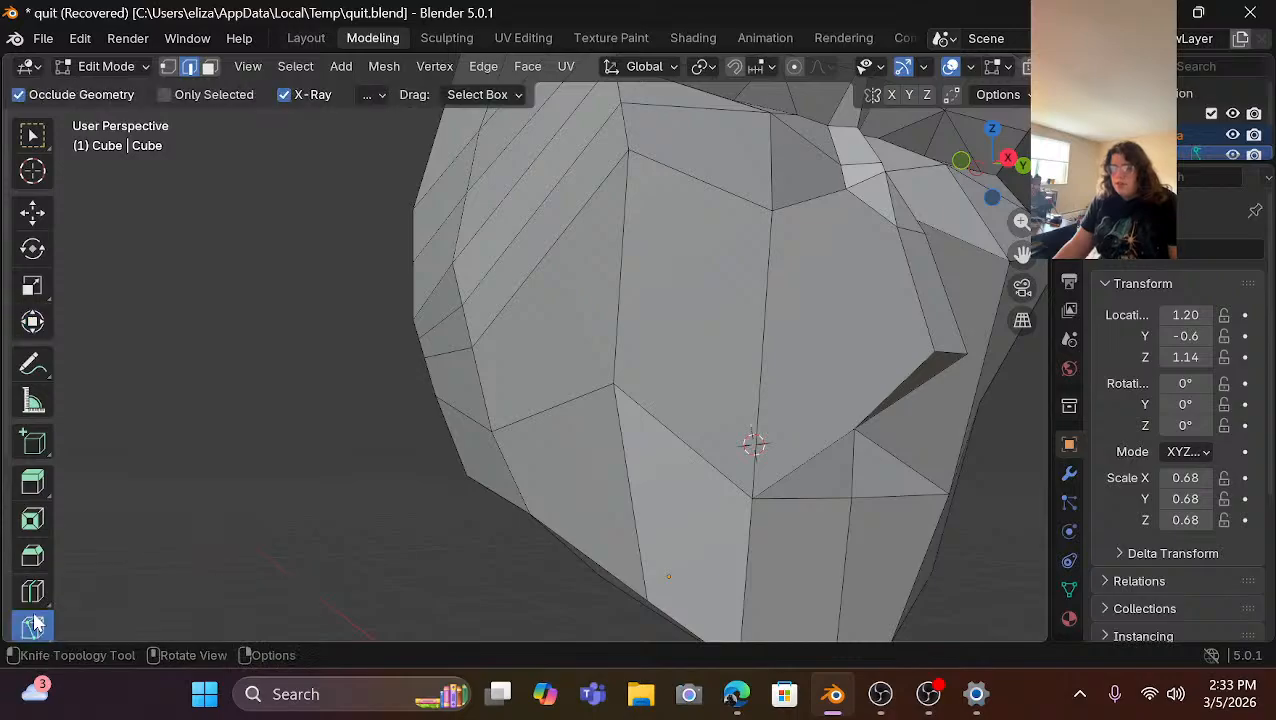
pyautogui.click(847, 188)
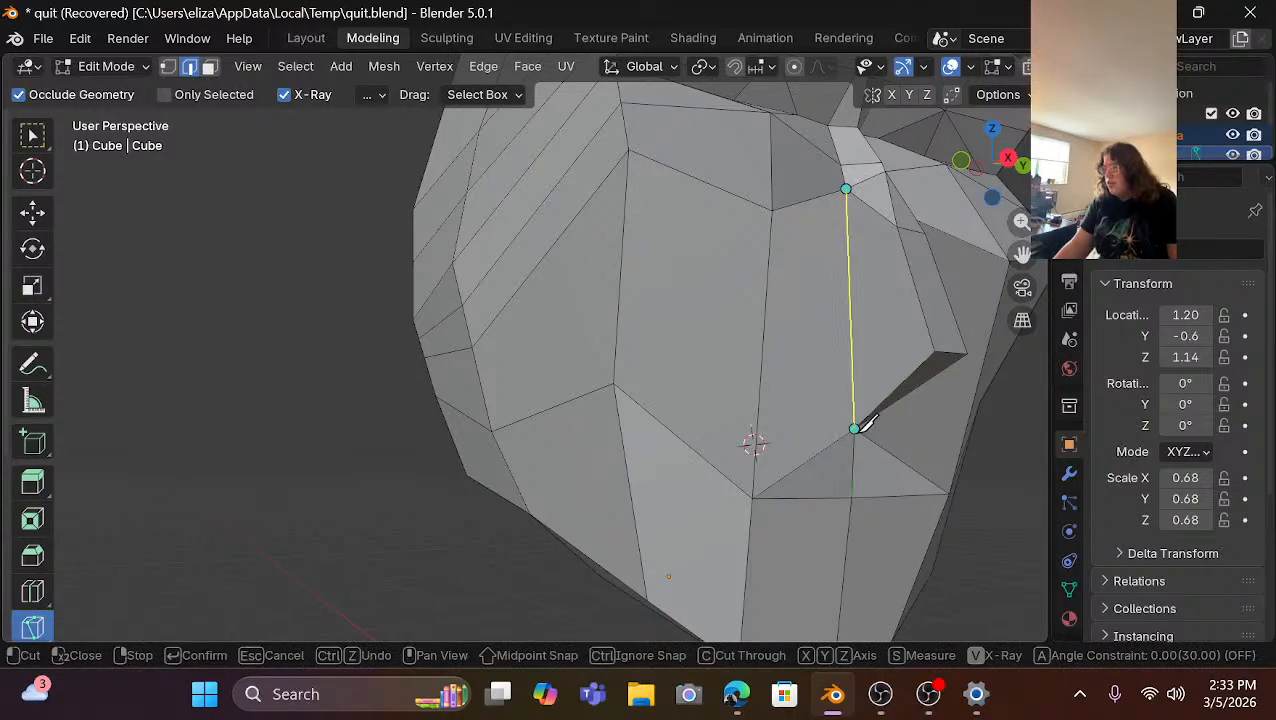
pyautogui.click(866, 422)
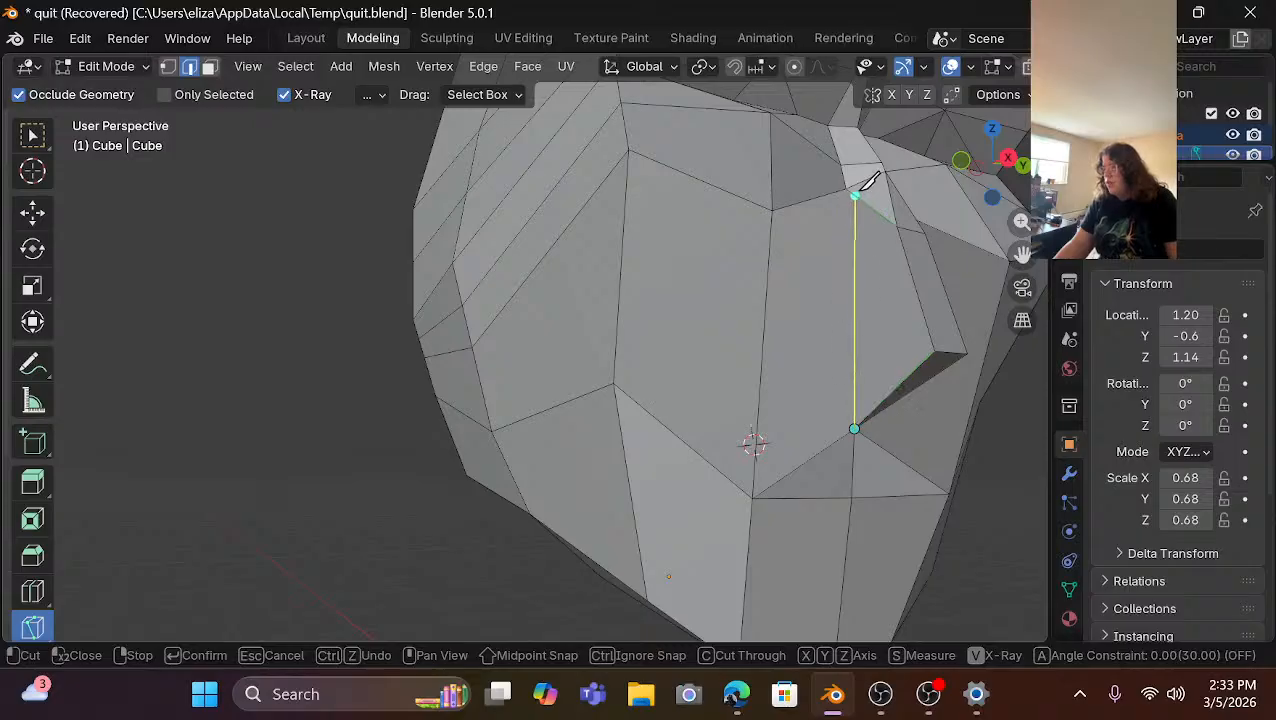
pyautogui.hotkey('ctrl', 'z')
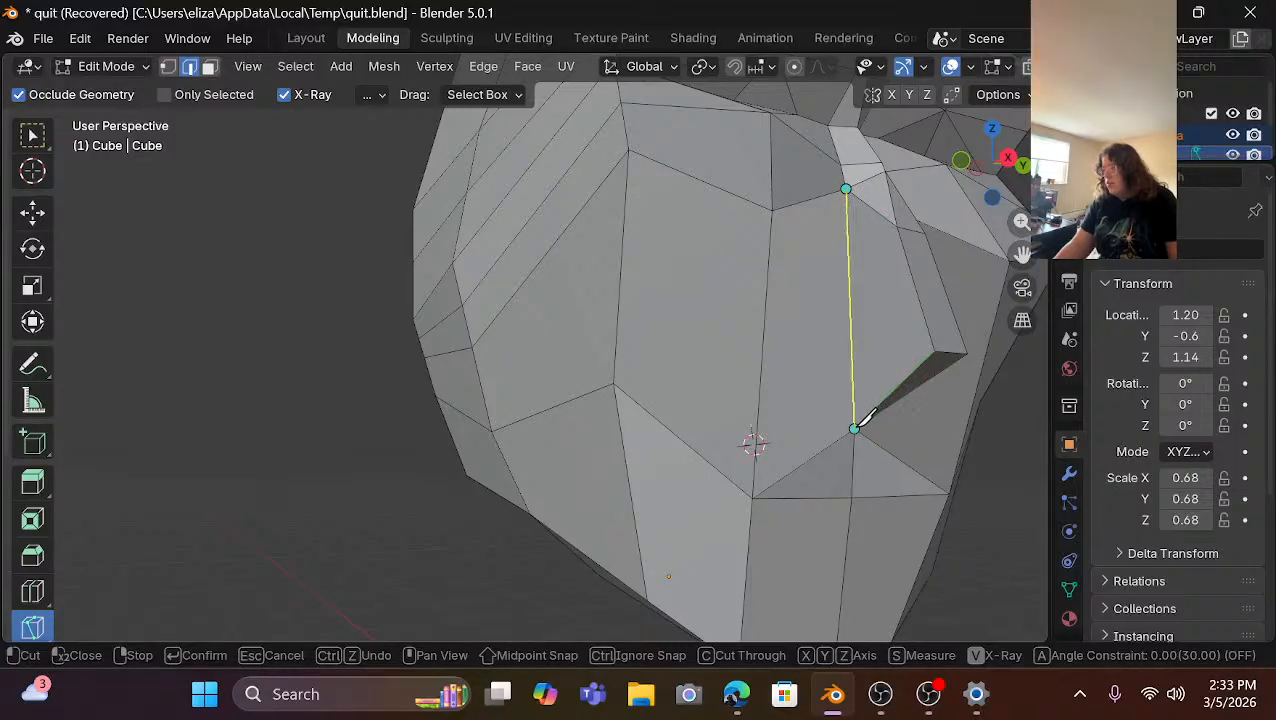
pyautogui.rightClick(856, 429)
pyautogui.click(856, 429)
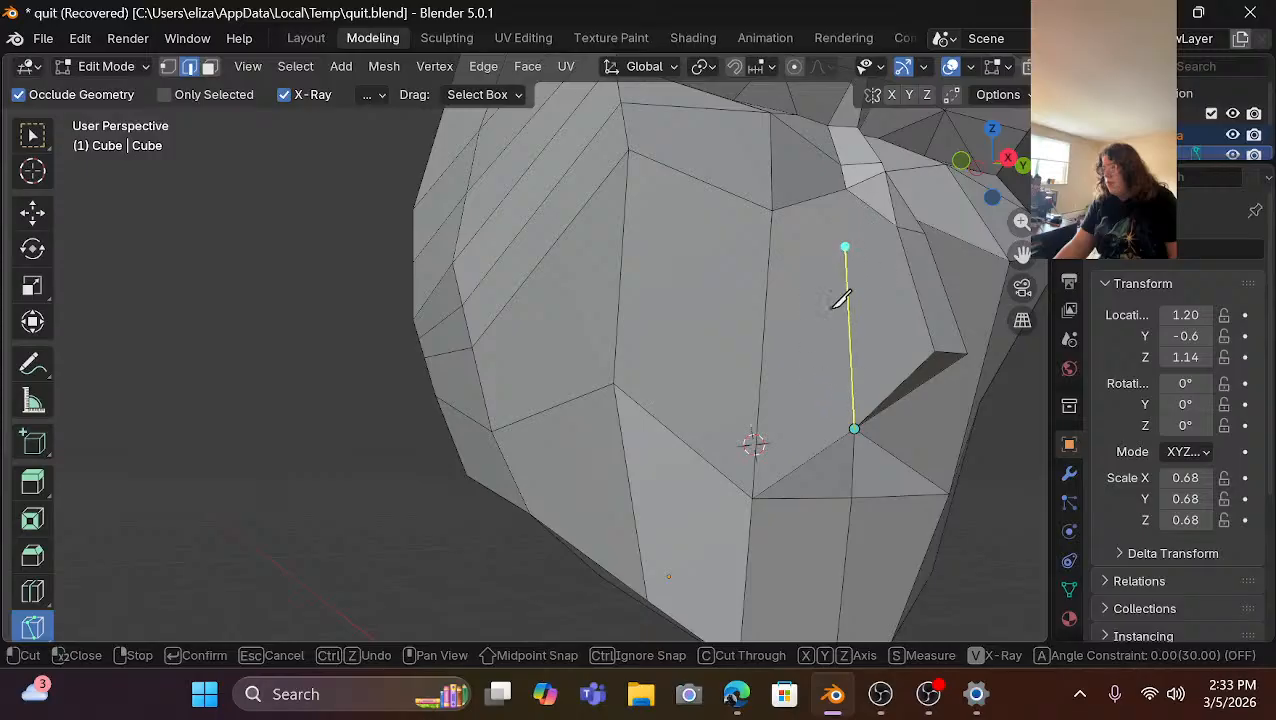
pyautogui.click(820, 395)
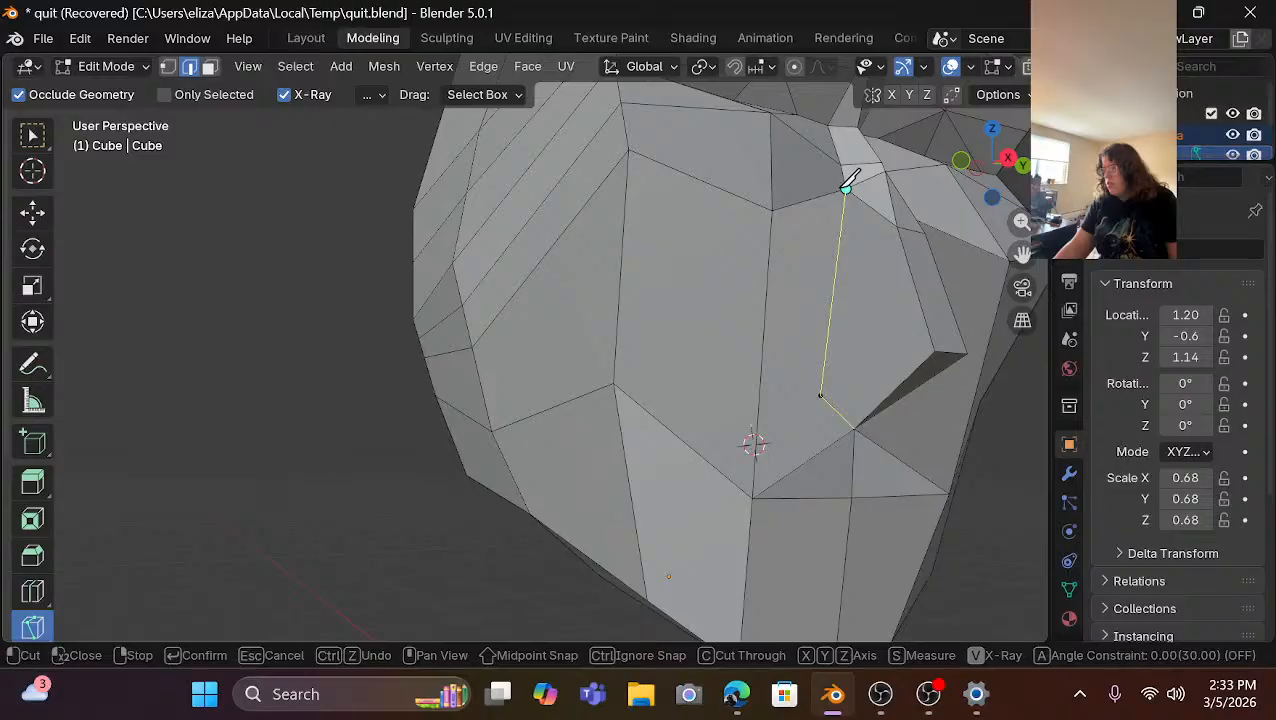
pyautogui.click(846, 189)
pyautogui.press('Return')
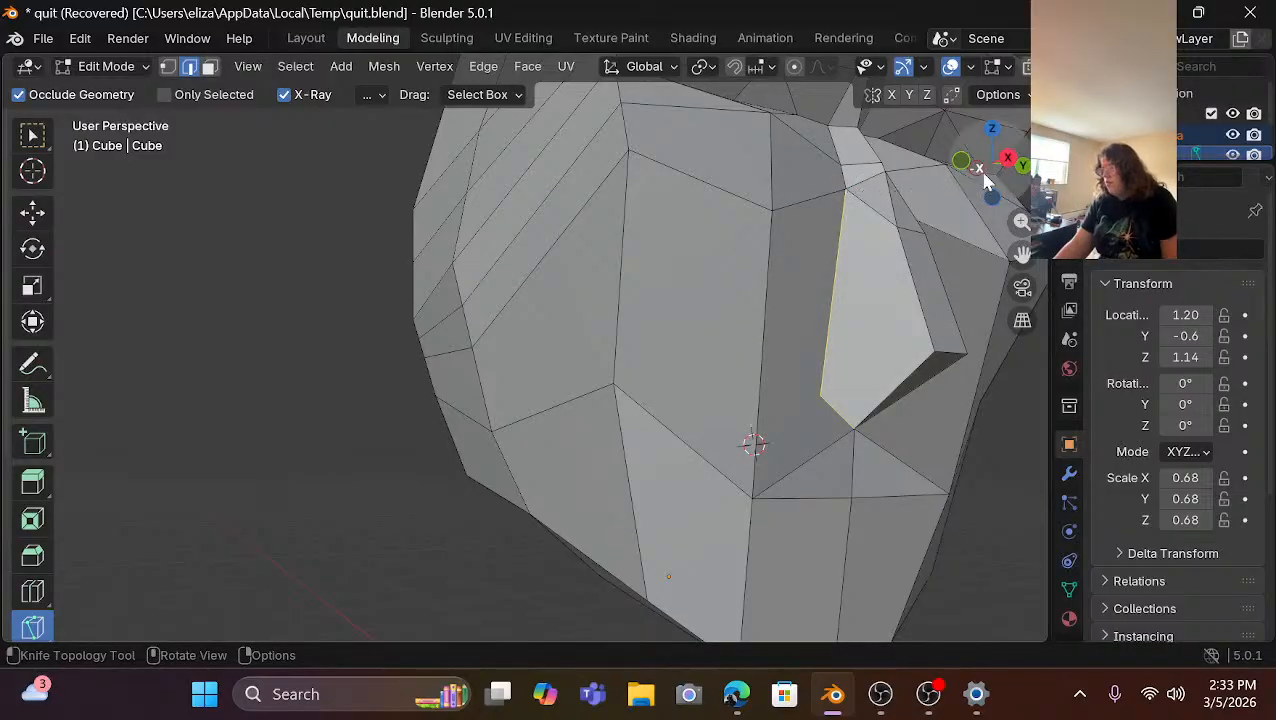
# Try a knife cut between the nose tip and the side cut's outer corner, and undo both nose-side cuts.
pyautogui.moveTo(960, 165); pyautogui.dragTo(877, 310)
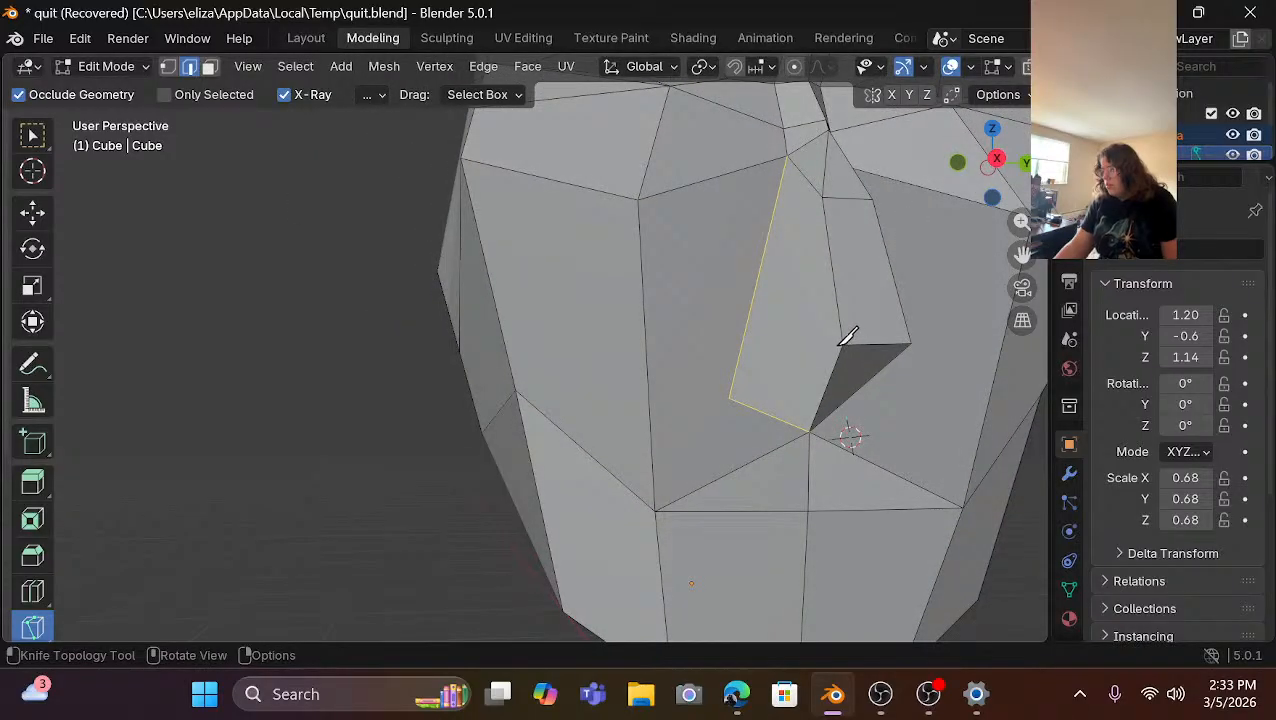
pyautogui.click(843, 345)
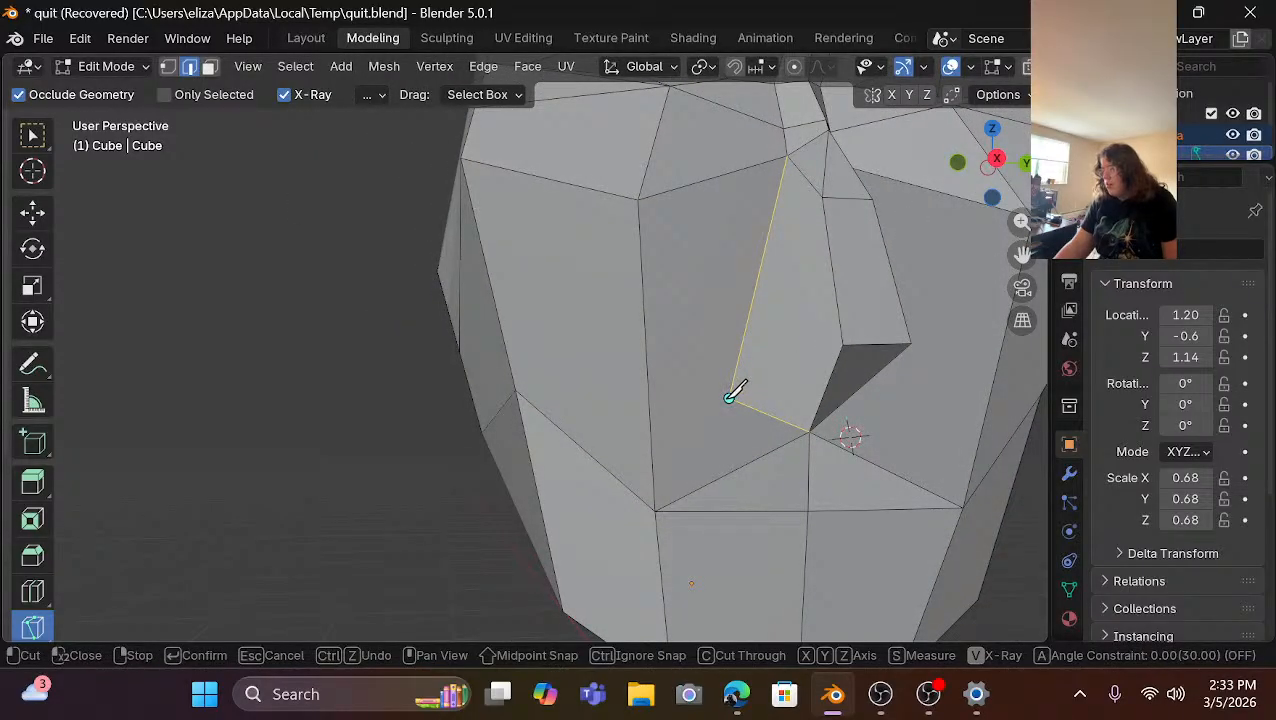
pyautogui.click(841, 333)
pyautogui.press('Return')
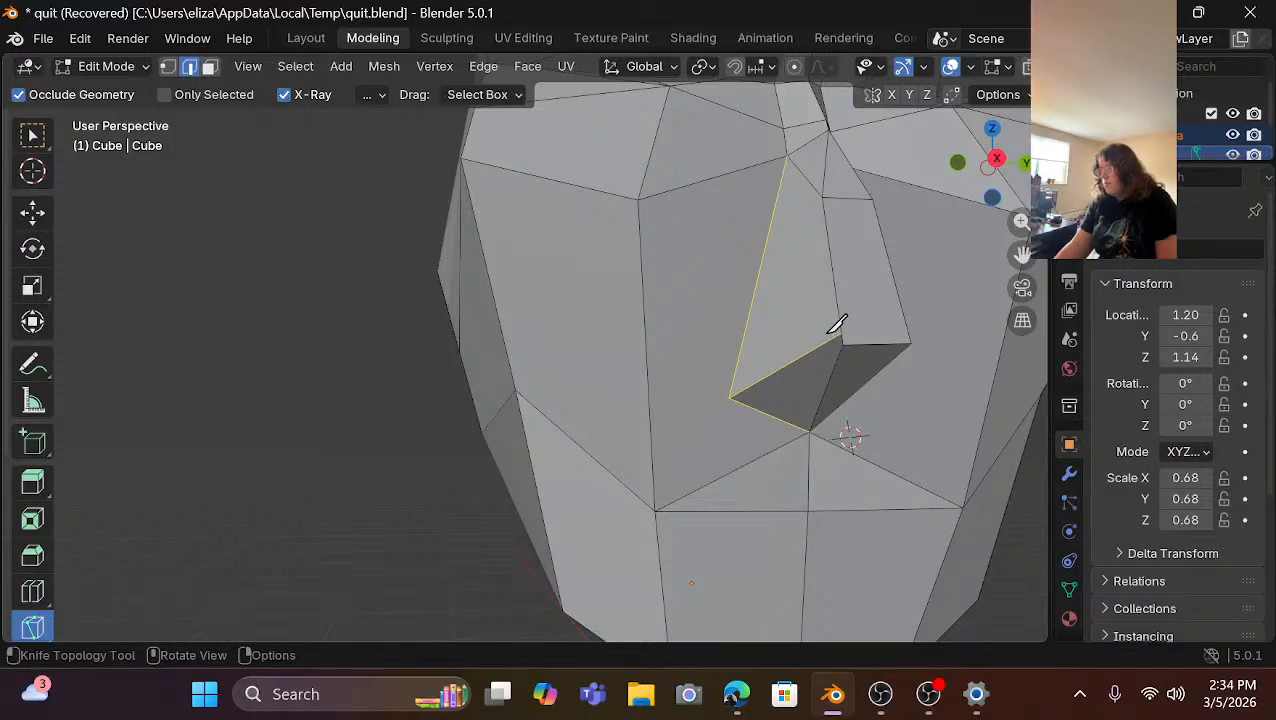
pyautogui.hotkey('ctrl', 'z')
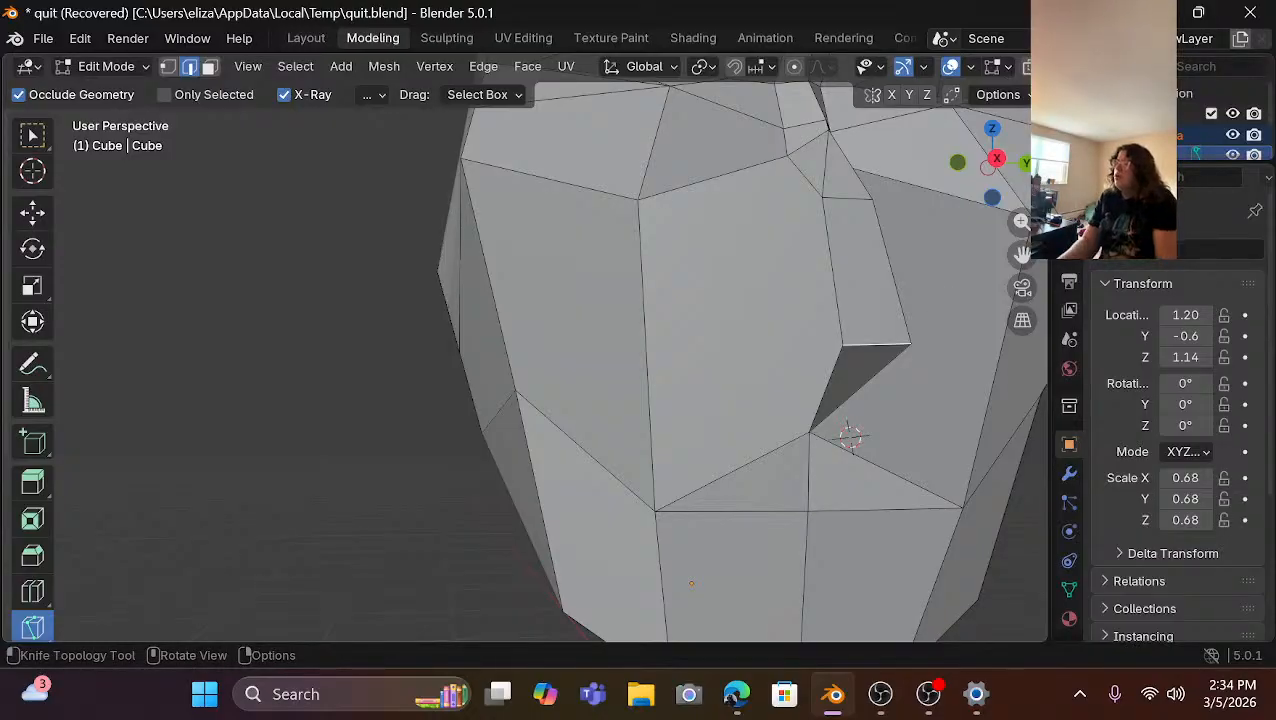
pyautogui.moveTo(691, 583); pyautogui.dragTo(535, 582, button='middle')
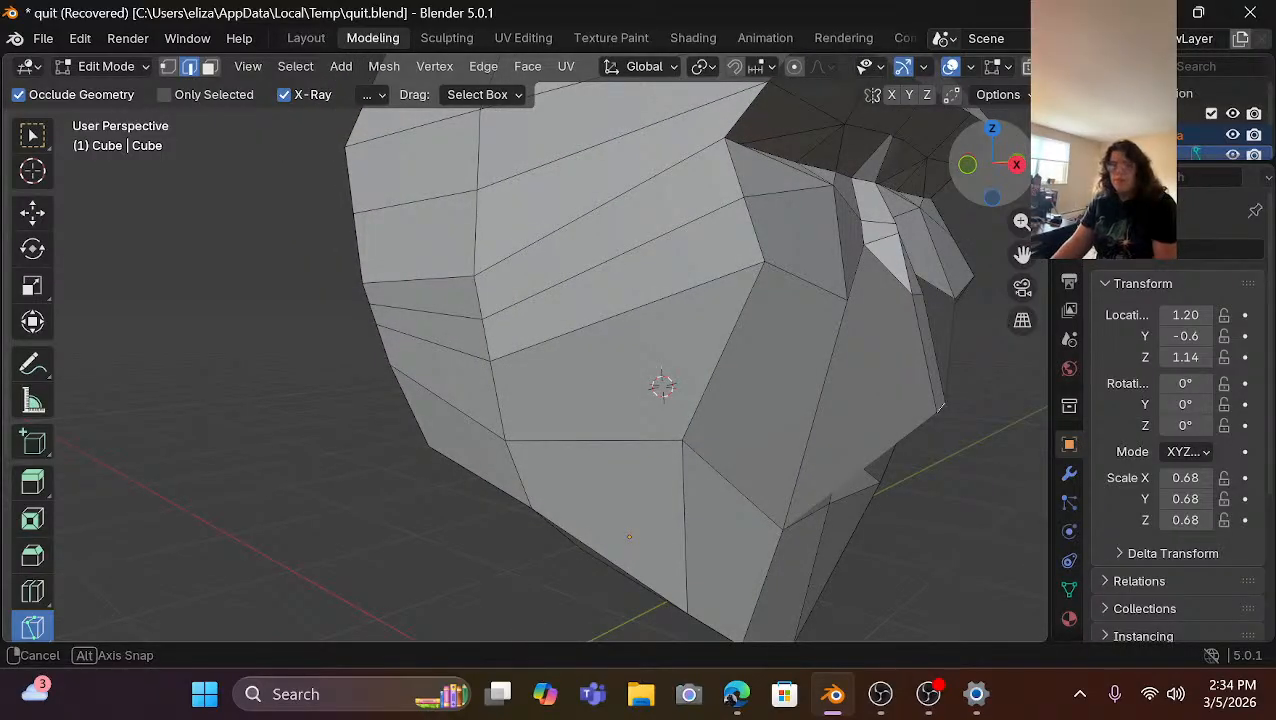
pyautogui.click(936, 412)
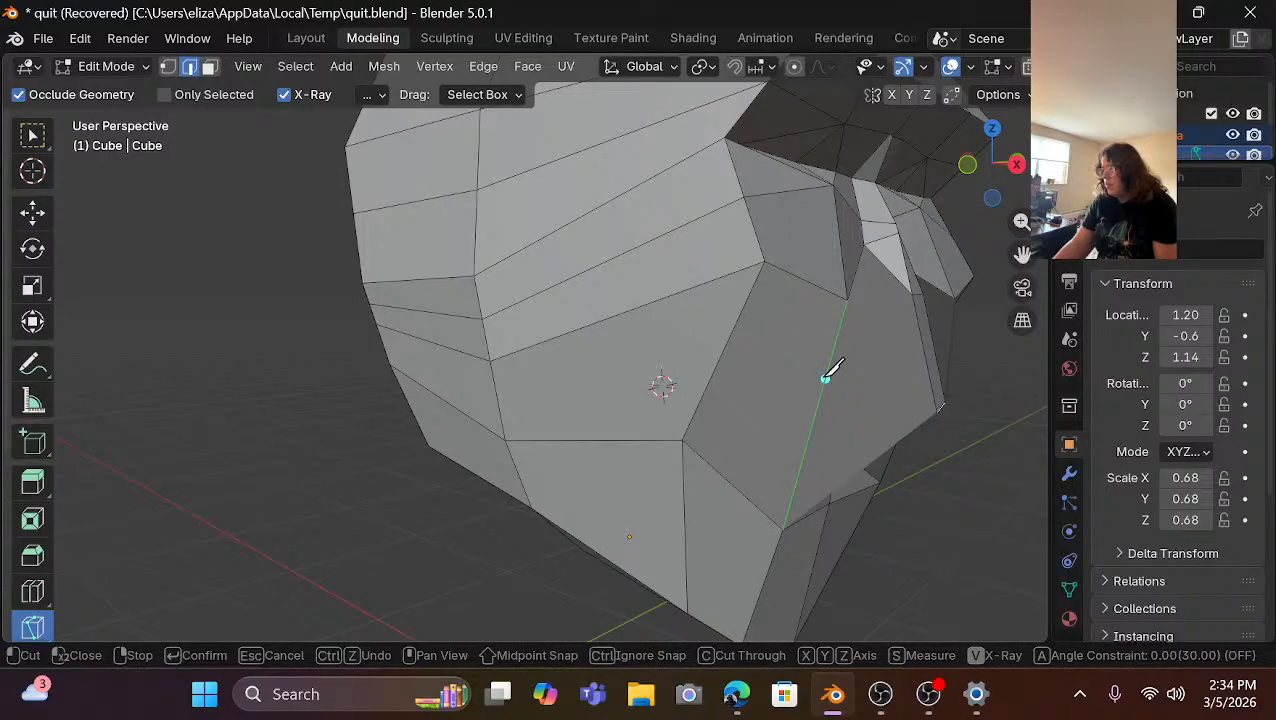
pyautogui.click(825, 378)
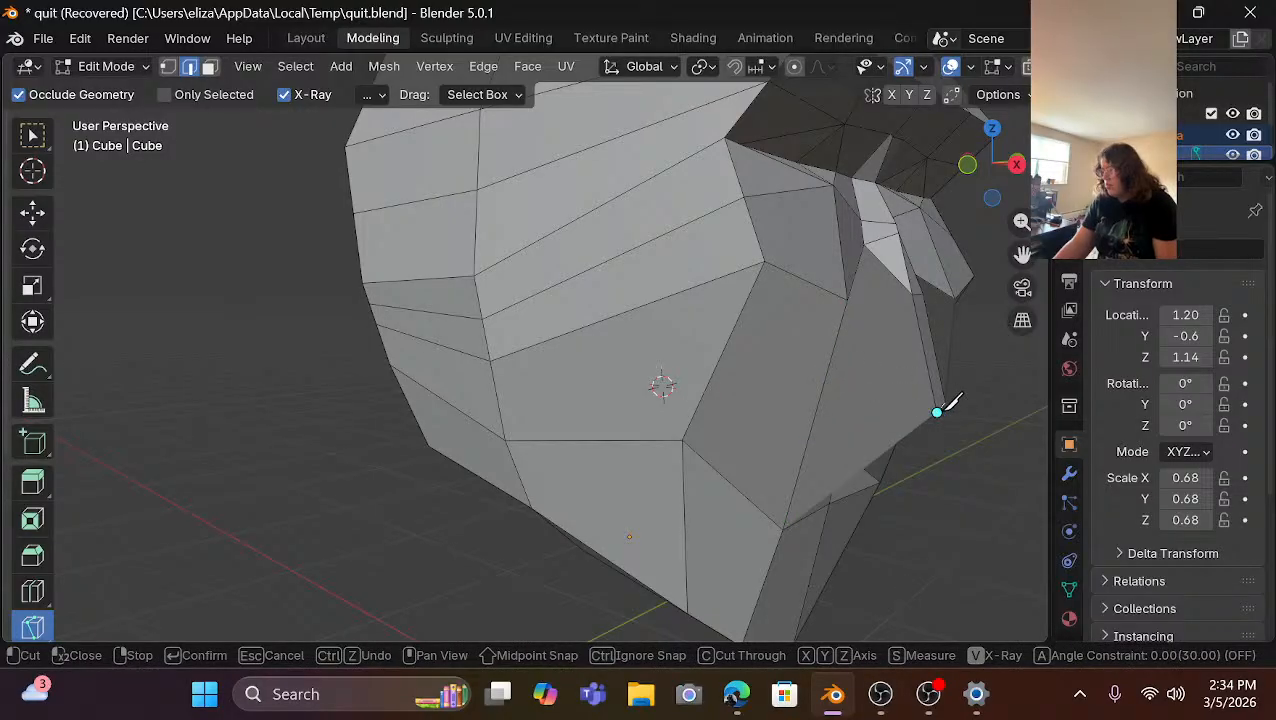
pyautogui.click(825, 377)
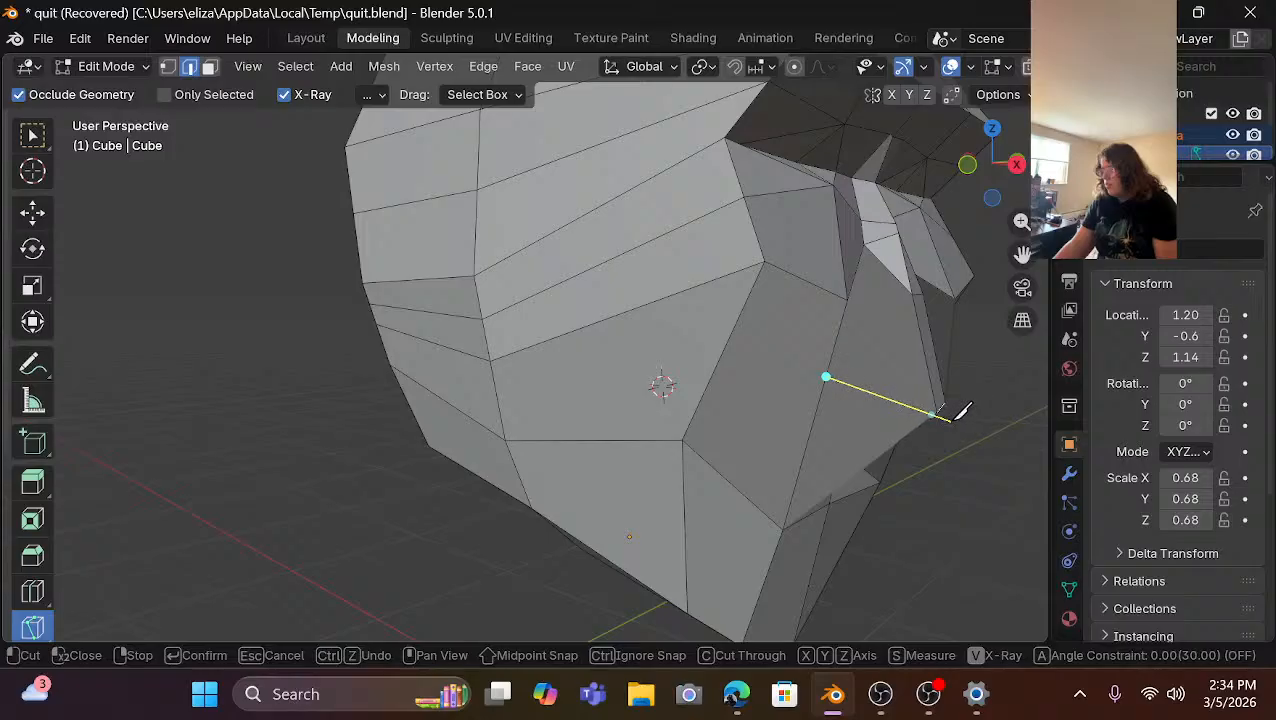
pyautogui.hotkey('ctrl', 'z')
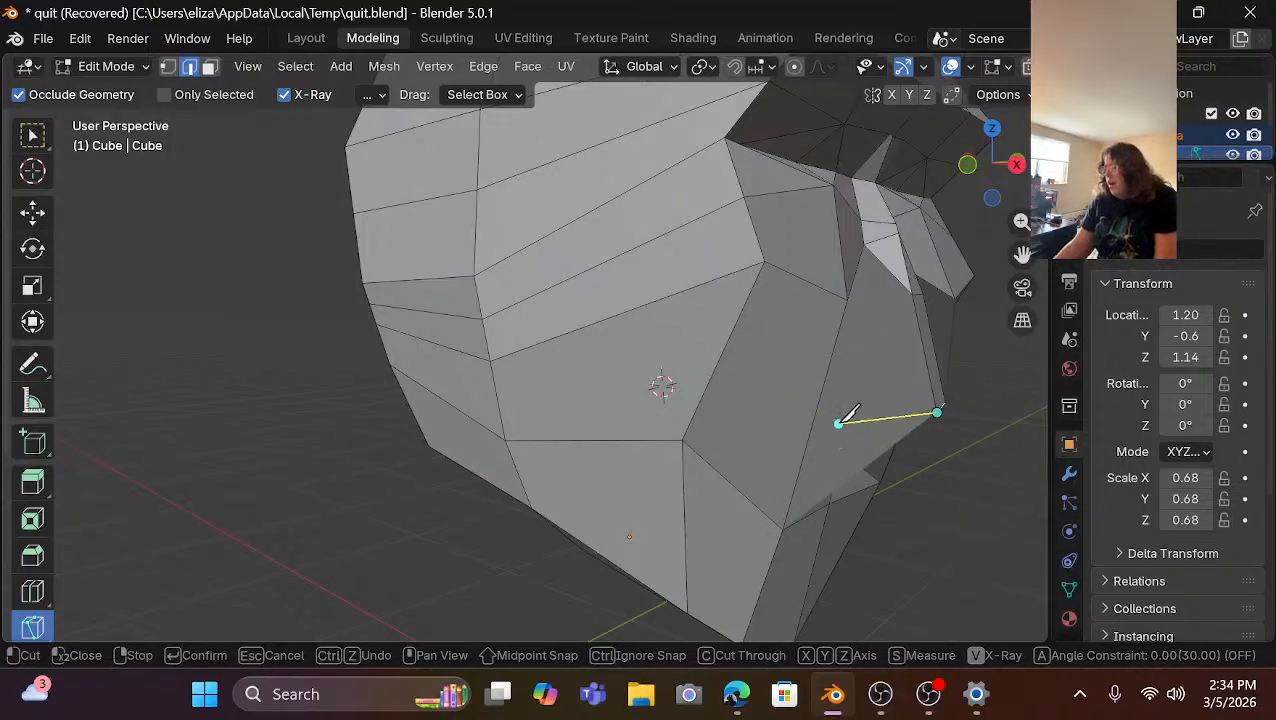
pyautogui.click(810, 432)
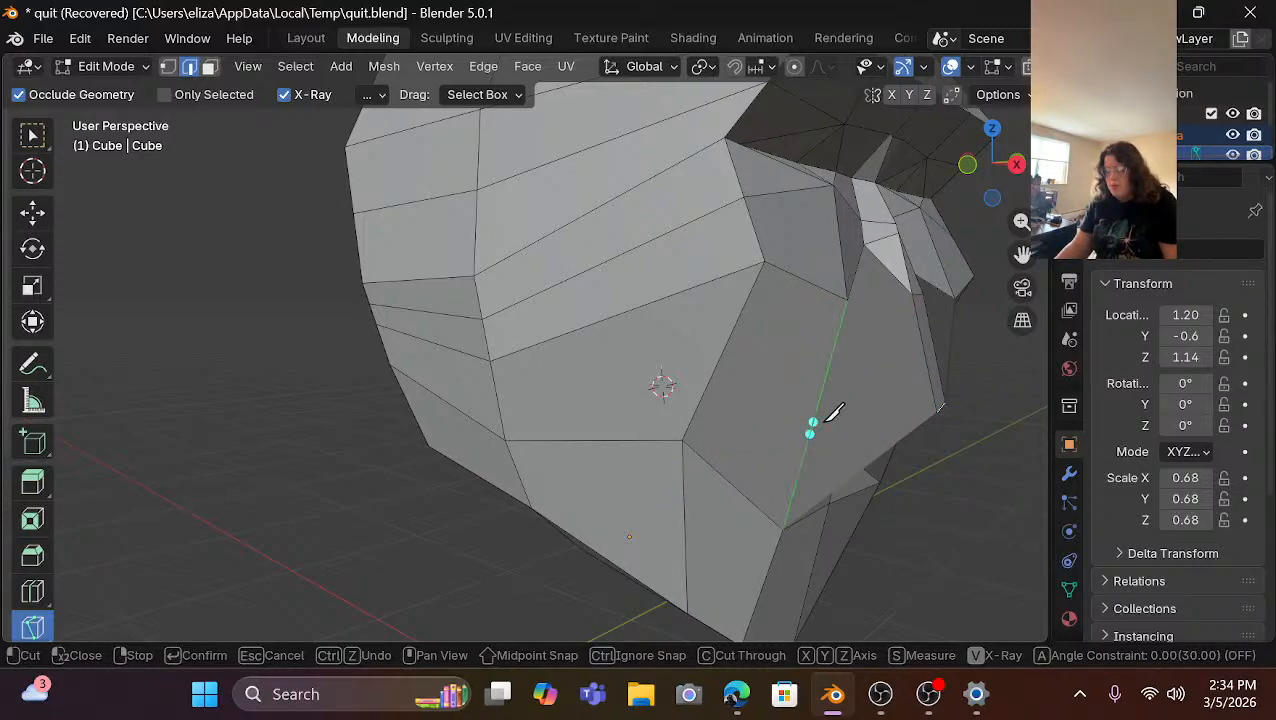
pyautogui.press('Escape')
pyautogui.scroll(-3, 936, 318)
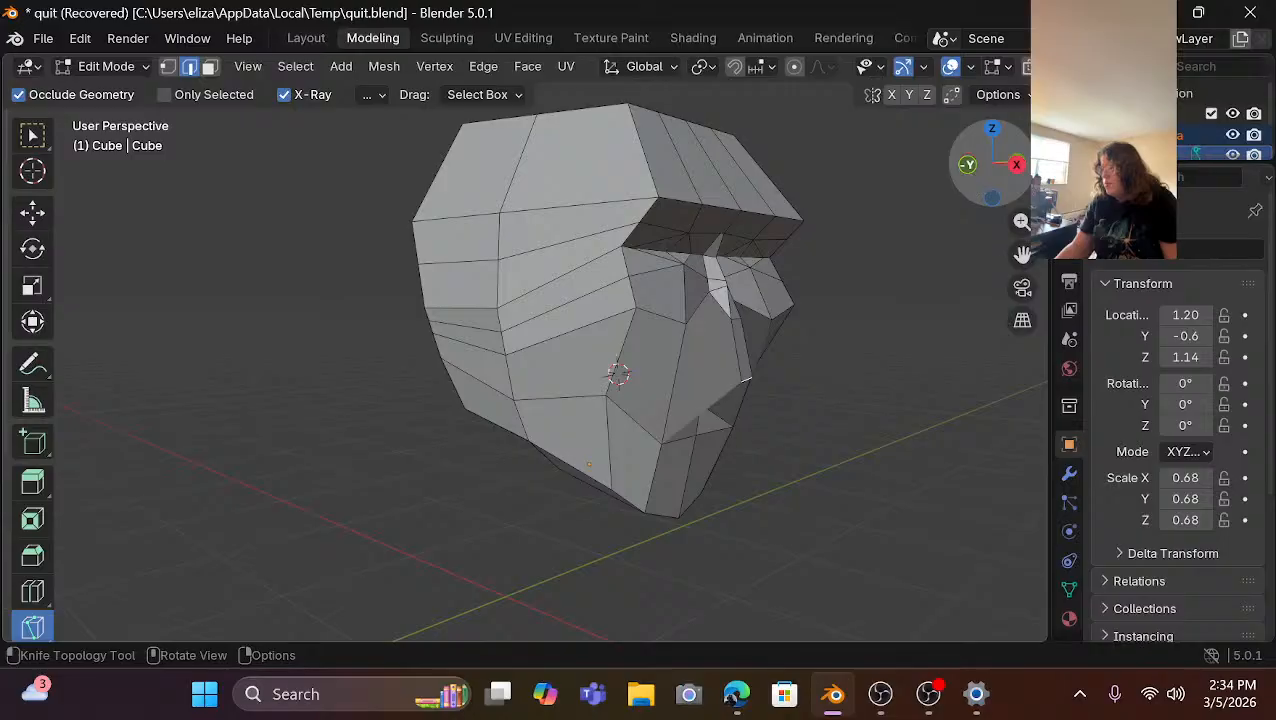
# Knife-cut a horizontal edge across the dark underside face of the nose, from one side edge to the other.
pyautogui.moveTo(745, 378); pyautogui.dragTo(460, 384, button='middle')
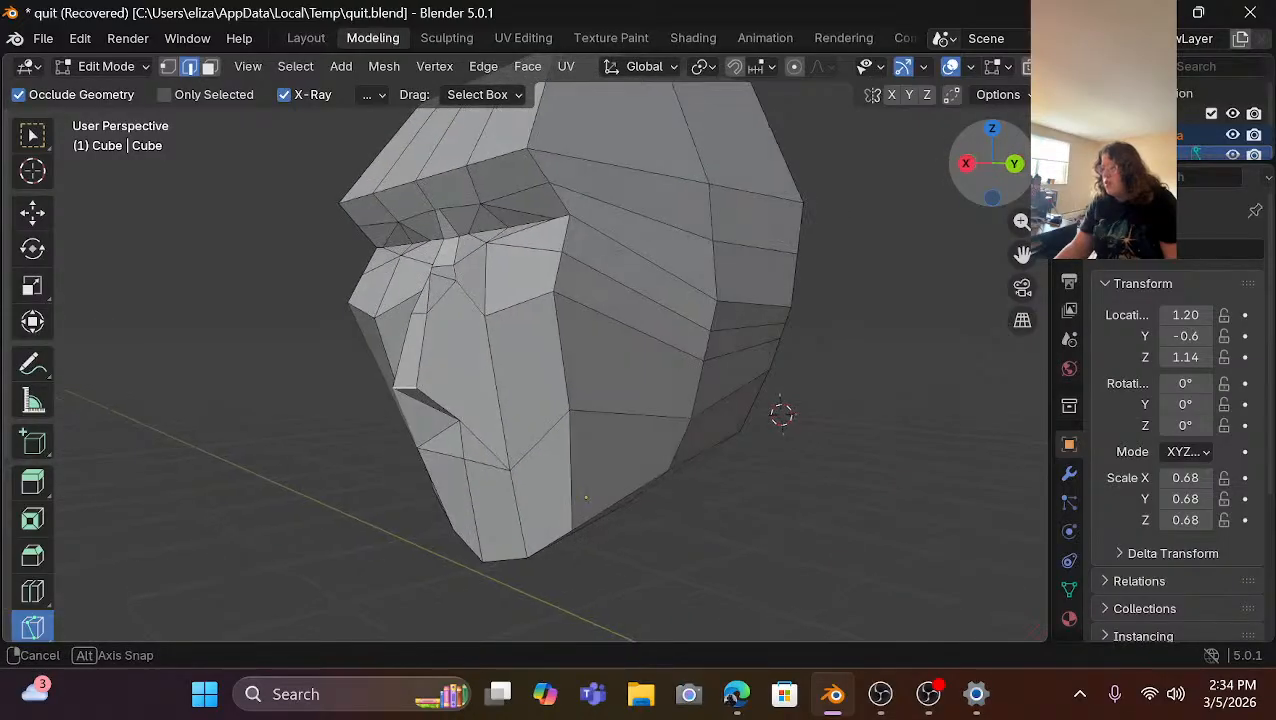
pyautogui.moveTo(850, 182); pyautogui.dragTo(964, 182)
pyautogui.scroll(5, 750, 288)
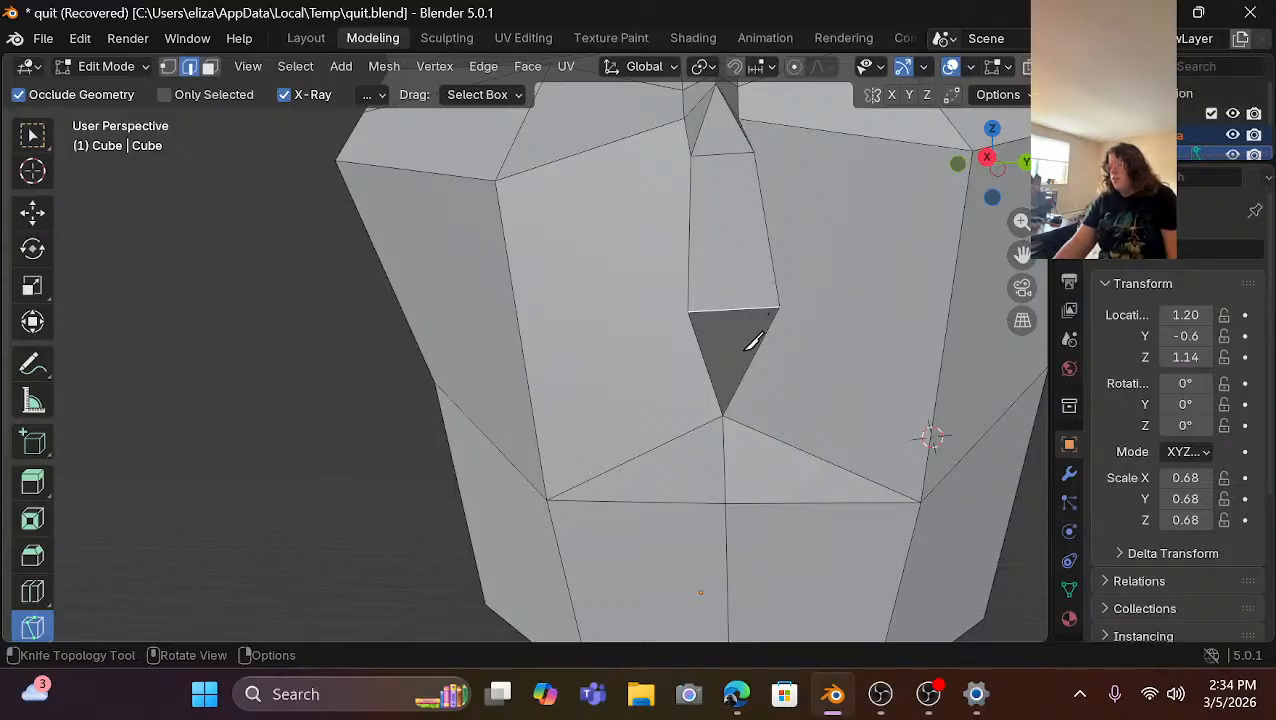
pyautogui.click(705, 358)
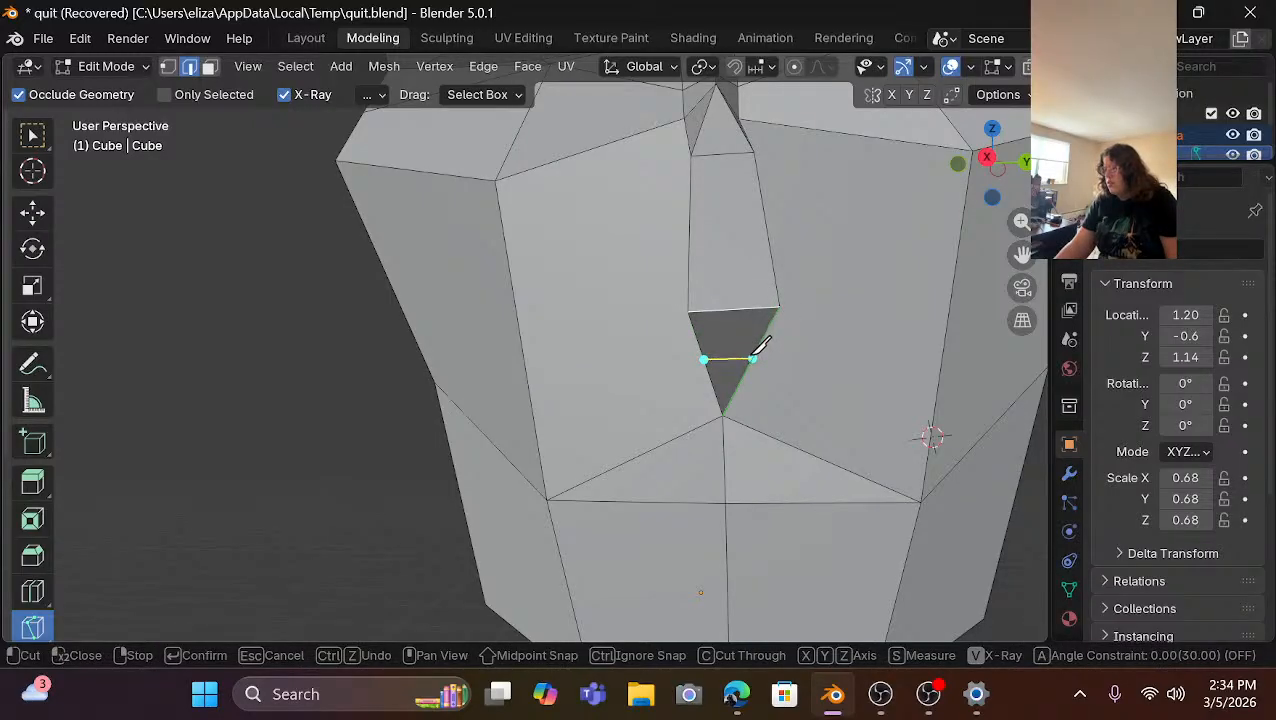
pyautogui.press('Return')
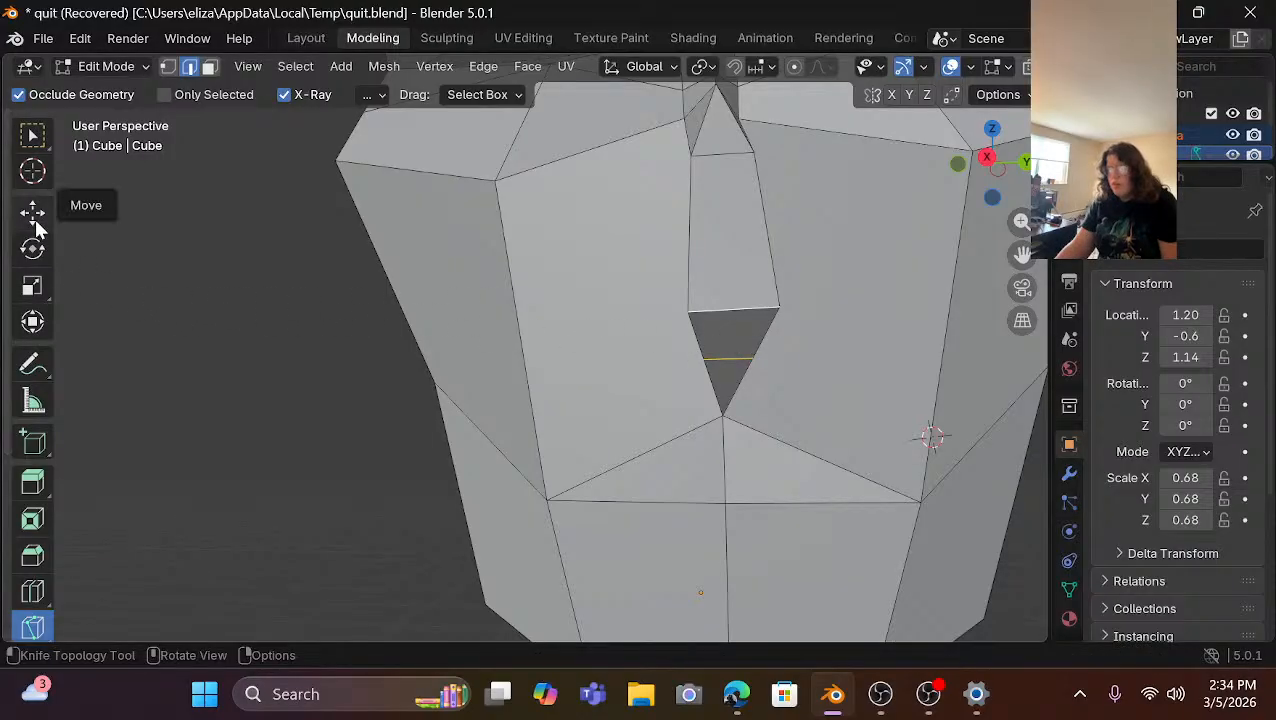
# Select only the new edge across the nose's underside and widen it by scaling along Y.
pyautogui.click(33, 322)
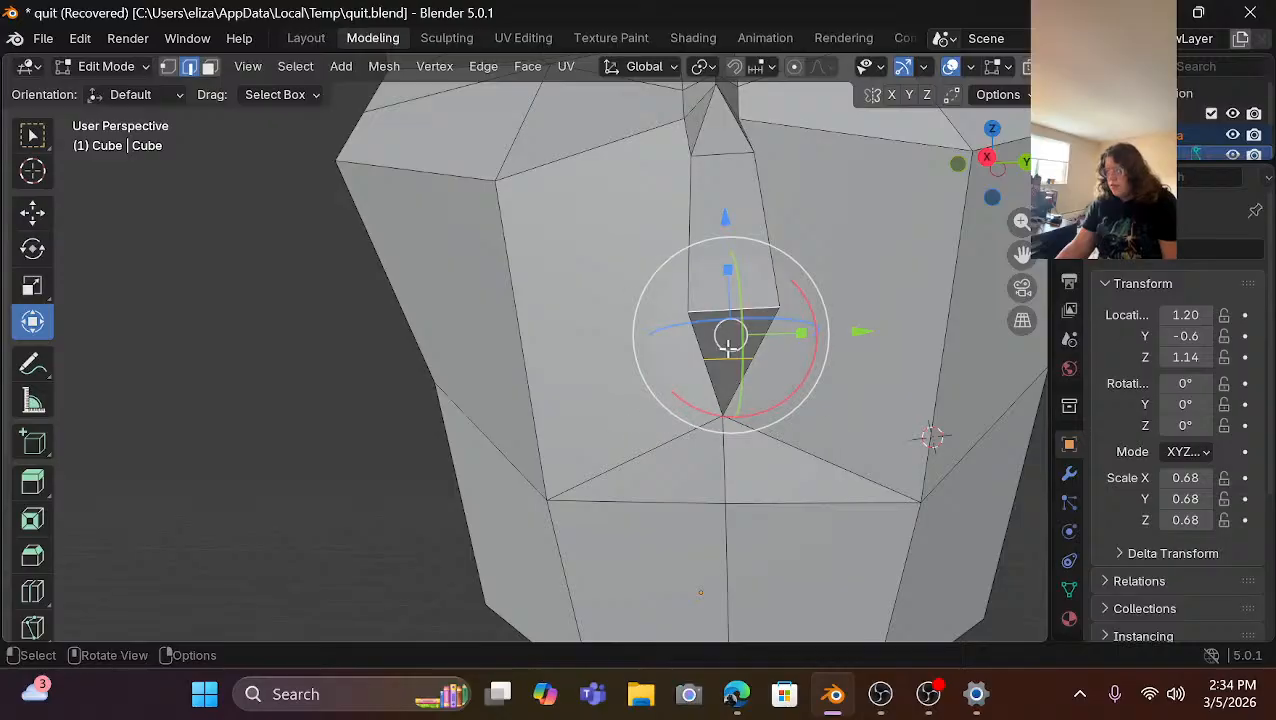
pyautogui.moveTo(797, 332); pyautogui.dragTo(836, 331)
pyautogui.hotkey('ctrl', 'z')
pyautogui.hotkey('ctrl', 'z')
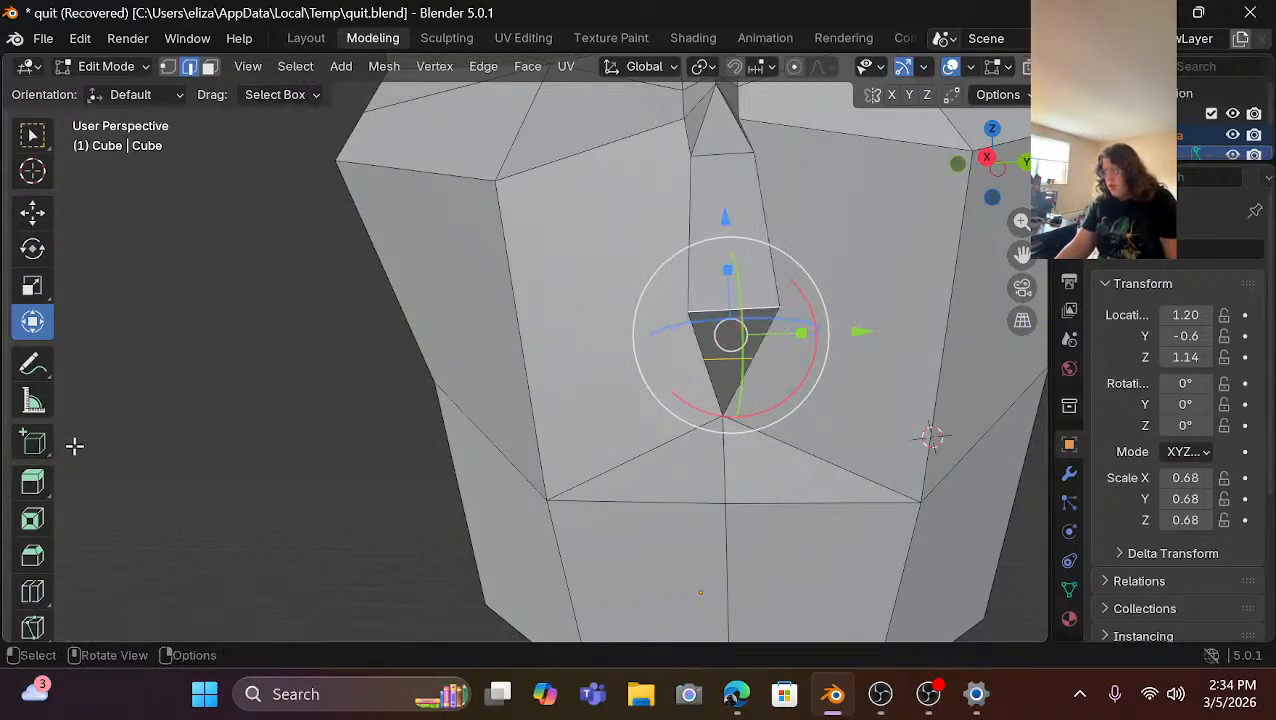
pyautogui.click(692, 356)
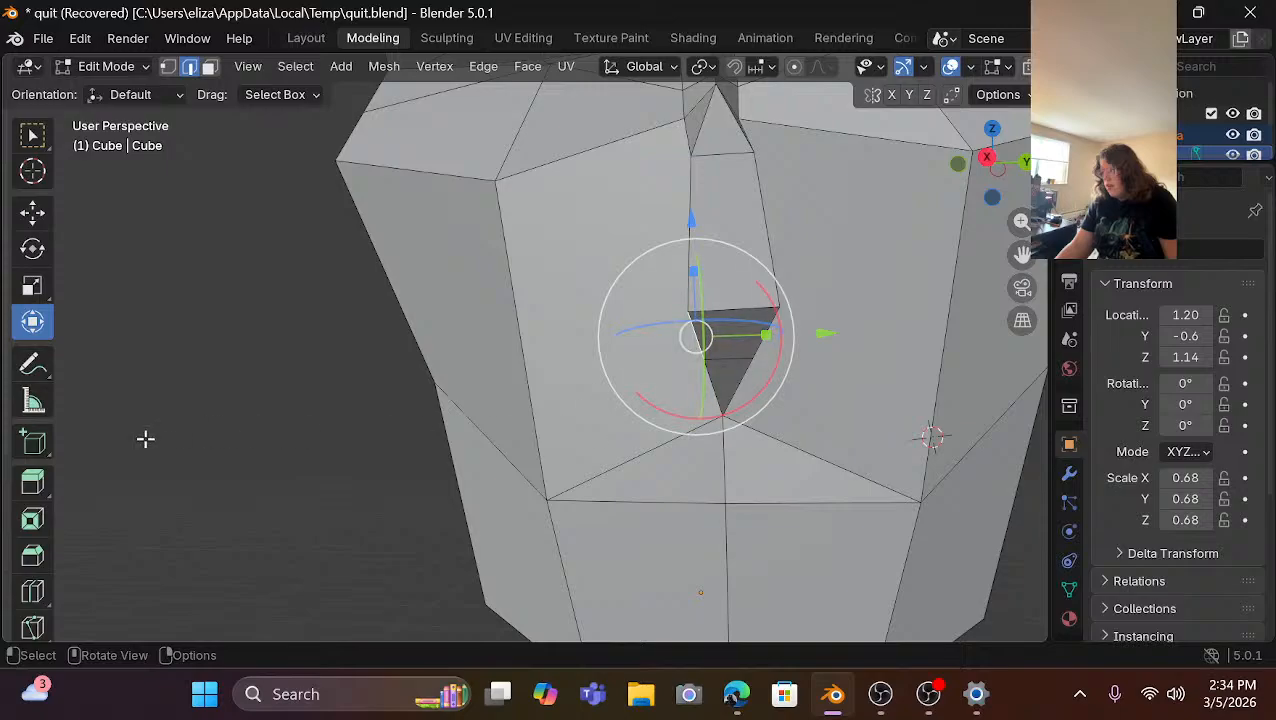
pyautogui.click(751, 373)
pyautogui.click(730, 364)
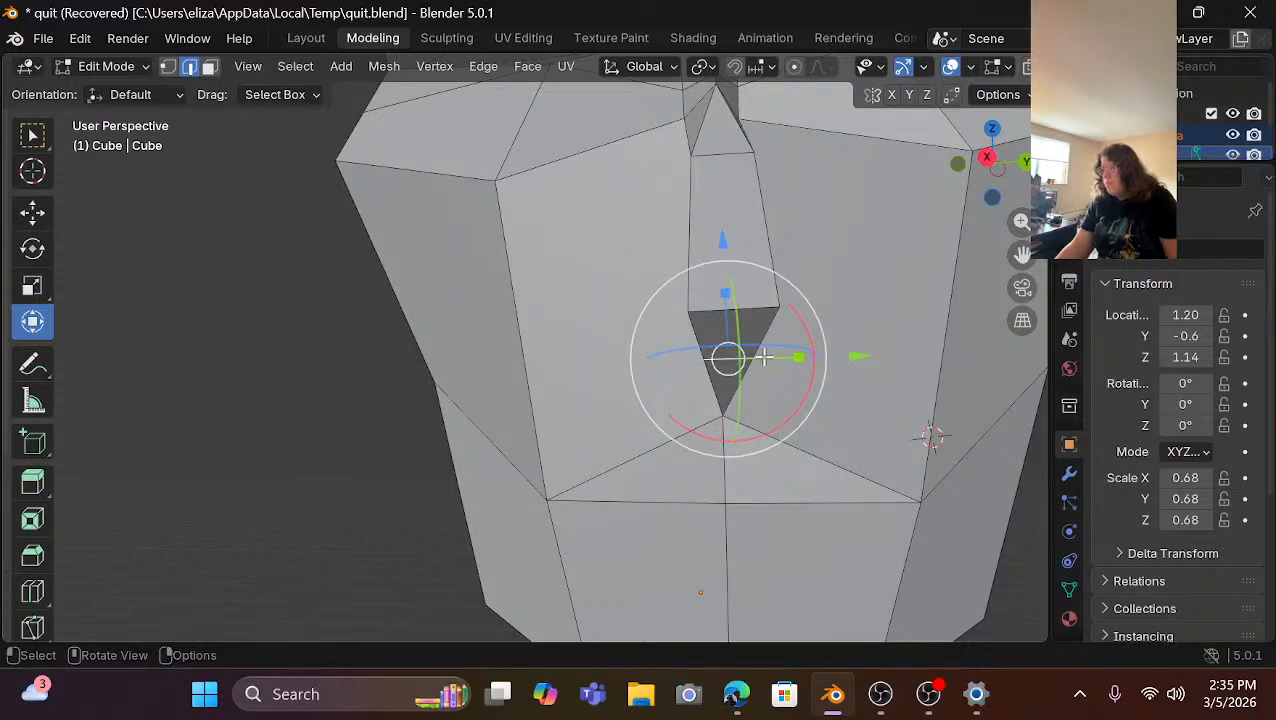
pyautogui.moveTo(845, 358); pyautogui.dragTo(883, 354)
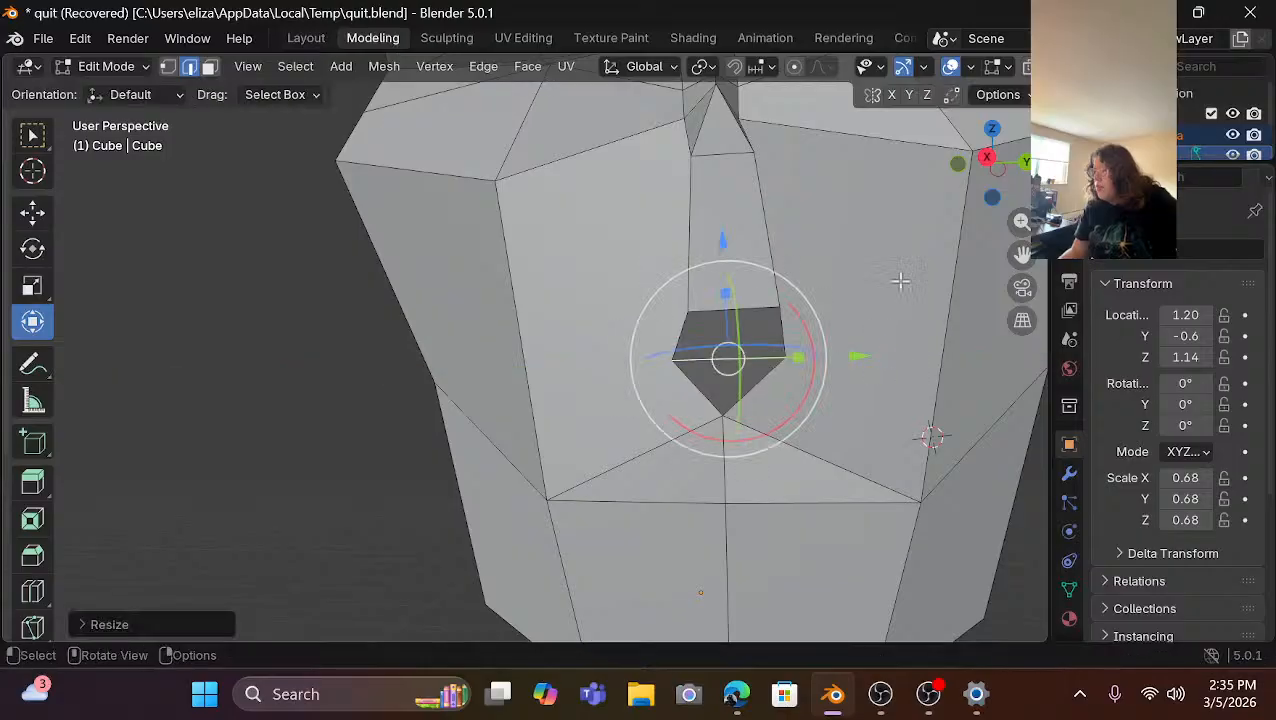
# Move the widened underside edge back toward the face along X and slightly down along Z, and clear the selection.
pyautogui.moveTo(990, 158); pyautogui.dragTo(369, 237)
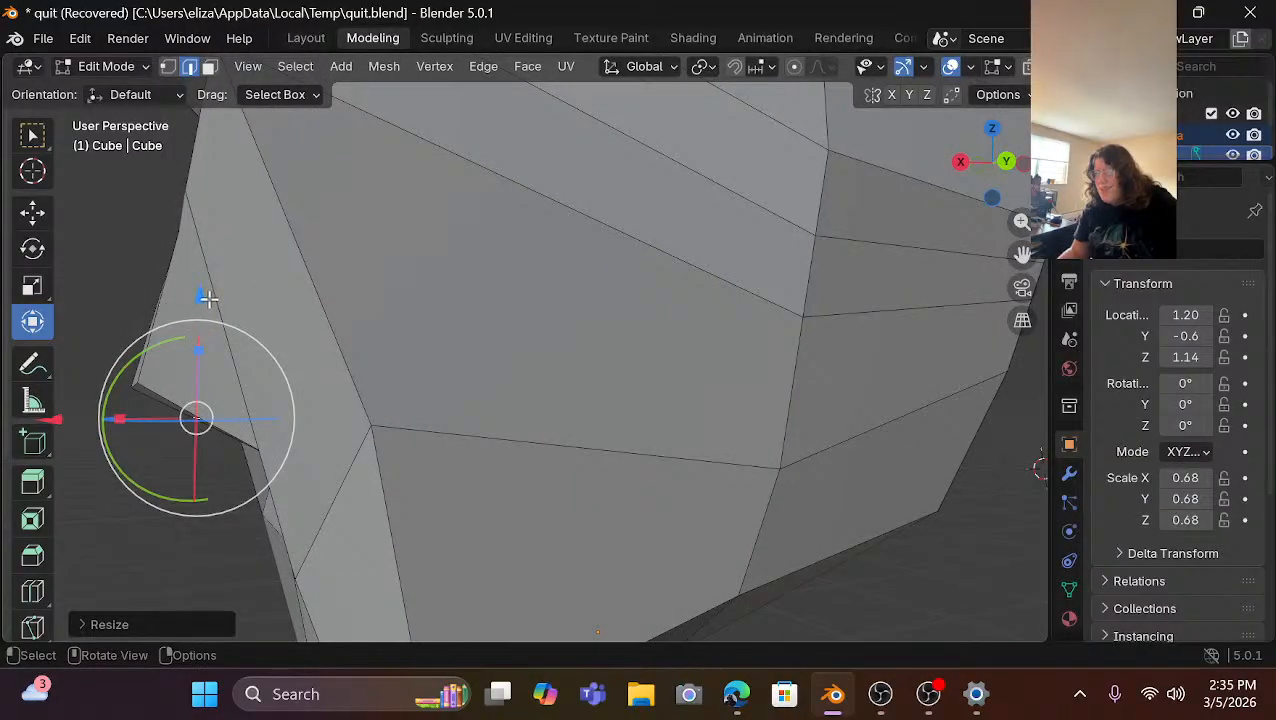
pyautogui.moveTo(207, 297); pyautogui.dragTo(234, 284)
pyautogui.scroll(-2, 117, 407)
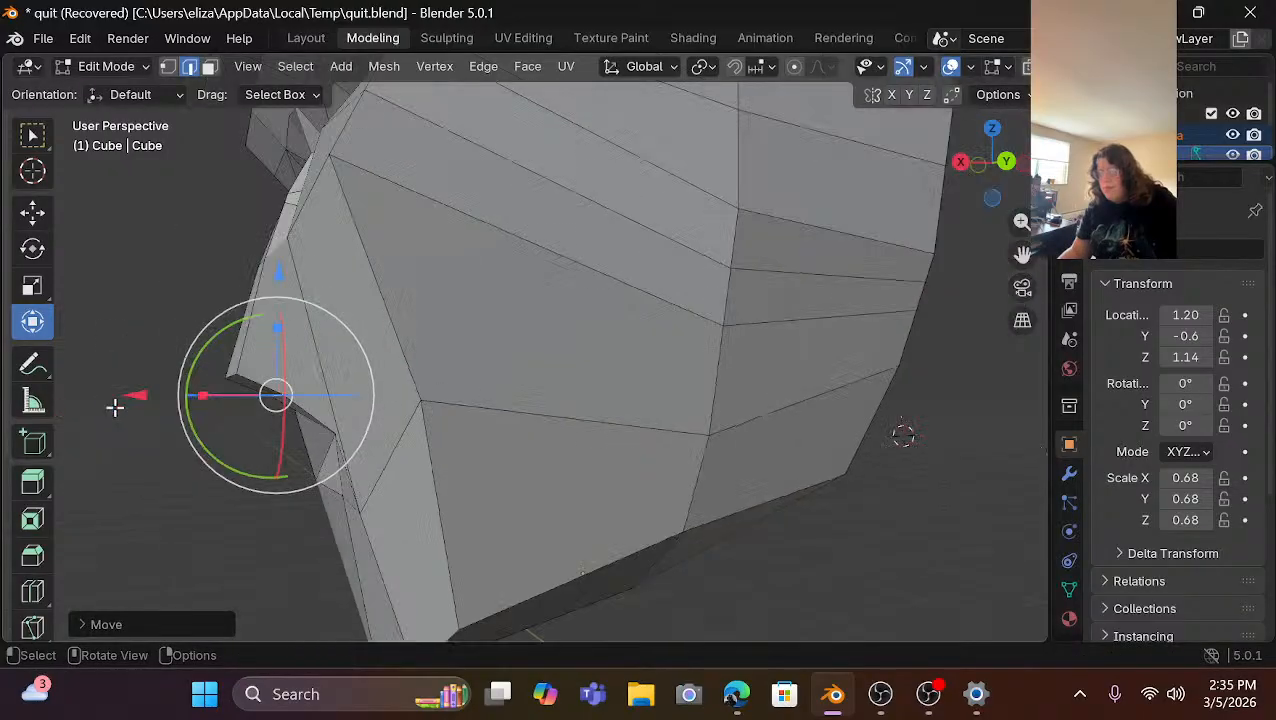
pyautogui.moveTo(143, 393); pyautogui.dragTo(213, 390)
pyautogui.moveTo(315, 272); pyautogui.dragTo(314, 288)
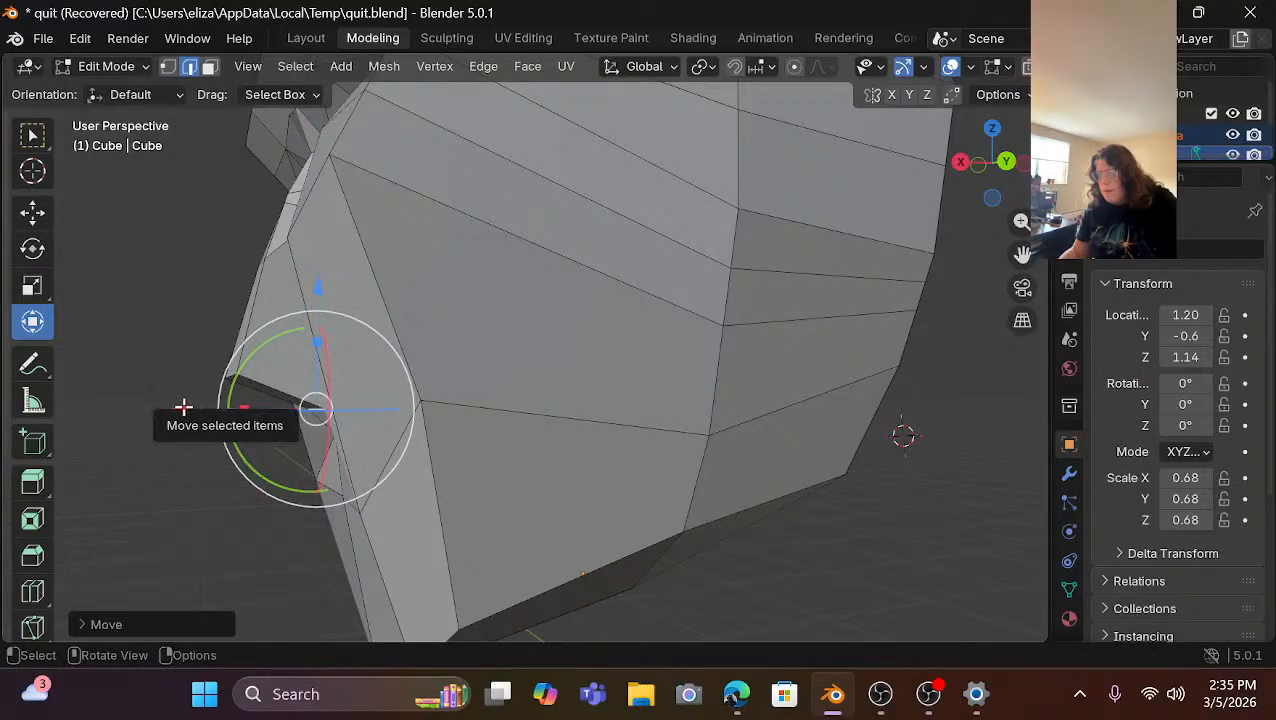
pyautogui.moveTo(182, 408); pyautogui.dragTo(193, 408)
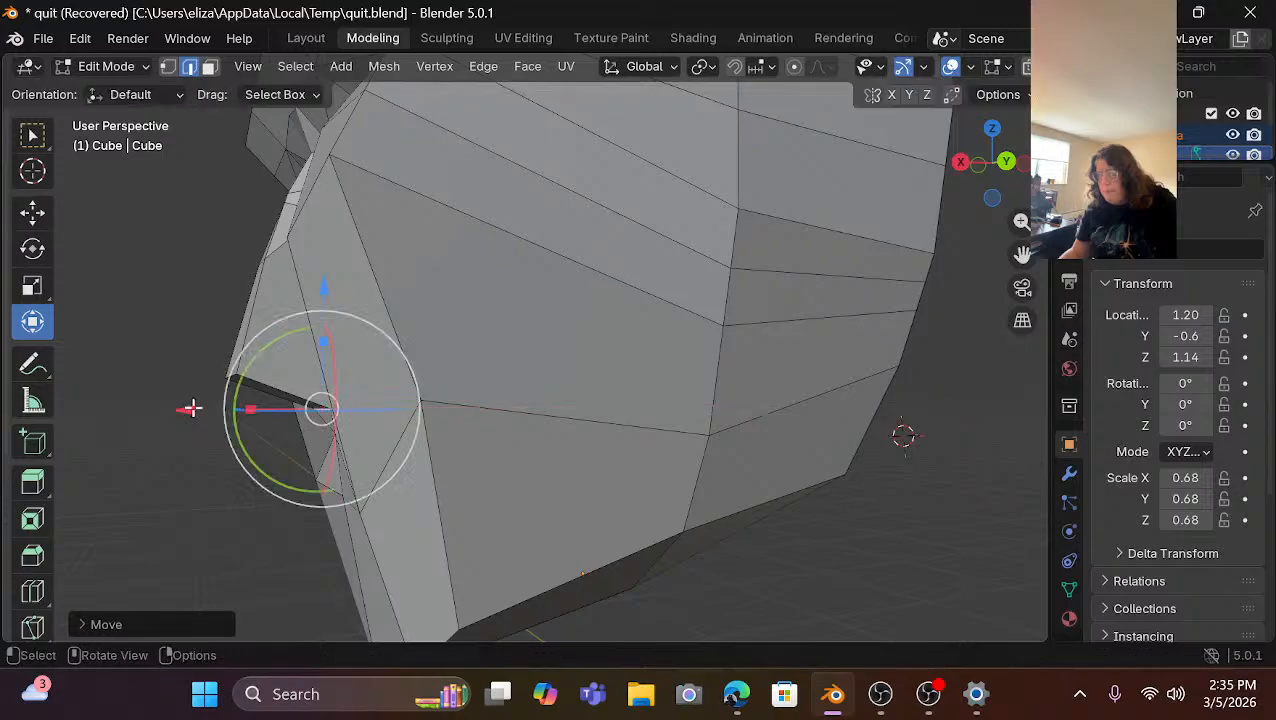
pyautogui.click(916, 559)
pyautogui.moveTo(916, 559); pyautogui.dragTo(678, 501, button='middle')
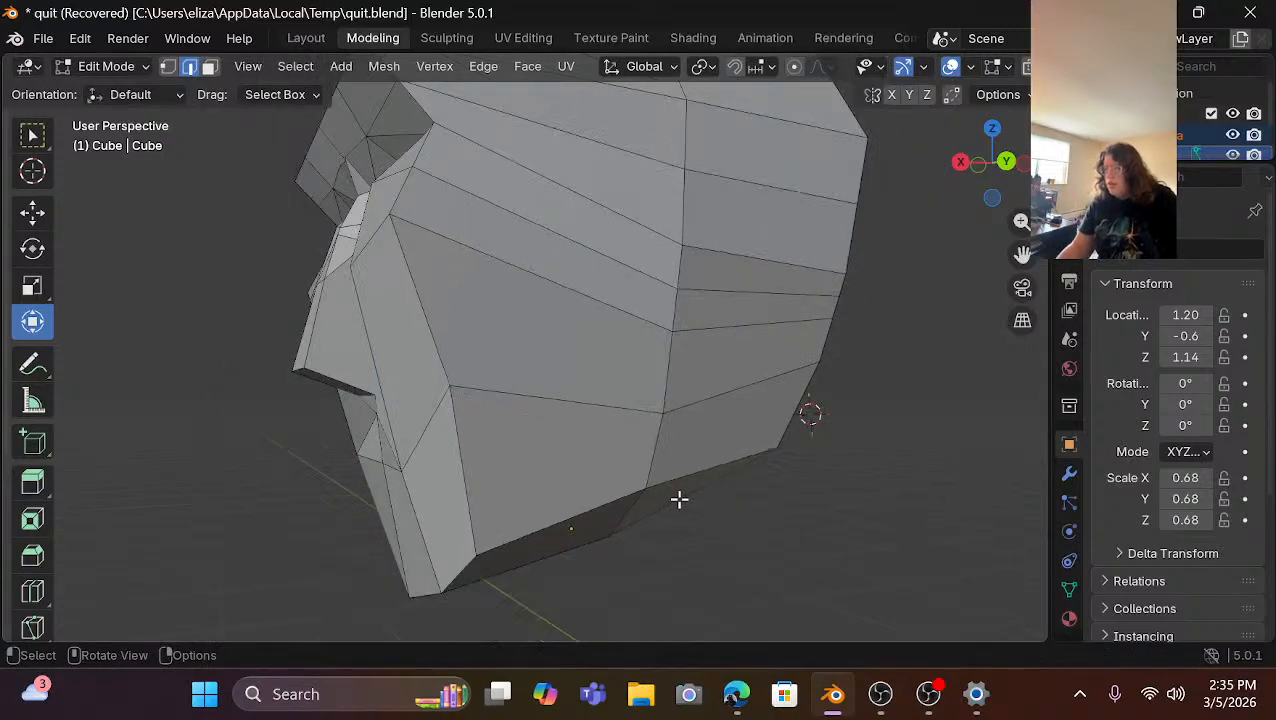
# Narrow the nose-tip edge slightly by scaling it along Y, and clear the selection.
pyautogui.moveTo(963, 162); pyautogui.dragTo(455, 456)
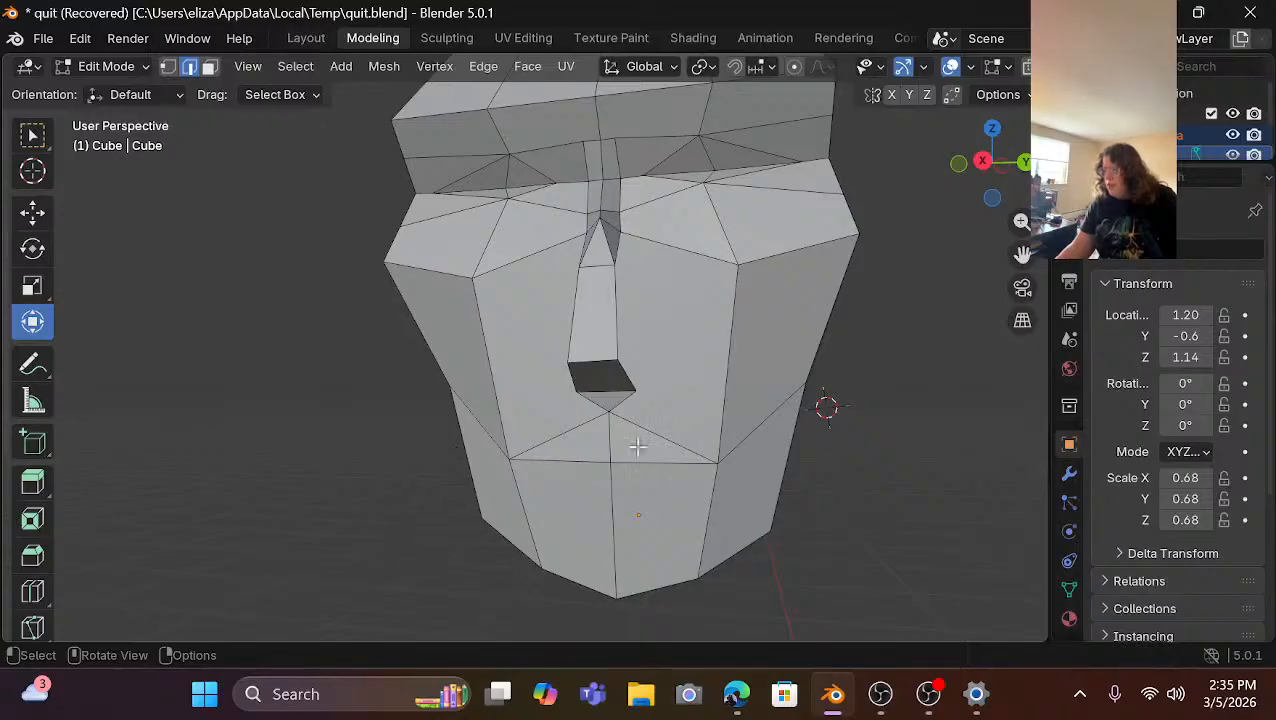
pyautogui.scroll(2, 619, 380)
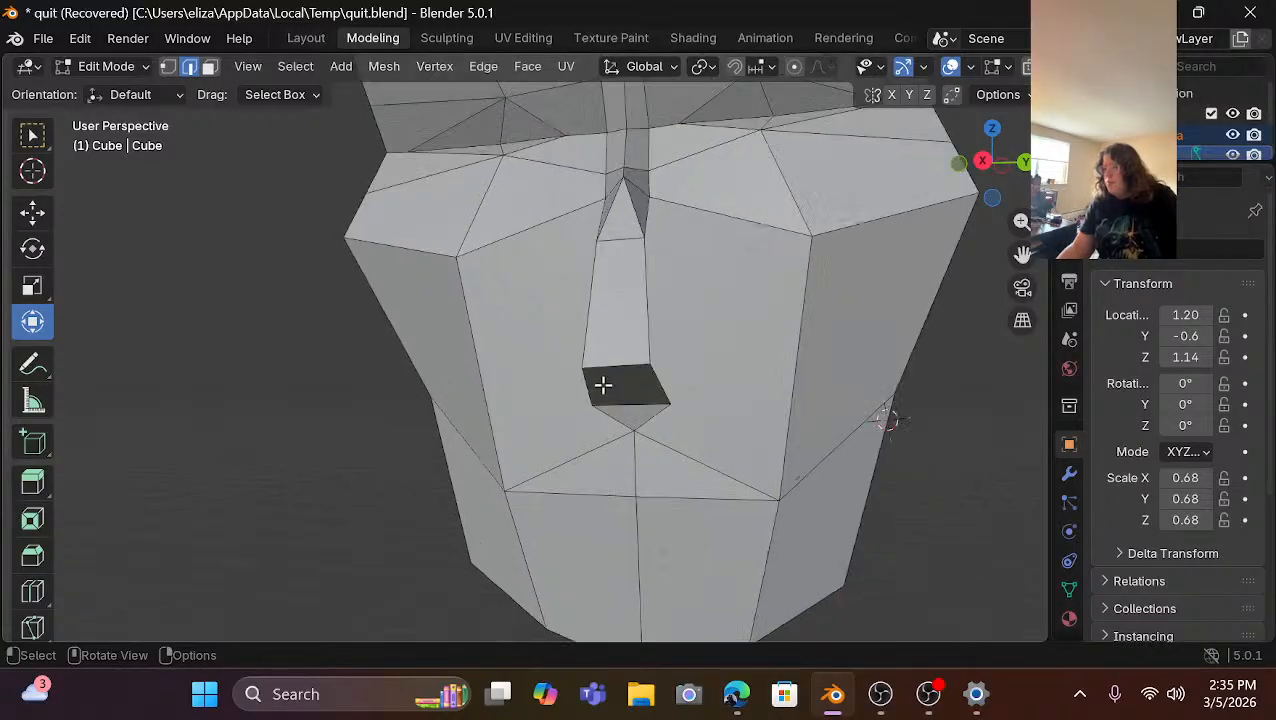
pyautogui.click(612, 376)
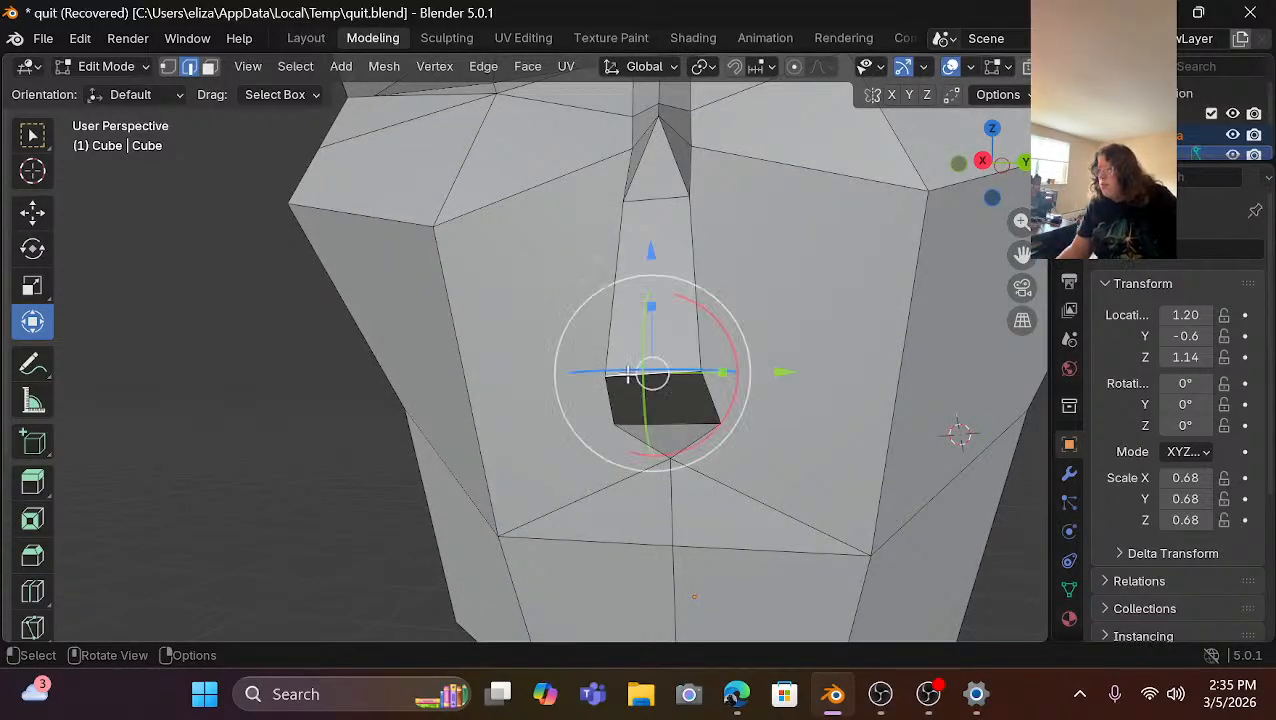
pyautogui.moveTo(720, 375); pyautogui.dragTo(706, 375)
pyautogui.click(286, 466)
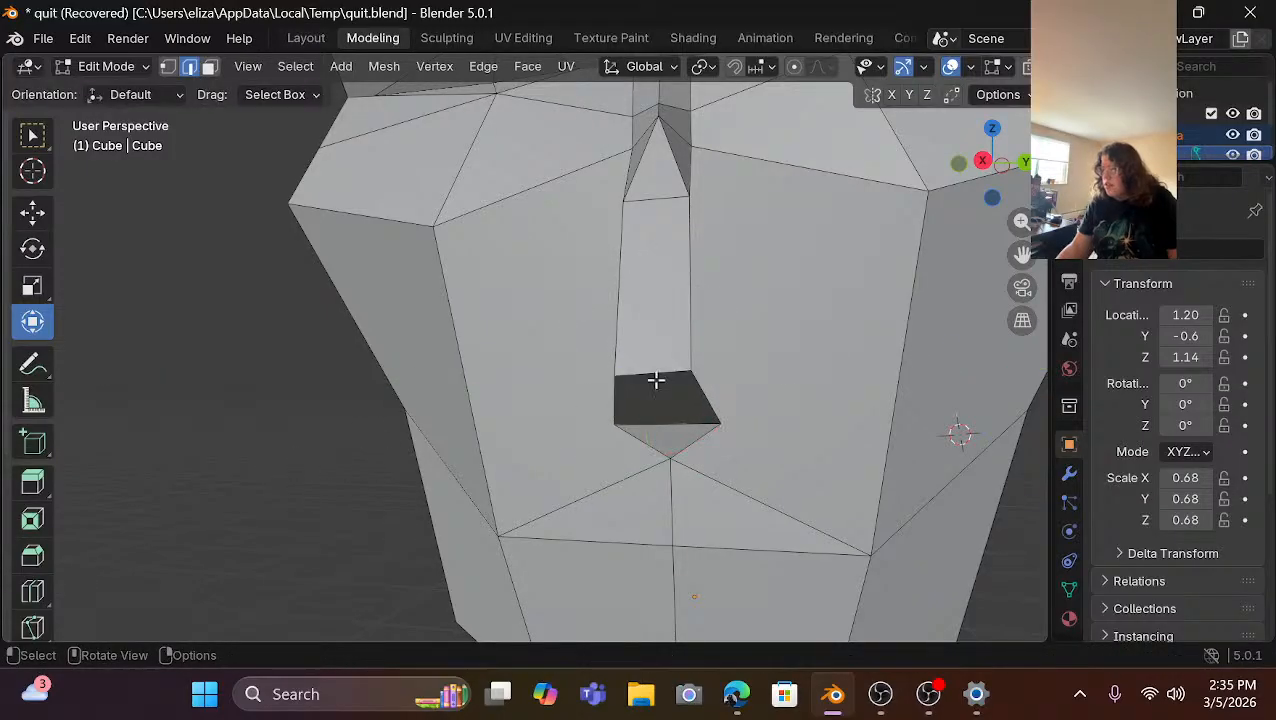
# In the right orthographic view, adjust the nose tip's -Y corner vertex along Z until it is level with the +Y corner.
pyautogui.moveTo(985, 170); pyautogui.dragTo(986, 166)
pyautogui.click(988, 164)
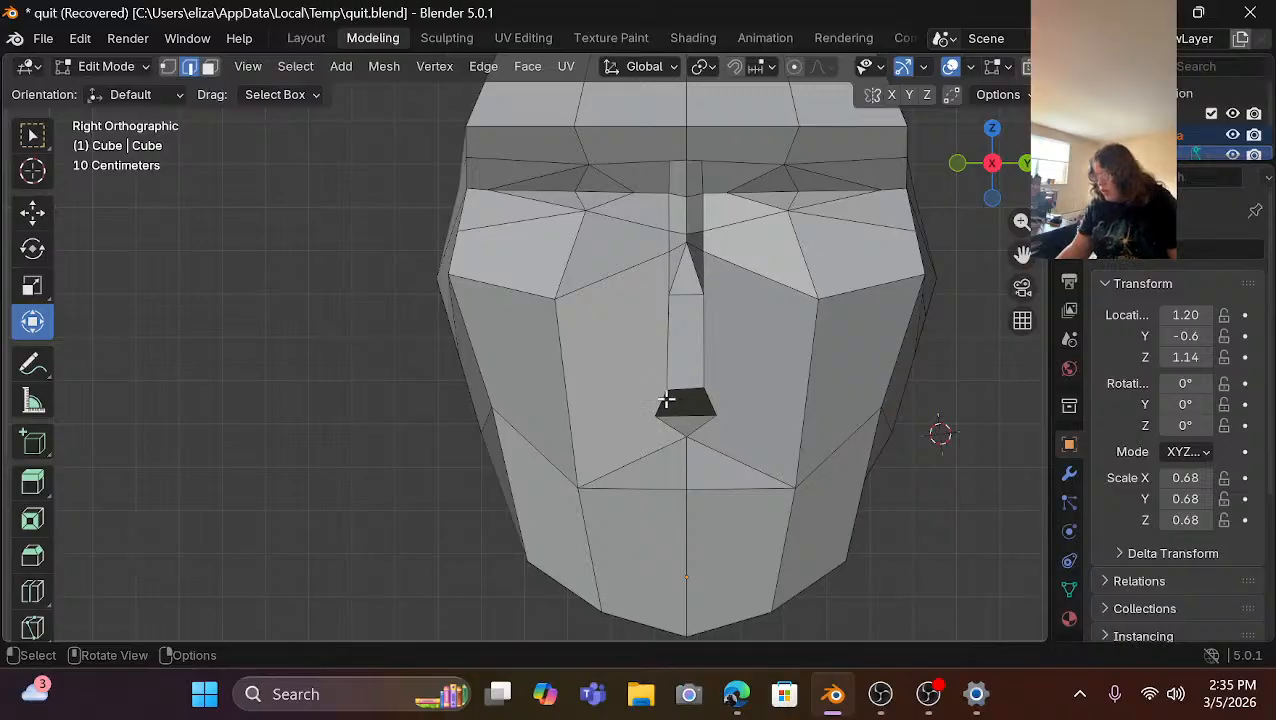
pyautogui.press('1')
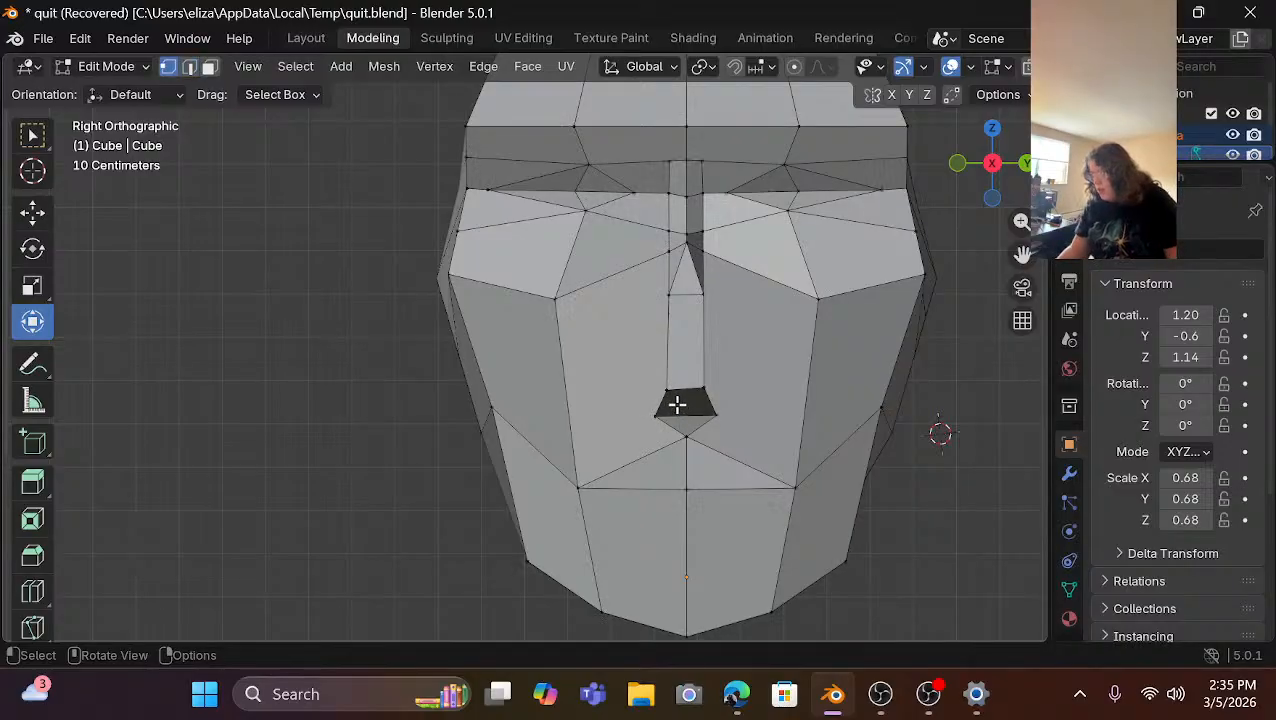
pyautogui.click(667, 390)
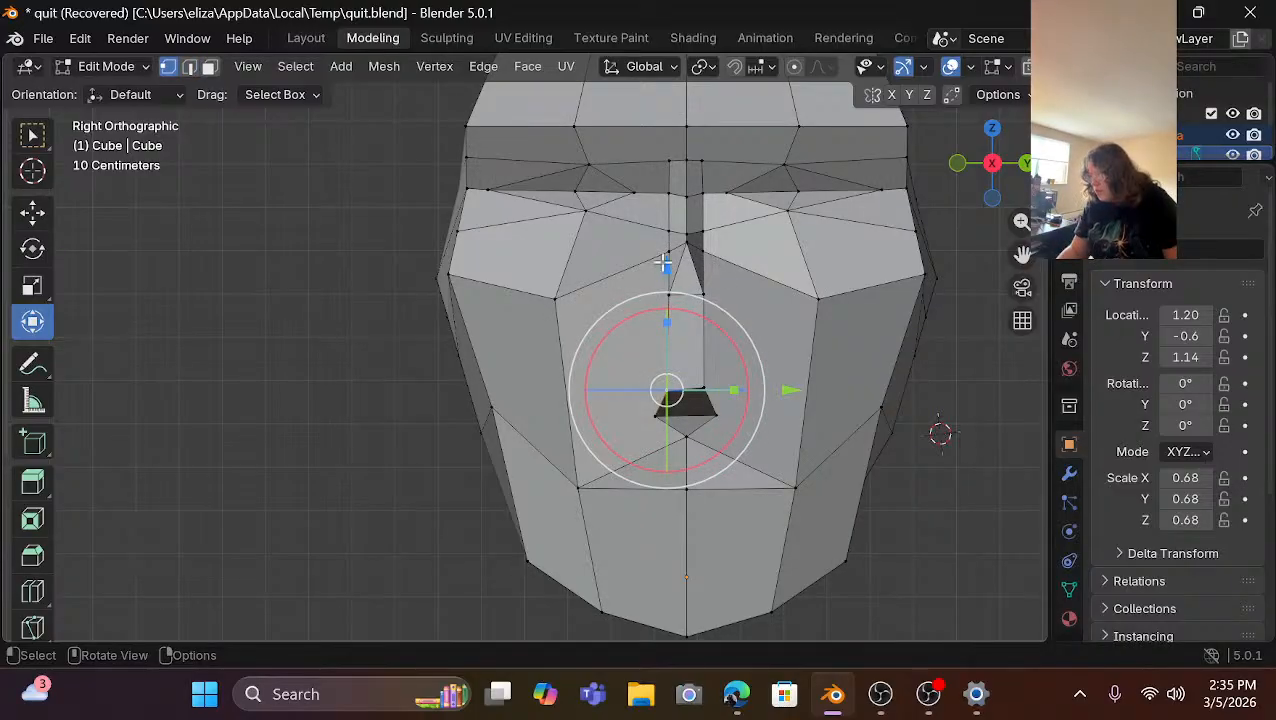
pyautogui.press('g')
pyautogui.press('z')
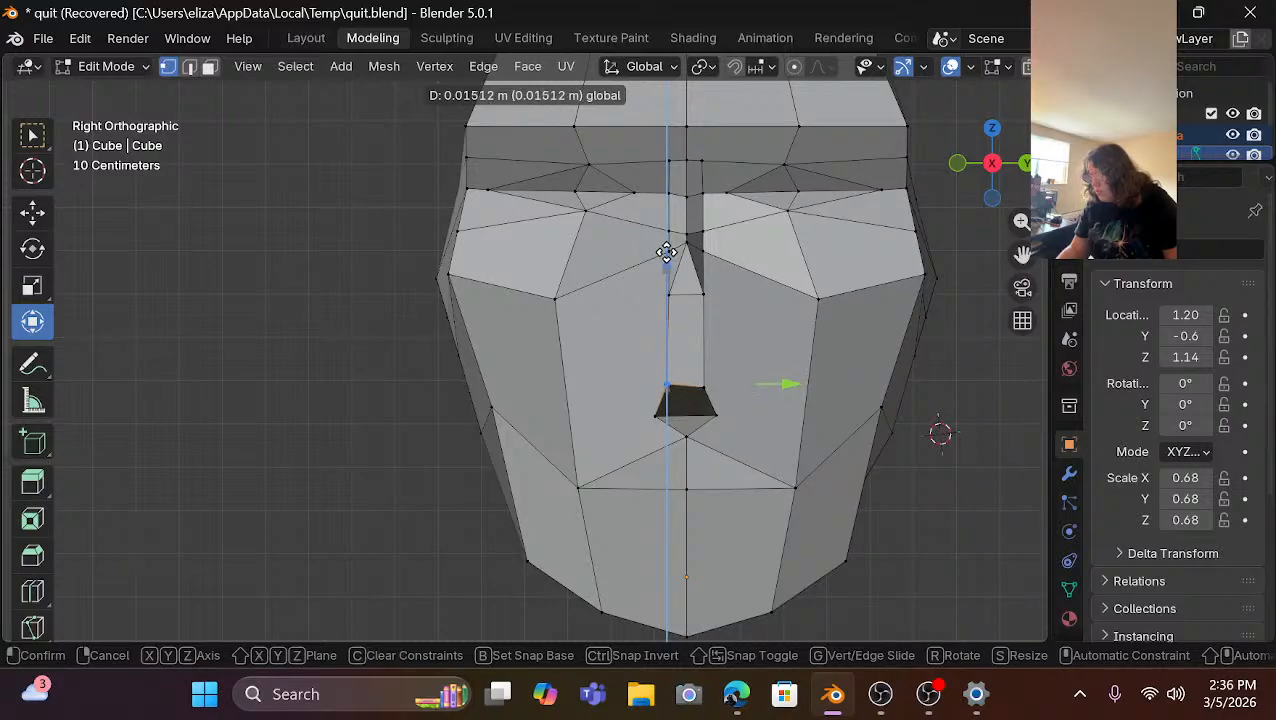
pyautogui.click(666, 252)
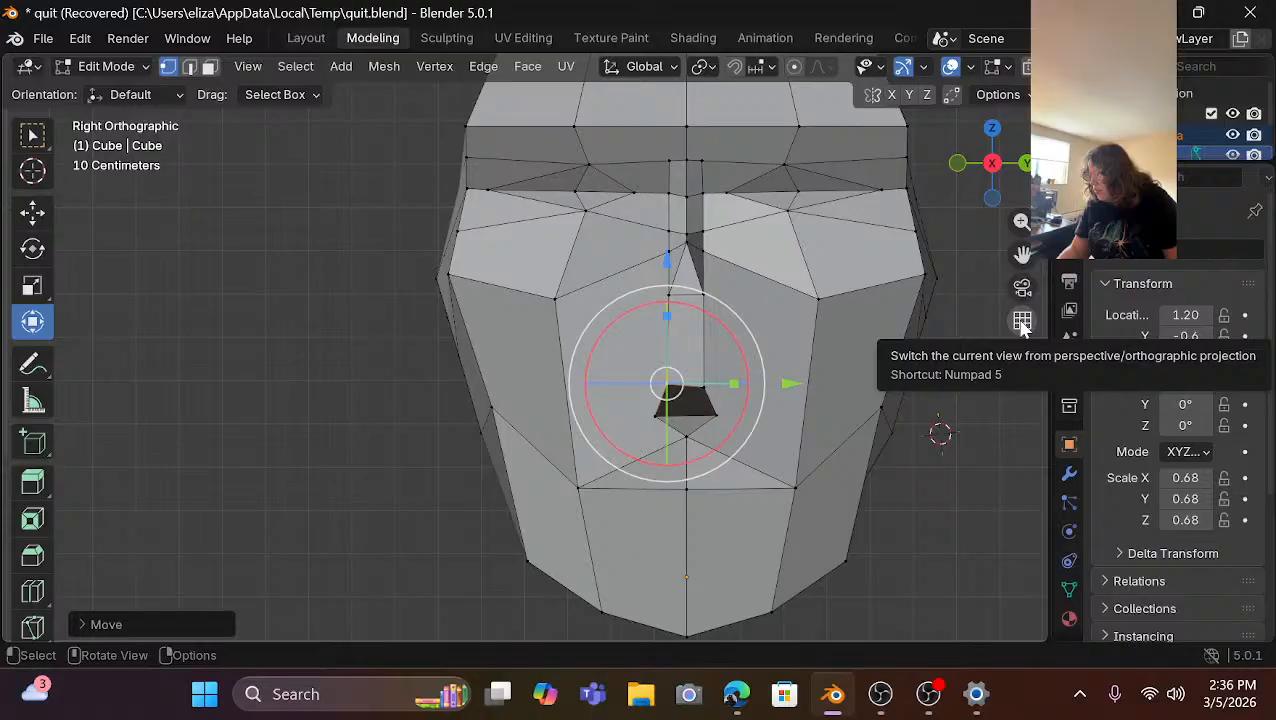
pyautogui.scroll(1, 769, 433)
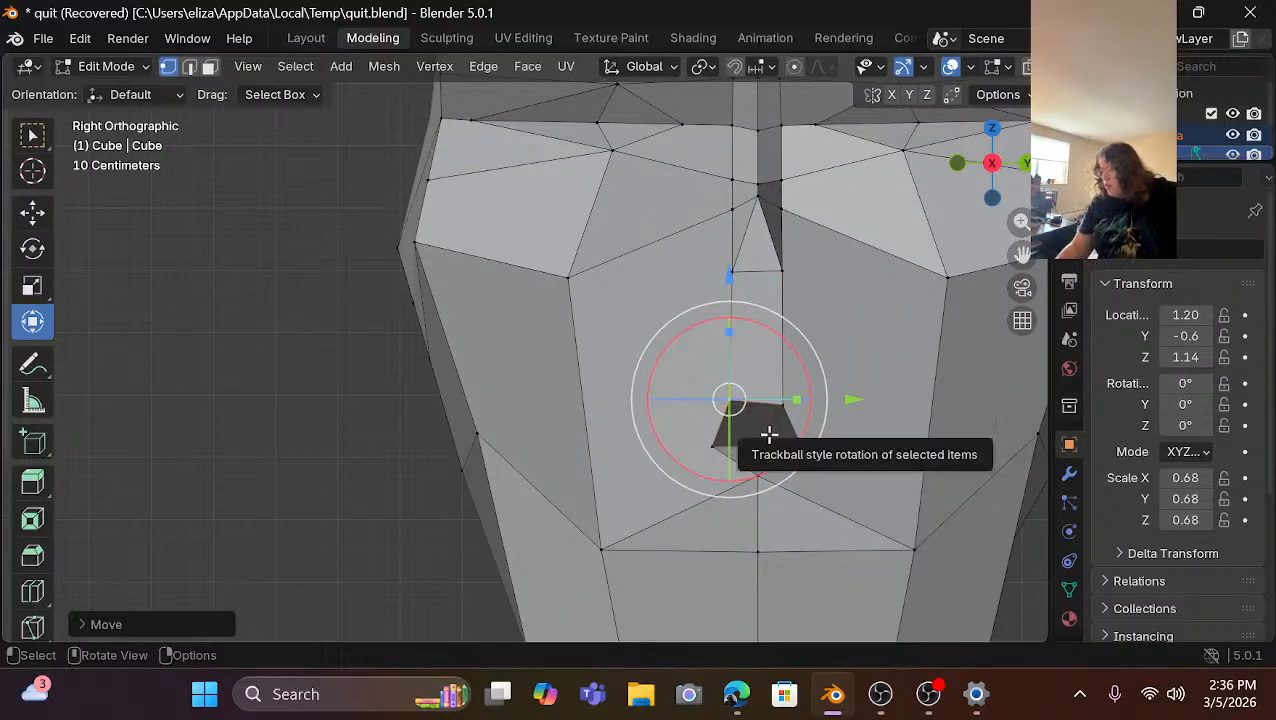
pyautogui.scroll(1, 769, 433)
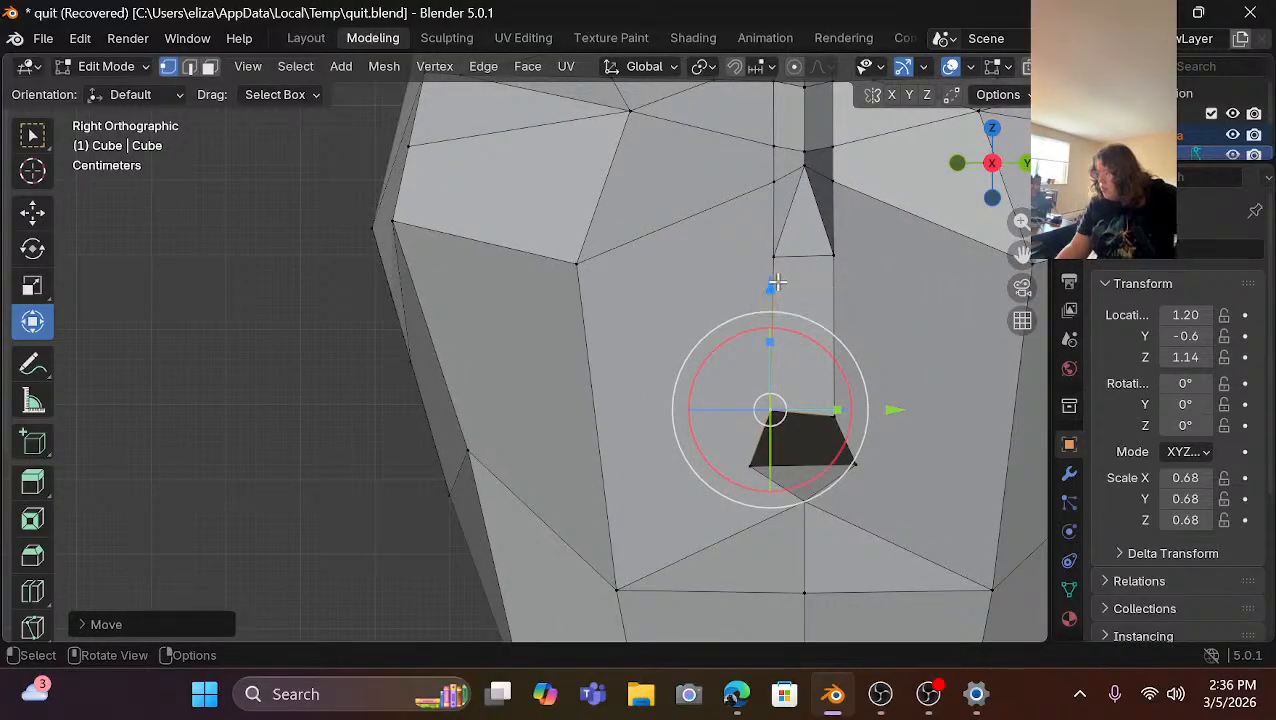
pyautogui.moveTo(776, 284); pyautogui.dragTo(777, 292)
pyautogui.click(361, 523)
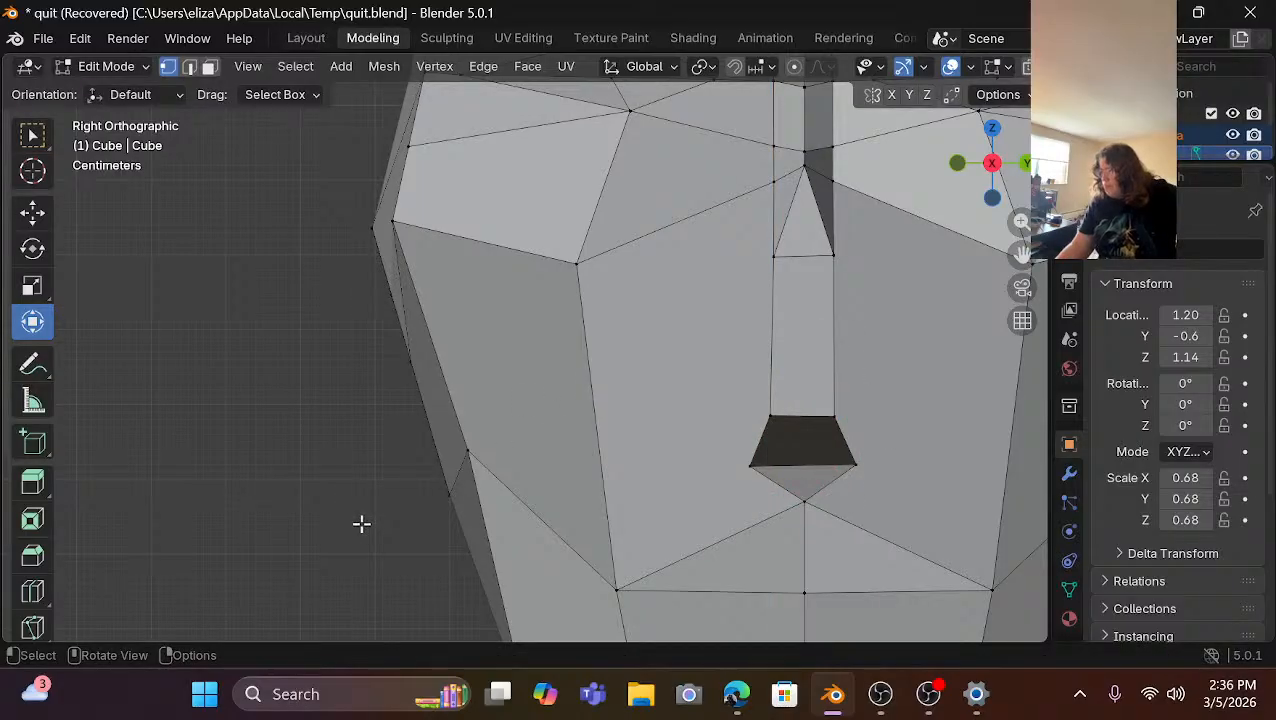
# Raise the -Y corner vertex of the nose's widened base edge slightly along Z, and clear the selection.
pyautogui.scroll(-3, 636, 370)
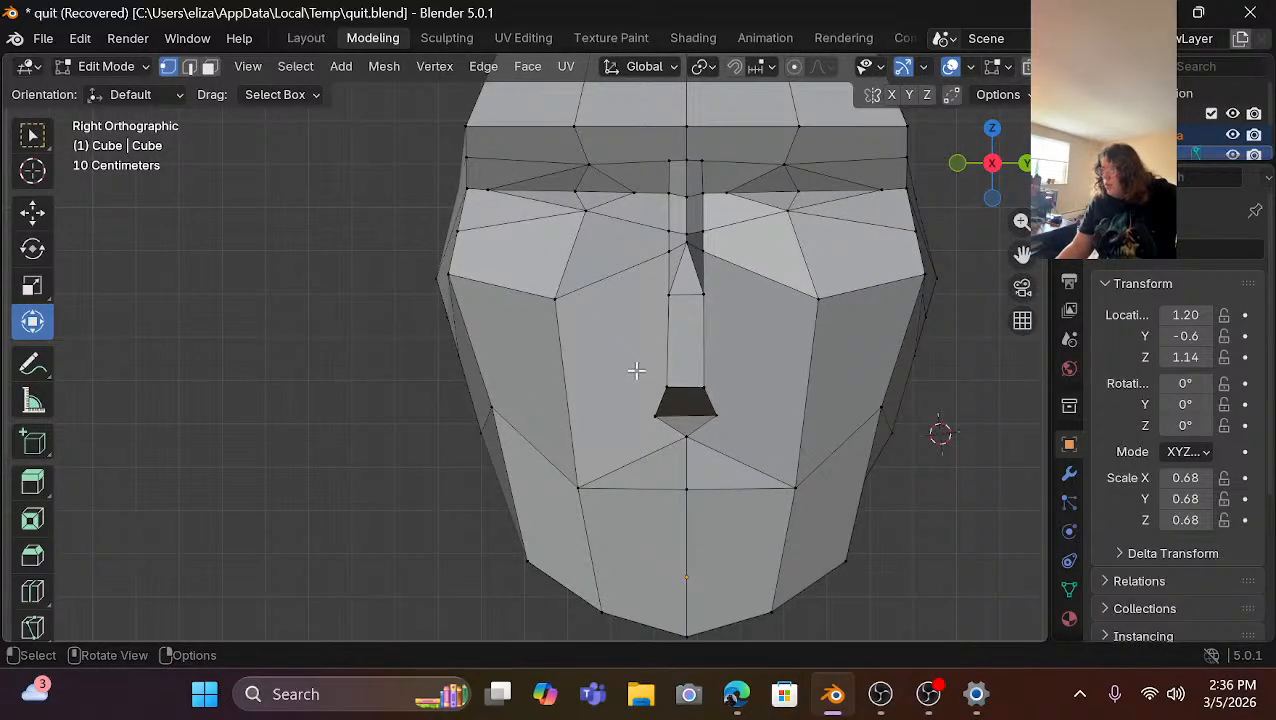
pyautogui.click(660, 416)
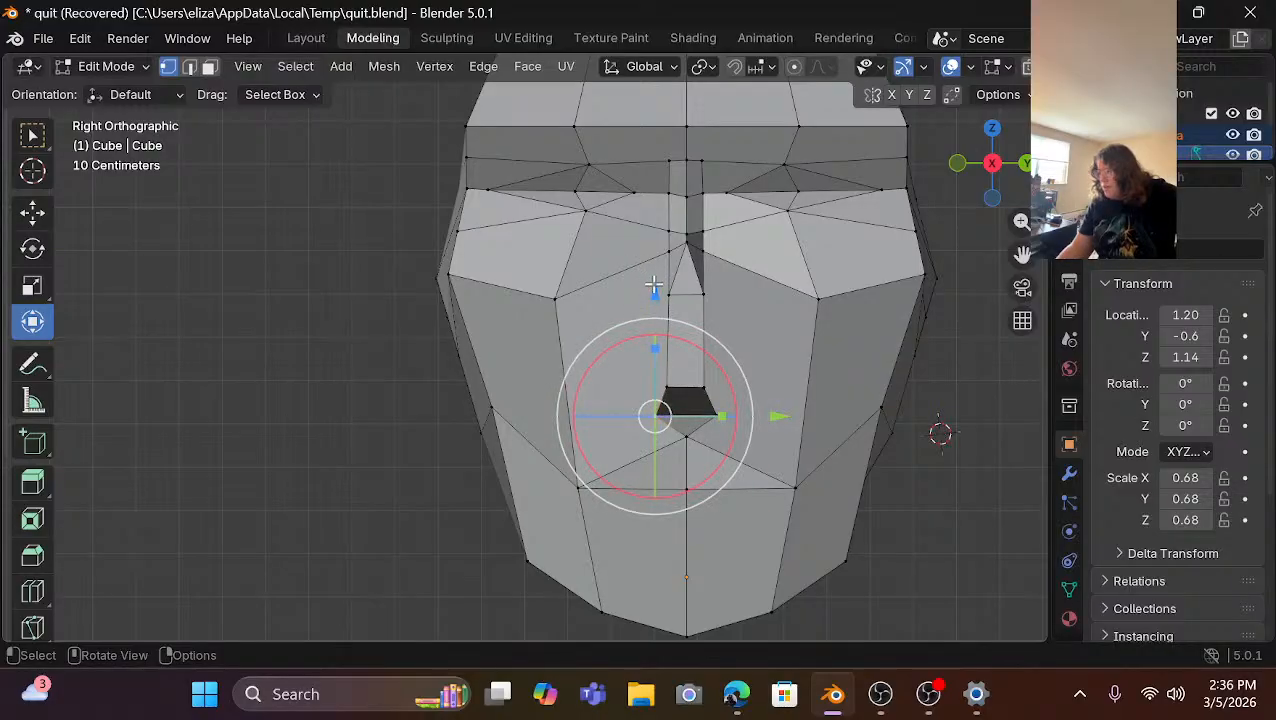
pyautogui.moveTo(655, 290); pyautogui.dragTo(656, 277)
pyautogui.click(291, 405)
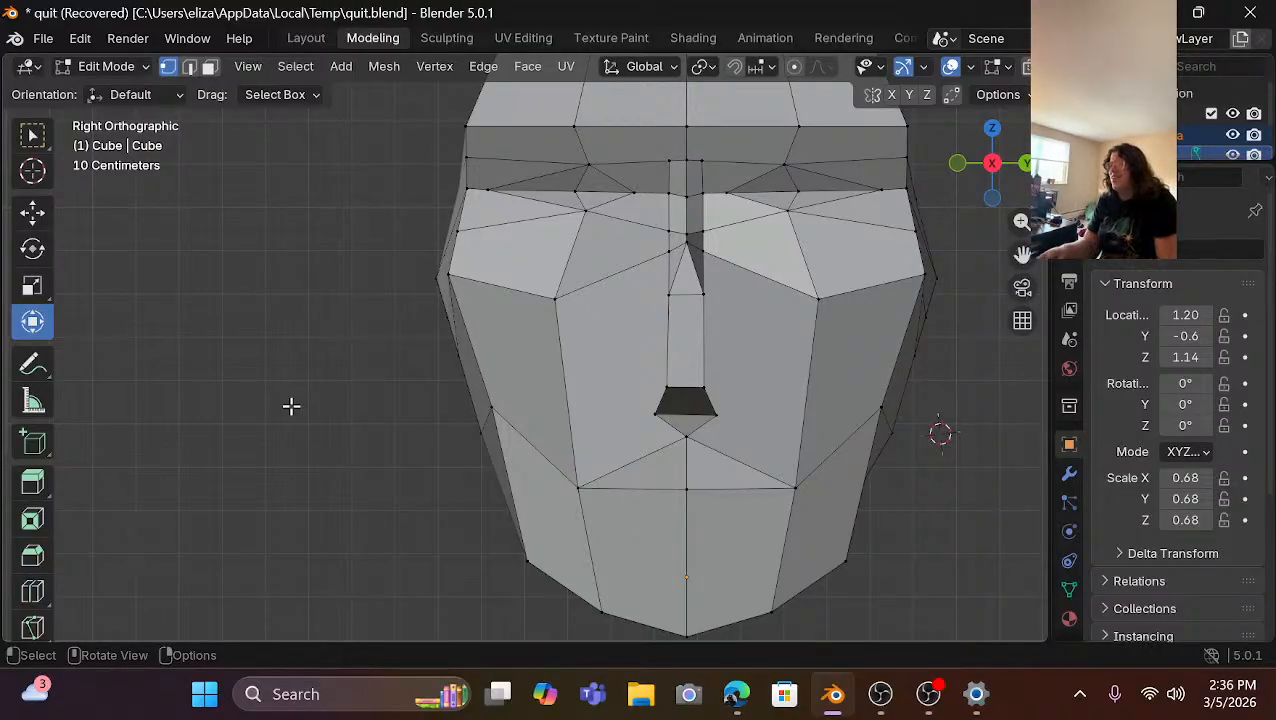
# Raise both jaw-corner vertices together along Z in the right orthographic view, and clear the selection.
pyautogui.scroll(-4, 444, 402)
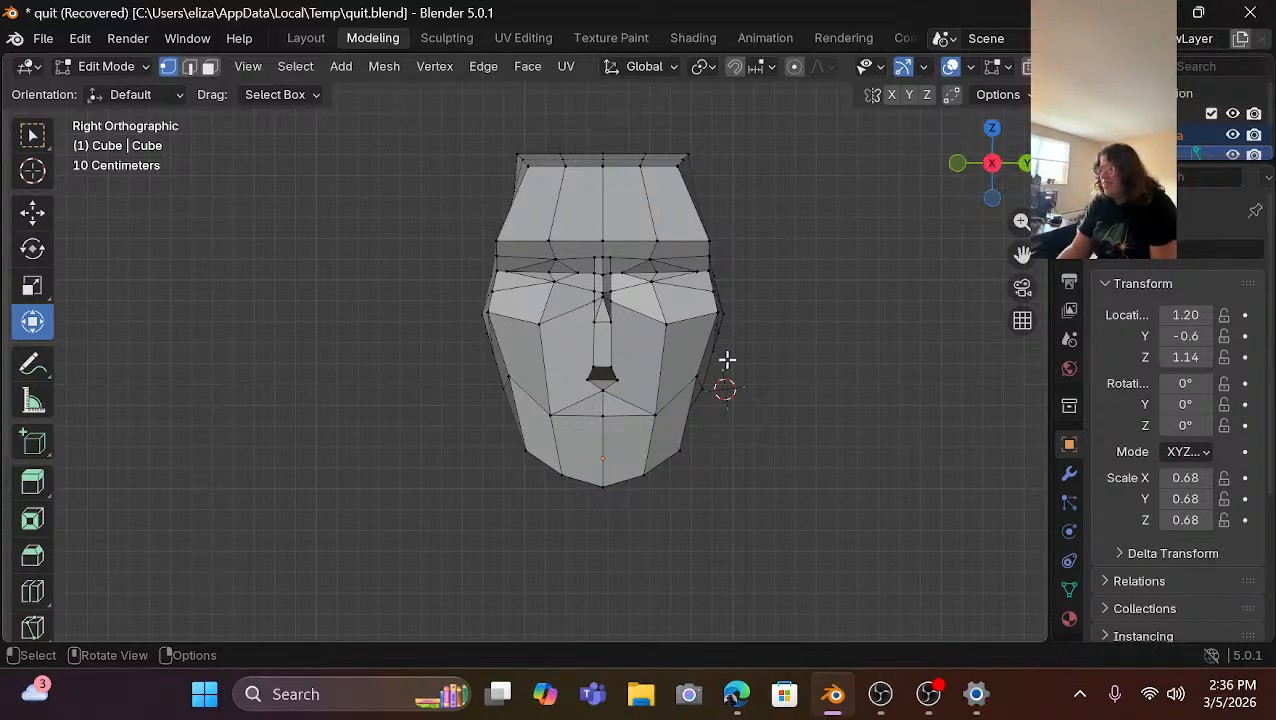
pyautogui.scroll(3, 546, 458)
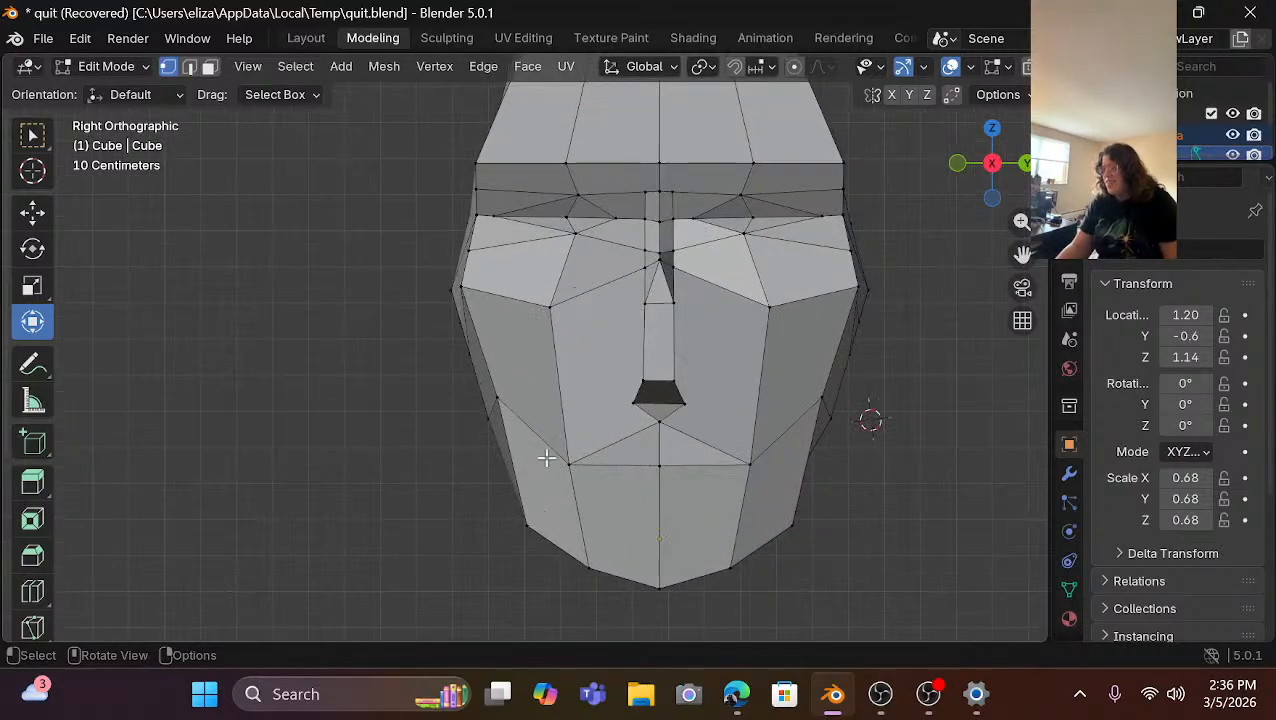
pyautogui.click(526, 520)
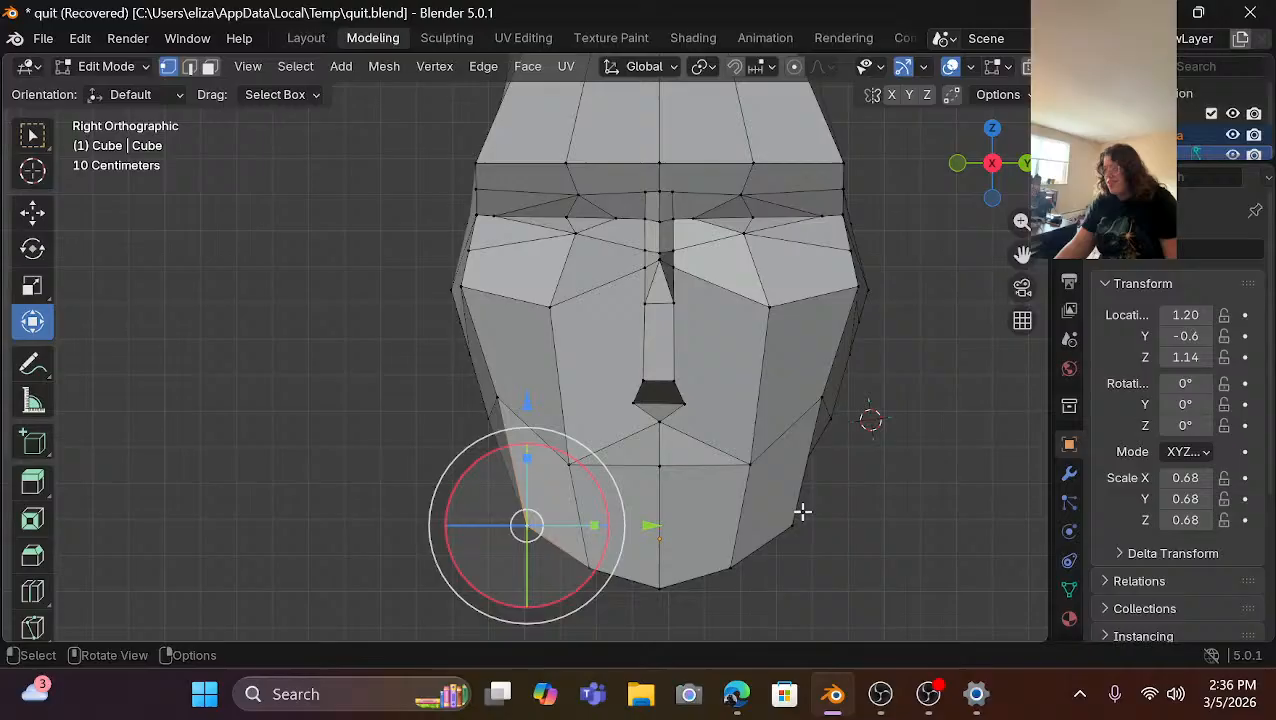
pyautogui.click(968, 514)
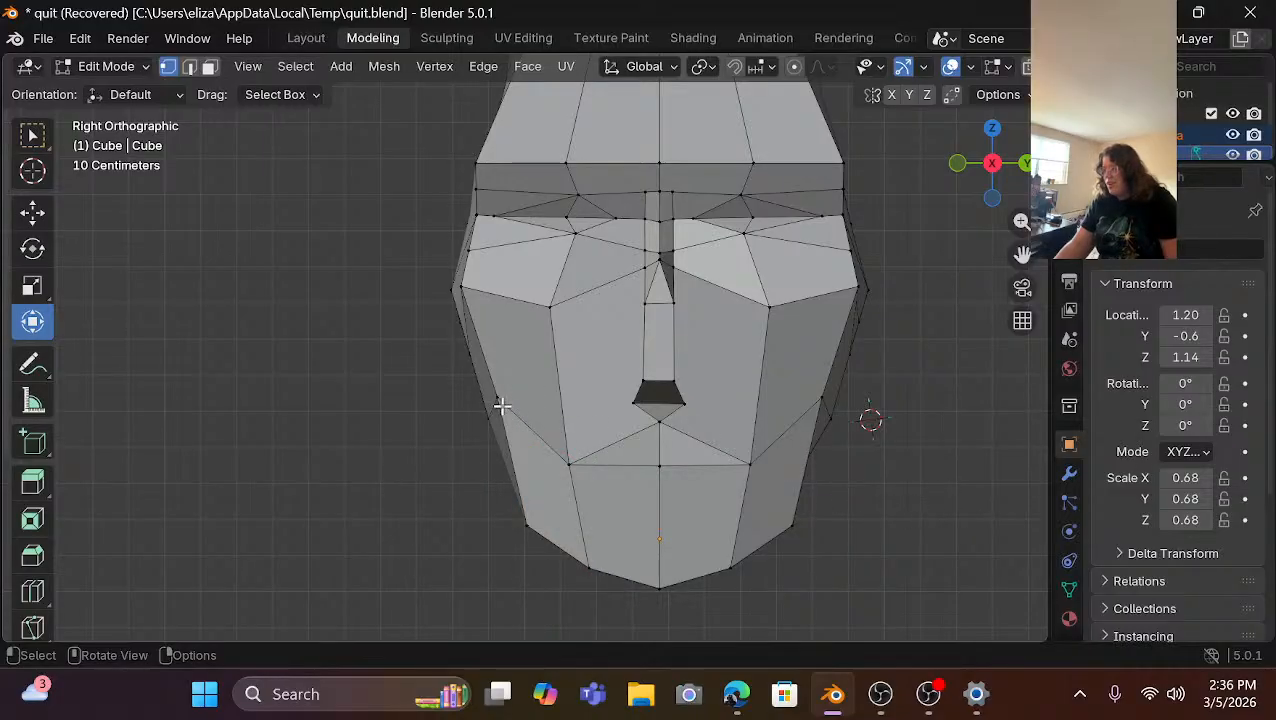
pyautogui.click(789, 521)
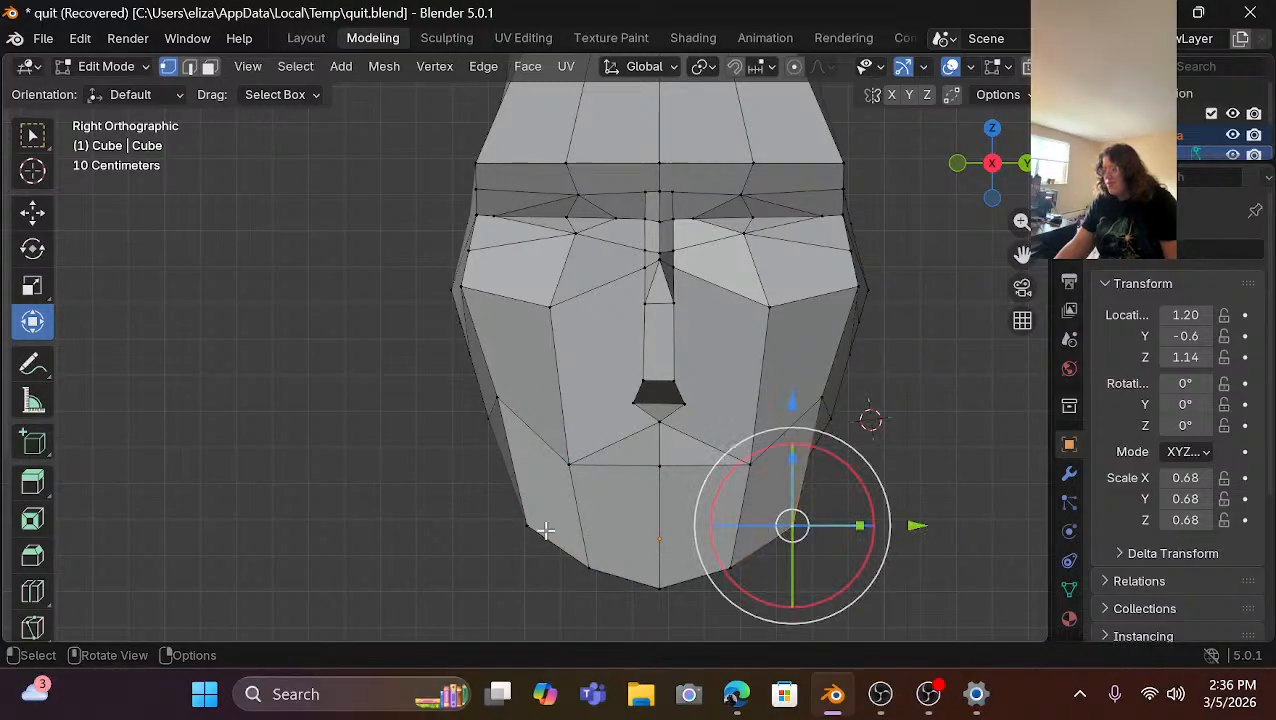
pyautogui.keyDown('shift'); pyautogui.click(528, 524); pyautogui.keyUp('shift')
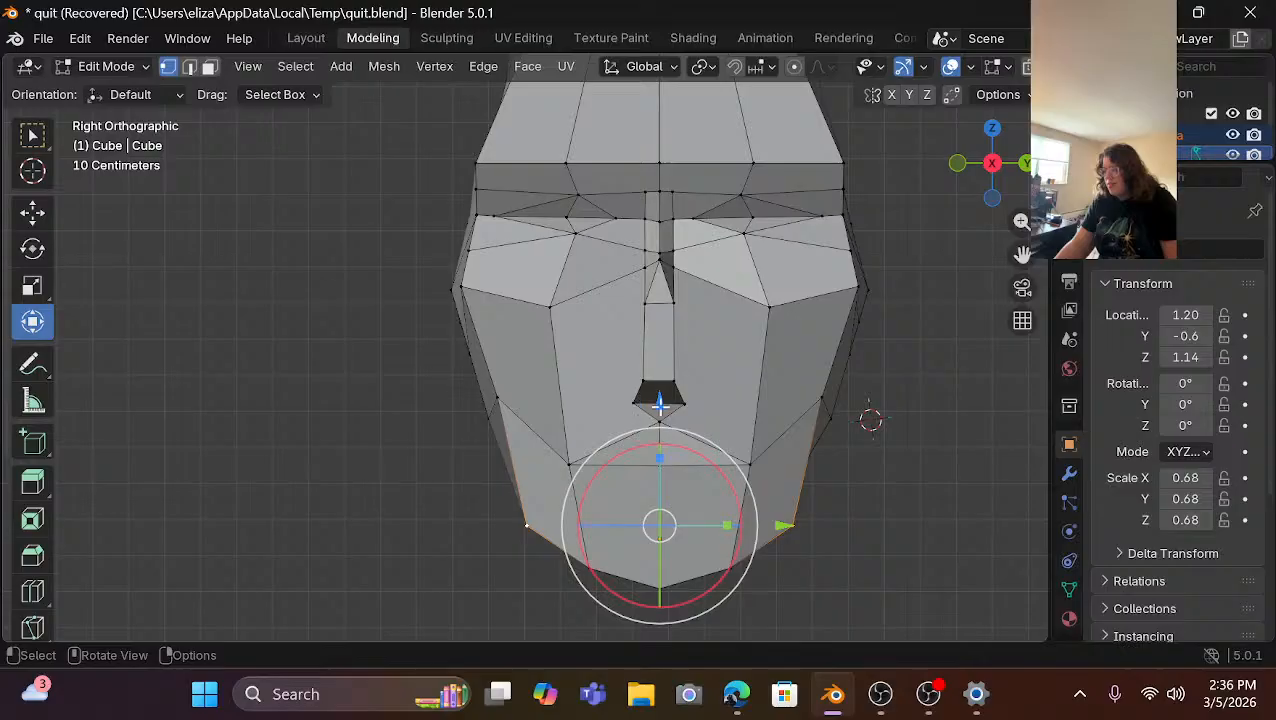
pyautogui.press('g')
pyautogui.press('z')
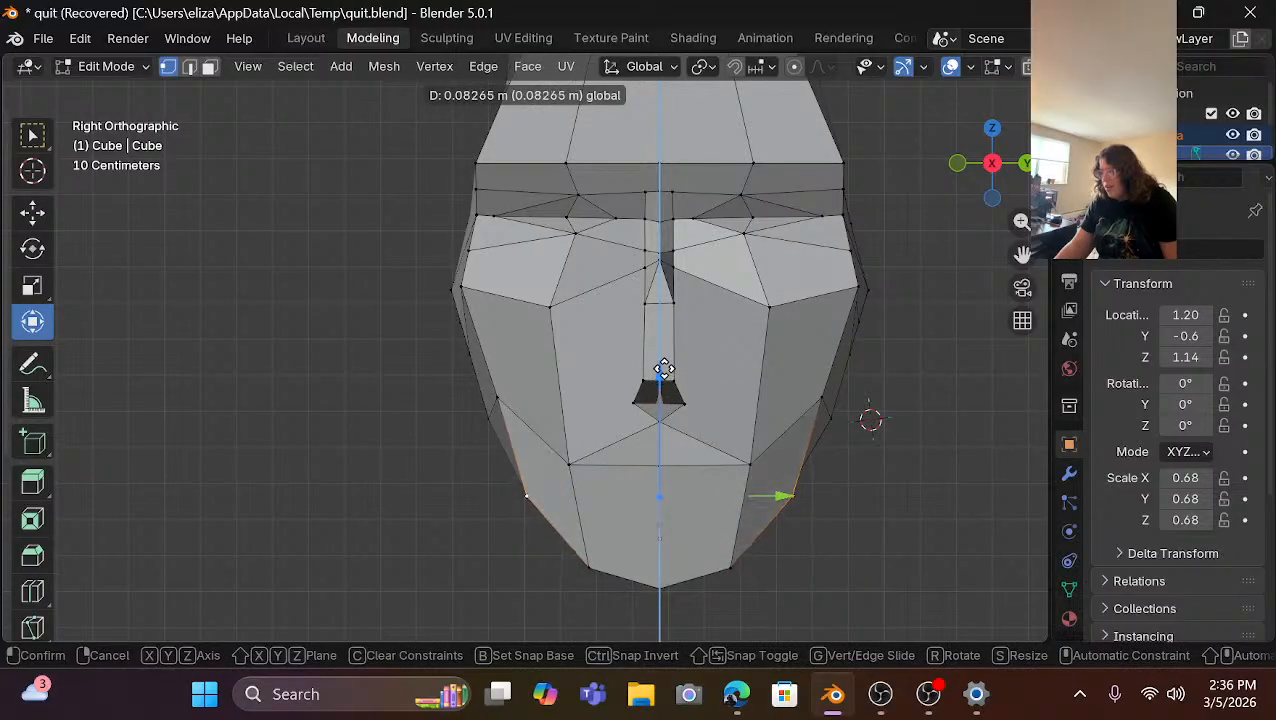
pyautogui.click(665, 362)
pyautogui.click(505, 550)
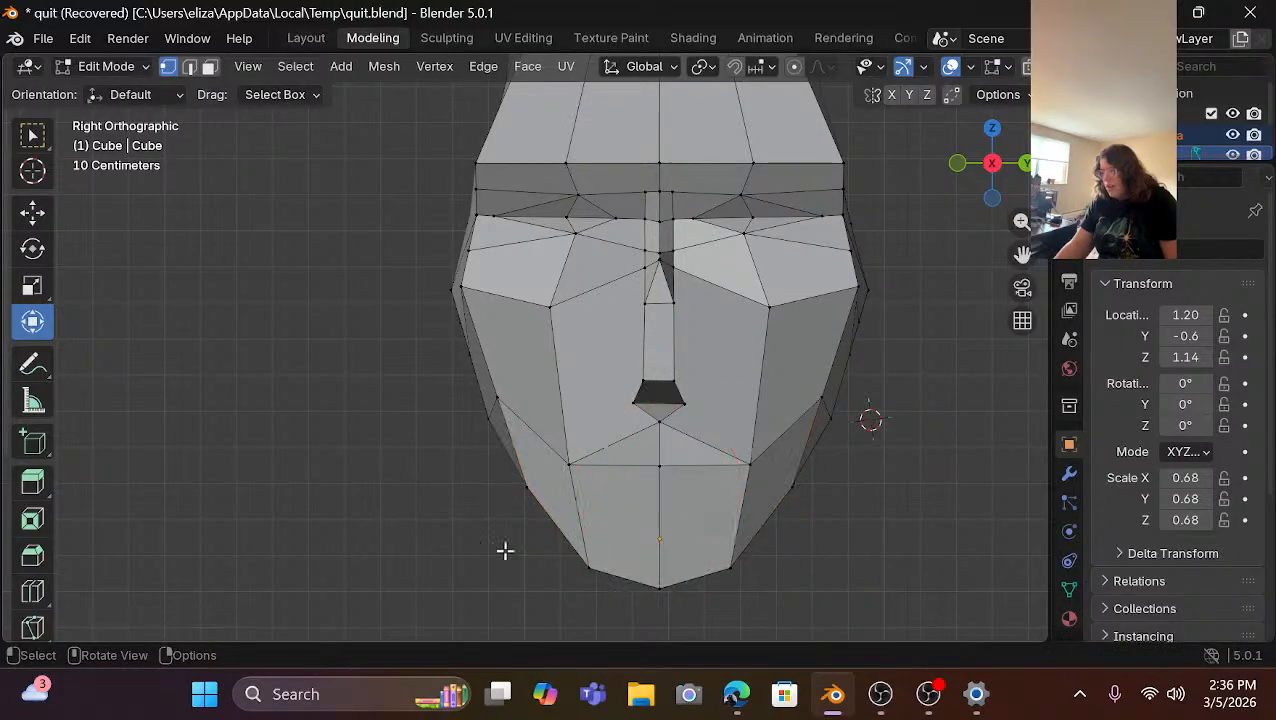
# Raise the pair of vertices flanking the chin slightly along Z, do the same for the center chin vertex, and clear the selection.
pyautogui.click(580, 566)
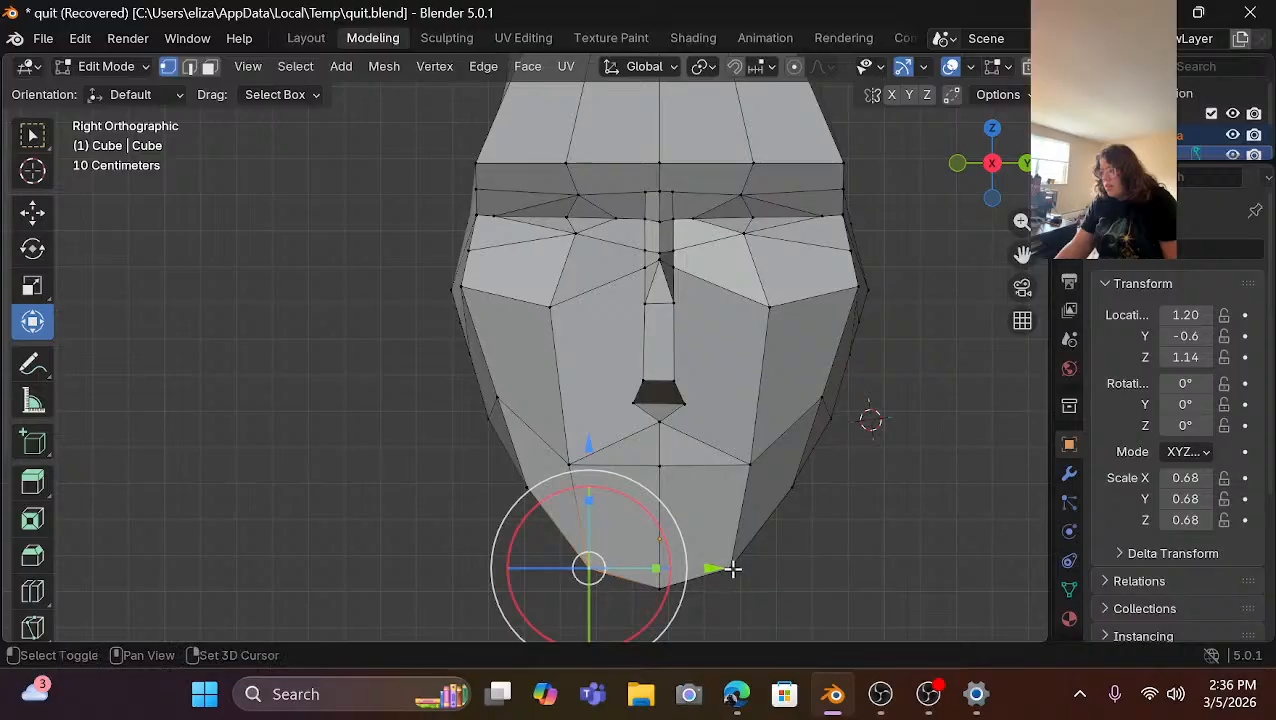
pyautogui.moveTo(660, 445)
pyautogui.mouseDown()
pyautogui.moveTo(670, 405)
pyautogui.moveTo(663, 429)
pyautogui.mouseUp()
pyautogui.click(251, 438)
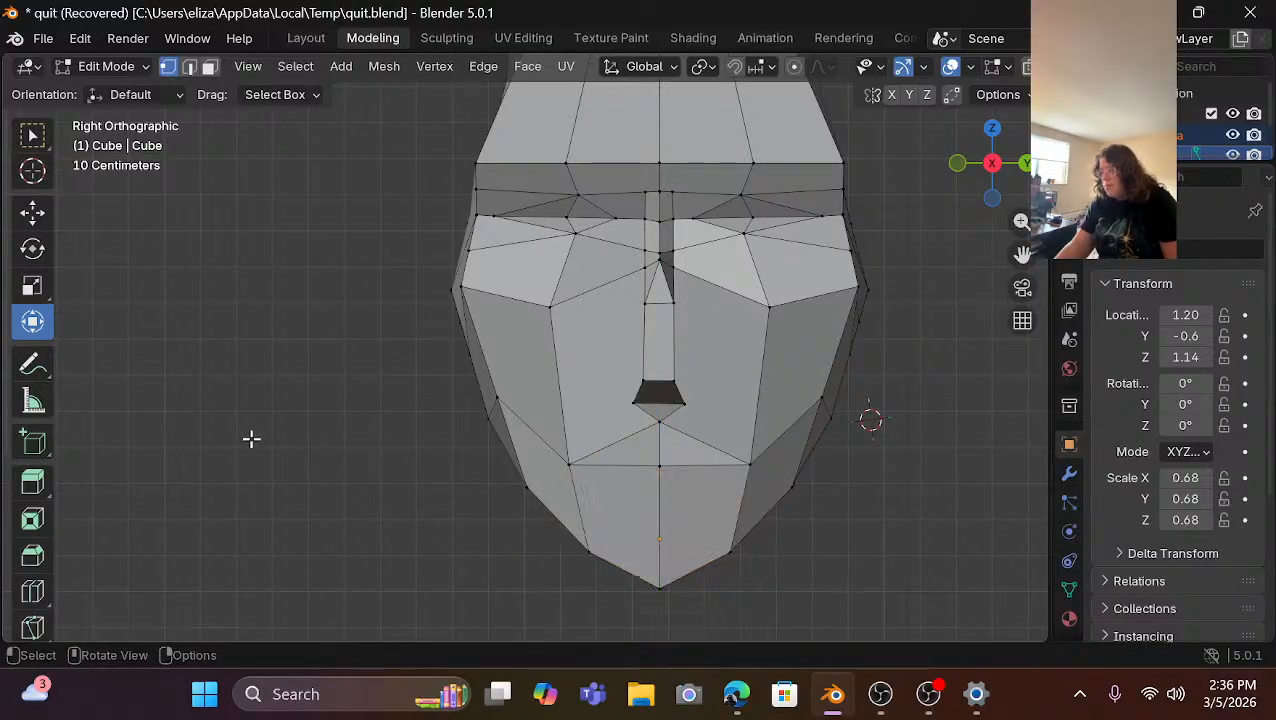
pyautogui.click(657, 583)
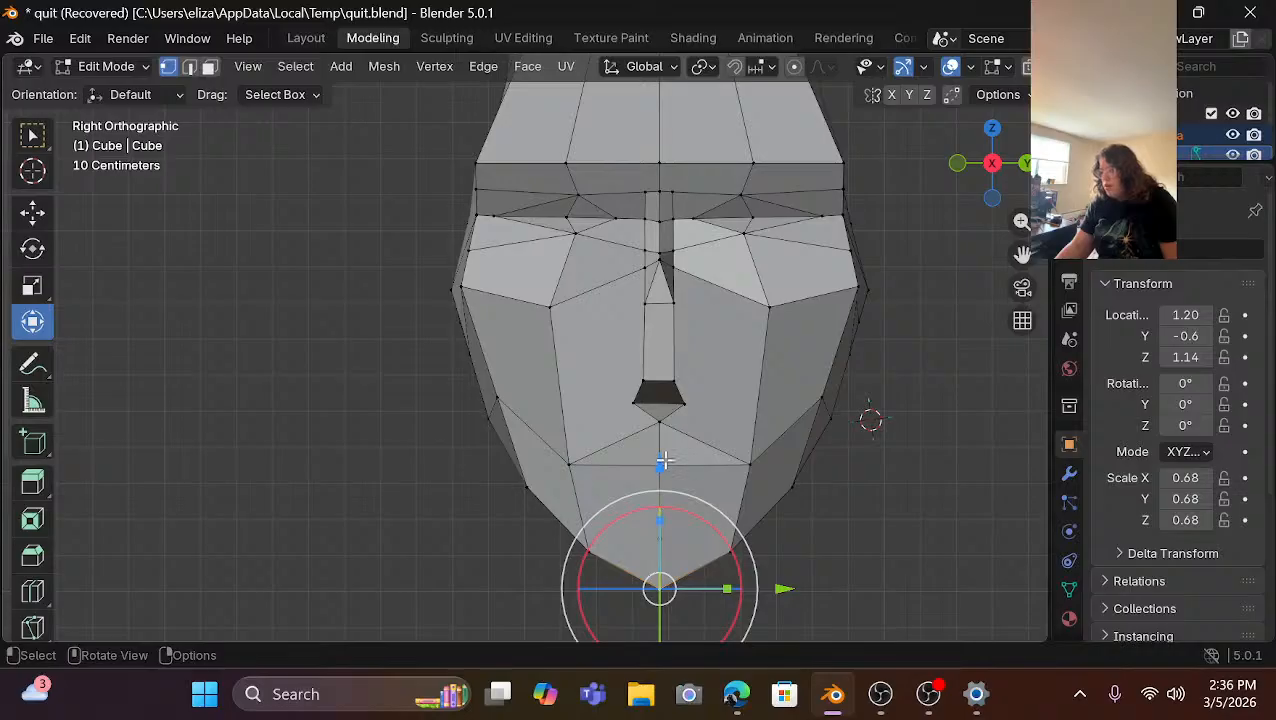
pyautogui.moveTo(661, 455); pyautogui.dragTo(702, 441)
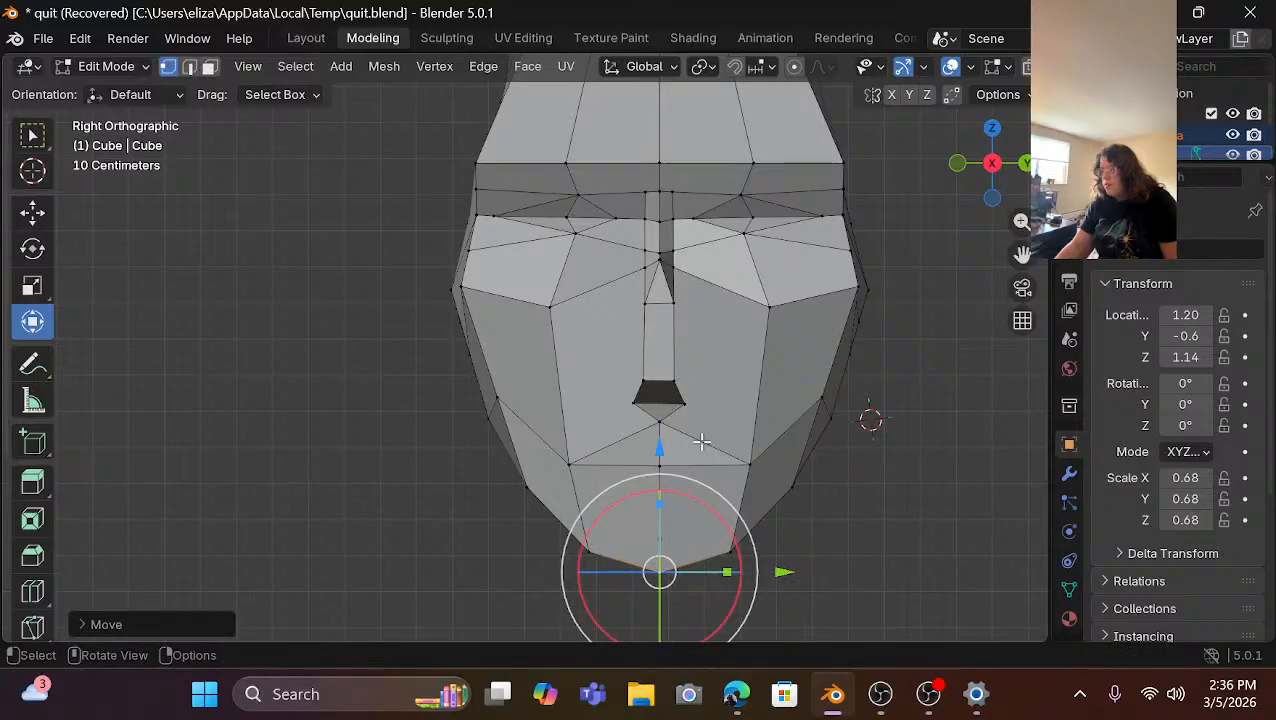
pyautogui.click(933, 477)
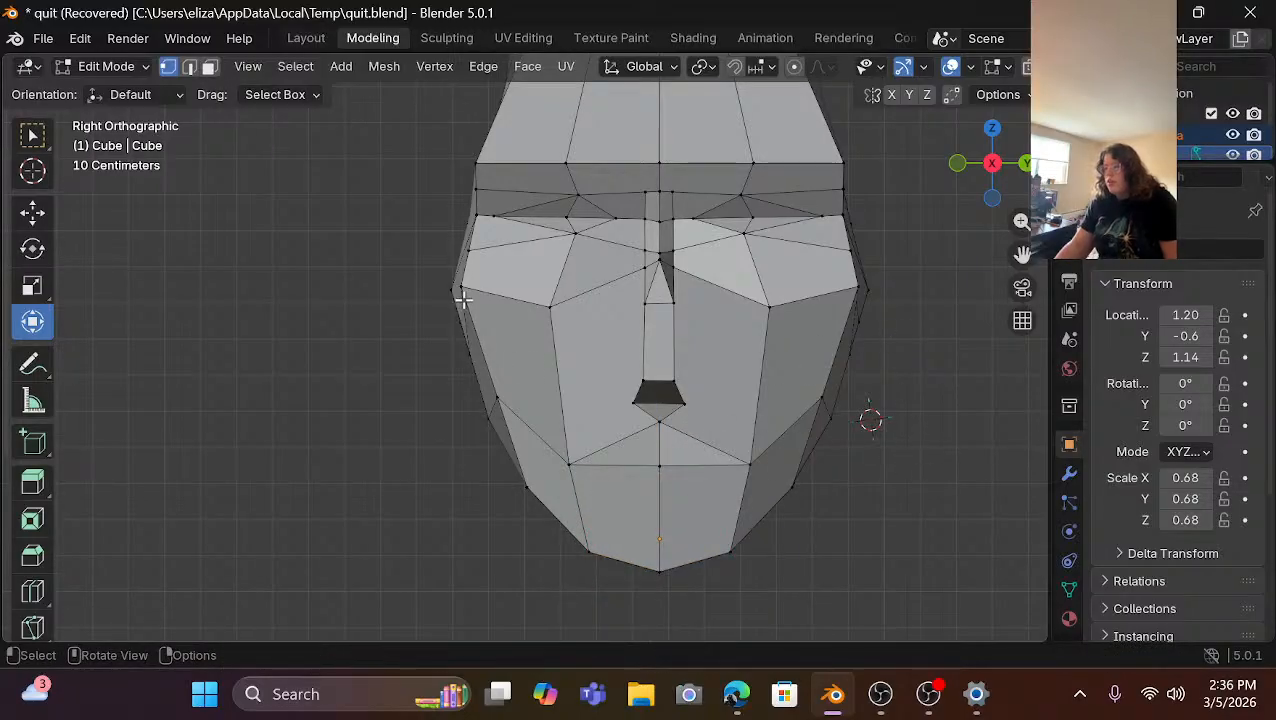
# Bring the two lower-cheek vertices above the jaw corners slightly inward by scaling them along Y, and clear the selection.
pyautogui.click(499, 396)
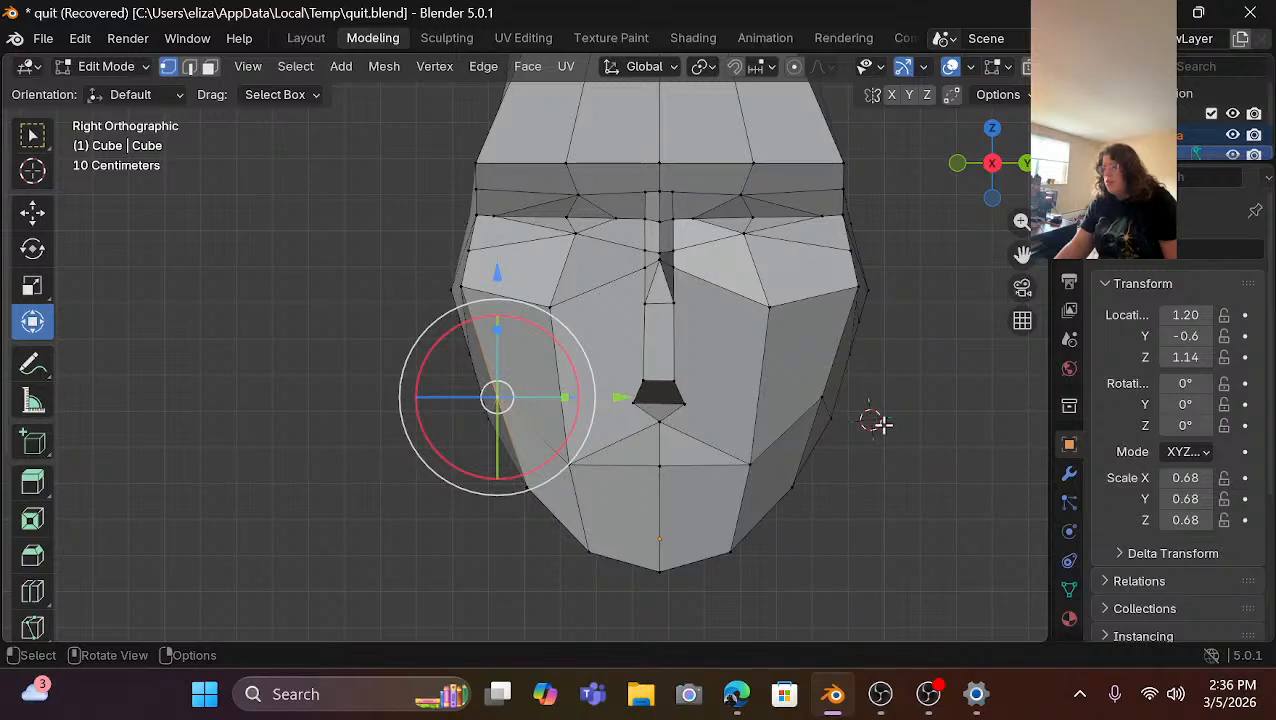
pyautogui.keyDown('shift'); pyautogui.click(817, 404); pyautogui.keyUp('shift')
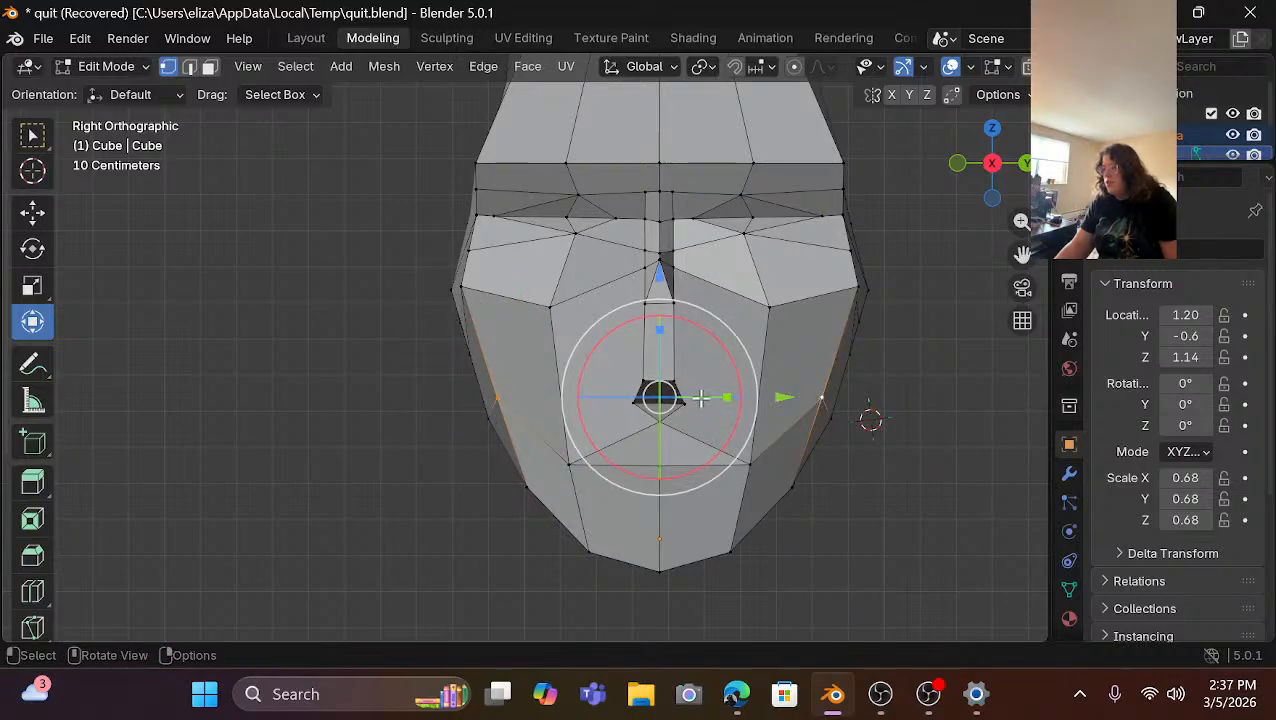
pyautogui.moveTo(718, 396); pyautogui.dragTo(712, 394)
pyautogui.click(909, 538)
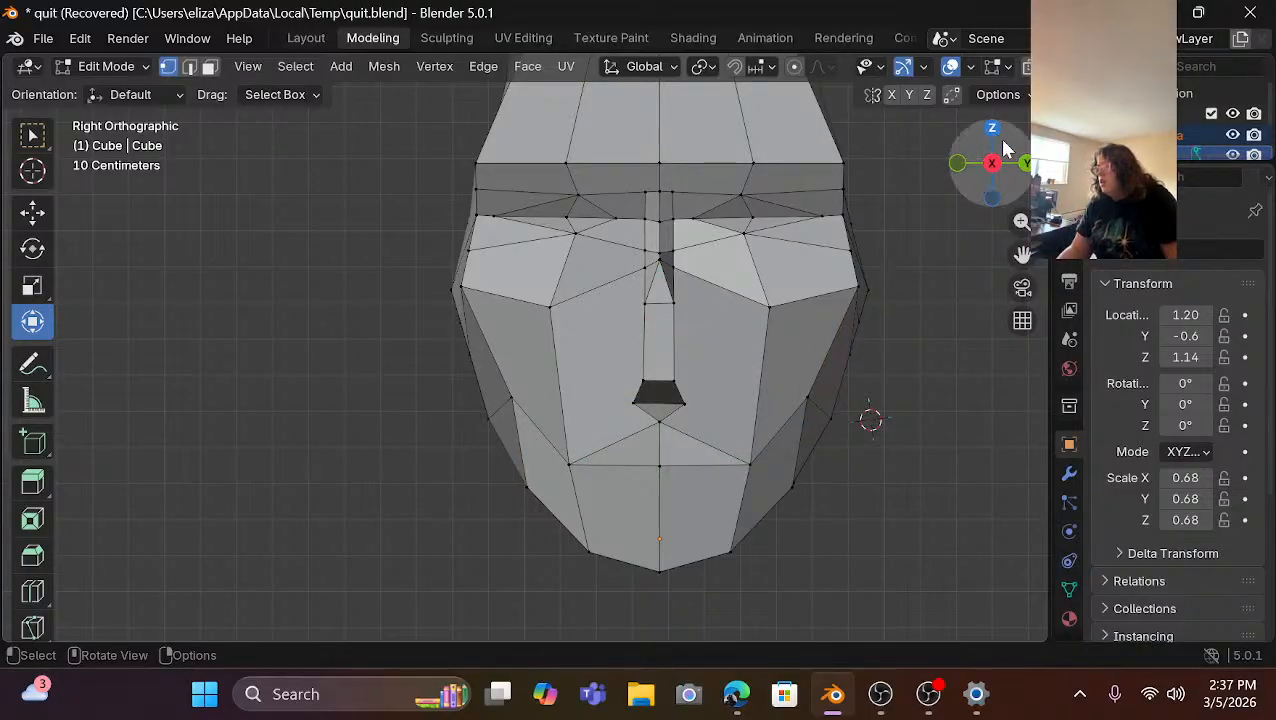
# Move the two mouth-corner vertices slightly back toward the face along X, and clear the selection.
pyautogui.moveTo(1005, 167); pyautogui.dragTo(980, 175)
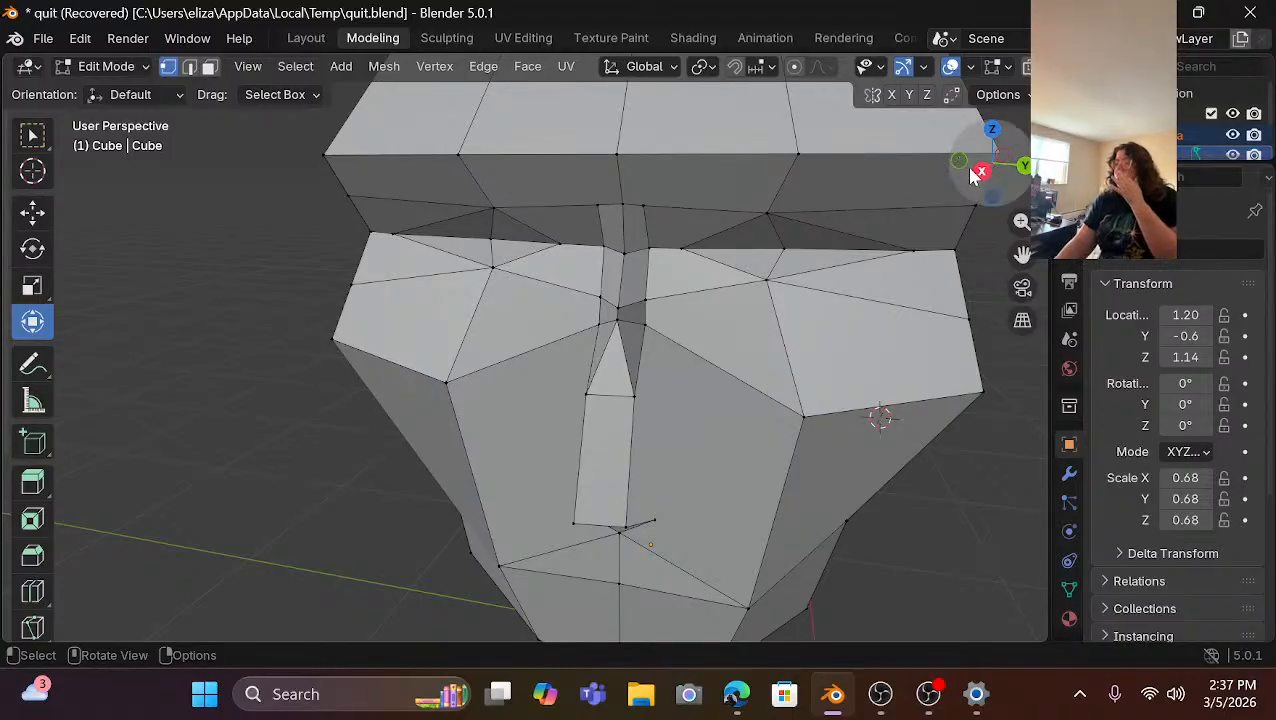
pyautogui.moveTo(983, 172); pyautogui.dragTo(1022, 166)
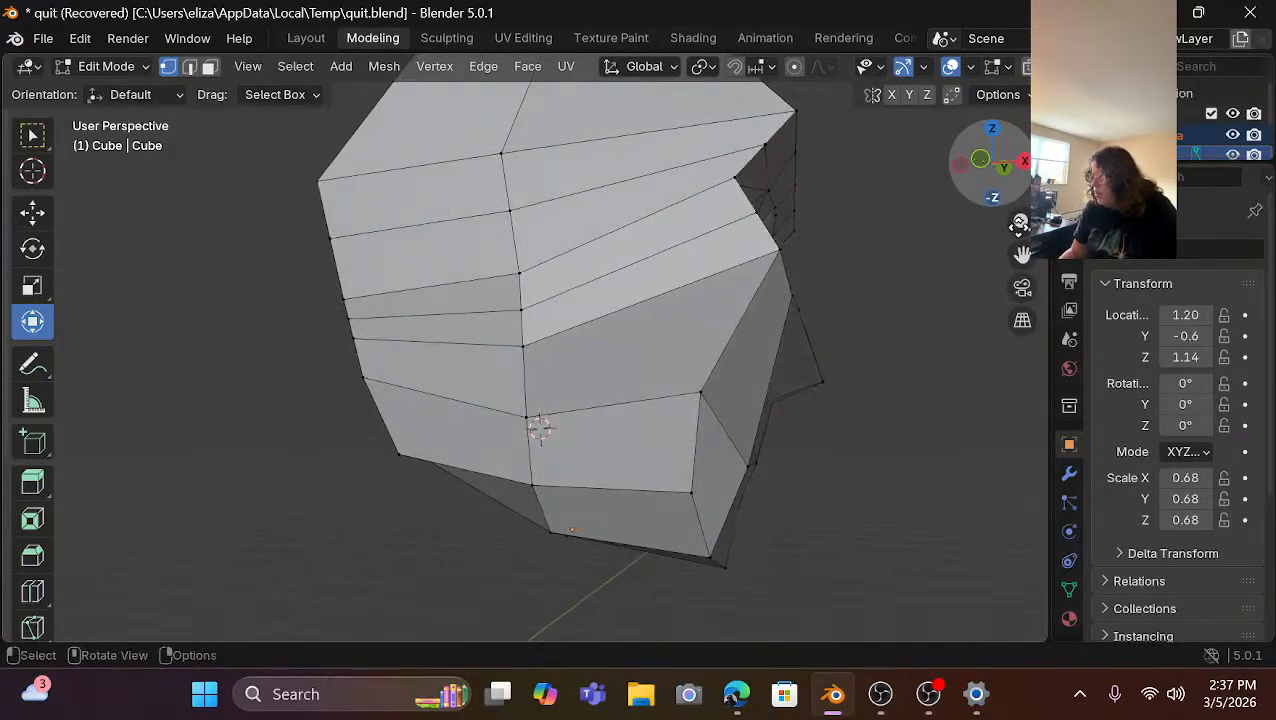
pyautogui.click(744, 472)
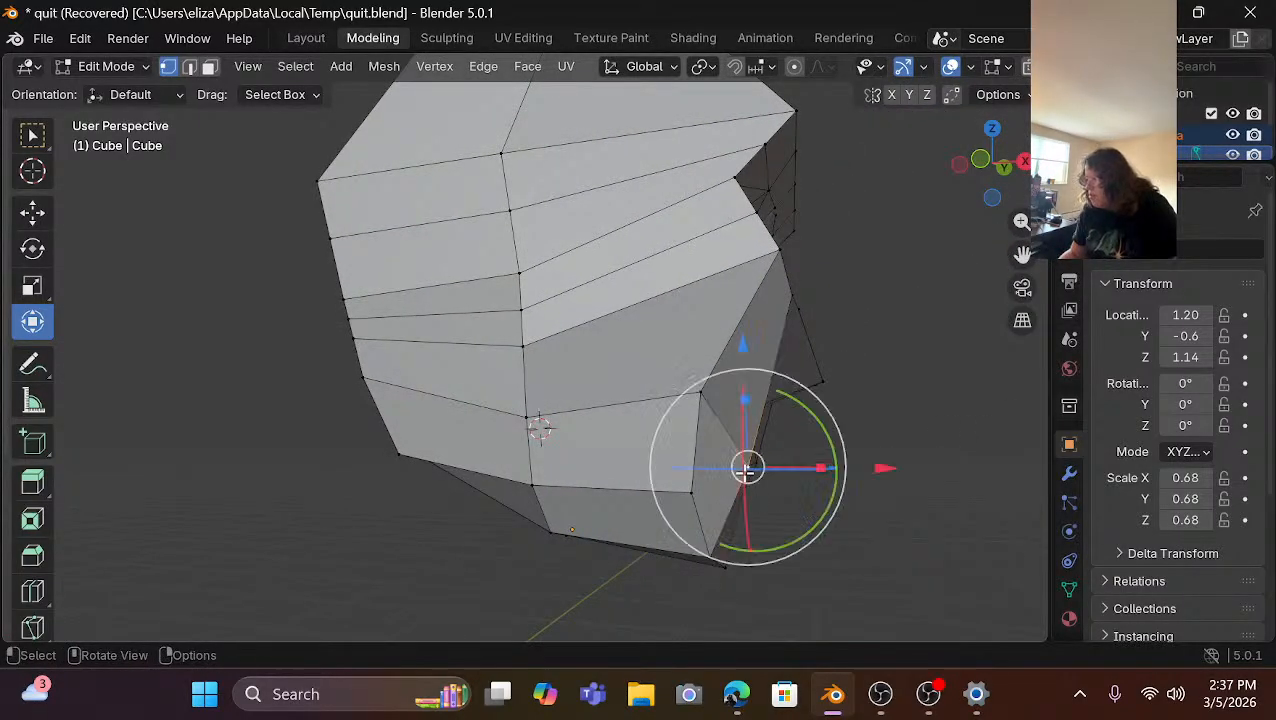
pyautogui.moveTo(1025, 163); pyautogui.dragTo(955, 166)
pyautogui.keyDown('shift'); pyautogui.click(538, 437); pyautogui.keyUp('shift')
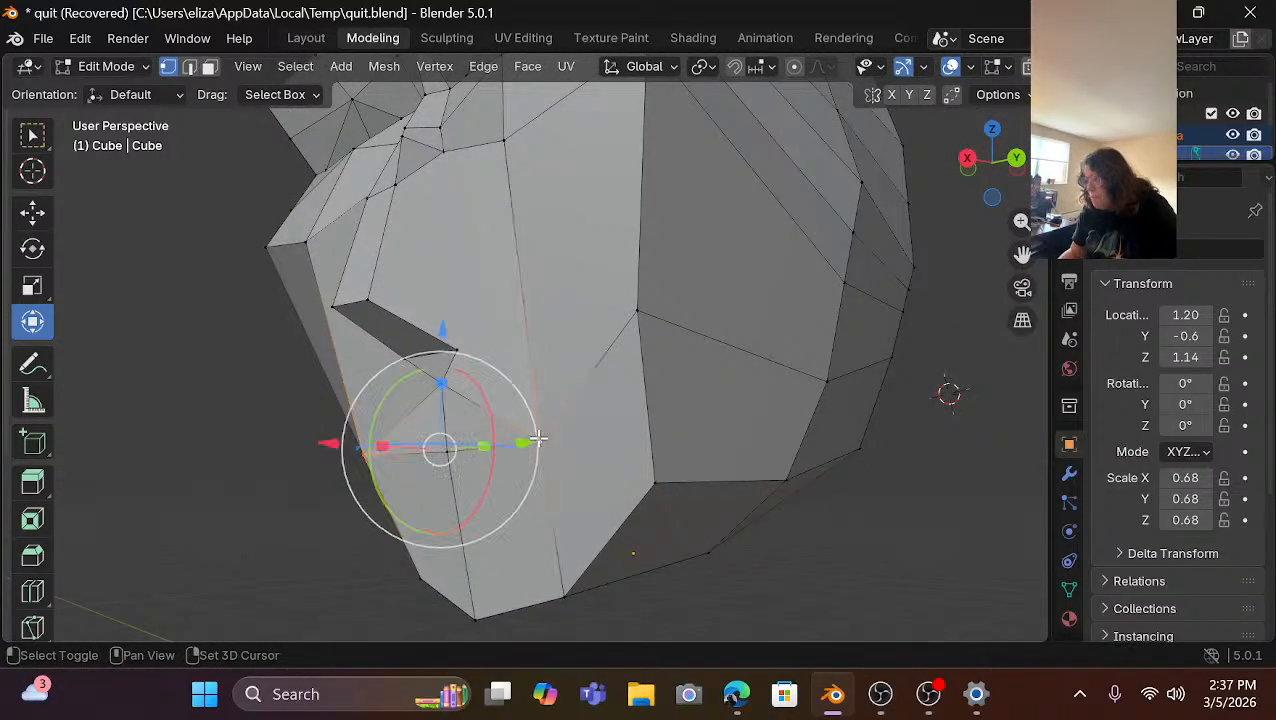
pyautogui.moveTo(340, 443); pyautogui.dragTo(346, 443)
pyautogui.click(228, 505)
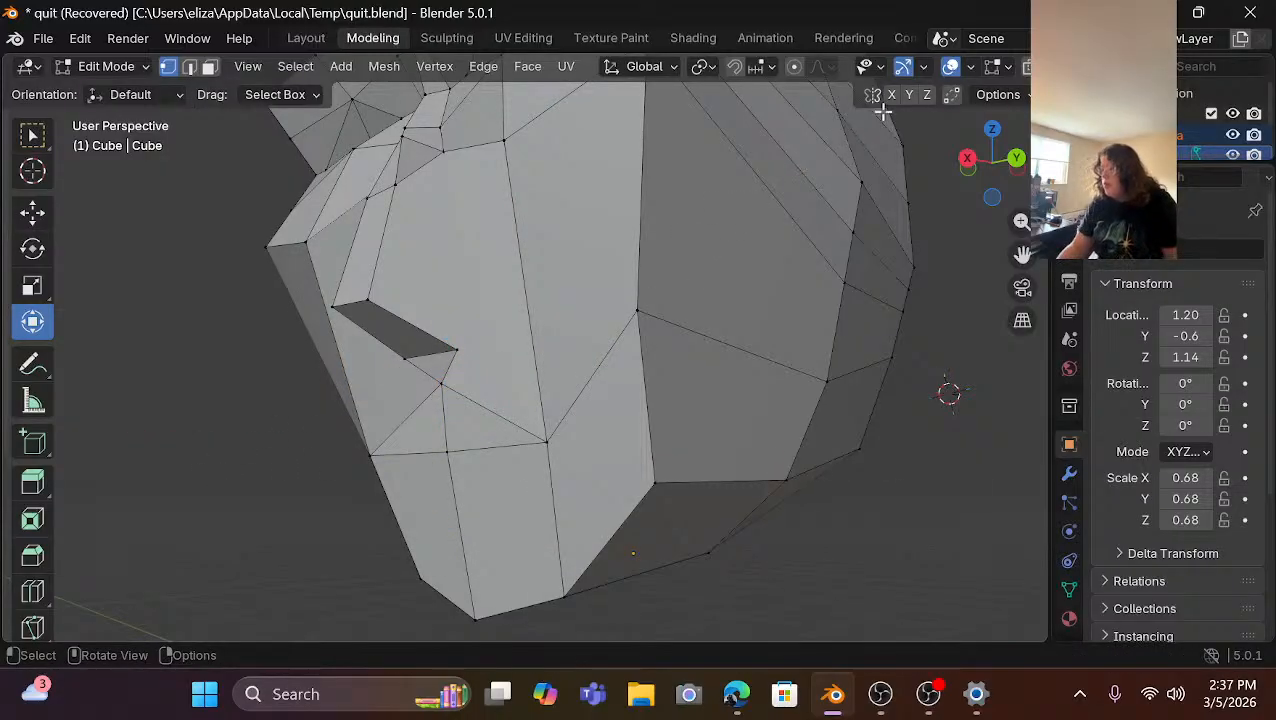
# Lower the center brow vertex at the top of the nose bridge slightly along Z, and clear the selection.
pyautogui.moveTo(967, 172); pyautogui.dragTo(1226, 186)
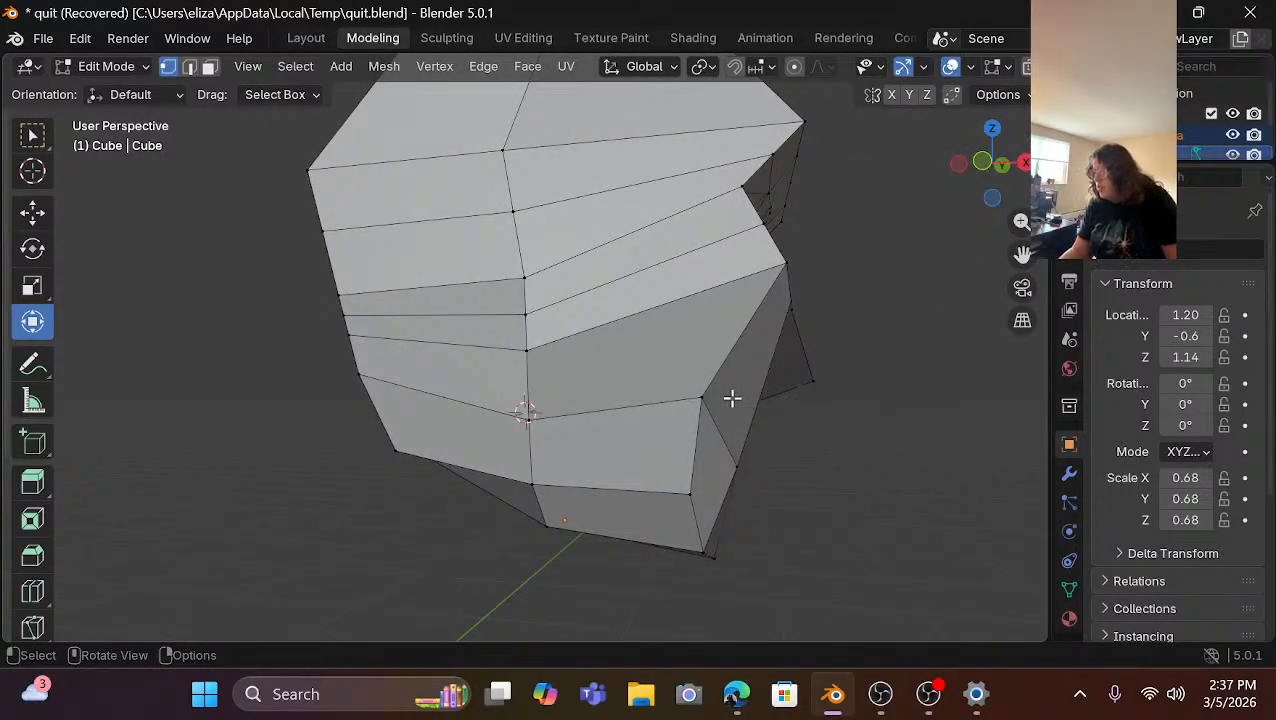
pyautogui.scroll(-1, 786, 305)
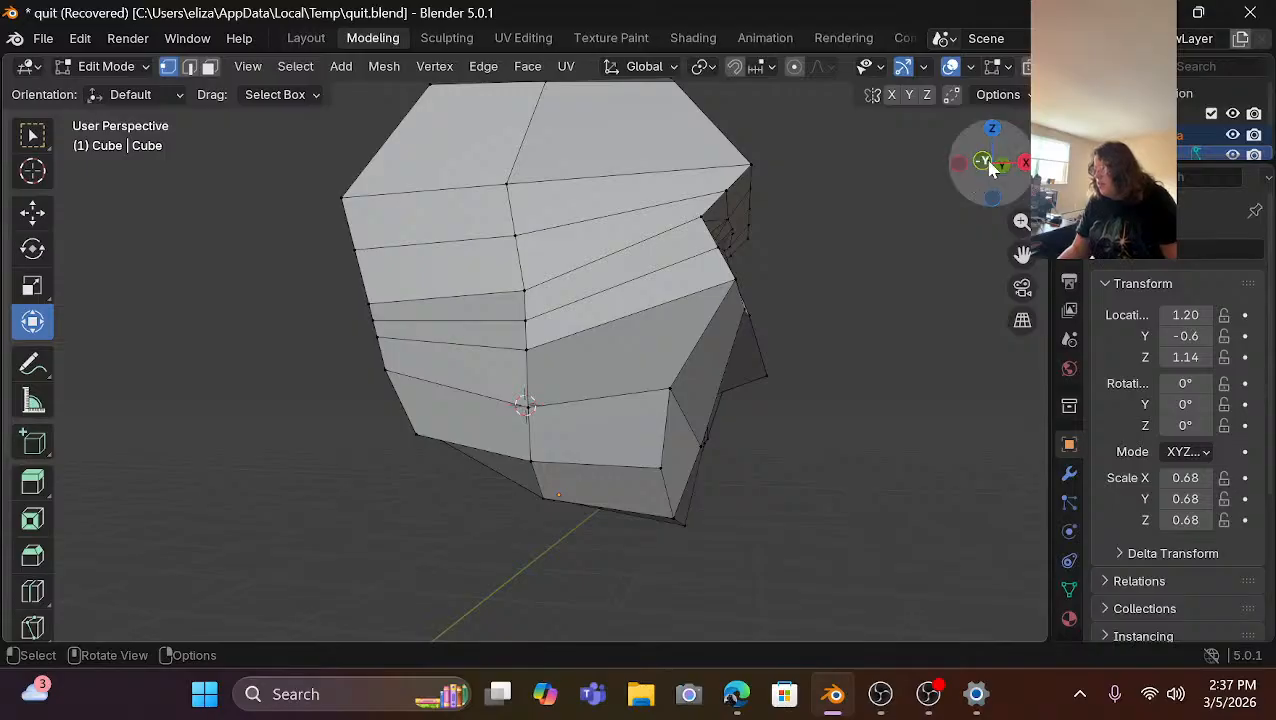
pyautogui.moveTo(988, 166); pyautogui.dragTo(803, 100)
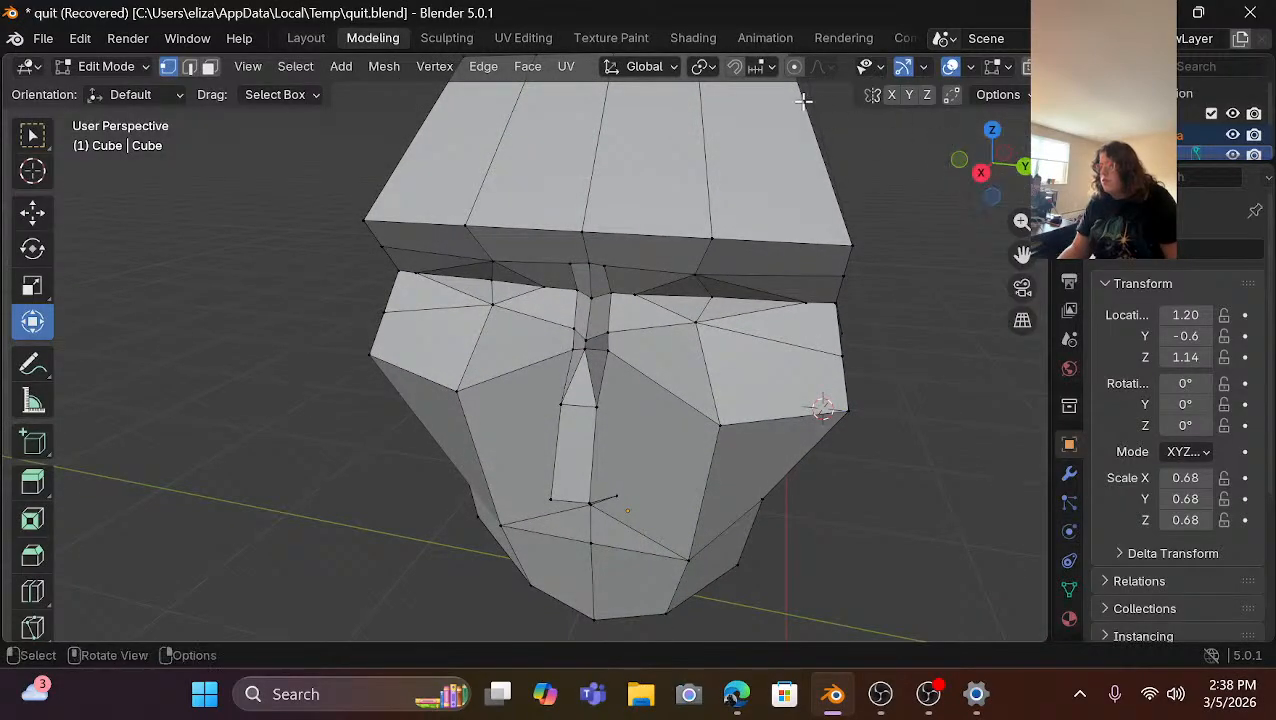
pyautogui.click(588, 263)
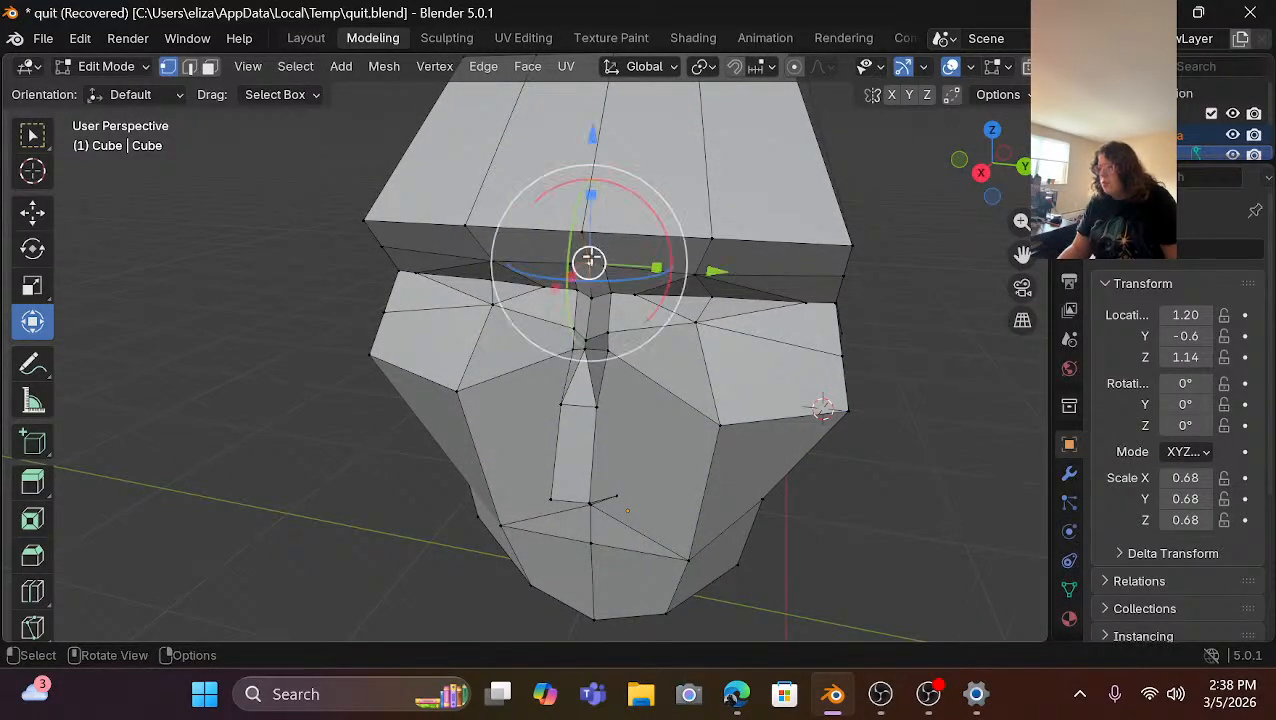
pyautogui.moveTo(593, 140); pyautogui.dragTo(596, 152)
pyautogui.click(964, 338)
pyautogui.scroll(4, 860, 320)
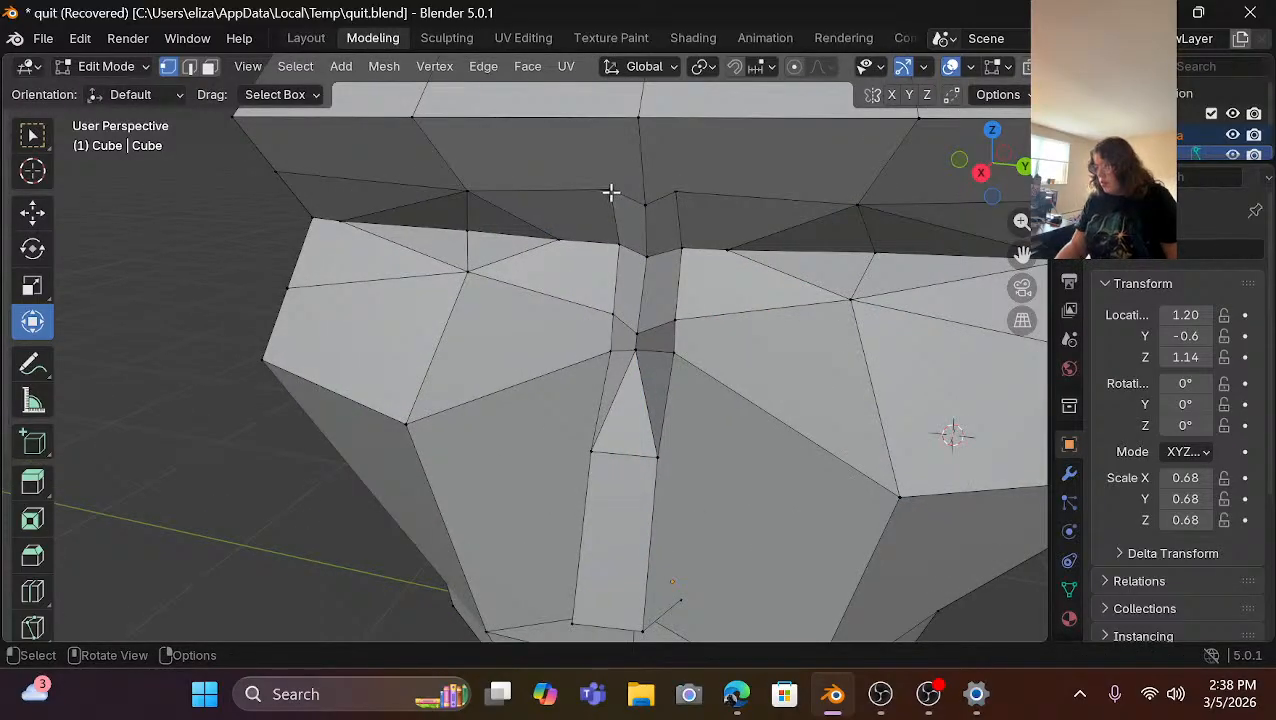
pyautogui.click(611, 192)
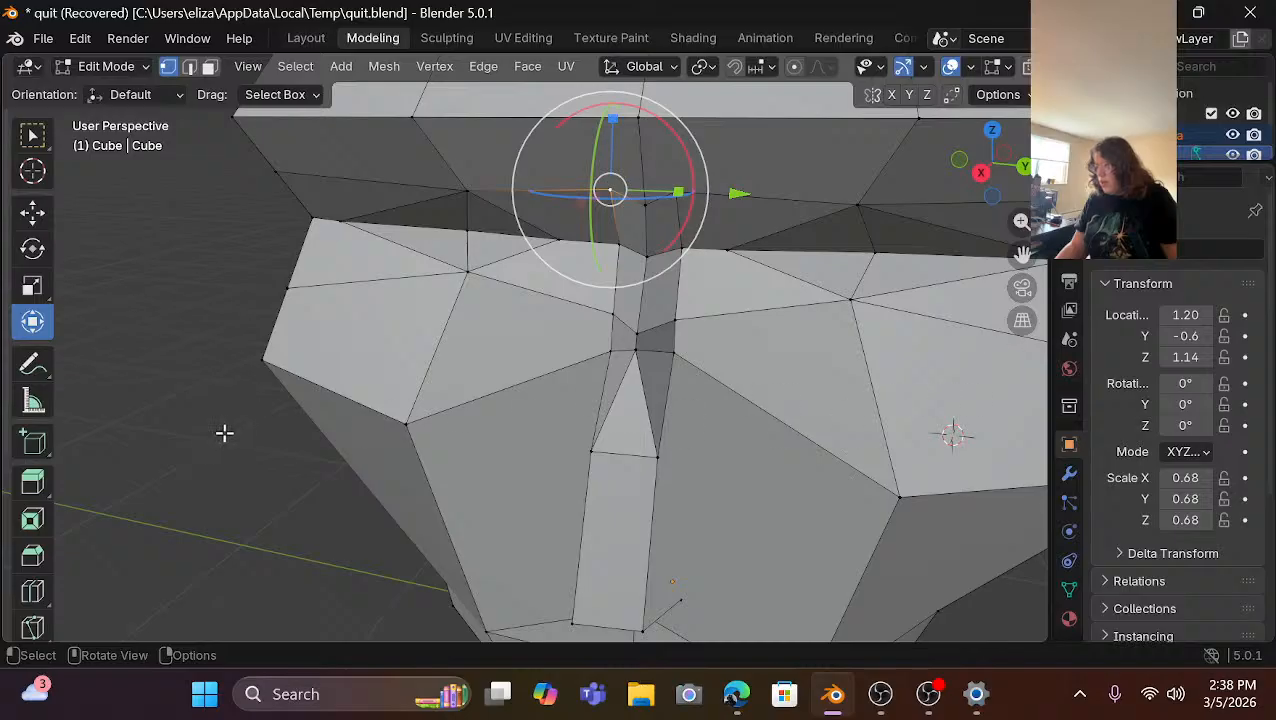
pyautogui.click(207, 466)
pyautogui.click(610, 193)
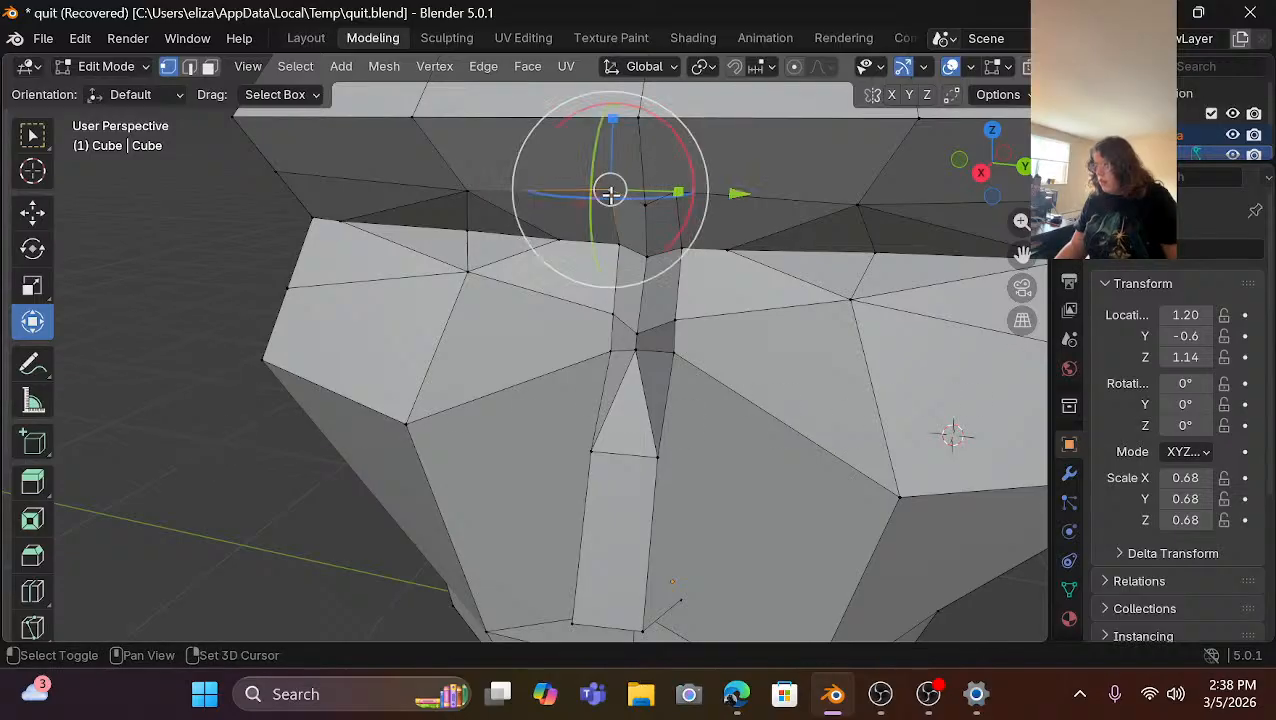
pyautogui.moveTo(797, 175); pyautogui.dragTo(797, 200, button='middle')
pyautogui.click(788, 190)
# Try scaling the inner brow vertices on both sides of the nose bridge along Y, undo the scaling, and clear the selection.
pyautogui.scroll(3, 729, 182)
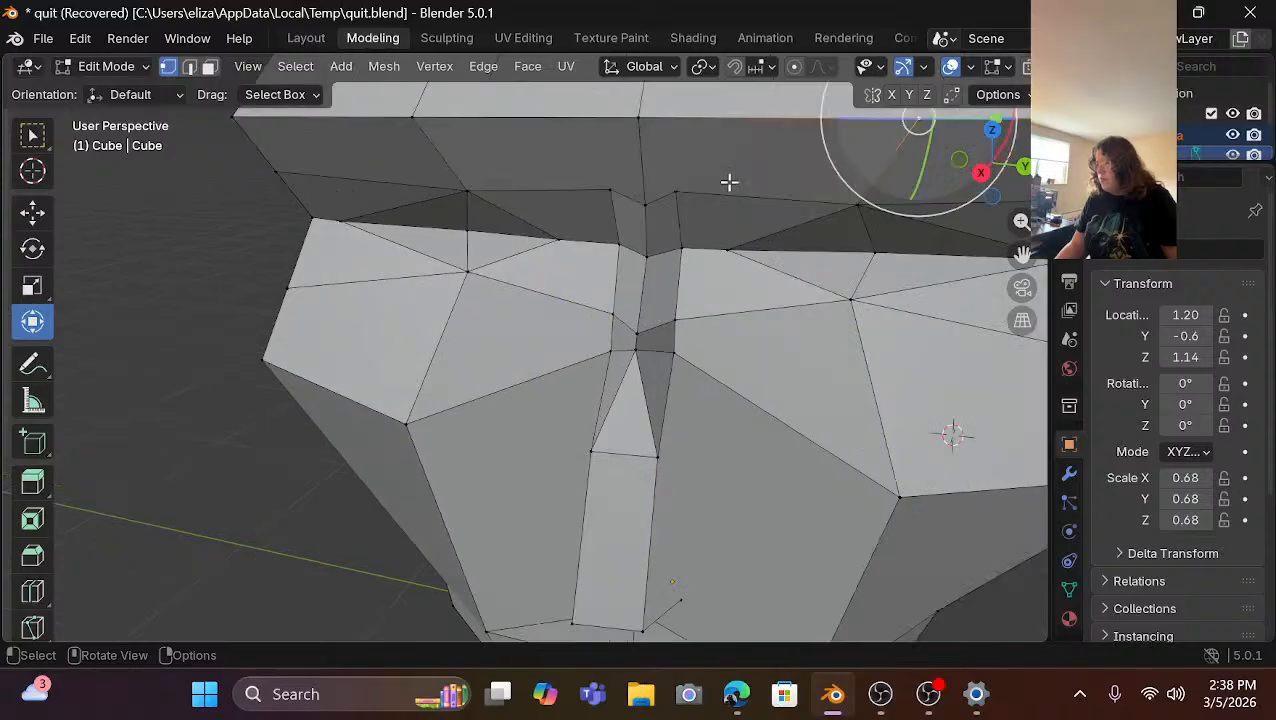
pyautogui.scroll(-1, 792, 131)
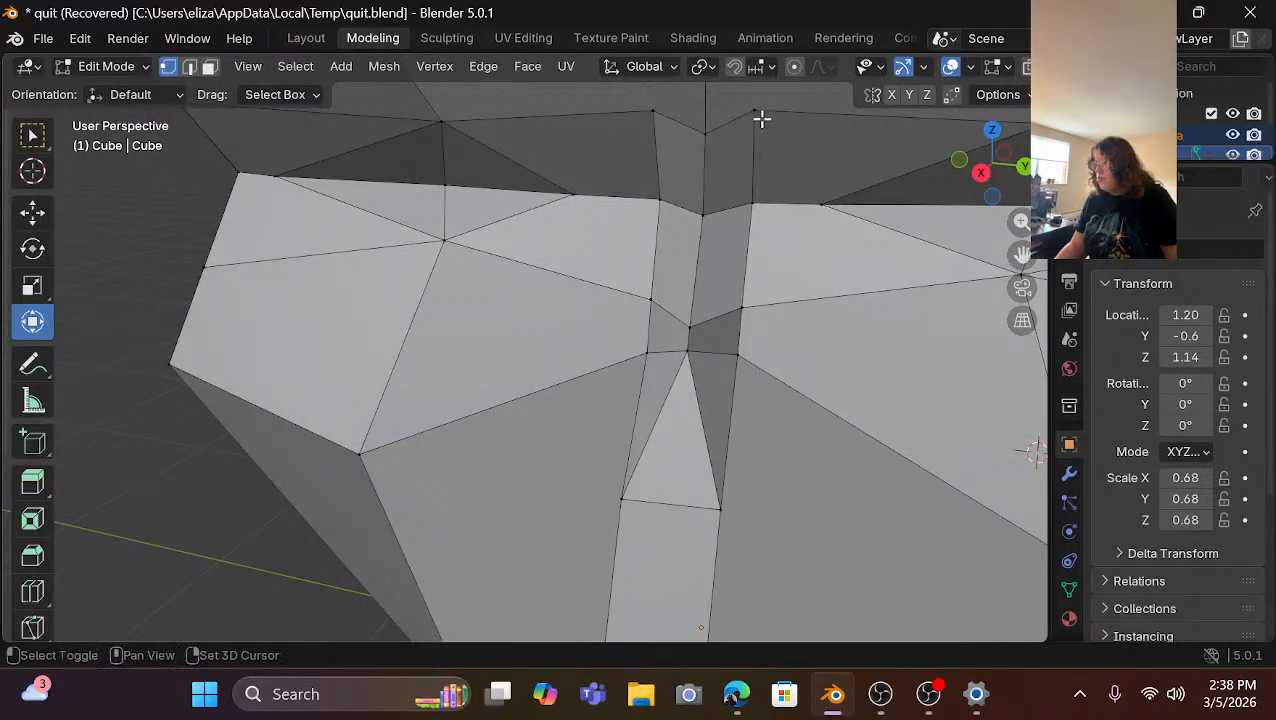
pyautogui.keyDown('shift'); pyautogui.click(757, 115); pyautogui.keyUp('shift')
pyautogui.keyDown('shift'); pyautogui.click(660, 112); pyautogui.keyUp('shift')
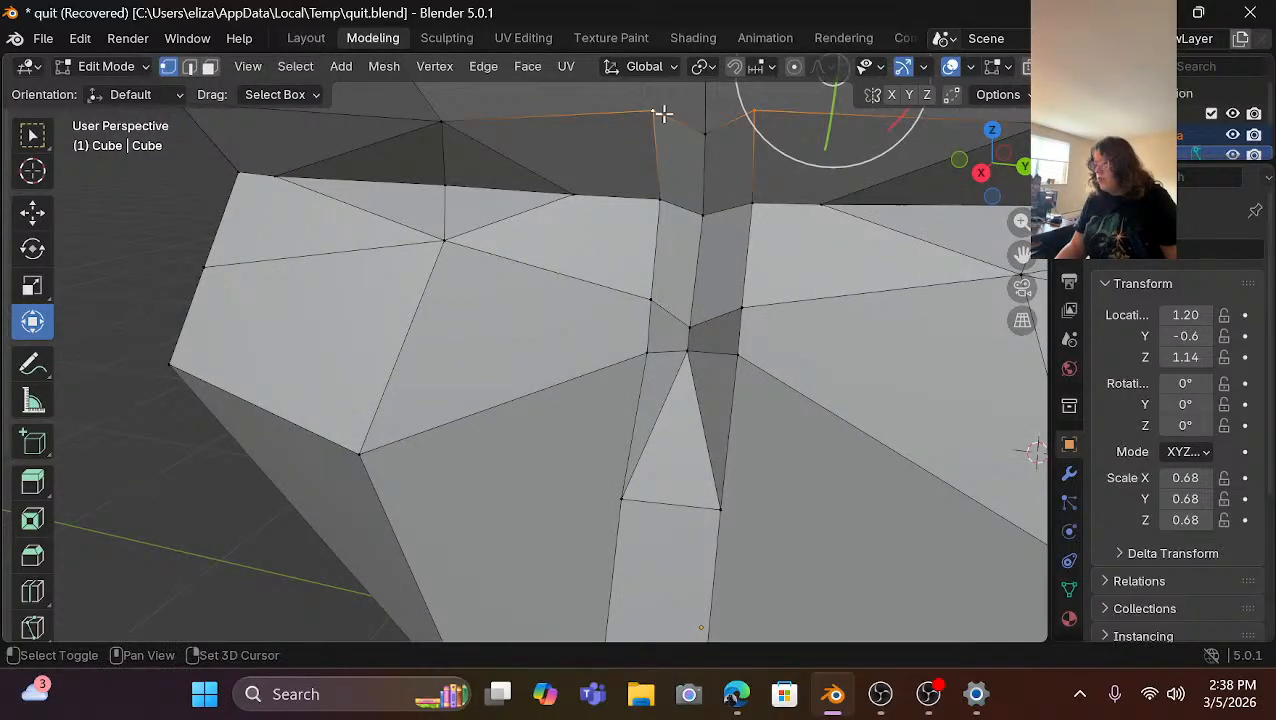
pyautogui.click(981, 172)
pyautogui.scroll(-1, 760, 205)
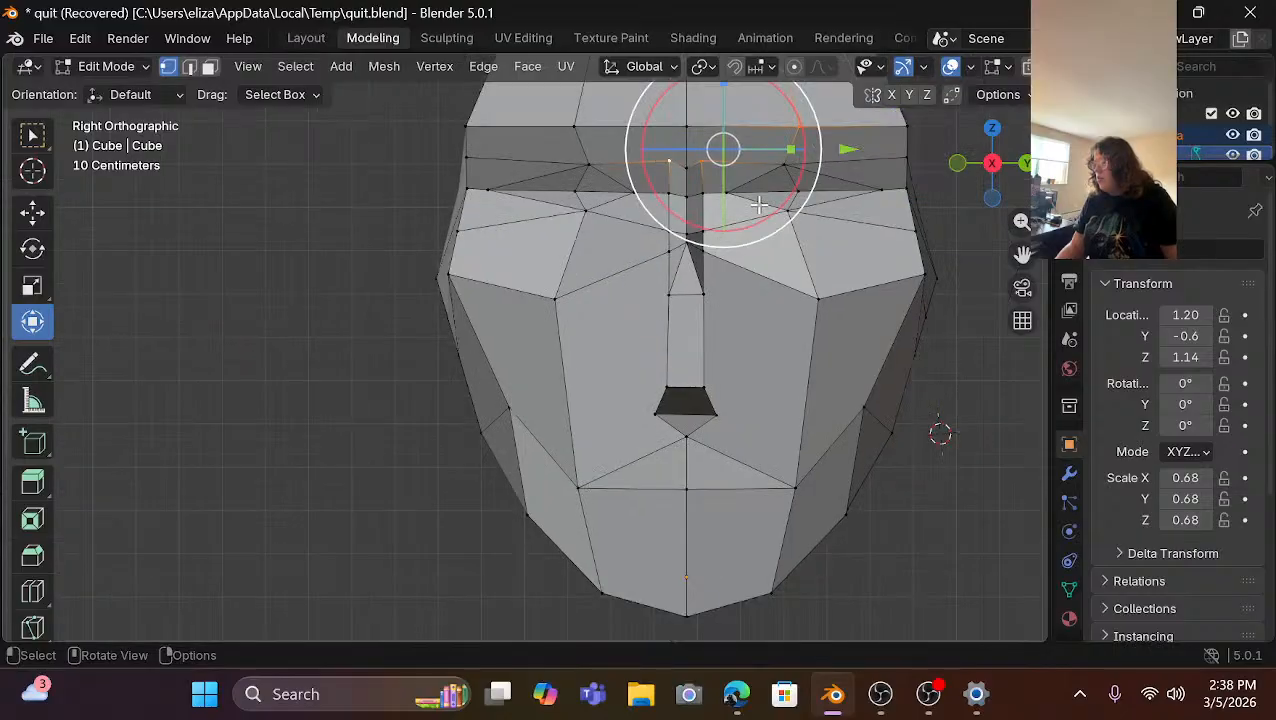
pyautogui.moveTo(790, 152); pyautogui.dragTo(796, 150)
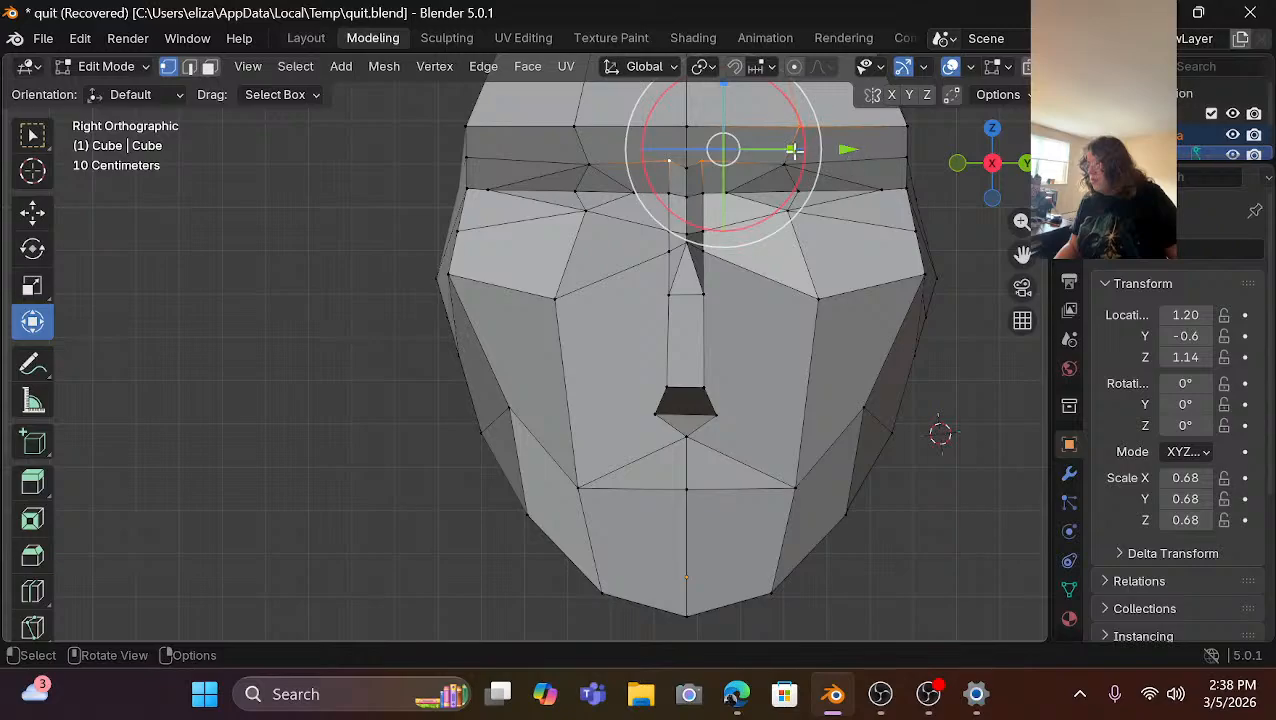
pyautogui.moveTo(791, 150); pyautogui.dragTo(782, 149)
pyautogui.hotkey('ctrl', 'z')
pyautogui.hotkey('ctrl', 'z')
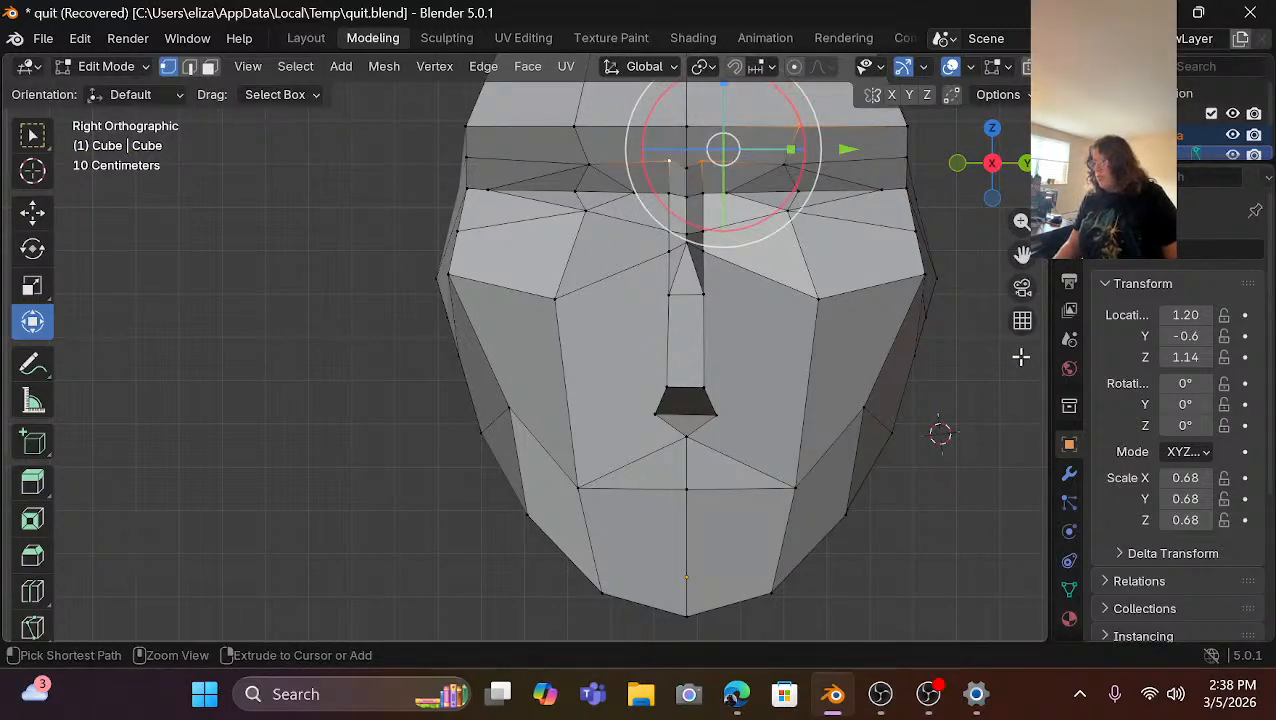
pyautogui.click(1024, 389)
pyautogui.scroll(3, 710, 176)
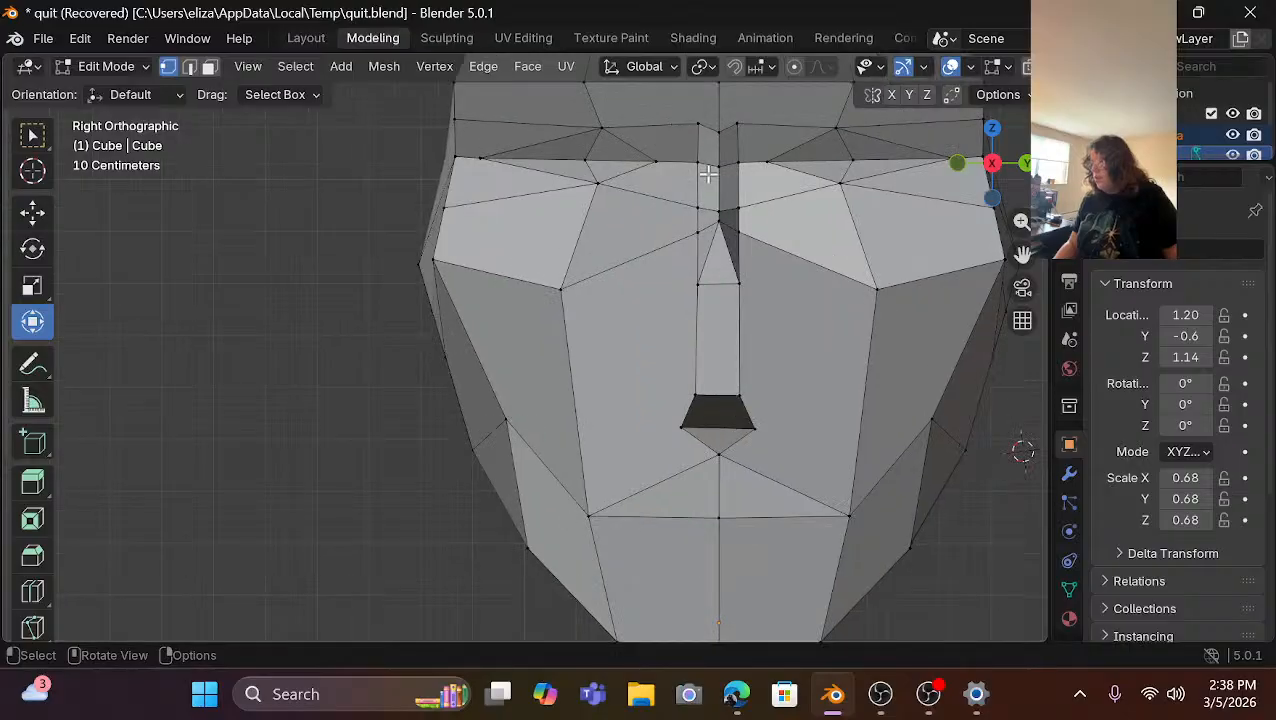
# Spread the two inner brow vertices above the nose bridge apart by scaling them along Y, and clear the selection.
pyautogui.keyDown('shift'); pyautogui.moveTo(776, 237); pyautogui.dragTo(590, 500, button='middle'); pyautogui.keyUp('shift')
pyautogui.scroll(2, 581, 451)
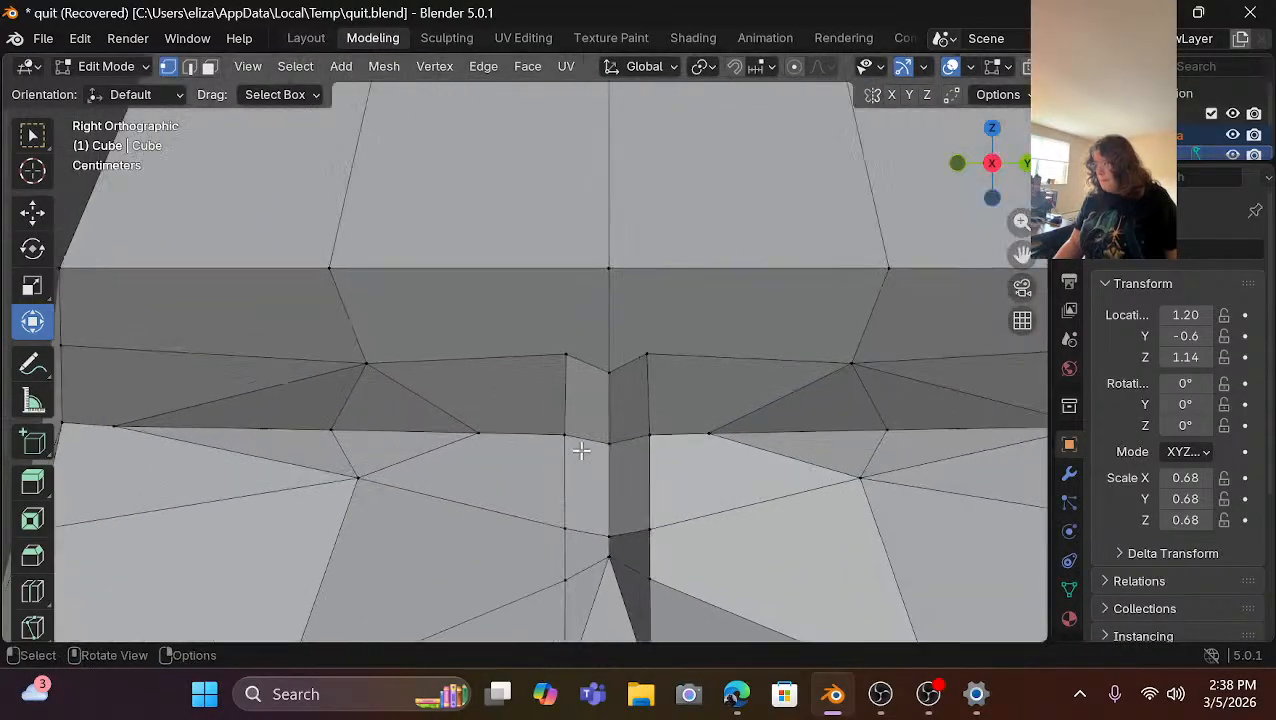
pyautogui.click(568, 353)
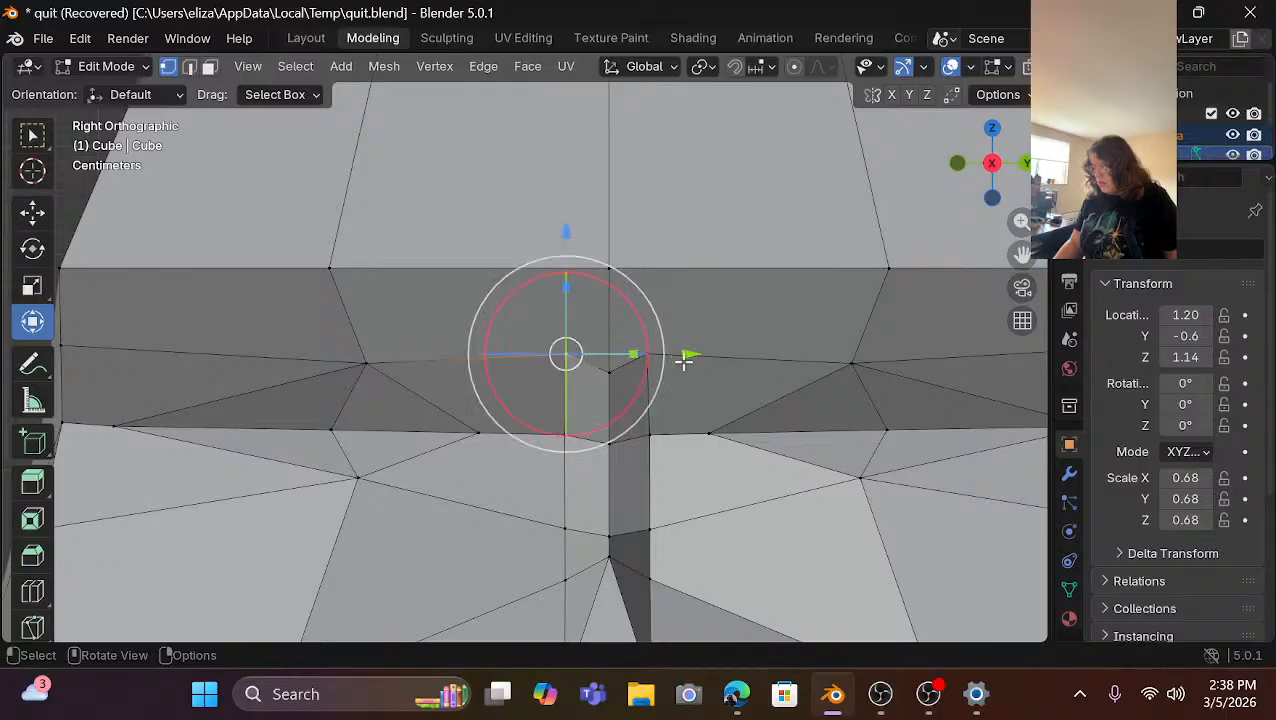
pyautogui.scroll(4, 690, 358)
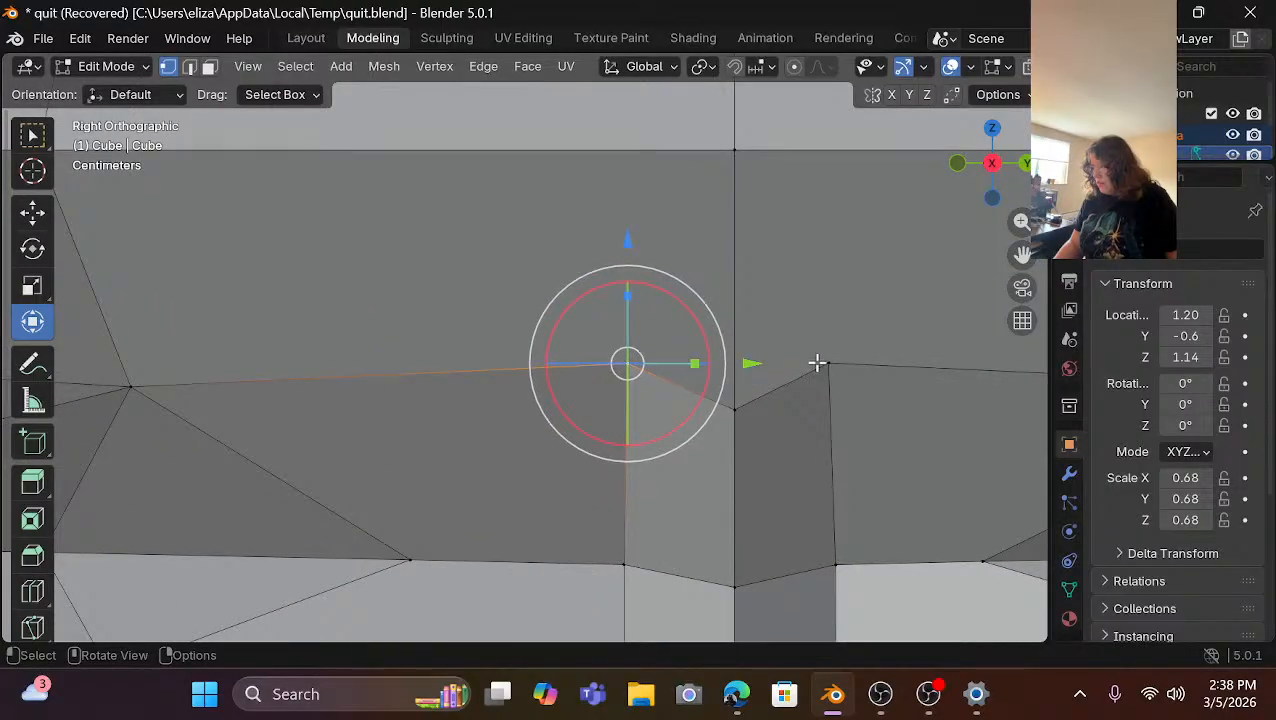
pyautogui.keyDown('shift'); pyautogui.click(817, 363); pyautogui.keyUp('shift')
pyautogui.scroll(-4, 820, 362)
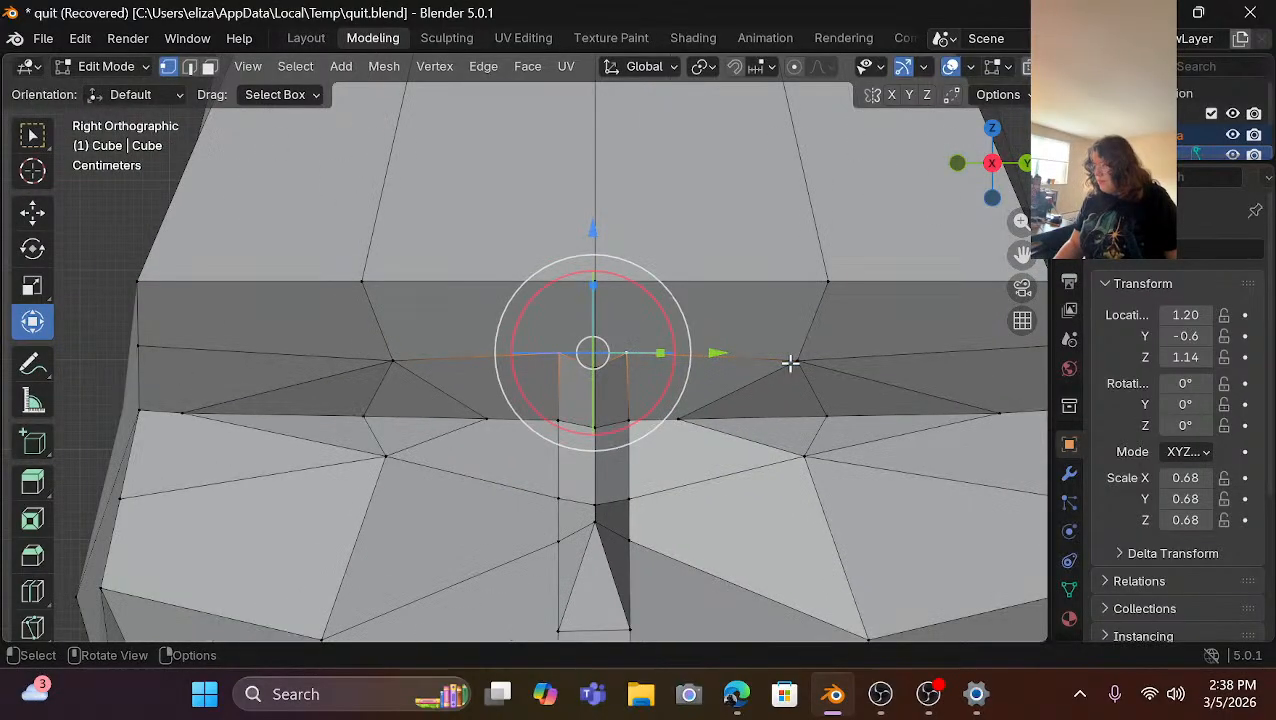
pyautogui.scroll(-3, 790, 363)
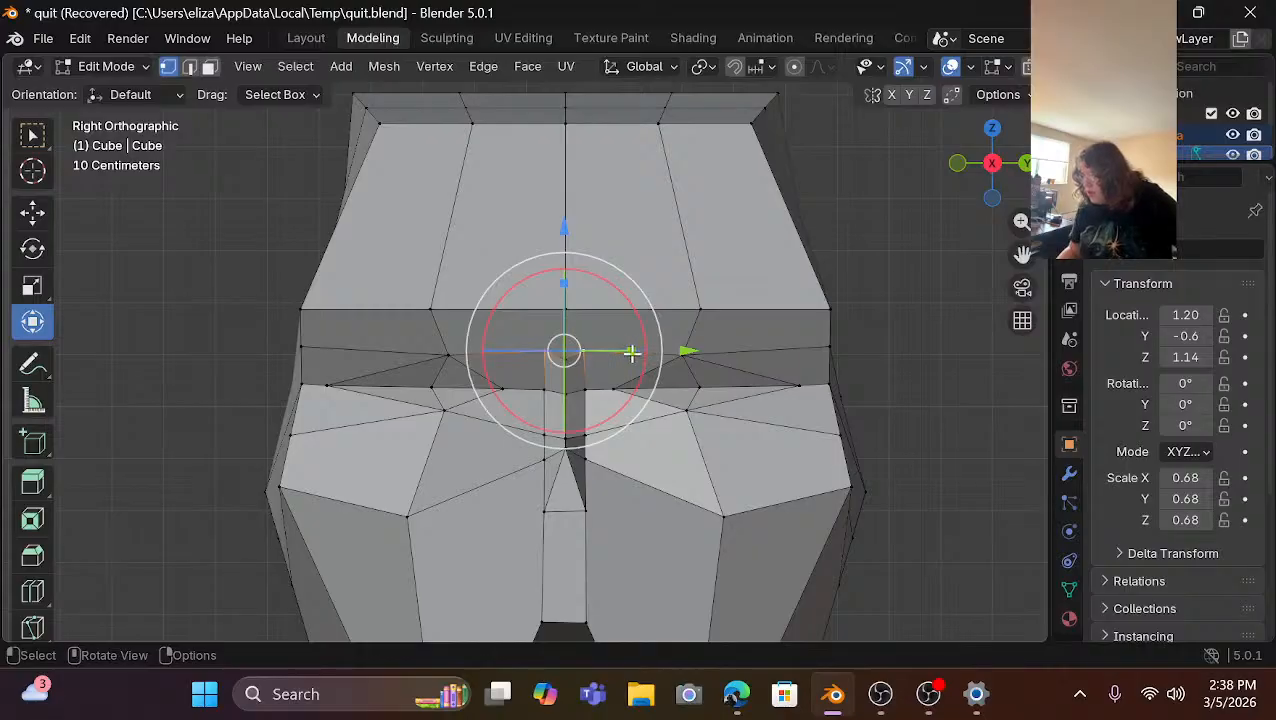
pyautogui.moveTo(631, 353); pyautogui.dragTo(713, 353)
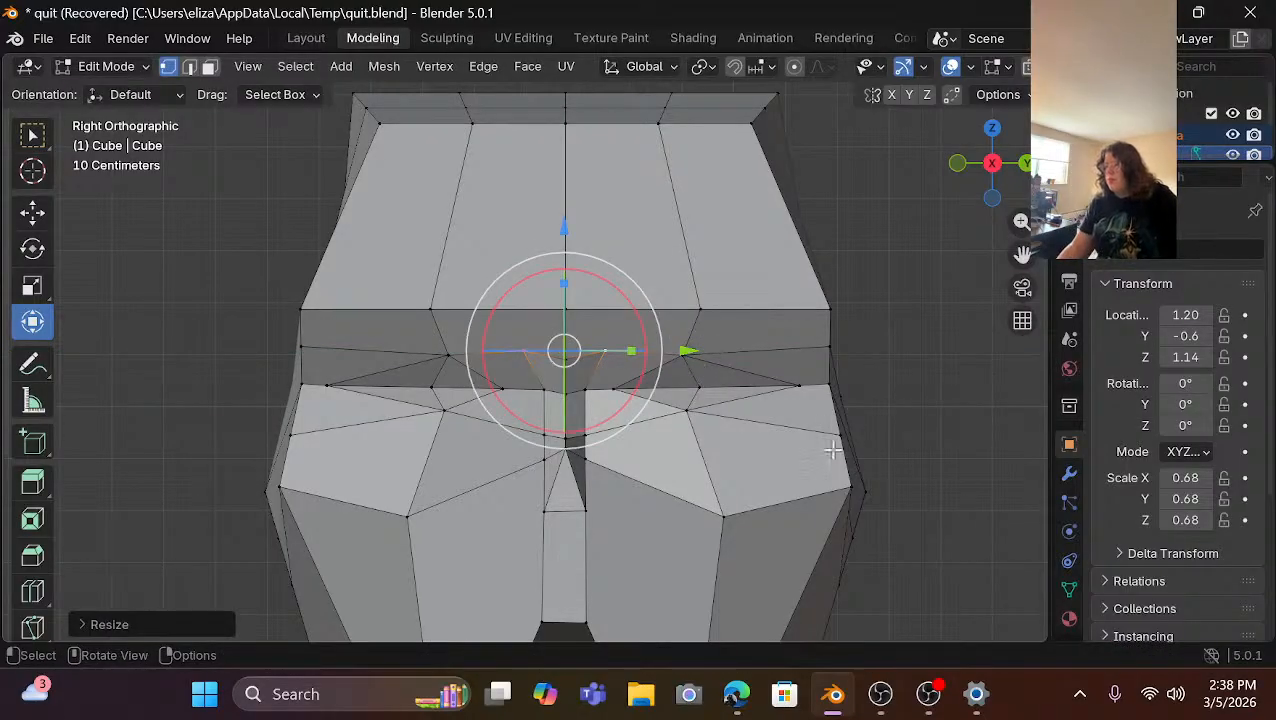
pyautogui.click(886, 422)
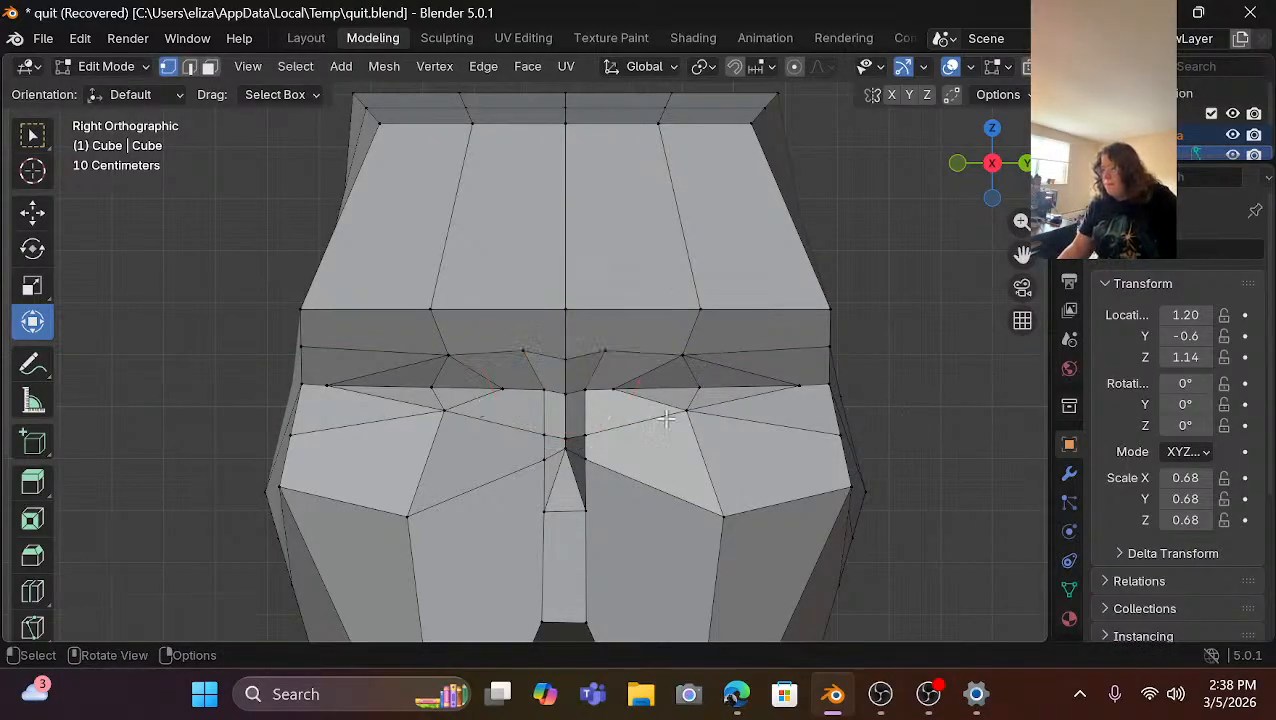
# Scale the two vertices beside the top of the nose bridge slightly inward along Y, and lower them along Z.
pyautogui.click(593, 393)
pyautogui.scroll(5, 575, 400)
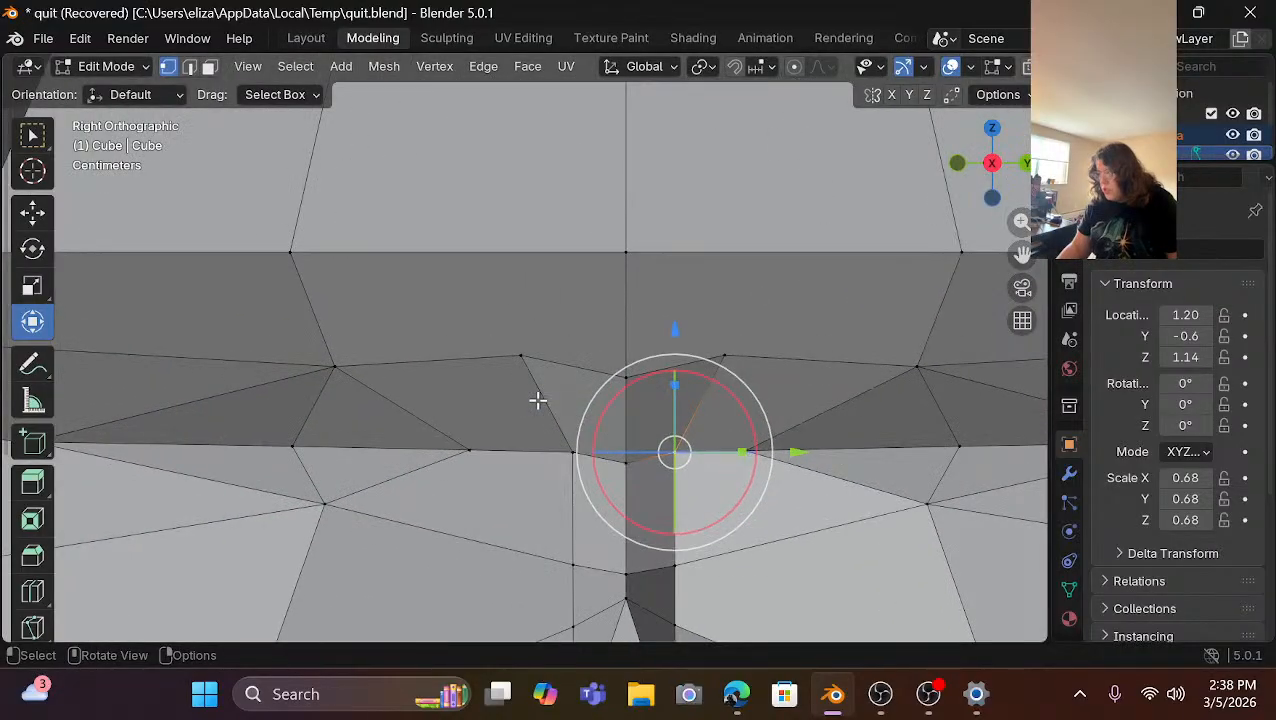
pyautogui.keyDown('shift'); pyautogui.click(584, 494); pyautogui.keyUp('shift')
pyautogui.scroll(-5, 580, 488)
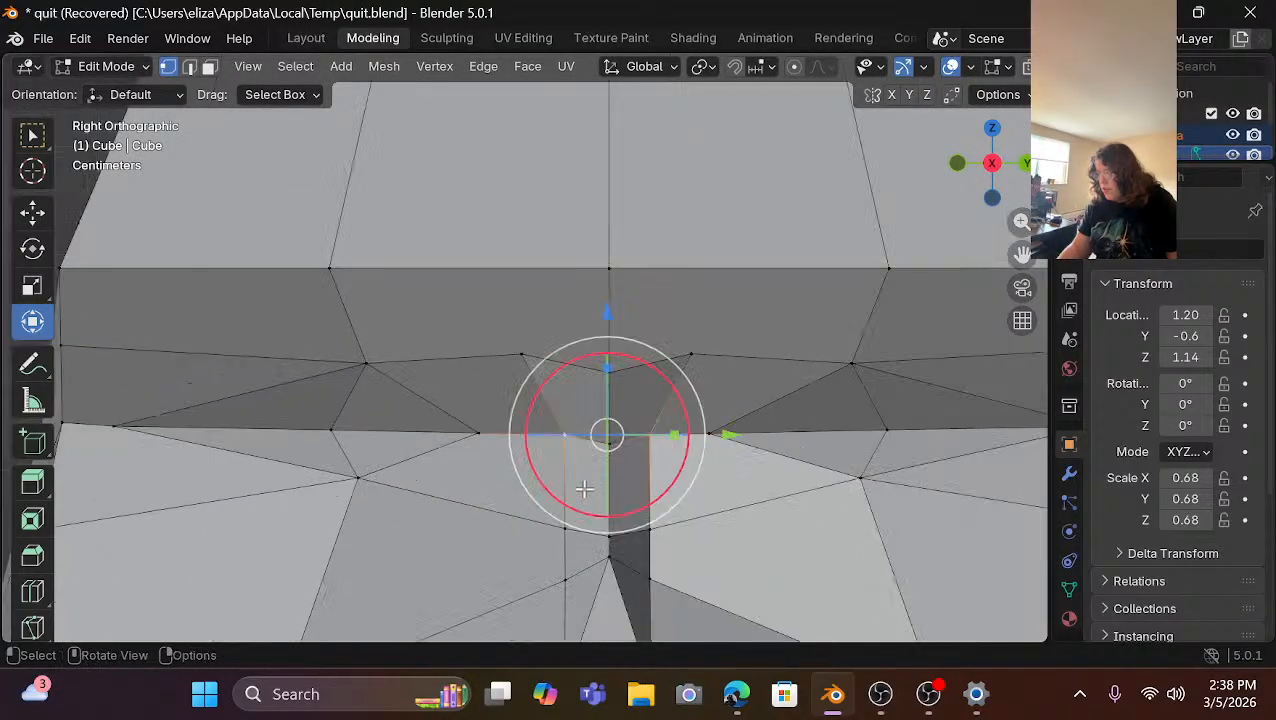
pyautogui.scroll(-2, 581, 484)
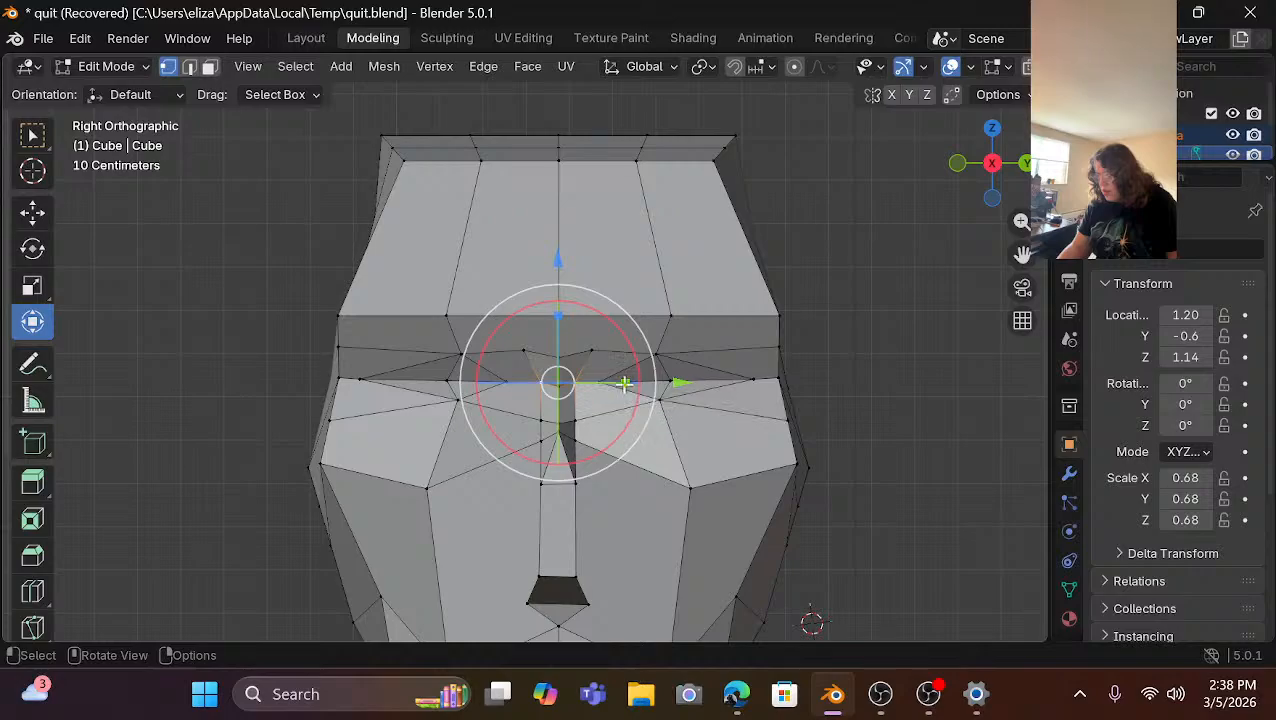
pyautogui.press('s')
pyautogui.press('y')
pyautogui.click(615, 383)
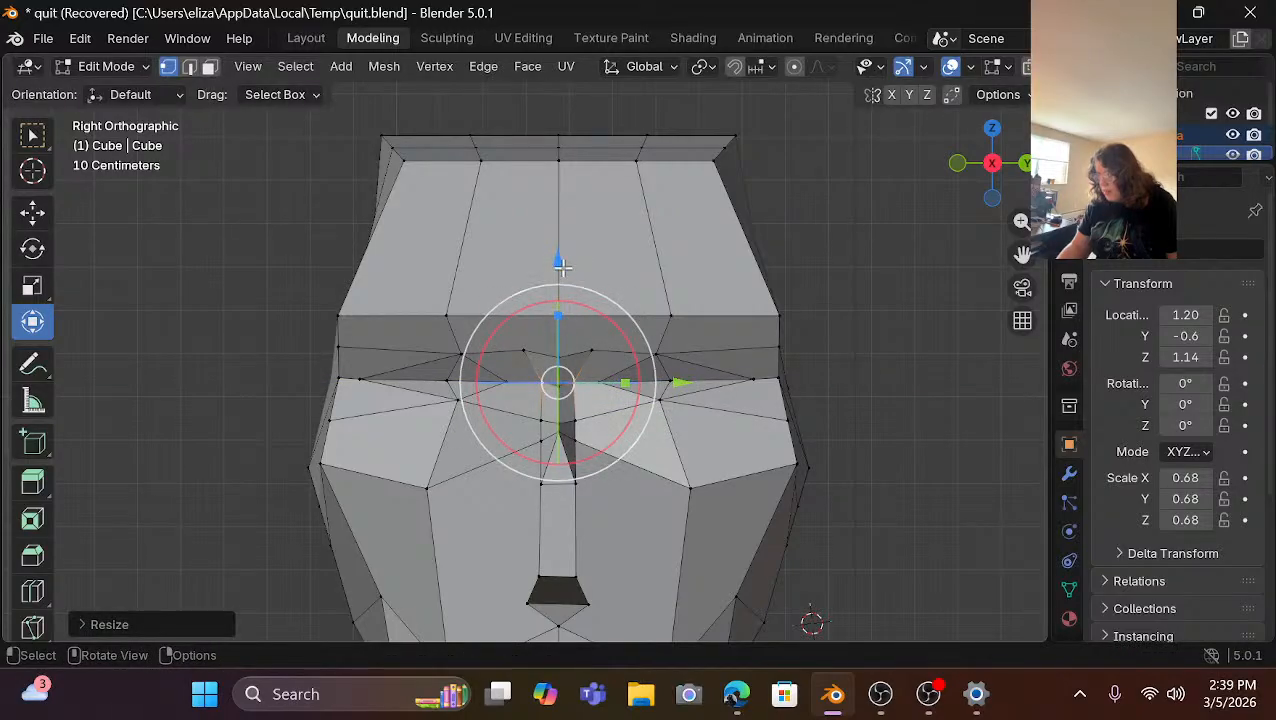
pyautogui.moveTo(560, 264); pyautogui.dragTo(567, 279)
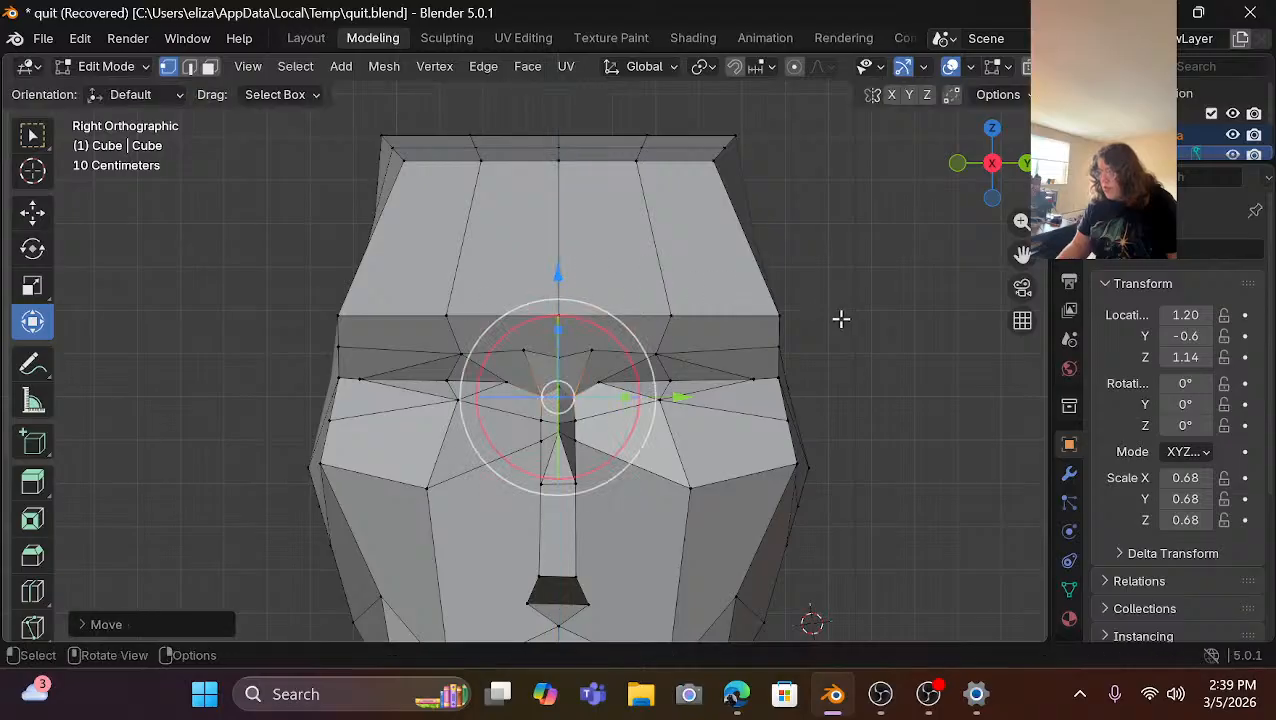
pyautogui.click(732, 400)
# Lower the two inner eye-corner vertices beside the nose bridge slightly along Z, and clear the selection.
pyautogui.scroll(3, 601, 463)
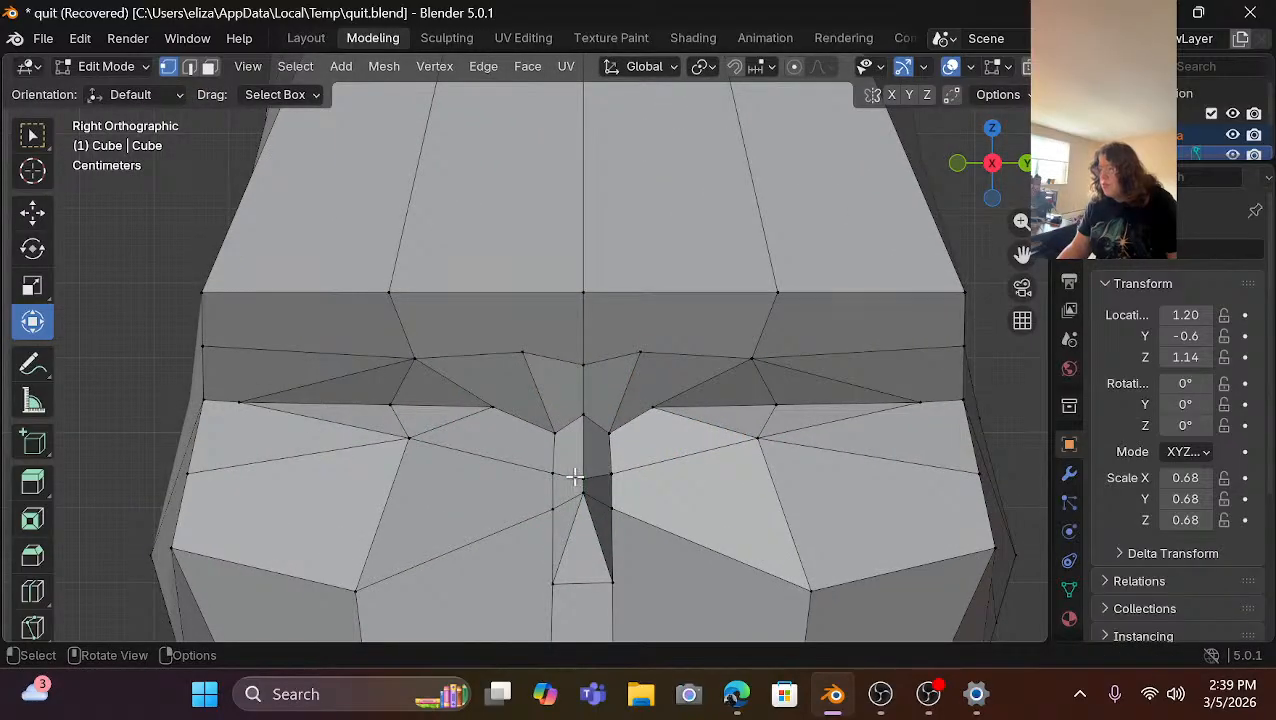
pyautogui.click(483, 409)
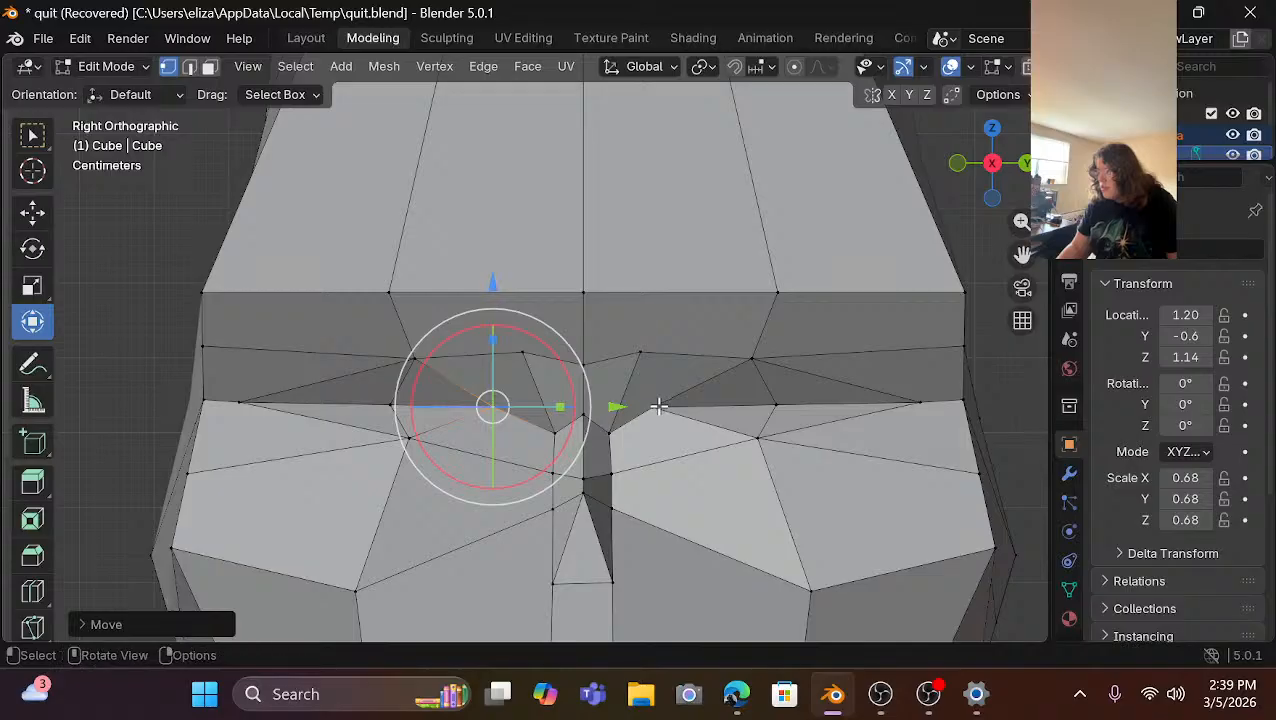
pyautogui.keyDown('shift'); pyautogui.click(655, 405); pyautogui.keyUp('shift')
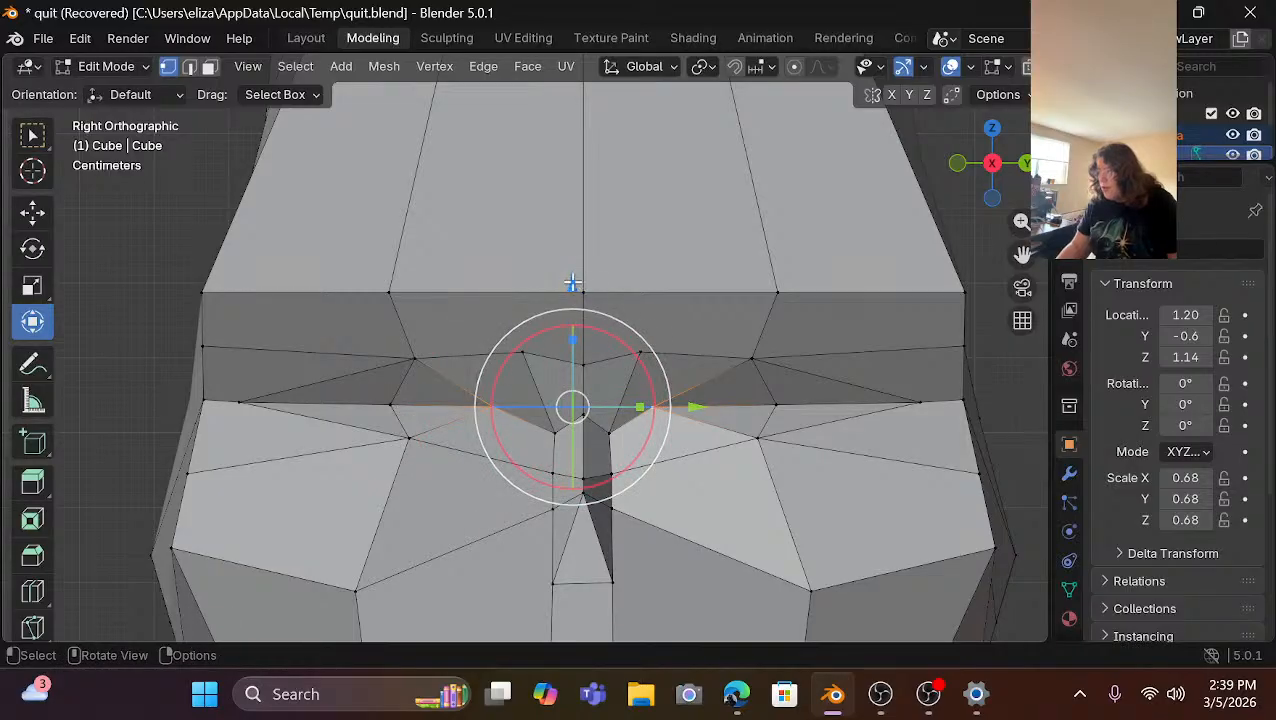
pyautogui.moveTo(571, 283); pyautogui.dragTo(569, 298)
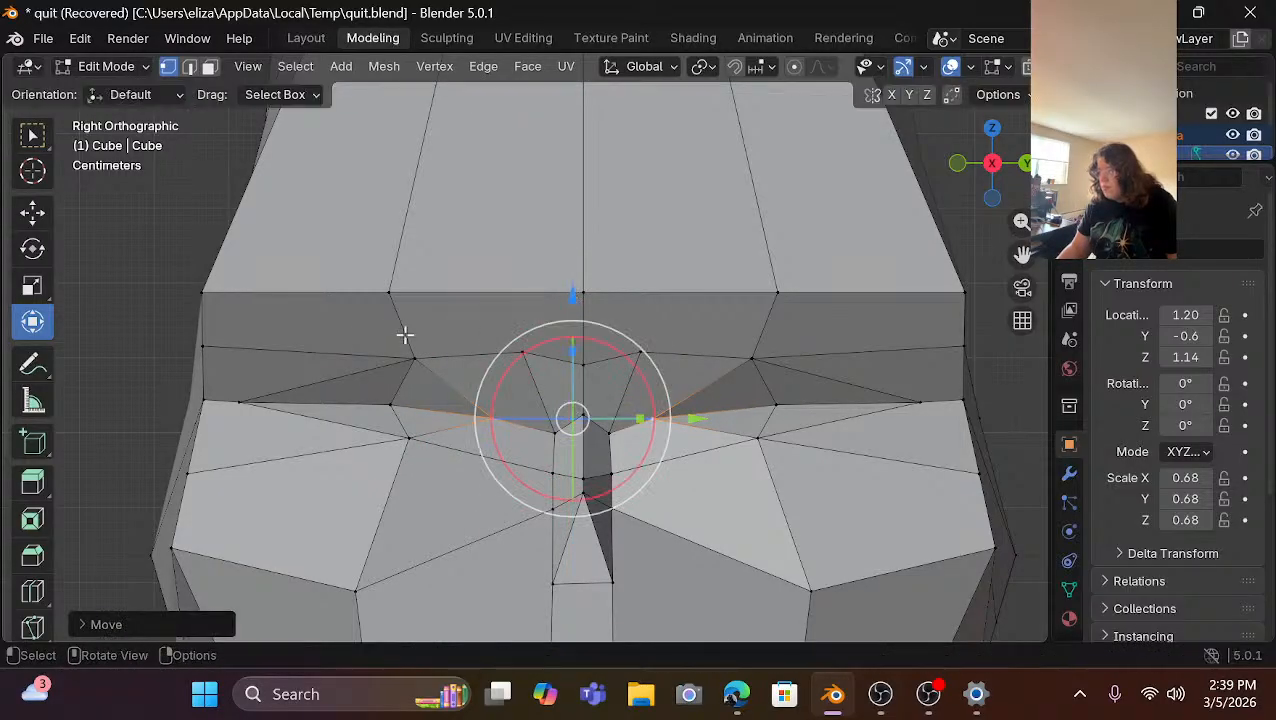
pyautogui.click(163, 331)
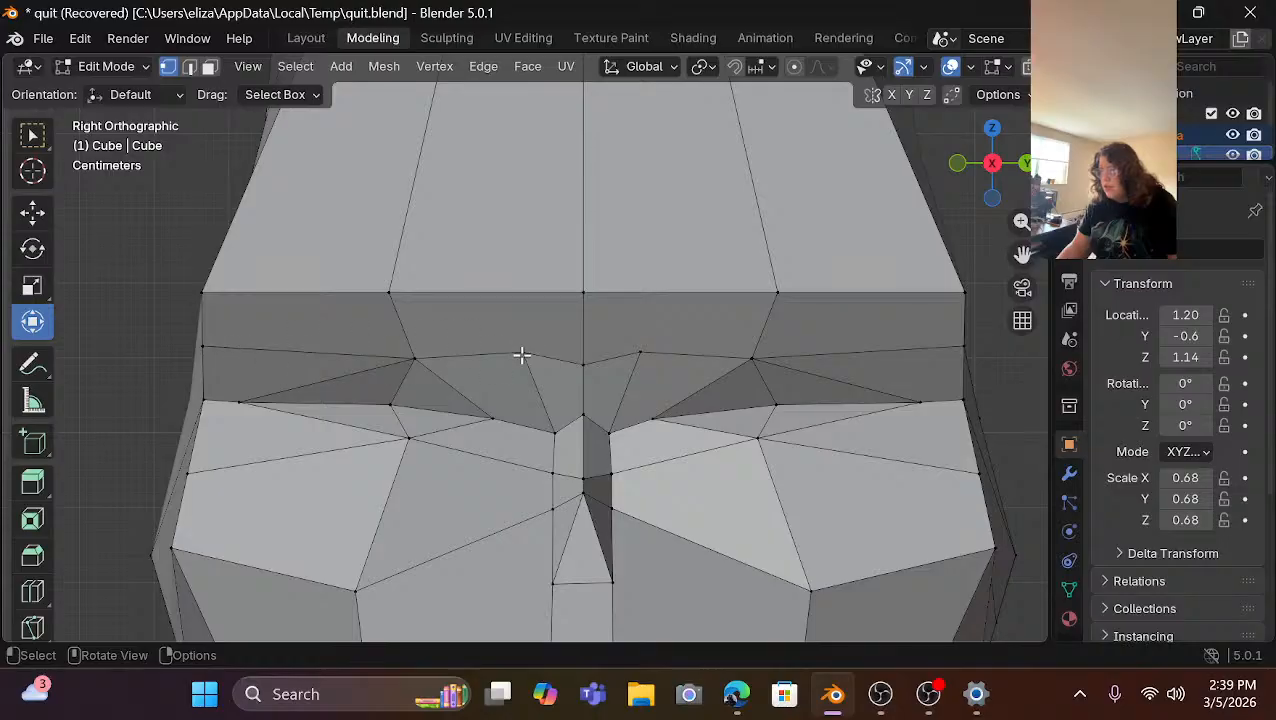
# Bring the two middle upper-eye edge vertices slightly inward by scaling them along Y, and clear the selection.
pyautogui.click(381, 401)
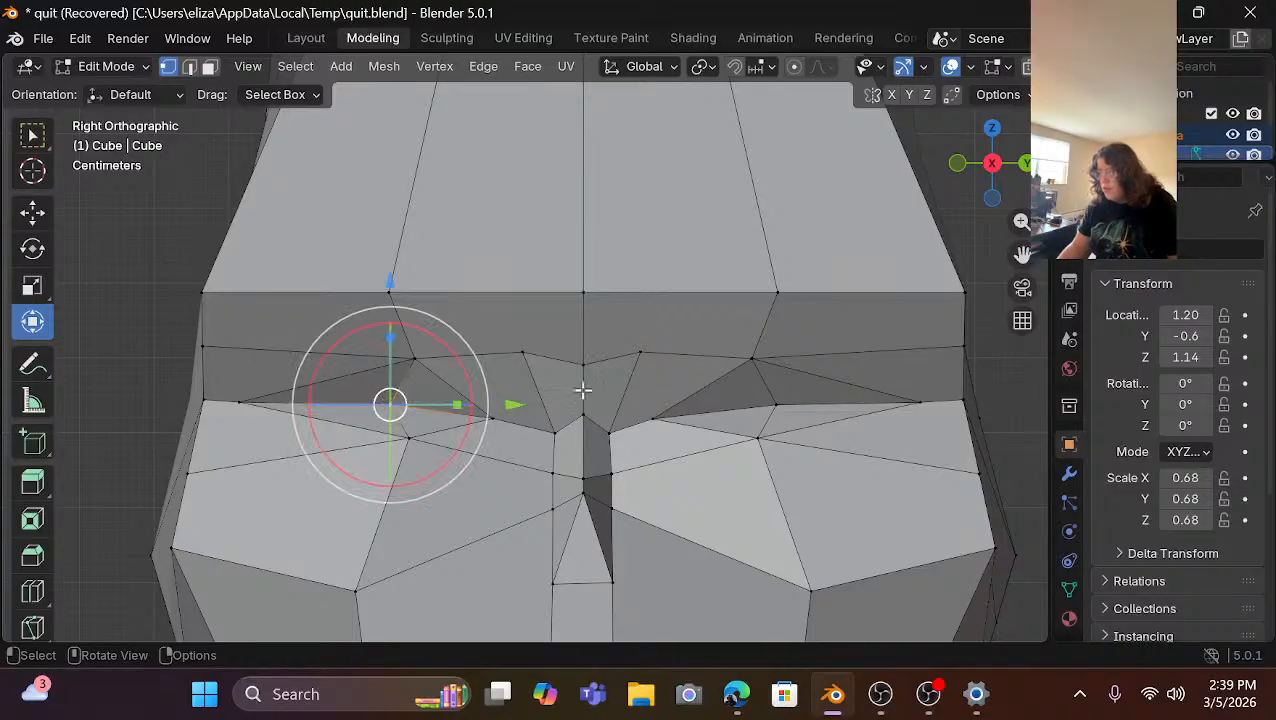
pyautogui.keyDown('shift'); pyautogui.click(770, 404); pyautogui.keyUp('shift')
pyautogui.moveTo(649, 406)
pyautogui.mouseDown()
pyautogui.moveTo(636, 405)
pyautogui.moveTo(648, 404)
pyautogui.mouseUp()
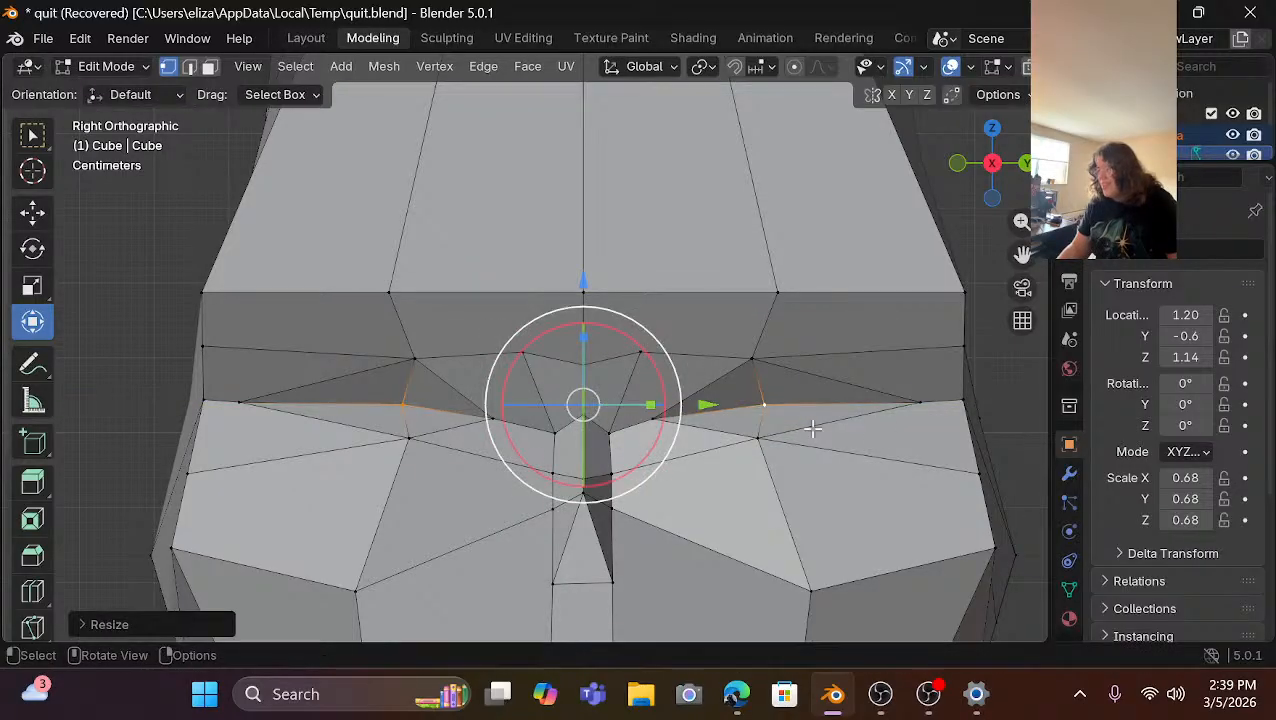
pyautogui.click(1019, 453)
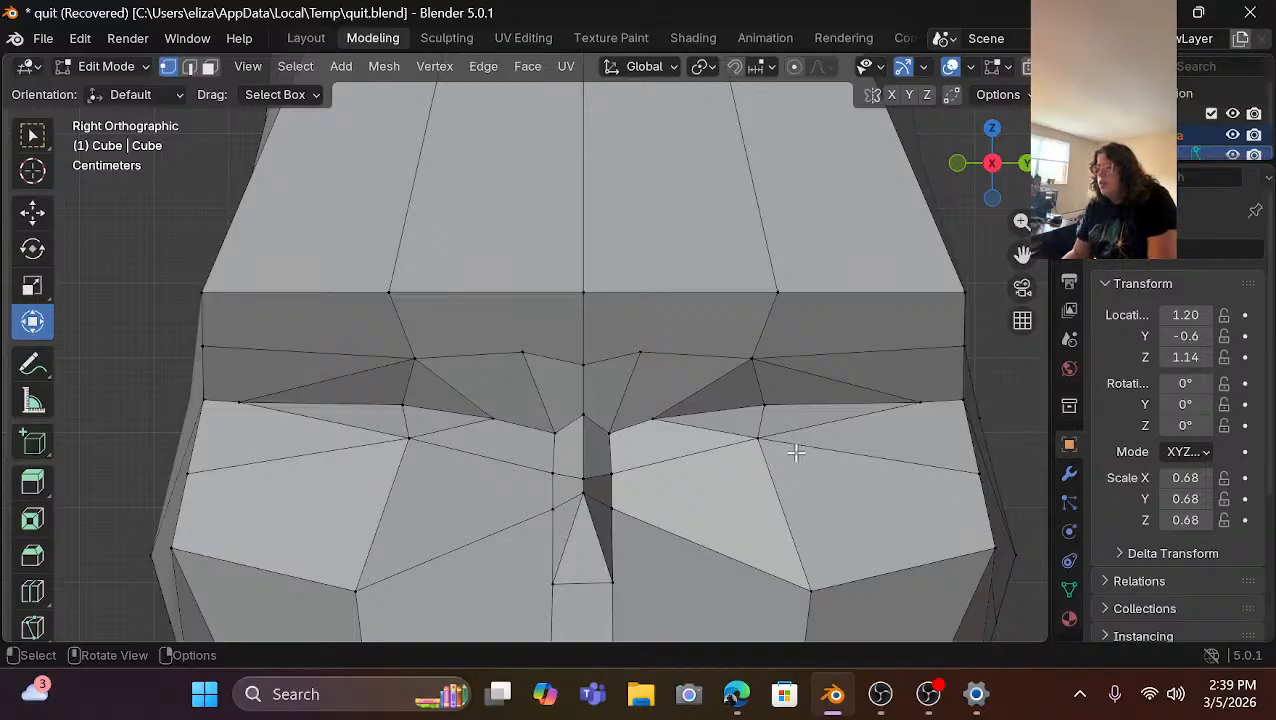
# Spread the two vertices just below the middle of each eye outward by scaling them along Y.
pyautogui.click(762, 438)
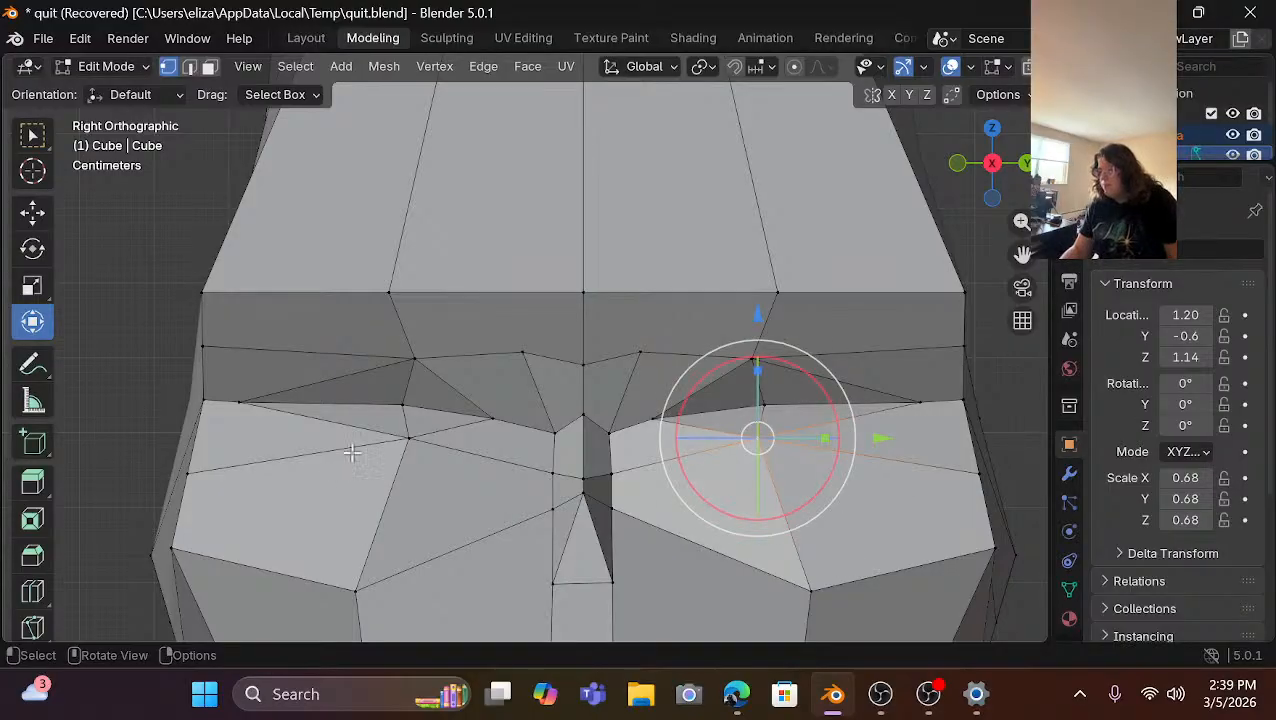
pyautogui.keyDown('shift'); pyautogui.click(396, 435); pyautogui.keyUp('shift')
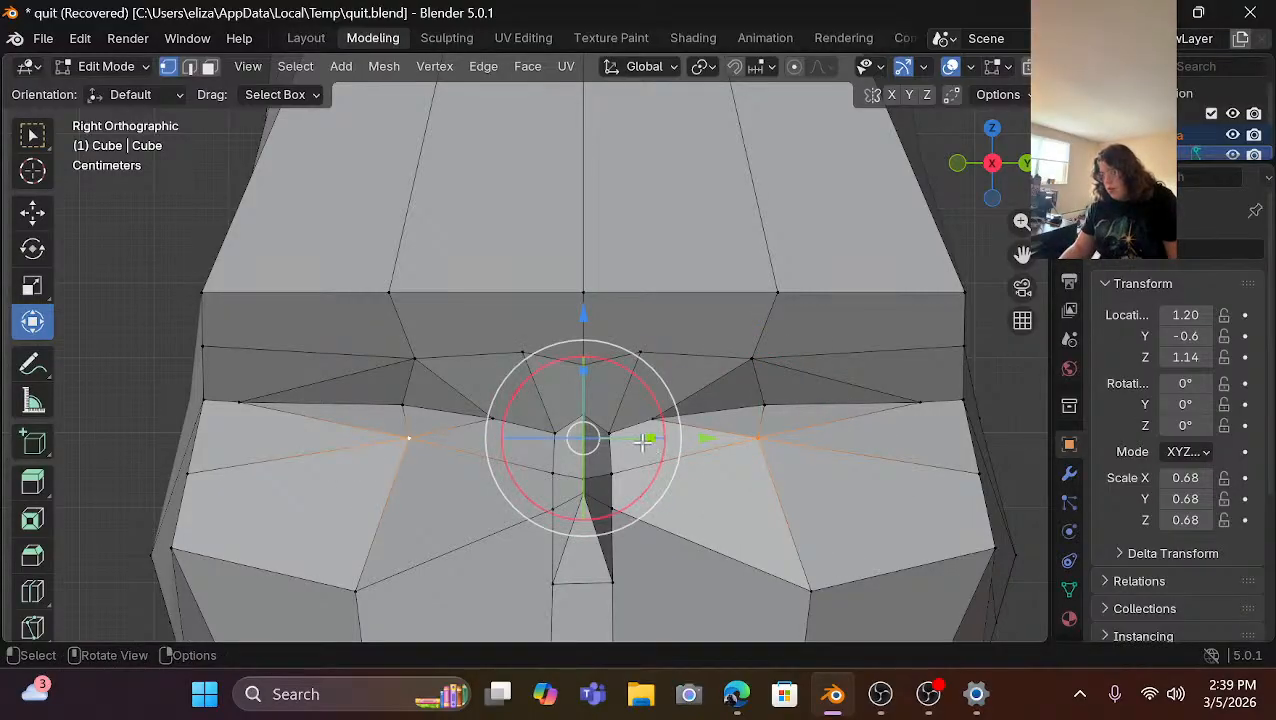
pyautogui.moveTo(647, 440); pyautogui.dragTo(668, 438)
# Spread the two mid-brow vertices above the eyes outward by scaling them along Y, and clear the selection.
pyautogui.click(413, 360)
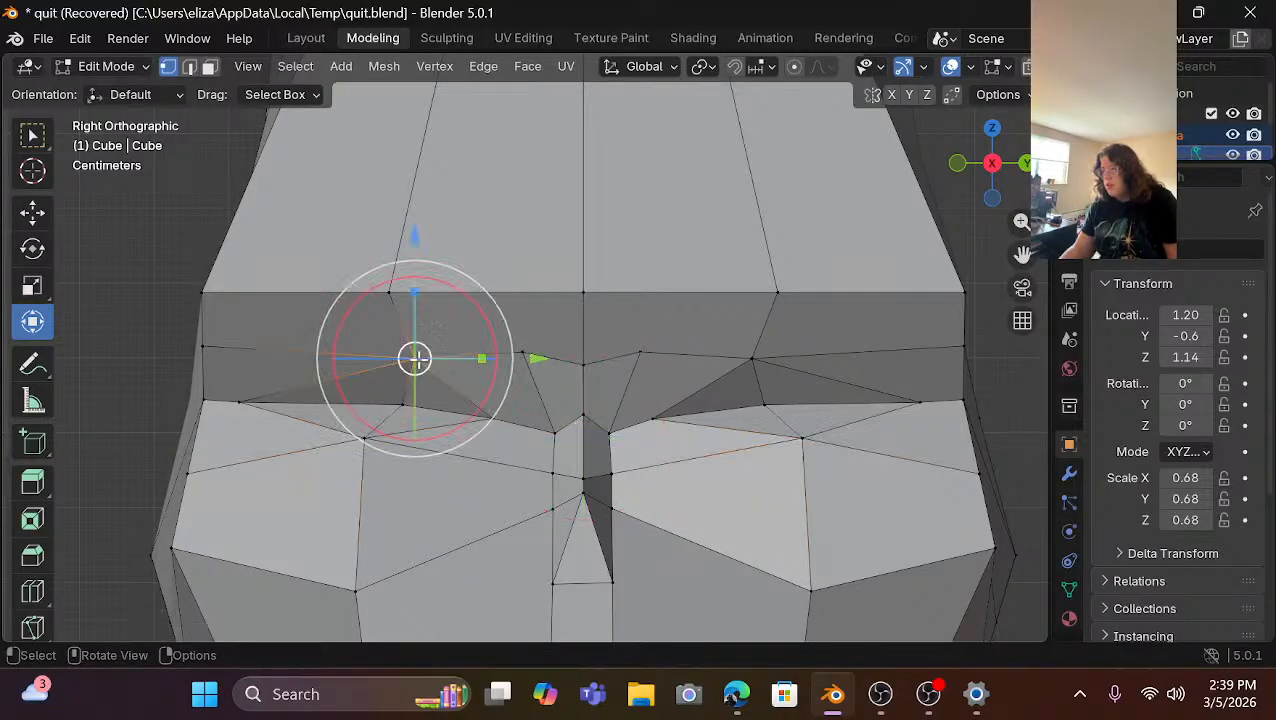
pyautogui.keyDown('shift'); pyautogui.click(756, 359); pyautogui.keyUp('shift')
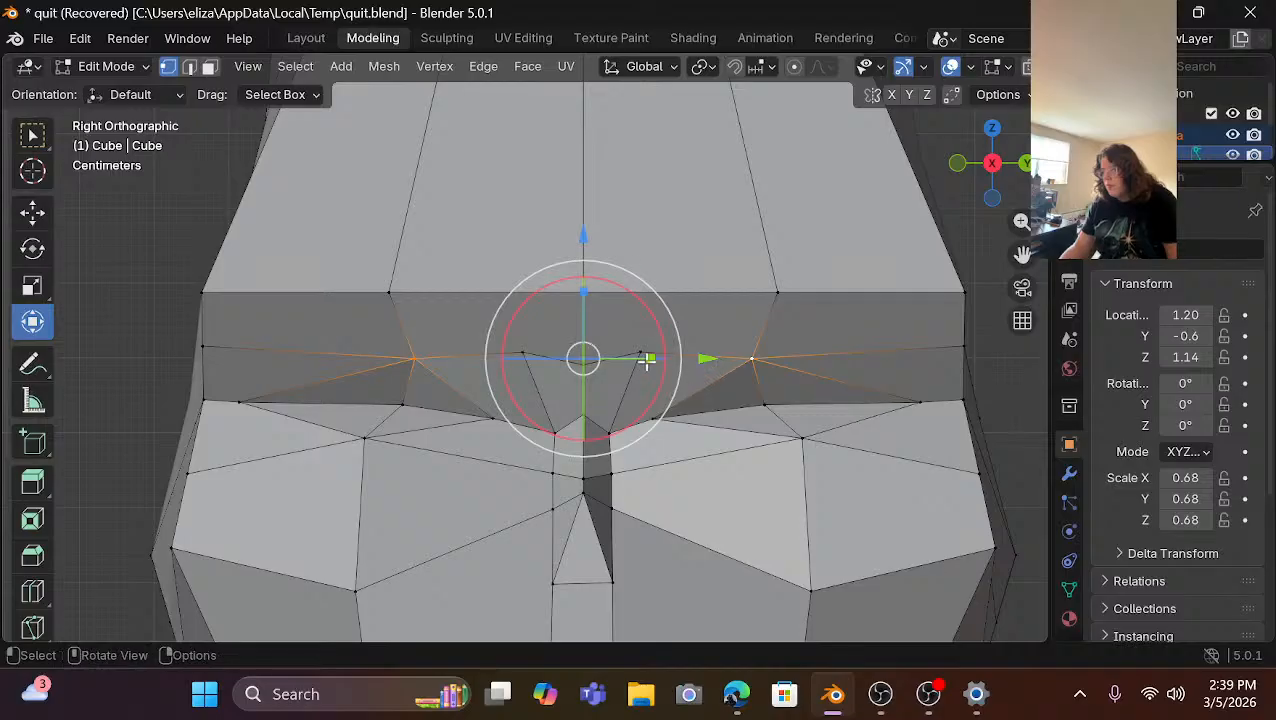
pyautogui.moveTo(649, 359); pyautogui.dragTo(663, 361)
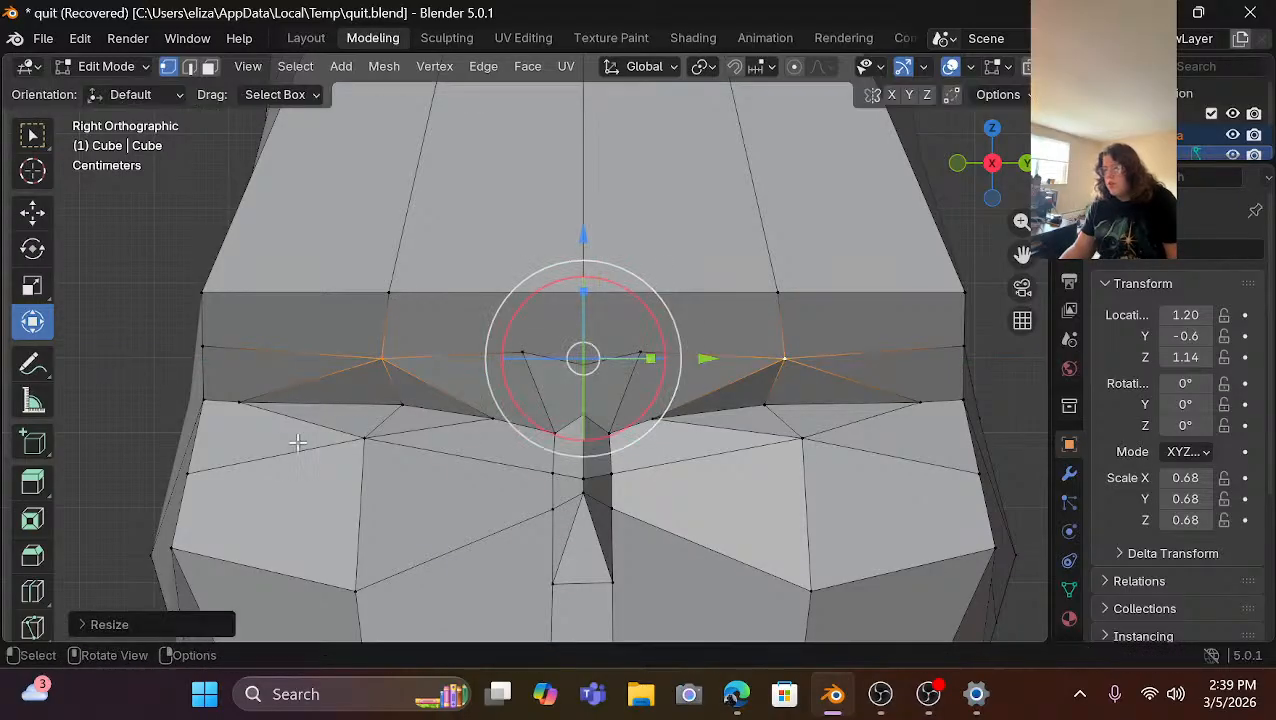
pyautogui.click(423, 356)
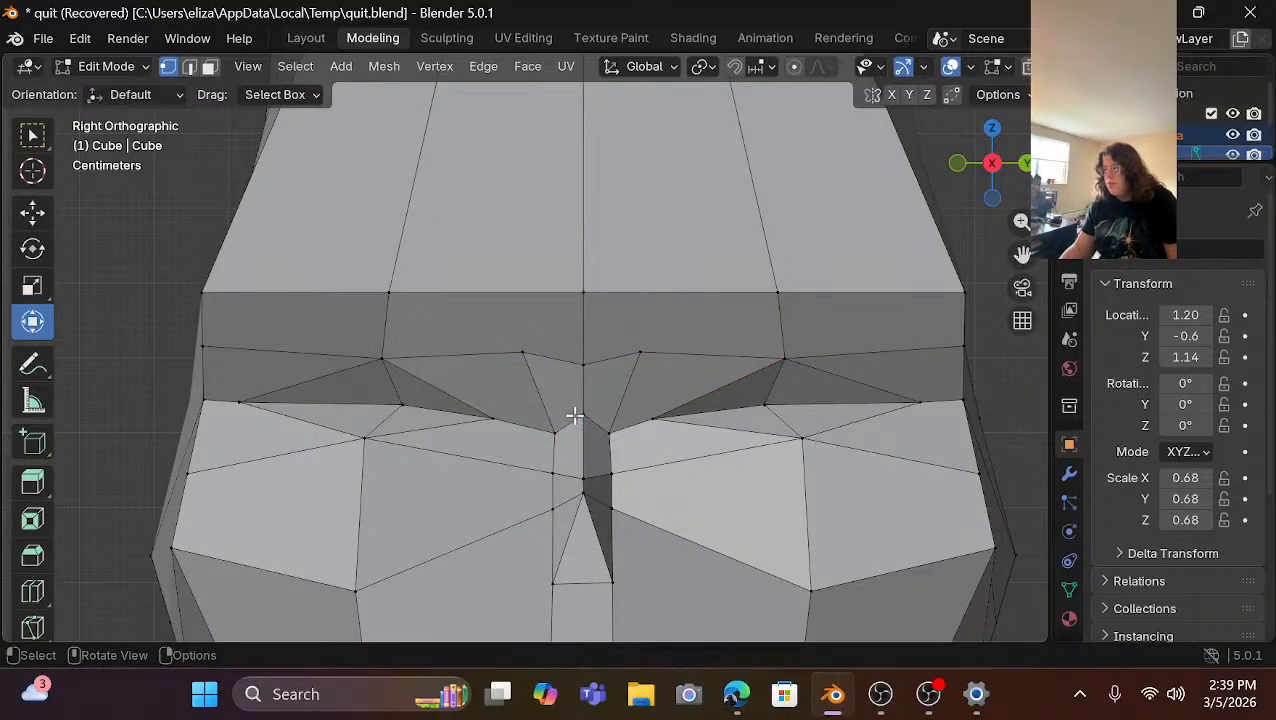
# Select the center vertex under the nose and examine the nose base, mouth area and brow from an angled perspective view.
pyautogui.scroll(-4, 788, 403)
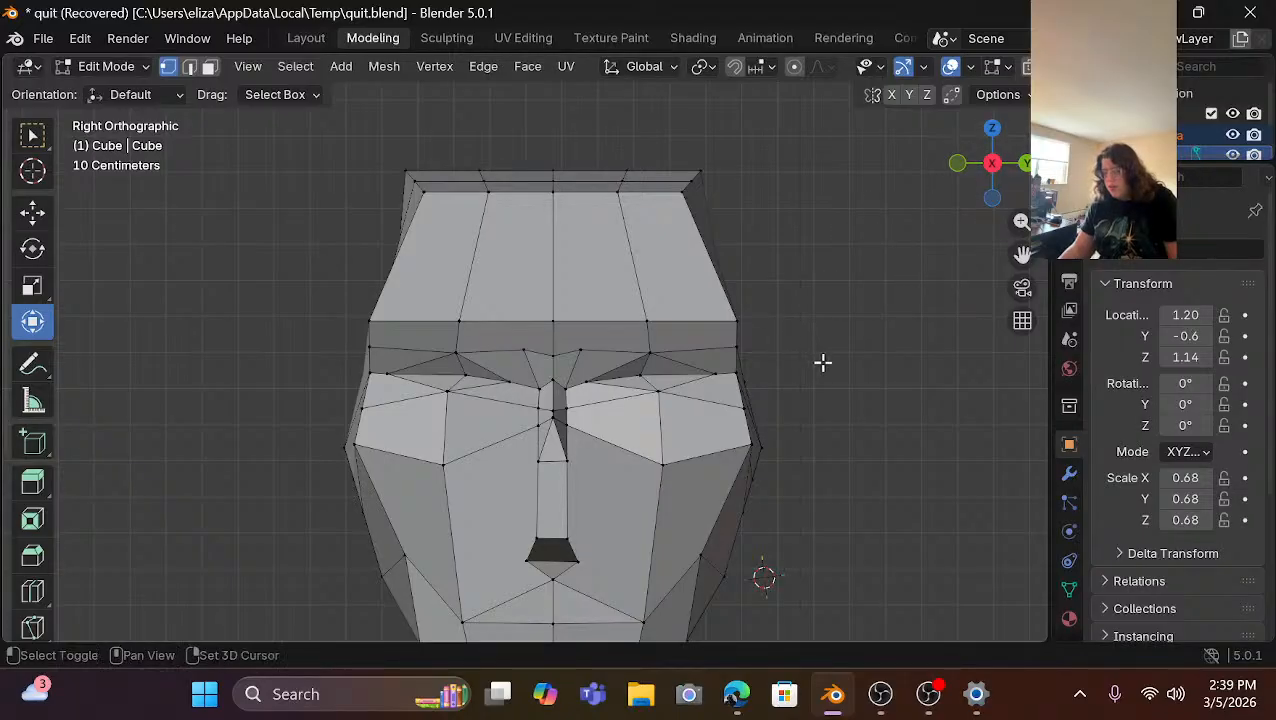
pyautogui.keyDown('shift'); pyautogui.moveTo(823, 362); pyautogui.dragTo(829, 202, button='middle'); pyautogui.keyUp('shift')
pyautogui.scroll(5, 771, 344)
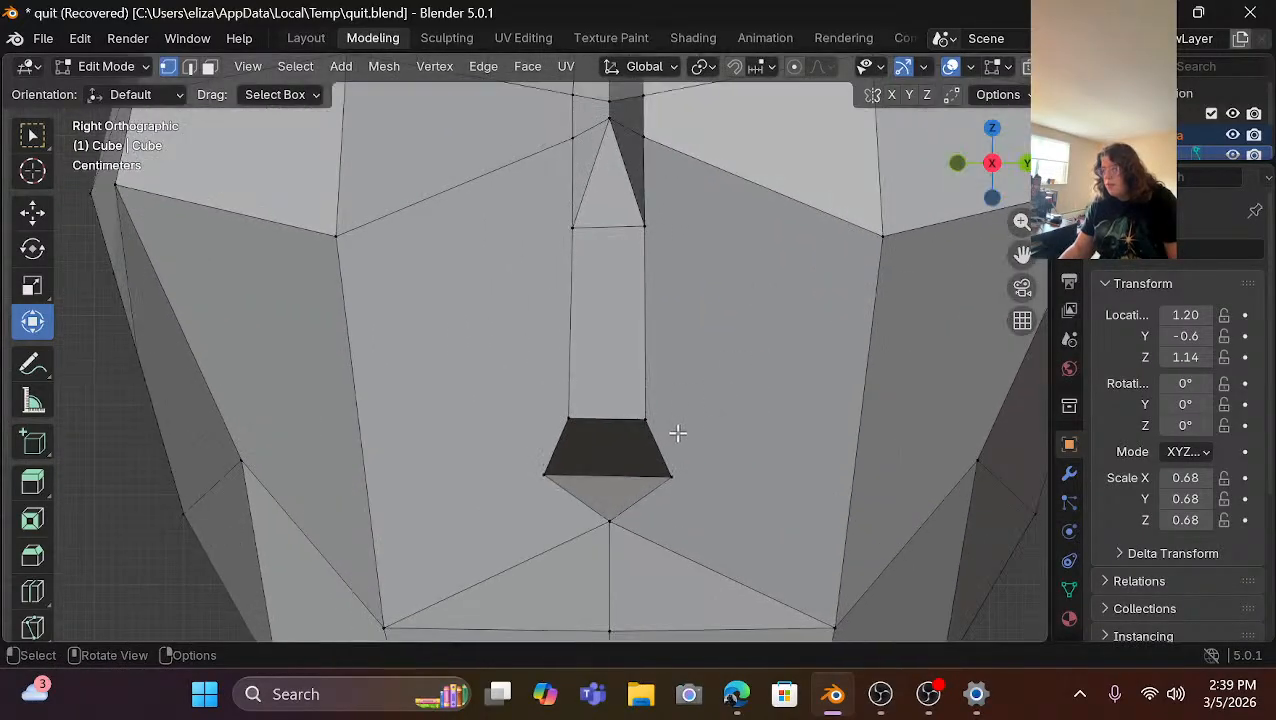
pyautogui.keyDown('shift'); pyautogui.moveTo(672, 444); pyautogui.dragTo(612, 274, button='middle'); pyautogui.keyUp('shift')
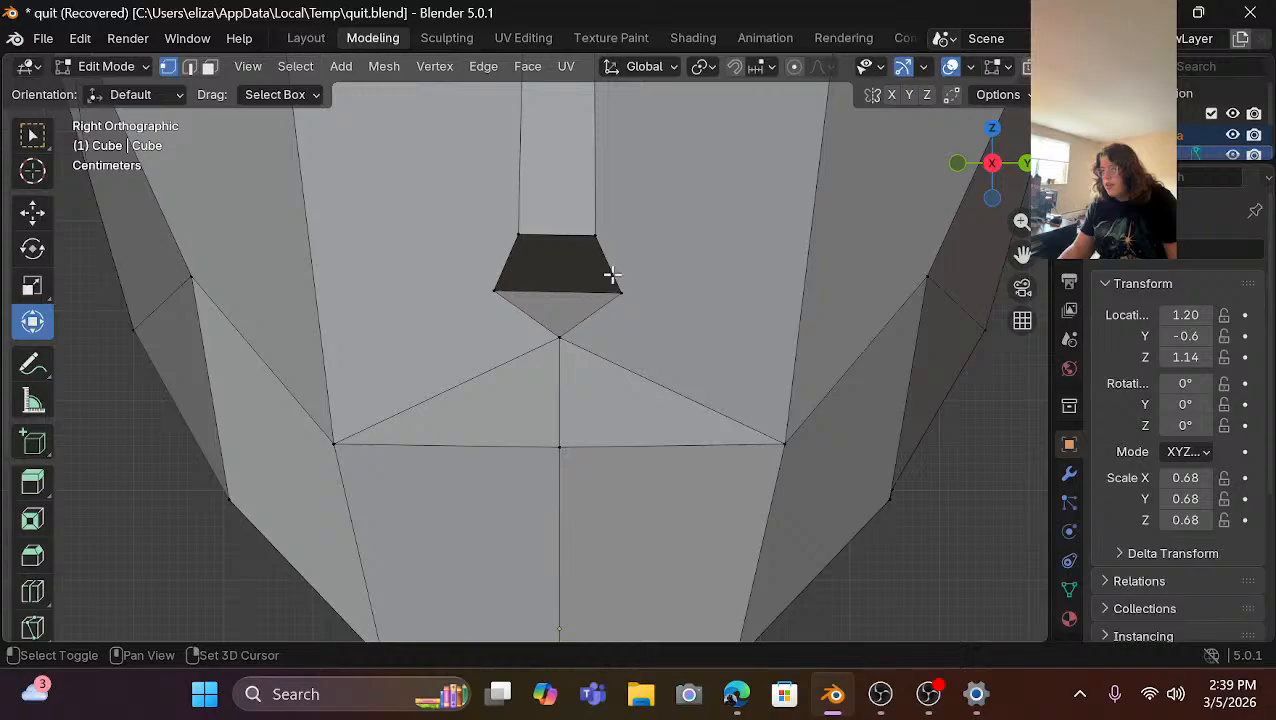
pyautogui.click(564, 340)
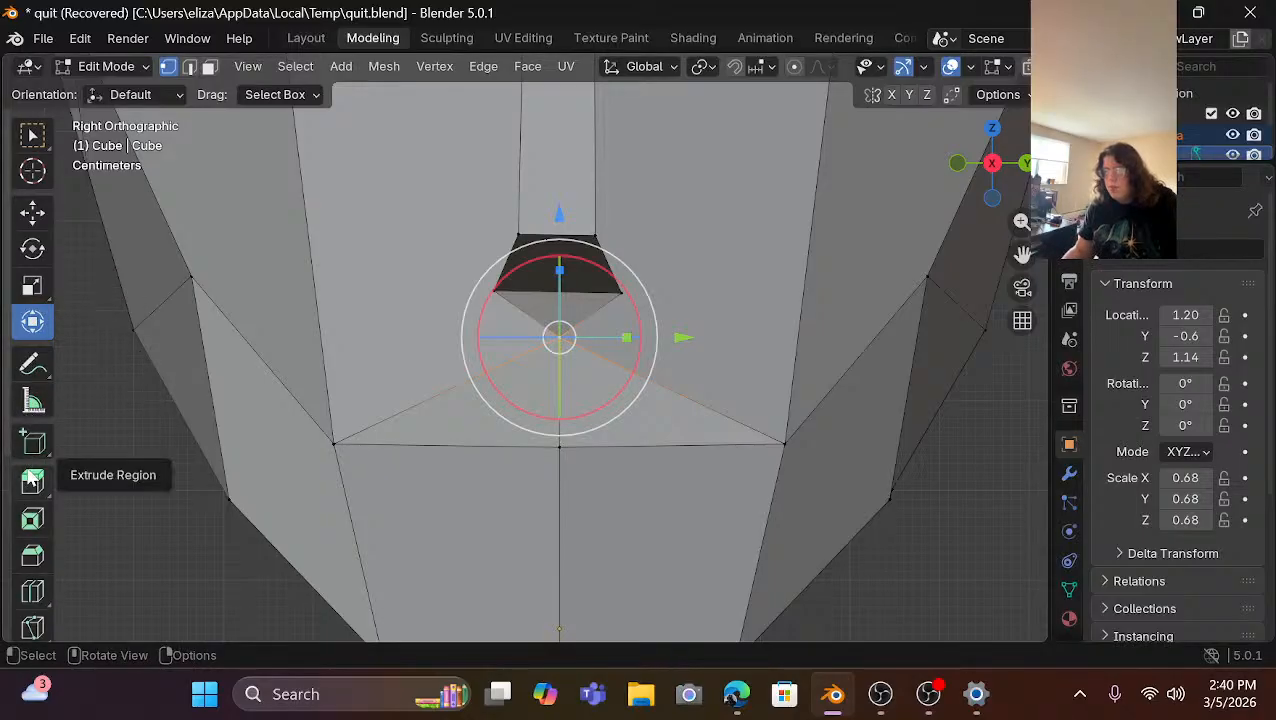
pyautogui.scroll(-3, 580, 476)
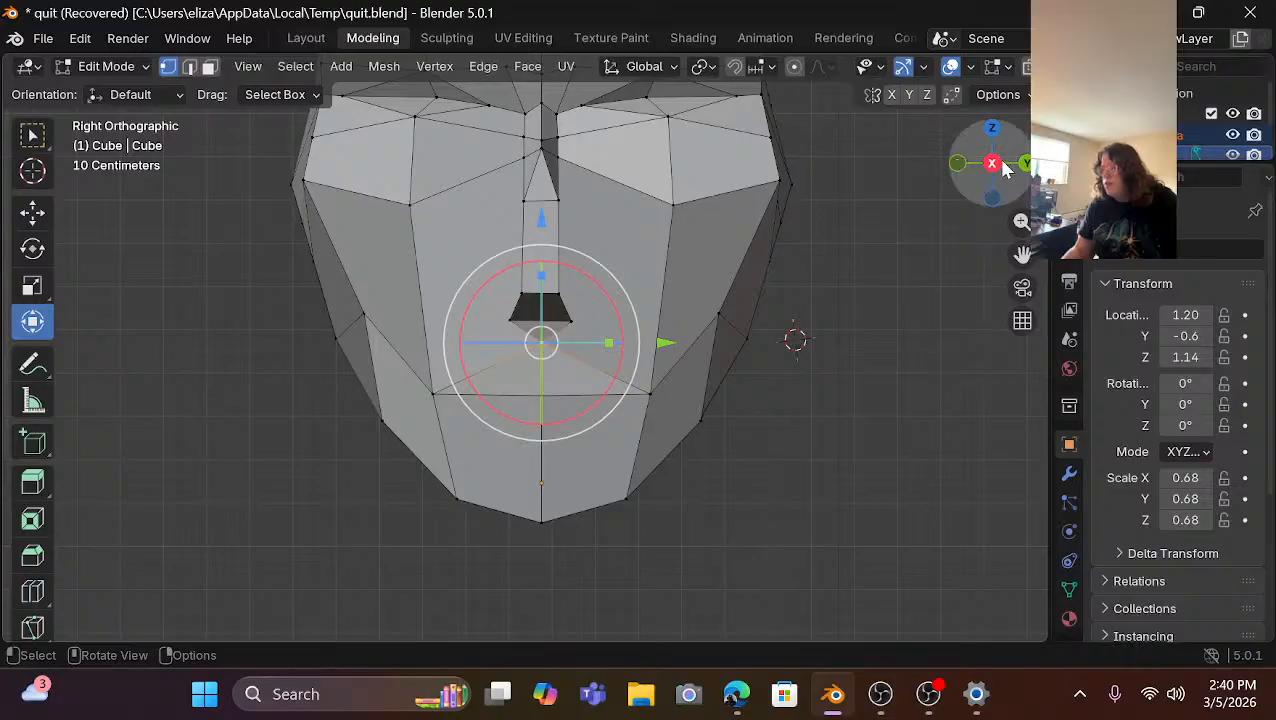
pyautogui.moveTo(995, 168); pyautogui.dragTo(980, 180)
pyautogui.scroll(10, 565, 321)
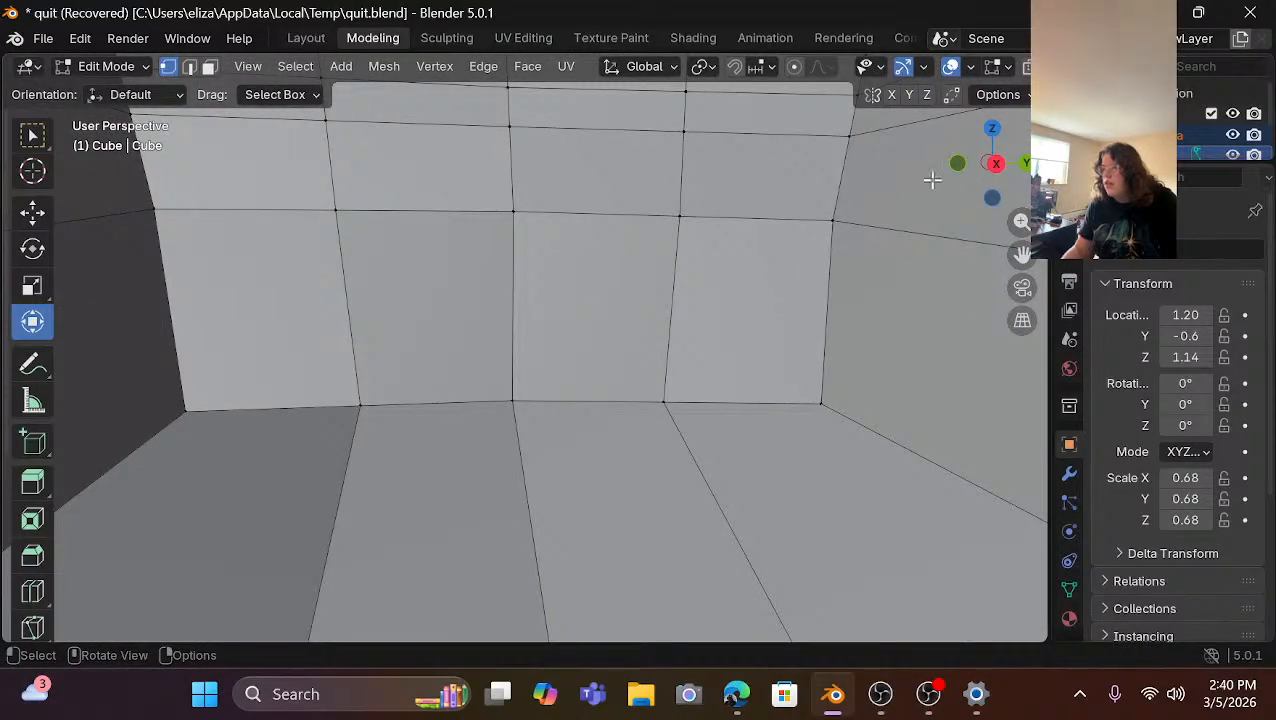
pyautogui.moveTo(1000, 160); pyautogui.dragTo(392, 342)
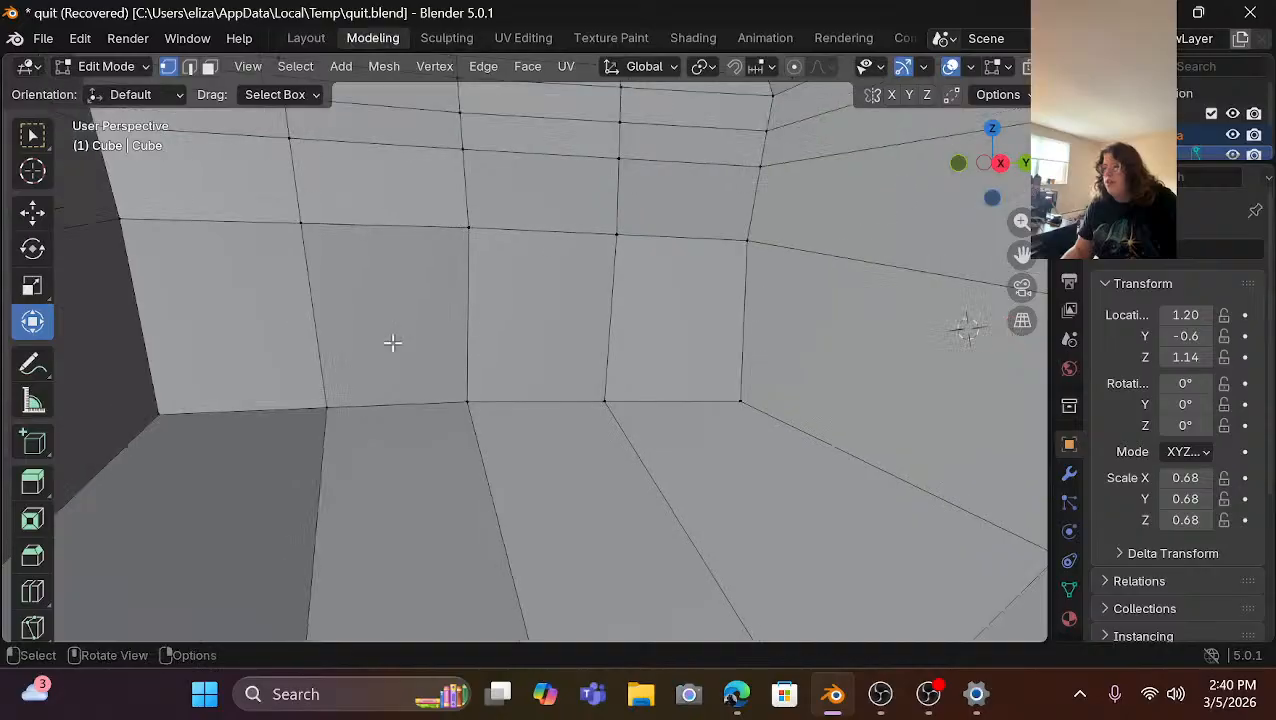
pyautogui.press('KP_Decimal')
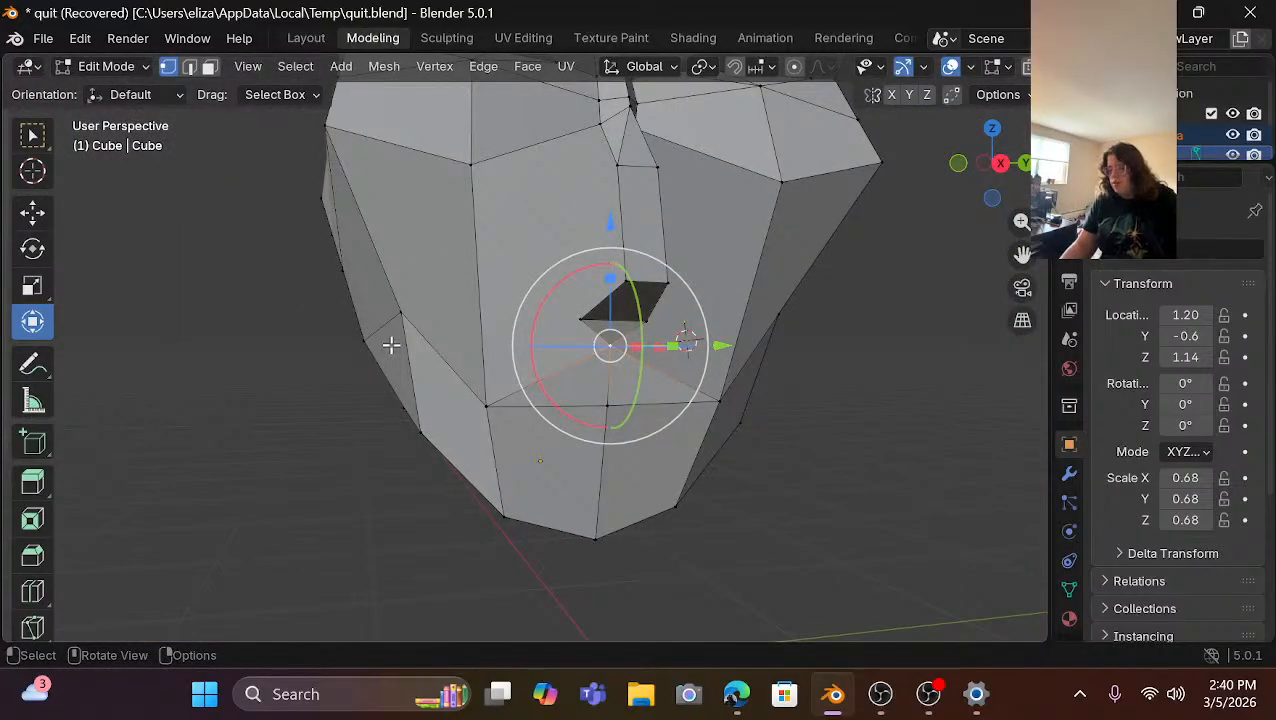
pyautogui.keyDown('shift'); pyautogui.moveTo(605, 345); pyautogui.dragTo(443, 388, button='middle'); pyautogui.keyUp('shift')
pyautogui.scroll(2, 459, 354)
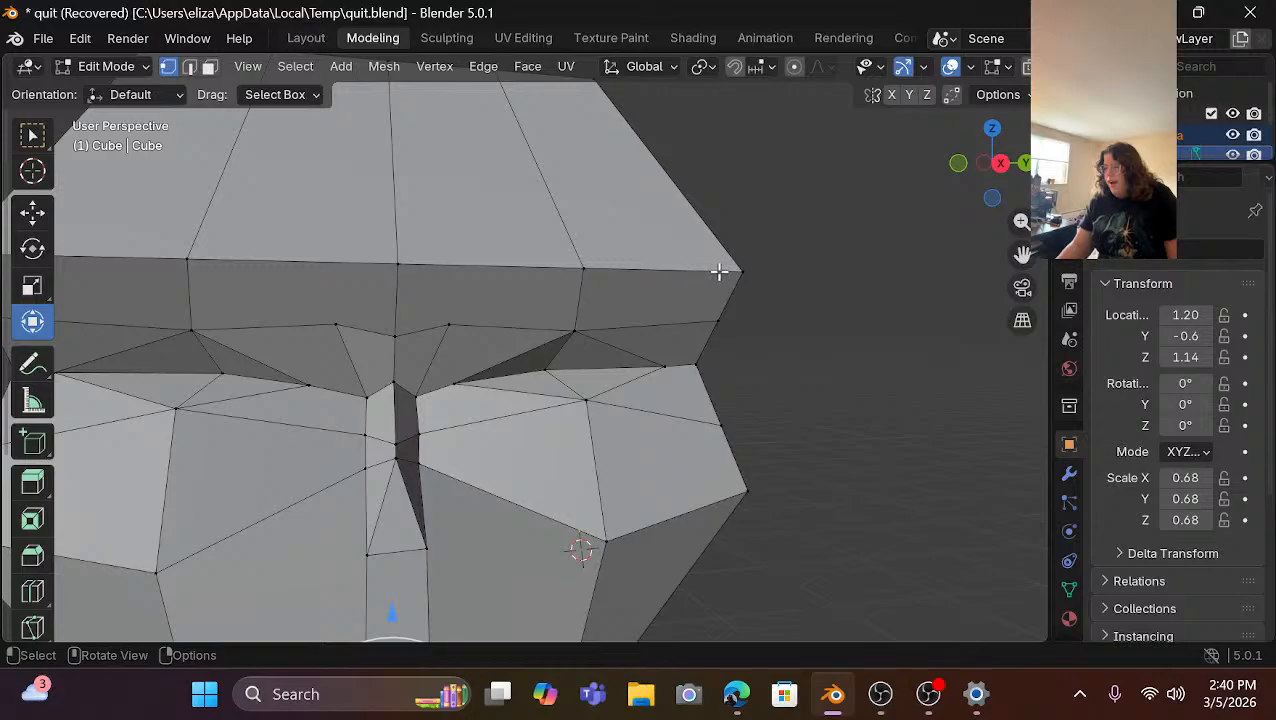
# Lower the two outermost vertices of the brow's upper edge slightly along Z in the Right Orthographic view.
pyautogui.scroll(-2, 578, 365)
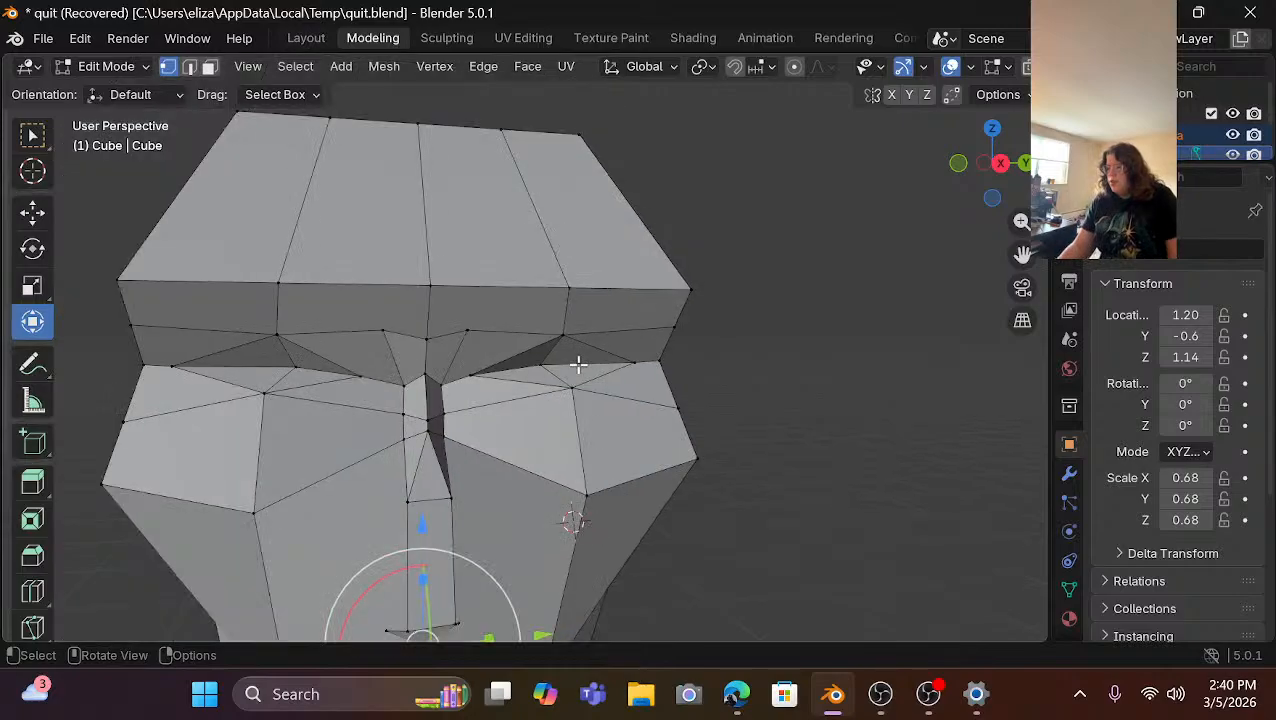
pyautogui.click(1001, 164)
pyautogui.scroll(1, 495, 347)
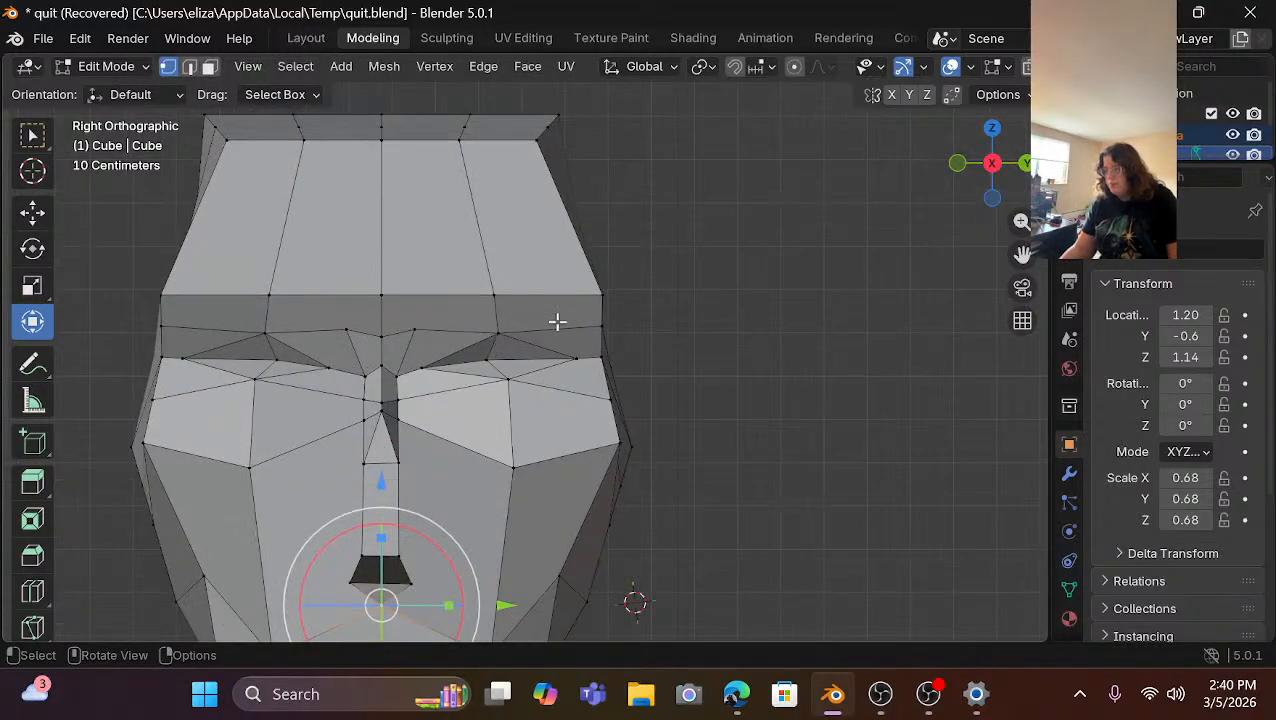
pyautogui.click(604, 297)
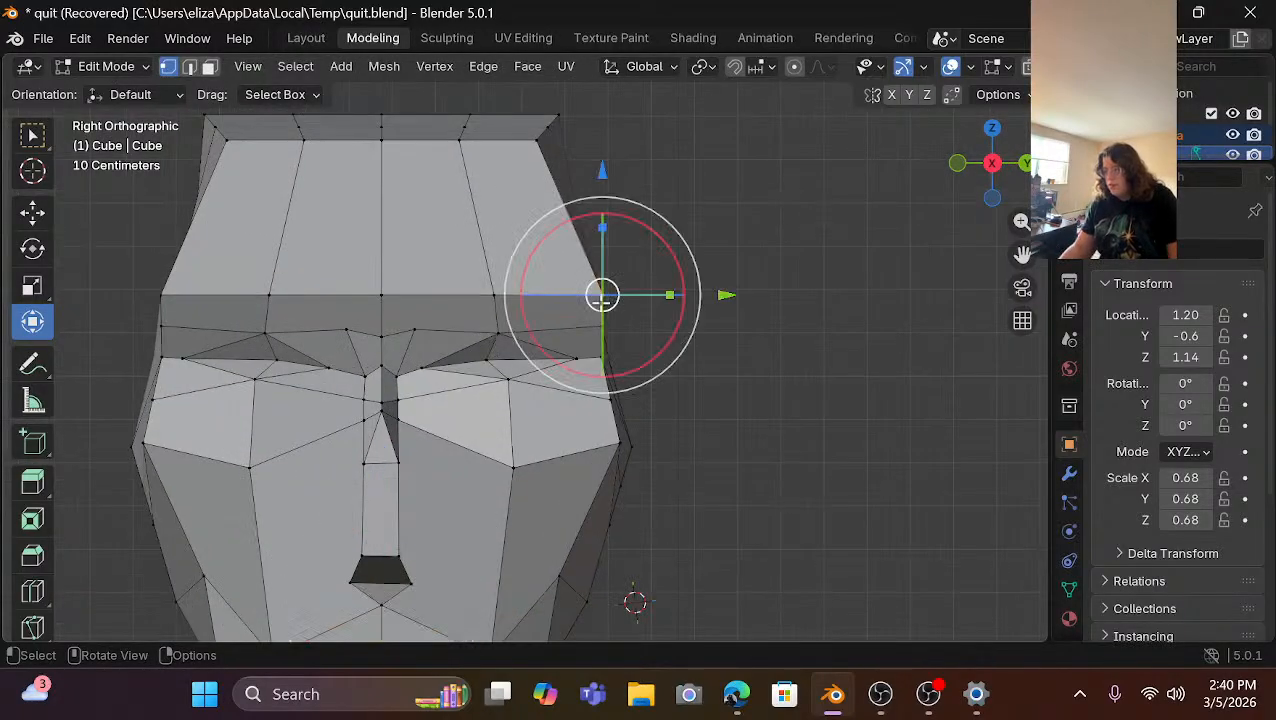
pyautogui.keyDown('shift'); pyautogui.click(160, 295); pyautogui.keyUp('shift')
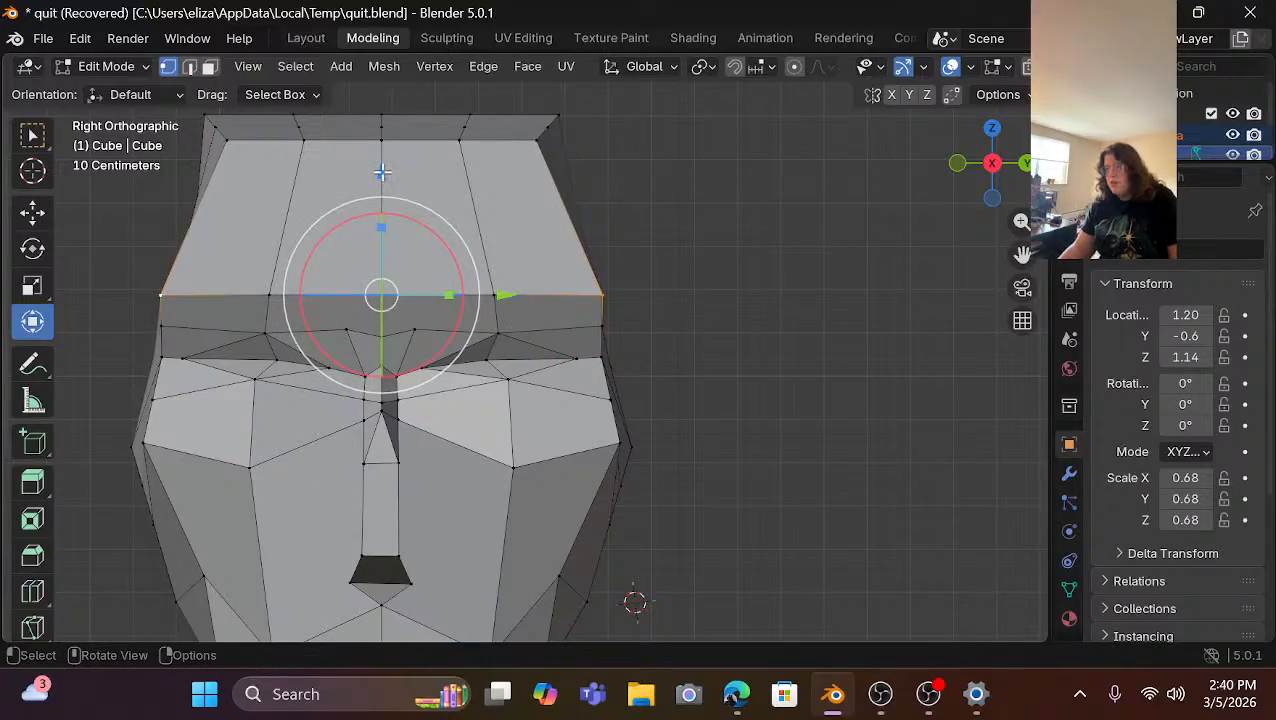
pyautogui.press('g')
pyautogui.press('z')
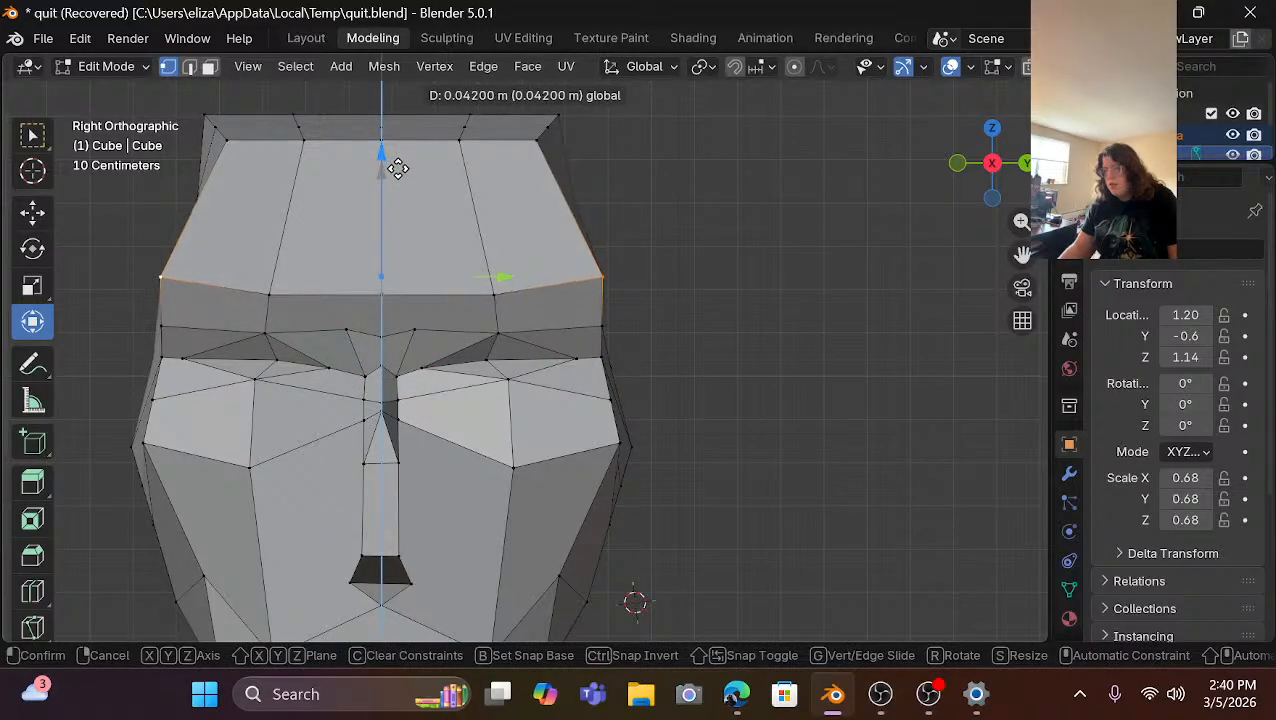
pyautogui.click(663, 293)
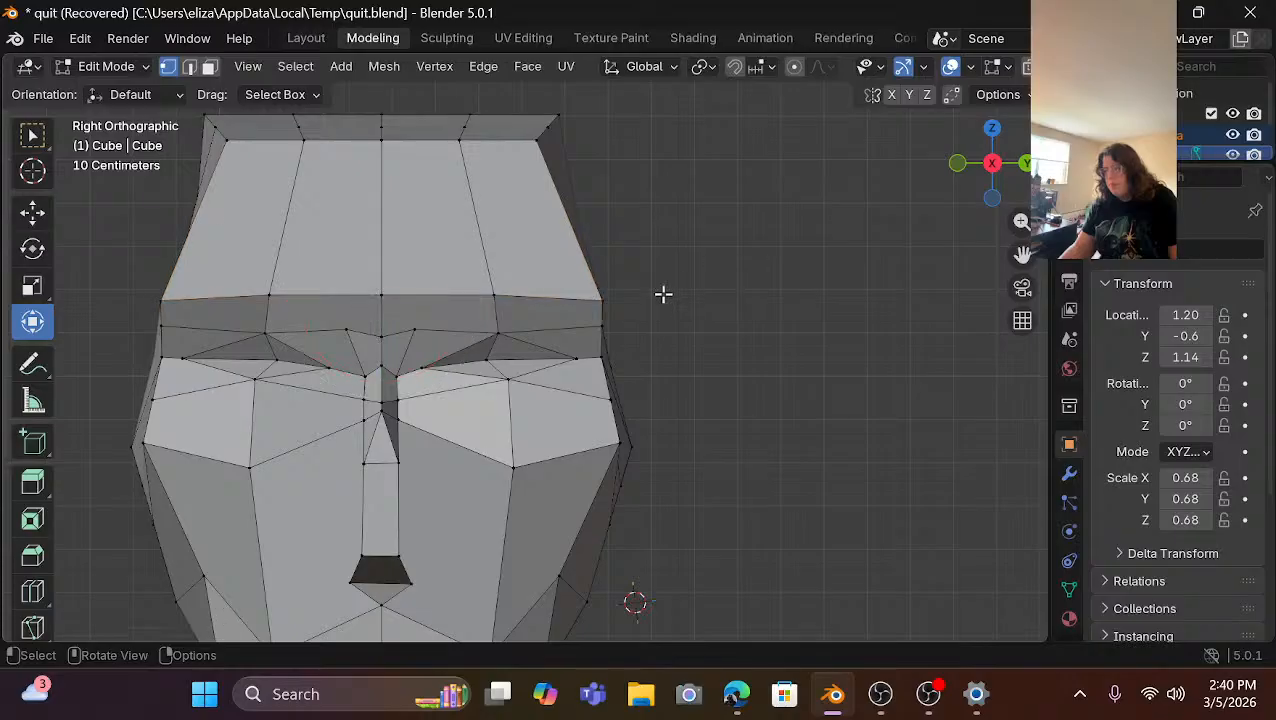
# Move the center vertex of the brow's upper edge slightly down along Z, and clear the selection.
pyautogui.keyDown('alt'); pyautogui.click(388, 298); pyautogui.keyUp('alt')
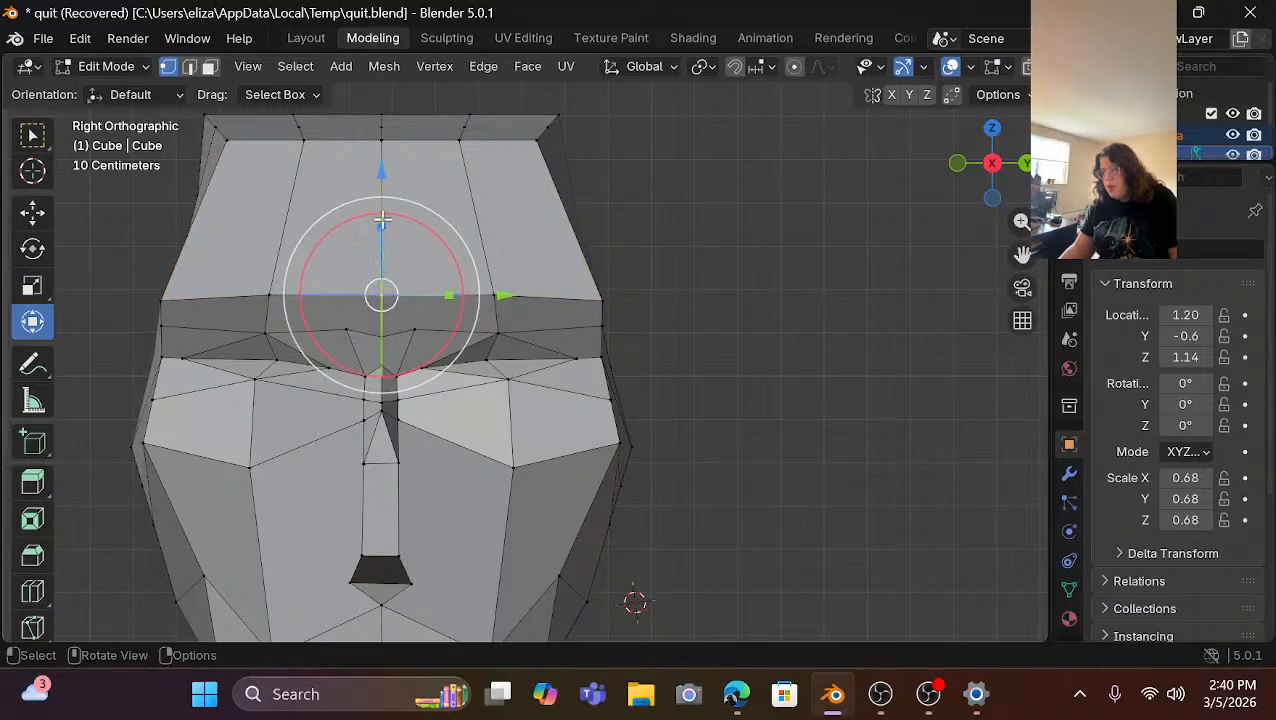
pyautogui.moveTo(382, 178); pyautogui.dragTo(394, 193)
pyautogui.click(690, 230)
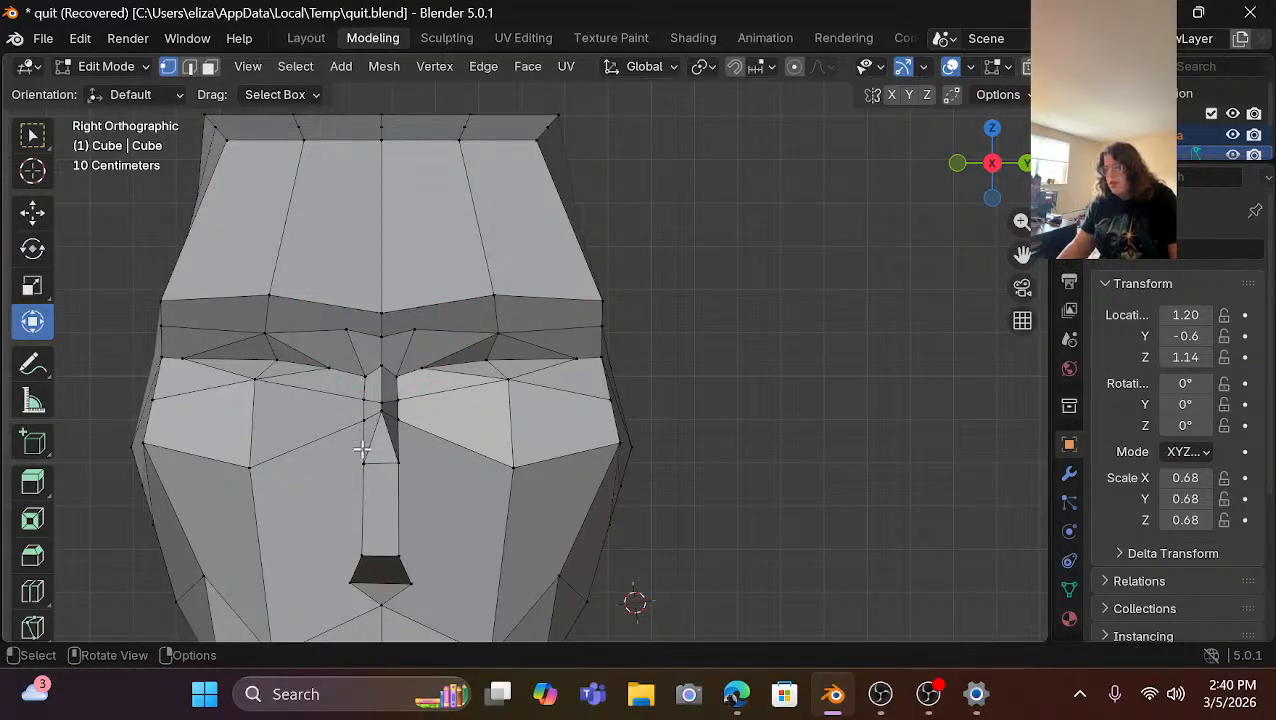
# Select the two inner eye-corner vertices on either side of the nose bridge.
pyautogui.scroll(3, 466, 420)
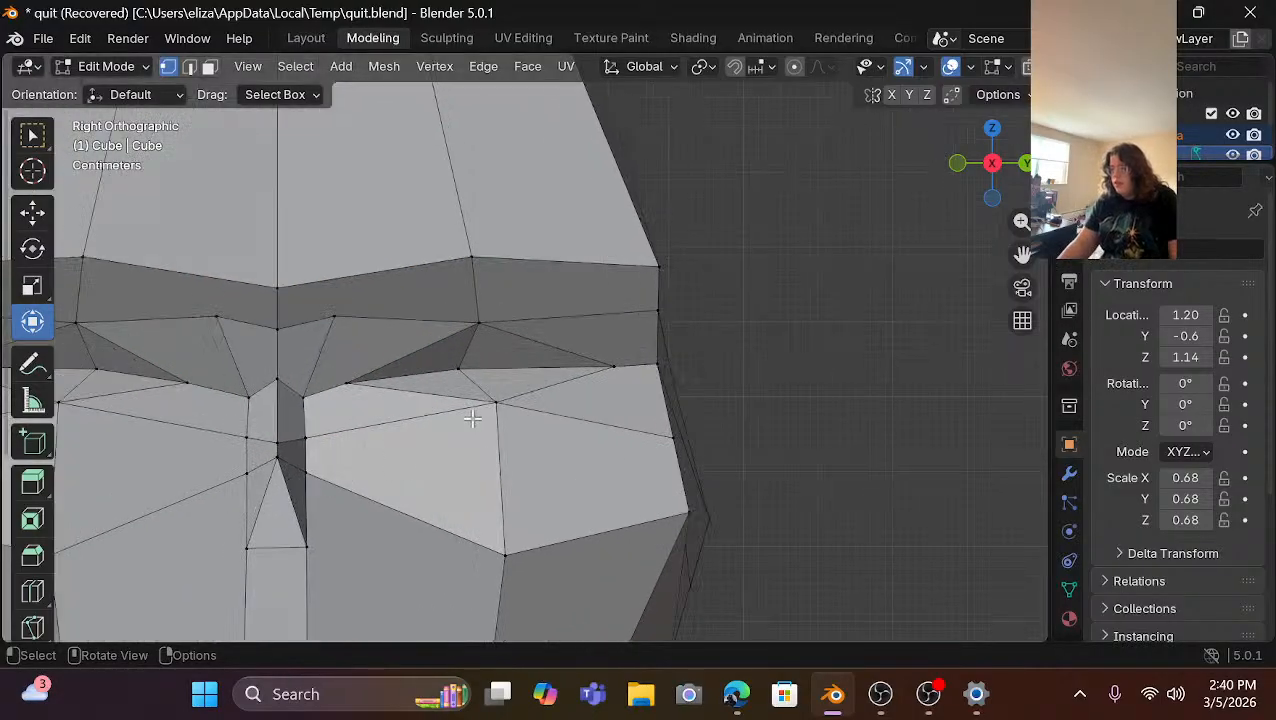
pyautogui.click(346, 381)
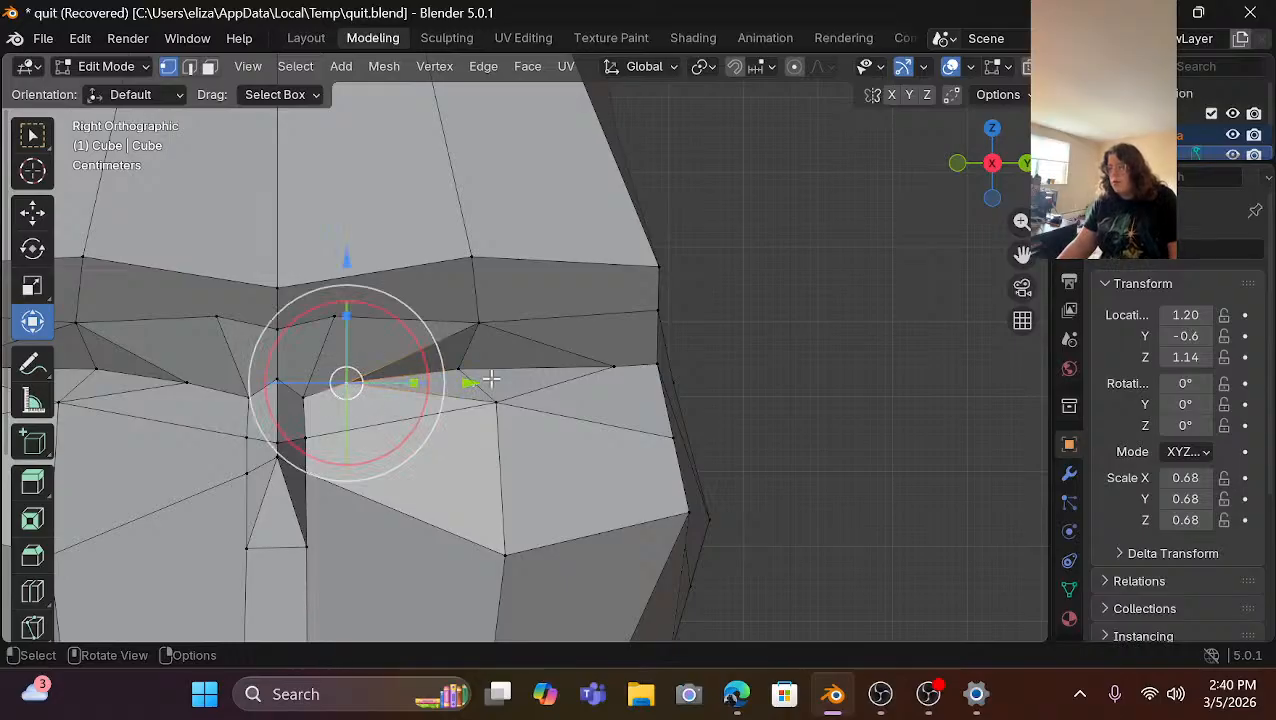
pyautogui.keyDown('shift'); pyautogui.click(182, 383); pyautogui.keyUp('shift')
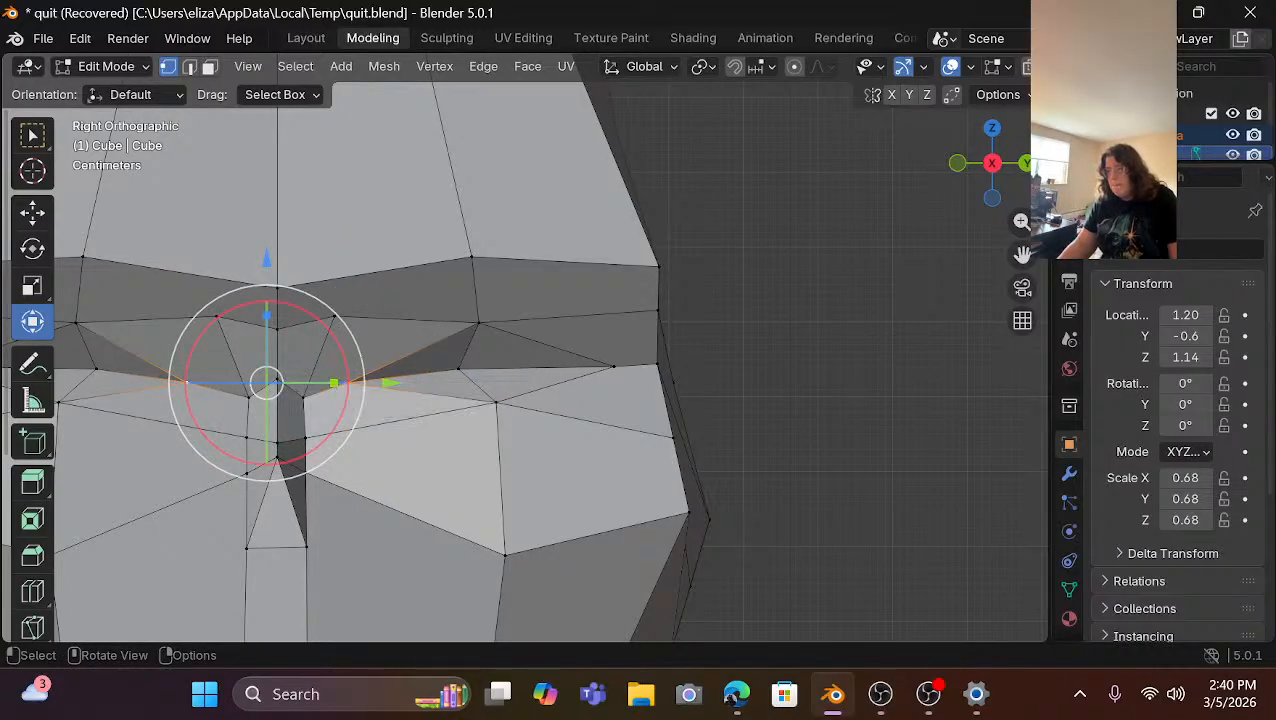
# Try to spread the two inner eye-corner vertices outward by scaling them along Y, and undo the scaling.
pyautogui.press('s')
pyautogui.press('y')
pyautogui.click(407, 384)
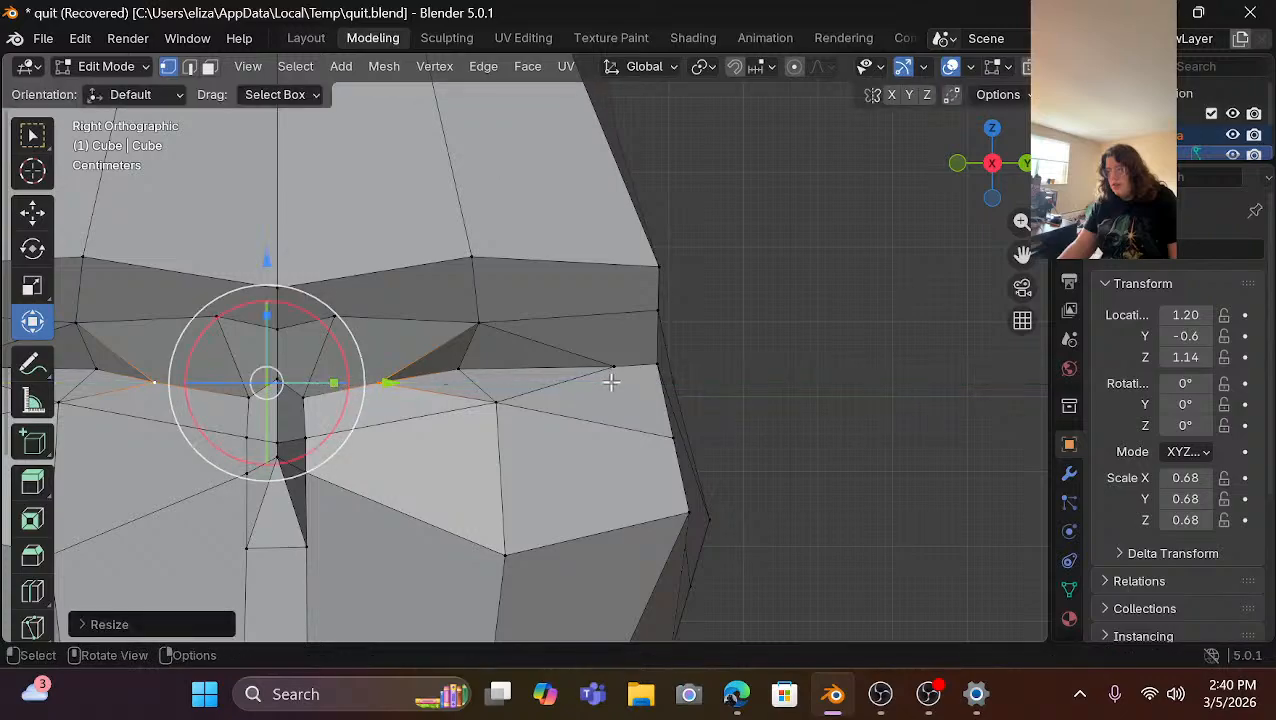
pyautogui.hotkey('ctrl', 'z')
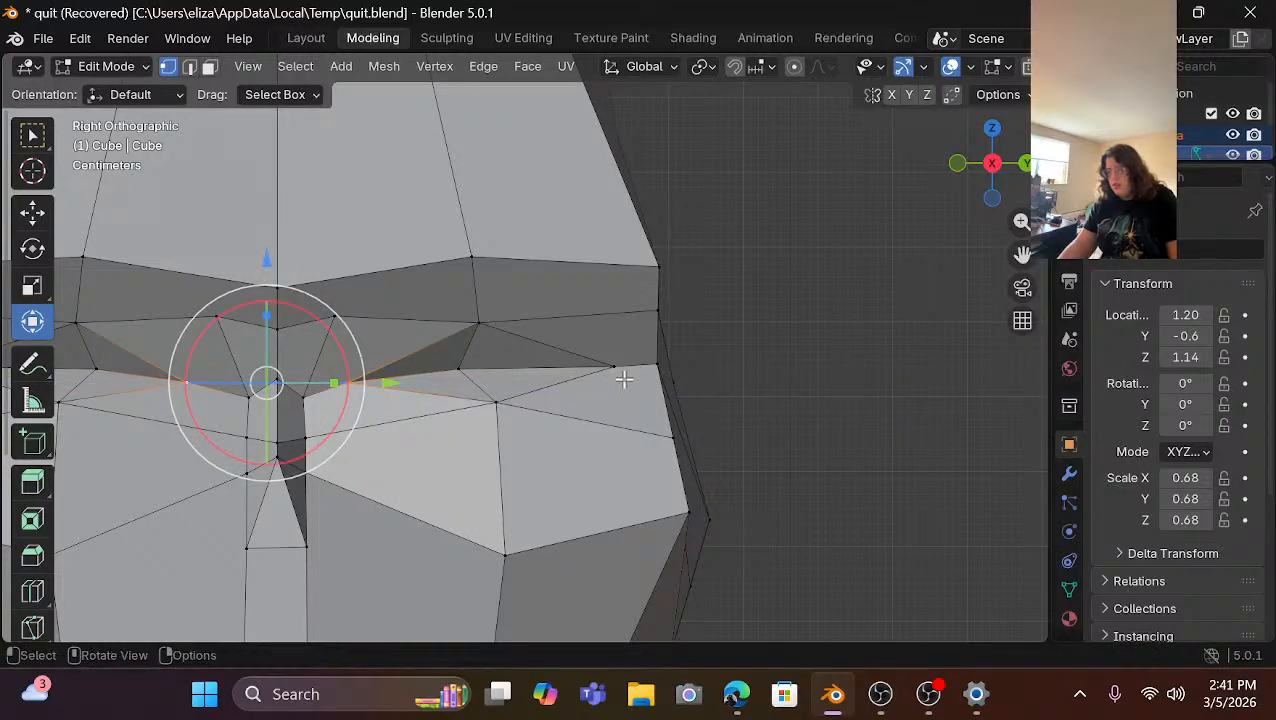
# Spread the two inner eye-corner vertices slightly outward by scaling them along Y, and clear the selection.
pyautogui.press('s')
pyautogui.press('y')
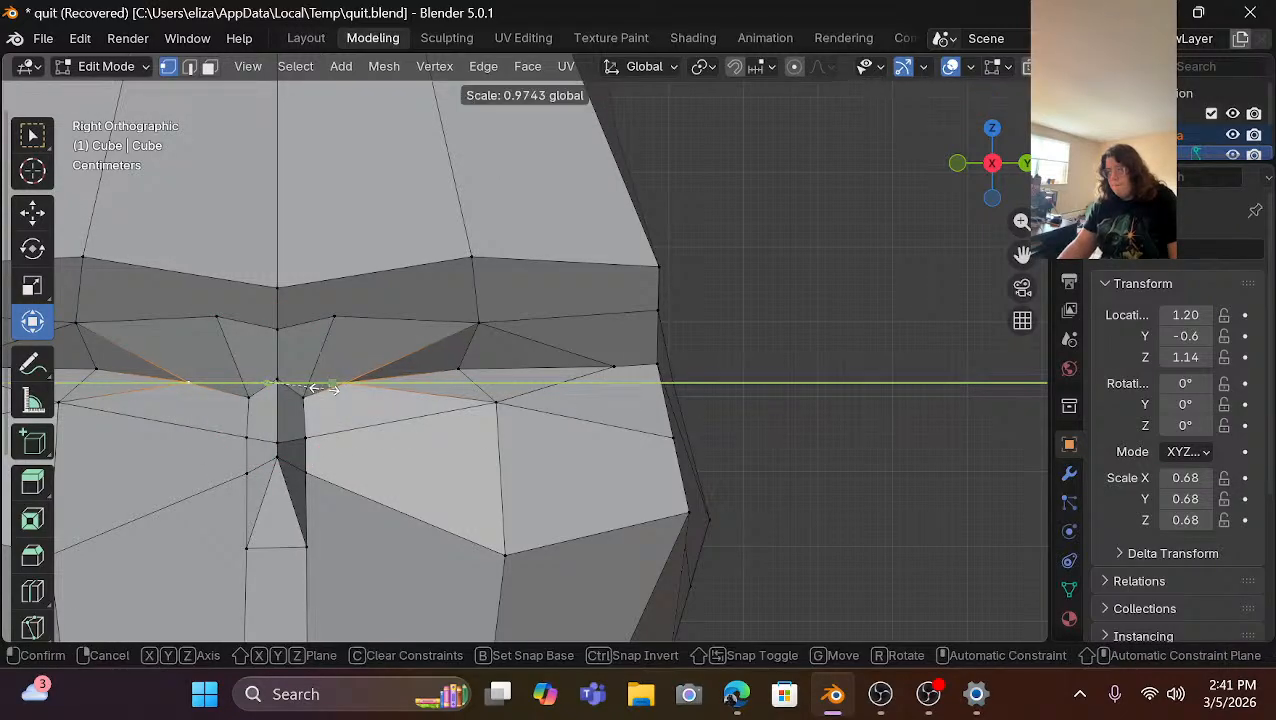
pyautogui.click(356, 393)
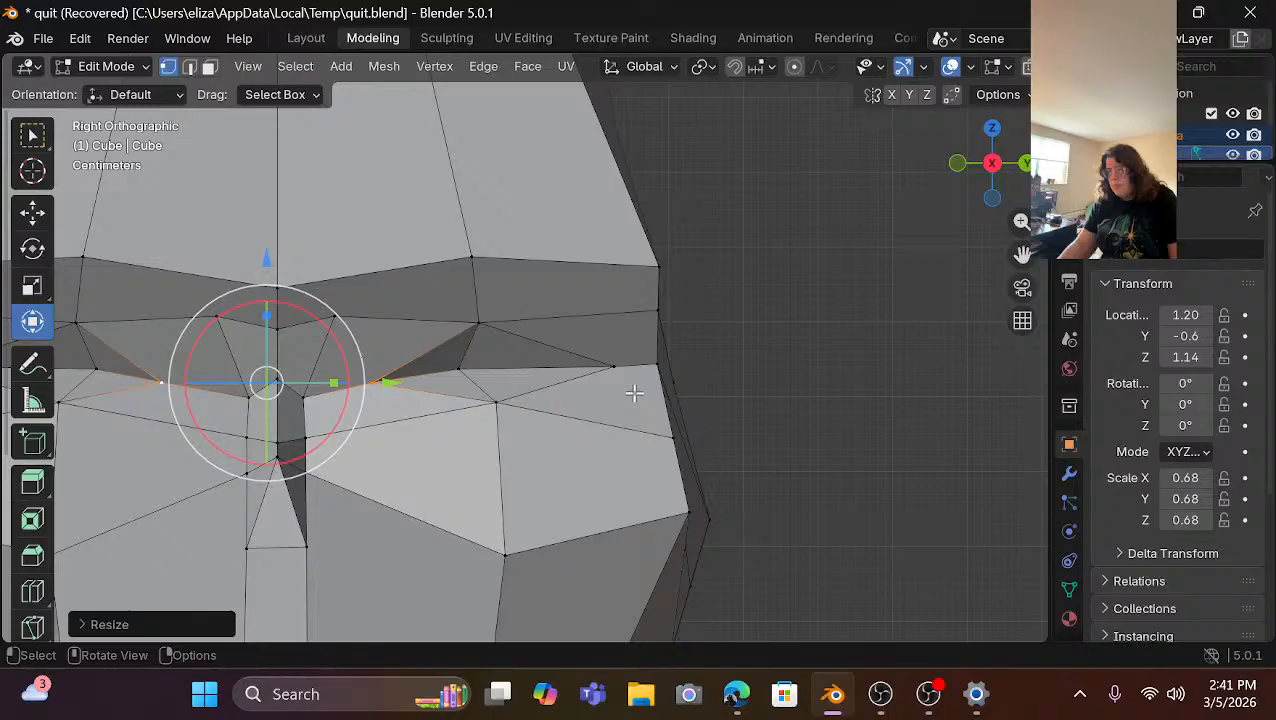
pyautogui.click(815, 399)
pyautogui.scroll(-3, 450, 418)
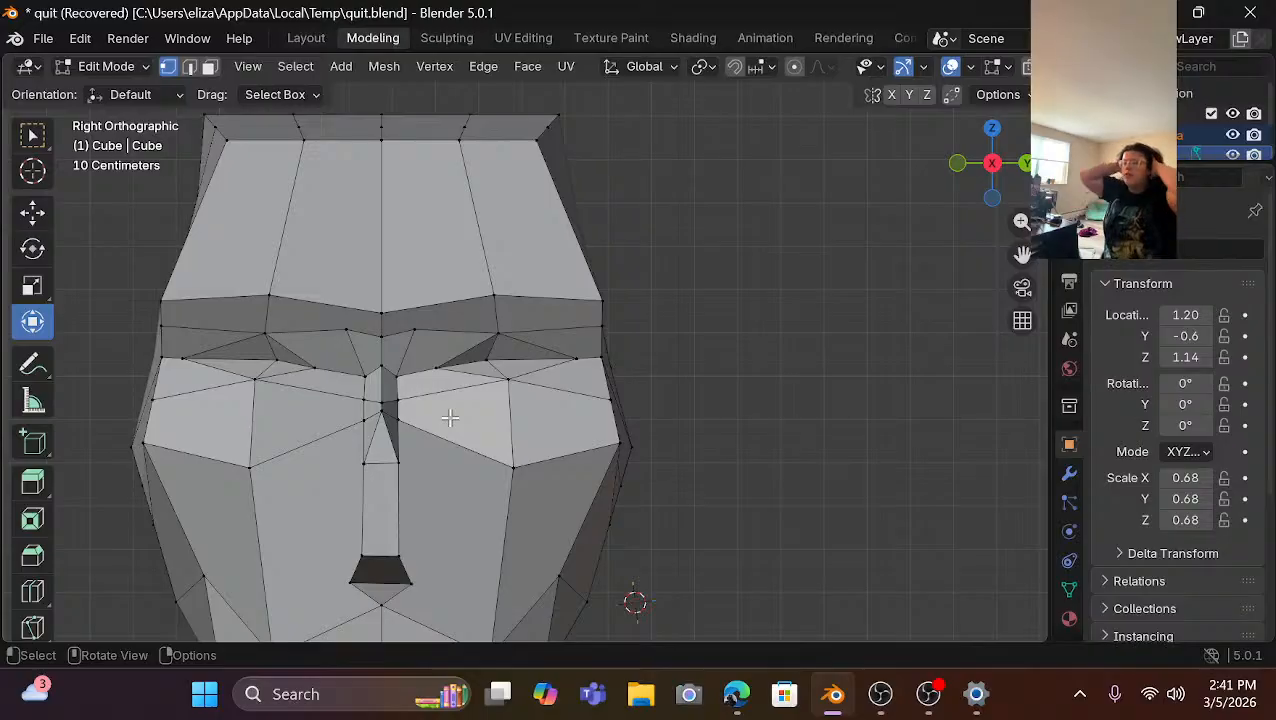
# Select the chin faces and the lower jaw faces on both sides in face mode, and raise them along Z to shorten the lower face.
pyautogui.scroll(-3, 440, 408)
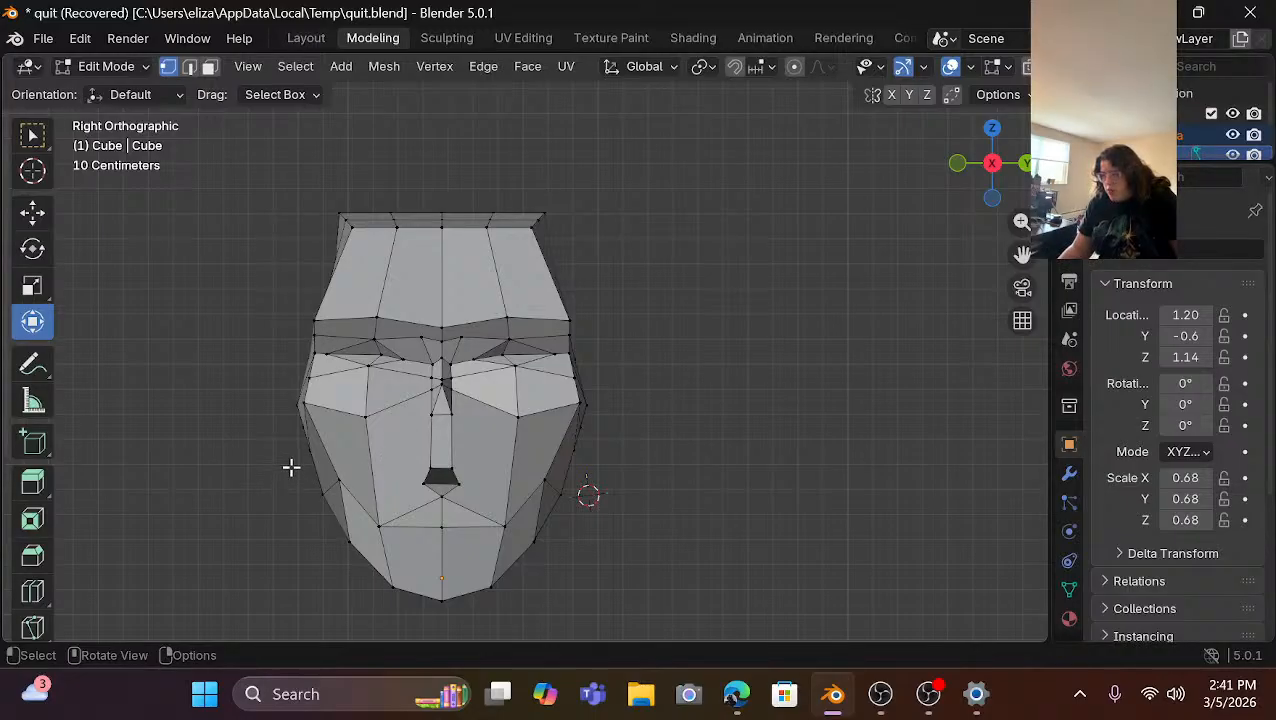
pyautogui.press('3')
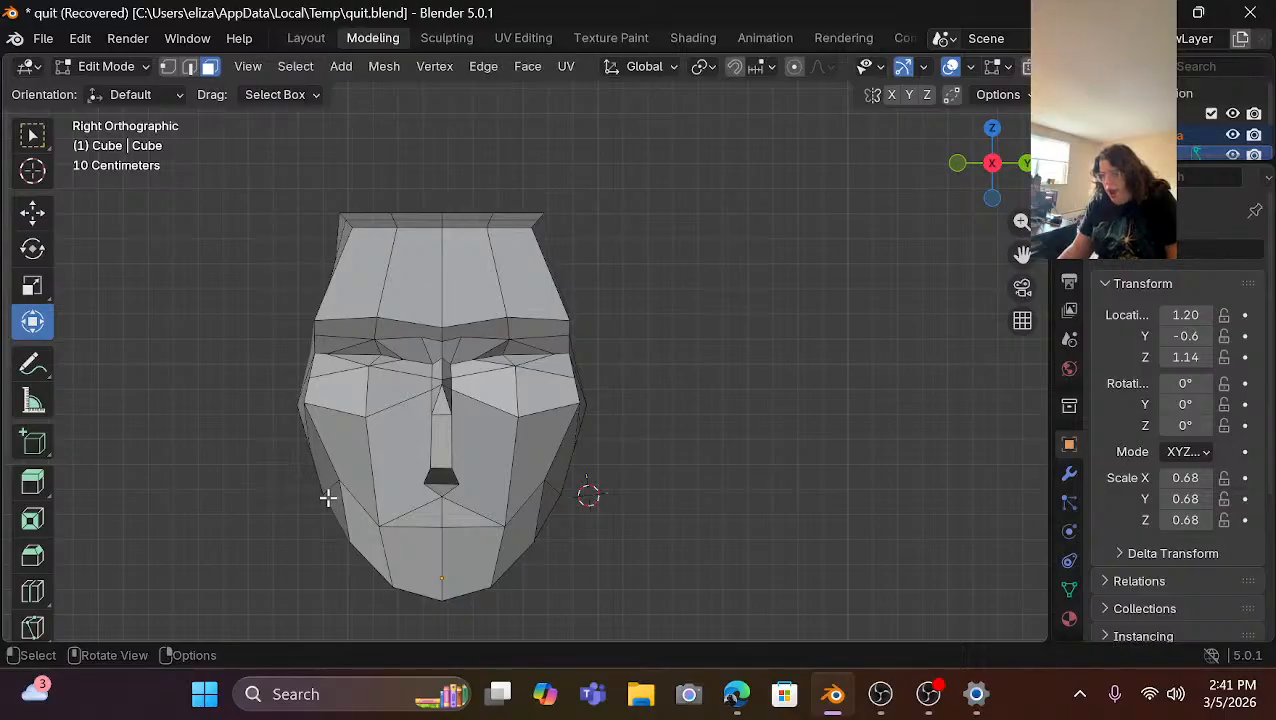
pyautogui.keyDown('shift'); pyautogui.click(330, 502); pyautogui.keyUp('shift')
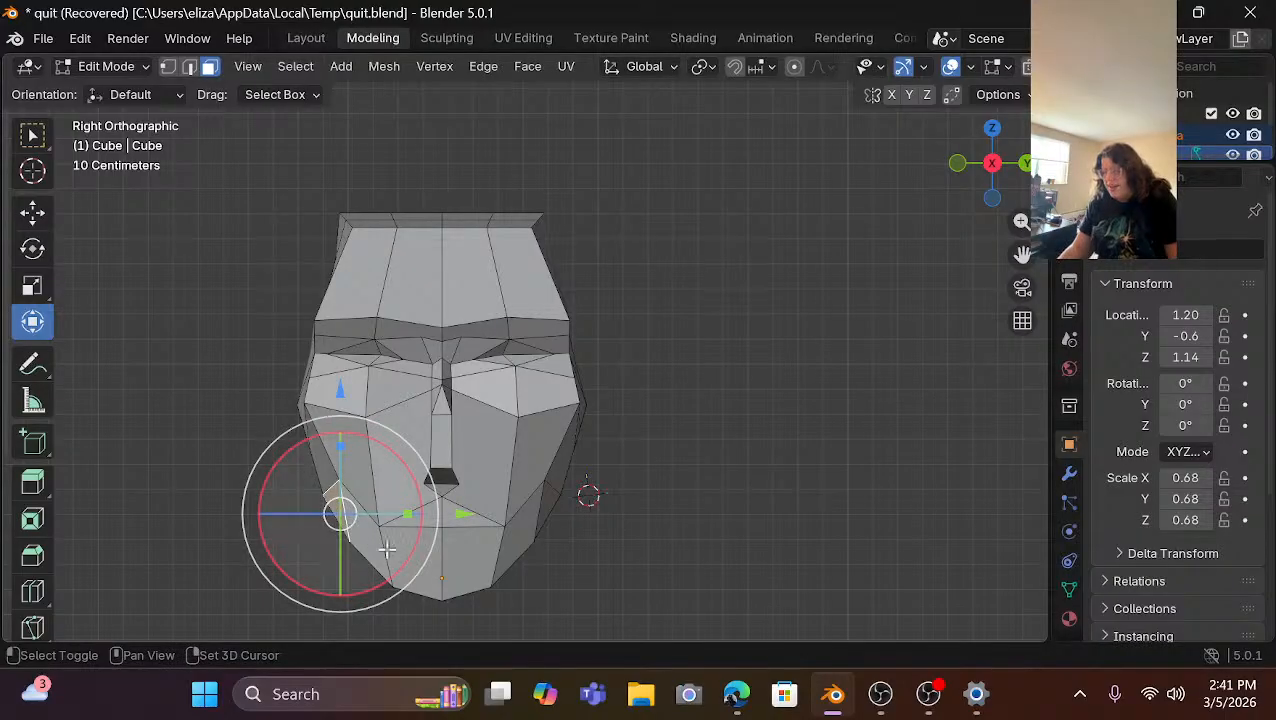
pyautogui.keyDown('shift'); pyautogui.click(547, 507); pyautogui.keyUp('shift')
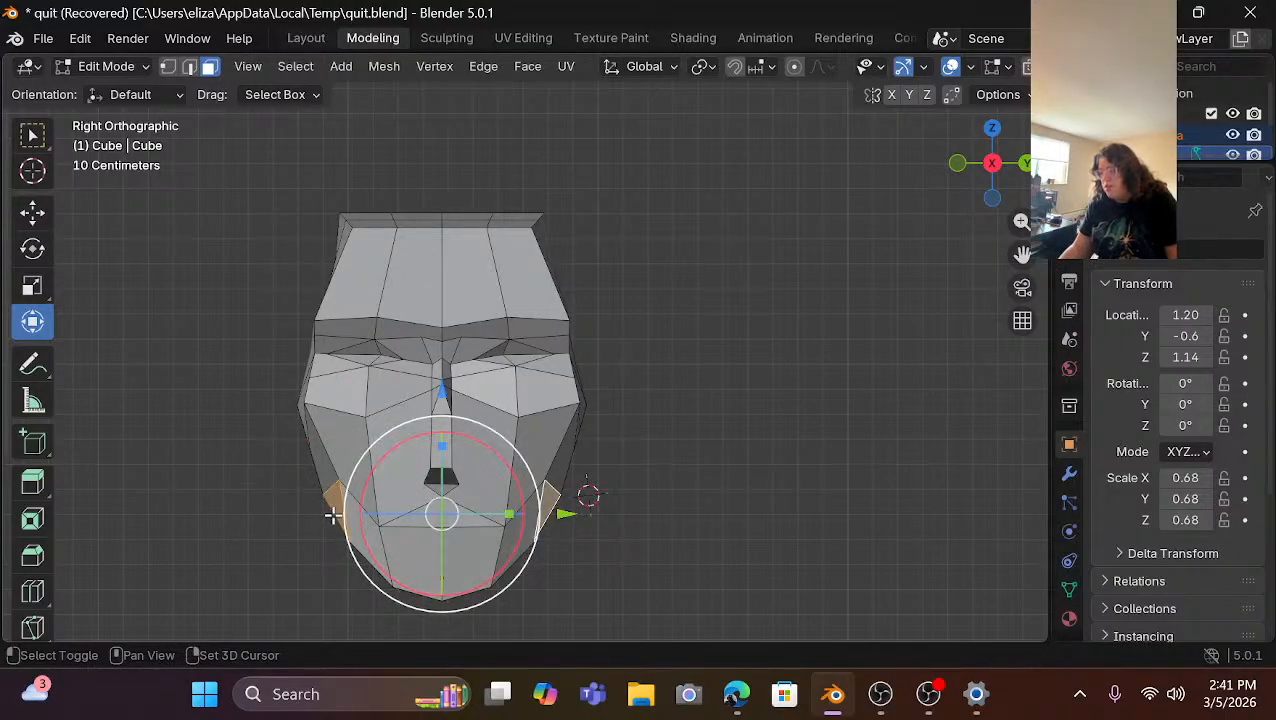
pyautogui.scroll(2, 451, 461)
pyautogui.keyDown('shift'); pyautogui.moveTo(826, 417); pyautogui.dragTo(816, 248, button='middle'); pyautogui.keyUp('shift')
pyautogui.scroll(3, 614, 404)
pyautogui.keyDown('shift'); pyautogui.click(480, 523); pyautogui.keyUp('shift')
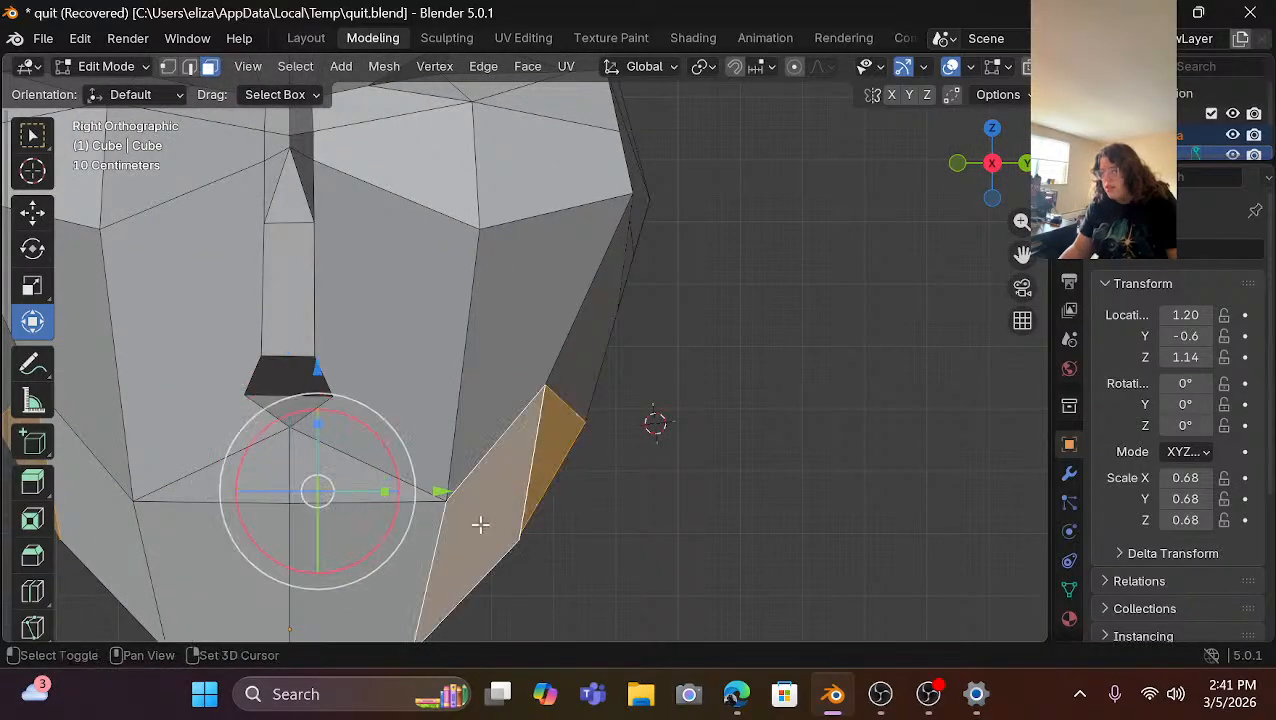
pyautogui.scroll(-2, 432, 566)
pyautogui.keyDown('shift'); pyautogui.click(390, 563); pyautogui.keyUp('shift')
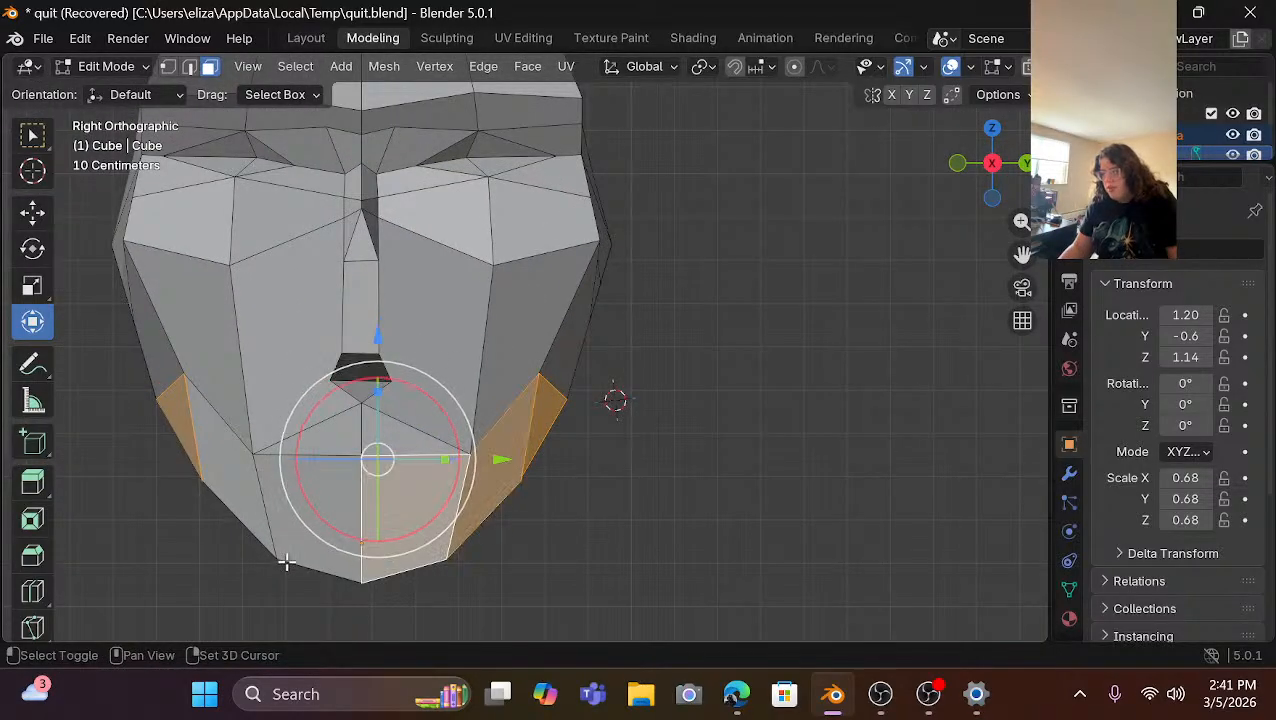
pyautogui.keyDown('shift'); pyautogui.click(287, 552); pyautogui.keyUp('shift')
pyautogui.keyDown('shift'); pyautogui.click(238, 504); pyautogui.keyUp('shift')
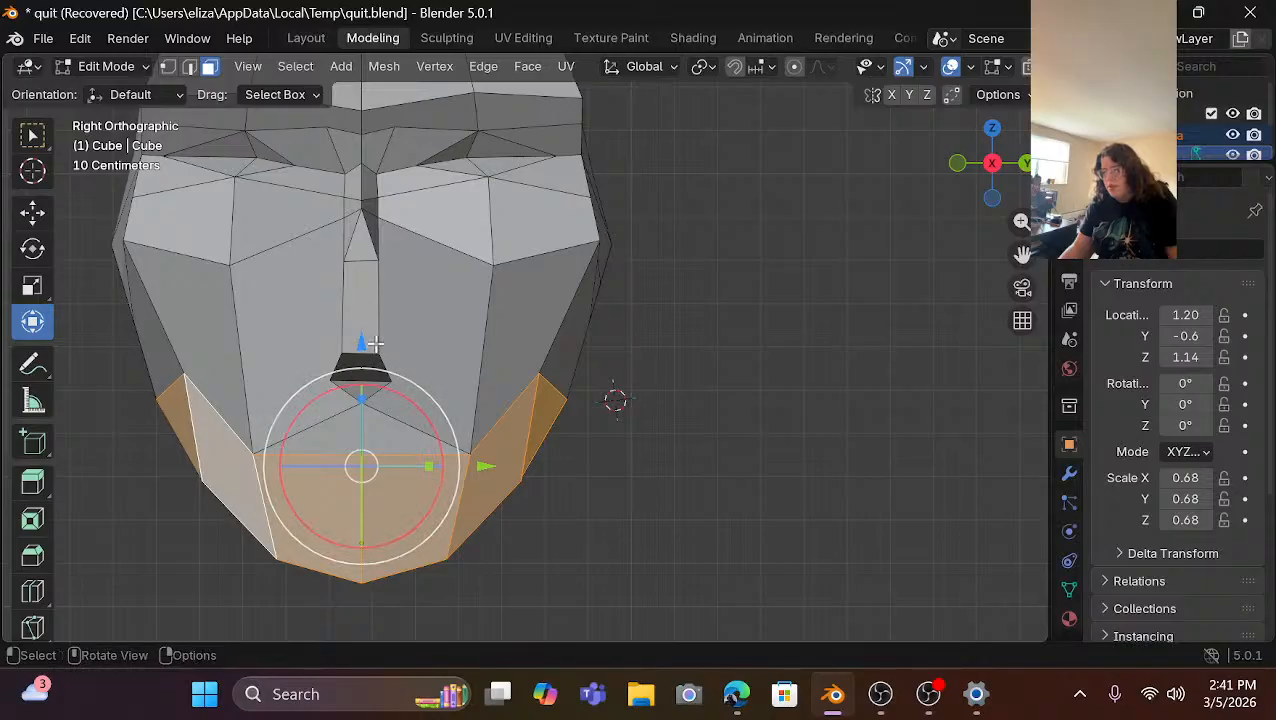
pyautogui.moveTo(365, 336); pyautogui.dragTo(364, 303)
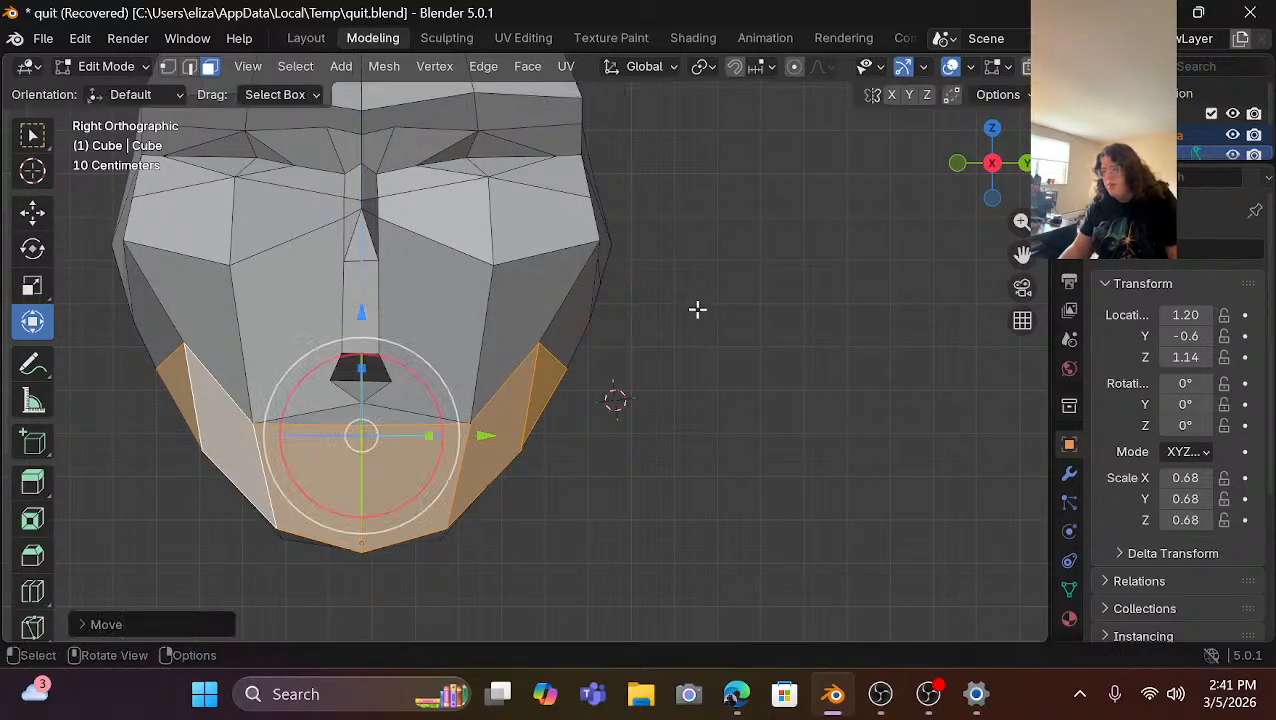
# Scale the two narrow outer faces at the sides of the head slightly inward along the Y axis.
pyautogui.click(613, 310)
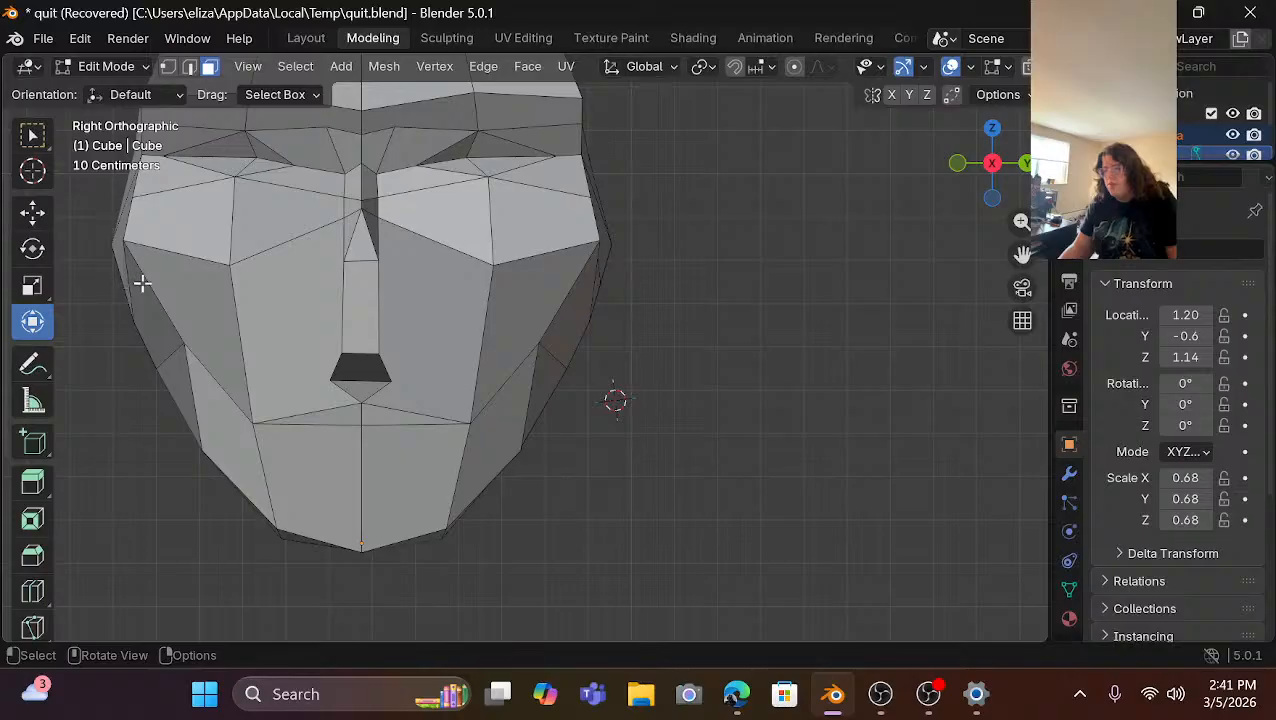
pyautogui.click(116, 250)
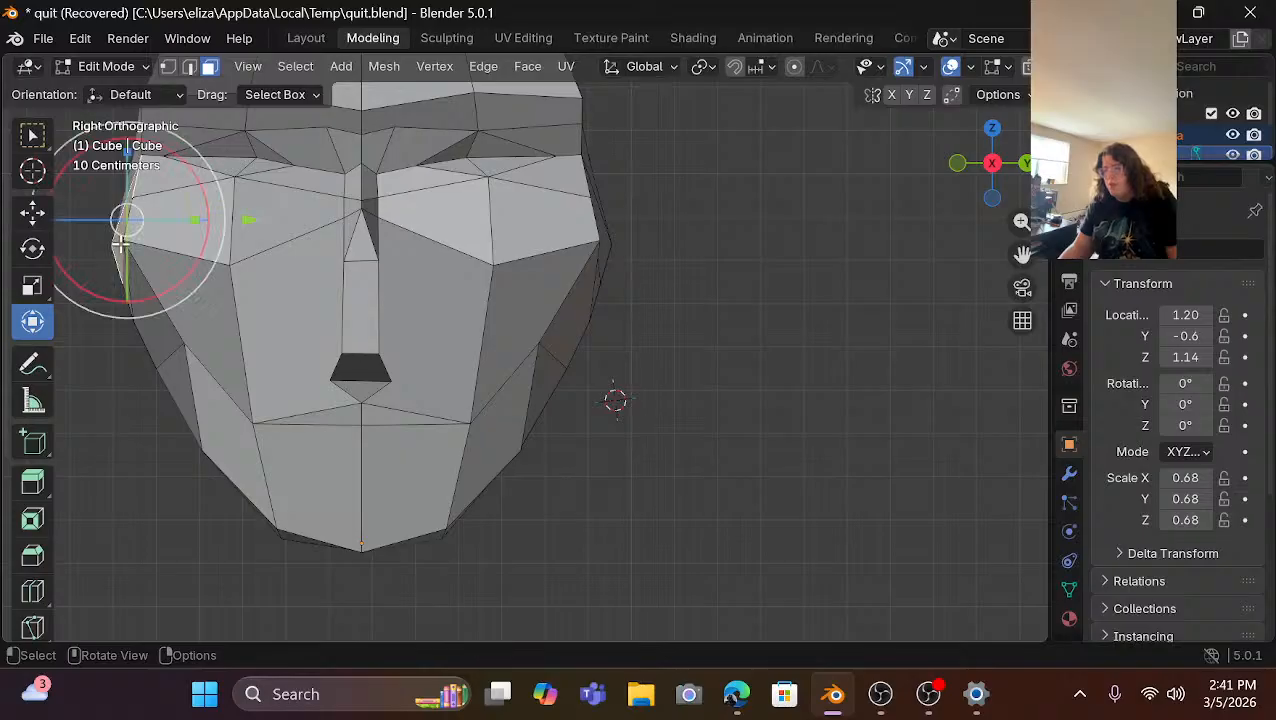
pyautogui.keyDown('shift'); pyautogui.click(608, 240); pyautogui.keyUp('shift')
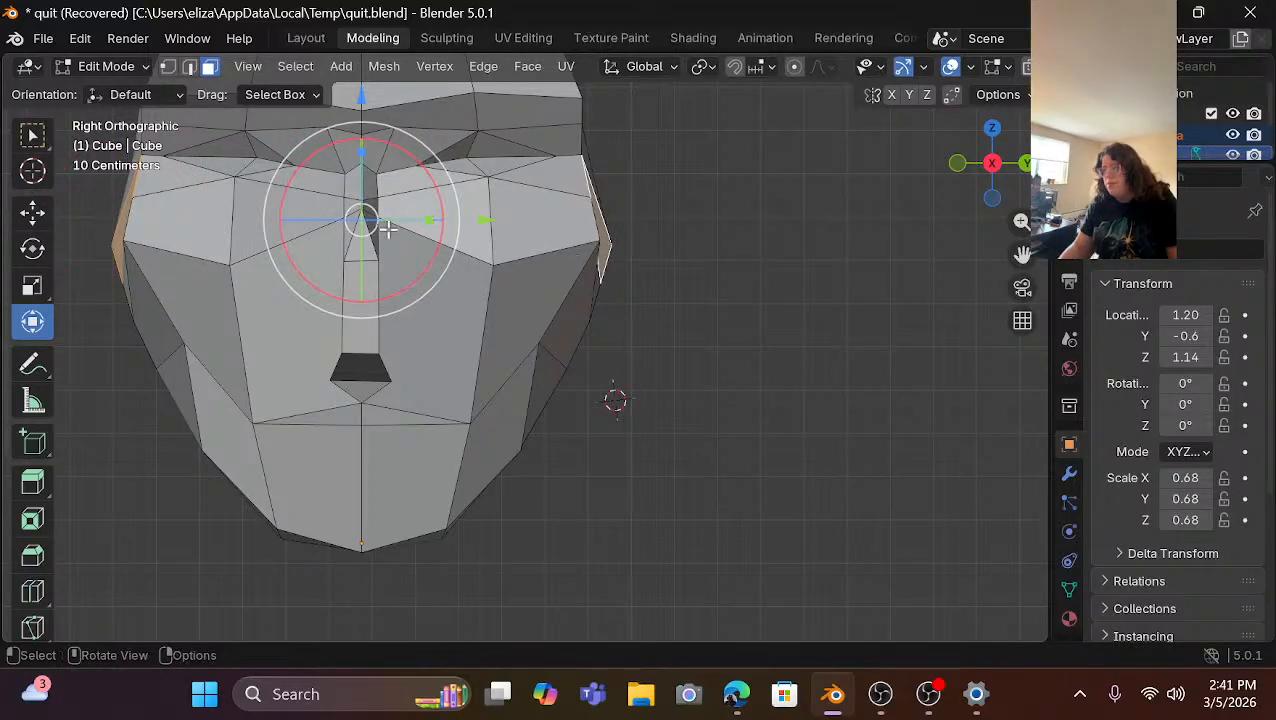
pyautogui.moveTo(424, 226); pyautogui.dragTo(420, 222)
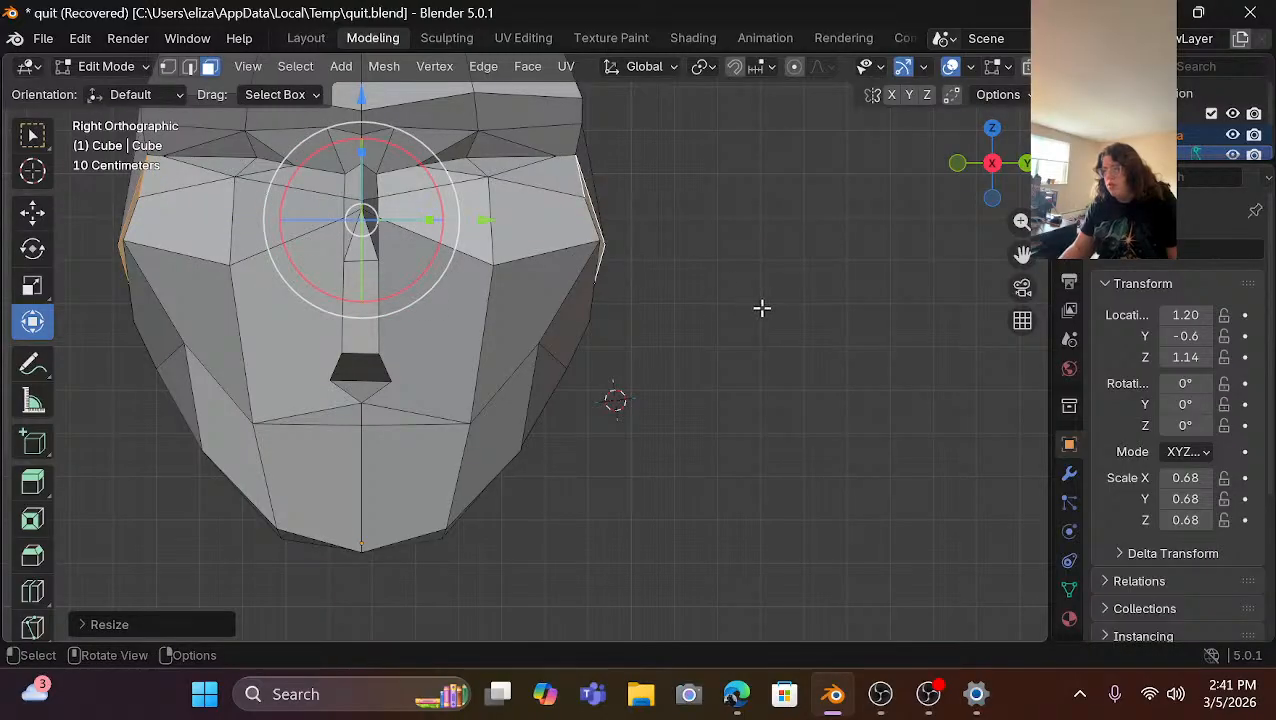
pyautogui.click(762, 308)
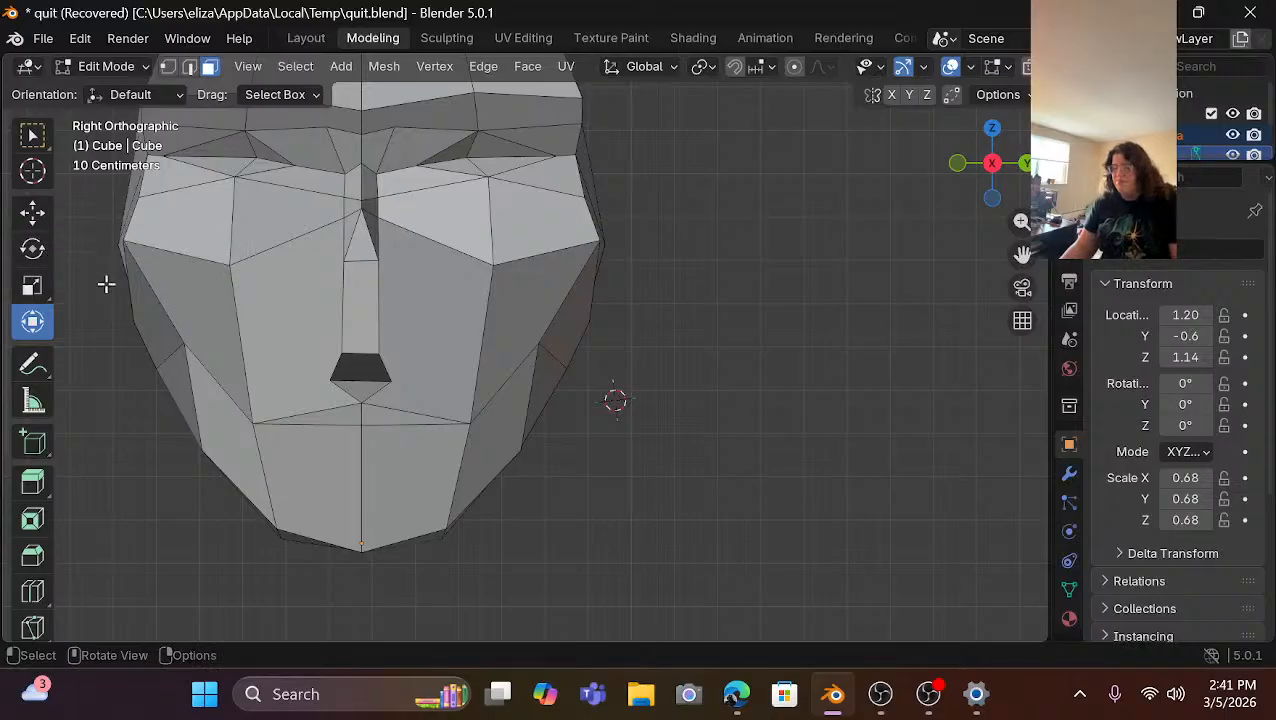
# Activate the Knife tool for cutting the mouth area below the nose.
pyautogui.scroll(1, 324, 458)
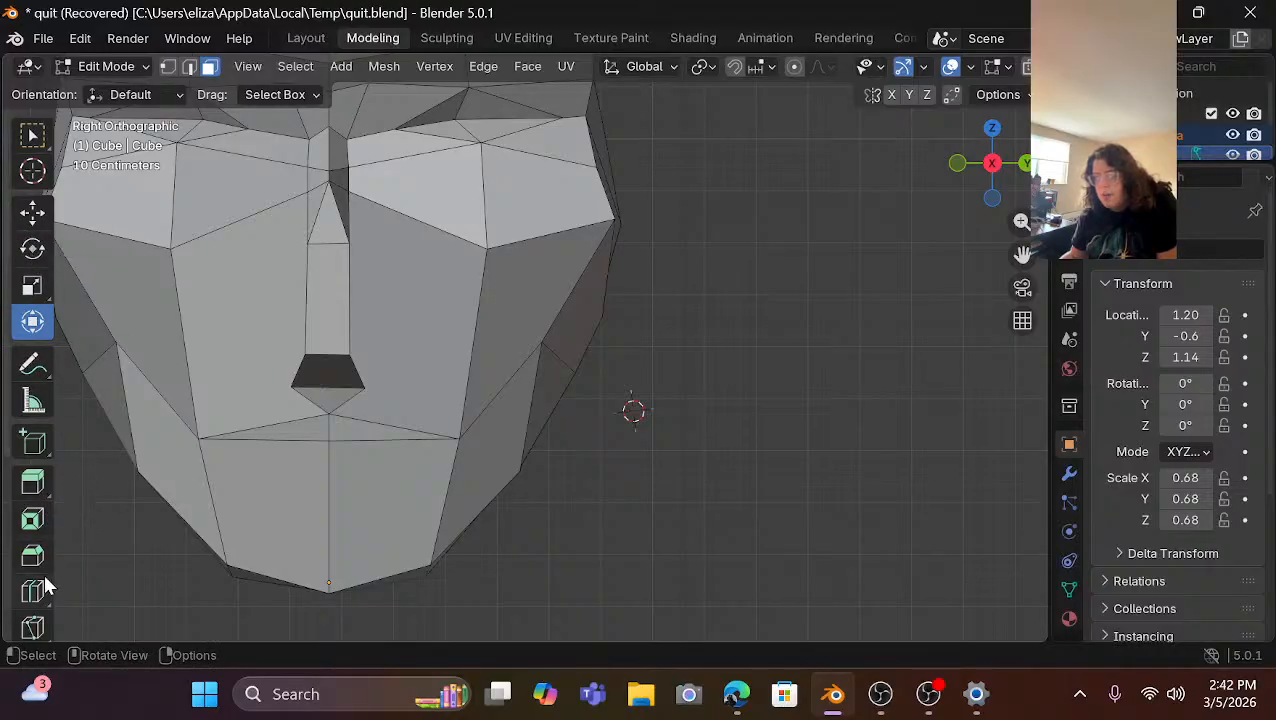
pyautogui.click(32, 626)
pyautogui.scroll(2, 287, 405)
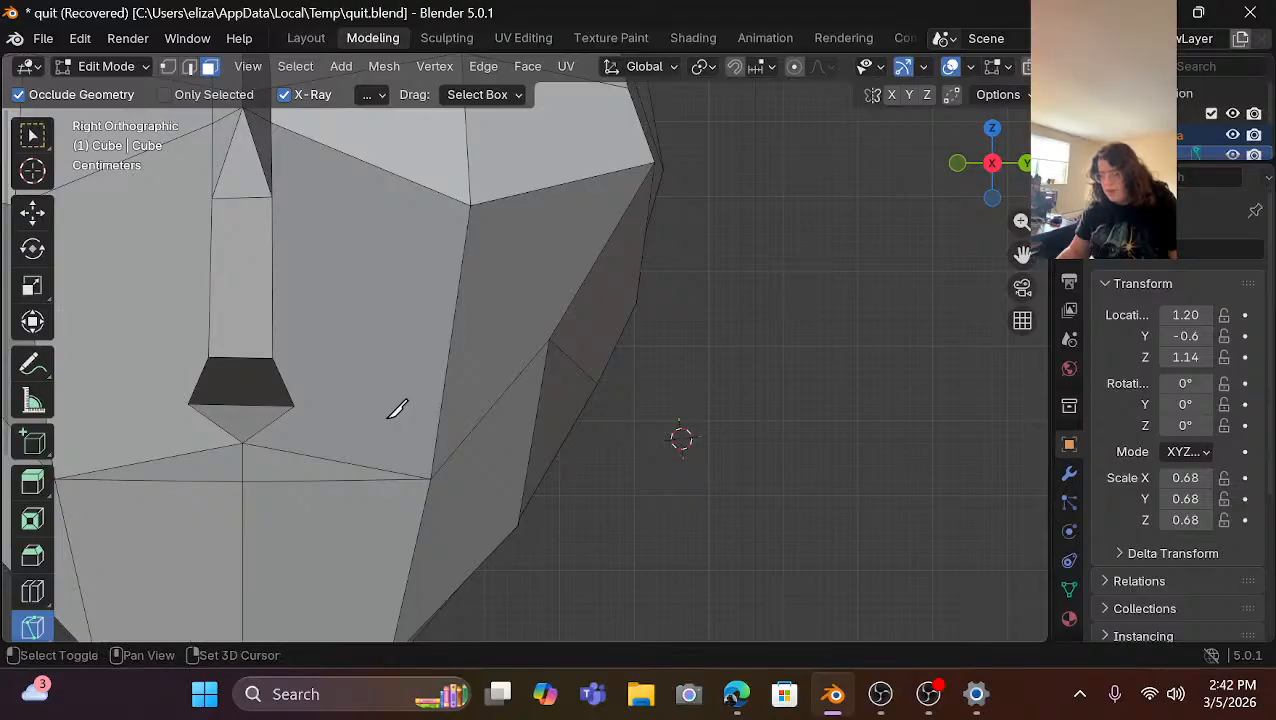
pyautogui.keyDown('shift'); pyautogui.moveTo(399, 407); pyautogui.dragTo(543, 305, button='middle'); pyautogui.keyUp('shift')
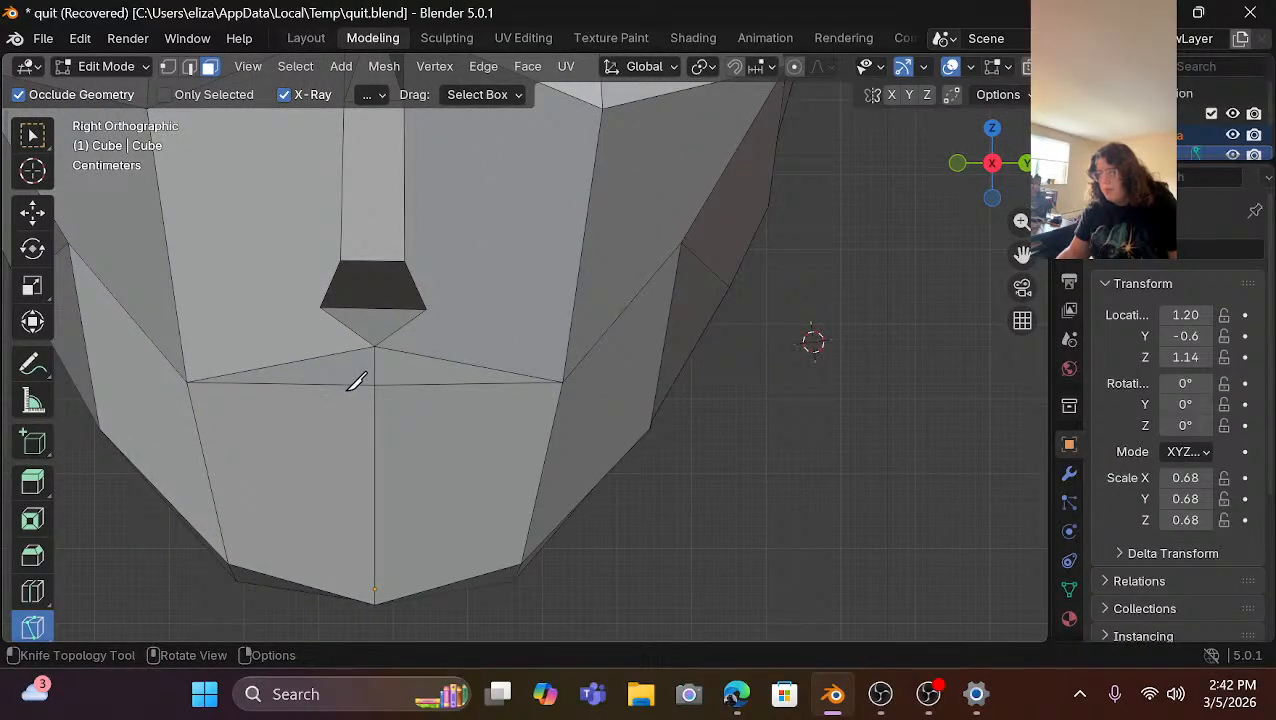
# Try a knife cut between the centre of the mouth line and the sloping upper-lip edge on one side.
pyautogui.click(375, 383)
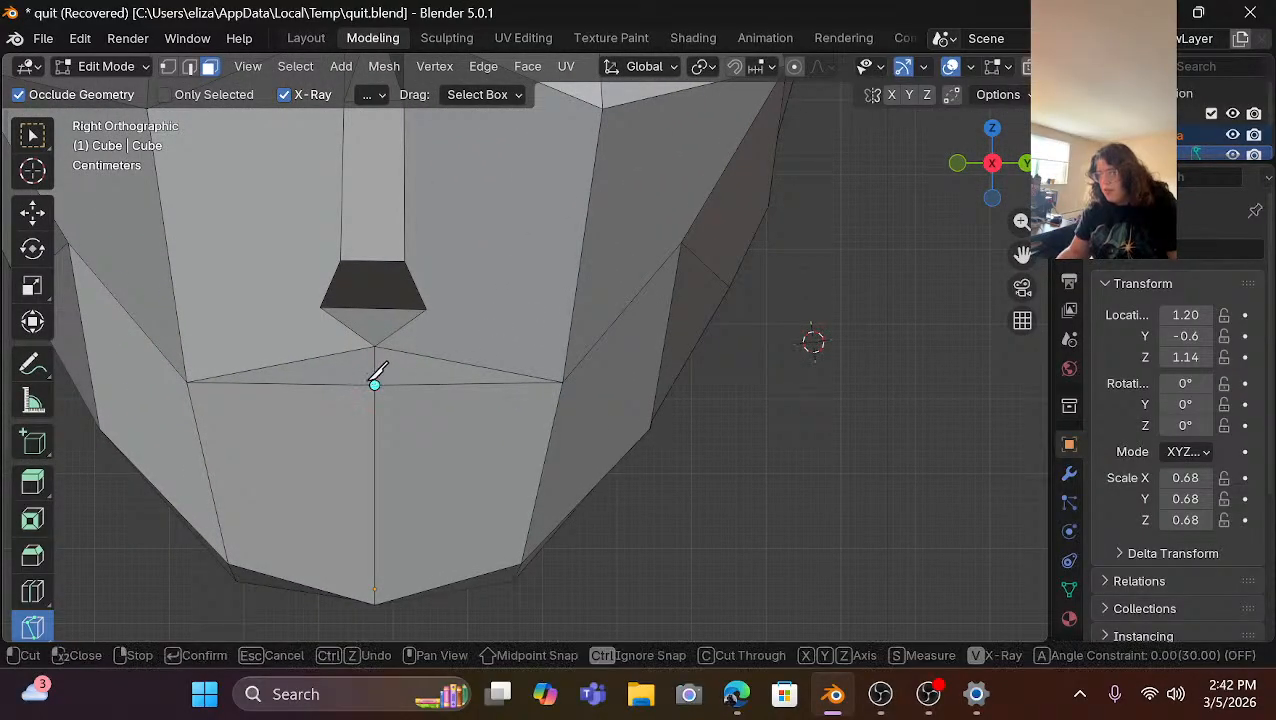
pyautogui.click(316, 357)
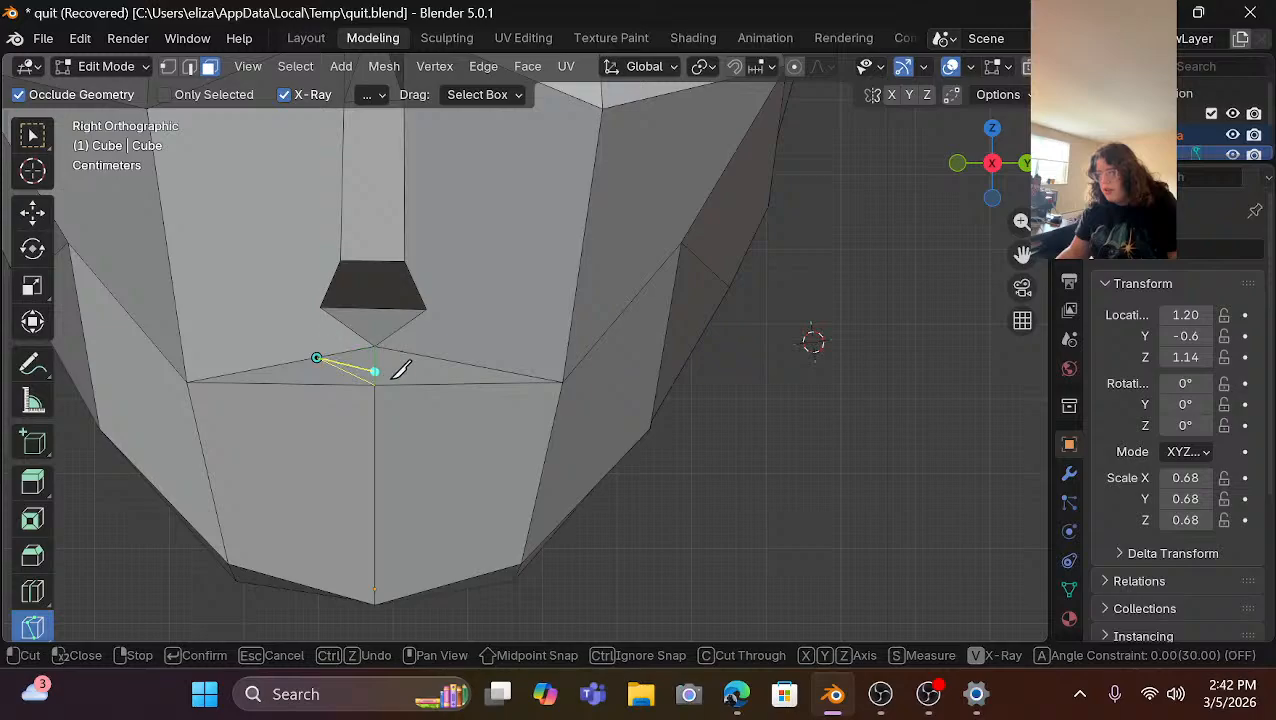
pyautogui.click(375, 383)
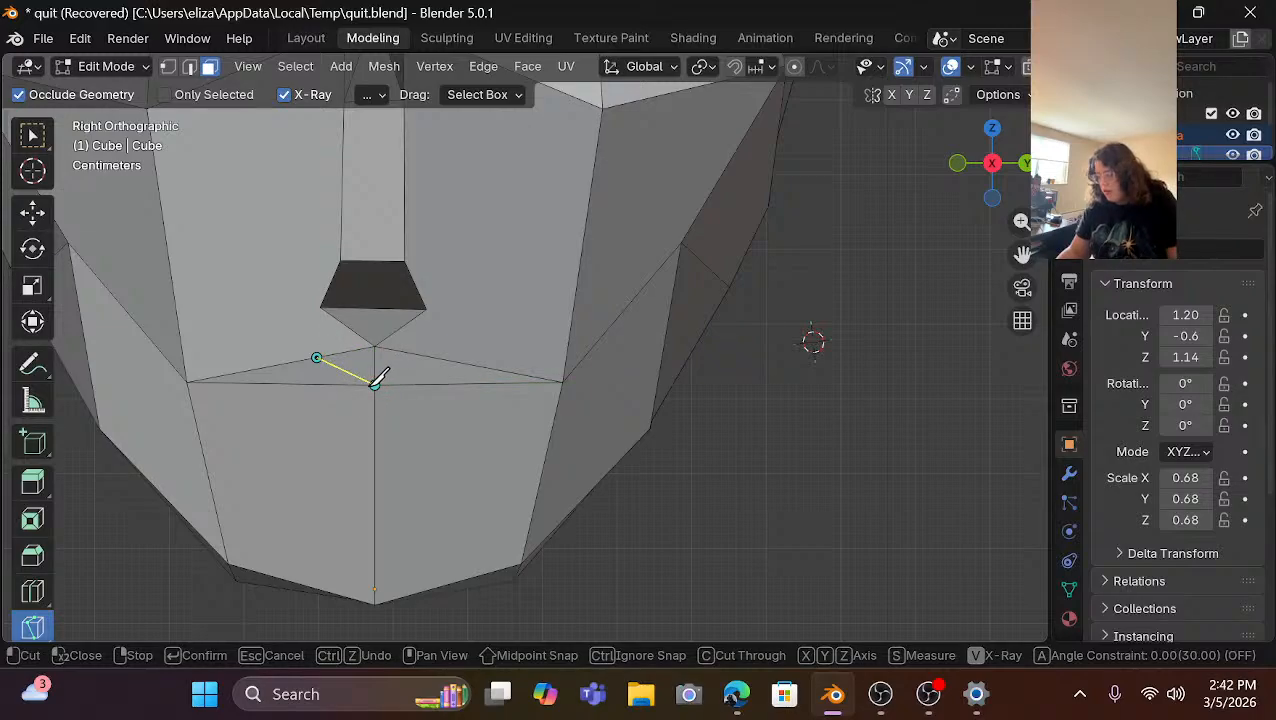
pyautogui.press('Return')
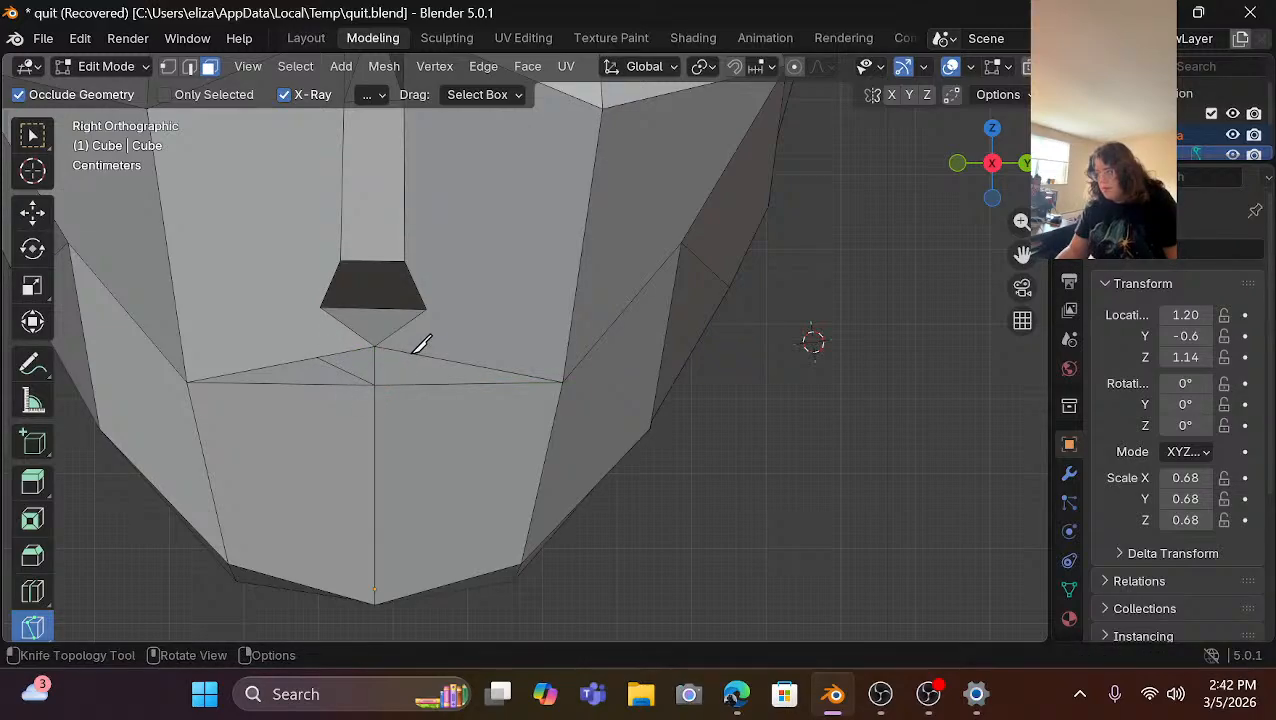
pyautogui.press('ctrl')
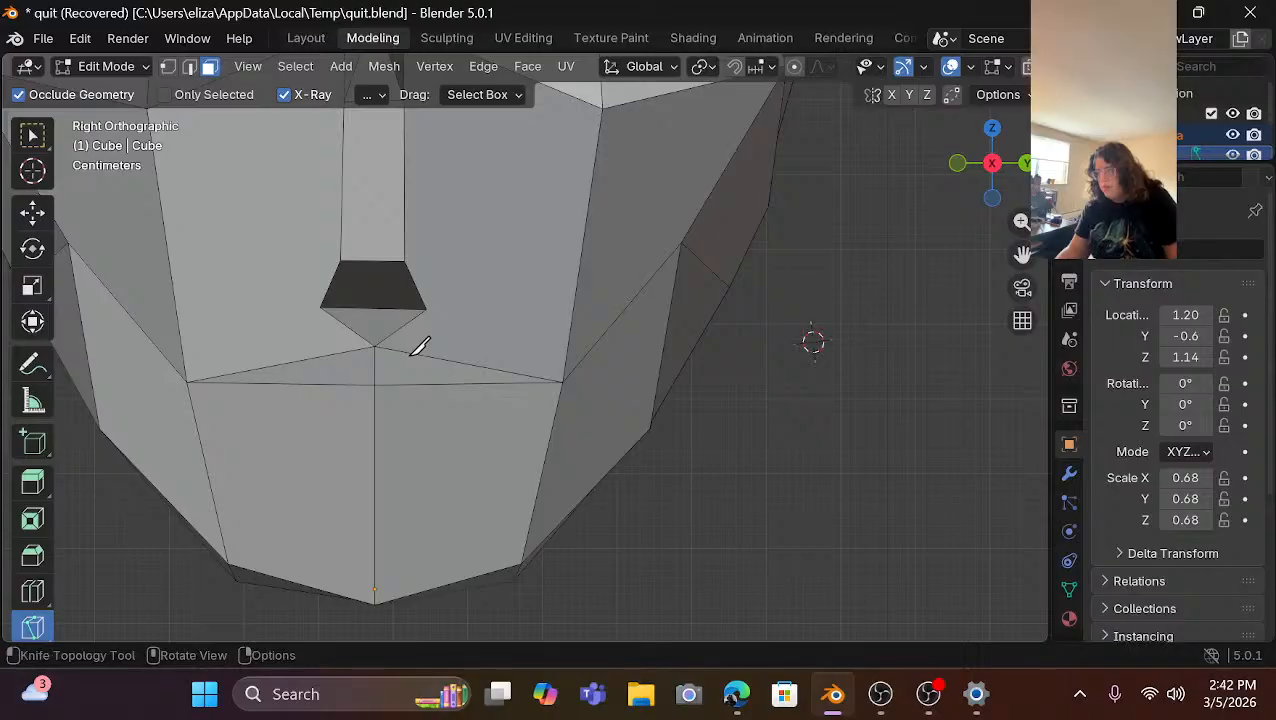
# Knife-cut a small V from one upper-lip edge through the centre of the mouth line to the opposite upper-lip edge.
pyautogui.click(414, 354)
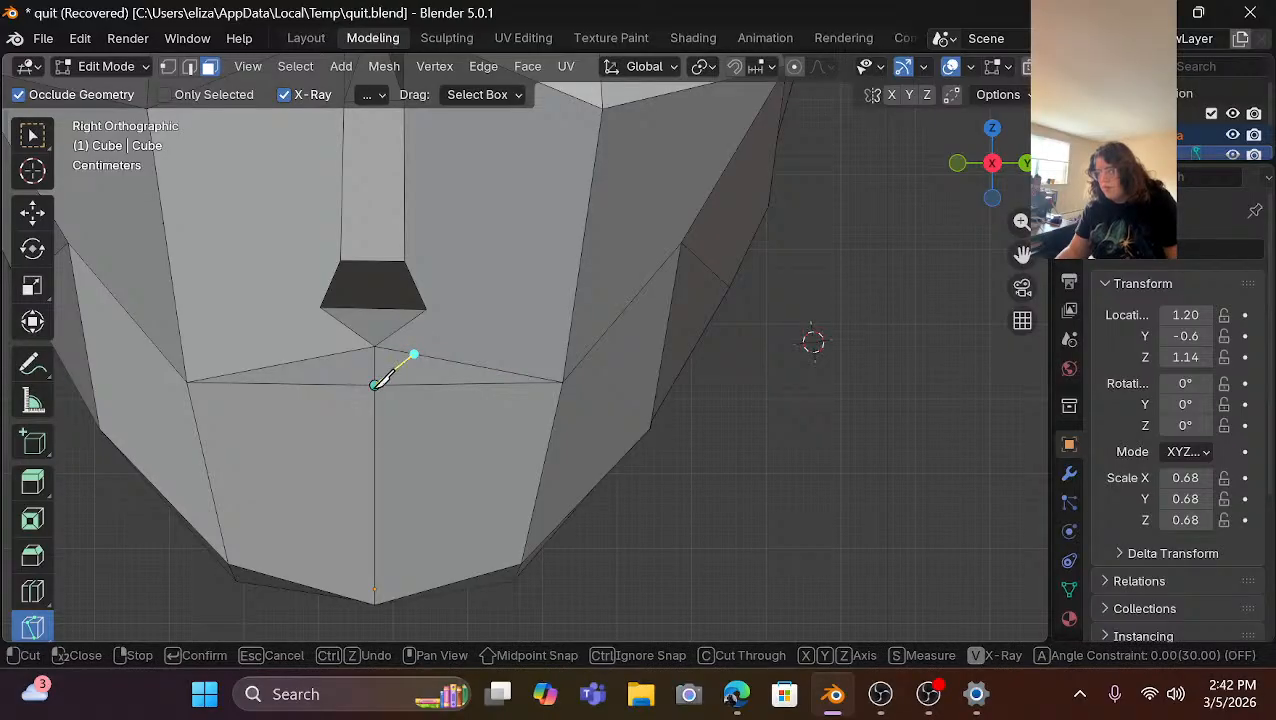
pyautogui.click(374, 385)
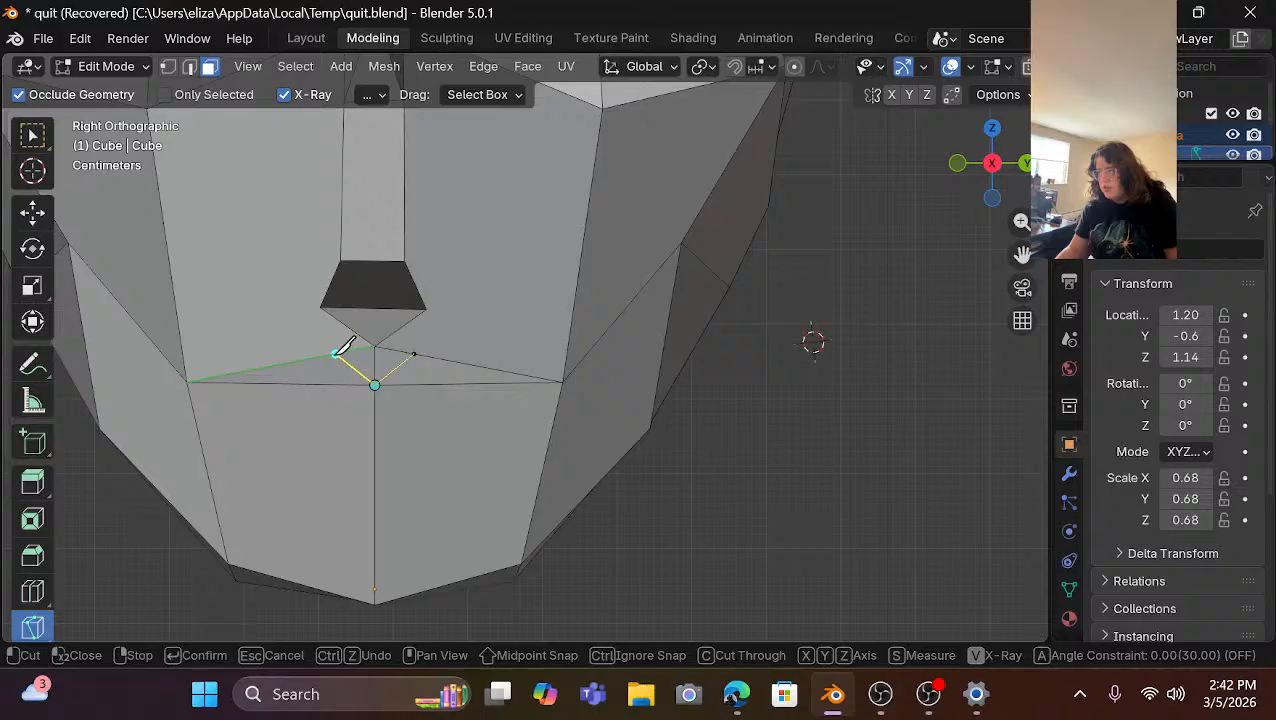
pyautogui.click(335, 353)
pyautogui.press('Return')
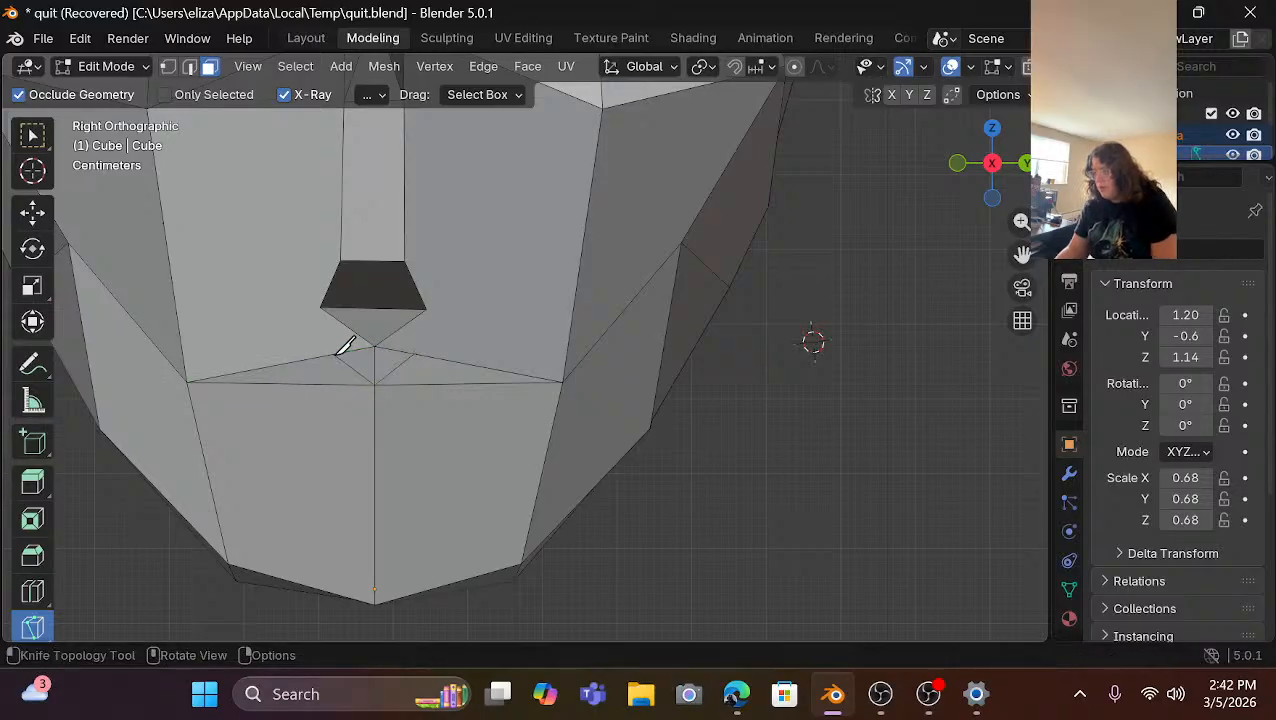
# Knife-cut the lower lip from one mouth corner through a point on the chin's centre line to the other mouth corner.
pyautogui.click(563, 381)
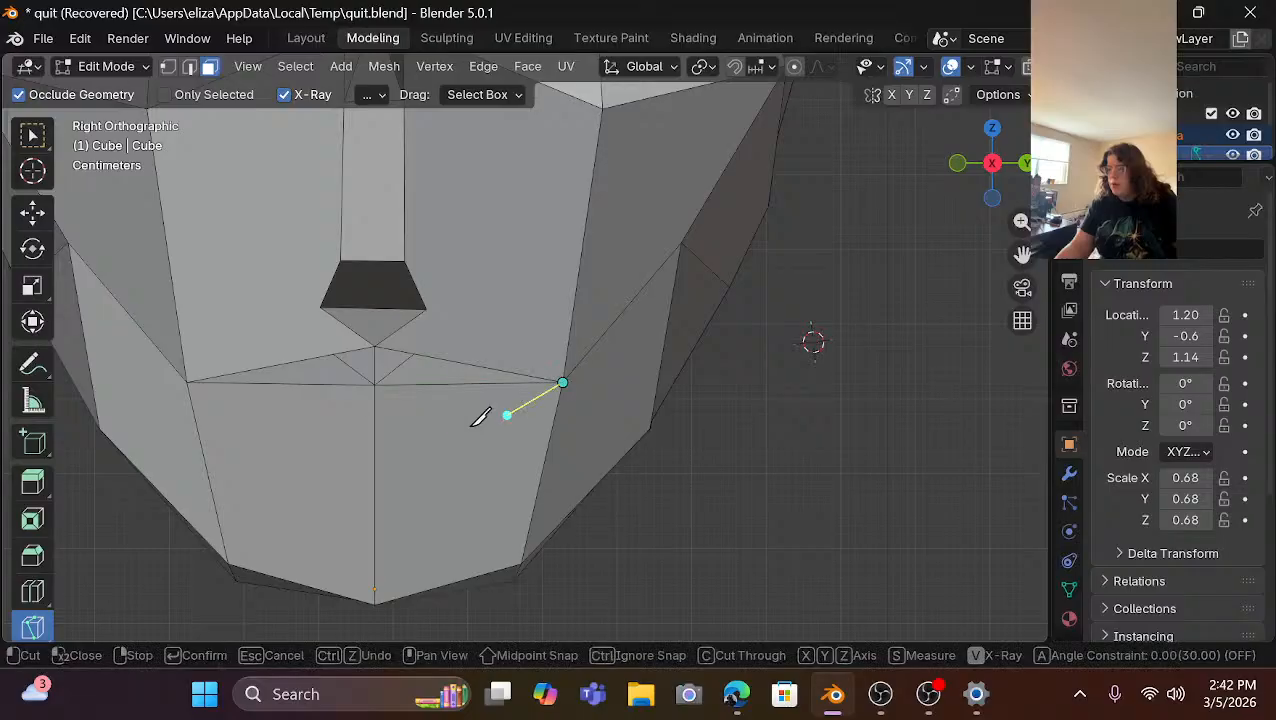
pyautogui.click(374, 443)
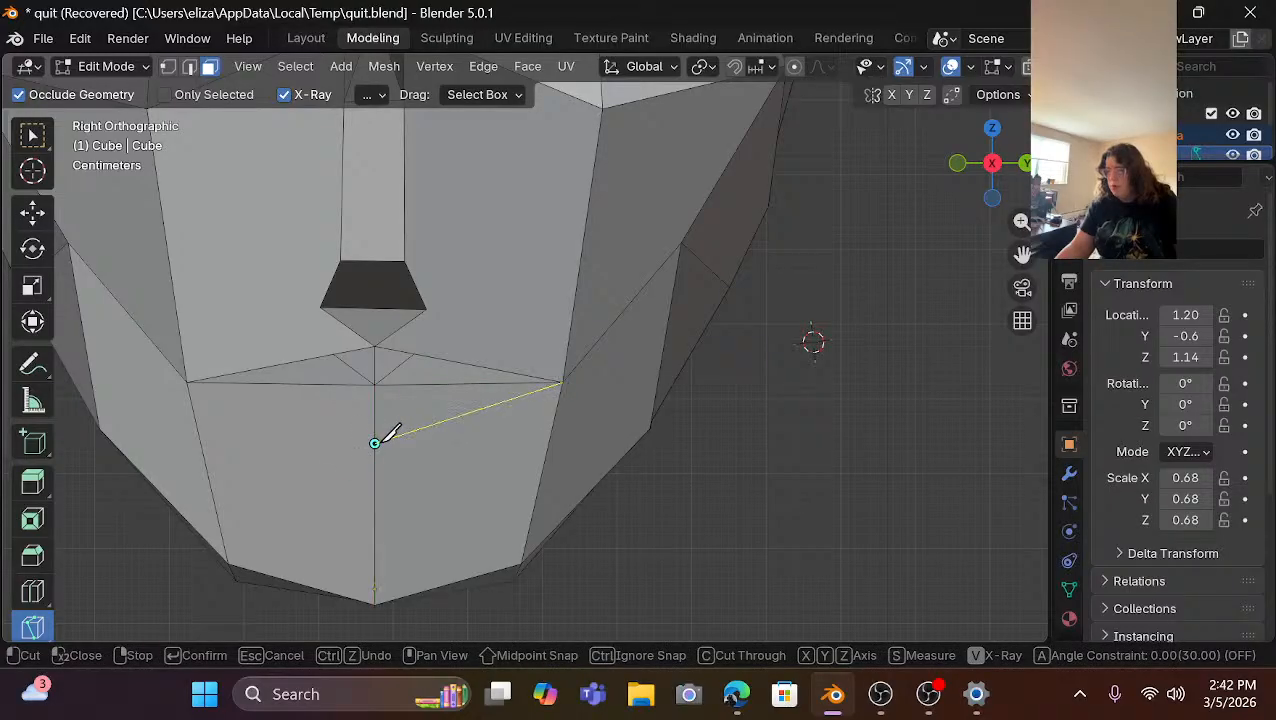
pyautogui.click(187, 382)
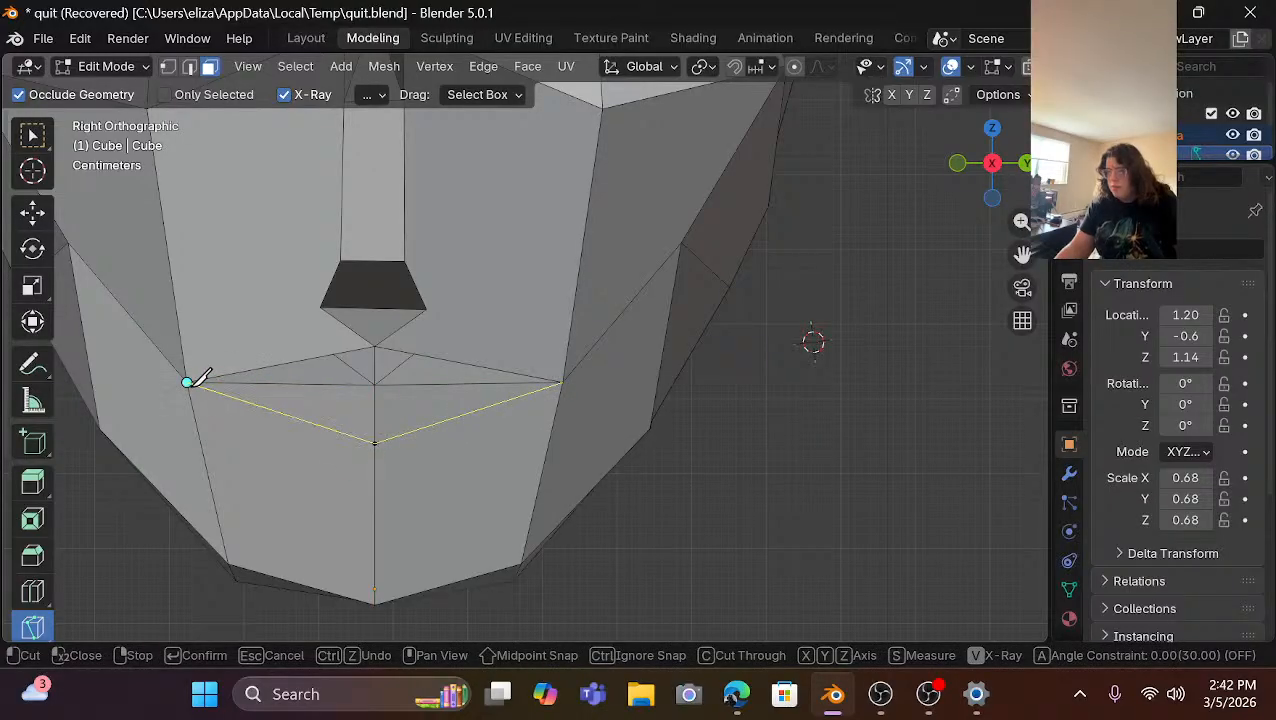
pyautogui.press('Return')
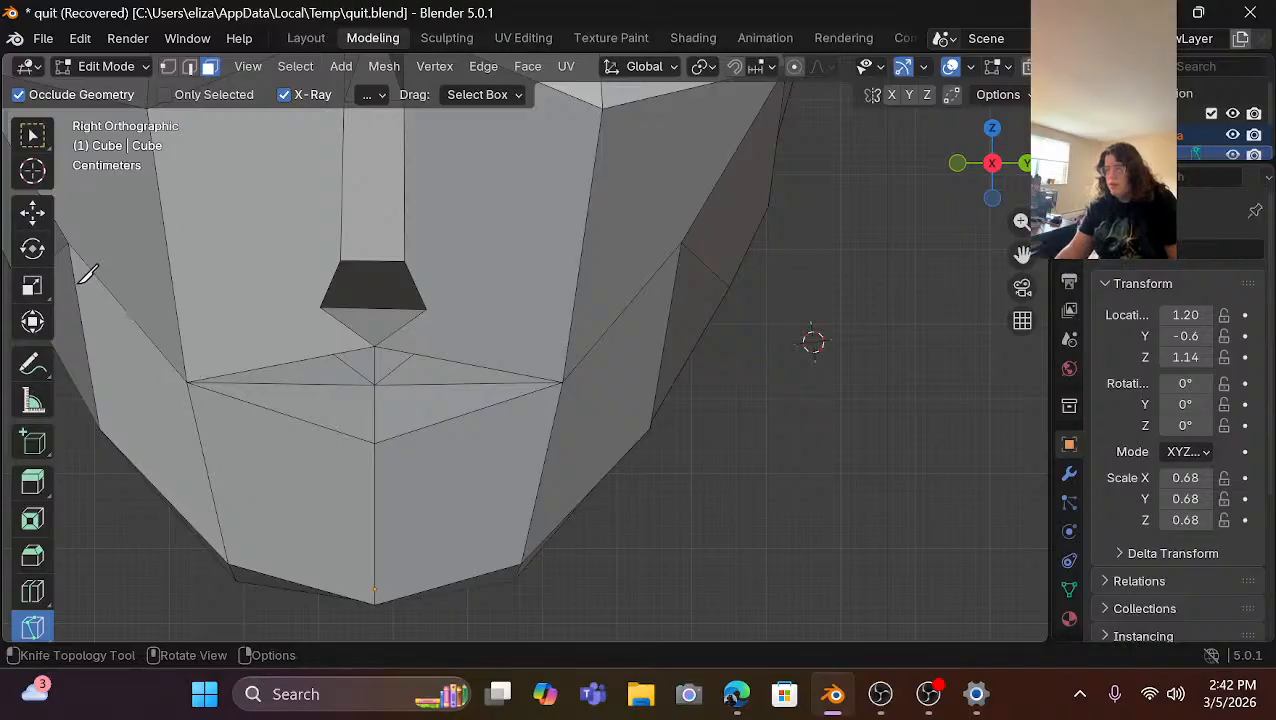
# Try to move the four upper and lower lip faces along the Y axis.
pyautogui.click(32, 211)
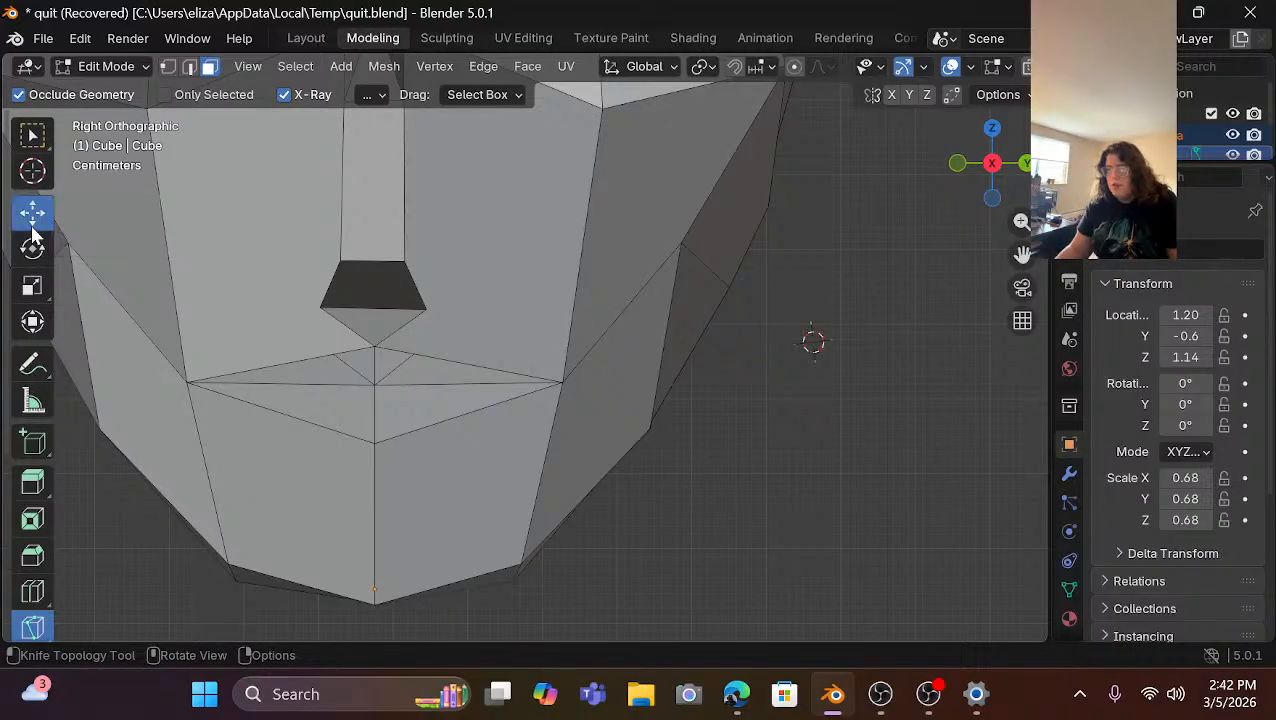
pyautogui.click(348, 408)
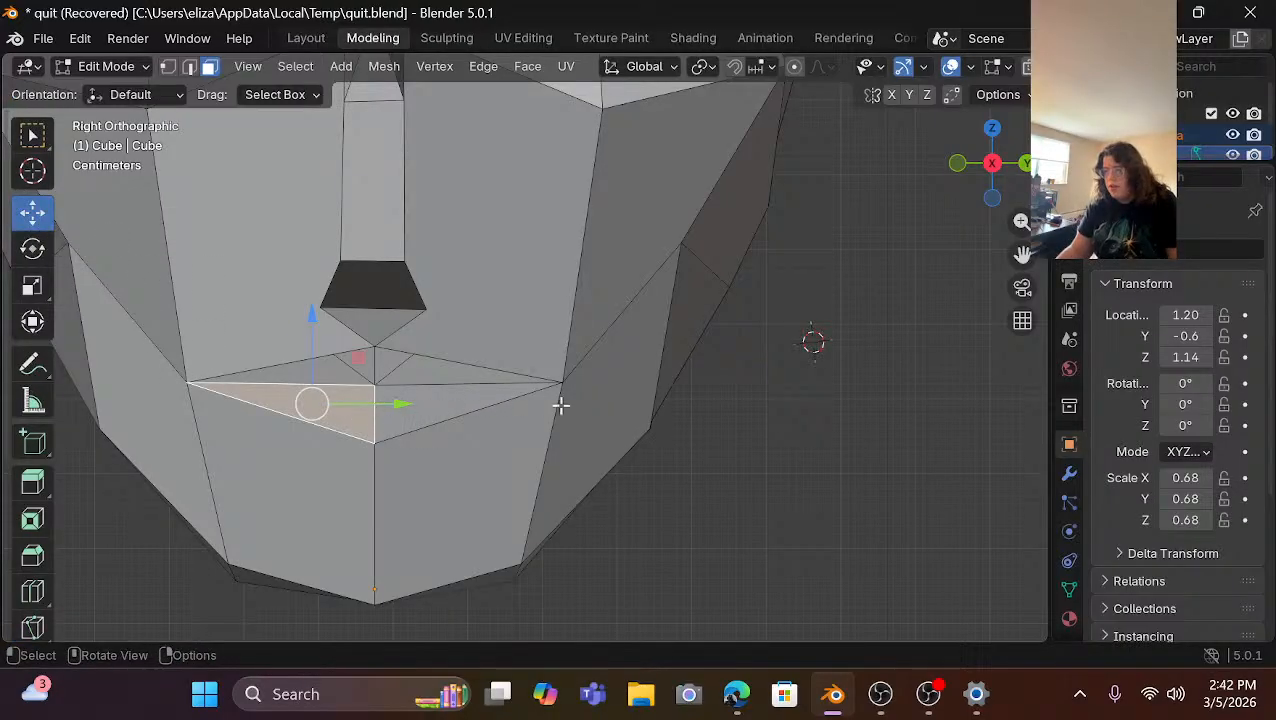
pyautogui.click(809, 404)
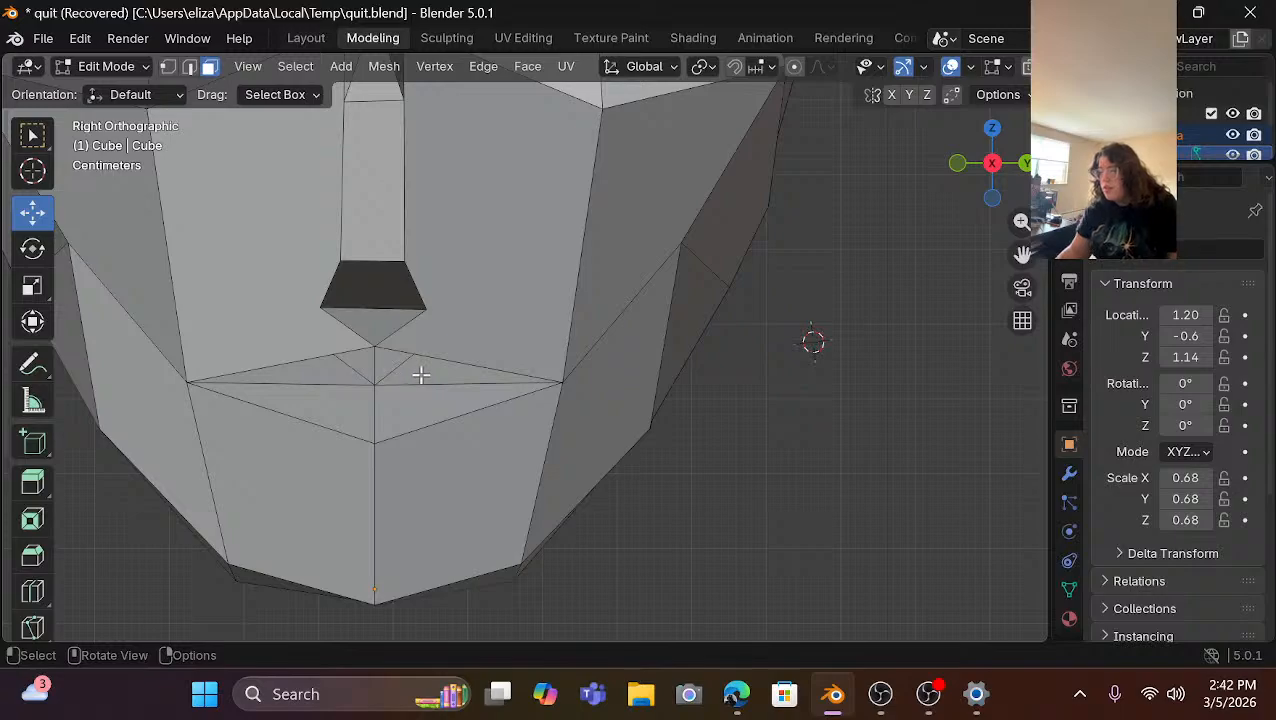
pyautogui.click(421, 374)
pyautogui.keyDown('shift'); pyautogui.click(299, 376); pyautogui.keyUp('shift')
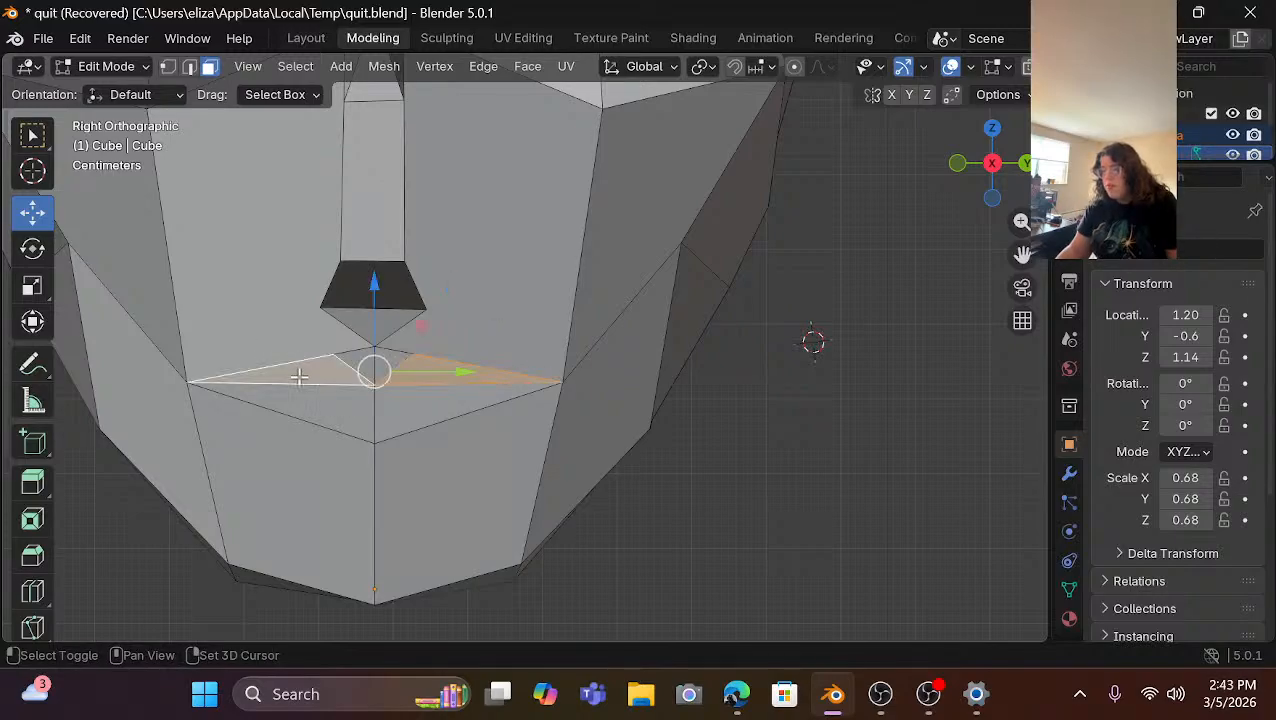
pyautogui.keyDown('shift'); pyautogui.click(354, 410); pyautogui.keyUp('shift')
pyautogui.keyDown('shift'); pyautogui.click(438, 414); pyautogui.keyUp('shift')
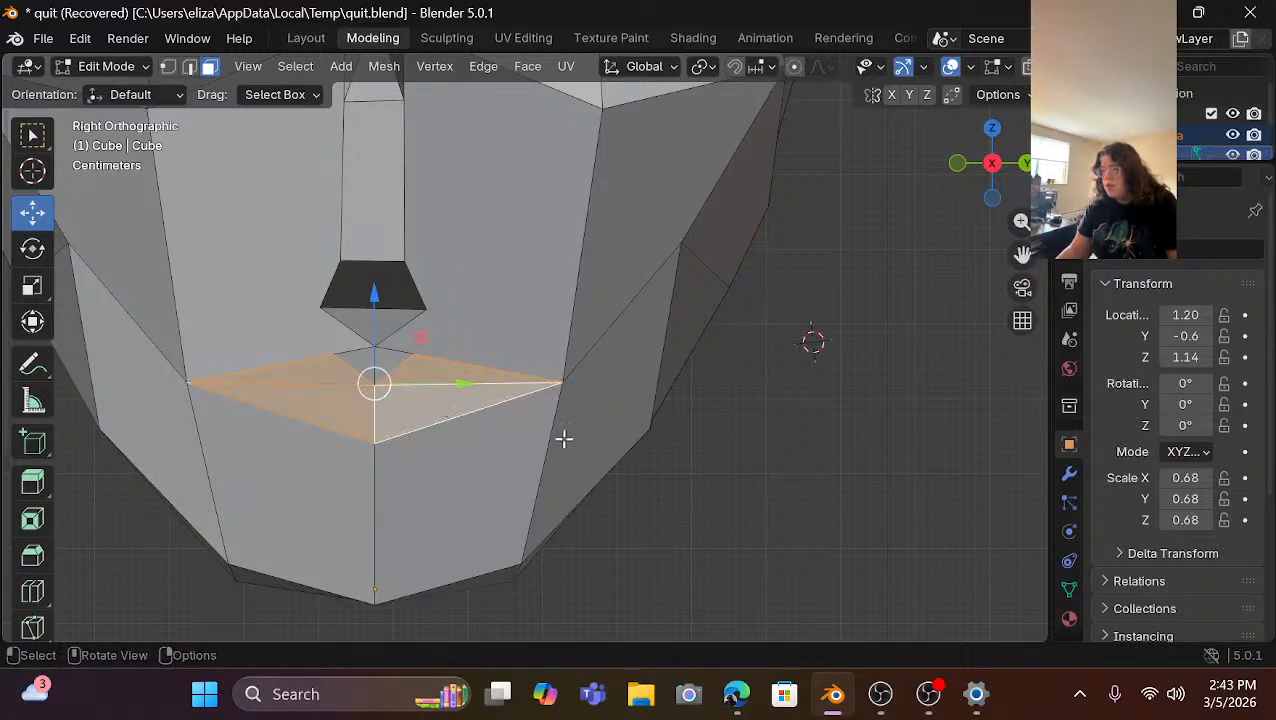
pyautogui.scroll(-2, 590, 410)
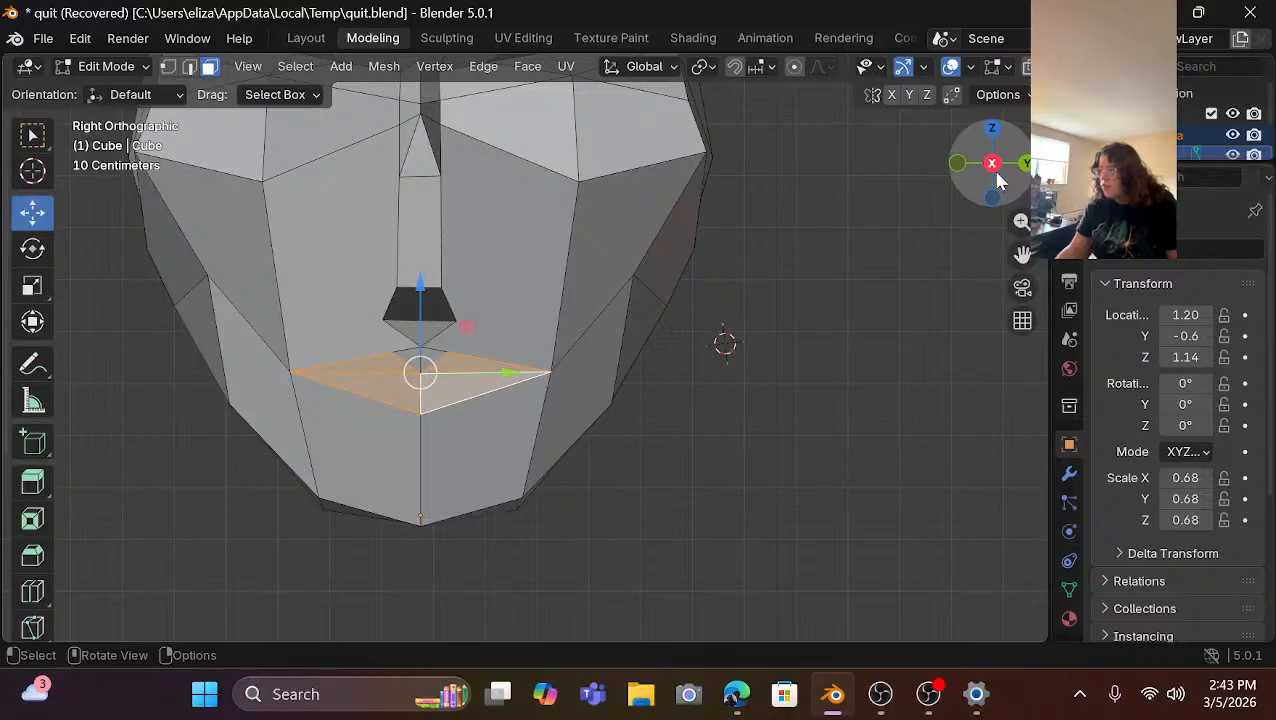
pyautogui.moveTo(997, 180); pyautogui.dragTo(968, 163)
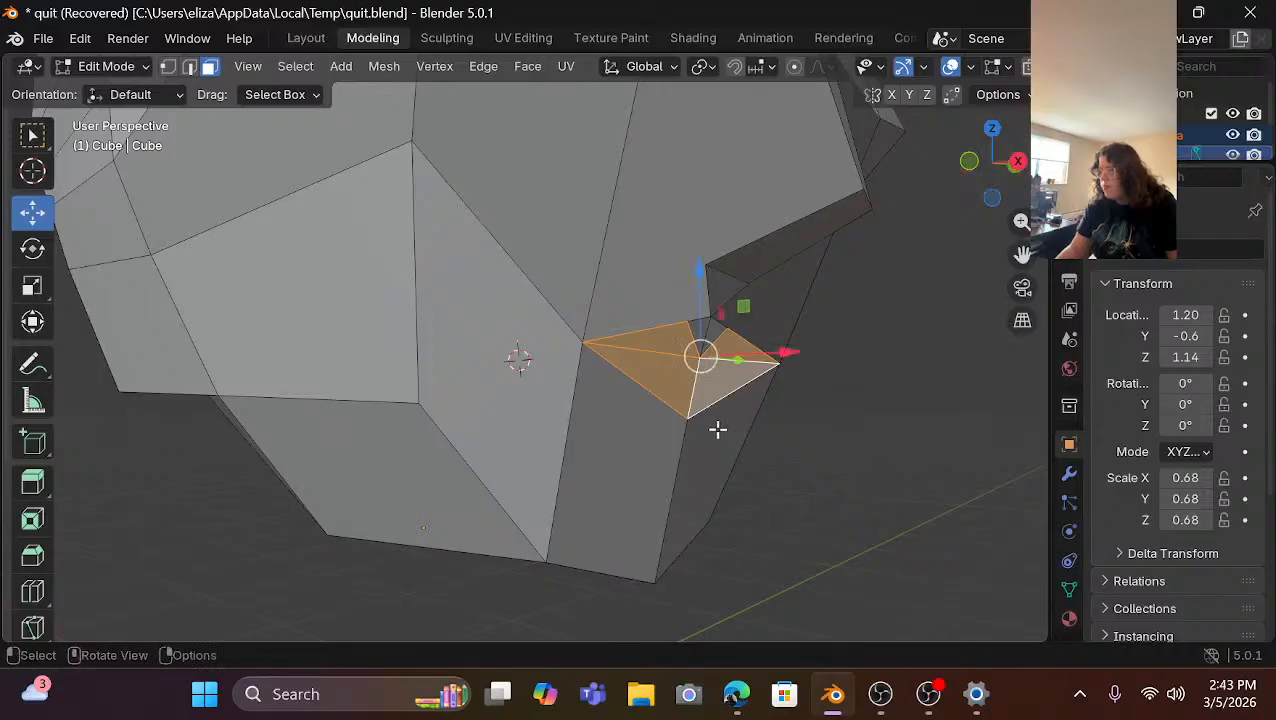
pyautogui.moveTo(735, 362); pyautogui.dragTo(889, 362)
pyautogui.hotkey('ctrl', 'z')
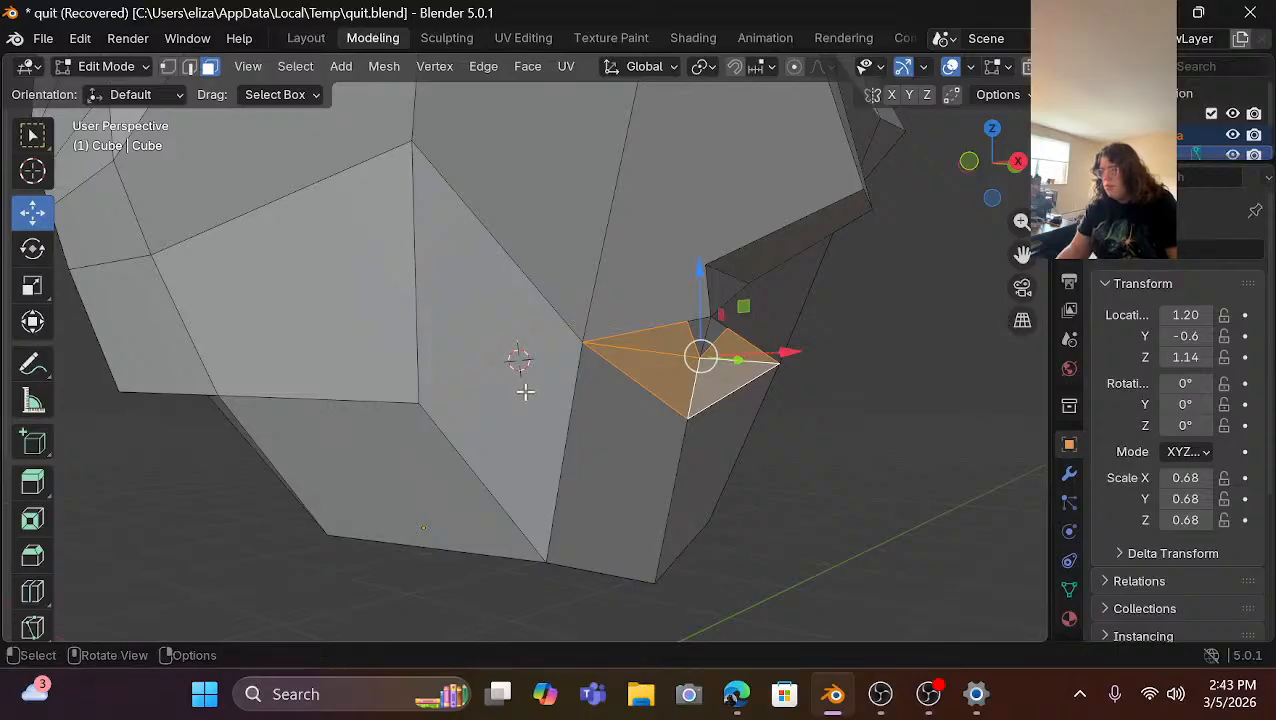
pyautogui.click(849, 414)
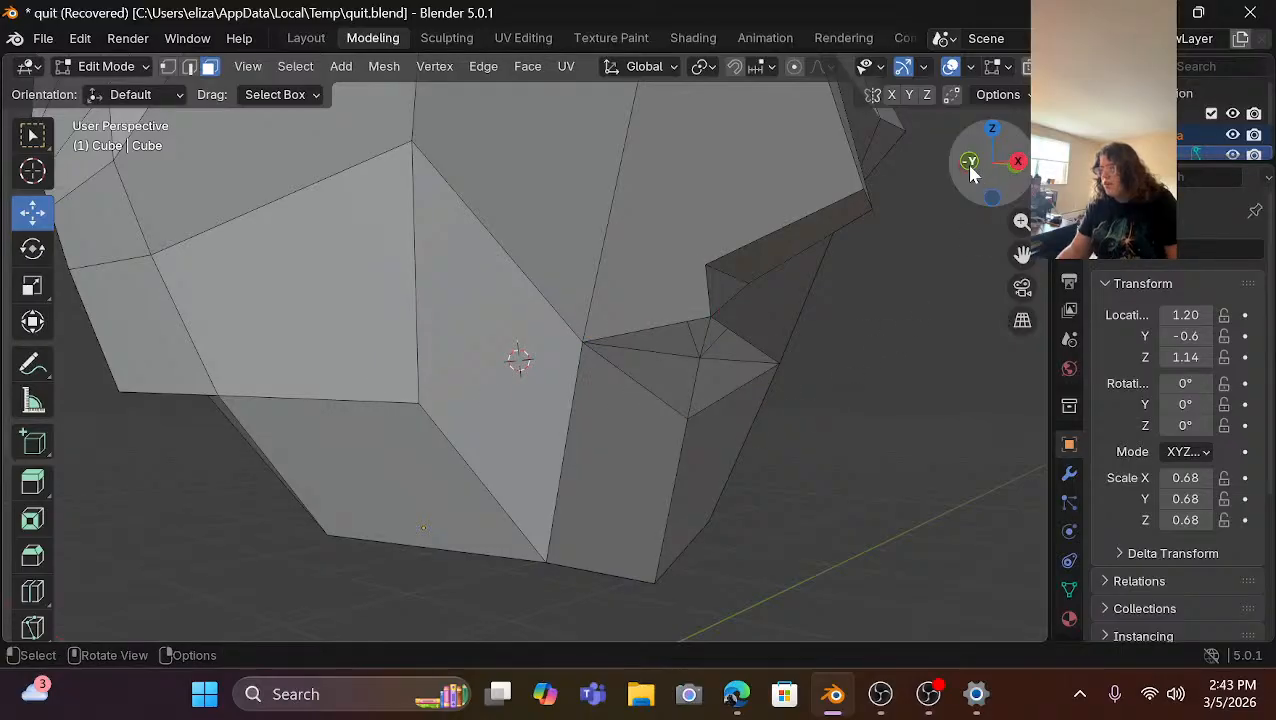
# Extrude the two upper-lip and two lower-lip faces outward along their normal by about 0.03 m.
pyautogui.moveTo(970, 170); pyautogui.dragTo(830, 172)
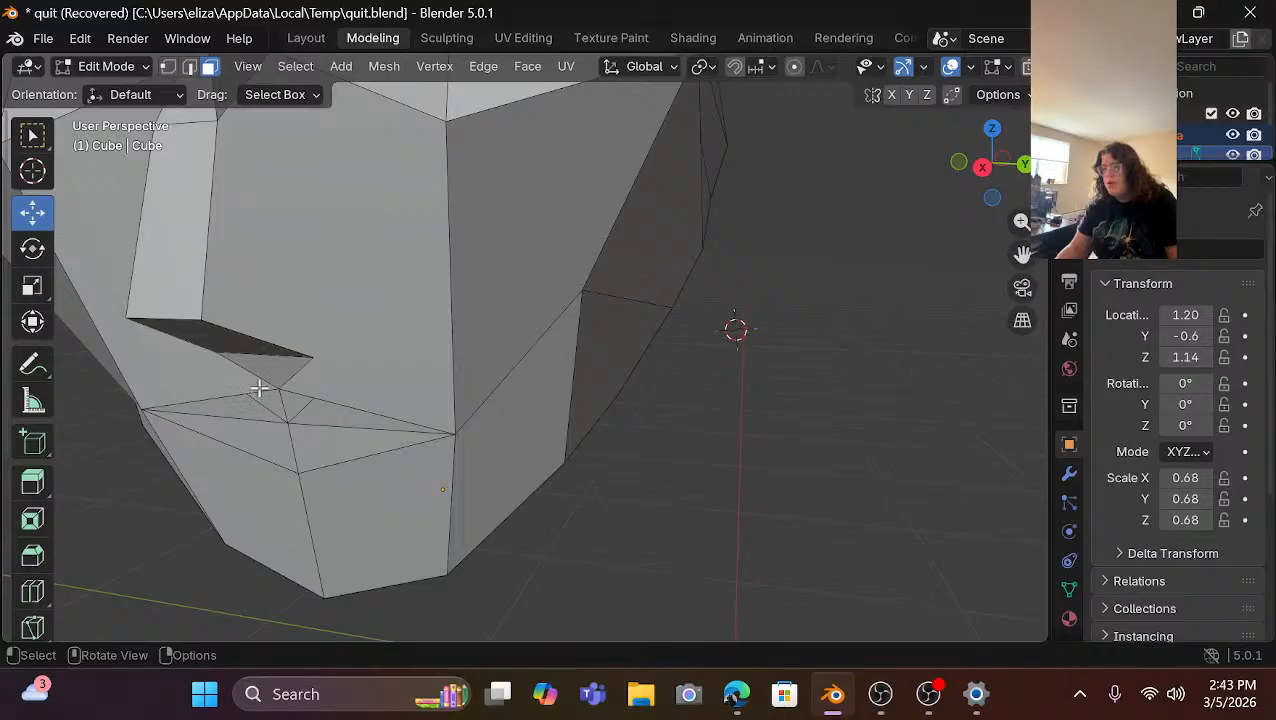
pyautogui.click(331, 416)
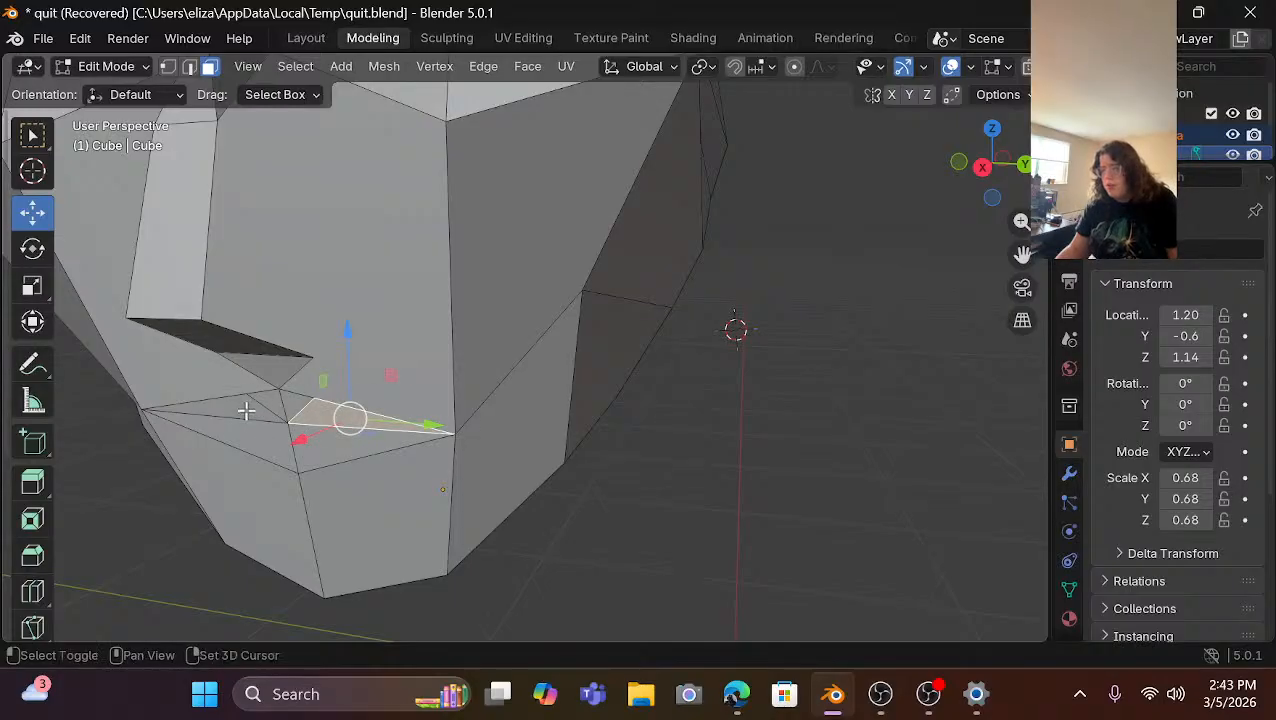
pyautogui.keyDown('shift'); pyautogui.click(245, 413); pyautogui.keyUp('shift')
pyautogui.keyDown('shift'); pyautogui.click(271, 461); pyautogui.keyUp('shift')
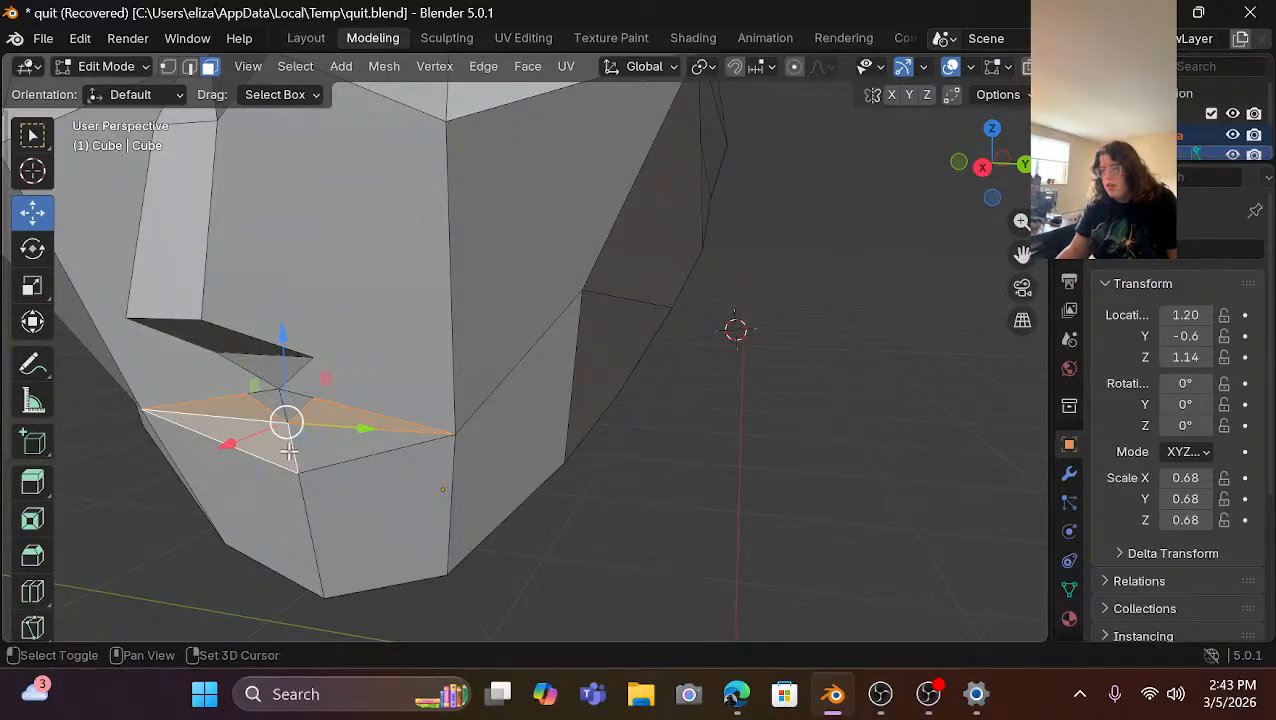
pyautogui.keyDown('shift'); pyautogui.click(357, 452); pyautogui.keyUp('shift')
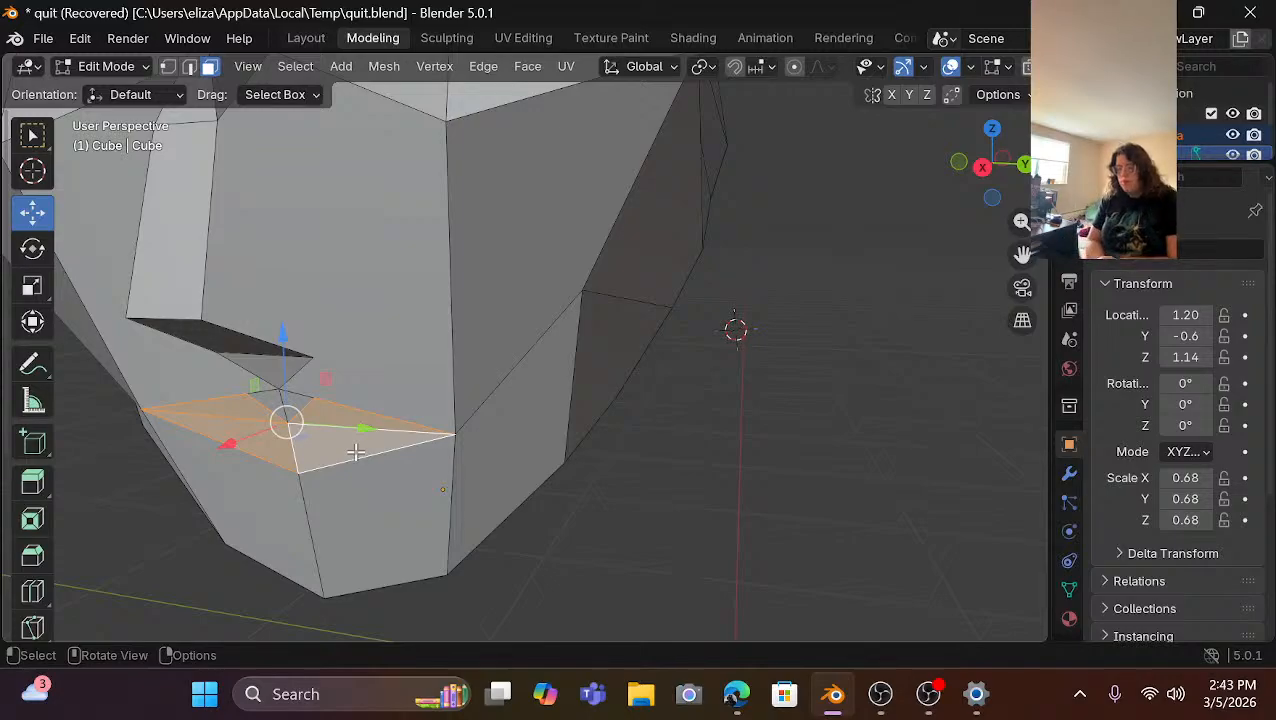
pyautogui.press('e')
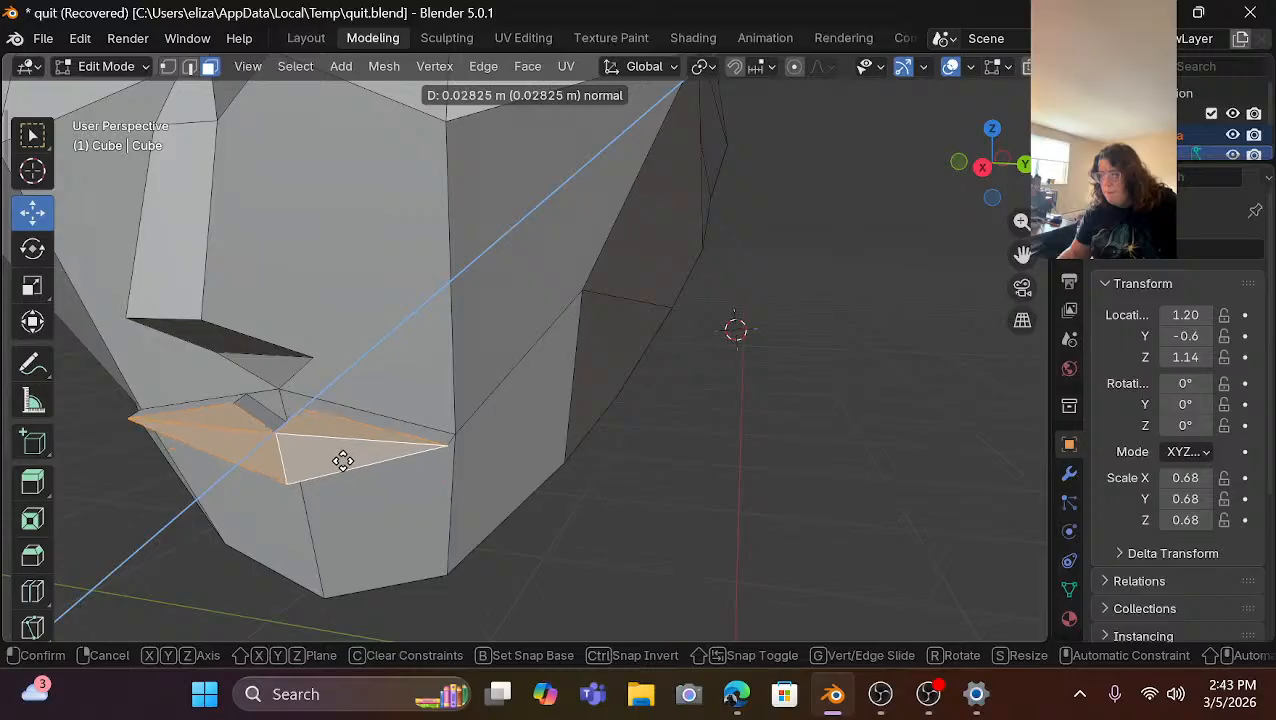
pyautogui.click(339, 463)
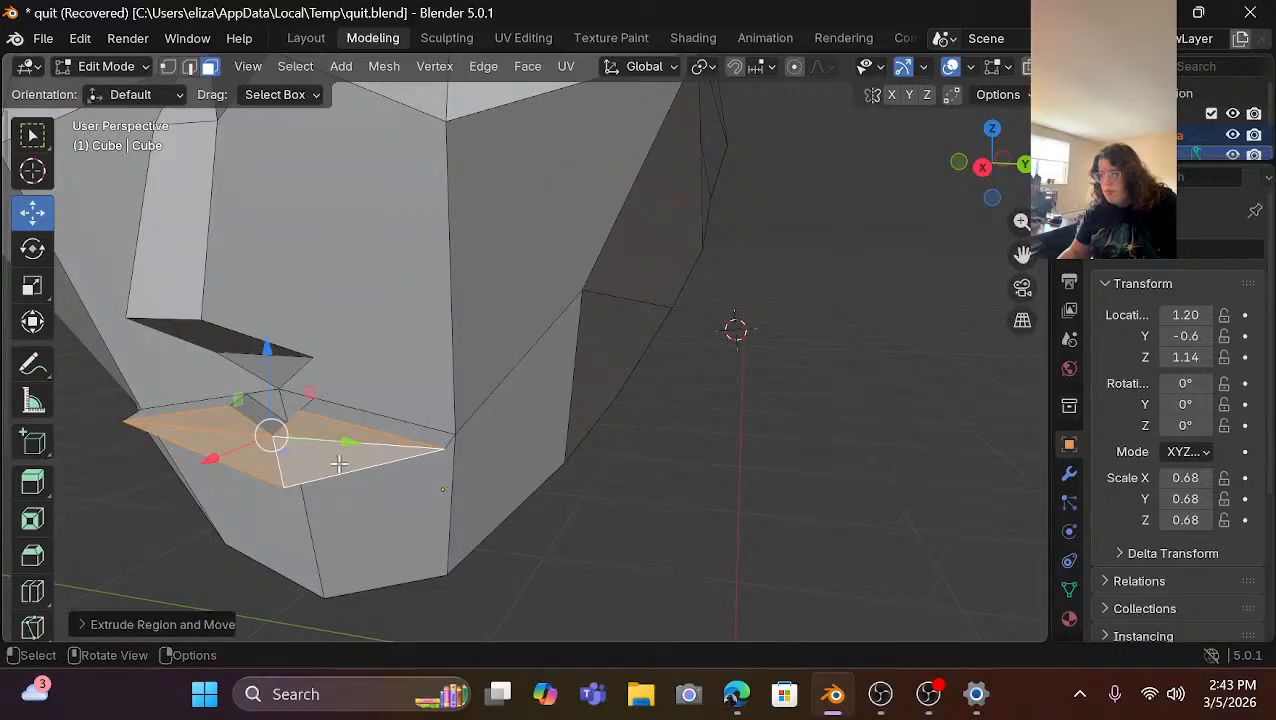
# Bevel the two horizontal edges of the mouth line between the upper and lower lips, using one segment.
pyautogui.click(731, 447)
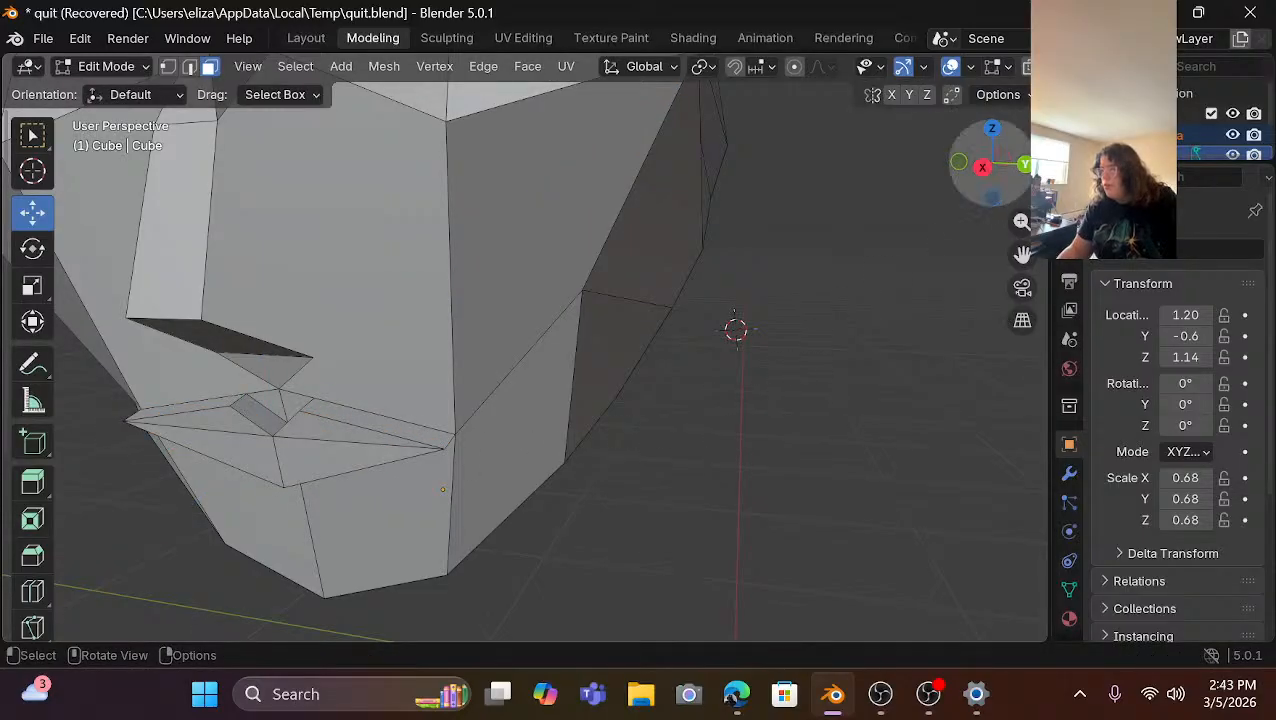
pyautogui.moveTo(985, 182); pyautogui.dragTo(1032, 160)
pyautogui.scroll(4, 434, 383)
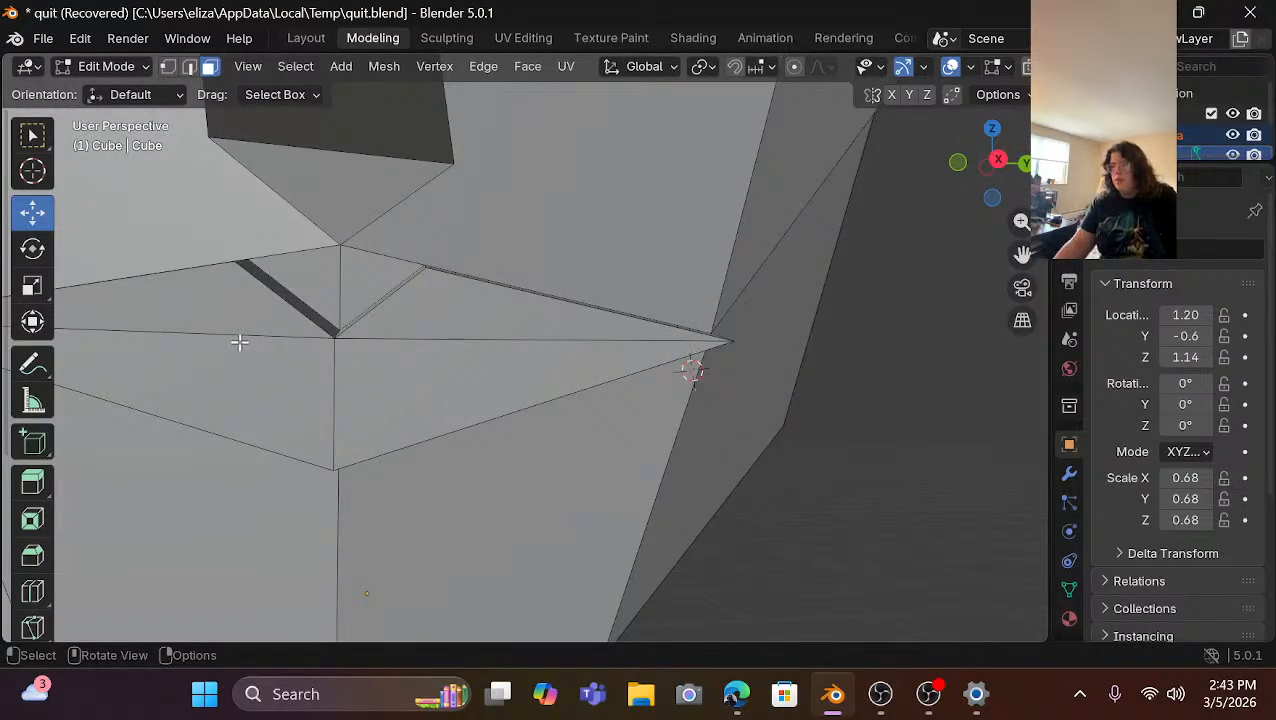
pyautogui.click(243, 333)
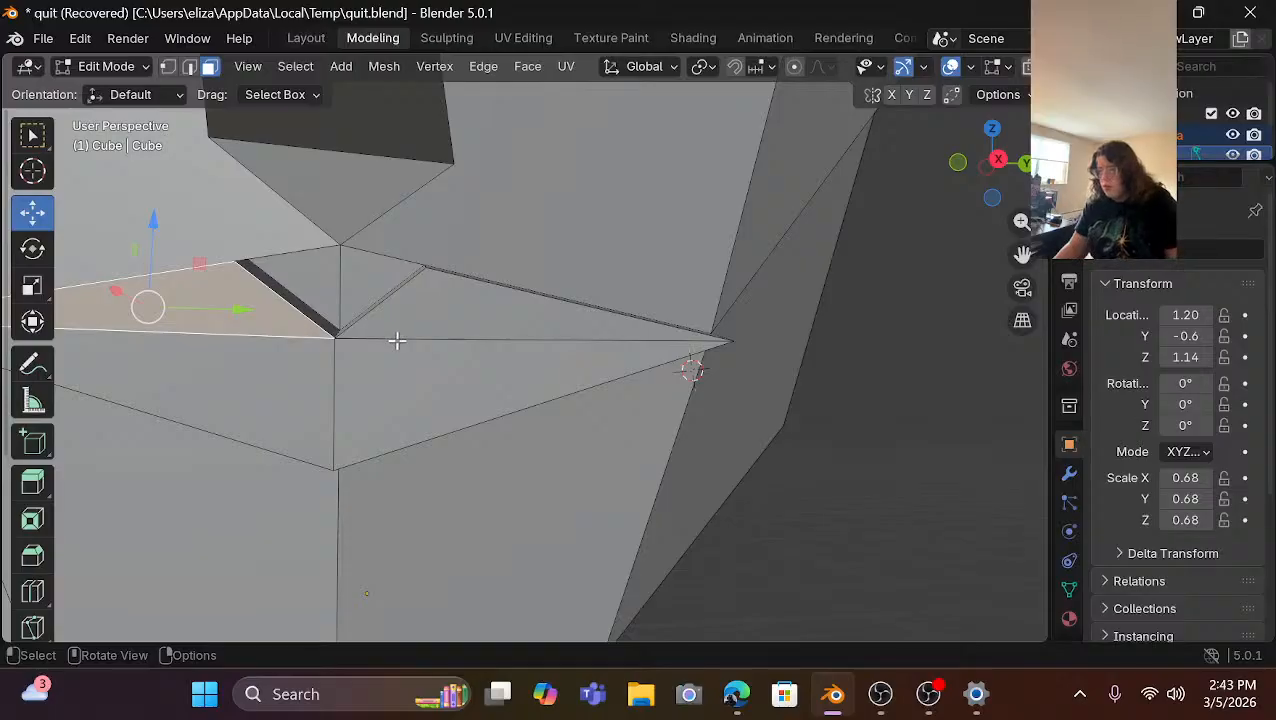
pyautogui.press('2')
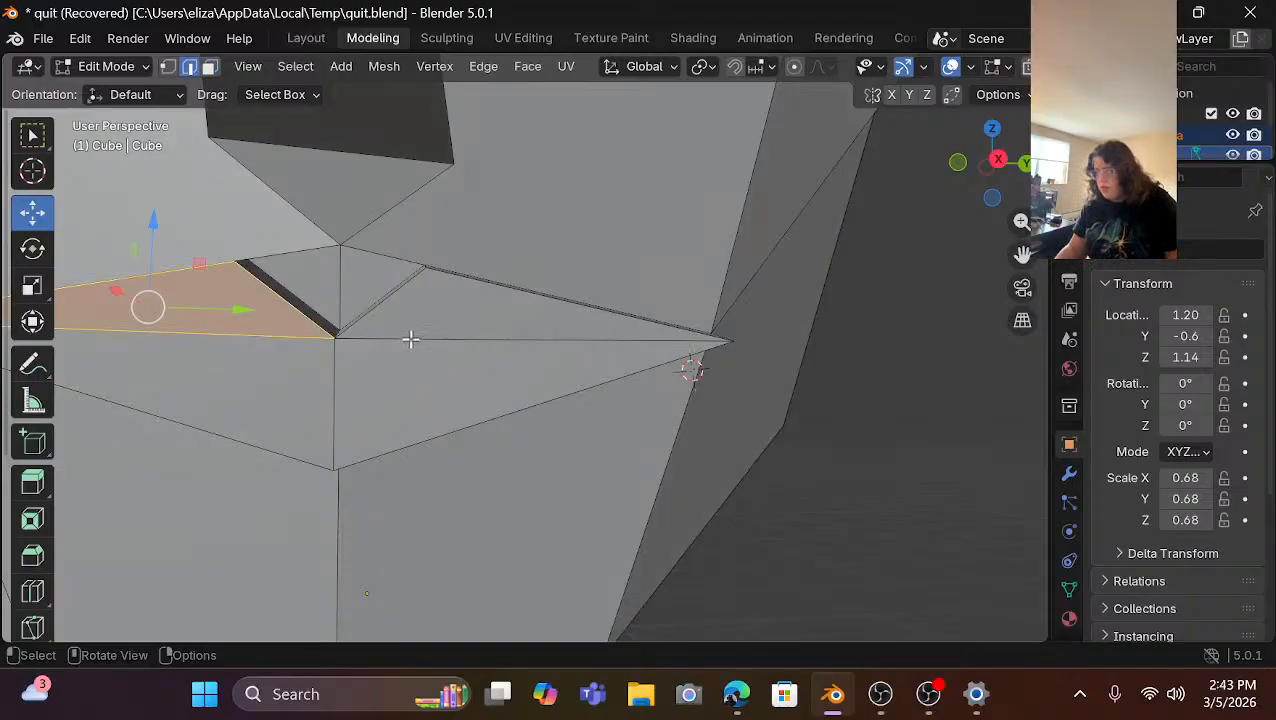
pyautogui.click(606, 343)
pyautogui.keyDown('shift'); pyautogui.click(243, 338); pyautogui.keyUp('shift')
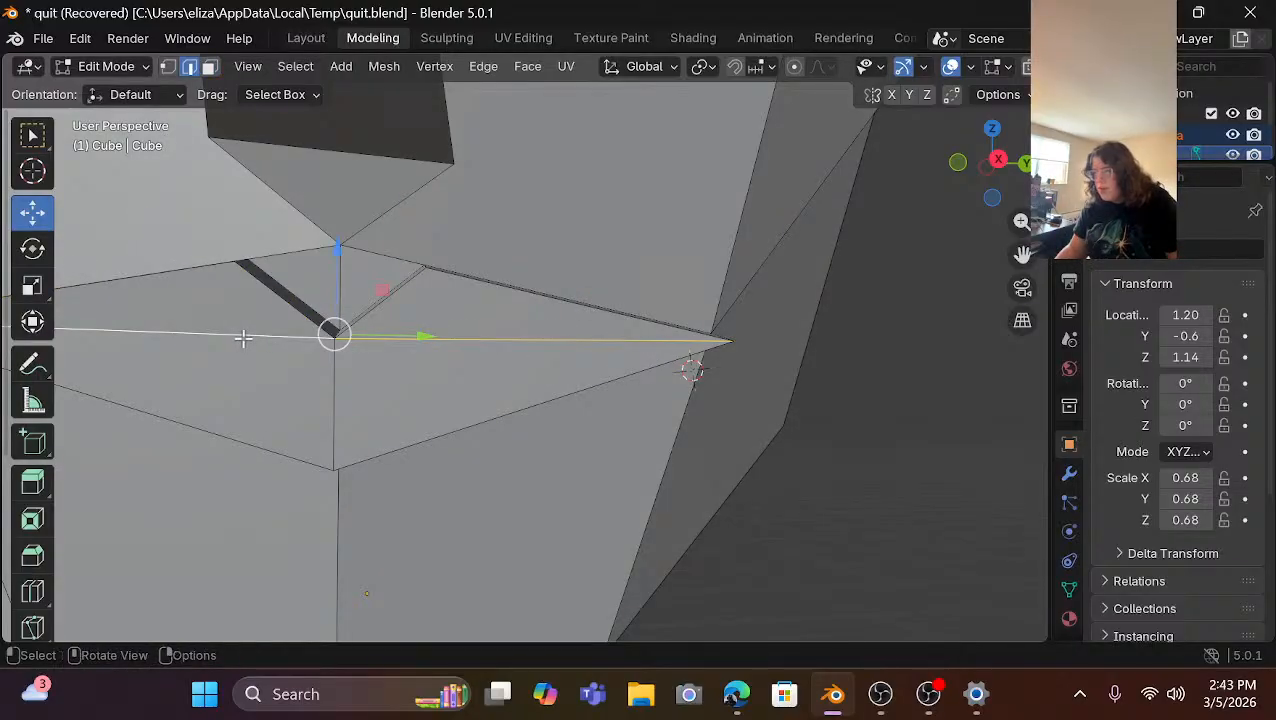
pyautogui.click(33, 557)
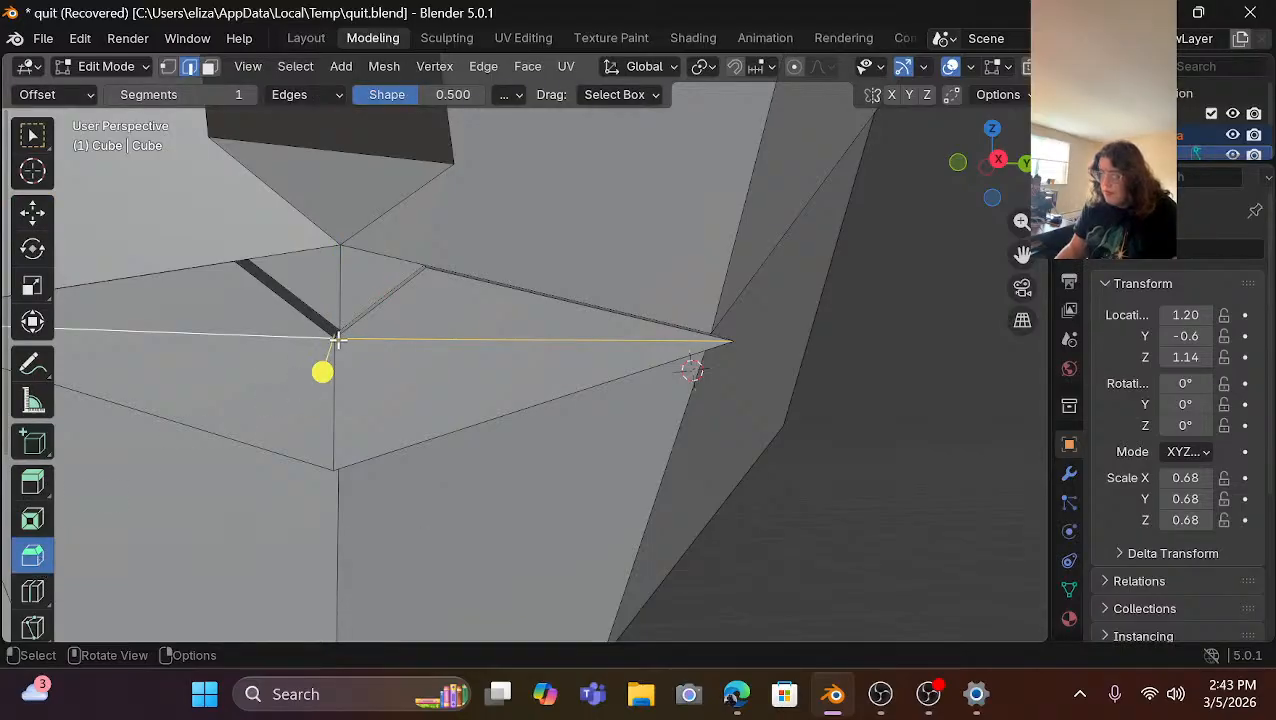
pyautogui.moveTo(322, 371); pyautogui.dragTo(359, 382)
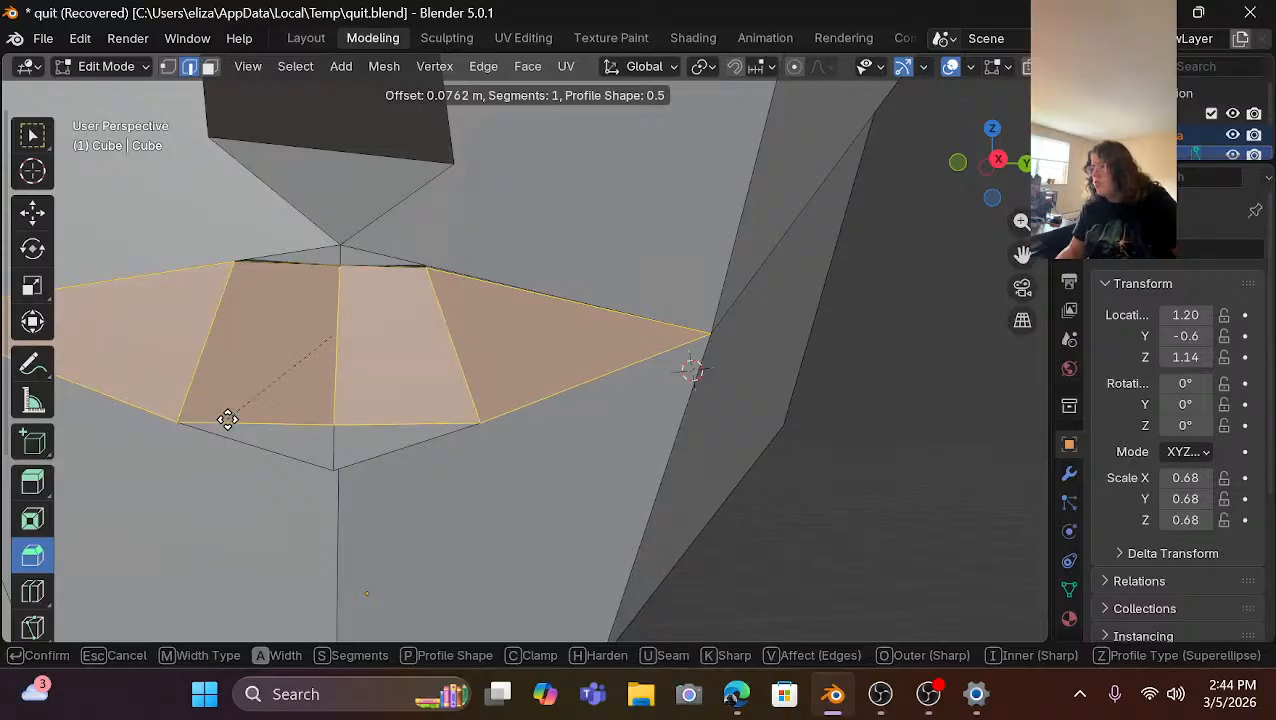
pyautogui.click(310, 414)
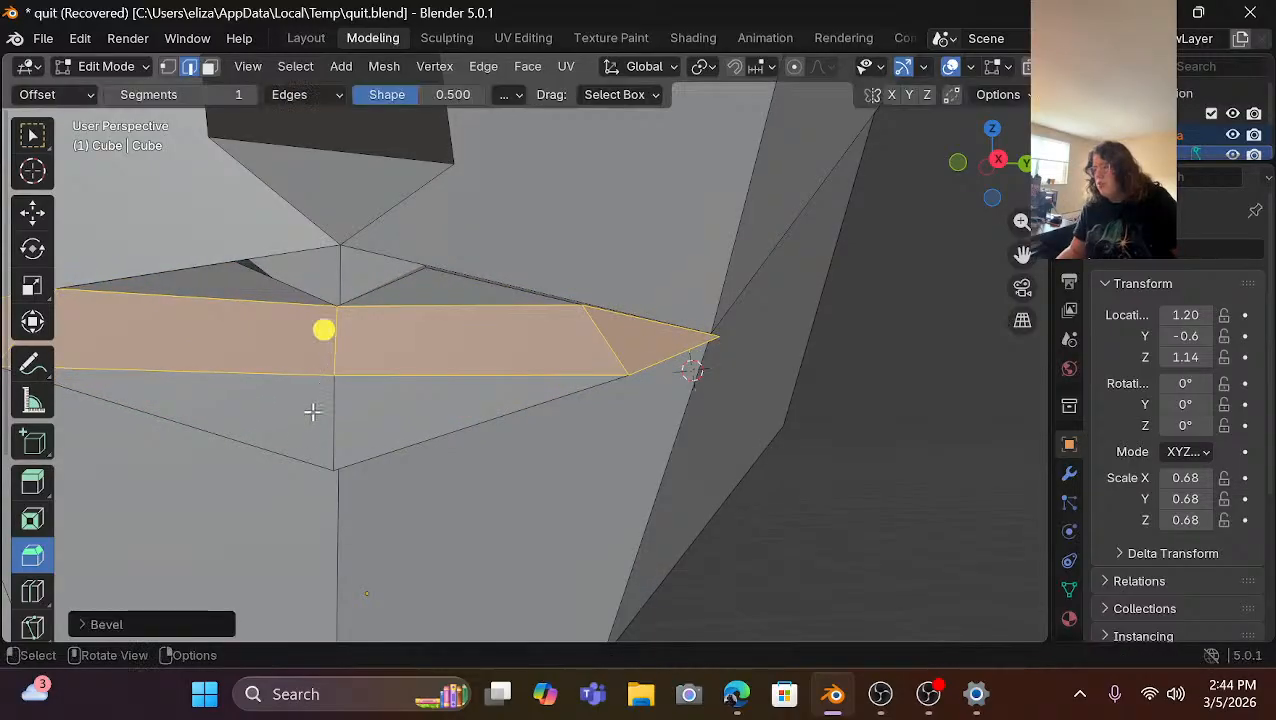
pyautogui.scroll(-3, 637, 315)
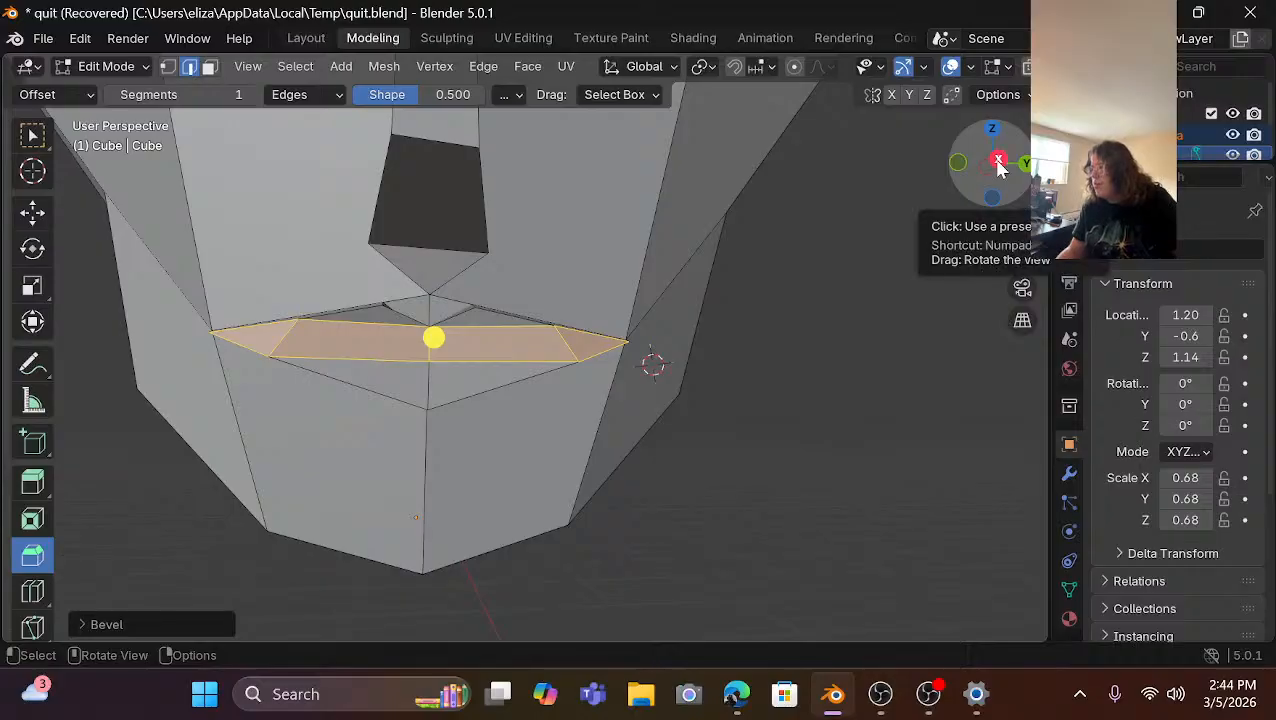
pyautogui.moveTo(997, 163); pyautogui.dragTo(706, 163)
pyautogui.moveTo(590, 241); pyautogui.dragTo(884, 196)
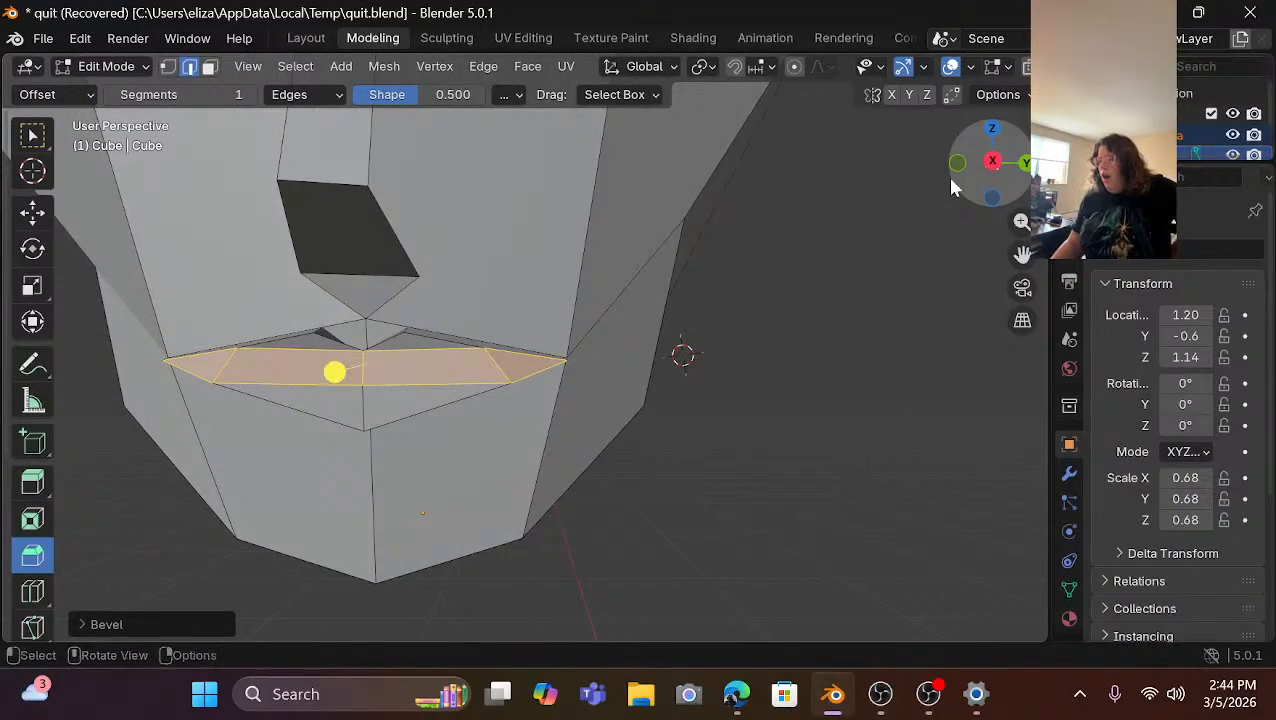
# Undo the mouth-line bevel and the edge selection made for it.
pyautogui.hotkey('ctrl', 'z')
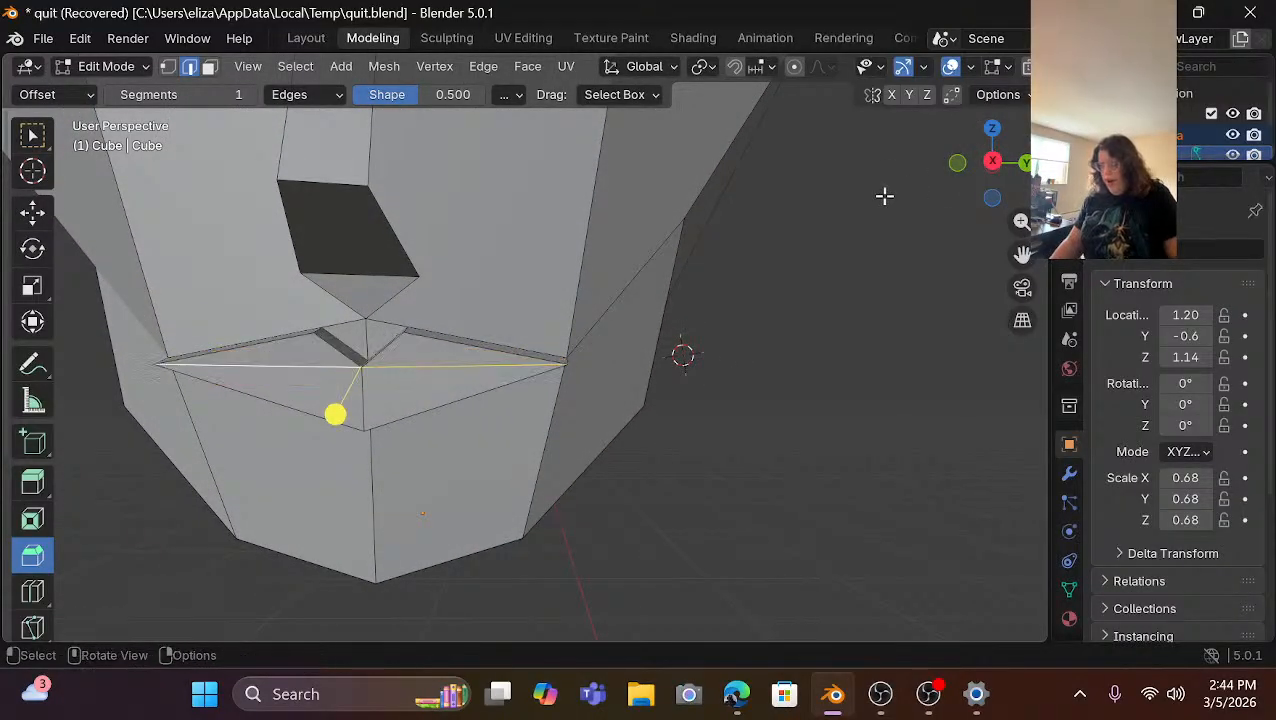
pyautogui.hotkey('ctrl', 'z')
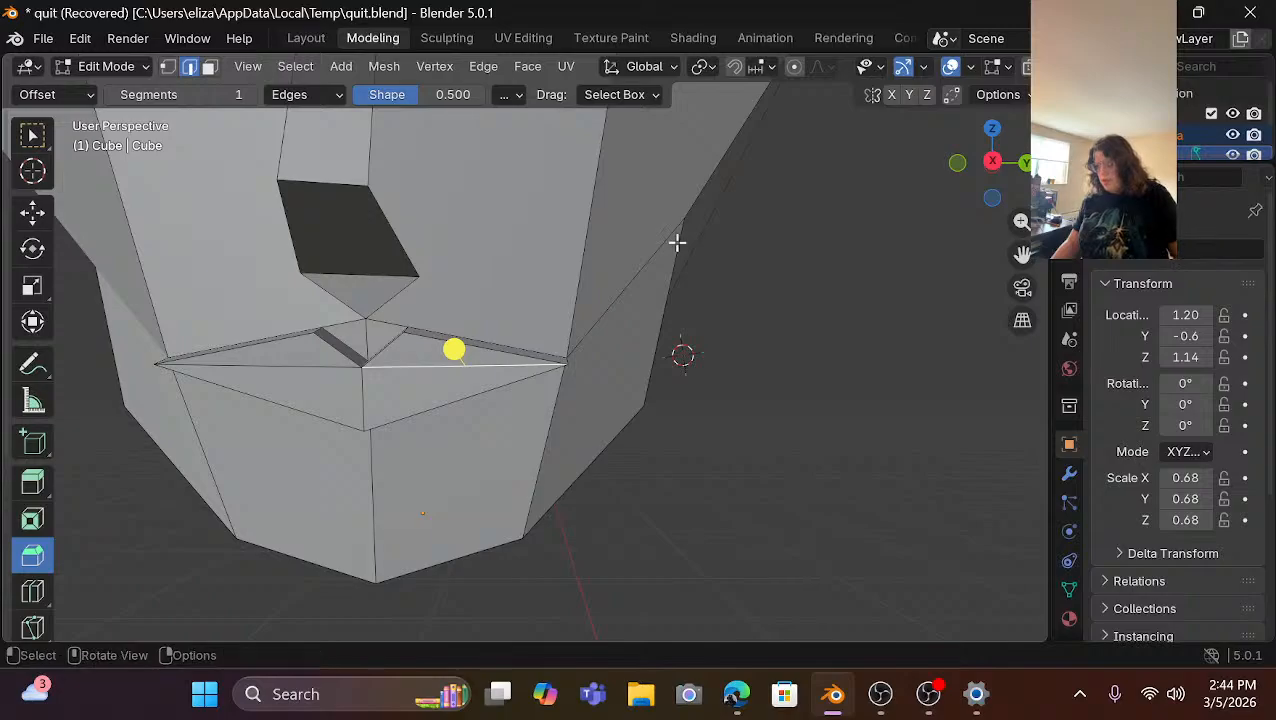
pyautogui.hotkey('ctrl', 'z')
# Select the outermost corner vertices at both ends of the extruded lips and activate the Transform tool.
pyautogui.scroll(6, 500, 305)
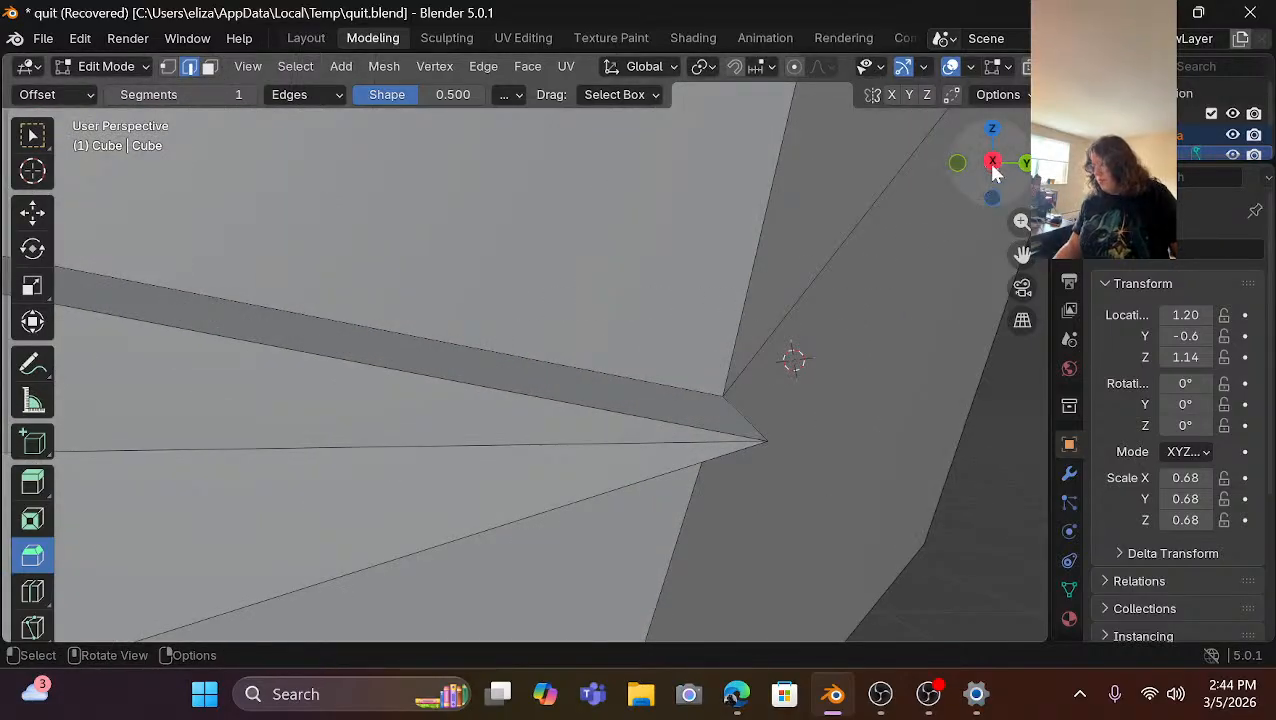
pyautogui.moveTo(994, 167); pyautogui.dragTo(953, 161)
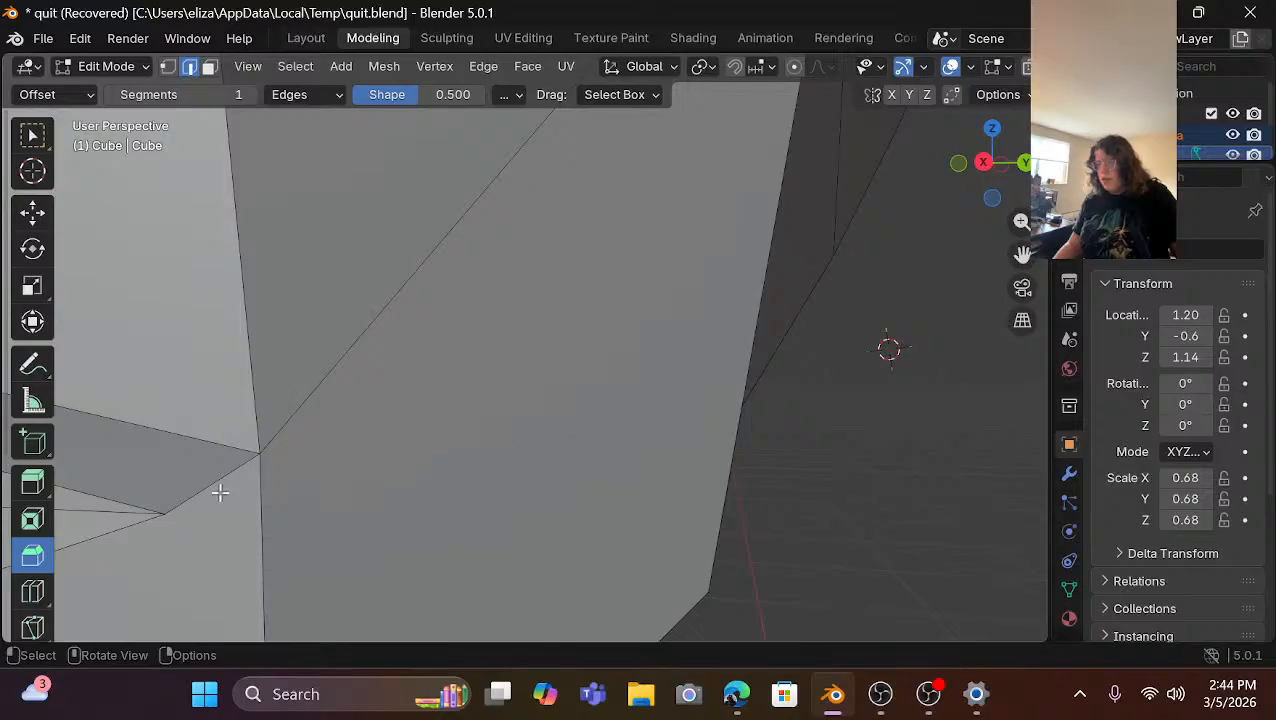
pyautogui.click(161, 516)
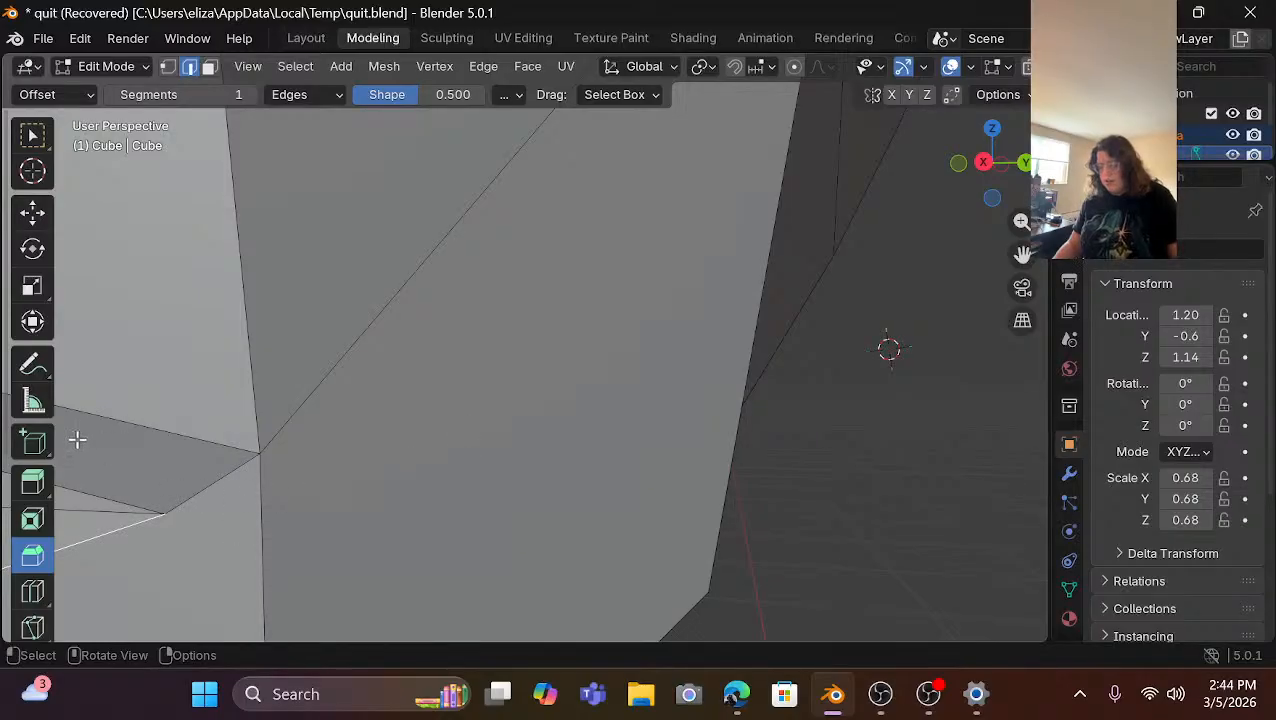
pyautogui.press('3')
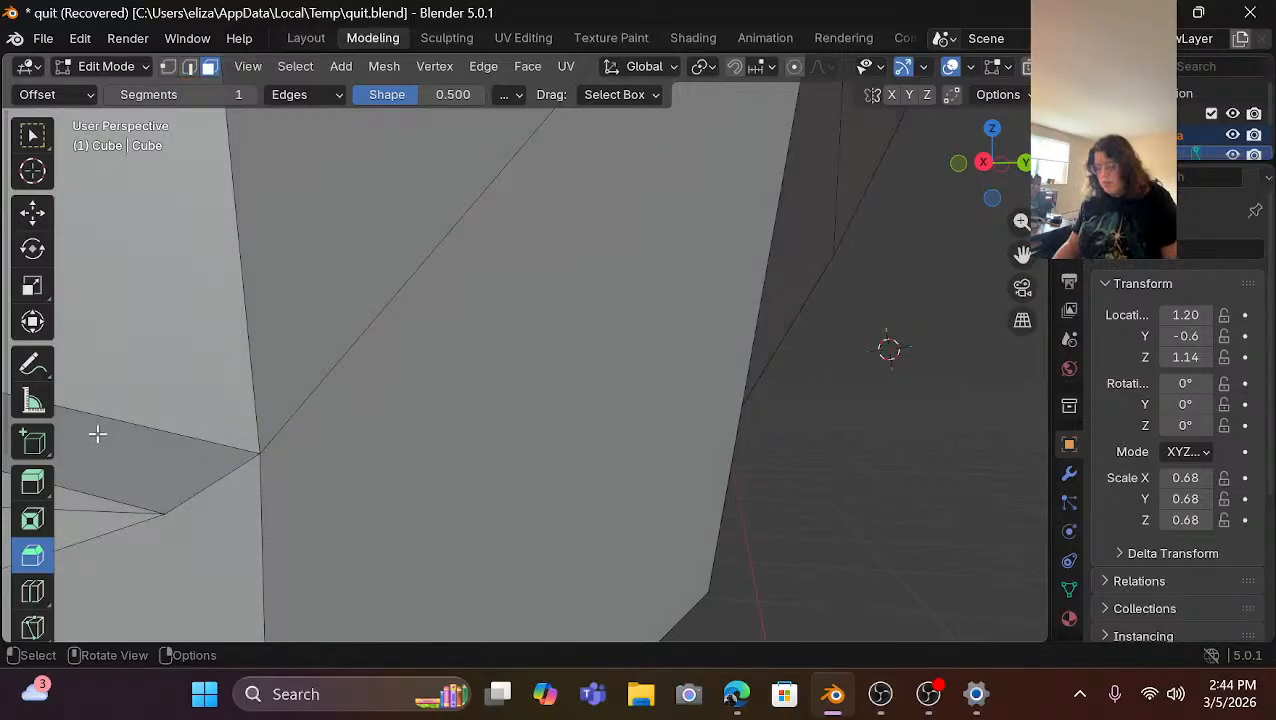
pyautogui.press('1')
pyautogui.click(166, 514)
pyautogui.press('KP_Decimal')
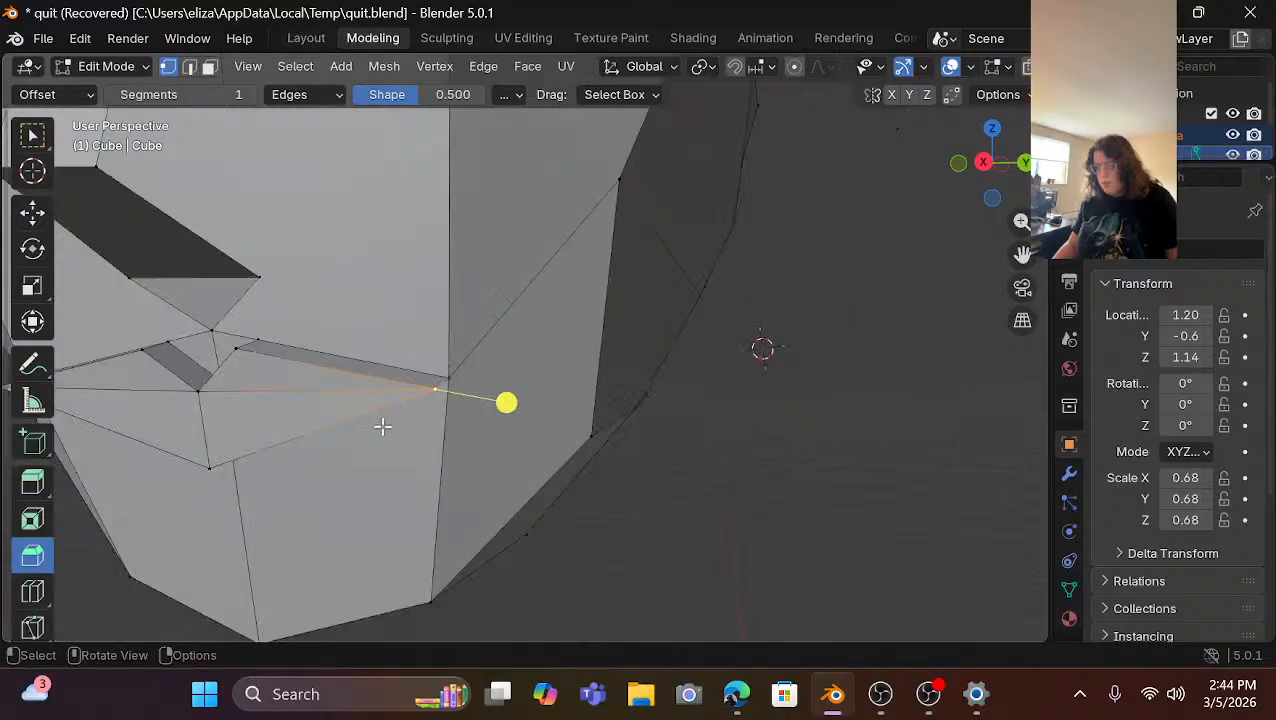
pyautogui.moveTo(985, 170); pyautogui.dragTo(1140, 172)
pyautogui.scroll(4, 630, 350)
pyautogui.scroll(-3, 632, 351)
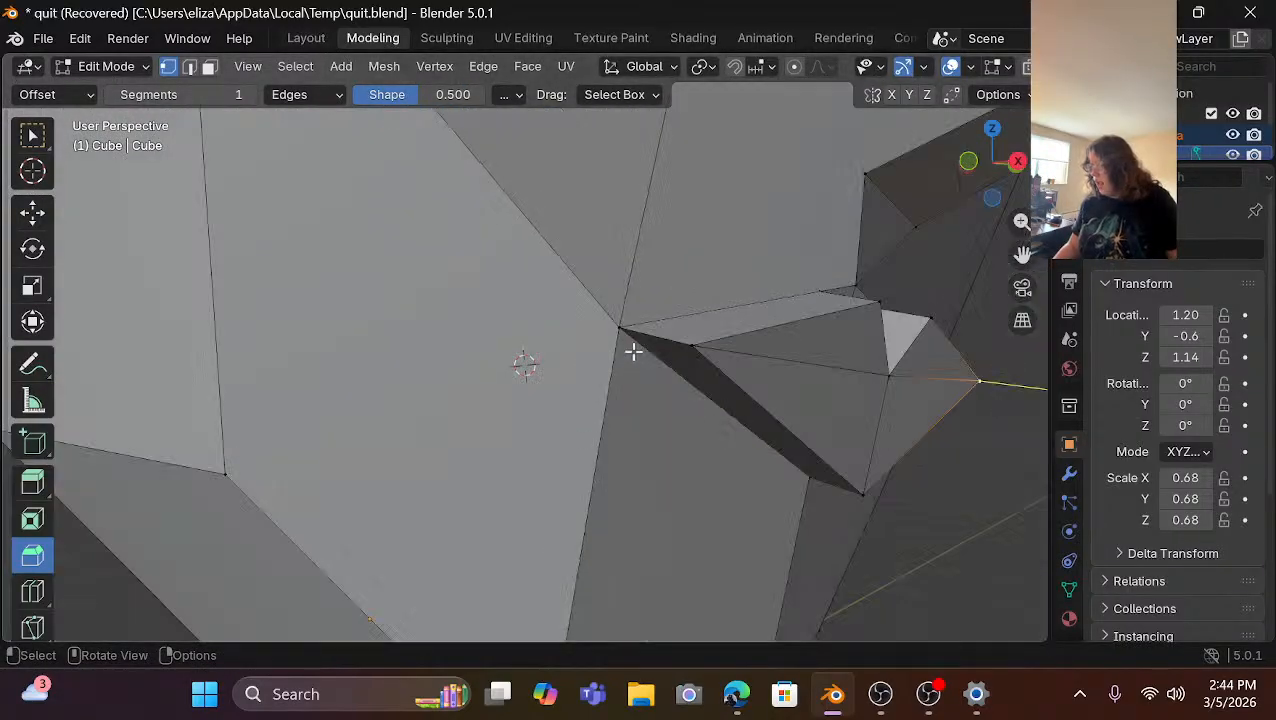
pyautogui.click(698, 346)
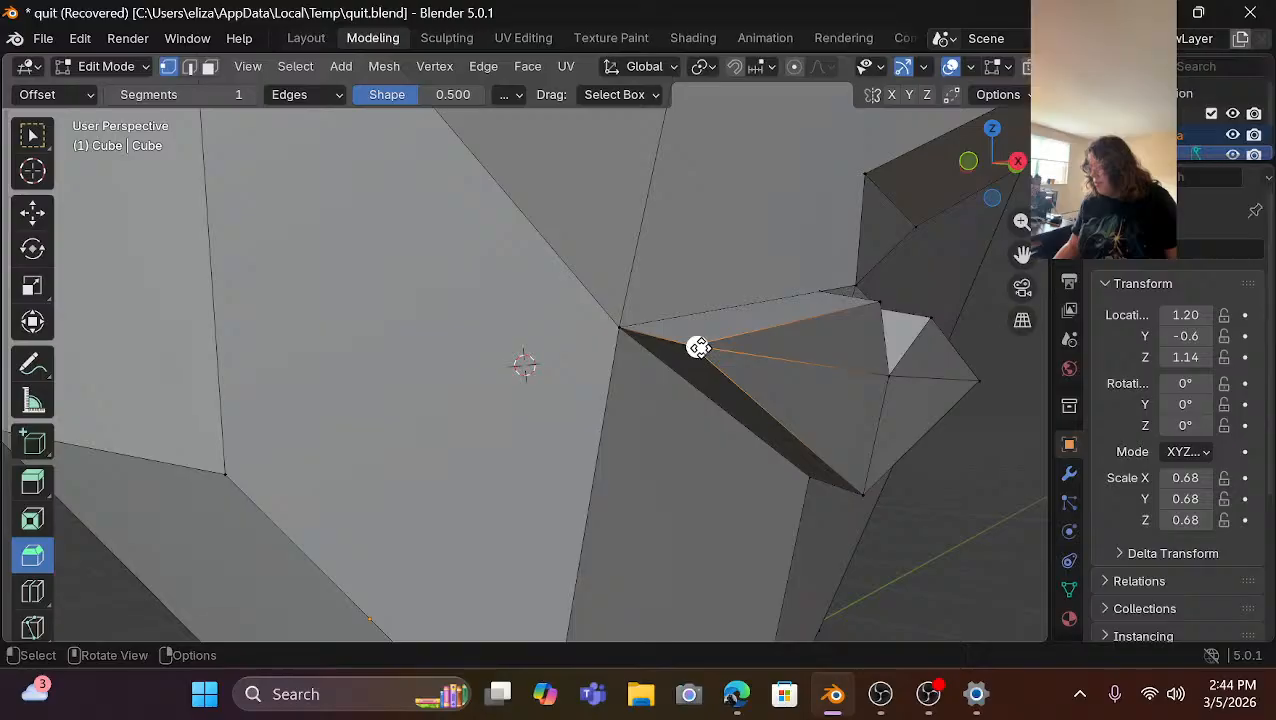
pyautogui.moveTo(964, 161); pyautogui.dragTo(840, 162)
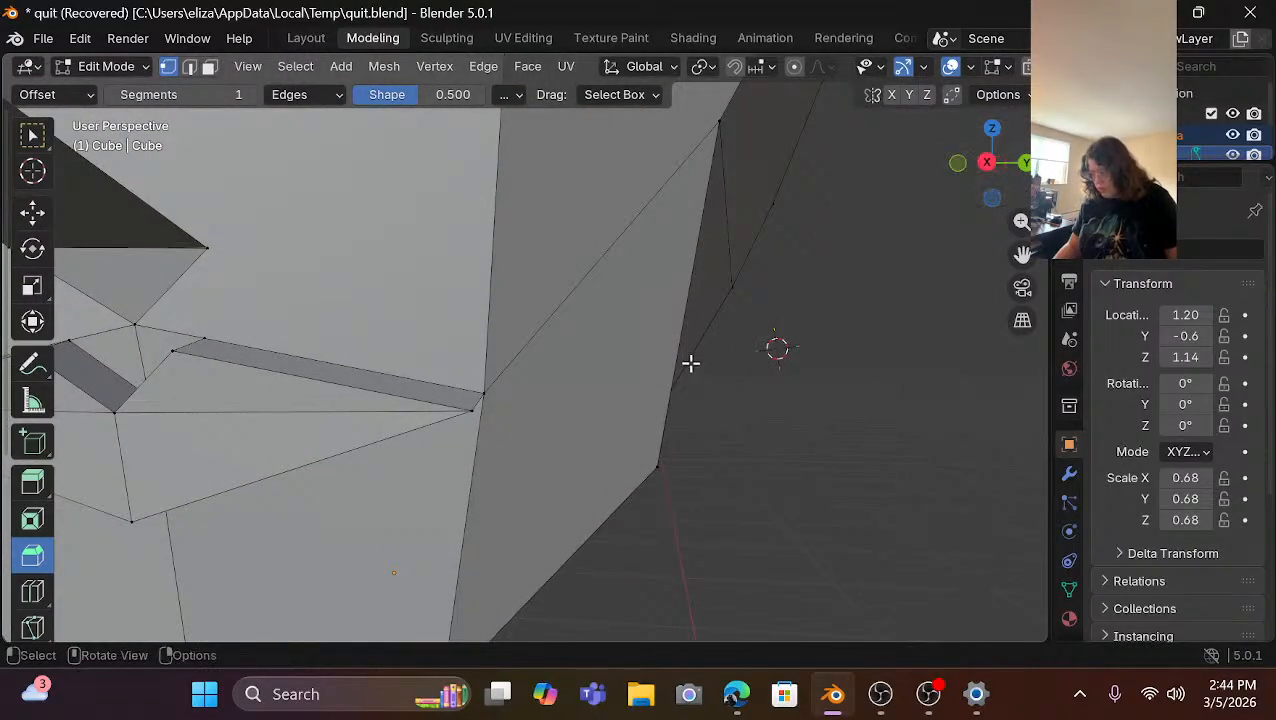
pyautogui.keyDown('shift'); pyautogui.click(470, 412); pyautogui.keyUp('shift')
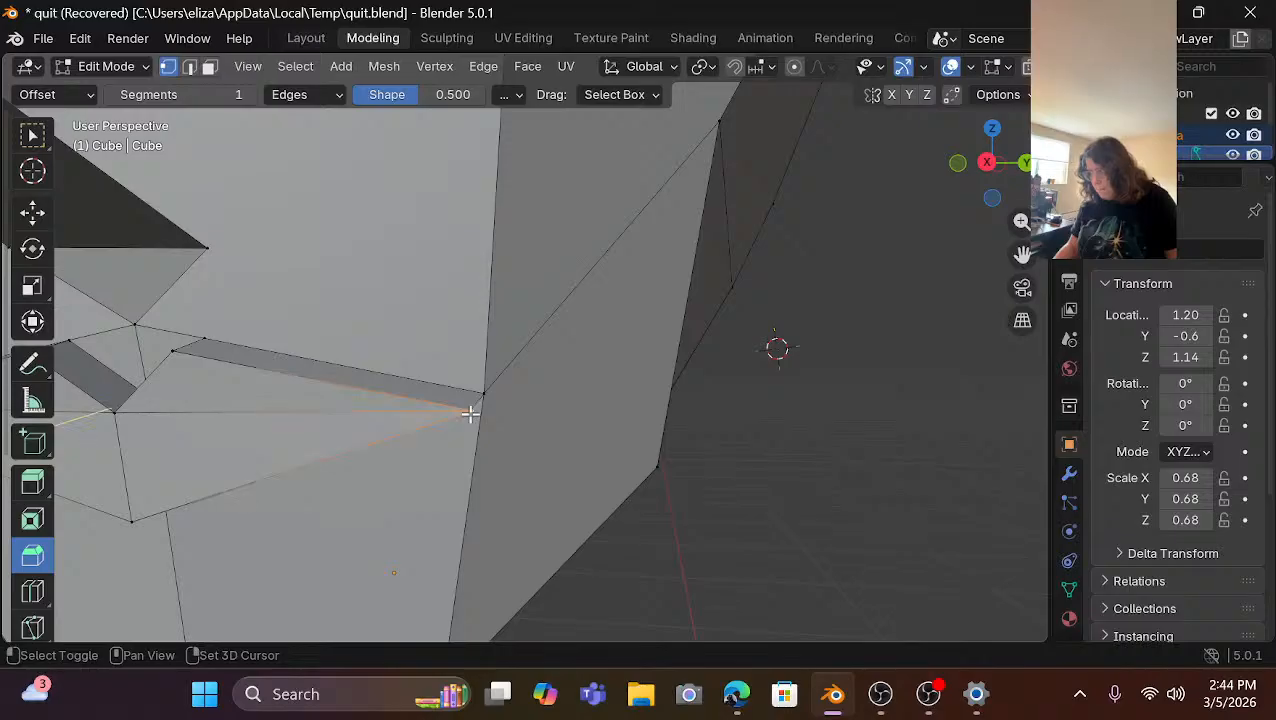
pyautogui.scroll(-4, 470, 412)
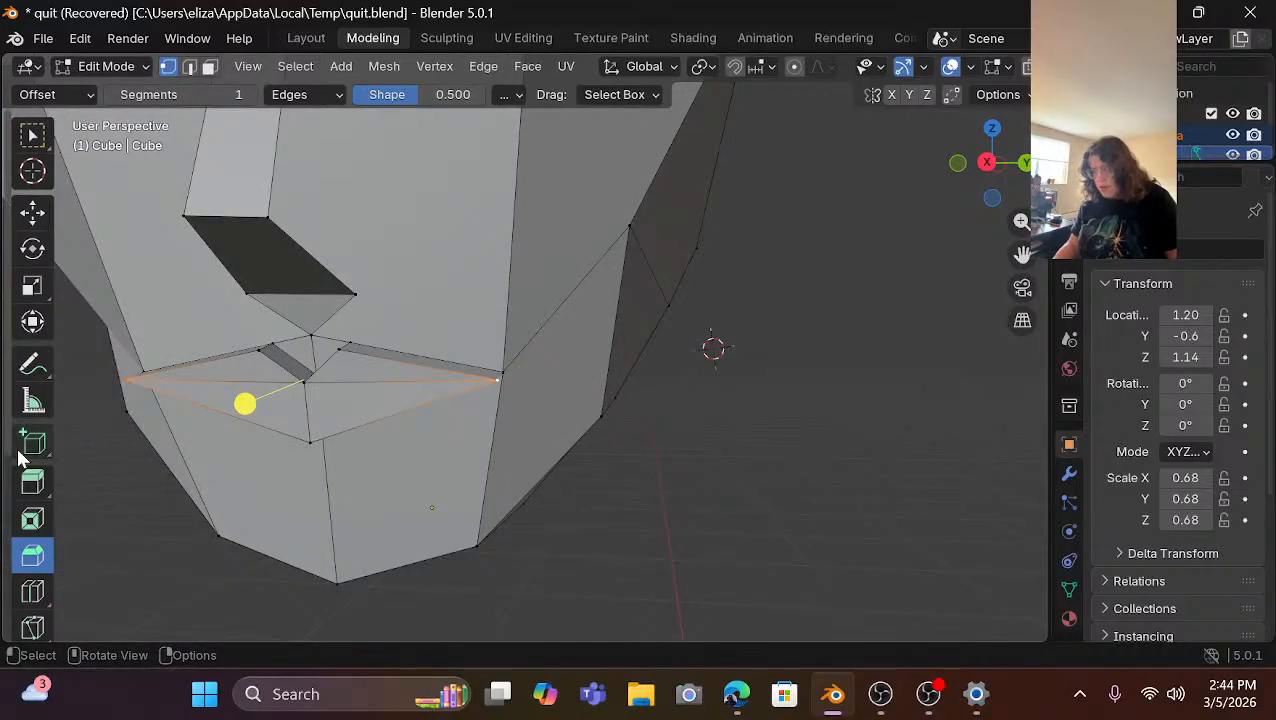
pyautogui.click(32, 321)
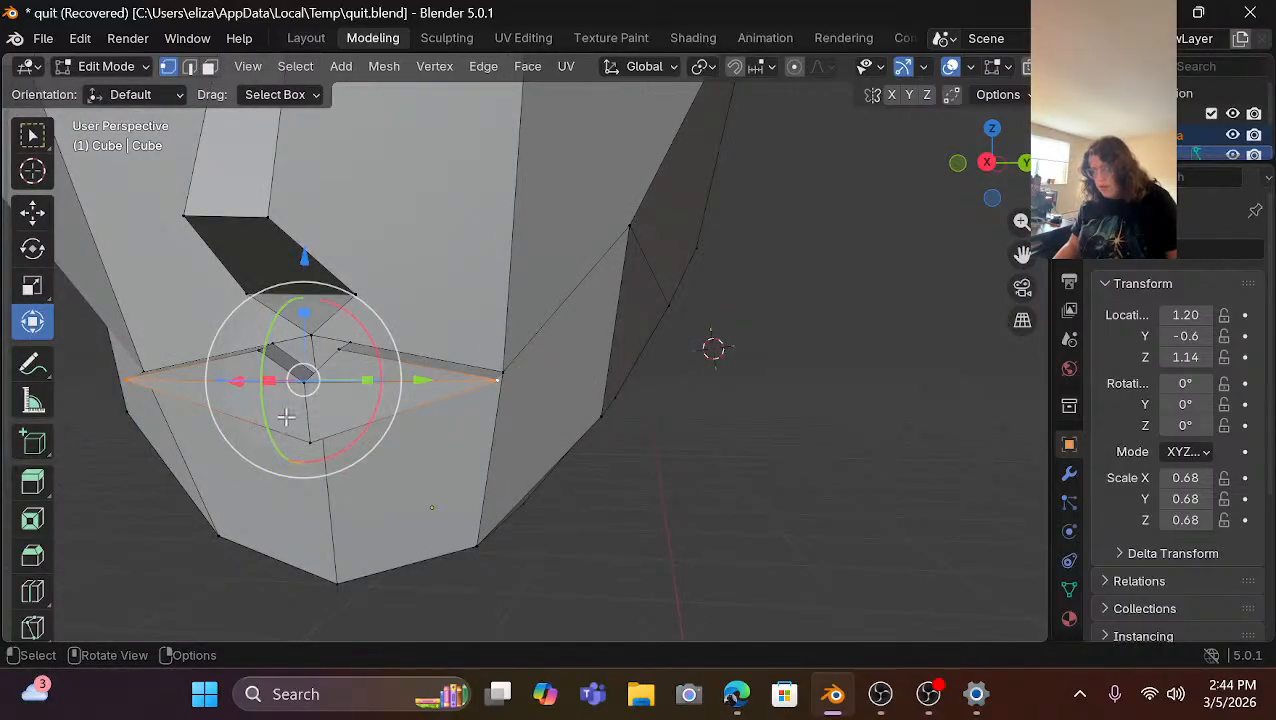
# Try to move the two lip corner vertices back toward the face along the X axis.
pyautogui.moveTo(243, 384); pyautogui.dragTo(253, 380)
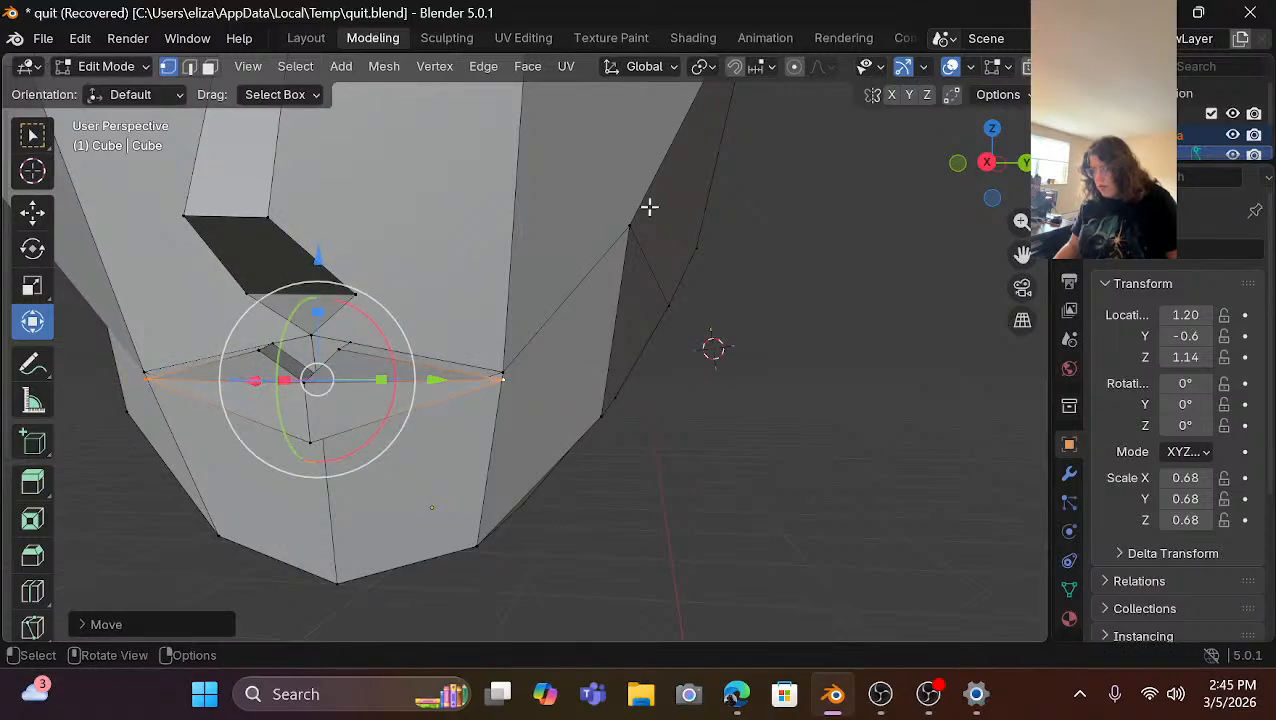
pyautogui.moveTo(988, 162); pyautogui.dragTo(1078, 182)
pyautogui.scroll(2, 502, 312)
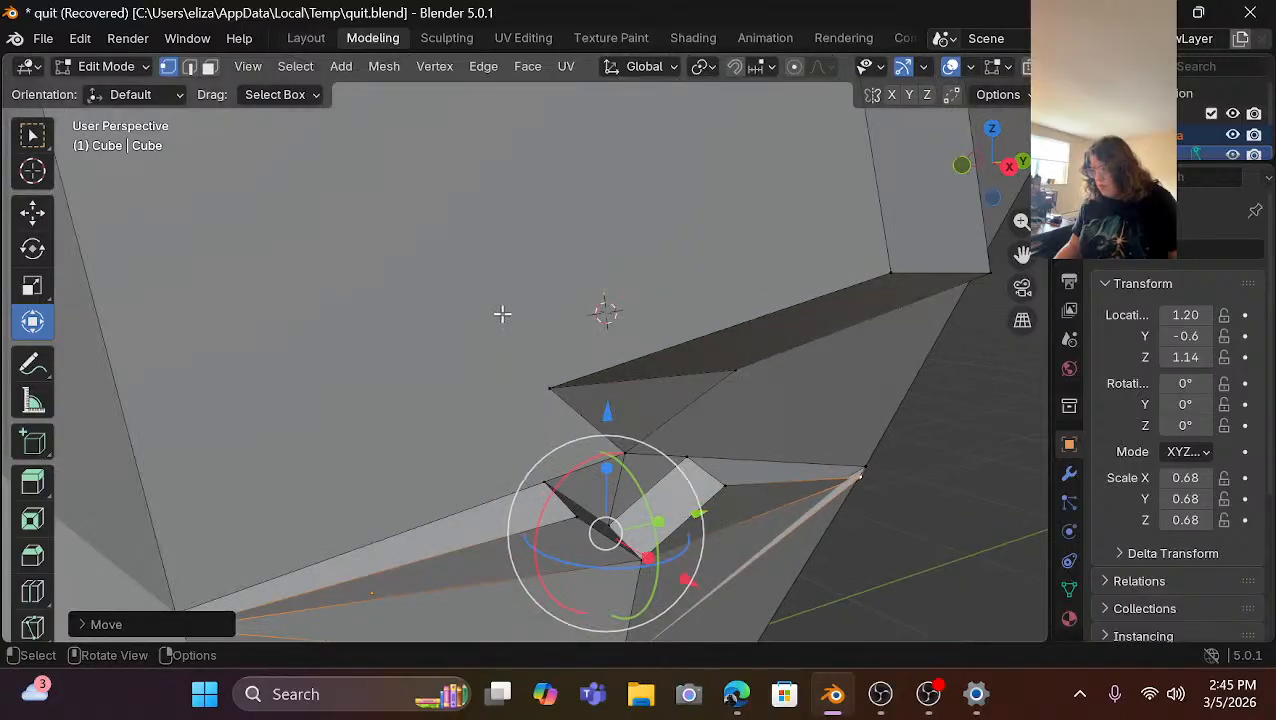
pyautogui.scroll(-2, 502, 312)
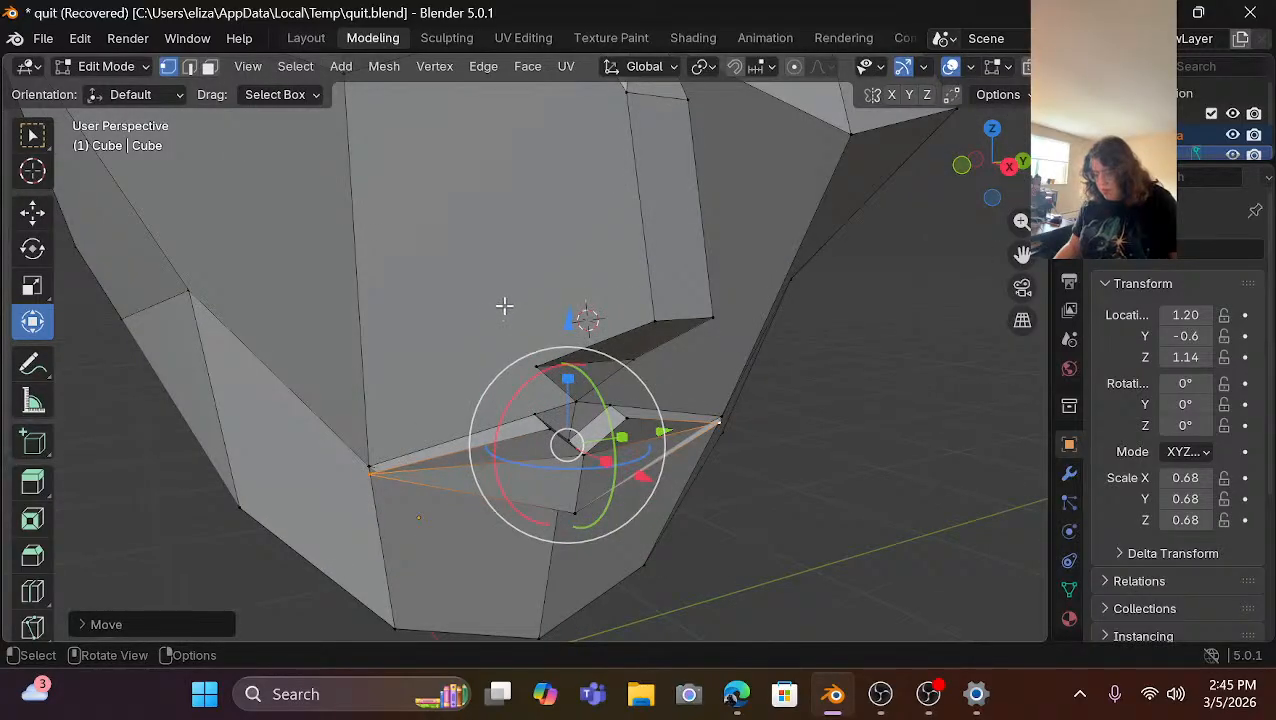
pyautogui.hotkey('ctrl', 'z')
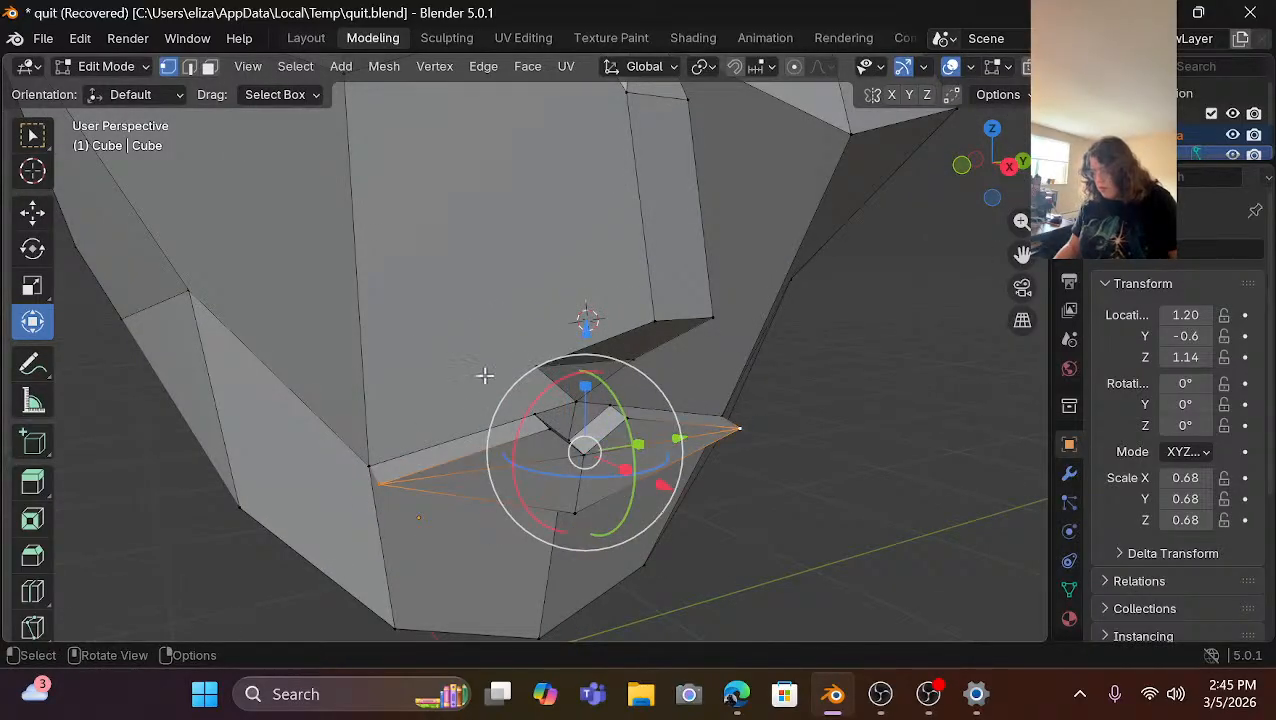
# Move the two lip corner vertices back toward the face along the X axis and scale them closer together.
pyautogui.moveTo(664, 486); pyautogui.dragTo(593, 449)
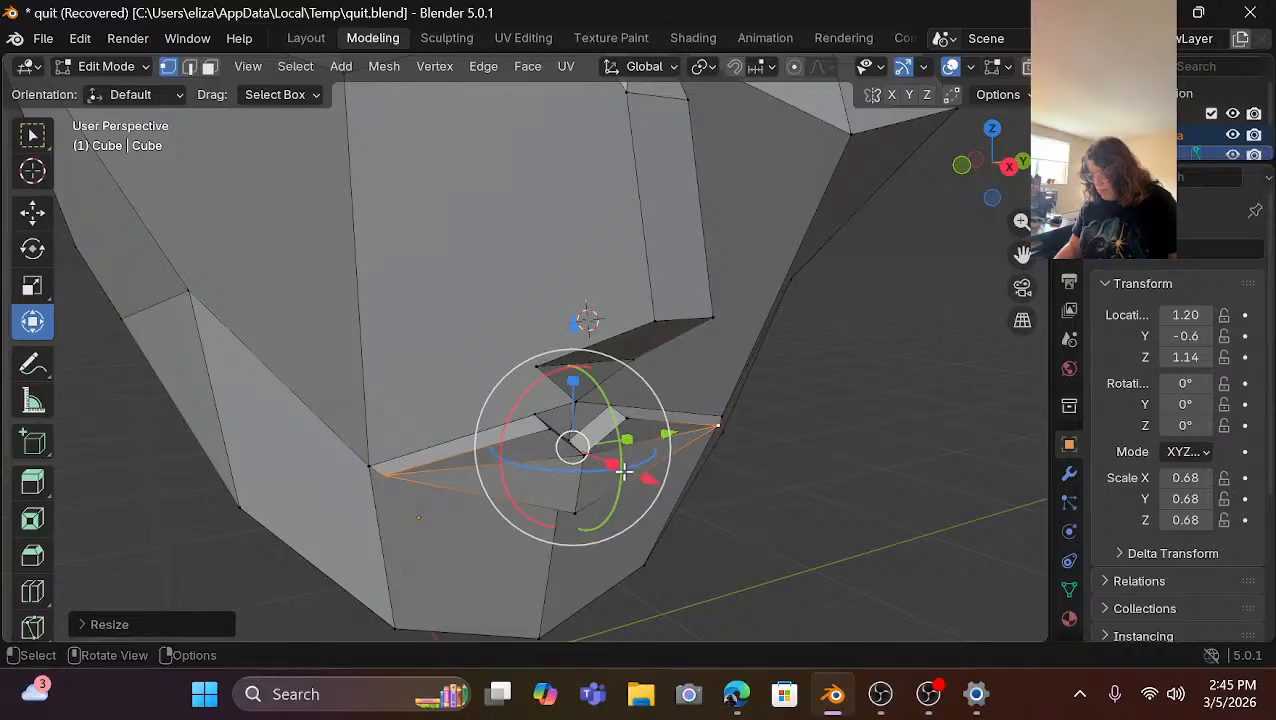
pyautogui.moveTo(651, 482); pyautogui.dragTo(650, 473)
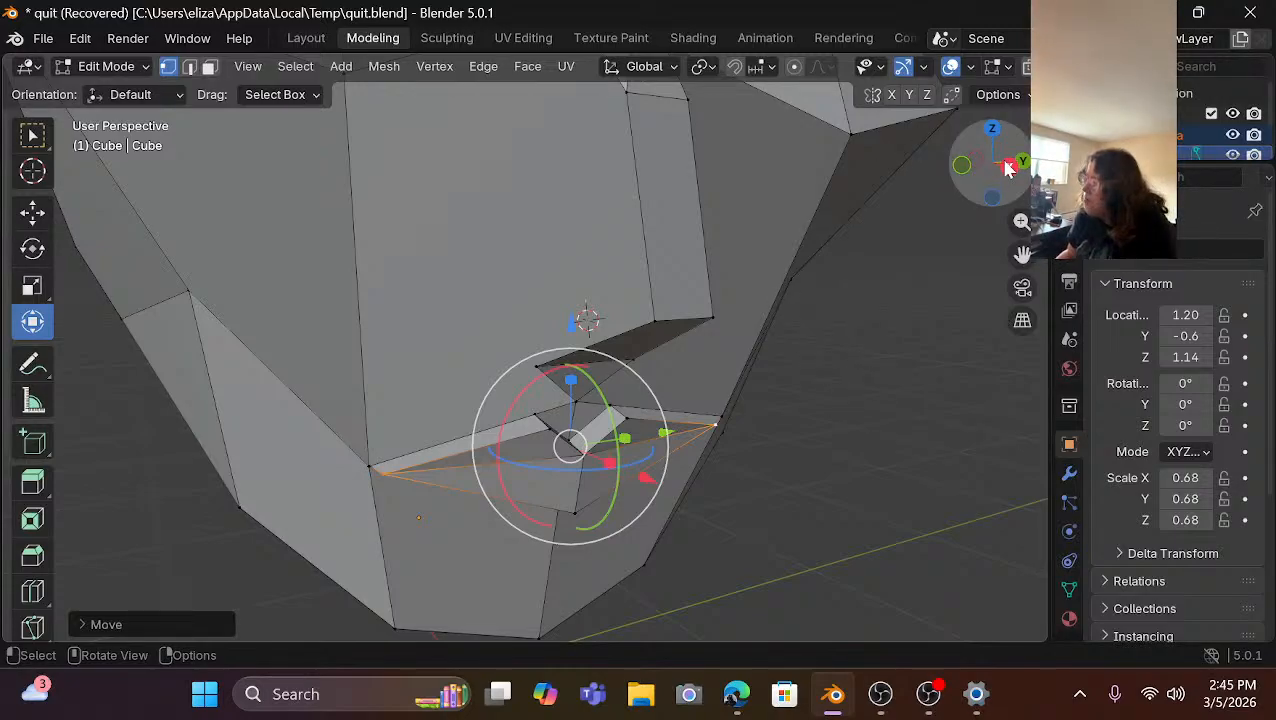
pyautogui.moveTo(1008, 167); pyautogui.dragTo(975, 173)
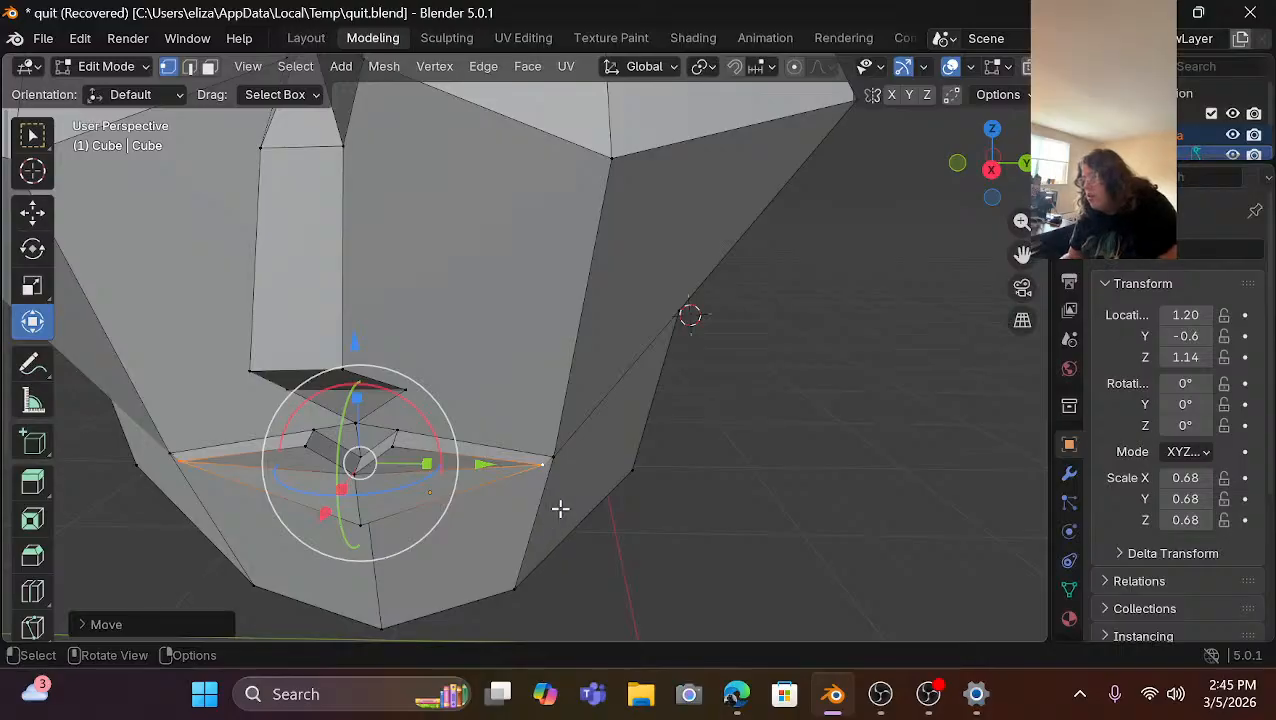
# Try to dissolve the two lip corner vertices.
pyautogui.press('x')
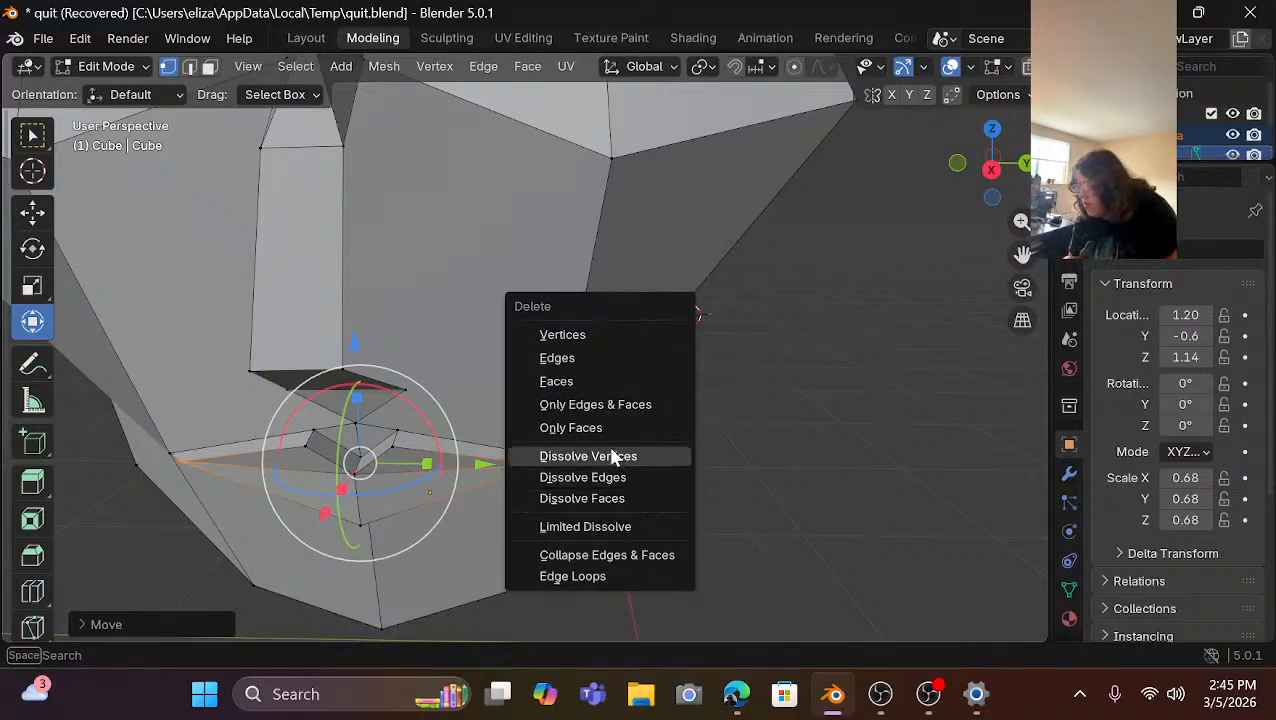
pyautogui.click(613, 456)
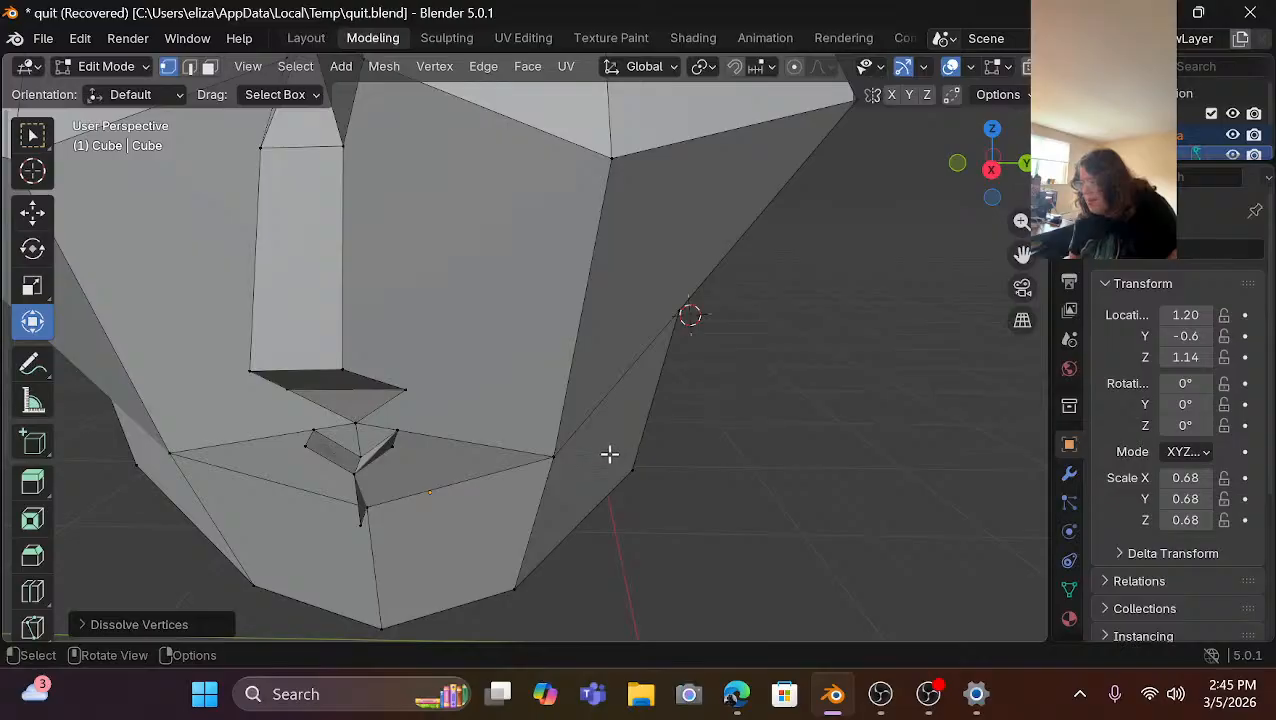
pyautogui.keyDown('ctrl'); pyautogui.click(592, 515); pyautogui.keyUp('ctrl')
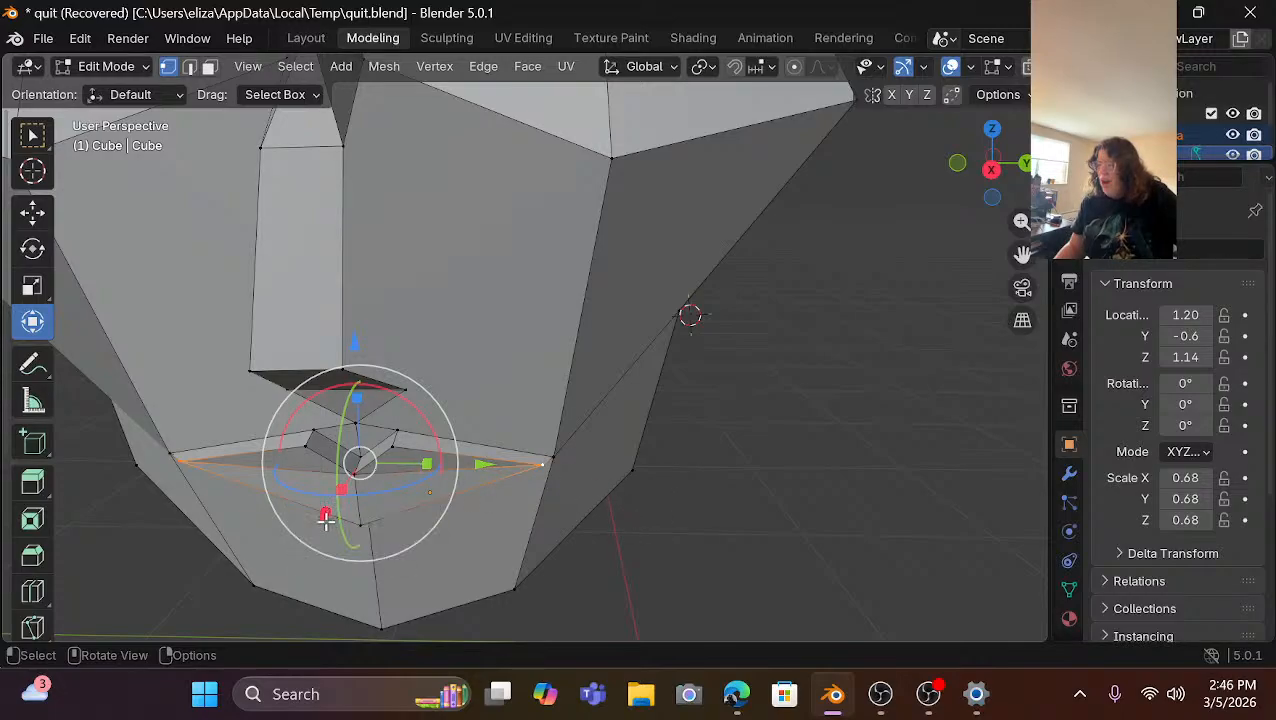
# Nudge the two lip corner vertices slightly along the X axis.
pyautogui.moveTo(326, 518); pyautogui.dragTo(330, 520)
pyautogui.scroll(5, 405, 362)
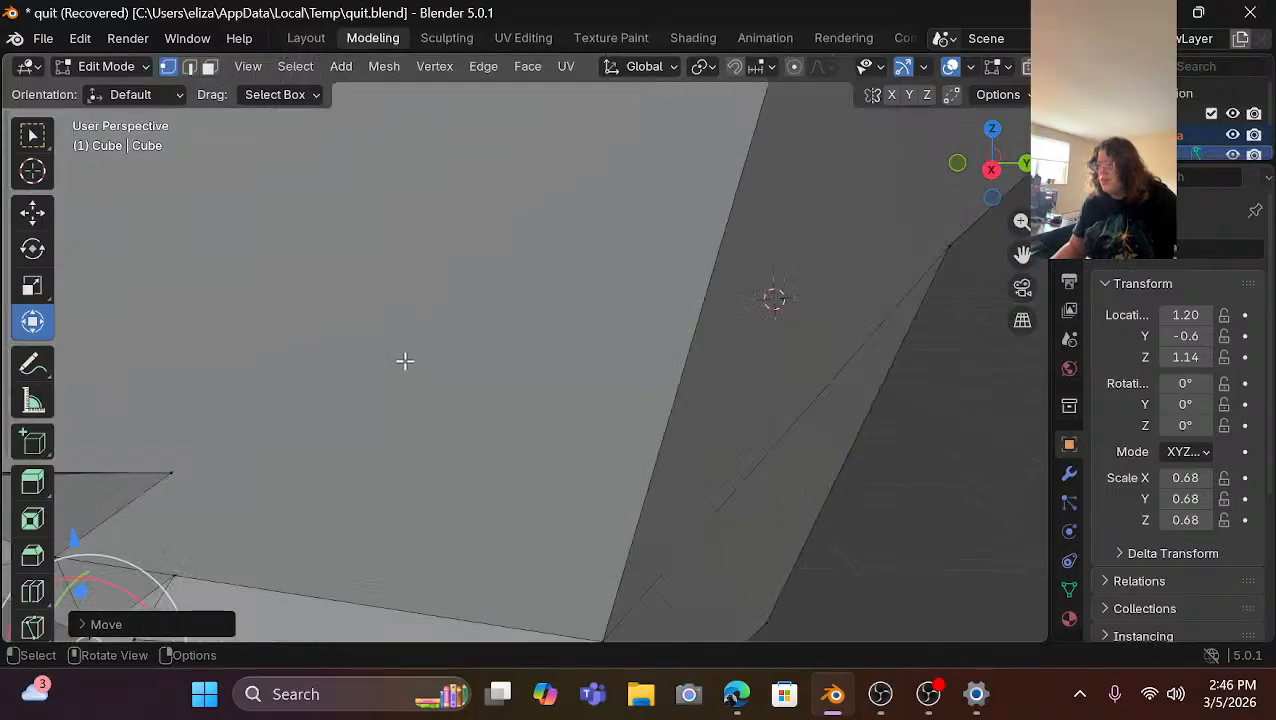
pyautogui.scroll(-2, 427, 368)
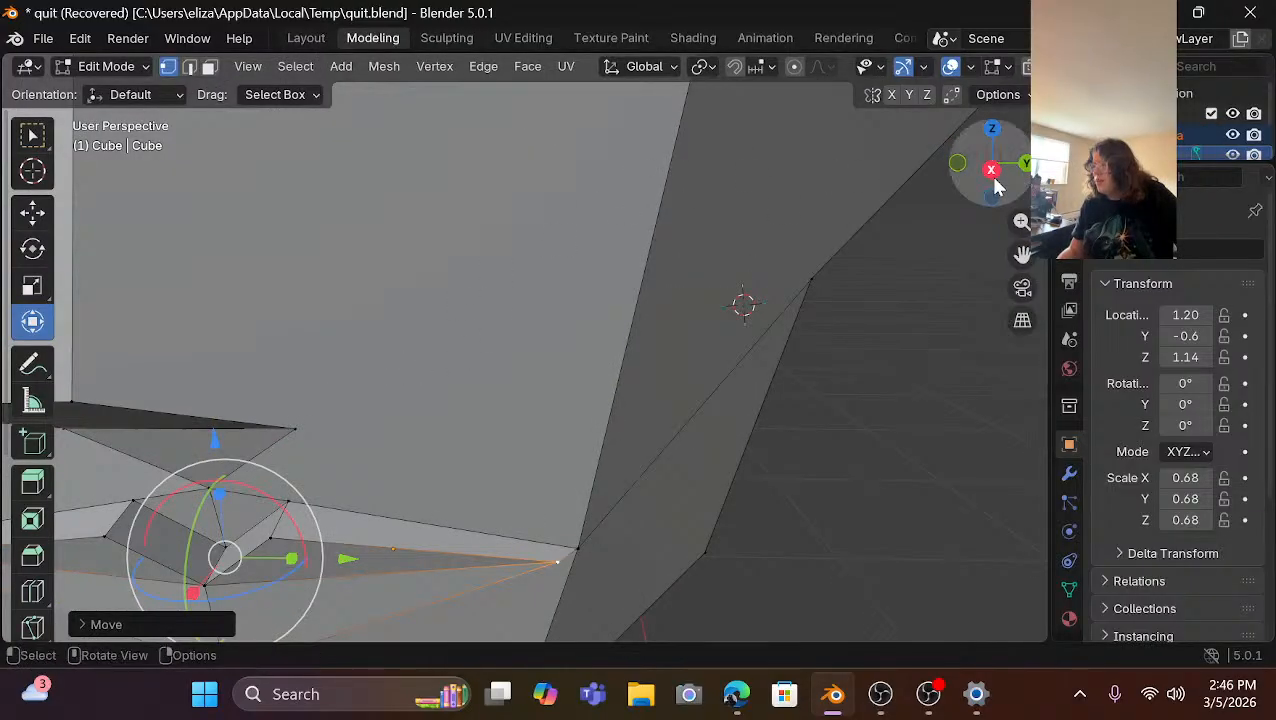
# Raise the two lip corner vertices slightly along the Z axis and push them back along X to meet the face.
pyautogui.moveTo(992, 174); pyautogui.dragTo(993, 183)
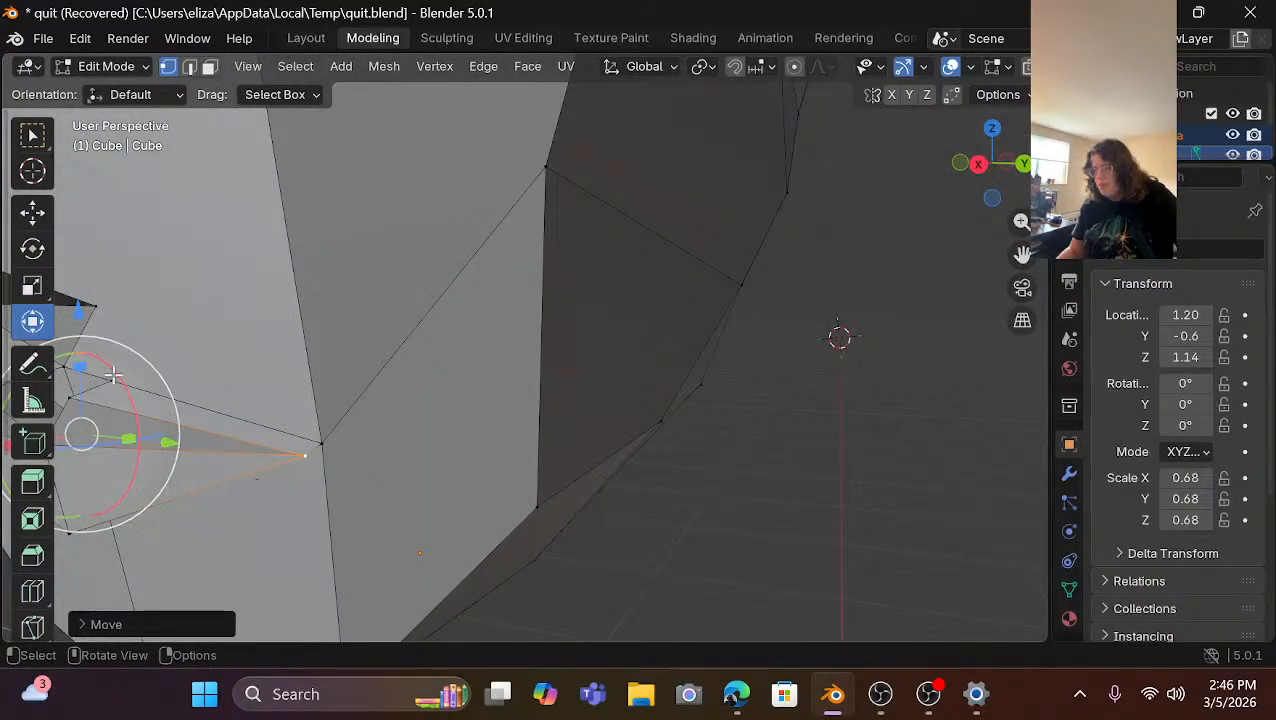
pyautogui.moveTo(76, 309); pyautogui.dragTo(77, 300)
pyautogui.scroll(-1, 98, 462)
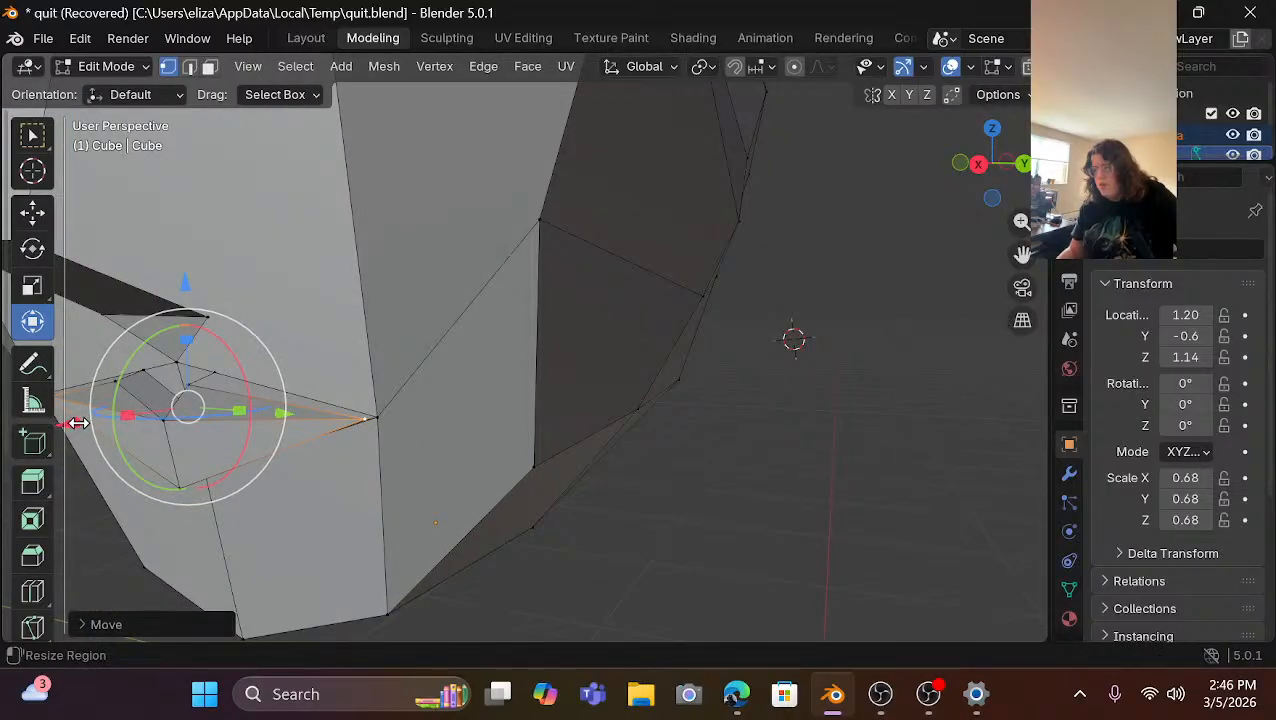
pyautogui.moveTo(78, 423)
pyautogui.mouseDown()
pyautogui.moveTo(31, 421)
pyautogui.moveTo(88, 424)
pyautogui.mouseUp()
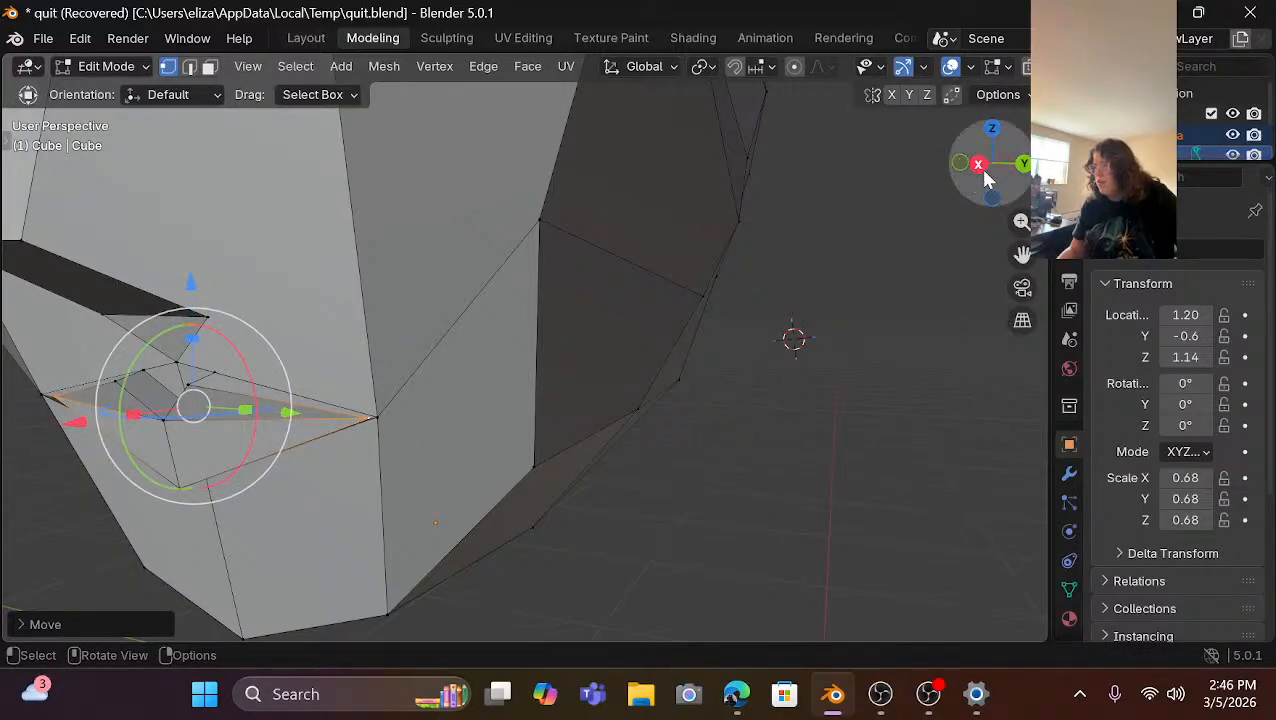
# Knife-cut a new edge across the lower lip from one corner to the other, crossing its vertical center edge.
pyautogui.moveTo(958, 190); pyautogui.dragTo(959, 425)
pyautogui.scroll(-8, 959, 425)
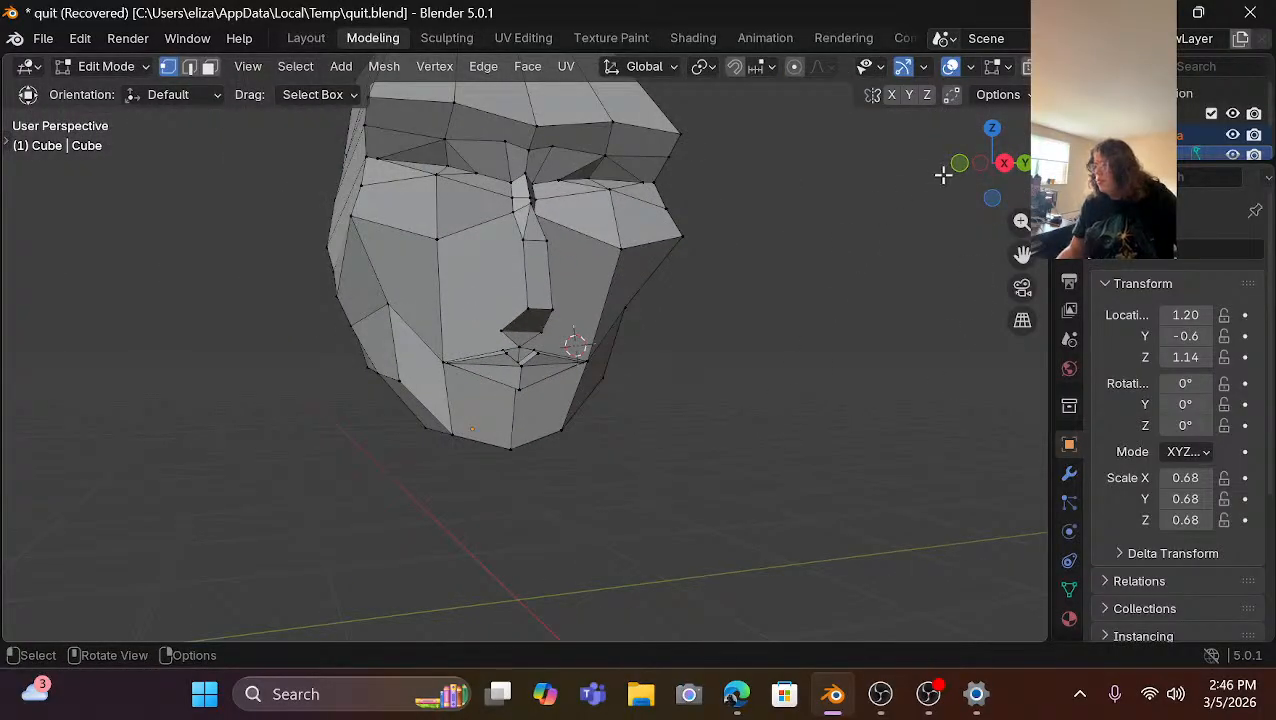
pyautogui.moveTo(977, 165); pyautogui.dragTo(775, 268)
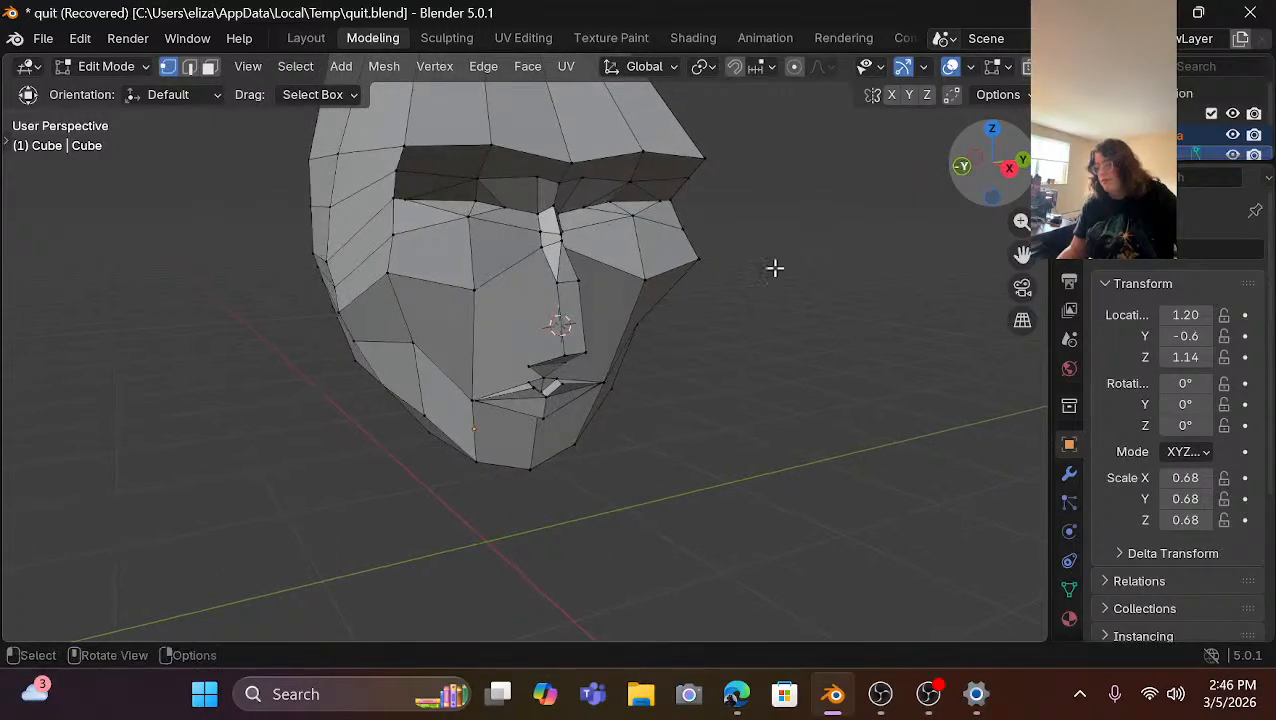
pyautogui.scroll(8, 504, 461)
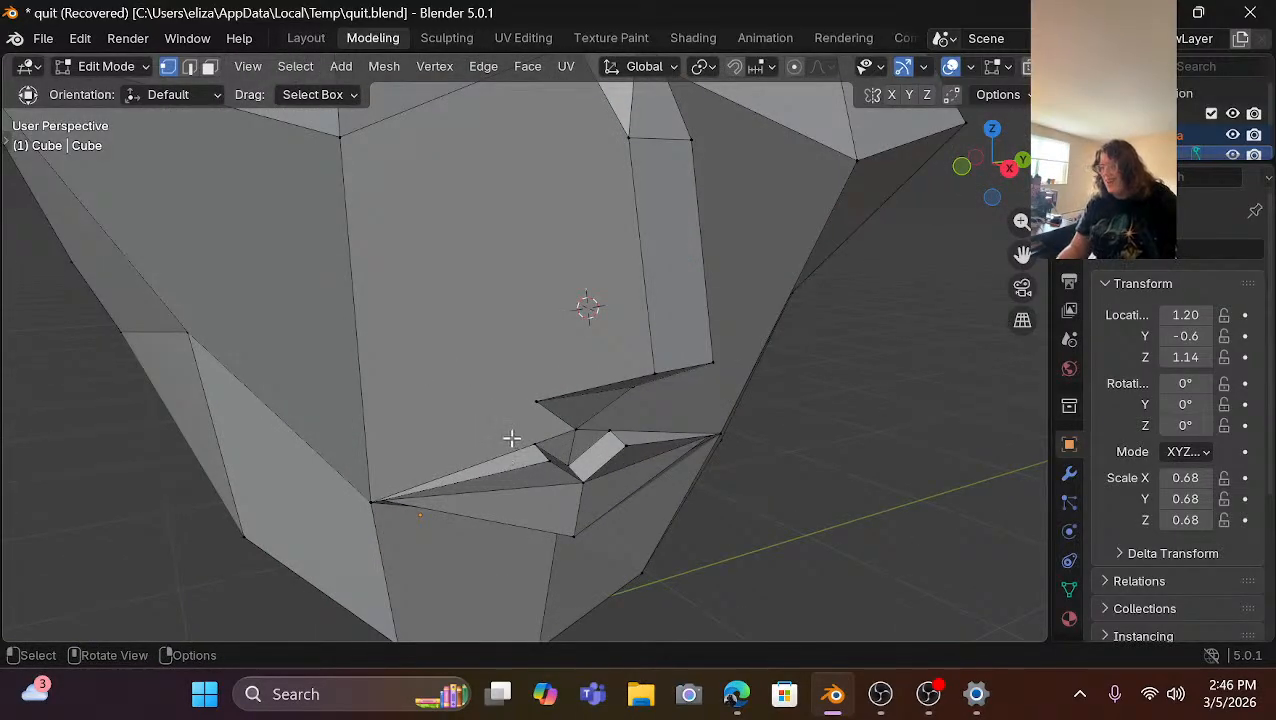
pyautogui.scroll(2, 513, 434)
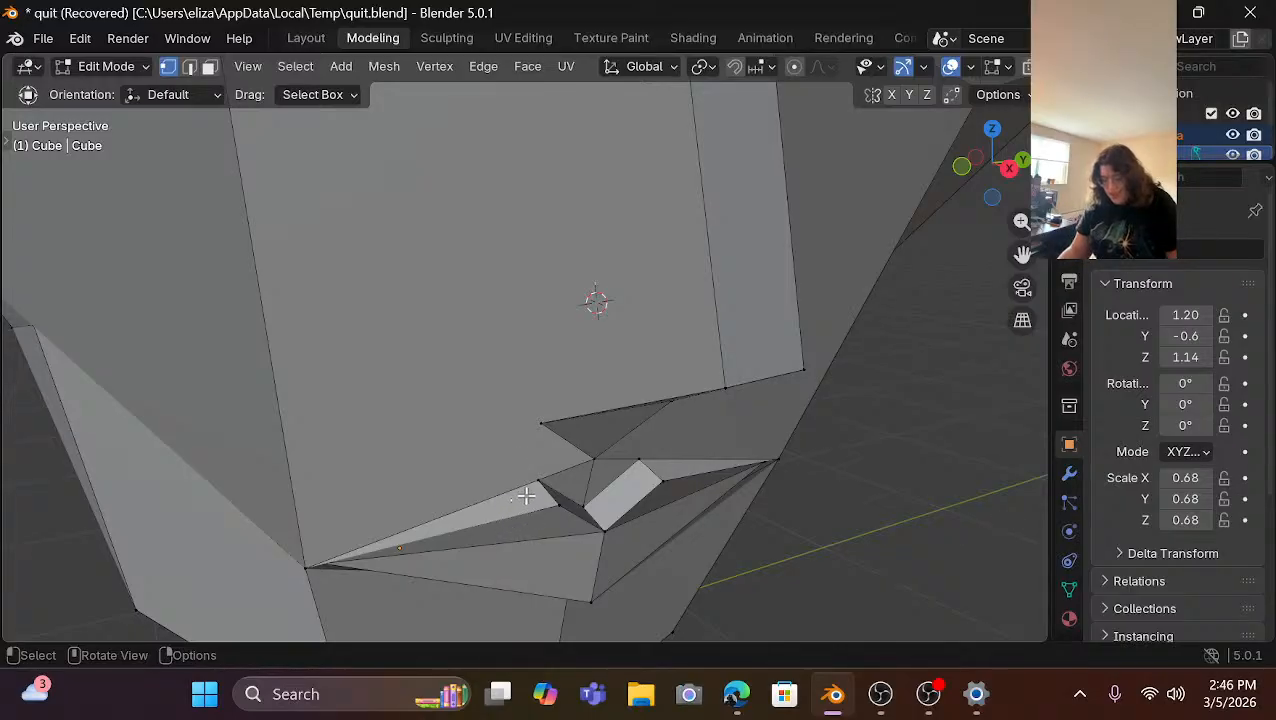
pyautogui.keyDown('shift'); pyautogui.moveTo(541, 487); pyautogui.dragTo(514, 356, button='middle'); pyautogui.keyUp('shift')
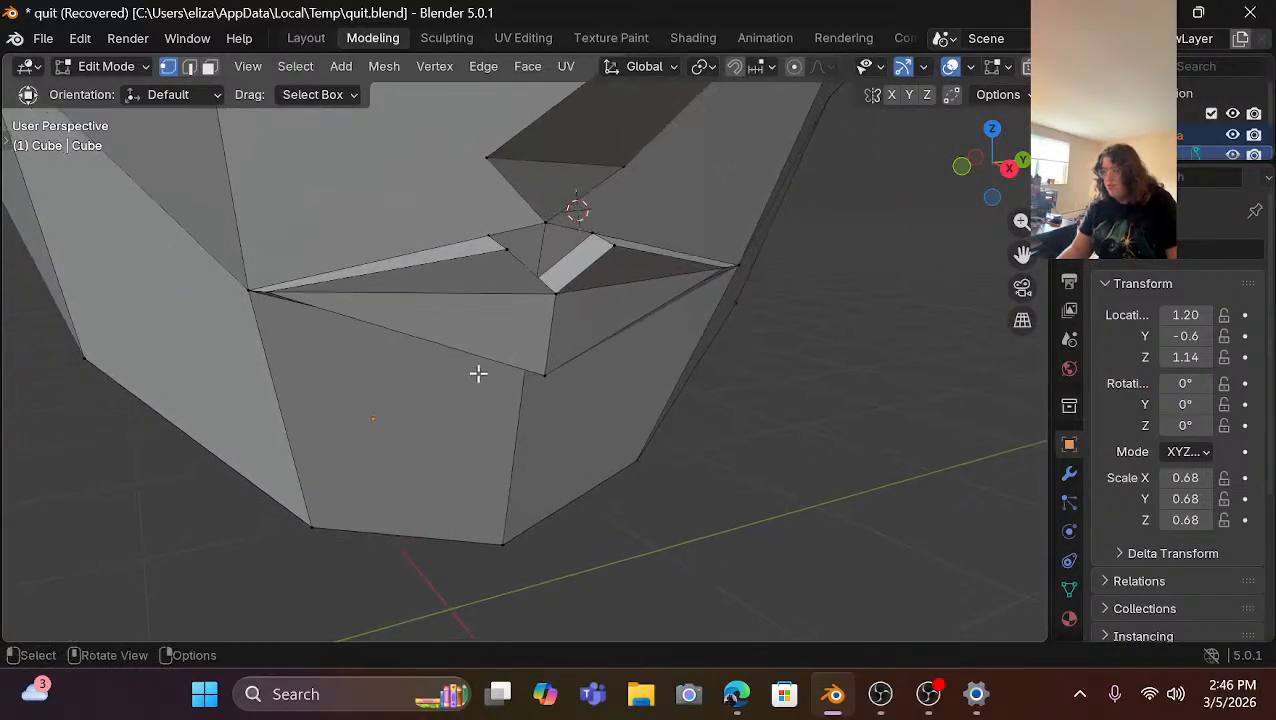
pyautogui.scroll(2, 296, 288)
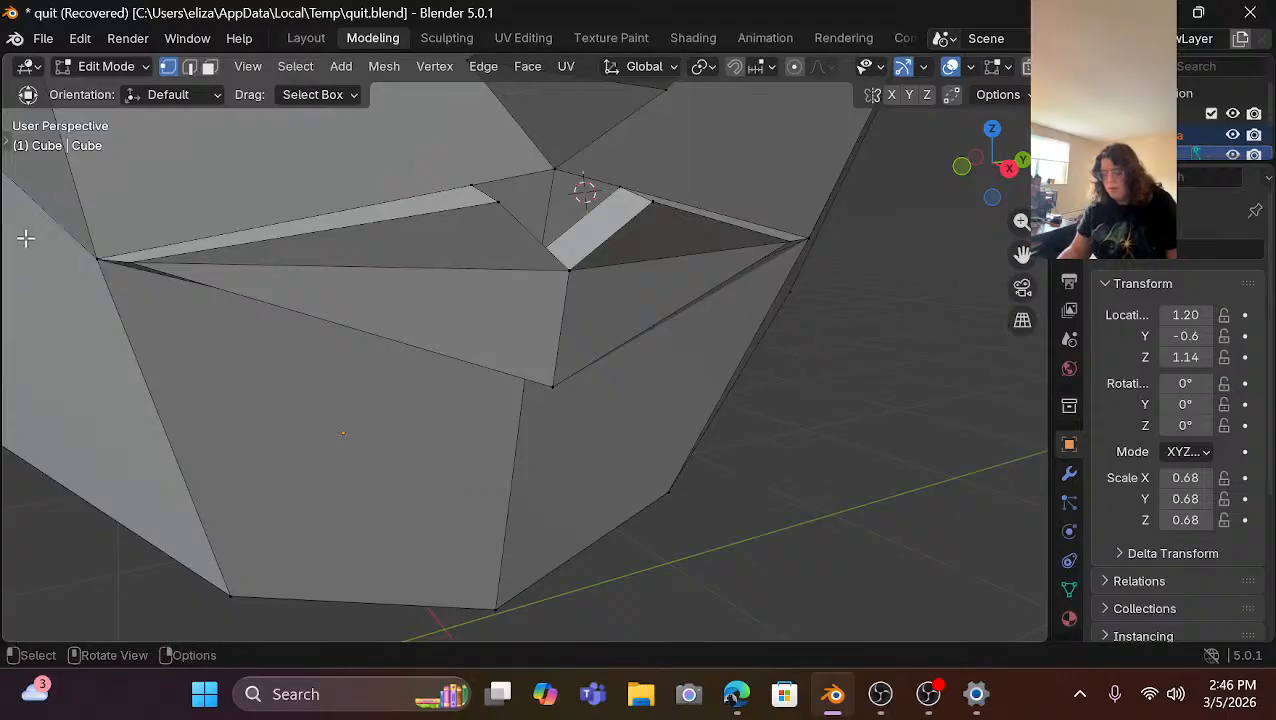
pyautogui.click(5, 148)
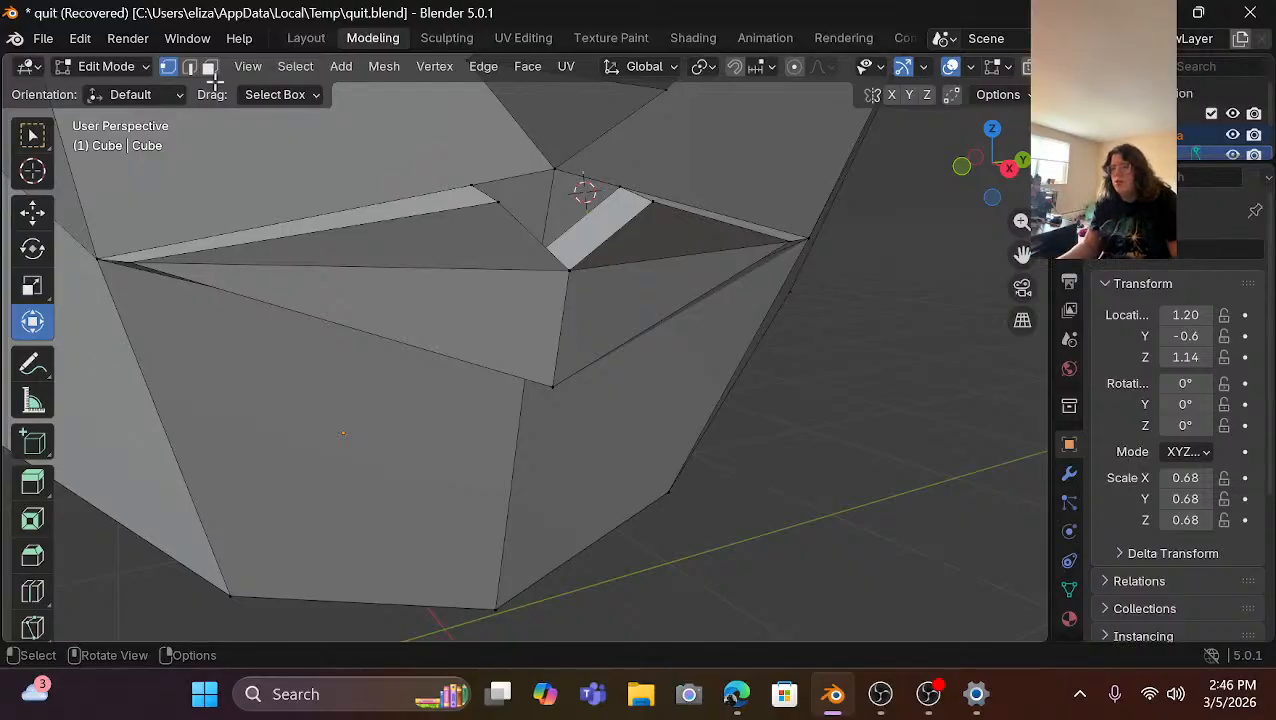
pyautogui.click(32, 627)
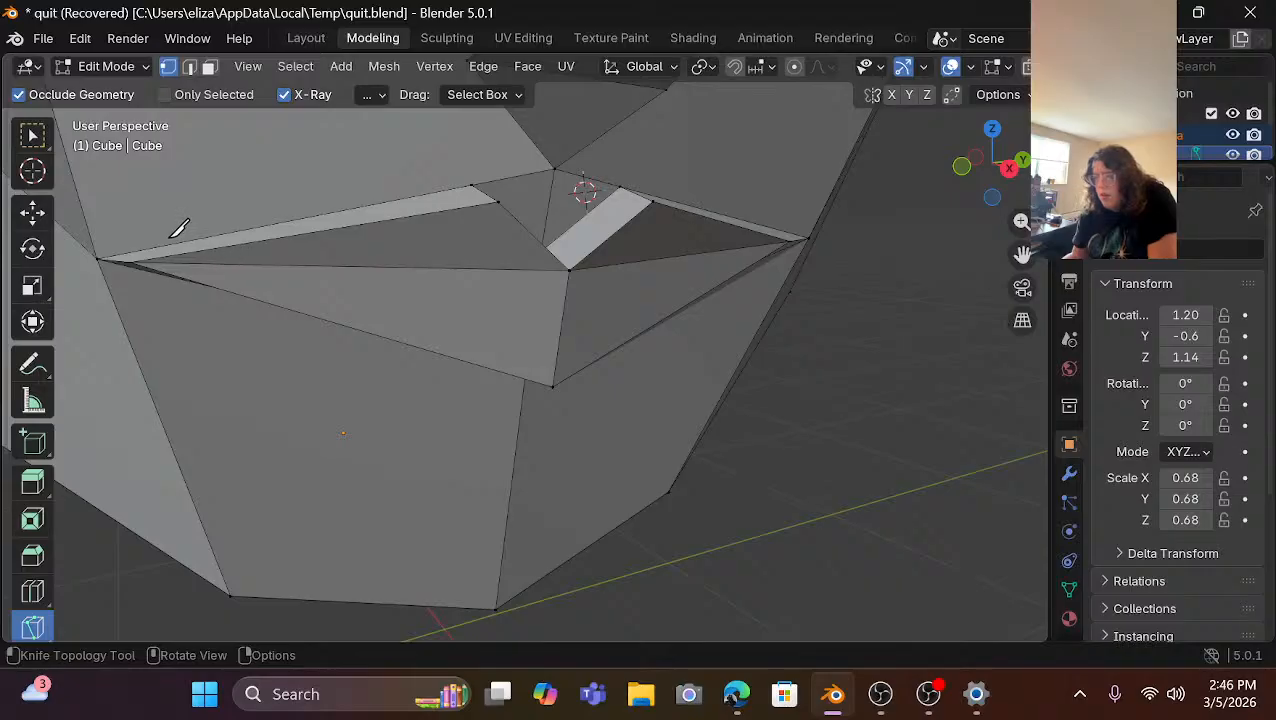
pyautogui.click(130, 262)
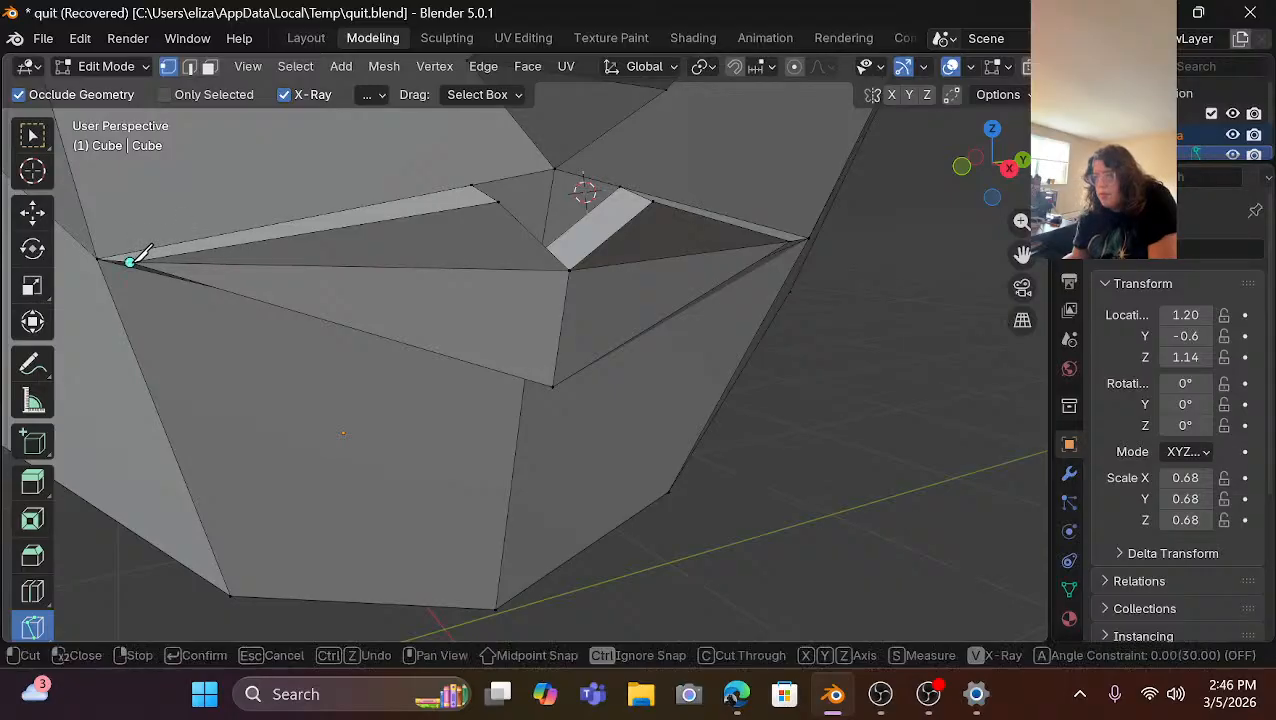
pyautogui.click(563, 314)
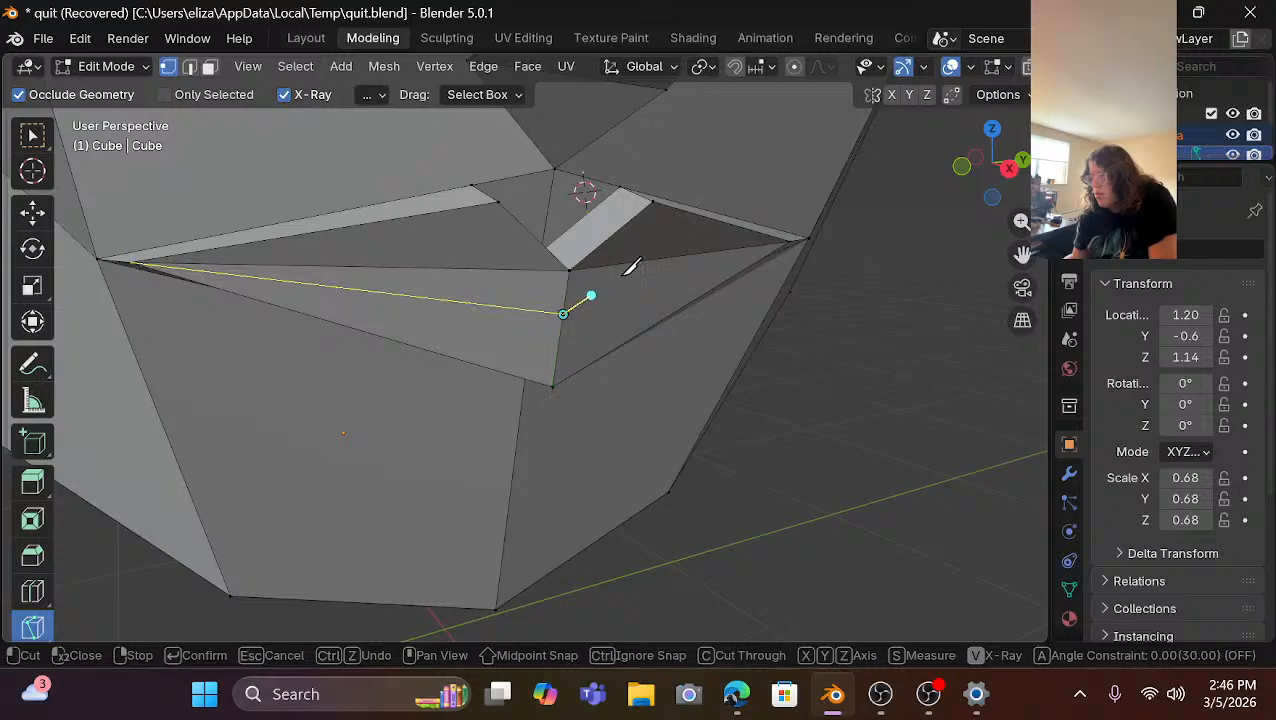
pyautogui.click(789, 242)
pyautogui.press('Return')
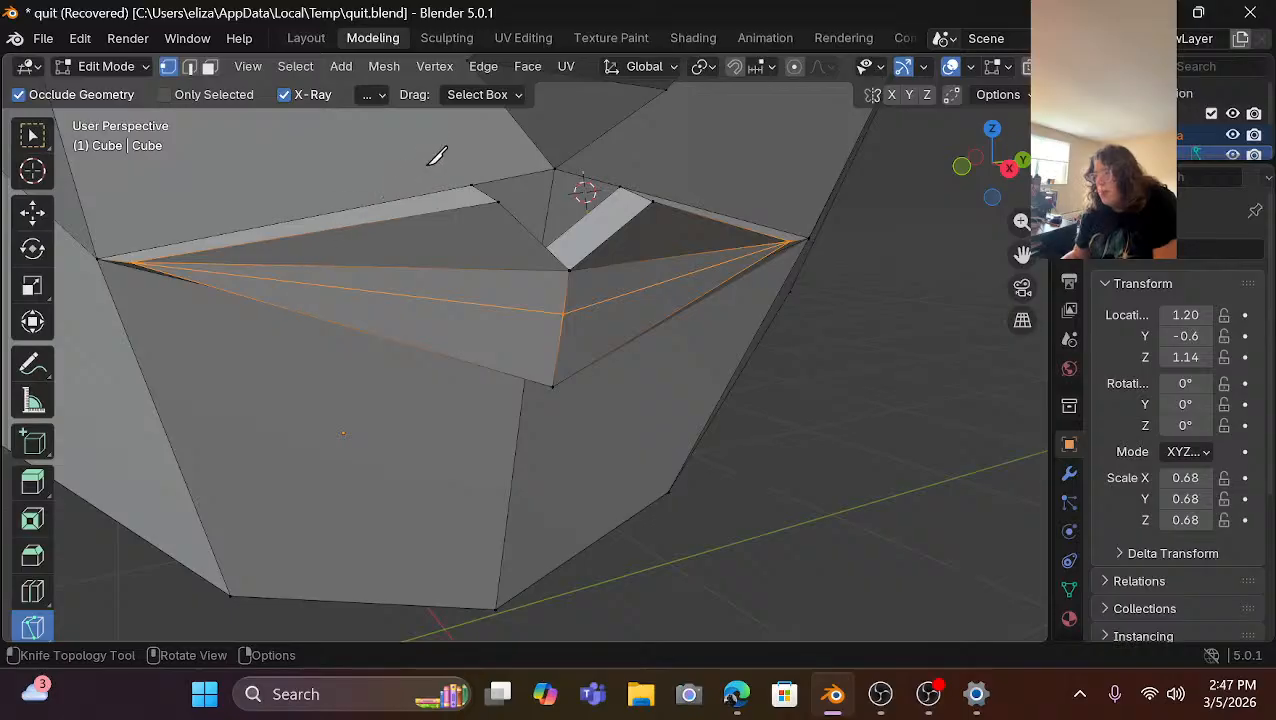
# Nudge the new center vertex of the lower lip cut along the X axis and lower it slightly along Z.
pyautogui.scroll(-2, 507, 185)
pyautogui.scroll(-2, 507, 185)
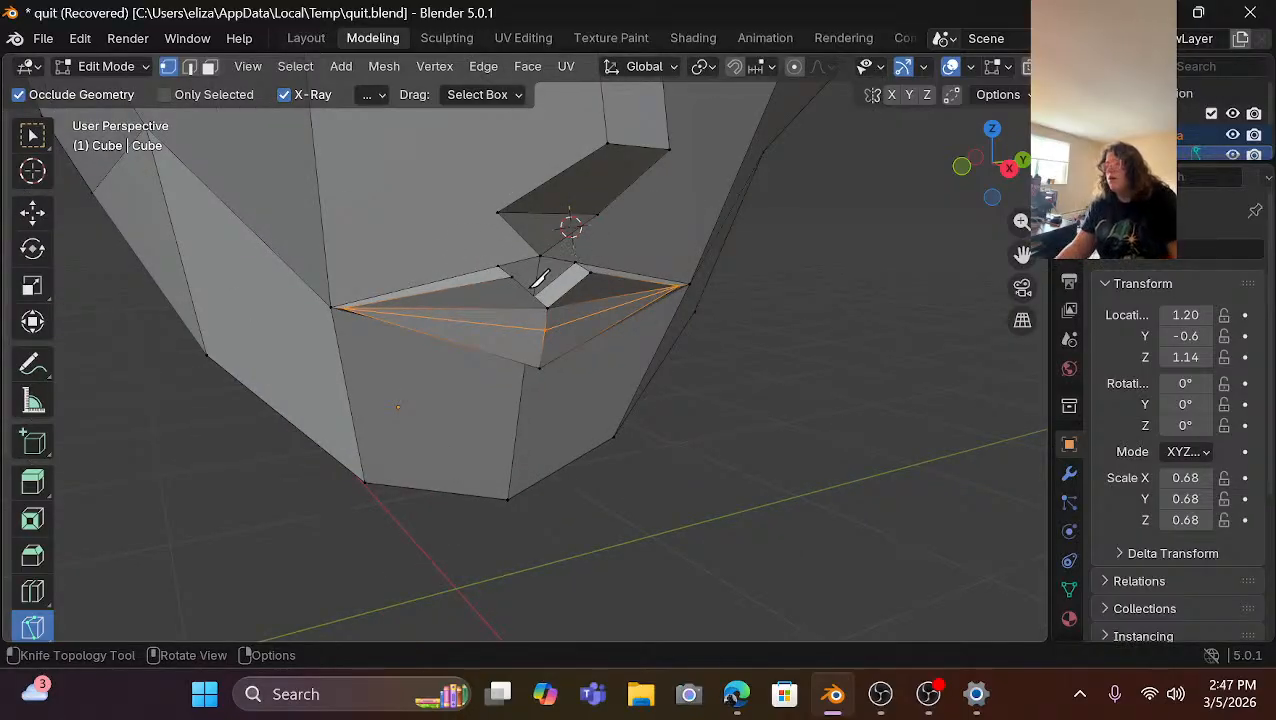
pyautogui.scroll(3, 376, 243)
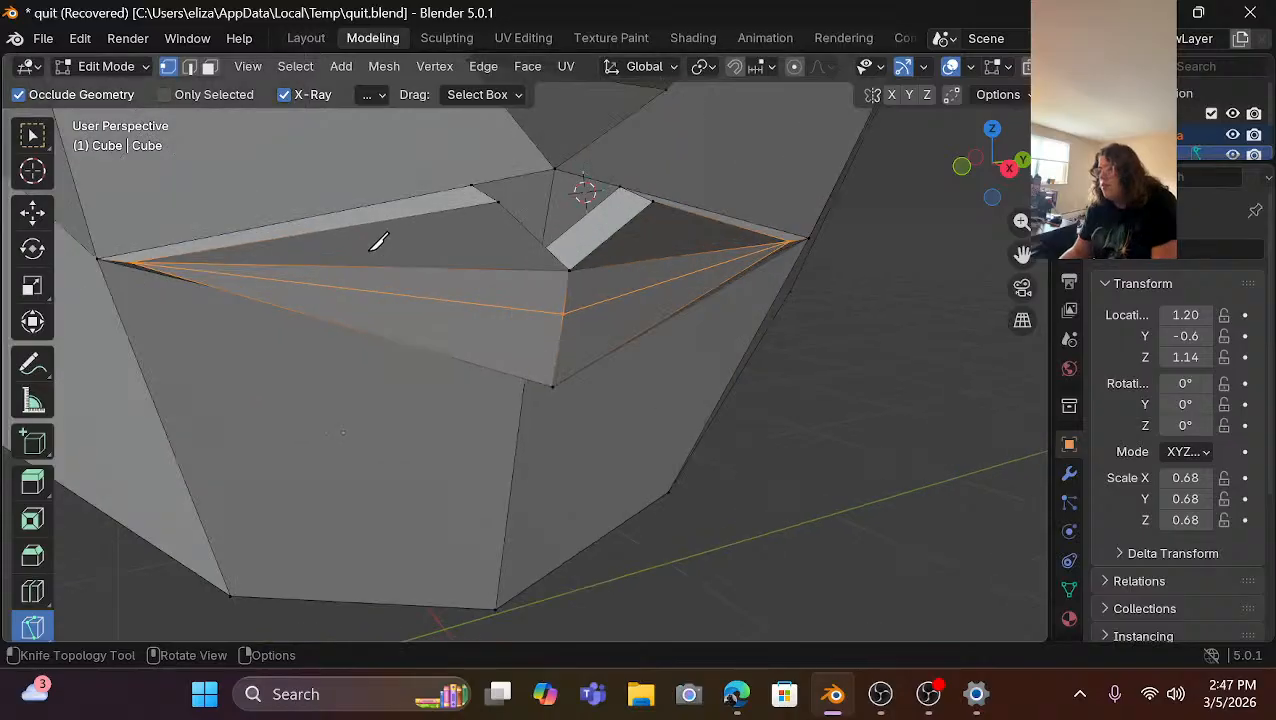
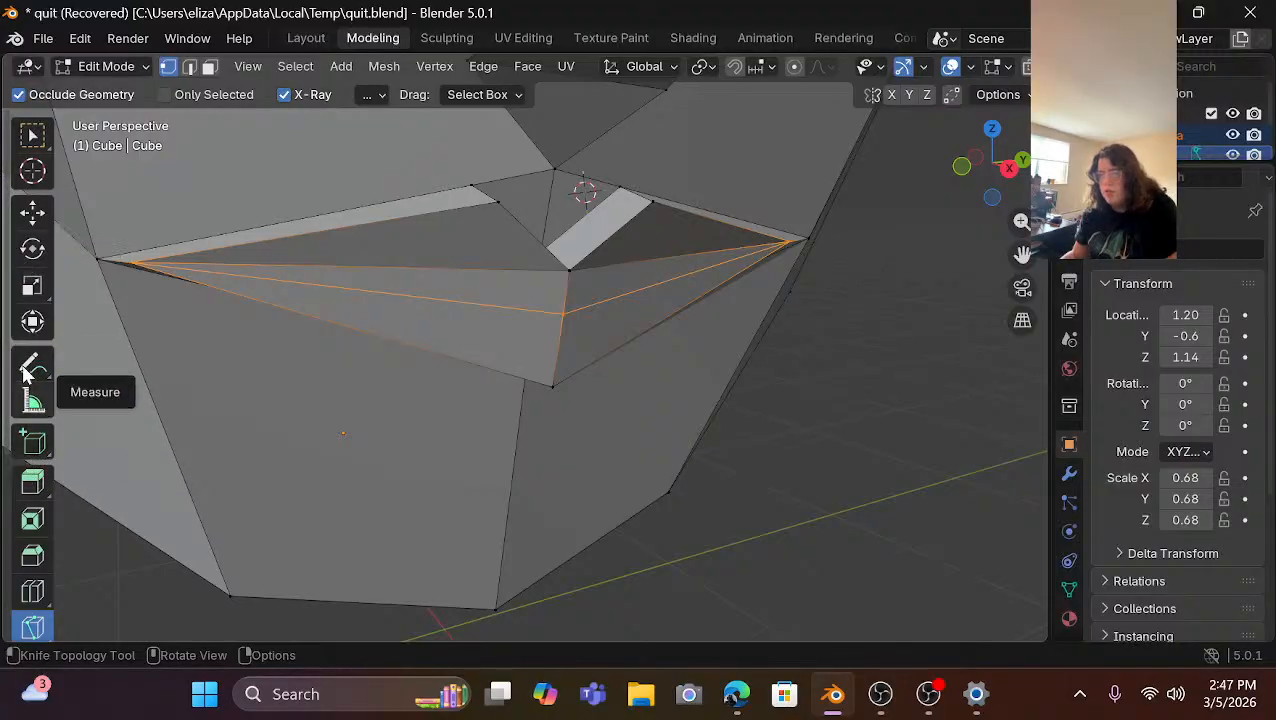
pyautogui.click(32, 211)
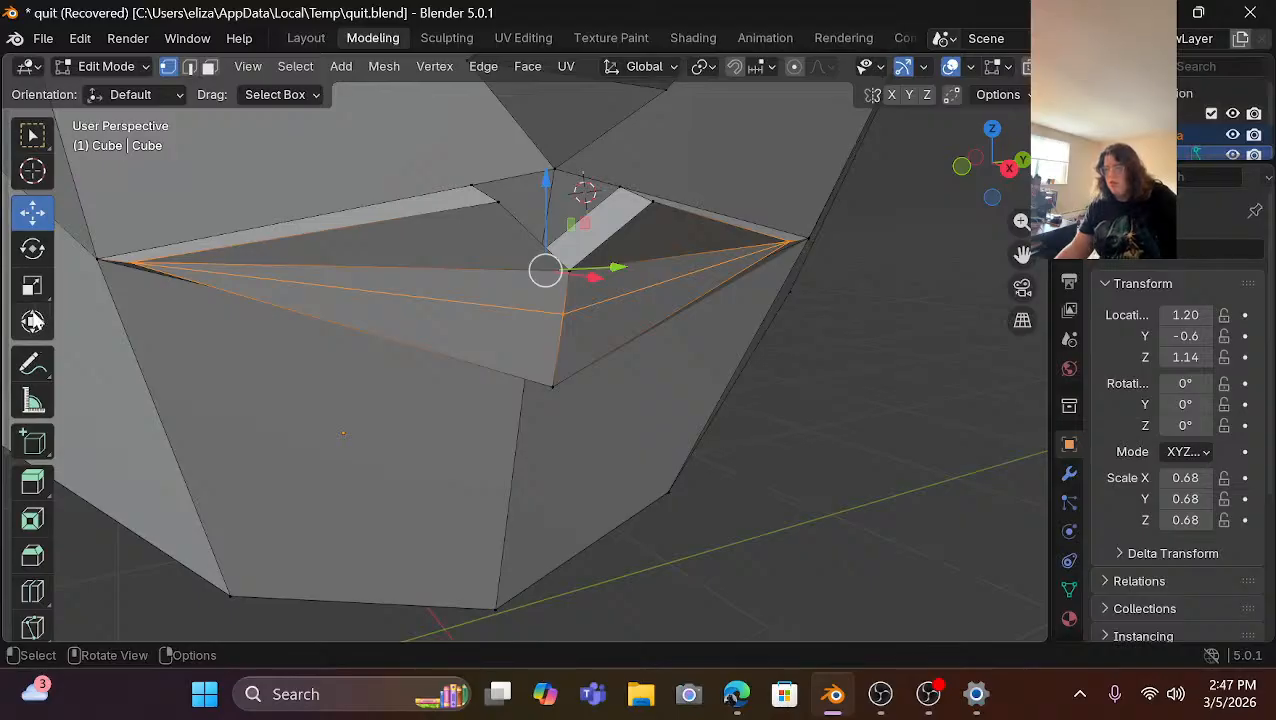
pyautogui.click(32, 321)
pyautogui.click(867, 450)
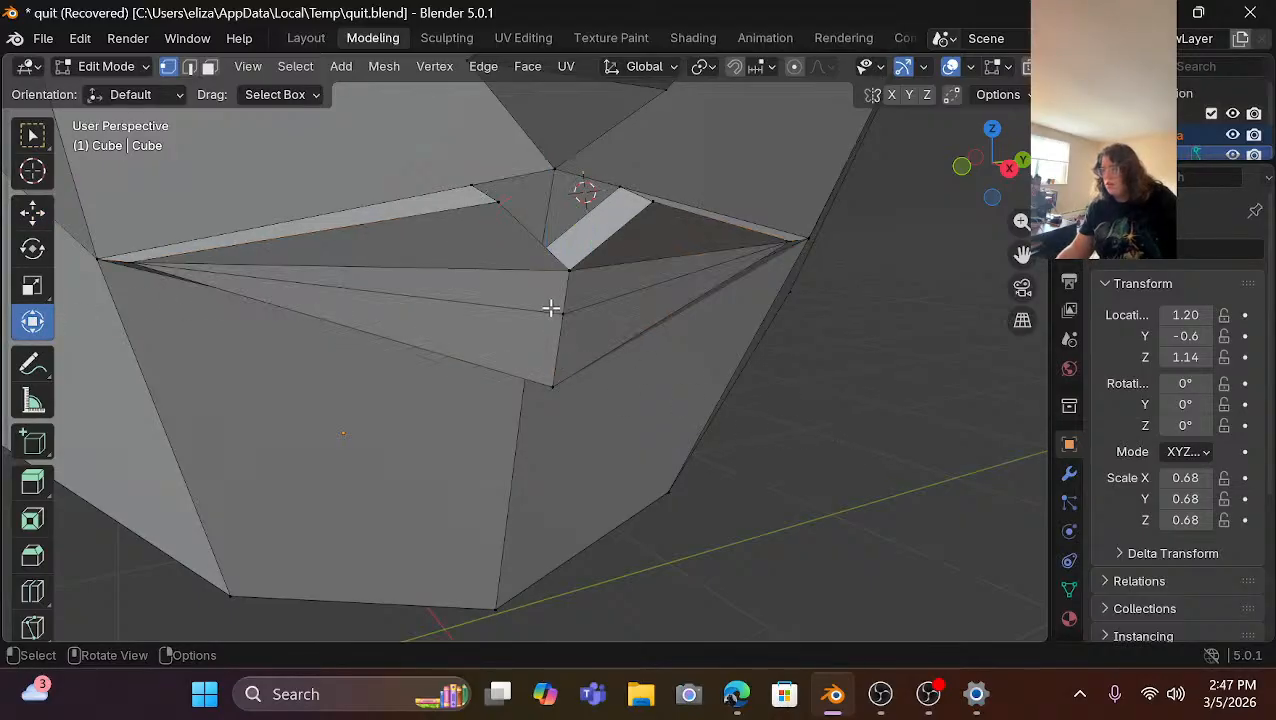
pyautogui.click(563, 313)
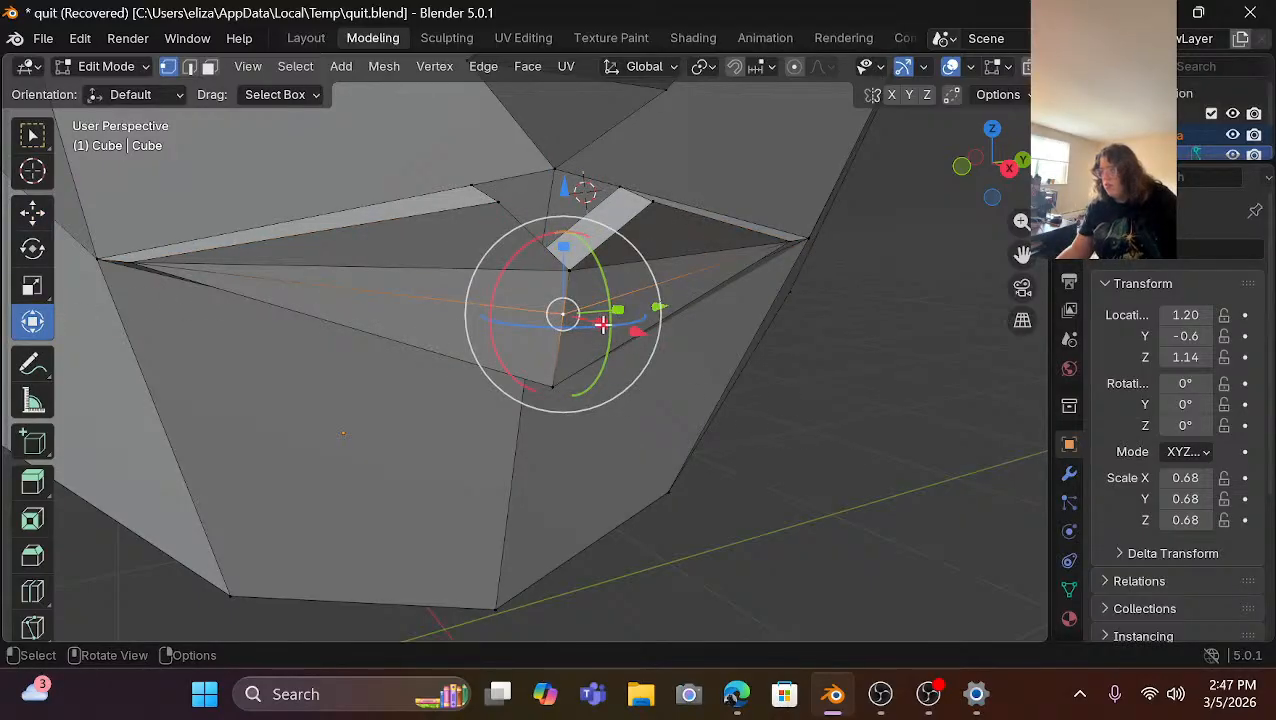
pyautogui.moveTo(632, 333)
pyautogui.mouseDown()
pyautogui.moveTo(616, 321)
pyautogui.moveTo(649, 336)
pyautogui.moveTo(628, 333)
pyautogui.mouseUp()
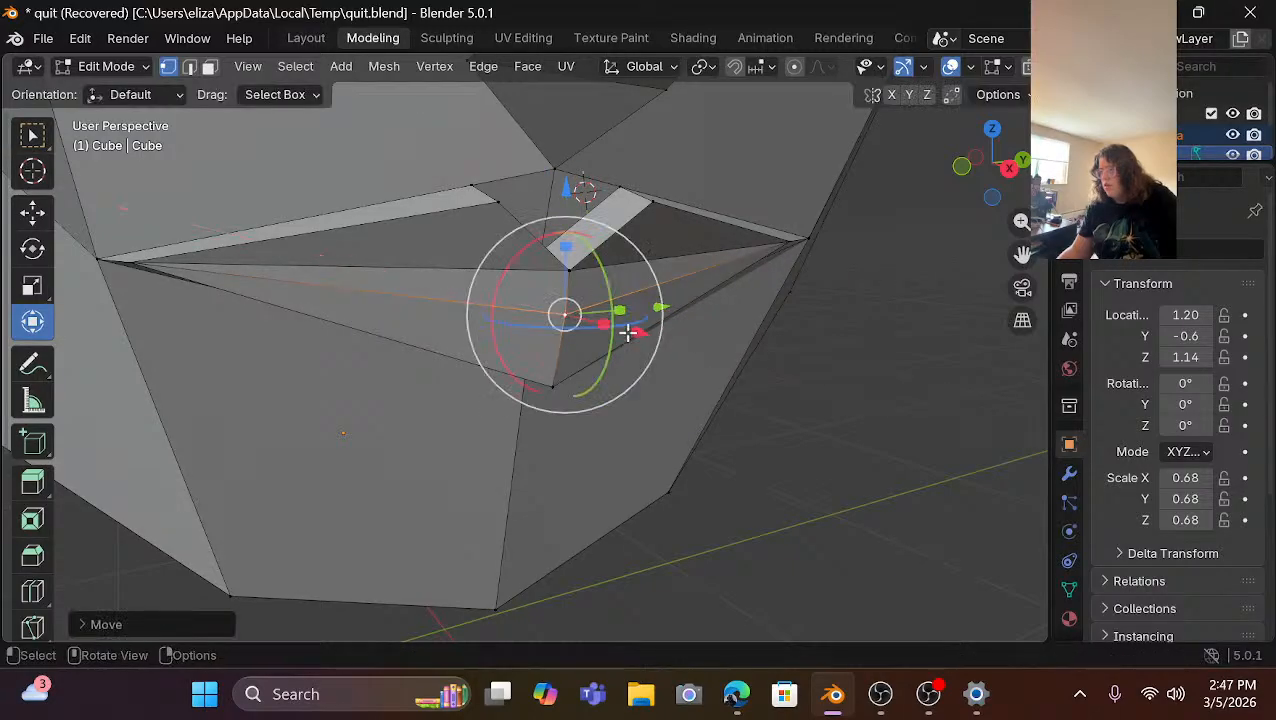
pyautogui.moveTo(565, 190); pyautogui.dragTo(571, 208)
pyautogui.click(852, 340)
# Raise the bottom center vertex of the lower lip slightly along the Z axis.
pyautogui.moveTo(857, 336); pyautogui.dragTo(846, 335, button='middle')
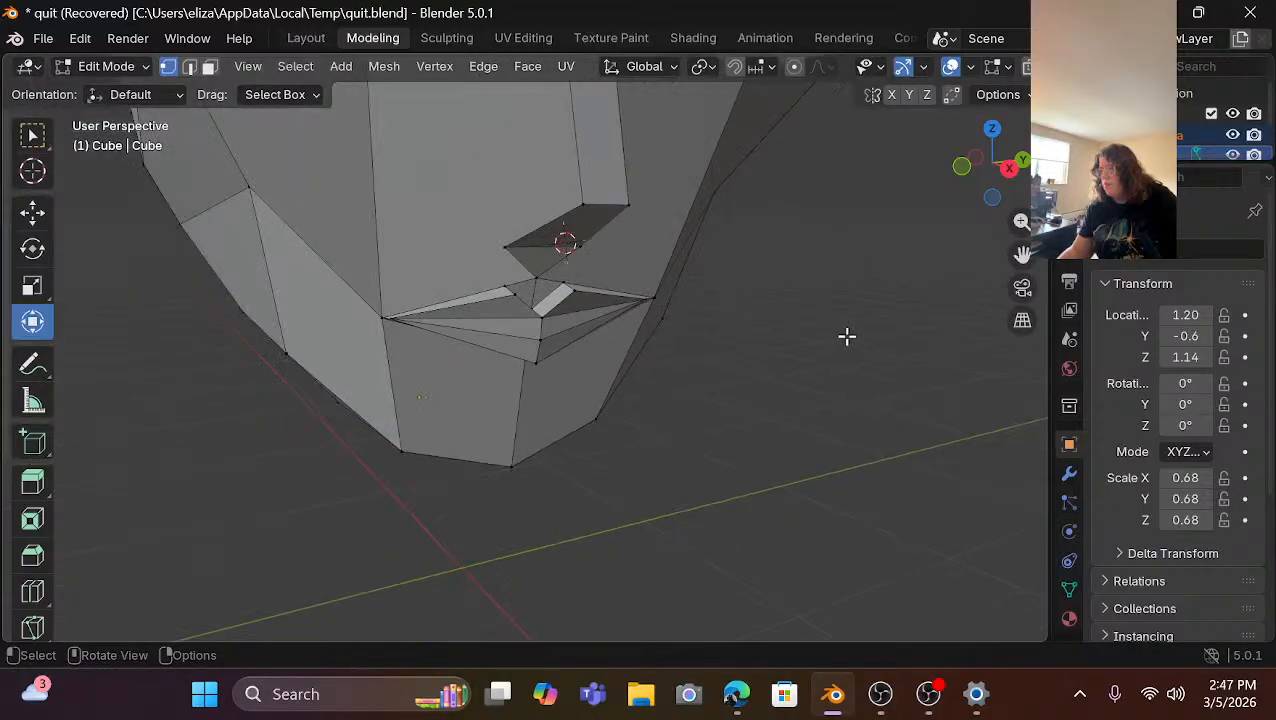
pyautogui.scroll(1, 846, 335)
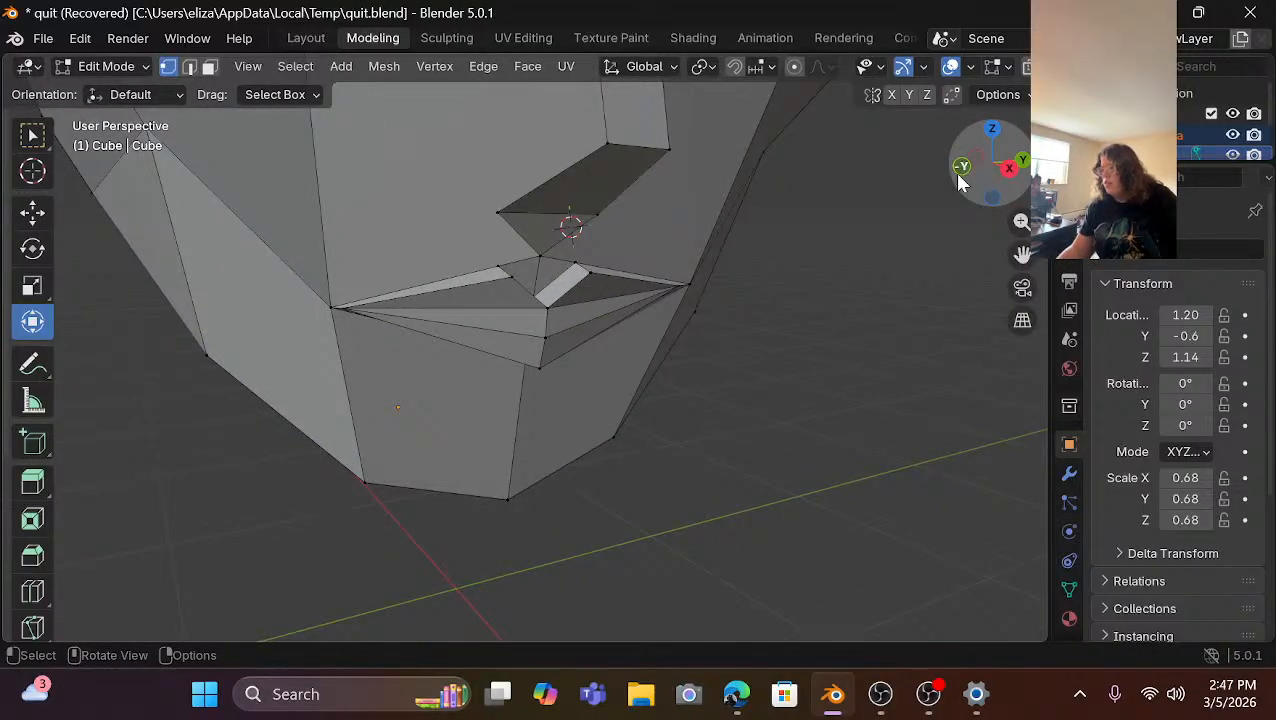
pyautogui.moveTo(958, 180); pyautogui.dragTo(908, 183)
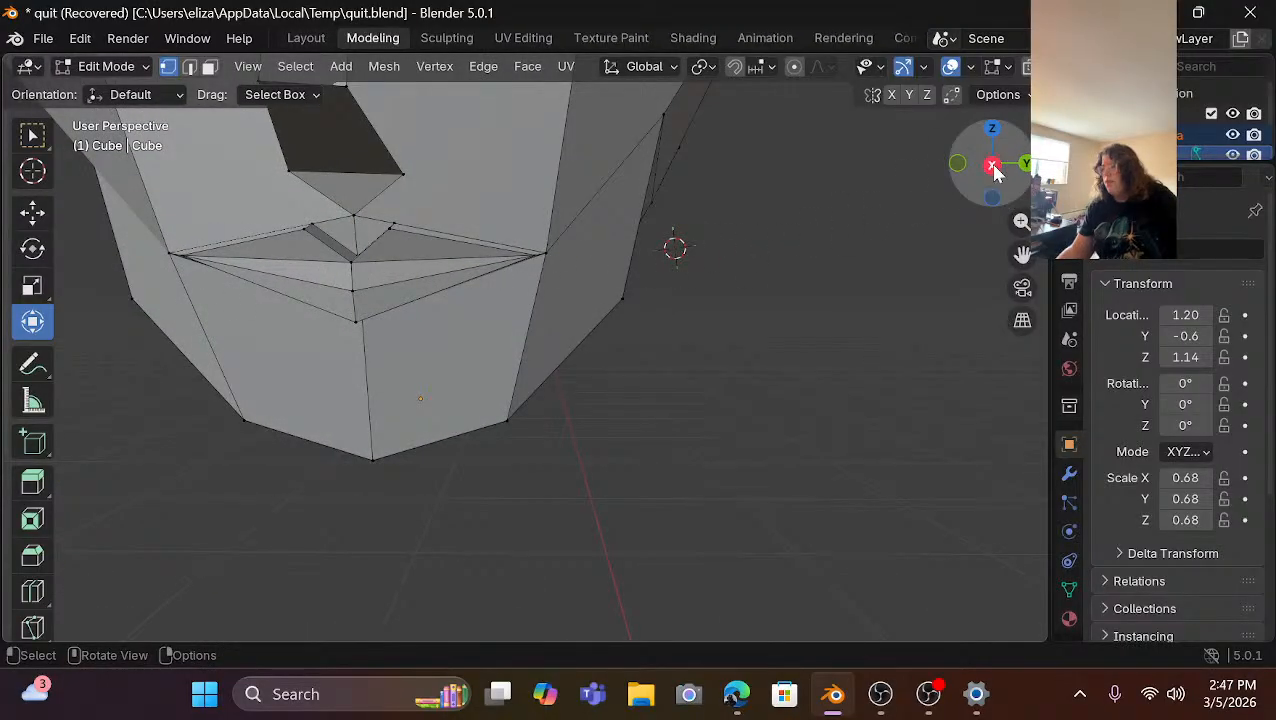
pyautogui.moveTo(996, 172); pyautogui.dragTo(1090, 170)
pyautogui.scroll(1, 446, 185)
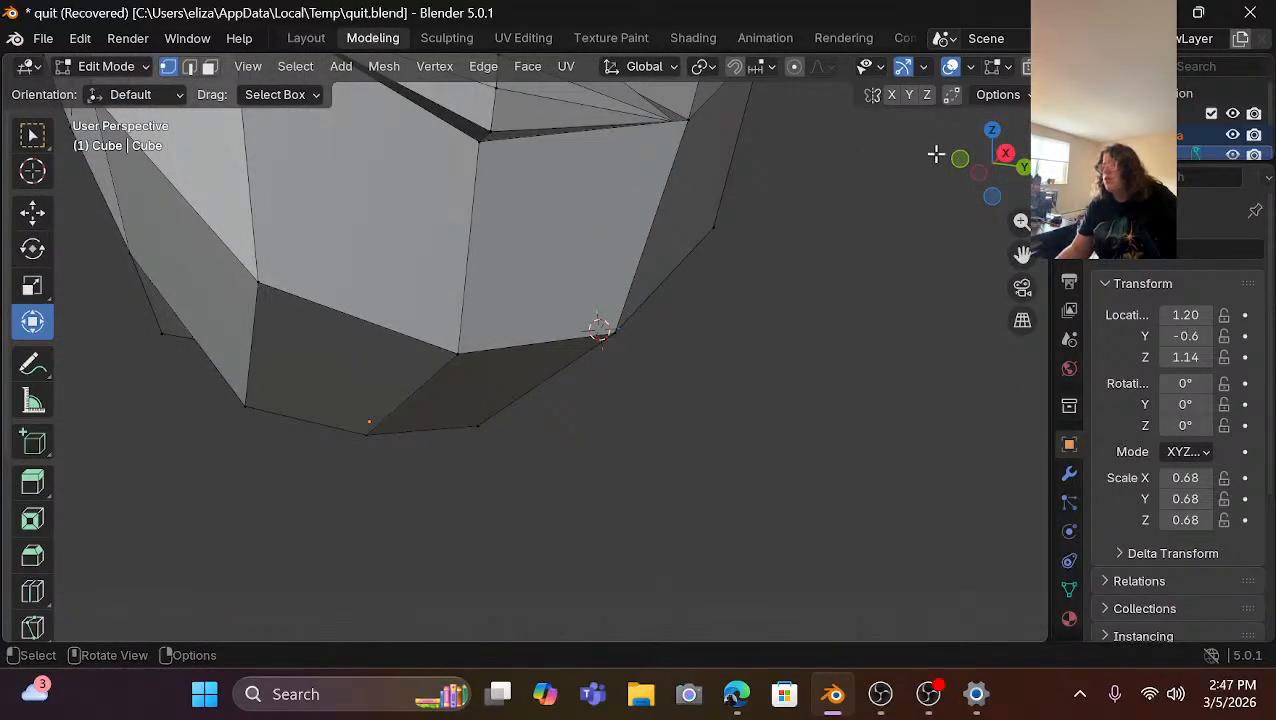
pyautogui.moveTo(958, 166); pyautogui.dragTo(916, 158)
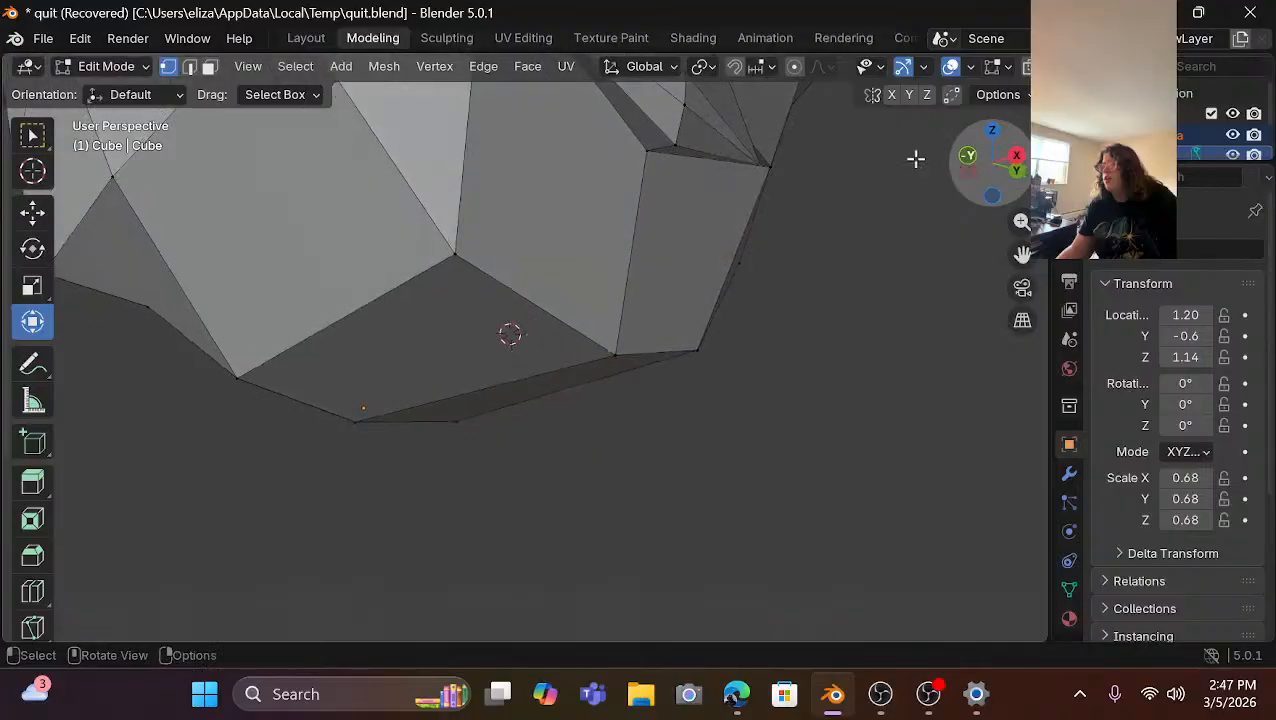
pyautogui.click(670, 146)
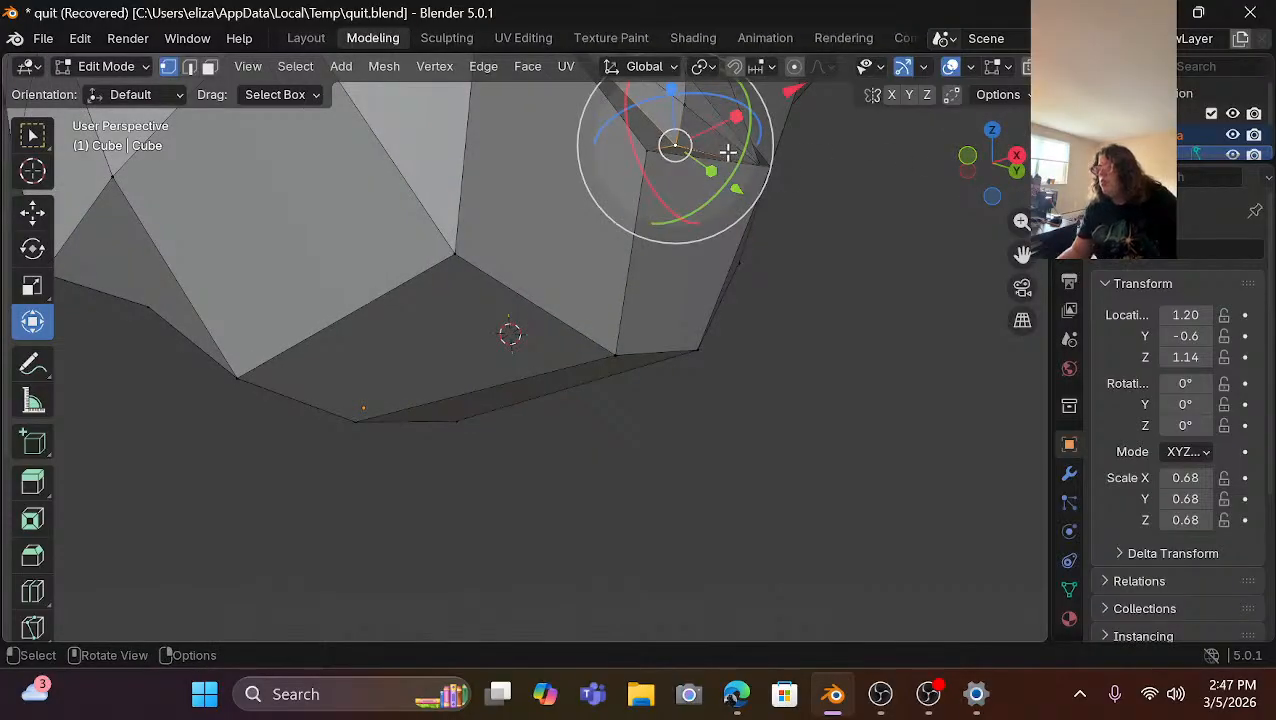
pyautogui.scroll(-1, 703, 142)
pyautogui.moveTo(972, 164); pyautogui.dragTo(783, 222)
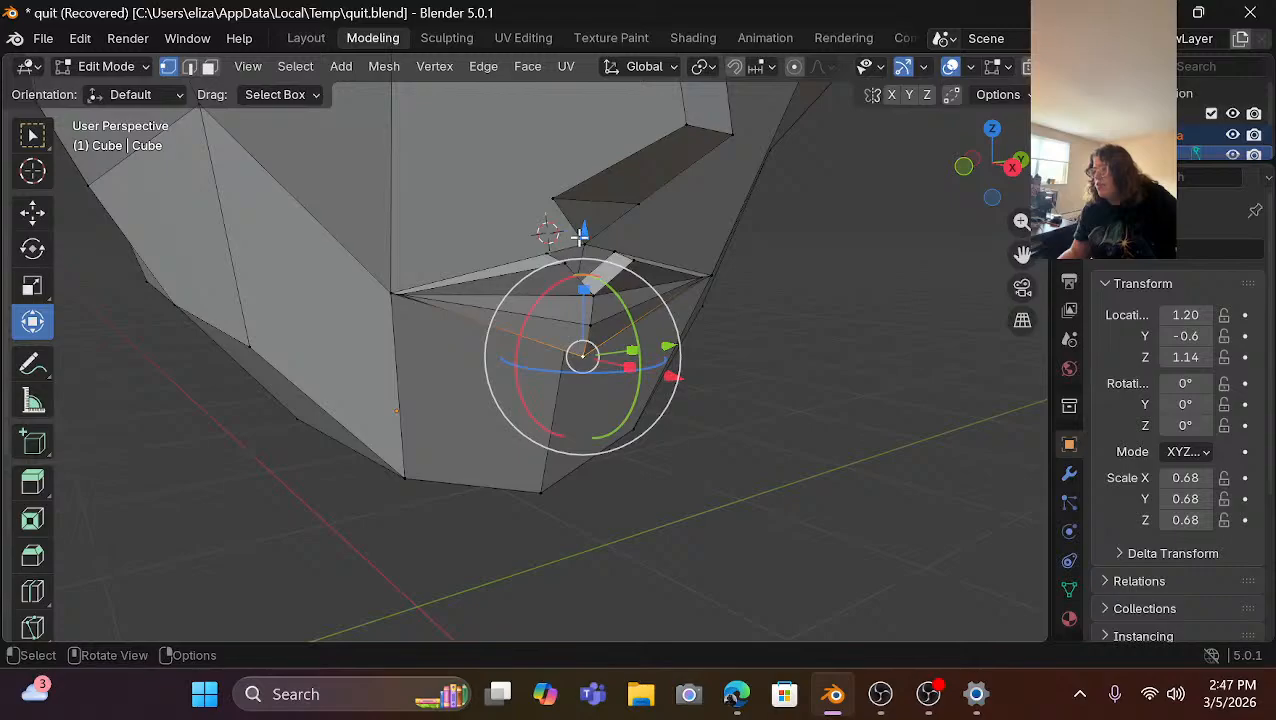
pyautogui.moveTo(582, 234); pyautogui.dragTo(588, 214)
pyautogui.click(820, 300)
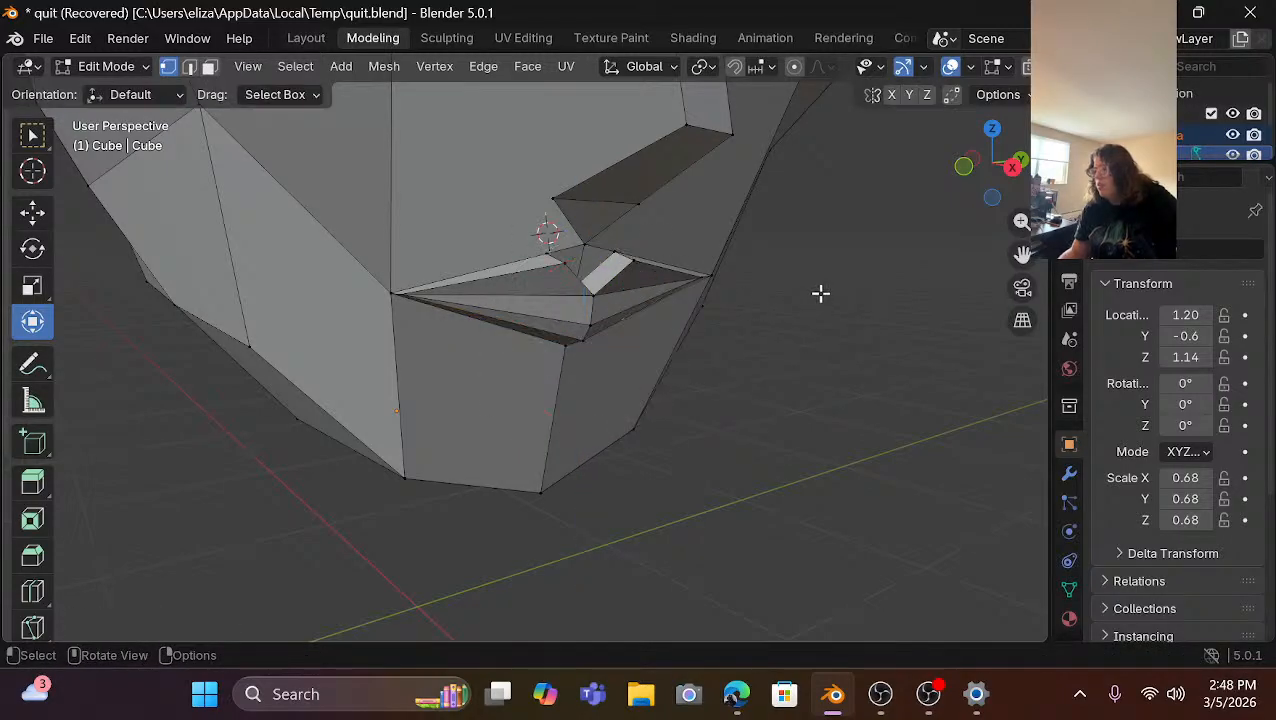
# Raise the inner center vertex of the upper lip's notch about 0.01 m along the Z axis.
pyautogui.moveTo(820, 290); pyautogui.dragTo(648, 337, button='middle')
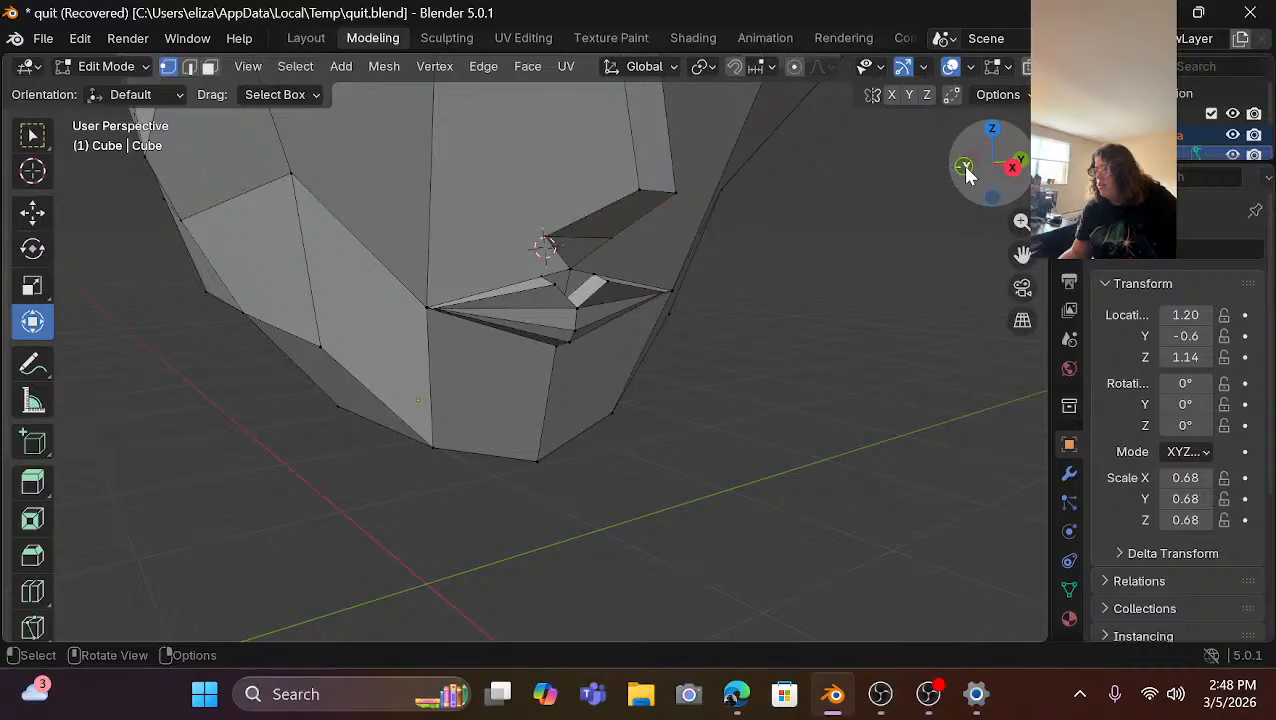
pyautogui.moveTo(966, 175); pyautogui.dragTo(1112, 178)
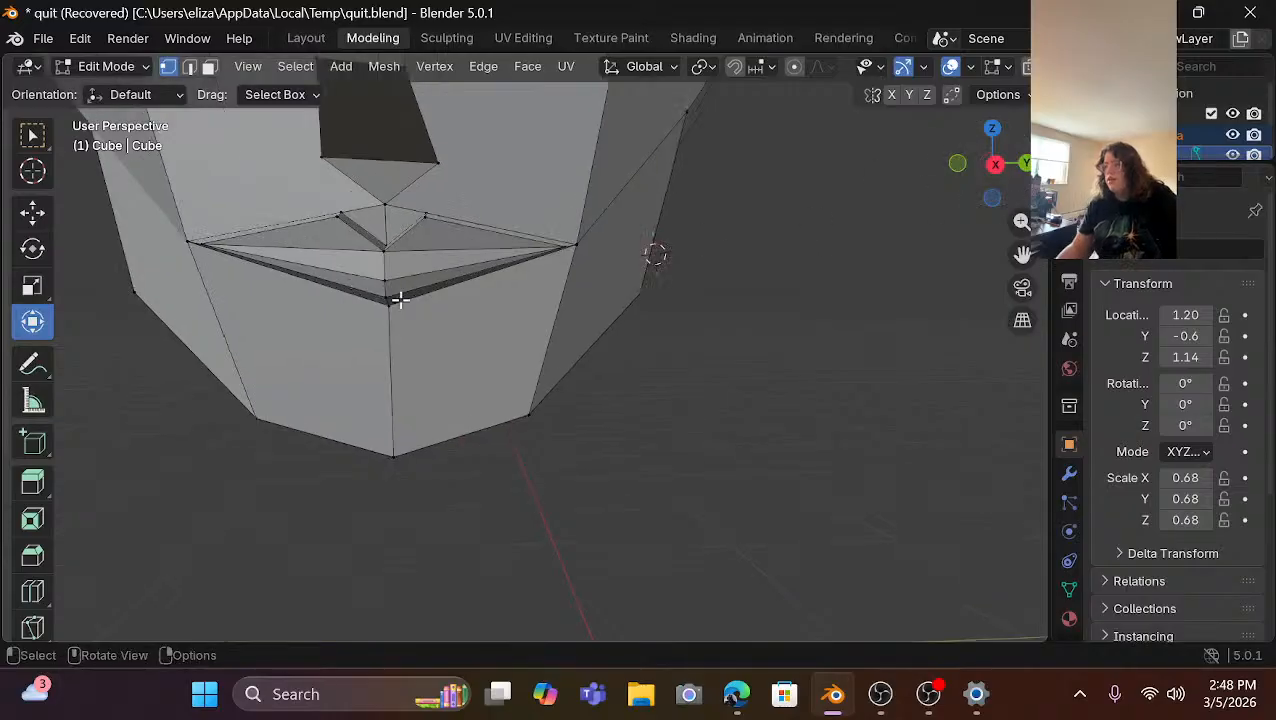
pyautogui.scroll(1, 399, 299)
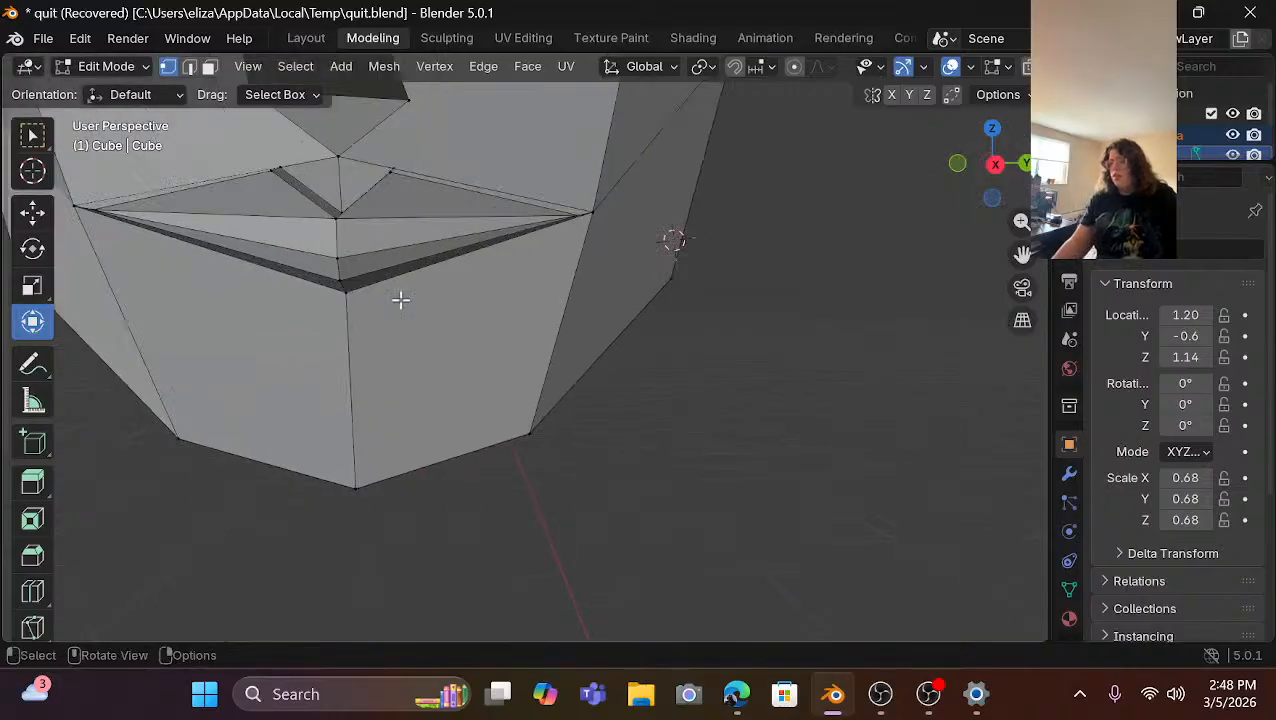
pyautogui.click(346, 223)
pyautogui.click(732, 346)
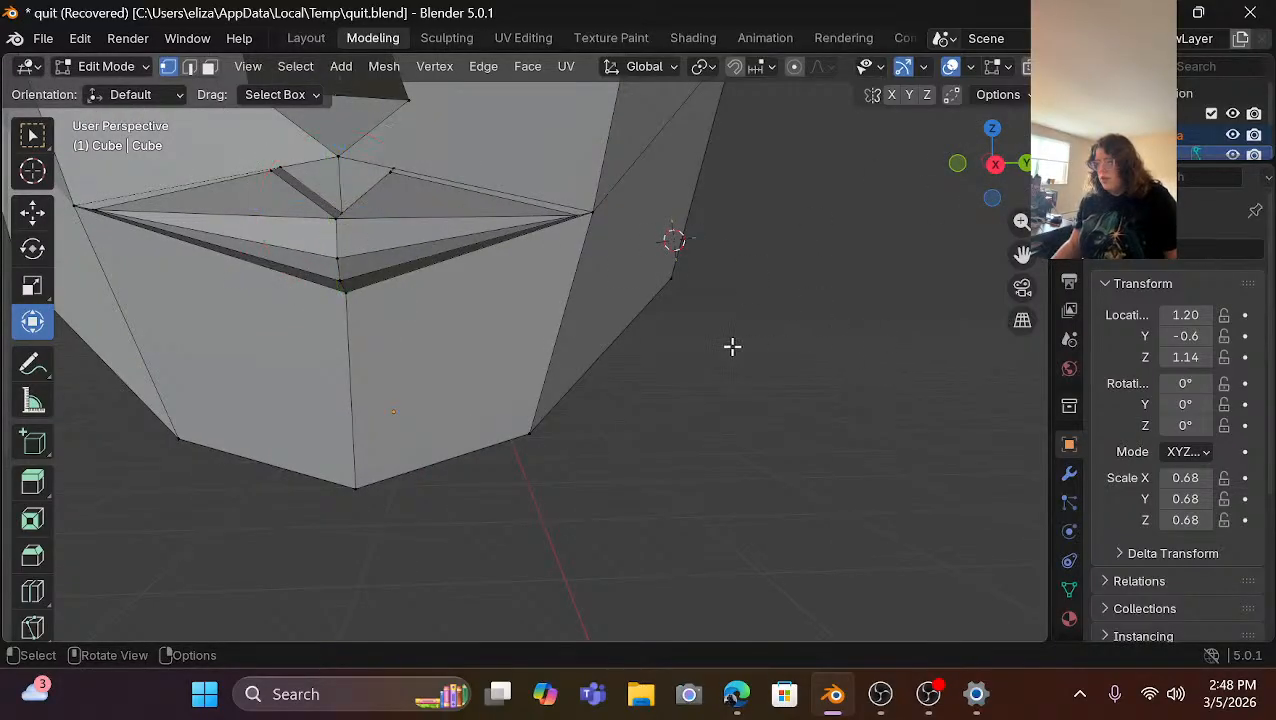
pyautogui.moveTo(545, 316); pyautogui.dragTo(584, 396, button='middle')
pyautogui.scroll(3, 568, 394)
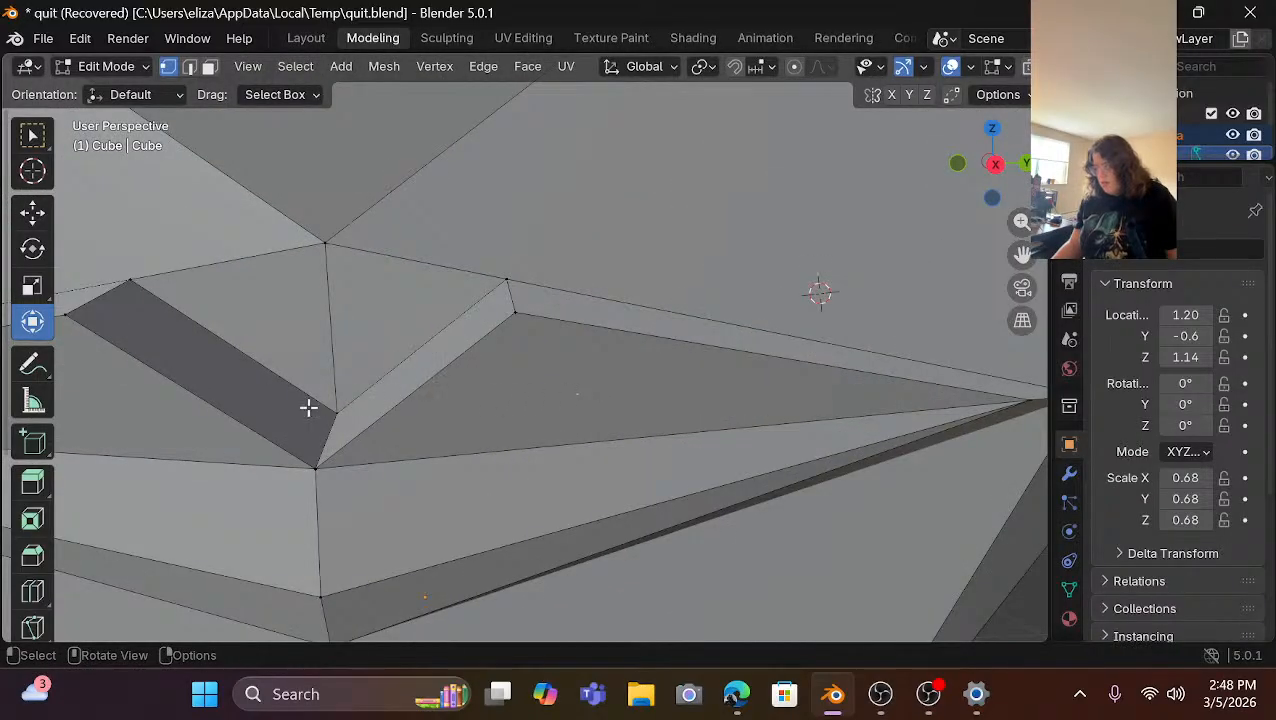
pyautogui.click(334, 408)
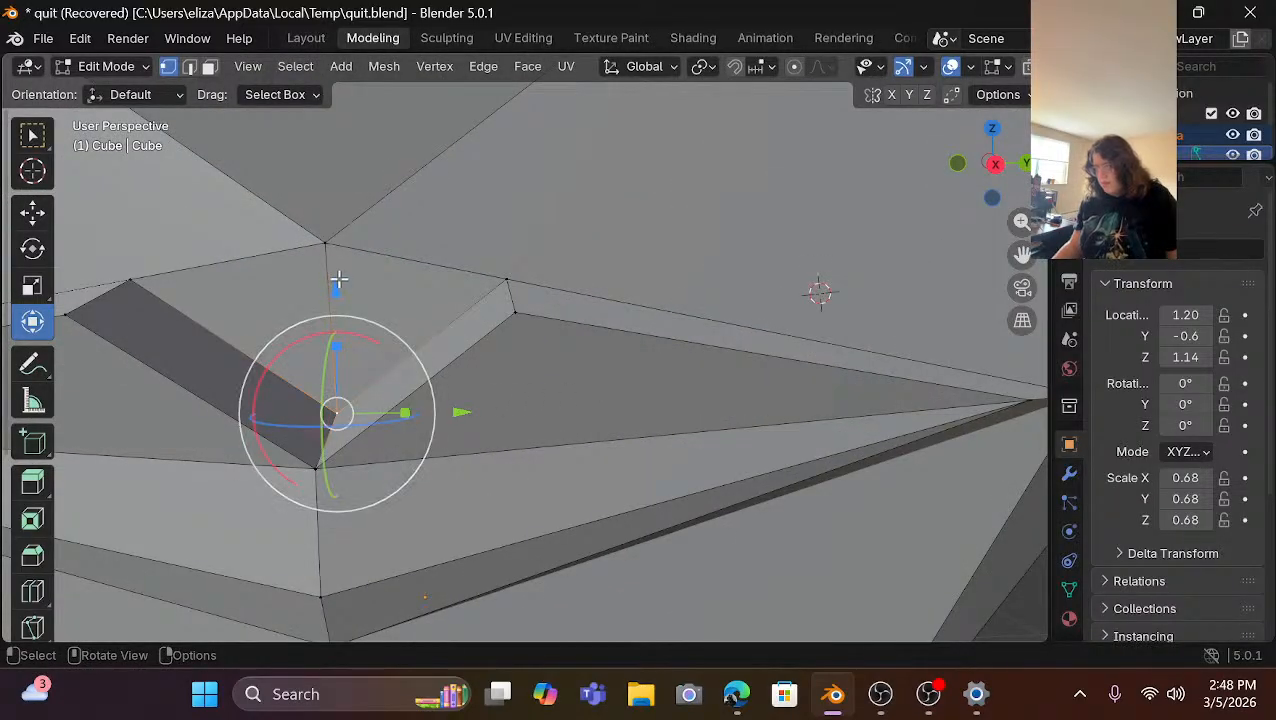
pyautogui.press('g')
pyautogui.press('z')
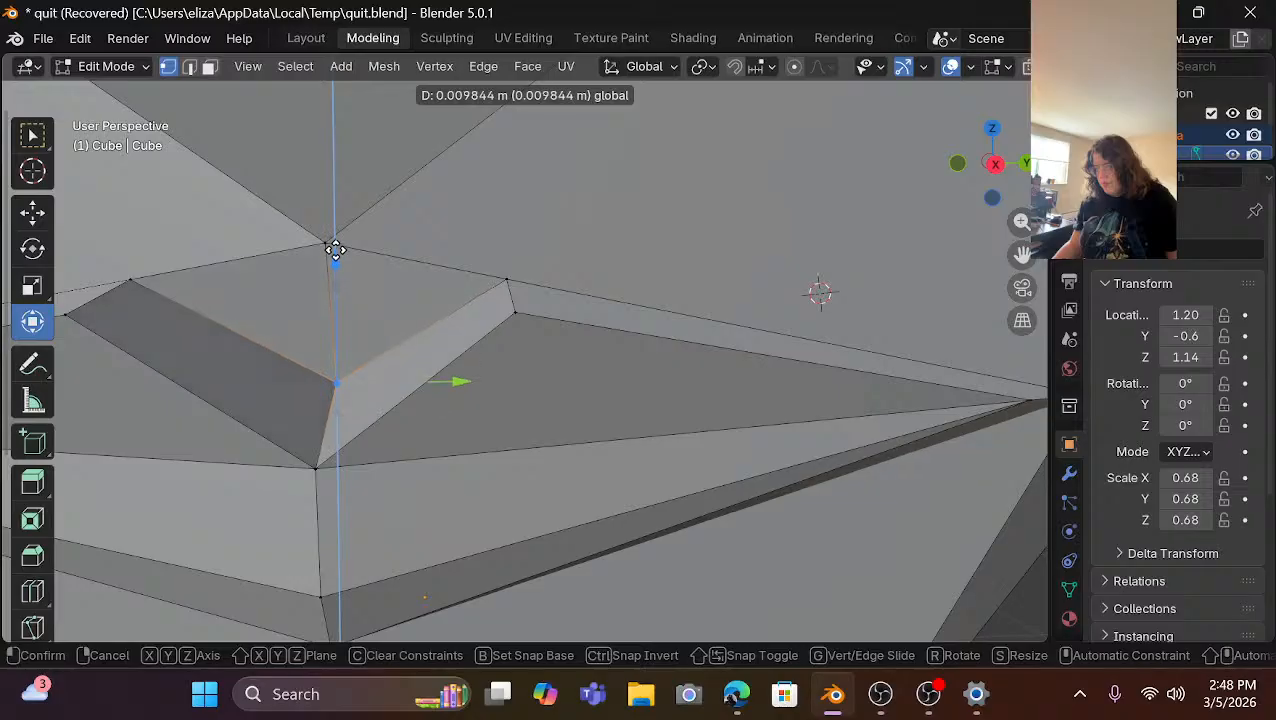
pyautogui.click(335, 250)
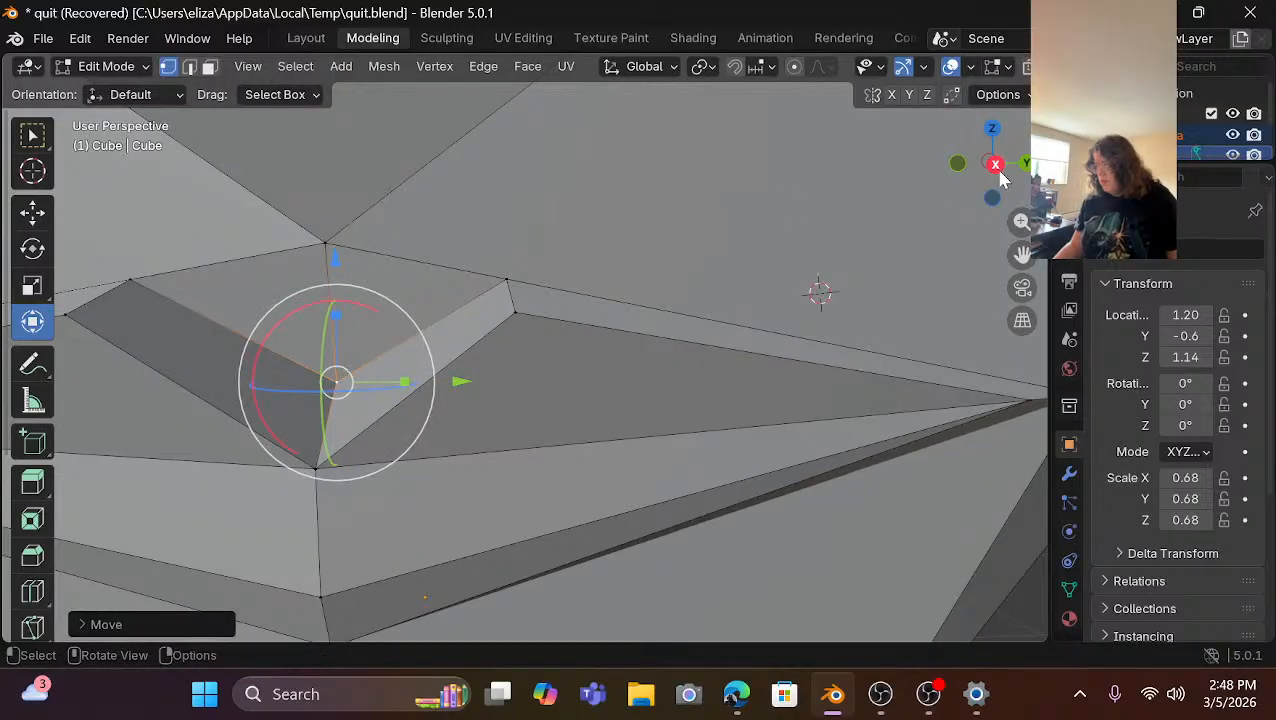
# Pull the upper lip notch's center vertex forward along the X axis, then deselect it.
pyautogui.moveTo(1003, 178); pyautogui.dragTo(894, 242)
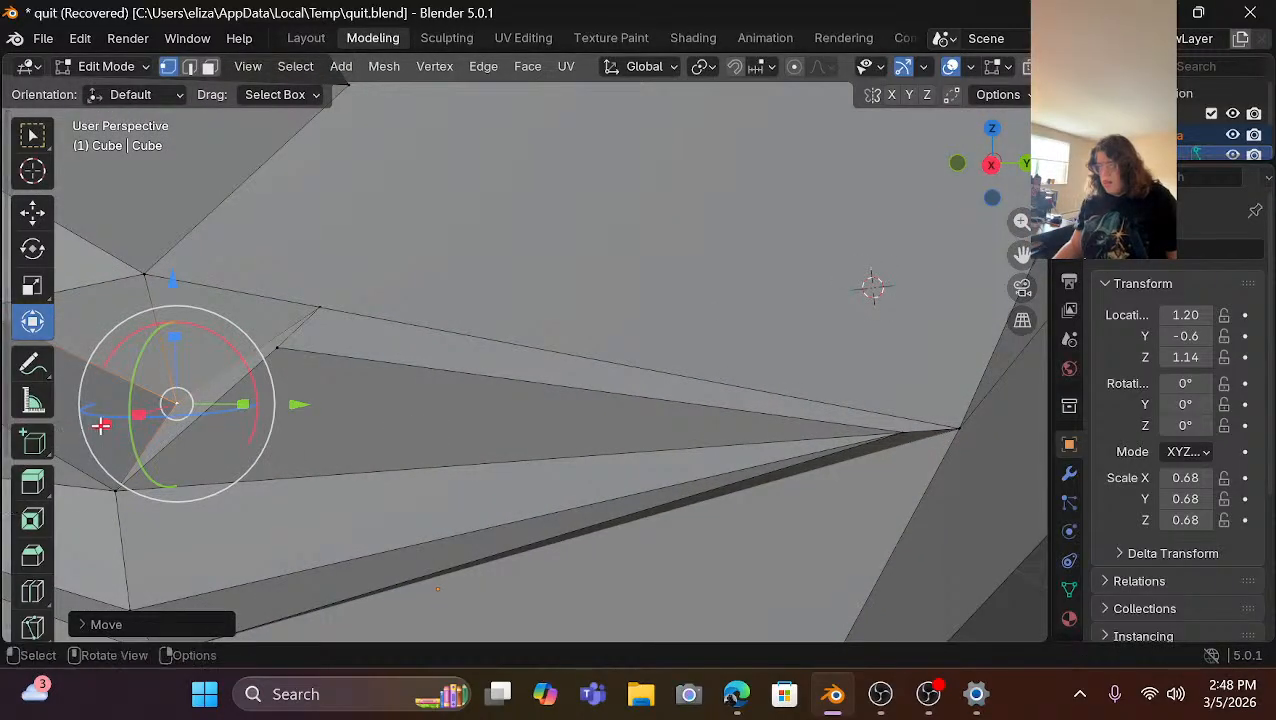
pyautogui.moveTo(101, 425)
pyautogui.mouseDown()
pyautogui.moveTo(74, 447)
pyautogui.moveTo(105, 427)
pyautogui.moveTo(88, 433)
pyautogui.mouseUp()
pyautogui.scroll(-2, 203, 397)
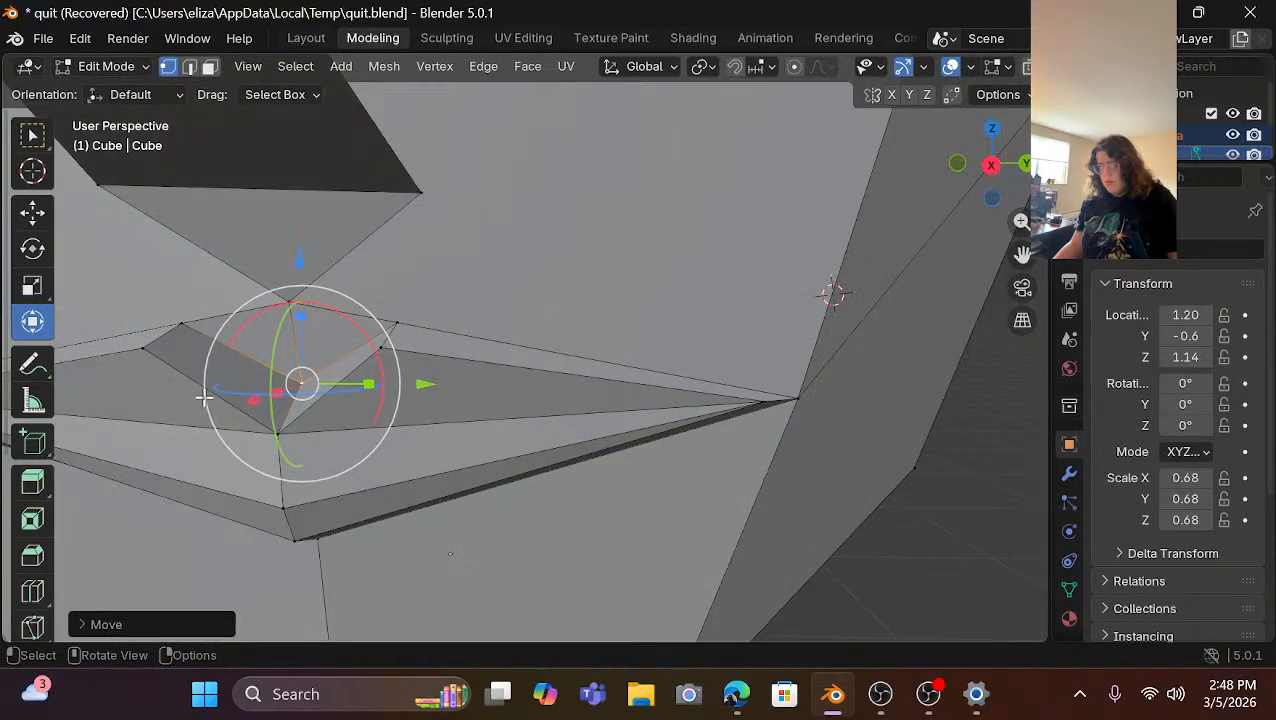
pyautogui.moveTo(251, 401)
pyautogui.mouseDown()
pyautogui.moveTo(236, 415)
pyautogui.moveTo(250, 403)
pyautogui.mouseUp()
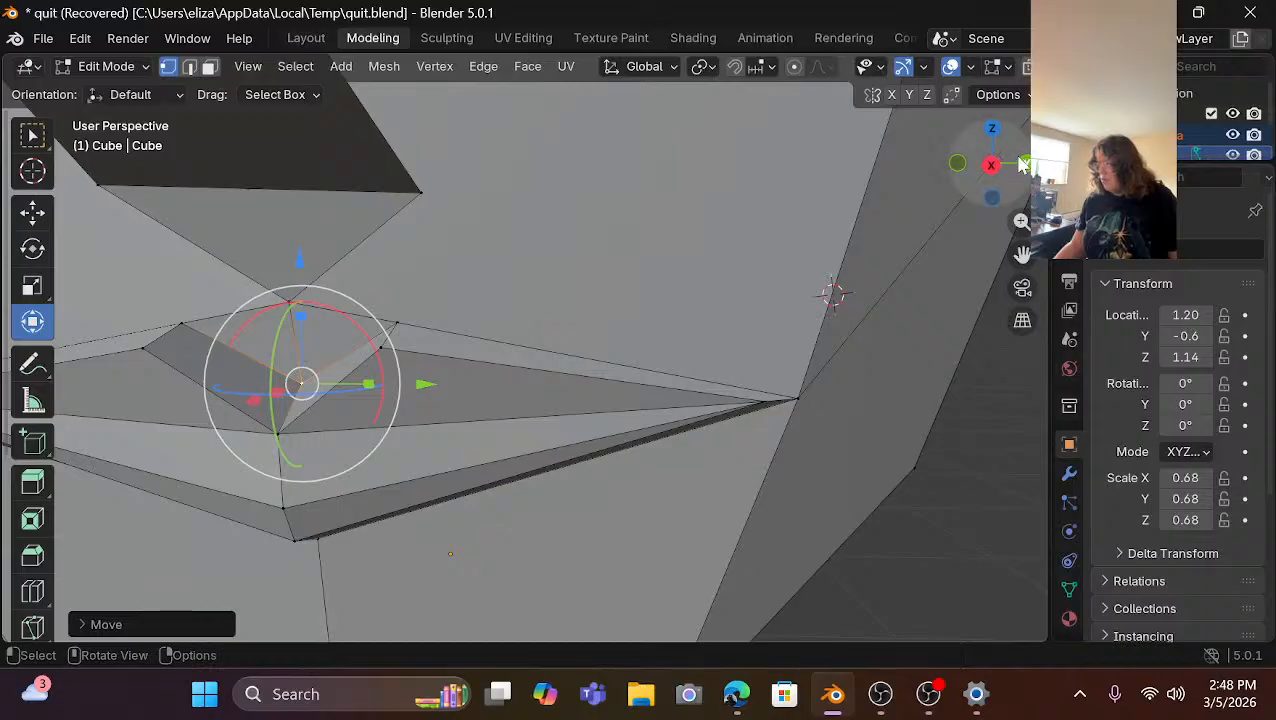
pyautogui.moveTo(998, 172); pyautogui.dragTo(1004, 173)
pyautogui.moveTo(903, 379); pyautogui.dragTo(940, 381)
pyautogui.click(998, 515)
pyautogui.scroll(-3, 950, 495)
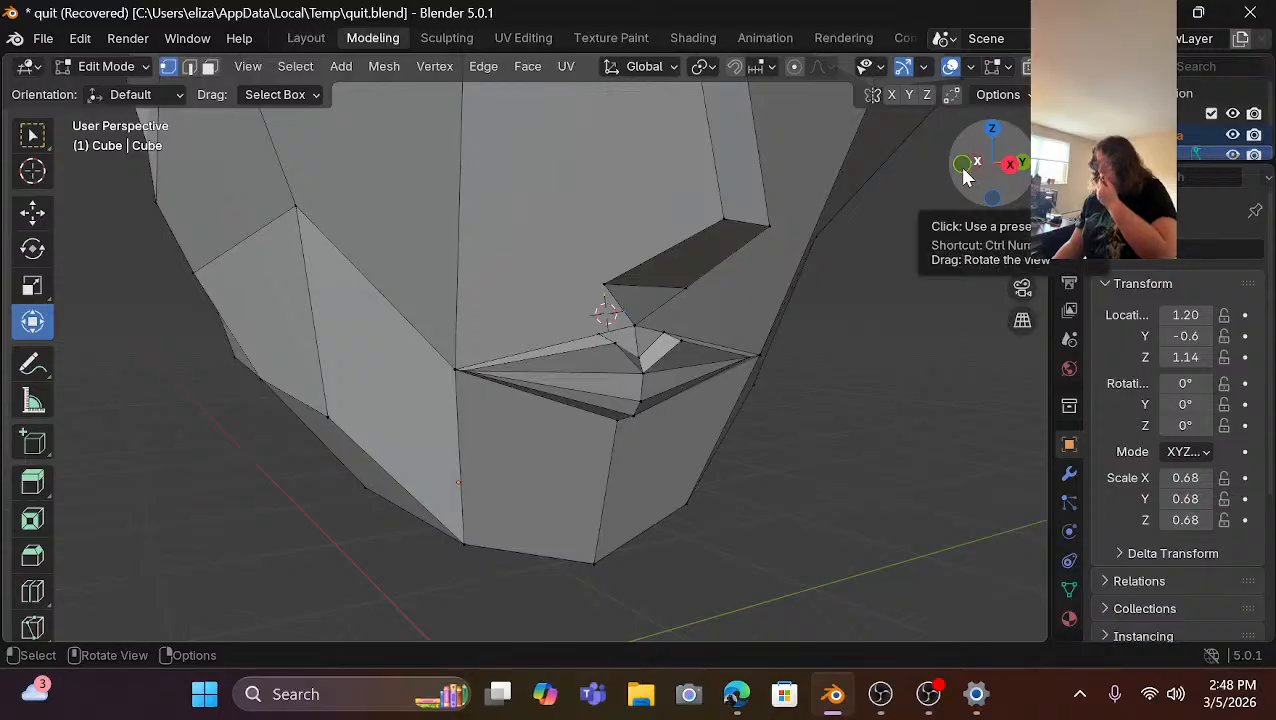
pyautogui.moveTo(964, 177); pyautogui.dragTo(912, 178)
pyautogui.scroll(3, 495, 349)
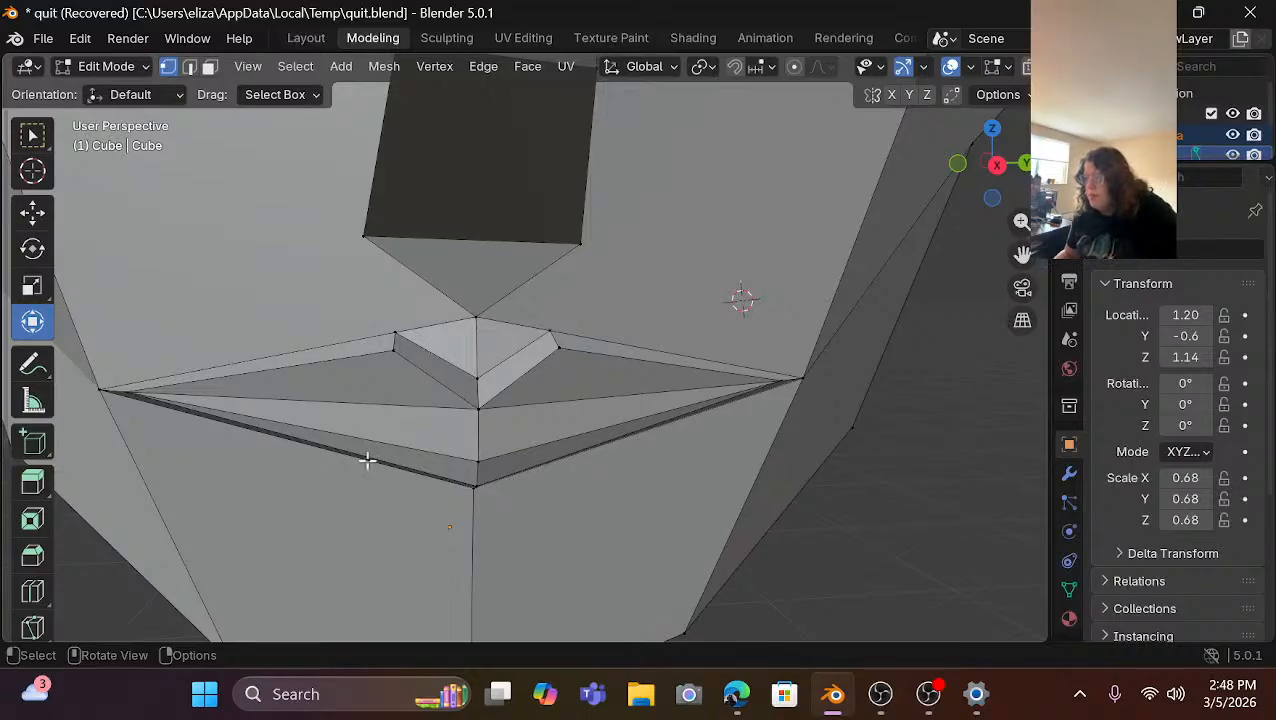
# Try insetting the two upper faces of the lower lip together, then undo the inset.
pyautogui.click(32, 212)
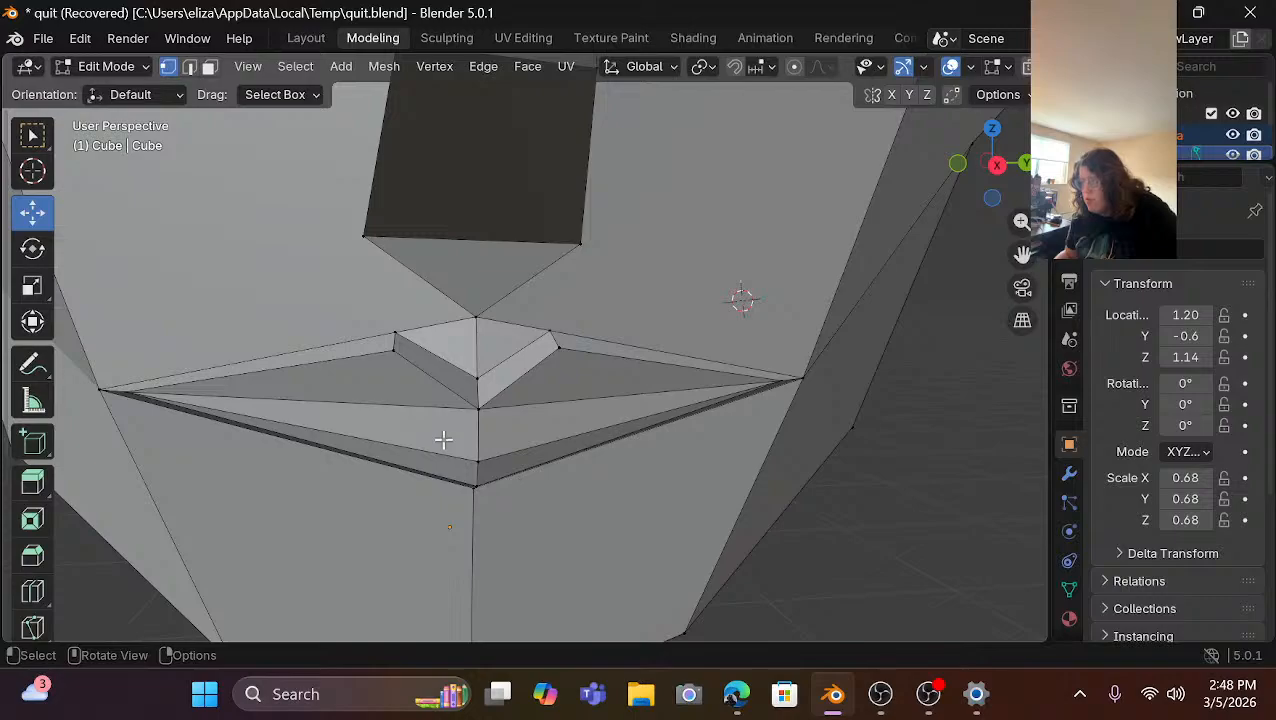
pyautogui.press('shift')
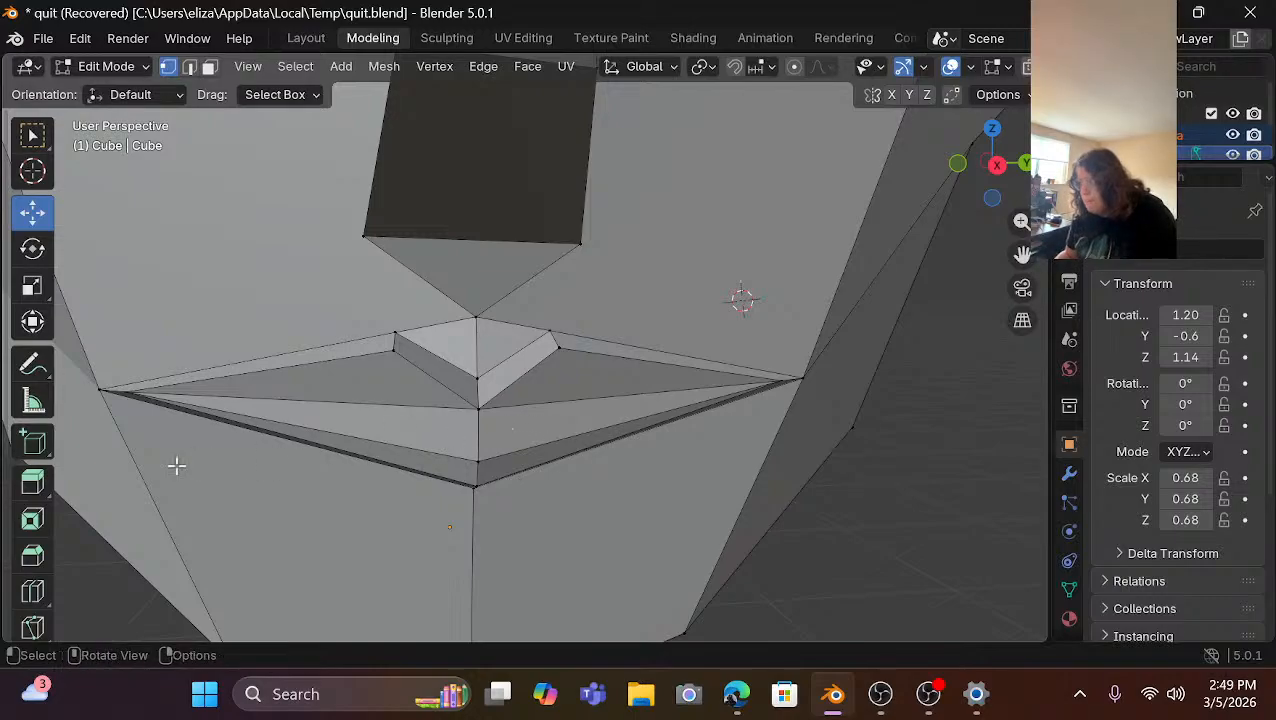
pyautogui.keyDown('shift'); pyautogui.click(455, 430); pyautogui.keyUp('shift')
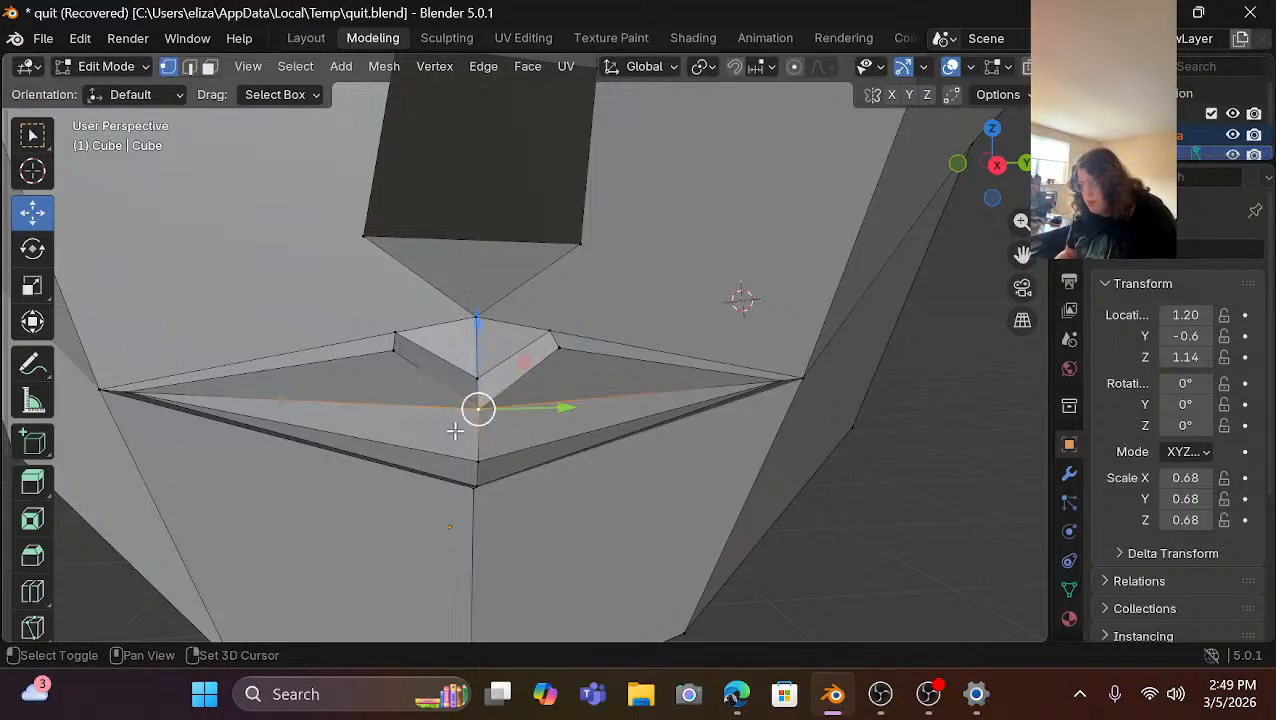
pyautogui.press('3')
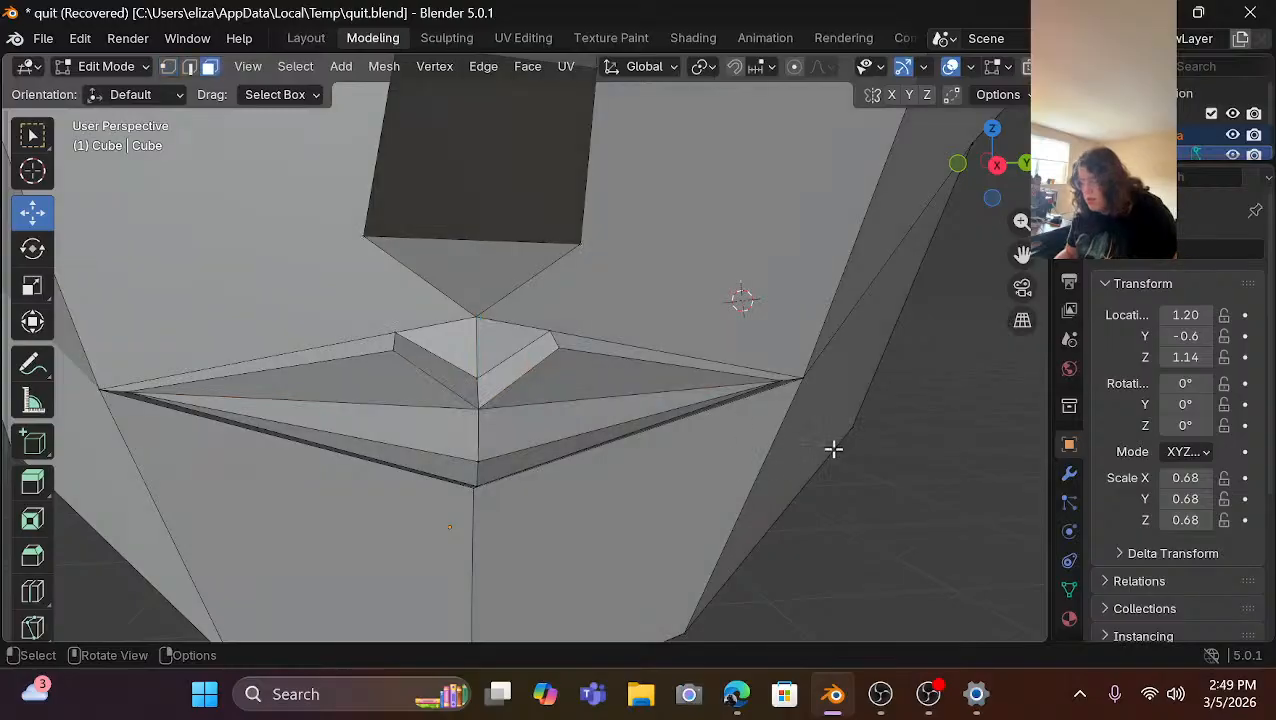
pyautogui.keyDown('shift'); pyautogui.click(455, 420); pyautogui.keyUp('shift')
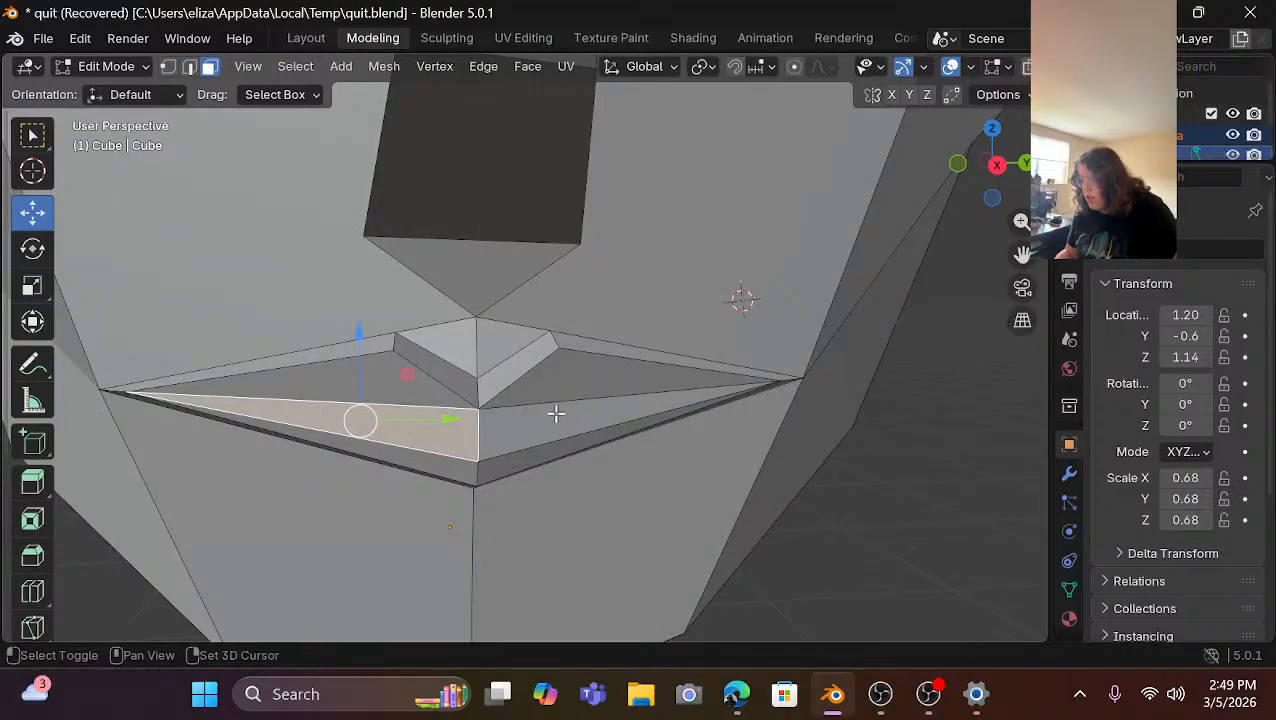
pyautogui.click(562, 389)
pyautogui.keyDown('shift'); pyautogui.click(445, 428); pyautogui.keyUp('shift')
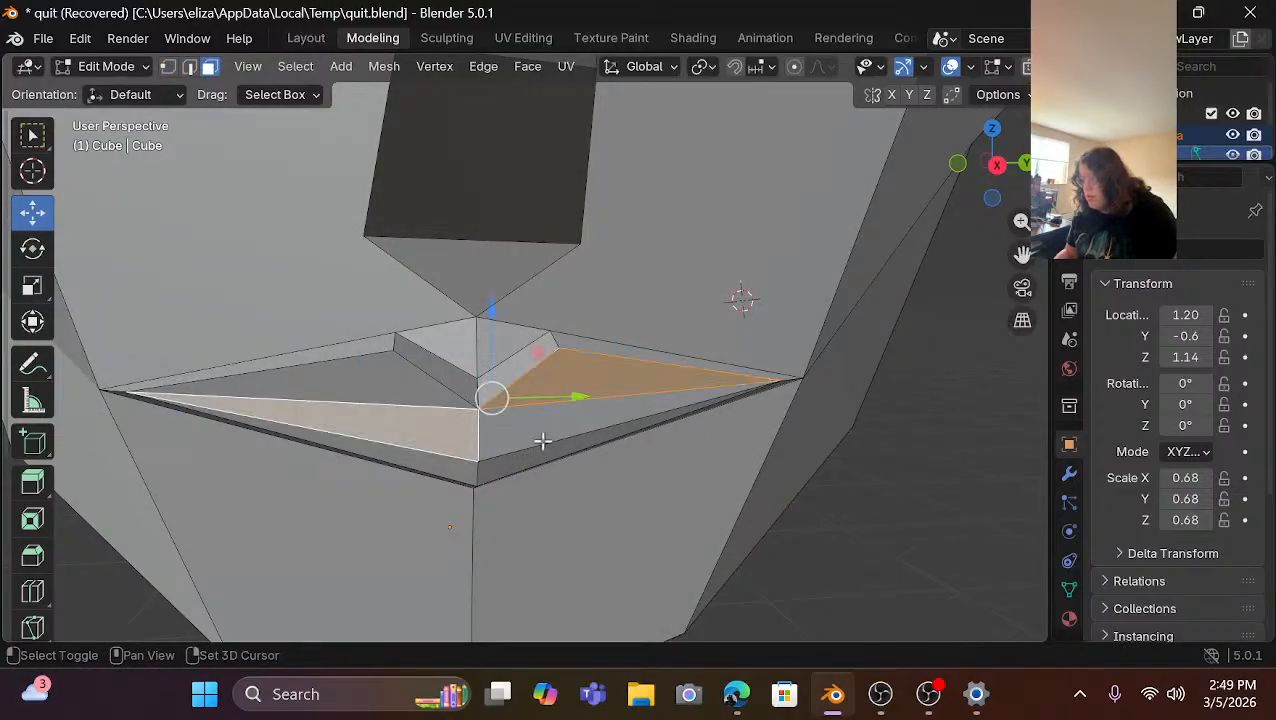
pyautogui.click(450, 419)
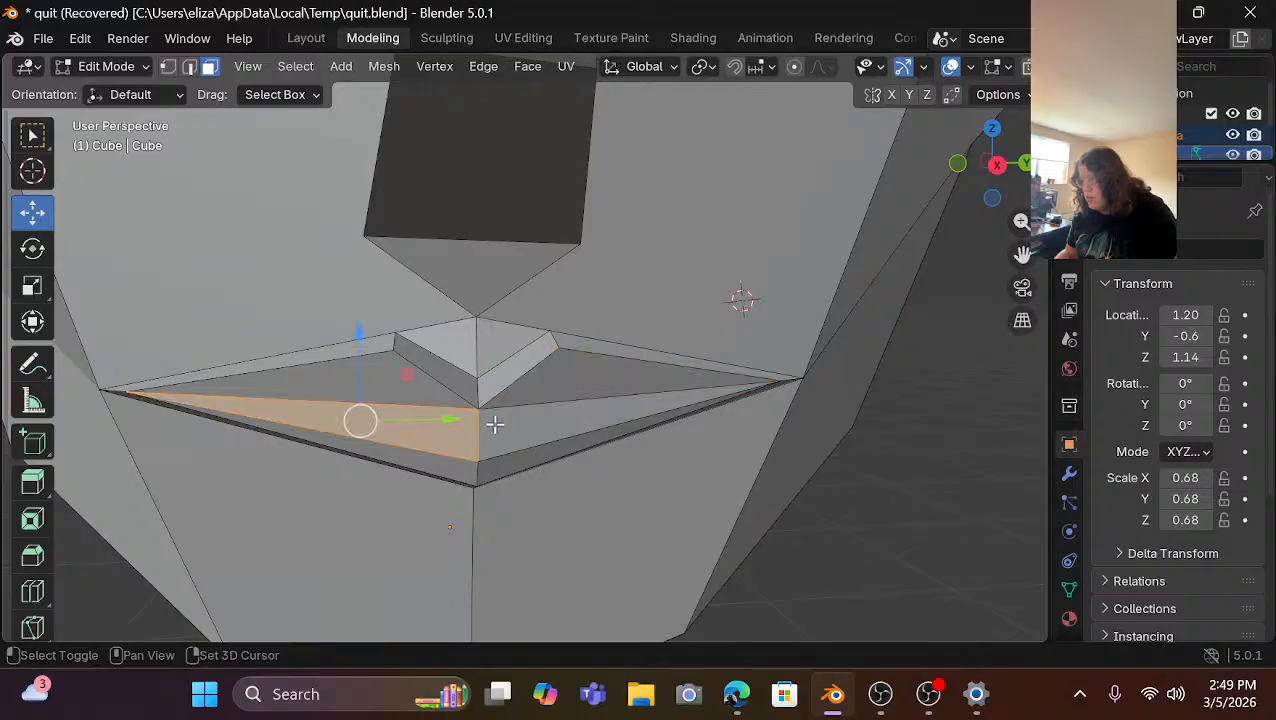
pyautogui.keyDown('shift'); pyautogui.click(502, 424); pyautogui.keyUp('shift')
pyautogui.keyDown('shift'); pyautogui.click(502, 424); pyautogui.keyUp('shift')
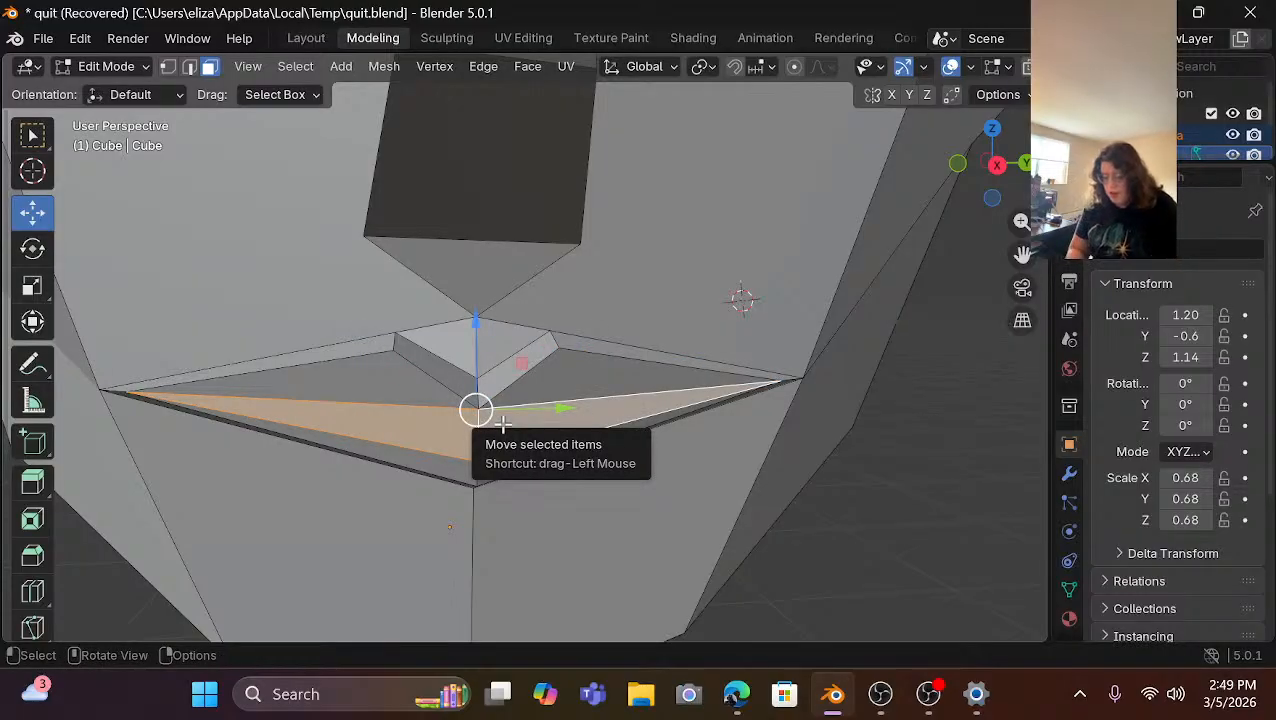
pyautogui.click(44, 520)
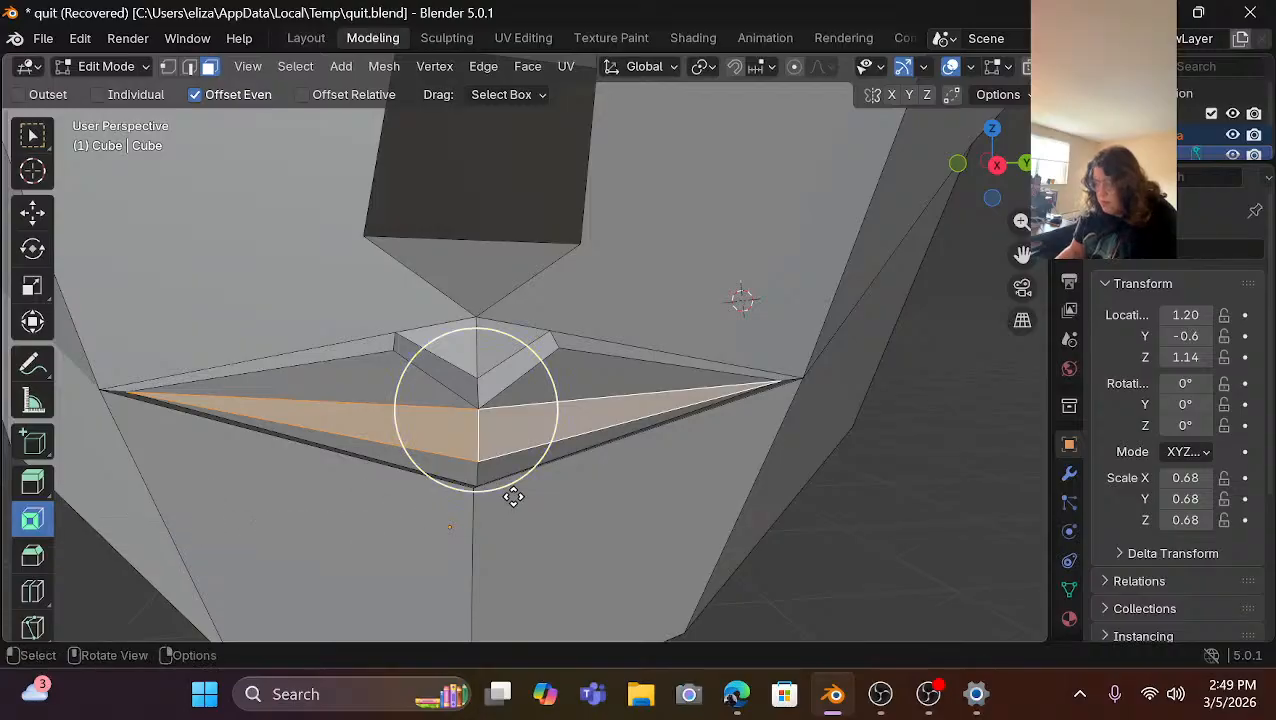
pyautogui.moveTo(495, 488); pyautogui.dragTo(679, 442)
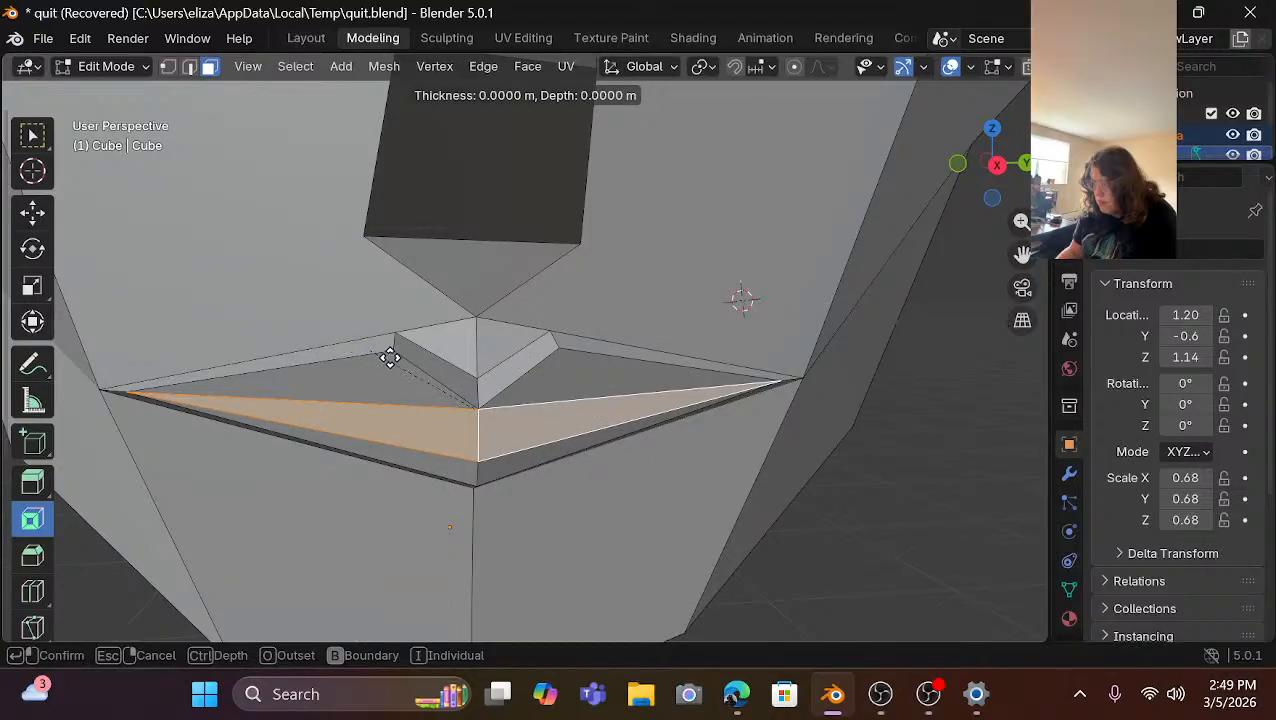
pyautogui.moveTo(390, 357); pyautogui.dragTo(412, 381)
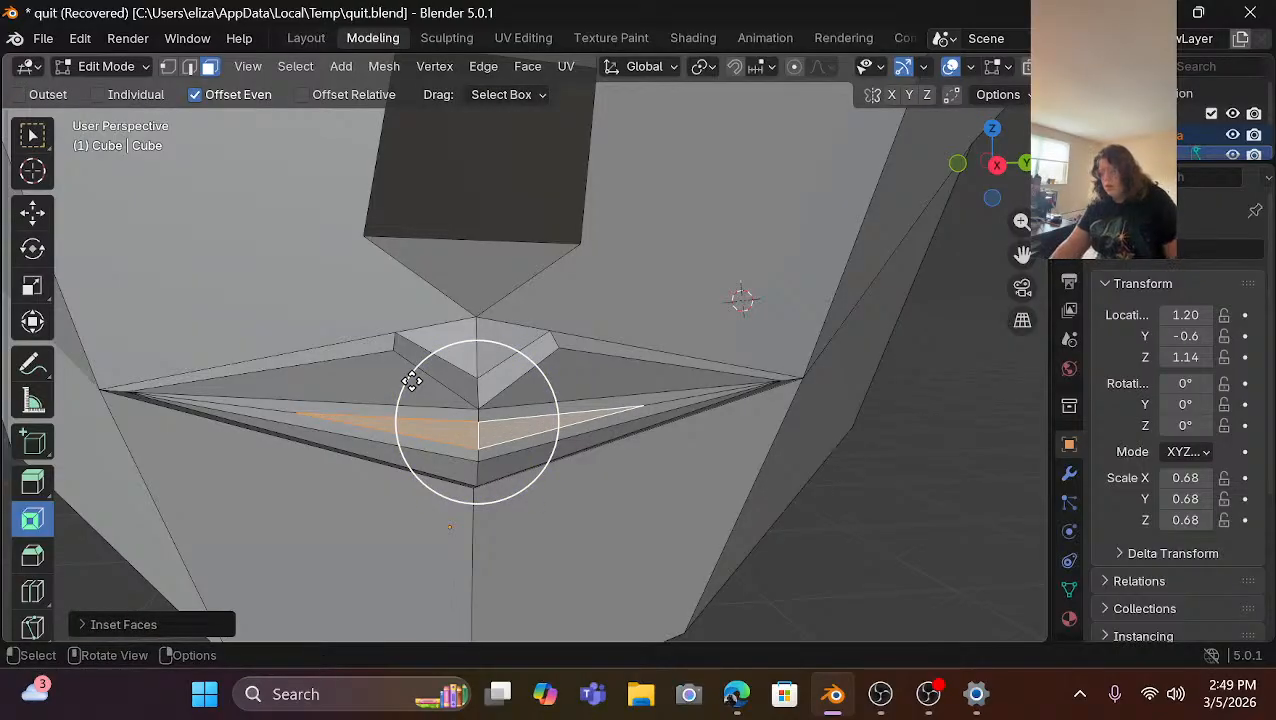
pyautogui.hotkey('ctrl', 'z')
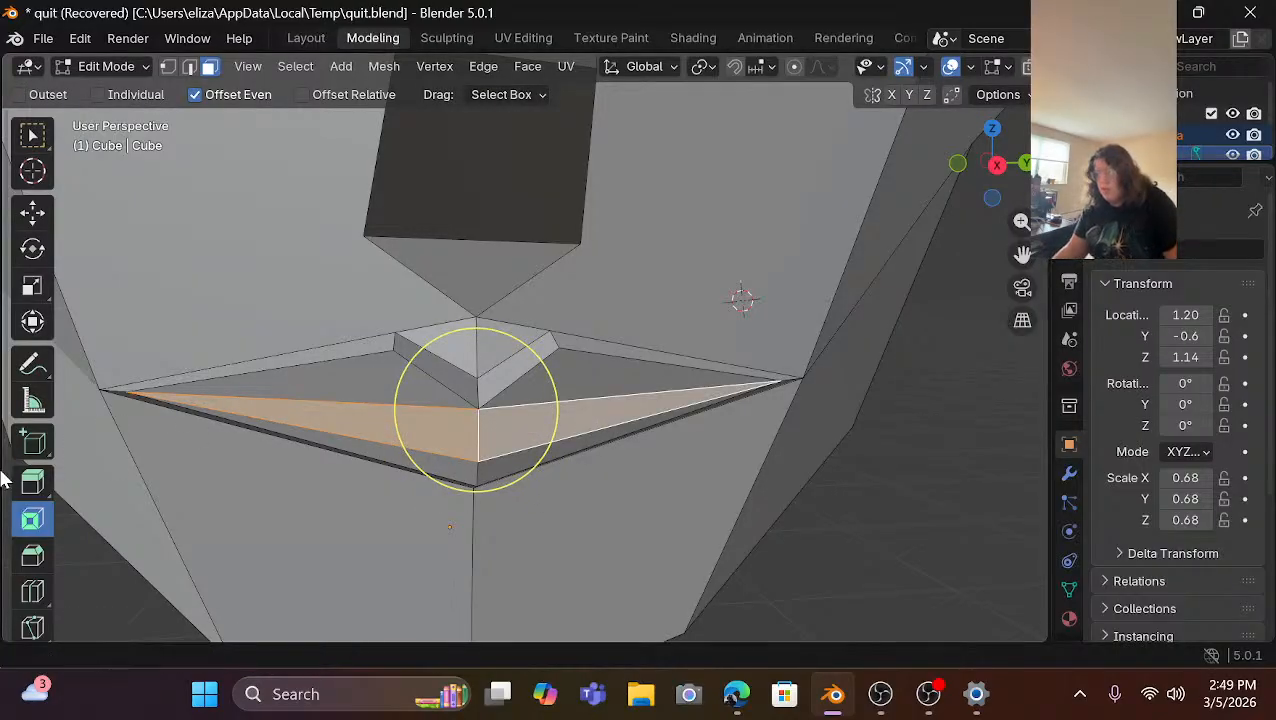
# Try beveling the two selected lower lip faces, then undo the bevel and clear the selection.
pyautogui.click(31, 556)
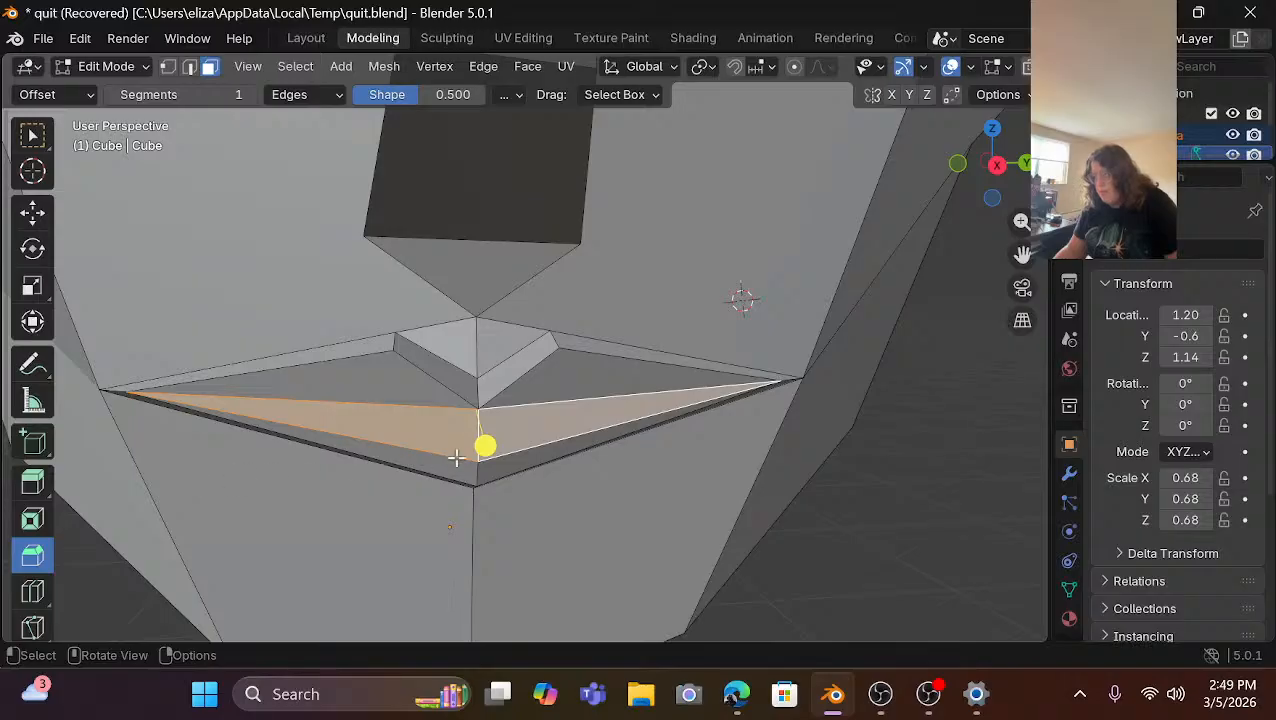
pyautogui.moveTo(484, 442); pyautogui.dragTo(465, 437)
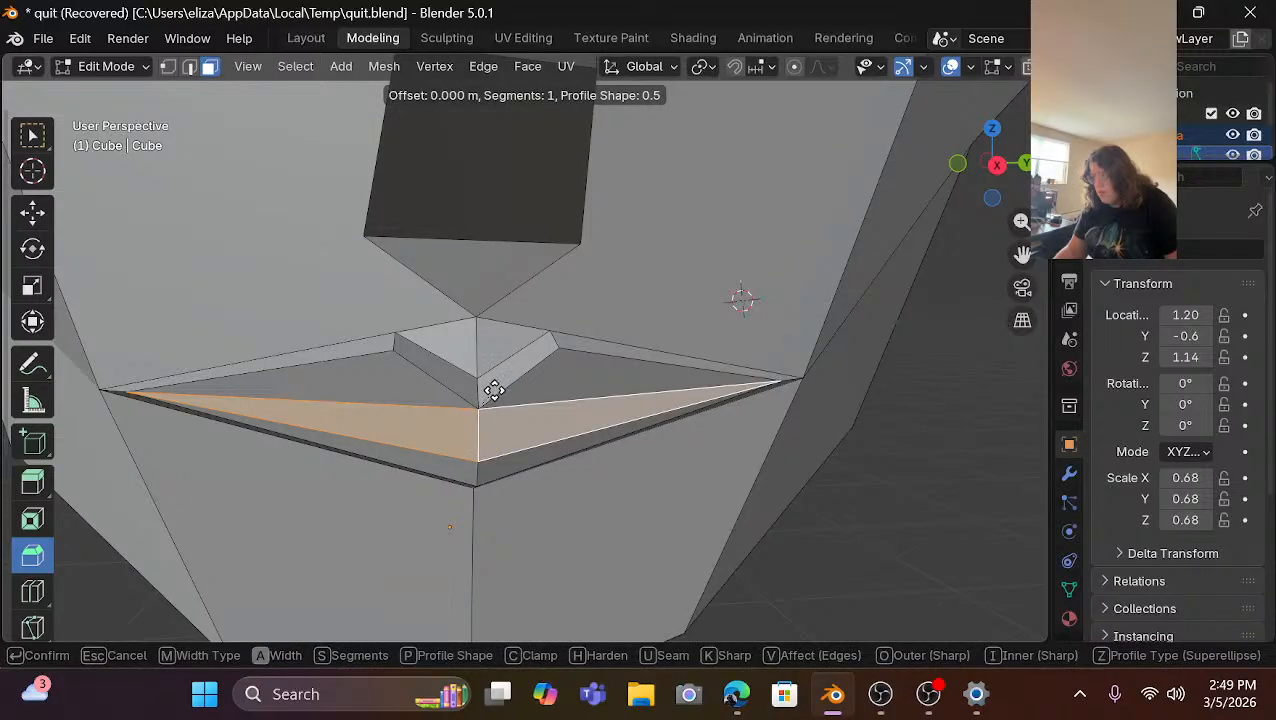
pyautogui.moveTo(494, 390); pyautogui.dragTo(464, 470)
pyautogui.hotkey('ctrl', 'z')
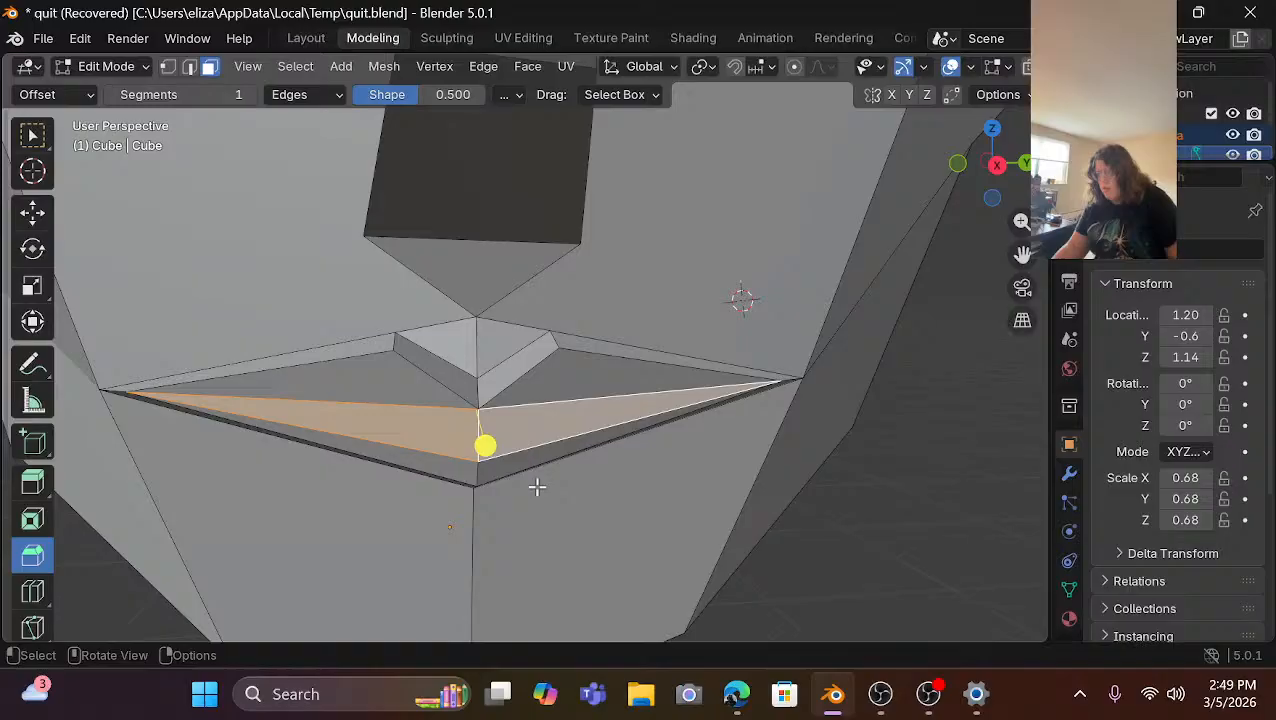
pyautogui.click(1023, 516)
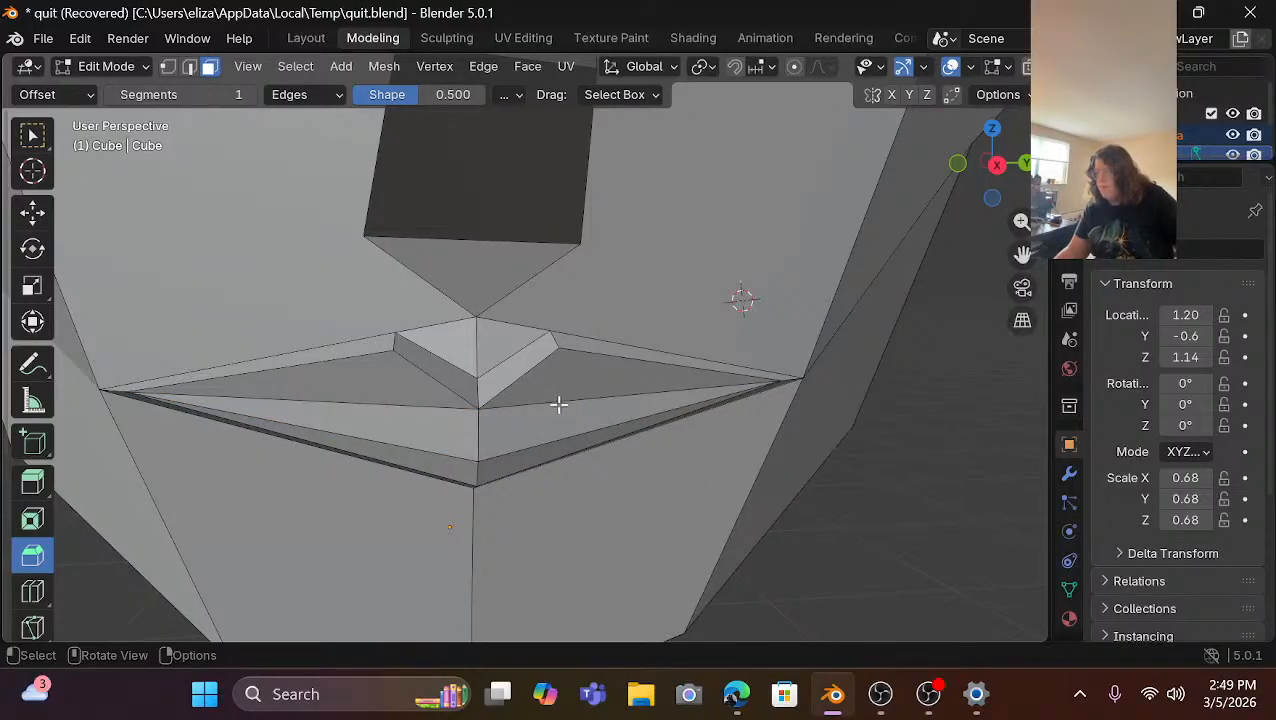
# Bevel the two edges where the upper and lower lips meet into a narrow one-segment strip along the mouth line.
pyautogui.scroll(3, 561, 404)
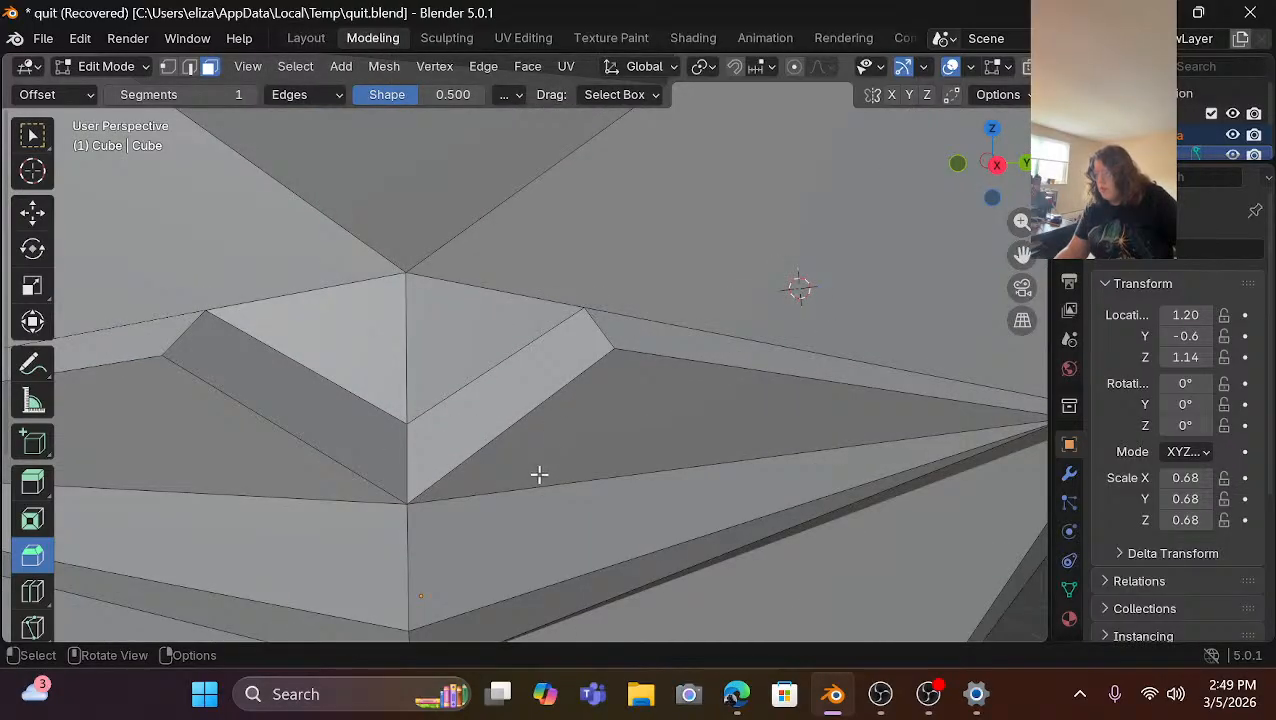
pyautogui.click(535, 490)
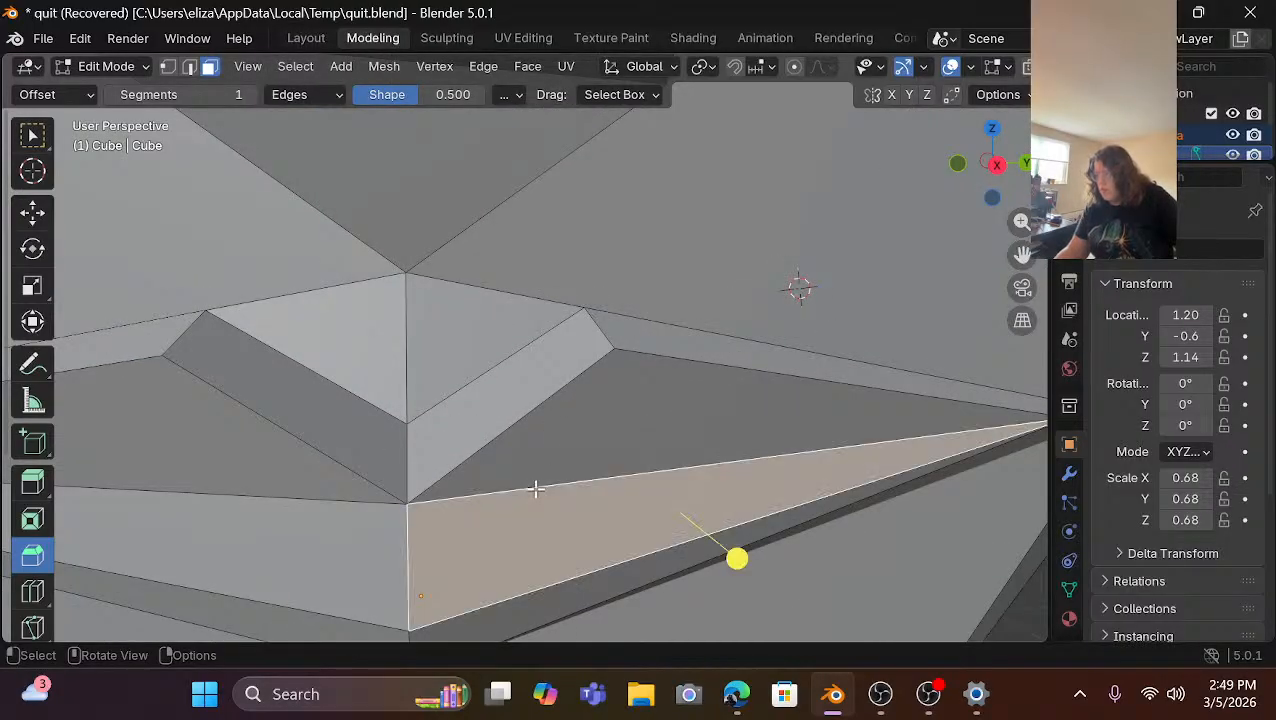
pyautogui.press('2')
pyautogui.click(347, 522)
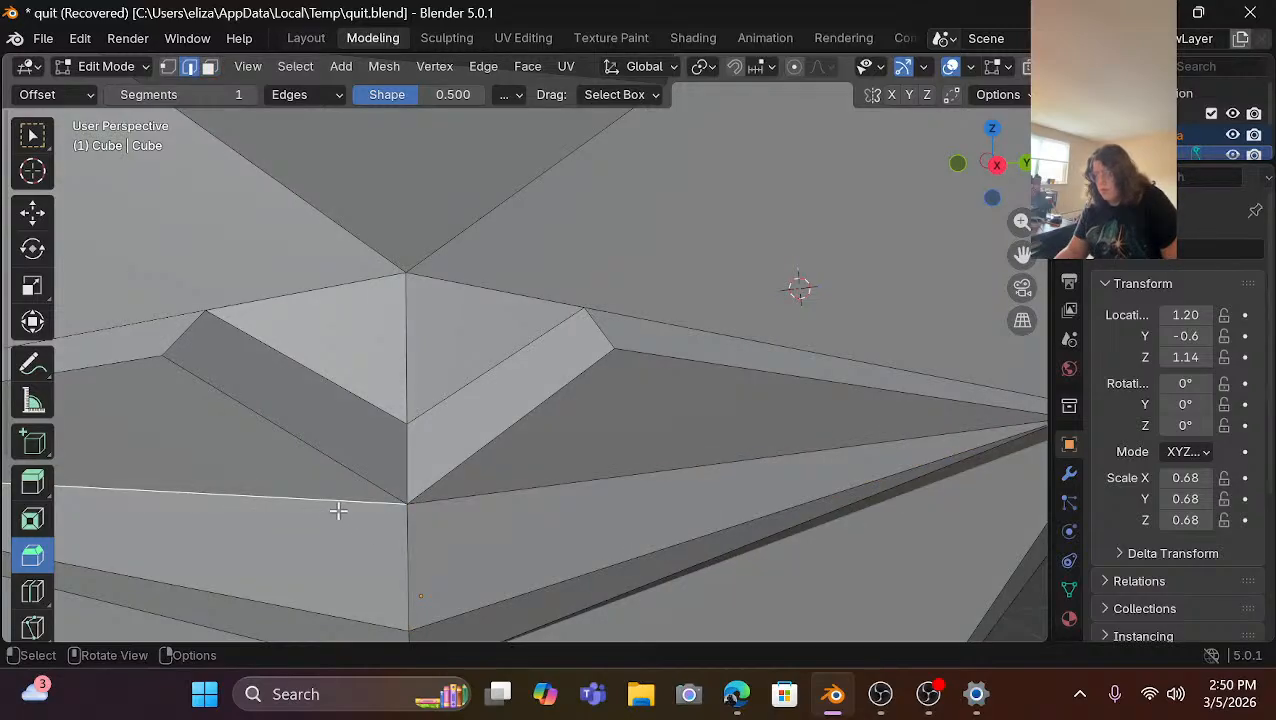
pyautogui.keyDown('shift'); pyautogui.click(424, 504); pyautogui.keyUp('shift')
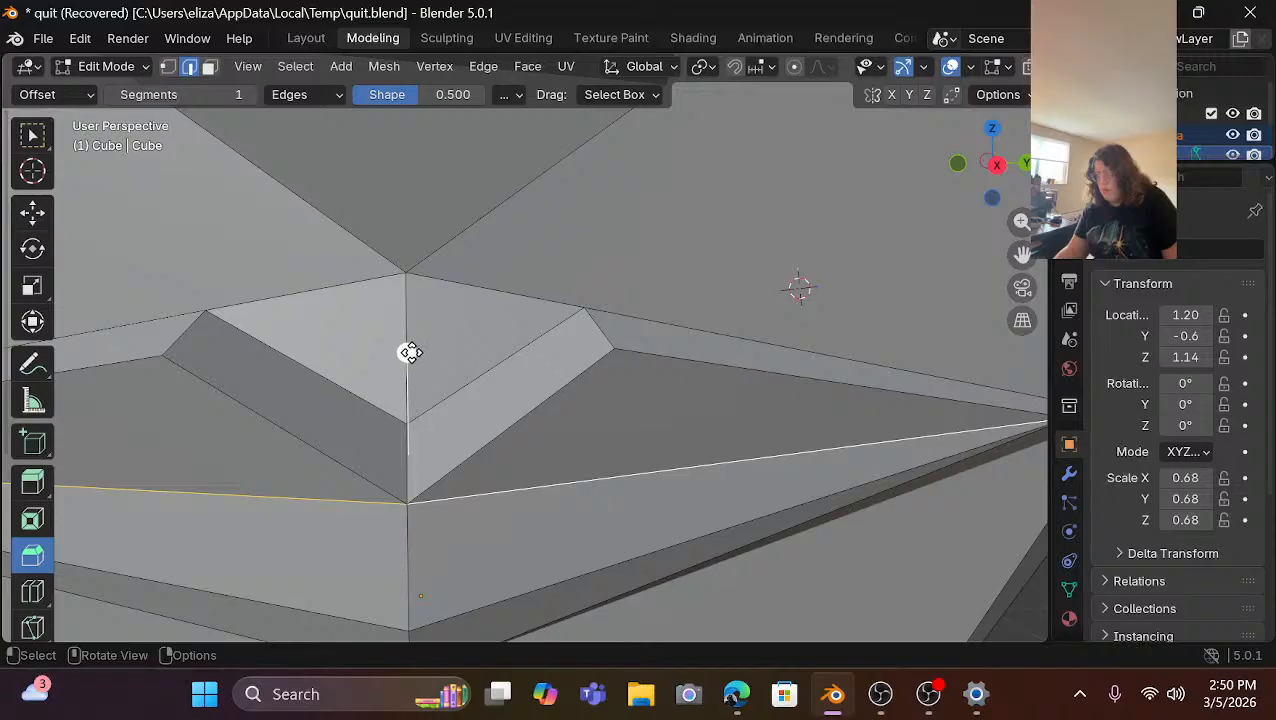
pyautogui.moveTo(411, 352); pyautogui.dragTo(410, 372)
pyautogui.moveTo(411, 515); pyautogui.dragTo(510, 511)
pyautogui.moveTo(510, 511); pyautogui.dragTo(506, 514, button='middle')
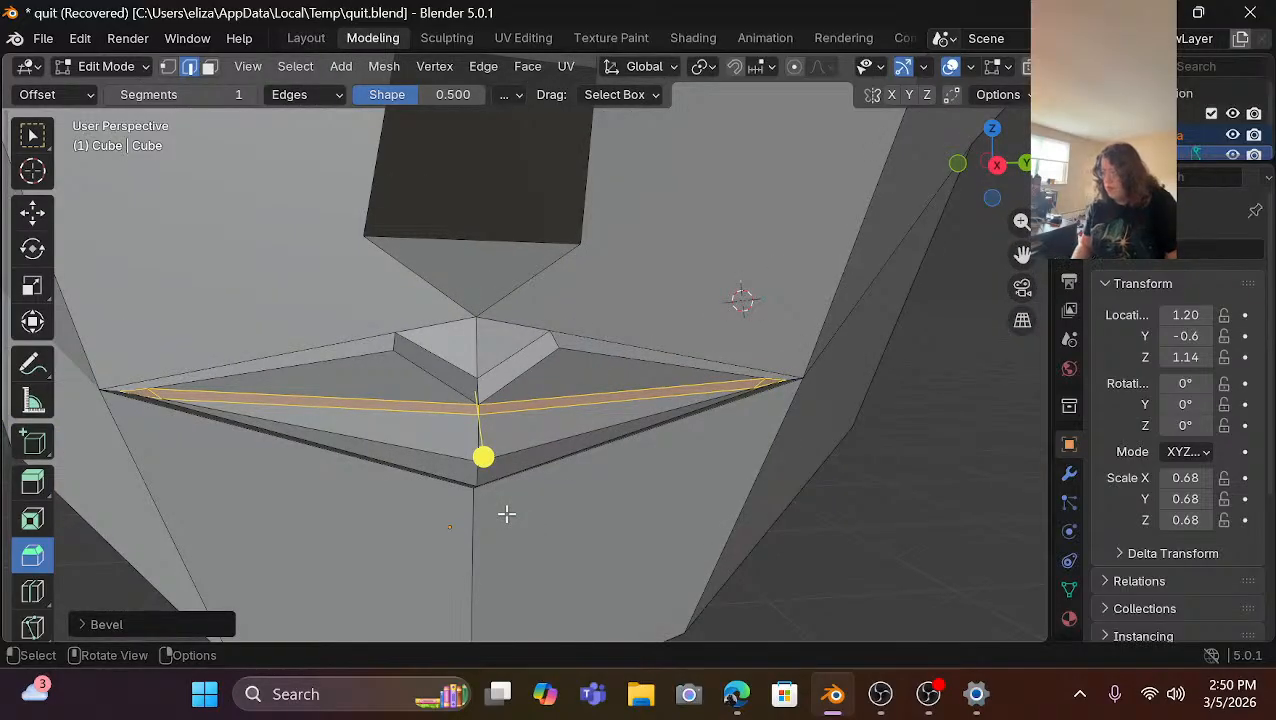
pyautogui.hotkey('alt', 'a')
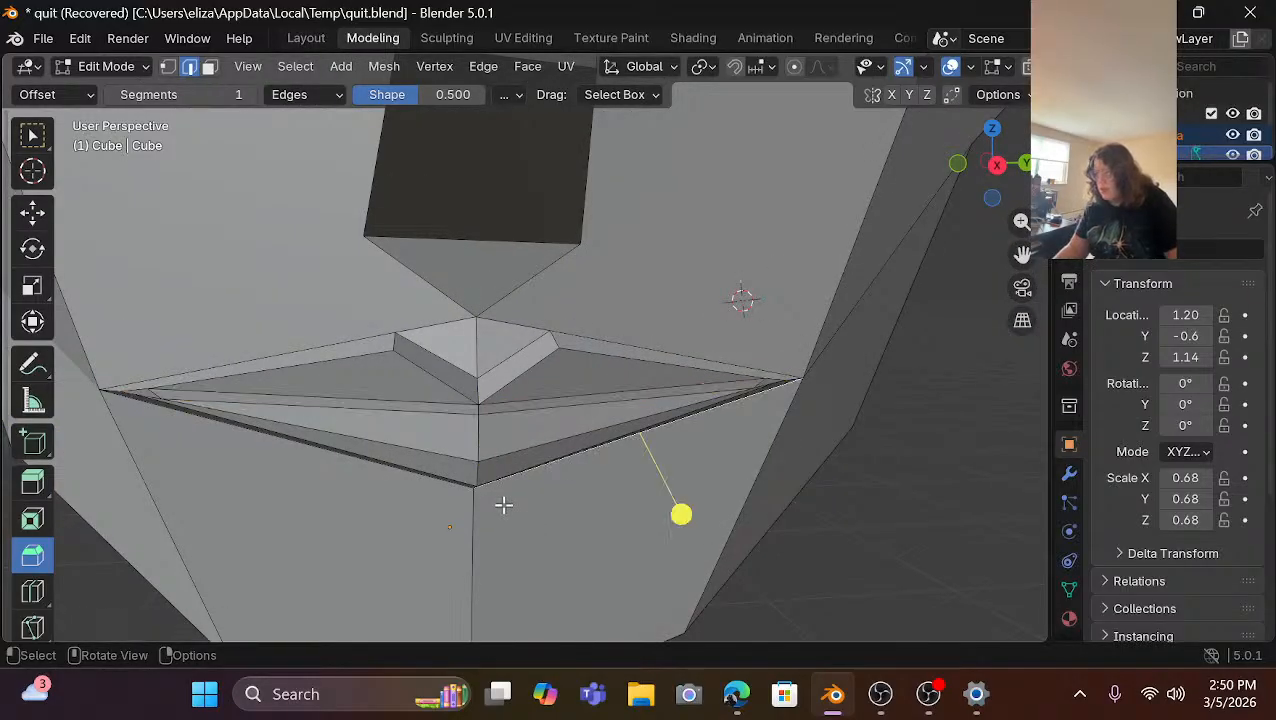
# Dissolve the short diagonal edge between the upper and lower lips at the mouth corner on the viewer's left.
pyautogui.click(32, 211)
pyautogui.scroll(2, 241, 417)
pyautogui.scroll(2, 241, 417)
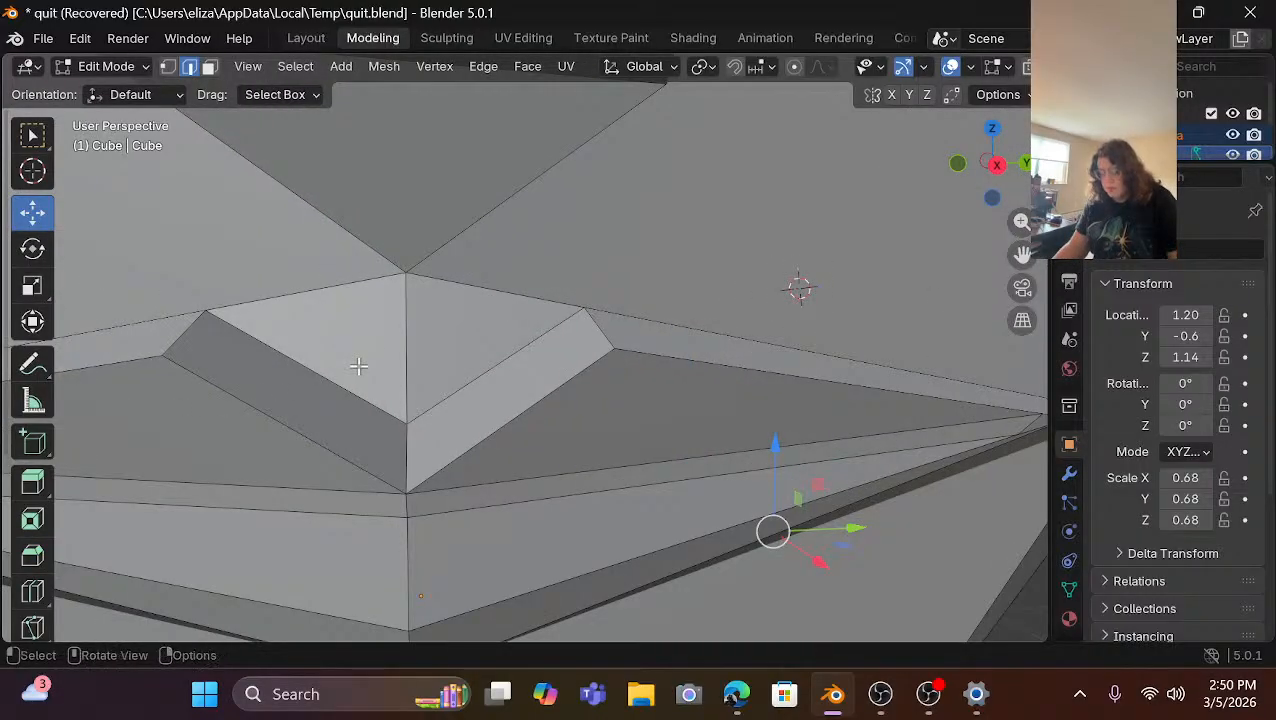
pyautogui.moveTo(265, 361); pyautogui.dragTo(539, 320, button='middle')
pyautogui.click(606, 244)
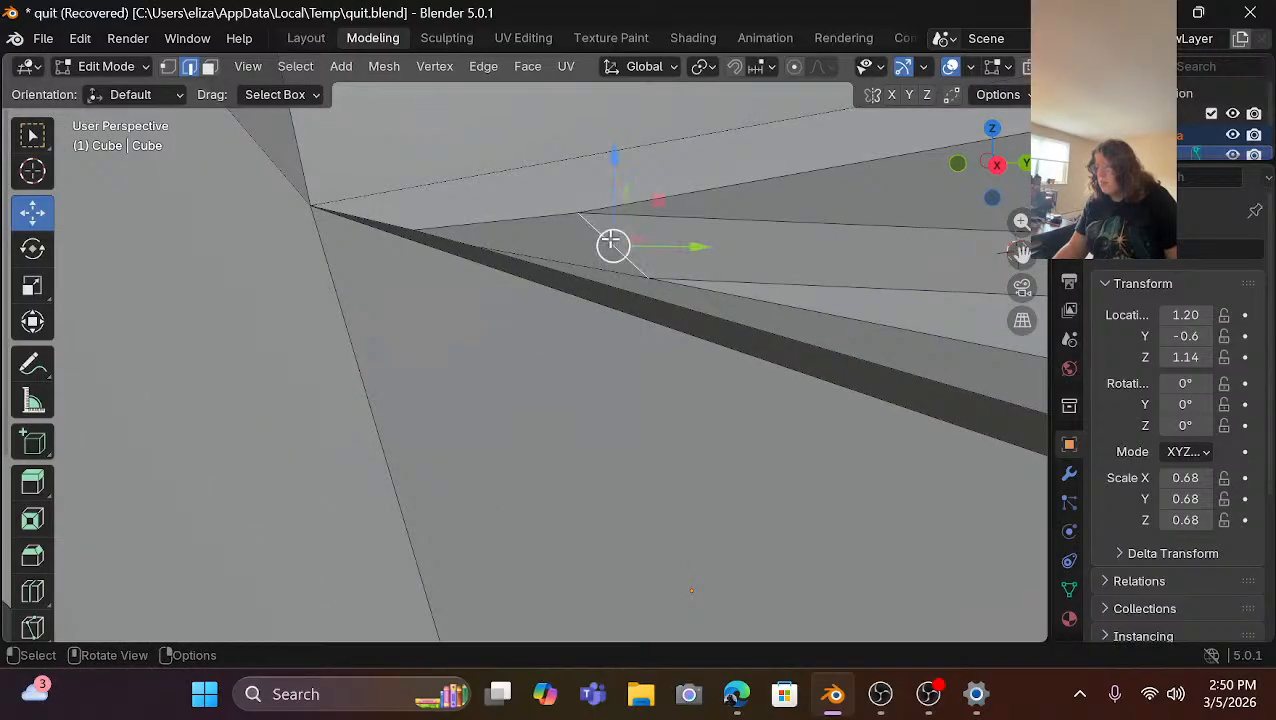
pyautogui.press('x')
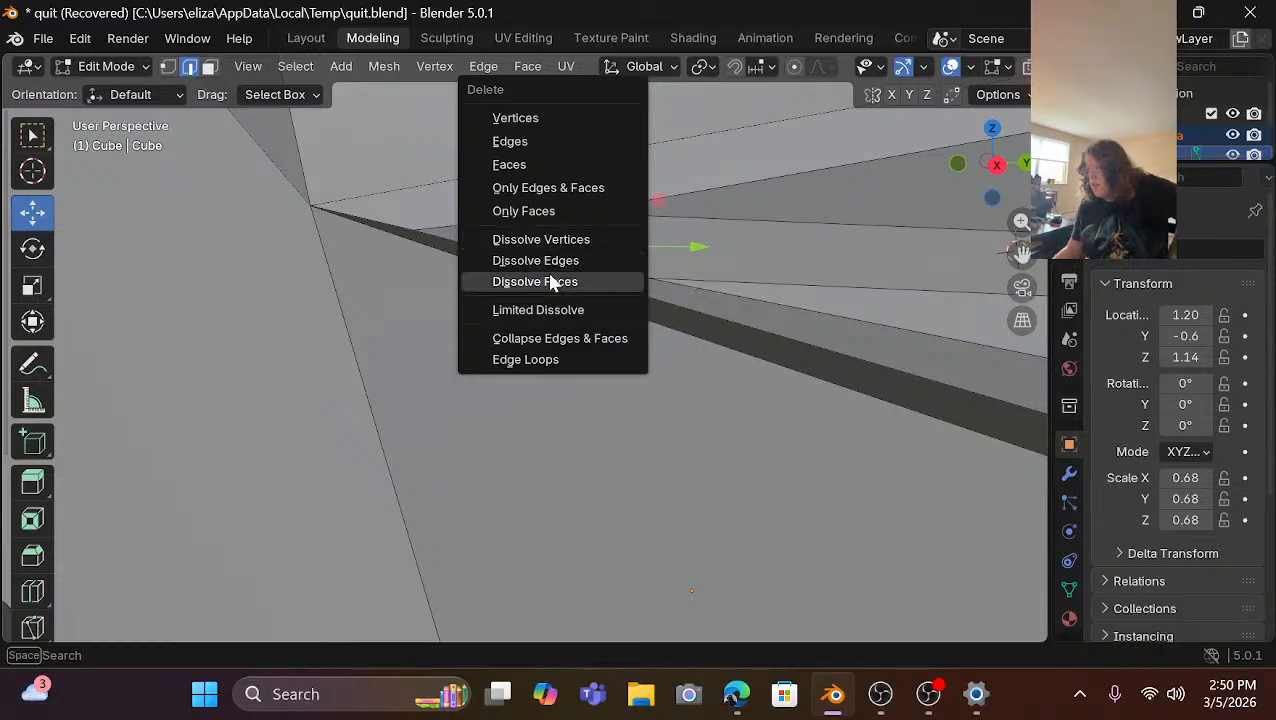
pyautogui.click(553, 260)
pyautogui.moveTo(550, 251); pyautogui.dragTo(736, 266, button='middle')
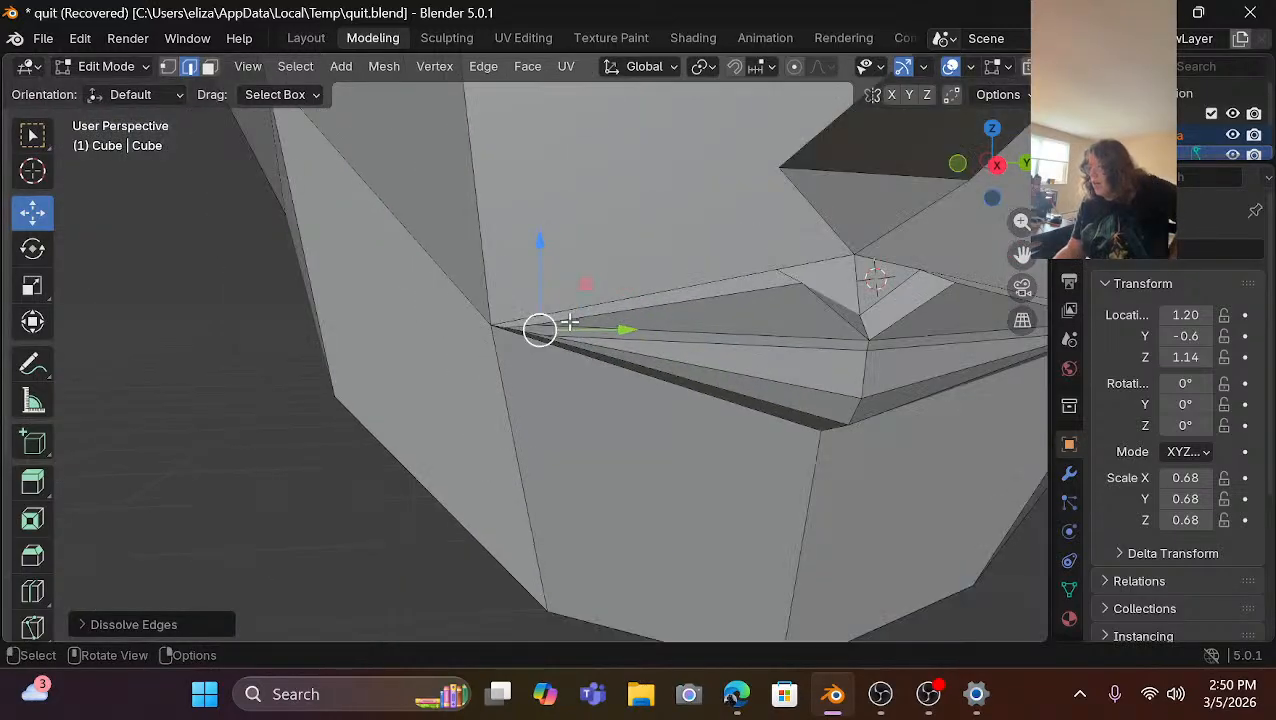
# Dissolve the matching short edge between the lips at the opposite mouth corner.
pyautogui.moveTo(1006, 190); pyautogui.dragTo(850, 290)
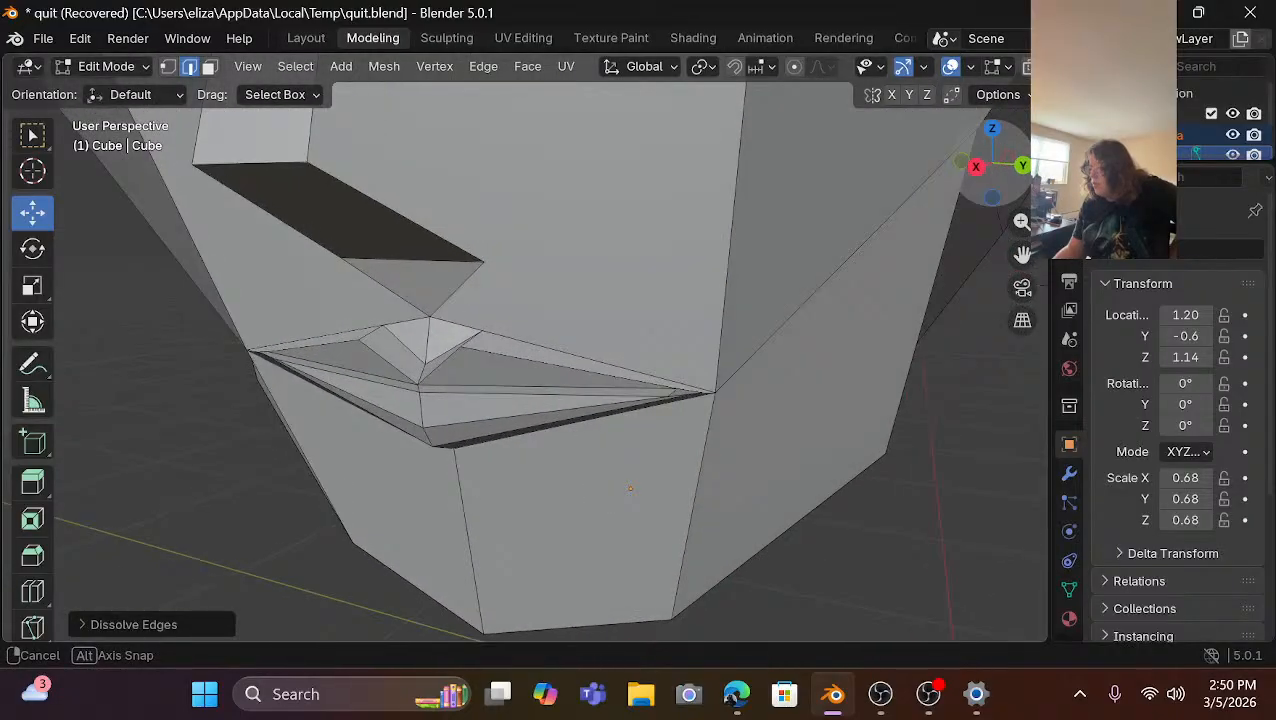
pyautogui.scroll(2, 761, 400)
pyautogui.click(753, 415)
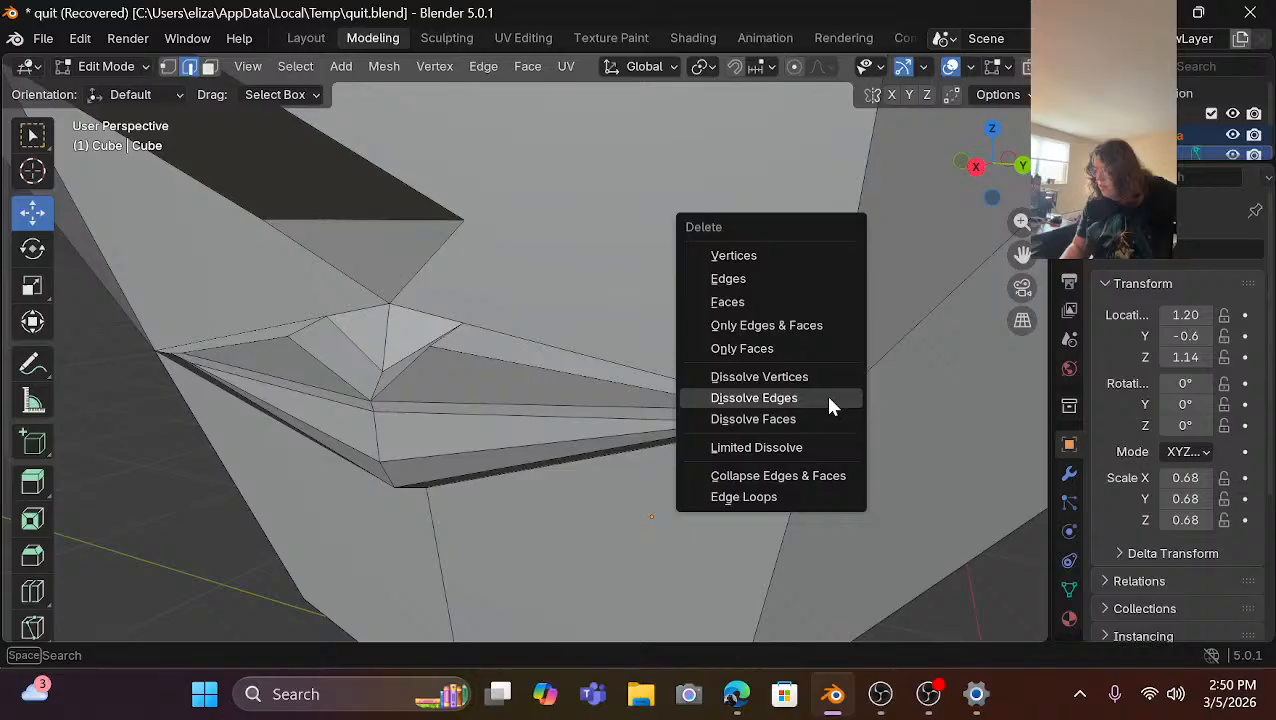
pyautogui.click(791, 397)
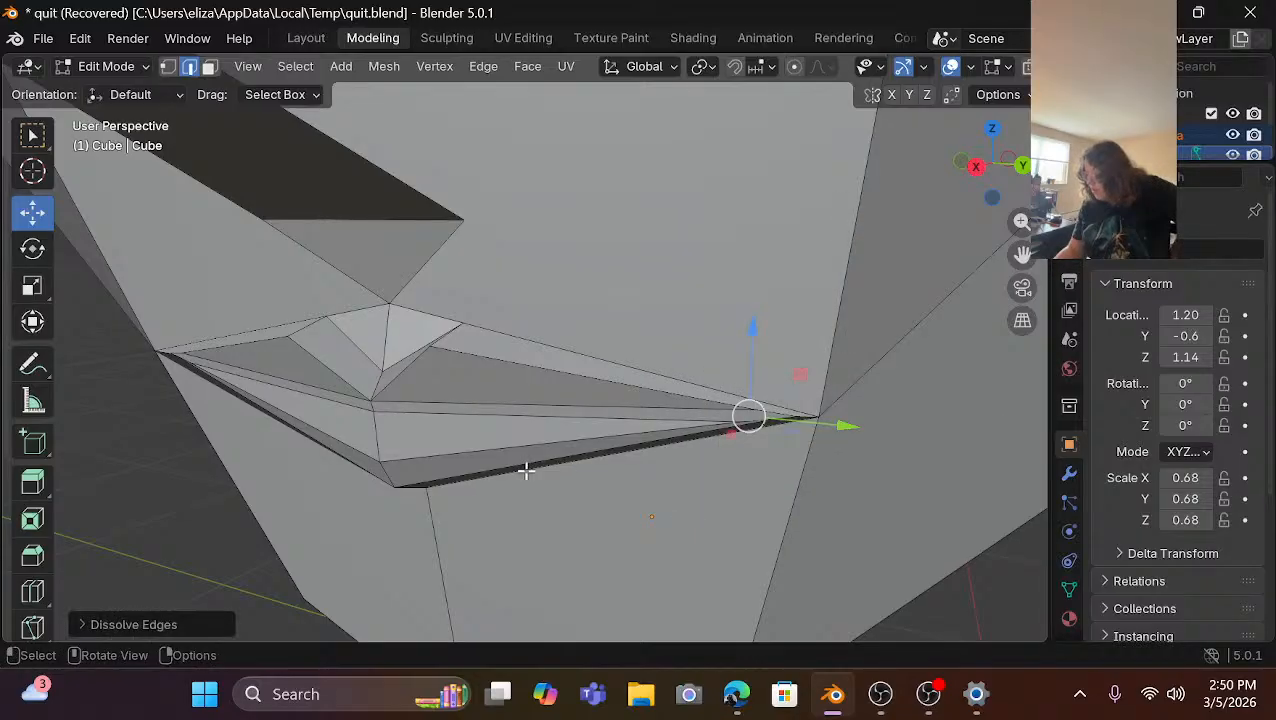
pyautogui.scroll(-2, 526, 470)
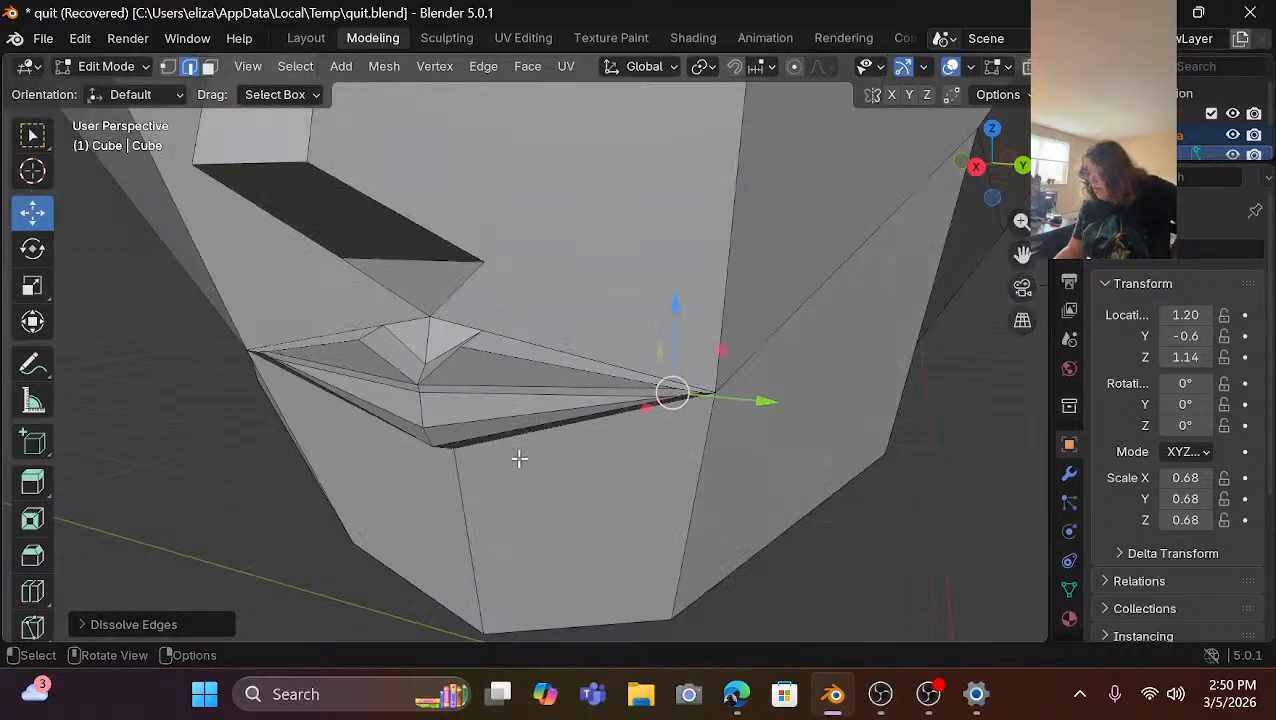
# Examine the lip shape up close, from farther away and in side profile.
pyautogui.click(832, 484)
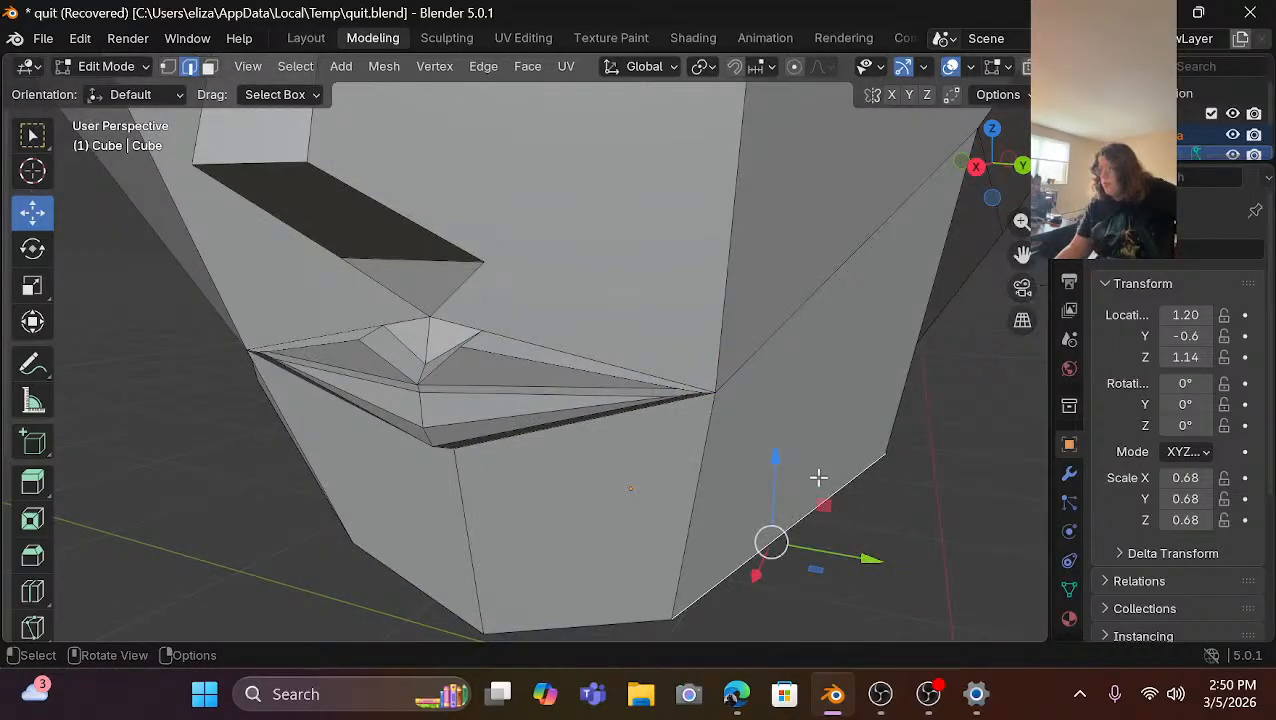
pyautogui.scroll(-4, 795, 441)
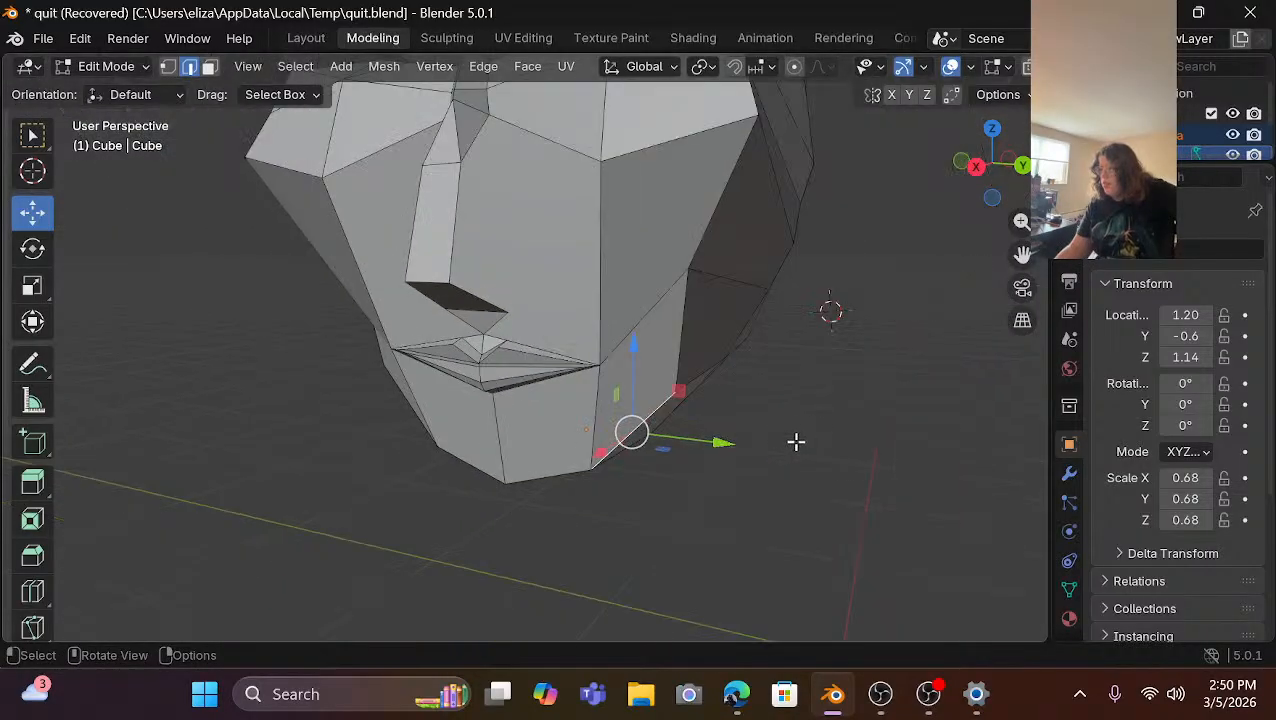
pyautogui.scroll(5, 793, 439)
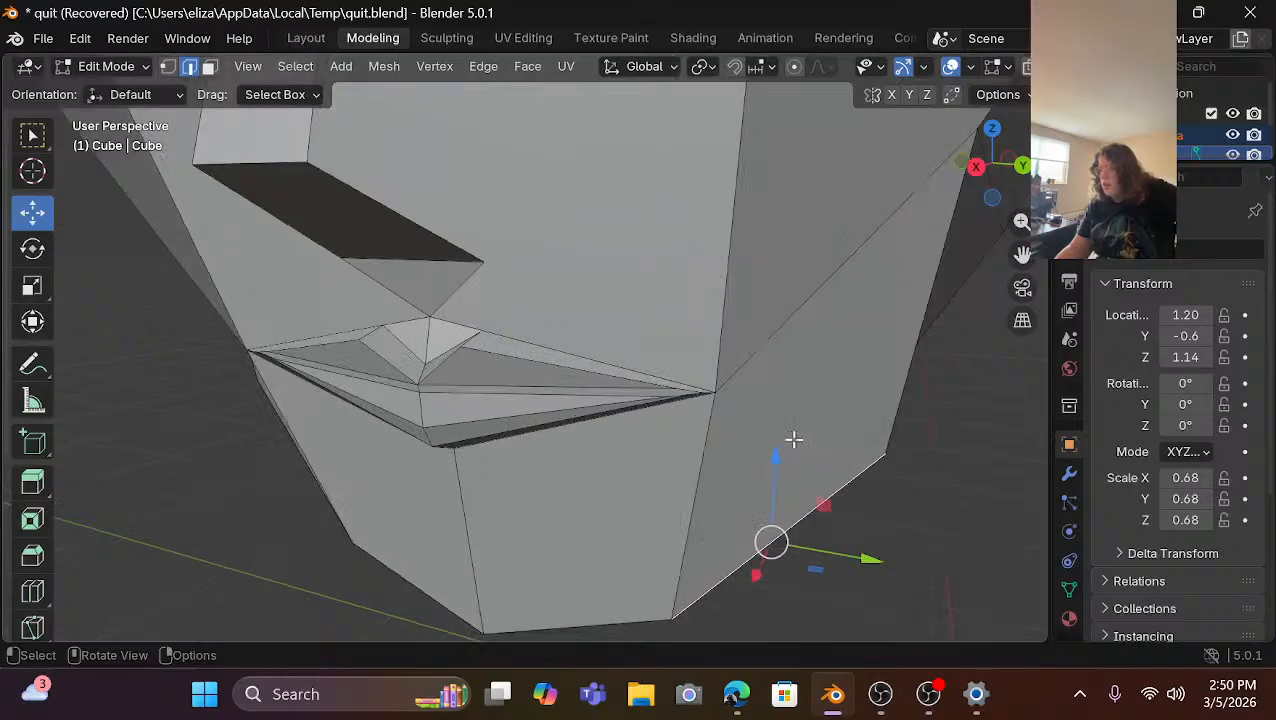
pyautogui.scroll(2, 336, 419)
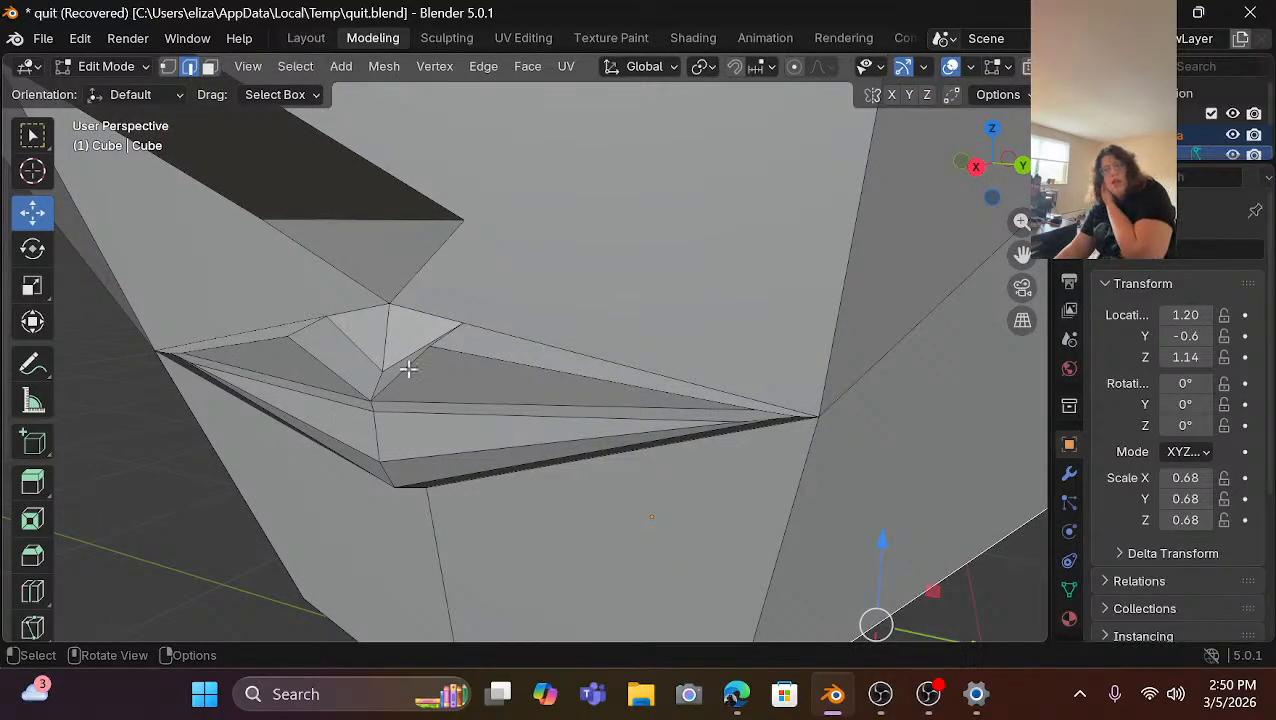
pyautogui.click(374, 399)
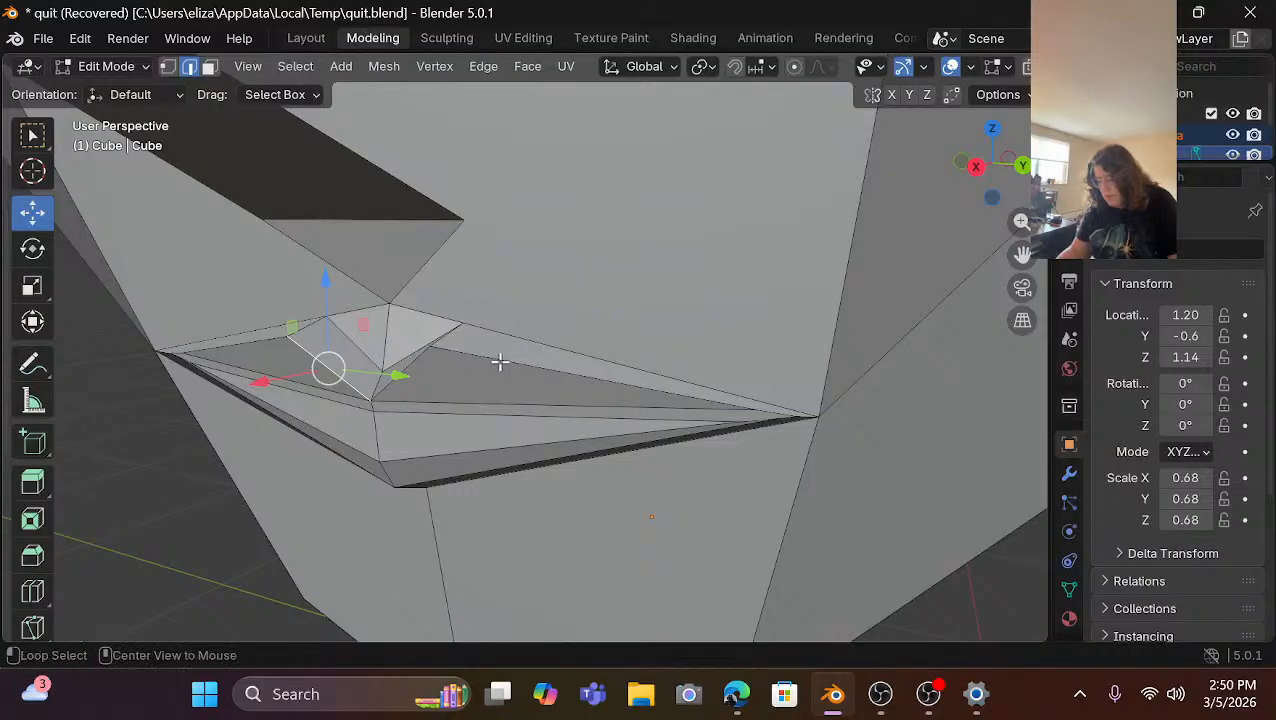
pyautogui.keyDown('alt'); pyautogui.moveTo(501, 362); pyautogui.dragTo(555, 349, button='middle'); pyautogui.keyUp('alt')
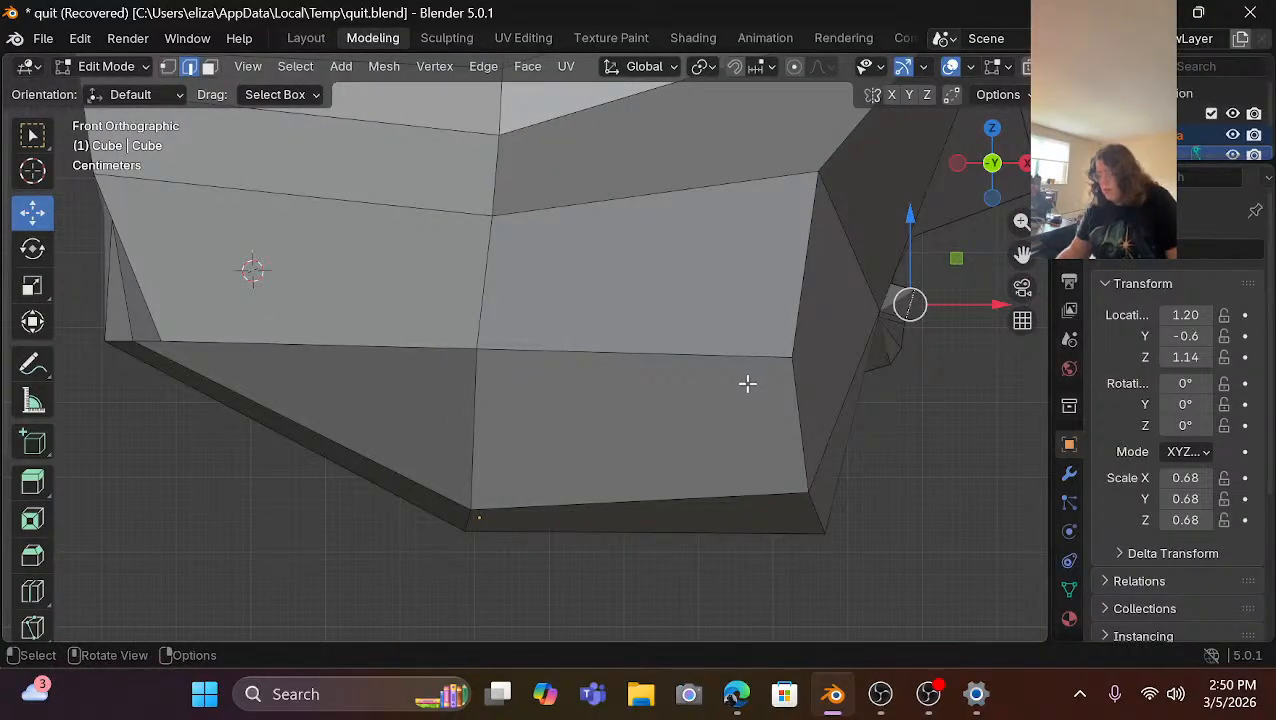
pyautogui.keyDown('shift'); pyautogui.moveTo(746, 373); pyautogui.dragTo(621, 387, button='middle'); pyautogui.keyUp('shift')
pyautogui.moveTo(621, 389); pyautogui.dragTo(513, 407)
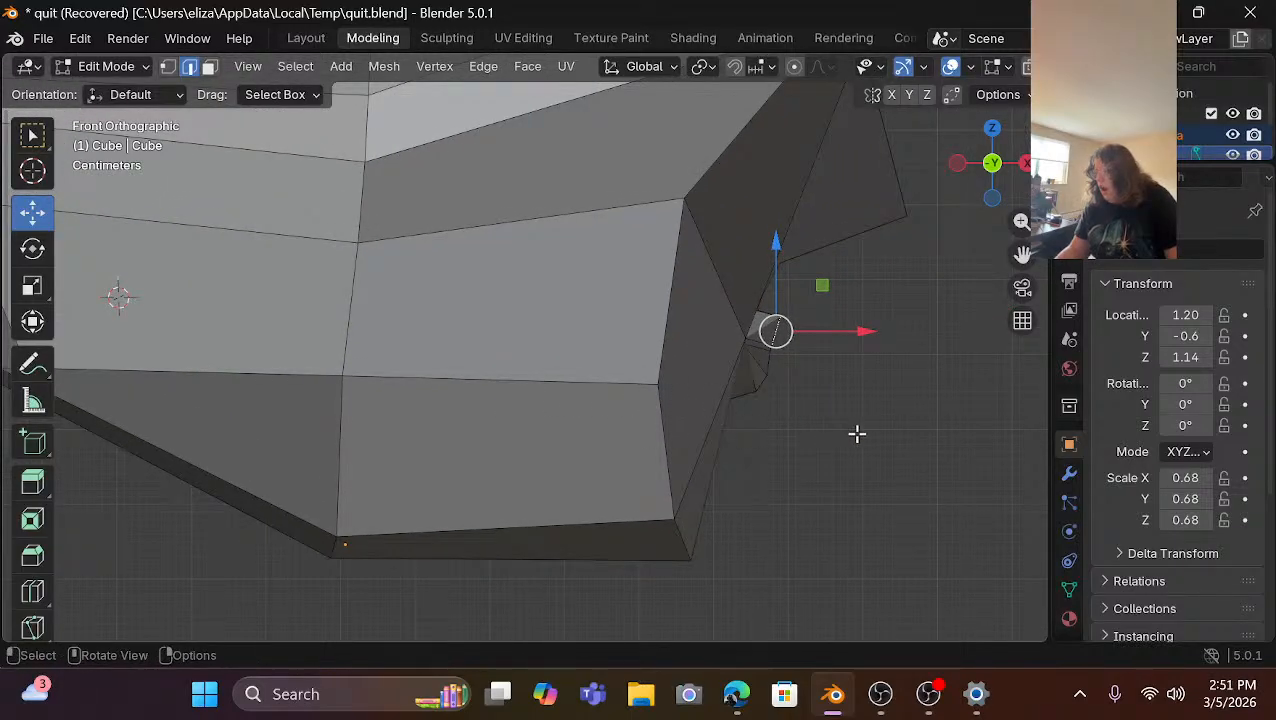
pyautogui.moveTo(988, 166); pyautogui.dragTo(894, 174)
# Raise the center vertex on the upper edge of the mouth line strip along the Z axis.
pyautogui.scroll(3, 746, 319)
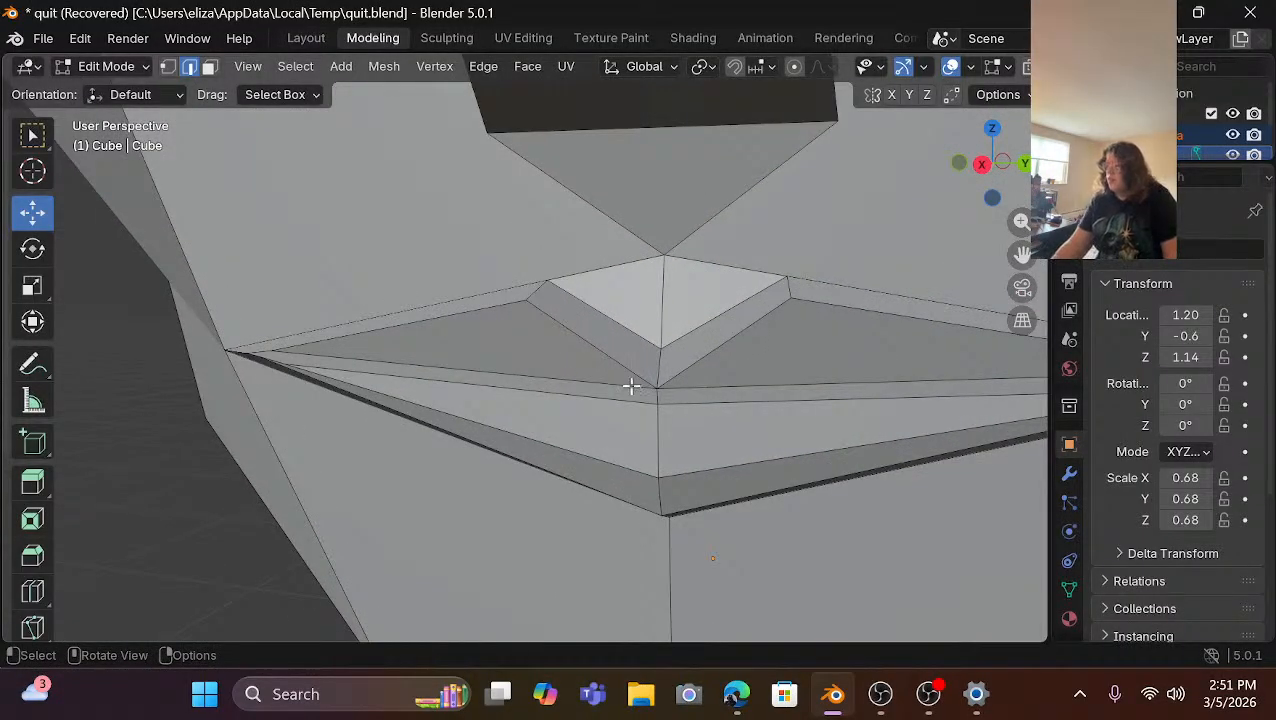
pyautogui.scroll(2, 631, 386)
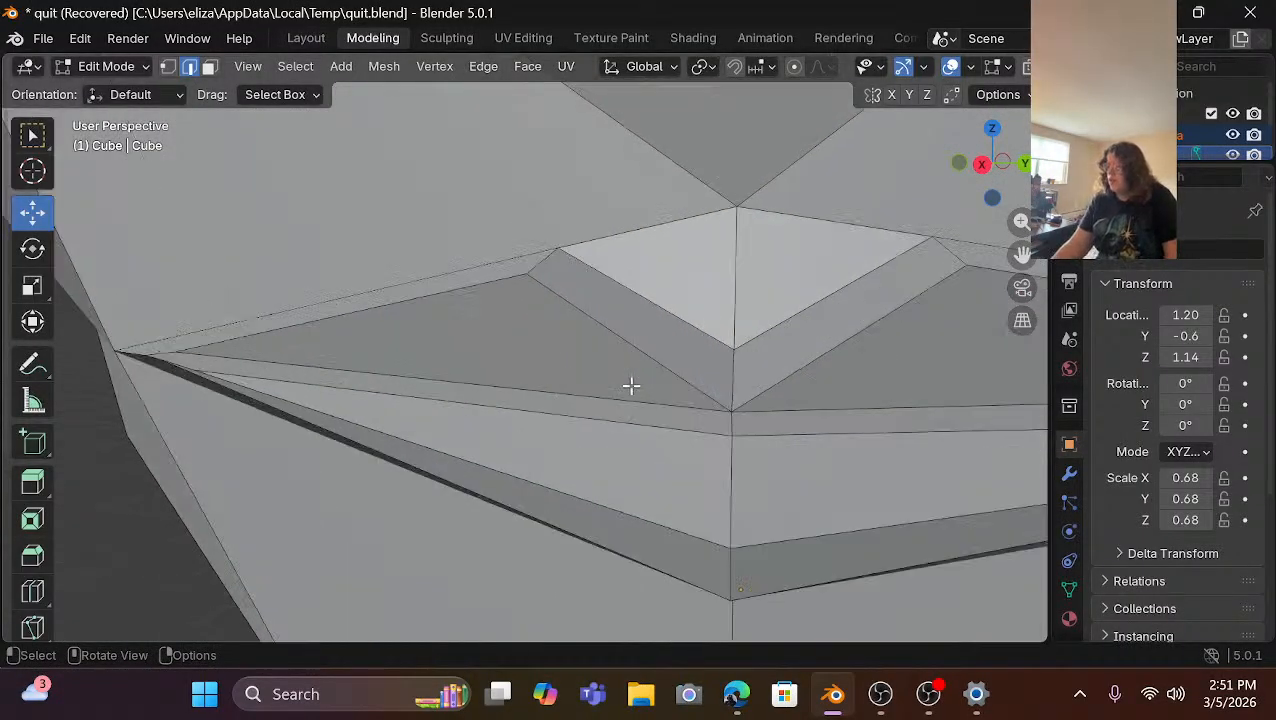
pyautogui.press('1')
pyautogui.keyDown('alt'); pyautogui.click(733, 410); pyautogui.keyUp('alt')
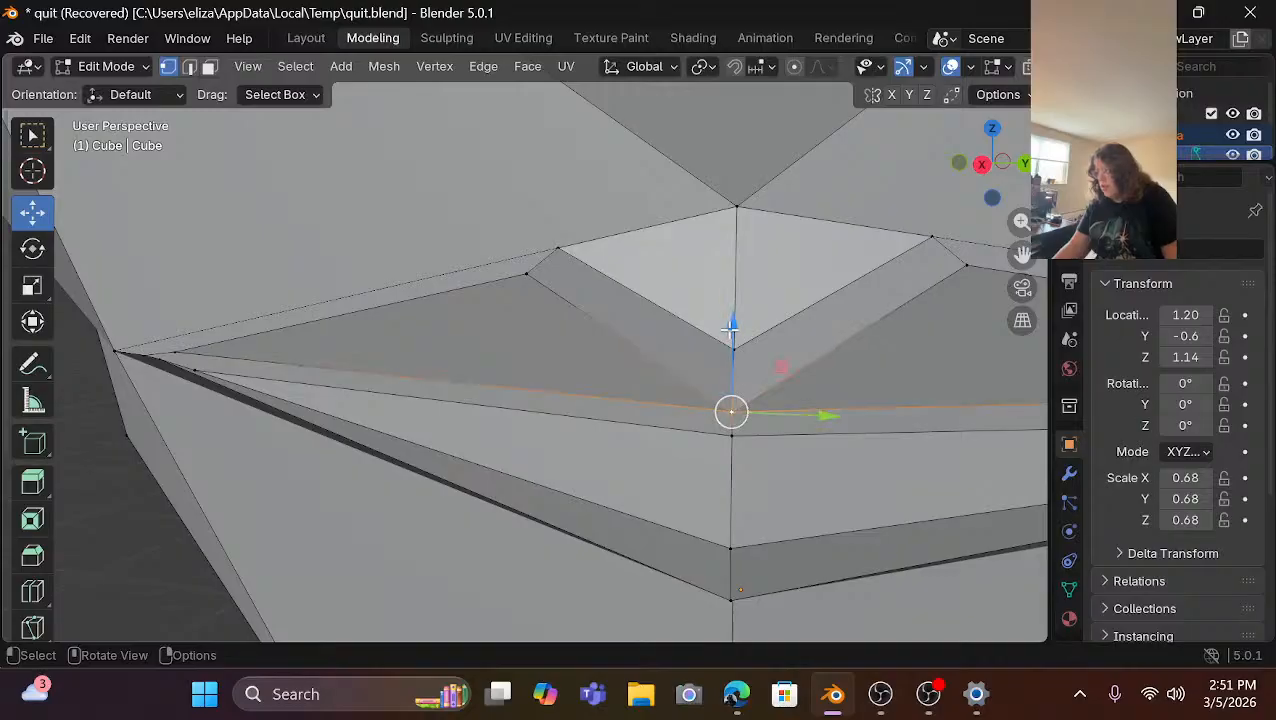
pyautogui.moveTo(733, 322); pyautogui.dragTo(736, 276)
pyautogui.scroll(-1, 635, 372)
pyautogui.scroll(-1, 635, 372)
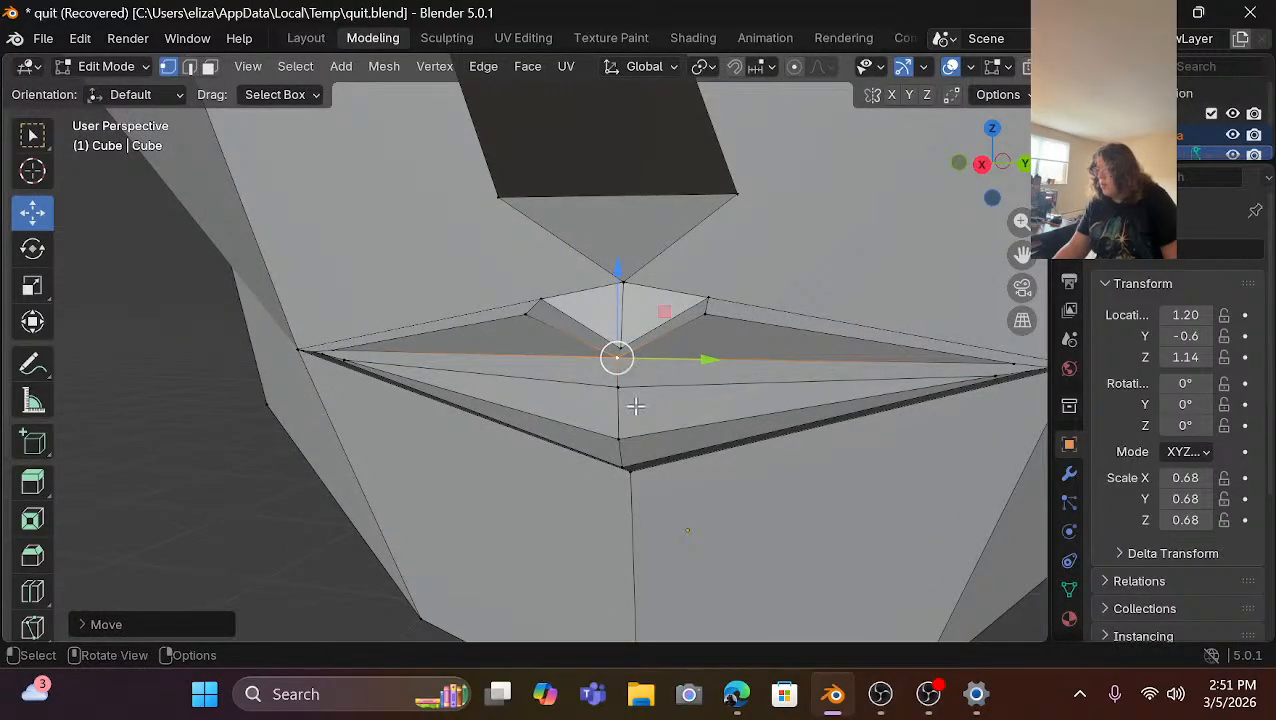
# Lower the center vertex on the lower edge of the mouth line strip along the Z axis, then deselect it.
pyautogui.click(625, 387)
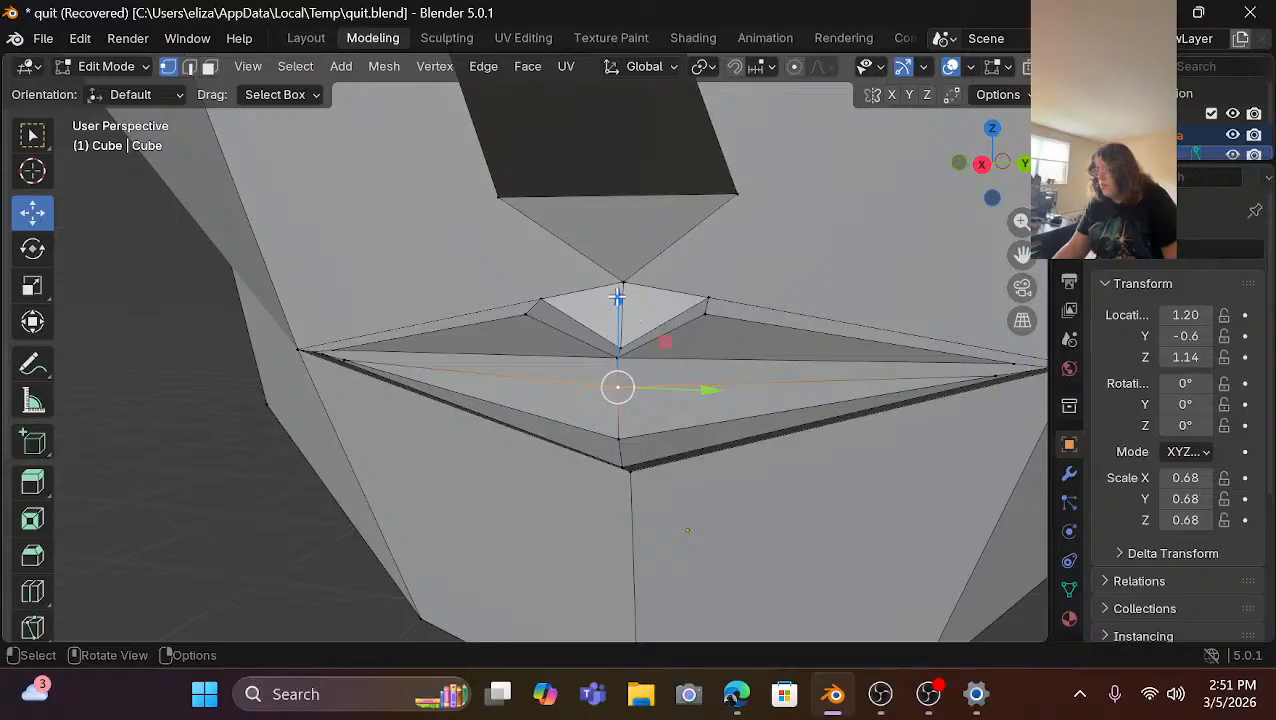
pyautogui.moveTo(617, 297); pyautogui.dragTo(602, 322)
pyautogui.click(160, 501)
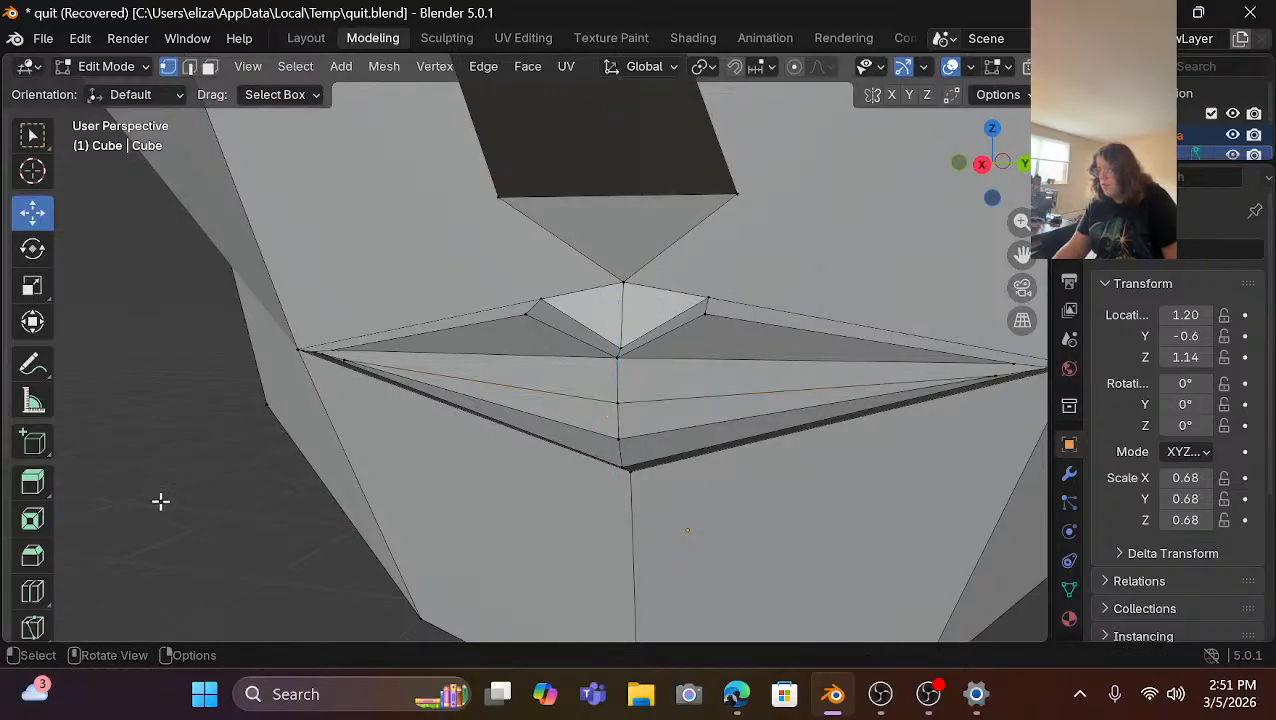
pyautogui.scroll(-4, 160, 501)
pyautogui.scroll(2, 163, 501)
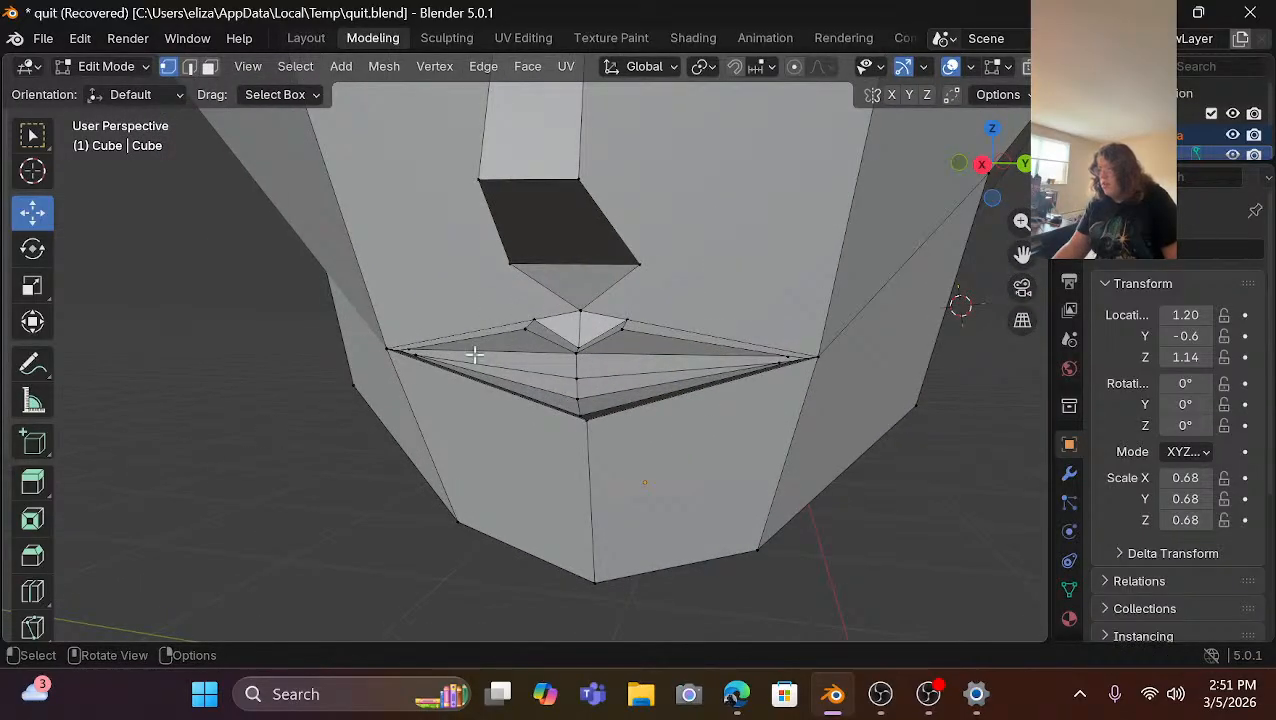
# Knife-cut an edge on each side of the upper lip, from the notch's outer lower corner down to the mouth line.
pyautogui.scroll(6, 474, 354)
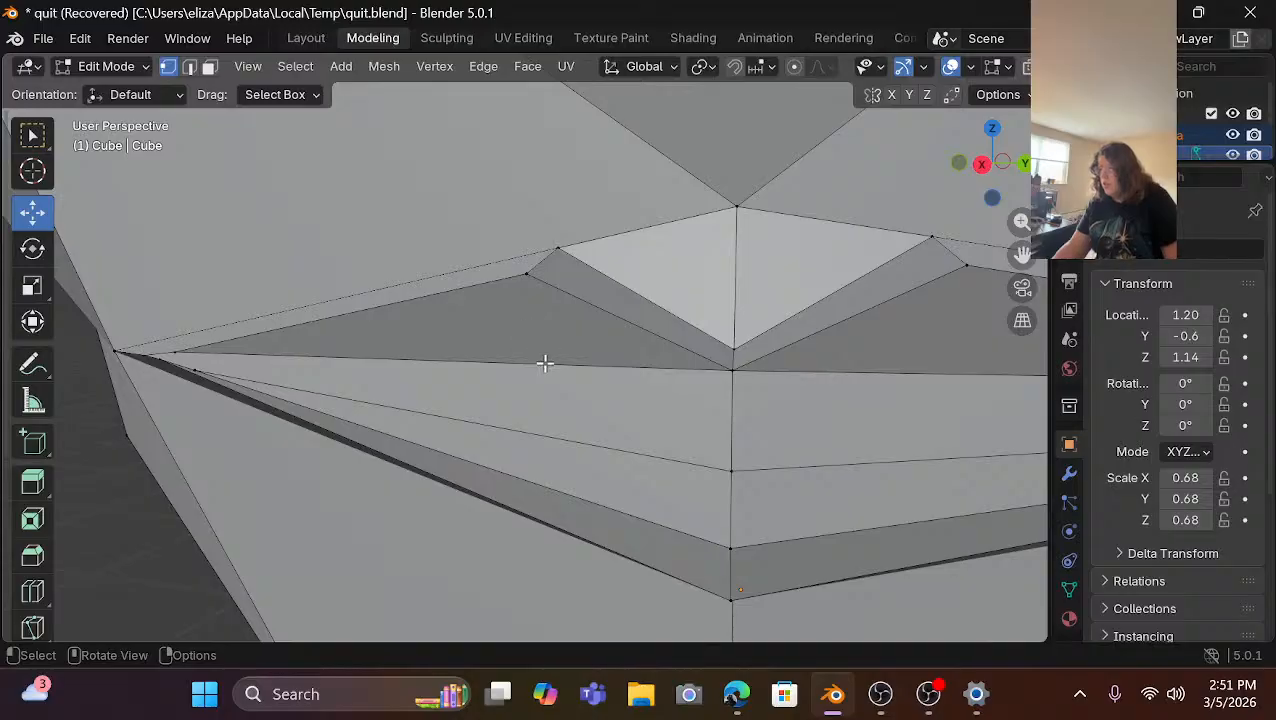
pyautogui.click(33, 627)
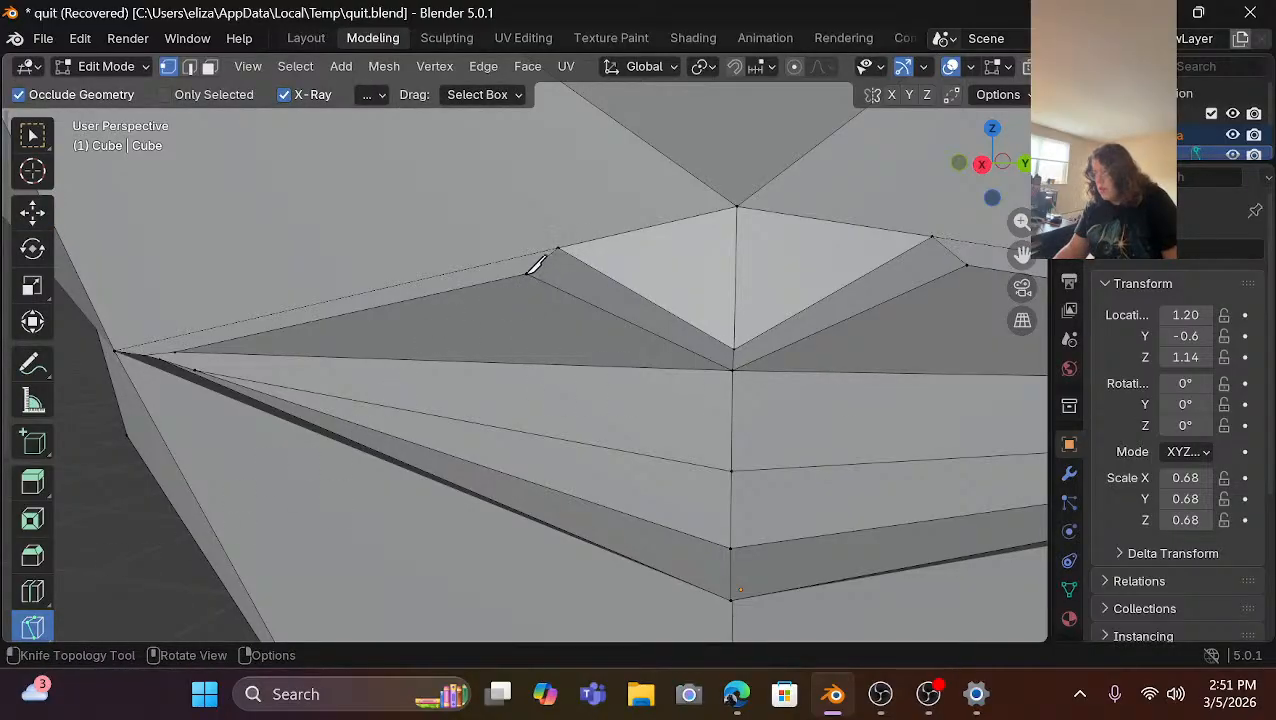
pyautogui.click(528, 272)
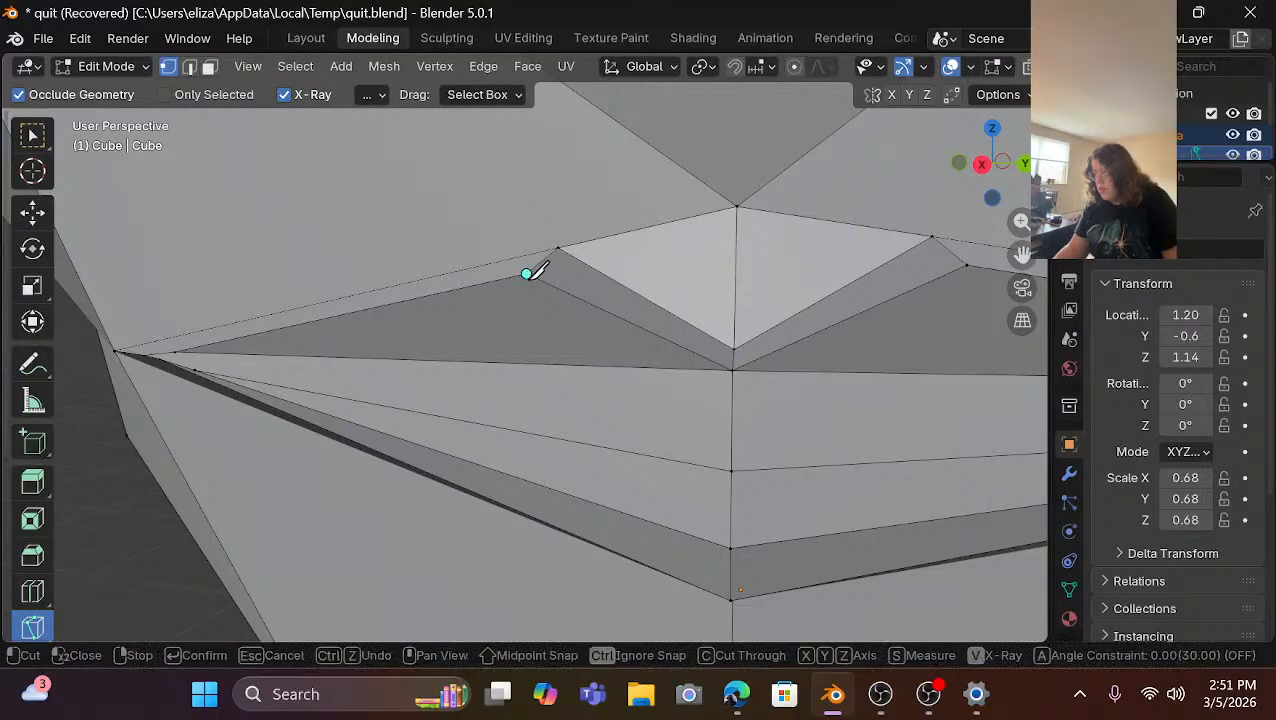
pyautogui.click(540, 363)
pyautogui.press('Return')
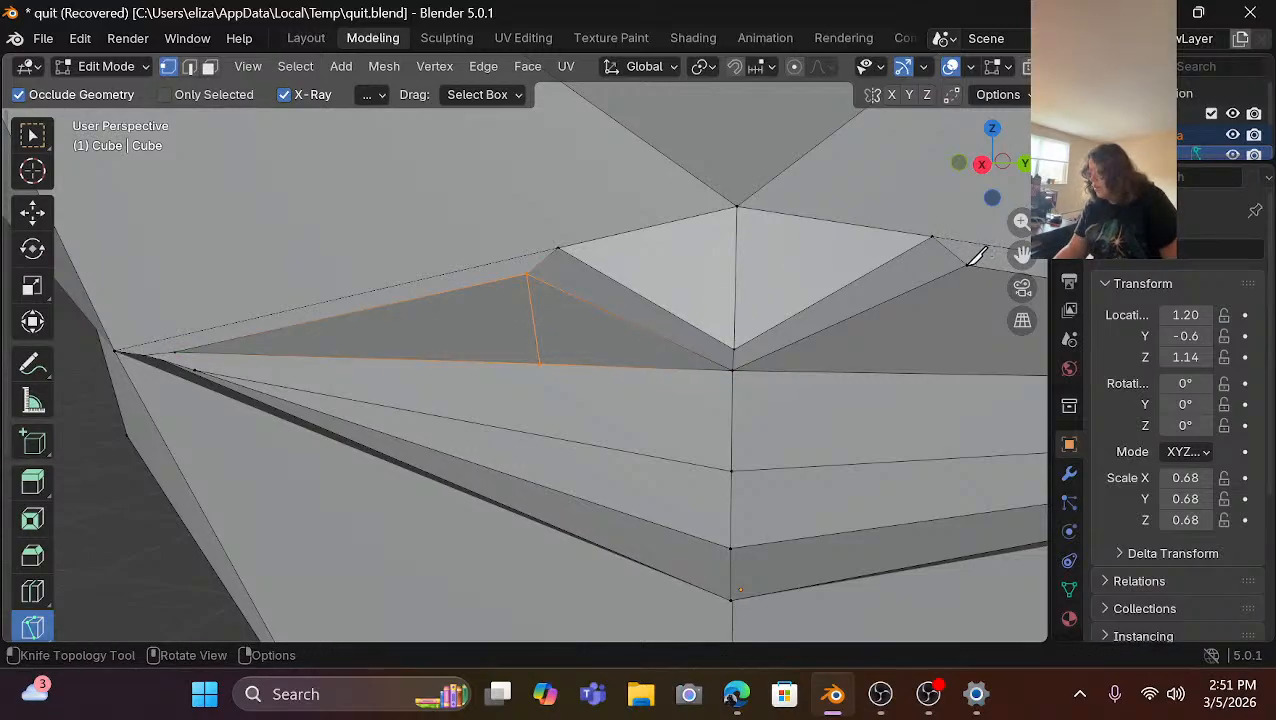
pyautogui.click(966, 265)
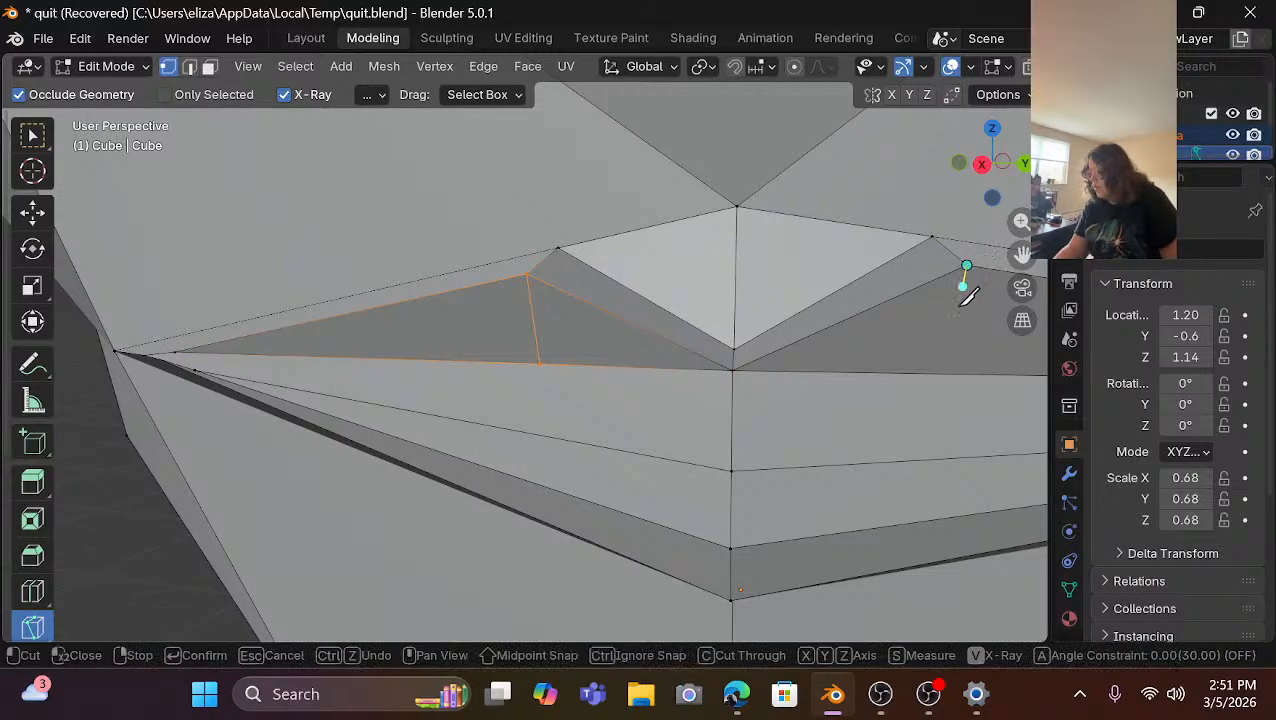
pyautogui.click(931, 372)
pyautogui.press('Return')
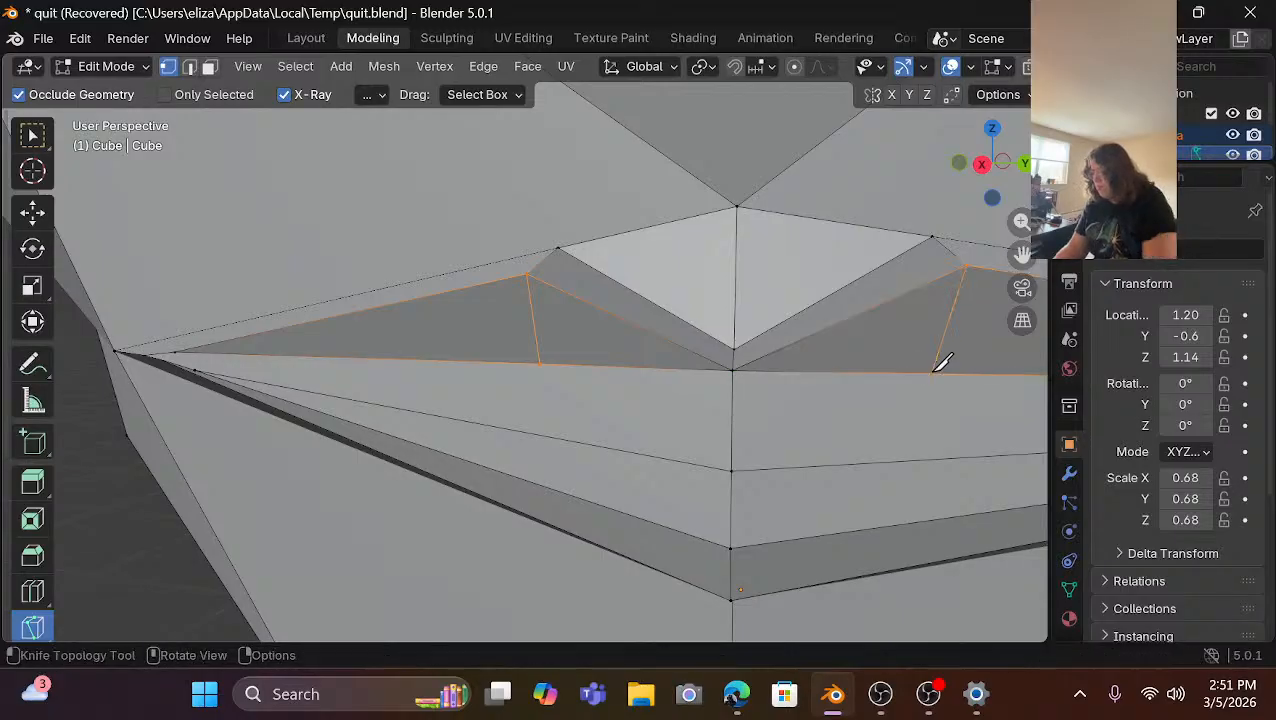
# Lower the top vertices of both new upper lip cuts together along the Z axis, then deselect them.
pyautogui.click(32, 211)
pyautogui.click(528, 273)
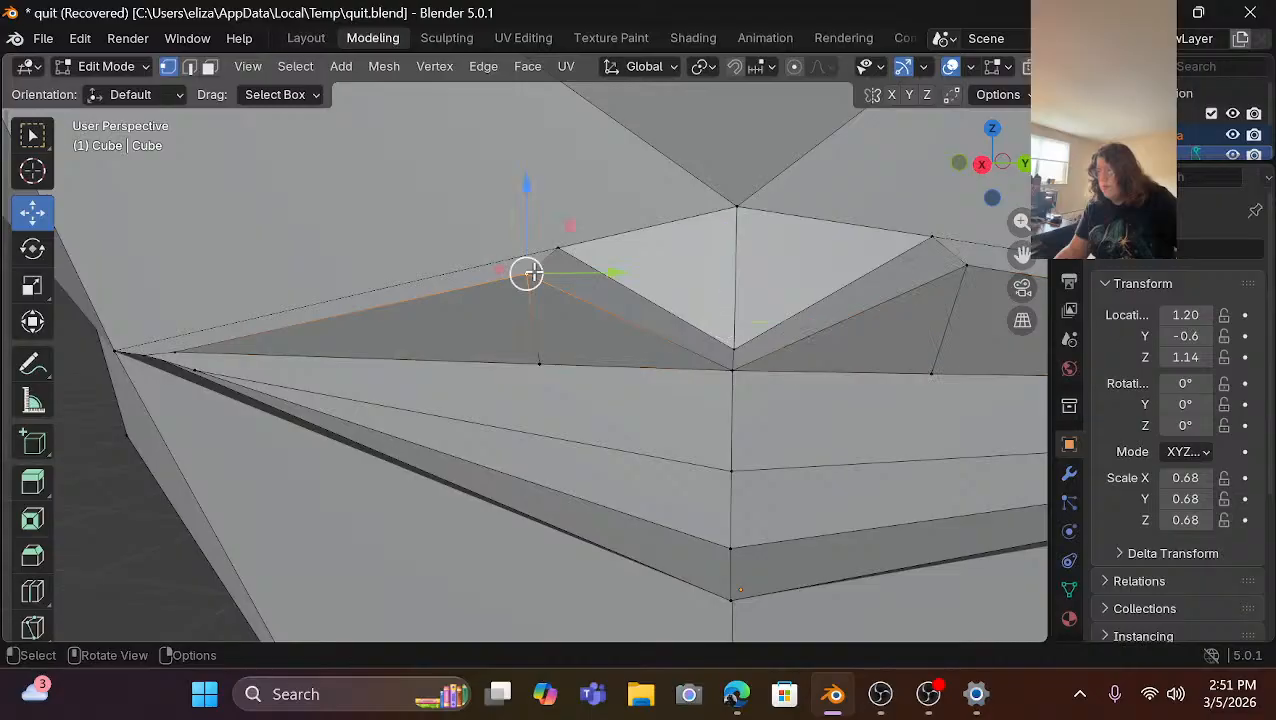
pyautogui.keyDown('shift'); pyautogui.click(966, 265); pyautogui.keyUp('shift')
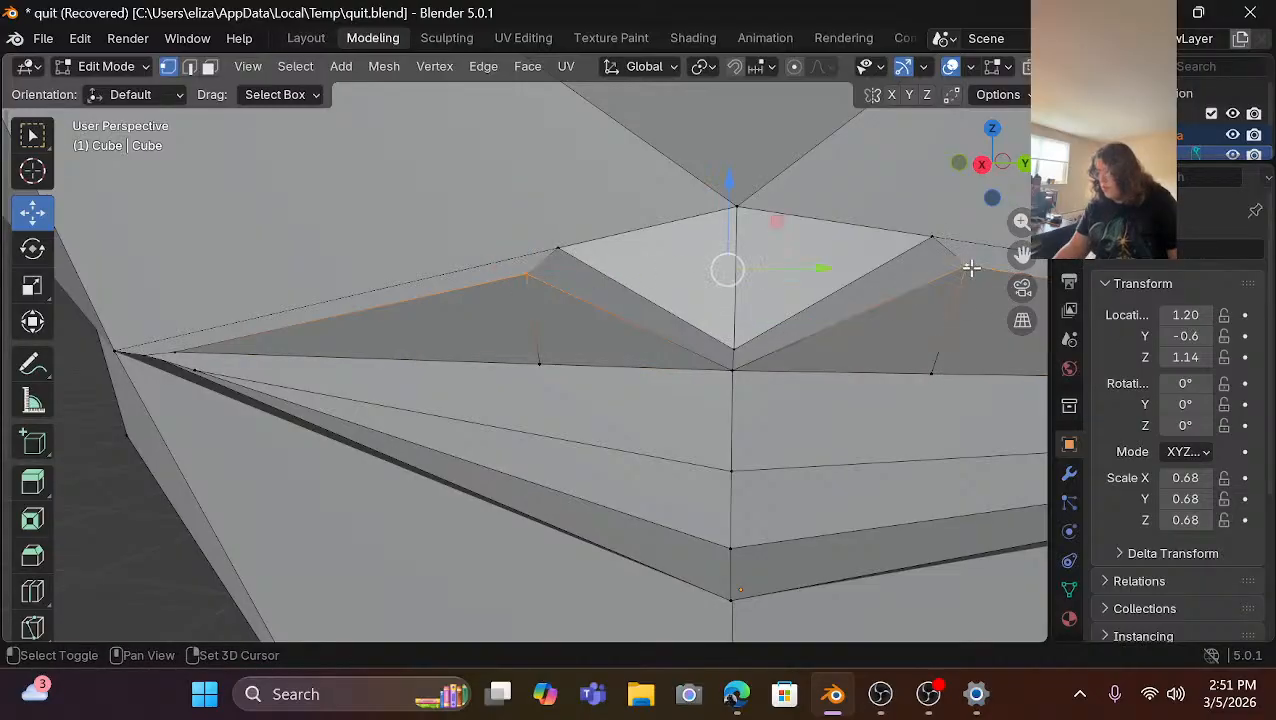
pyautogui.moveTo(730, 178); pyautogui.dragTo(730, 218)
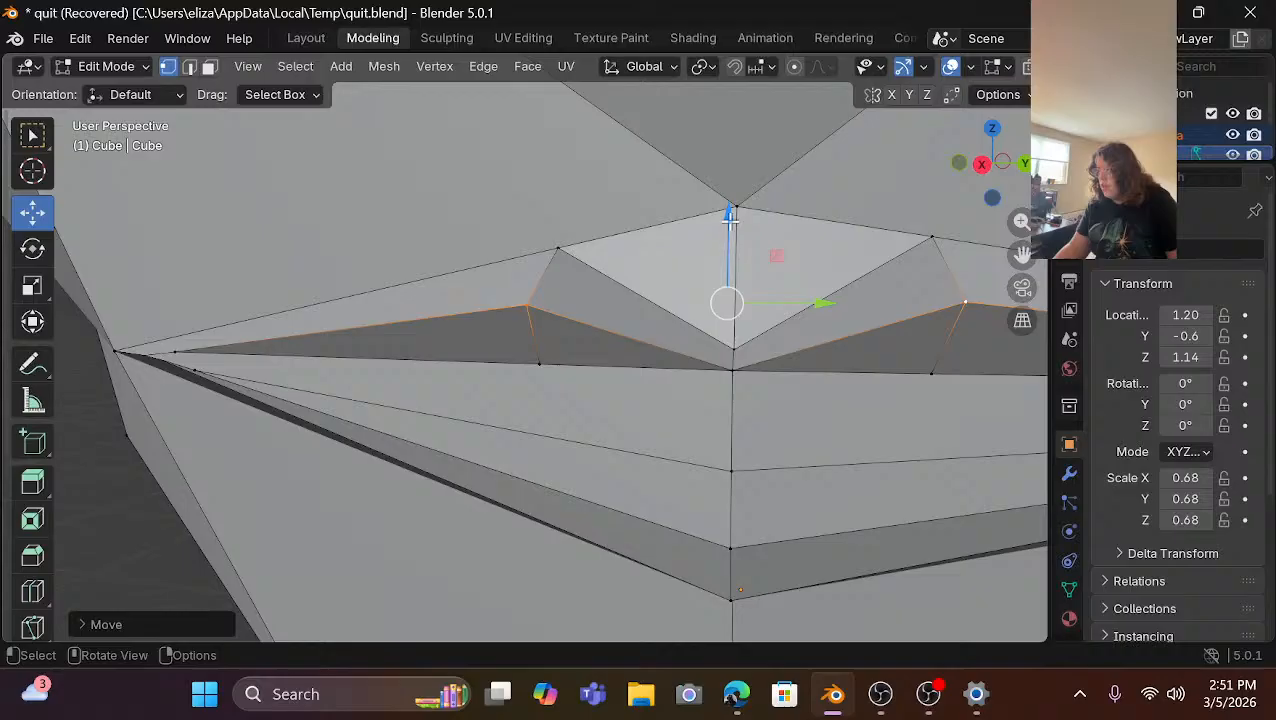
pyautogui.click(632, 404)
pyautogui.scroll(-6, 631, 404)
pyautogui.scroll(4, 631, 404)
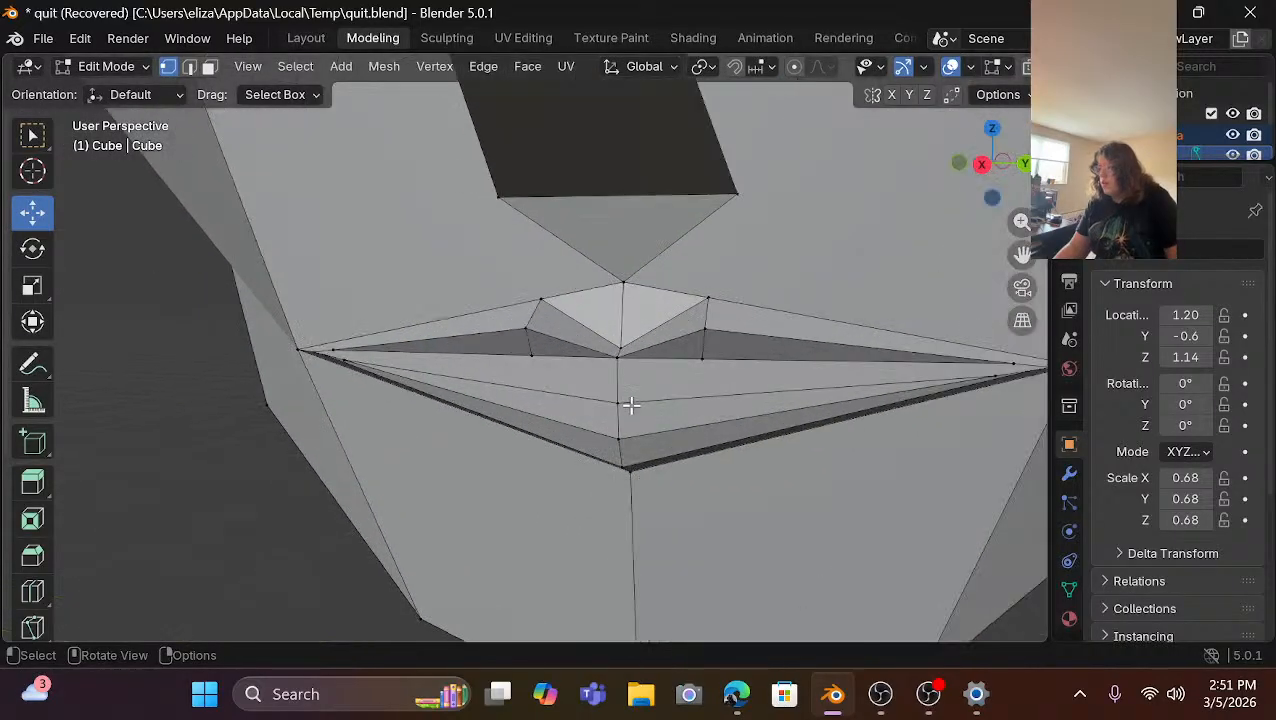
# Raise the lower center vertex of the upper lip notch slightly along the Z axis, then deselect it.
pyautogui.click(620, 350)
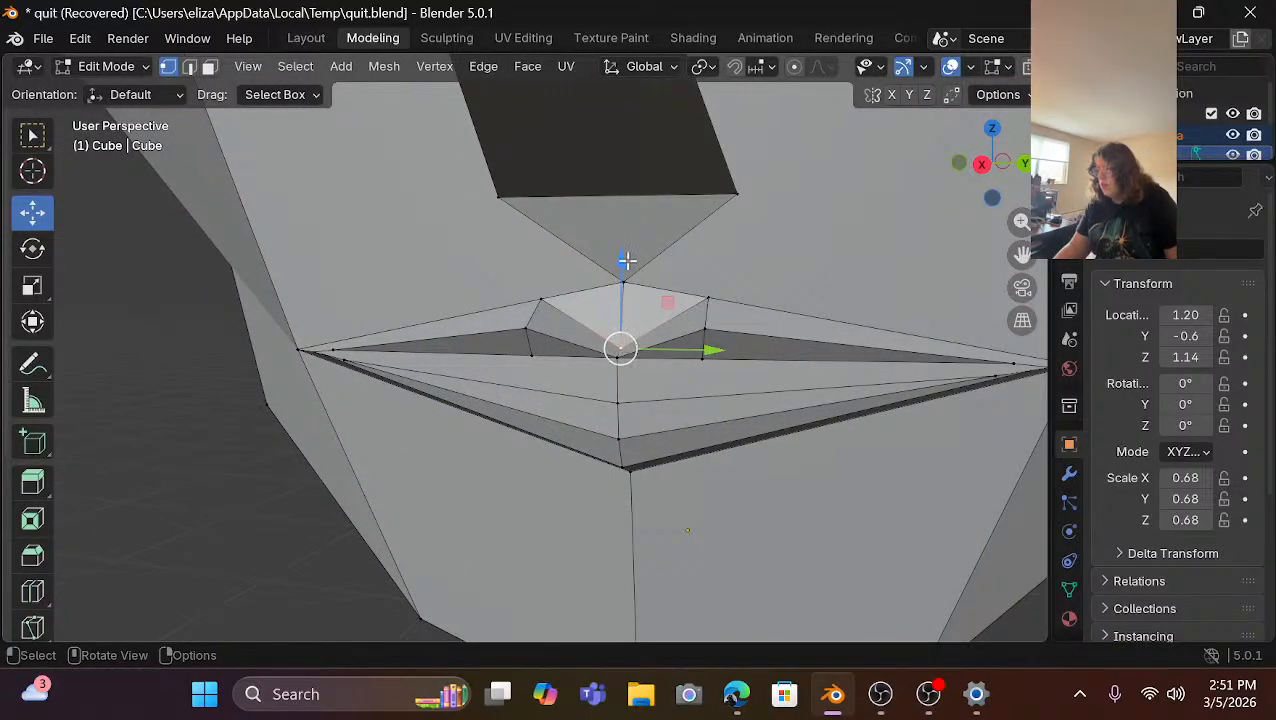
pyautogui.moveTo(623, 251); pyautogui.dragTo(624, 241)
pyautogui.click(563, 397)
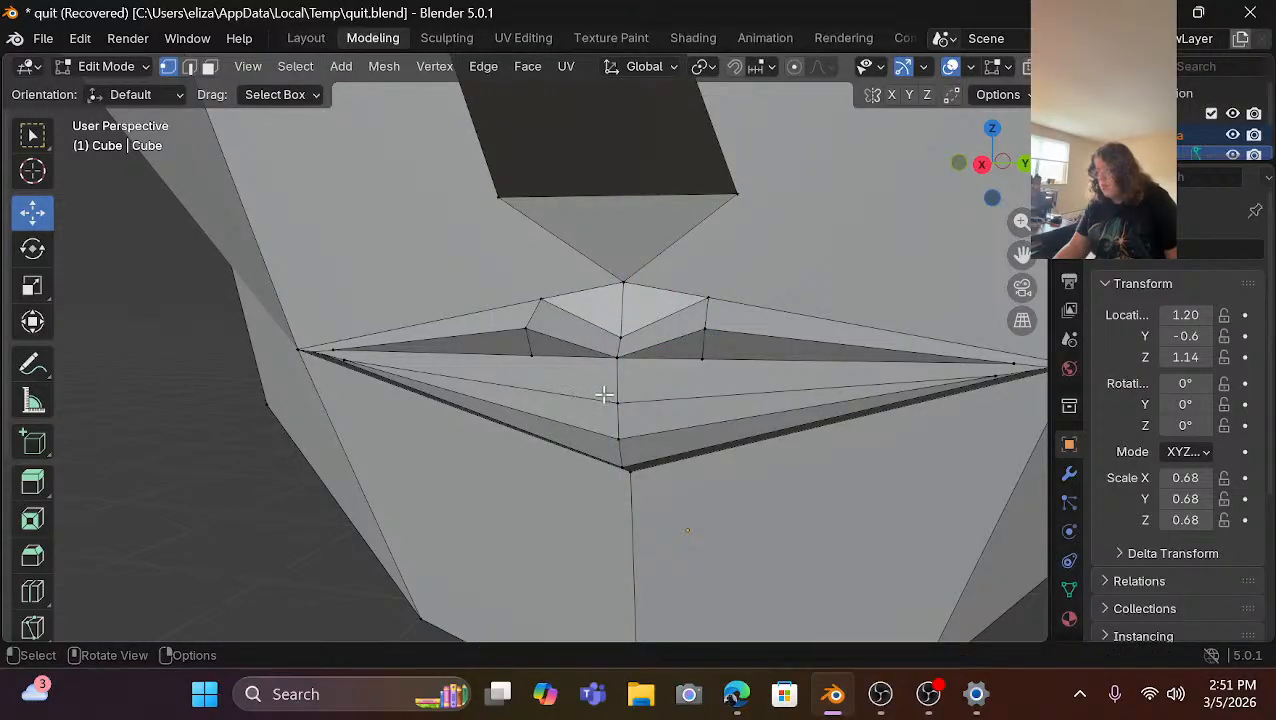
pyautogui.scroll(2, 604, 395)
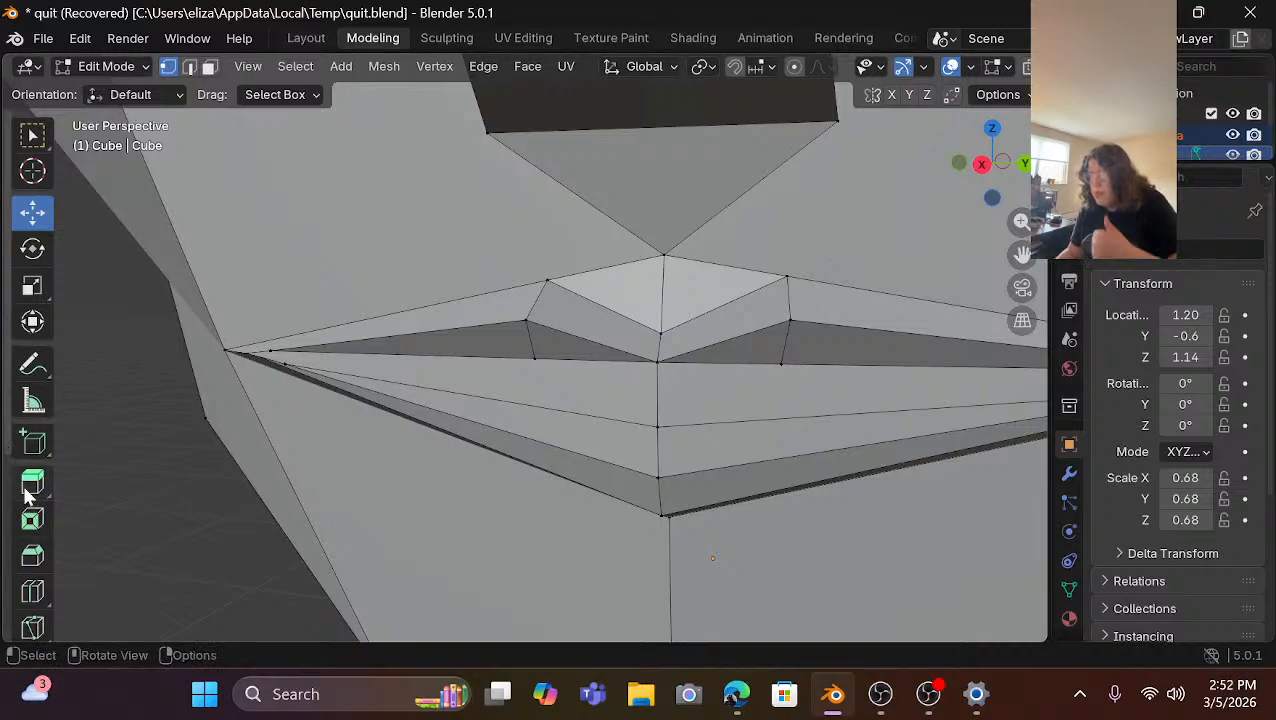
# Knife-cut an edge across each half of the lower lip, from its upper edge through the middle edge to the lower edge.
pyautogui.click(34, 627)
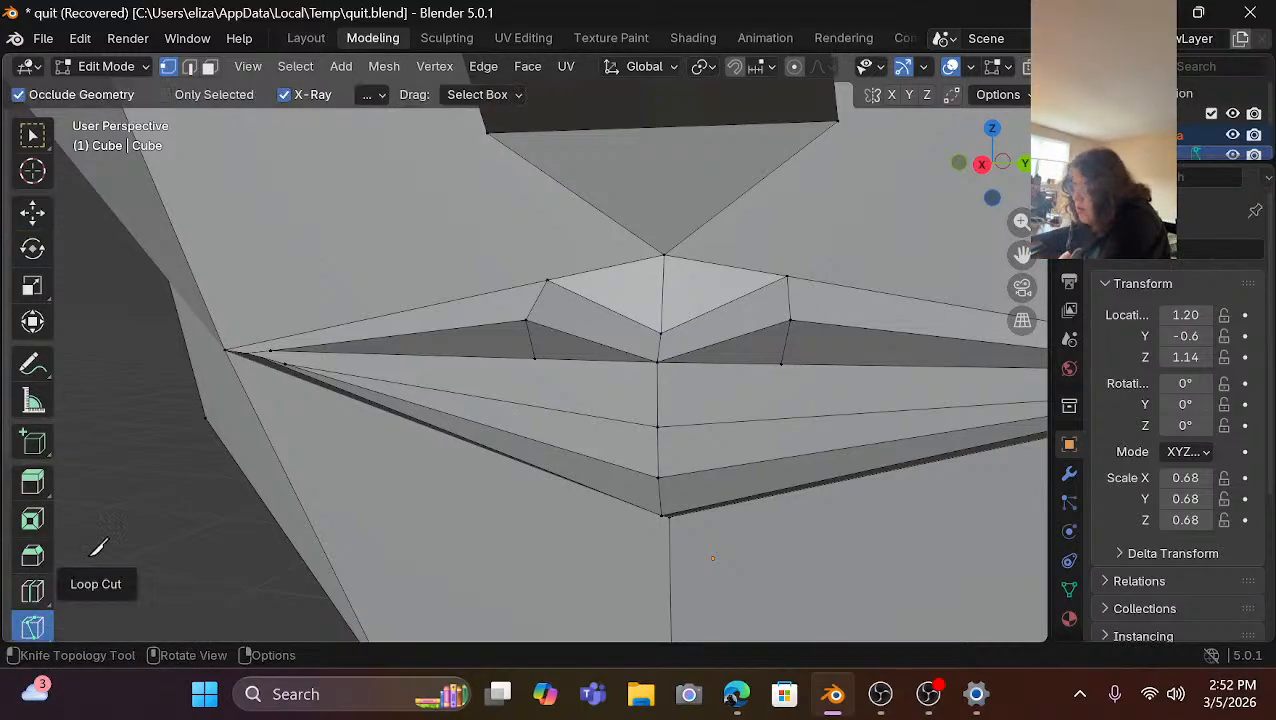
pyautogui.click(535, 405)
pyautogui.click(519, 433)
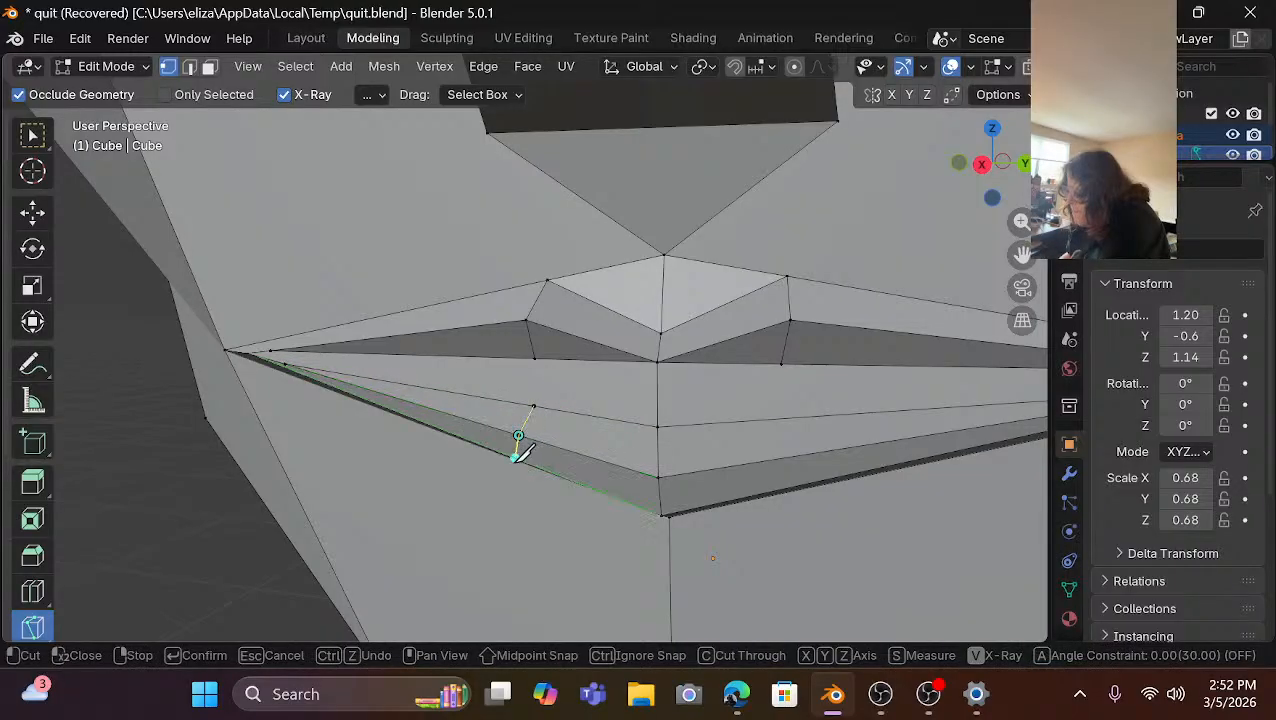
pyautogui.click(522, 462)
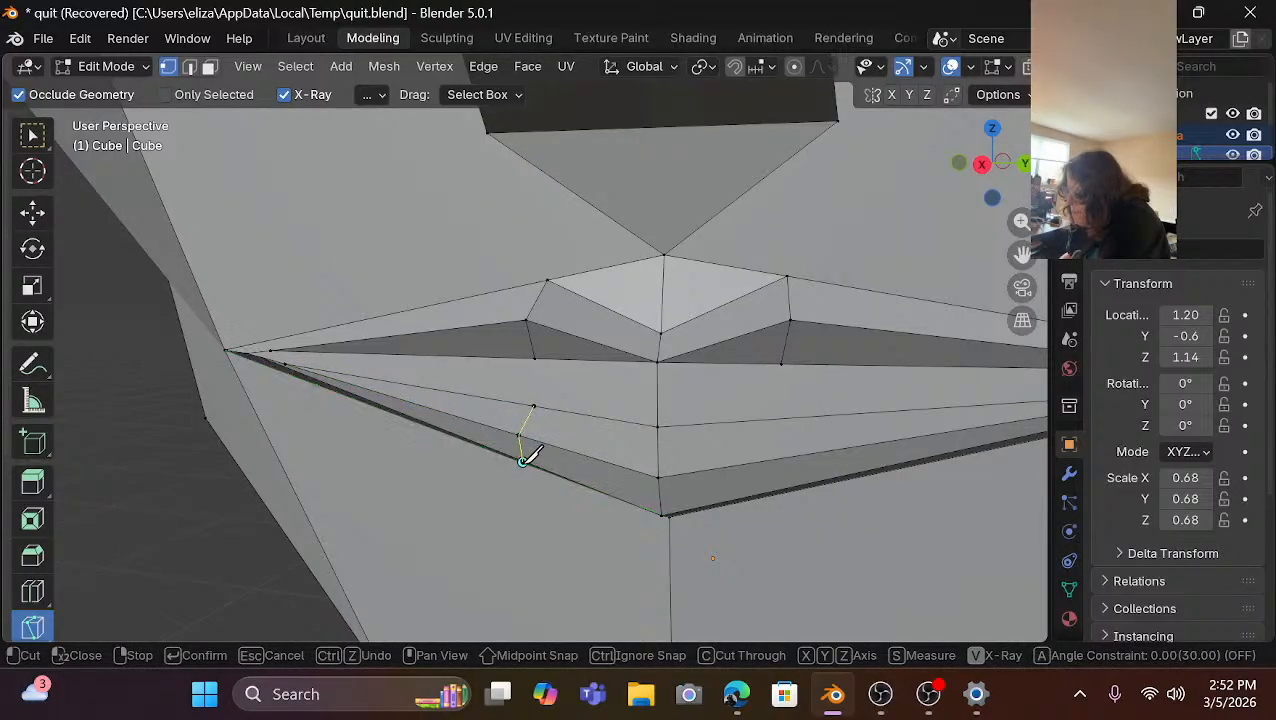
pyautogui.press('Return')
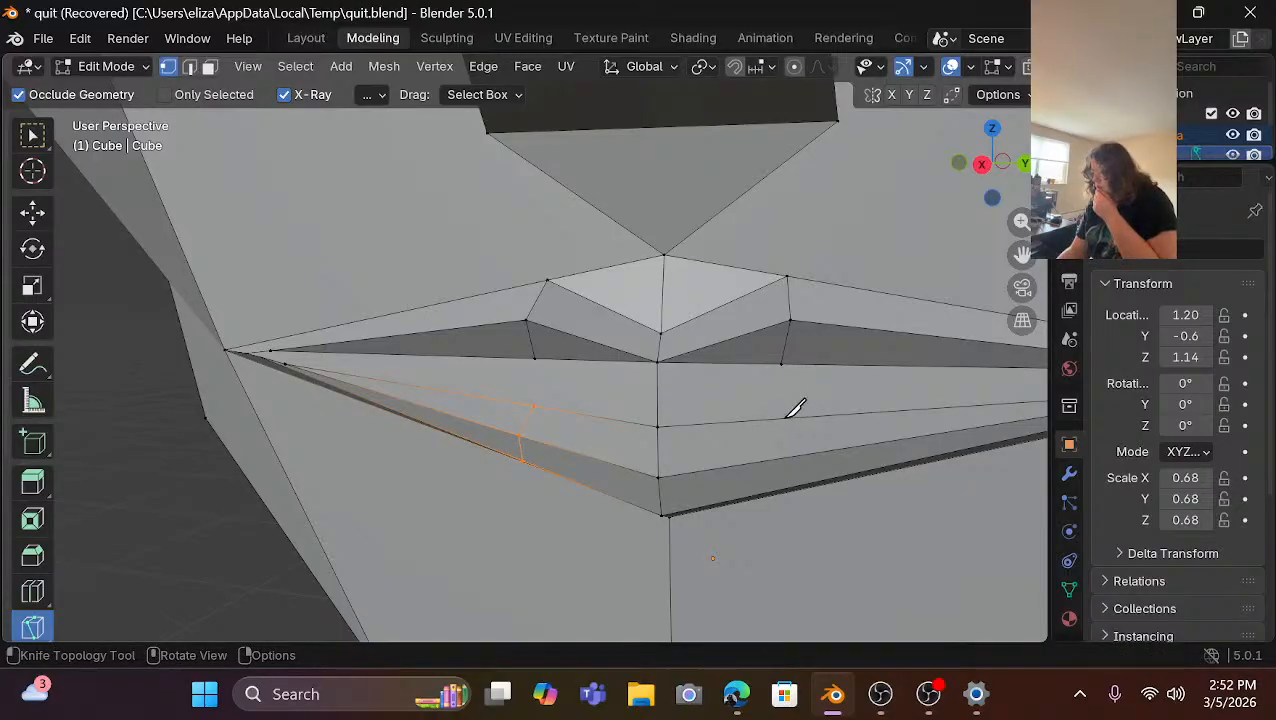
pyautogui.click(784, 419)
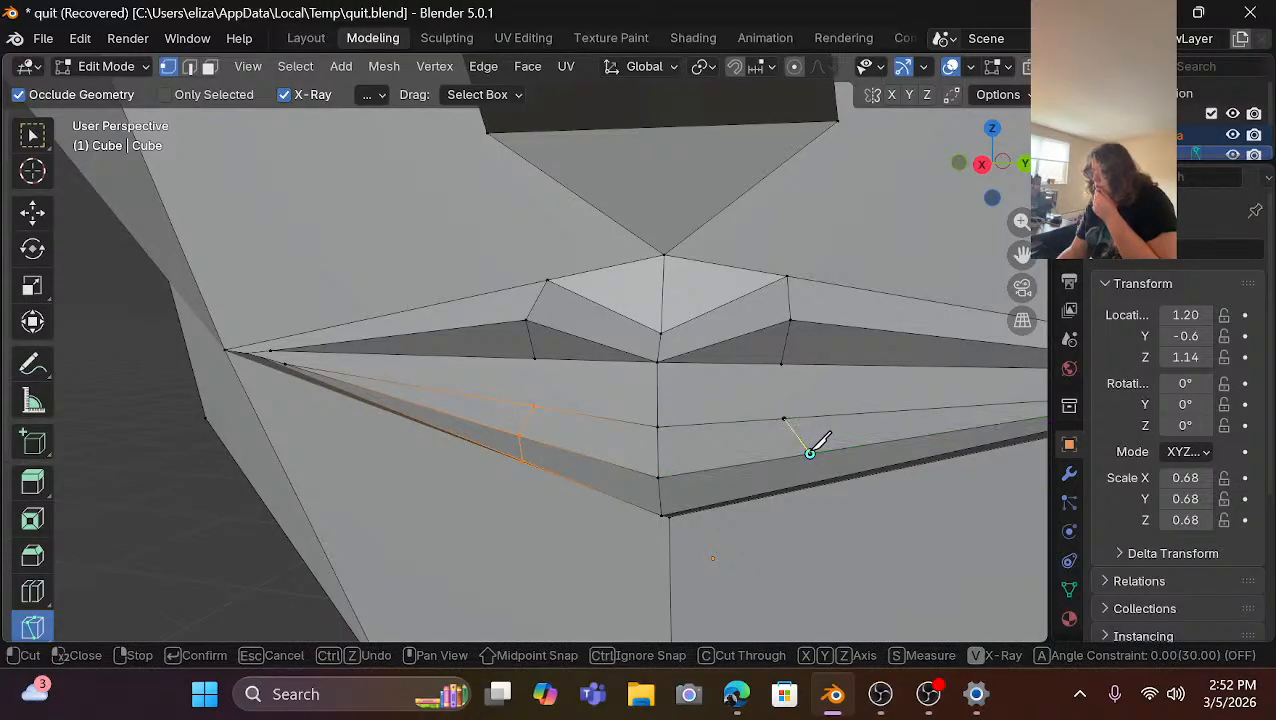
pyautogui.click(810, 453)
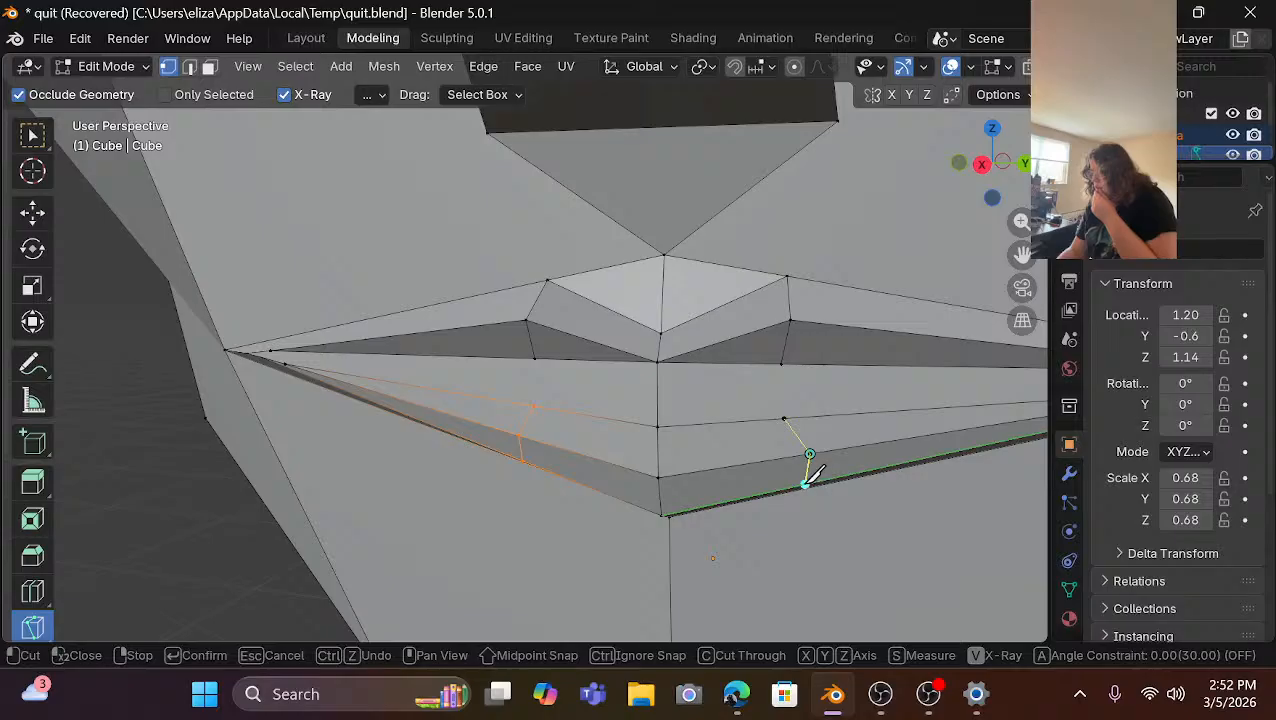
pyautogui.click(803, 484)
pyautogui.press('Return')
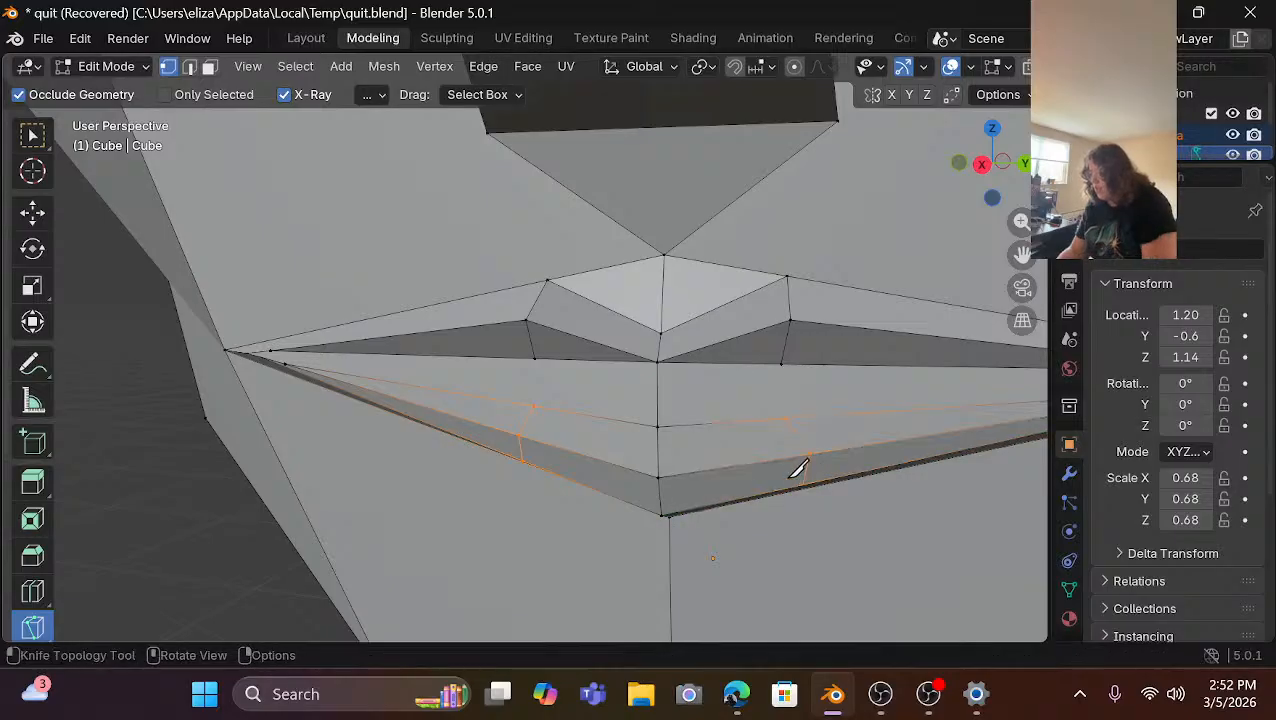
# Extend the knife cut on the +Y half of the lower lip across its dark underside to the chin edge.
pyautogui.scroll(-4, 582, 386)
pyautogui.scroll(2, 582, 386)
pyautogui.scroll(2, 585, 383)
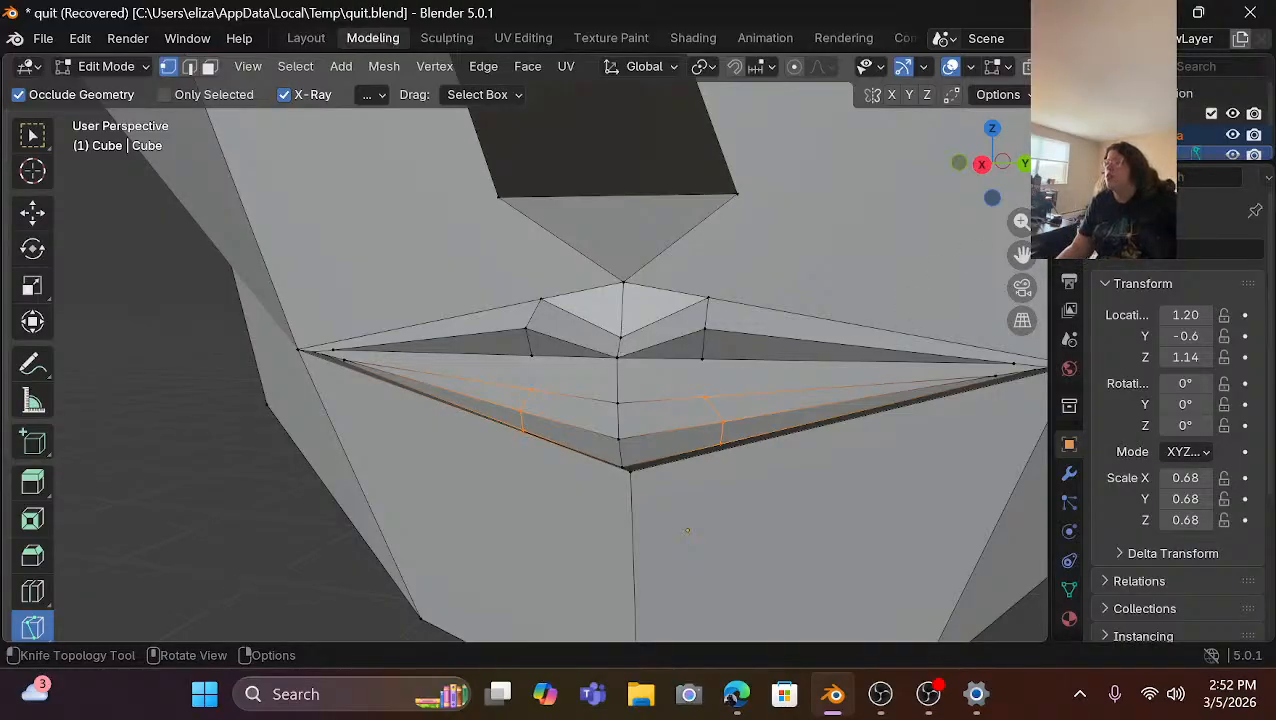
pyautogui.moveTo(985, 172); pyautogui.dragTo(701, 251)
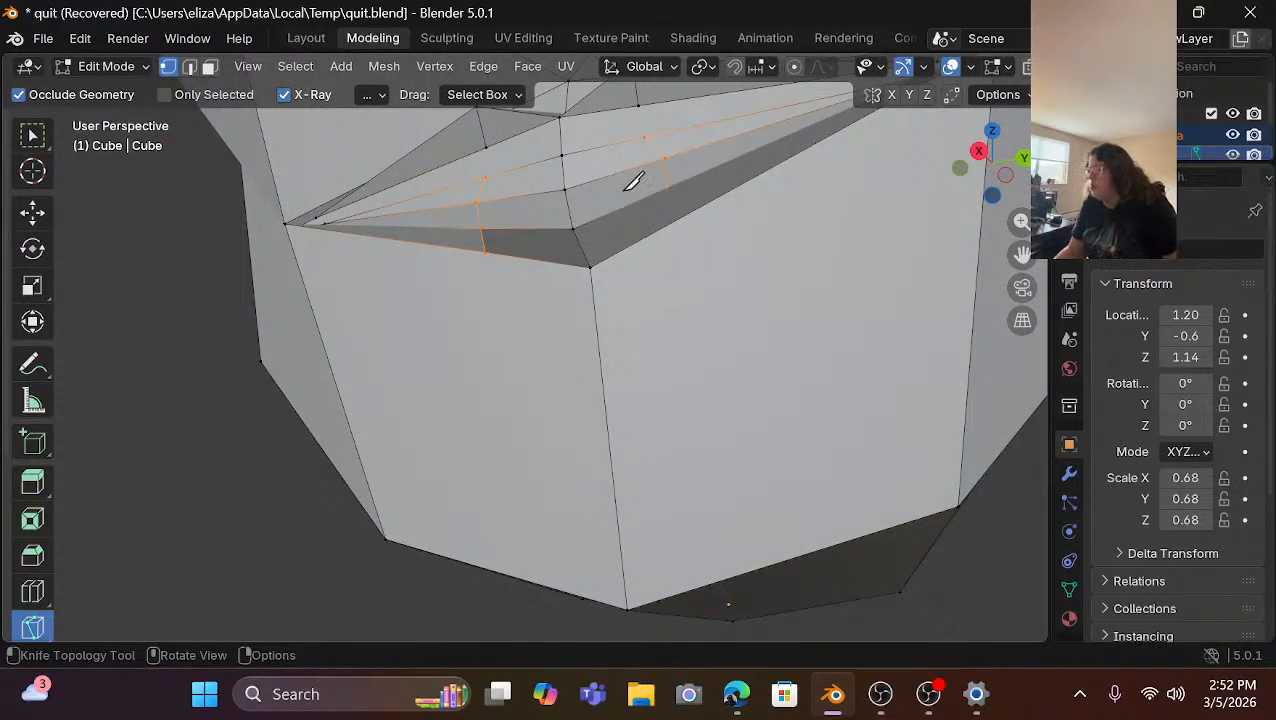
pyautogui.click(667, 190)
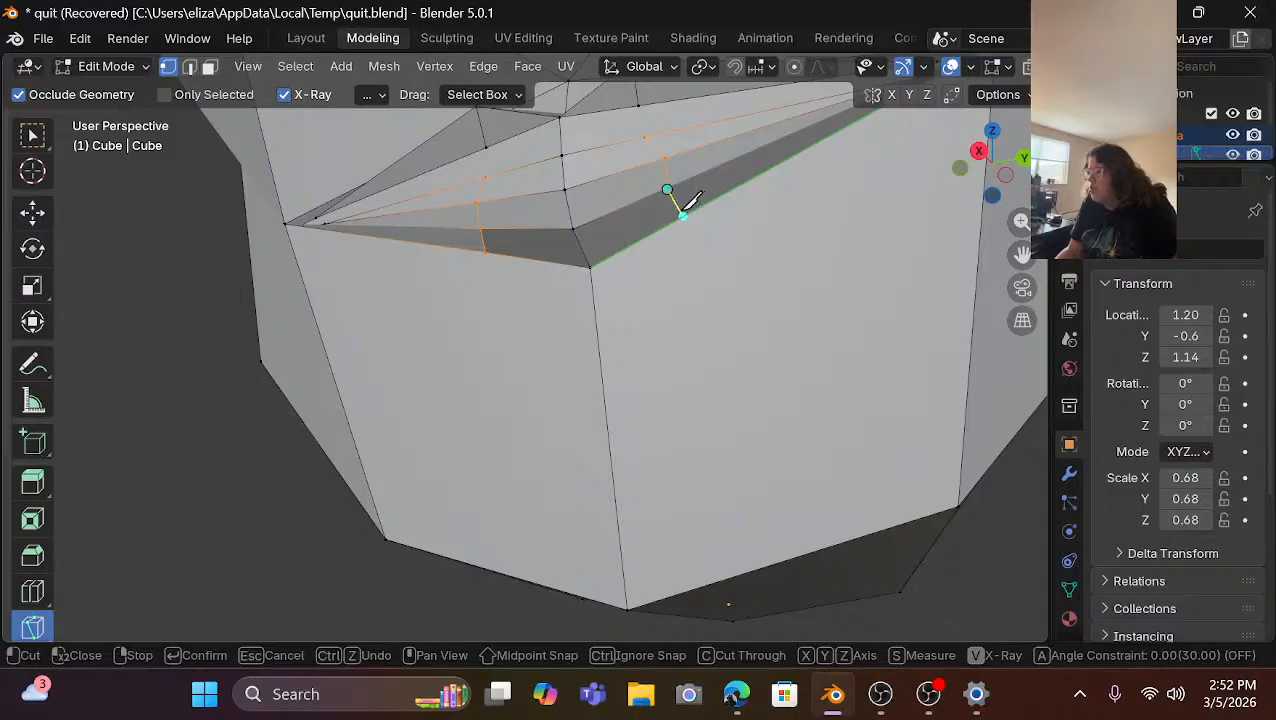
pyautogui.click(682, 216)
pyautogui.press('Return')
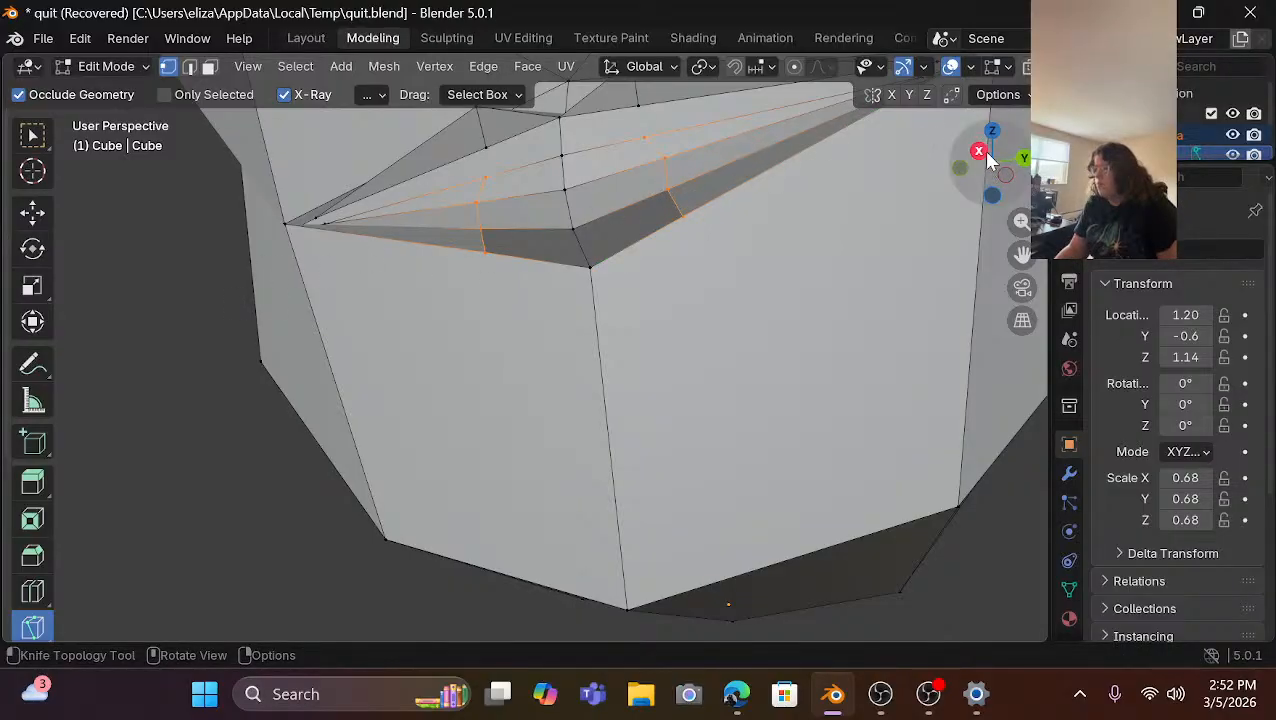
# Select the two outer lower corner vertices of the upper lip notch and scale them slightly apart along the Y axis.
pyautogui.moveTo(988, 158); pyautogui.dragTo(1022, 324)
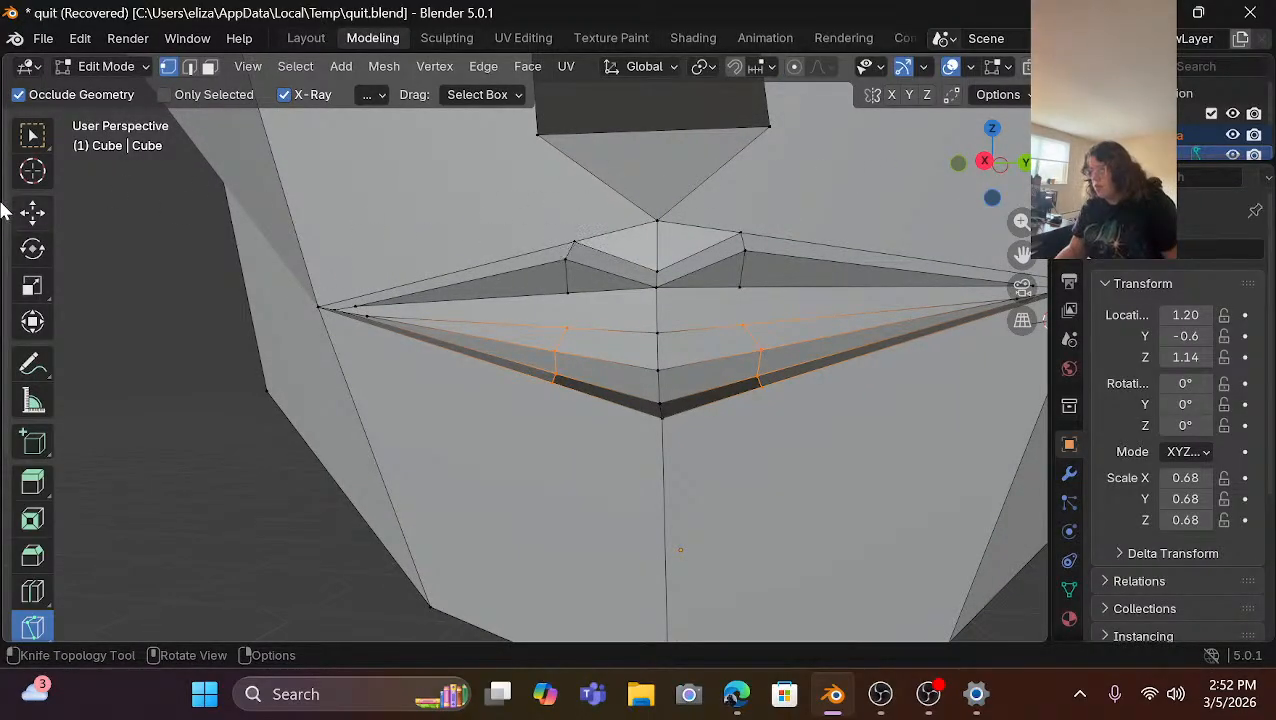
pyautogui.click(32, 211)
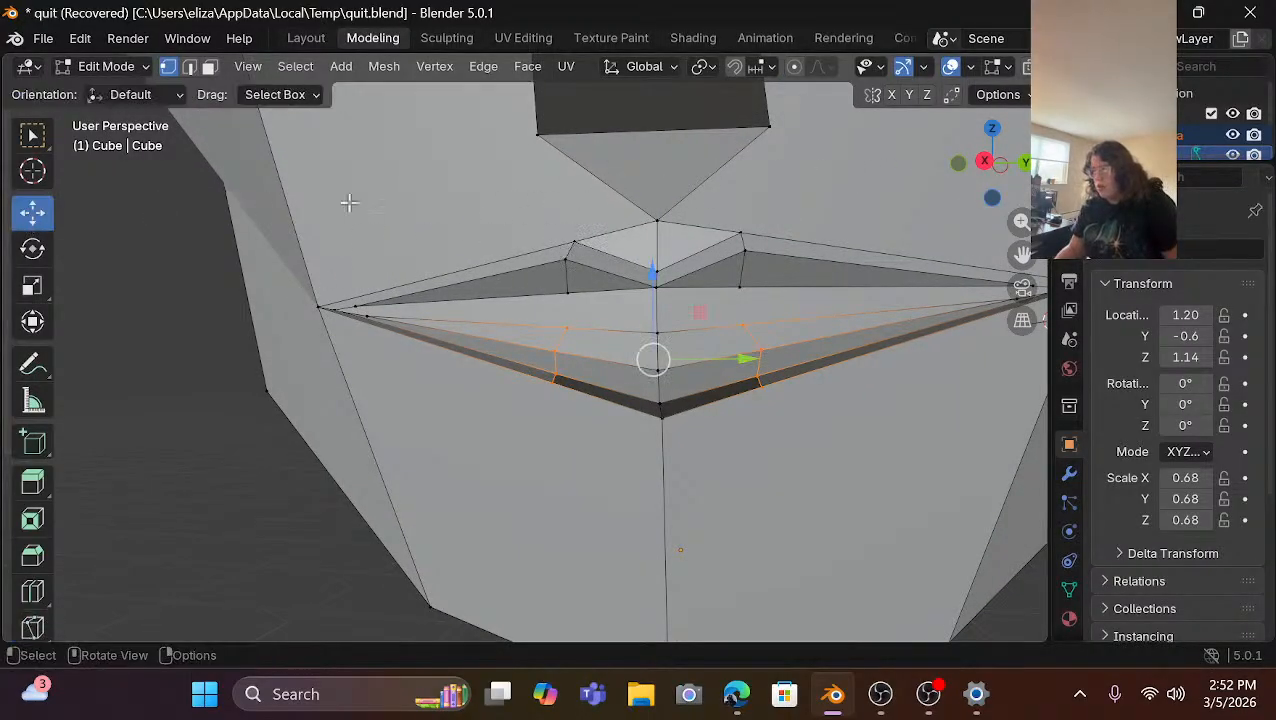
pyautogui.click(565, 261)
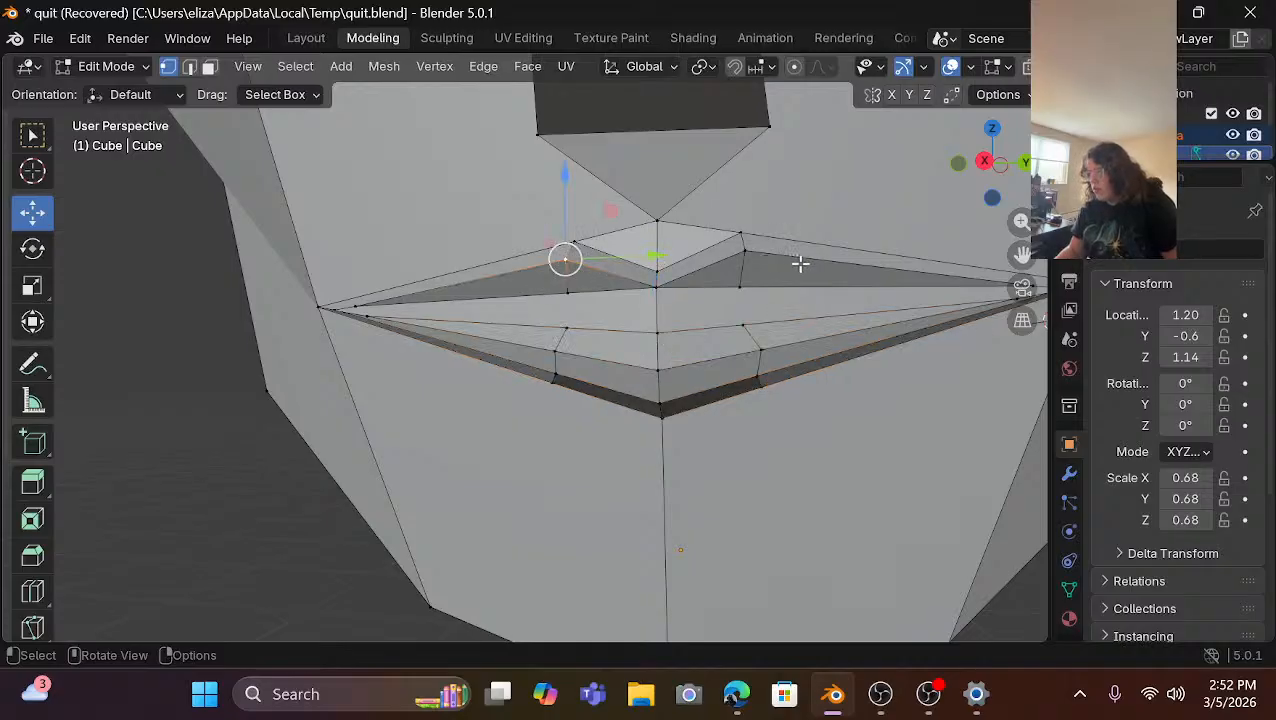
pyautogui.keyDown('shift'); pyautogui.click(747, 252); pyautogui.keyUp('shift')
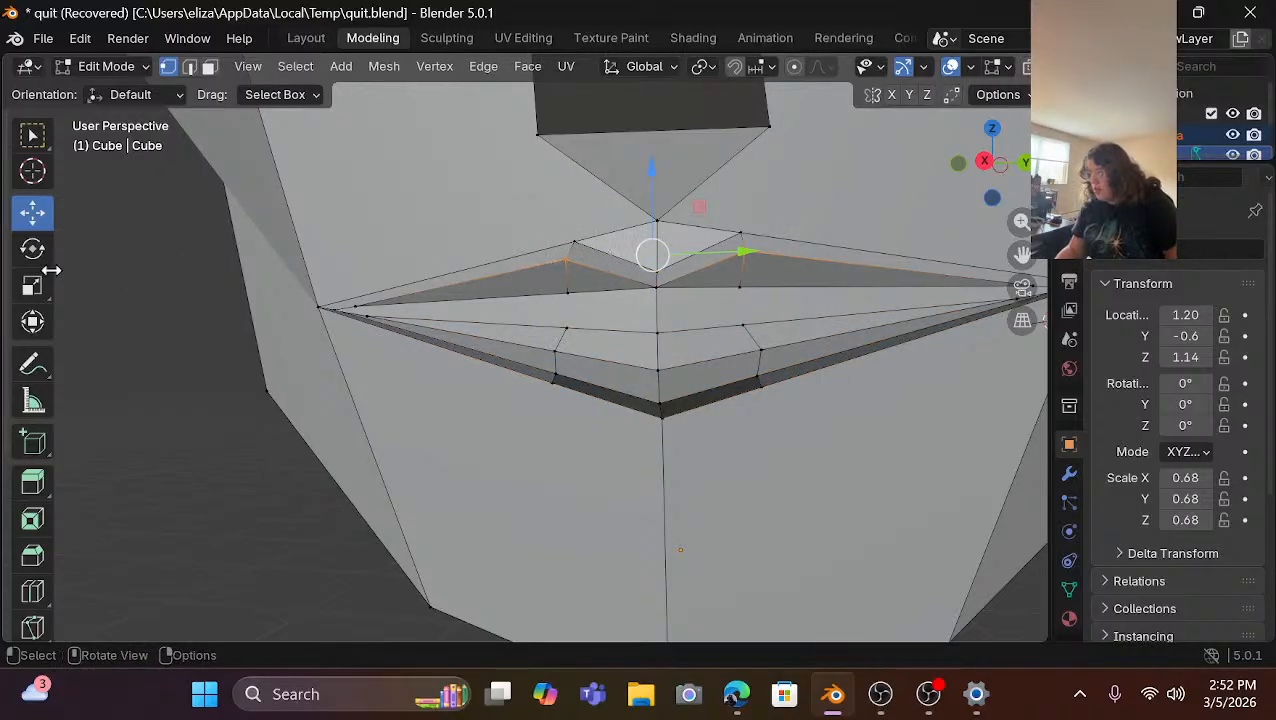
pyautogui.click(32, 321)
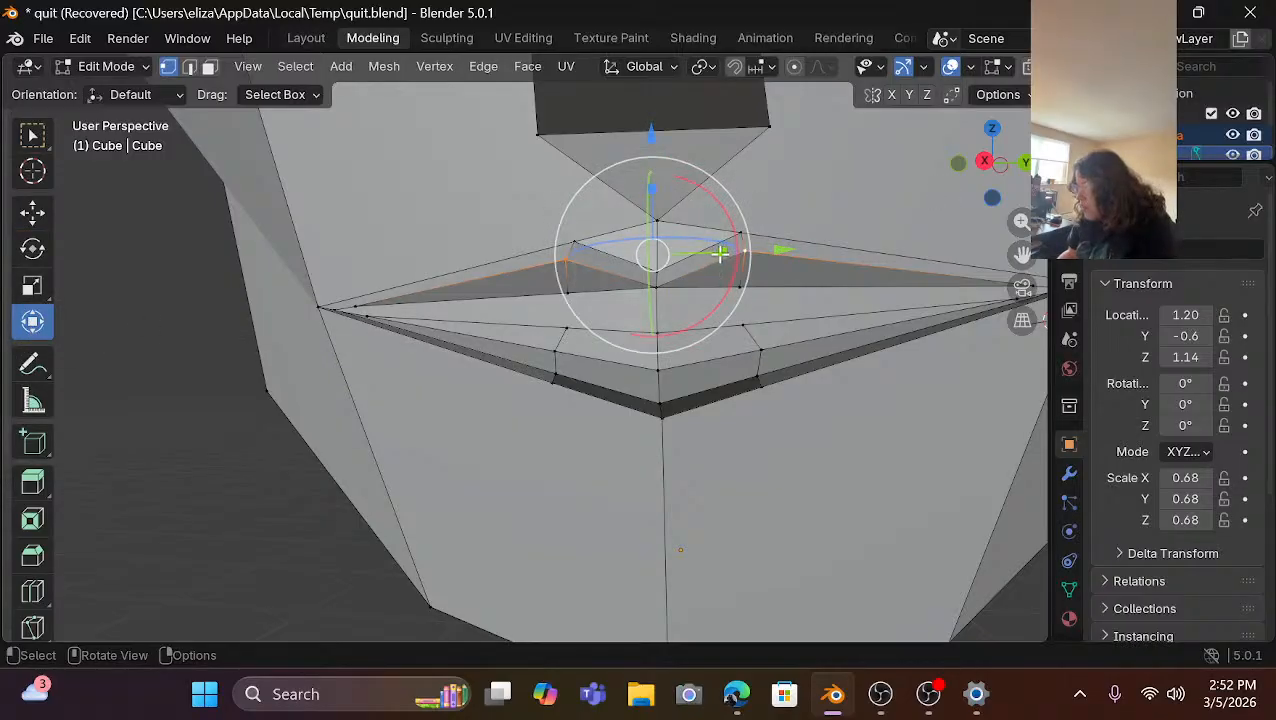
pyautogui.moveTo(720, 253); pyautogui.dragTo(723, 251)
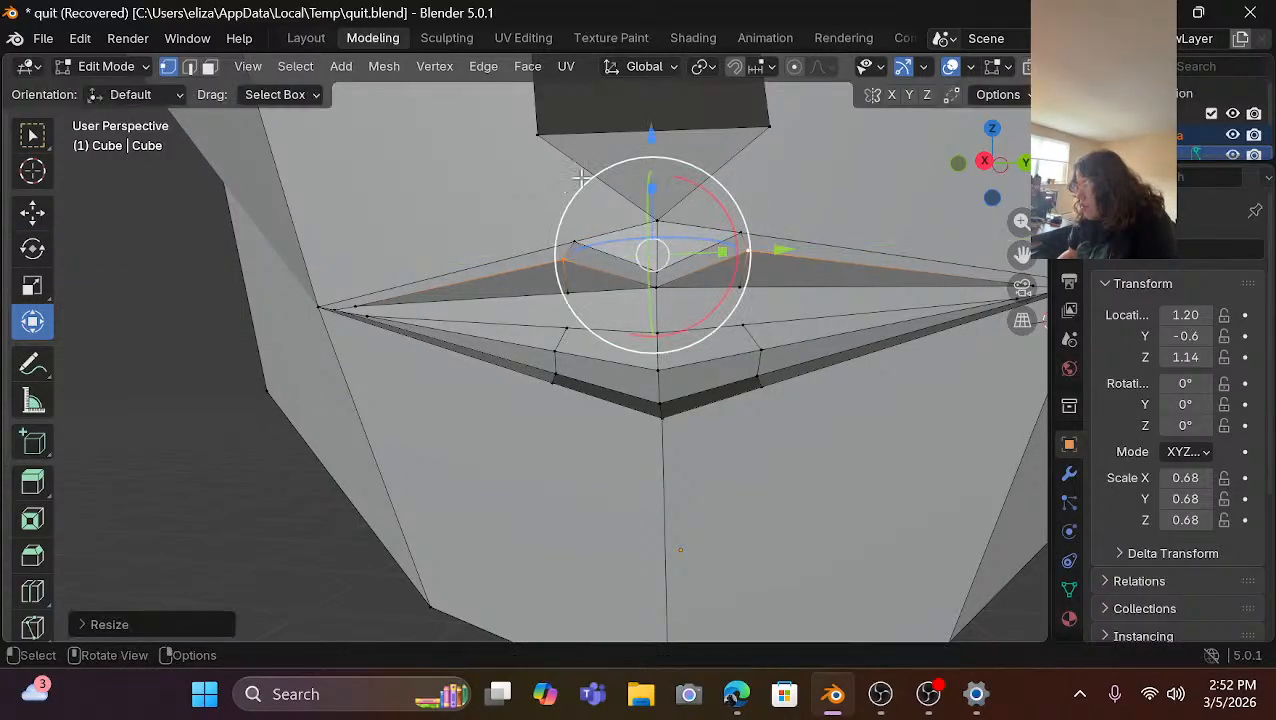
# Lower the two selected upper lip vertices about 0.005 m along the Z axis, then deselect them.
pyautogui.press('g')
pyautogui.press('z')
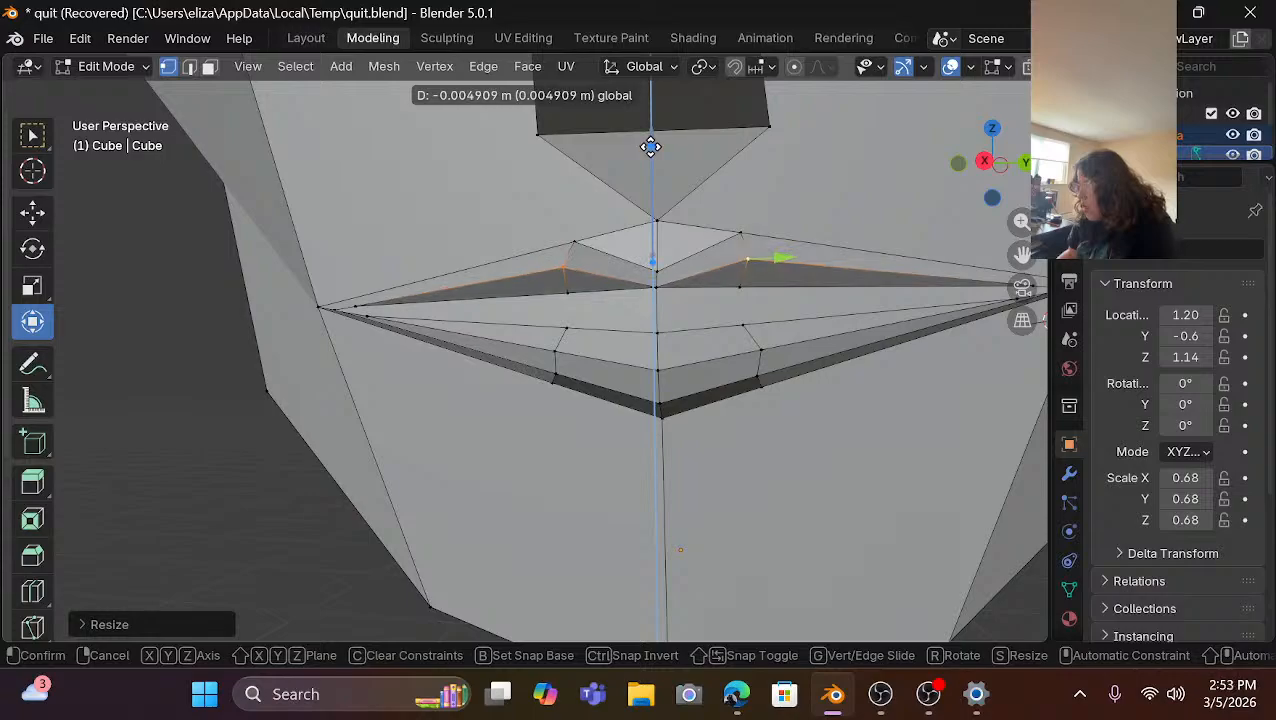
pyautogui.click(650, 147)
pyautogui.hotkey('alt', 'a')
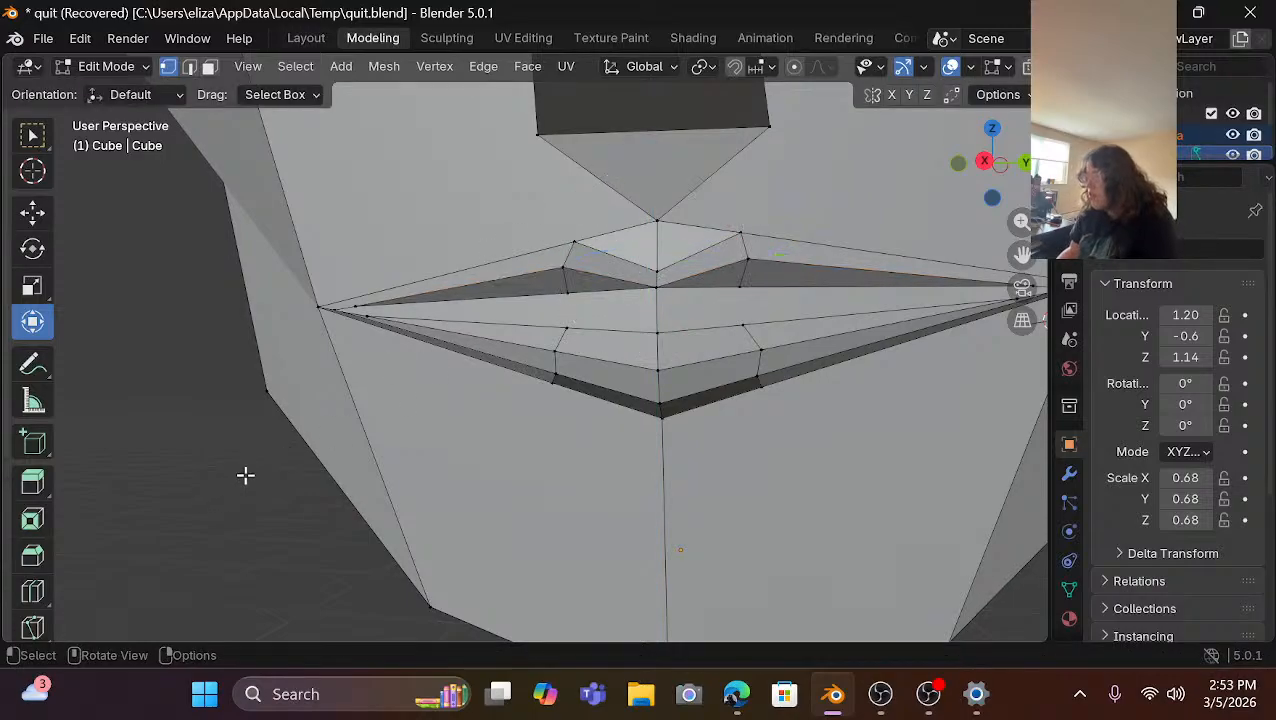
# Push the two mouth line strip faces slightly back into the head along the X axis, then deselect them.
pyautogui.scroll(-5, 233, 475)
pyautogui.scroll(3, 388, 408)
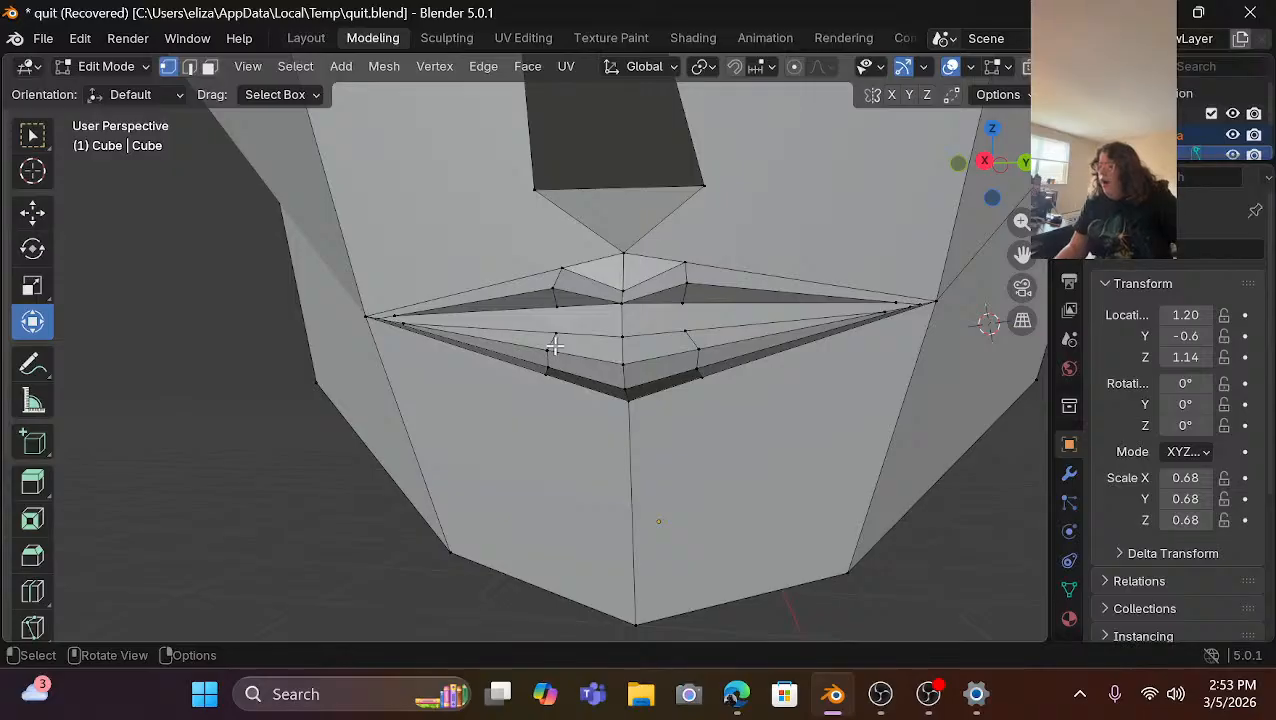
pyautogui.scroll(-6, 648, 271)
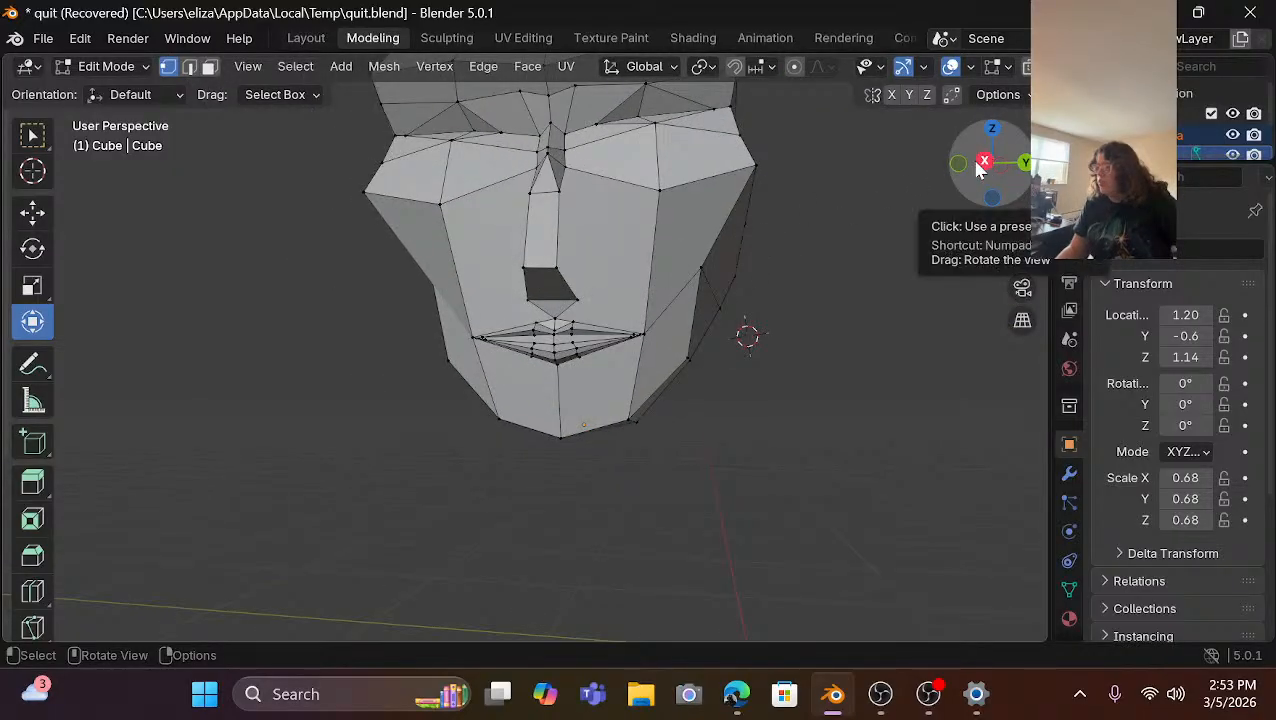
pyautogui.moveTo(985, 162); pyautogui.dragTo(956, 182)
pyautogui.scroll(3, 567, 405)
pyautogui.scroll(1, 565, 410)
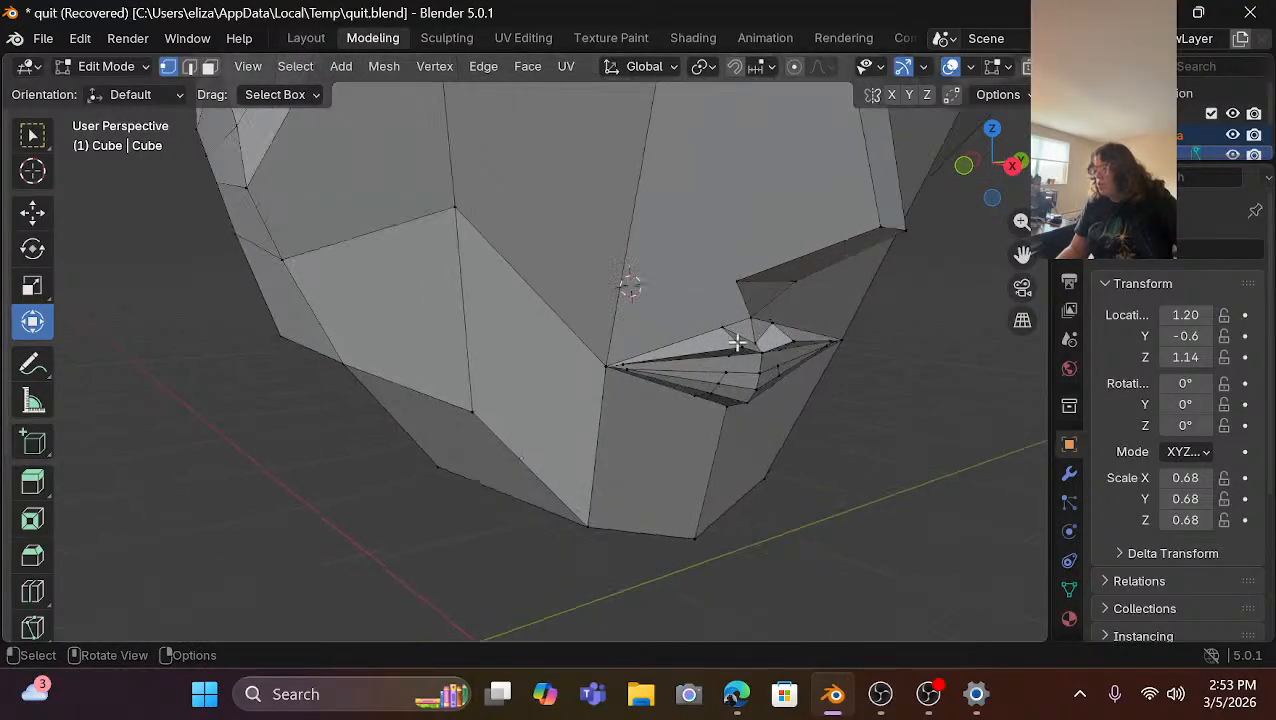
pyautogui.press('3')
pyautogui.click(740, 363)
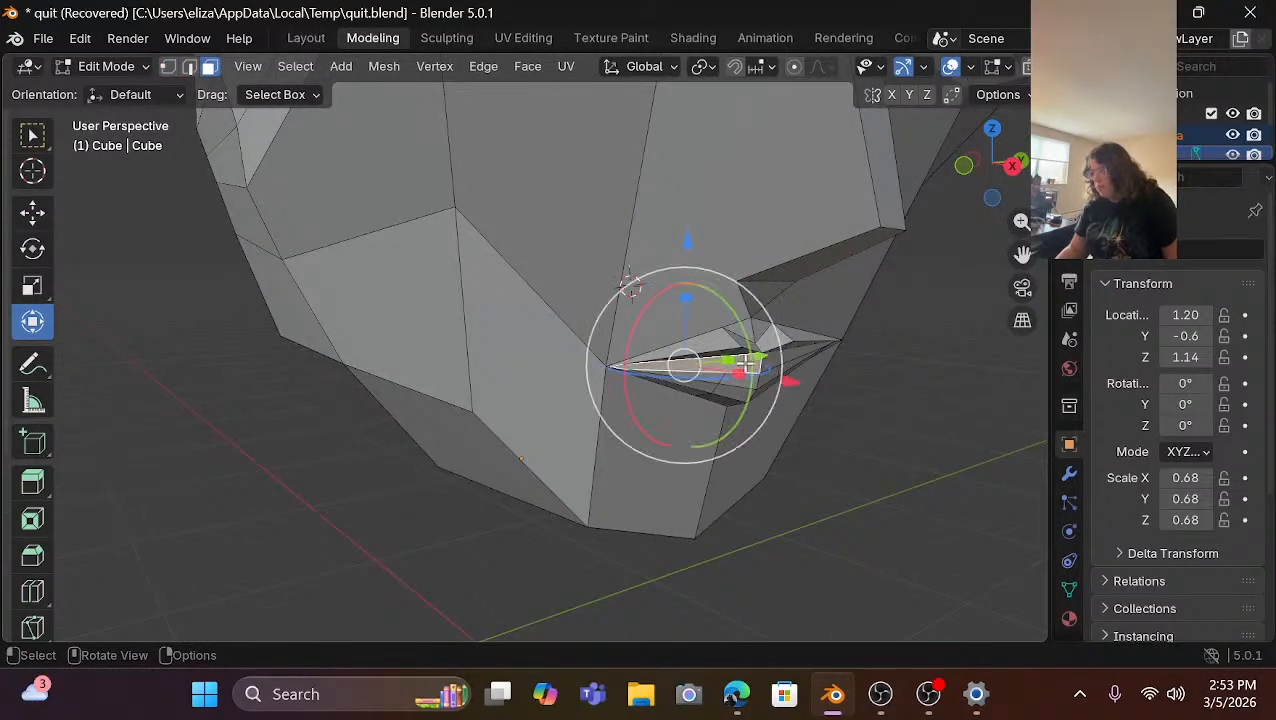
pyautogui.keyDown('shift'); pyautogui.click(798, 356); pyautogui.keyUp('shift')
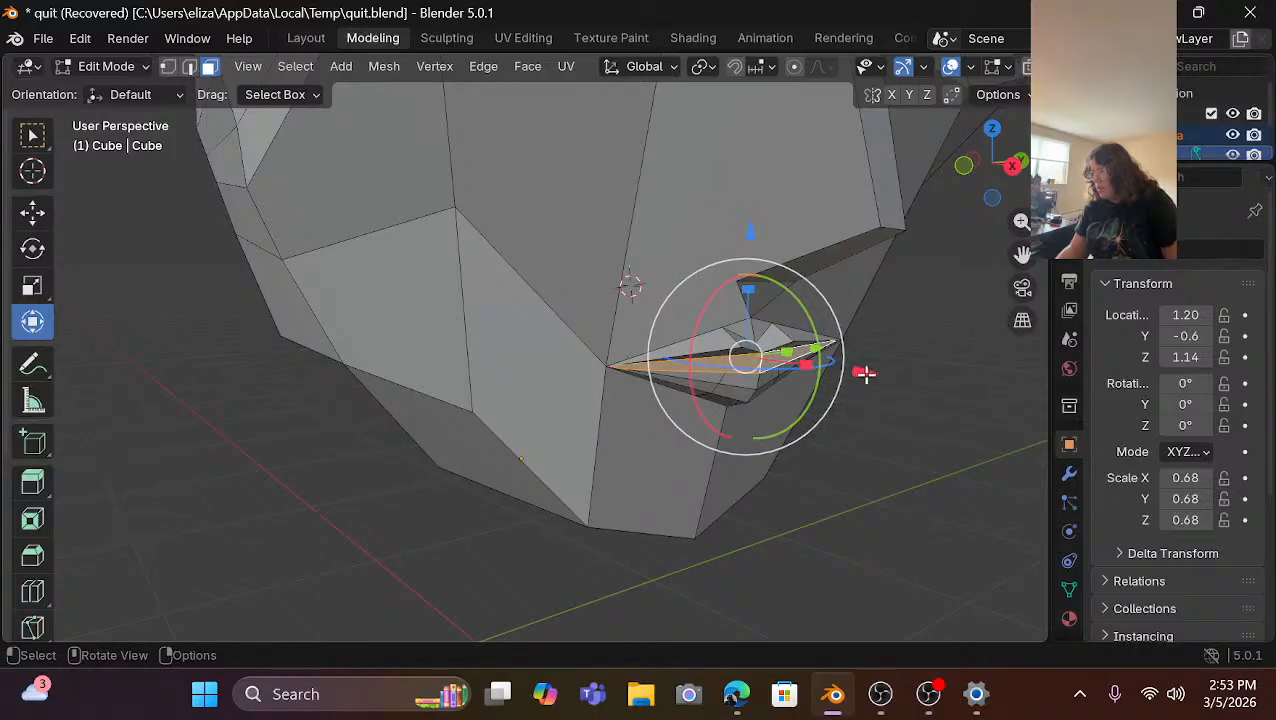
pyautogui.moveTo(860, 373); pyautogui.dragTo(856, 372)
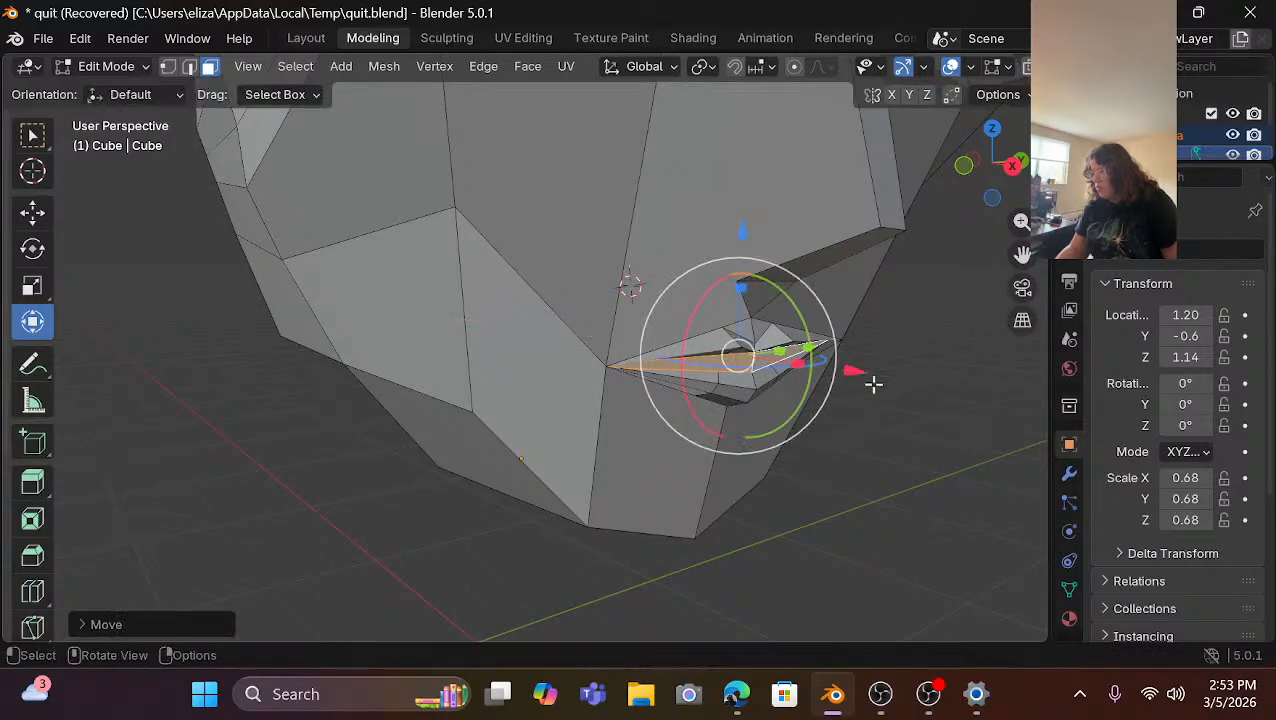
pyautogui.click(870, 430)
# Push the two outer lower corner vertices of the upper lip notch back toward the face along the X axis, then deselect them.
pyautogui.scroll(-1, 839, 420)
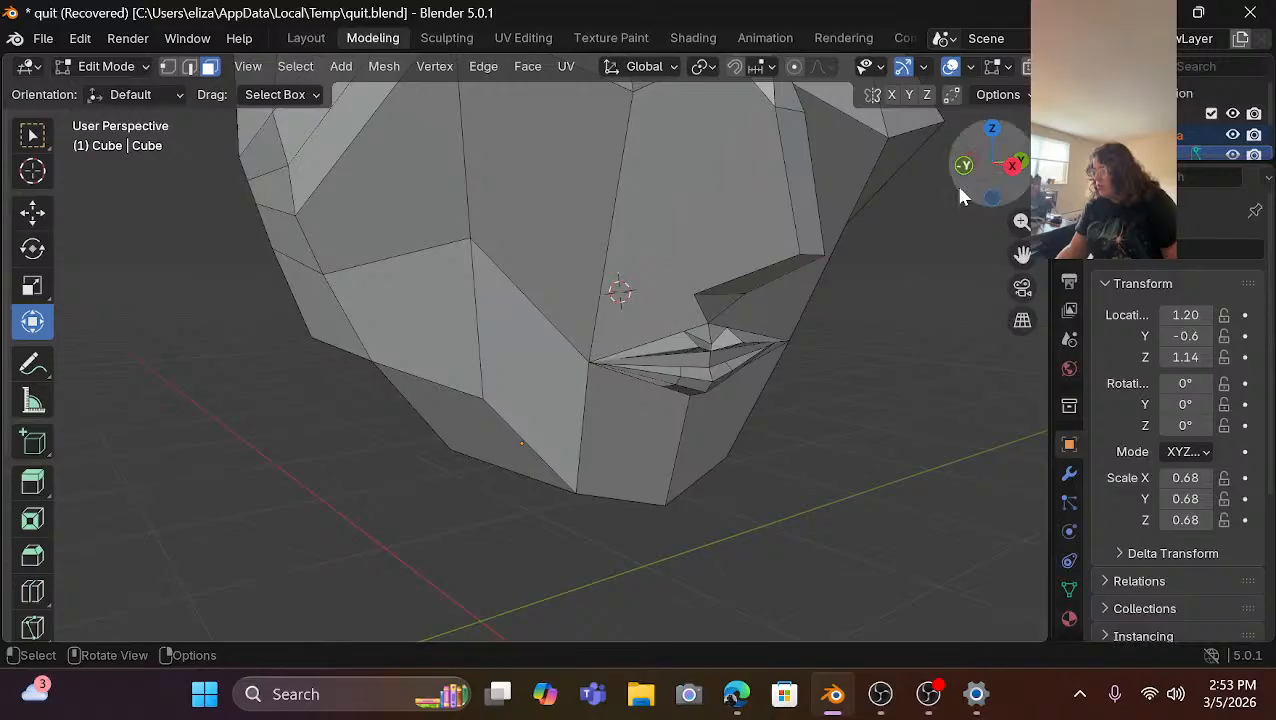
pyautogui.moveTo(965, 172)
pyautogui.mouseDown()
pyautogui.moveTo(790, 174)
pyautogui.moveTo(745, 200)
pyautogui.moveTo(790, 205)
pyautogui.moveTo(947, 171)
pyautogui.mouseUp()
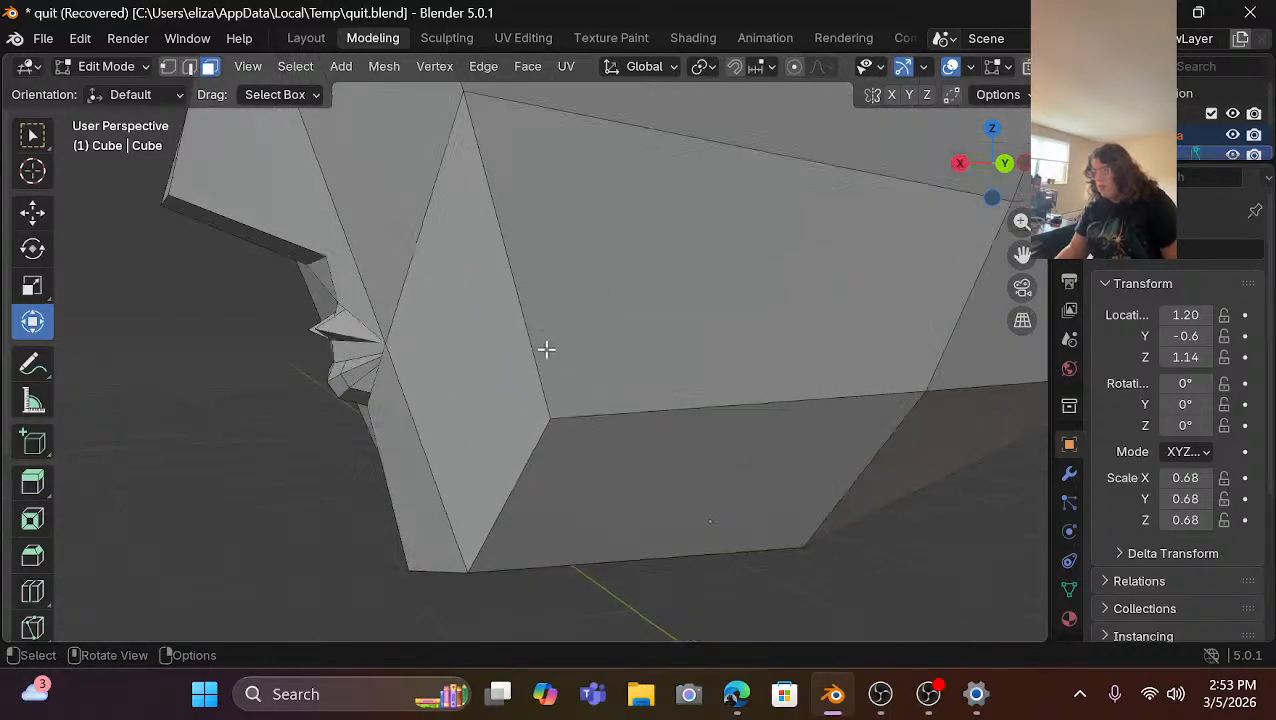
pyautogui.rightClick(509, 255)
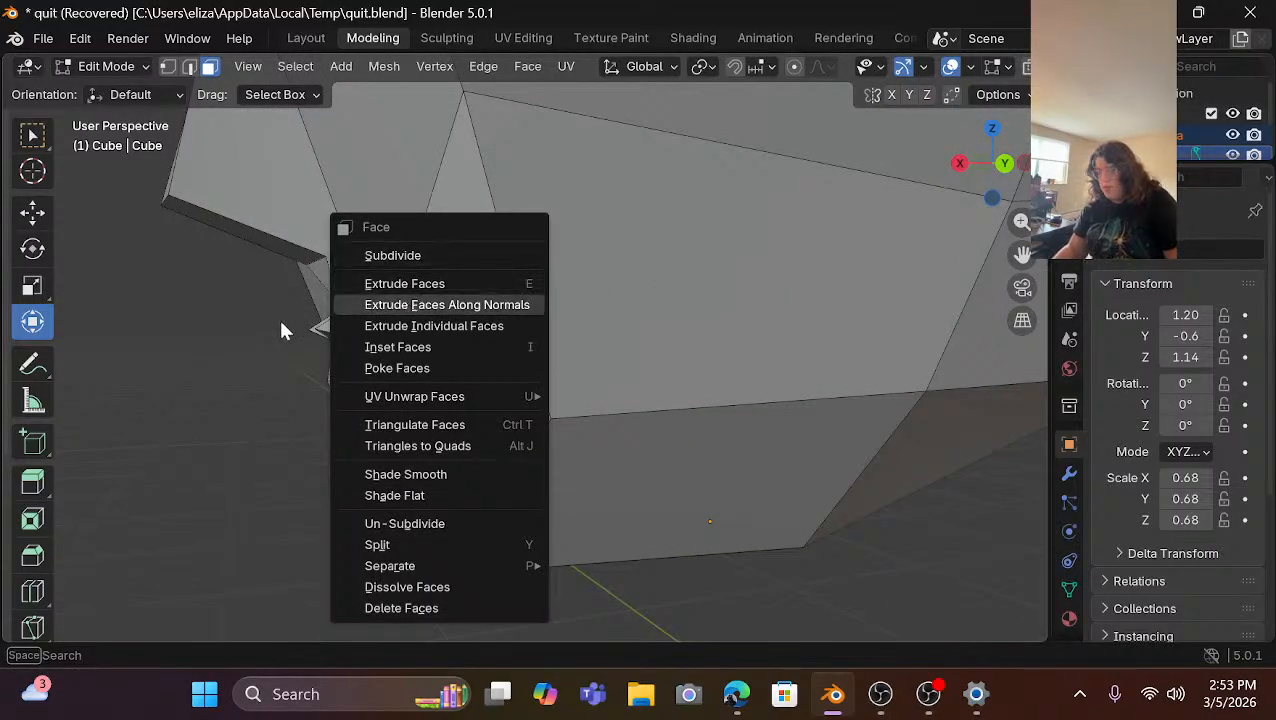
pyautogui.moveTo(211, 375); pyautogui.dragTo(349, 361, button='middle')
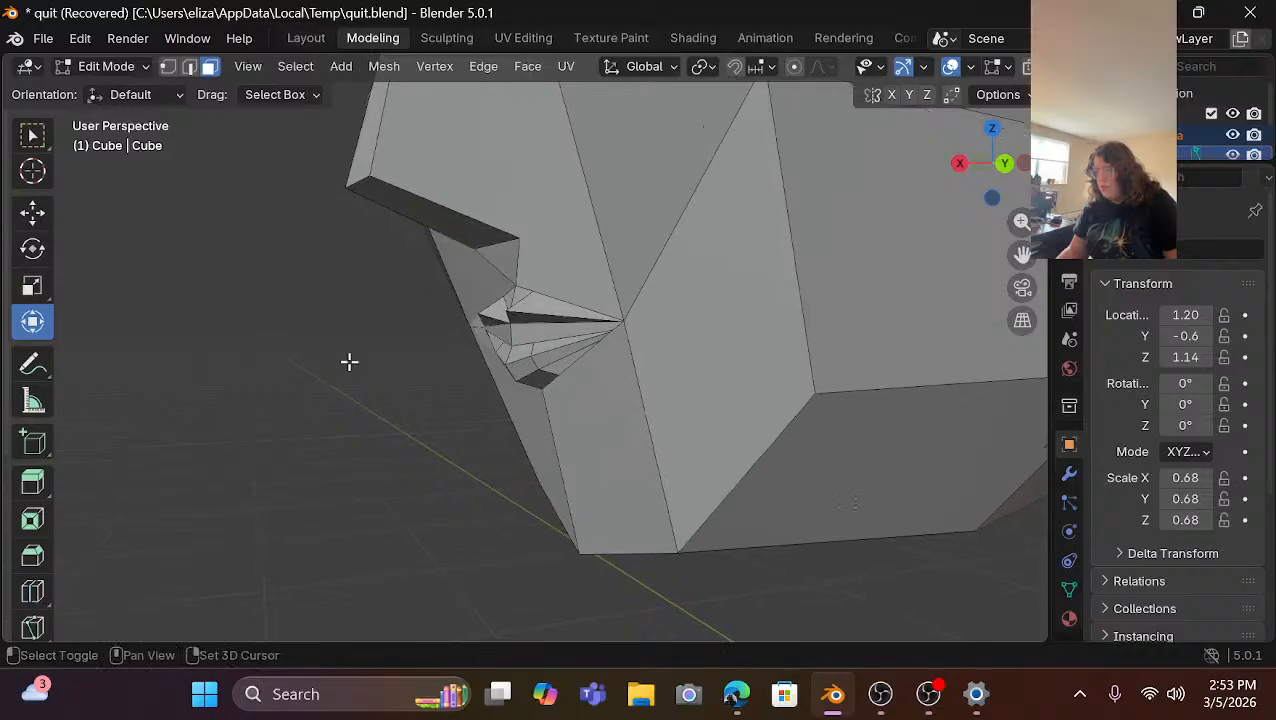
pyautogui.scroll(1, 349, 361)
pyautogui.scroll(2, 478, 285)
pyautogui.scroll(2, 467, 282)
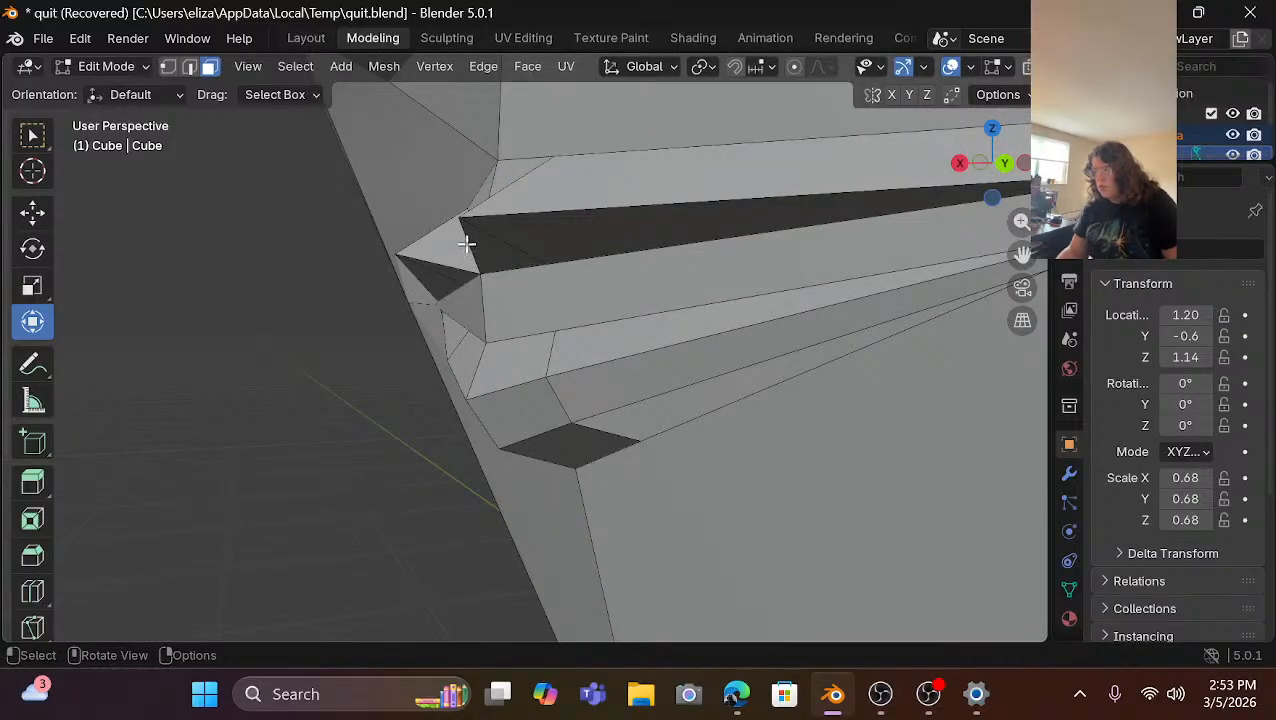
pyautogui.press('1')
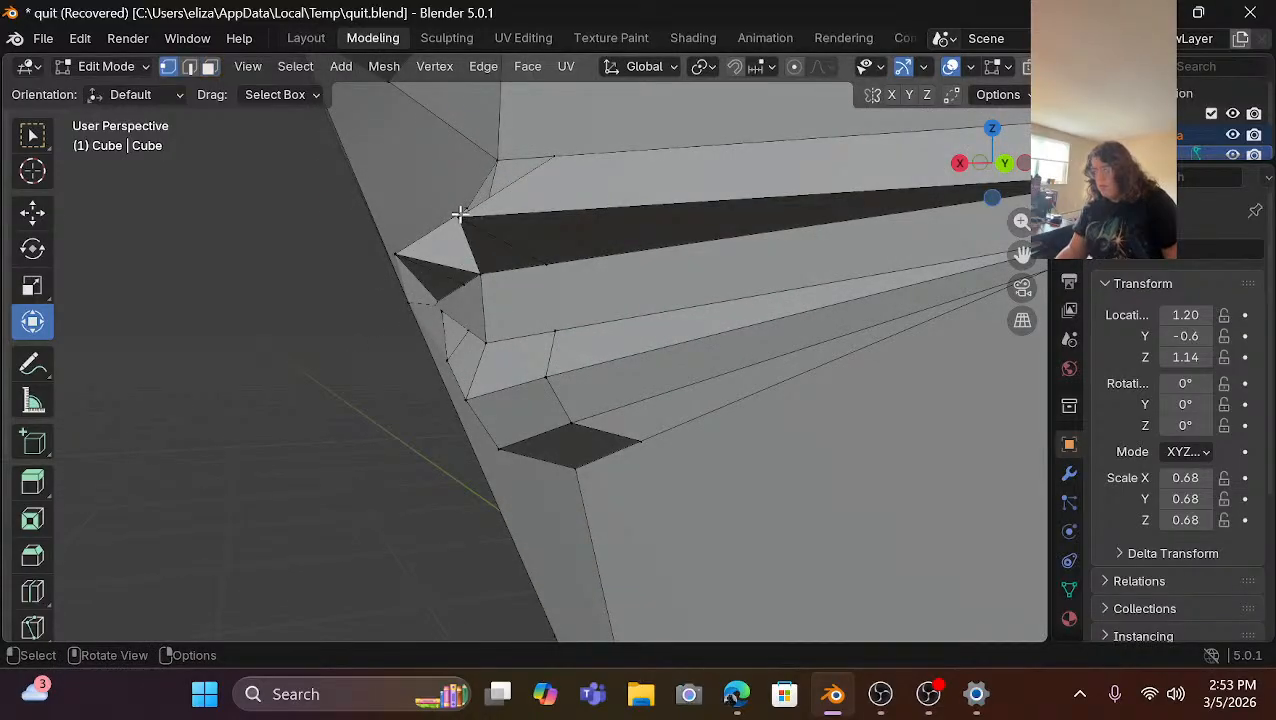
pyautogui.click(458, 213)
pyautogui.click(314, 287)
pyautogui.keyDown('shift'); pyautogui.click(395, 254); pyautogui.keyUp('shift')
pyautogui.scroll(2, 474, 205)
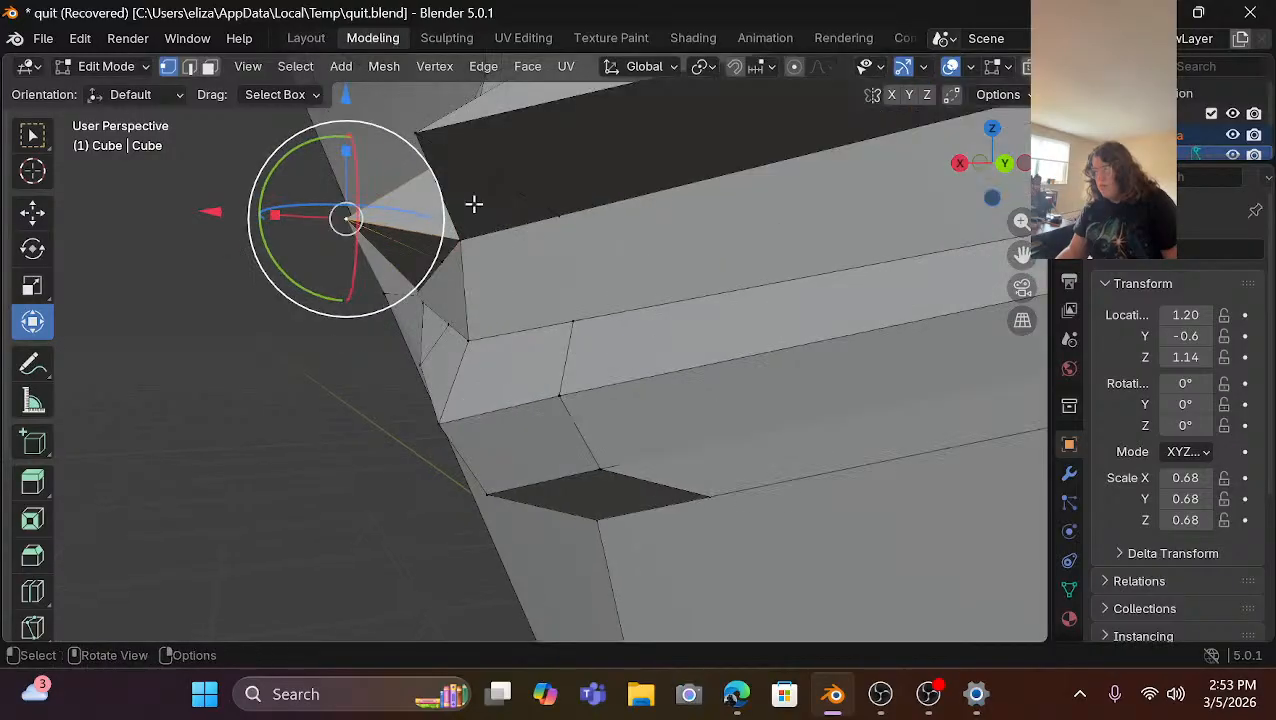
pyautogui.keyDown('shift'); pyautogui.click(430, 134); pyautogui.keyUp('shift')
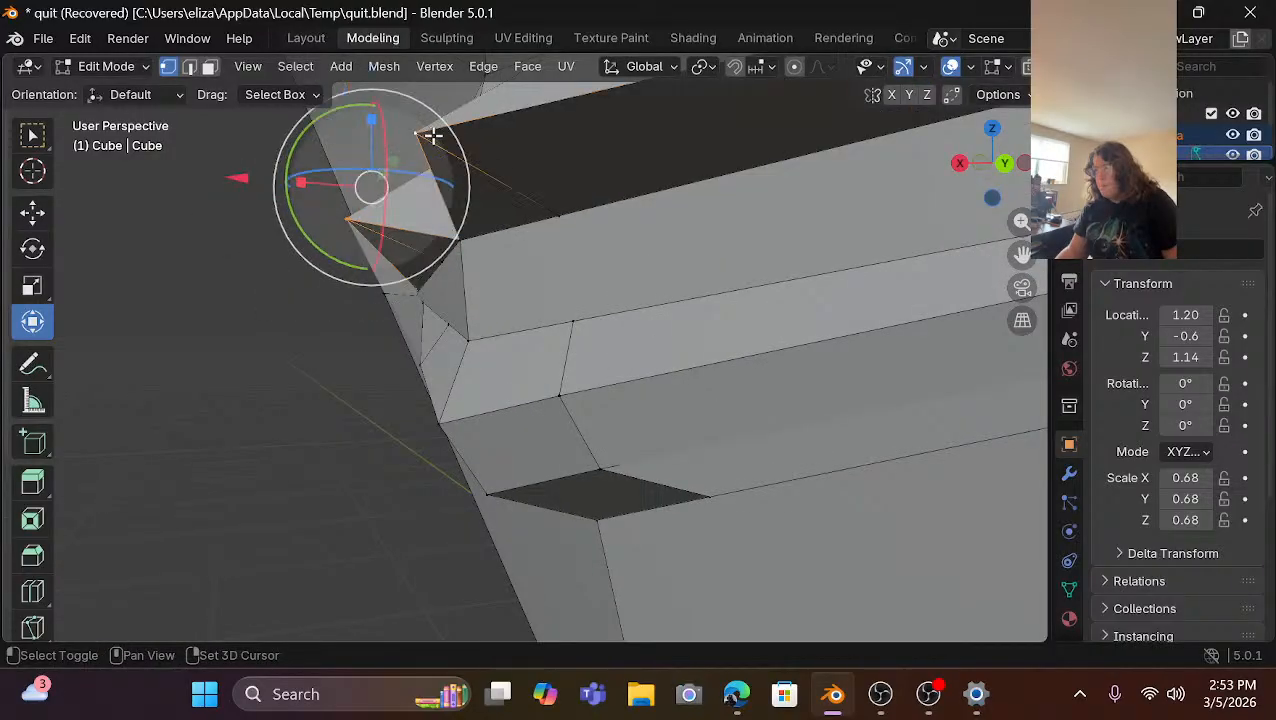
pyautogui.scroll(-3, 475, 259)
pyautogui.scroll(-2, 476, 258)
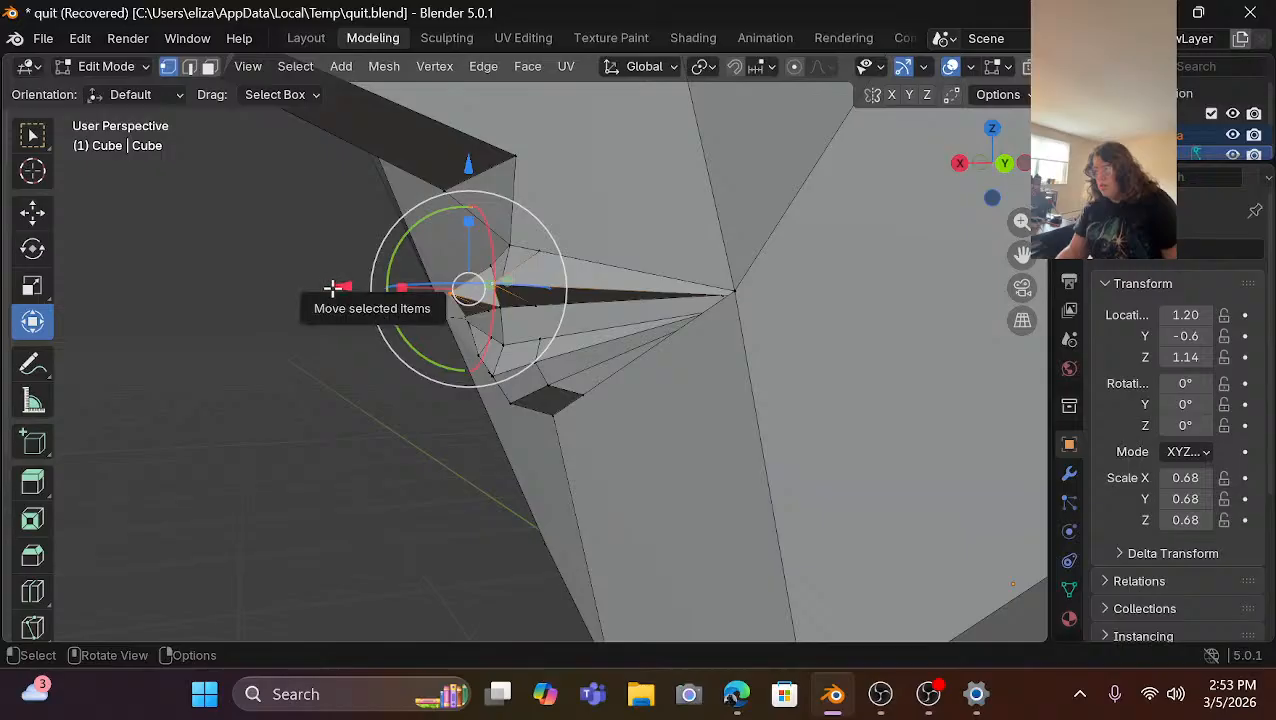
pyautogui.moveTo(344, 292)
pyautogui.mouseDown()
pyautogui.moveTo(365, 290)
pyautogui.moveTo(388, 313)
pyautogui.moveTo(350, 296)
pyautogui.moveTo(364, 306)
pyautogui.mouseUp()
pyautogui.click(253, 464)
pyautogui.scroll(-5, 250, 462)
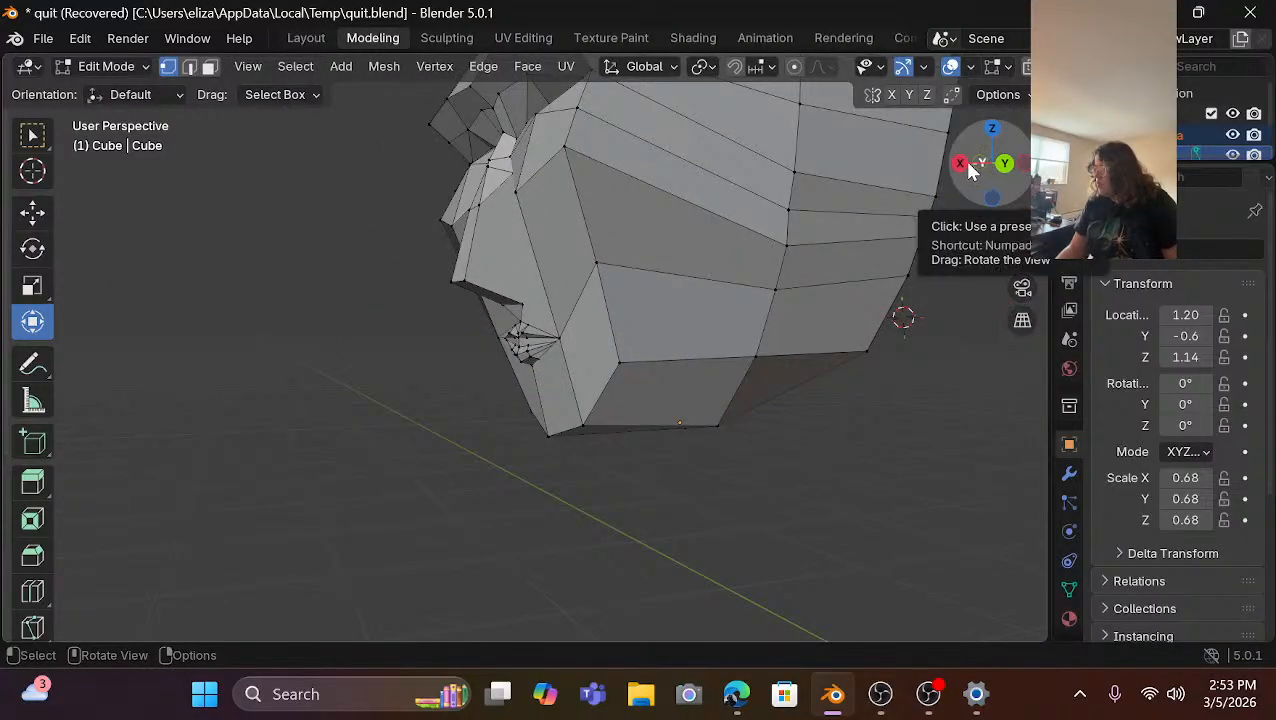
# Select the two outer cheekbone corner vertices and scale them slightly inward along the Y axis, then deselect them.
pyautogui.moveTo(968, 172); pyautogui.dragTo(1012, 172)
pyautogui.moveTo(953, 160); pyautogui.dragTo(950, 160)
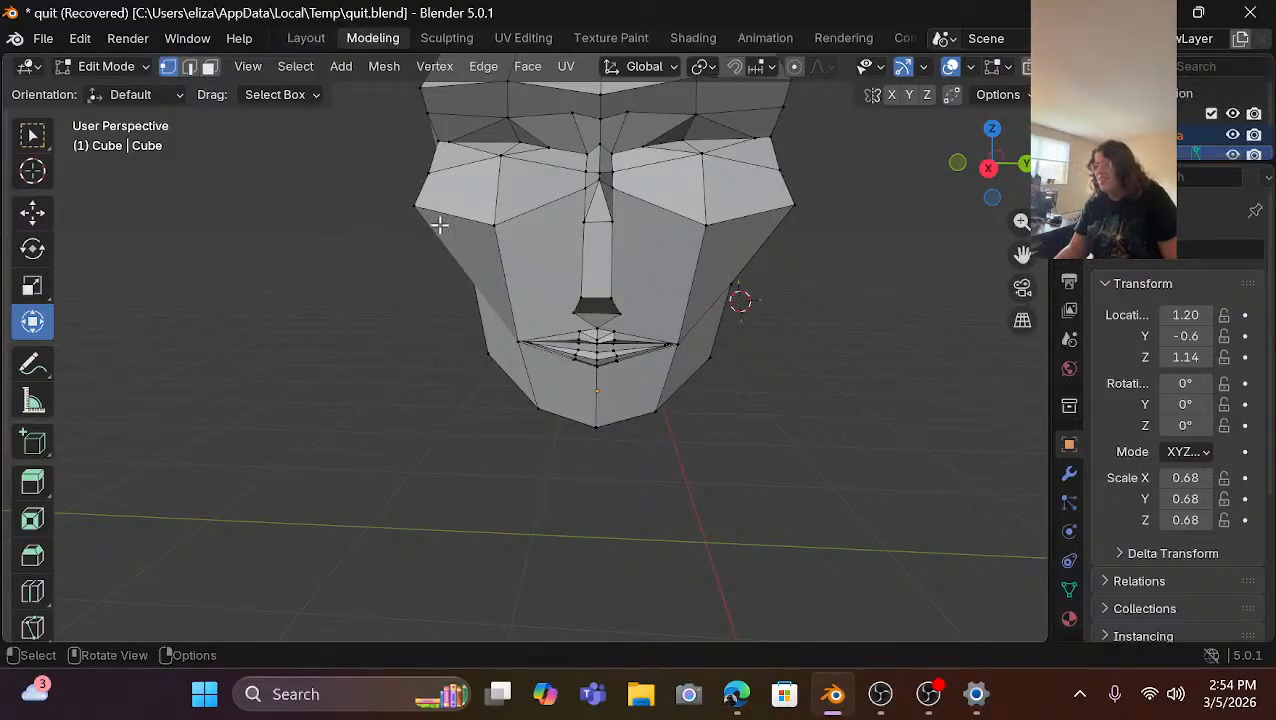
pyautogui.click(409, 203)
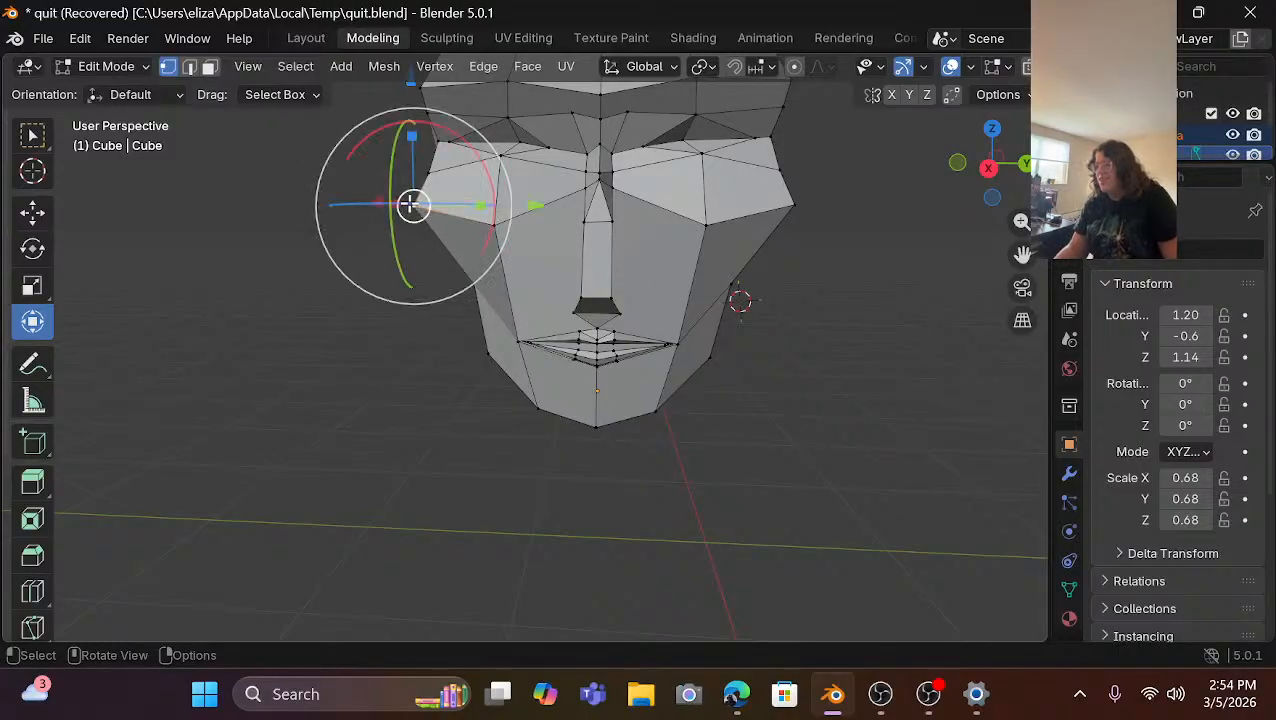
pyautogui.keyDown('shift'); pyautogui.click(765, 210); pyautogui.keyUp('shift')
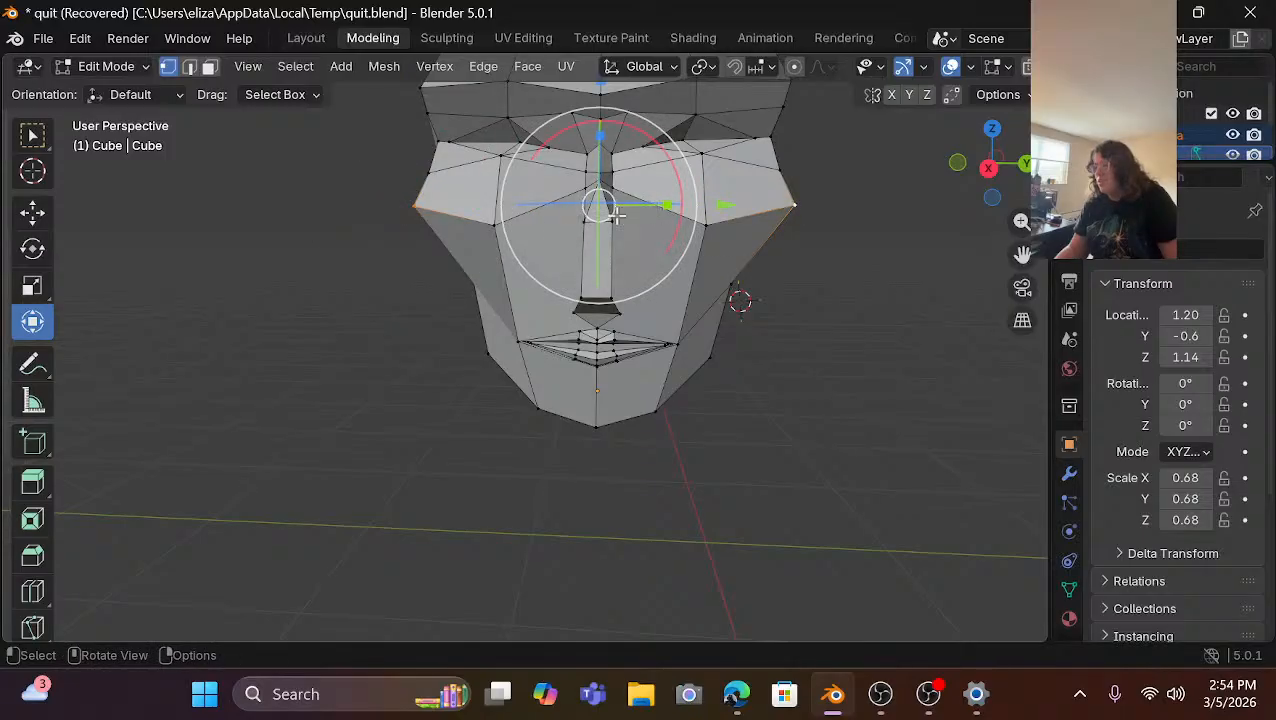
pyautogui.press('s')
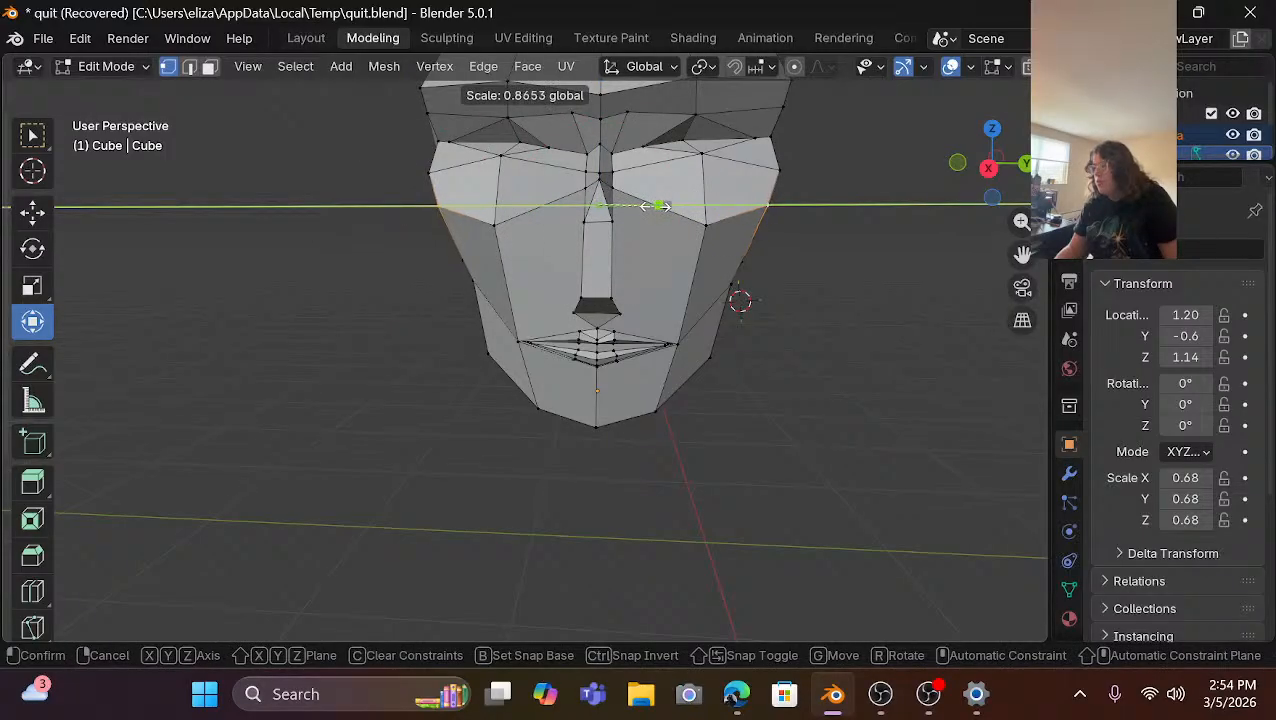
pyautogui.click(665, 207)
pyautogui.click(828, 343)
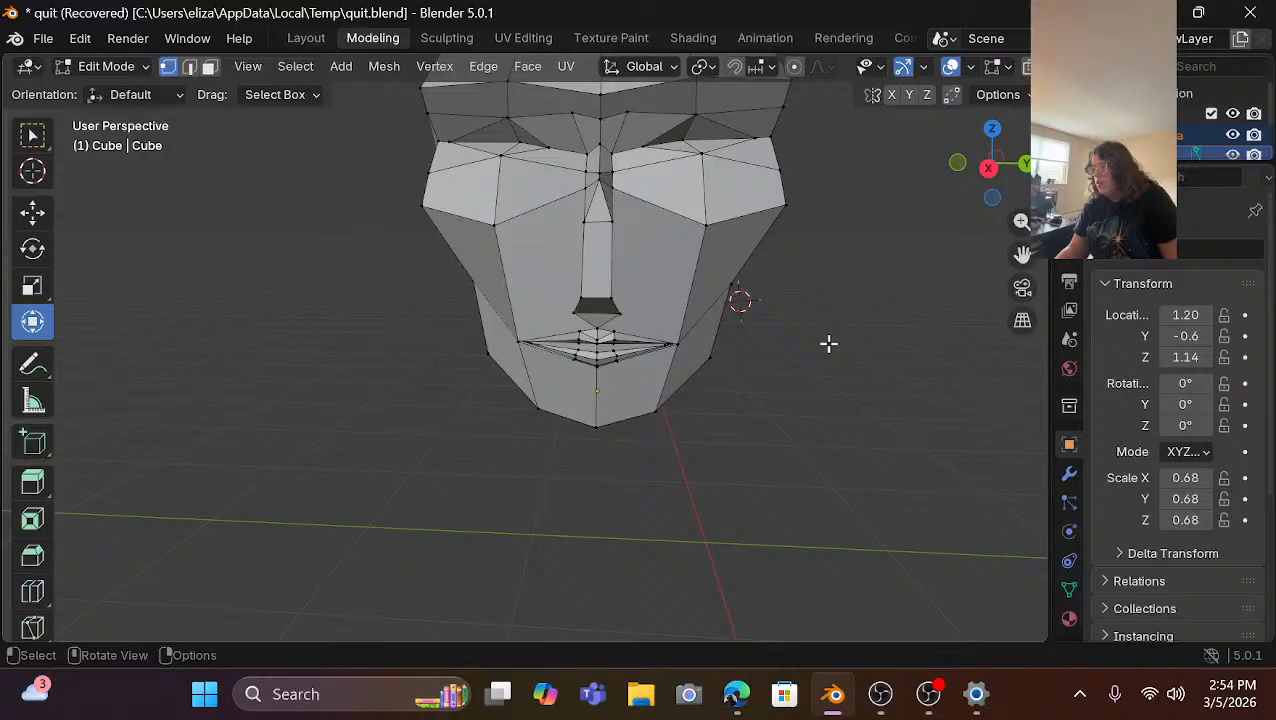
# Try to raise the two mouth corner vertices slightly along the Z axis, then deselect them.
pyautogui.click(676, 344)
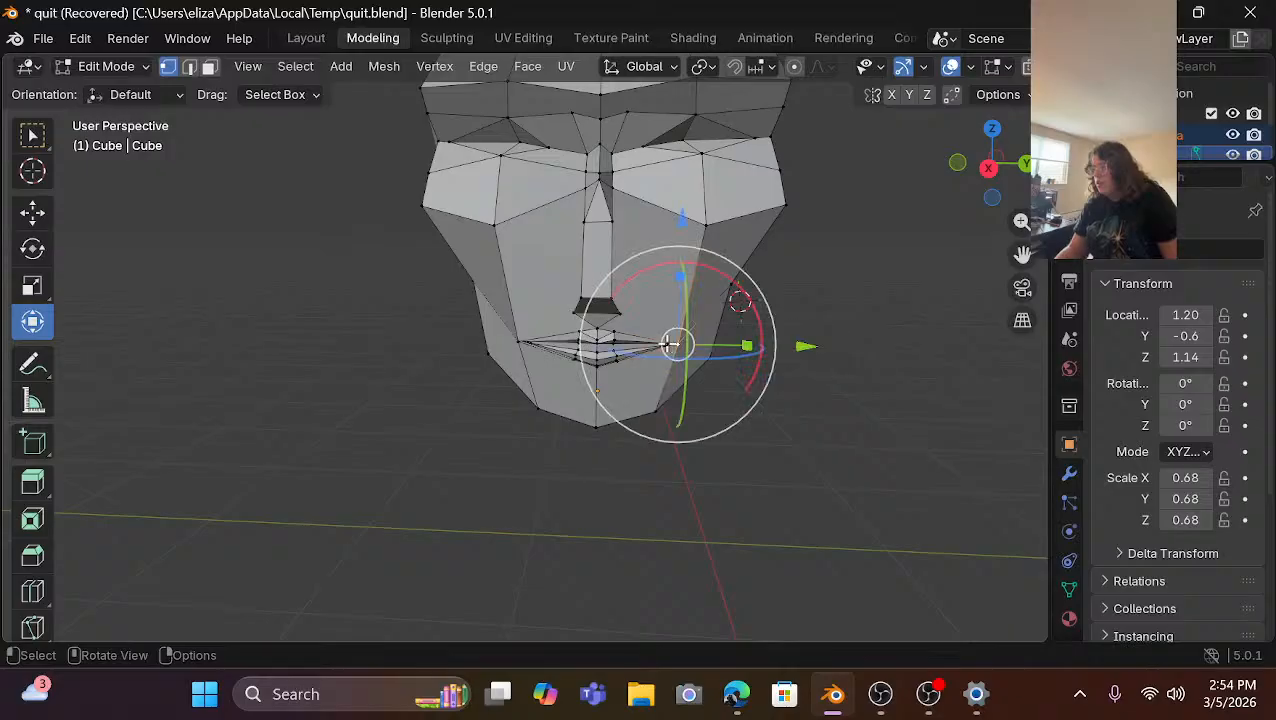
pyautogui.keyDown('shift'); pyautogui.click(512, 341); pyautogui.keyUp('shift')
pyautogui.moveTo(600, 215)
pyautogui.mouseDown()
pyautogui.moveTo(600, 185)
pyautogui.moveTo(602, 250)
pyautogui.moveTo(613, 215)
pyautogui.moveTo(600, 205)
pyautogui.mouseUp()
pyautogui.click(866, 384)
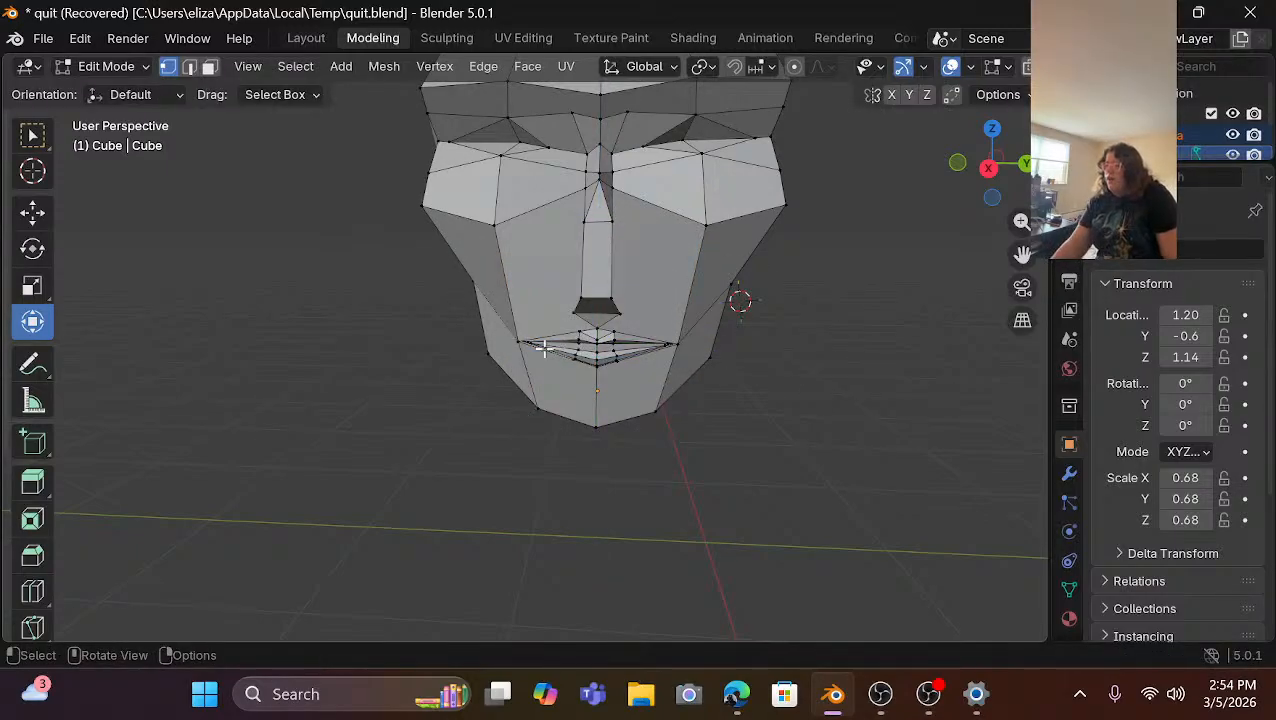
# Try to shorten the two side cheek faces between cheekbones and mouth corners by scaling them along the Z axis.
pyautogui.press('3')
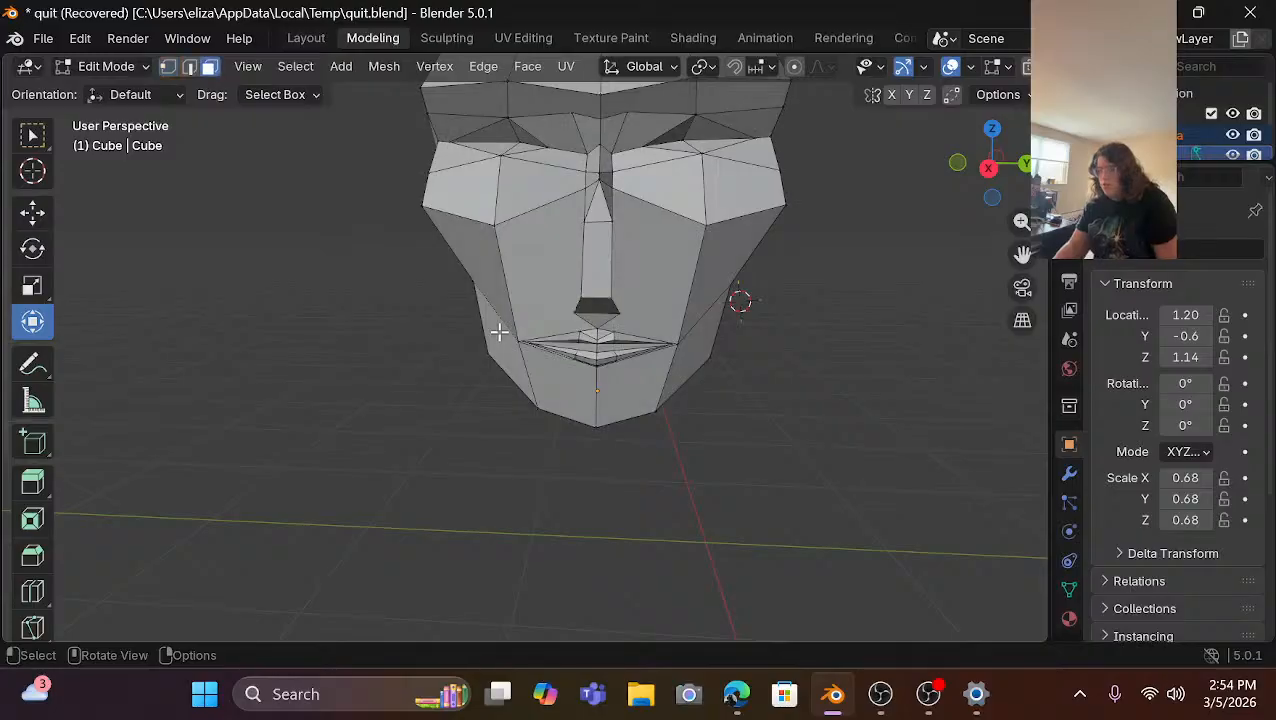
pyautogui.keyDown('shift'); pyautogui.click(488, 280); pyautogui.keyUp('shift')
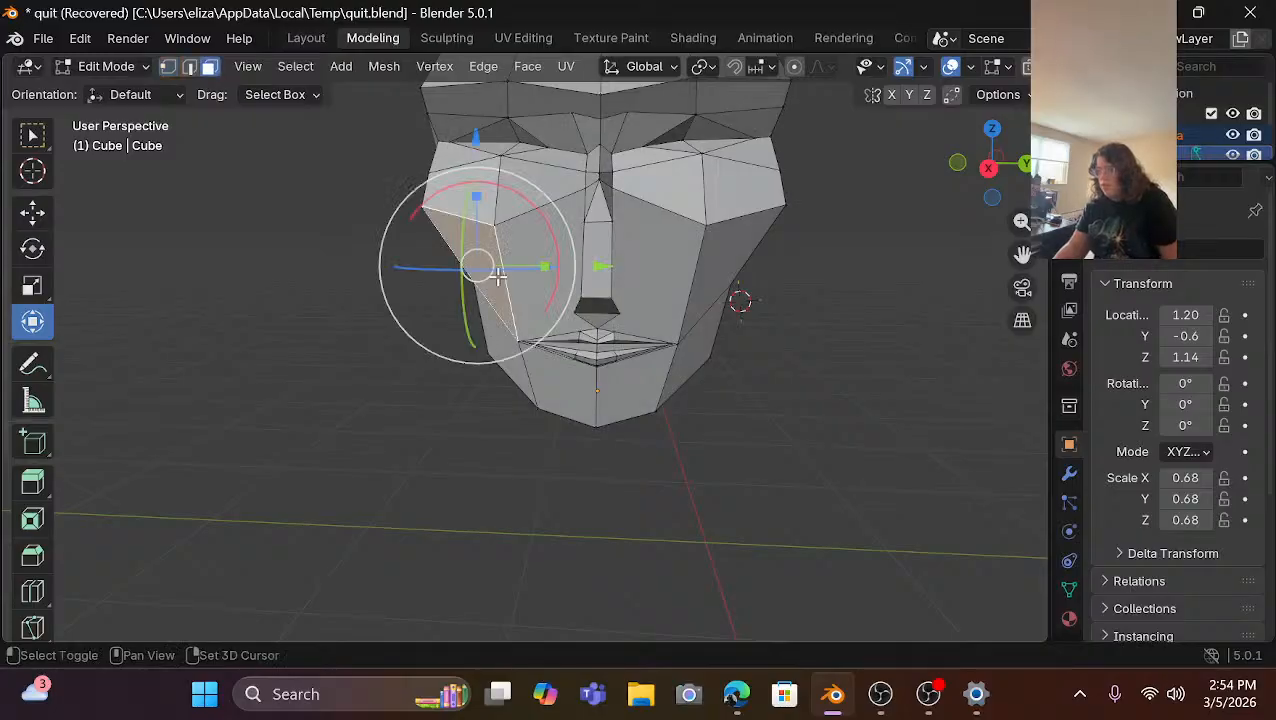
pyautogui.keyDown('shift'); pyautogui.click(729, 255); pyautogui.keyUp('shift')
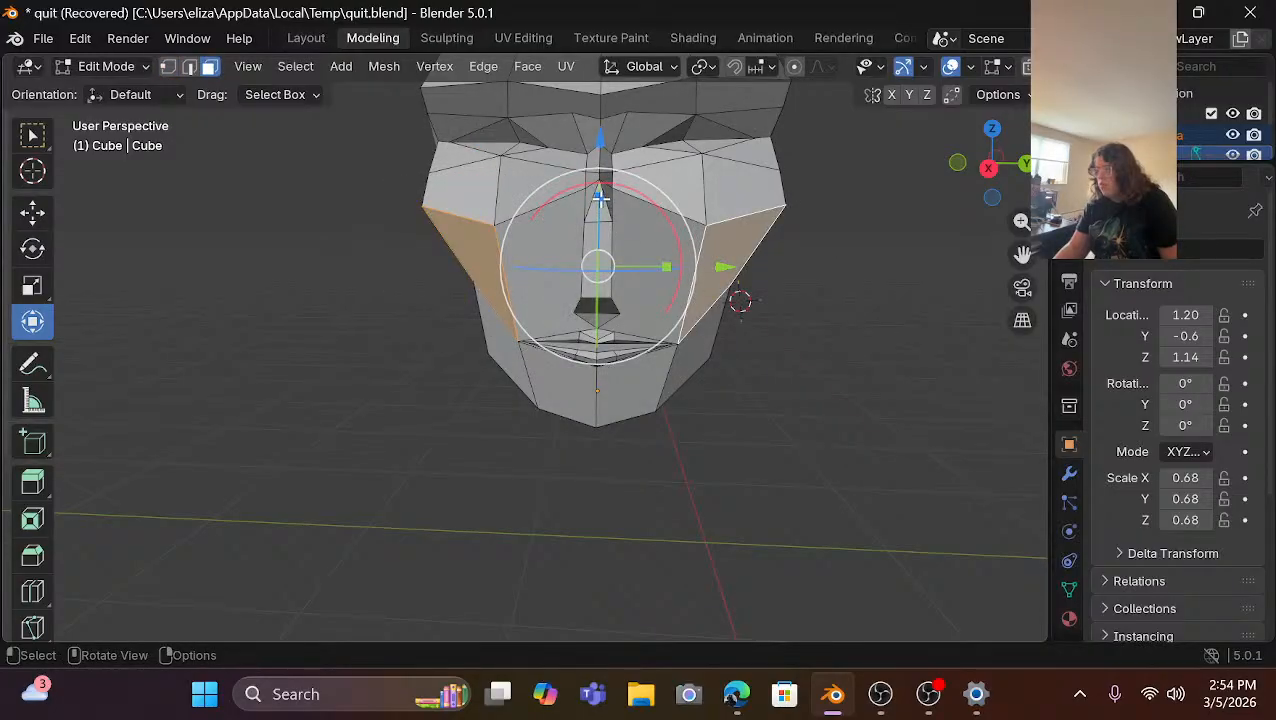
pyautogui.press('s')
pyautogui.press('z')
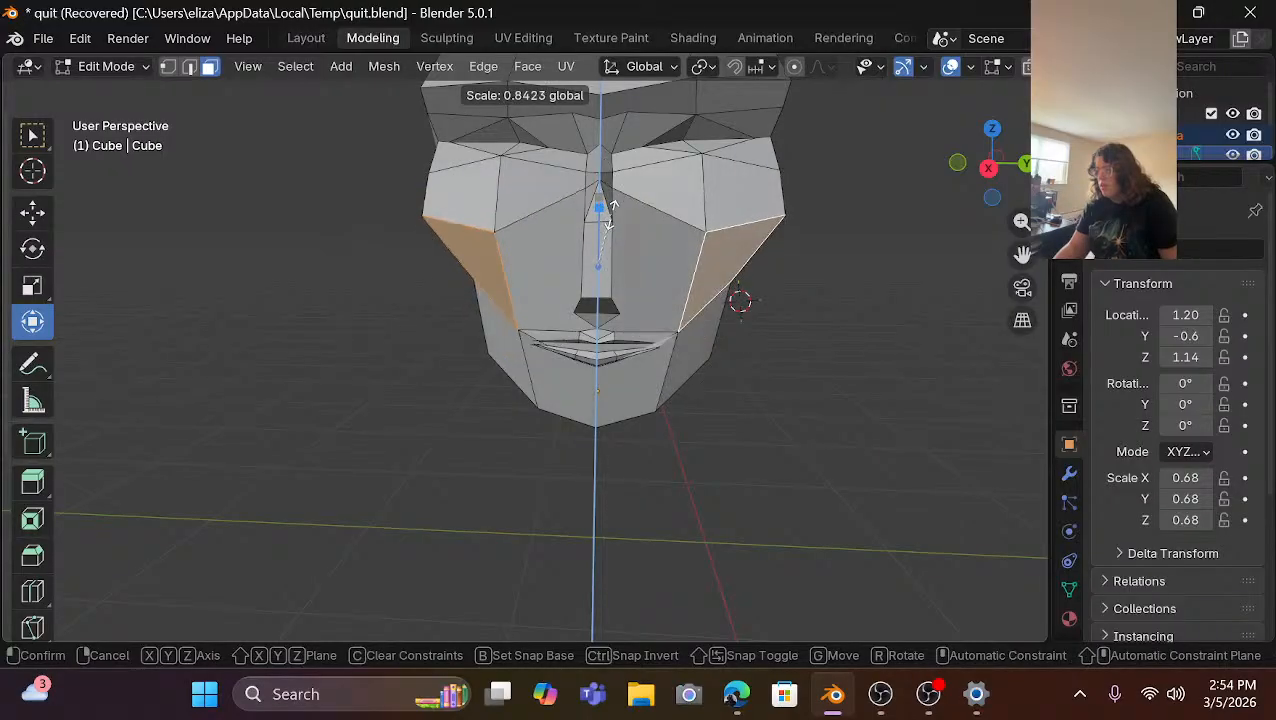
pyautogui.click(620, 222)
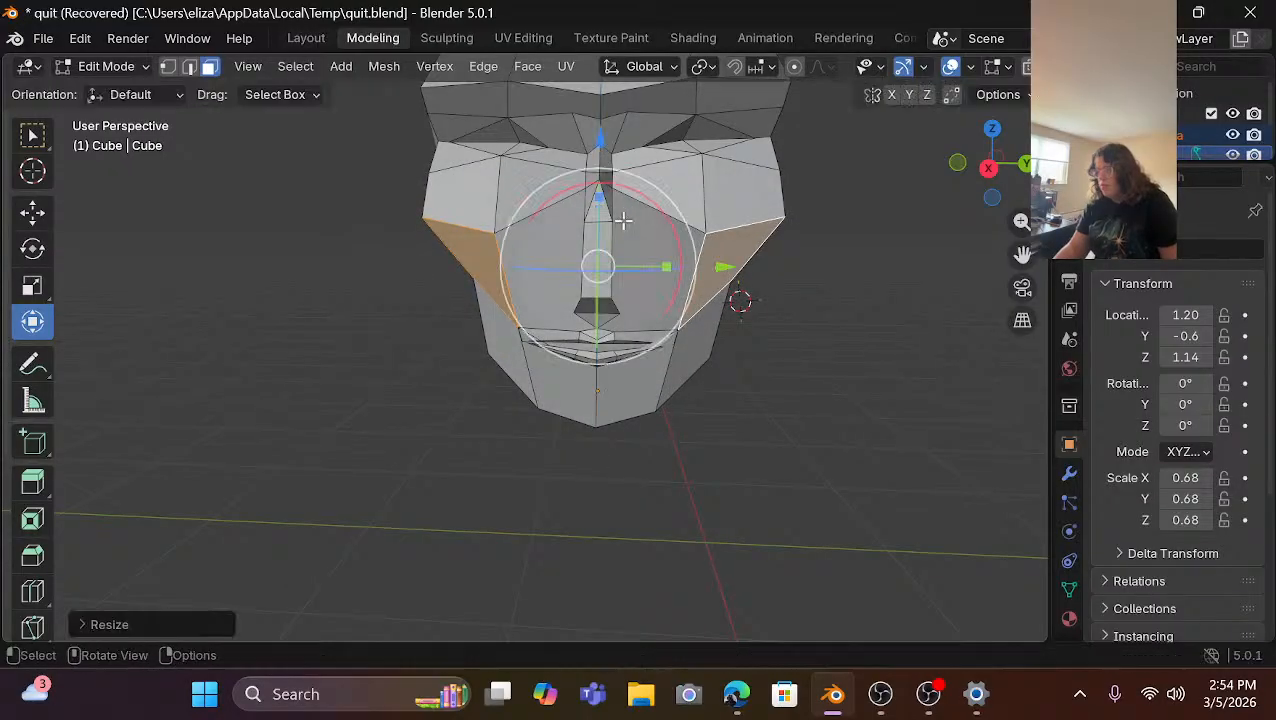
pyautogui.click(834, 392)
pyautogui.scroll(2, 734, 370)
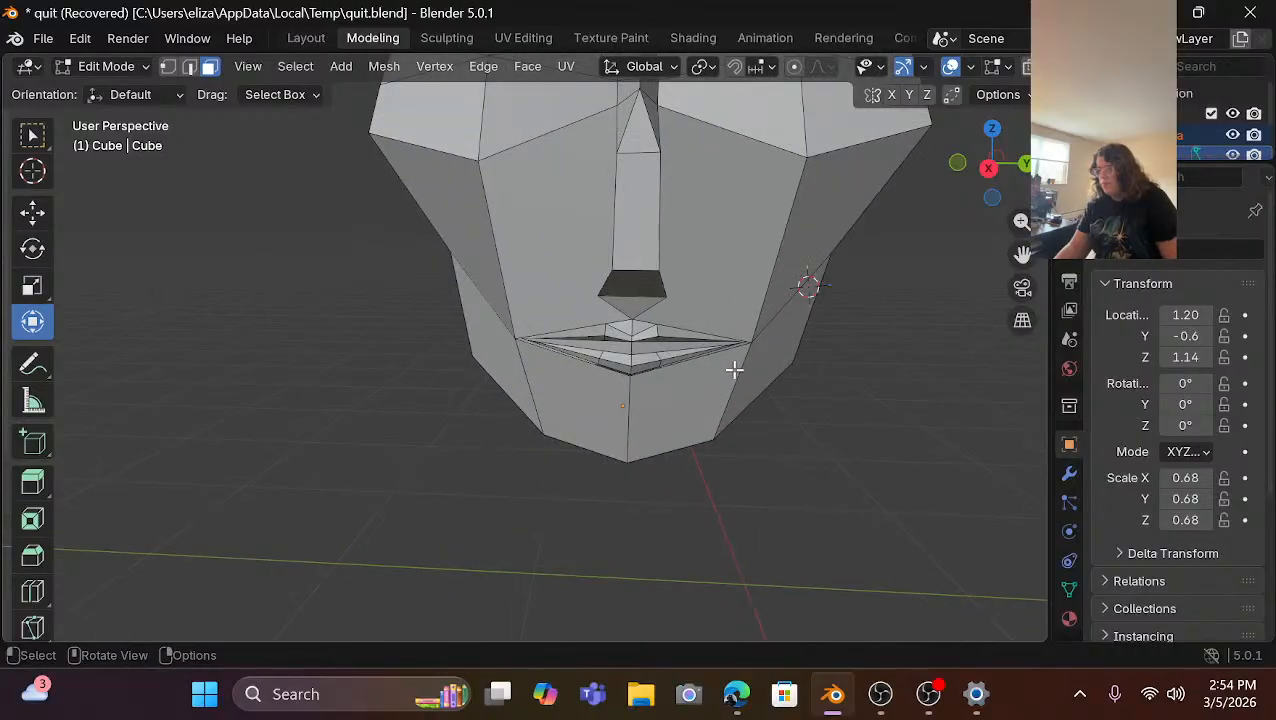
pyautogui.click(569, 334)
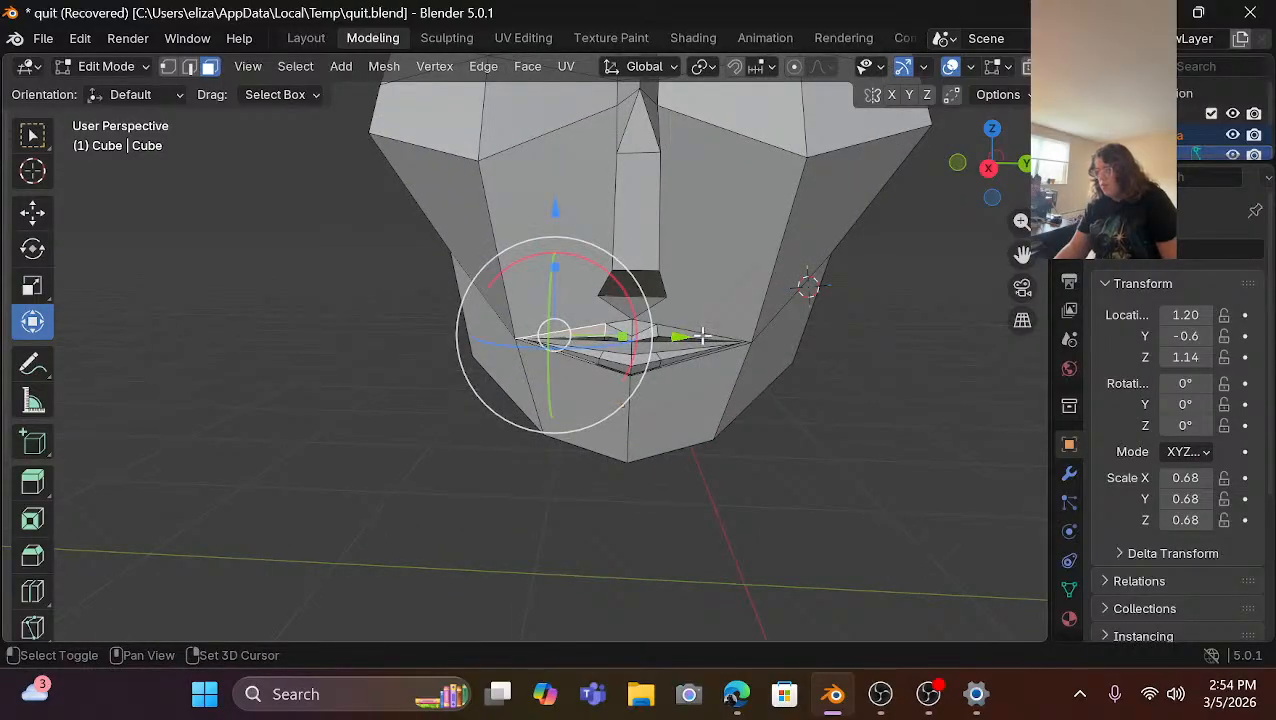
pyautogui.keyDown('shift'); pyautogui.click(702, 337); pyautogui.keyUp('shift')
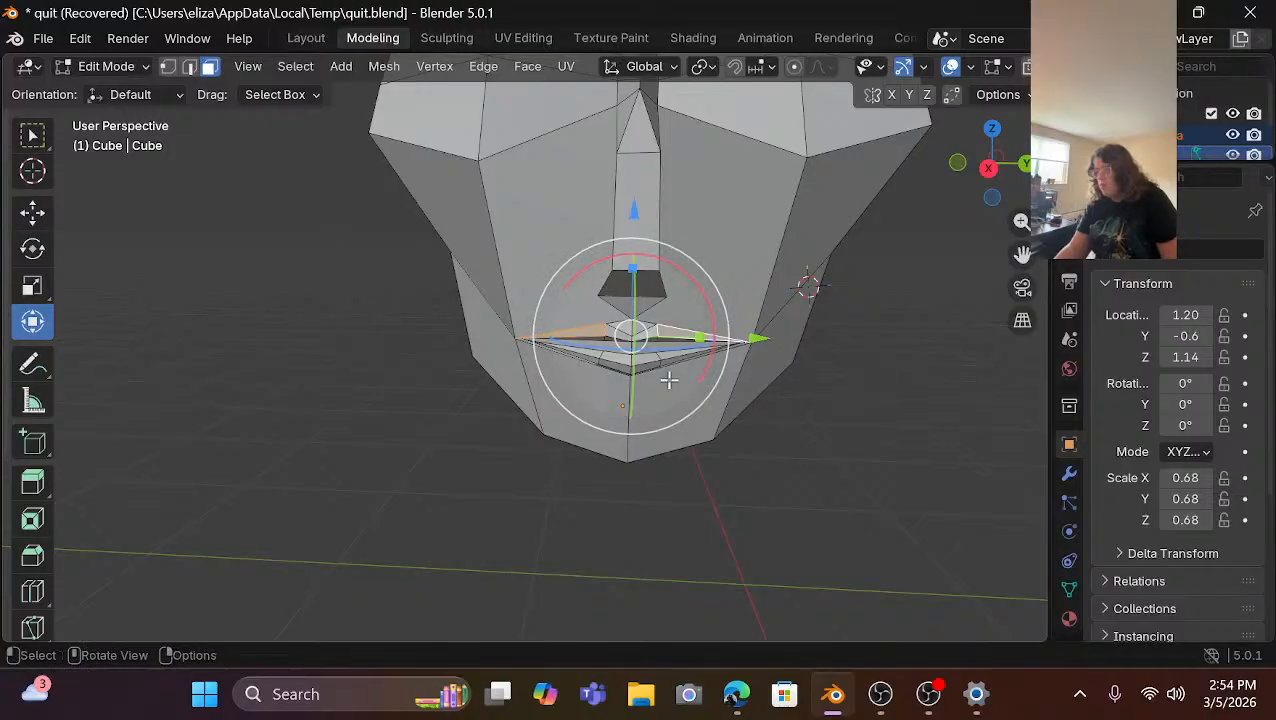
pyautogui.scroll(2, 668, 375)
pyautogui.scroll(2, 668, 379)
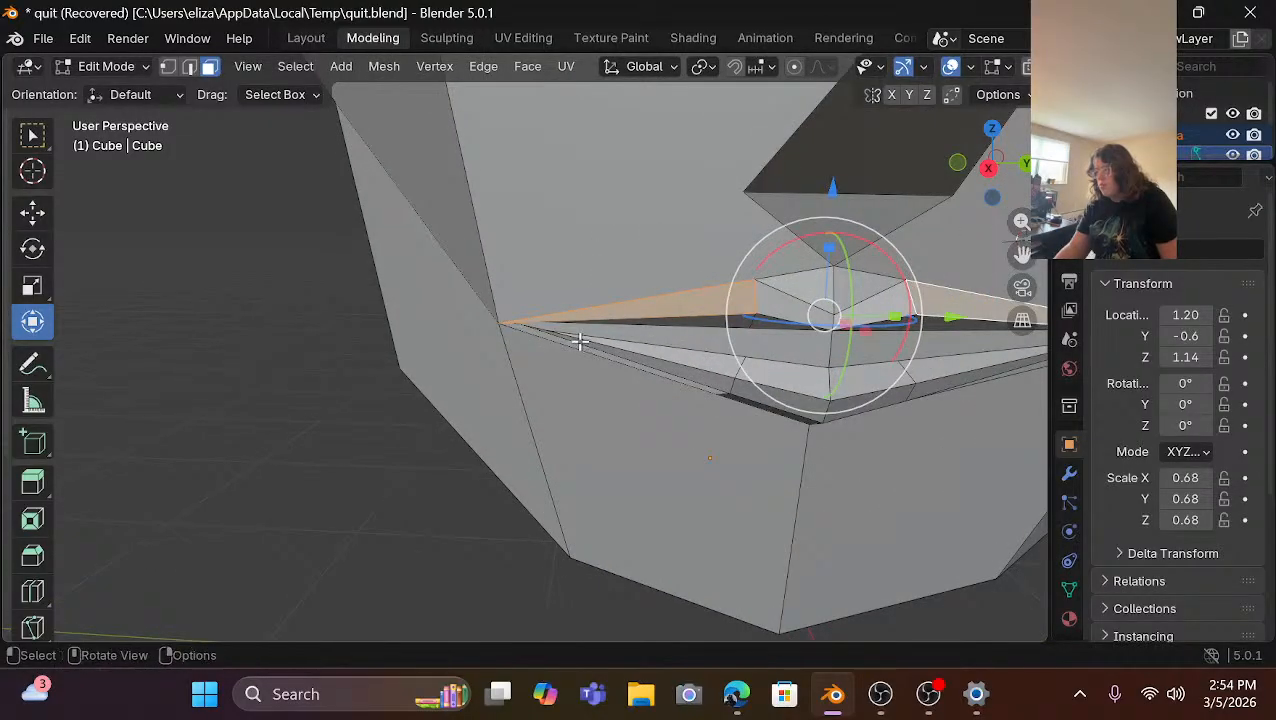
pyautogui.click(265, 455)
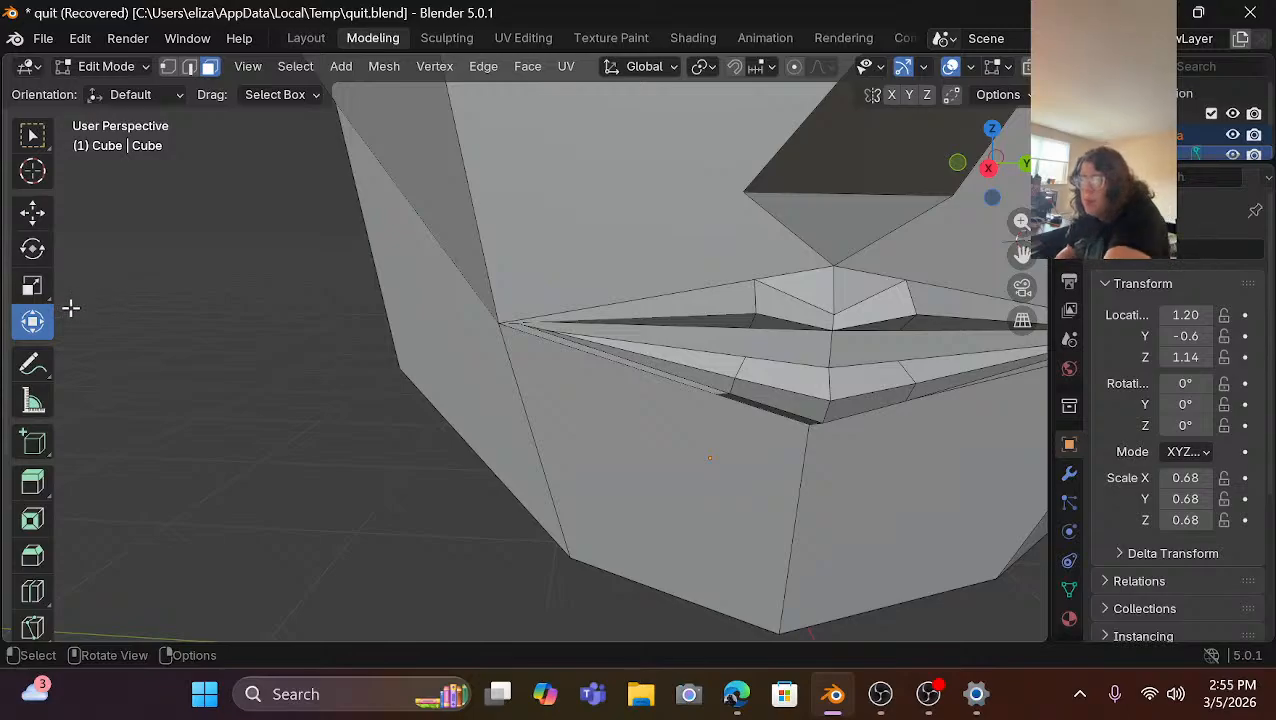
# Try to smooth the whole head mesh with the Smooth tool, then deselect all faces.
pyautogui.scroll(-5, 44, 510)
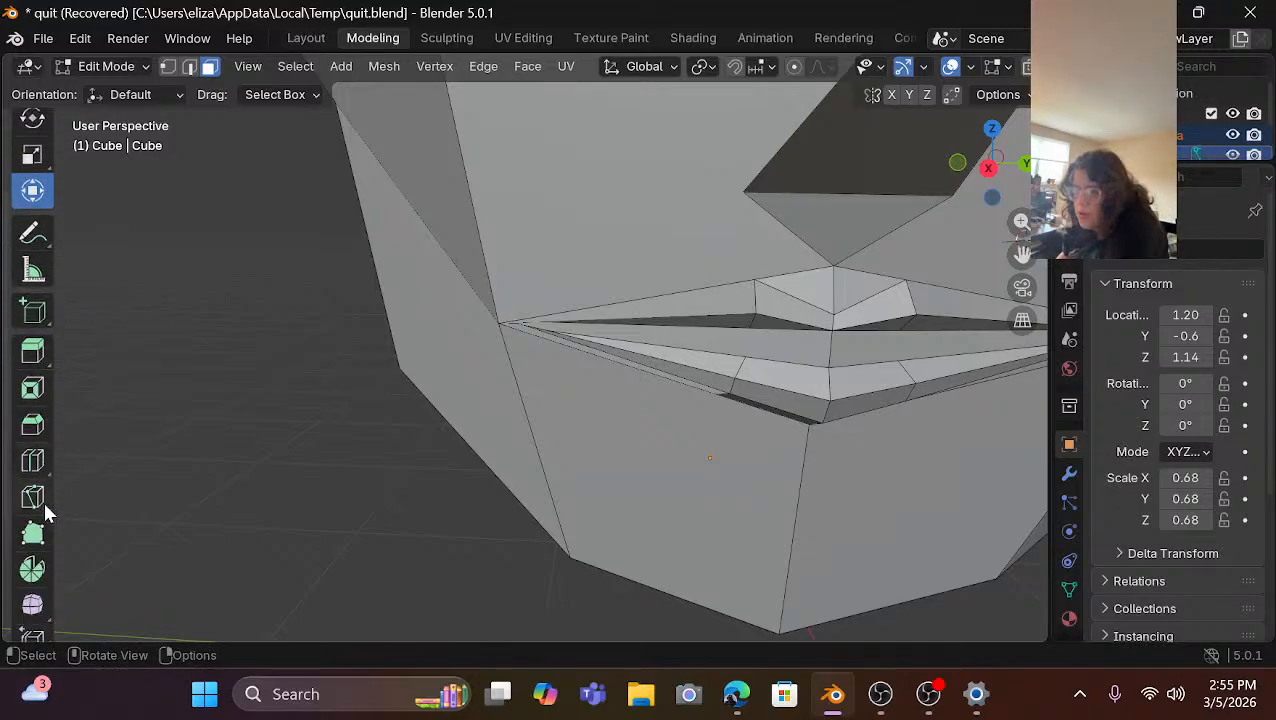
pyautogui.scroll(-1, 38, 486)
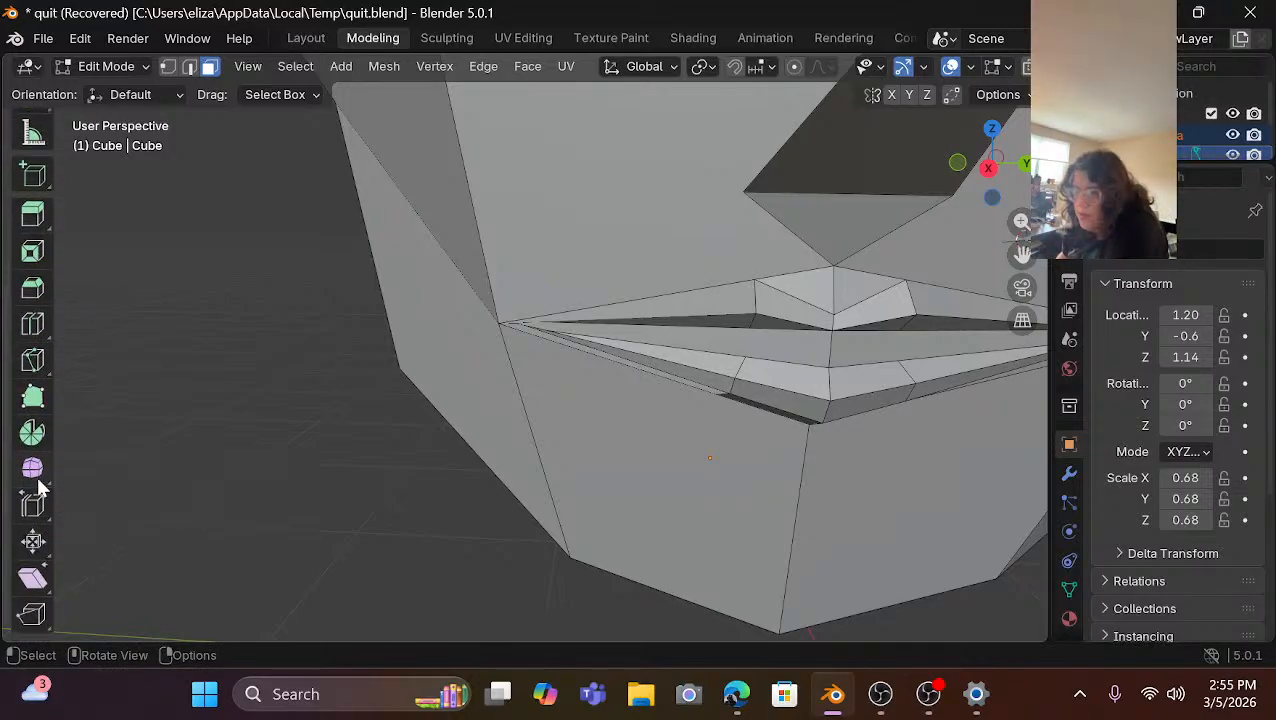
pyautogui.click(33, 469)
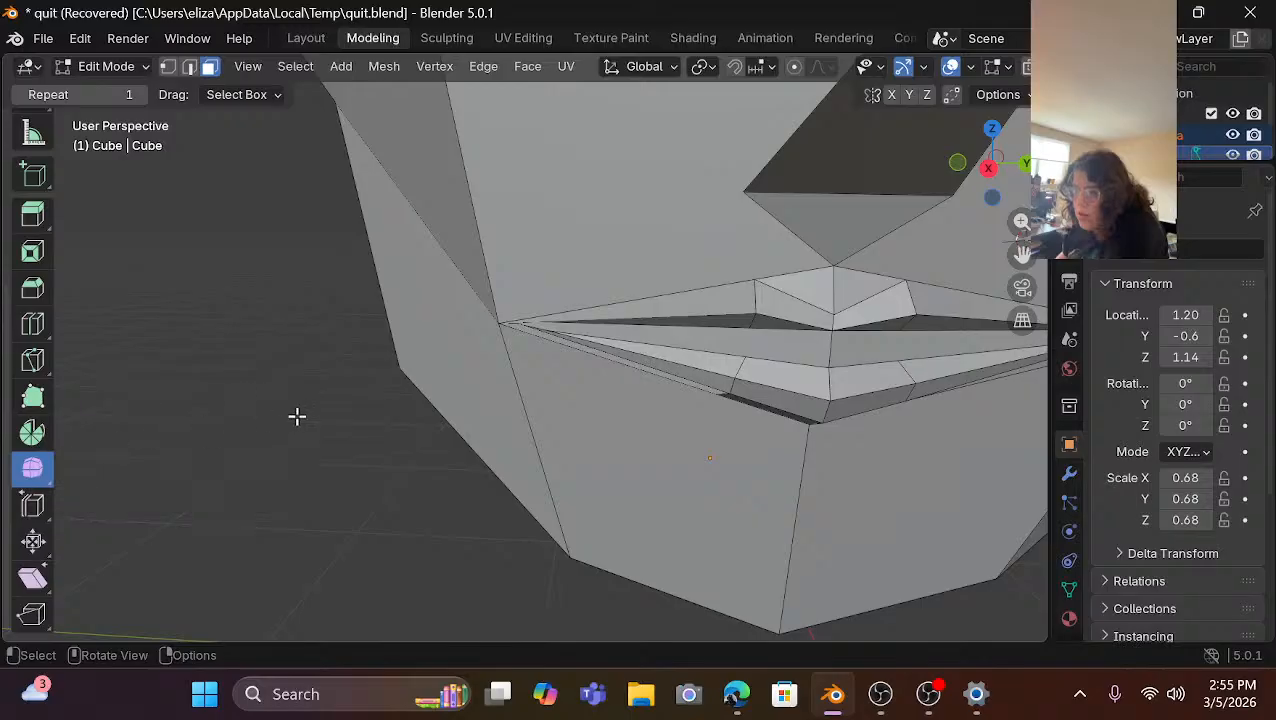
pyautogui.scroll(-8, 297, 416)
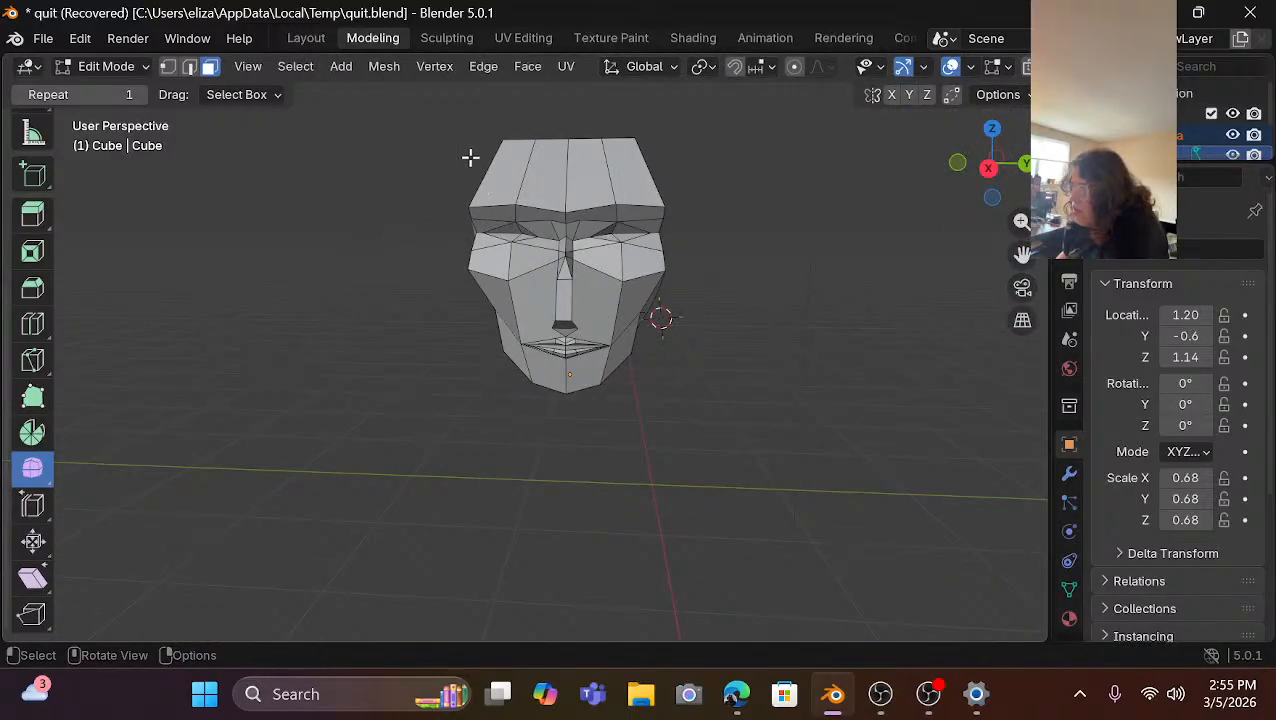
pyautogui.moveTo(447, 114); pyautogui.dragTo(758, 503)
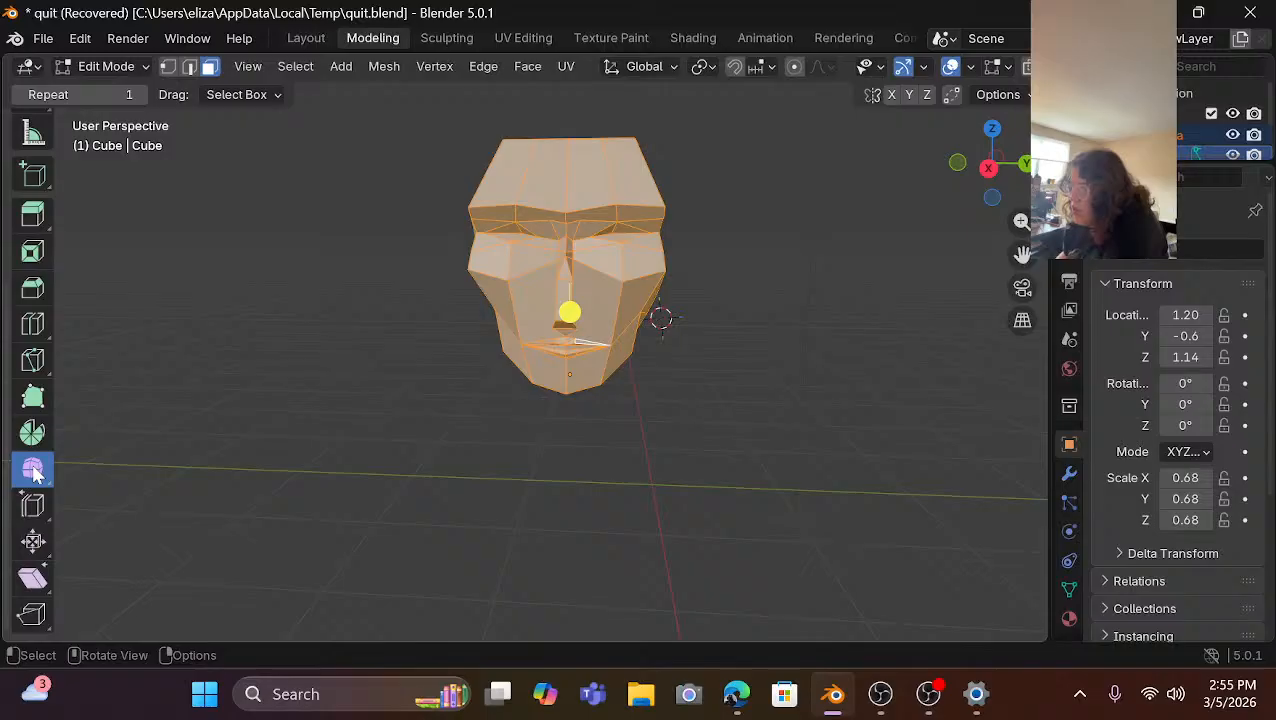
pyautogui.moveTo(573, 194); pyautogui.dragTo(602, 328)
pyautogui.click(455, 469)
pyautogui.scroll(3, 400, 457)
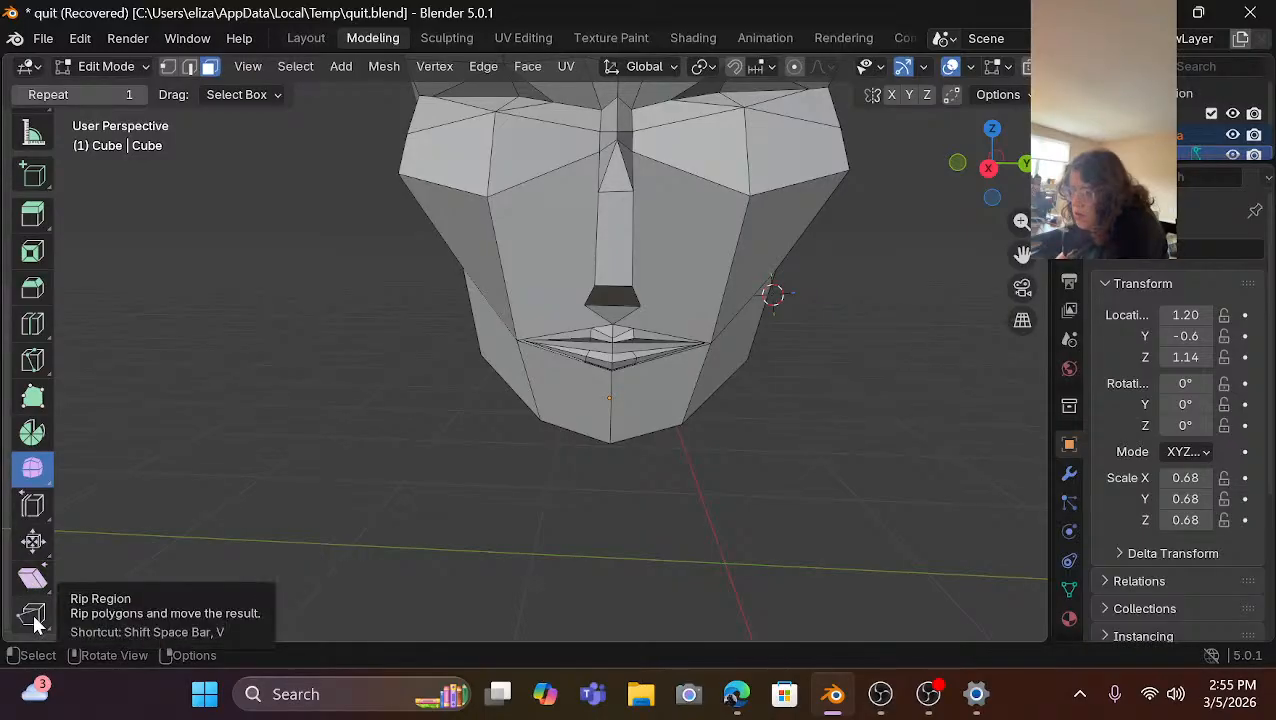
# Box-select the faces below the cheekbones, raise them slightly and scale them slightly shorter along the Z axis, then deselect them.
pyautogui.scroll(6, 33, 610)
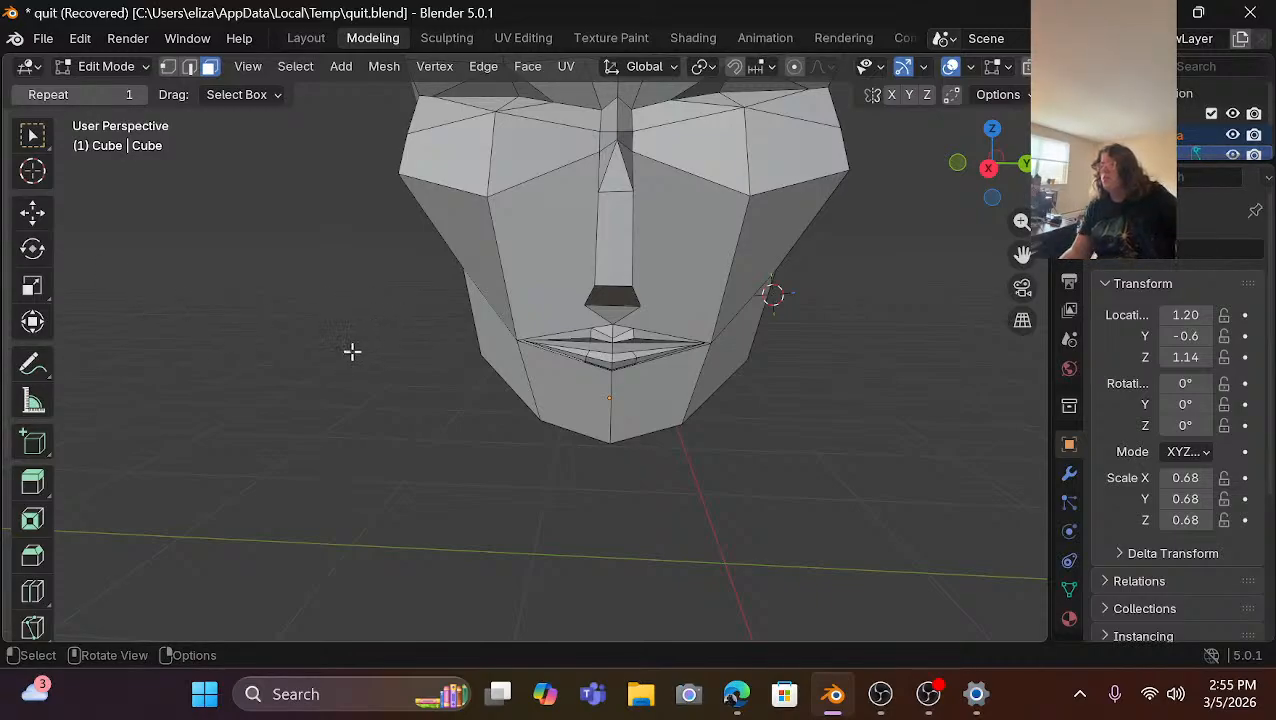
pyautogui.press('b')
pyautogui.moveTo(386, 226); pyautogui.dragTo(940, 483)
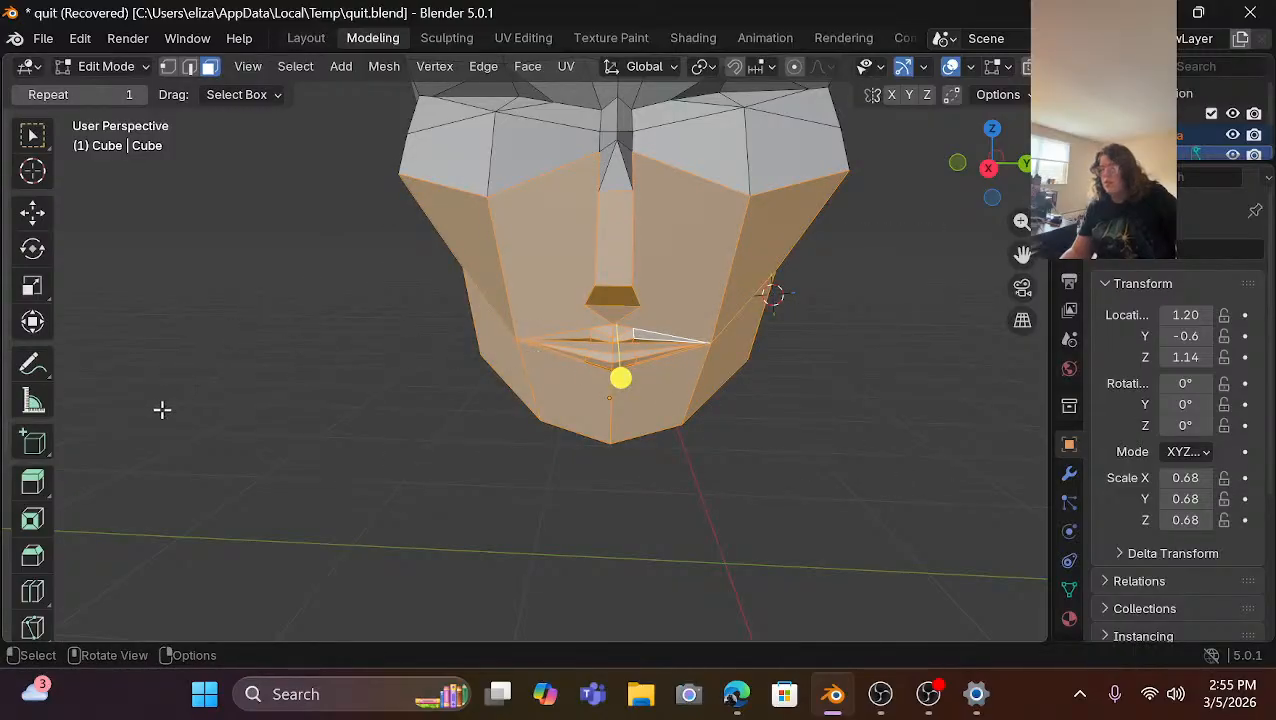
pyautogui.click(34, 330)
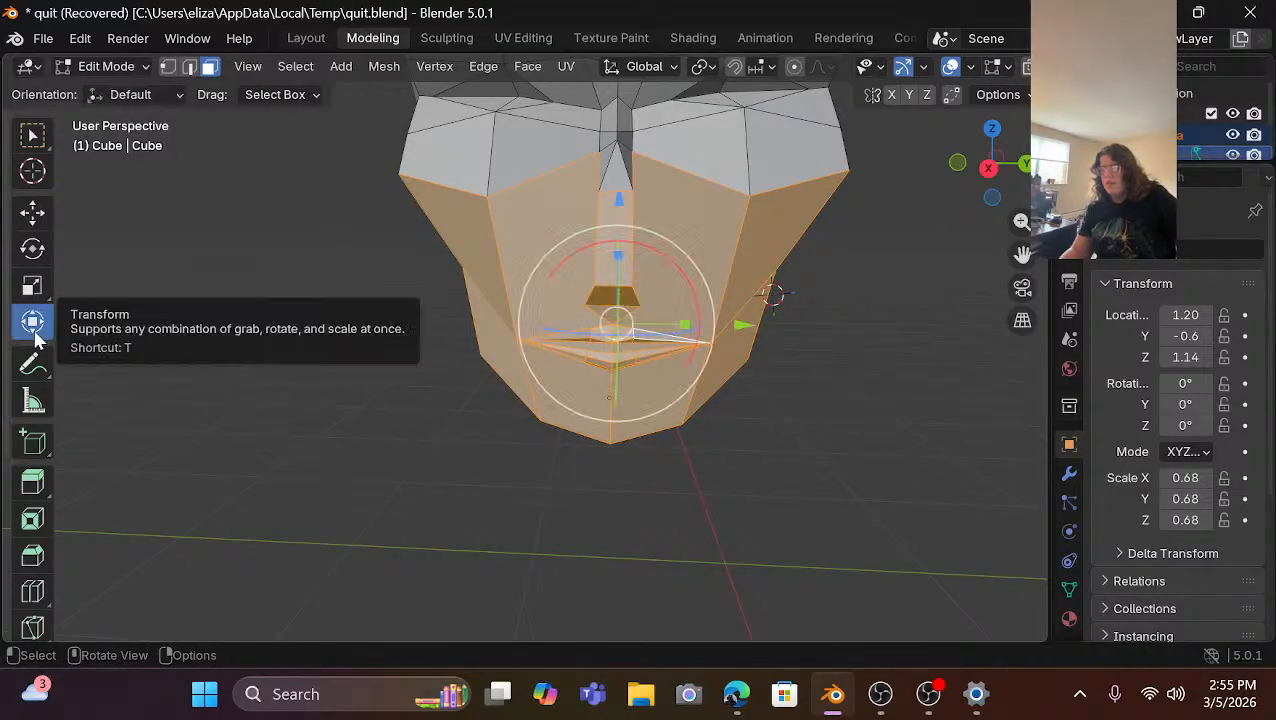
pyautogui.moveTo(619, 253)
pyautogui.mouseDown()
pyautogui.moveTo(614, 278)
pyautogui.moveTo(613, 261)
pyautogui.mouseUp()
pyautogui.moveTo(619, 200)
pyautogui.mouseDown()
pyautogui.moveTo(623, 165)
pyautogui.moveTo(617, 180)
pyautogui.mouseUp()
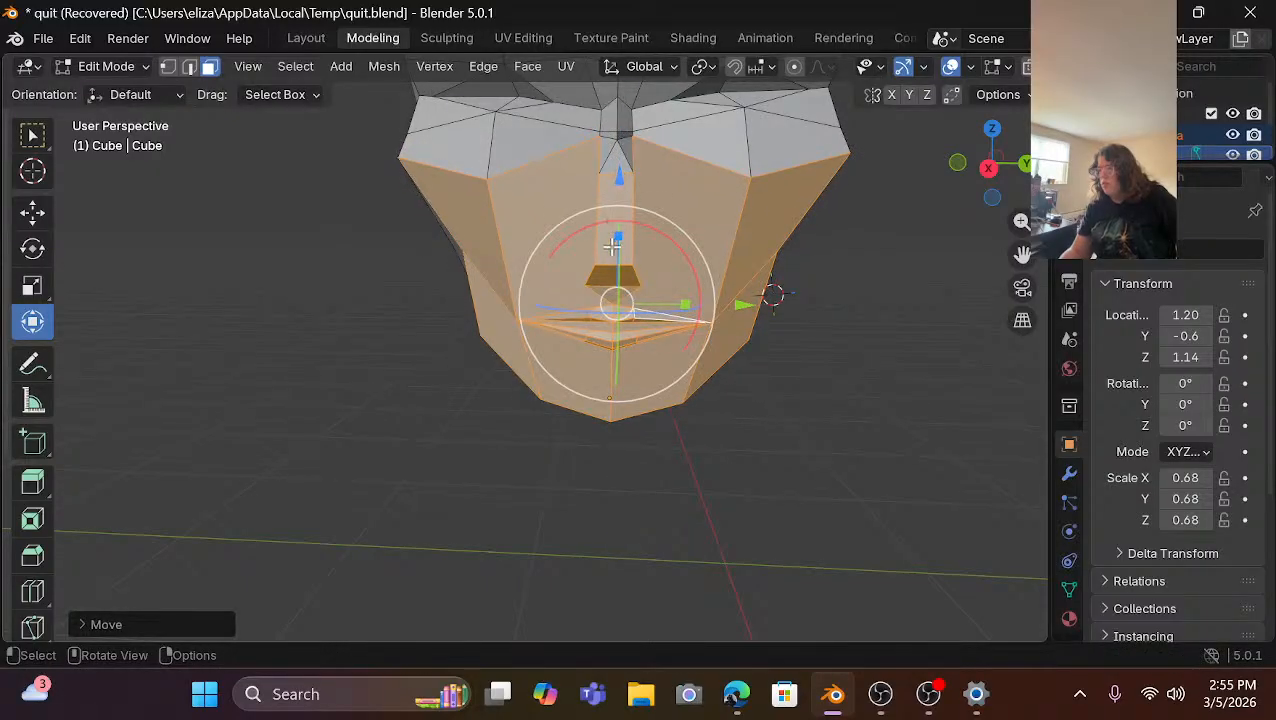
pyautogui.moveTo(616, 235)
pyautogui.mouseDown()
pyautogui.moveTo(617, 254)
pyautogui.moveTo(616, 240)
pyautogui.mouseUp()
pyautogui.click(903, 380)
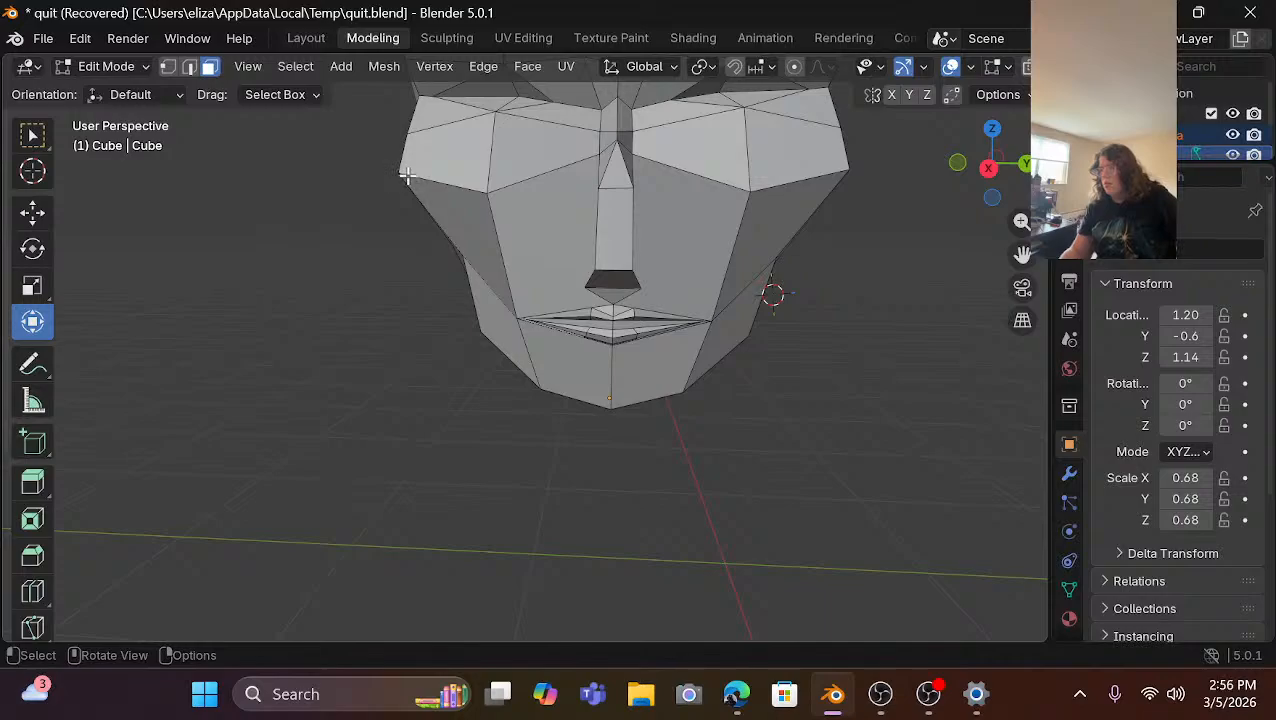
# Select the two lower outer cheekbone vertices in vertex mode and scale them slightly closer together along the Y axis, then deselect them.
pyautogui.click(440, 207)
pyautogui.moveTo(1019, 220); pyautogui.dragTo(1019, 224)
pyautogui.click(904, 258)
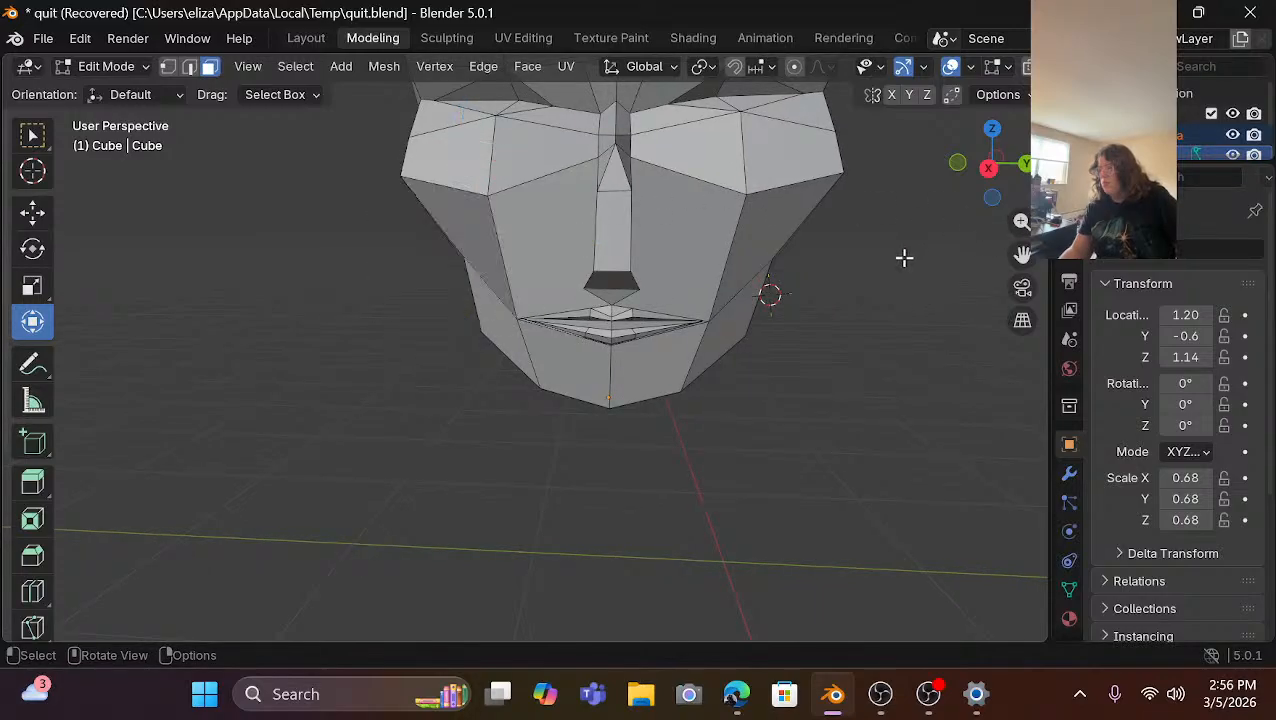
pyautogui.press('1')
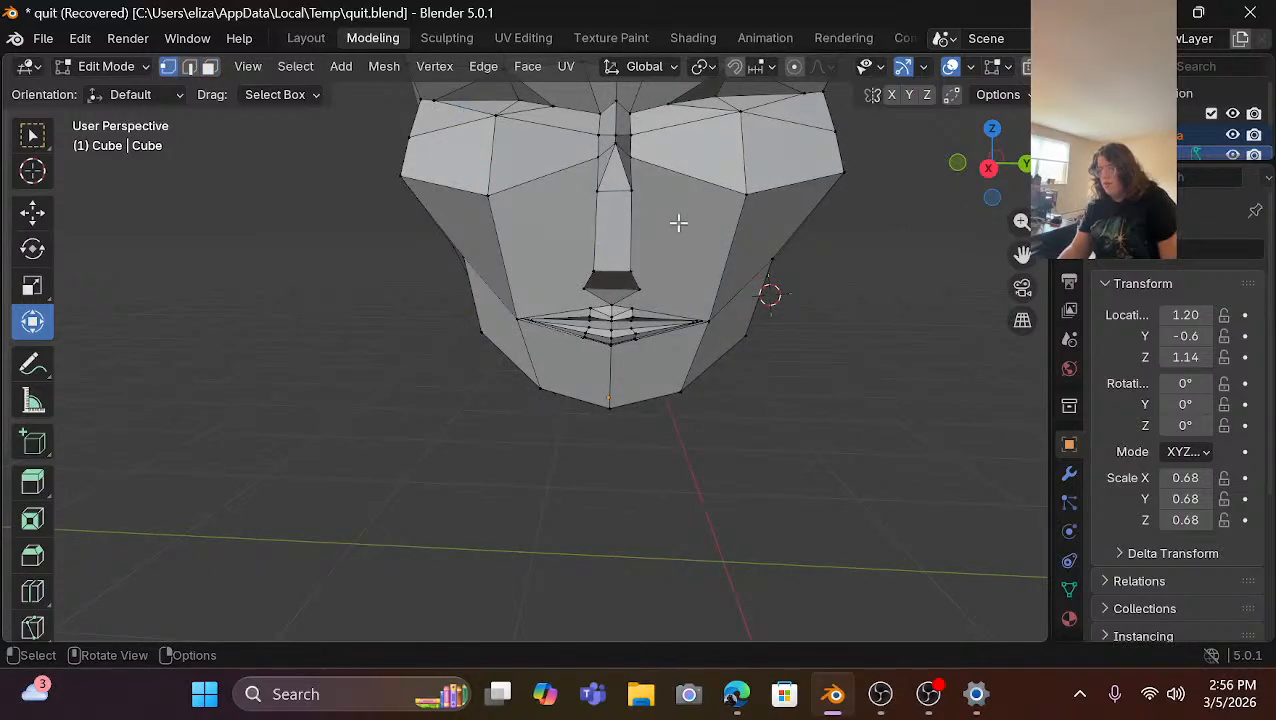
pyautogui.click(403, 178)
pyautogui.keyDown('shift'); pyautogui.click(840, 175); pyautogui.keyUp('shift')
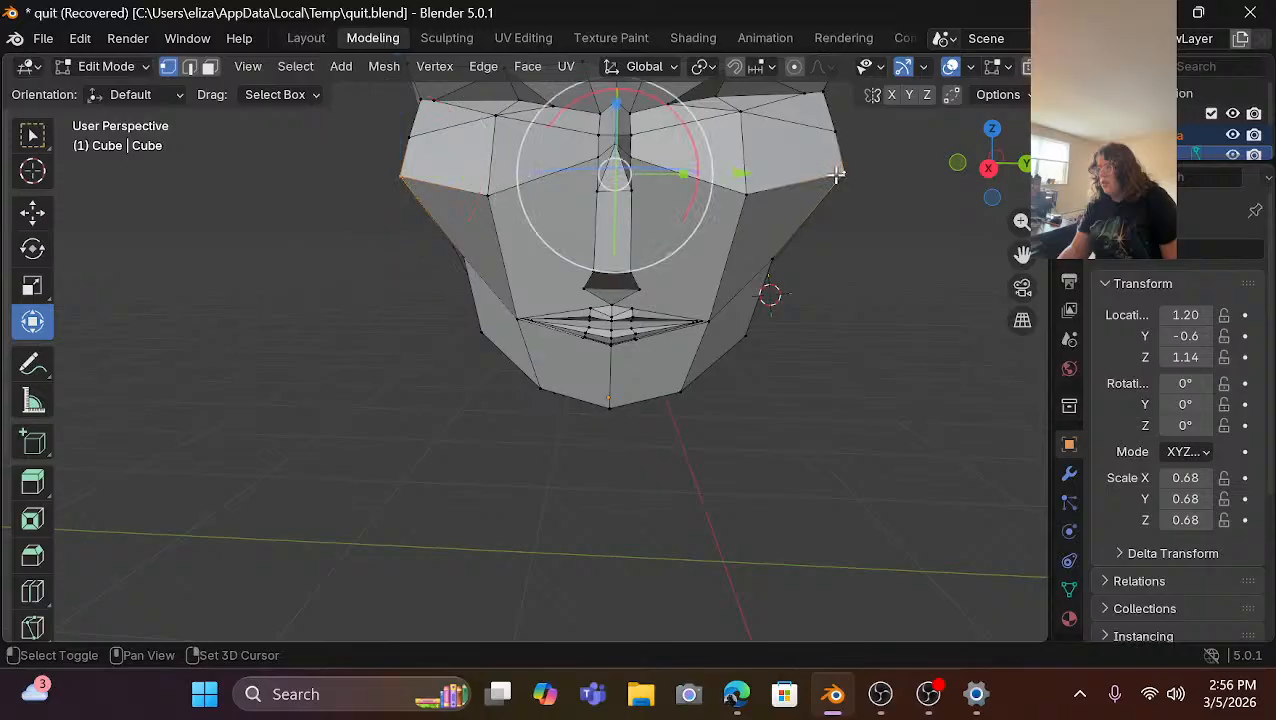
pyautogui.moveTo(682, 175); pyautogui.dragTo(676, 177)
pyautogui.click(893, 207)
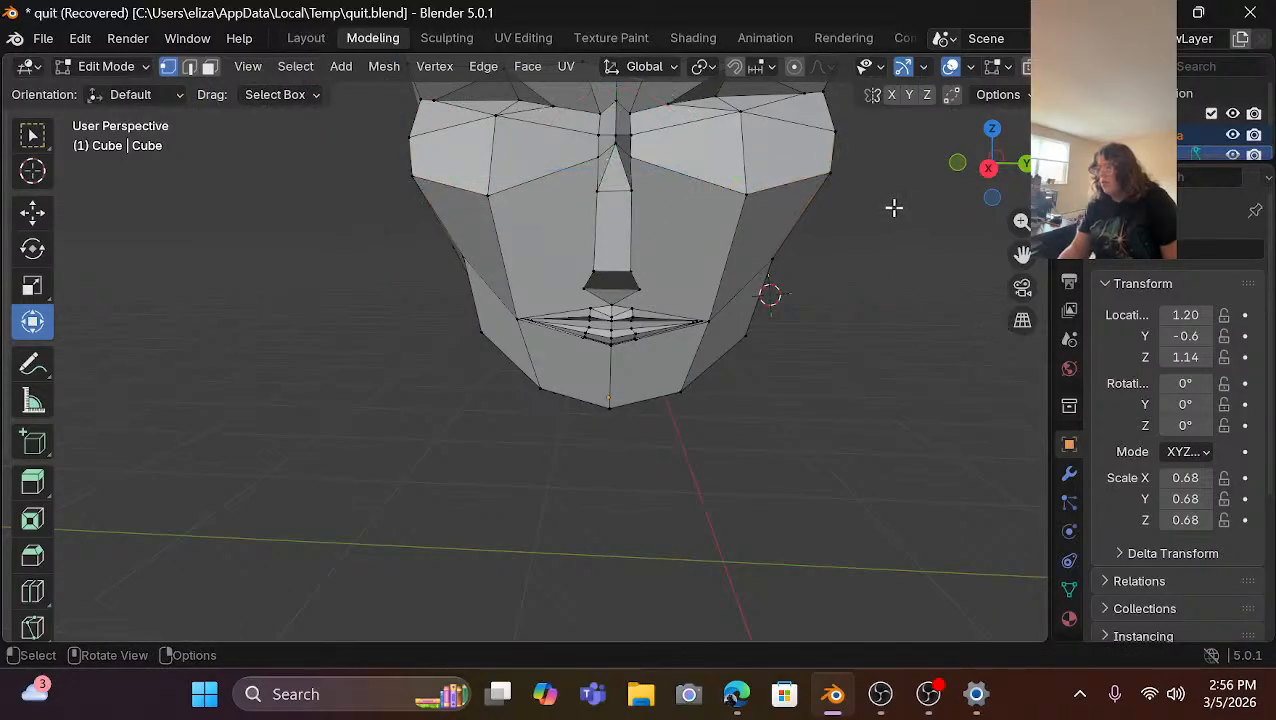
# Select the two outer side vertices just above the cheekbone corners and scale them slightly inward along the Y axis.
pyautogui.click(826, 137)
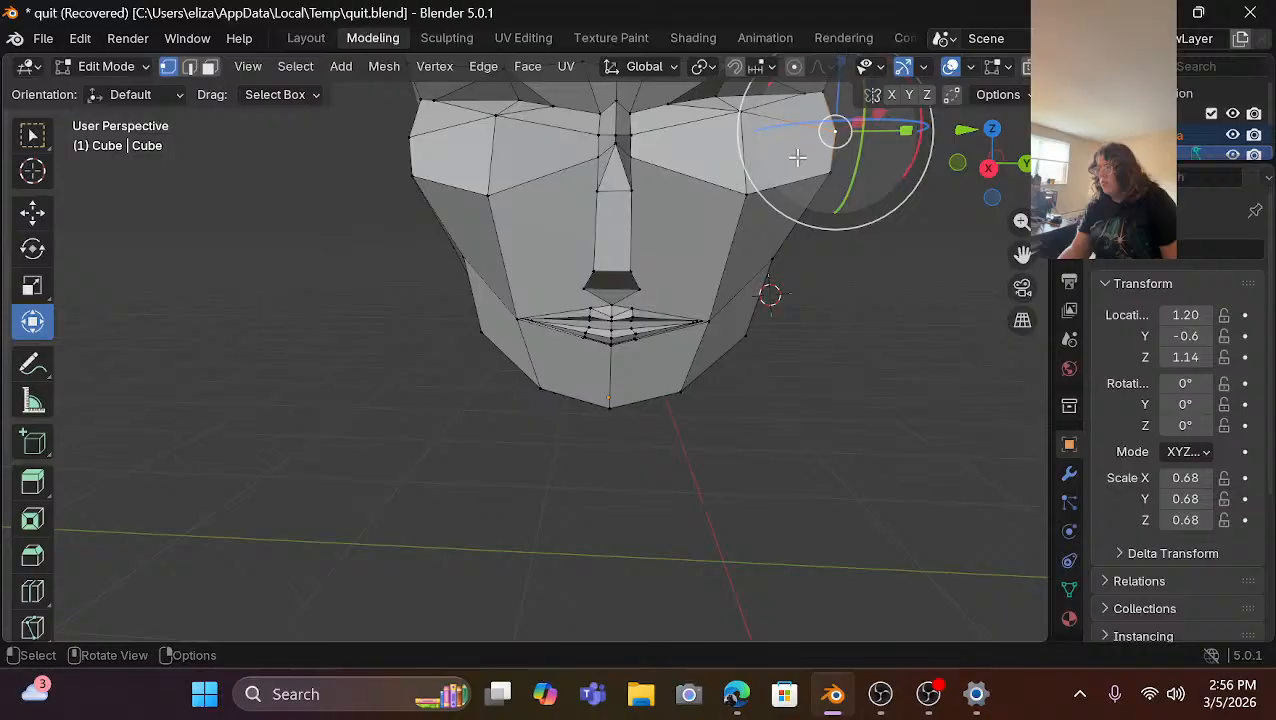
pyautogui.keyDown('shift'); pyautogui.click(418, 143); pyautogui.keyUp('shift')
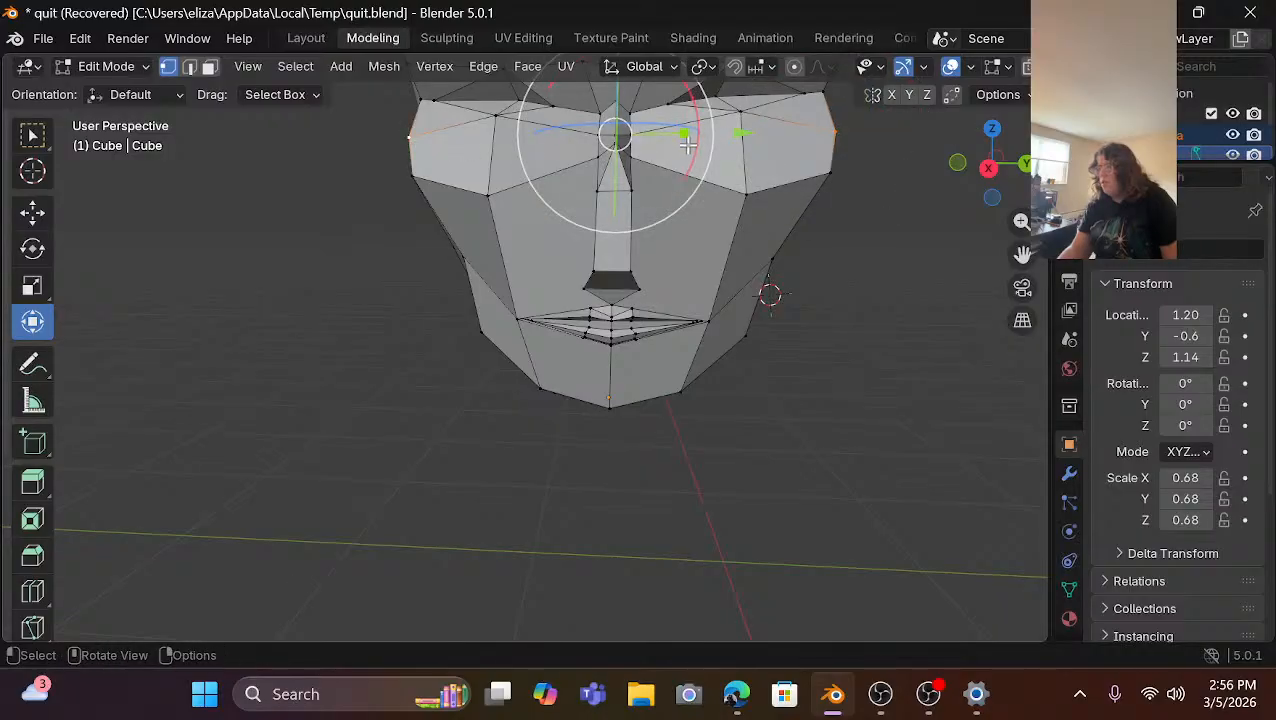
pyautogui.moveTo(686, 132); pyautogui.dragTo(681, 133)
pyautogui.scroll(-2, 605, 100)
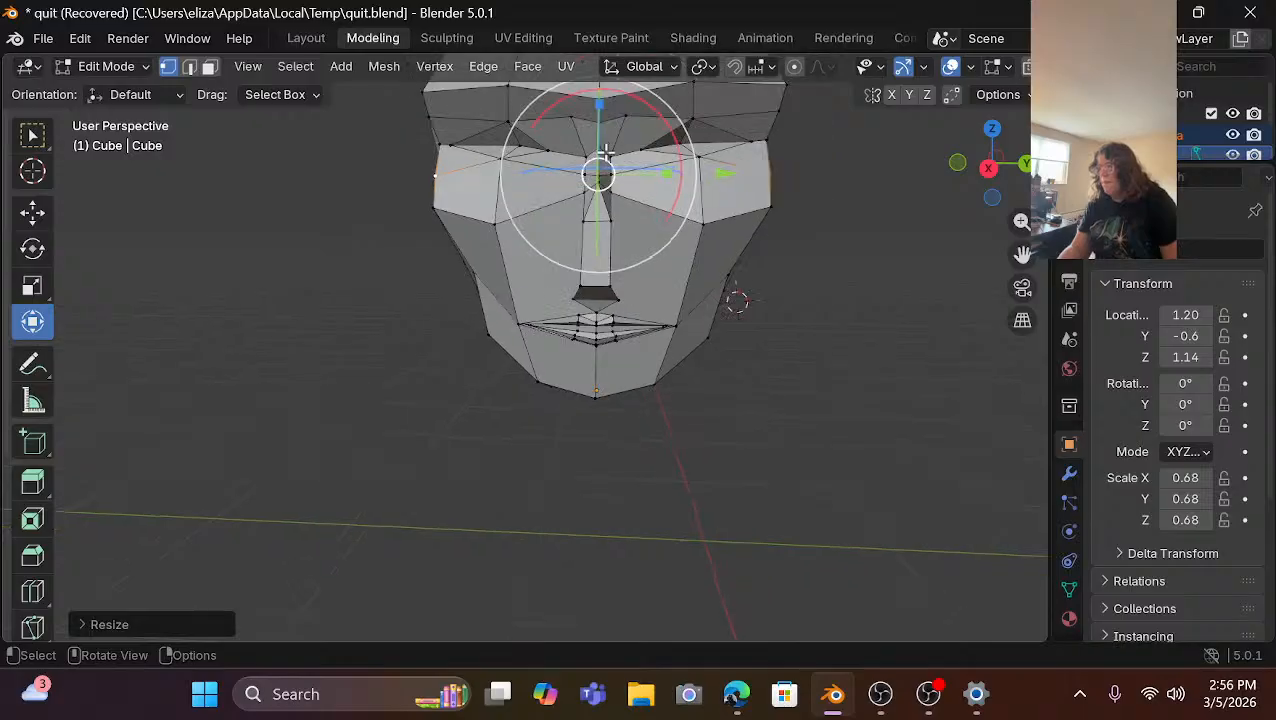
# Raise the two selected outer side vertices above the cheekbones slightly along the Z axis, then deselect them.
pyautogui.moveTo(604, 103); pyautogui.dragTo(603, 124)
pyautogui.scroll(-1, 597, 127)
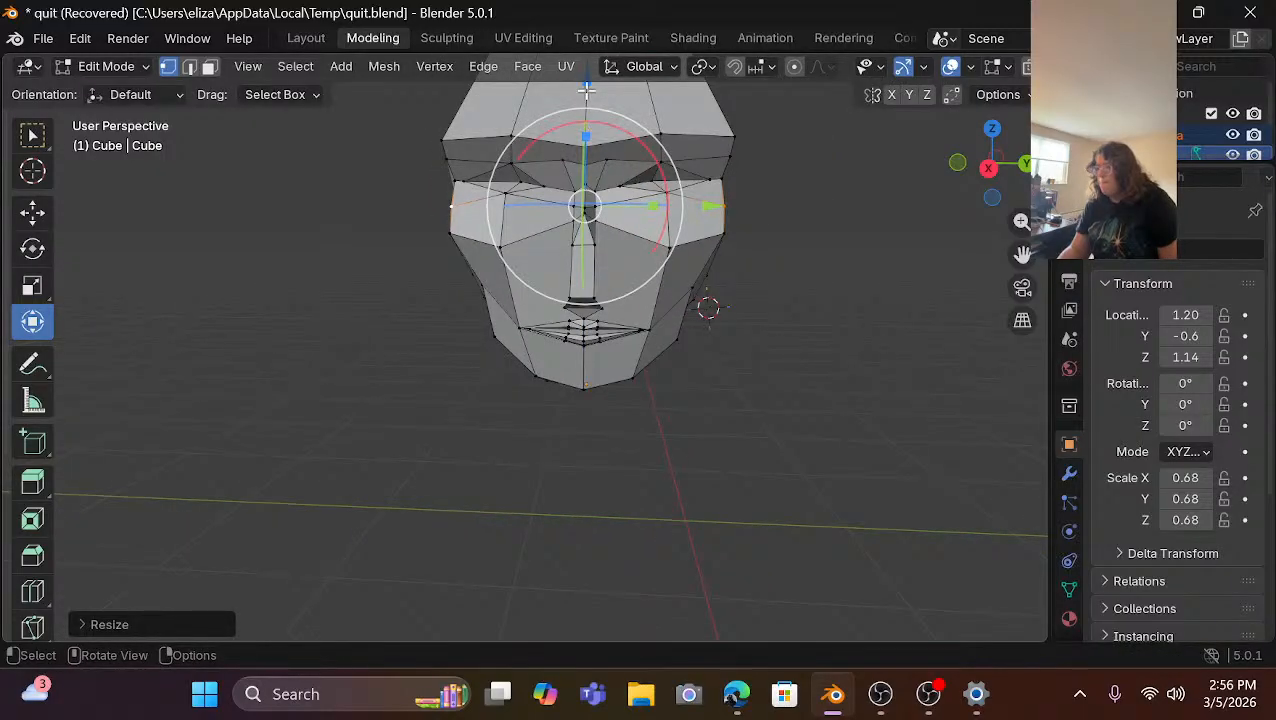
pyautogui.moveTo(586, 90); pyautogui.dragTo(599, 80)
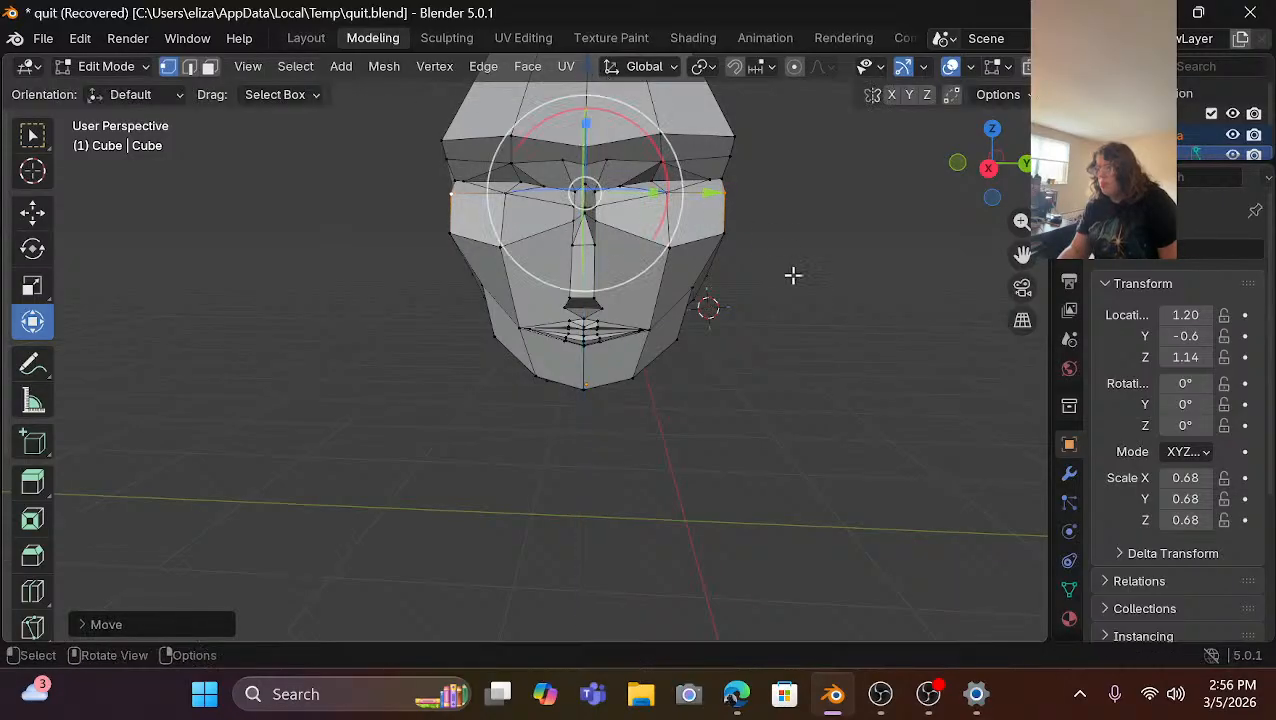
pyautogui.click(799, 299)
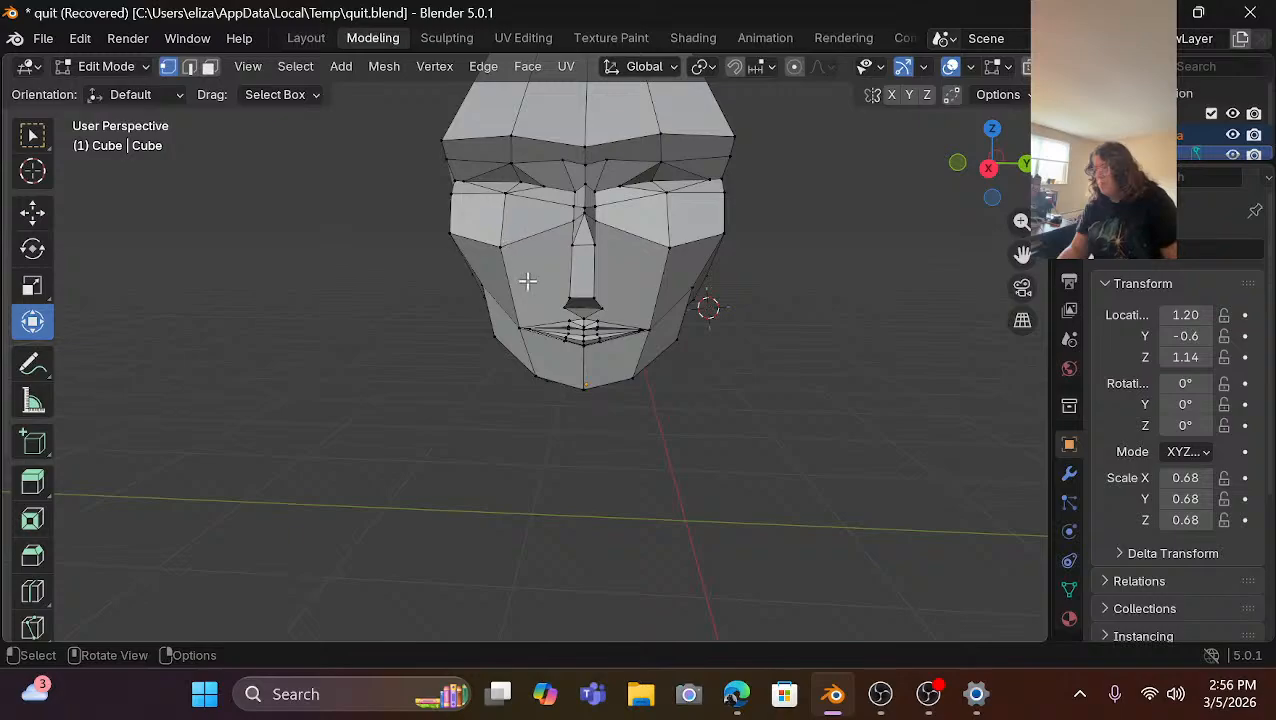
# Cut an edge with the Knife tool from each rear corner of the nose underside to the mouth corner on the same side.
pyautogui.scroll(3, 527, 281)
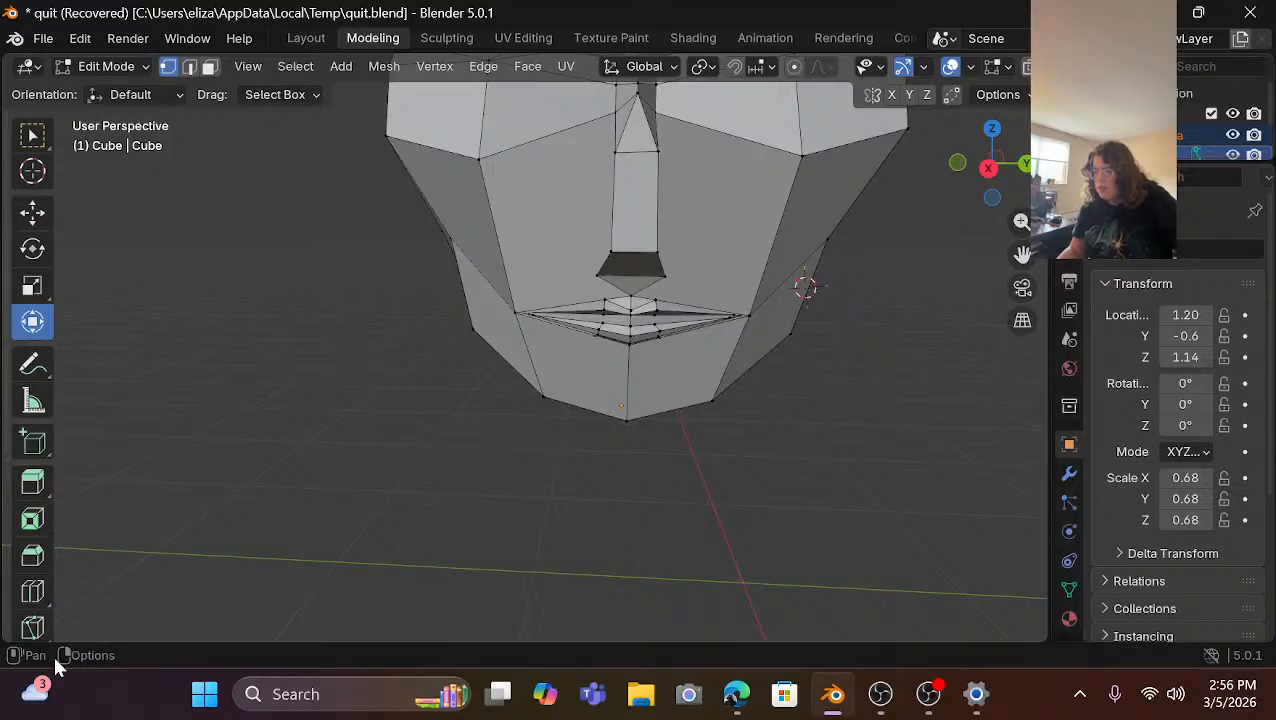
pyautogui.click(33, 628)
pyautogui.moveTo(365, 441); pyautogui.dragTo(480, 387, button='middle')
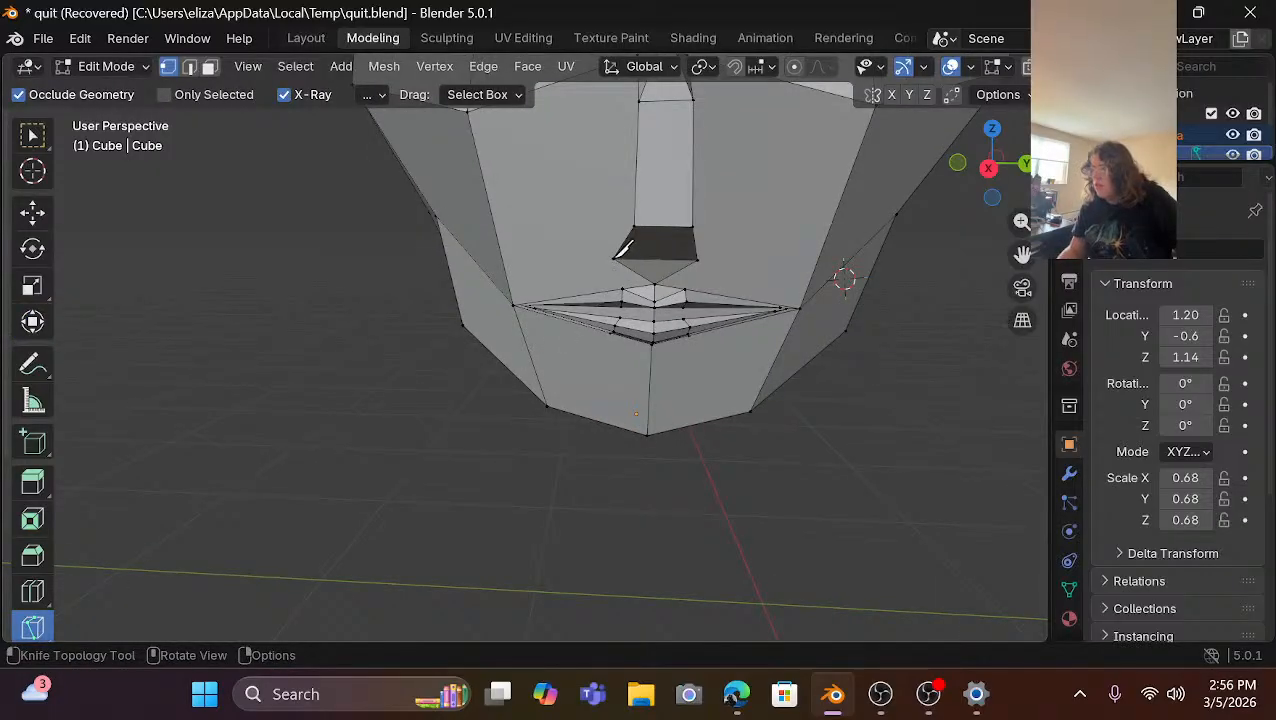
pyautogui.click(613, 259)
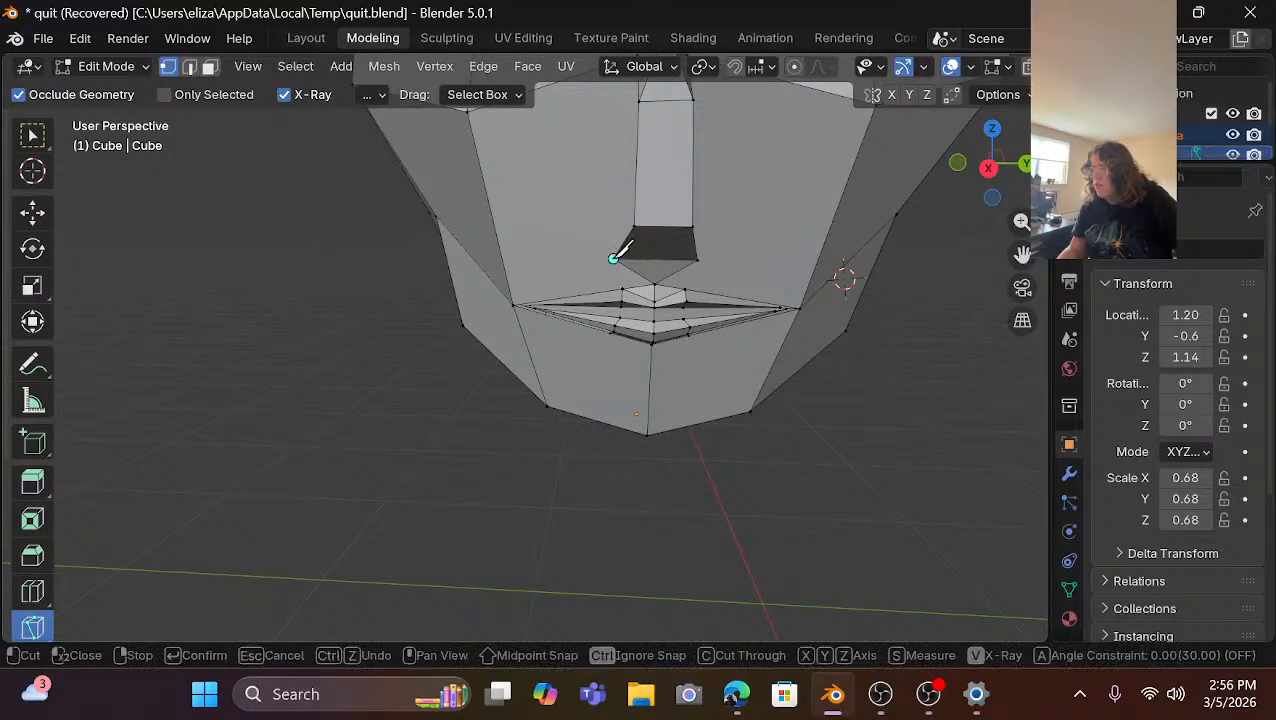
pyautogui.click(513, 304)
pyautogui.press('Return')
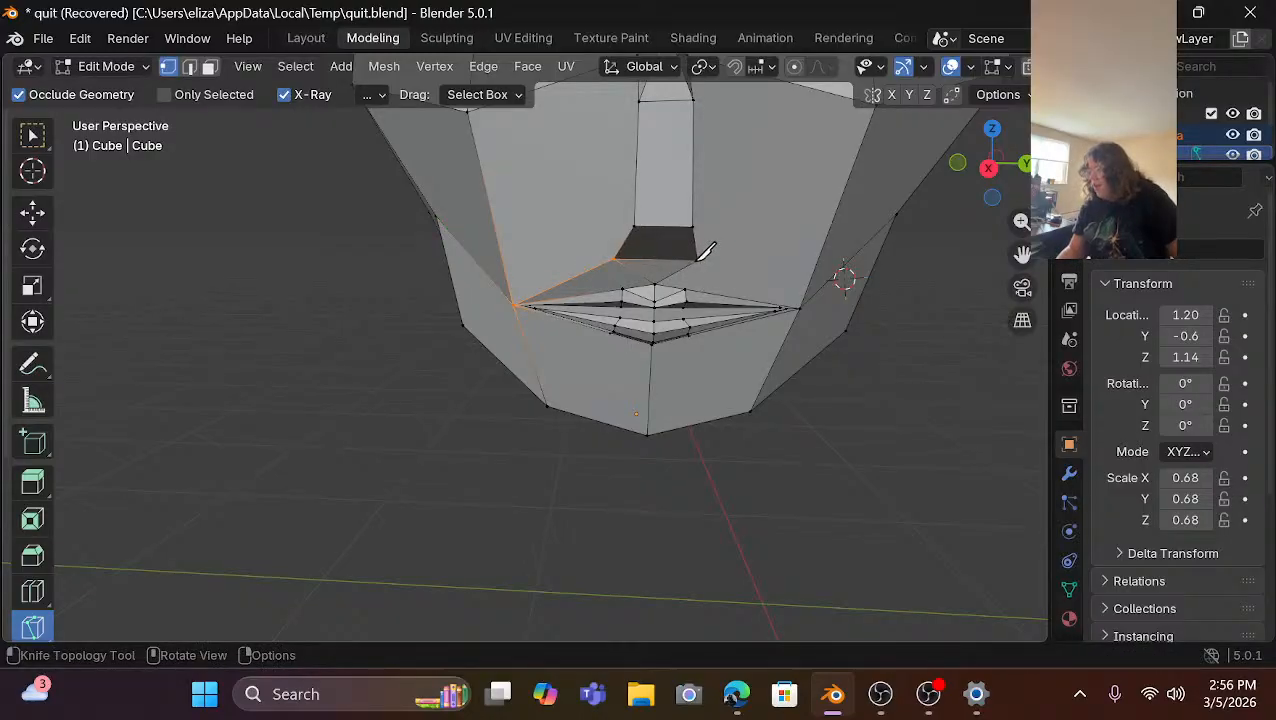
pyautogui.click(697, 260)
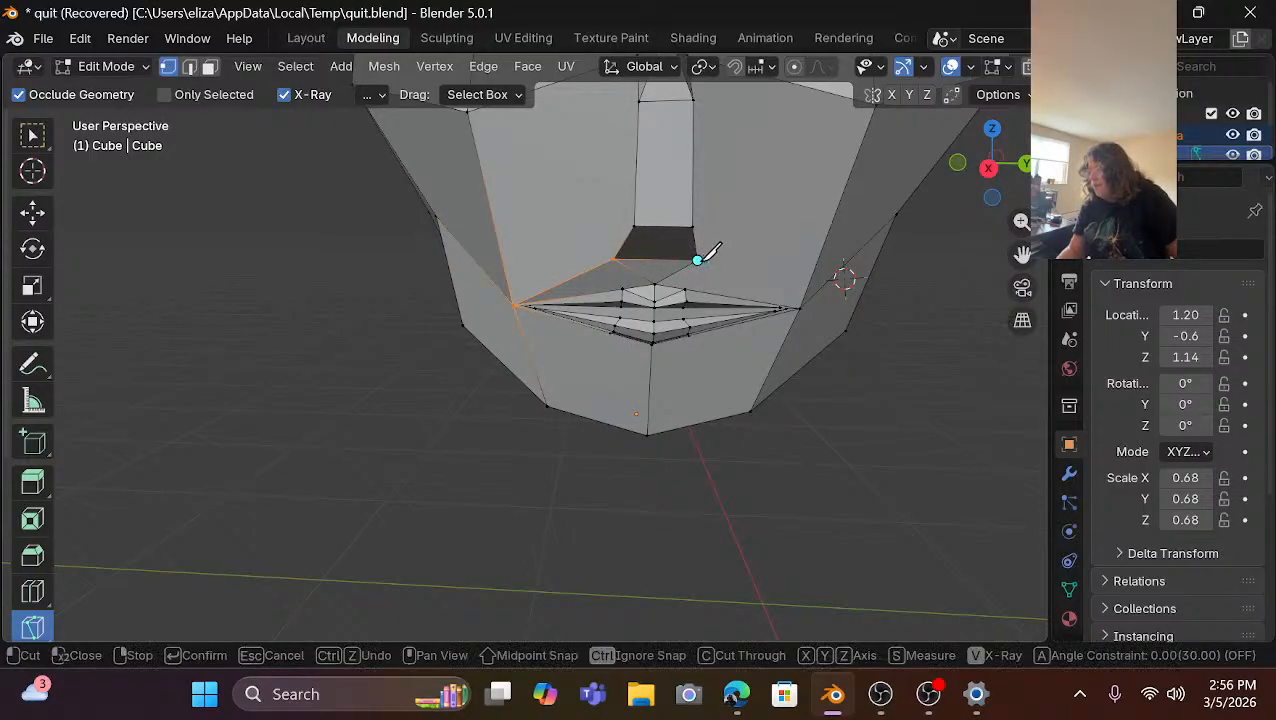
pyautogui.click(800, 308)
pyautogui.press('Return')
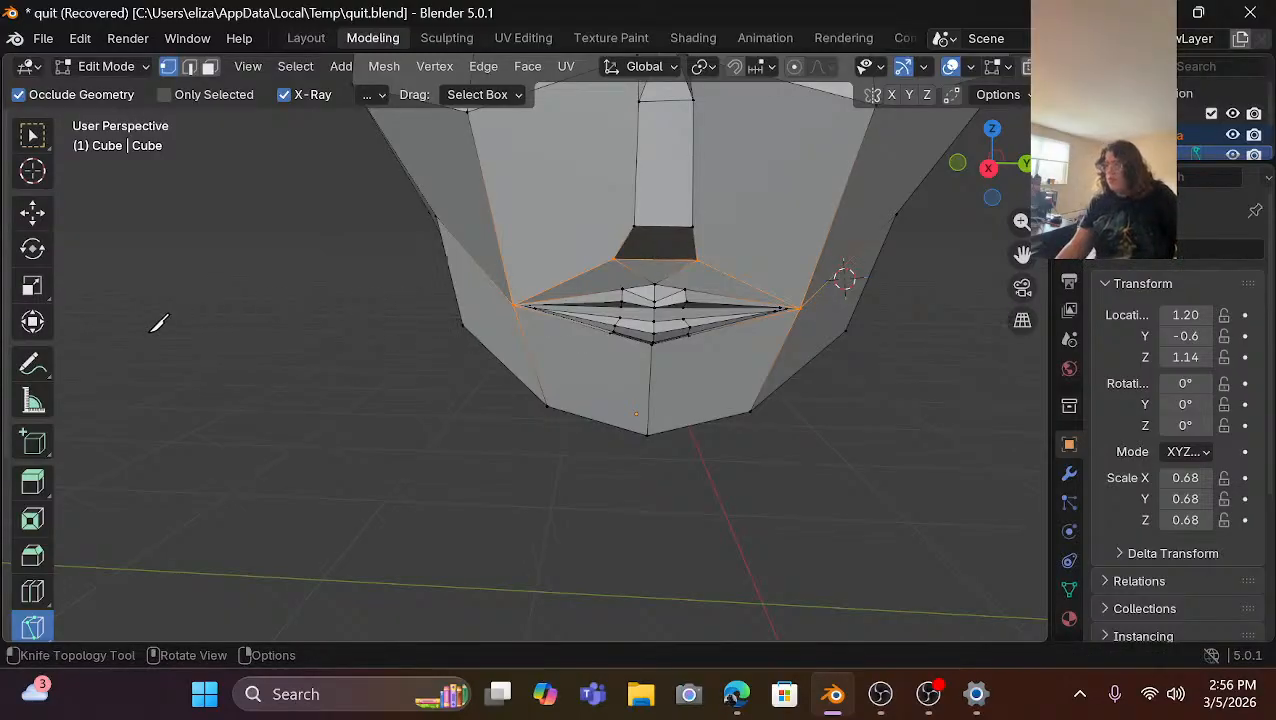
# Knife-cut from each front corner of the nose underside outward to the cheek edge on the same side, then deselect the new faces.
pyautogui.click(634, 226)
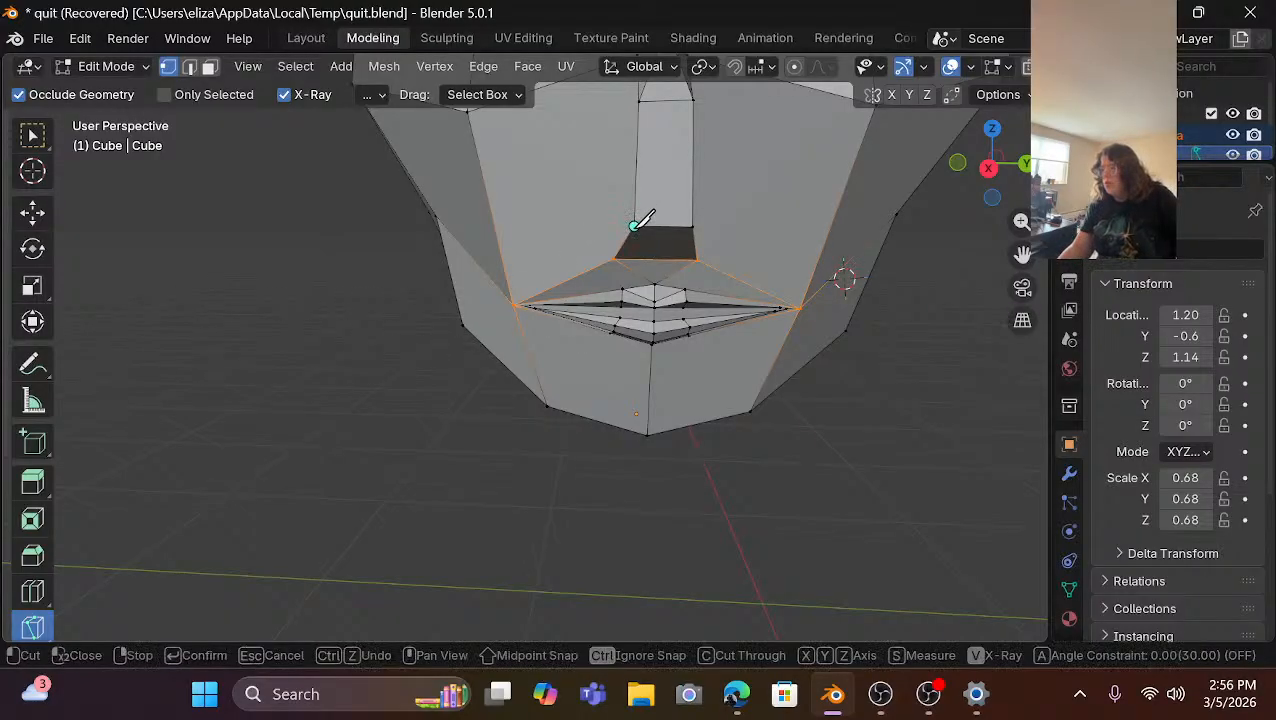
pyautogui.click(499, 244)
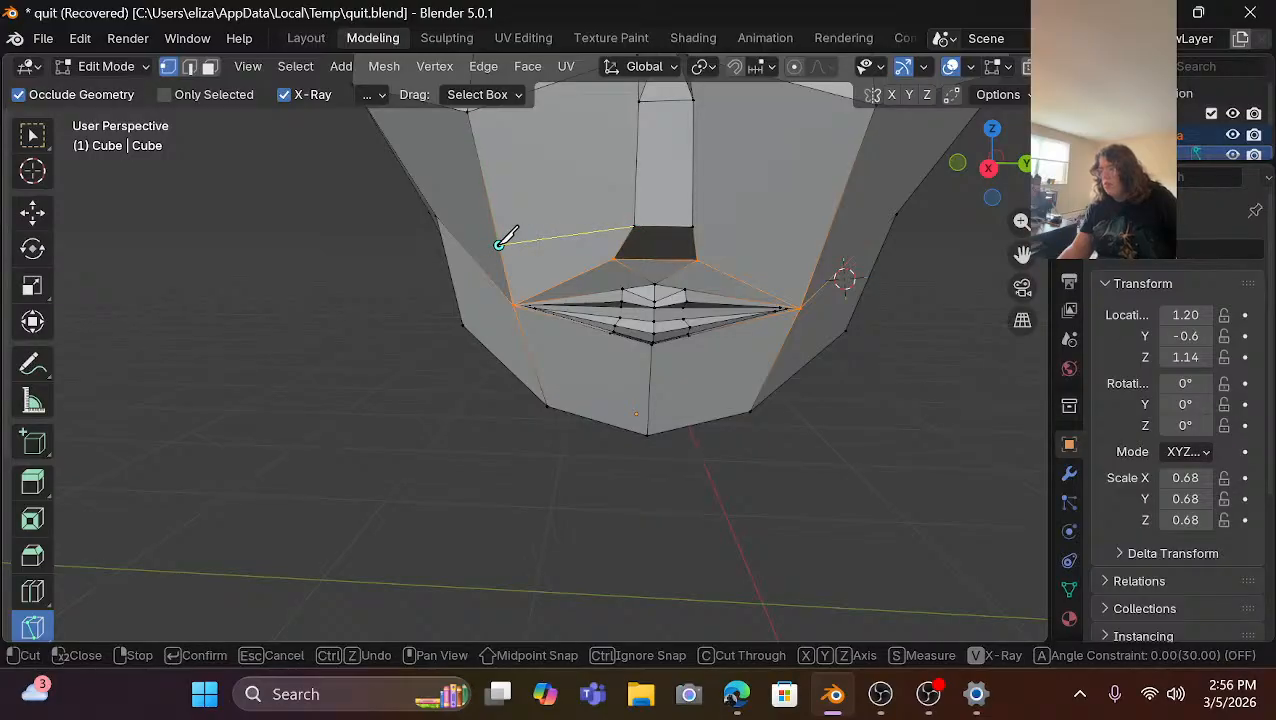
pyautogui.press('Return')
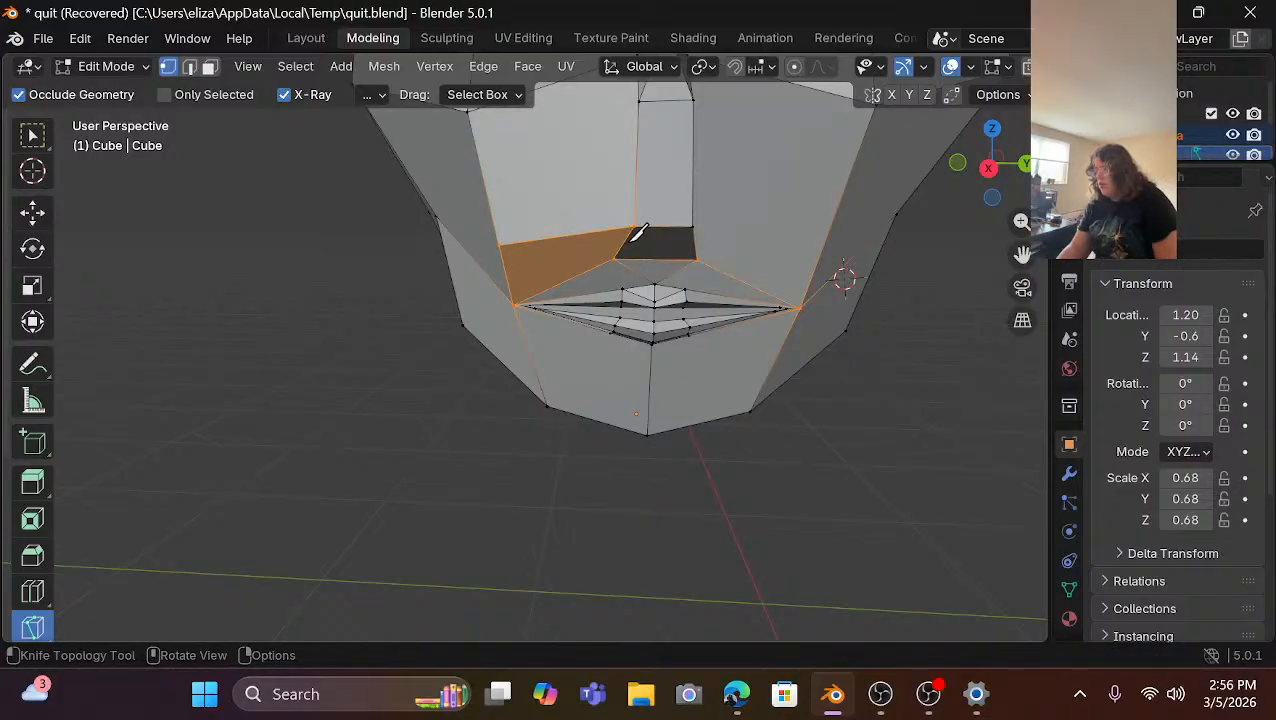
pyautogui.click(692, 227)
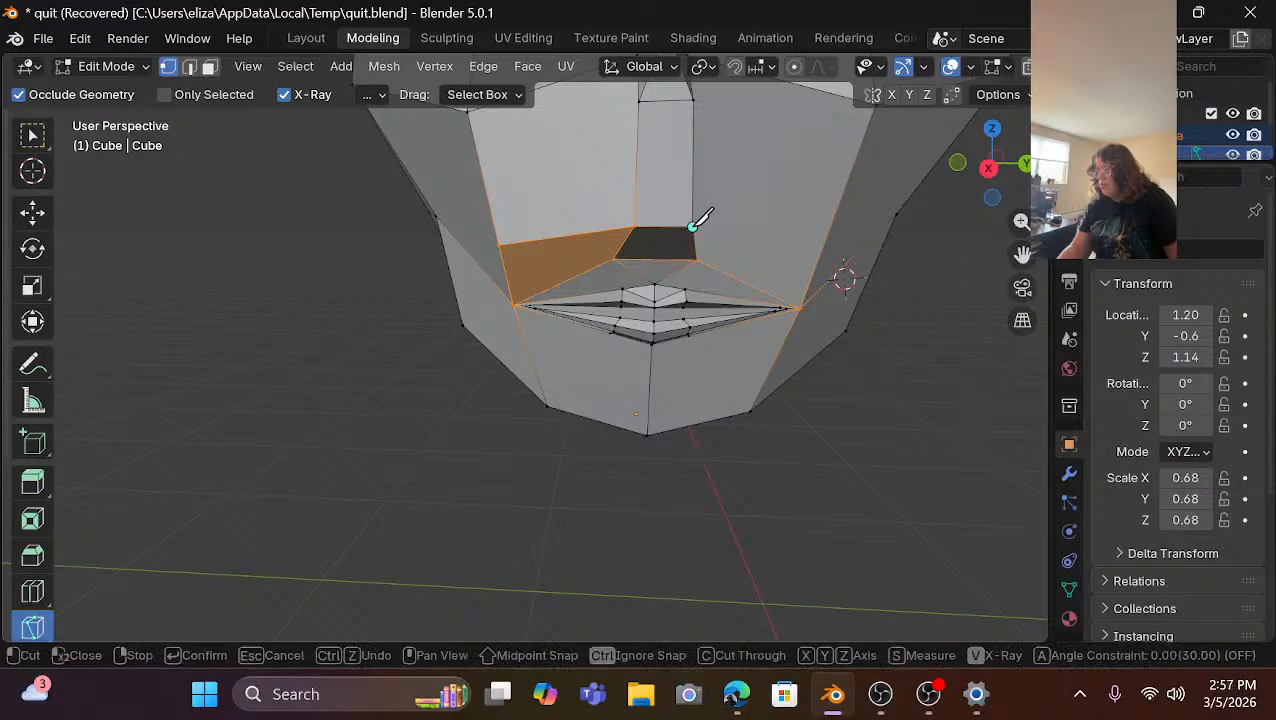
pyautogui.click(818, 260)
pyautogui.press('Return')
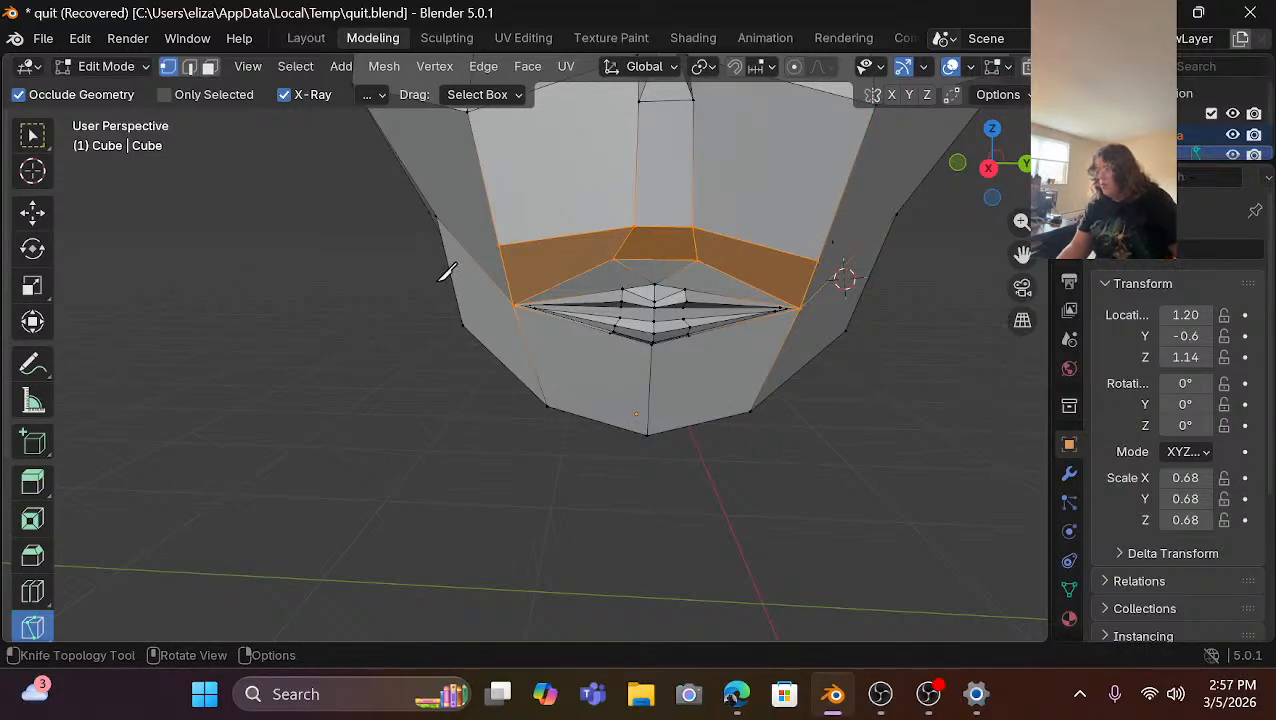
pyautogui.click(32, 211)
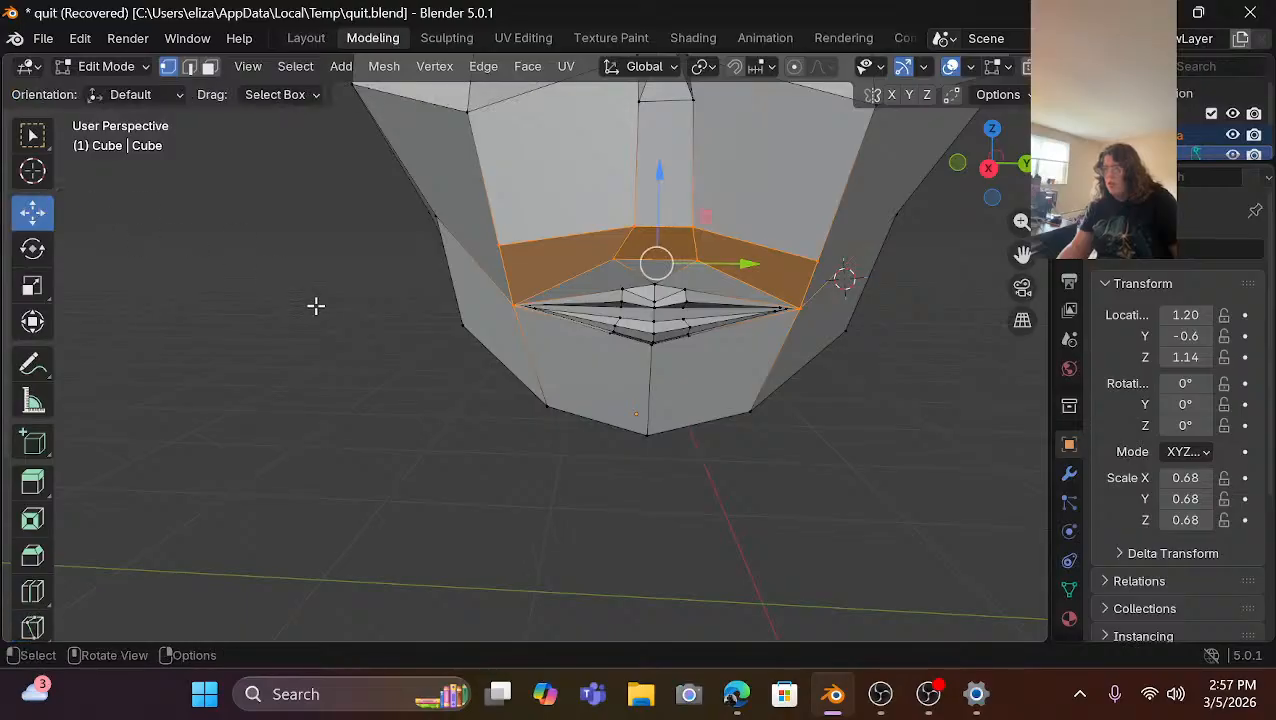
pyautogui.click(350, 313)
# Knife-cut both sides of the nose from the upper bridge corners down to the rear corners of its underside, then deselect the cuts.
pyautogui.scroll(-3, 350, 313)
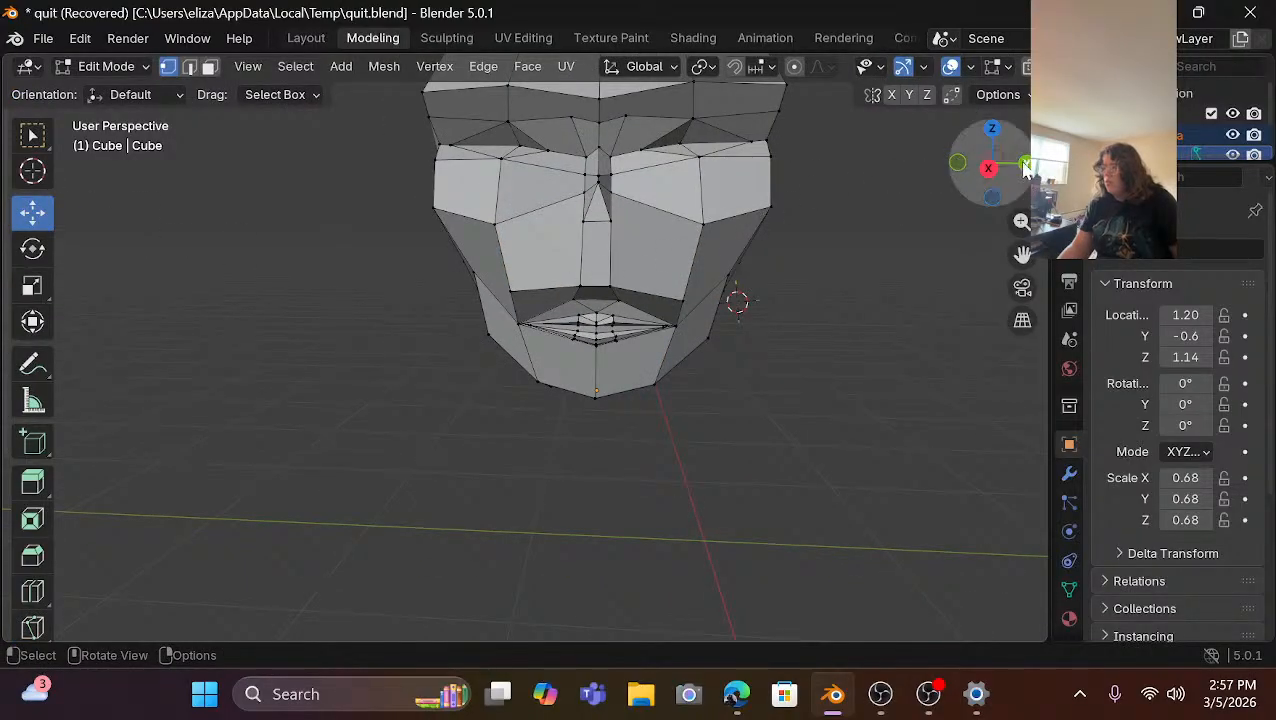
pyautogui.moveTo(993, 180)
pyautogui.mouseDown()
pyautogui.moveTo(935, 162)
pyautogui.moveTo(978, 185)
pyautogui.mouseUp()
pyautogui.scroll(3, 669, 260)
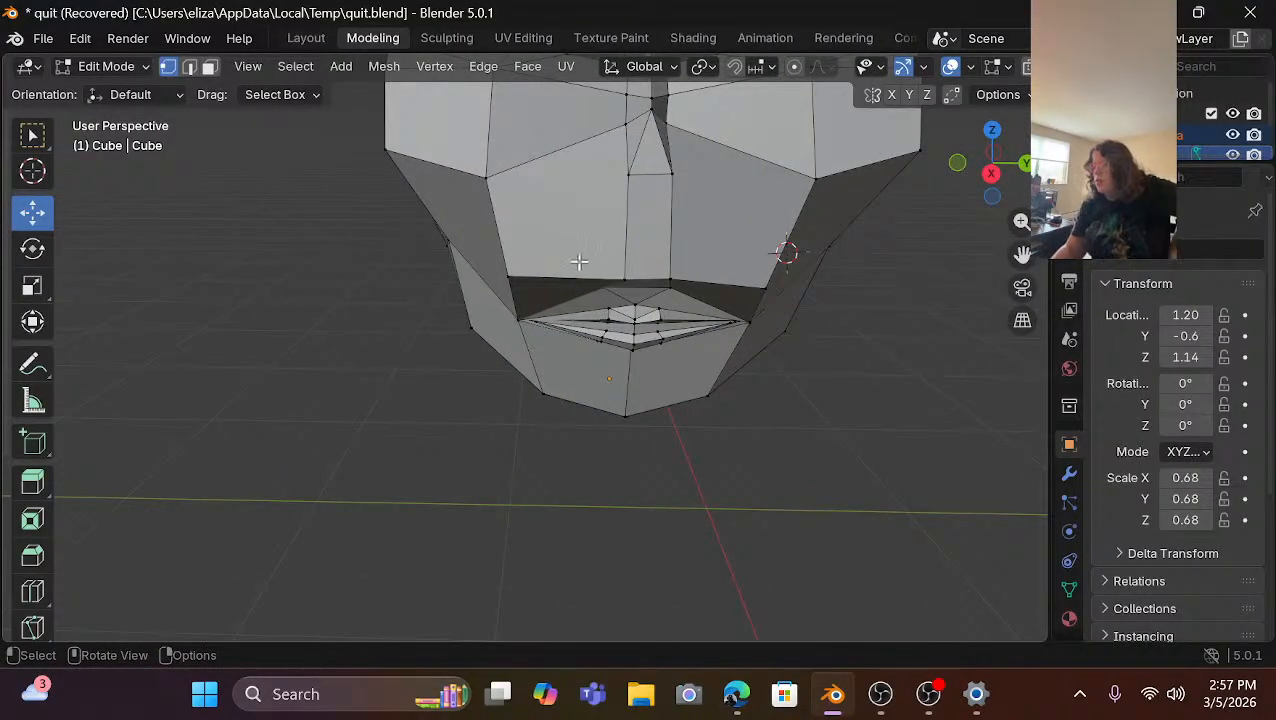
pyautogui.click(32, 627)
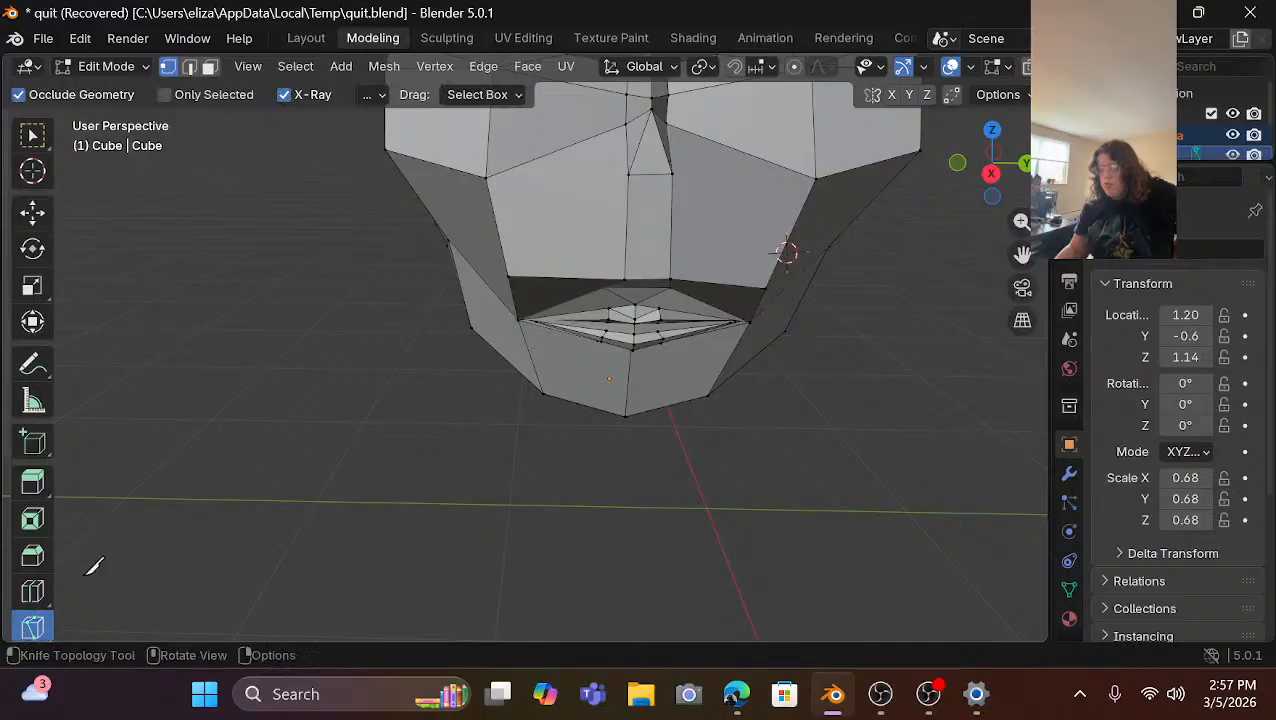
pyautogui.click(628, 173)
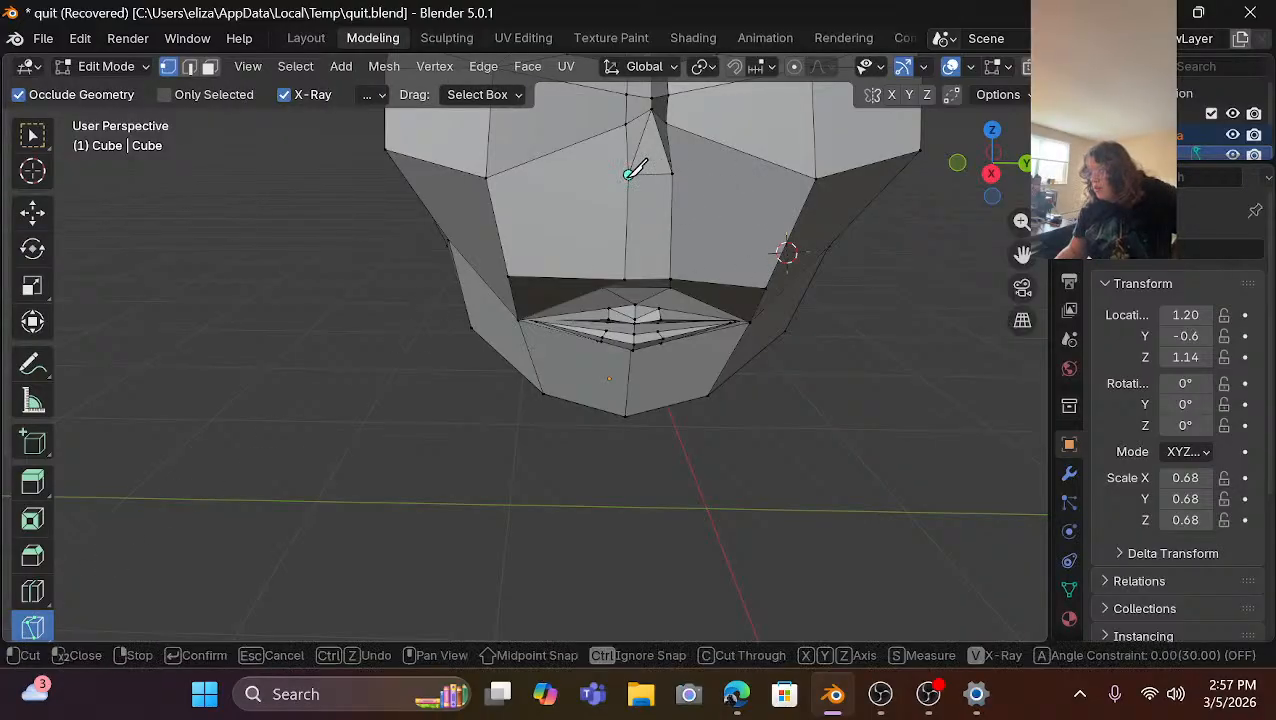
pyautogui.click(604, 285)
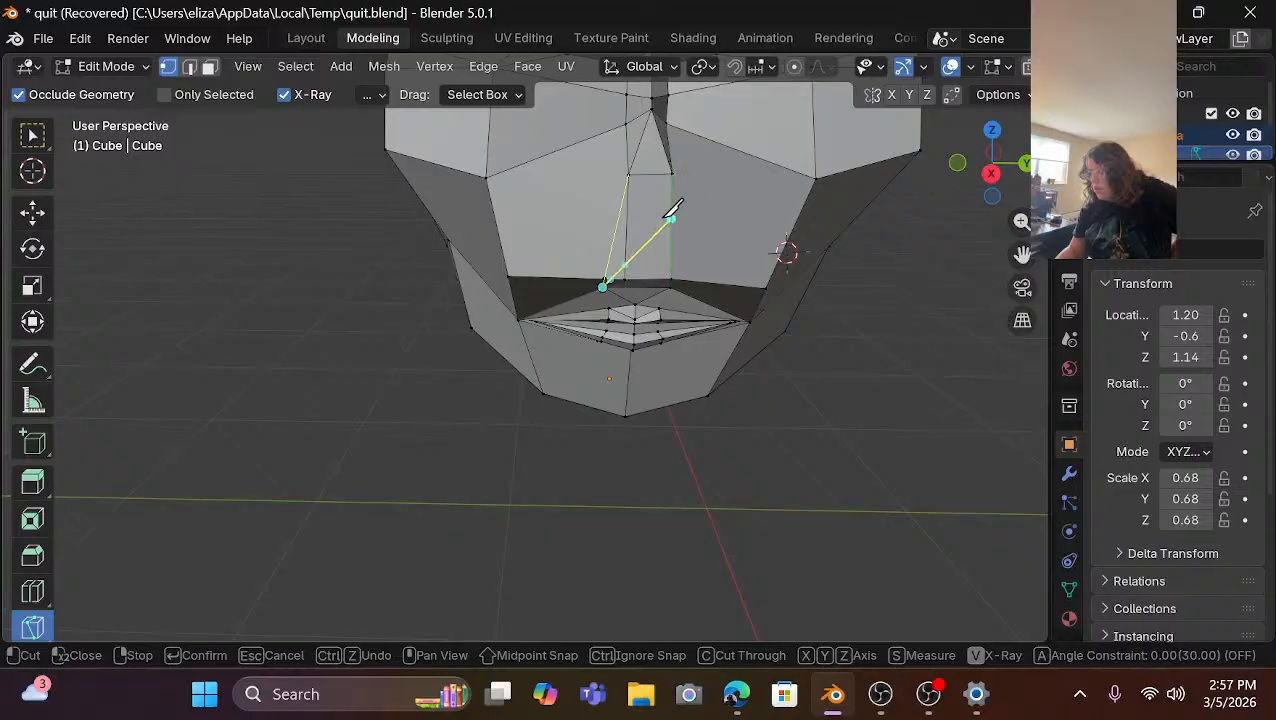
pyautogui.press('Return')
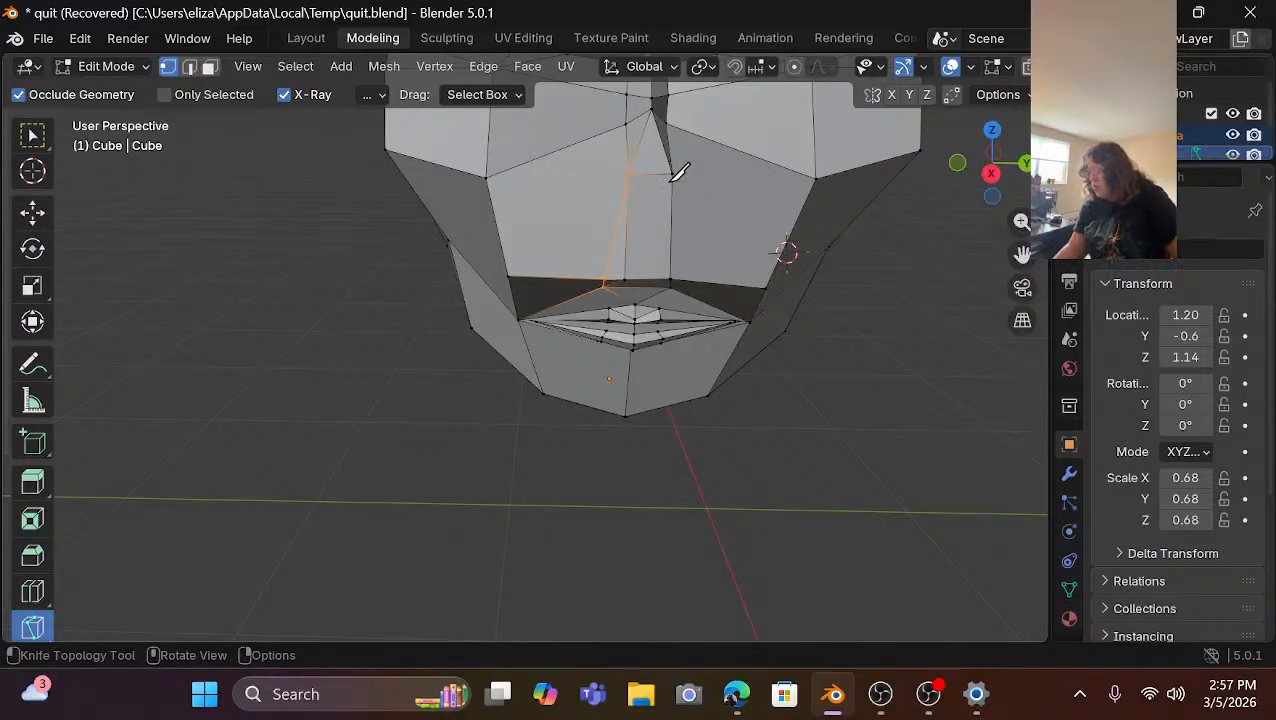
pyautogui.click(672, 174)
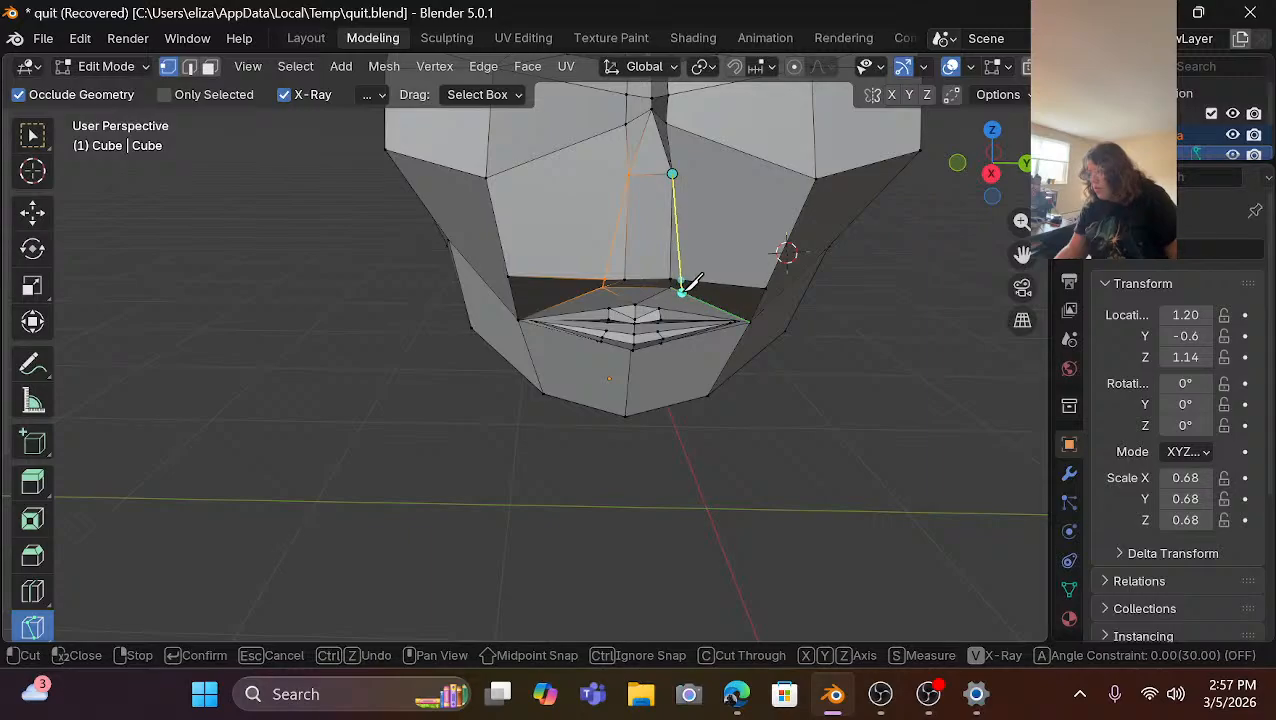
pyautogui.click(681, 290)
pyautogui.press('Return')
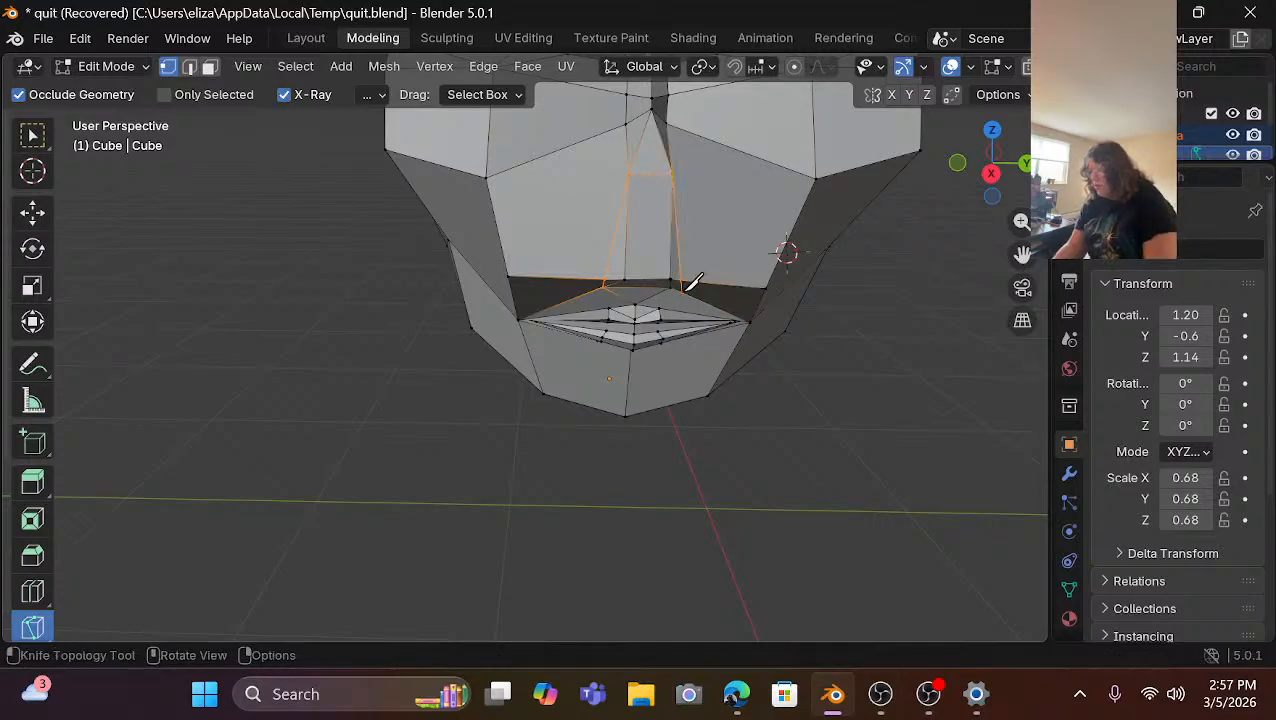
pyautogui.click(32, 211)
pyautogui.moveTo(999, 180); pyautogui.dragTo(935, 203)
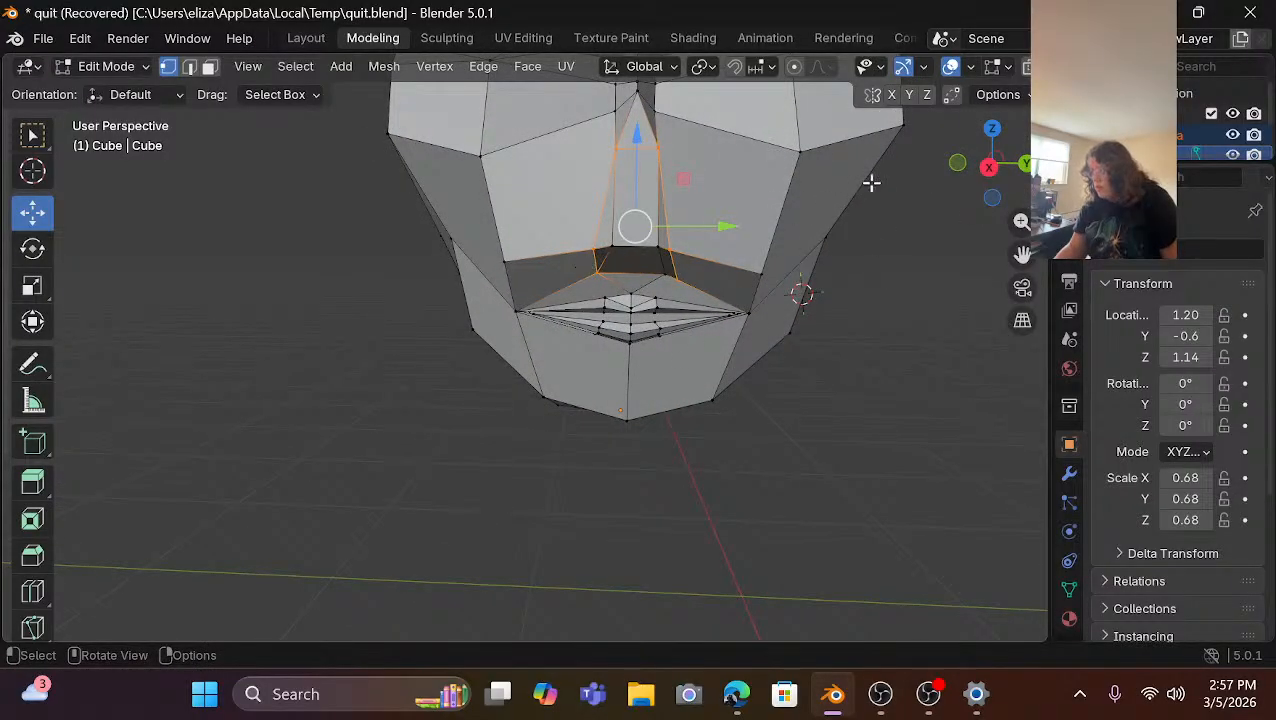
pyautogui.click(285, 413)
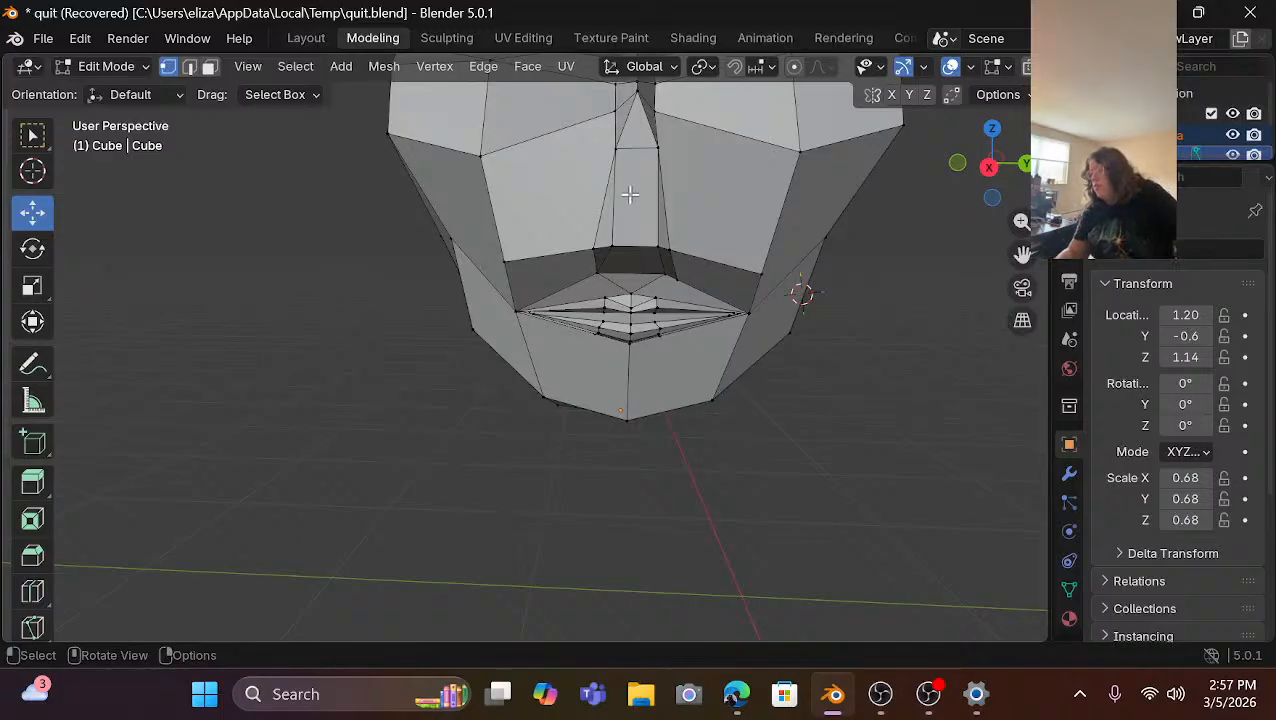
# Move the stray cut vertex beside the nose underside inward along Y and slightly up along Z to meet the rear nose corner, then deselect it.
pyautogui.scroll(3, 677, 183)
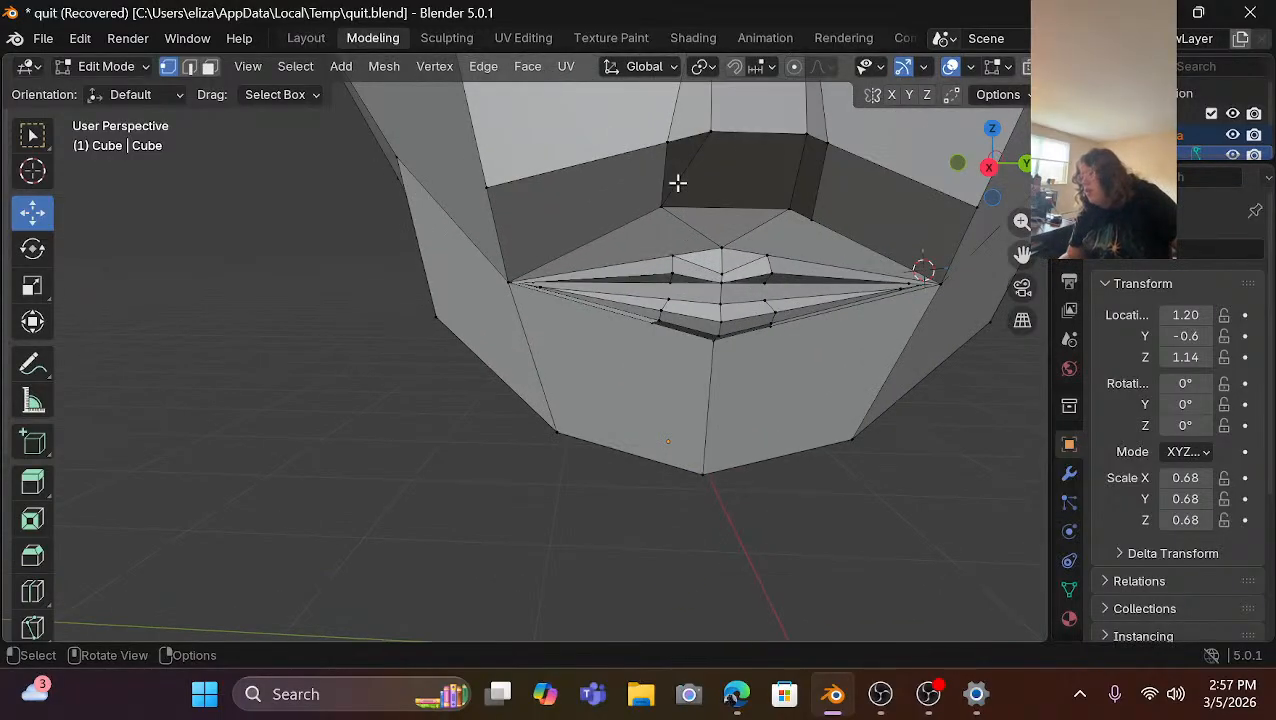
pyautogui.click(813, 217)
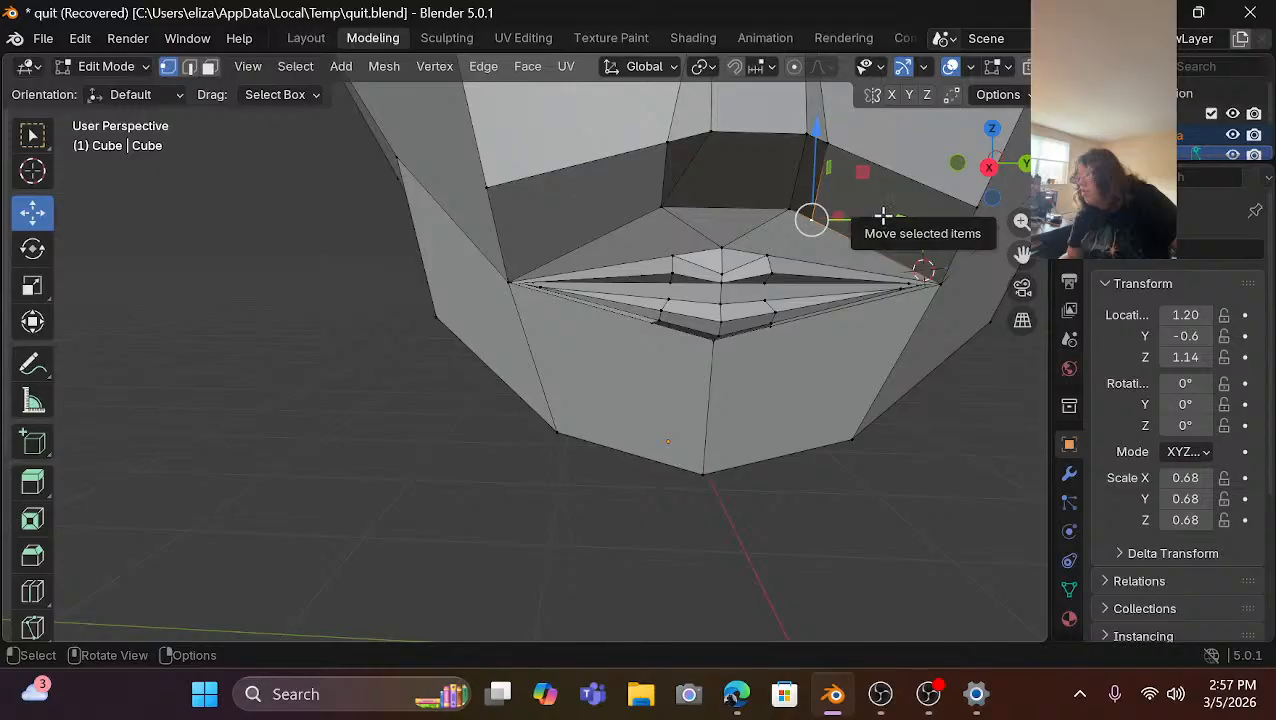
pyautogui.moveTo(892, 219); pyautogui.dragTo(869, 217)
pyautogui.moveTo(790, 128); pyautogui.dragTo(787, 116)
pyautogui.click(965, 425)
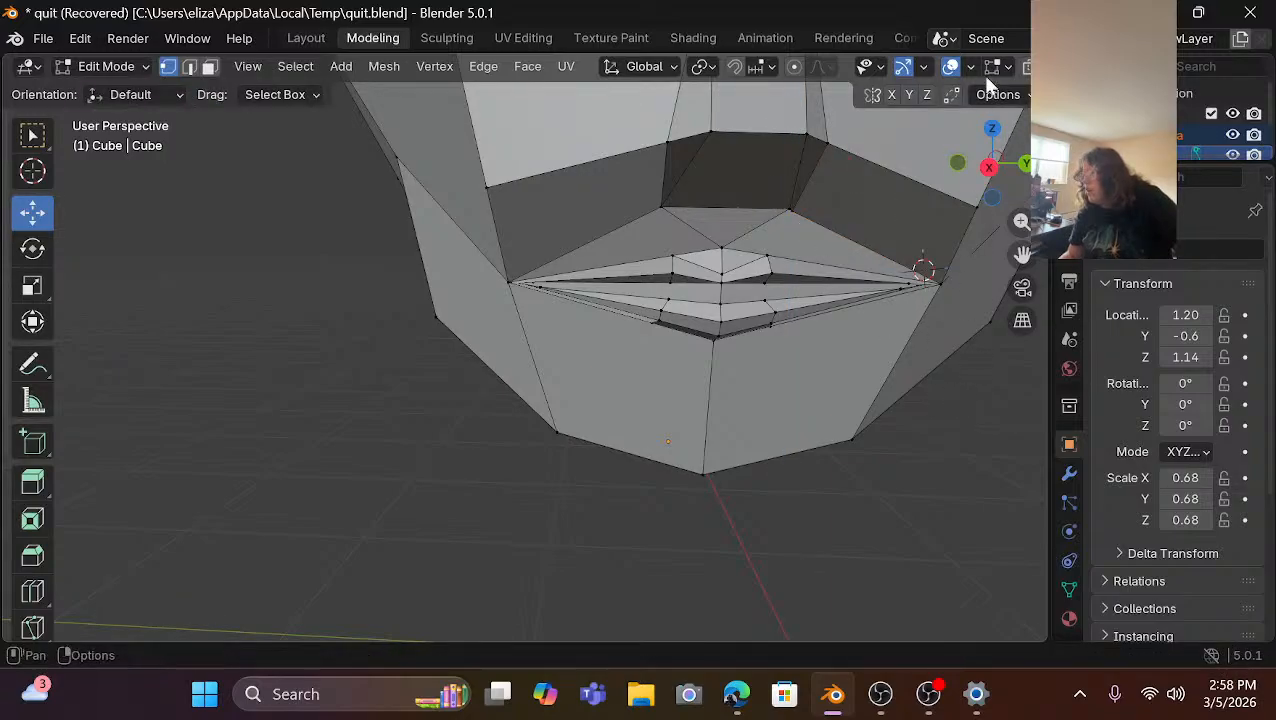
# Select the two outer vertices flanking the nose tip on the lower nose edge and push them back along the X axis, then deselect them.
pyautogui.moveTo(993, 178); pyautogui.dragTo(800, 230)
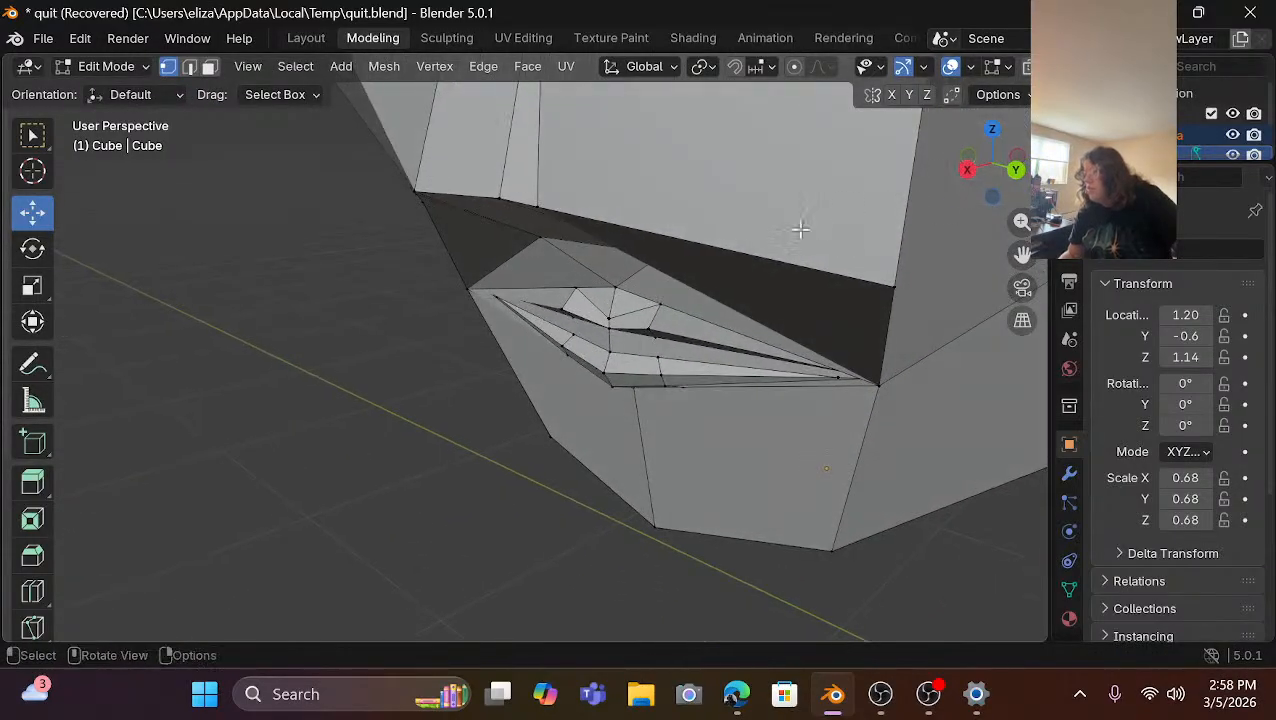
pyautogui.click(538, 205)
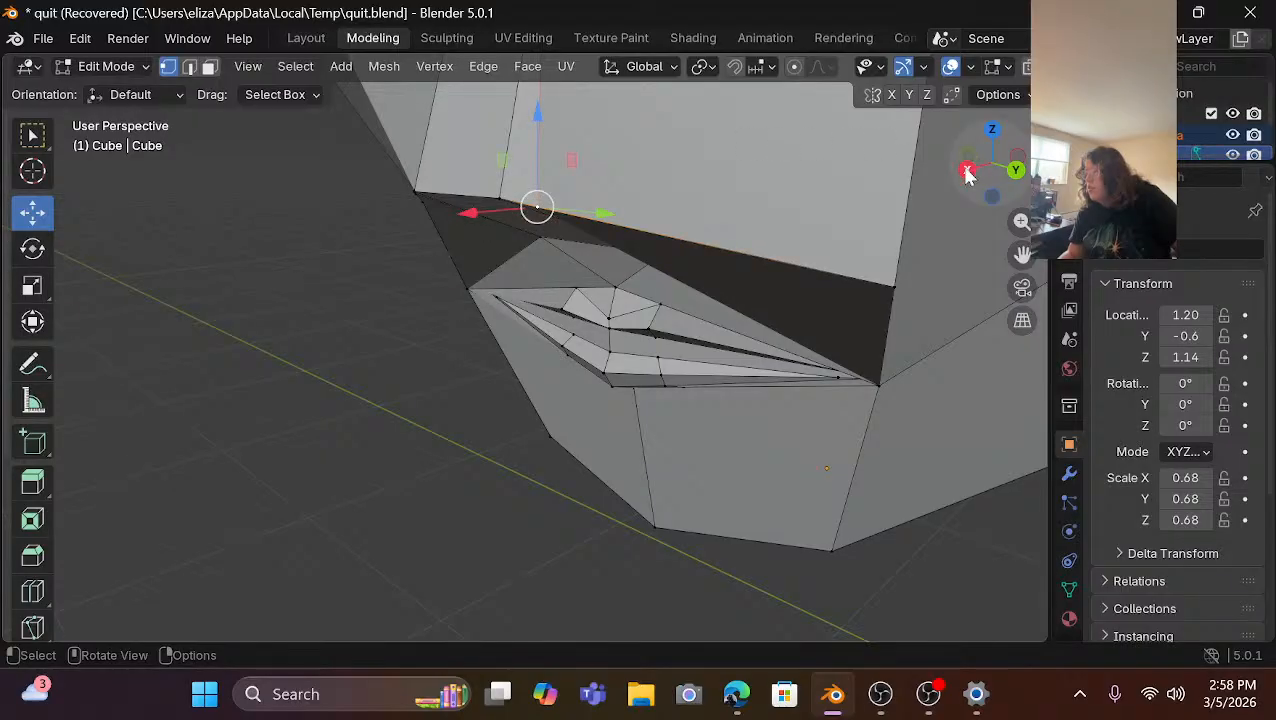
pyautogui.moveTo(967, 174); pyautogui.dragTo(750, 195)
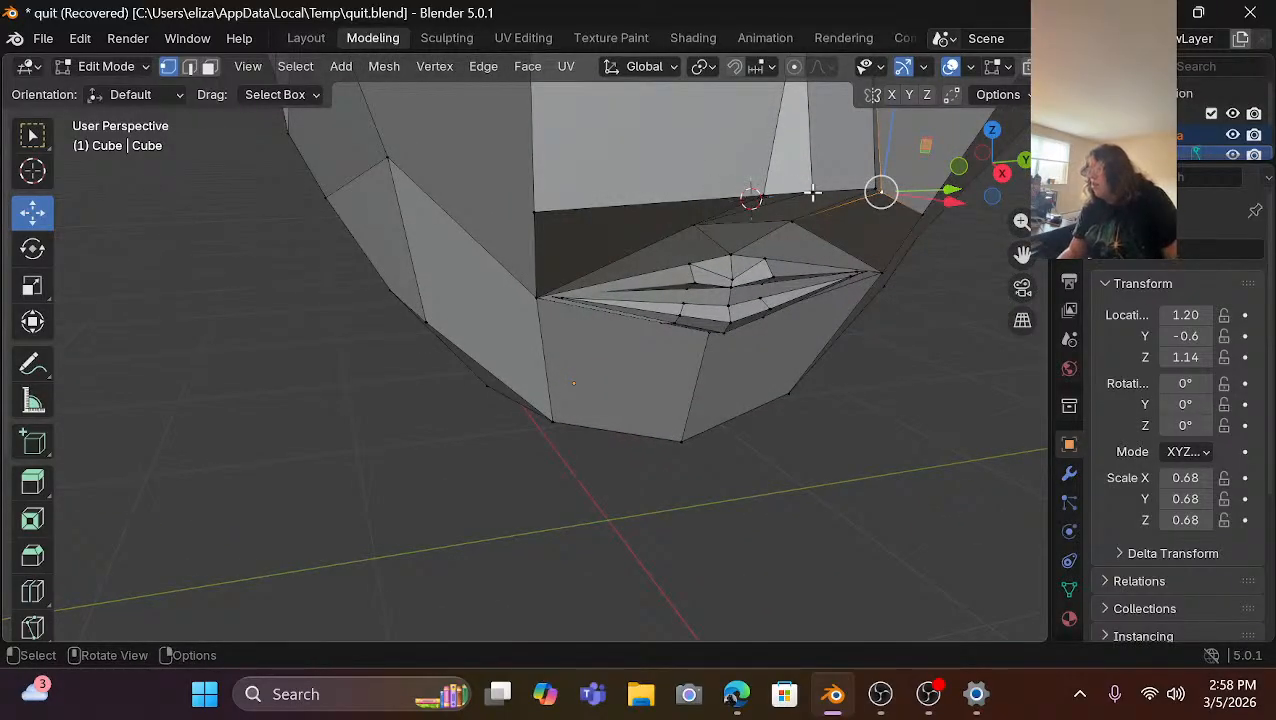
pyautogui.moveTo(813, 192); pyautogui.dragTo(784, 195, button='middle')
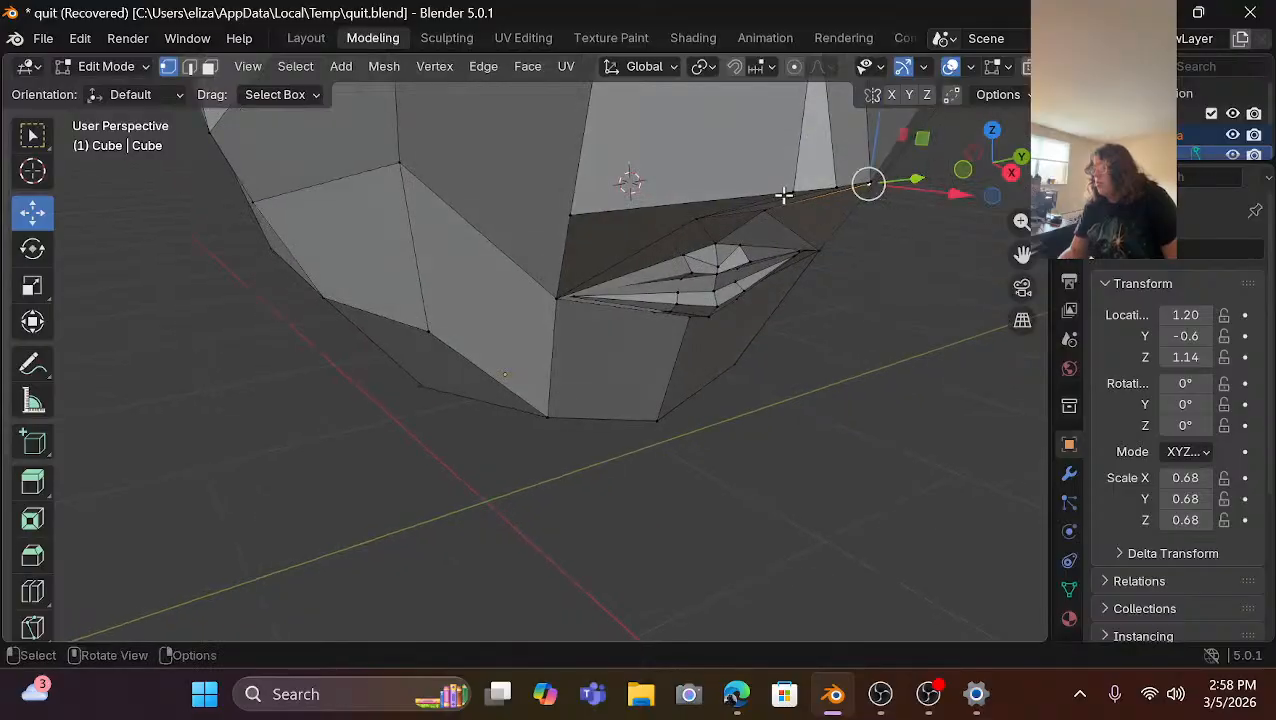
pyautogui.press('shift')
pyautogui.keyDown('shift'); pyautogui.click(790, 189); pyautogui.keyUp('shift')
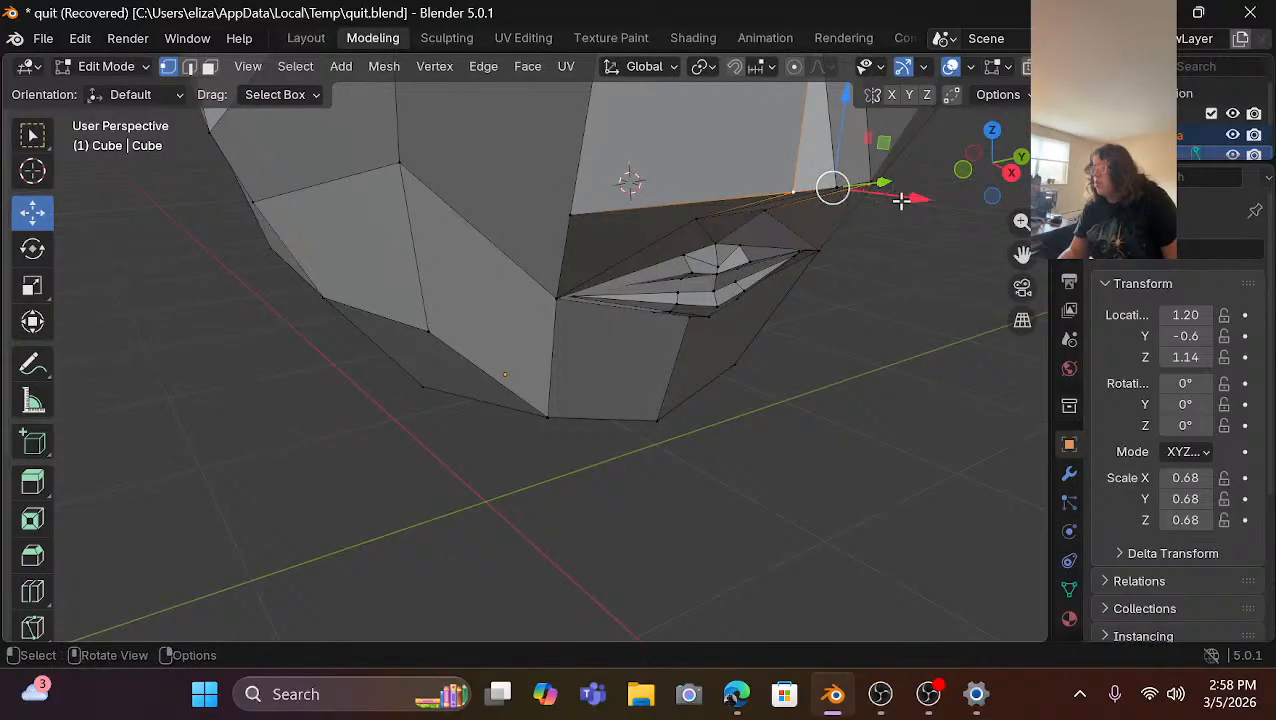
pyautogui.moveTo(912, 199); pyautogui.dragTo(812, 267)
pyautogui.scroll(-3, 820, 288)
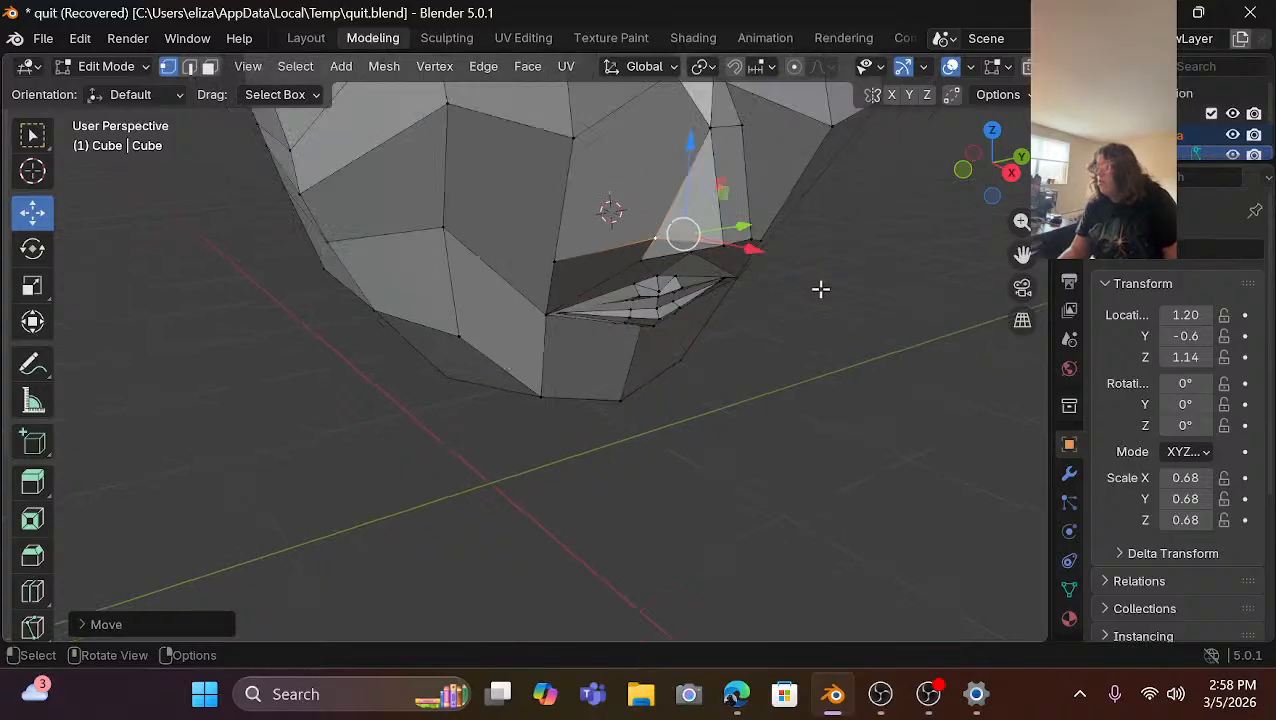
pyautogui.click(884, 263)
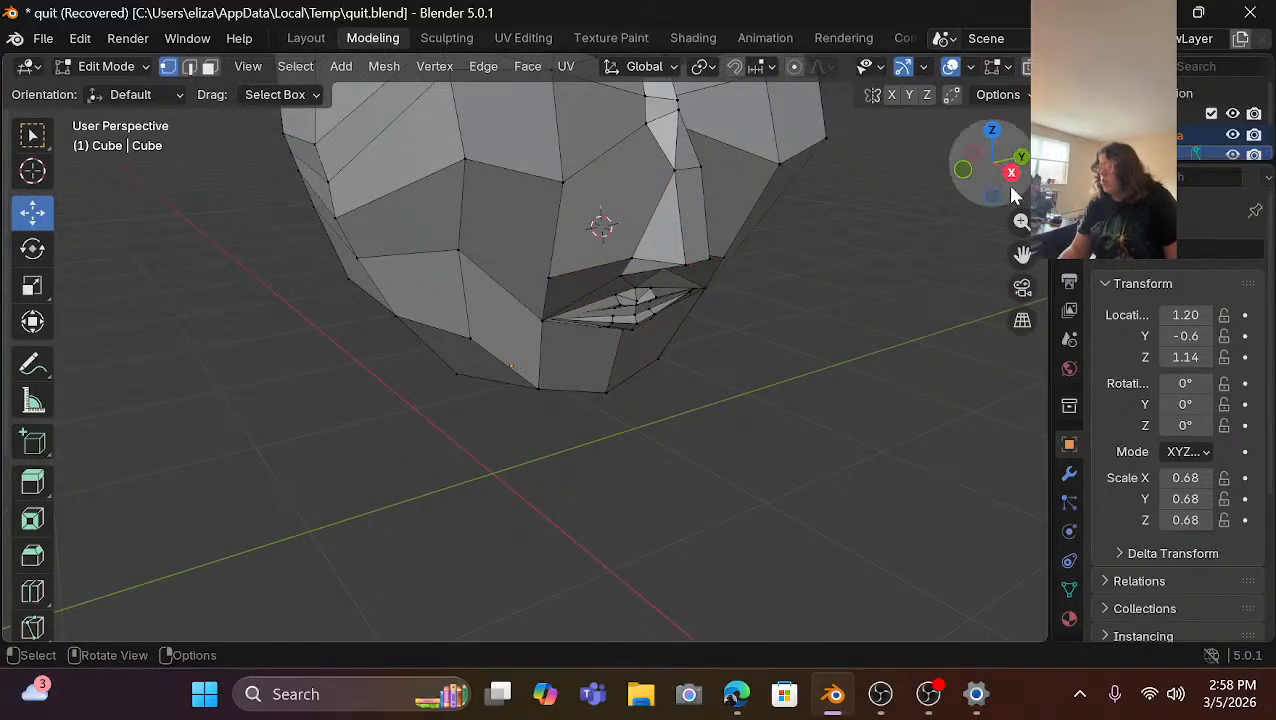
pyautogui.moveTo(1005, 196)
pyautogui.mouseDown()
pyautogui.moveTo(915, 184)
pyautogui.moveTo(877, 160)
pyautogui.moveTo(937, 143)
pyautogui.moveTo(940, 168)
pyautogui.moveTo(986, 194)
pyautogui.mouseUp()
pyautogui.scroll(1, 723, 208)
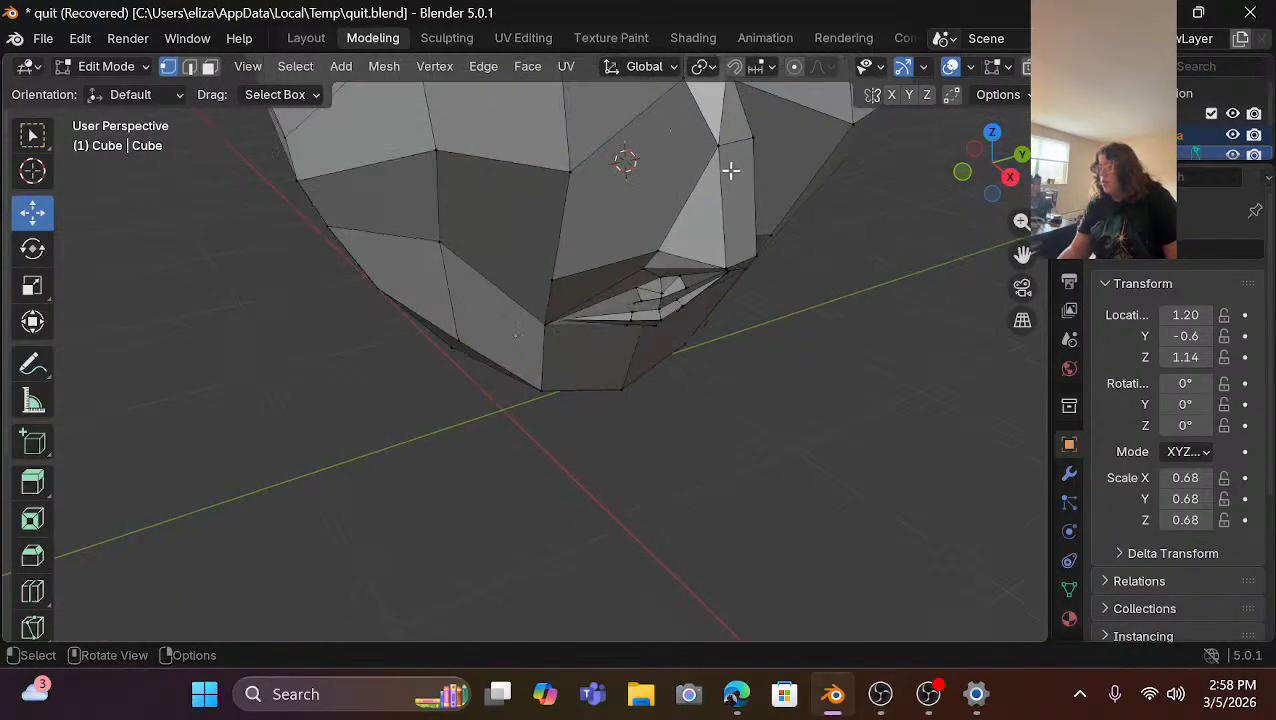
pyautogui.click(717, 147)
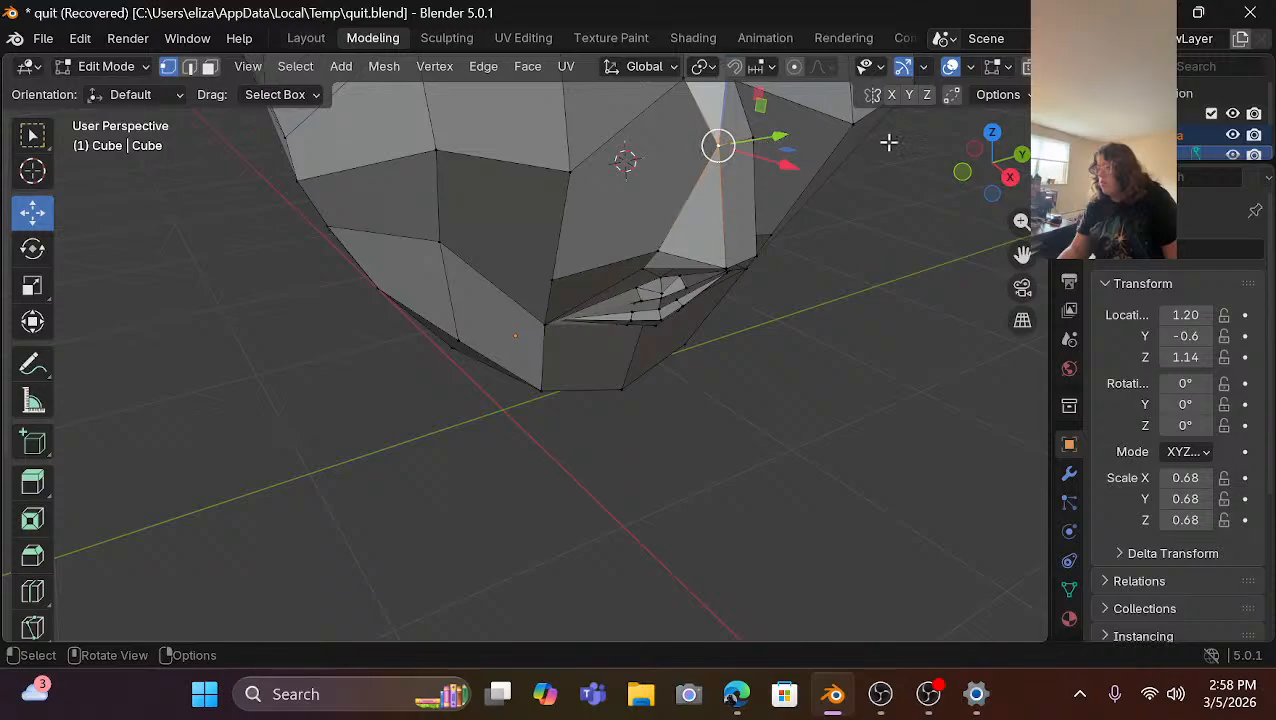
pyautogui.moveTo(963, 173); pyautogui.dragTo(911, 177)
pyautogui.scroll(2, 650, 206)
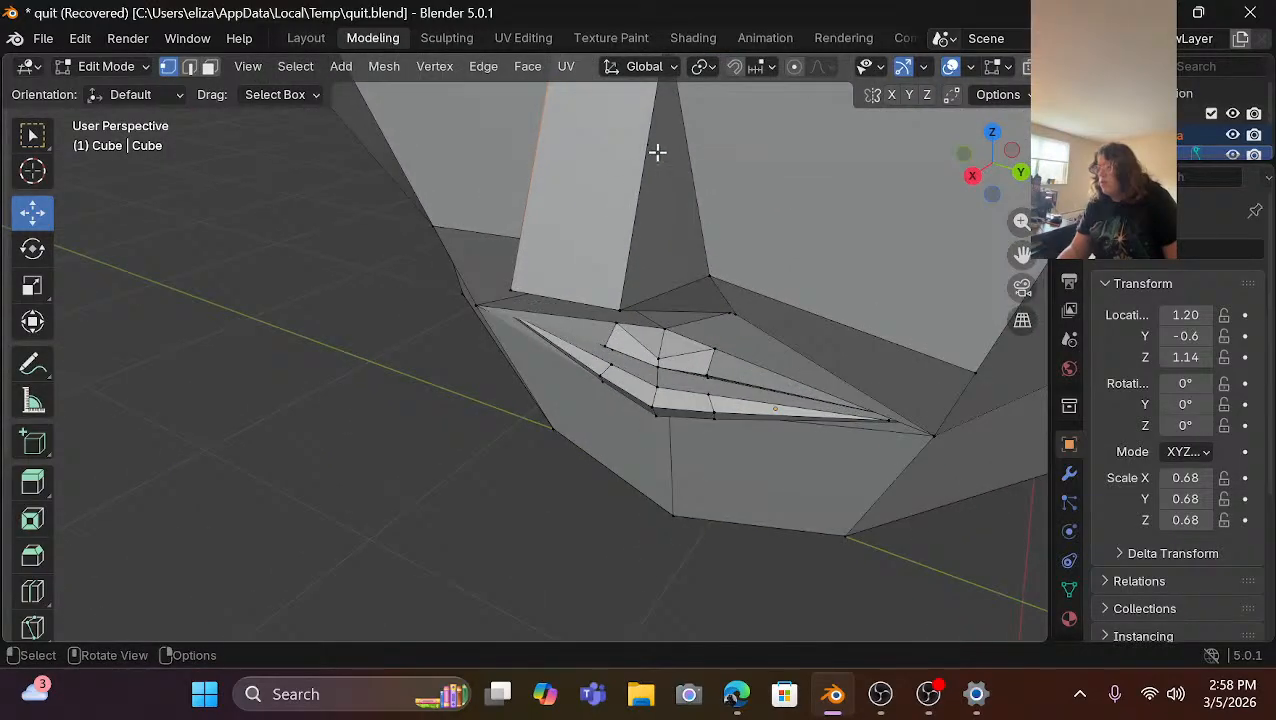
pyautogui.scroll(-1, 657, 152)
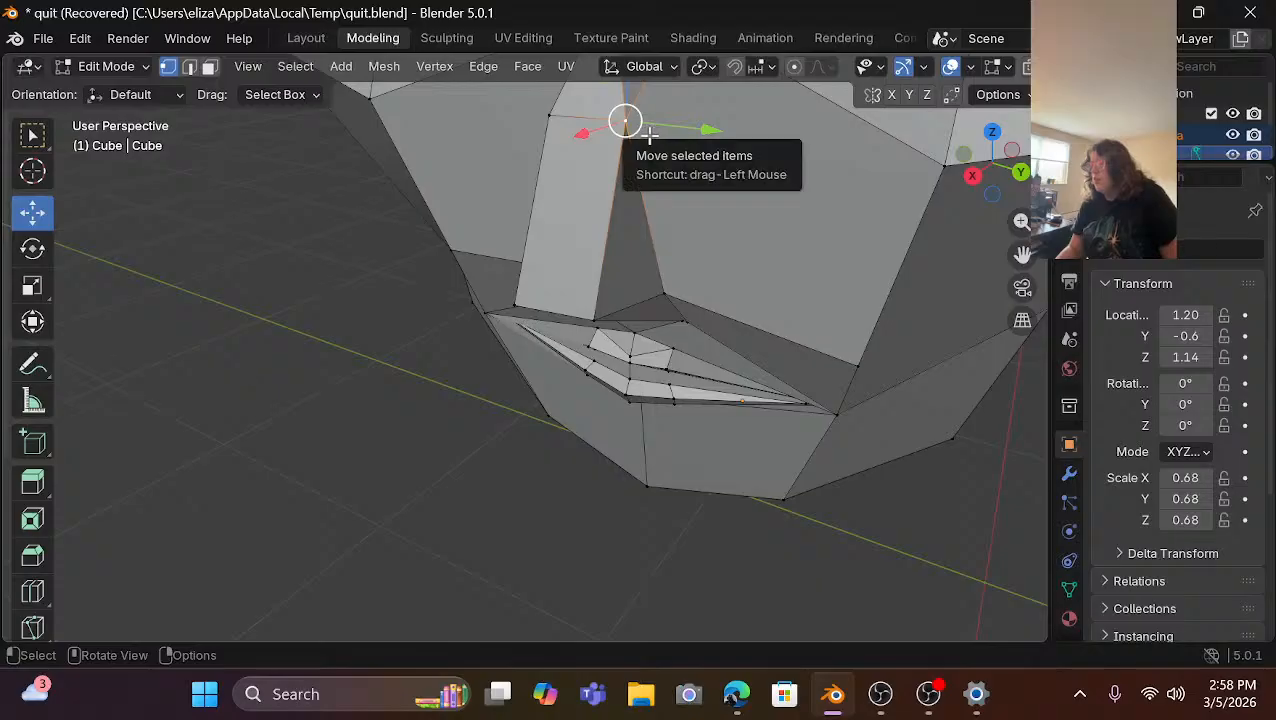
pyautogui.moveTo(583, 140); pyautogui.dragTo(629, 165)
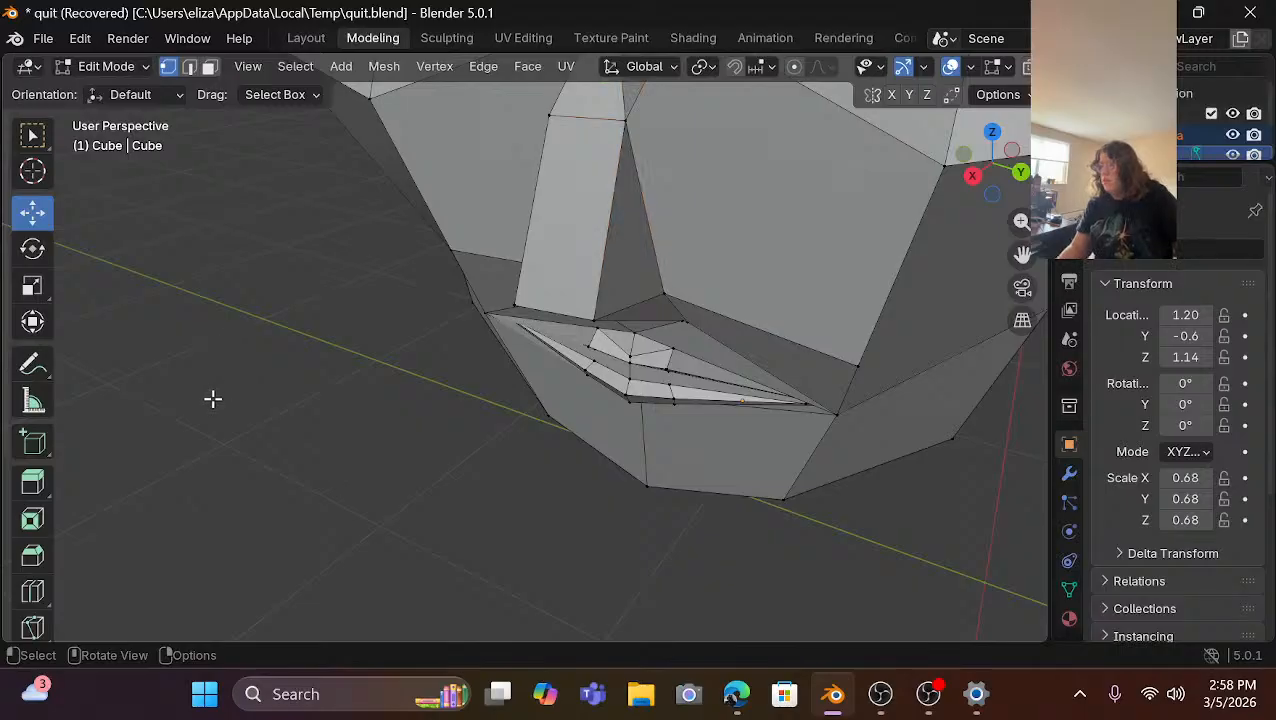
pyautogui.scroll(-5, 212, 399)
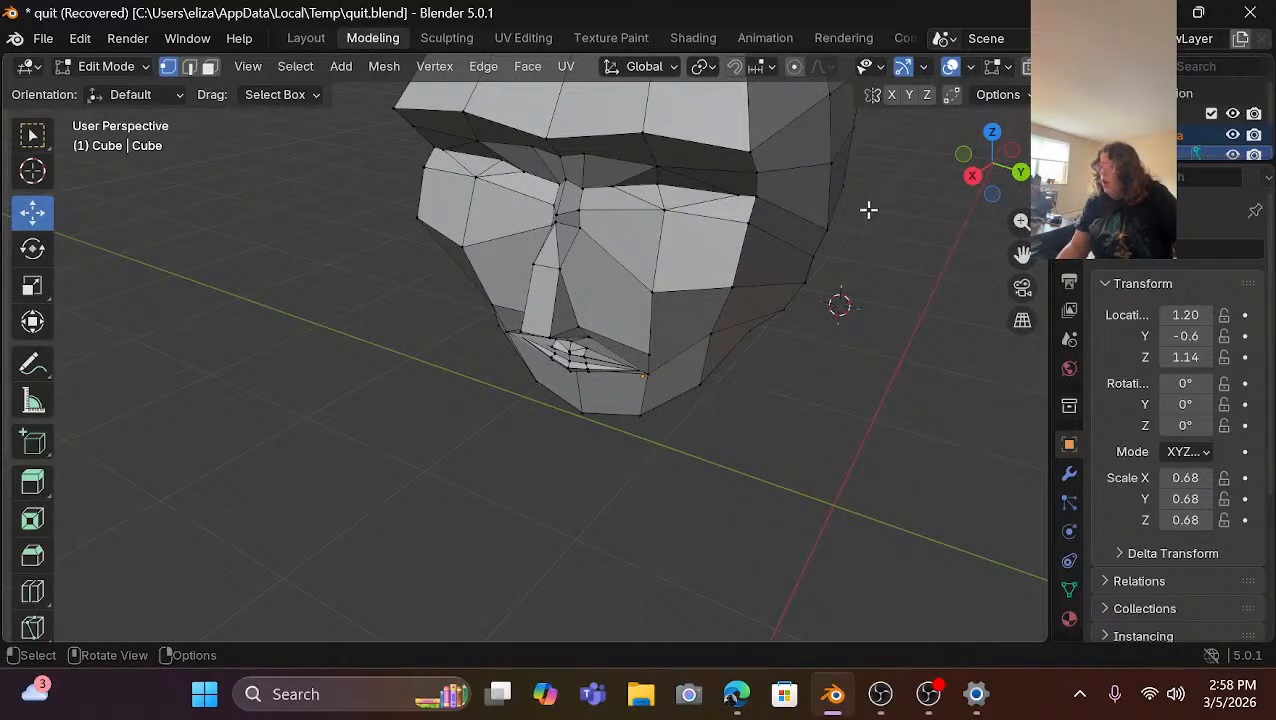
# Knife-cut the negative-Y side of the nose straight down from the cheek's inner top corner beside the bridge to the rear nose corner.
pyautogui.moveTo(988, 158); pyautogui.dragTo(920, 171)
pyautogui.scroll(2, 519, 265)
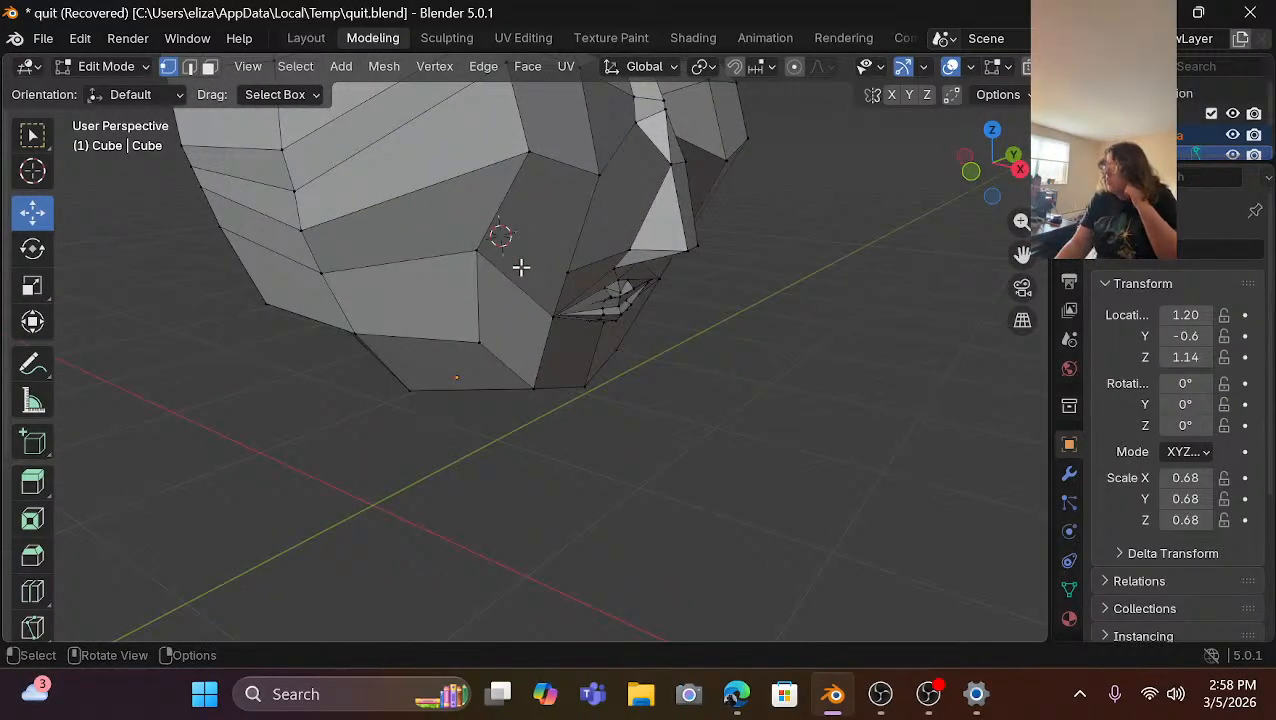
pyautogui.scroll(2, 641, 299)
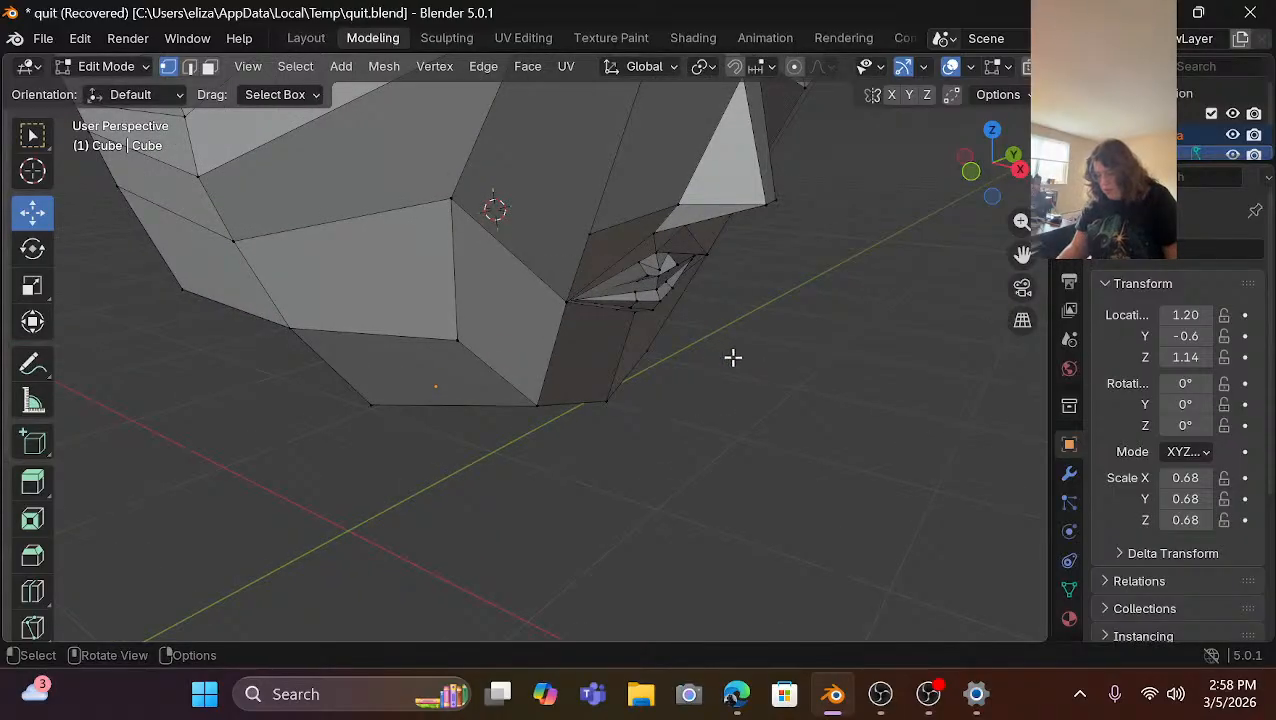
pyautogui.keyDown('shift'); pyautogui.moveTo(749, 359); pyautogui.dragTo(628, 514, button='middle'); pyautogui.keyUp('shift')
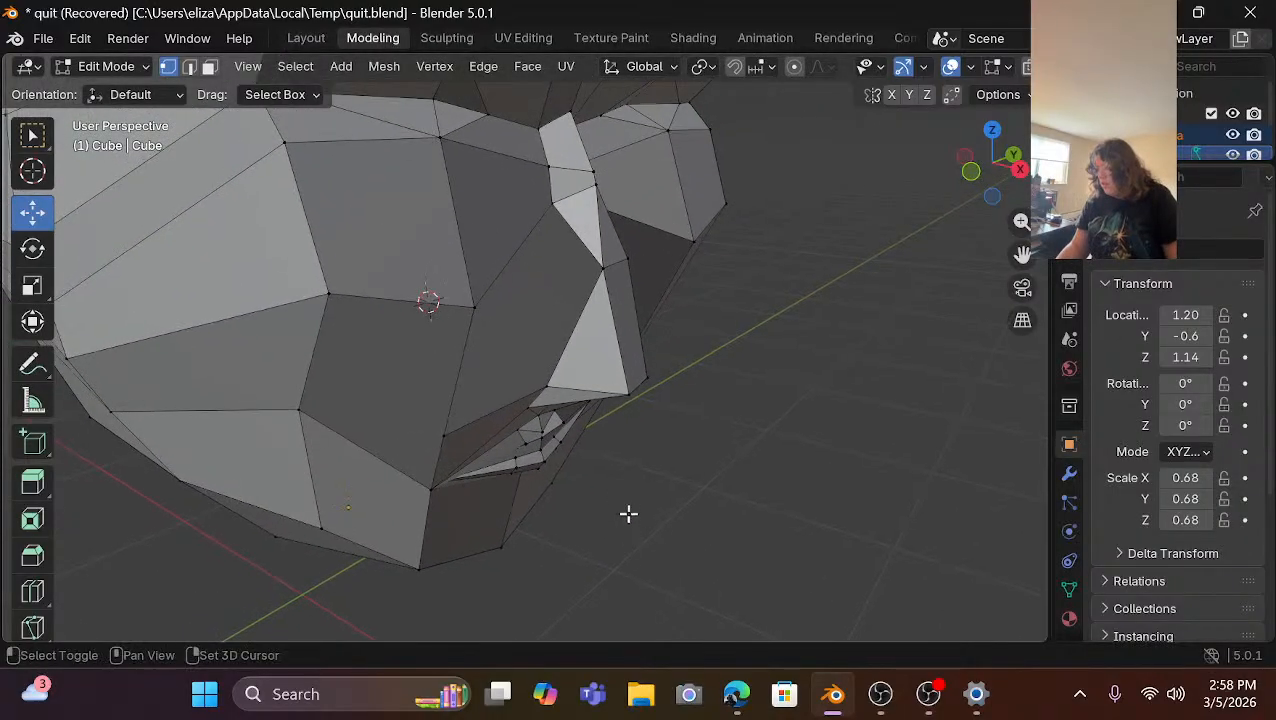
pyautogui.click(32, 625)
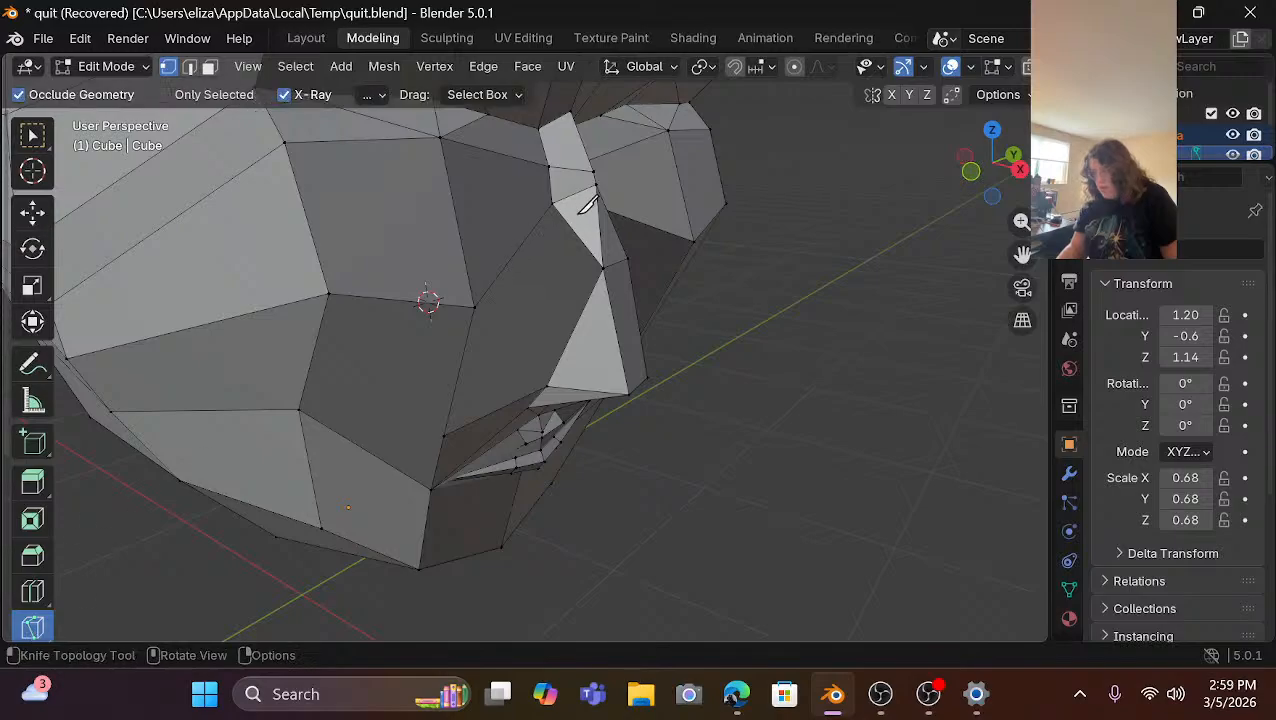
pyautogui.click(552, 204)
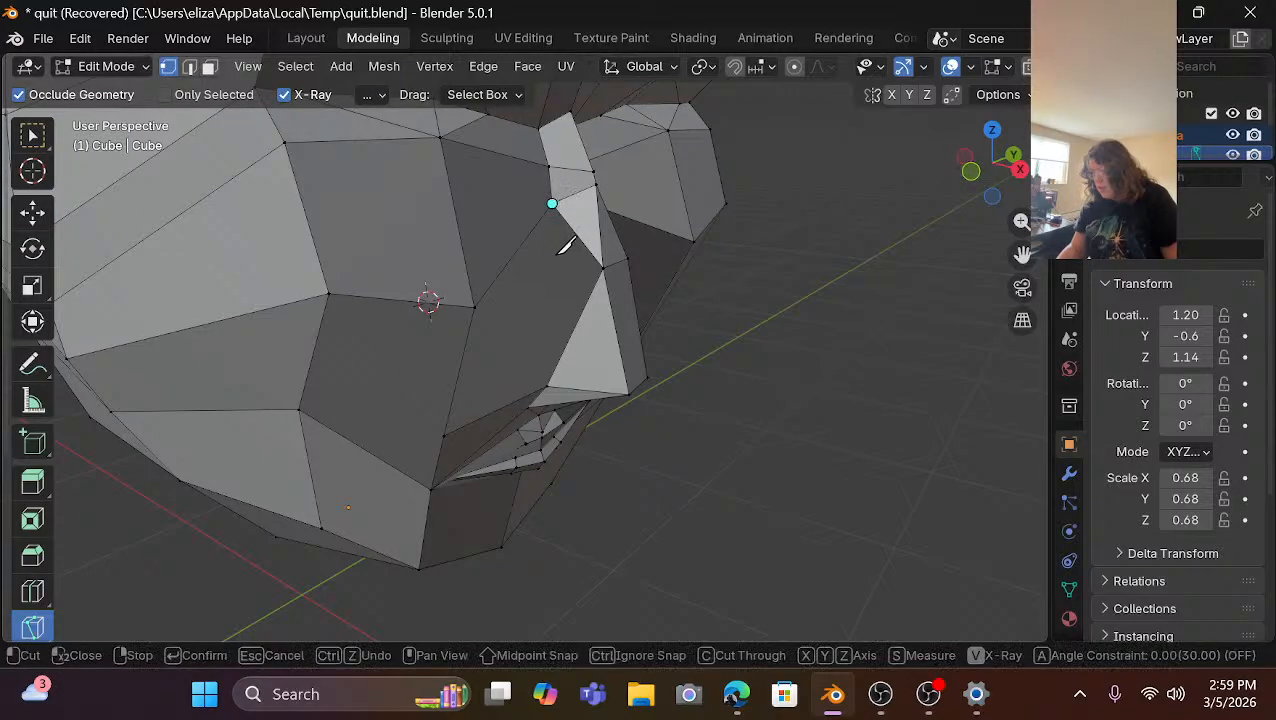
pyautogui.click(547, 386)
pyautogui.press('Return')
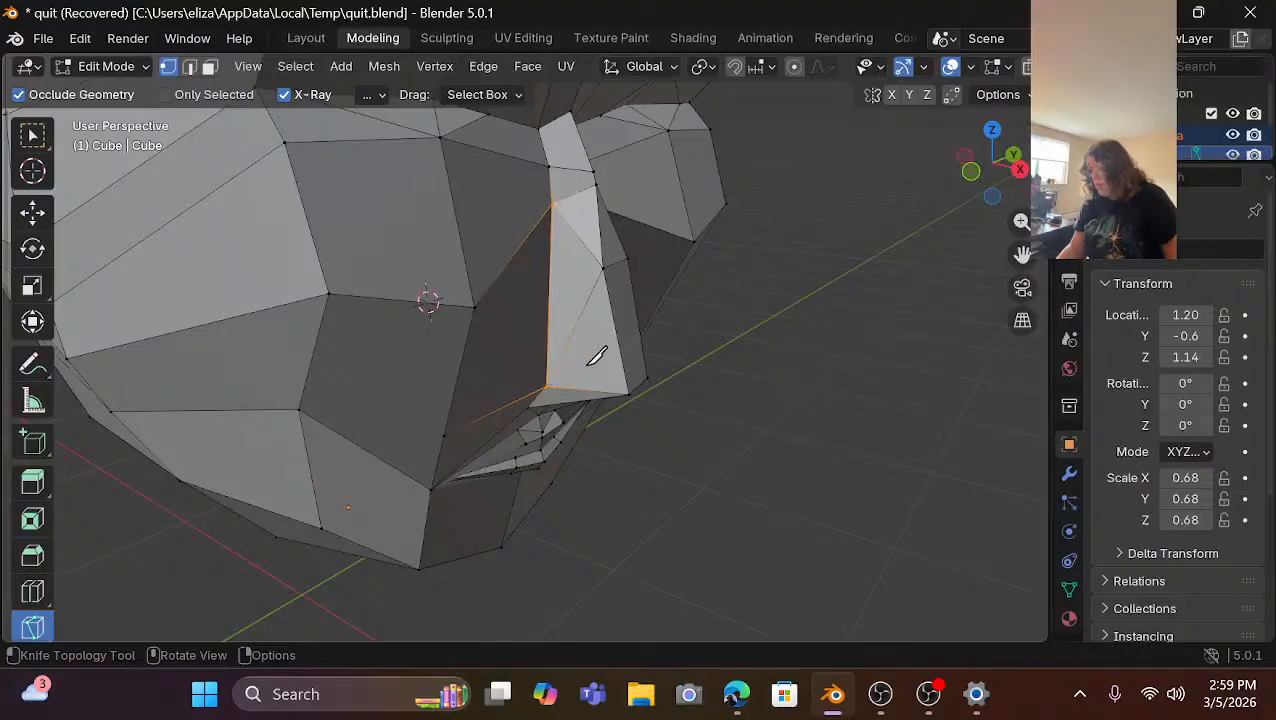
# Knife-cut the matching edge on the positive-Y side, joining the rear nose corner to the cheek's inner top corner beside the bridge.
pyautogui.moveTo(978, 168); pyautogui.dragTo(885, 172)
pyautogui.moveTo(822, 340); pyautogui.dragTo(708, 364)
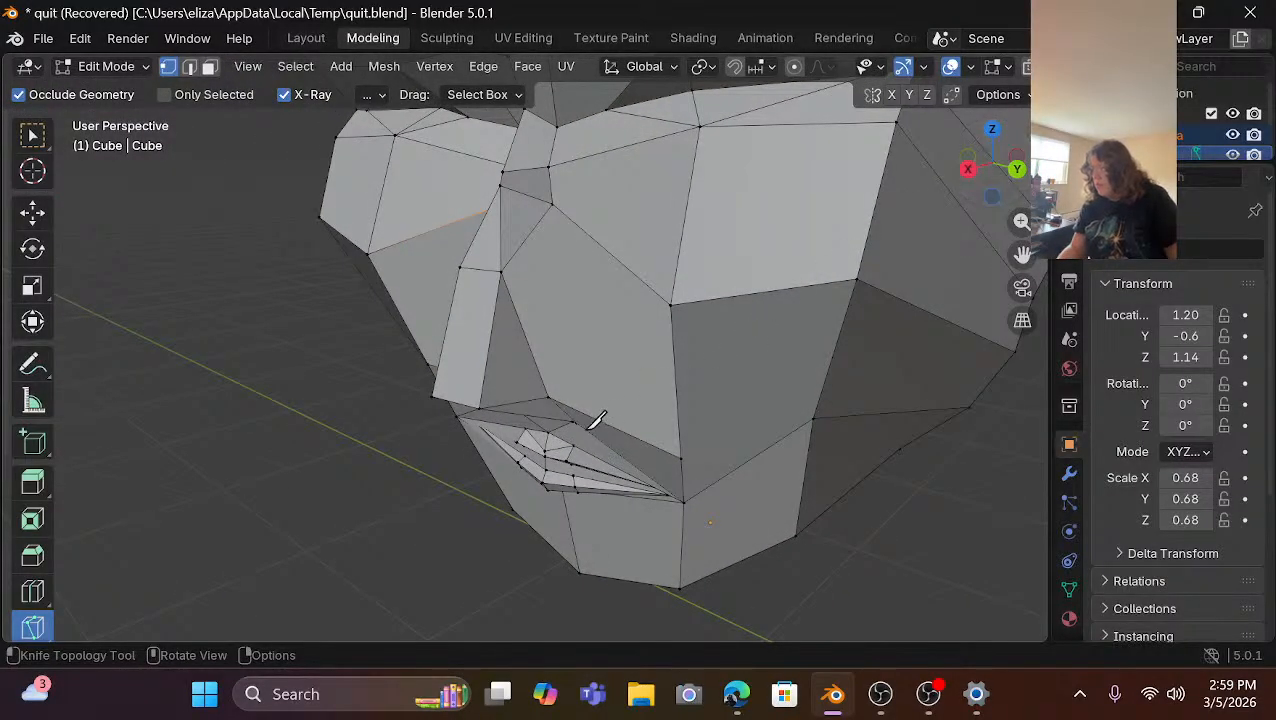
pyautogui.click(548, 397)
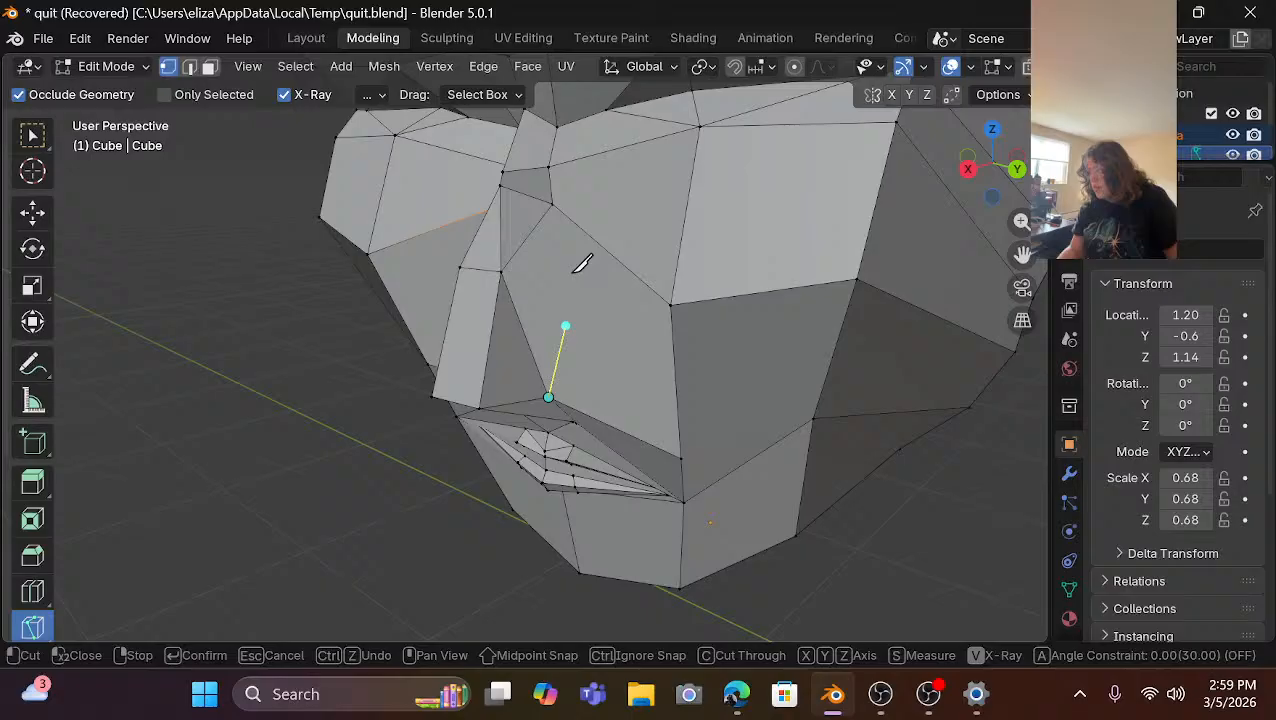
pyautogui.click(552, 200)
pyautogui.press('Return')
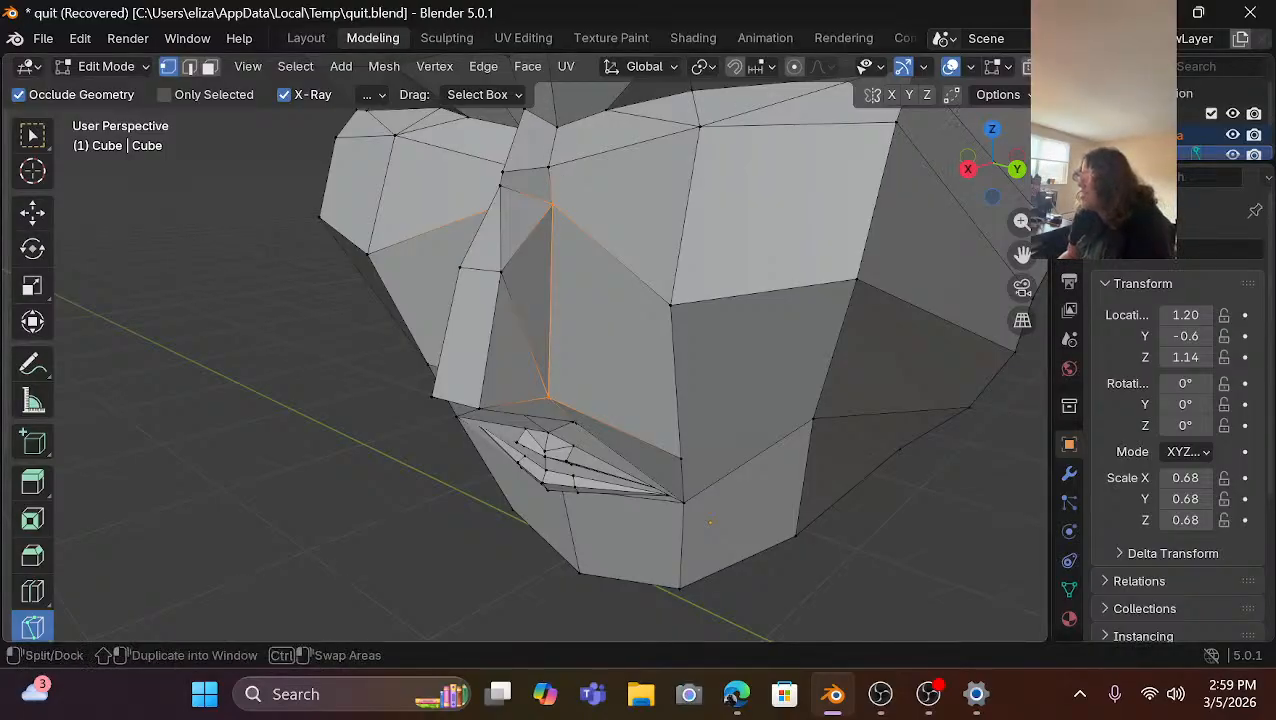
# Move the rear nose corner vertex on the positive-Y side back along the X axis, then deselect it.
pyautogui.moveTo(980, 175); pyautogui.dragTo(730, 250)
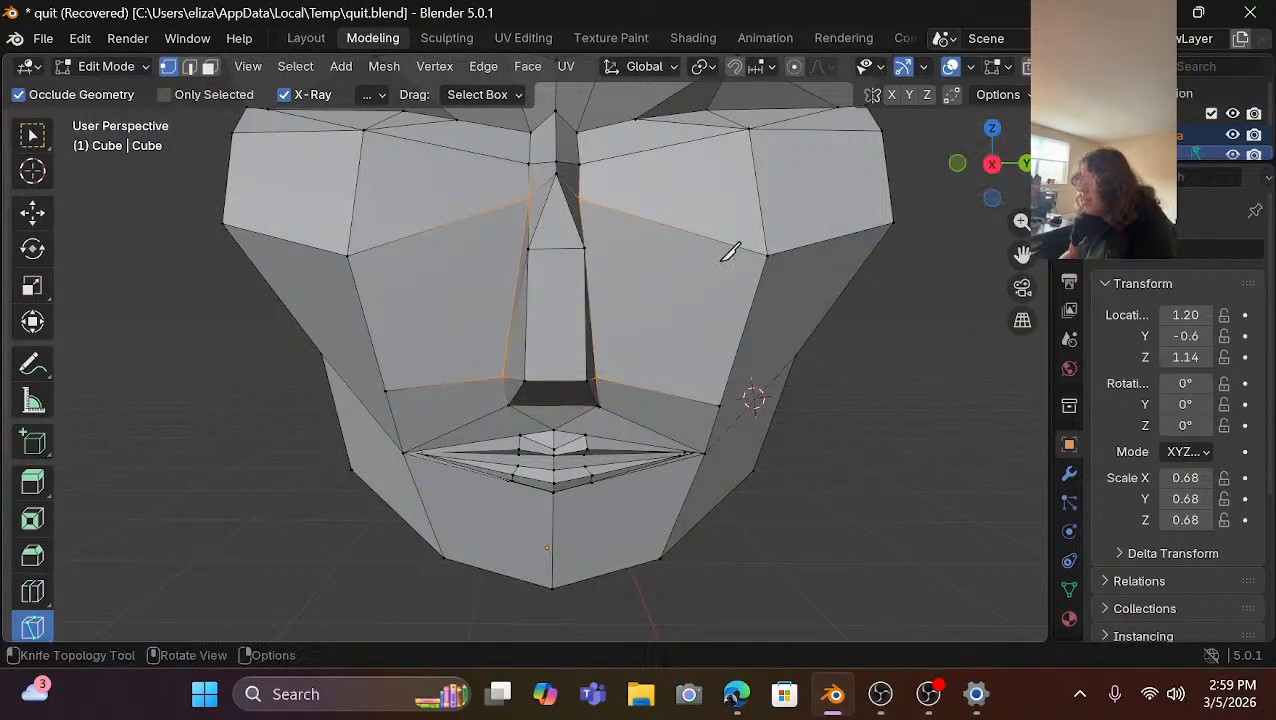
pyautogui.click(32, 211)
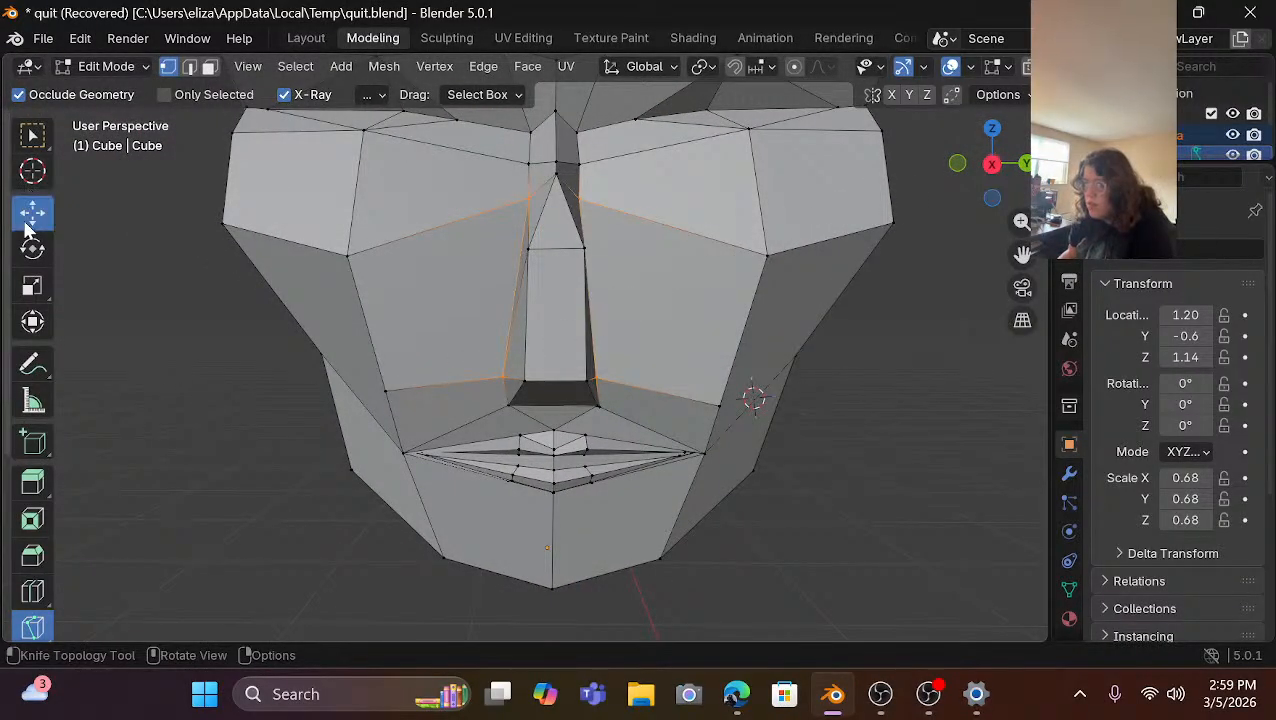
pyautogui.click(596, 378)
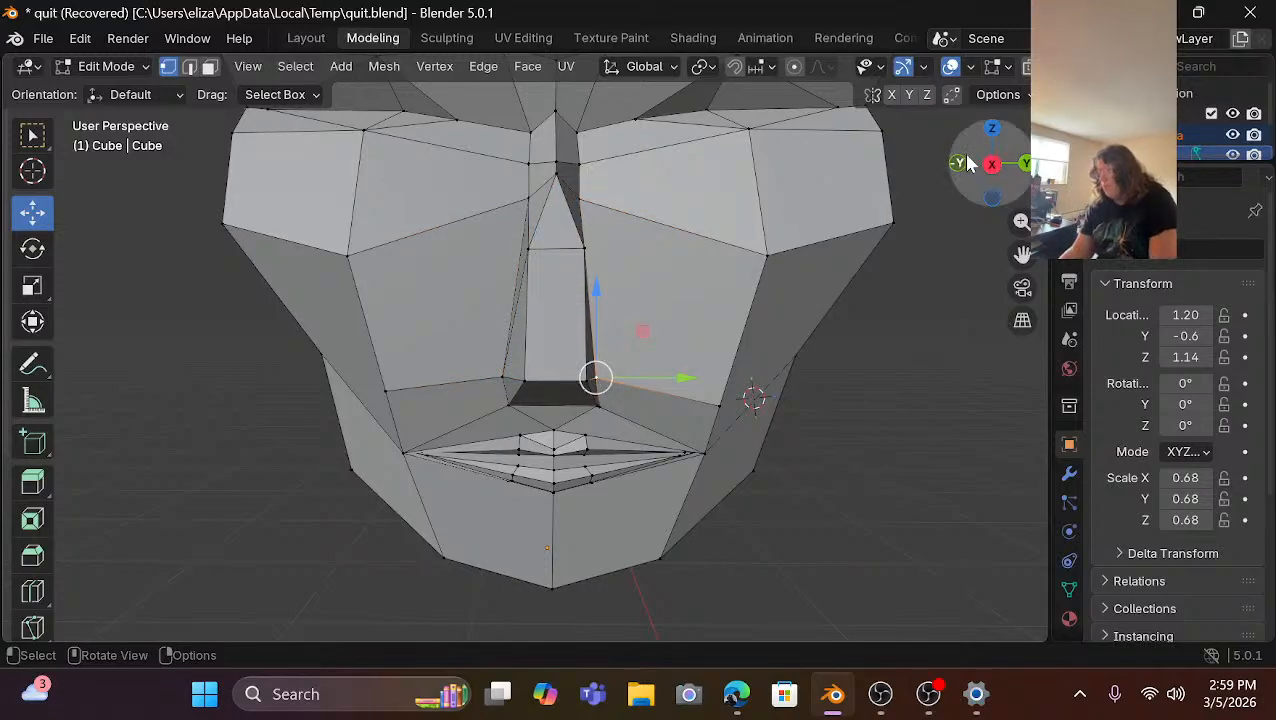
pyautogui.moveTo(966, 163); pyautogui.dragTo(858, 165)
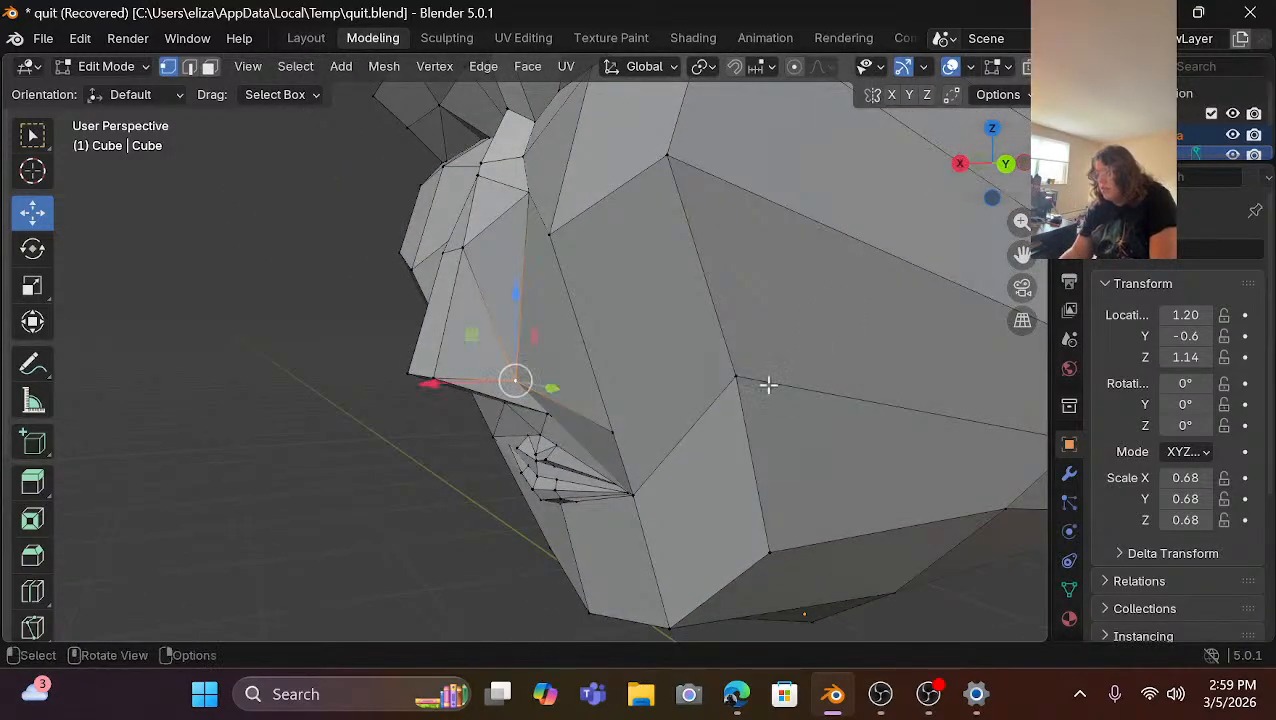
pyautogui.moveTo(437, 386); pyautogui.dragTo(459, 383)
pyautogui.click(386, 493)
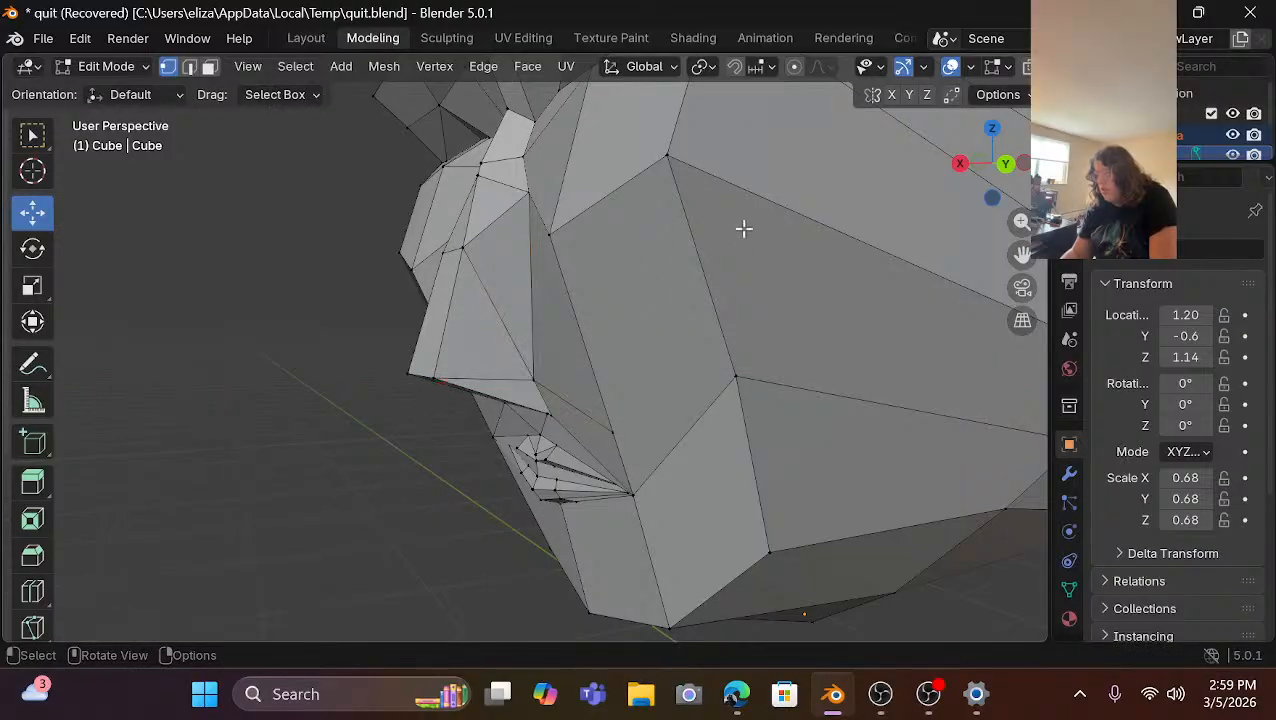
# Move the rear nose corner vertex on the negative-Y side back along the X axis to match the other side, then deselect it.
pyautogui.moveTo(962, 167); pyautogui.dragTo(972, 168)
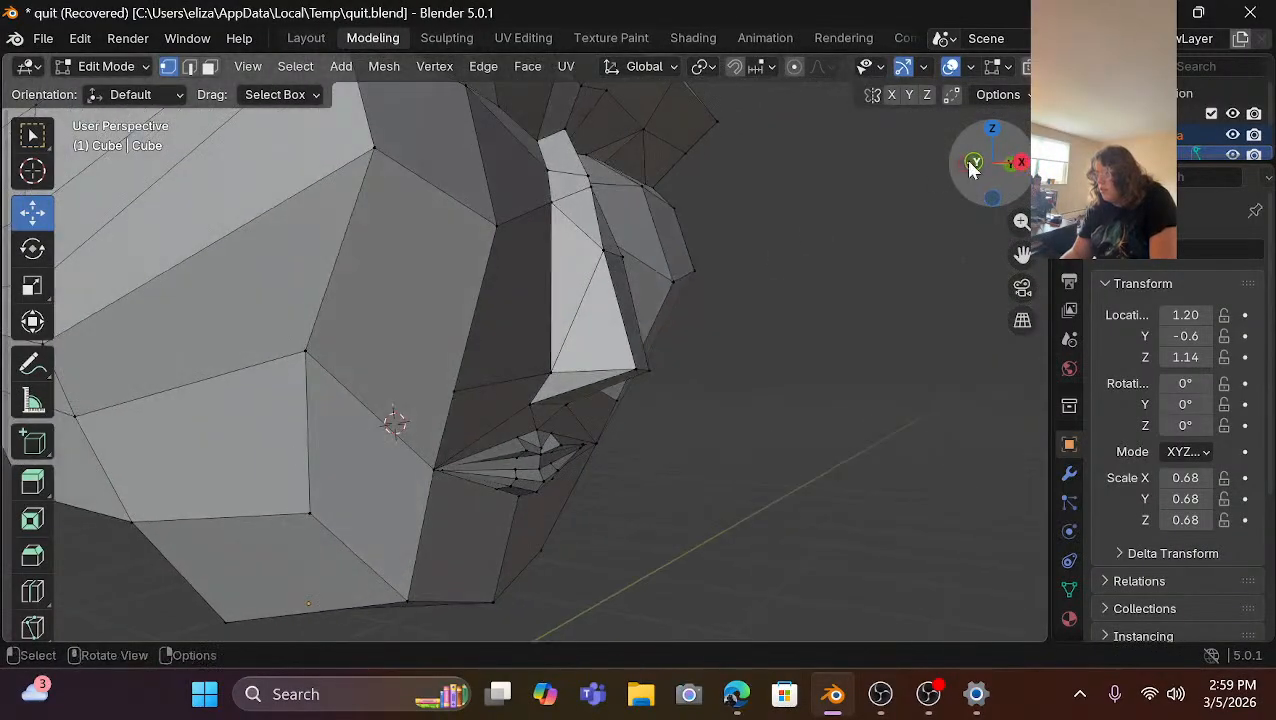
pyautogui.click(550, 372)
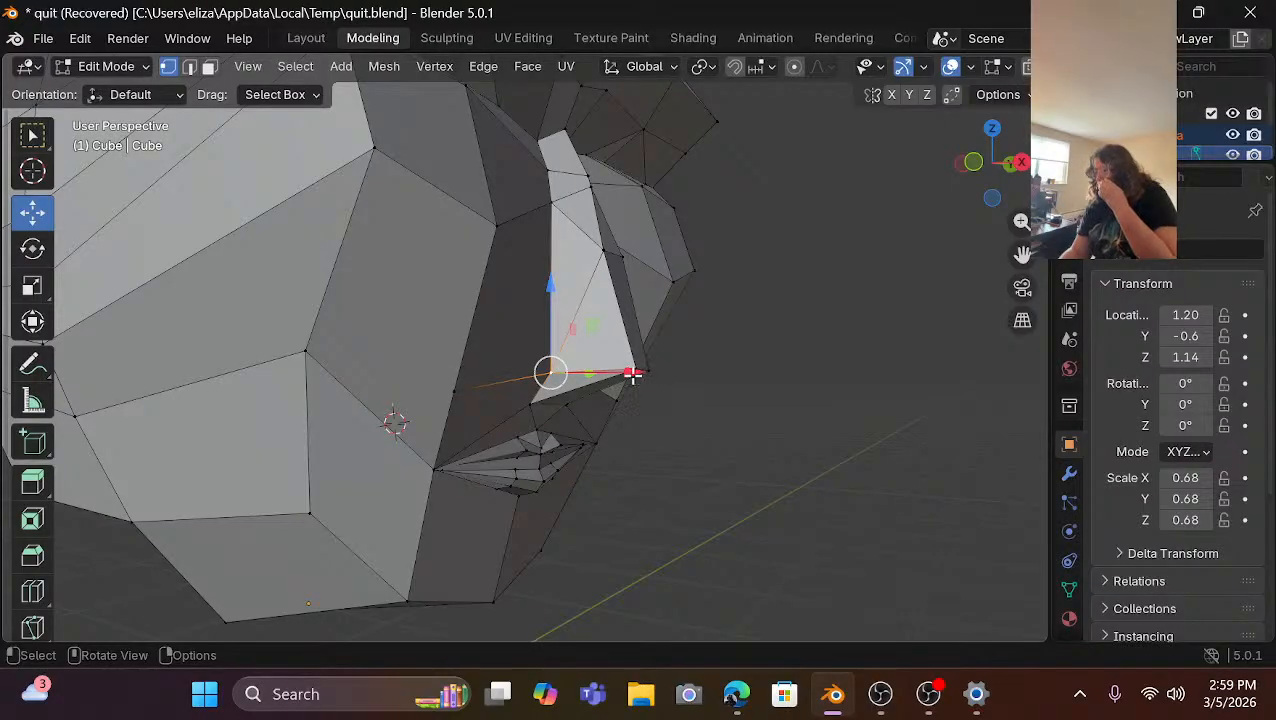
pyautogui.moveTo(633, 375); pyautogui.dragTo(615, 375)
pyautogui.click(826, 356)
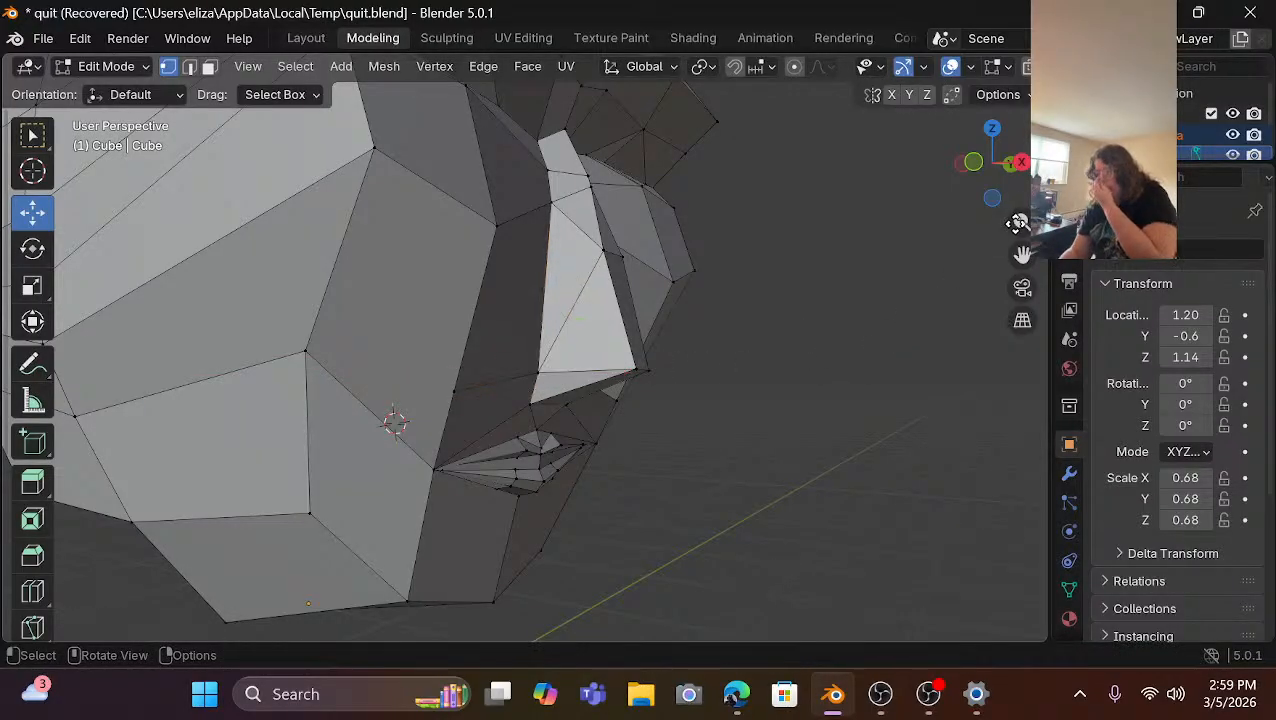
# Move the two rear nose corner vertices outward along the Y axis, one at a time, to widen the nose base.
pyautogui.moveTo(968, 172); pyautogui.dragTo(920, 193)
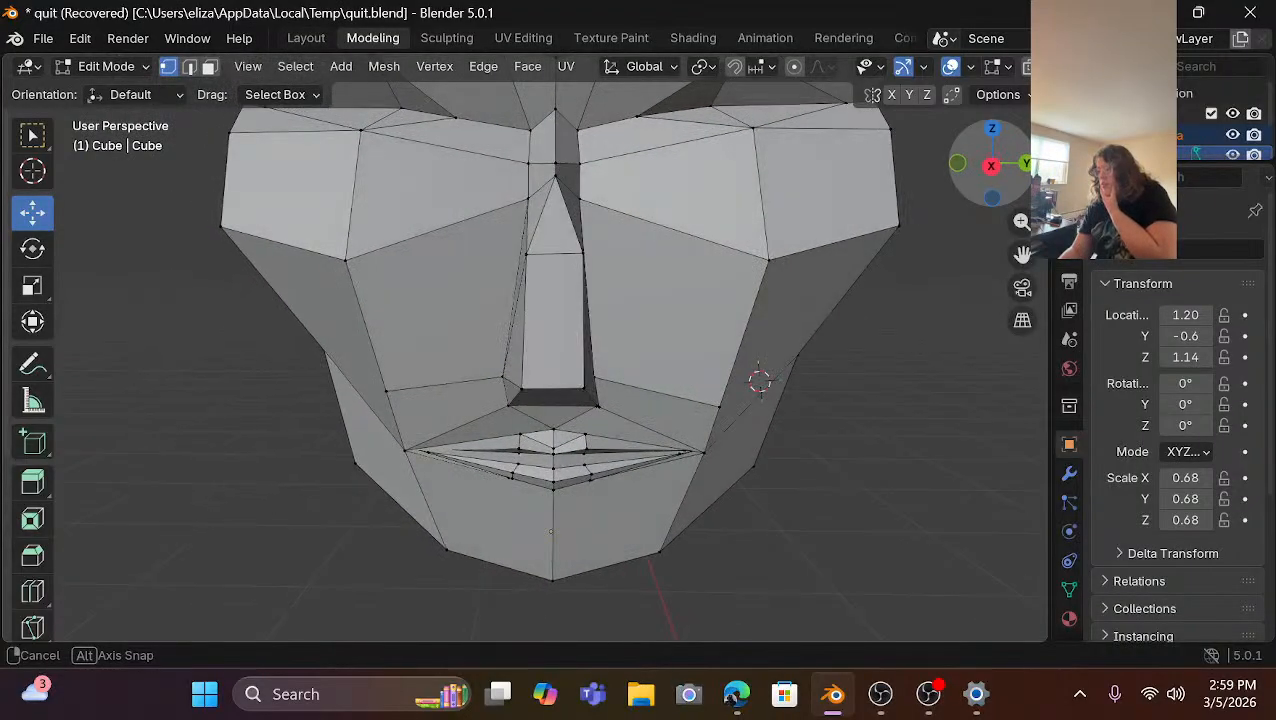
pyautogui.click(505, 381)
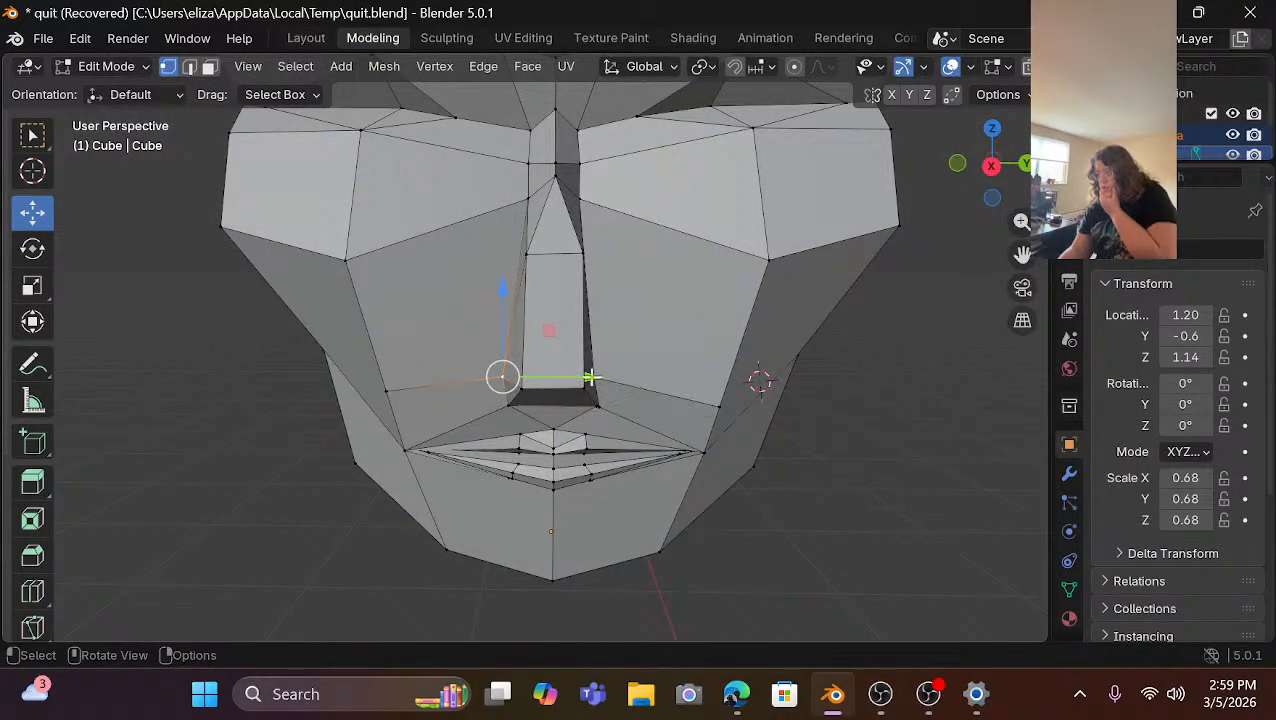
pyautogui.moveTo(595, 377)
pyautogui.mouseDown()
pyautogui.moveTo(565, 375)
pyautogui.moveTo(580, 376)
pyautogui.mouseUp()
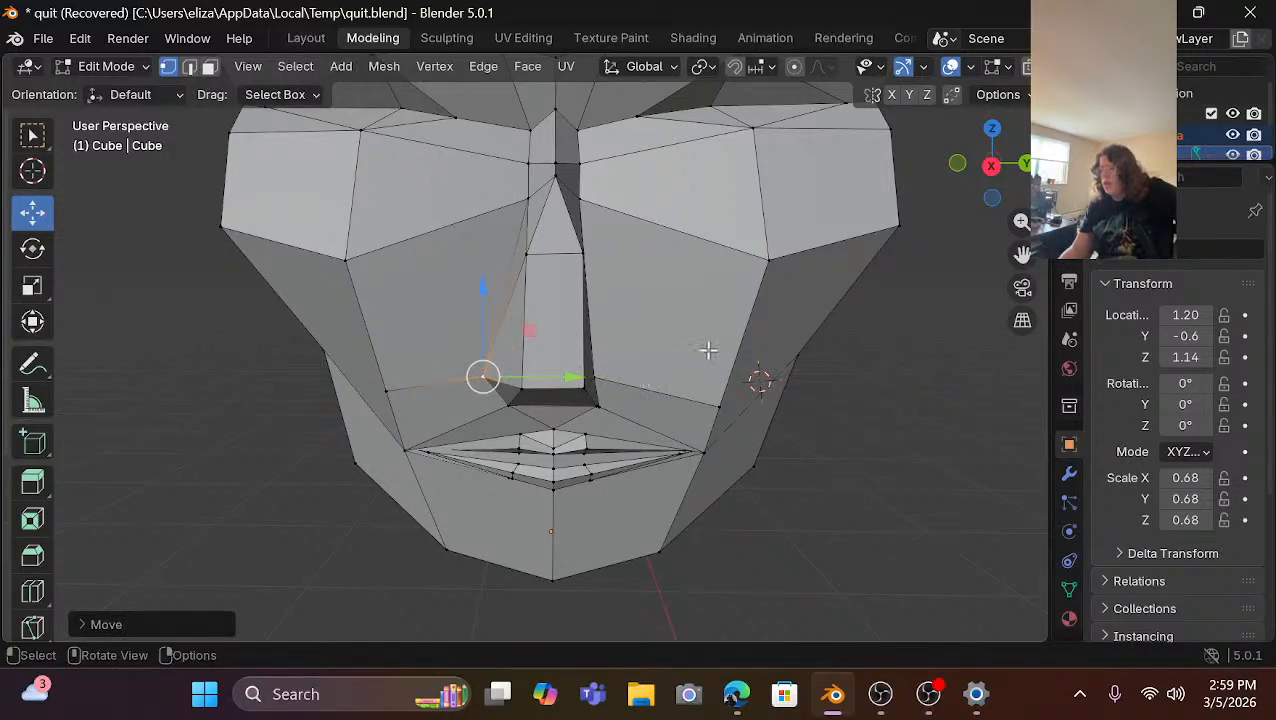
pyautogui.click(991, 166)
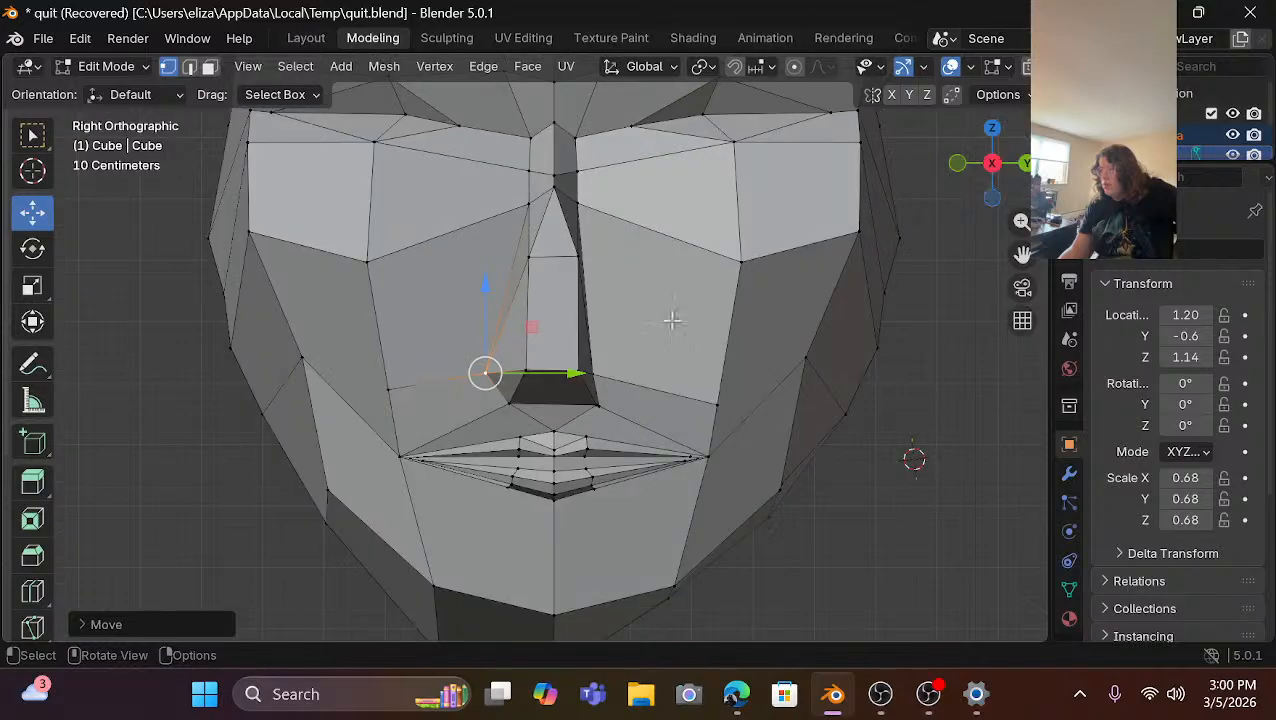
pyautogui.click(593, 375)
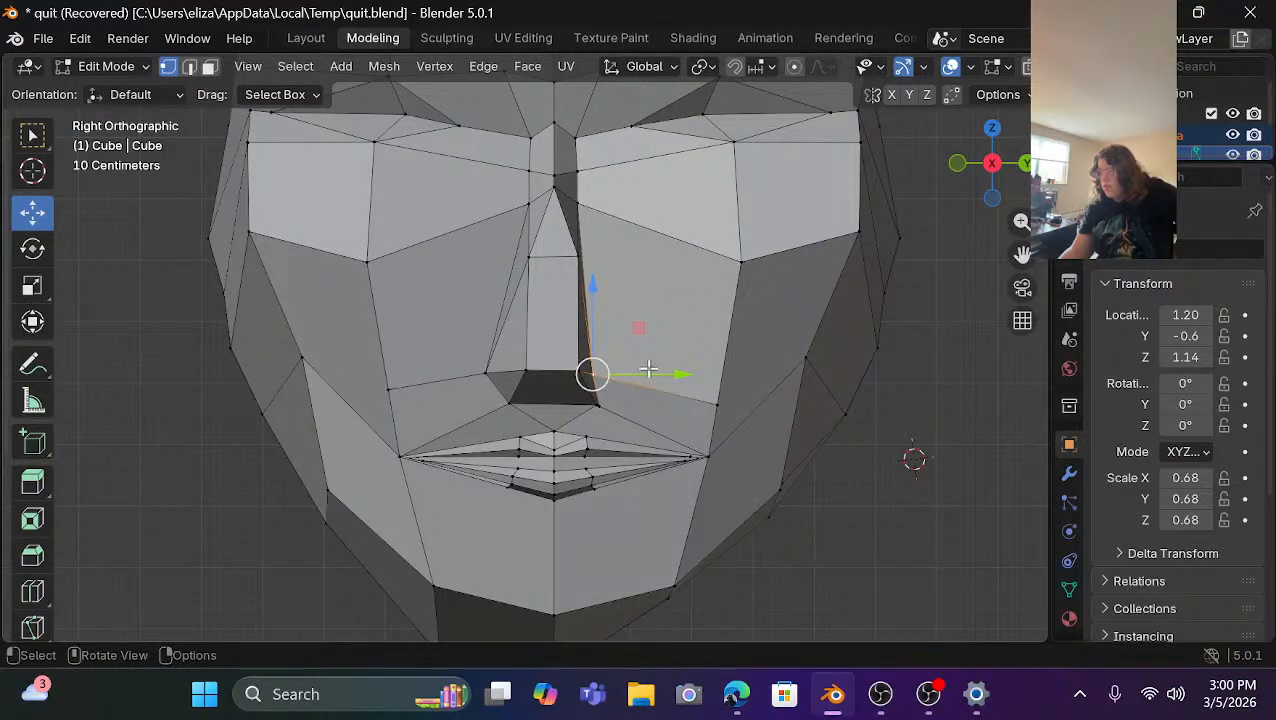
pyautogui.moveTo(682, 372); pyautogui.dragTo(710, 375)
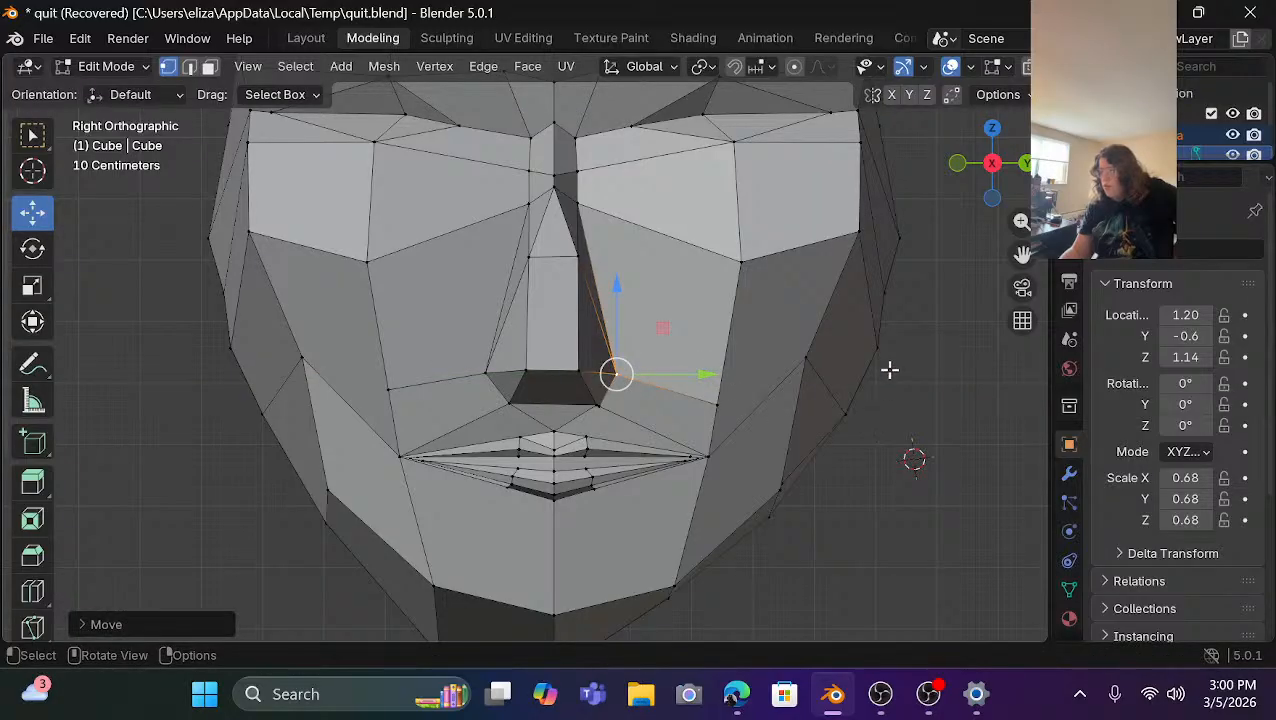
# Select the outer lower cheekbone vertices on both sides of the face and scale them inward along the Y axis with the Transform tool.
pyautogui.scroll(-3, 786, 367)
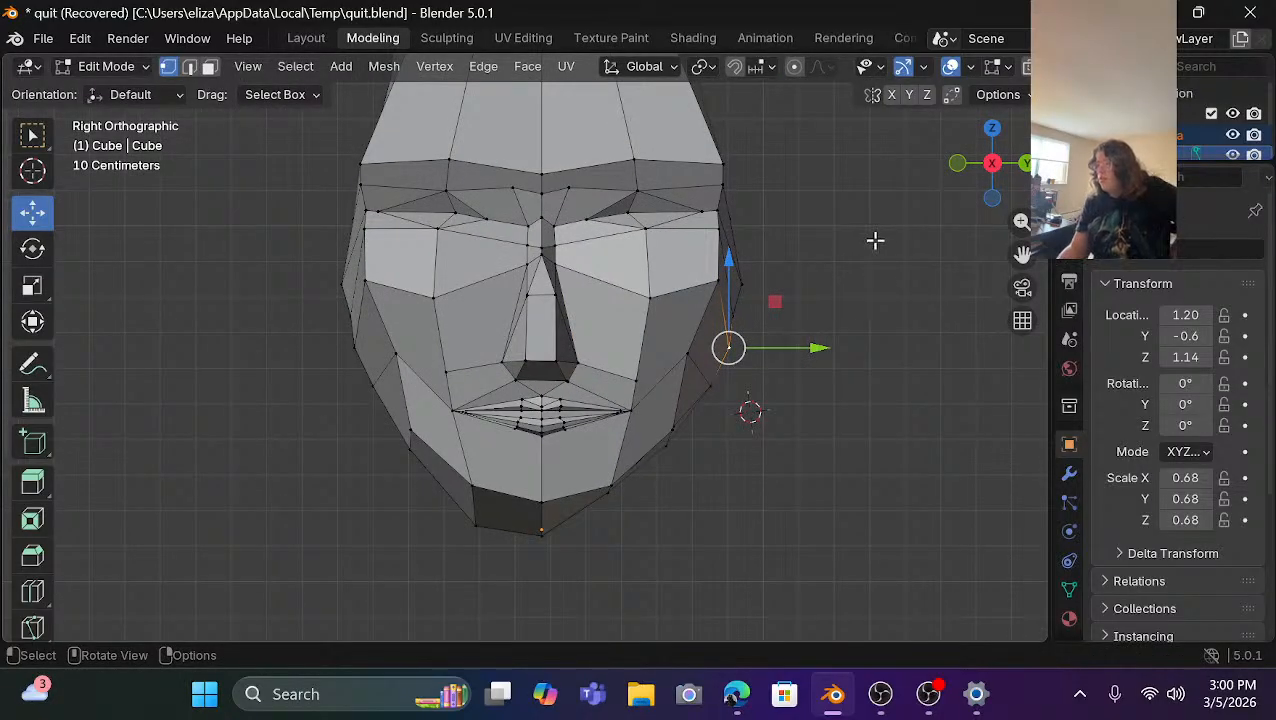
pyautogui.moveTo(975, 168); pyautogui.dragTo(951, 186)
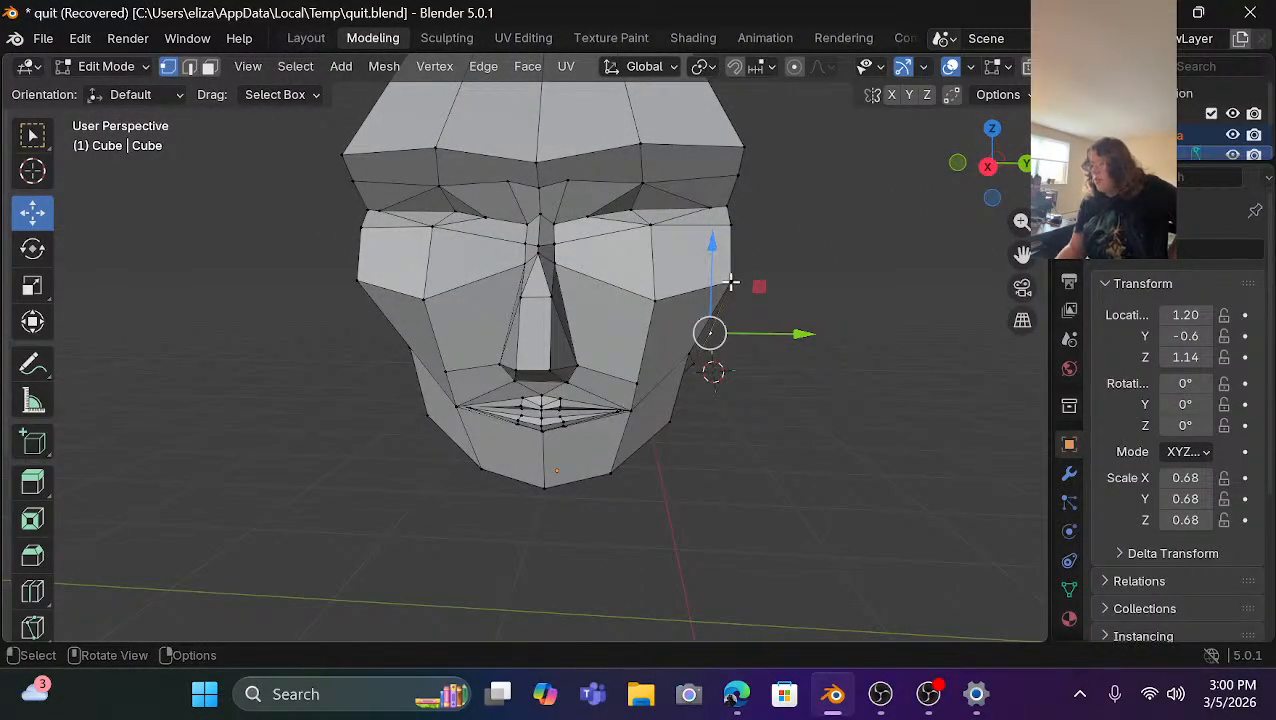
pyautogui.moveTo(710, 333); pyautogui.dragTo(737, 270)
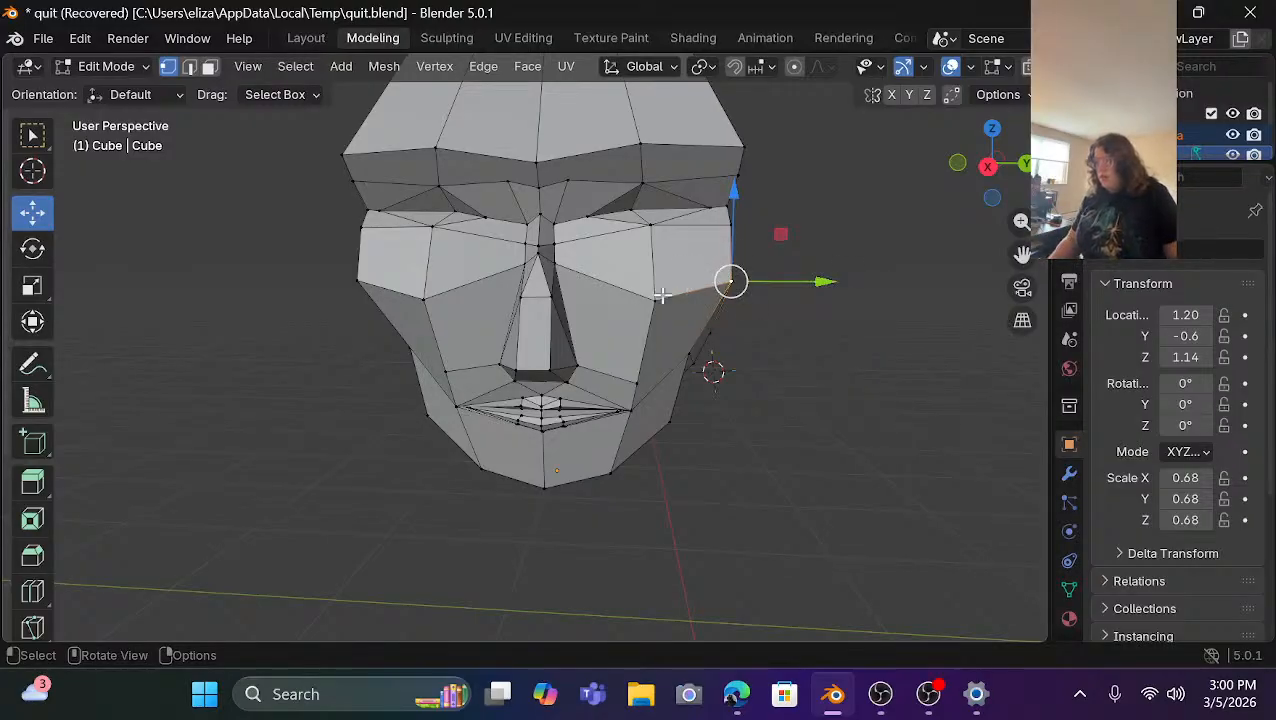
pyautogui.keyDown('shift'); pyautogui.click(356, 280); pyautogui.keyUp('shift')
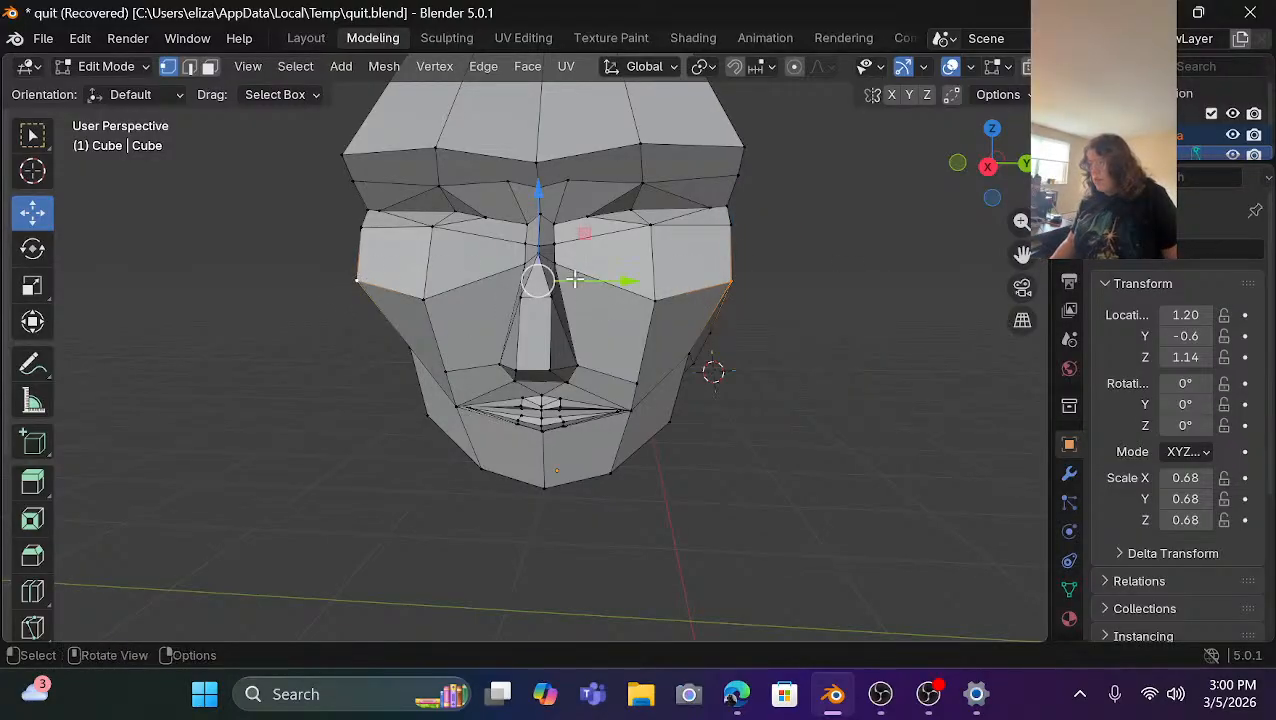
pyautogui.click(33, 323)
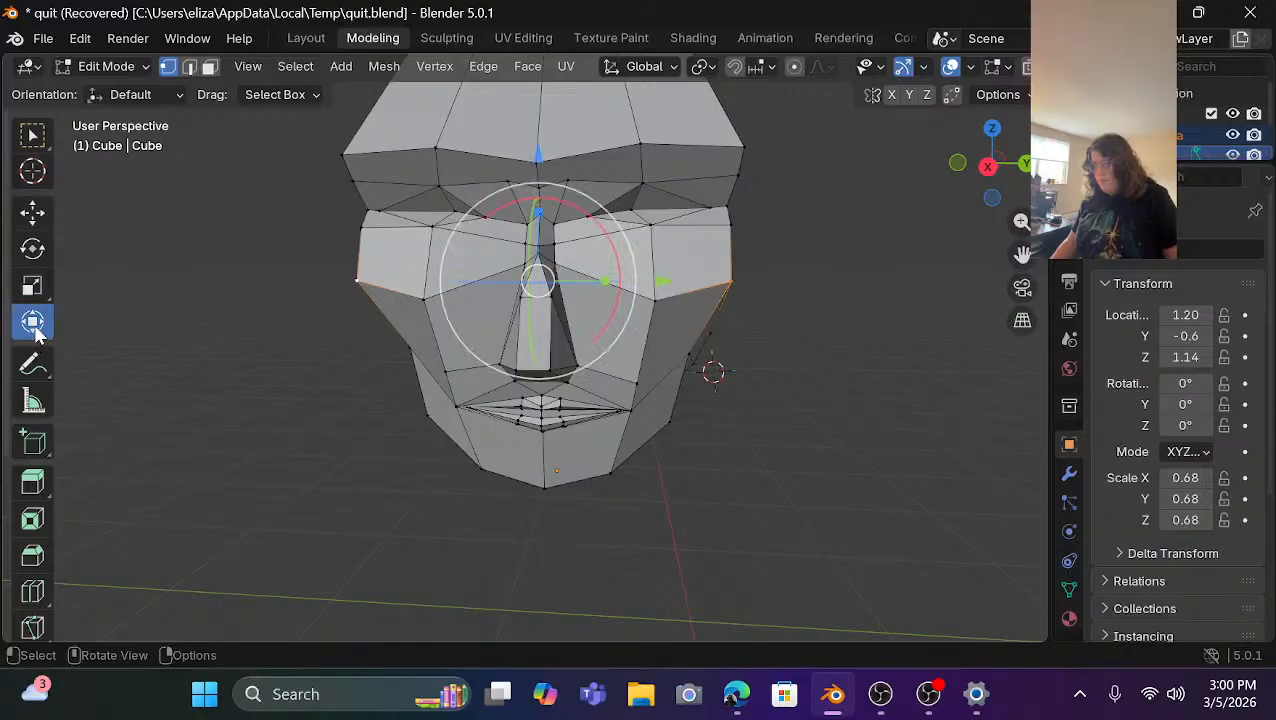
pyautogui.moveTo(582, 279); pyautogui.dragTo(596, 280)
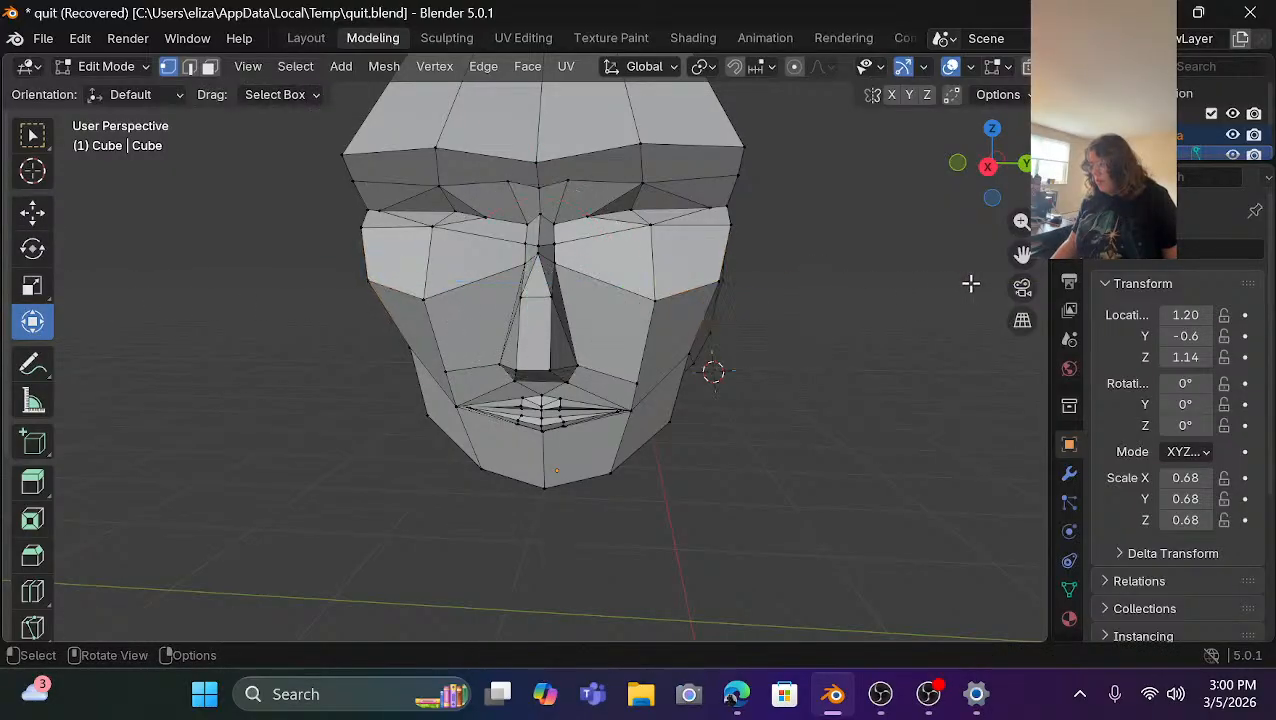
pyautogui.click(731, 224)
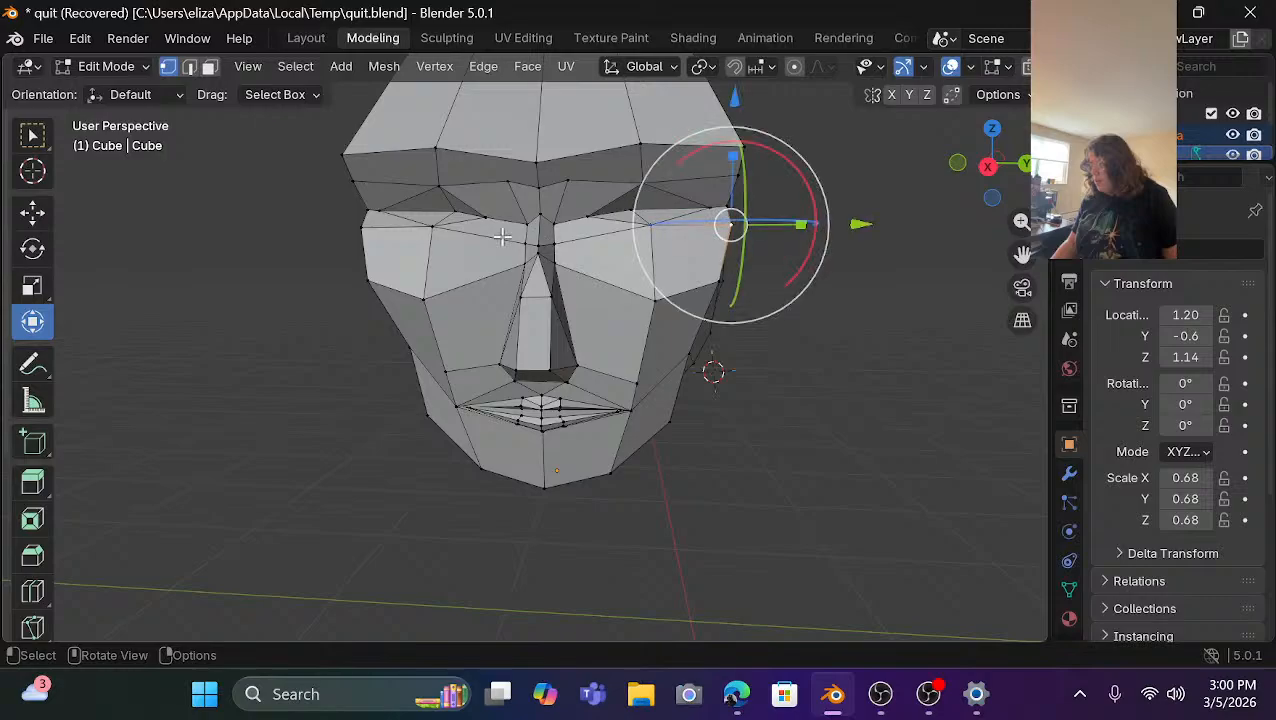
pyautogui.keyDown('shift'); pyautogui.click(358, 228); pyautogui.keyUp('shift')
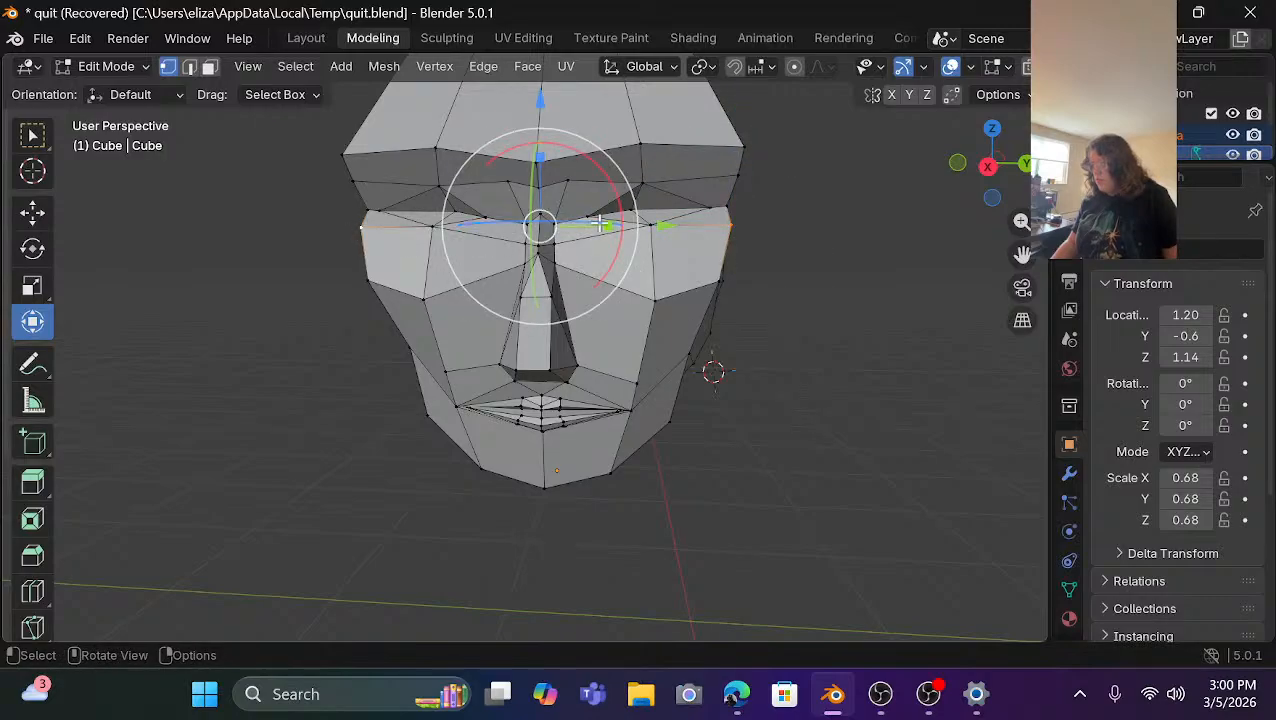
pyautogui.moveTo(607, 227); pyautogui.dragTo(604, 226)
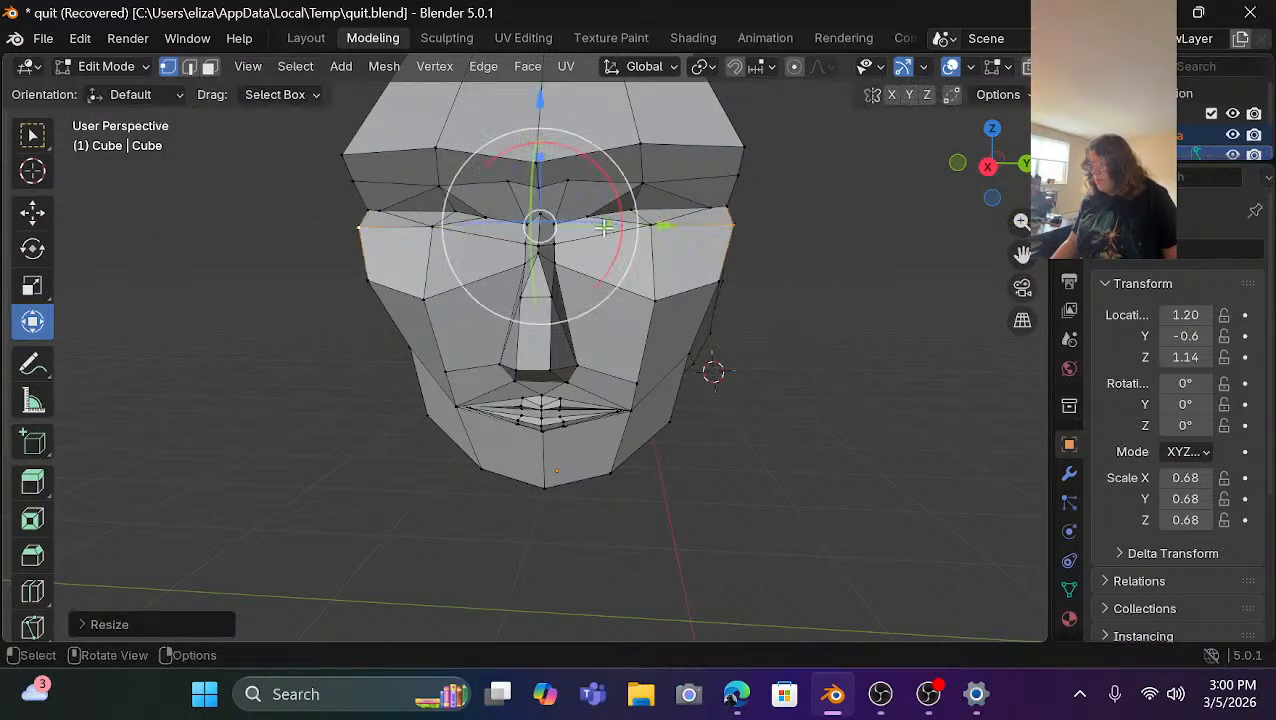
pyautogui.hotkey('ctrl', 'z')
pyautogui.click(755, 219)
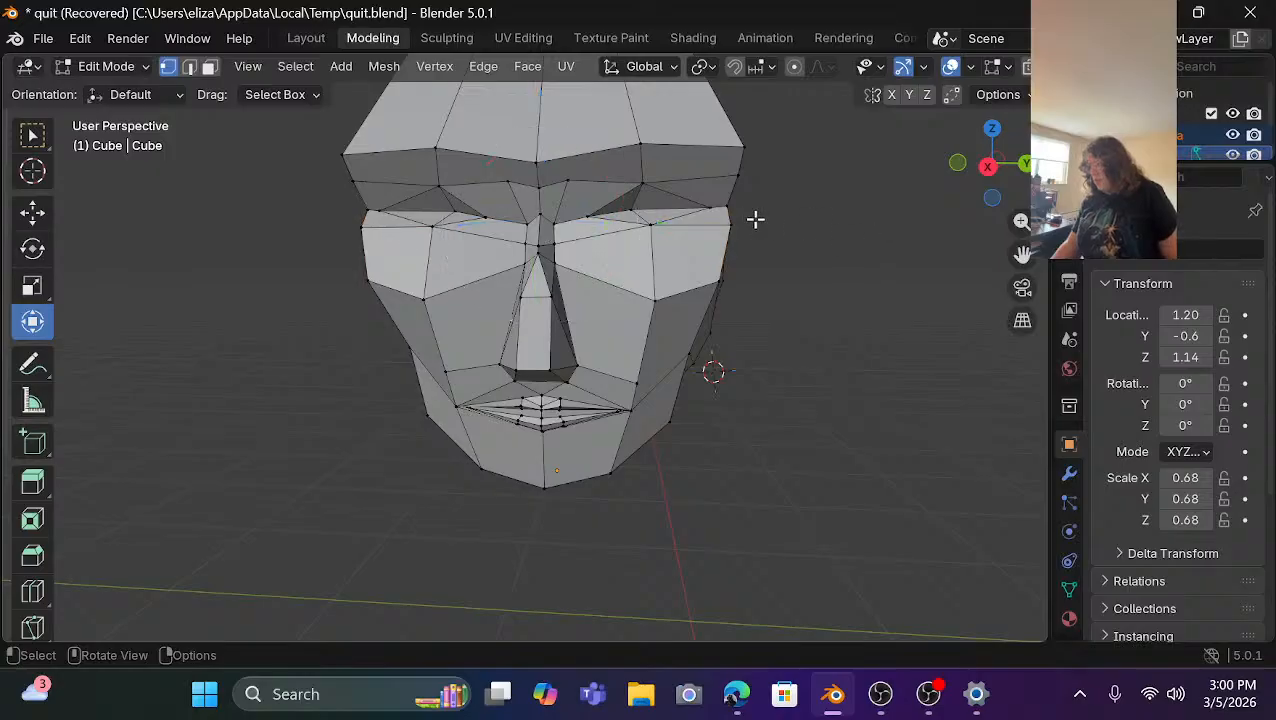
pyautogui.click(726, 208)
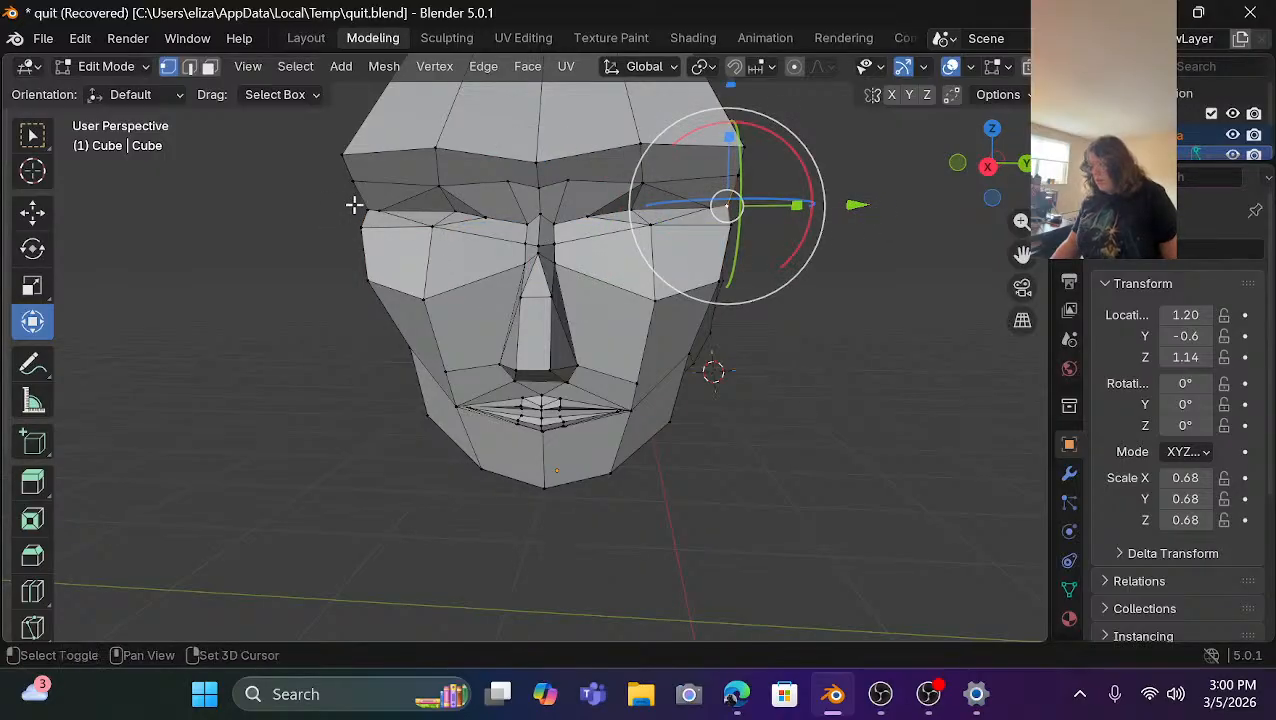
pyautogui.moveTo(855, 205); pyautogui.dragTo(851, 205)
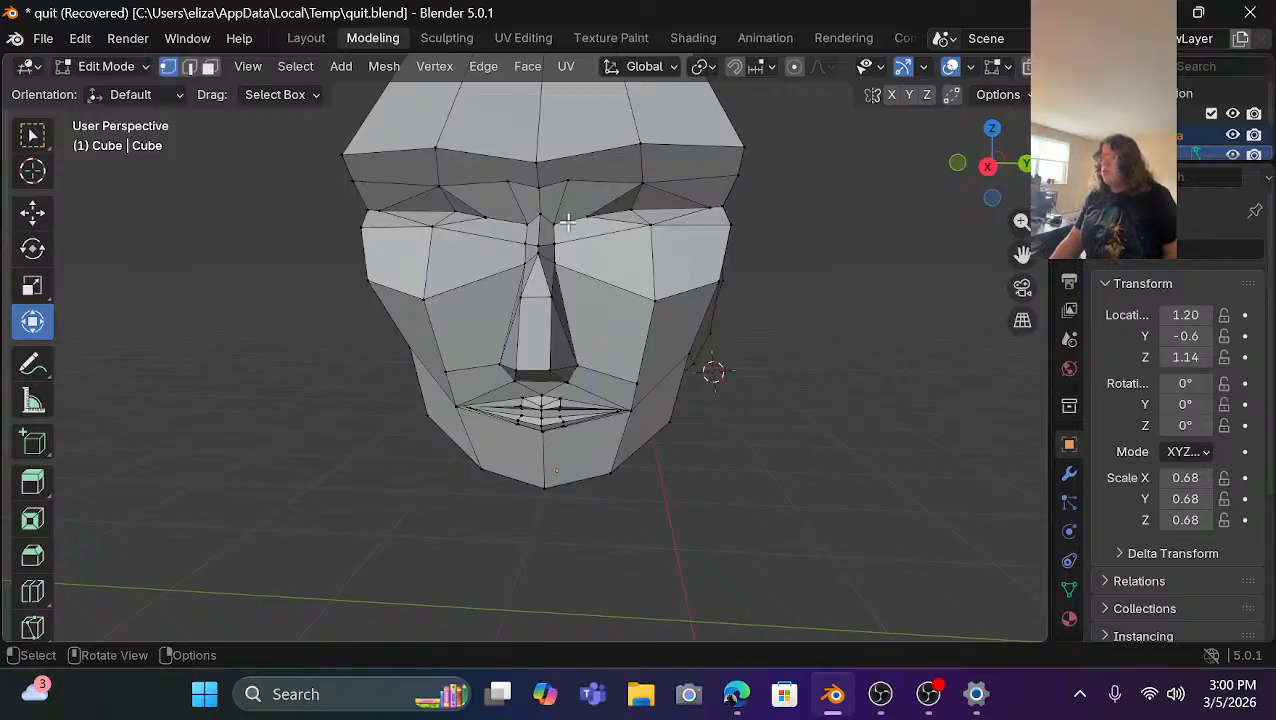
# Select the outer brow-ridge vertices on both sides of the forehead, scale them inward along the Y axis, and deselect them.
pyautogui.click(350, 153)
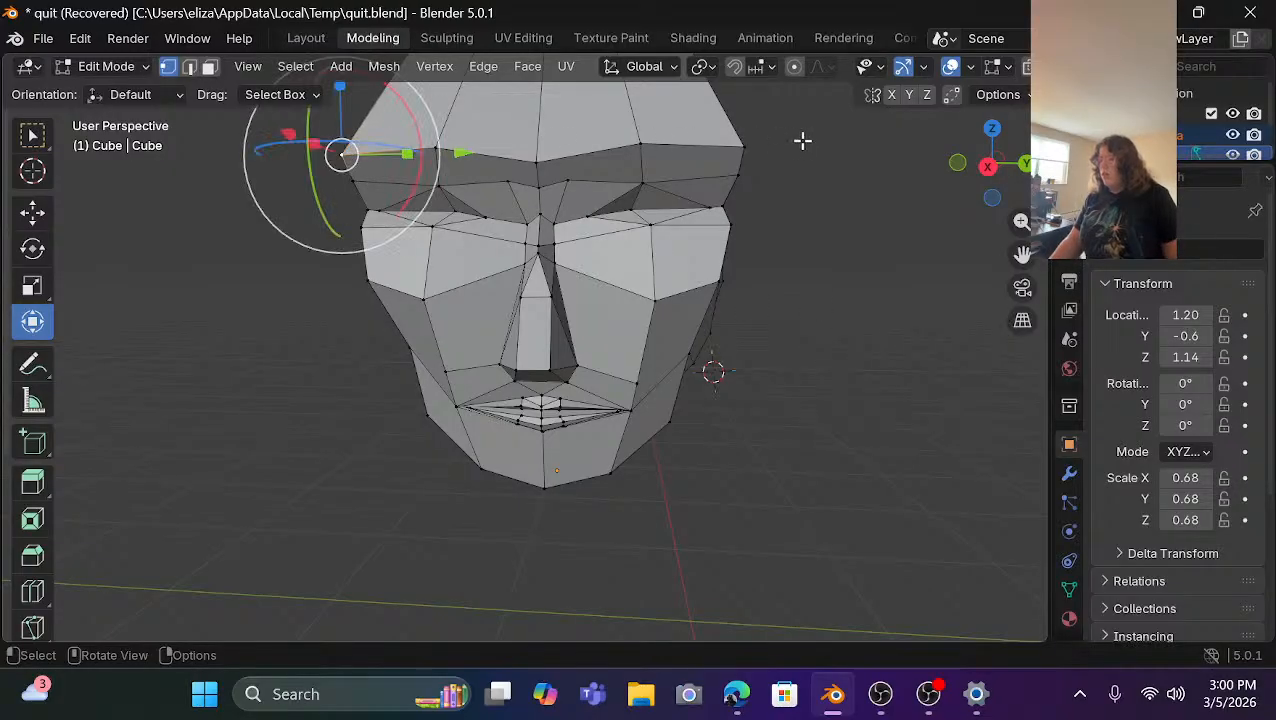
pyautogui.keyDown('shift'); pyautogui.click(740, 147); pyautogui.keyUp('shift')
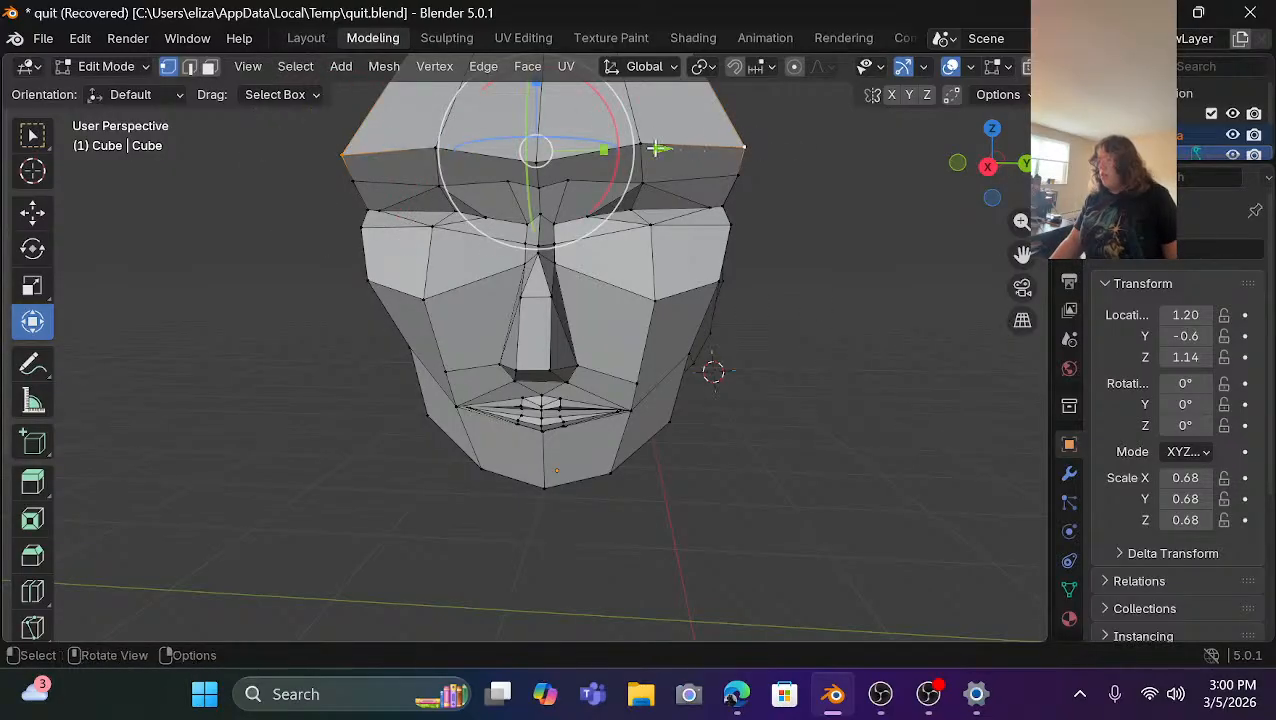
pyautogui.moveTo(597, 148); pyautogui.dragTo(597, 149)
pyautogui.click(909, 298)
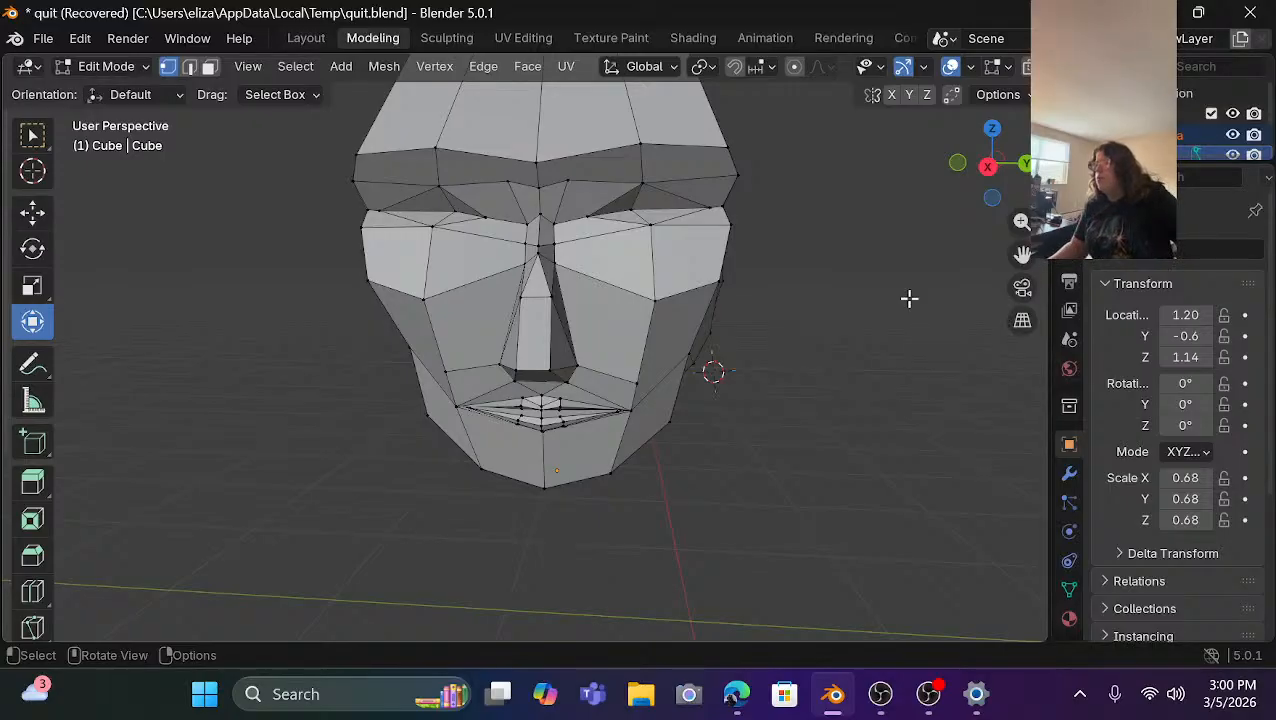
# Select the middle under-eye vertices on both sides of the face, move them down along the Z axis, and deselect them.
pyautogui.scroll(-2, 806, 299)
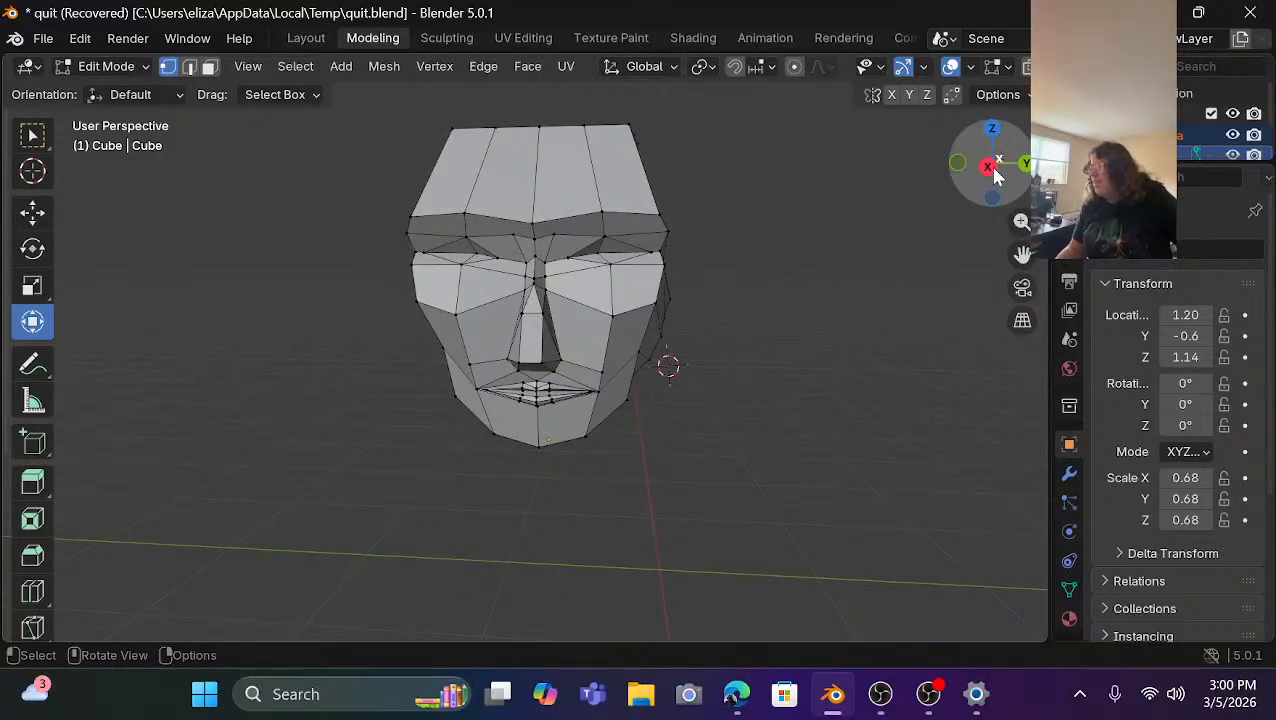
pyautogui.moveTo(995, 176)
pyautogui.mouseDown()
pyautogui.moveTo(1060, 183)
pyautogui.moveTo(997, 172)
pyautogui.mouseUp()
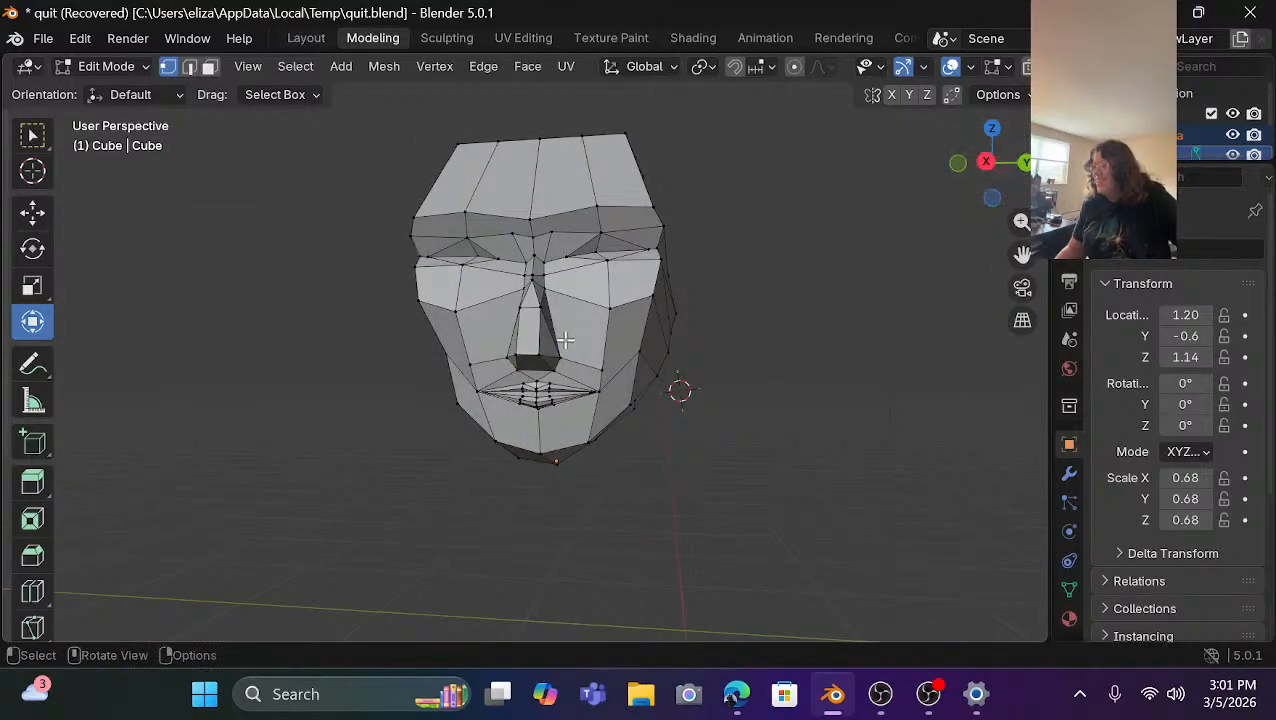
pyautogui.scroll(4, 563, 342)
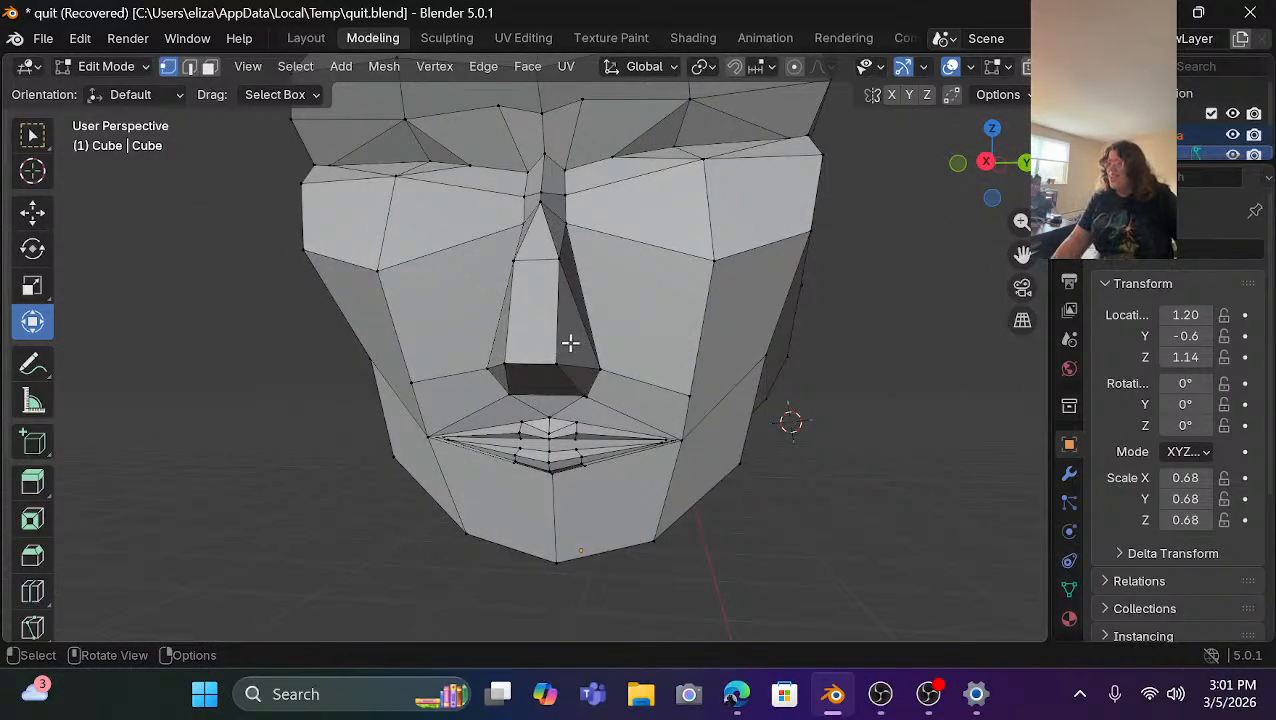
pyautogui.scroll(-2, 570, 343)
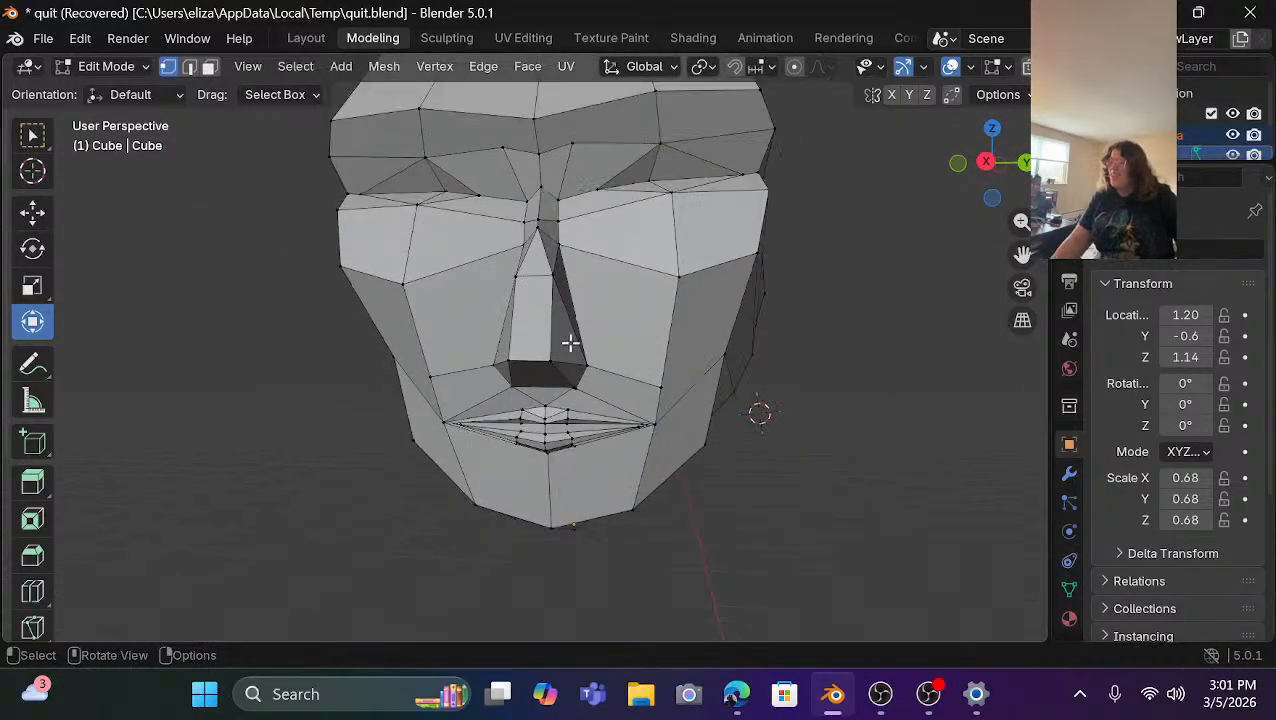
pyautogui.click(421, 204)
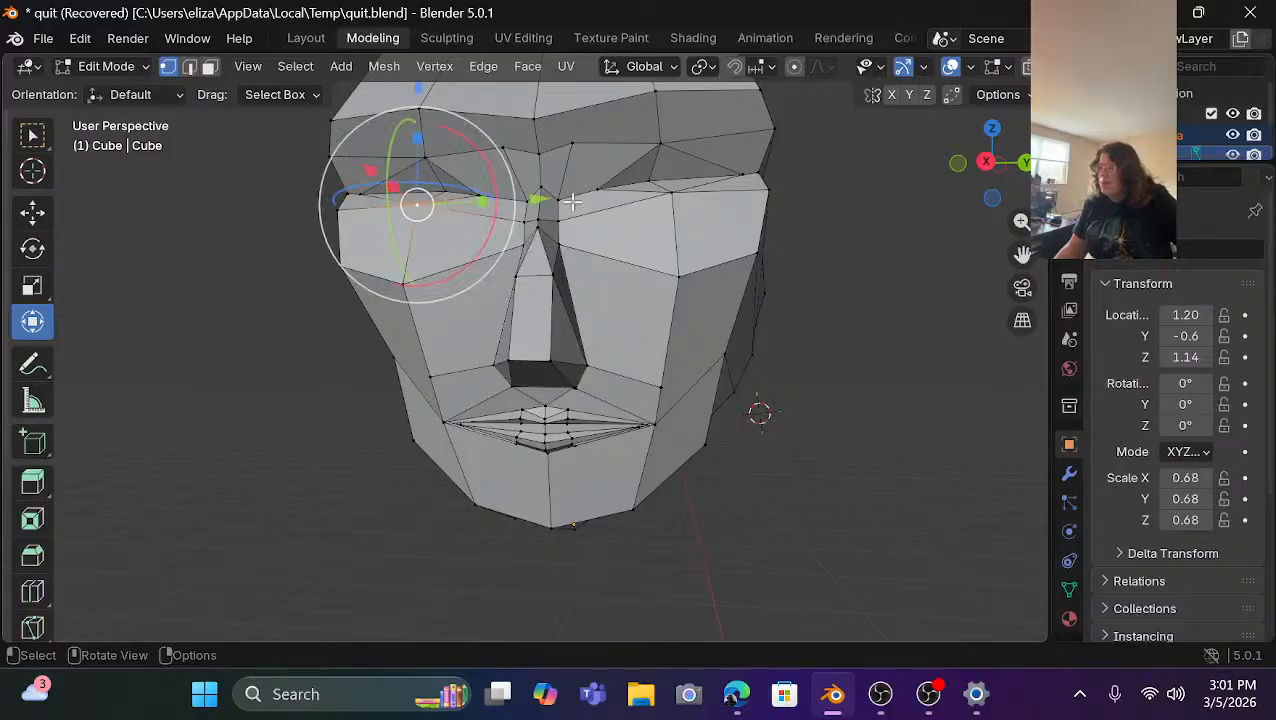
pyautogui.click(668, 193)
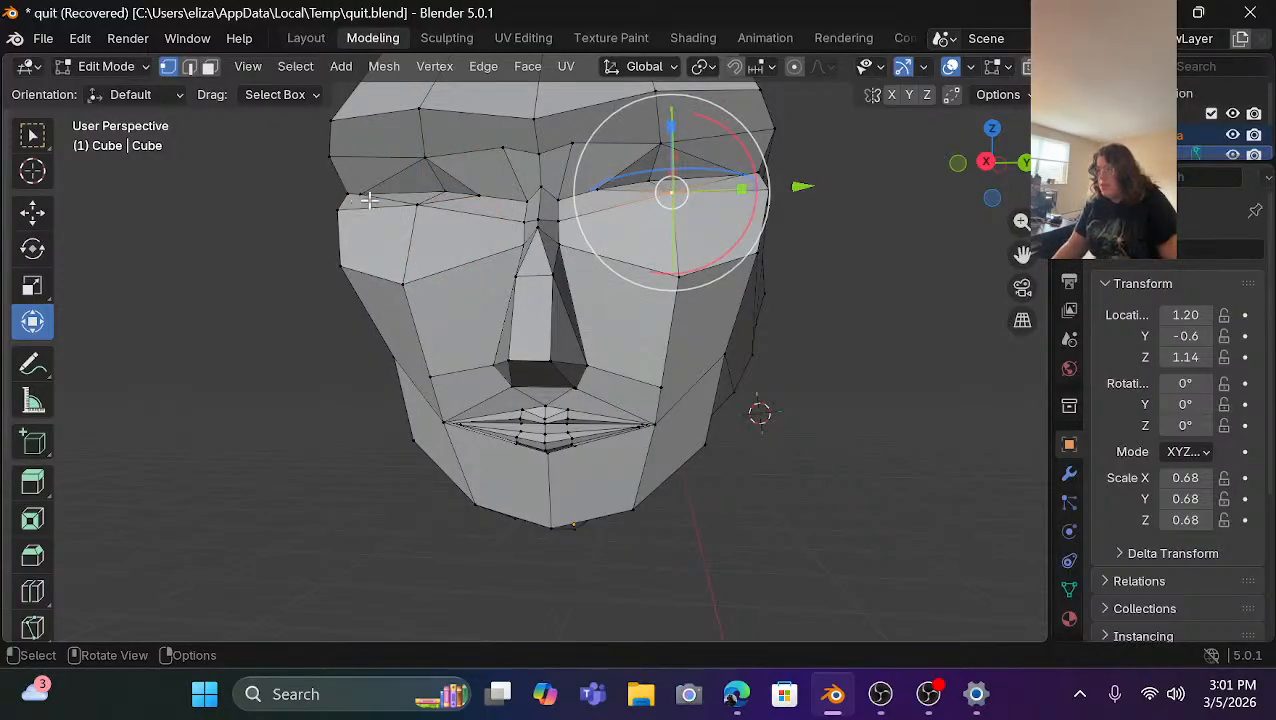
pyautogui.keyDown('shift'); pyautogui.click(419, 202); pyautogui.keyUp('shift')
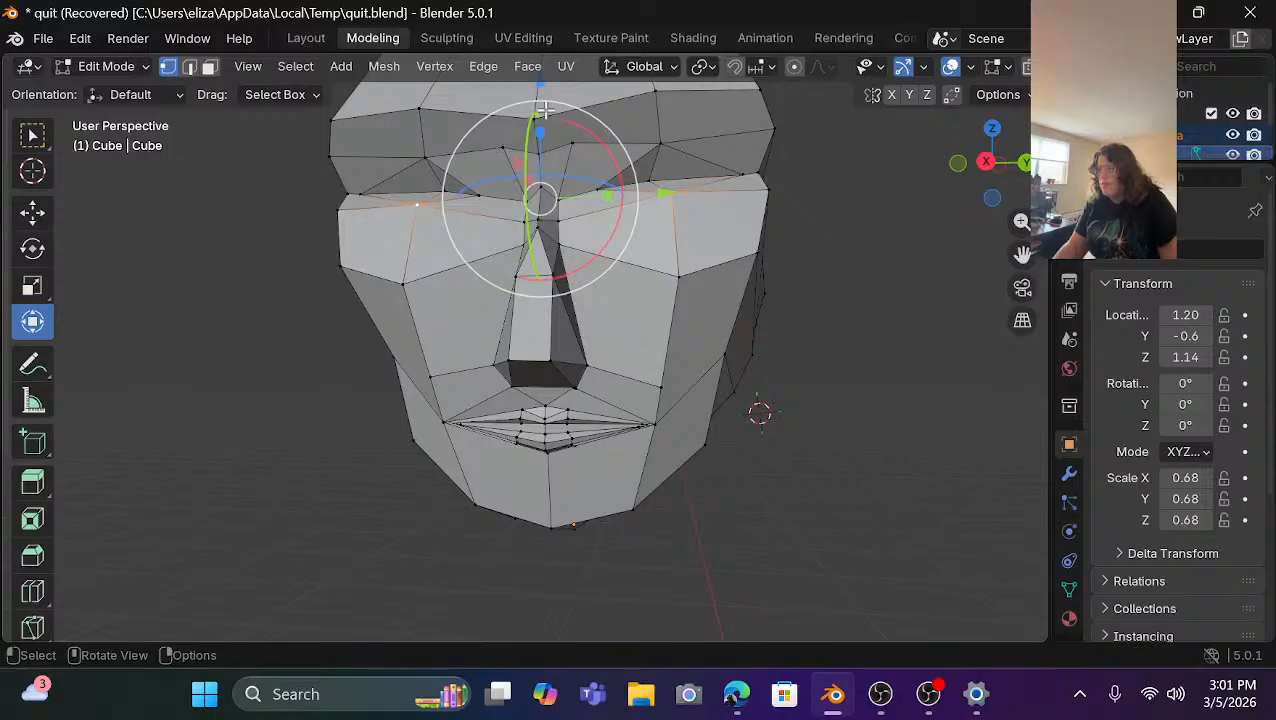
pyautogui.moveTo(527, 105); pyautogui.dragTo(543, 104, button='middle')
pyautogui.moveTo(538, 104); pyautogui.dragTo(545, 116)
pyautogui.click(894, 209)
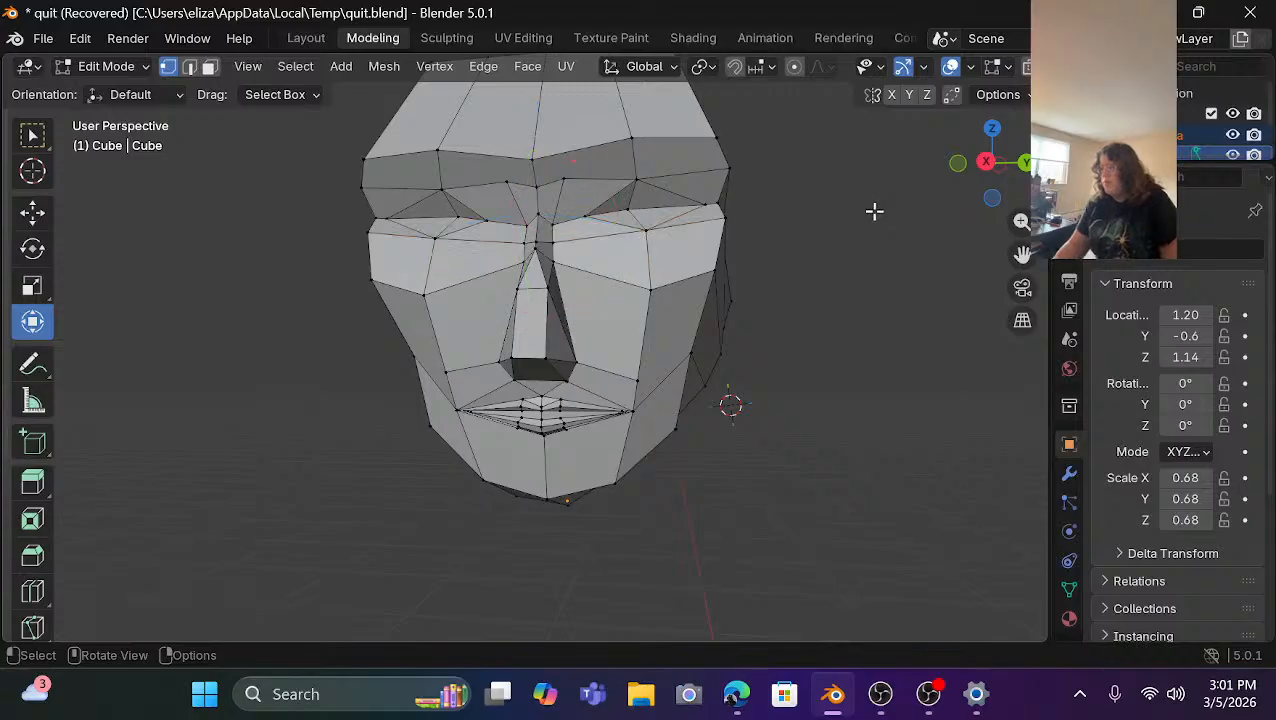
# Select the outer upper cheekbone vertices beside both eyes, scale them inward along the Y axis, and deselect them.
pyautogui.click(386, 238)
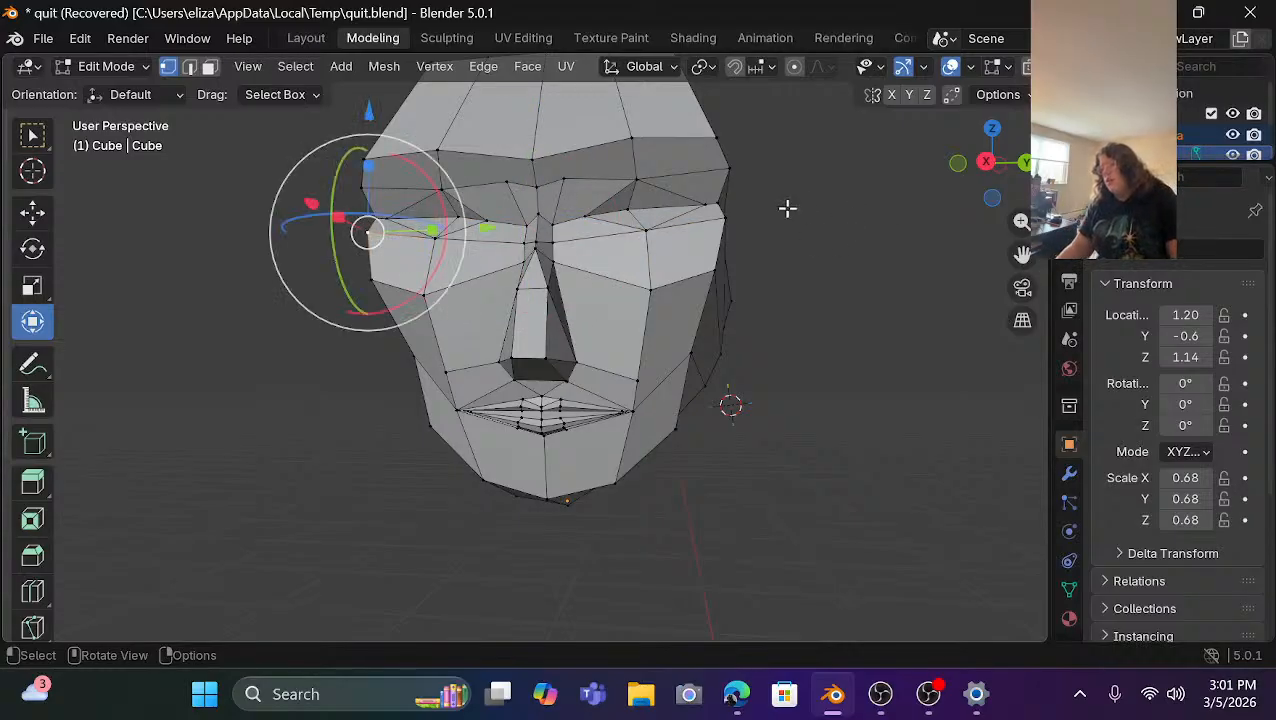
pyautogui.keyDown('shift'); pyautogui.click(723, 219); pyautogui.keyUp('shift')
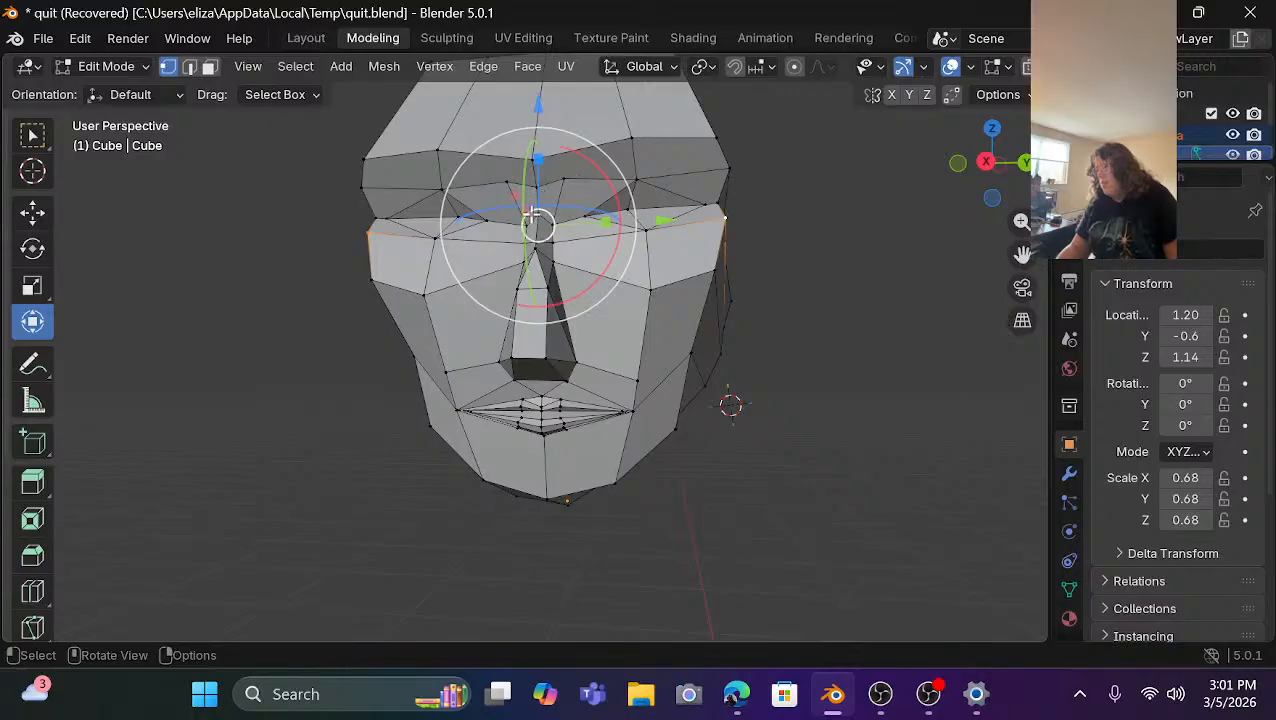
pyautogui.moveTo(603, 228); pyautogui.dragTo(598, 221)
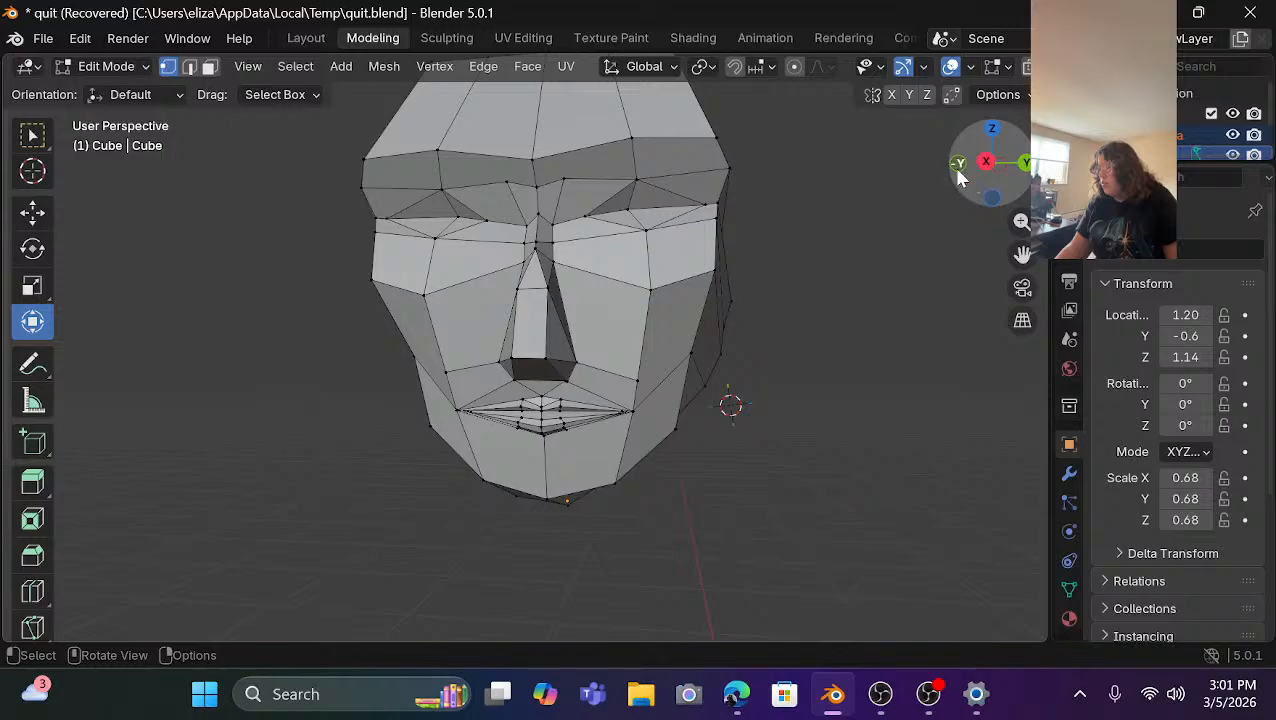
pyautogui.moveTo(958, 177); pyautogui.dragTo(808, 232)
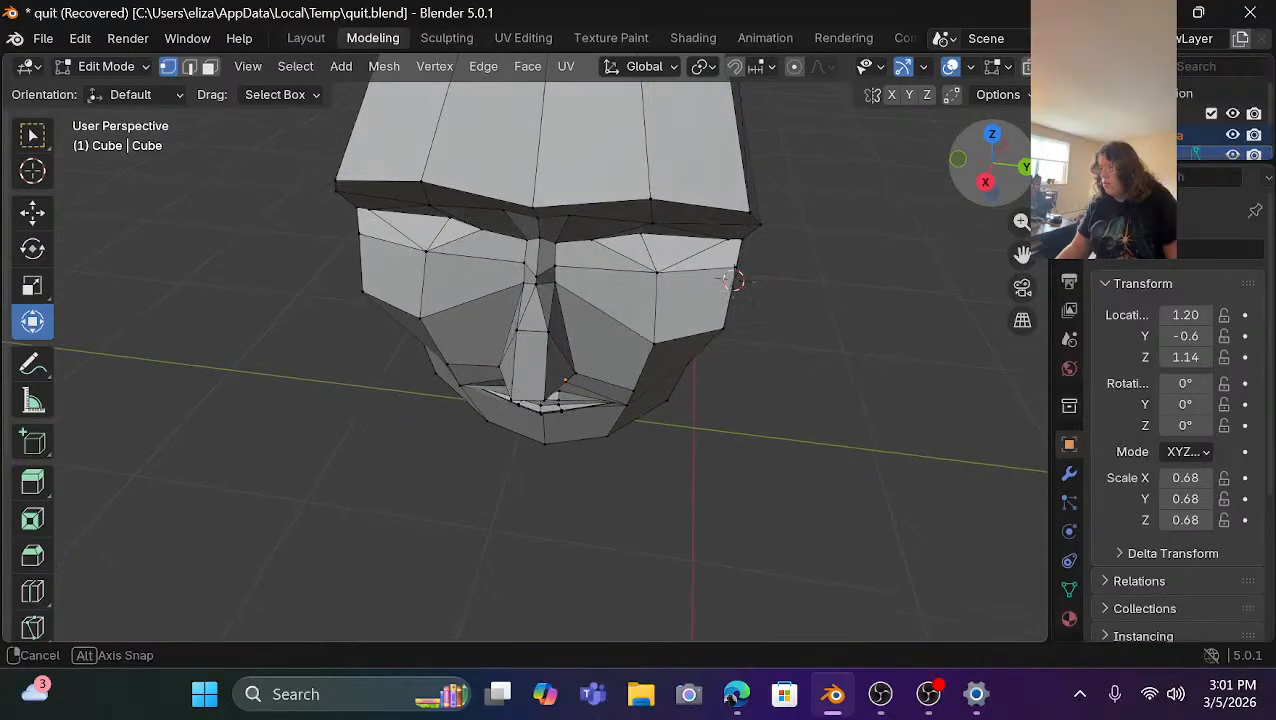
pyautogui.moveTo(734, 281); pyautogui.dragTo(815, 299)
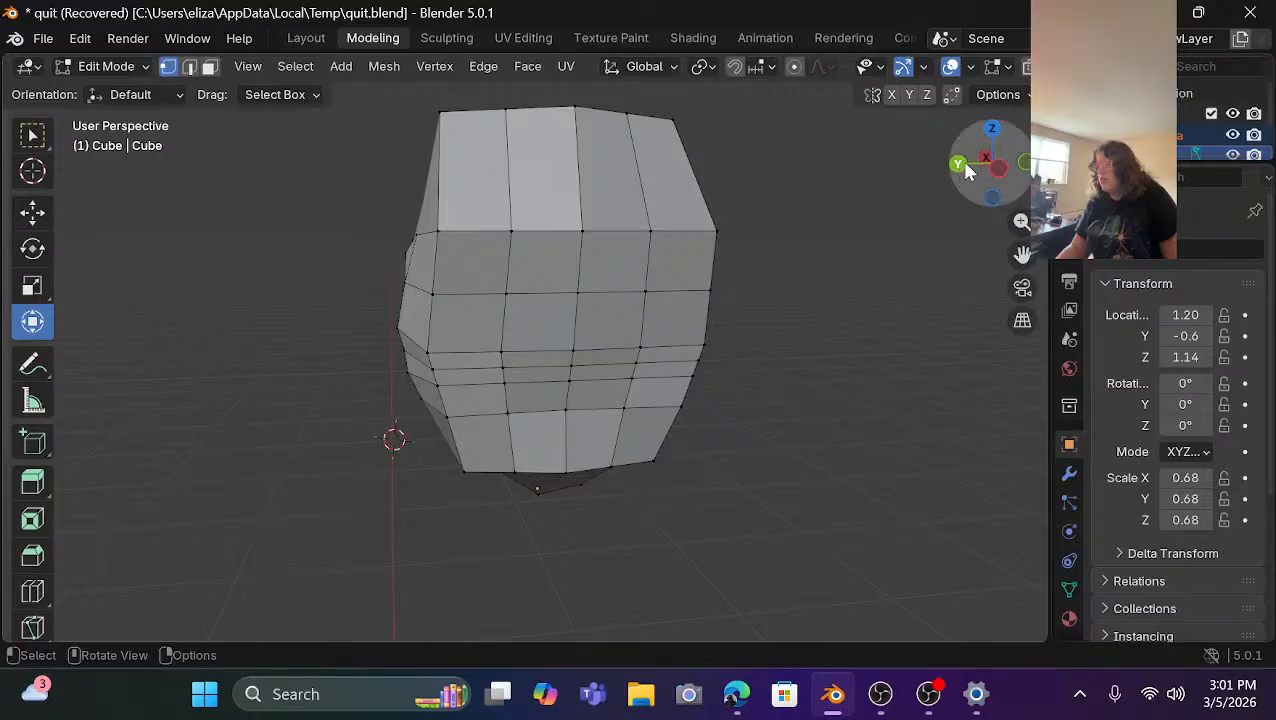
pyautogui.moveTo(955, 166); pyautogui.dragTo(1075, 170)
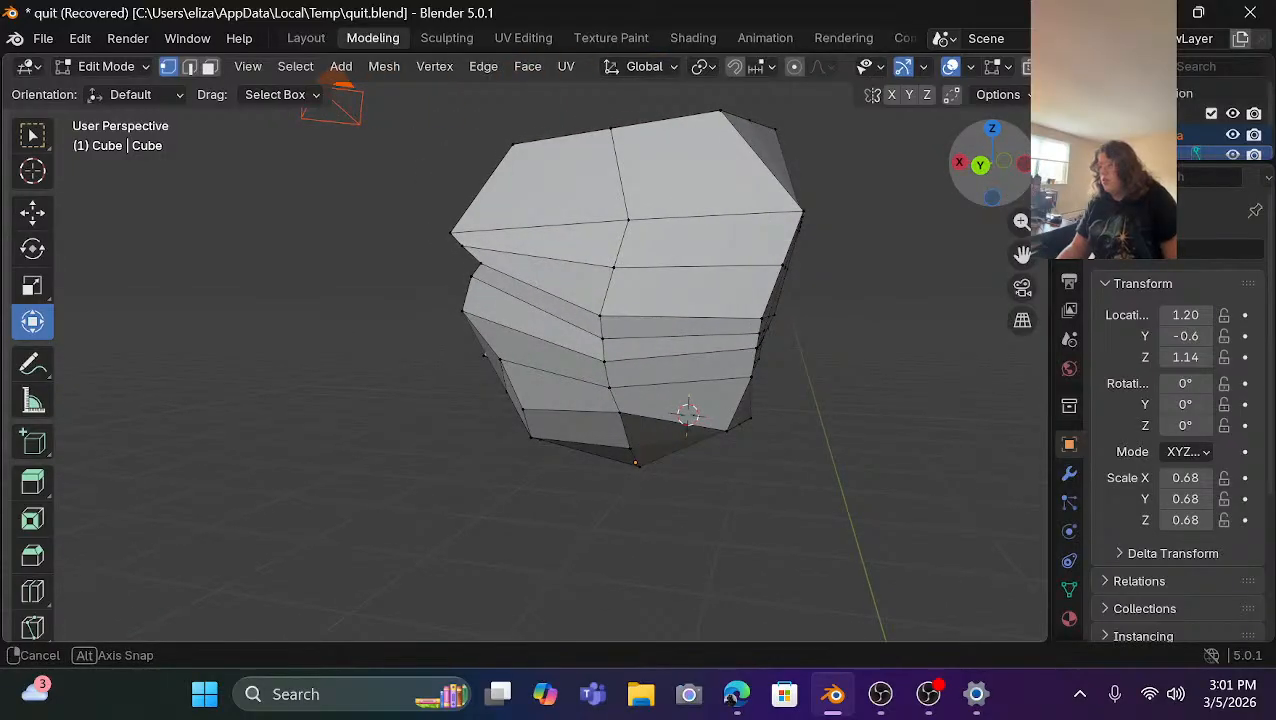
pyautogui.moveTo(985, 166); pyautogui.dragTo(1012, 171)
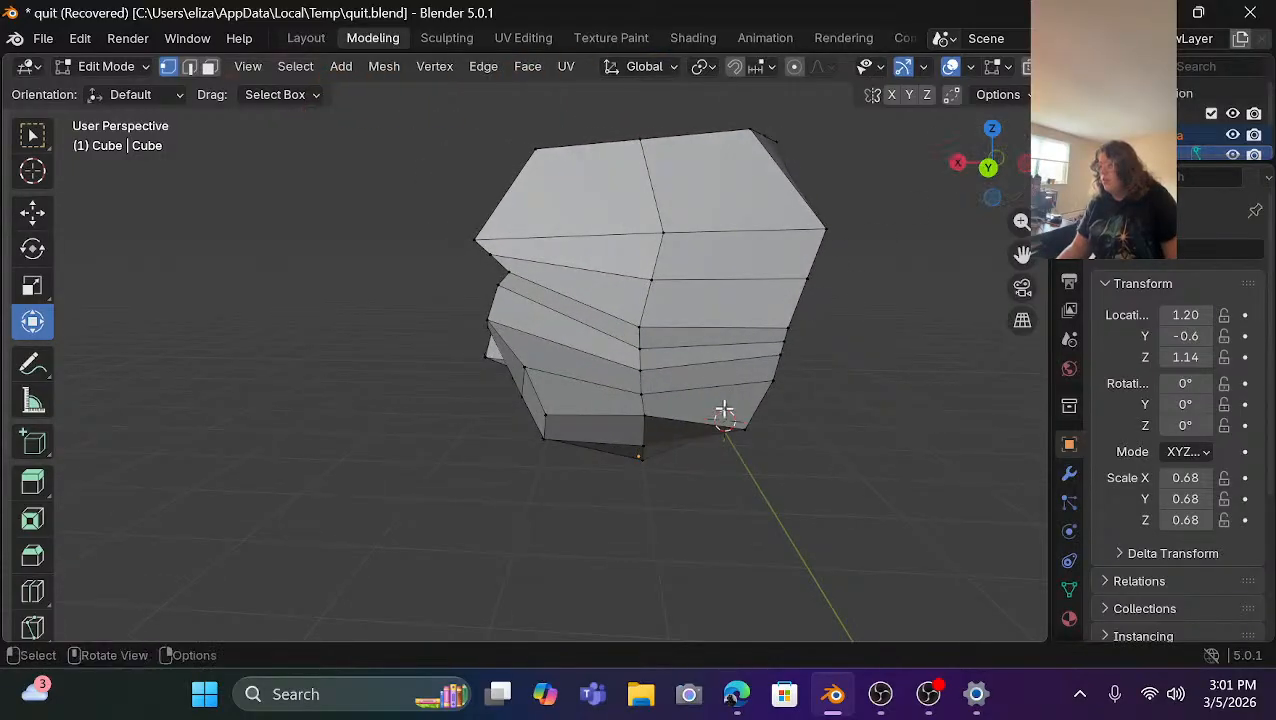
pyautogui.scroll(-2, 724, 409)
pyautogui.moveTo(678, 122); pyautogui.dragTo(866, 564)
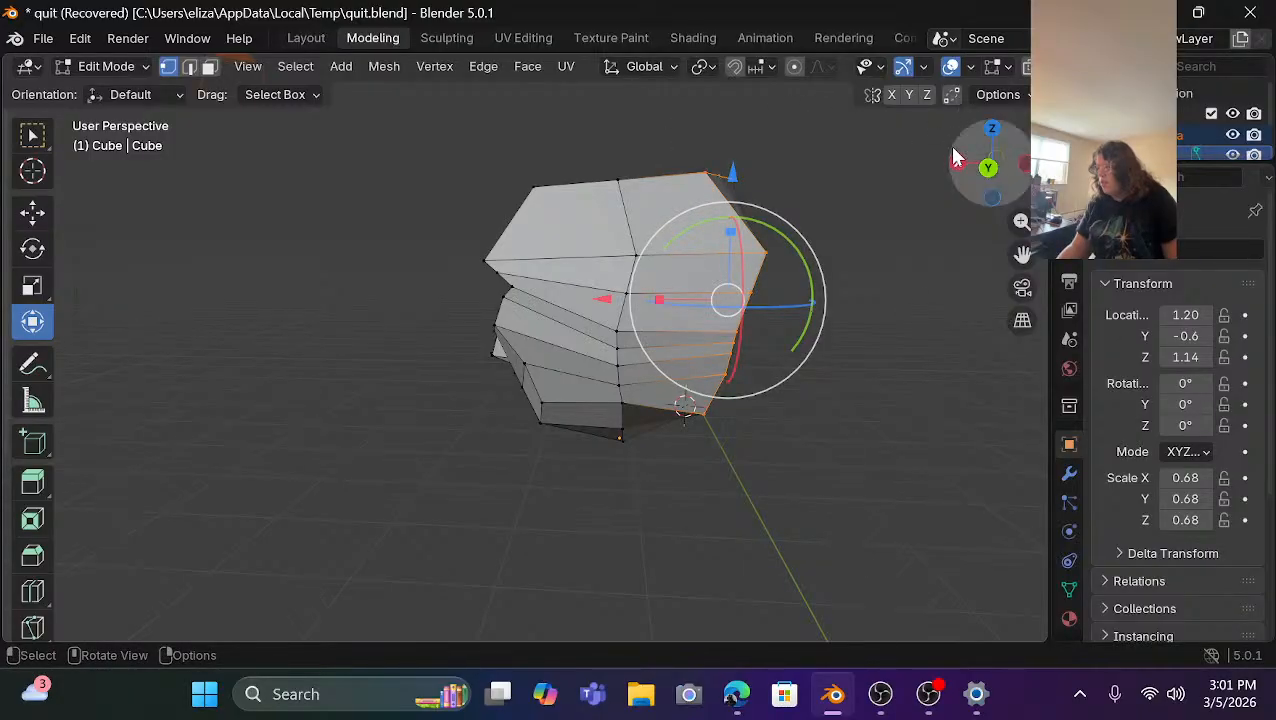
pyautogui.moveTo(988, 162); pyautogui.dragTo(948, 163)
pyautogui.click(920, 306)
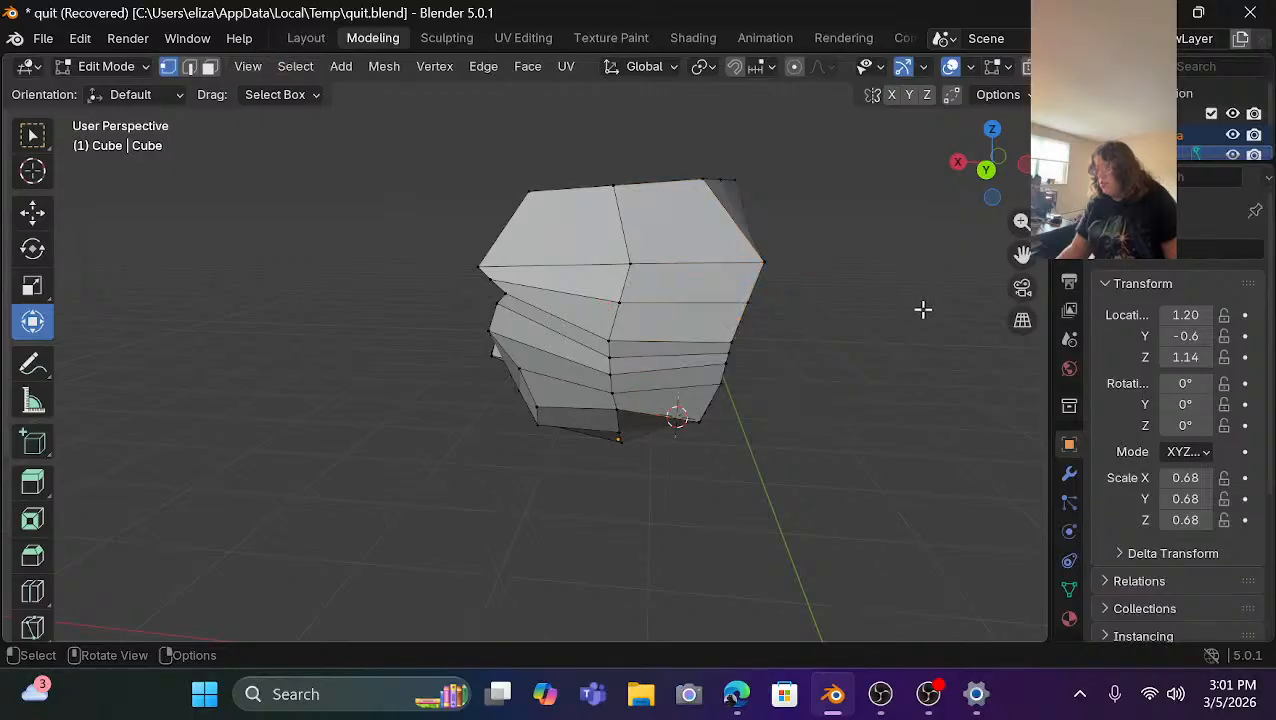
# Reshape all faces of the head's rear half, including the underside, by compressing them along X, tilting them and shifting them toward the face.
pyautogui.press('3')
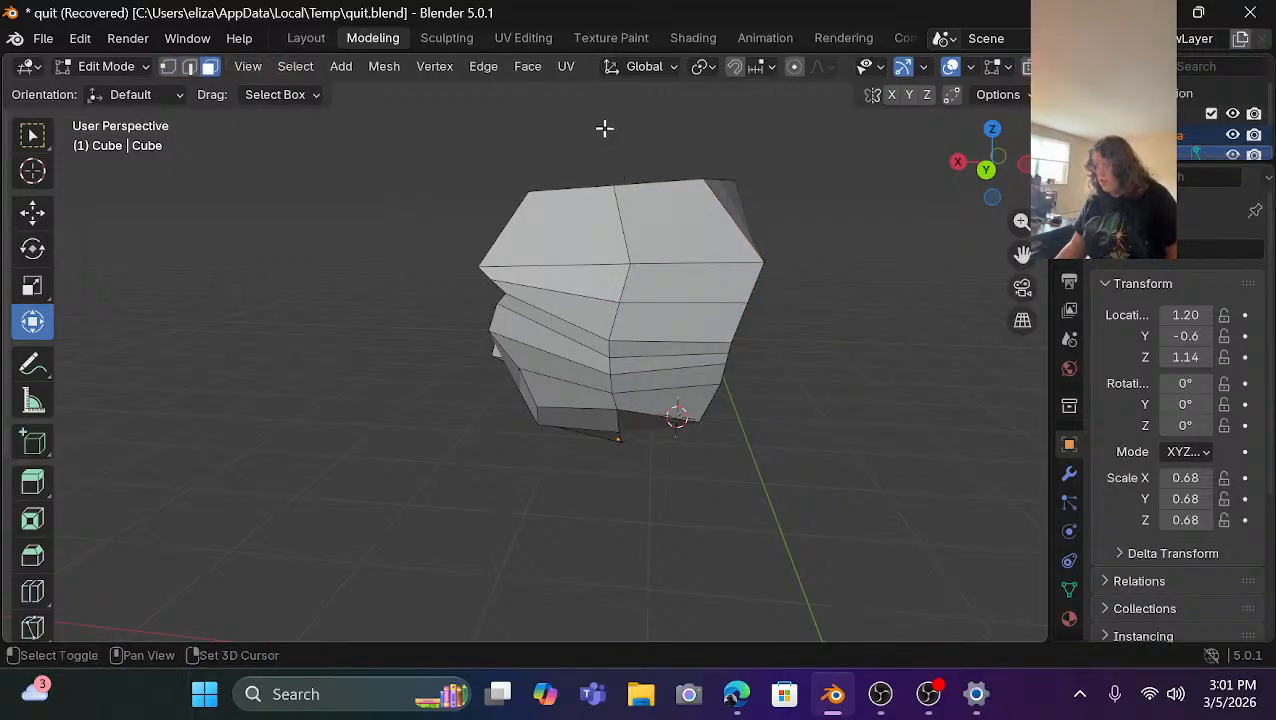
pyautogui.keyDown('shift'); pyautogui.moveTo(676, 153); pyautogui.dragTo(797, 562); pyautogui.keyUp('shift')
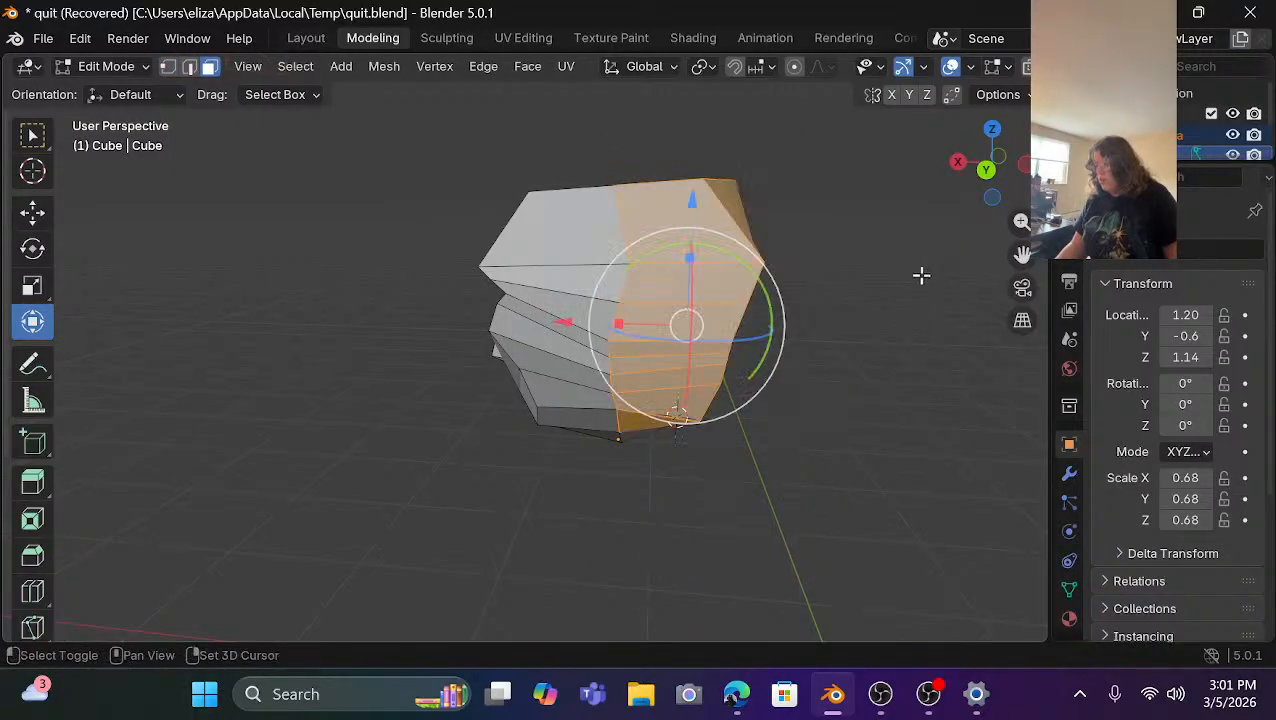
pyautogui.moveTo(975, 165); pyautogui.dragTo(462, 177)
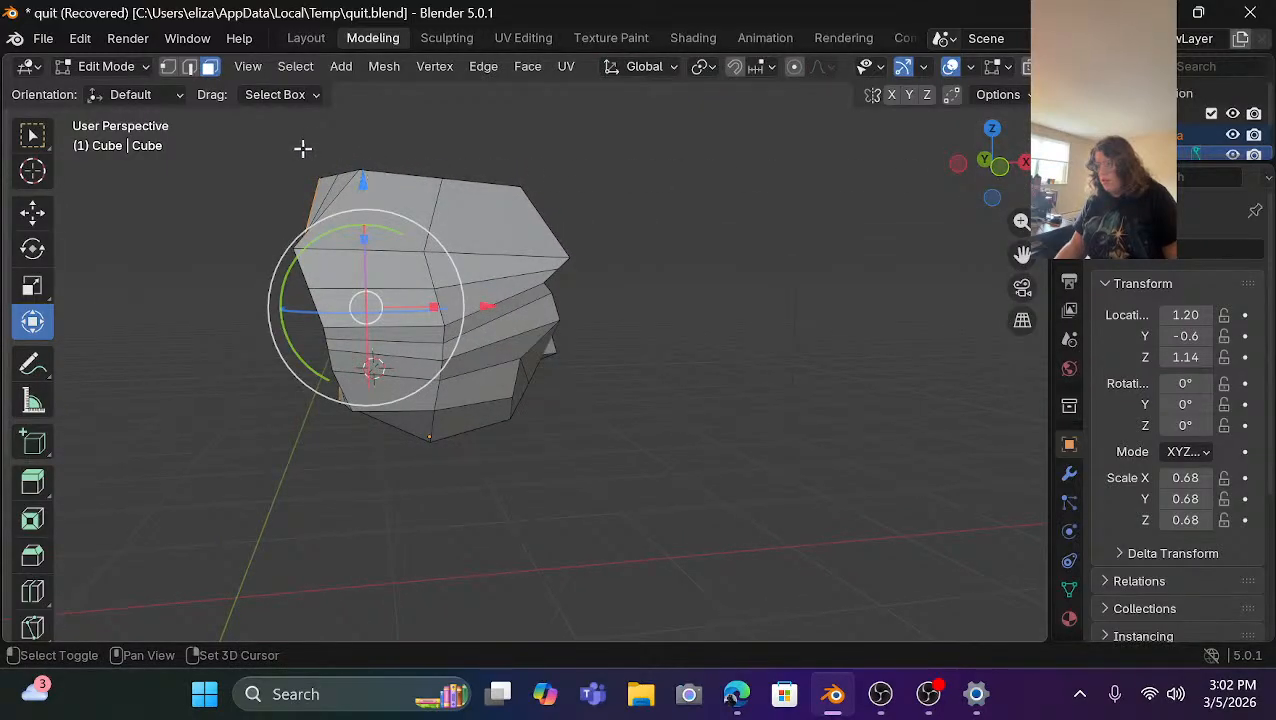
pyautogui.moveTo(273, 142); pyautogui.dragTo(415, 478)
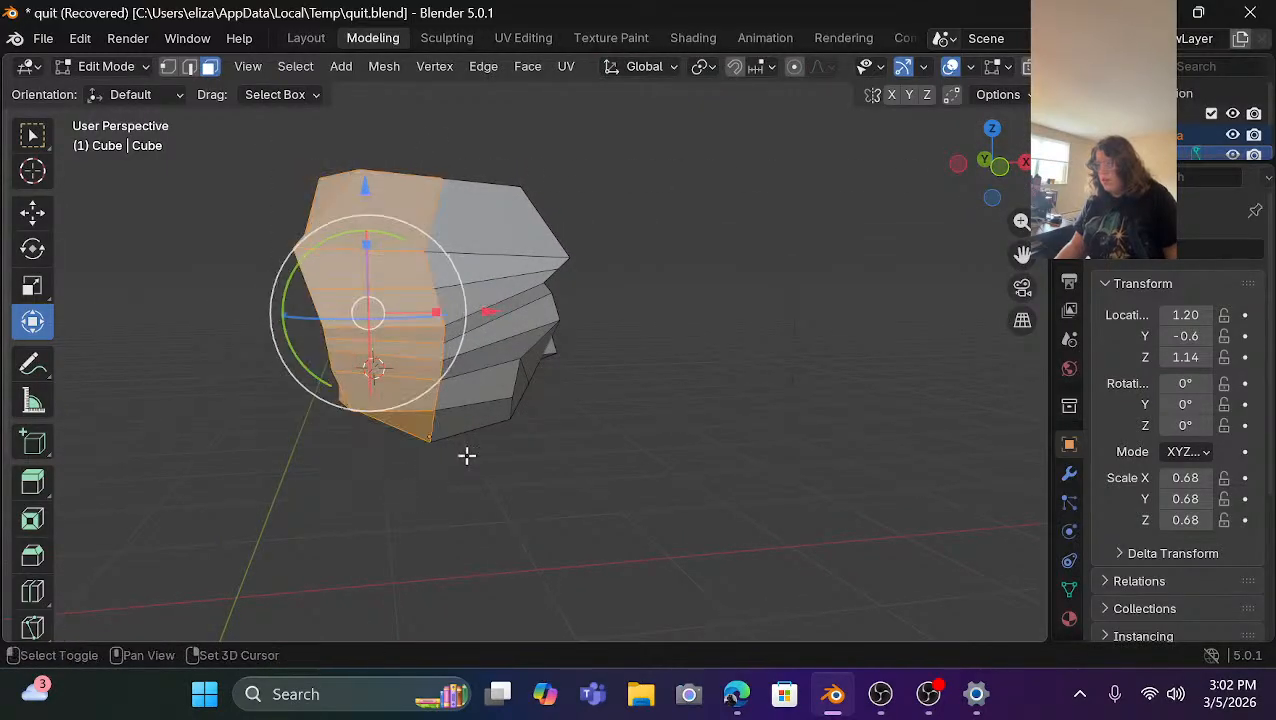
pyautogui.moveTo(966, 172); pyautogui.dragTo(586, 336)
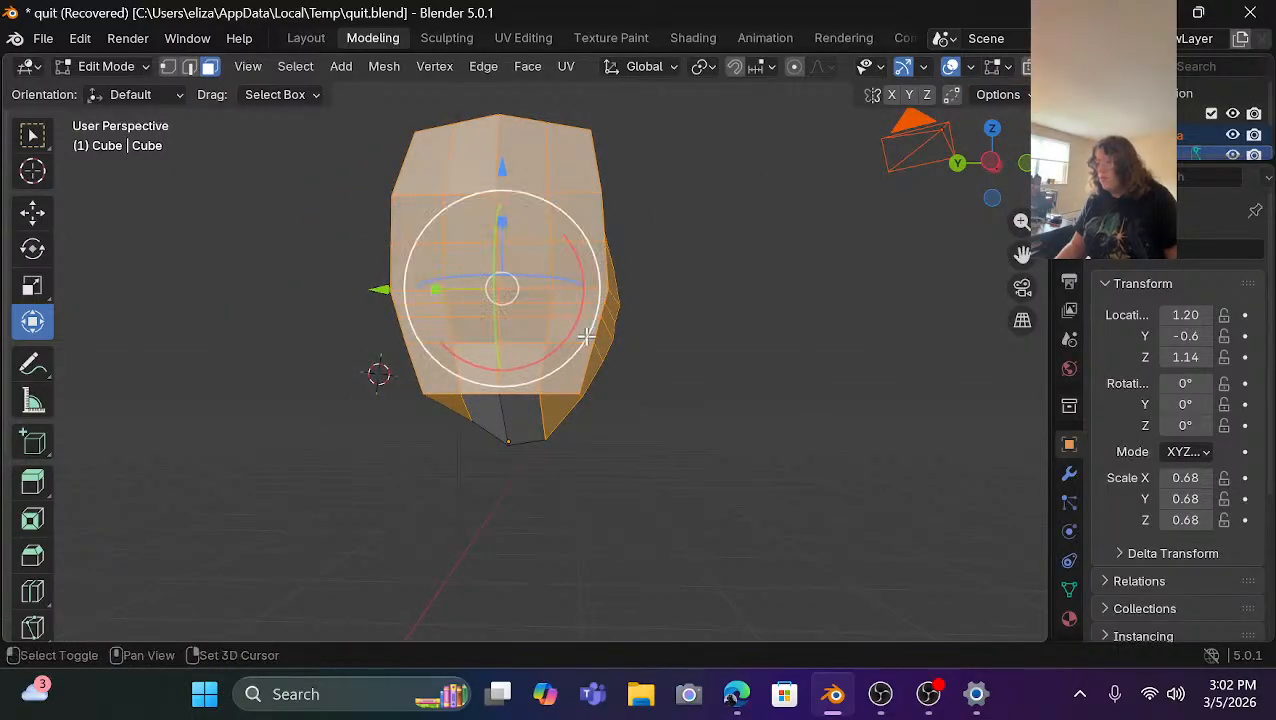
pyautogui.keyDown('shift'); pyautogui.click(504, 418); pyautogui.keyUp('shift')
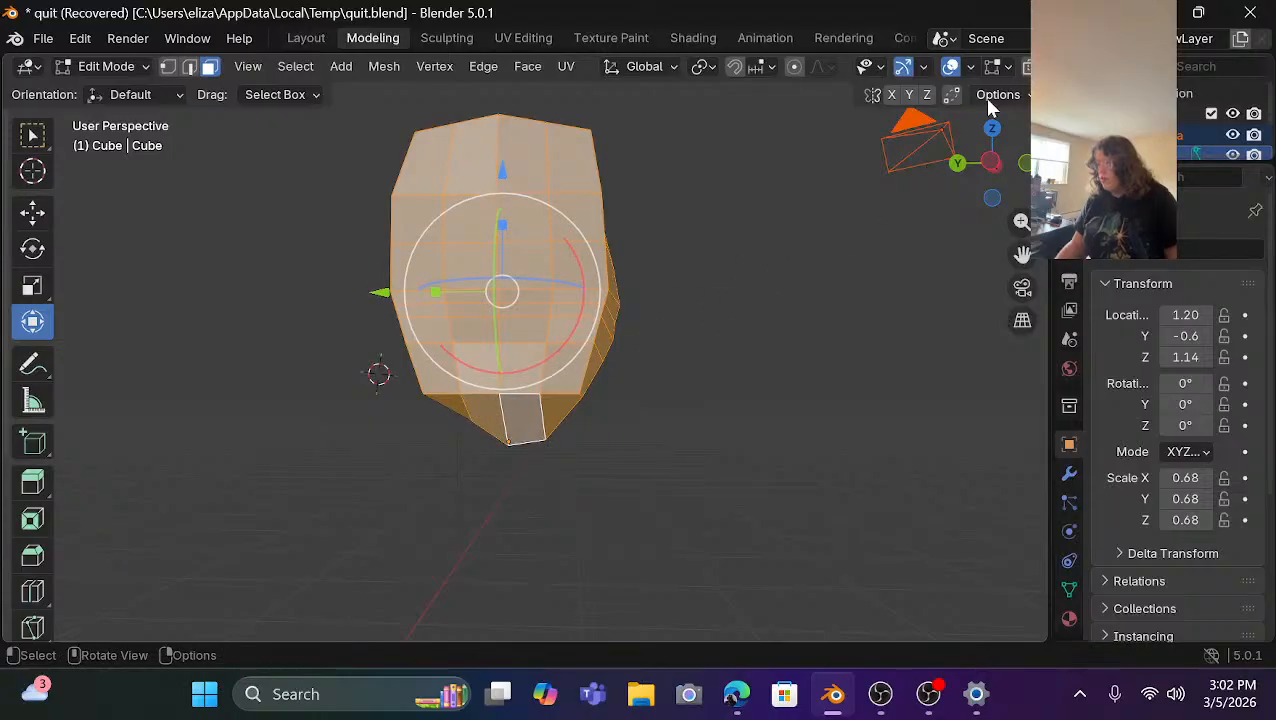
pyautogui.moveTo(988, 159); pyautogui.dragTo(1045, 164)
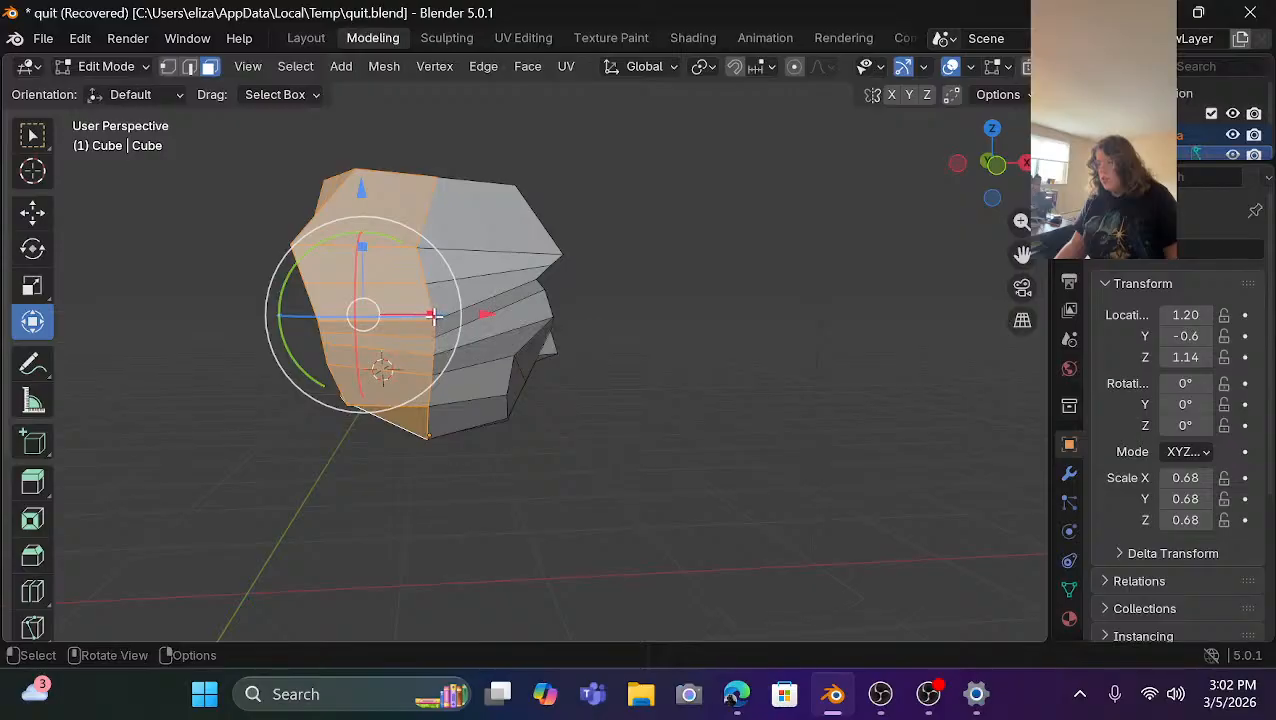
pyautogui.moveTo(433, 316); pyautogui.dragTo(410, 316)
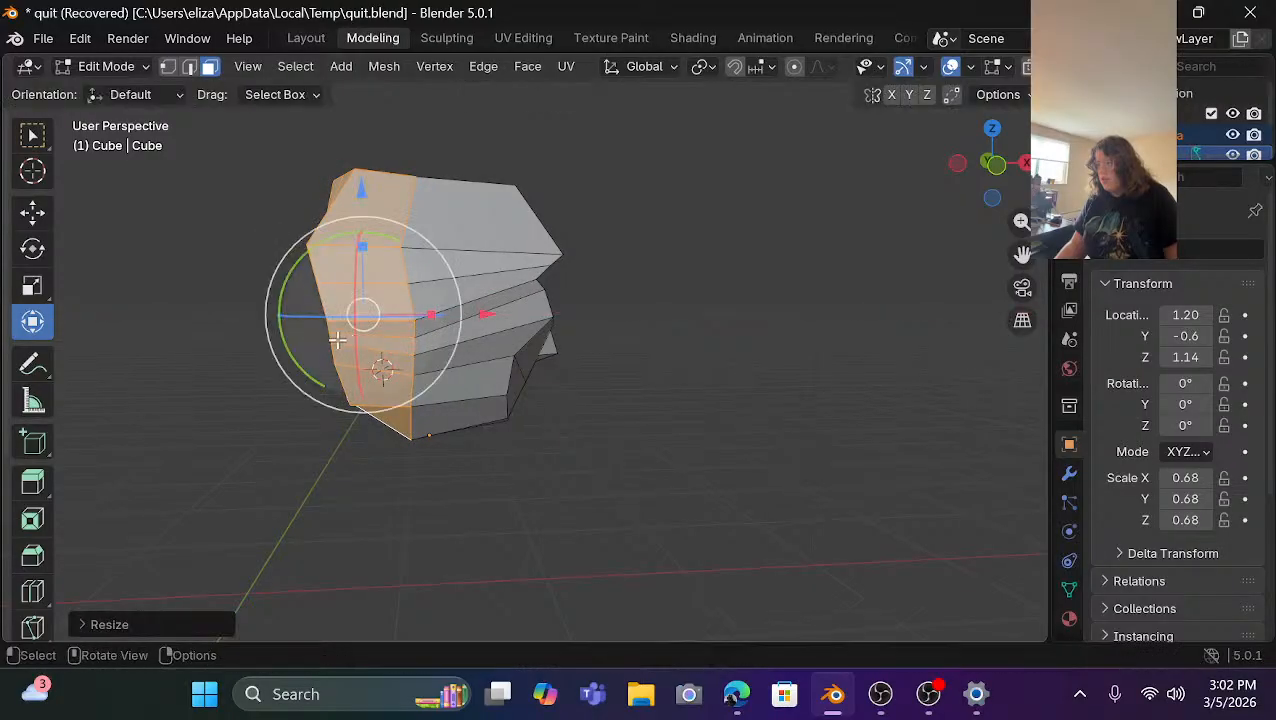
pyautogui.moveTo(318, 380); pyautogui.dragTo(295, 322)
pyautogui.moveTo(480, 316); pyautogui.dragTo(524, 322)
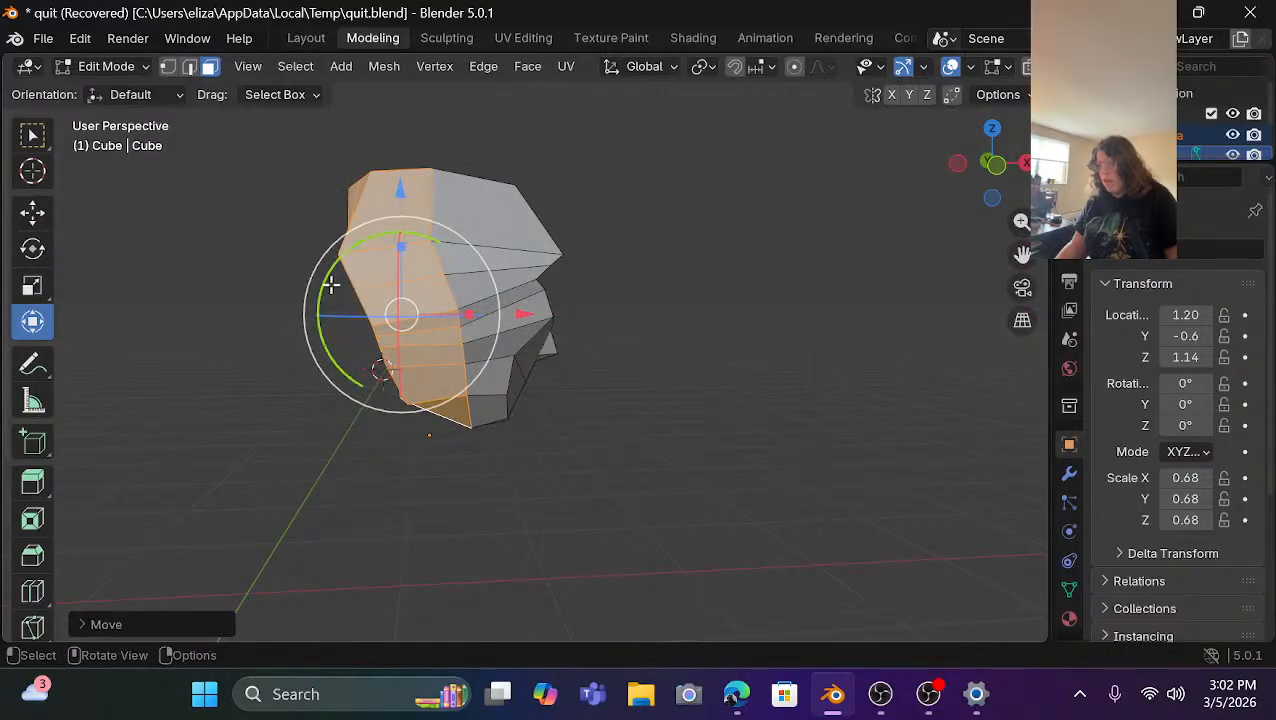
pyautogui.click(736, 258)
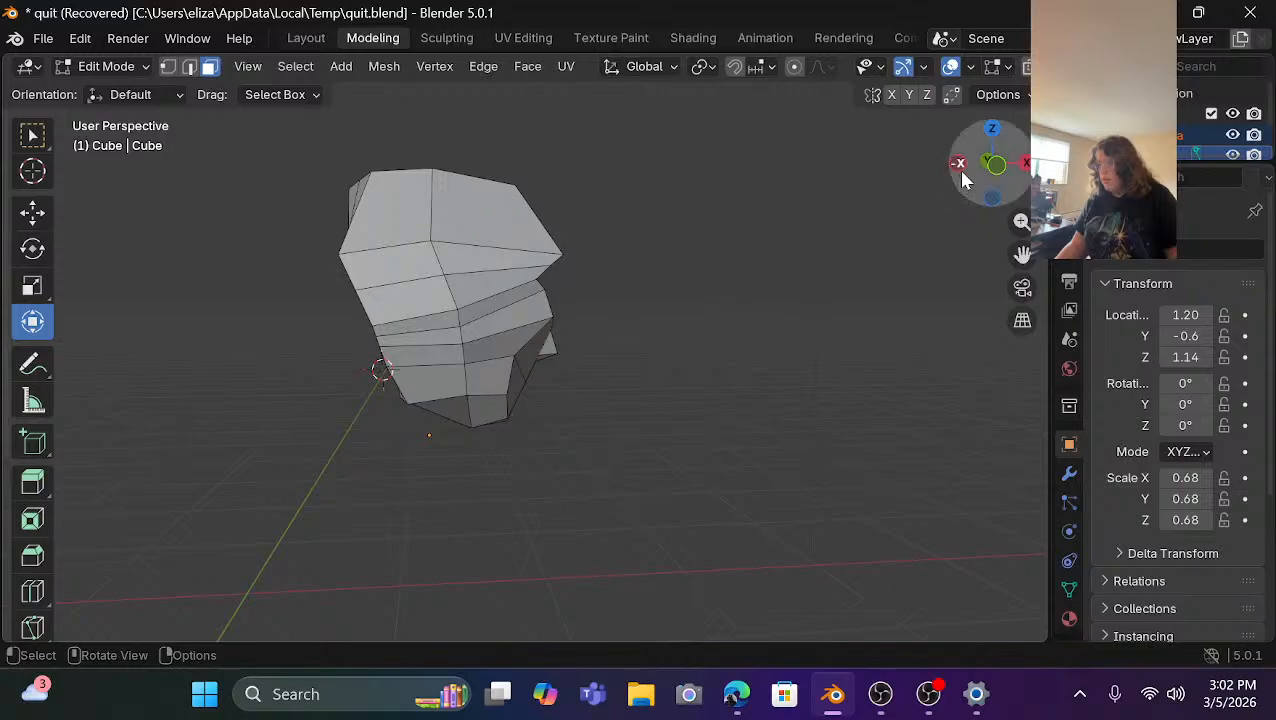
# Move the protruding middle vertex on the head's upper back edge slightly toward the face along X.
pyautogui.moveTo(958, 169); pyautogui.dragTo(980, 148)
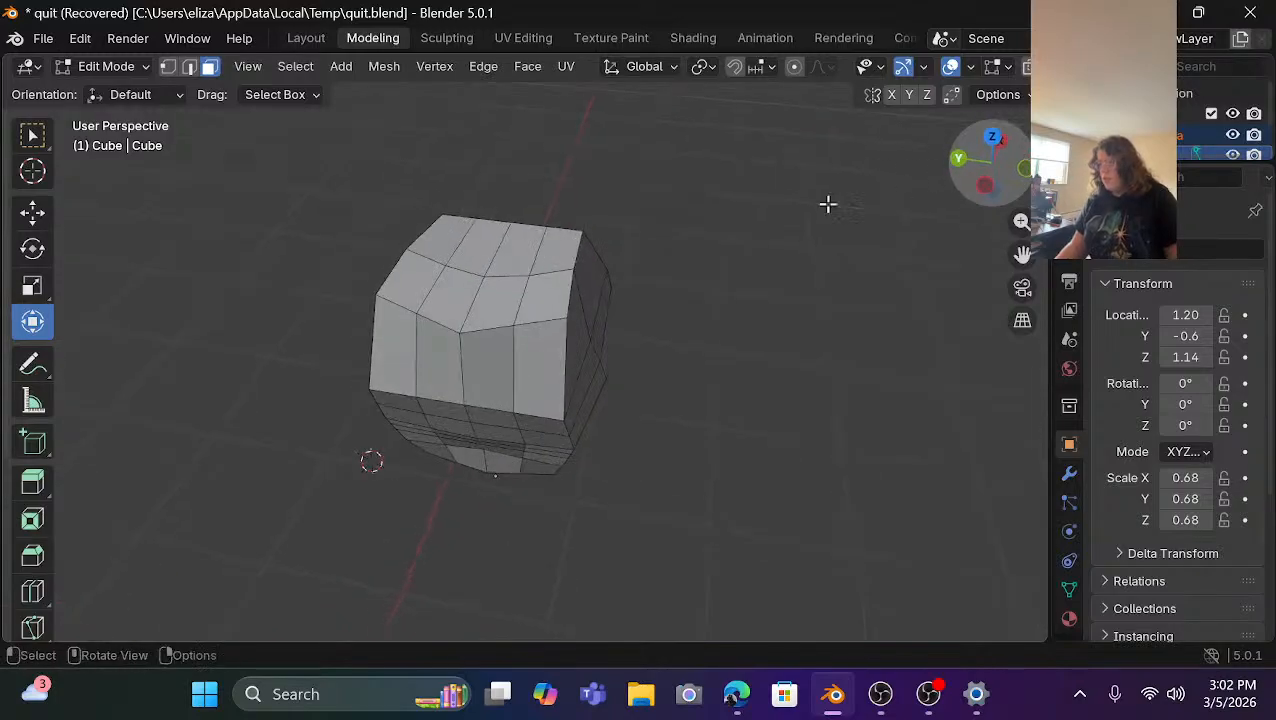
pyautogui.click(457, 340)
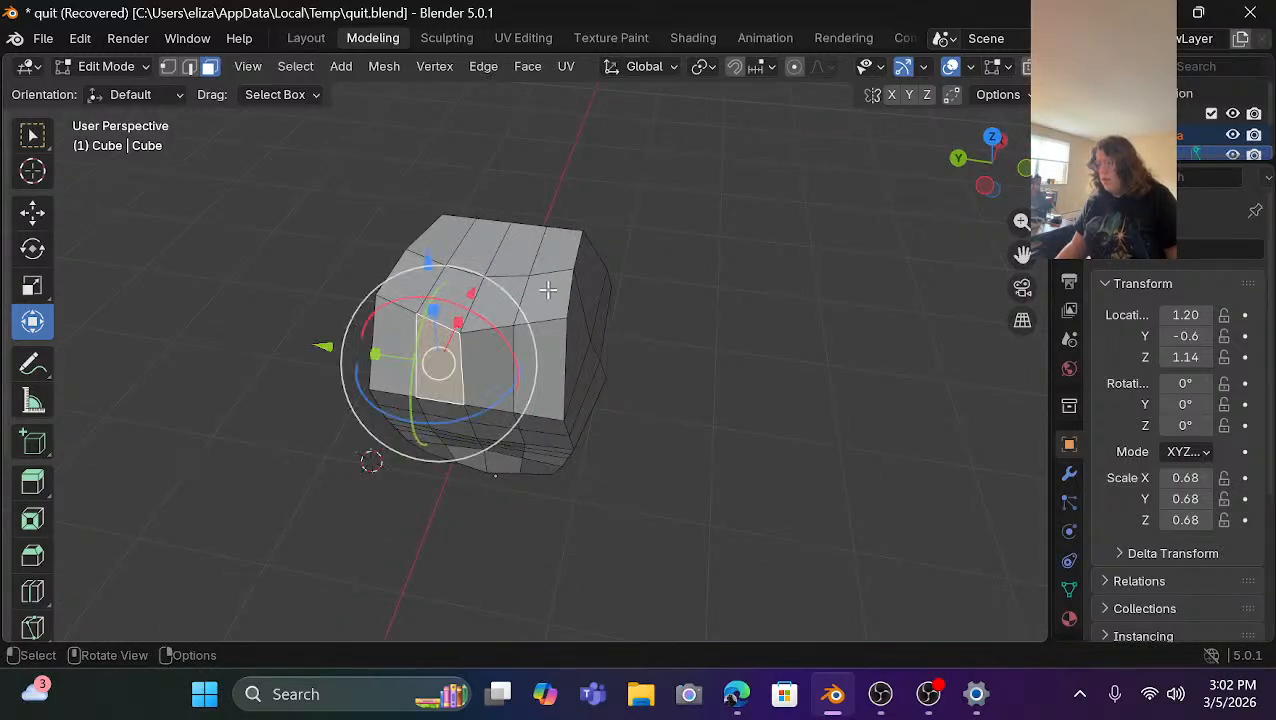
pyautogui.click(763, 259)
pyautogui.press('1')
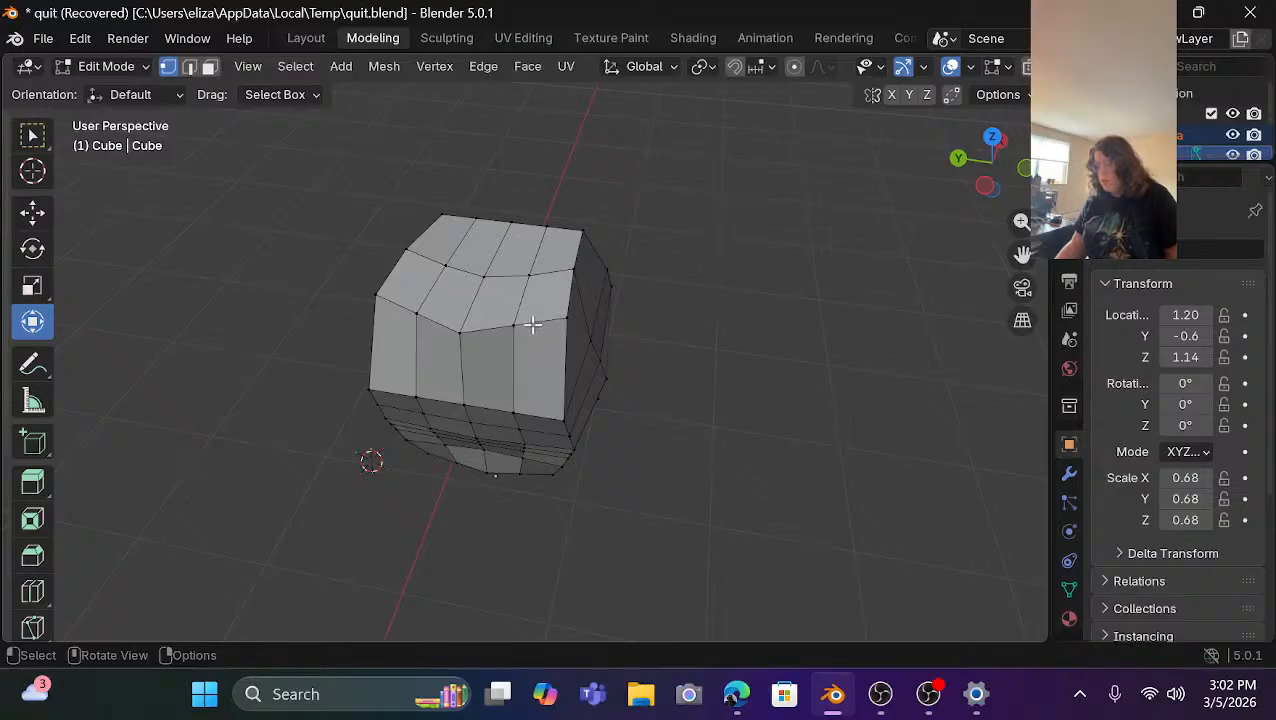
pyautogui.click(452, 340)
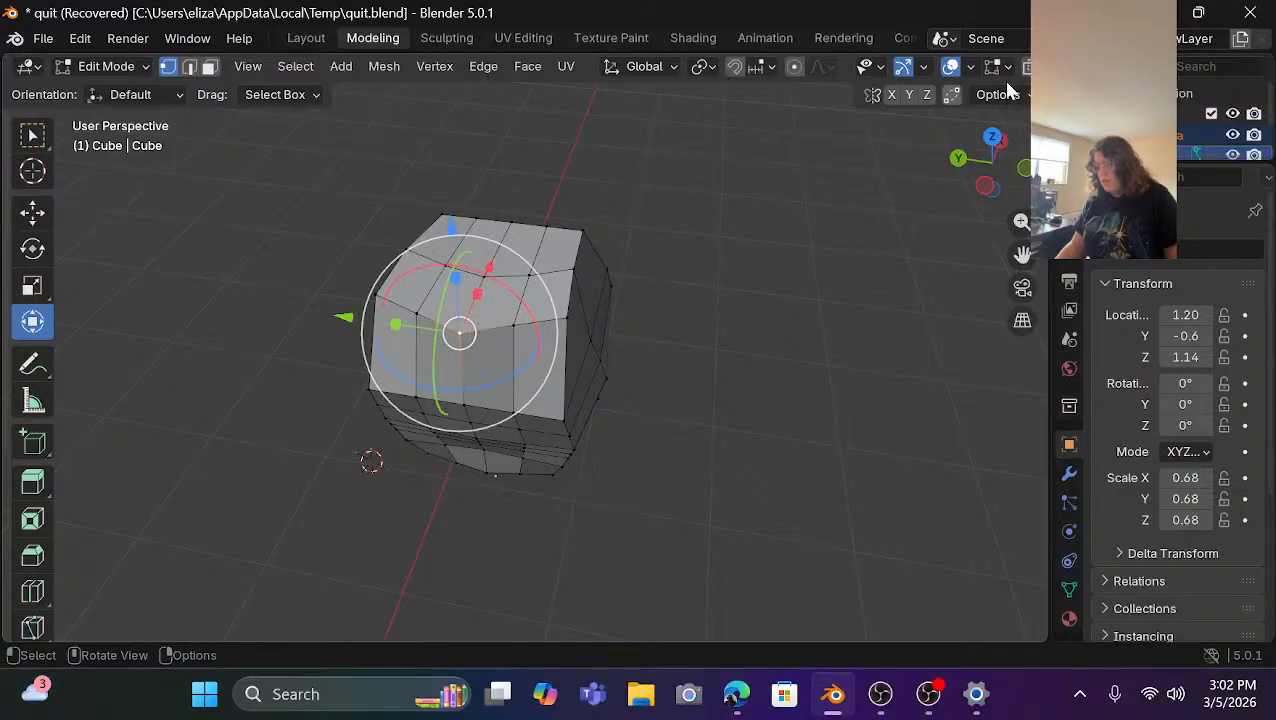
pyautogui.moveTo(954, 162); pyautogui.dragTo(890, 174)
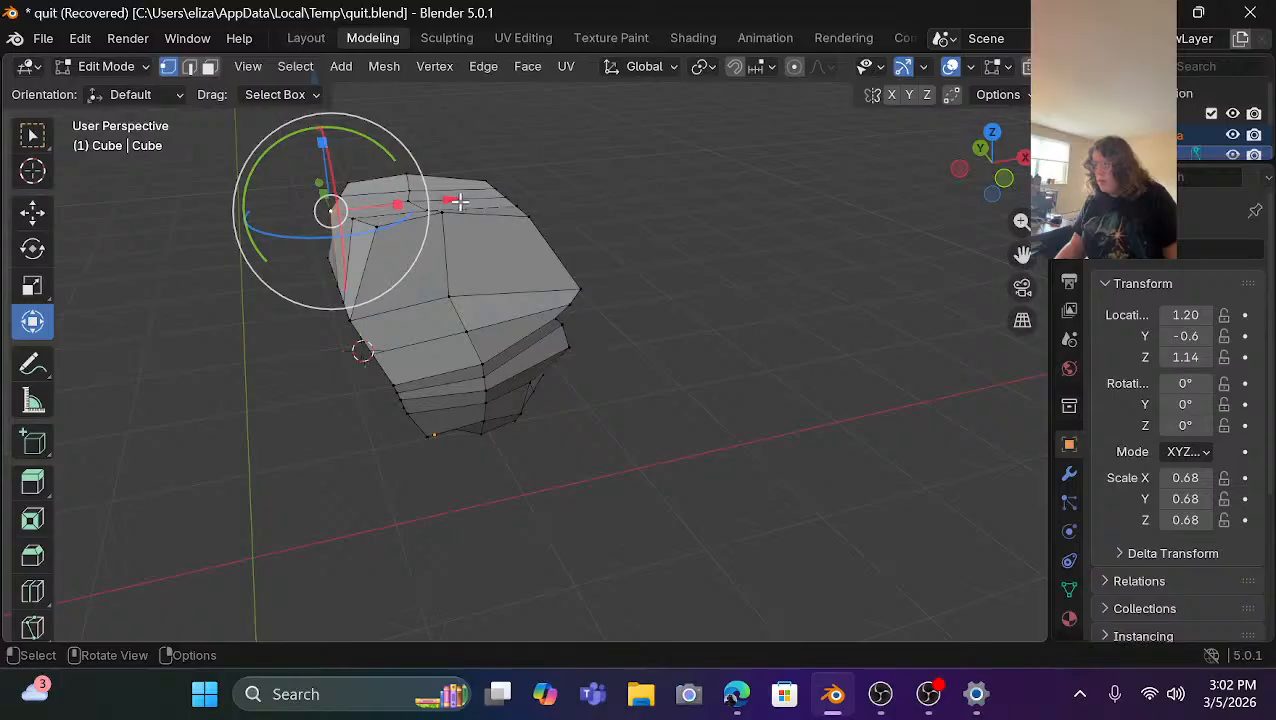
pyautogui.moveTo(459, 201); pyautogui.dragTo(478, 199)
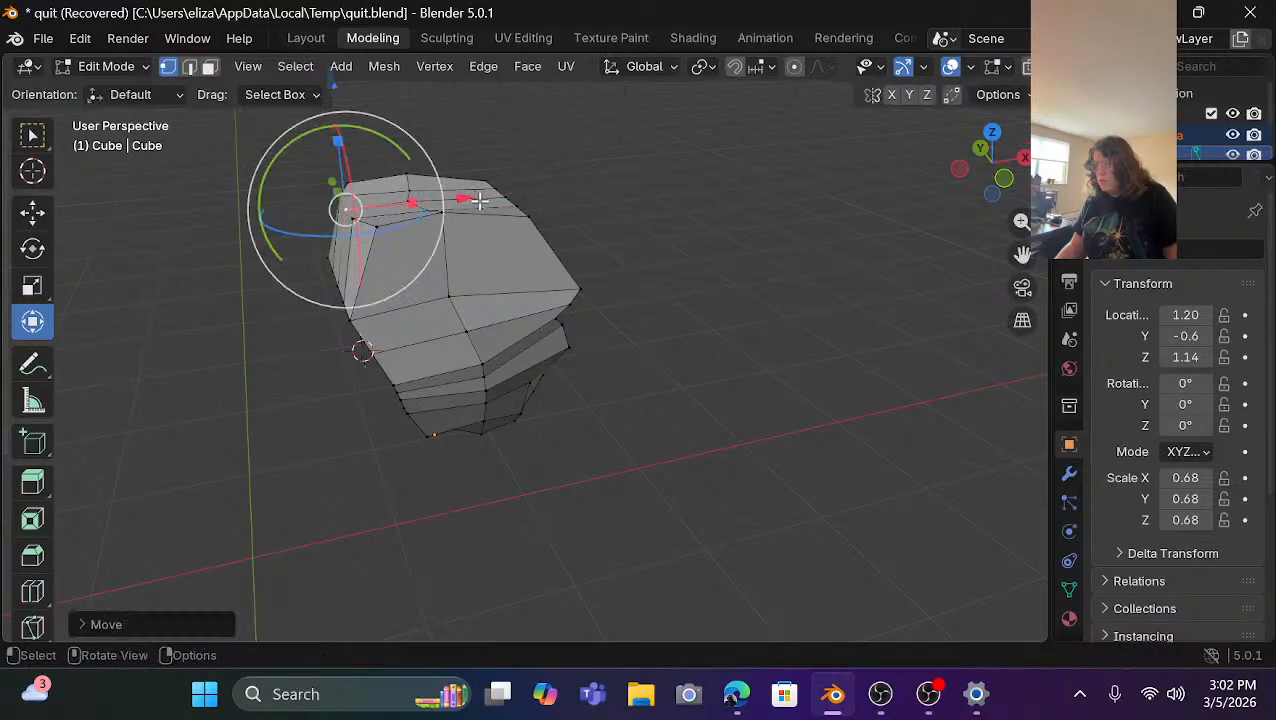
pyautogui.click(747, 196)
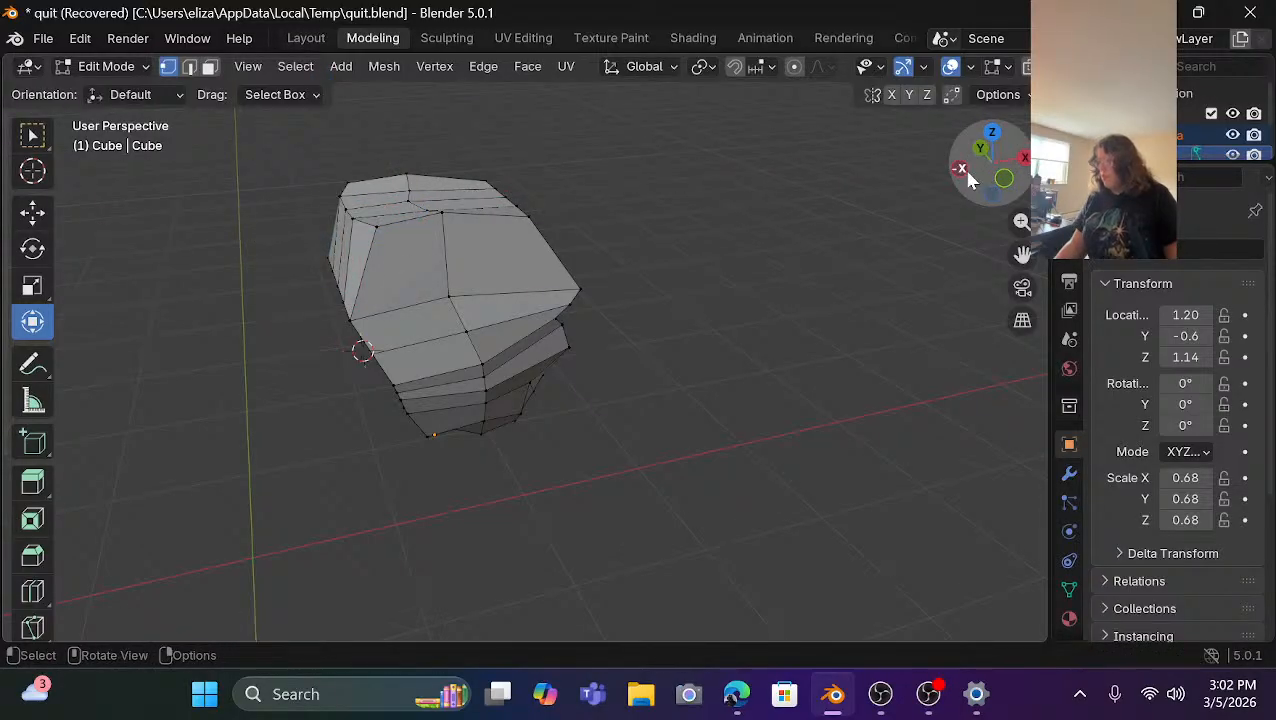
# In top view, shift the crown's two rear corner vertices slightly forward along X to round its back edge.
pyautogui.moveTo(968, 180); pyautogui.dragTo(998, 143)
pyautogui.click(994, 136)
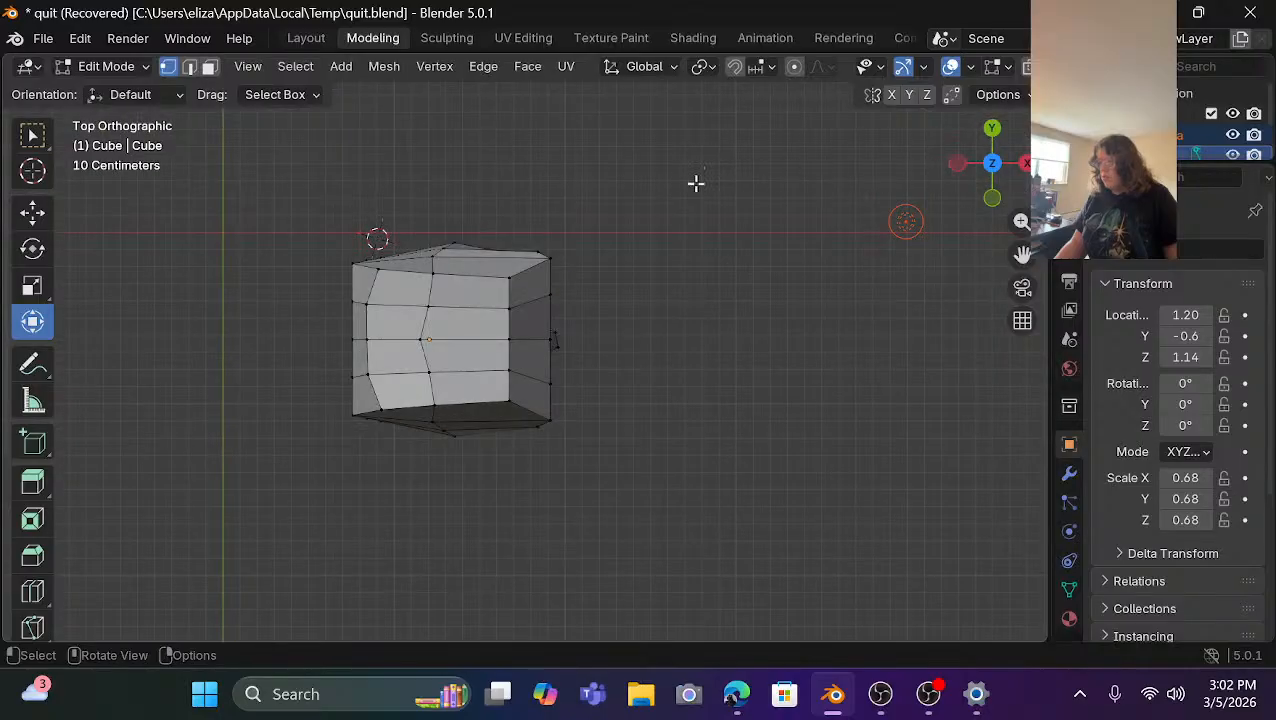
pyautogui.click(383, 273)
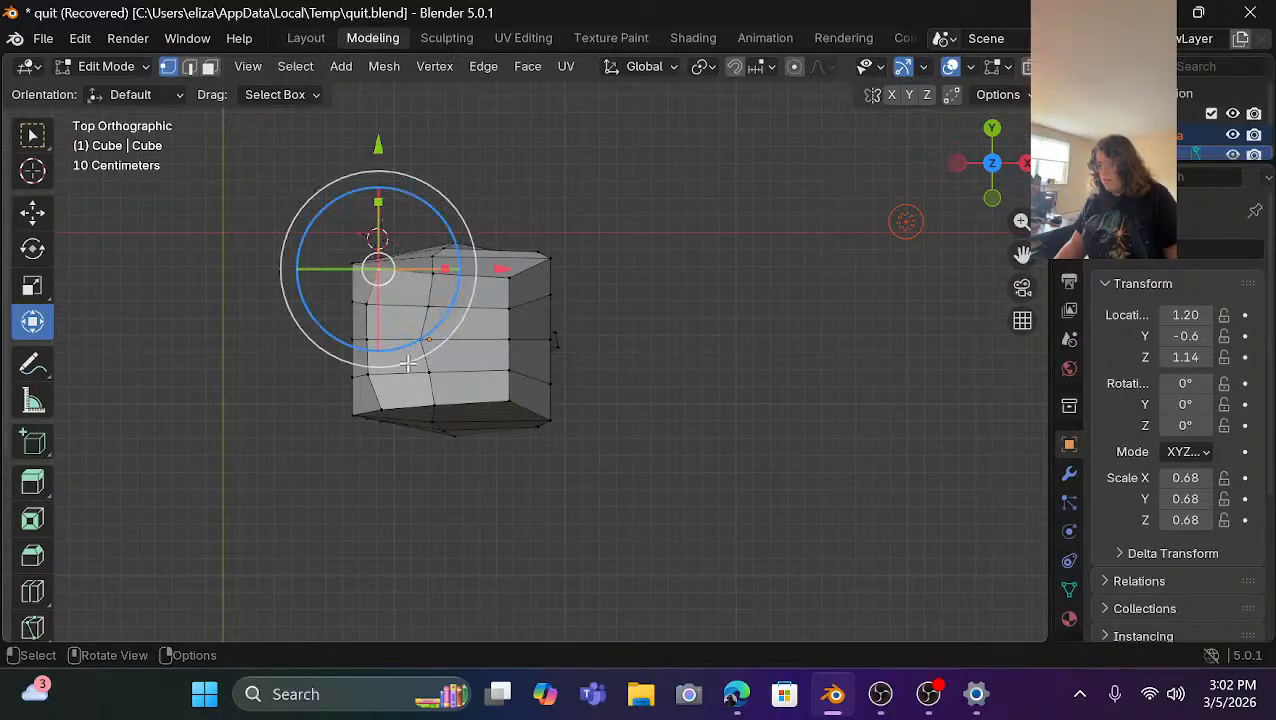
pyautogui.keyDown('shift'); pyautogui.click(387, 410); pyautogui.keyUp('shift')
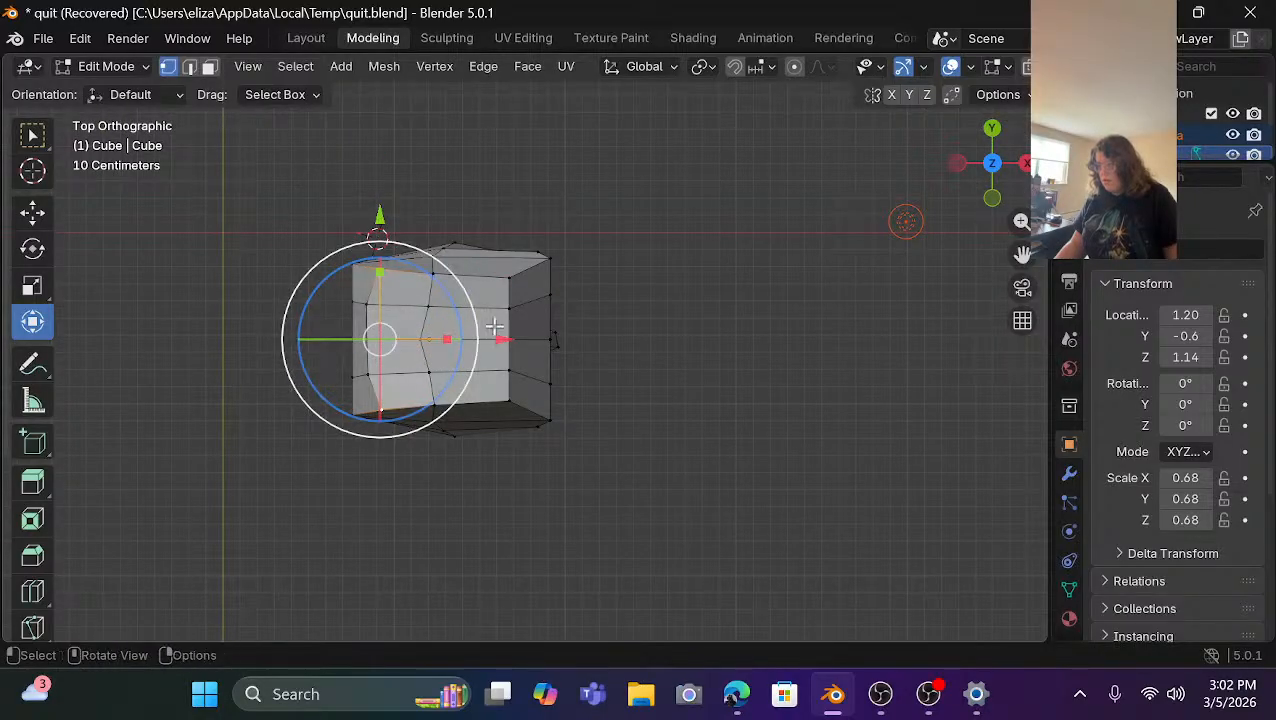
pyautogui.moveTo(508, 341); pyautogui.dragTo(522, 342)
pyautogui.click(583, 281)
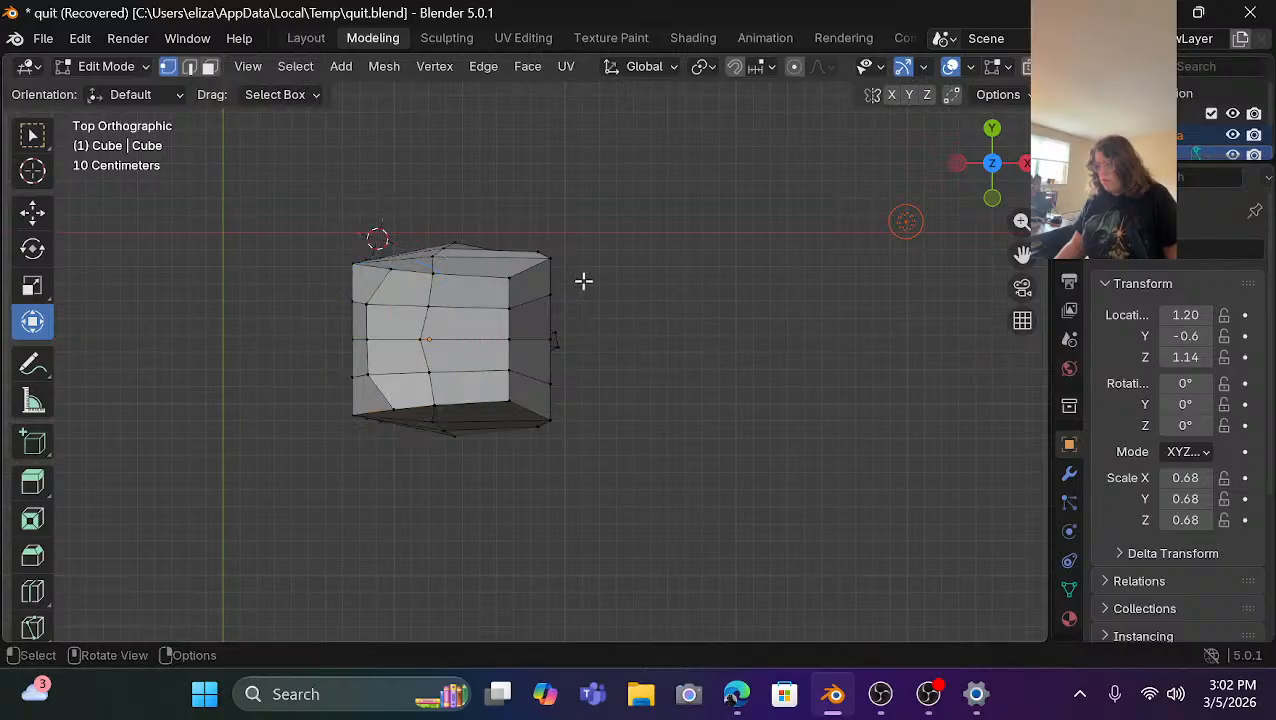
# Shift the crown's two front corner vertices slightly backward along X to round its front edge.
pyautogui.click(505, 278)
pyautogui.keyDown('shift'); pyautogui.click(503, 404); pyautogui.keyUp('shift')
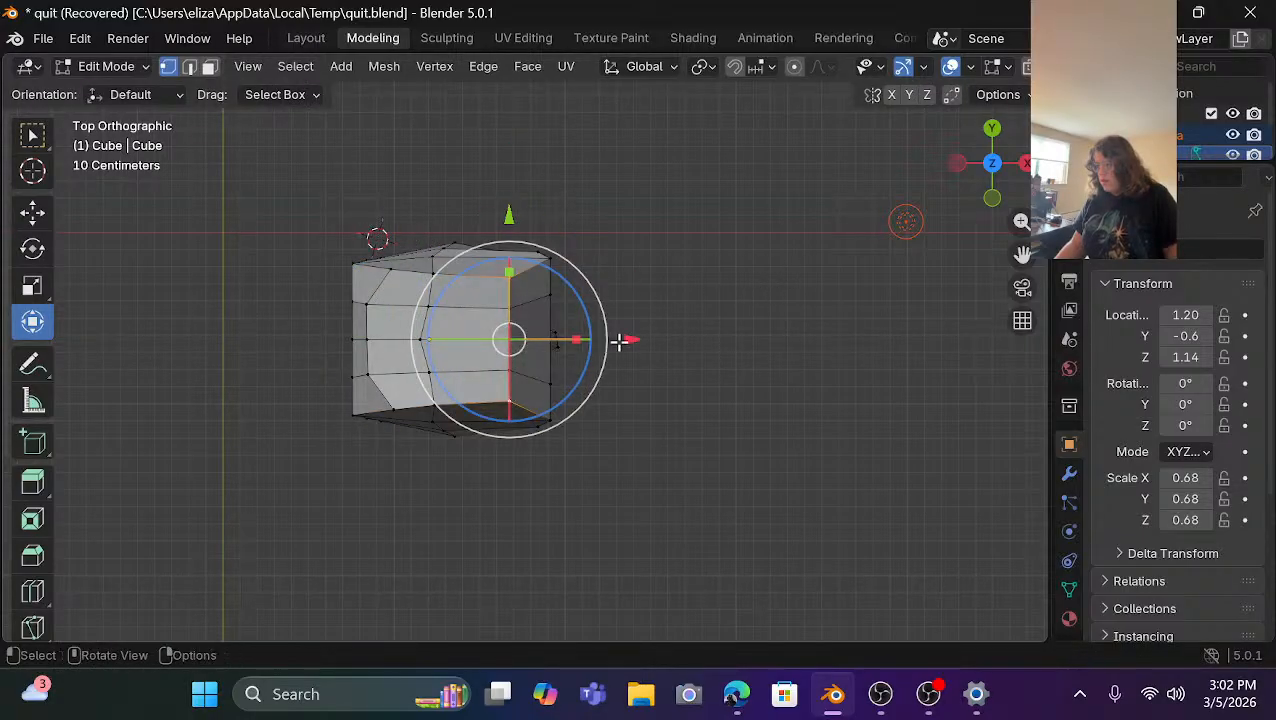
pyautogui.moveTo(620, 341); pyautogui.dragTo(618, 340)
pyautogui.click(717, 319)
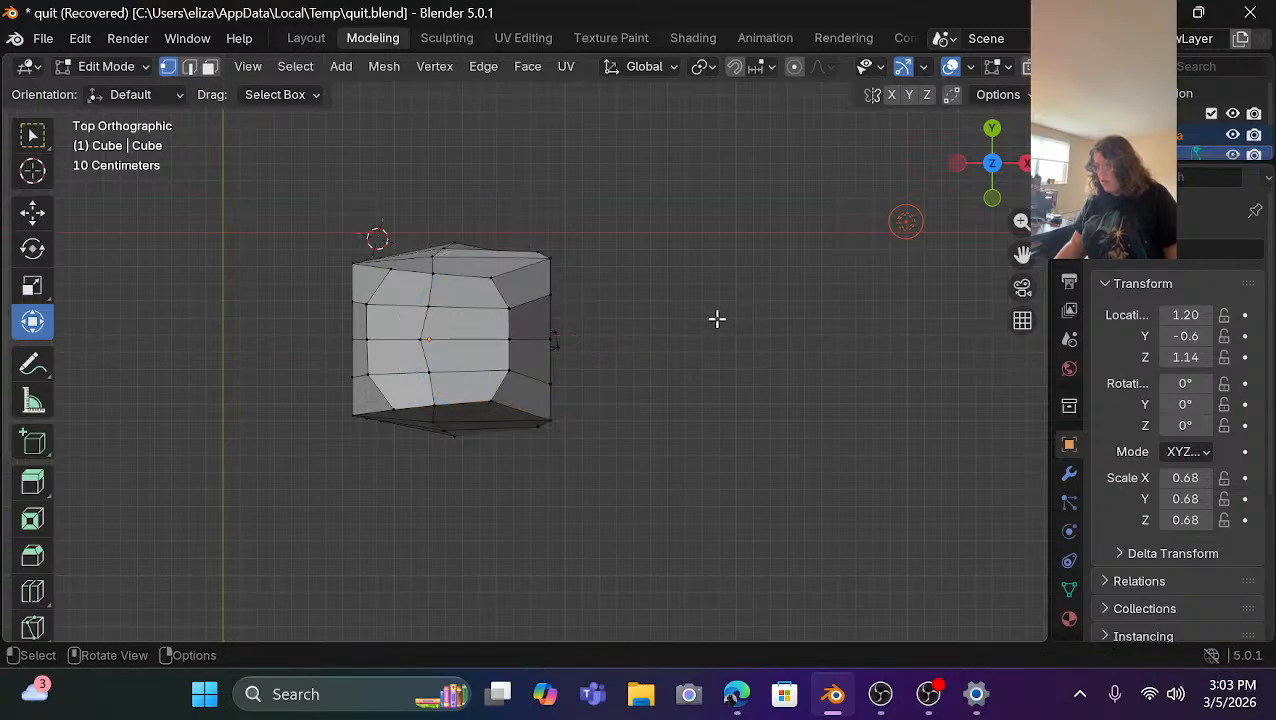
pyautogui.click(364, 417)
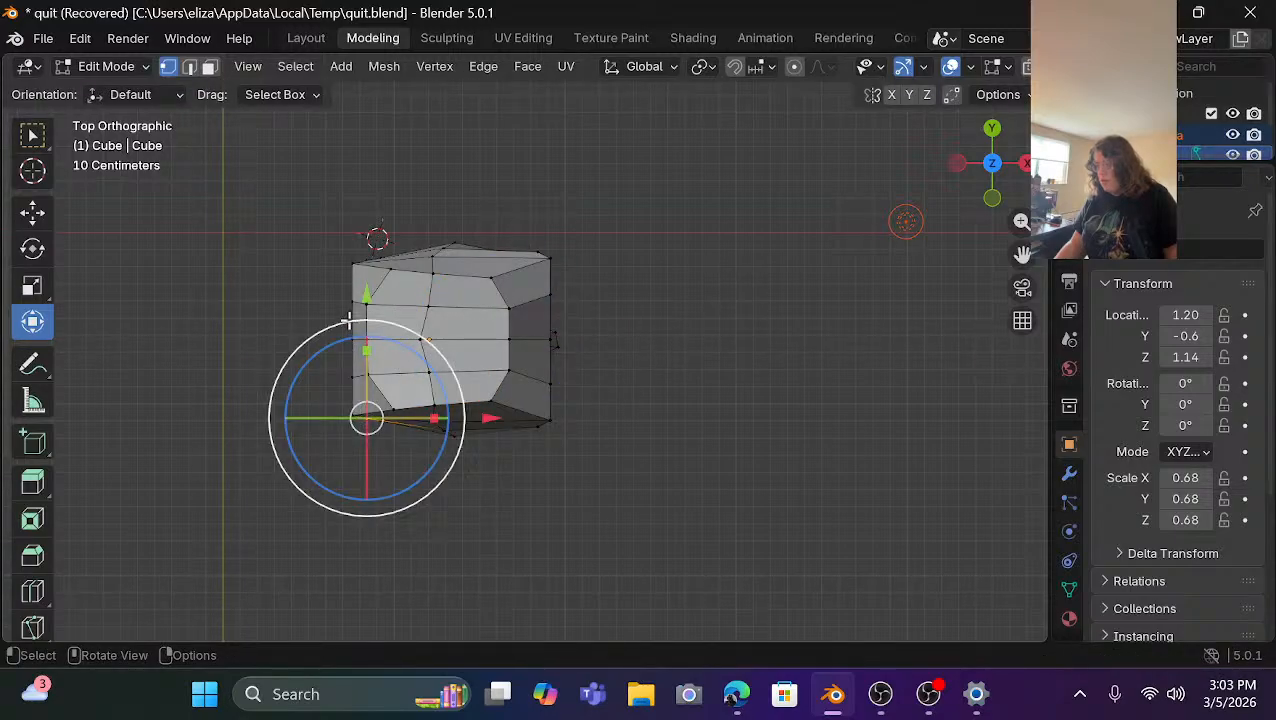
pyautogui.keyDown('shift'); pyautogui.click(355, 268); pyautogui.keyUp('shift')
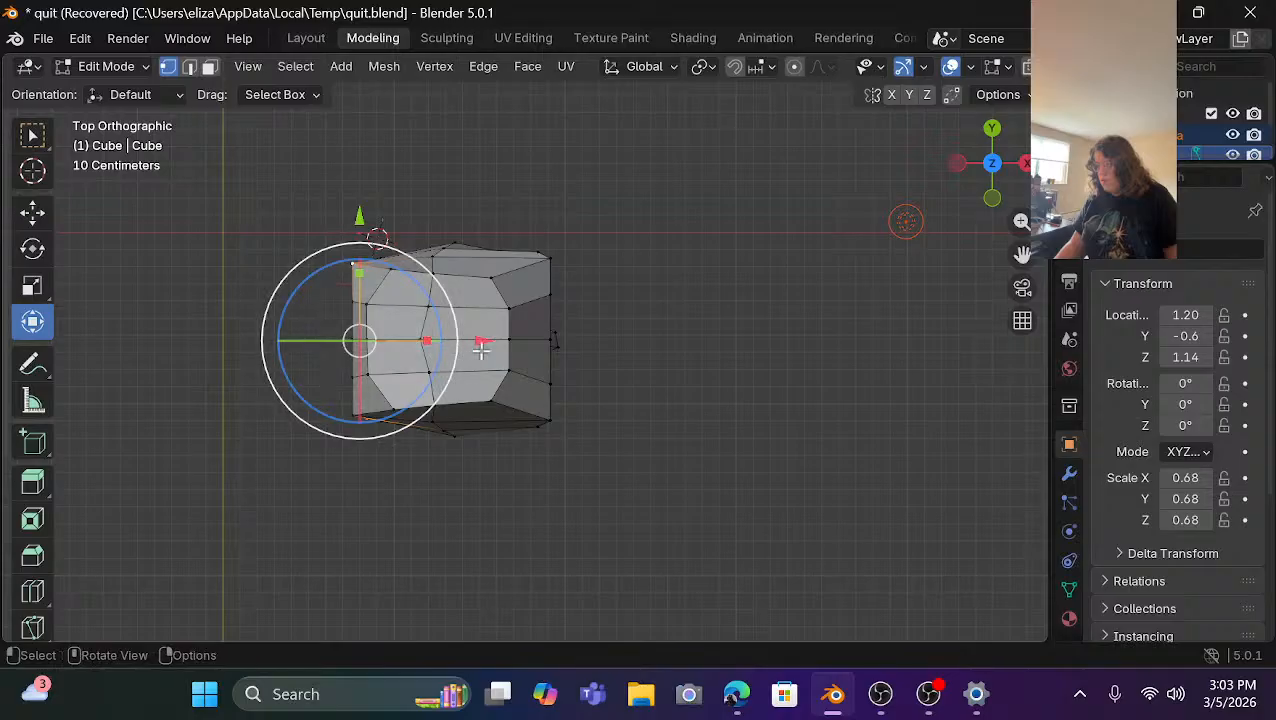
pyautogui.moveTo(497, 343); pyautogui.dragTo(513, 347)
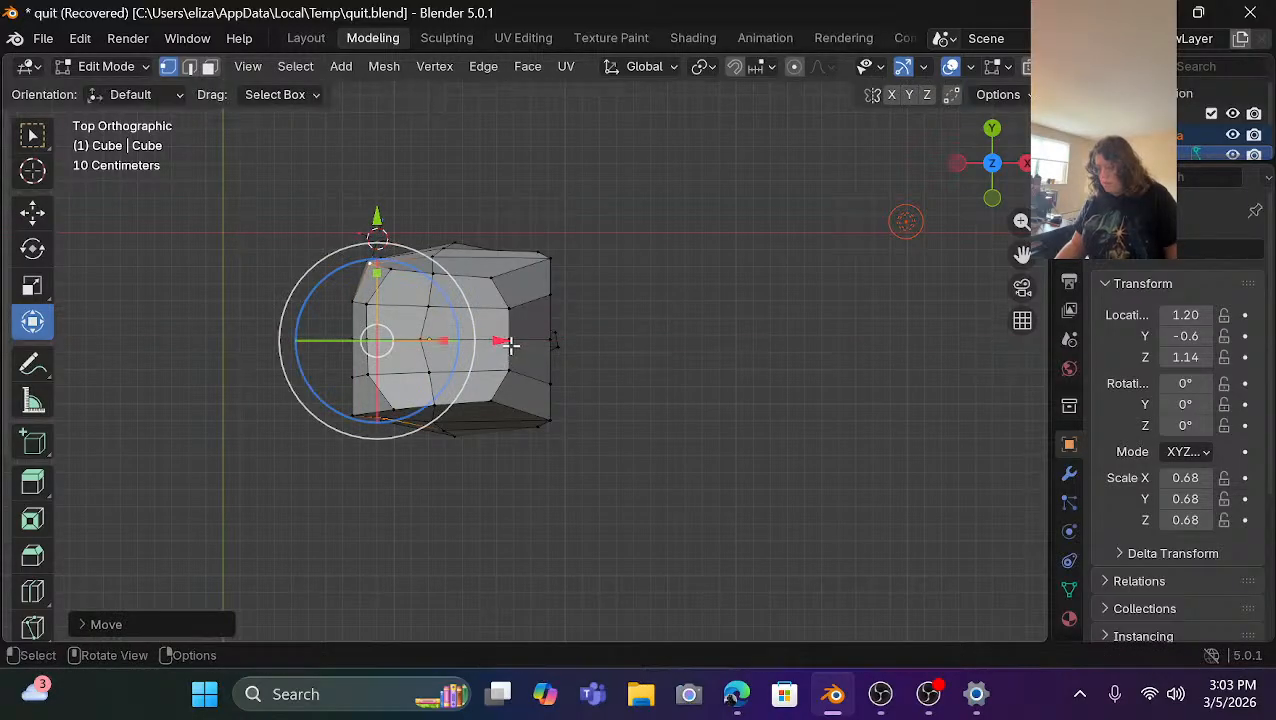
pyautogui.click(672, 330)
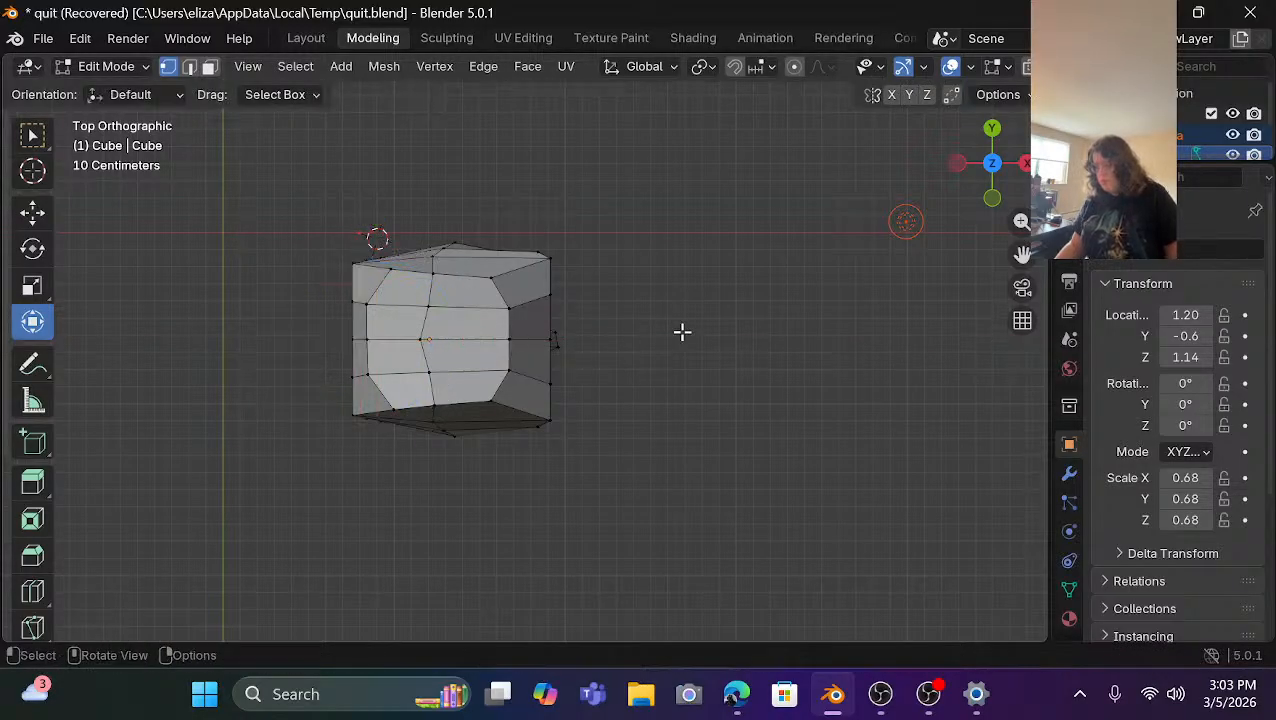
# Shift the two outermost rear corner vertices of the head slightly forward along X to round the back outline.
pyautogui.click(354, 418)
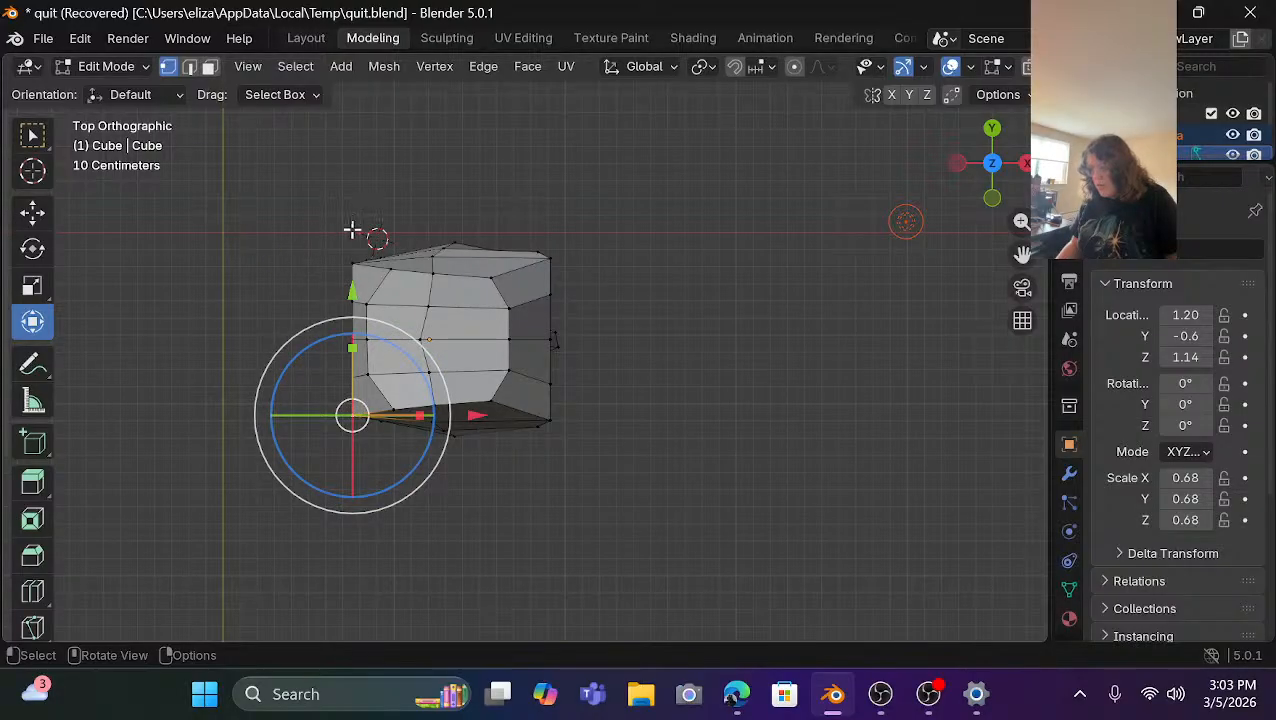
pyautogui.keyDown('shift'); pyautogui.click(355, 261); pyautogui.keyUp('shift')
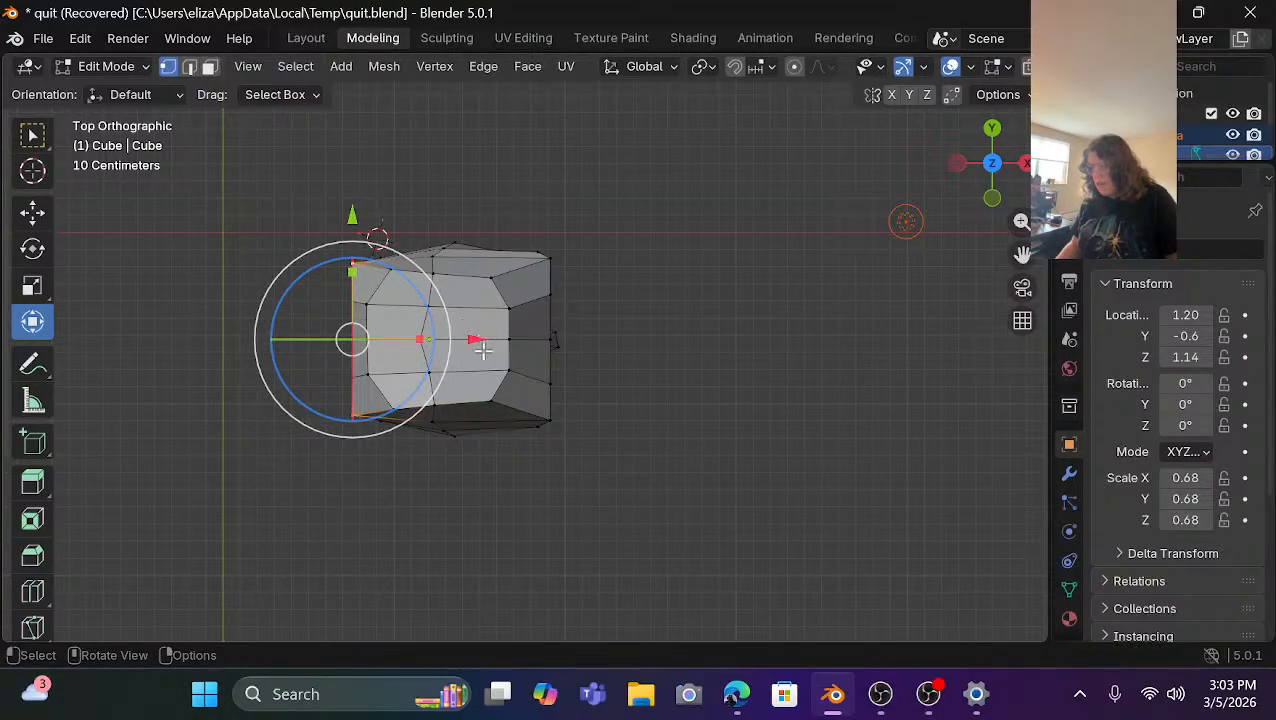
pyautogui.moveTo(477, 341); pyautogui.dragTo(500, 347)
pyautogui.click(720, 331)
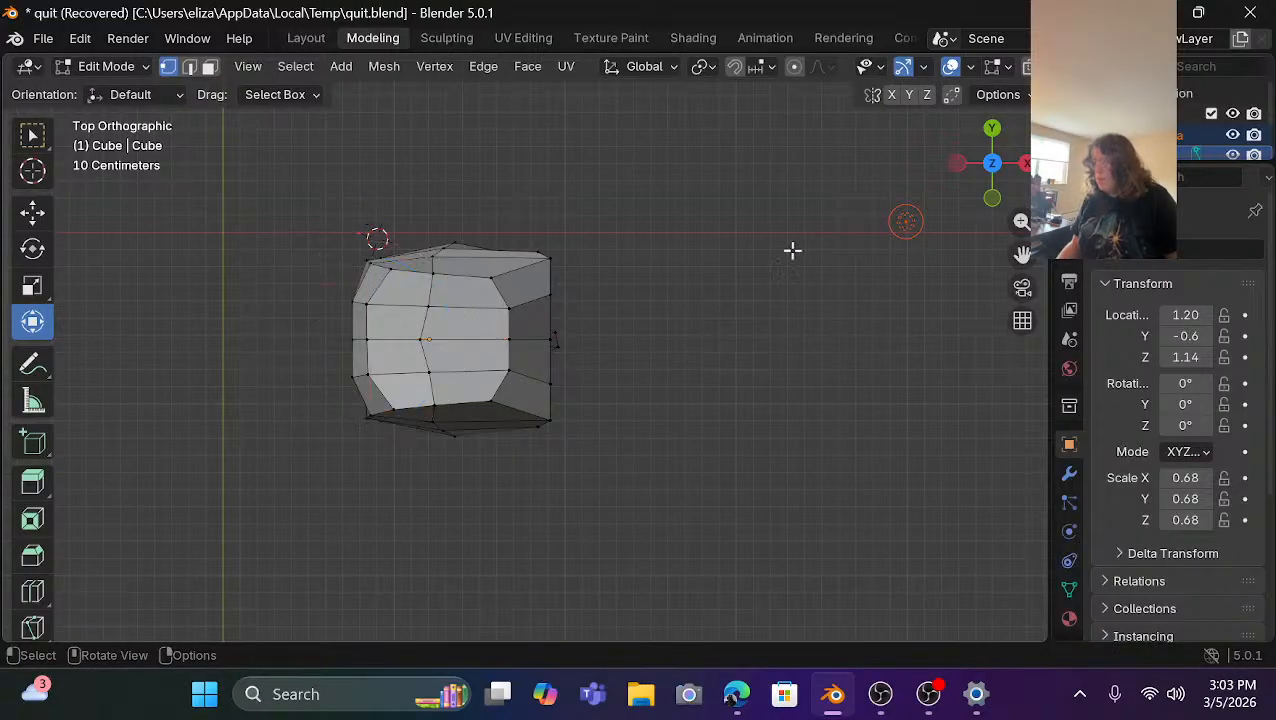
# Lower the middle vertex of the crown's side edge on both sides of the head slightly along Z.
pyautogui.moveTo(975, 168); pyautogui.dragTo(1205, 345)
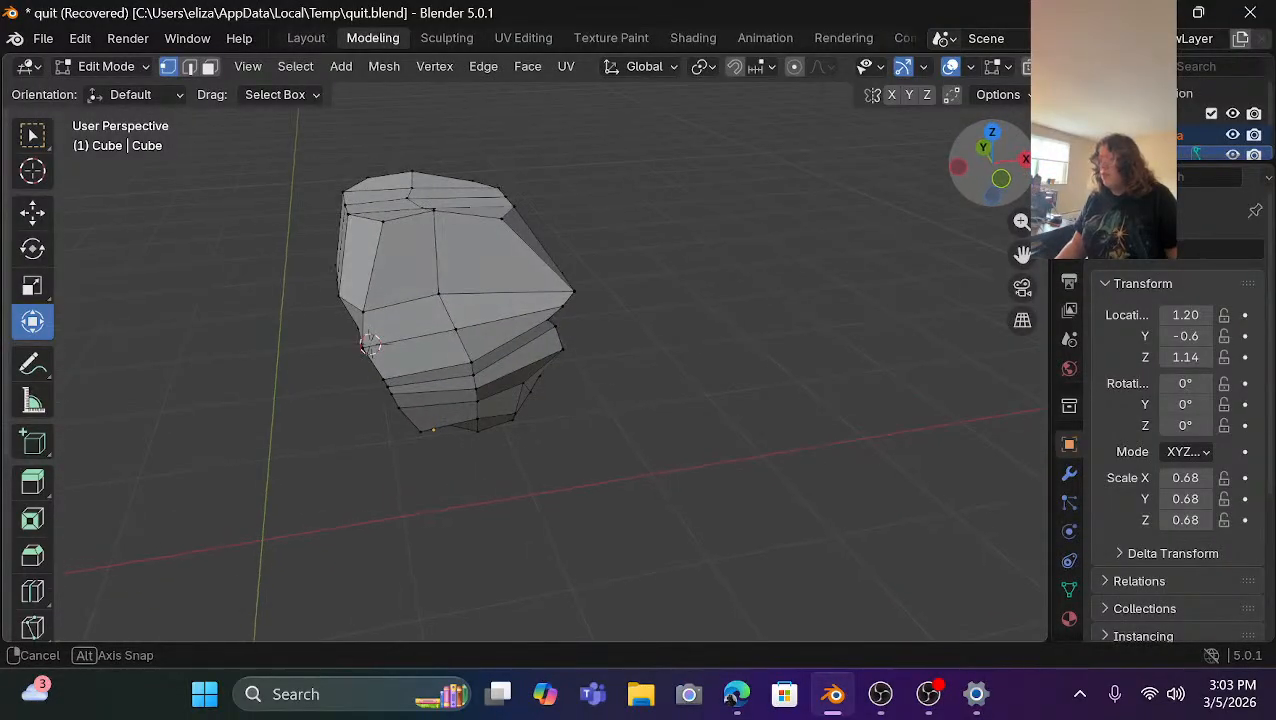
pyautogui.click(428, 212)
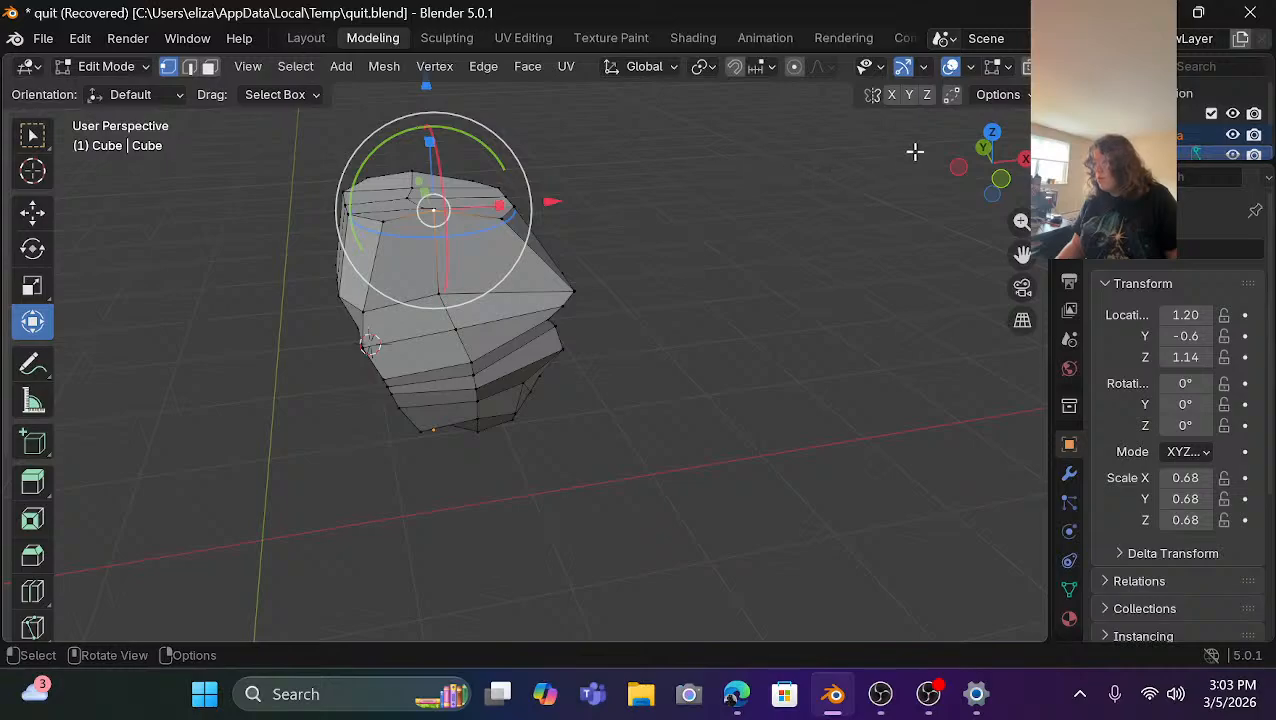
pyautogui.moveTo(985, 160); pyautogui.dragTo(954, 171)
pyautogui.scroll(2, 727, 236)
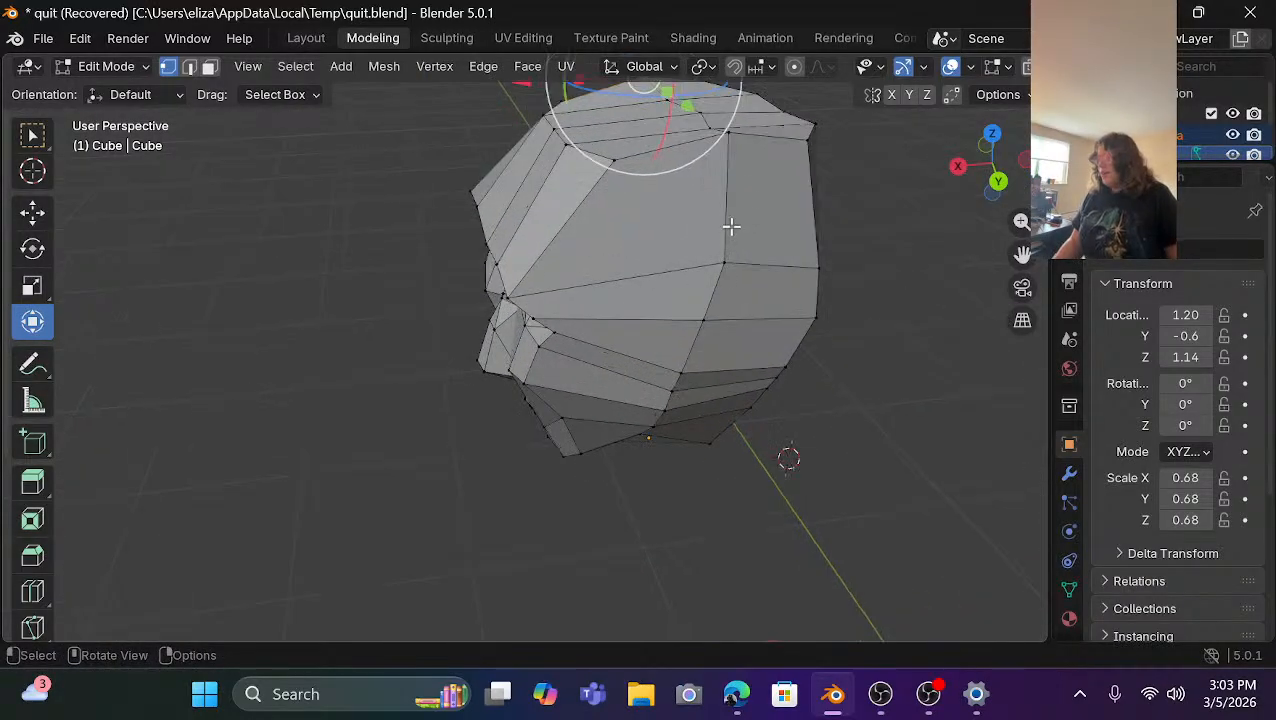
pyautogui.scroll(-3, 720, 193)
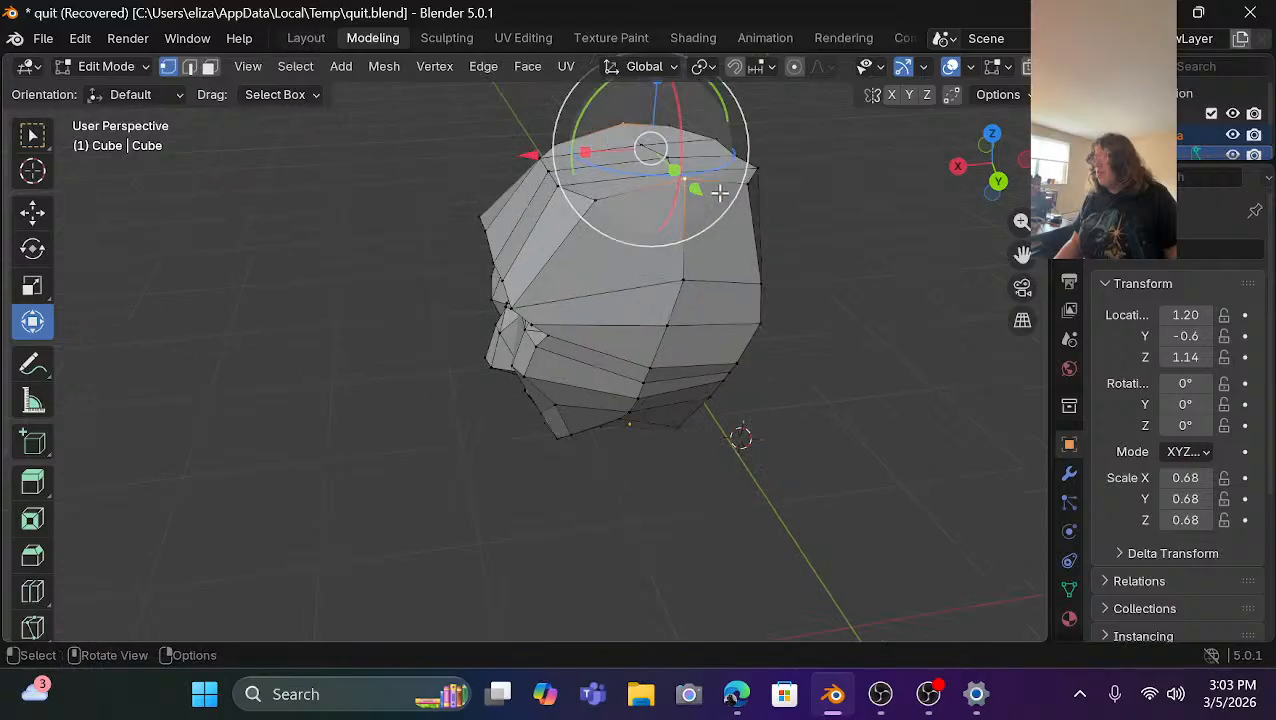
pyautogui.scroll(-1, 720, 193)
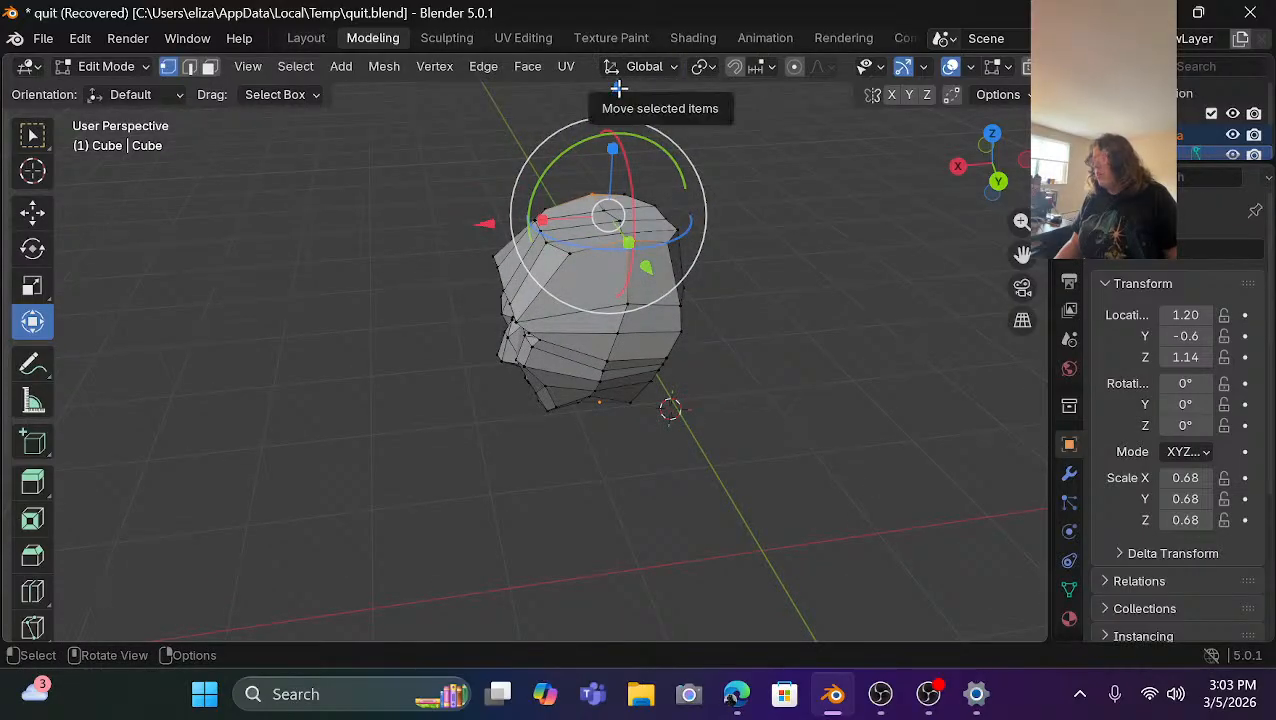
pyautogui.moveTo(615, 89); pyautogui.dragTo(614, 102)
pyautogui.click(797, 221)
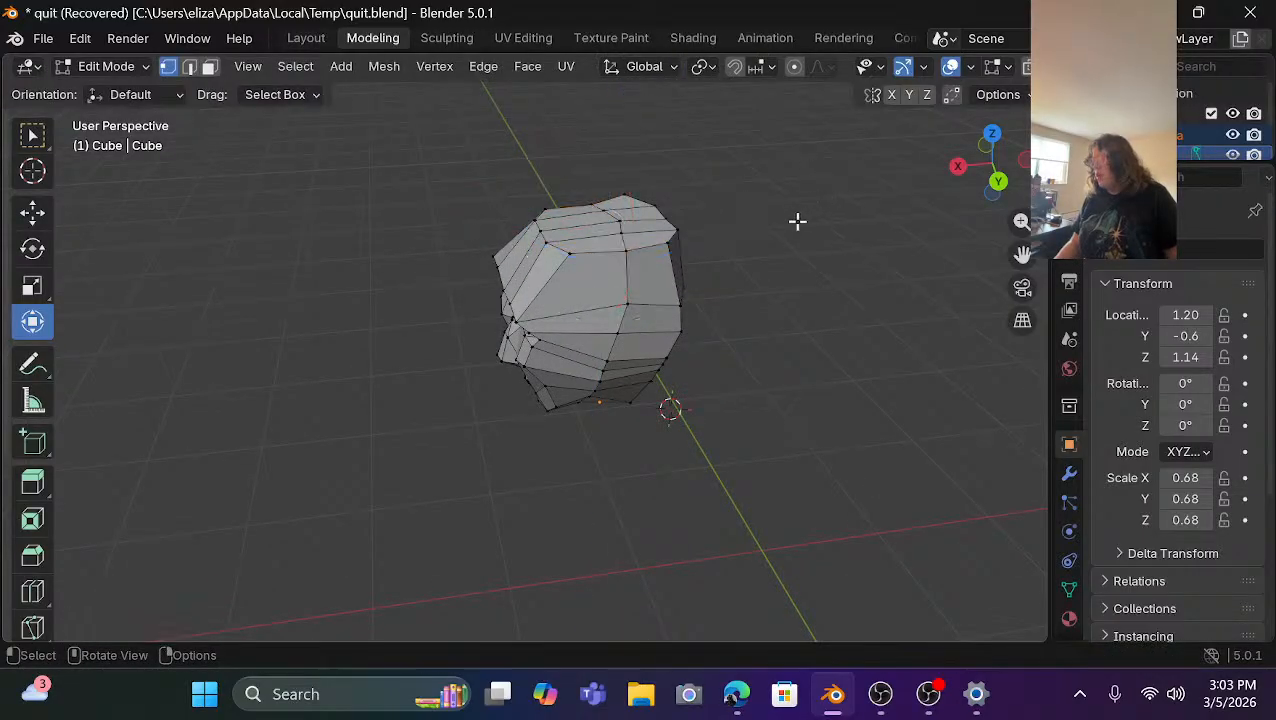
# Lower the crown's two rear side corner vertices along Z to round off the back of the head.
pyautogui.click(667, 243)
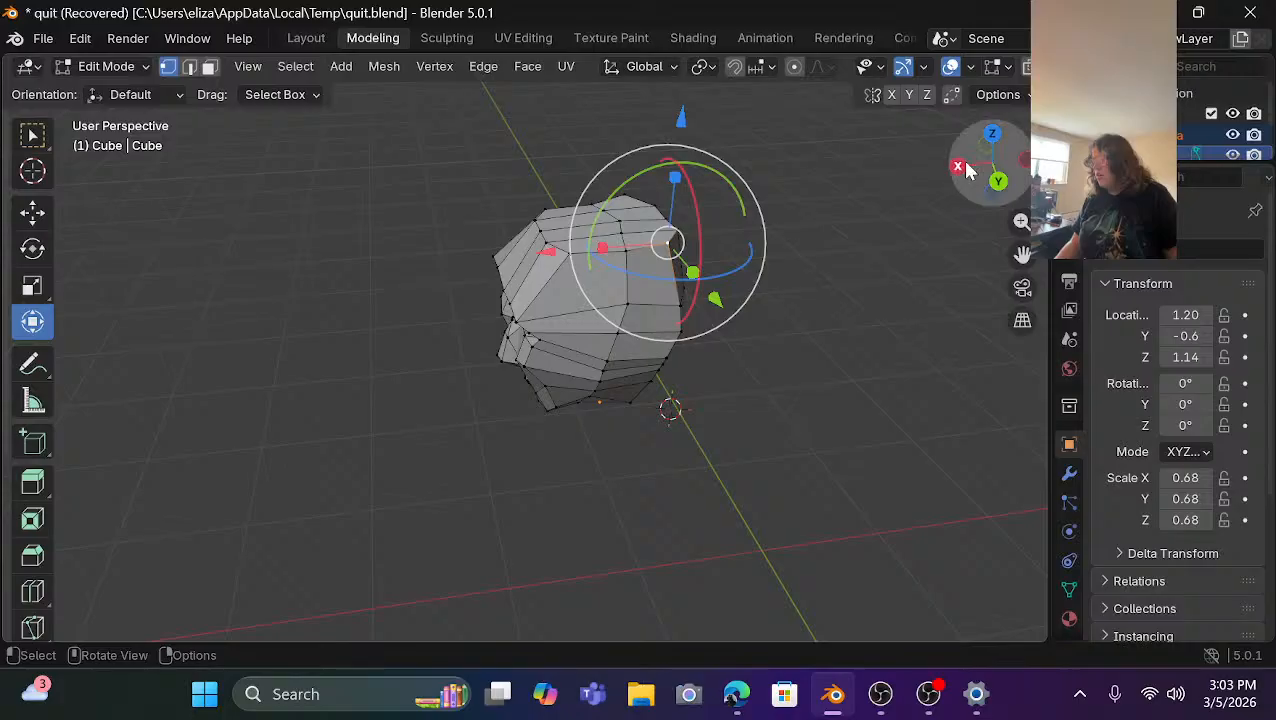
pyautogui.moveTo(966, 170); pyautogui.dragTo(570, 176)
pyautogui.scroll(2, 515, 338)
pyautogui.scroll(1, 465, 297)
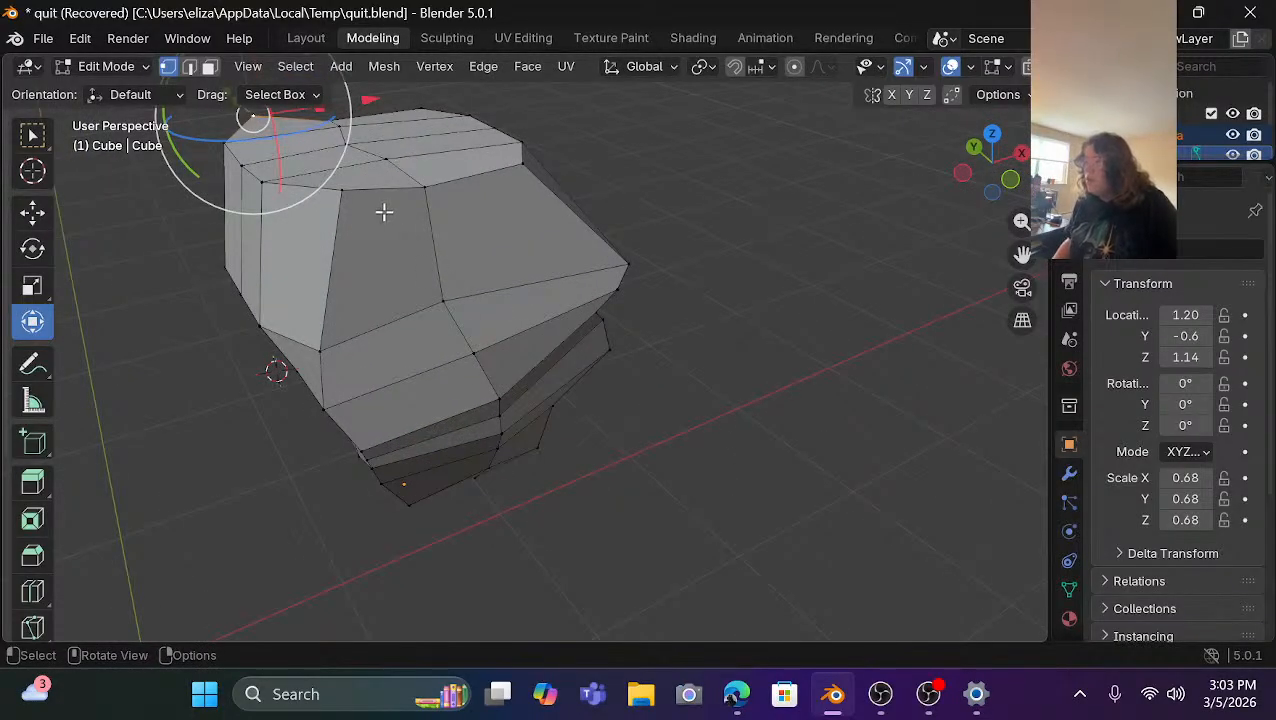
pyautogui.click(343, 190)
pyautogui.scroll(-3, 355, 200)
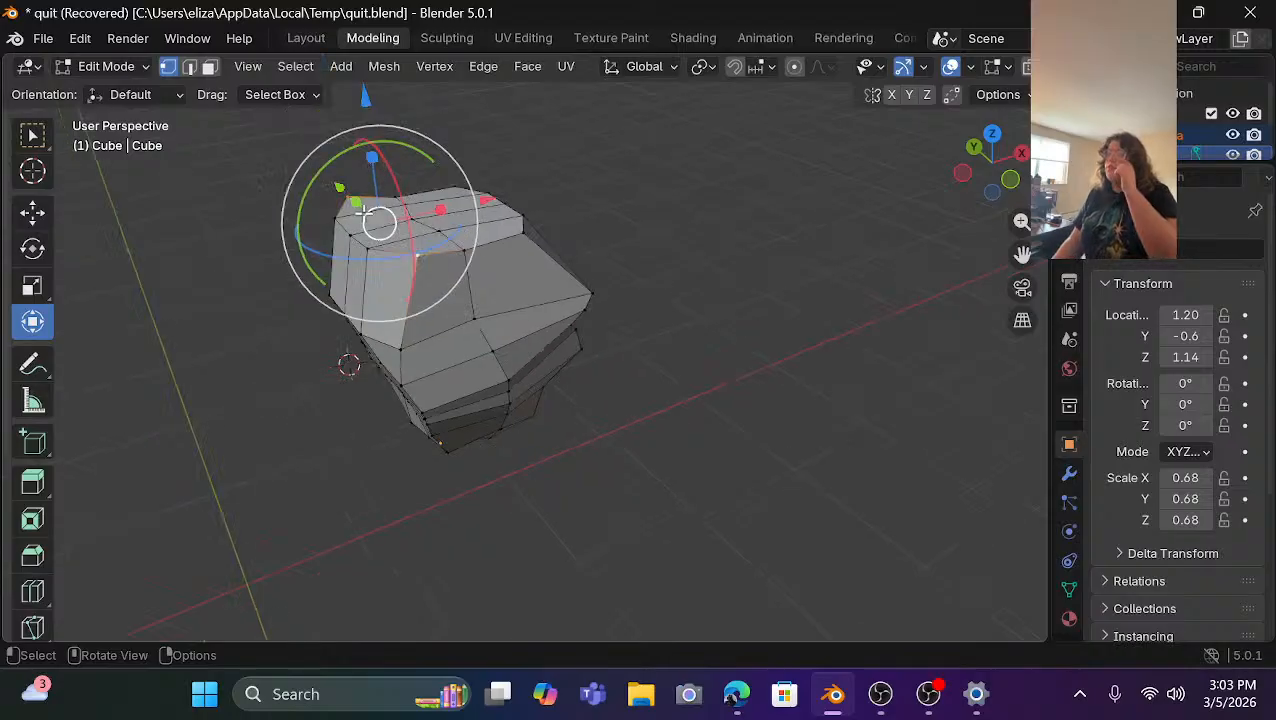
pyautogui.moveTo(366, 104); pyautogui.dragTo(378, 133)
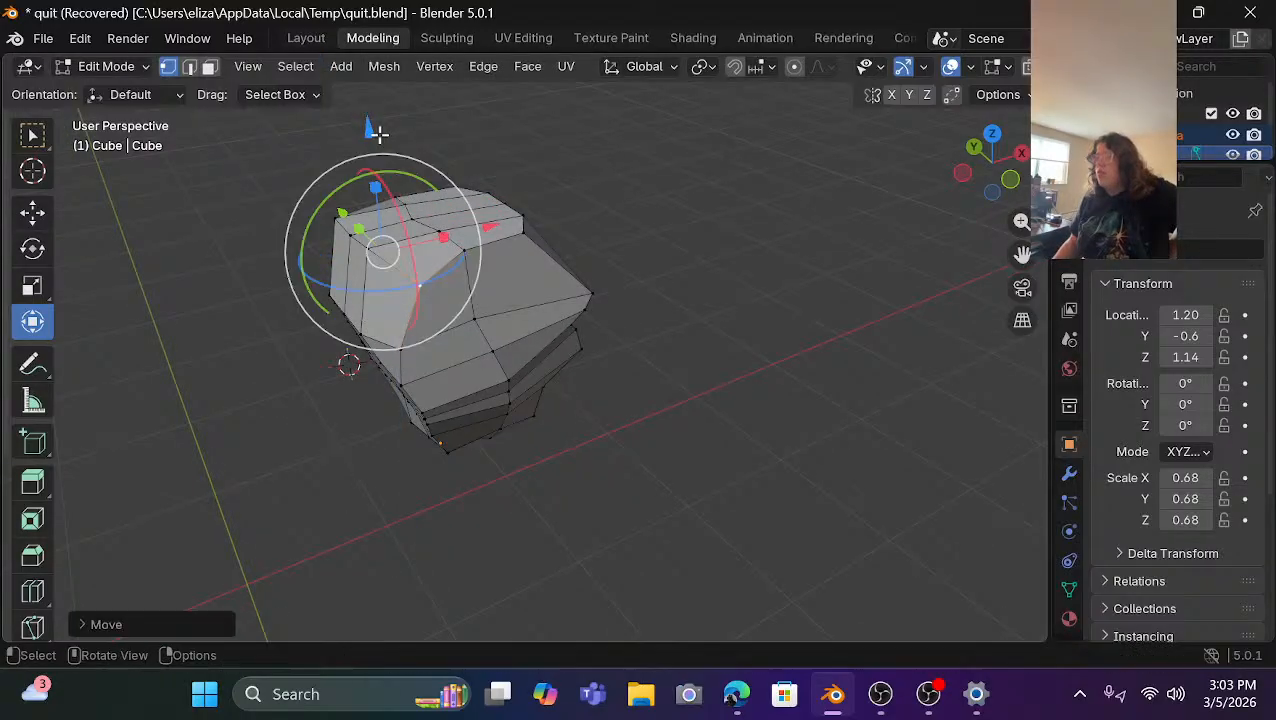
pyautogui.click(970, 207)
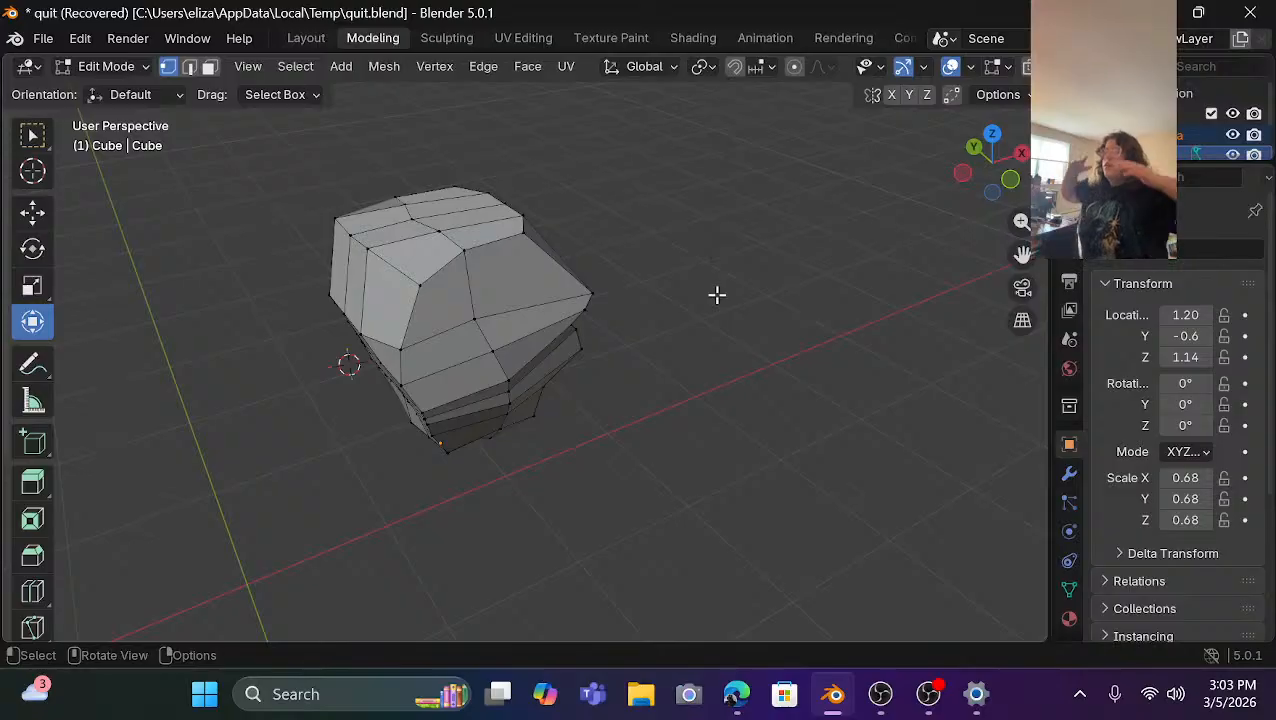
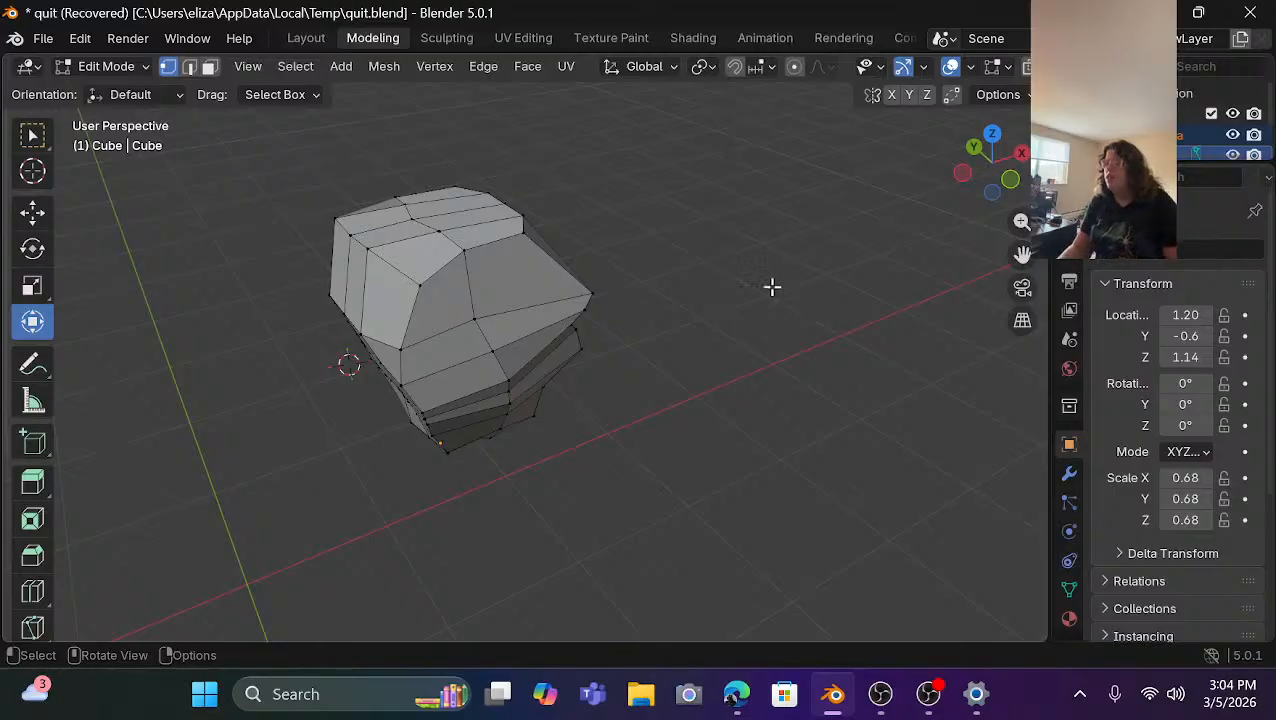
# Raise the two lower corner vertices of the nose's underside, just above the upper lip, about 0.038 m along Z.
pyautogui.moveTo(967, 172); pyautogui.dragTo(495, 166)
pyautogui.scroll(3, 547, 285)
pyautogui.scroll(3, 547, 285)
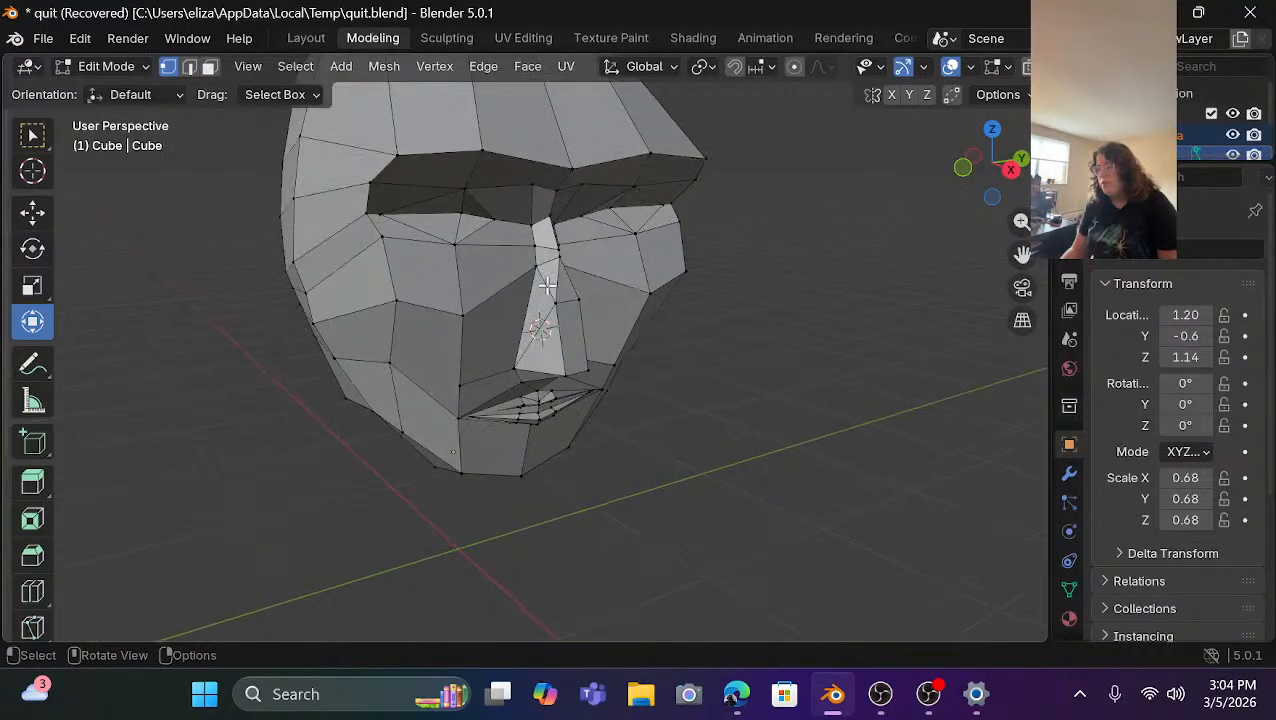
pyautogui.scroll(2, 605, 260)
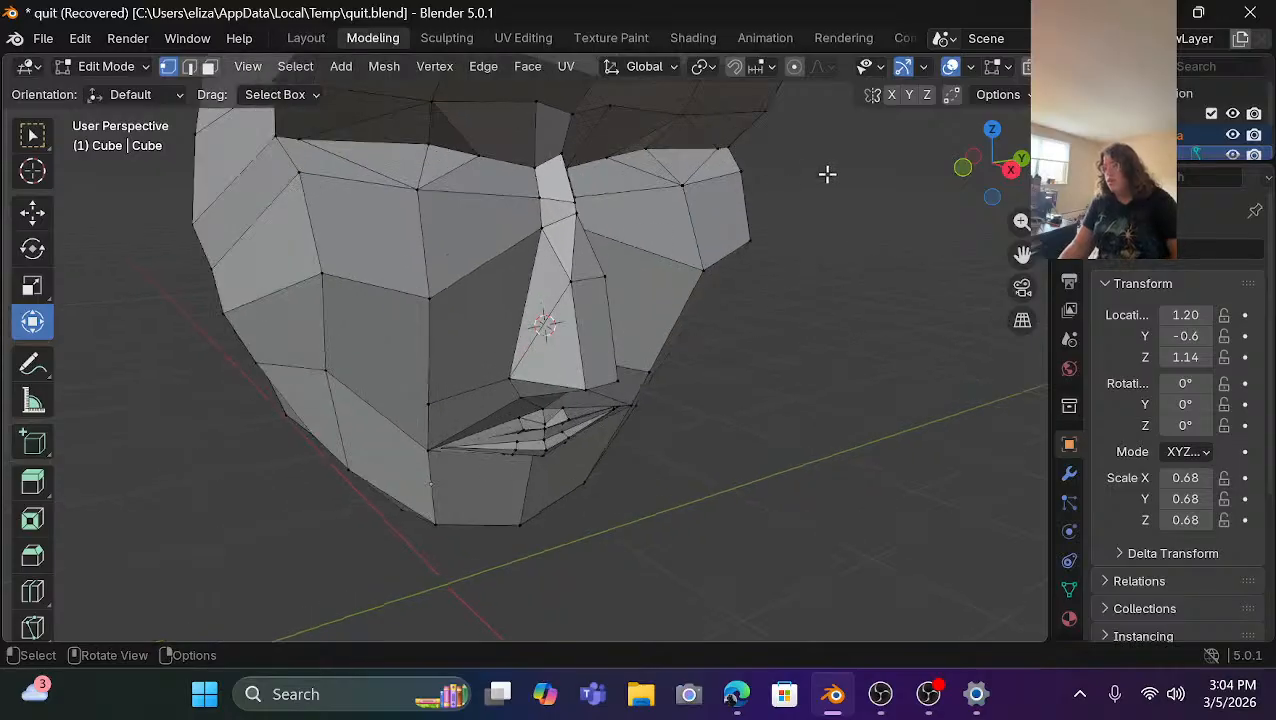
pyautogui.moveTo(1020, 173); pyautogui.dragTo(978, 178)
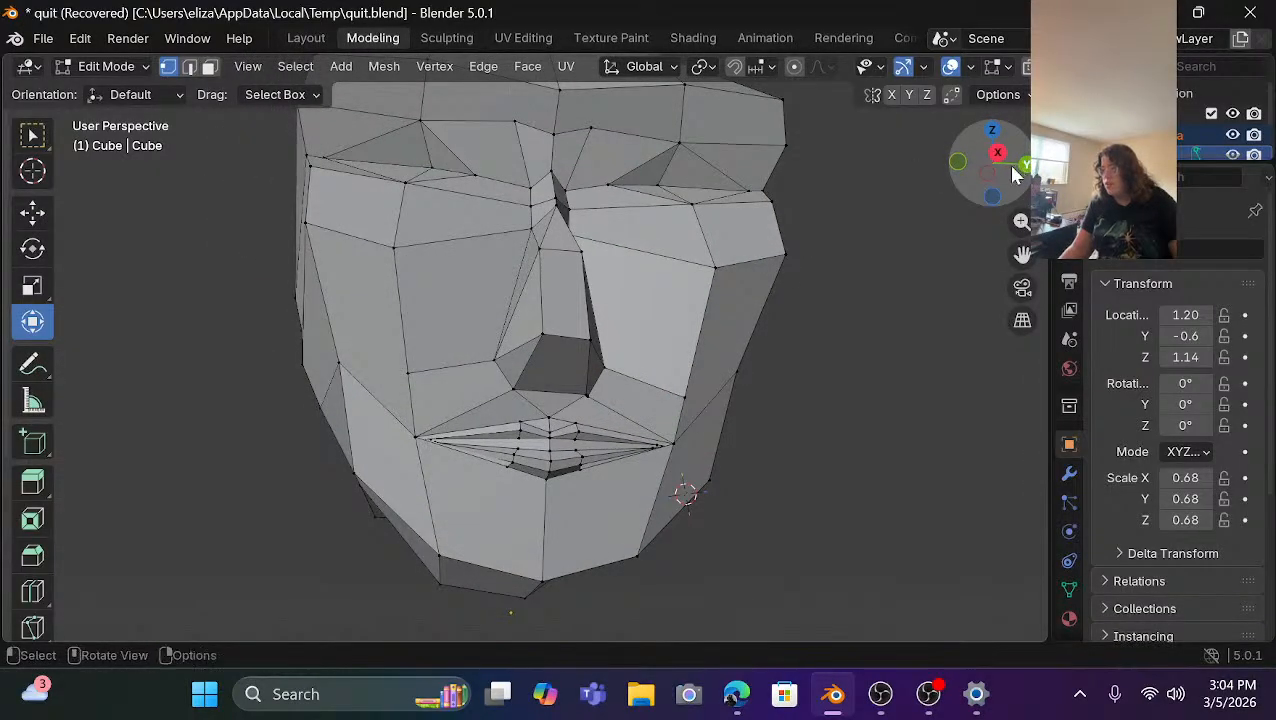
pyautogui.scroll(2, 656, 388)
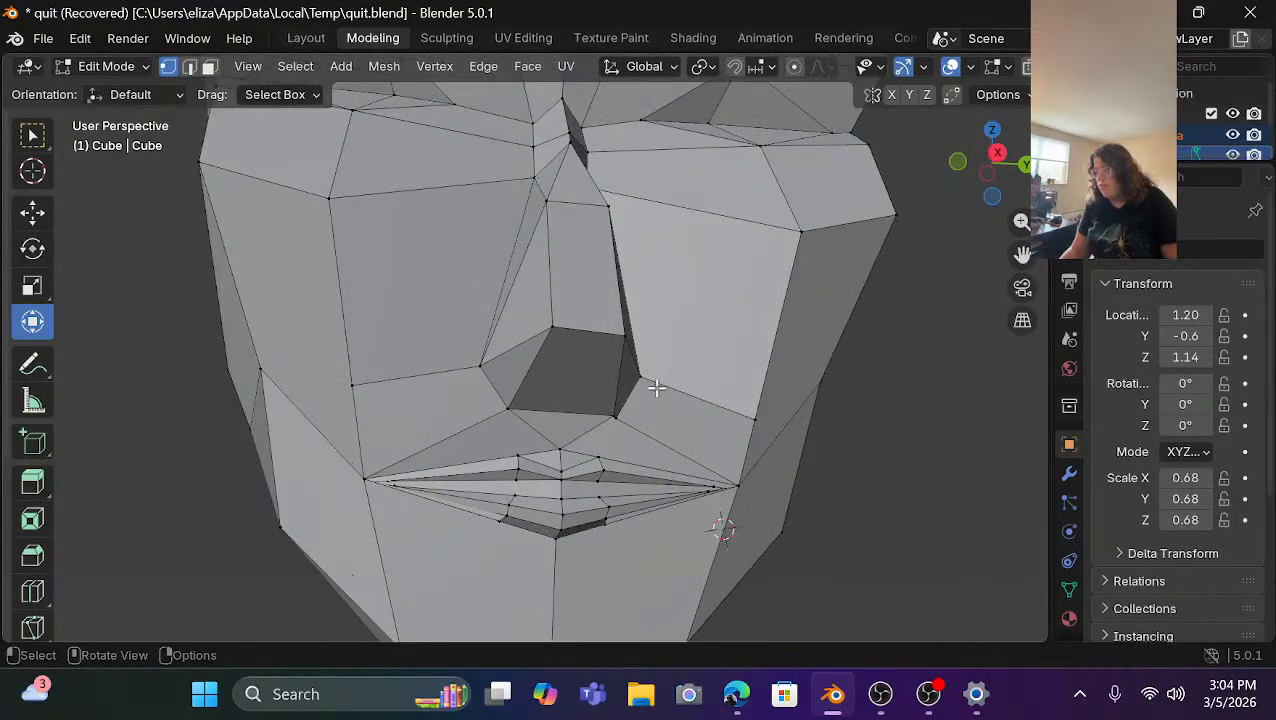
pyautogui.click(508, 409)
pyautogui.scroll(2, 630, 411)
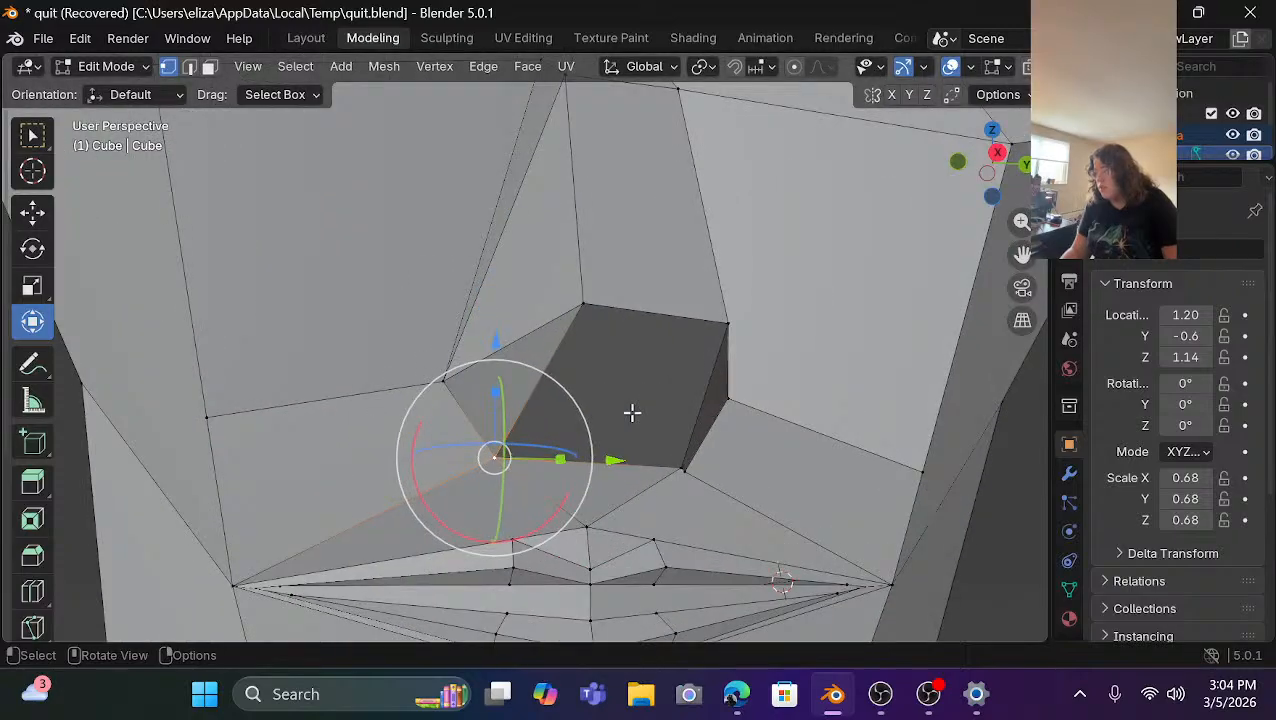
pyautogui.keyDown('shift'); pyautogui.click(677, 466); pyautogui.keyUp('shift')
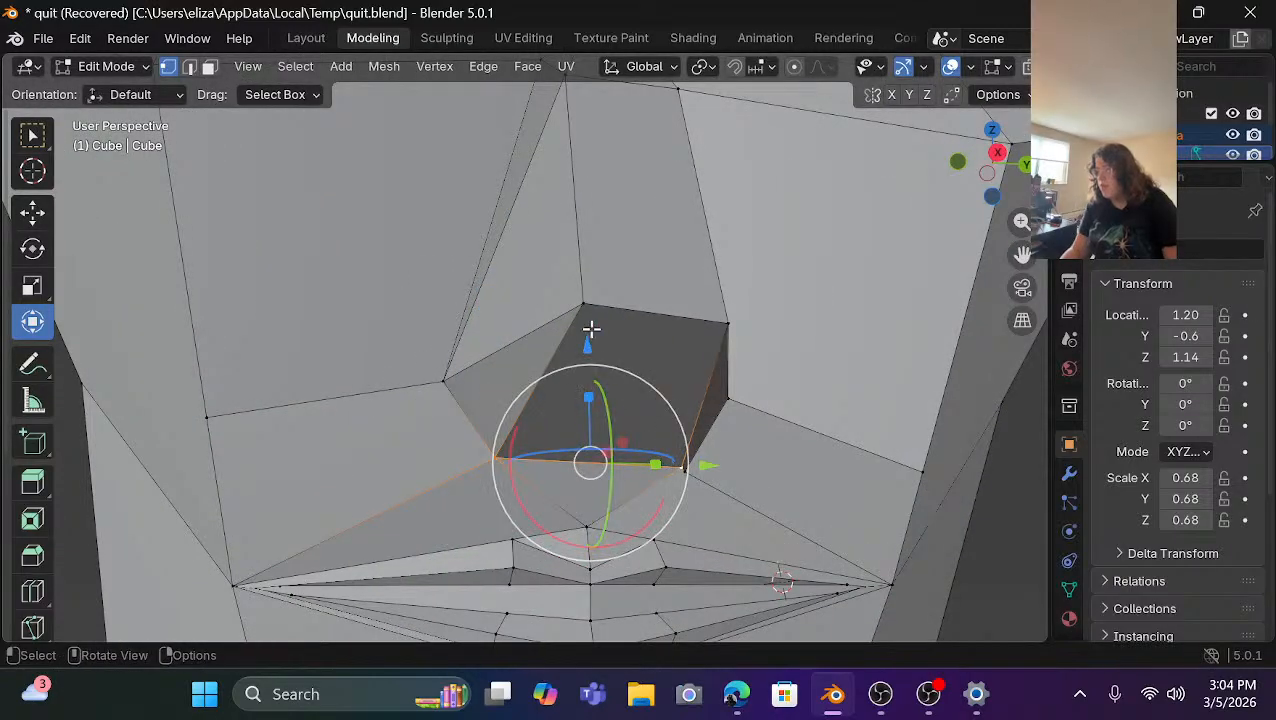
pyautogui.press('g')
pyautogui.press('z')
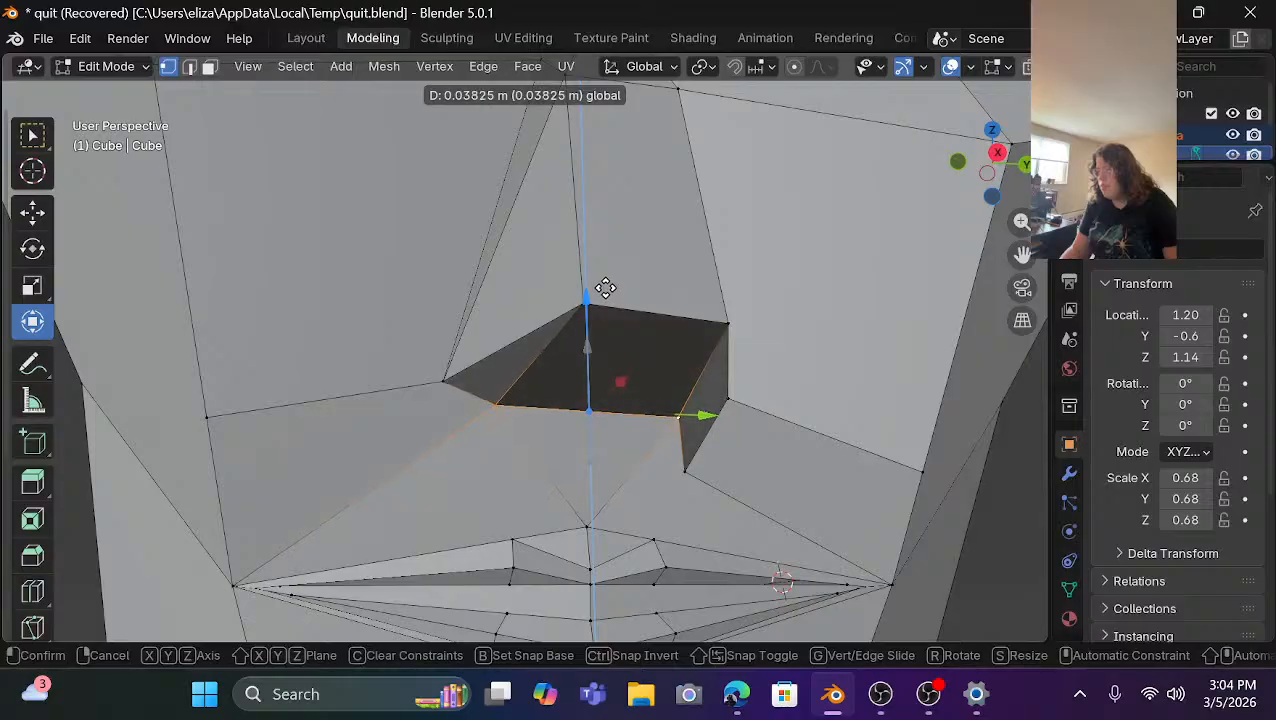
pyautogui.click(605, 288)
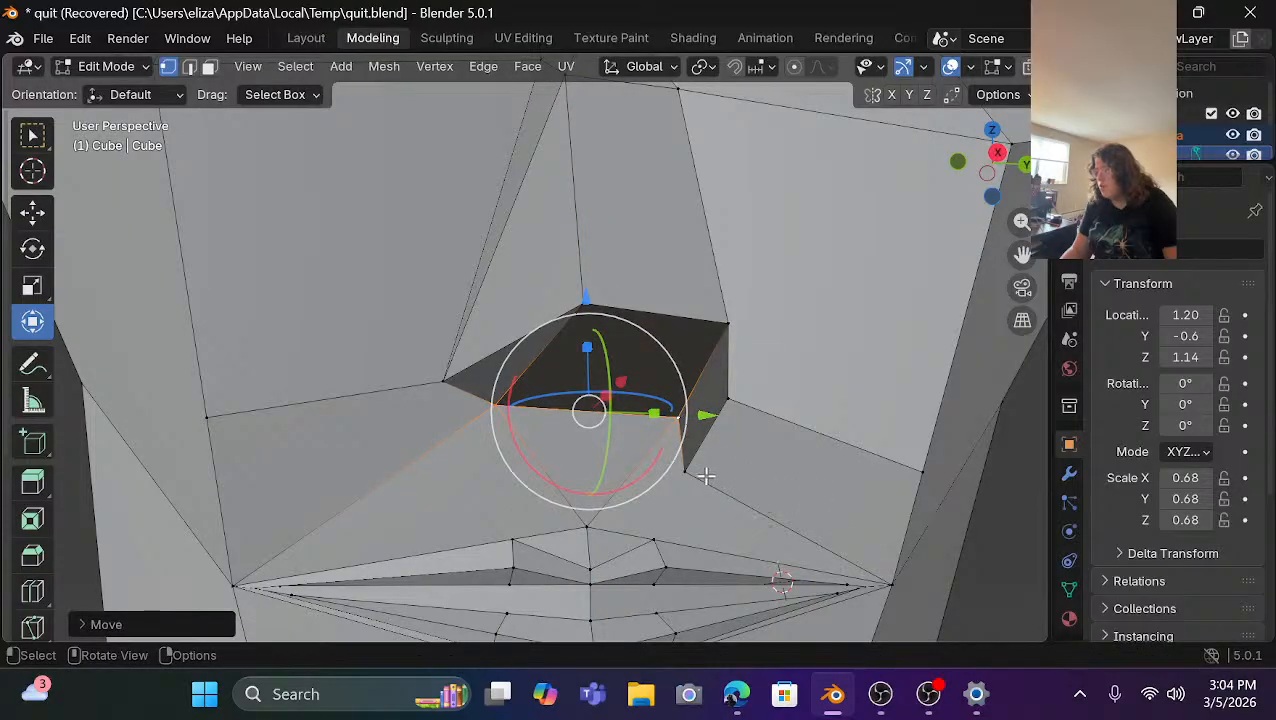
# Raise the stray vertex left beneath the nose's lower corner along Z to close the gap to the raised corner.
pyautogui.click(693, 473)
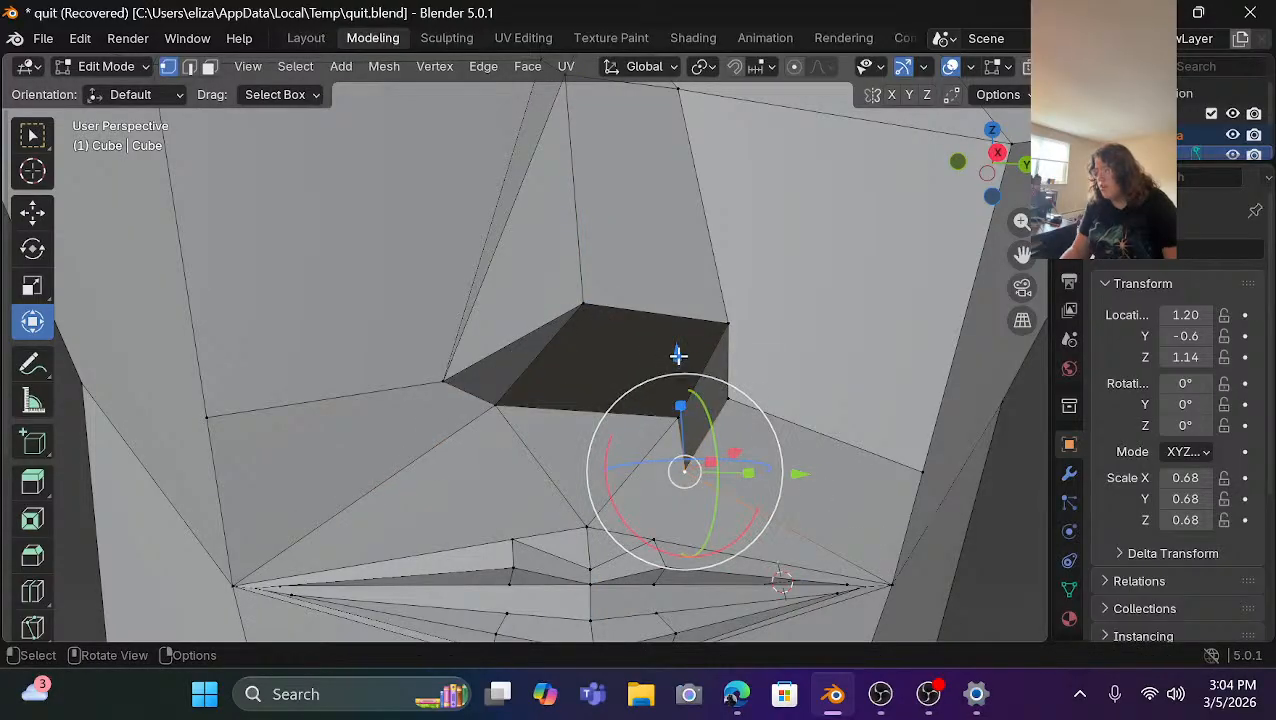
pyautogui.moveTo(678, 358); pyautogui.dragTo(683, 305)
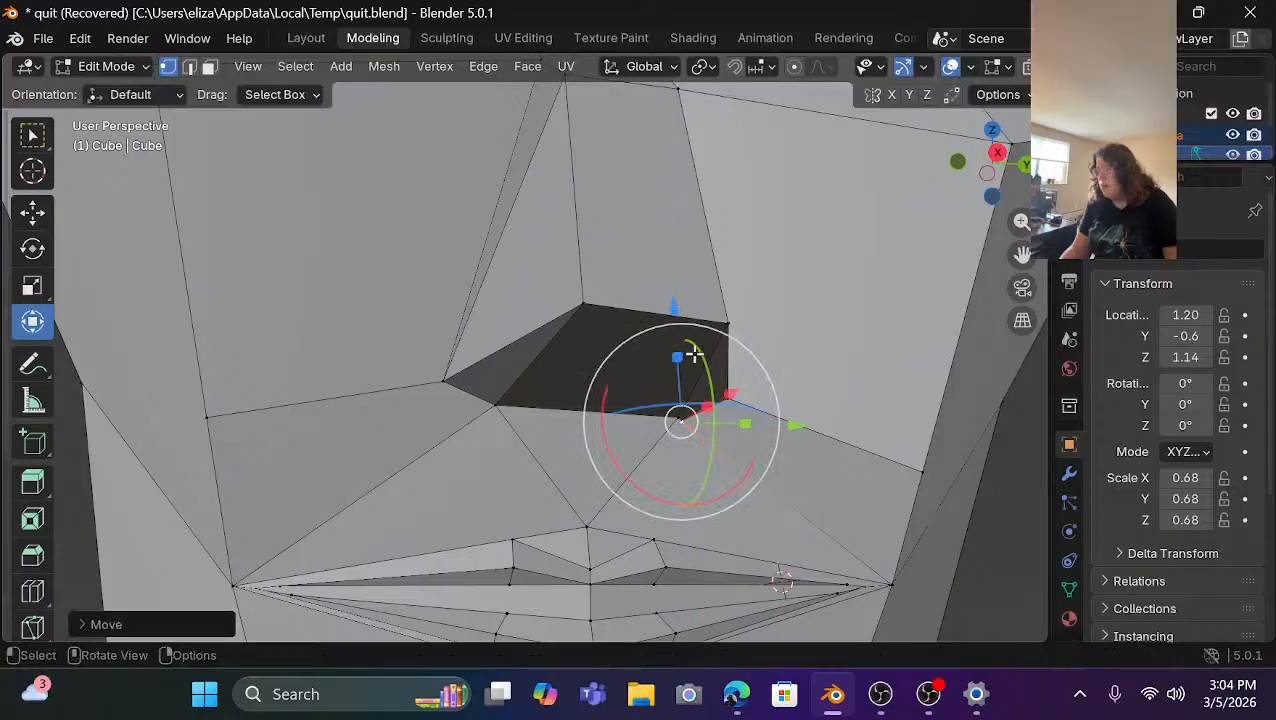
pyautogui.moveTo(692, 350); pyautogui.dragTo(742, 460, button='middle')
pyautogui.click(845, 472)
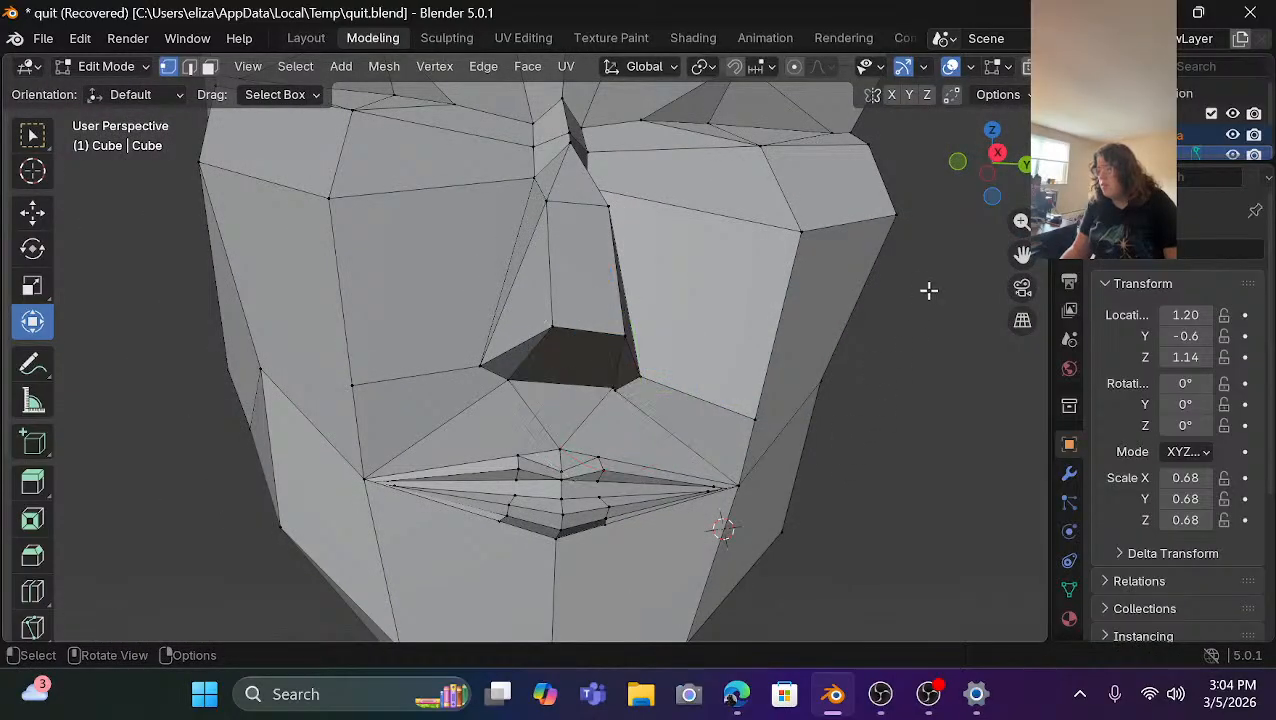
pyautogui.moveTo(958, 170)
pyautogui.mouseDown()
pyautogui.moveTo(845, 173)
pyautogui.moveTo(966, 175)
pyautogui.mouseUp()
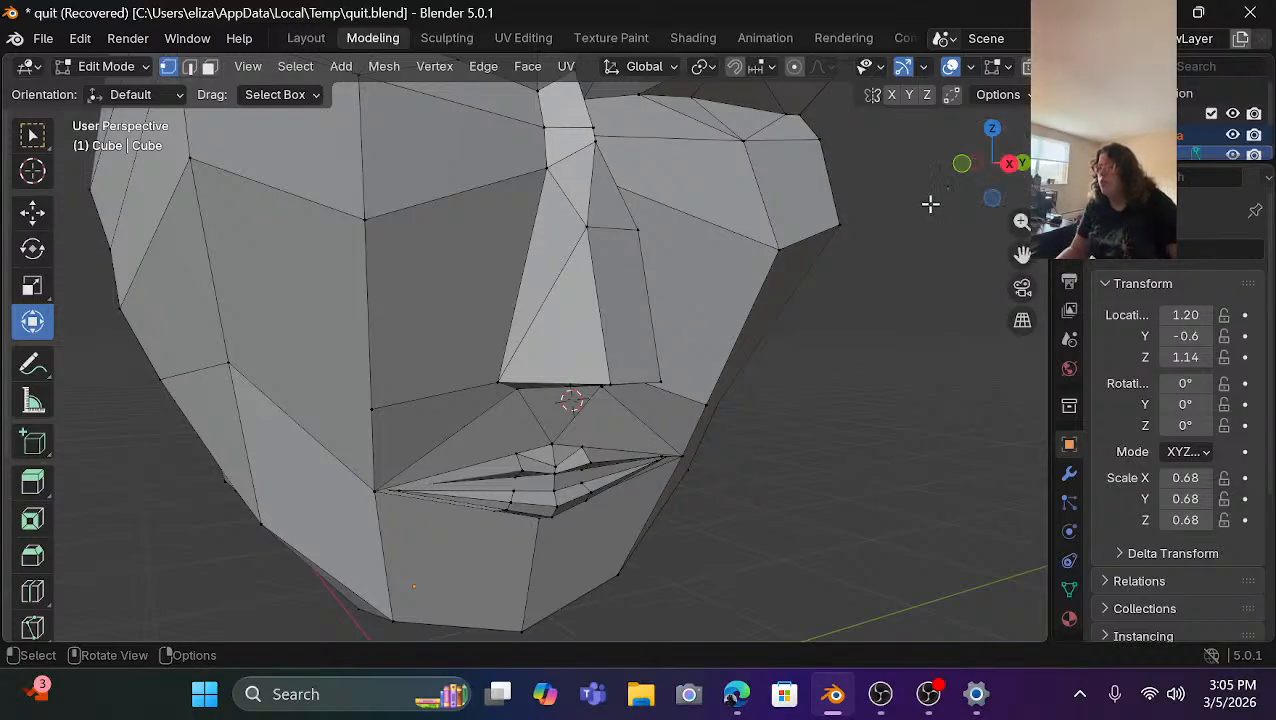
pyautogui.scroll(-6, 887, 192)
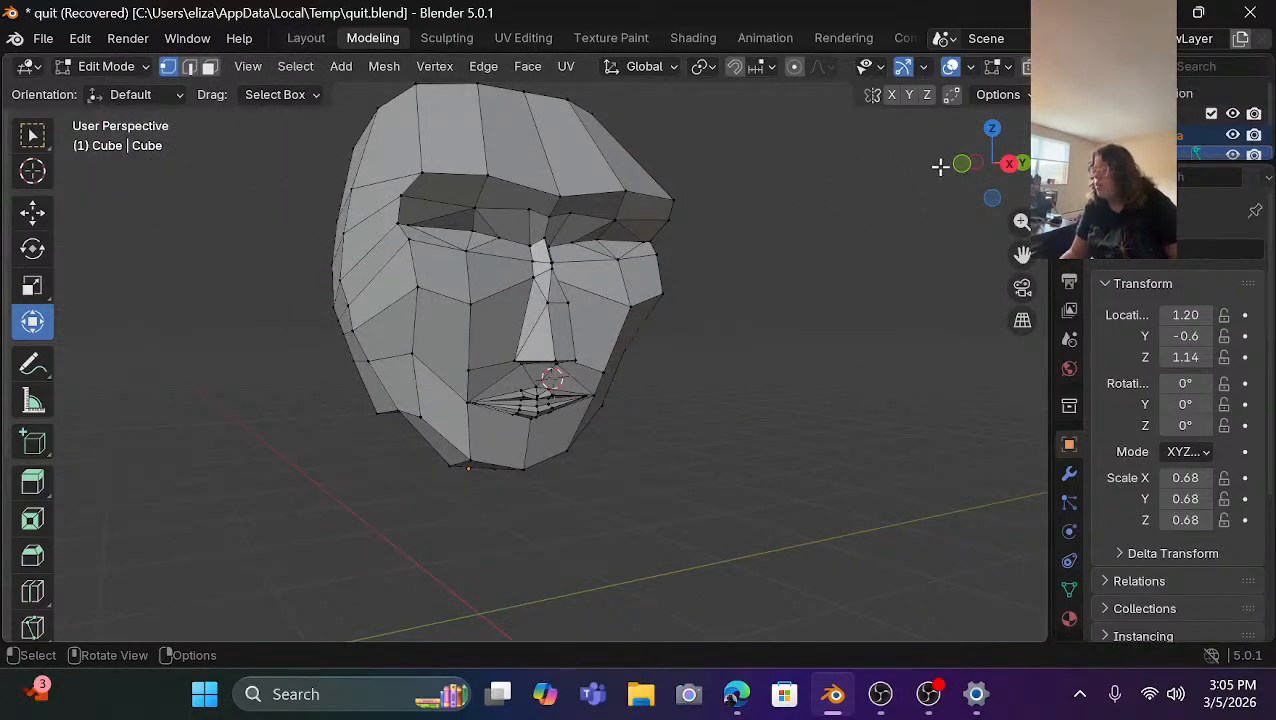
pyautogui.moveTo(958, 168); pyautogui.dragTo(925, 188)
# Switch to the YouTube Studio live streaming page in the browser to read the live chat.
pyautogui.moveTo(742, 708)
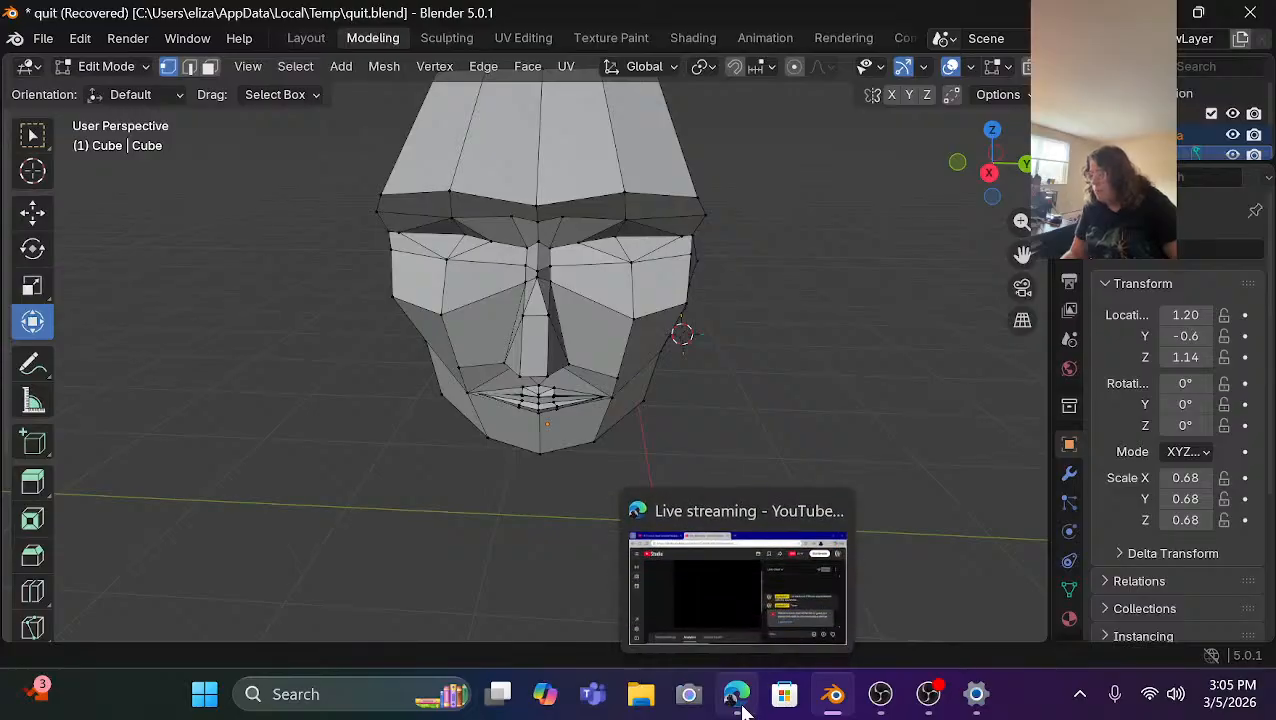
pyautogui.click(714, 599)
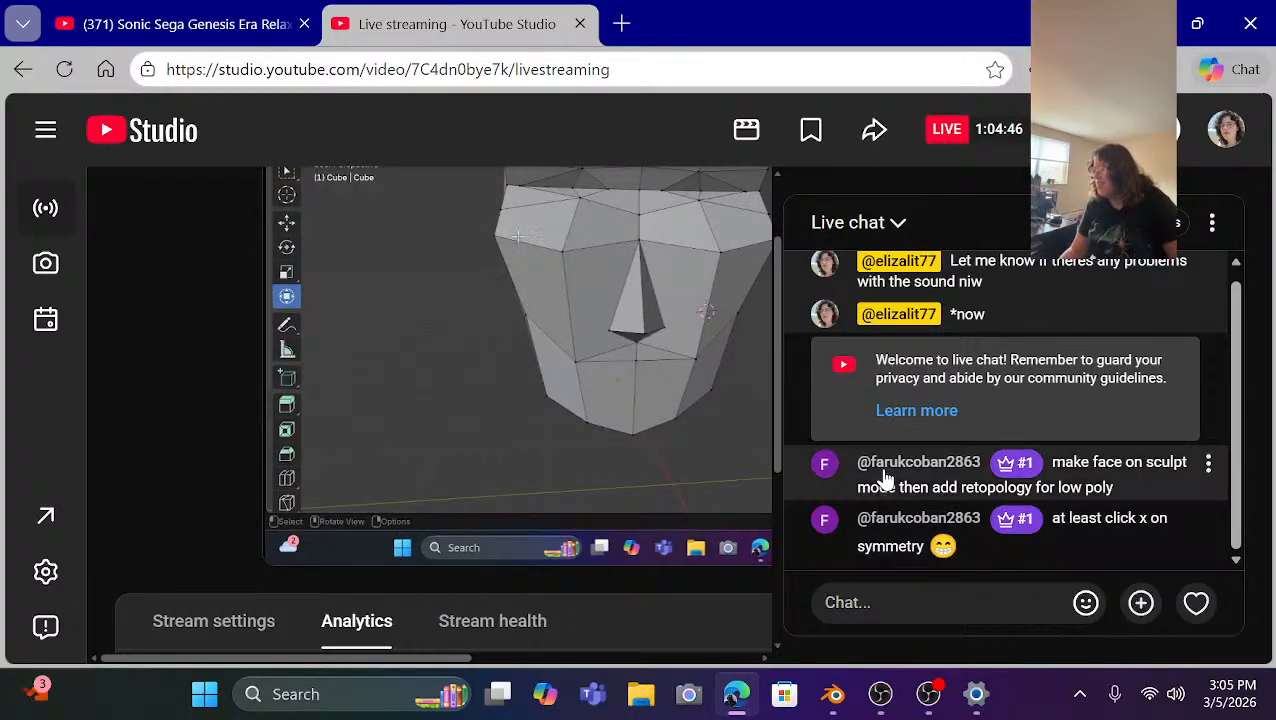
pyautogui.click(1208, 462)
pyautogui.scroll(-2, 1062, 255)
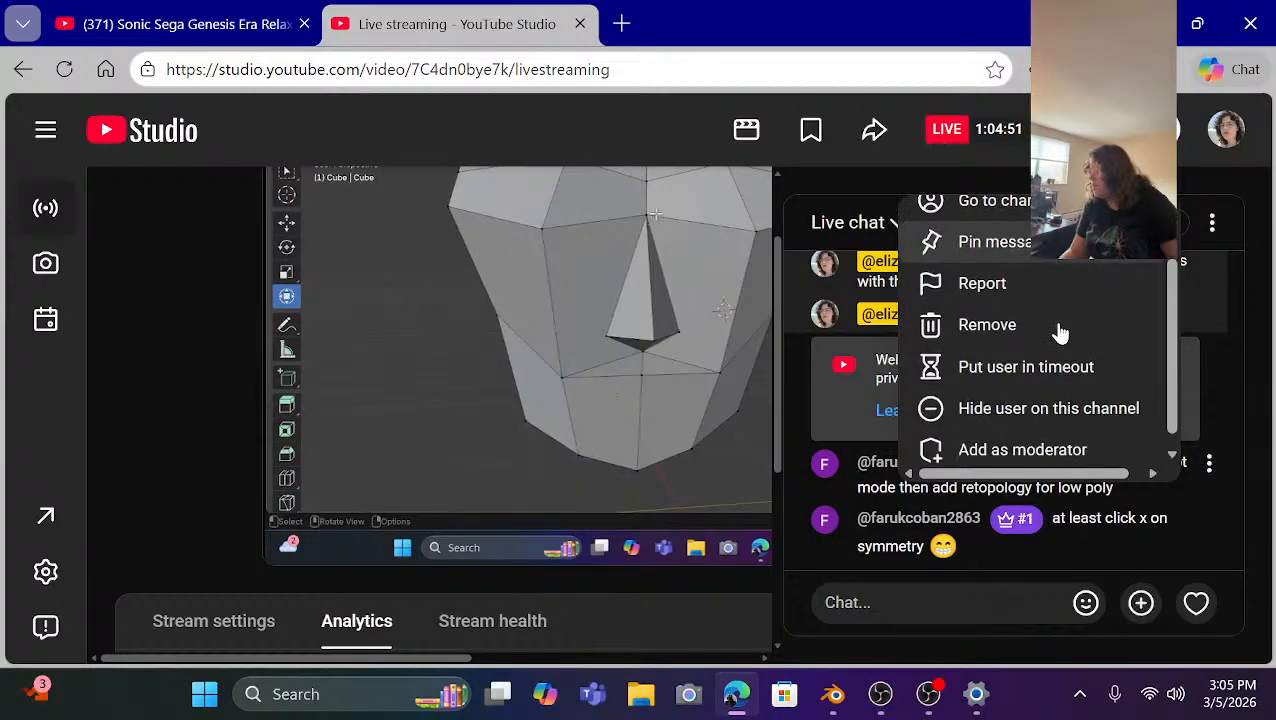
pyautogui.scroll(3, 986, 436)
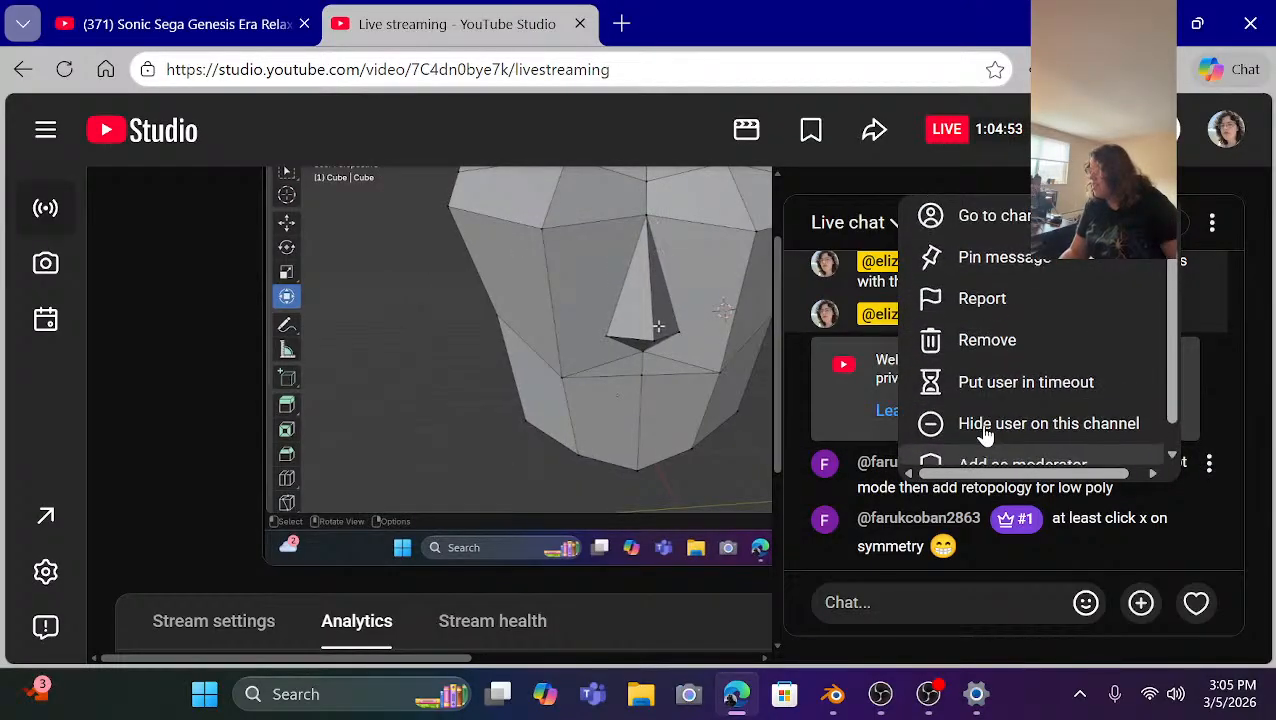
pyautogui.scroll(-2, 967, 430)
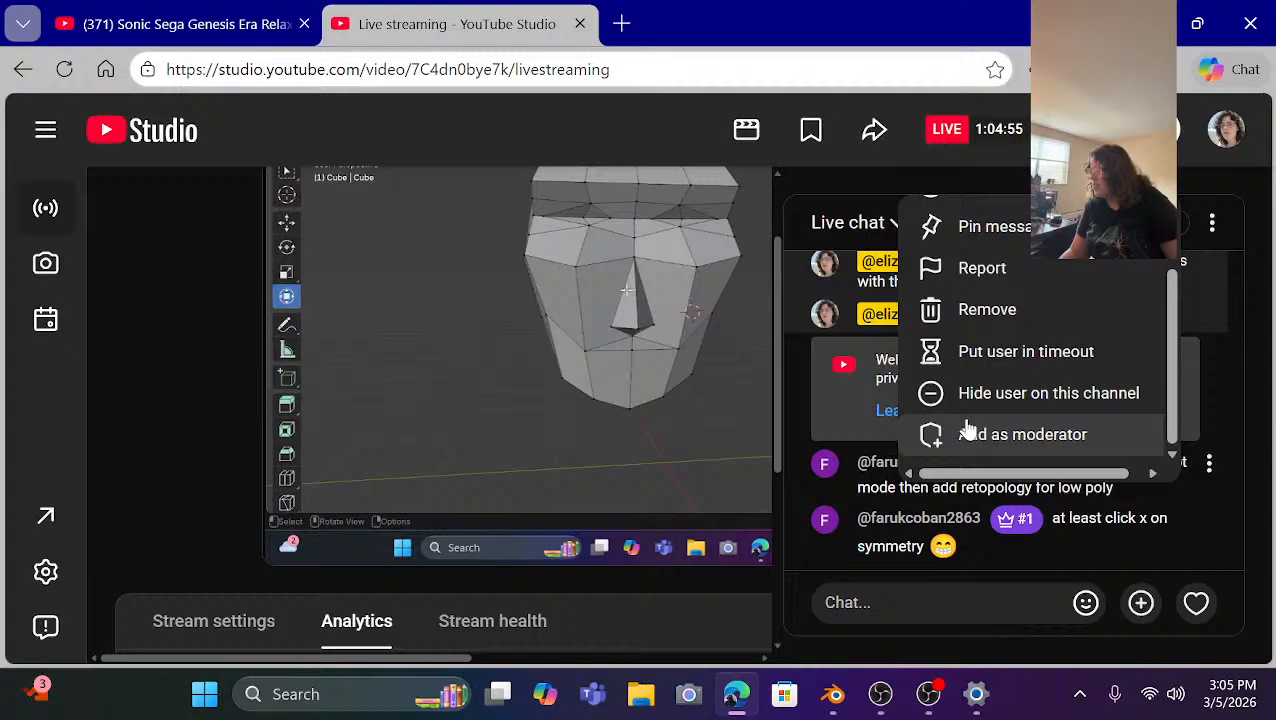
pyautogui.click(967, 432)
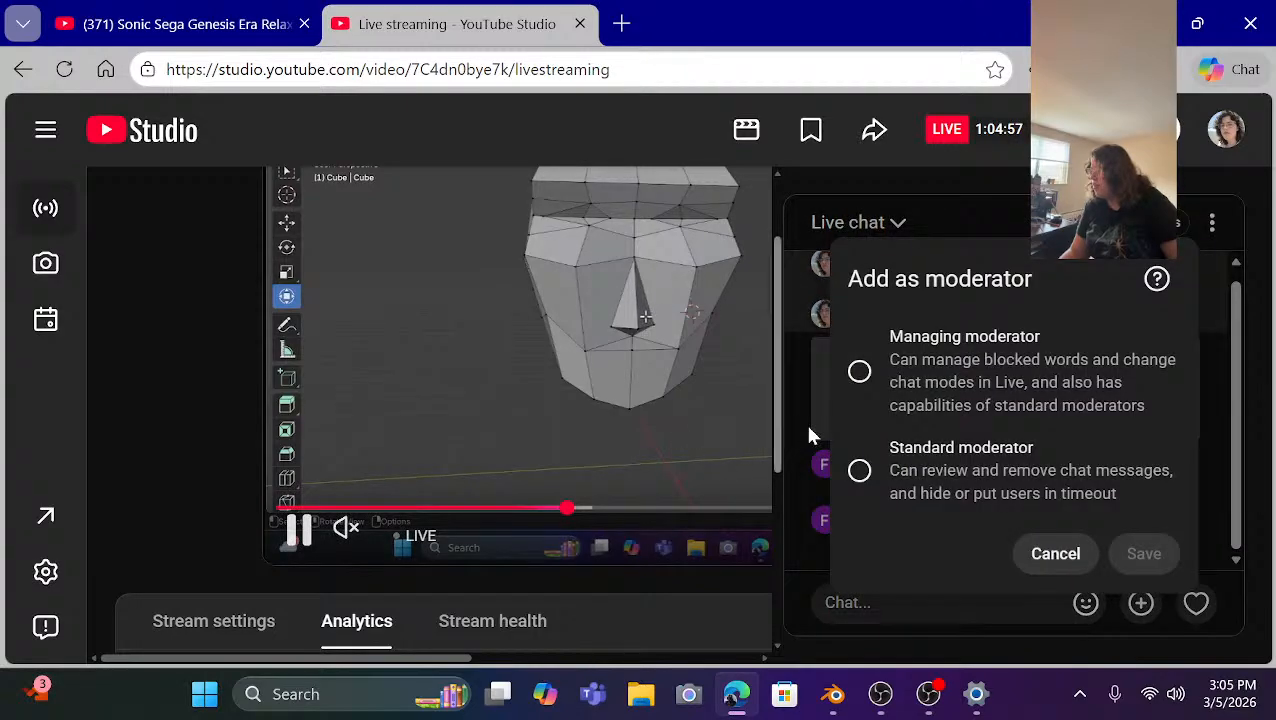
pyautogui.click(860, 472)
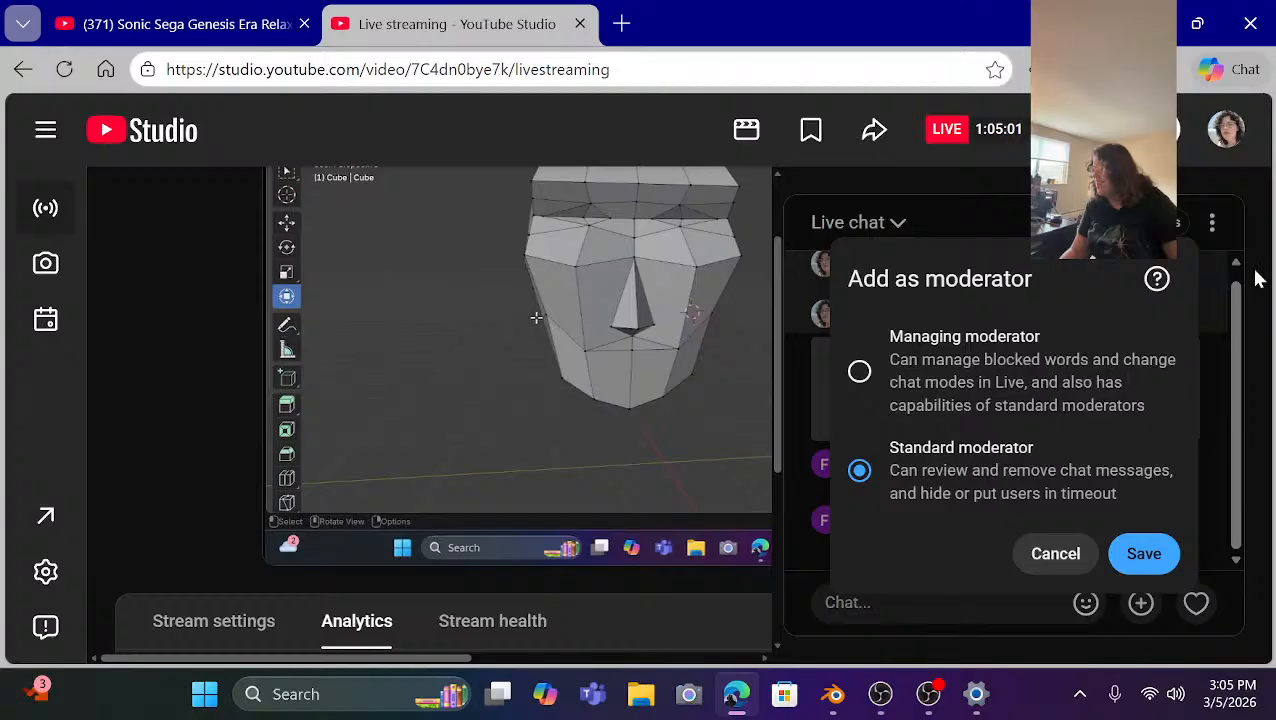
pyautogui.click(1045, 556)
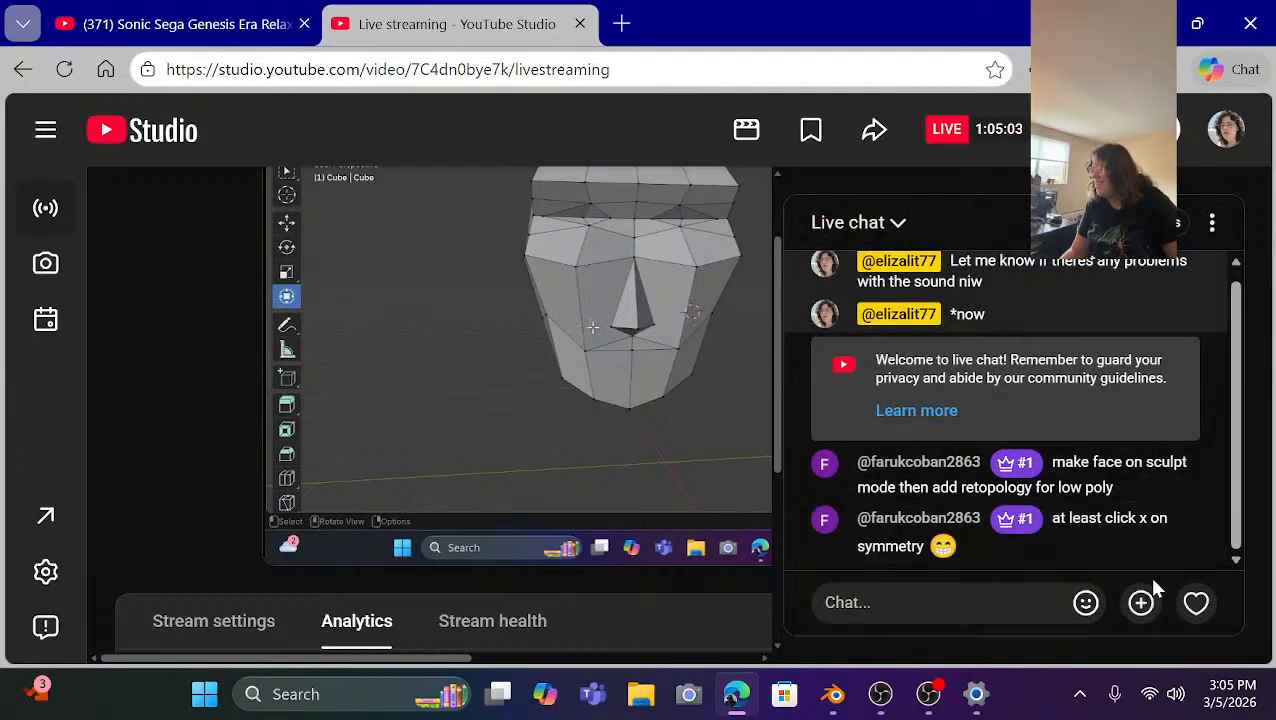
pyautogui.moveTo(1193, 608)
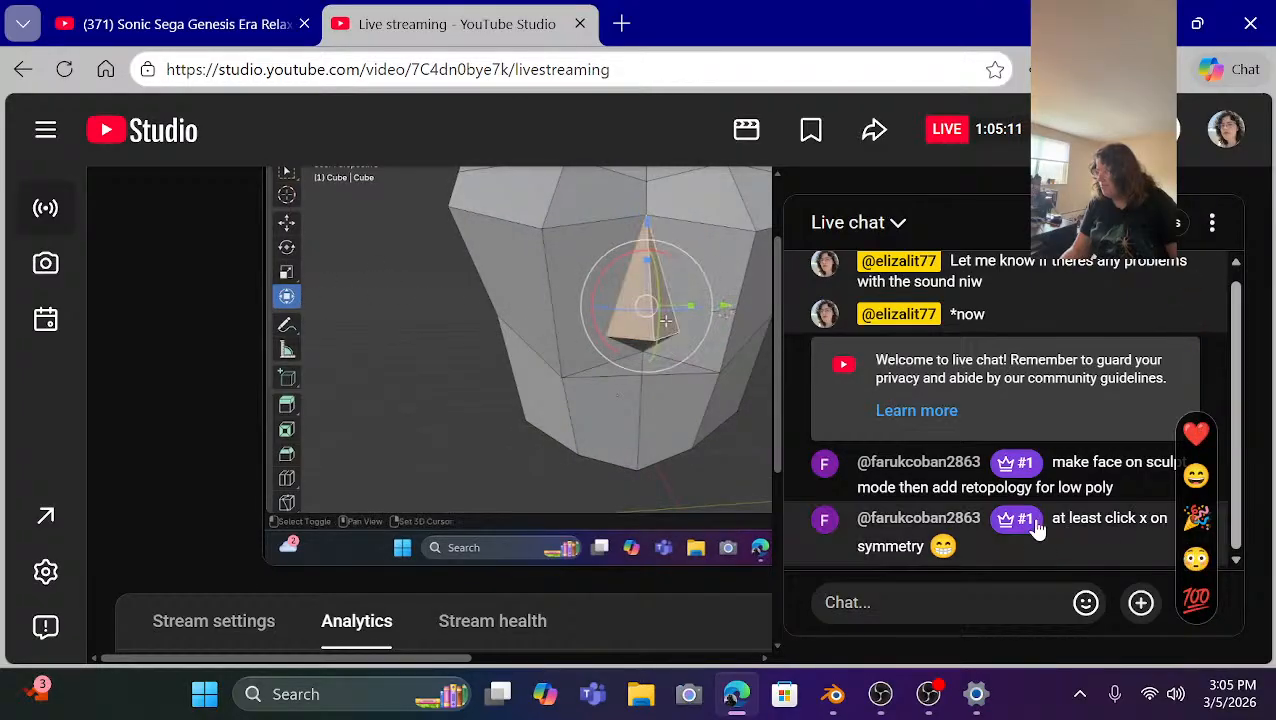
pyautogui.click(975, 487)
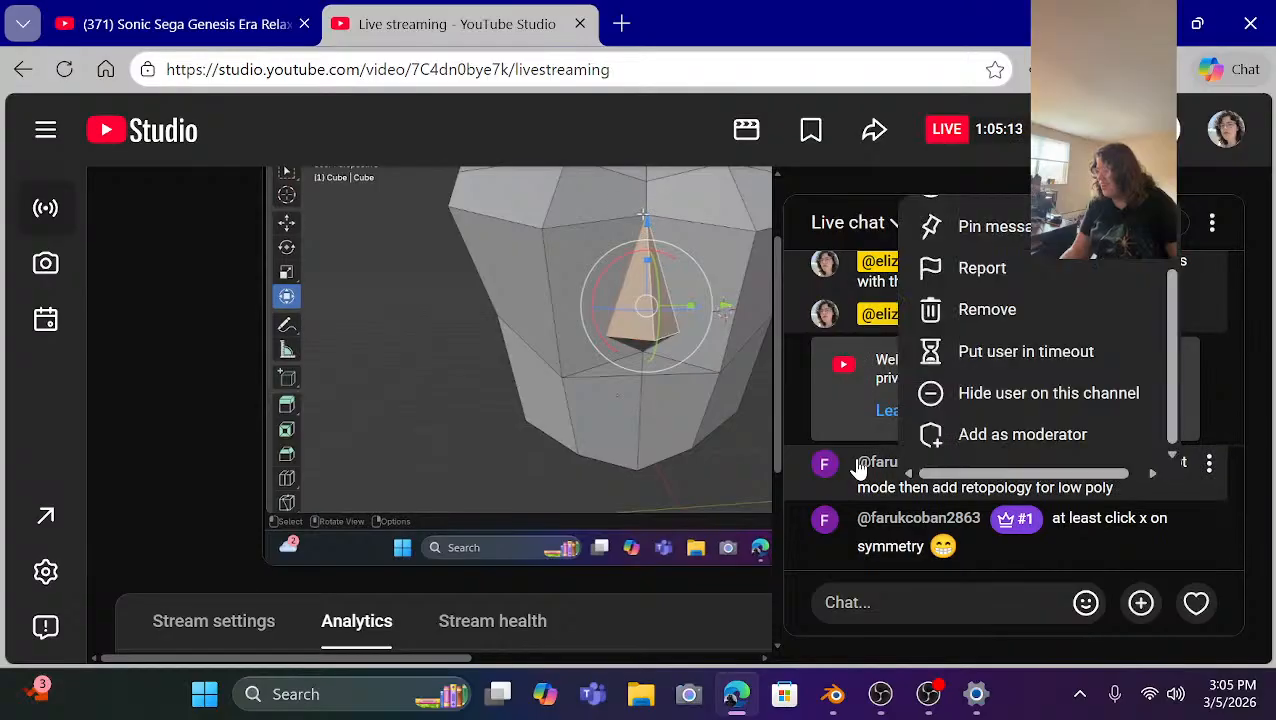
pyautogui.click(814, 494)
pyautogui.click(814, 494)
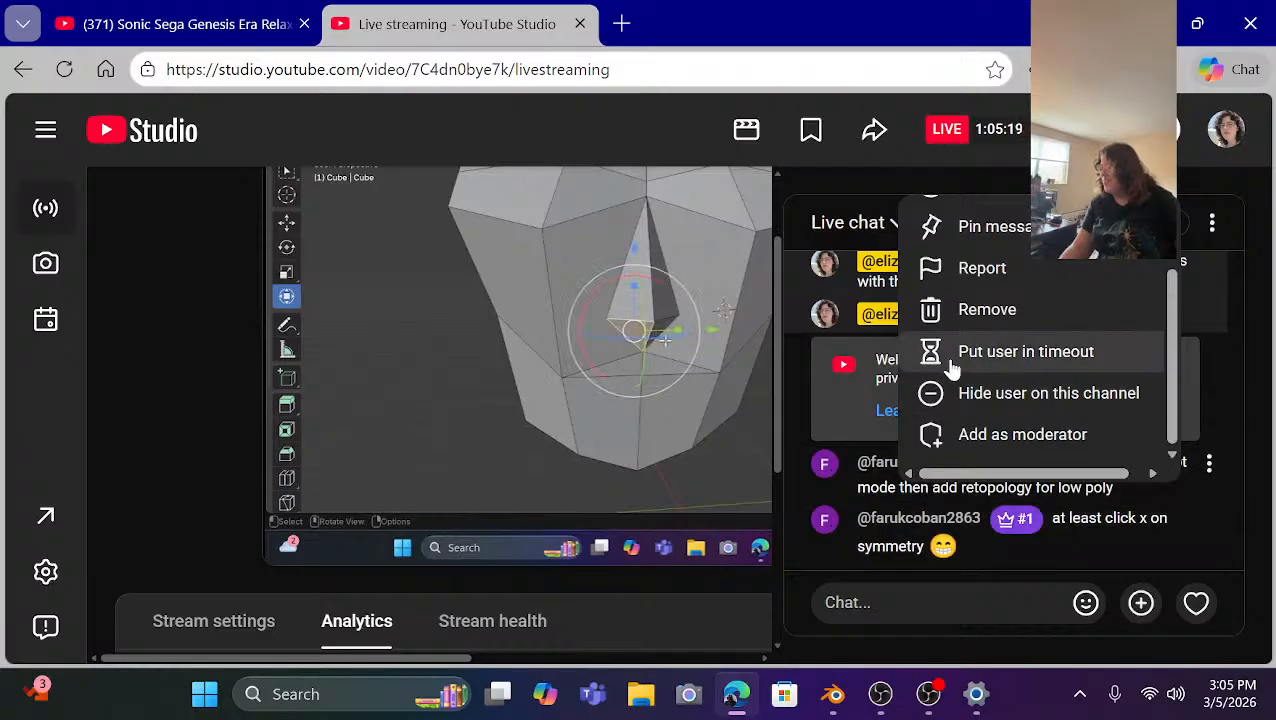
pyautogui.scroll(1, 975, 350)
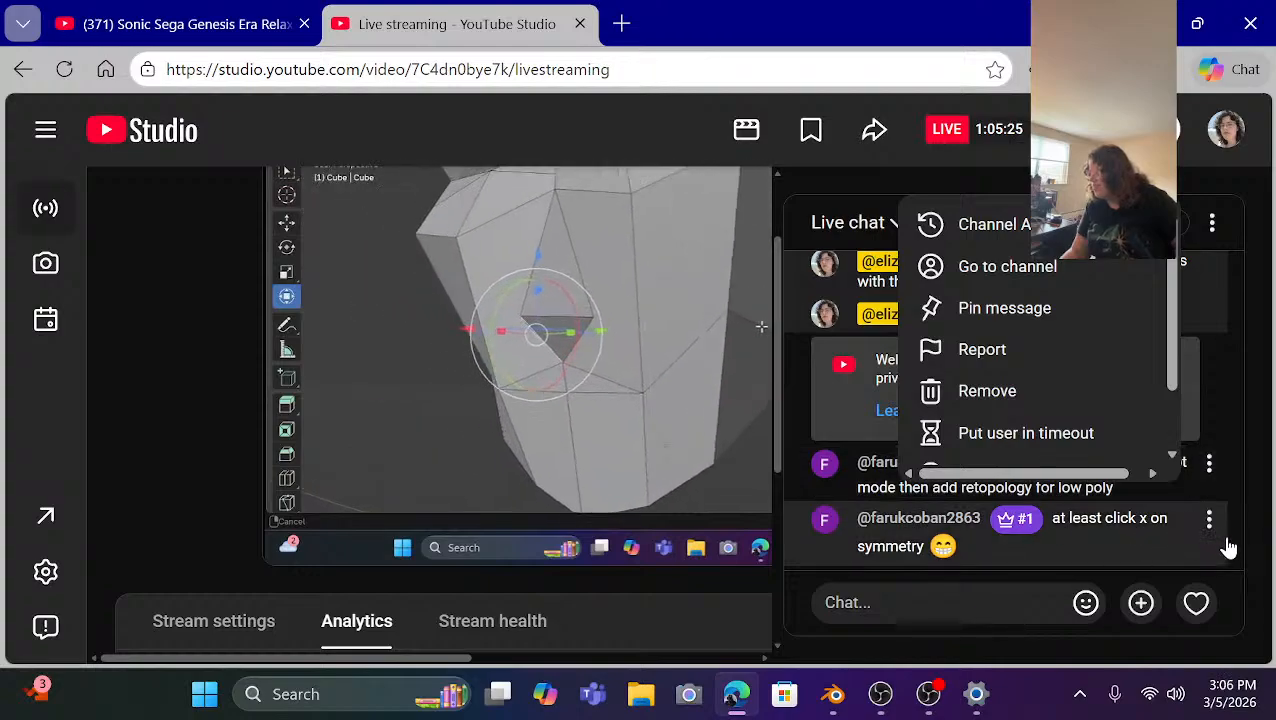
pyautogui.click(1236, 560)
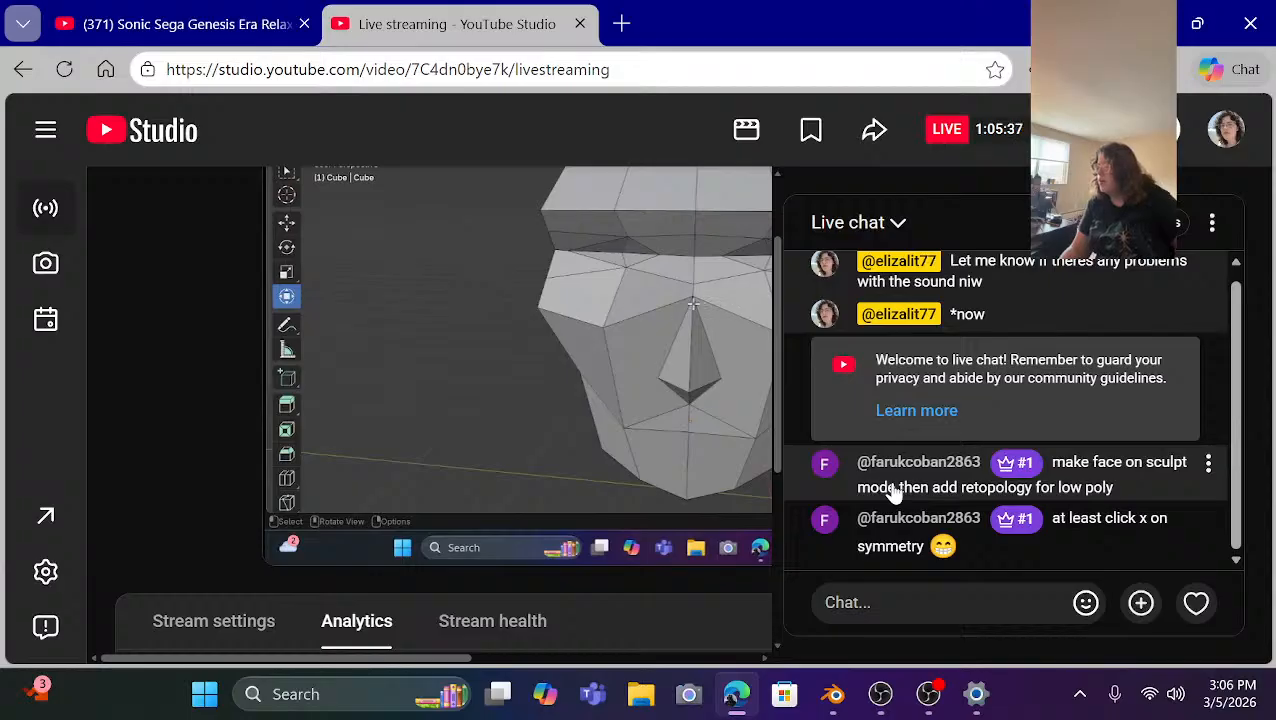
# Pin the live chat message that suggests making the face in sculpt mode and adding retopology.
pyautogui.click(1207, 466)
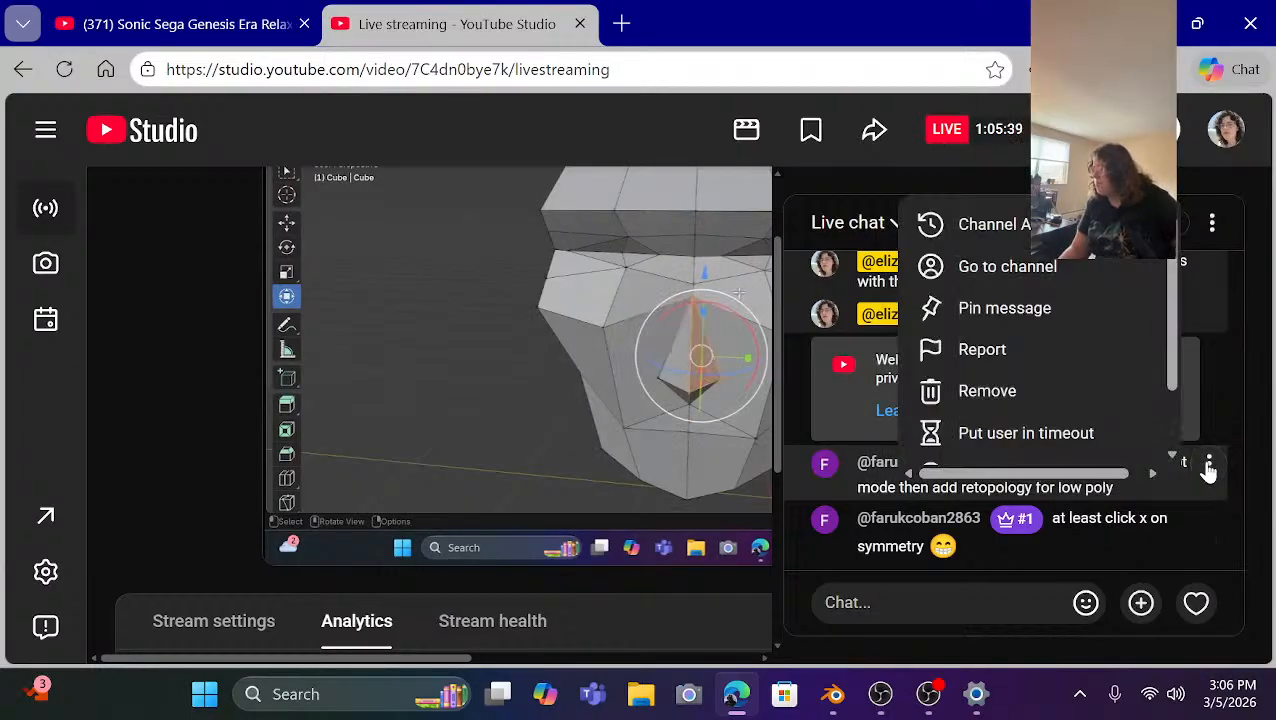
pyautogui.click(980, 306)
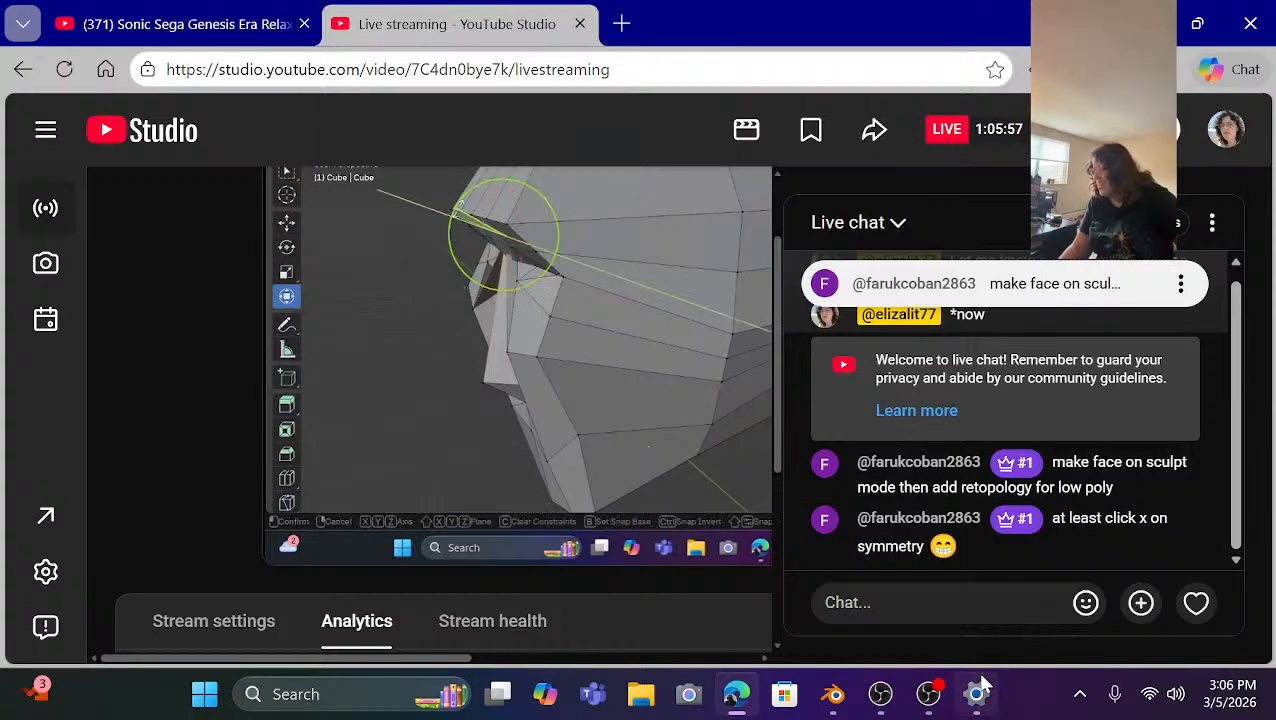
# Switch to Blender and turn on X-axis mirror symmetry for editing the head mesh.
pyautogui.moveTo(836, 698)
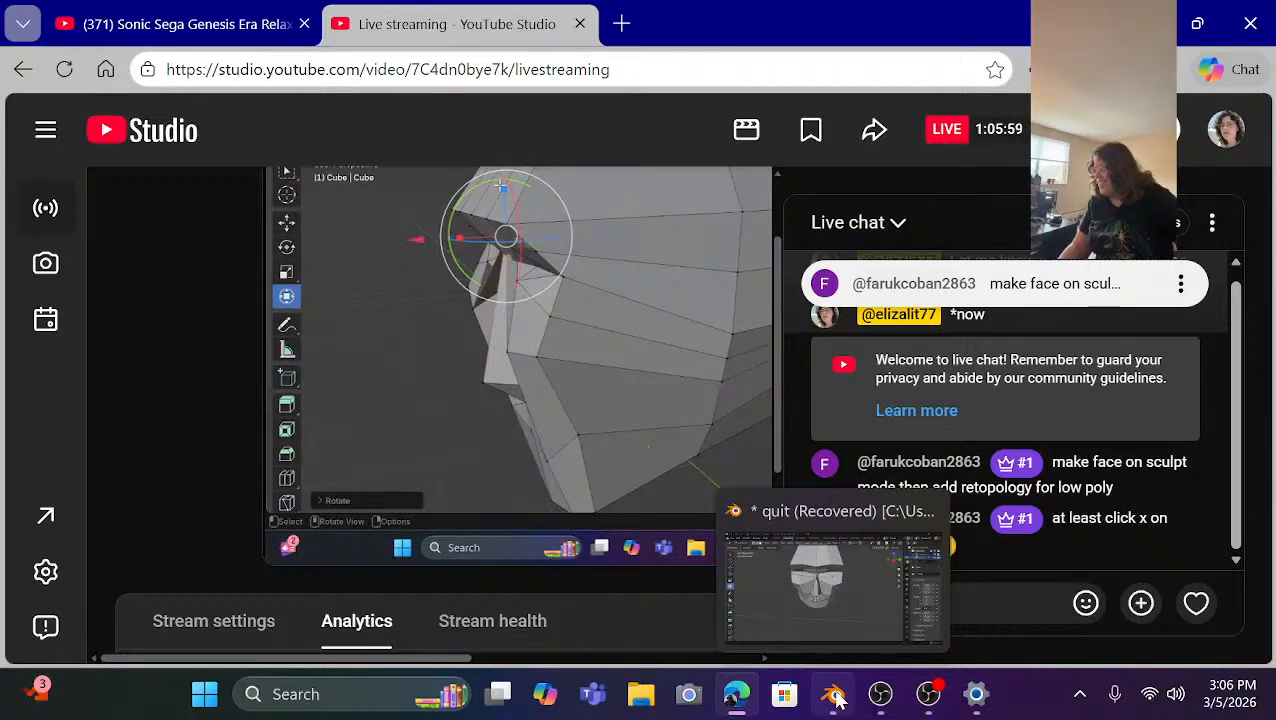
pyautogui.click(836, 615)
pyautogui.click(889, 95)
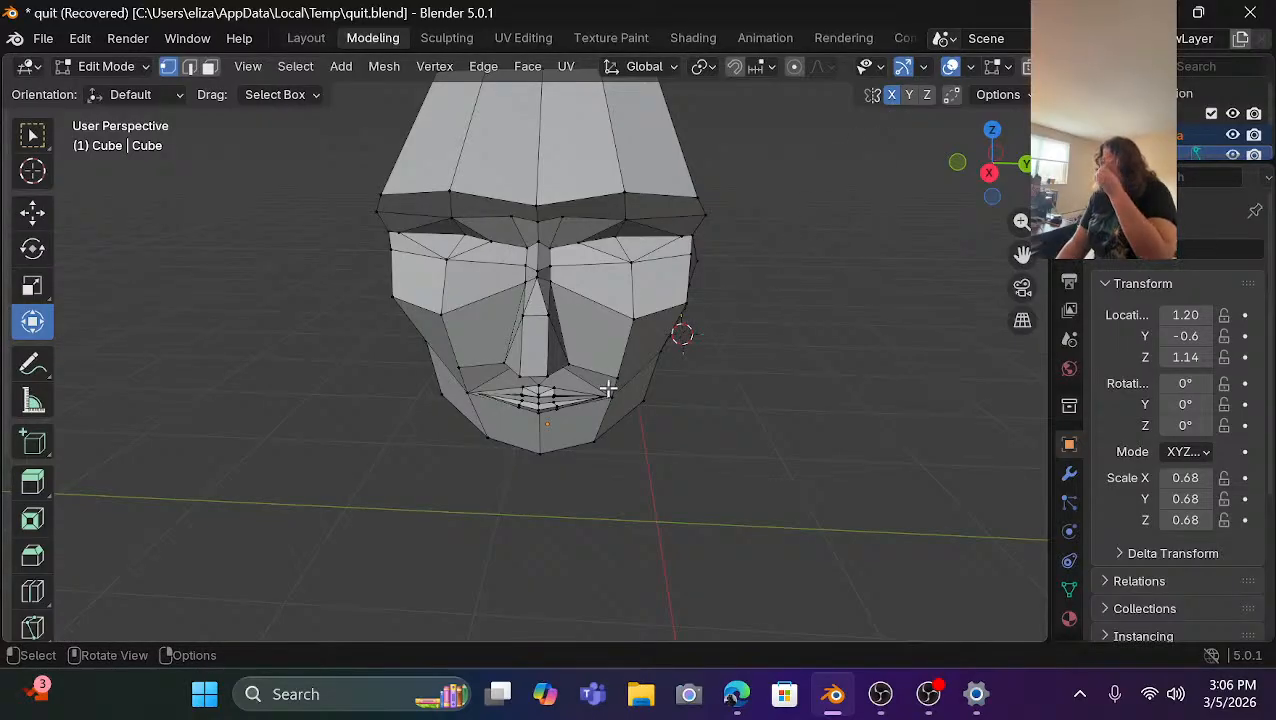
# Try to lower the two inner brow vertices above the nose bridge about 0.024 m along Z.
pyautogui.scroll(-2, 608, 389)
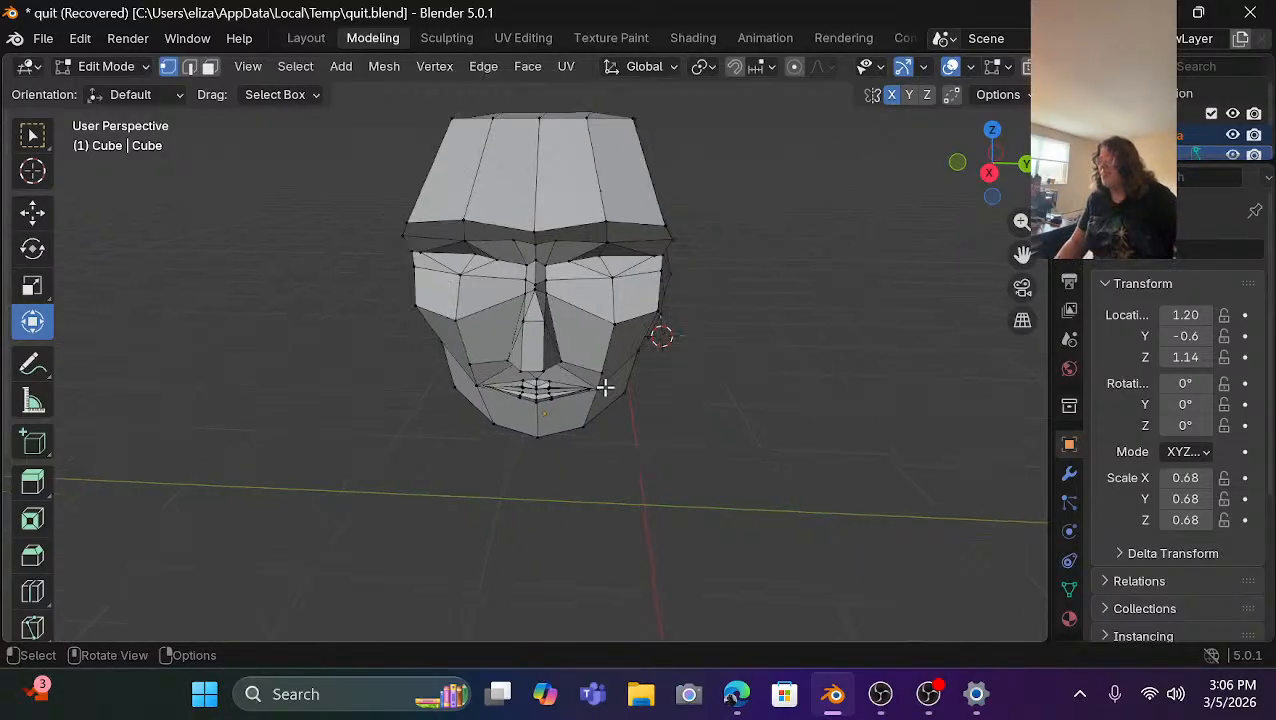
pyautogui.click(505, 237)
pyautogui.scroll(2, 770, 254)
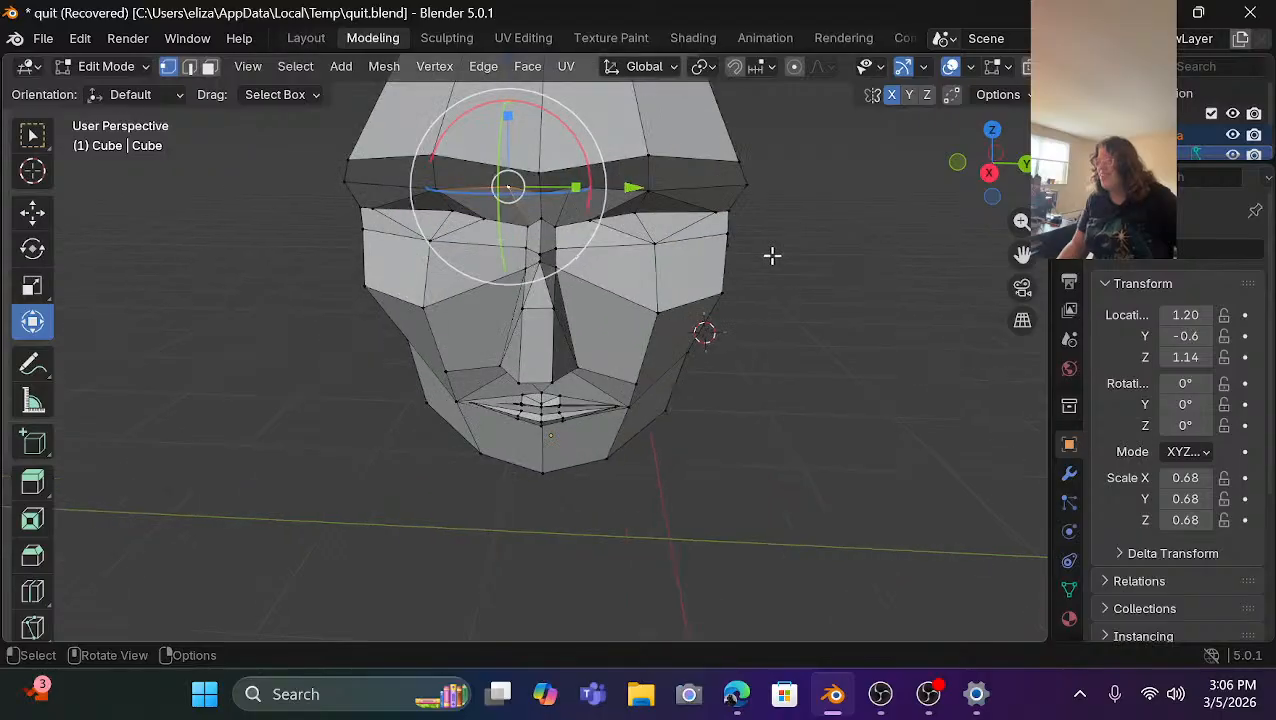
pyautogui.keyDown('shift'); pyautogui.moveTo(844, 271); pyautogui.dragTo(862, 430, button='middle'); pyautogui.keyUp('shift')
pyautogui.scroll(2, 795, 406)
pyautogui.scroll(3, 785, 404)
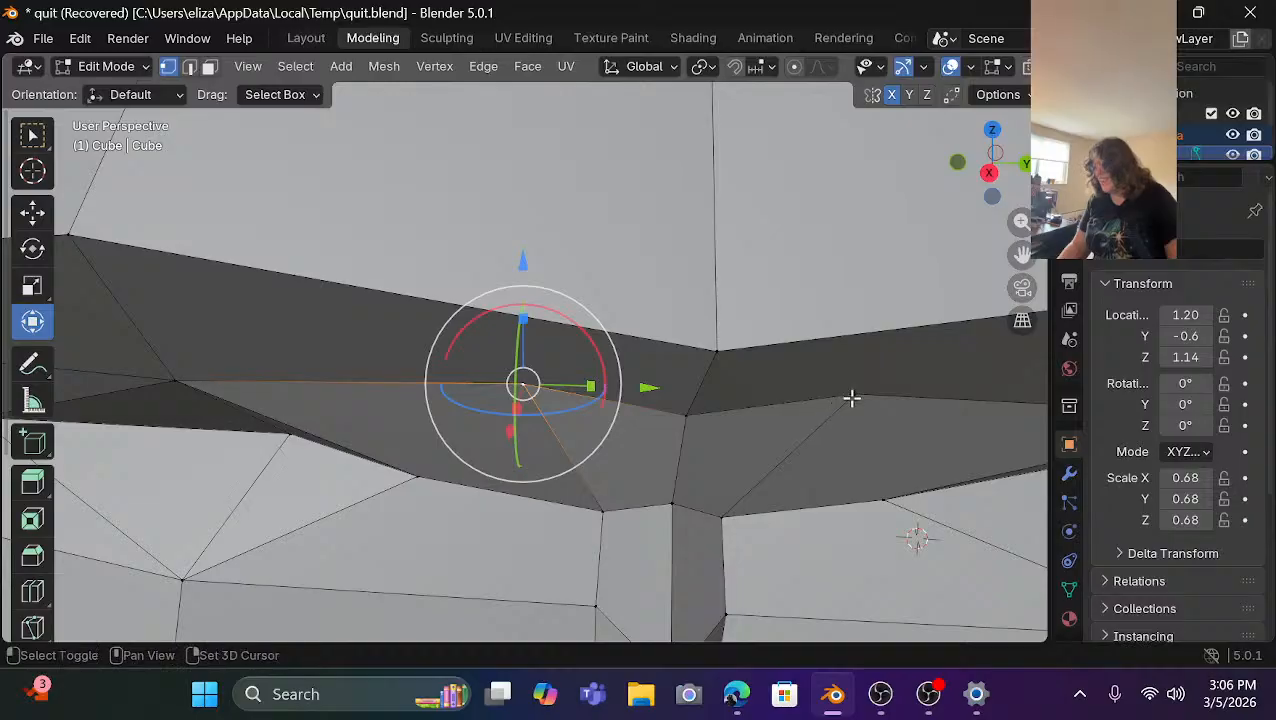
pyautogui.scroll(-5, 835, 403)
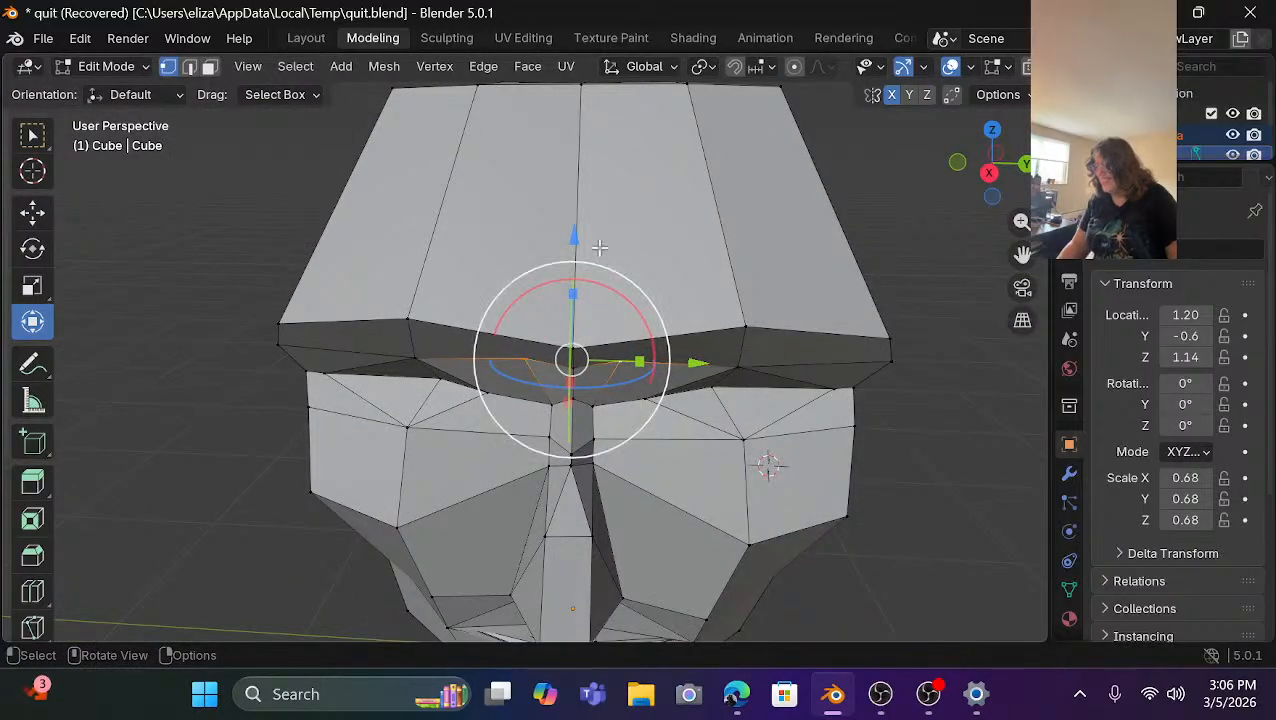
pyautogui.press('g')
pyautogui.press('z')
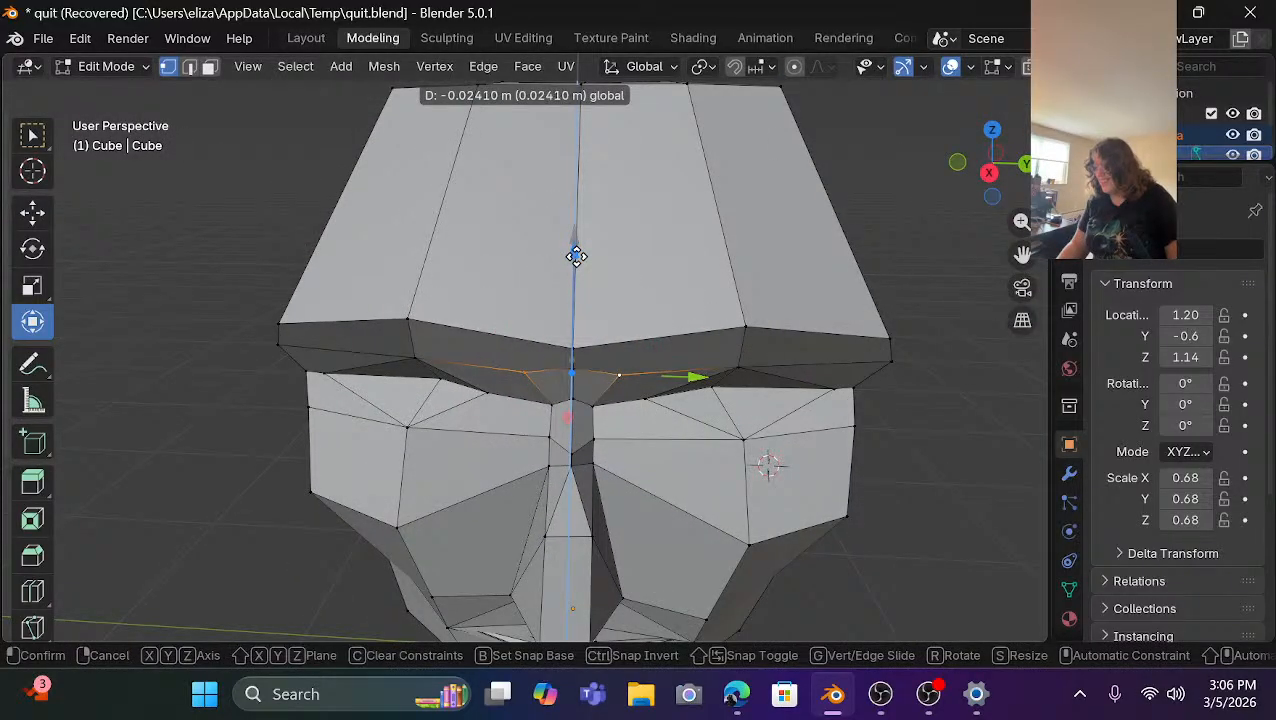
pyautogui.click(576, 256)
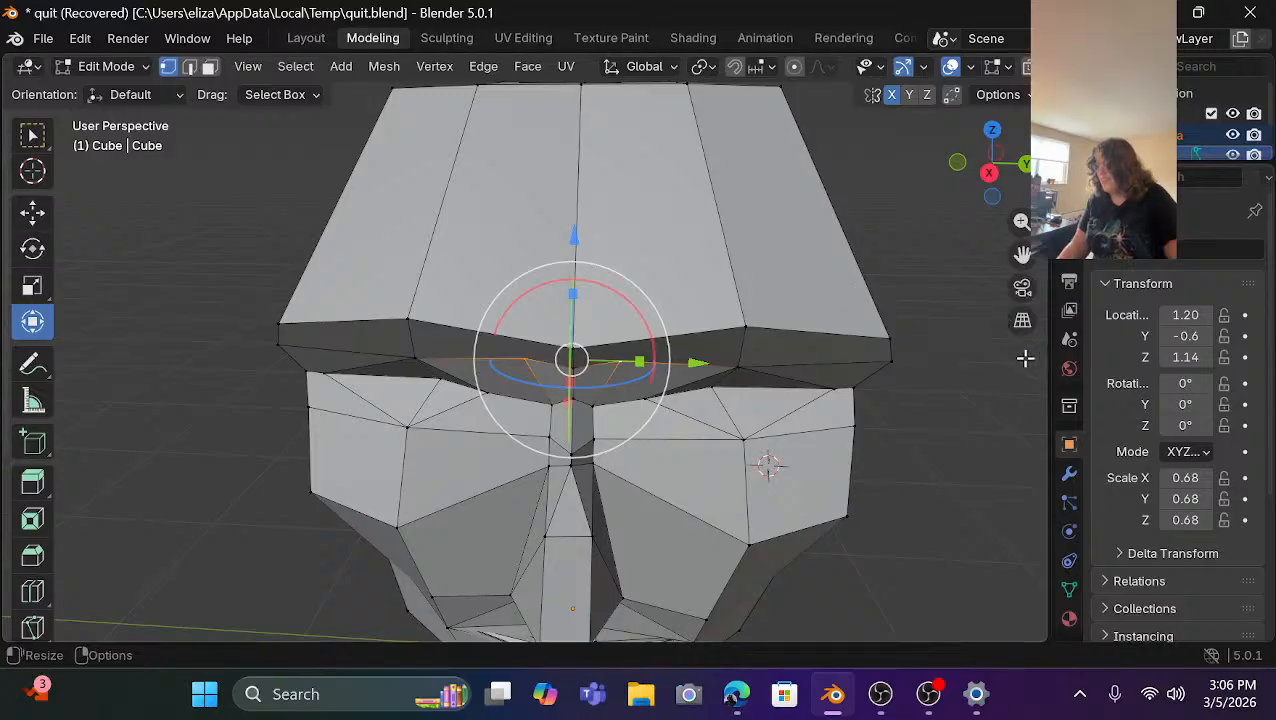
pyautogui.click(949, 367)
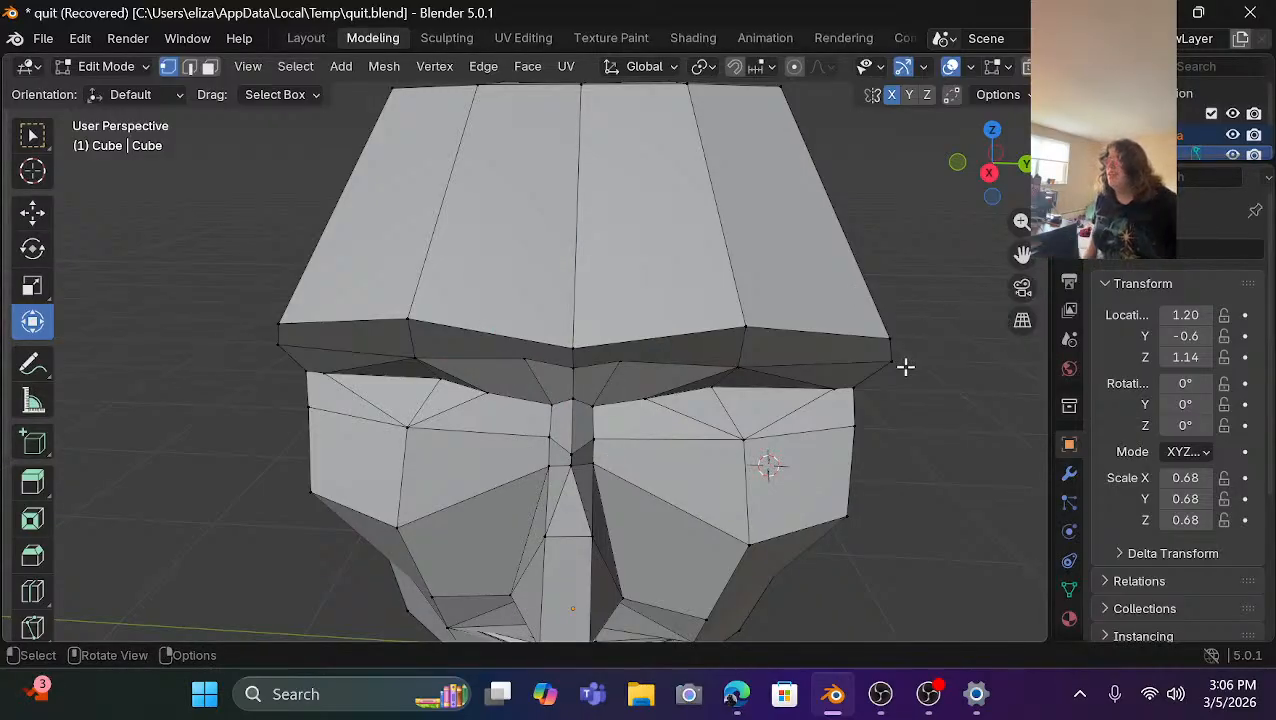
# Open the head in the Sculpting workspace and frame the face from the front.
pyautogui.click(450, 37)
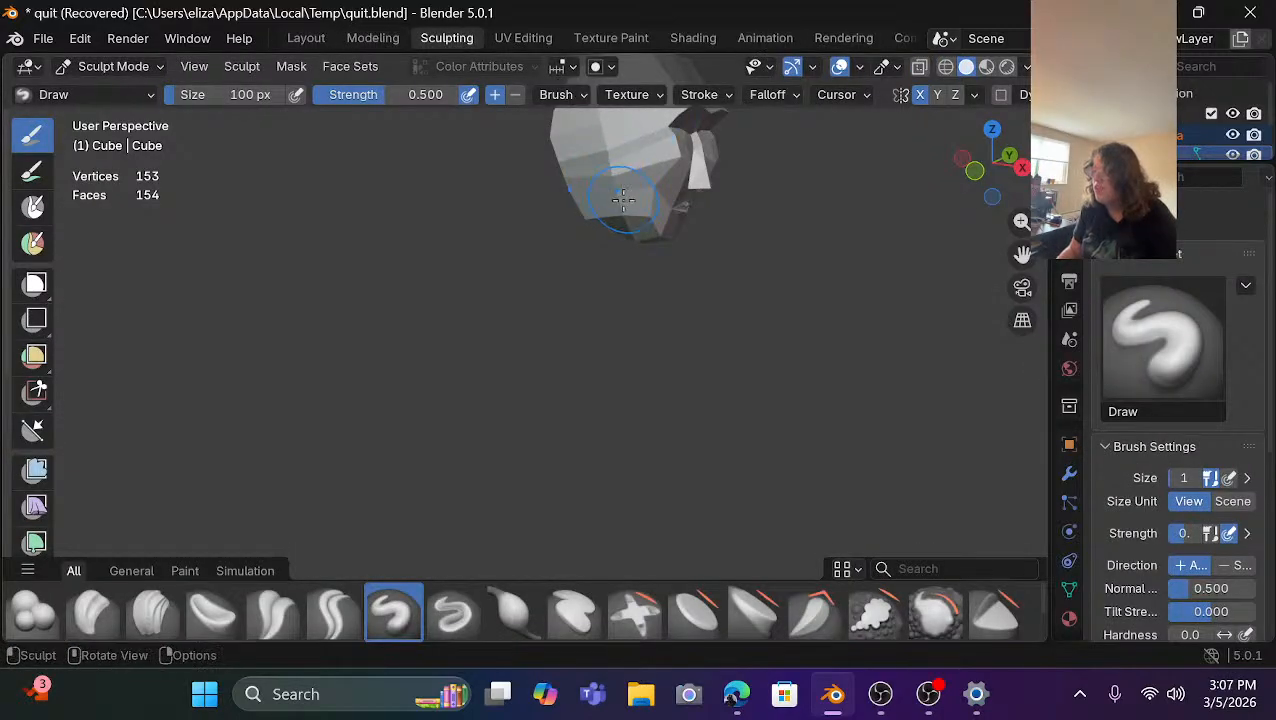
pyautogui.scroll(4, 790, 225)
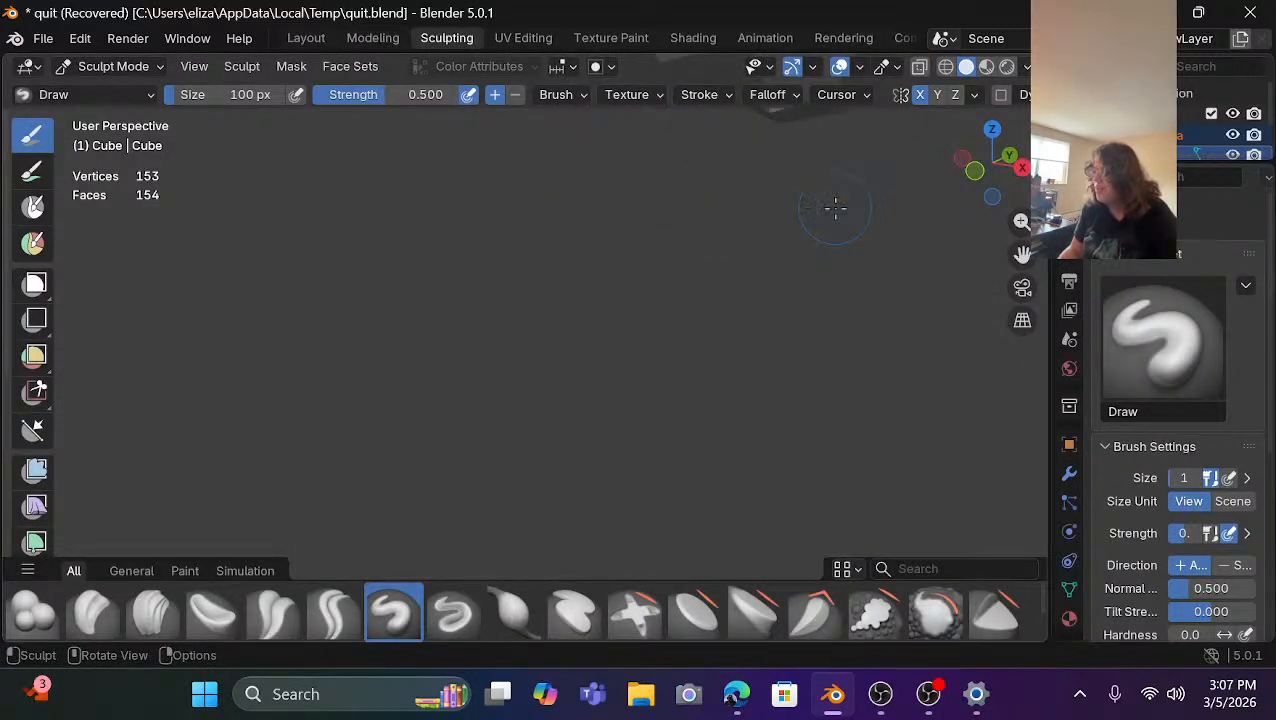
pyautogui.scroll(-2, 835, 207)
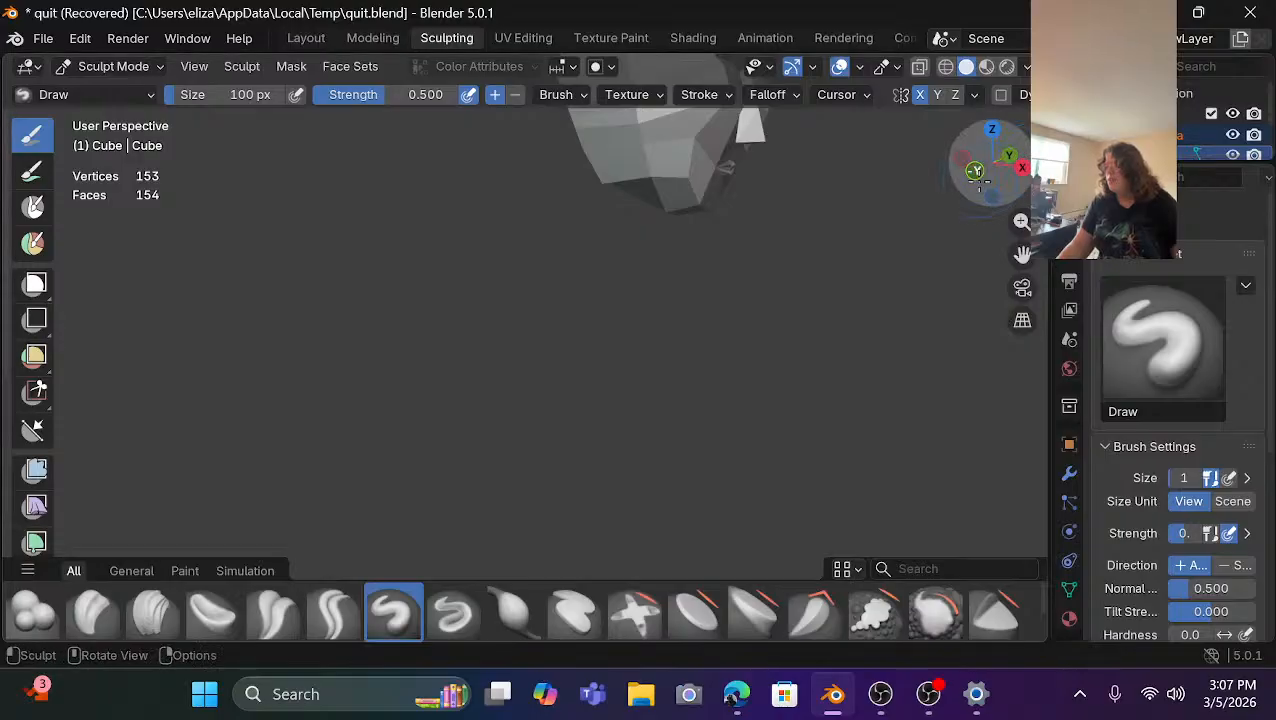
pyautogui.moveTo(976, 185); pyautogui.dragTo(1022, 186)
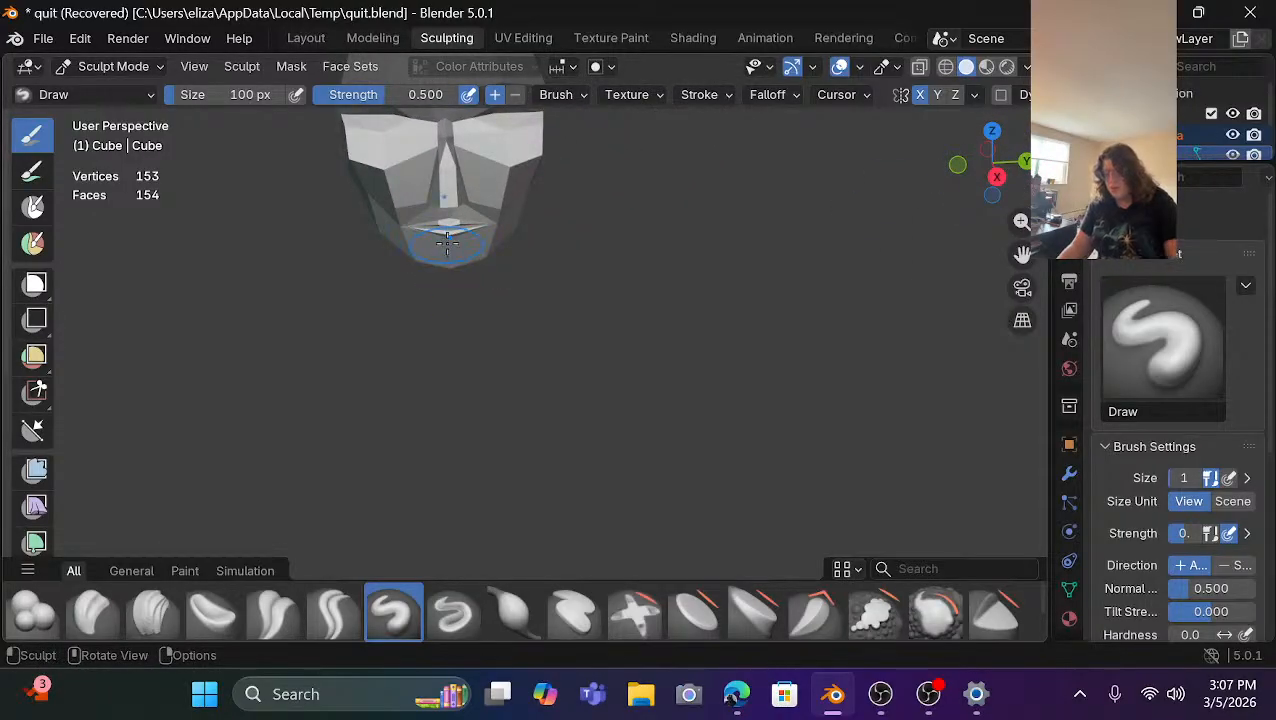
pyautogui.scroll(5, 496, 280)
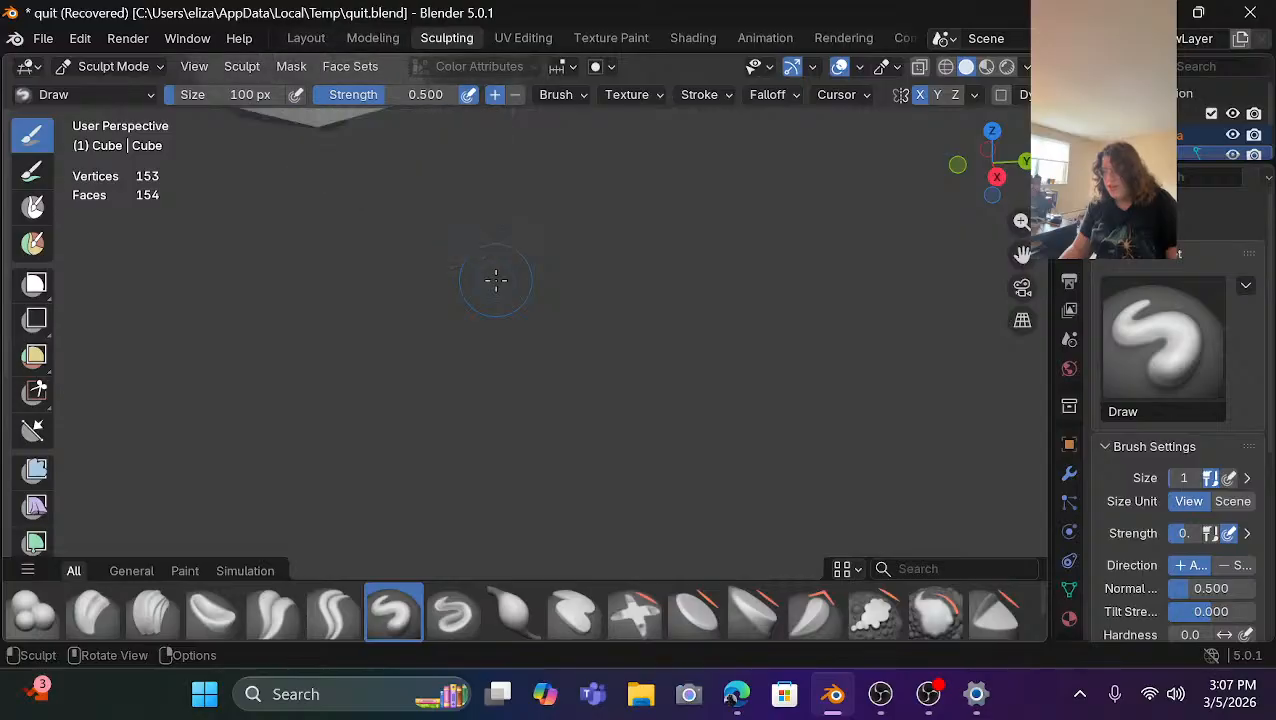
pyautogui.moveTo(490, 272)
pyautogui.keyDown('shift'); pyautogui.mouseDown(button='middle')
pyautogui.moveTo(563, 459)
pyautogui.moveTo(555, 419)
pyautogui.mouseUp(button='middle'); pyautogui.keyUp('shift')
pyautogui.scroll(-6, 549, 387)
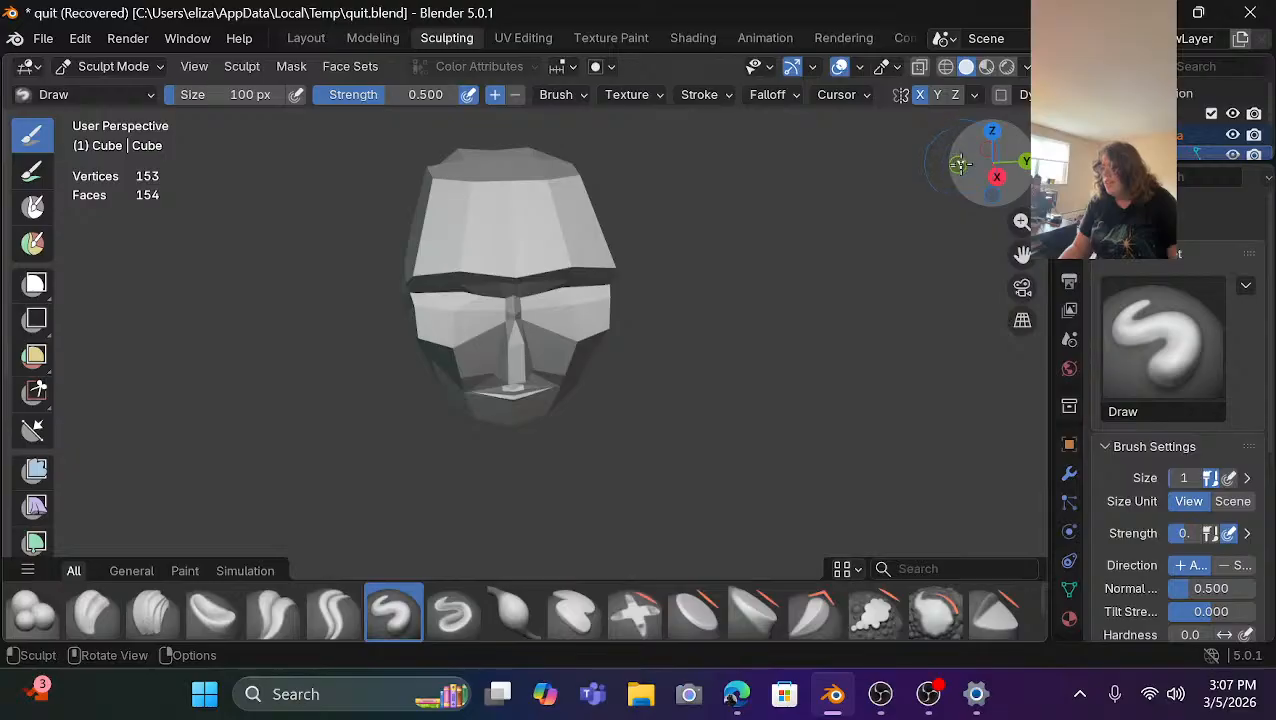
pyautogui.moveTo(958, 163); pyautogui.dragTo(850, 160)
pyautogui.moveTo(605, 214); pyautogui.dragTo(620, 202, button='middle')
pyautogui.scroll(3, 620, 202)
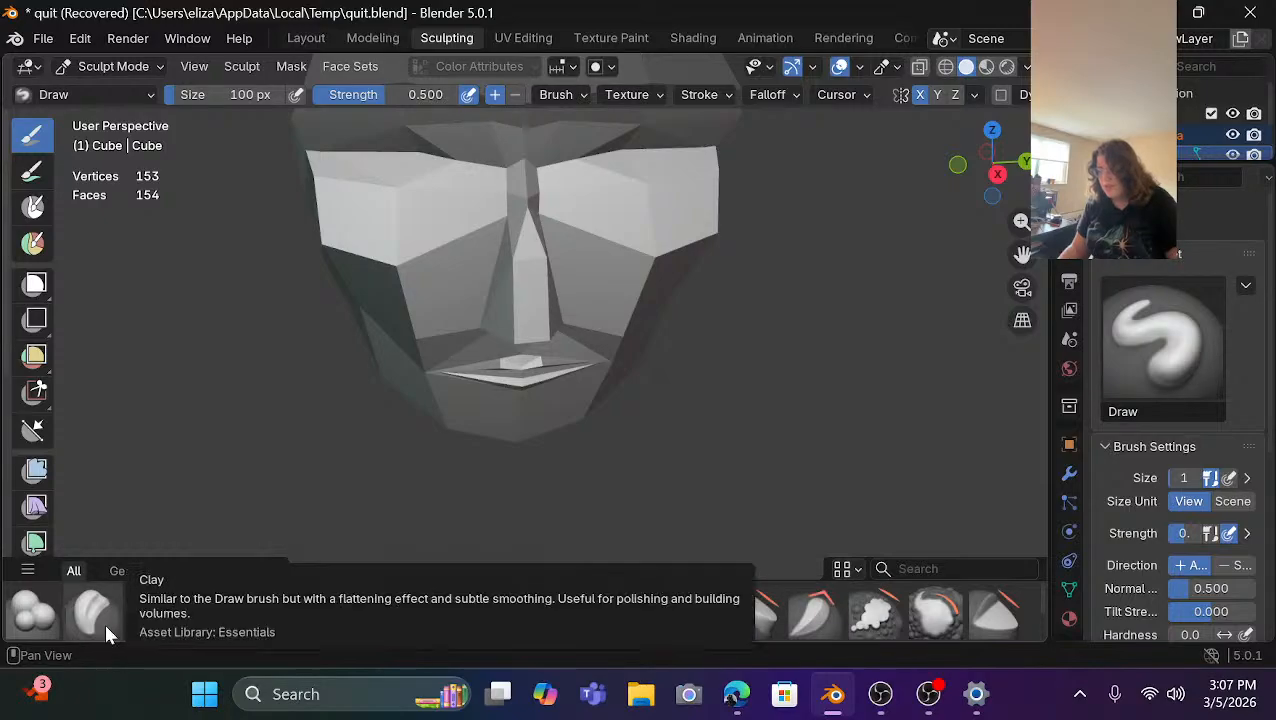
# Choose the Crease Polish brush from the full brush set and stroke along the upper edges of both eye areas.
pyautogui.click(126, 566)
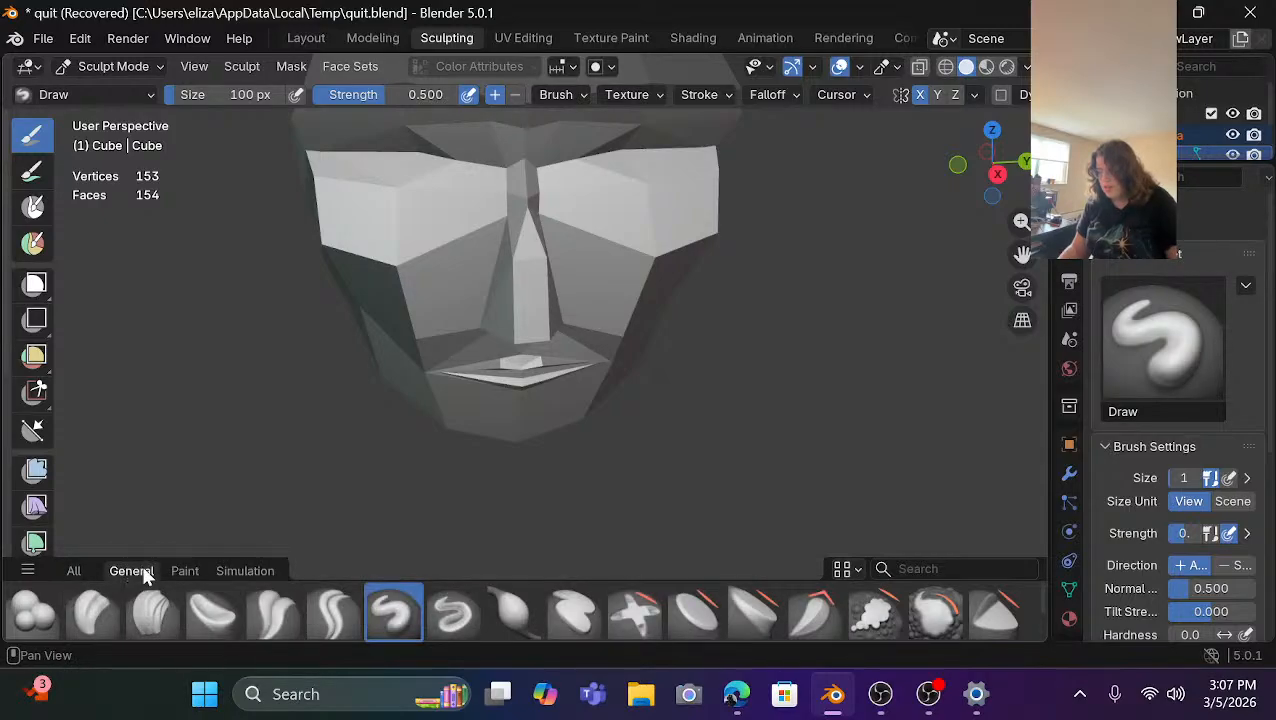
pyautogui.click(188, 569)
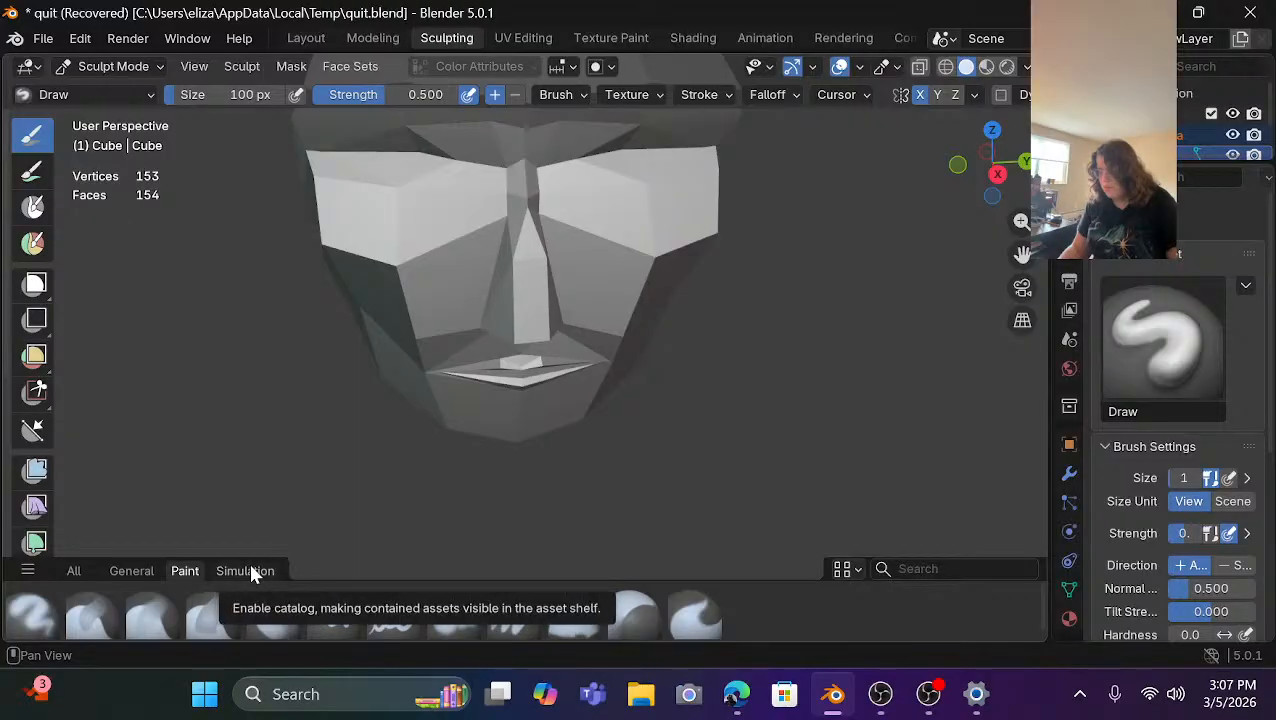
pyautogui.click(76, 569)
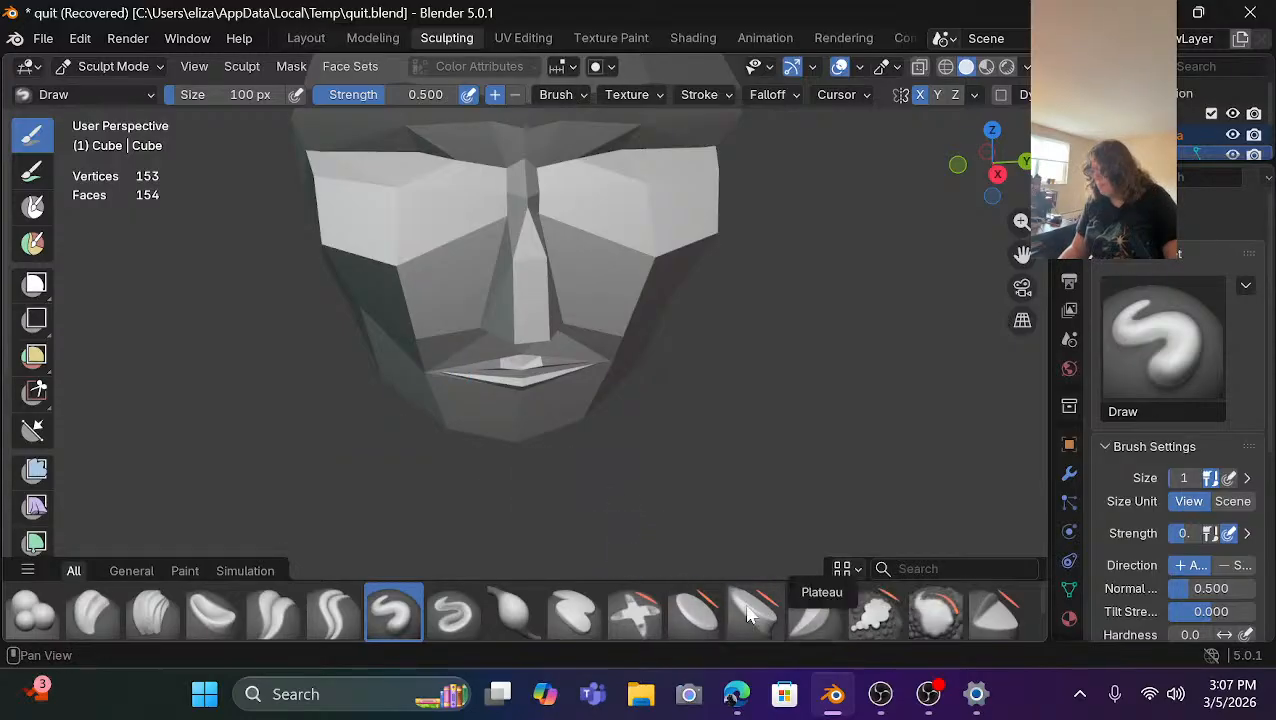
pyautogui.click(272, 632)
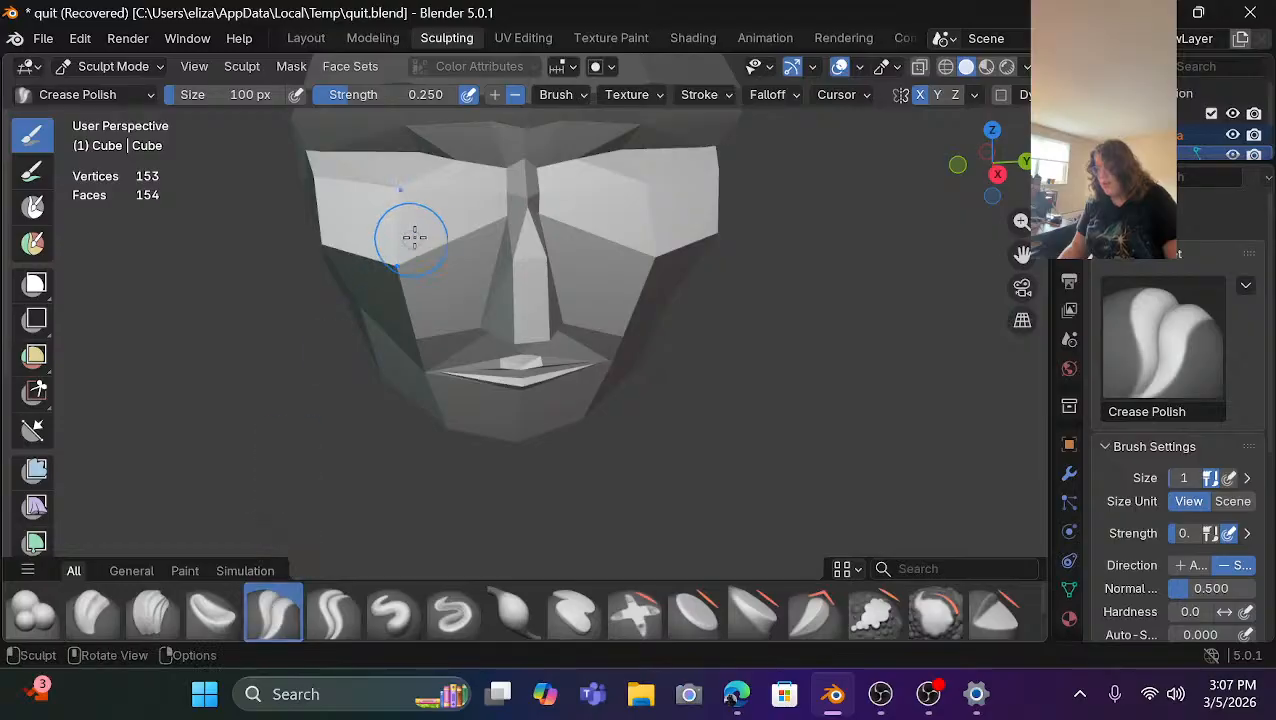
pyautogui.moveTo(364, 165); pyautogui.dragTo(464, 148)
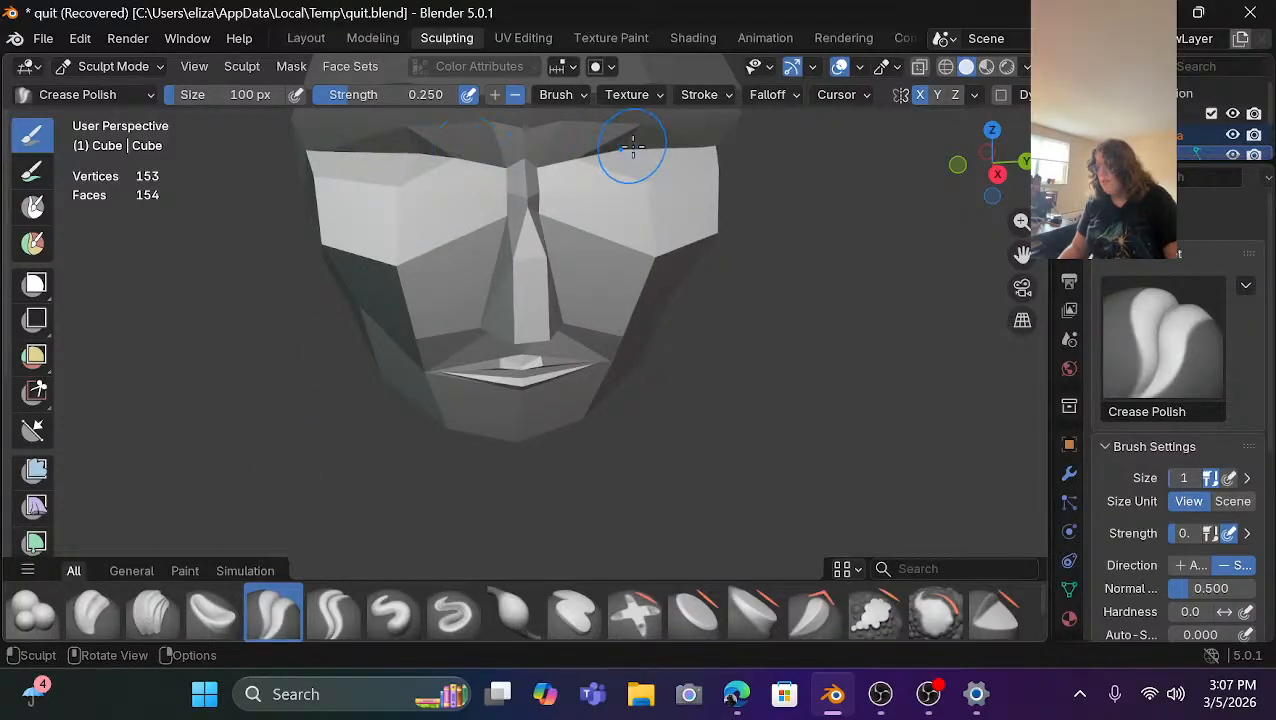
pyautogui.moveTo(627, 143); pyautogui.dragTo(590, 152)
# Crease the eye areas beside the nose bridge with Crease Polish strokes from a three-quarter view of the face.
pyautogui.moveTo(736, 694)
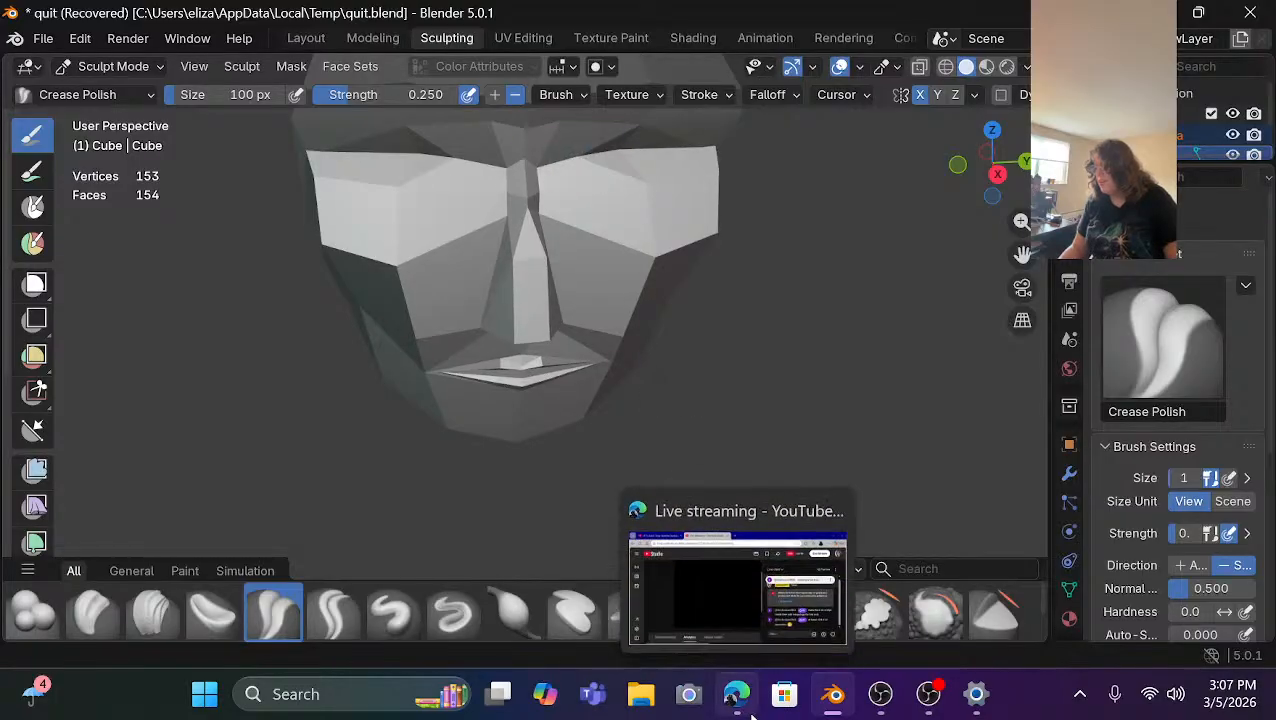
pyautogui.moveTo(733, 640)
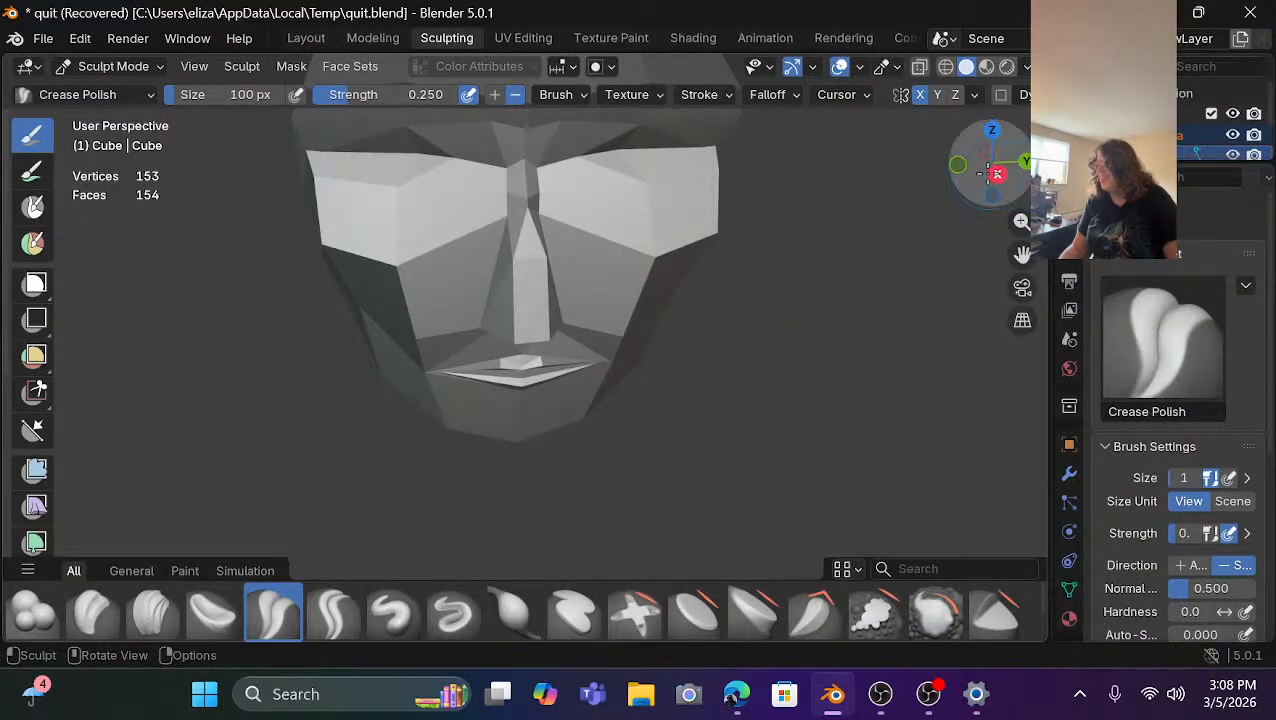
pyautogui.moveTo(986, 173)
pyautogui.mouseDown()
pyautogui.moveTo(899, 136)
pyautogui.moveTo(899, 161)
pyautogui.moveTo(1028, 162)
pyautogui.mouseUp()
pyautogui.moveTo(650, 197)
pyautogui.mouseDown()
pyautogui.moveTo(726, 171)
pyautogui.moveTo(702, 180)
pyautogui.mouseUp()
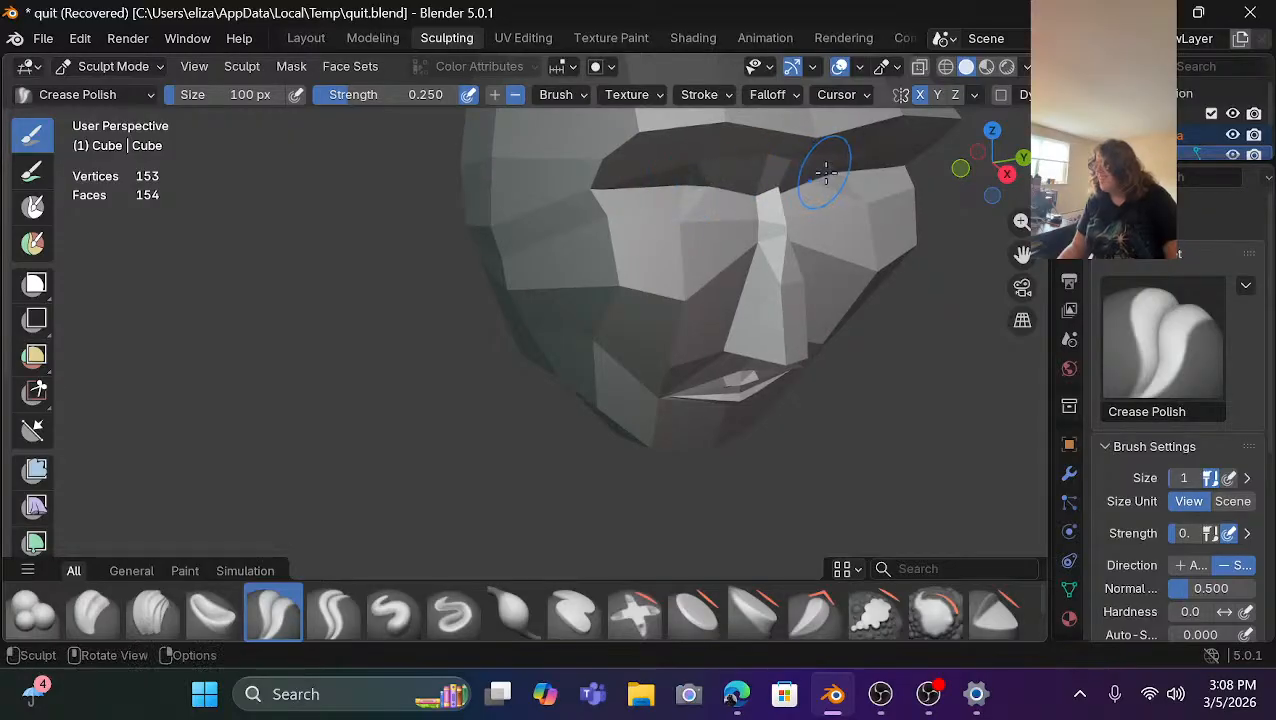
pyautogui.moveTo(820, 177); pyautogui.dragTo(880, 174)
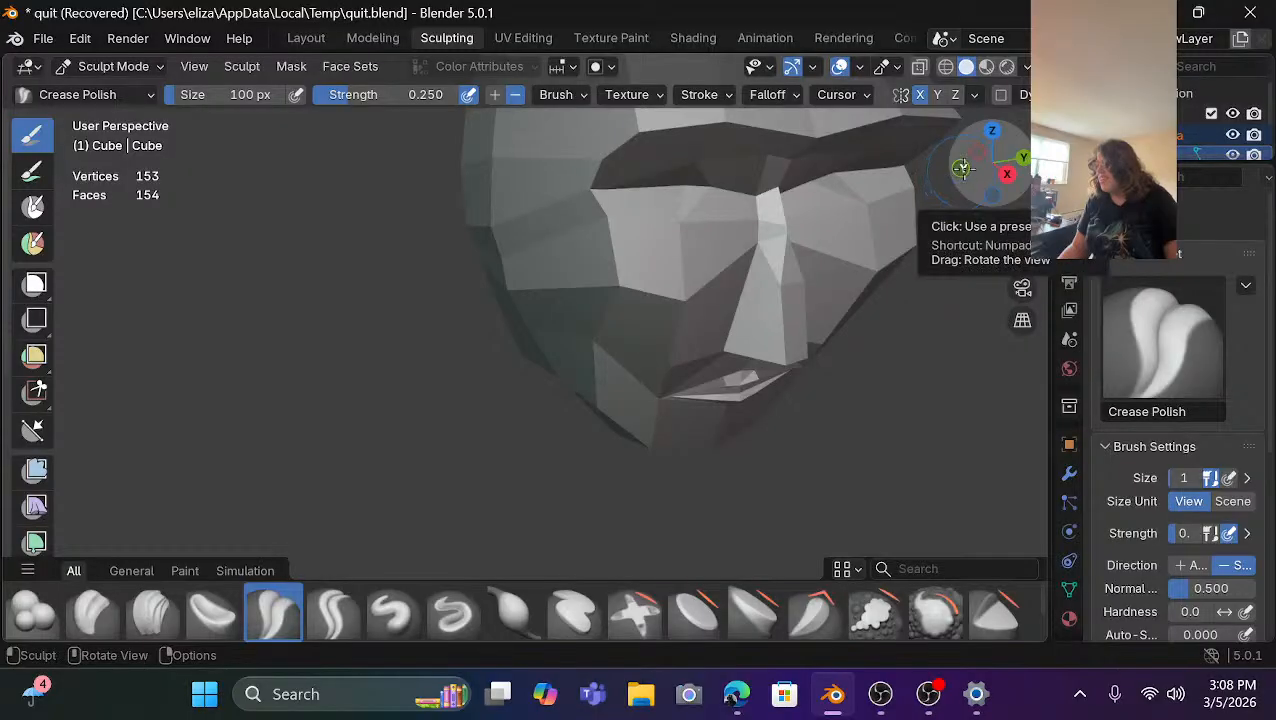
pyautogui.moveTo(958, 170)
pyautogui.mouseDown()
pyautogui.moveTo(857, 184)
pyautogui.moveTo(832, 207)
pyautogui.moveTo(977, 172)
pyautogui.mouseUp()
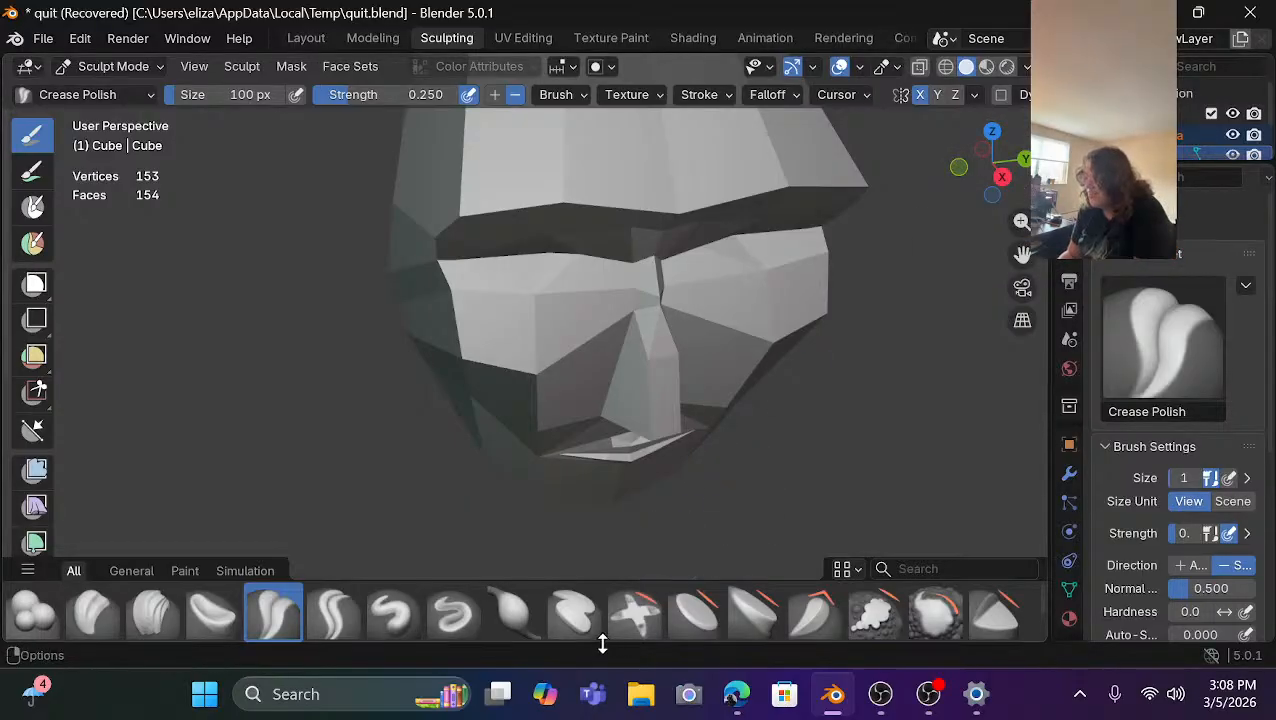
# Choose the Draw brush and build up the nose bridge between the eye areas and the side of the nose.
pyautogui.click(388, 622)
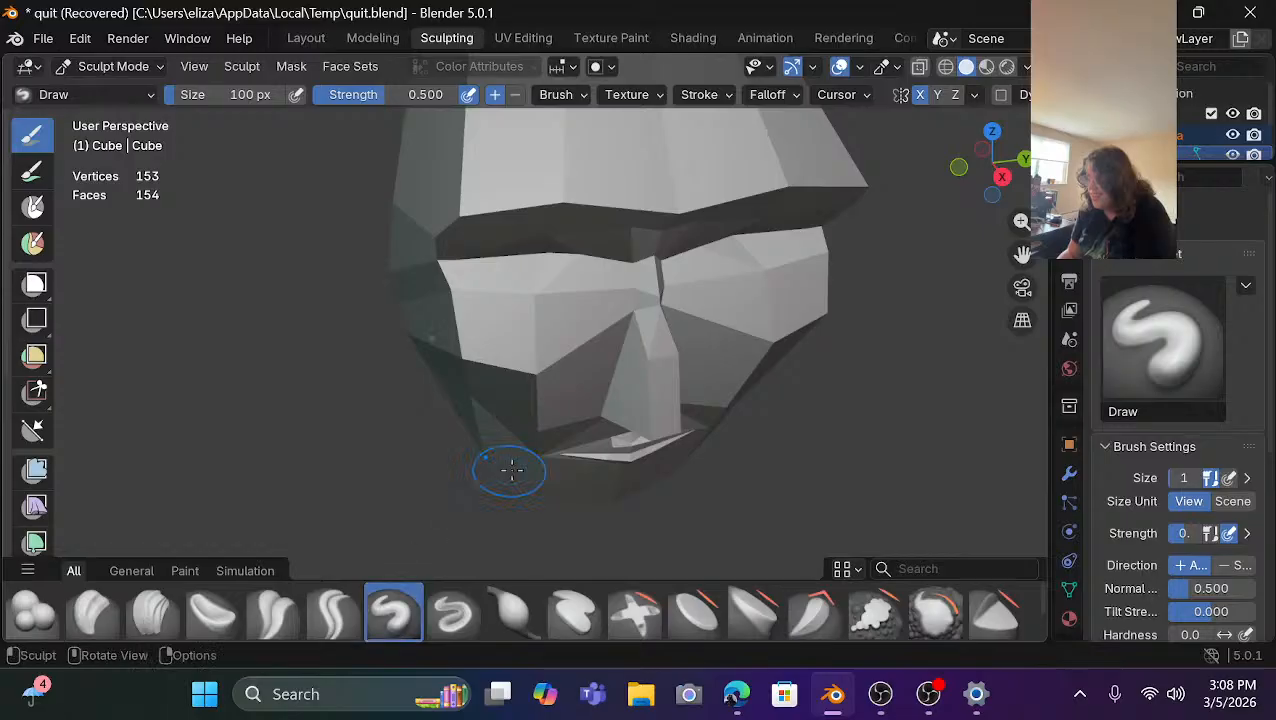
pyautogui.moveTo(657, 272); pyautogui.dragTo(660, 320)
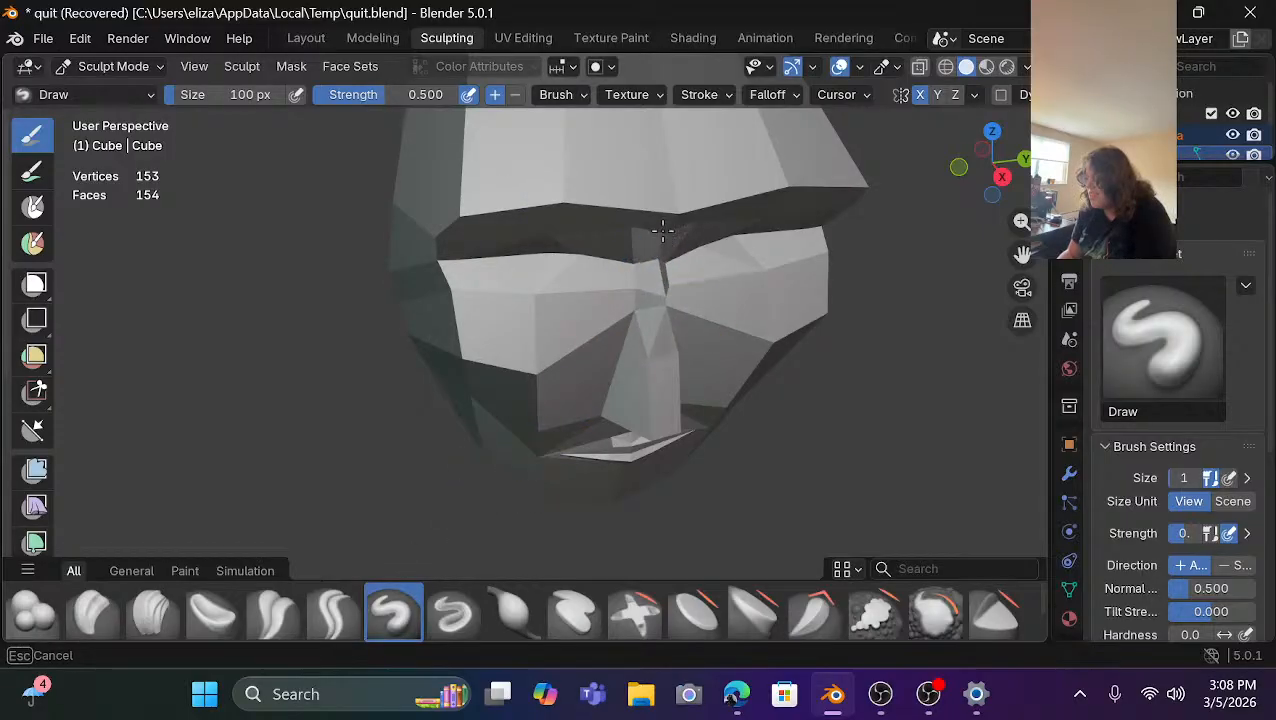
pyautogui.moveTo(662, 230); pyautogui.dragTo(665, 232)
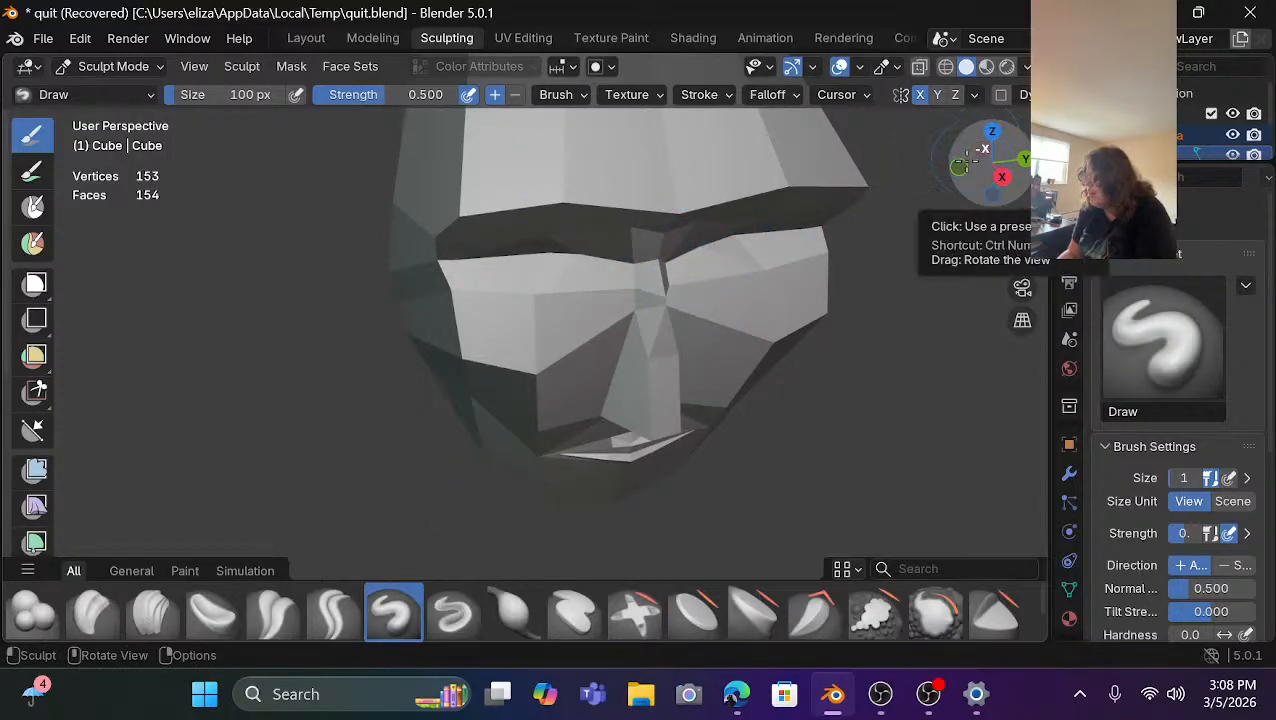
pyautogui.moveTo(960, 163)
pyautogui.mouseDown()
pyautogui.moveTo(865, 216)
pyautogui.moveTo(838, 207)
pyautogui.mouseUp()
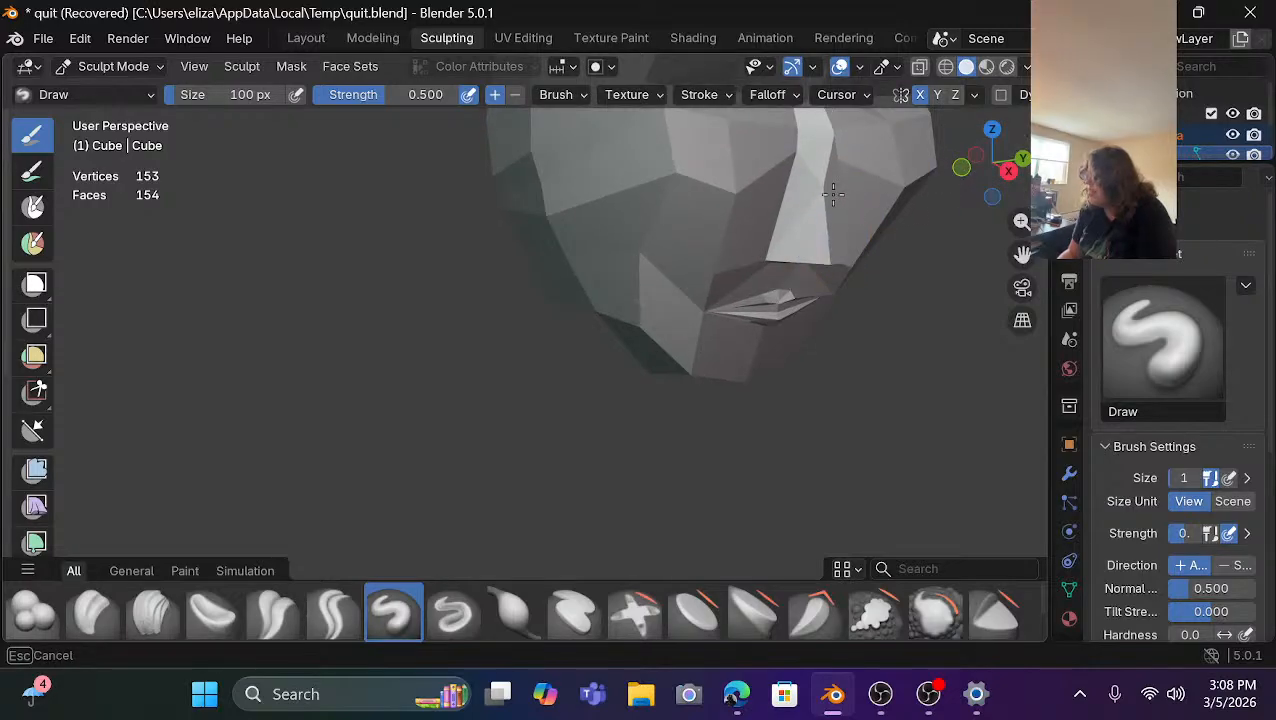
pyautogui.moveTo(835, 152); pyautogui.dragTo(840, 151)
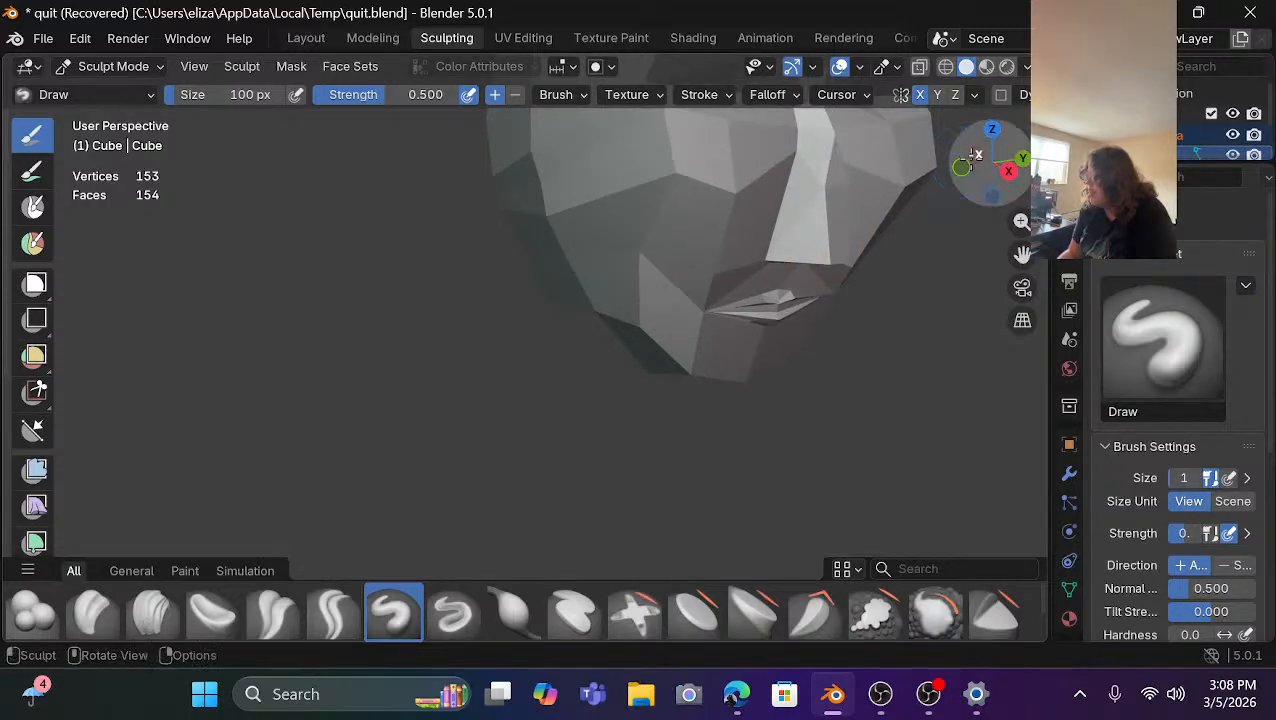
# Build up the nose tip from the front and the nose's side from a three-quarter view with Draw strokes.
pyautogui.moveTo(960, 166)
pyautogui.mouseDown()
pyautogui.moveTo(932, 175)
pyautogui.moveTo(912, 285)
pyautogui.mouseUp()
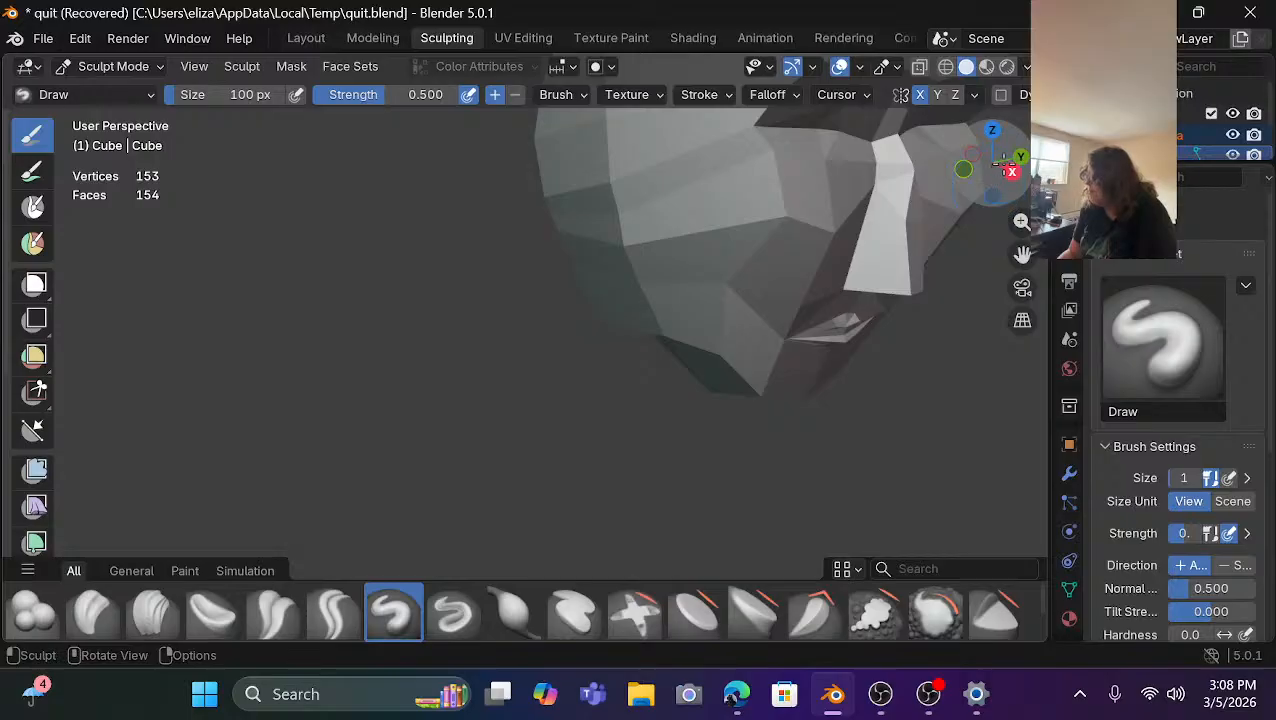
pyautogui.moveTo(1000, 162); pyautogui.dragTo(965, 195)
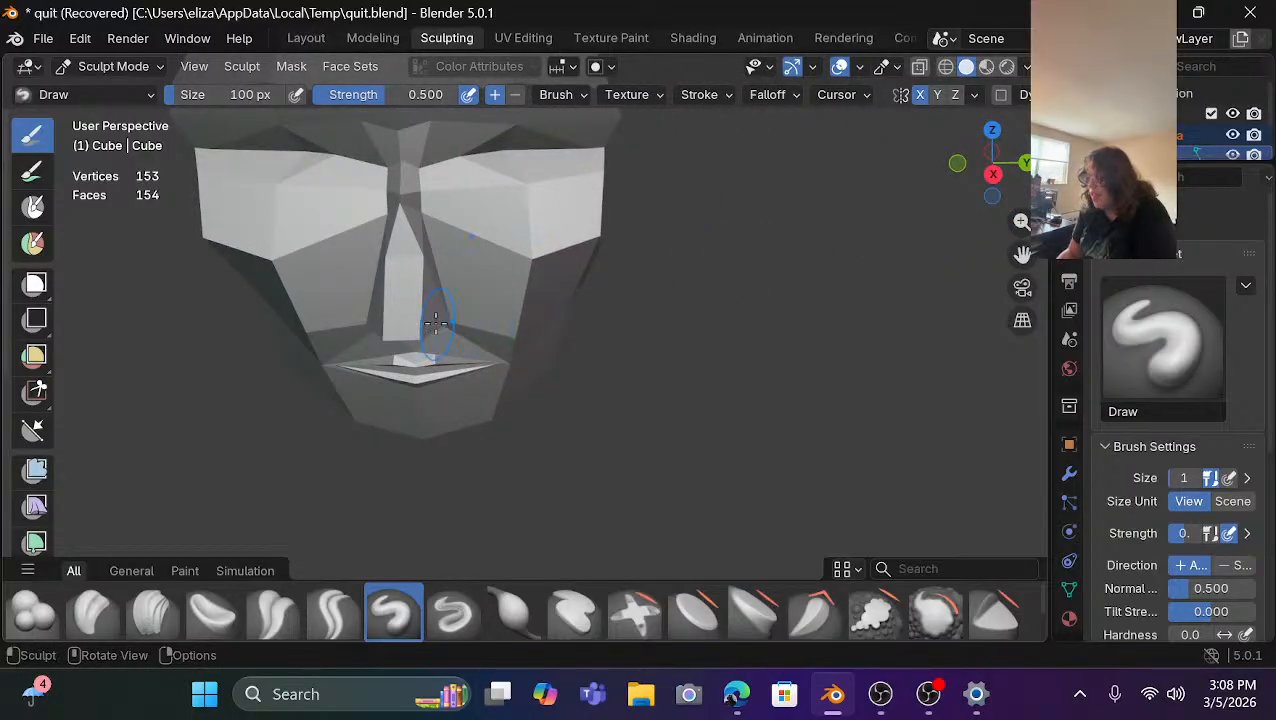
pyautogui.moveTo(403, 328); pyautogui.dragTo(404, 328)
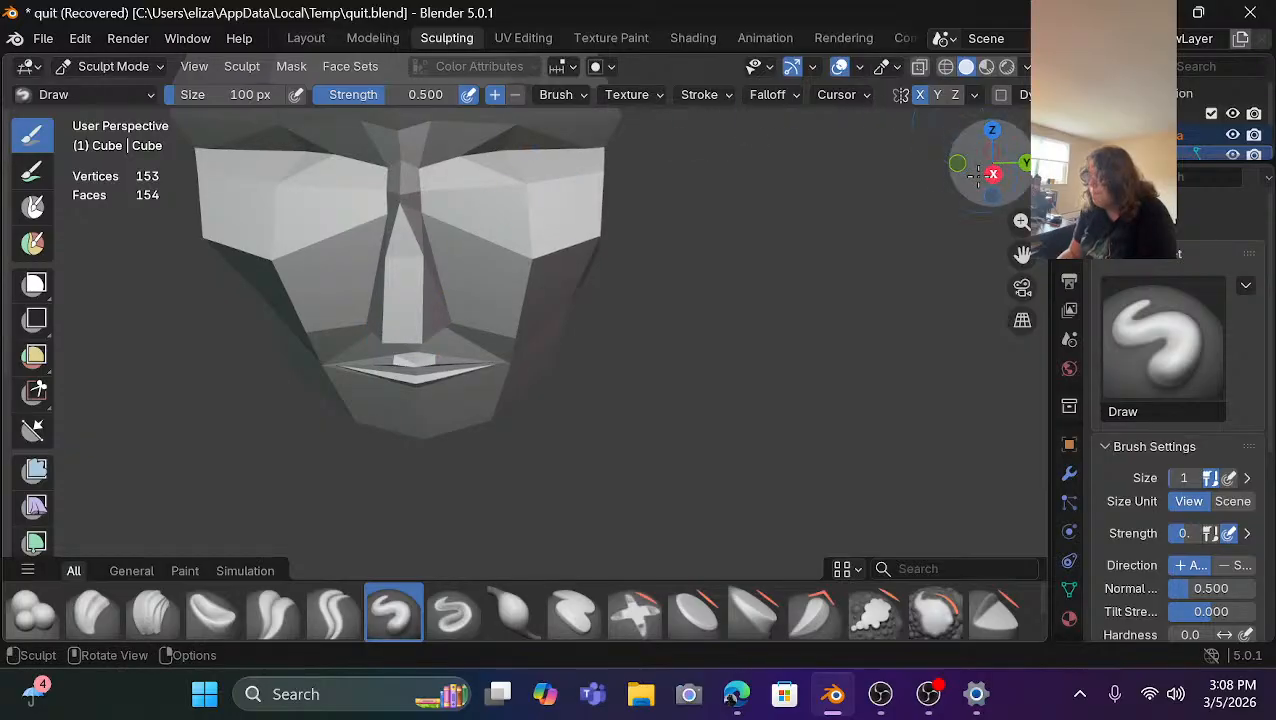
pyautogui.moveTo(958, 164)
pyautogui.mouseDown()
pyautogui.moveTo(958, 215)
pyautogui.moveTo(958, 172)
pyautogui.moveTo(938, 168)
pyautogui.moveTo(965, 162)
pyautogui.moveTo(962, 190)
pyautogui.mouseUp()
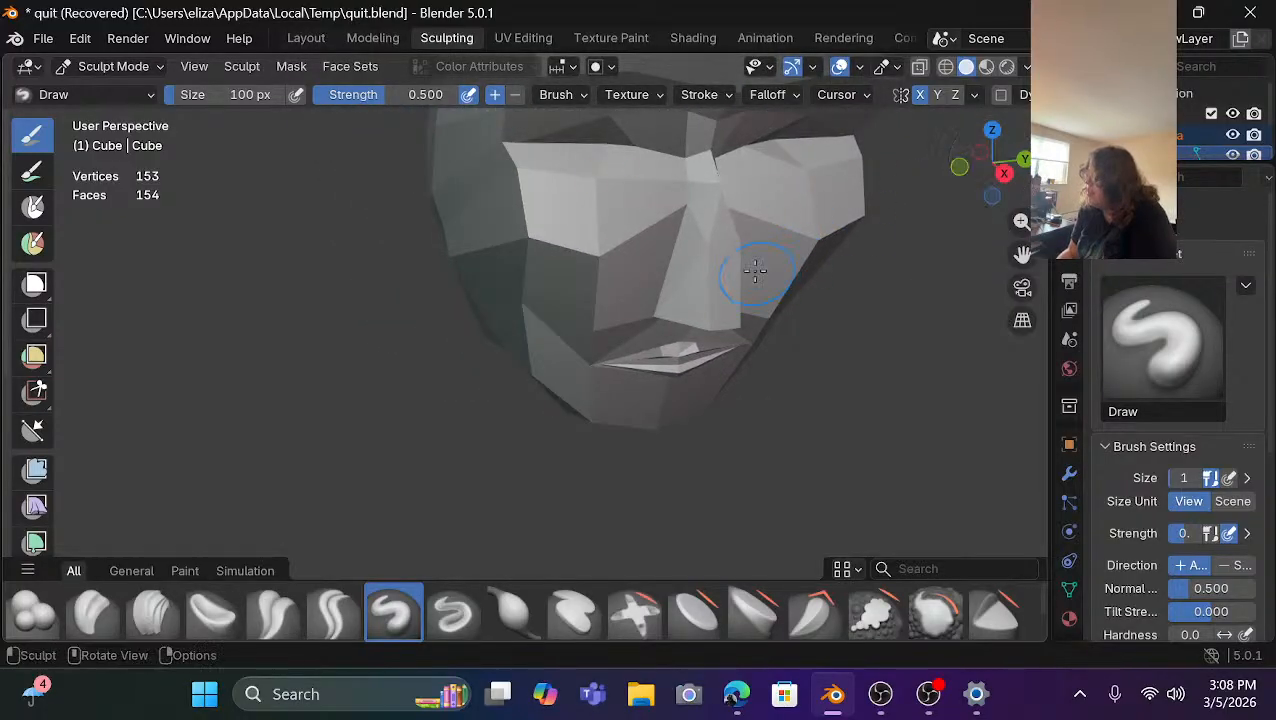
pyautogui.moveTo(723, 245); pyautogui.dragTo(741, 249)
# Choose the Draw Sharp brush and carve along the upper edges of both eye areas under the brow.
pyautogui.moveTo(959, 167); pyautogui.dragTo(955, 158)
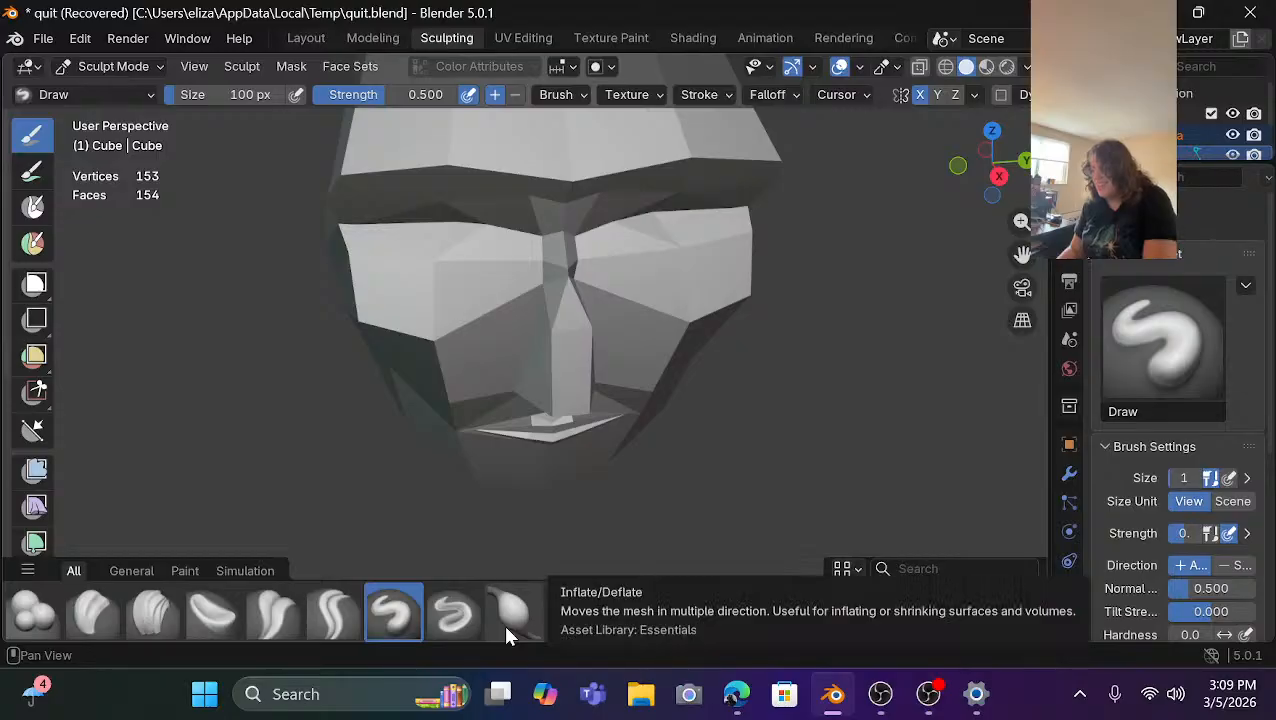
pyautogui.click(456, 605)
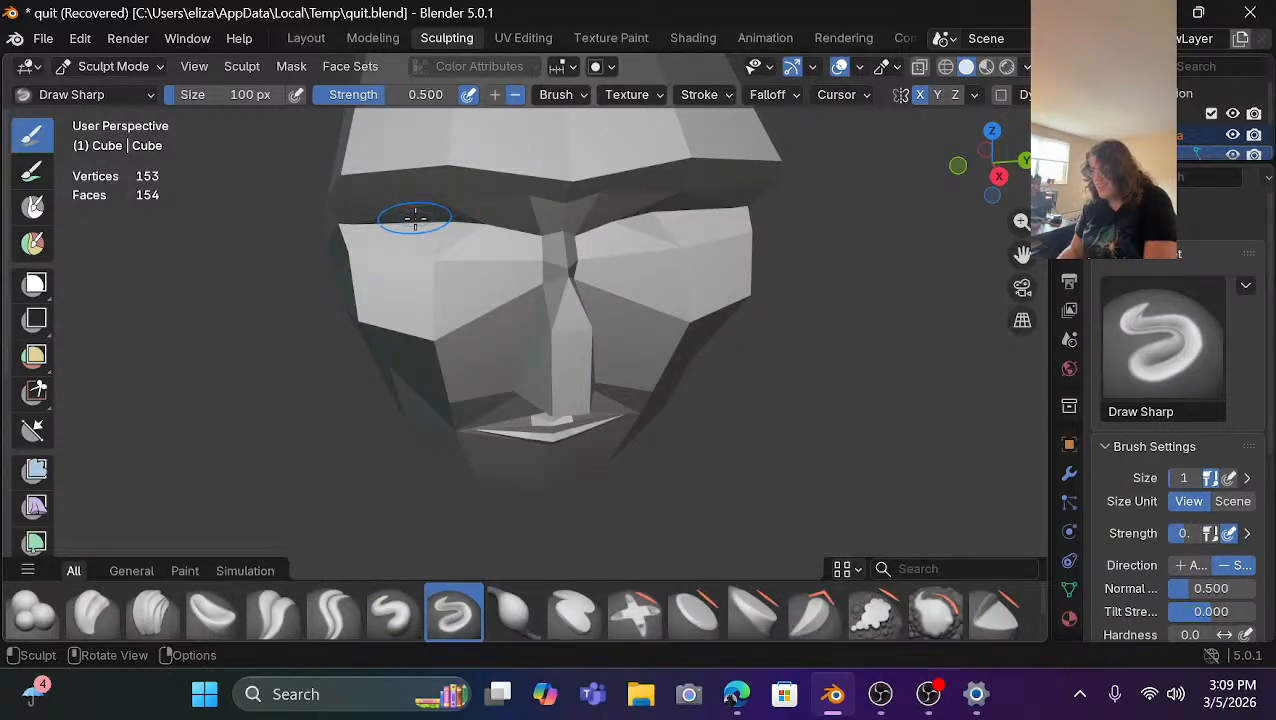
pyautogui.moveTo(415, 217); pyautogui.dragTo(484, 213)
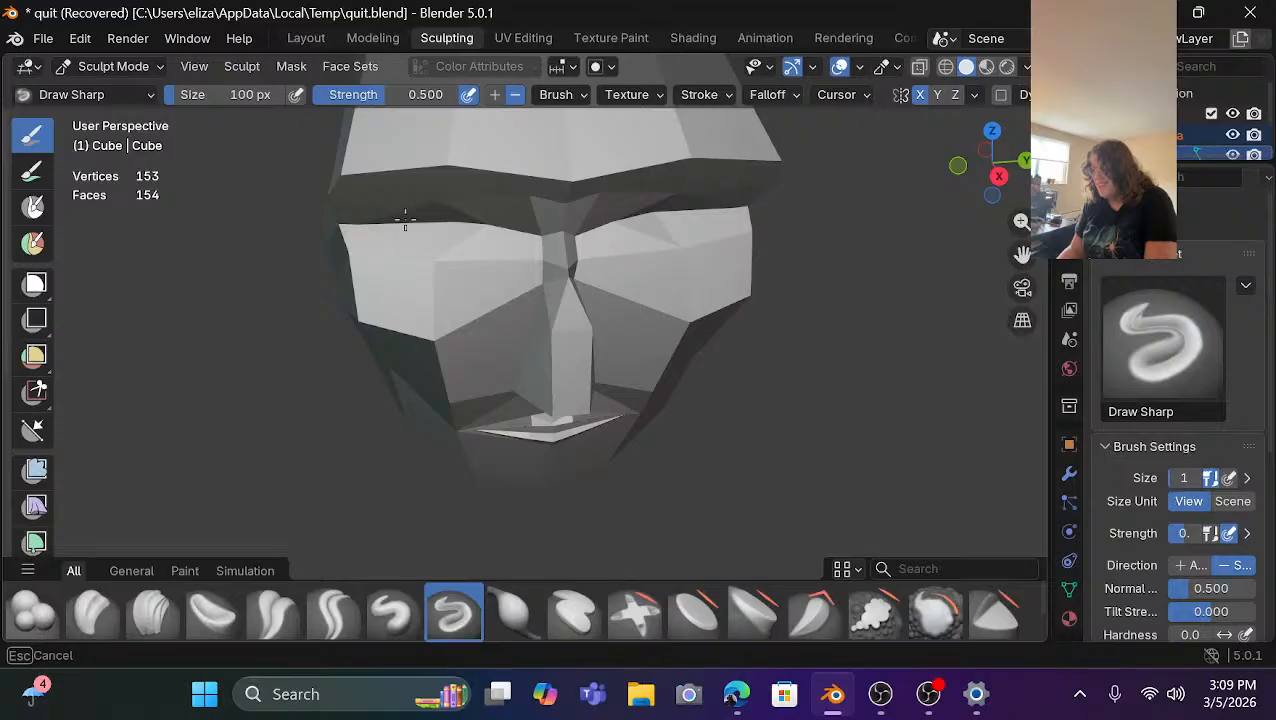
pyautogui.moveTo(405, 220); pyautogui.dragTo(405, 220)
pyautogui.moveTo(632, 199); pyautogui.dragTo(738, 205)
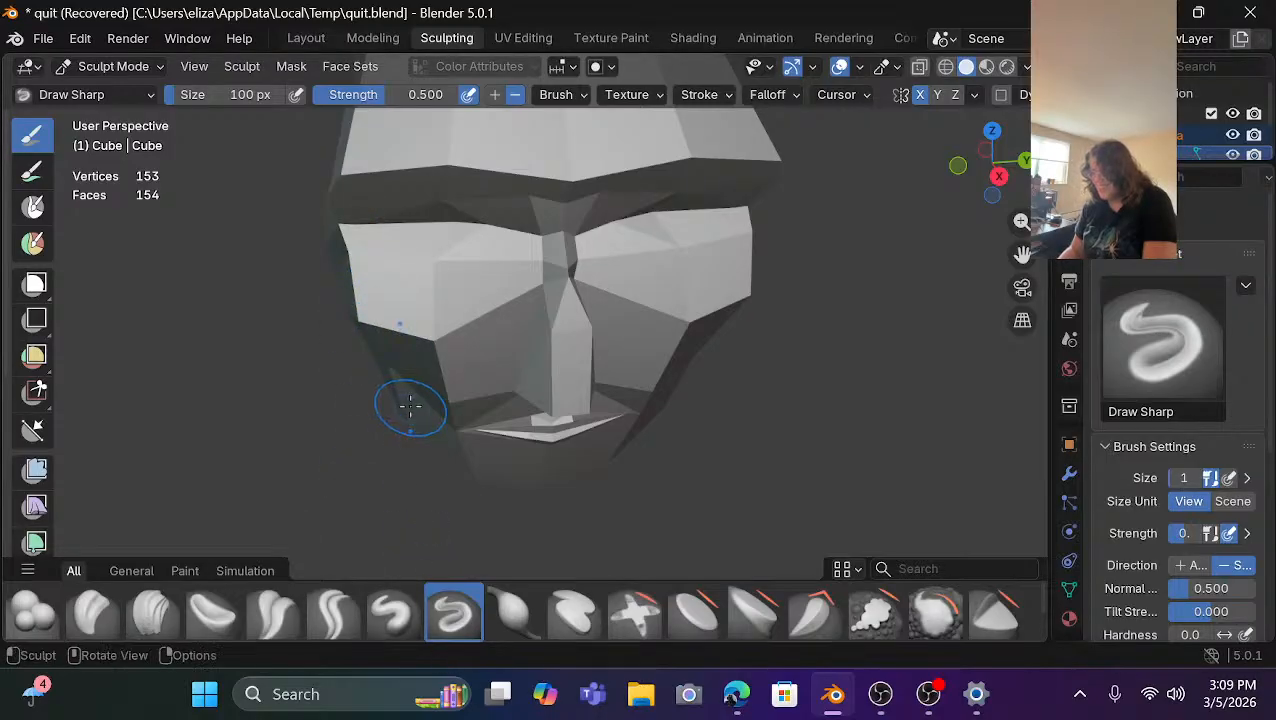
# Carve the outer lower corners of both eye areas with short Draw Sharp strokes.
pyautogui.moveTo(357, 324); pyautogui.dragTo(384, 352)
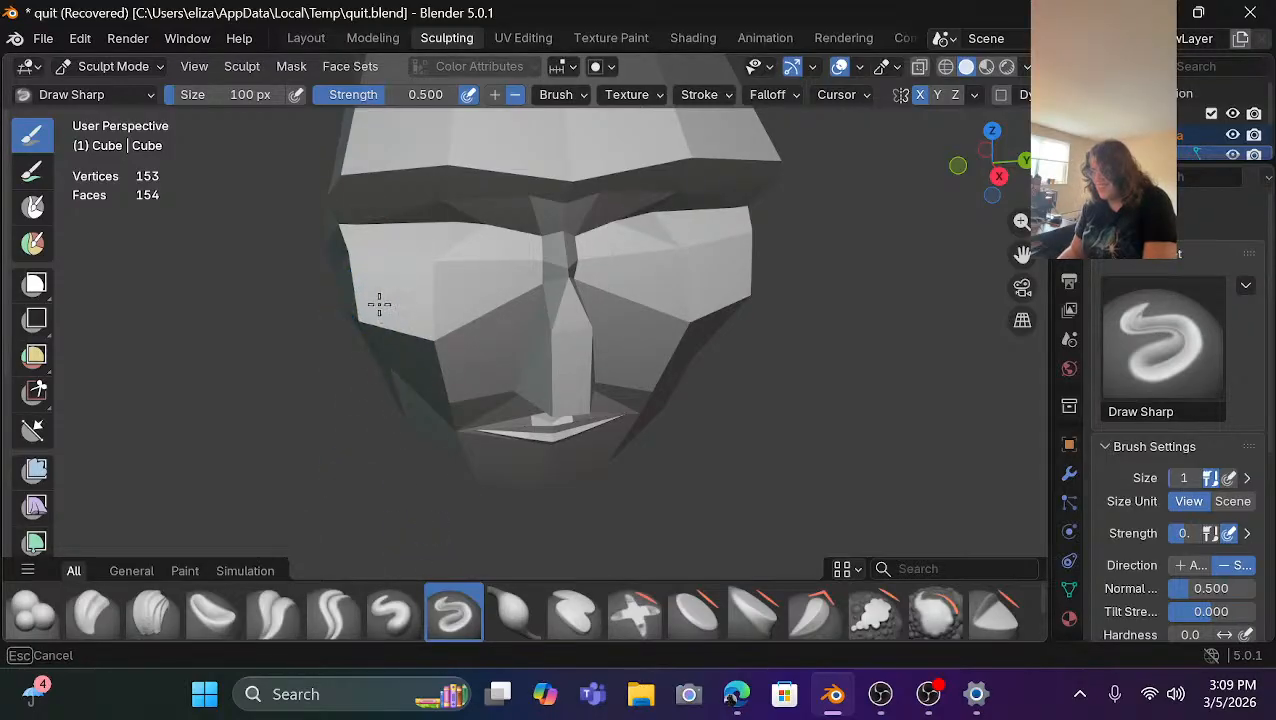
pyautogui.moveTo(379, 305); pyautogui.dragTo(377, 291)
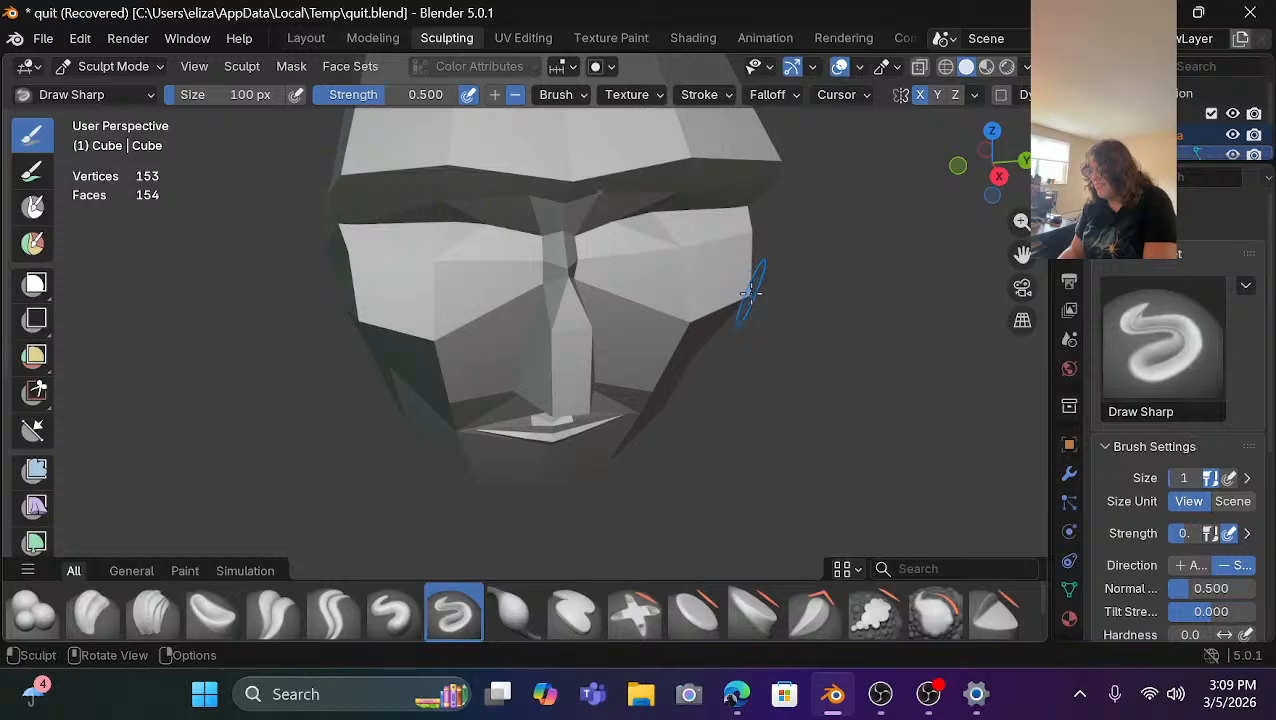
pyautogui.moveTo(751, 292); pyautogui.dragTo(748, 283)
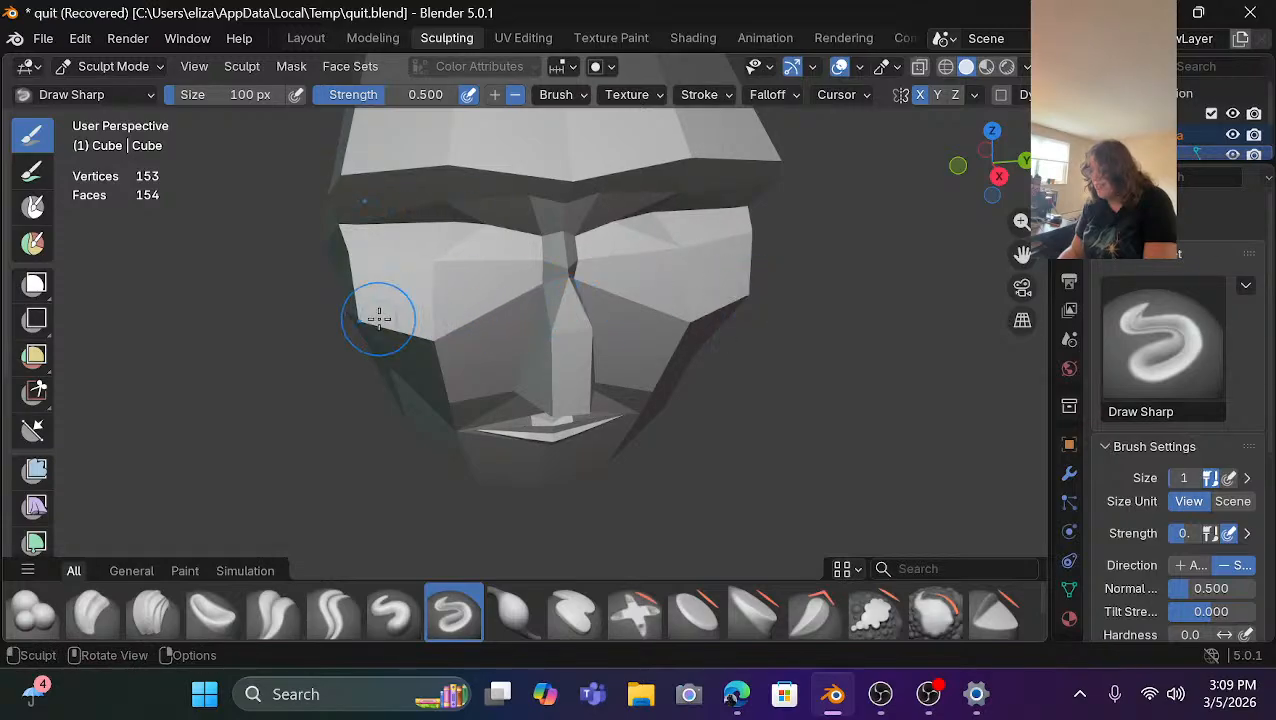
pyautogui.moveTo(370, 313); pyautogui.dragTo(370, 309)
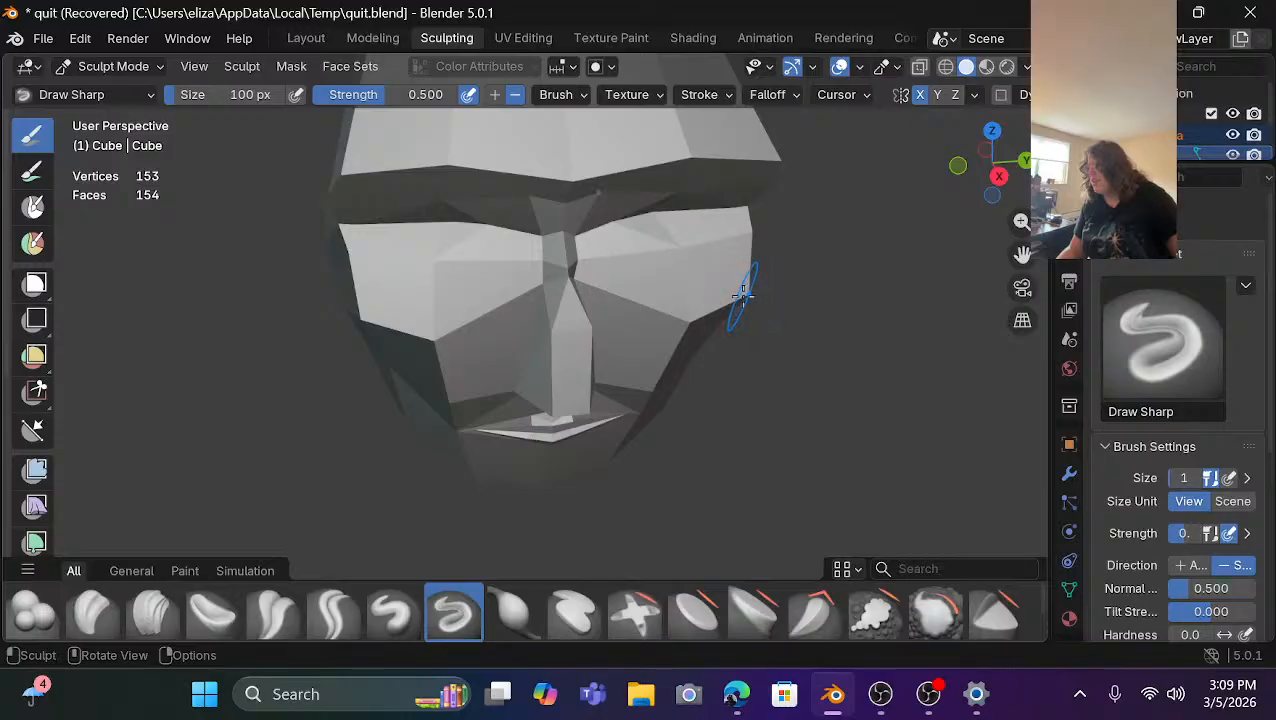
pyautogui.moveTo(743, 296); pyautogui.dragTo(744, 293)
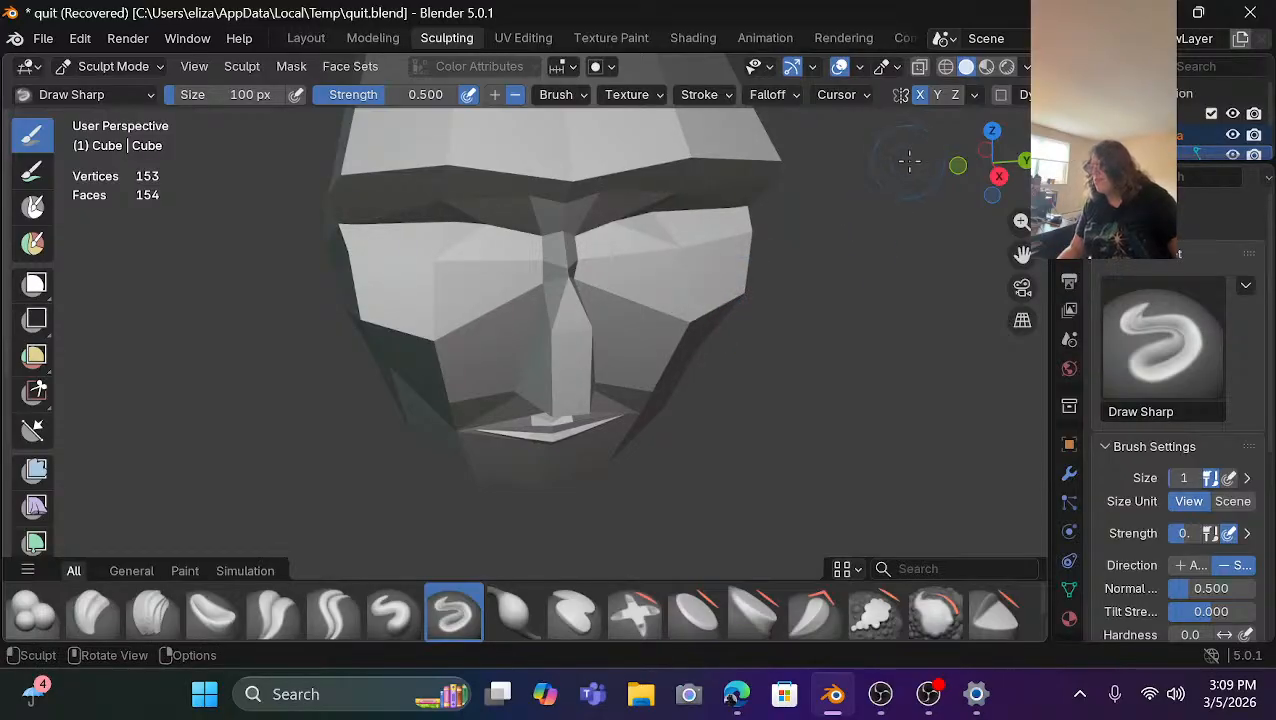
# Carve the edges between the eye areas and cheeks with Draw Sharp dabs from a three-quarter view.
pyautogui.moveTo(955, 164); pyautogui.dragTo(945, 167)
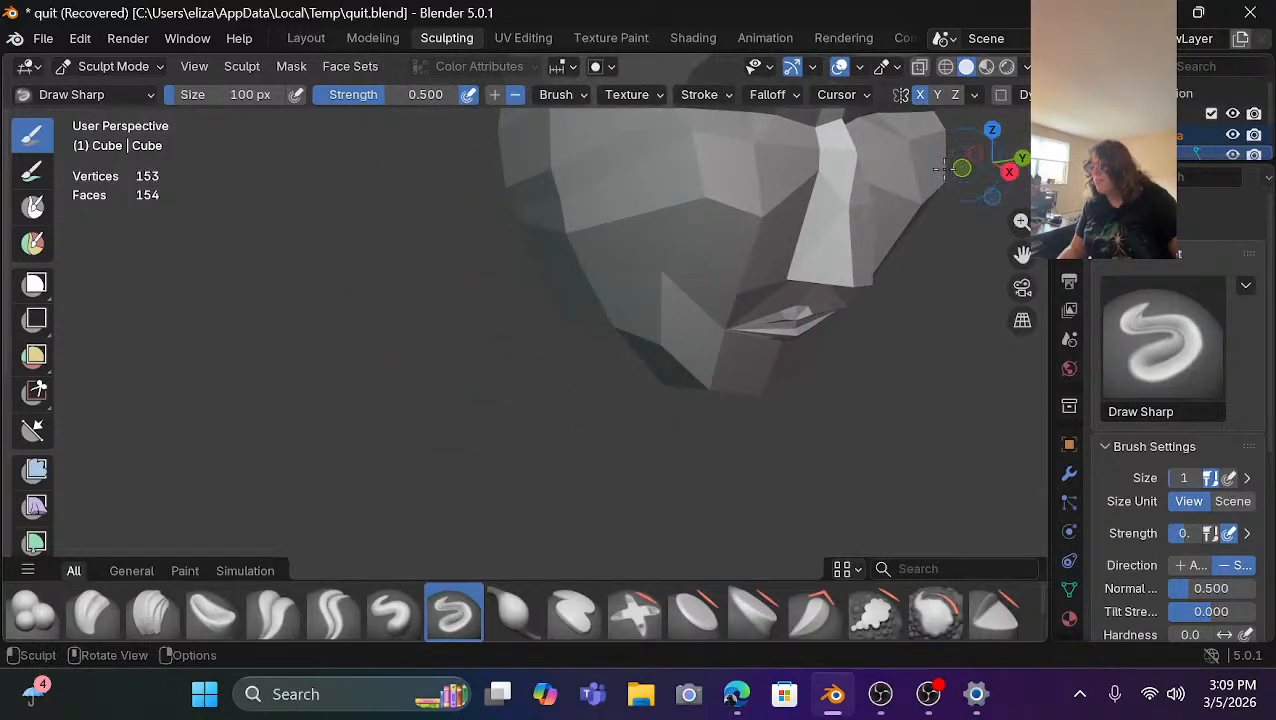
pyautogui.click(879, 202)
pyautogui.click(879, 202)
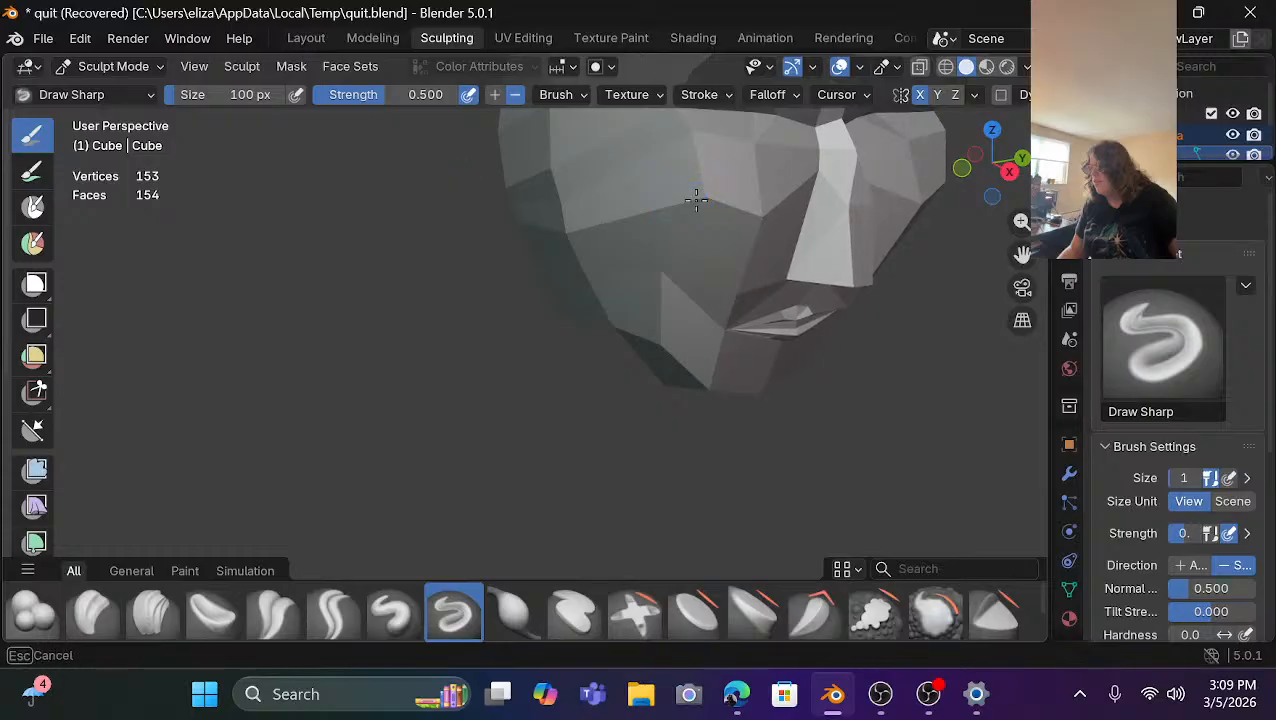
pyautogui.click(909, 204)
pyautogui.click(909, 204)
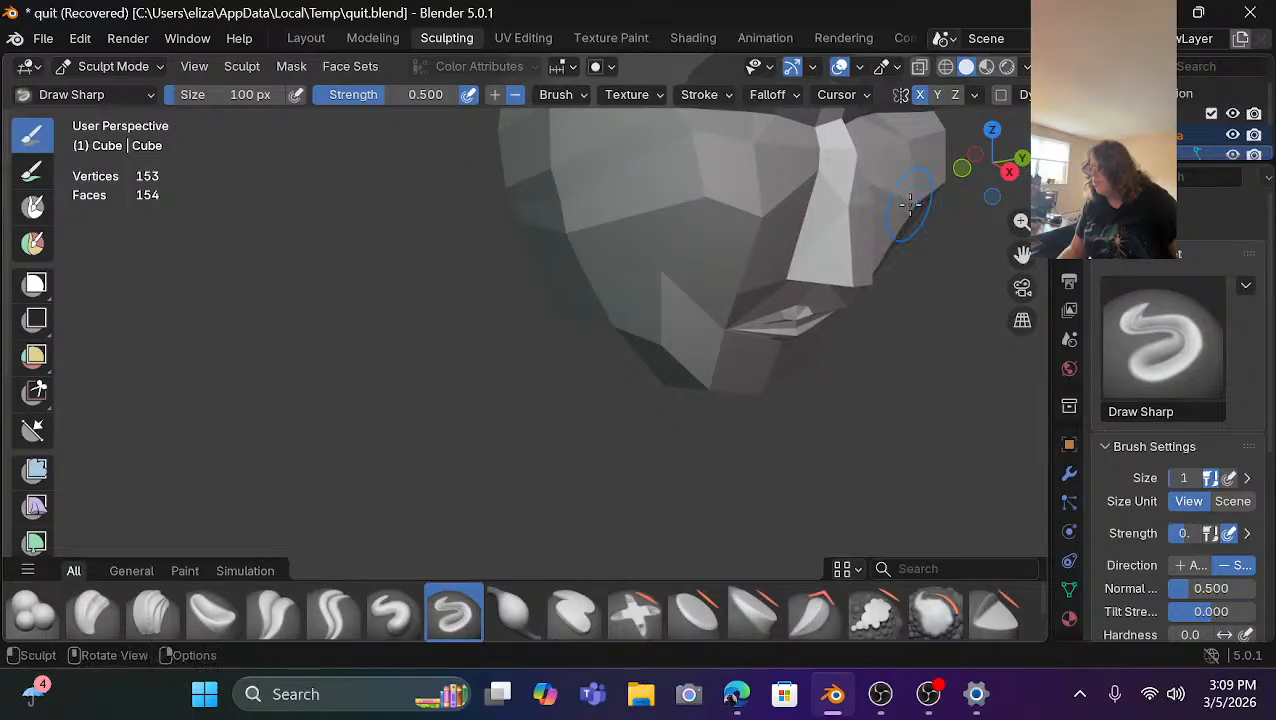
pyautogui.click(760, 220)
pyautogui.click(760, 220)
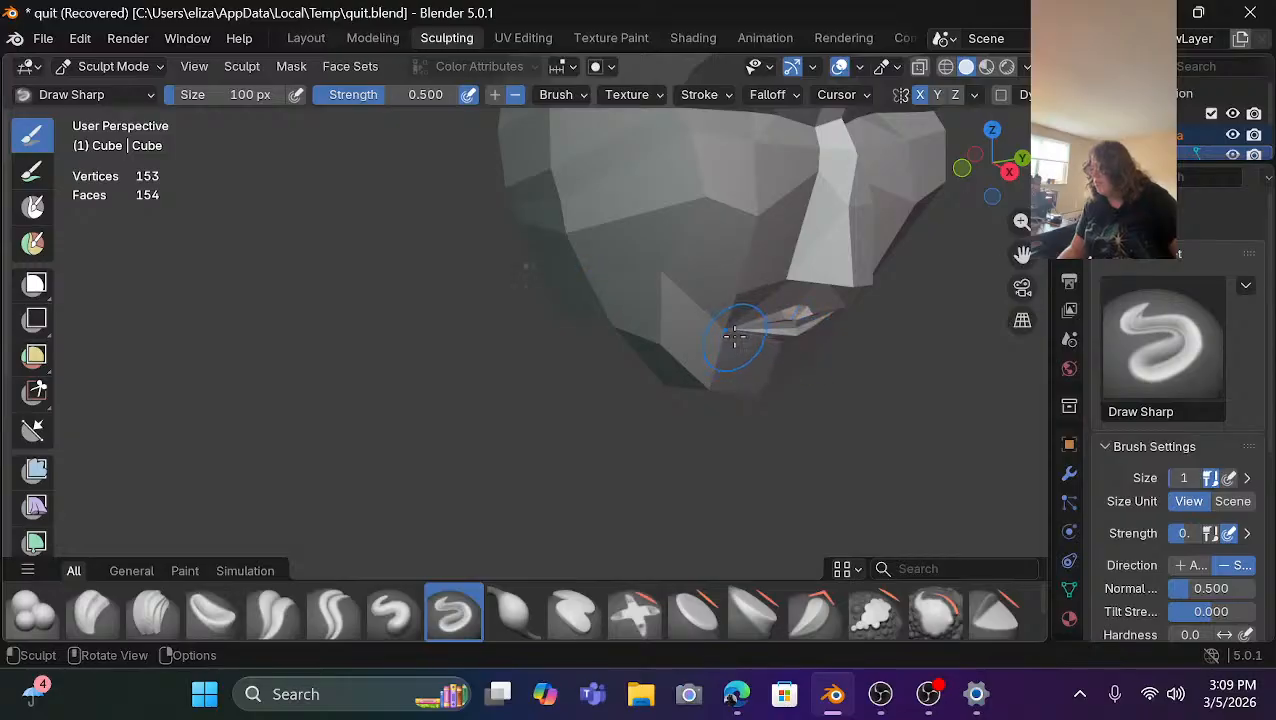
# Choose the Draw brush and build up the corner of the mouth.
pyautogui.click(385, 625)
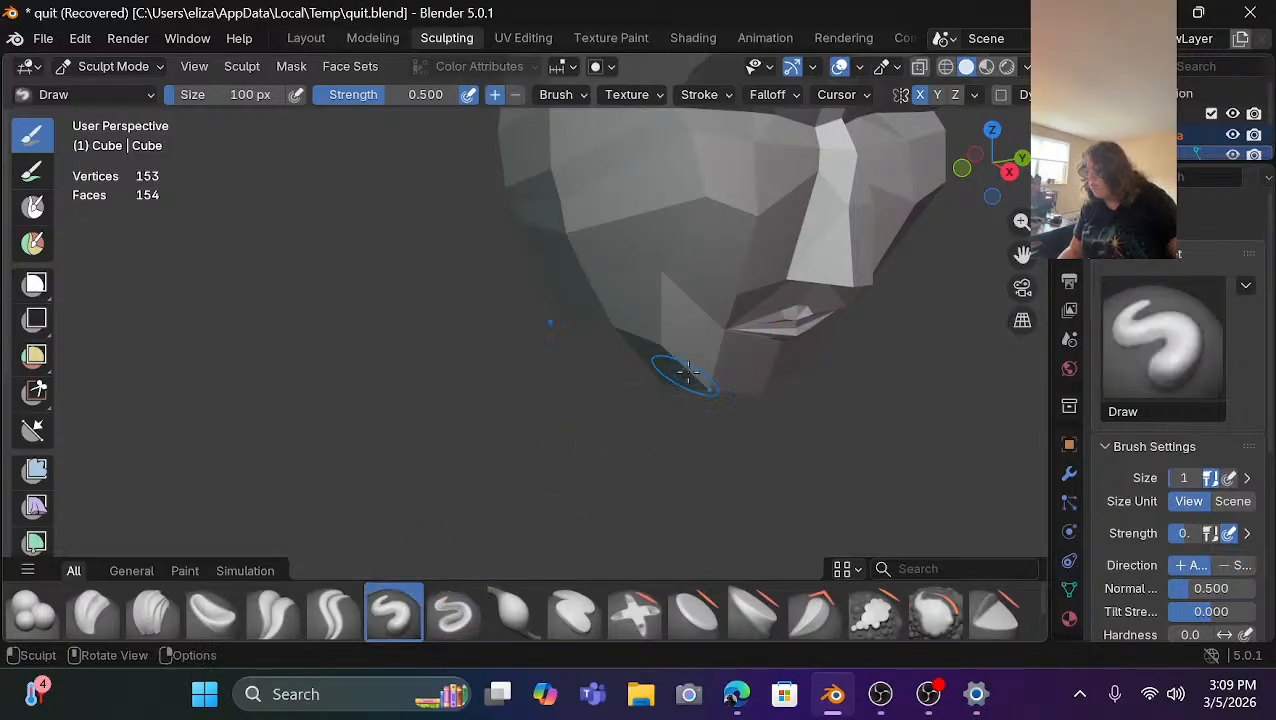
pyautogui.click(727, 330)
pyautogui.click(735, 324)
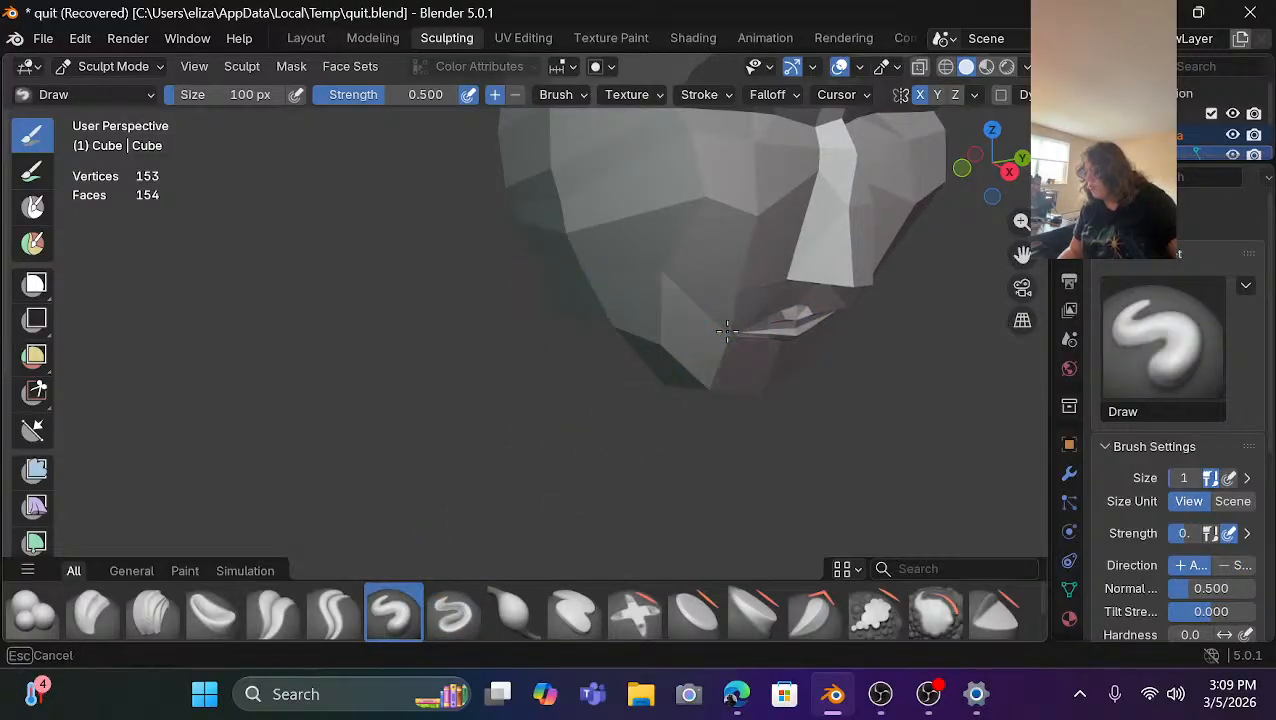
# Try a Layer brush stroke along the outer cheek edge below the eye area, and undo it.
pyautogui.moveTo(1009, 170); pyautogui.dragTo(965, 170)
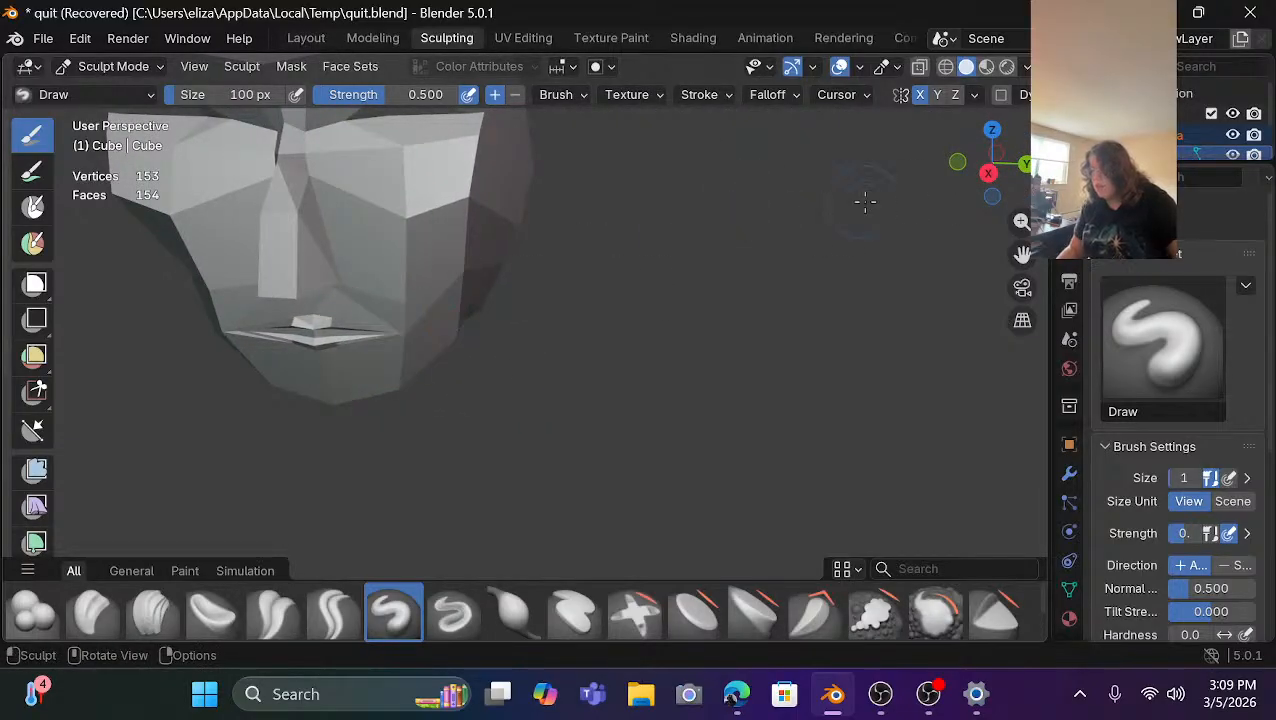
pyautogui.moveTo(982, 170)
pyautogui.mouseDown()
pyautogui.moveTo(1045, 172)
pyautogui.moveTo(1000, 170)
pyautogui.mouseUp()
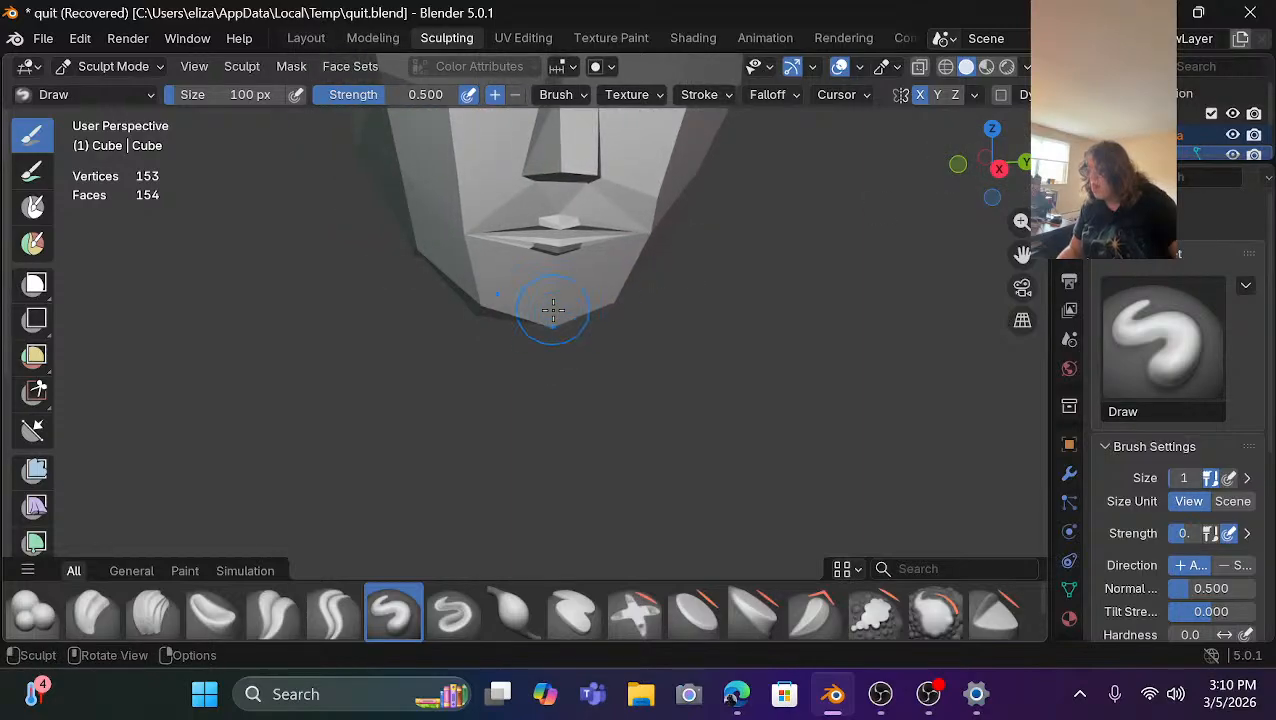
pyautogui.moveTo(980, 165)
pyautogui.mouseDown()
pyautogui.moveTo(1005, 168)
pyautogui.moveTo(843, 348)
pyautogui.mouseUp()
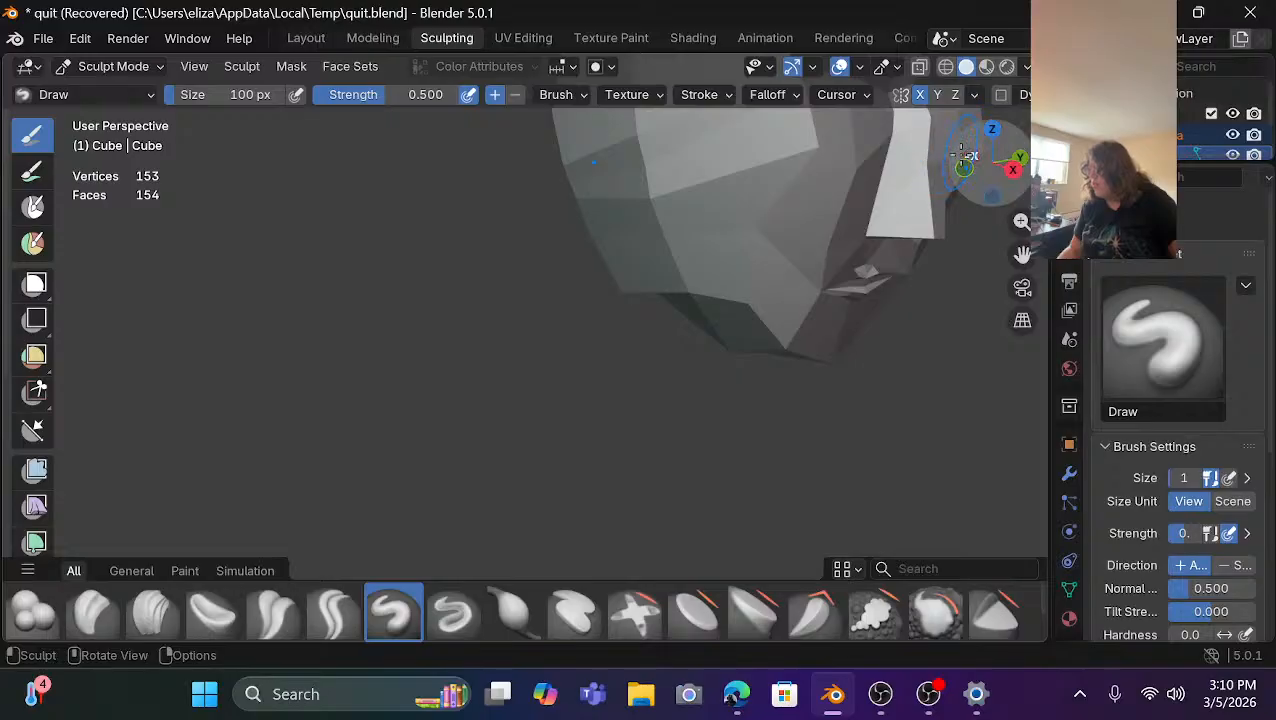
pyautogui.moveTo(963, 168)
pyautogui.mouseDown()
pyautogui.moveTo(965, 215)
pyautogui.moveTo(935, 192)
pyautogui.moveTo(955, 195)
pyautogui.mouseUp()
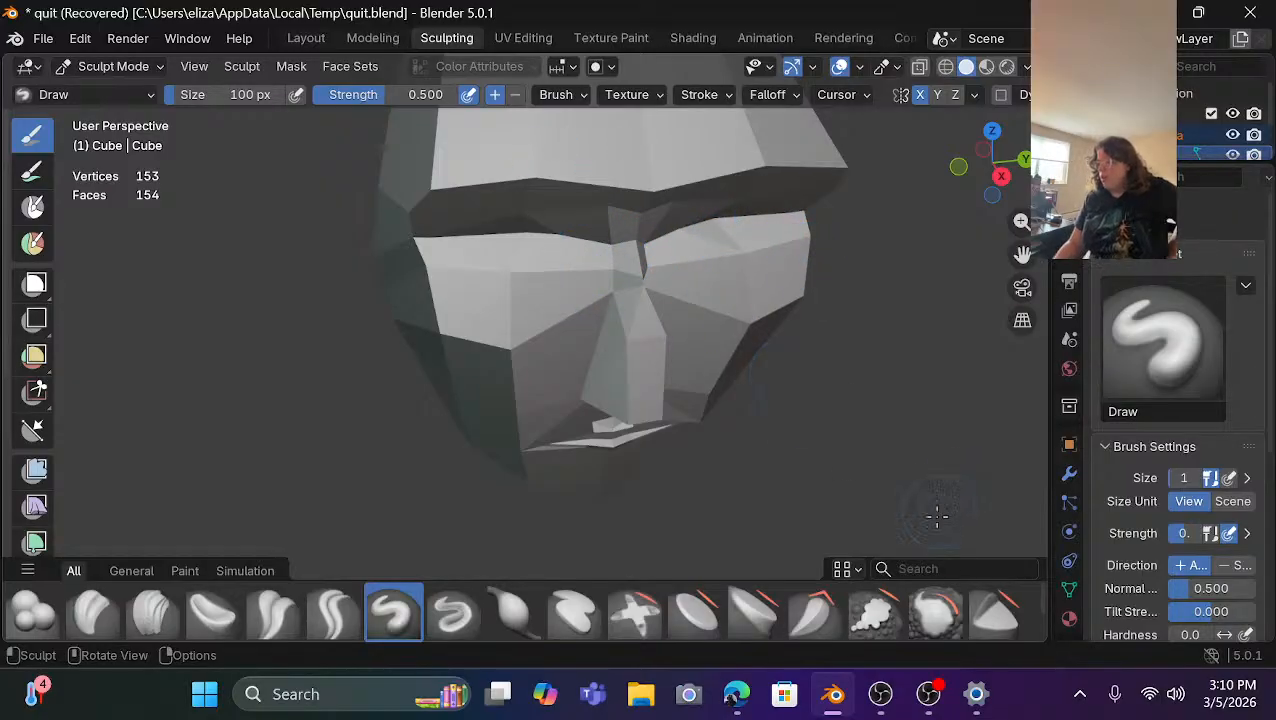
pyautogui.click(570, 625)
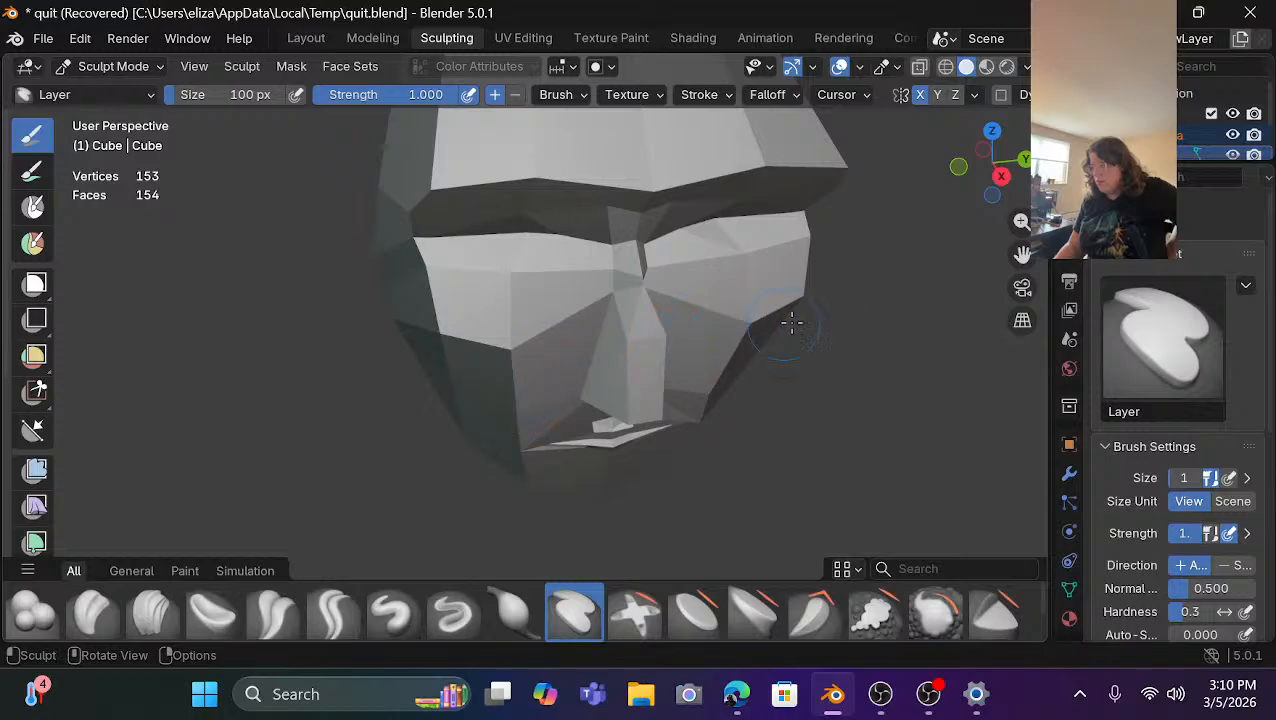
pyautogui.moveTo(768, 312); pyautogui.dragTo(791, 305)
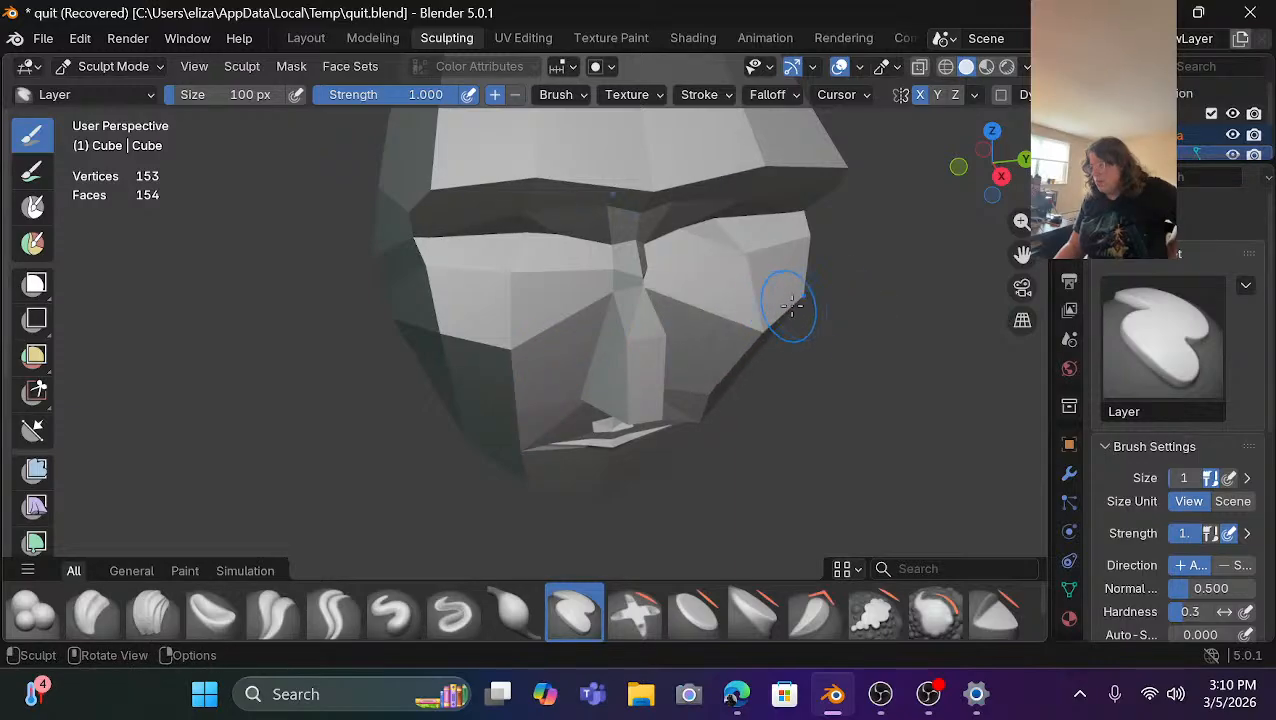
pyautogui.hotkey('ctrl', 'z')
pyautogui.hotkey('ctrl', 'z')
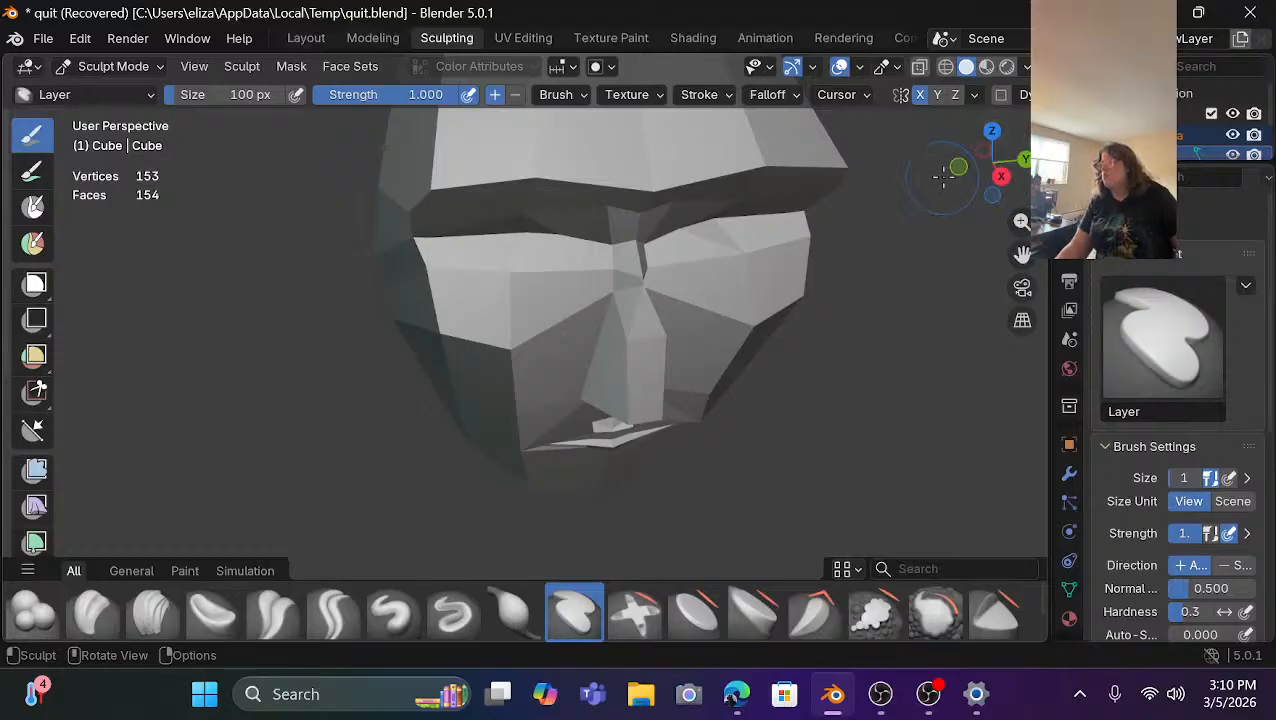
# View the face from the front, and switch to YouTube Studio in the browser to read the live chat suggestions.
pyautogui.moveTo(960, 166)
pyautogui.mouseDown()
pyautogui.moveTo(1010, 164)
pyautogui.moveTo(960, 166)
pyautogui.mouseUp()
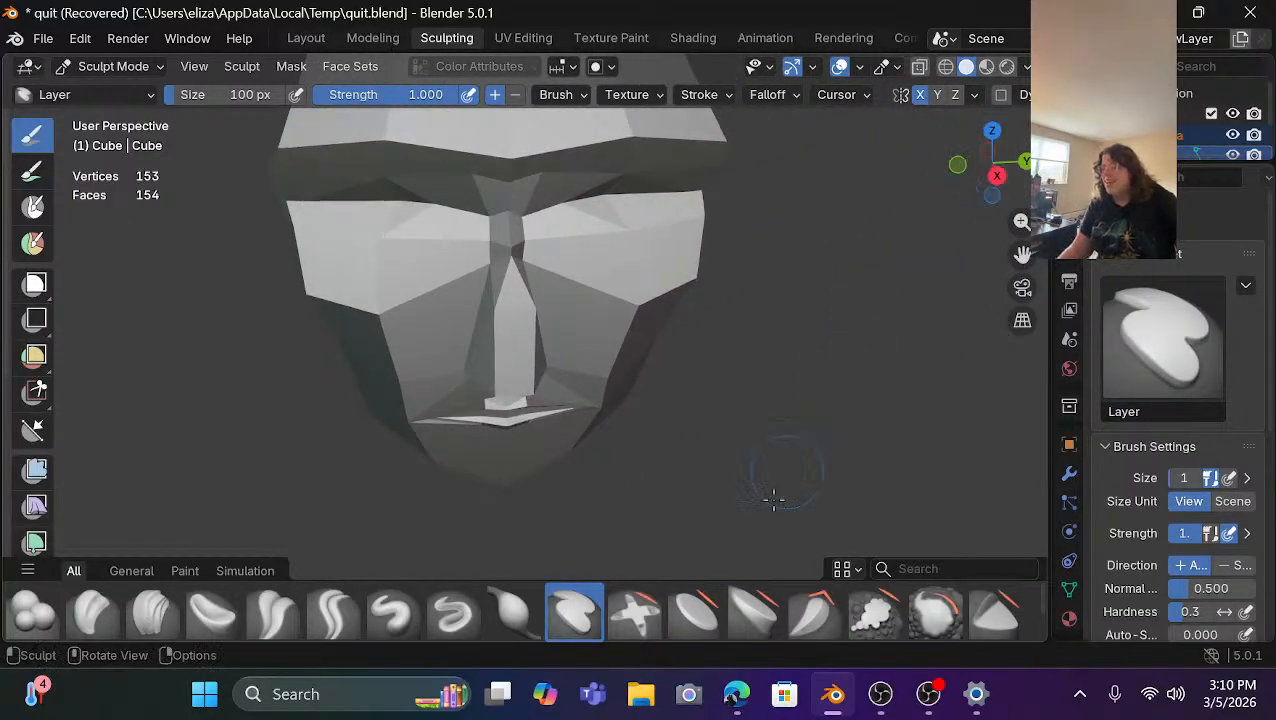
pyautogui.click(727, 577)
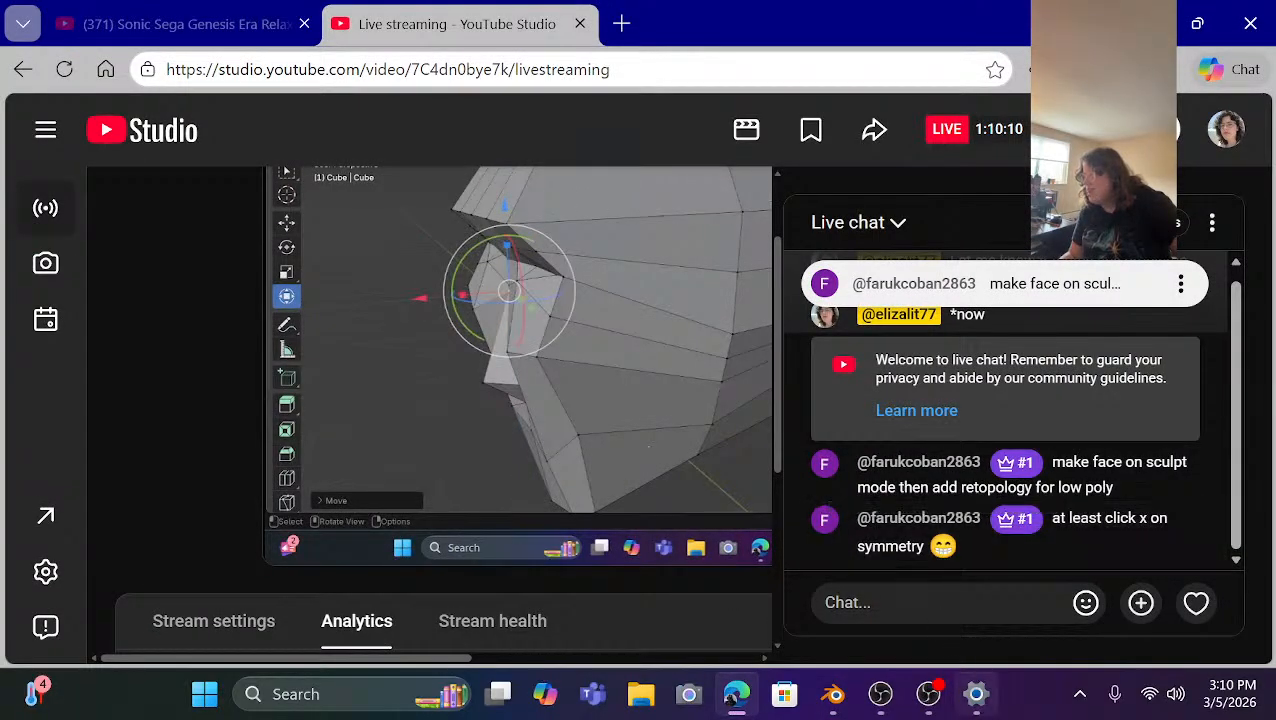
pyautogui.moveTo(922, 708)
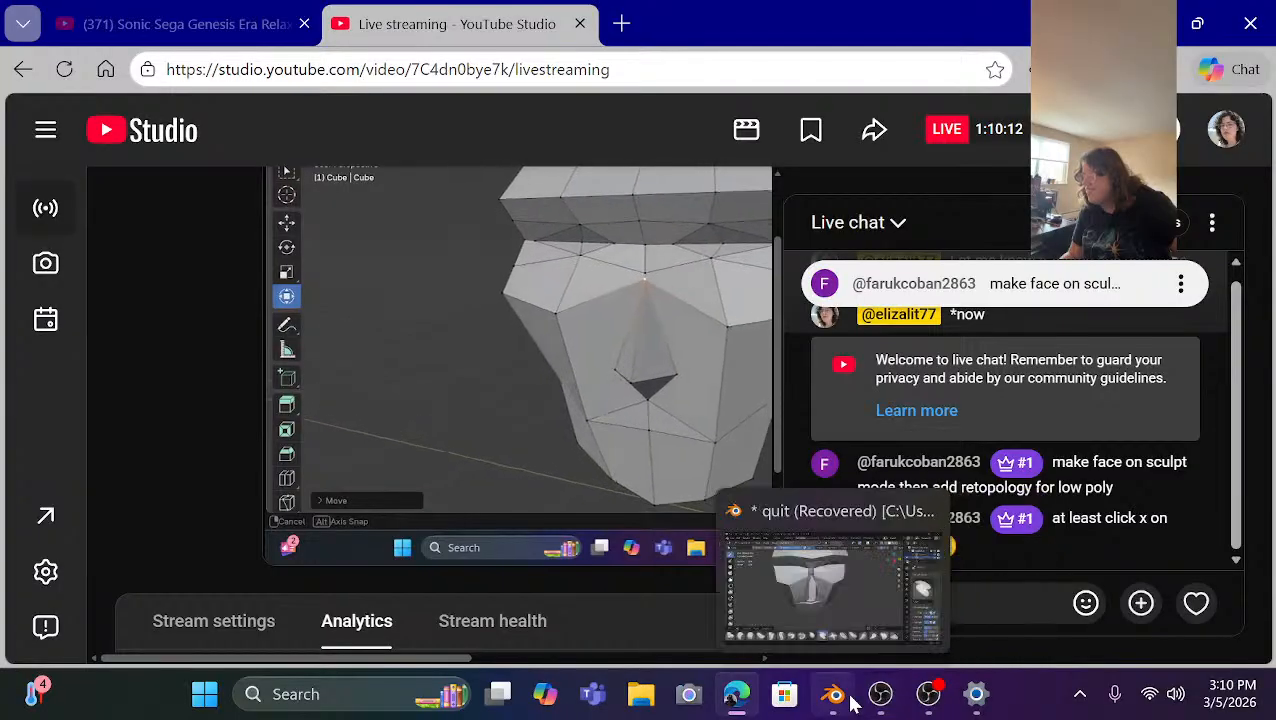
pyautogui.moveTo(881, 697)
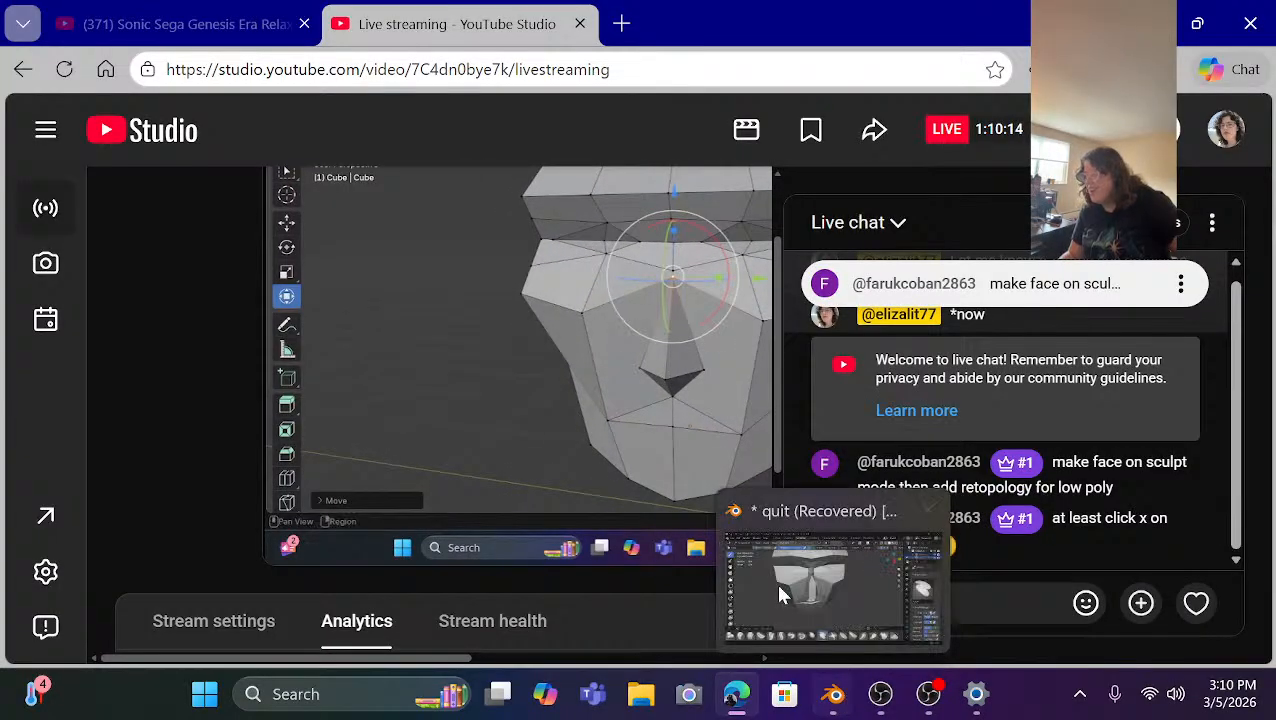
# Switch back to Blender, choose the Draw Sharp brush, and carve dabs along both side edges of the nose.
pyautogui.click(775, 580)
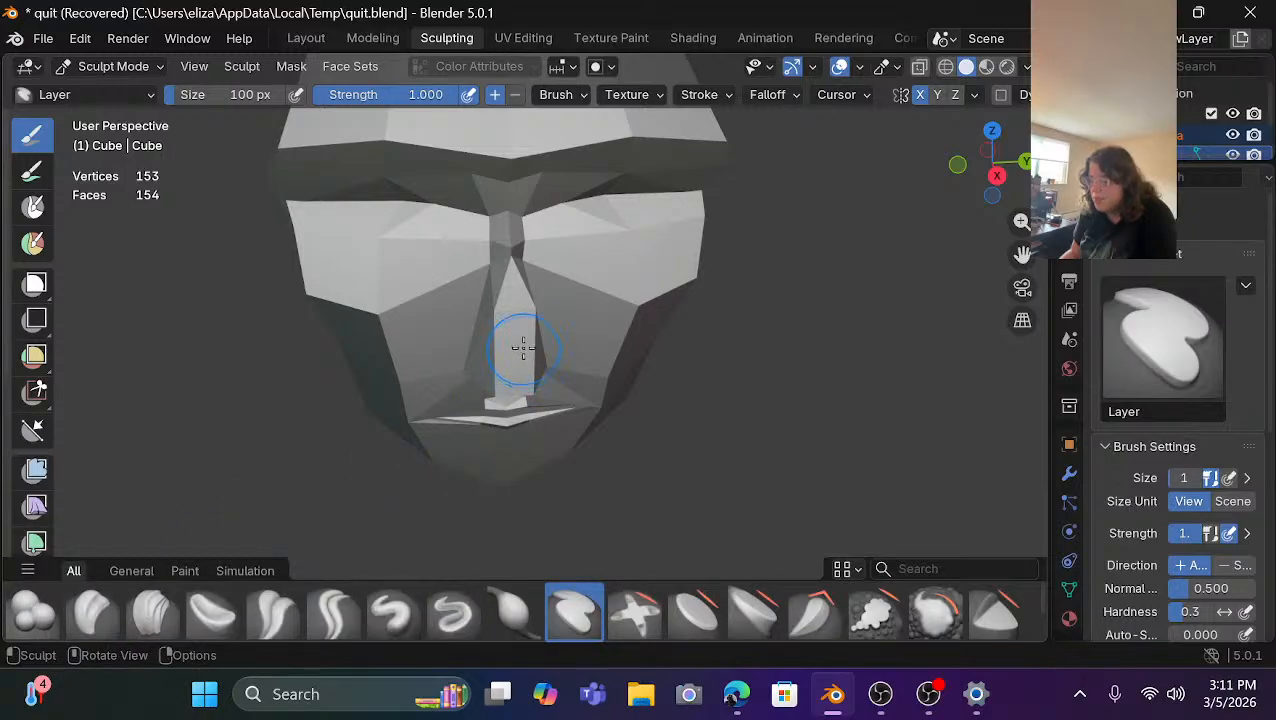
pyautogui.scroll(3, 522, 347)
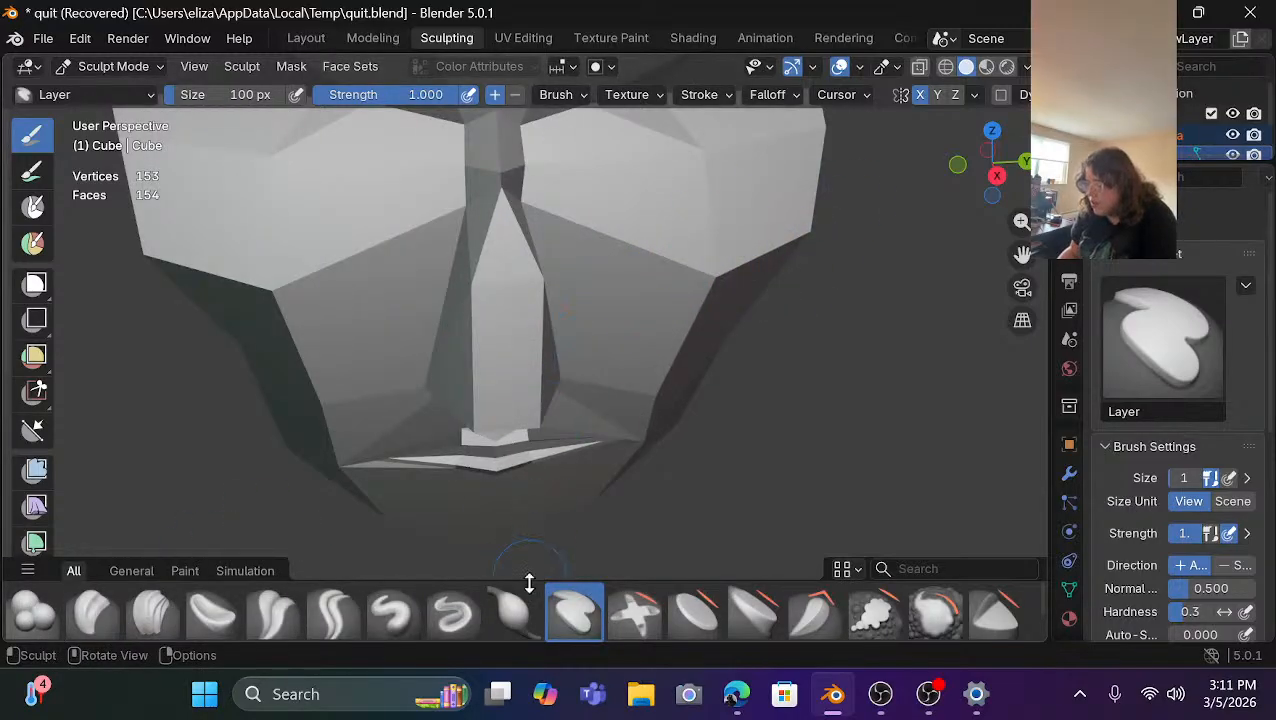
pyautogui.click(447, 617)
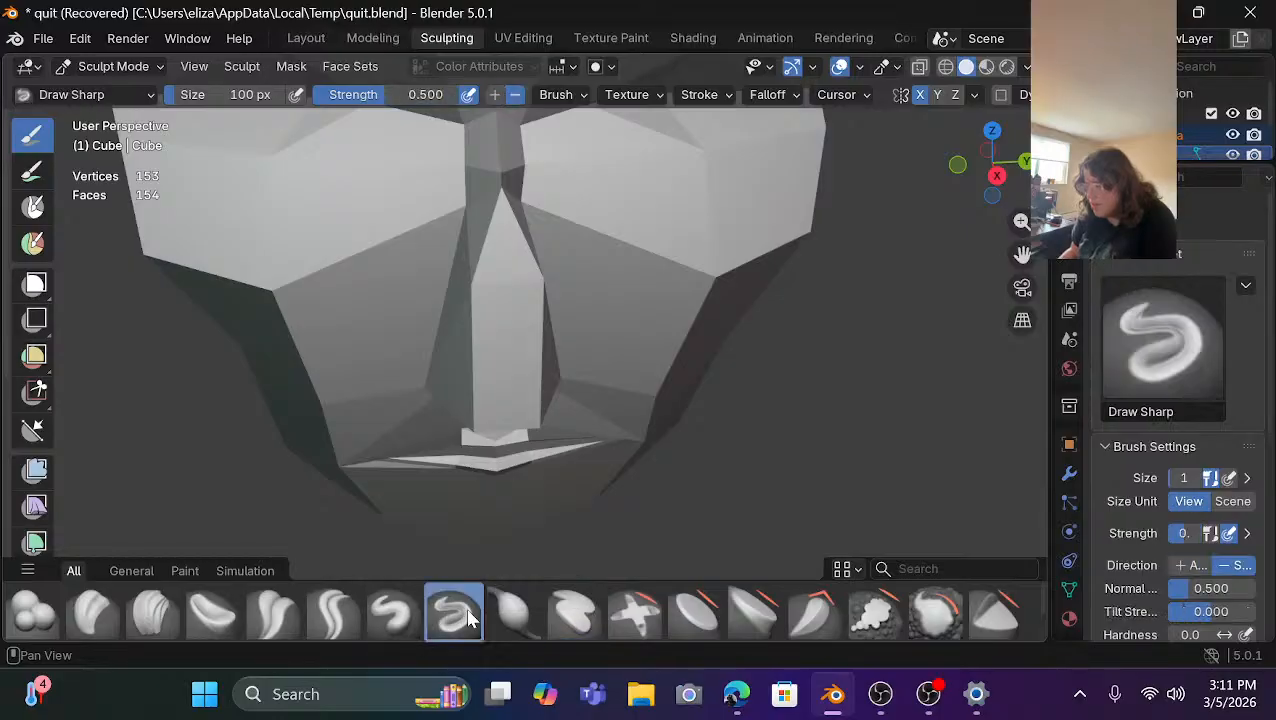
pyautogui.click(471, 278)
pyautogui.click(474, 280)
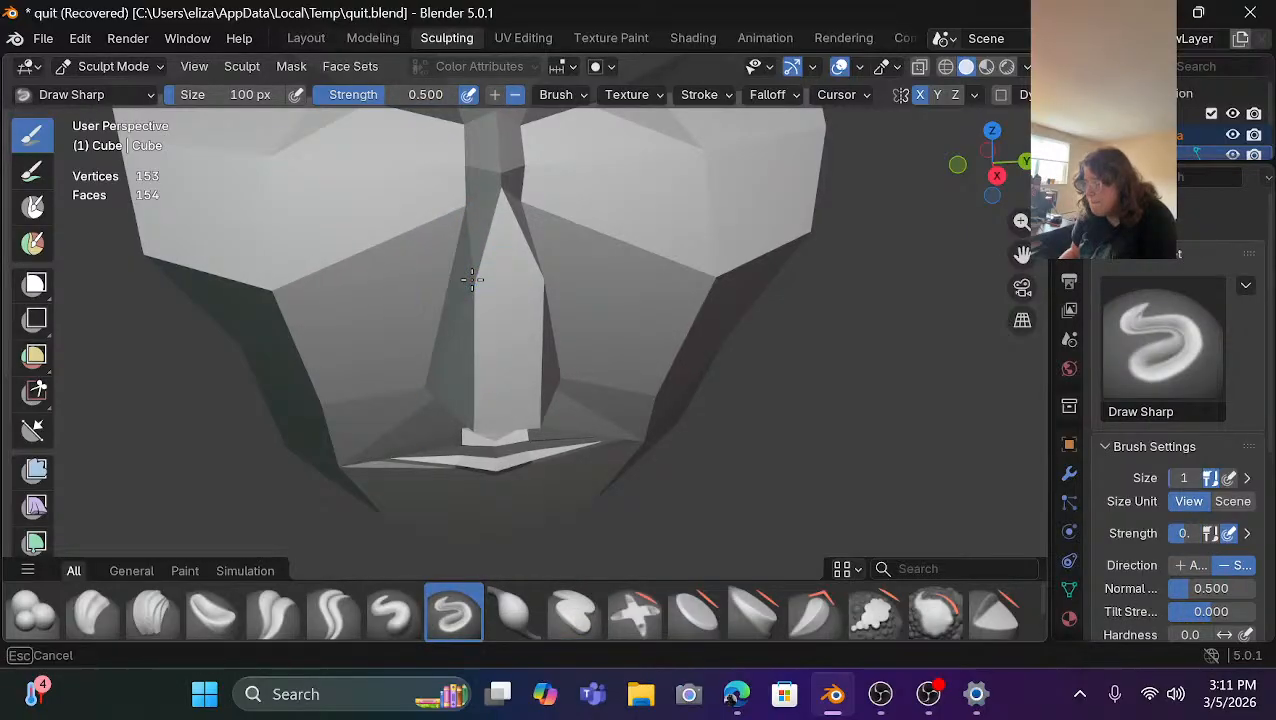
pyautogui.click(543, 278)
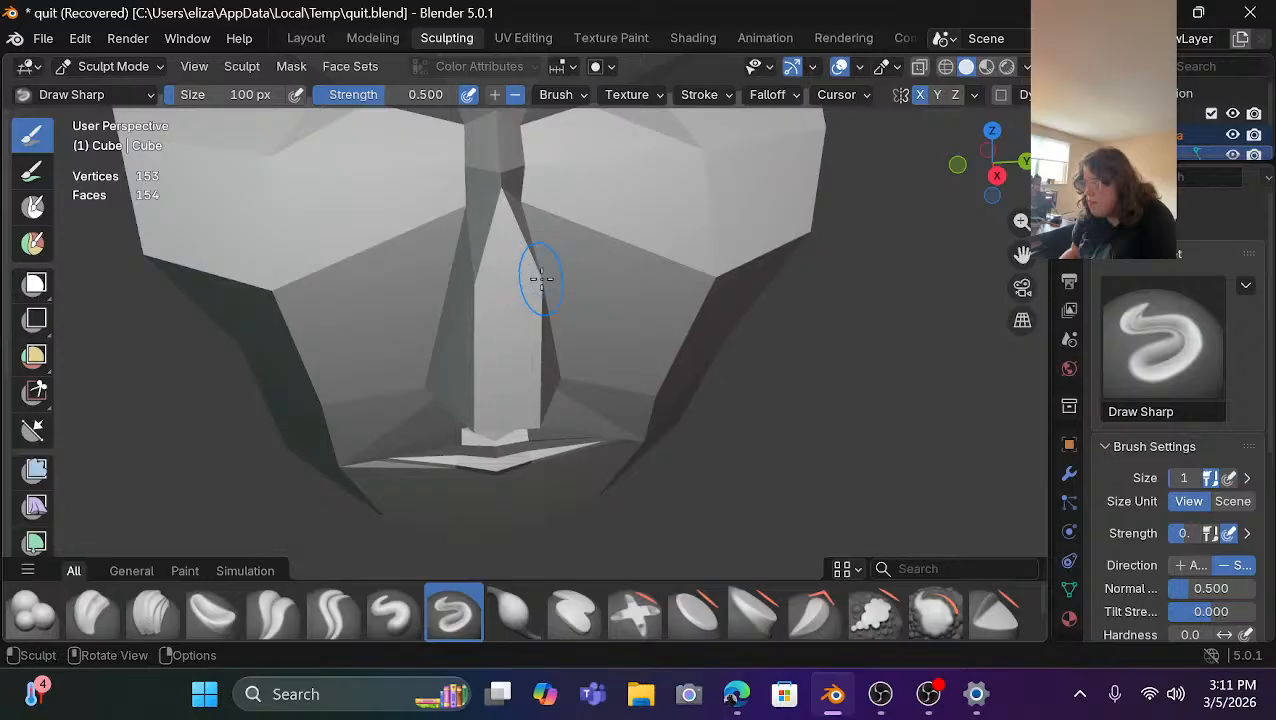
pyautogui.click(541, 280)
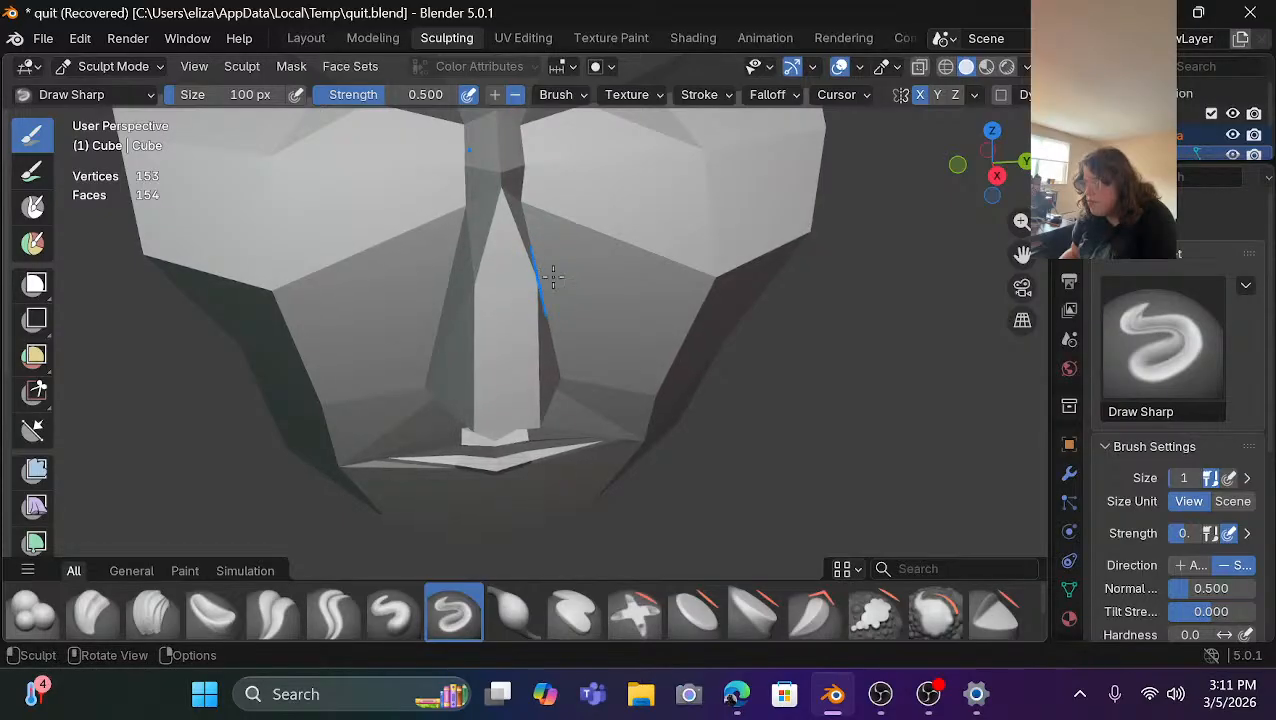
# From a three-quarter view, carve the bridge of the nose at the inner eye corner with Draw Sharp dabs.
pyautogui.moveTo(965, 170); pyautogui.dragTo(1010, 168)
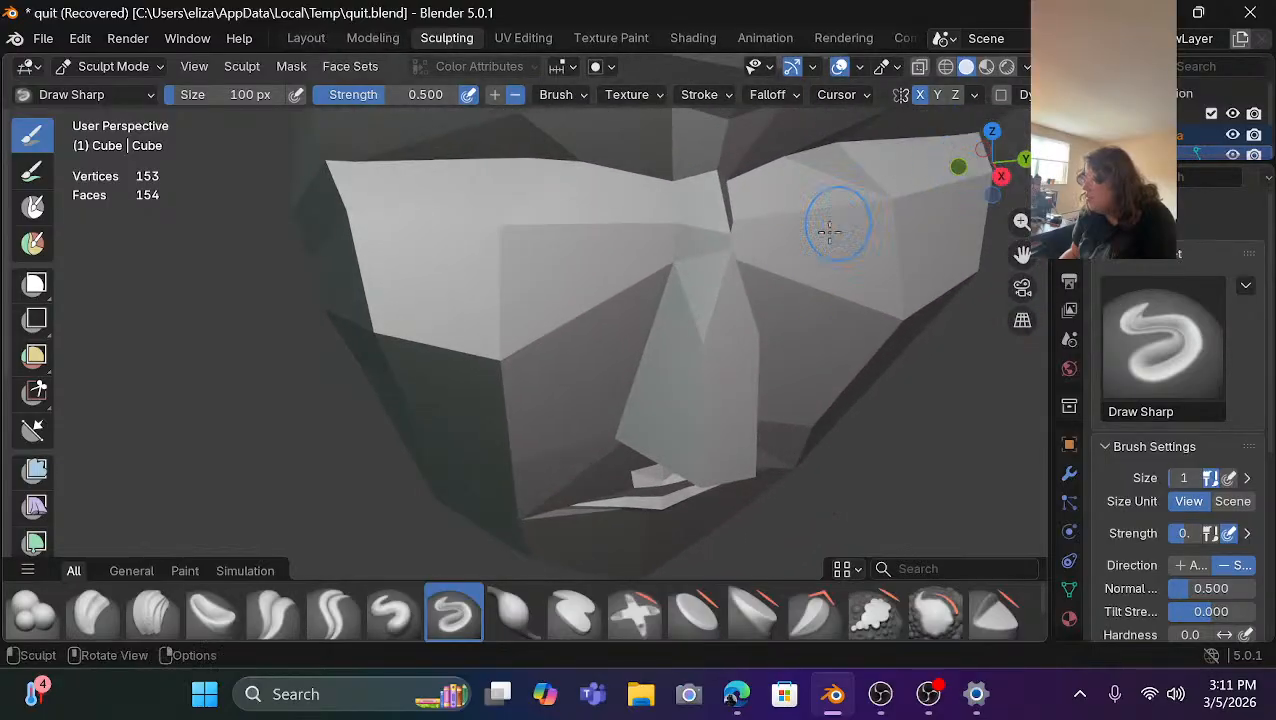
pyautogui.click(731, 252)
pyautogui.click(731, 253)
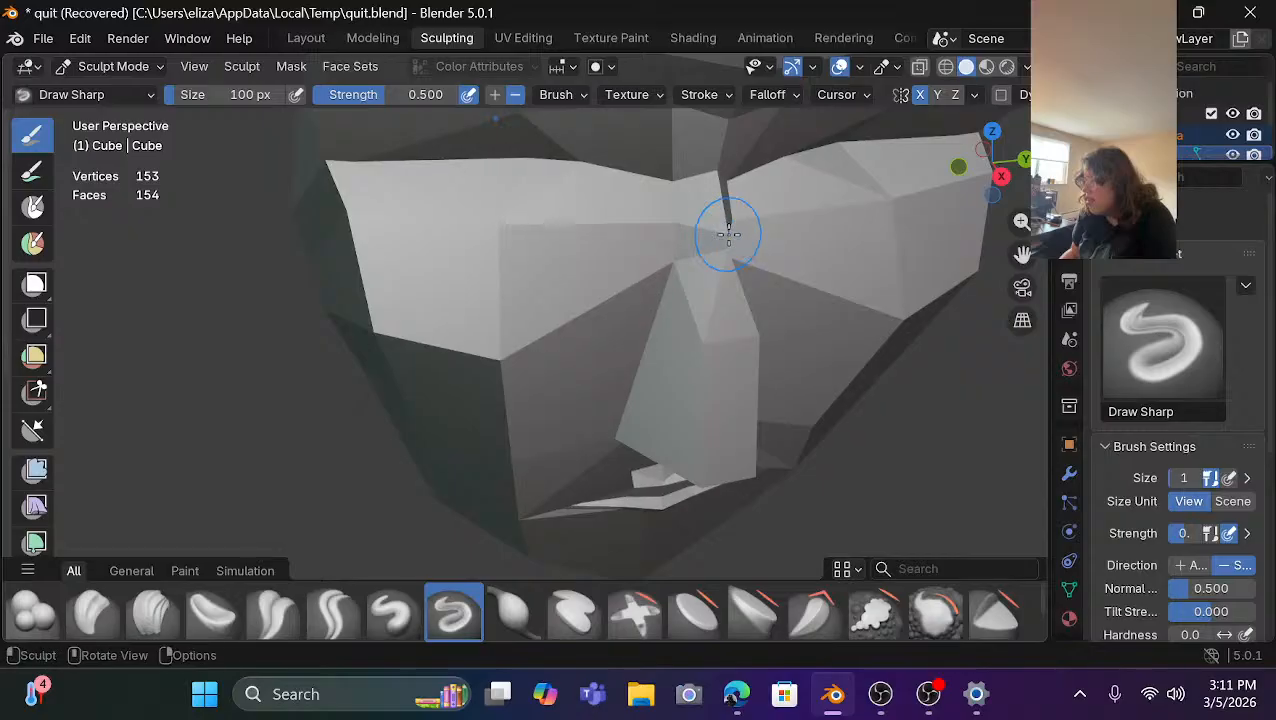
pyautogui.click(728, 234)
pyautogui.click(727, 235)
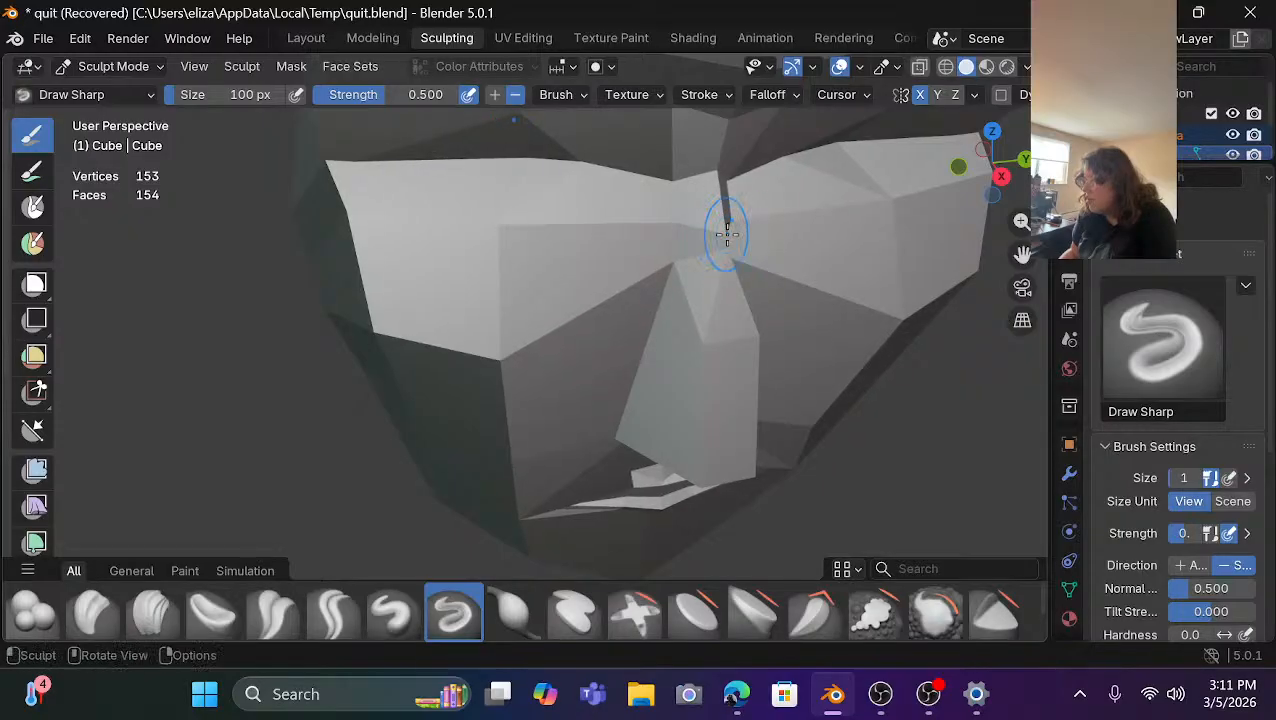
pyautogui.click(727, 235)
# Deepen the nose bridge between the eye areas with Draw Sharp, working from the front and then from the side.
pyautogui.moveTo(986, 172); pyautogui.dragTo(945, 163)
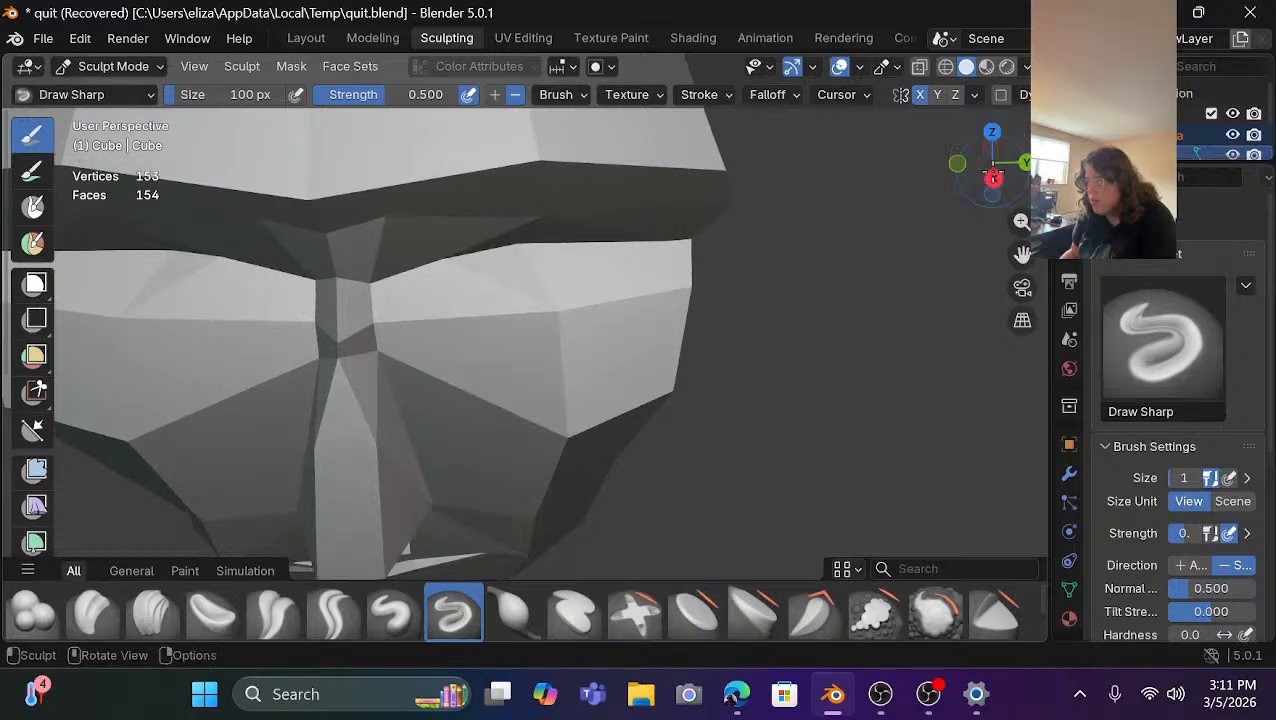
pyautogui.click(338, 341)
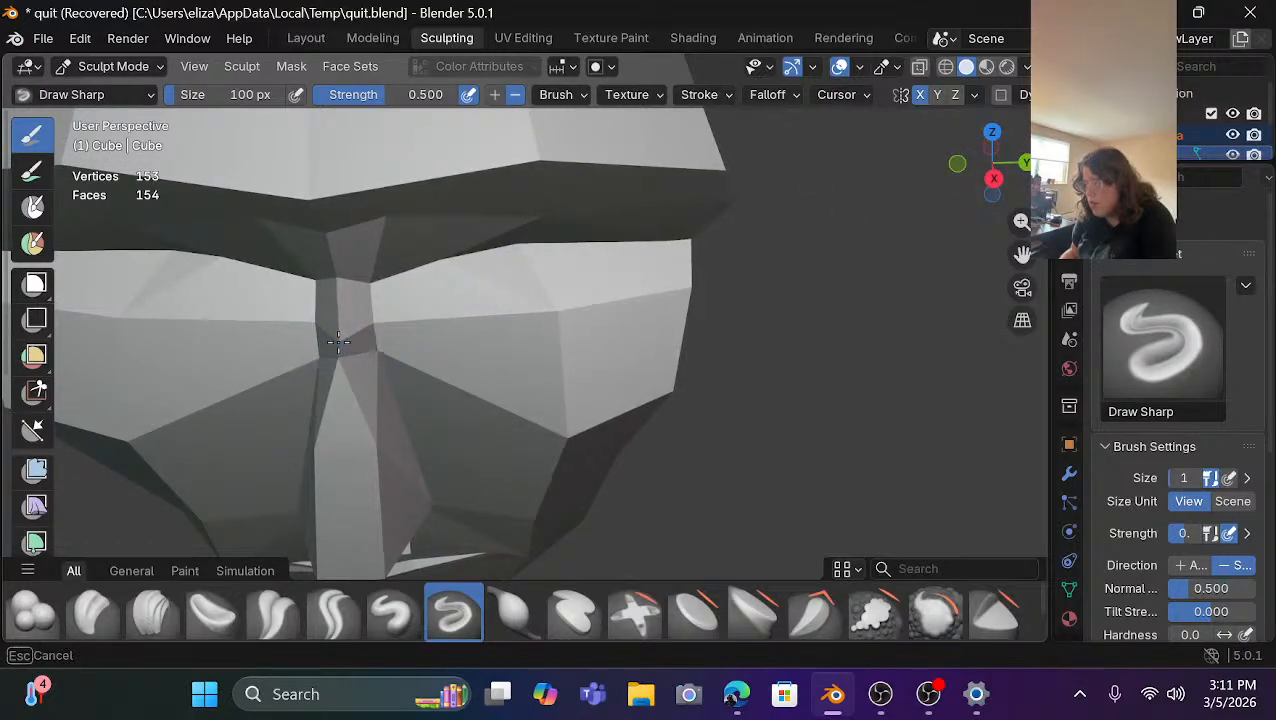
pyautogui.click(341, 340)
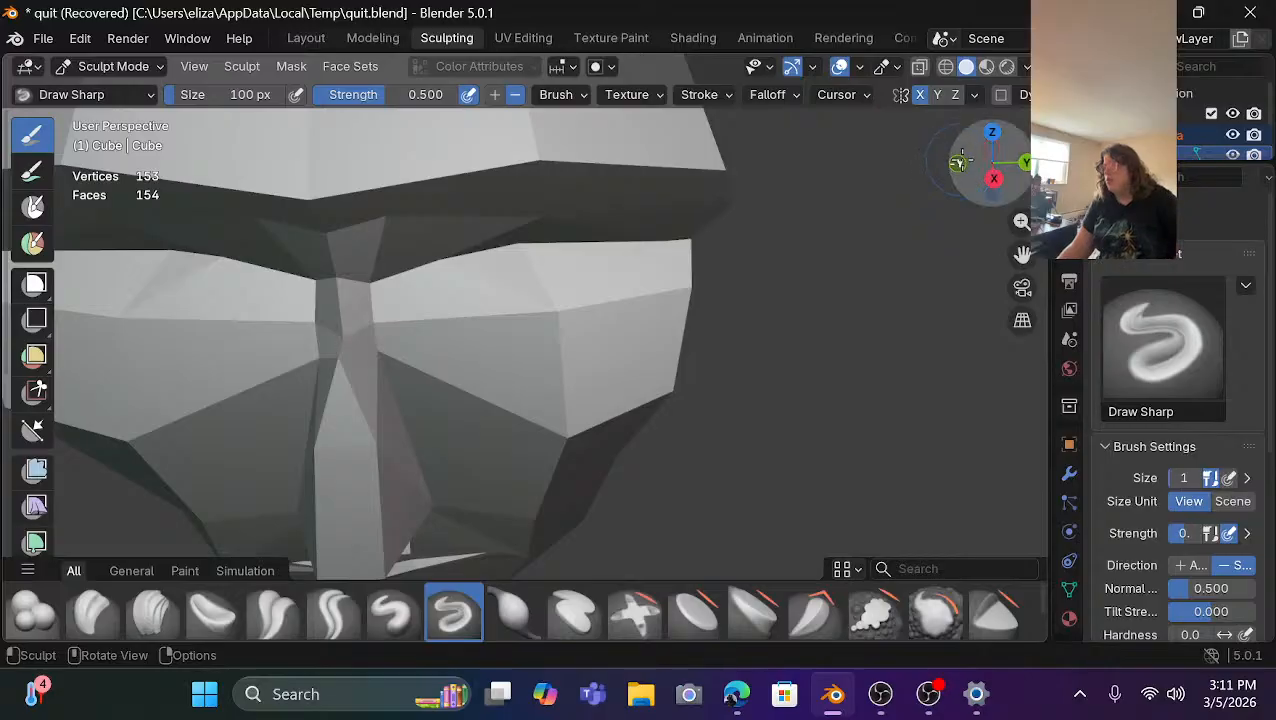
pyautogui.moveTo(958, 162); pyautogui.dragTo(920, 158)
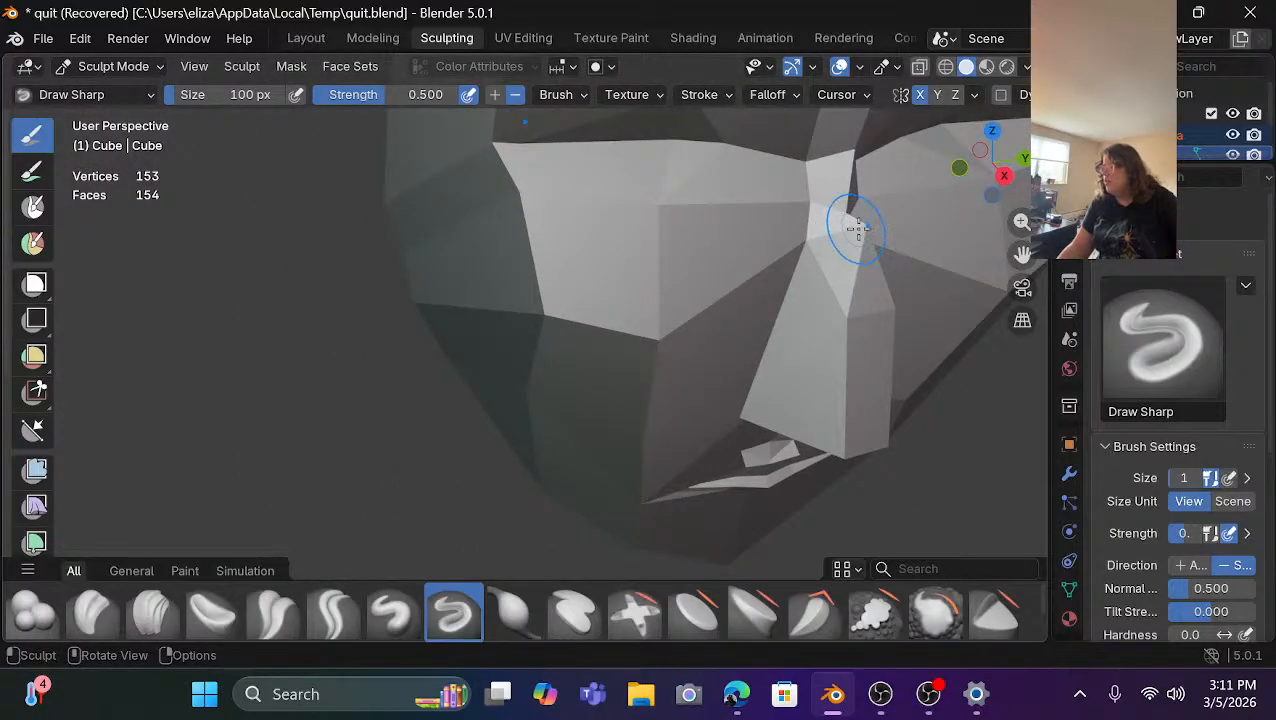
pyautogui.moveTo(852, 222); pyautogui.dragTo(857, 230)
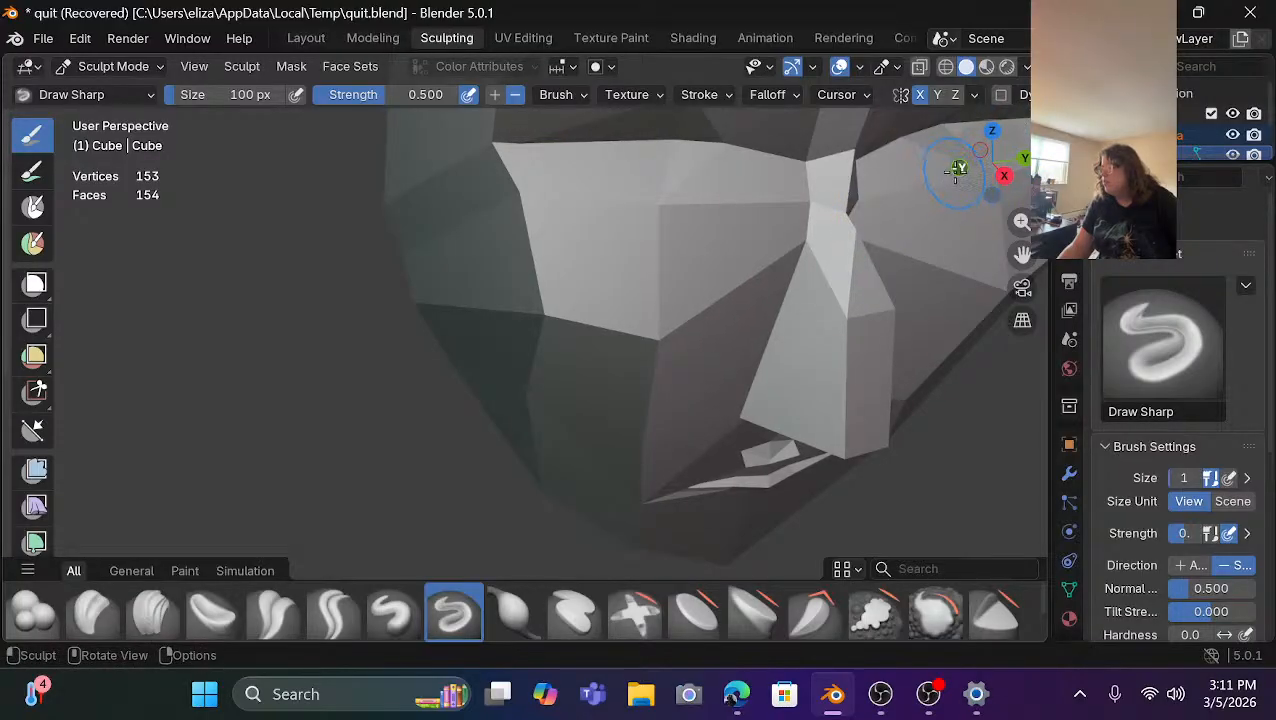
# Choose the Draw brush and build up the nose bridge beside the inner eye corner with several dabs.
pyautogui.moveTo(958, 168)
pyautogui.mouseDown()
pyautogui.moveTo(1015, 172)
pyautogui.moveTo(938, 168)
pyautogui.moveTo(1015, 167)
pyautogui.moveTo(965, 172)
pyautogui.moveTo(945, 199)
pyautogui.mouseUp()
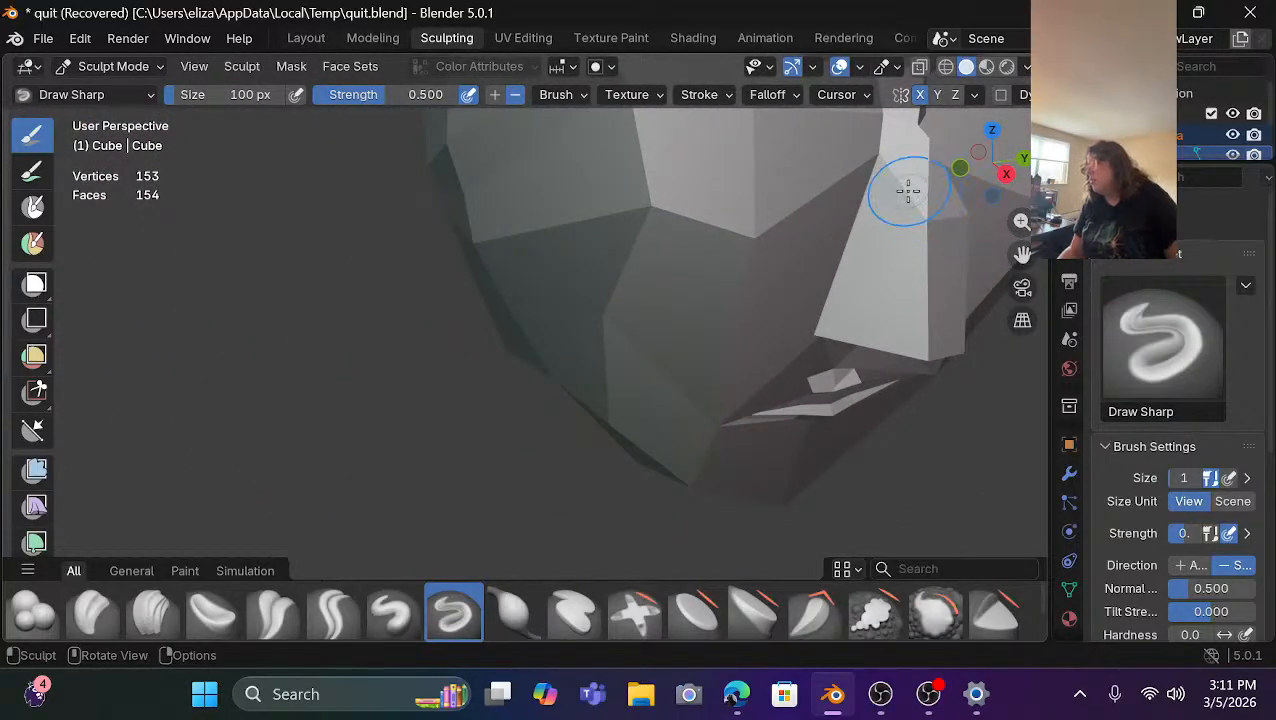
pyautogui.scroll(-4, 908, 191)
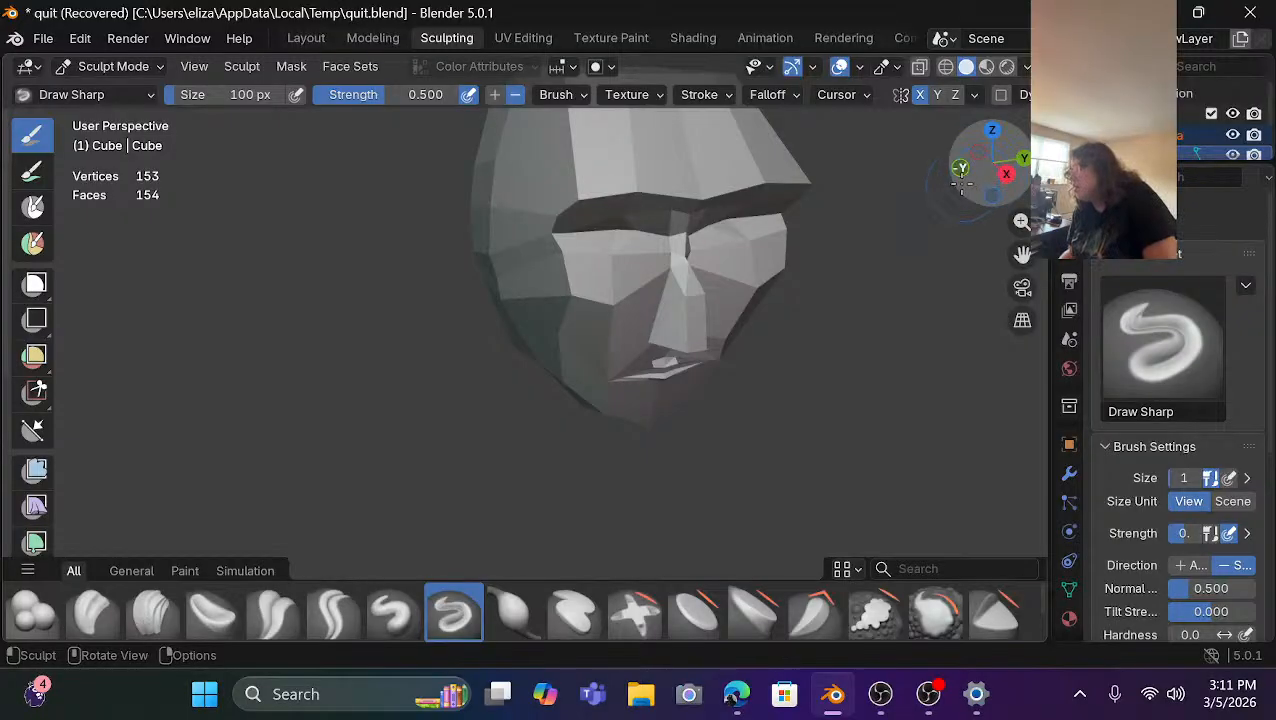
pyautogui.moveTo(961, 183); pyautogui.dragTo(1040, 182)
pyautogui.scroll(4, 896, 241)
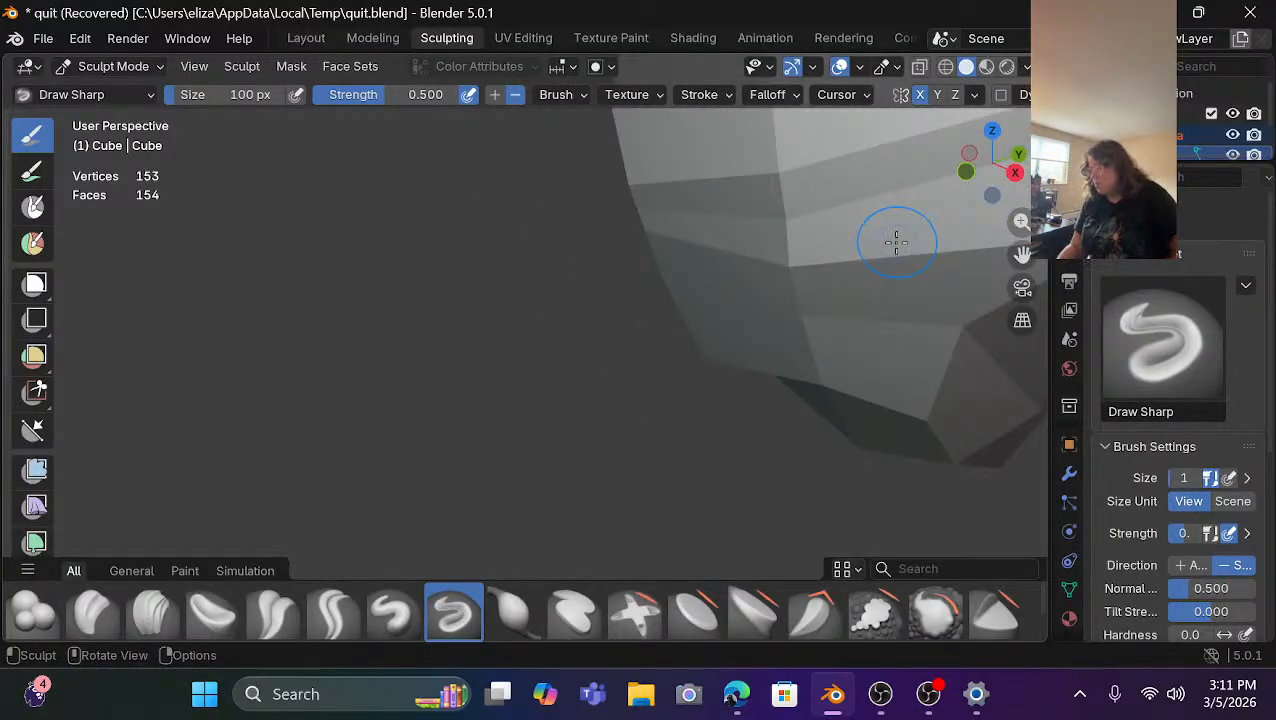
pyautogui.scroll(-3, 896, 241)
pyautogui.moveTo(896, 241); pyautogui.dragTo(679, 330, button='middle')
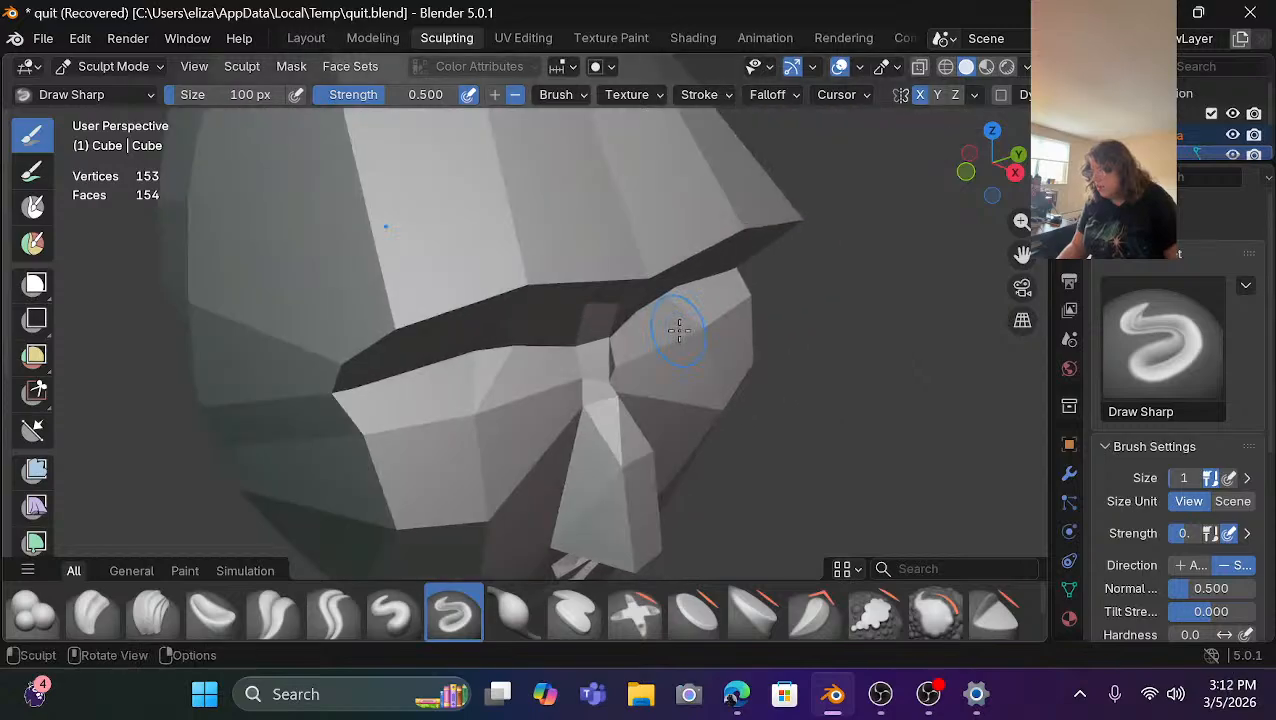
pyautogui.scroll(3, 679, 330)
pyautogui.scroll(-2, 689, 356)
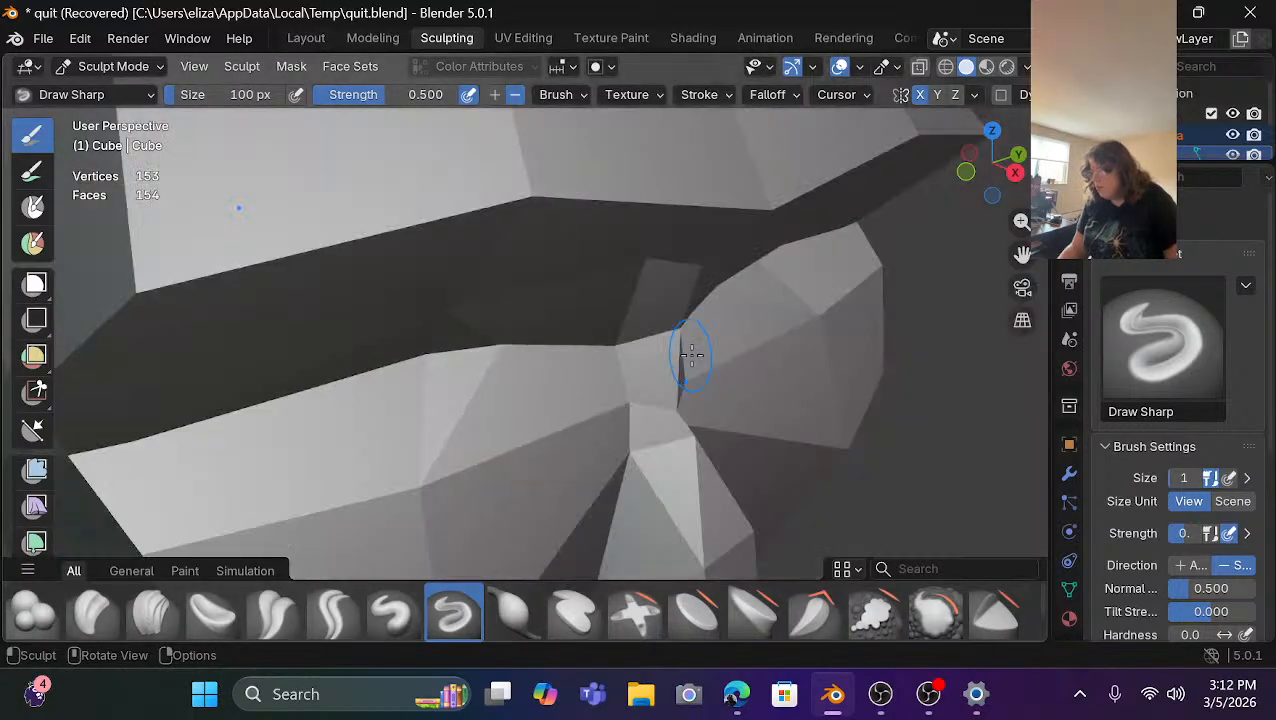
pyautogui.click(385, 616)
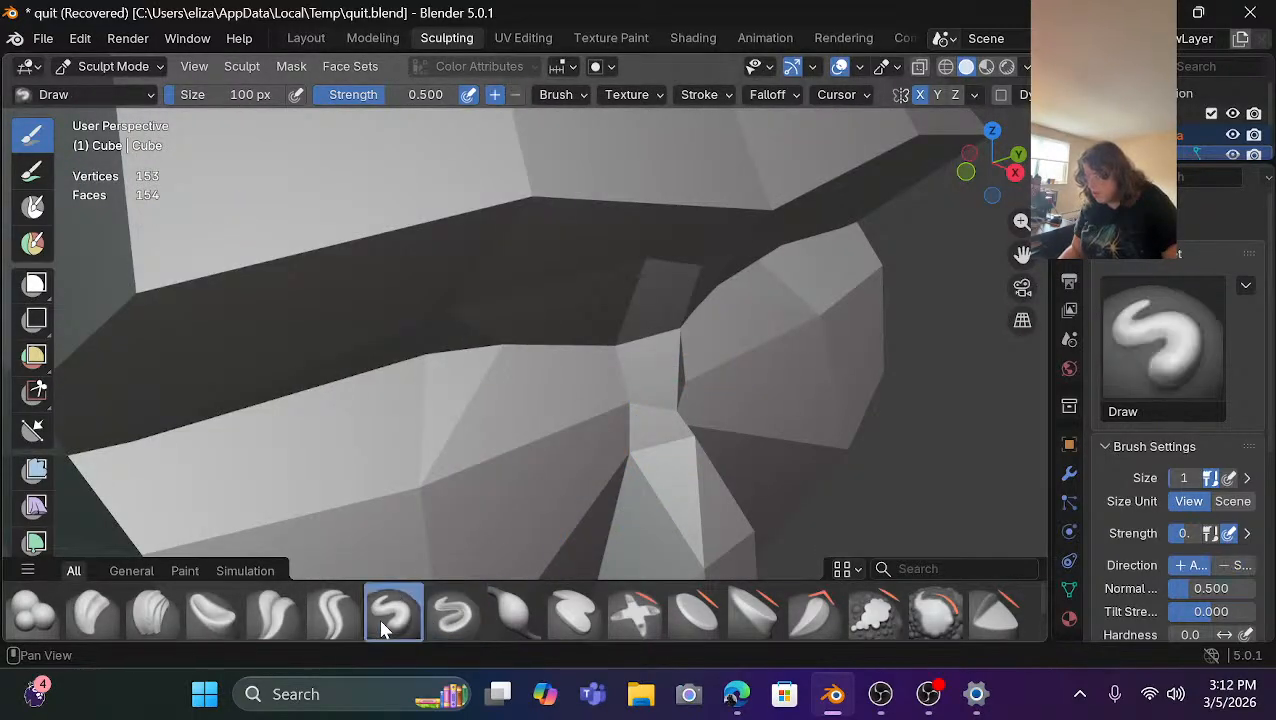
pyautogui.click(680, 410)
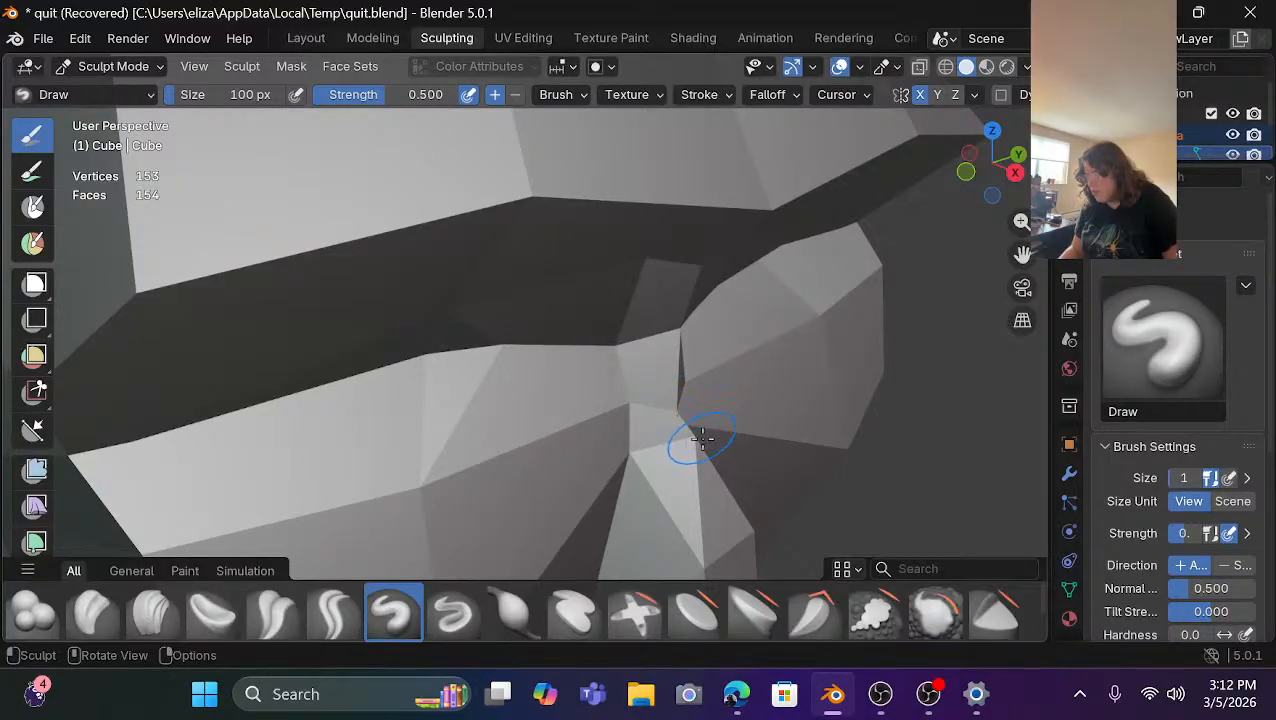
pyautogui.click(667, 393)
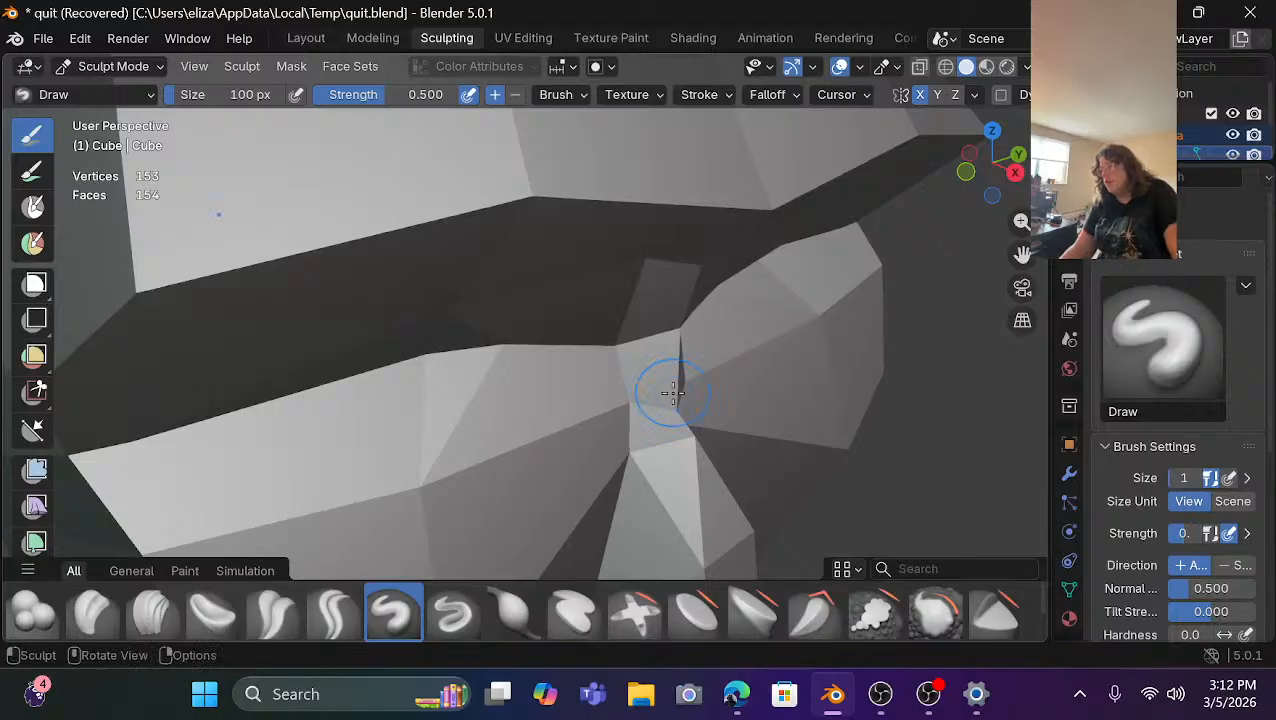
pyautogui.click(673, 393)
pyautogui.click(673, 393)
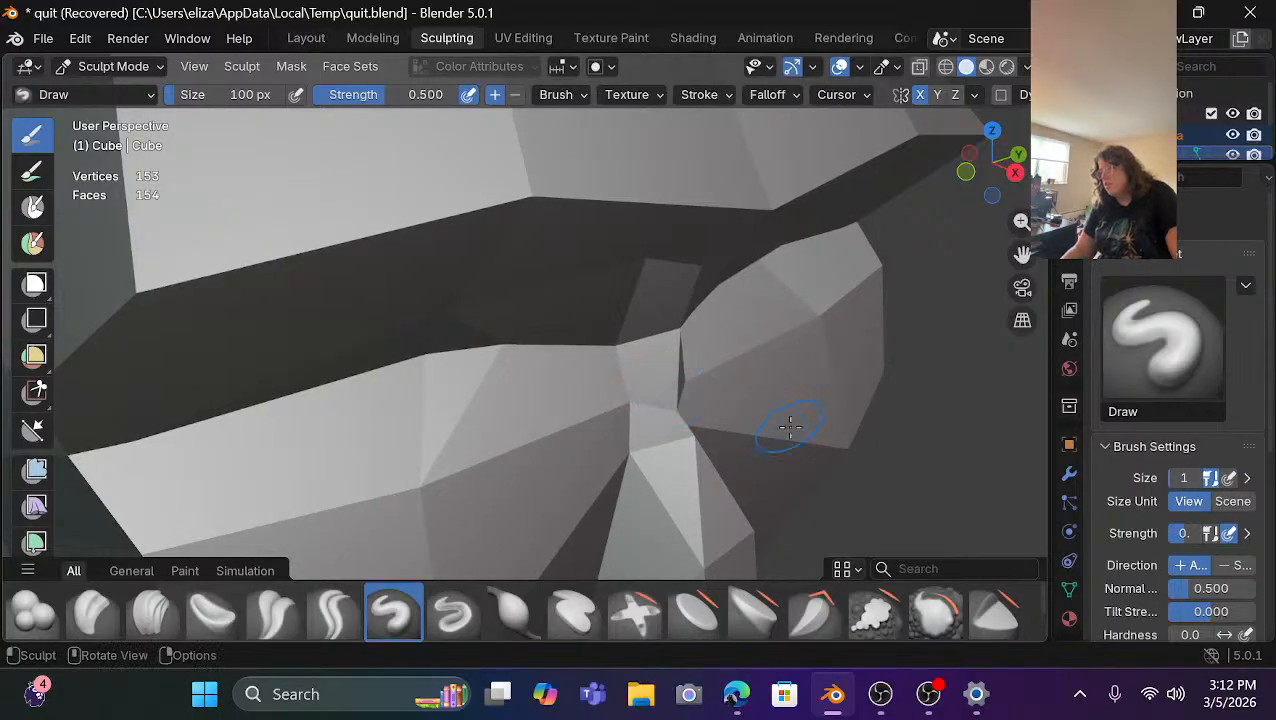
# Try Draw Sharp dabs on the outer part of the eye area from a near-front view, and undo them.
pyautogui.moveTo(966, 170); pyautogui.dragTo(908, 164)
pyautogui.scroll(-3, 480, 331)
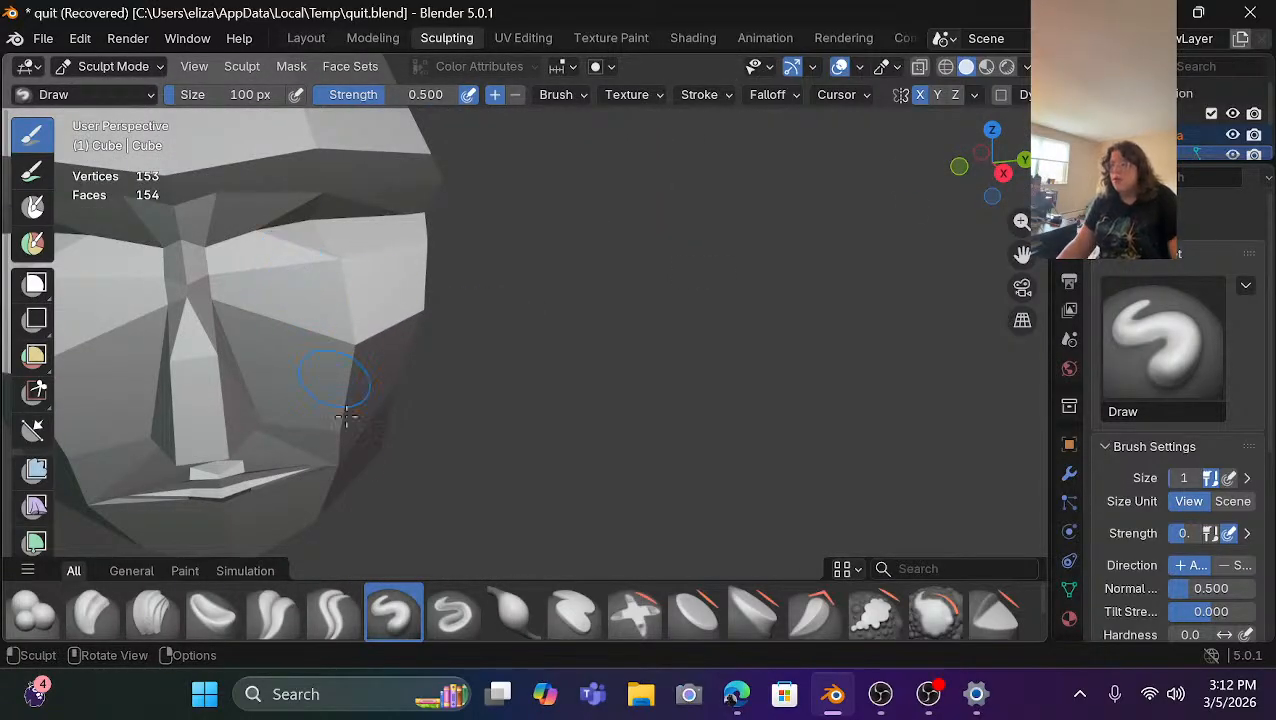
pyautogui.click(453, 612)
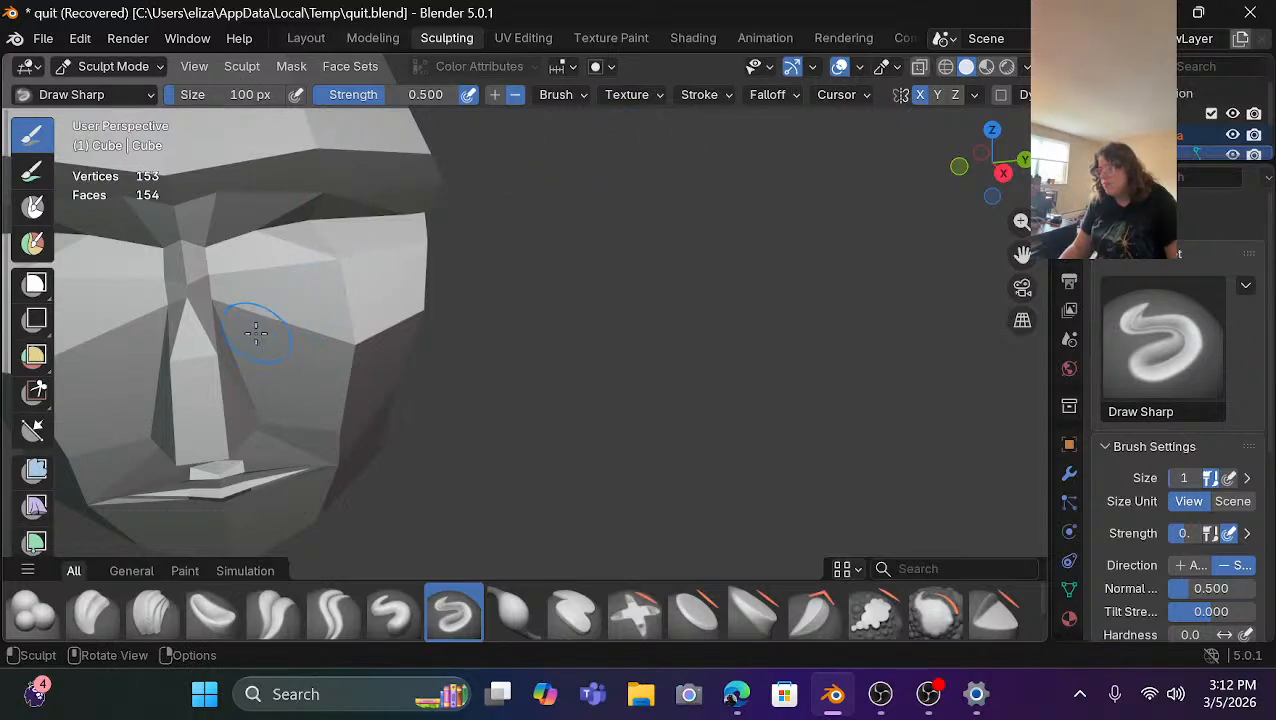
pyautogui.click(395, 277)
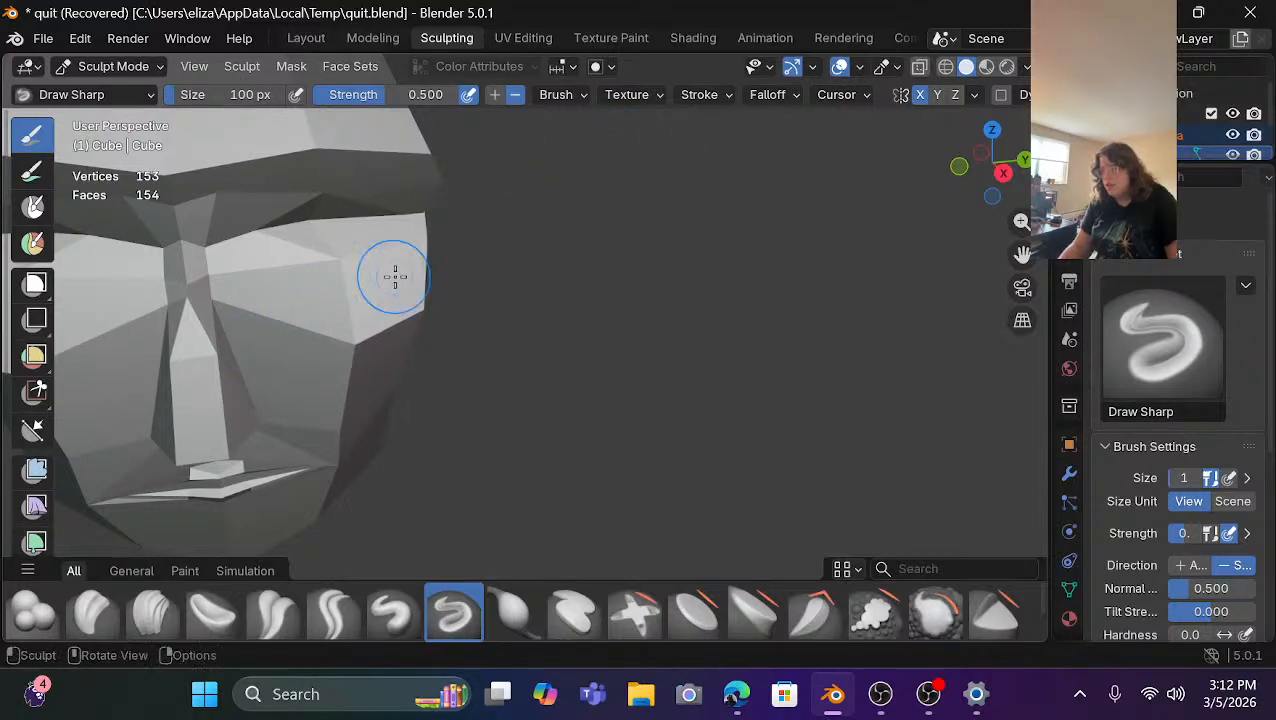
pyautogui.click(395, 277)
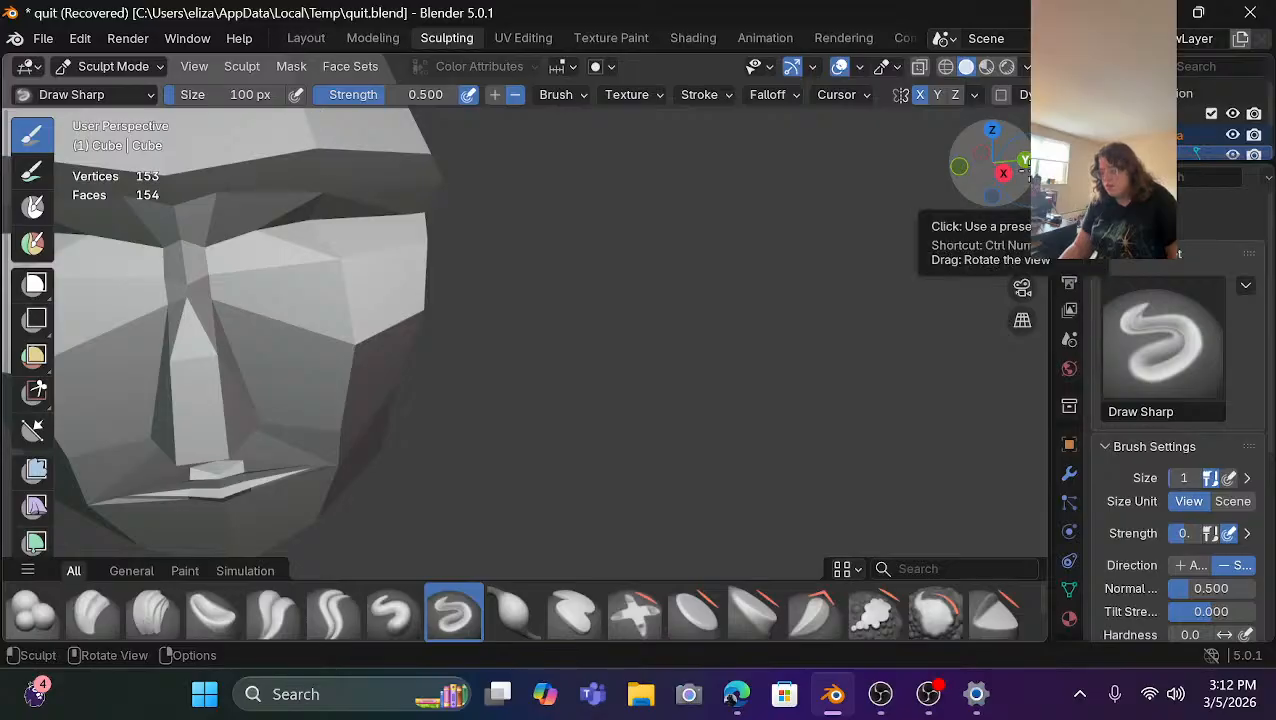
pyautogui.hotkey('ctrl', 'z')
pyautogui.scroll(-4, 572, 441)
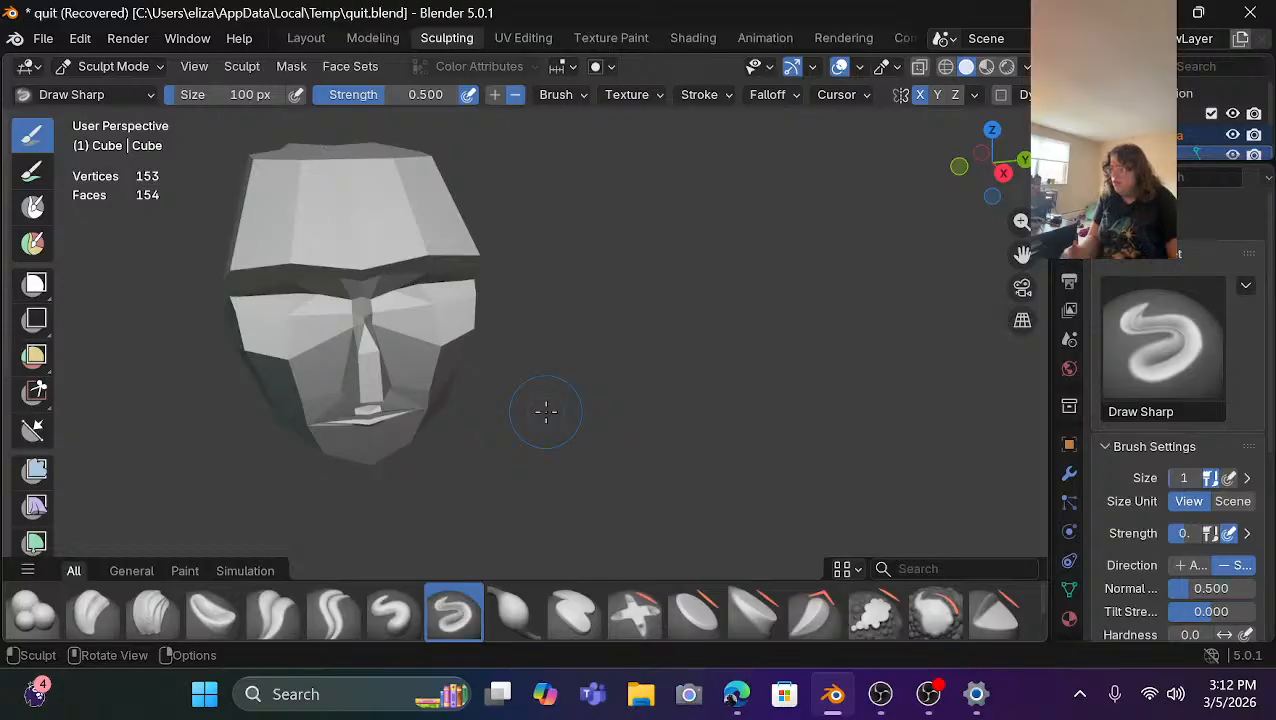
pyautogui.scroll(3, 234, 234)
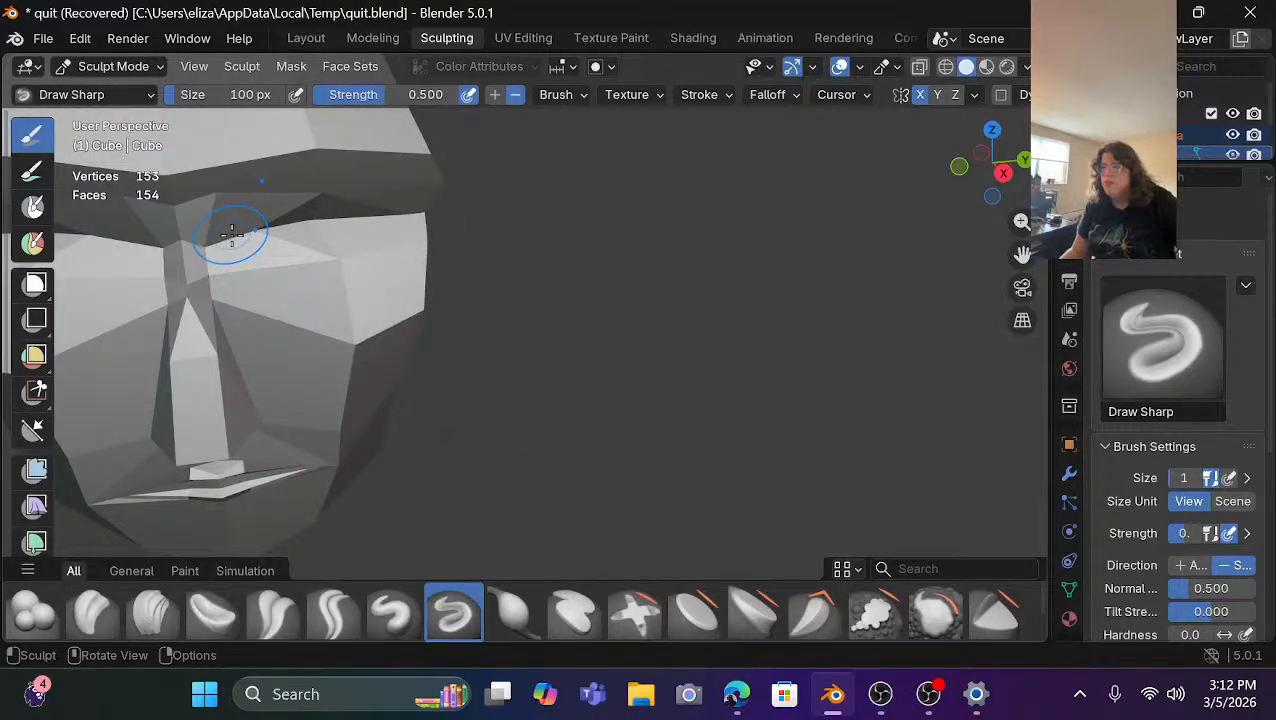
pyautogui.scroll(-2, 232, 234)
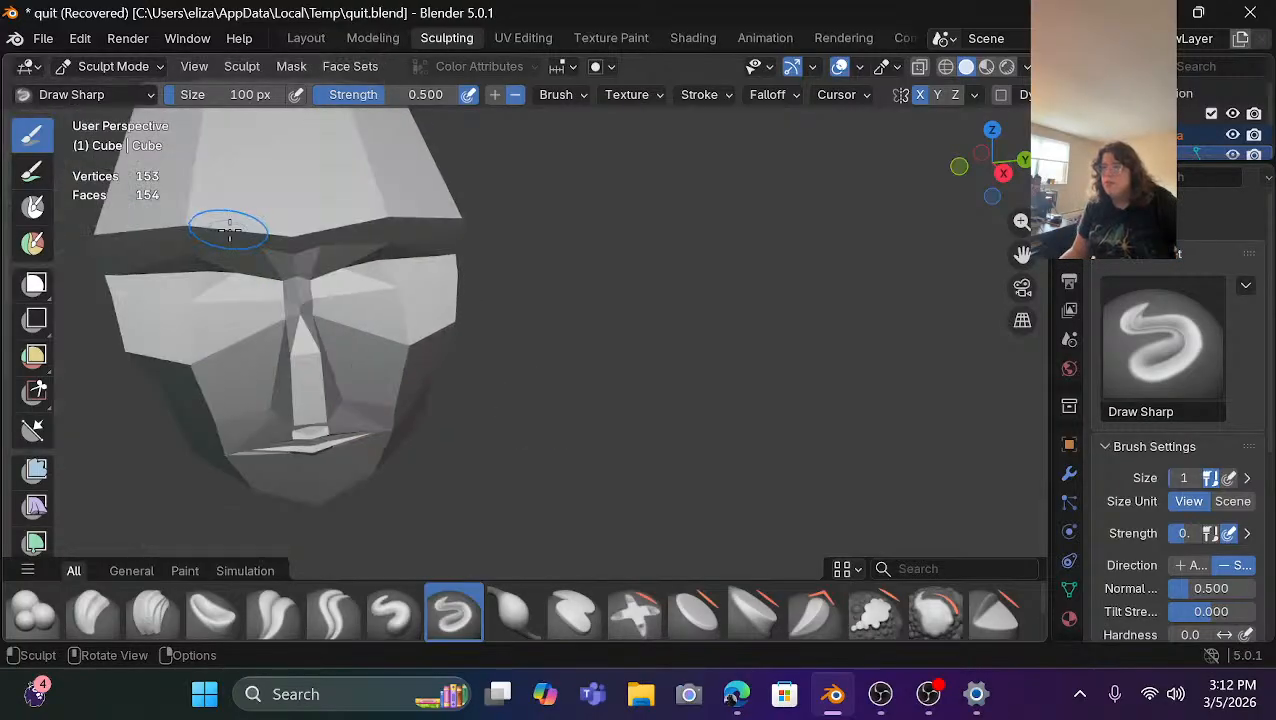
# Save the recovered file in the Temp folder under the new name demoV1blend.blend.
pyautogui.click(43, 40)
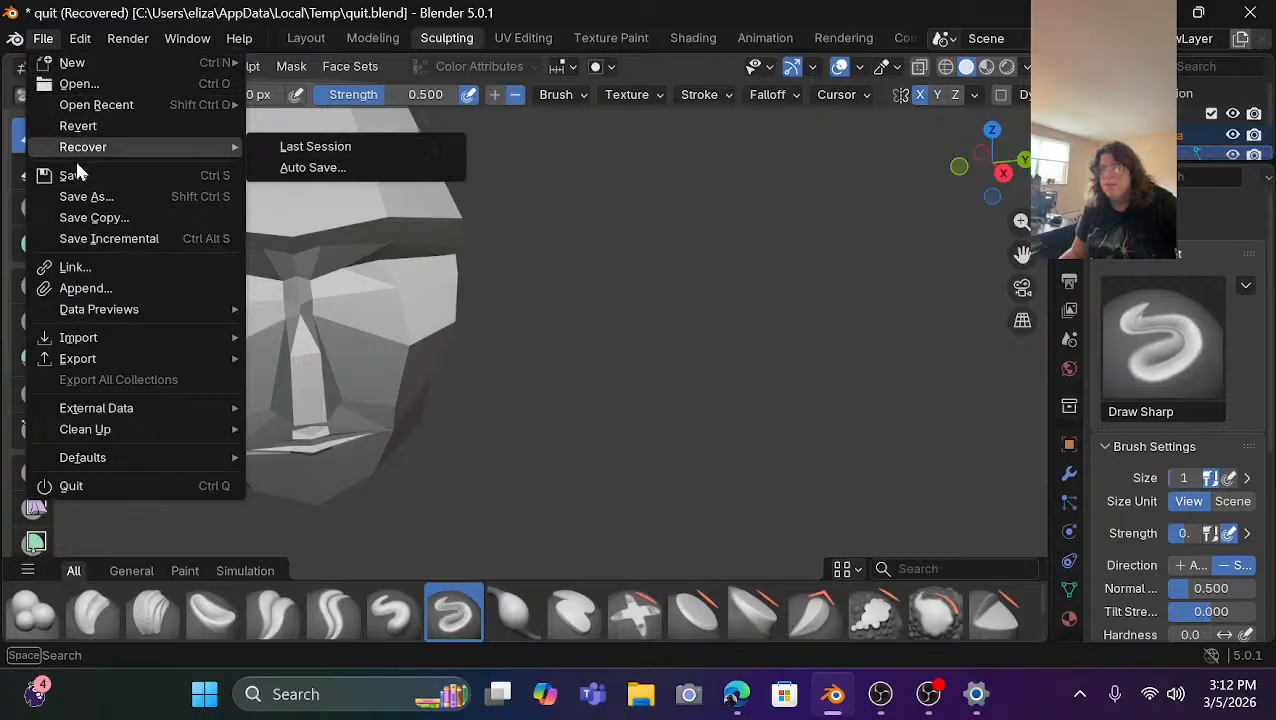
pyautogui.click(86, 197)
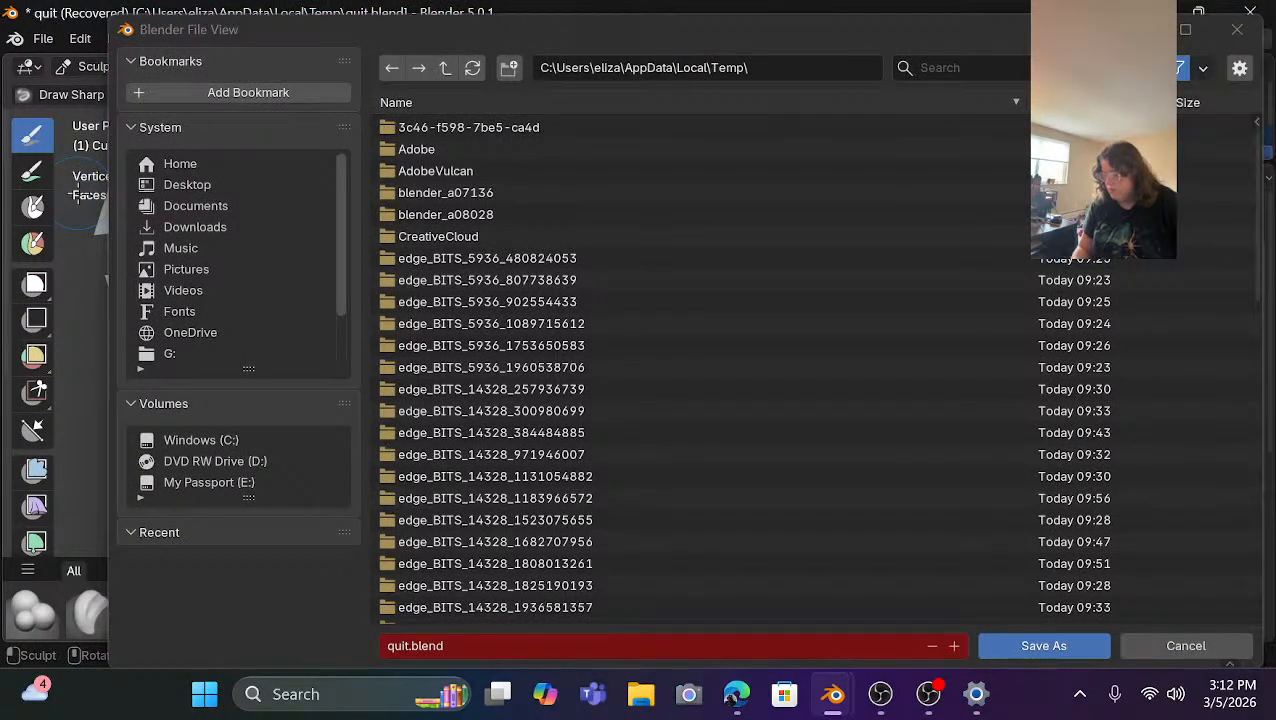
pyautogui.click(505, 645)
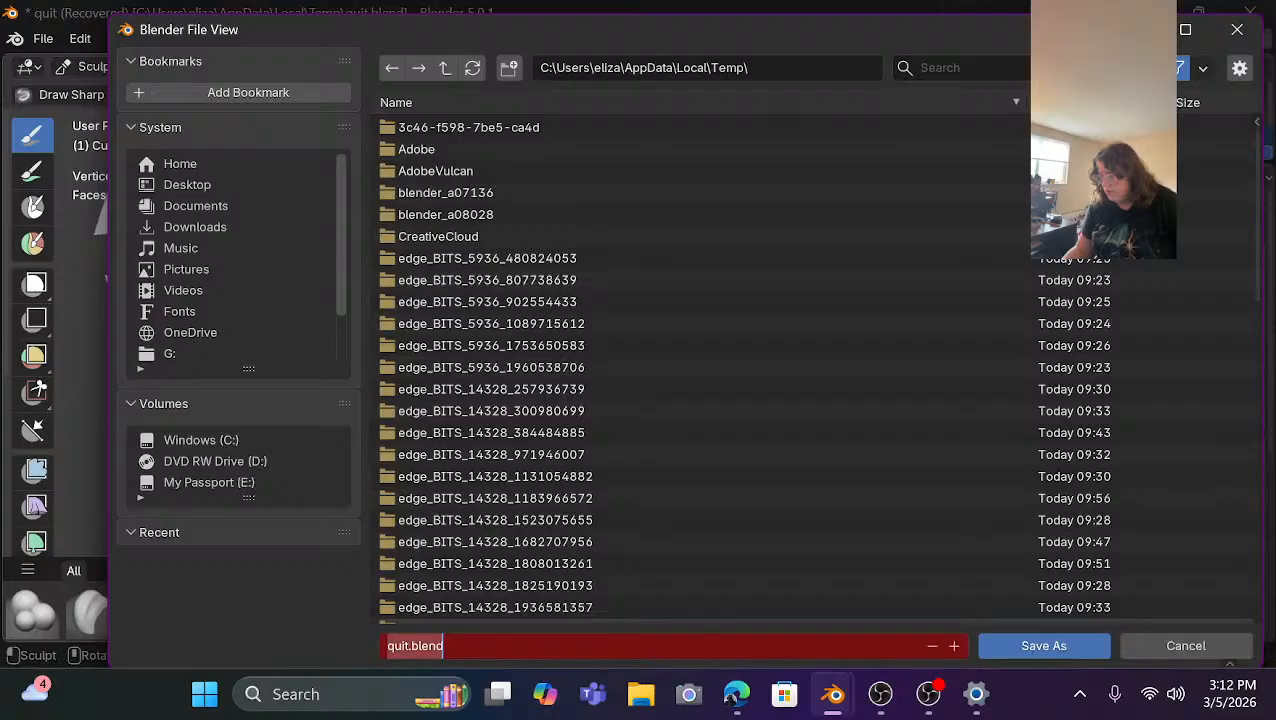
pyautogui.press('BackSpace')
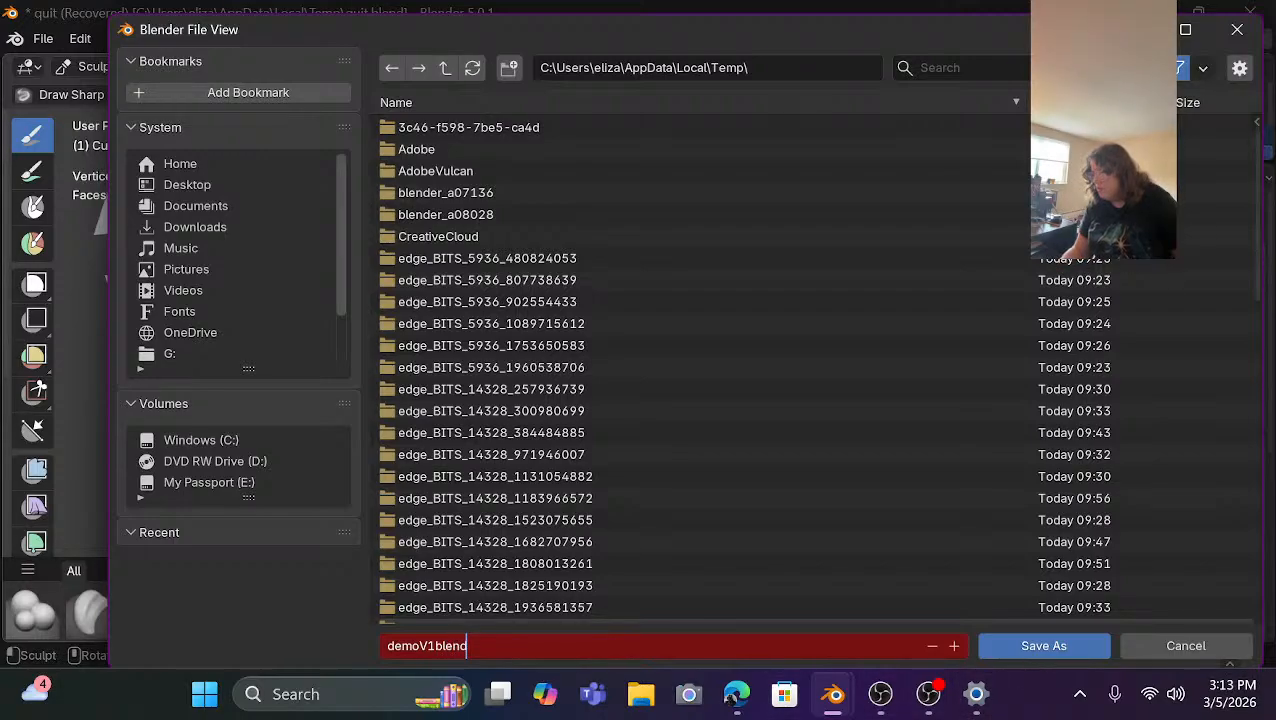
pyautogui.click(1037, 649)
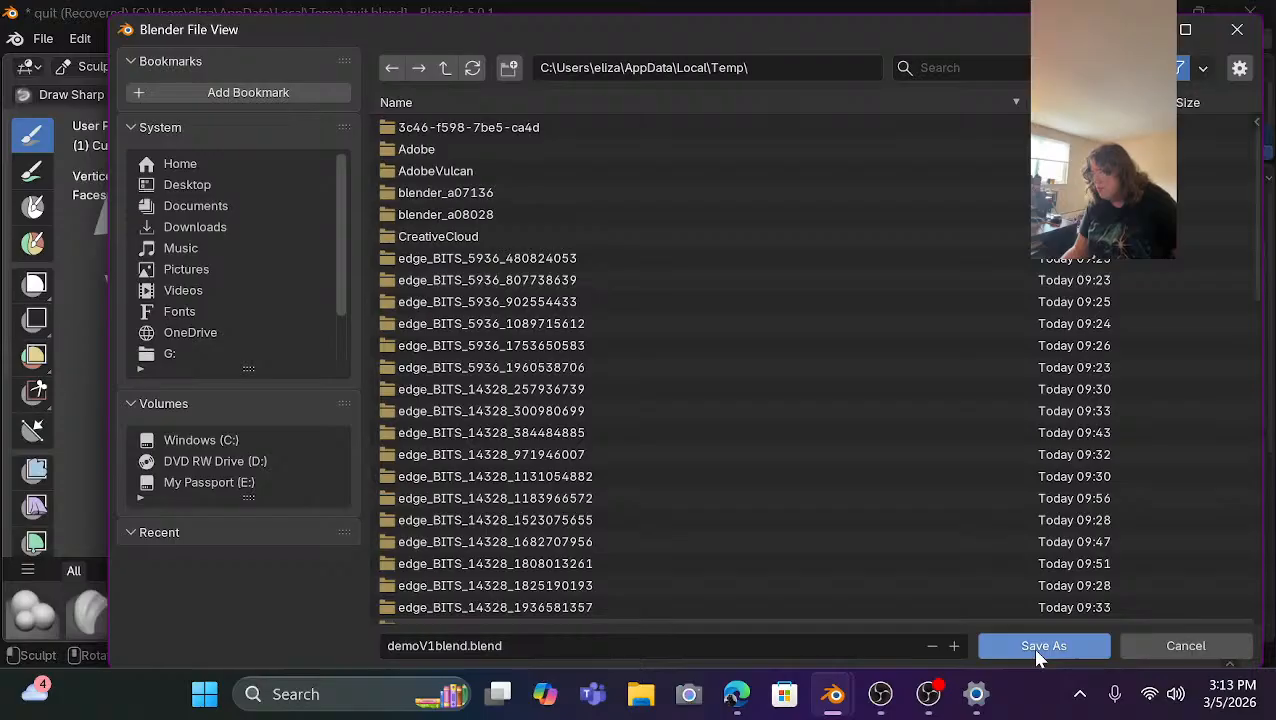
# Complete the save of the head model as demoV1blend.blend.
pyautogui.click(1040, 647)
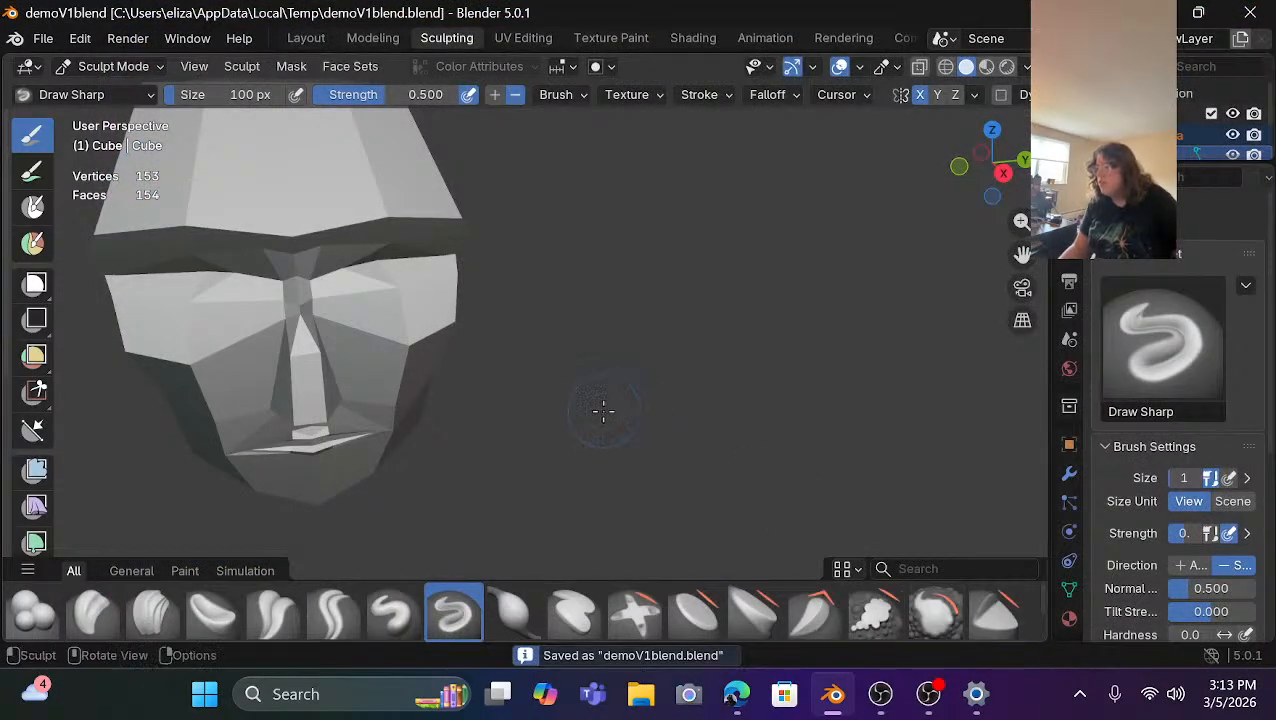
pyautogui.scroll(4, 310, 422)
pyautogui.scroll(-4, 325, 422)
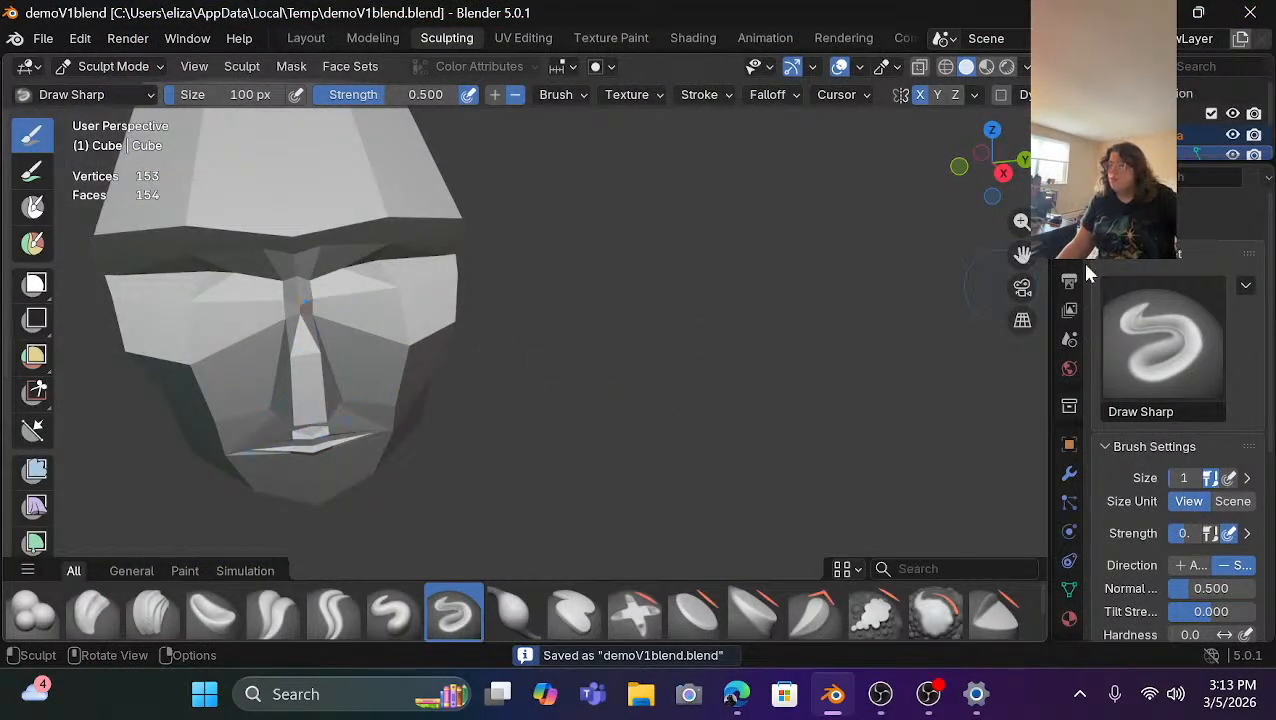
# Make a short upward Draw Sharp stroke at the lower edge of the back of the head.
pyautogui.moveTo(1004, 172); pyautogui.dragTo(1056, 188)
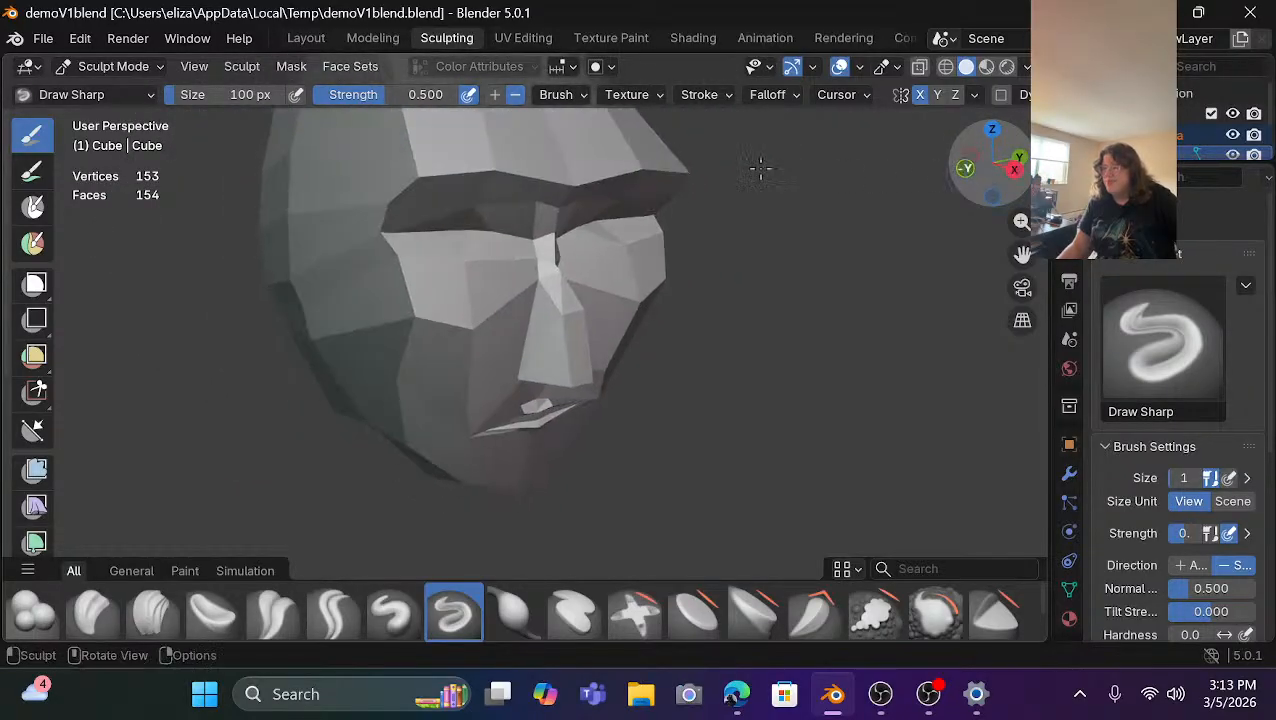
pyautogui.scroll(-3, 481, 236)
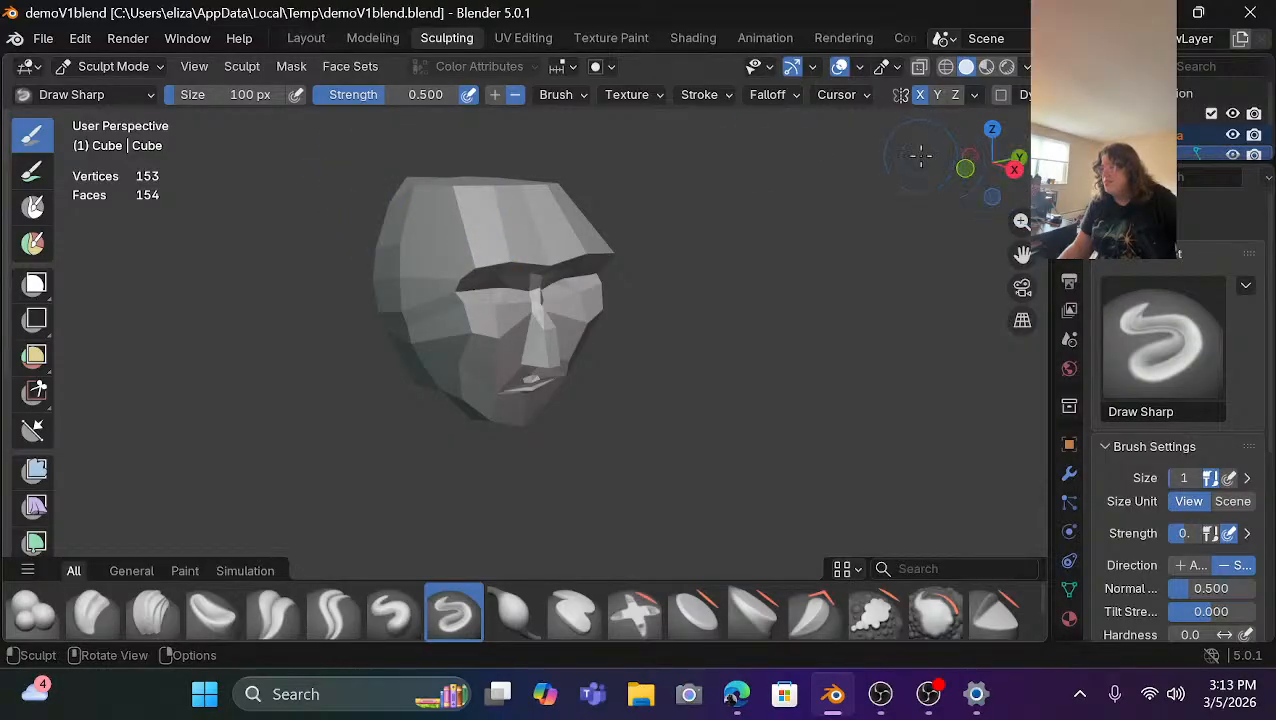
pyautogui.moveTo(958, 164); pyautogui.dragTo(1020, 164)
pyautogui.scroll(2, 755, 301)
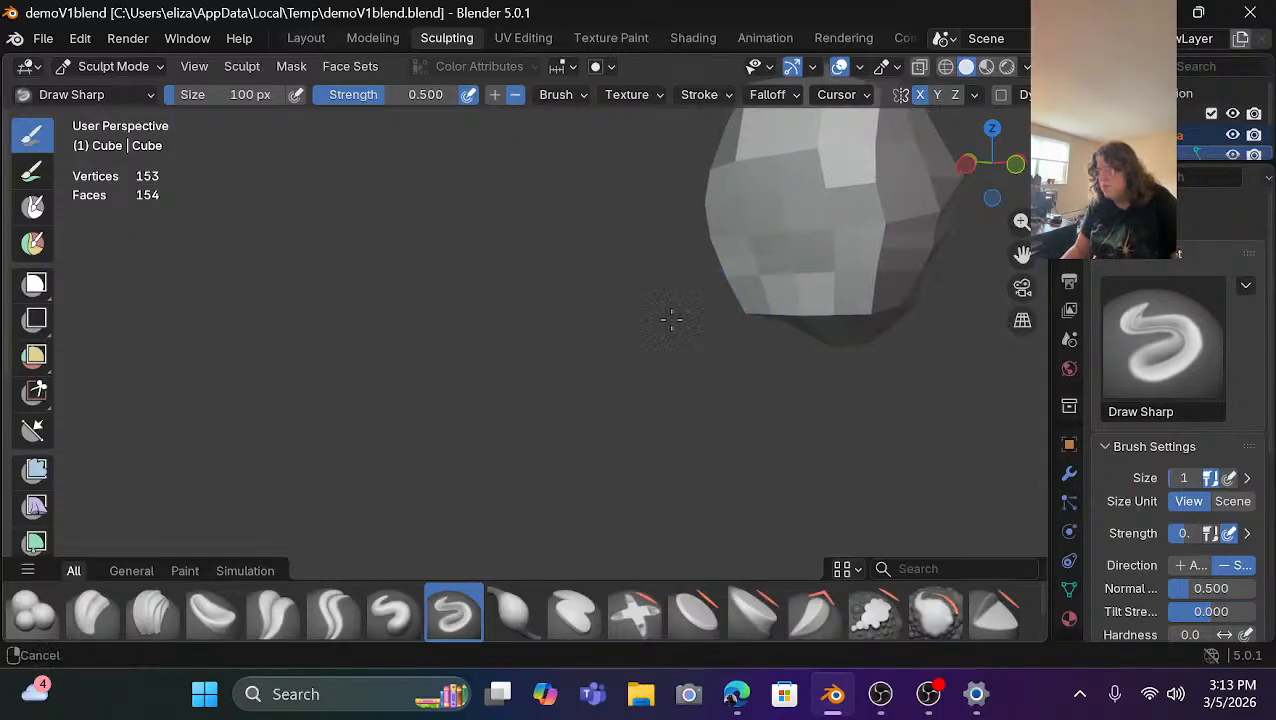
pyautogui.keyDown('shift'); pyautogui.moveTo(672, 316); pyautogui.dragTo(581, 364, button='middle'); pyautogui.keyUp('shift')
pyautogui.scroll(3, 581, 364)
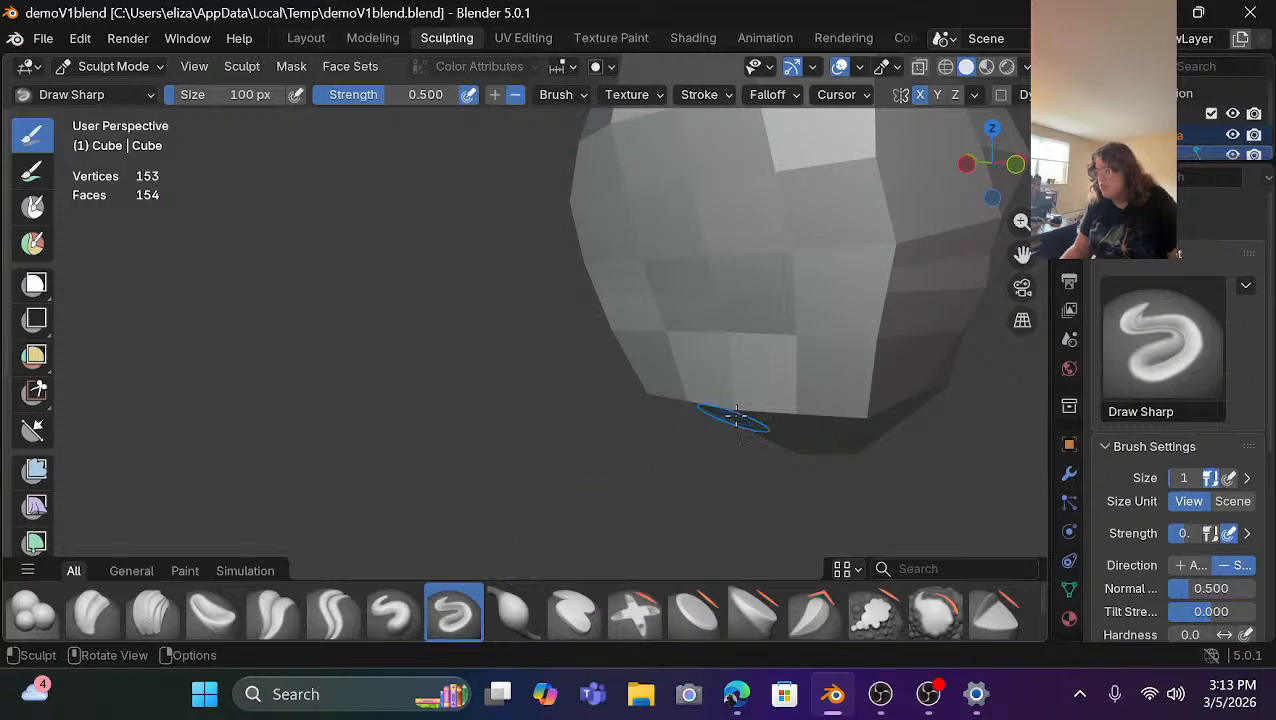
pyautogui.moveTo(735, 402); pyautogui.dragTo(737, 373)
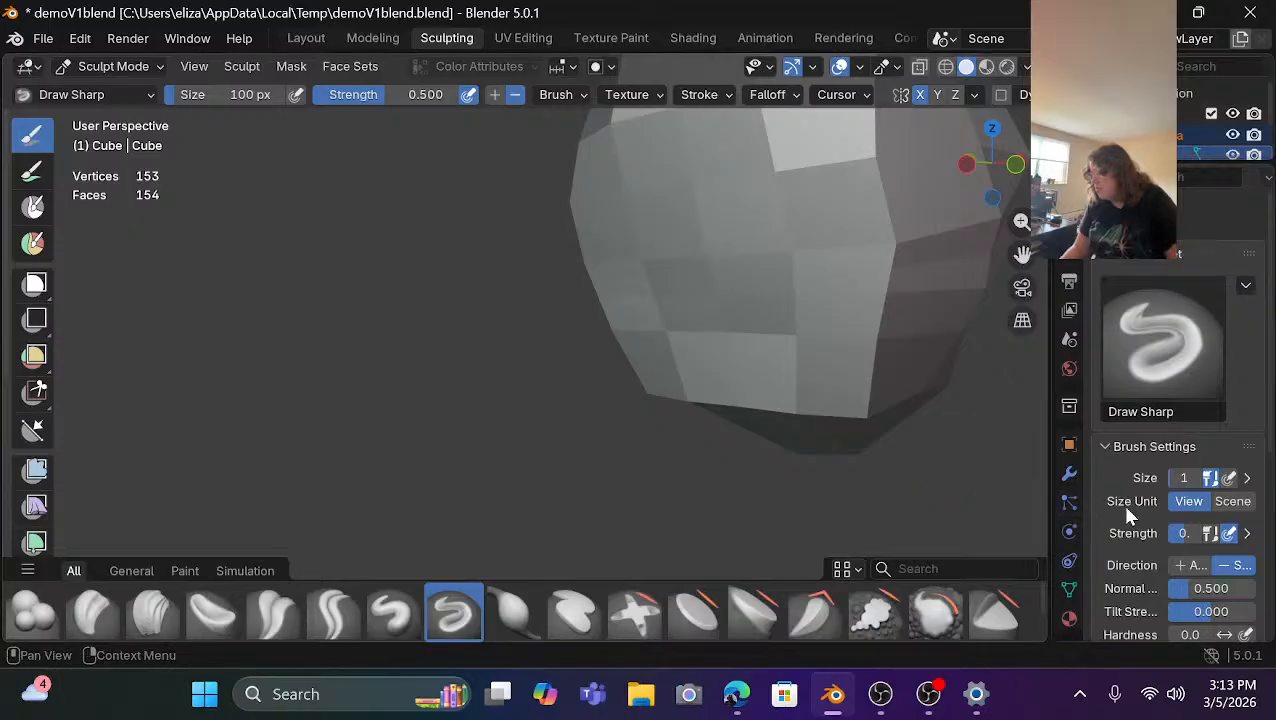
# Set the Draw Sharp strength to 0.704 and carve the lower middle of the back of the head with dabs and strokes.
pyautogui.moveTo(1182, 533); pyautogui.dragTo(1196, 540)
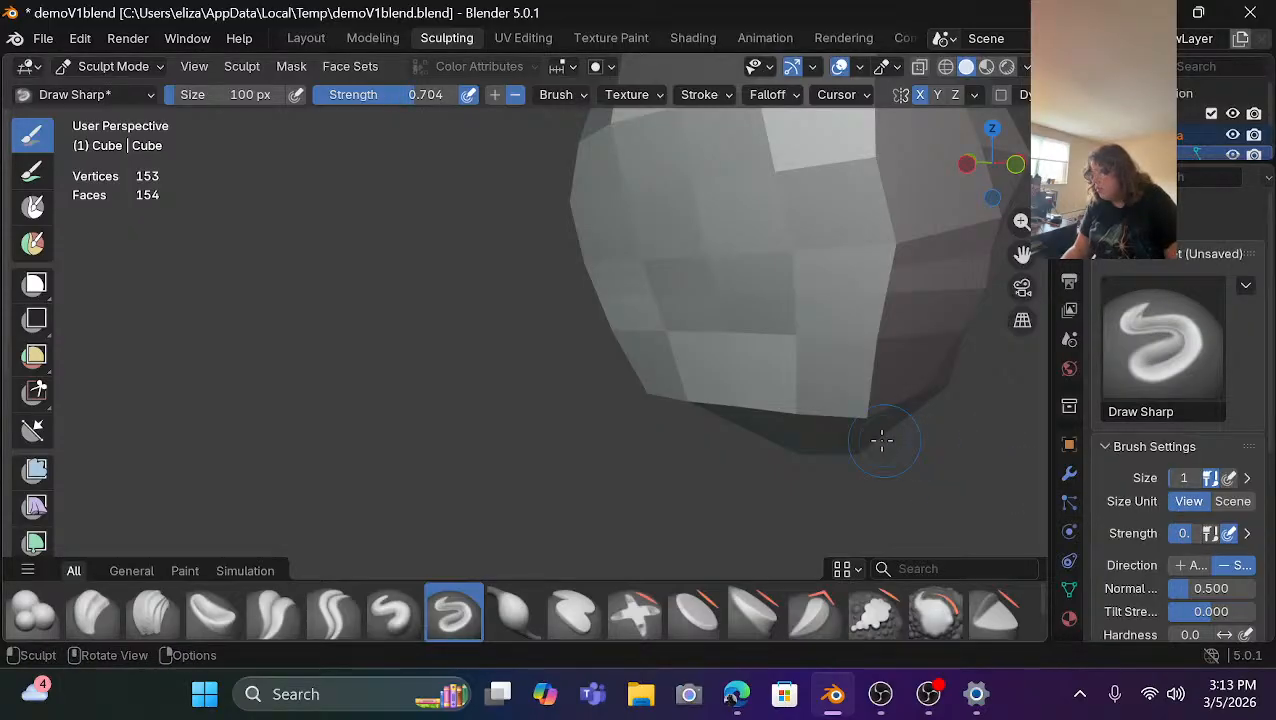
pyautogui.click(738, 376)
pyautogui.click(738, 376)
pyautogui.click(738, 375)
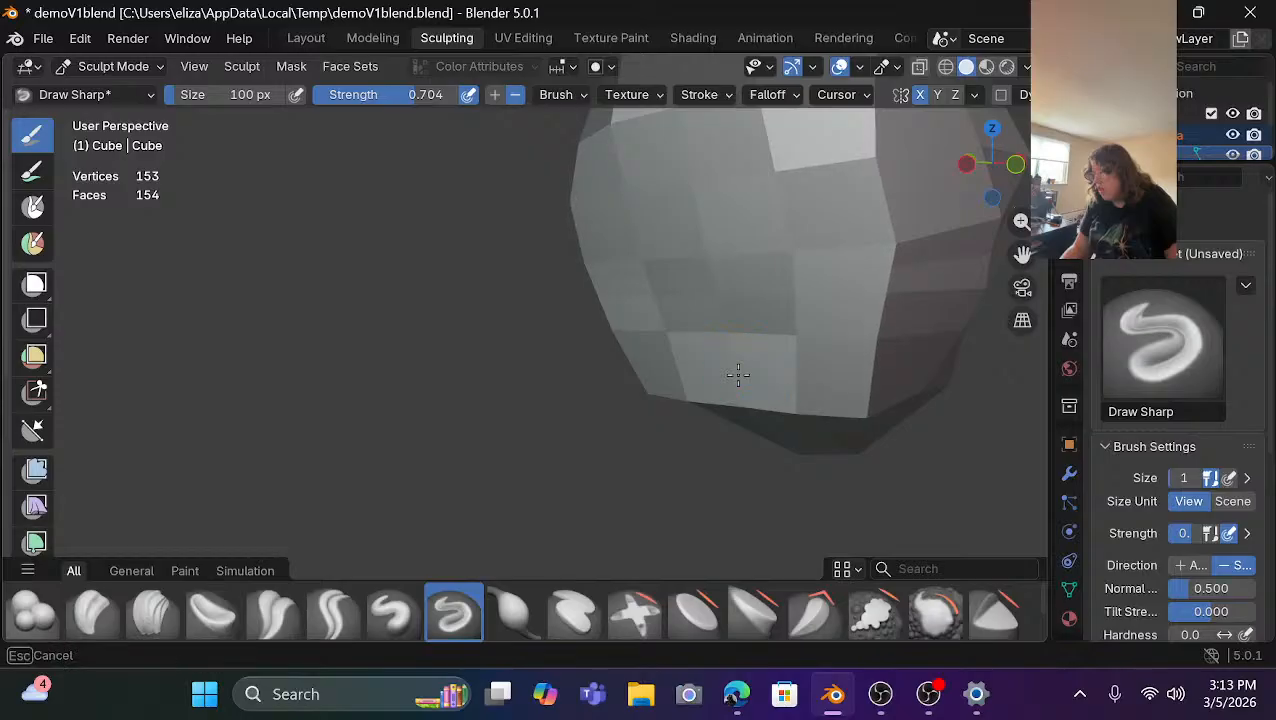
pyautogui.click(1216, 536)
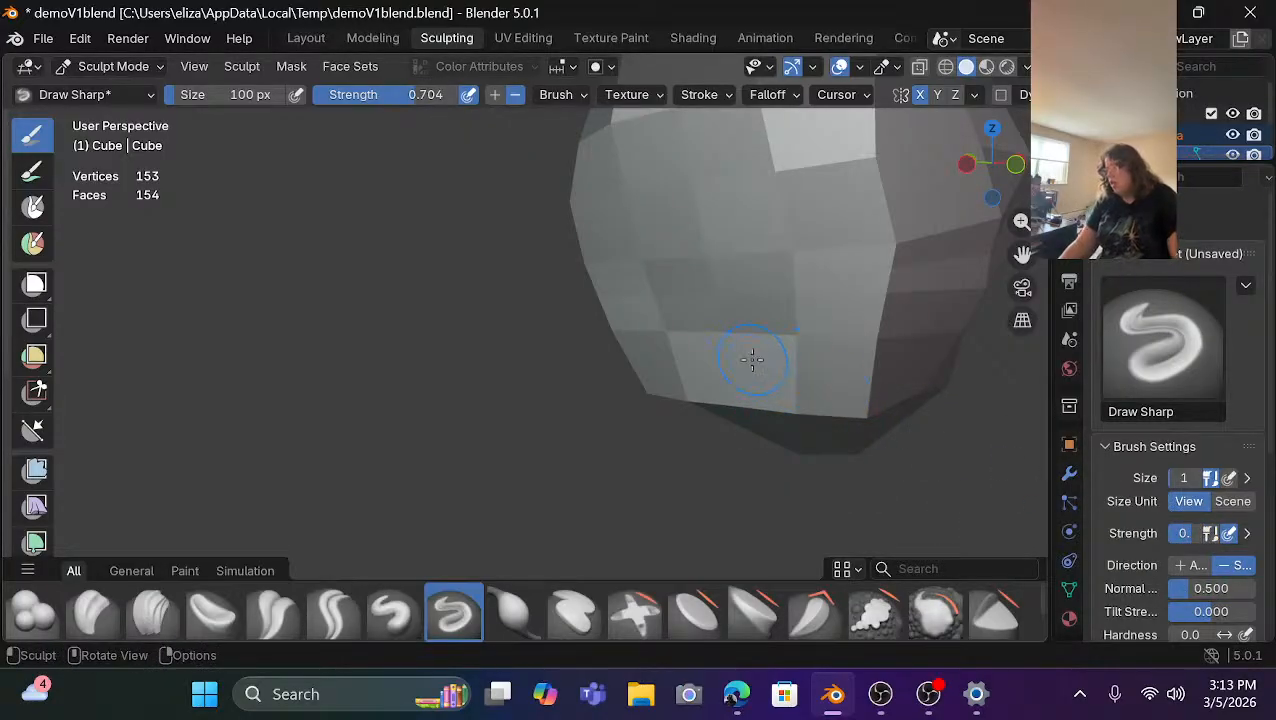
pyautogui.moveTo(746, 360)
pyautogui.mouseDown()
pyautogui.moveTo(721, 382)
pyautogui.moveTo(729, 290)
pyautogui.moveTo(655, 275)
pyautogui.moveTo(733, 298)
pyautogui.mouseUp()
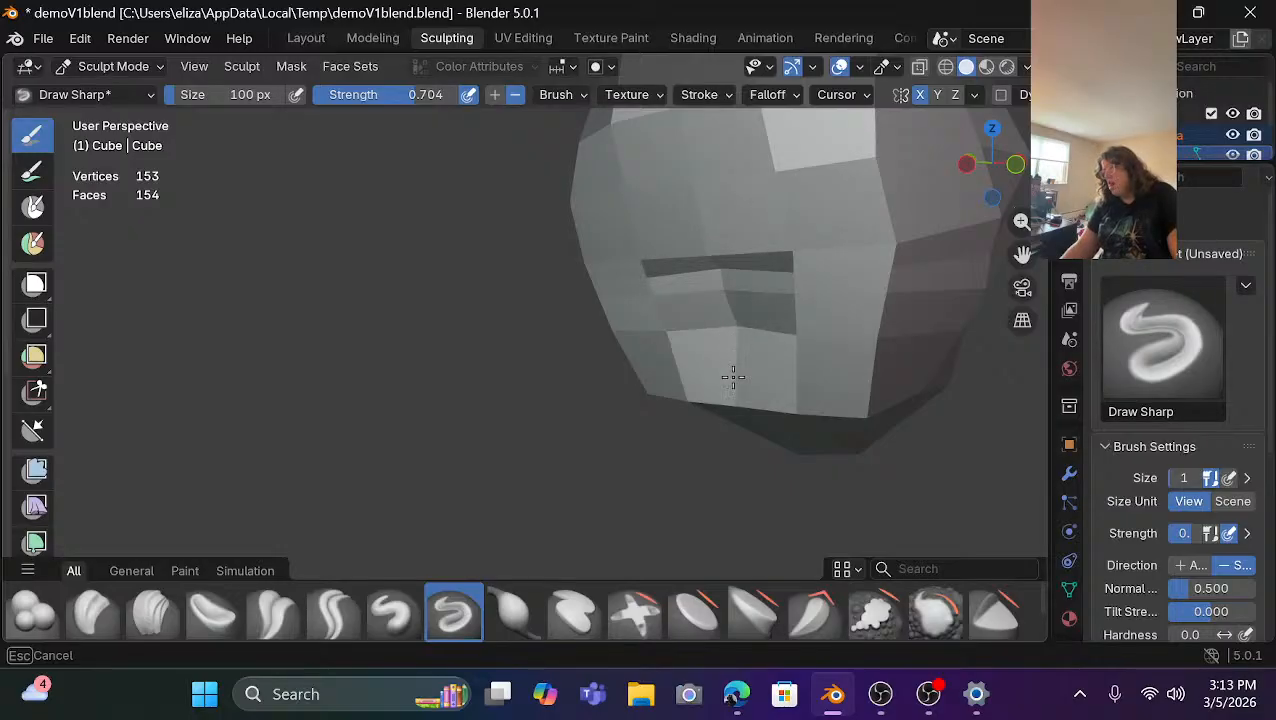
pyautogui.moveTo(728, 403); pyautogui.dragTo(733, 385)
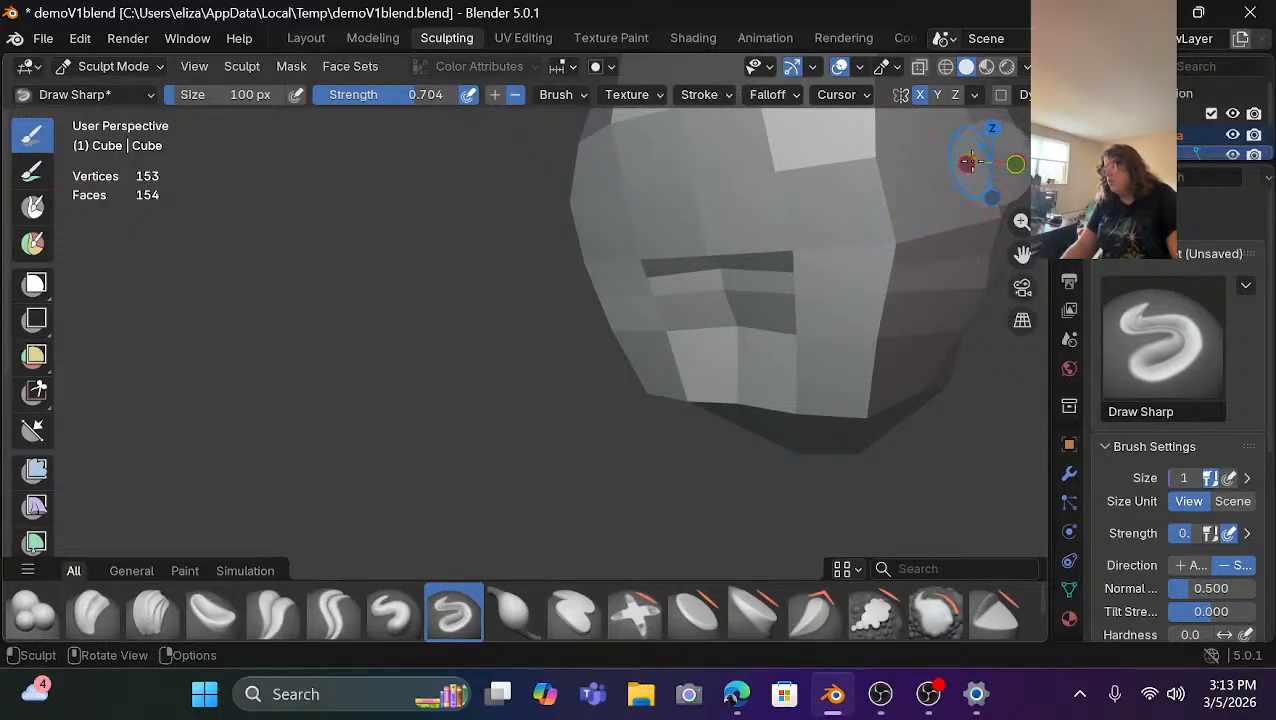
# Push in the bottom edge of the back of the head with Draw Sharp strokes from side and oblique rear views.
pyautogui.moveTo(990, 160)
pyautogui.mouseDown()
pyautogui.moveTo(1026, 162)
pyautogui.moveTo(938, 180)
pyautogui.mouseUp()
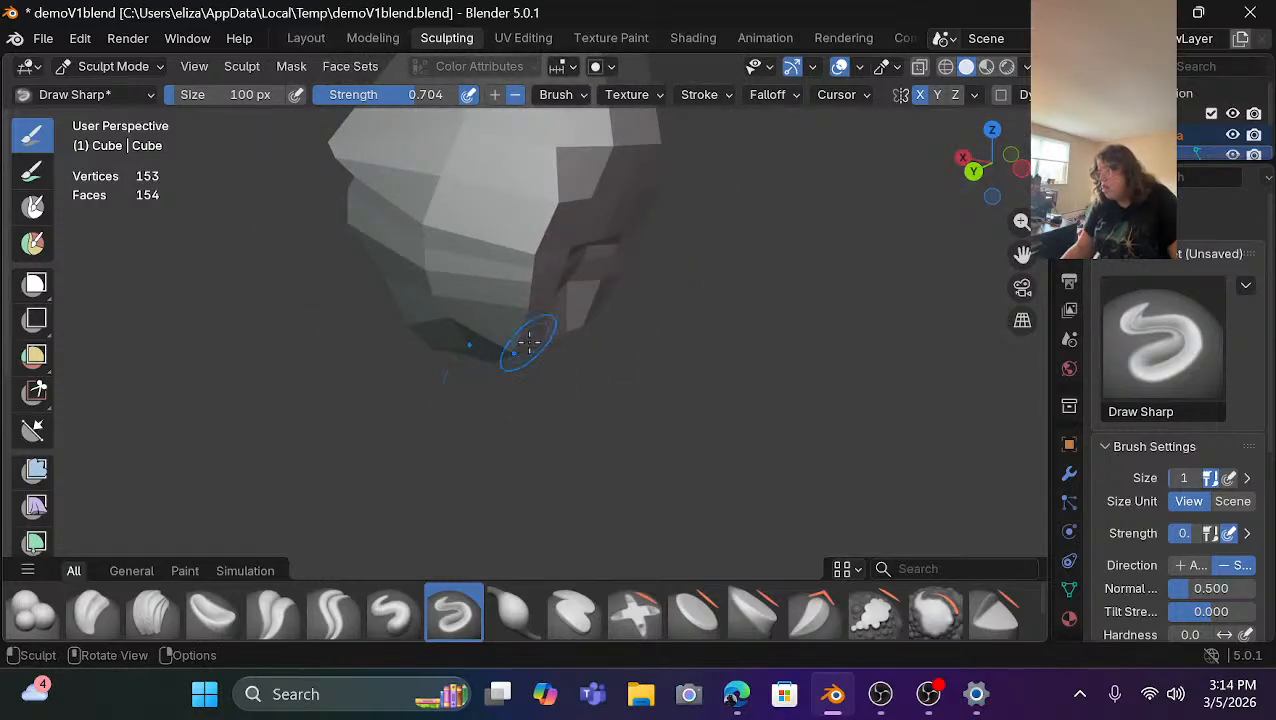
pyautogui.moveTo(521, 345); pyautogui.dragTo(537, 340)
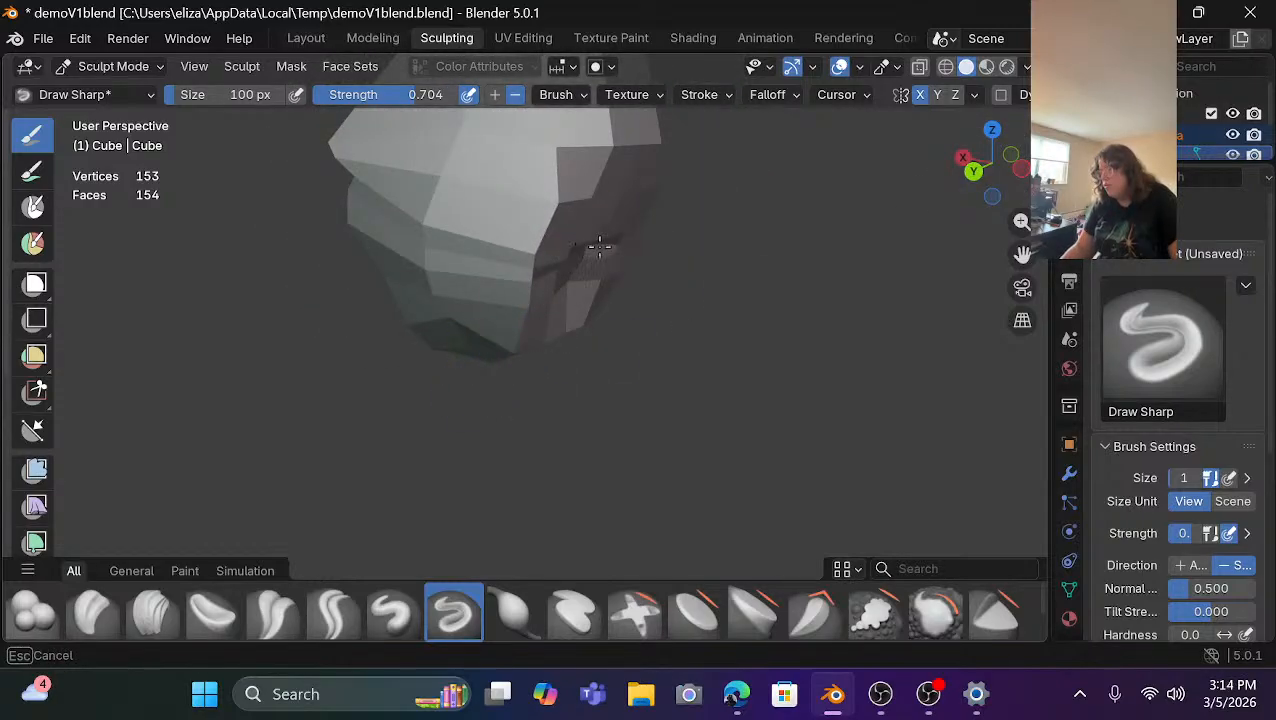
pyautogui.moveTo(577, 334); pyautogui.dragTo(577, 334)
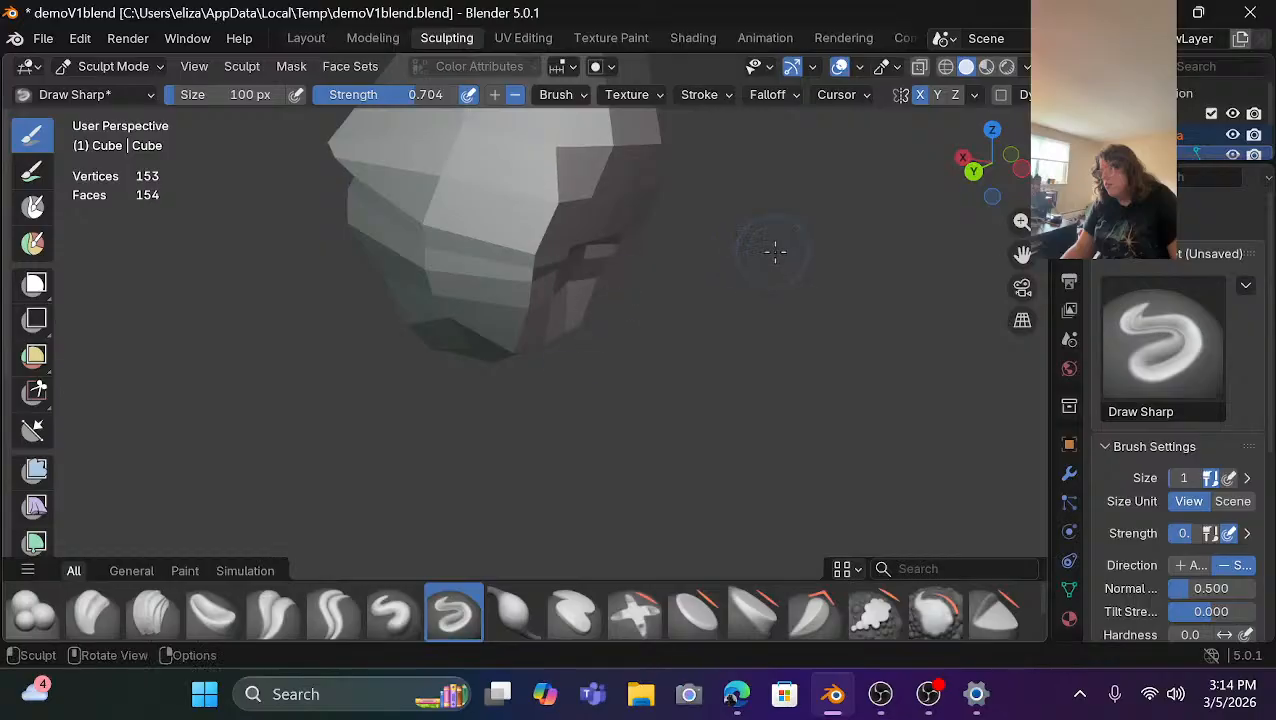
pyautogui.moveTo(970, 200)
pyautogui.mouseDown()
pyautogui.moveTo(885, 202)
pyautogui.moveTo(918, 218)
pyautogui.mouseUp()
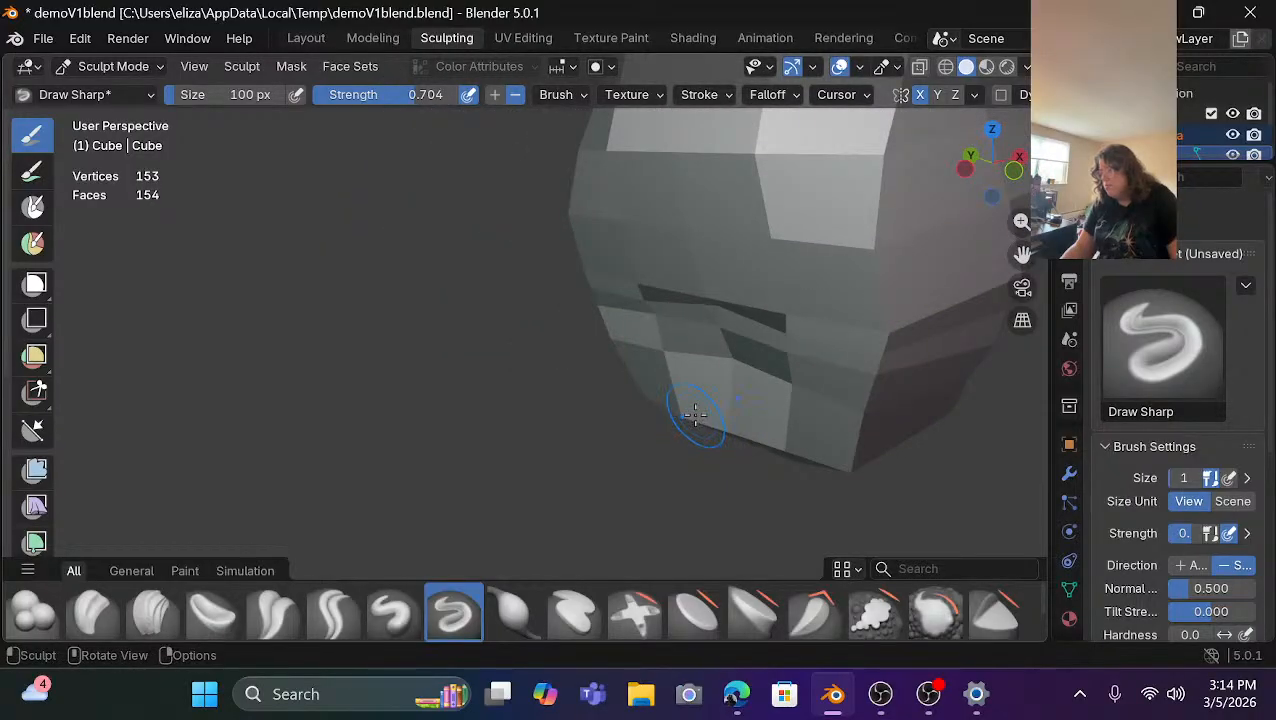
pyautogui.click(695, 414)
pyautogui.moveTo(697, 412)
pyautogui.mouseDown()
pyautogui.moveTo(704, 402)
pyautogui.moveTo(664, 405)
pyautogui.mouseUp()
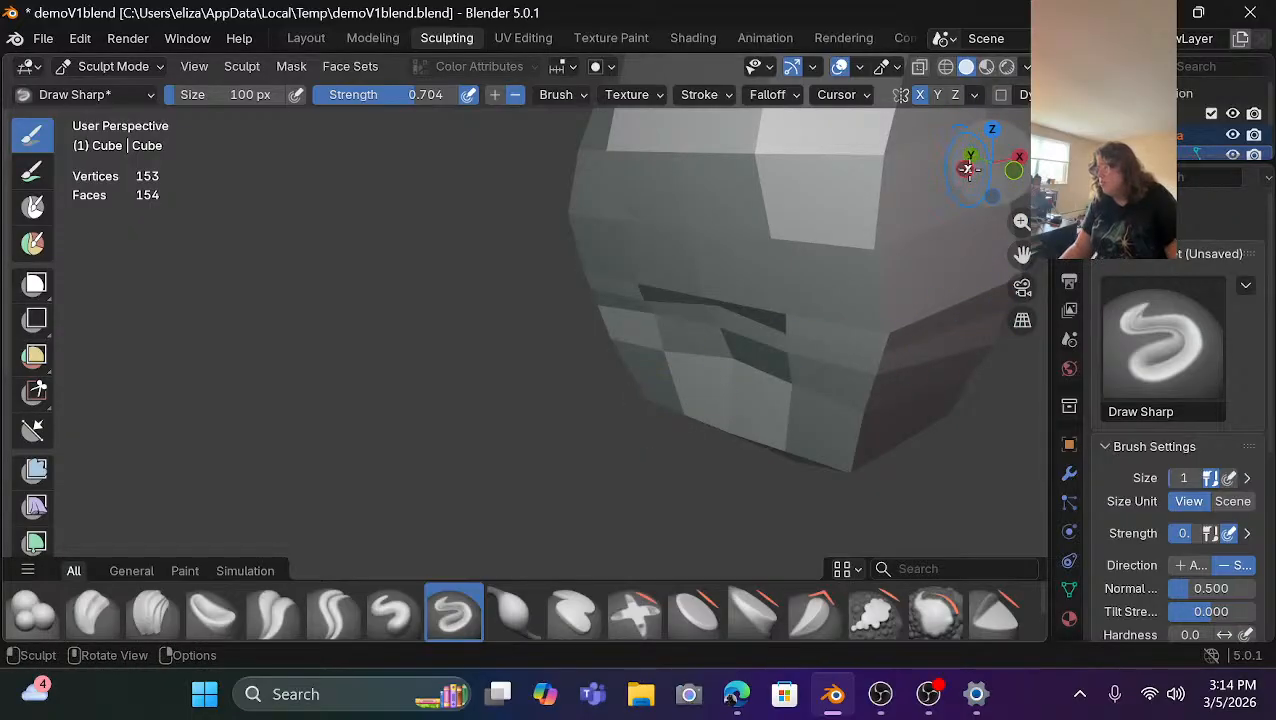
# Switch to the Left Orthographic view and make a short Draw Sharp stroke on the lower corner of the back of the head.
pyautogui.moveTo(967, 168); pyautogui.dragTo(920, 188)
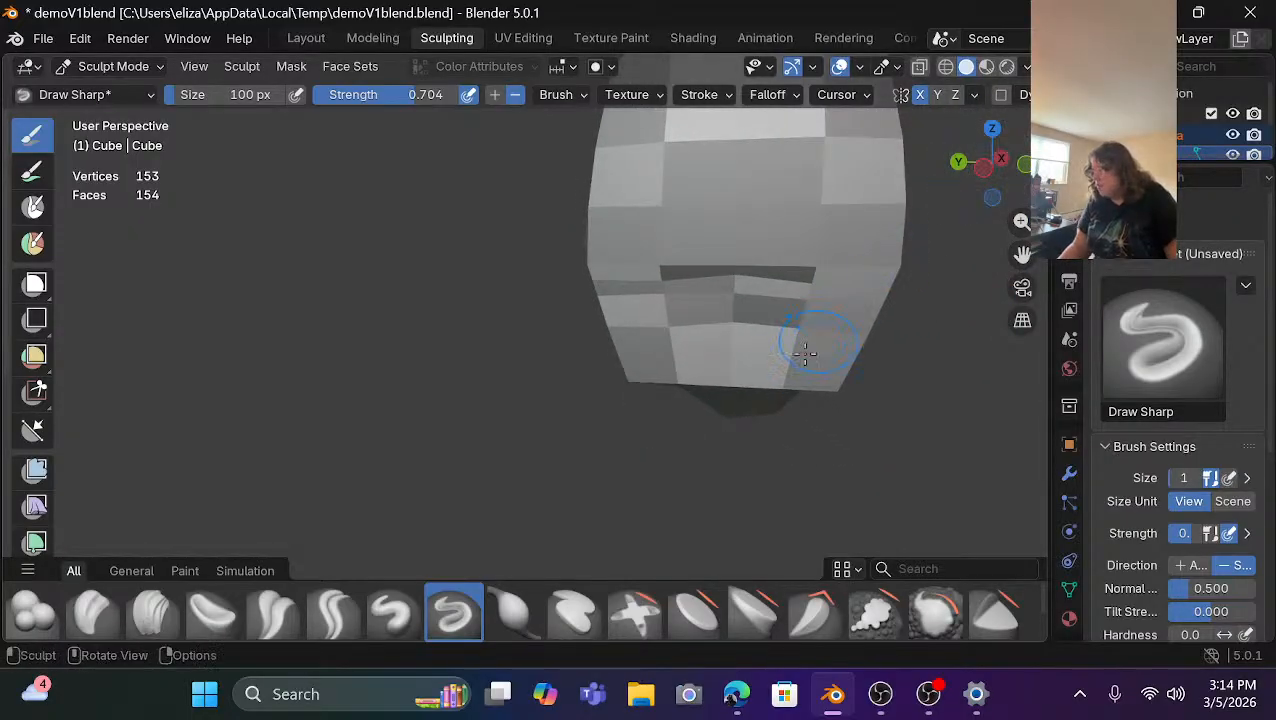
pyautogui.click(980, 168)
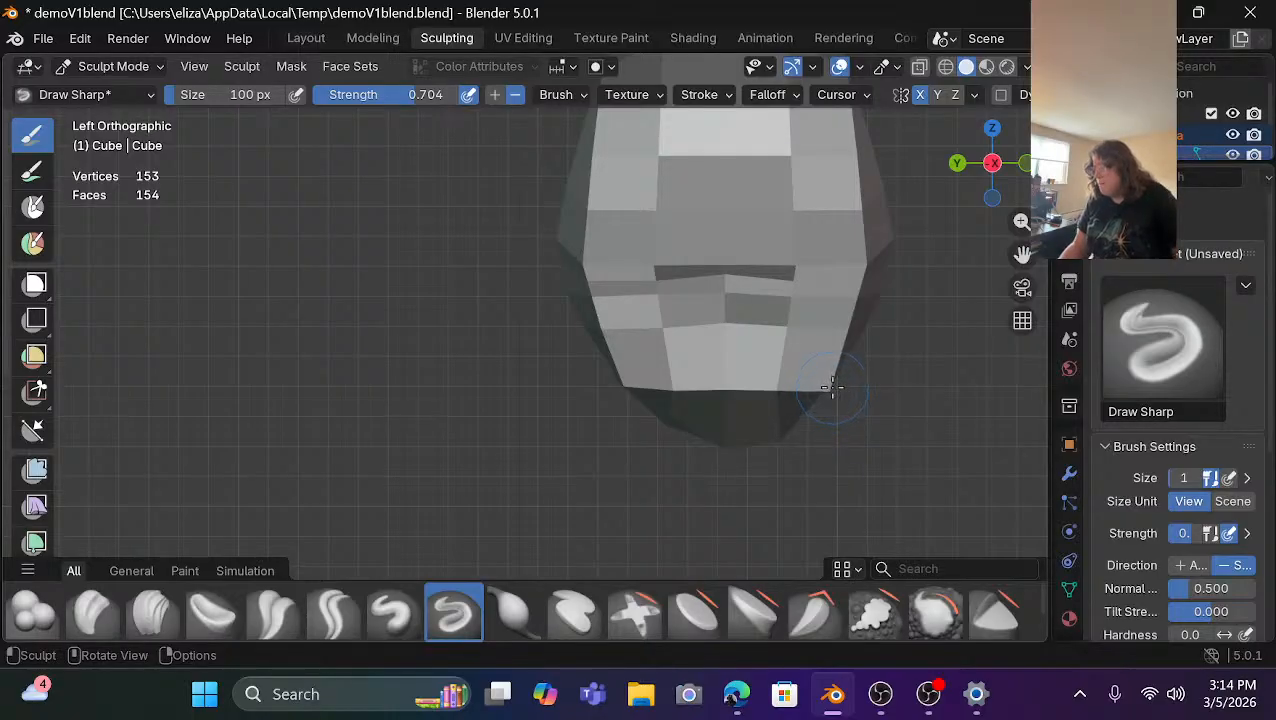
pyautogui.moveTo(826, 380); pyautogui.dragTo(829, 392)
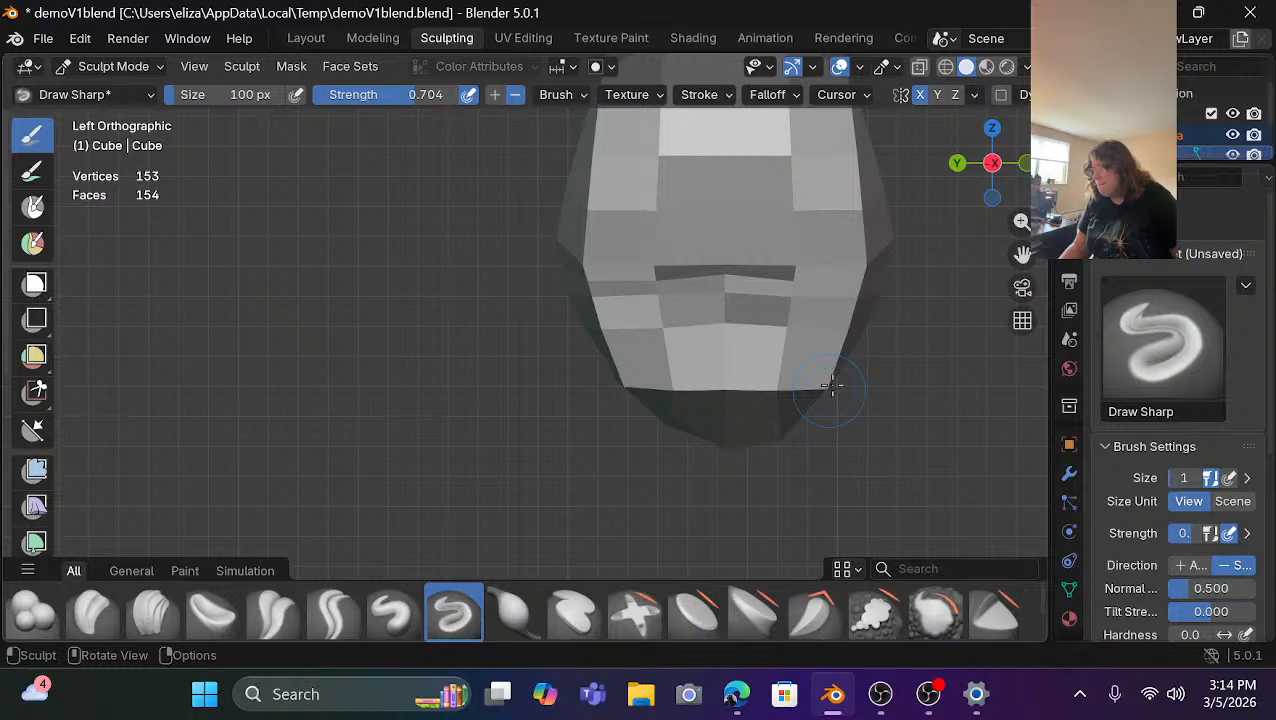
# Carve the lower edge of the jaw beneath the back of the head with Draw Sharp dabs from a low rear view.
pyautogui.moveTo(950, 172)
pyautogui.mouseDown()
pyautogui.moveTo(1036, 188)
pyautogui.moveTo(1200, 188)
pyautogui.moveTo(1014, 186)
pyautogui.mouseUp()
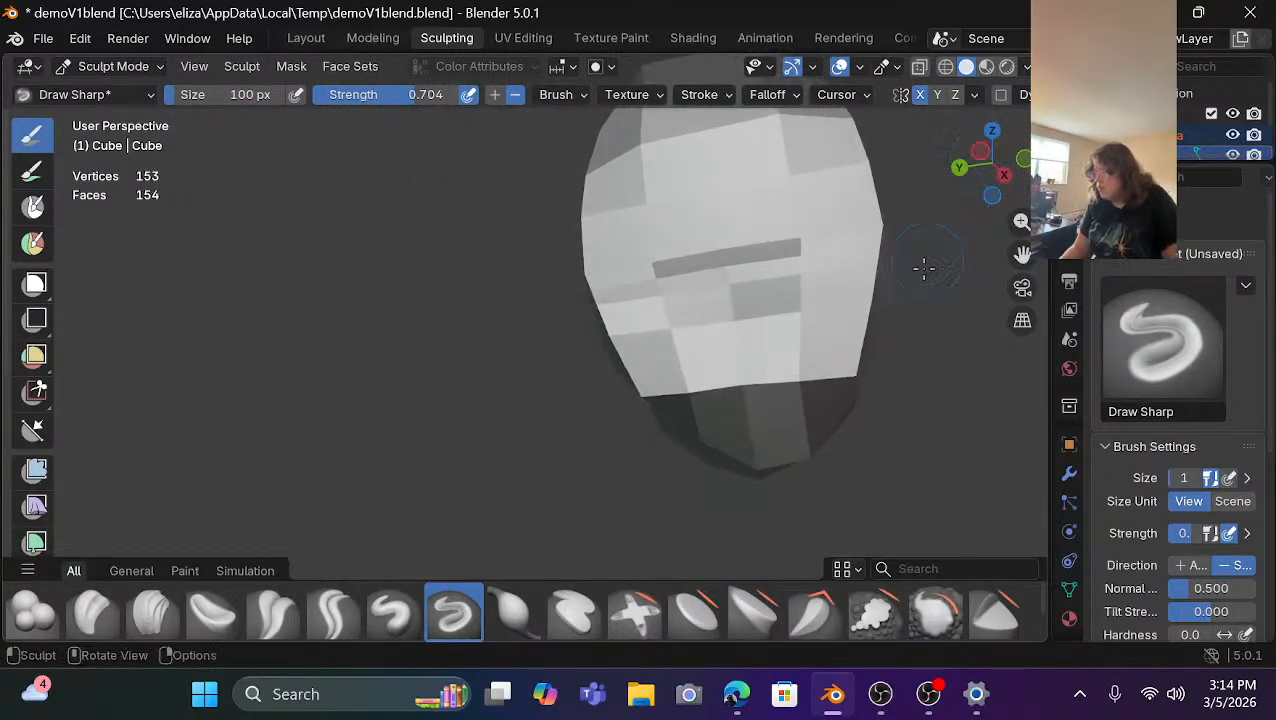
pyautogui.click(810, 448)
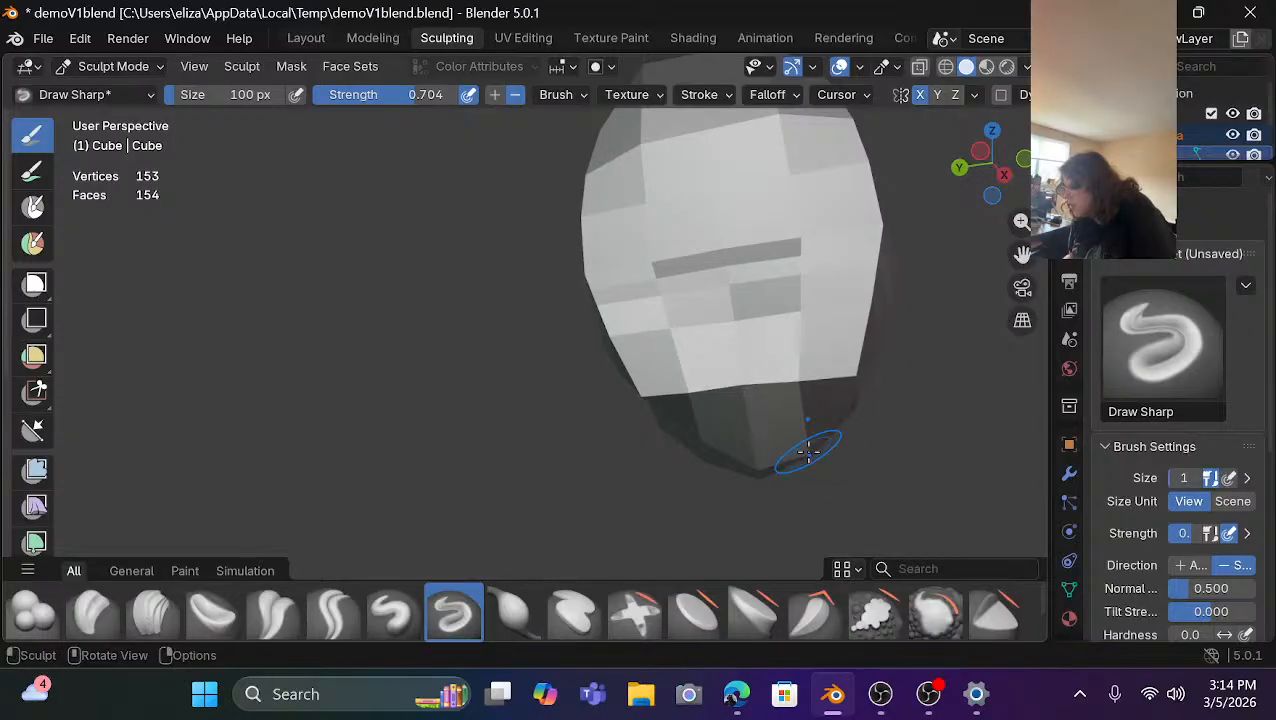
pyautogui.moveTo(812, 447); pyautogui.dragTo(808, 451)
pyautogui.click(808, 452)
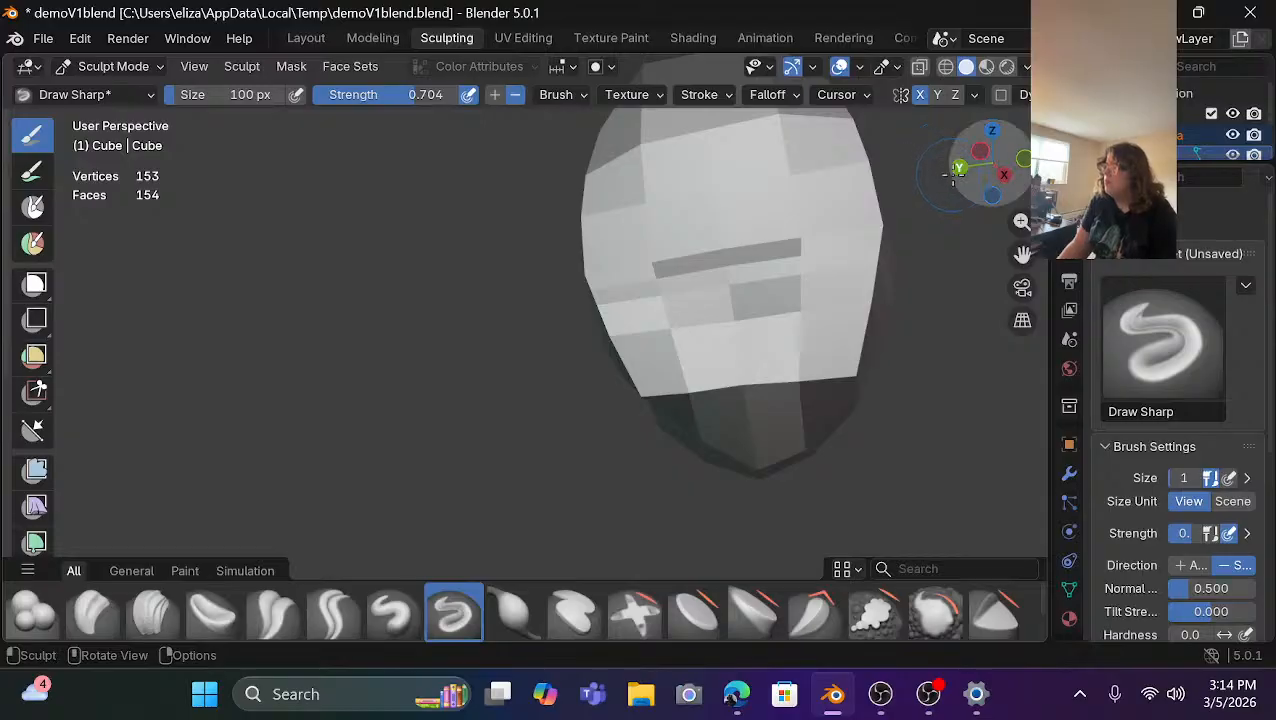
# Push in the lower rear corner of the head with repeated Draw Sharp dabs in one spot from an oblique rear view.
pyautogui.moveTo(953, 173); pyautogui.dragTo(860, 176)
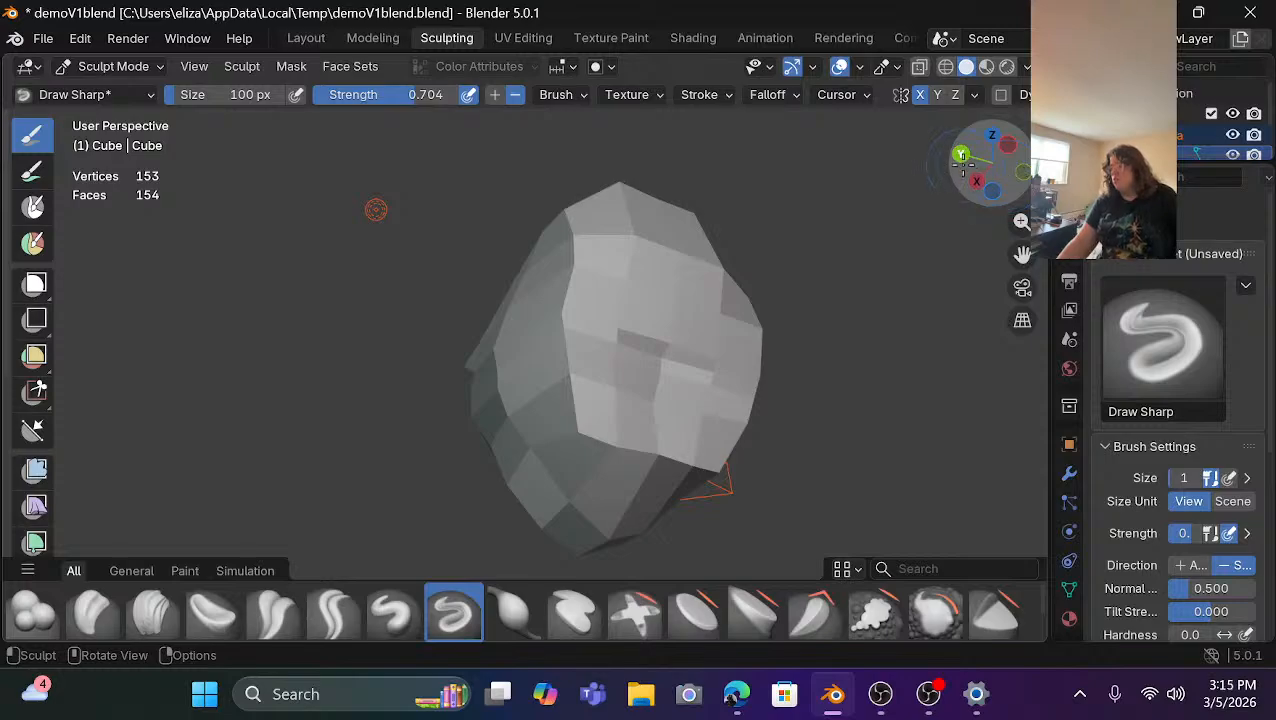
pyautogui.moveTo(963, 160)
pyautogui.mouseDown()
pyautogui.moveTo(1004, 180)
pyautogui.moveTo(920, 285)
pyautogui.mouseUp()
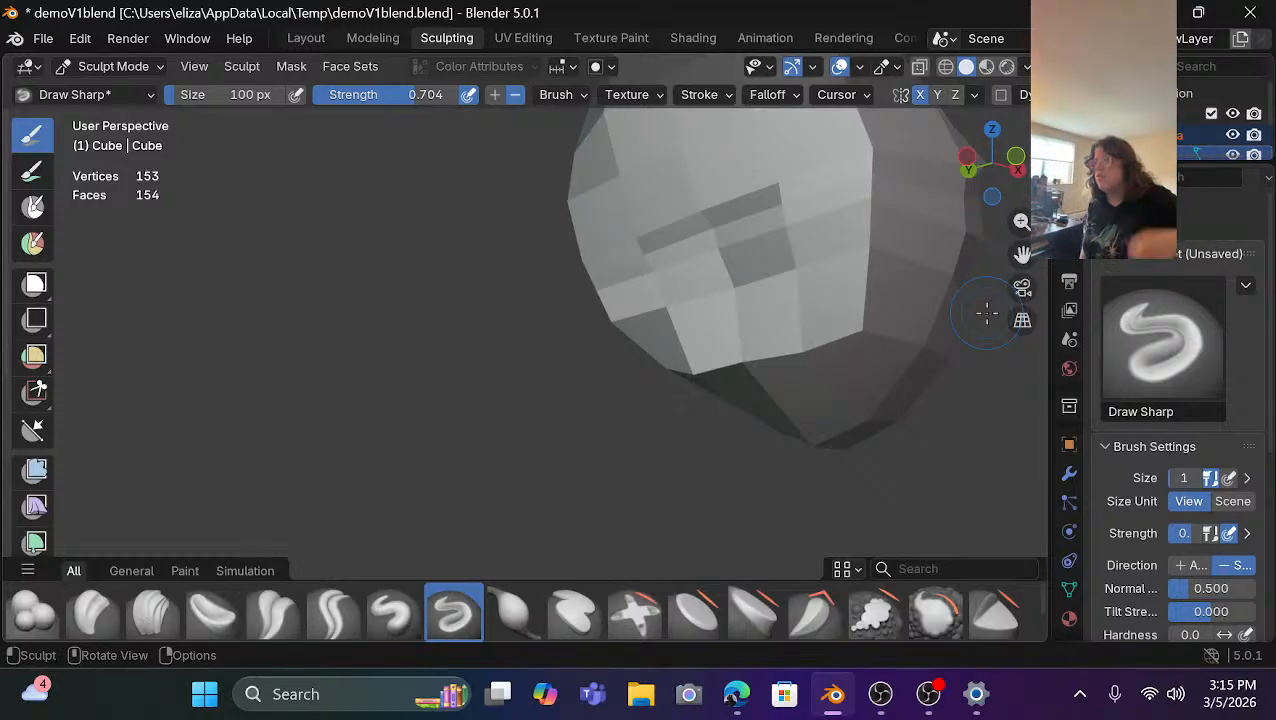
pyautogui.moveTo(843, 333); pyautogui.dragTo(847, 333)
pyautogui.click(847, 333)
pyautogui.click(847, 333)
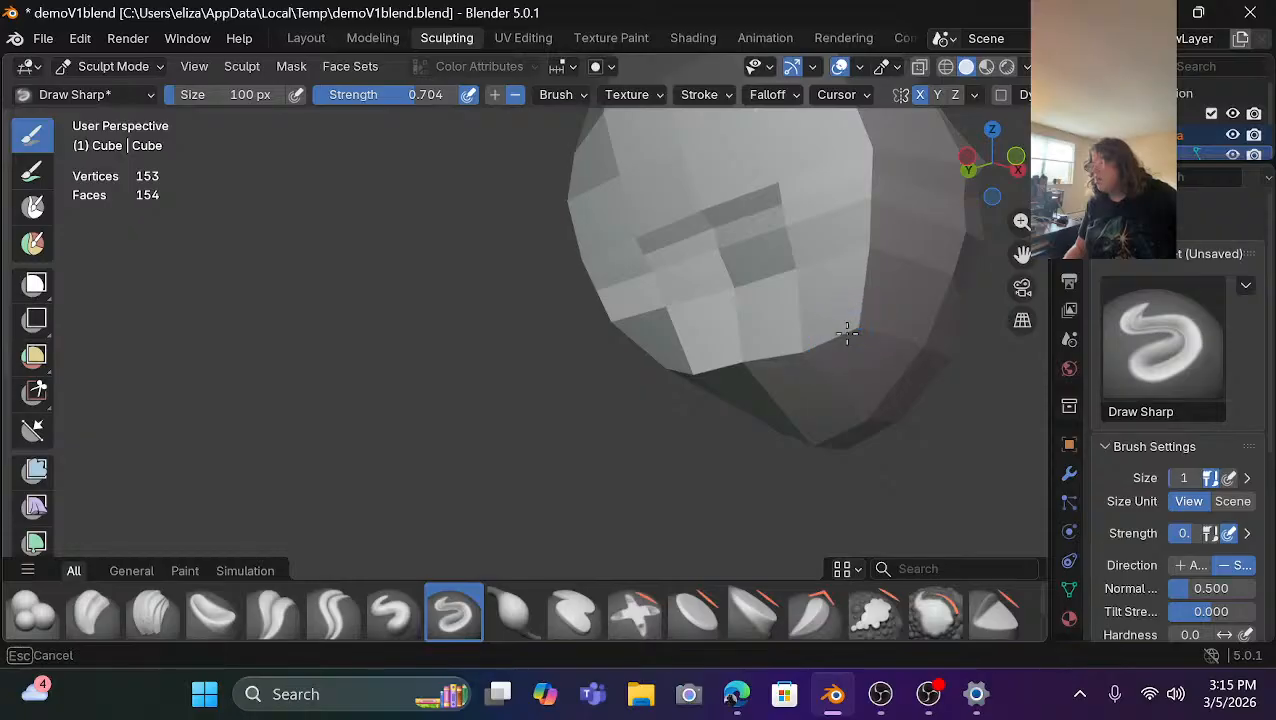
pyautogui.click(847, 333)
pyautogui.click(847, 333)
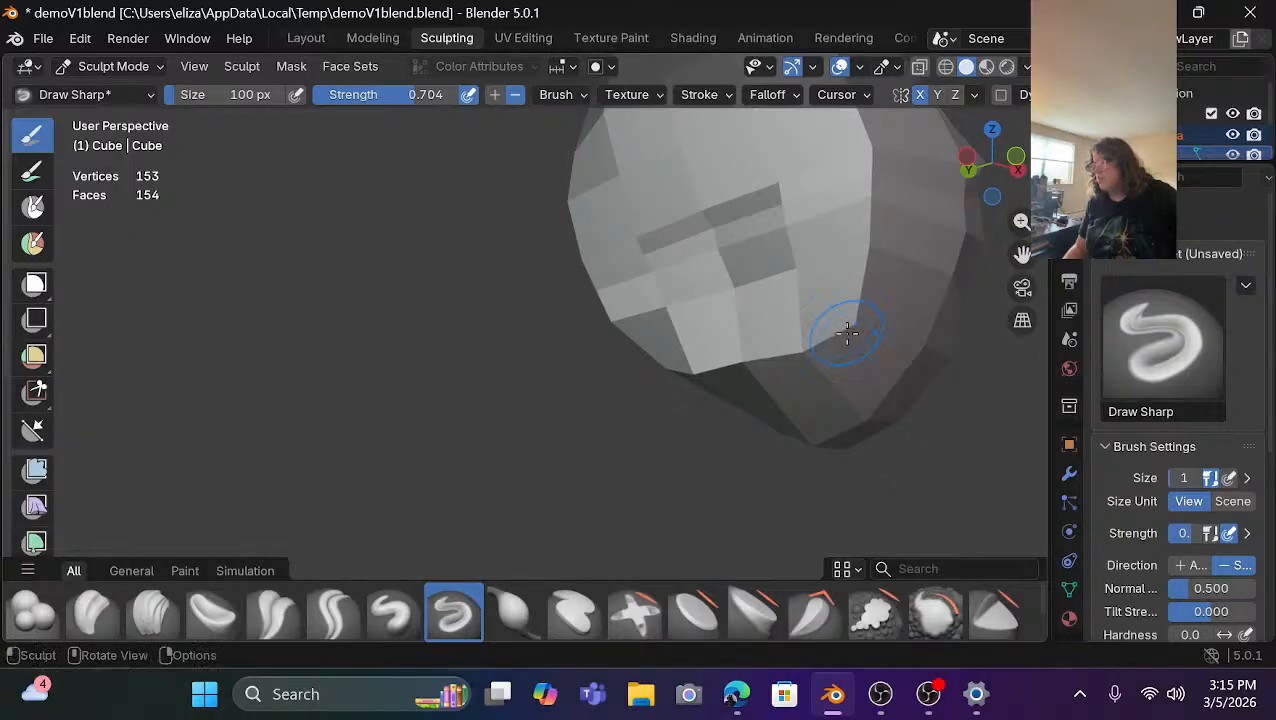
pyautogui.moveTo(847, 333); pyautogui.dragTo(847, 333)
# Carve the rear edge of the head just above the jaw with several Draw Sharp dabs from the side.
pyautogui.scroll(-3, 720, 350)
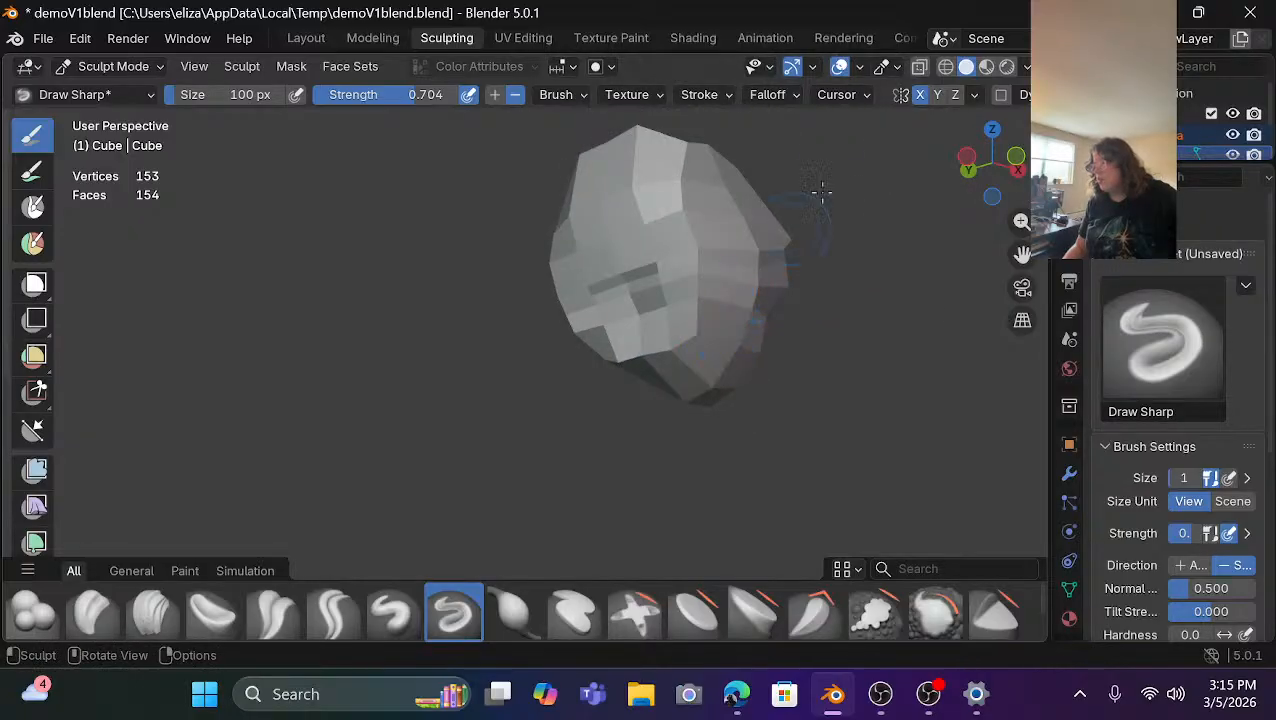
pyautogui.moveTo(967, 160); pyautogui.dragTo(967, 160)
pyautogui.scroll(5, 500, 290)
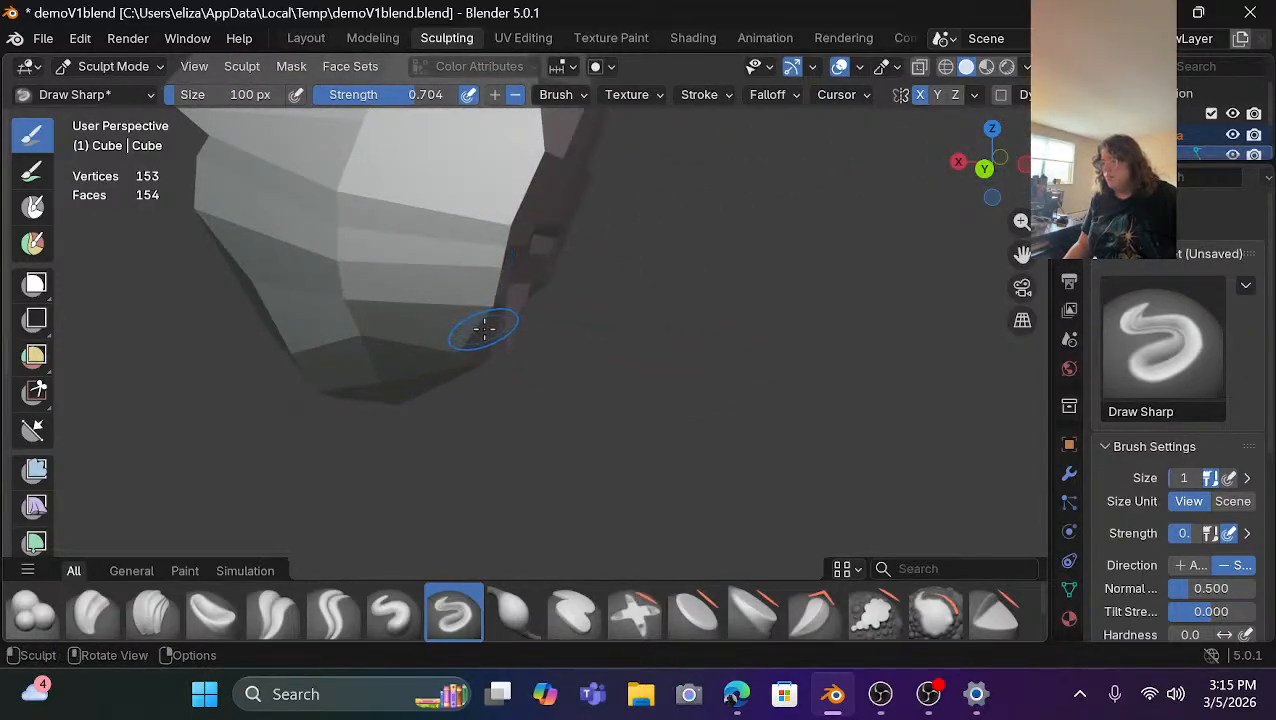
pyautogui.click(485, 314)
pyautogui.click(485, 314)
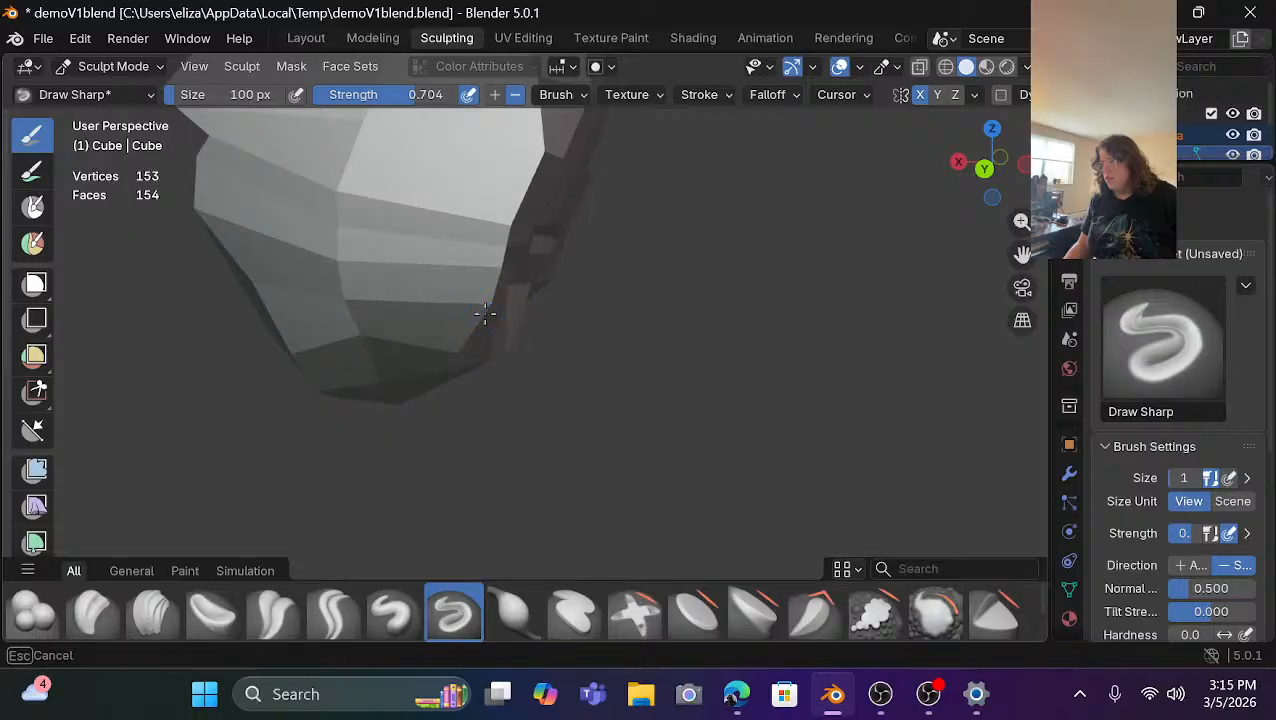
pyautogui.click(485, 314)
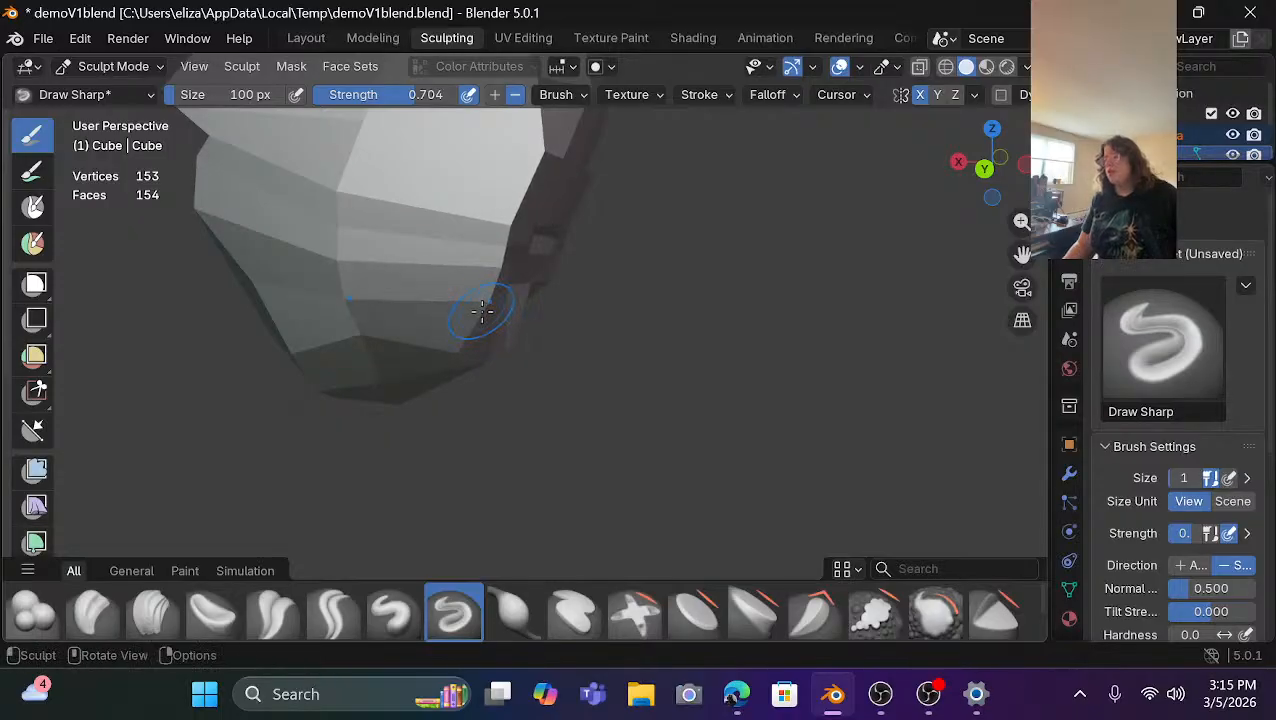
# Apply Draw Sharp to the lower rear corner on the opposite side of the head and check the overall side profile.
pyautogui.moveTo(948, 150); pyautogui.dragTo(905, 160)
pyautogui.moveTo(1037, 343); pyautogui.dragTo(903, 347, button='middle')
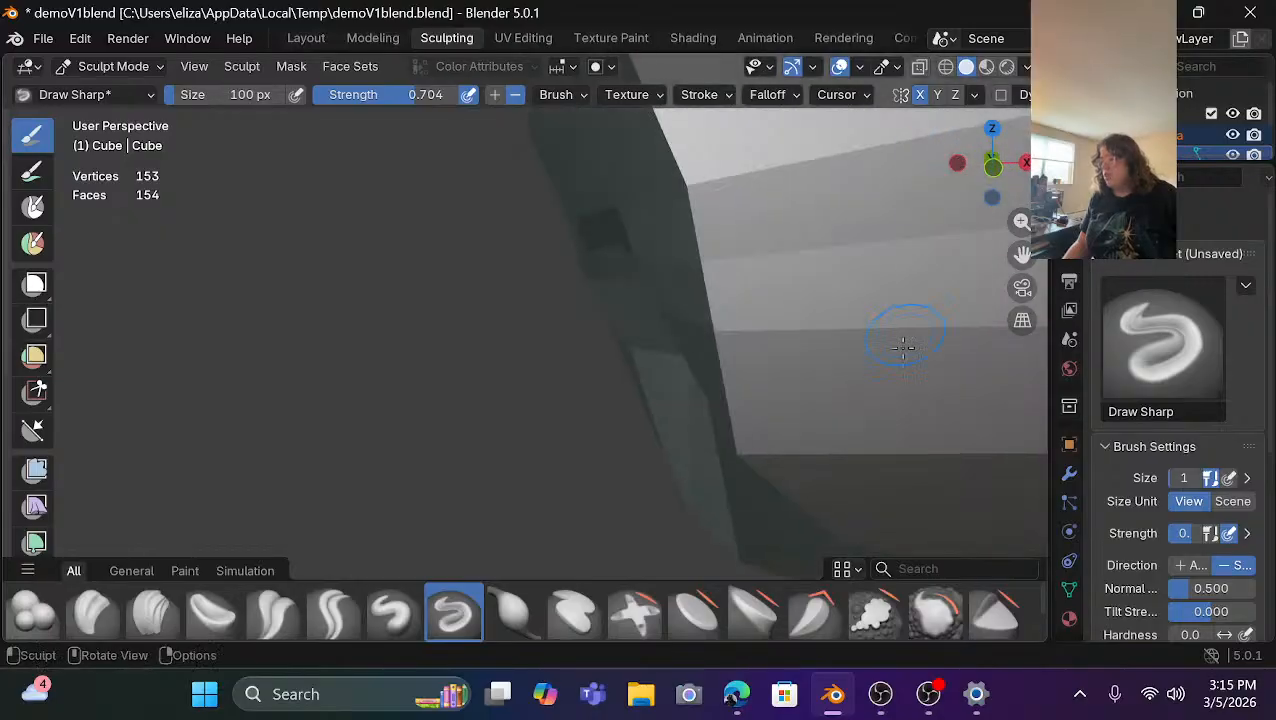
pyautogui.click(734, 455)
pyautogui.moveTo(735, 454); pyautogui.dragTo(744, 448)
pyautogui.scroll(-4, 632, 308)
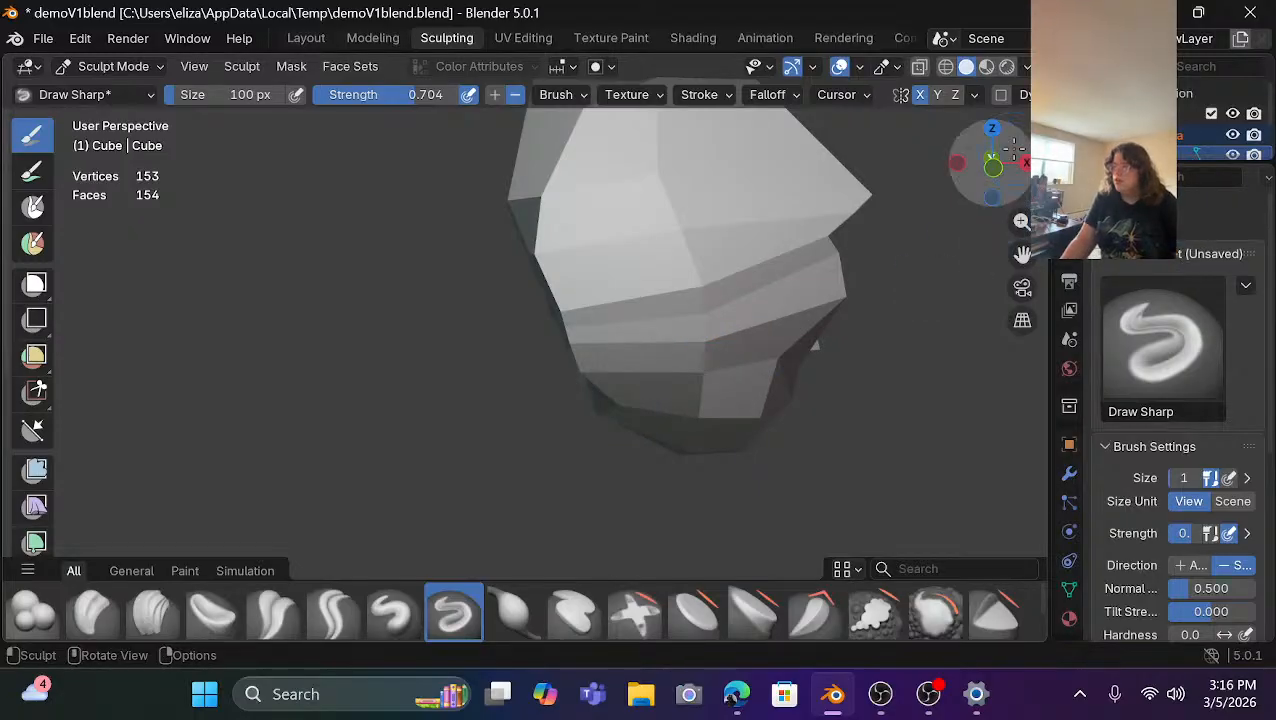
pyautogui.moveTo(993, 165)
pyautogui.mouseDown()
pyautogui.moveTo(1030, 169)
pyautogui.moveTo(780, 251)
pyautogui.moveTo(484, 128)
pyautogui.moveTo(165, 120)
pyautogui.moveTo(993, 165)
pyautogui.mouseUp()
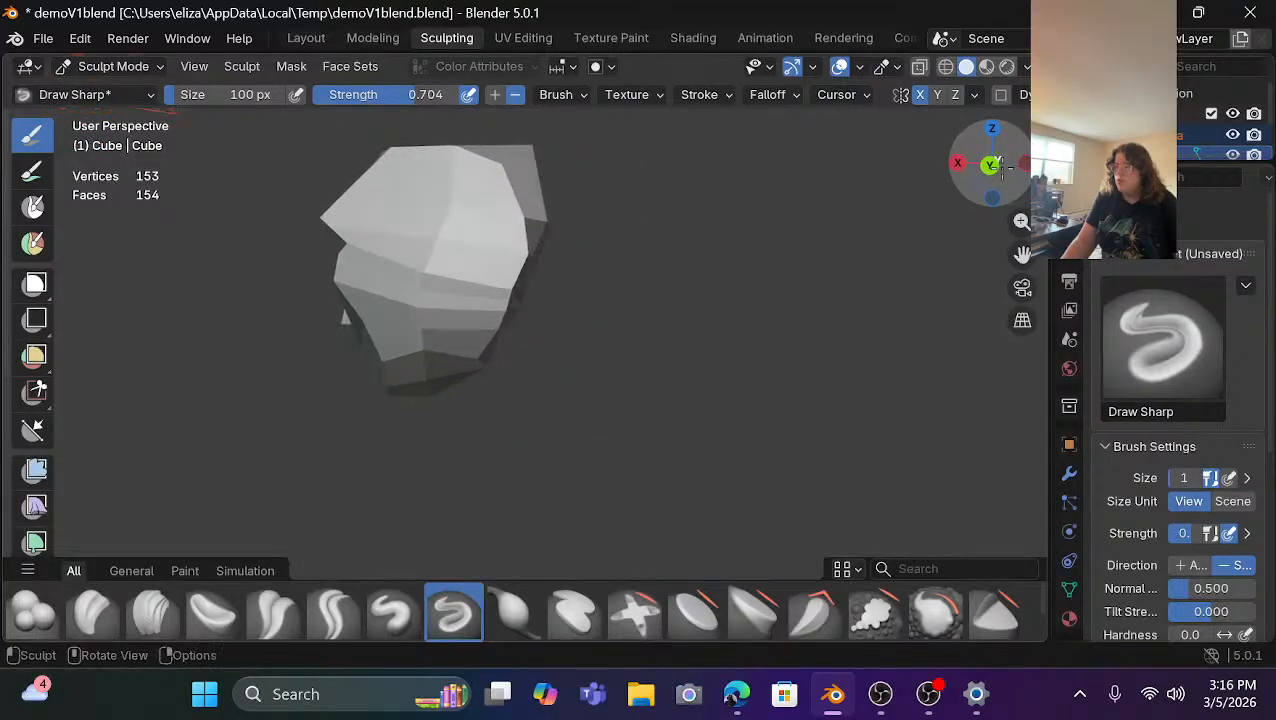
pyautogui.scroll(1, 618, 274)
pyautogui.scroll(-2, 618, 274)
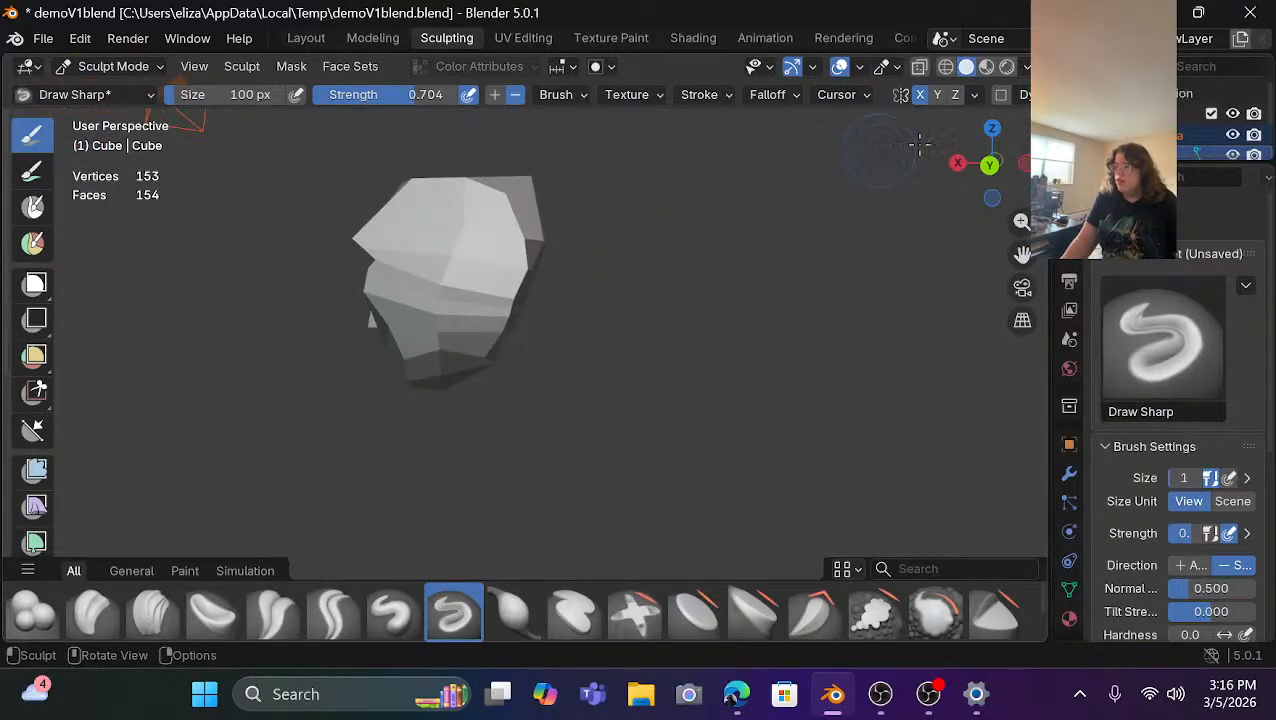
# In the Modeling workspace, move the middle vertex above the crease on the lower back of the head upward along Z.
pyautogui.moveTo(990, 165)
pyautogui.mouseDown()
pyautogui.moveTo(945, 168)
pyautogui.moveTo(1134, 166)
pyautogui.moveTo(1010, 190)
pyautogui.moveTo(958, 163)
pyautogui.mouseUp()
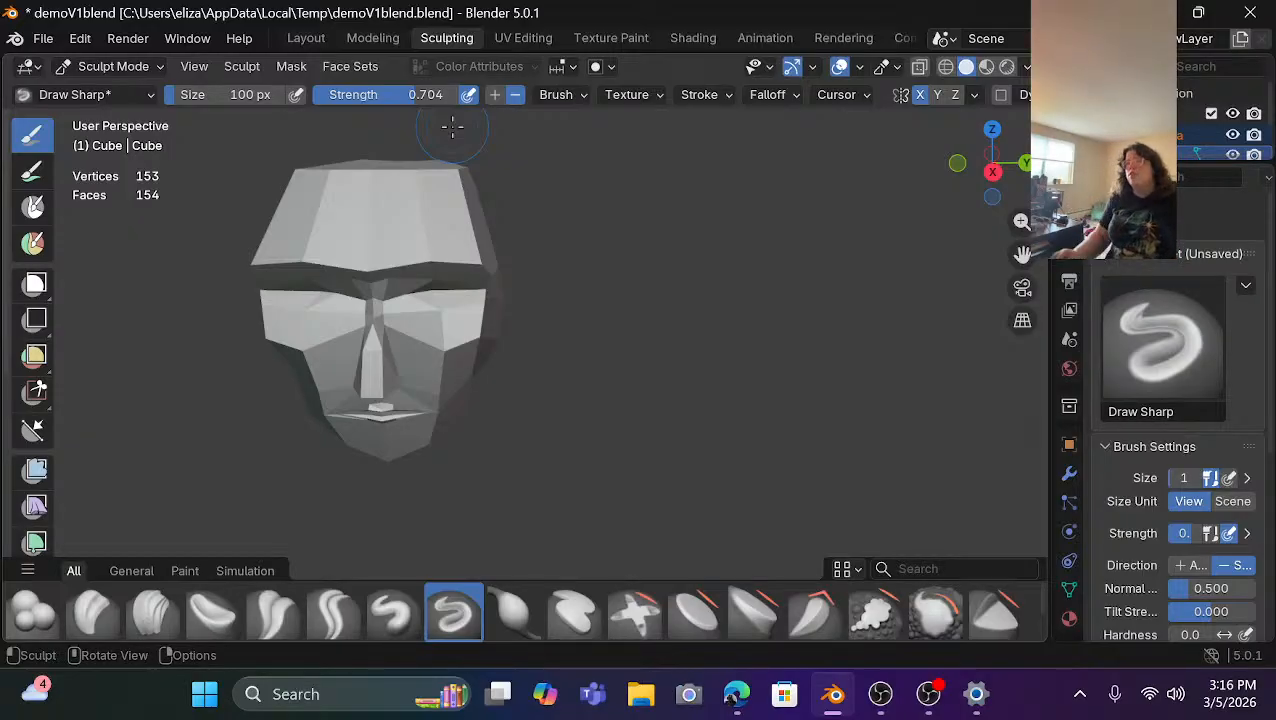
pyautogui.scroll(2, 475, 280)
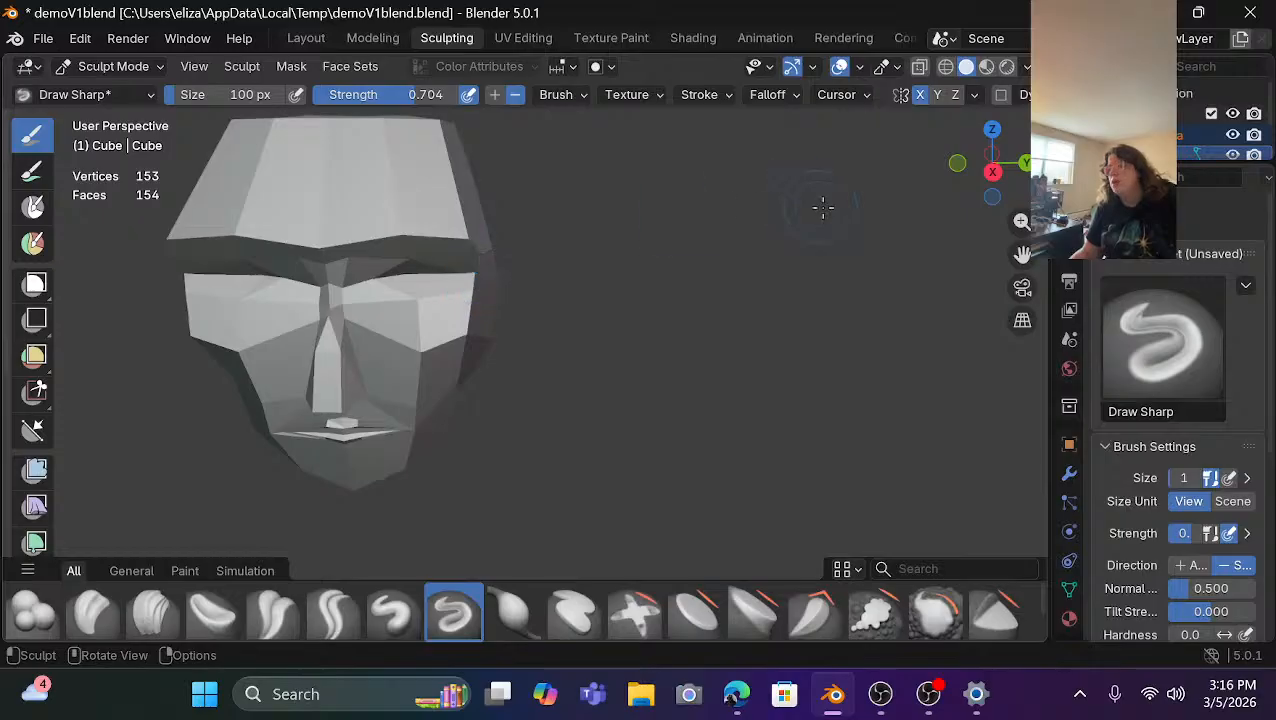
pyautogui.moveTo(975, 161)
pyautogui.mouseDown()
pyautogui.moveTo(750, 172)
pyautogui.moveTo(925, 160)
pyautogui.moveTo(915, 175)
pyautogui.moveTo(957, 162)
pyautogui.mouseUp()
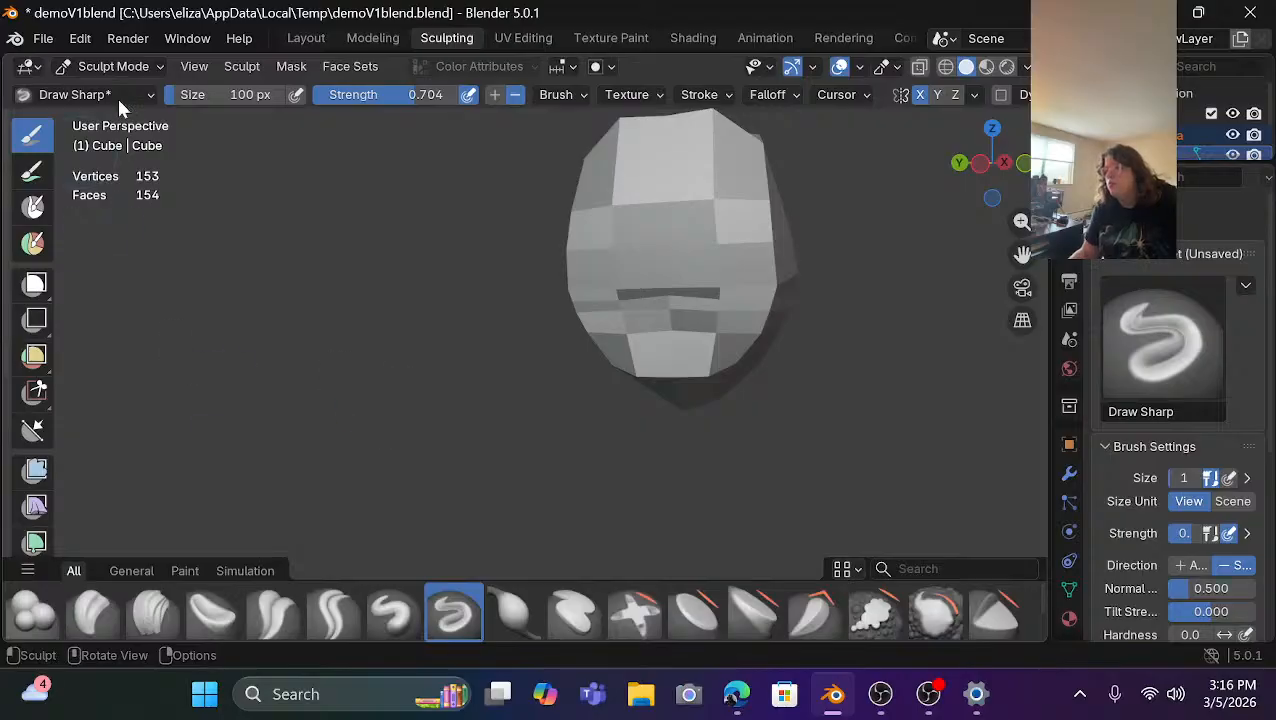
pyautogui.click(387, 38)
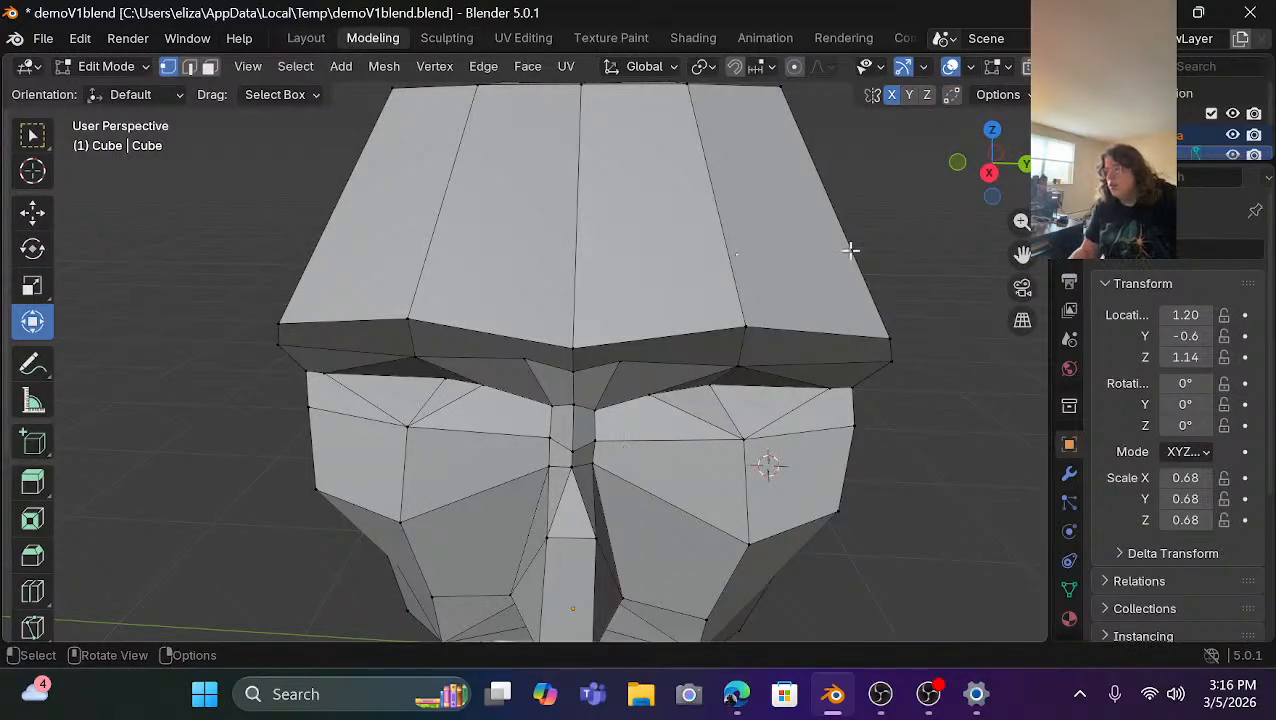
pyautogui.moveTo(996, 185); pyautogui.dragTo(950, 163)
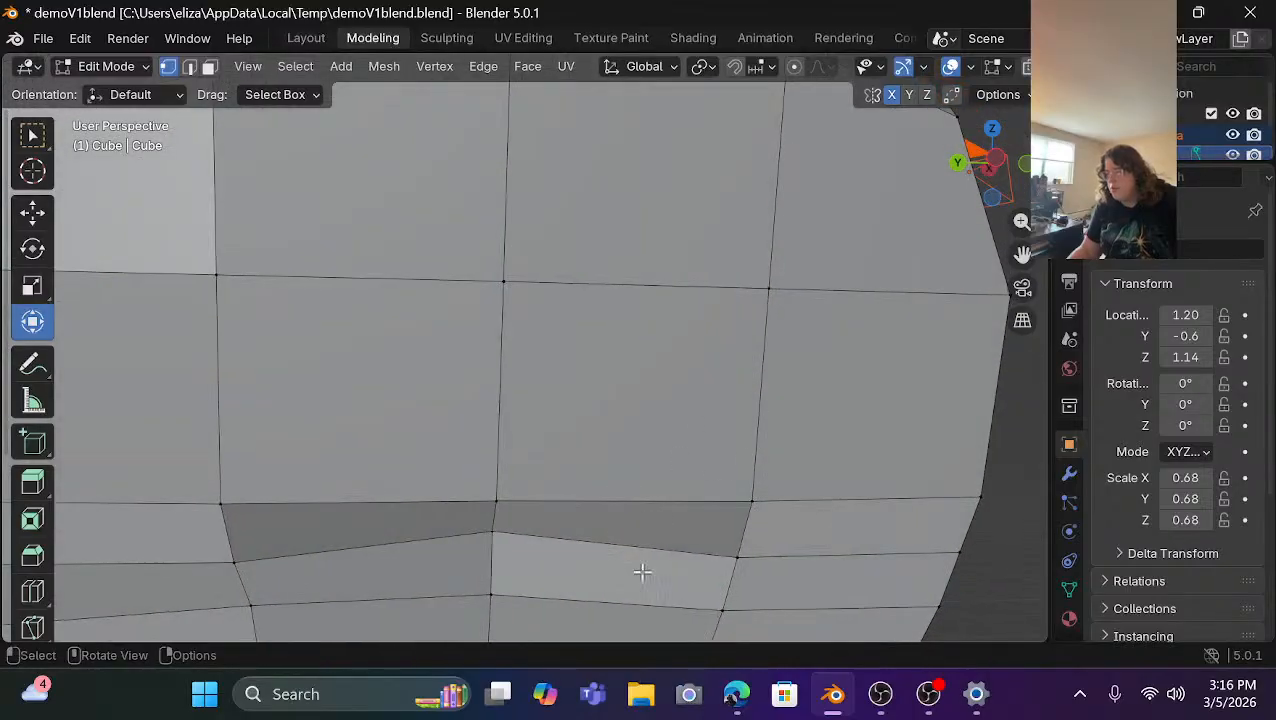
pyautogui.click(492, 503)
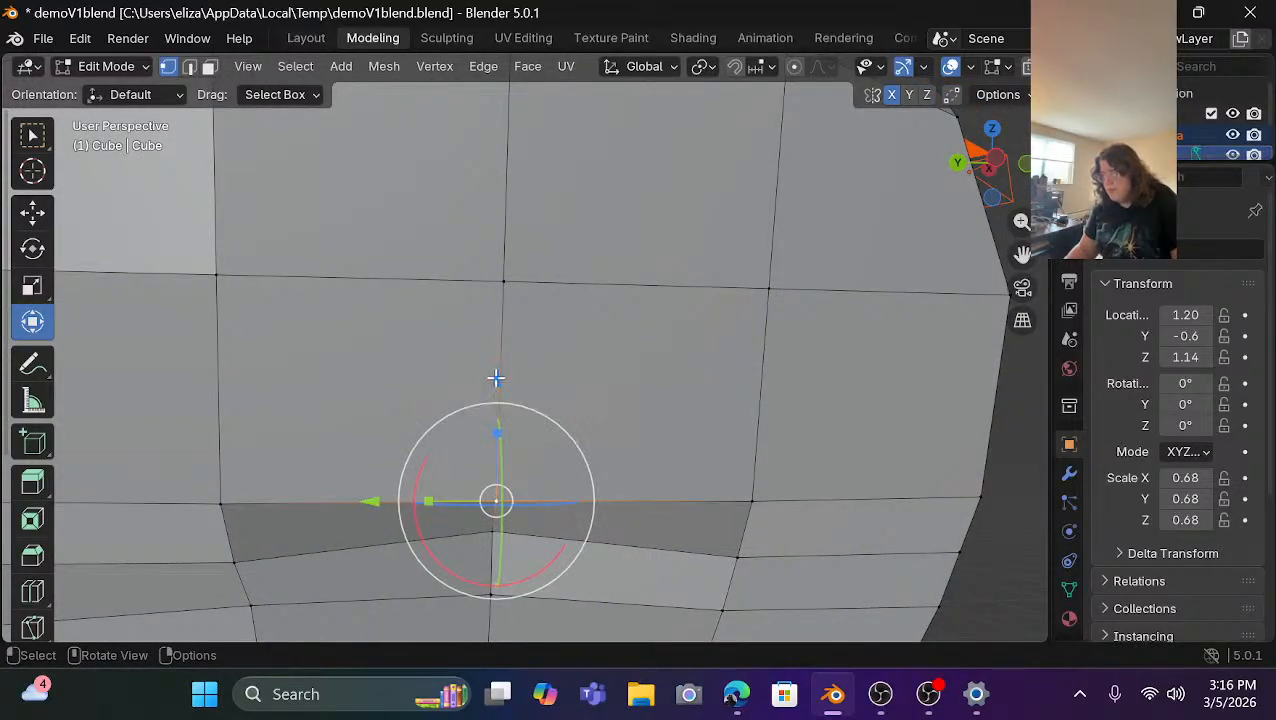
pyautogui.press('g')
pyautogui.press('z')
pyautogui.click(498, 308)
pyautogui.scroll(-4, 586, 370)
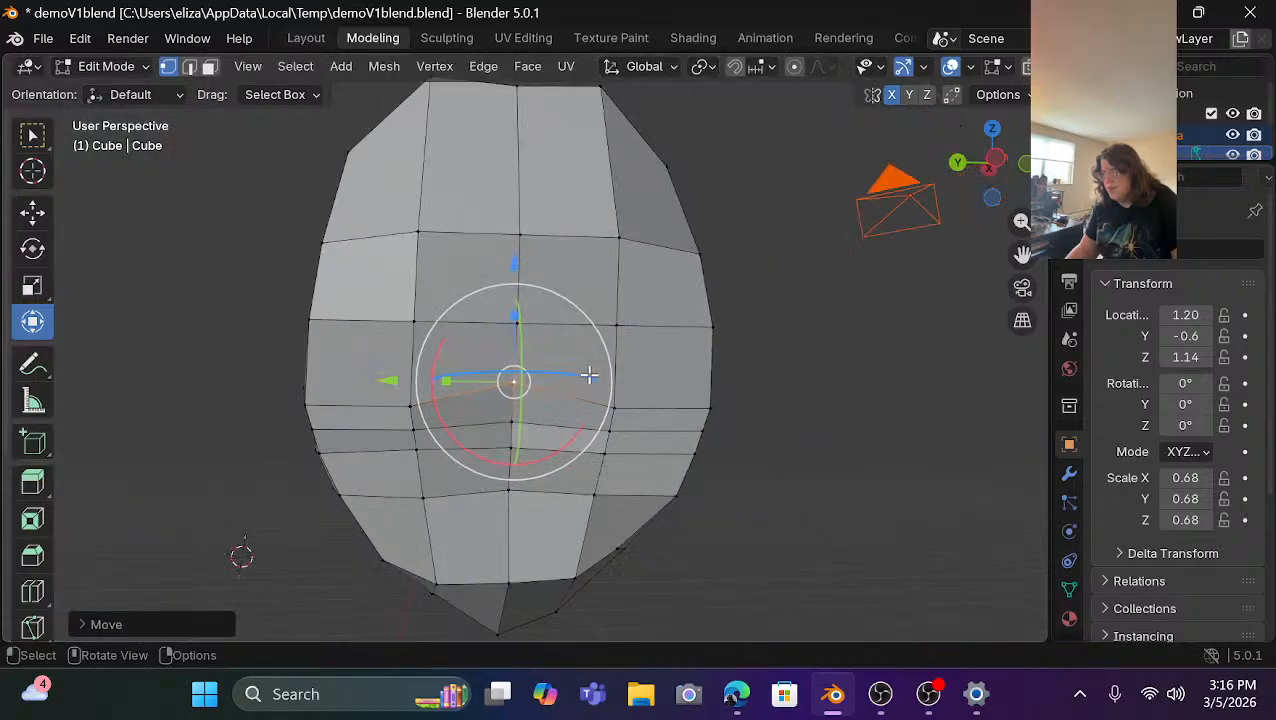
# Lower the two vertices flanking the middle of the head's upper rear edge slightly along Z.
pyautogui.moveTo(1005, 170); pyautogui.dragTo(960, 110)
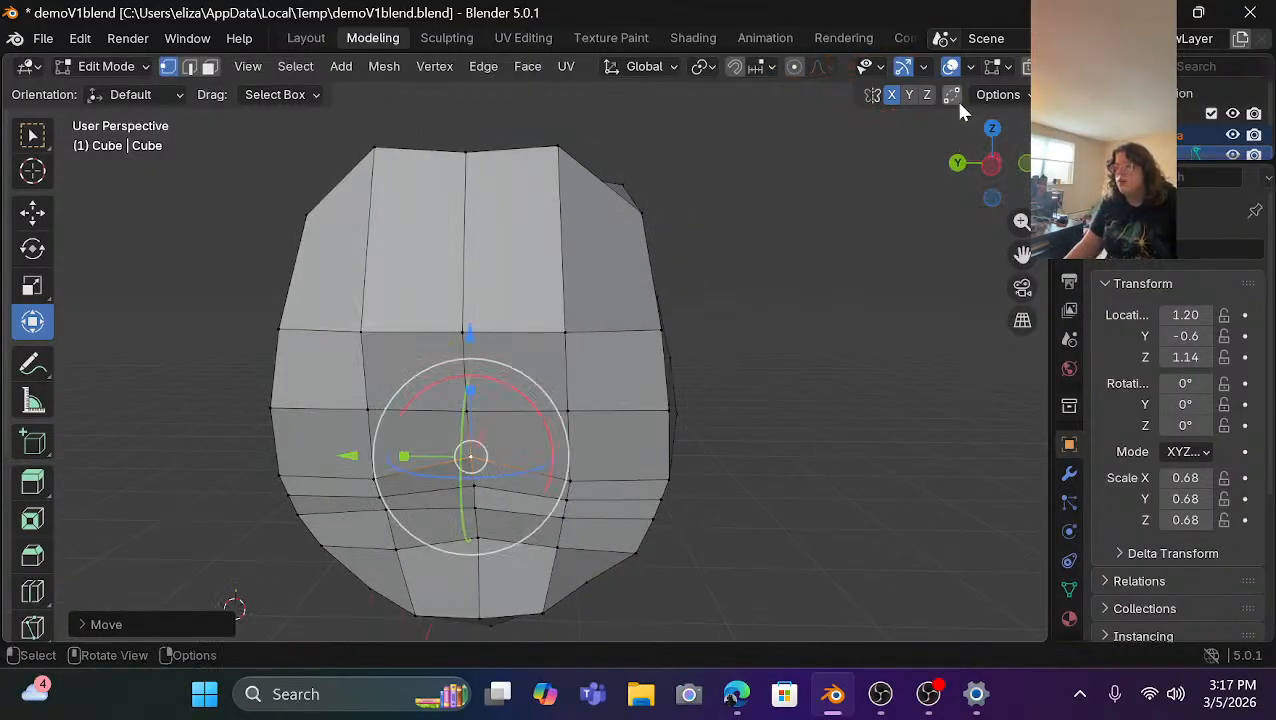
pyautogui.click(354, 157)
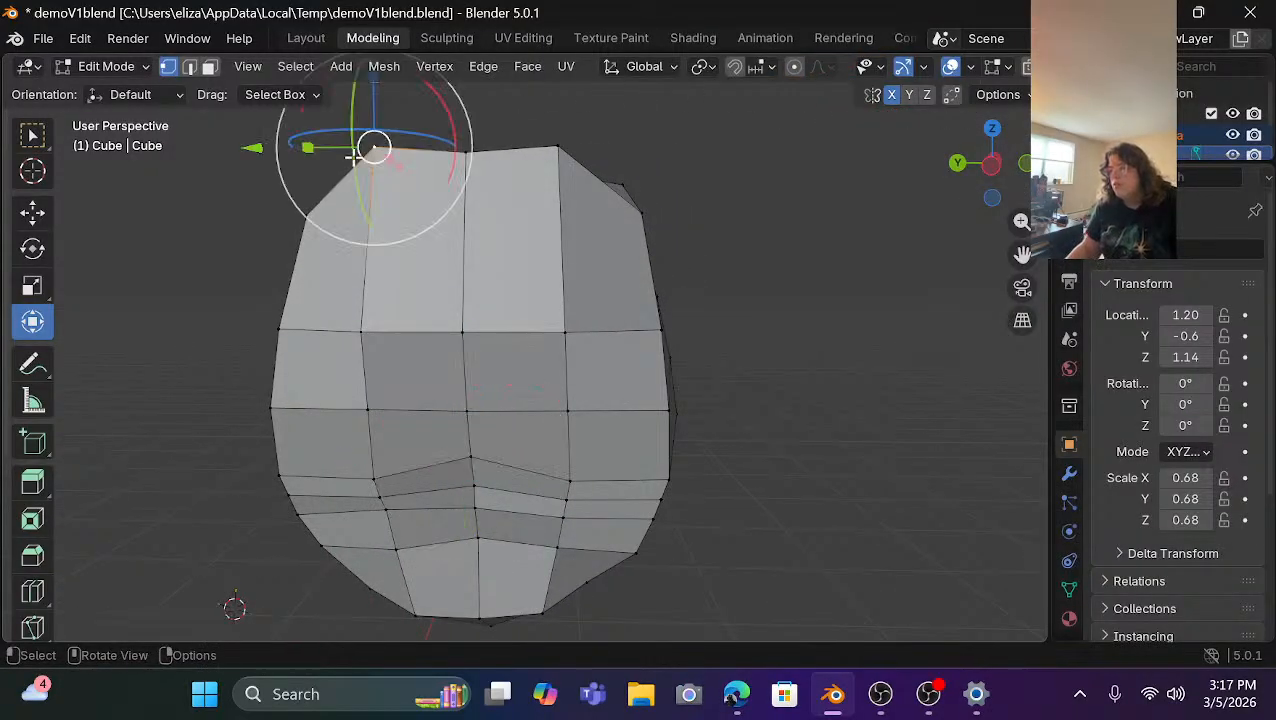
pyautogui.keyDown('shift'); pyautogui.click(564, 148); pyautogui.keyUp('shift')
pyautogui.scroll(-3, 421, 137)
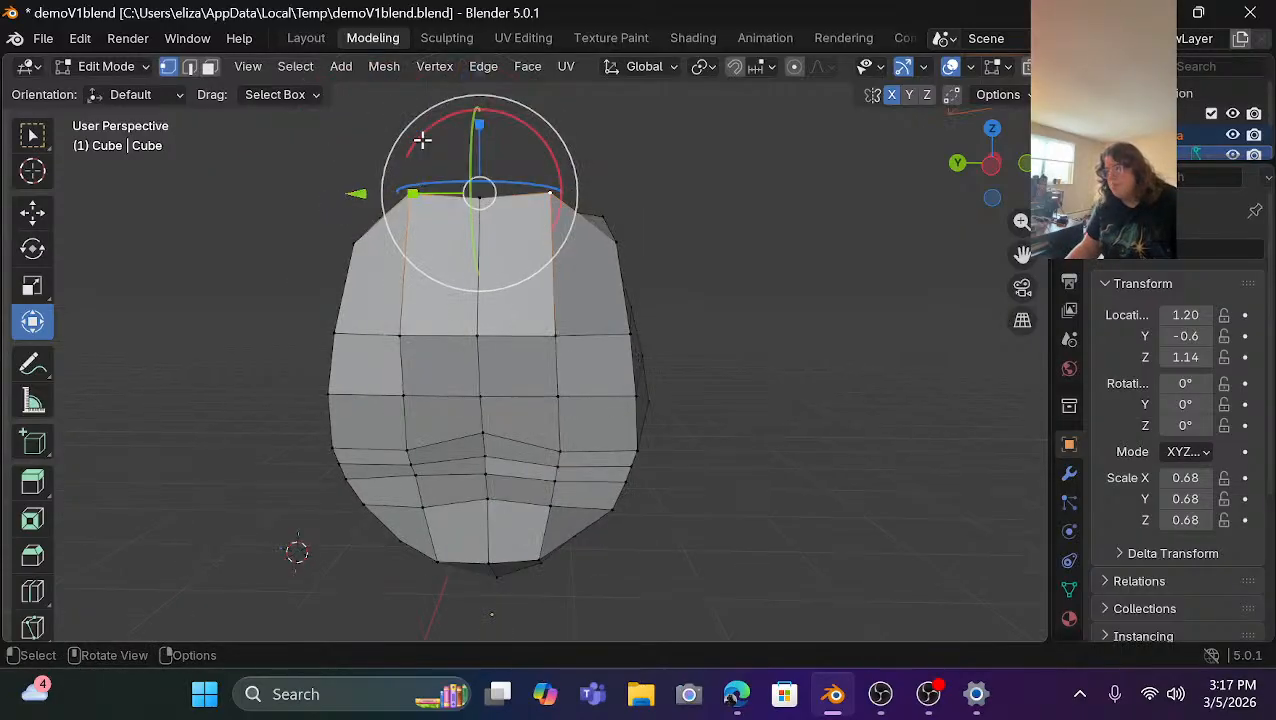
pyautogui.moveTo(492, 100); pyautogui.dragTo(497, 119)
pyautogui.click(676, 190)
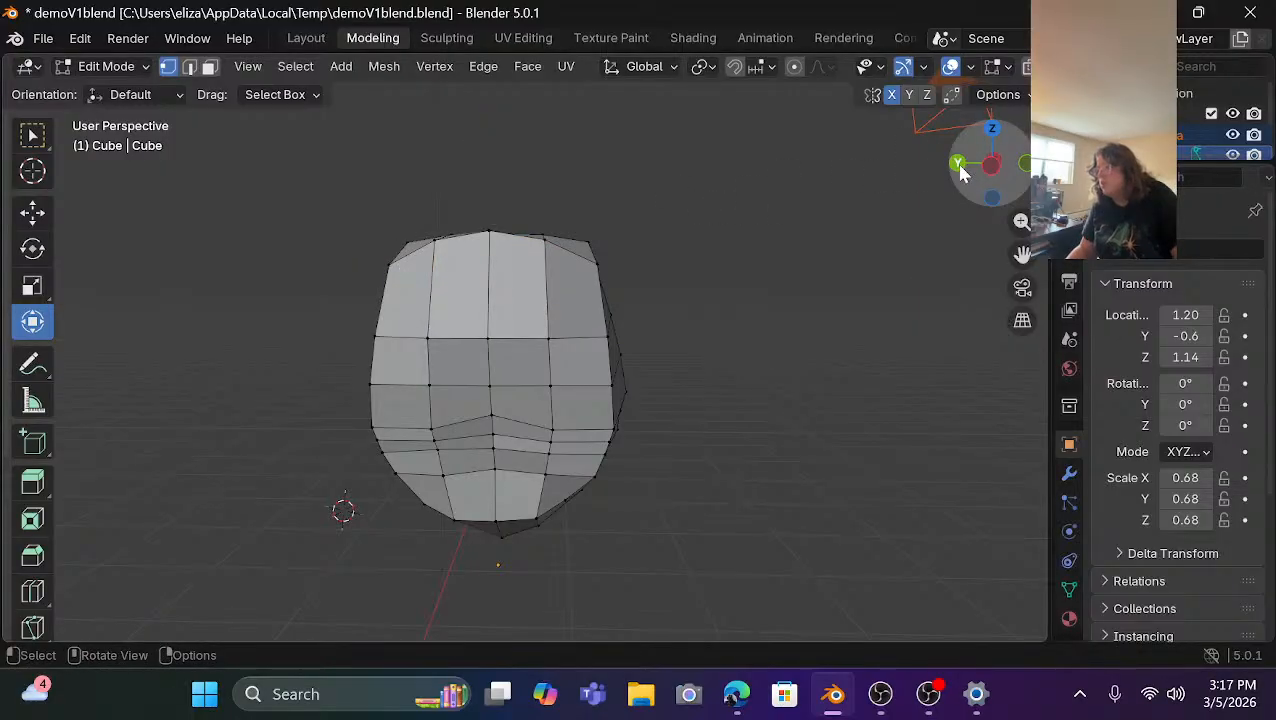
# Adjust the middle vertex of the upper rear edge along X and lower it along Z in small moves.
pyautogui.moveTo(960, 172); pyautogui.dragTo(998, 174)
pyautogui.moveTo(550, 400); pyautogui.dragTo(480, 216, button='middle')
pyautogui.click(411, 285)
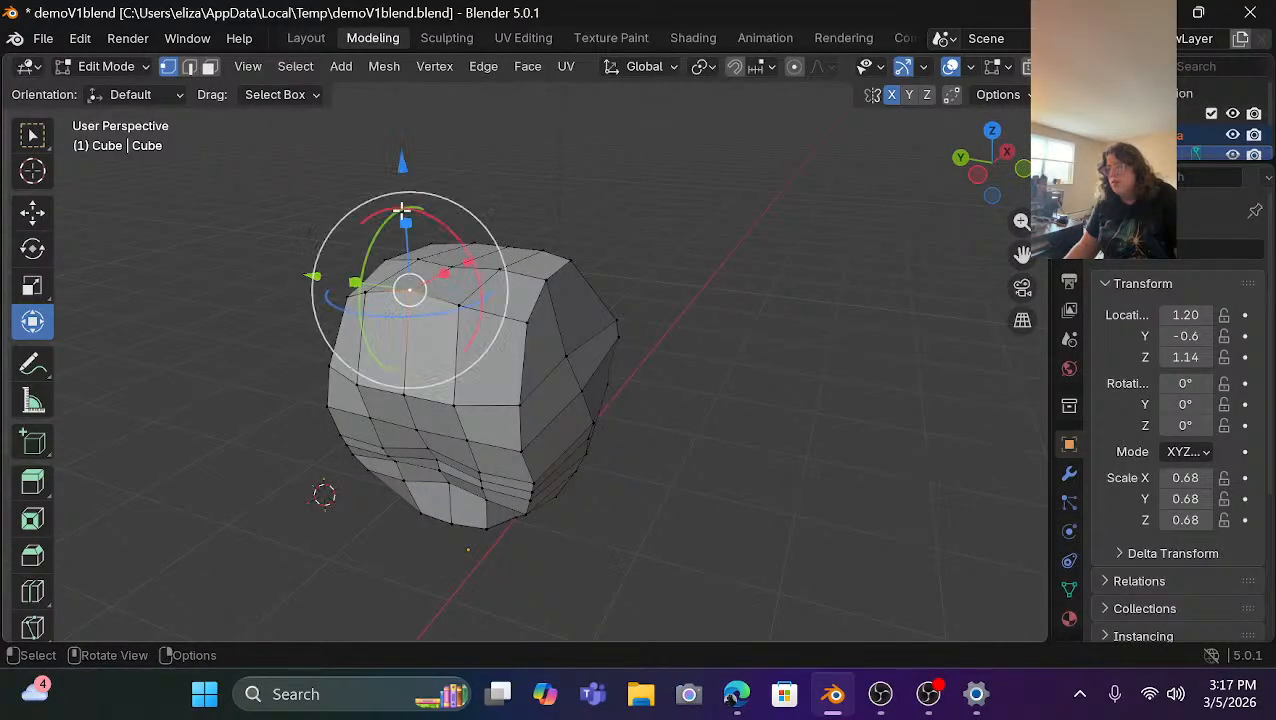
pyautogui.moveTo(402, 163); pyautogui.dragTo(411, 180)
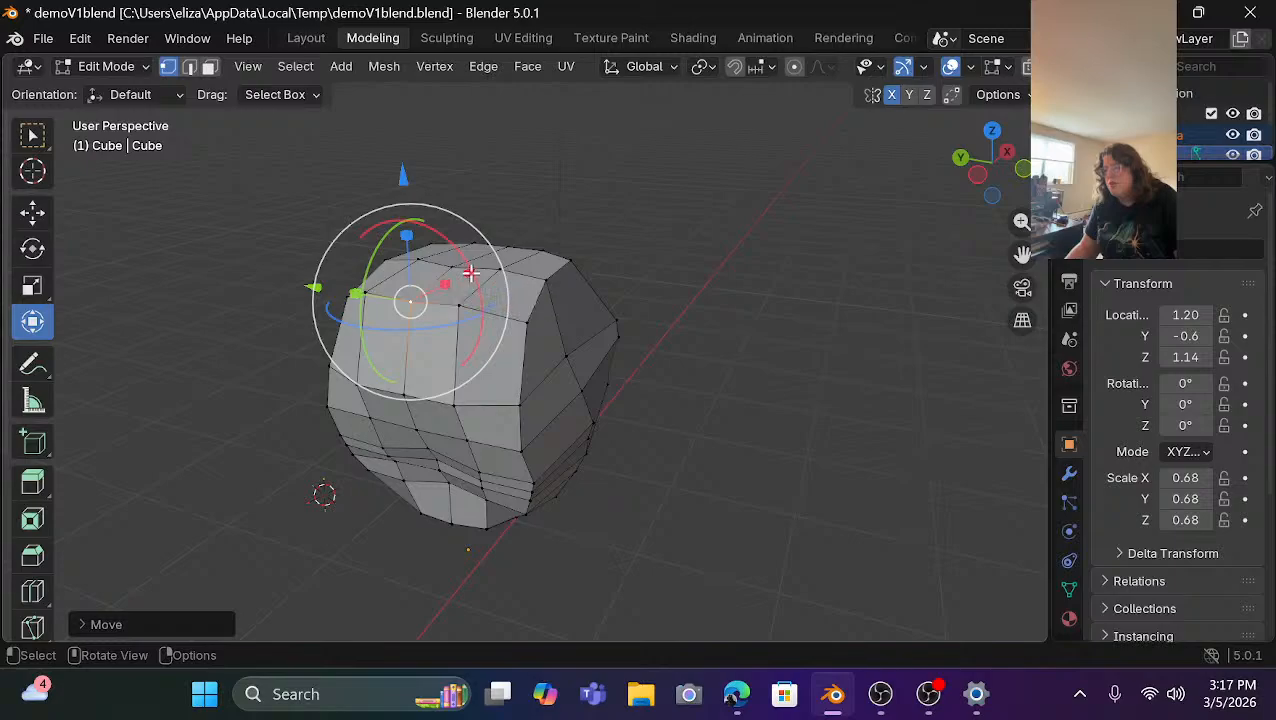
pyautogui.moveTo(975, 192); pyautogui.dragTo(962, 182)
pyautogui.moveTo(425, 265); pyautogui.dragTo(445, 265)
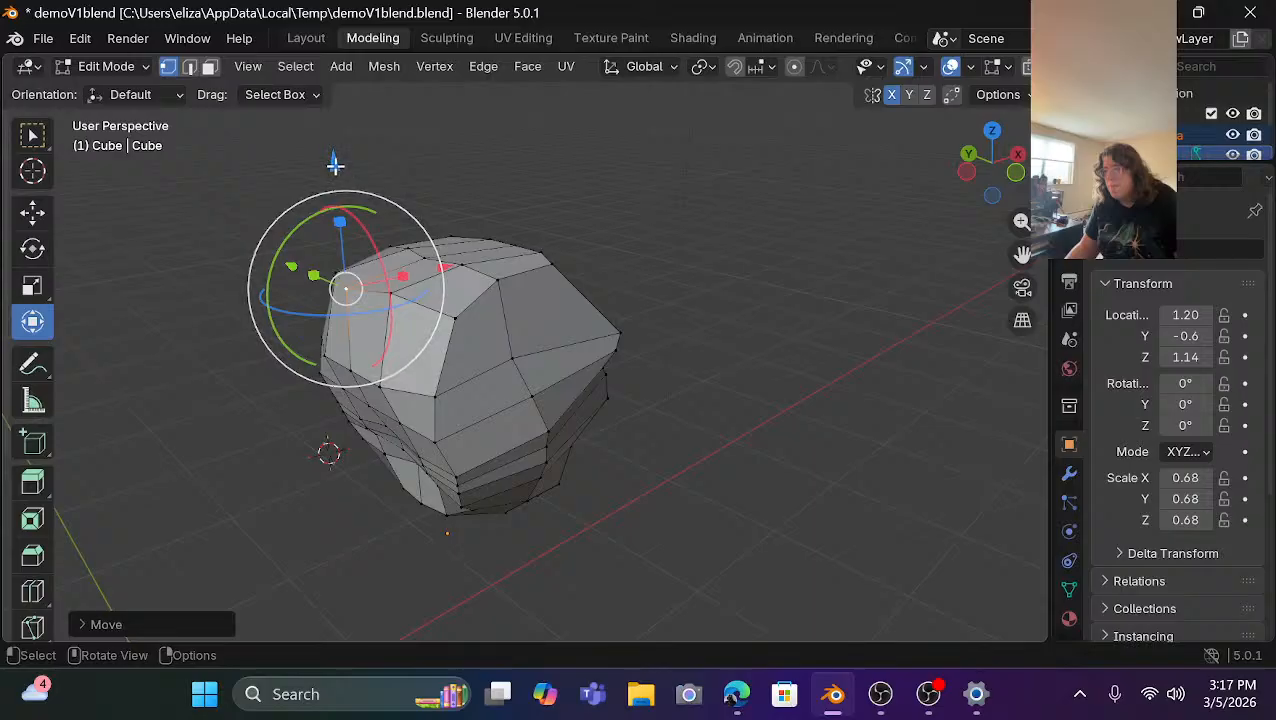
pyautogui.moveTo(335, 162); pyautogui.dragTo(393, 178)
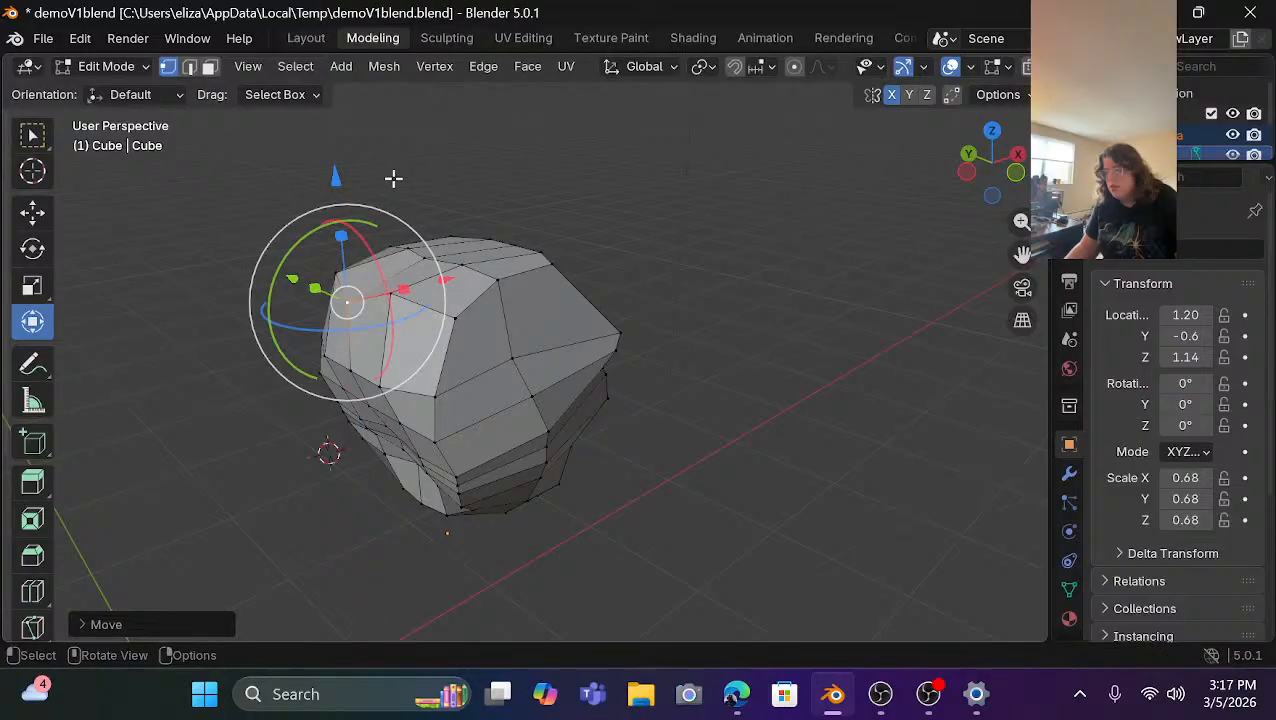
pyautogui.click(735, 261)
# Select the two vertices on either side of the upper rear edge's middle vertex and lower them along Z.
pyautogui.click(395, 290)
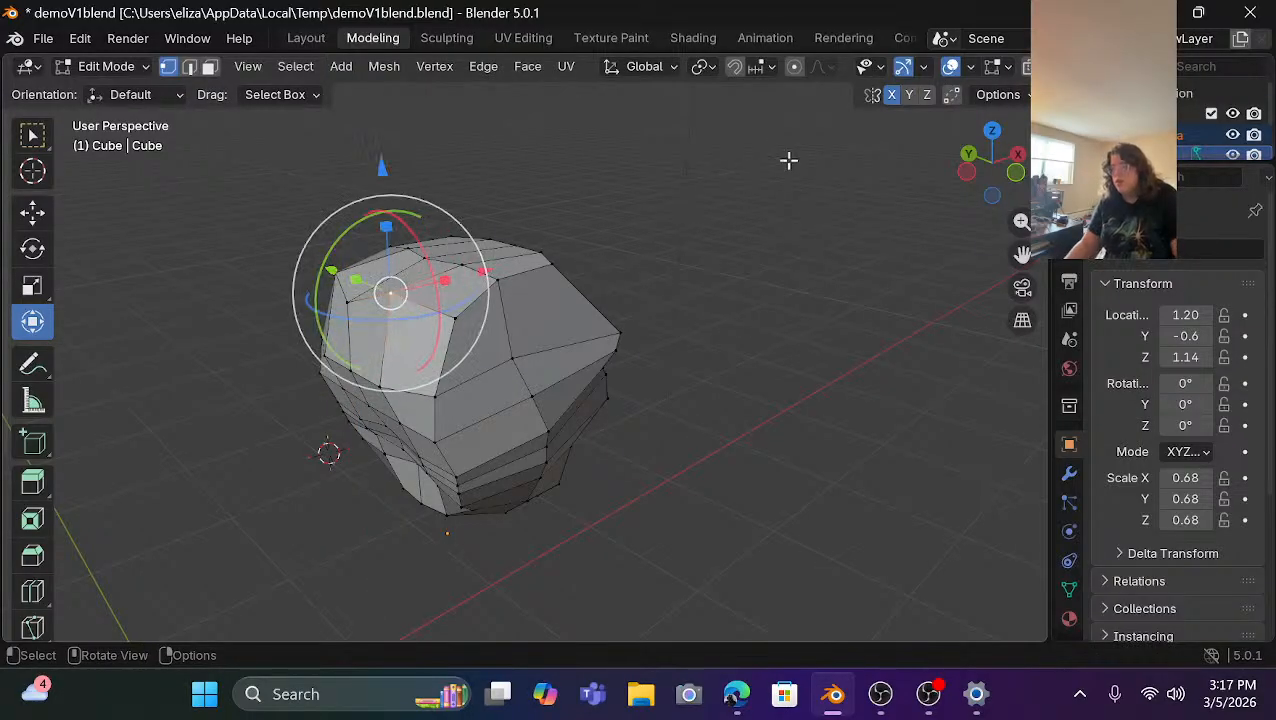
pyautogui.moveTo(983, 163)
pyautogui.mouseDown()
pyautogui.moveTo(993, 160)
pyautogui.moveTo(958, 164)
pyautogui.mouseUp()
pyautogui.click(803, 393)
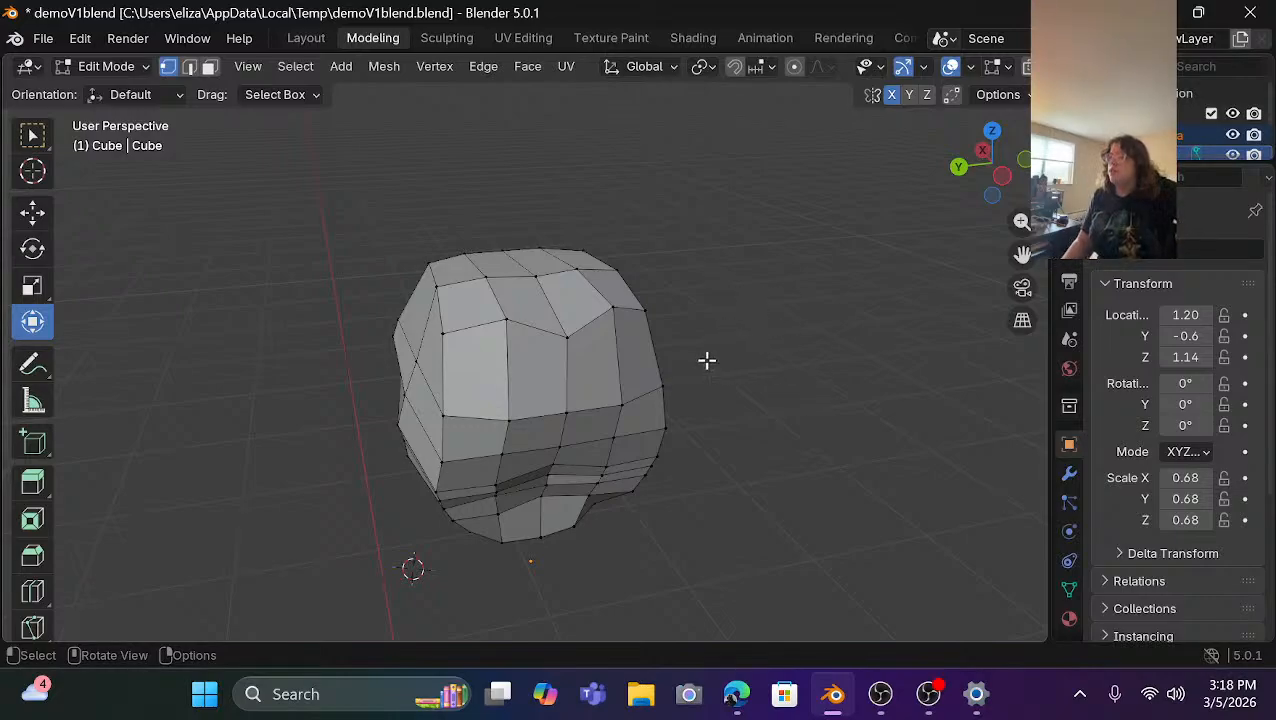
pyautogui.scroll(2, 637, 374)
pyautogui.click(485, 313)
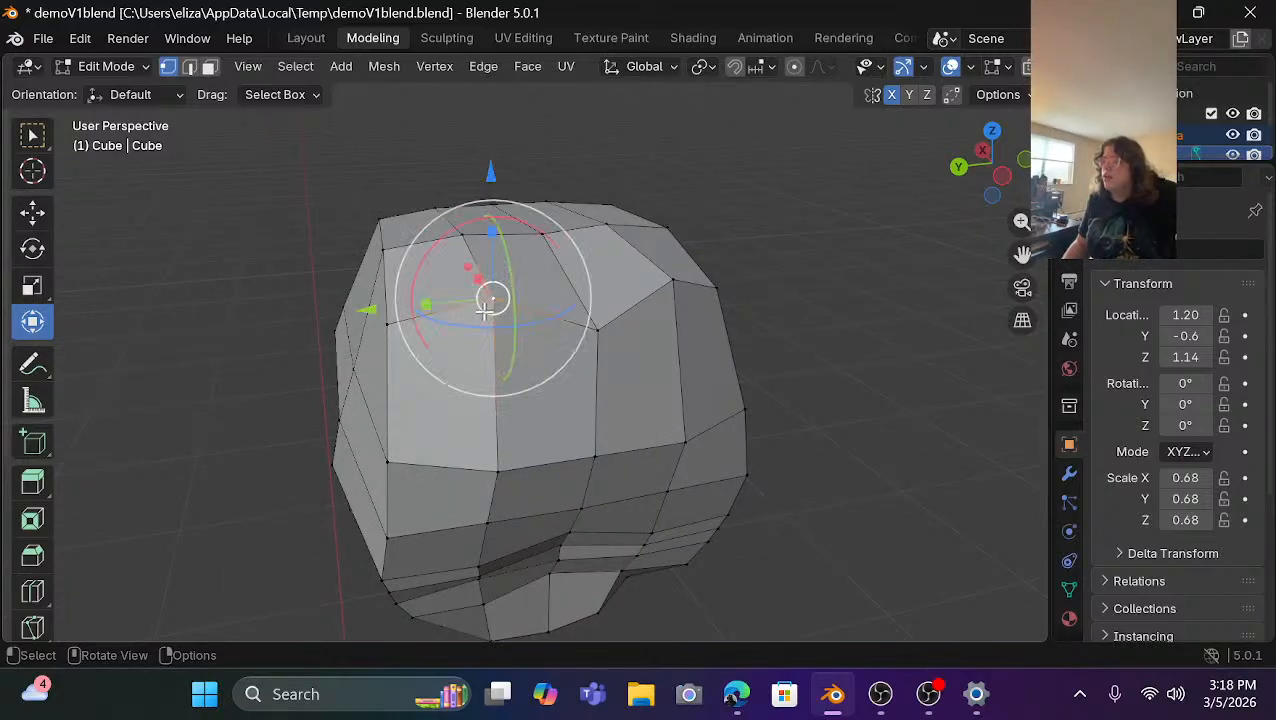
pyautogui.keyDown('shift'); pyautogui.click(674, 281); pyautogui.keyUp('shift')
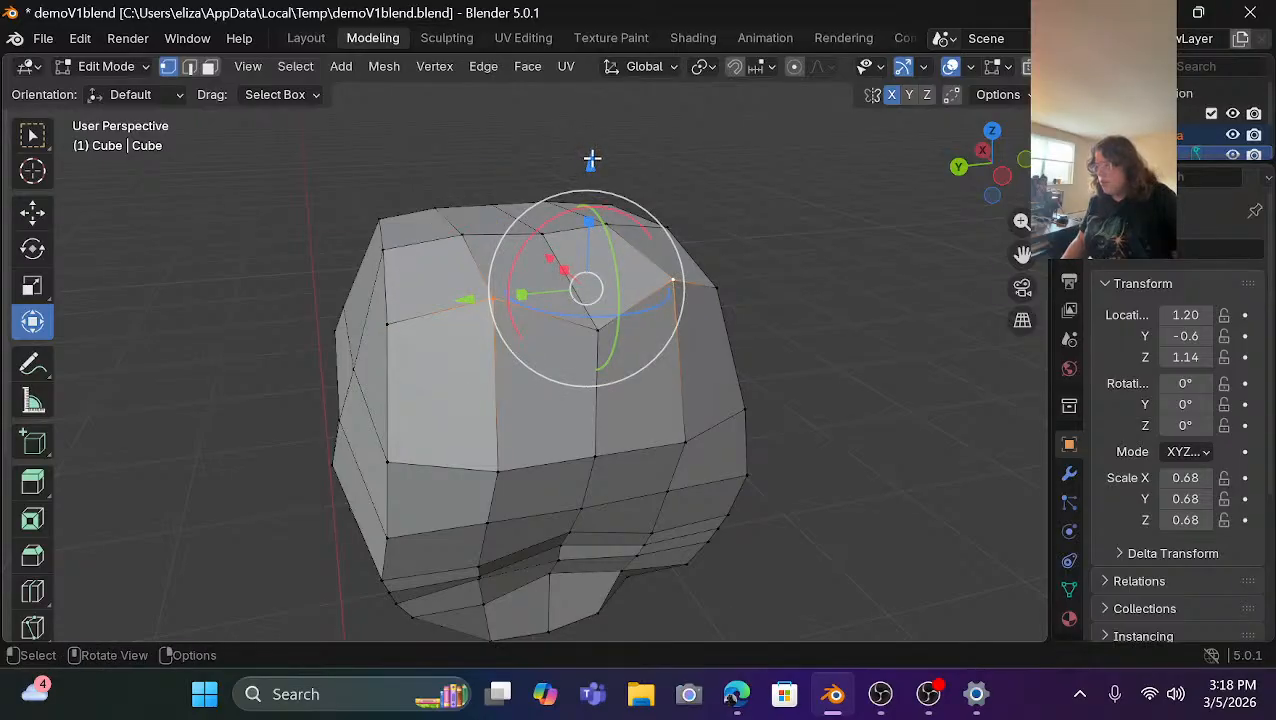
pyautogui.moveTo(591, 160); pyautogui.dragTo(605, 205)
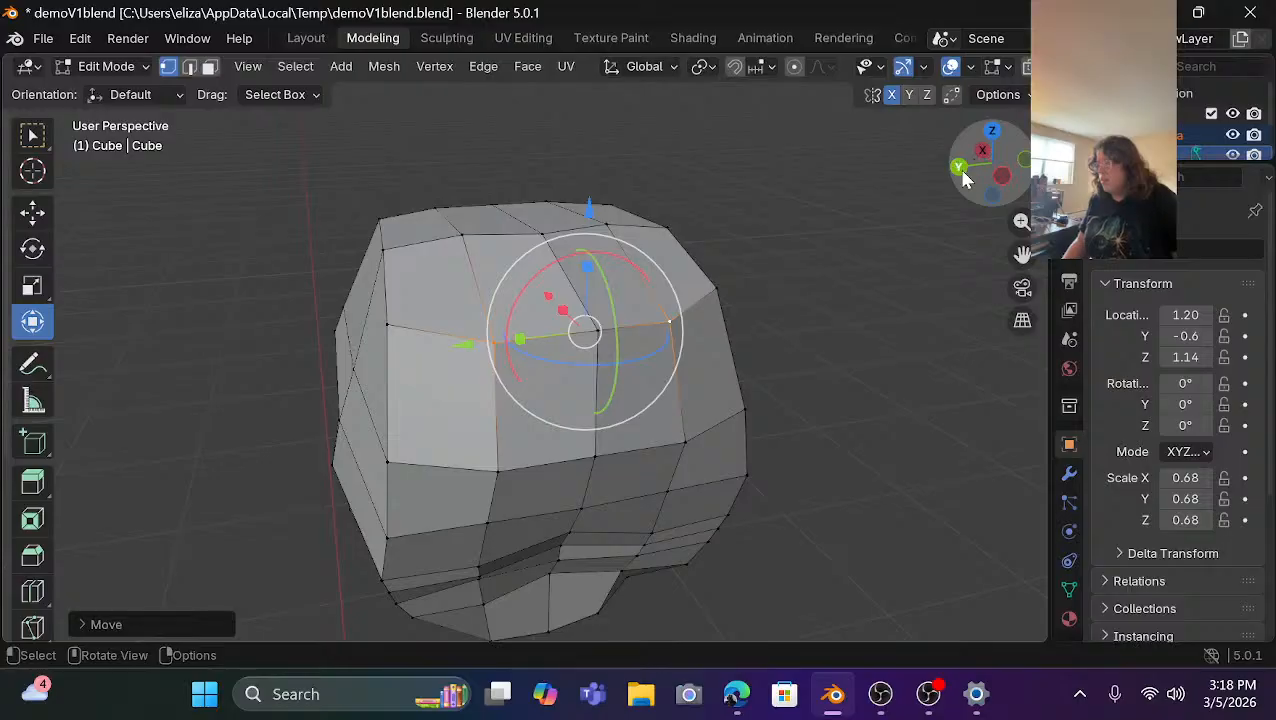
# Pull the two flanking vertices and the middle vertex of the upper rear edge slightly toward the face along X.
pyautogui.moveTo(962, 176); pyautogui.dragTo(968, 162)
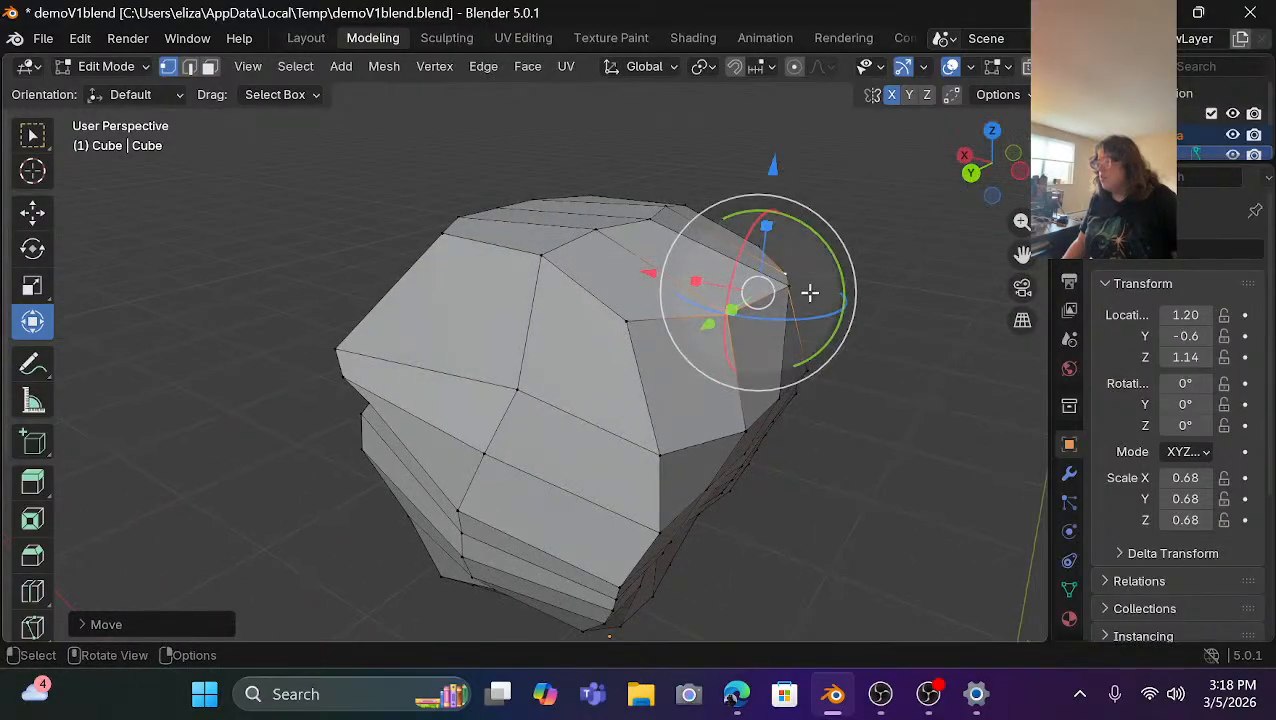
pyautogui.moveTo(649, 271); pyautogui.dragTo(642, 268)
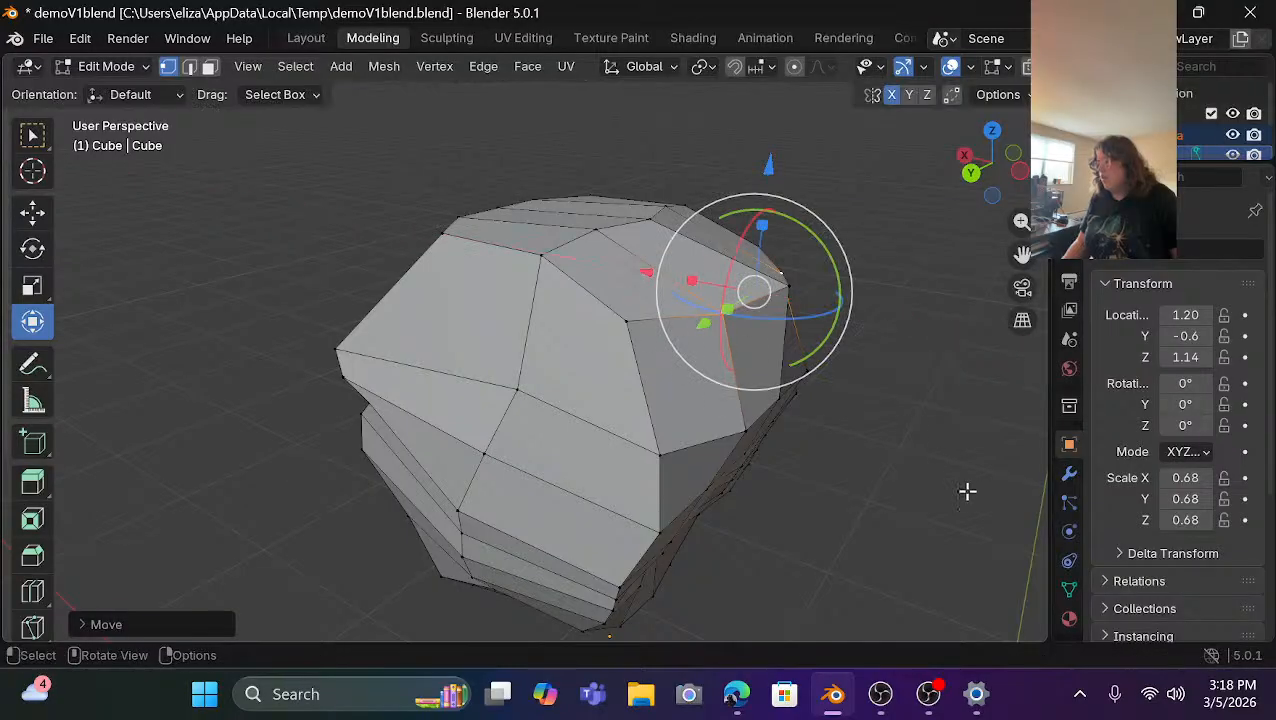
pyautogui.click(822, 395)
pyautogui.click(789, 286)
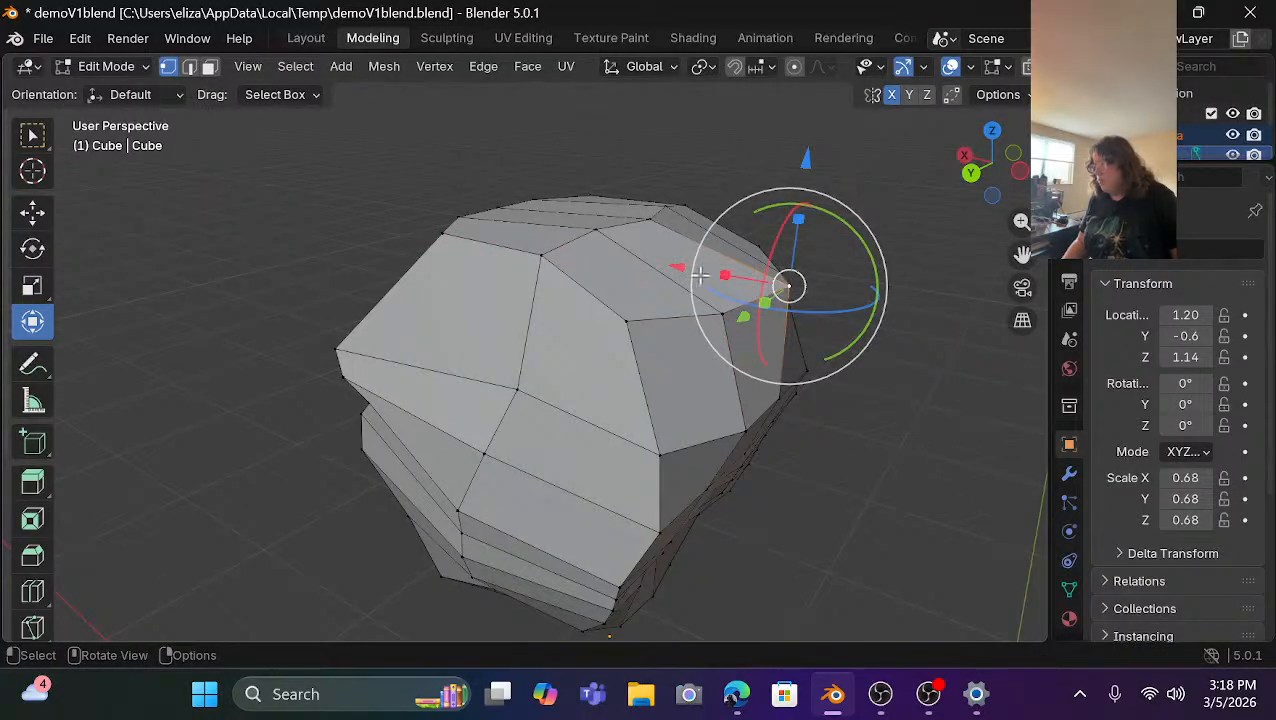
pyautogui.moveTo(675, 267); pyautogui.dragTo(658, 262)
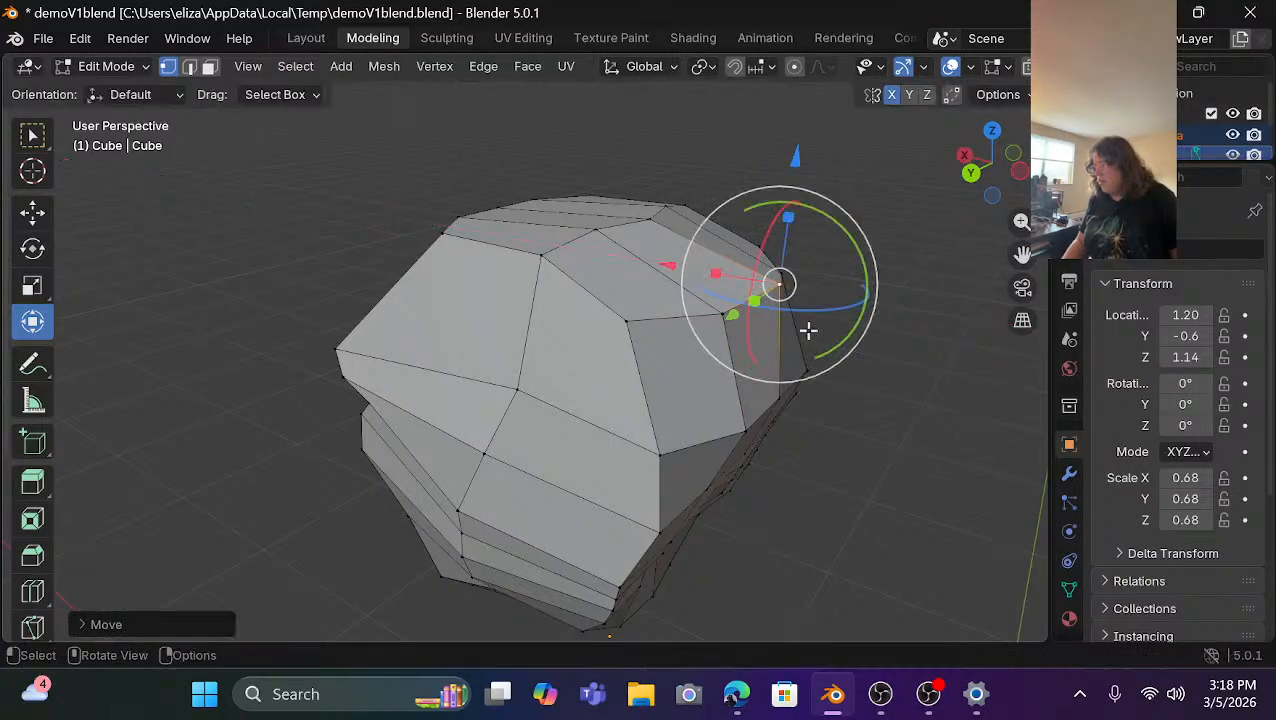
pyautogui.click(893, 405)
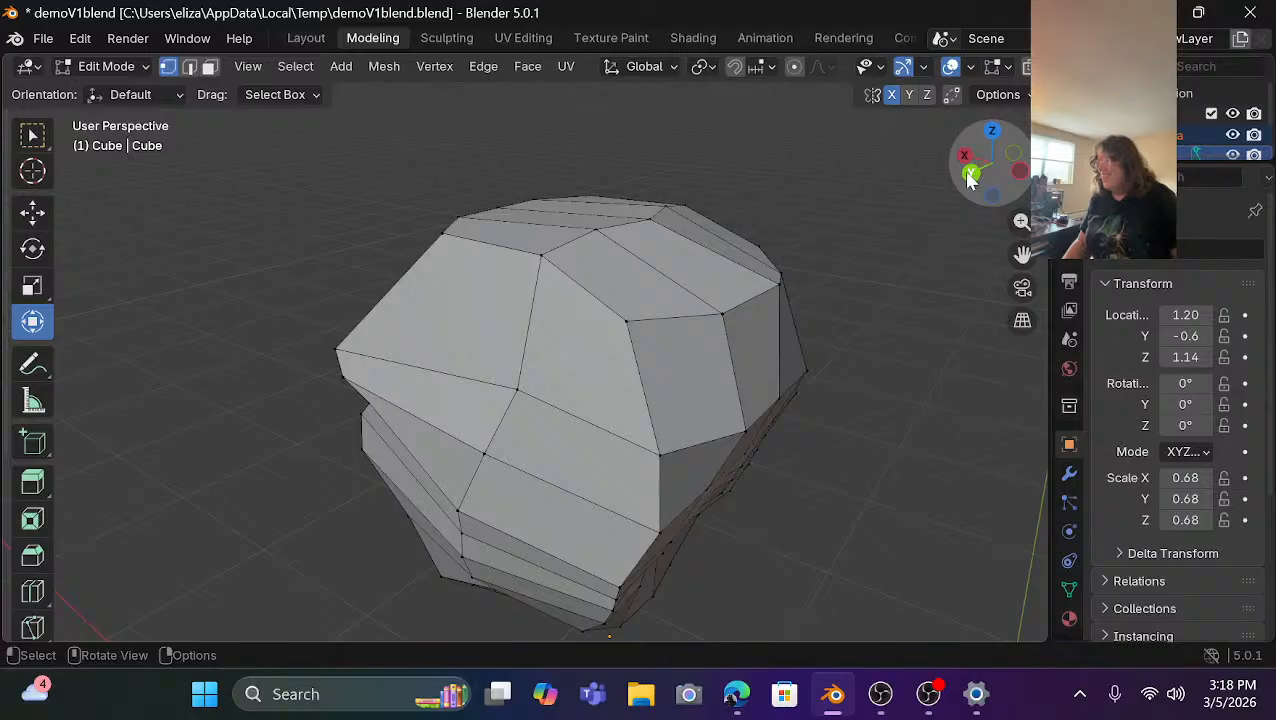
# Move the middle vertex of the upper rear edge freely, slightly down and sideways, as seen from behind.
pyautogui.moveTo(968, 178); pyautogui.dragTo(950, 170)
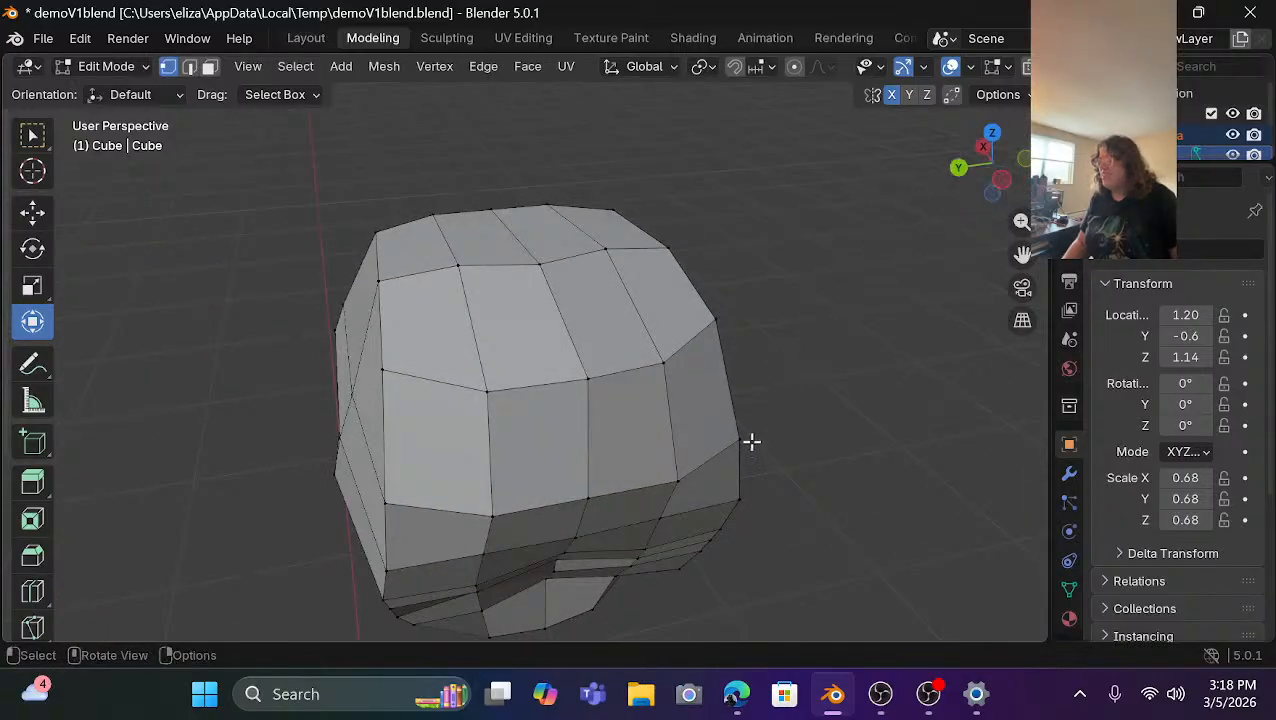
pyautogui.click(586, 380)
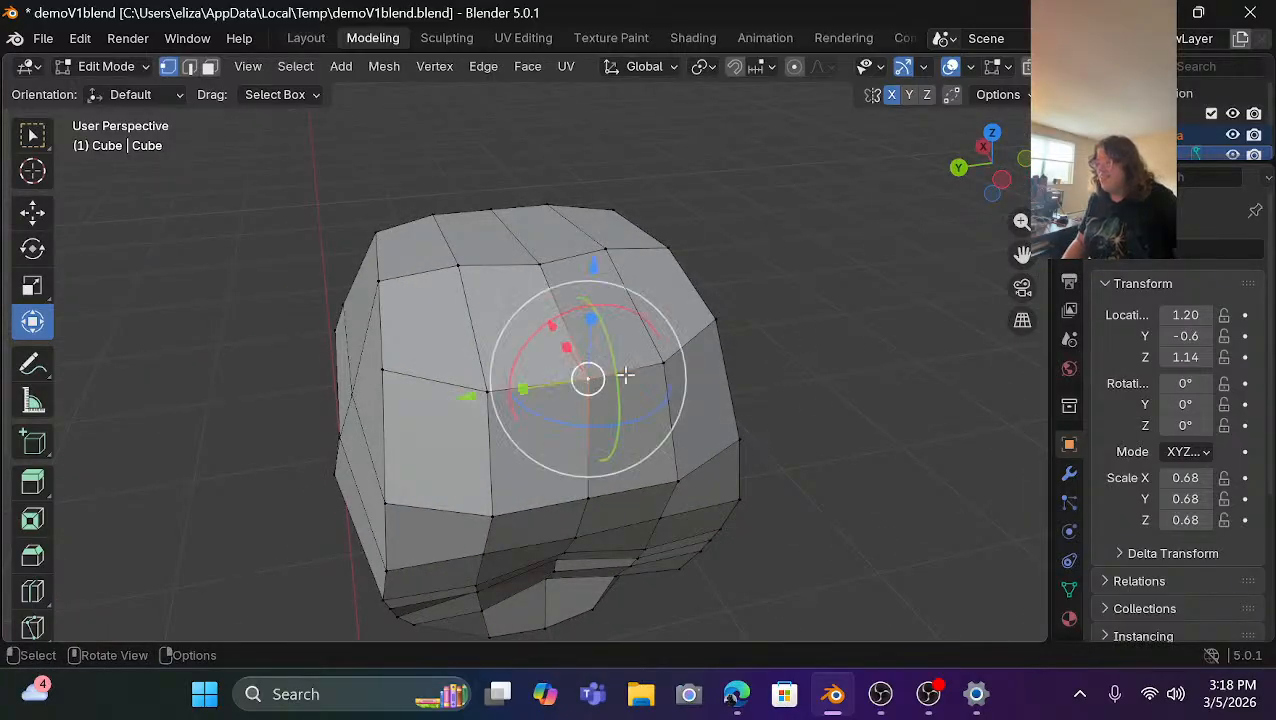
pyautogui.press('g')
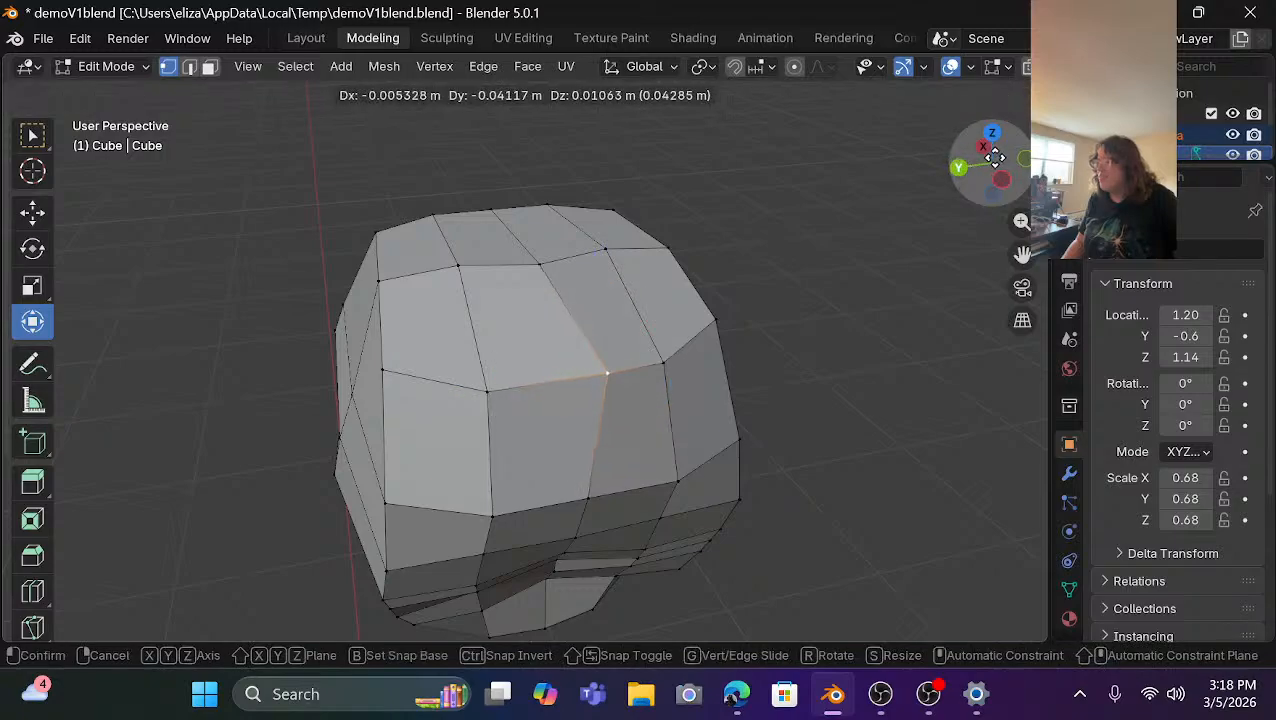
pyautogui.click(944, 177)
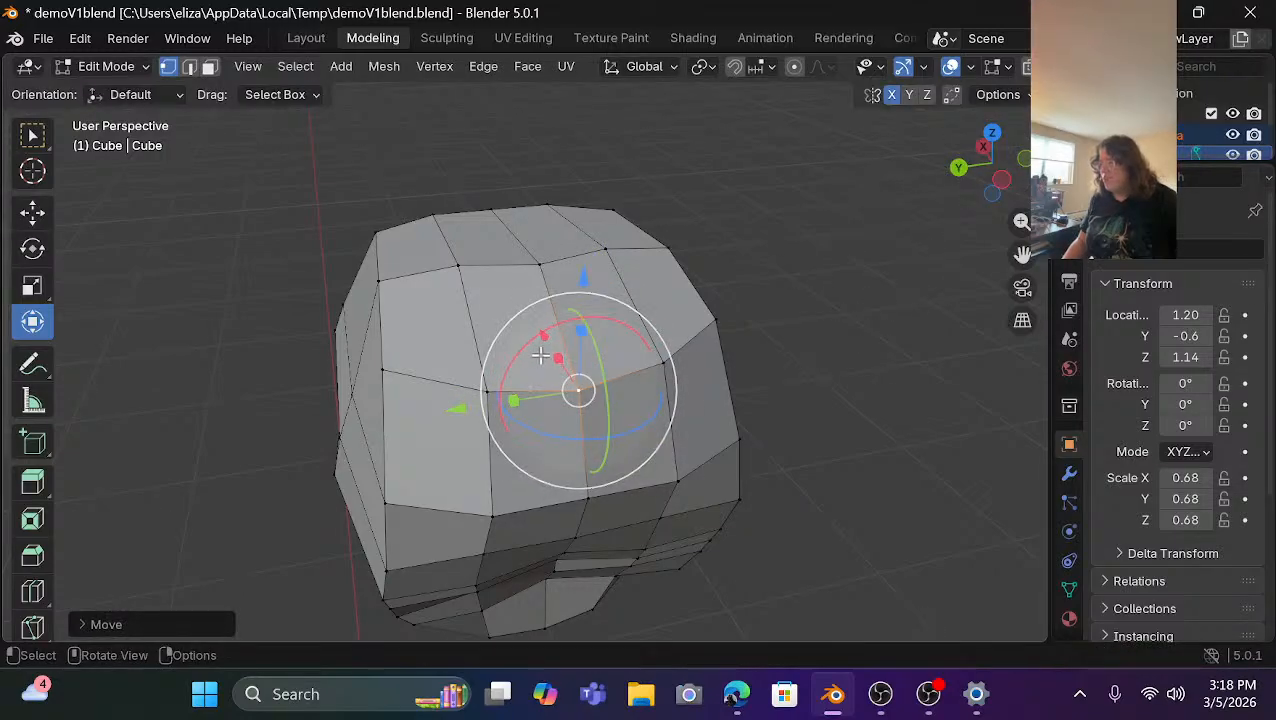
# Try adjusting the middle rear vertex along X from a side view, and undo the change.
pyautogui.moveTo(958, 168); pyautogui.dragTo(887, 213)
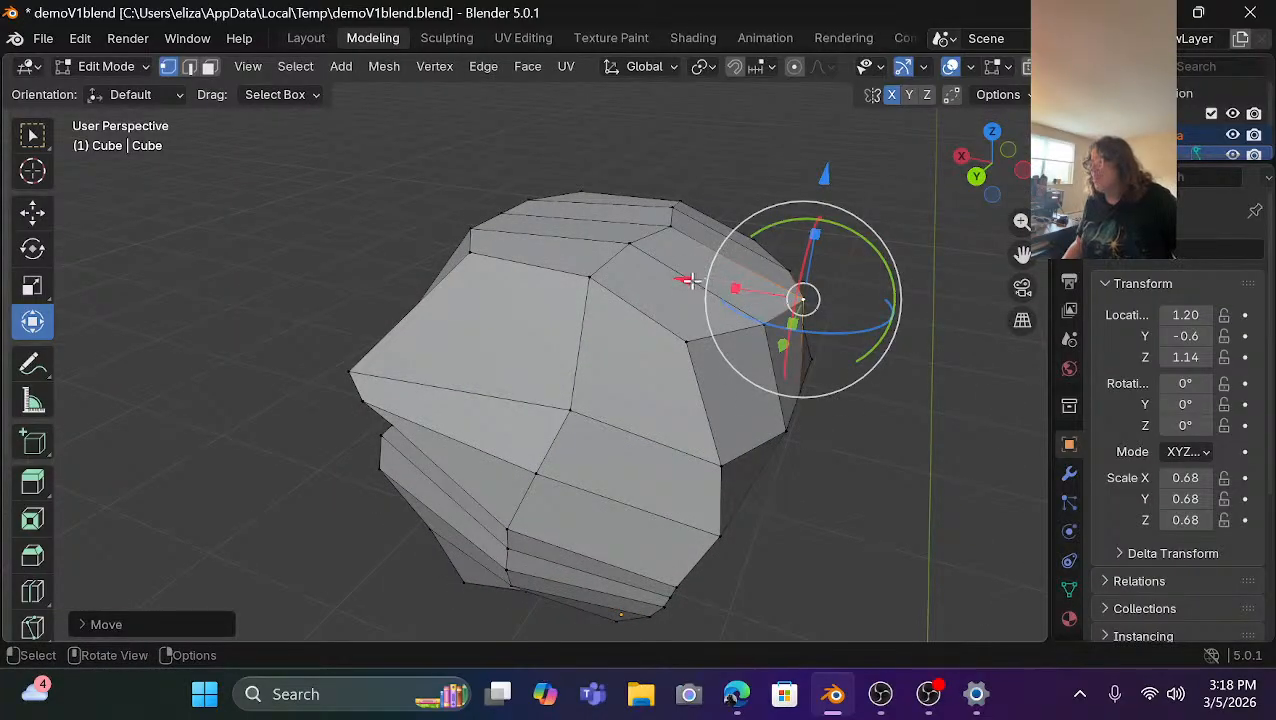
pyautogui.moveTo(735, 289); pyautogui.dragTo(558, 276)
pyautogui.hotkey('ctrl', 'z')
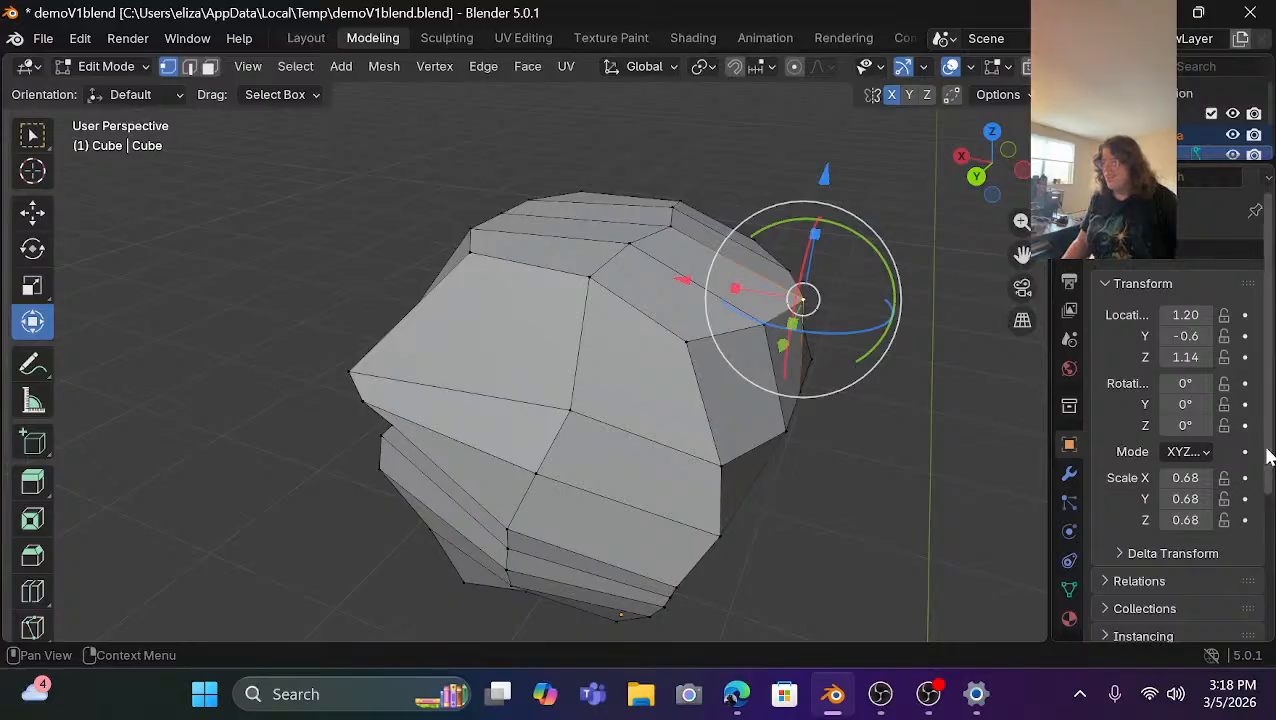
pyautogui.click(858, 488)
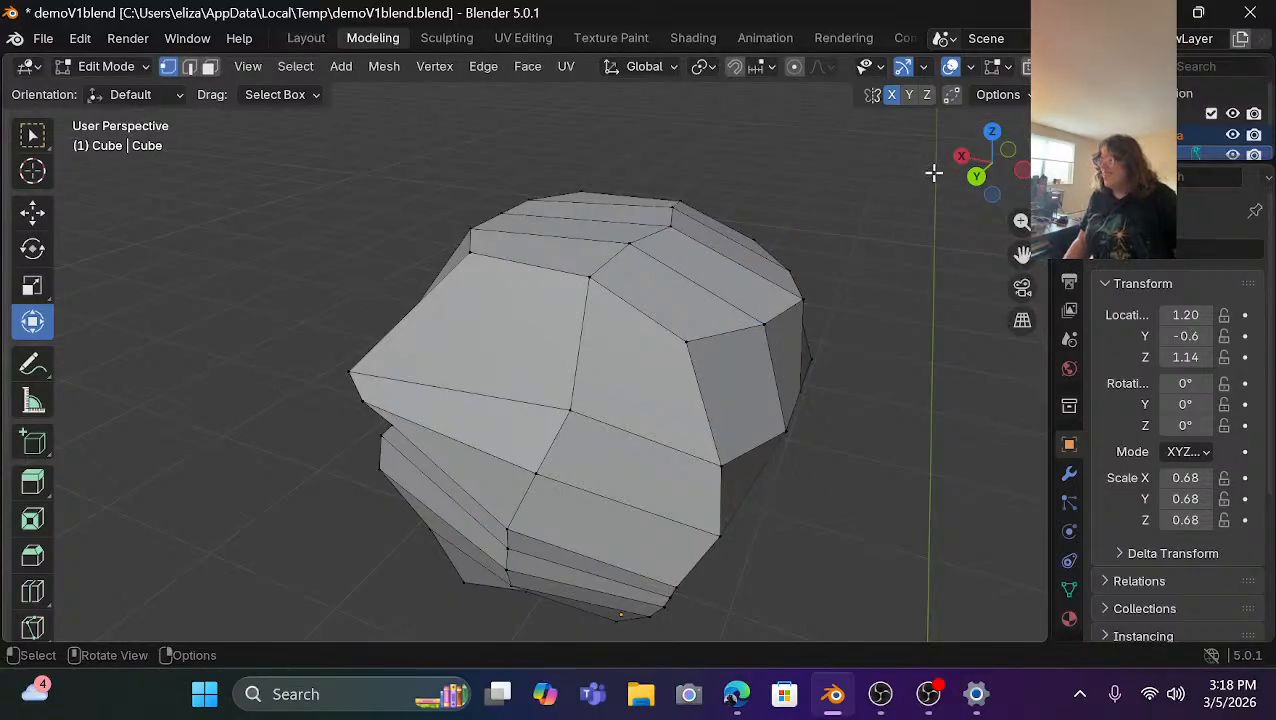
# Push the protruding middle vertex of the upper rear edge inward along X to flatten the back of the head.
pyautogui.moveTo(977, 176)
pyautogui.mouseDown()
pyautogui.moveTo(1055, 178)
pyautogui.moveTo(985, 175)
pyautogui.mouseUp()
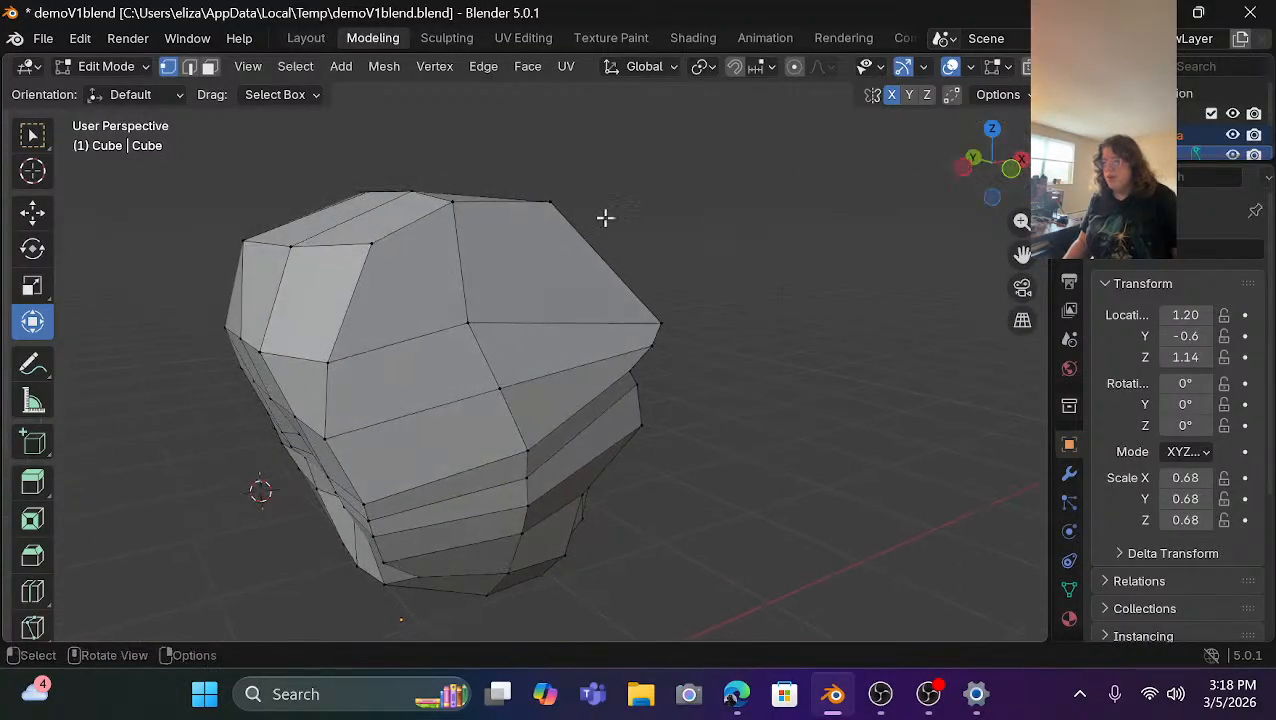
pyautogui.click(246, 243)
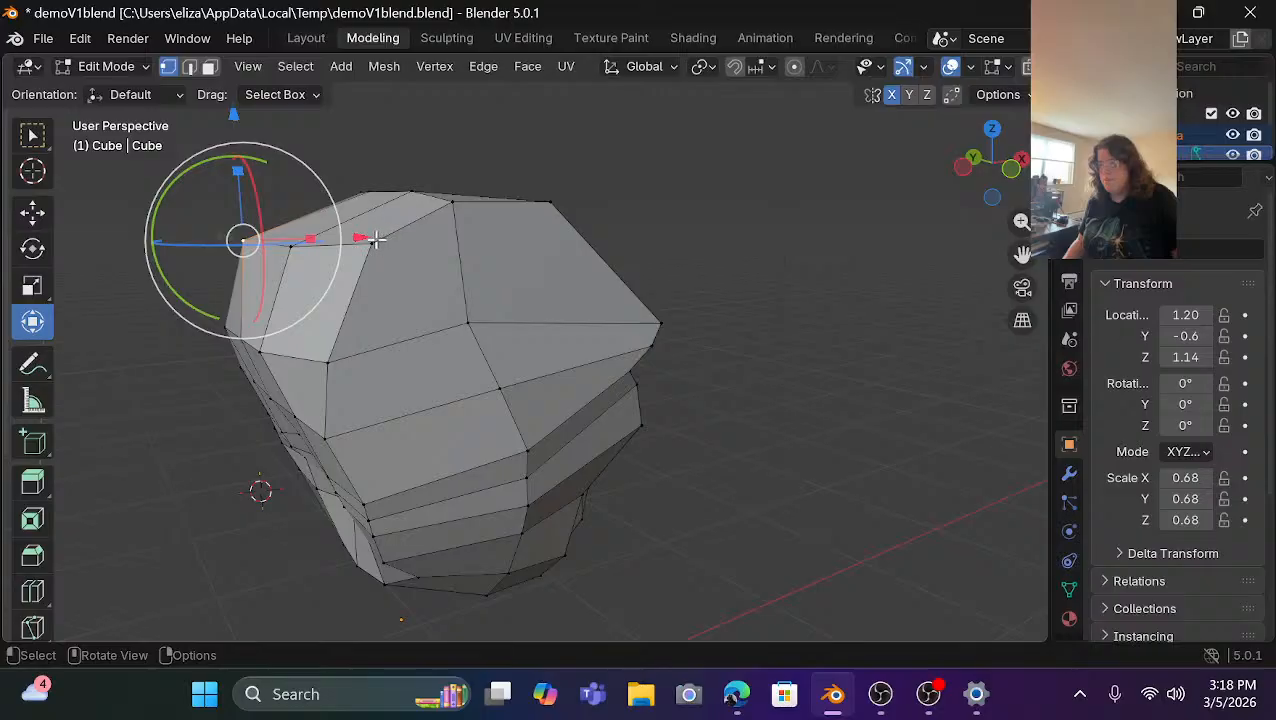
pyautogui.moveTo(368, 236); pyautogui.dragTo(400, 244)
pyautogui.click(826, 327)
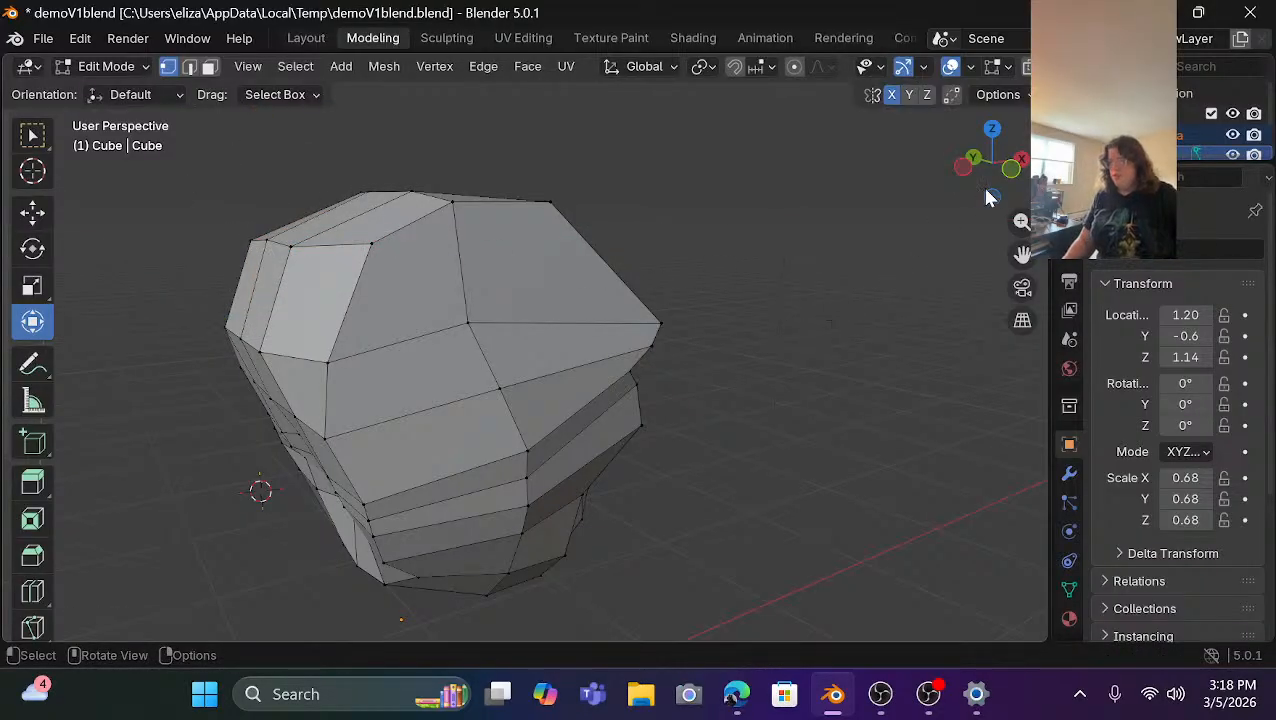
# Select the outer rear vertices on both sides at the widest row and pull them slightly toward the face along X.
pyautogui.moveTo(967, 165); pyautogui.dragTo(990, 189)
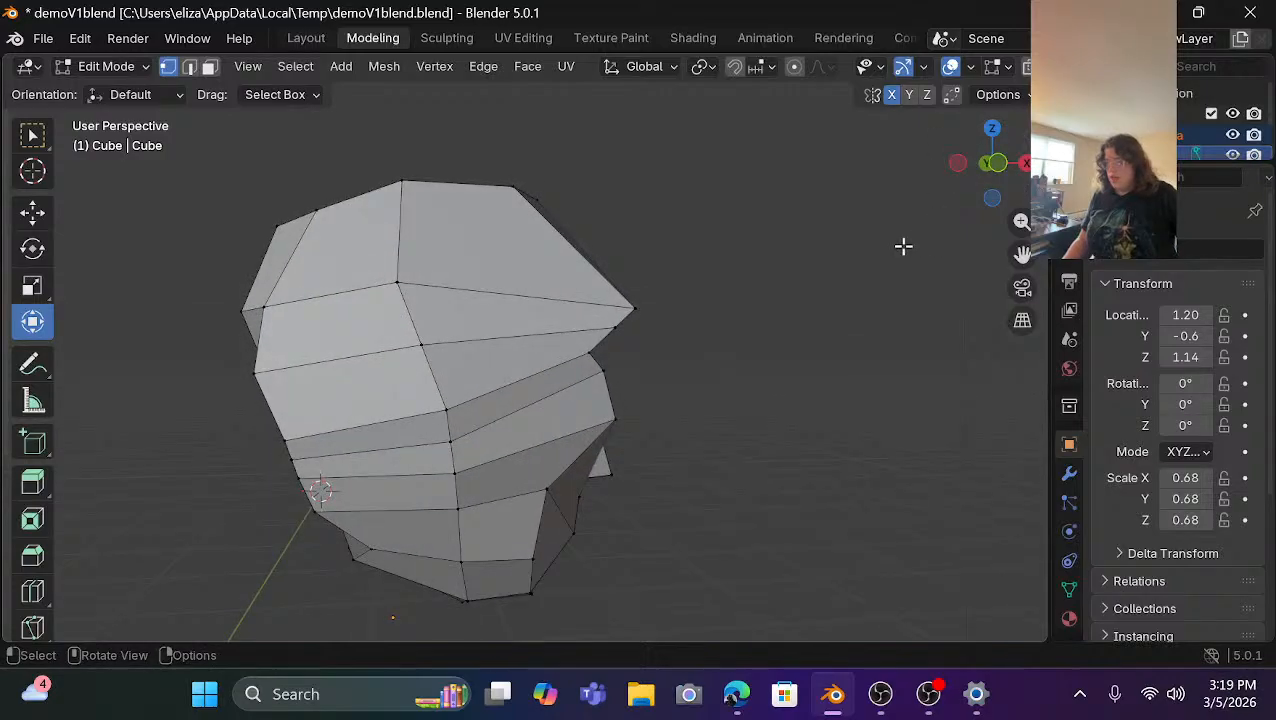
pyautogui.click(253, 372)
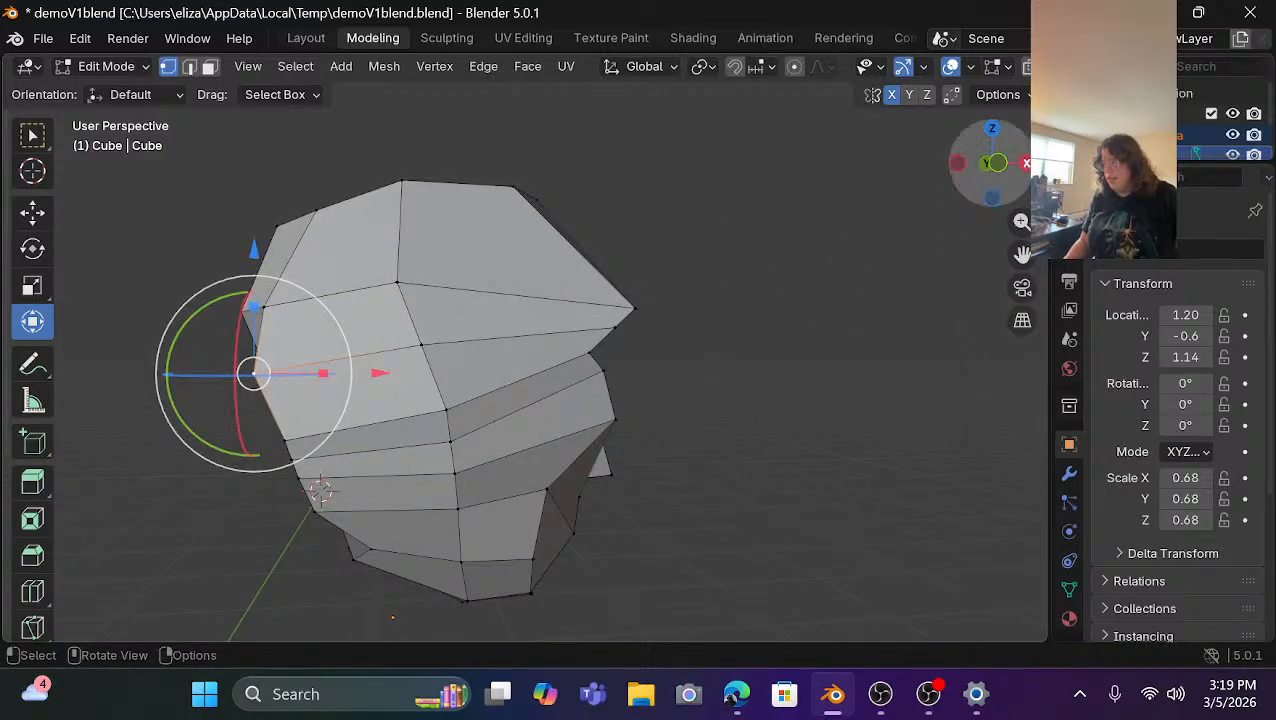
pyautogui.moveTo(996, 167); pyautogui.dragTo(872, 170)
pyautogui.scroll(1, 658, 378)
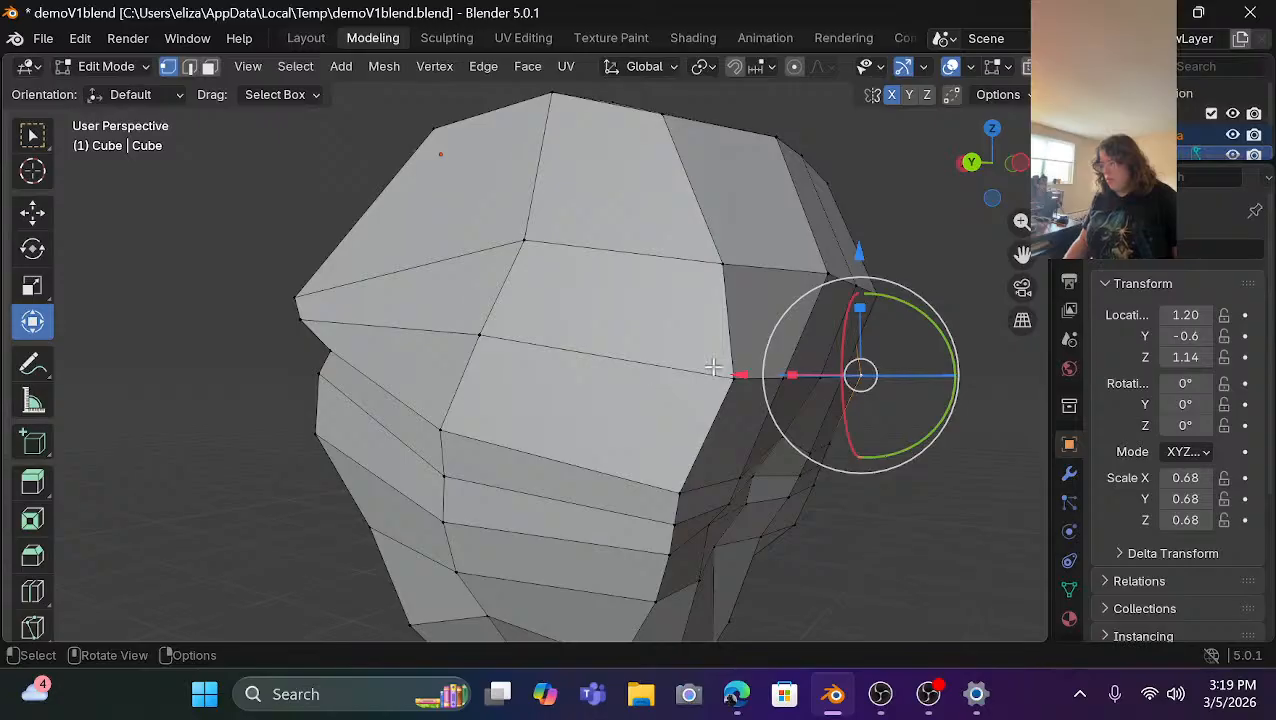
pyautogui.scroll(3, 743, 380)
pyautogui.scroll(-3, 770, 425)
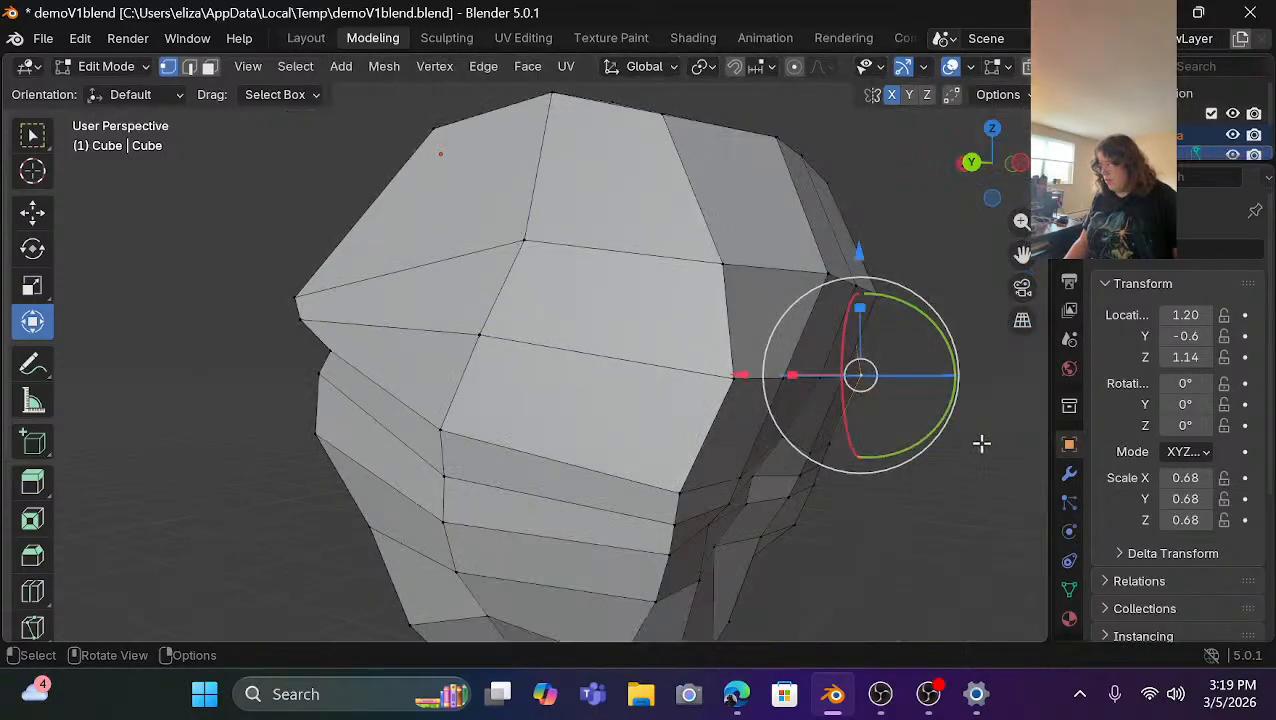
pyautogui.scroll(-2, 774, 430)
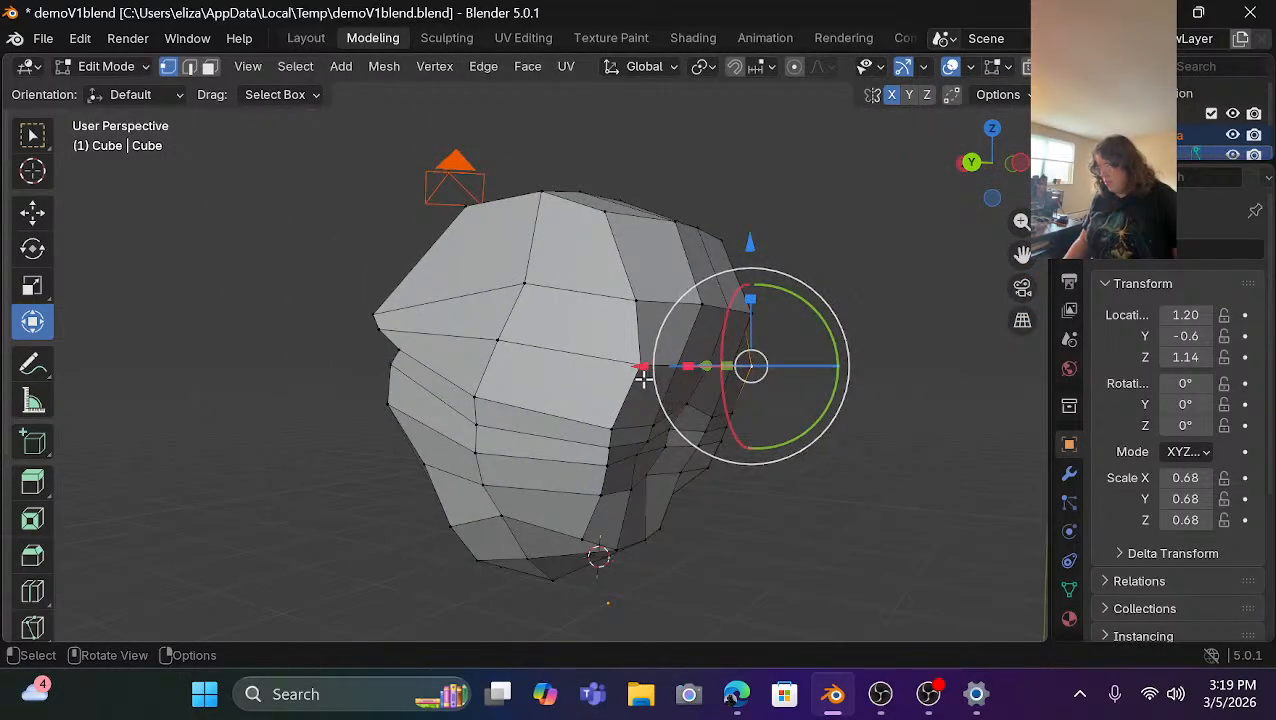
pyautogui.moveTo(968, 176); pyautogui.dragTo(997, 171)
pyautogui.scroll(2, 656, 393)
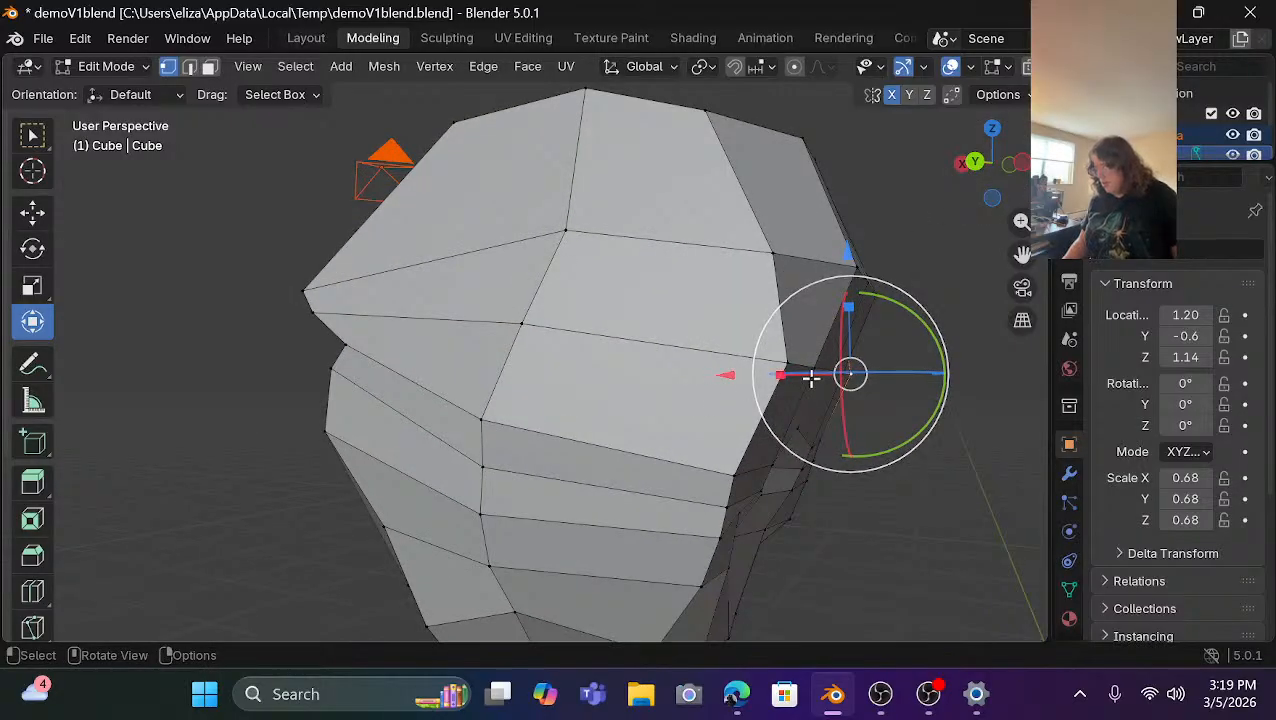
pyautogui.scroll(1, 812, 378)
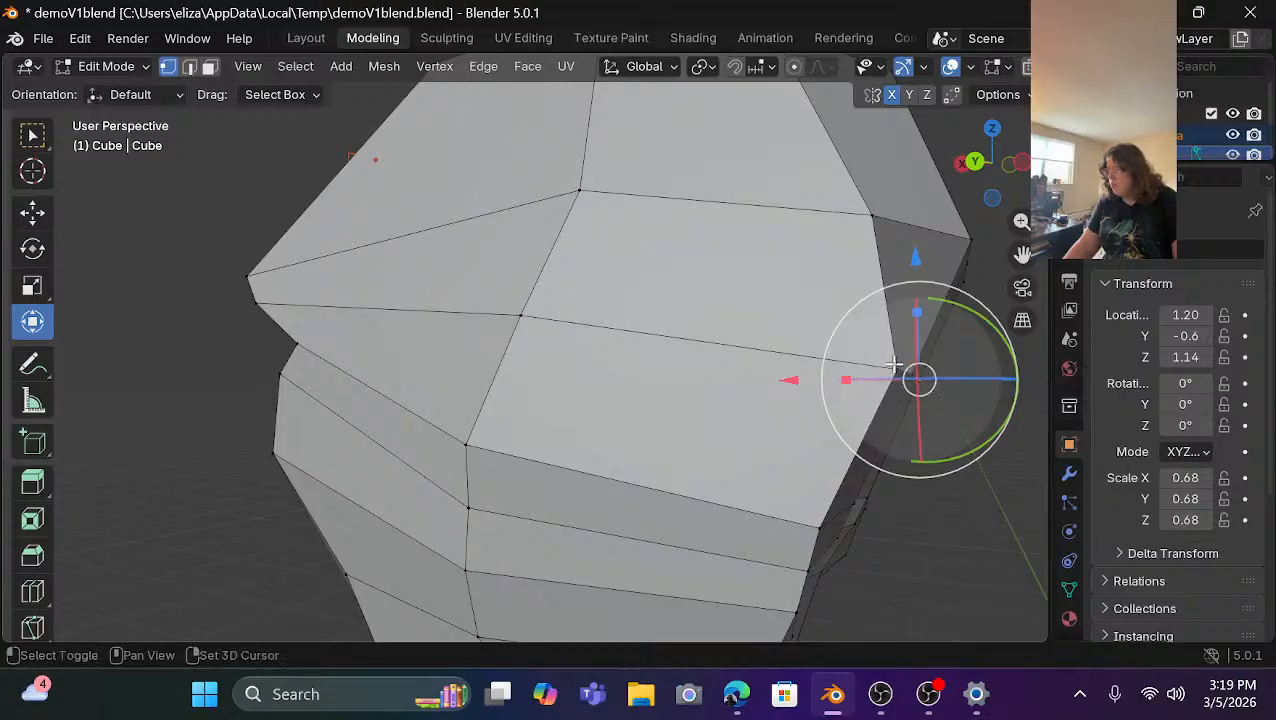
pyautogui.scroll(-2, 819, 293)
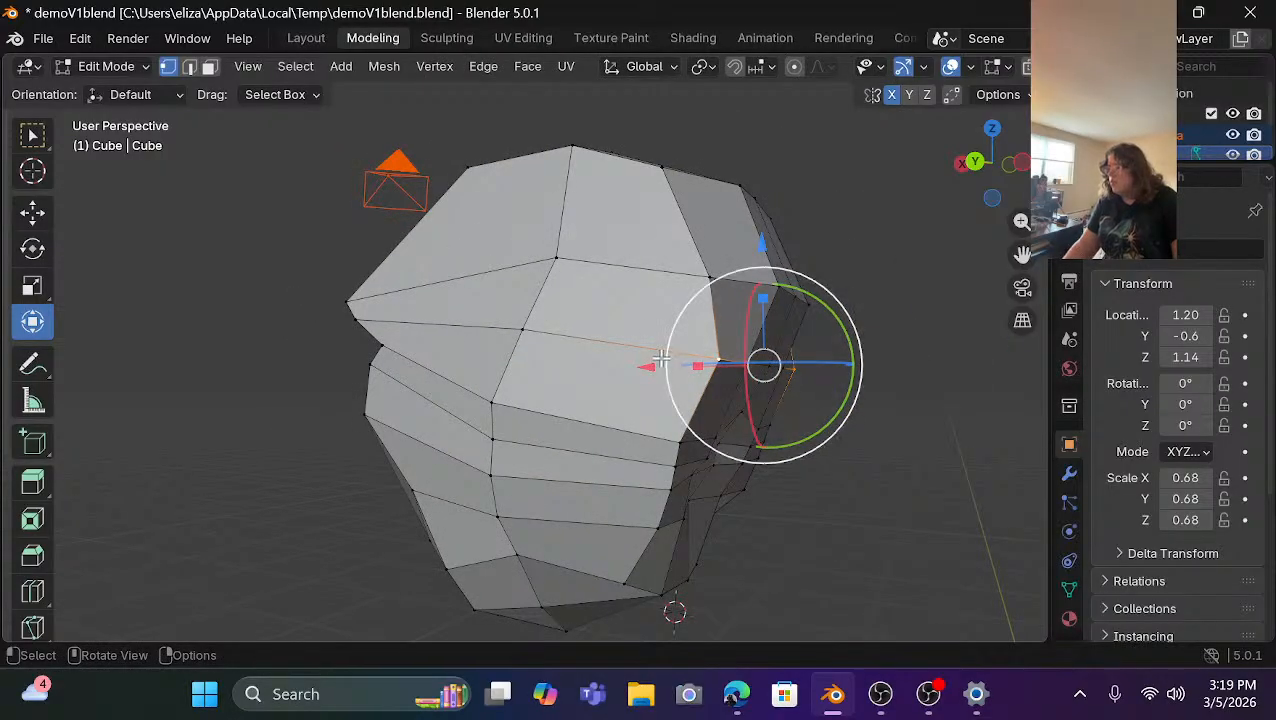
pyautogui.moveTo(646, 367); pyautogui.dragTo(630, 346)
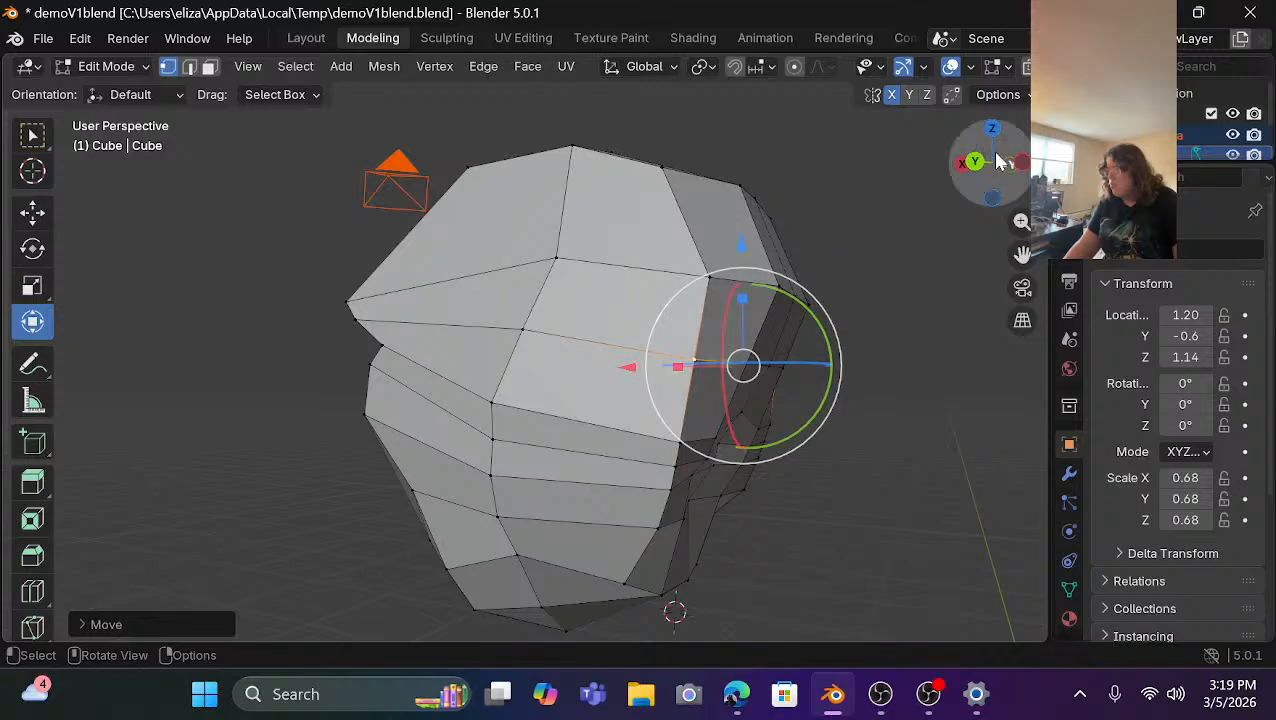
# Select the matching outer rear vertices on both sides of the lower head and pull them slightly toward the face along X.
pyautogui.moveTo(980, 170)
pyautogui.mouseDown()
pyautogui.moveTo(1070, 169)
pyautogui.moveTo(1000, 160)
pyautogui.mouseUp()
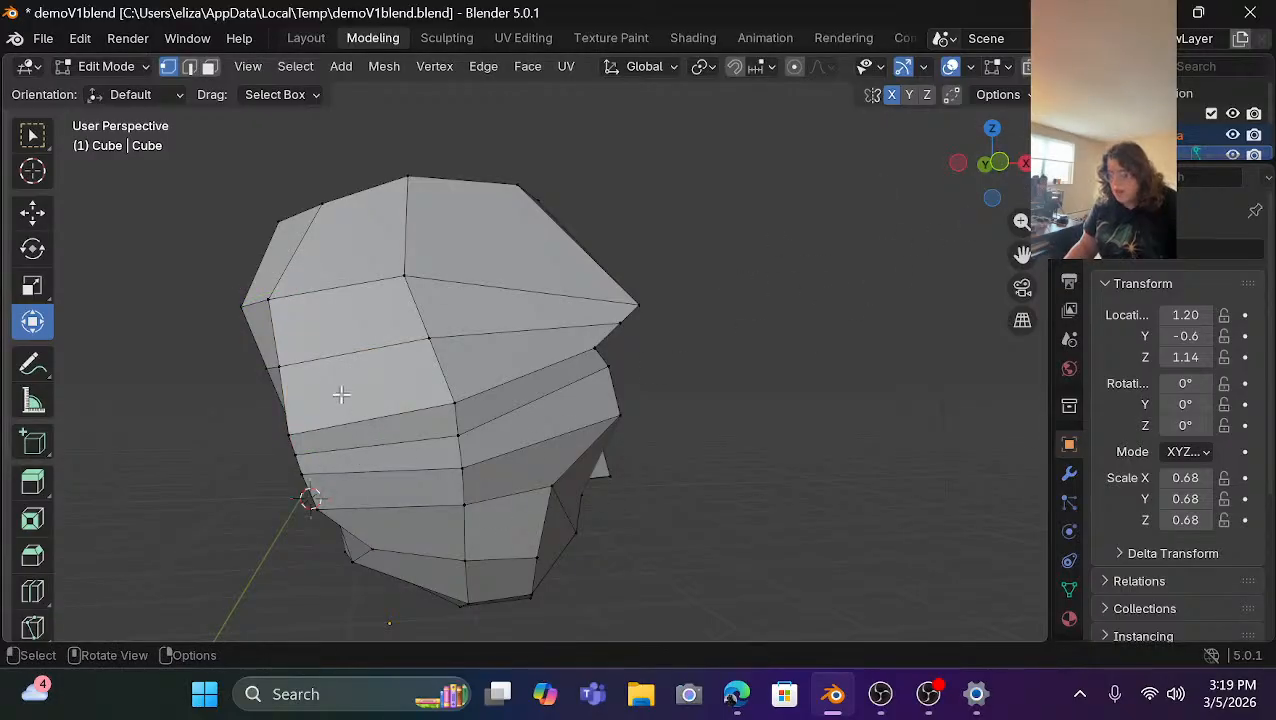
pyautogui.keyDown('shift'); pyautogui.moveTo(341, 395); pyautogui.dragTo(409, 239, button='middle'); pyautogui.keyUp('shift')
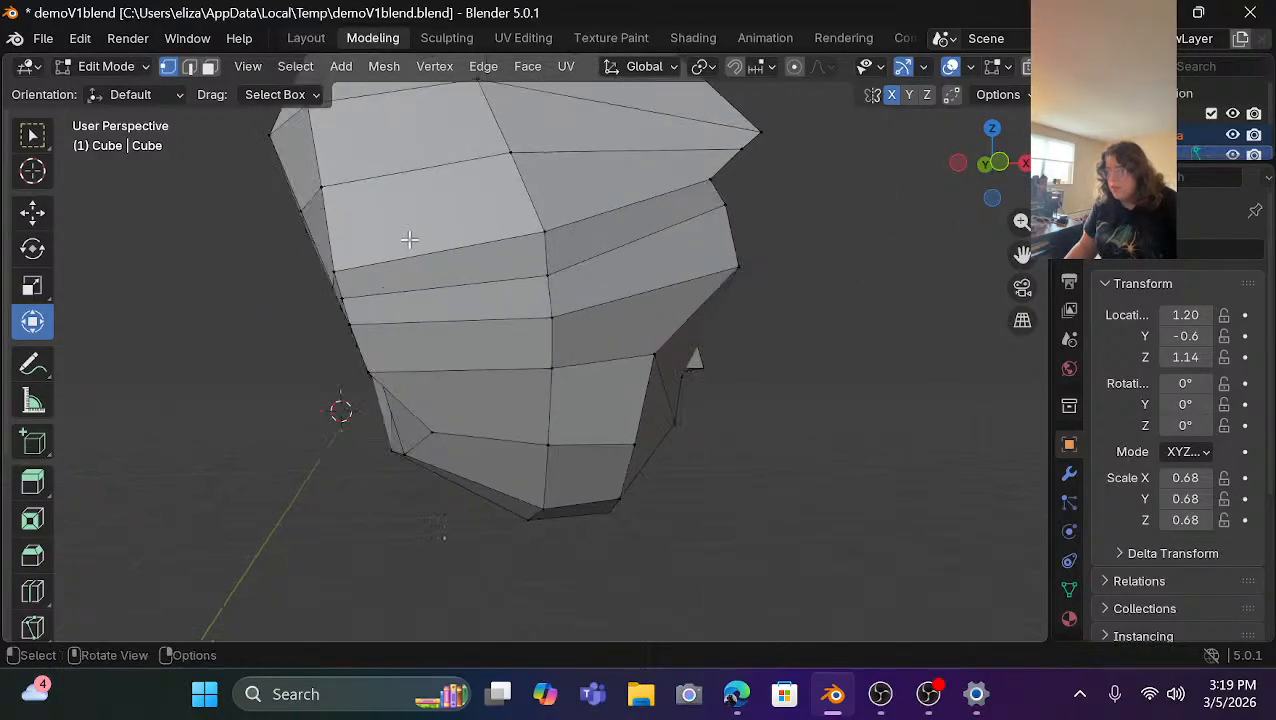
pyautogui.click(371, 376)
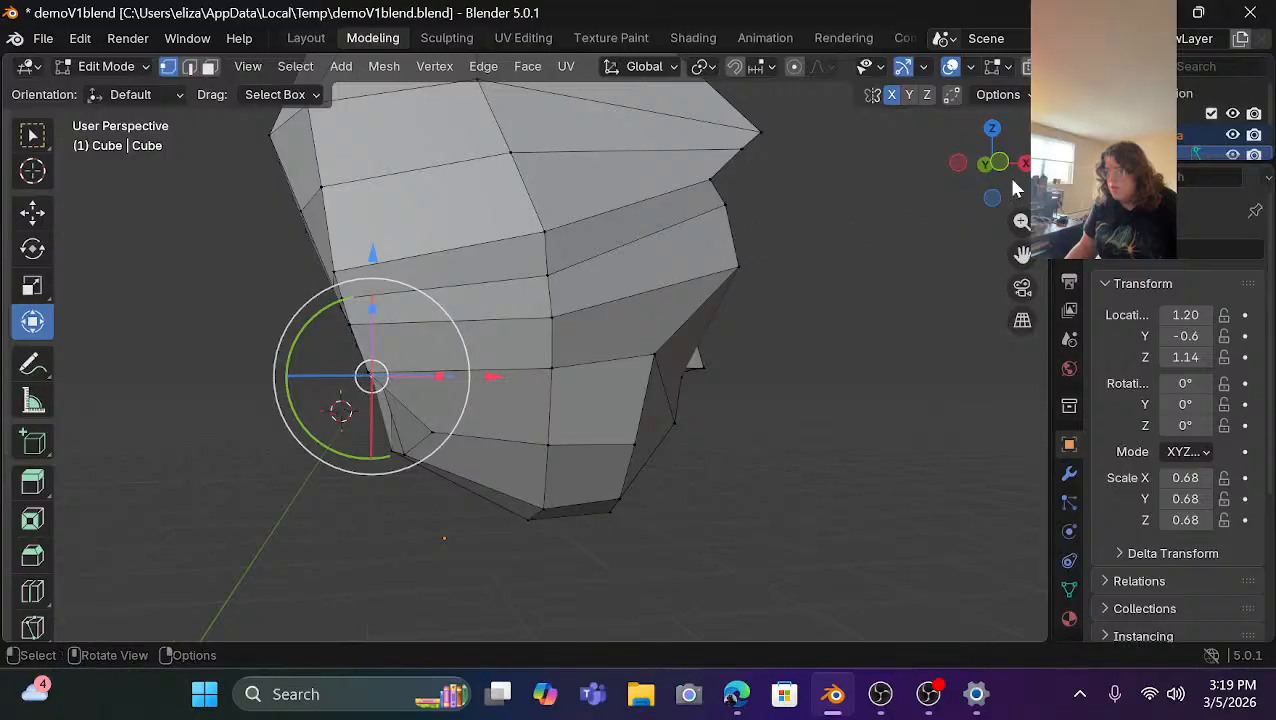
pyautogui.moveTo(371, 376); pyautogui.dragTo(815, 376, button='middle')
pyautogui.scroll(4, 817, 378)
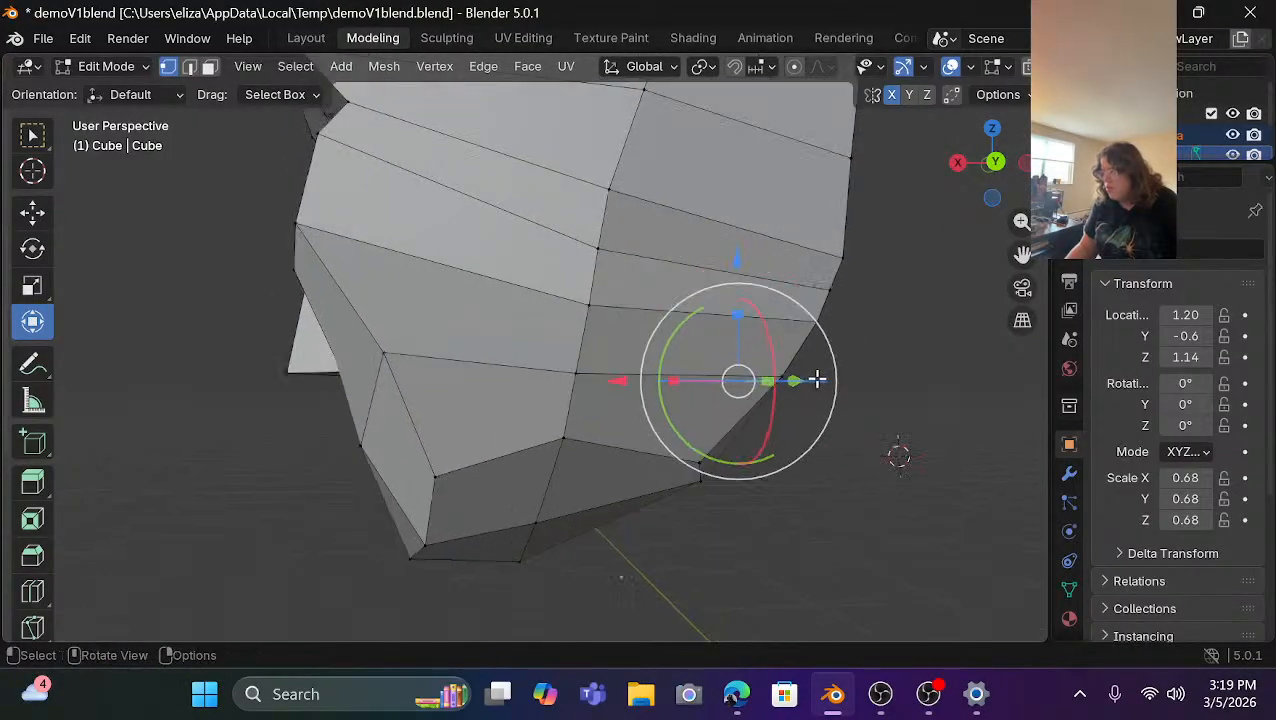
pyautogui.scroll(1, 965, 401)
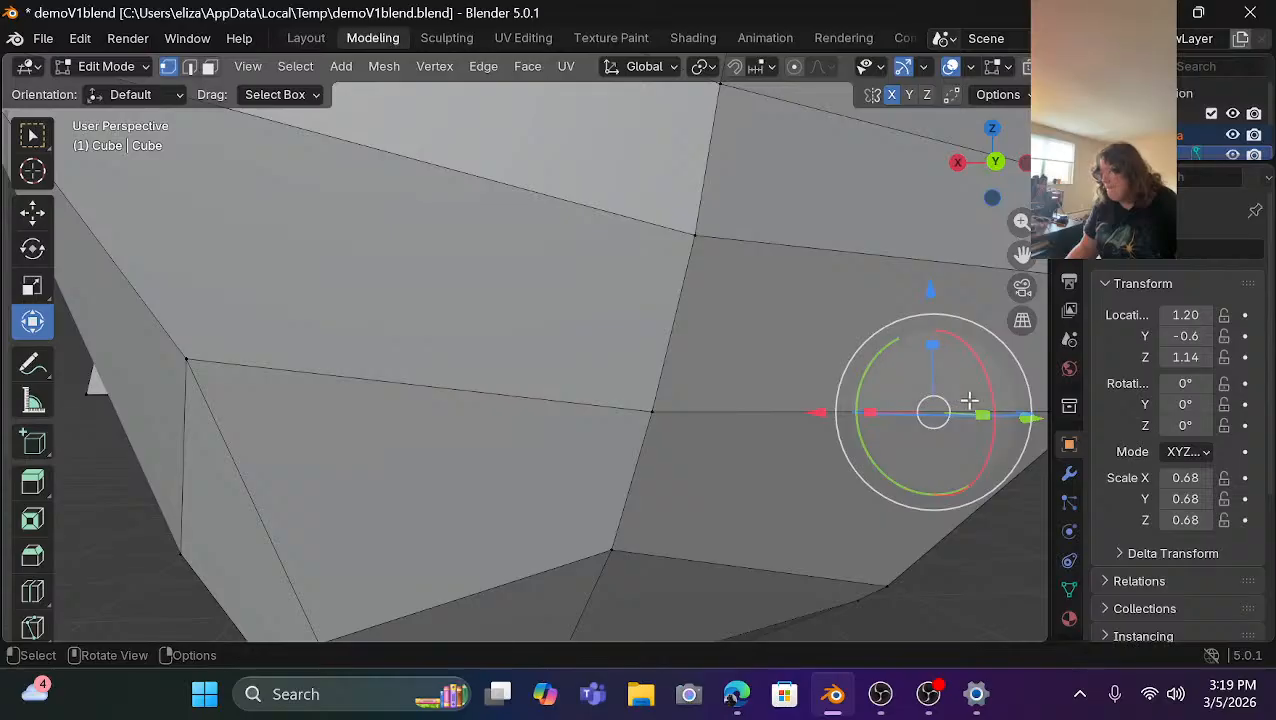
pyautogui.scroll(-1, 969, 401)
pyautogui.keyDown('shift'); pyautogui.click(958, 396); pyautogui.keyUp('shift')
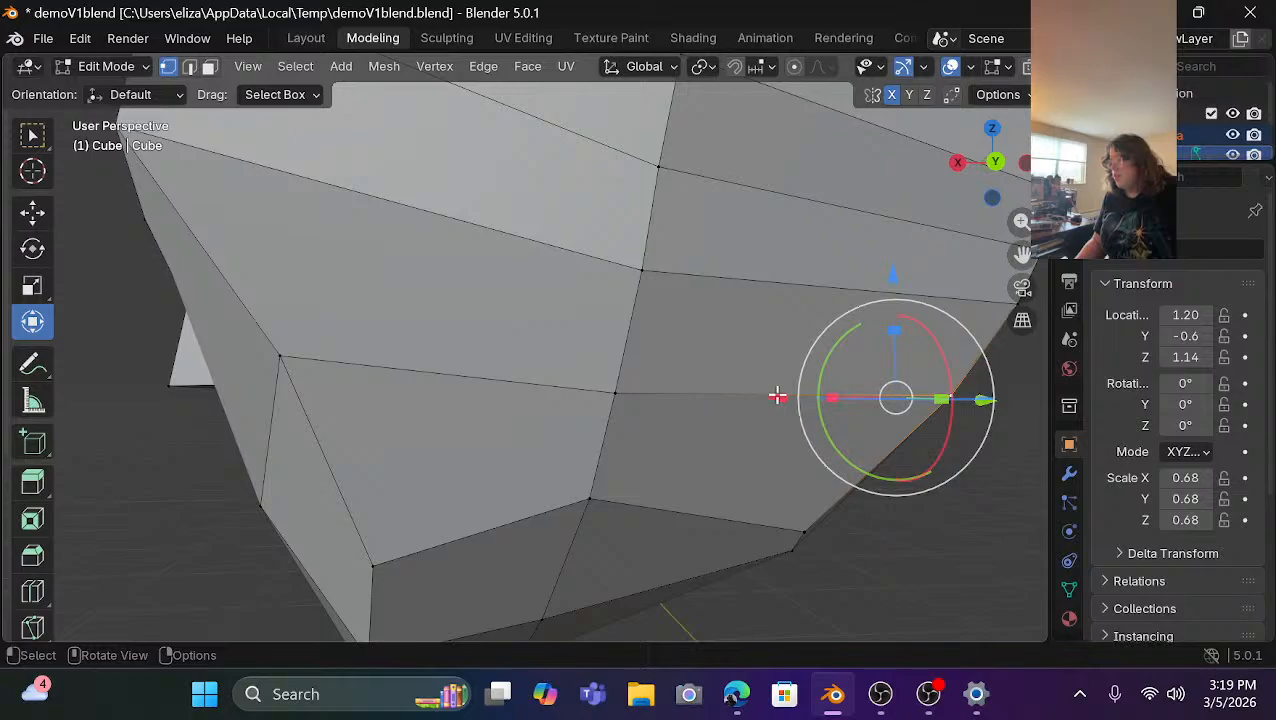
pyautogui.moveTo(775, 393); pyautogui.dragTo(731, 401)
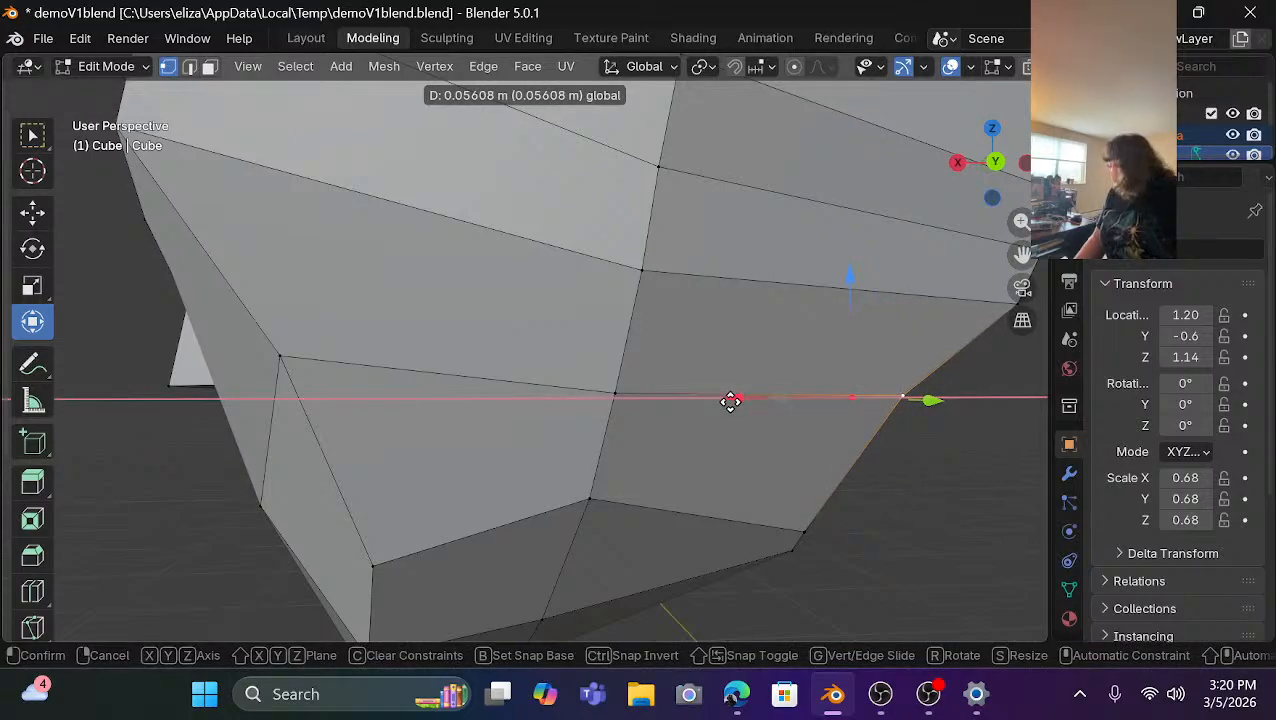
pyautogui.moveTo(731, 401); pyautogui.dragTo(743, 404)
pyautogui.scroll(-5, 743, 404)
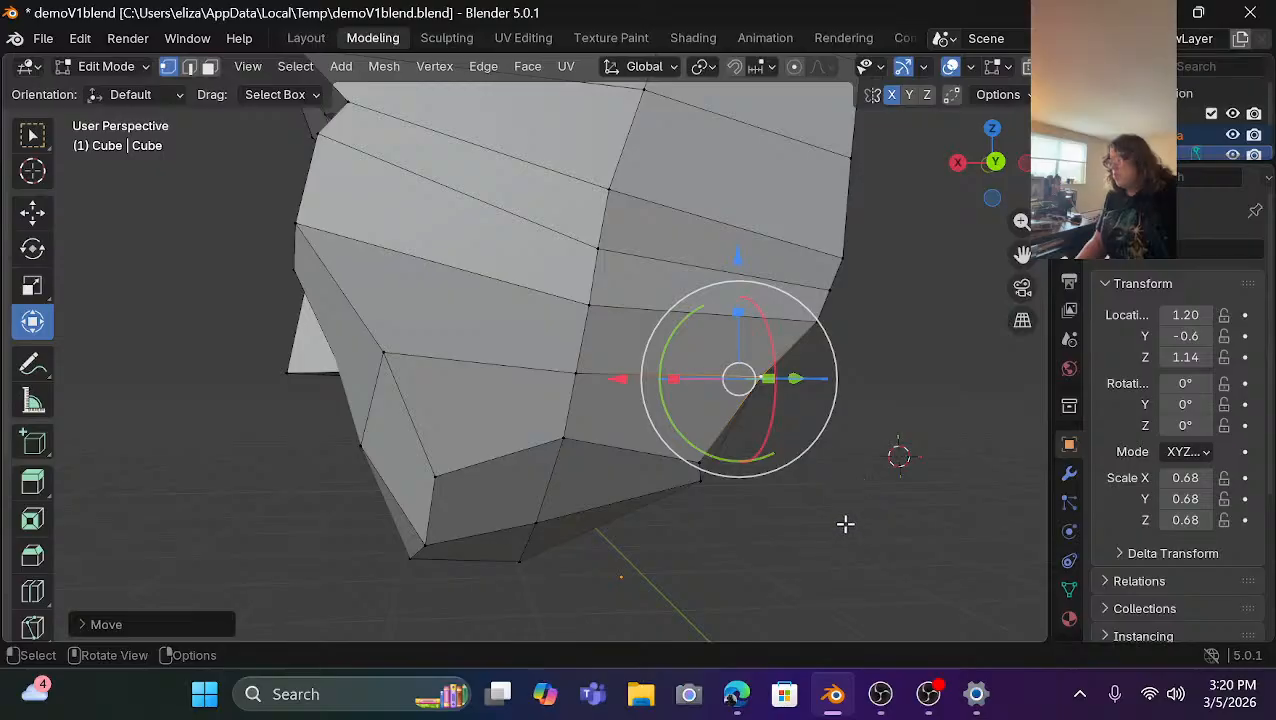
pyautogui.click(845, 524)
pyautogui.scroll(-3, 844, 524)
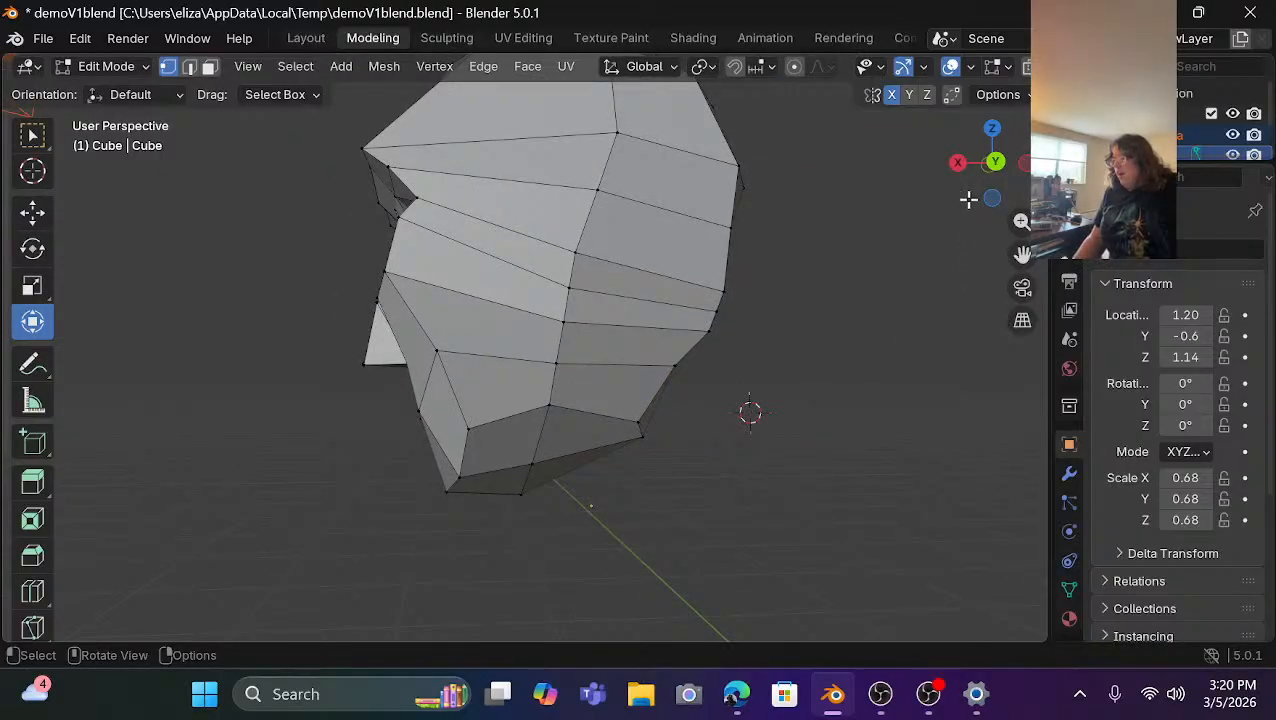
# Select the outer vertical edges on both sides of the lower back of the head and scale them inward along Y.
pyautogui.moveTo(963, 171); pyautogui.dragTo(990, 161)
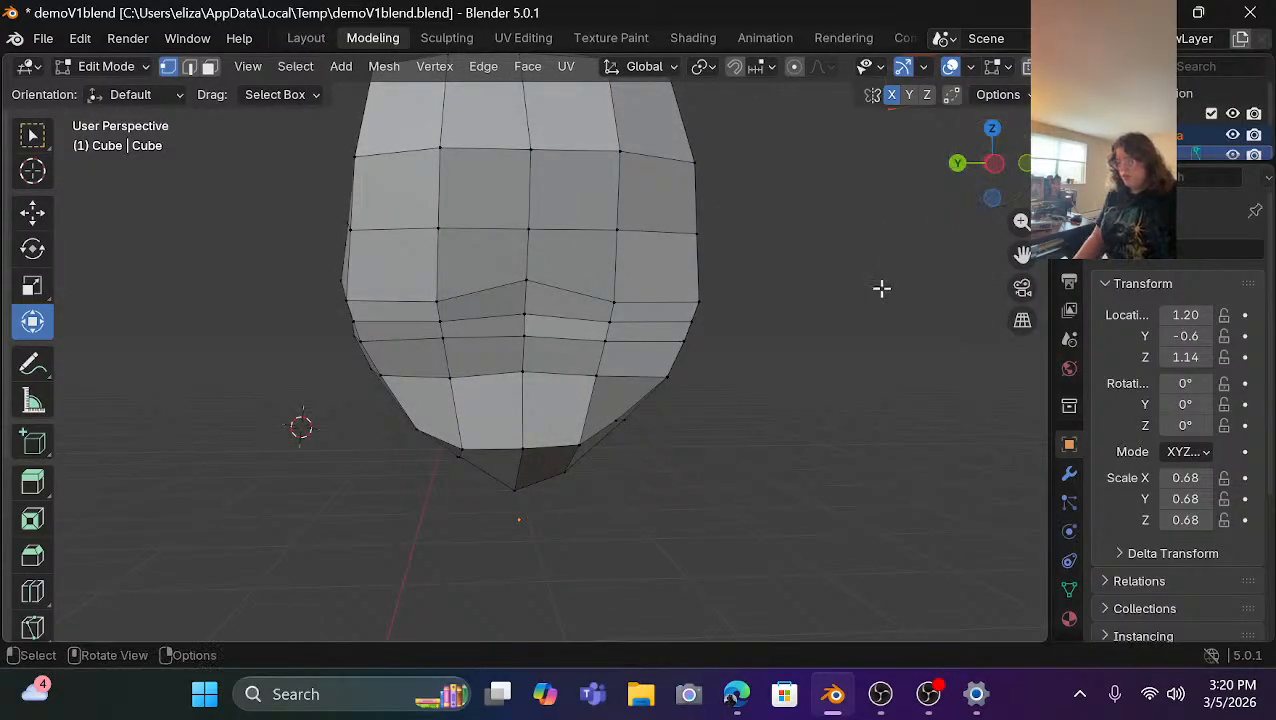
pyautogui.scroll(2, 664, 253)
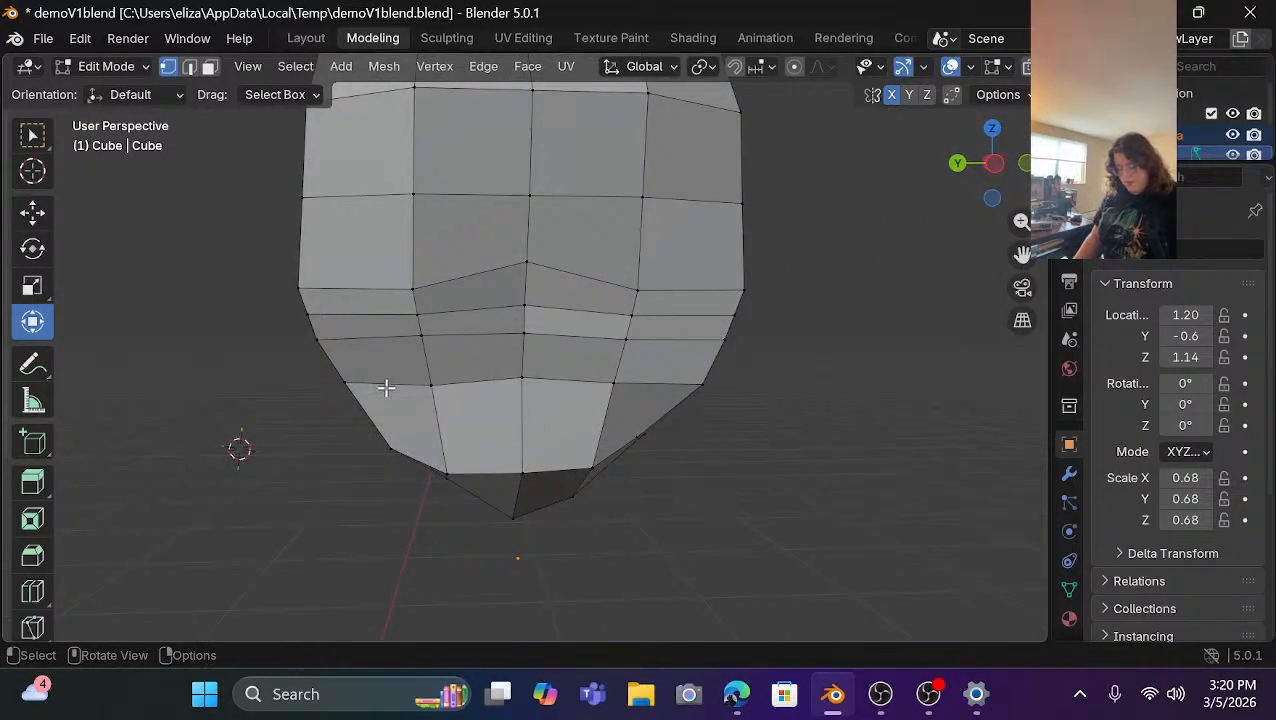
pyautogui.press('2')
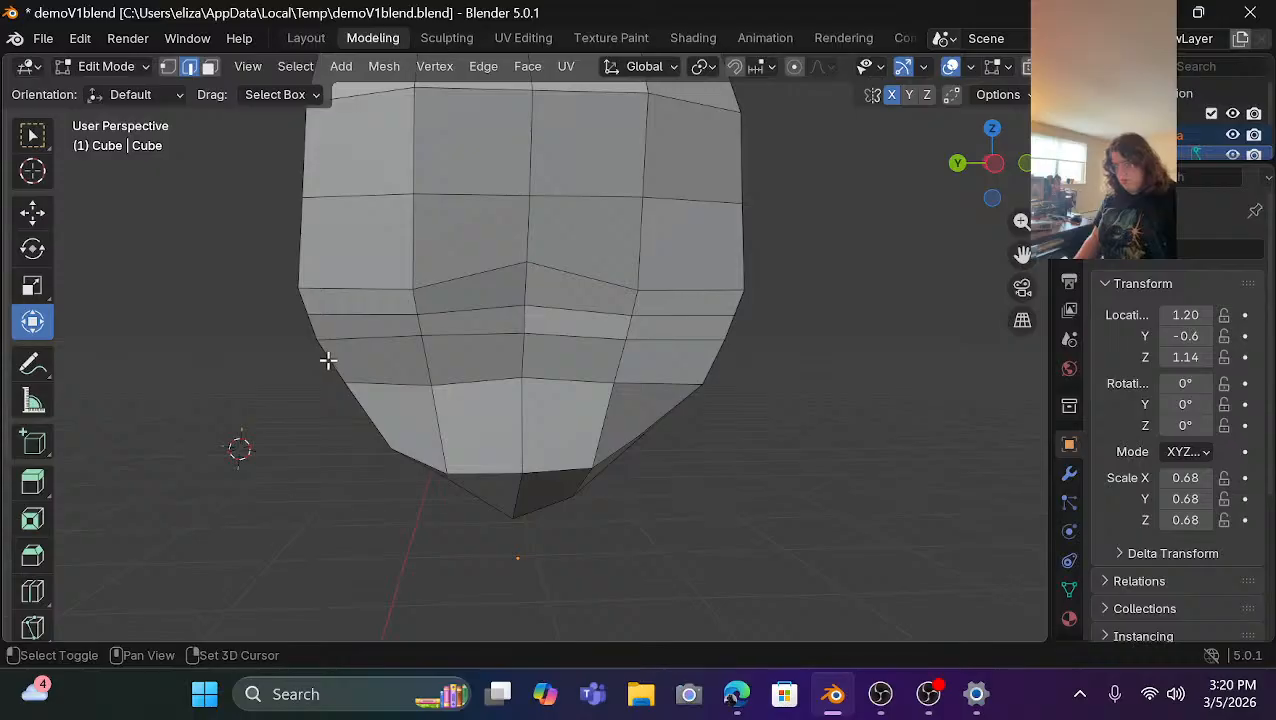
pyautogui.click(328, 360)
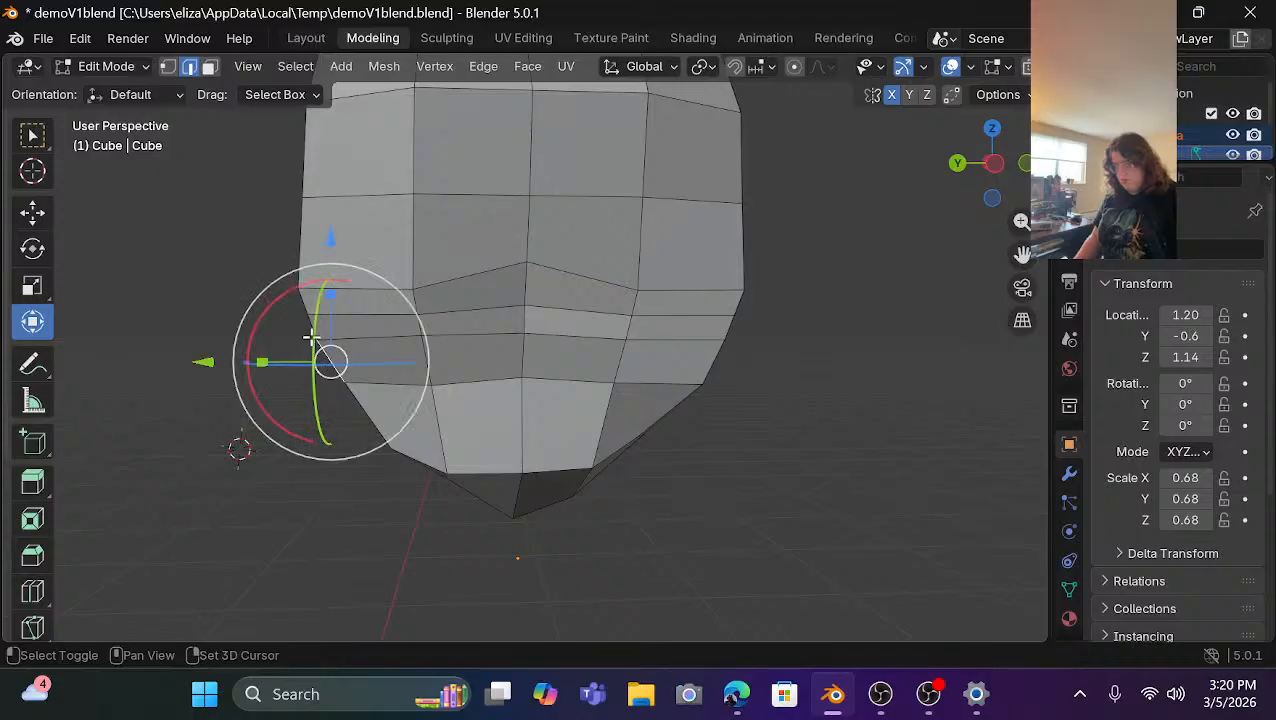
pyautogui.keyDown('alt'); pyautogui.click(713, 357); pyautogui.keyUp('alt')
pyautogui.keyDown('shift'); pyautogui.click(726, 328); pyautogui.keyUp('shift')
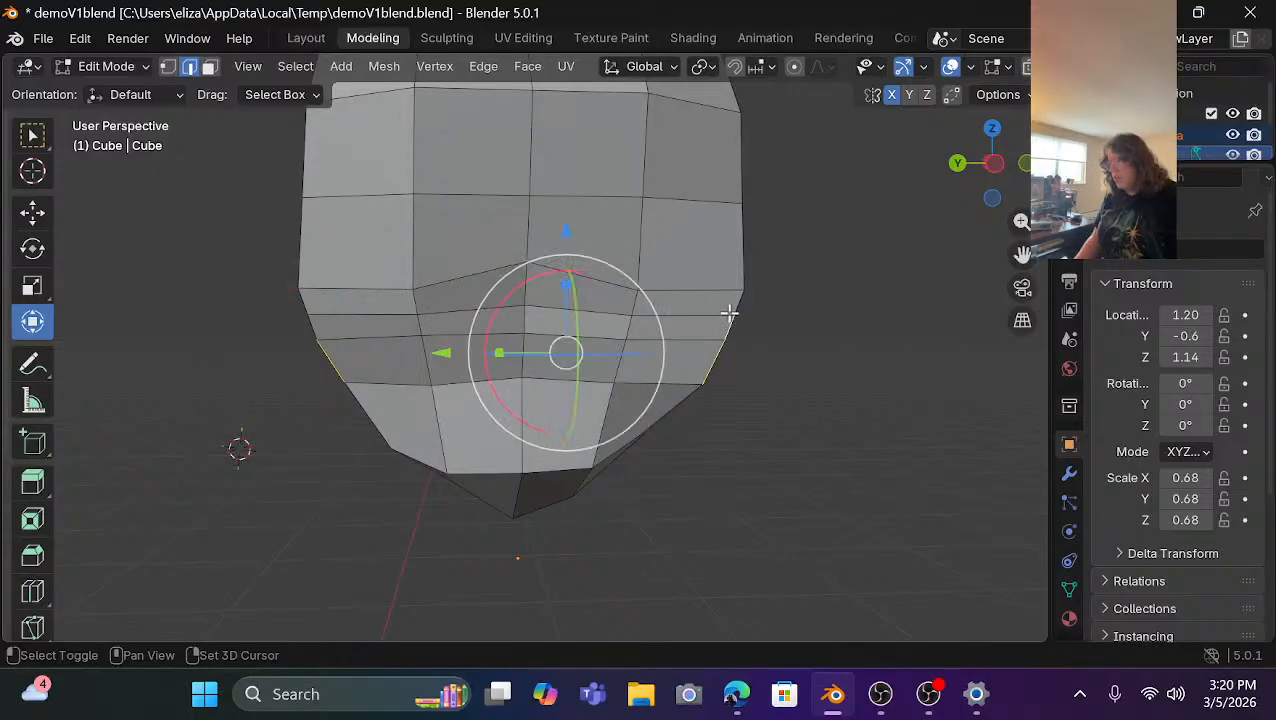
pyautogui.keyDown('shift'); pyautogui.click(736, 301); pyautogui.keyUp('shift')
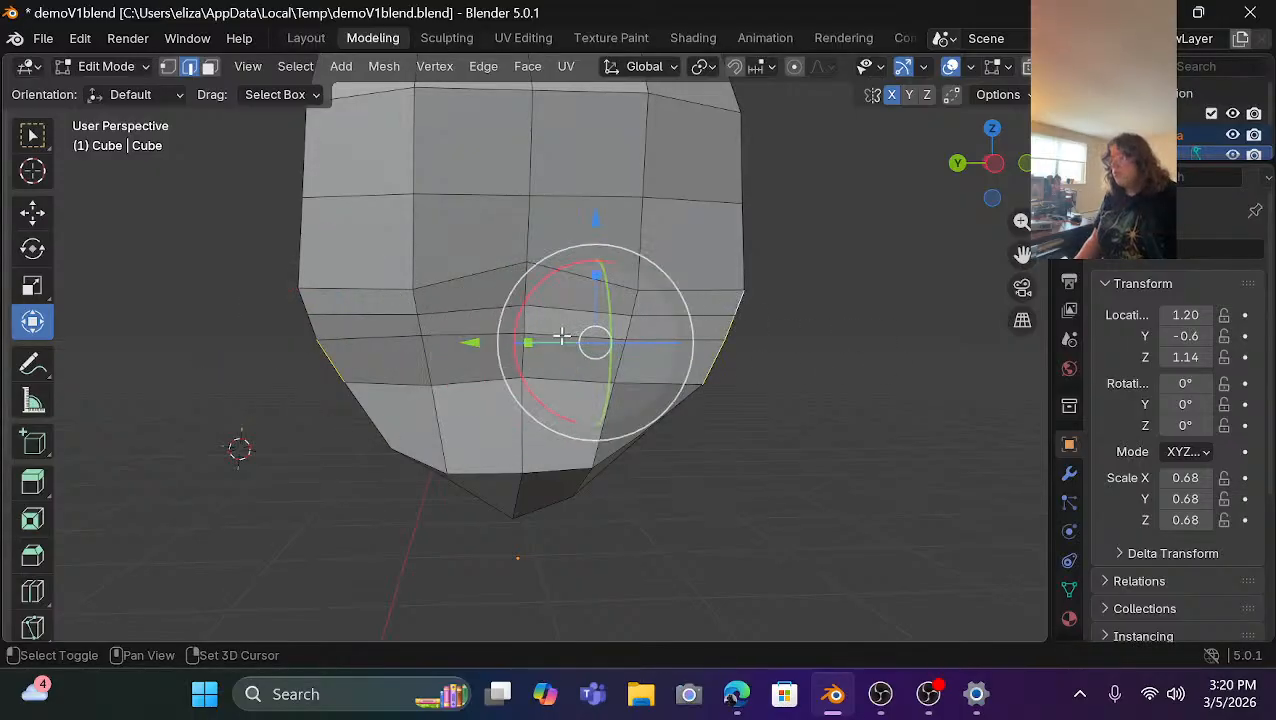
pyautogui.keyDown('shift'); pyautogui.click(296, 300); pyautogui.keyUp('shift')
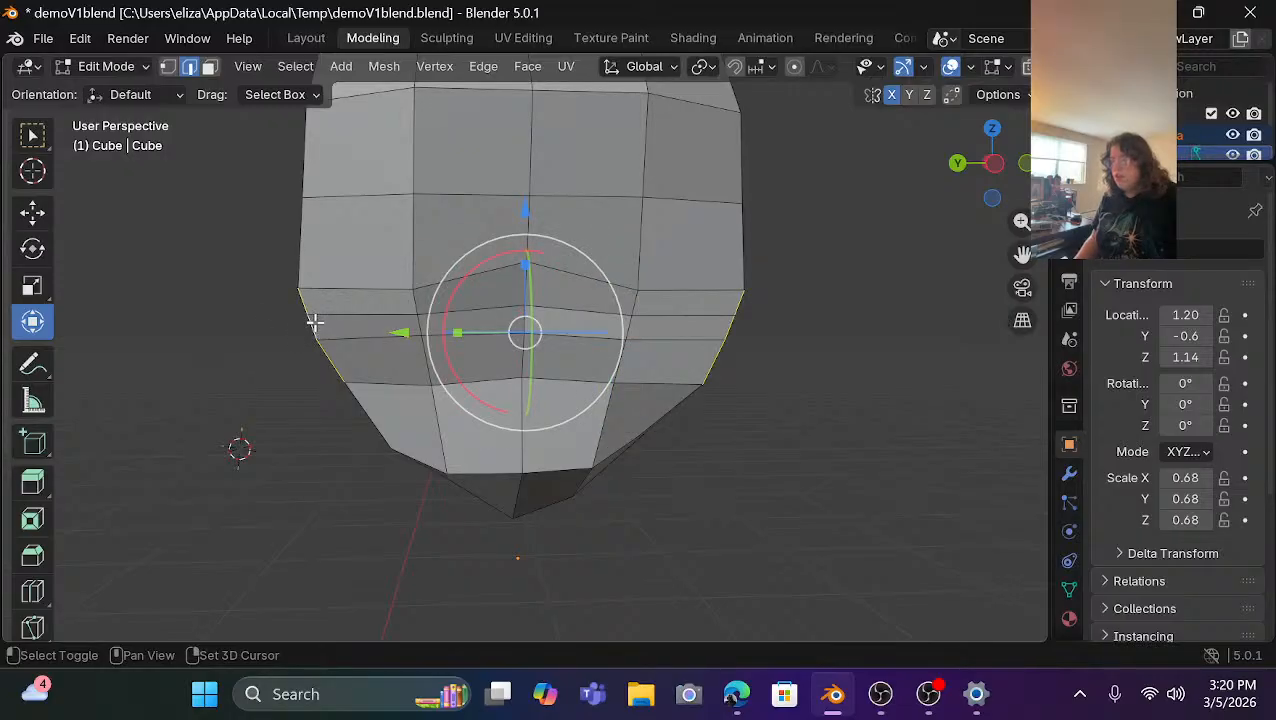
pyautogui.moveTo(459, 332); pyautogui.dragTo(470, 333)
pyautogui.scroll(-2, 785, 335)
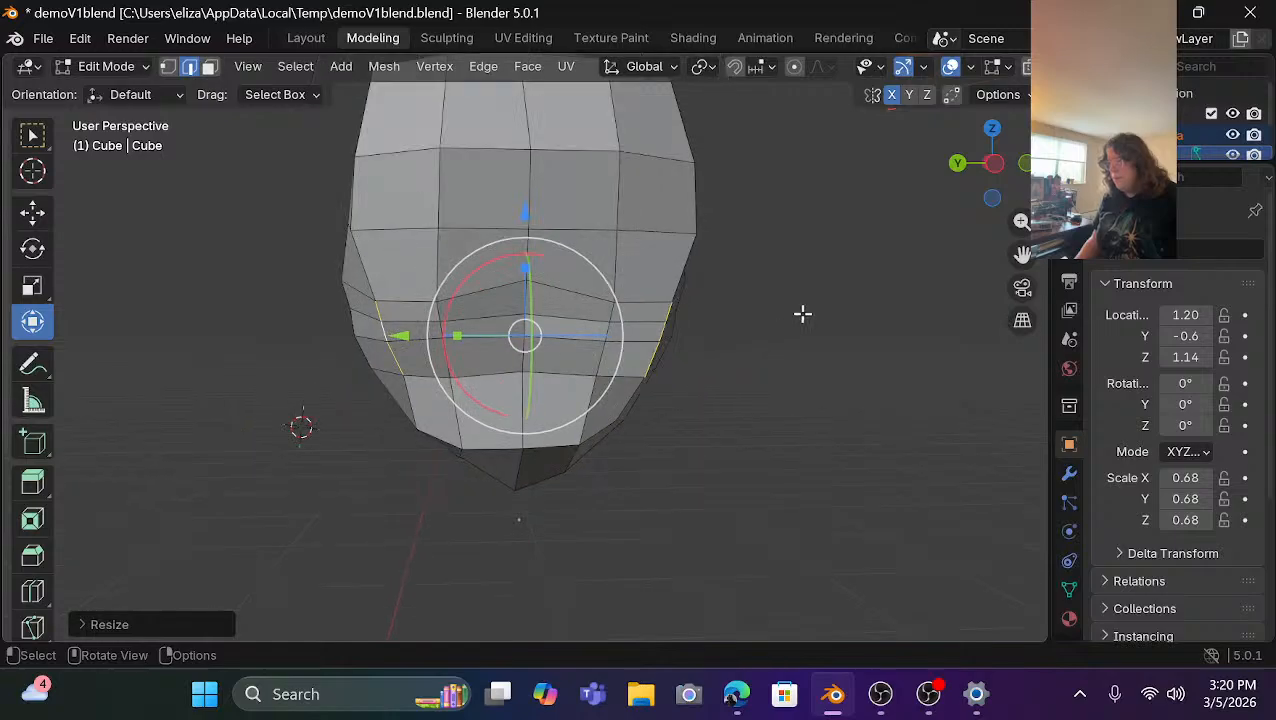
pyautogui.moveTo(958, 178)
pyautogui.mouseDown()
pyautogui.moveTo(942, 180)
pyautogui.moveTo(958, 180)
pyautogui.mouseUp()
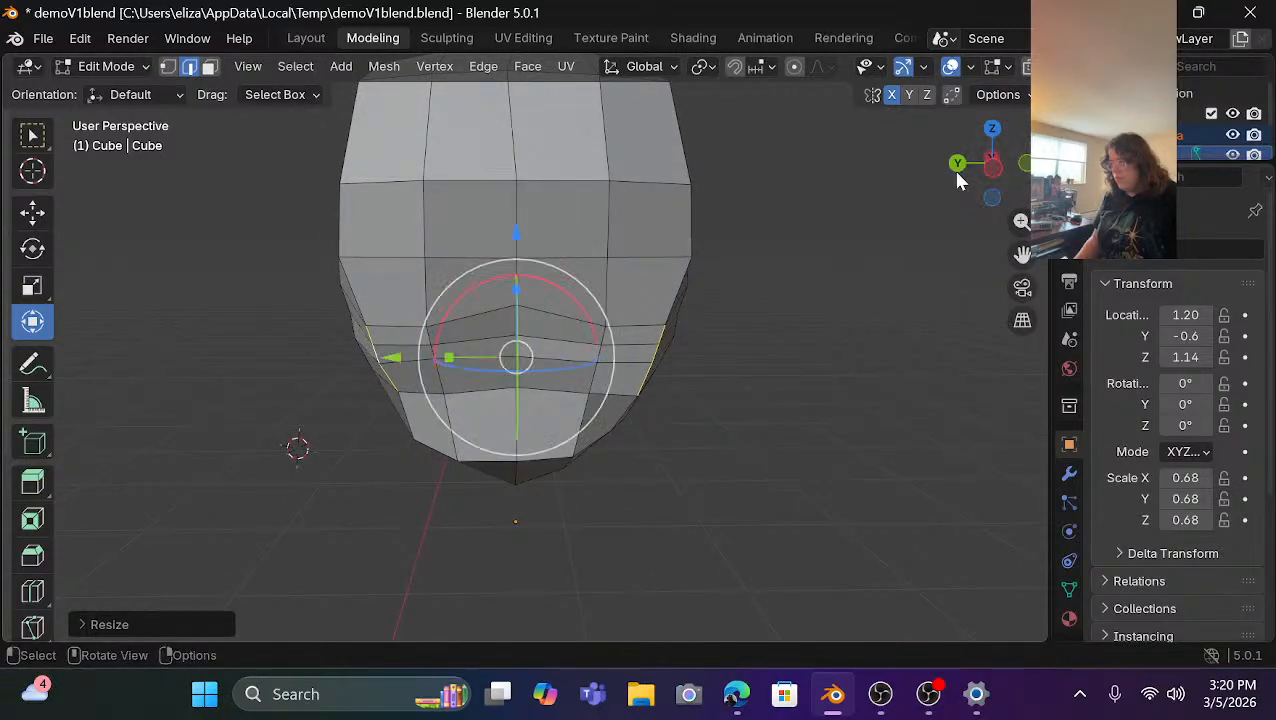
pyautogui.click(897, 330)
pyautogui.scroll(-3, 897, 330)
pyautogui.scroll(2, 891, 327)
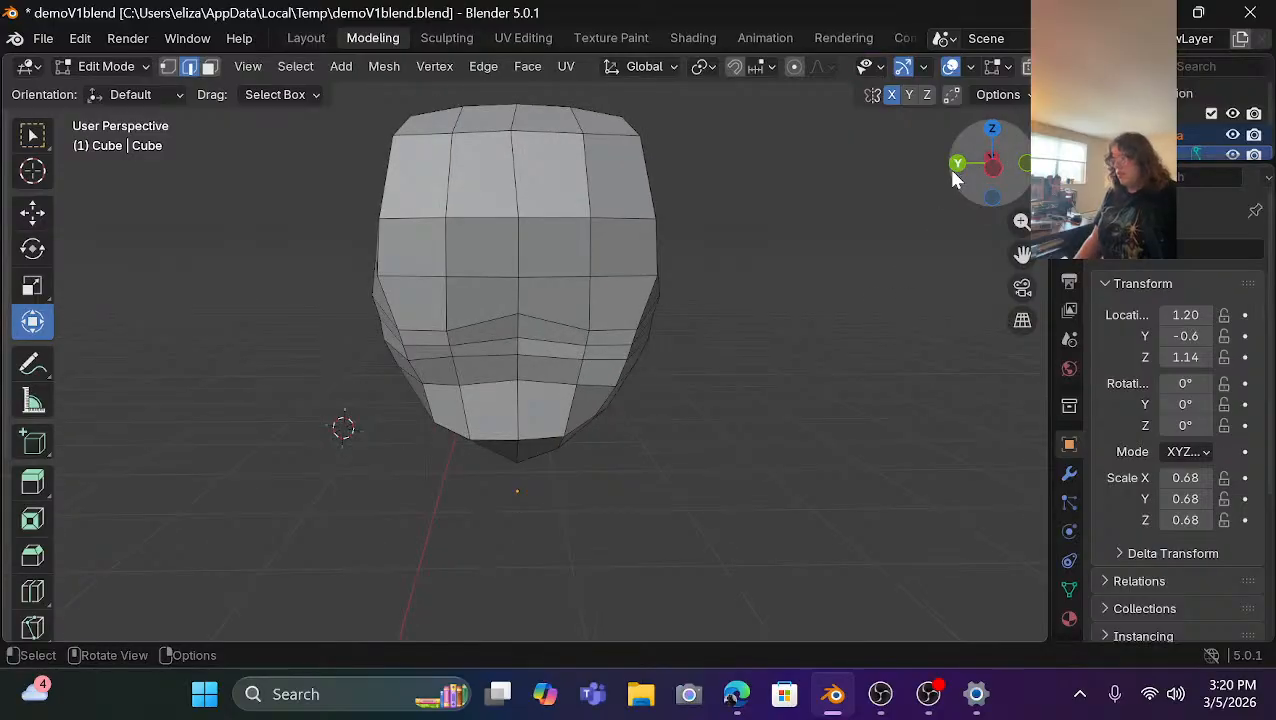
pyautogui.moveTo(952, 178)
pyautogui.mouseDown()
pyautogui.moveTo(924, 182)
pyautogui.moveTo(958, 181)
pyautogui.mouseUp()
pyautogui.moveTo(560, 255); pyautogui.dragTo(671, 255, button='middle')
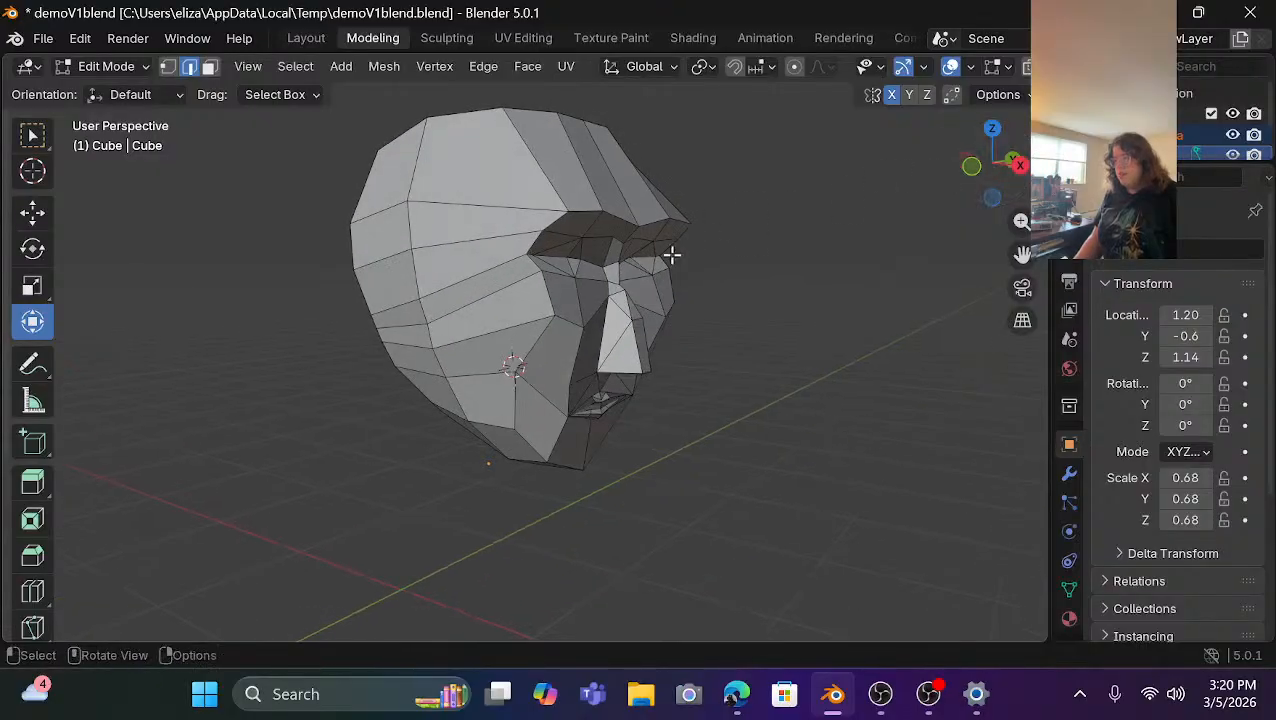
pyautogui.keyDown('shift'); pyautogui.click(432, 335); pyautogui.keyUp('shift')
pyautogui.keyDown('shift'); pyautogui.click(432, 335); pyautogui.keyUp('shift')
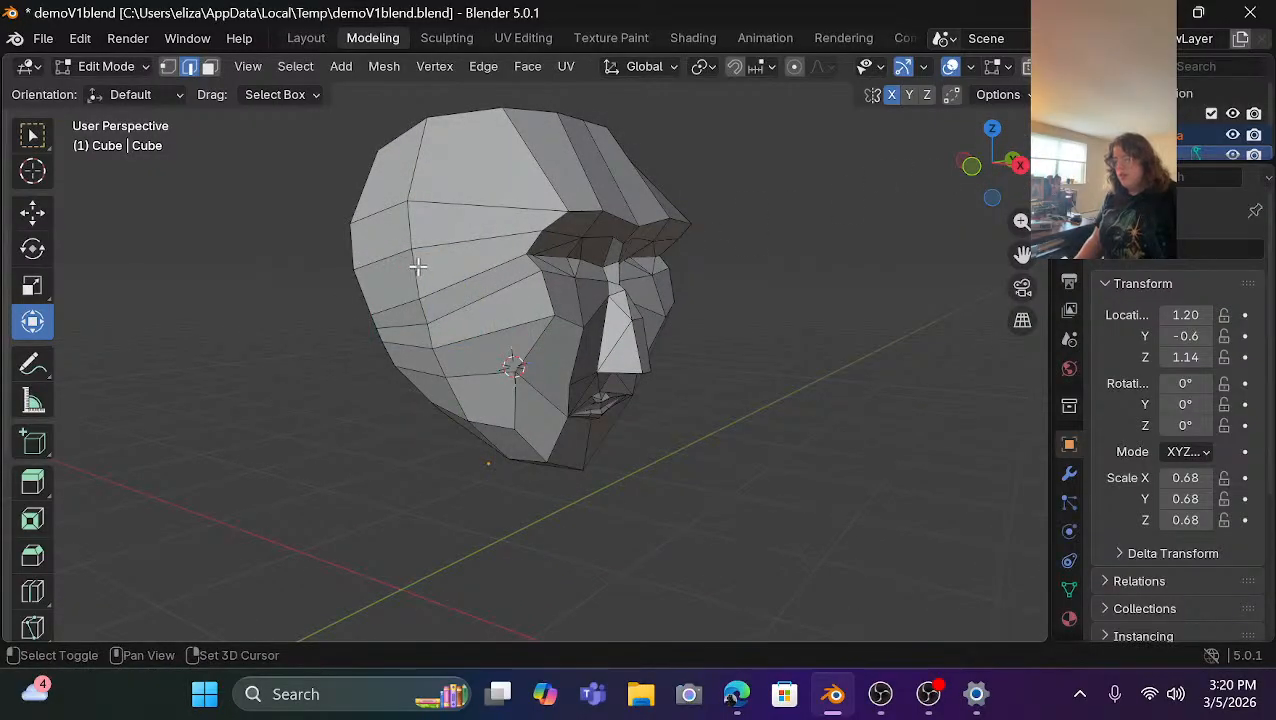
pyautogui.click(409, 220)
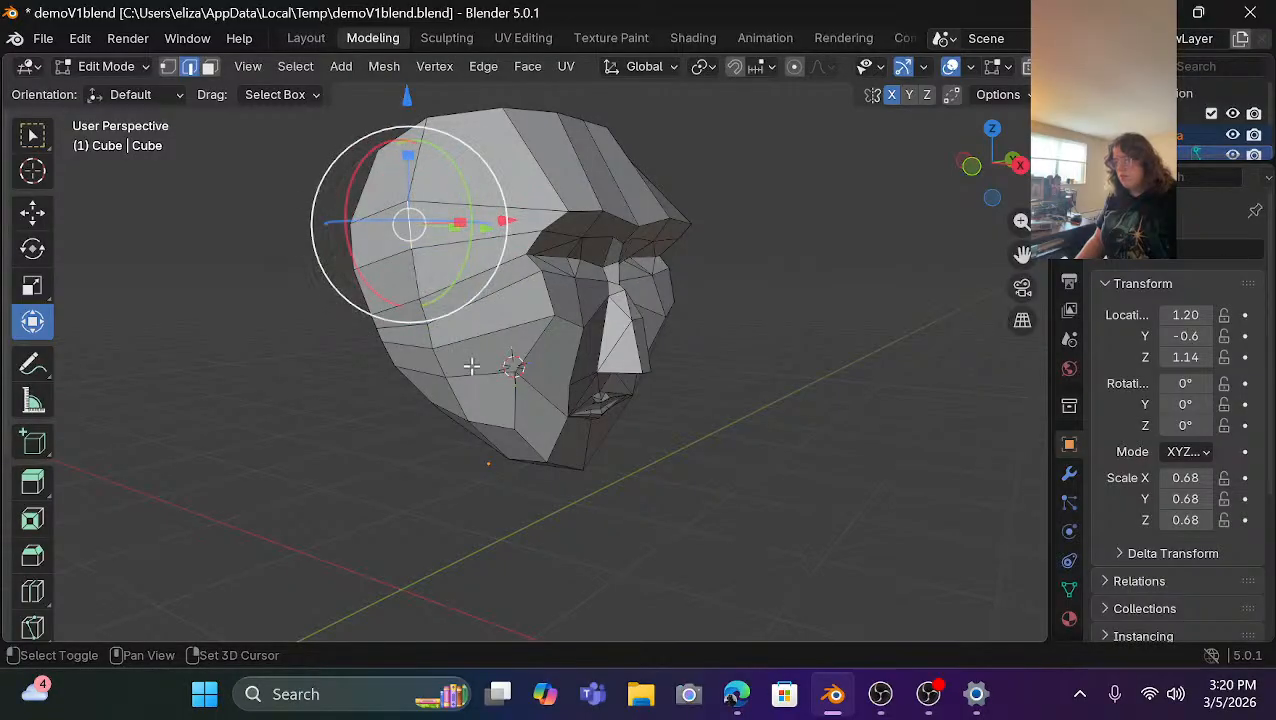
pyautogui.click(1003, 421)
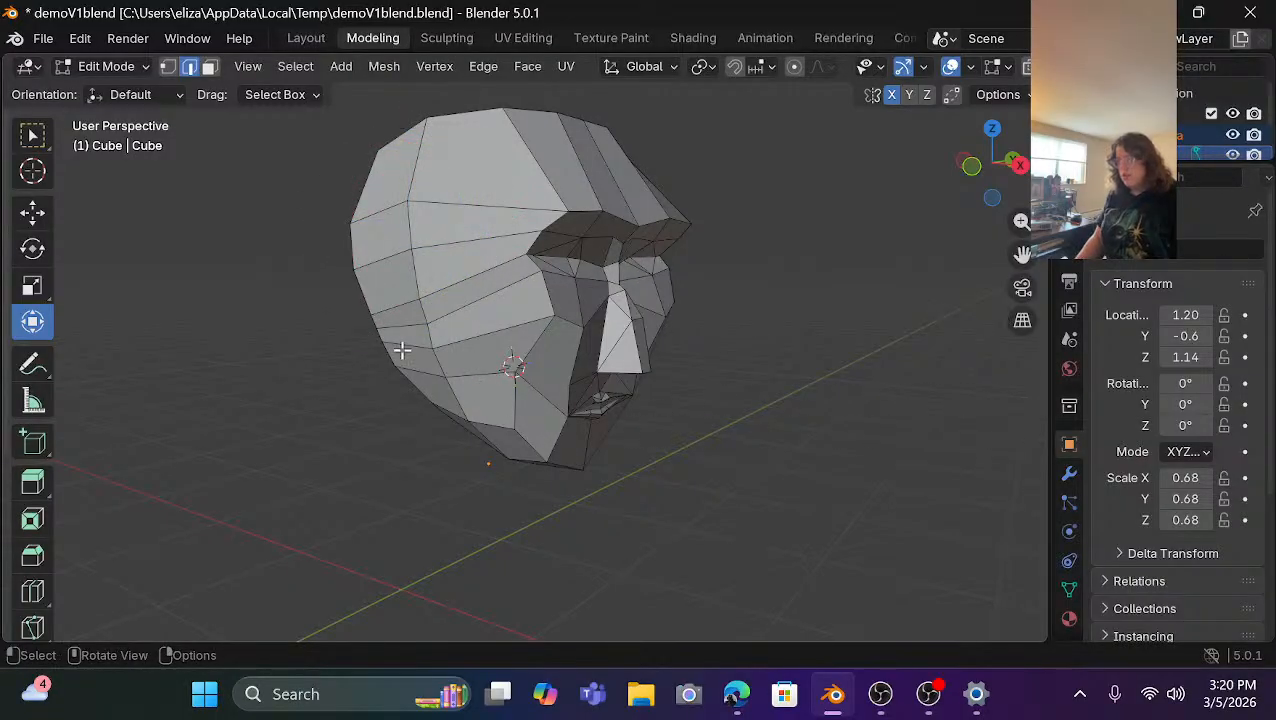
pyautogui.scroll(2, 432, 323)
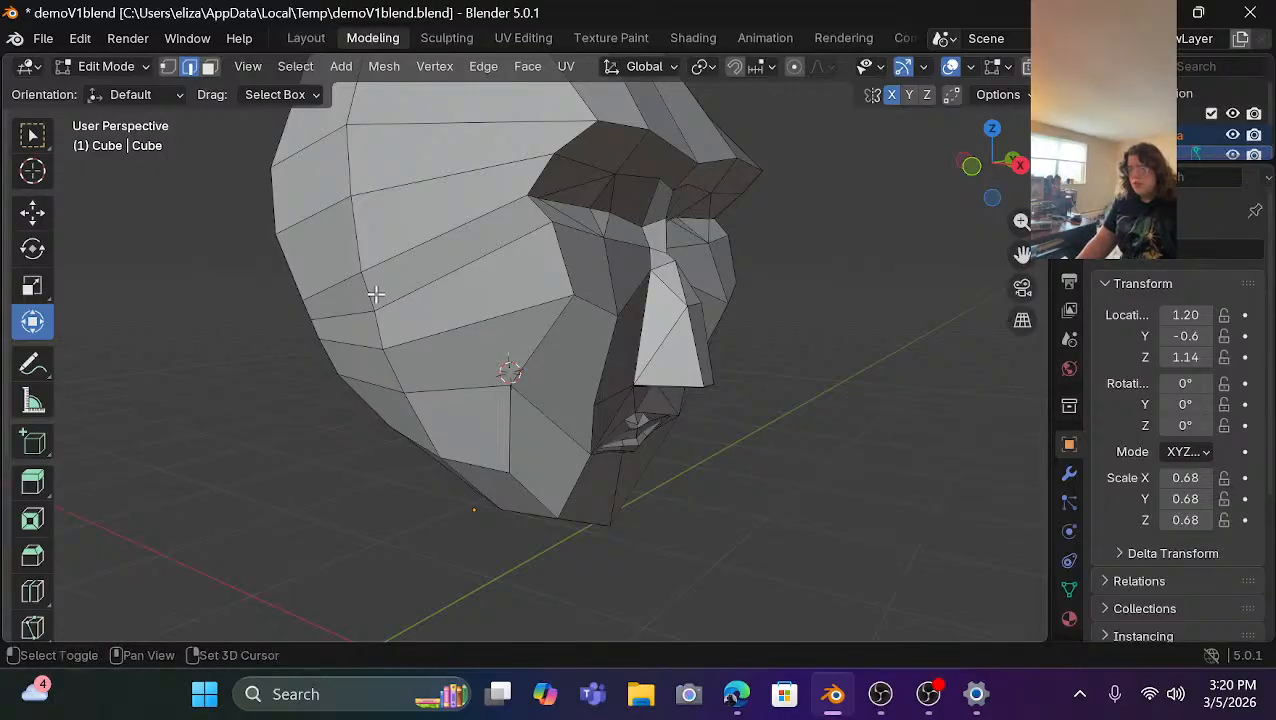
pyautogui.keyDown('shift'); pyautogui.click(374, 293); pyautogui.keyUp('shift')
pyautogui.keyDown('shift'); pyautogui.click(420, 413); pyautogui.keyUp('shift')
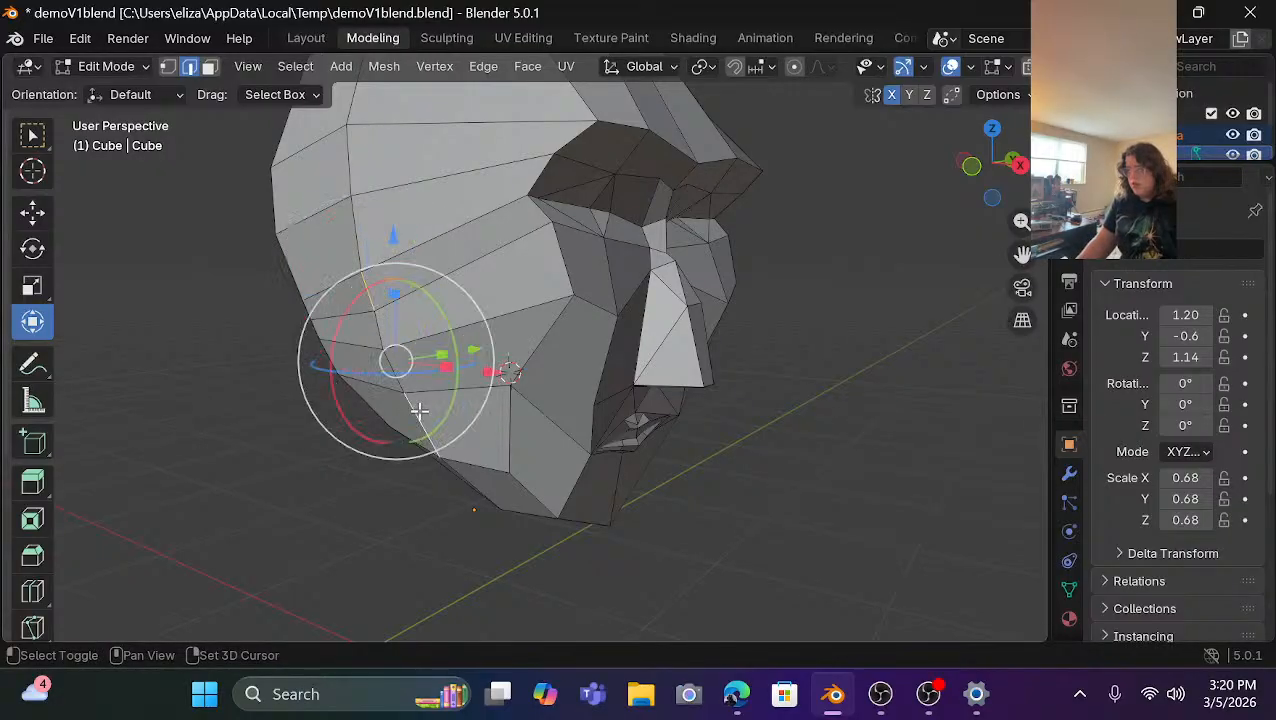
pyautogui.click(909, 404)
# Select the vertical line of edges running down one side of the head from the upper side toward the jaw.
pyautogui.keyDown('shift'); pyautogui.click(421, 420); pyautogui.keyUp('shift')
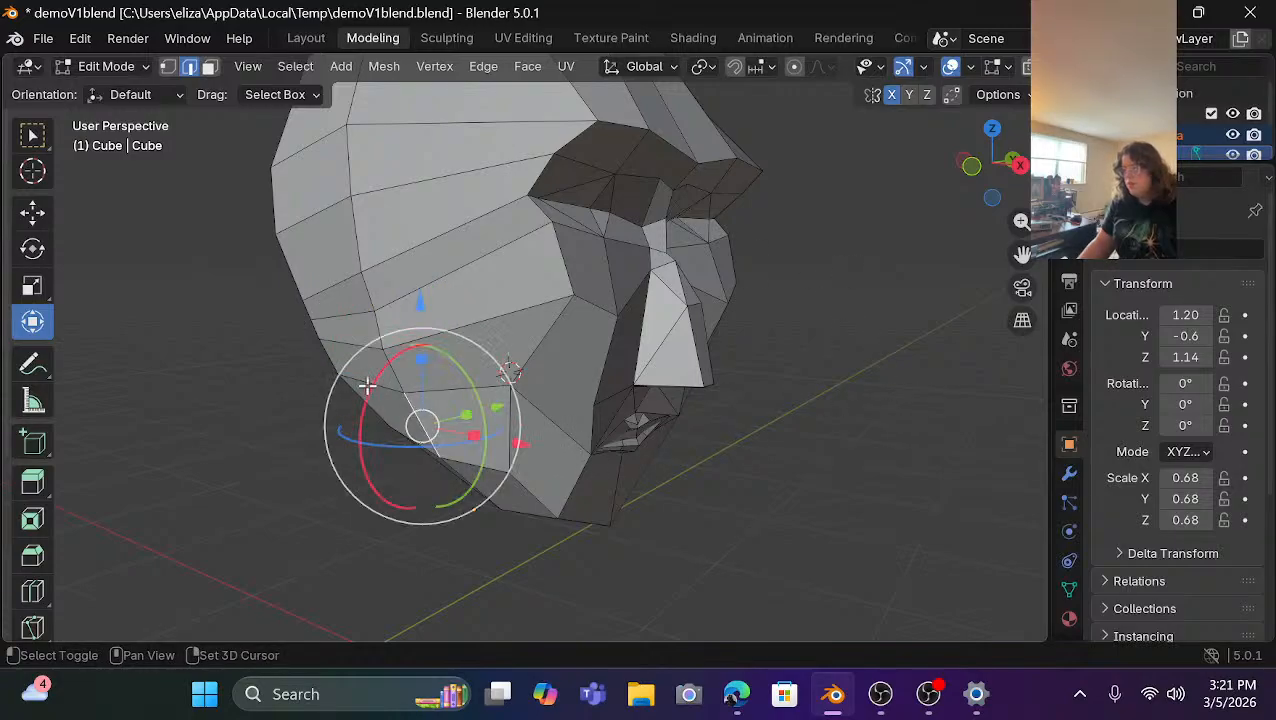
pyautogui.keyDown('shift'); pyautogui.click(363, 283); pyautogui.keyUp('shift')
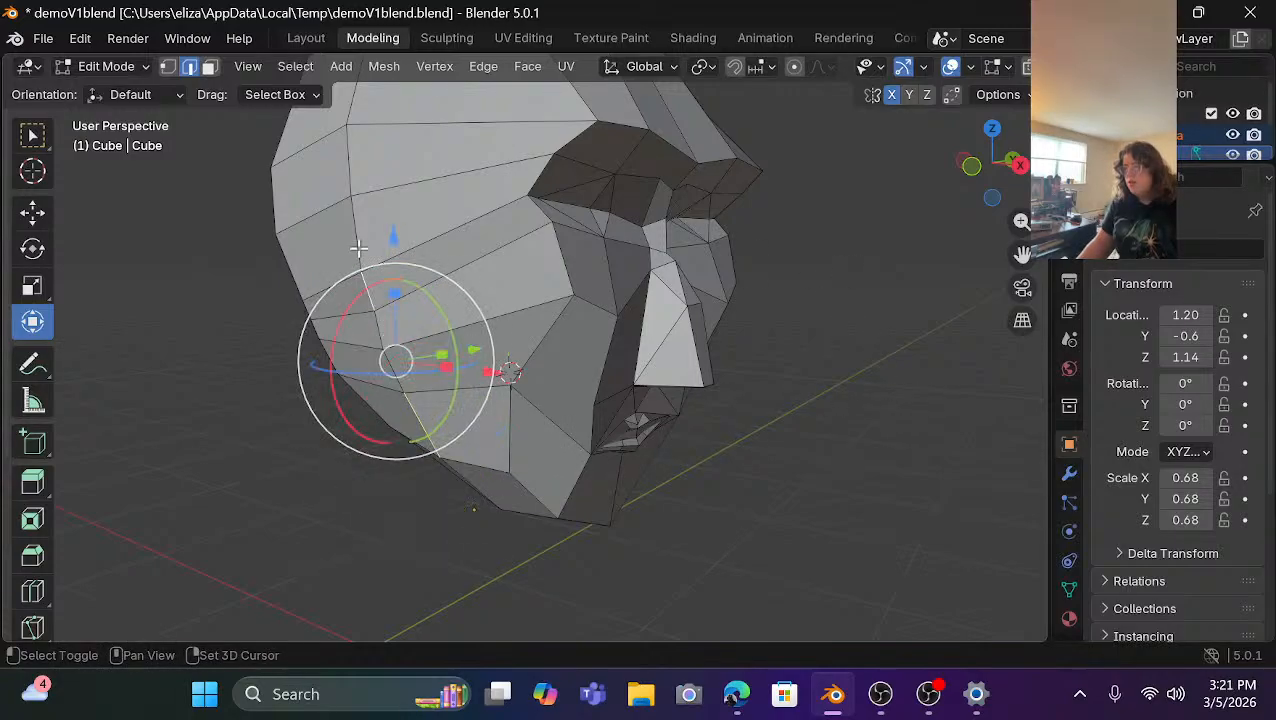
pyautogui.keyDown('shift'); pyautogui.click(350, 240); pyautogui.keyUp('shift')
pyautogui.keyDown('shift'); pyautogui.click(350, 143); pyautogui.keyUp('shift')
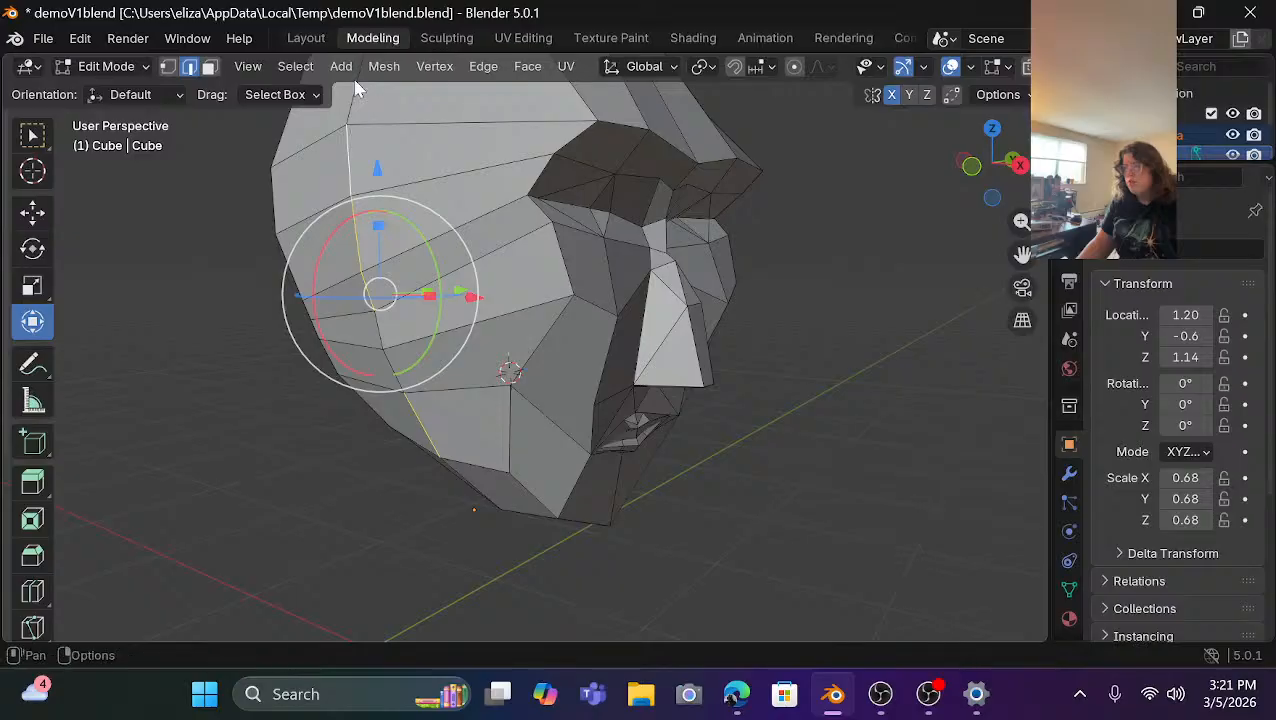
pyautogui.keyDown('shift'); pyautogui.click(348, 103); pyautogui.keyUp('shift')
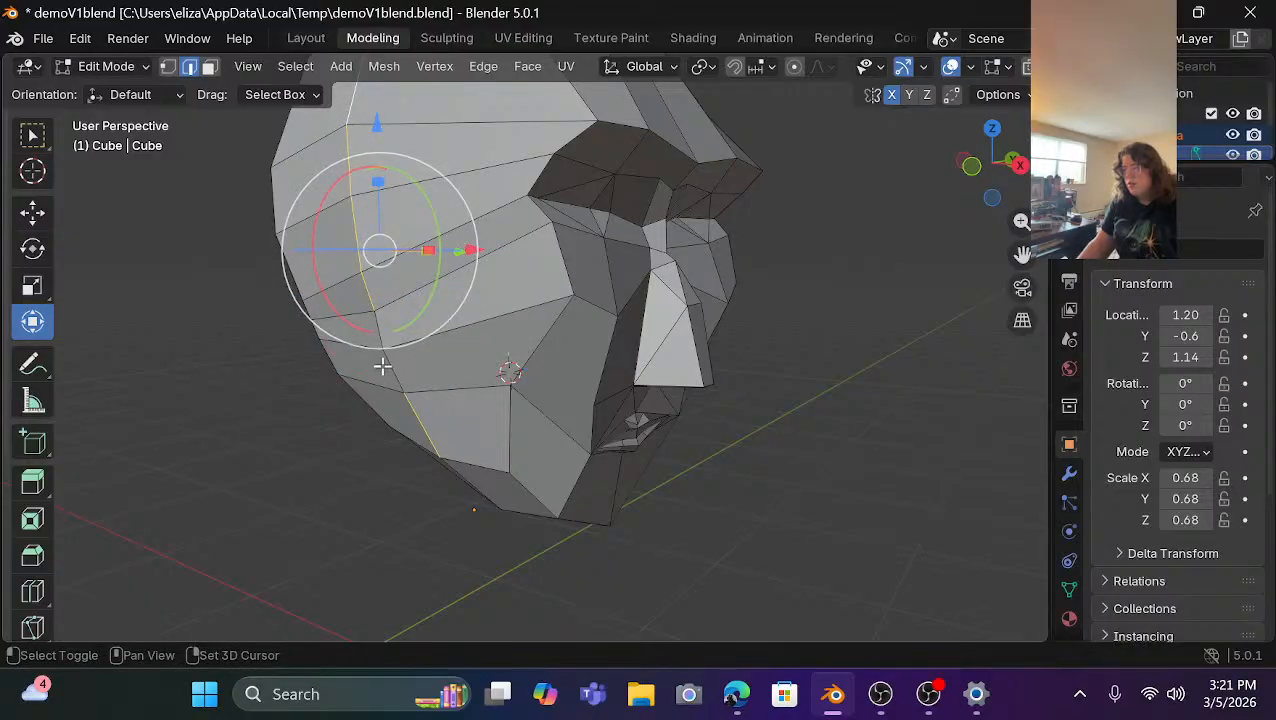
pyautogui.keyDown('shift'); pyautogui.click(467, 474); pyautogui.keyUp('shift')
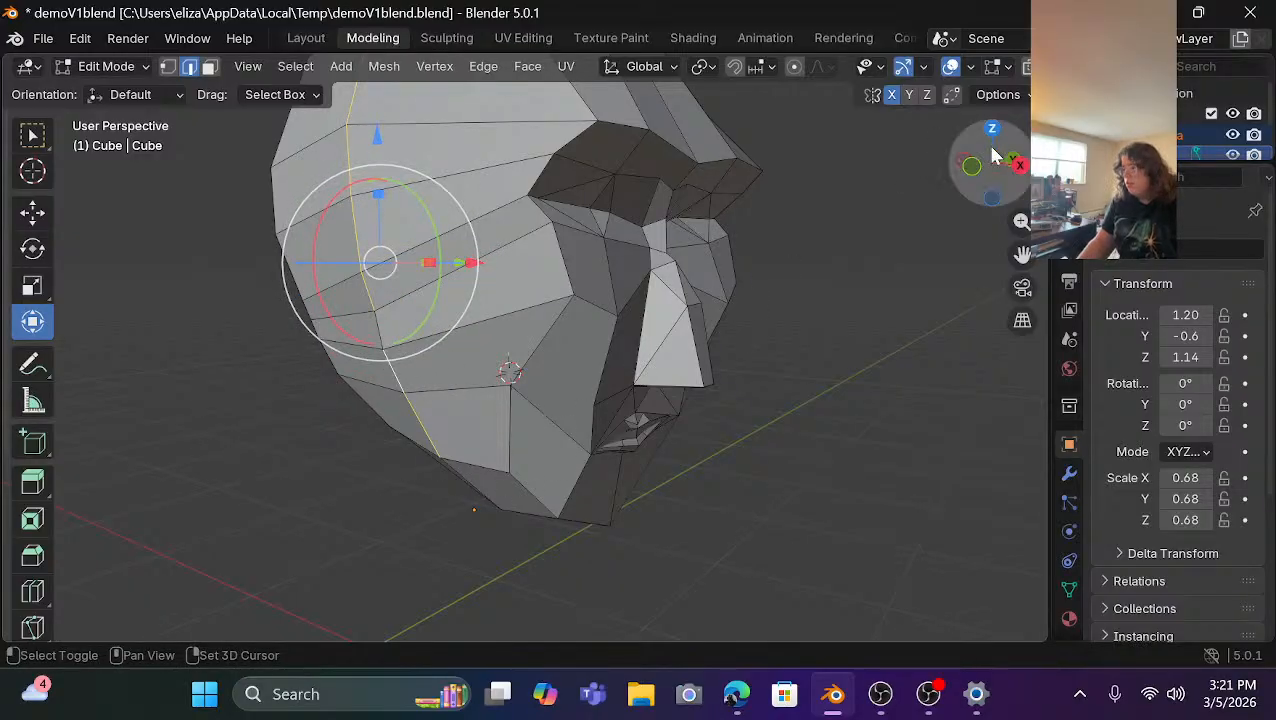
# Extend the selection with the two lowest edges of the same line, down to the underside of the jaw.
pyautogui.moveTo(983, 170); pyautogui.dragTo(980, 170)
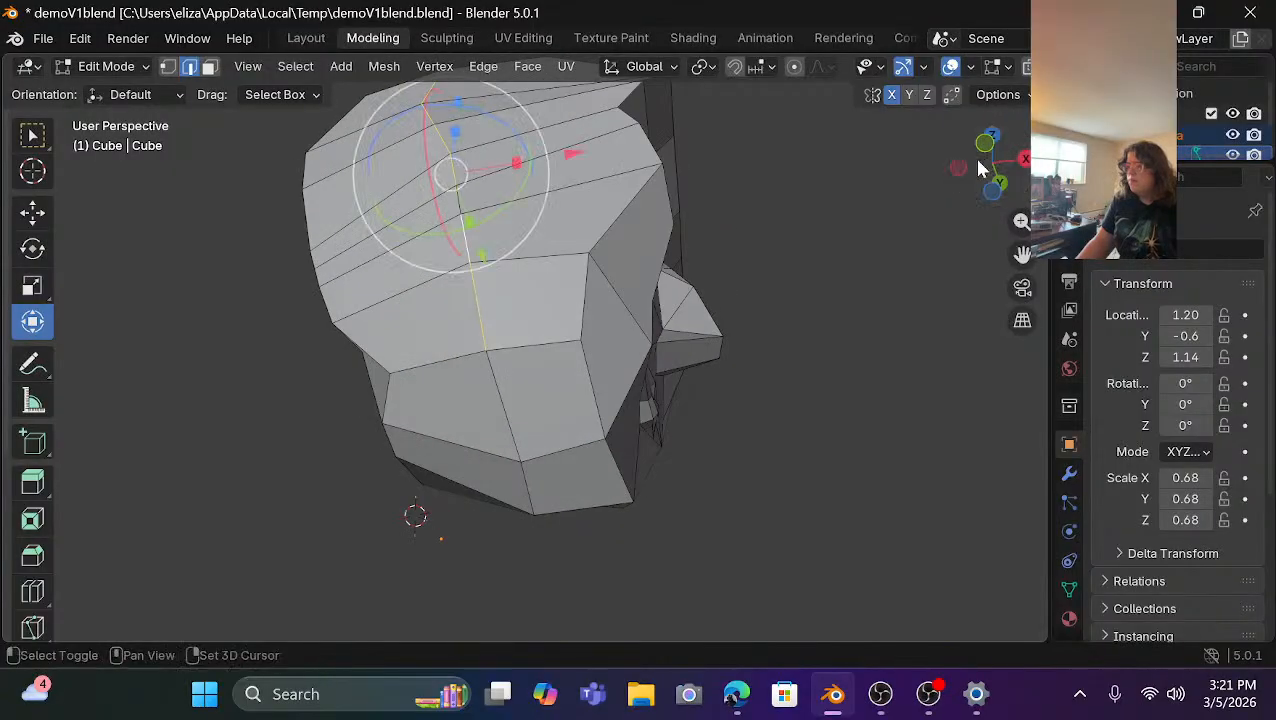
pyautogui.keyDown('shift'); pyautogui.click(504, 401); pyautogui.keyUp('shift')
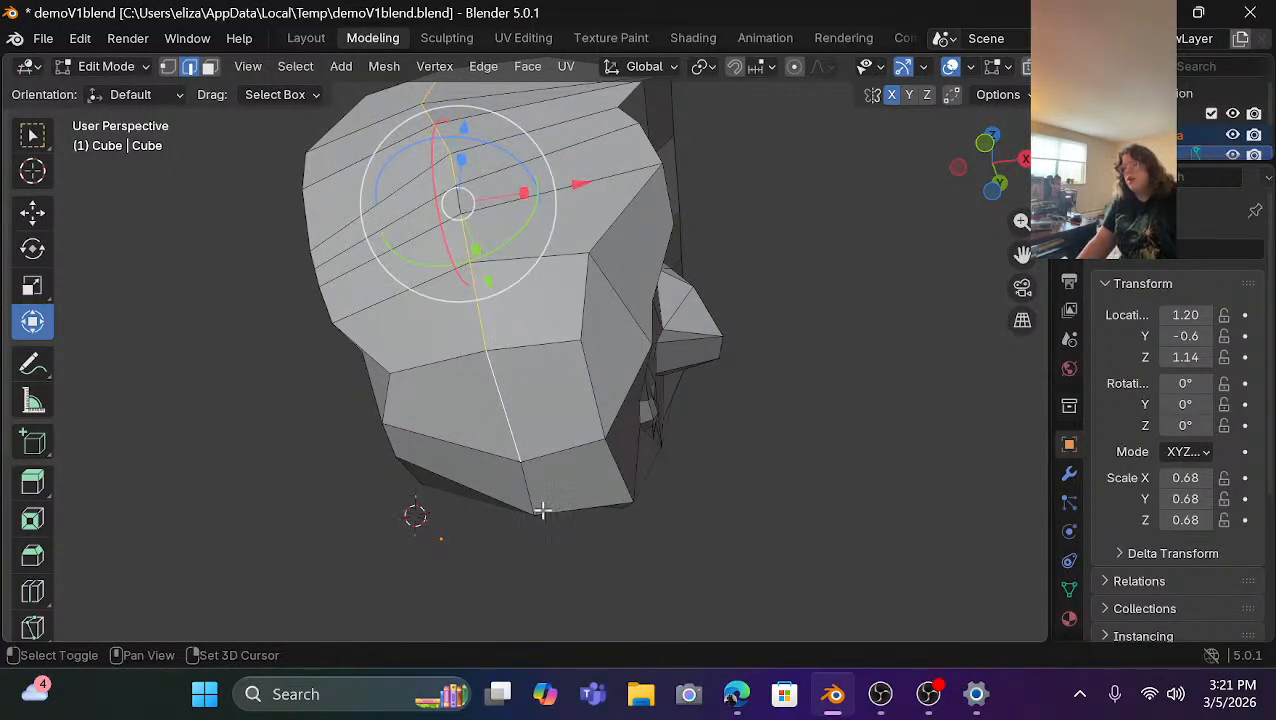
pyautogui.keyDown('shift'); pyautogui.click(530, 477); pyautogui.keyUp('shift')
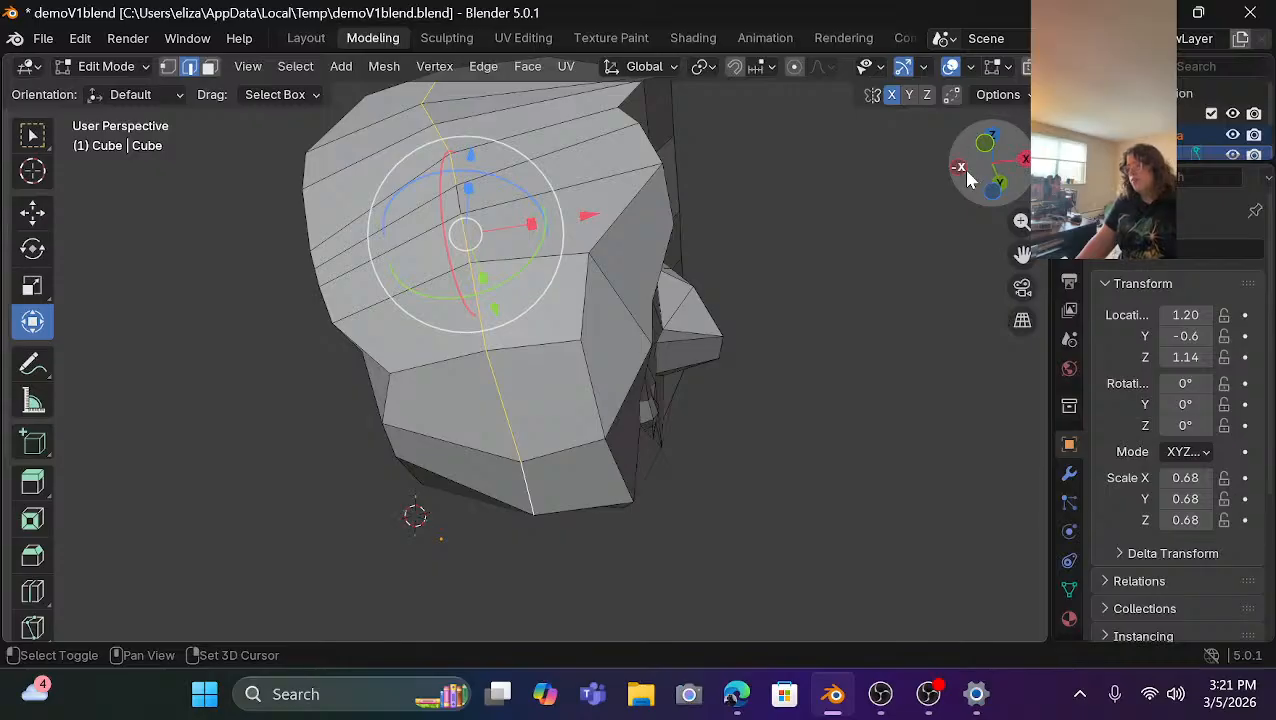
# Add the matching vertical line of edges on the opposite side of the head to the selection.
pyautogui.moveTo(968, 178); pyautogui.dragTo(860, 186)
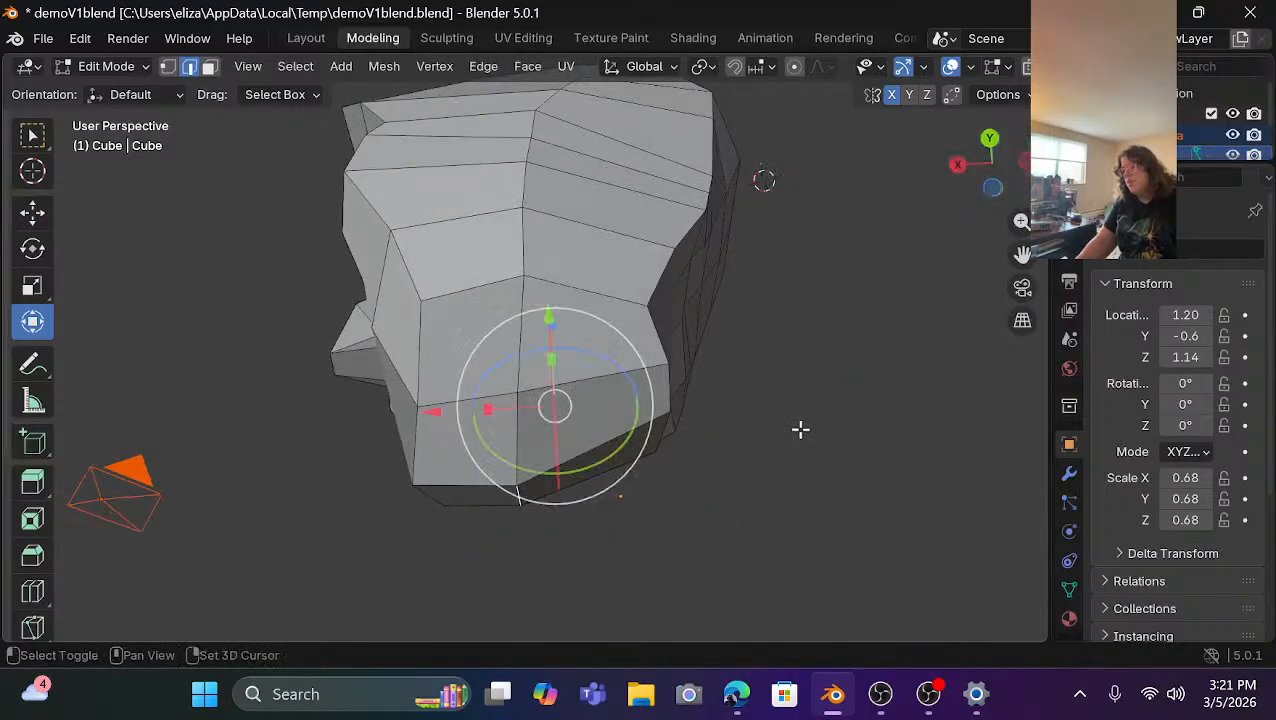
pyautogui.keyDown('shift'); pyautogui.click(524, 245); pyautogui.keyUp('shift')
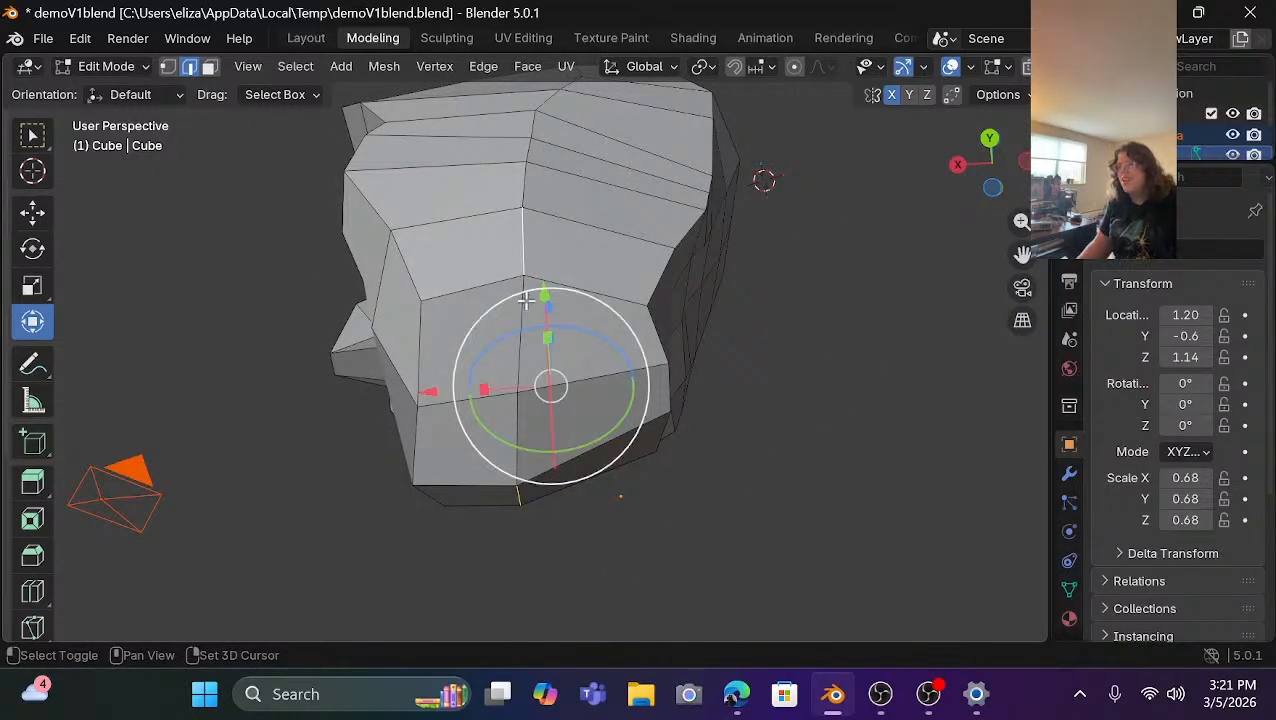
pyautogui.keyDown('shift'); pyautogui.click(525, 184); pyautogui.keyUp('shift')
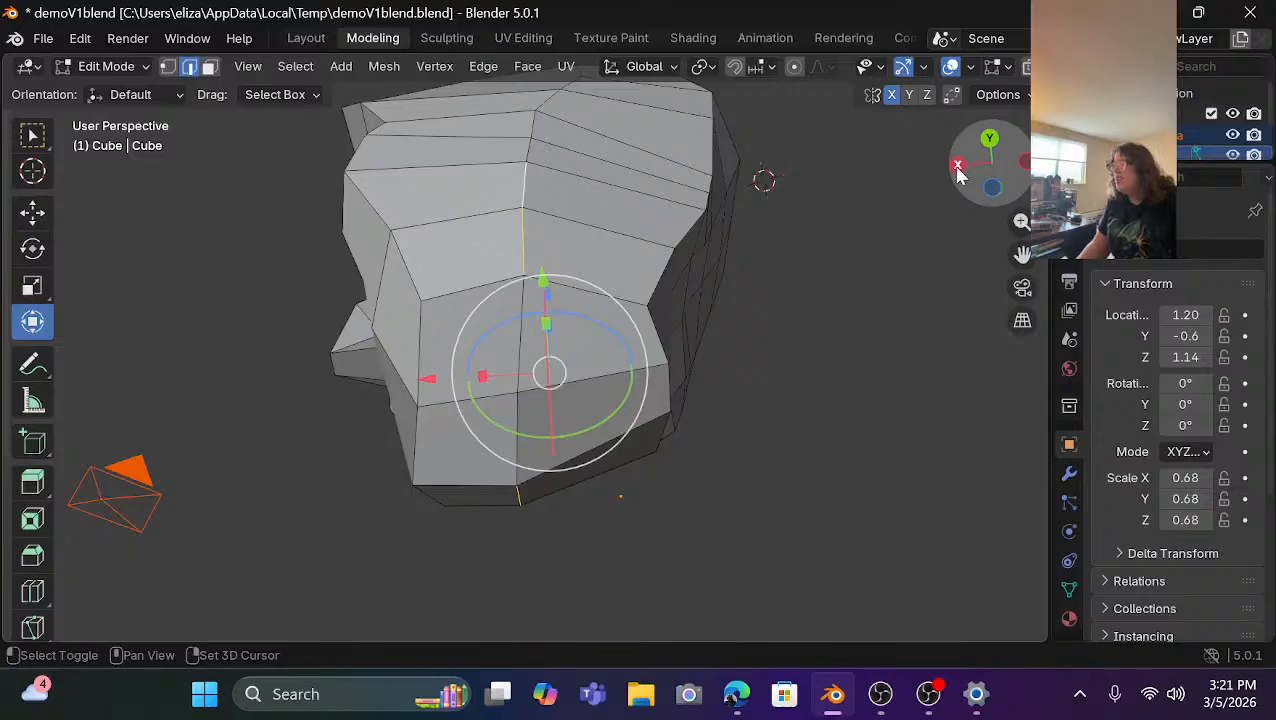
pyautogui.moveTo(957, 175); pyautogui.dragTo(958, 178)
pyautogui.keyDown('shift'); pyautogui.click(623, 210); pyautogui.keyUp('shift')
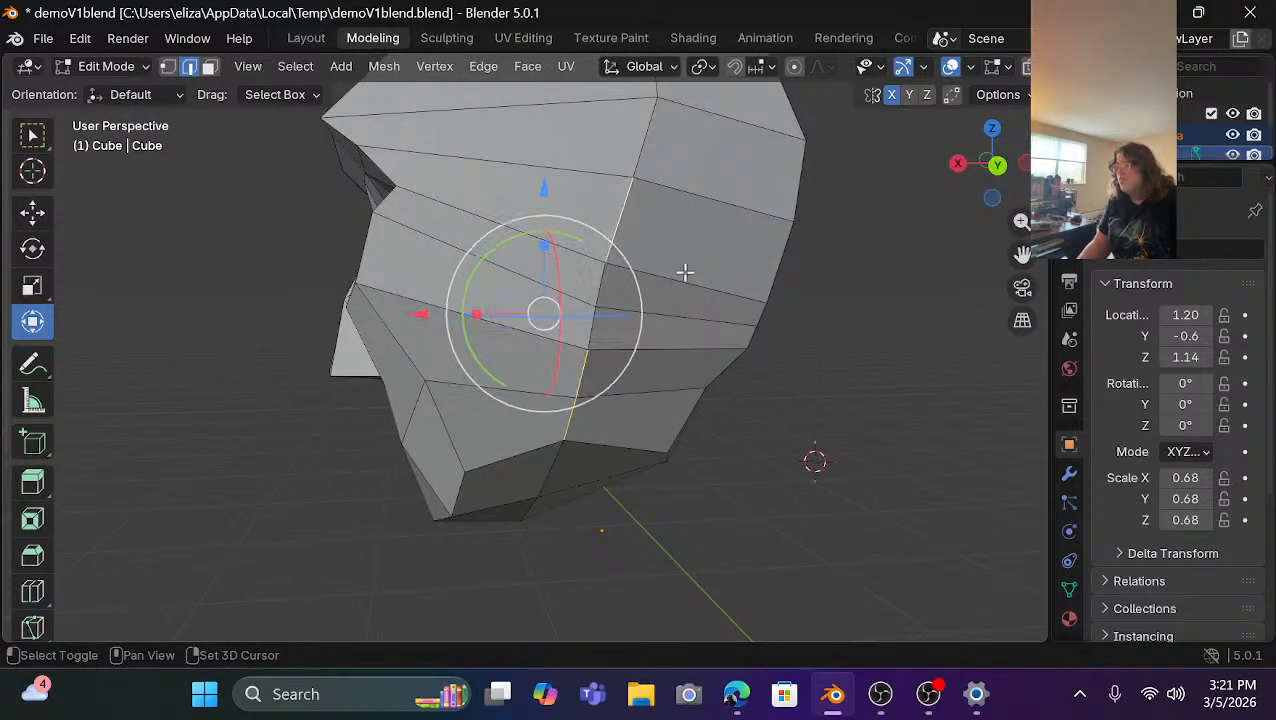
pyautogui.keyDown('shift'); pyautogui.click(645, 140); pyautogui.keyUp('shift')
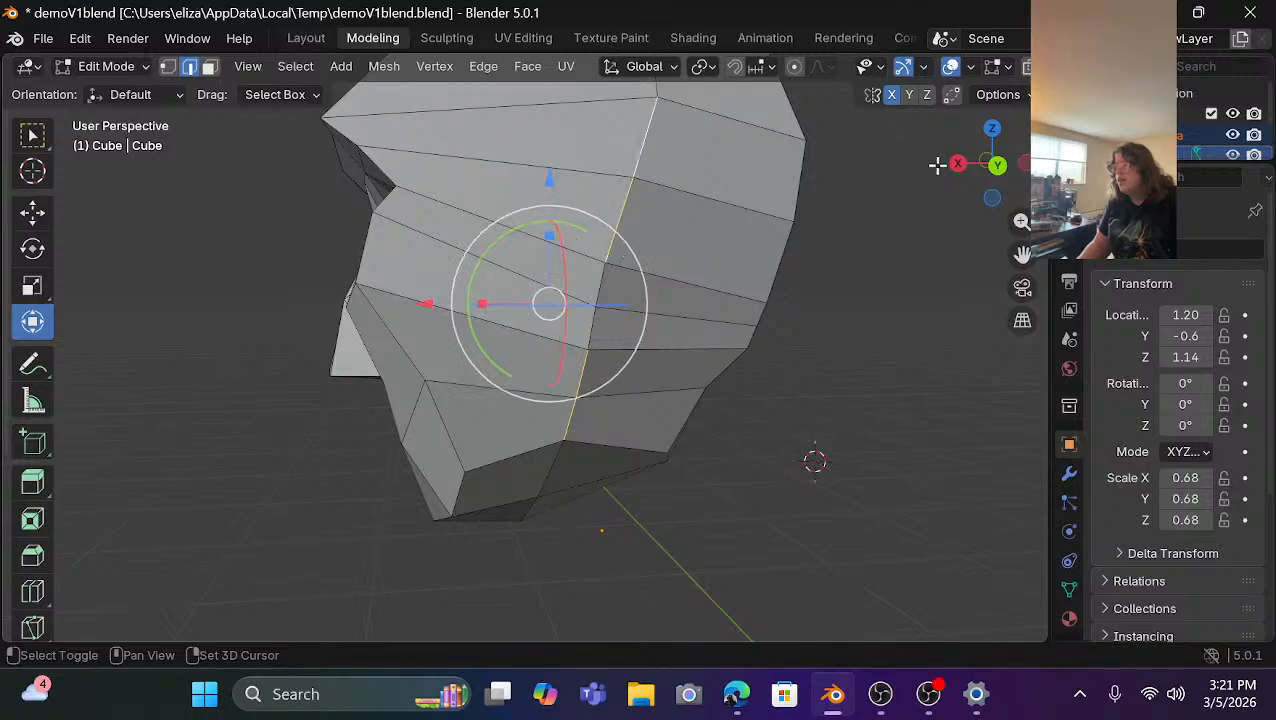
# Continue the selected edge line up the side and over the crown, leaving the neighbouring crosswise top edge unselected.
pyautogui.moveTo(966, 180); pyautogui.dragTo(968, 184)
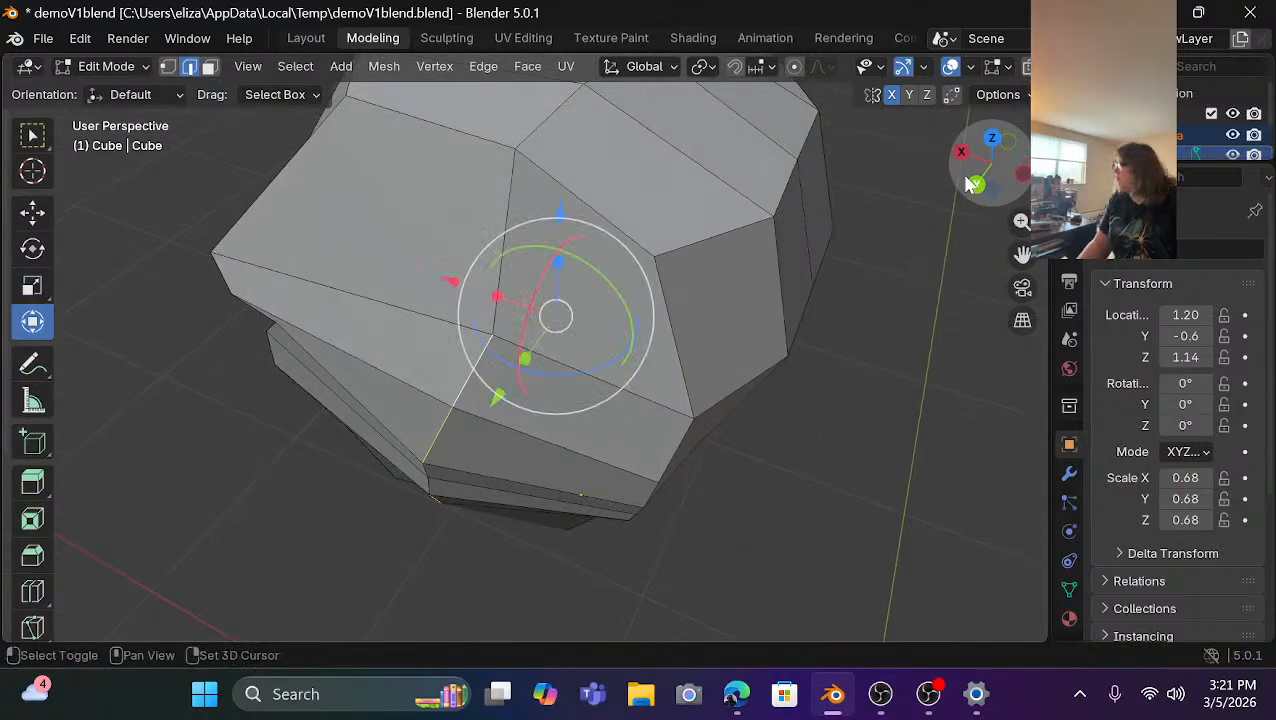
pyautogui.keyDown('shift'); pyautogui.click(519, 156); pyautogui.keyUp('shift')
pyautogui.keyDown('shift'); pyautogui.click(552, 118); pyautogui.keyUp('shift')
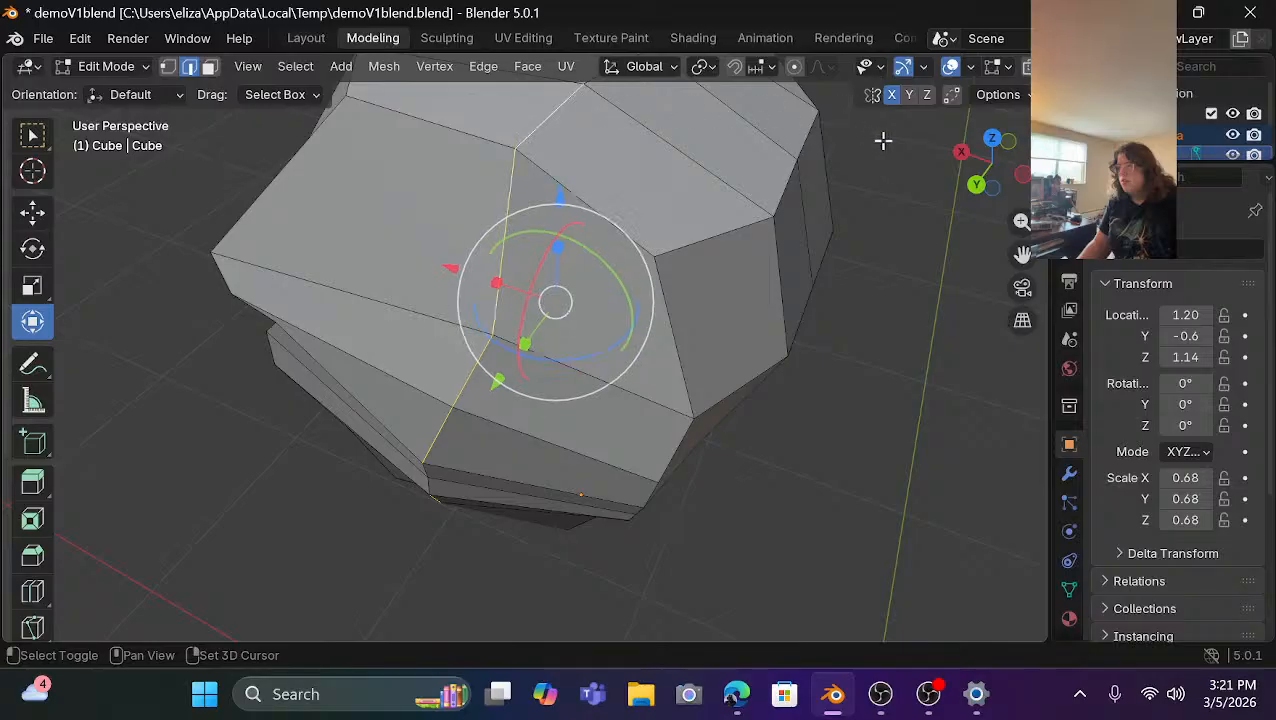
pyautogui.scroll(-3, 602, 166)
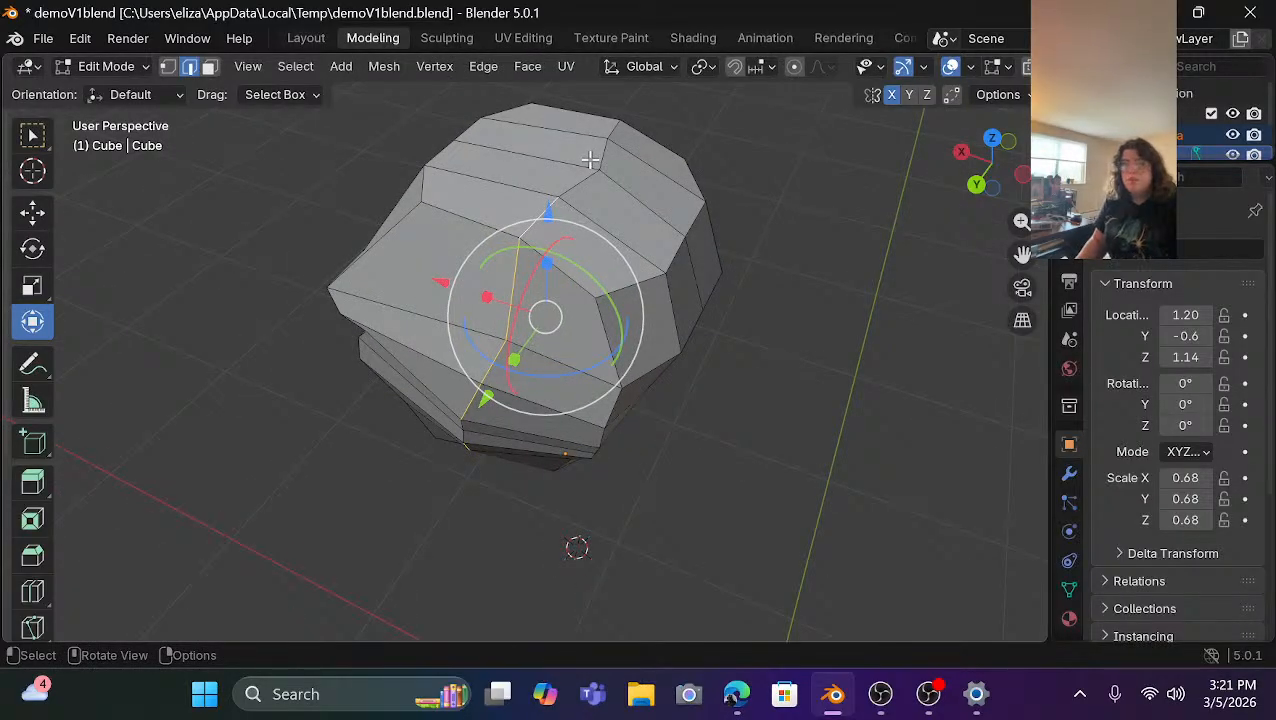
pyautogui.keyDown('shift'); pyautogui.click(591, 174); pyautogui.keyUp('shift')
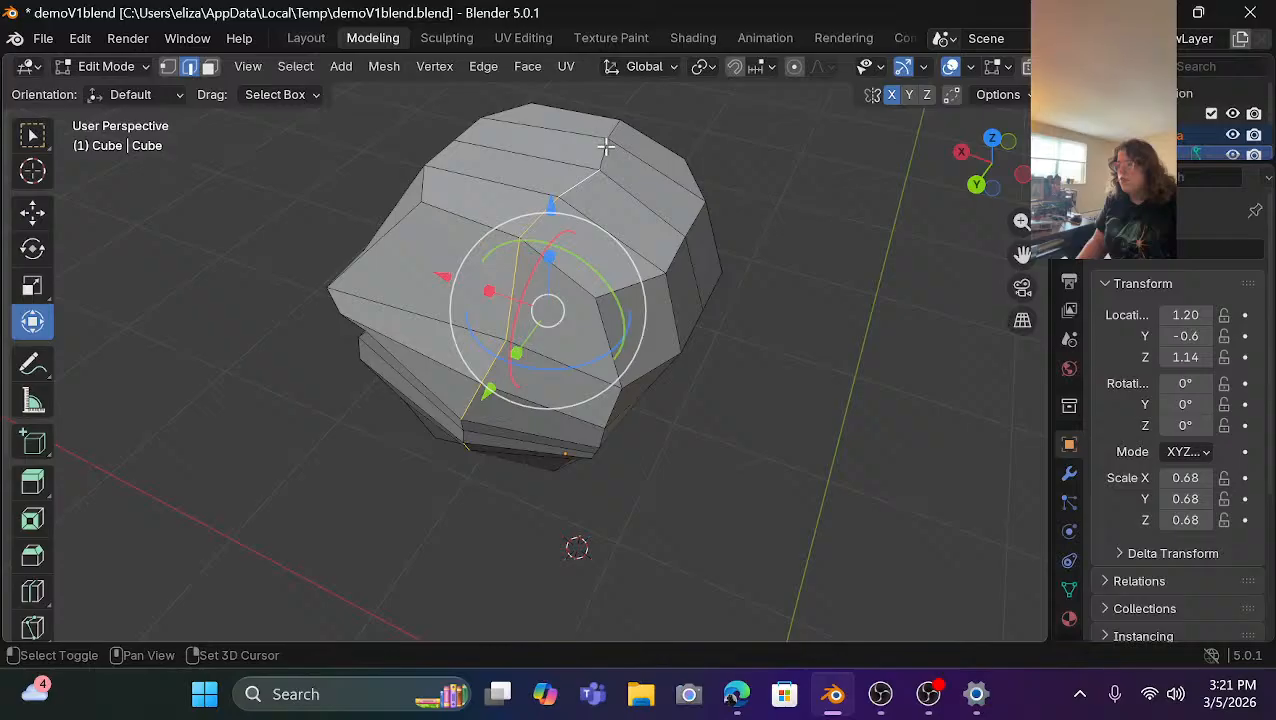
pyautogui.keyDown('shift'); pyautogui.click(605, 147); pyautogui.keyUp('shift')
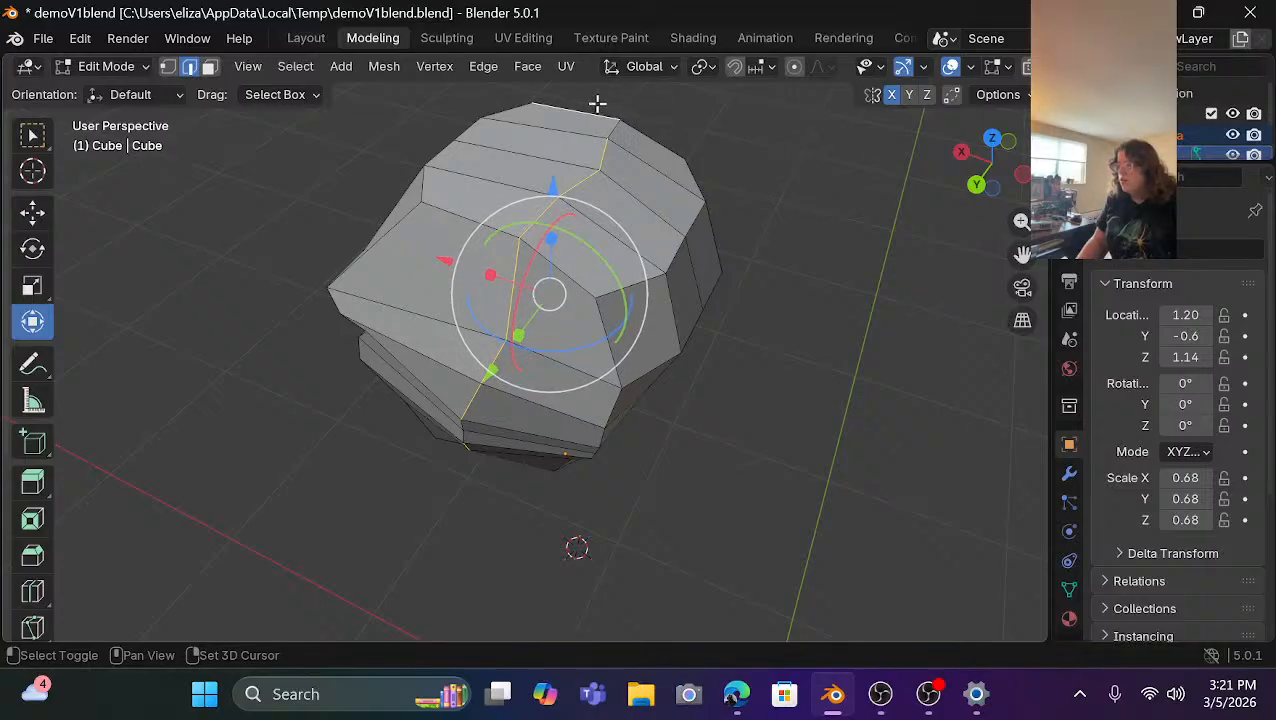
pyautogui.keyDown('shift'); pyautogui.click(592, 110); pyautogui.keyUp('shift')
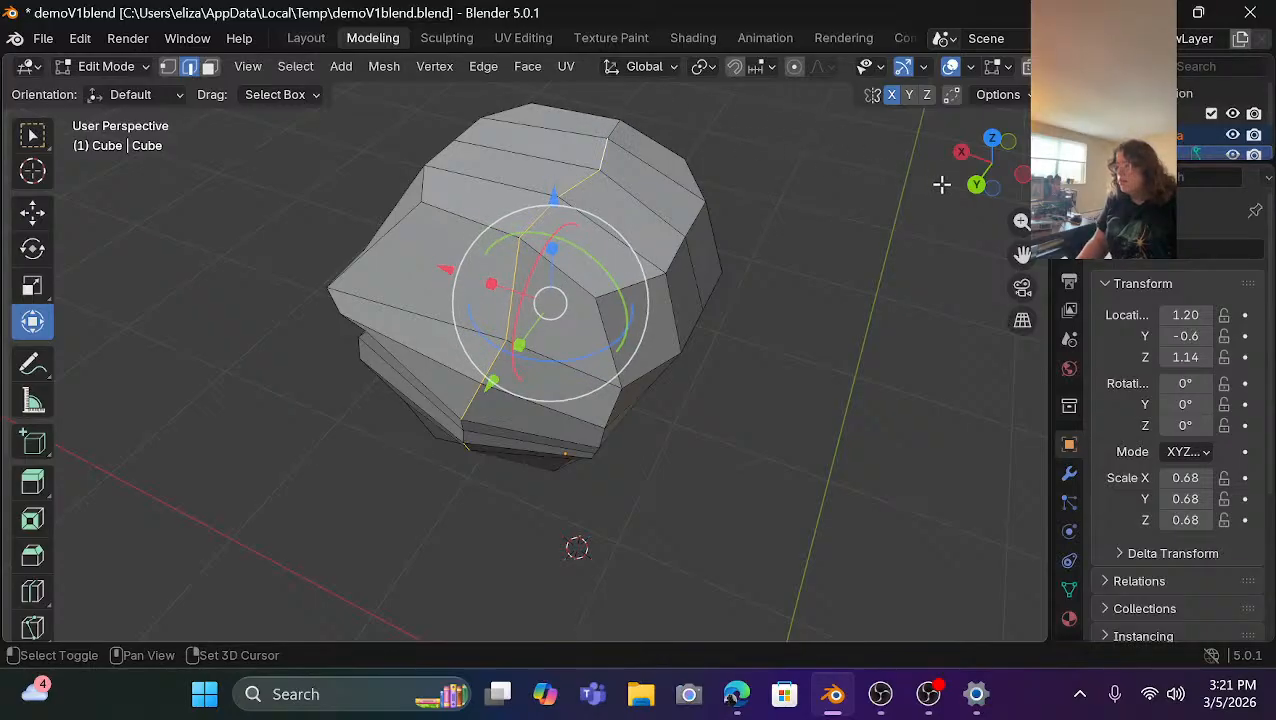
# Check the selected edge line from both sides and add the missing edges at the lower side and jaw.
pyautogui.moveTo(978, 180); pyautogui.dragTo(850, 186)
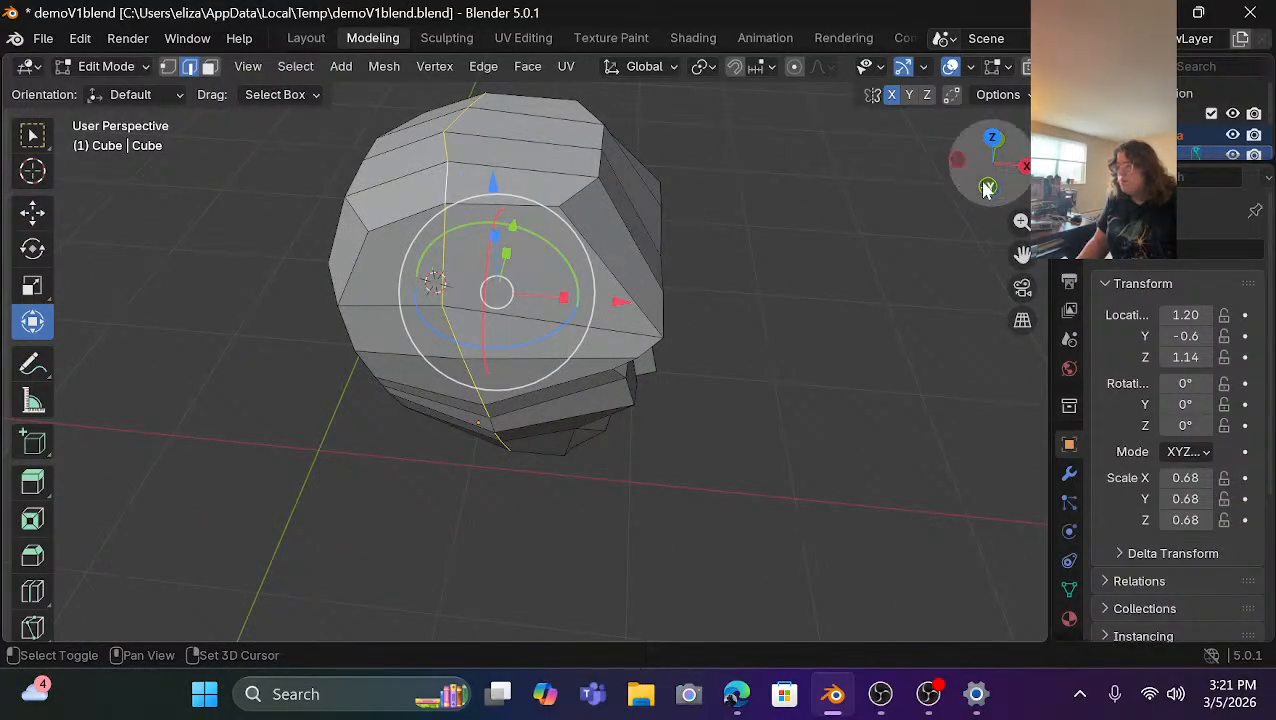
pyautogui.moveTo(953, 167); pyautogui.dragTo(740, 307)
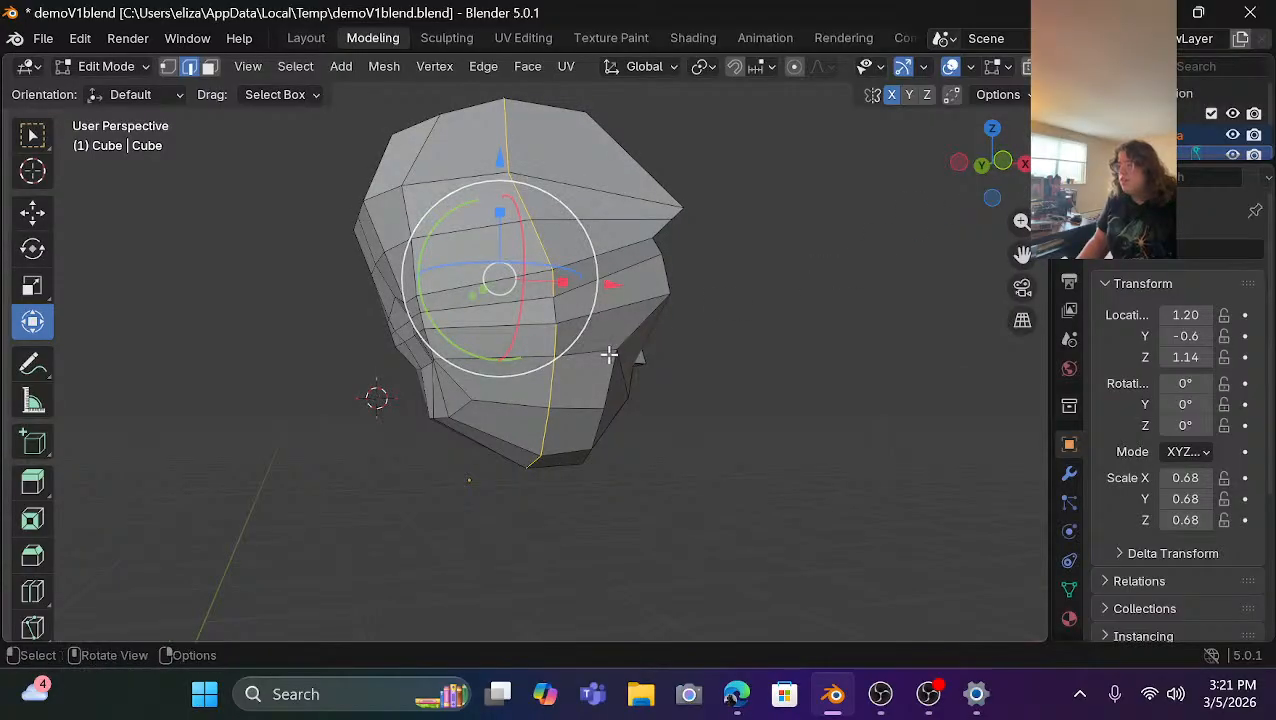
pyautogui.scroll(4, 590, 359)
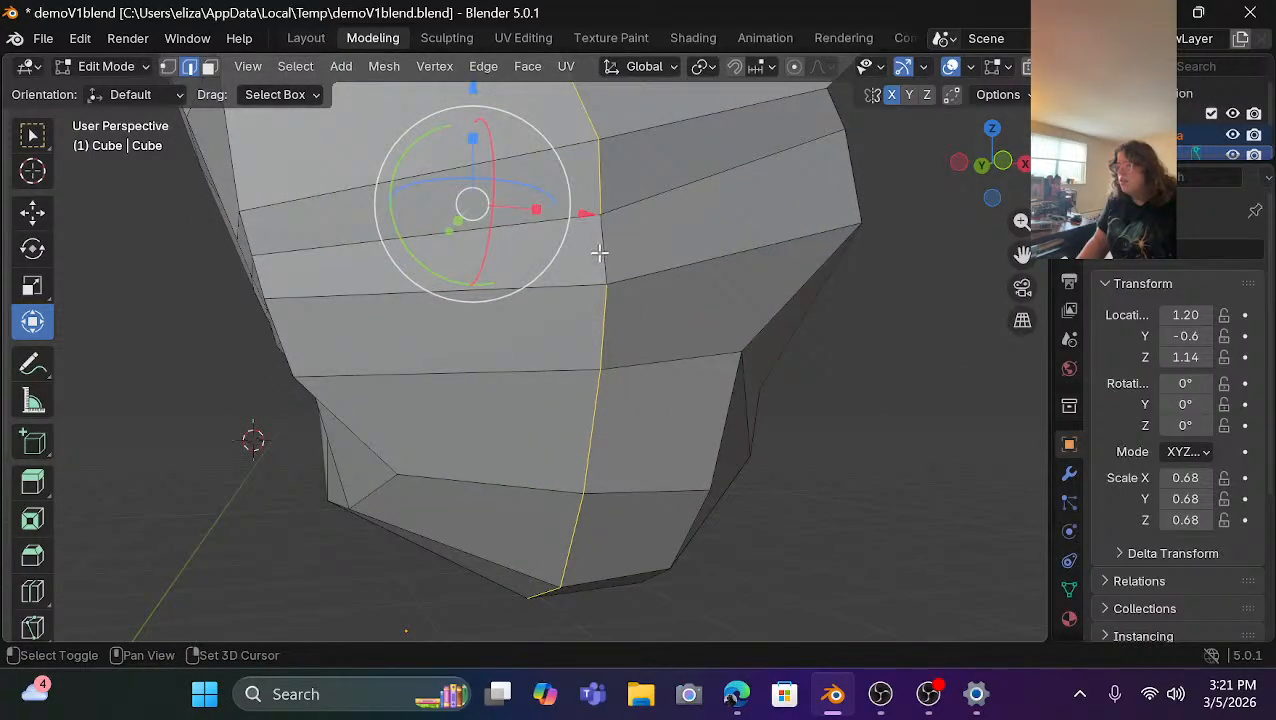
pyautogui.scroll(-4, 629, 367)
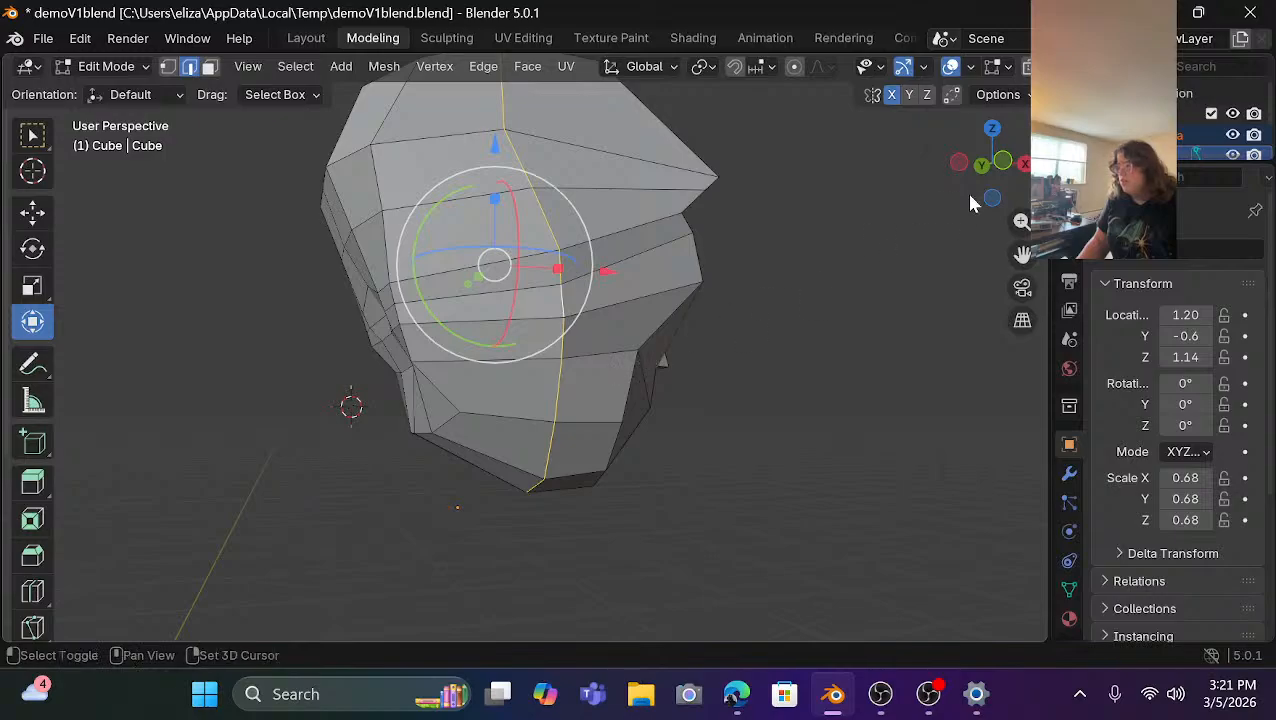
pyautogui.moveTo(1008, 158); pyautogui.dragTo(943, 288)
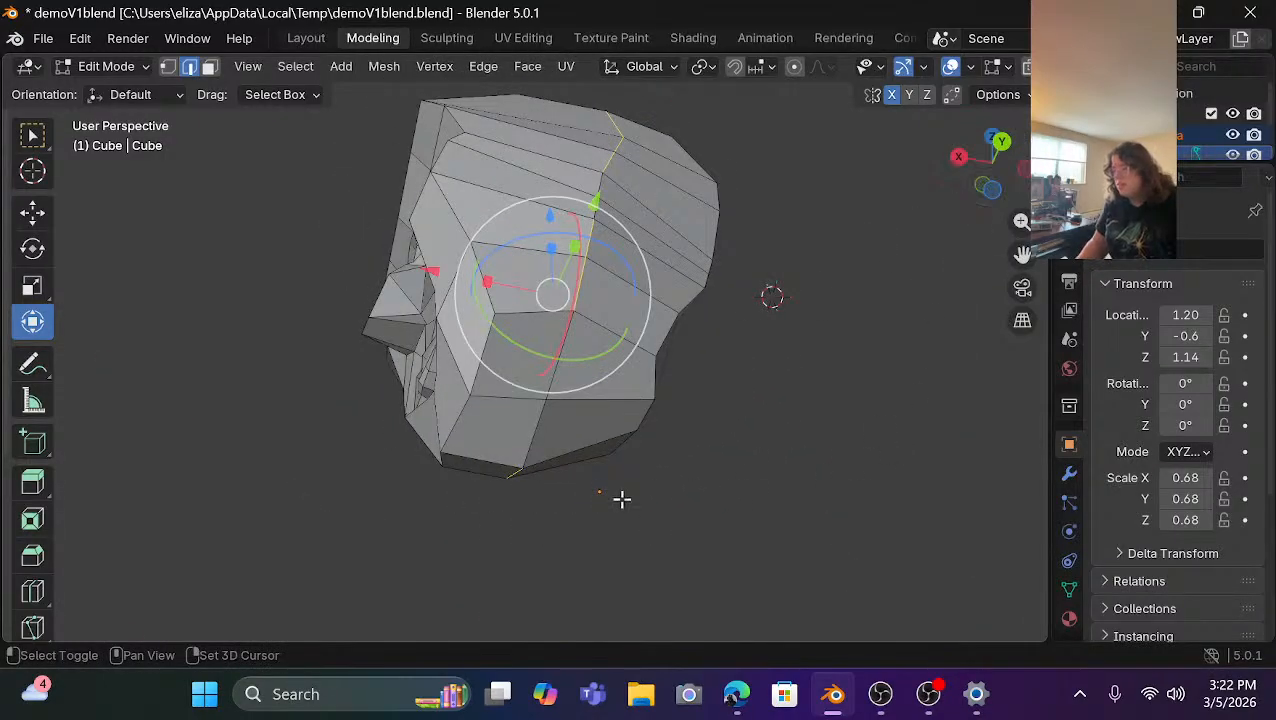
pyautogui.scroll(3, 535, 407)
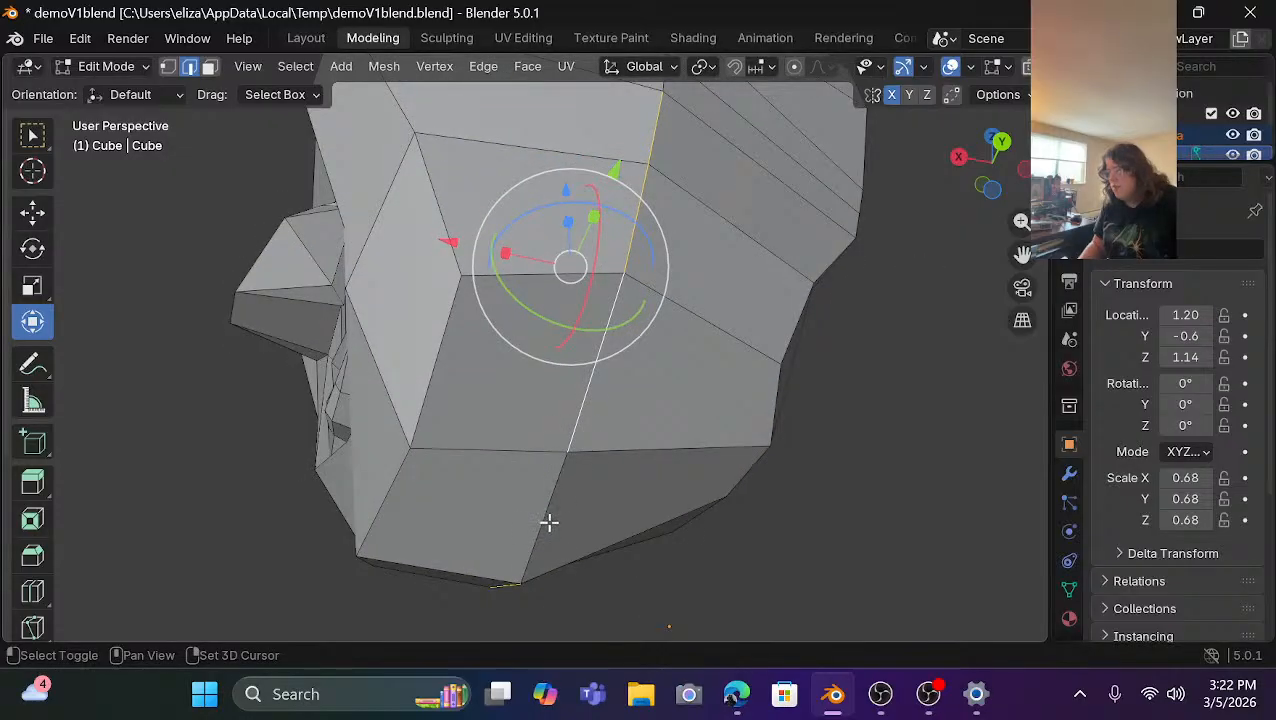
pyautogui.scroll(-3, 790, 400)
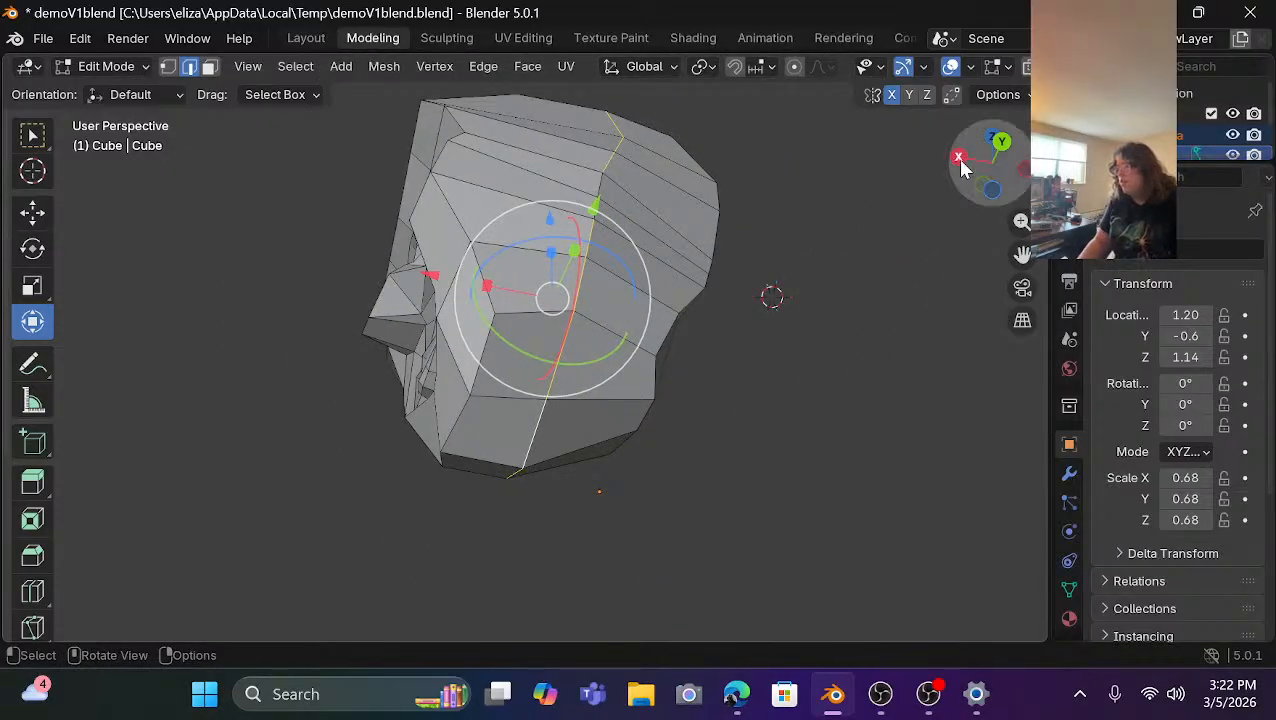
pyautogui.moveTo(963, 165); pyautogui.dragTo(968, 208)
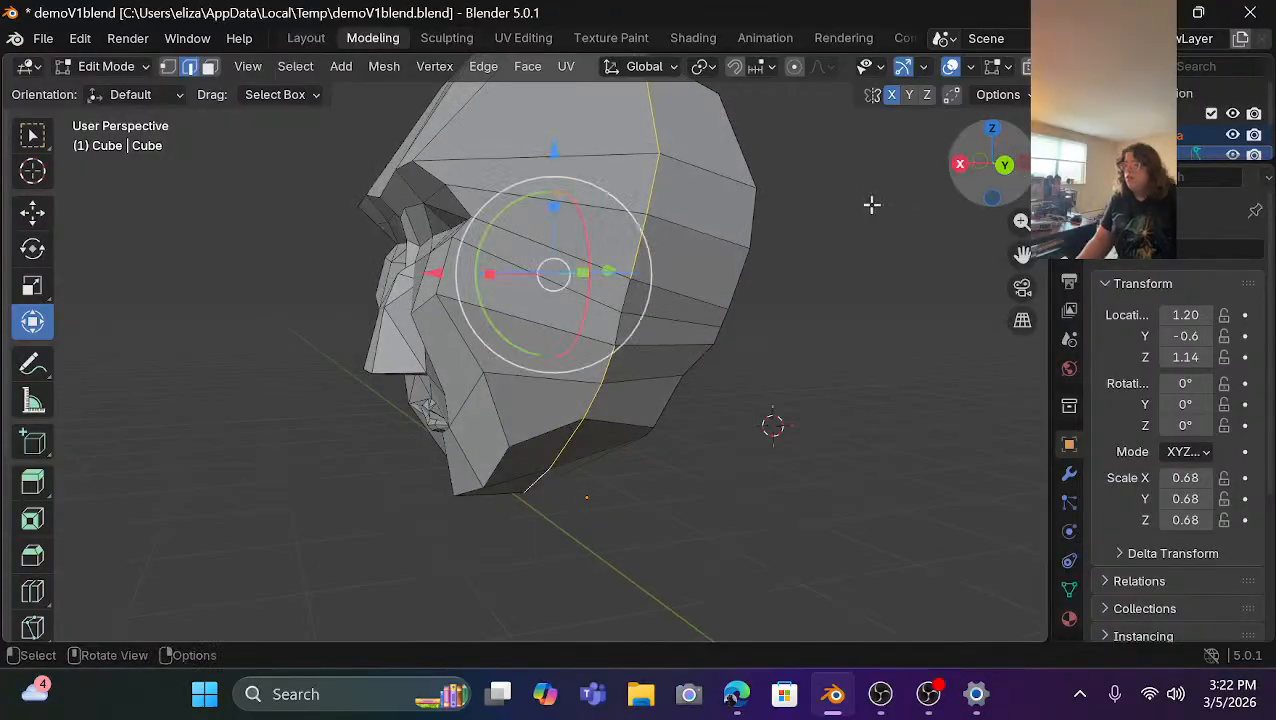
pyautogui.scroll(3, 799, 242)
pyautogui.keyDown('shift'); pyautogui.click(738, 283); pyautogui.keyUp('shift')
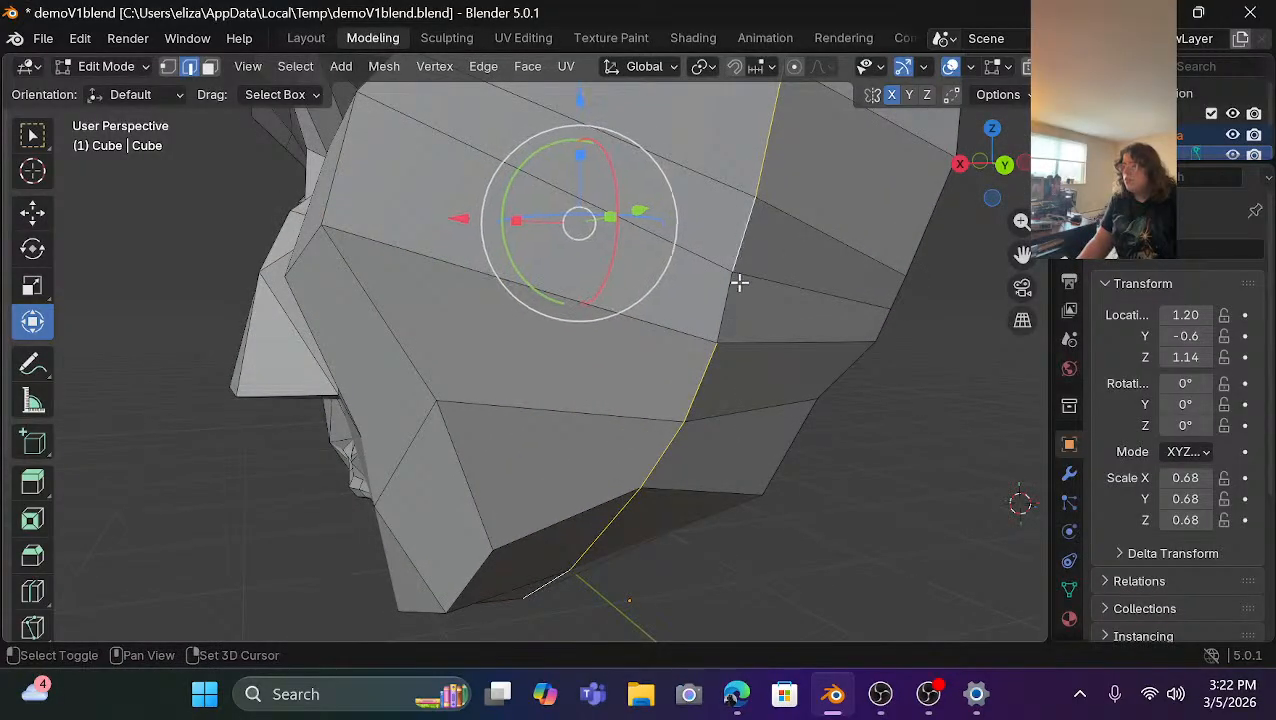
pyautogui.scroll(-3, 726, 308)
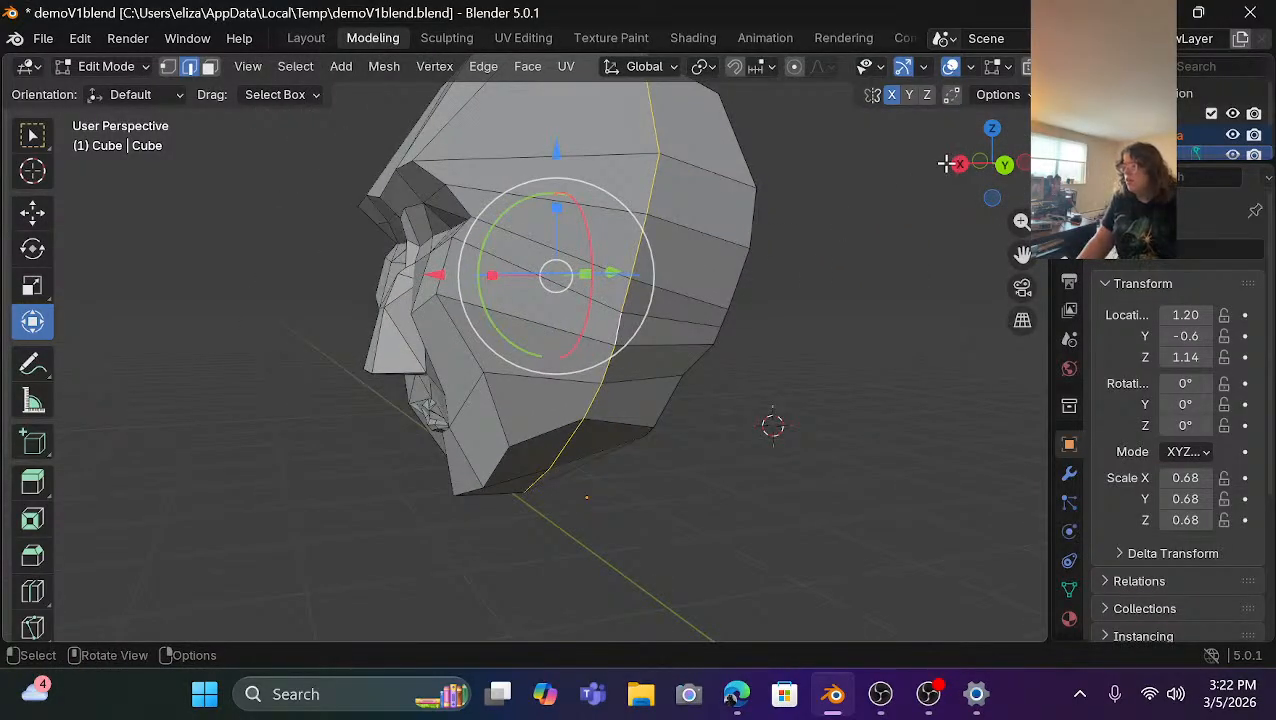
# Scale the selected side edge lines slightly inward along Y to narrow the head, and clear the selection.
pyautogui.moveTo(945, 163); pyautogui.dragTo(1045, 166)
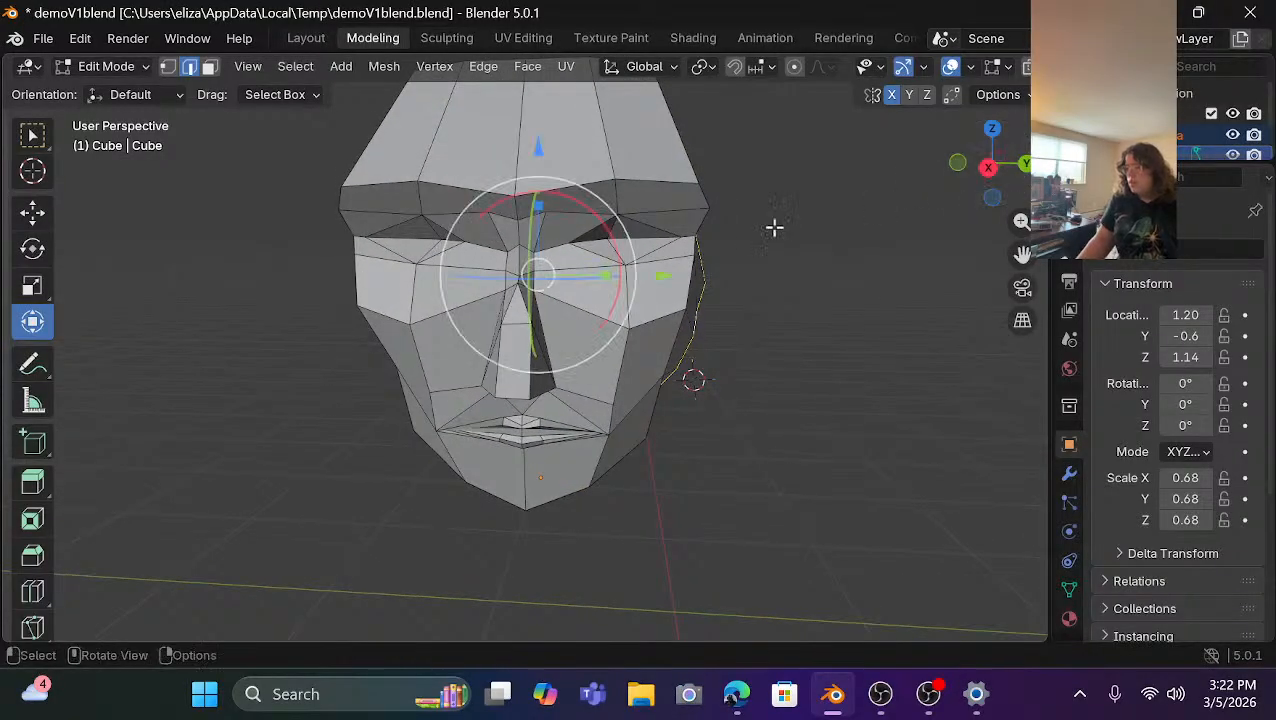
pyautogui.moveTo(606, 281); pyautogui.dragTo(600, 276)
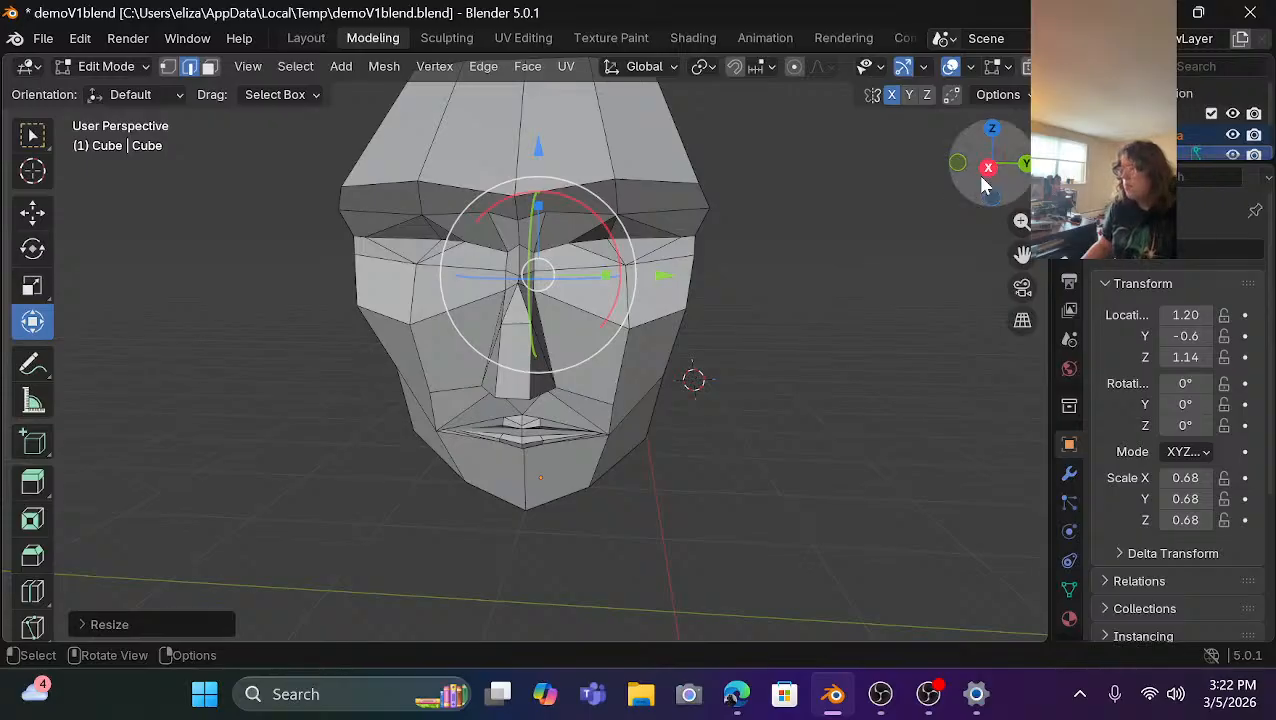
pyautogui.moveTo(982, 184)
pyautogui.mouseDown()
pyautogui.moveTo(1015, 168)
pyautogui.moveTo(990, 165)
pyautogui.moveTo(985, 190)
pyautogui.moveTo(1010, 160)
pyautogui.moveTo(985, 165)
pyautogui.mouseUp()
pyautogui.click(860, 370)
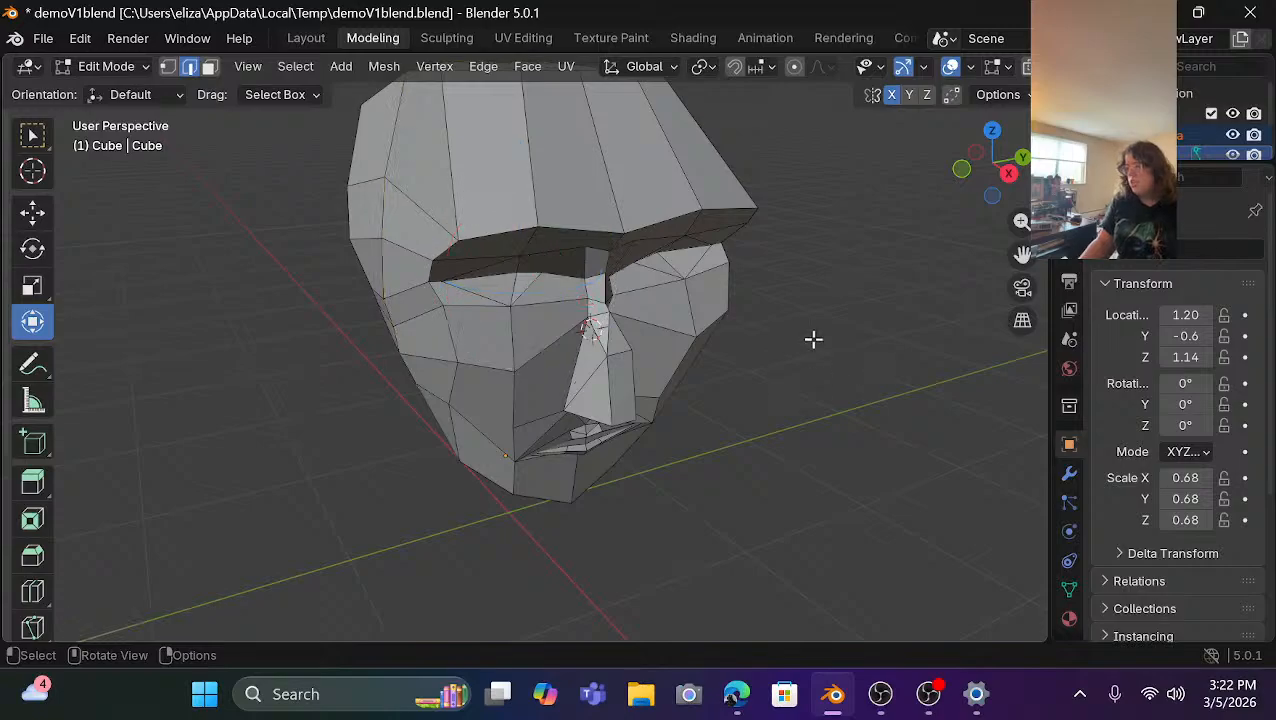
pyautogui.scroll(-3, 662, 371)
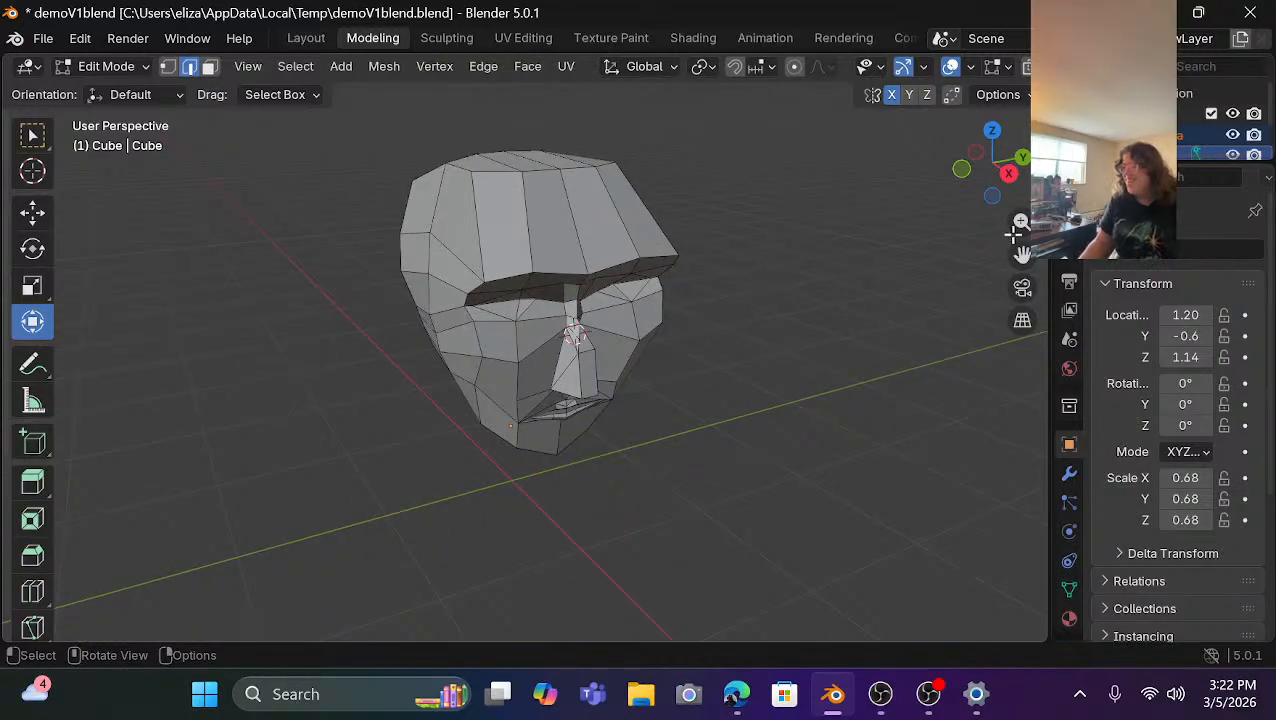
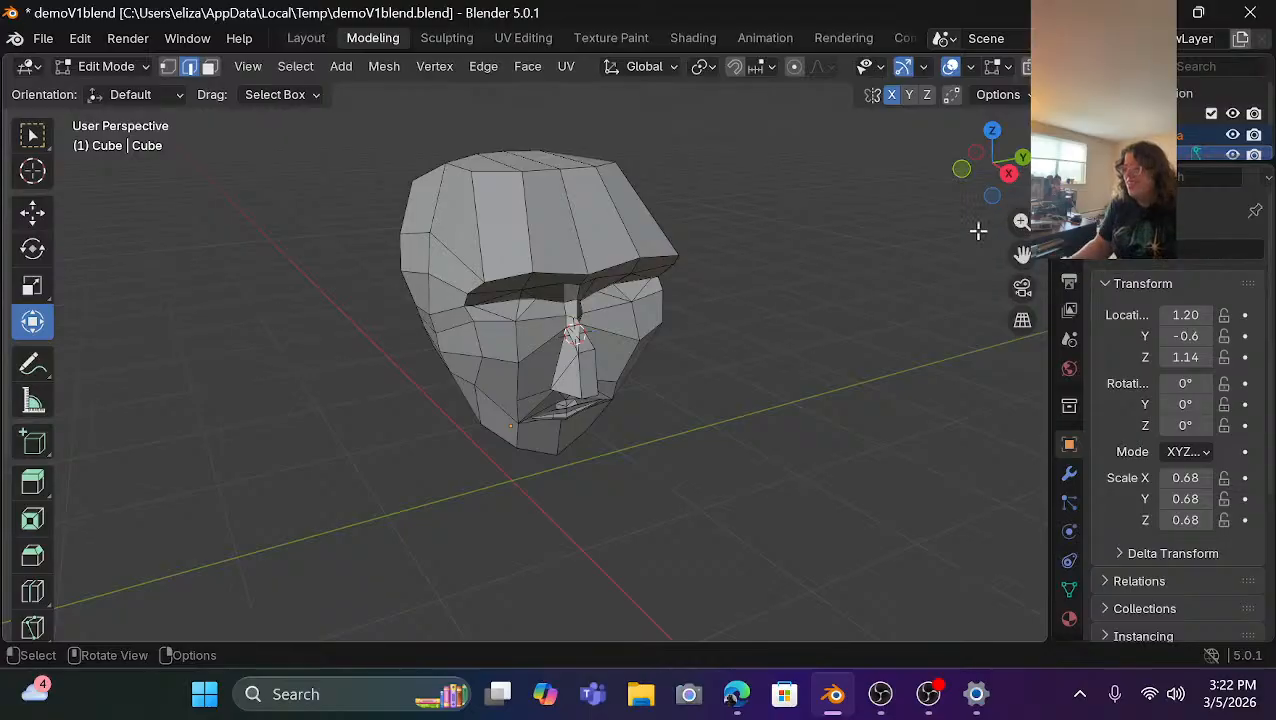
# Look over the head, read the live chat in YouTube Studio in the browser, and switch back to Blender.
pyautogui.scroll(-1, 688, 313)
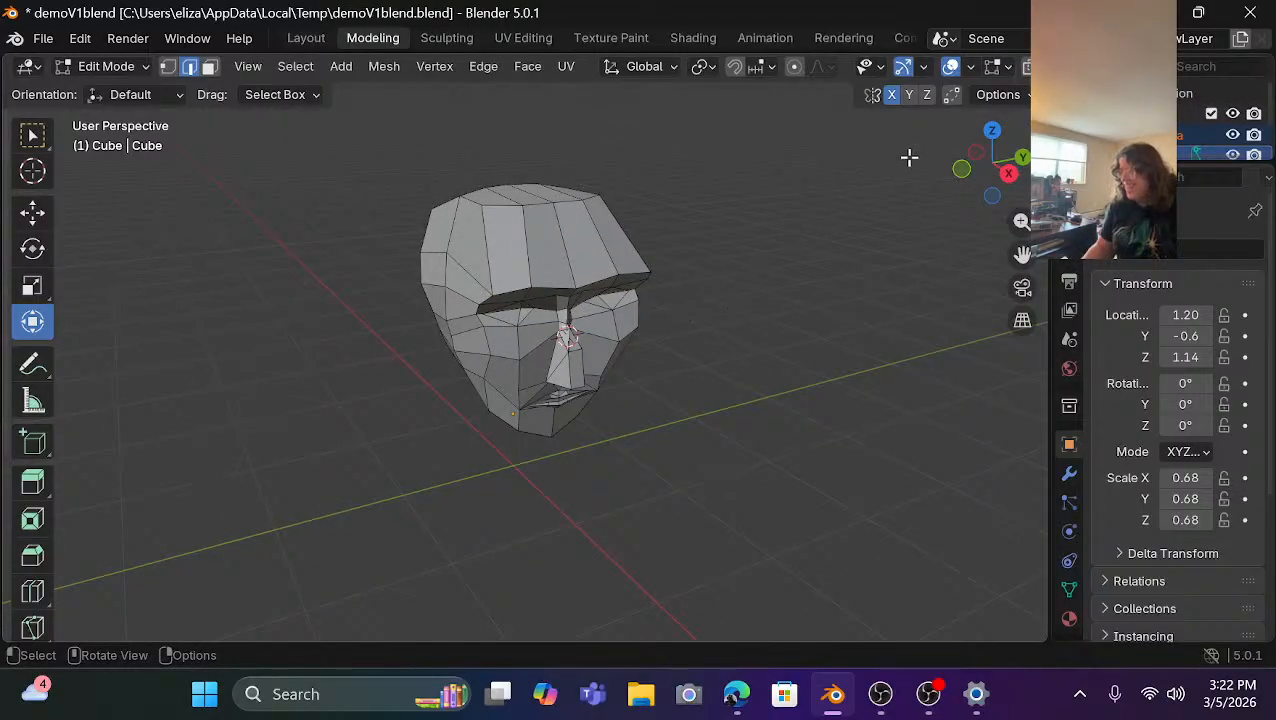
pyautogui.moveTo(947, 166)
pyautogui.mouseDown()
pyautogui.moveTo(975, 162)
pyautogui.moveTo(963, 171)
pyautogui.mouseUp()
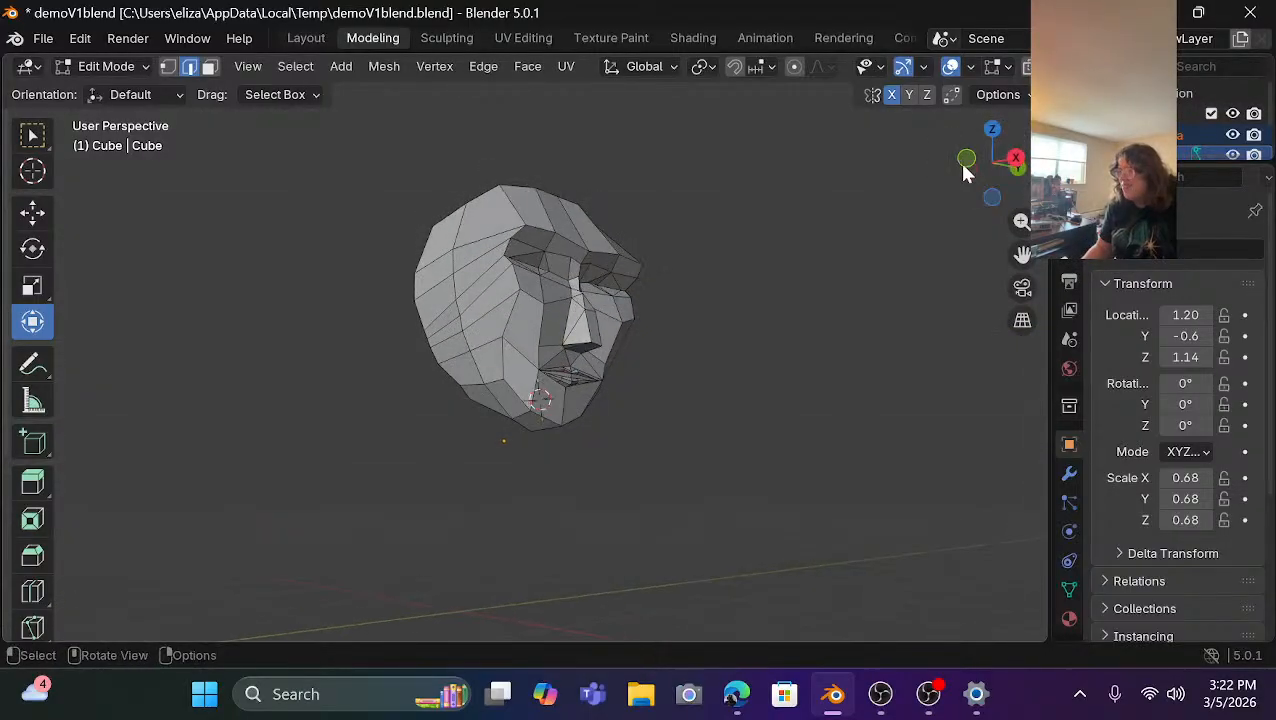
pyautogui.moveTo(736, 698)
pyautogui.click(736, 610)
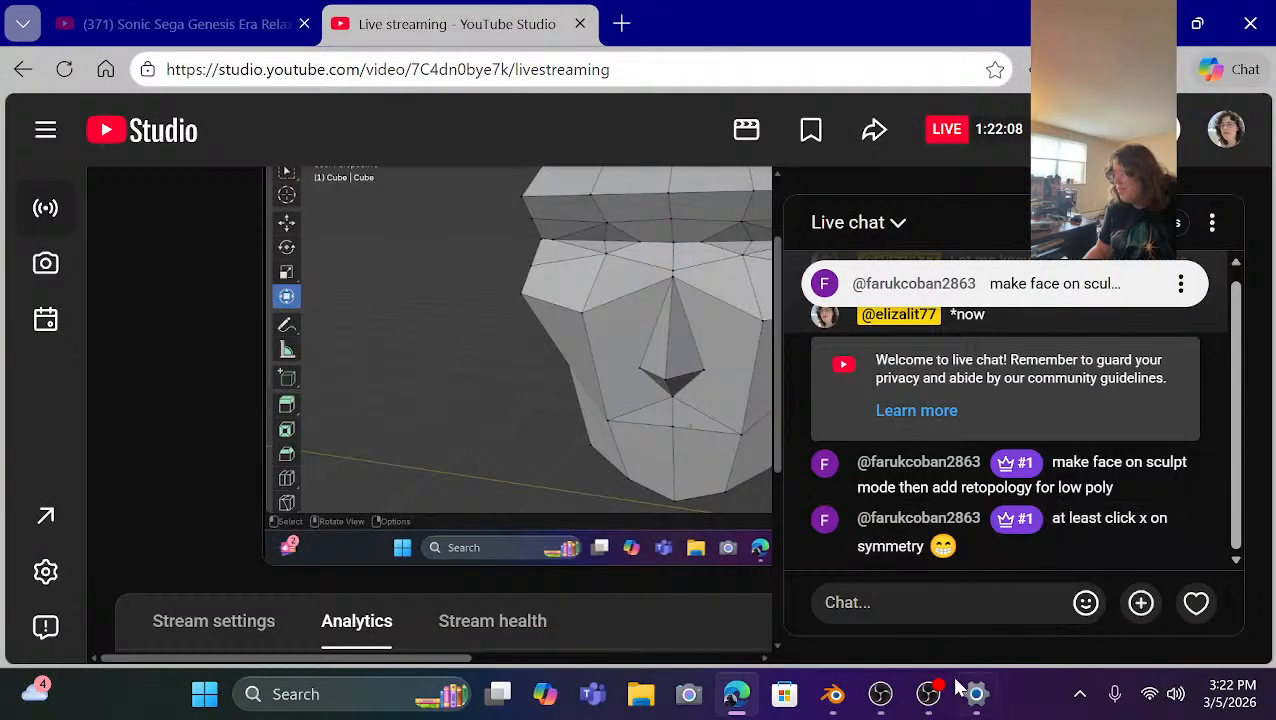
pyautogui.moveTo(880, 692)
pyautogui.moveTo(833, 694)
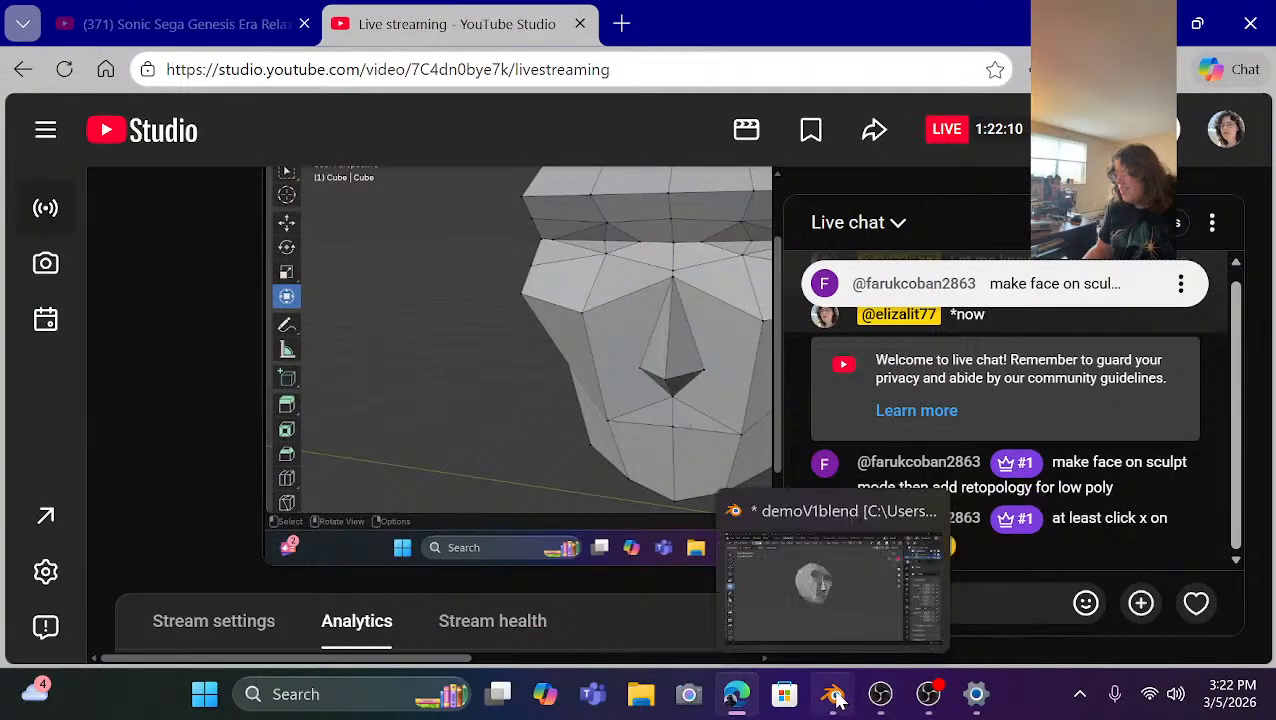
pyautogui.click(803, 609)
# Select the edges of the middle crosswise line on the underside of the head, behind the chin.
pyautogui.scroll(1, 579, 384)
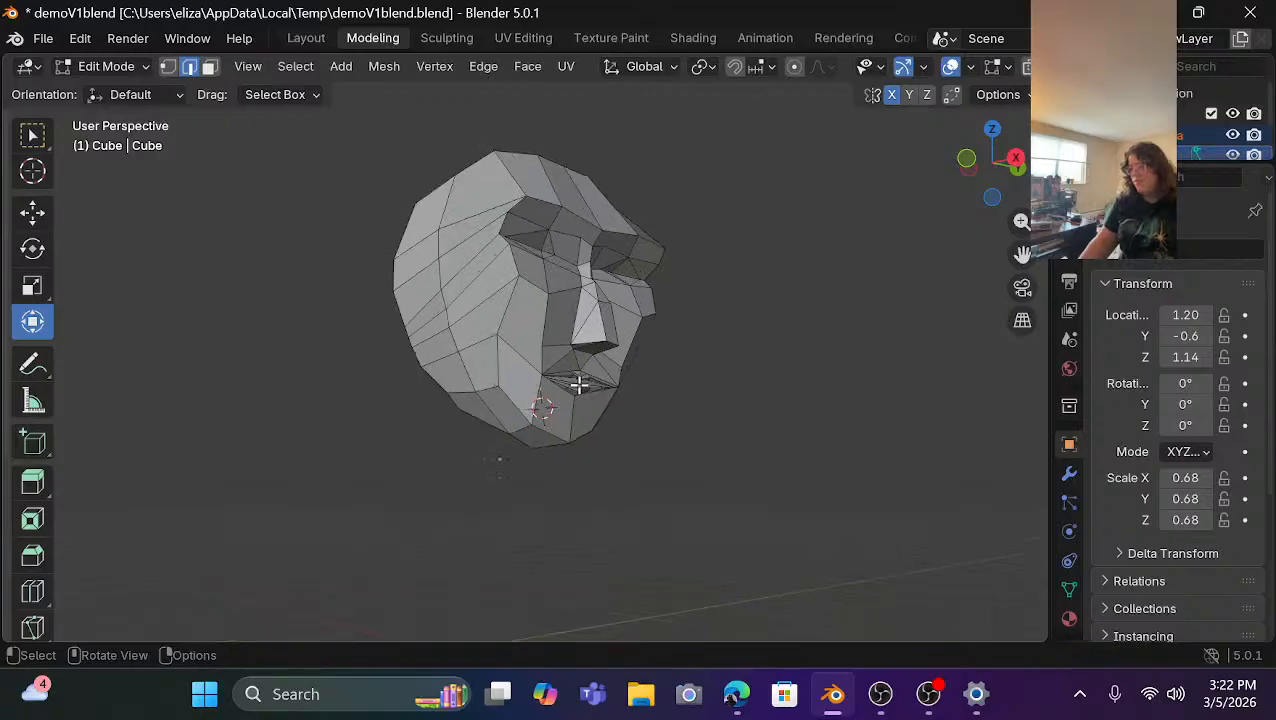
pyautogui.scroll(-1, 564, 343)
pyautogui.scroll(2, 563, 343)
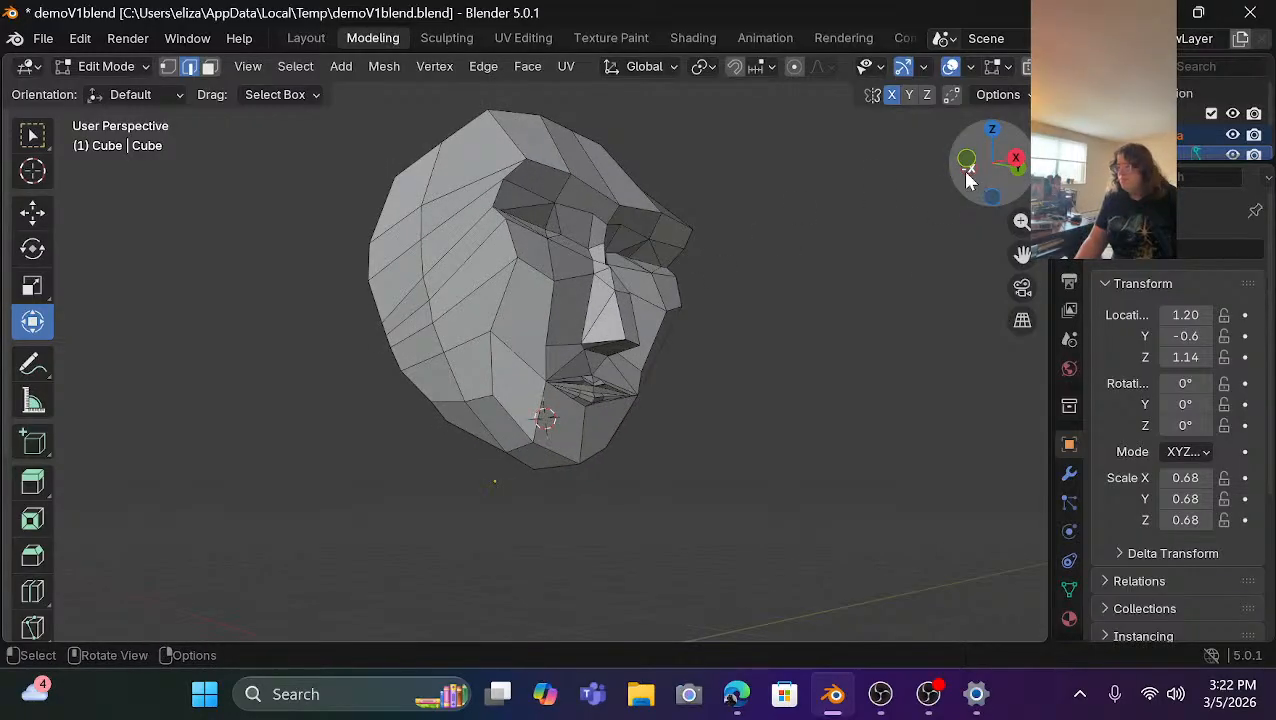
pyautogui.moveTo(968, 178); pyautogui.dragTo(520, 547)
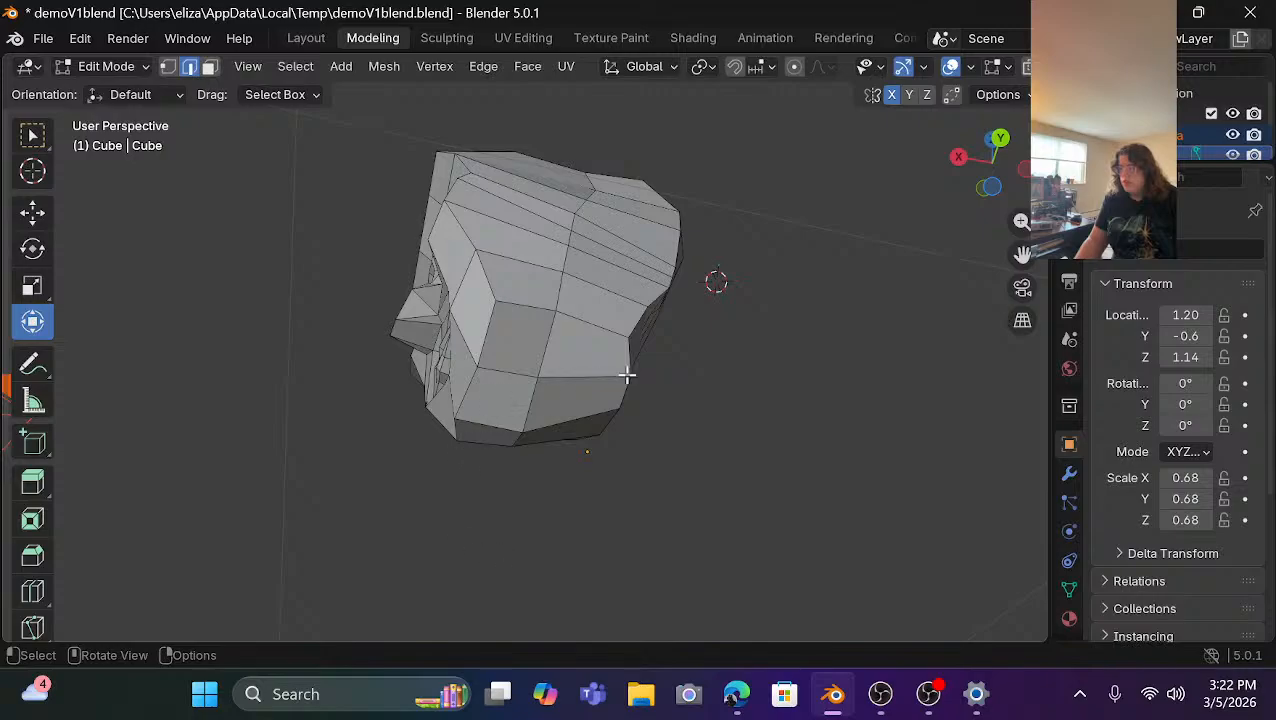
pyautogui.moveTo(960, 165); pyautogui.dragTo(962, 166)
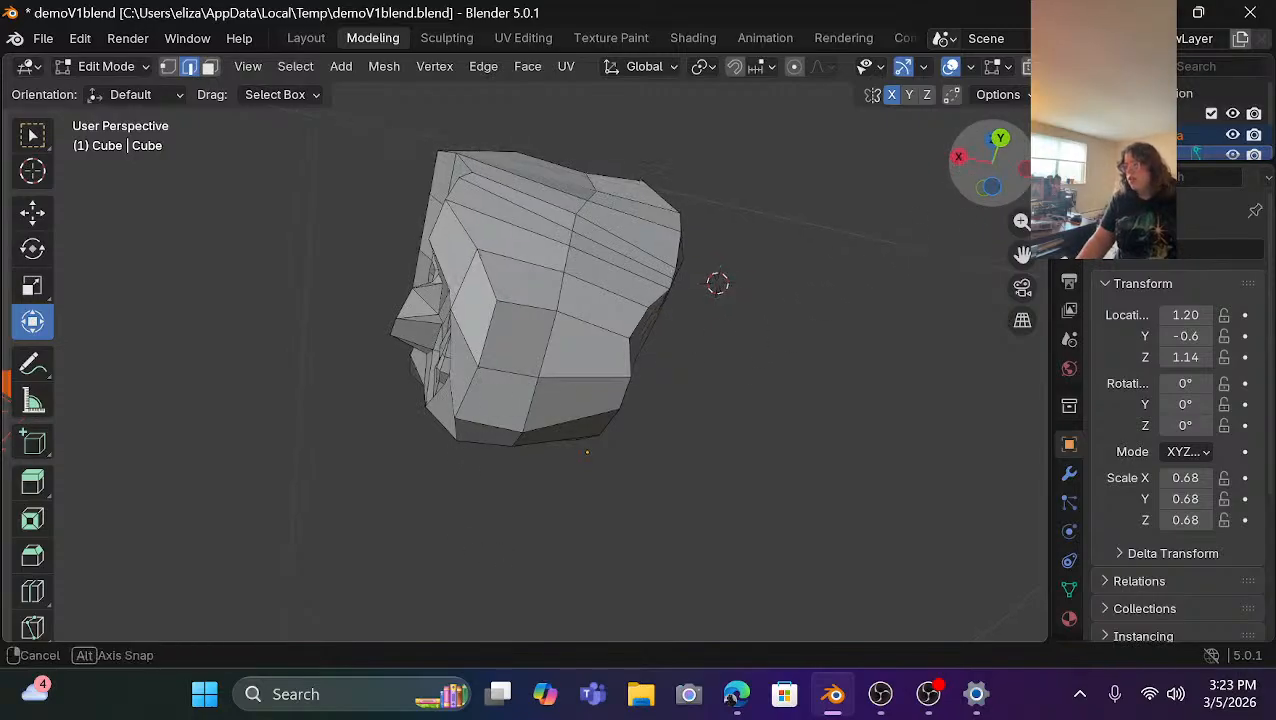
pyautogui.moveTo(732, 700); pyautogui.dragTo(732, 700)
pyautogui.moveTo(944, 166); pyautogui.dragTo(862, 276)
pyautogui.scroll(2, 702, 385)
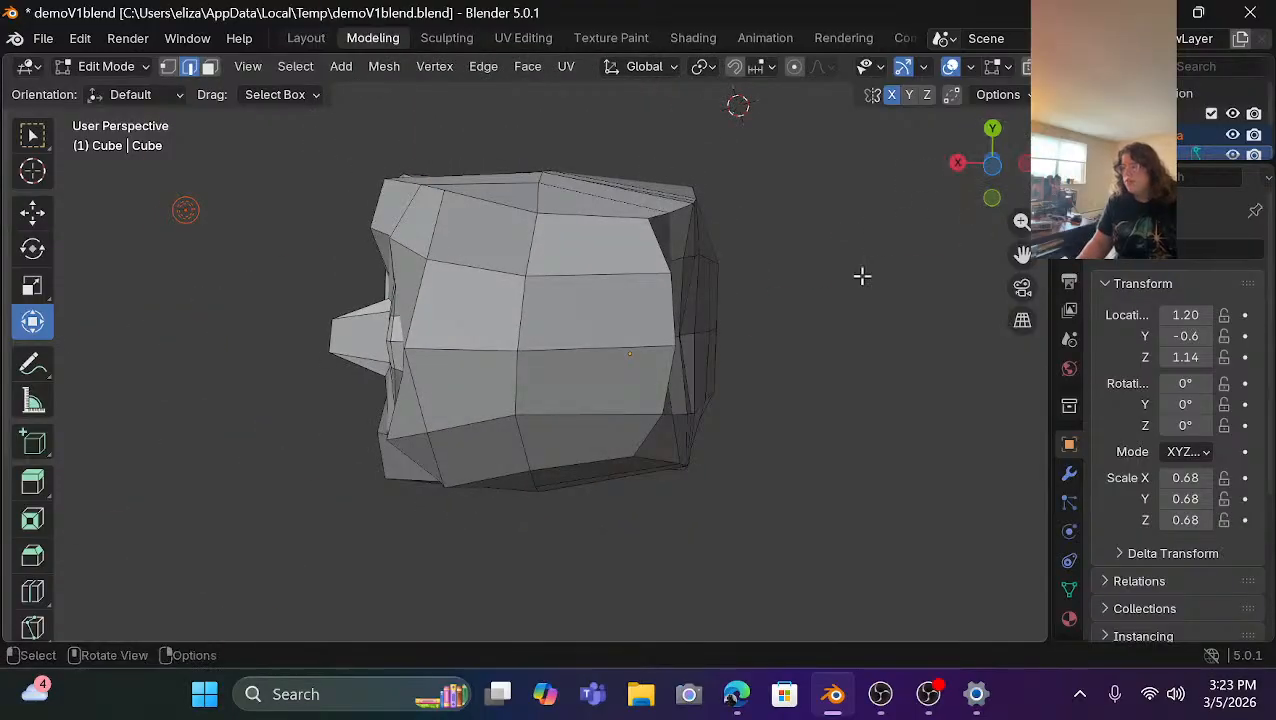
pyautogui.click(516, 378)
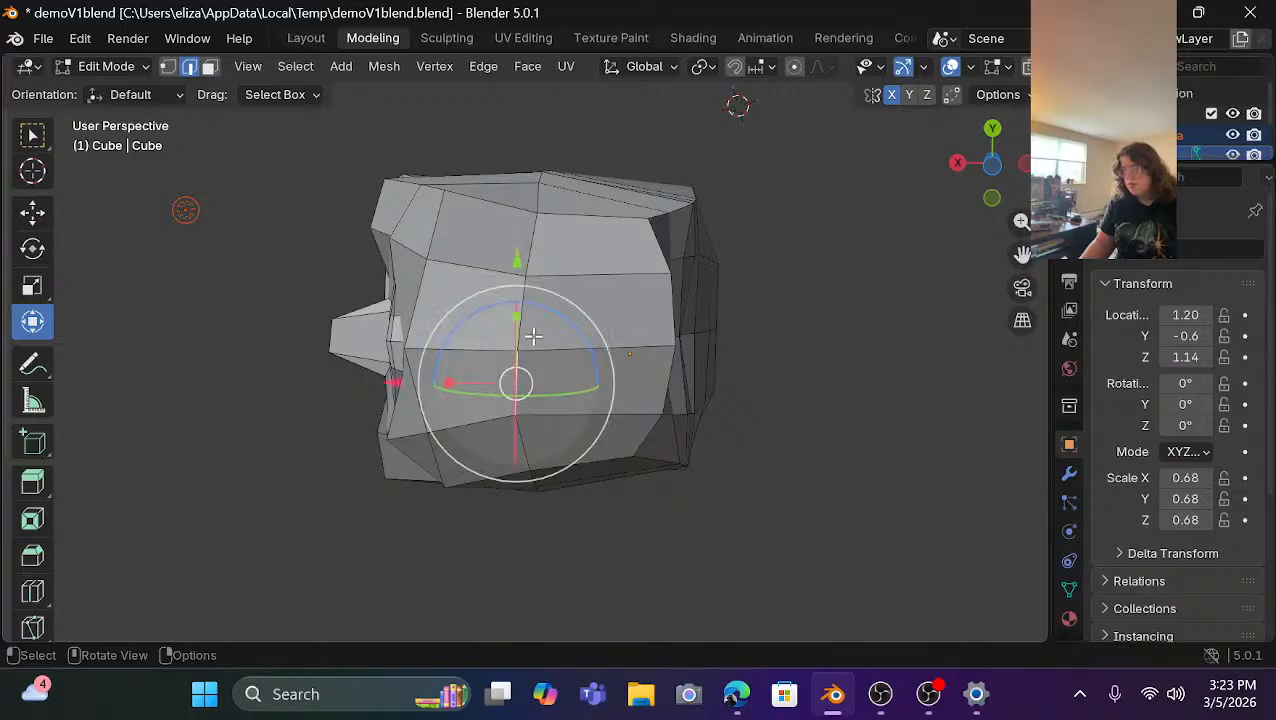
pyautogui.scroll(2, 524, 301)
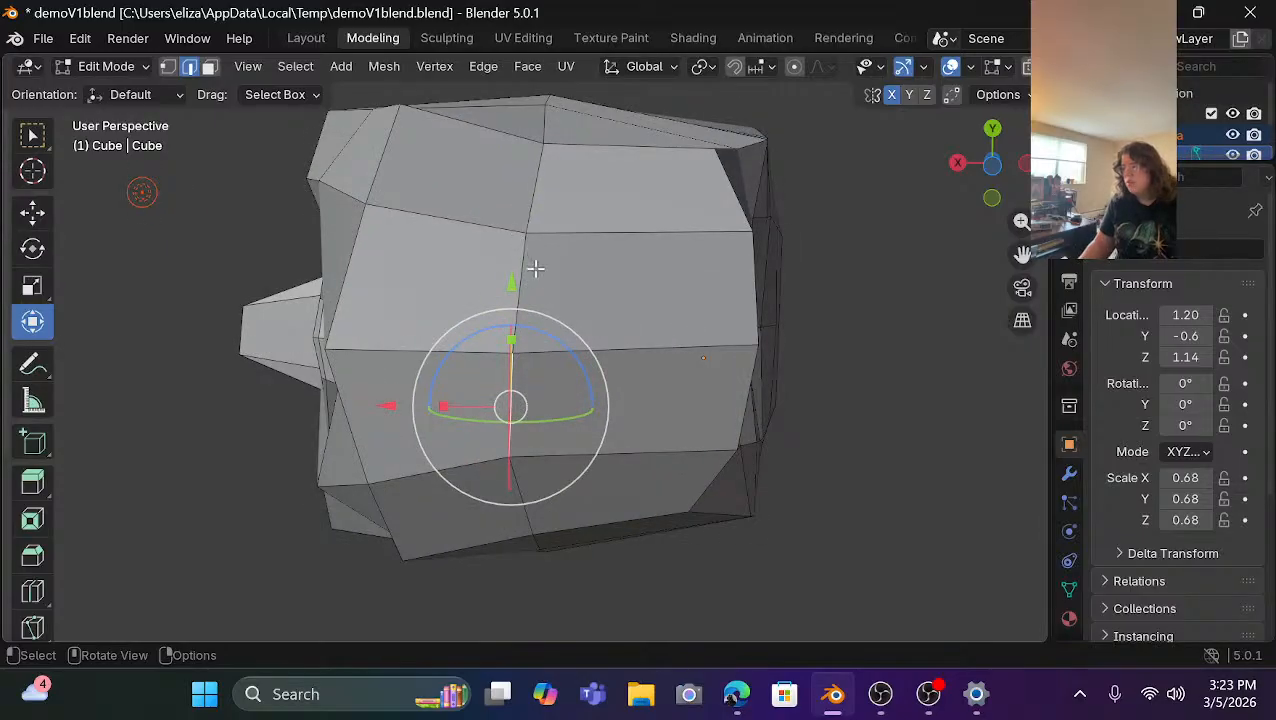
pyautogui.click(527, 254)
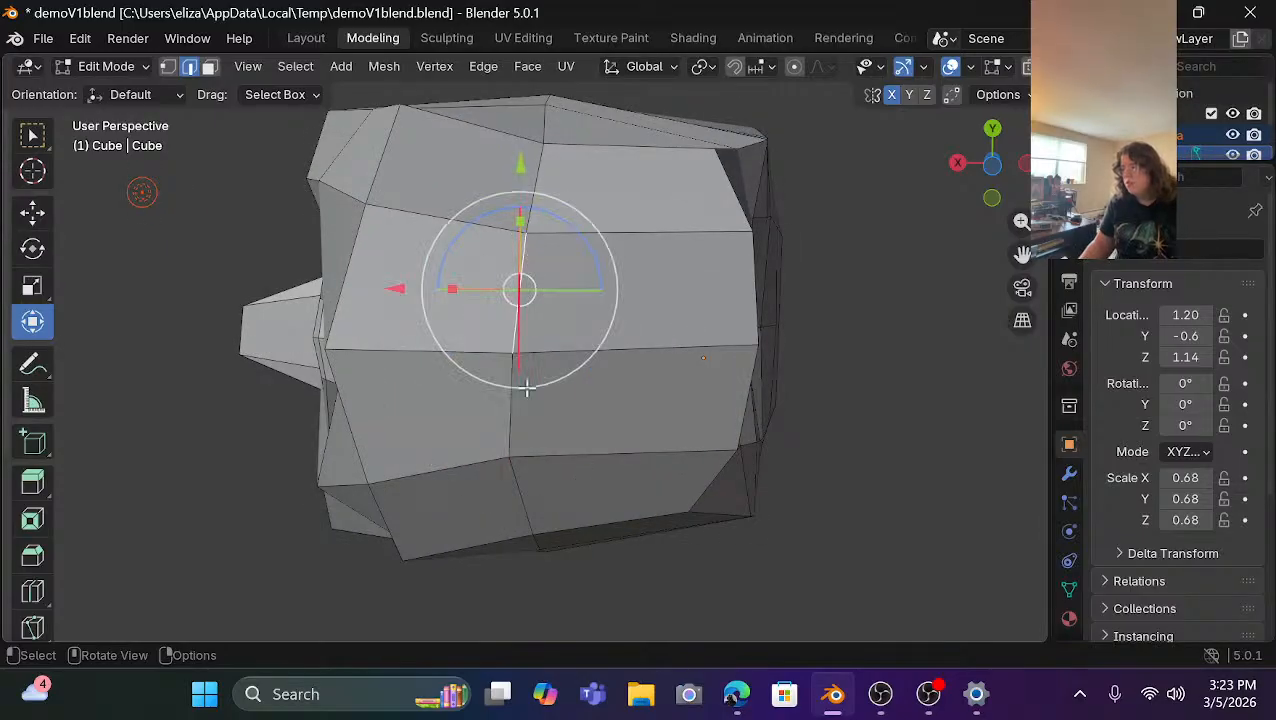
pyautogui.keyDown('shift'); pyautogui.click(522, 510); pyautogui.keyUp('shift')
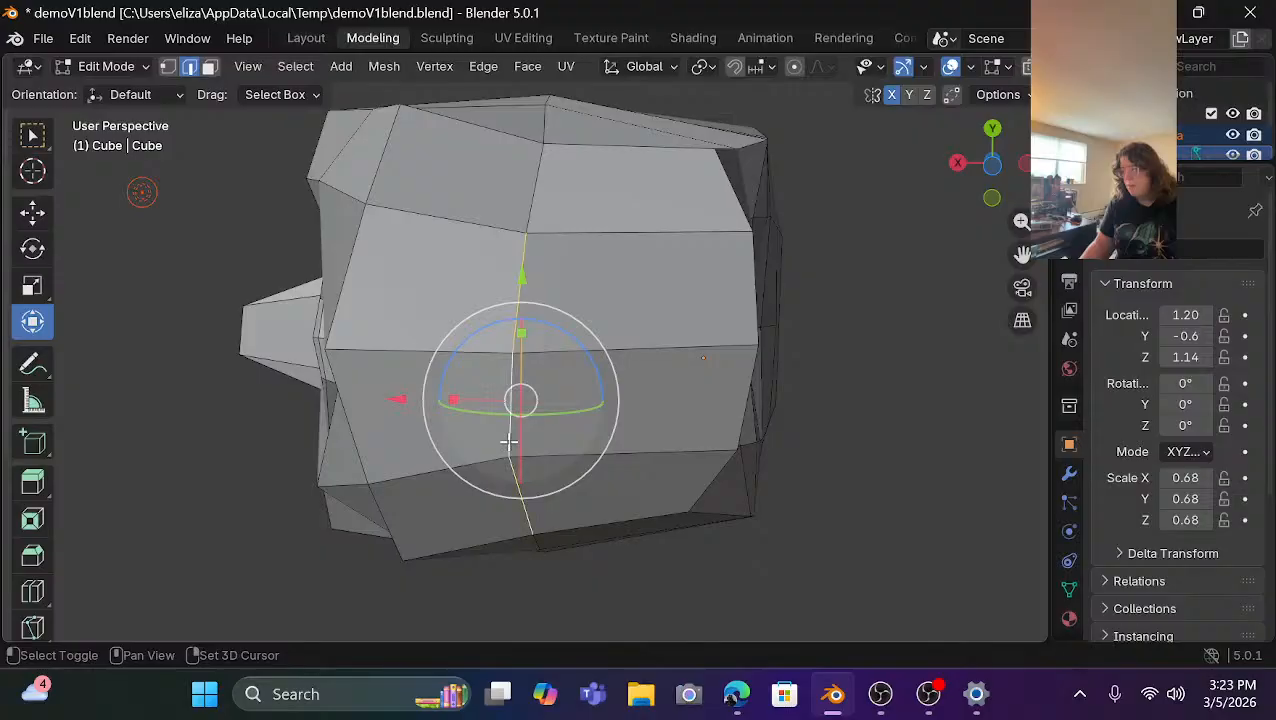
# Move the selected underside edges up along Z into the head.
pyautogui.scroll(-2, 572, 441)
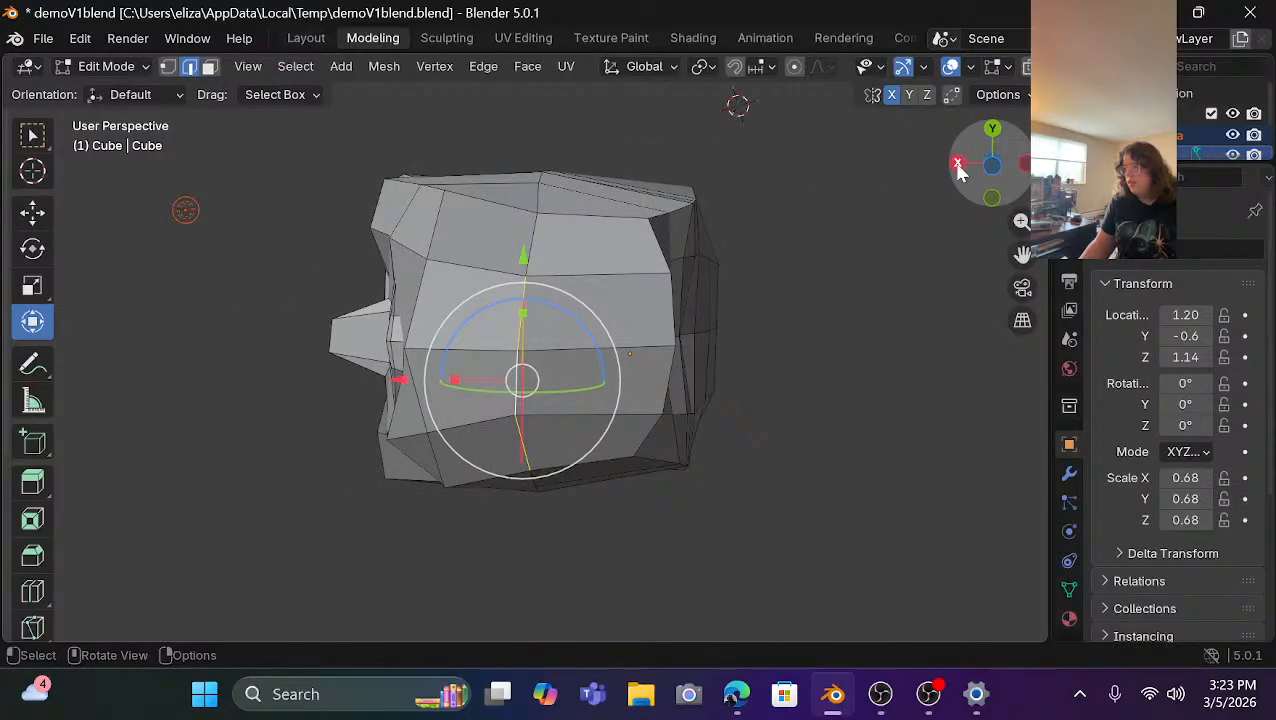
pyautogui.moveTo(958, 170); pyautogui.dragTo(958, 250)
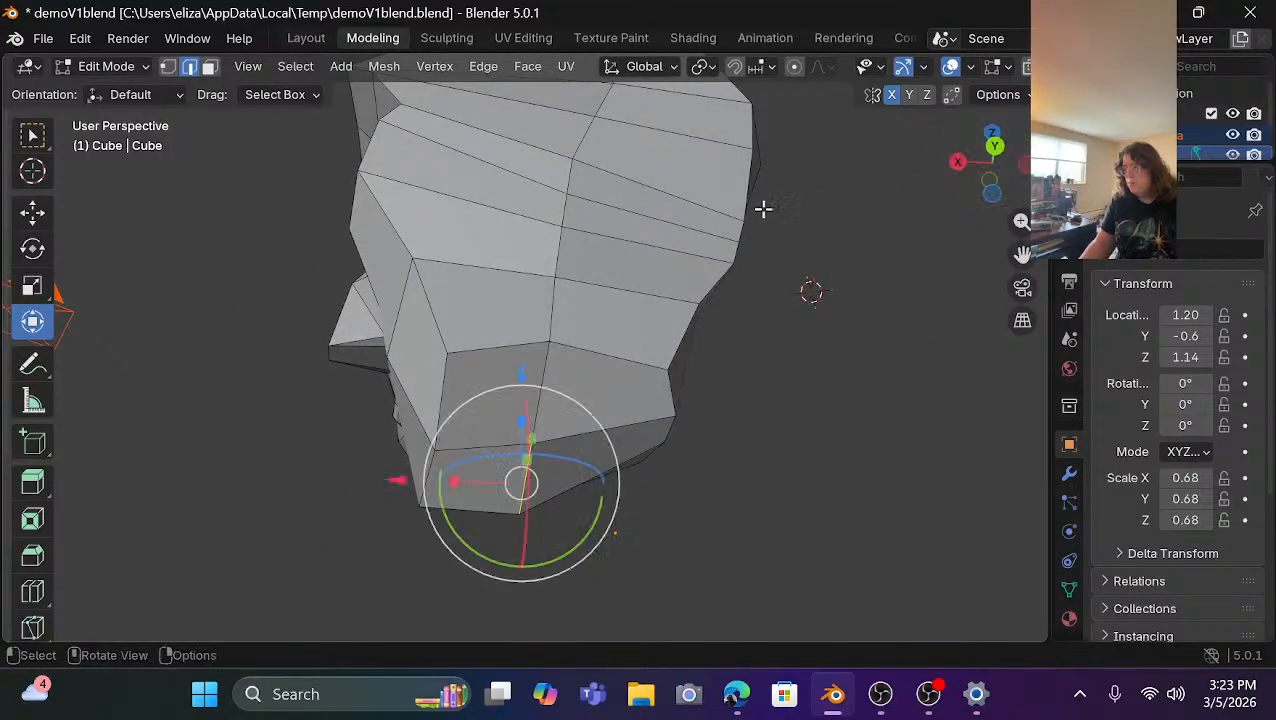
pyautogui.moveTo(520, 375); pyautogui.dragTo(527, 331)
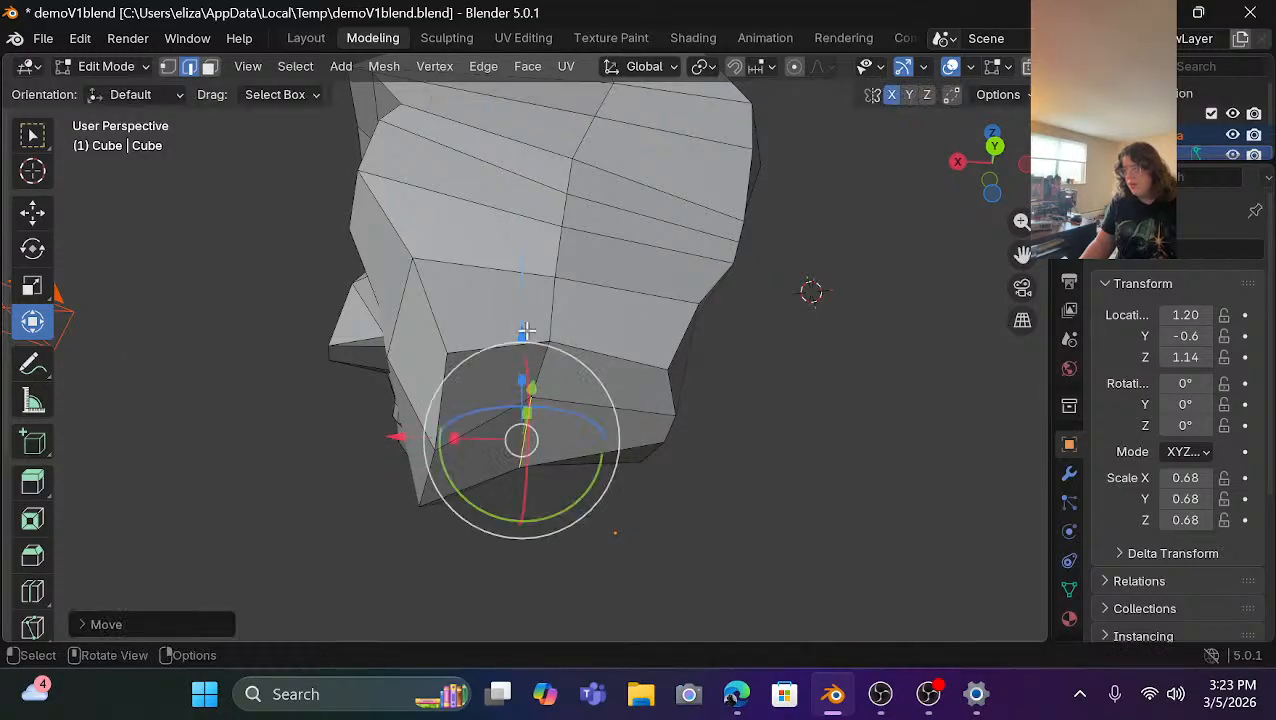
# Shift the selected underside edges along X toward the face and slightly down along Z, and rotate them about Y.
pyautogui.moveTo(952, 158)
pyautogui.mouseDown()
pyautogui.moveTo(1015, 163)
pyautogui.moveTo(966, 169)
pyautogui.mouseUp()
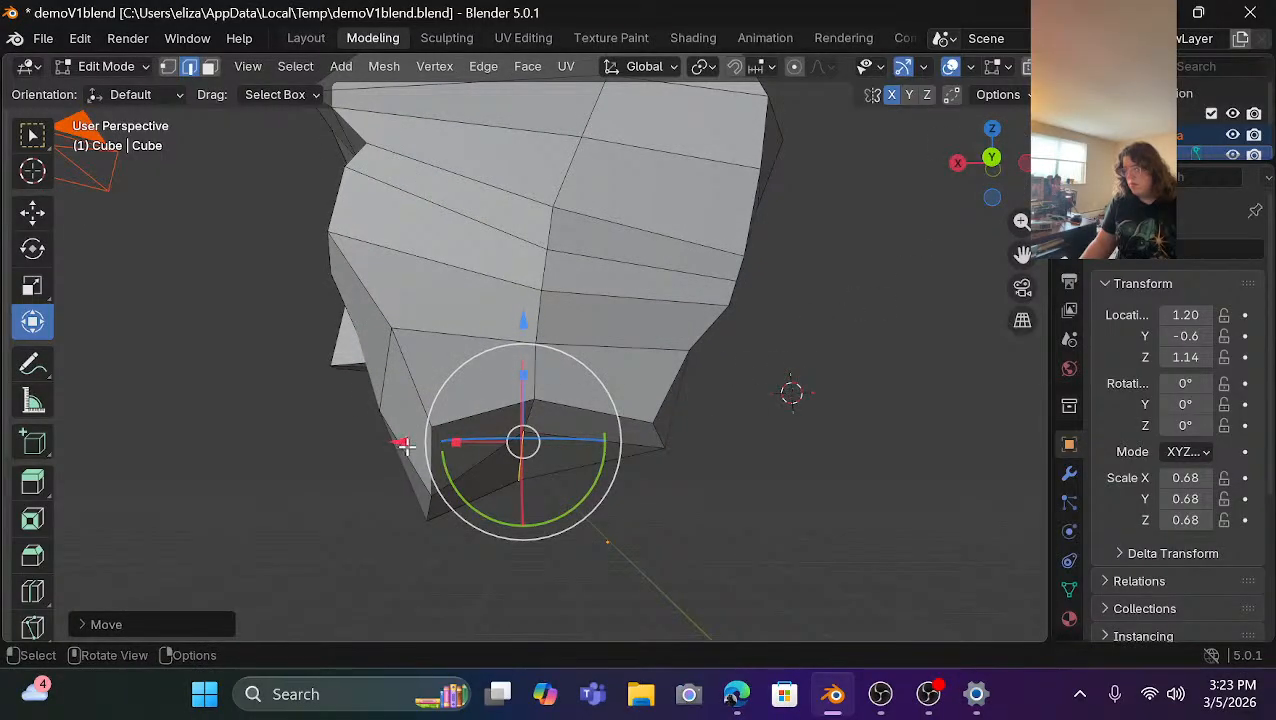
pyautogui.moveTo(403, 445); pyautogui.dragTo(376, 455)
pyautogui.moveTo(494, 322); pyautogui.dragTo(494, 350)
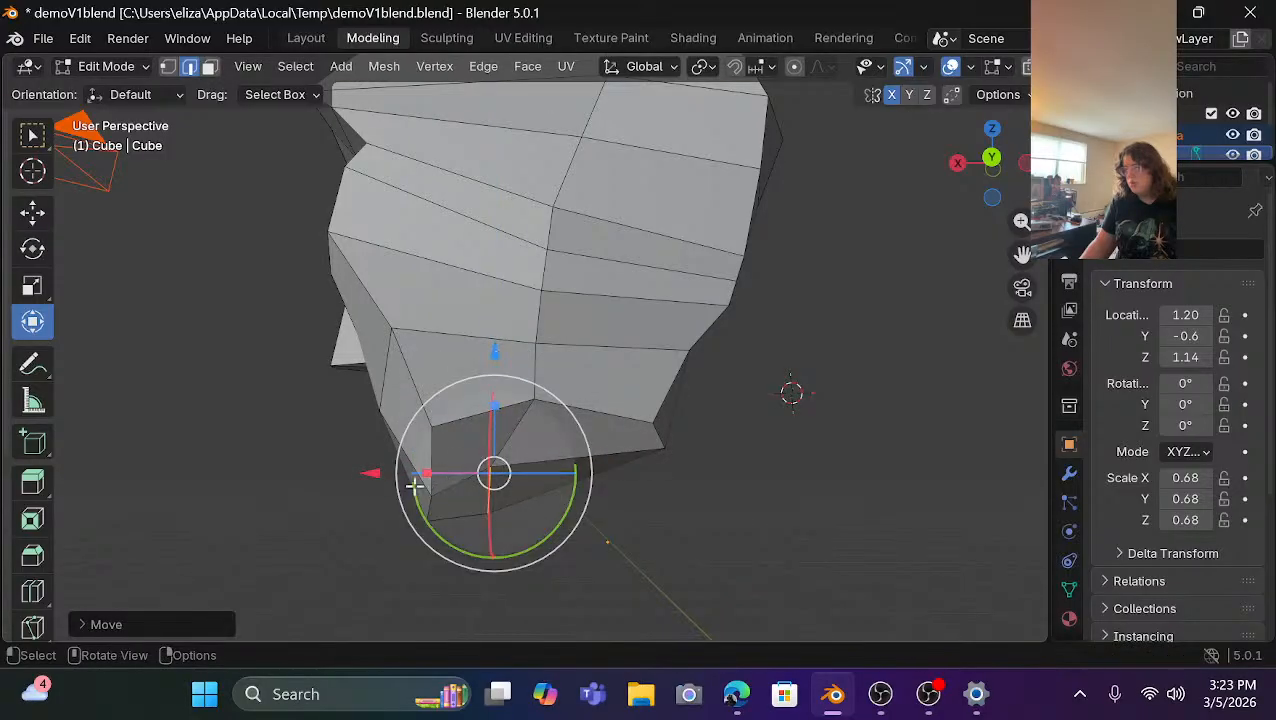
pyautogui.moveTo(382, 473); pyautogui.dragTo(384, 474)
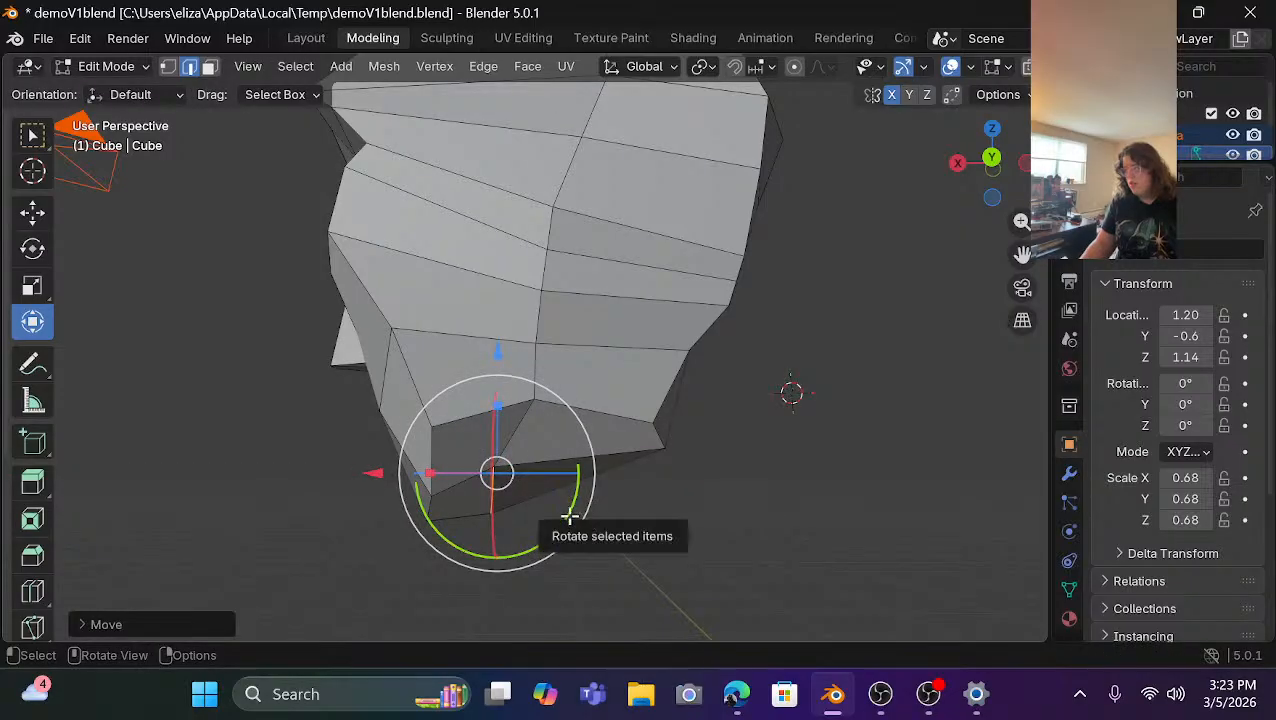
pyautogui.moveTo(552, 503); pyautogui.dragTo(540, 530)
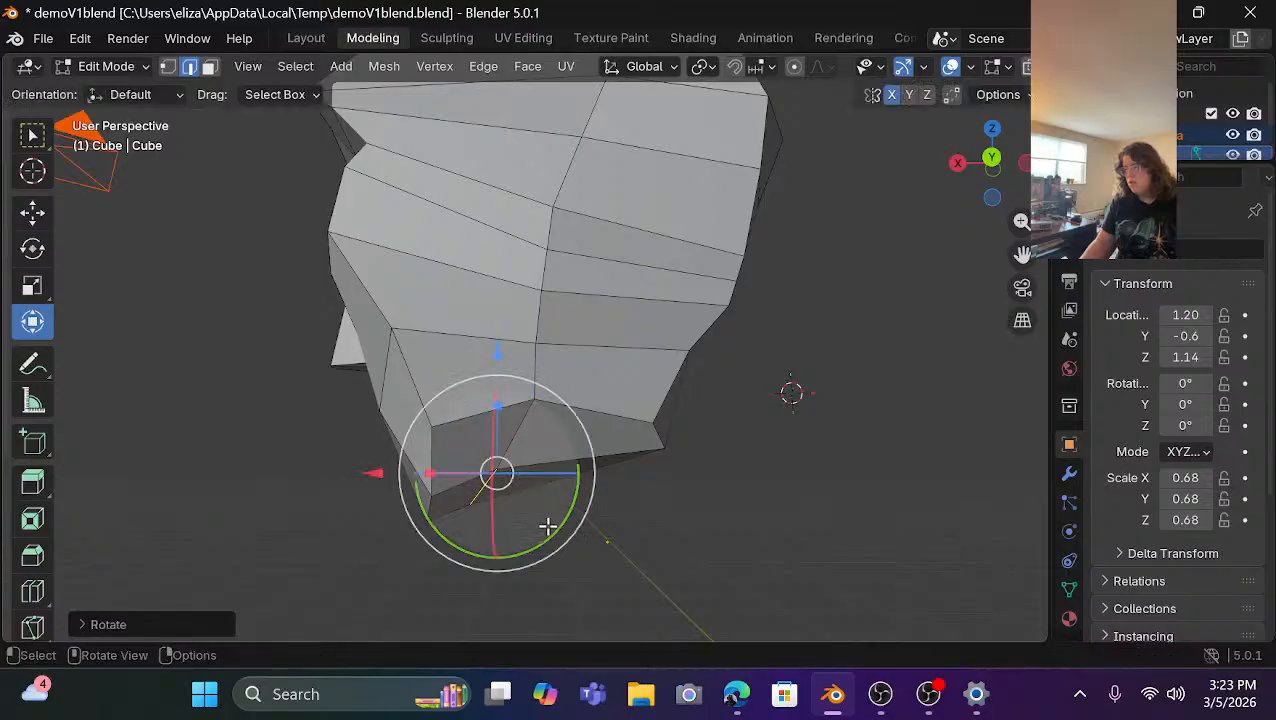
# Cut a straight vertical edge across the underside of the head with the Knife tool in bottom view.
pyautogui.click(775, 472)
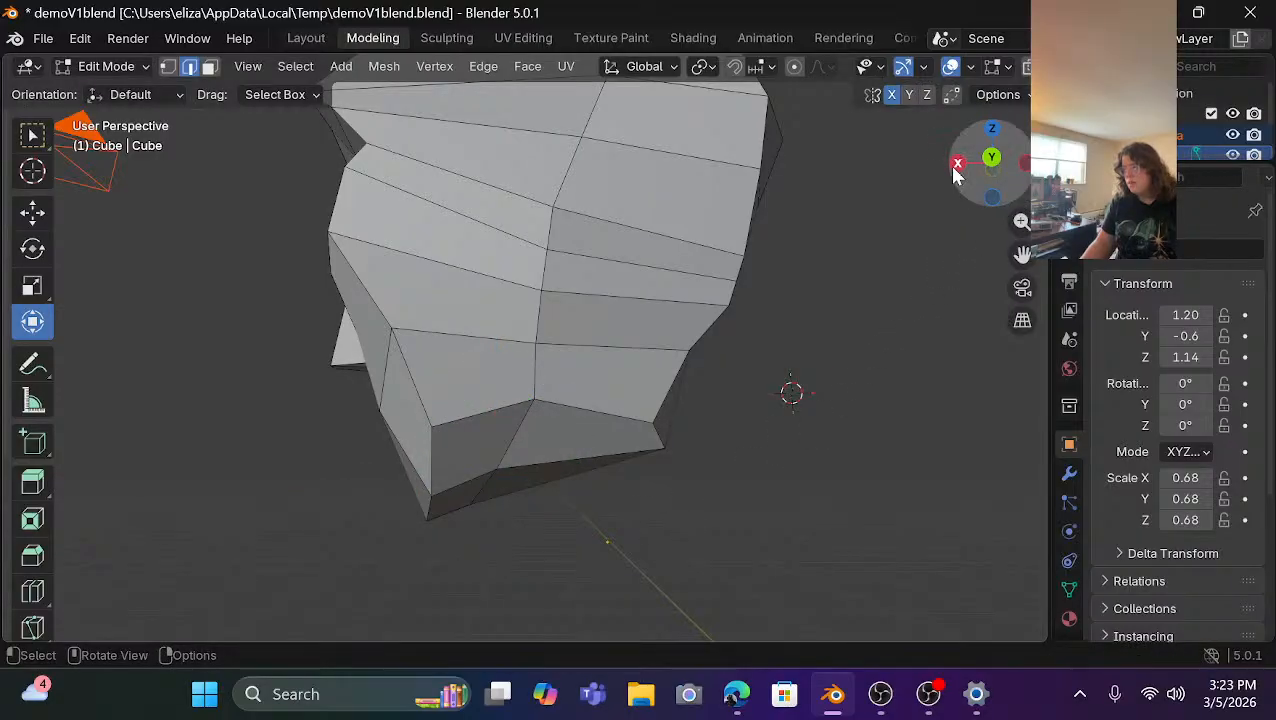
pyautogui.moveTo(955, 172); pyautogui.dragTo(815, 230)
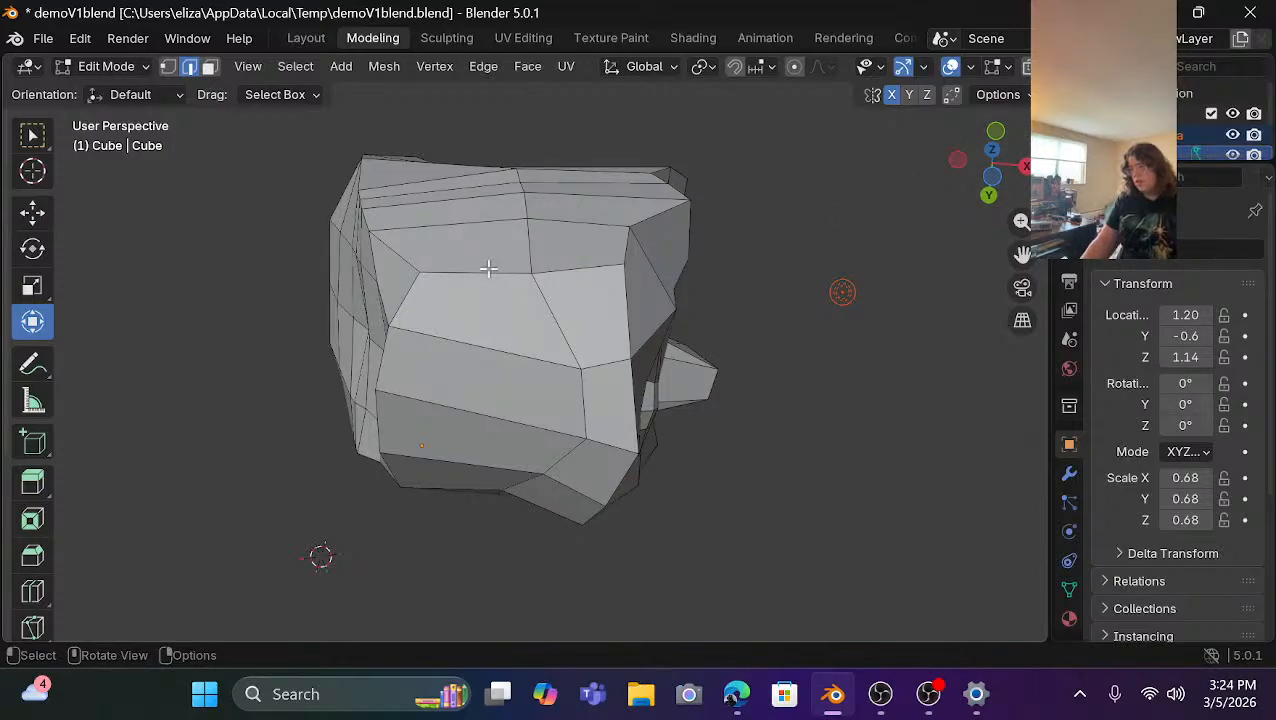
pyautogui.click(32, 591)
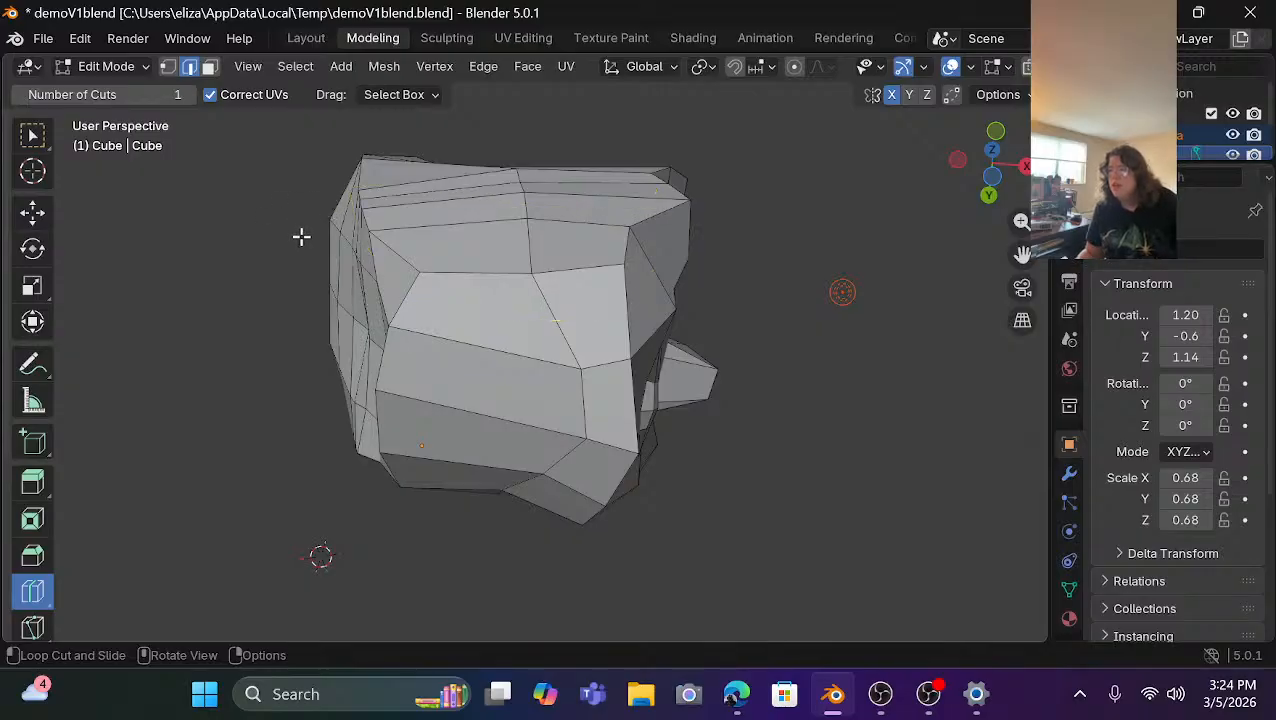
pyautogui.click(33, 628)
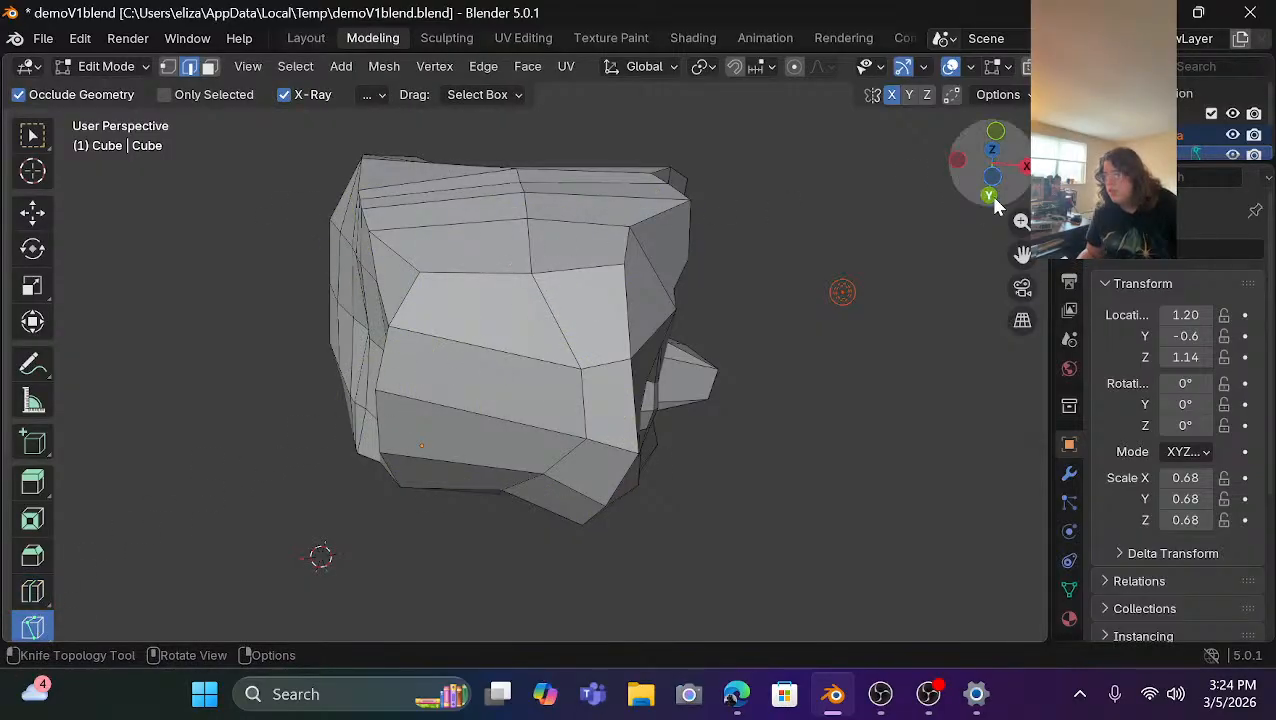
pyautogui.moveTo(993, 192); pyautogui.dragTo(993, 174)
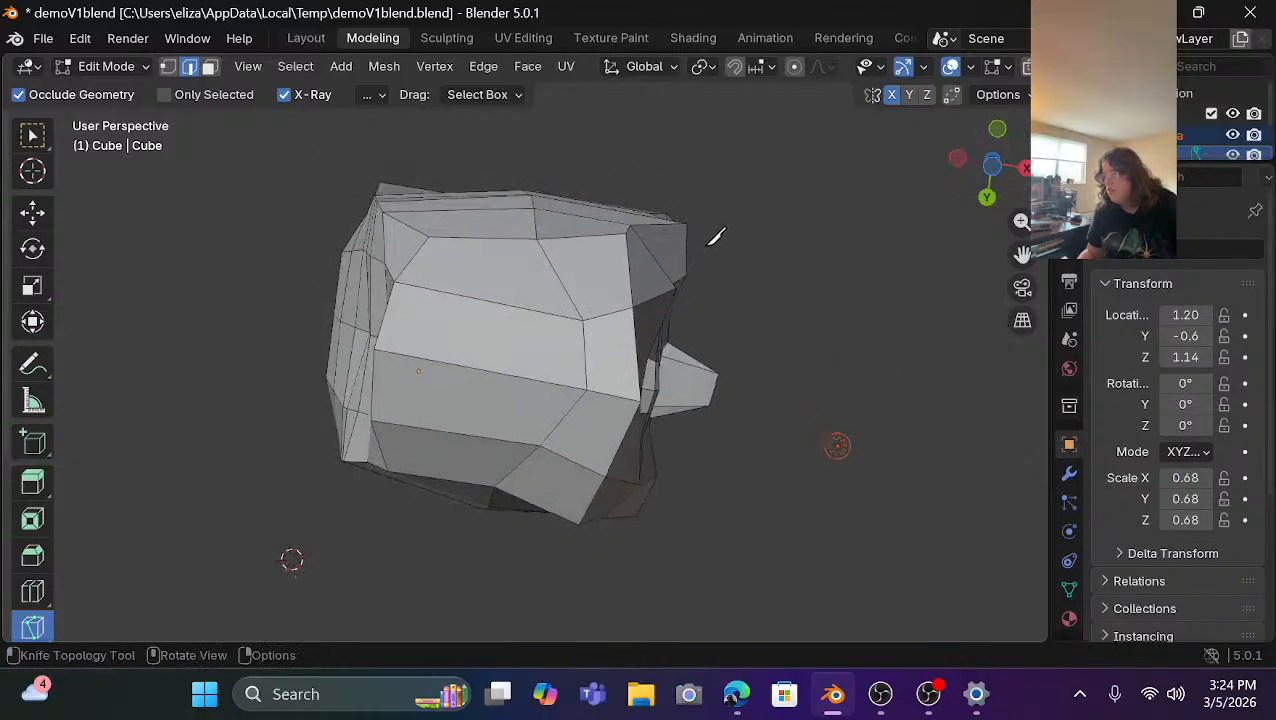
pyautogui.click(476, 238)
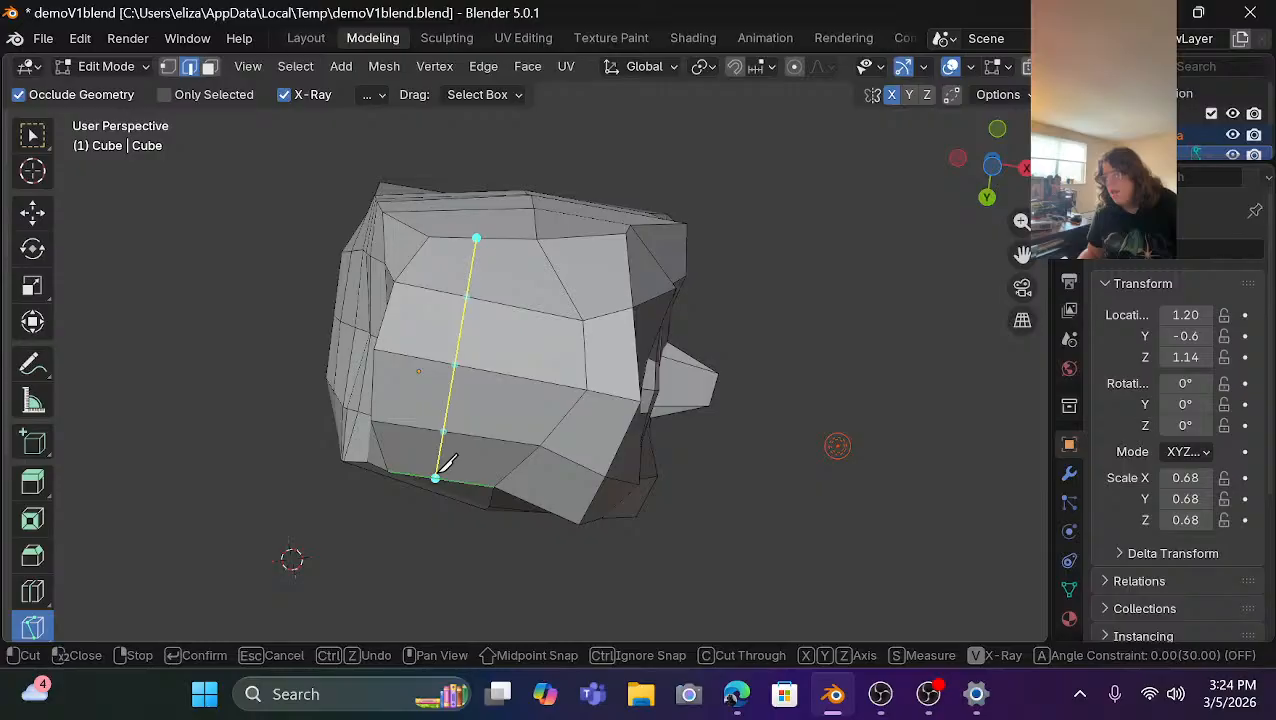
pyautogui.press('Escape')
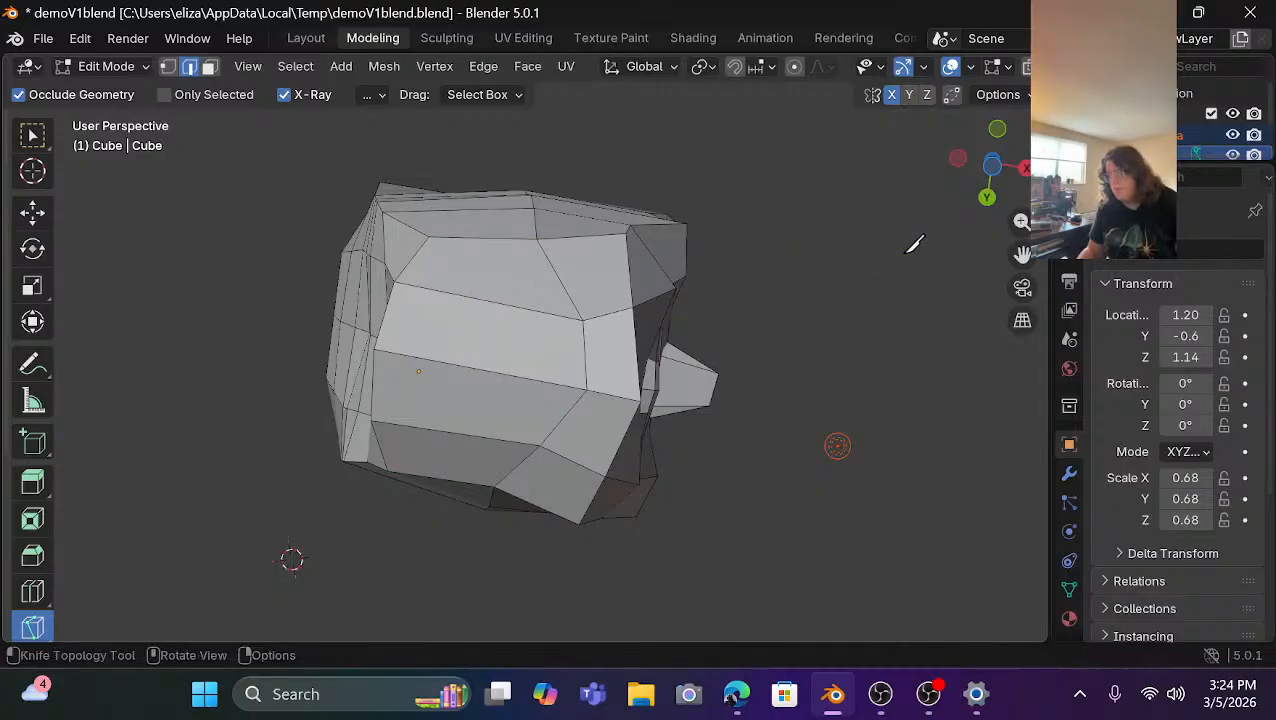
pyautogui.click(991, 170)
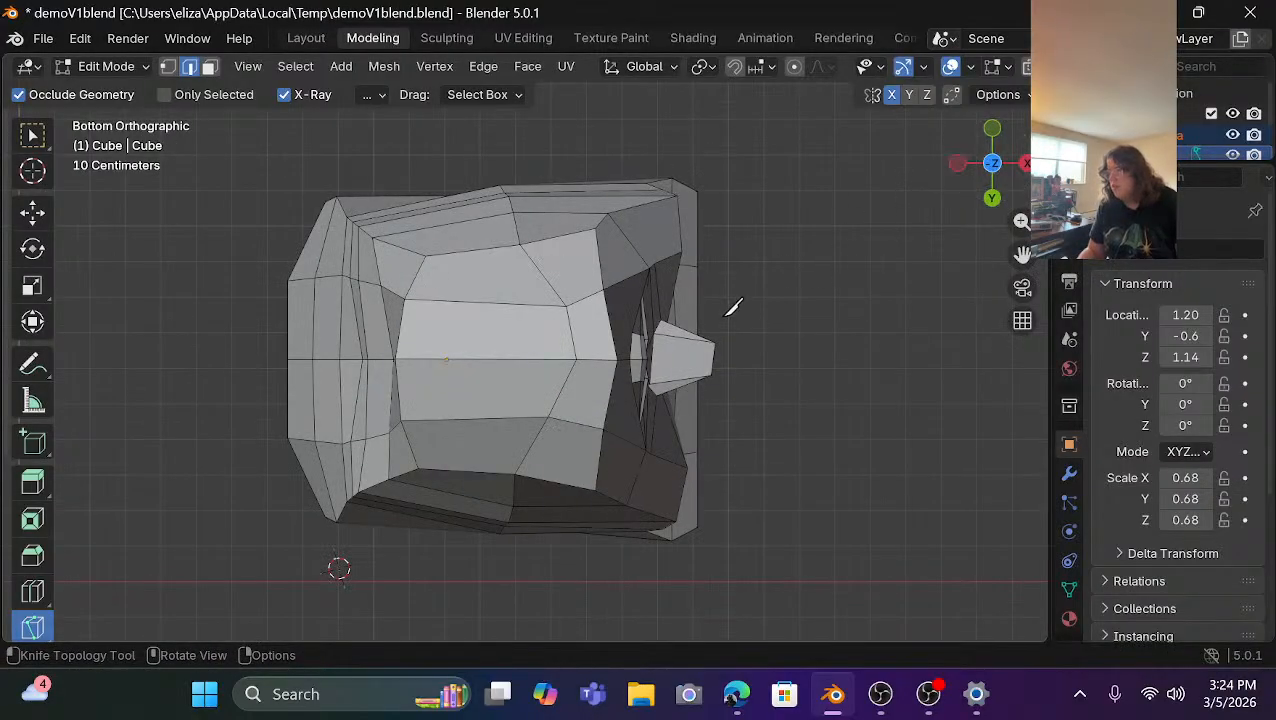
pyautogui.click(467, 251)
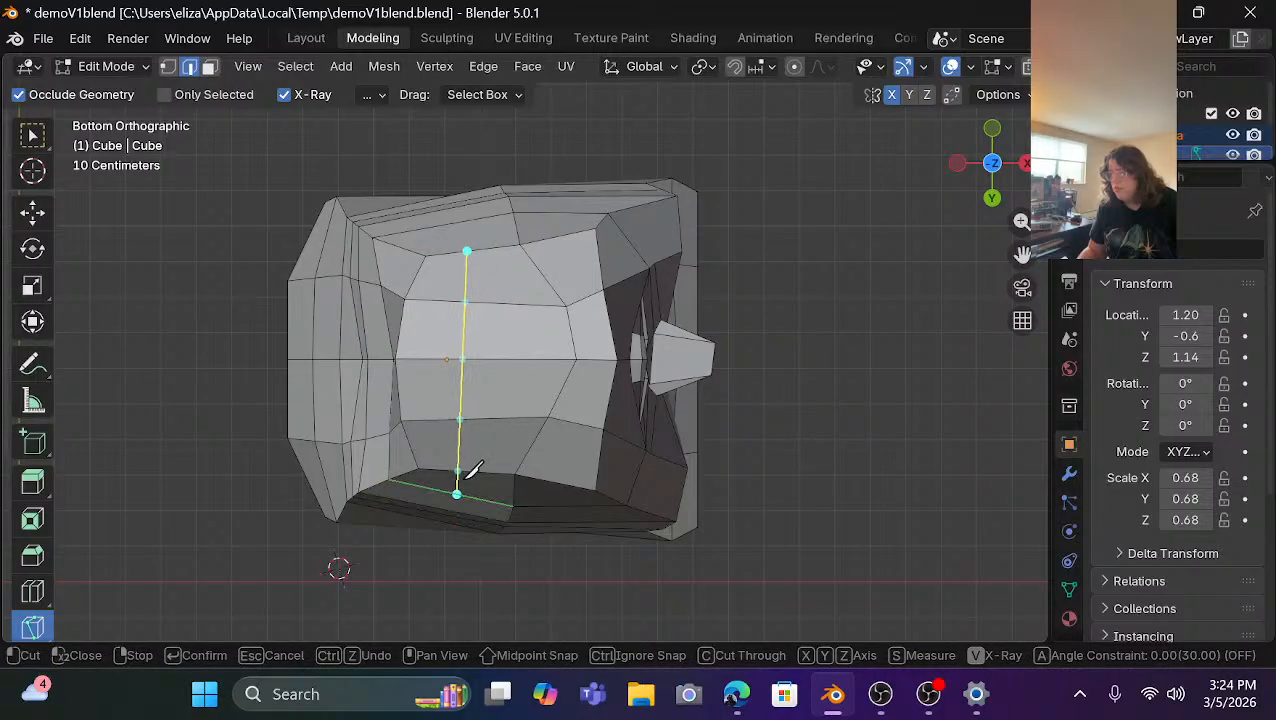
pyautogui.click(468, 469)
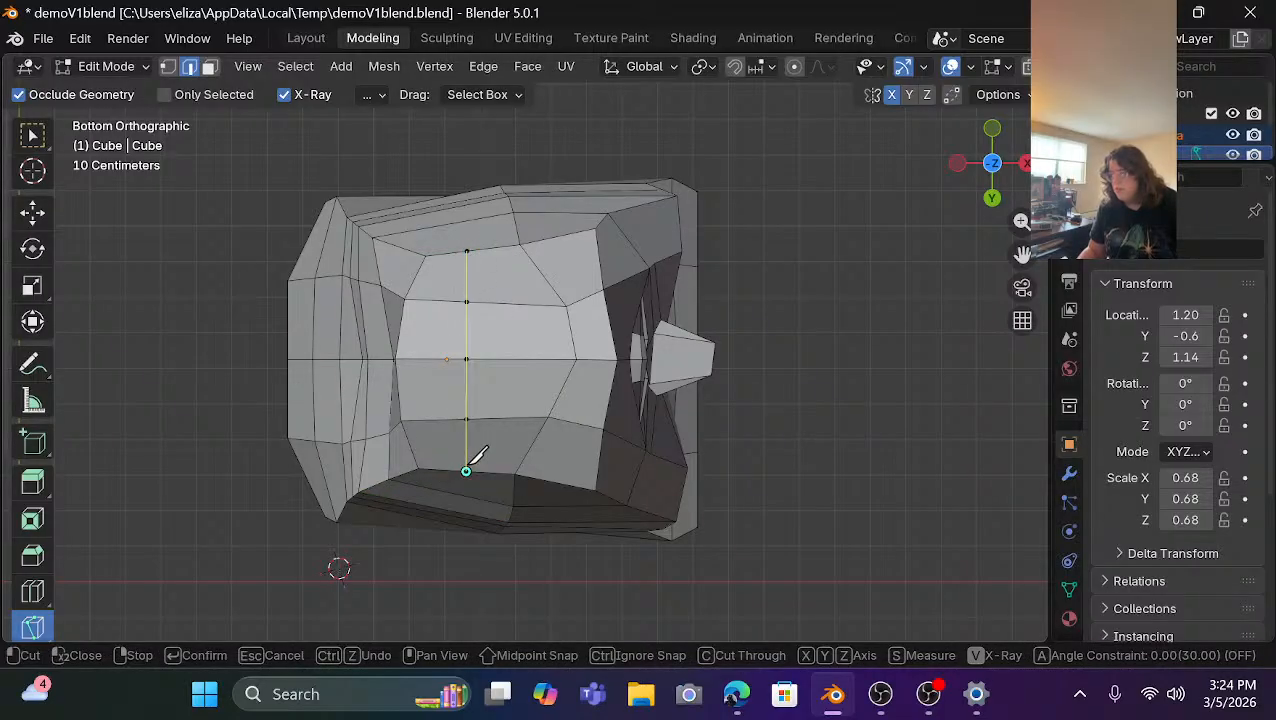
pyautogui.press('Return')
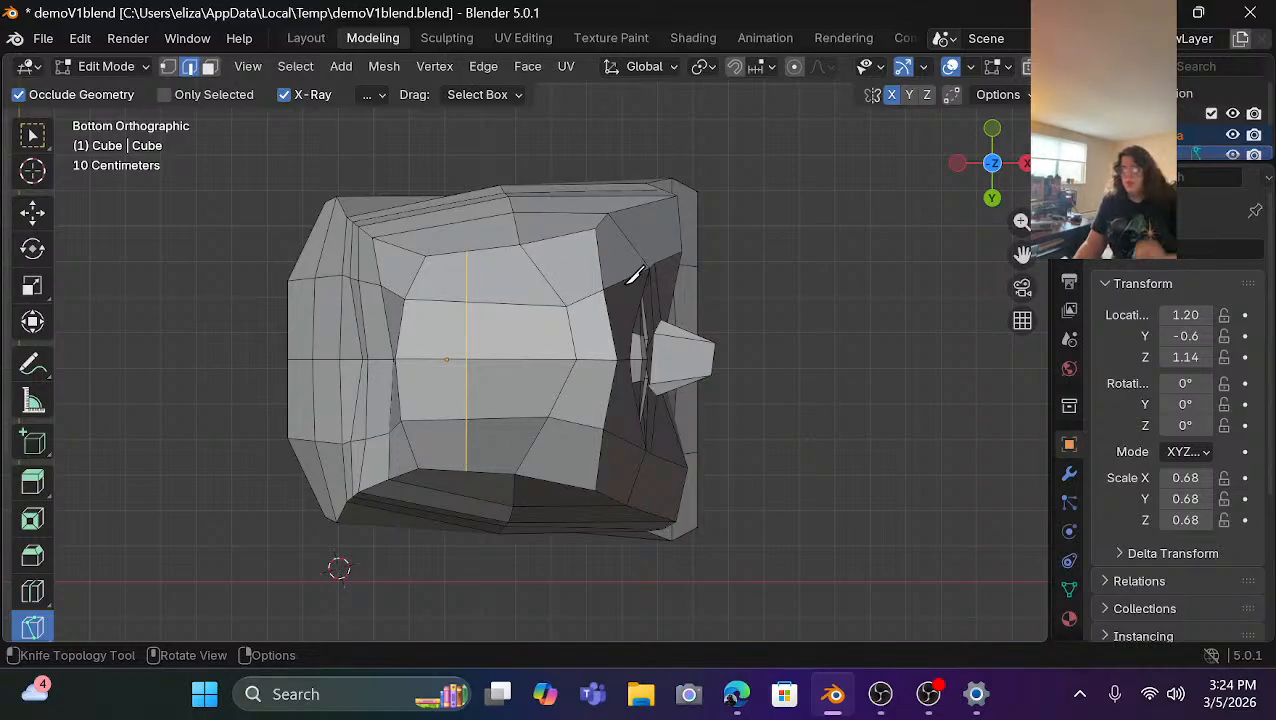
# Move the vertices of the new underside cut slightly along X toward the back of the head.
pyautogui.press('1')
pyautogui.scroll(1, 555, 290)
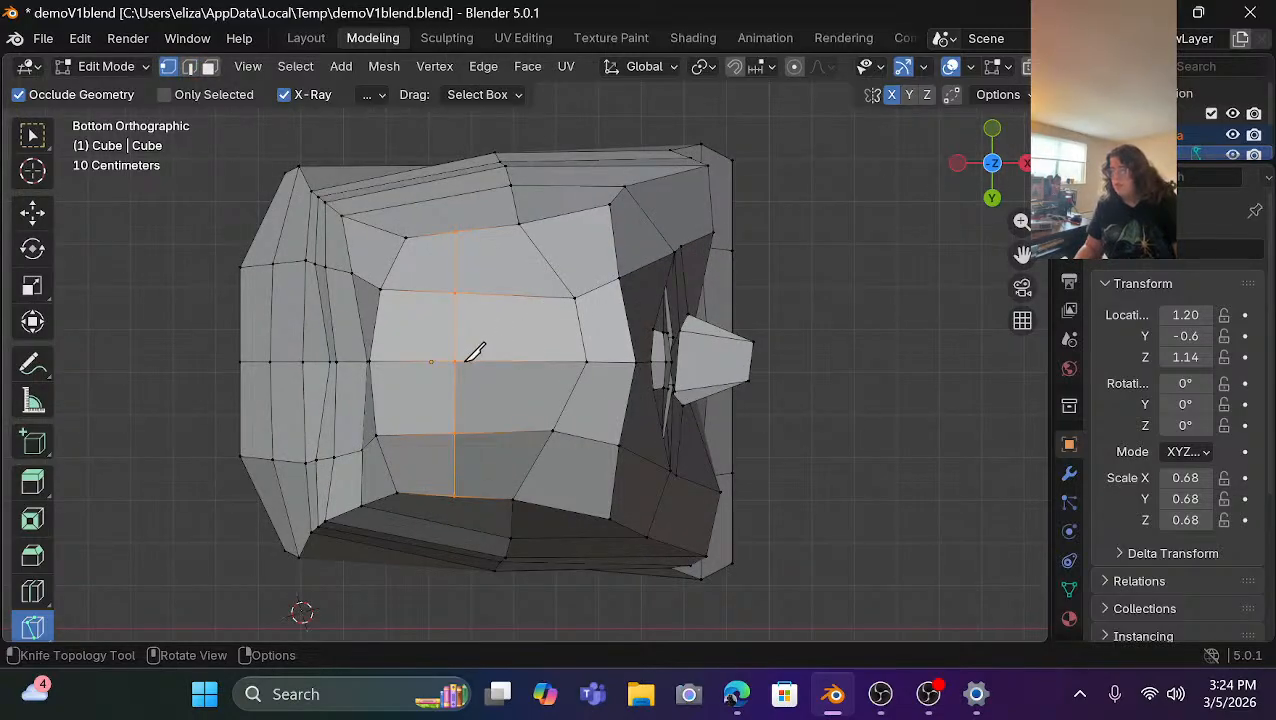
pyautogui.click(38, 218)
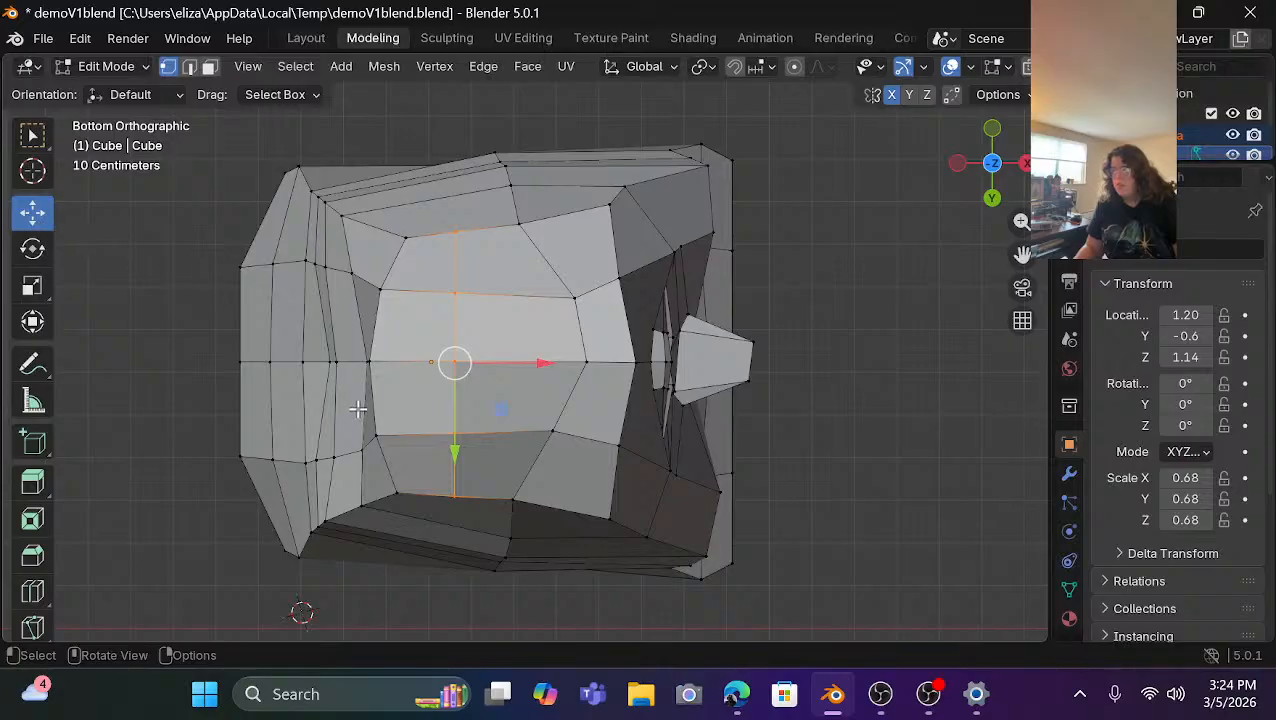
pyautogui.moveTo(545, 362); pyautogui.dragTo(534, 362)
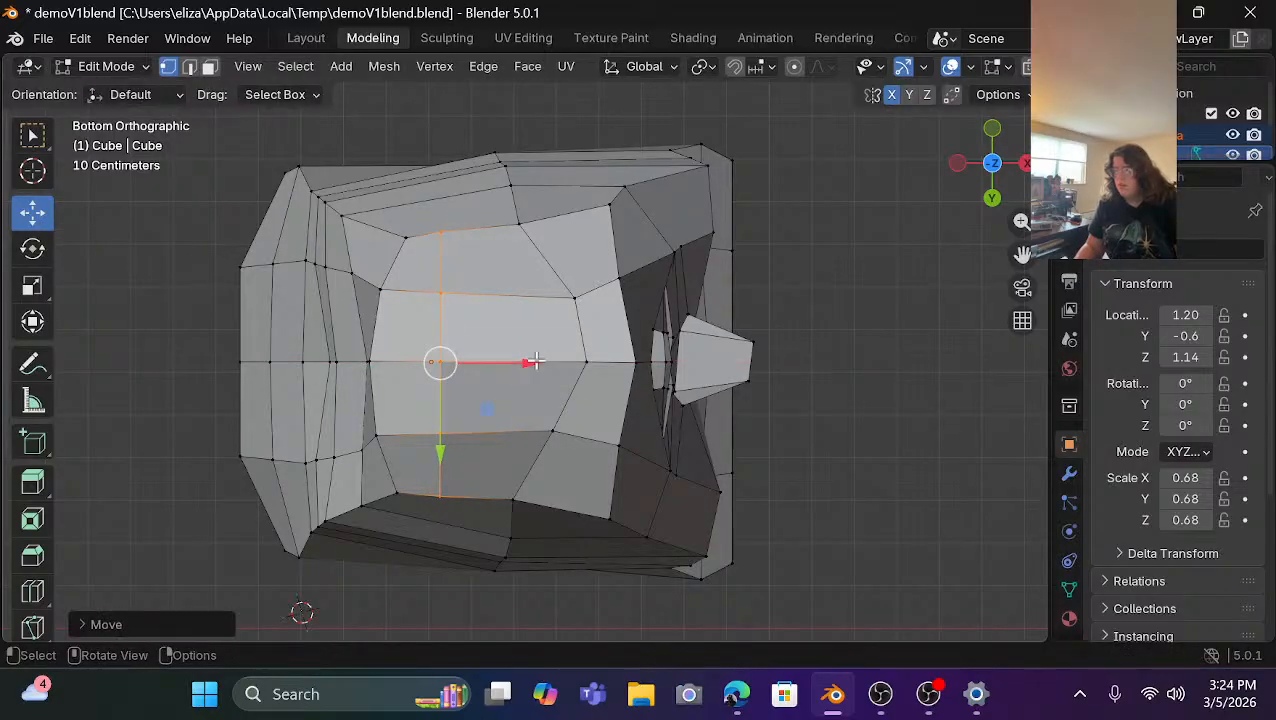
pyautogui.click(901, 454)
# Shift the centre vertex of the cut and its two neighbours individually along X toward the back, forming a curve.
pyautogui.click(446, 364)
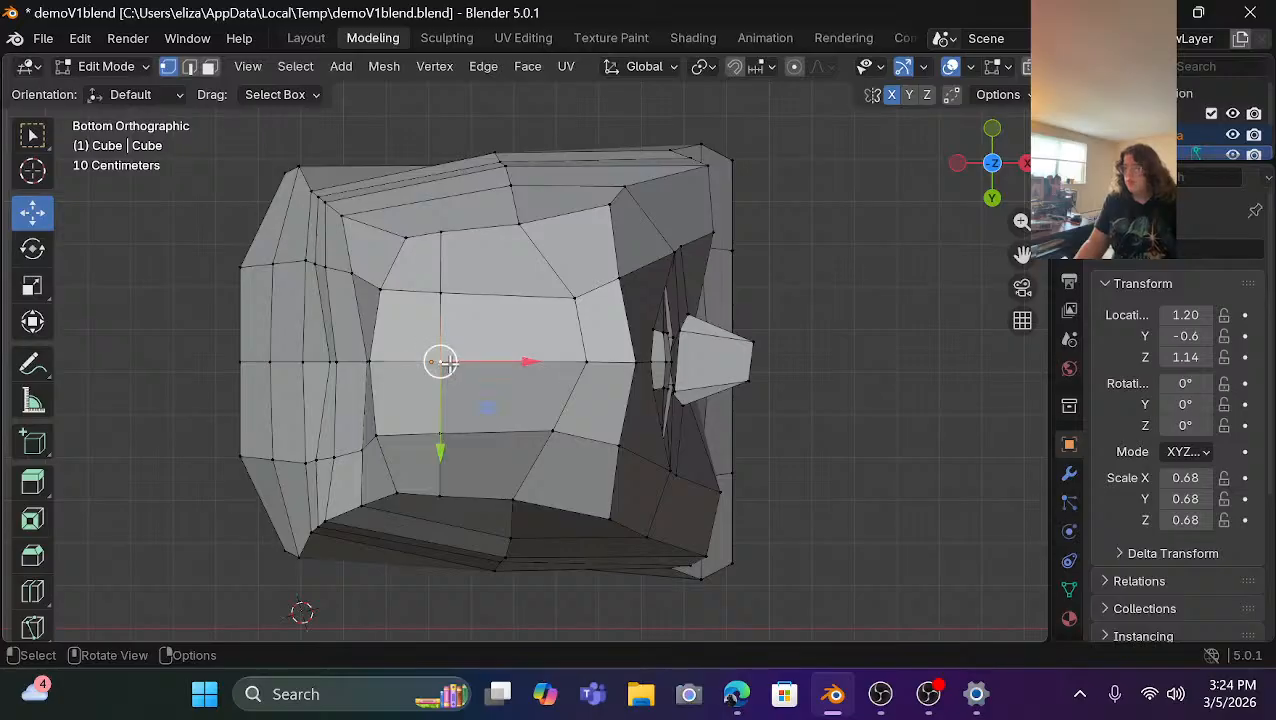
pyautogui.moveTo(527, 361); pyautogui.dragTo(501, 364)
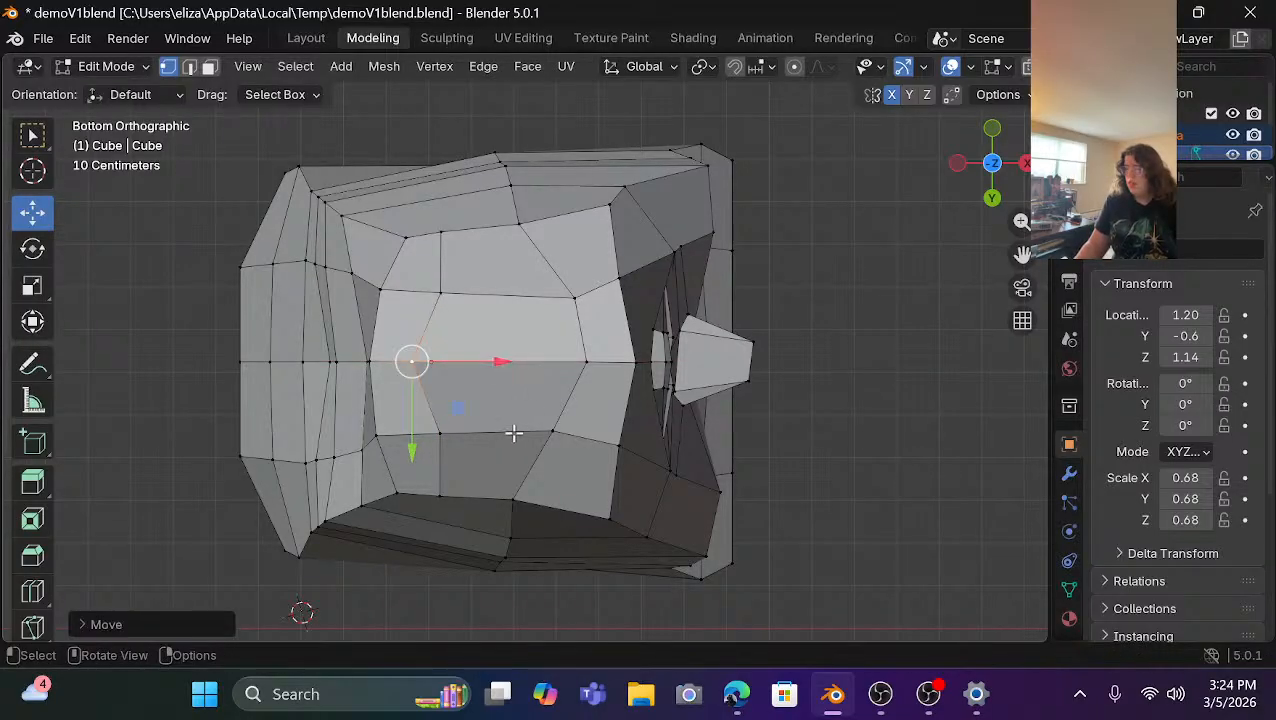
pyautogui.click(434, 434)
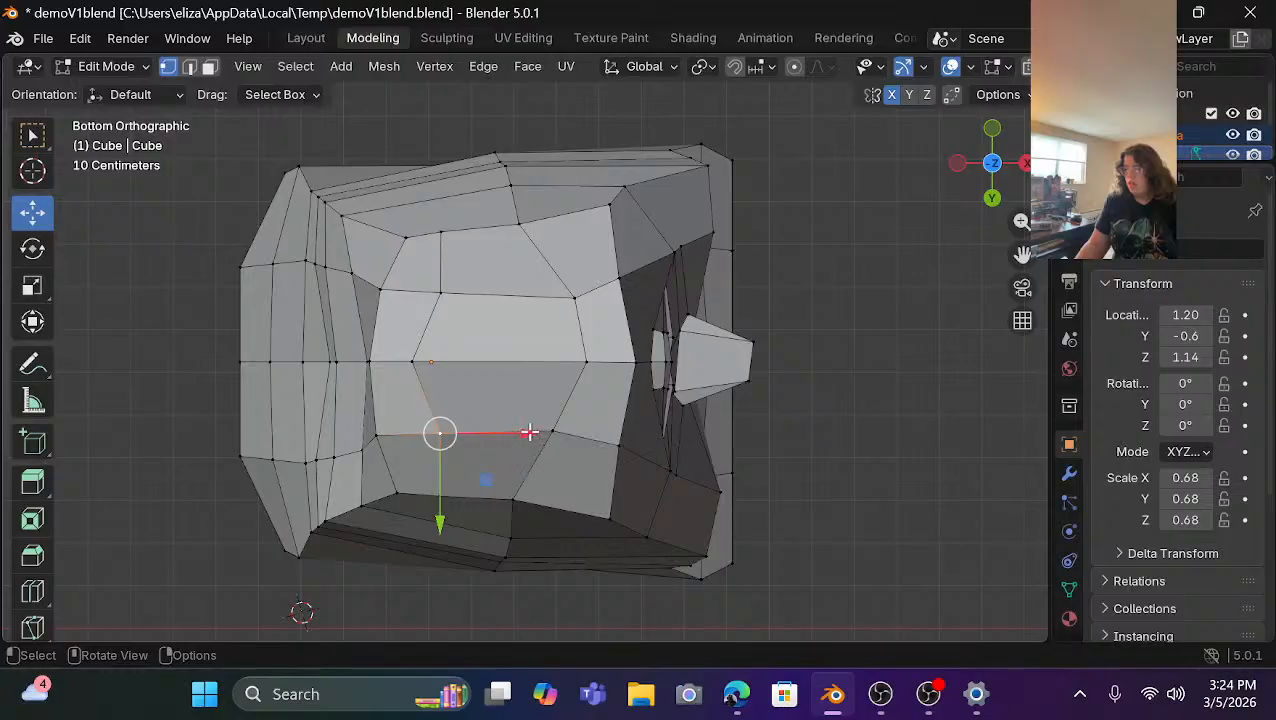
pyautogui.moveTo(529, 432); pyautogui.dragTo(507, 436)
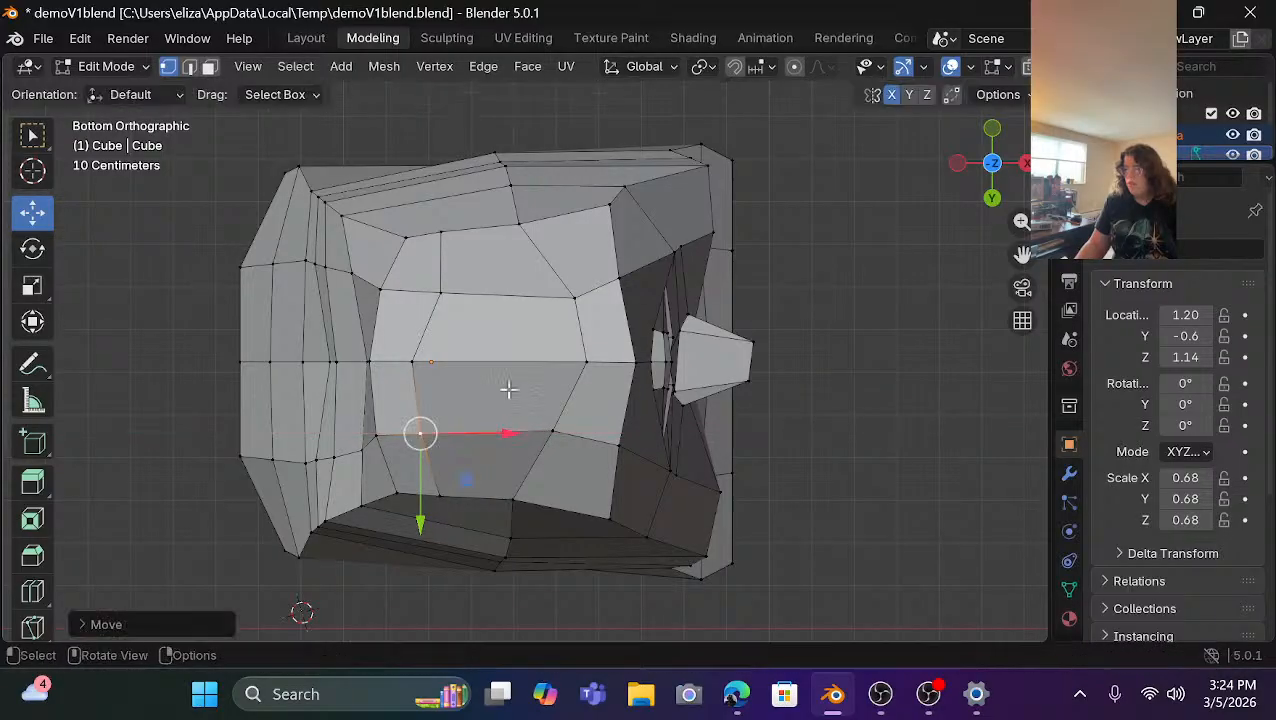
pyautogui.click(441, 293)
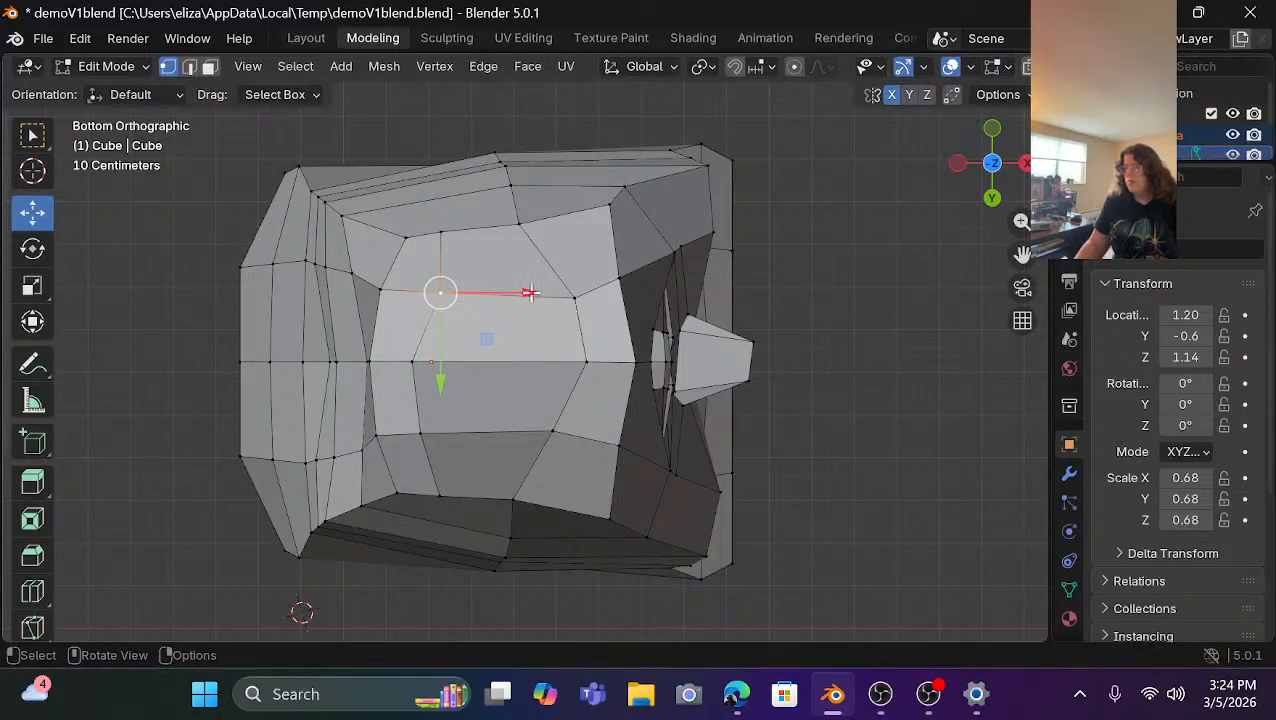
pyautogui.moveTo(528, 293); pyautogui.dragTo(504, 296)
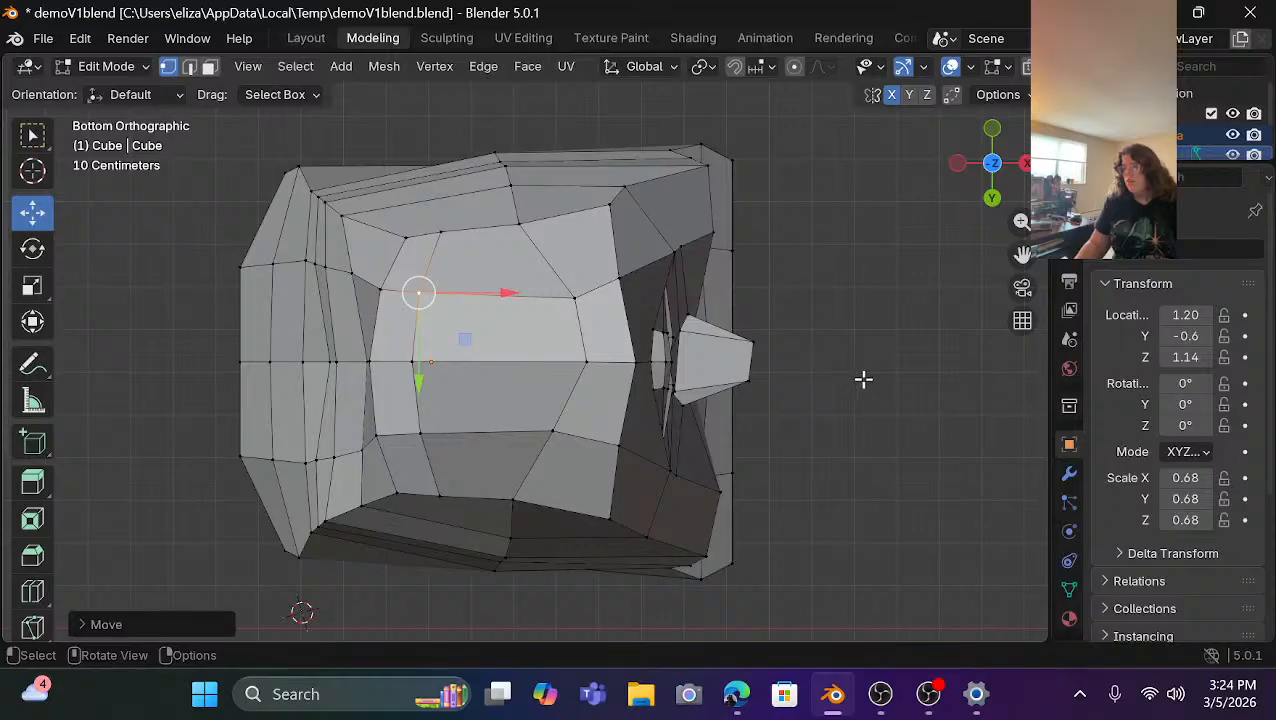
pyautogui.click(860, 378)
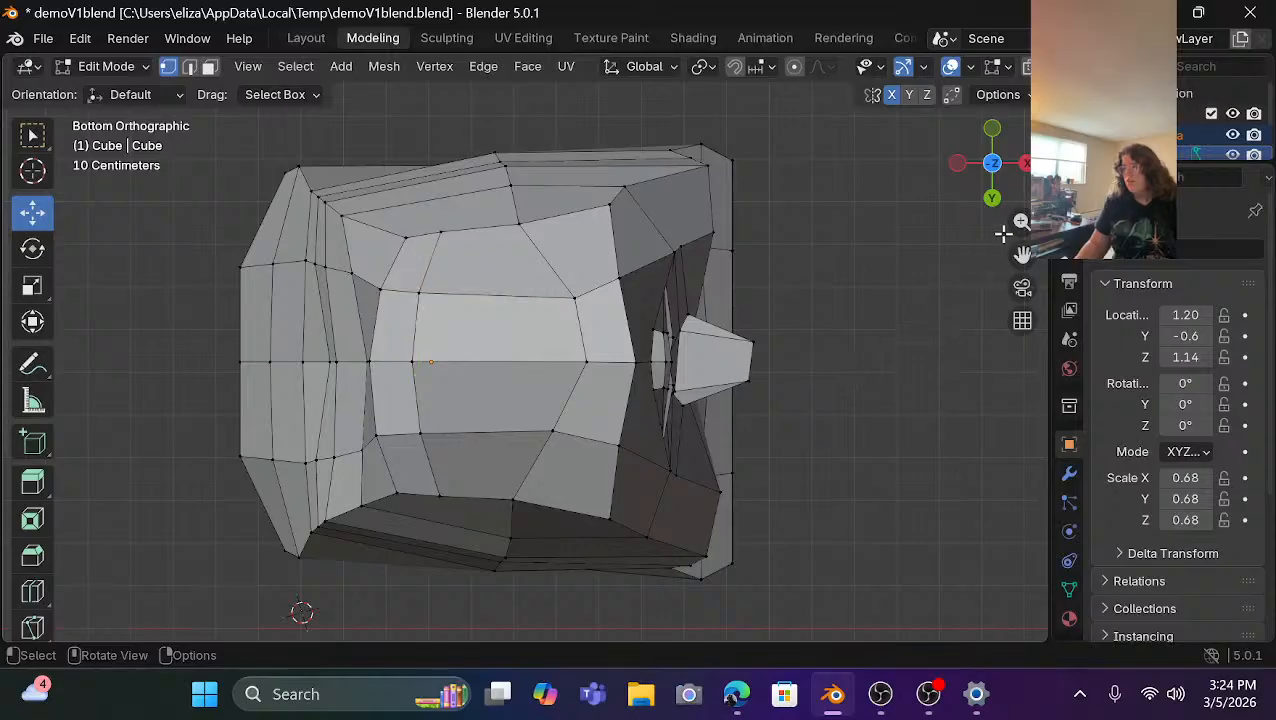
# Move the centreline vertex and one neighbouring vertex behind the chin along X toward the back of the head.
pyautogui.click(583, 360)
pyautogui.moveTo(656, 362); pyautogui.dragTo(608, 368)
pyautogui.click(581, 300)
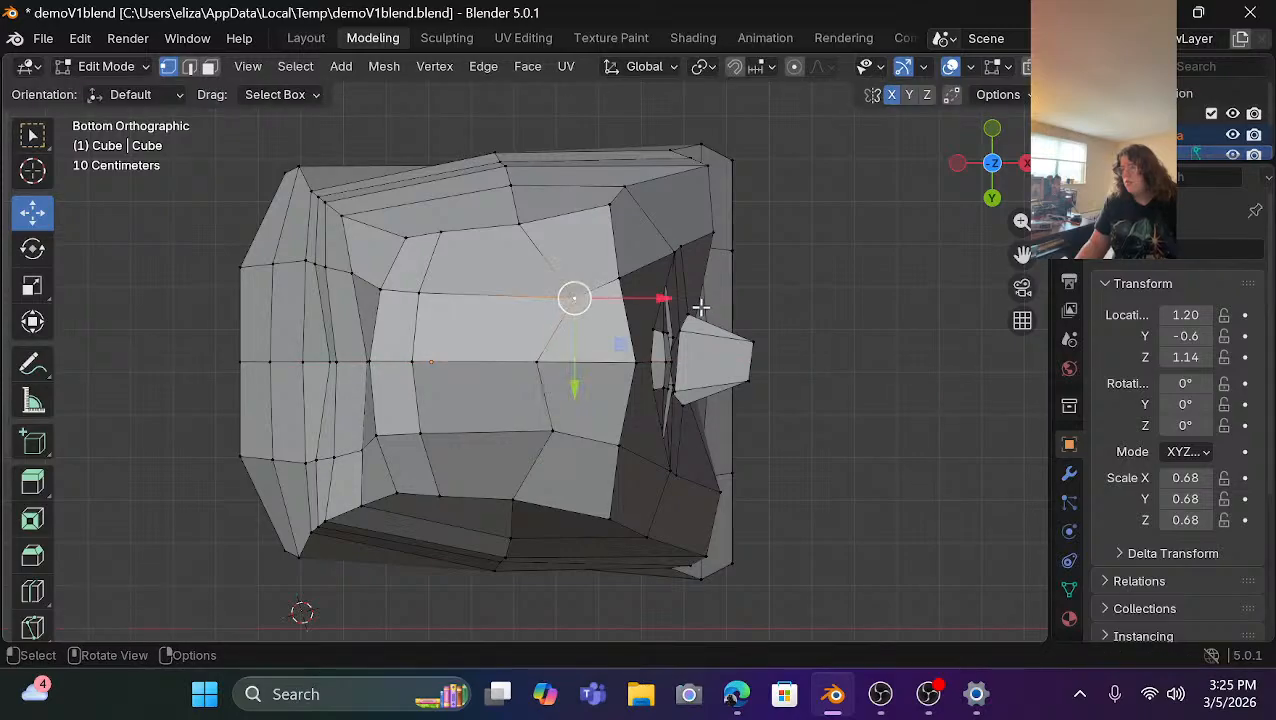
pyautogui.moveTo(668, 299); pyautogui.dragTo(650, 300)
pyautogui.click(975, 455)
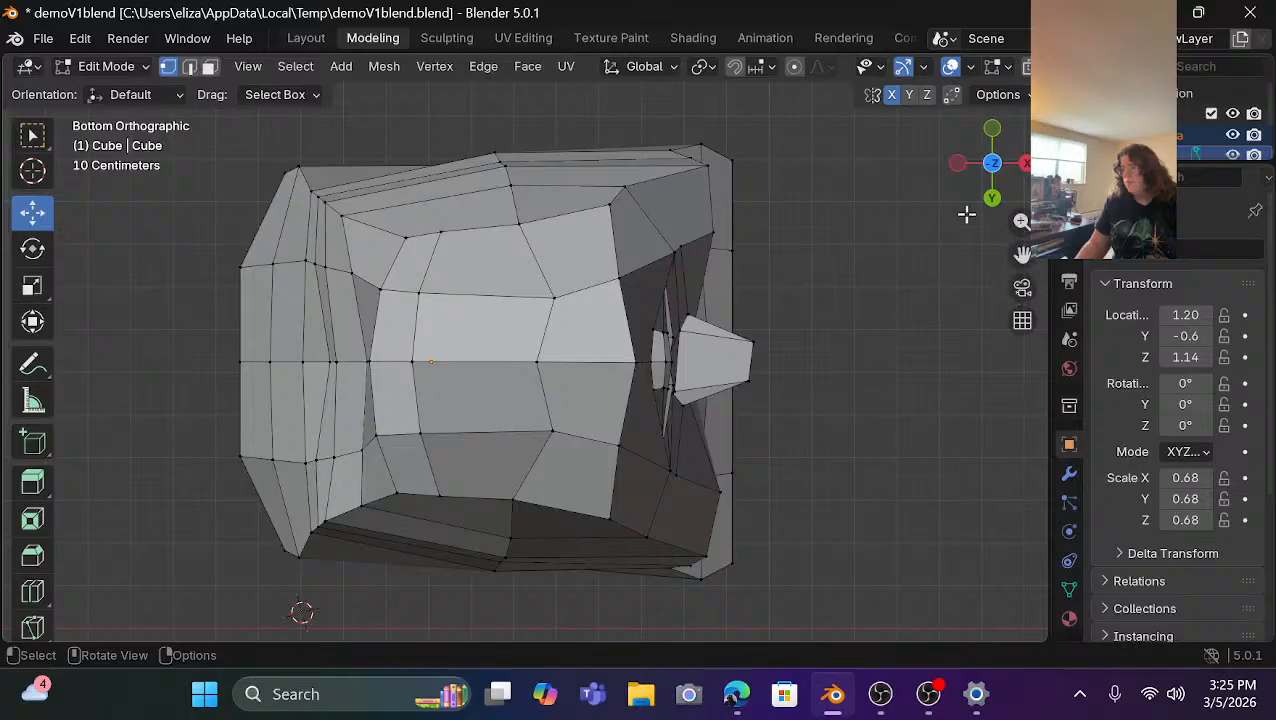
# Extrude the two middle faces on the underside of the head about 0.47 m downward to form a neck.
pyautogui.moveTo(990, 175); pyautogui.dragTo(960, 130)
pyautogui.moveTo(652, 455); pyautogui.dragTo(985, 177)
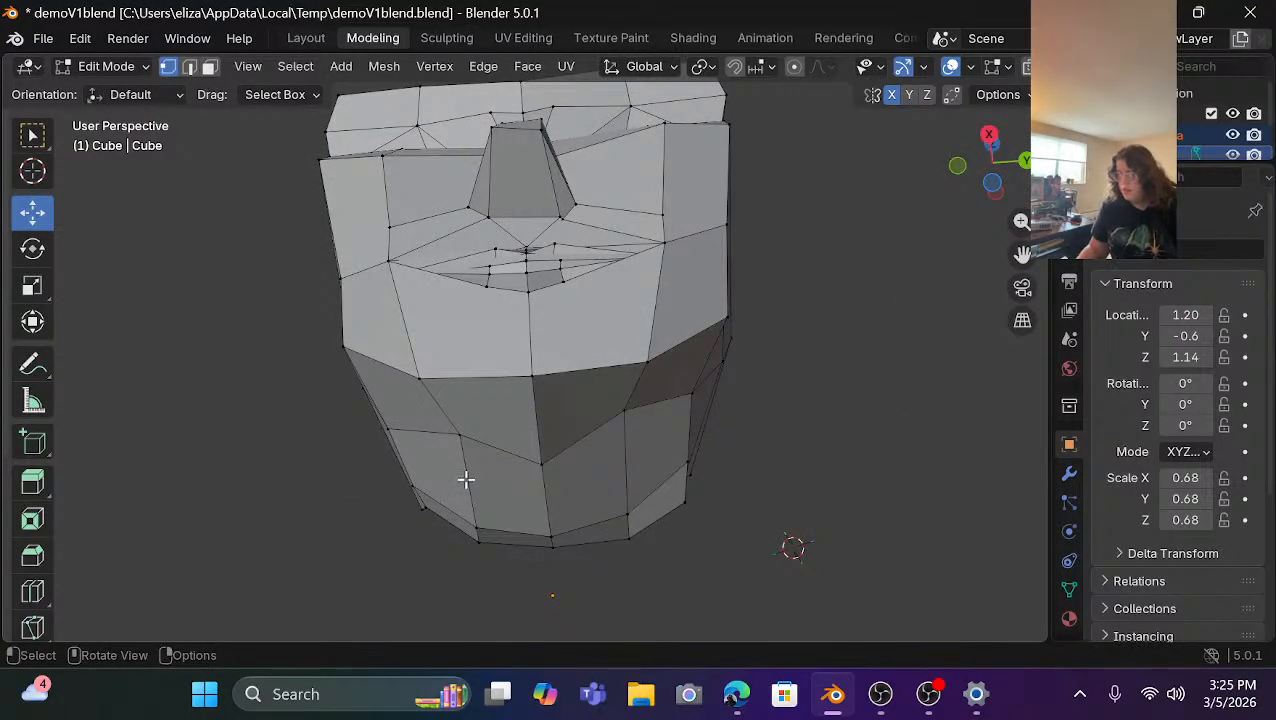
pyautogui.press('3')
pyautogui.click(509, 488)
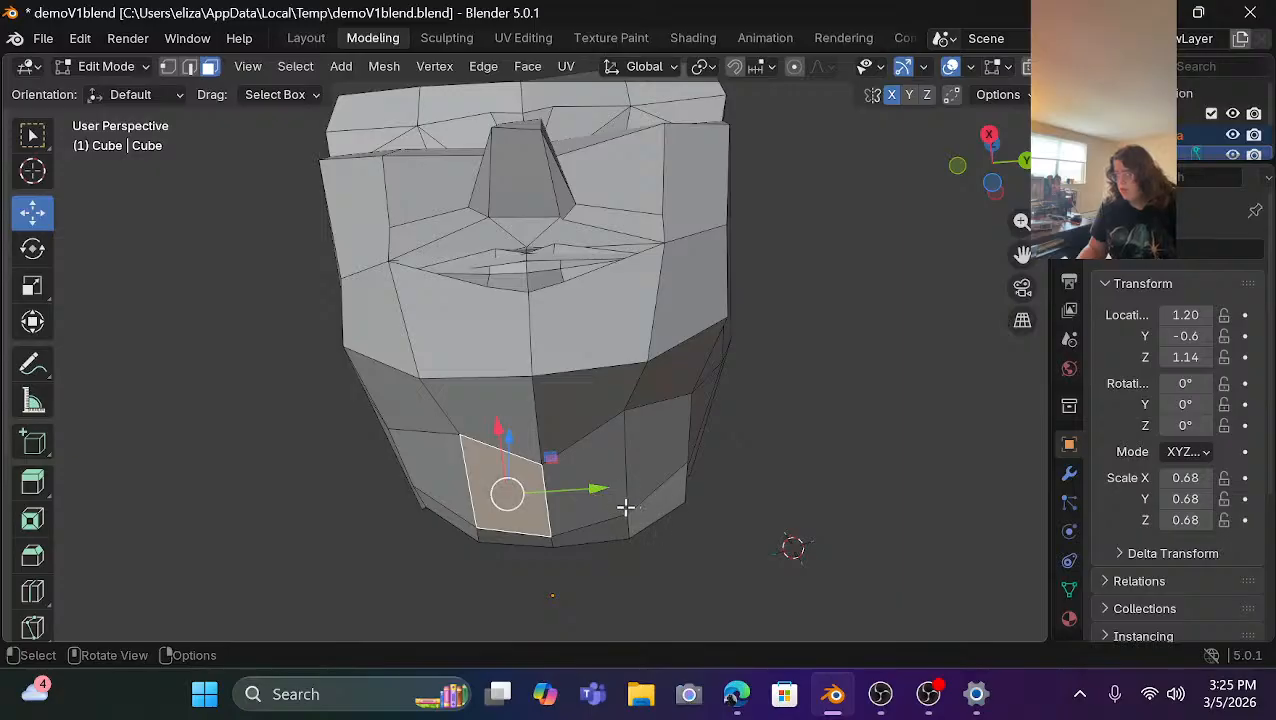
pyautogui.keyDown('shift'); pyautogui.click(598, 507); pyautogui.keyUp('shift')
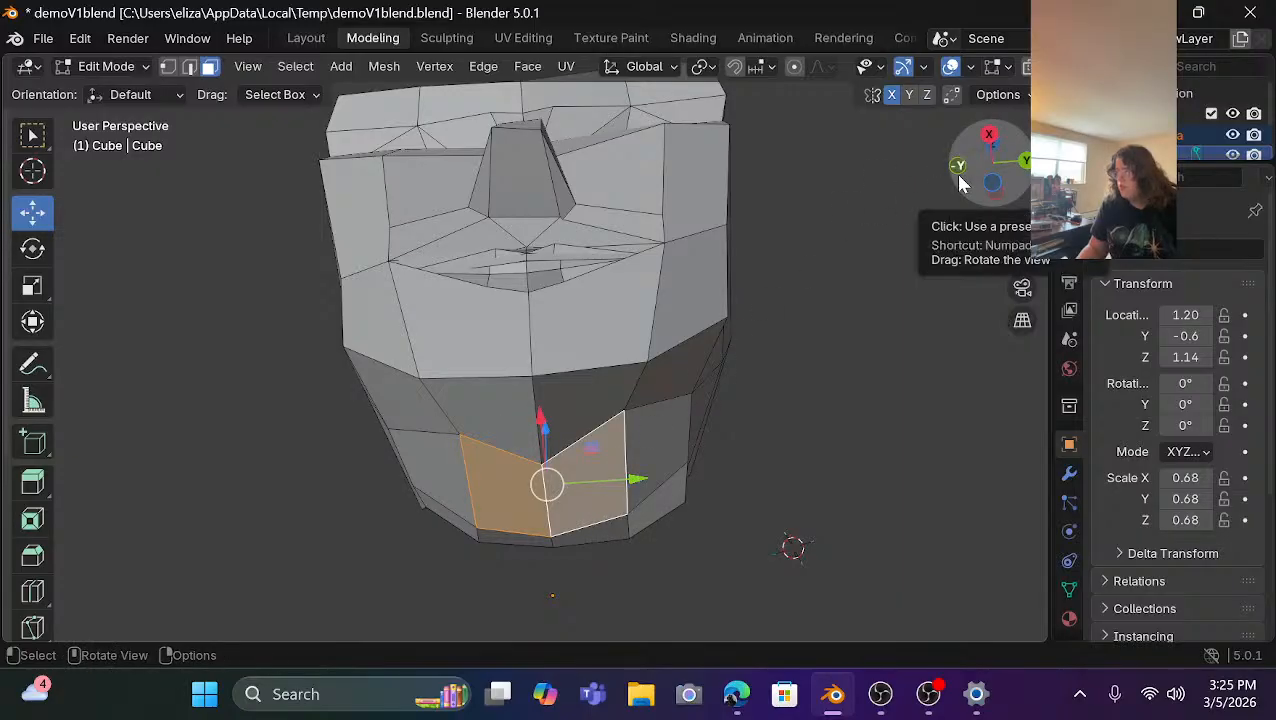
pyautogui.moveTo(975, 165); pyautogui.dragTo(809, 222)
pyautogui.scroll(-3, 790, 230)
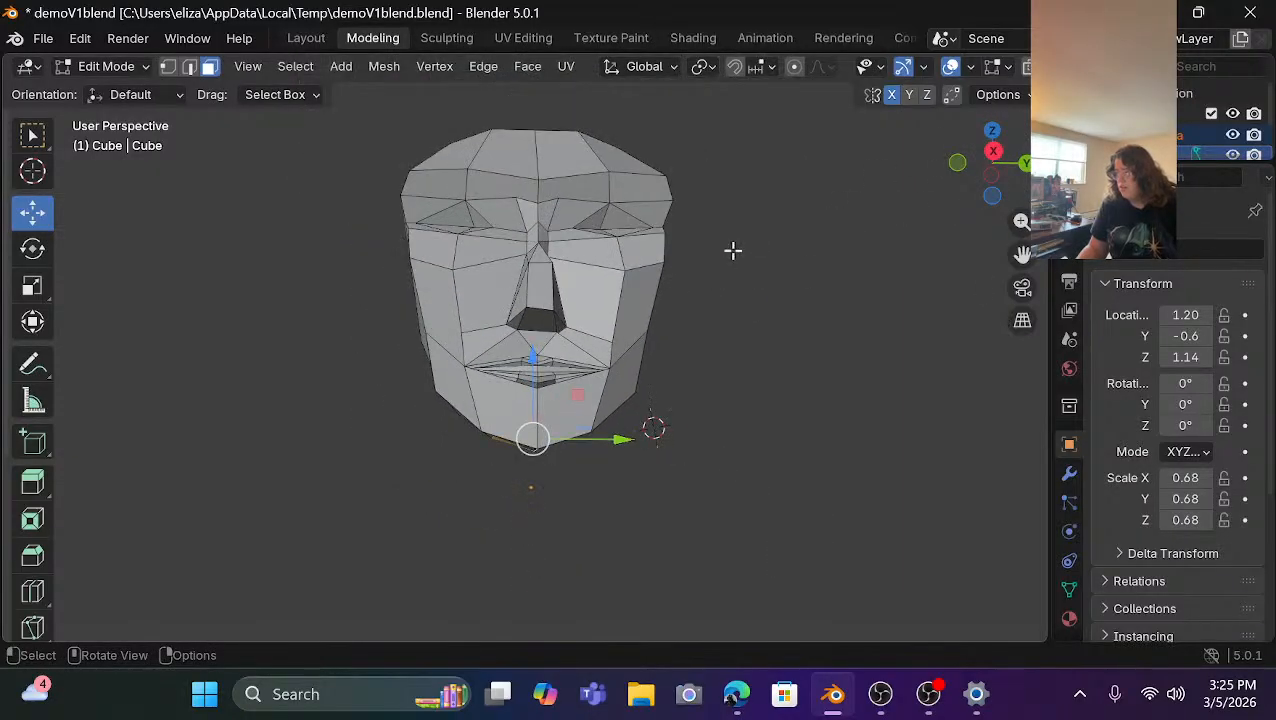
pyautogui.moveTo(962, 178); pyautogui.dragTo(937, 165)
pyautogui.press('e')
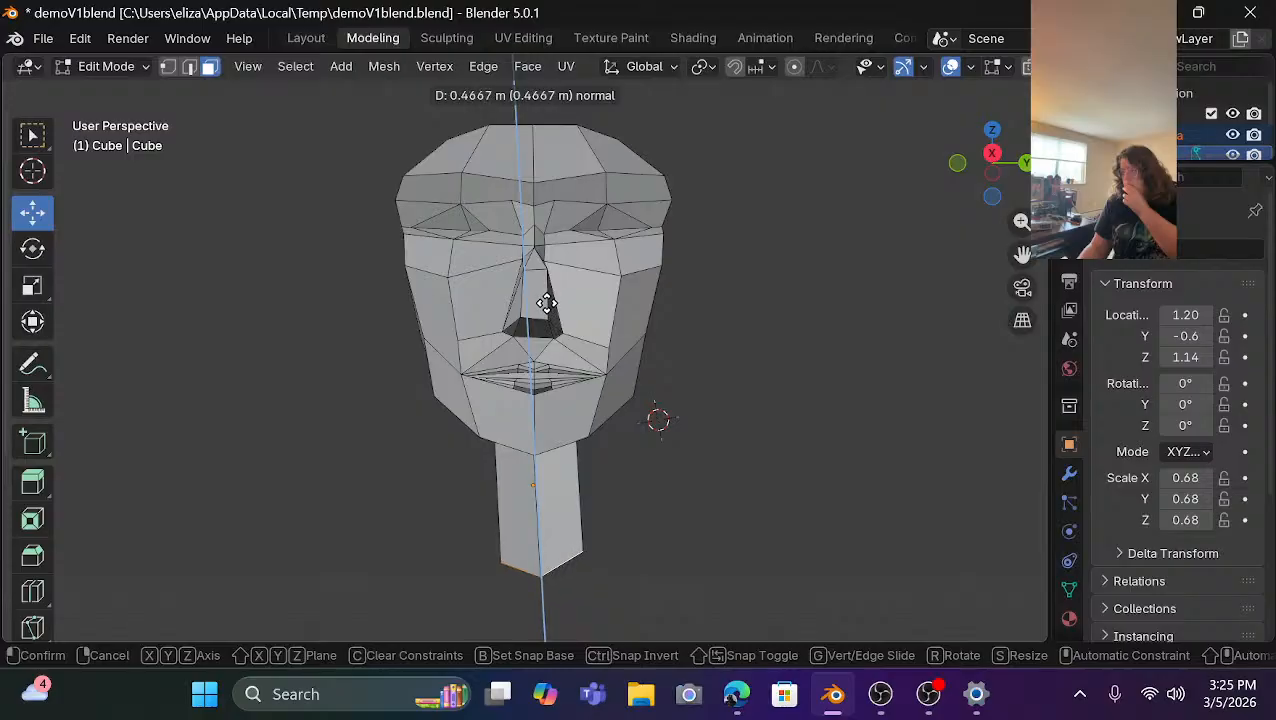
pyautogui.click(546, 302)
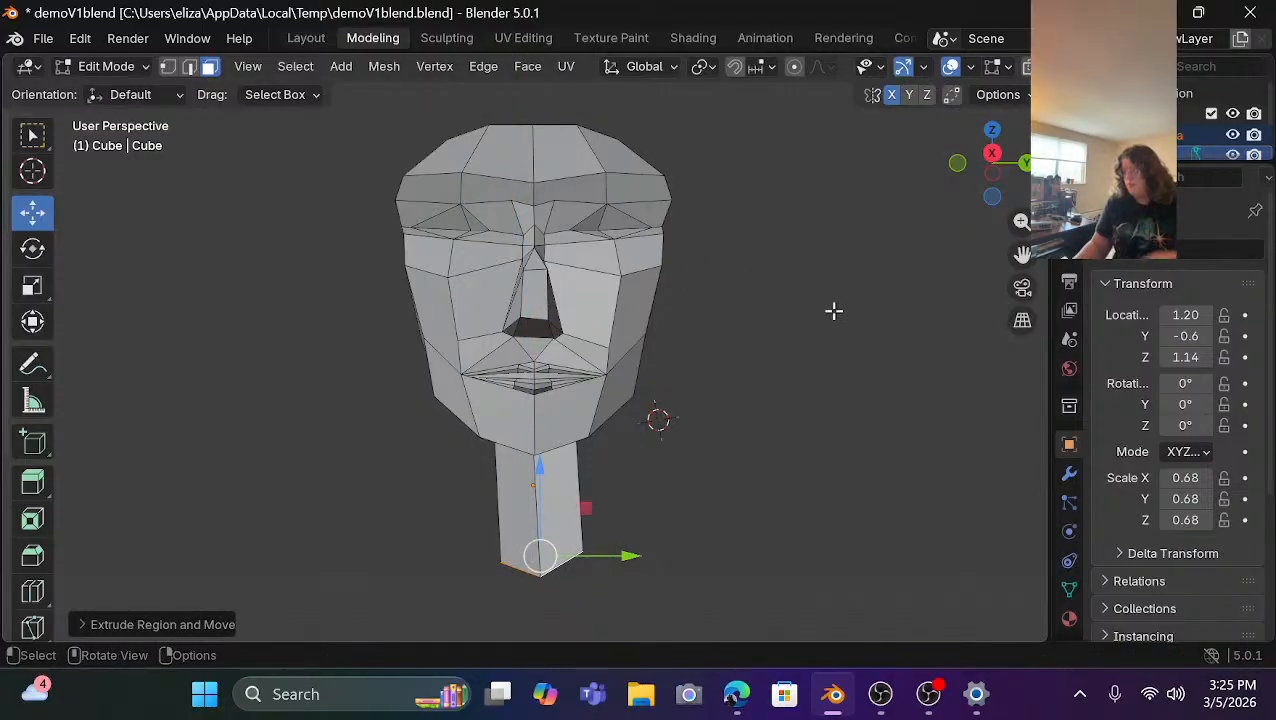
# Move the neck's bottom faces slightly along Y to centre them under the chin.
pyautogui.scroll(-3, 834, 311)
pyautogui.click(992, 153)
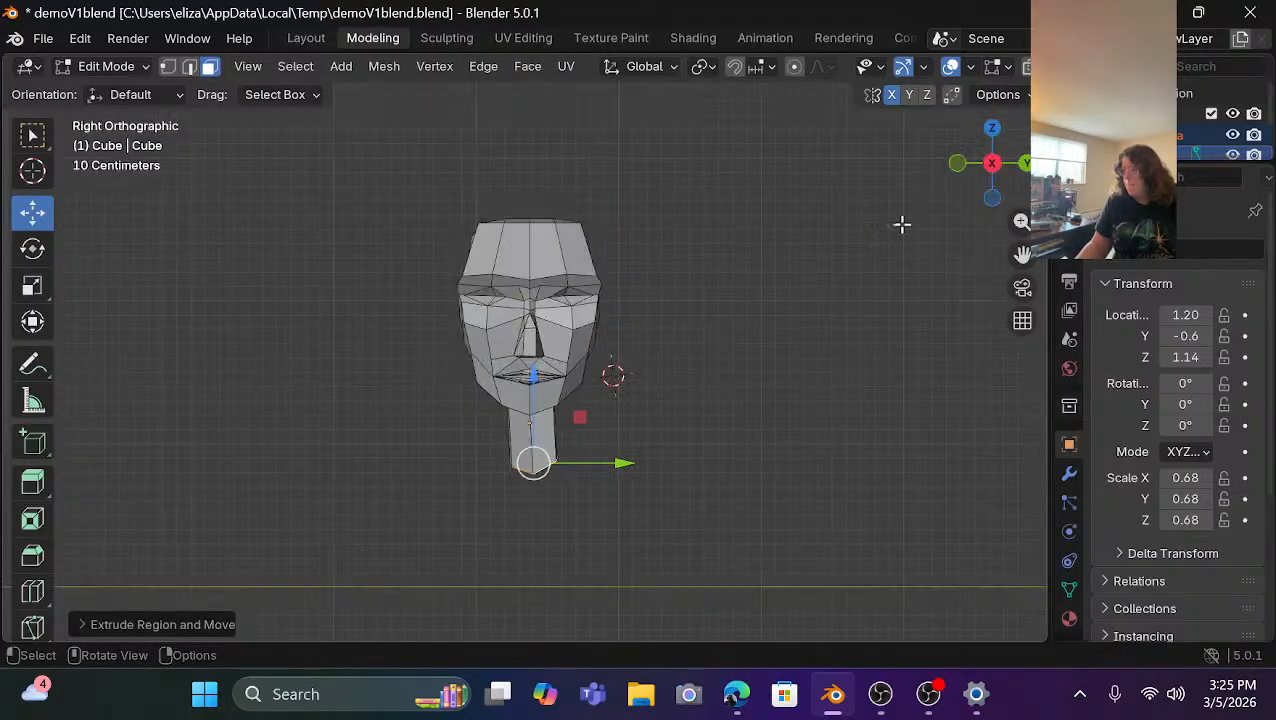
pyautogui.scroll(3, 523, 470)
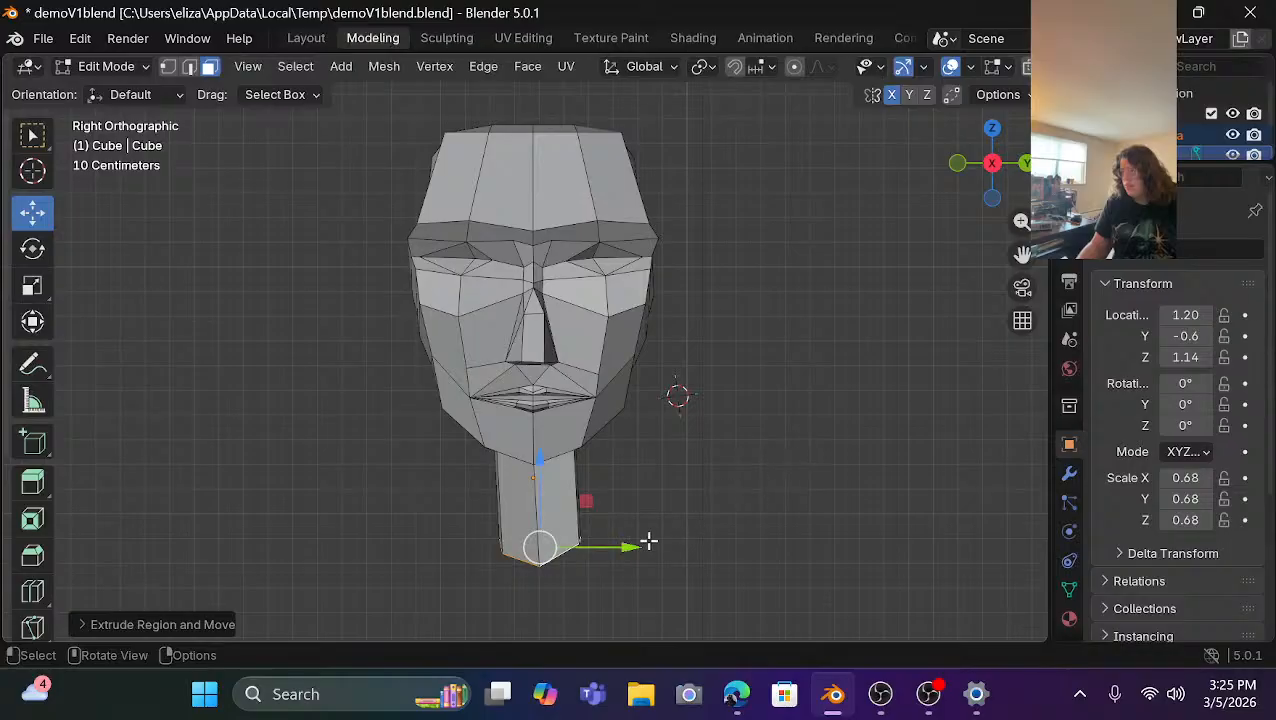
pyautogui.moveTo(626, 549); pyautogui.dragTo(621, 552)
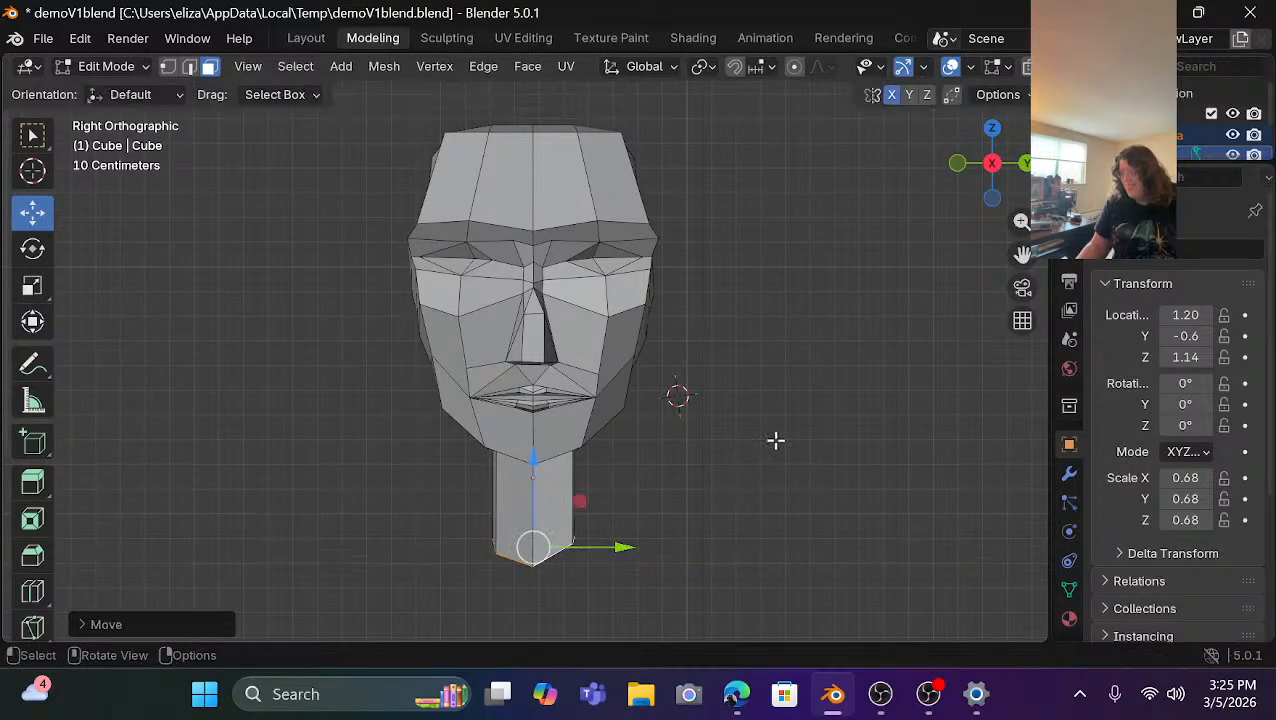
pyautogui.click(835, 404)
pyautogui.scroll(-3, 836, 405)
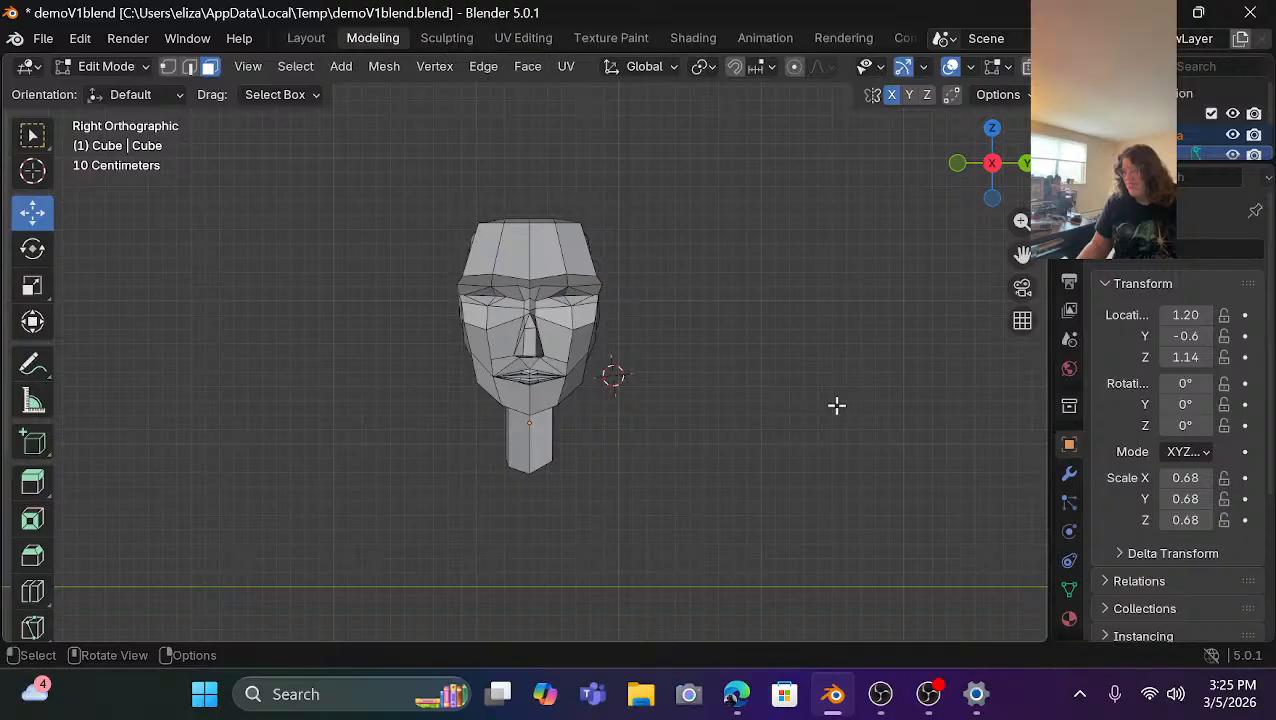
pyautogui.scroll(6, 836, 405)
pyautogui.scroll(-4, 837, 405)
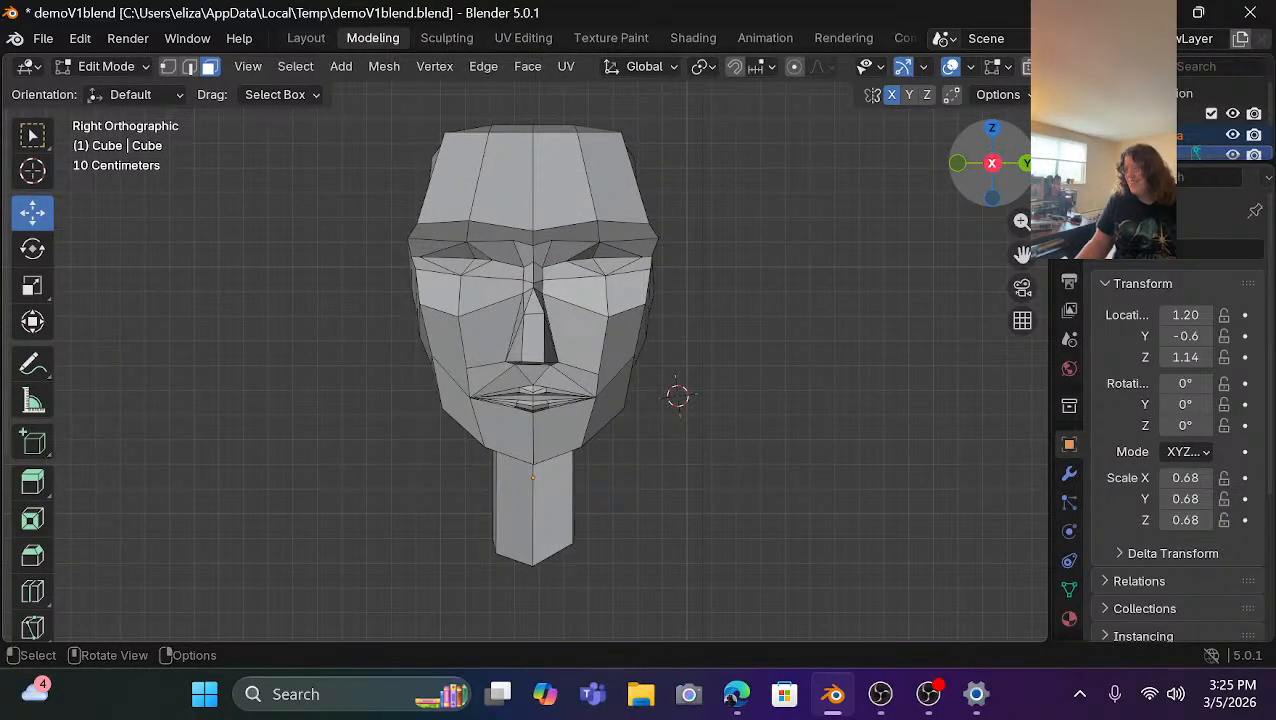
pyautogui.moveTo(991, 163); pyautogui.dragTo(1270, 124)
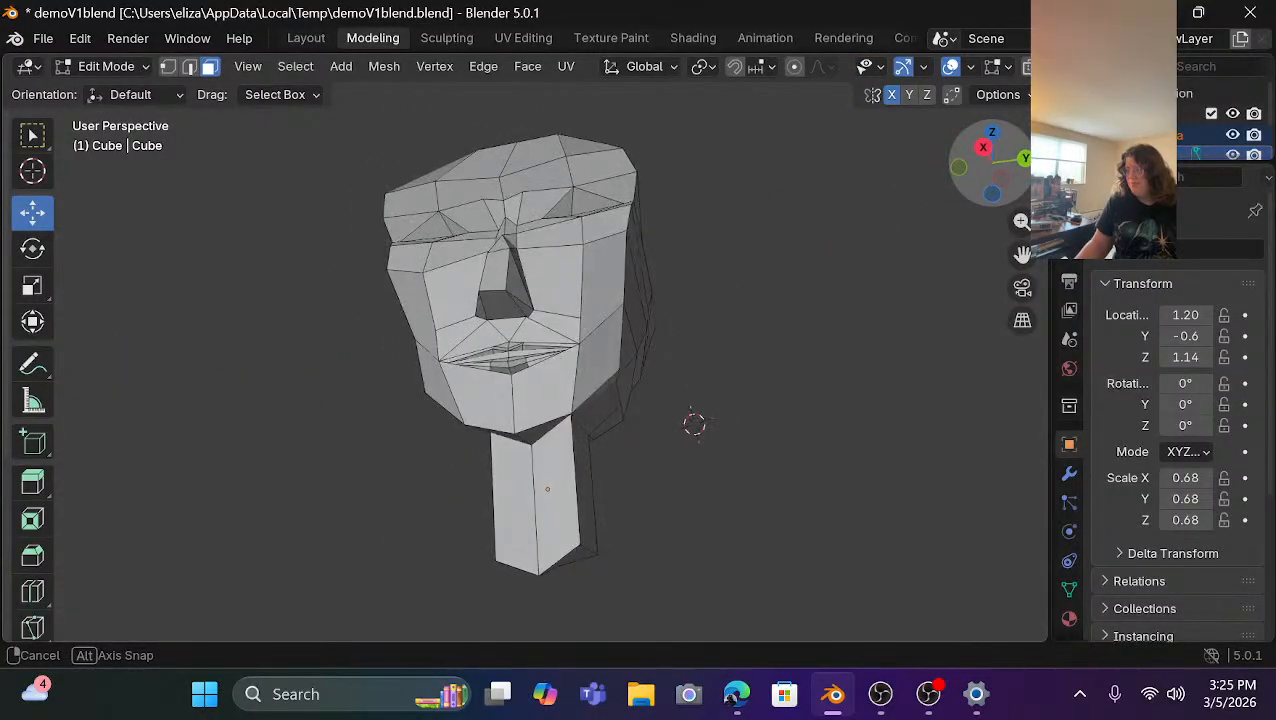
# Examine the head and neck proportions from the side, the back and a three-quarter front view.
pyautogui.moveTo(959, 124); pyautogui.dragTo(1117, 170)
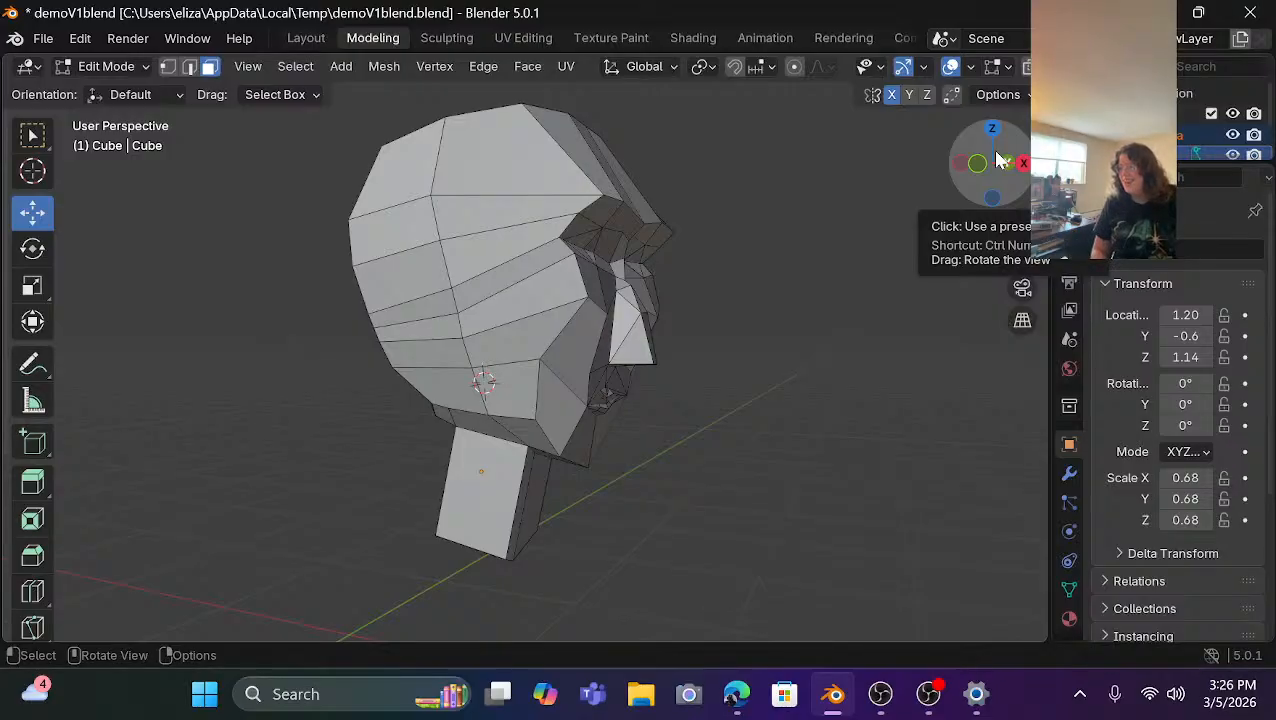
pyautogui.scroll(-2, 926, 265)
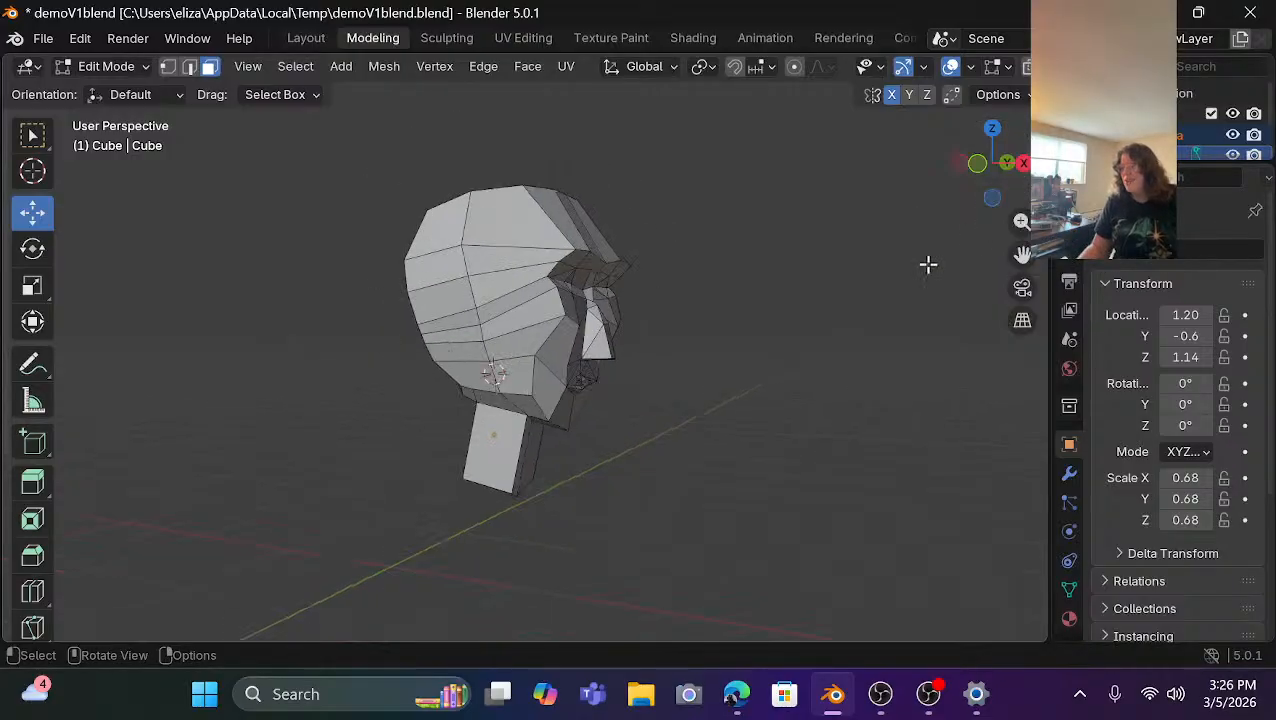
pyautogui.scroll(4, 484, 405)
pyautogui.scroll(-3, 484, 405)
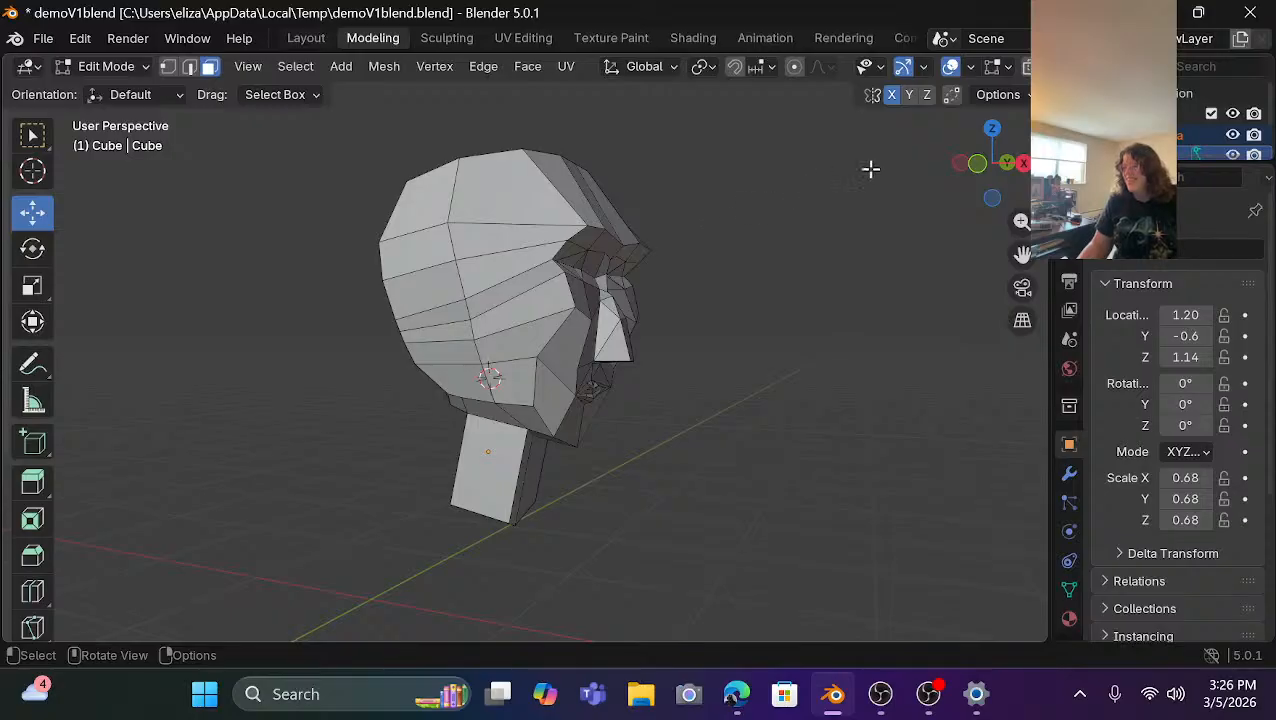
pyautogui.moveTo(977, 174); pyautogui.dragTo(540, 174)
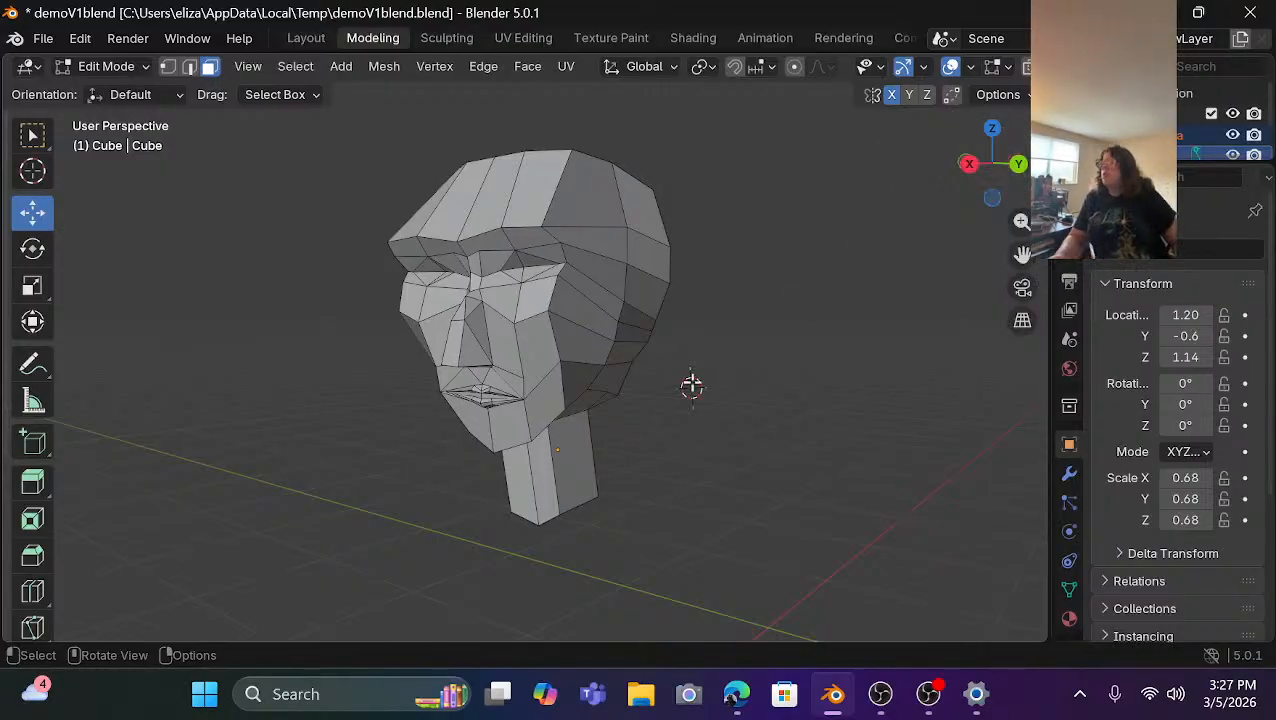
pyautogui.scroll(3, 628, 403)
pyautogui.hotkey('ctrl', 'f')
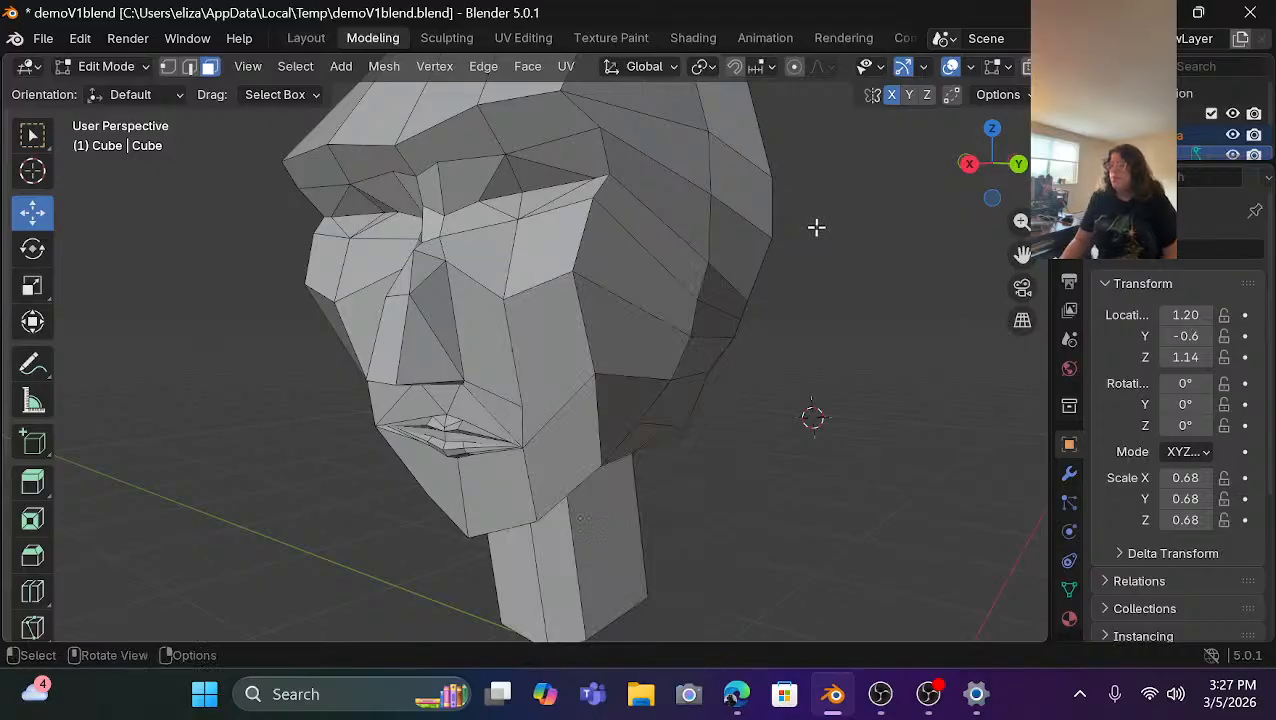
# In the front view of the face, raise the single cheek vertex beside the nose along Z to level it with its opposite.
pyautogui.moveTo(968, 168); pyautogui.dragTo(914, 171)
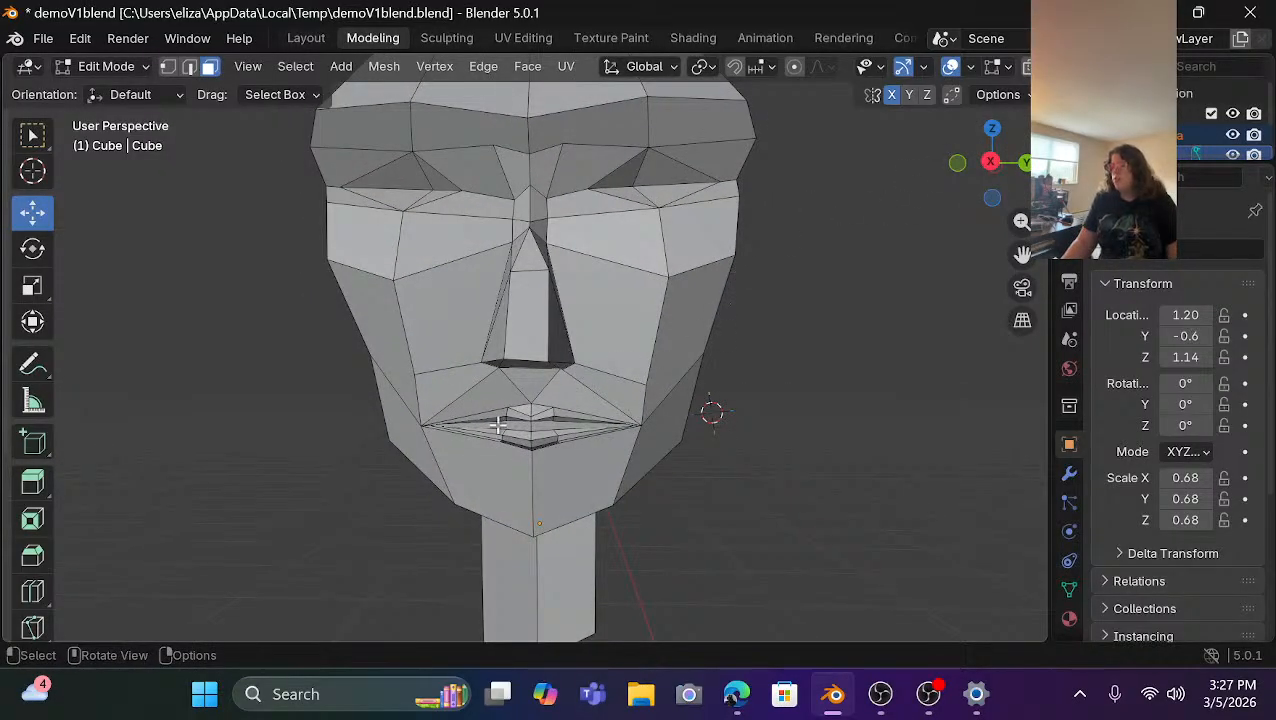
pyautogui.click(435, 368)
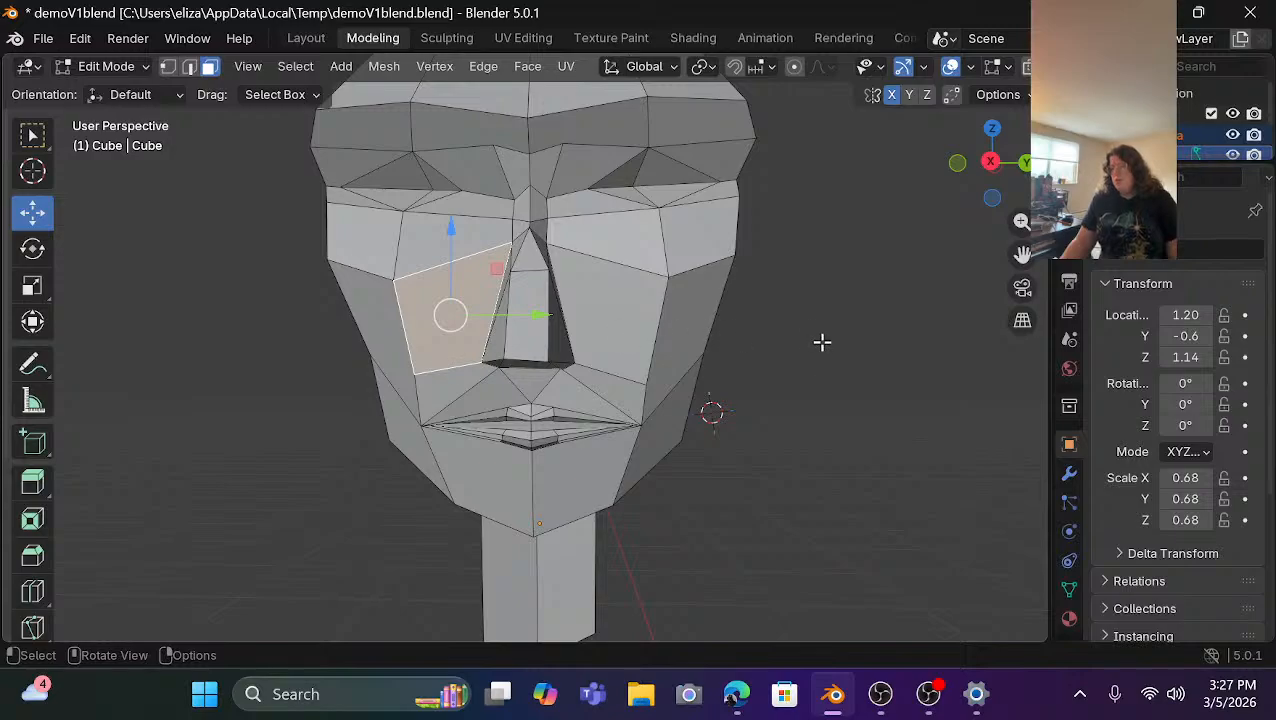
pyautogui.click(758, 340)
pyautogui.press('1')
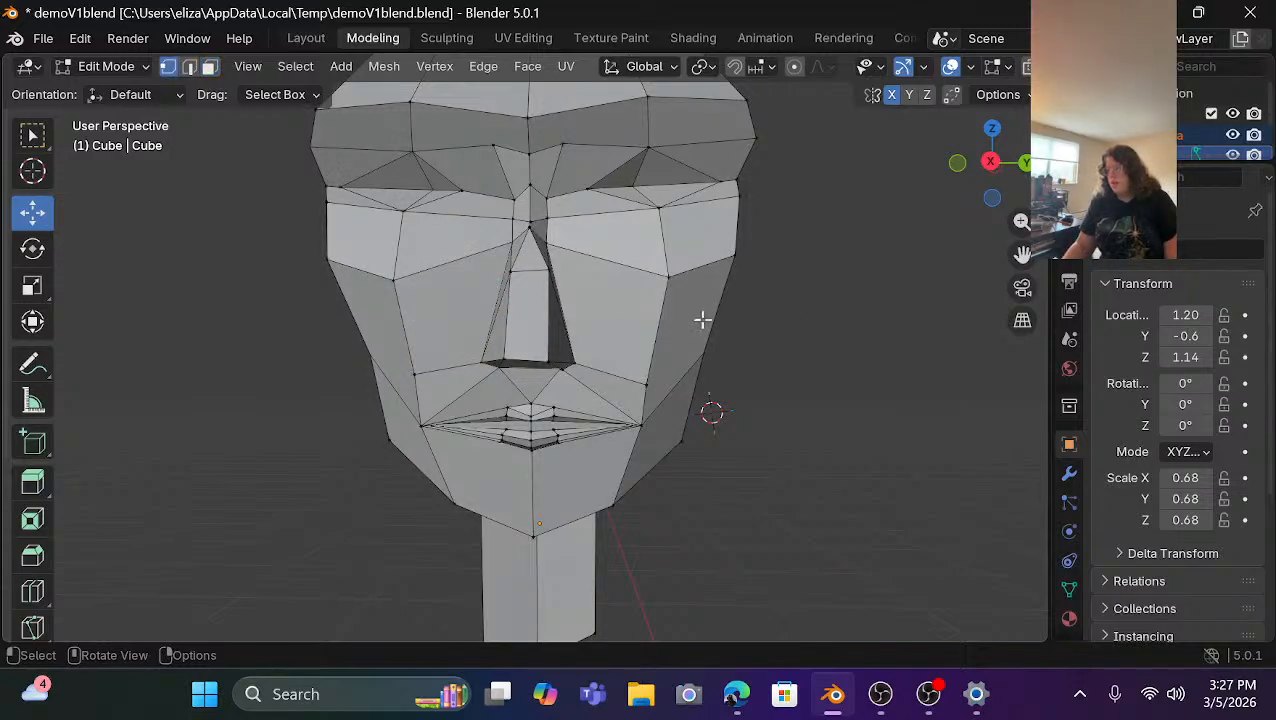
pyautogui.click(415, 375)
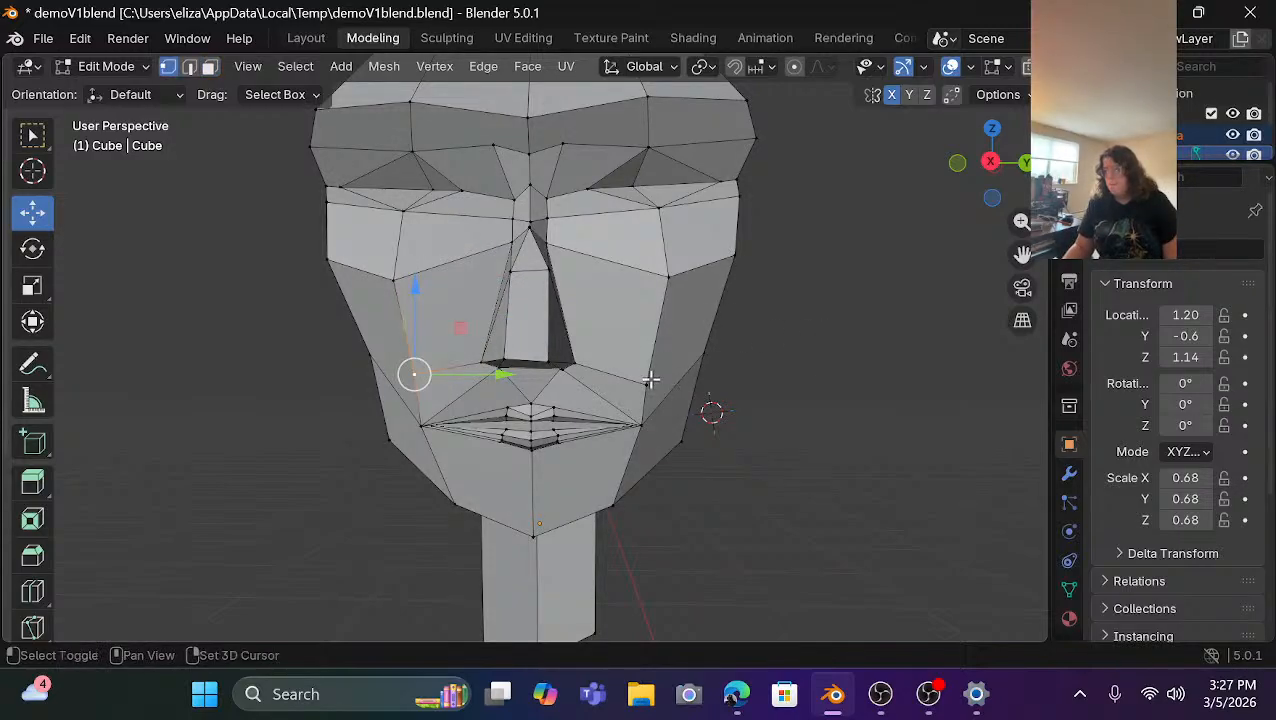
pyautogui.keyDown('shift'); pyautogui.click(648, 381); pyautogui.keyUp('shift')
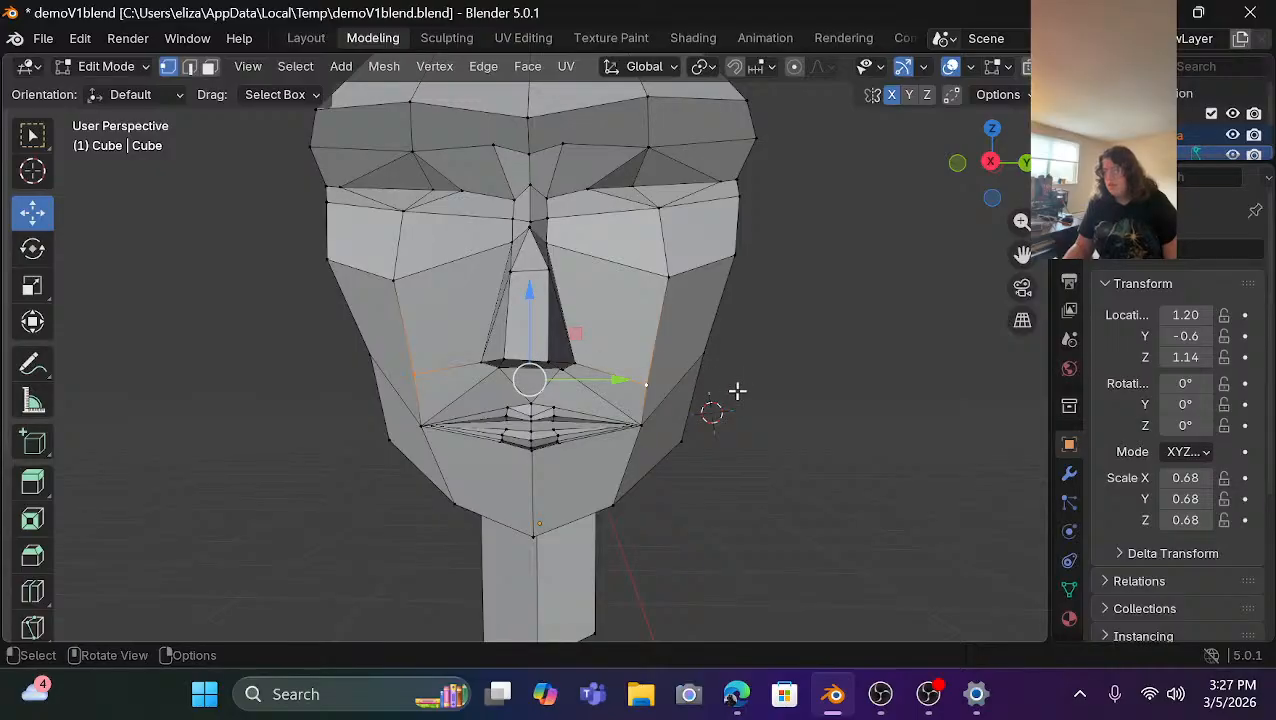
pyautogui.click(991, 163)
pyautogui.click(761, 360)
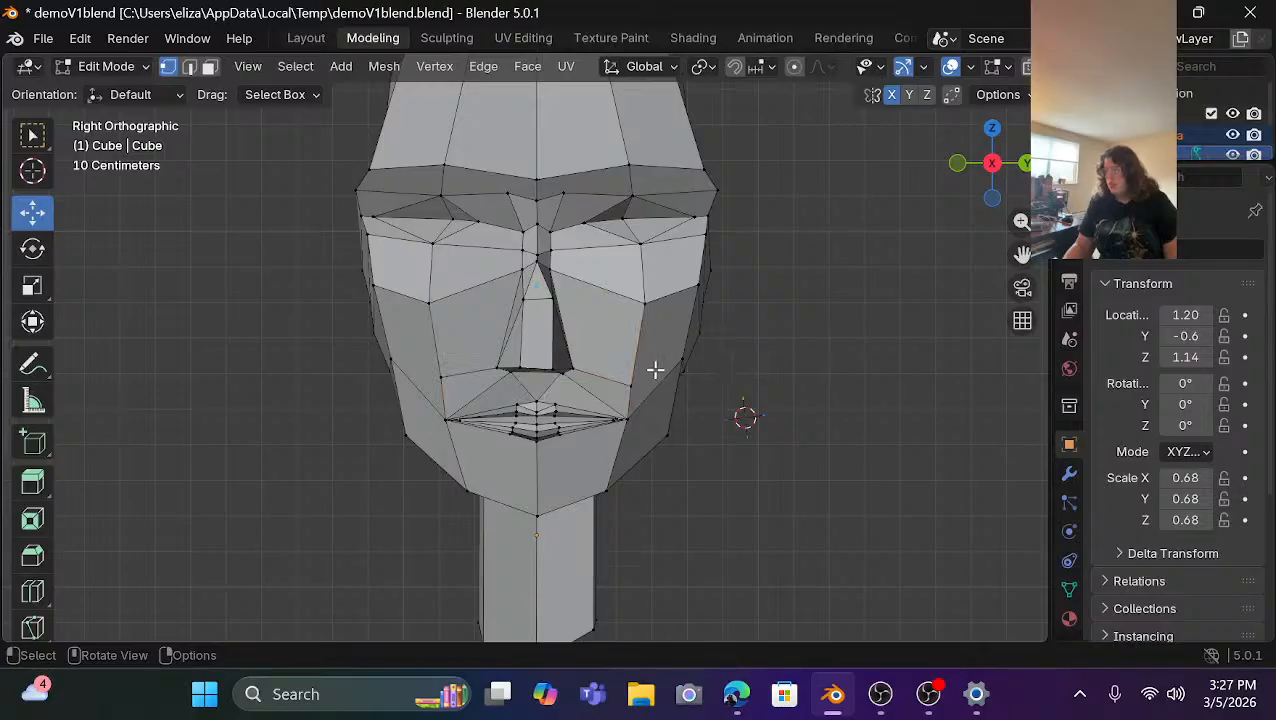
pyautogui.click(629, 384)
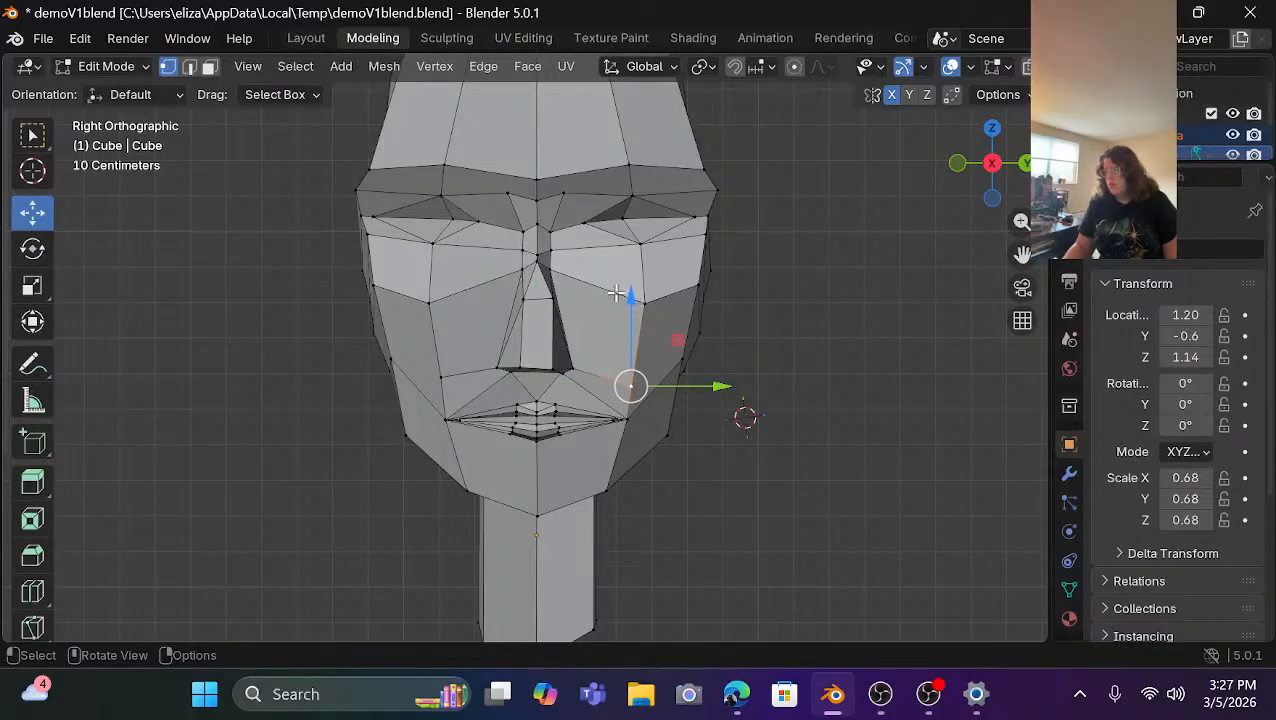
pyautogui.moveTo(627, 296); pyautogui.dragTo(628, 278)
pyautogui.click(830, 321)
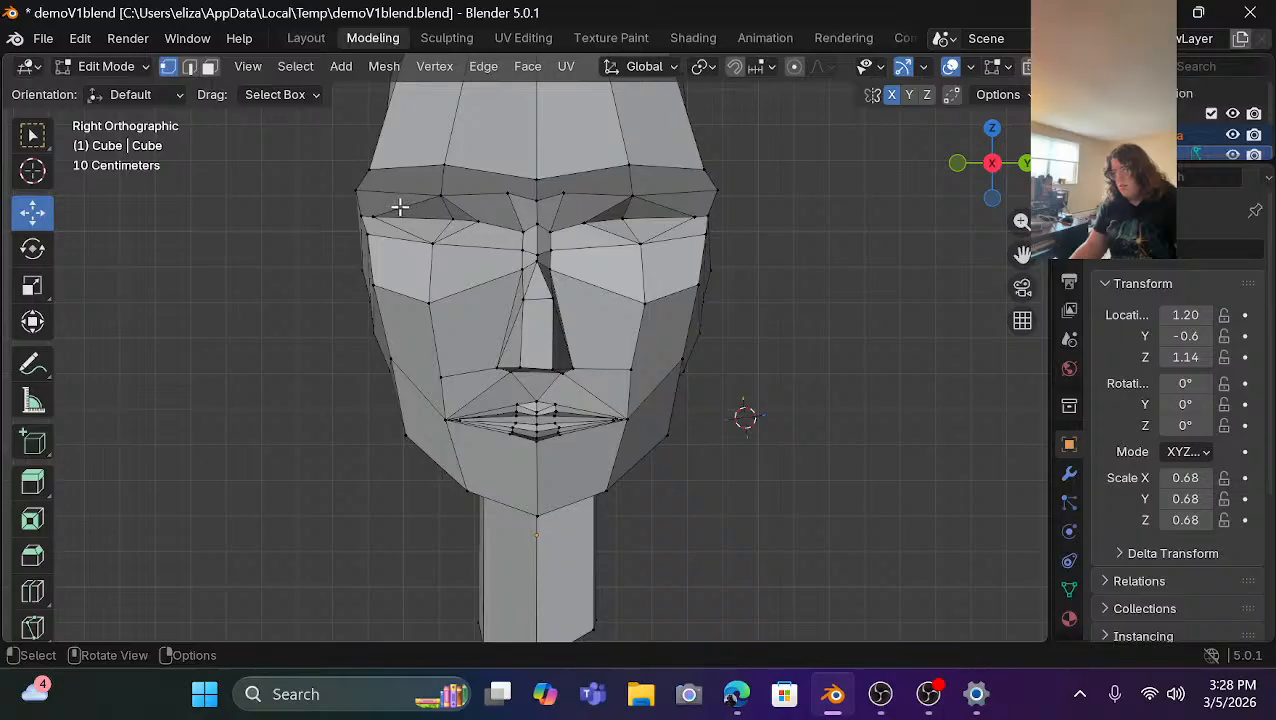
# Raise the pair of front cheekbone vertices on both sides of the nose slightly along Z.
pyautogui.scroll(-1, 411, 212)
pyautogui.scroll(-1, 423, 192)
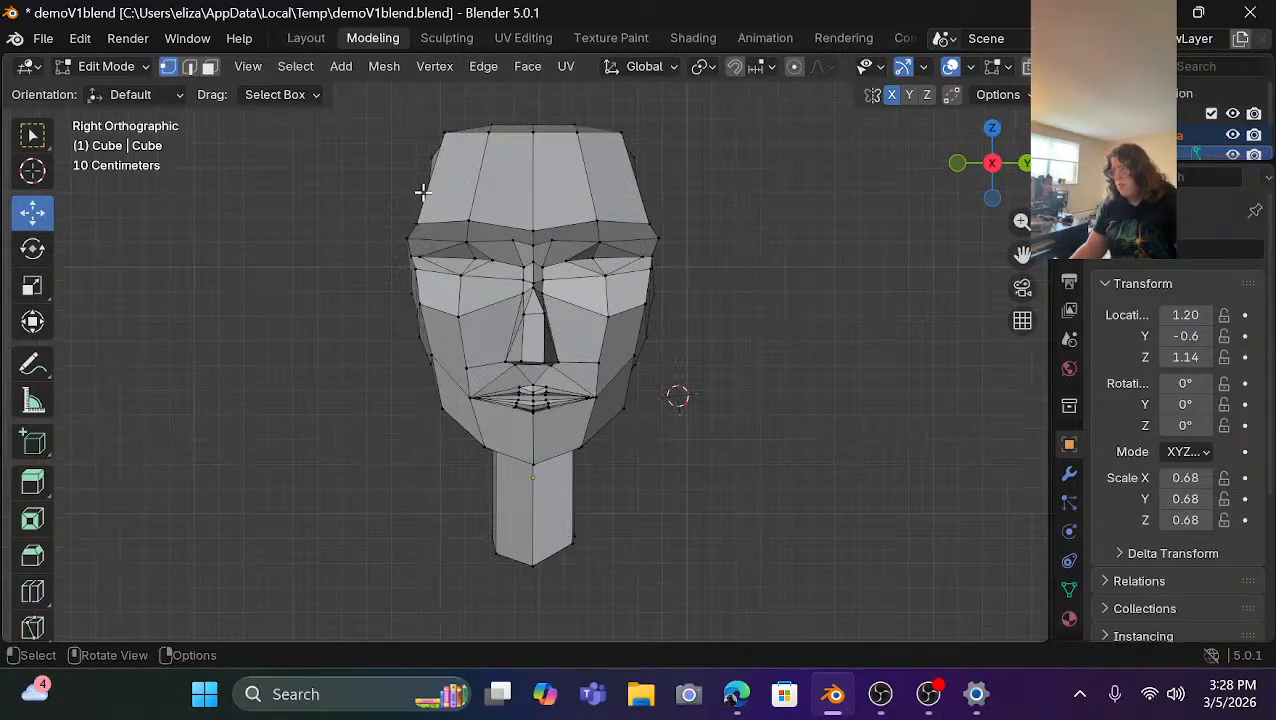
pyautogui.scroll(1, 423, 192)
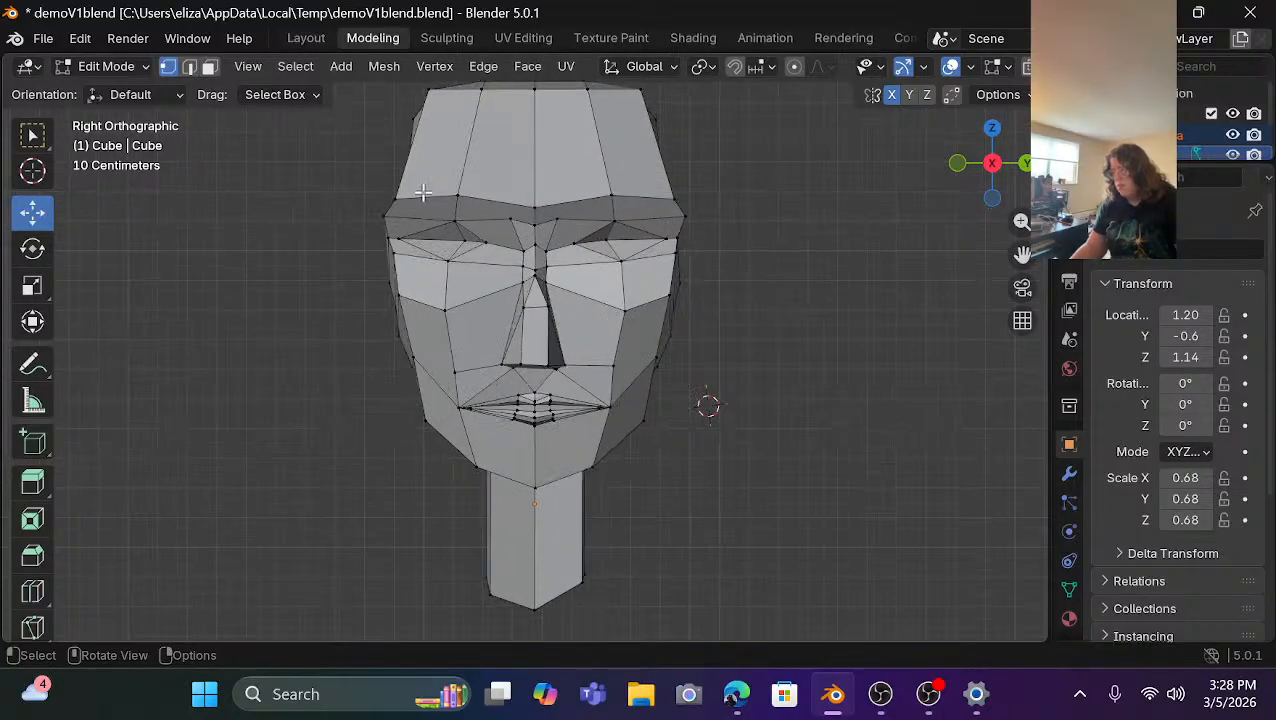
pyautogui.click(443, 310)
pyautogui.keyDown('ctrl'); pyautogui.click(623, 310); pyautogui.keyUp('ctrl')
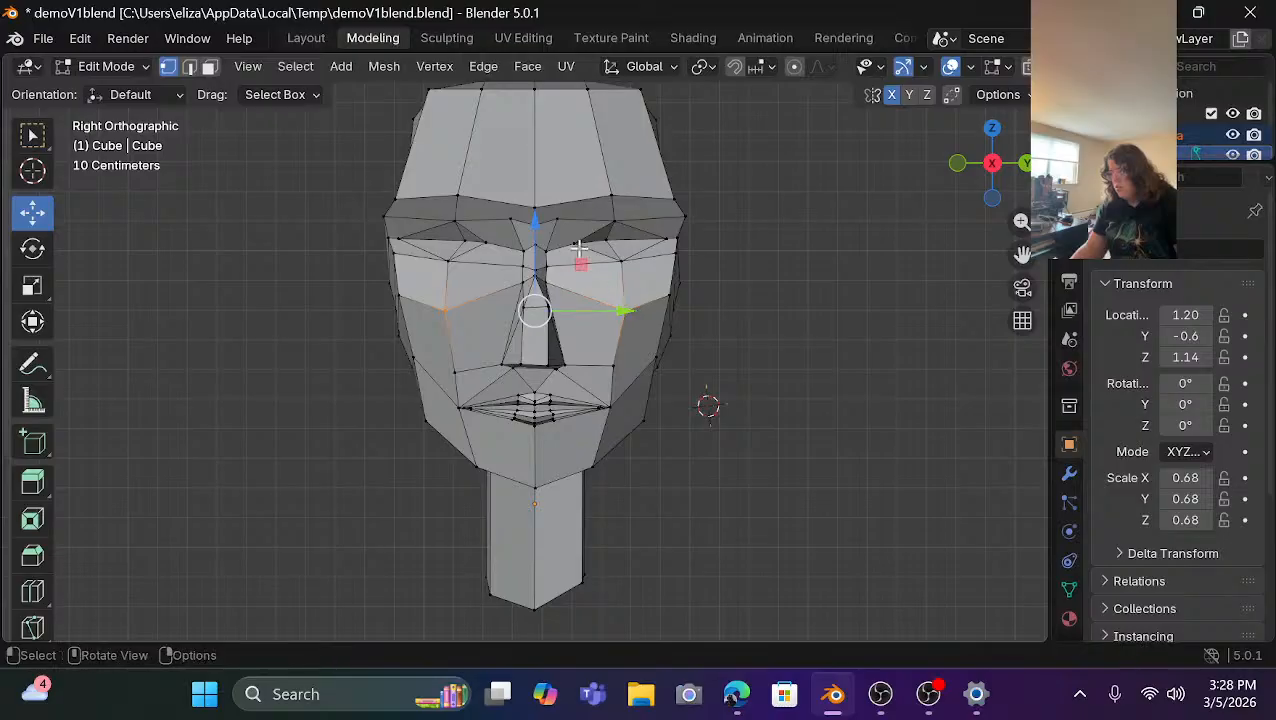
pyautogui.moveTo(533, 218); pyautogui.dragTo(532, 197)
# Raise the pair of outer cheekbone vertices at the sides of the face slightly along Z.
pyautogui.click(663, 294)
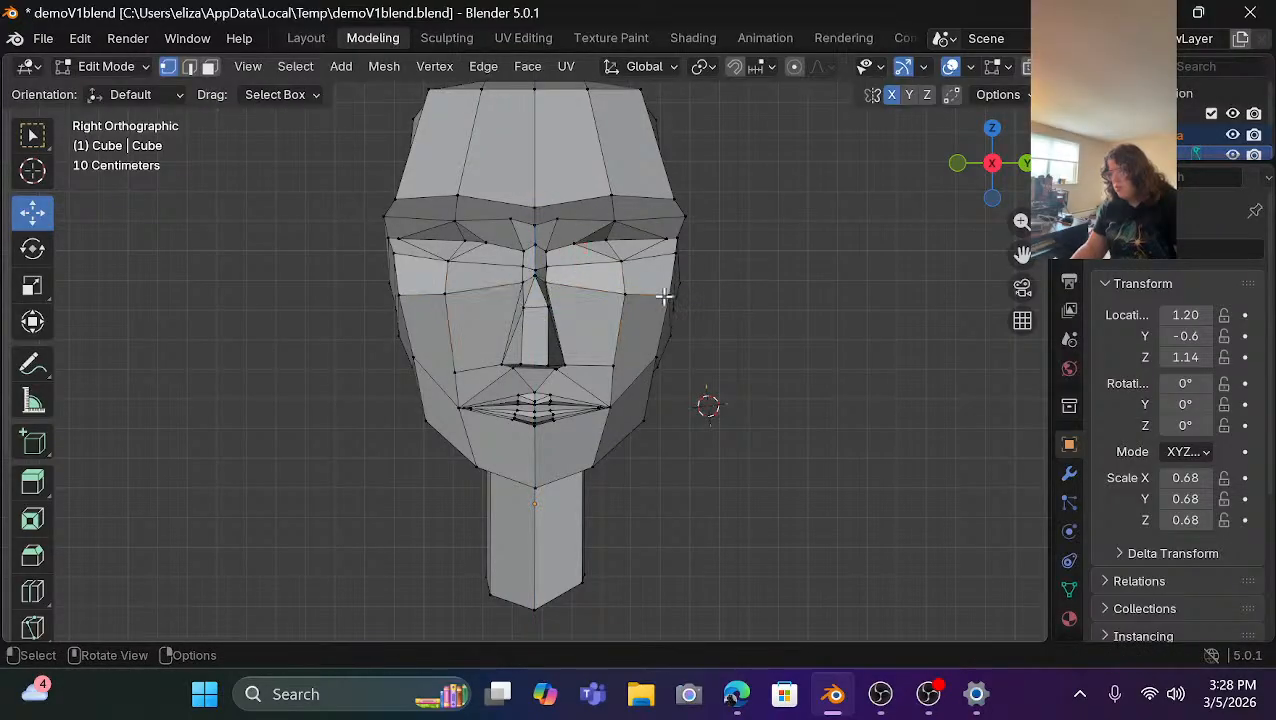
pyautogui.keyDown('shift'); pyautogui.click(405, 291); pyautogui.keyUp('shift')
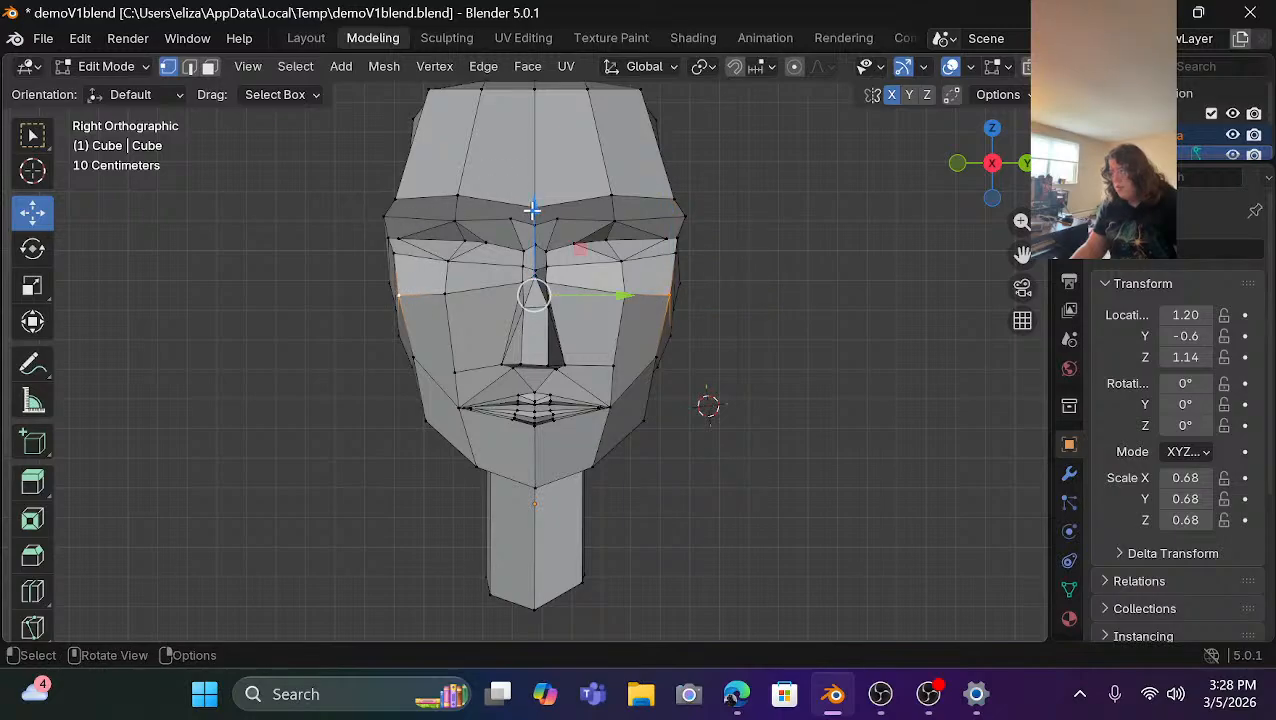
pyautogui.moveTo(532, 209); pyautogui.dragTo(533, 191)
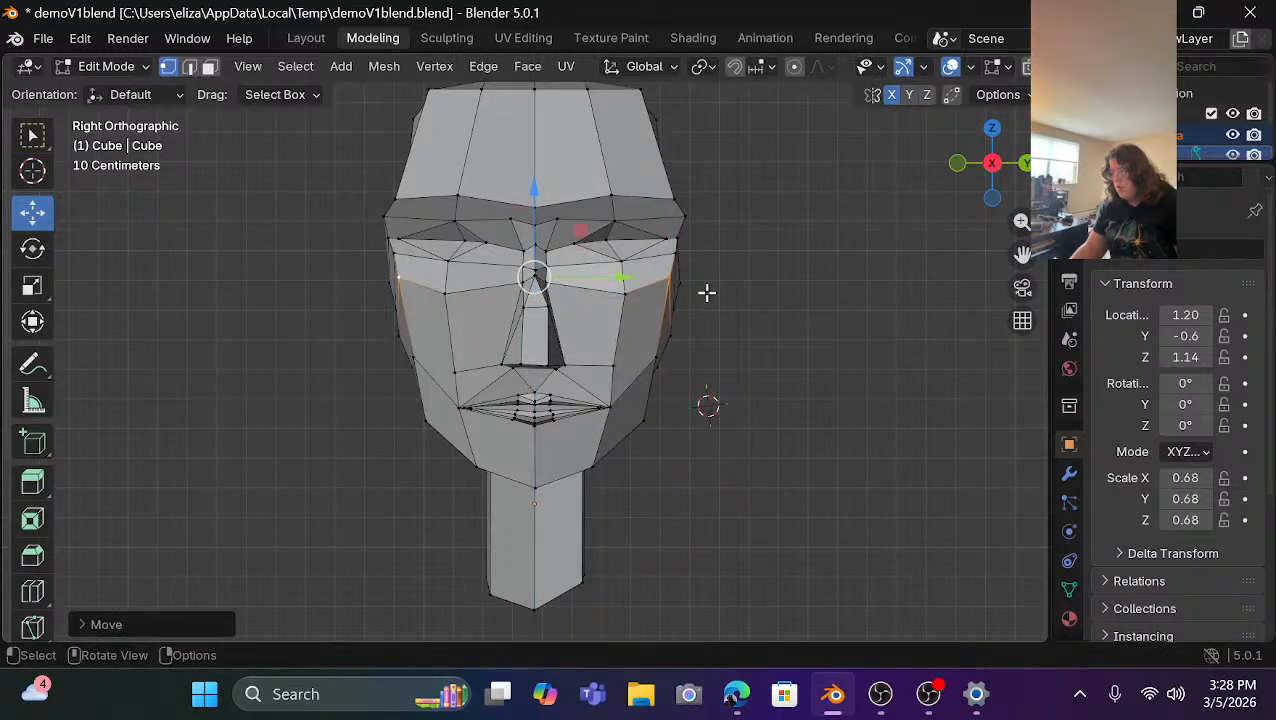
pyautogui.click(798, 340)
# Scale the two side cheek faces down along Z with the Transform tool.
pyautogui.click(413, 356)
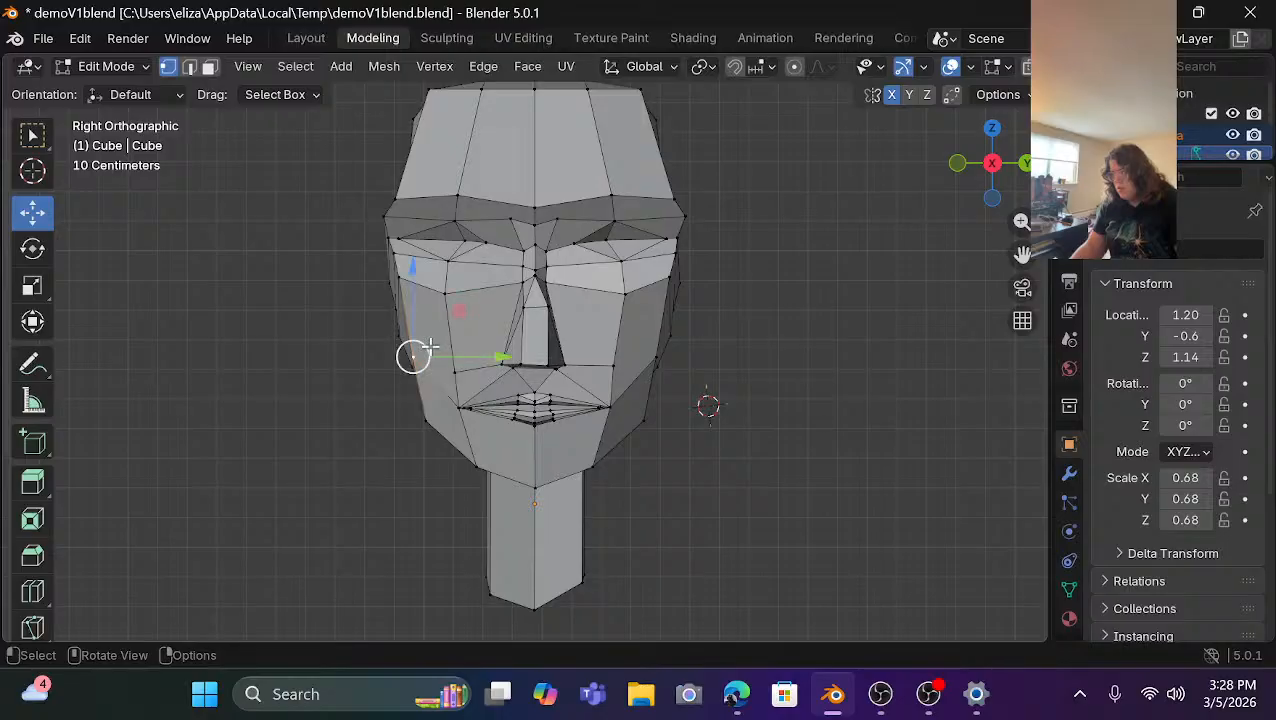
pyautogui.click(893, 362)
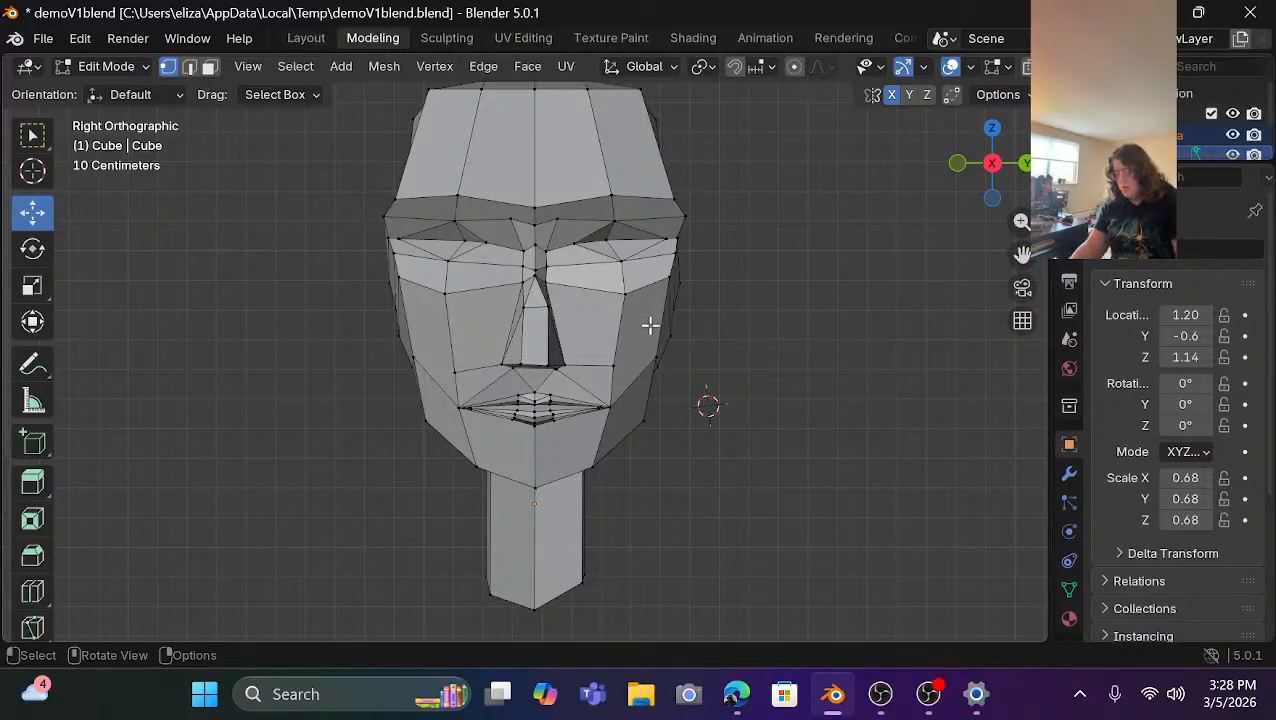
pyautogui.press('3')
pyautogui.click(435, 315)
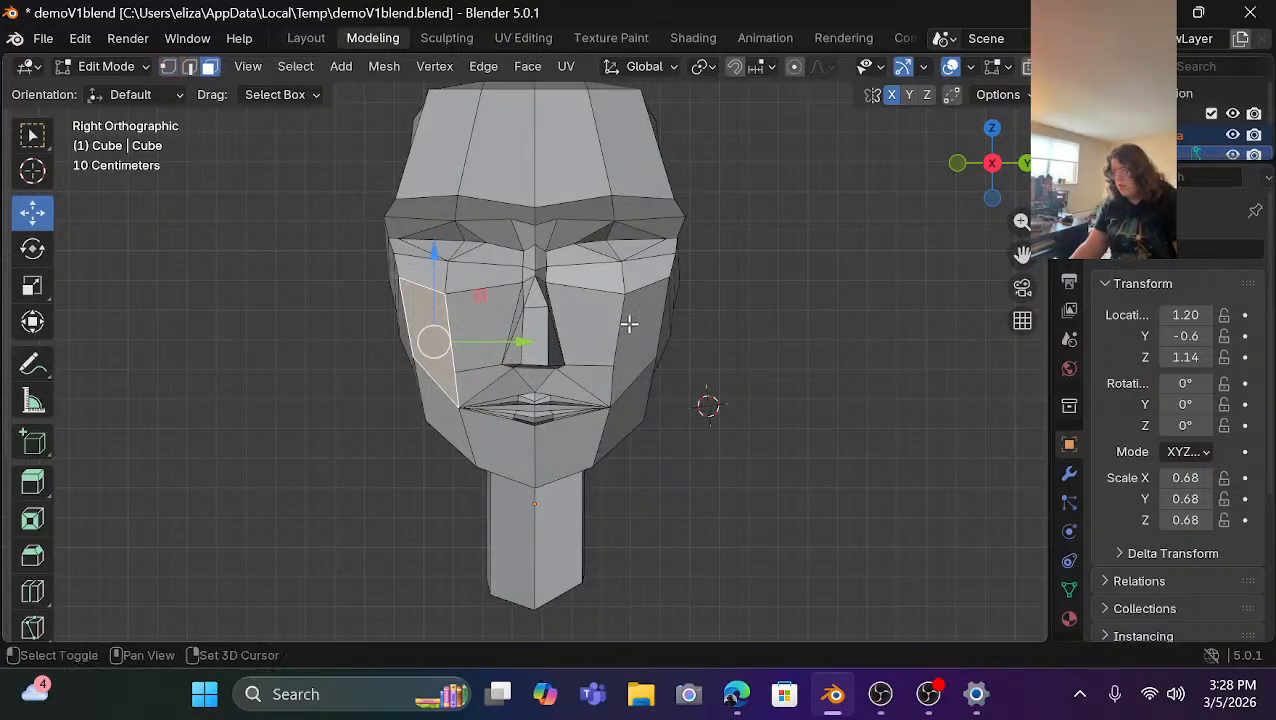
pyautogui.keyDown('shift'); pyautogui.click(628, 326); pyautogui.keyUp('shift')
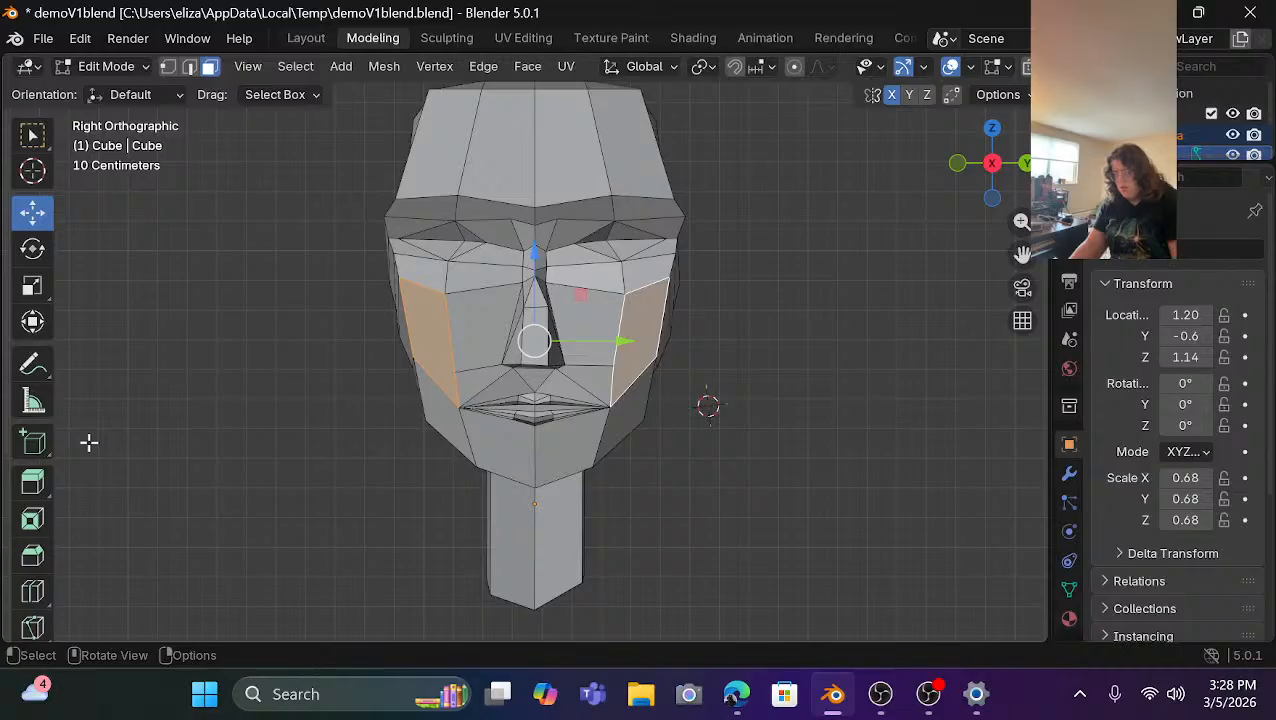
pyautogui.click(32, 321)
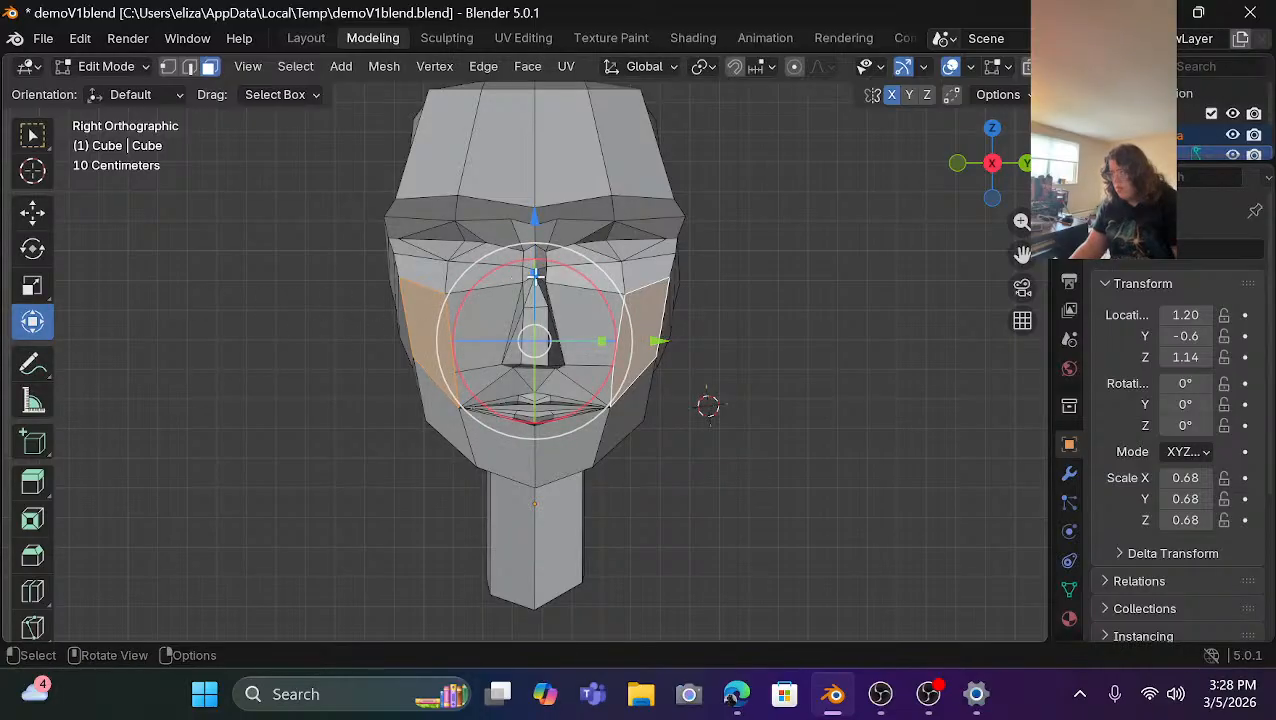
pyautogui.moveTo(534, 273); pyautogui.dragTo(528, 293)
# Raise and vertically compress the two side jaw faces beside the mouth and chin.
pyautogui.click(443, 405)
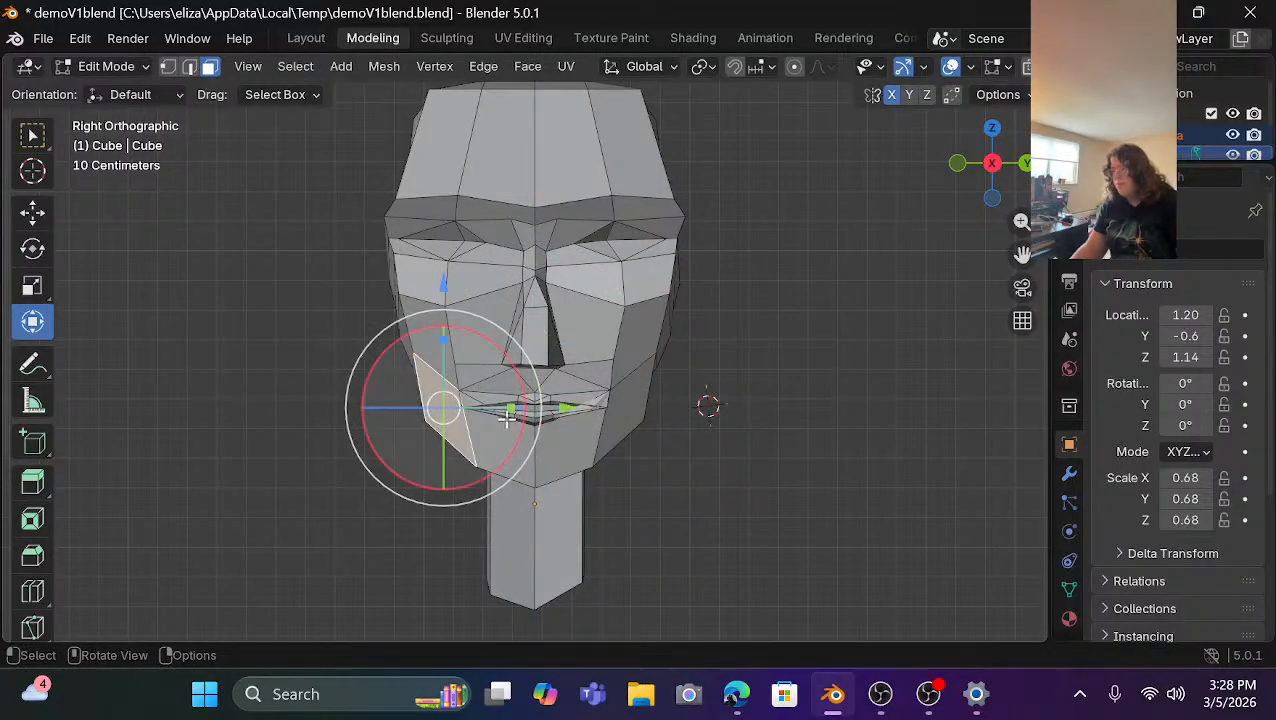
pyautogui.keyDown('shift'); pyautogui.click(624, 425); pyautogui.keyUp('shift')
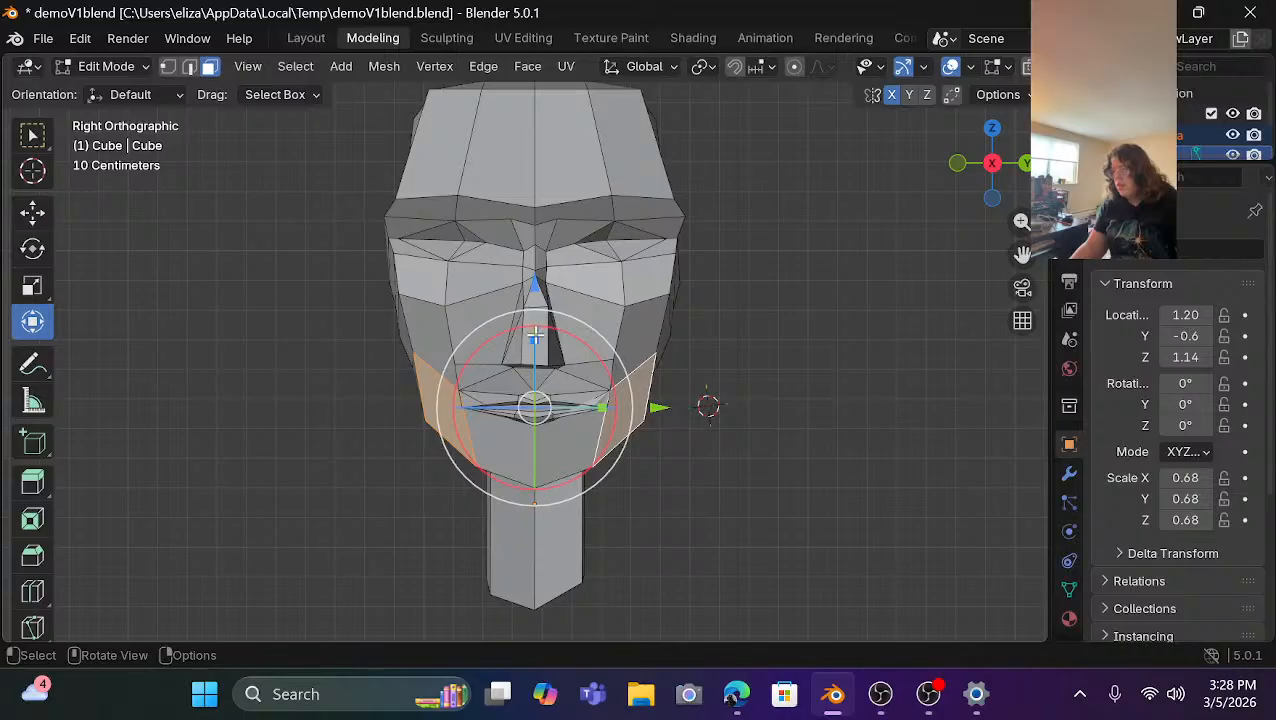
pyautogui.moveTo(535, 340); pyautogui.dragTo(531, 258)
pyautogui.click(803, 424)
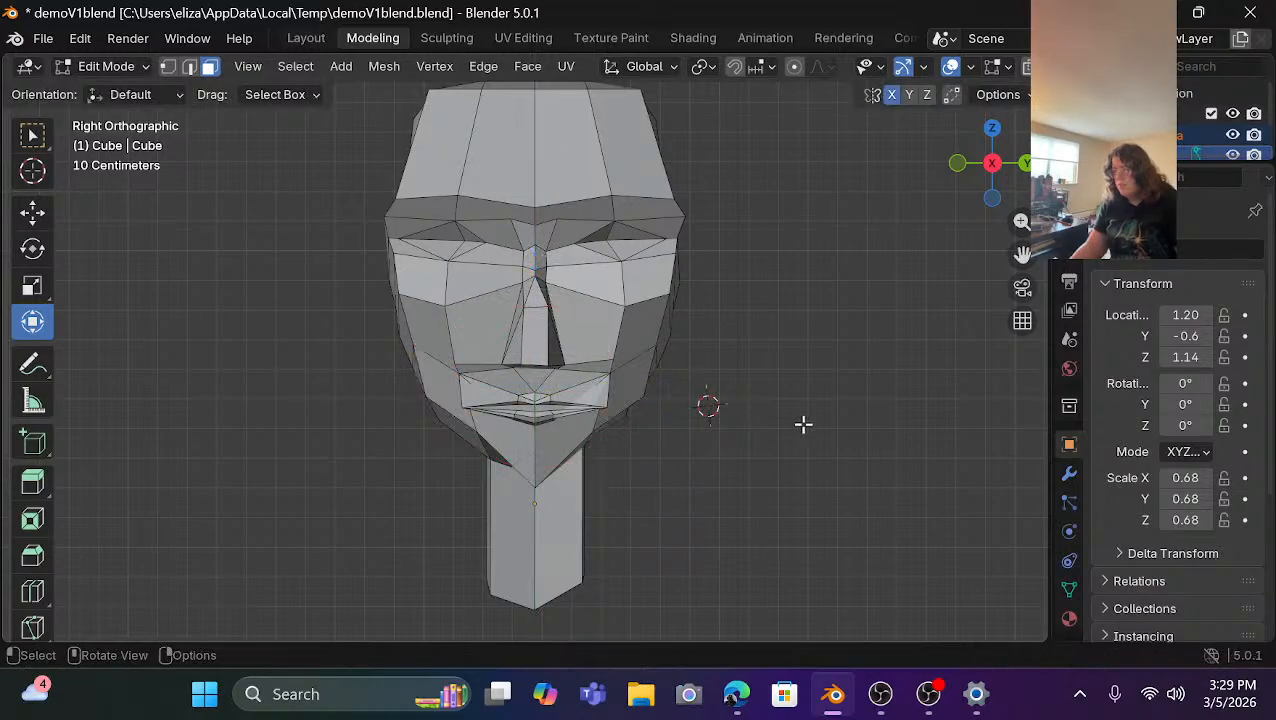
# Move the centre vertex at the tip of the chin upward along Z to flatten the pointed chin.
pyautogui.click(535, 482)
pyautogui.click(790, 557)
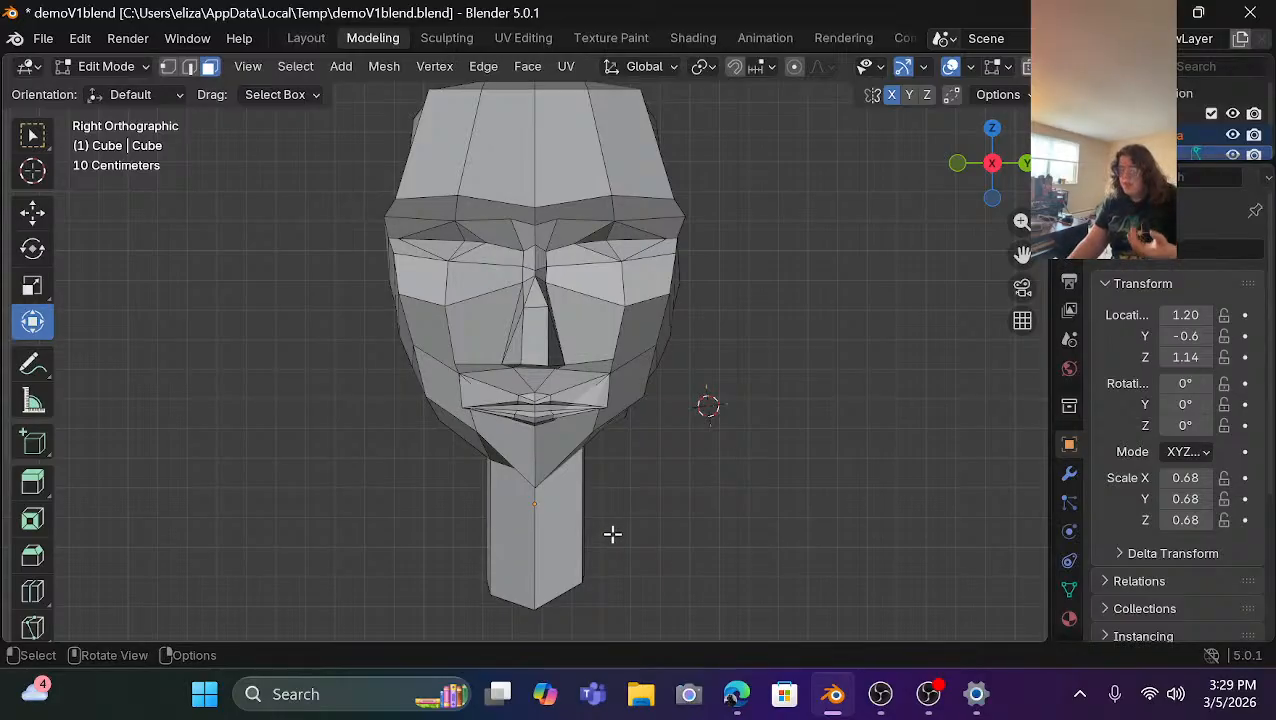
pyautogui.press('1')
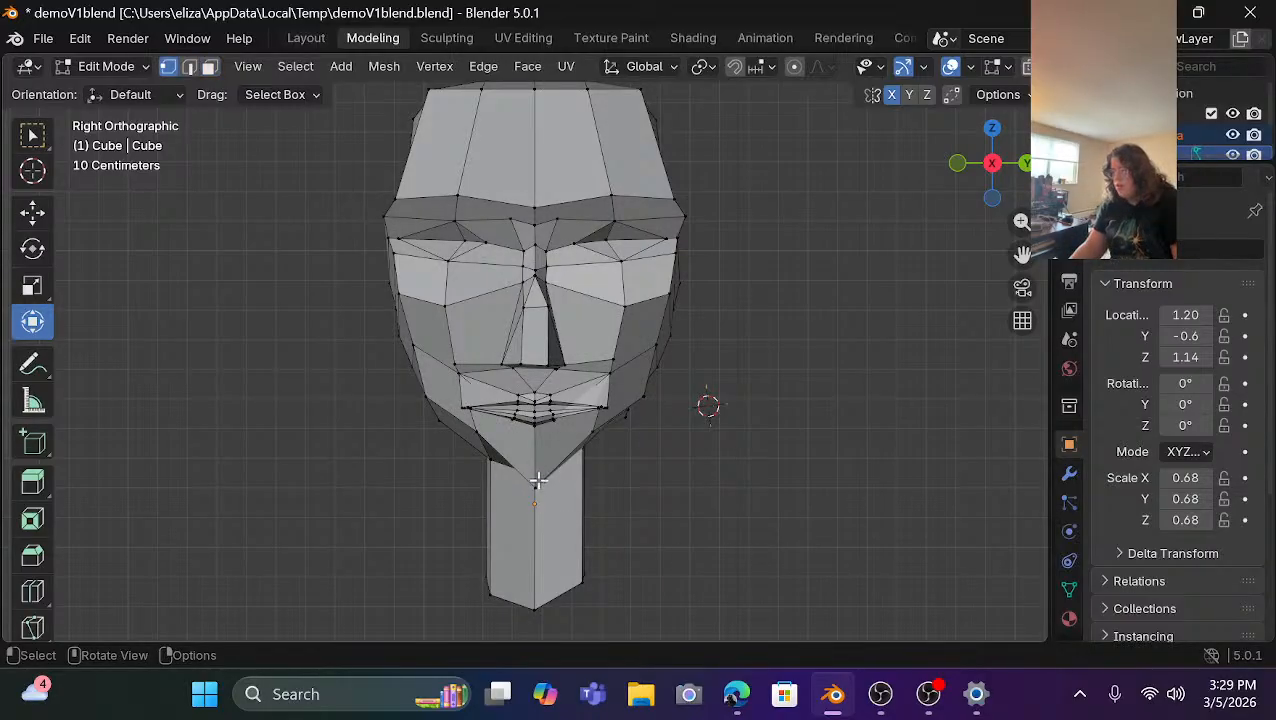
pyautogui.click(538, 481)
pyautogui.moveTo(535, 428); pyautogui.dragTo(536, 319)
pyautogui.click(769, 342)
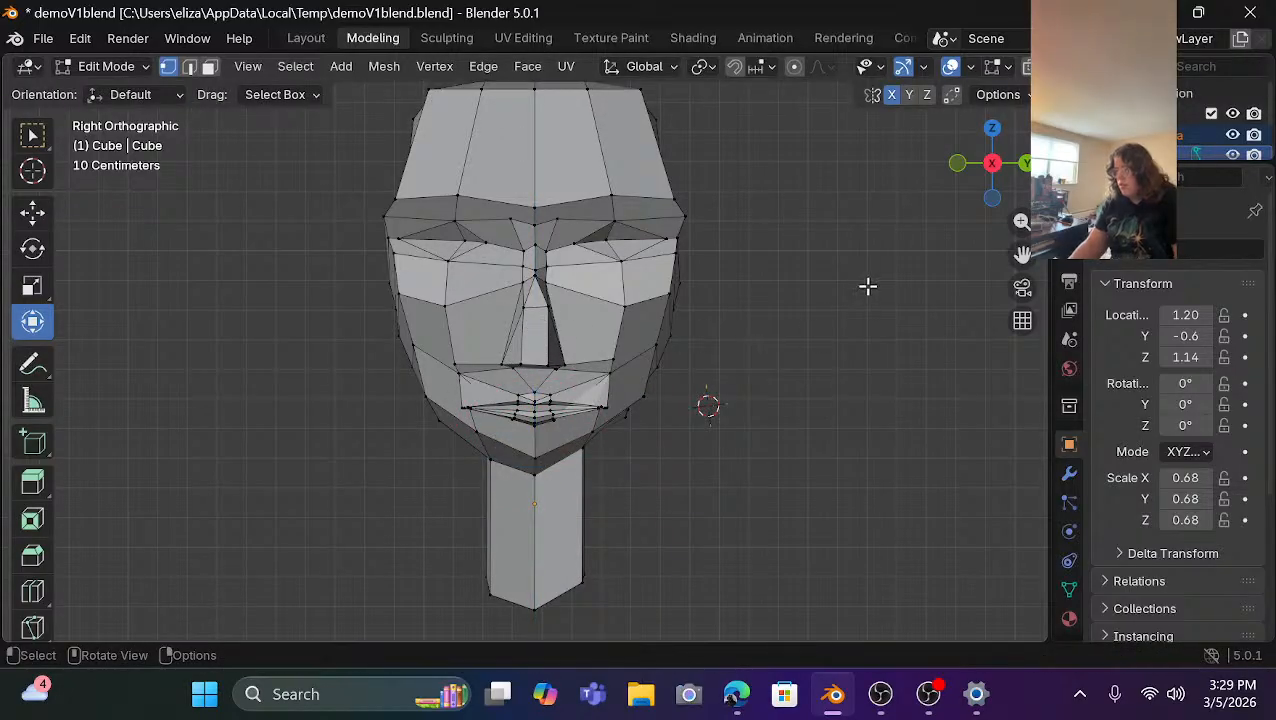
# Lower the two vertices above the mouth corners along Z, bringing them closer to the lips.
pyautogui.scroll(4, 644, 399)
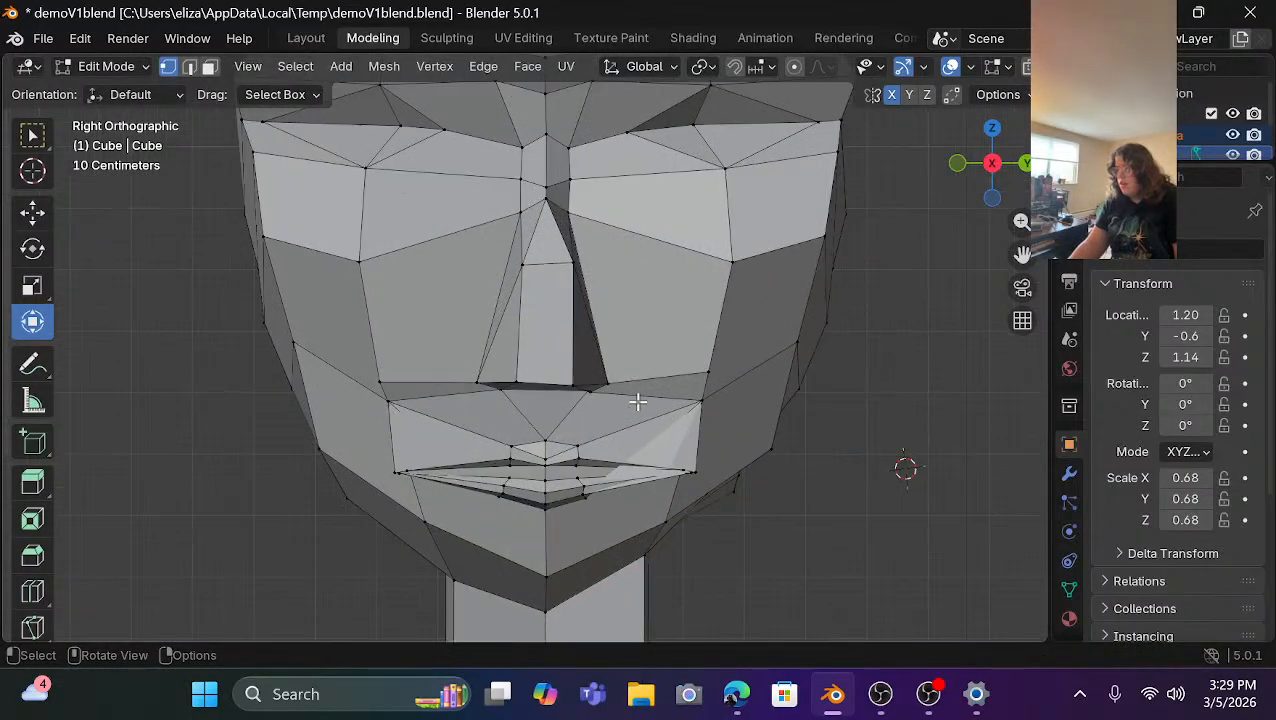
pyautogui.click(544, 440)
pyautogui.click(372, 440)
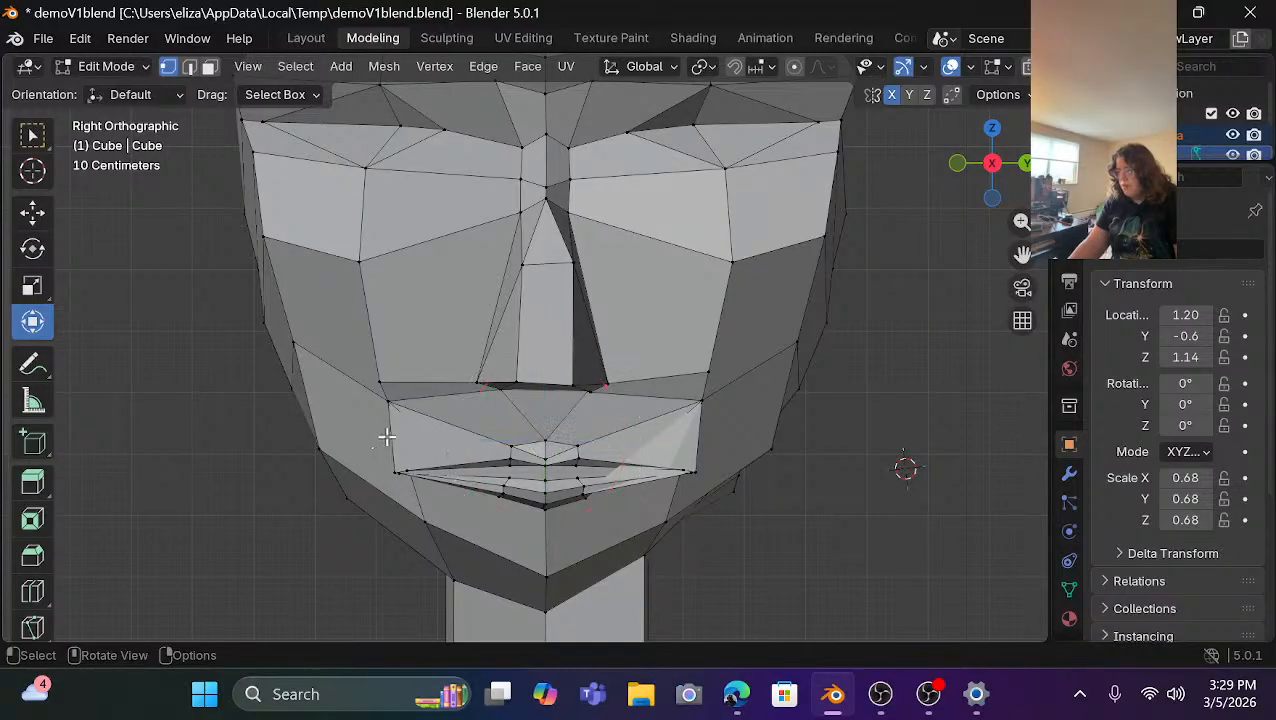
pyautogui.scroll(1, 427, 432)
pyautogui.click(359, 410)
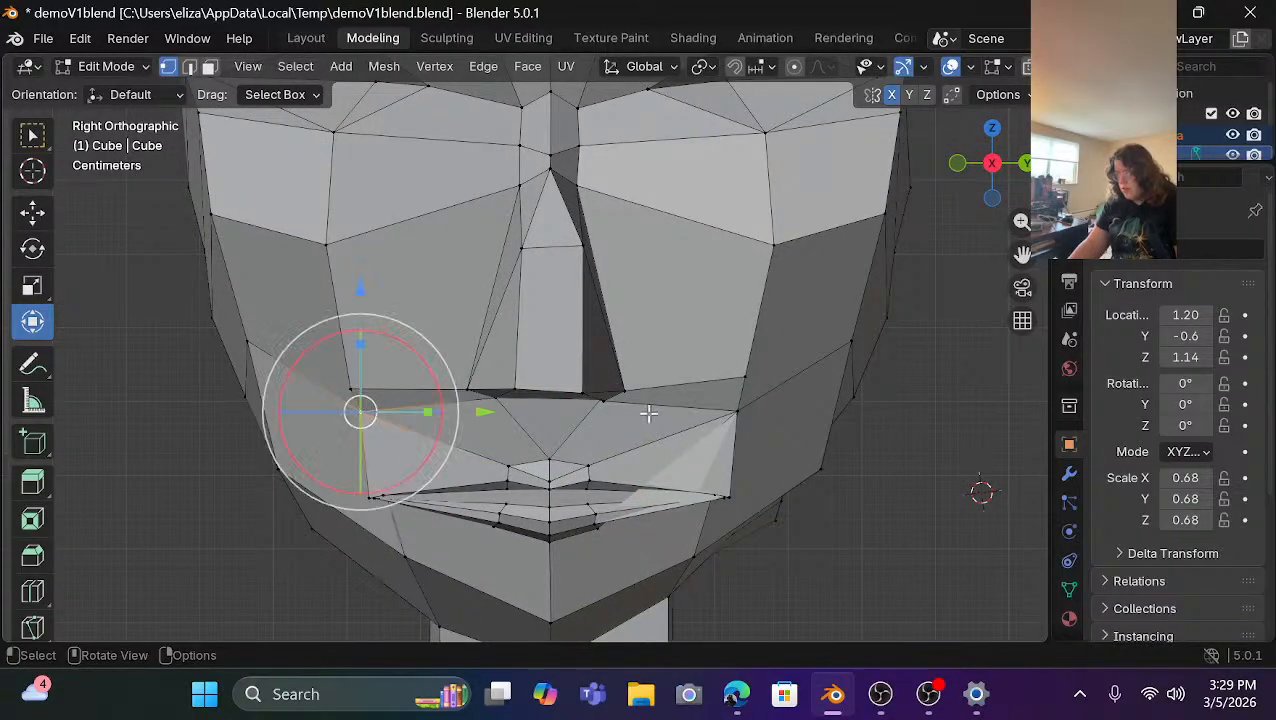
pyautogui.keyDown('shift'); pyautogui.click(737, 411); pyautogui.keyUp('shift')
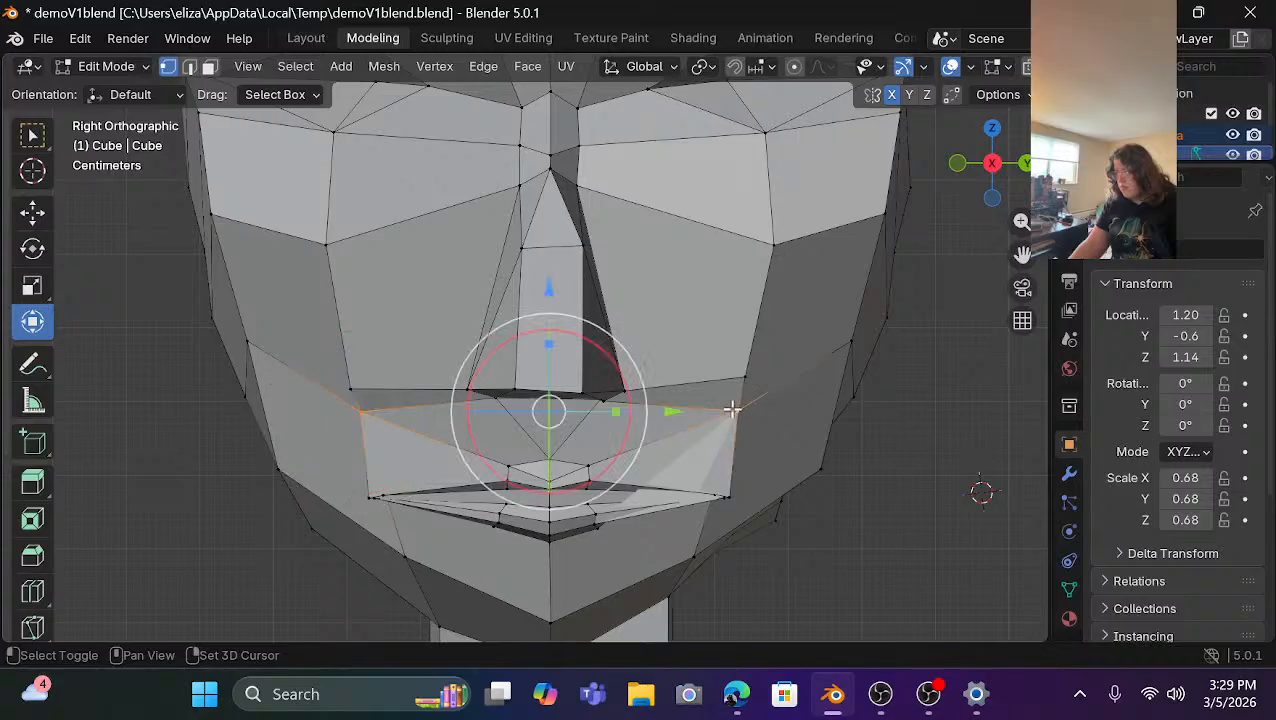
pyautogui.moveTo(545, 285); pyautogui.dragTo(597, 329)
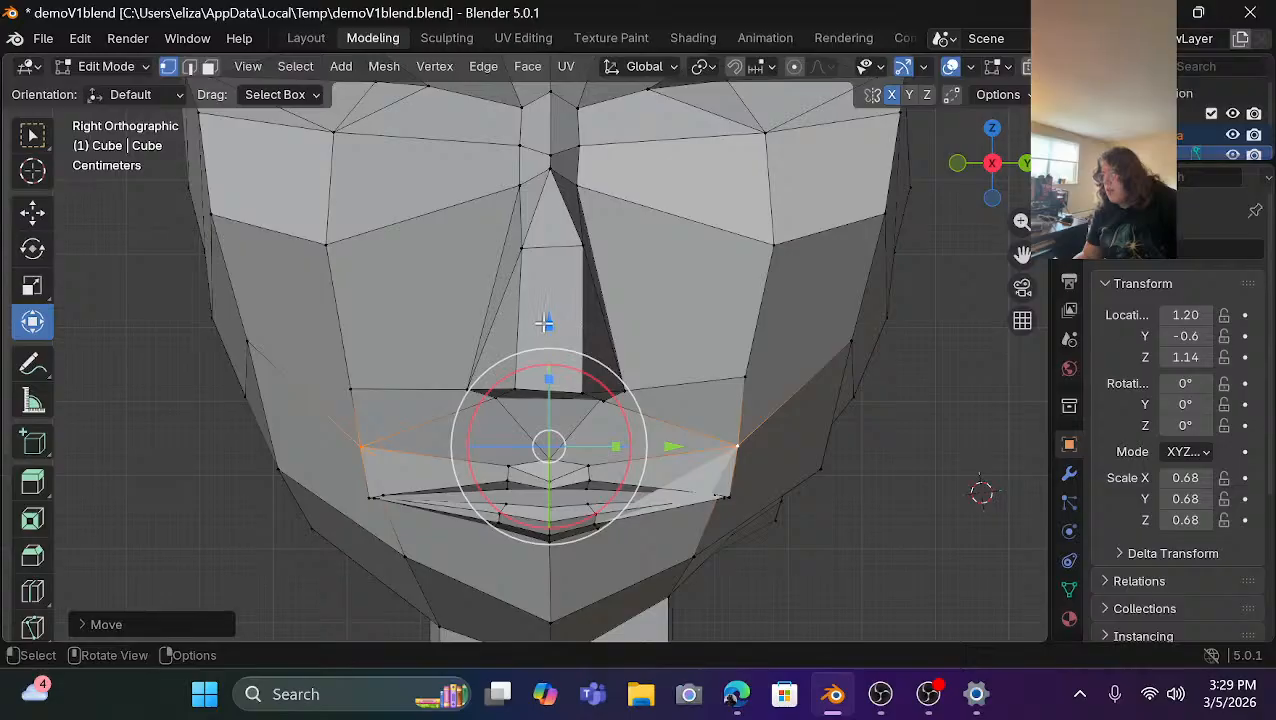
# Lower the two vertices above the mouth corners further along Z, then dissolve them to merge the surrounding cheek faces.
pyautogui.moveTo(545, 322); pyautogui.dragTo(468, 358)
pyautogui.press('x')
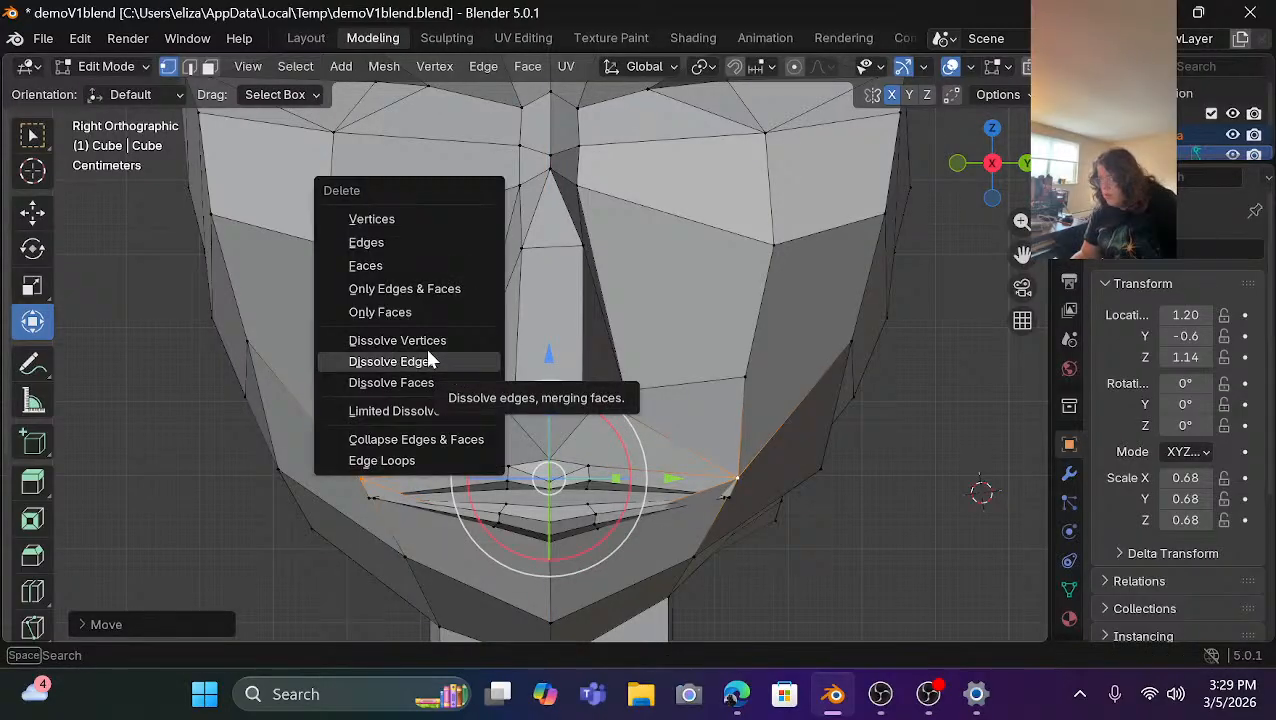
pyautogui.click(431, 340)
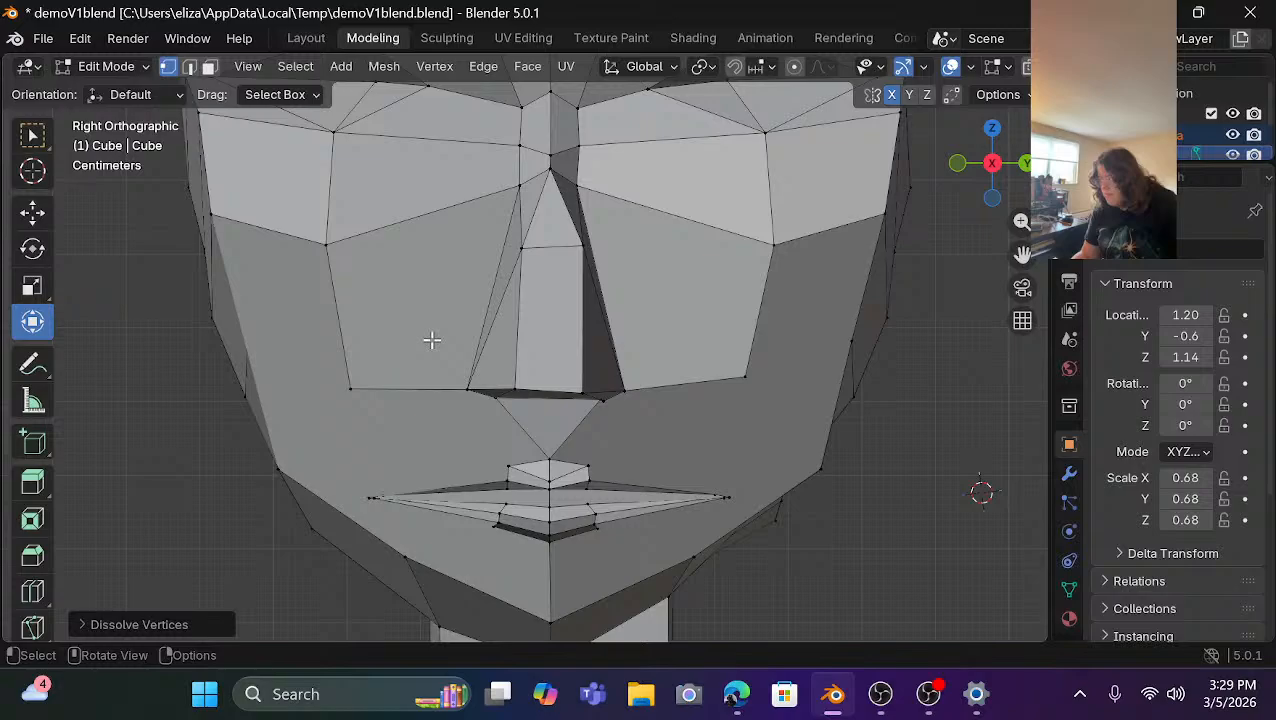
# Cut an edge with the Knife from the upper lip's left peak vertex to the left mouth corner.
pyautogui.scroll(-2, 431, 340)
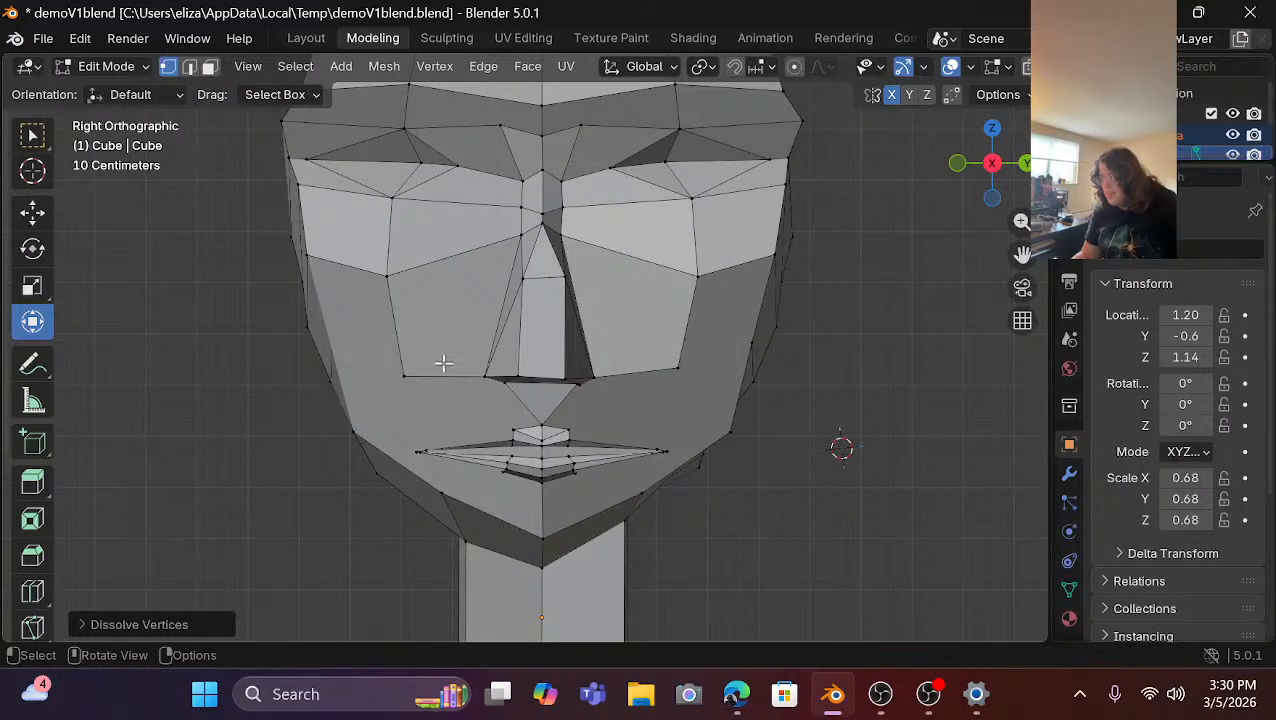
pyautogui.scroll(2, 446, 405)
pyautogui.scroll(-3, 441, 405)
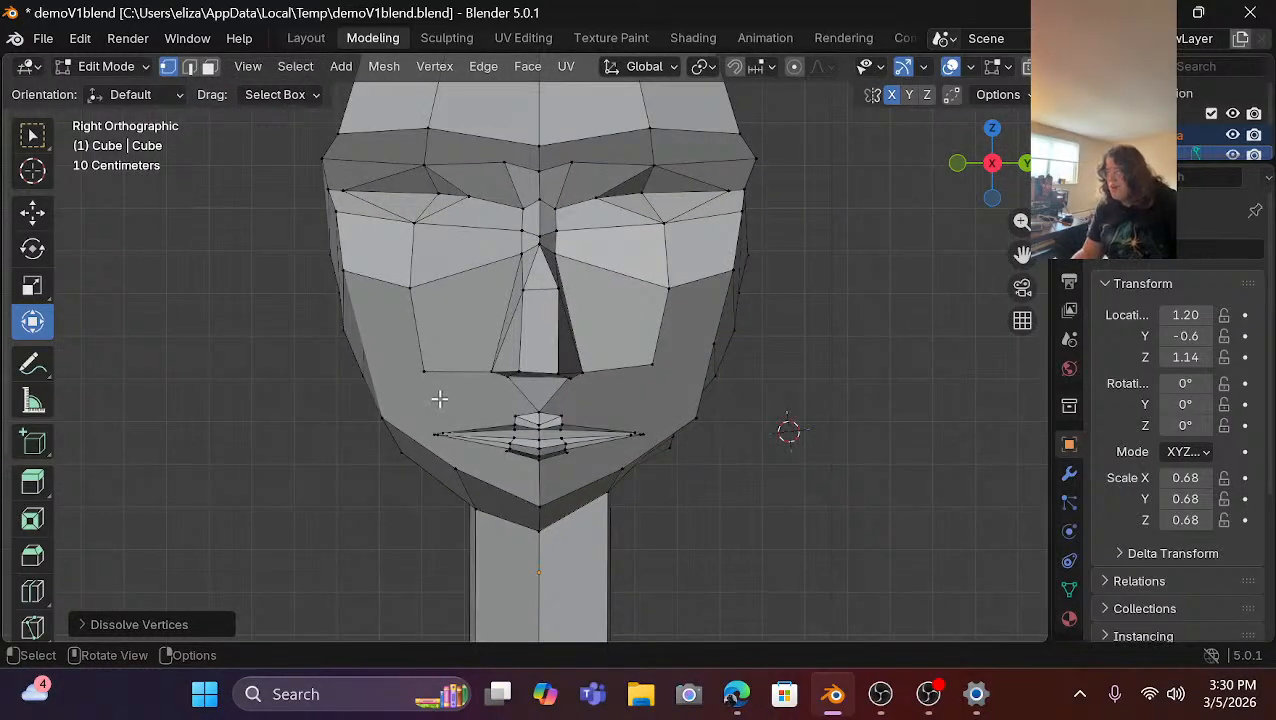
pyautogui.scroll(2, 441, 402)
pyautogui.scroll(2, 540, 455)
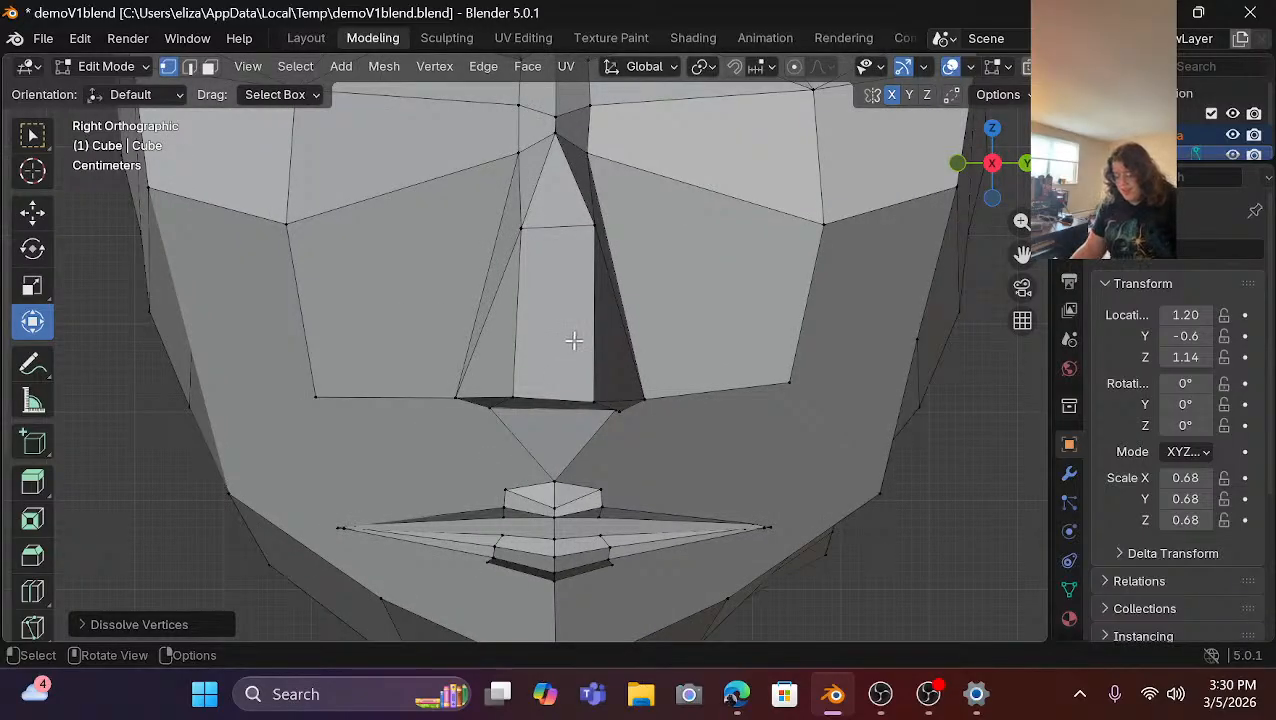
pyautogui.keyDown('shift'); pyautogui.moveTo(587, 350); pyautogui.dragTo(555, 245, button='middle'); pyautogui.keyUp('shift')
pyautogui.scroll(2, 538, 292)
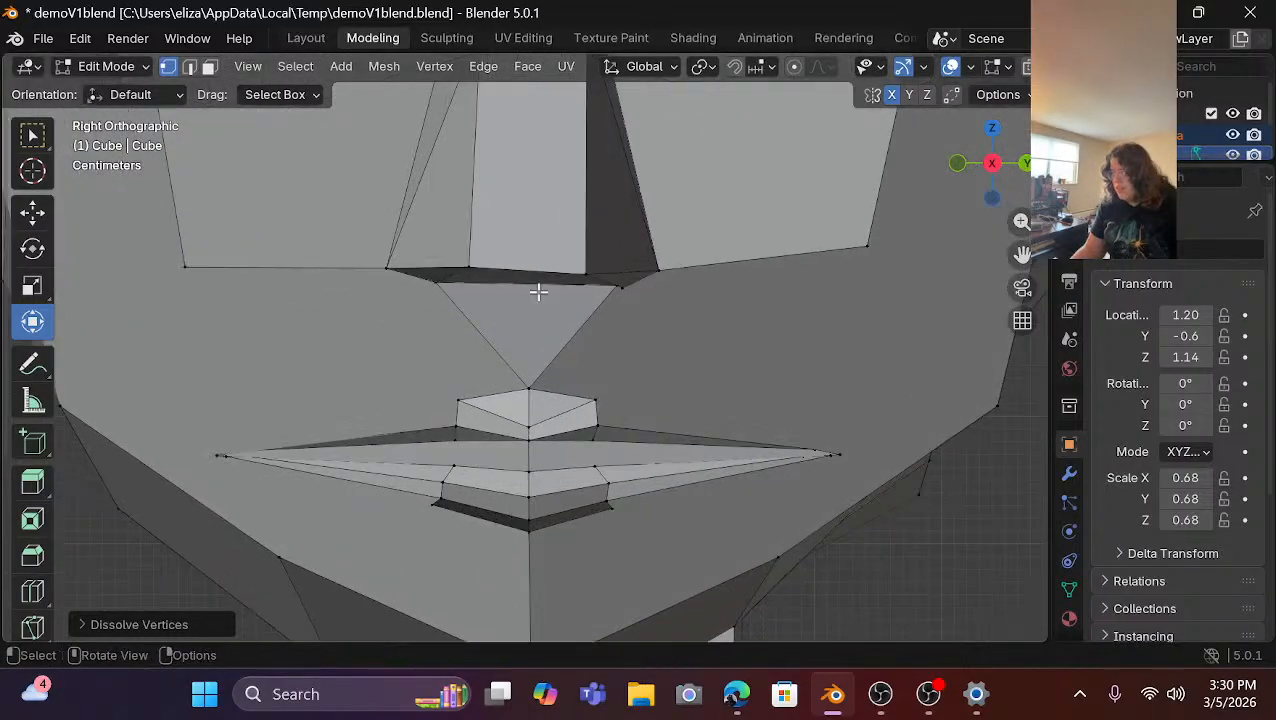
pyautogui.scroll(1, 471, 410)
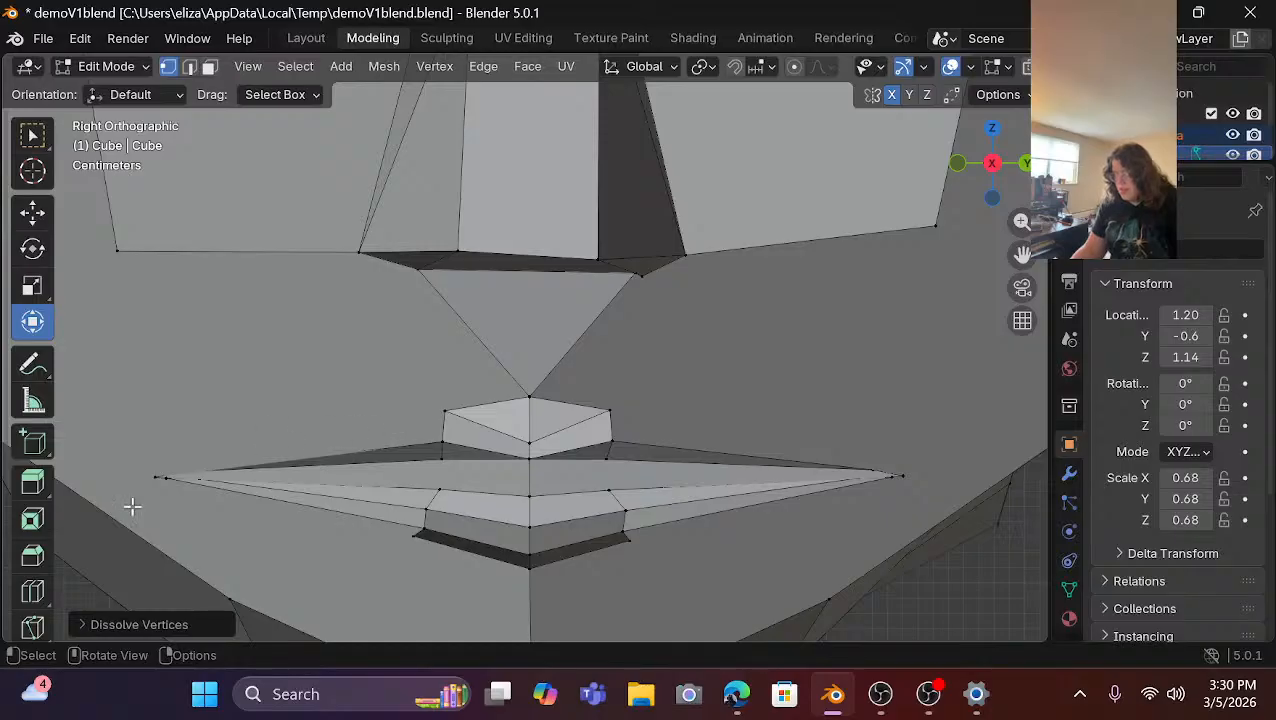
pyautogui.click(36, 625)
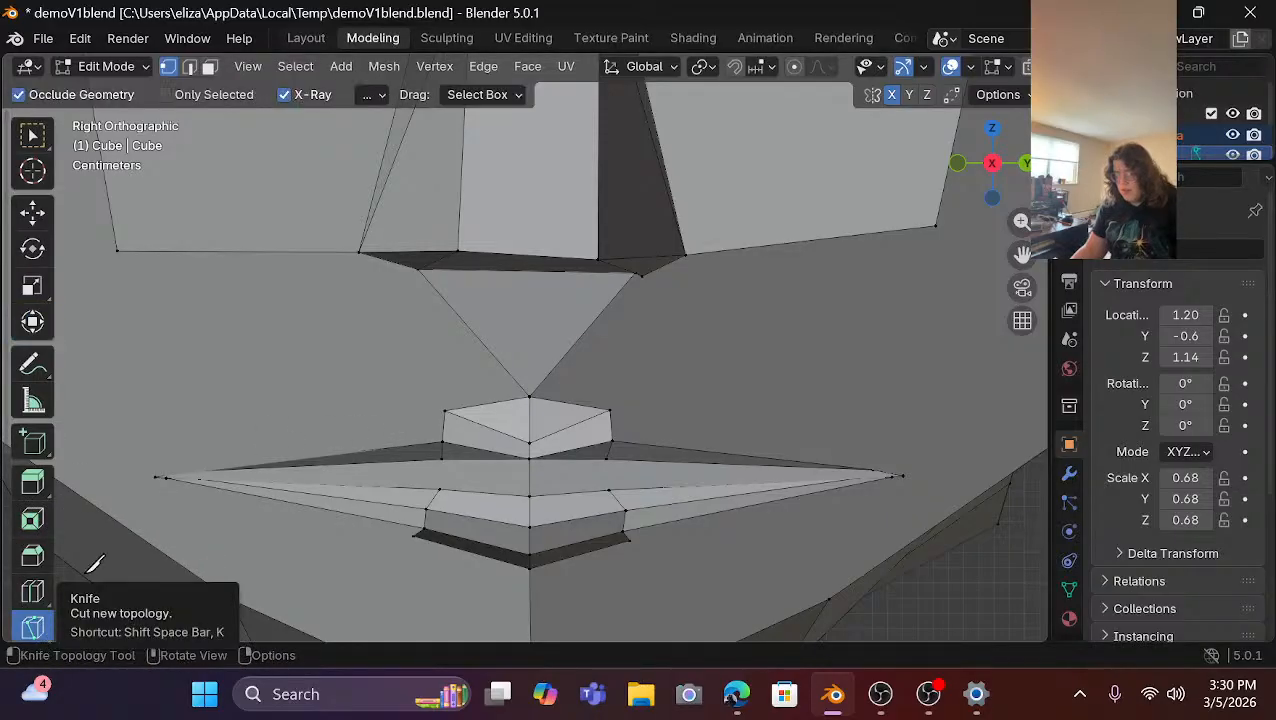
pyautogui.click(445, 410)
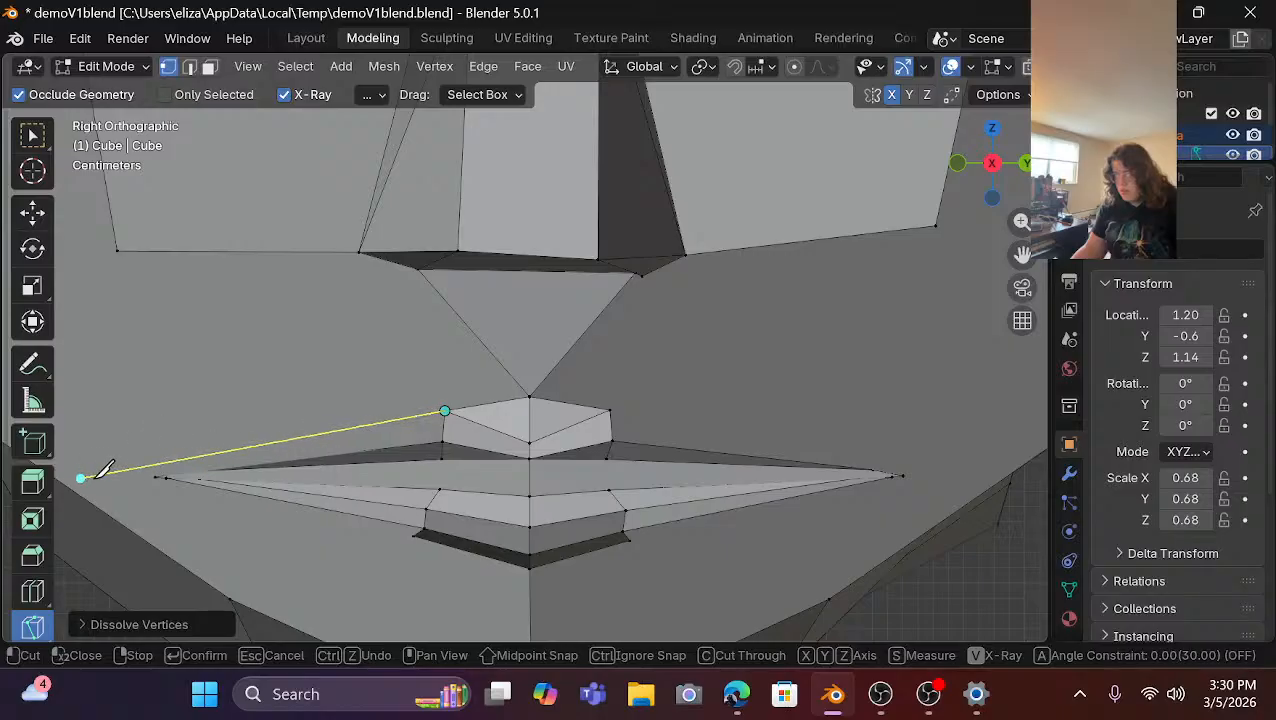
pyautogui.click(155, 476)
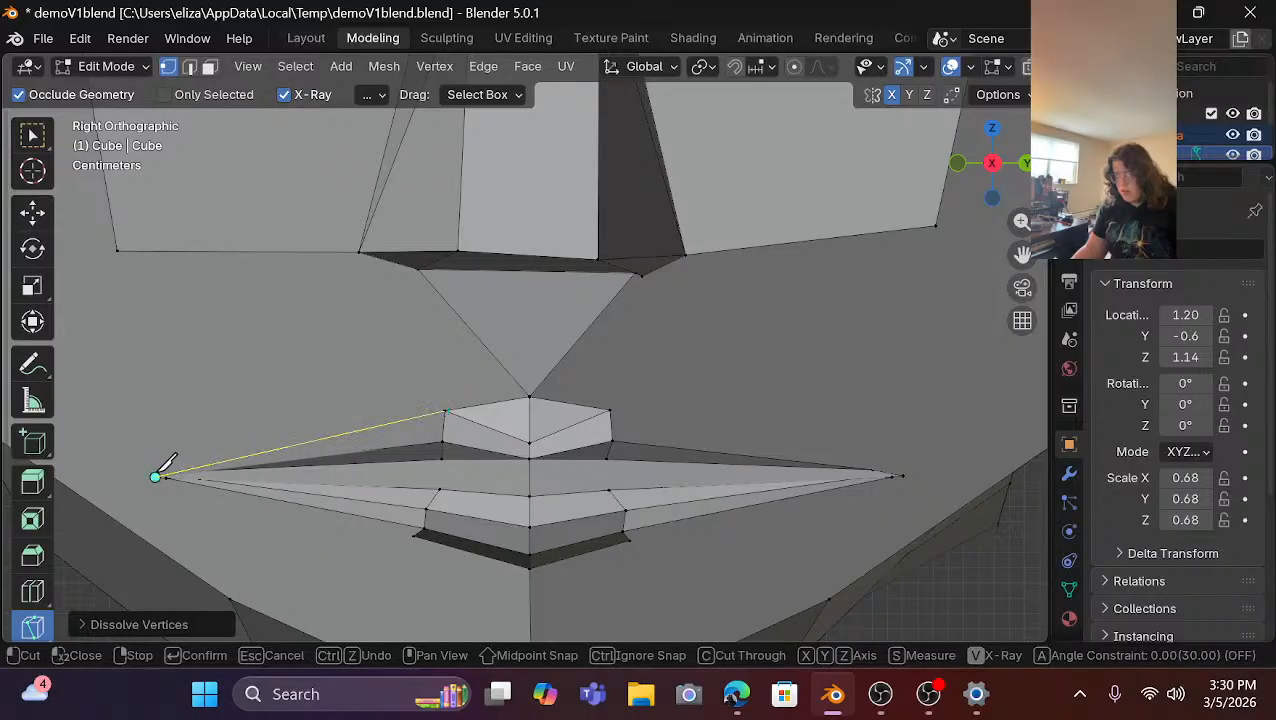
pyautogui.press('Return')
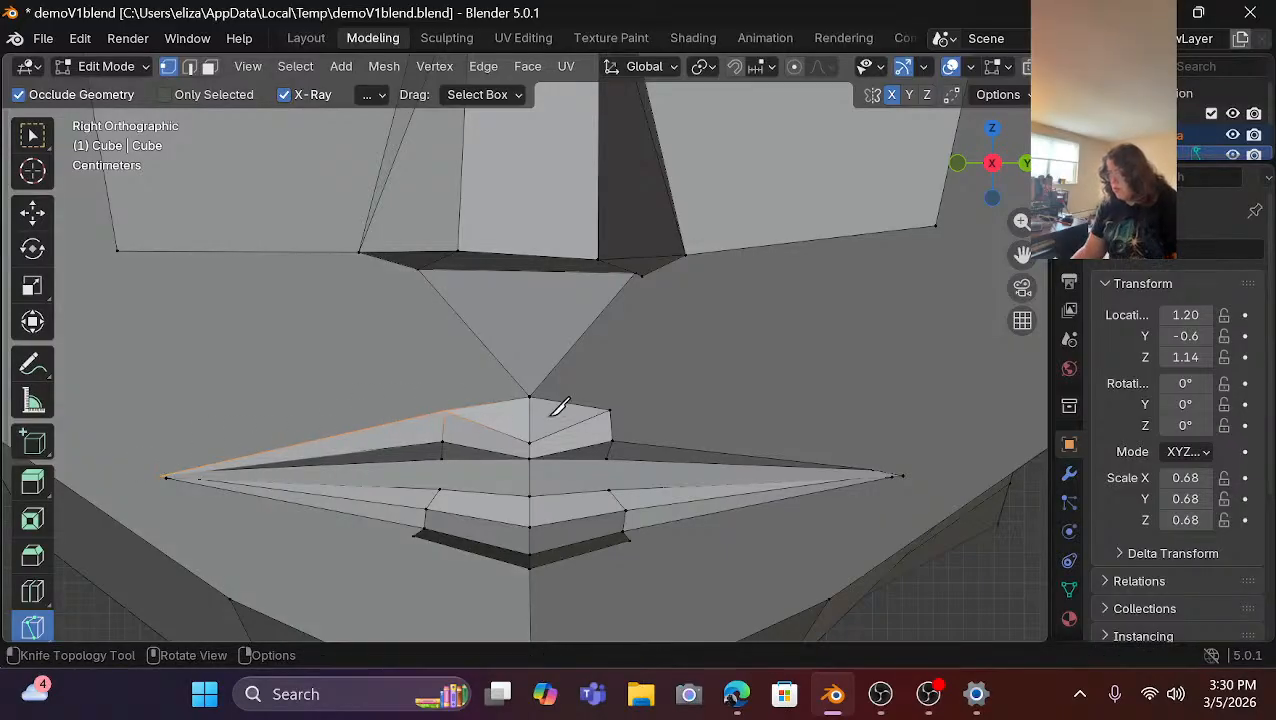
# Cut the matching edge with the Knife from the upper lip's right peak vertex to the right mouth corner.
pyautogui.click(610, 410)
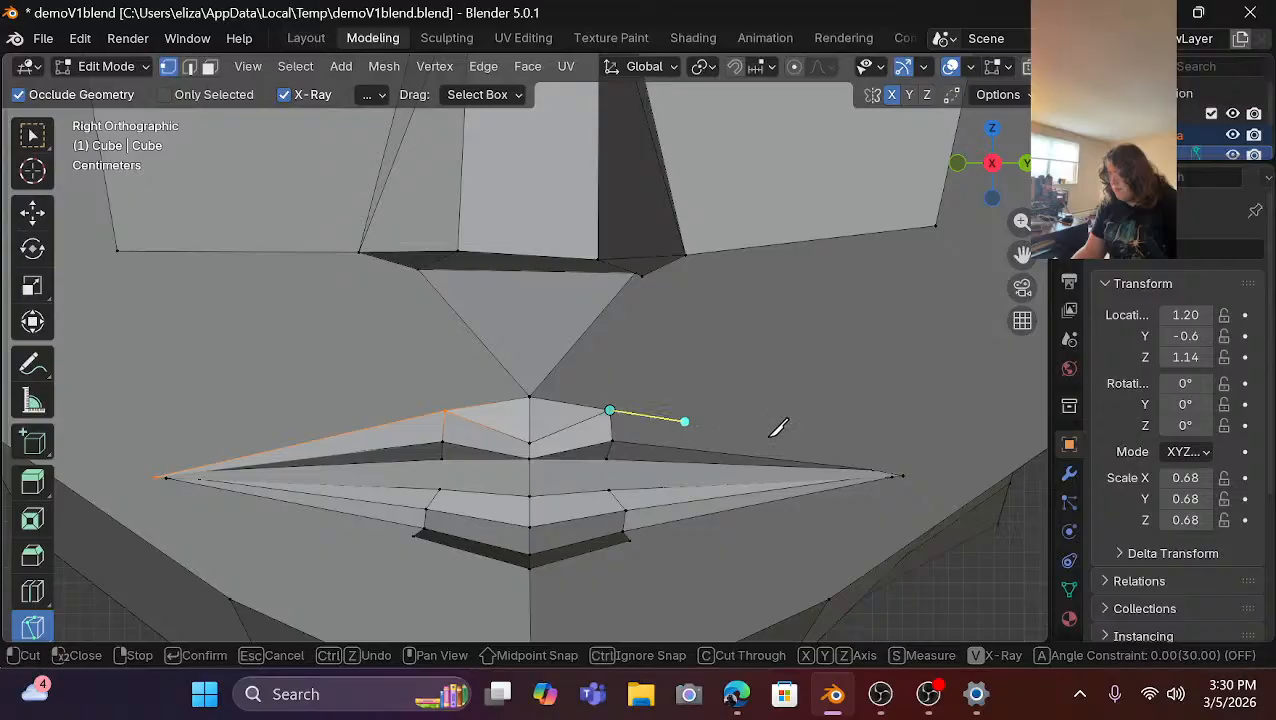
pyautogui.click(901, 468)
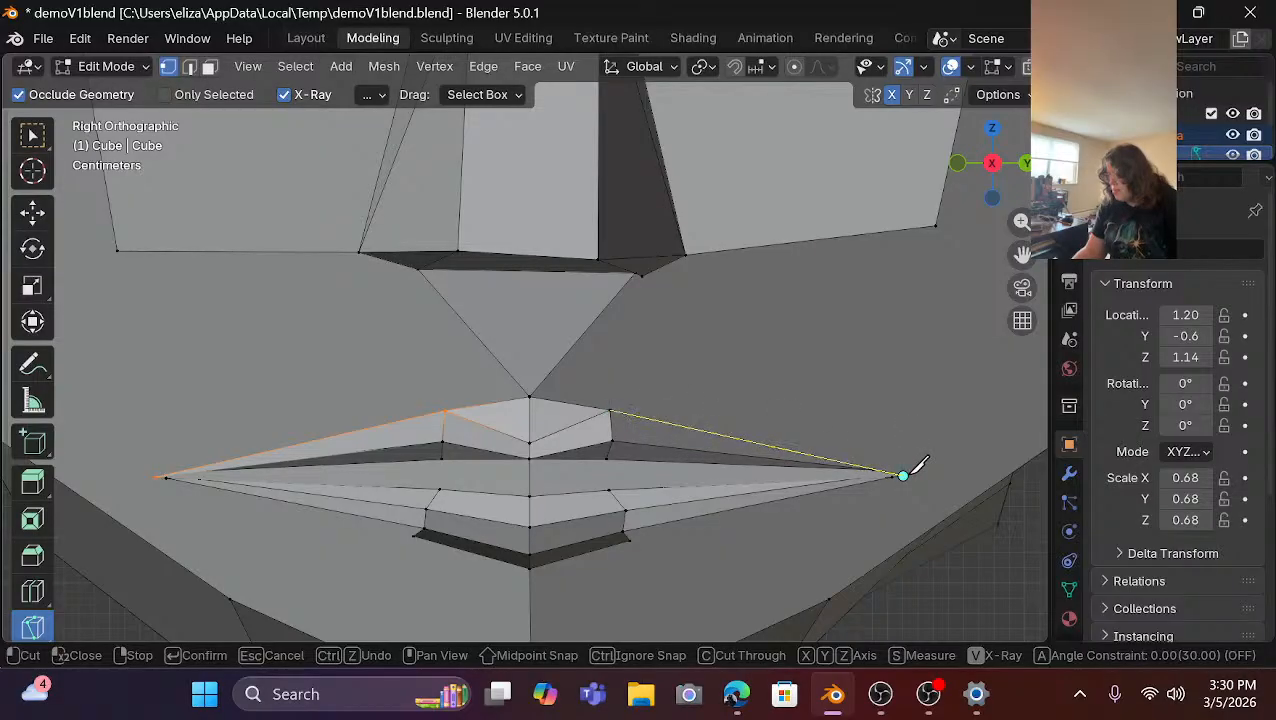
pyautogui.press('Return')
pyautogui.scroll(-6, 567, 385)
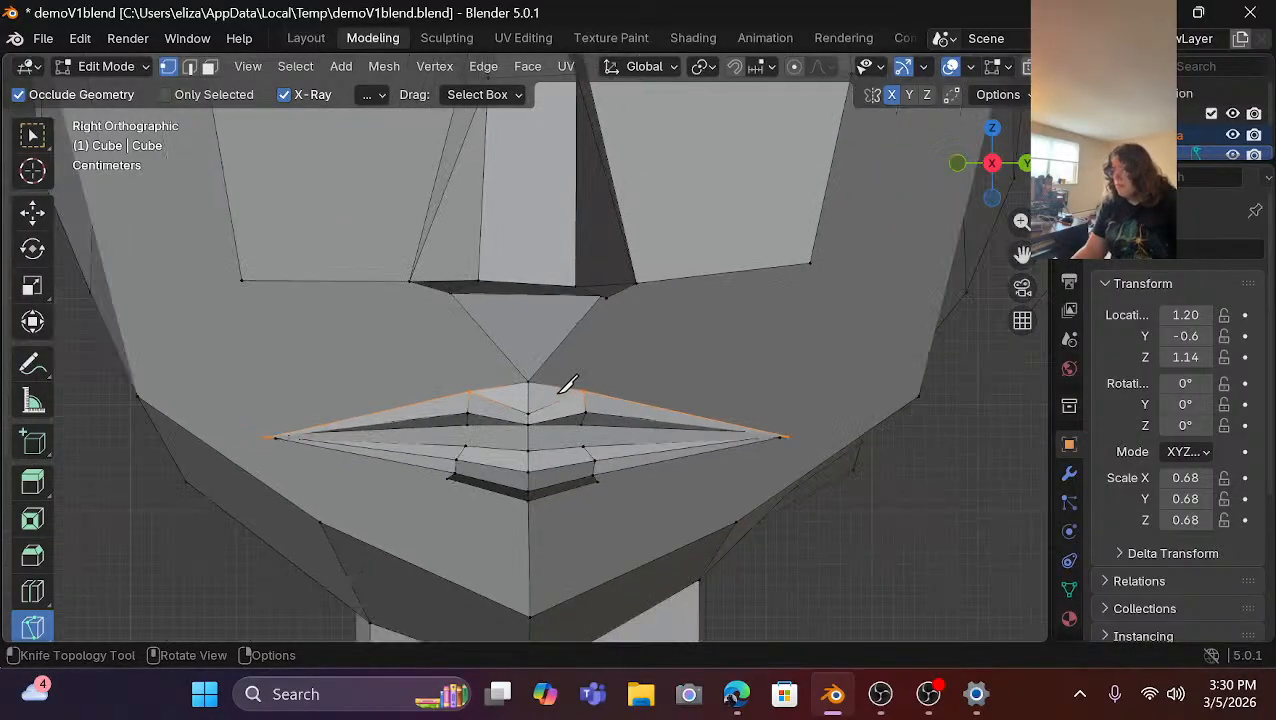
pyautogui.scroll(-1, 567, 385)
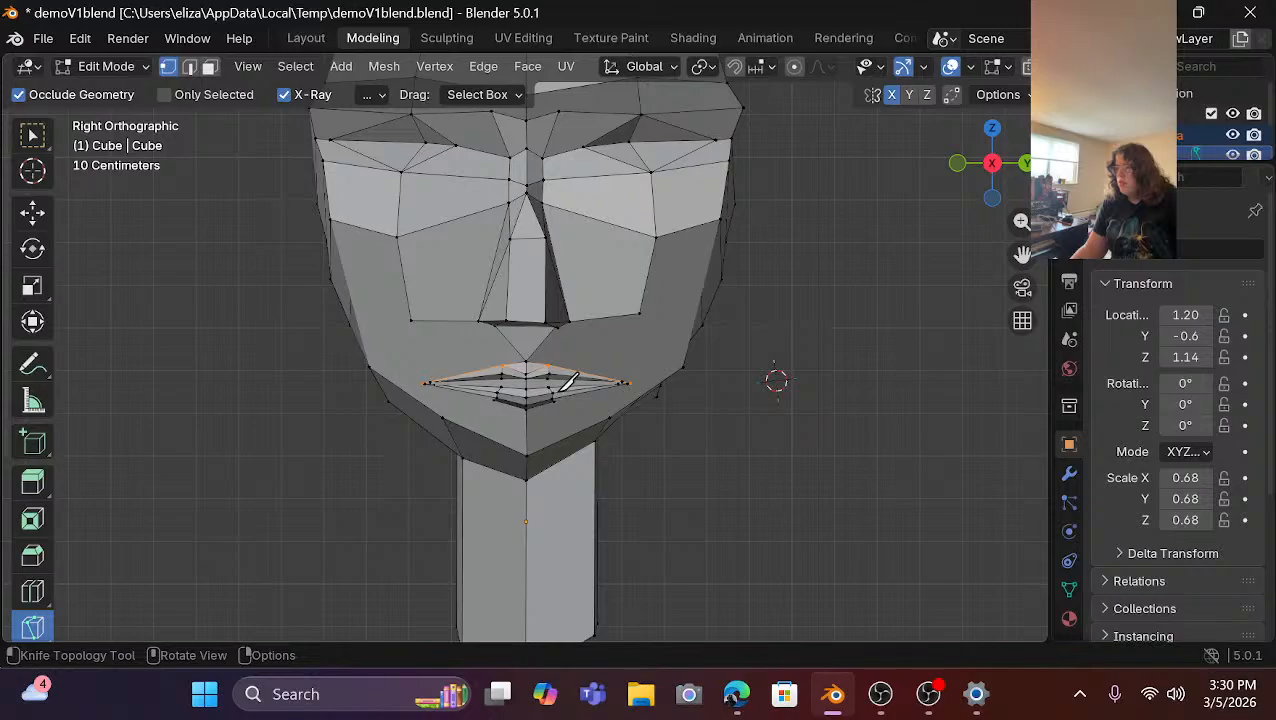
# Select all the upper and lower lip faces and move them up along Z, closer to the nose.
pyautogui.scroll(2, 567, 383)
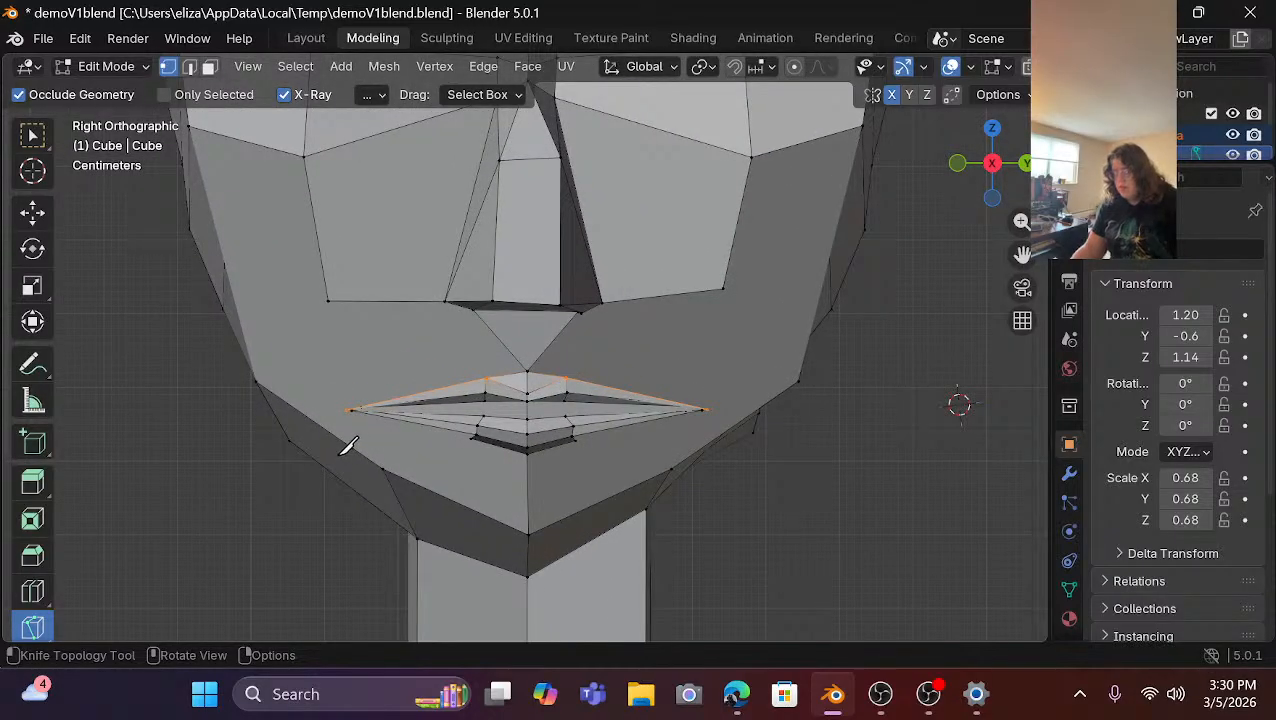
pyautogui.press('3')
pyautogui.click(32, 212)
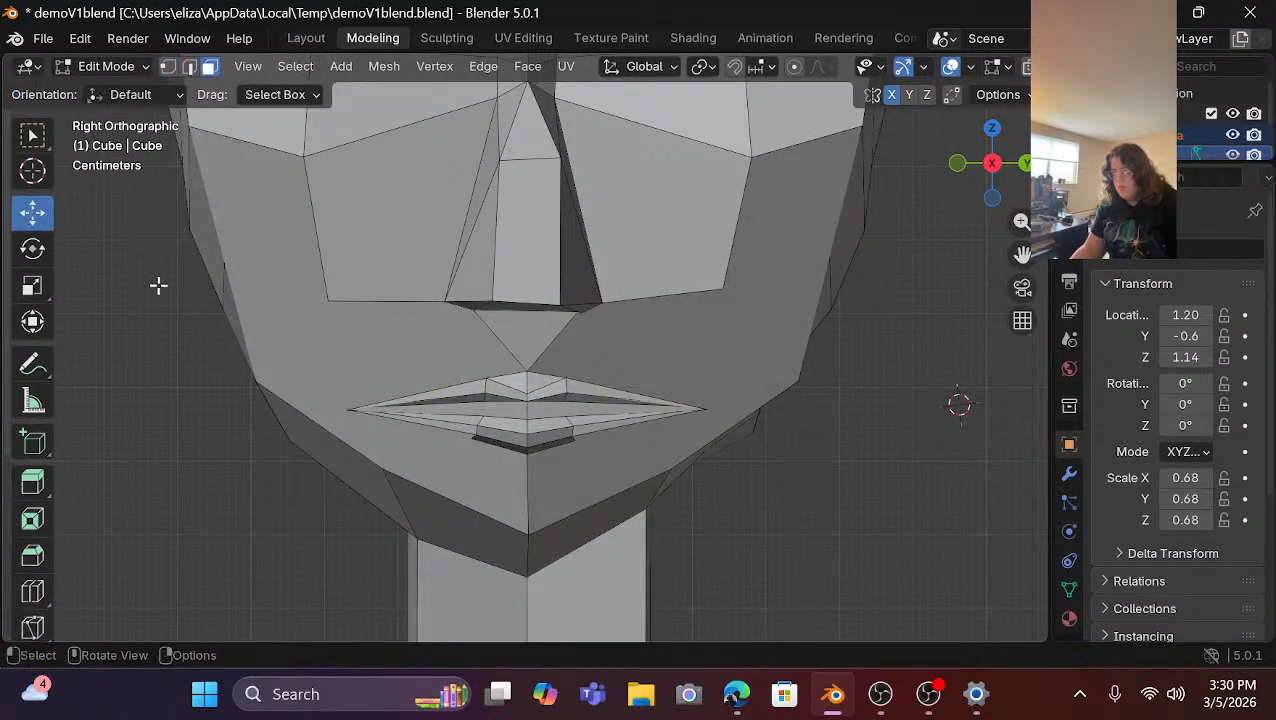
pyautogui.keyDown('shift'); pyautogui.click(497, 393); pyautogui.keyUp('shift')
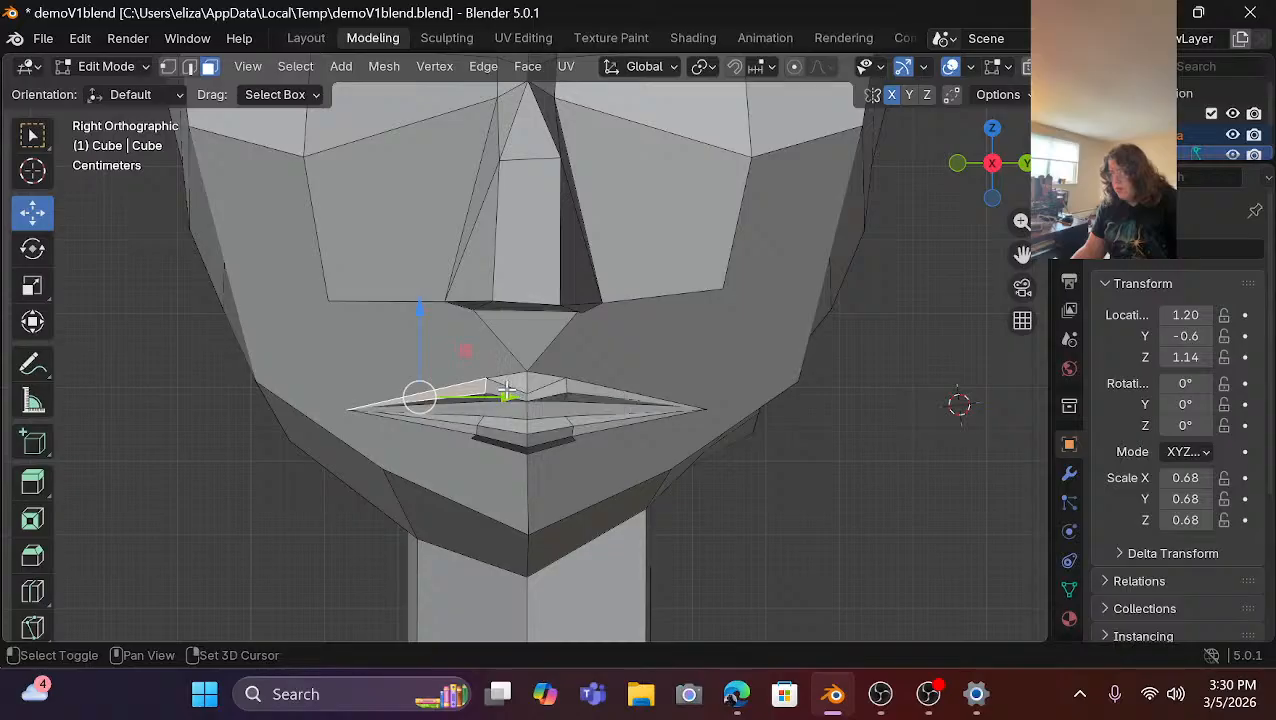
pyautogui.keyDown('shift'); pyautogui.click(505, 388); pyautogui.keyUp('shift')
pyautogui.keyDown('shift'); pyautogui.click(534, 383); pyautogui.keyUp('shift')
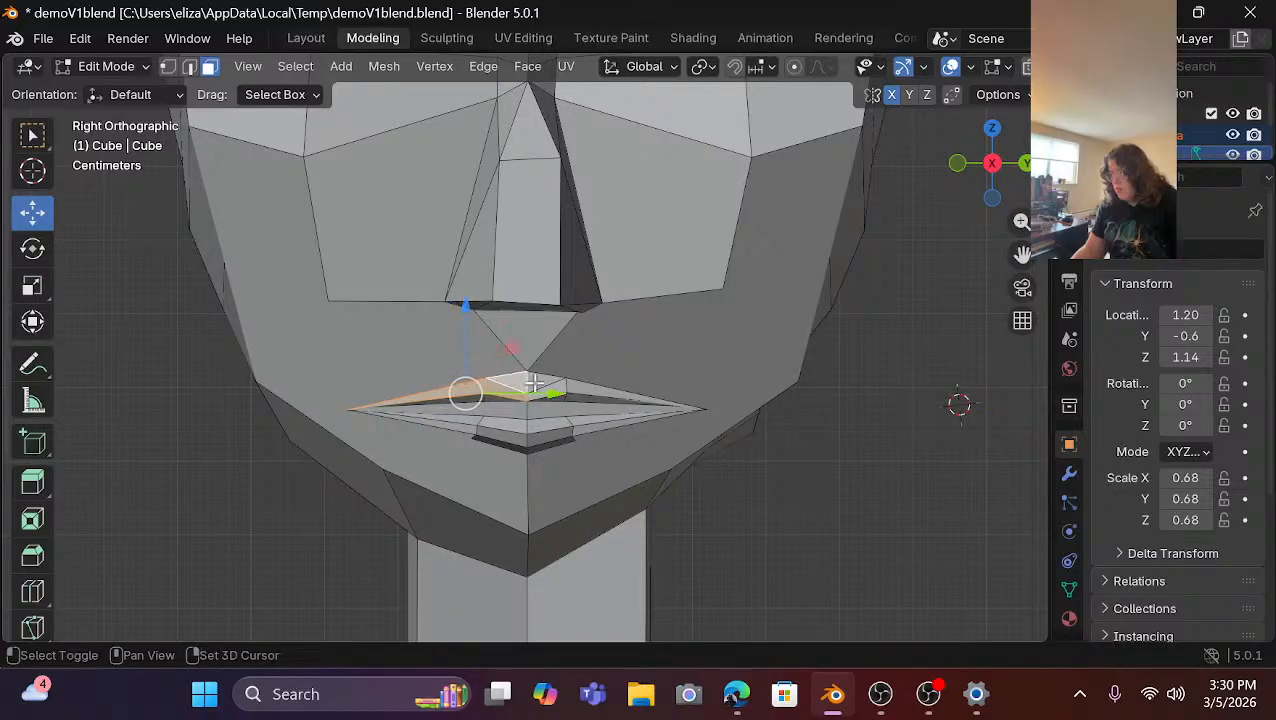
pyautogui.keyDown('shift'); pyautogui.click(543, 383); pyautogui.keyUp('shift')
pyautogui.keyDown('shift'); pyautogui.click(598, 390); pyautogui.keyUp('shift')
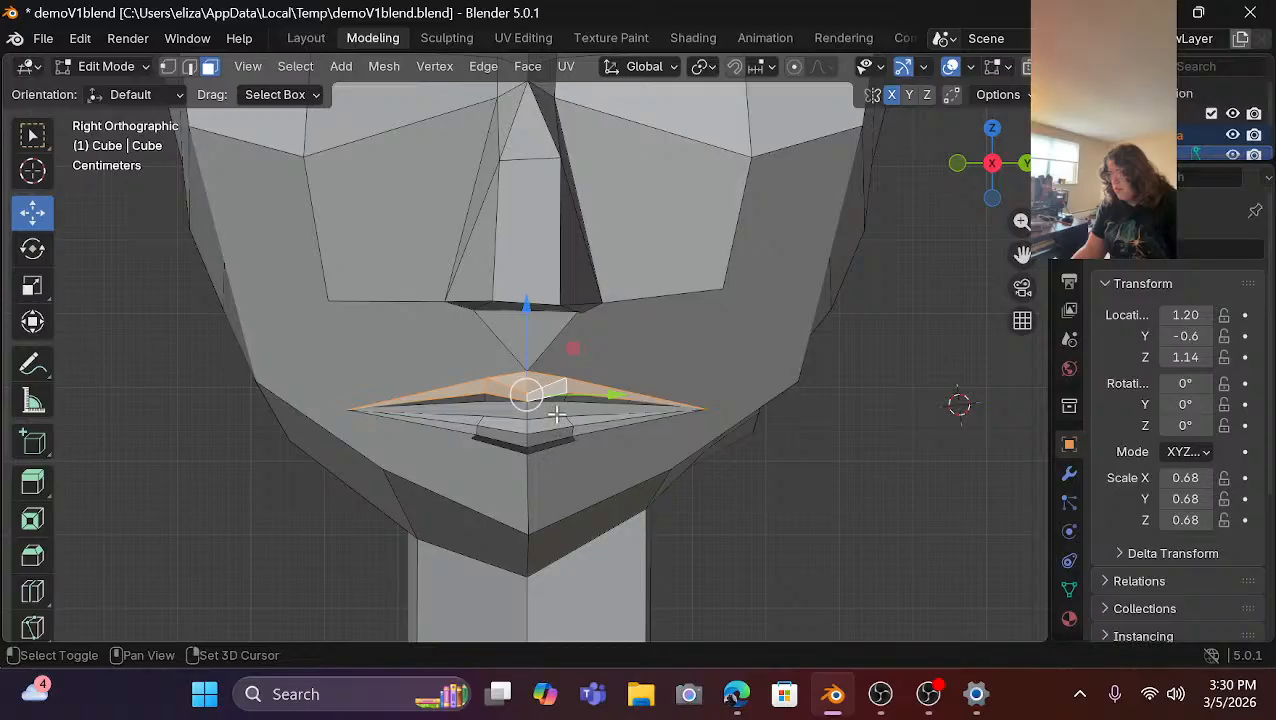
pyautogui.keyDown('shift'); pyautogui.click(555, 408); pyautogui.keyUp('shift')
pyautogui.keyDown('shift'); pyautogui.click(471, 403); pyautogui.keyUp('shift')
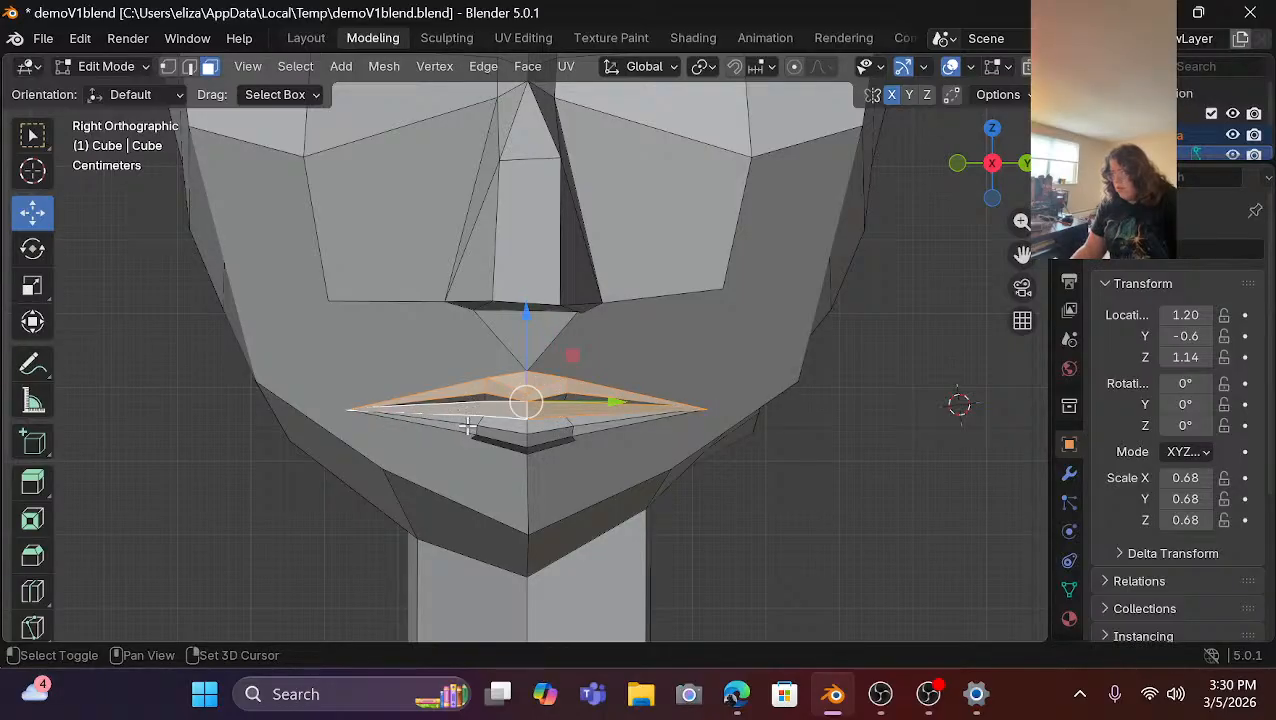
pyautogui.keyDown('shift'); pyautogui.click(469, 425); pyautogui.keyUp('shift')
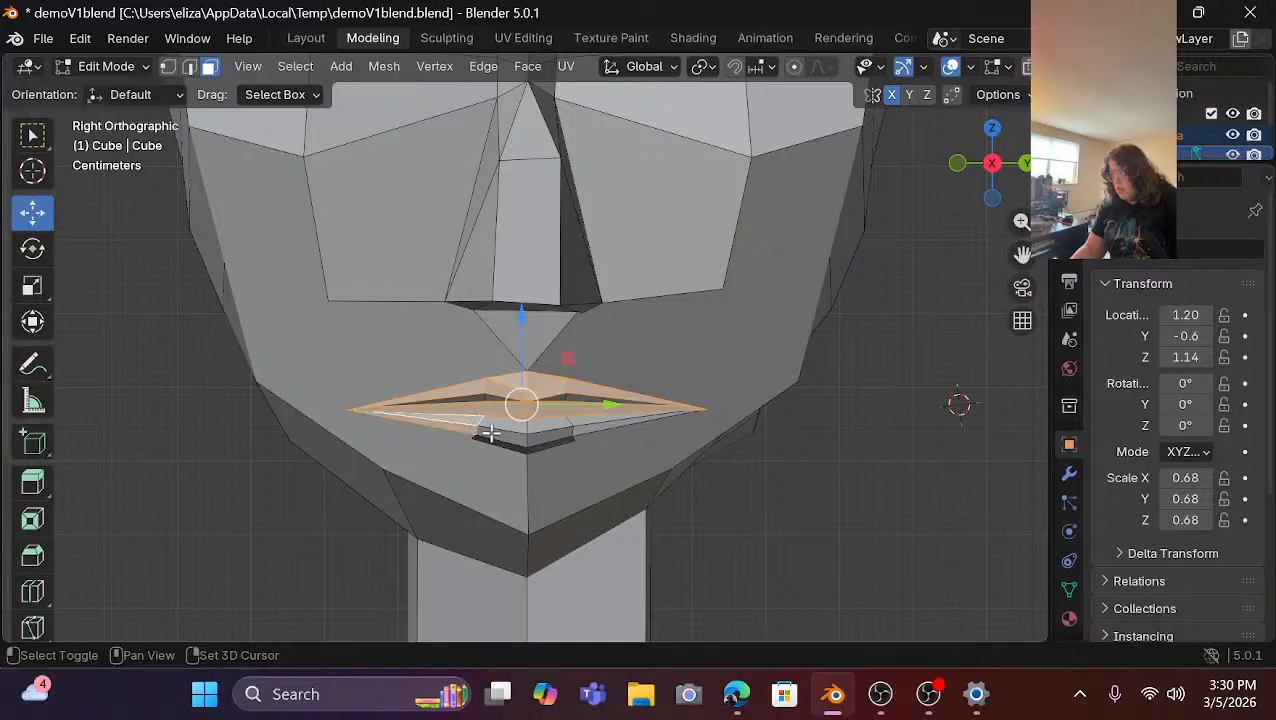
pyautogui.keyDown('shift'); pyautogui.click(498, 424); pyautogui.keyUp('shift')
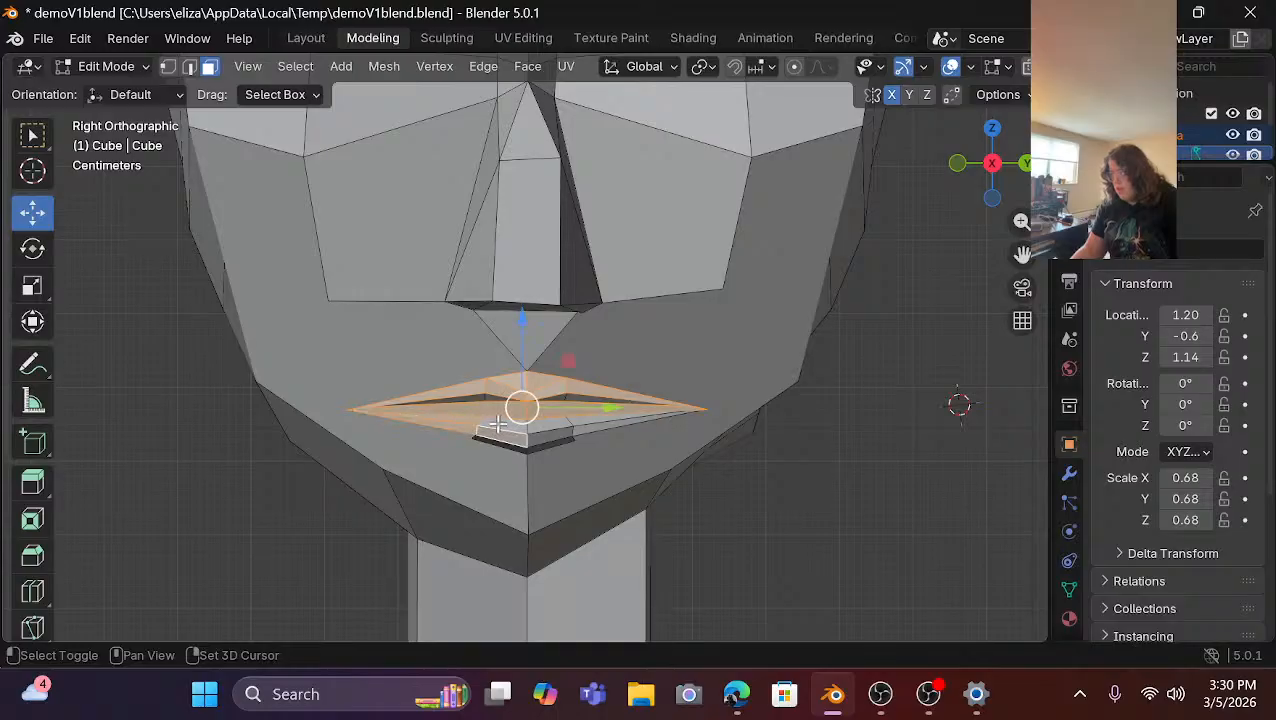
pyautogui.keyDown('shift'); pyautogui.click(556, 428); pyautogui.keyUp('shift')
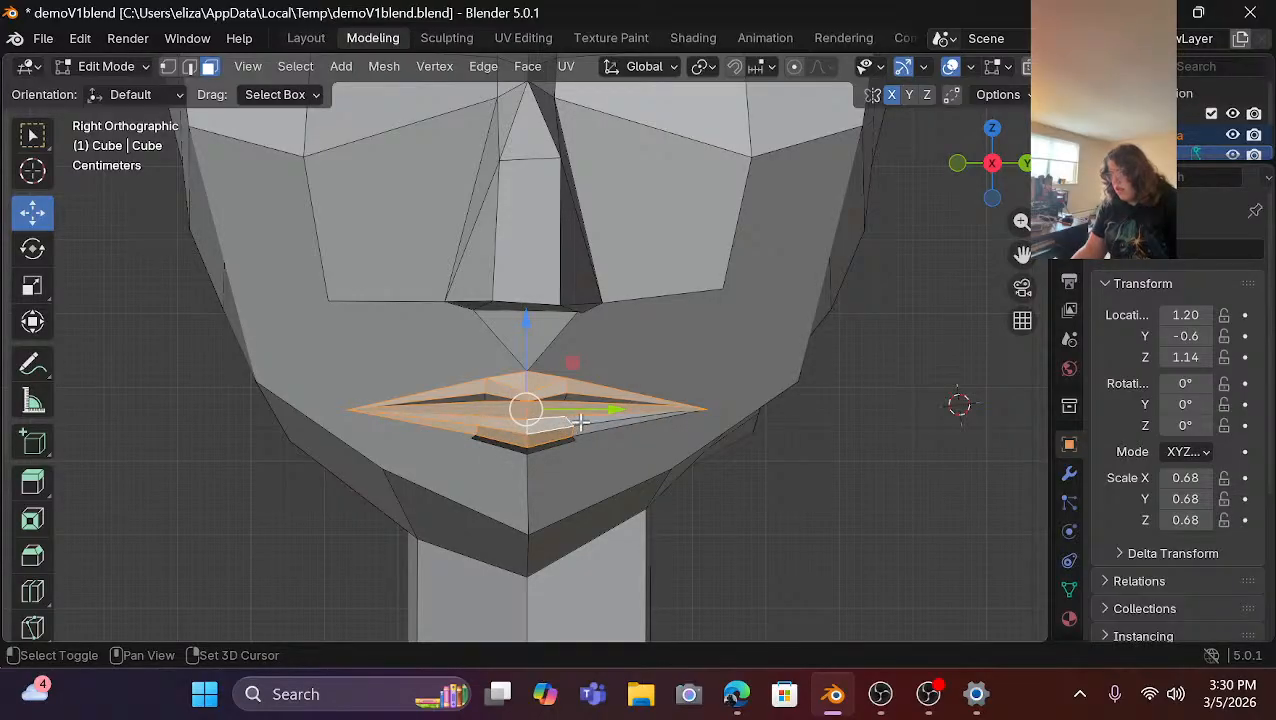
pyautogui.keyDown('shift'); pyautogui.click(583, 426); pyautogui.keyUp('shift')
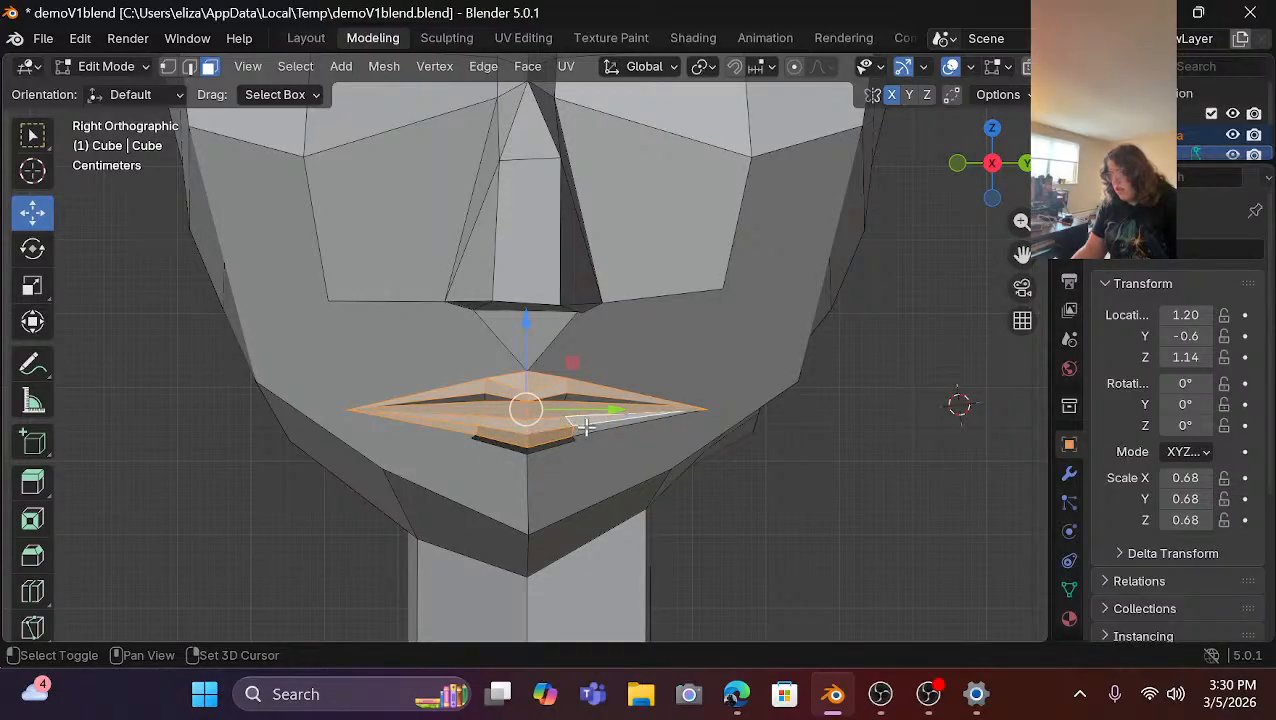
pyautogui.keyDown('shift'); pyautogui.click(533, 441); pyautogui.keyUp('shift')
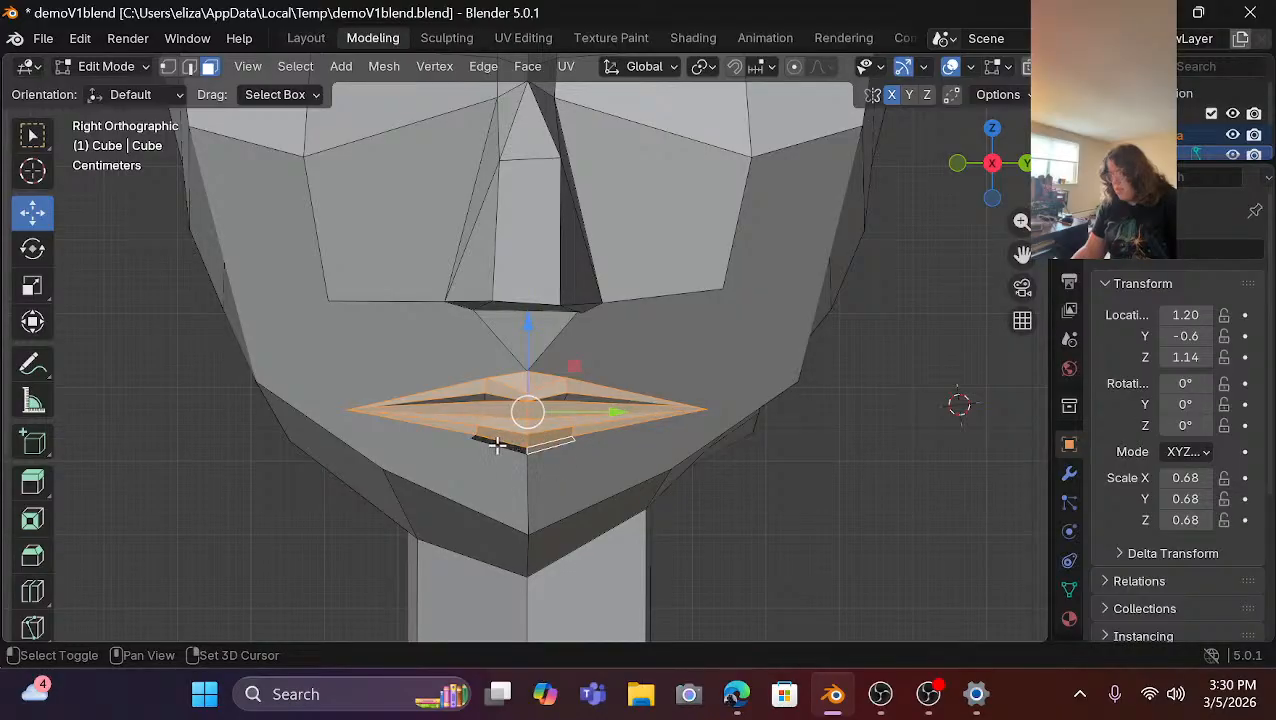
pyautogui.keyDown('shift'); pyautogui.click(498, 445); pyautogui.keyUp('shift')
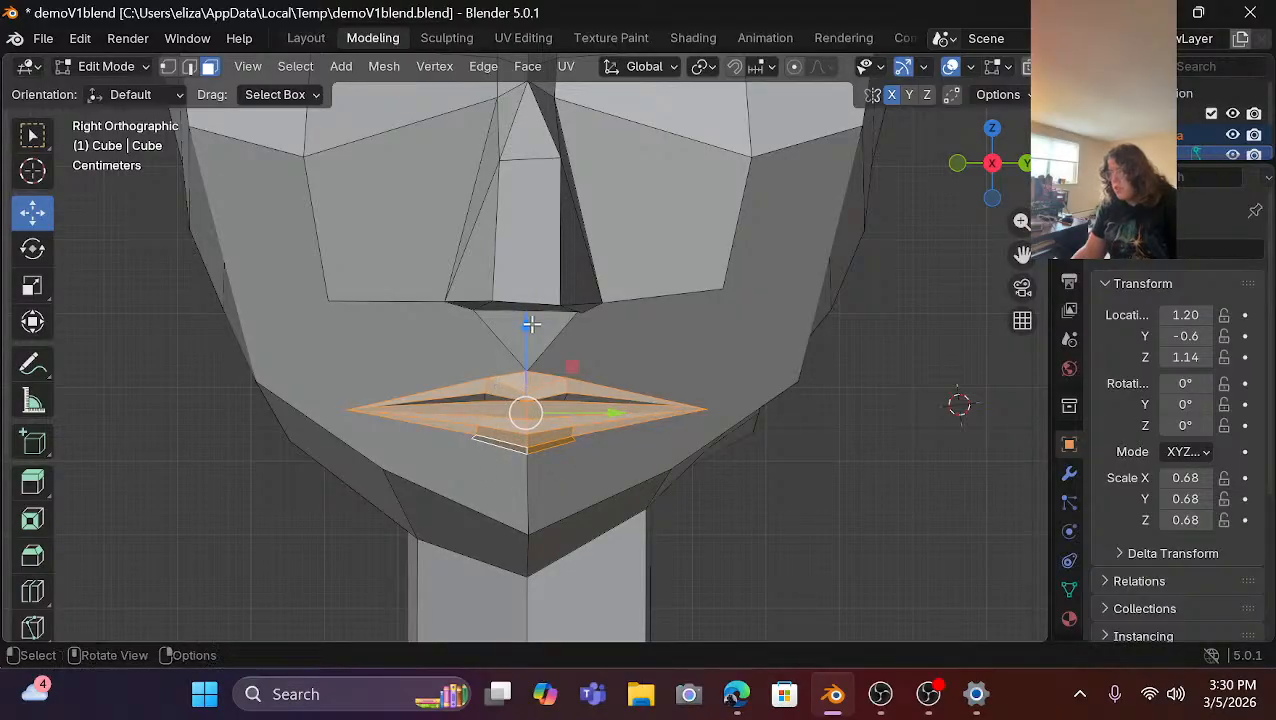
pyautogui.moveTo(527, 325); pyautogui.dragTo(525, 291)
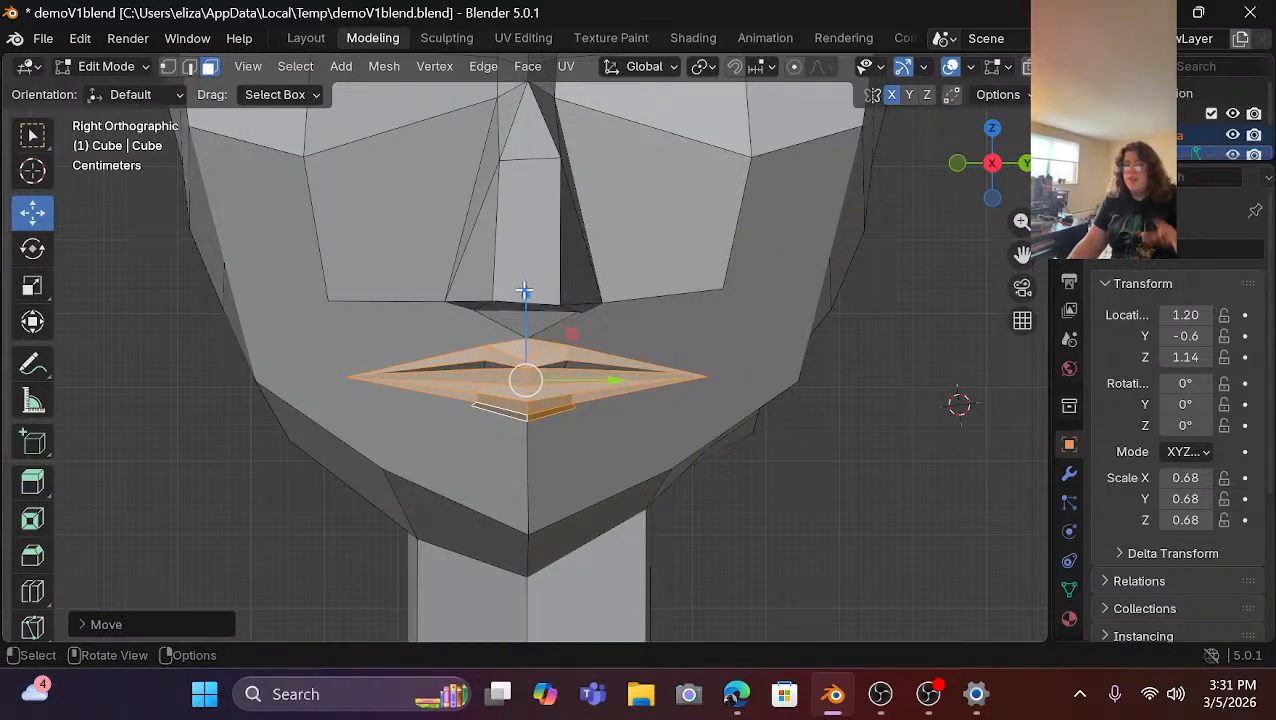
pyautogui.click(692, 475)
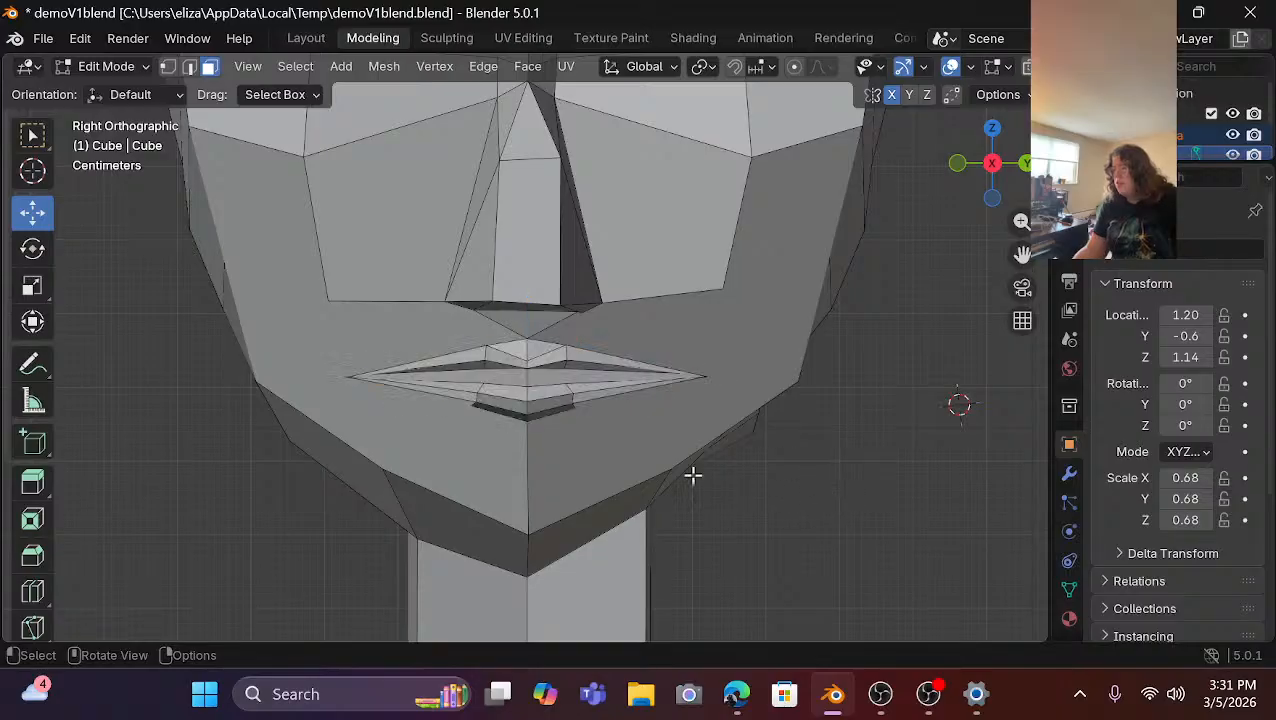
# Cut an edge with the Knife from each mouth corner up to the lower outer corner of the cheek face above it.
pyautogui.scroll(-8, 647, 478)
pyautogui.scroll(4, 648, 479)
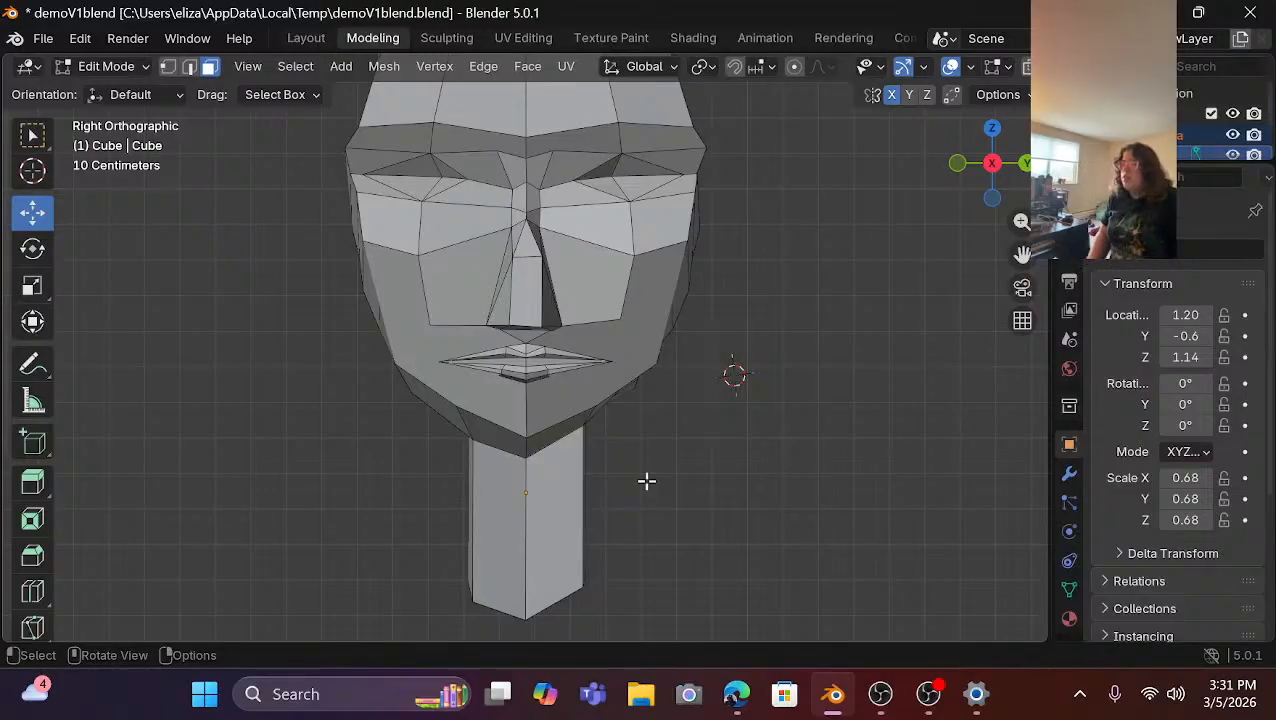
pyautogui.scroll(3, 416, 360)
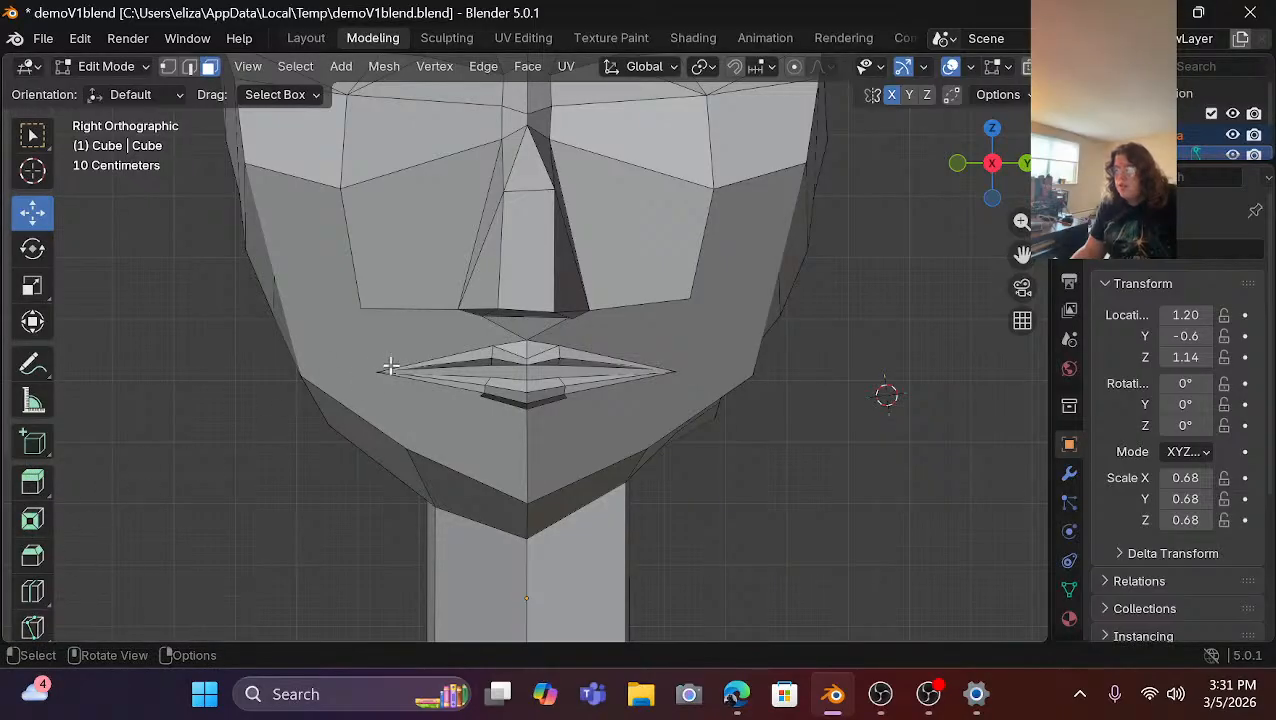
pyautogui.click(32, 625)
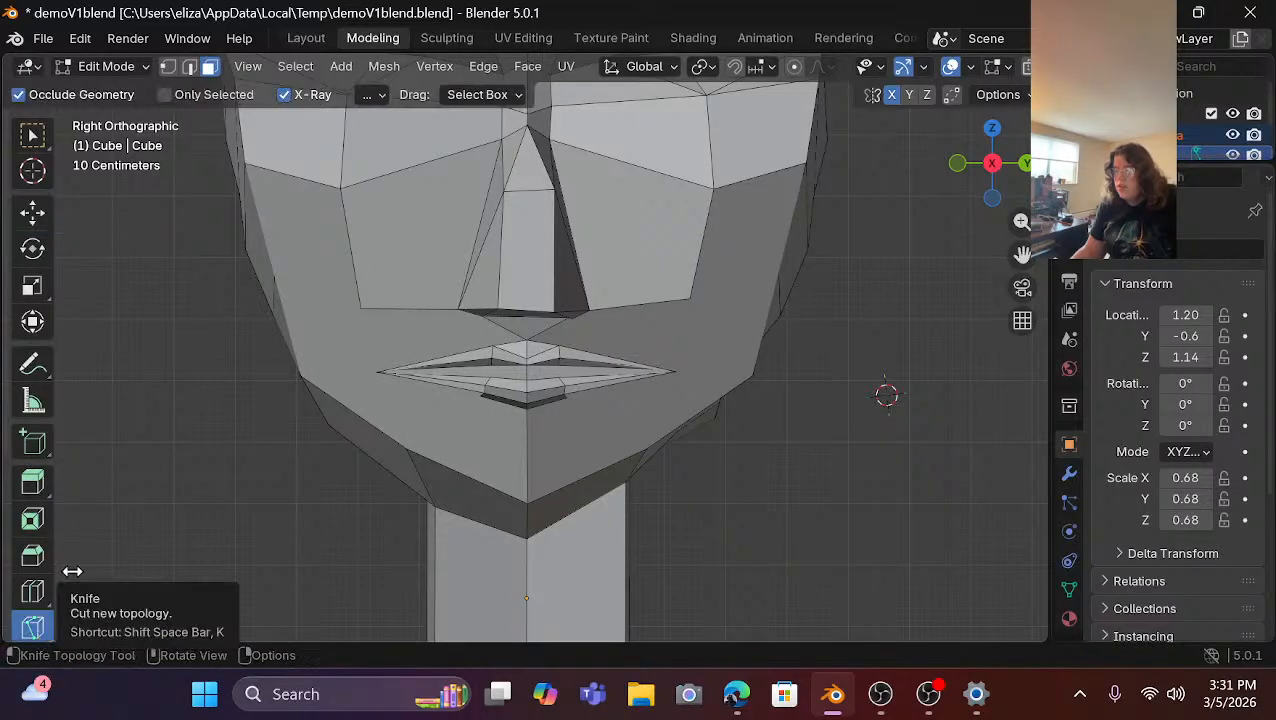
pyautogui.click(377, 371)
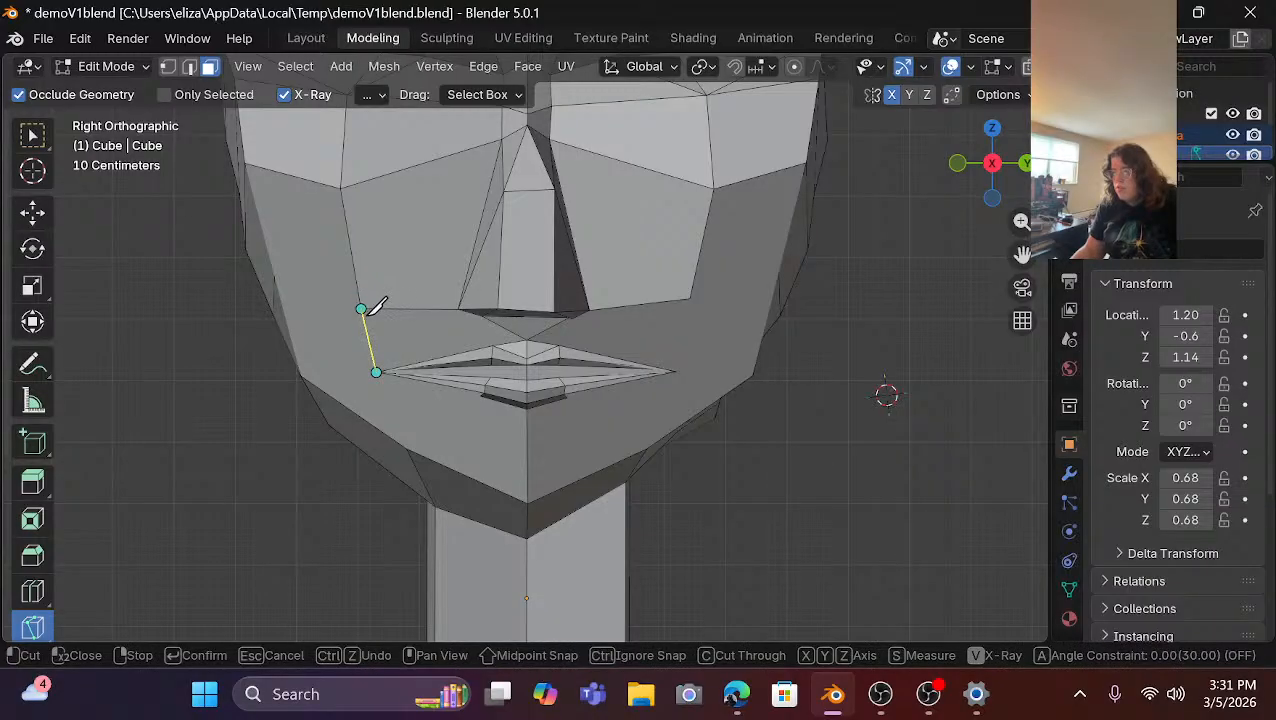
pyautogui.press('Return')
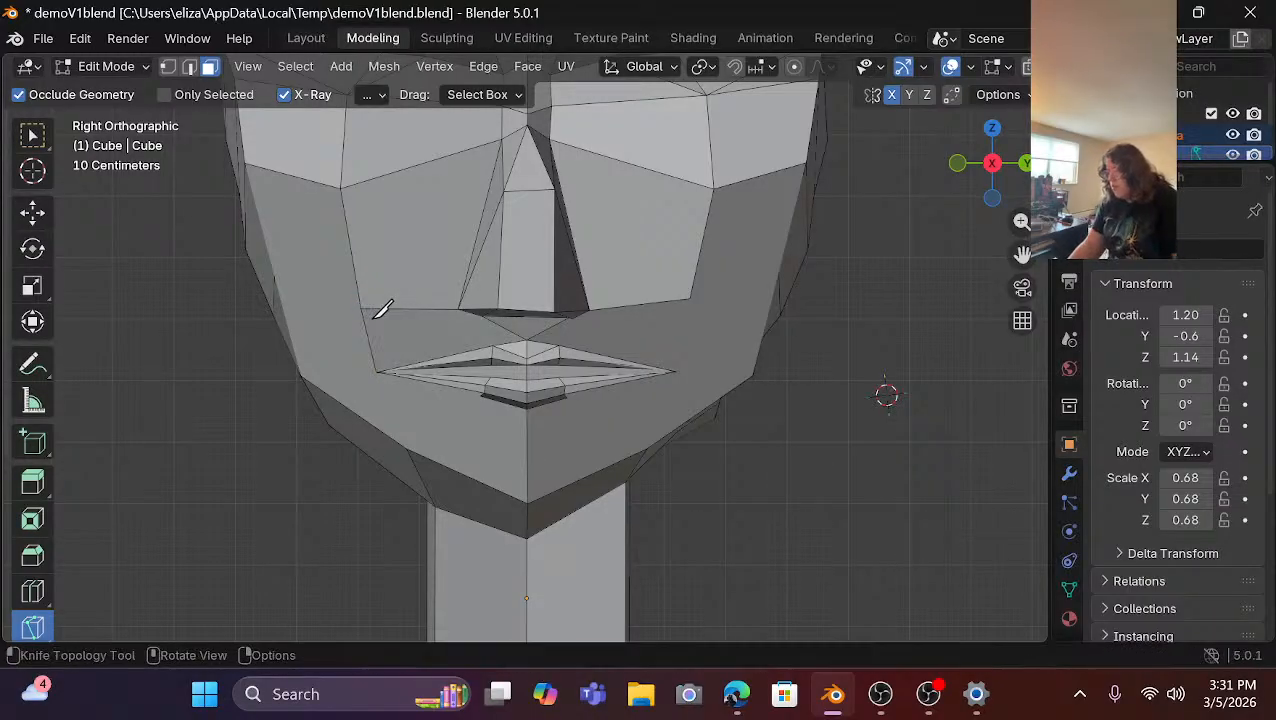
pyautogui.click(674, 371)
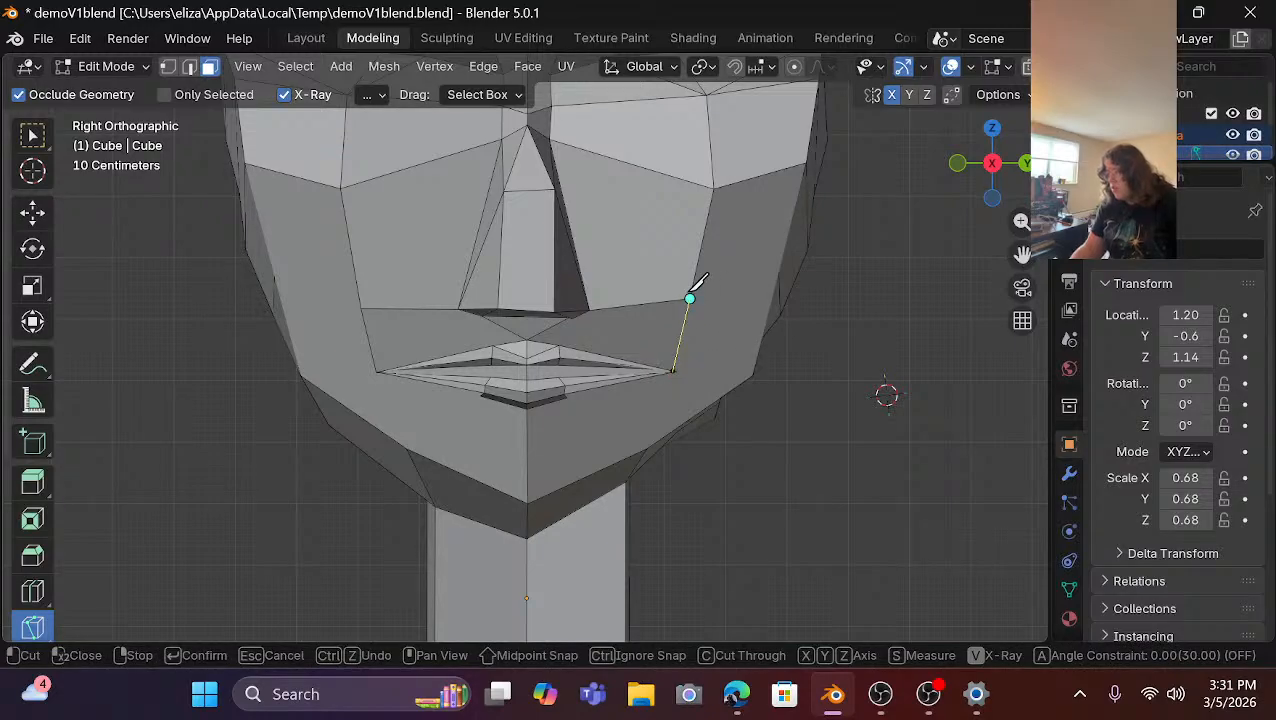
pyautogui.press('Escape')
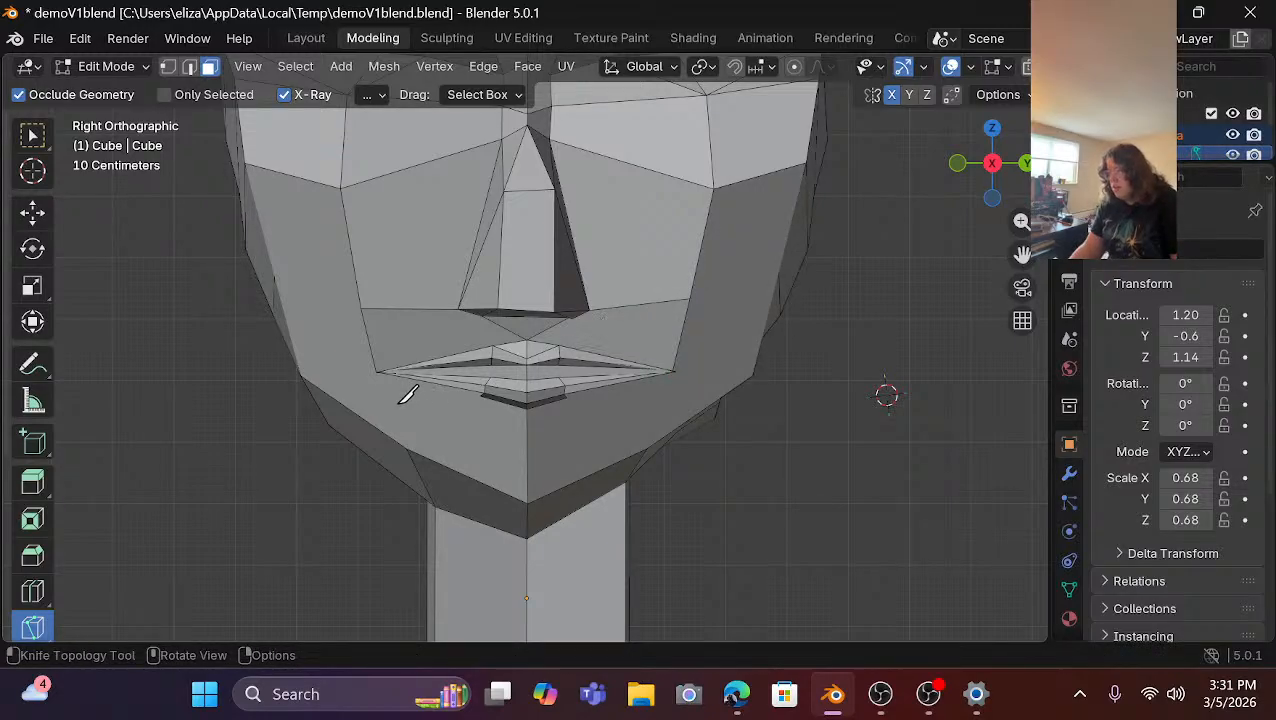
# Cut an edge with the Knife from each mouth corner outward and up to the side edge above the jaw.
pyautogui.click(376, 372)
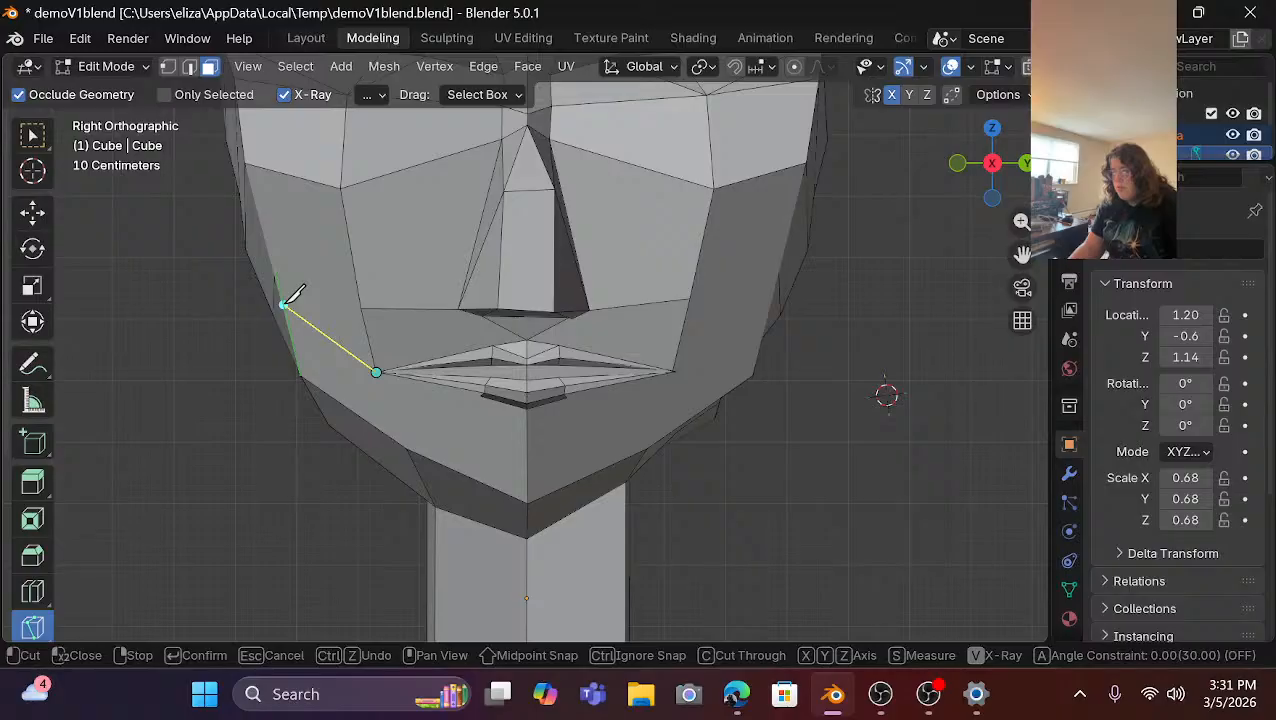
pyautogui.click(285, 303)
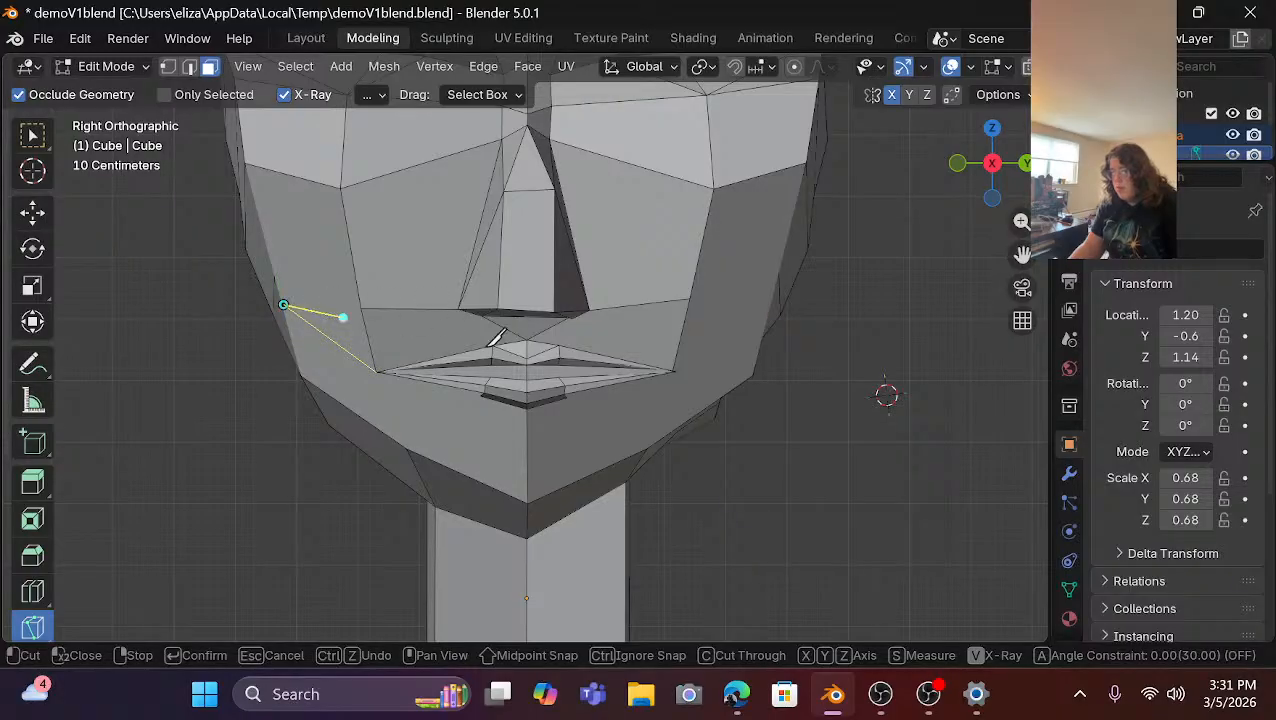
pyautogui.click(530, 356)
pyautogui.press('Return')
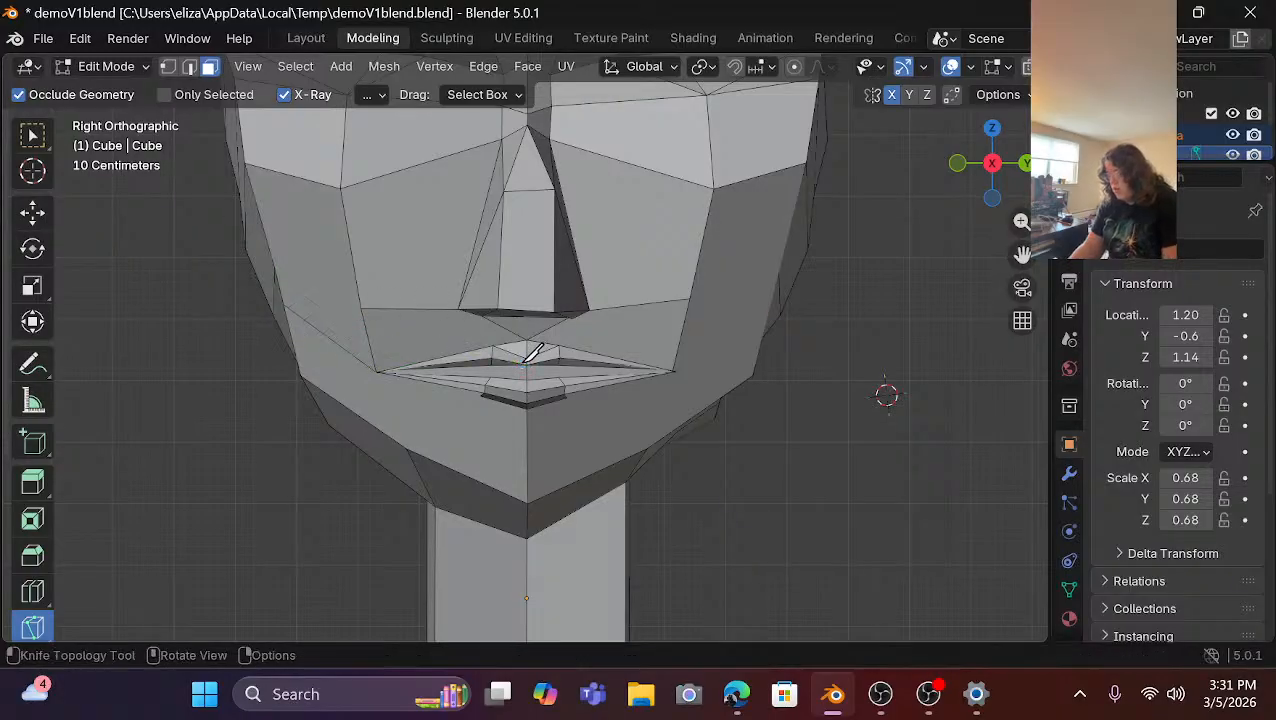
pyautogui.click(672, 372)
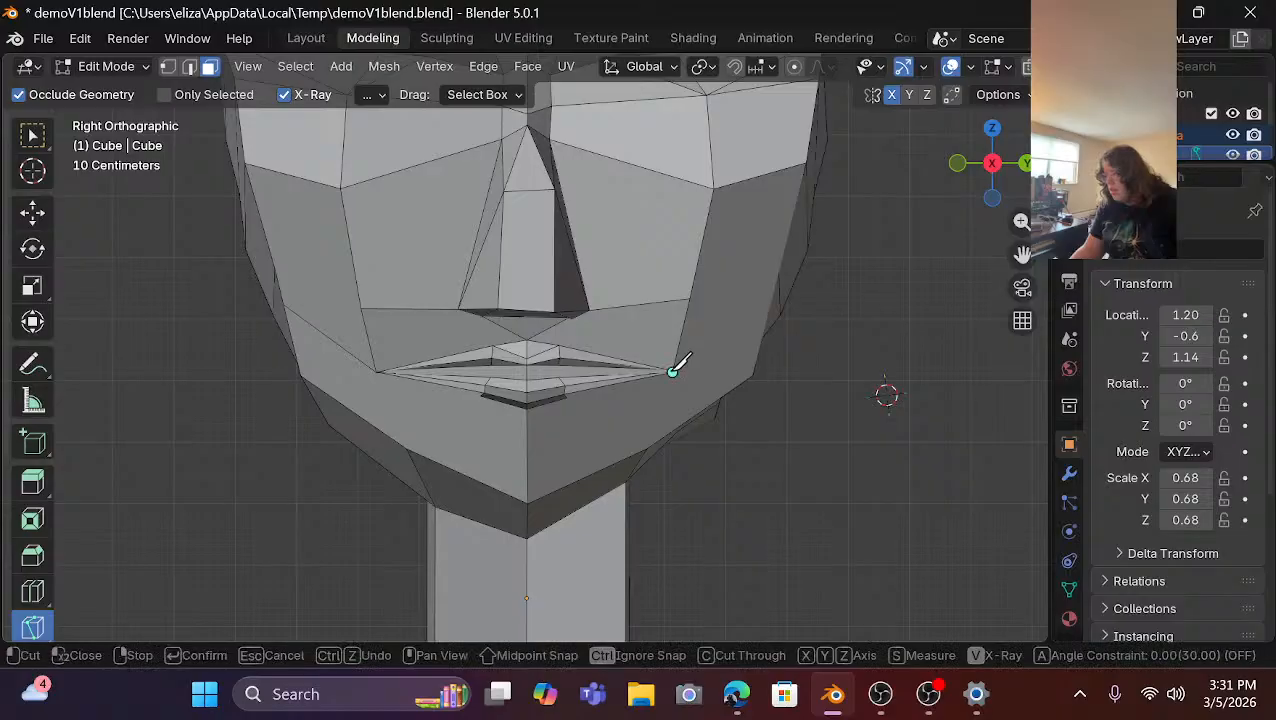
pyautogui.click(768, 308)
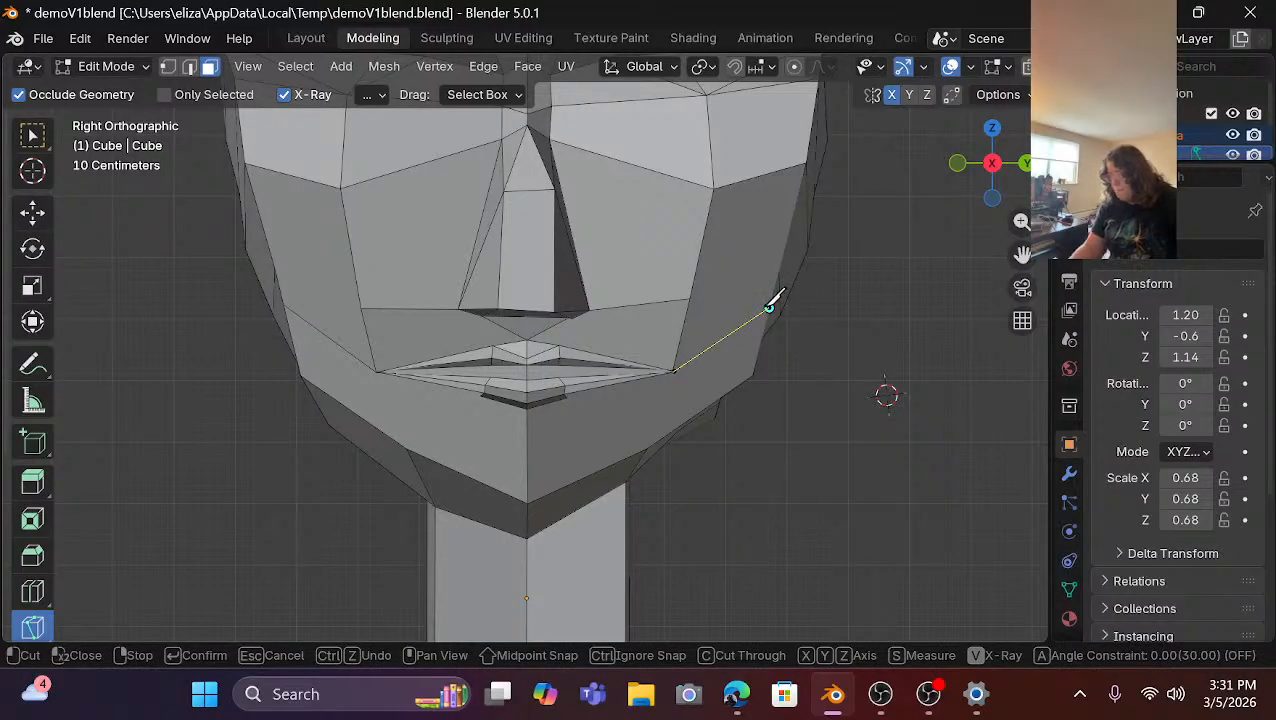
pyautogui.press('Return')
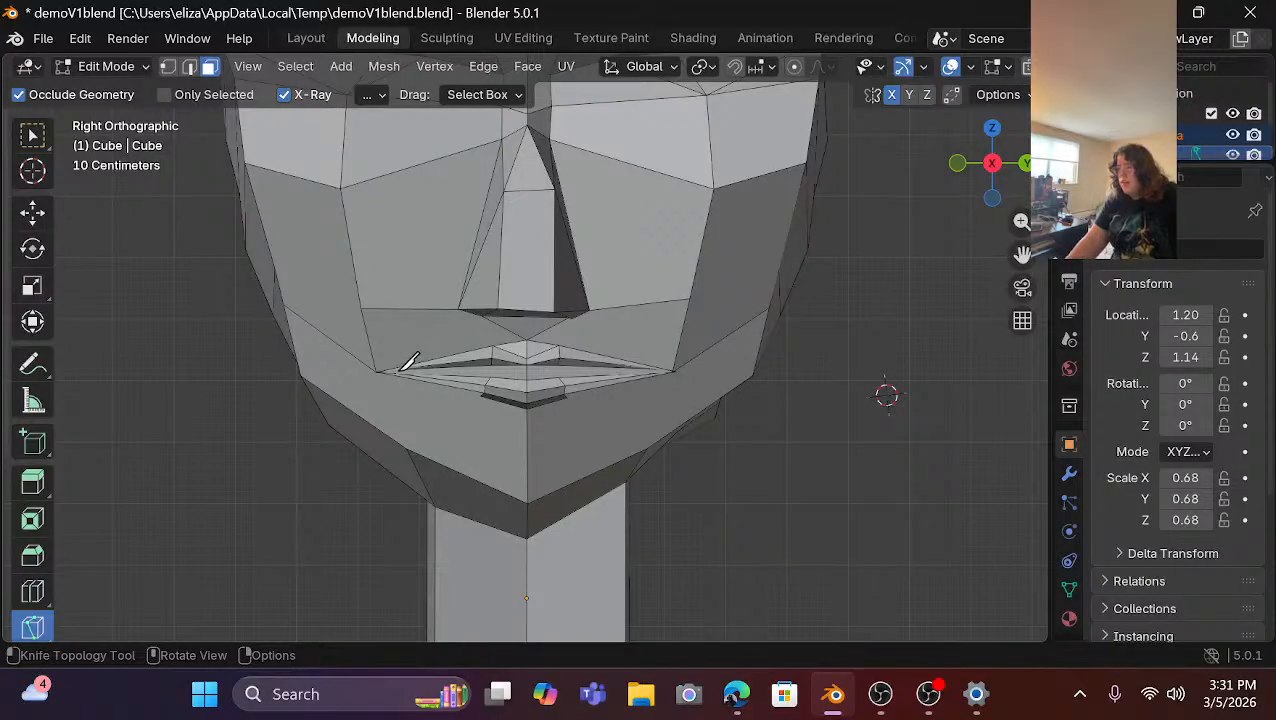
# Select the two inner cheek vertices above the mouth corners and move them slightly up along Z.
pyautogui.scroll(-3, 463, 383)
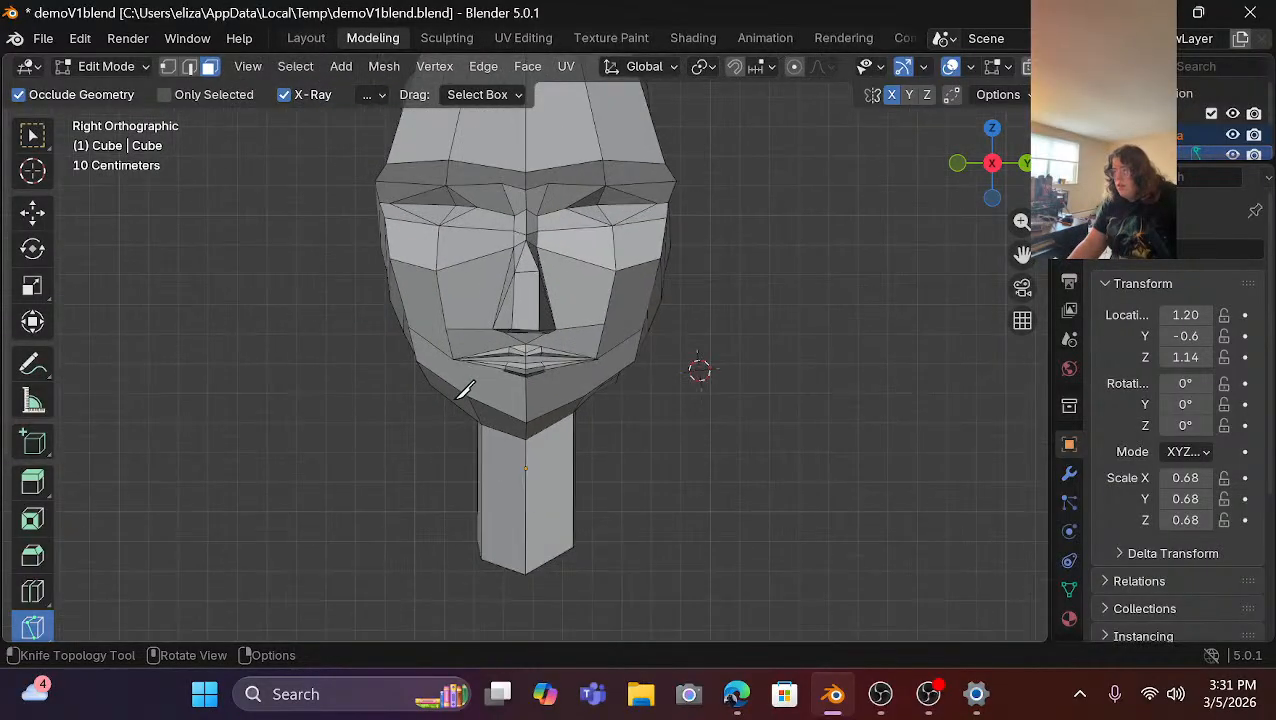
pyautogui.scroll(3, 463, 388)
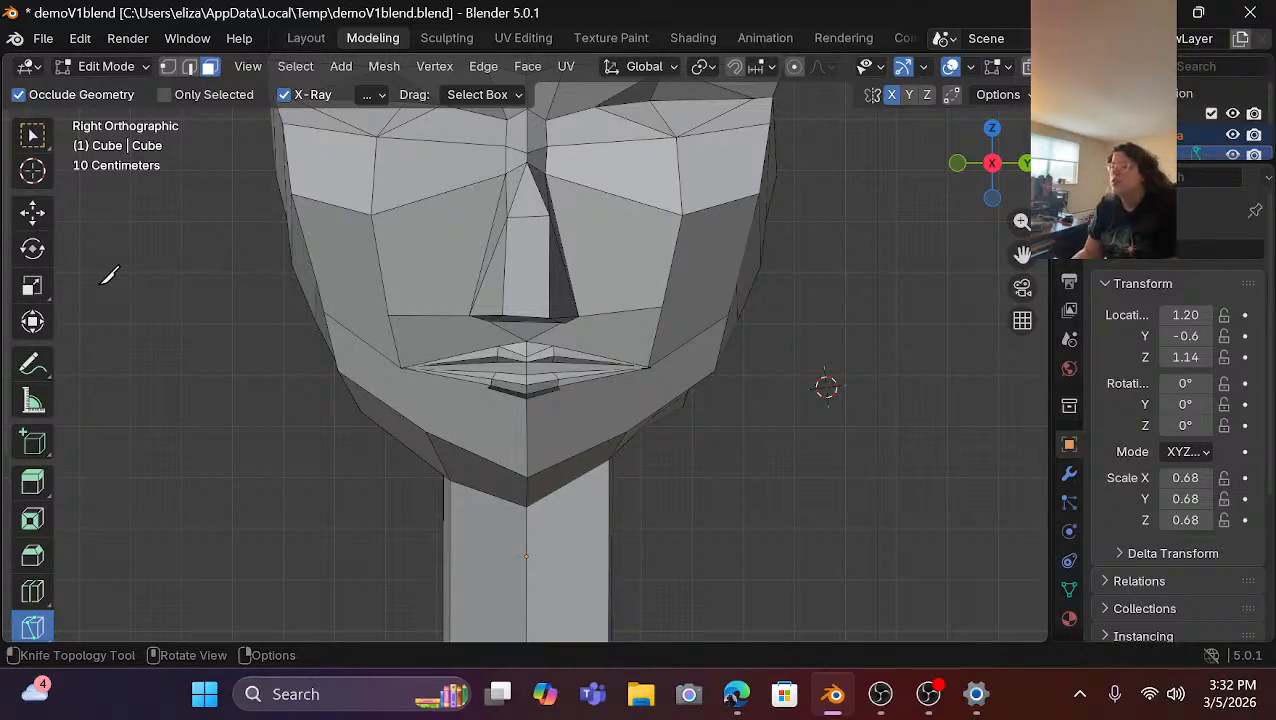
pyautogui.press('1')
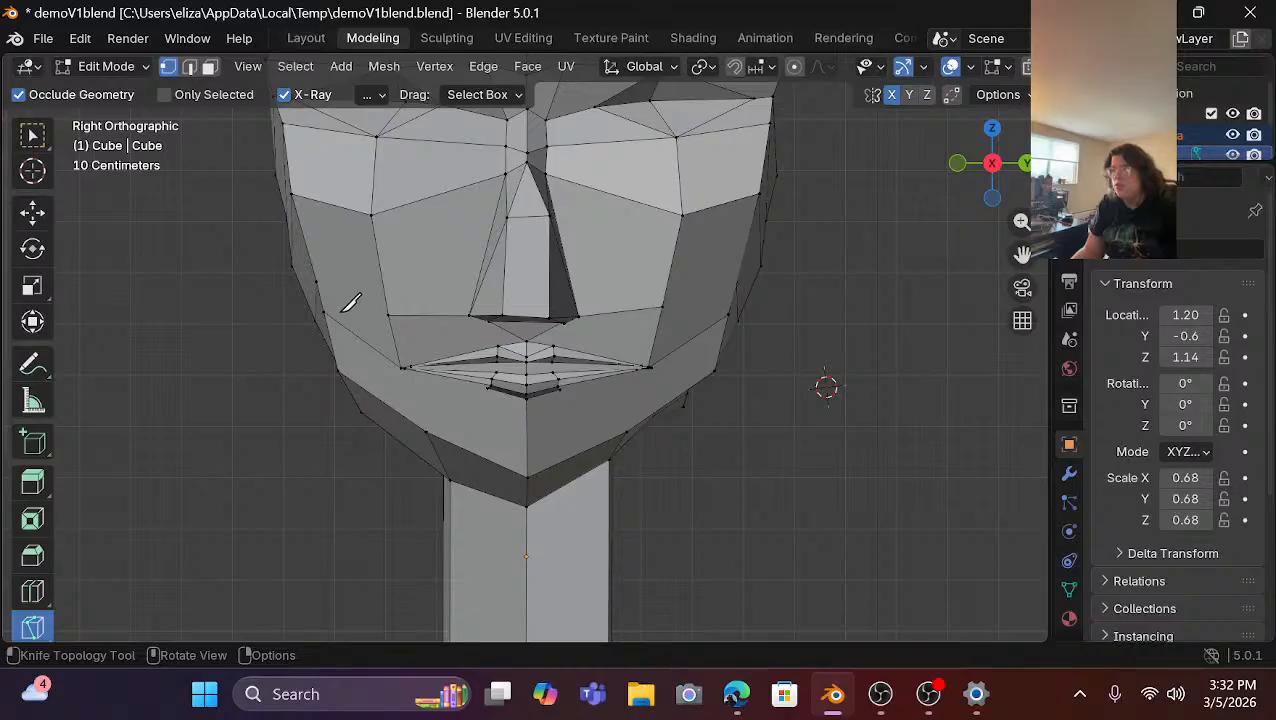
pyautogui.click(40, 213)
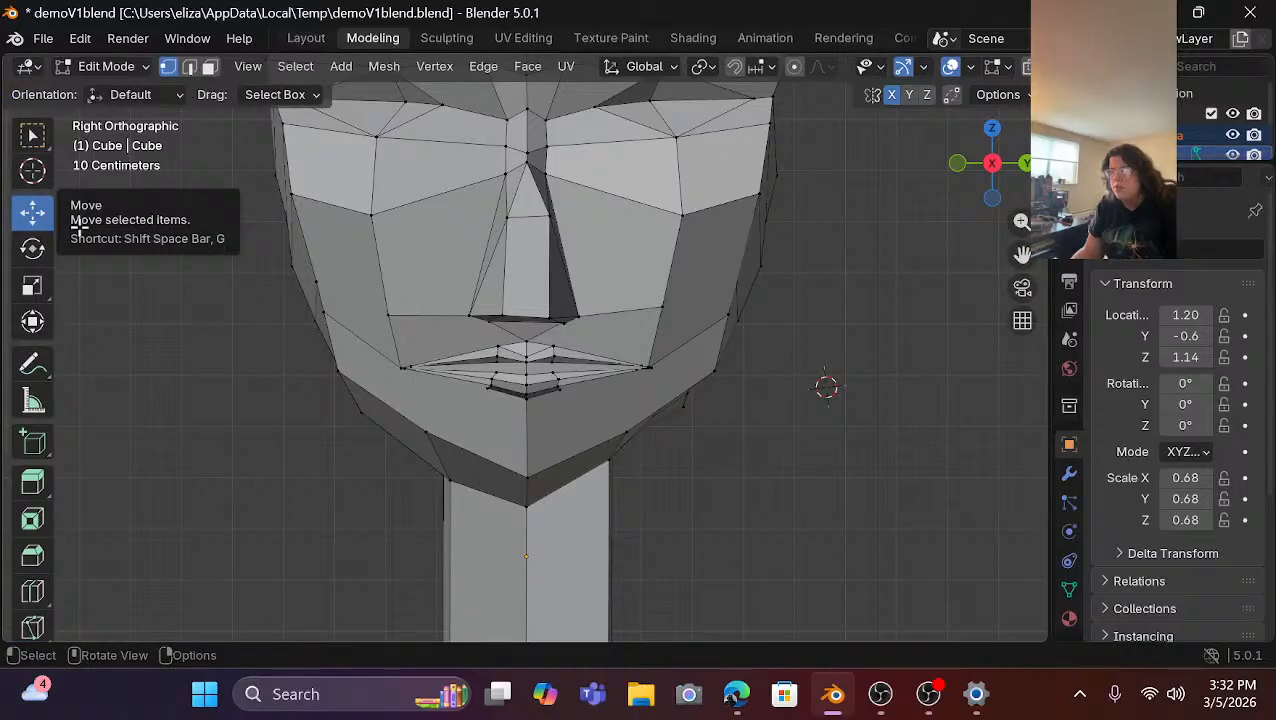
pyautogui.click(389, 314)
pyautogui.keyDown('shift'); pyautogui.click(662, 309); pyautogui.keyUp('shift')
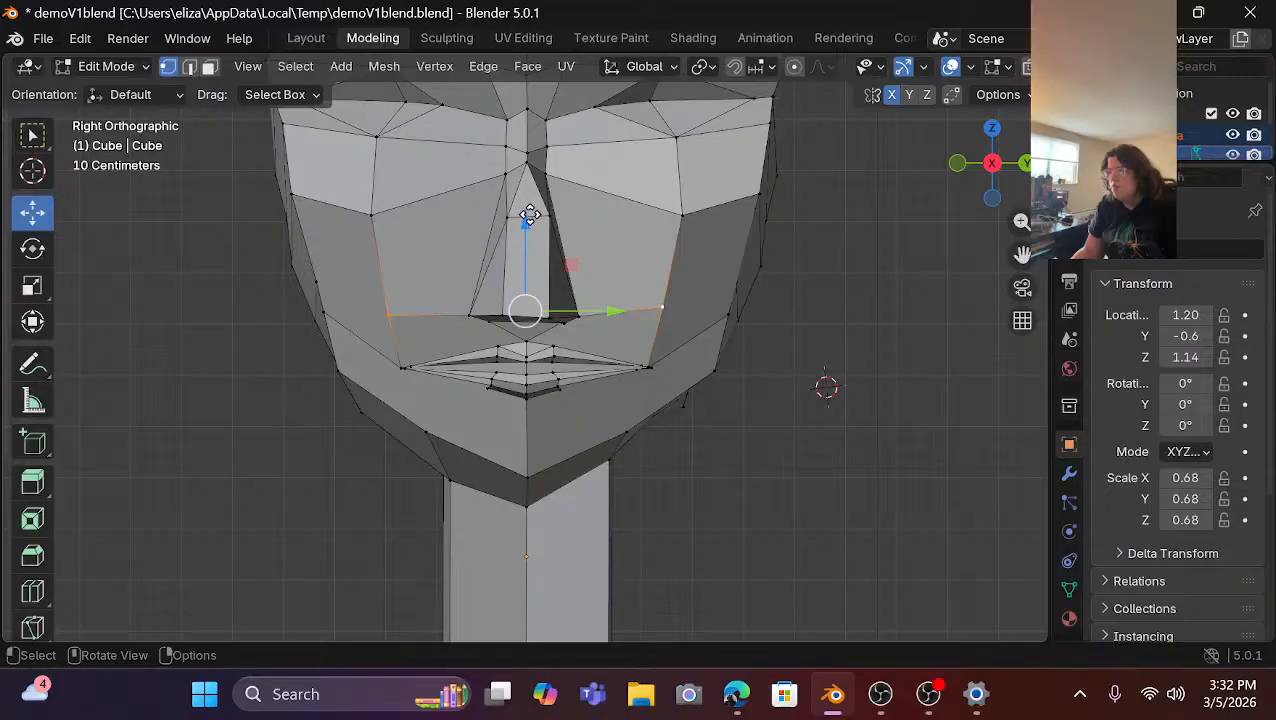
pyautogui.moveTo(530, 215); pyautogui.dragTo(634, 240)
pyautogui.click(746, 322)
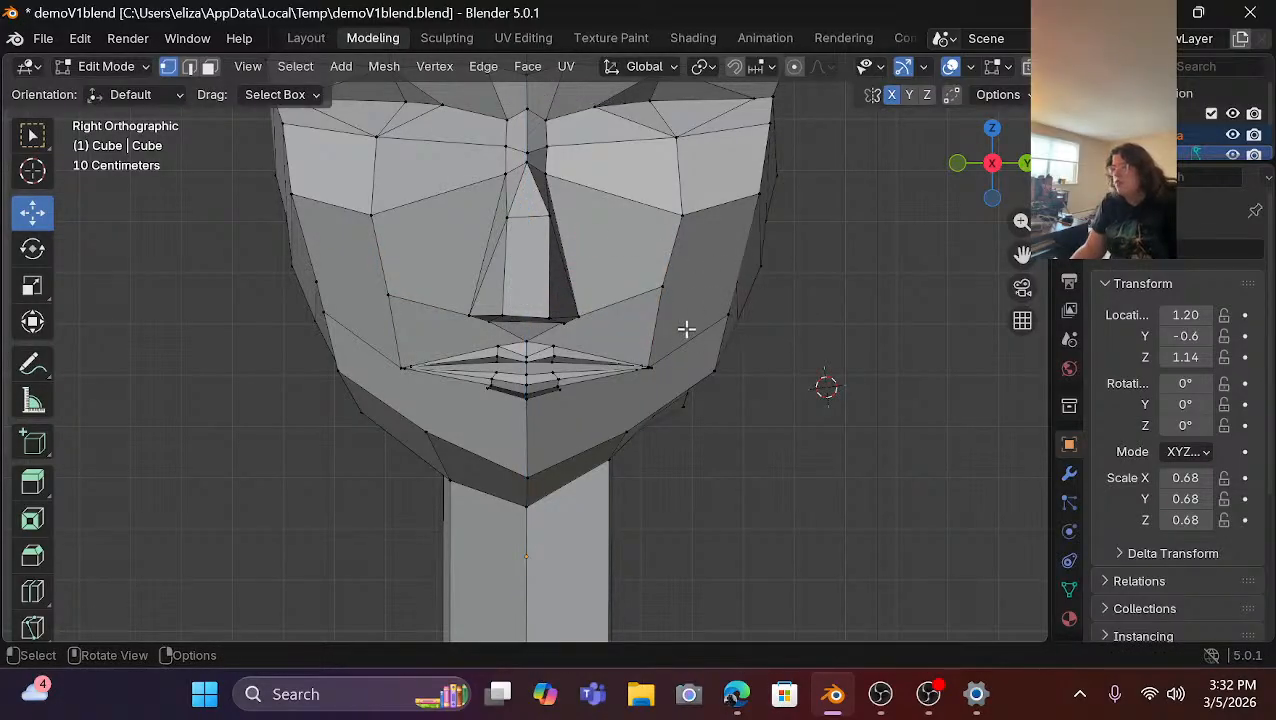
# Move the two outer cheek vertices at the ends of the new cuts slightly up along Z and scale them inward along Y.
pyautogui.click(325, 313)
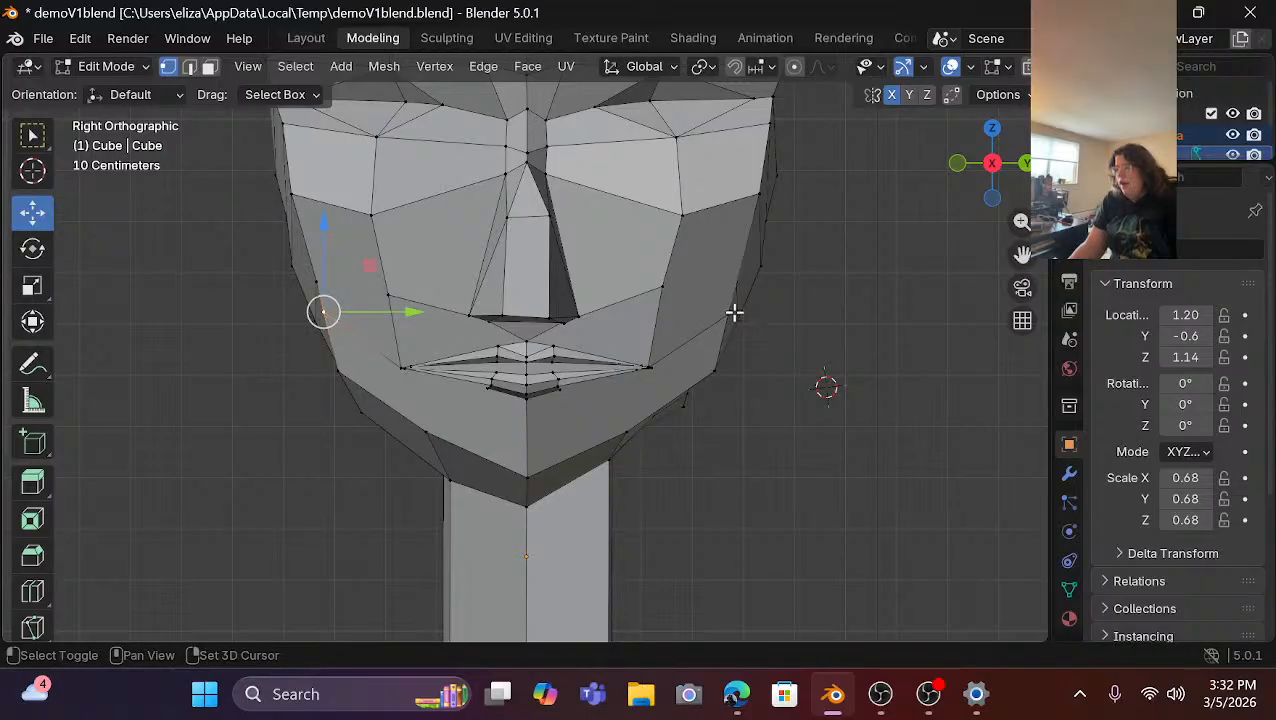
pyautogui.keyDown('shift'); pyautogui.click(733, 314); pyautogui.keyUp('shift')
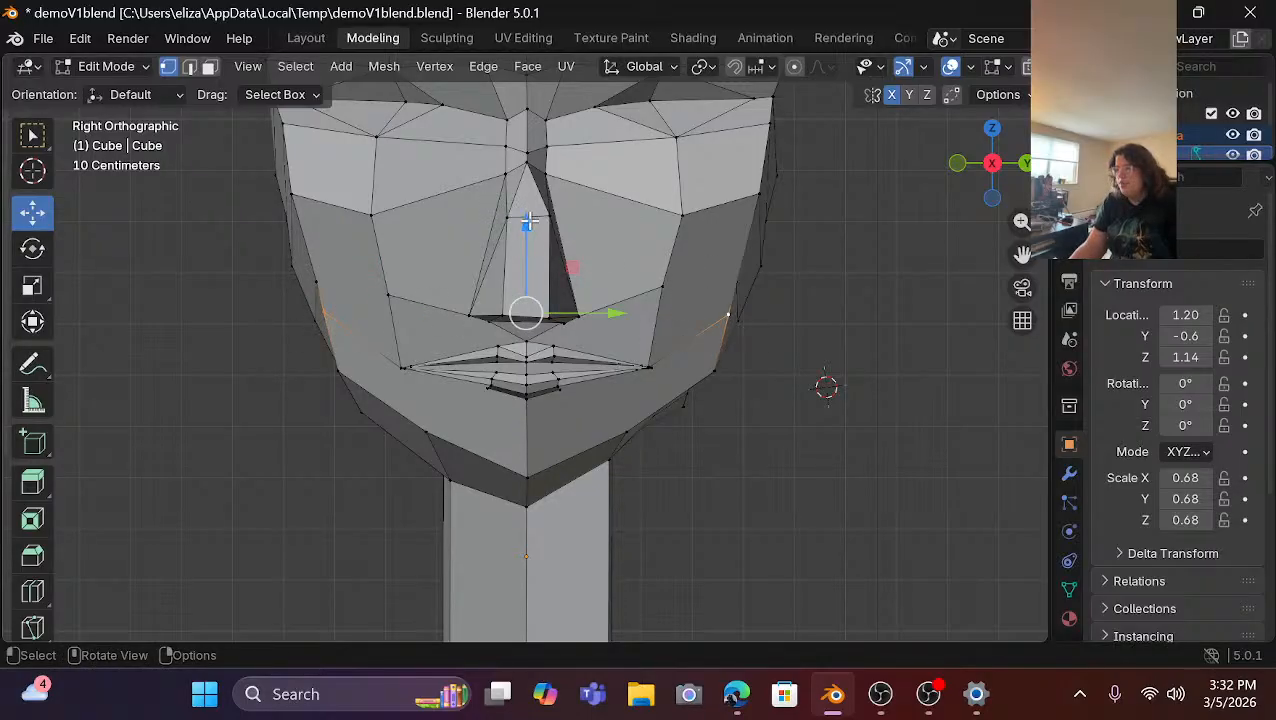
pyautogui.moveTo(530, 217); pyautogui.dragTo(531, 207)
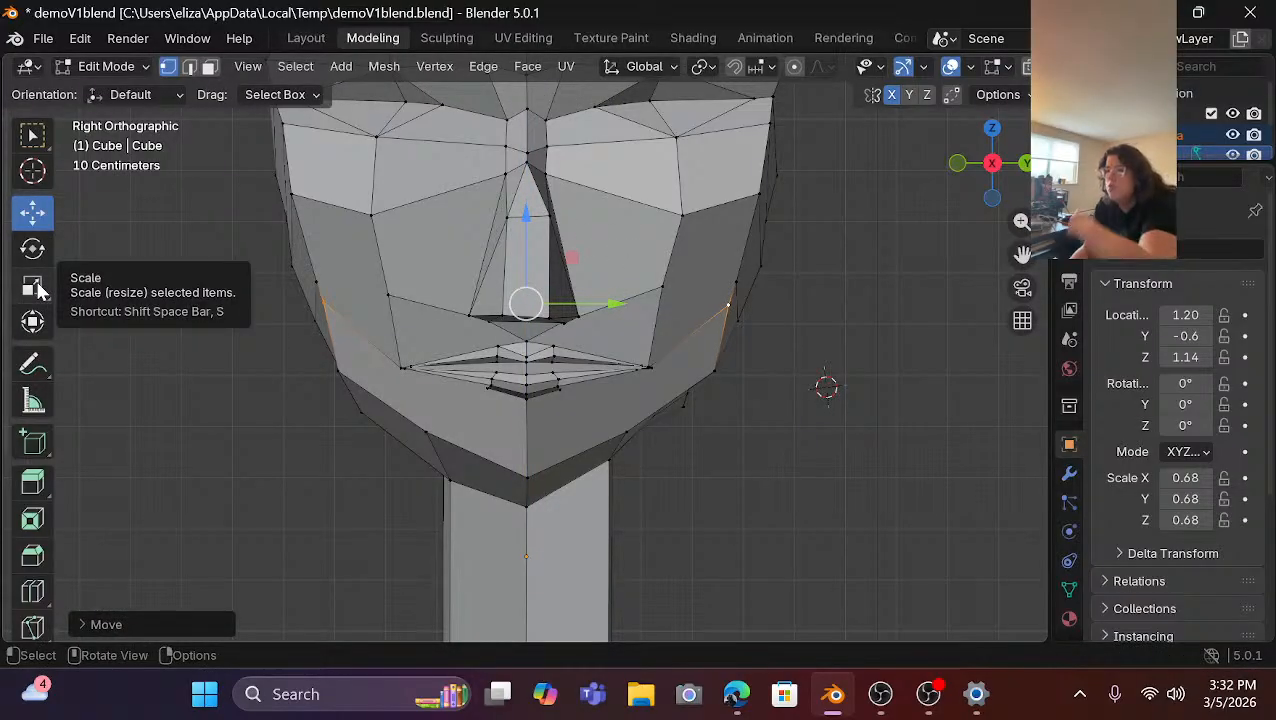
pyautogui.click(42, 322)
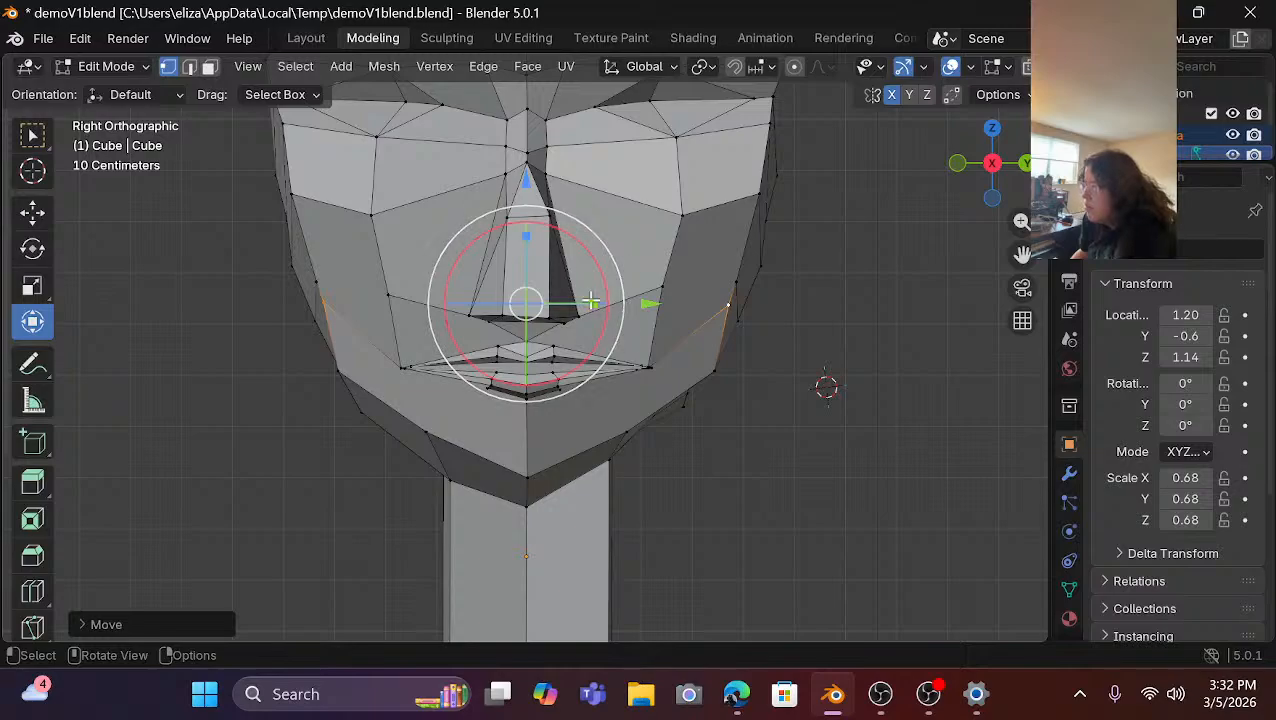
pyautogui.moveTo(591, 300)
pyautogui.mouseDown()
pyautogui.moveTo(578, 296)
pyautogui.moveTo(601, 305)
pyautogui.mouseUp()
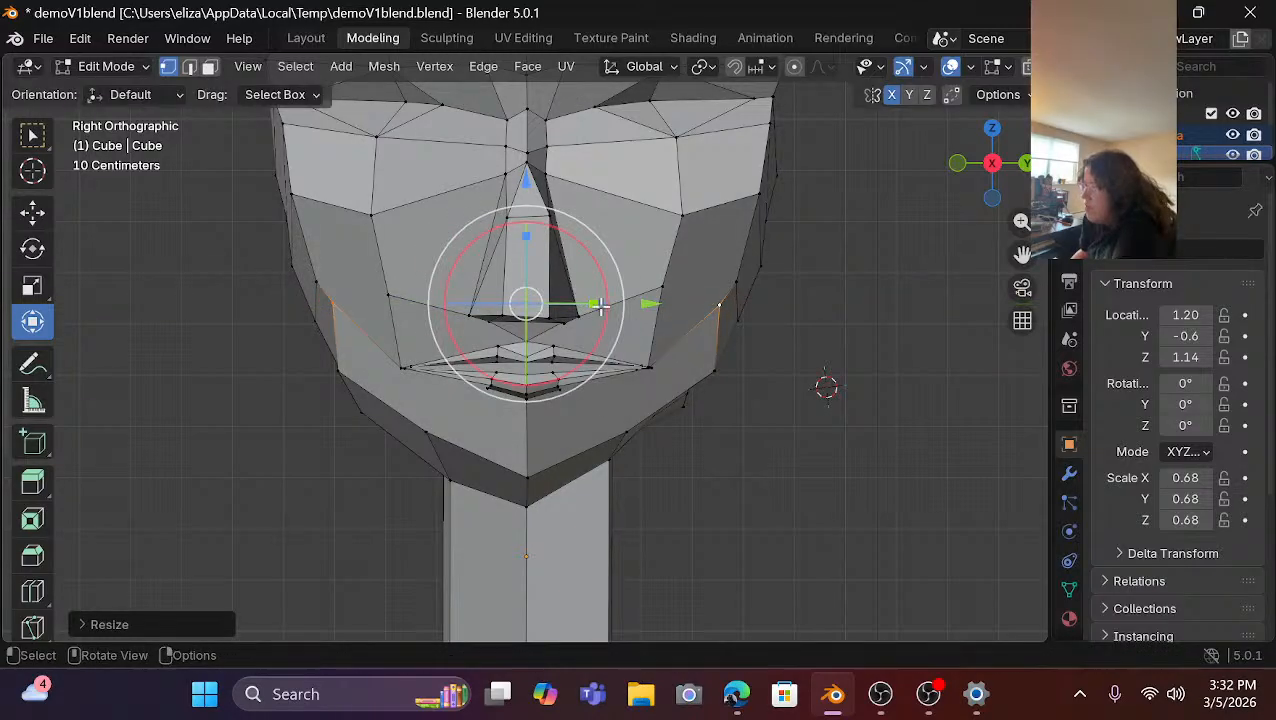
pyautogui.click(840, 377)
# Scale the two jaw vertices level with the mouth closer together along Y to narrow the jaw.
pyautogui.click(715, 370)
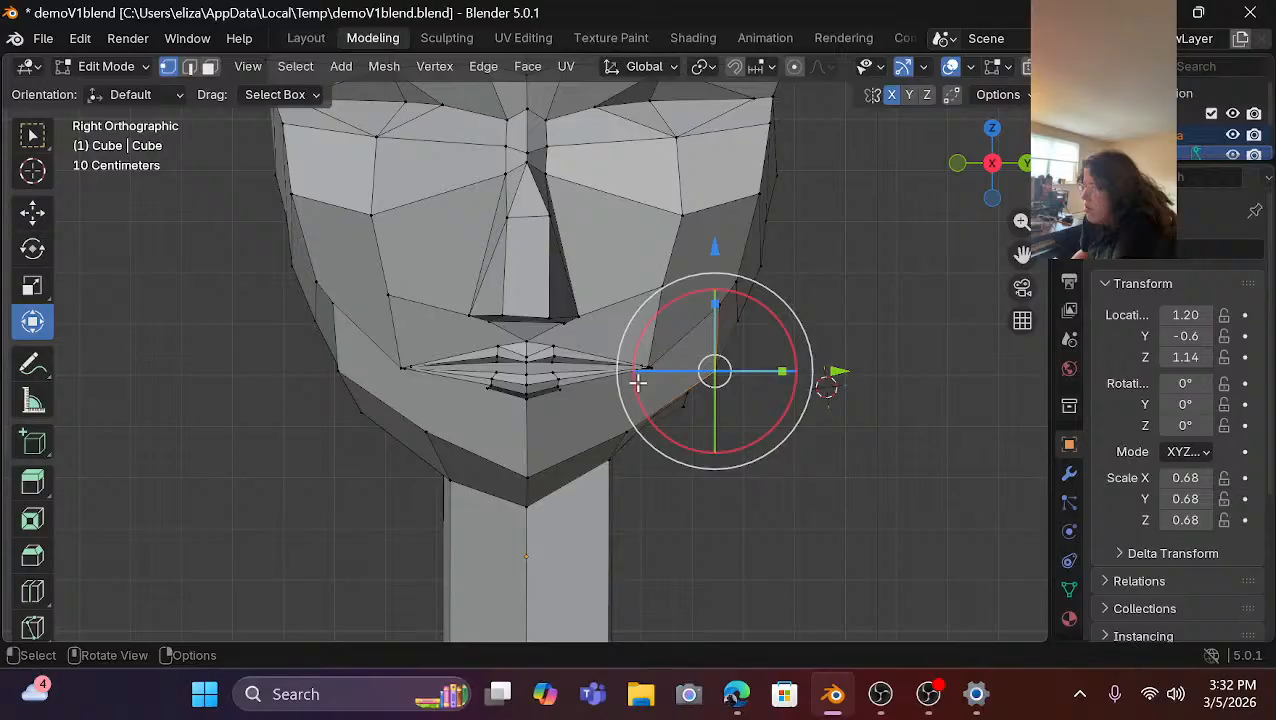
pyautogui.keyDown('shift'); pyautogui.click(354, 364); pyautogui.keyUp('shift')
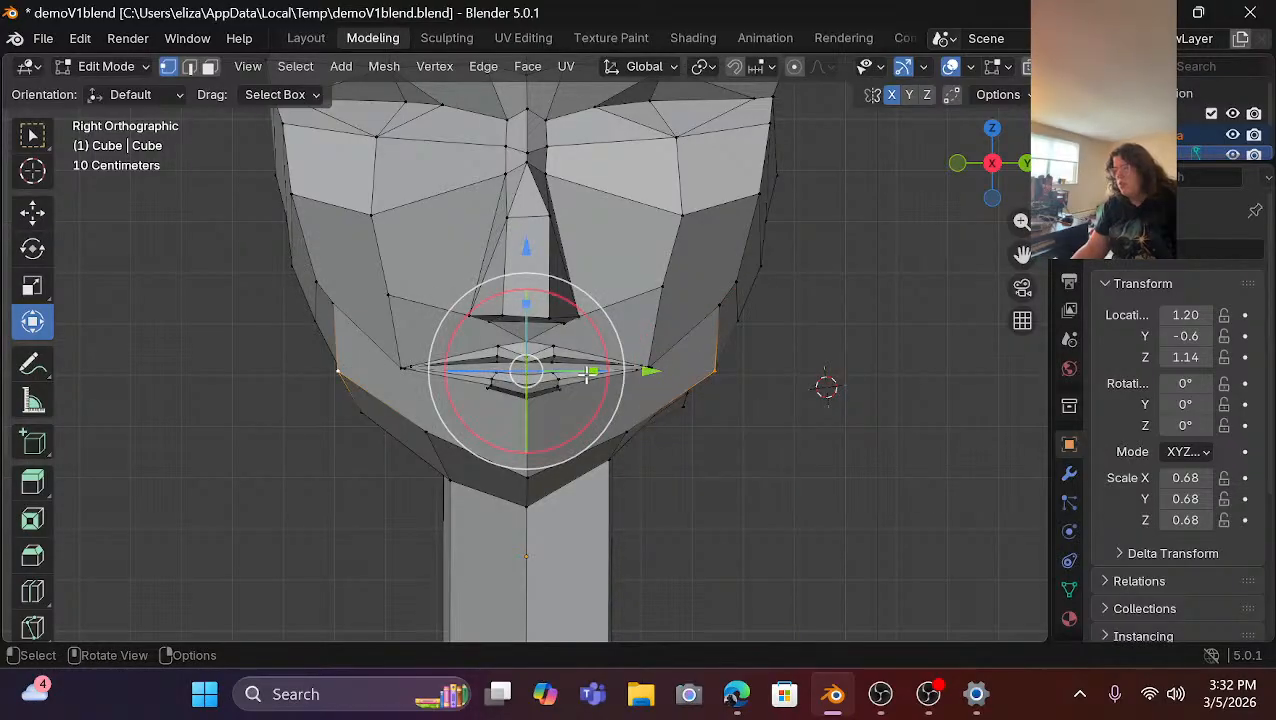
pyautogui.moveTo(586, 375); pyautogui.dragTo(582, 374)
pyautogui.click(698, 456)
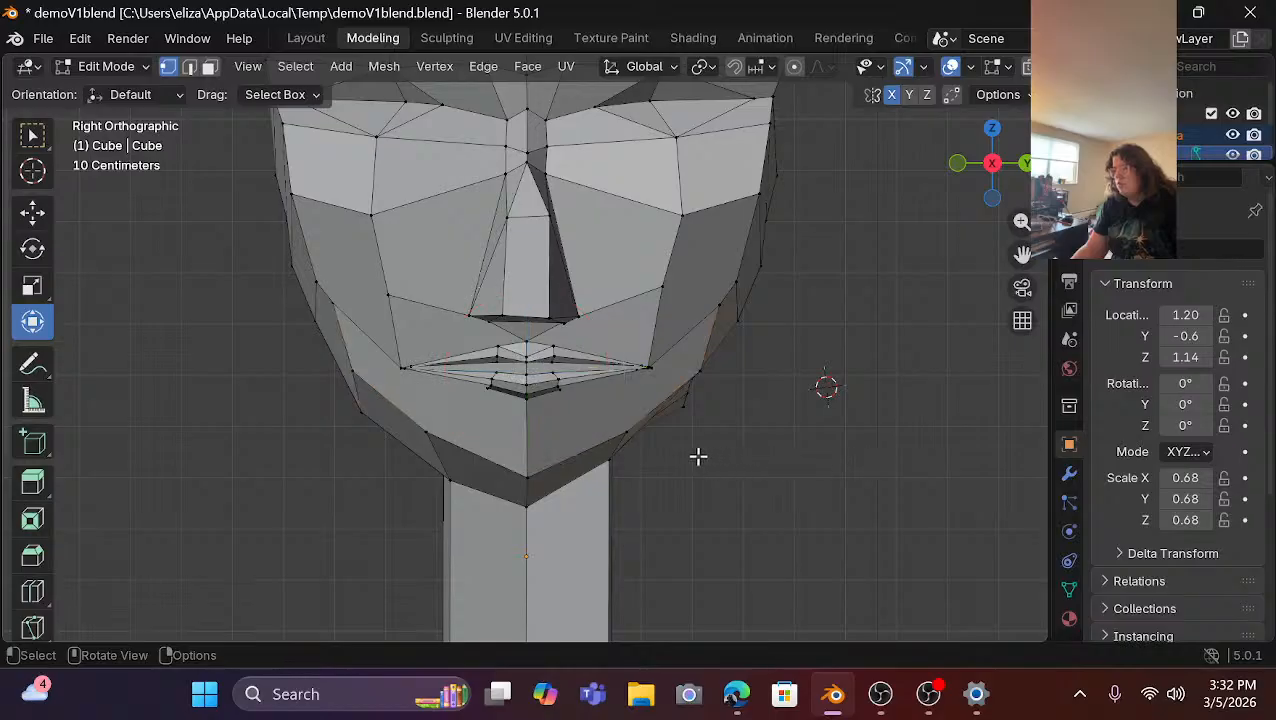
# Move the right vertex of the nose tip's front lower edge up about 0.0115 m along Z, level with the left one.
pyautogui.scroll(-6, 450, 392)
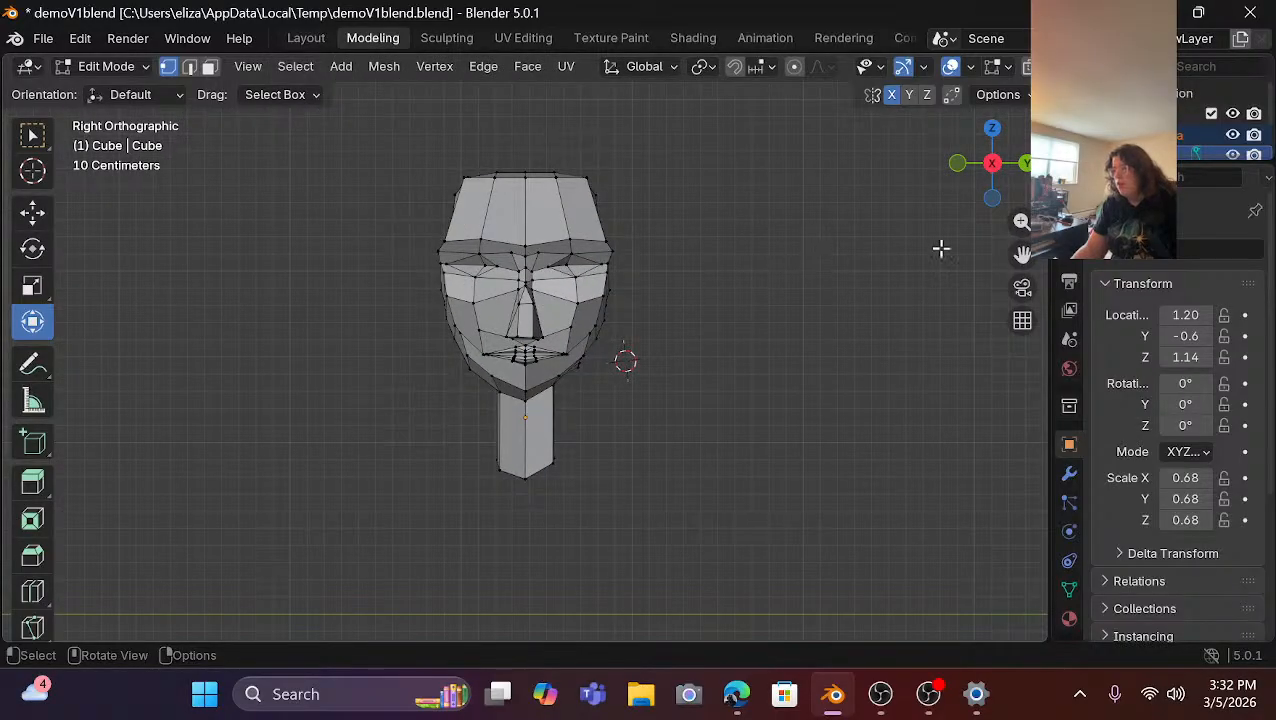
pyautogui.moveTo(991, 164); pyautogui.dragTo(1014, 181)
pyautogui.scroll(2, 580, 268)
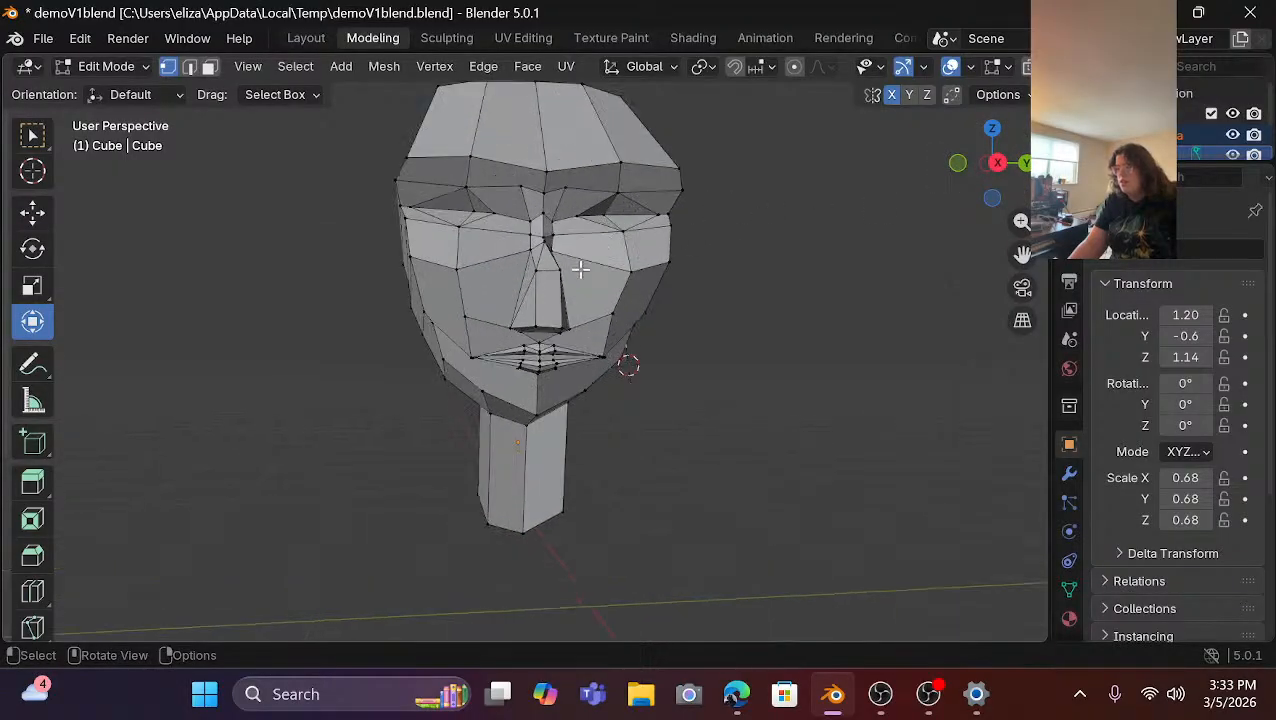
pyautogui.scroll(2, 580, 268)
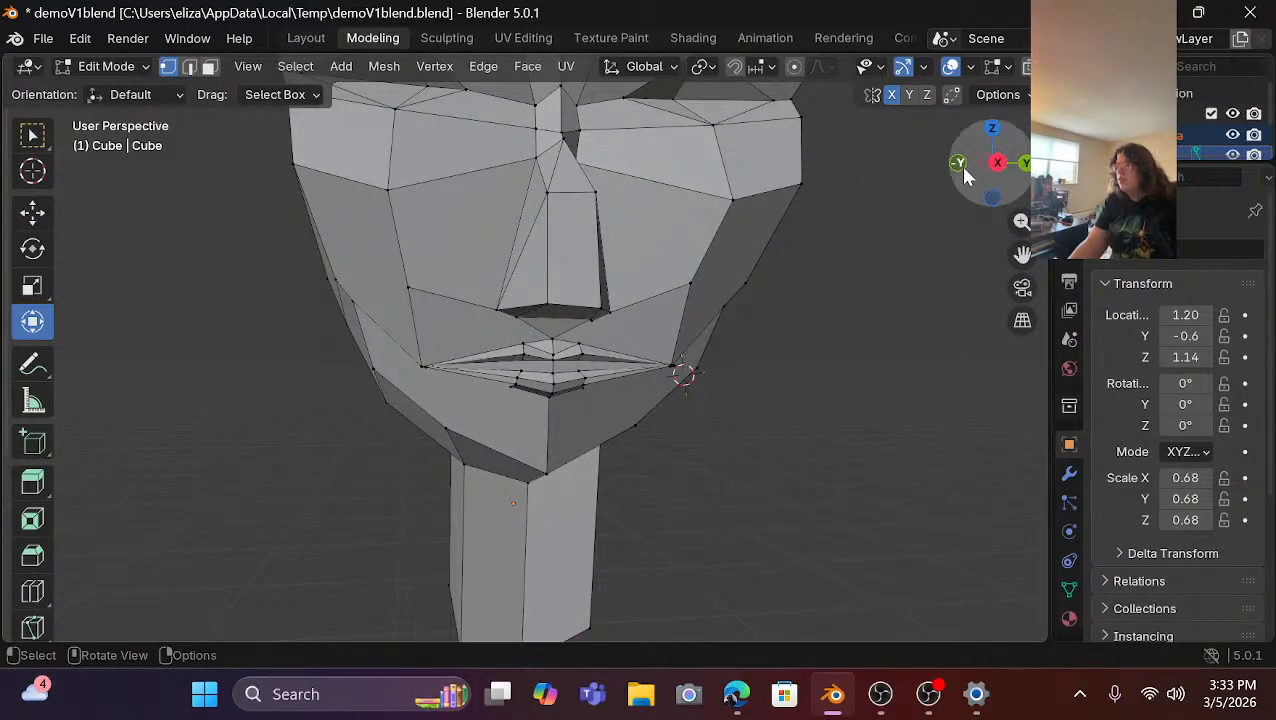
pyautogui.moveTo(968, 177)
pyautogui.mouseDown()
pyautogui.moveTo(958, 158)
pyautogui.moveTo(970, 179)
pyautogui.mouseUp()
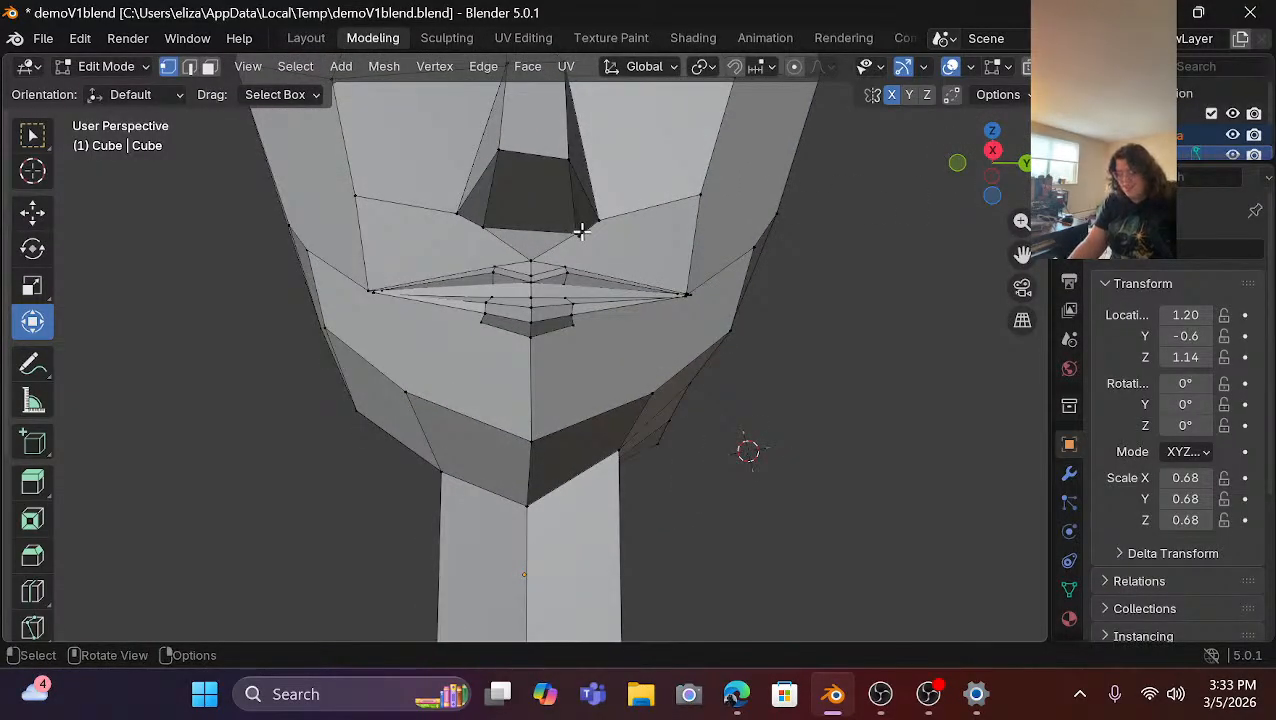
pyautogui.keyDown('shift'); pyautogui.moveTo(578, 228); pyautogui.dragTo(578, 365, button='middle'); pyautogui.keyUp('shift')
pyautogui.scroll(5, 578, 365)
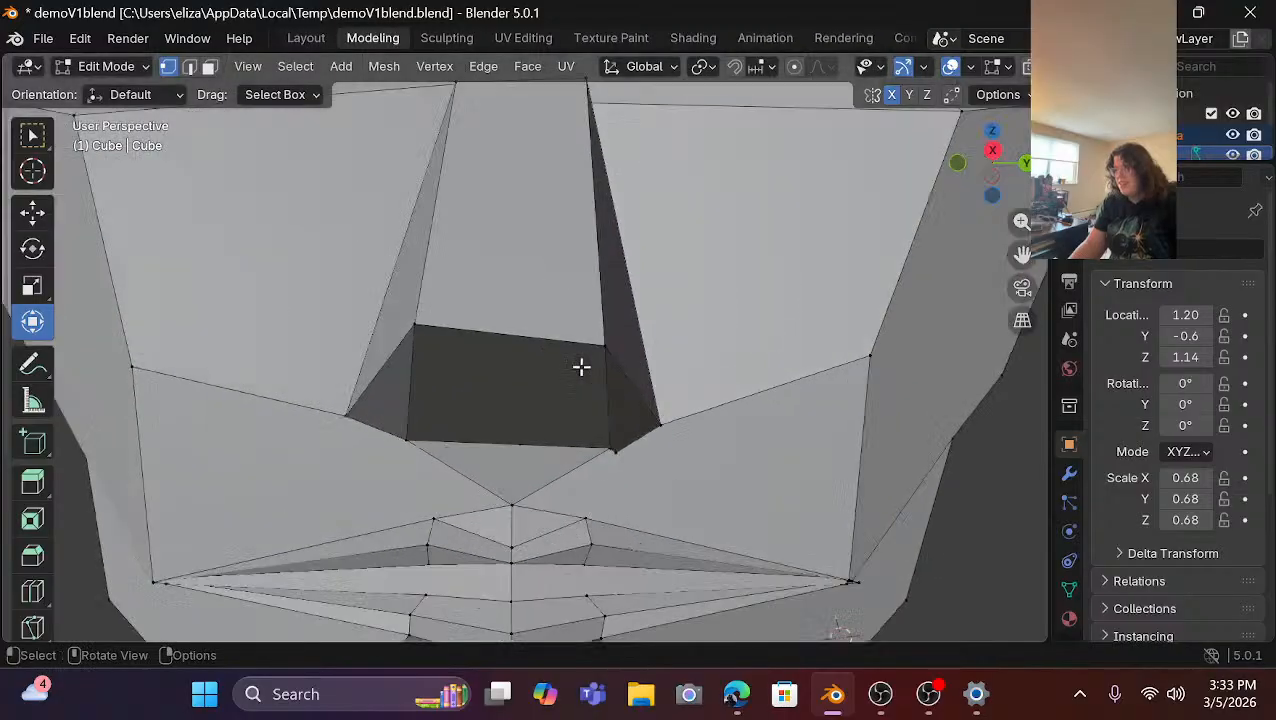
pyautogui.click(600, 351)
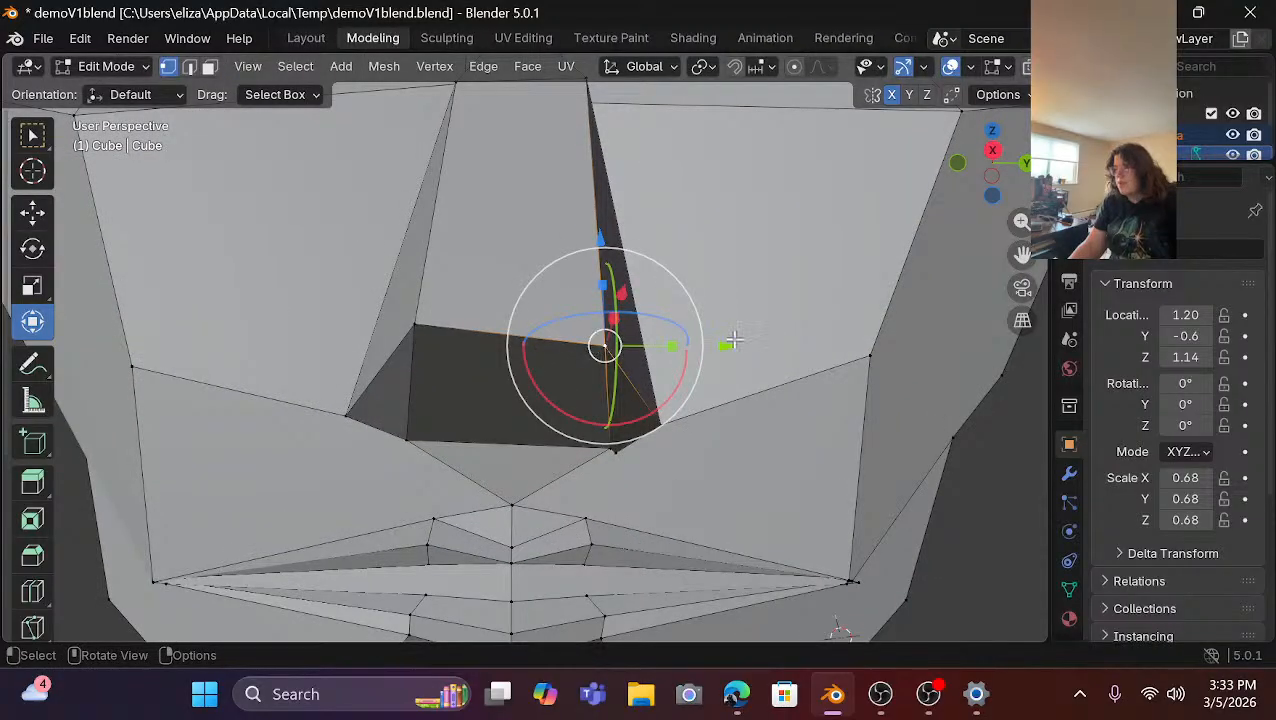
pyautogui.press('g')
pyautogui.press('z')
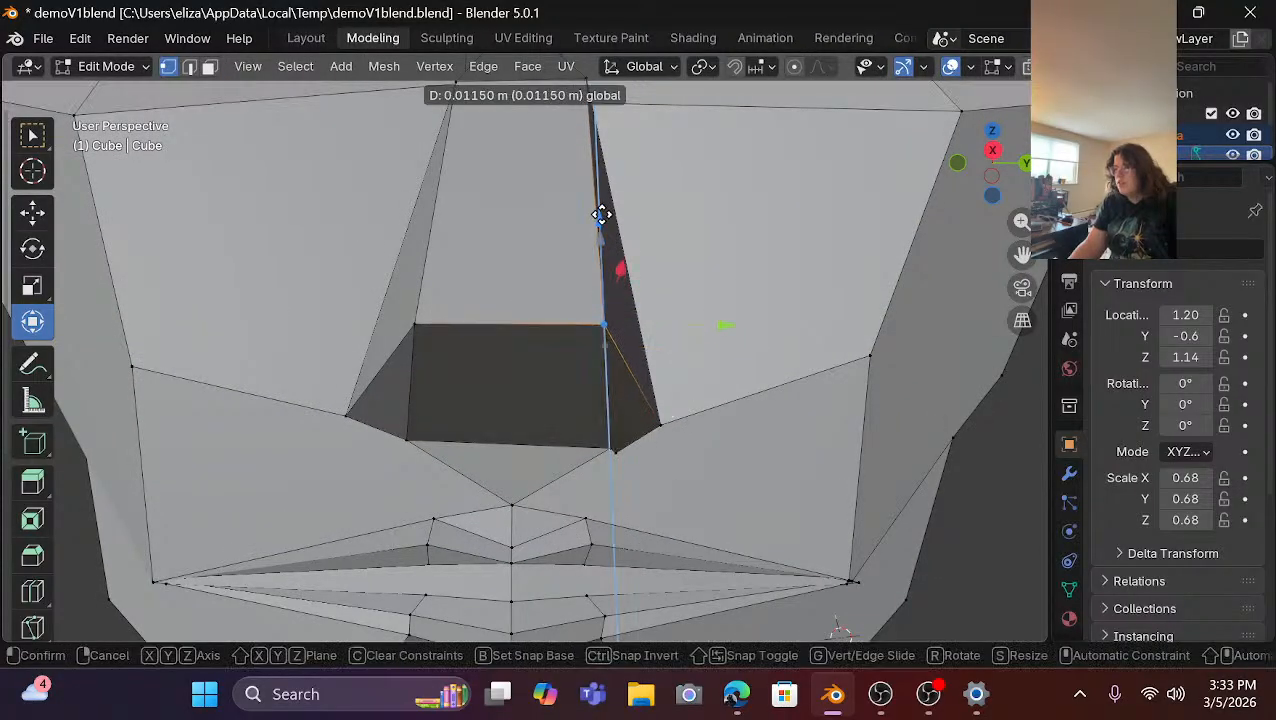
pyautogui.click(601, 214)
pyautogui.click(866, 292)
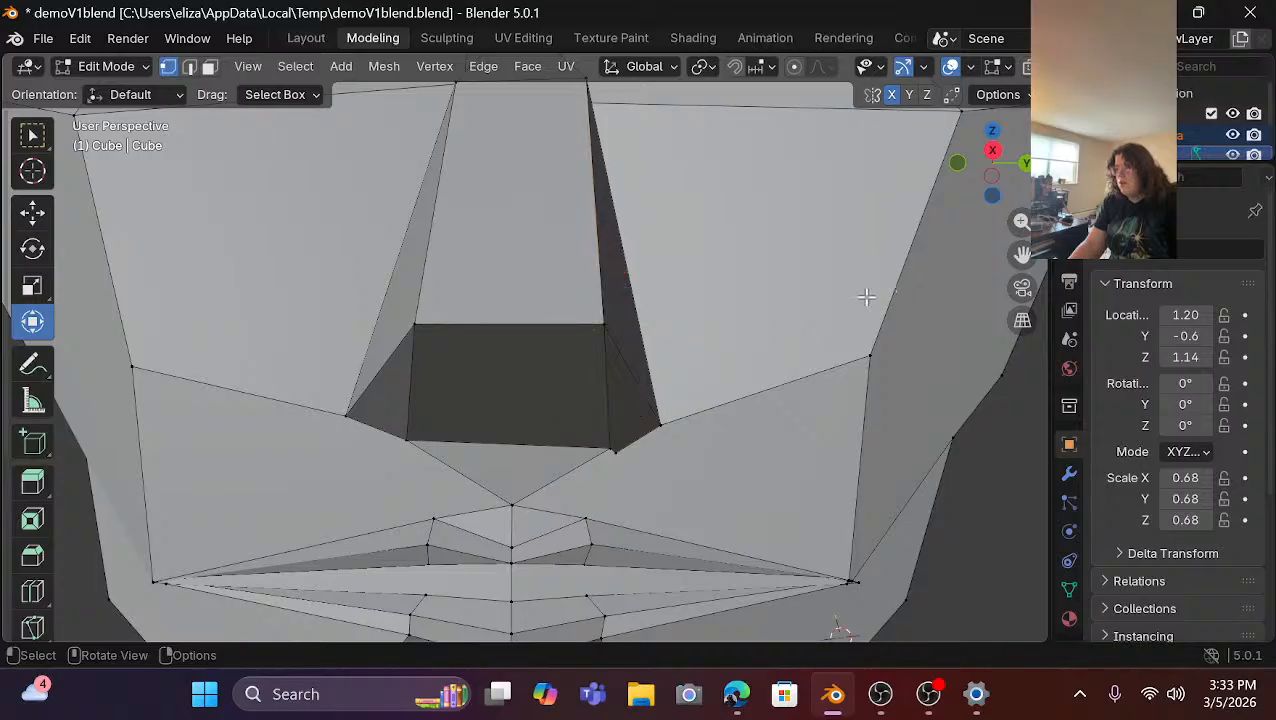
# Scale the two lower outer brow vertices closer together along Y and move them slightly down along Z.
pyautogui.scroll(-5, 818, 309)
pyautogui.scroll(-3, 818, 309)
pyautogui.scroll(-3, 817, 309)
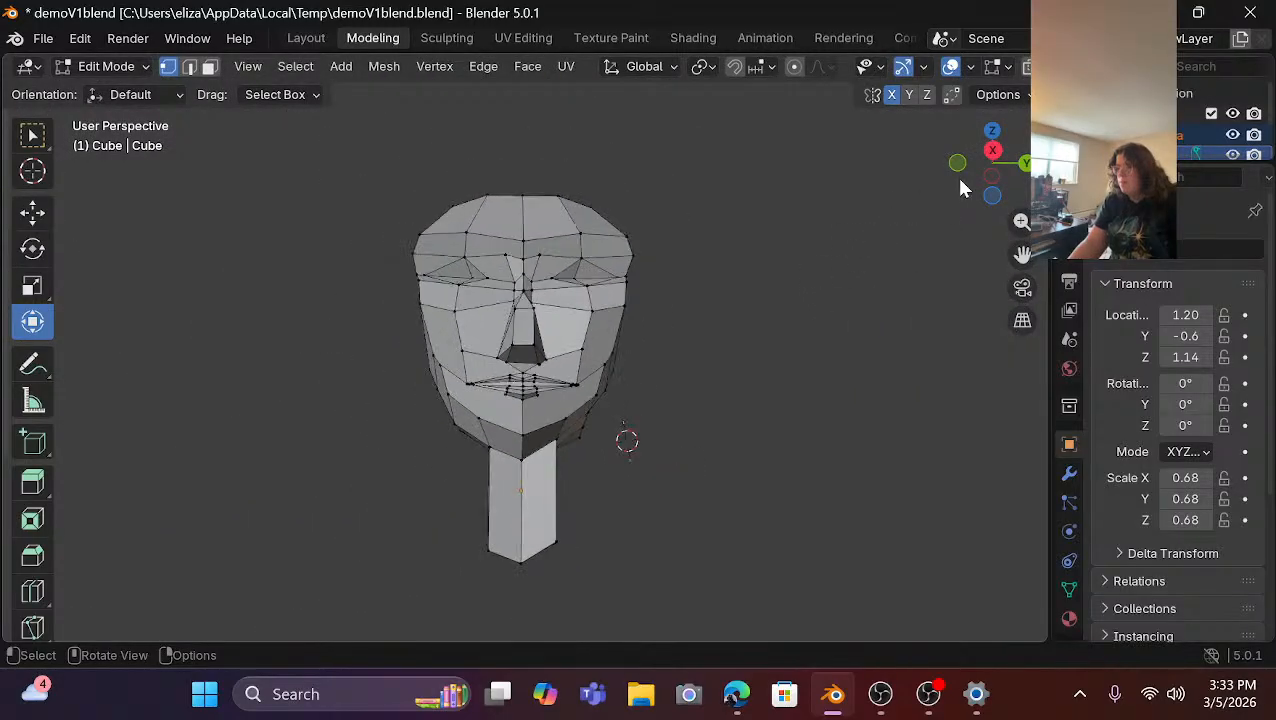
pyautogui.moveTo(958, 176)
pyautogui.mouseDown()
pyautogui.moveTo(958, 198)
pyautogui.moveTo(940, 177)
pyautogui.mouseUp()
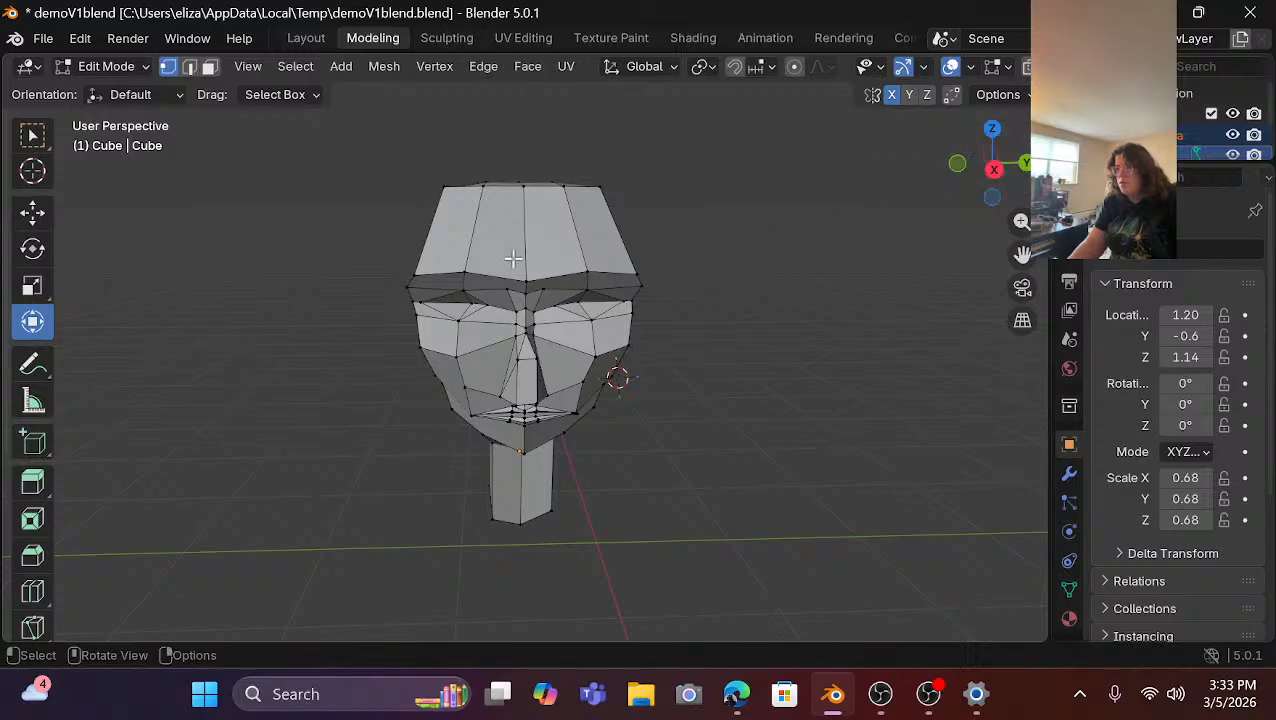
pyautogui.click(408, 288)
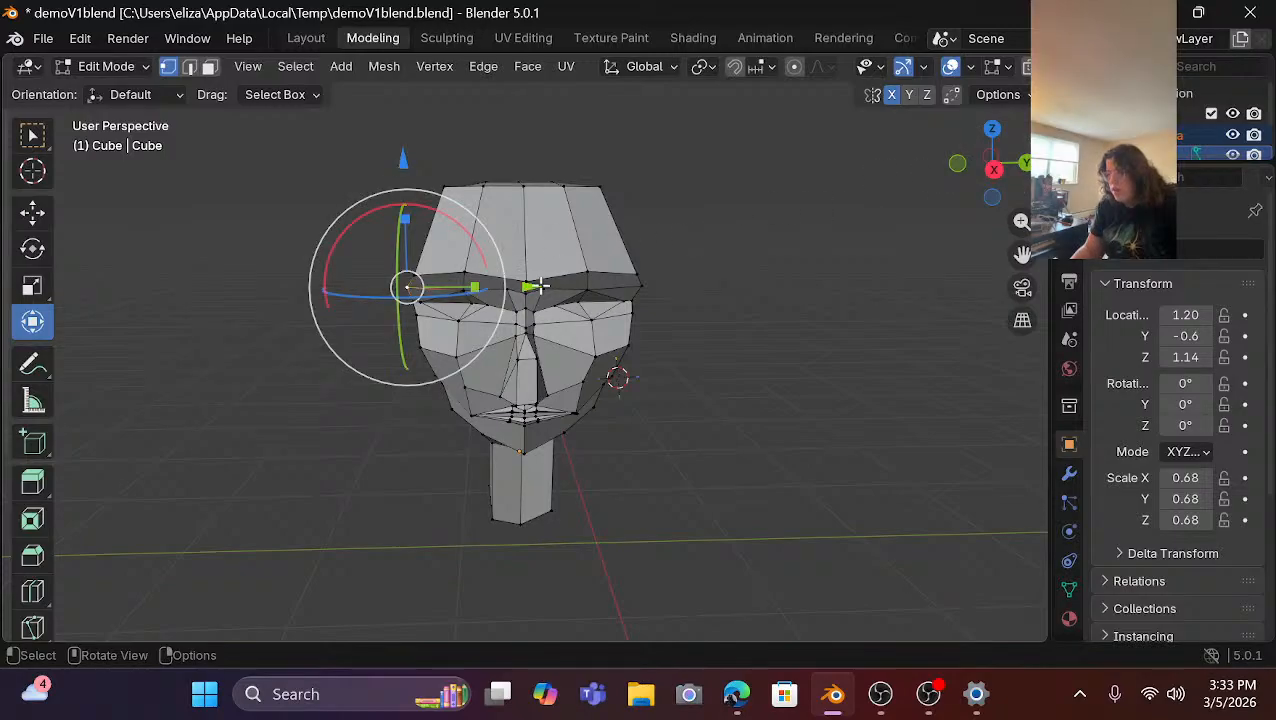
pyautogui.keyDown('shift'); pyautogui.click(633, 290); pyautogui.keyUp('shift')
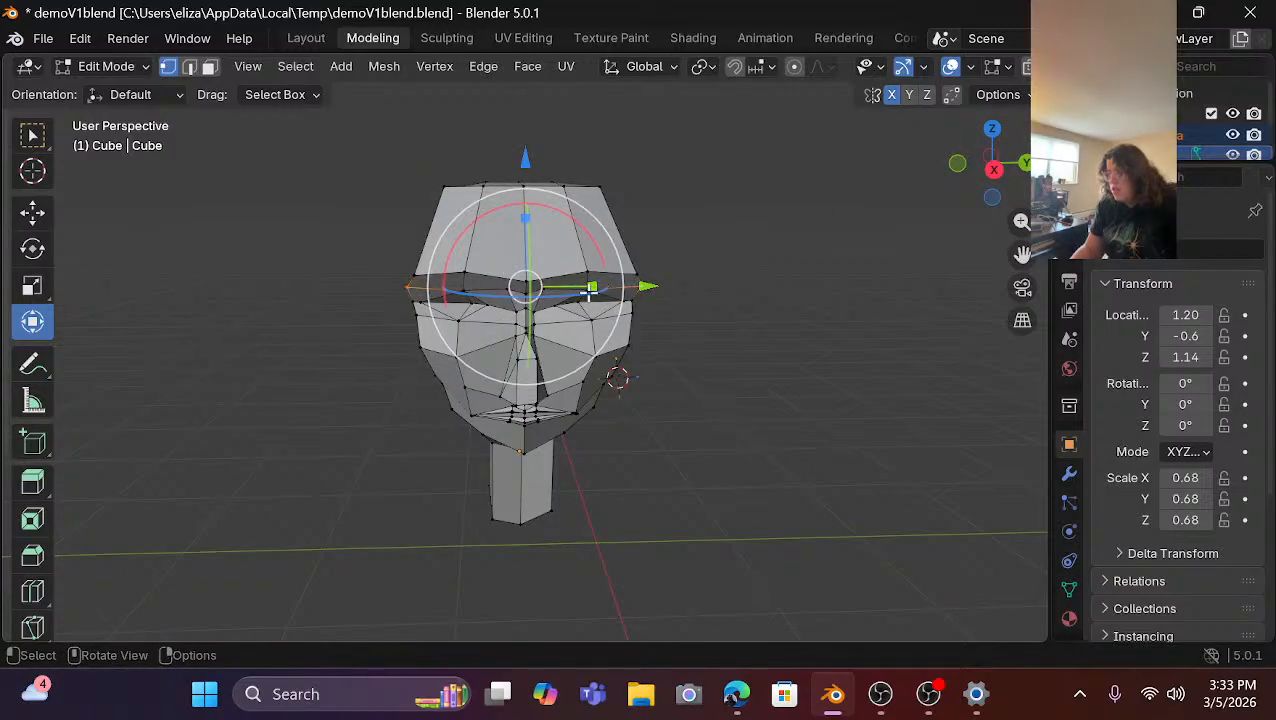
pyautogui.moveTo(593, 287); pyautogui.dragTo(573, 279)
pyautogui.moveTo(530, 155); pyautogui.dragTo(537, 162)
pyautogui.click(718, 245)
pyautogui.scroll(3, 720, 245)
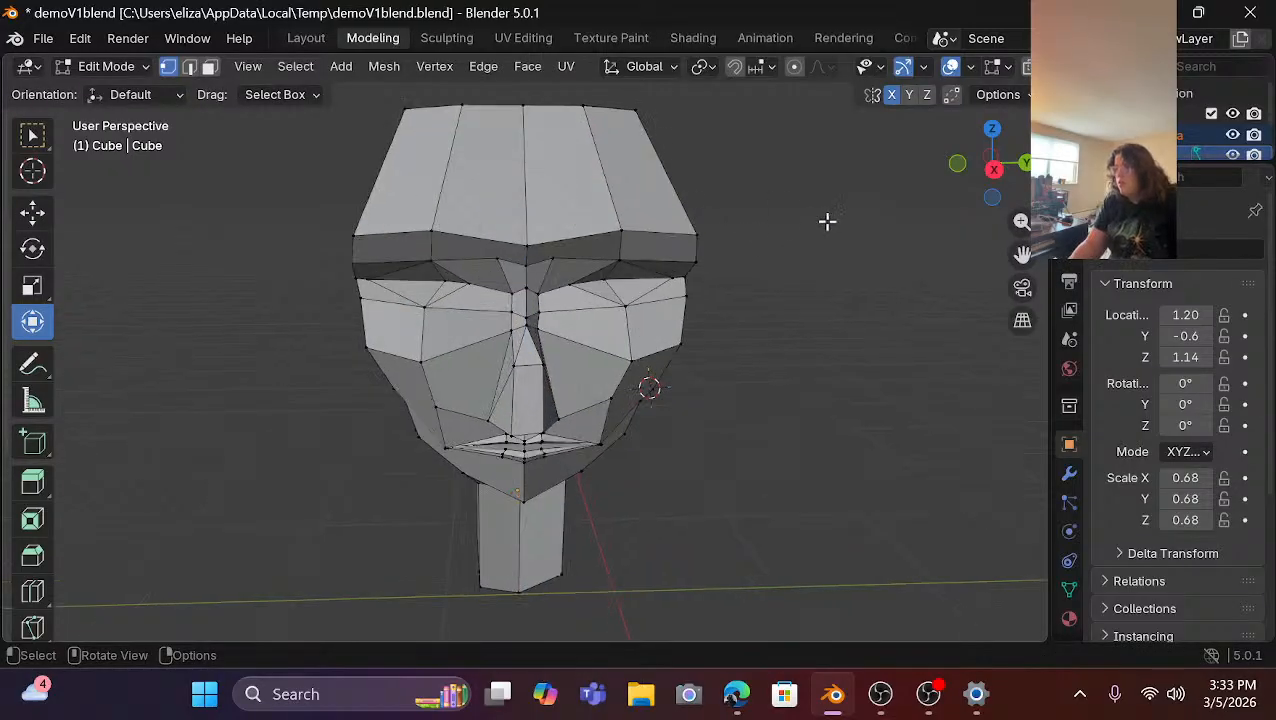
# Move the two upper outer brow vertices back along X by about 0.09 m.
pyautogui.moveTo(963, 170); pyautogui.dragTo(790, 179)
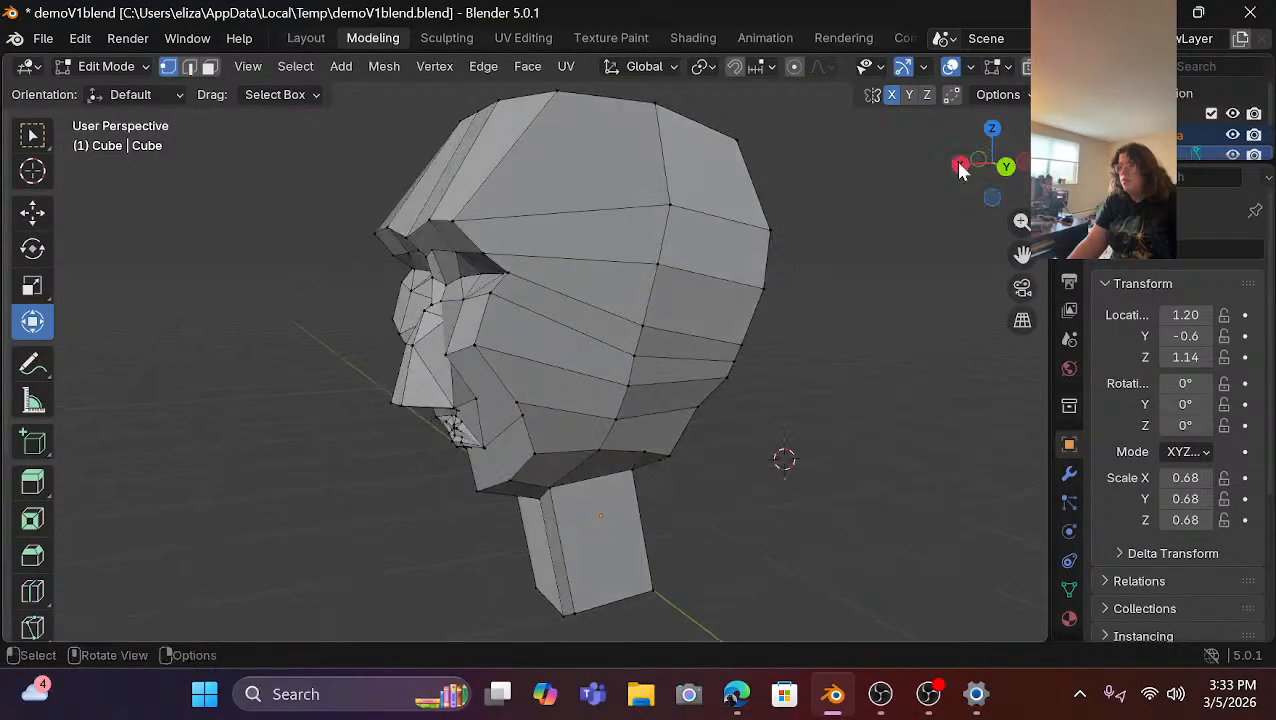
pyautogui.click(454, 224)
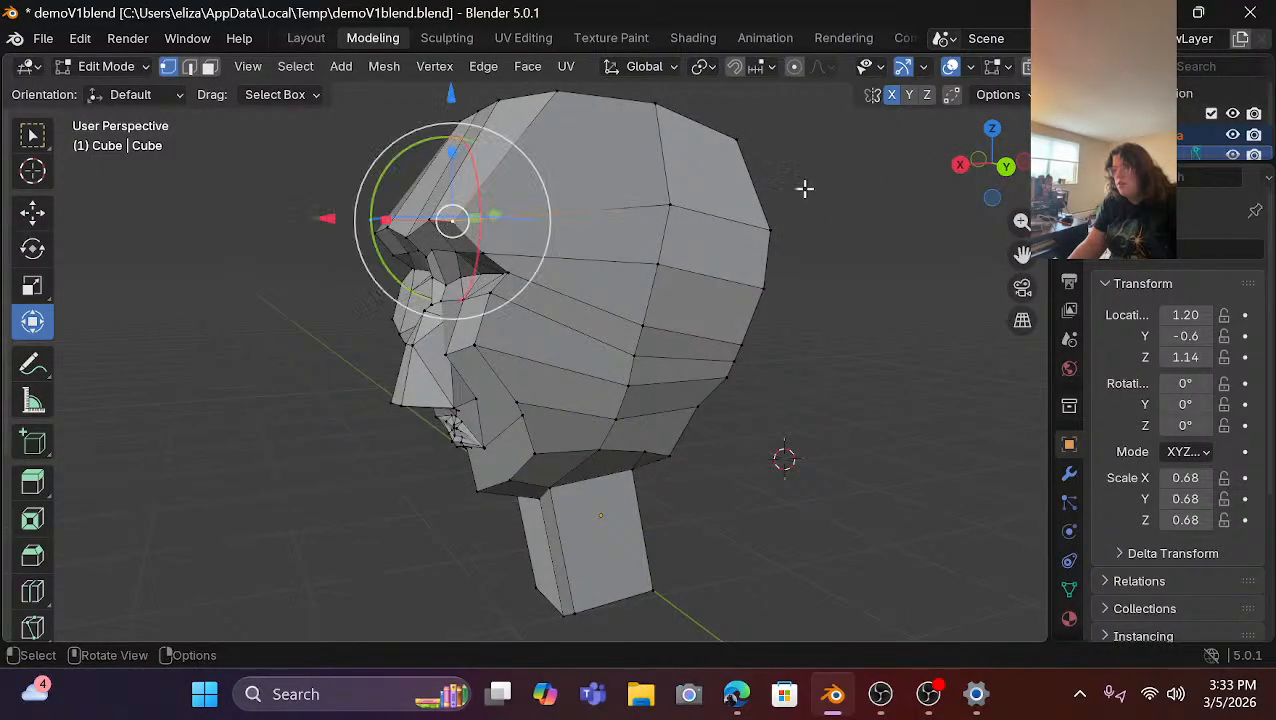
pyautogui.moveTo(967, 176); pyautogui.dragTo(1030, 160)
pyautogui.scroll(2, 474, 248)
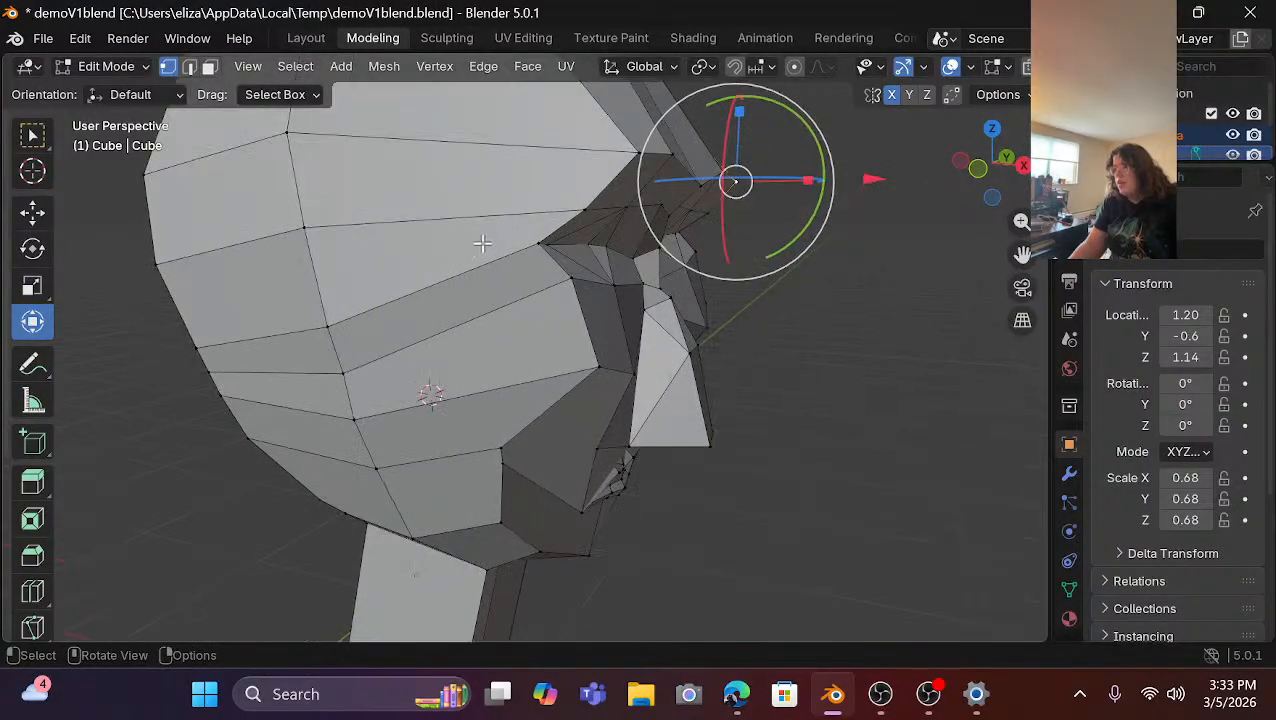
pyautogui.keyDown('shift'); pyautogui.click(629, 148); pyautogui.keyUp('shift')
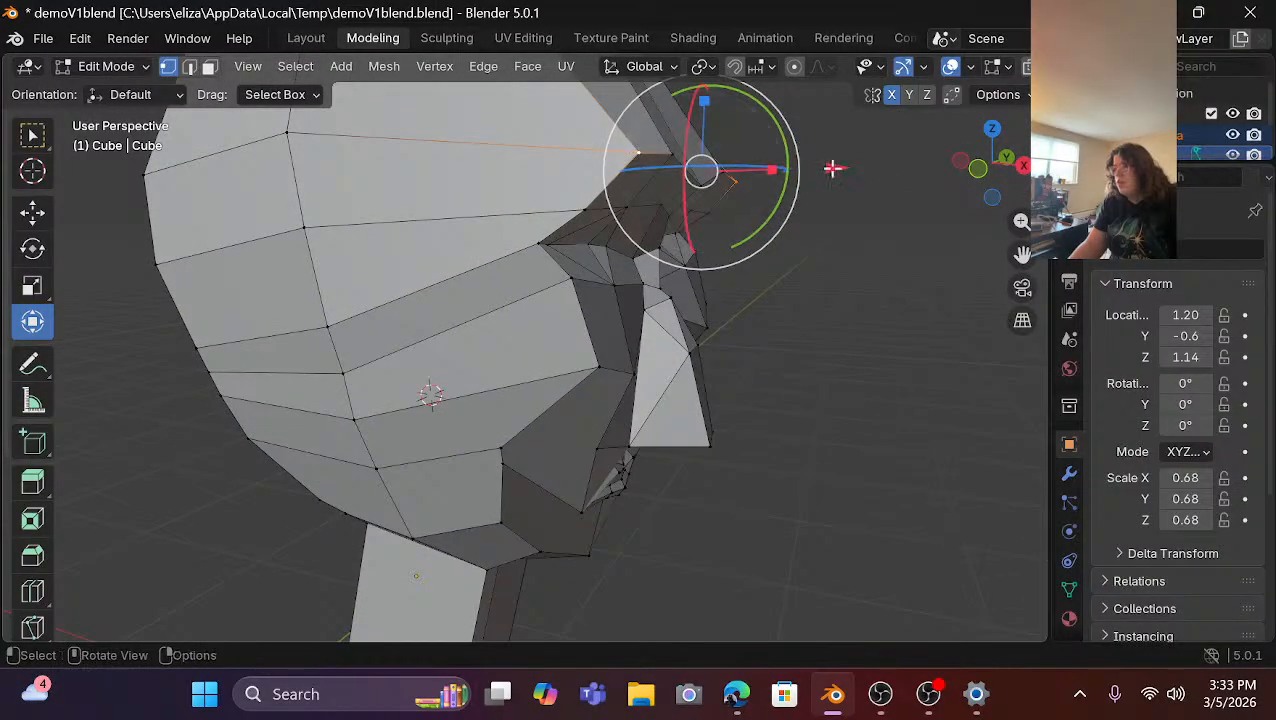
pyautogui.moveTo(834, 170); pyautogui.dragTo(790, 168)
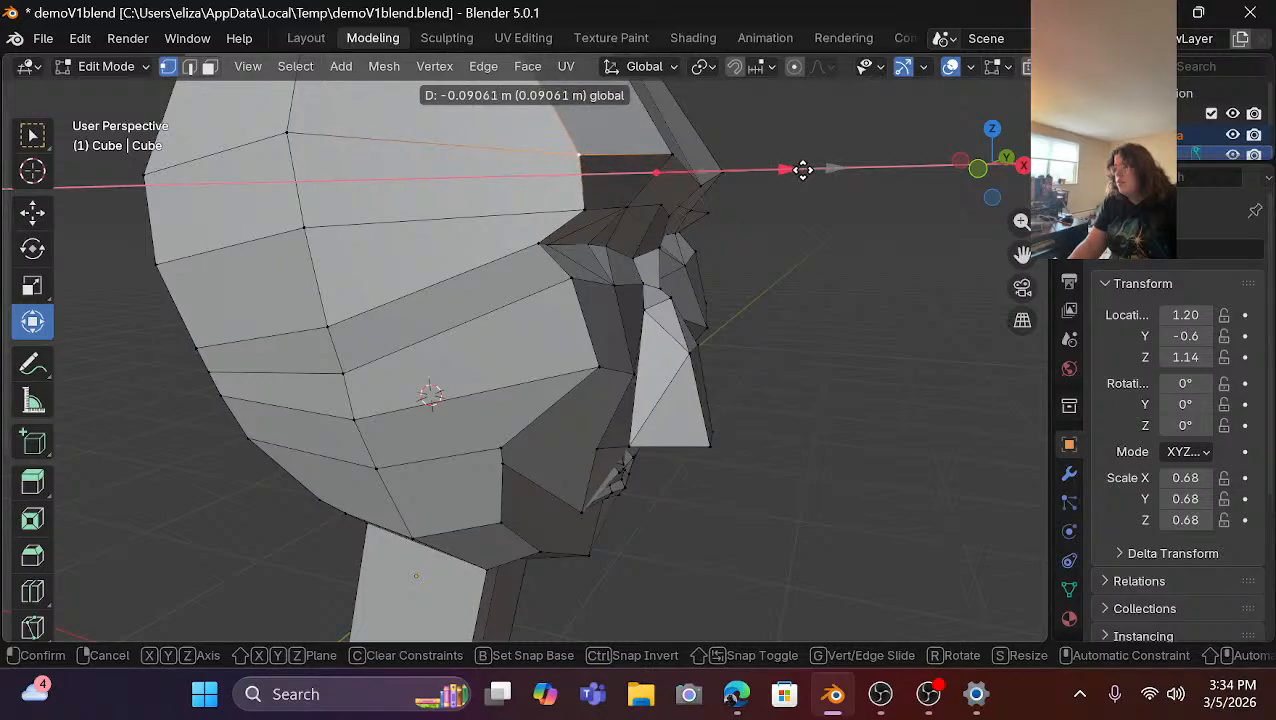
pyautogui.click(804, 170)
pyautogui.click(939, 240)
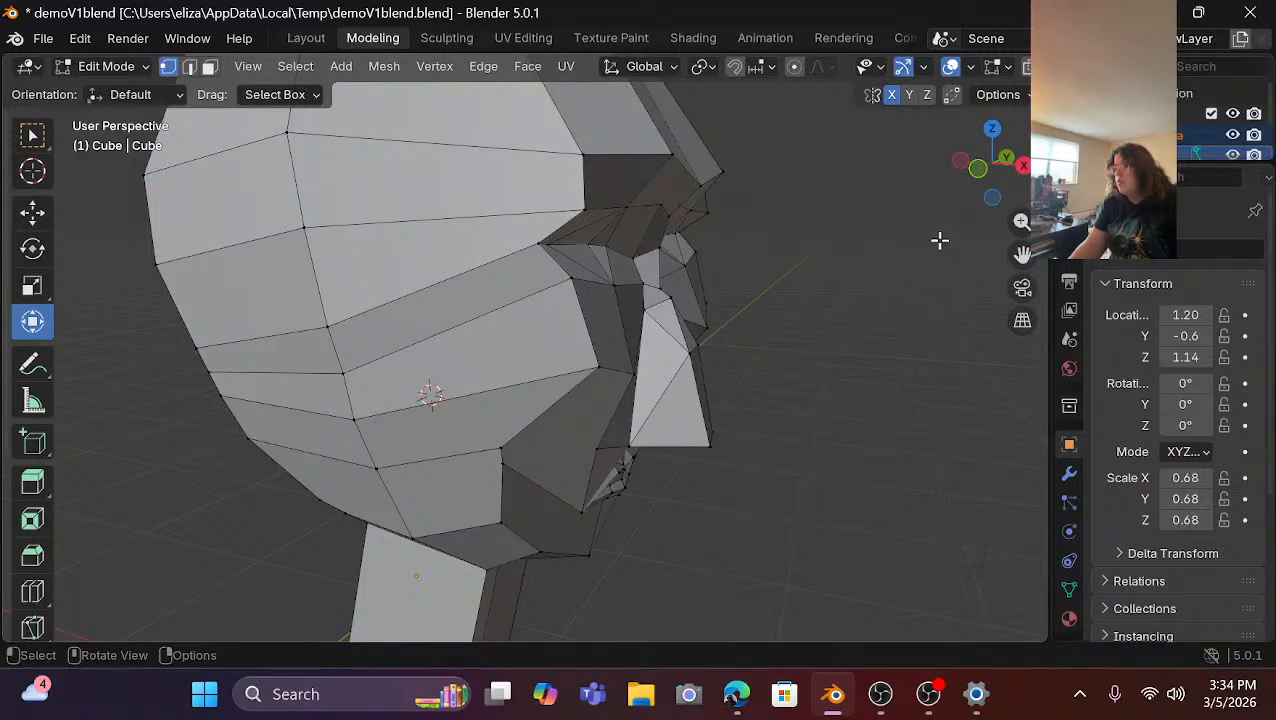
# Move the two lower outer brow vertices back along X, roughly in line with the outer eye corners.
pyautogui.click(580, 208)
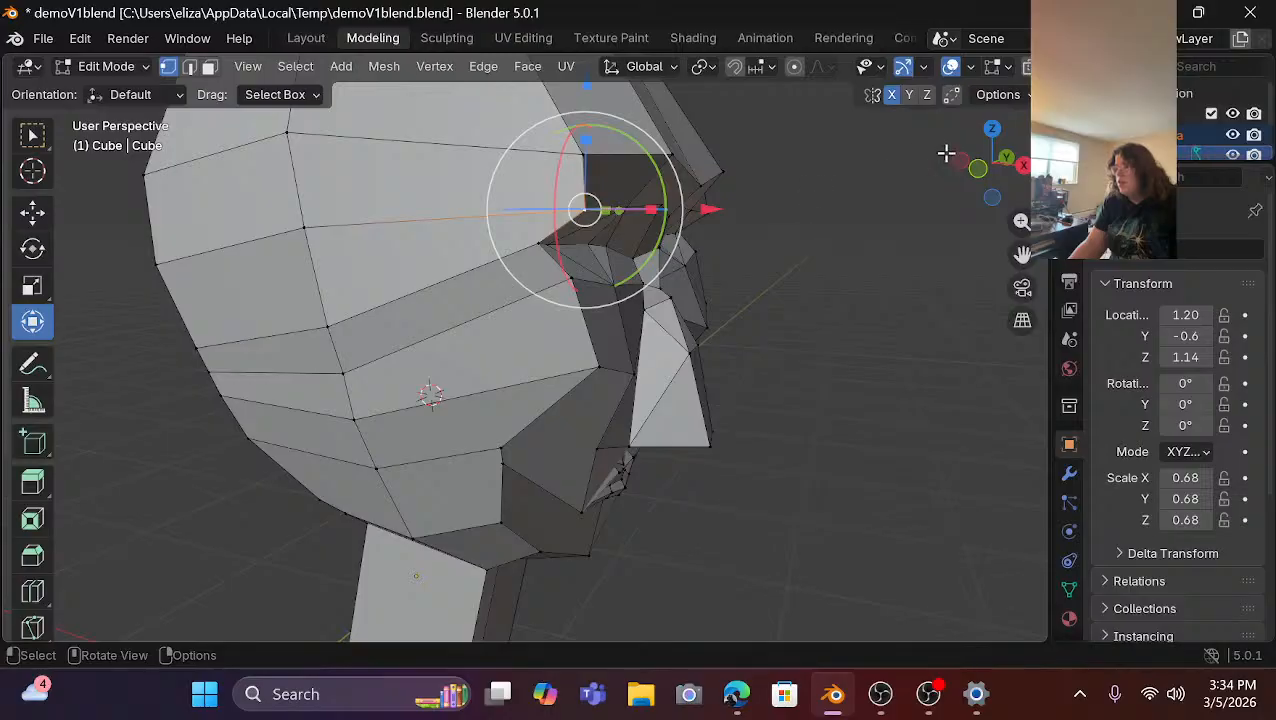
pyautogui.moveTo(990, 165)
pyautogui.mouseDown()
pyautogui.moveTo(850, 172)
pyautogui.moveTo(977, 183)
pyautogui.mouseUp()
pyautogui.keyDown('shift'); pyautogui.click(473, 222); pyautogui.keyUp('shift')
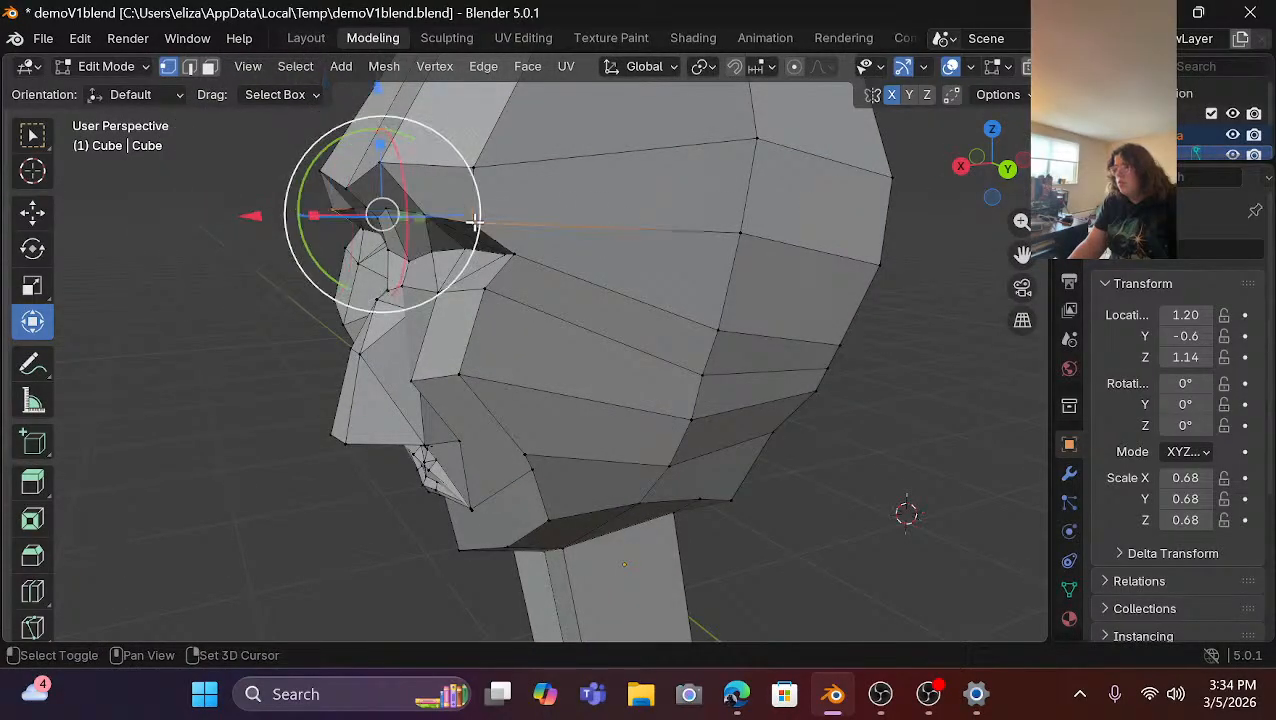
pyautogui.moveTo(254, 215); pyautogui.dragTo(289, 218)
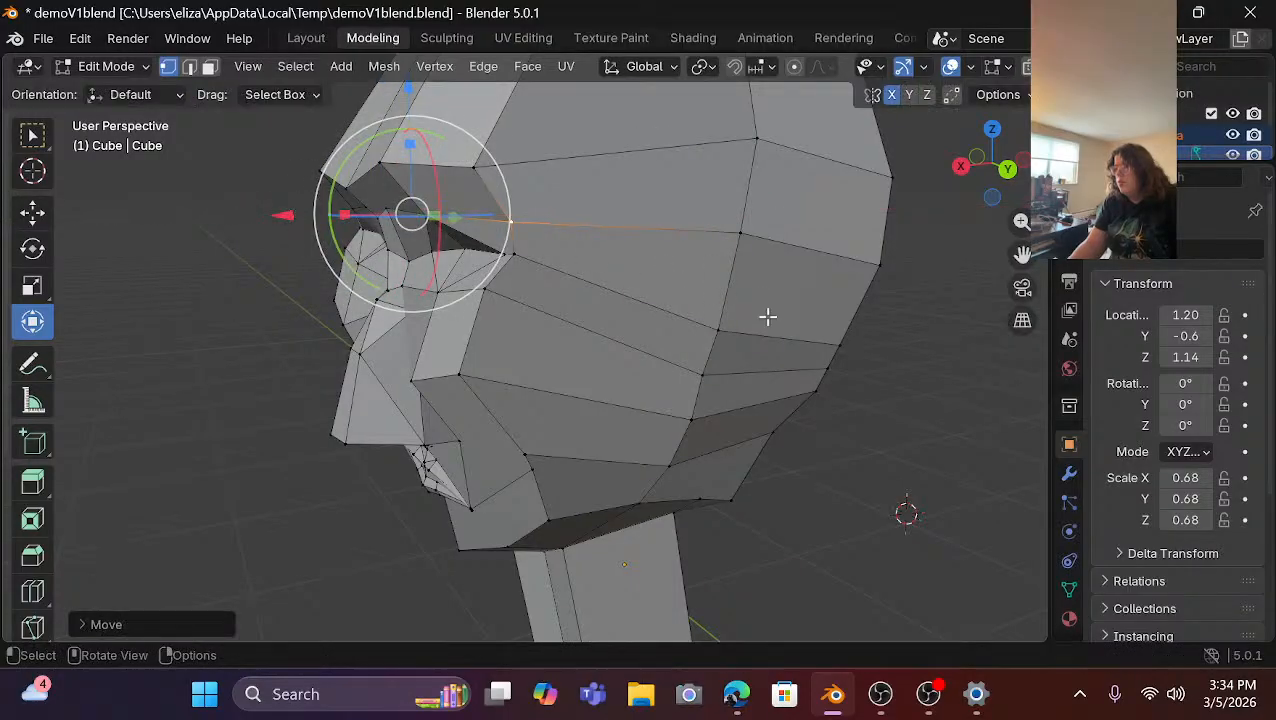
pyautogui.click(957, 381)
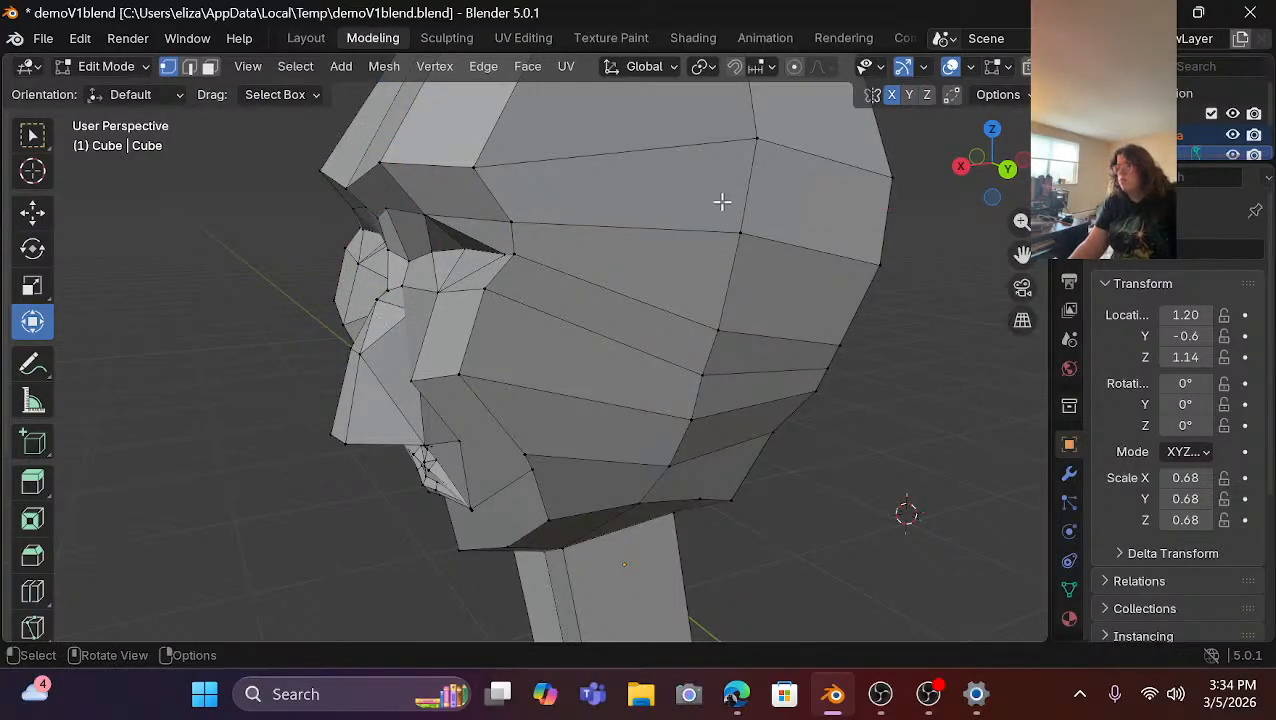
# Select the two upper outer brow vertices and lower them about 0.021 m along Z.
pyautogui.moveTo(963, 166); pyautogui.dragTo(294, 213)
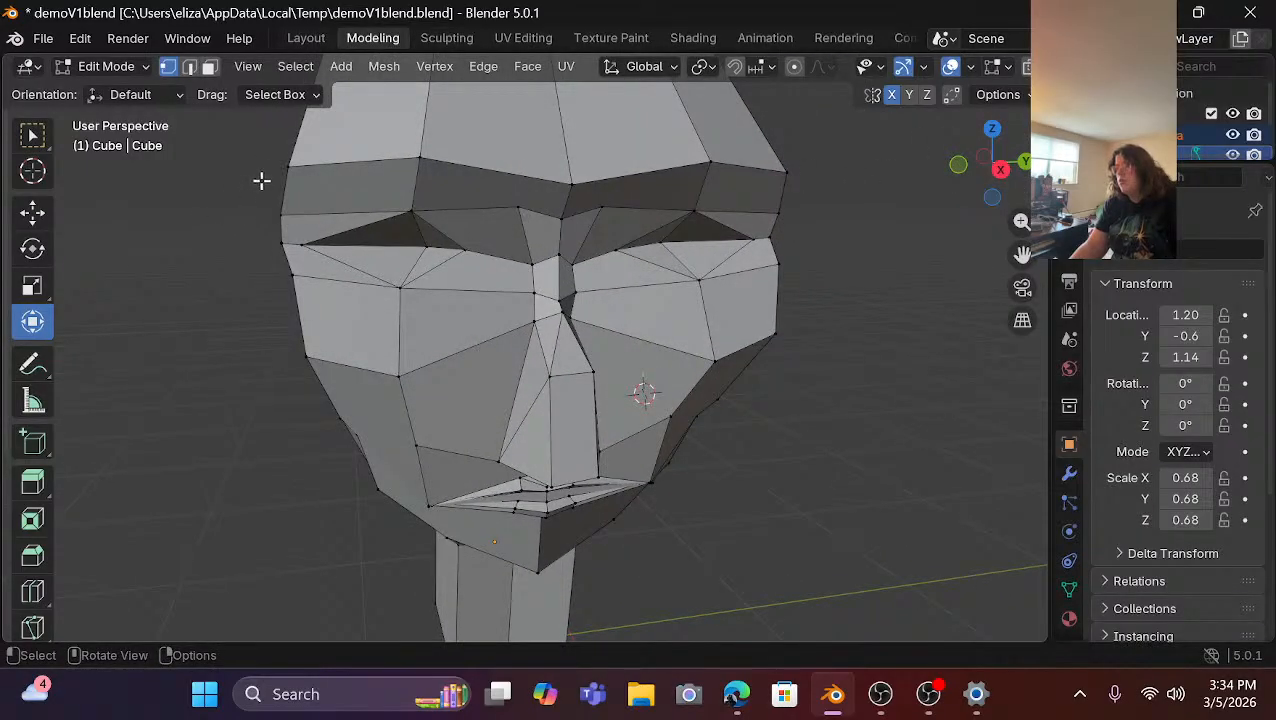
pyautogui.click(286, 167)
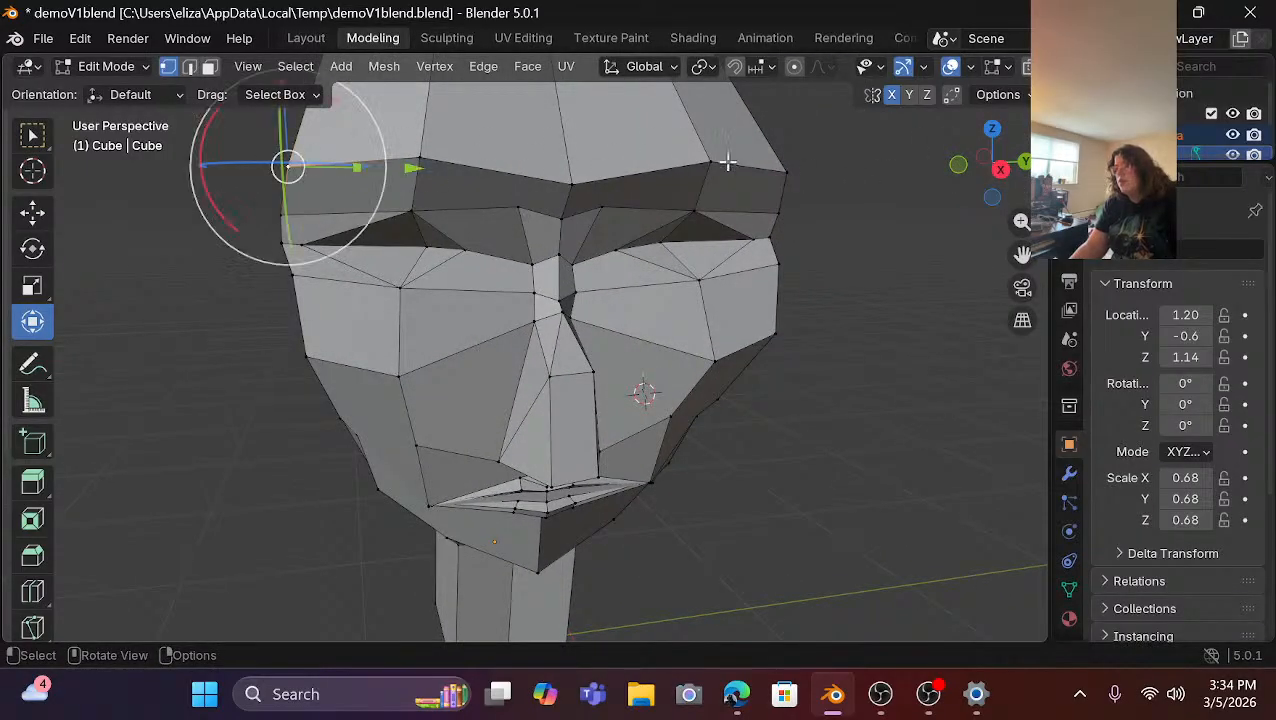
pyautogui.keyDown('shift'); pyautogui.click(787, 175); pyautogui.keyUp('shift')
pyautogui.moveTo(522, 104); pyautogui.dragTo(497, 145, button='middle')
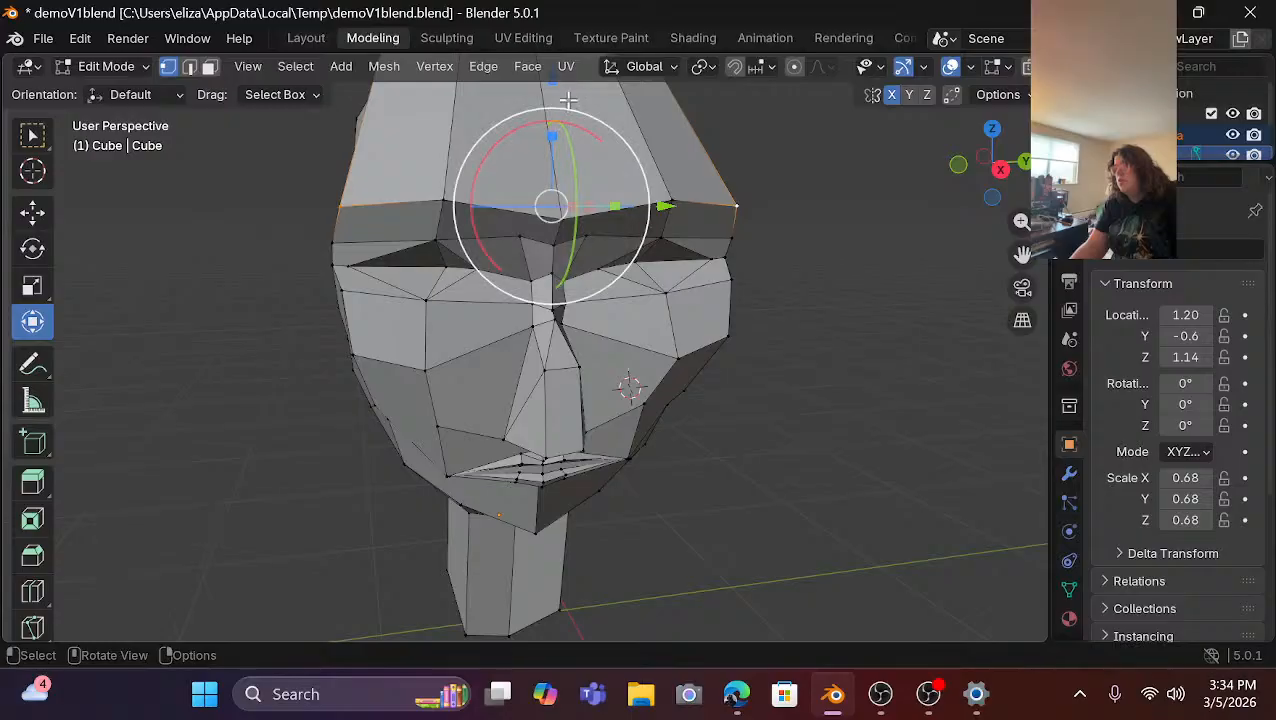
pyautogui.press('g')
pyautogui.press('z')
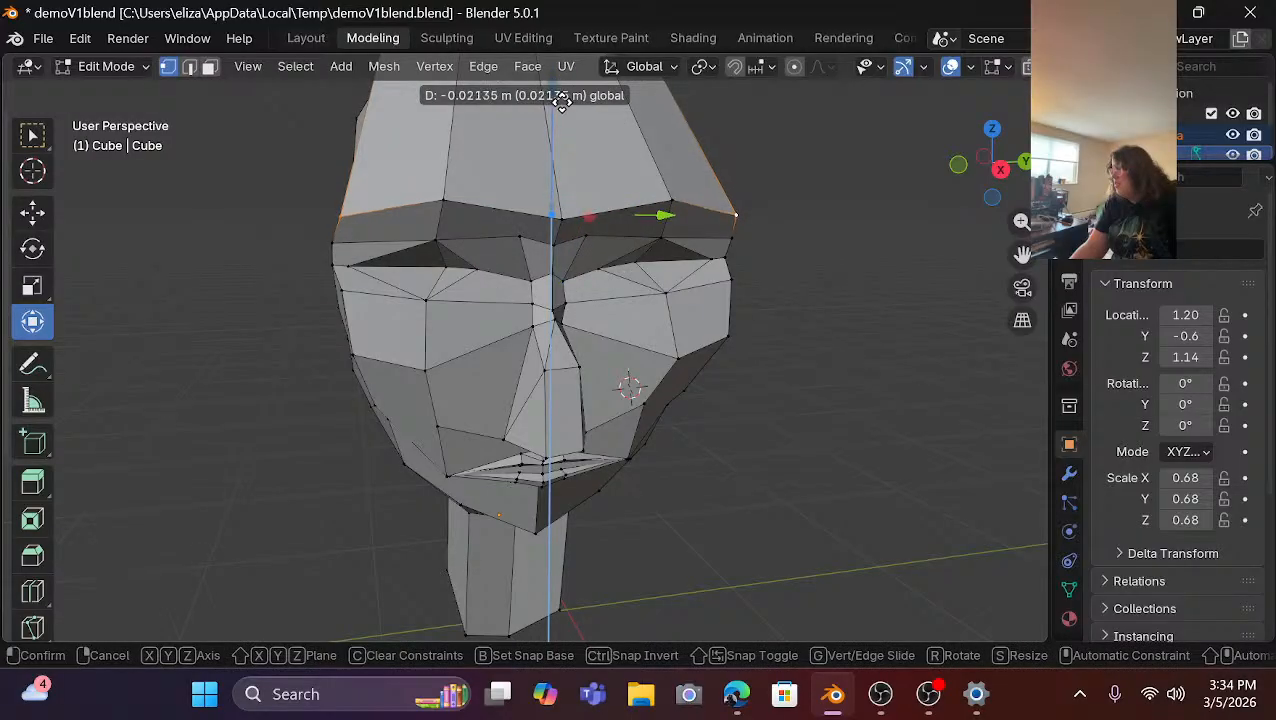
pyautogui.click(563, 100)
# Select the four forehead faces above the brow in face mode and scale them slightly smaller along Z.
pyautogui.scroll(-5, 795, 211)
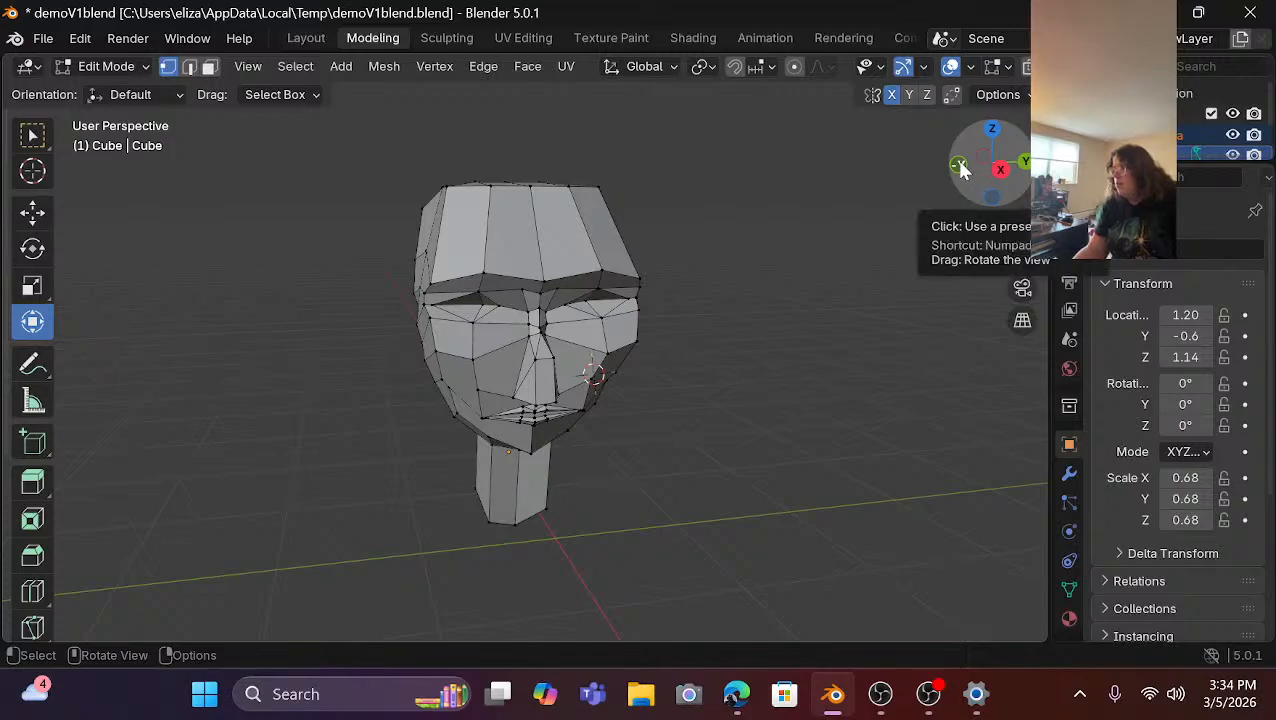
pyautogui.moveTo(985, 175); pyautogui.dragTo(903, 161)
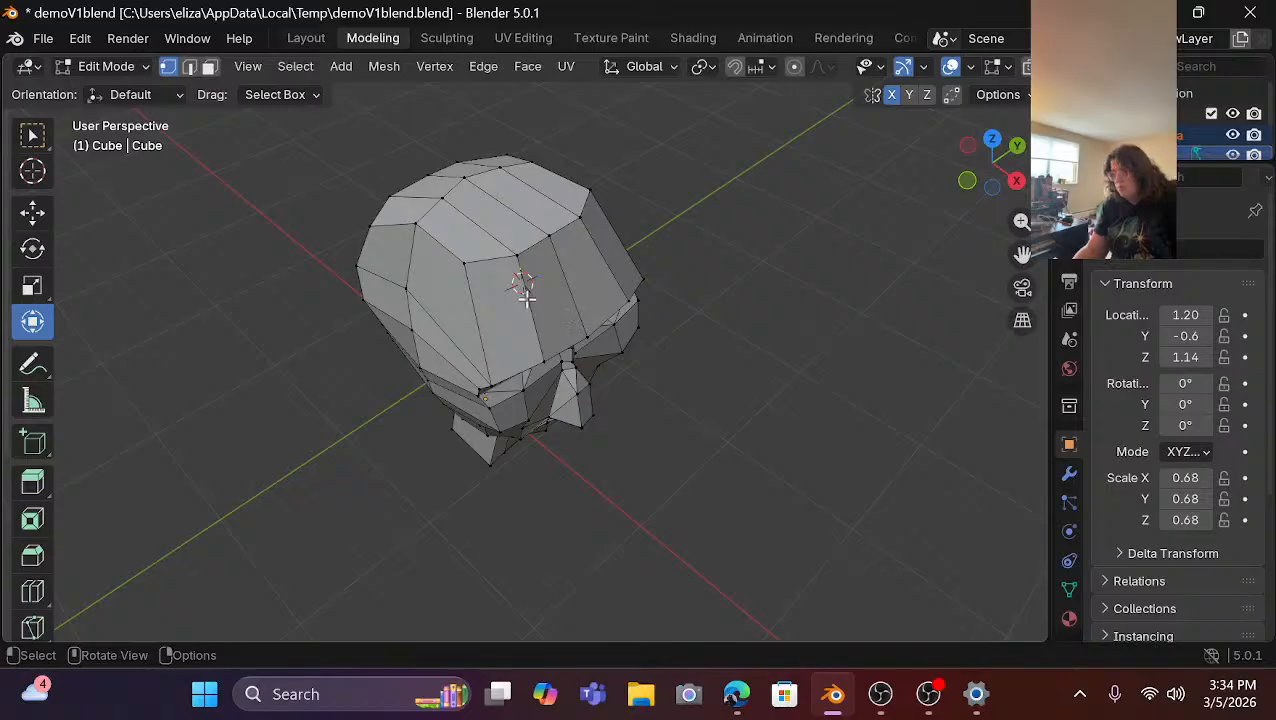
pyautogui.press('3')
pyautogui.click(501, 342)
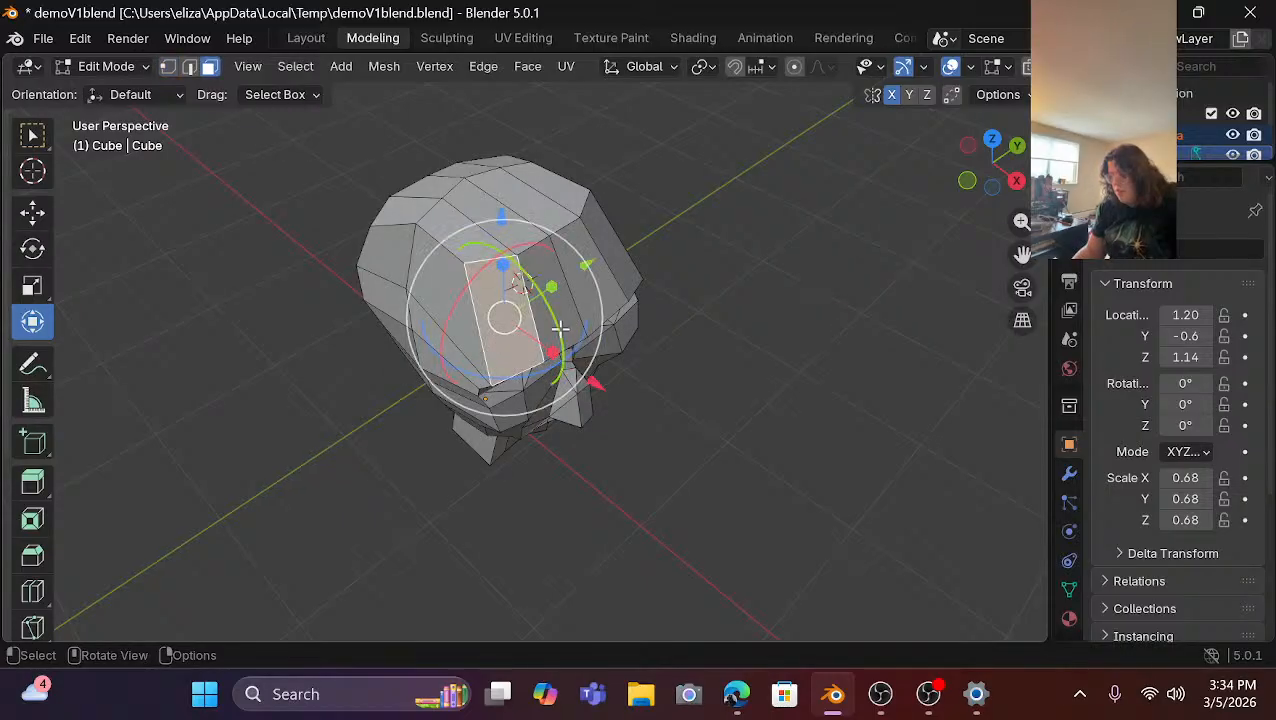
pyautogui.keyDown('shift'); pyautogui.click(623, 260); pyautogui.keyUp('shift')
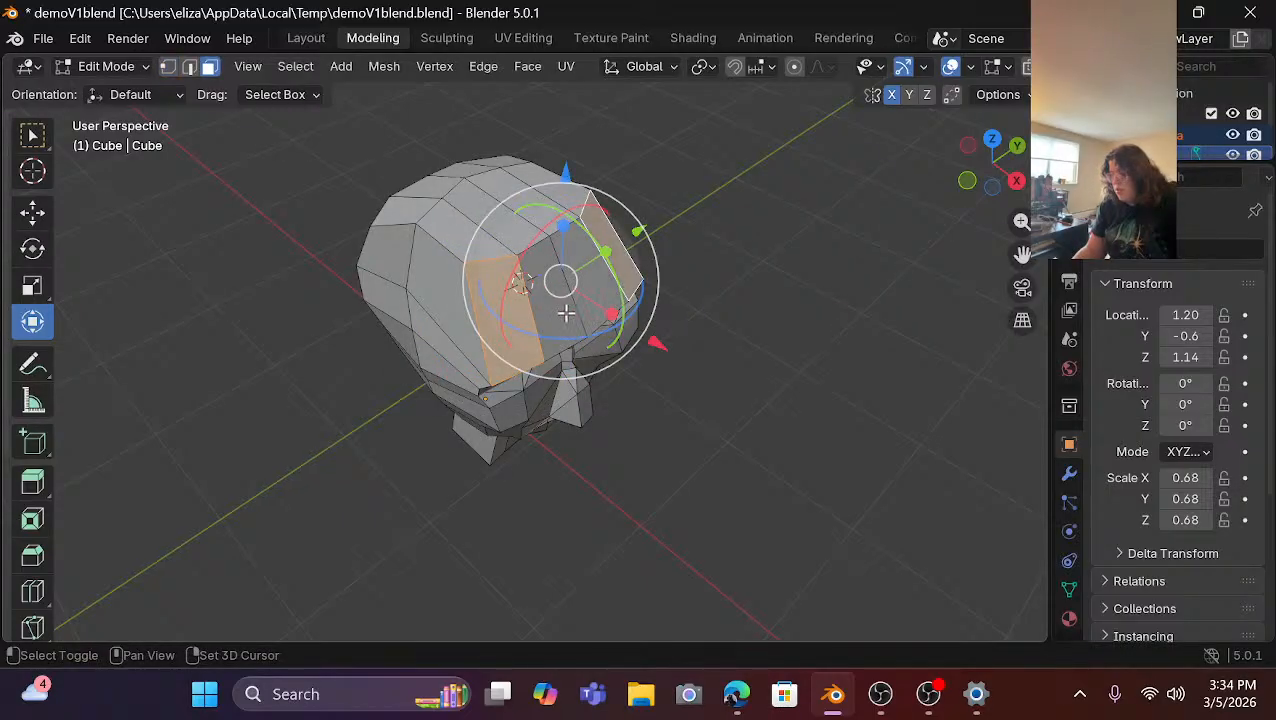
pyautogui.scroll(4, 565, 311)
pyautogui.scroll(2, 562, 310)
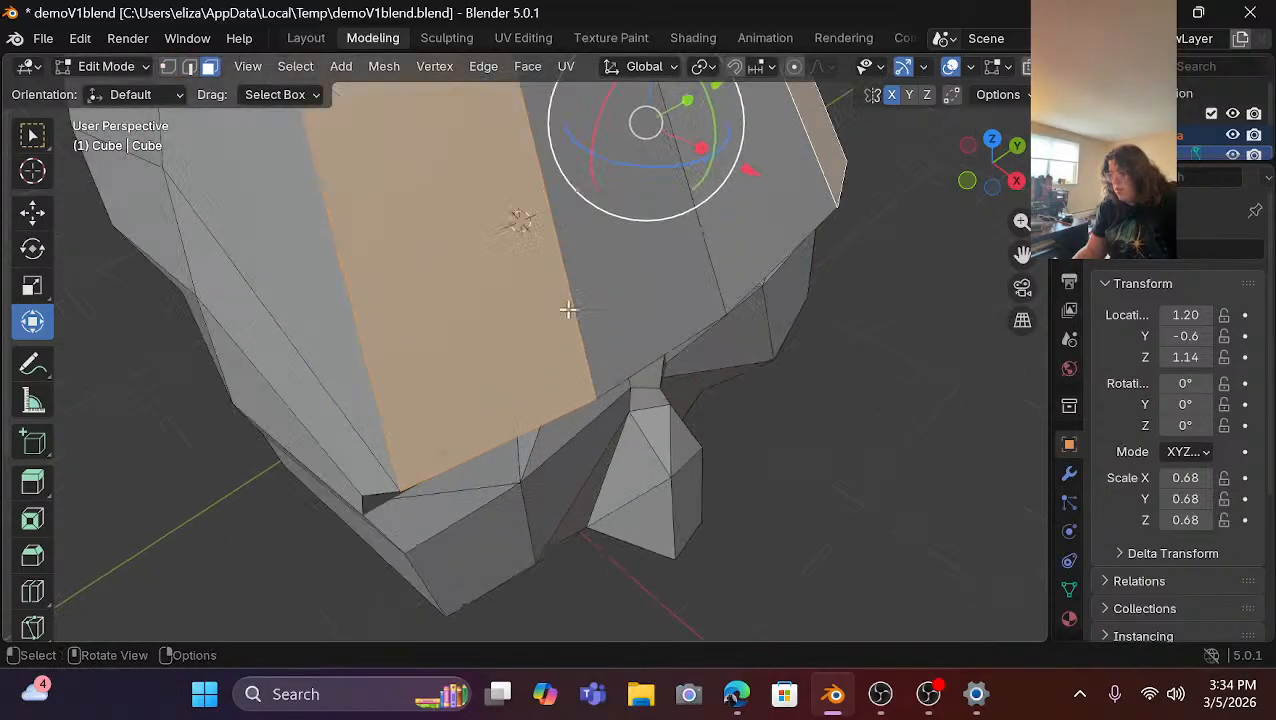
pyautogui.keyDown('shift'); pyautogui.click(675, 301); pyautogui.keyUp('shift')
pyautogui.keyDown('shift'); pyautogui.click(747, 279); pyautogui.keyUp('shift')
pyautogui.scroll(-6, 755, 255)
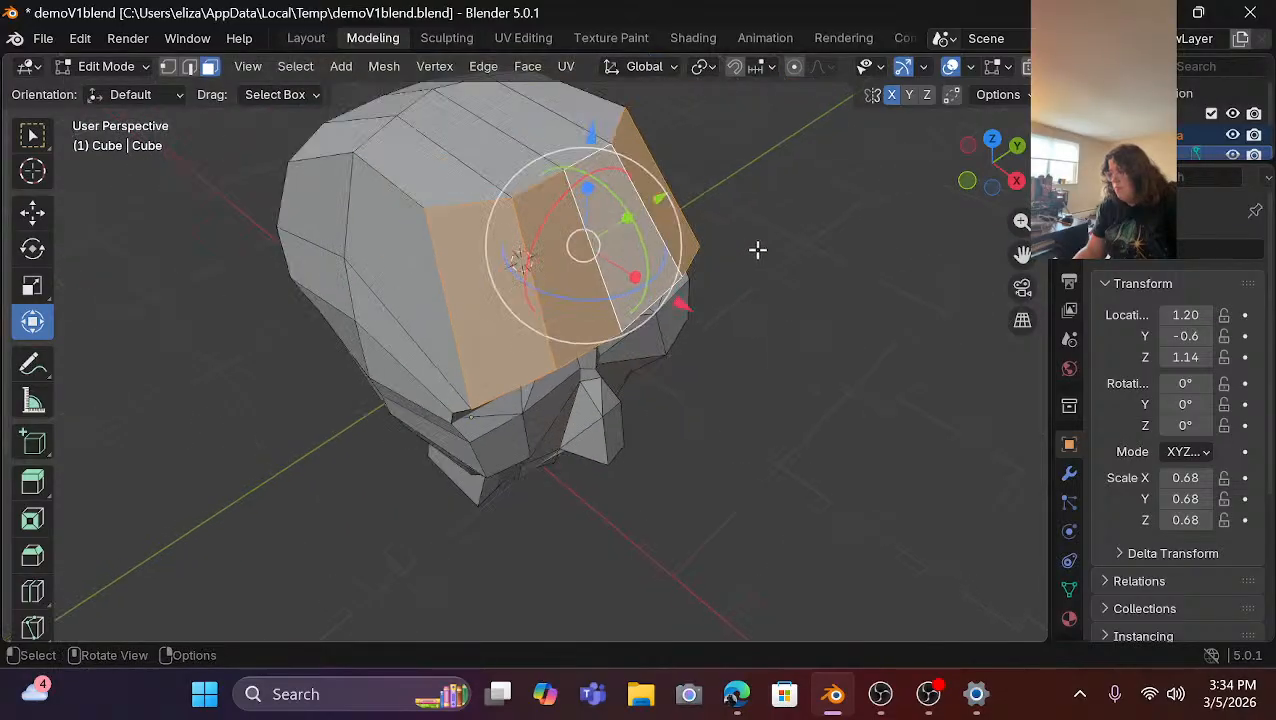
pyautogui.scroll(3, 865, 218)
pyautogui.moveTo(966, 181); pyautogui.dragTo(1078, 96)
pyautogui.scroll(-2, 740, 256)
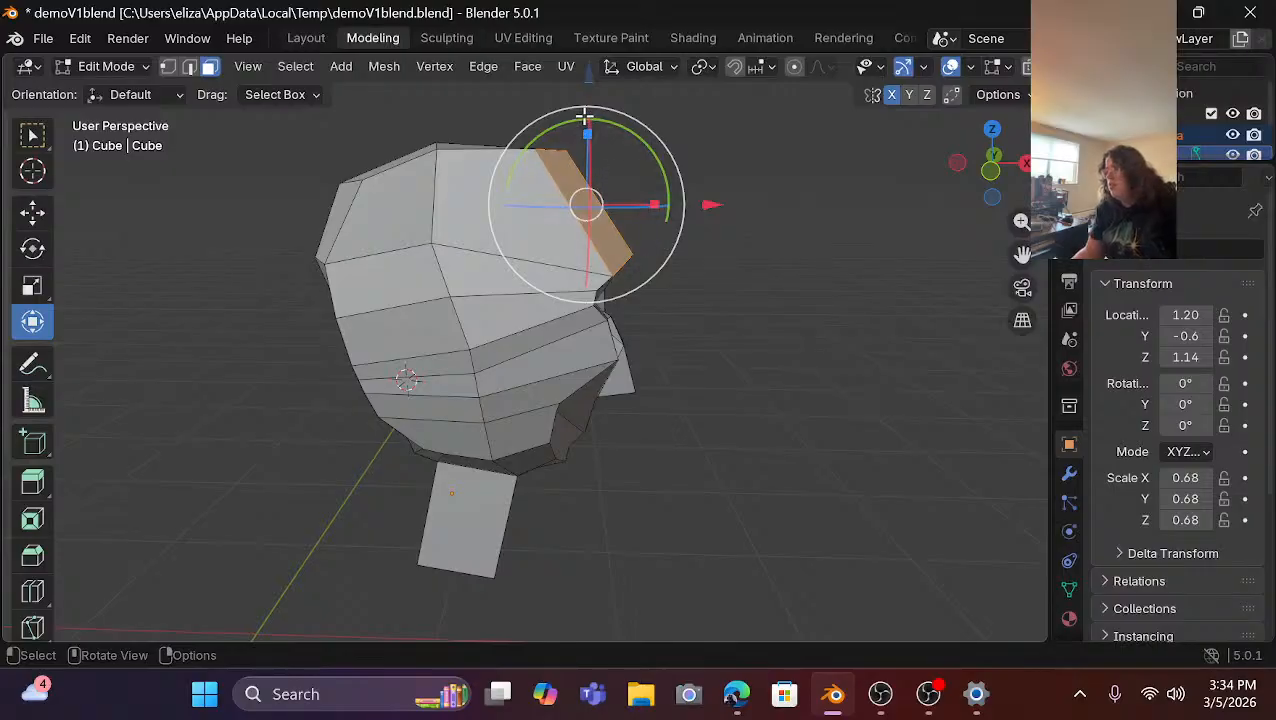
pyautogui.moveTo(587, 135); pyautogui.dragTo(590, 150)
# Move the four forehead faces slightly back along X and shrink them a little more along Z.
pyautogui.moveTo(712, 204); pyautogui.dragTo(699, 204)
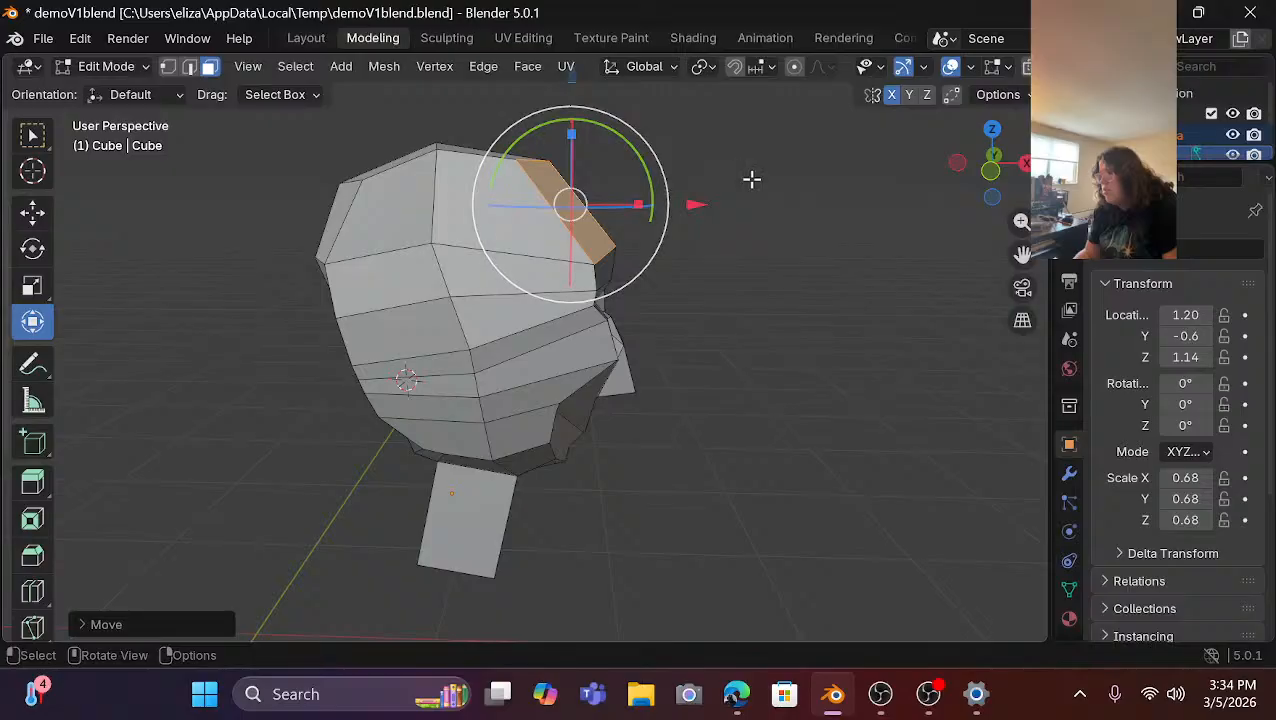
pyautogui.moveTo(571, 135); pyautogui.dragTo(572, 140)
pyautogui.click(741, 342)
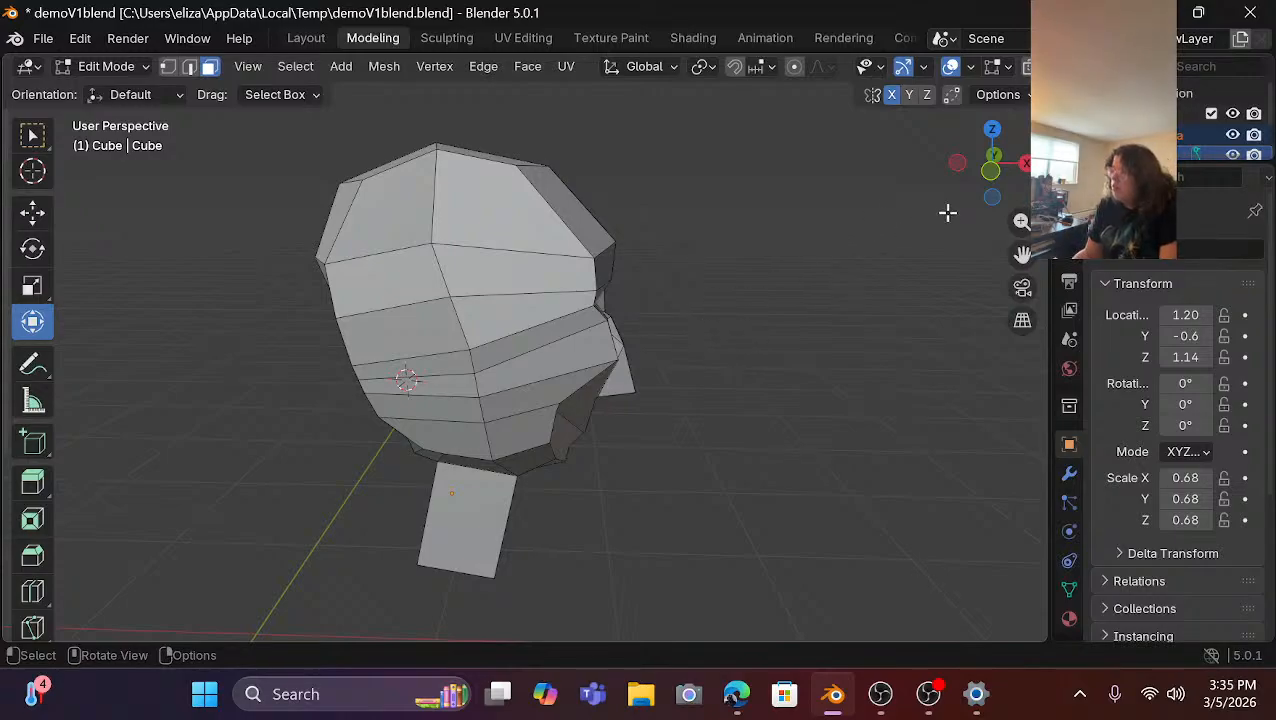
# Box-select all faces of the head and neck, adding to the selection from the front, back and both sides.
pyautogui.moveTo(998, 183); pyautogui.dragTo(979, 158)
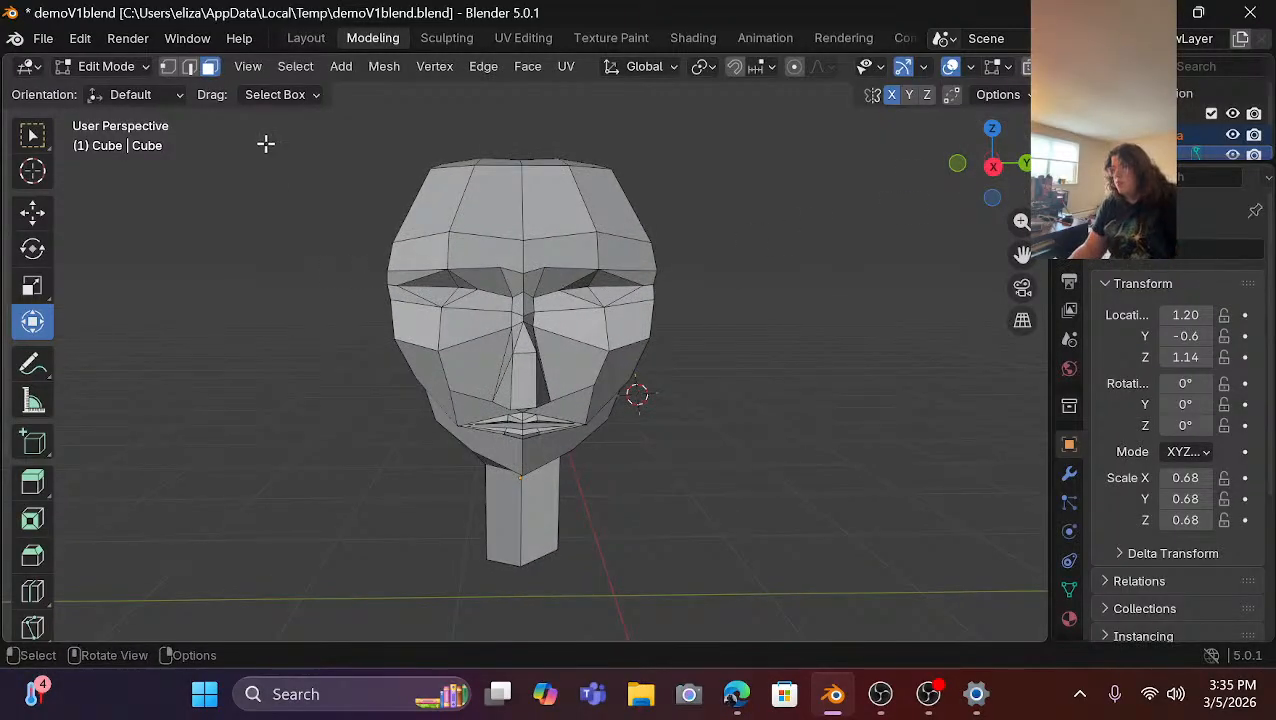
pyautogui.moveTo(358, 140); pyautogui.dragTo(740, 492)
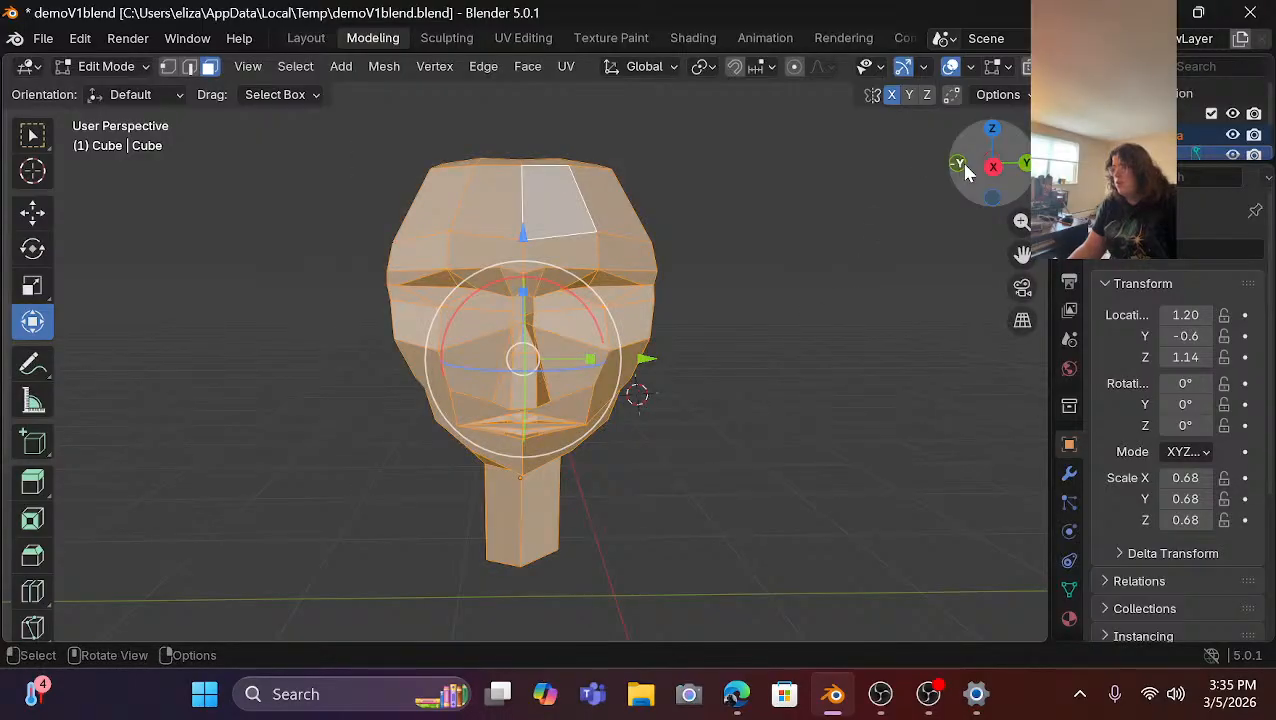
pyautogui.moveTo(966, 172)
pyautogui.mouseDown()
pyautogui.moveTo(985, 168)
pyautogui.moveTo(955, 170)
pyautogui.mouseUp()
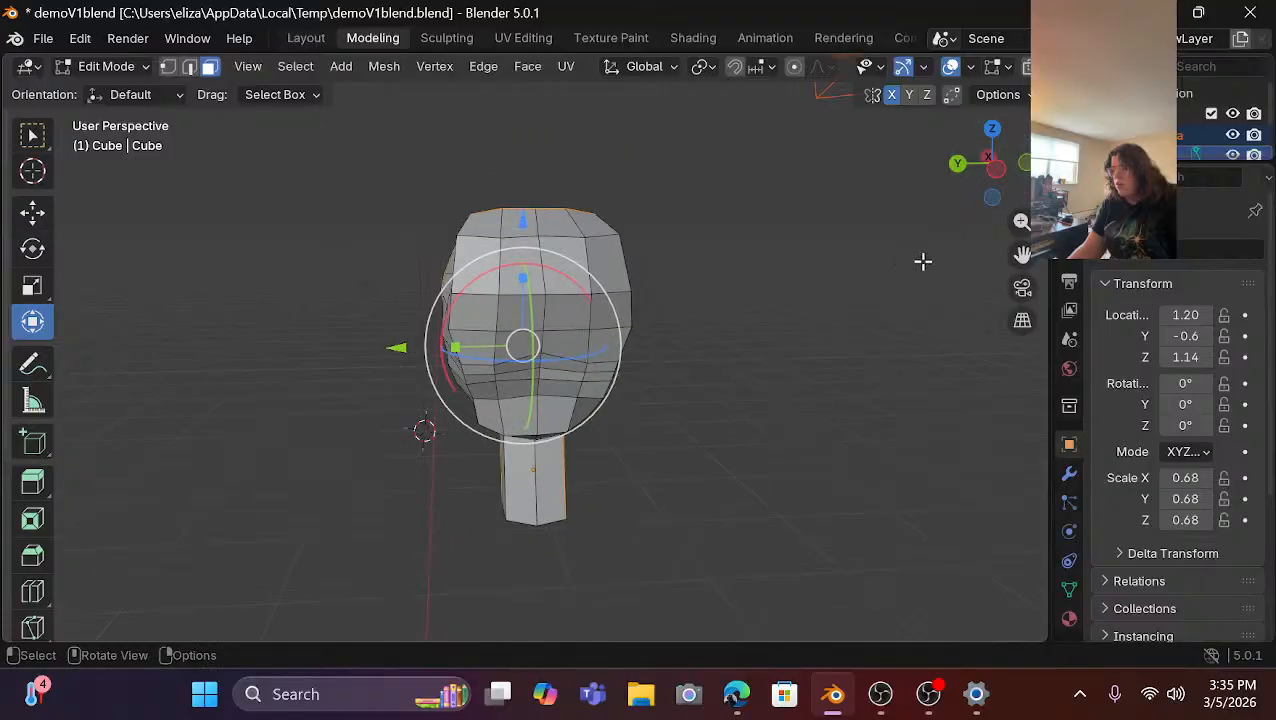
pyautogui.scroll(-2, 922, 261)
pyautogui.moveTo(398, 202); pyautogui.dragTo(780, 578)
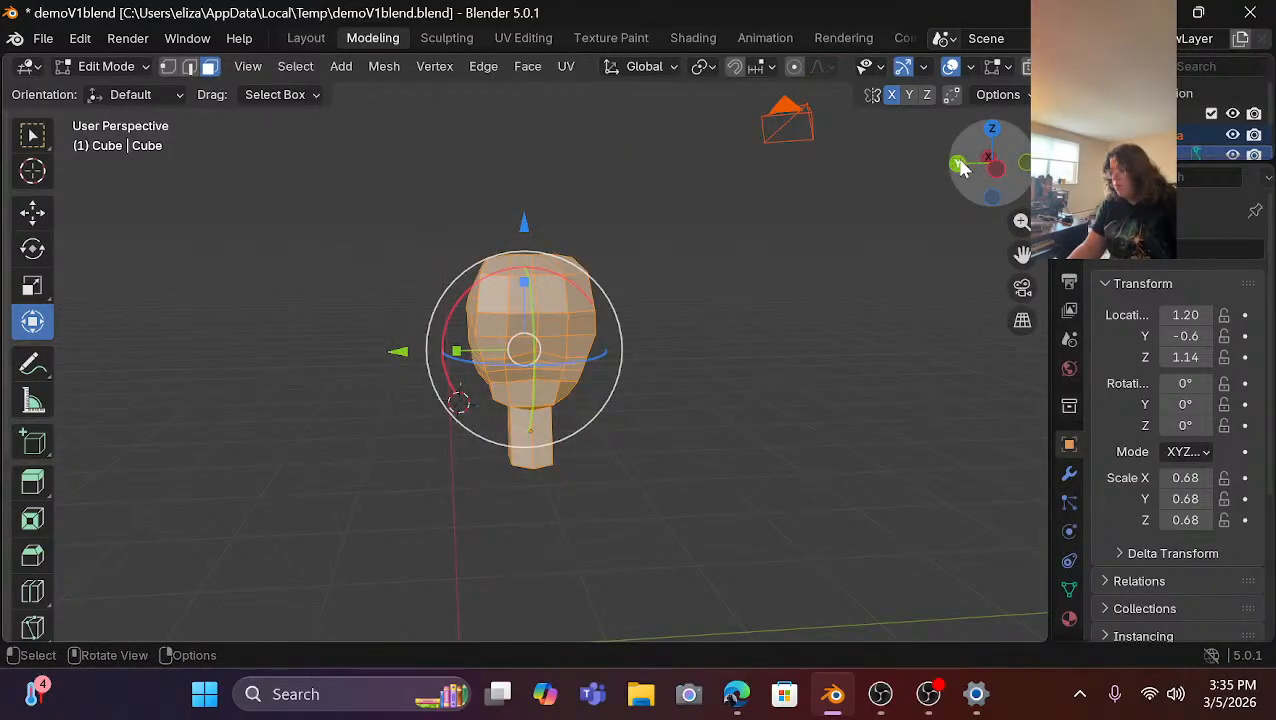
pyautogui.moveTo(960, 168); pyautogui.dragTo(972, 165)
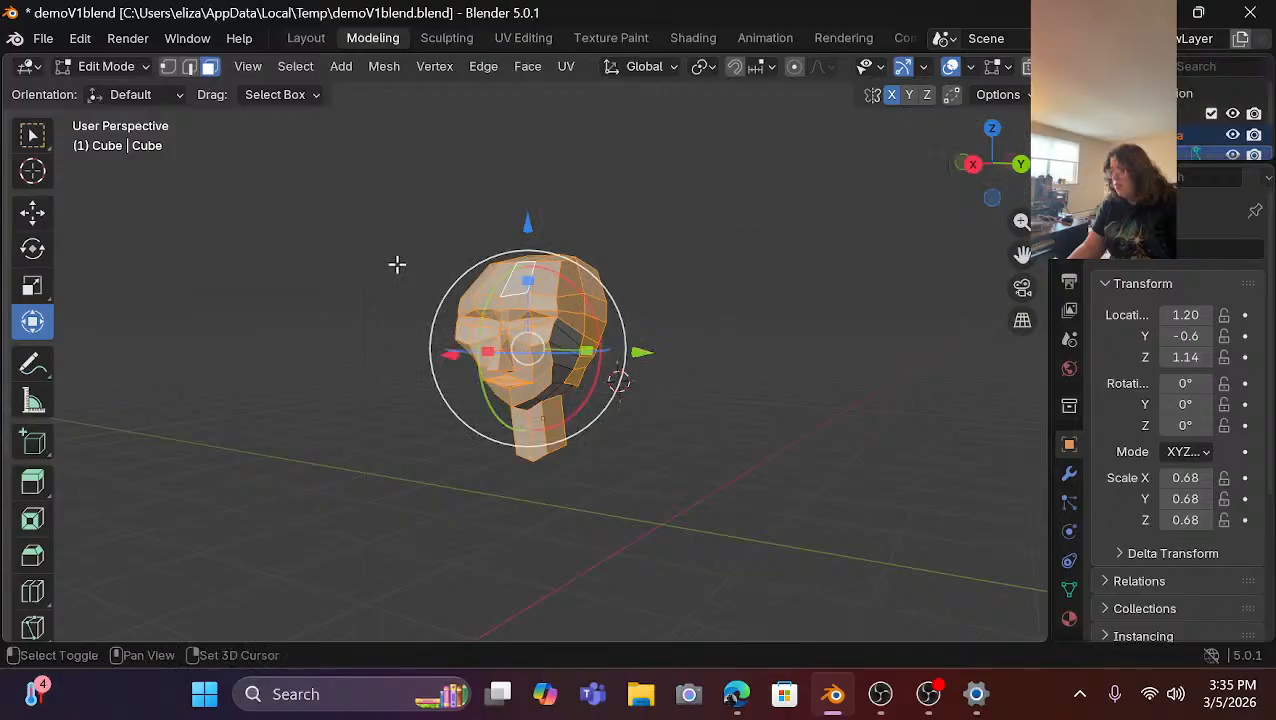
pyautogui.moveTo(416, 199); pyautogui.dragTo(767, 594)
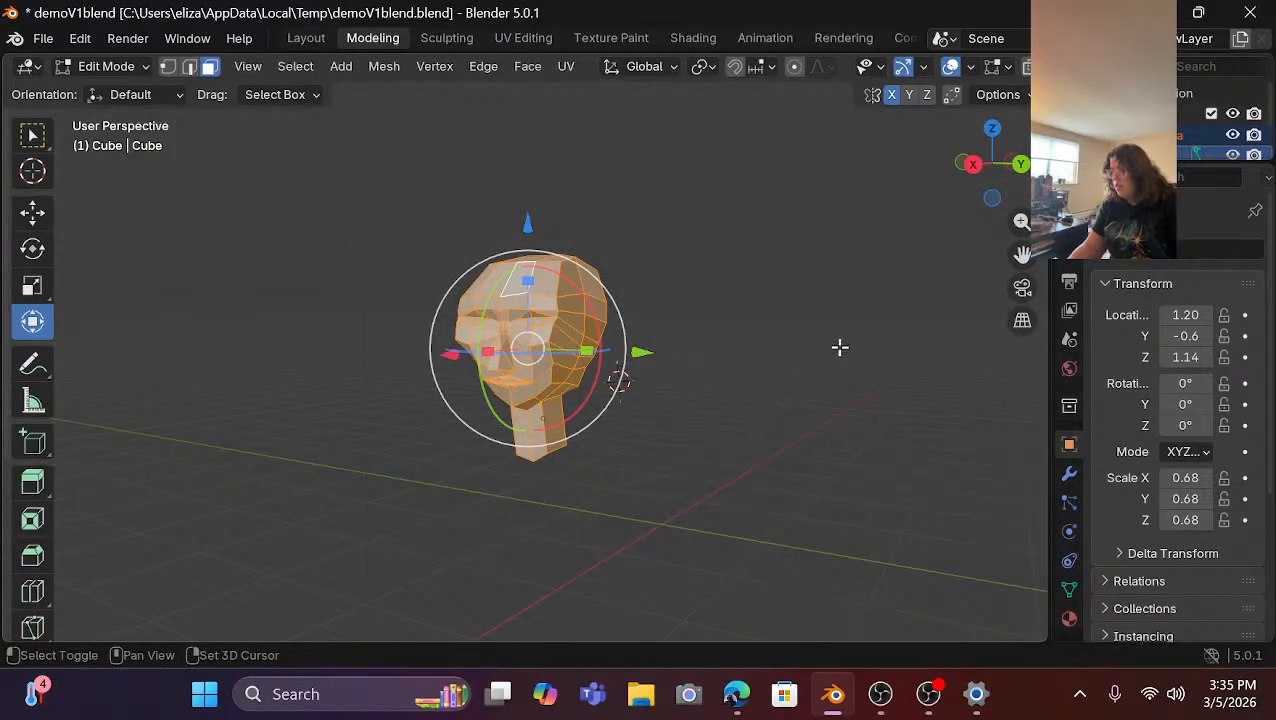
pyautogui.moveTo(985, 175); pyautogui.dragTo(984, 165)
pyautogui.moveTo(357, 222); pyautogui.dragTo(628, 556)
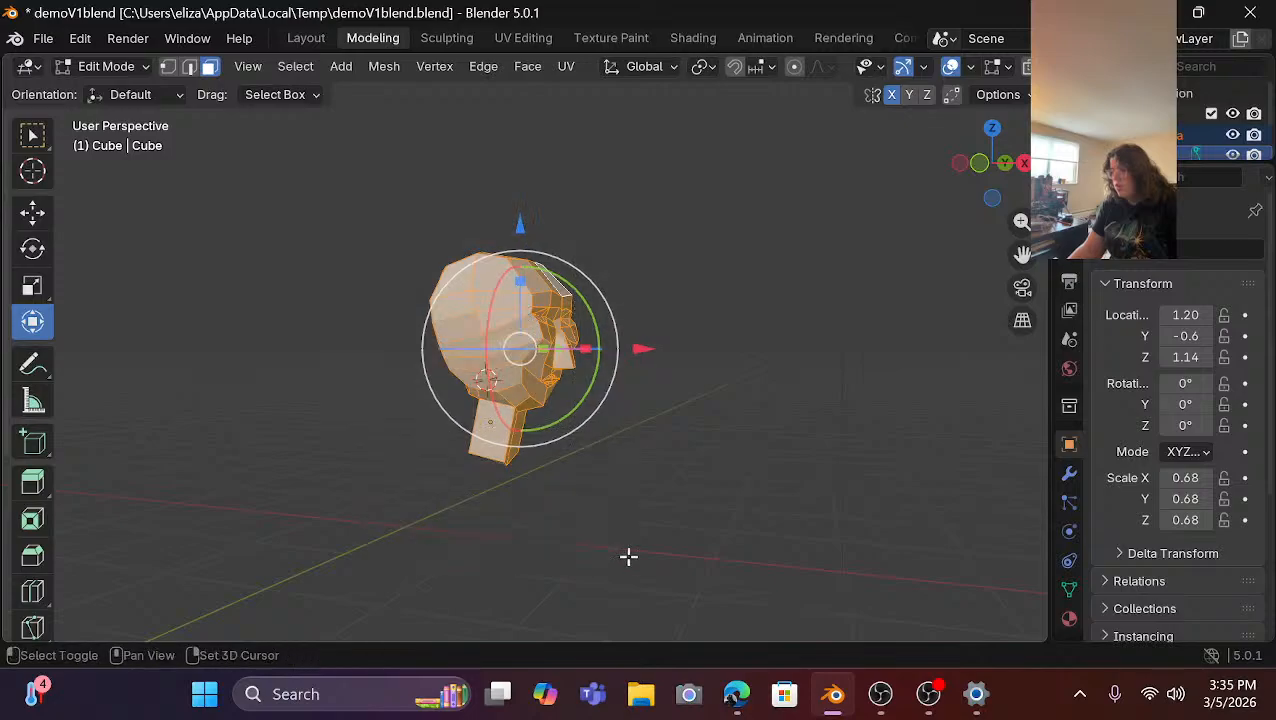
# Narrow the whole selected head and neck slightly along Y, and clear the selection.
pyautogui.moveTo(628, 550); pyautogui.dragTo(624, 521, button='middle')
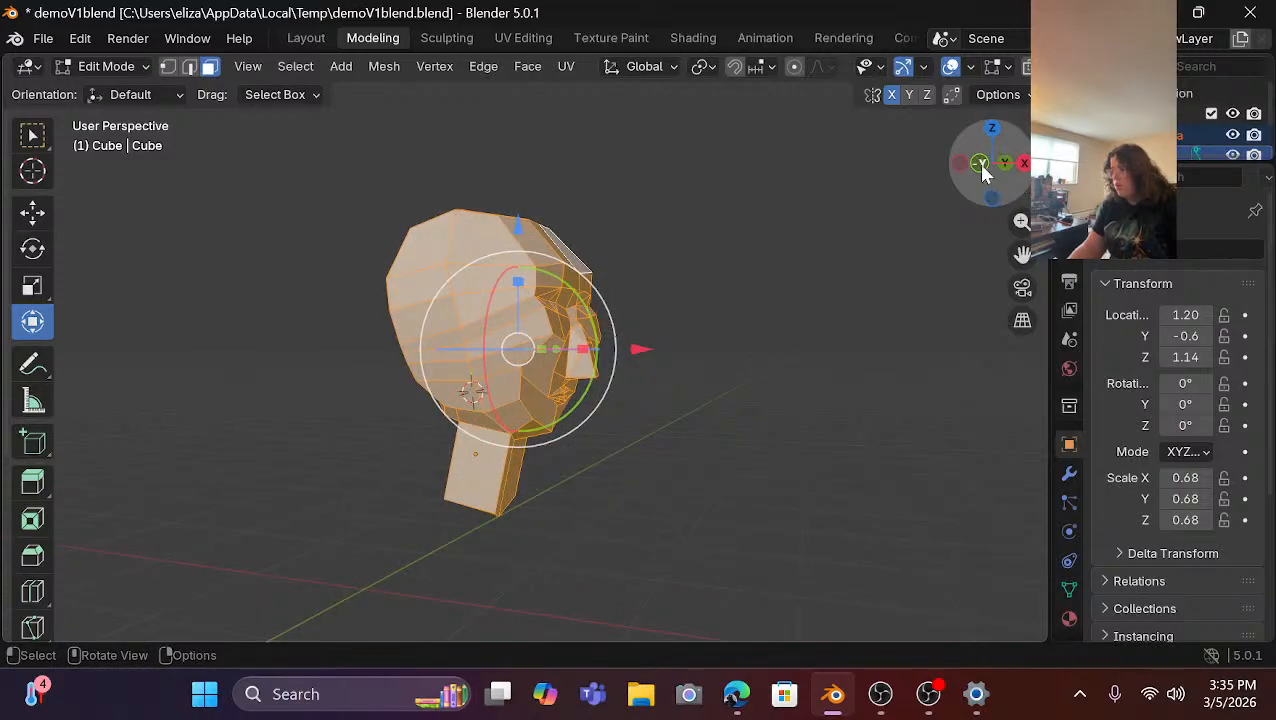
pyautogui.moveTo(975, 170); pyautogui.dragTo(878, 170)
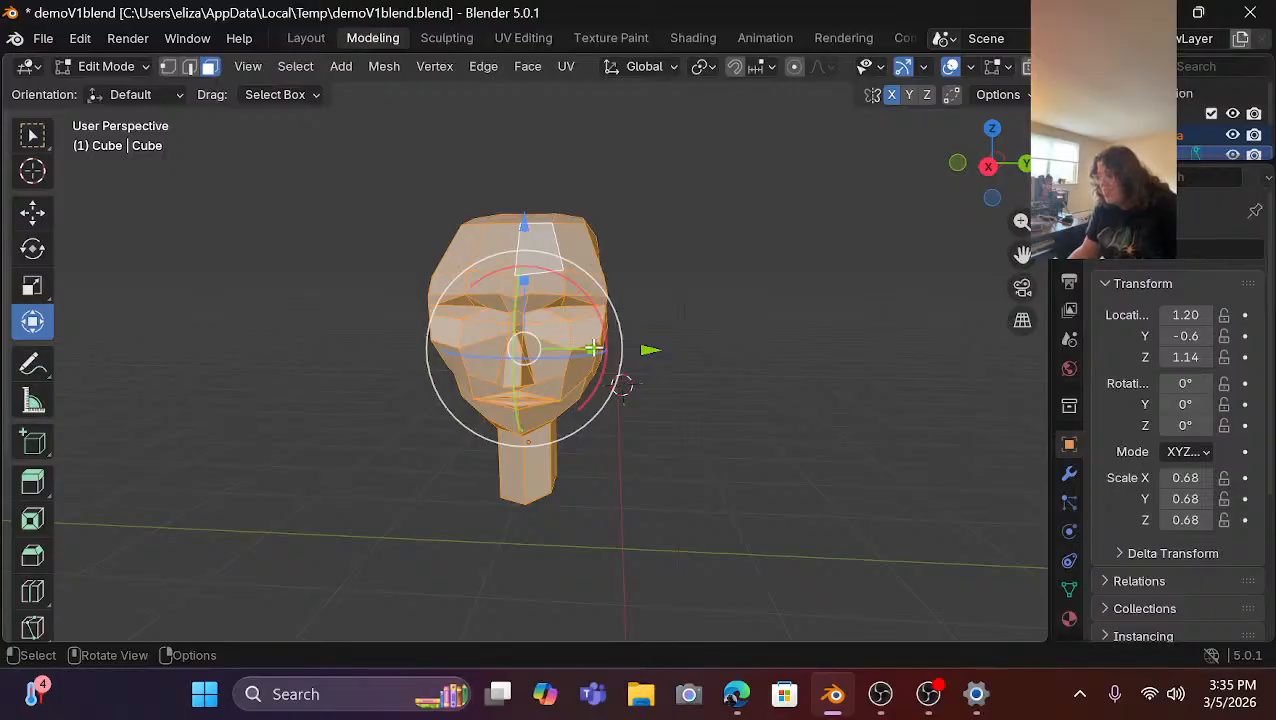
pyautogui.moveTo(591, 349); pyautogui.dragTo(584, 348)
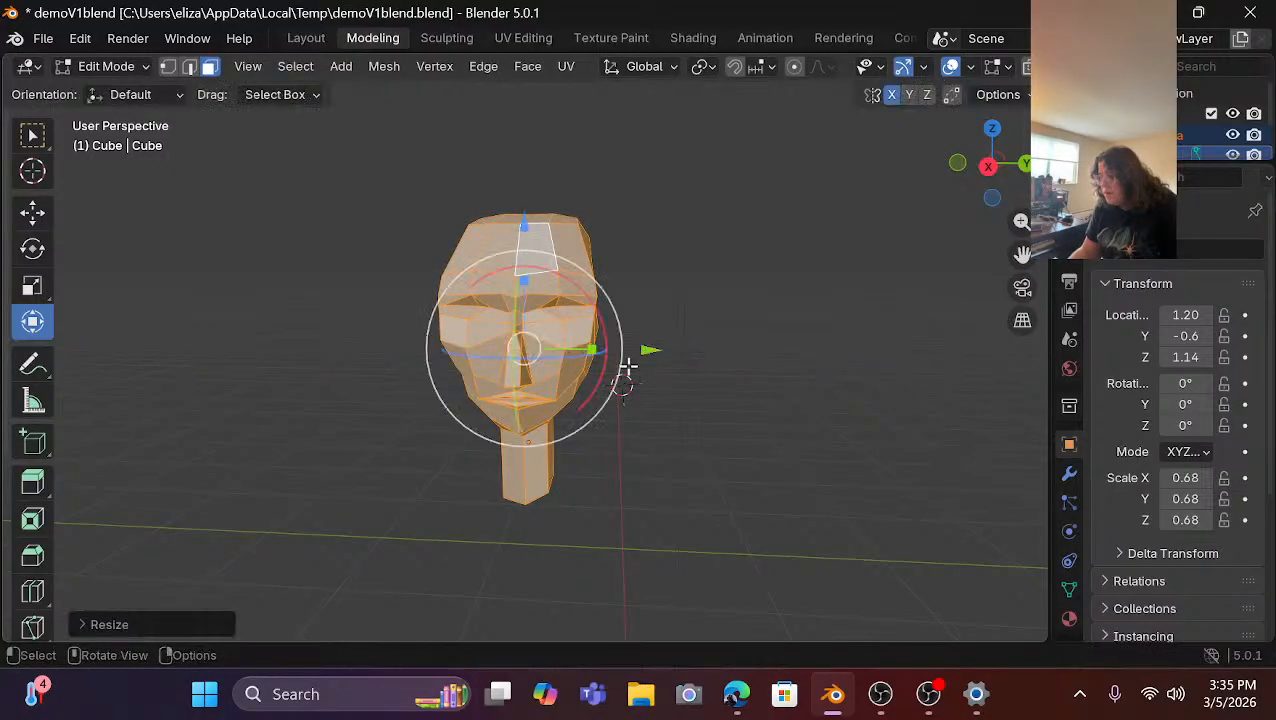
pyautogui.click(776, 413)
pyautogui.scroll(2, 763, 384)
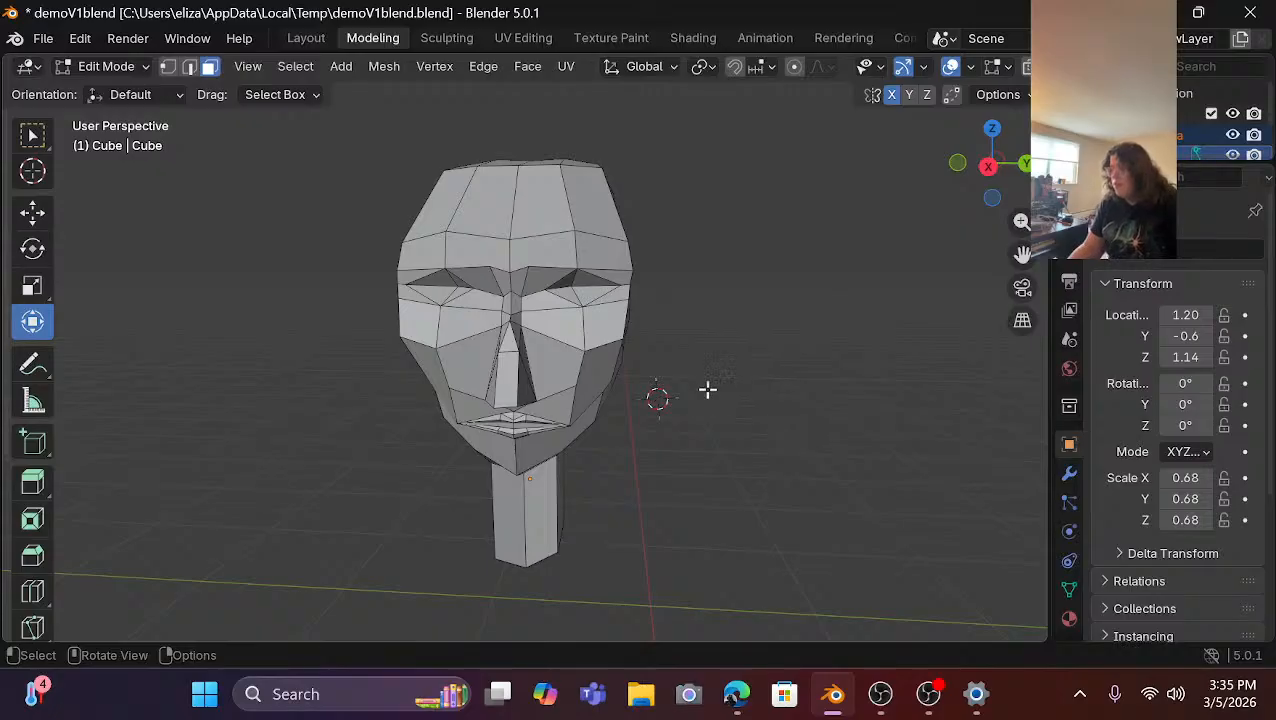
pyautogui.scroll(2, 706, 390)
pyautogui.scroll(-1, 701, 384)
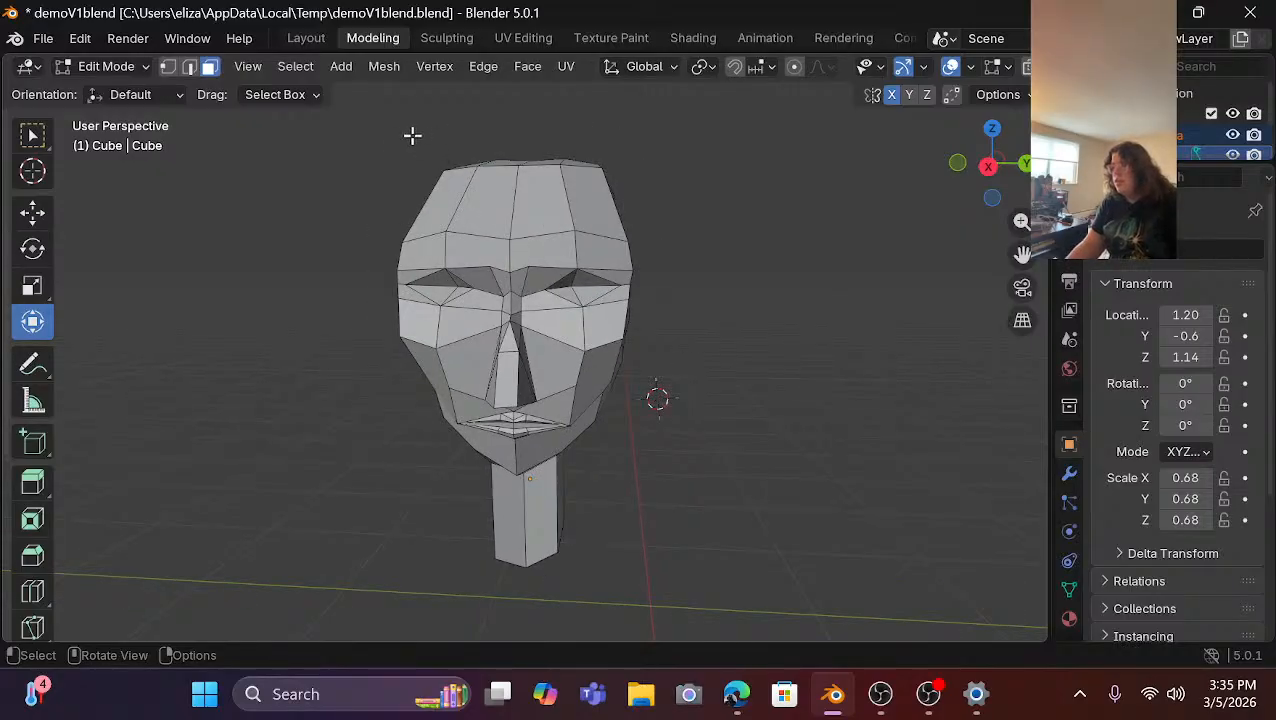
# Box-select the forehead faces, exclude the face on the side of the skull, and lower them slightly along Z.
pyautogui.moveTo(413, 135); pyautogui.dragTo(789, 239)
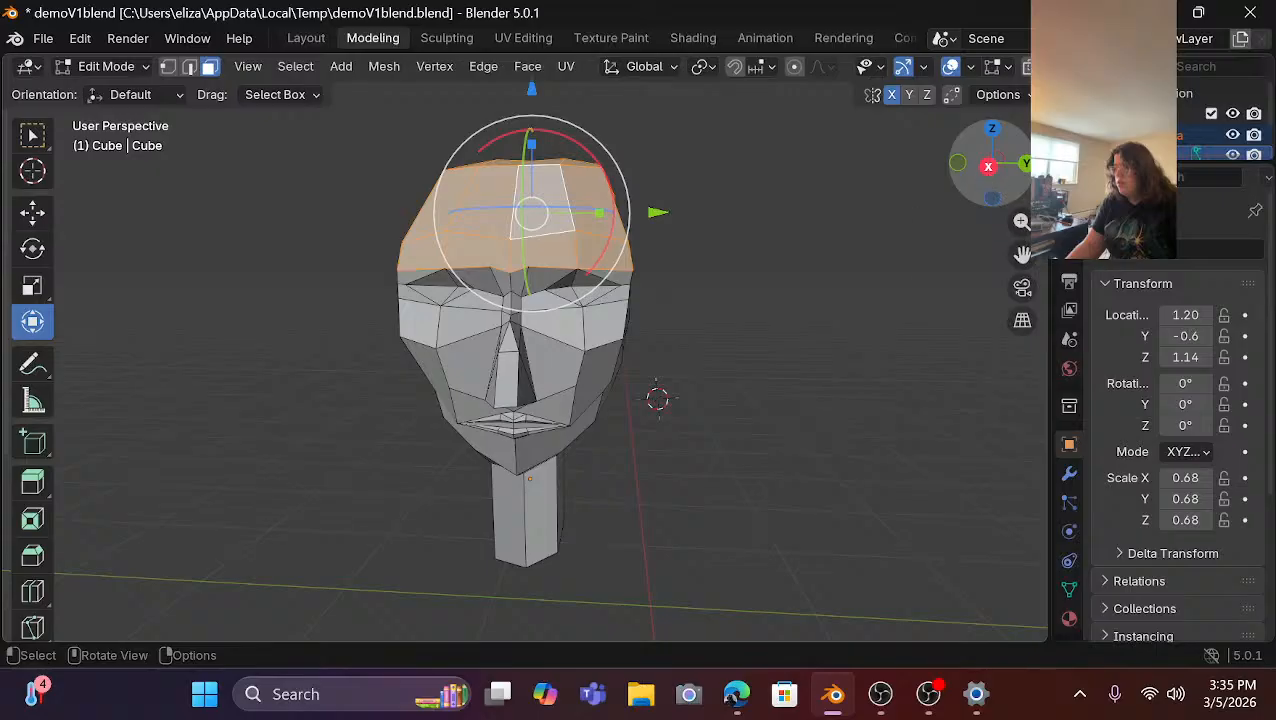
pyautogui.moveTo(988, 166); pyautogui.dragTo(738, 141)
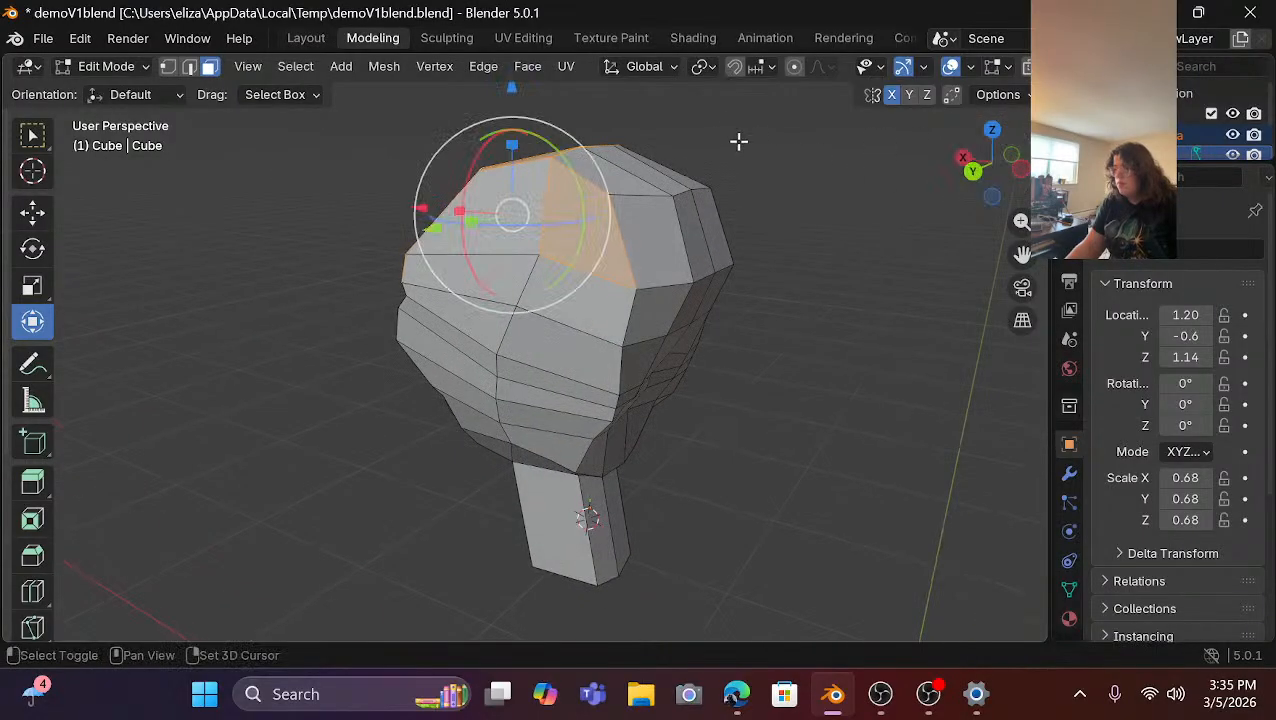
pyautogui.keyDown('shift'); pyautogui.click(606, 268); pyautogui.keyUp('shift')
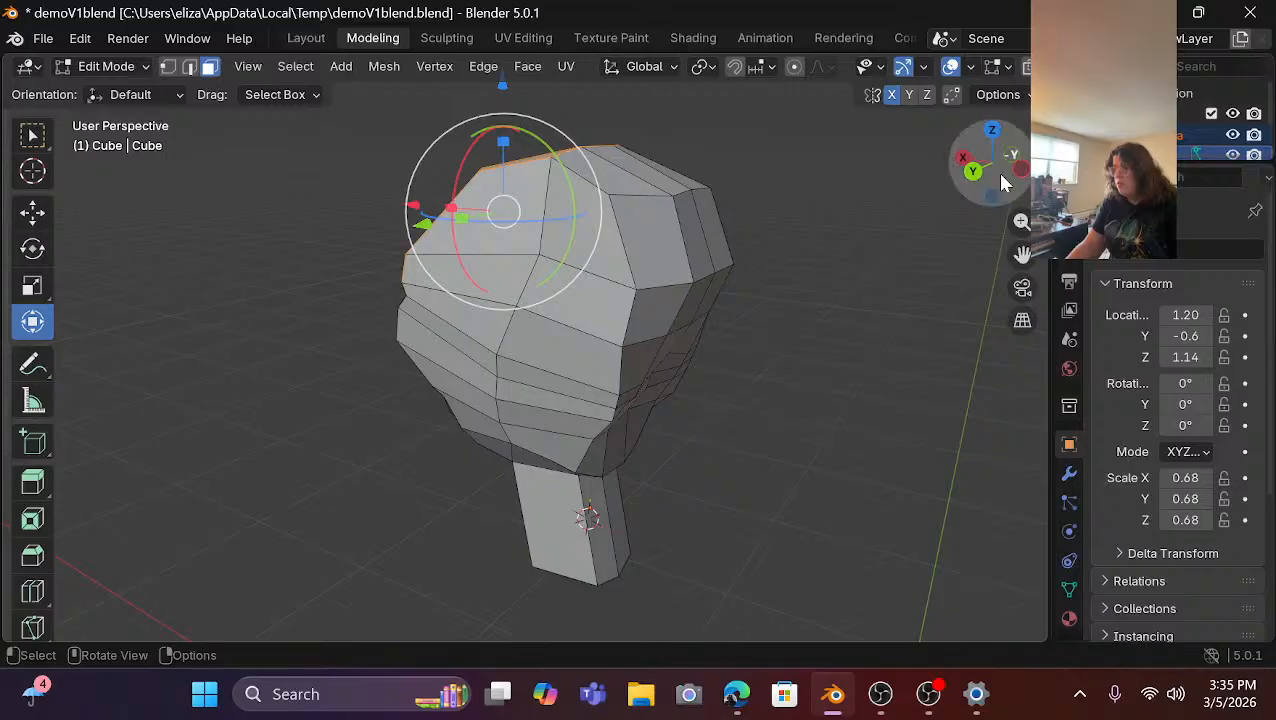
pyautogui.moveTo(983, 177); pyautogui.dragTo(889, 177)
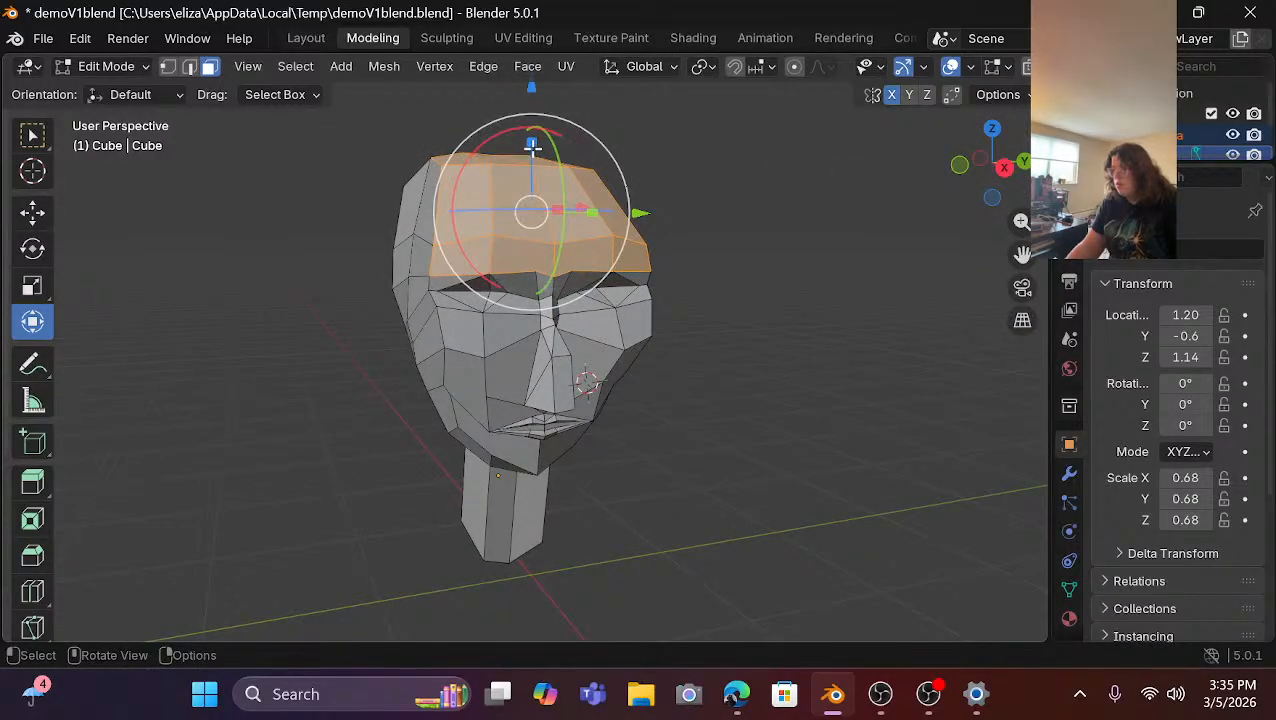
pyautogui.moveTo(531, 138); pyautogui.dragTo(538, 112)
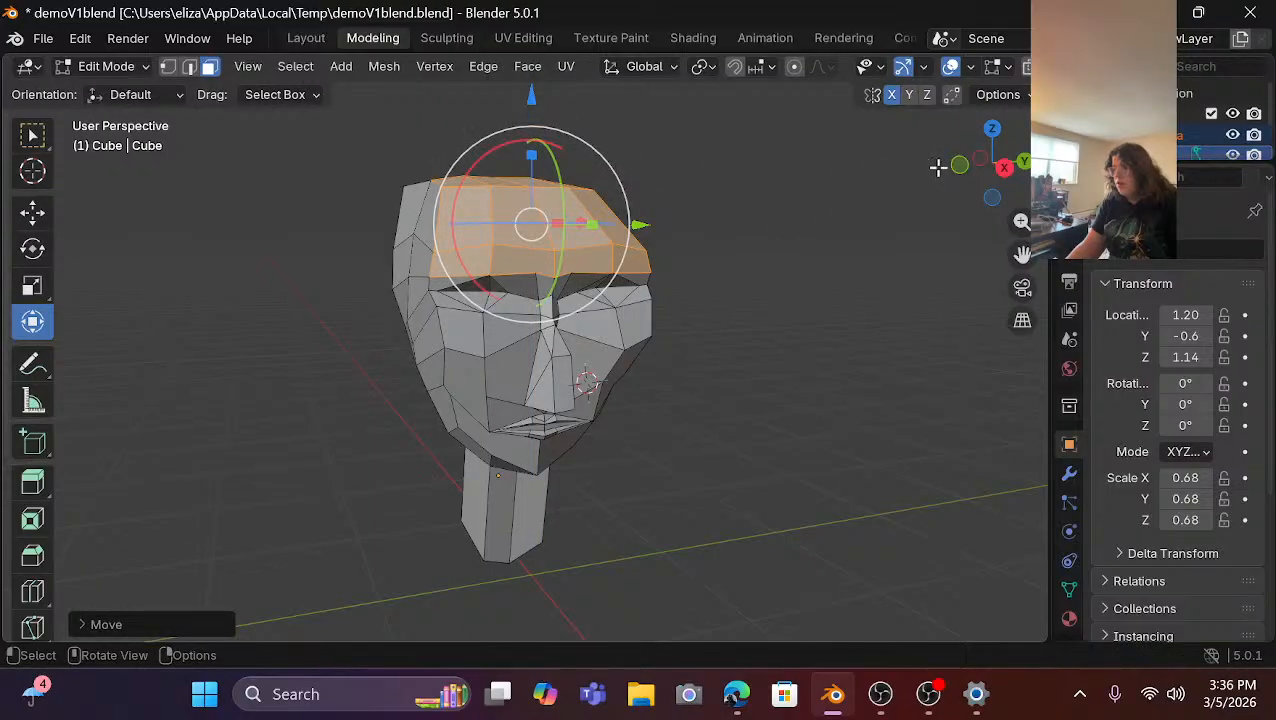
# Try to narrow the selected forehead faces slightly along Y.
pyautogui.moveTo(957, 168); pyautogui.dragTo(874, 188)
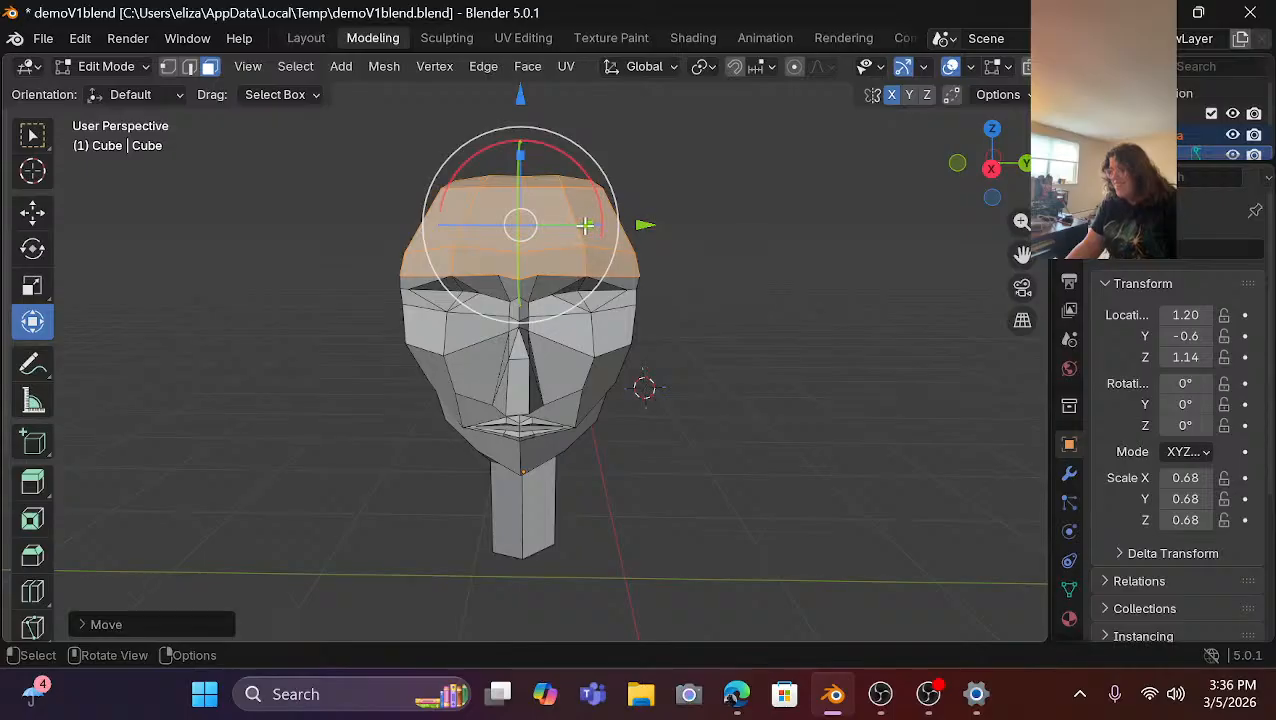
pyautogui.moveTo(585, 224)
pyautogui.mouseDown()
pyautogui.moveTo(547, 226)
pyautogui.moveTo(579, 223)
pyautogui.mouseUp()
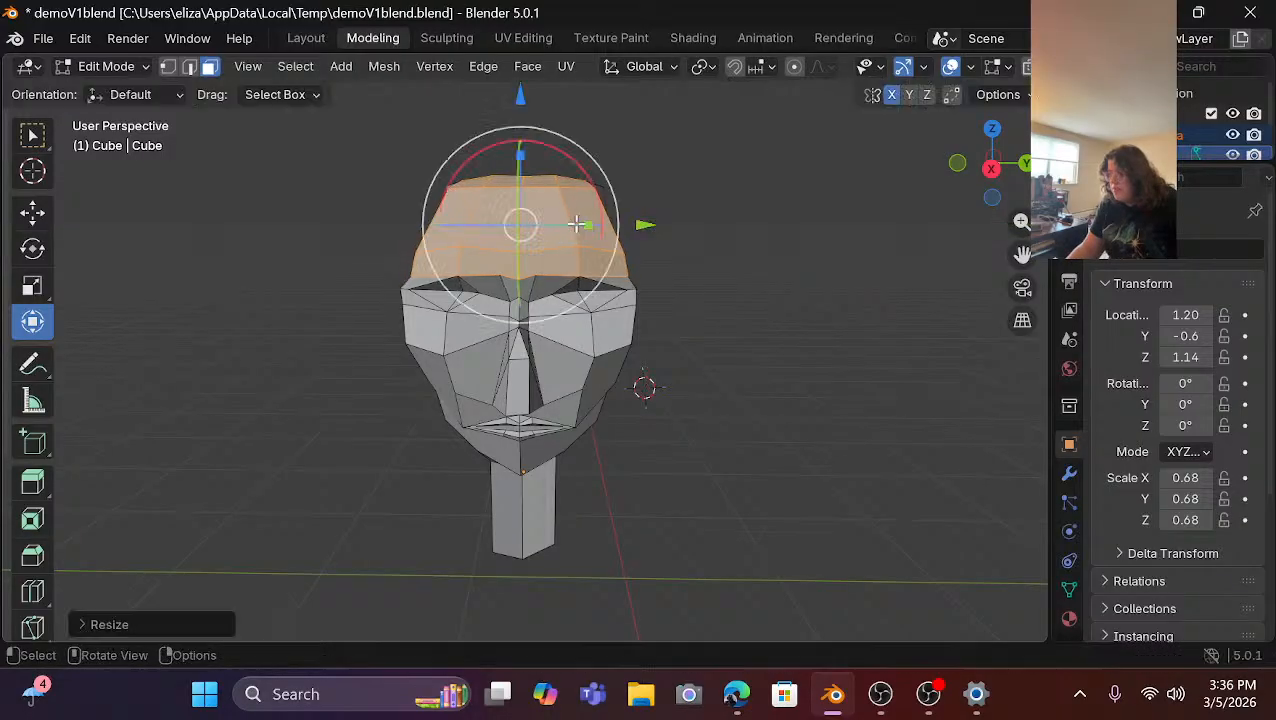
pyautogui.click(782, 280)
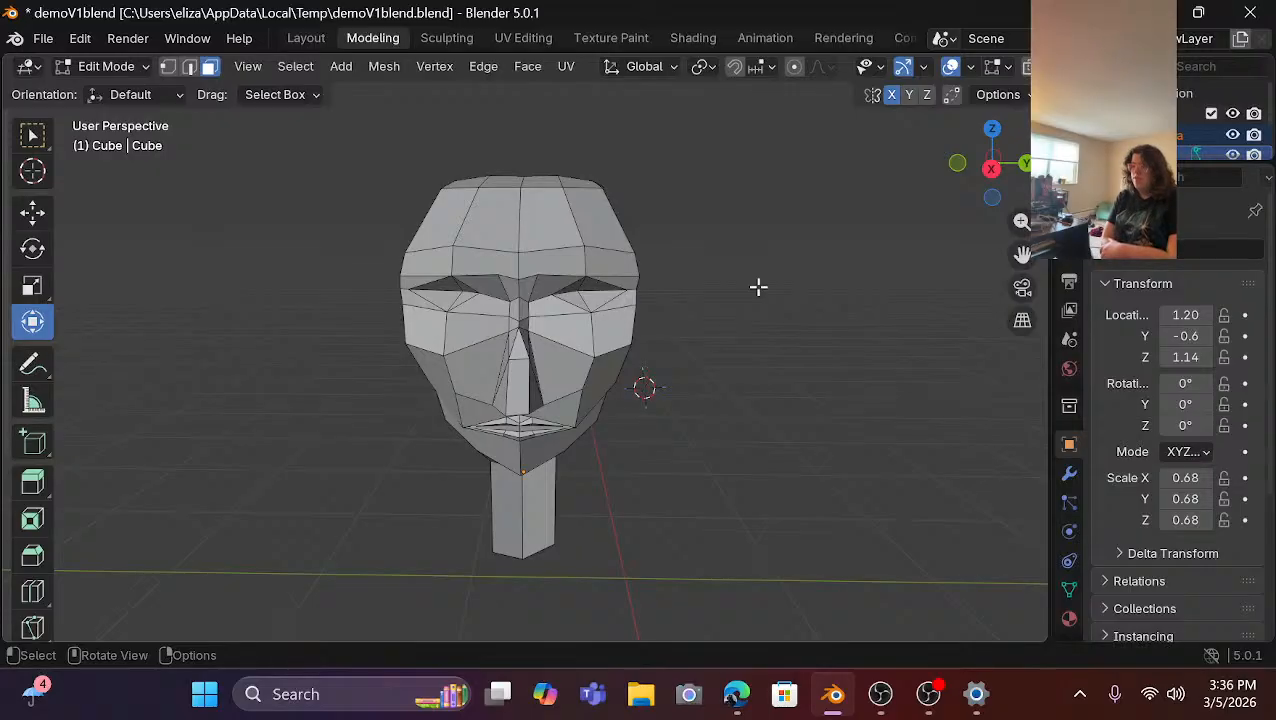
# Select the two inner brow vertices in vertex mode and lower them slightly along Z.
pyautogui.scroll(5, 604, 325)
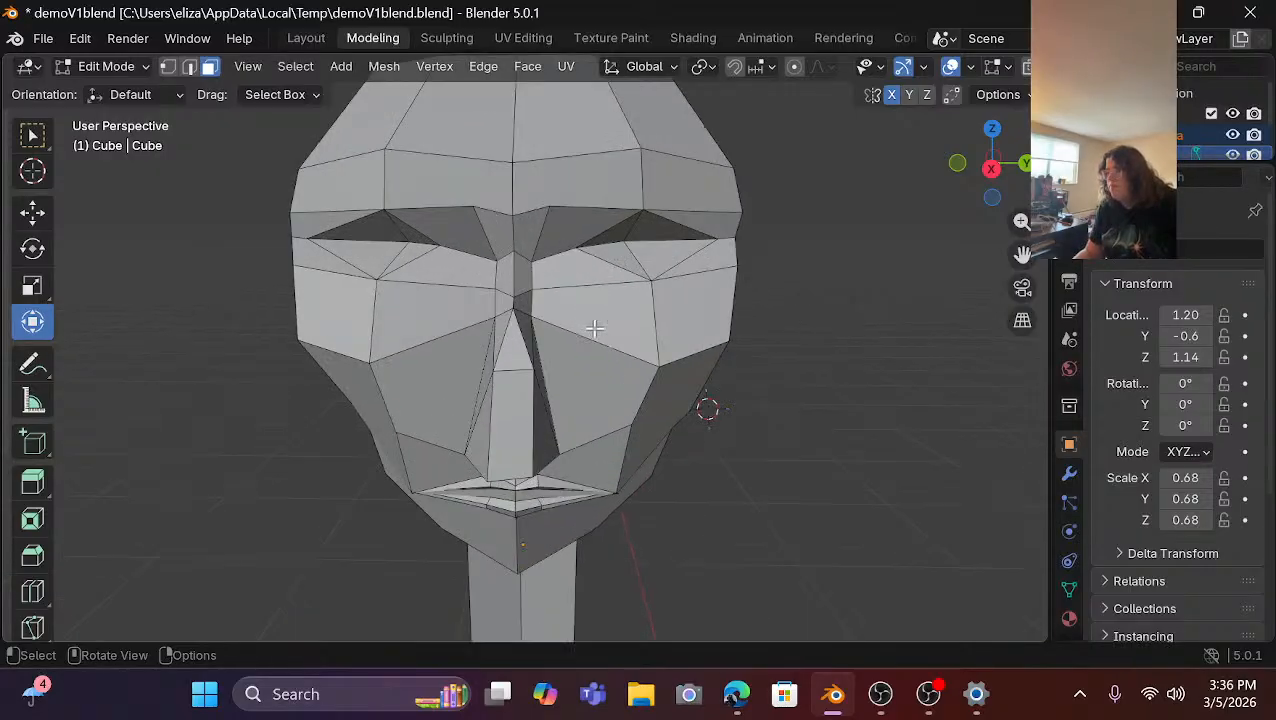
pyautogui.press('1')
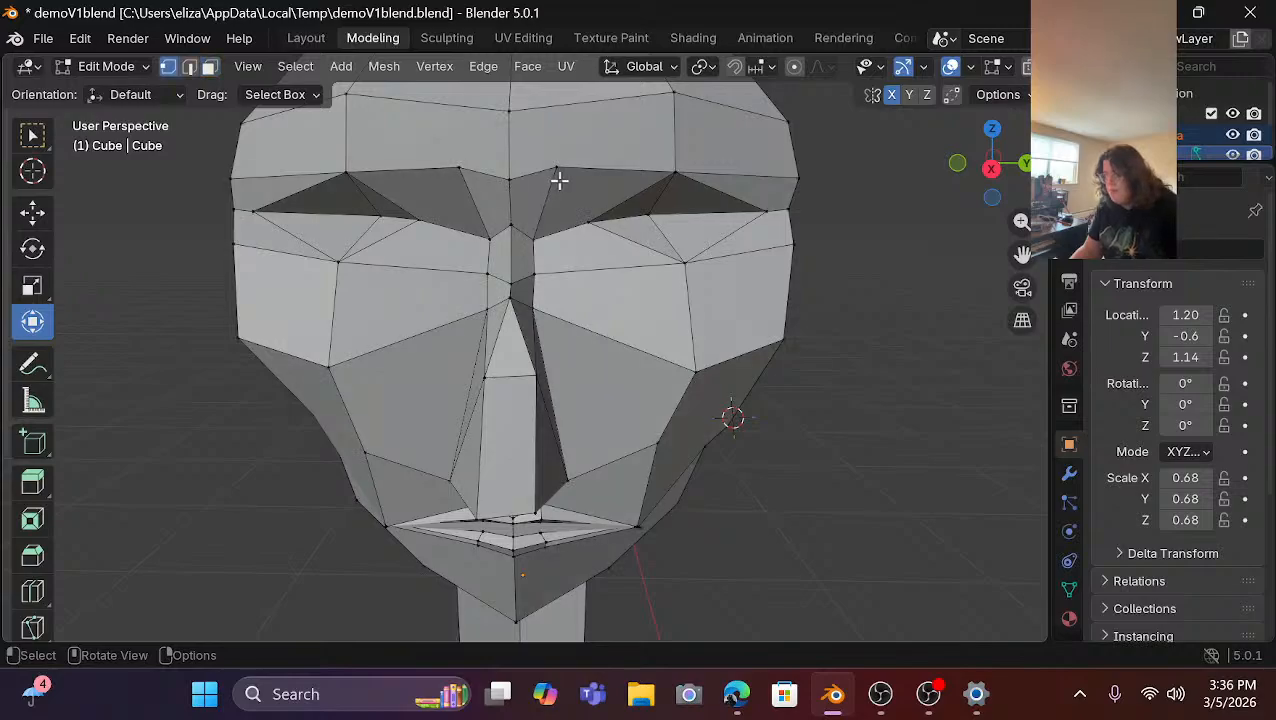
pyautogui.click(556, 170)
pyautogui.scroll(1, 447, 170)
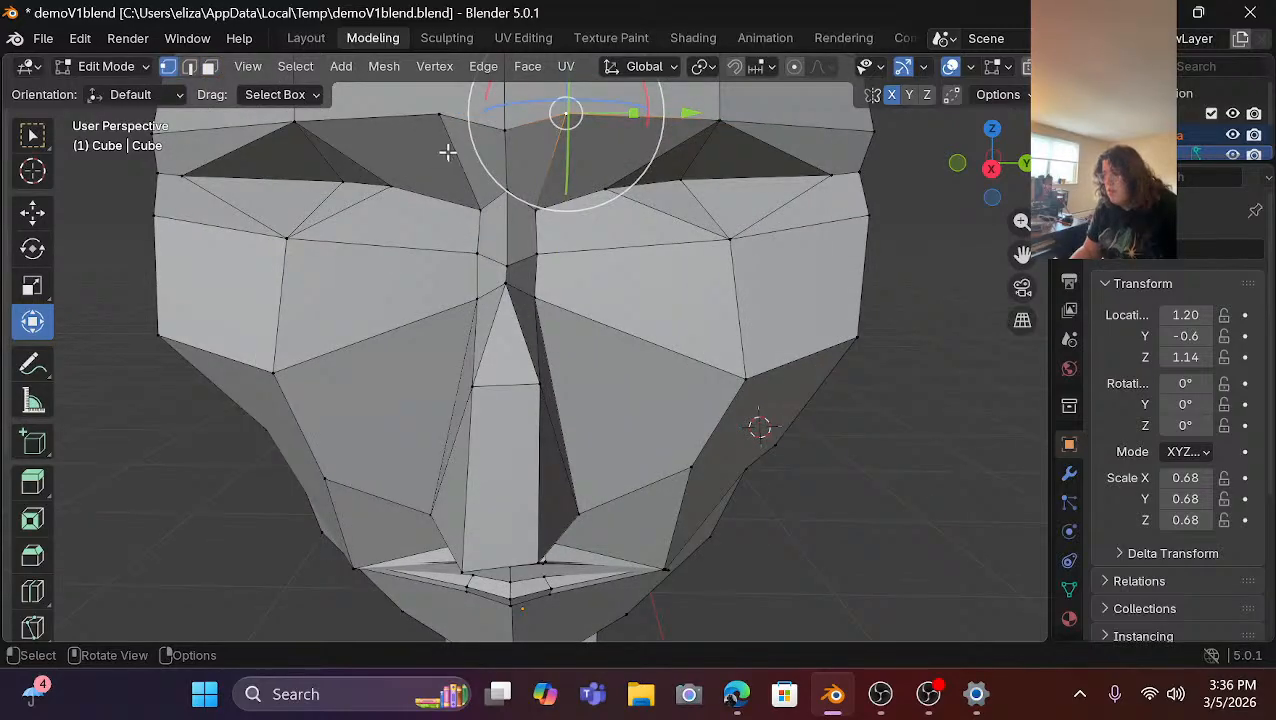
pyautogui.scroll(-3, 441, 110)
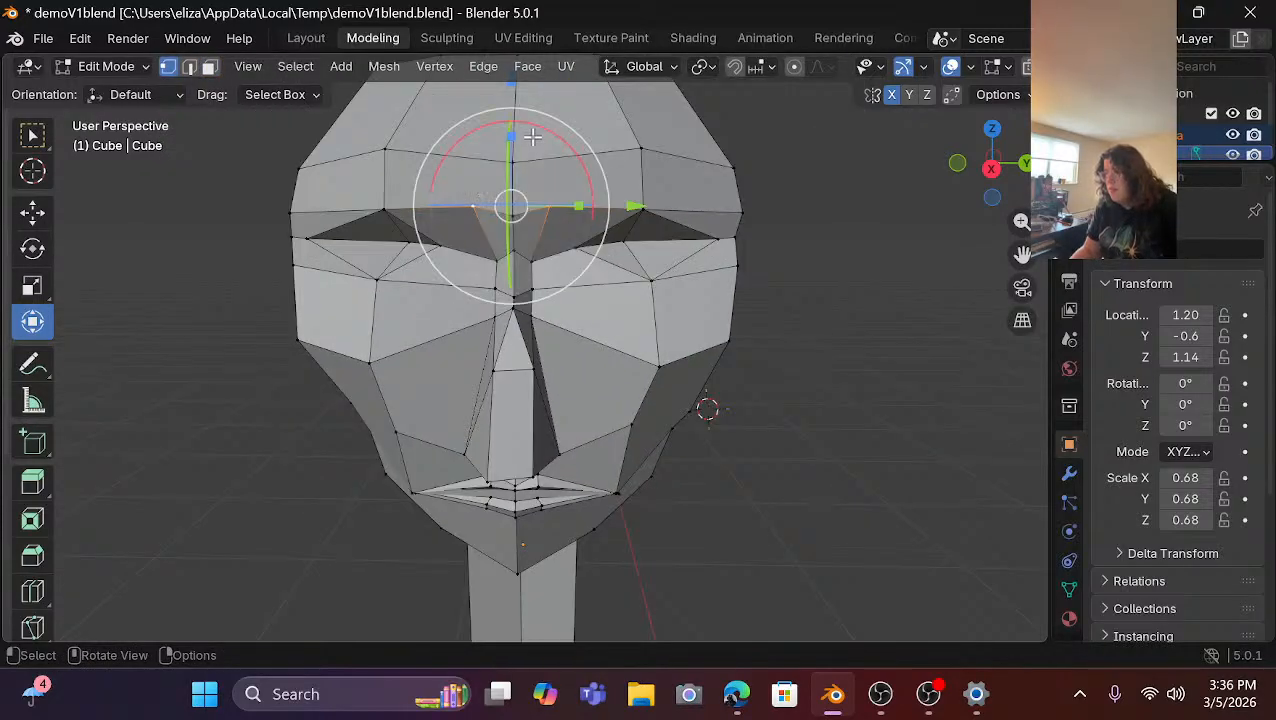
pyautogui.moveTo(511, 132); pyautogui.dragTo(514, 94)
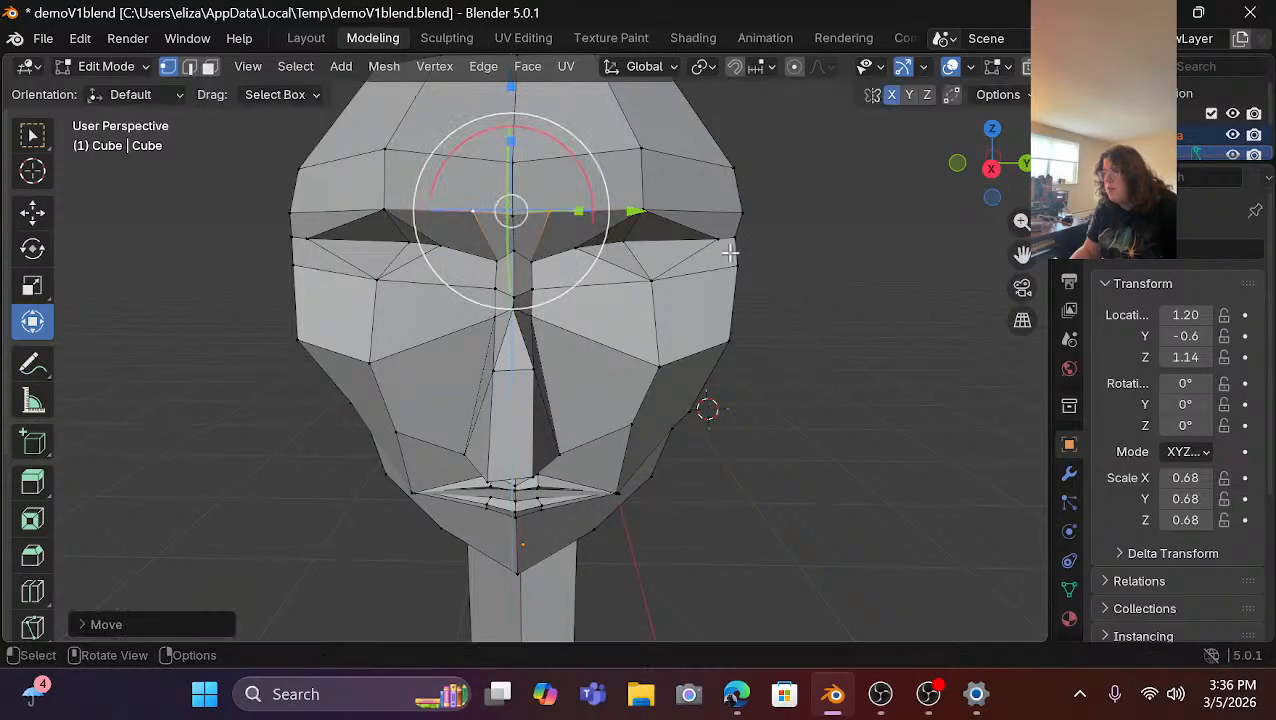
pyautogui.click(833, 315)
# Select the matching inner upper-eyelid vertices of both eyes.
pyautogui.click(579, 238)
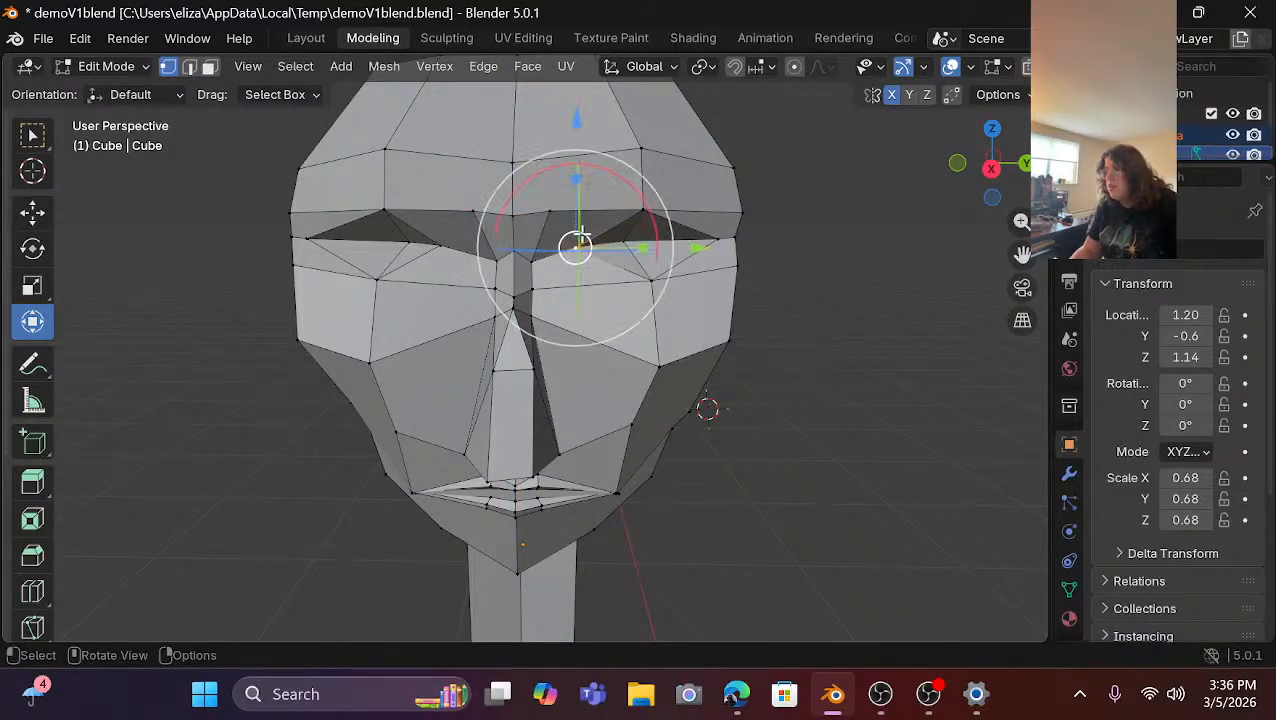
pyautogui.scroll(2, 825, 328)
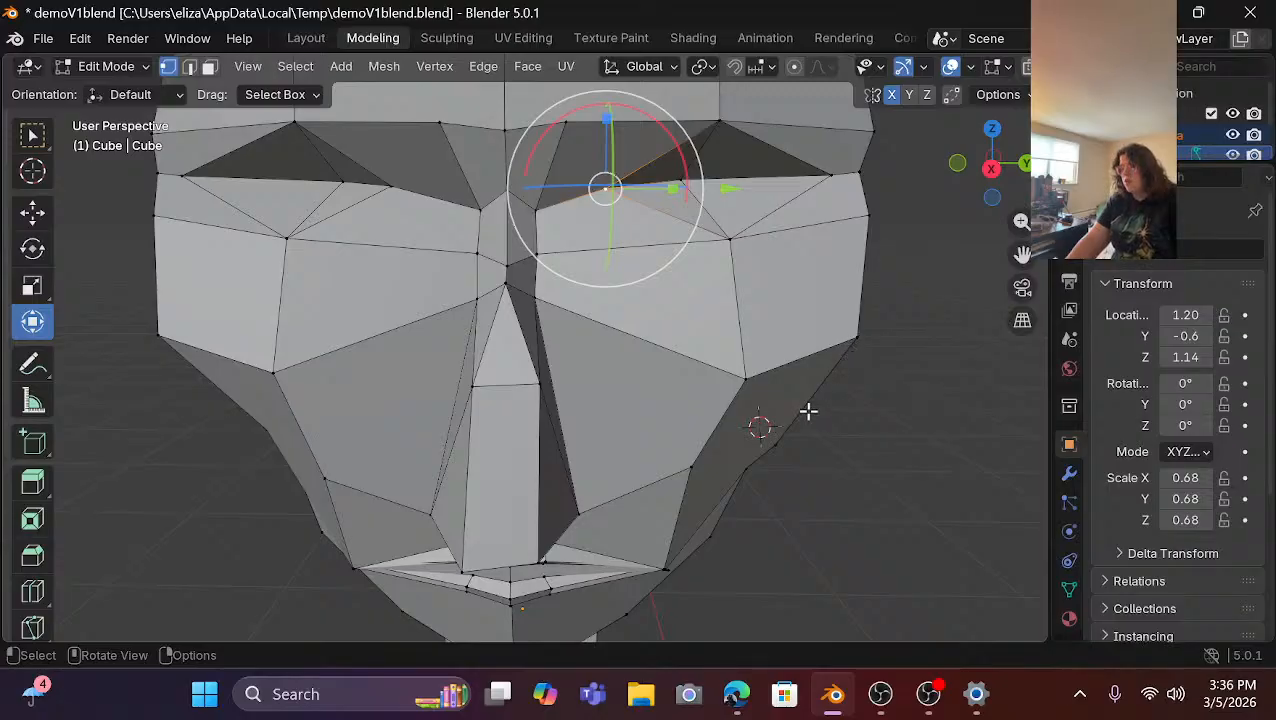
pyautogui.keyDown('shift'); pyautogui.moveTo(803, 416); pyautogui.dragTo(732, 494, button='middle'); pyautogui.keyUp('shift')
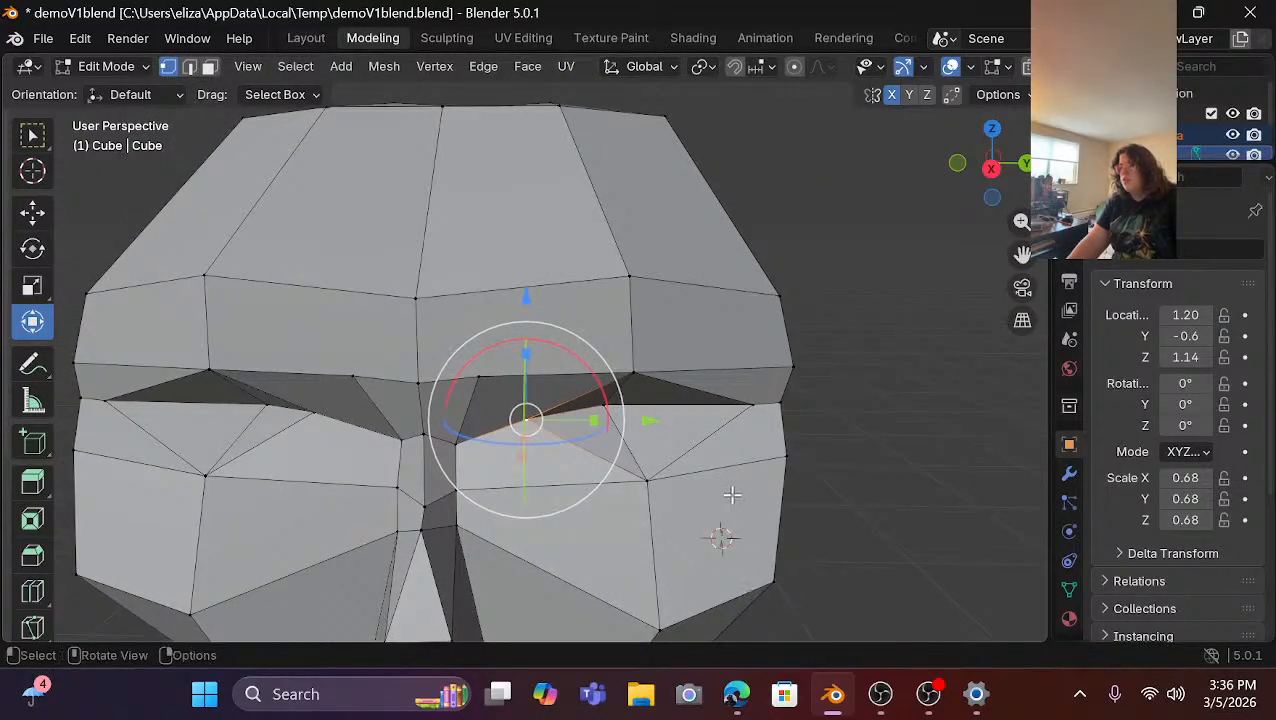
pyautogui.click(565, 433)
pyautogui.click(495, 392)
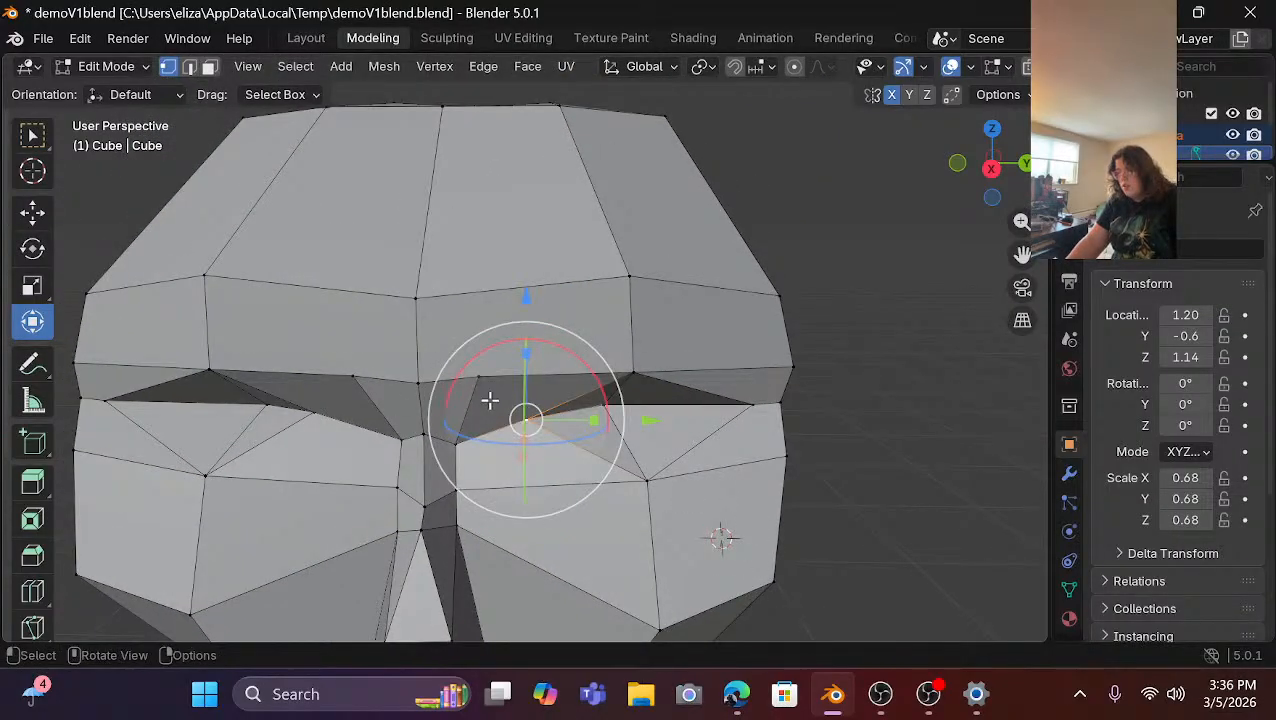
pyautogui.keyDown('shift'); pyautogui.click(303, 400); pyautogui.keyUp('shift')
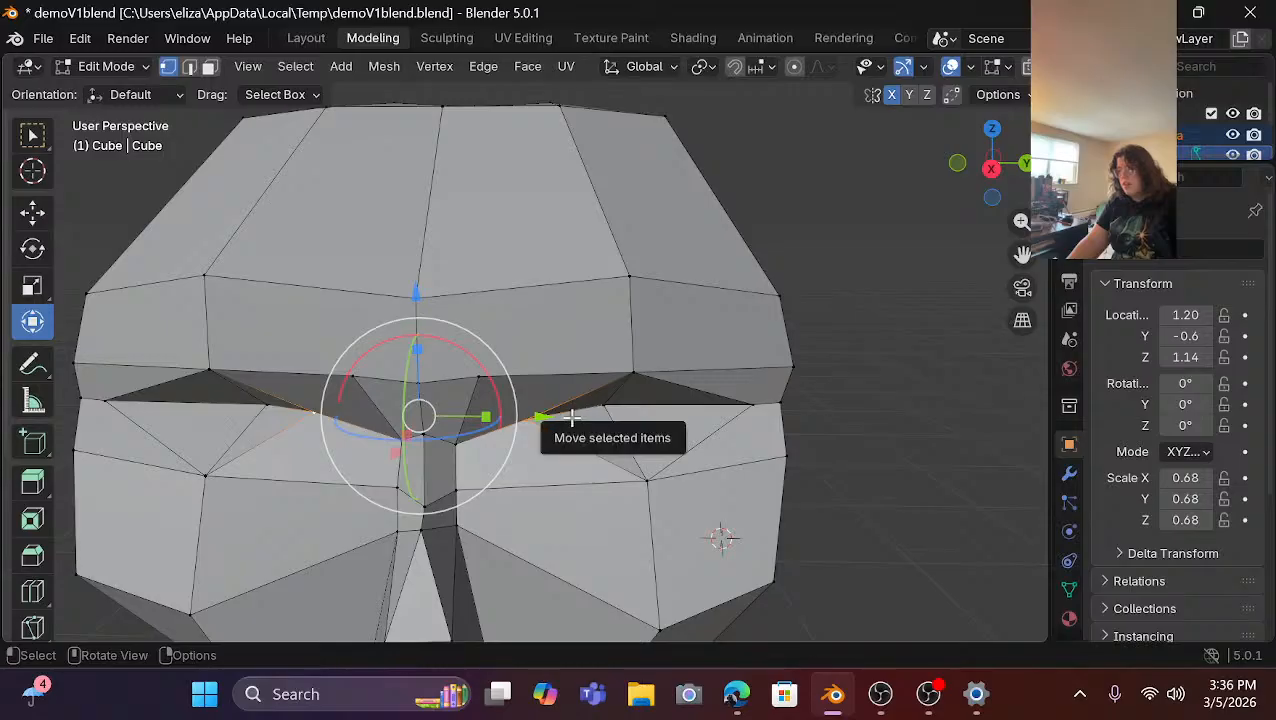
# Select the diagonal edges above both inner eyelids in edge mode, and clear the selection.
pyautogui.press('2')
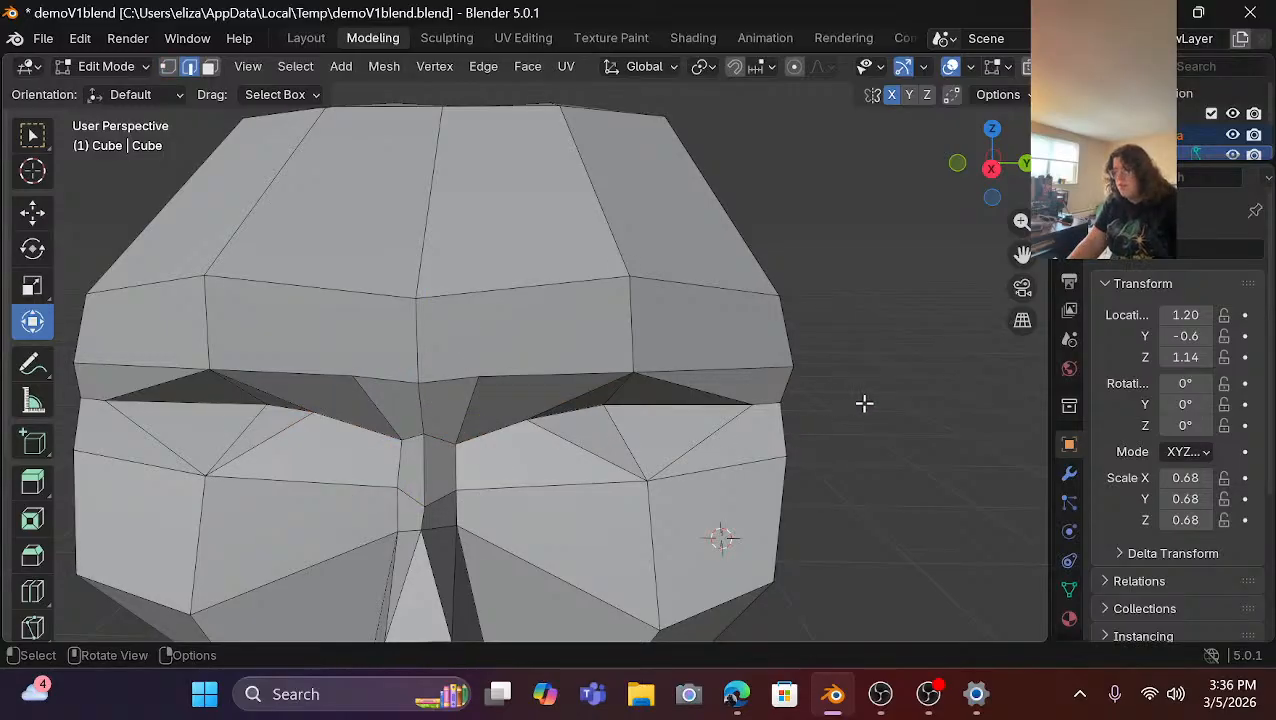
pyautogui.click(565, 402)
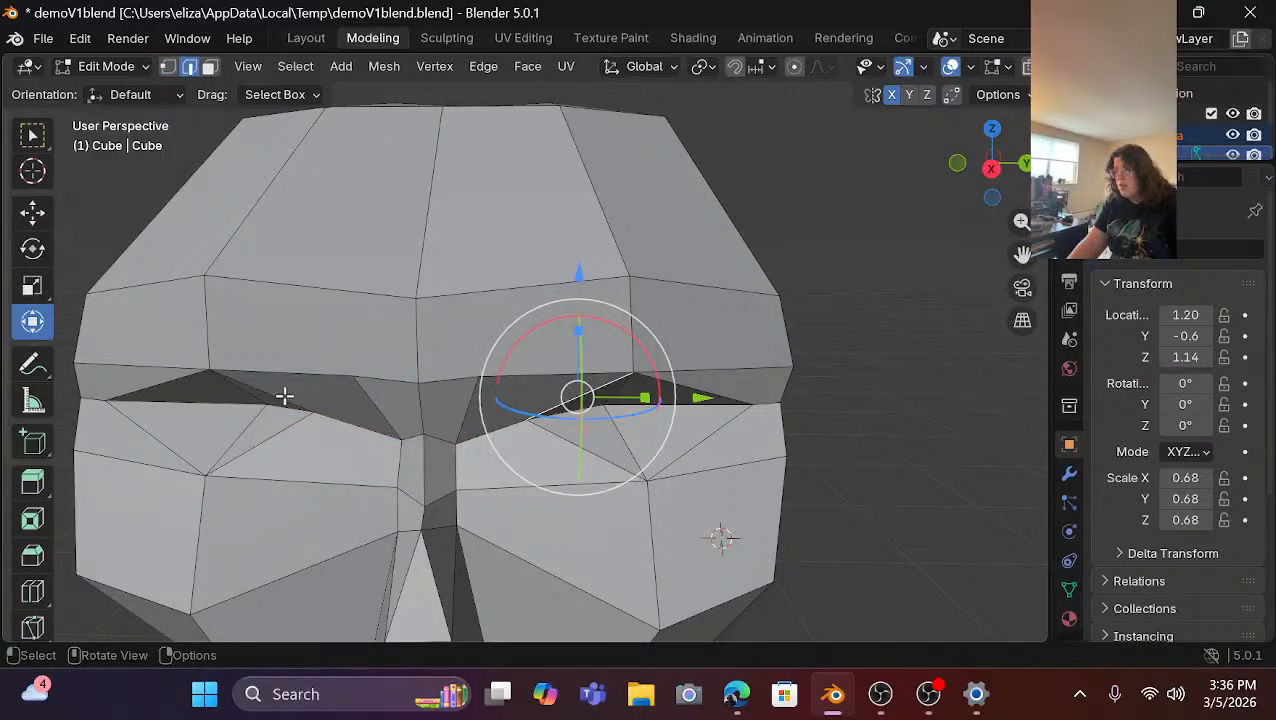
pyautogui.keyDown('shift'); pyautogui.click(342, 407); pyautogui.keyUp('shift')
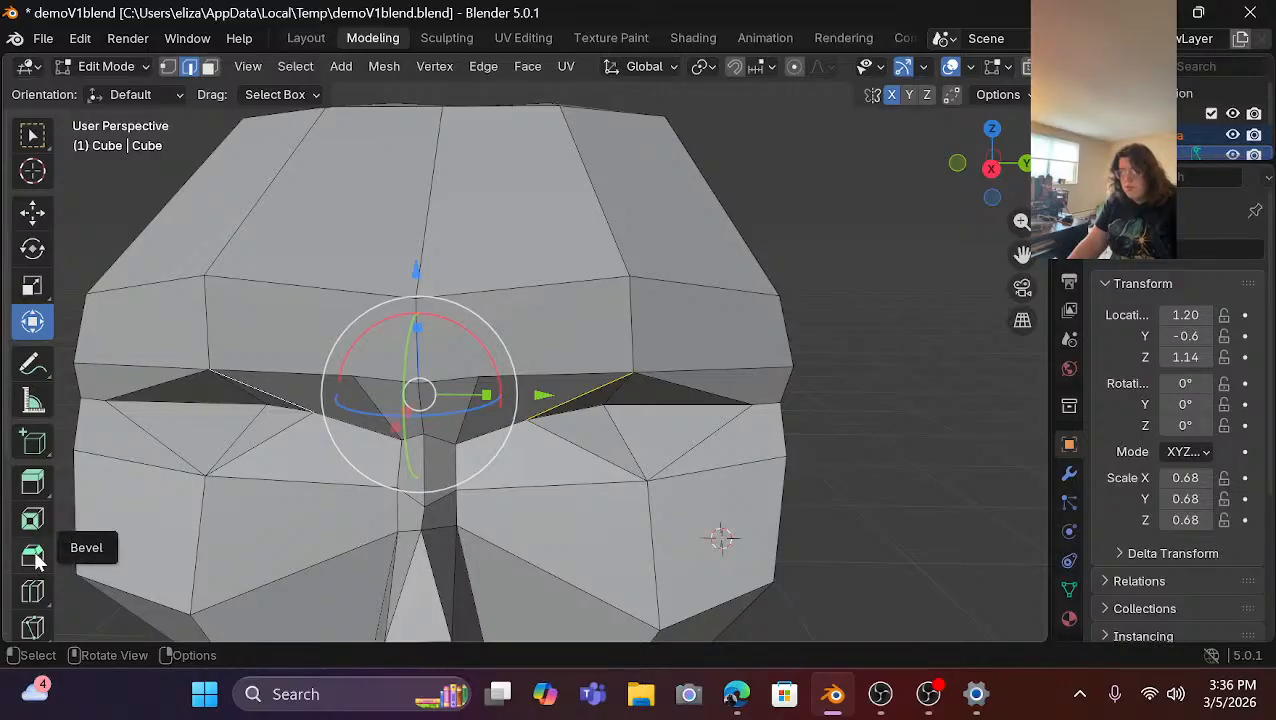
pyautogui.hotkey('alt', 'a')
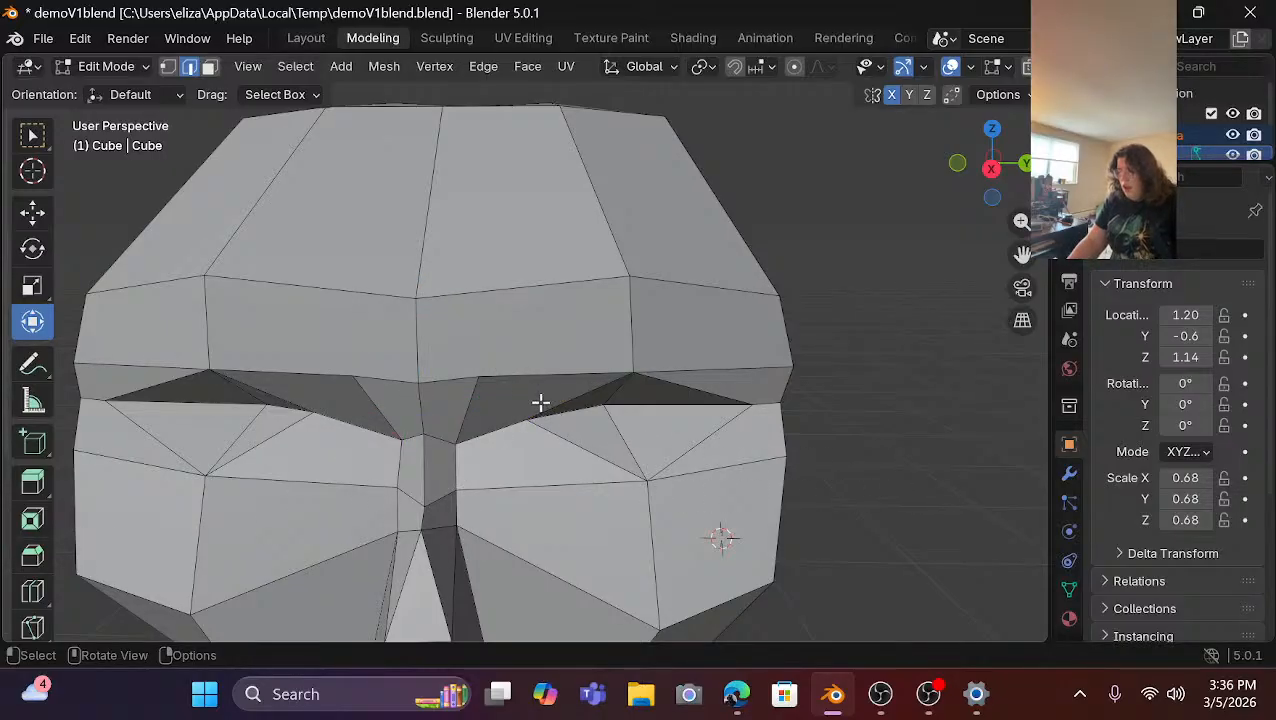
pyautogui.click(540, 402)
pyautogui.click(292, 394)
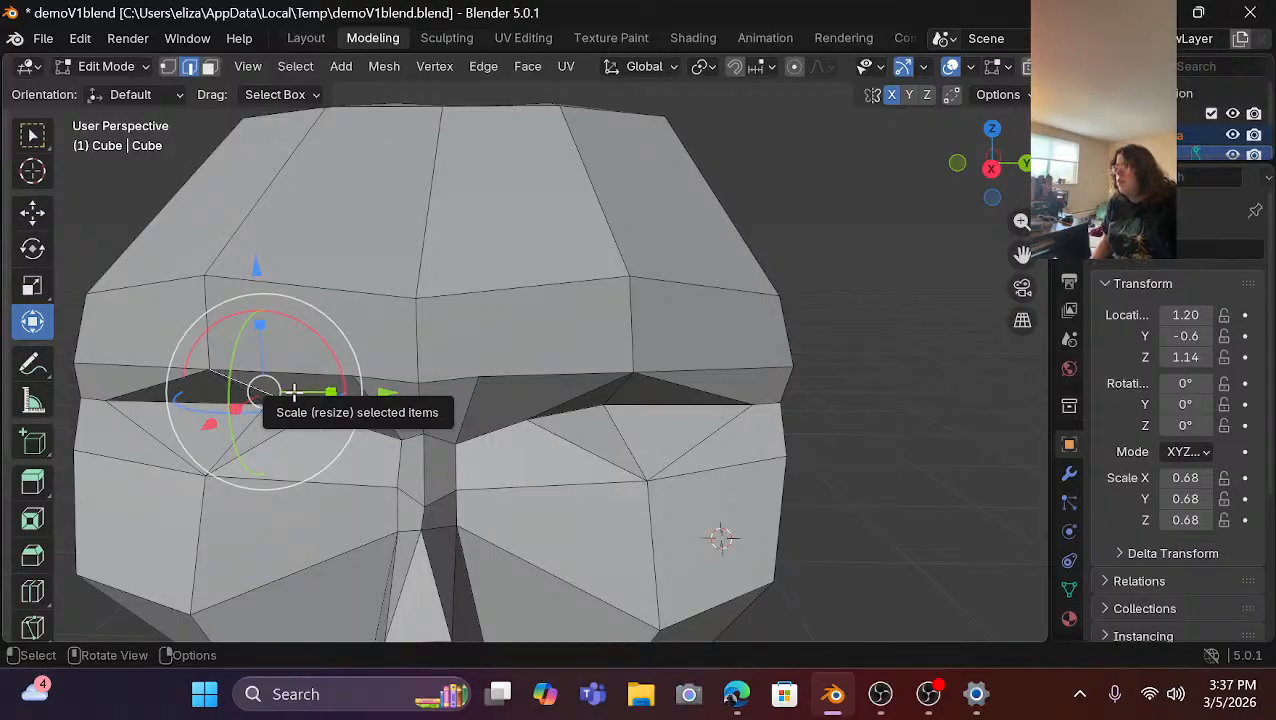
pyautogui.scroll(3, 368, 256)
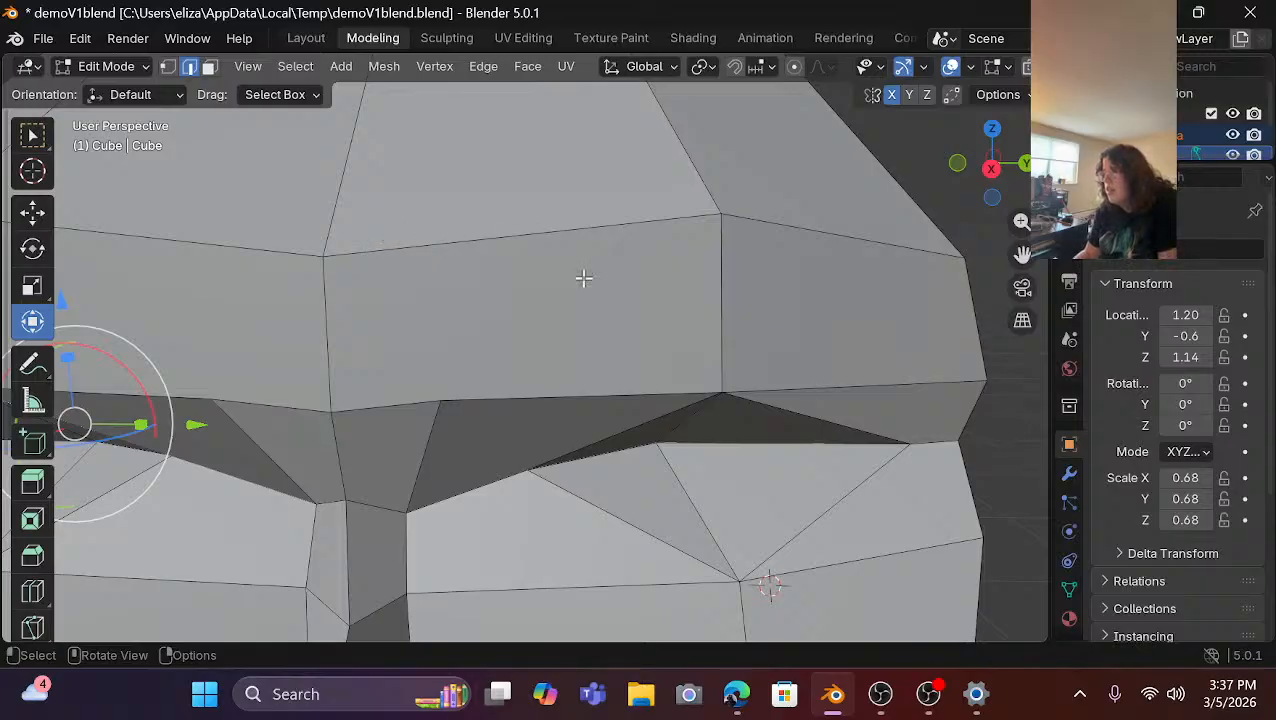
pyautogui.scroll(-2, 577, 348)
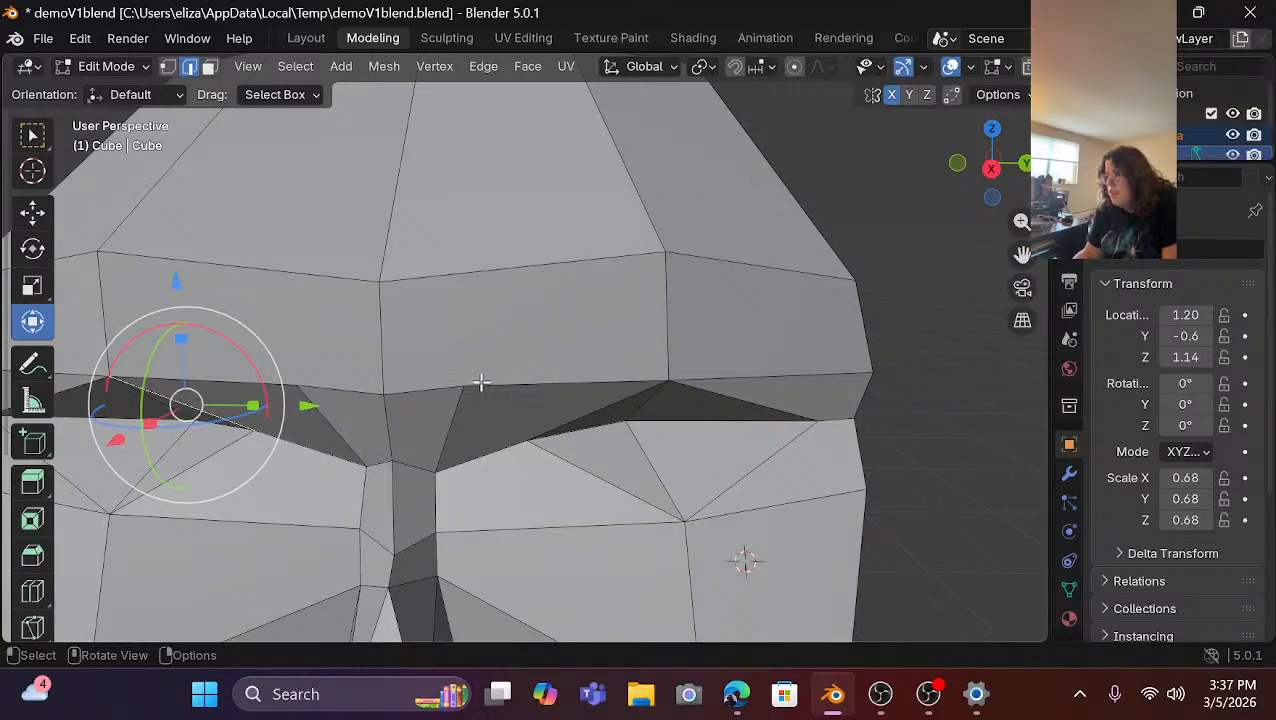
pyautogui.click(481, 382)
pyautogui.click(295, 389)
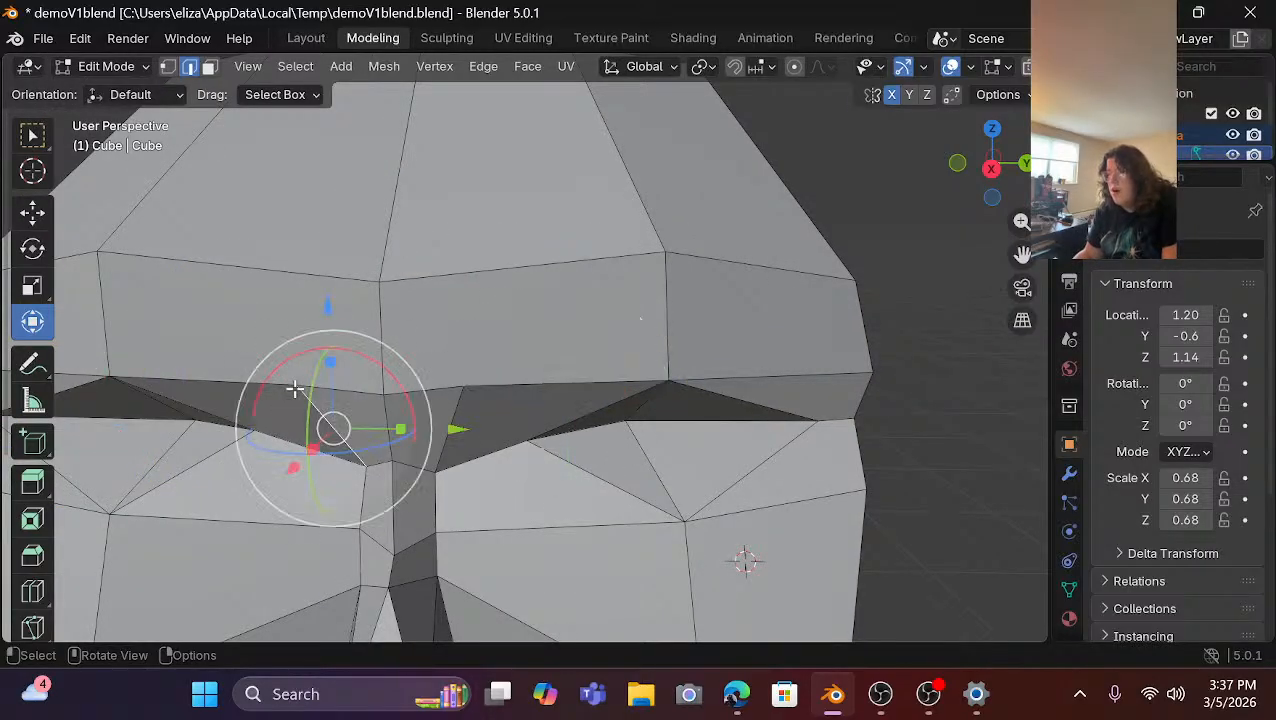
pyautogui.click(527, 391)
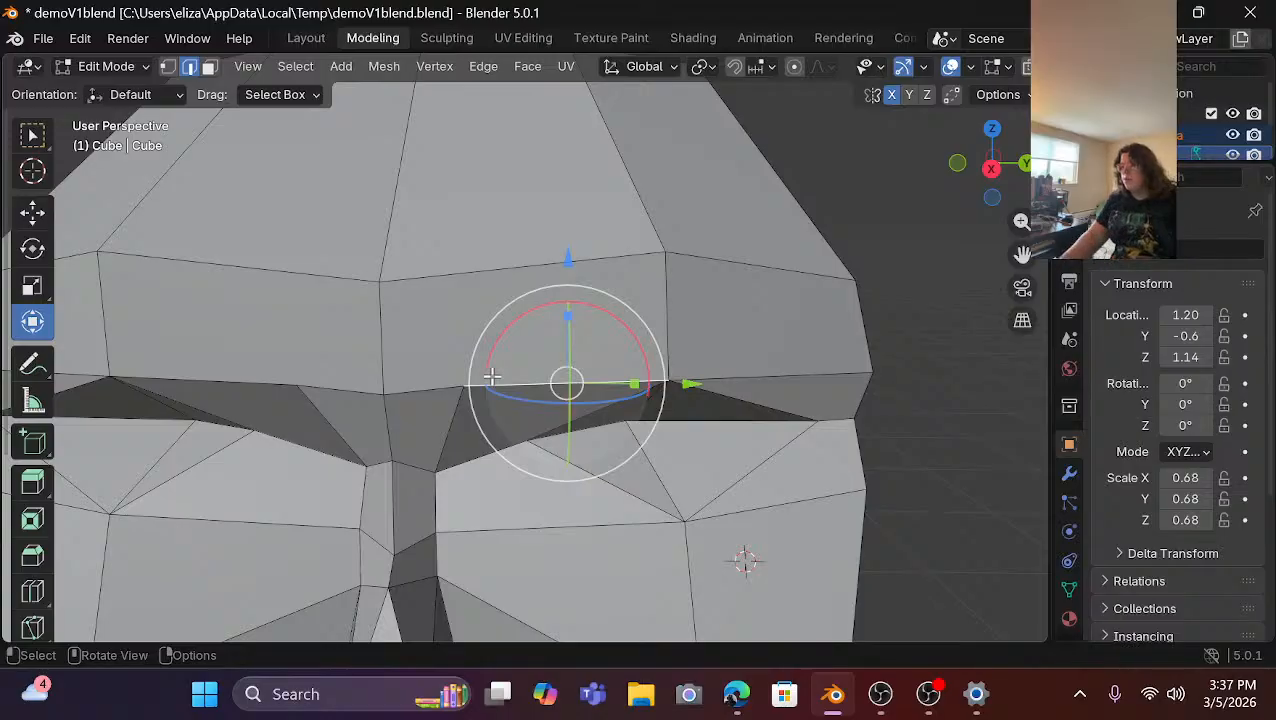
# Select the two inner brow vertices in vertex mode, spread them apart along Y and lower them slightly along Z.
pyautogui.scroll(-1, 390, 185)
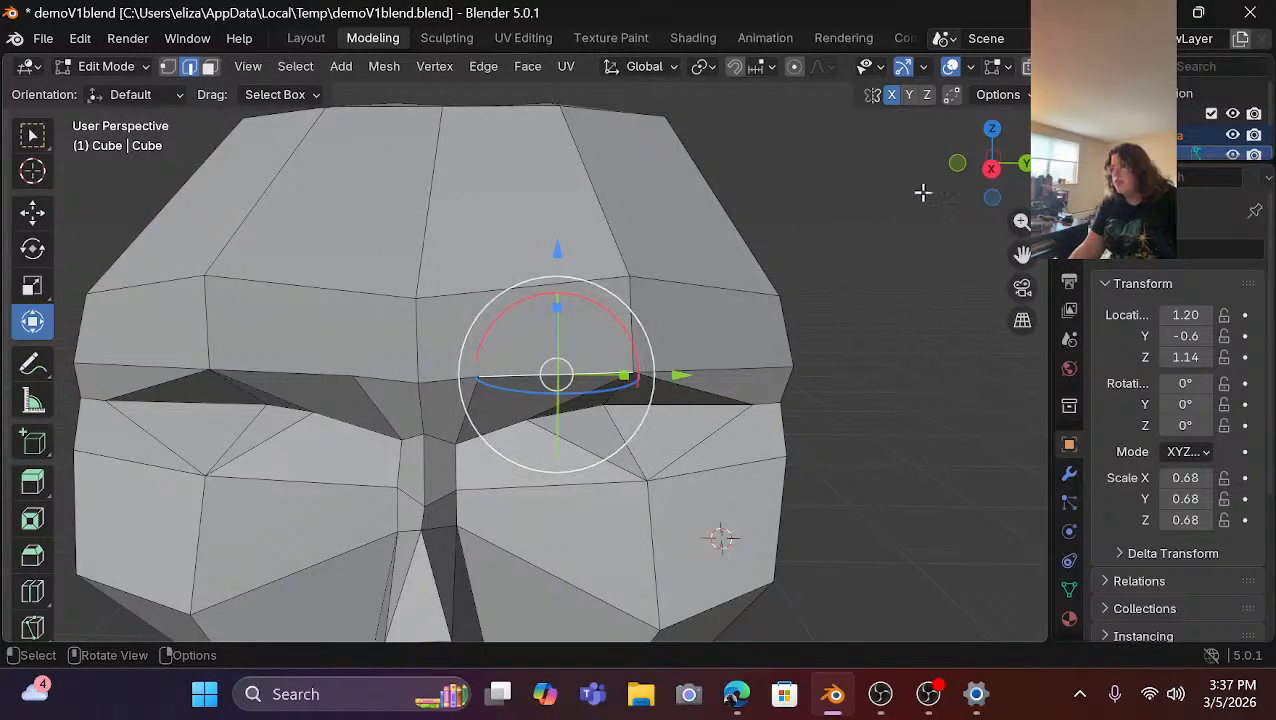
pyautogui.moveTo(922, 193); pyautogui.dragTo(924, 184, button='middle')
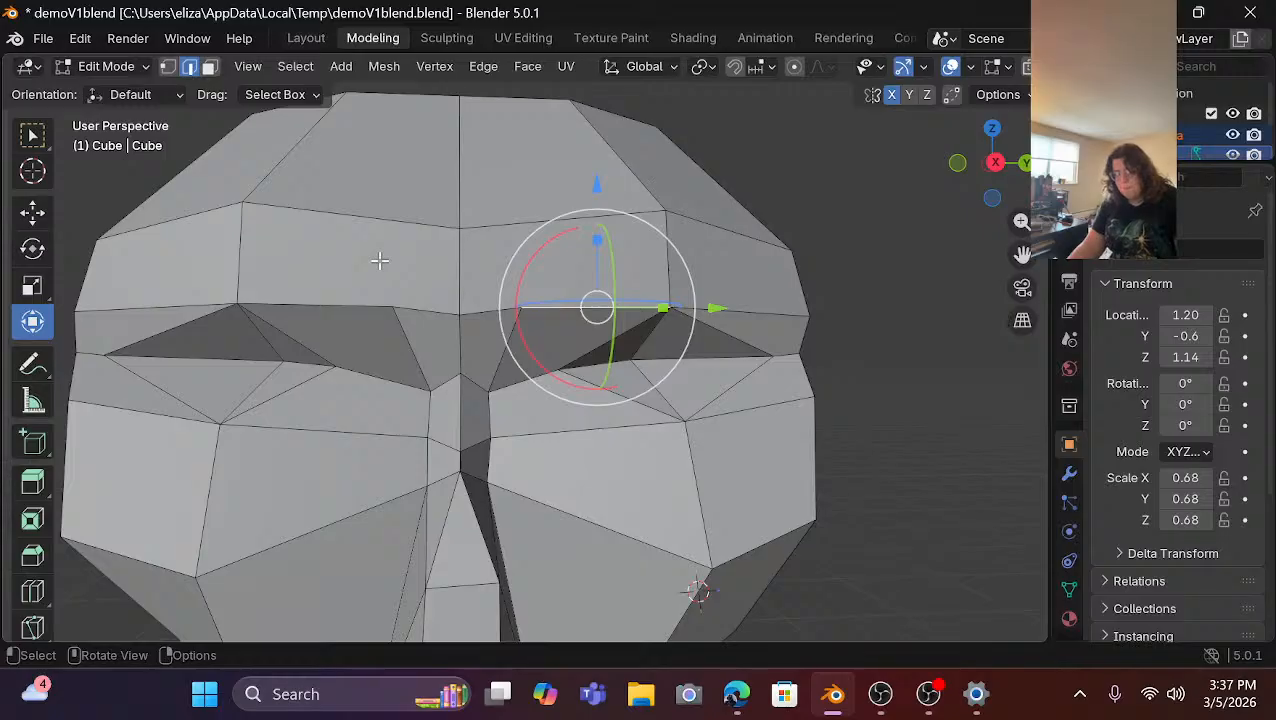
pyautogui.press('1')
pyautogui.click(393, 307)
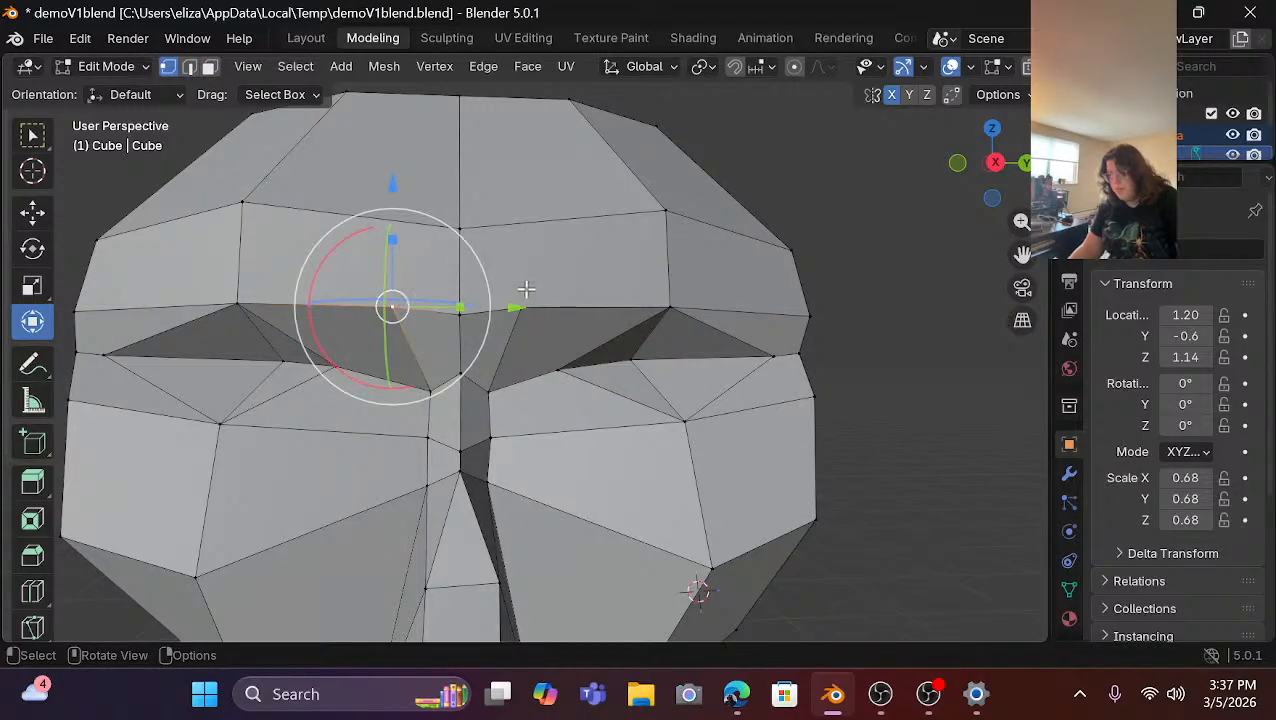
pyautogui.scroll(3, 522, 308)
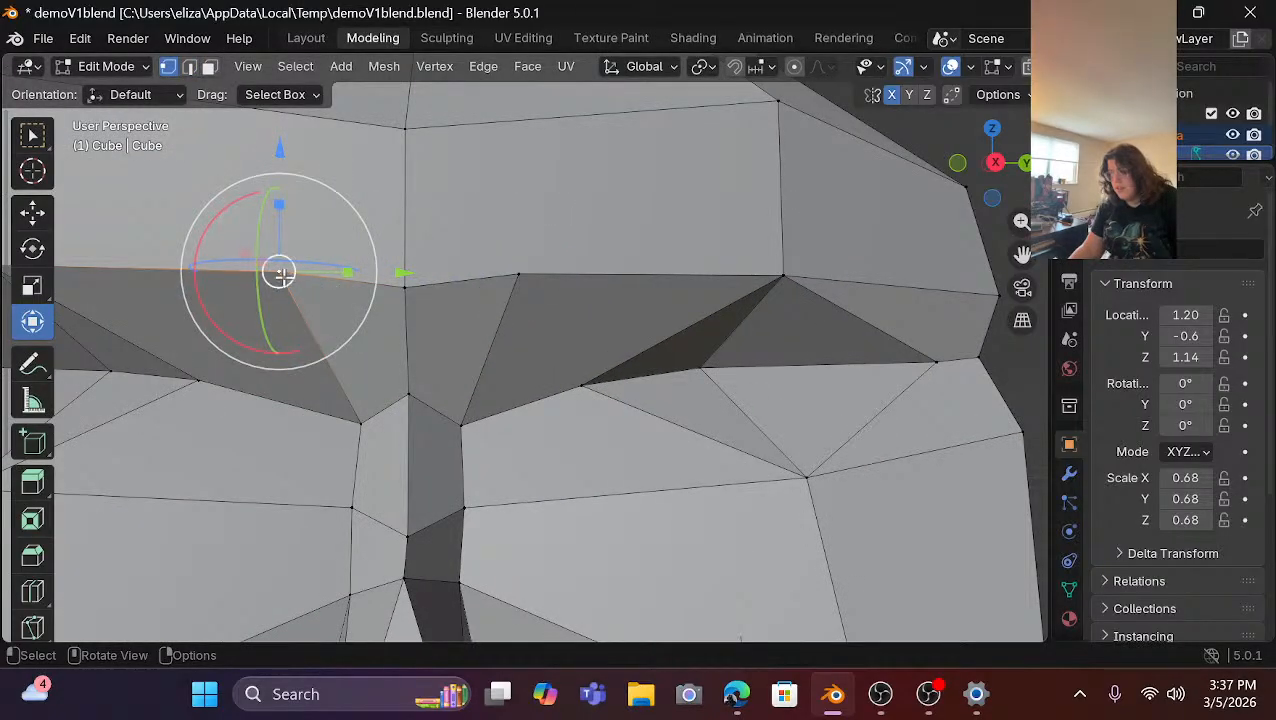
pyautogui.moveTo(279, 270); pyautogui.dragTo(163, 291)
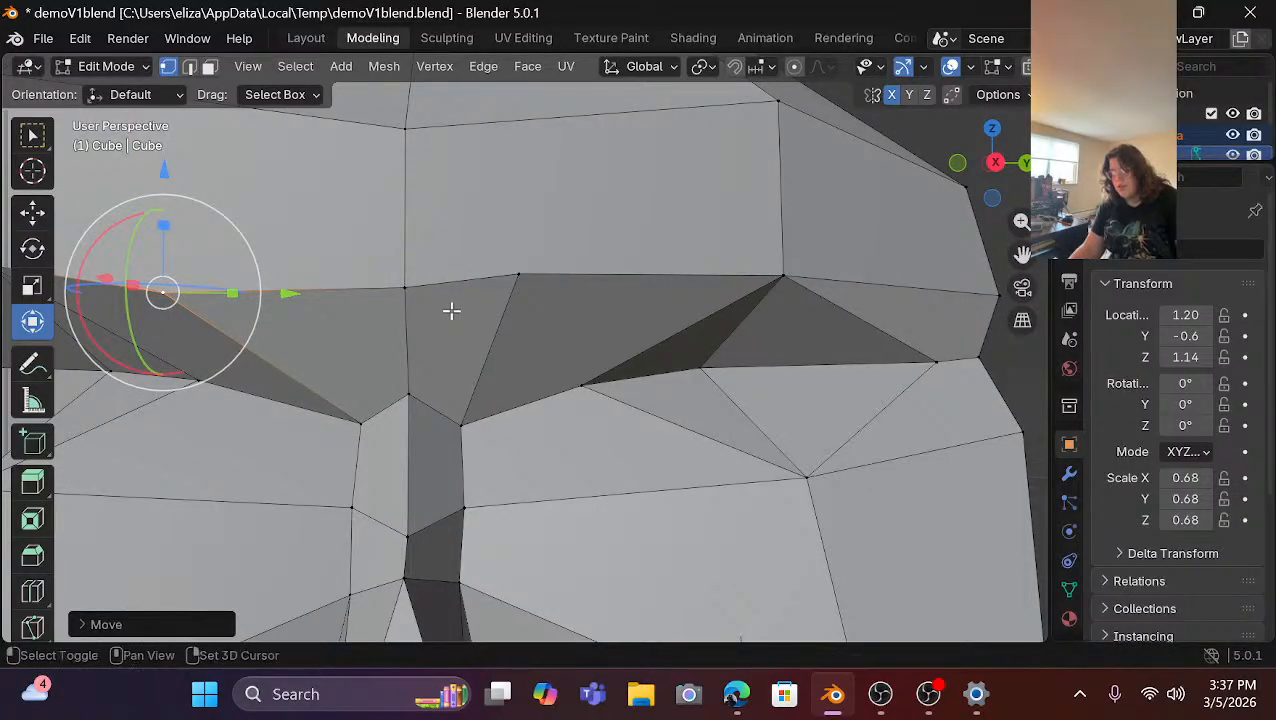
pyautogui.hotkey('ctrl', 'z')
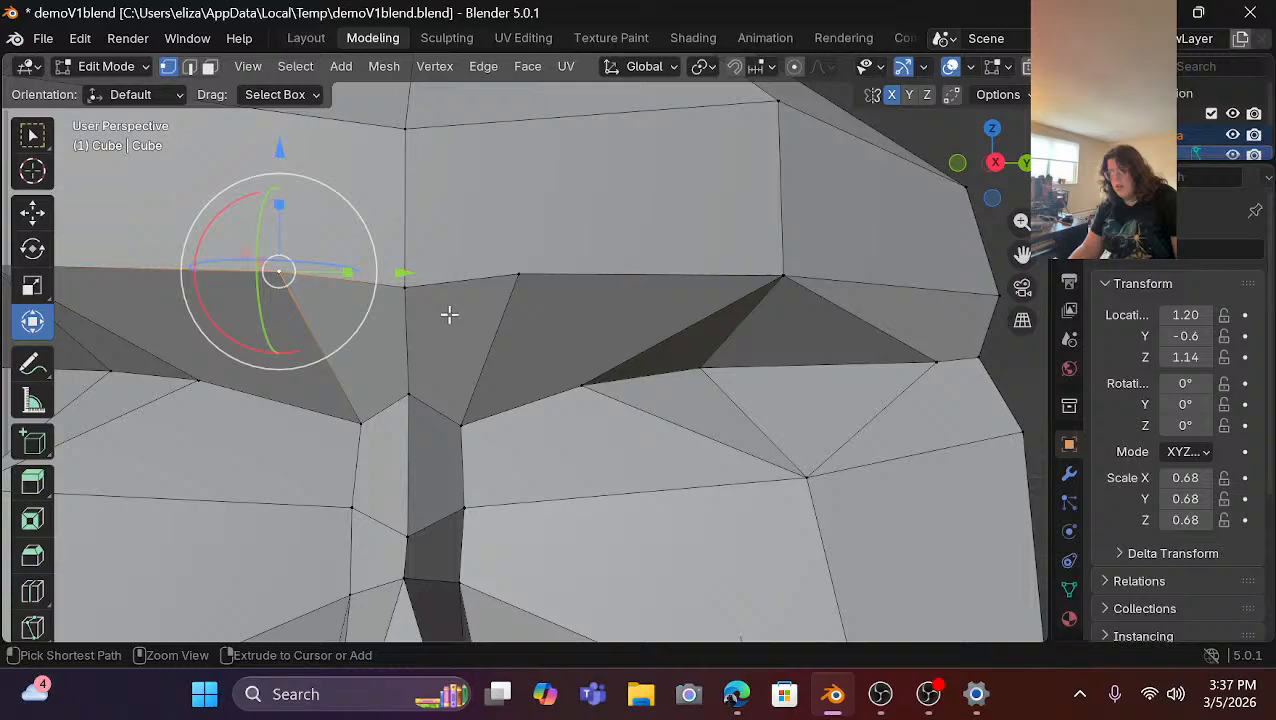
pyautogui.keyDown('ctrl'); pyautogui.click(513, 276); pyautogui.keyUp('ctrl')
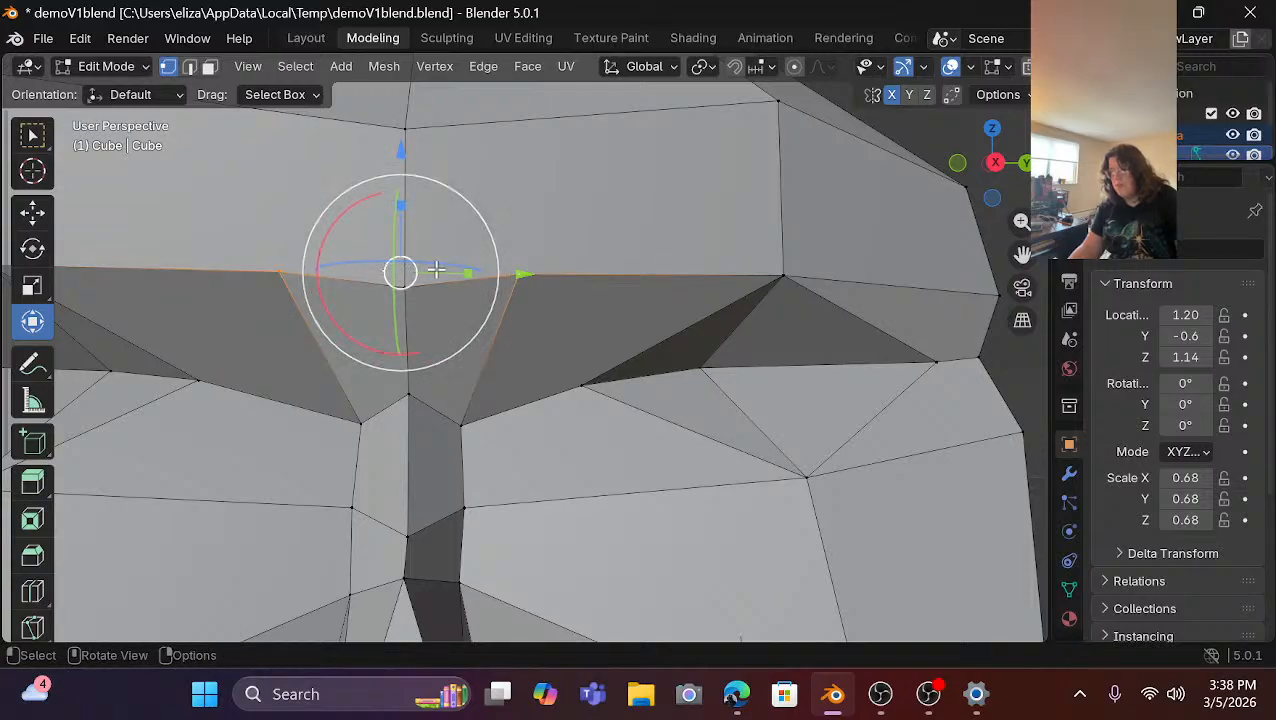
pyautogui.moveTo(466, 272)
pyautogui.mouseDown()
pyautogui.moveTo(483, 273)
pyautogui.moveTo(464, 273)
pyautogui.mouseUp()
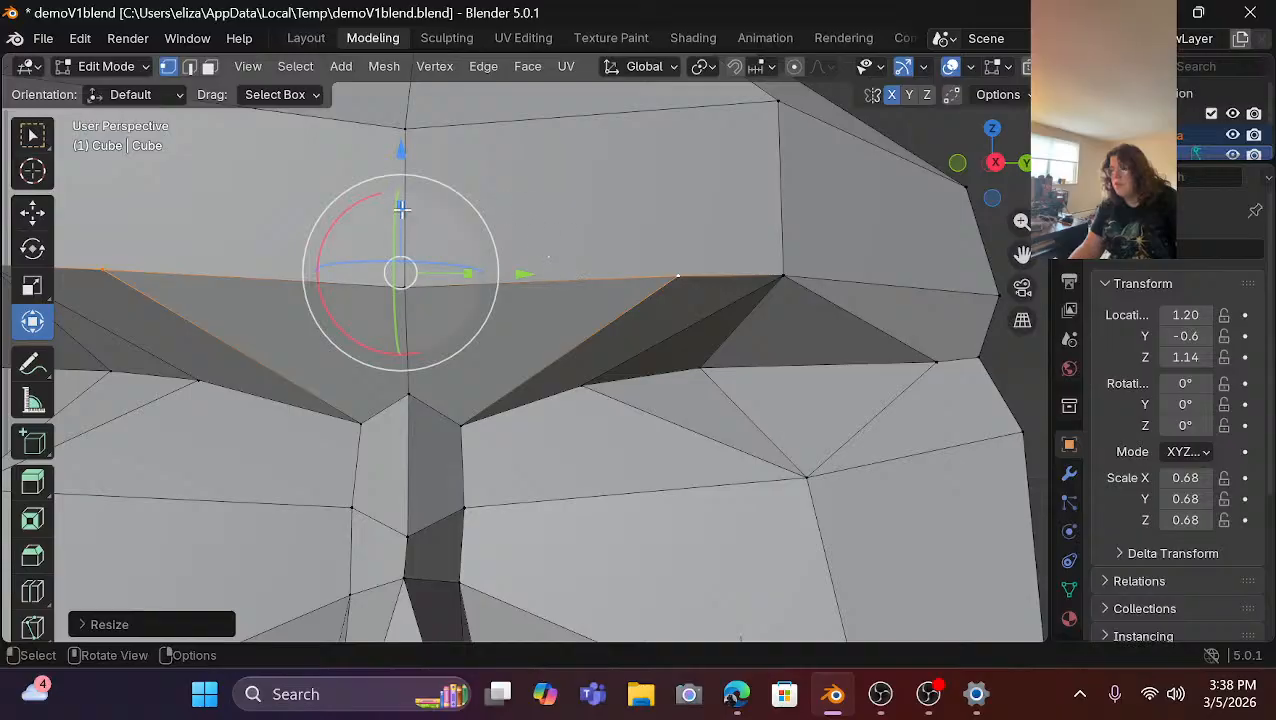
pyautogui.moveTo(401, 151); pyautogui.dragTo(403, 175)
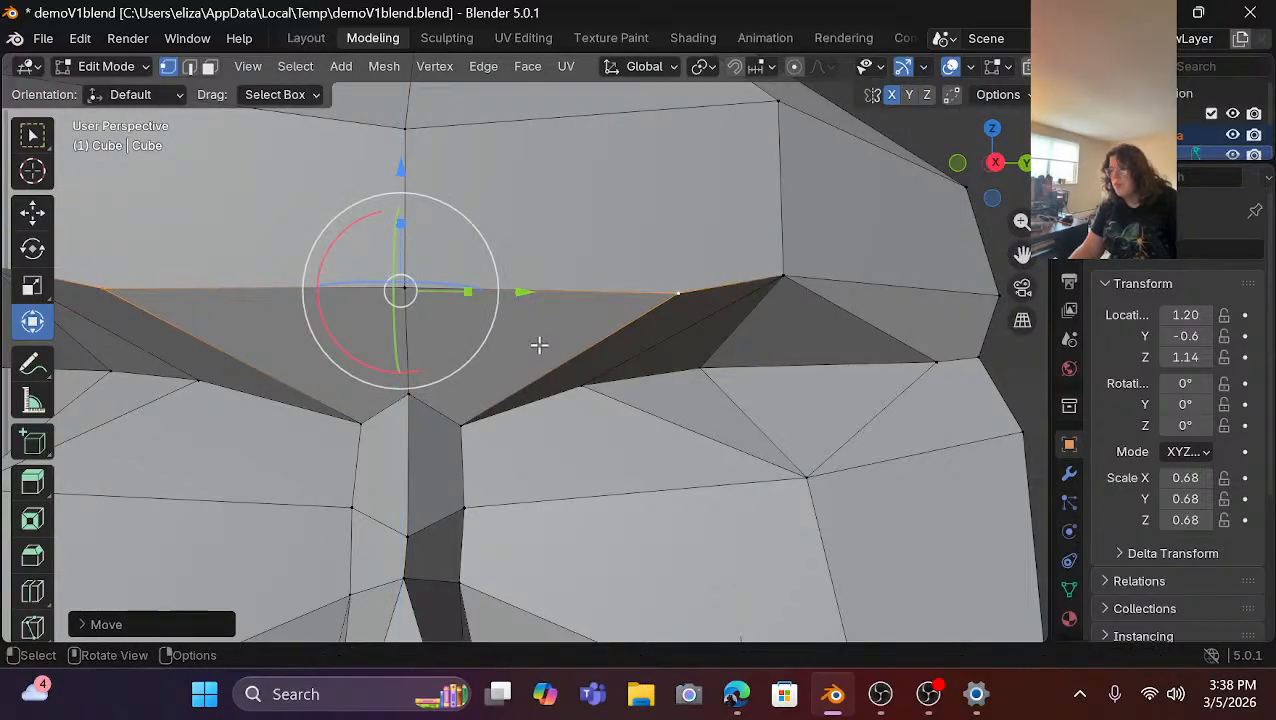
# Try to lower the inner upper-eyelid vertex of one eye along Z, and clear the selection.
pyautogui.click(583, 385)
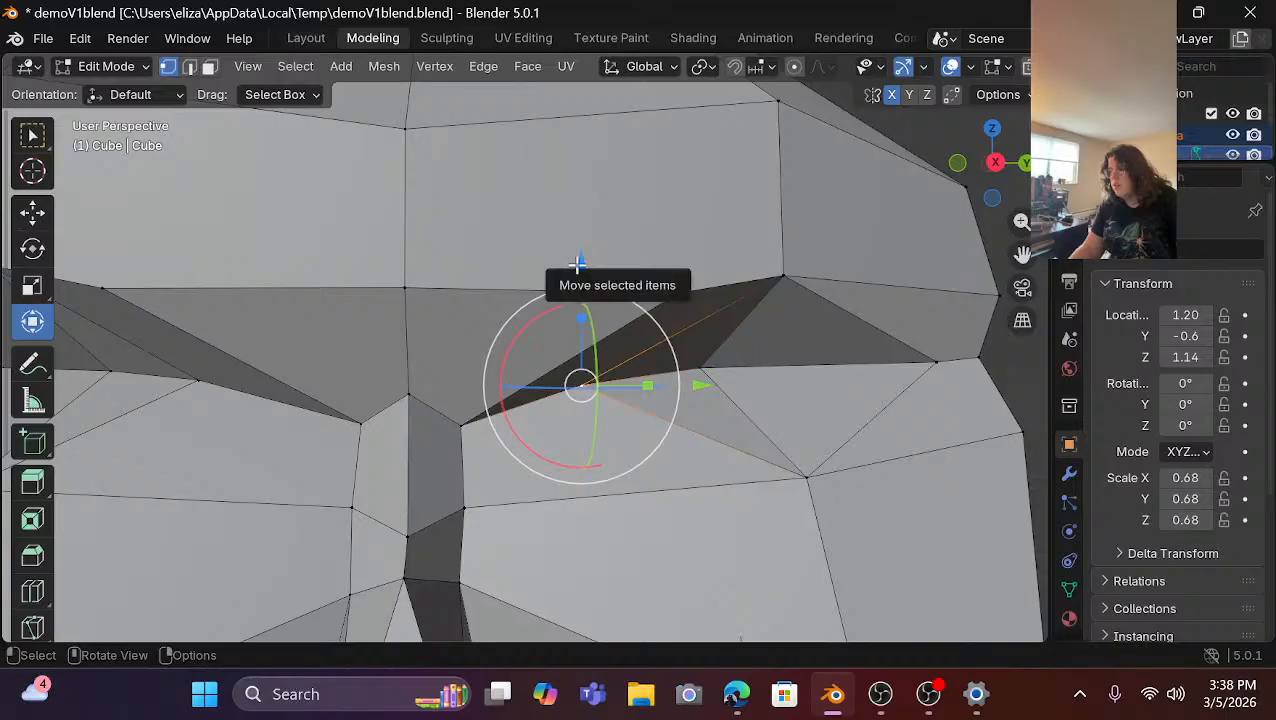
pyautogui.moveTo(578, 262); pyautogui.dragTo(581, 302)
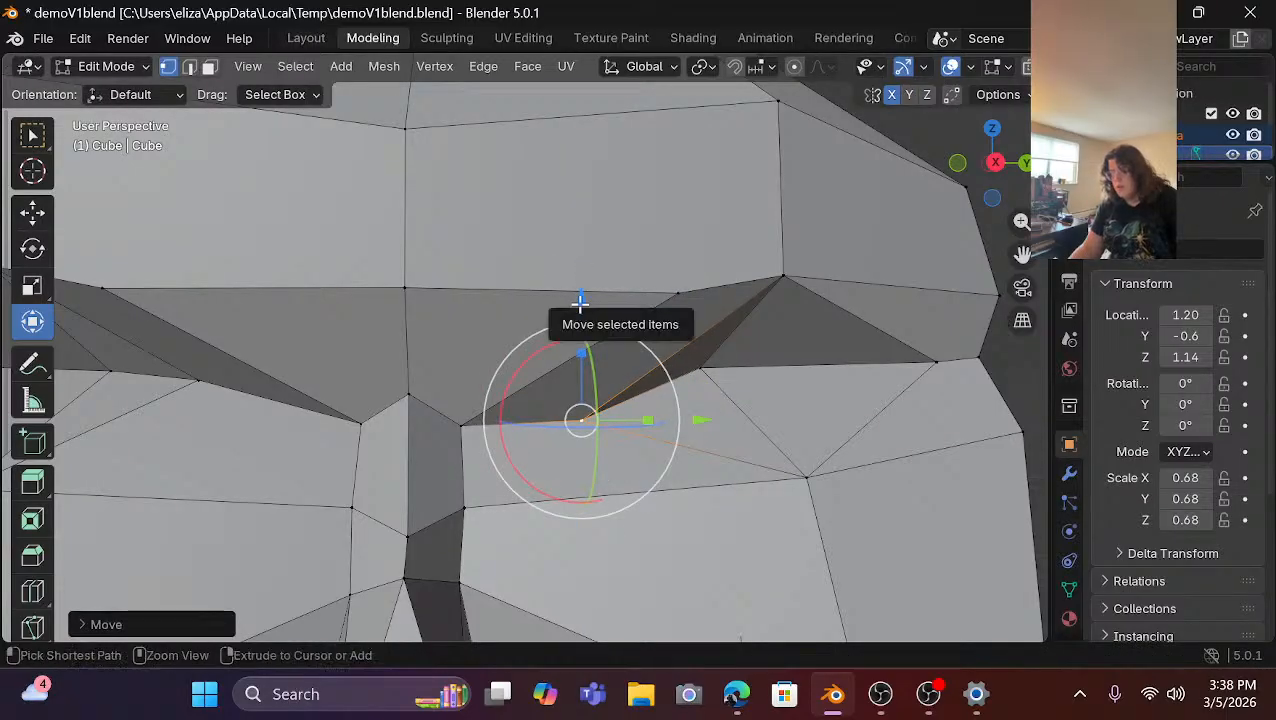
pyautogui.hotkey('ctrl', 'z')
pyautogui.click(716, 349)
pyautogui.scroll(-6, 716, 348)
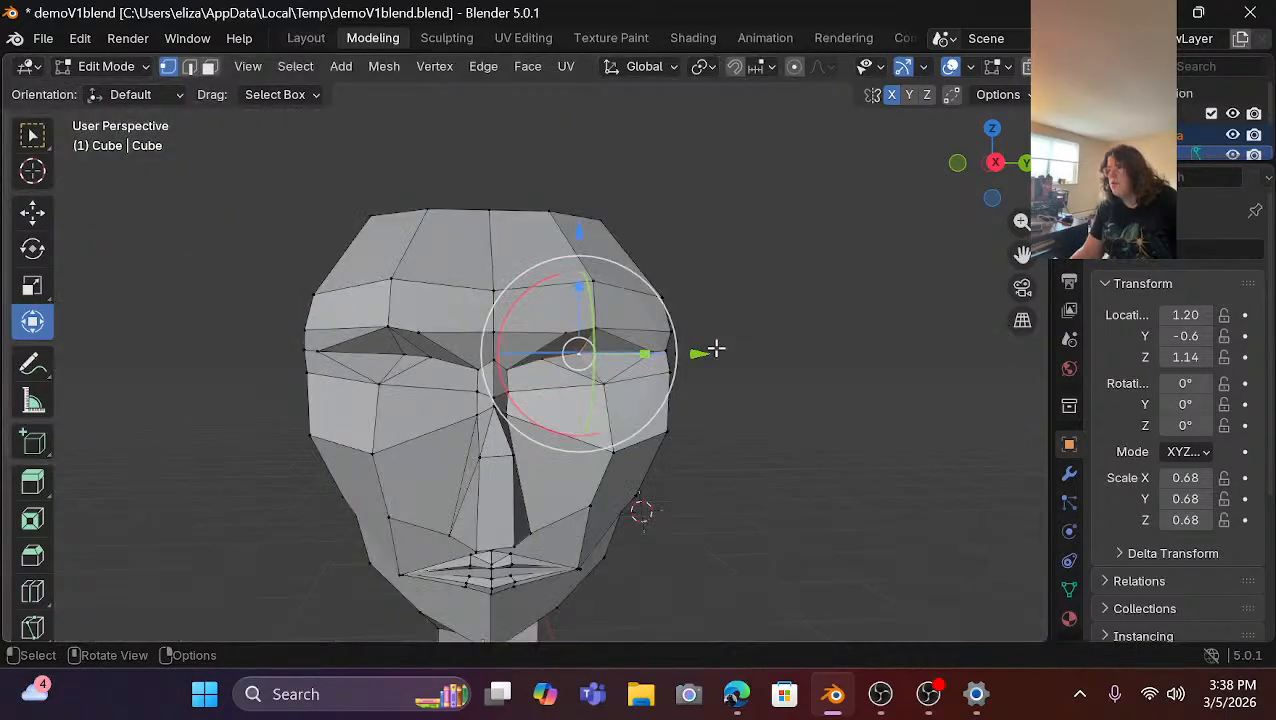
pyautogui.click(729, 316)
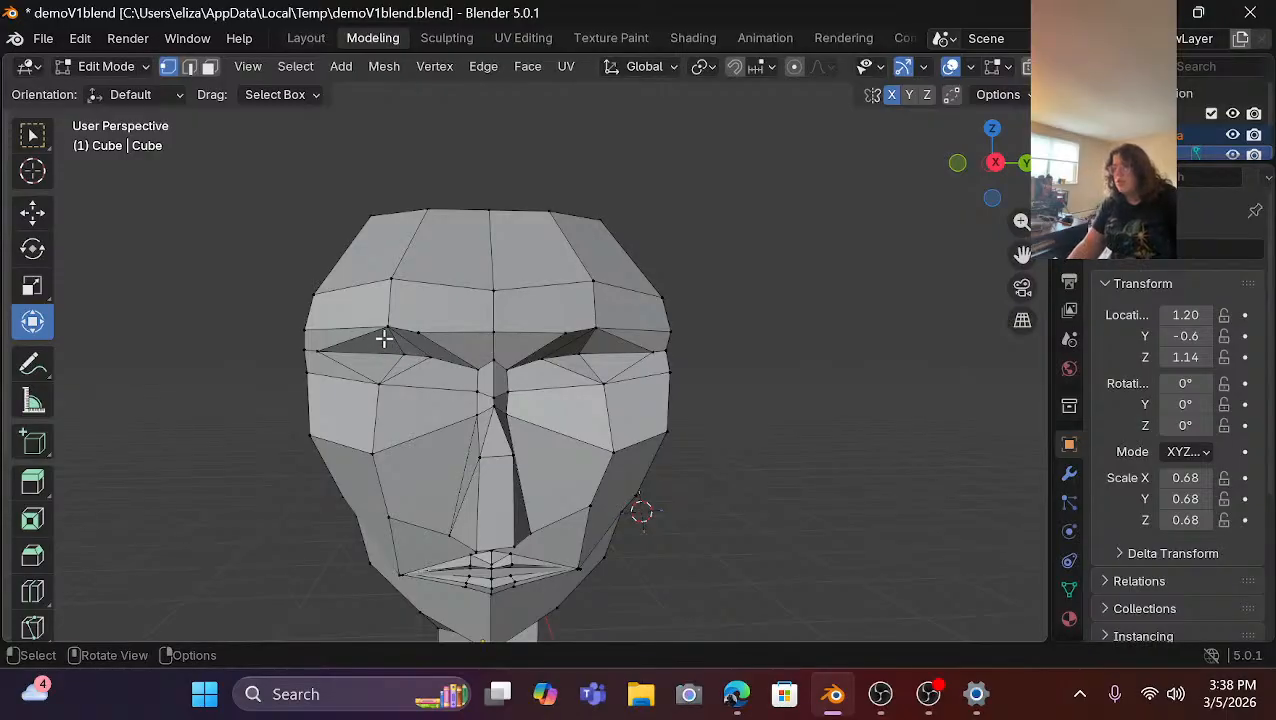
# Raise the lower corner vertex of the nose tip slightly along Z to level the nose's bottom edge.
pyautogui.scroll(-1, 524, 443)
pyautogui.scroll(1, 524, 443)
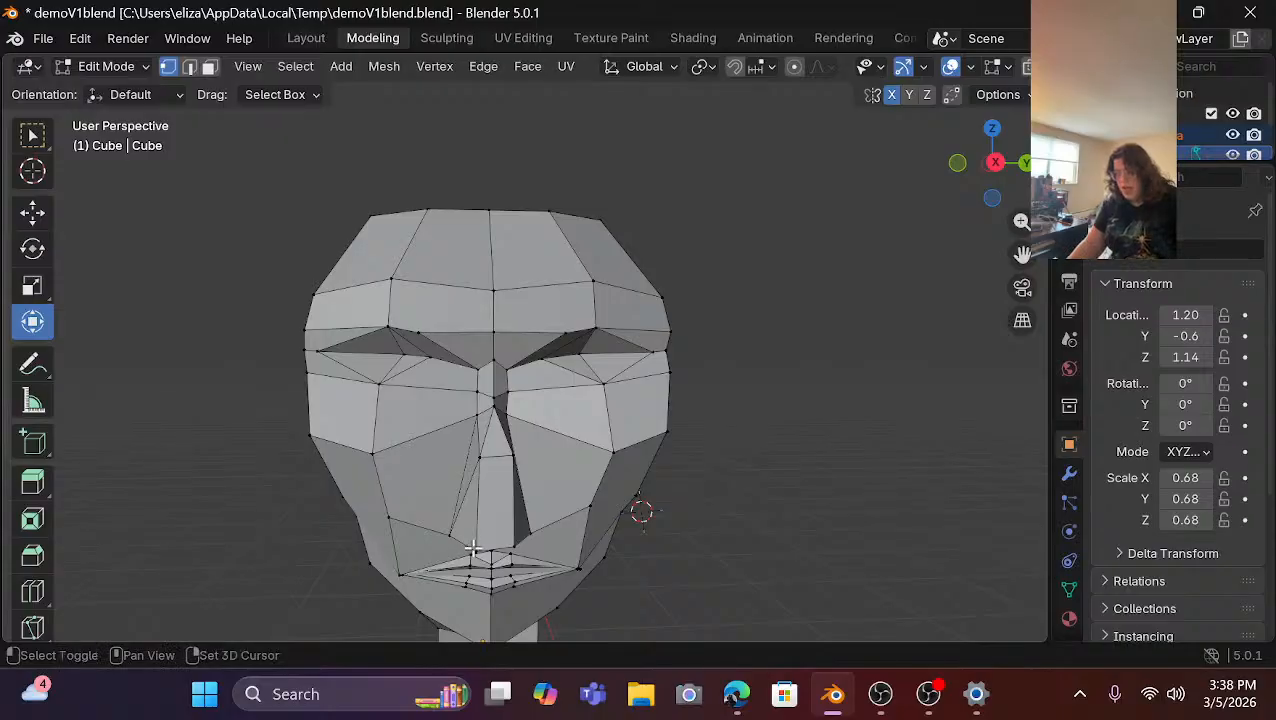
pyautogui.keyDown('shift'); pyautogui.moveTo(468, 548); pyautogui.dragTo(464, 424, button='middle'); pyautogui.keyUp('shift')
pyautogui.scroll(1, 464, 424)
pyautogui.scroll(5, 462, 424)
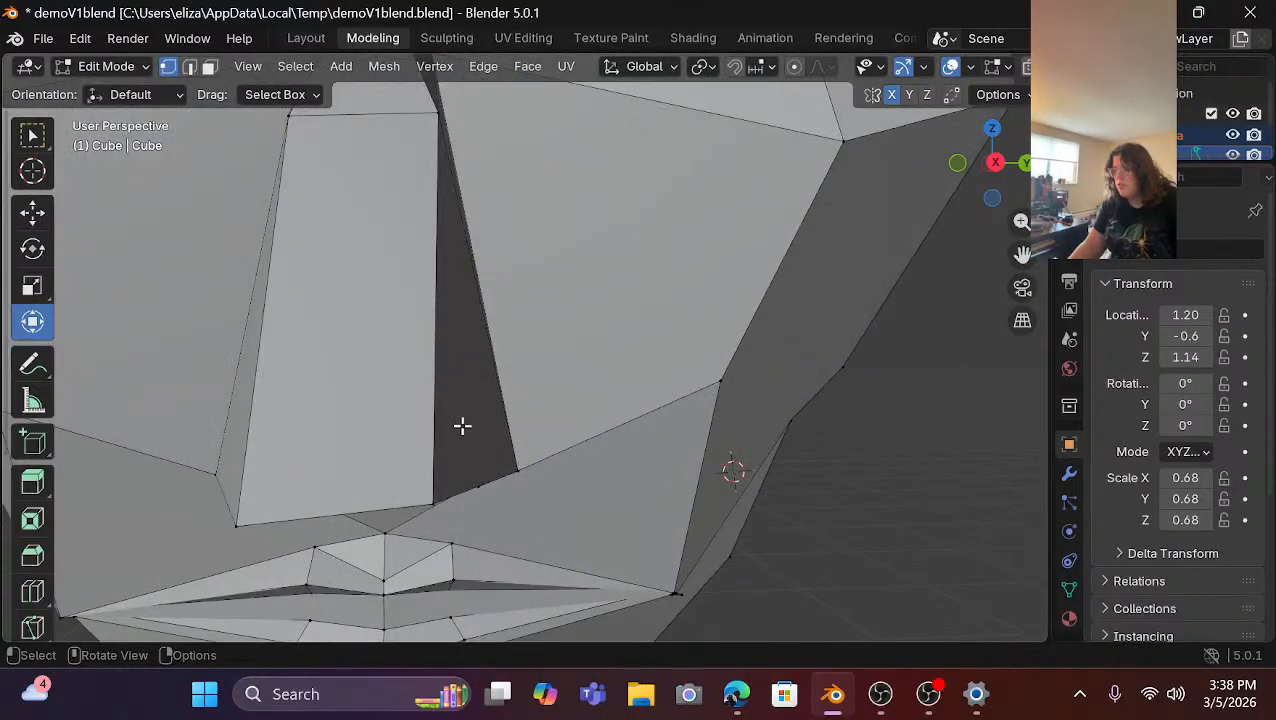
pyautogui.scroll(-1, 454, 434)
pyautogui.click(338, 462)
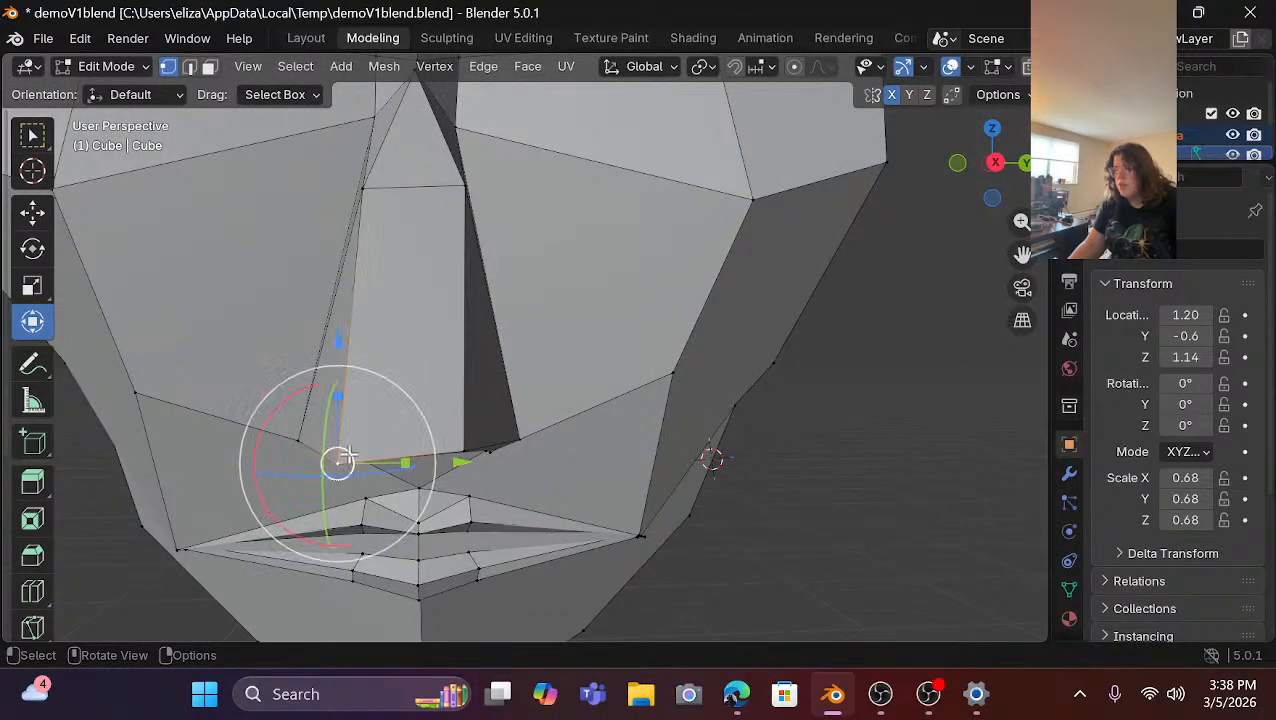
pyautogui.moveTo(333, 335); pyautogui.dragTo(351, 318)
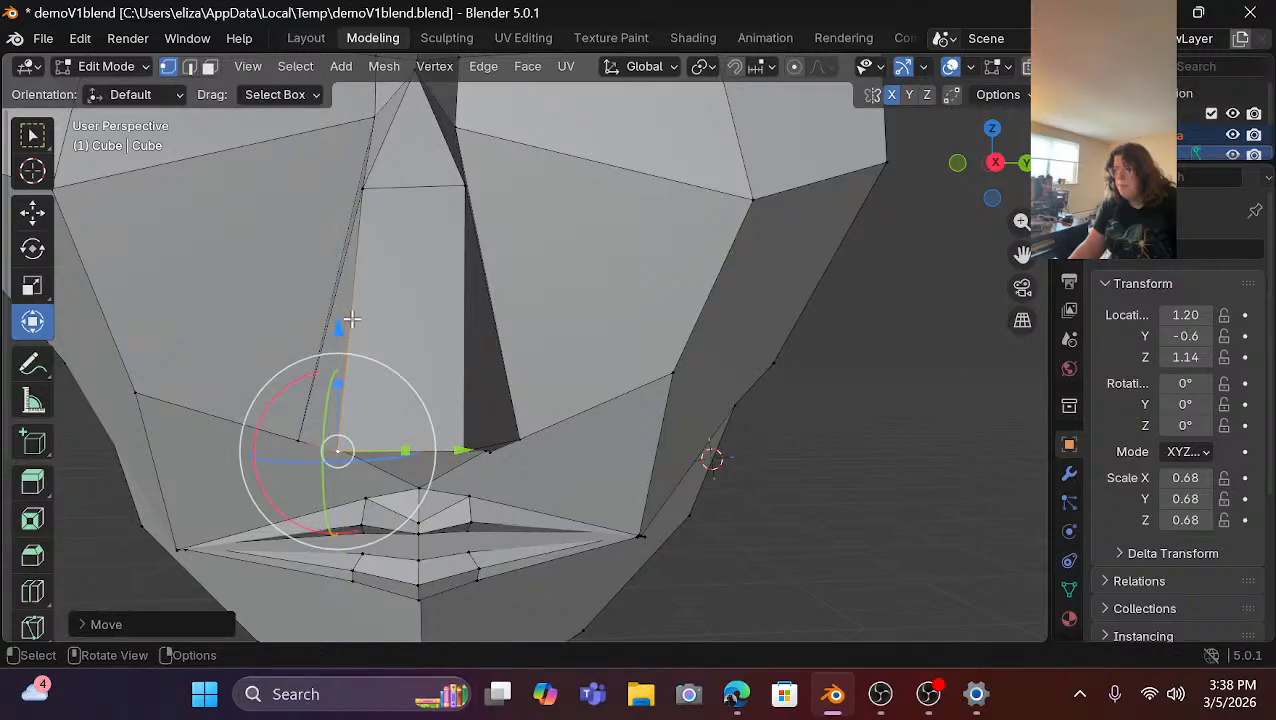
pyautogui.click(872, 350)
# Select the matching cheekbone vertices on both sides of the face and move them slightly back along X.
pyautogui.scroll(-5, 848, 350)
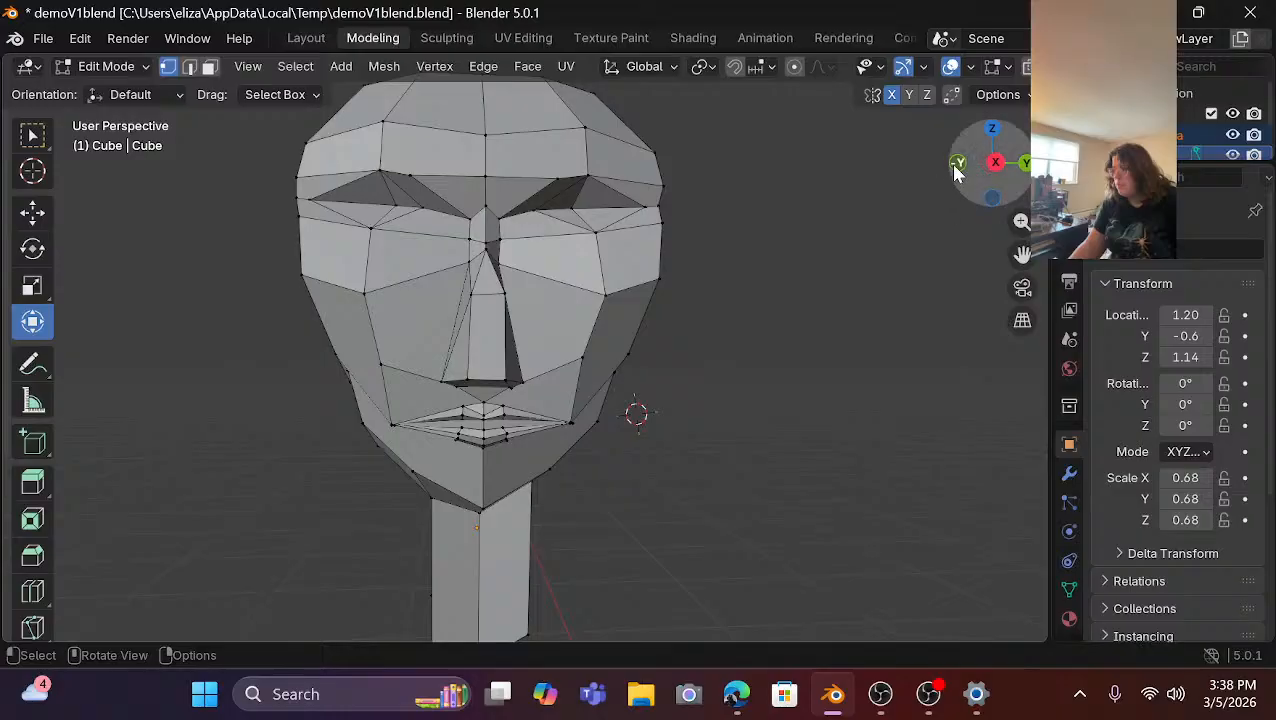
pyautogui.moveTo(957, 163)
pyautogui.mouseDown()
pyautogui.moveTo(1040, 170)
pyautogui.moveTo(960, 165)
pyautogui.mouseUp()
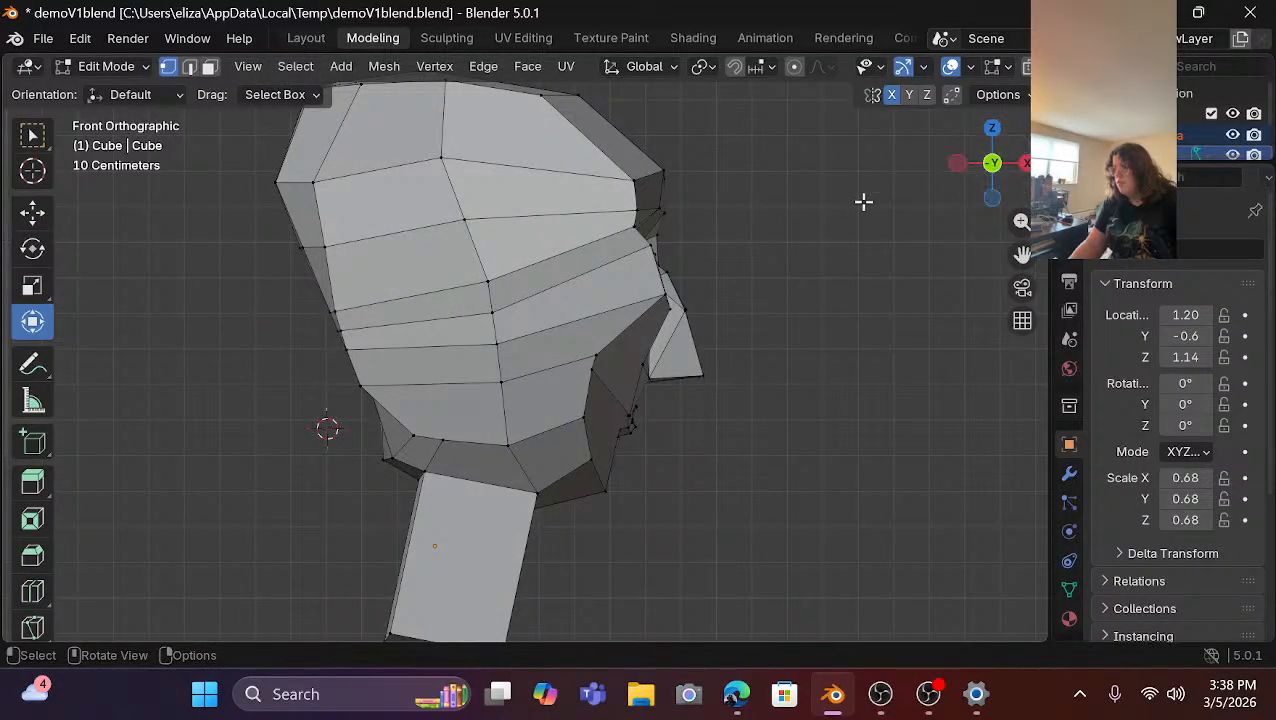
pyautogui.scroll(-3, 866, 204)
pyautogui.scroll(2, 866, 202)
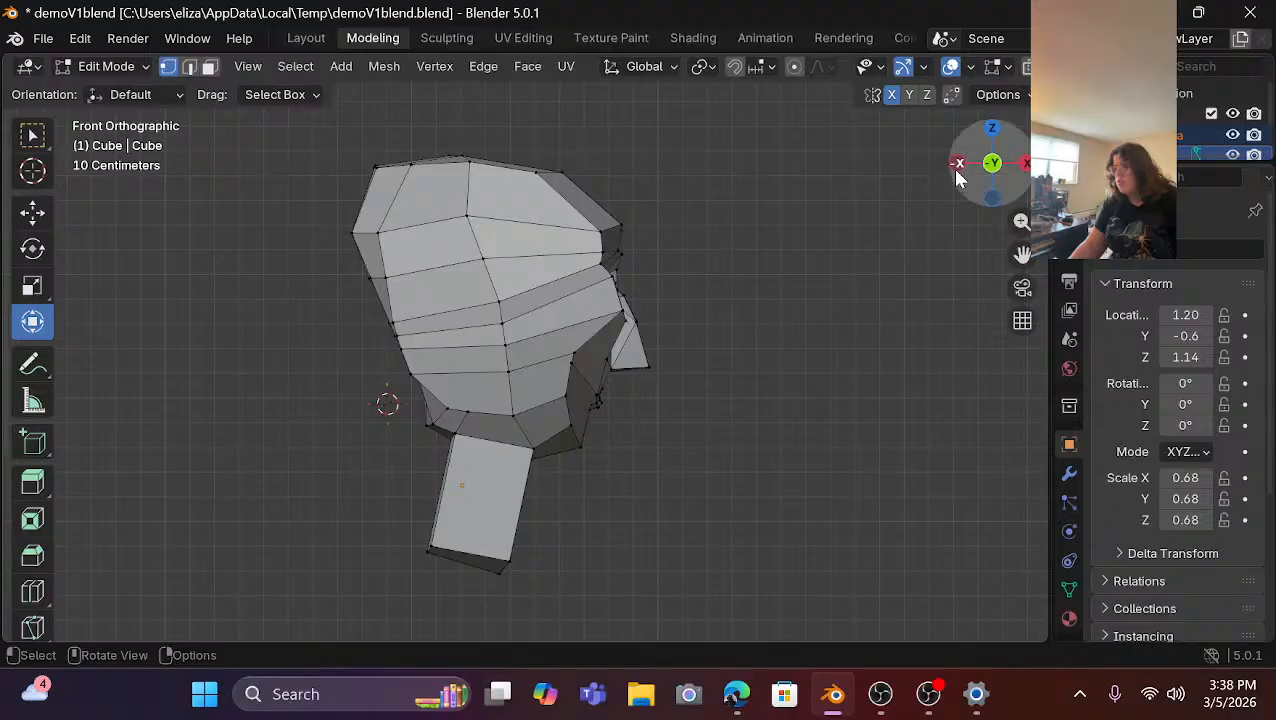
pyautogui.moveTo(957, 170); pyautogui.dragTo(937, 170)
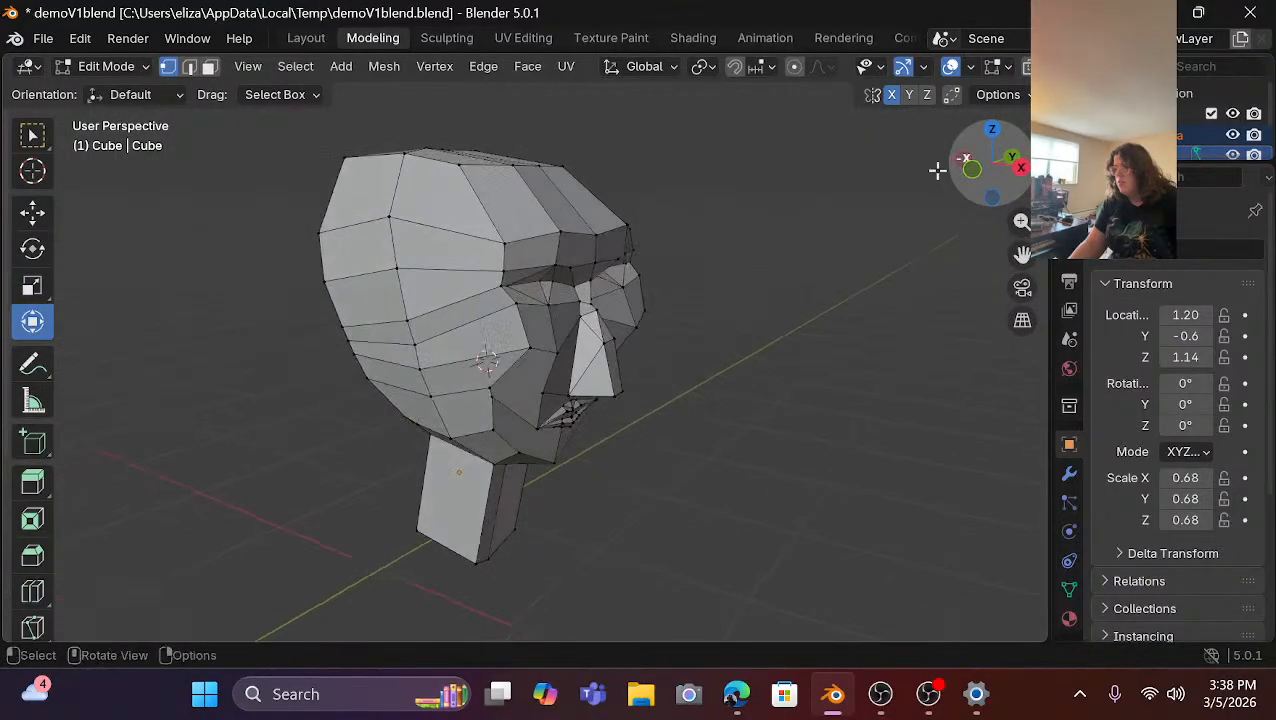
pyautogui.click(532, 348)
pyautogui.keyDown('shift'); pyautogui.click(649, 308); pyautogui.keyUp('shift')
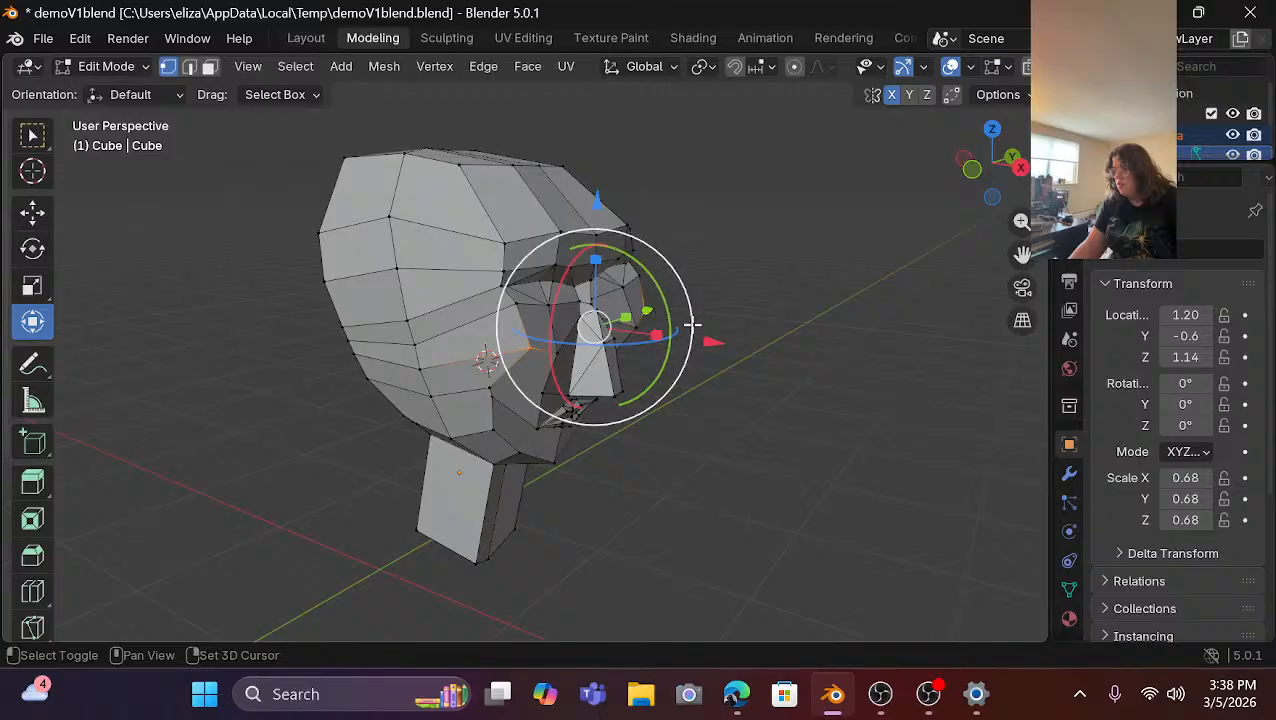
pyautogui.moveTo(710, 344); pyautogui.dragTo(700, 343)
pyautogui.click(815, 380)
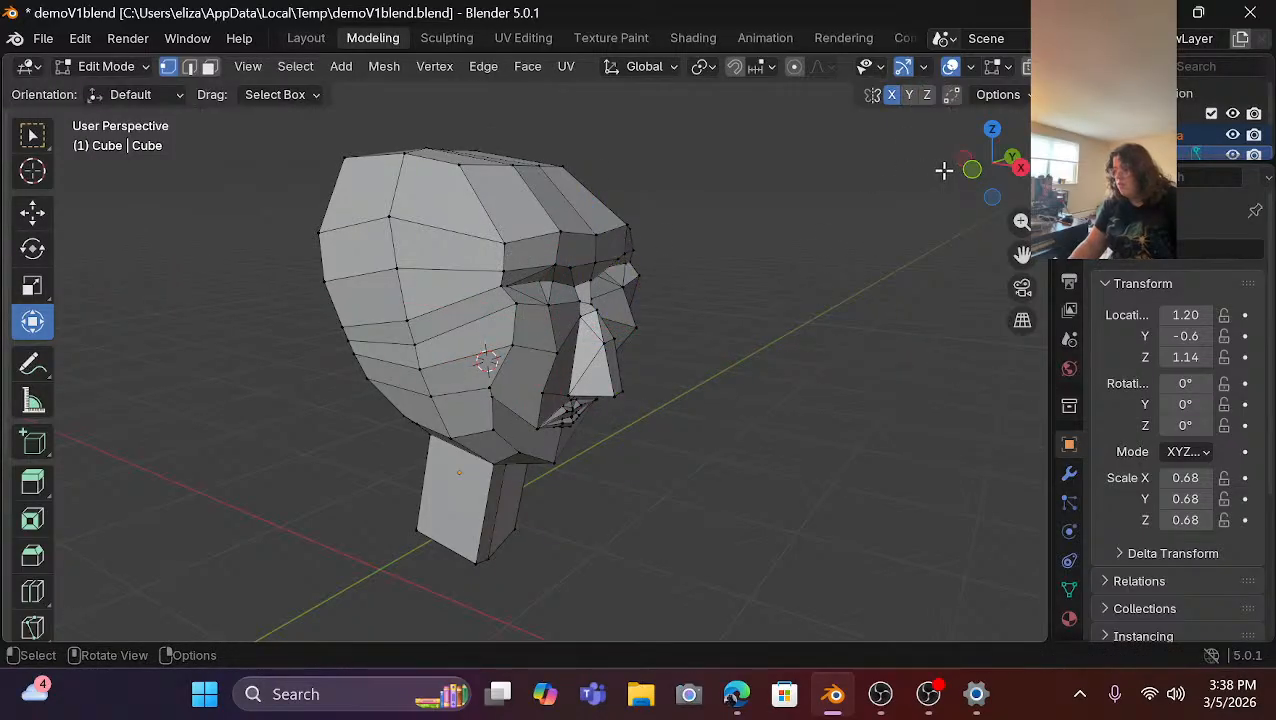
# Select both inner eye-corner vertices beside the nose bridge and raise them slightly along Z.
pyautogui.moveTo(975, 180); pyautogui.dragTo(892, 200)
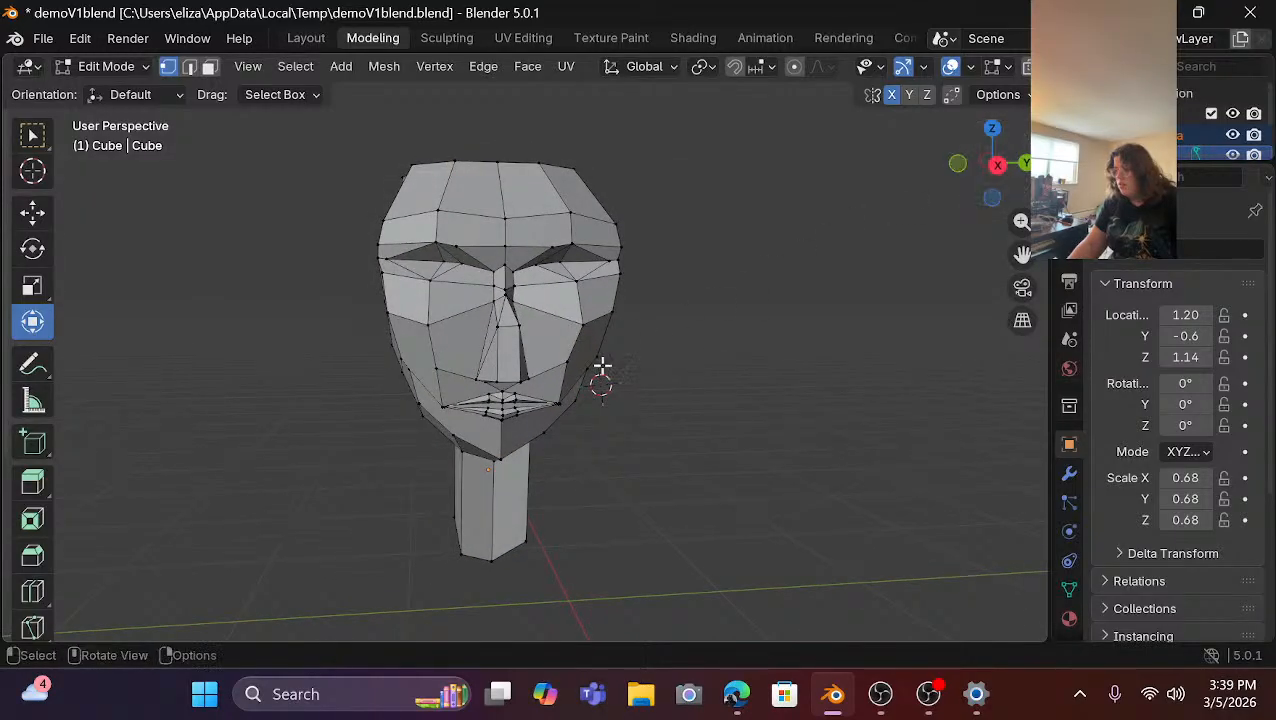
pyautogui.scroll(2, 599, 368)
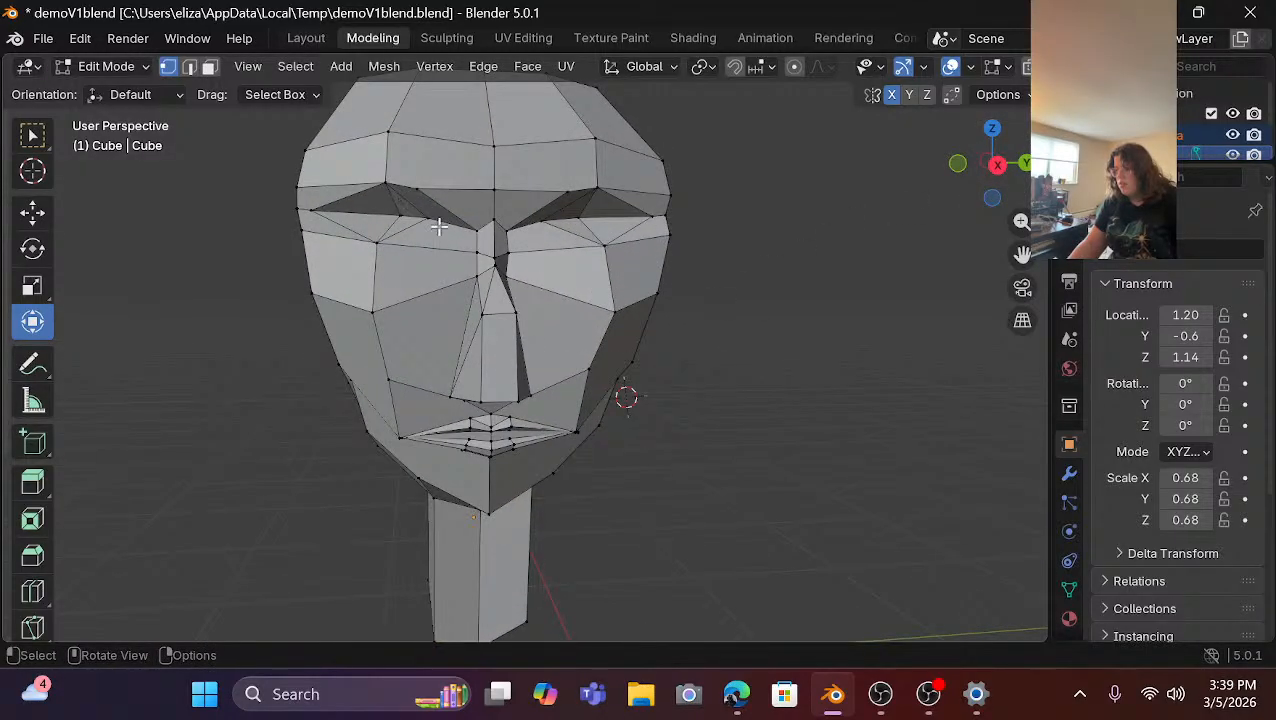
pyautogui.click(477, 228)
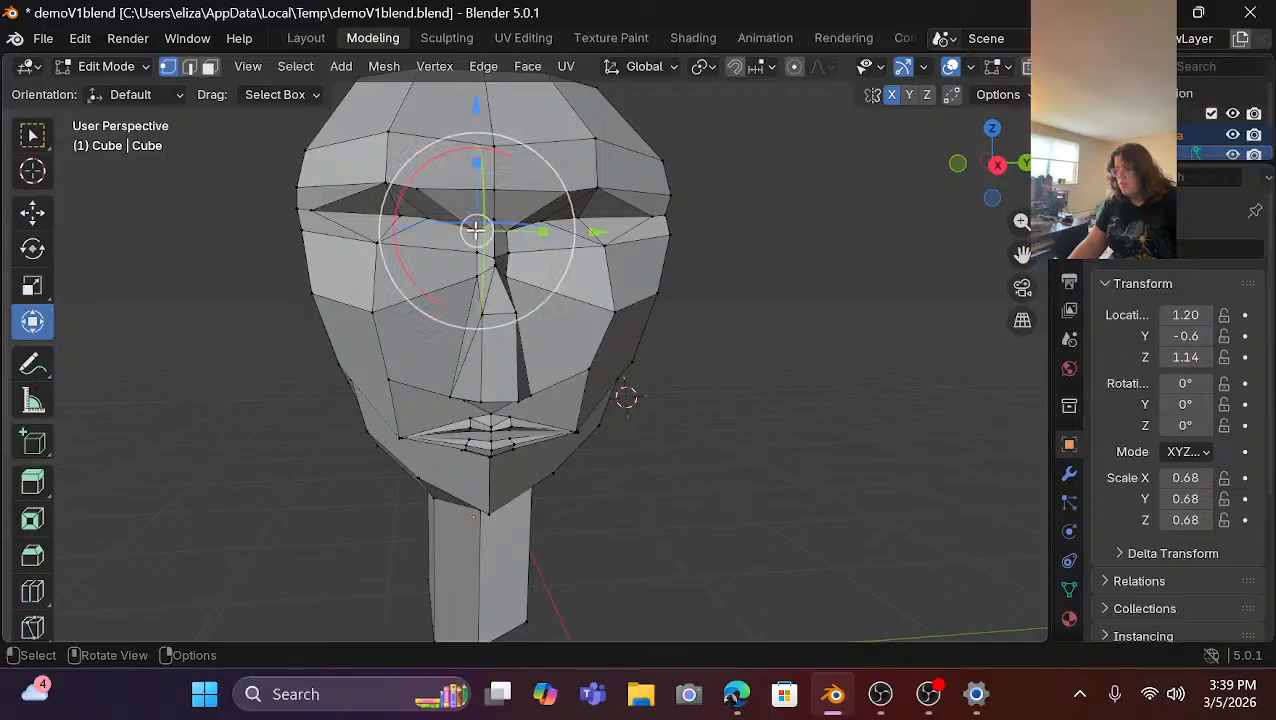
pyautogui.scroll(1, 607, 225)
pyautogui.scroll(1, 607, 225)
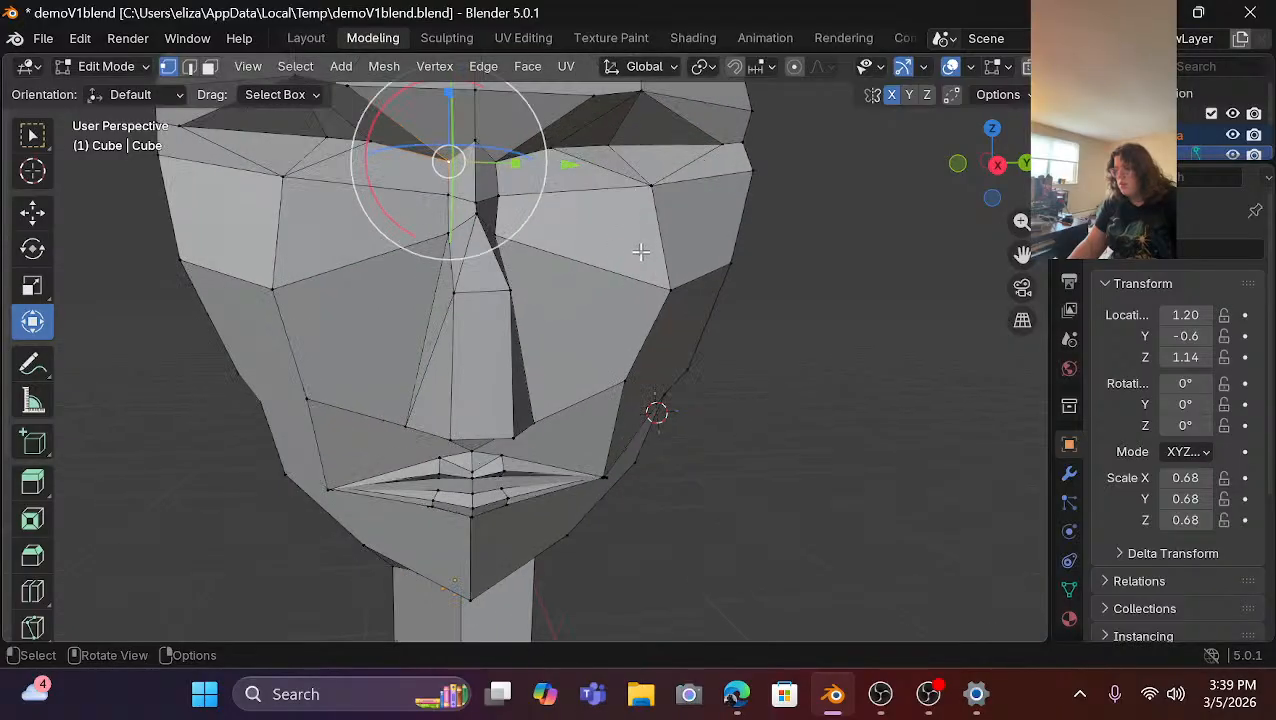
pyautogui.moveTo(638, 258); pyautogui.dragTo(735, 353, button='middle')
pyautogui.scroll(1, 739, 351)
pyautogui.scroll(3, 744, 346)
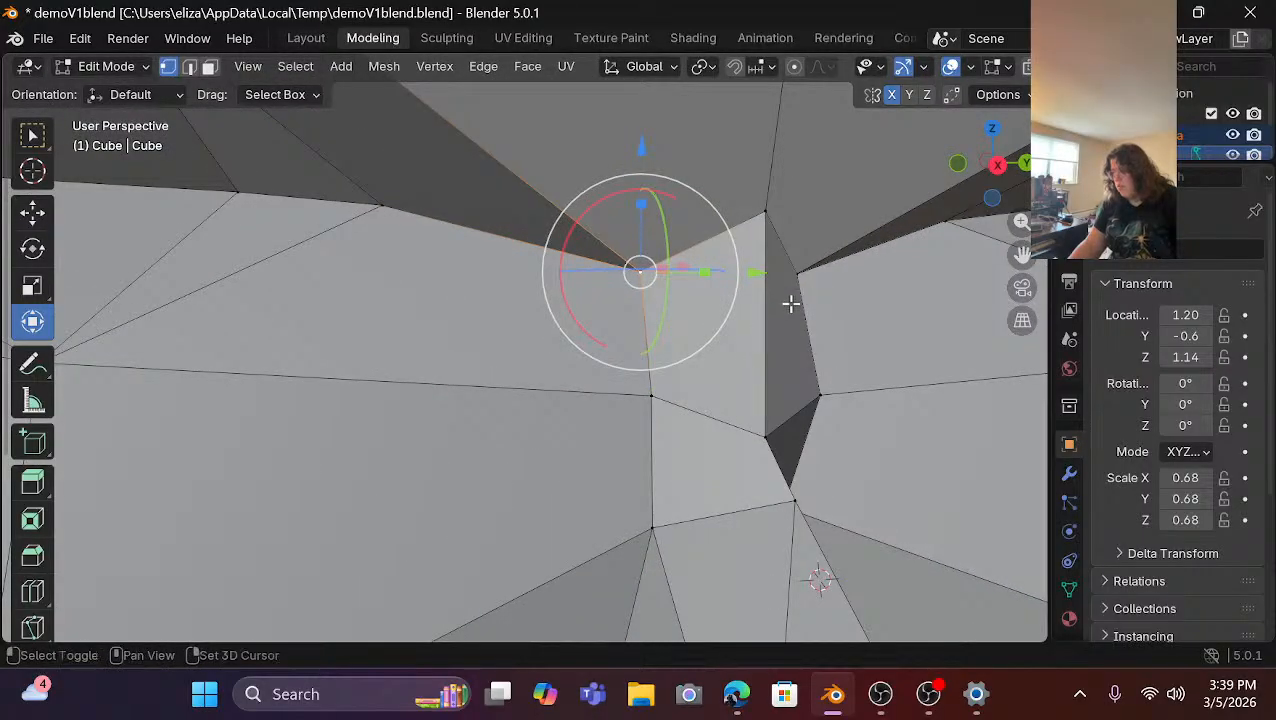
pyautogui.moveTo(800, 275); pyautogui.dragTo(792, 360, button='middle')
pyautogui.scroll(-5, 792, 360)
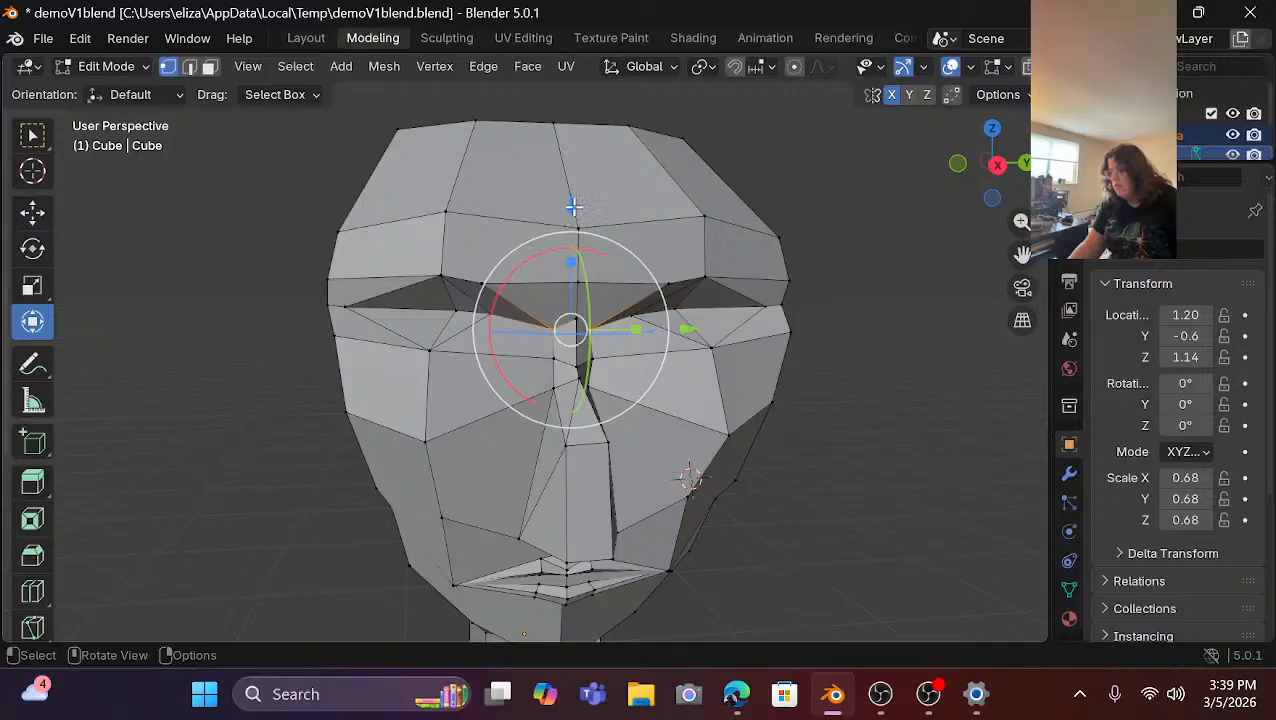
pyautogui.moveTo(573, 206); pyautogui.dragTo(598, 196)
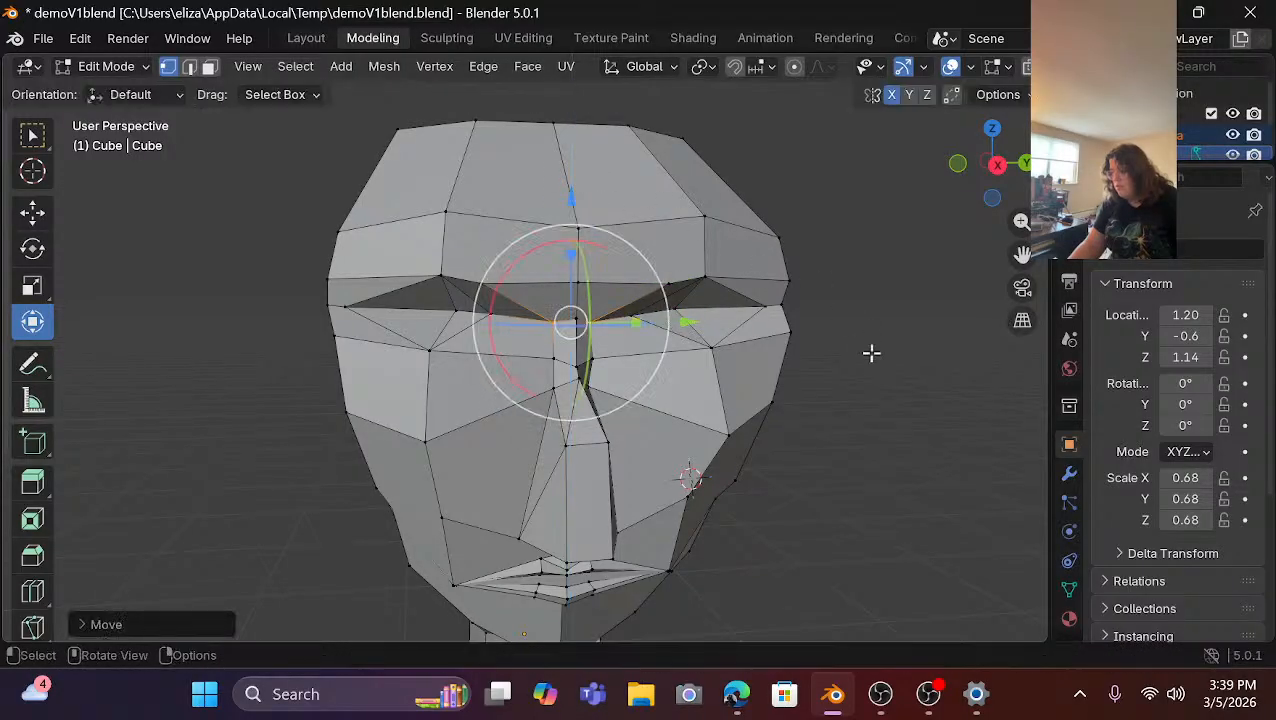
pyautogui.click(906, 393)
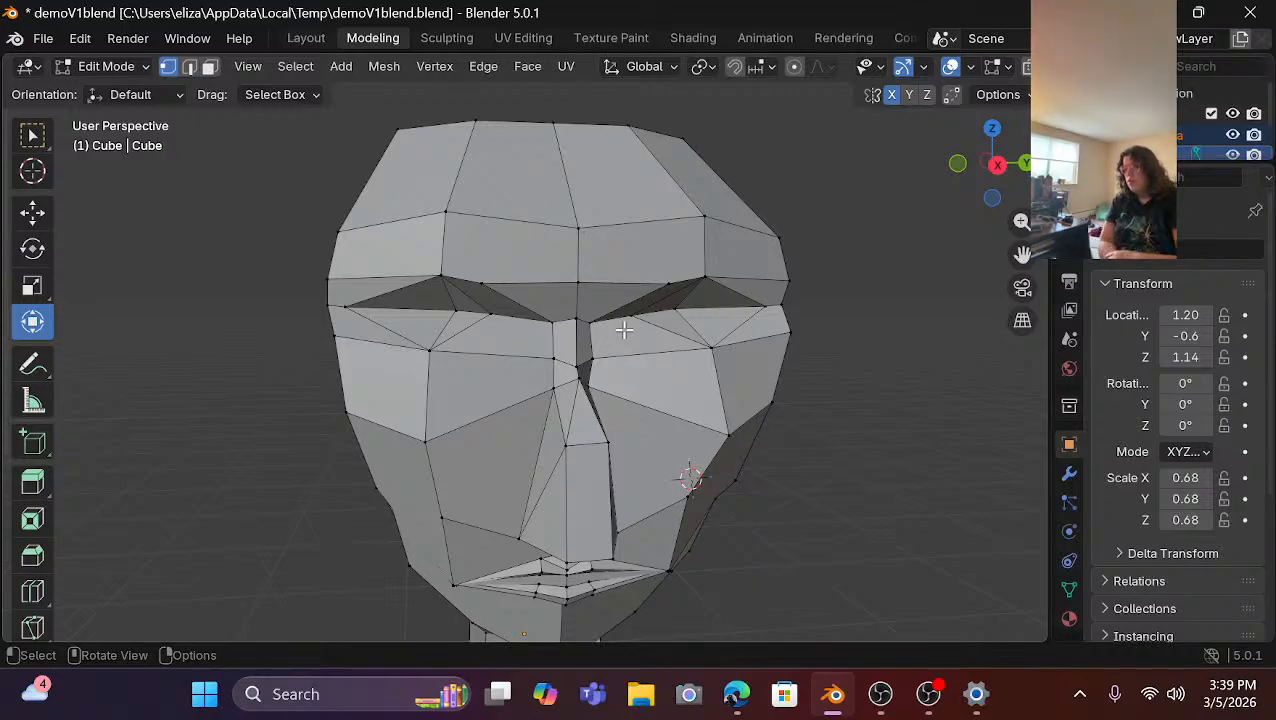
pyautogui.scroll(-3, 620, 305)
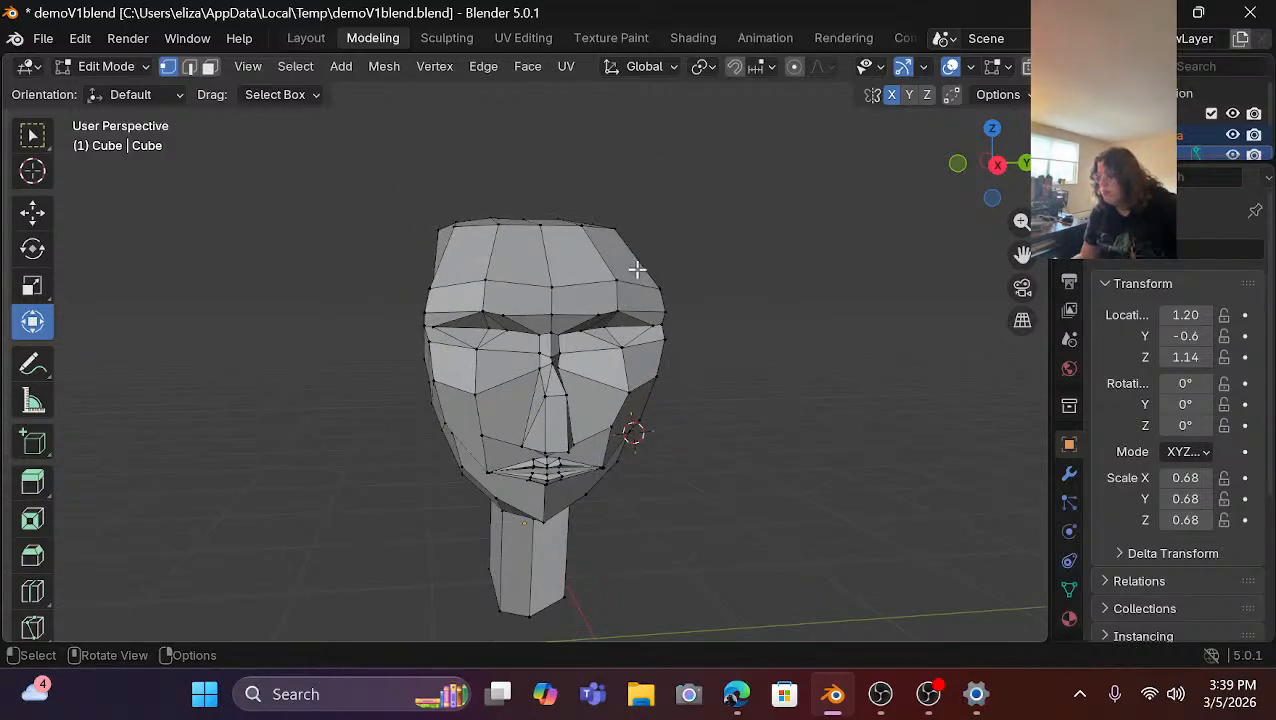
pyautogui.moveTo(998, 164)
pyautogui.mouseDown()
pyautogui.moveTo(944, 168)
pyautogui.moveTo(977, 161)
pyautogui.mouseUp()
pyautogui.scroll(4, 555, 256)
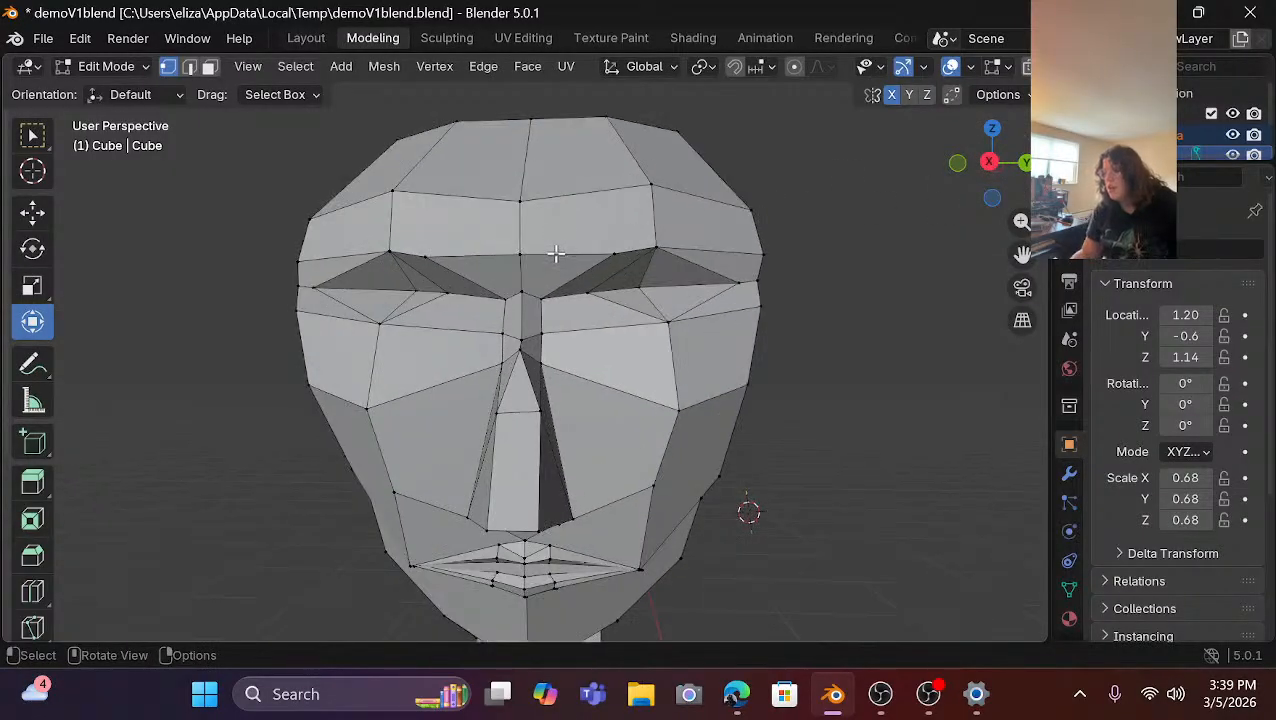
pyautogui.scroll(2, 586, 243)
pyautogui.scroll(-4, 587, 243)
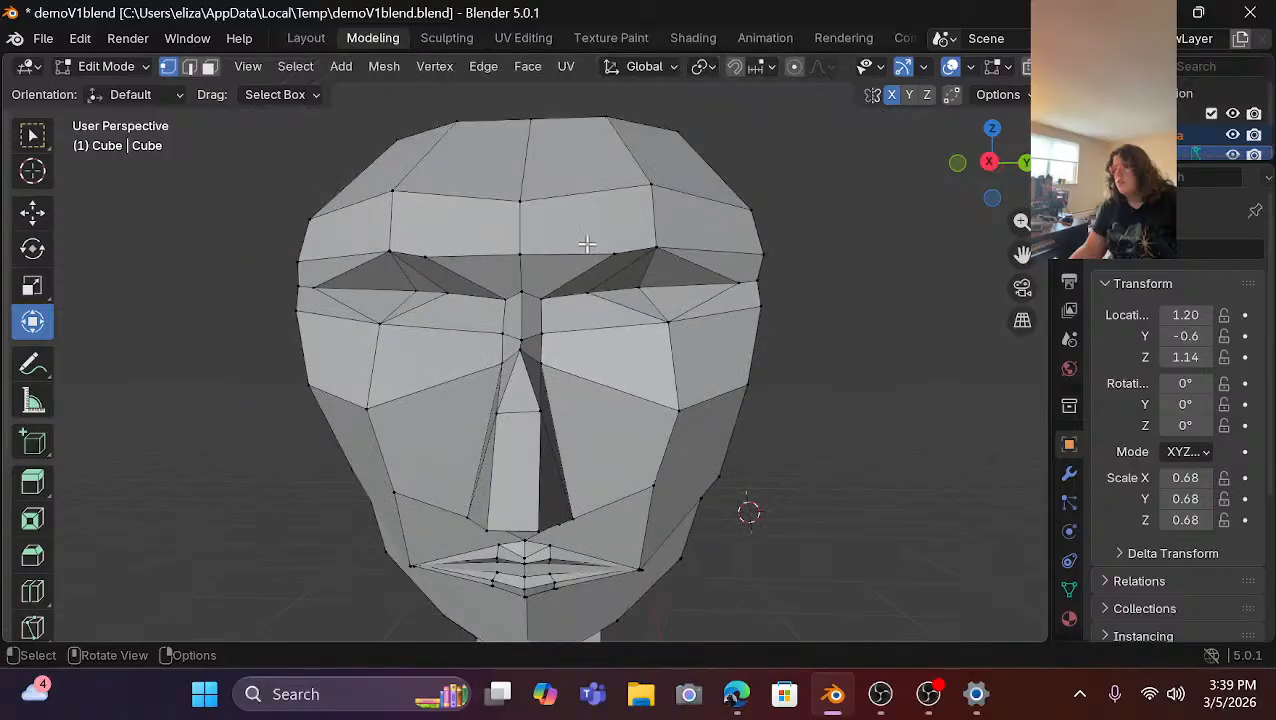
pyautogui.scroll(8, 612, 237)
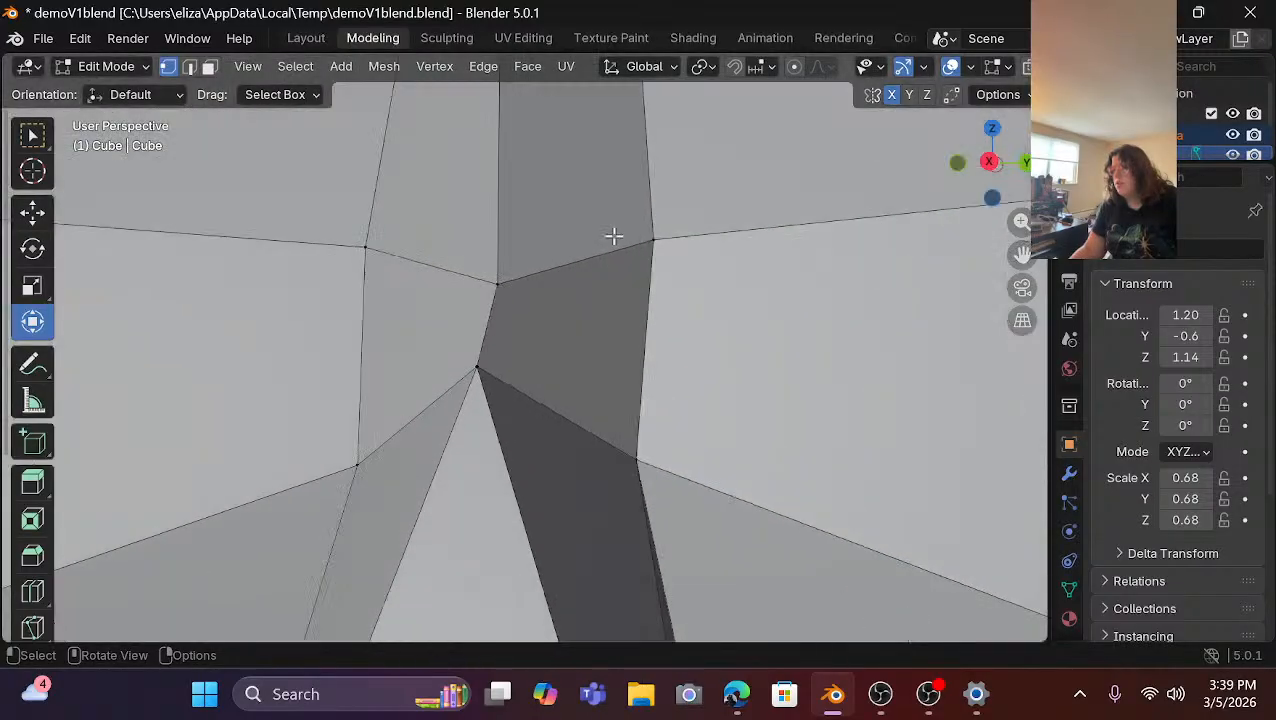
# Move the central nose-bridge vertex between the eyes slightly forward along X, and clear the selection.
pyautogui.scroll(-8, 612, 237)
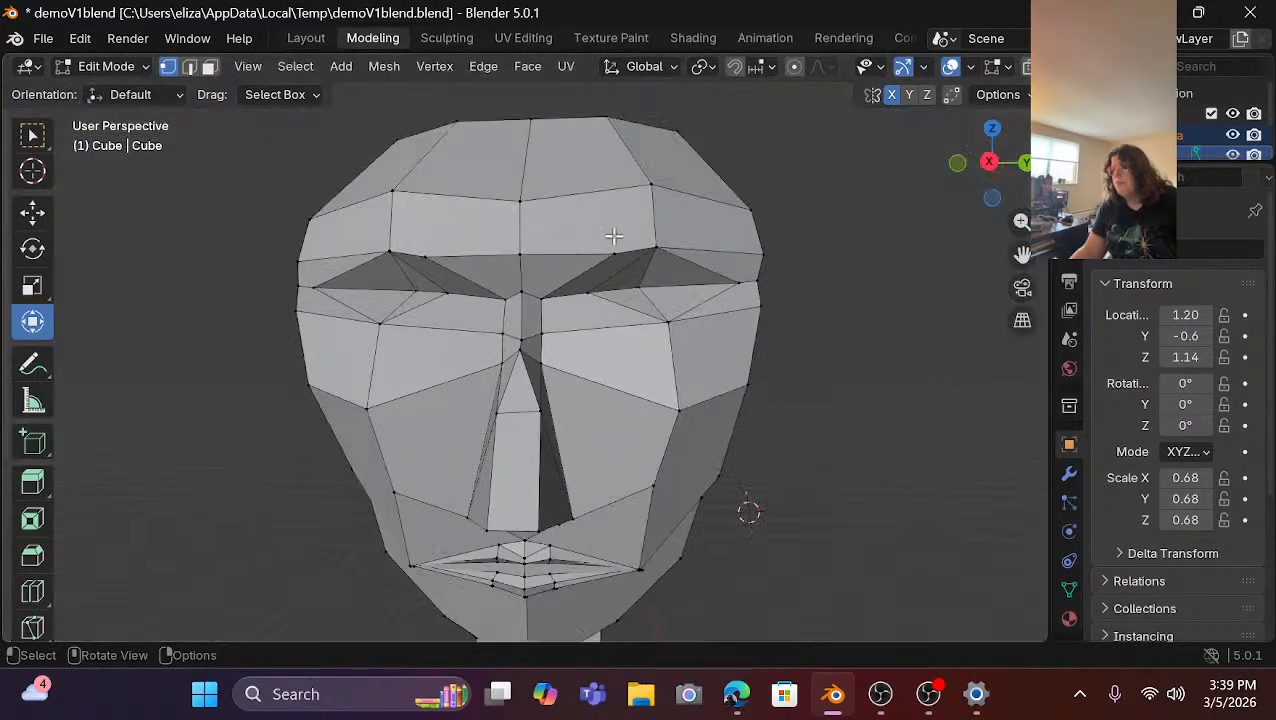
pyautogui.scroll(3, 564, 254)
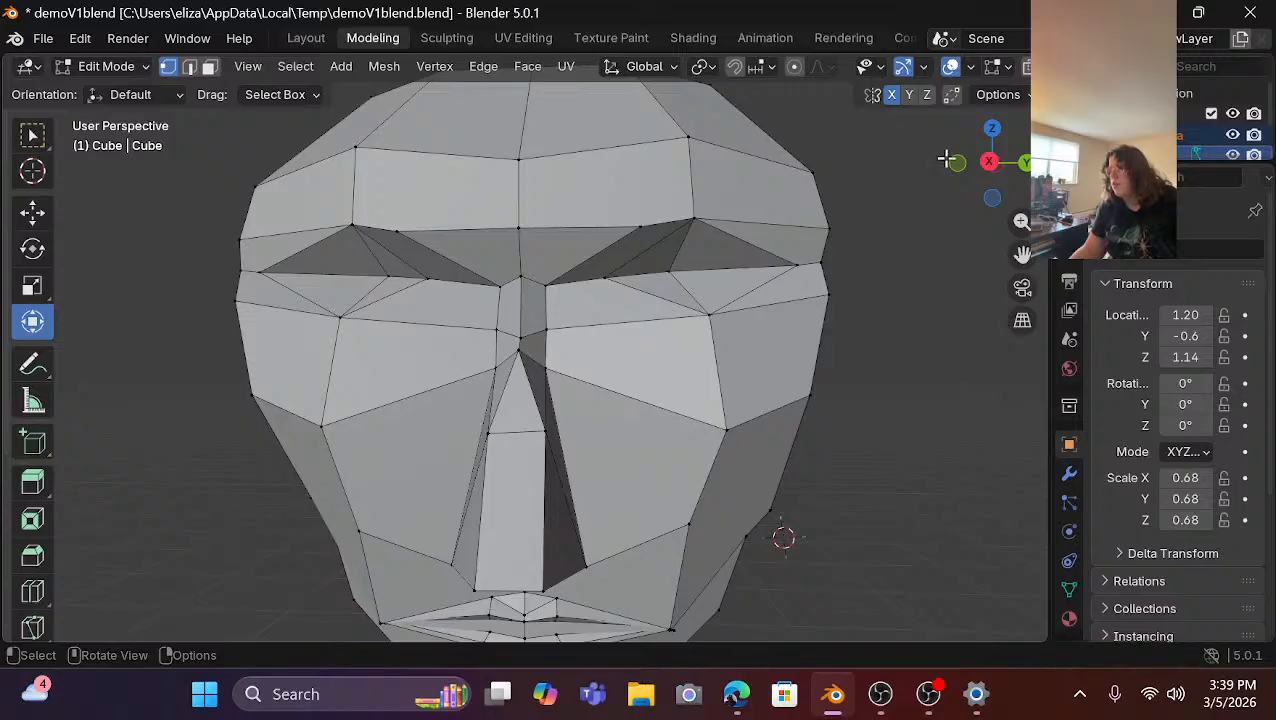
pyautogui.moveTo(959, 166); pyautogui.dragTo(918, 168)
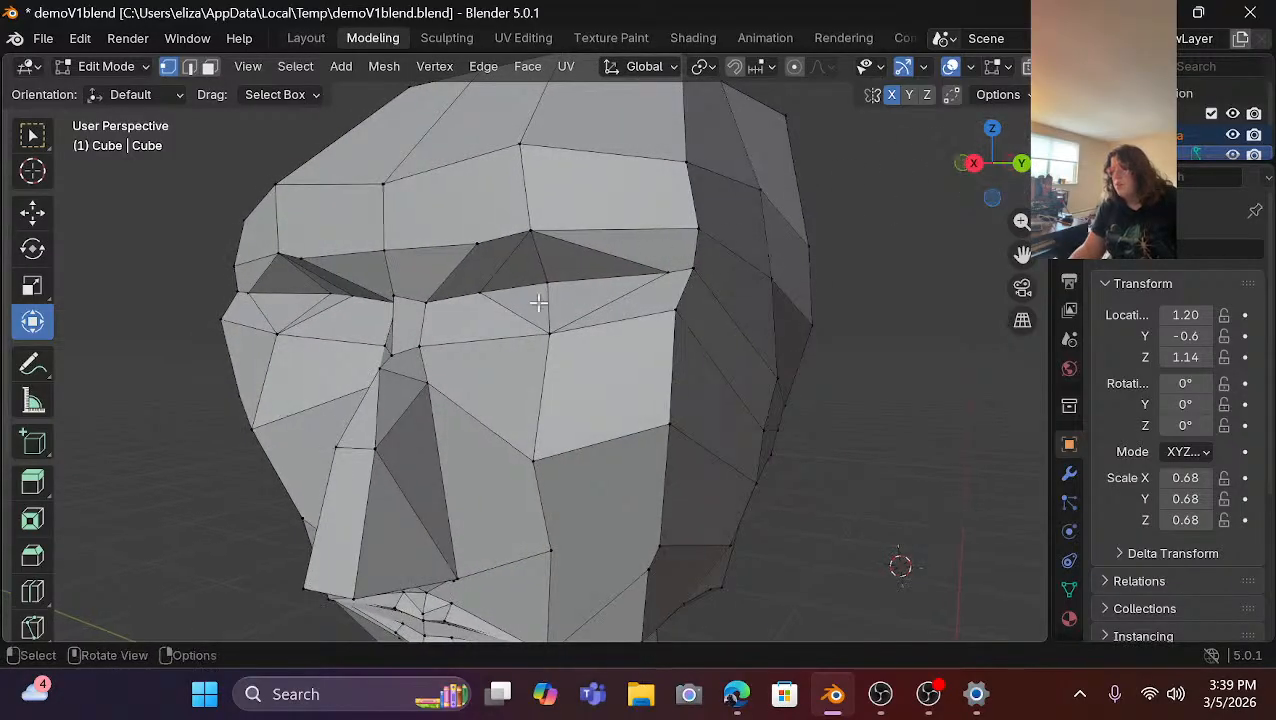
pyautogui.click(388, 358)
pyautogui.moveTo(281, 358); pyautogui.dragTo(277, 357)
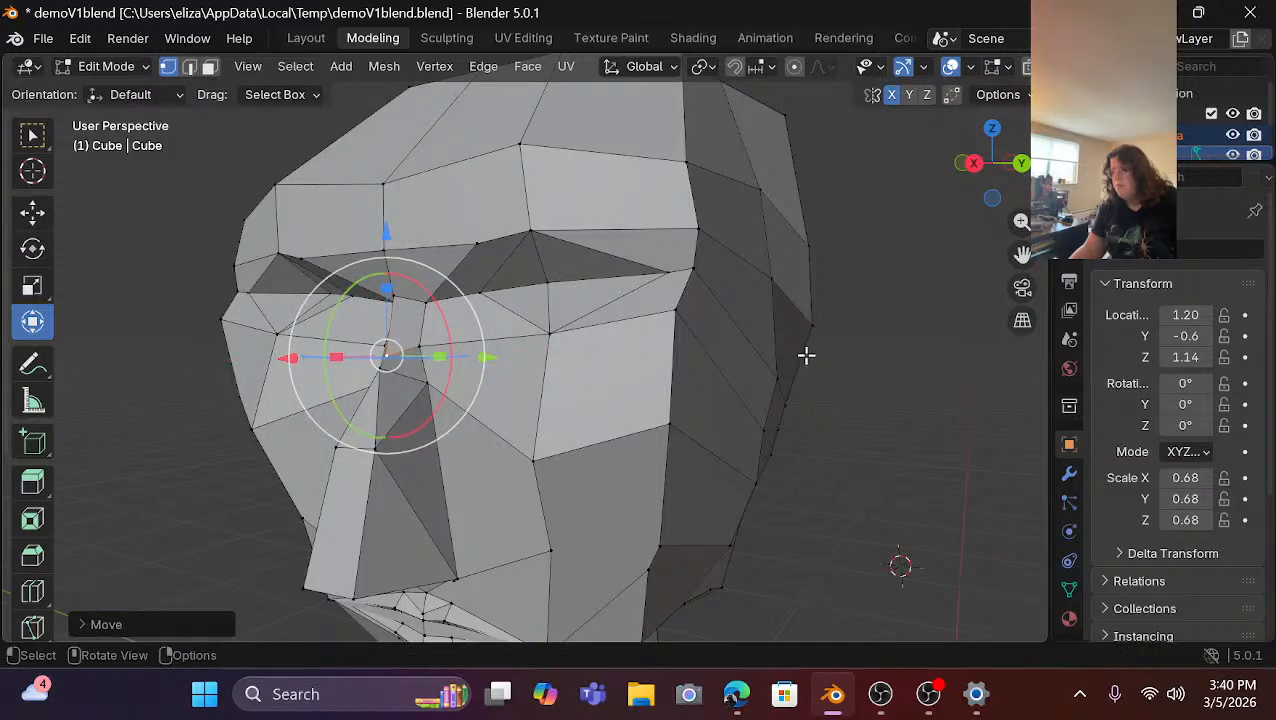
pyautogui.click(891, 356)
# Examine the whole head and neck from the front and from three-quarter angles to judge the facial proportions.
pyautogui.scroll(-1, 810, 349)
pyautogui.scroll(-1, 808, 349)
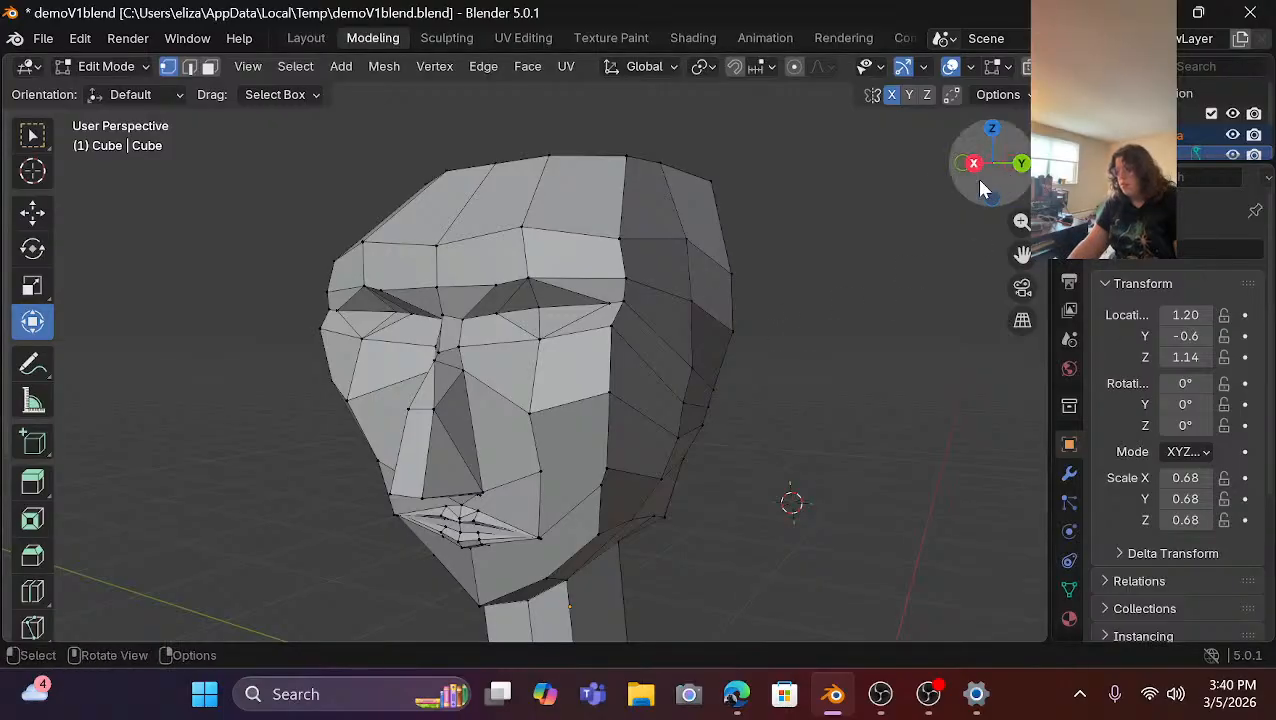
pyautogui.moveTo(985, 173); pyautogui.dragTo(1022, 174)
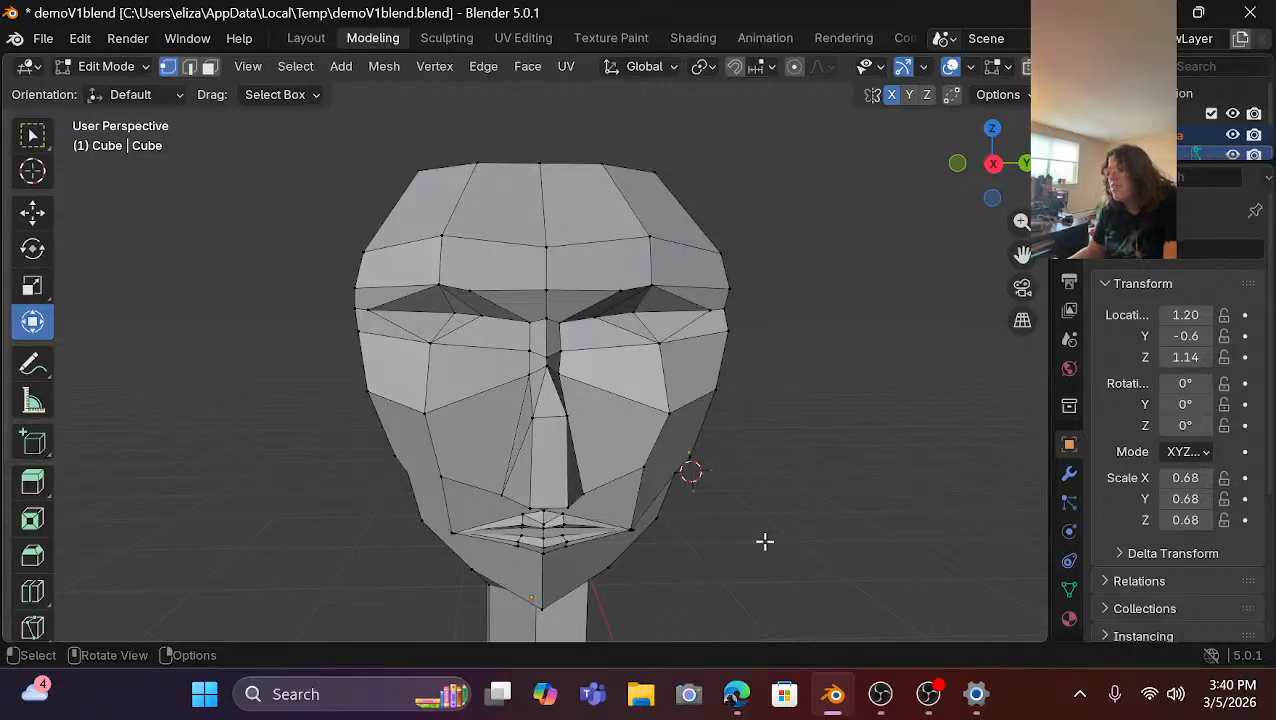
pyautogui.scroll(1, 560, 450)
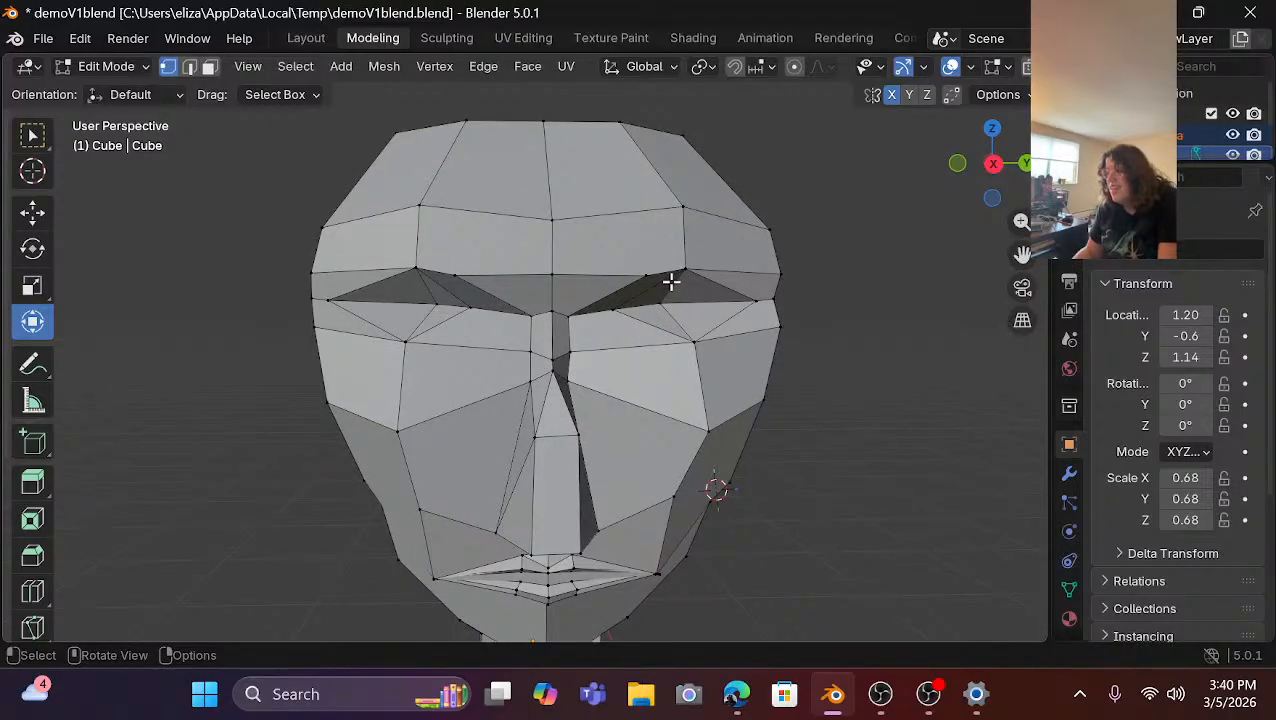
pyautogui.scroll(-2, 670, 283)
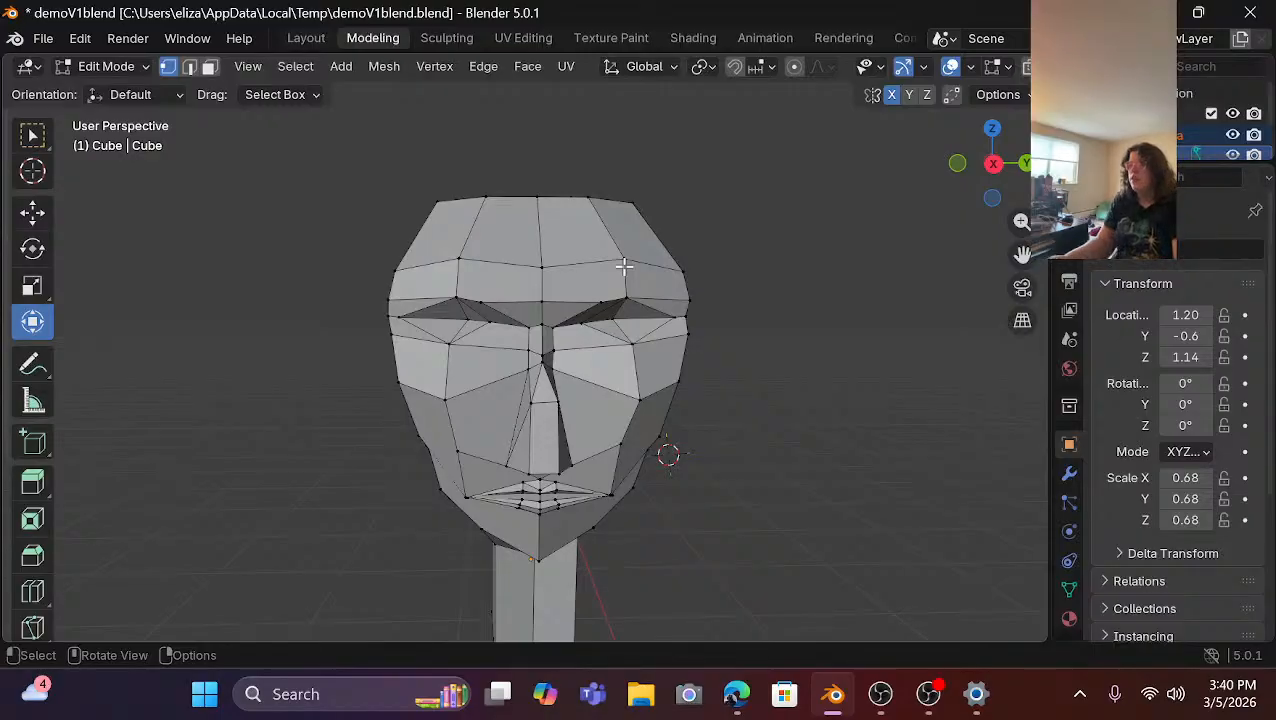
pyautogui.scroll(-5, 585, 204)
pyautogui.scroll(4, 820, 190)
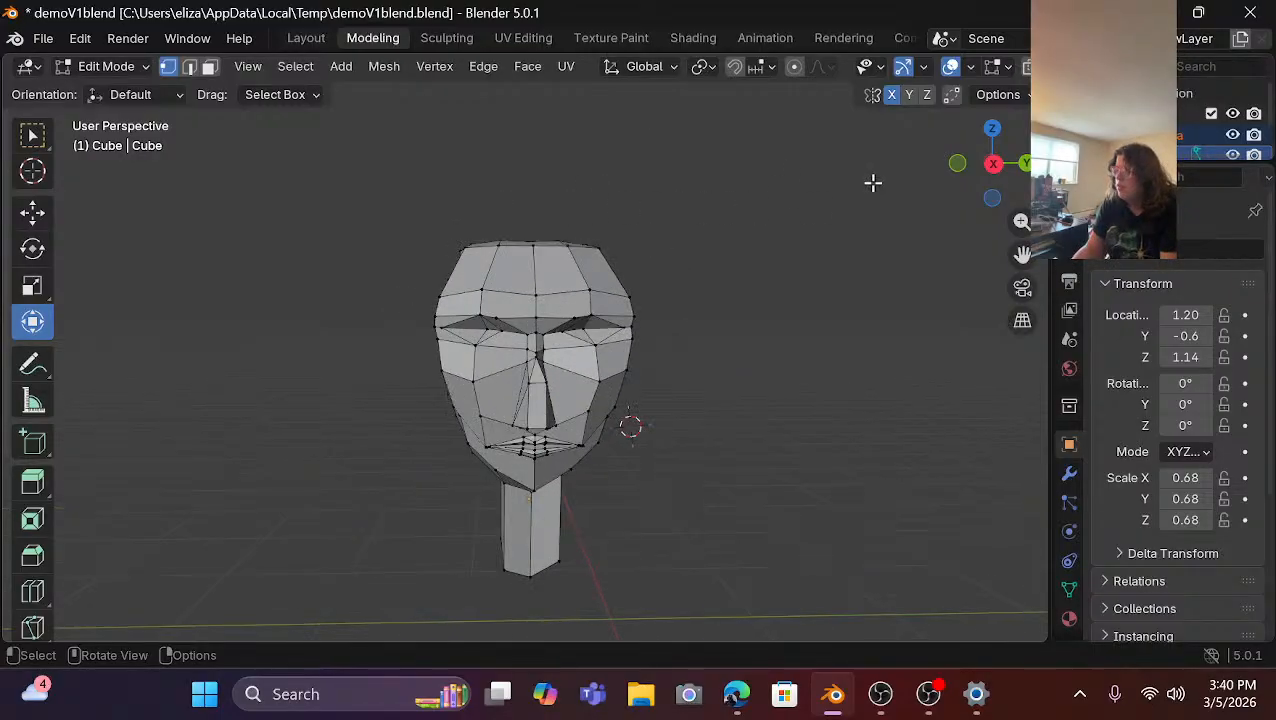
pyautogui.moveTo(957, 160); pyautogui.dragTo(1015, 168)
pyautogui.scroll(-2, 669, 302)
pyautogui.moveTo(339, 234); pyautogui.dragTo(860, 615)
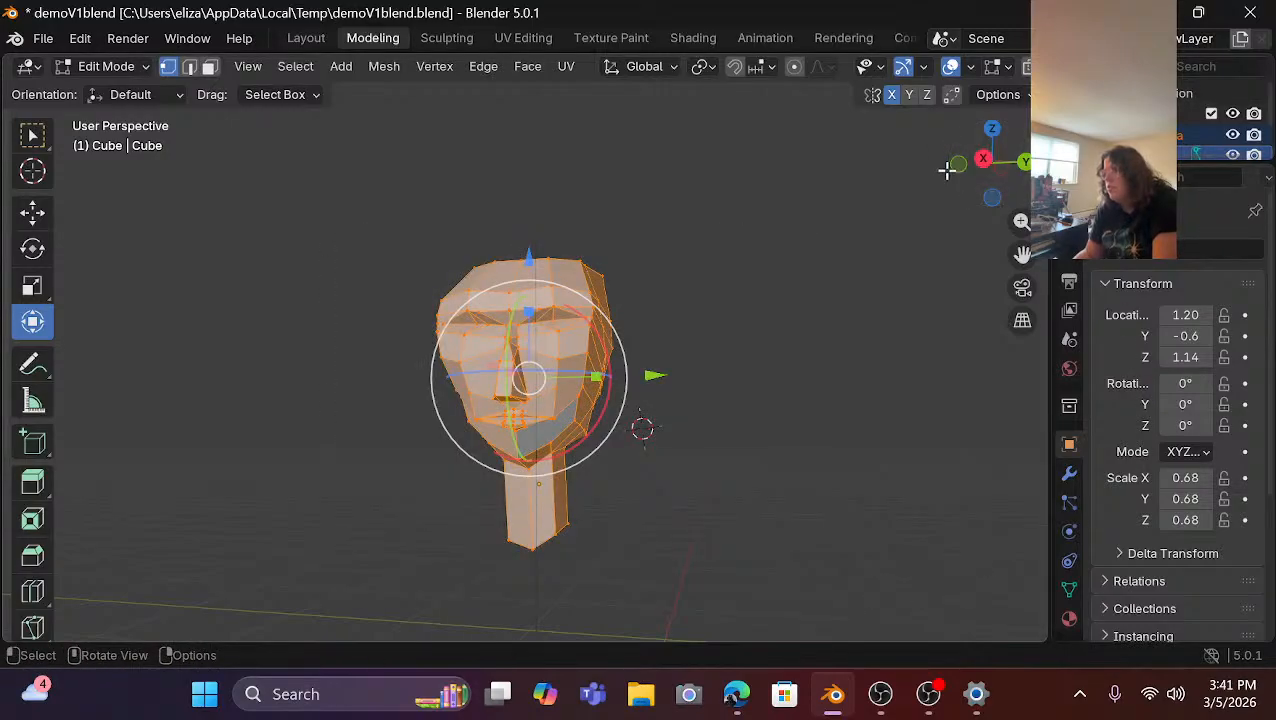
pyautogui.moveTo(946, 170); pyautogui.dragTo(765, 176)
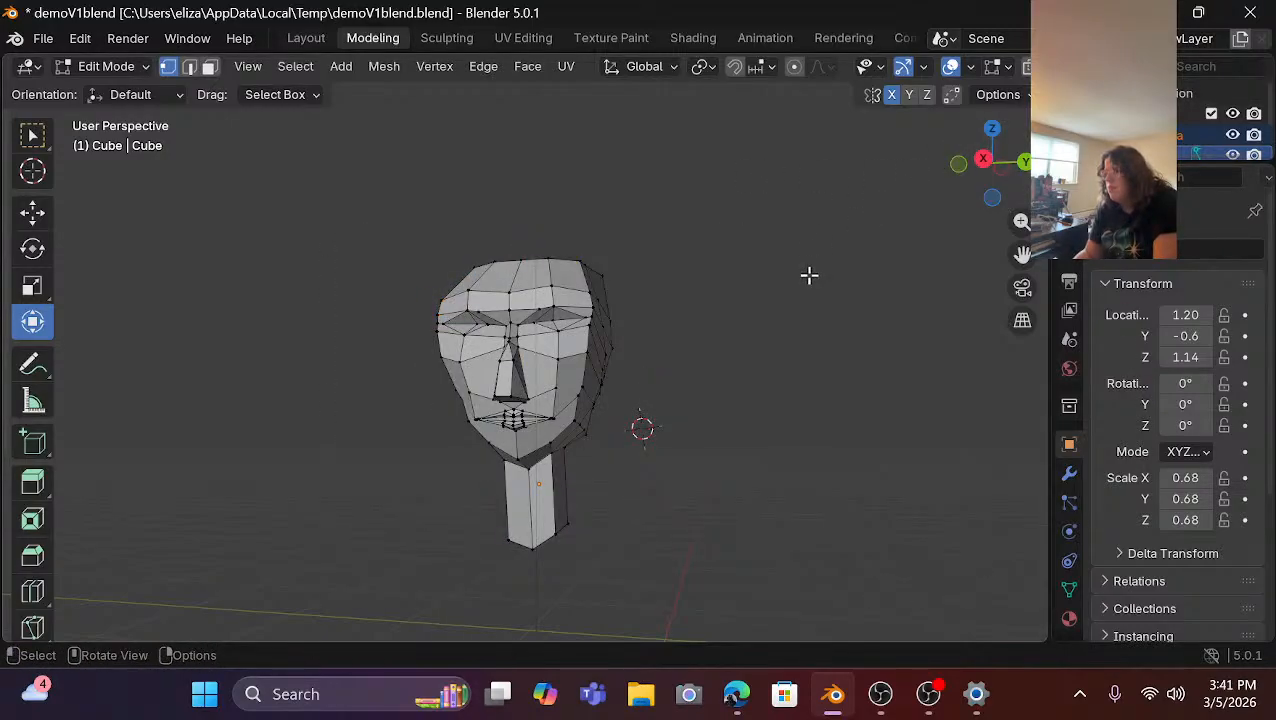
pyautogui.scroll(1, 711, 294)
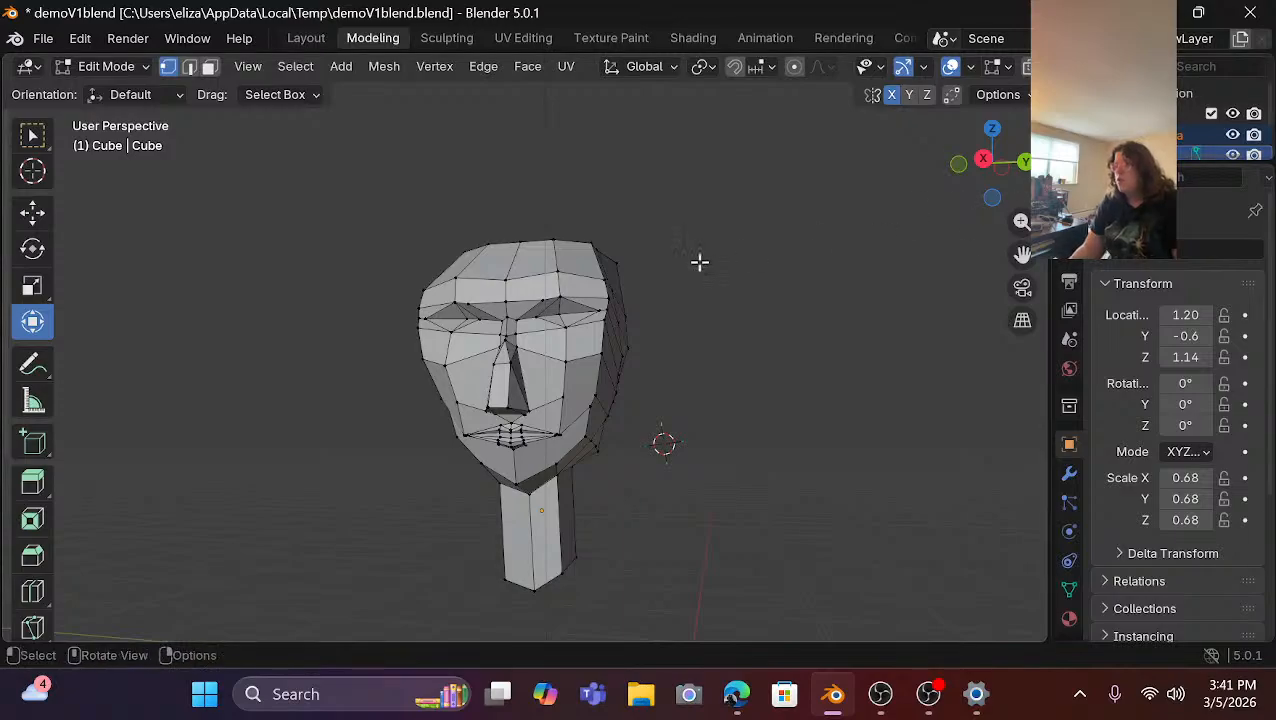
pyautogui.scroll(3, 623, 270)
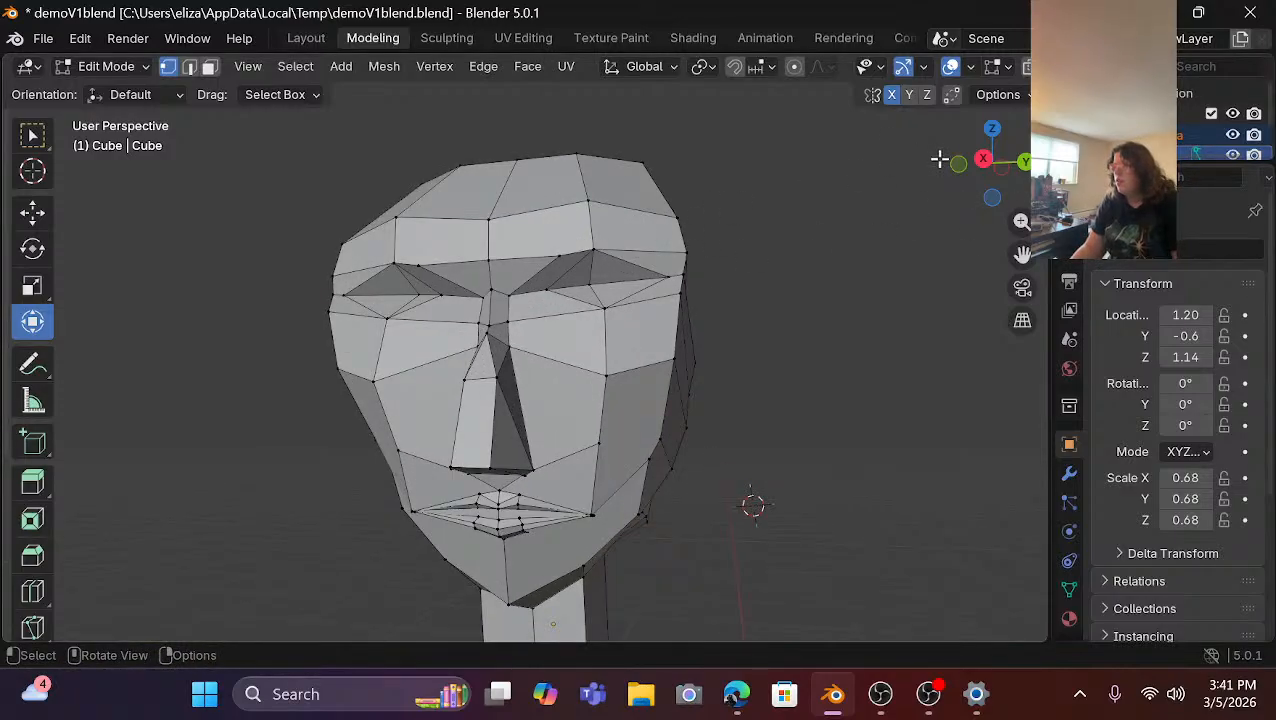
pyautogui.moveTo(958, 163); pyautogui.dragTo(896, 168)
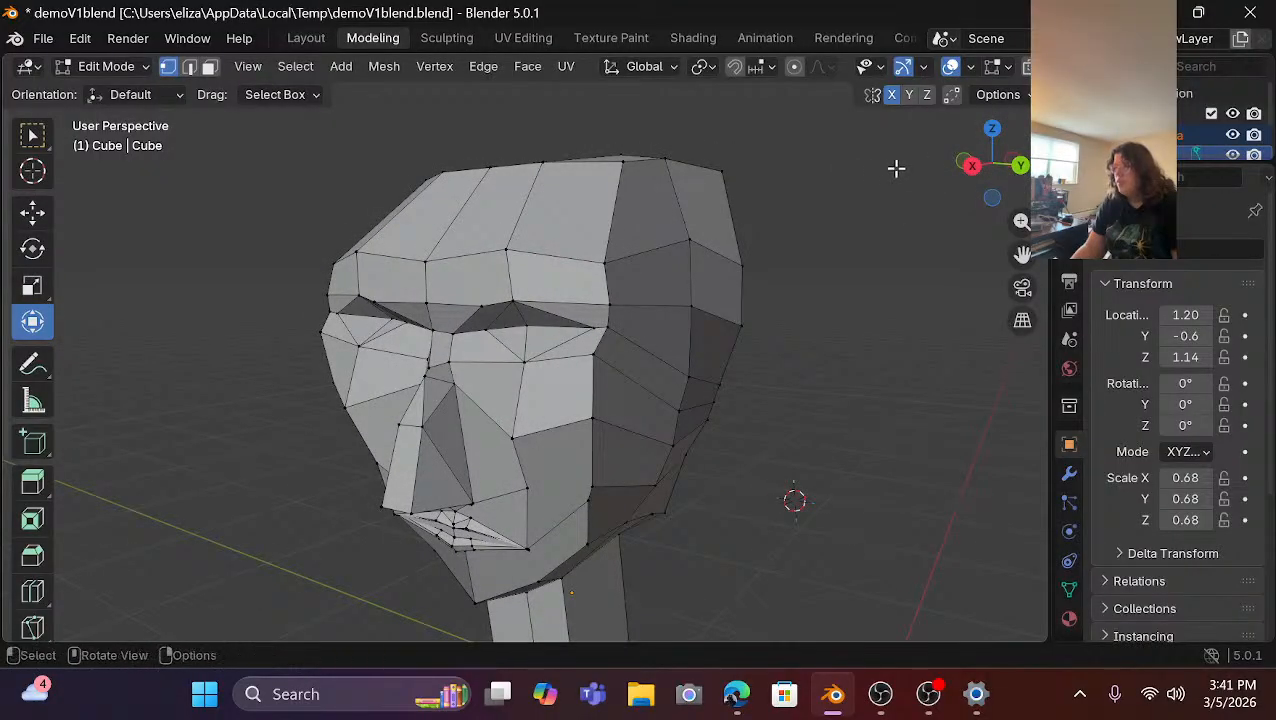
pyautogui.scroll(-4, 840, 173)
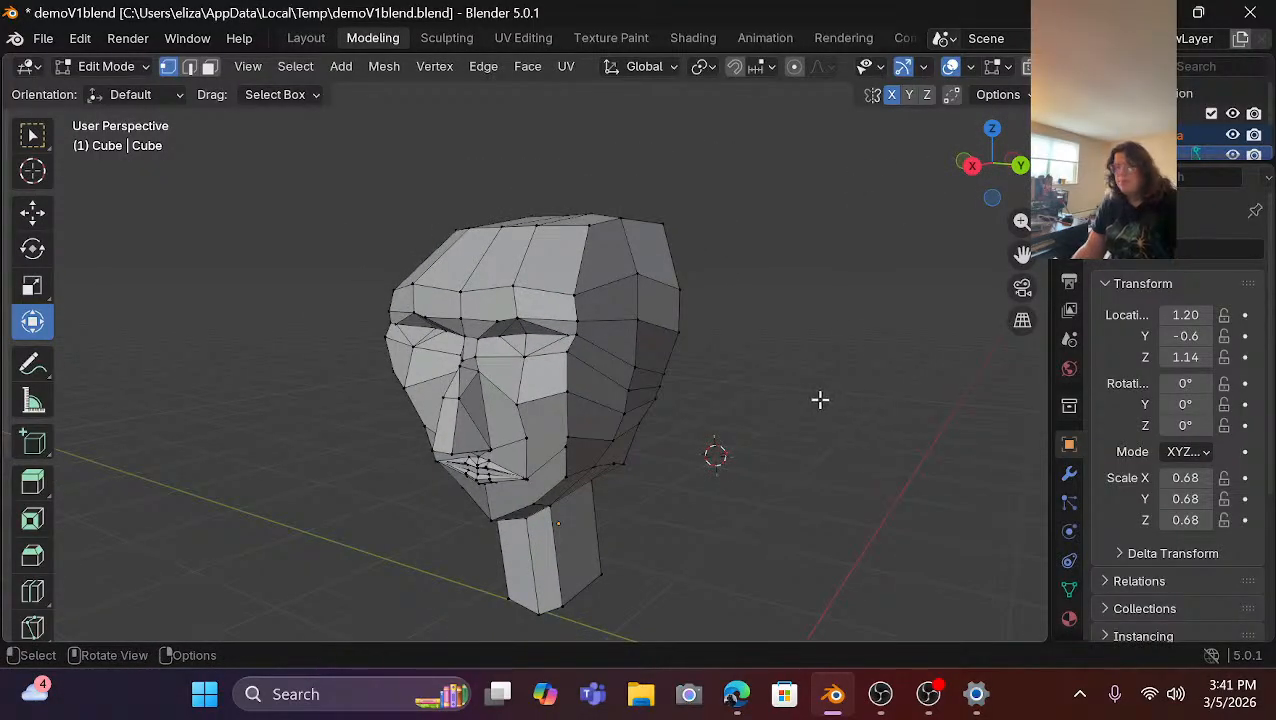
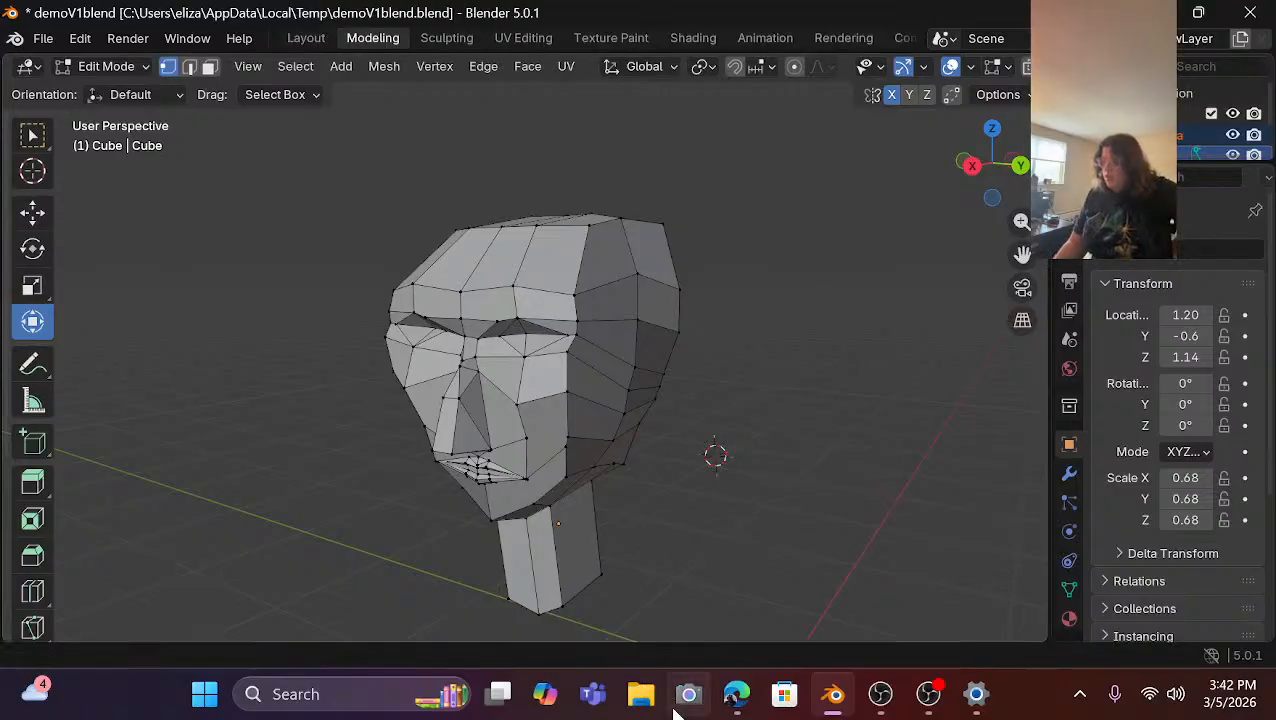
# Switch to the Edge browser, add a new tab, close the Sonic Sega Genesis music tab and return to the new one.
pyautogui.moveTo(736, 694)
pyautogui.click(729, 630)
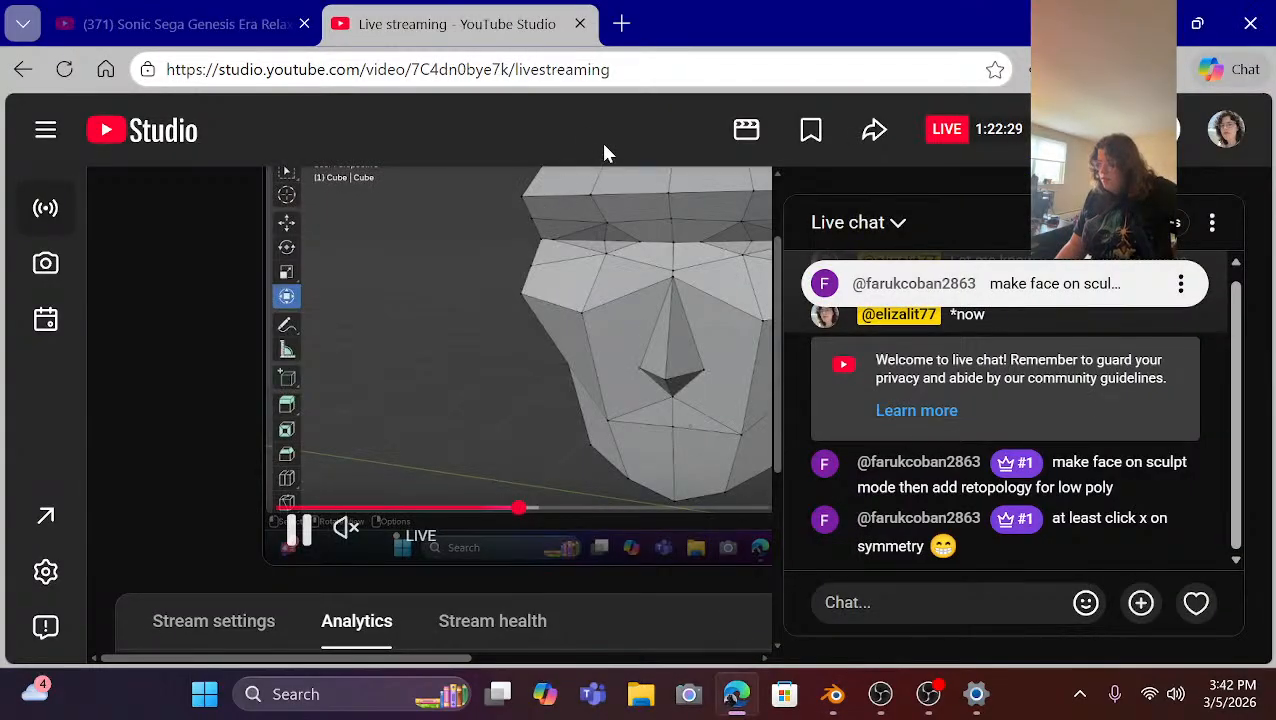
pyautogui.click(610, 18)
pyautogui.click(306, 24)
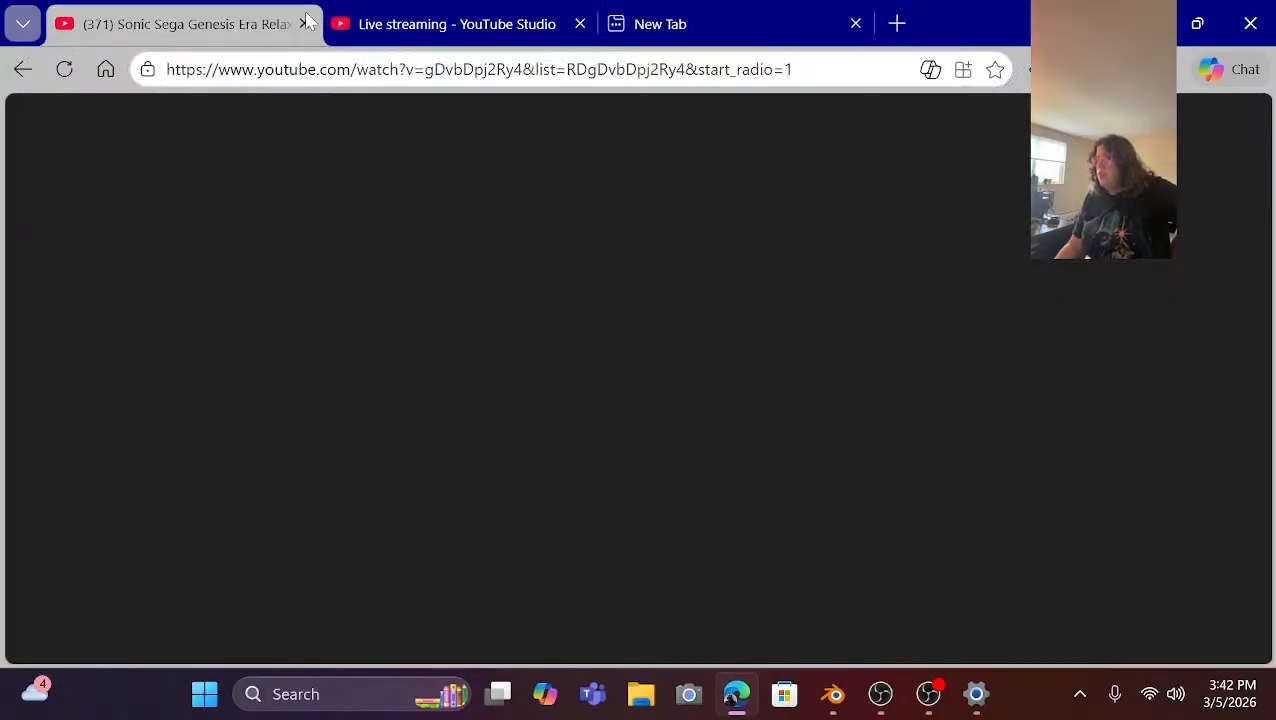
pyautogui.click(305, 25)
pyautogui.click(470, 24)
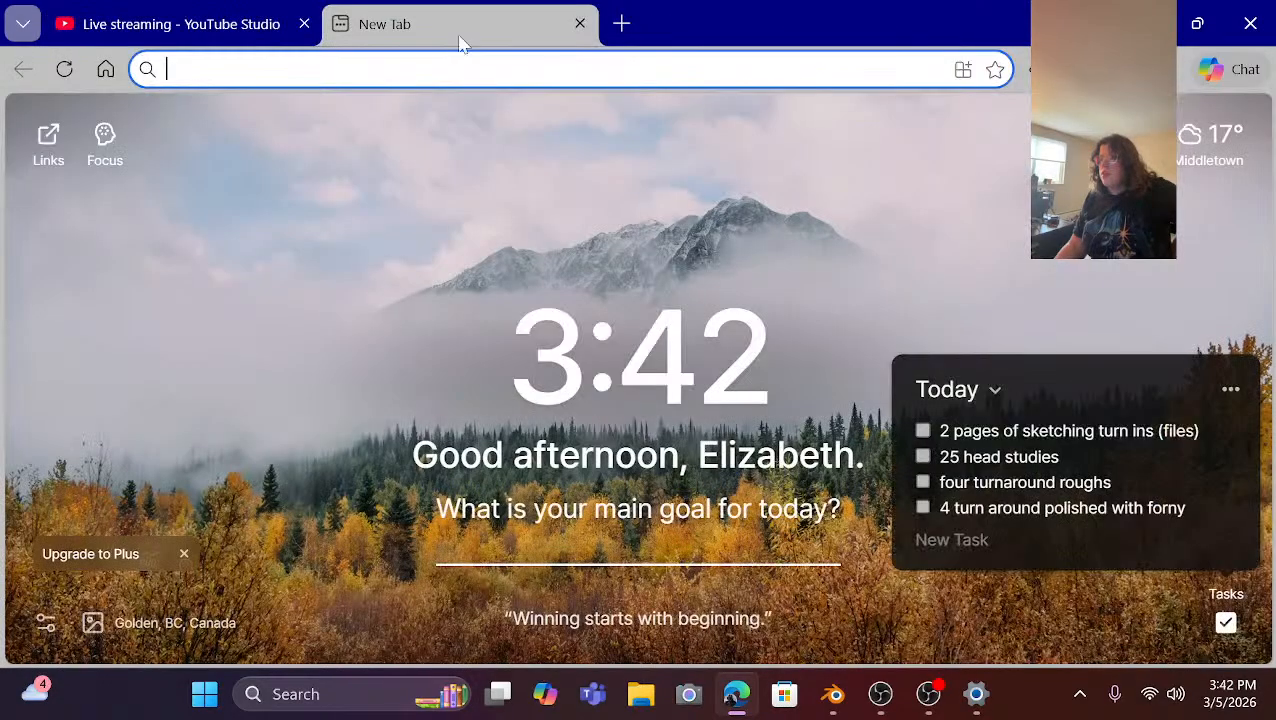
# Search the web for "sea of thieves" and browse the image results for reference art.
pyautogui.click(570, 69)
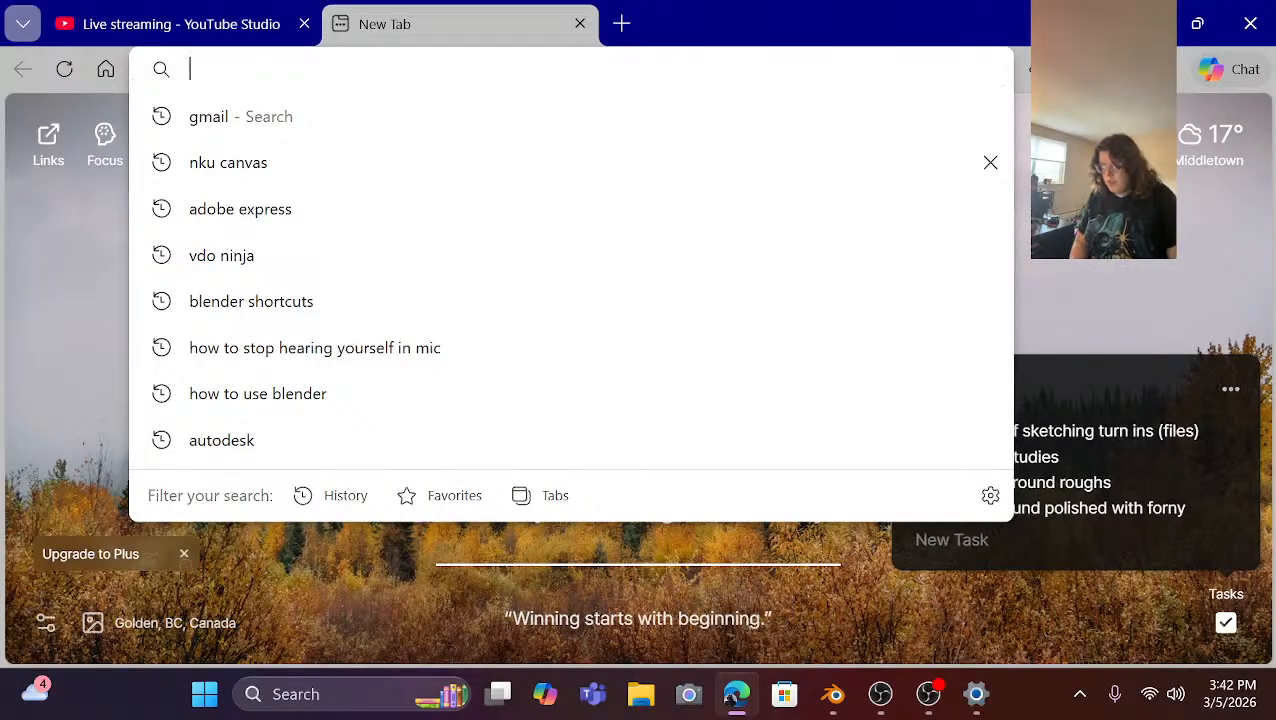
pyautogui.write('sea of th')
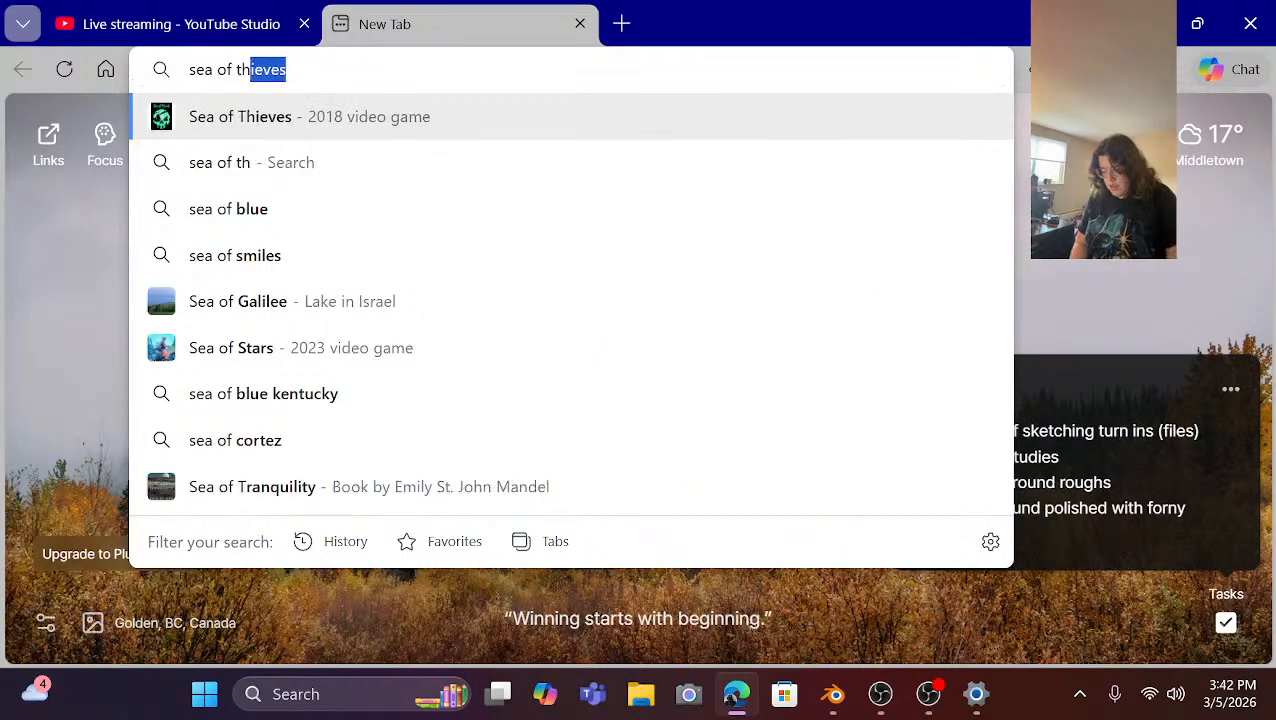
pyautogui.write('ieves')
pyautogui.press('Return')
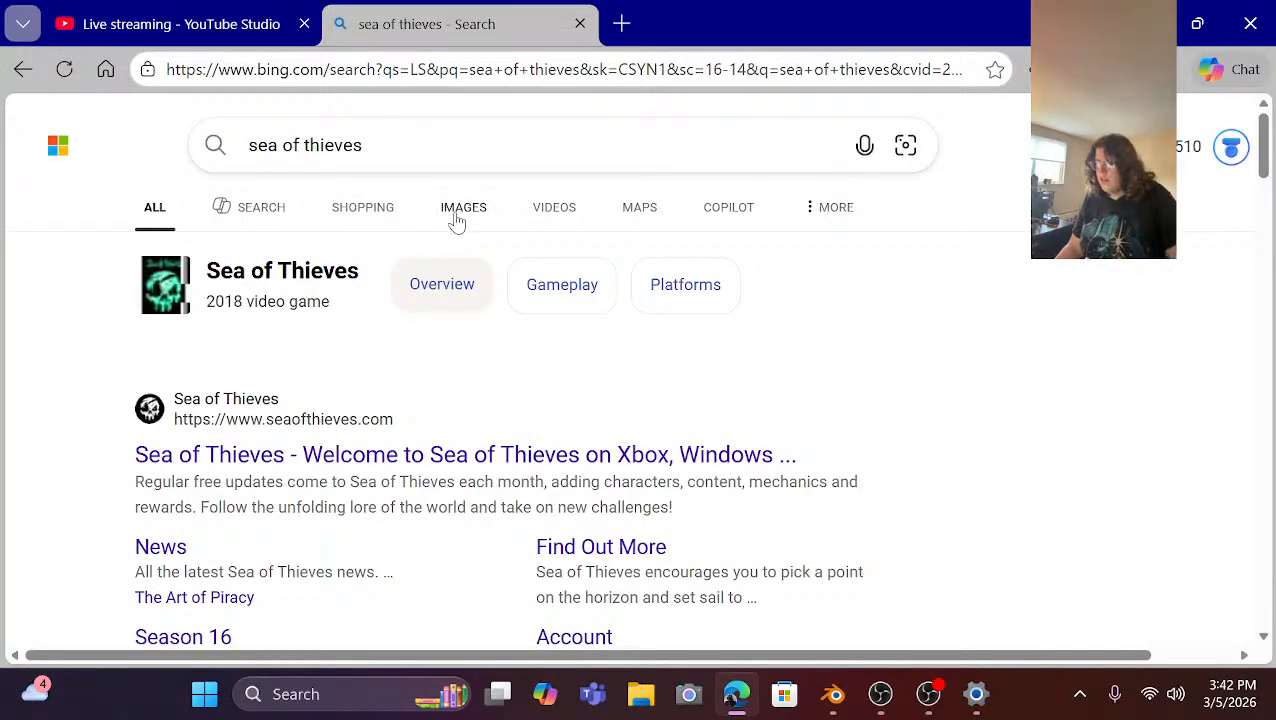
pyautogui.click(462, 210)
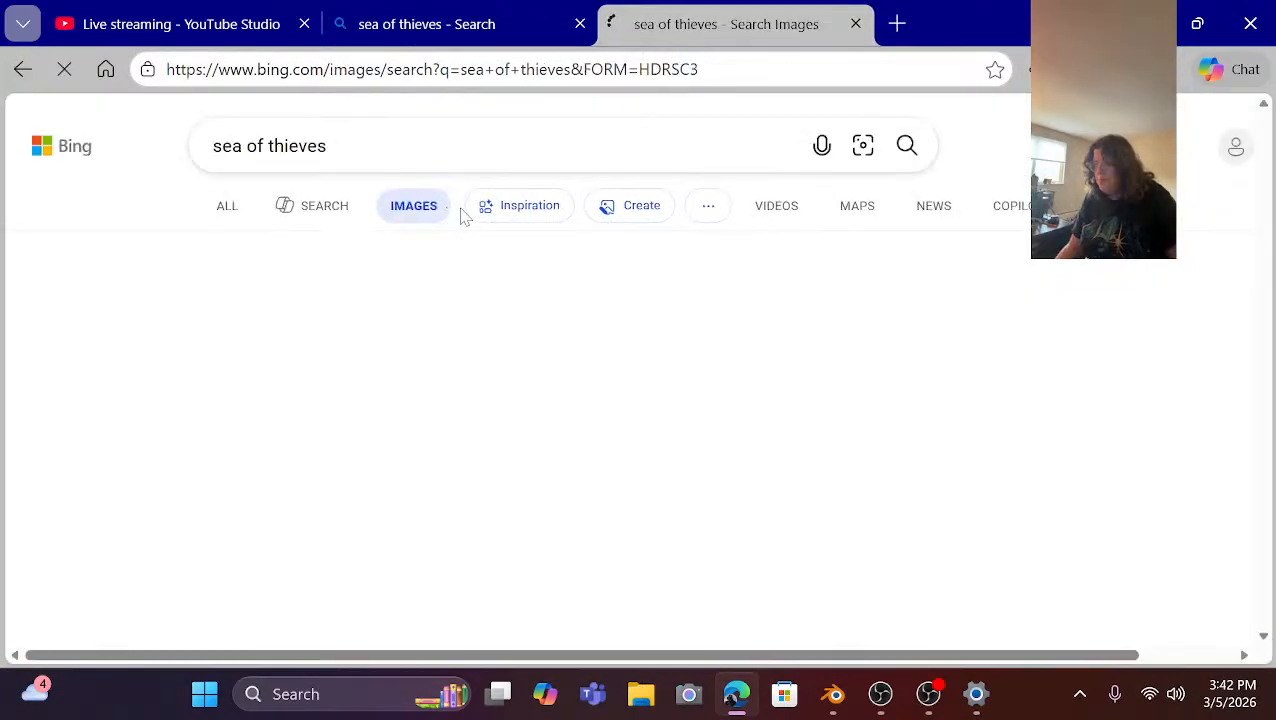
pyautogui.scroll(-7, 461, 222)
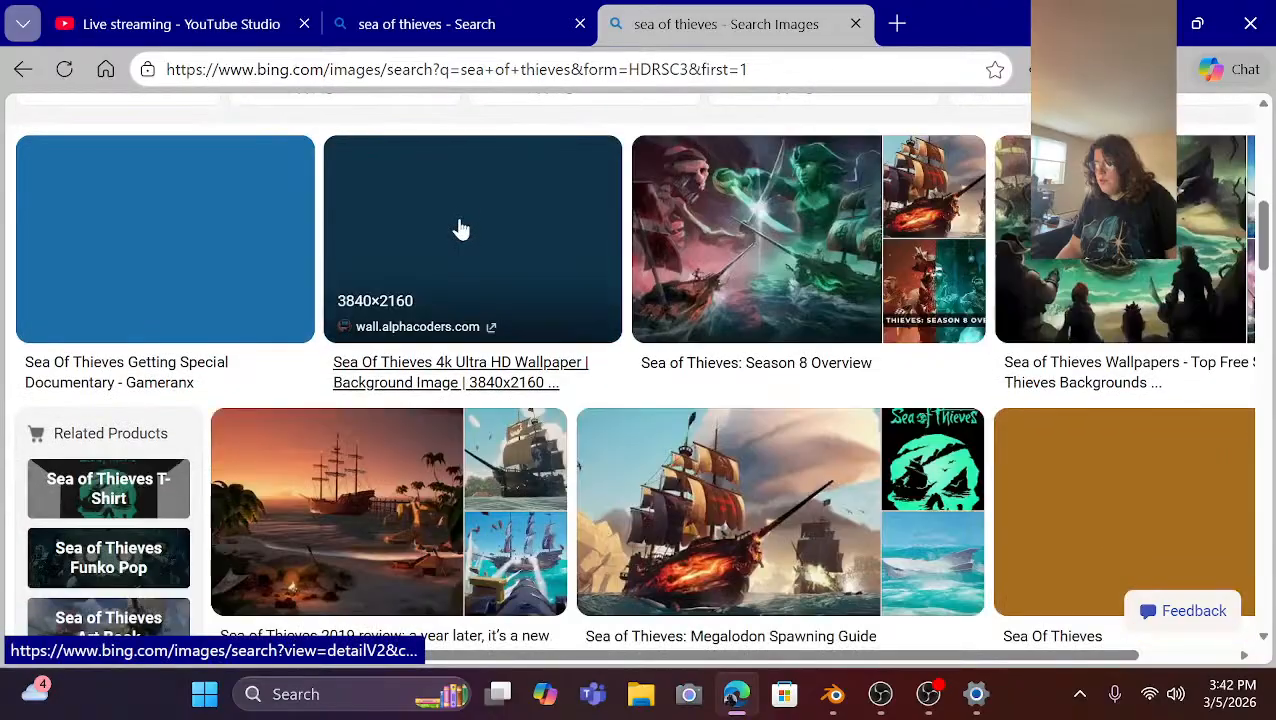
pyautogui.scroll(-5, 460, 230)
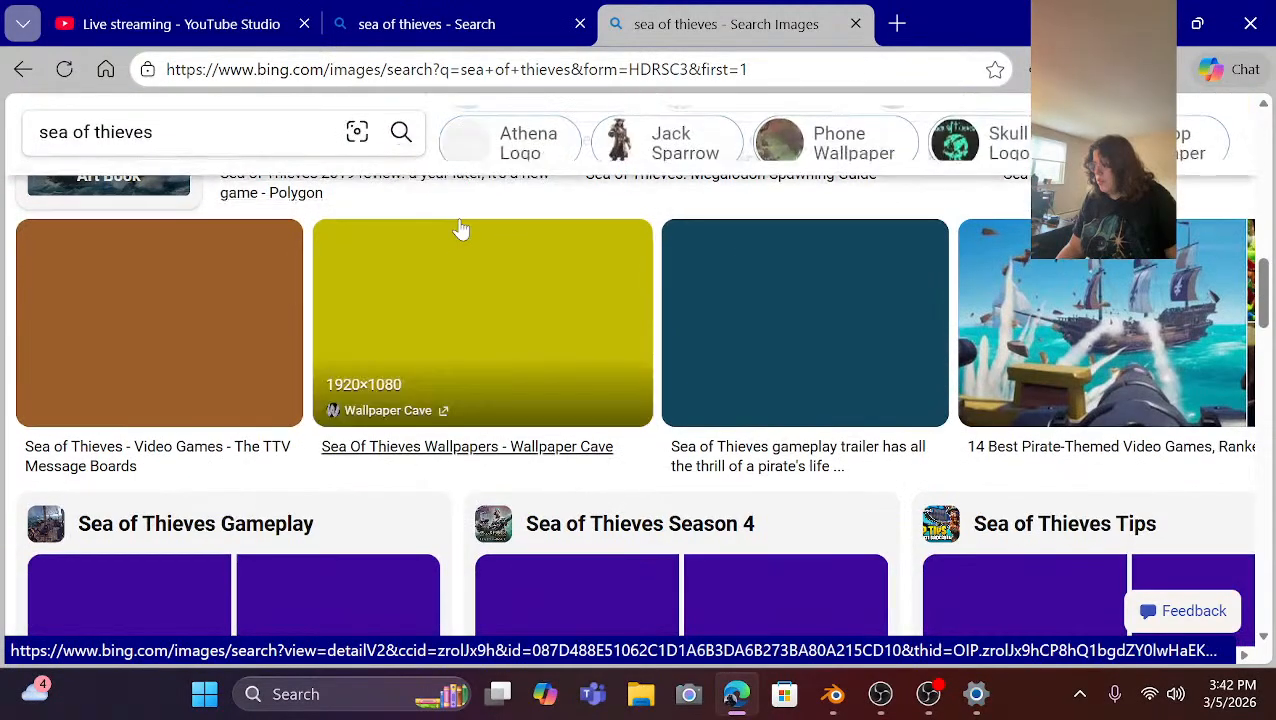
pyautogui.scroll(5, 458, 230)
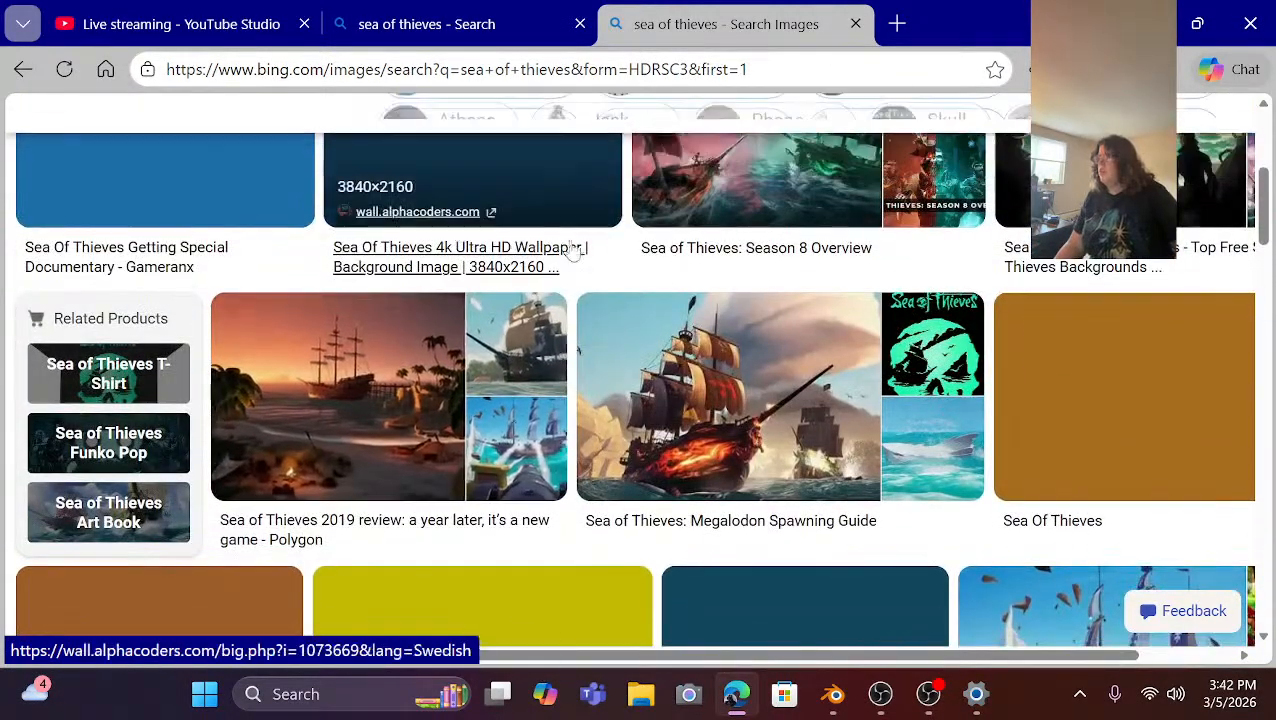
# Refine the image search to "sea of thieves character models".
pyautogui.scroll(3, 627, 388)
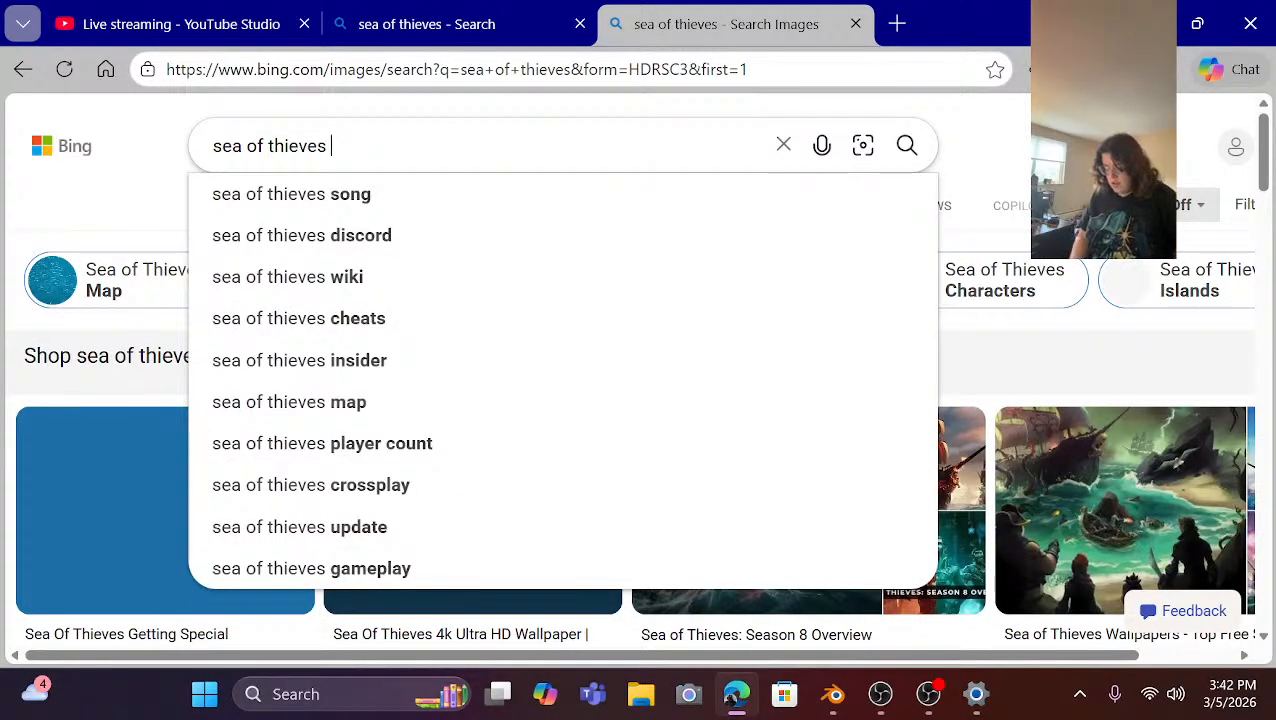
pyautogui.write('character')
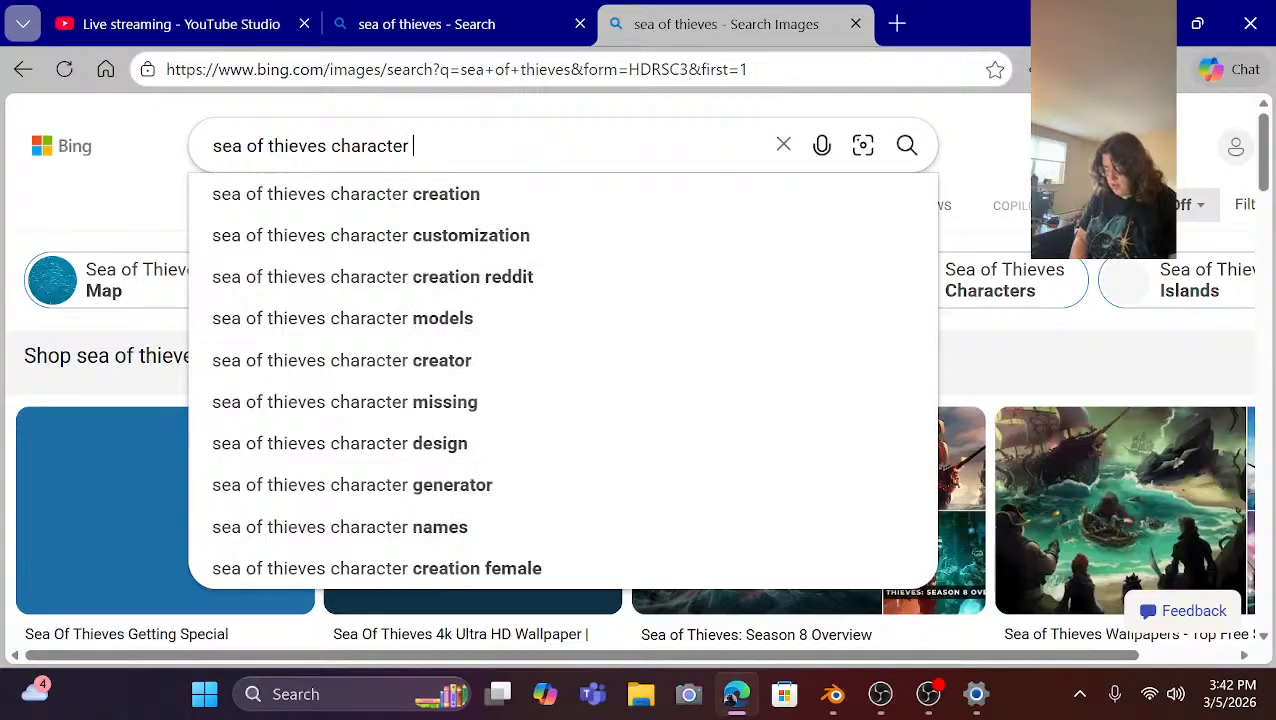
pyautogui.click(394, 319)
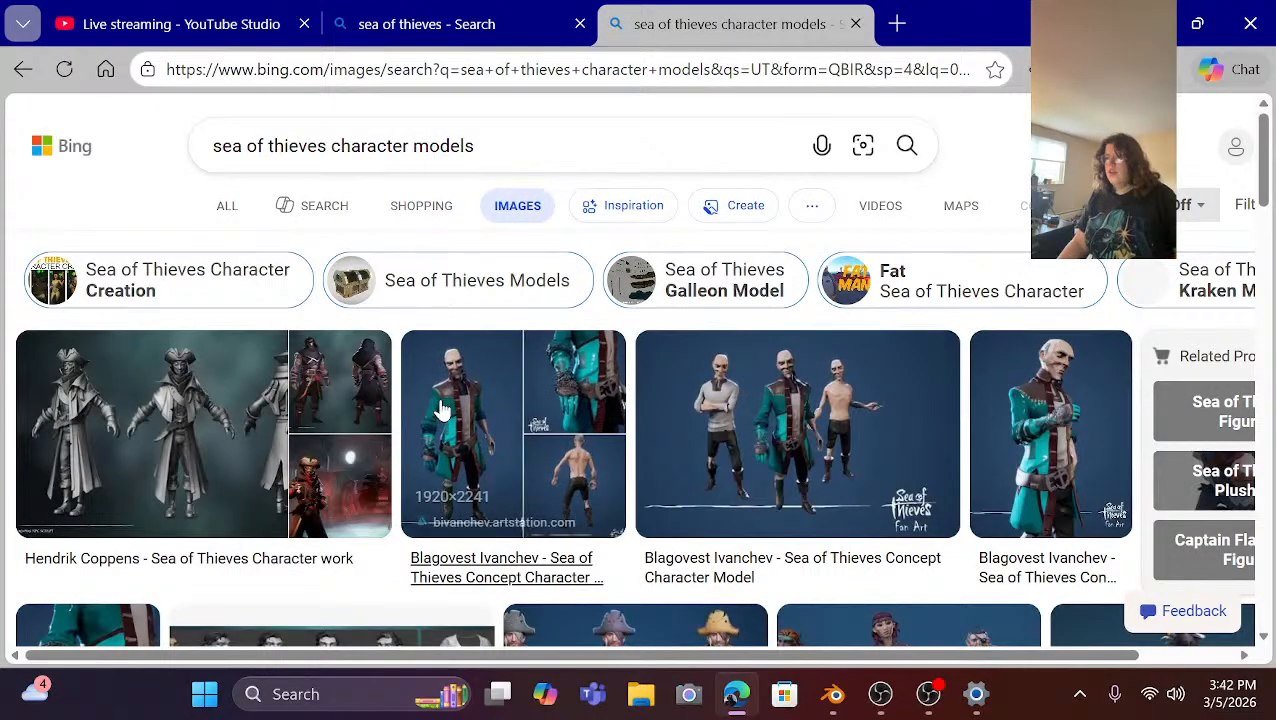
# Look through the character model images for stylized figures and heads to use as reference.
pyautogui.scroll(-3, 455, 440)
pyautogui.scroll(-3, 455, 440)
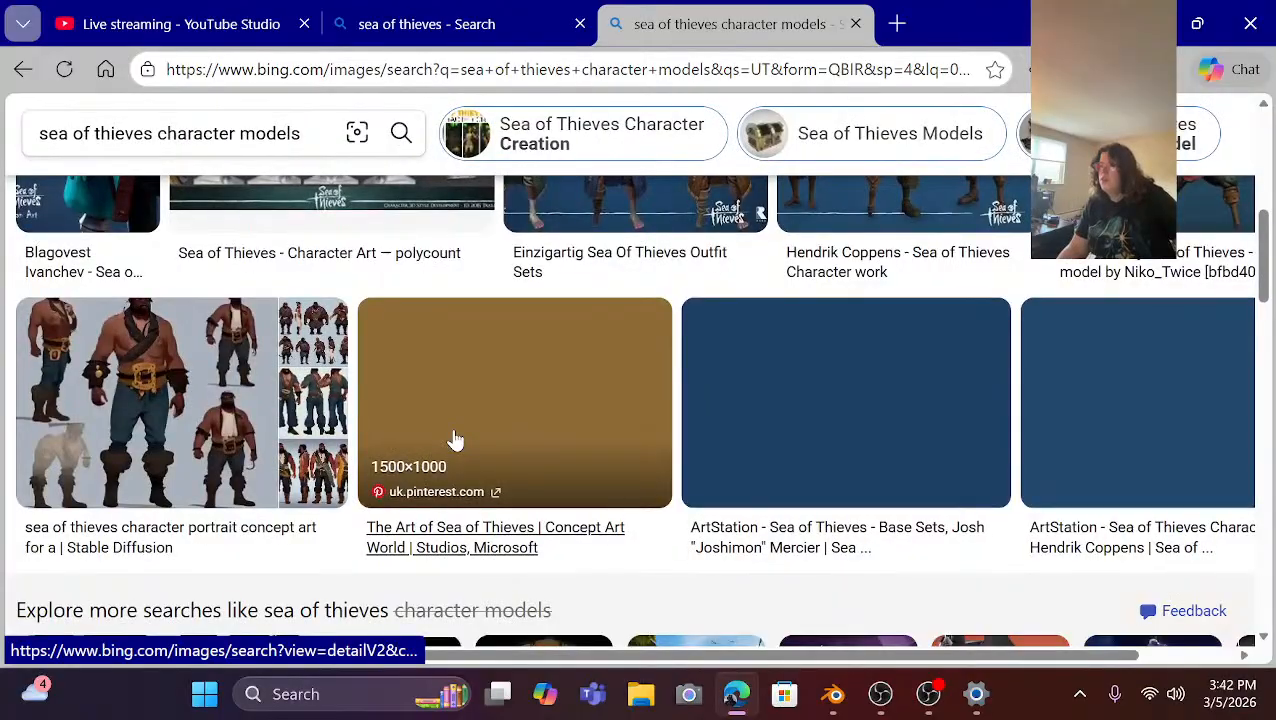
pyautogui.scroll(-3, 455, 440)
pyautogui.scroll(-3, 455, 440)
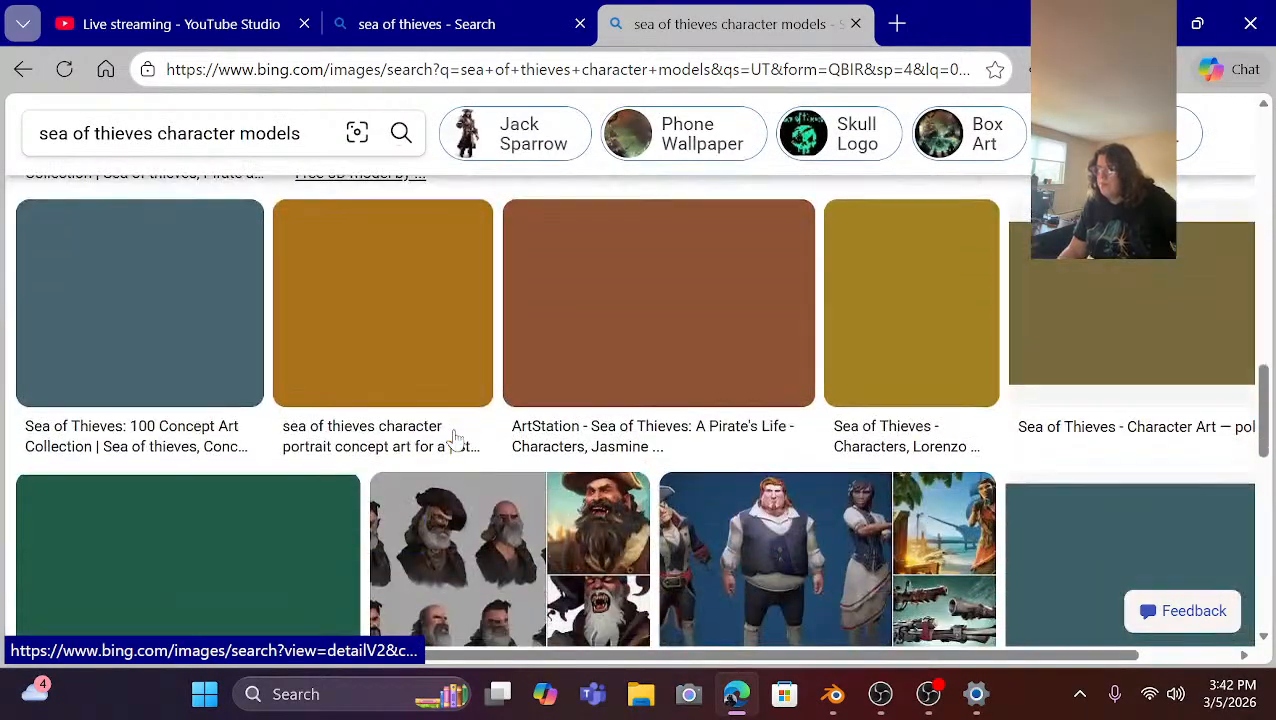
pyautogui.scroll(-4, 455, 440)
pyautogui.scroll(3, 455, 440)
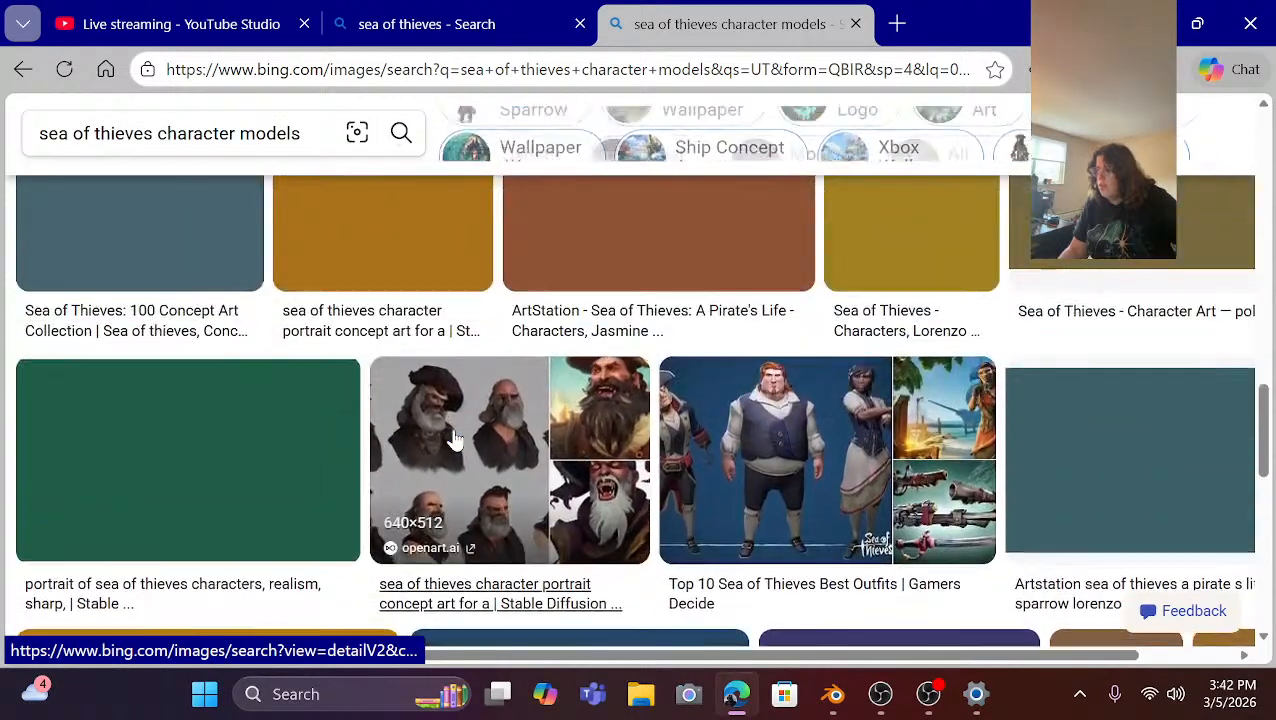
pyautogui.scroll(-3, 455, 440)
pyautogui.scroll(12, 455, 440)
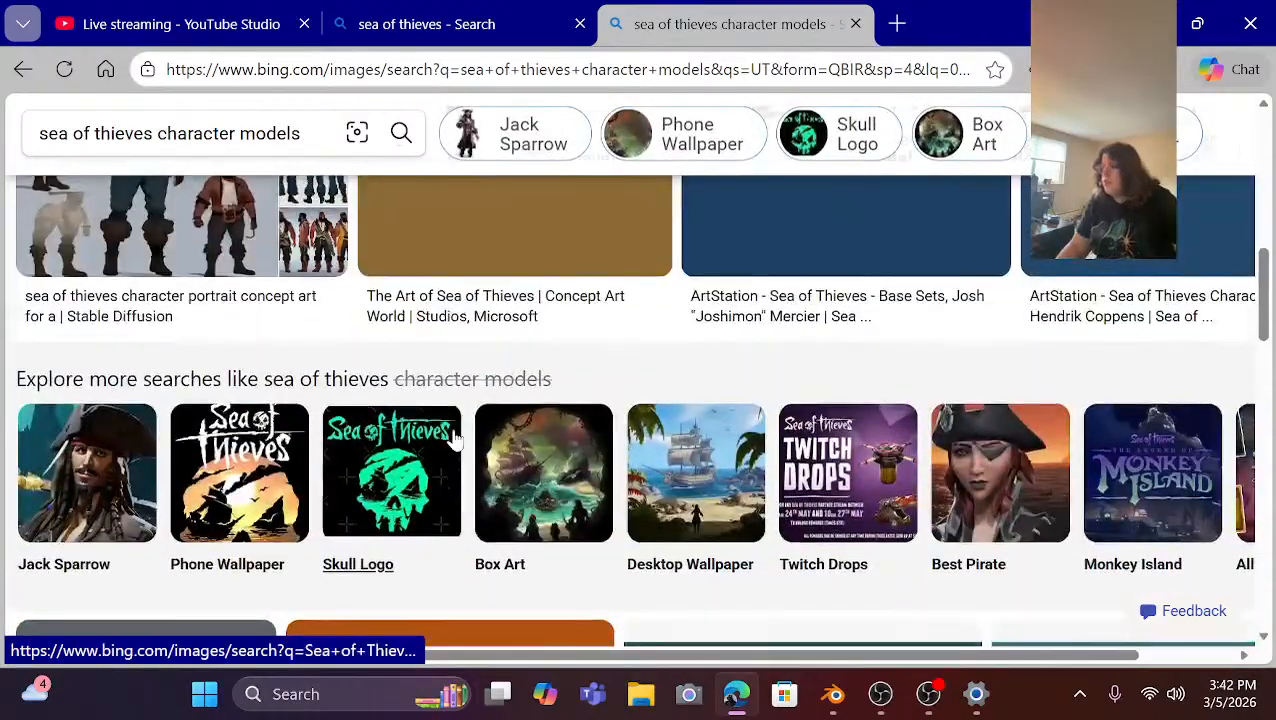
pyautogui.scroll(-4, 747, 450)
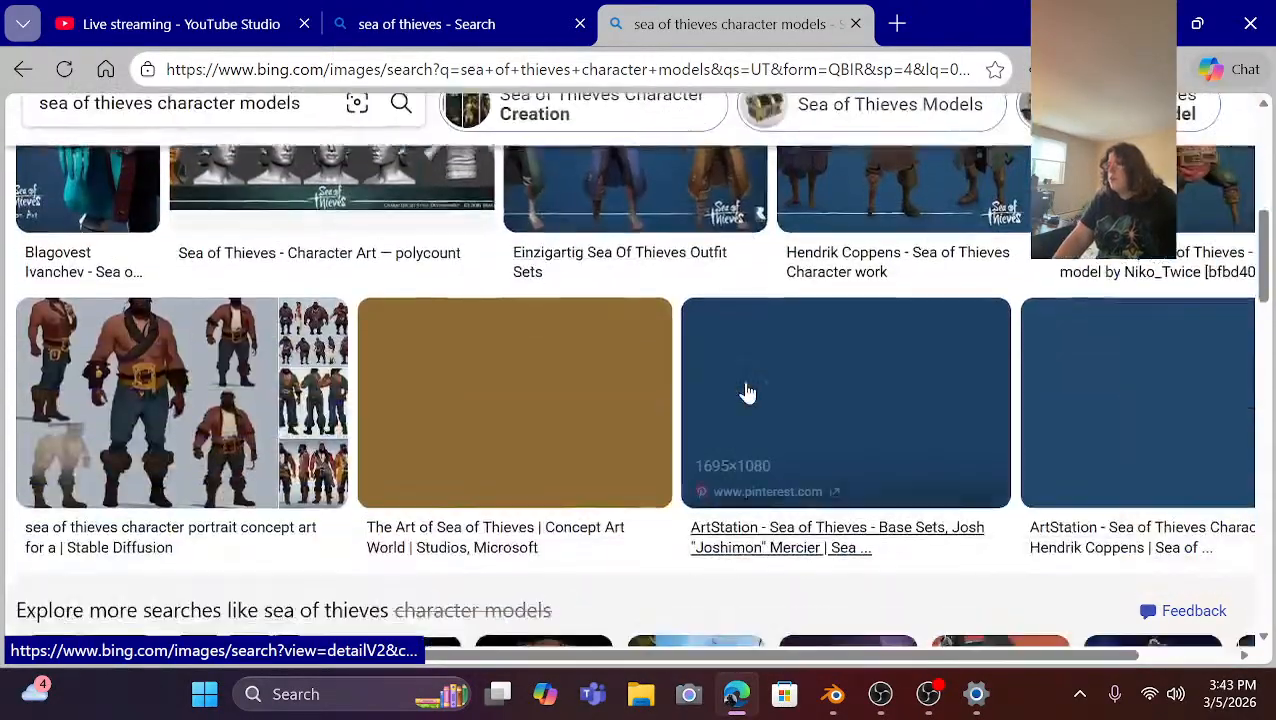
pyautogui.scroll(2, 747, 392)
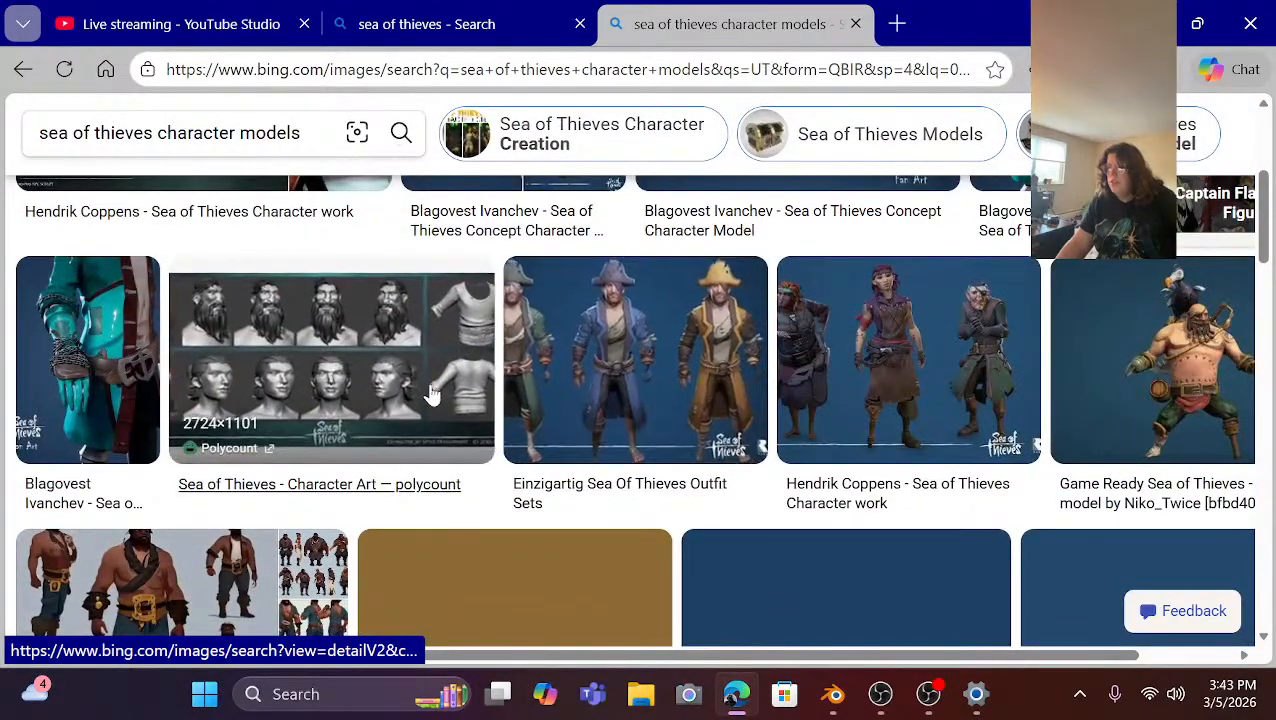
# Open the polycount Sea of Thieves character art image with sculpted heads, examine it and its related images, and close the preview.
pyautogui.click(348, 388)
pyautogui.scroll(-1, 405, 415)
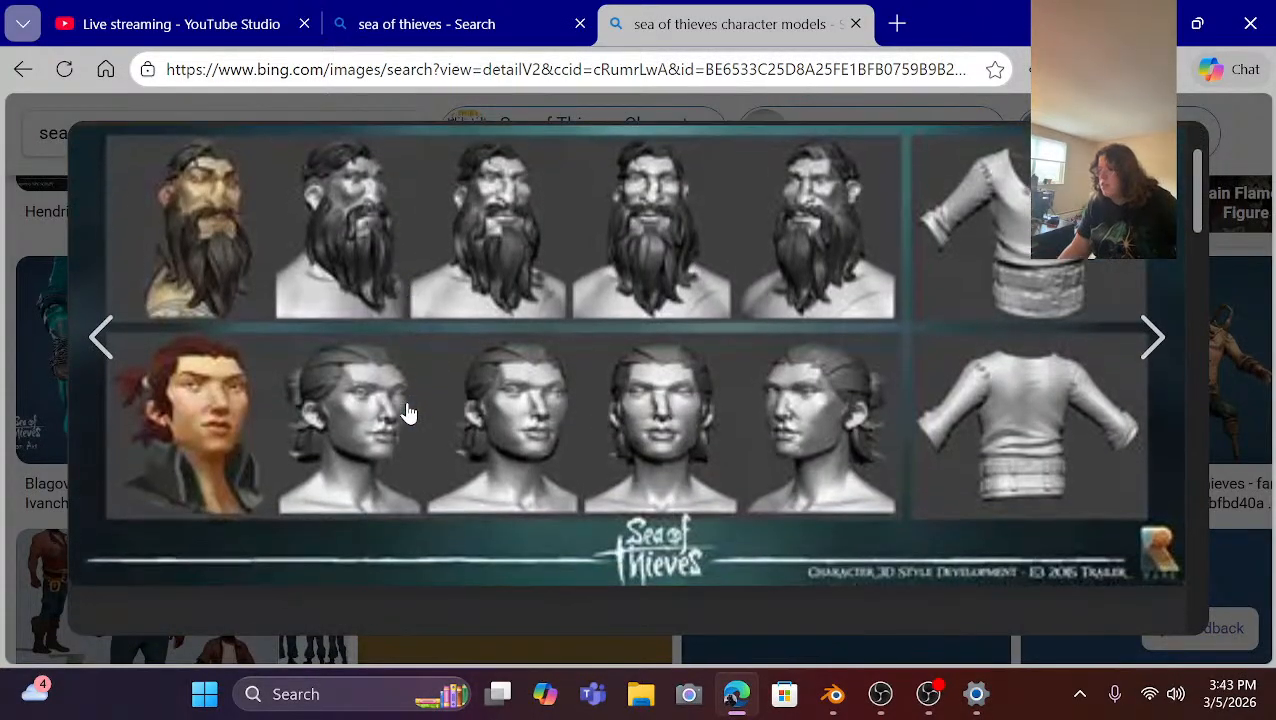
pyautogui.scroll(-2, 408, 412)
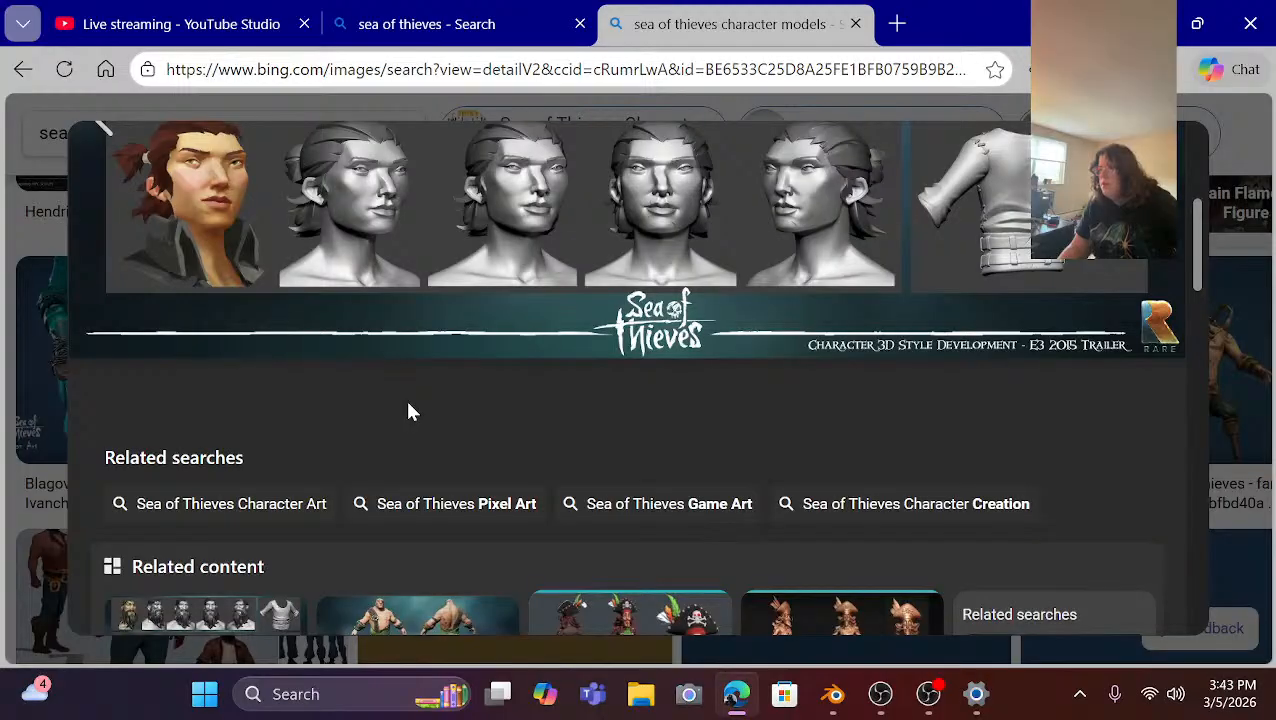
pyautogui.scroll(-6, 408, 412)
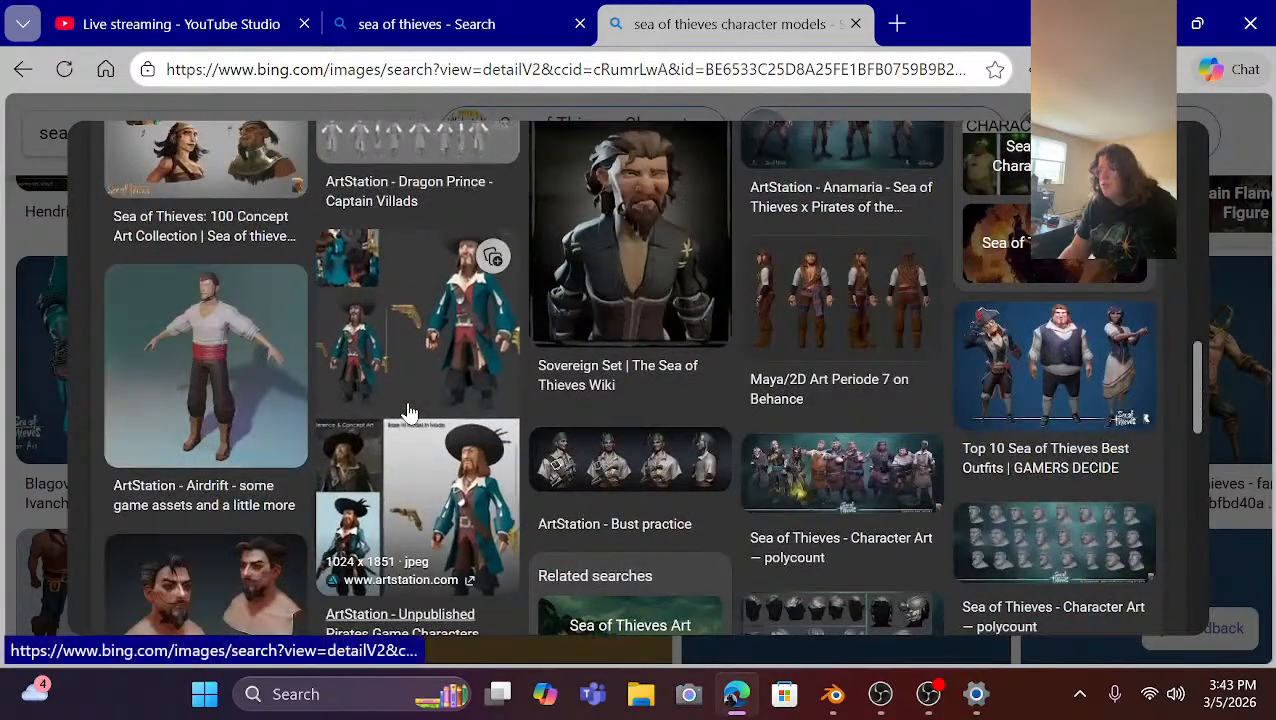
pyautogui.scroll(1, 344, 396)
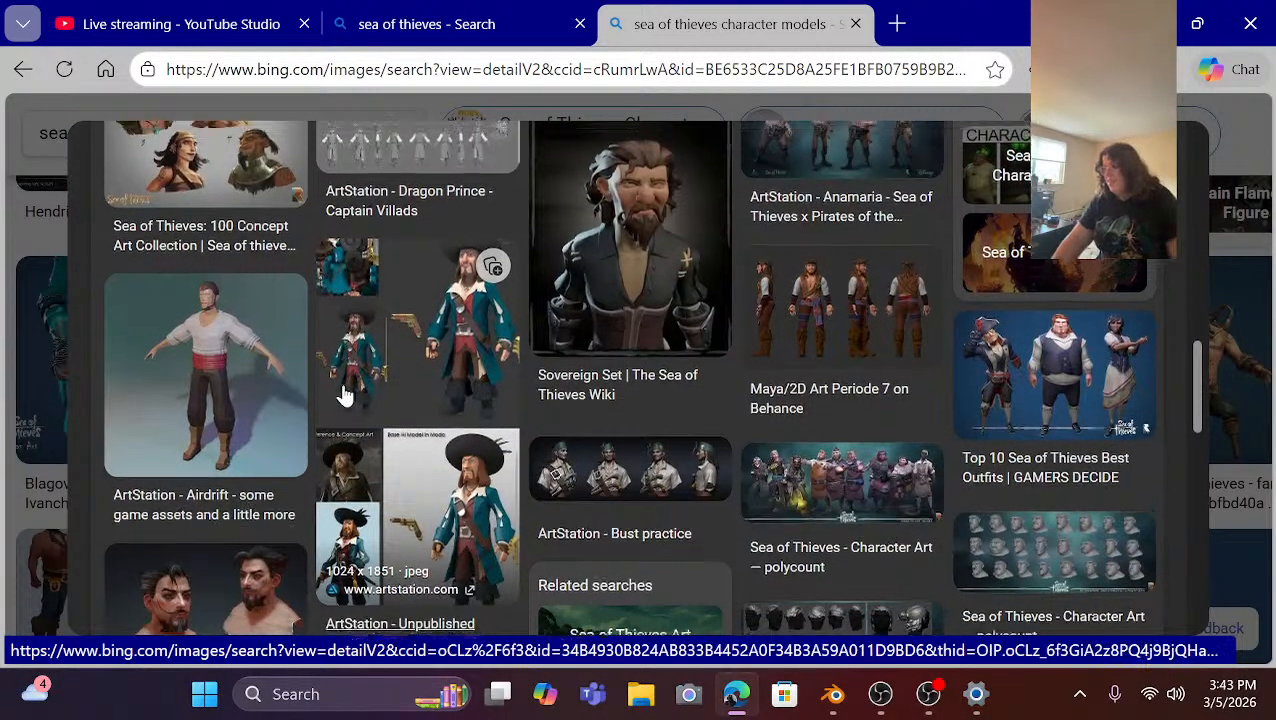
pyautogui.scroll(5, 344, 396)
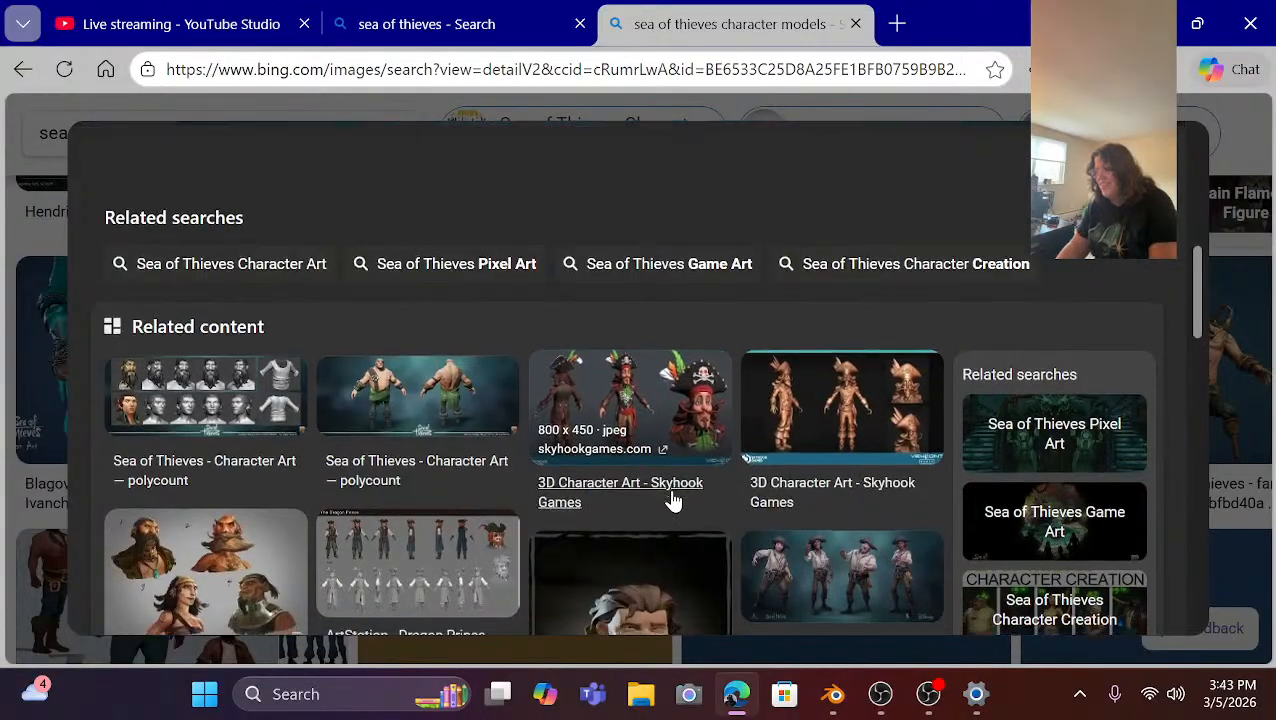
pyautogui.scroll(-8, 673, 500)
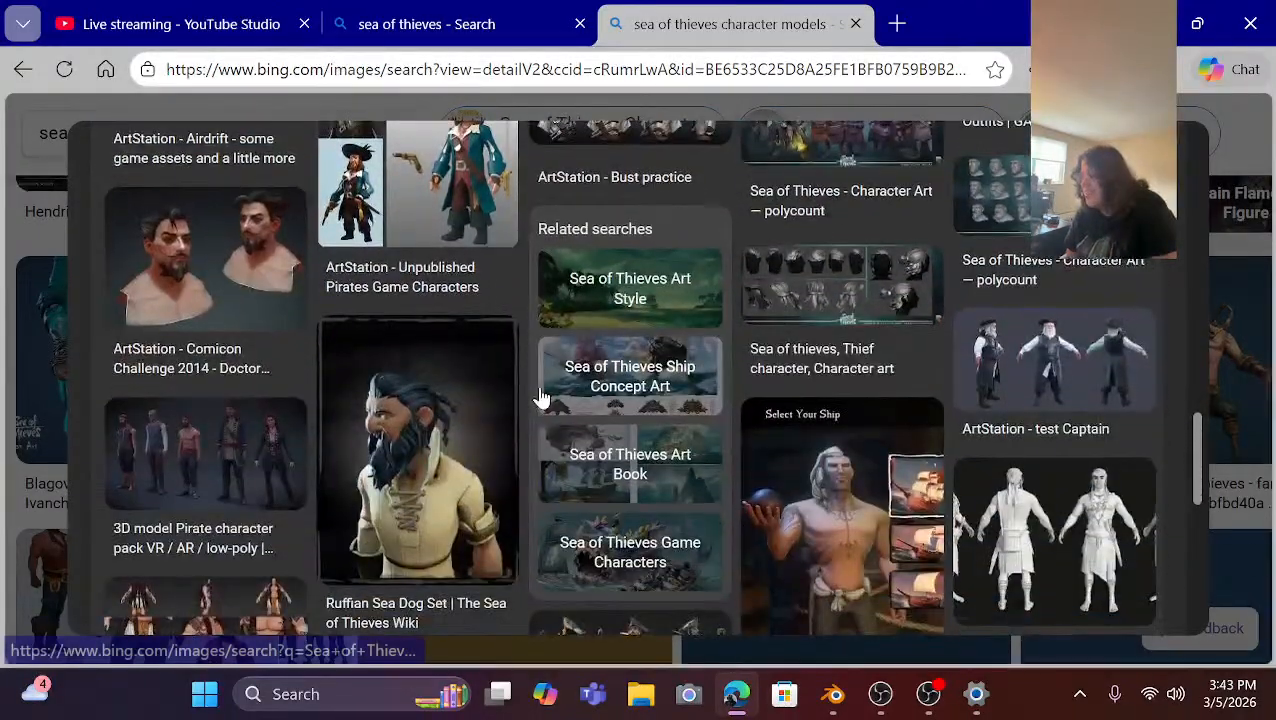
pyautogui.scroll(-5, 540, 398)
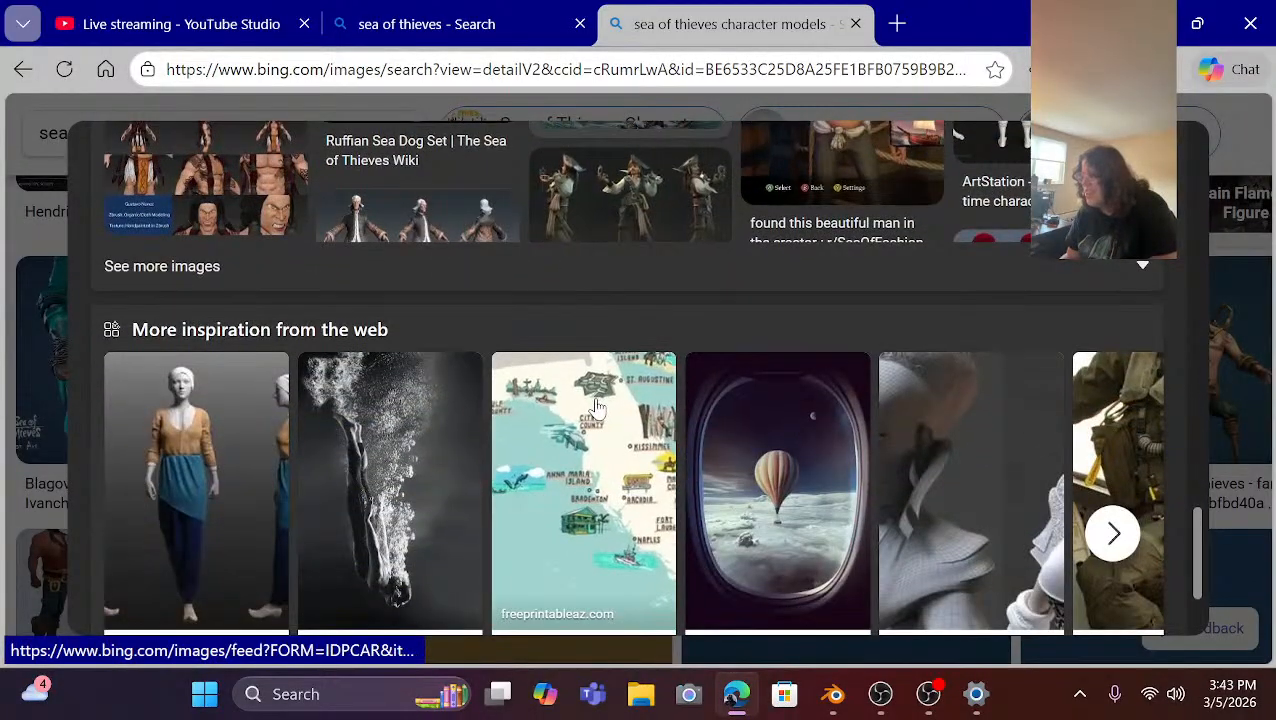
pyautogui.scroll(-2, 597, 407)
pyautogui.scroll(5, 869, 439)
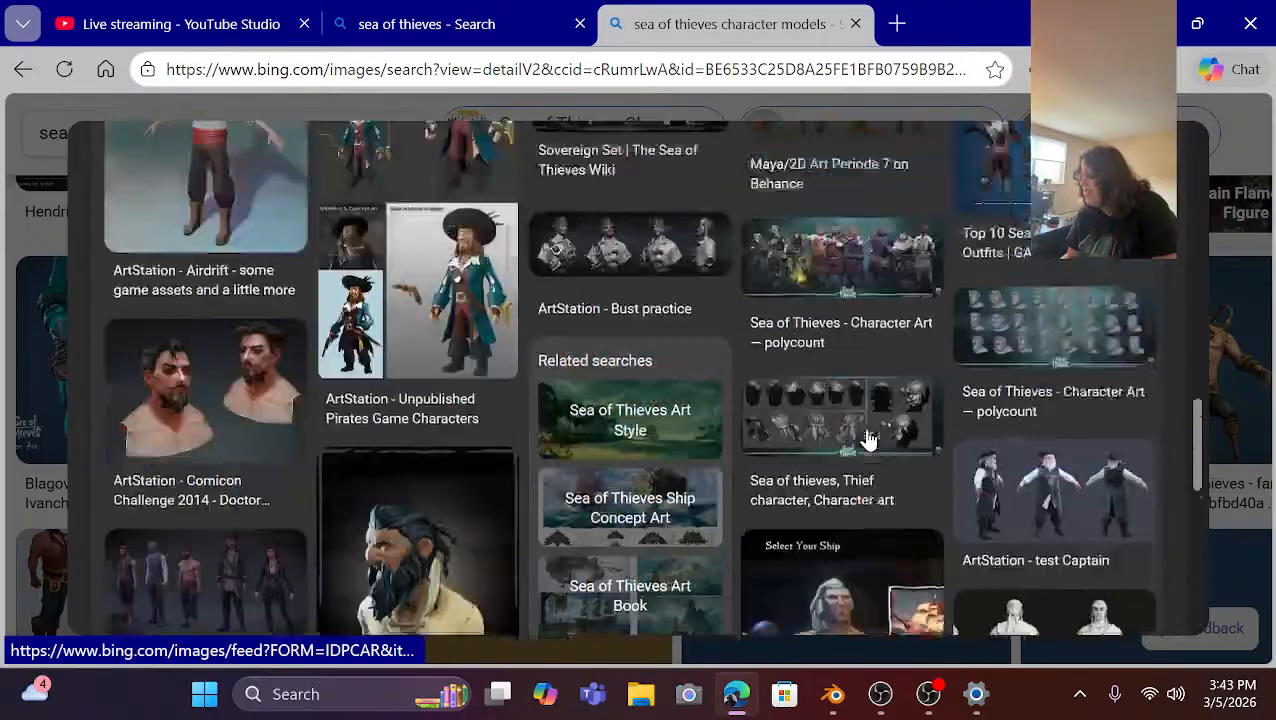
pyautogui.scroll(5, 869, 439)
pyautogui.scroll(5, 931, 390)
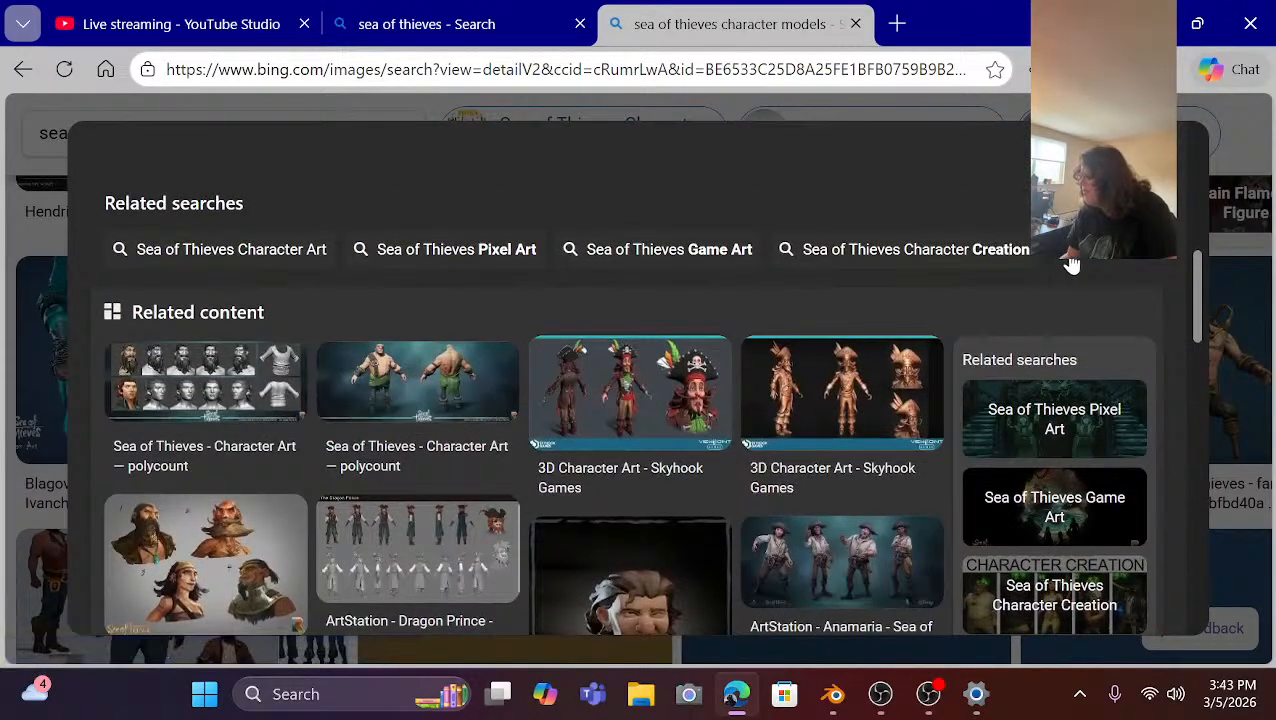
pyautogui.scroll(4, 1072, 265)
pyautogui.click(1220, 195)
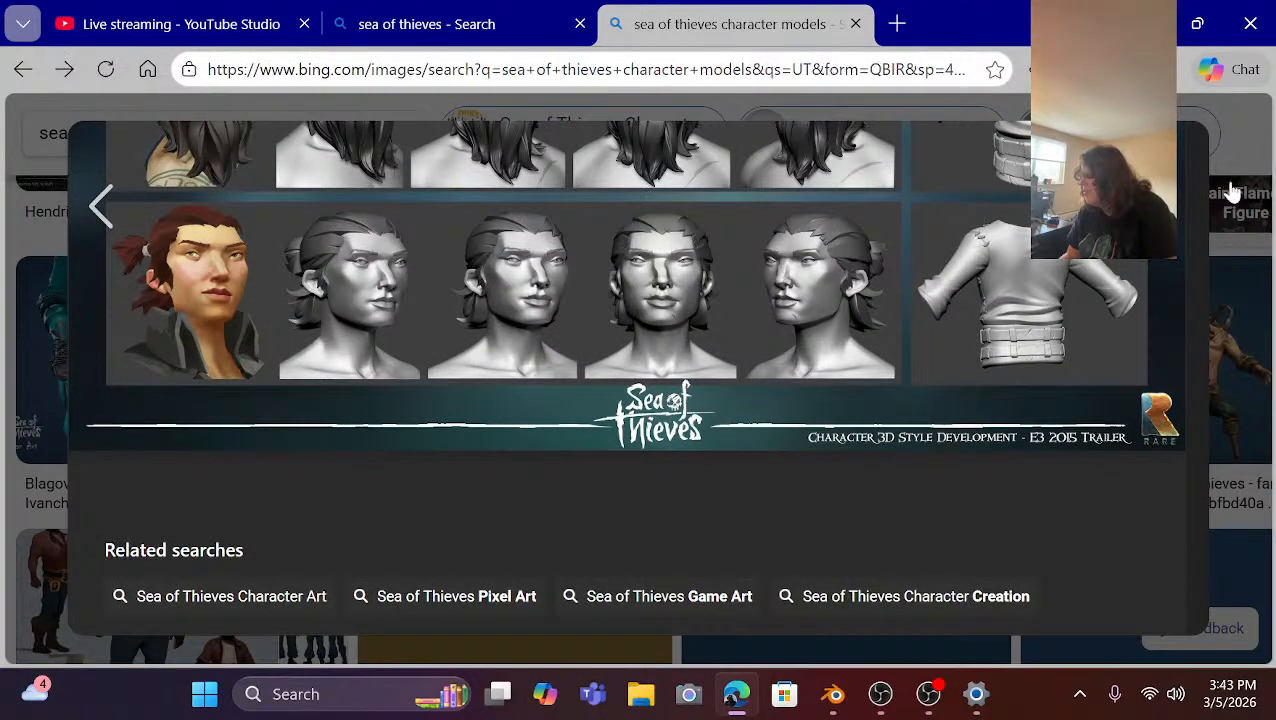
# Change the image search to "sea of thieves ugly character models" and browse the results.
pyautogui.scroll(-3, 856, 407)
pyautogui.scroll(-3, 856, 407)
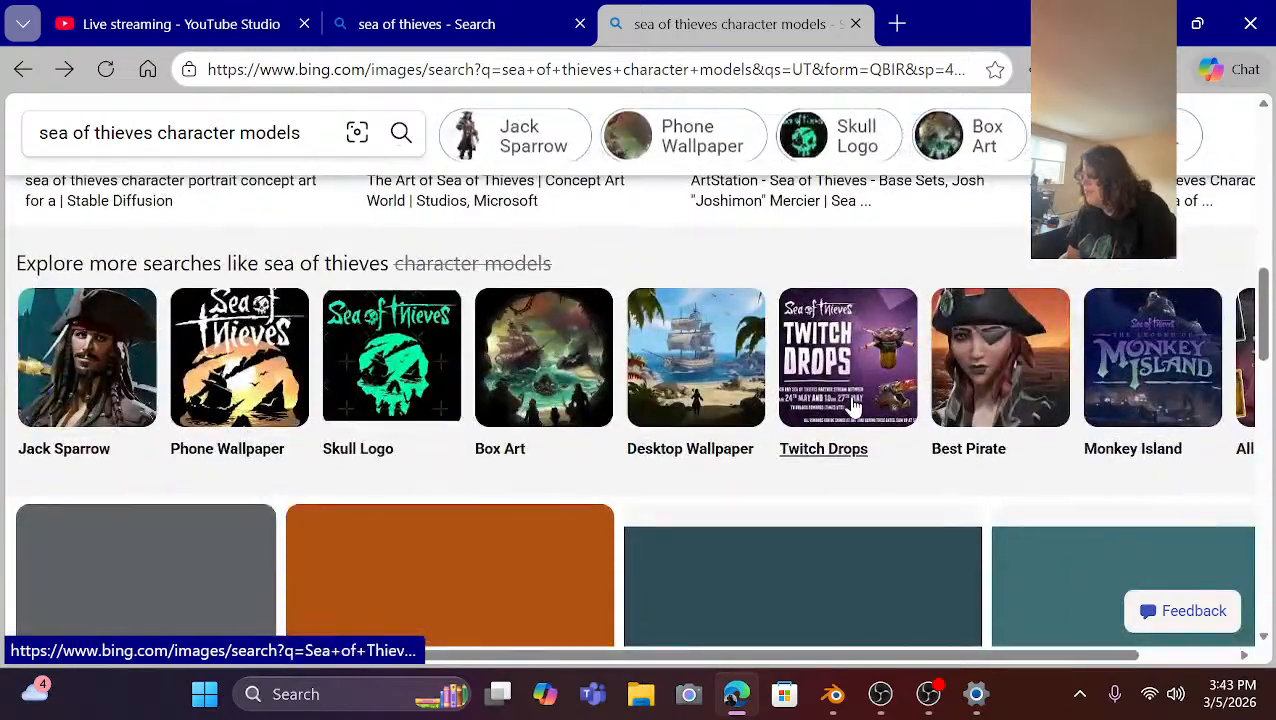
pyautogui.scroll(5, 870, 390)
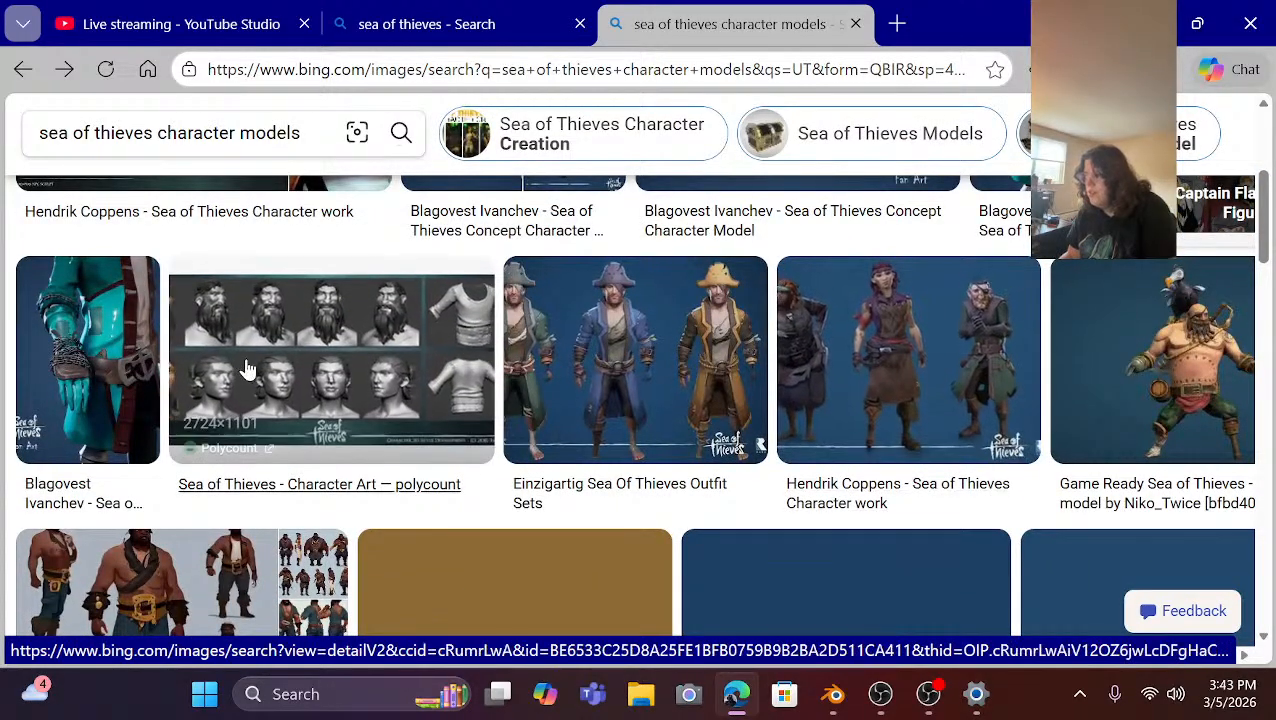
pyautogui.scroll(4, 255, 330)
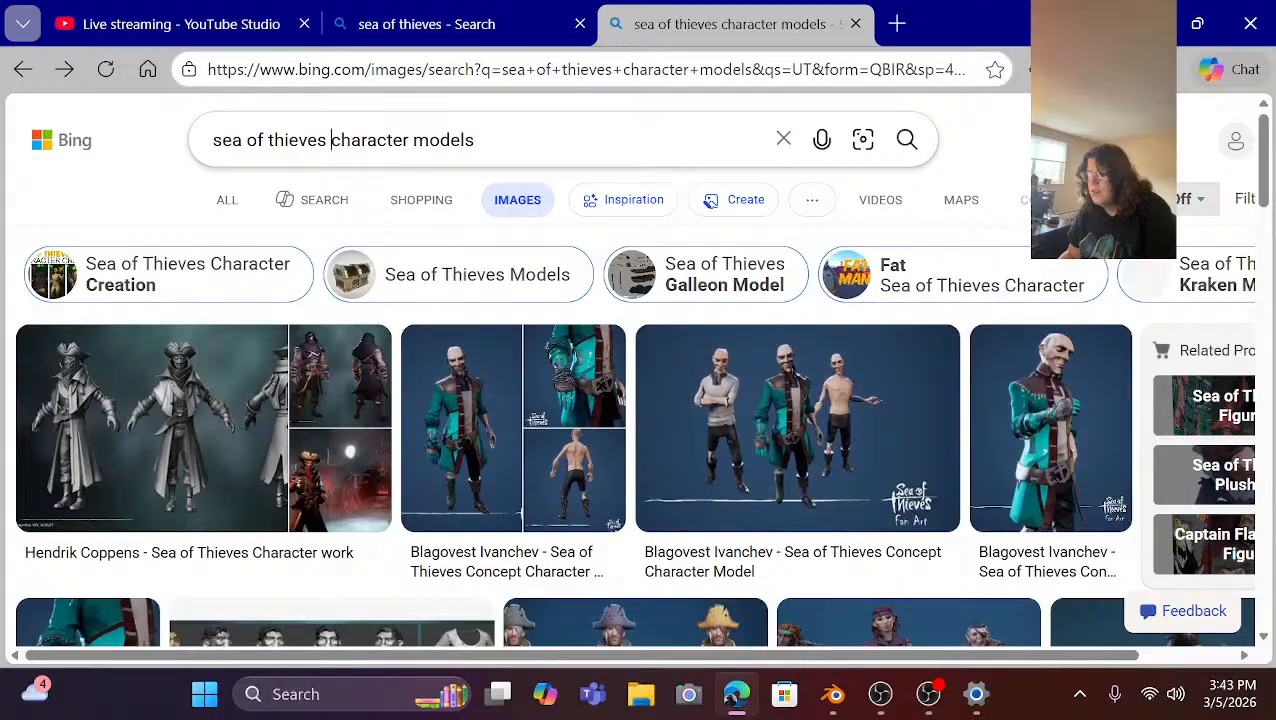
pyautogui.click(331, 140)
pyautogui.write('ug')
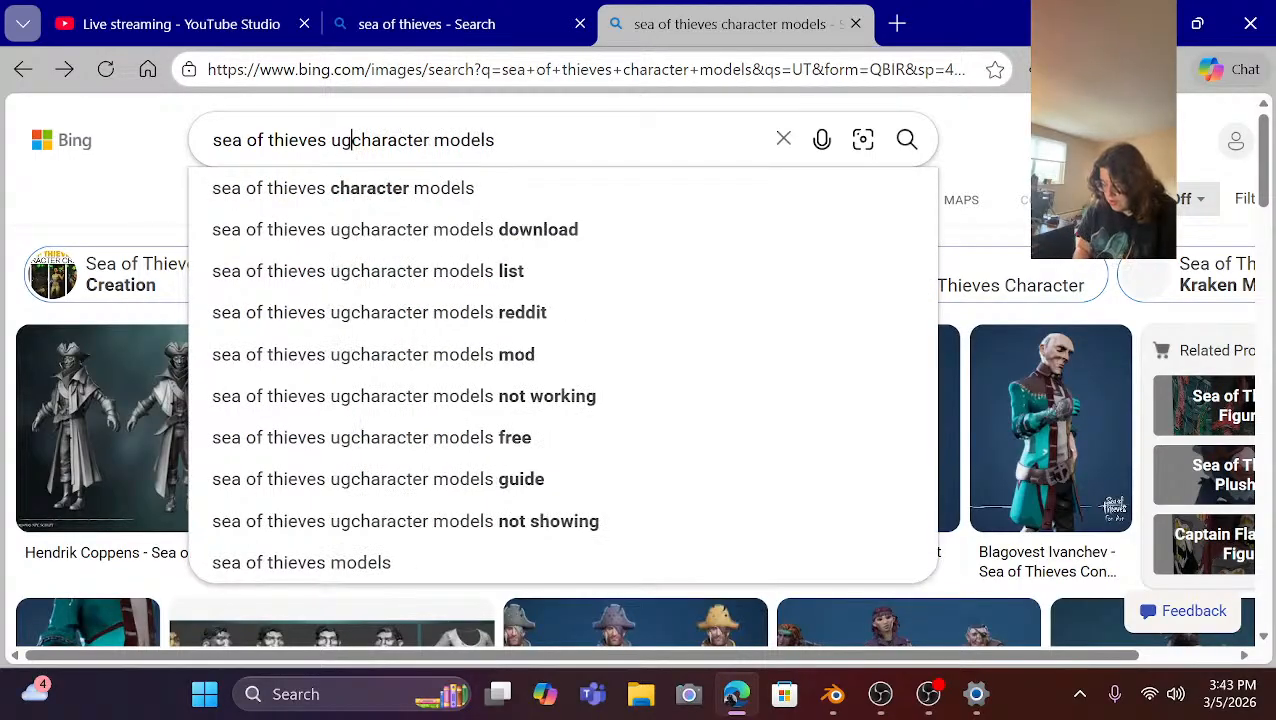
pyautogui.write('ly')
pyautogui.press('Return')
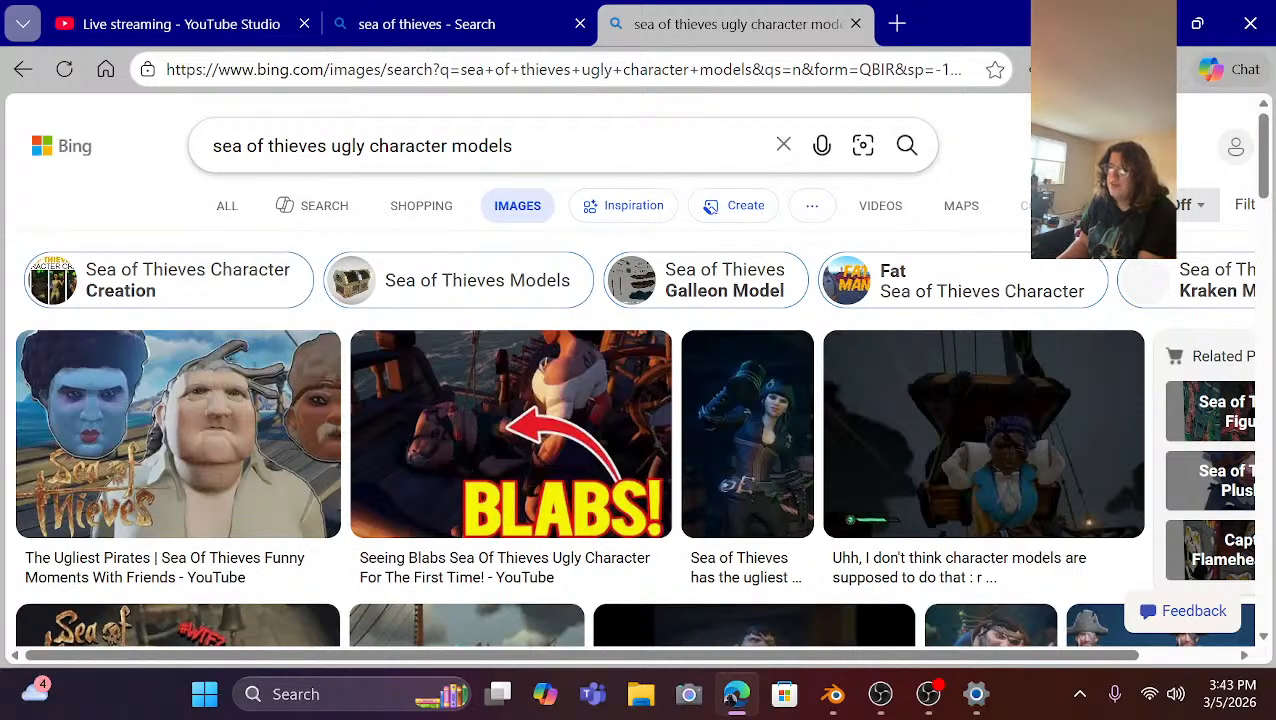
pyautogui.scroll(-3, 280, 435)
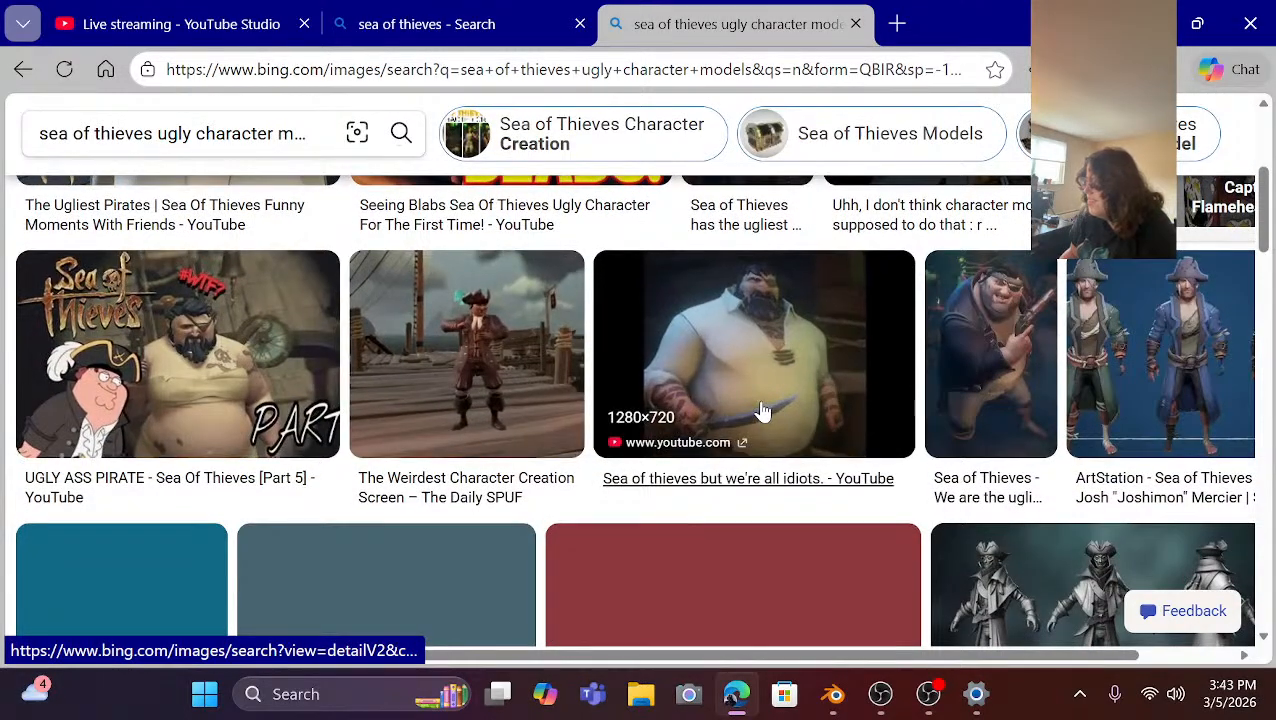
pyautogui.scroll(-3, 1030, 405)
pyautogui.scroll(-5, 1030, 405)
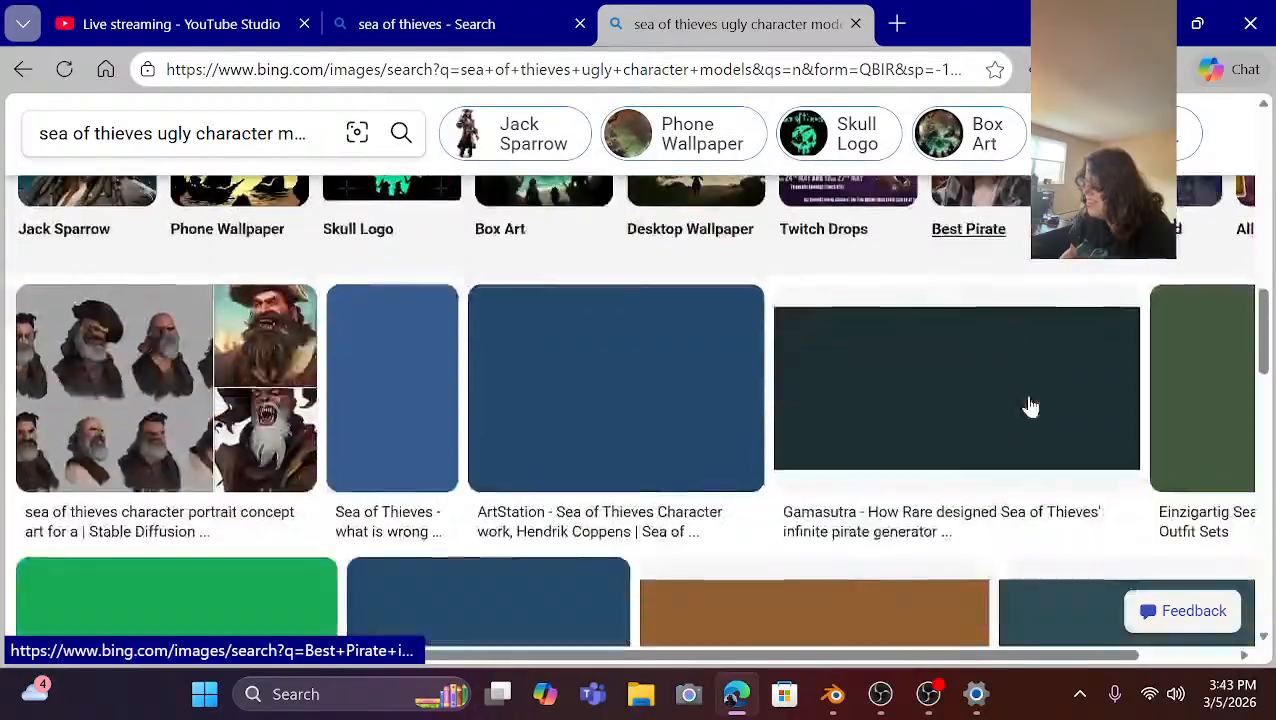
pyautogui.scroll(10, 1018, 404)
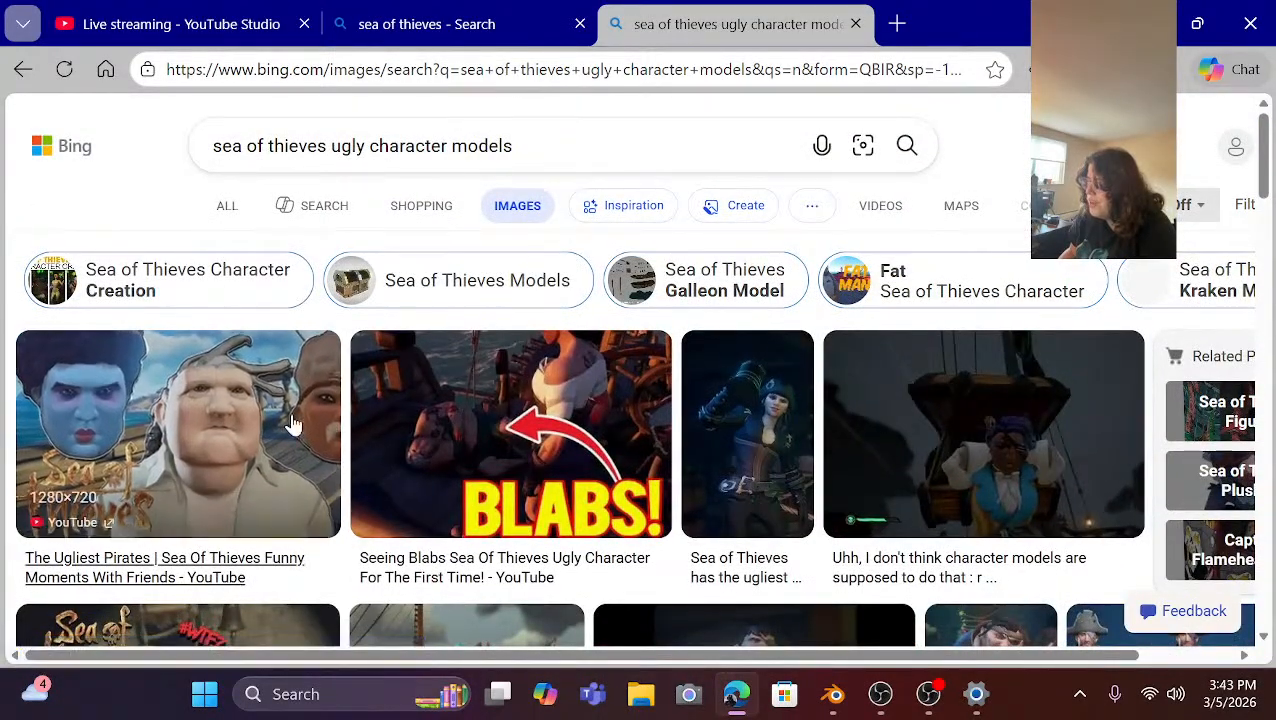
# Open the Reddit image about Sea of Thieves' ugliest character designs, look through the related pirate images, and close the preview.
pyautogui.click(731, 401)
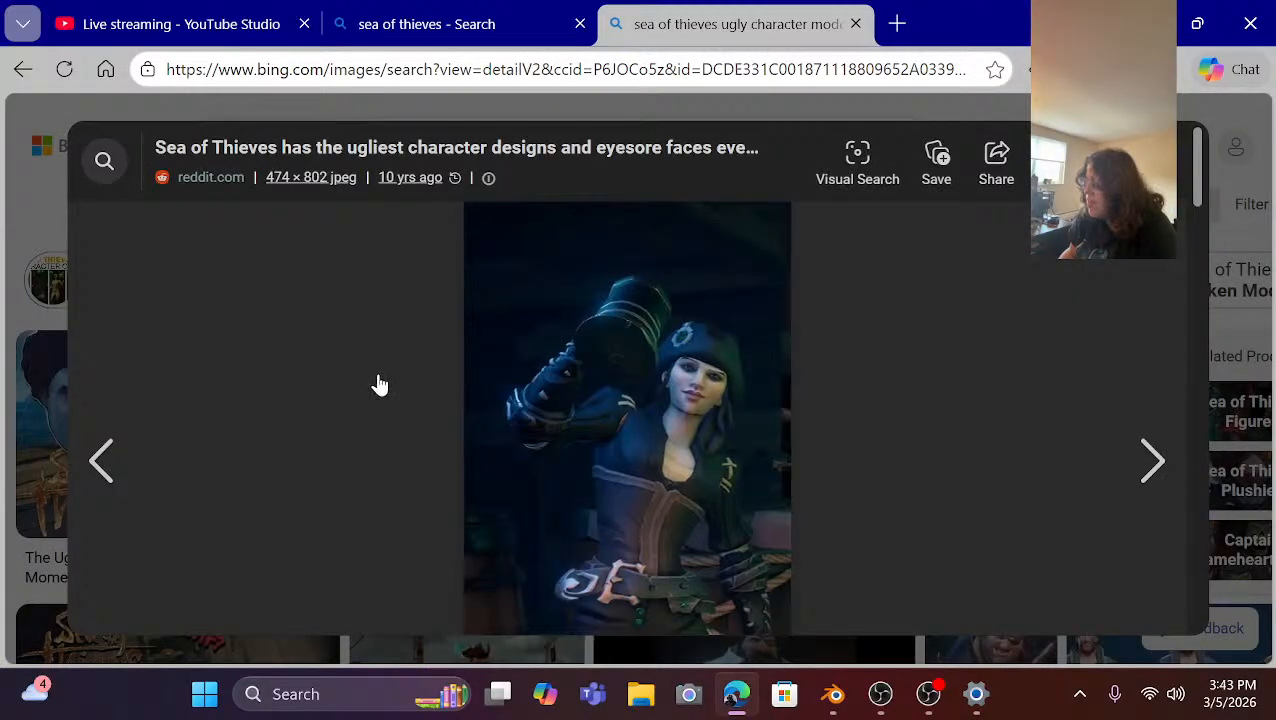
pyautogui.scroll(-3, 376, 385)
pyautogui.scroll(1, 379, 385)
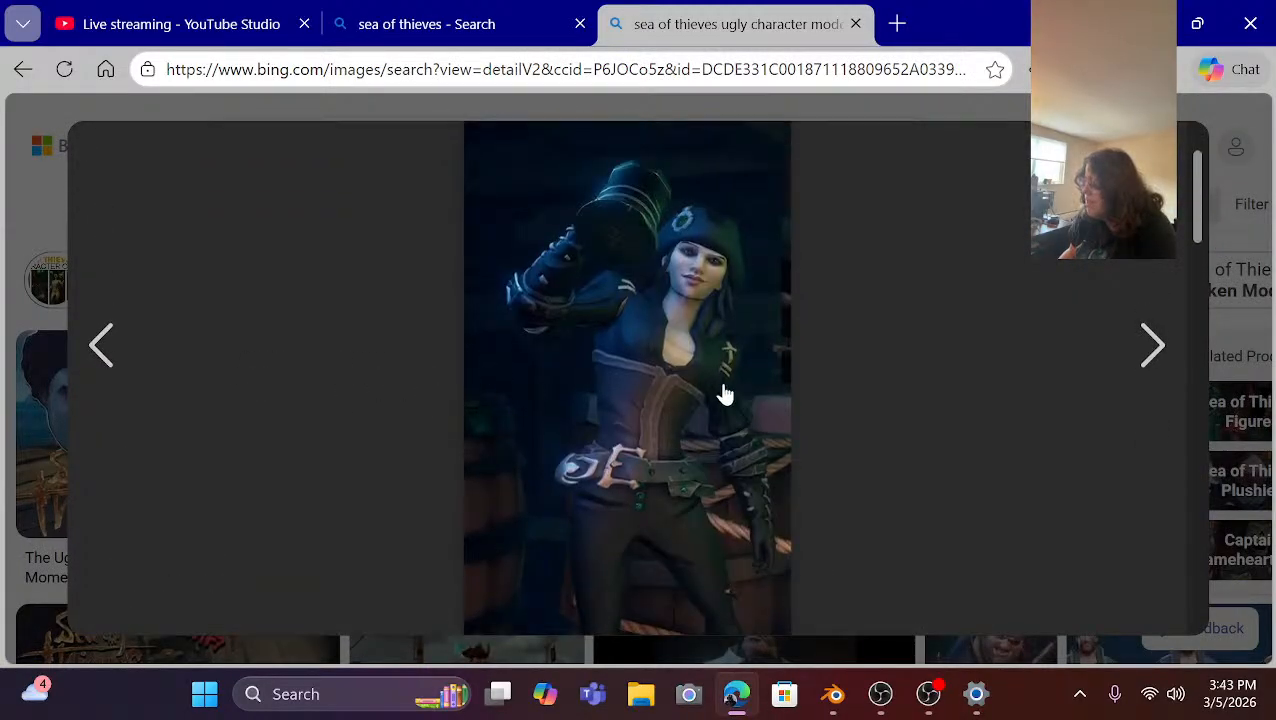
pyautogui.scroll(-10, 725, 395)
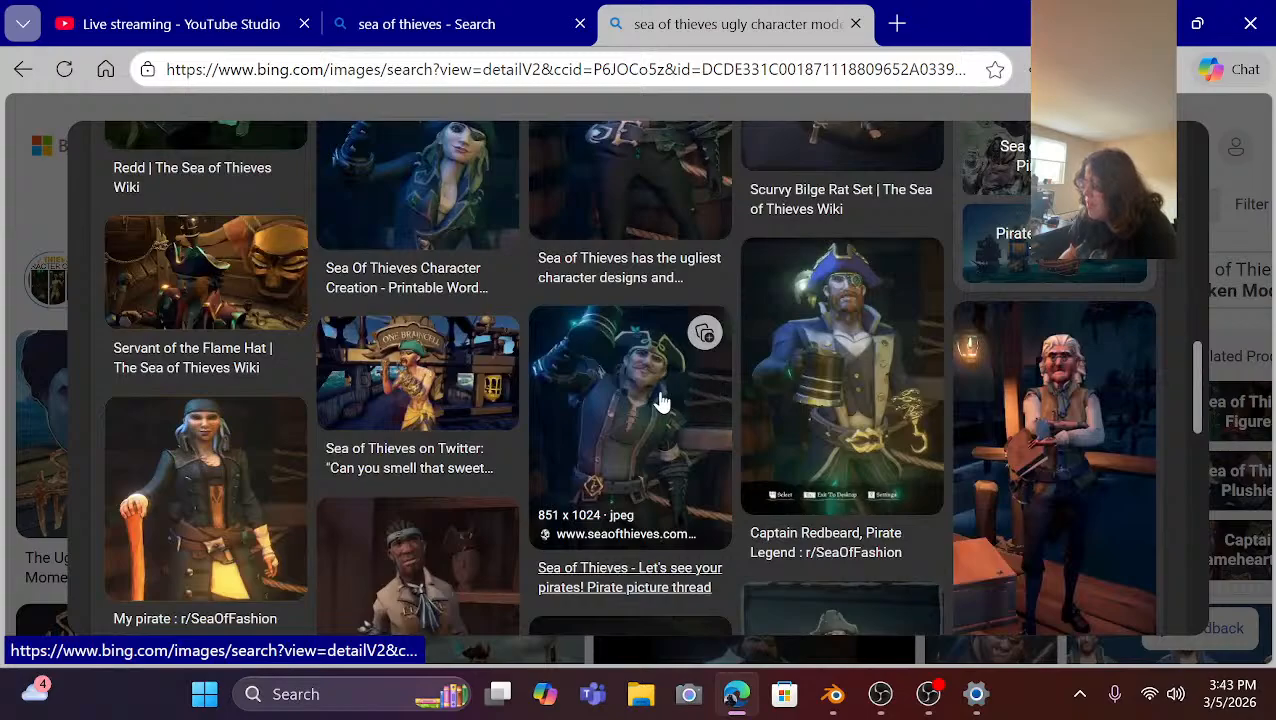
pyautogui.scroll(-2, 681, 401)
pyautogui.scroll(-2, 679, 401)
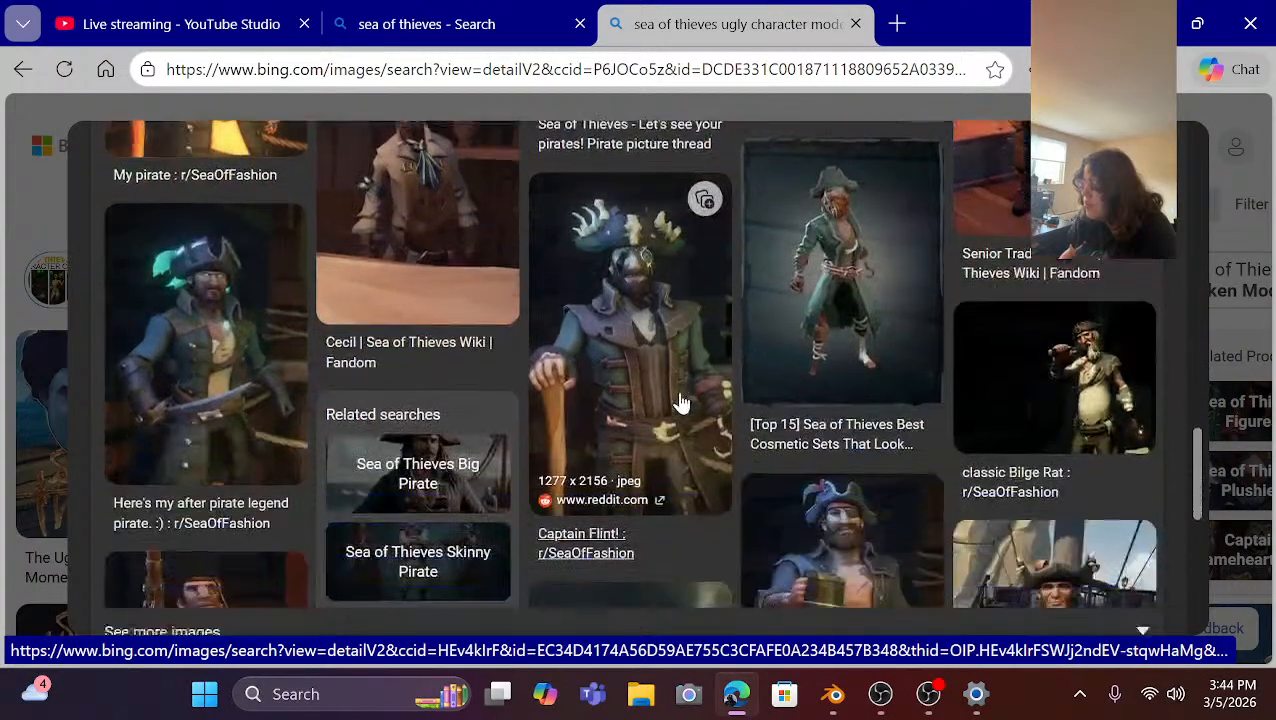
pyautogui.scroll(4, 679, 401)
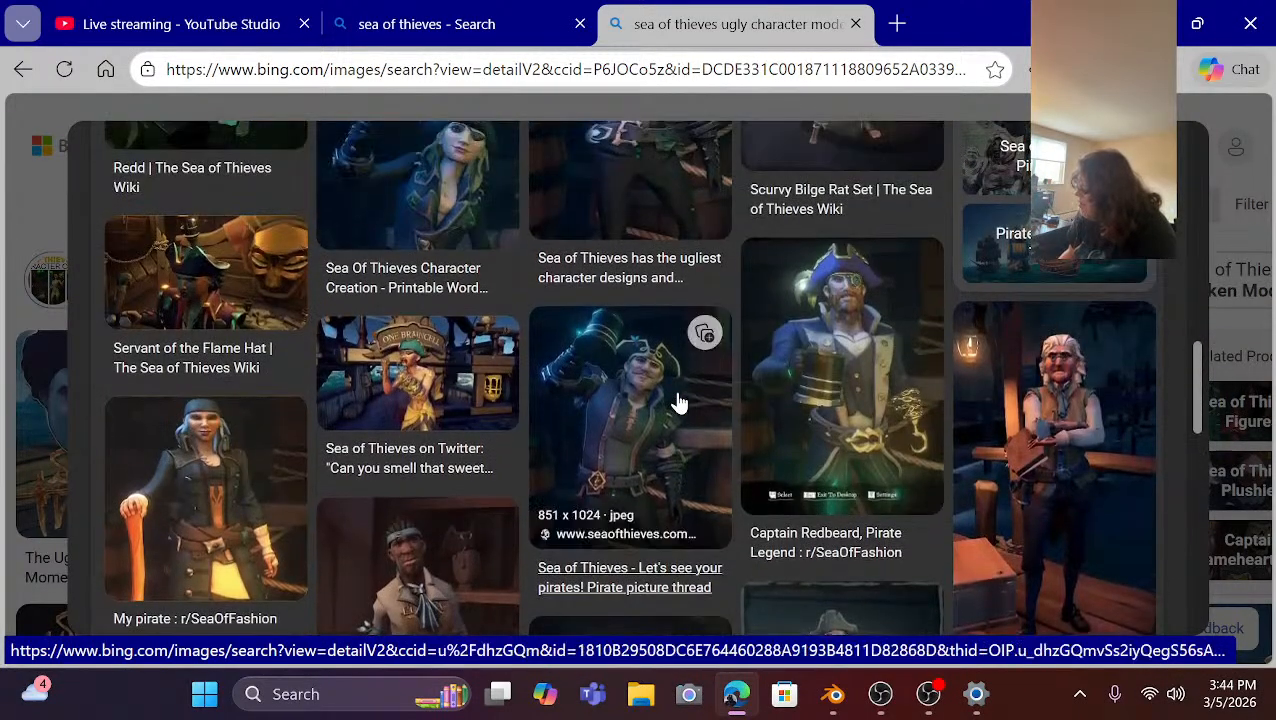
pyautogui.scroll(3, 932, 406)
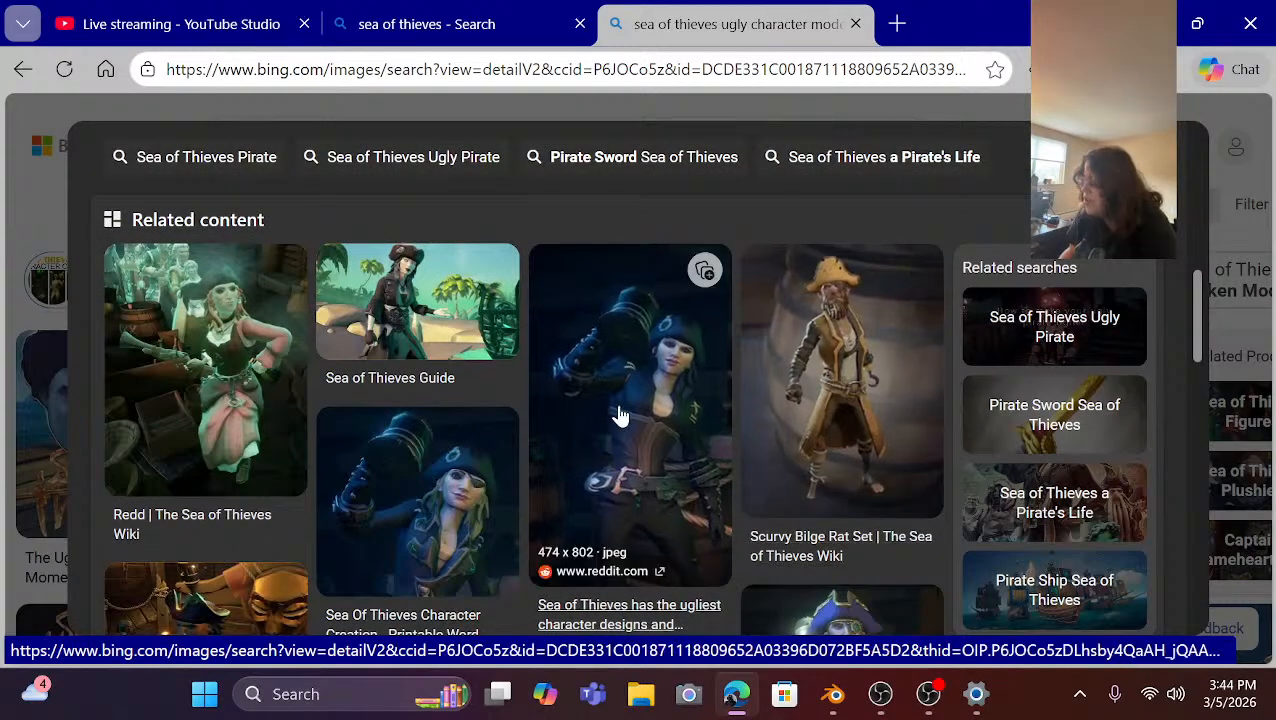
pyautogui.scroll(-1, 484, 400)
pyautogui.scroll(8, 490, 393)
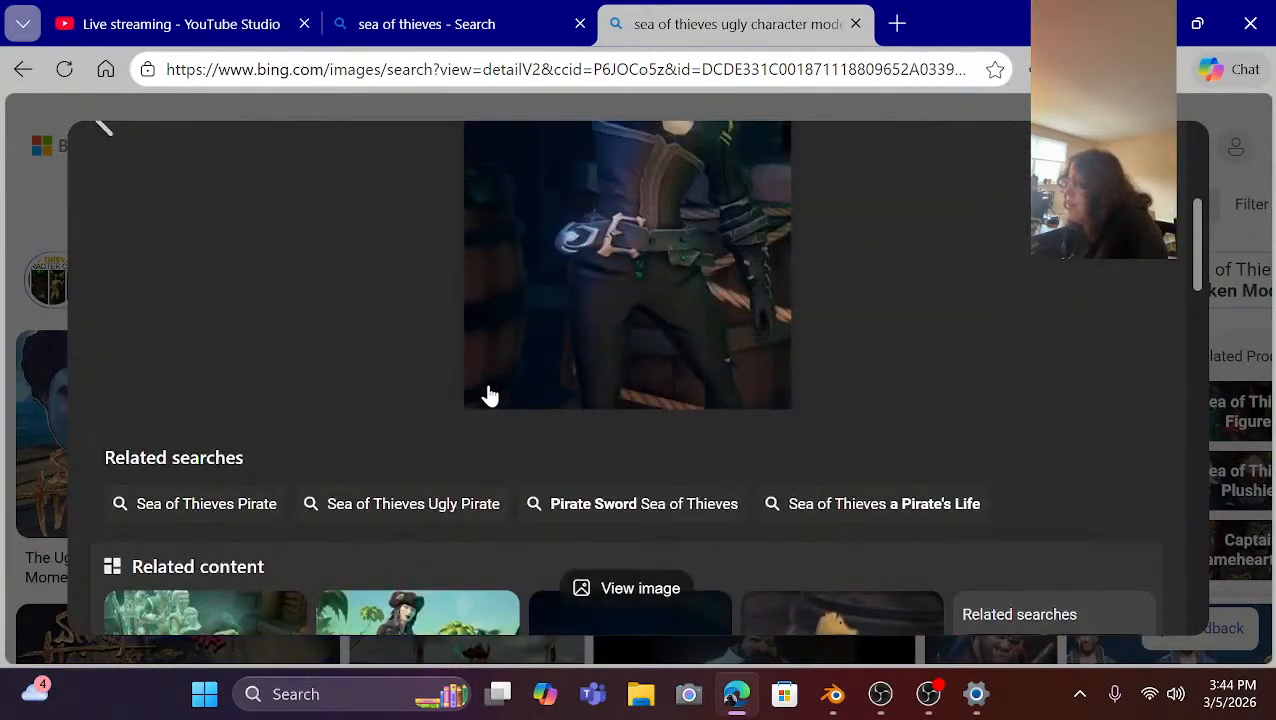
pyautogui.click(1228, 238)
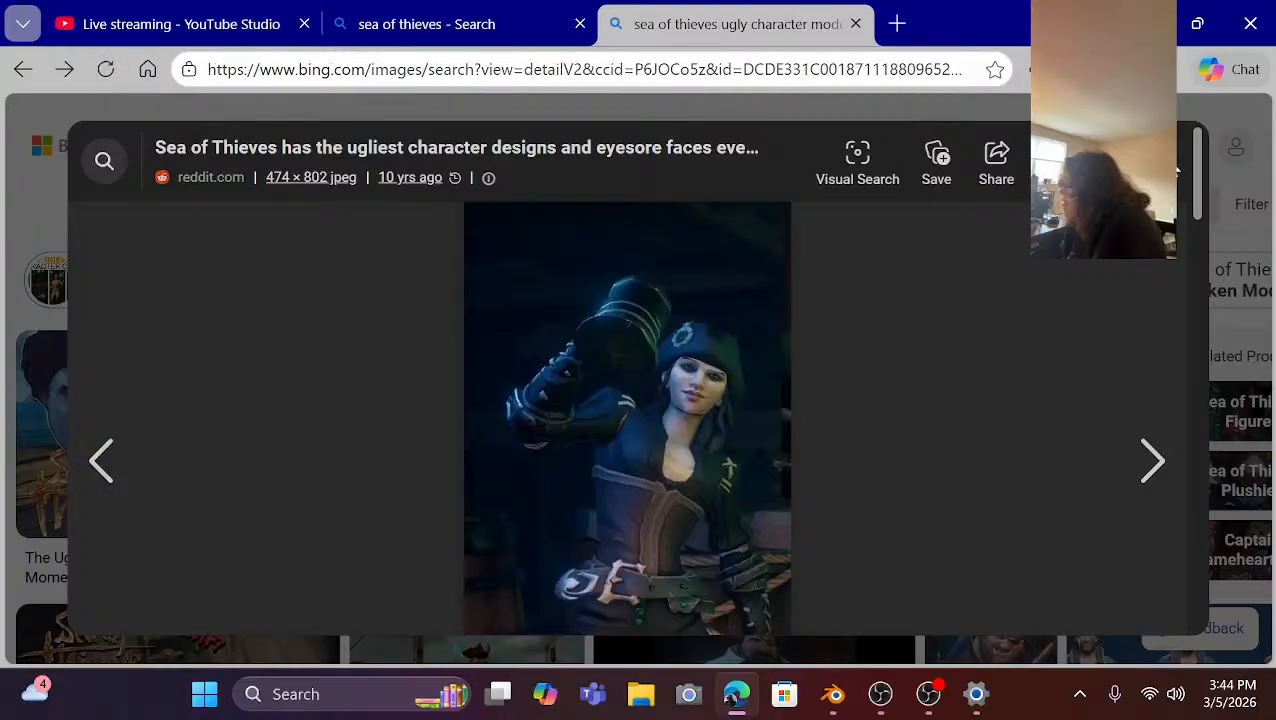
# Find and open the "Top 10 Sea of Thieves Best Outfits" image to study its three stylized characters.
pyautogui.scroll(-10, 396, 447)
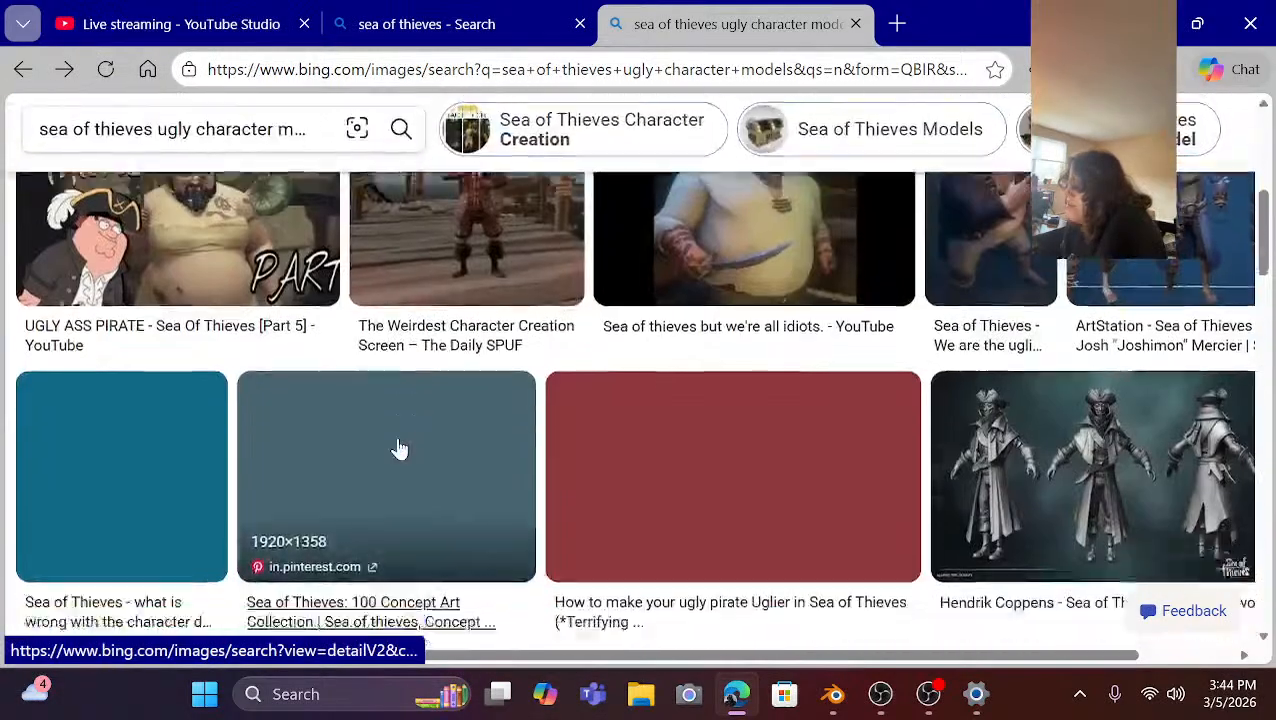
pyautogui.scroll(-5, 399, 449)
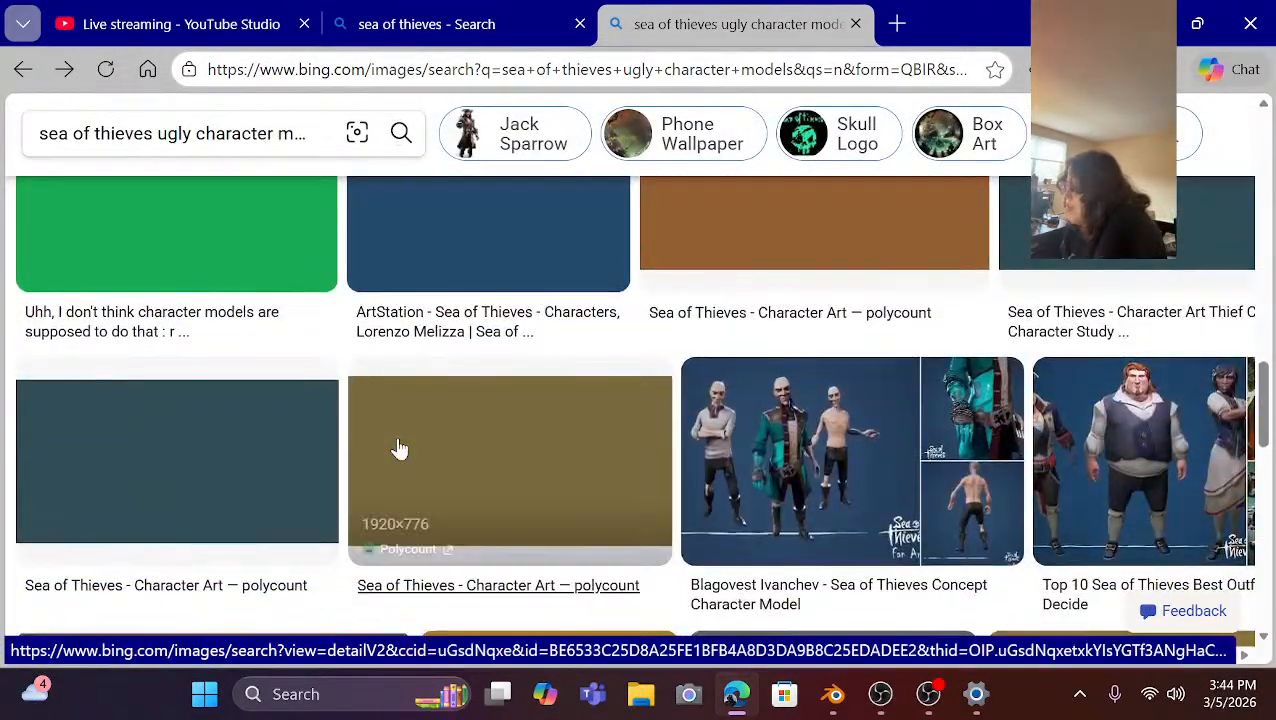
pyautogui.click(1060, 440)
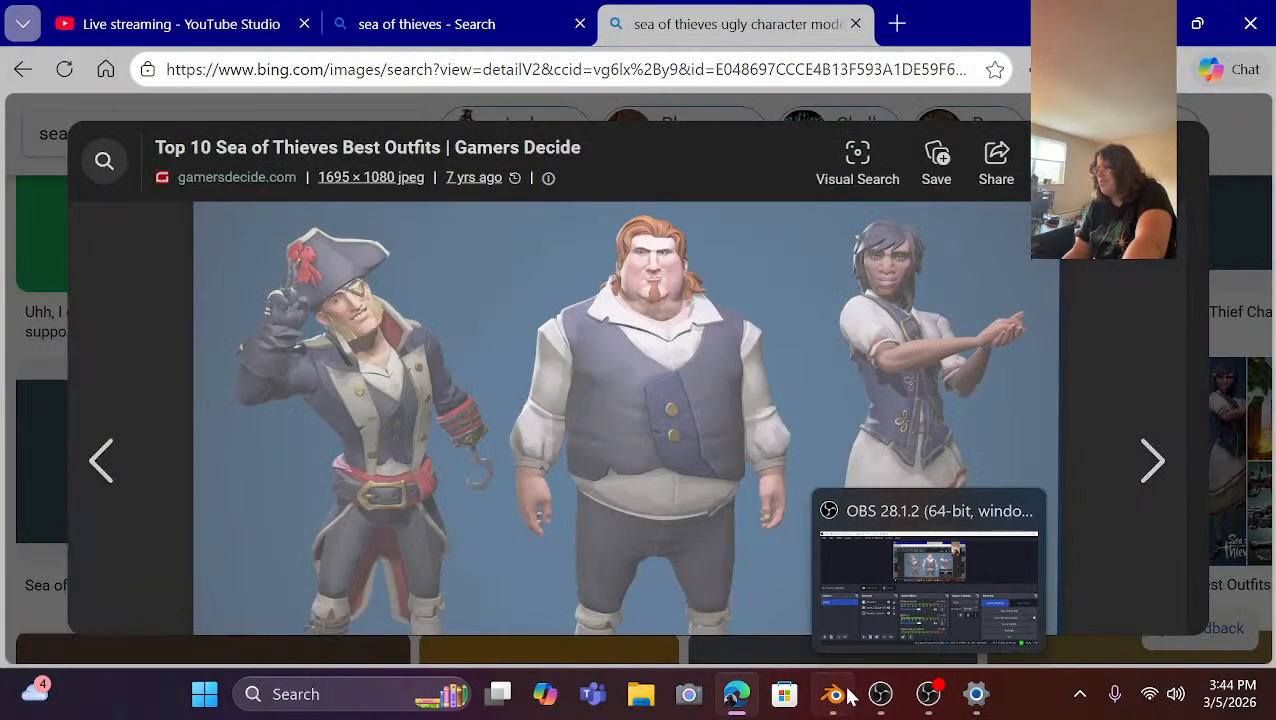
# Switch to Blender and examine the head's brow and eye area up close and at full-head distance.
pyautogui.moveTo(843, 703)
pyautogui.click(821, 568)
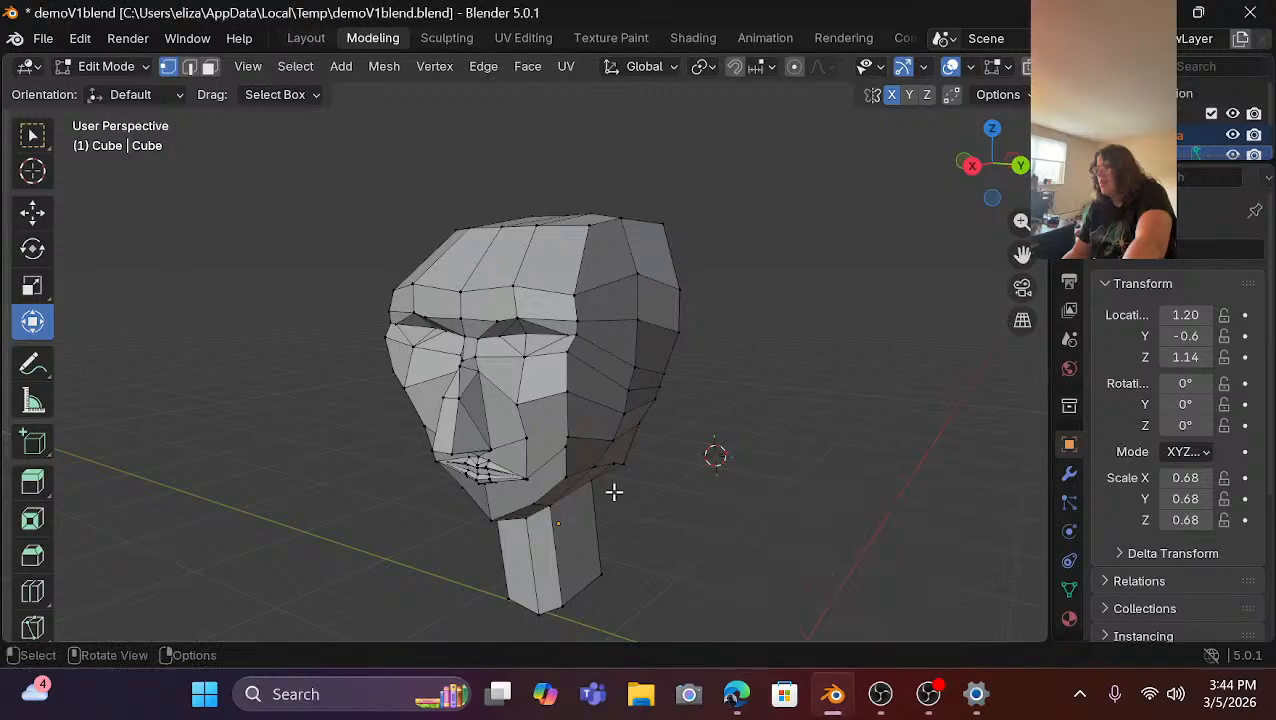
pyautogui.scroll(-2, 613, 491)
pyautogui.scroll(2, 498, 356)
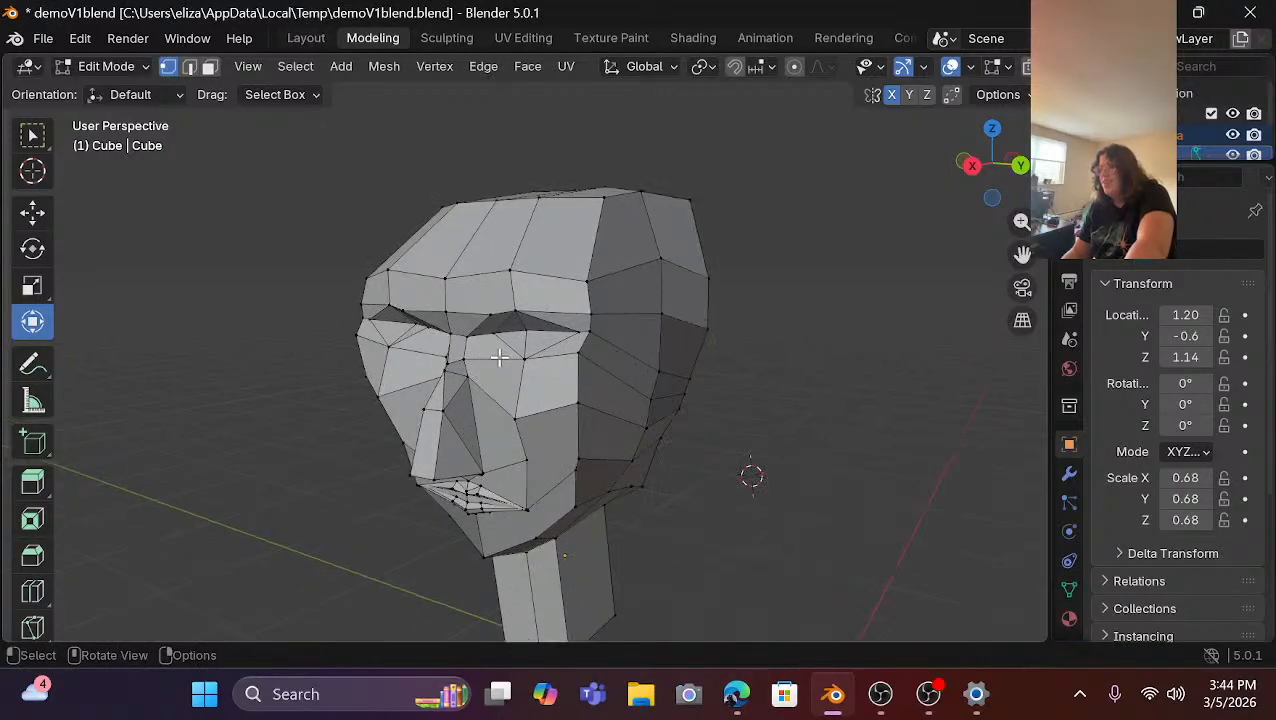
pyautogui.scroll(2, 500, 340)
pyautogui.click(501, 306)
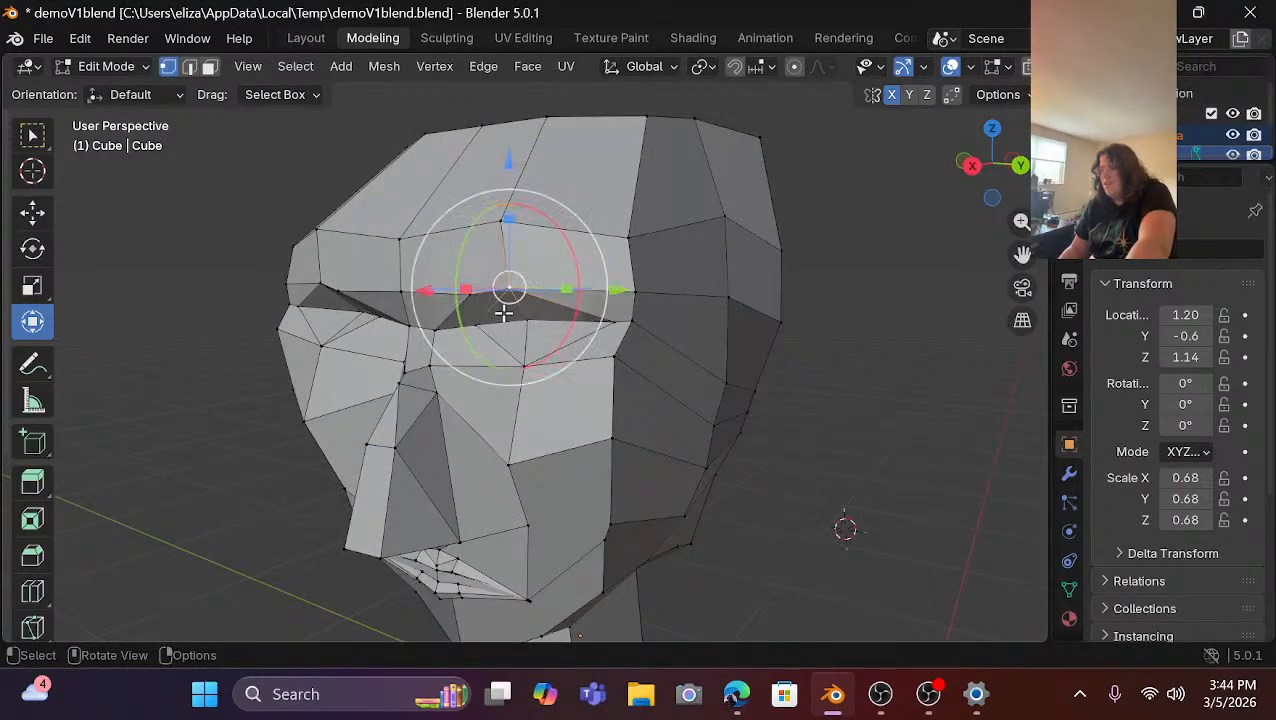
pyautogui.click(840, 393)
pyautogui.scroll(-3, 604, 407)
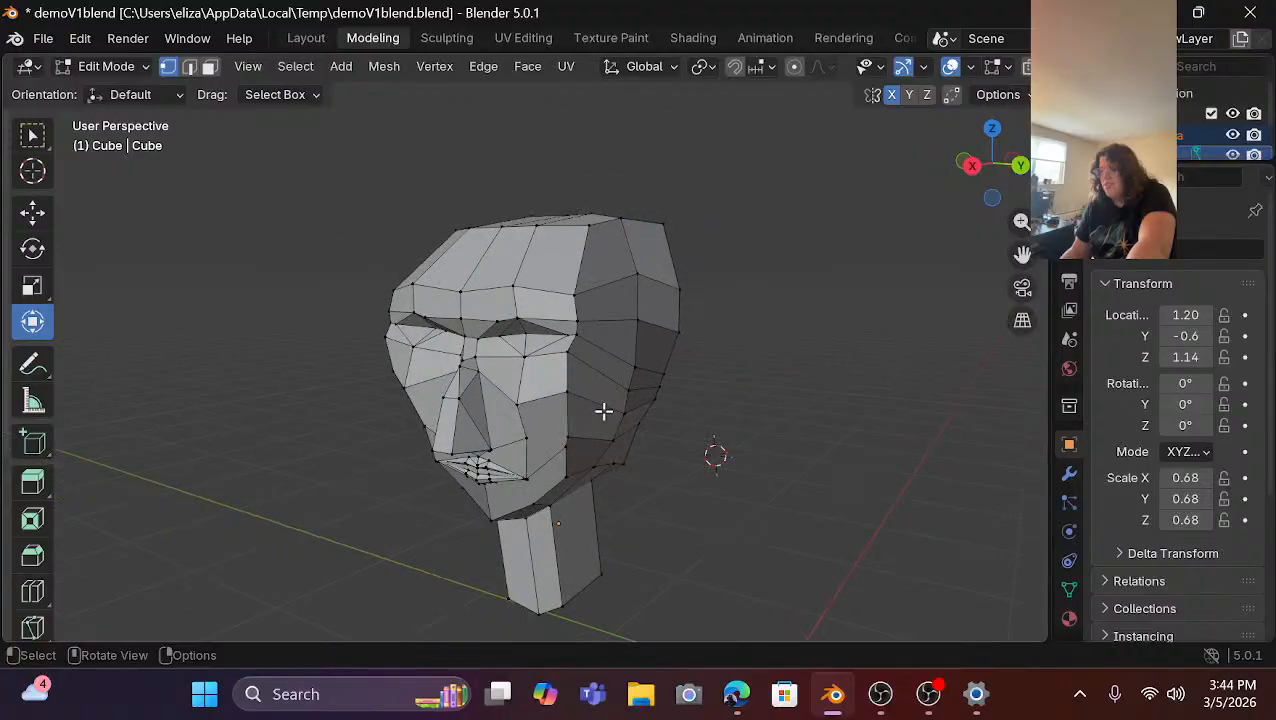
# Raise the two forehead vertices above the brows slightly and push them back along the X axis.
pyautogui.click(517, 283)
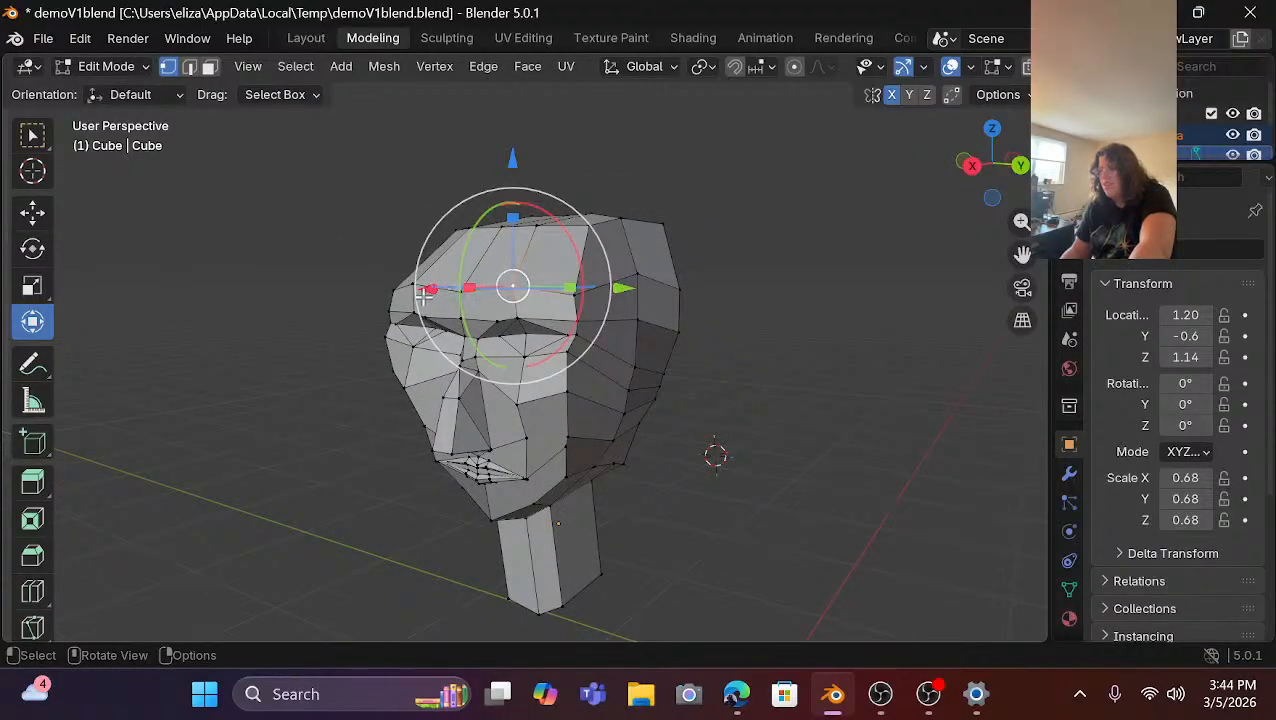
pyautogui.moveTo(985, 165); pyautogui.dragTo(1025, 165)
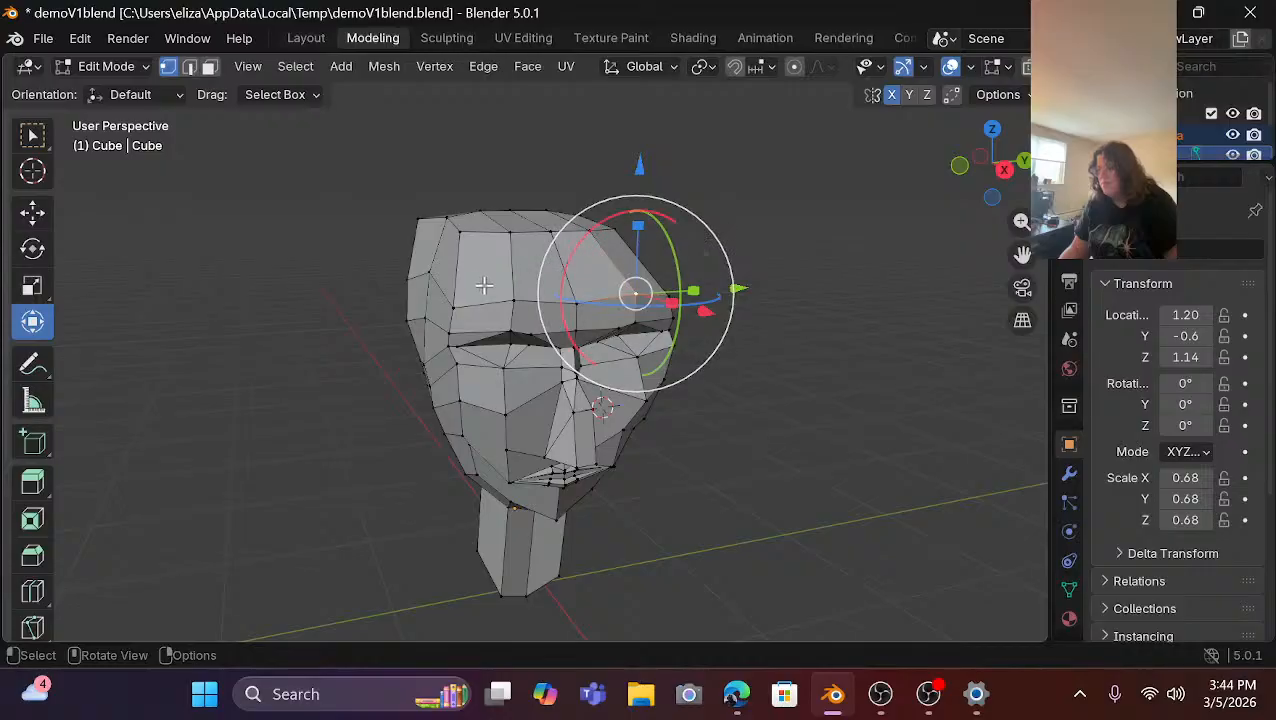
pyautogui.keyDown('shift'); pyautogui.click(515, 302); pyautogui.keyUp('shift')
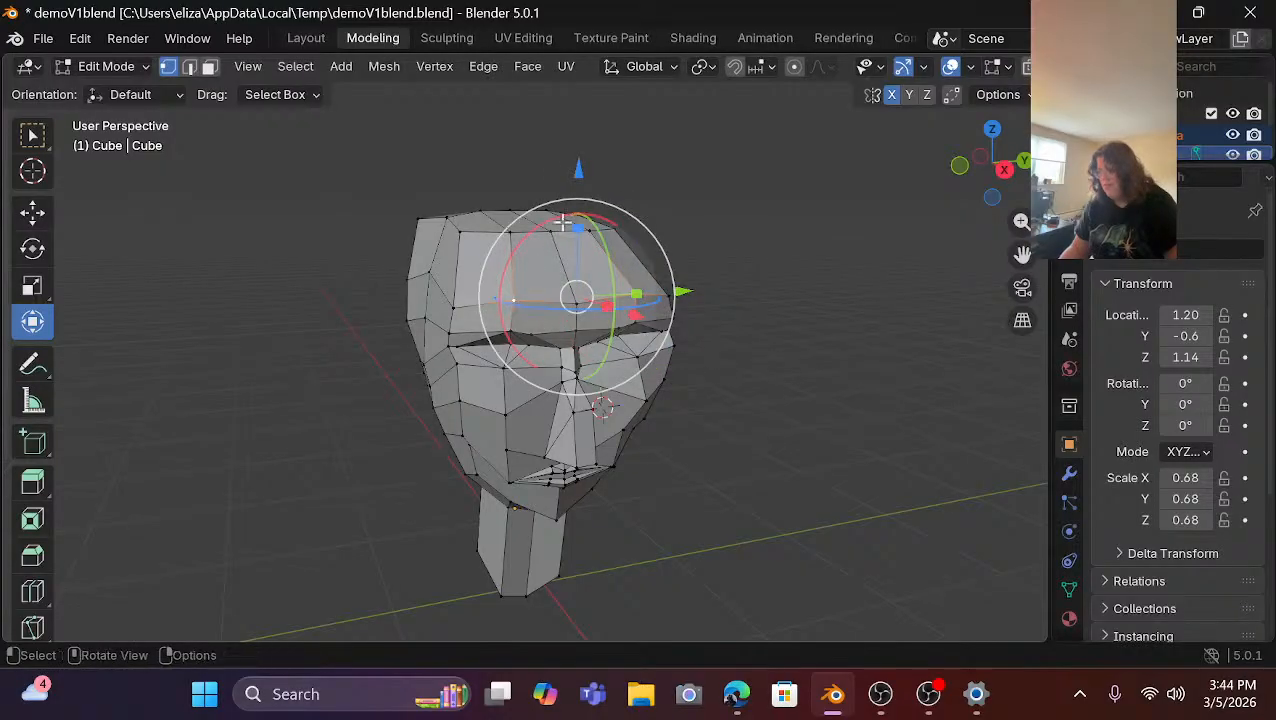
pyautogui.moveTo(577, 168); pyautogui.dragTo(575, 148)
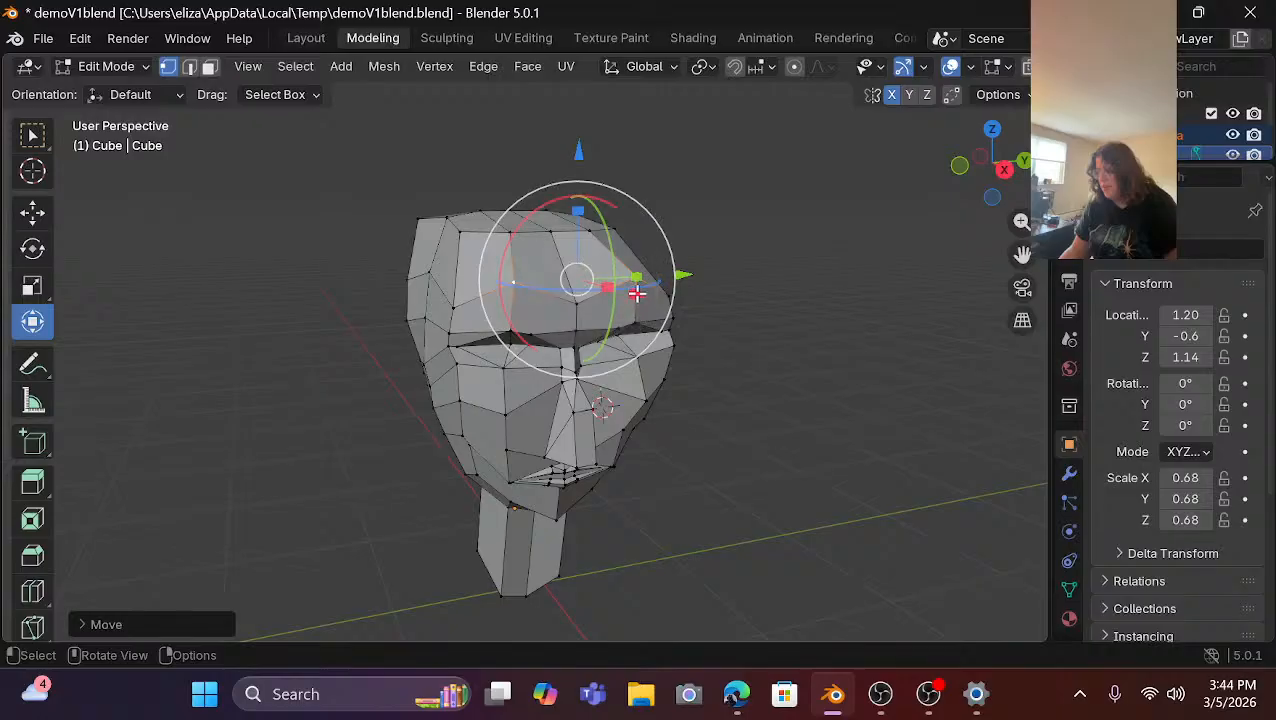
pyautogui.moveTo(636, 290); pyautogui.dragTo(626, 289)
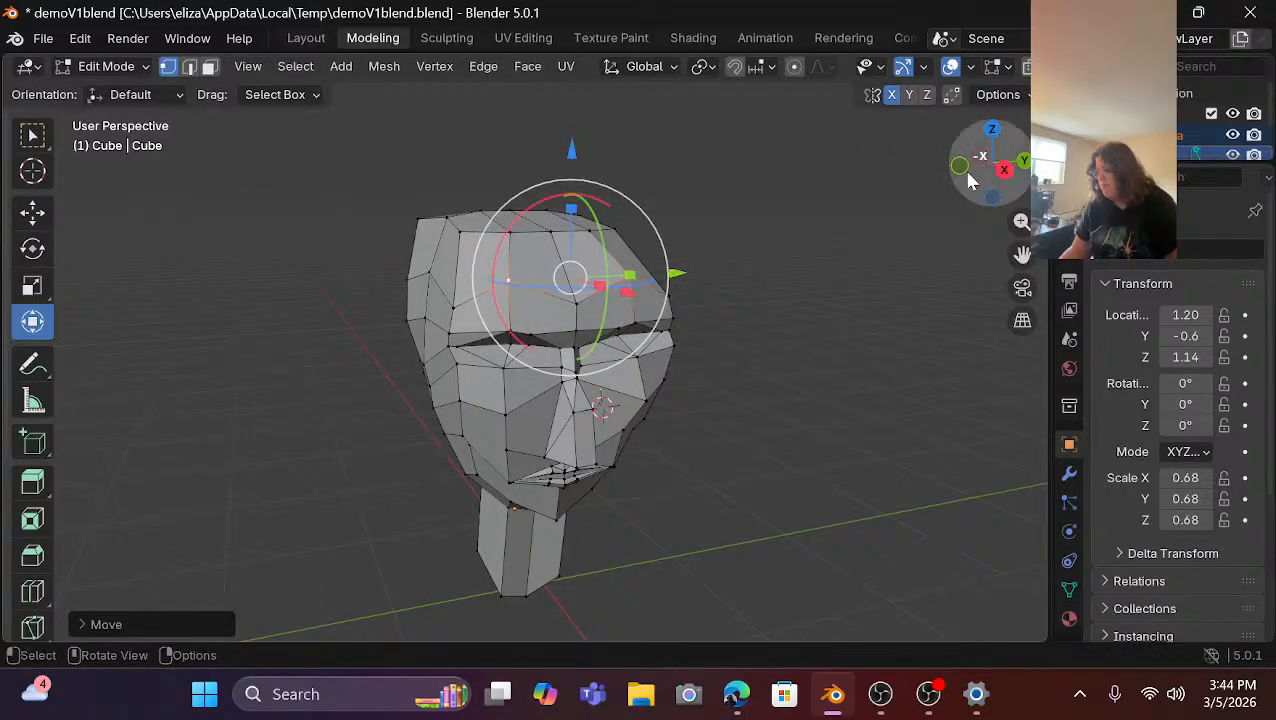
pyautogui.moveTo(968, 174); pyautogui.dragTo(1049, 162)
pyautogui.click(826, 356)
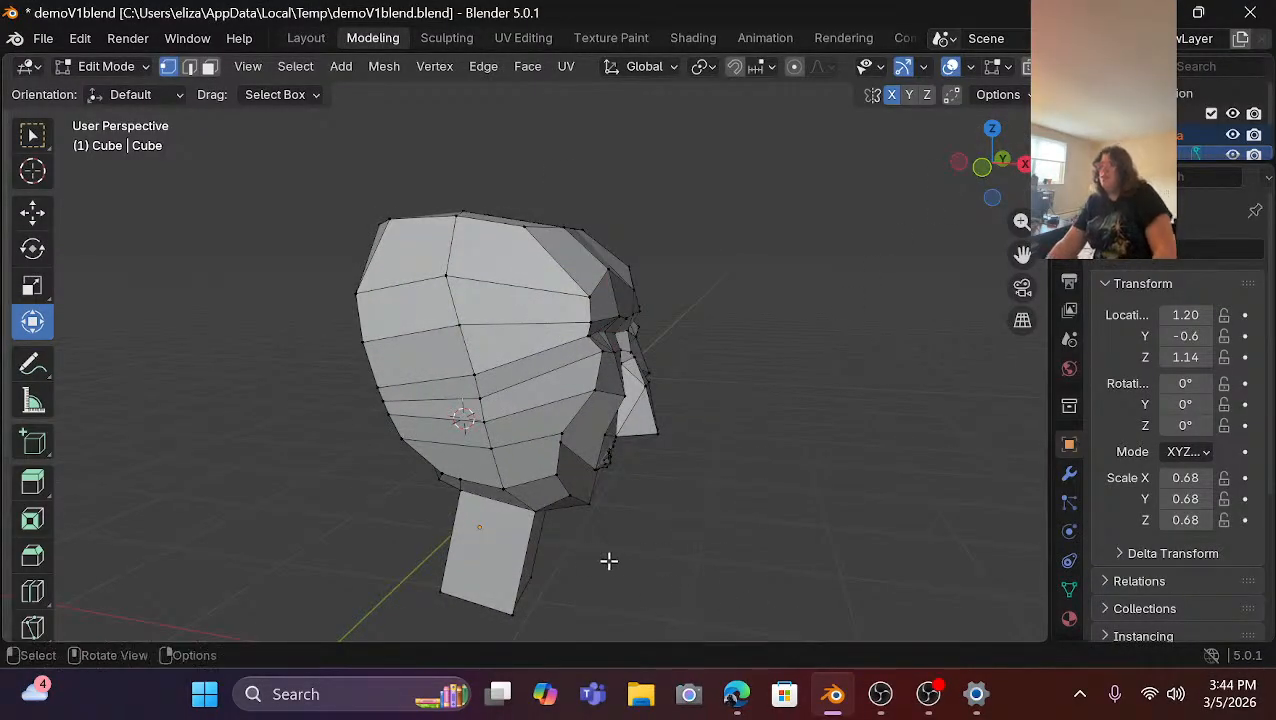
# Examine the head's overall shape from side, front and three-quarter views, both near and far.
pyautogui.scroll(6, 610, 391)
pyautogui.scroll(-6, 612, 390)
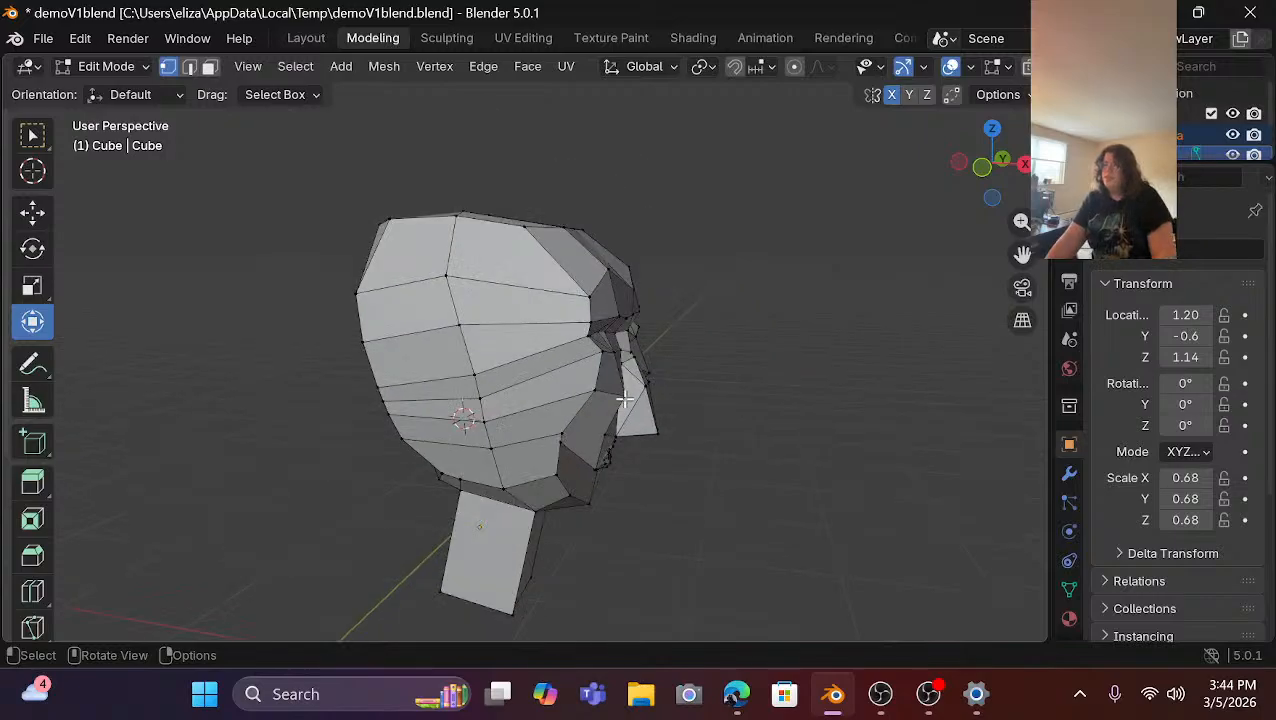
pyautogui.moveTo(985, 183); pyautogui.dragTo(982, 183)
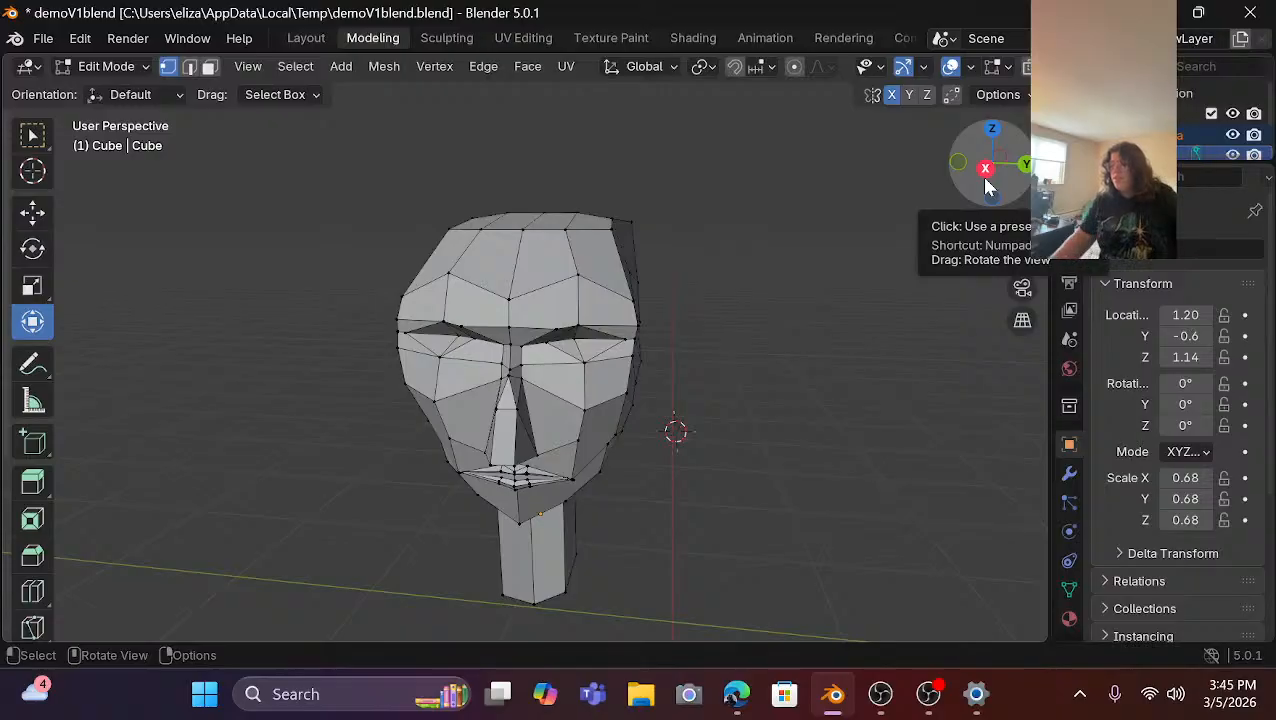
pyautogui.scroll(-15, 674, 291)
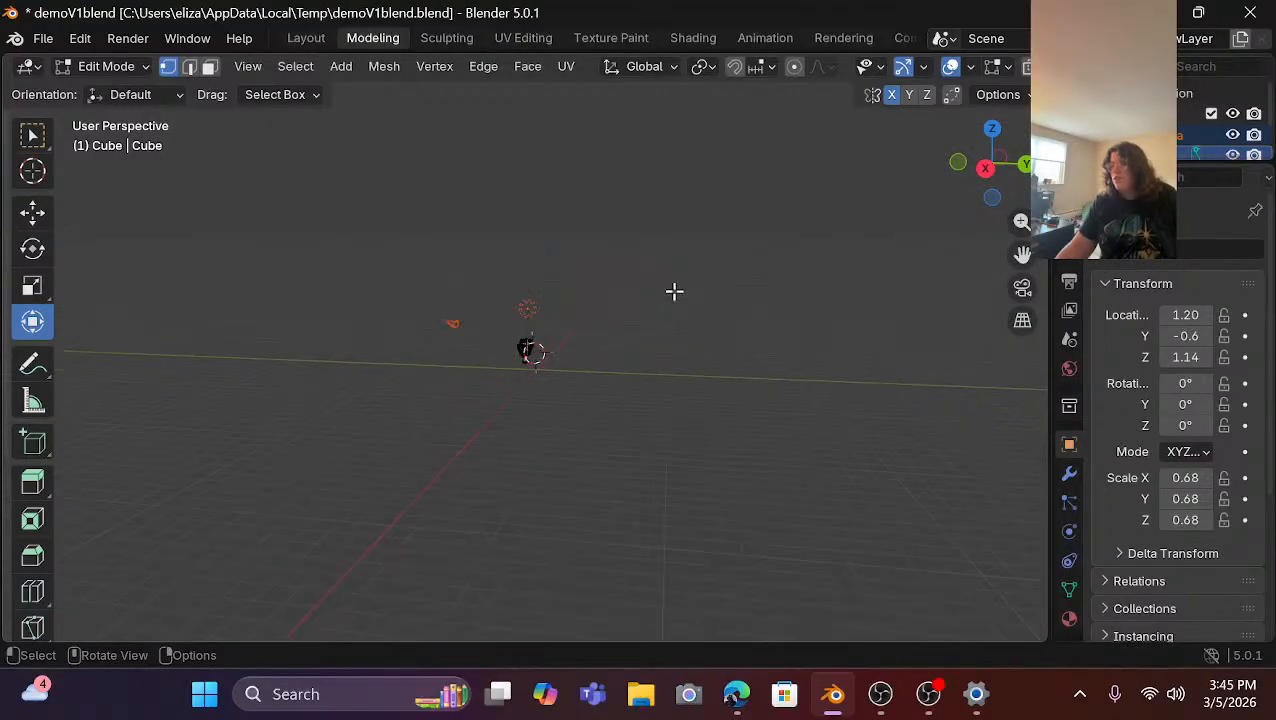
pyautogui.scroll(1, 674, 291)
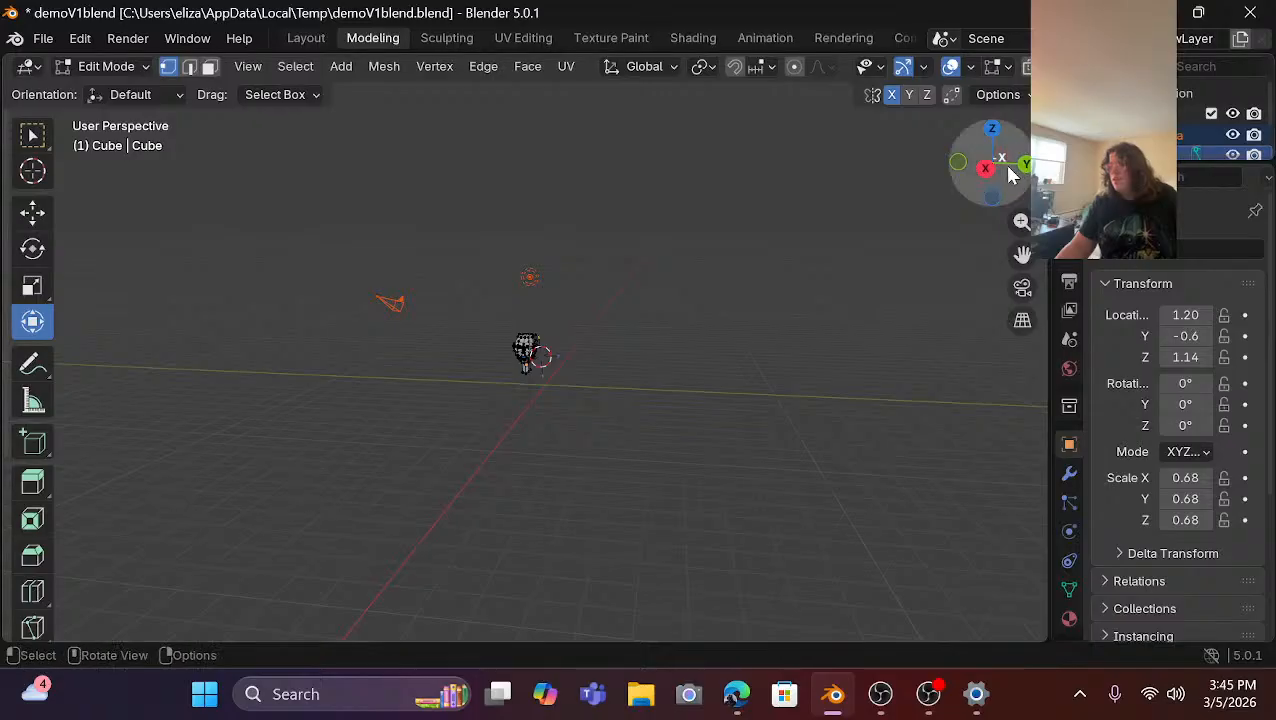
pyautogui.moveTo(1010, 175); pyautogui.dragTo(950, 166)
pyautogui.scroll(5, 688, 333)
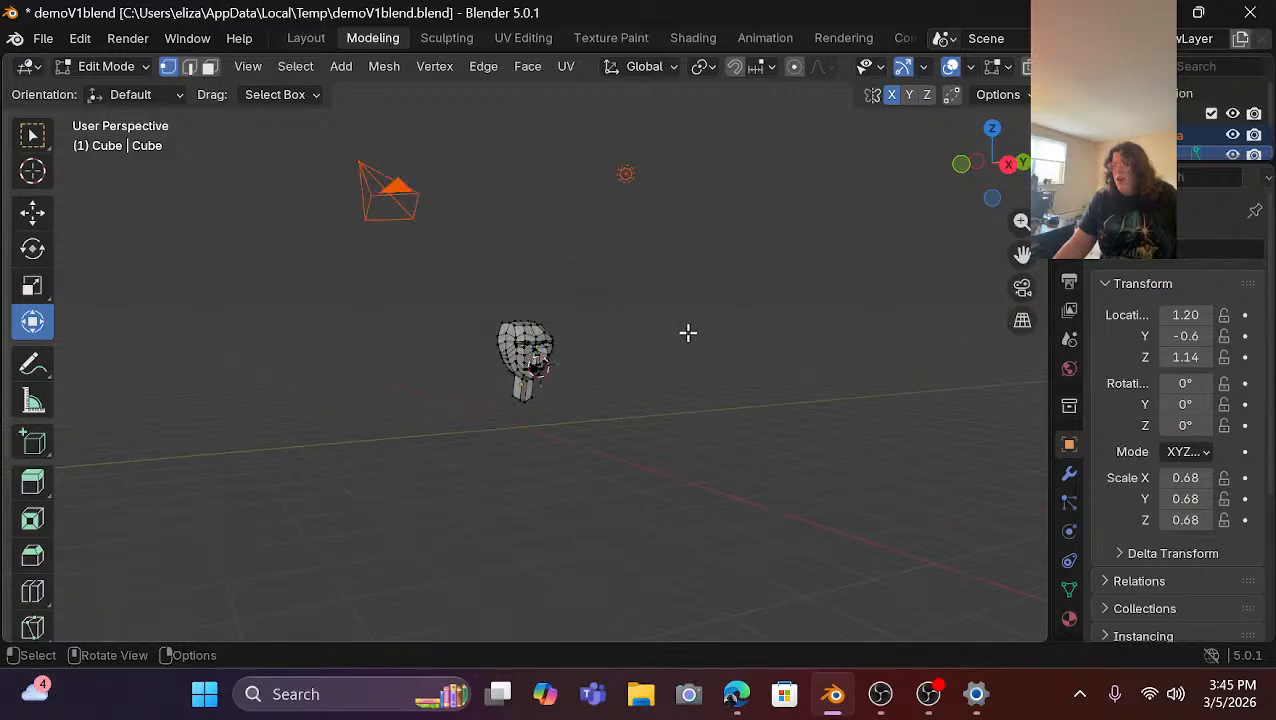
pyautogui.scroll(8, 688, 333)
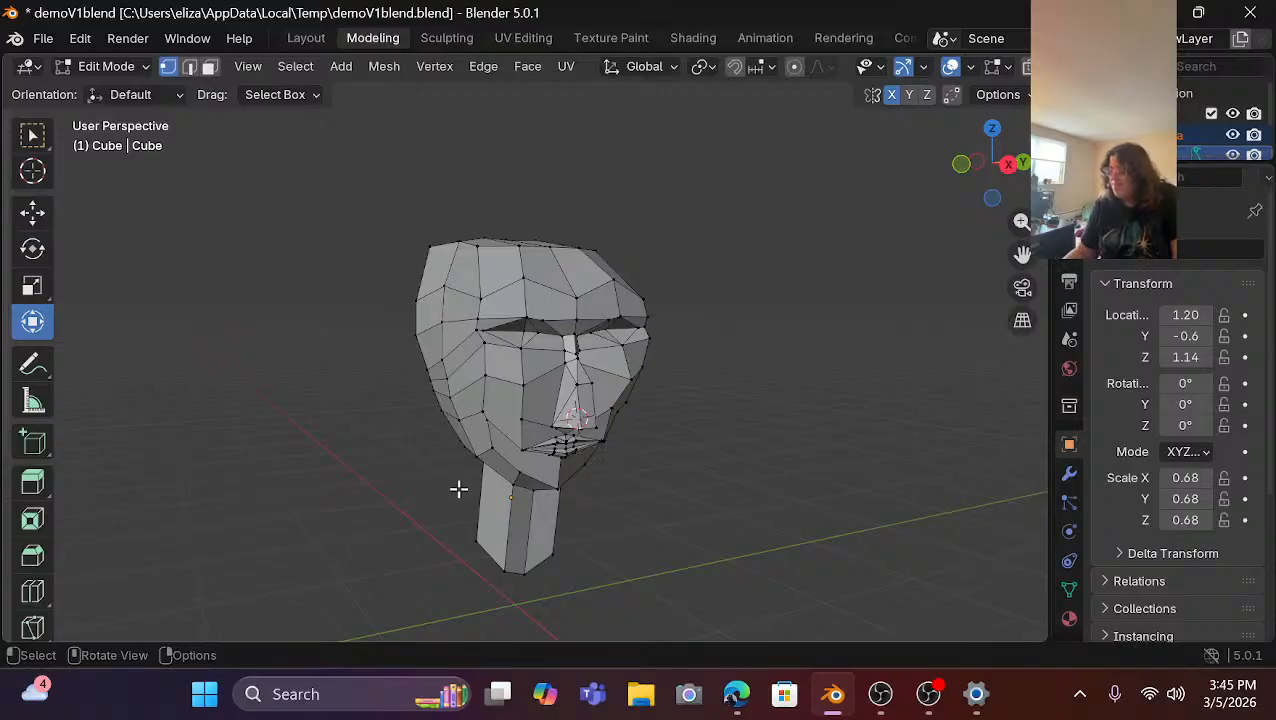
# Switch to the YouTube Studio live stream page in the browser and read the live chat messages.
pyautogui.moveTo(716, 688)
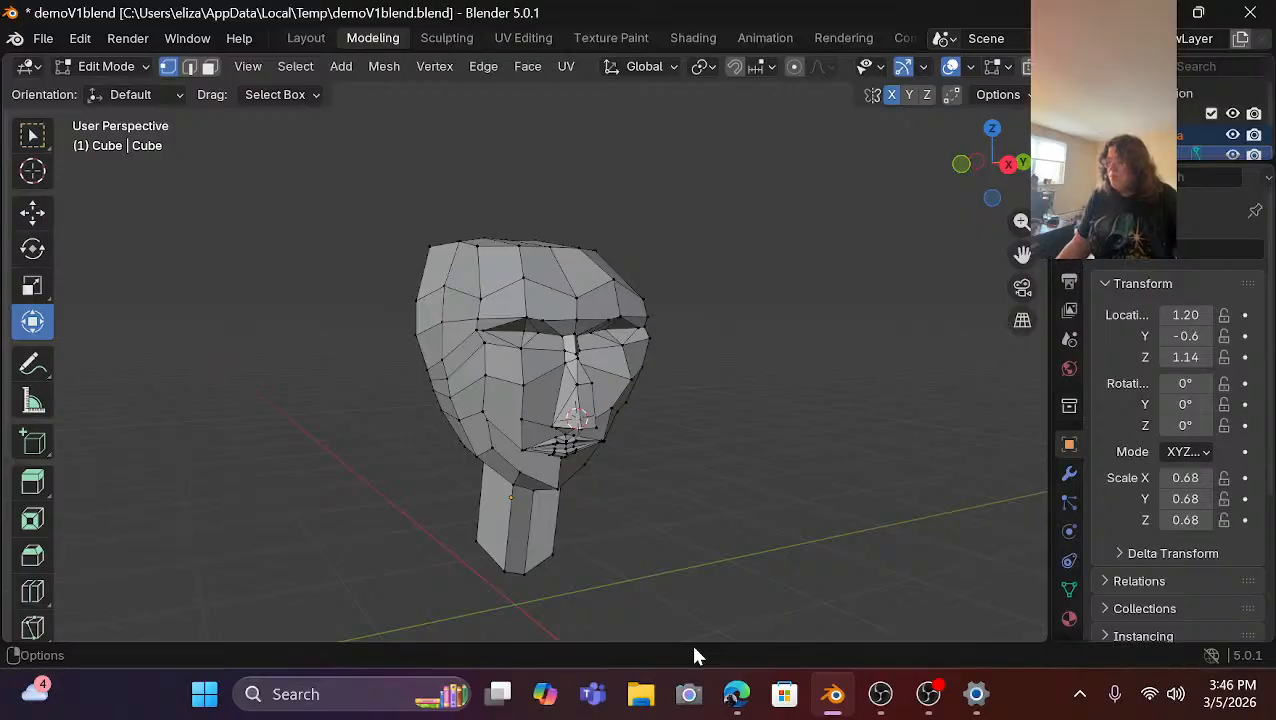
pyautogui.click(735, 706)
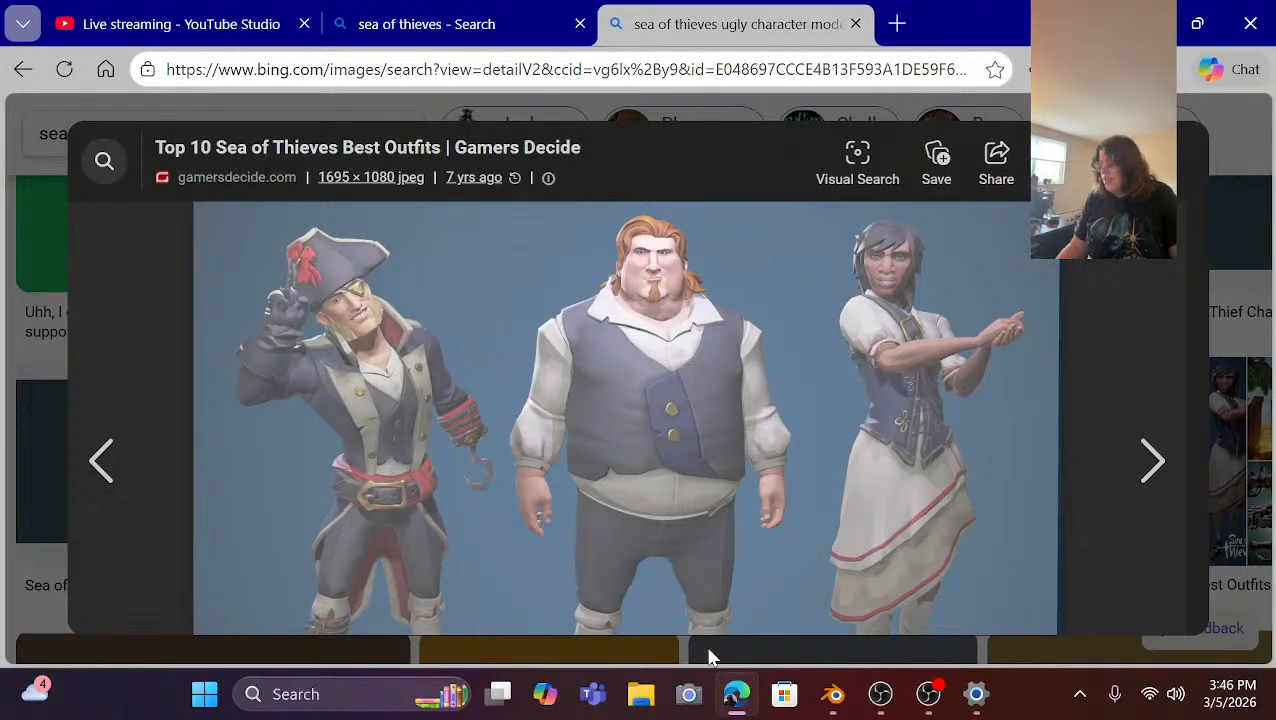
pyautogui.click(152, 14)
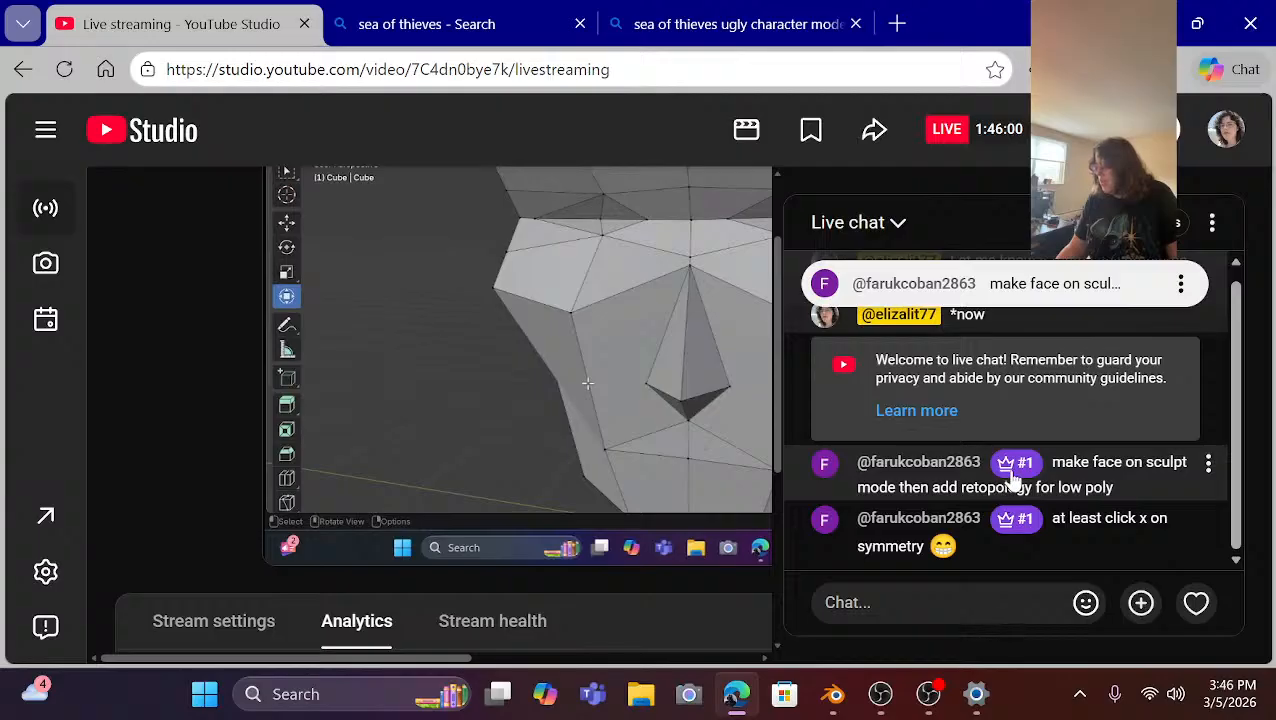
pyautogui.moveTo(685, 465)
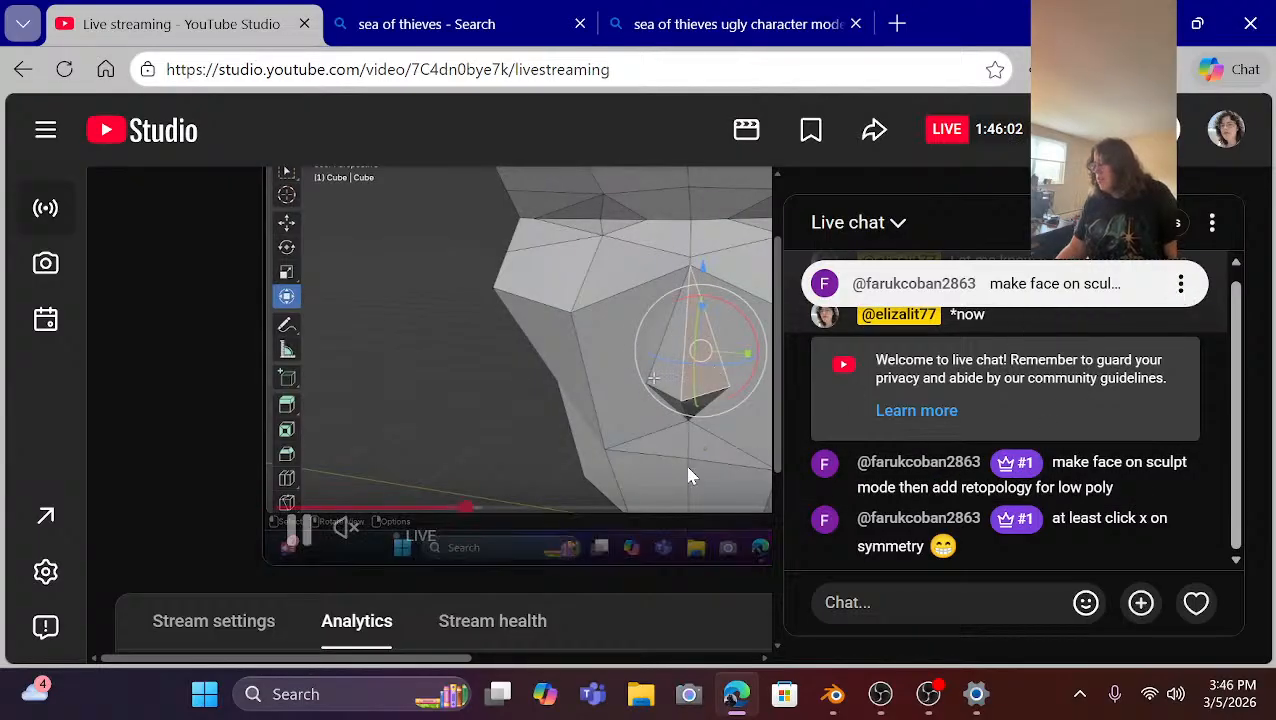
# Review the stream's view count and the concurrent viewers graph over the whole broadcast in the analytics.
pyautogui.scroll(-4, 686, 468)
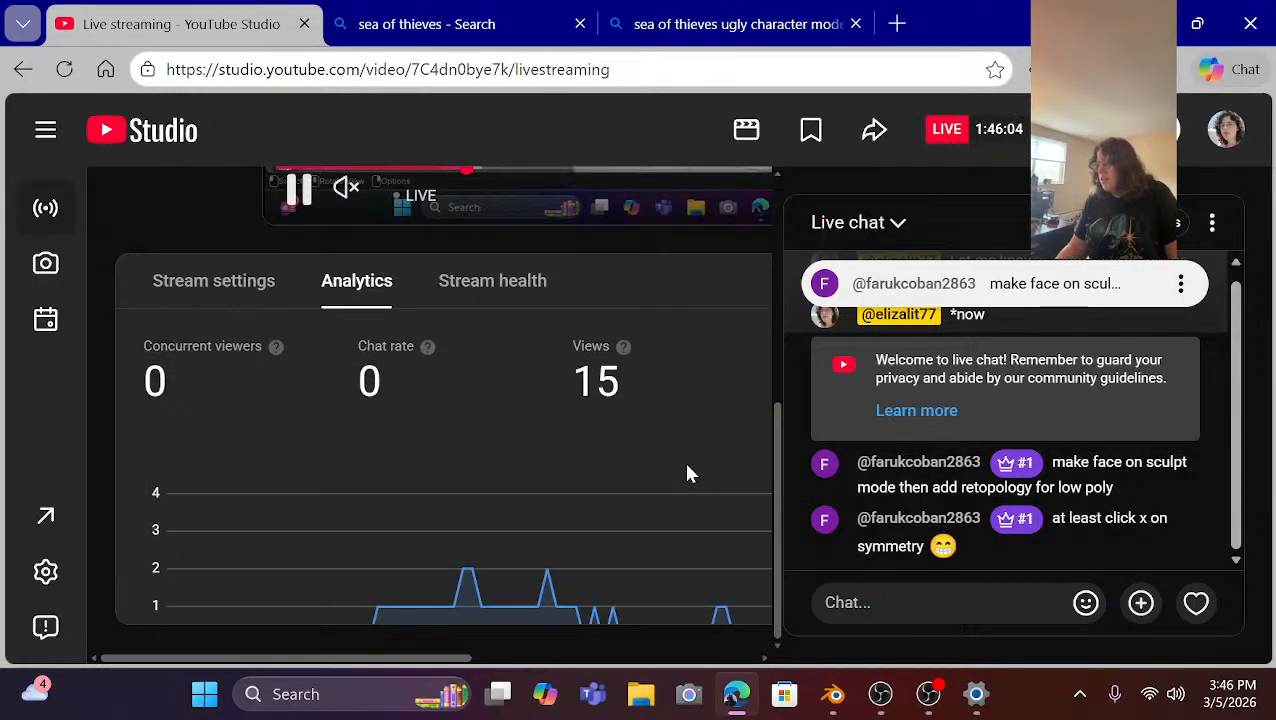
pyautogui.doubleClick(667, 372)
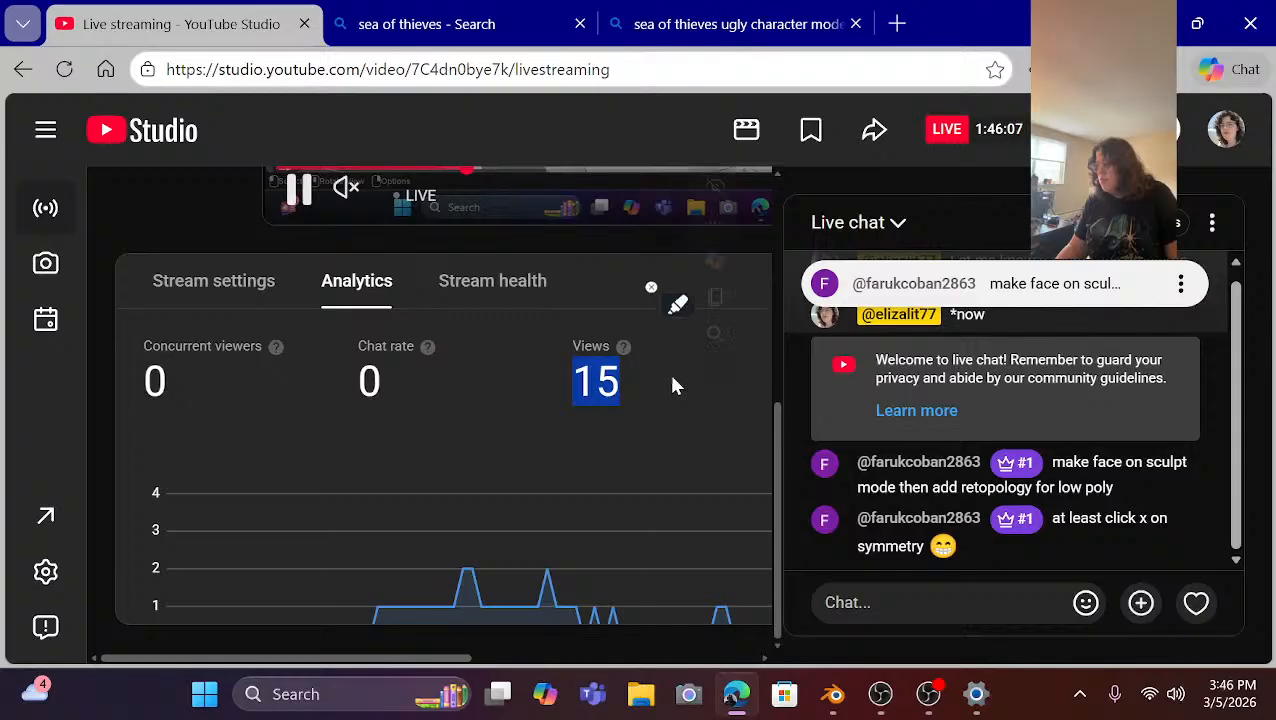
pyautogui.click(470, 565)
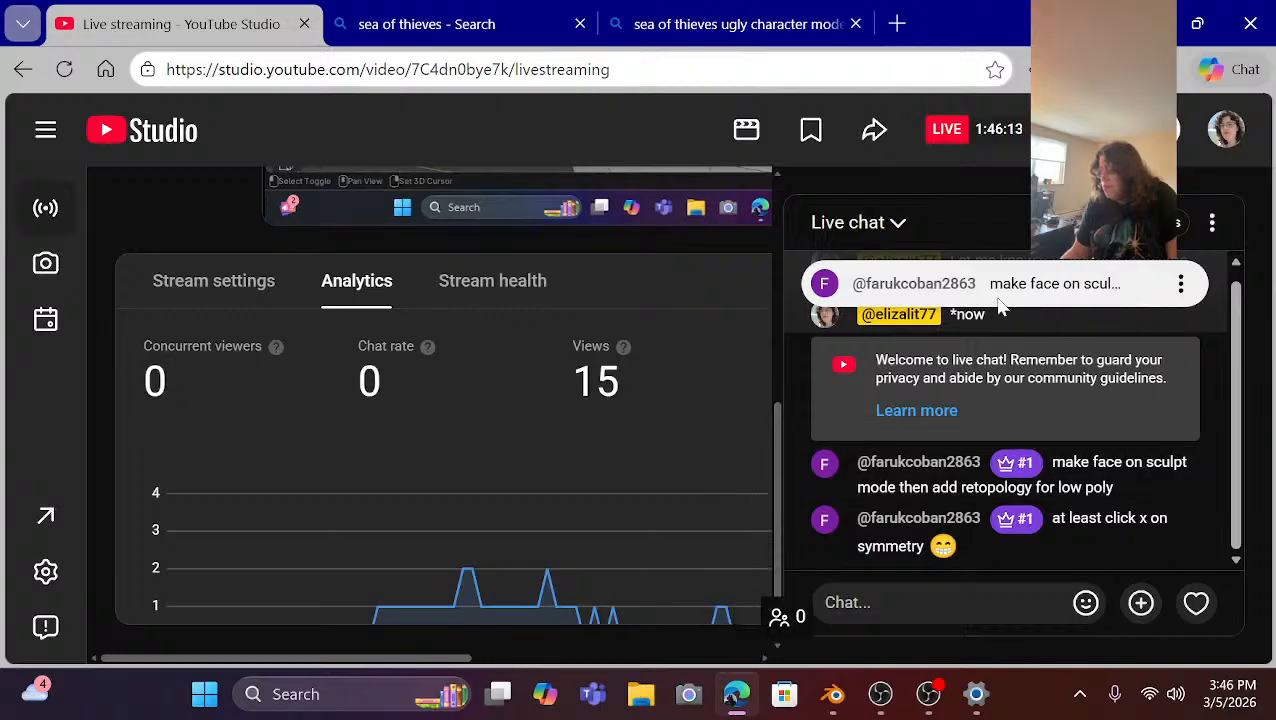
pyautogui.scroll(-1, 584, 444)
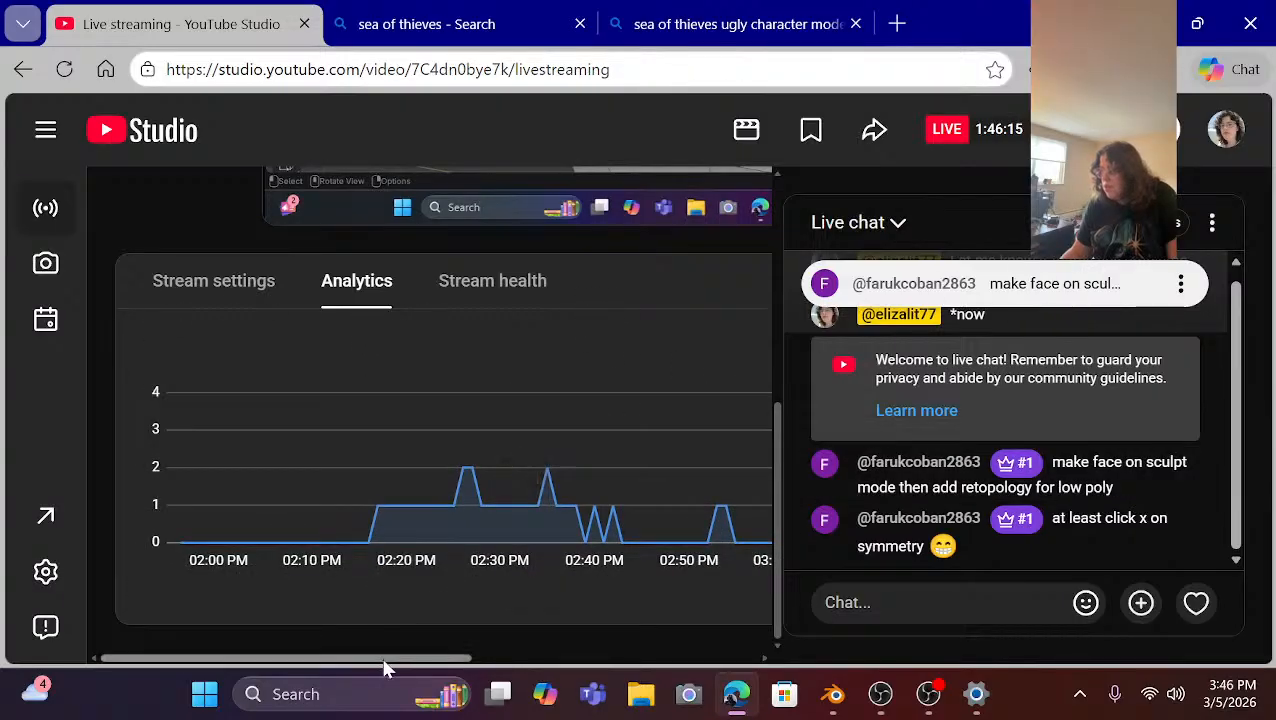
pyautogui.moveTo(385, 659); pyautogui.dragTo(724, 671)
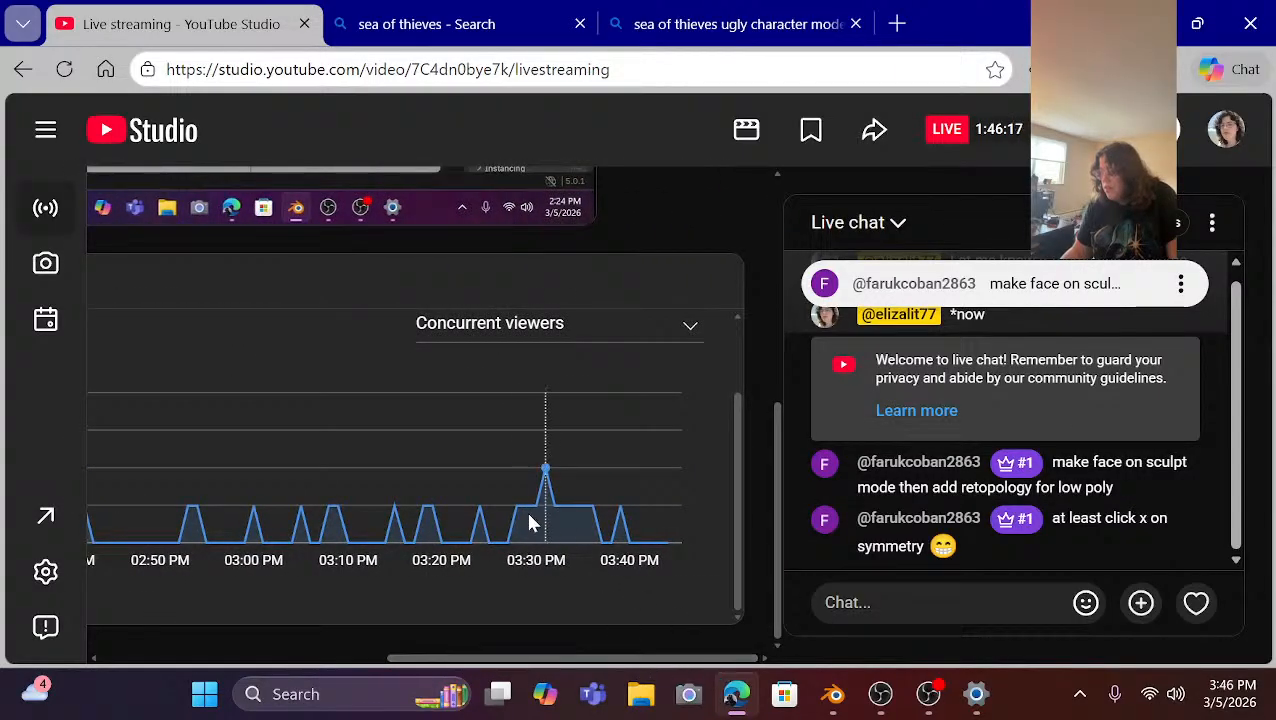
pyautogui.moveTo(547, 475)
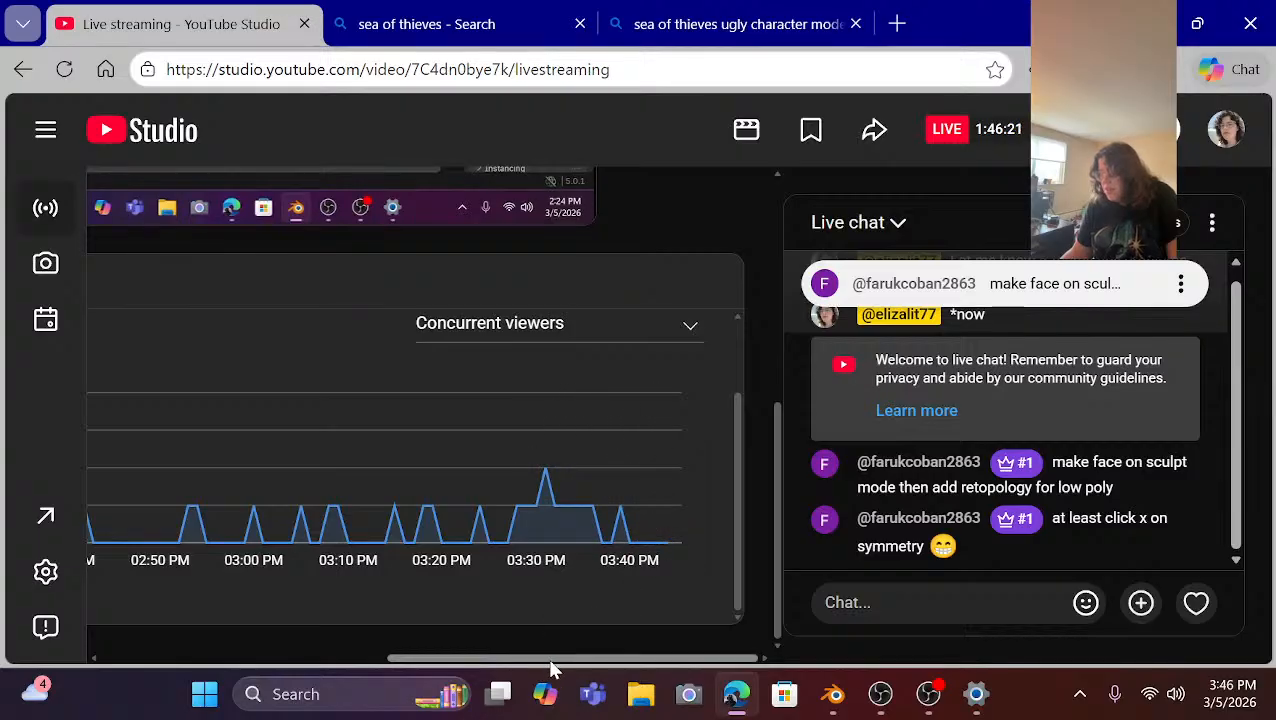
pyautogui.moveTo(550, 664); pyautogui.dragTo(340, 656)
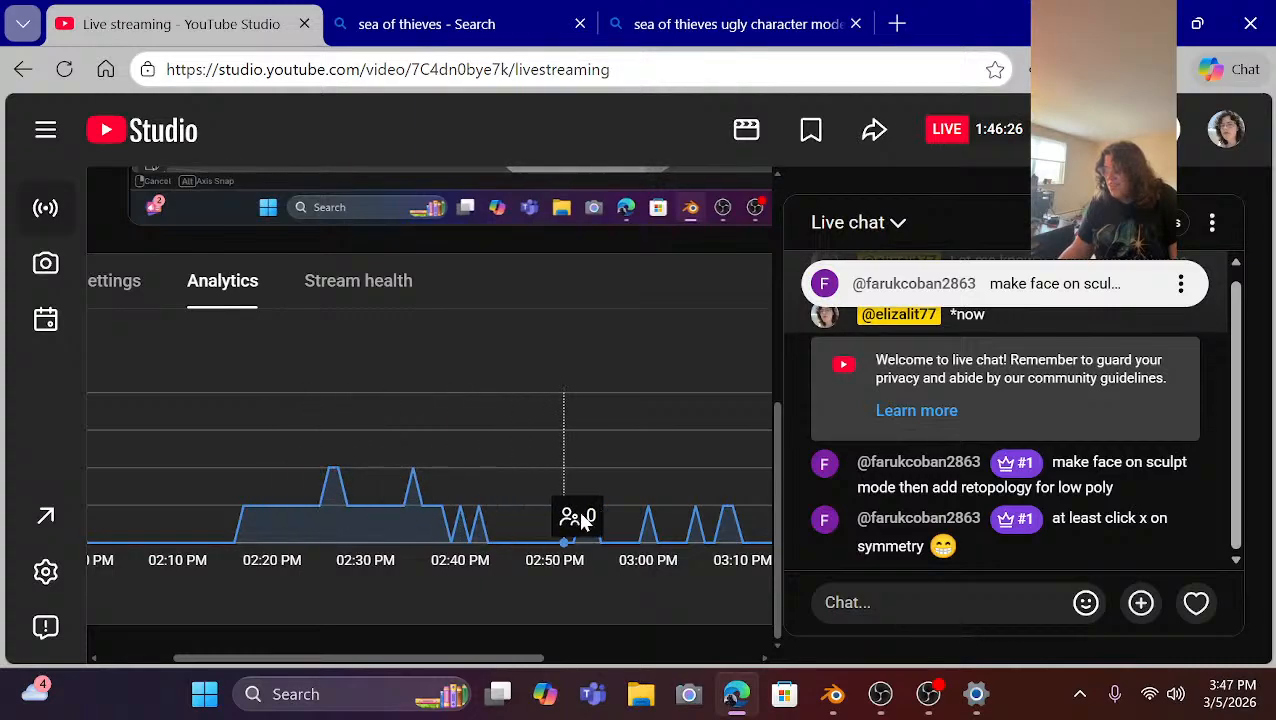
pyautogui.moveTo(312, 660); pyautogui.dragTo(672, 649)
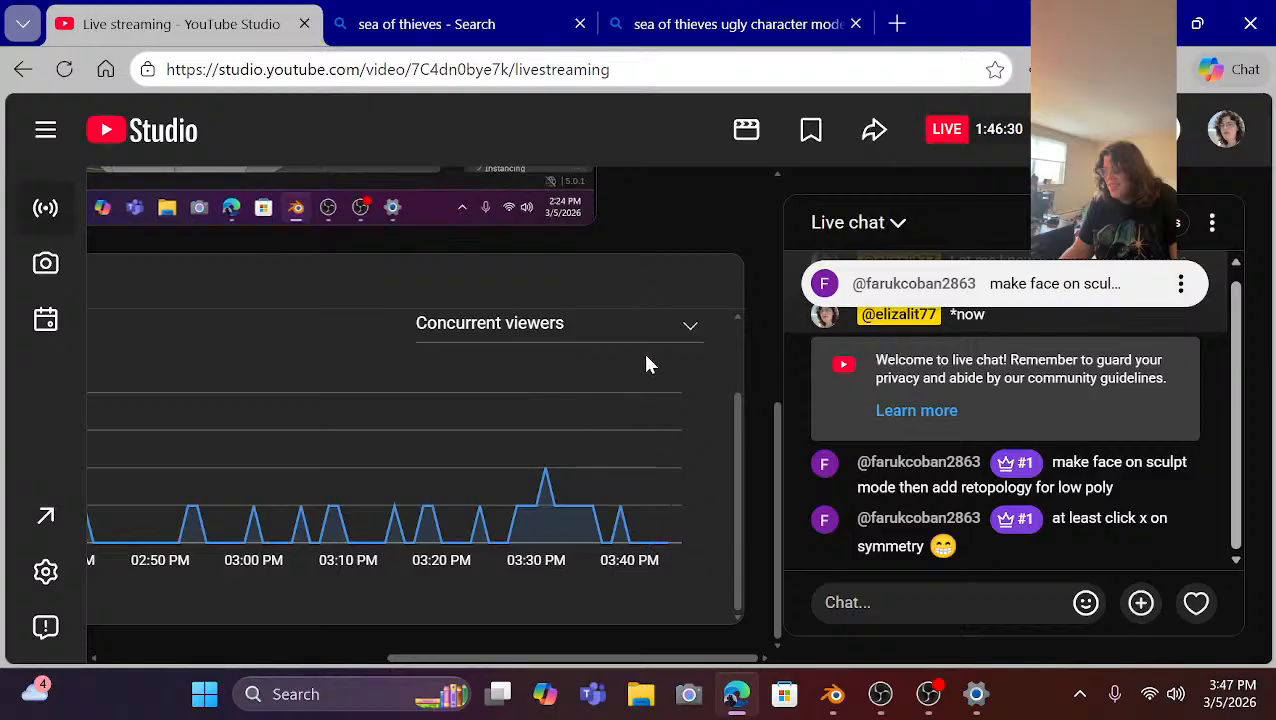
# End the YouTube live stream and confirm stopping it.
pyautogui.scroll(6, 728, 466)
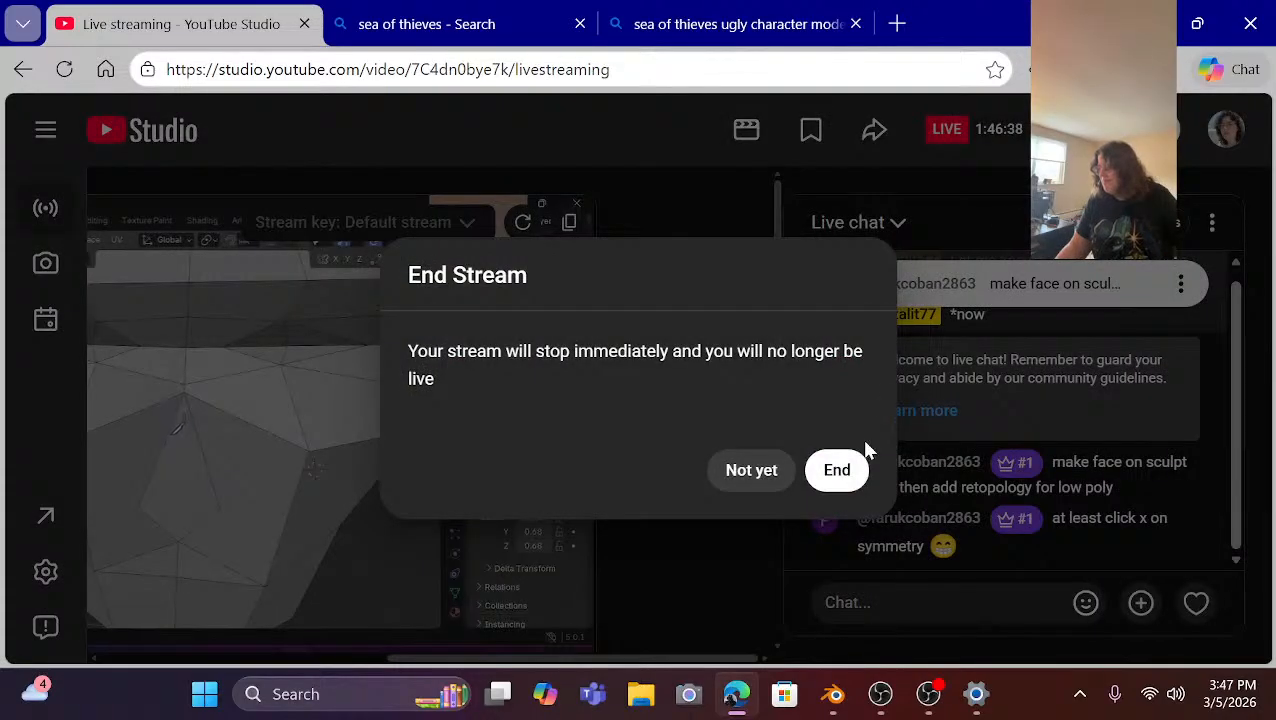
pyautogui.click(855, 484)
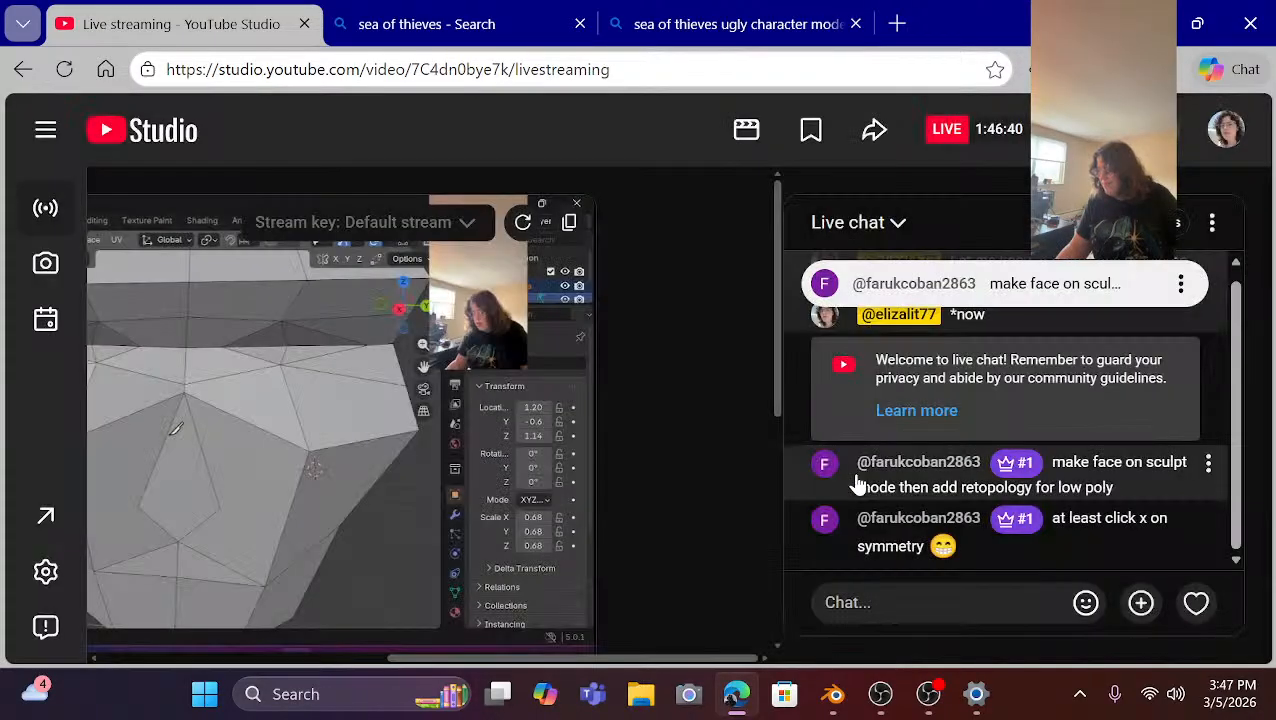